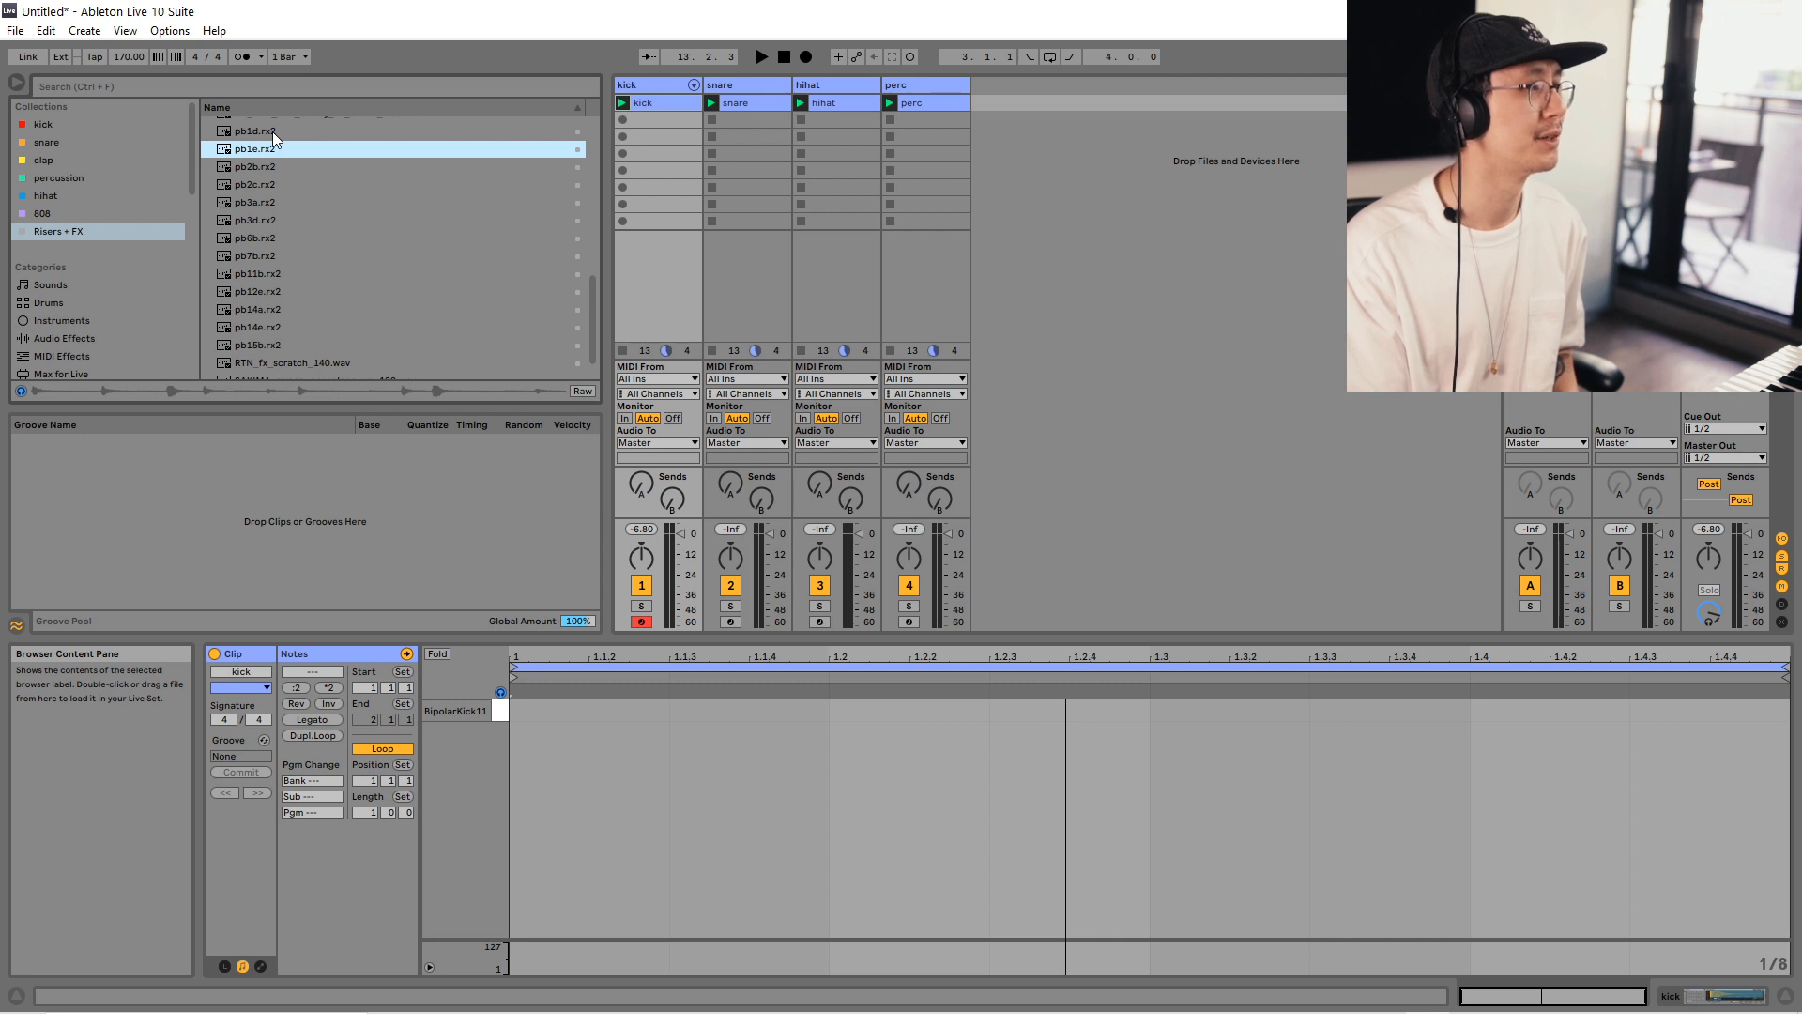
Audition the REX loops from pb1d.rx2 through pb6b.rx2 in the Risers + FX collection.
{"action": "left_click", "coordinate": [273, 134]}
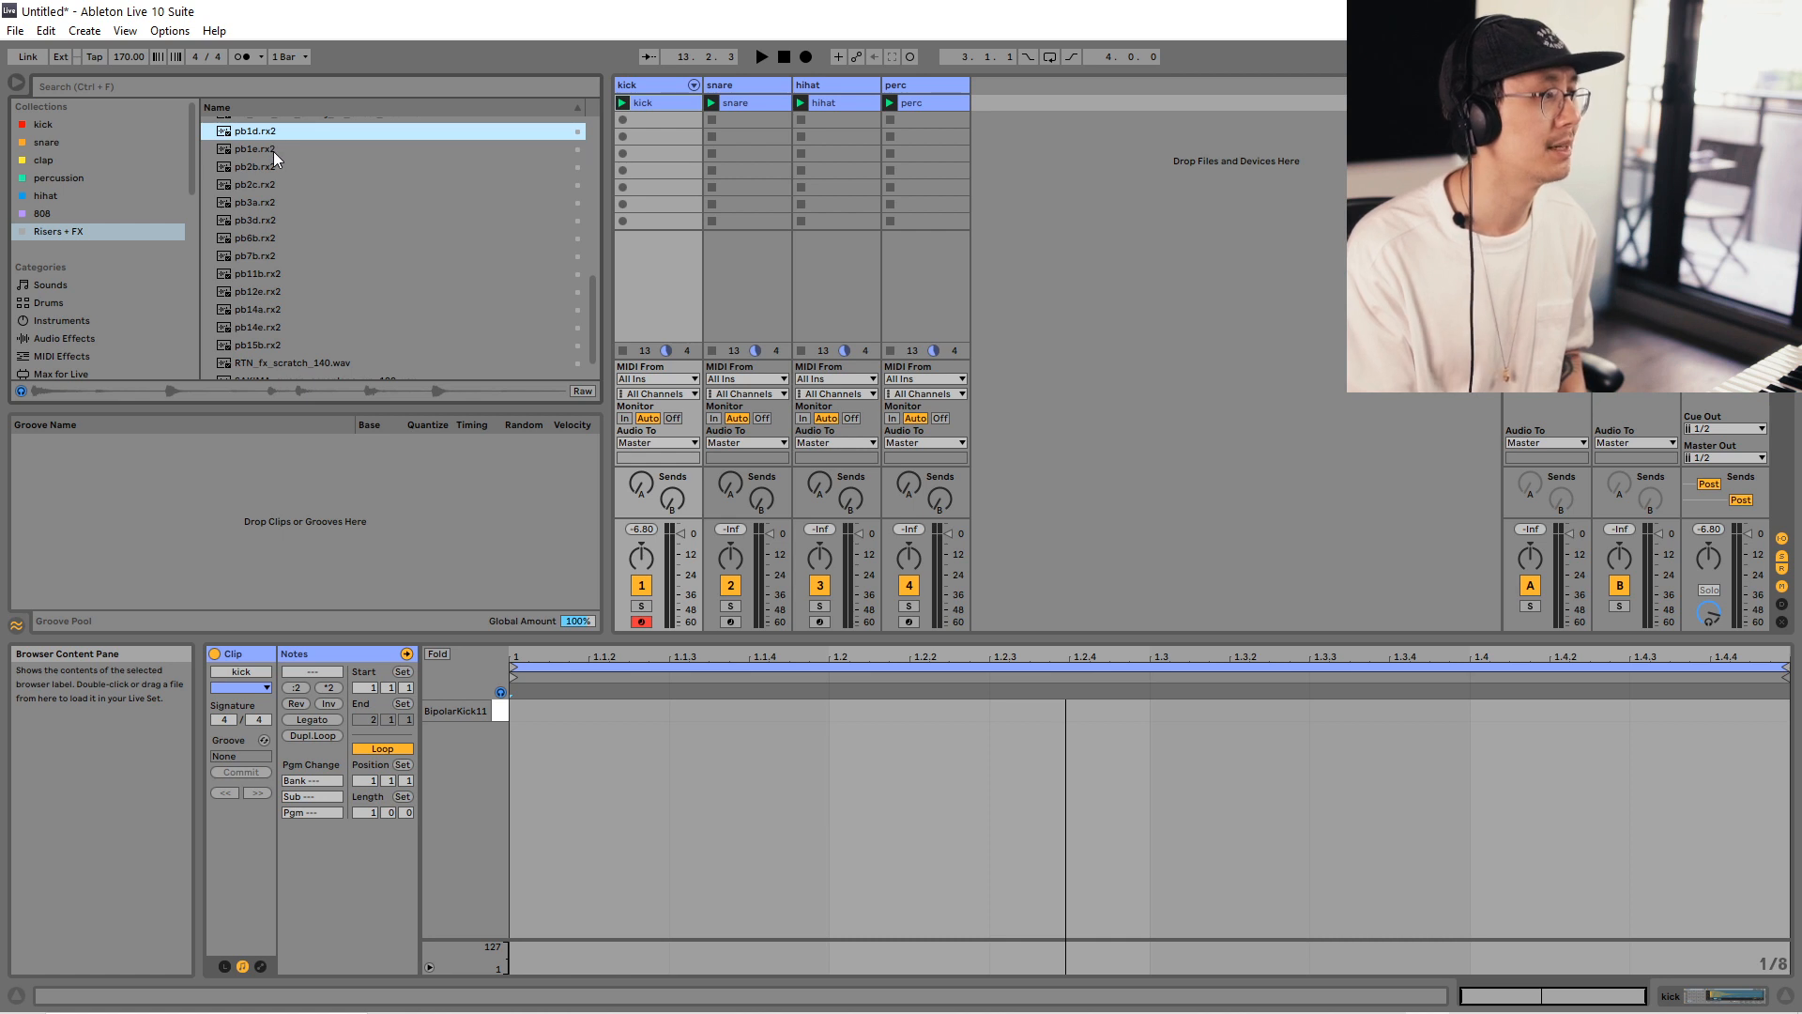
{"action": "left_click", "coordinate": [273, 150]}
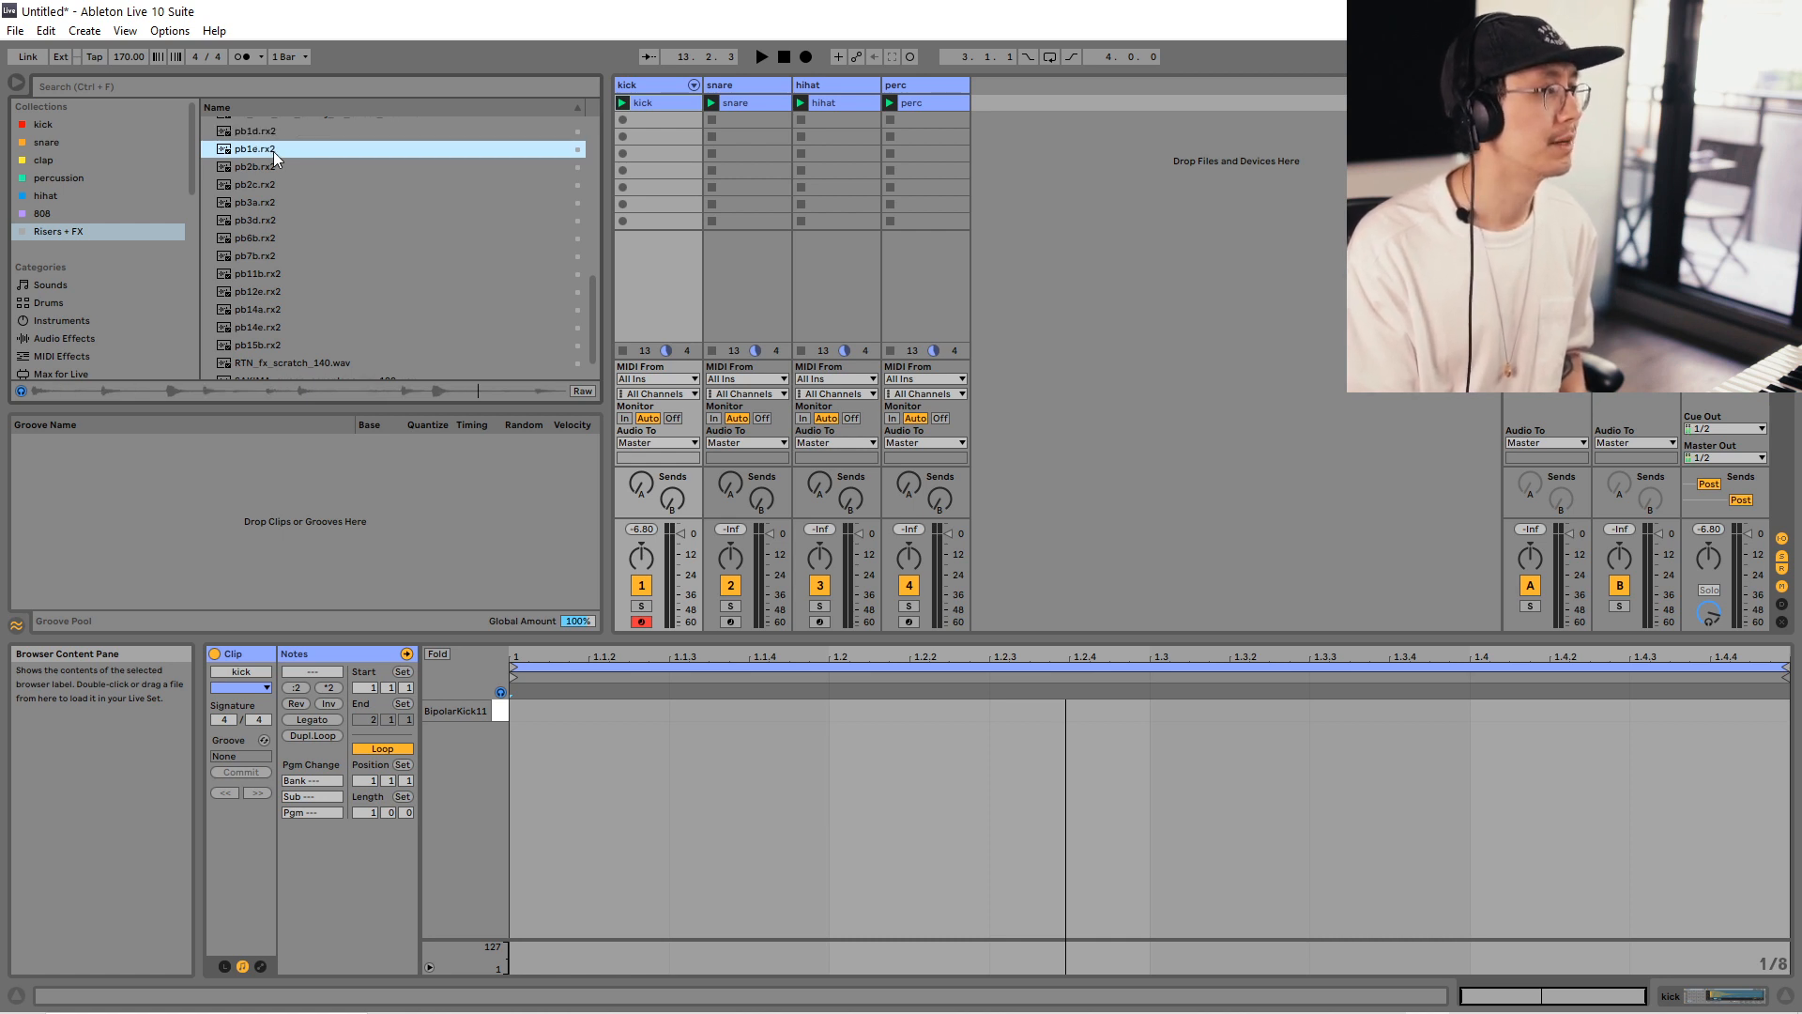
{"action": "left_click", "coordinate": [273, 137]}
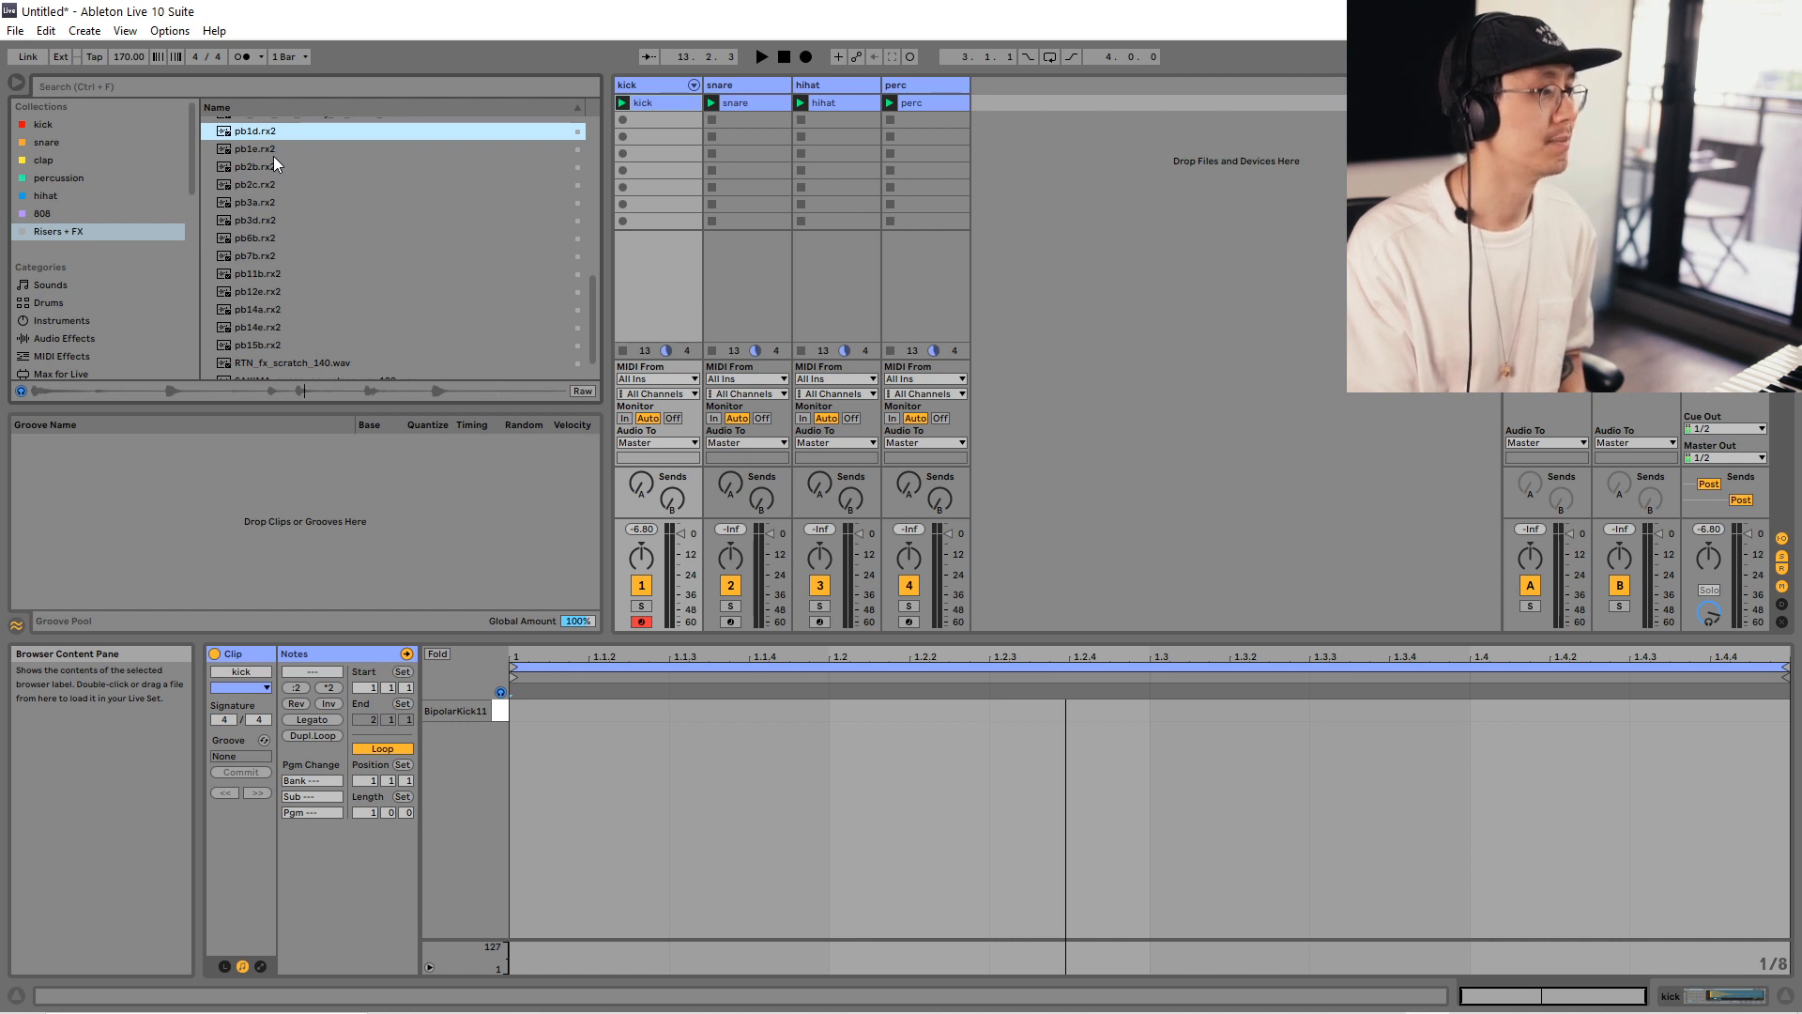
{"action": "left_click", "coordinate": [273, 155]}
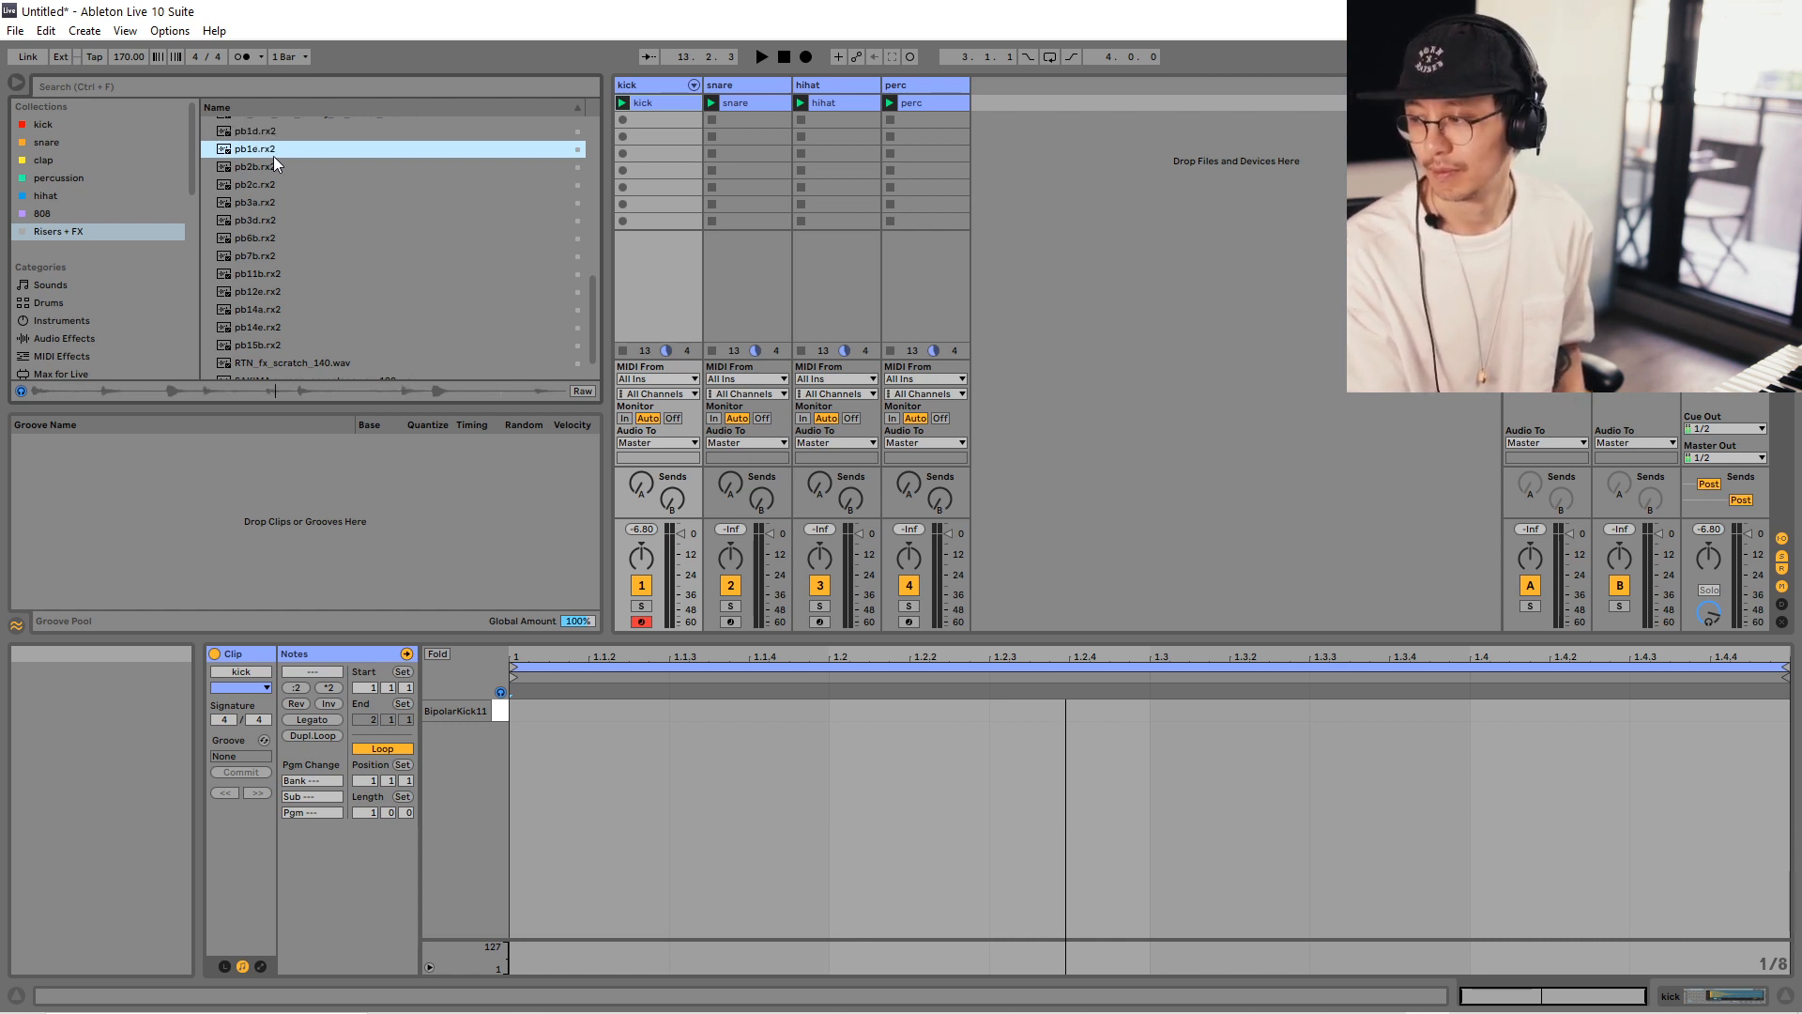
{"action": "key", "text": "Down"}
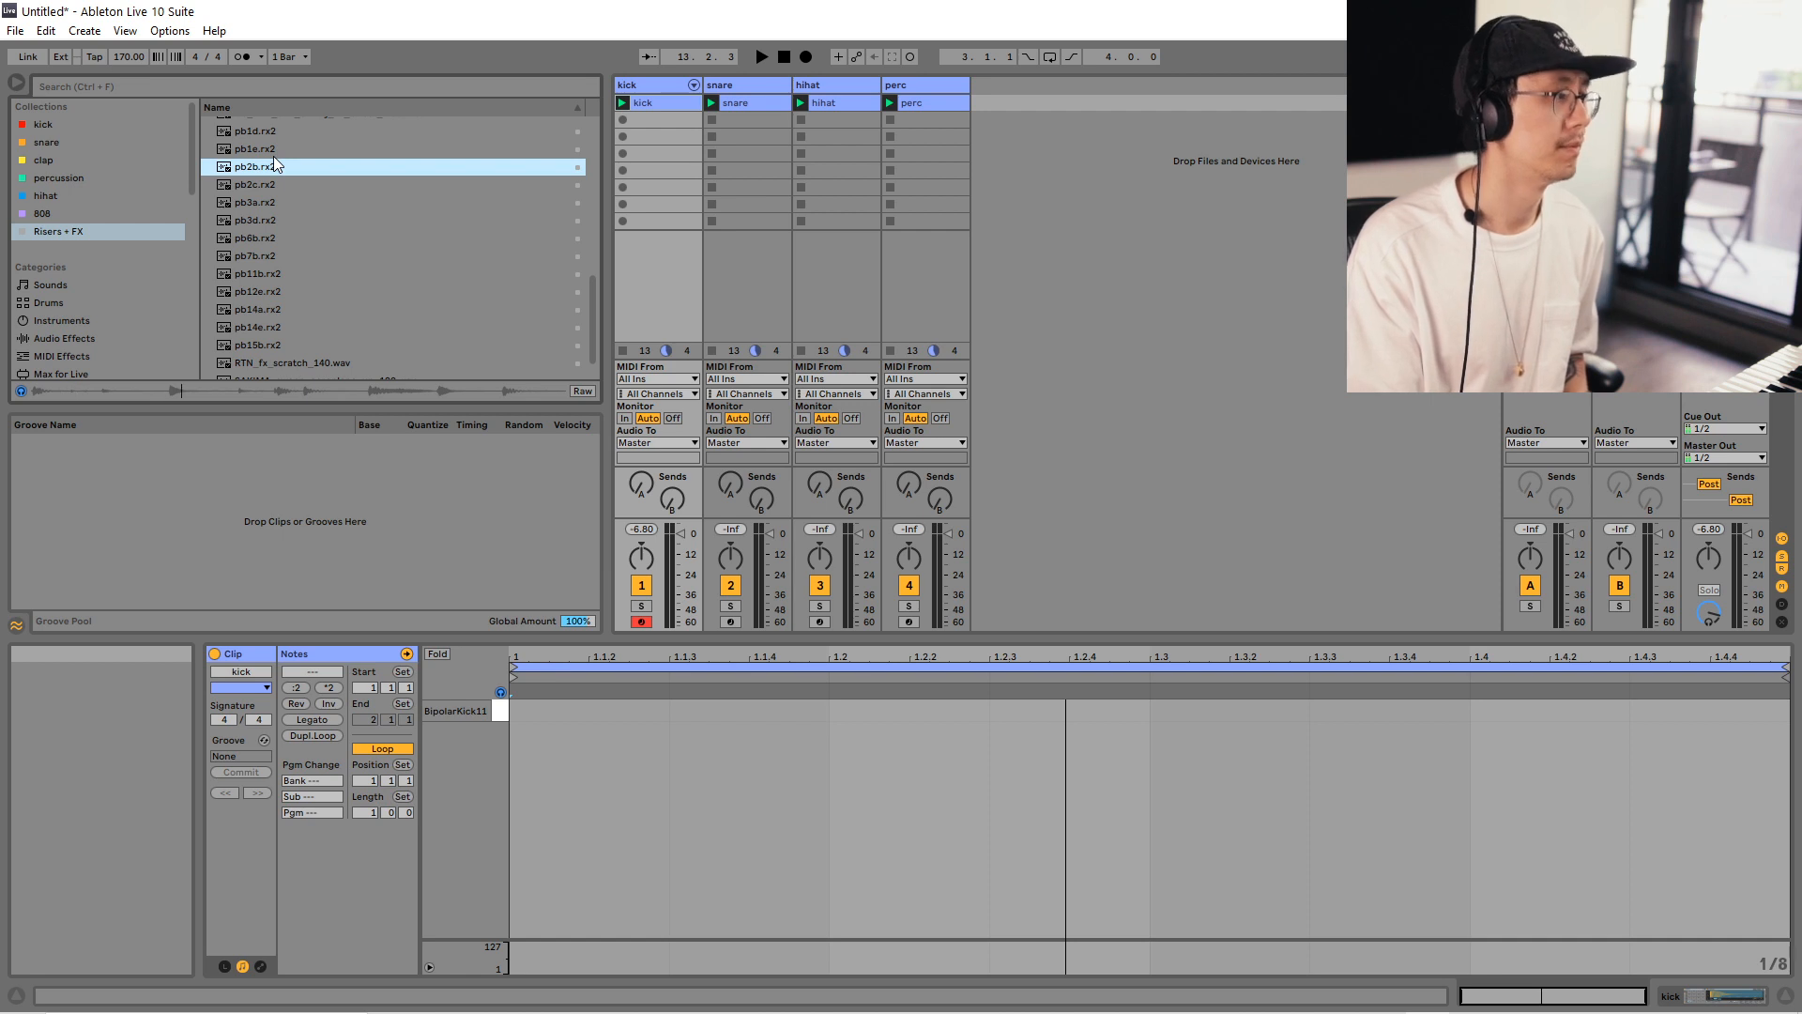
{"action": "key", "text": "Down"}
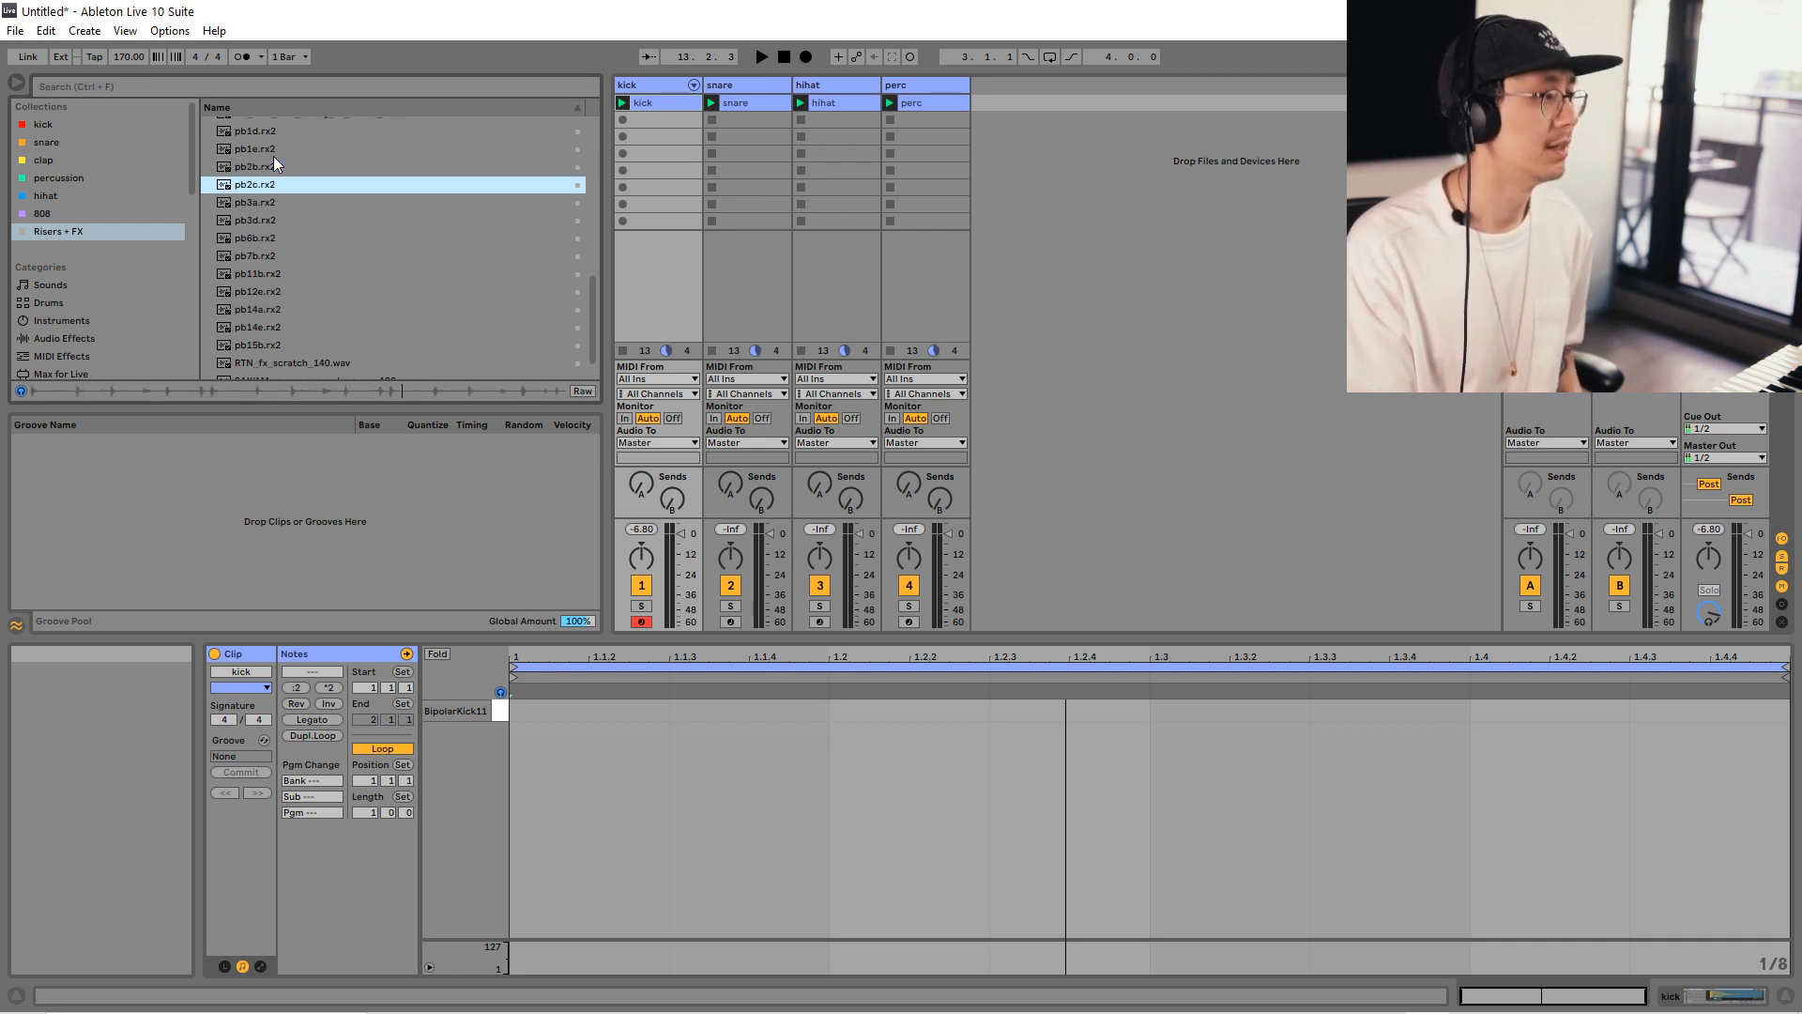
{"action": "left_click", "coordinate": [259, 202]}
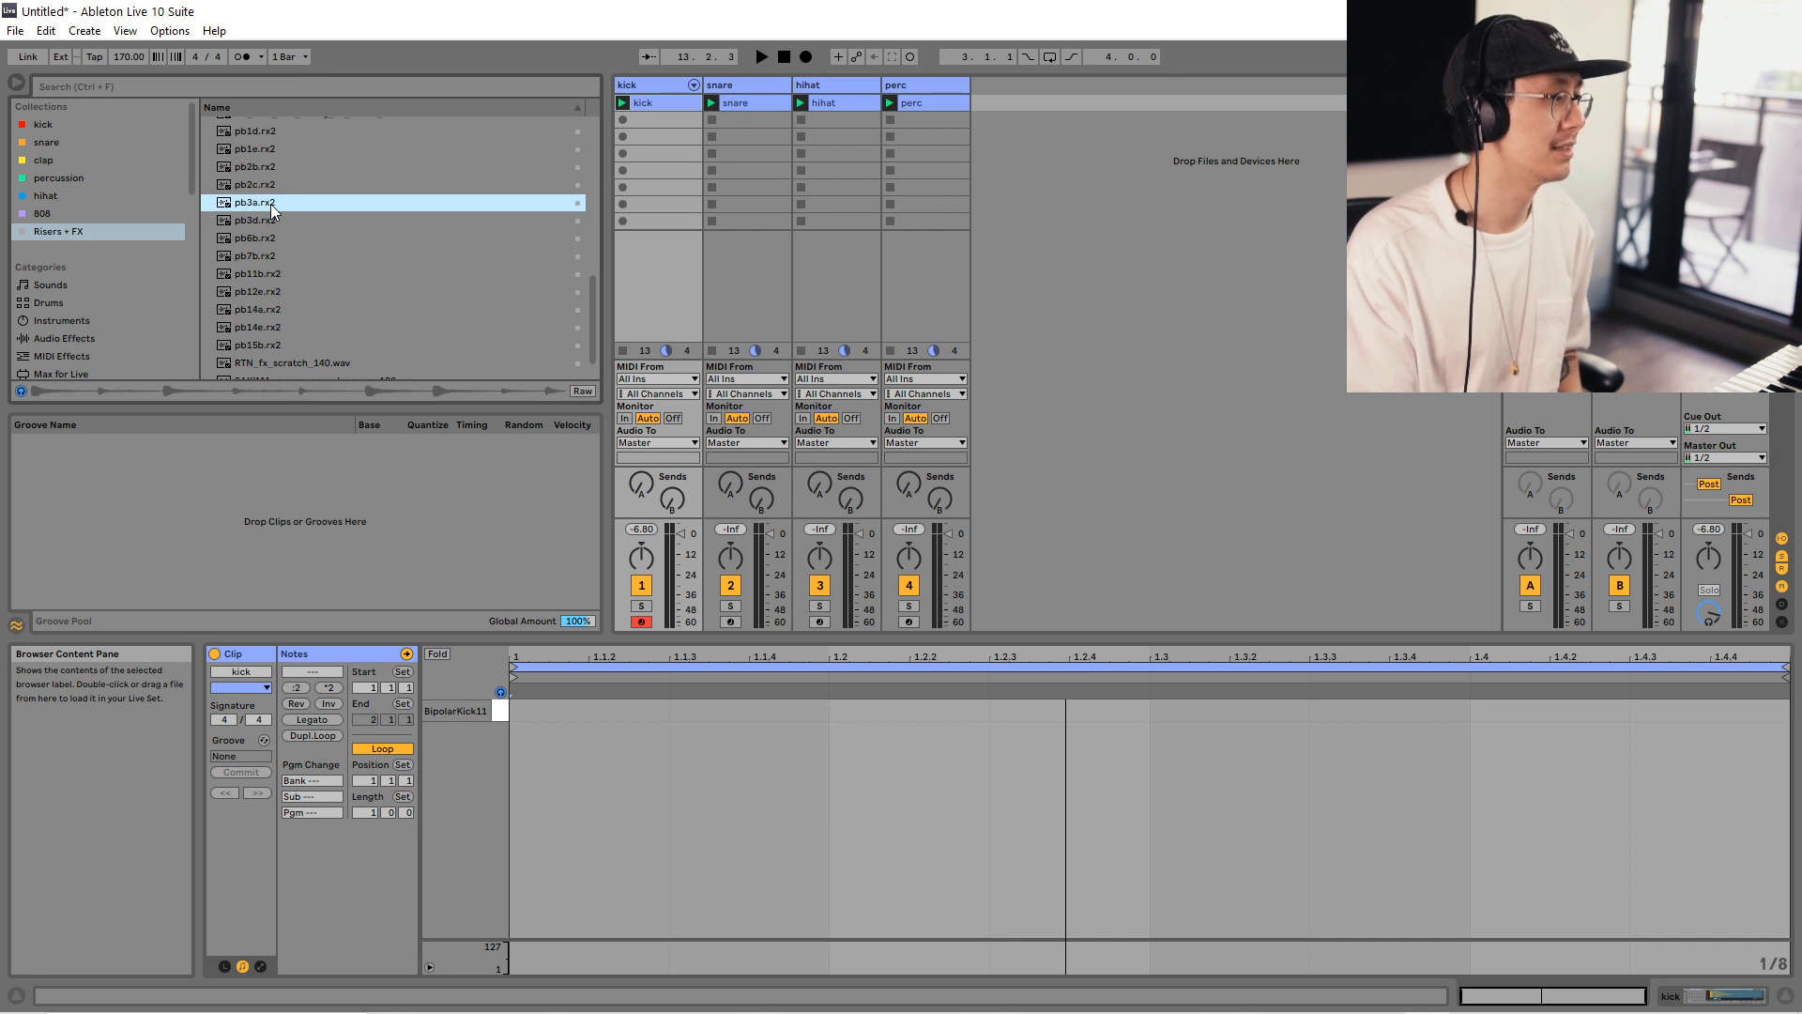
{"action": "key", "text": "Down"}
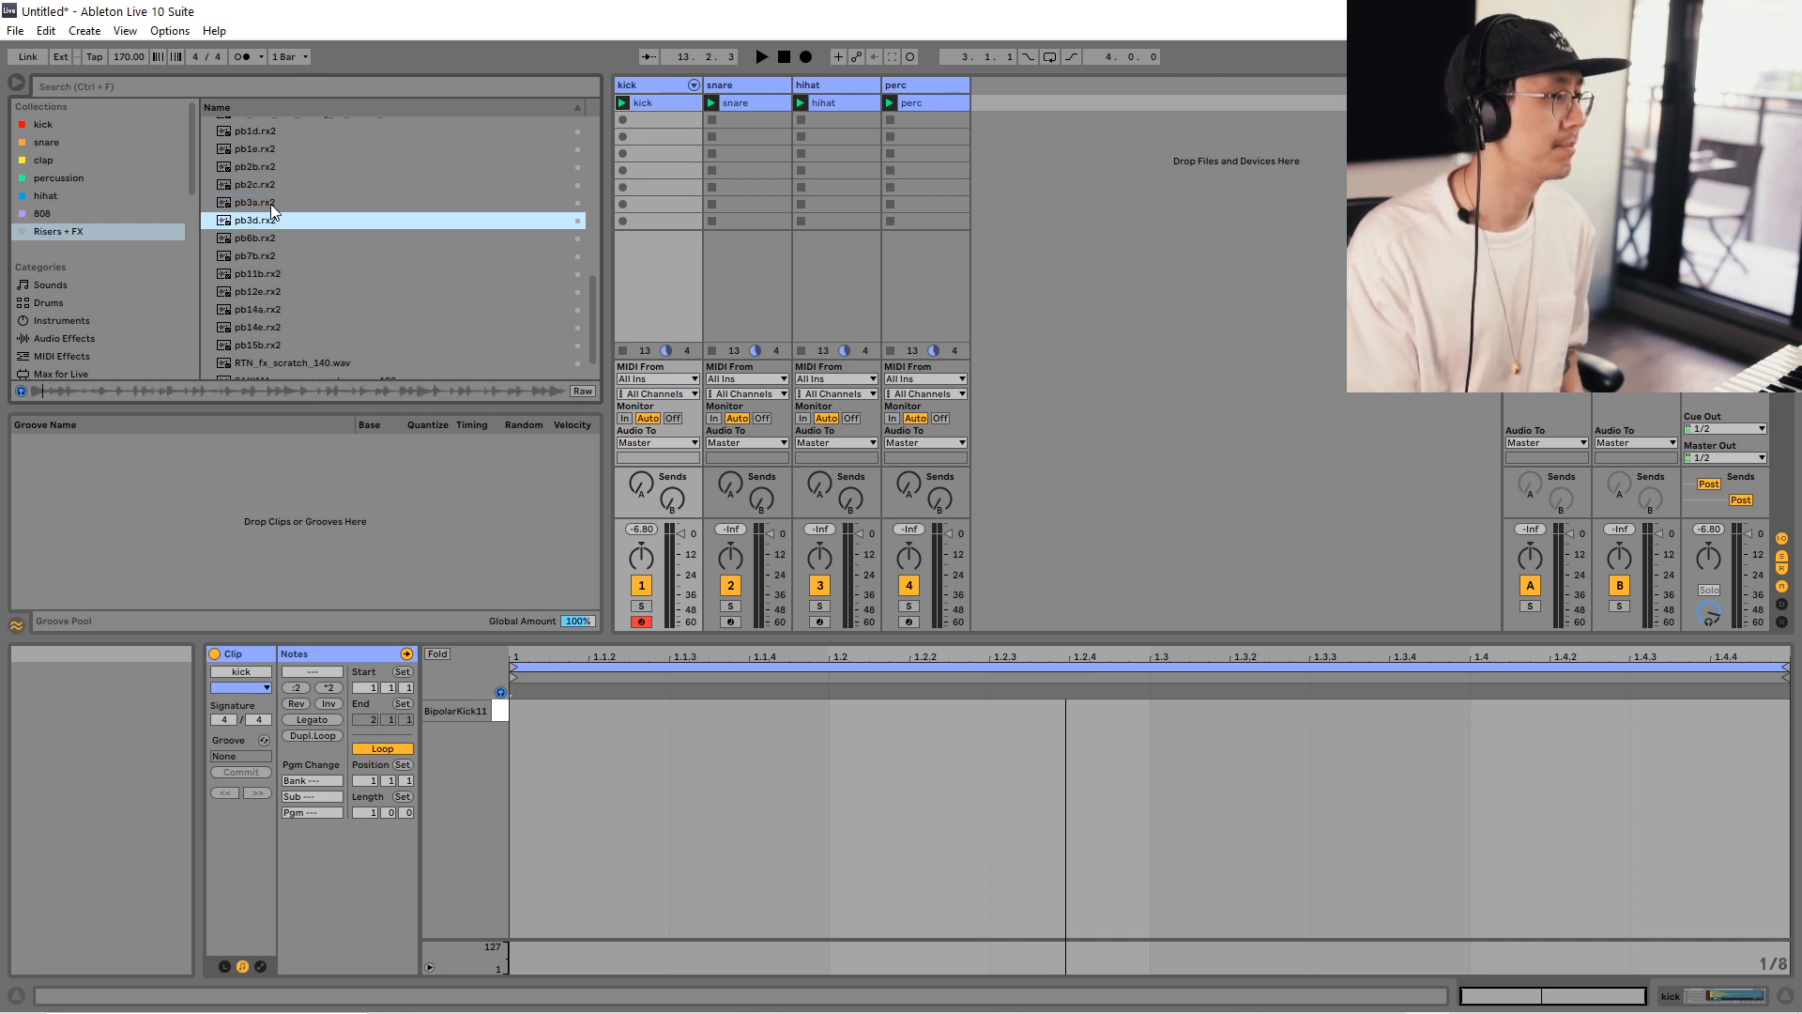
{"action": "key", "text": "Up"}
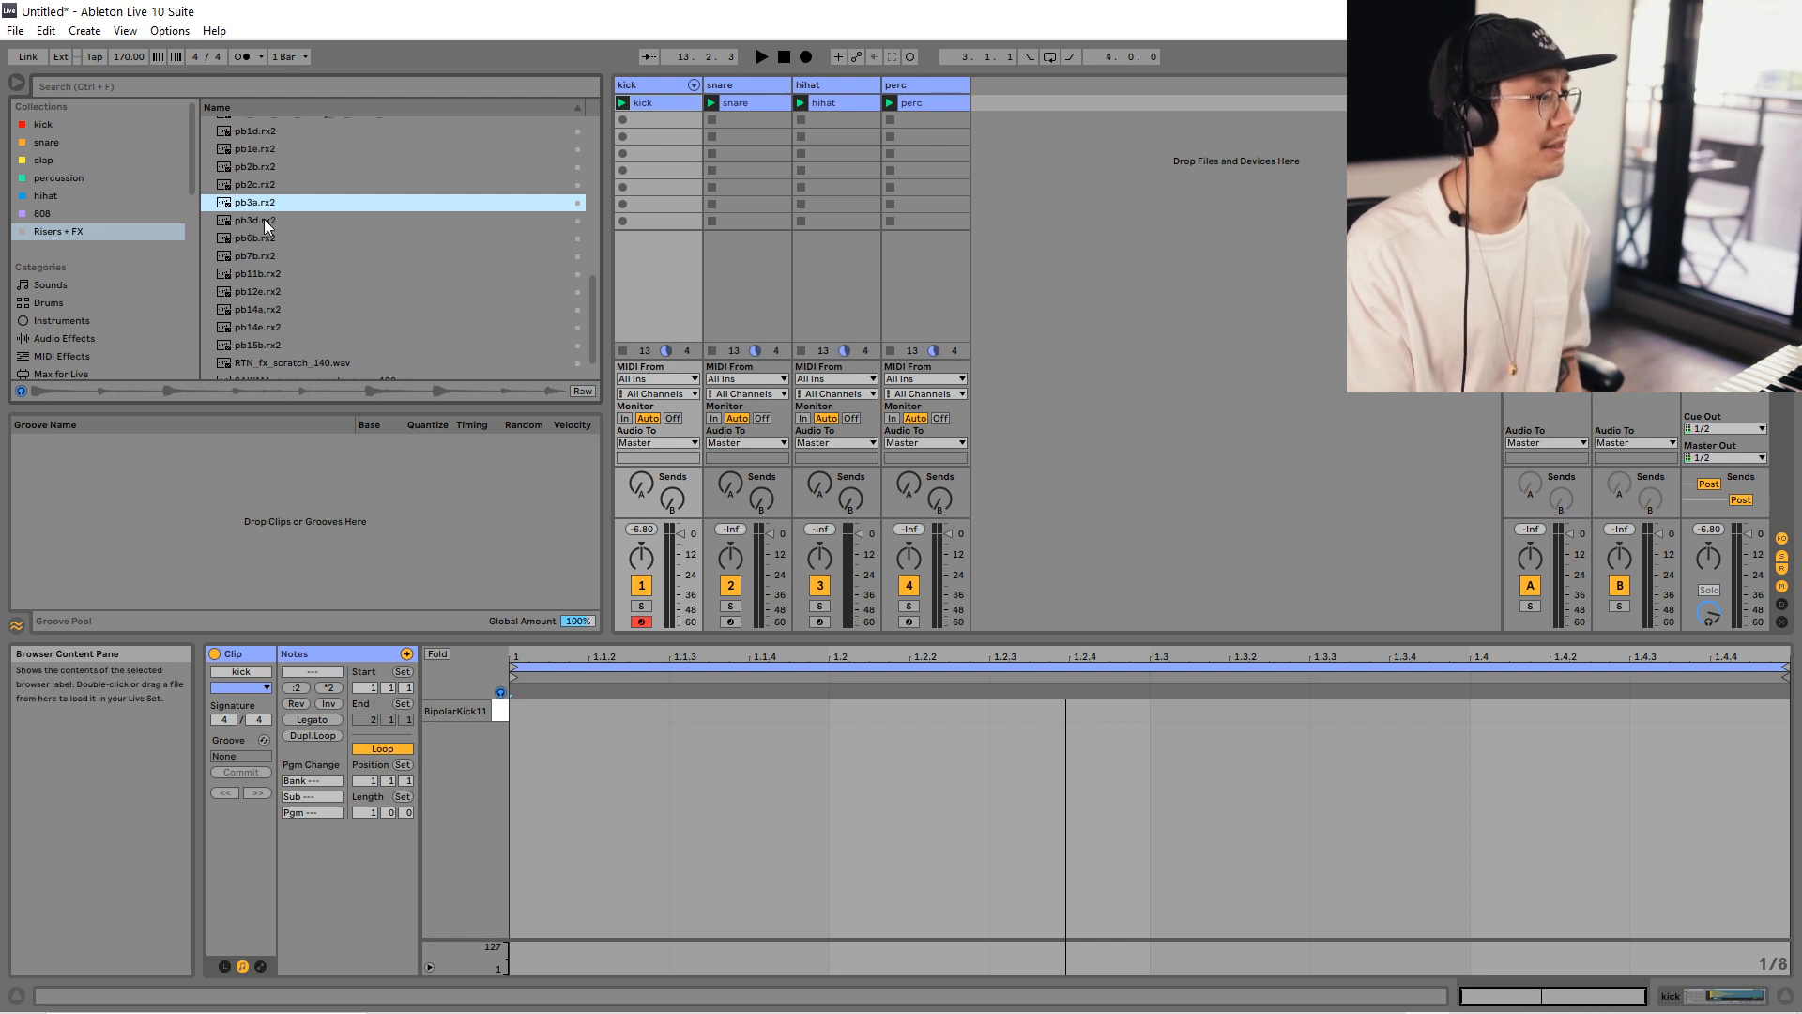
{"action": "left_click", "coordinate": [263, 218]}
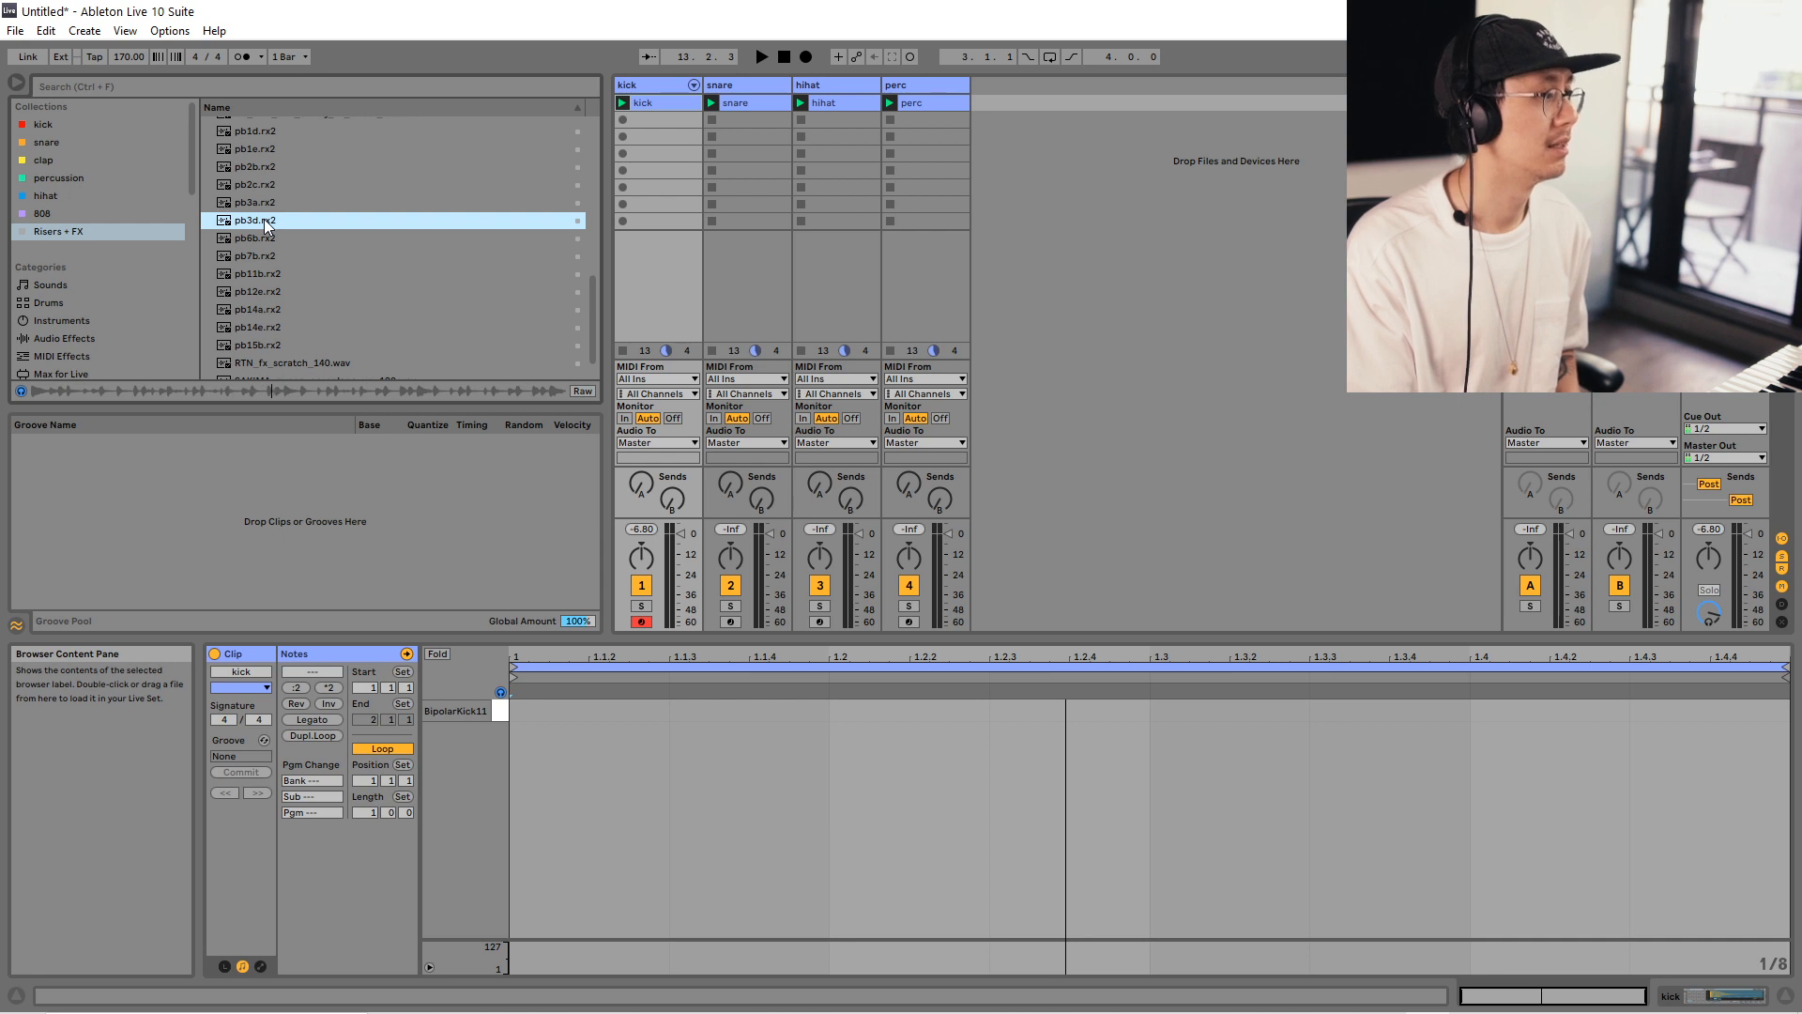
{"action": "key", "text": "Down"}
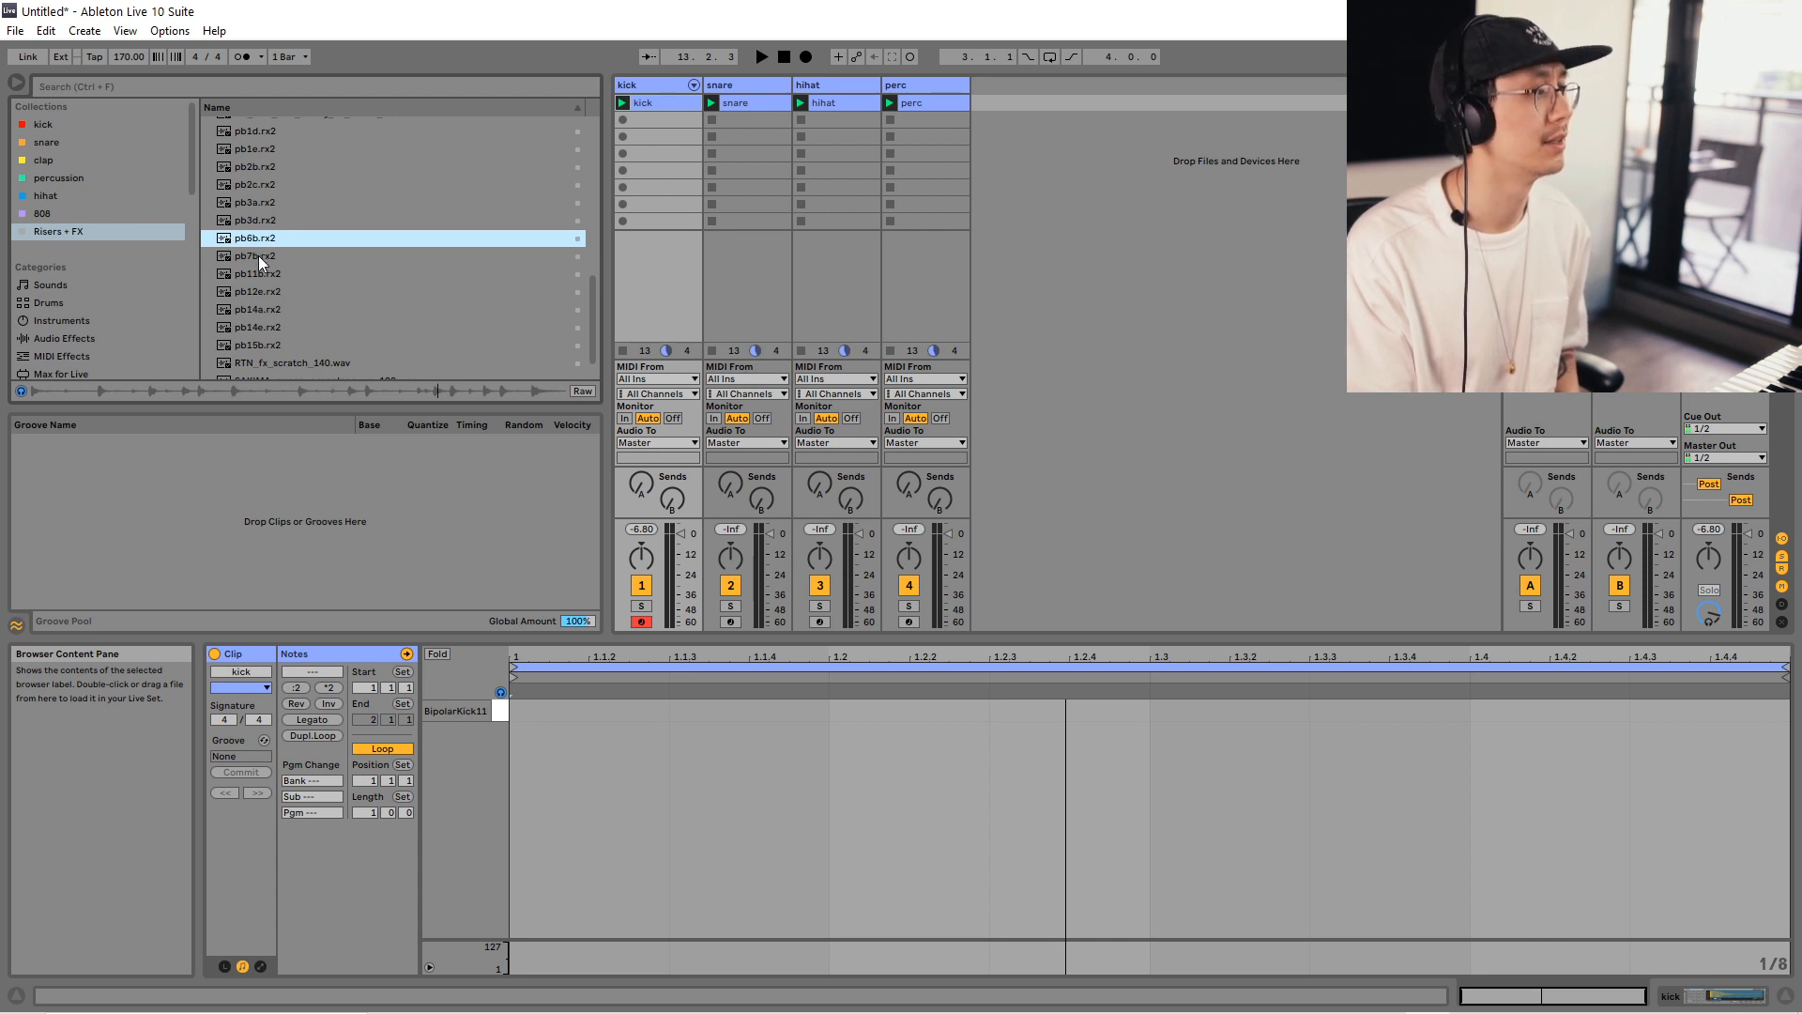
Audition the remaining REX loops from pb7b.rx2 through pb15b.rx2, comparing pb14a.rx2 and pb14e.rx2.
{"action": "left_click", "coordinate": [261, 257]}
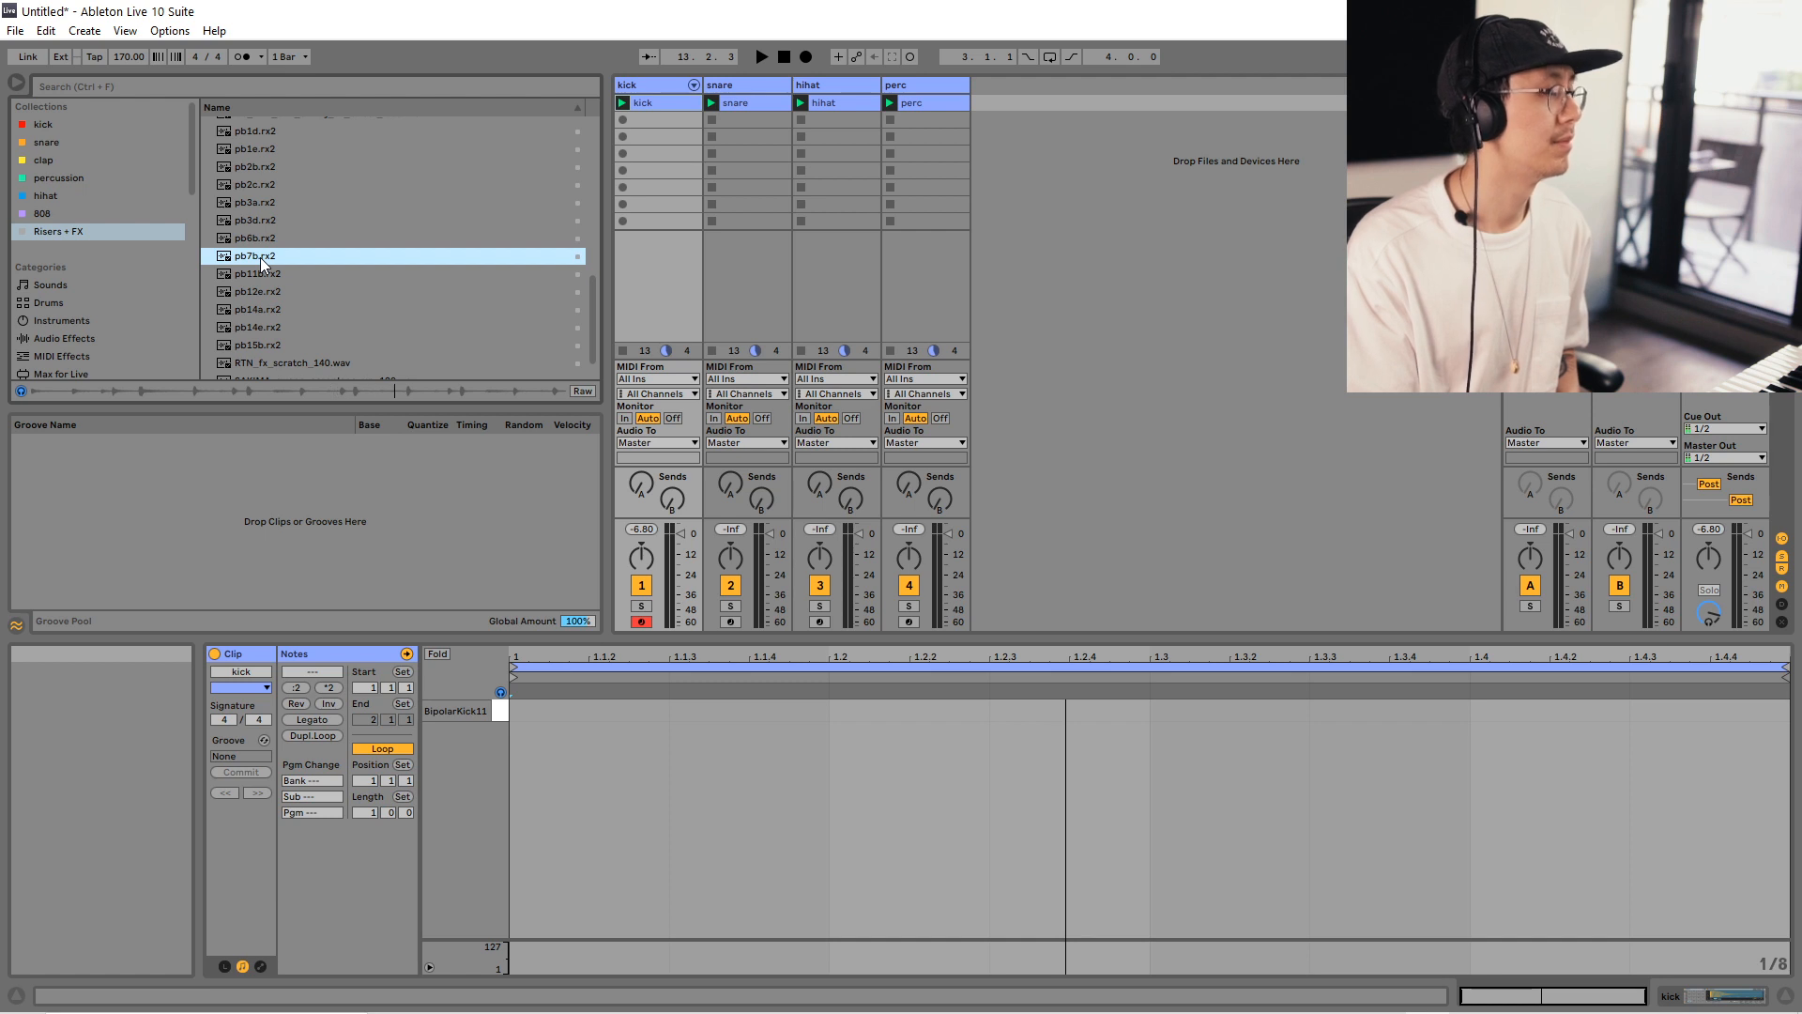
{"action": "key", "text": "Down"}
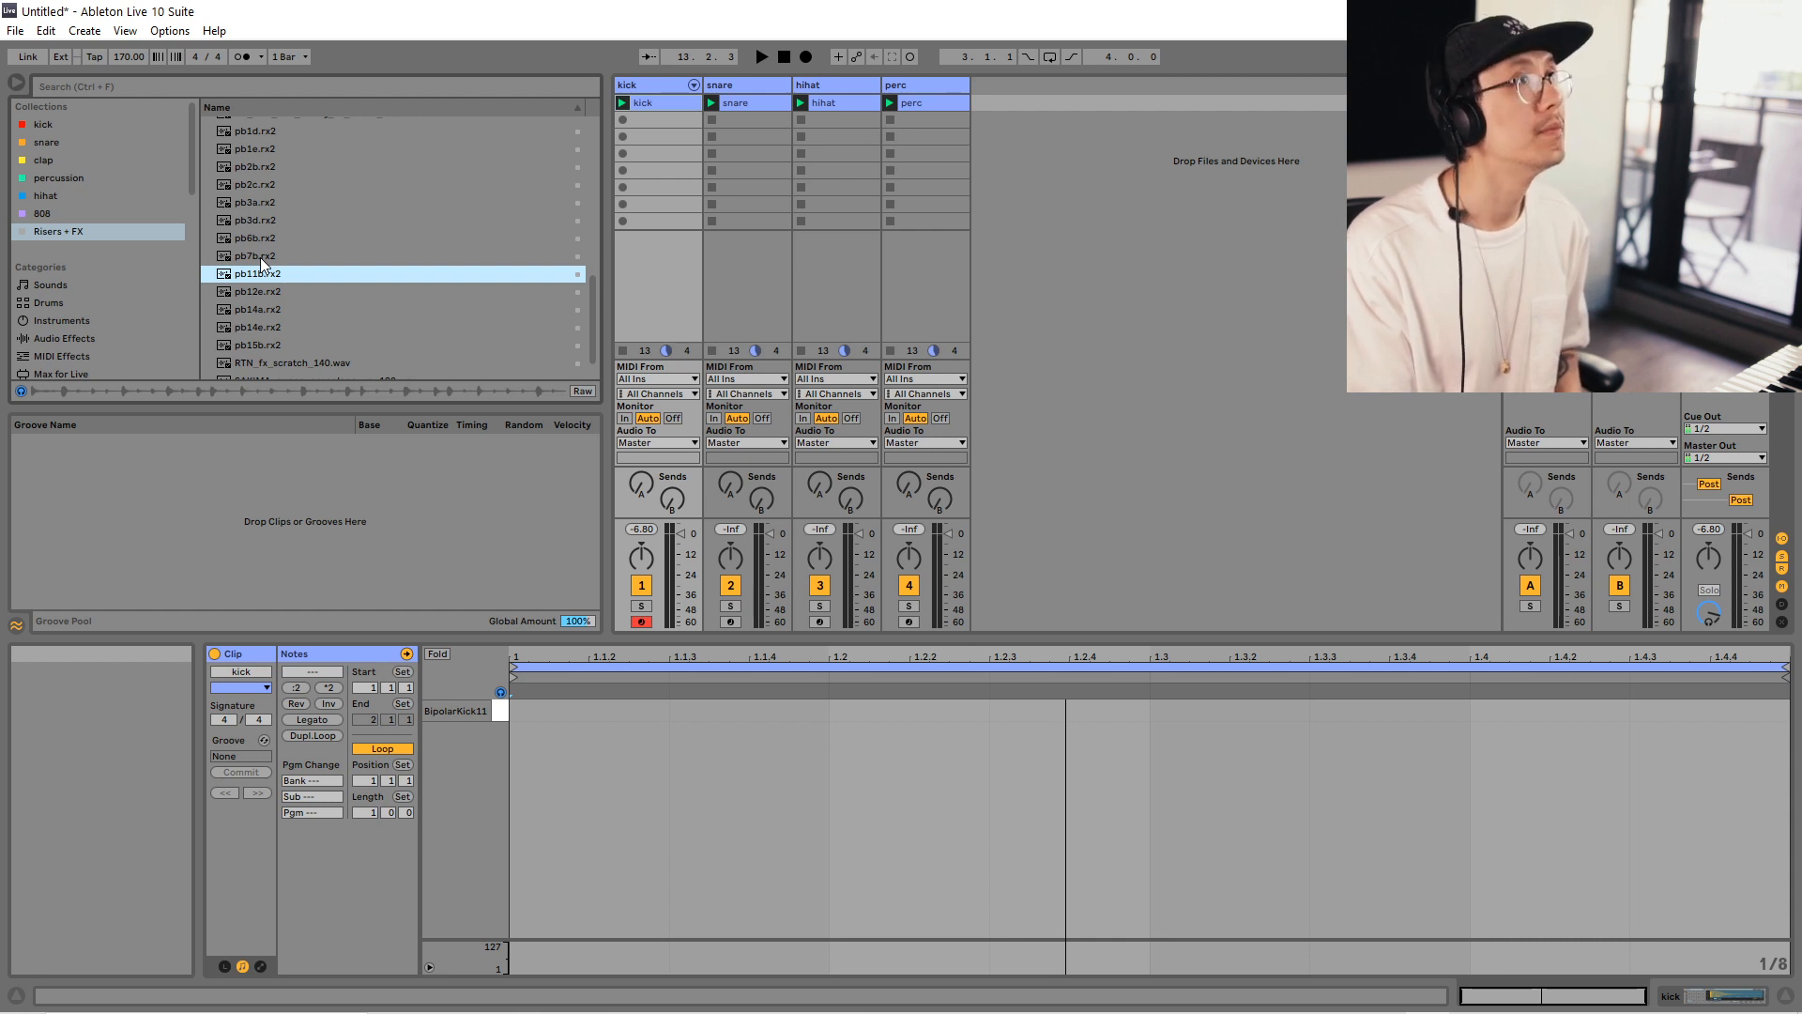
{"action": "key", "text": "Down"}
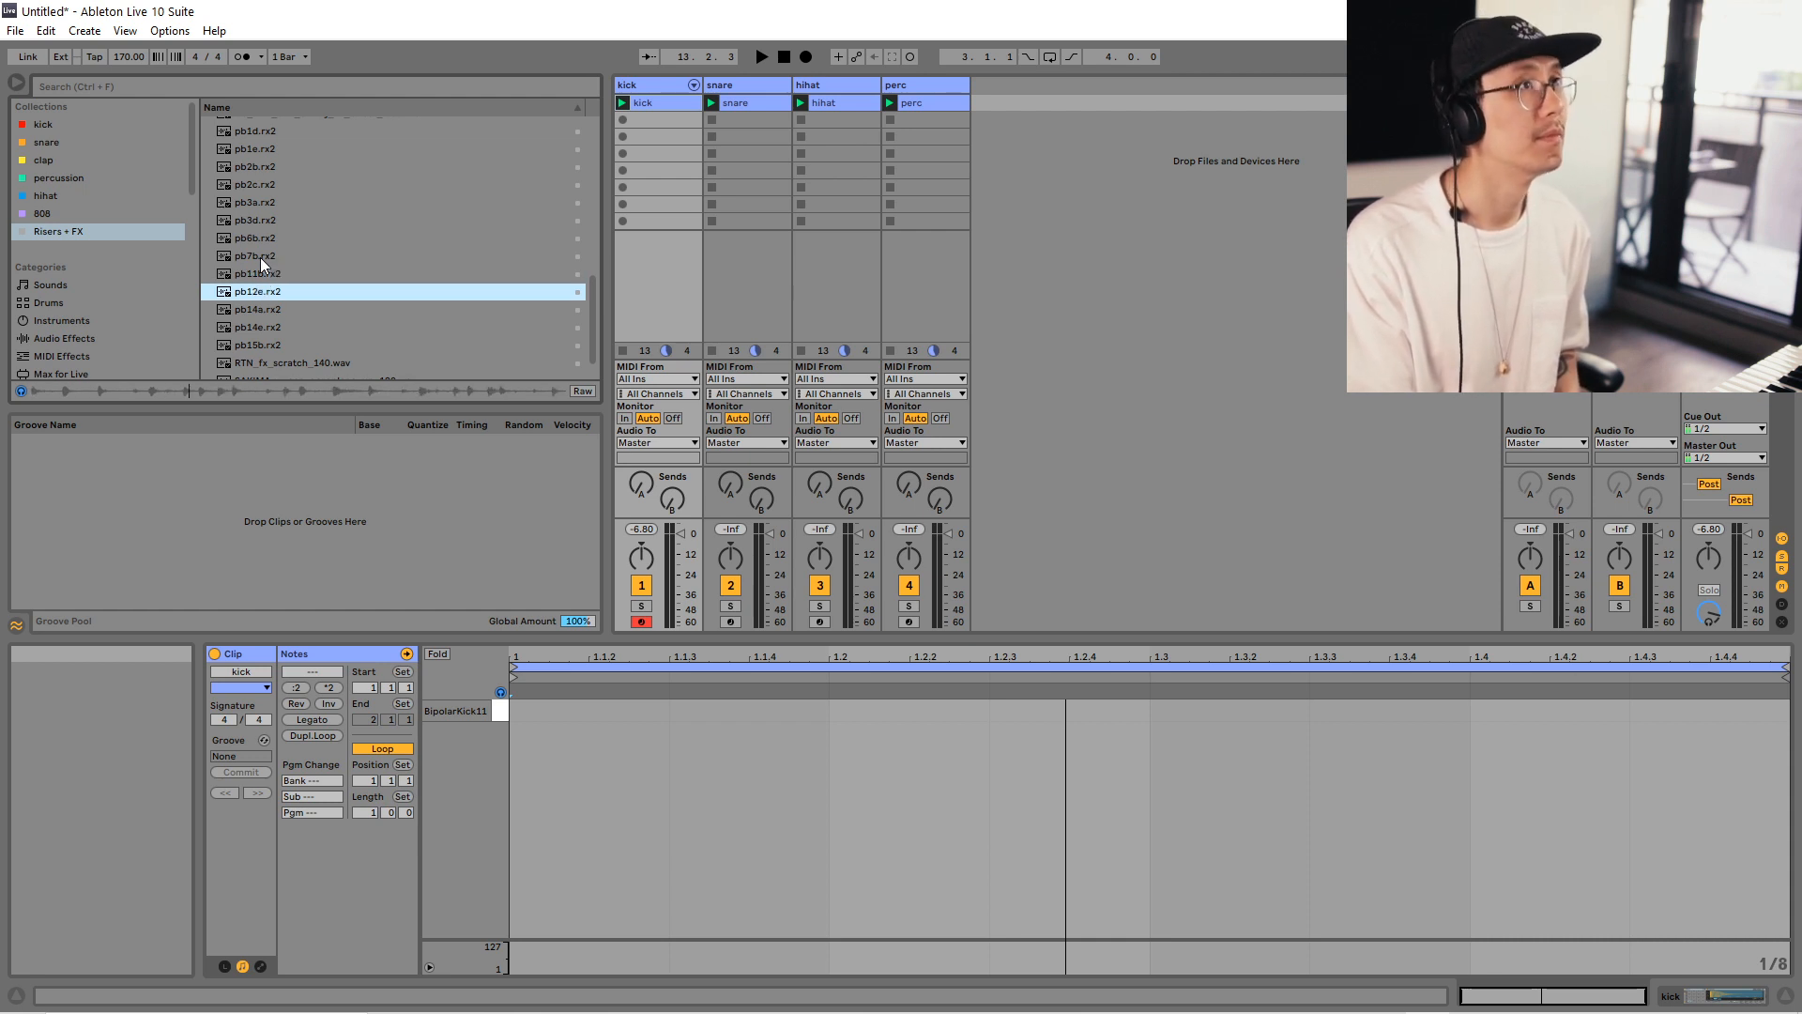
{"action": "key", "text": "Down"}
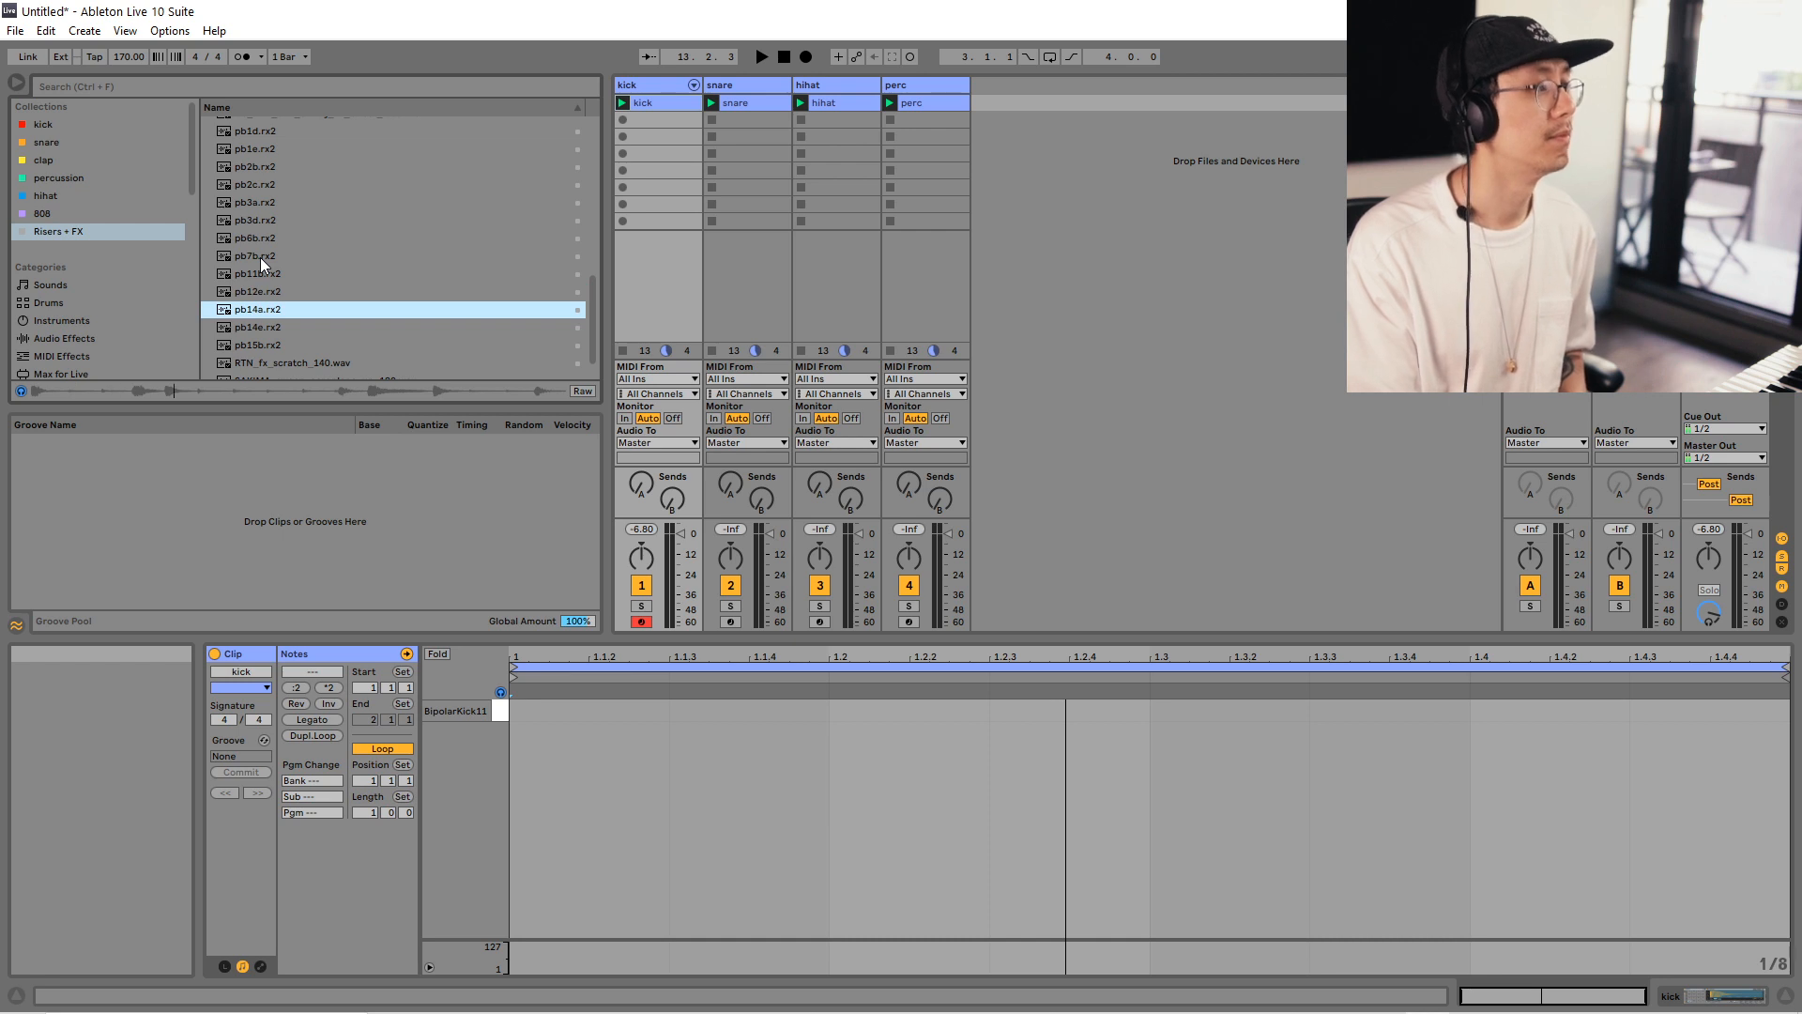
{"action": "key", "text": "Down"}
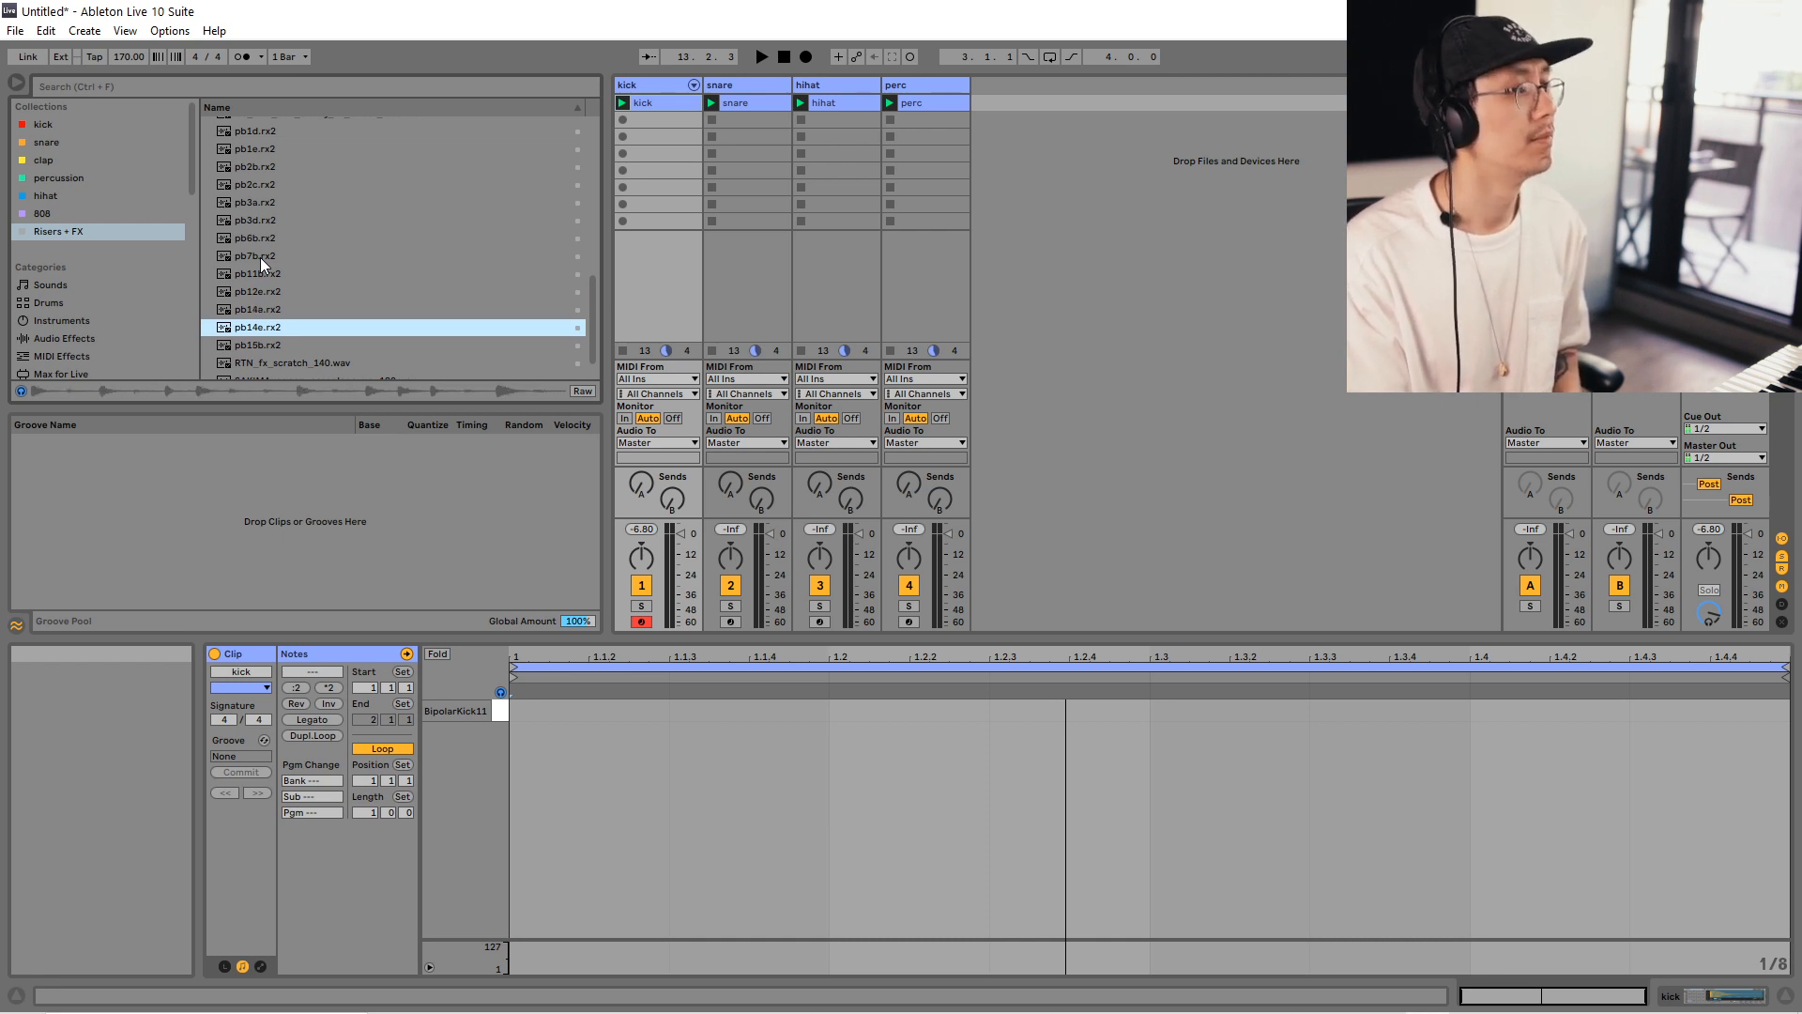
{"action": "key", "text": "Up"}
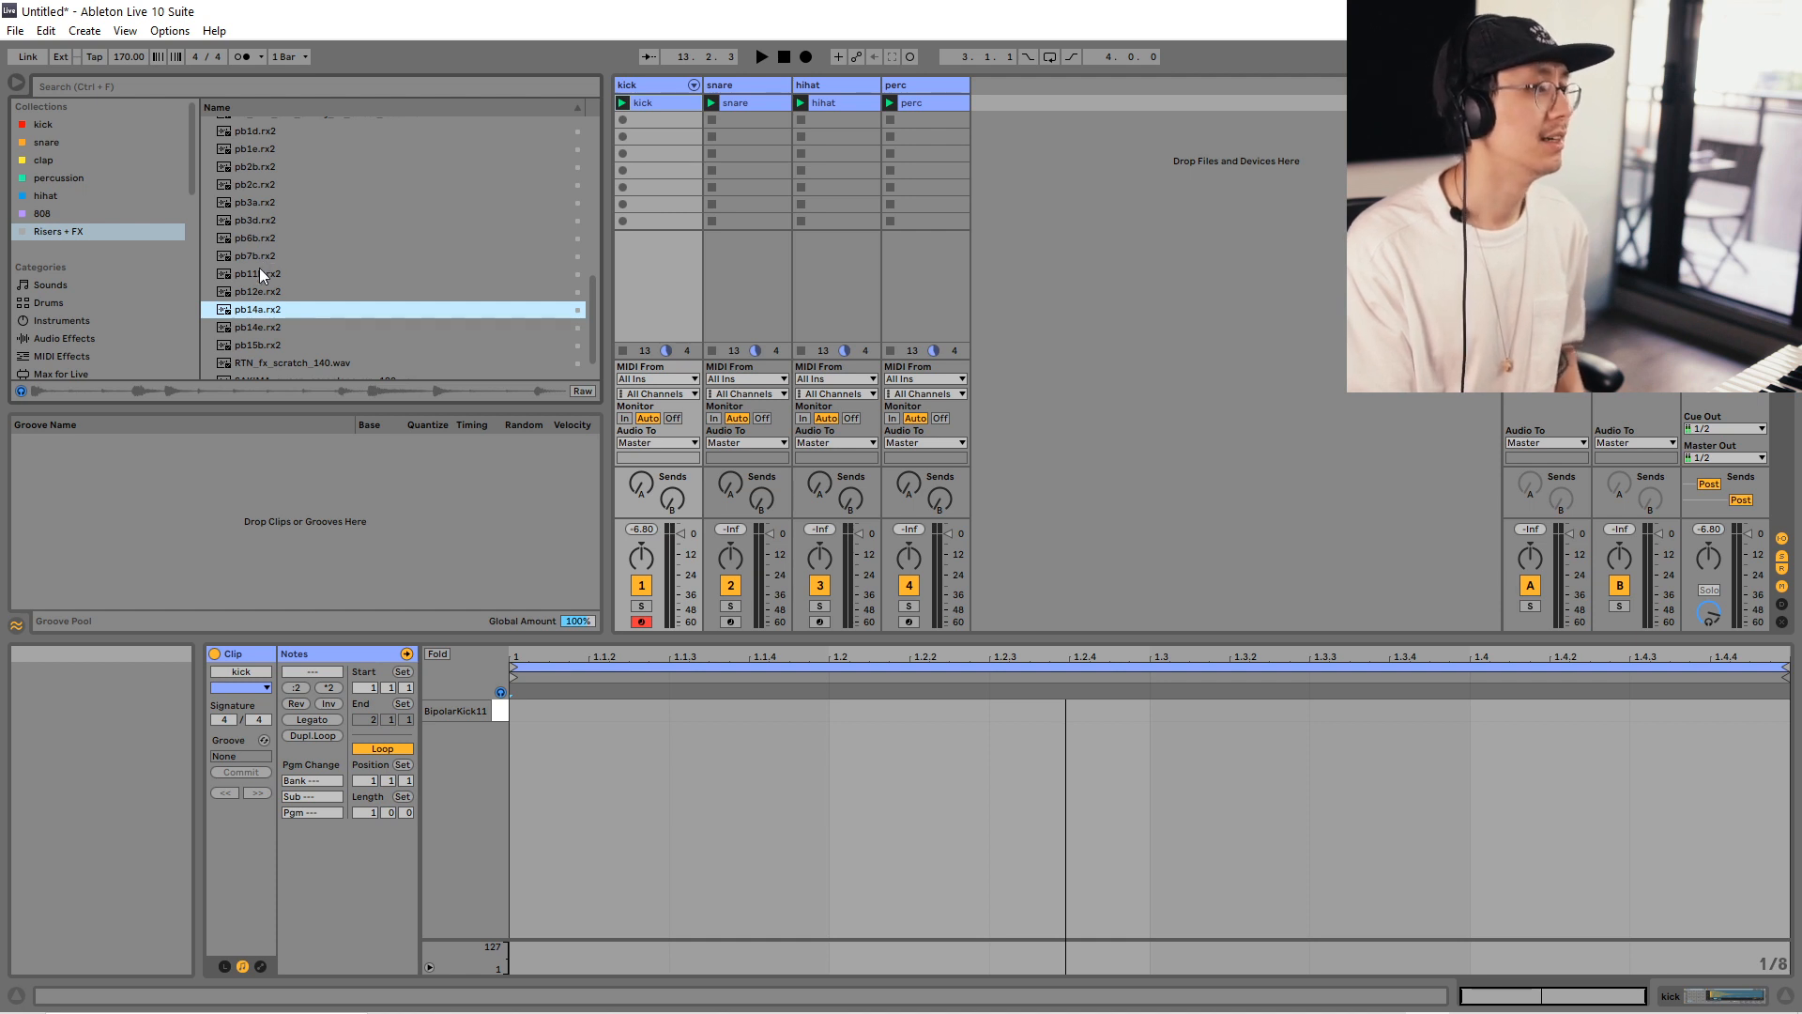
{"action": "left_click", "coordinate": [261, 329]}
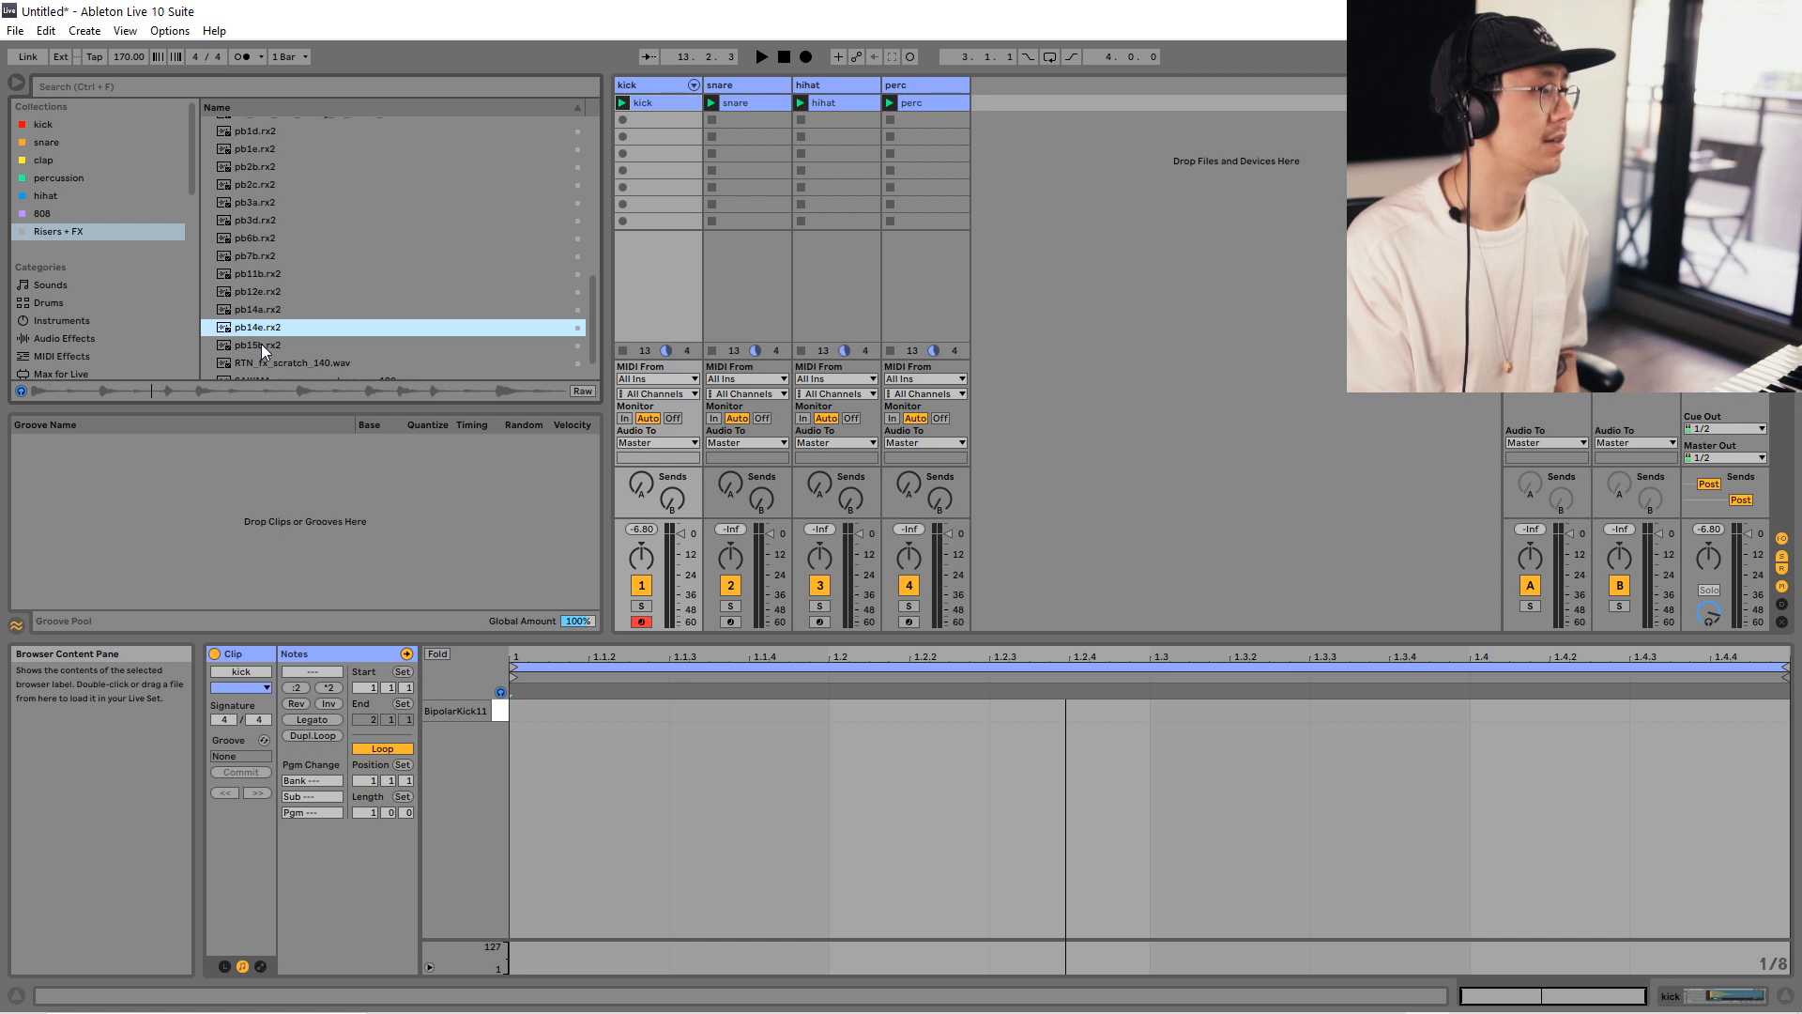
{"action": "left_click", "coordinate": [261, 344]}
{"action": "left_click", "coordinate": [261, 326]}
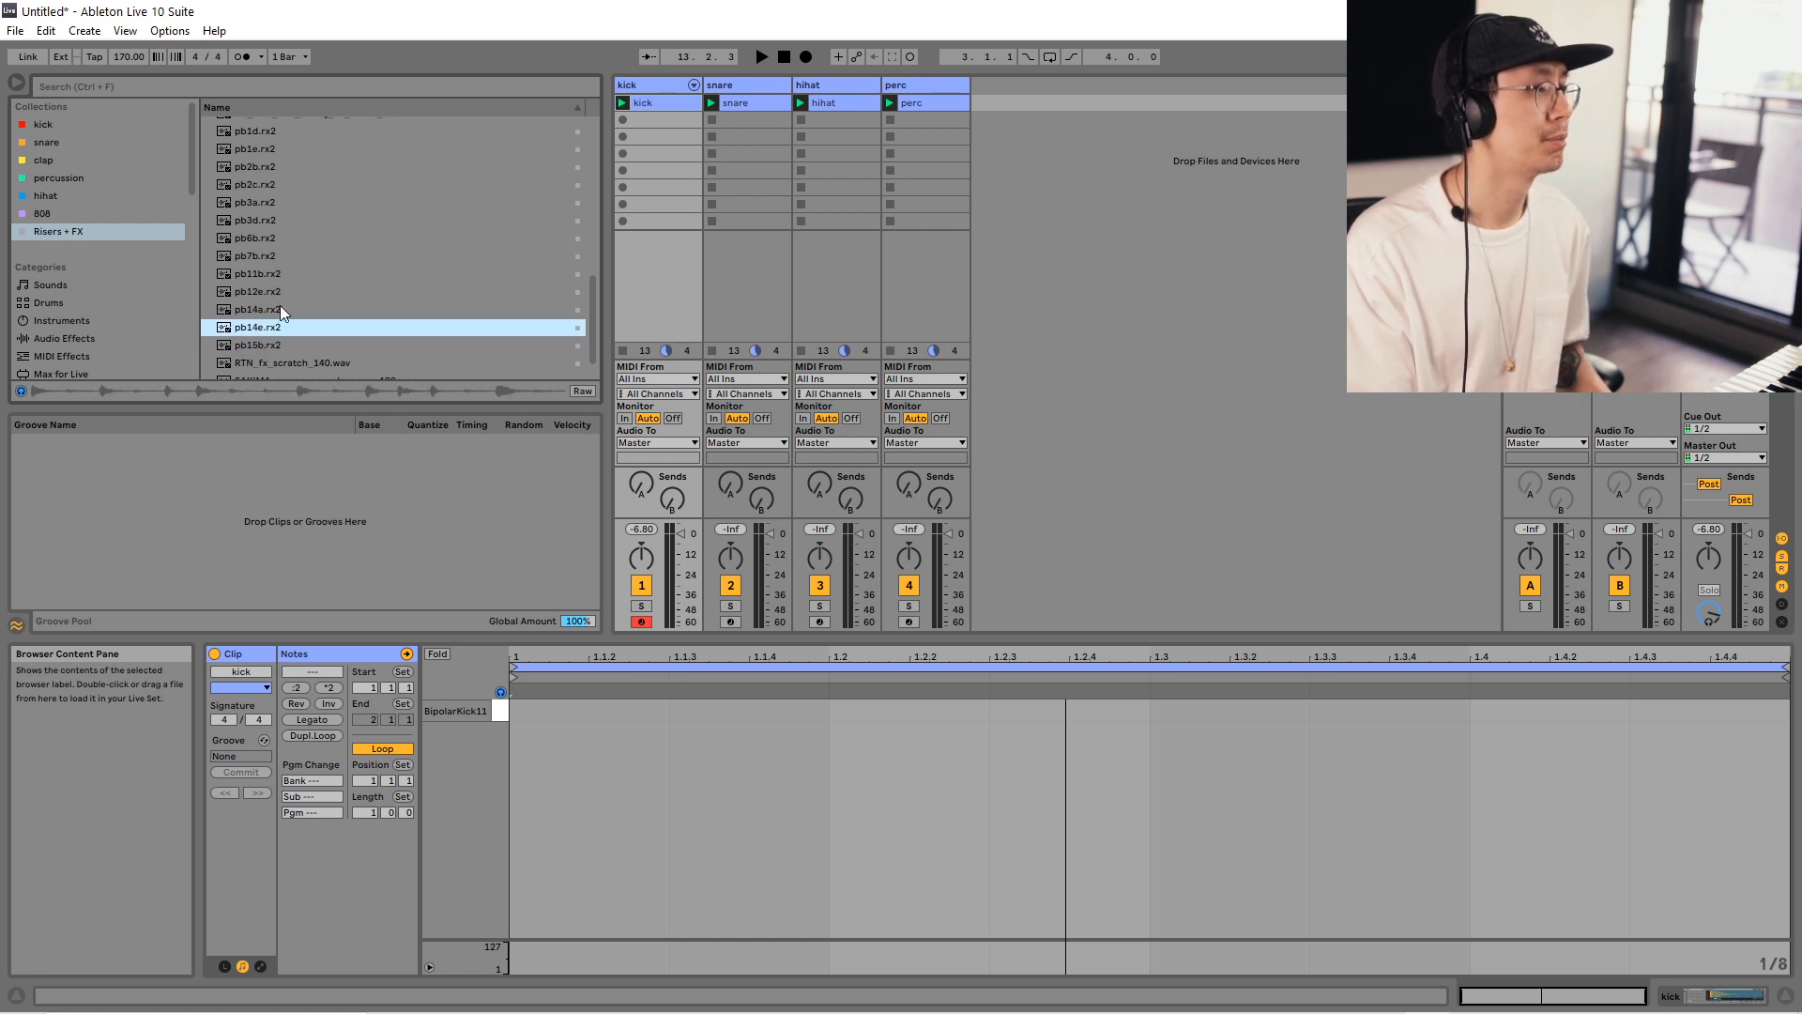
Slice the pb14e.rx2 loop to a new MIDI track.
{"action": "right_click", "coordinate": [265, 328]}
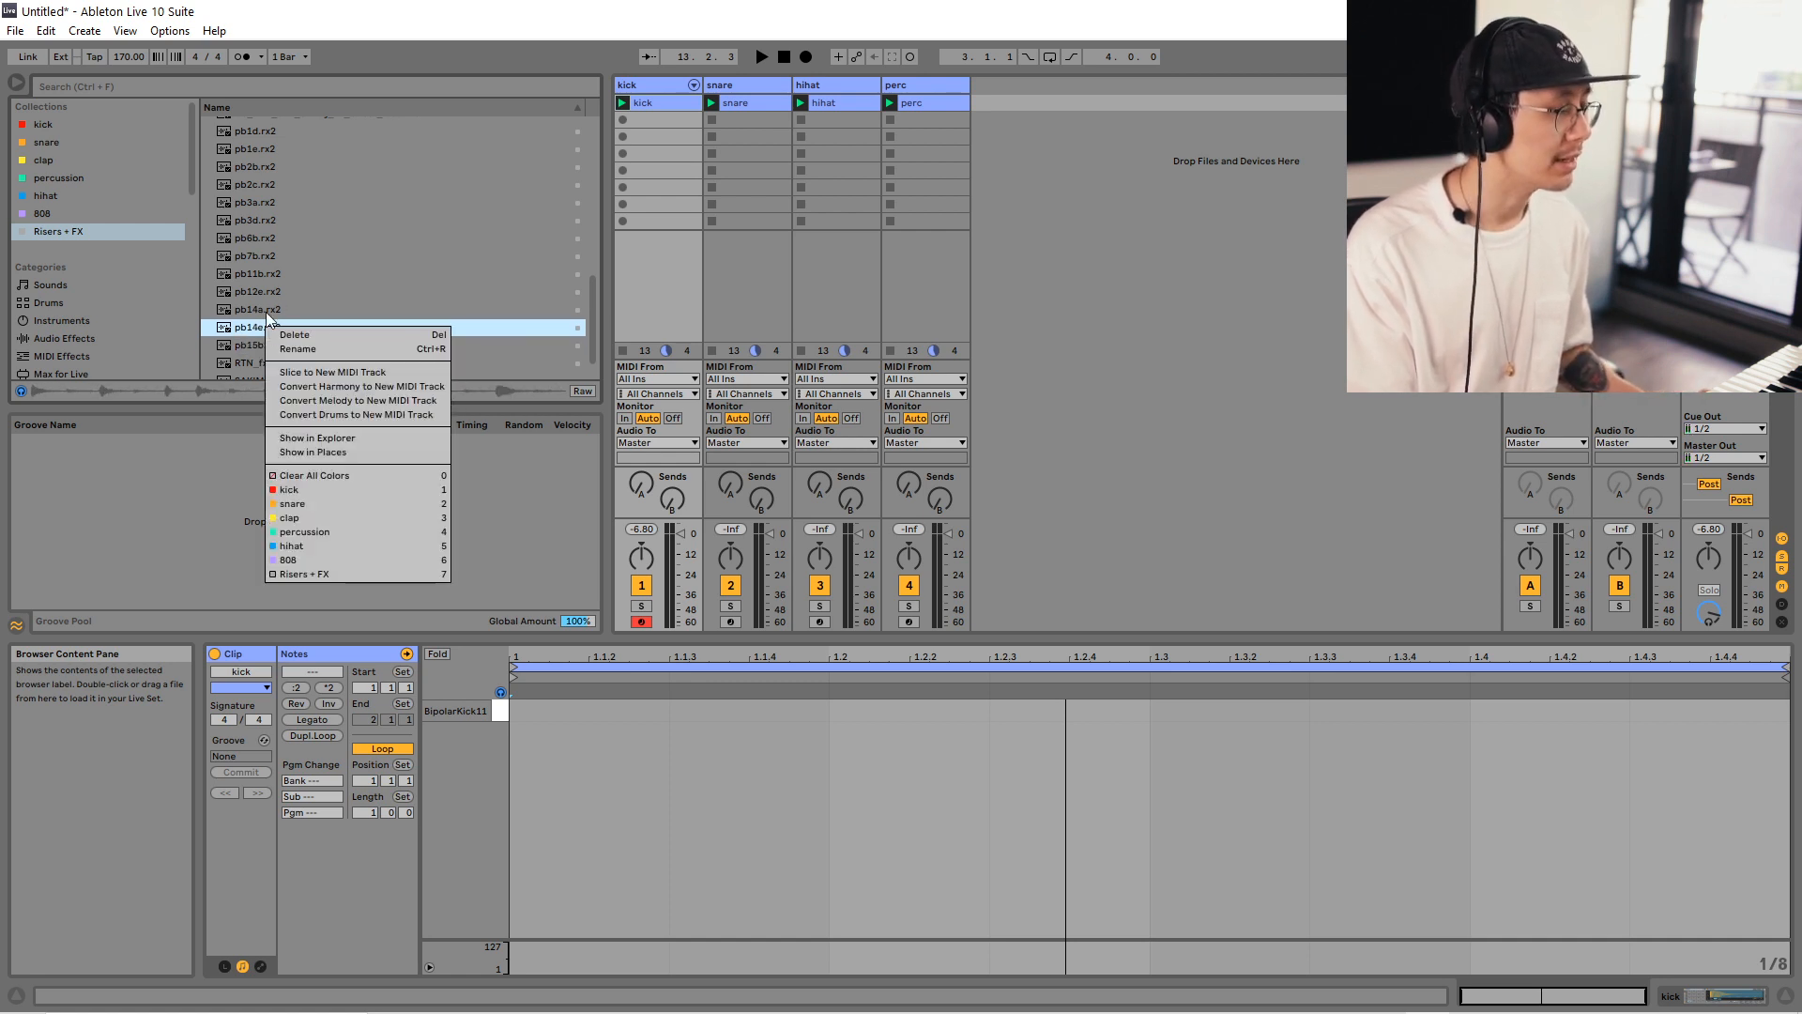
{"action": "left_click", "coordinate": [267, 317]}
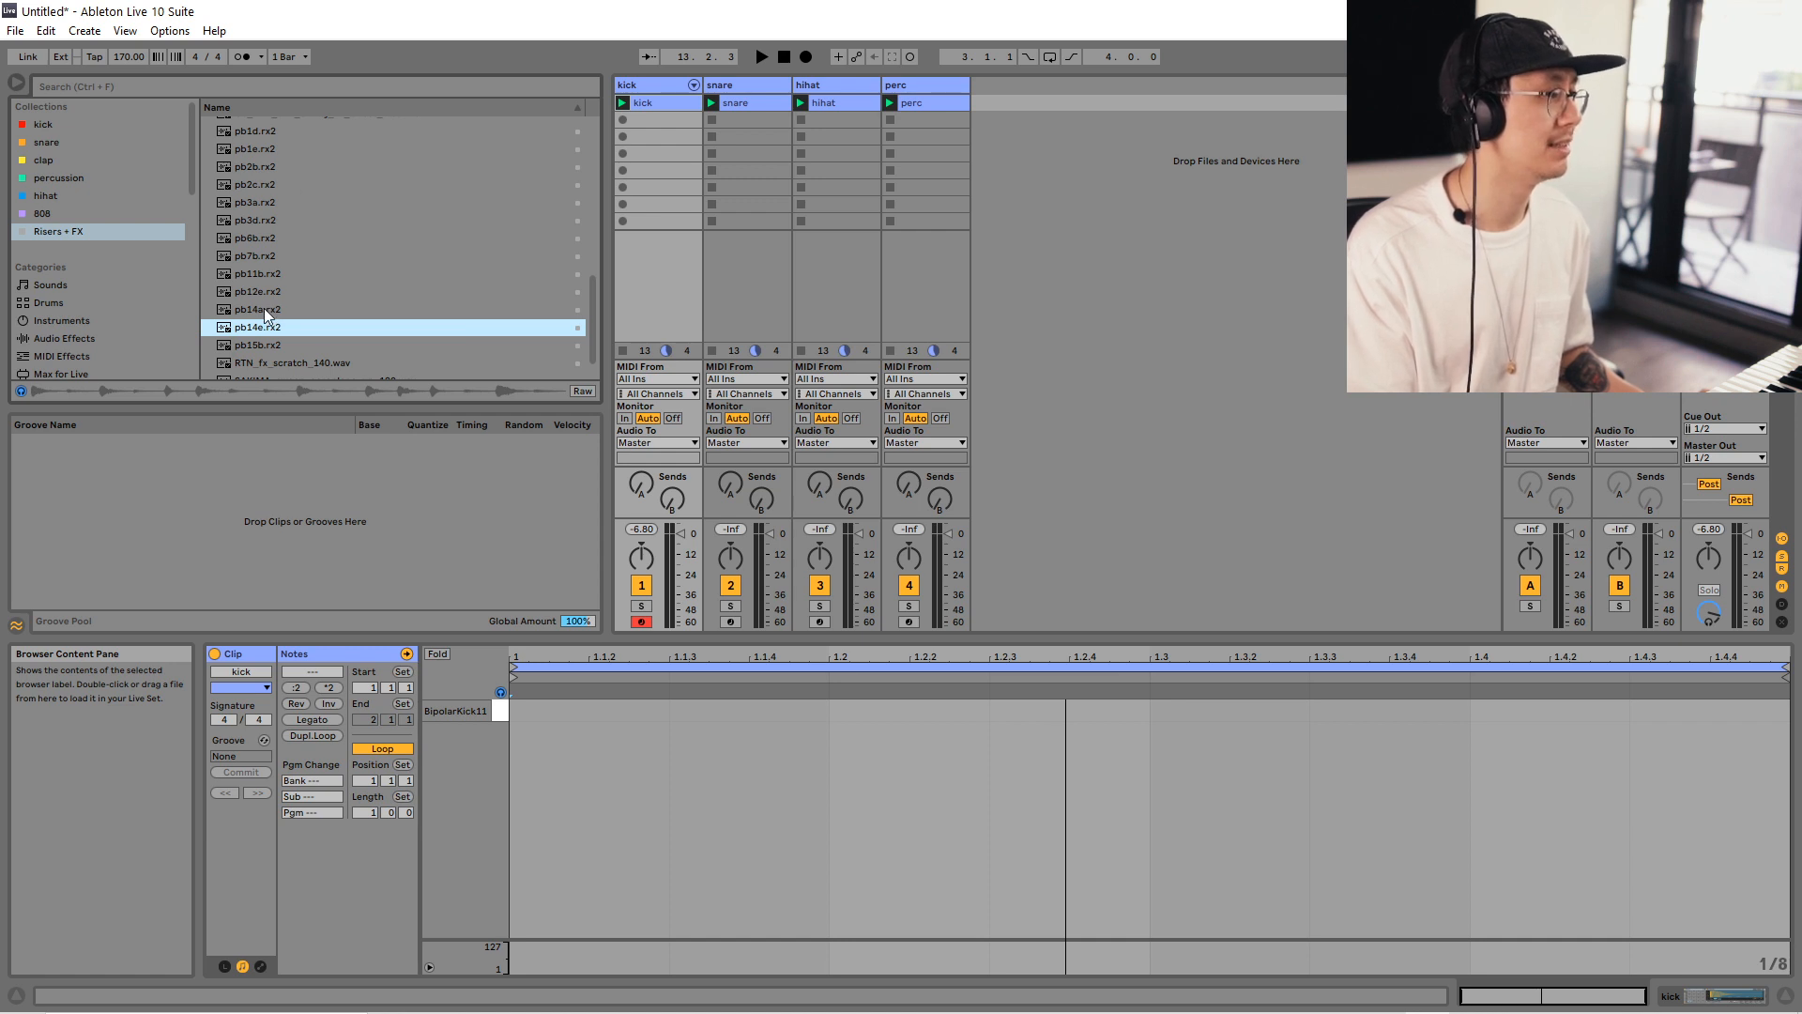
{"action": "right_click", "coordinate": [265, 329]}
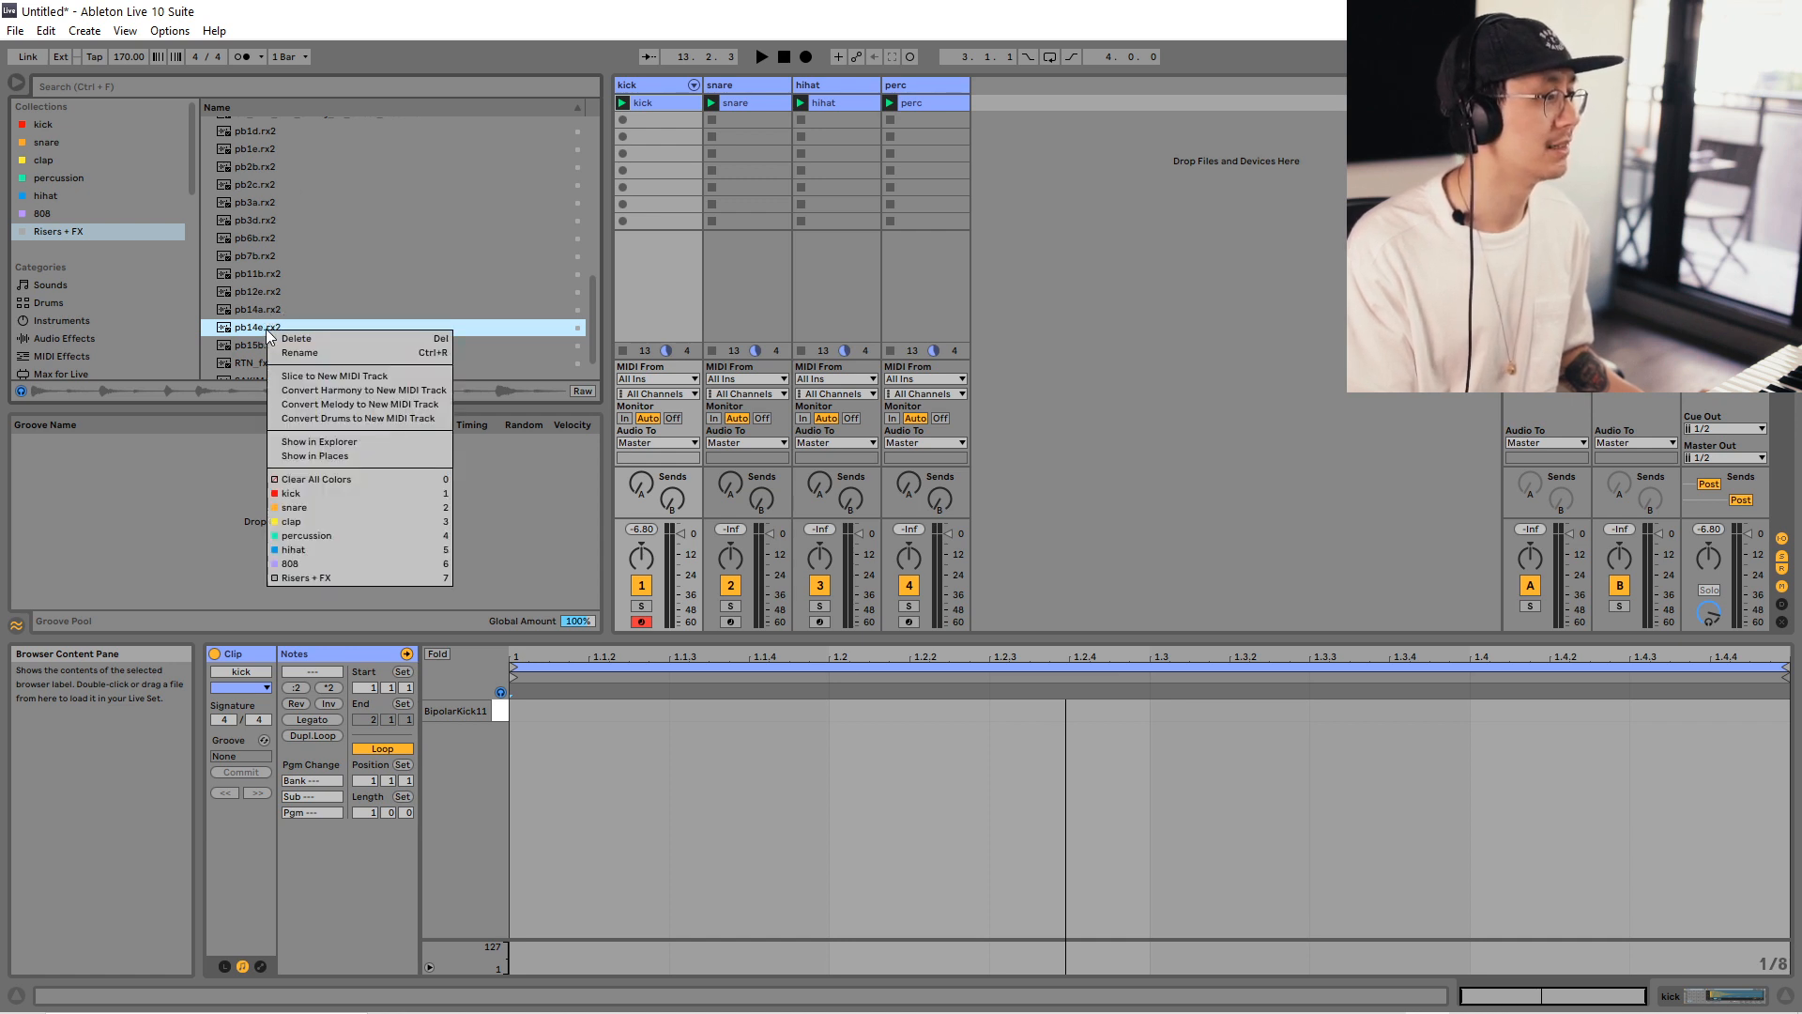
{"action": "left_click", "coordinate": [341, 380]}
{"action": "left_click", "coordinate": [867, 571]}
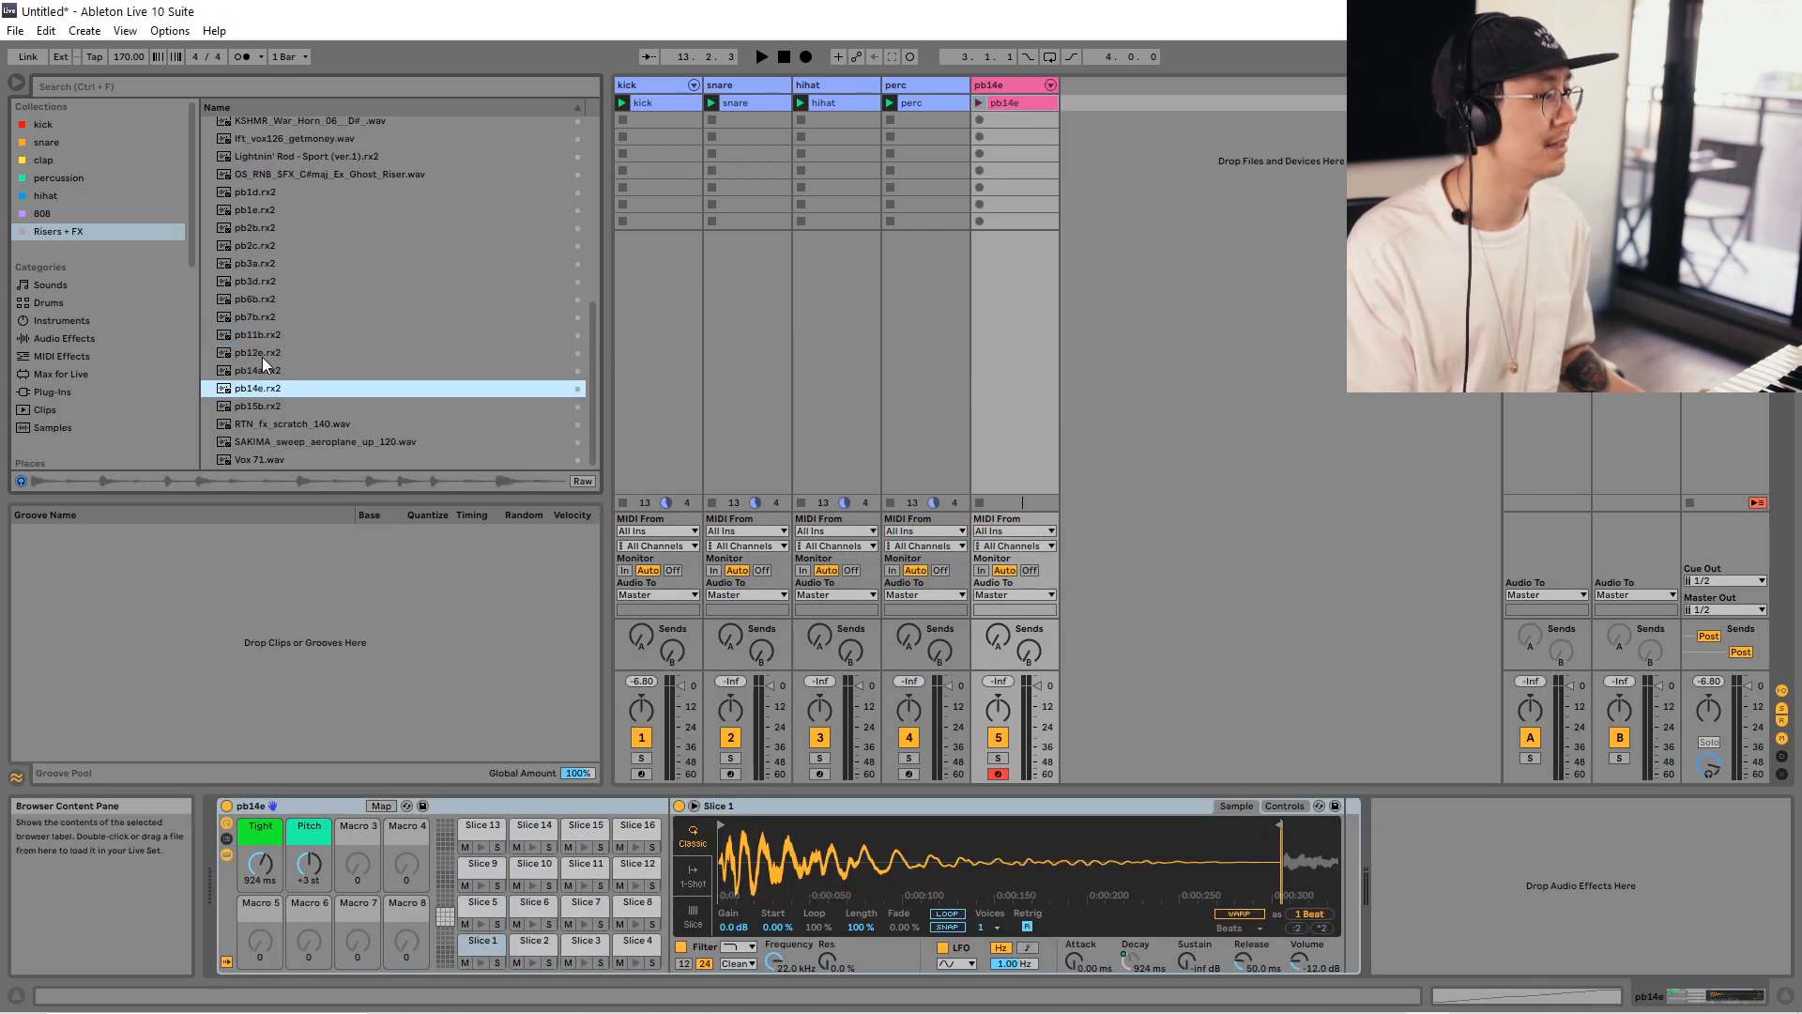
Audition pb7b.rx2, pb11b.rx2, pb6b.rx2, pb3d.rx2 and pb3a.rx2 for a second loop to slice.
{"action": "key", "text": "ctrl+s"}
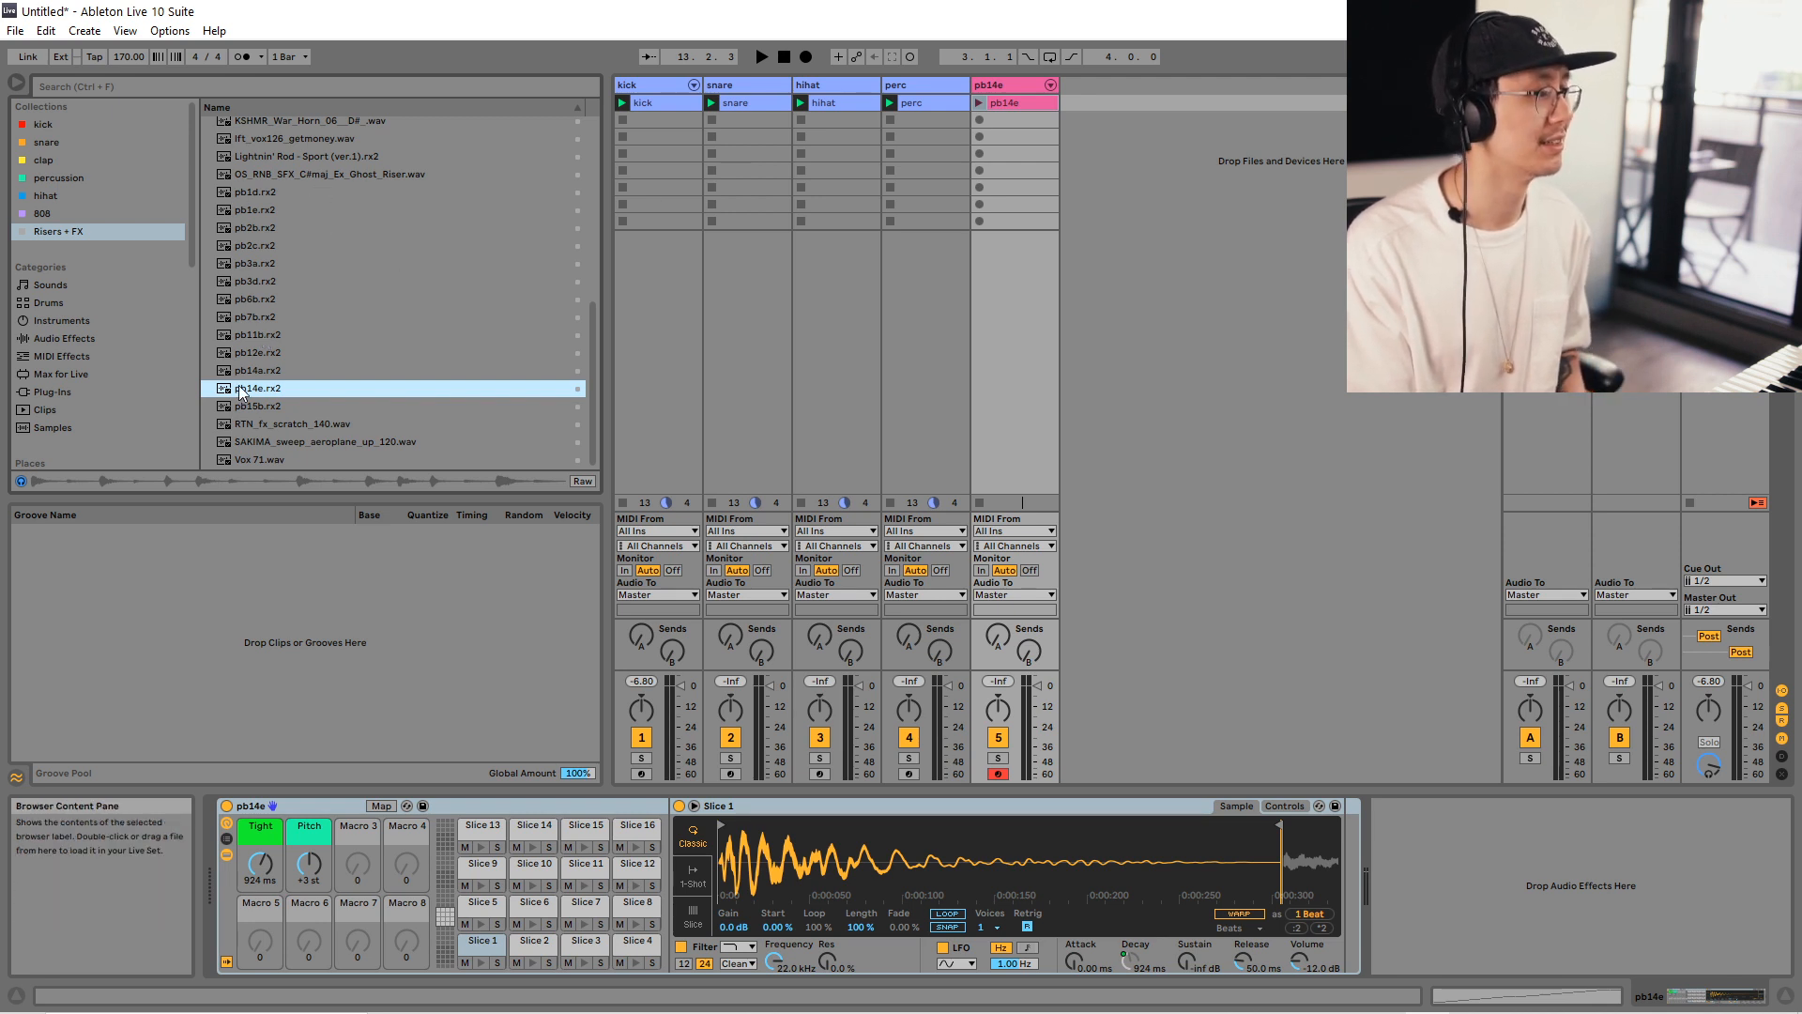
{"action": "left_click", "coordinate": [258, 312]}
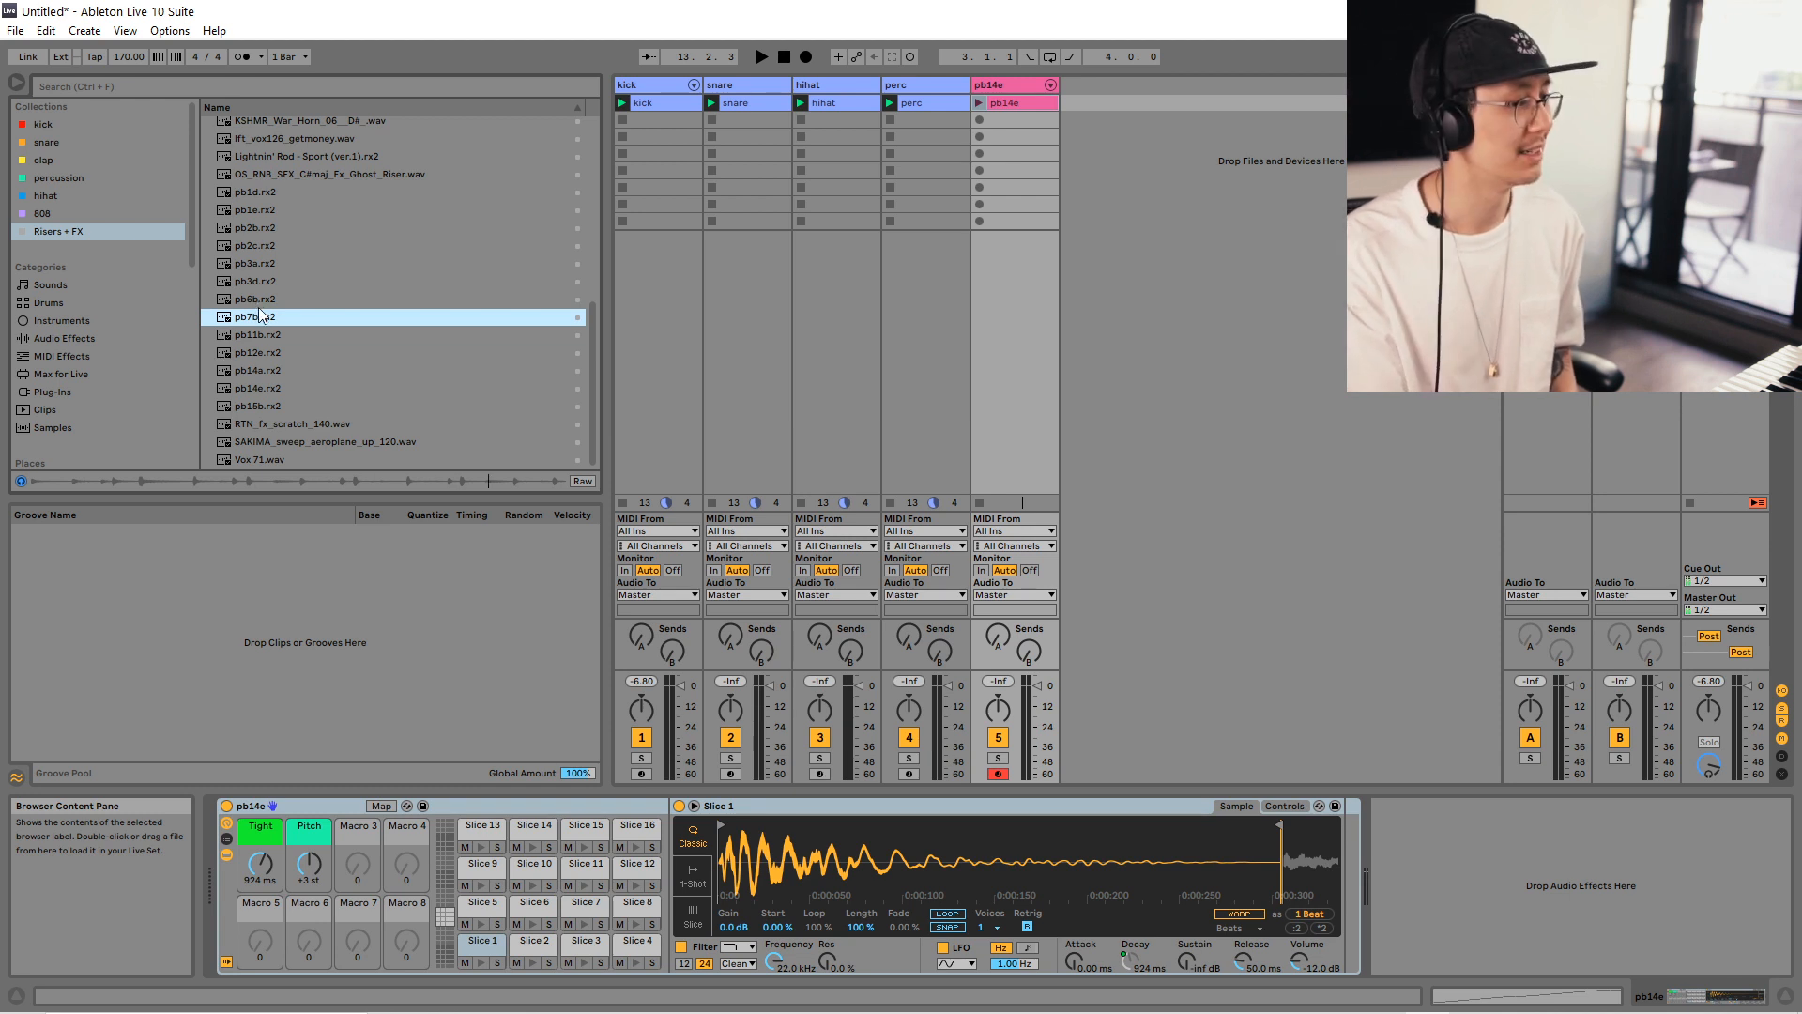
{"action": "left_click", "coordinate": [261, 334]}
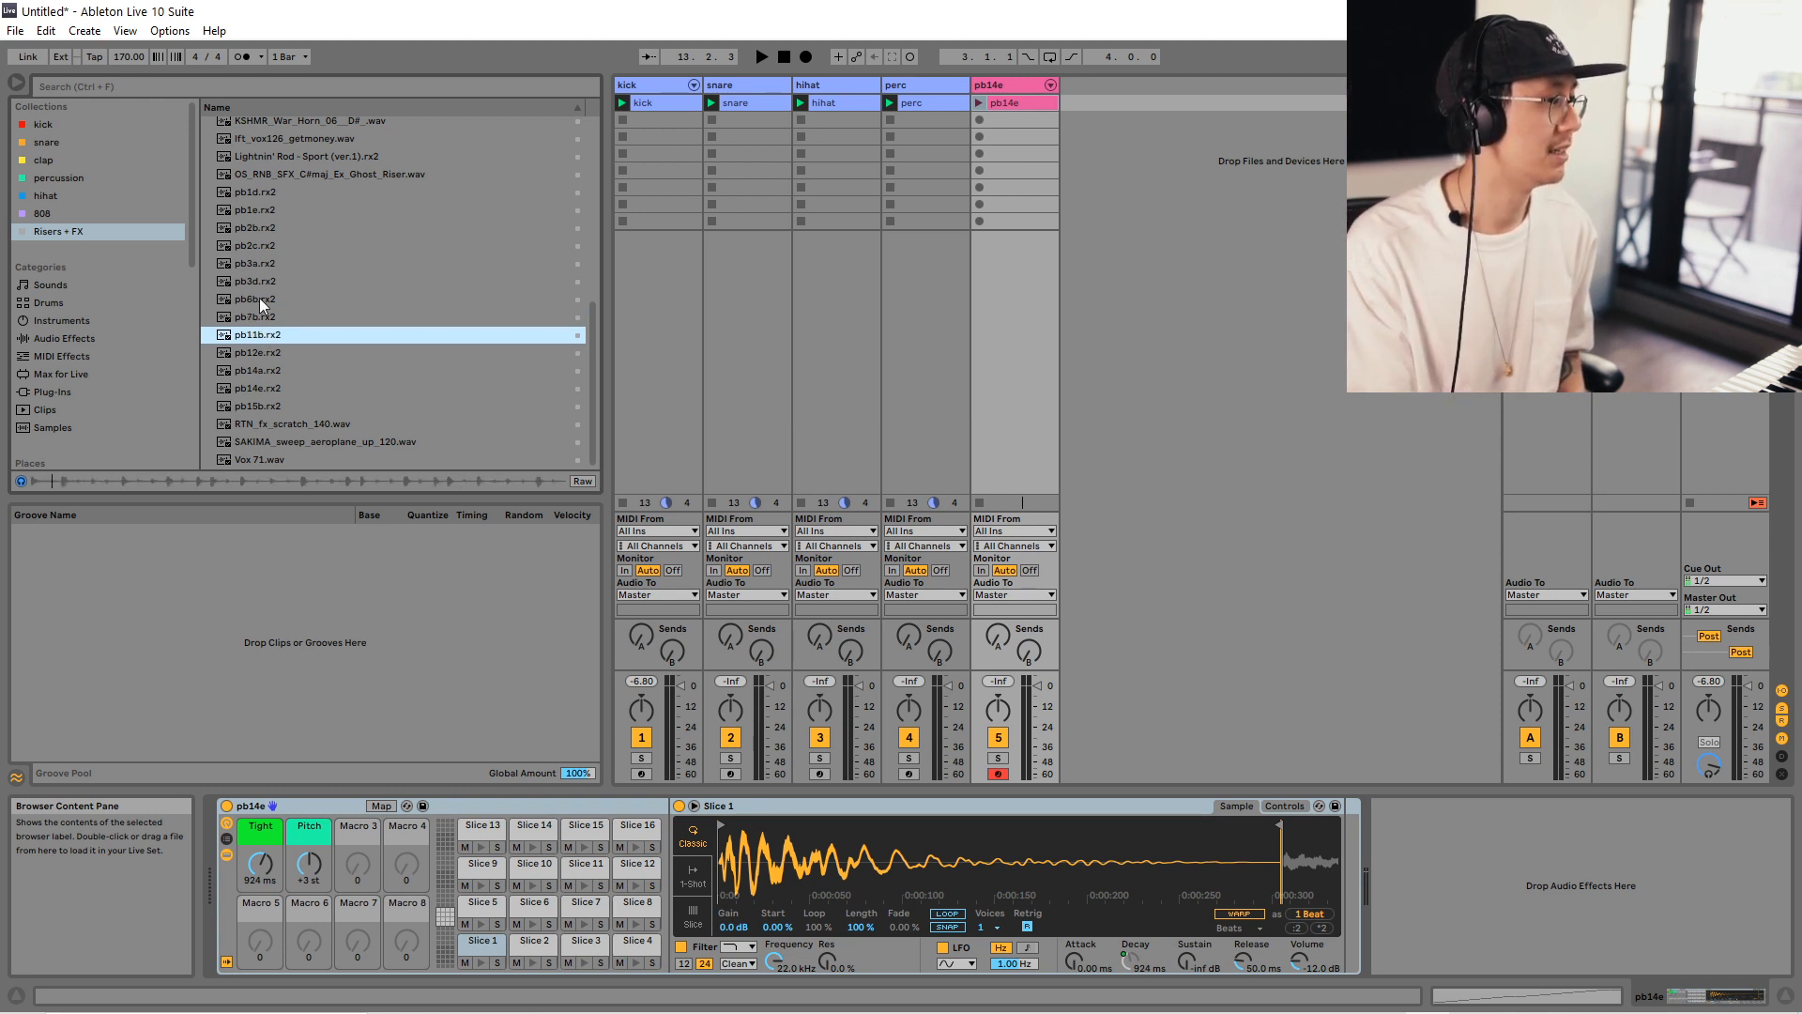
{"action": "left_click", "coordinate": [259, 297]}
{"action": "left_click", "coordinate": [259, 286]}
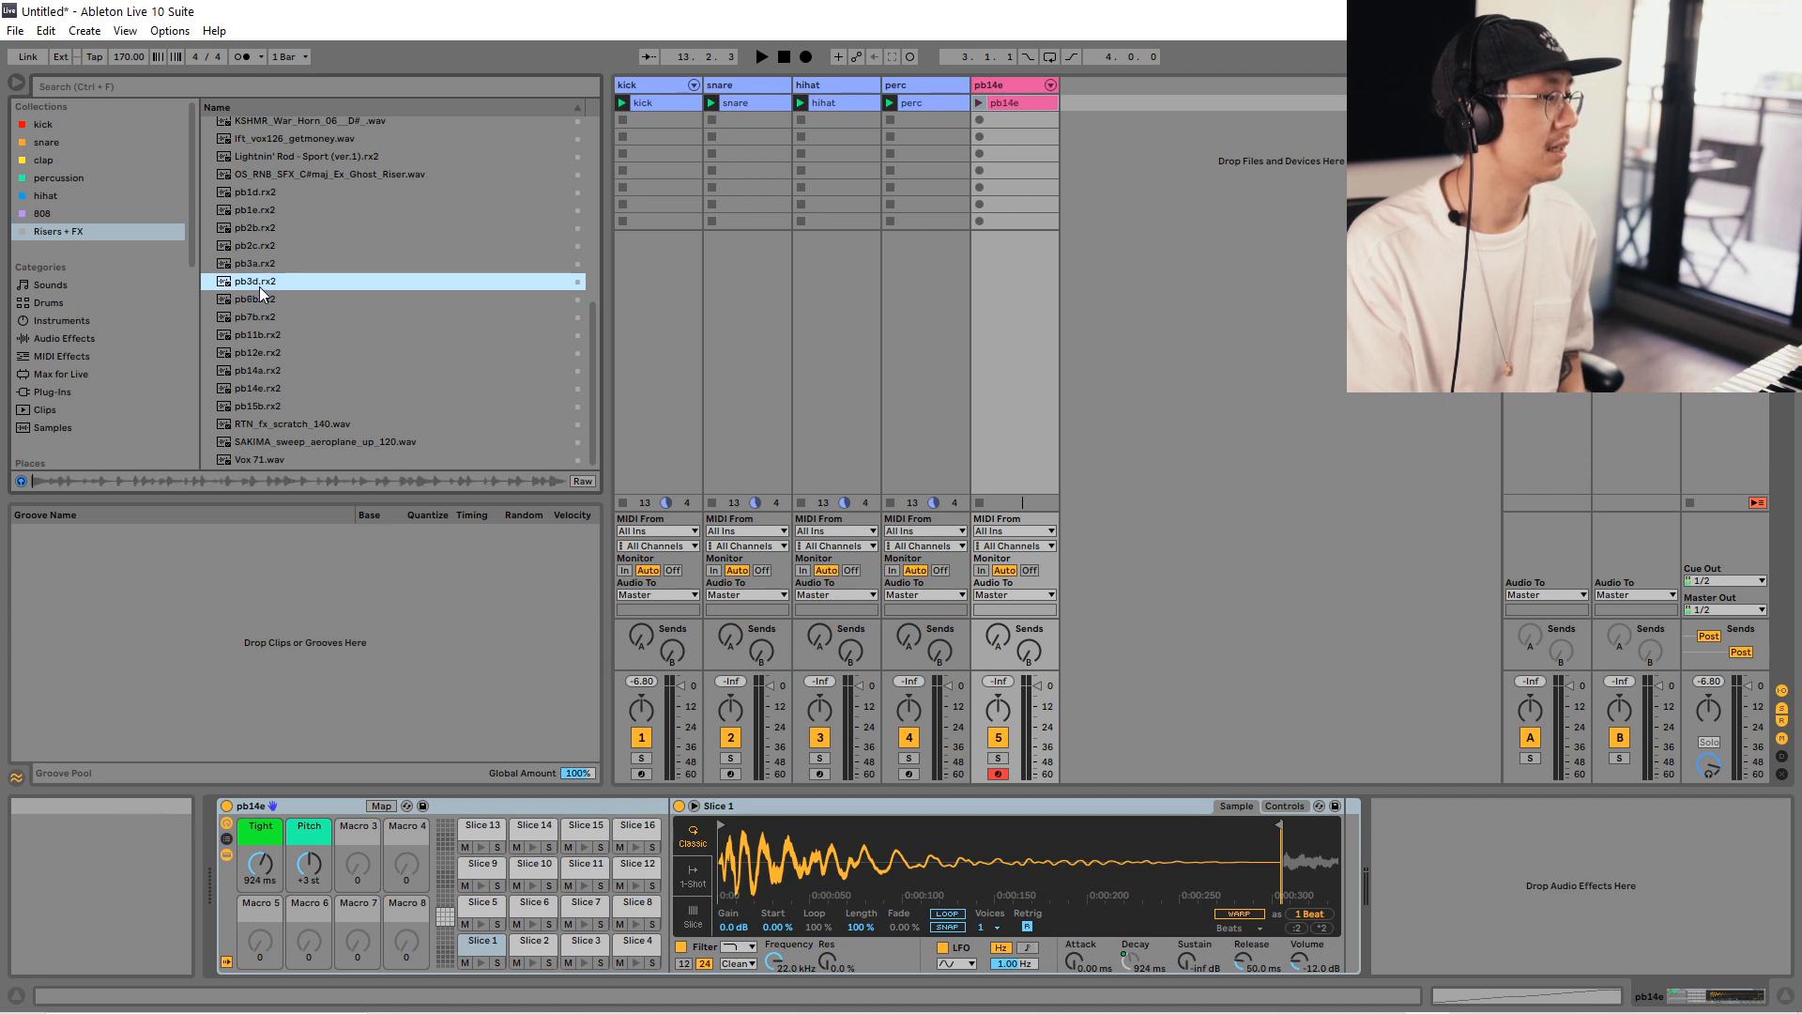
{"action": "key", "text": "Up"}
Slice the pb3a.rx2 loop to a new MIDI track using the Built-in slicing preset.
{"action": "right_click", "coordinate": [259, 267]}
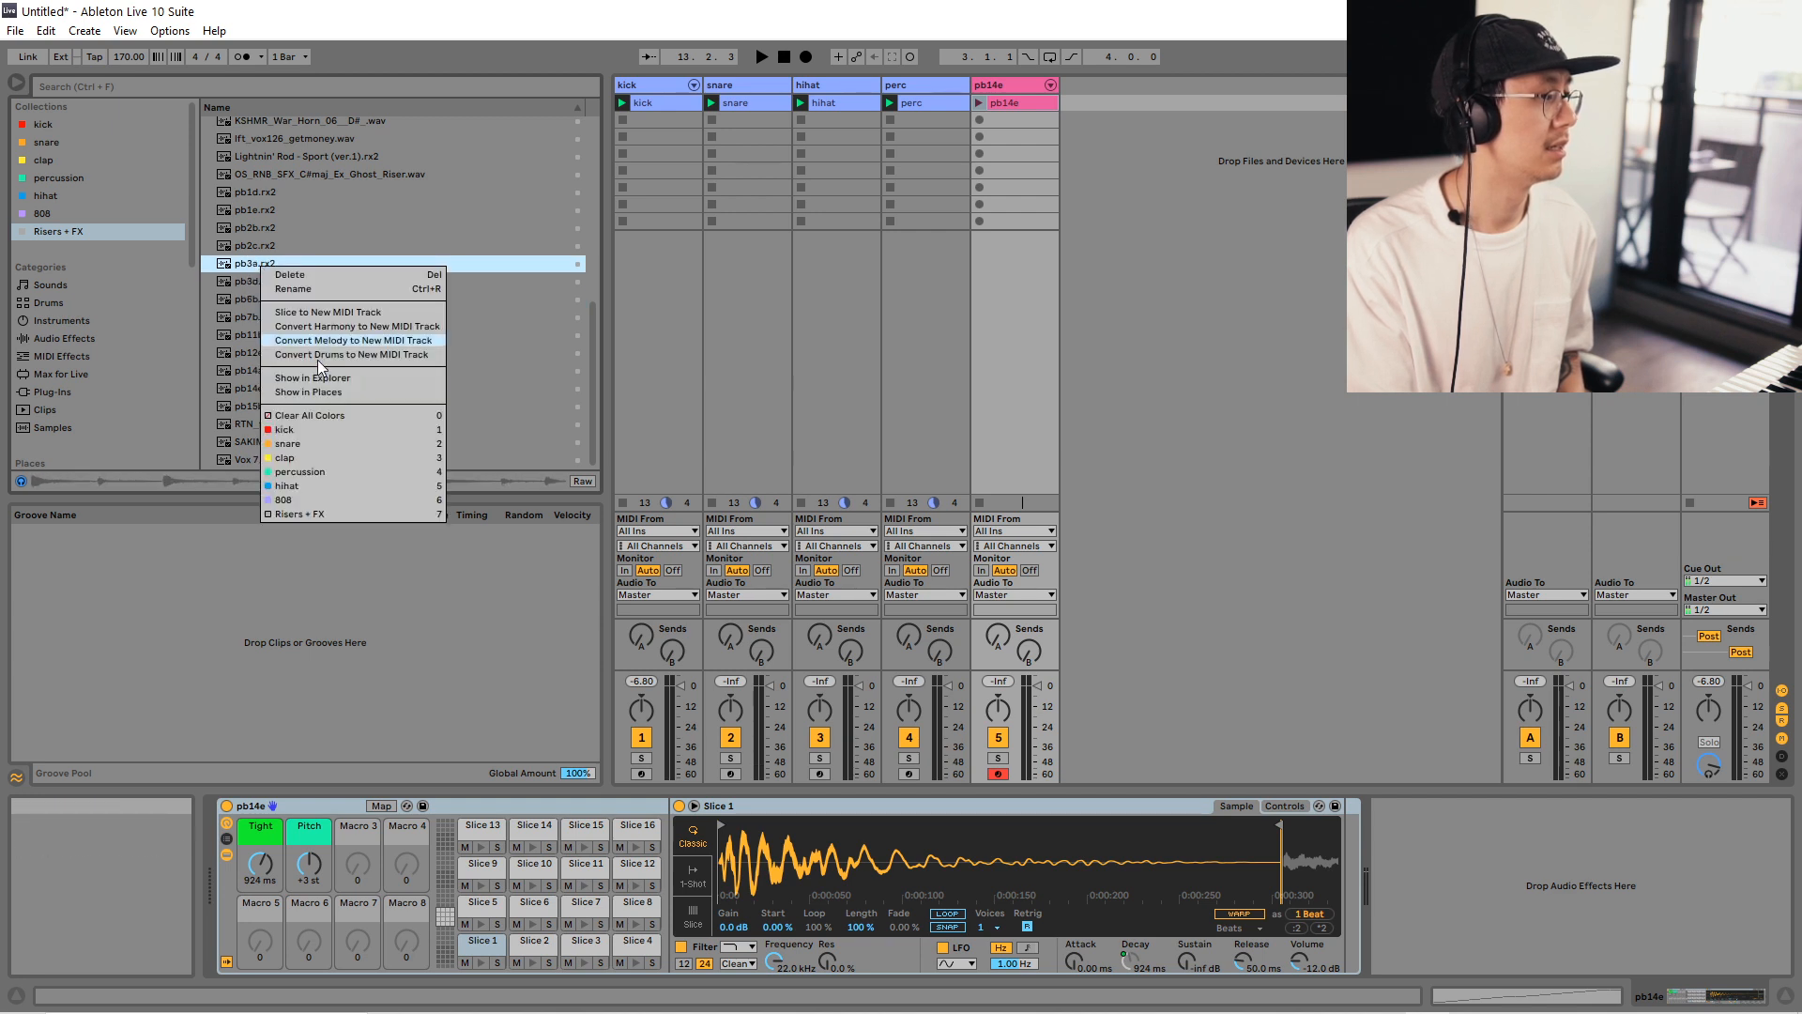
{"action": "left_click", "coordinate": [325, 317]}
{"action": "left_click", "coordinate": [871, 571]}
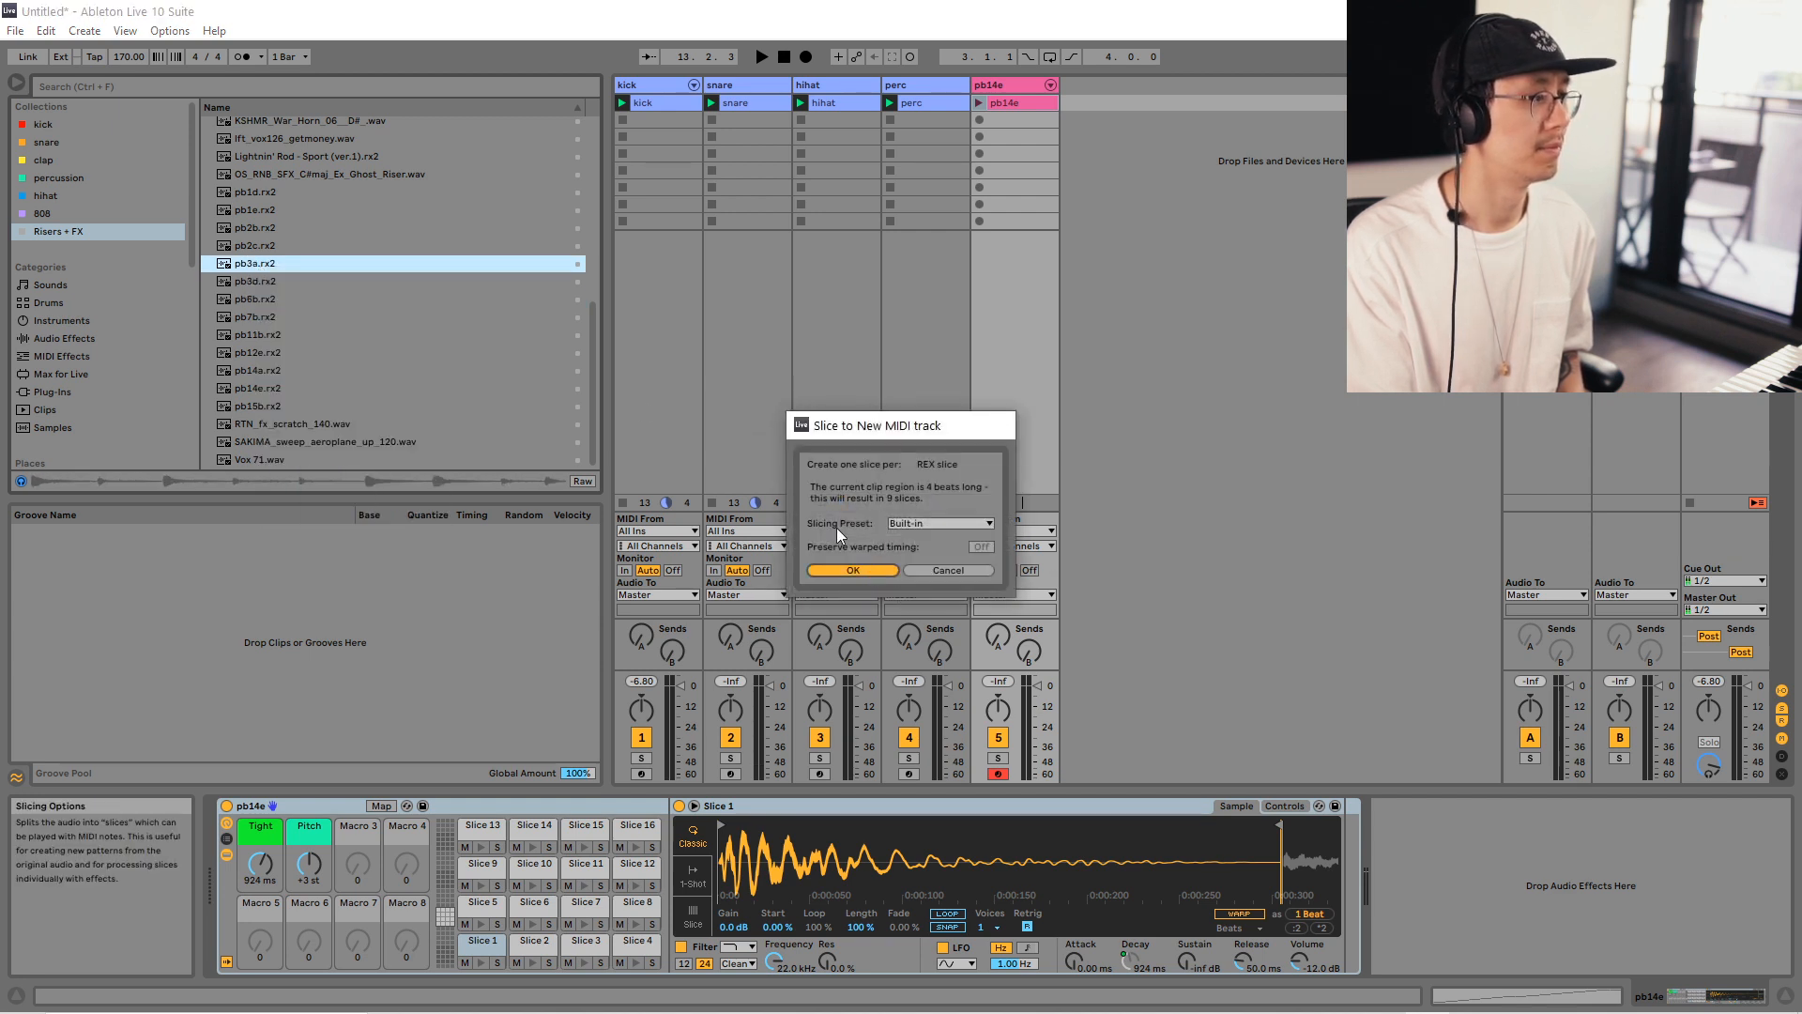
Audition the REX loops from pb2c.rx2 back up to pb1d.rx2.
{"action": "left_click", "coordinate": [210, 247]}
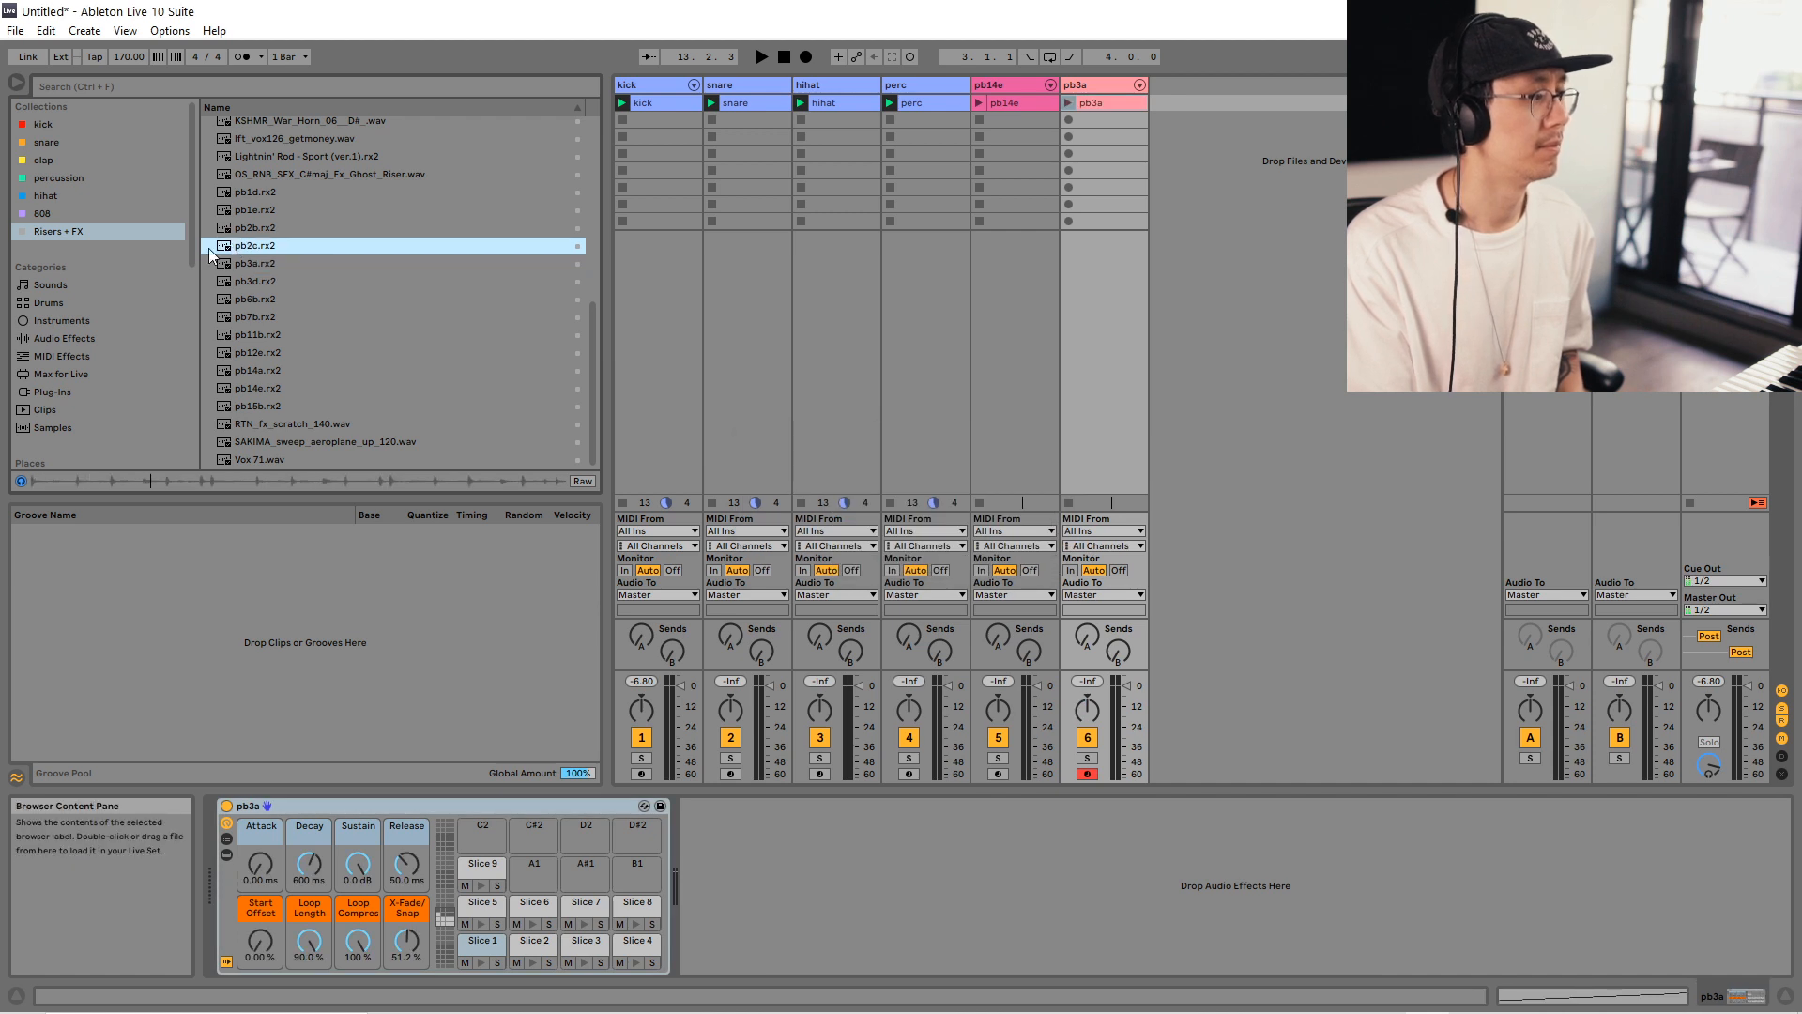
{"action": "key", "text": "Up"}
{"action": "key", "text": "Up"}
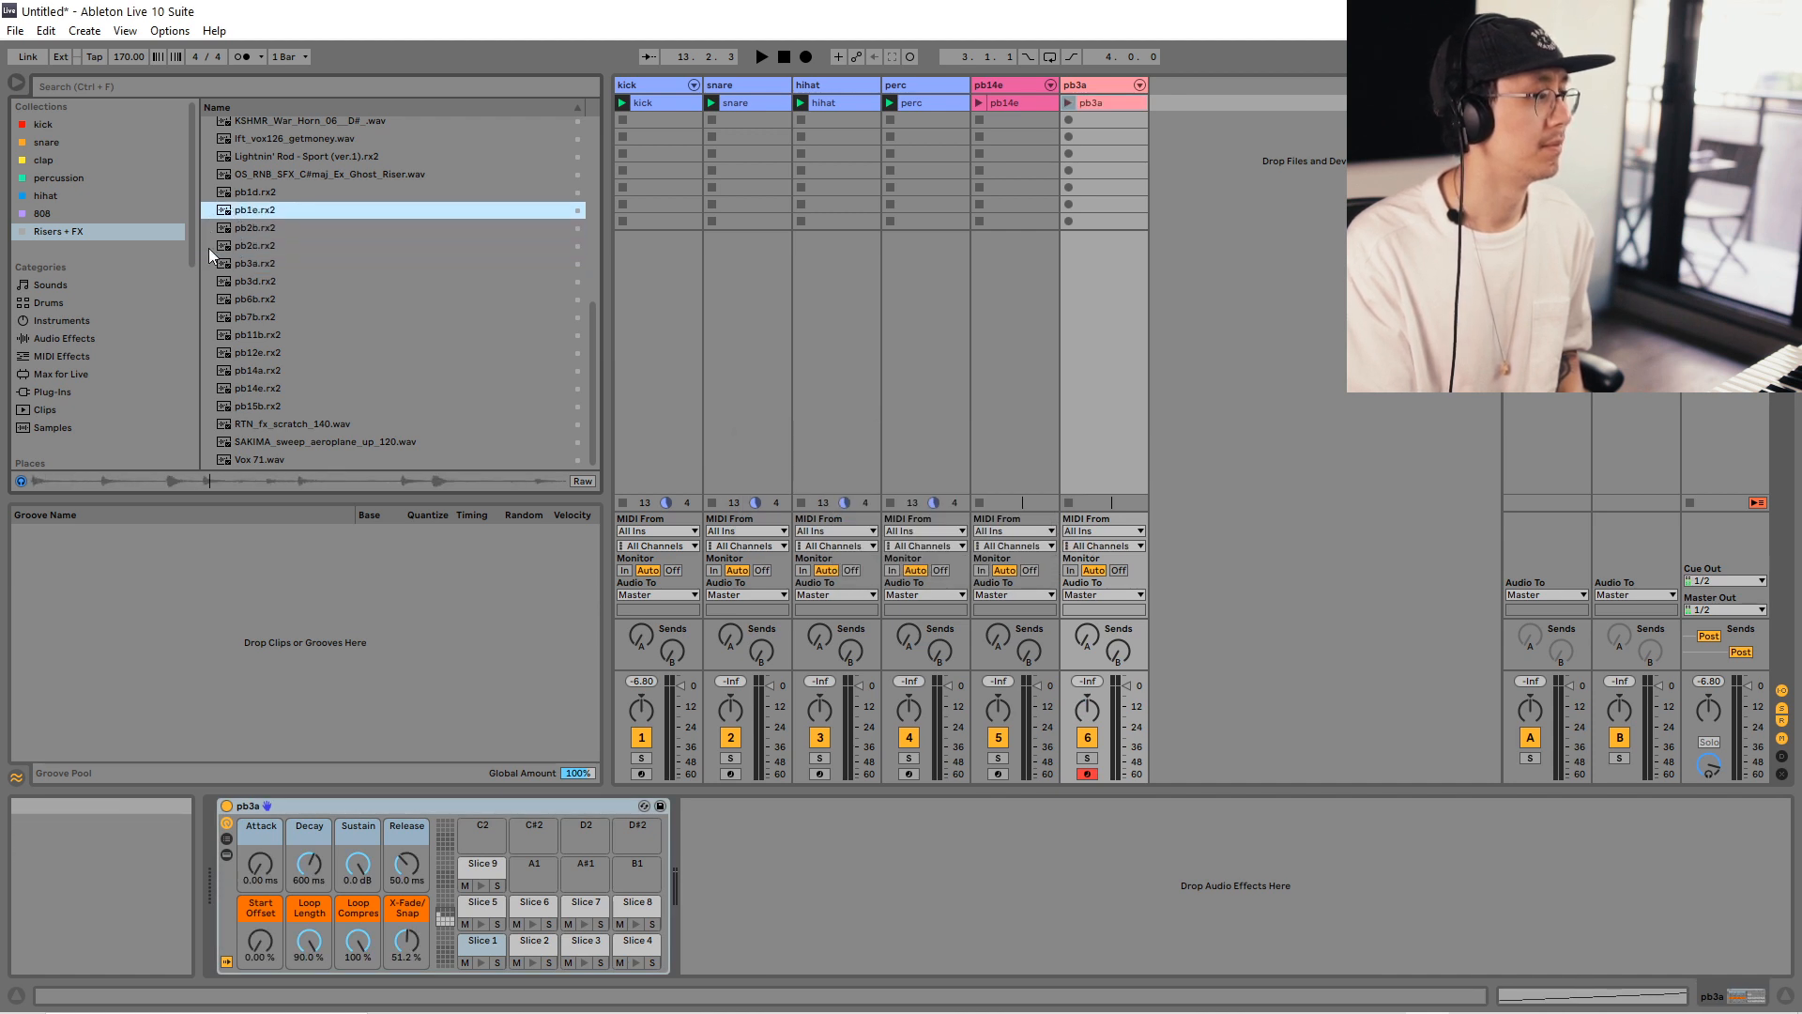
{"action": "key", "text": "Up"}
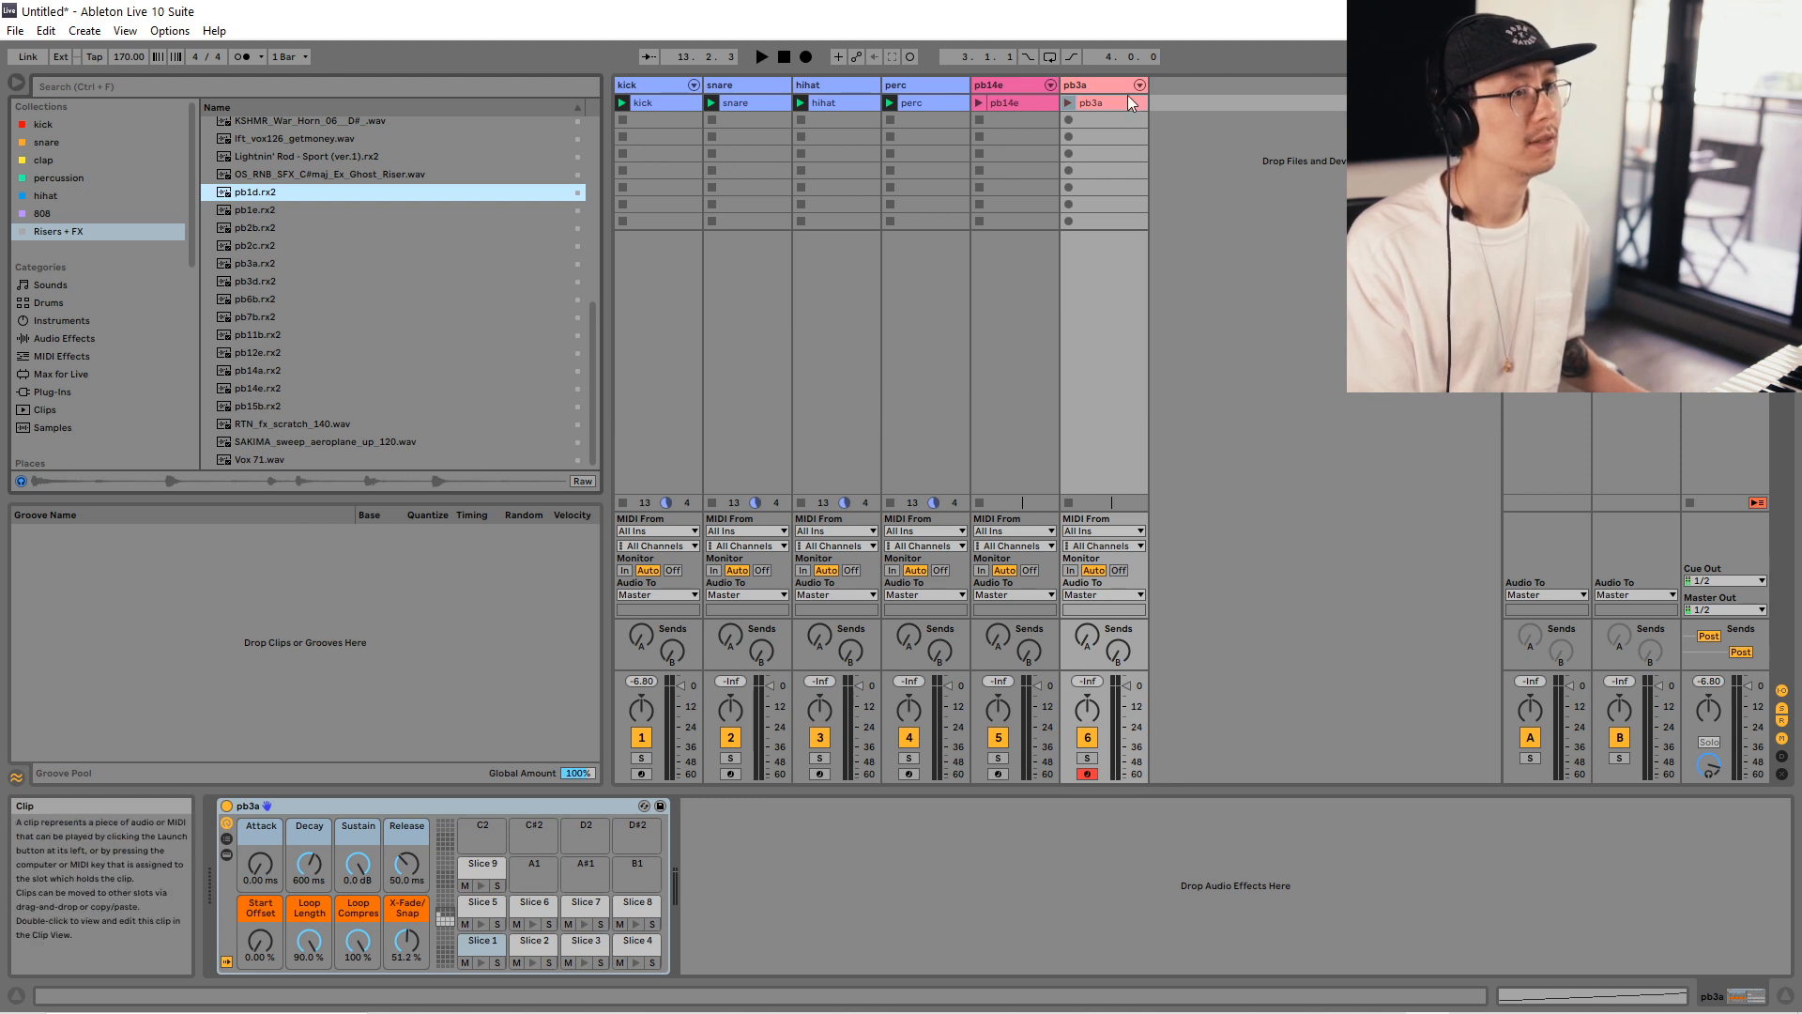
Set the project tempo to 140 BPM and launch the sliced pb3a clip.
{"action": "left_click", "coordinate": [130, 58]}
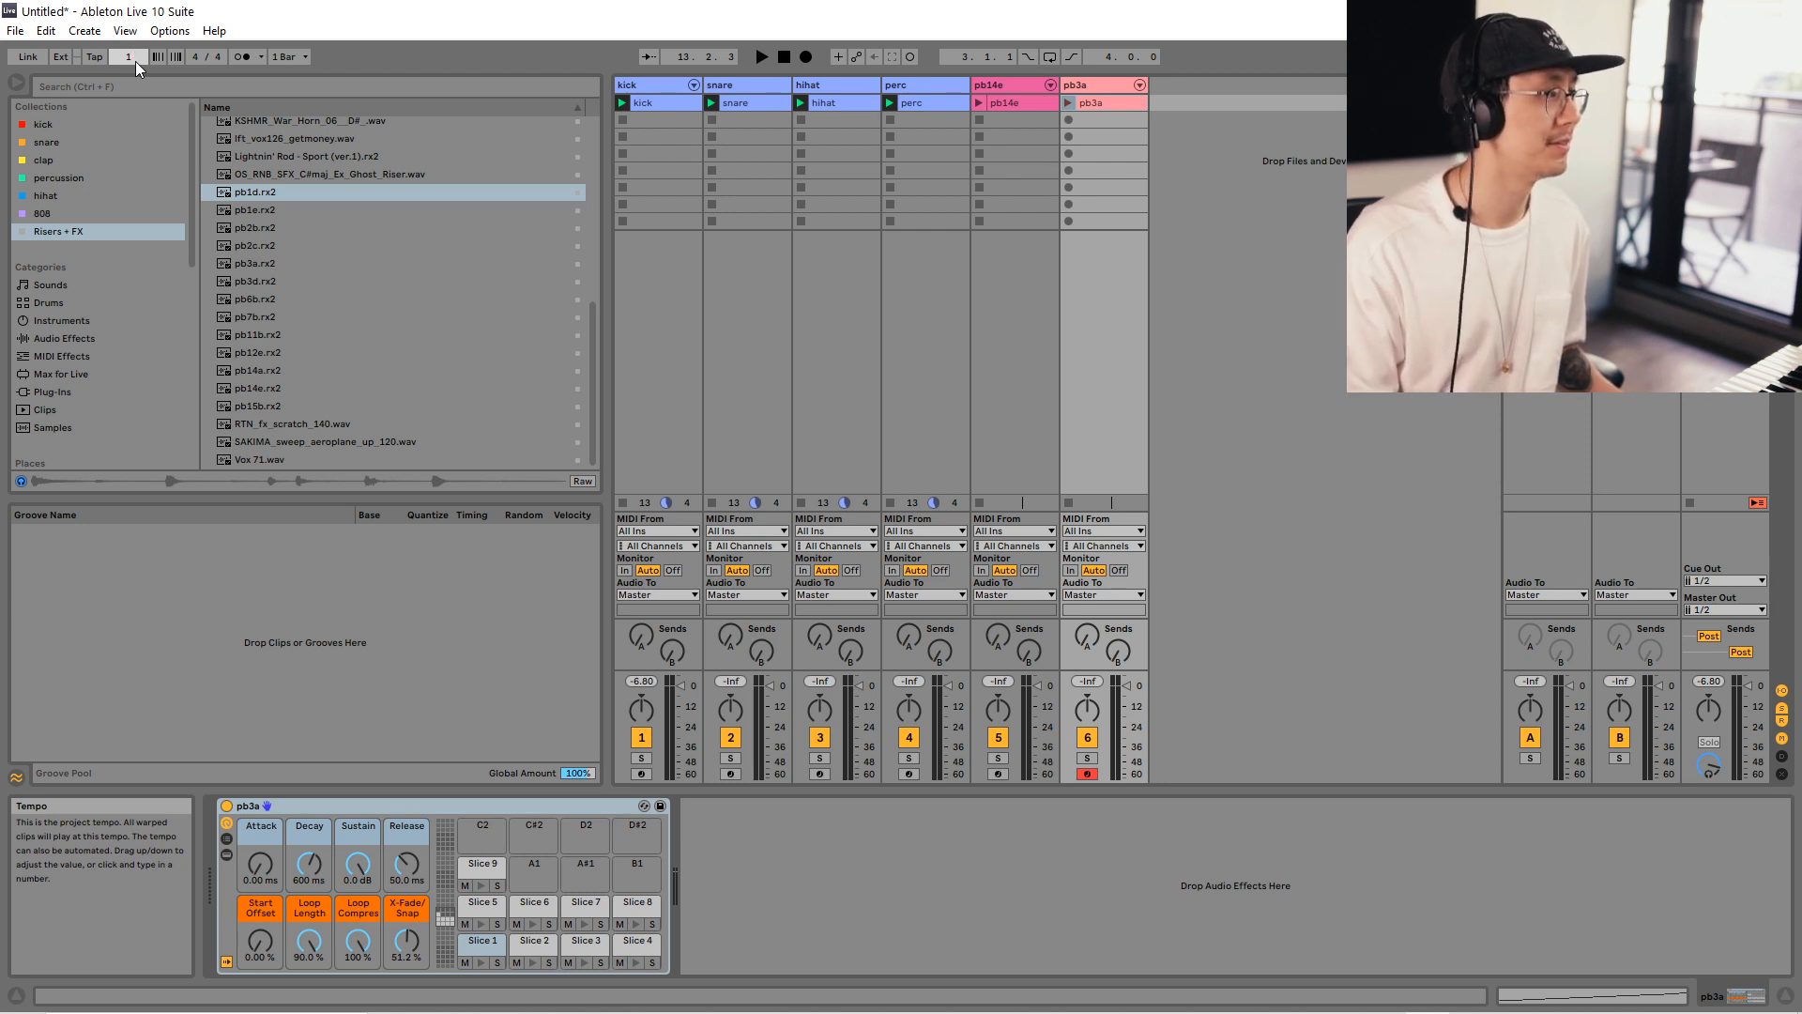
{"action": "key", "text": "Return"}
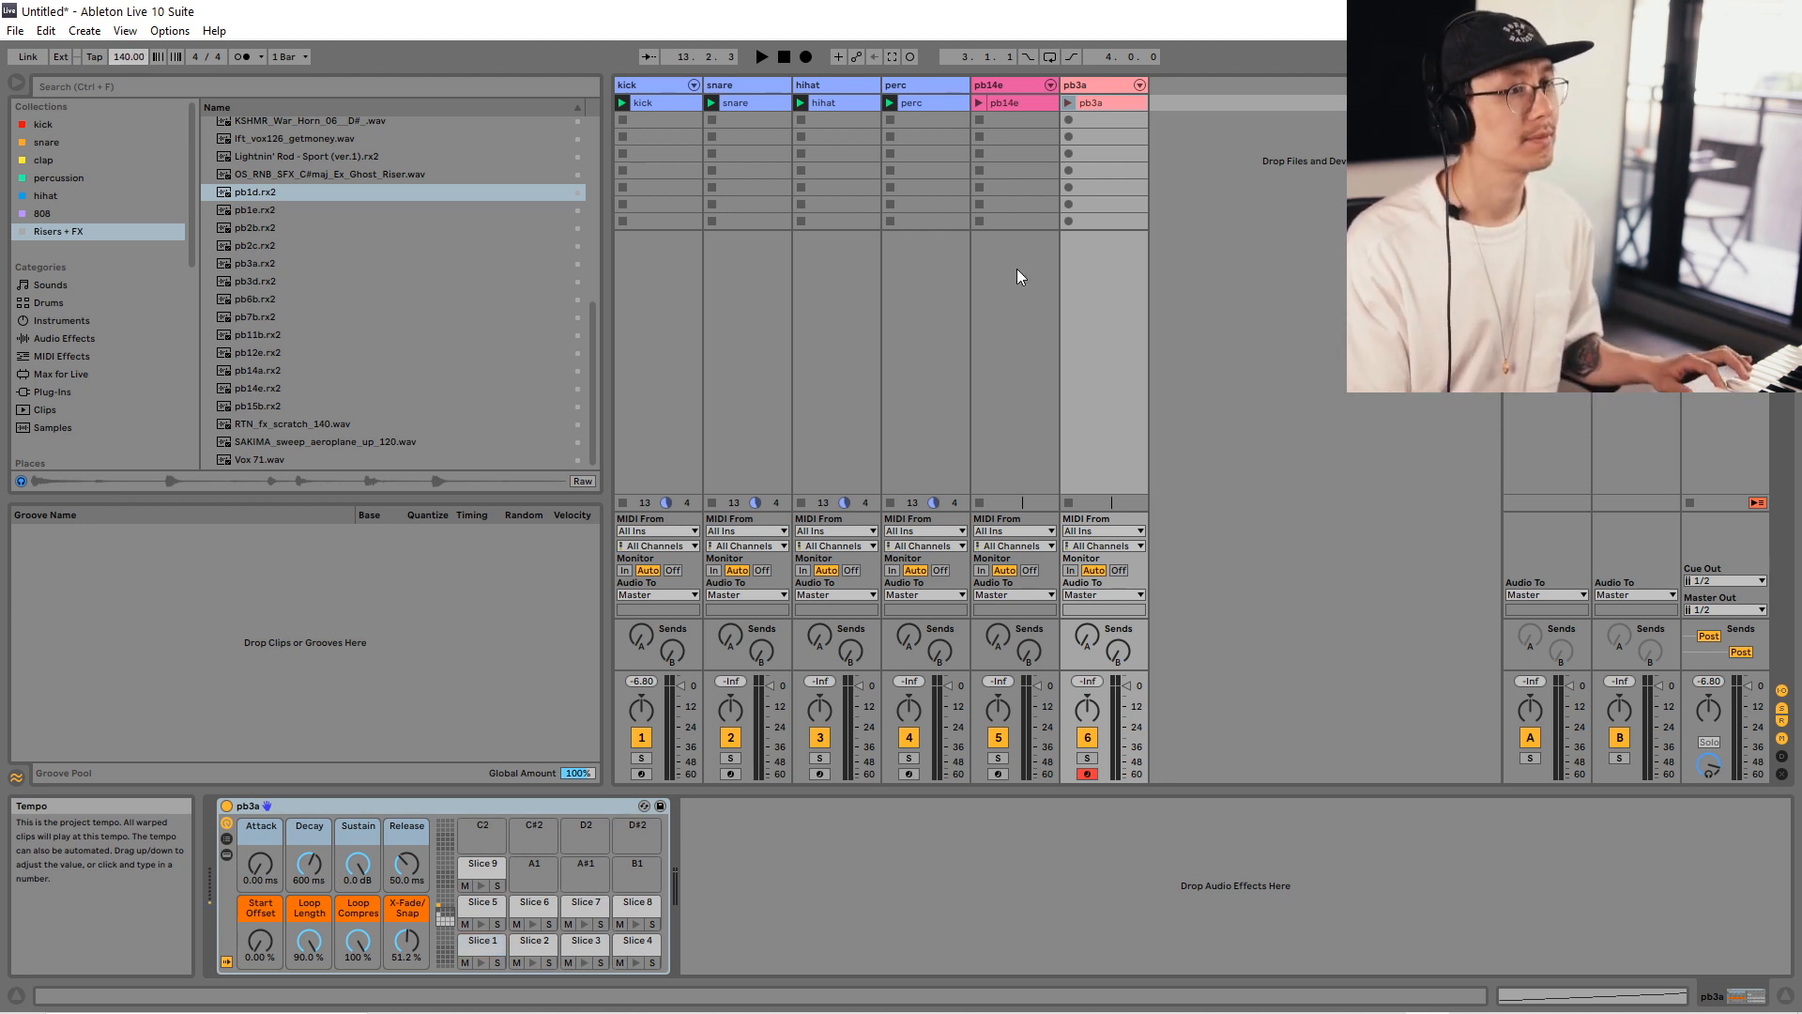
{"action": "left_click", "coordinate": [1067, 104]}
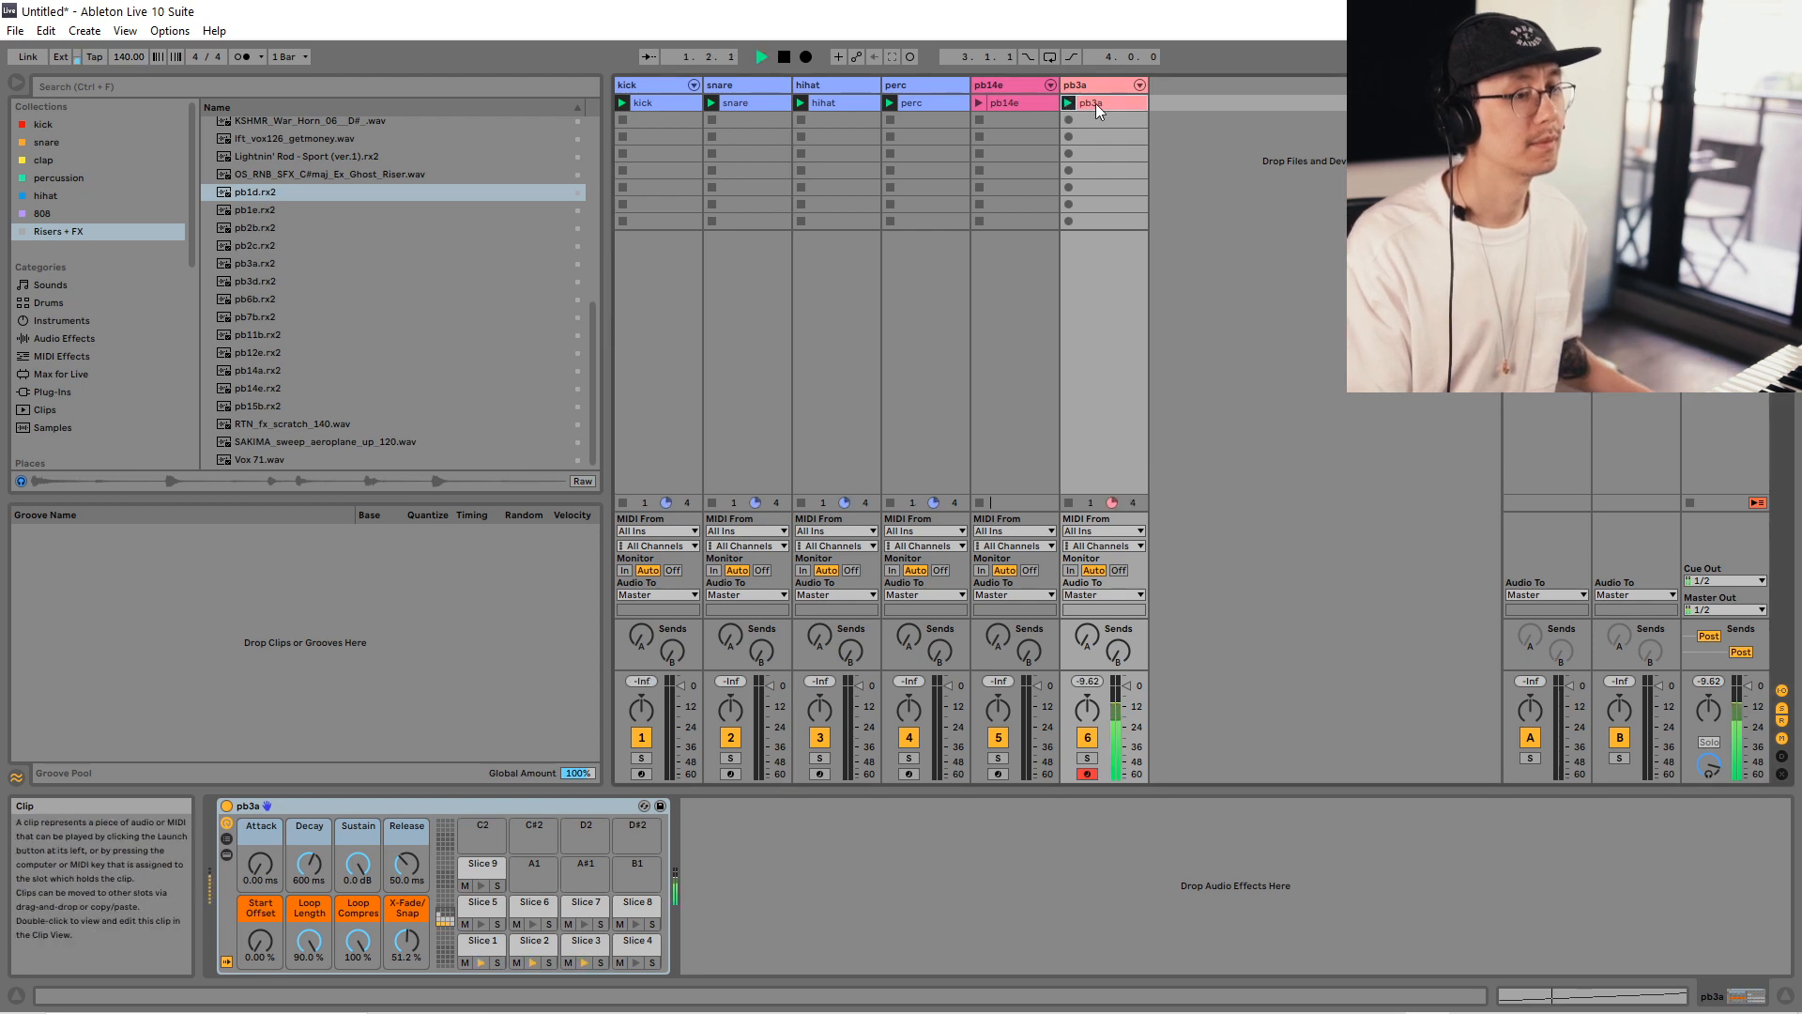
Open the pb3a clip in an enlarged MIDI note editor, stop playback and select all its notes.
{"action": "double_click", "coordinate": [1096, 103]}
{"action": "left_click_drag", "start_coordinate": [892, 635], "coordinate": [890, 340]}
{"action": "key", "text": "space"}
{"action": "key", "text": "b"}
{"action": "left_click", "coordinate": [856, 465]}
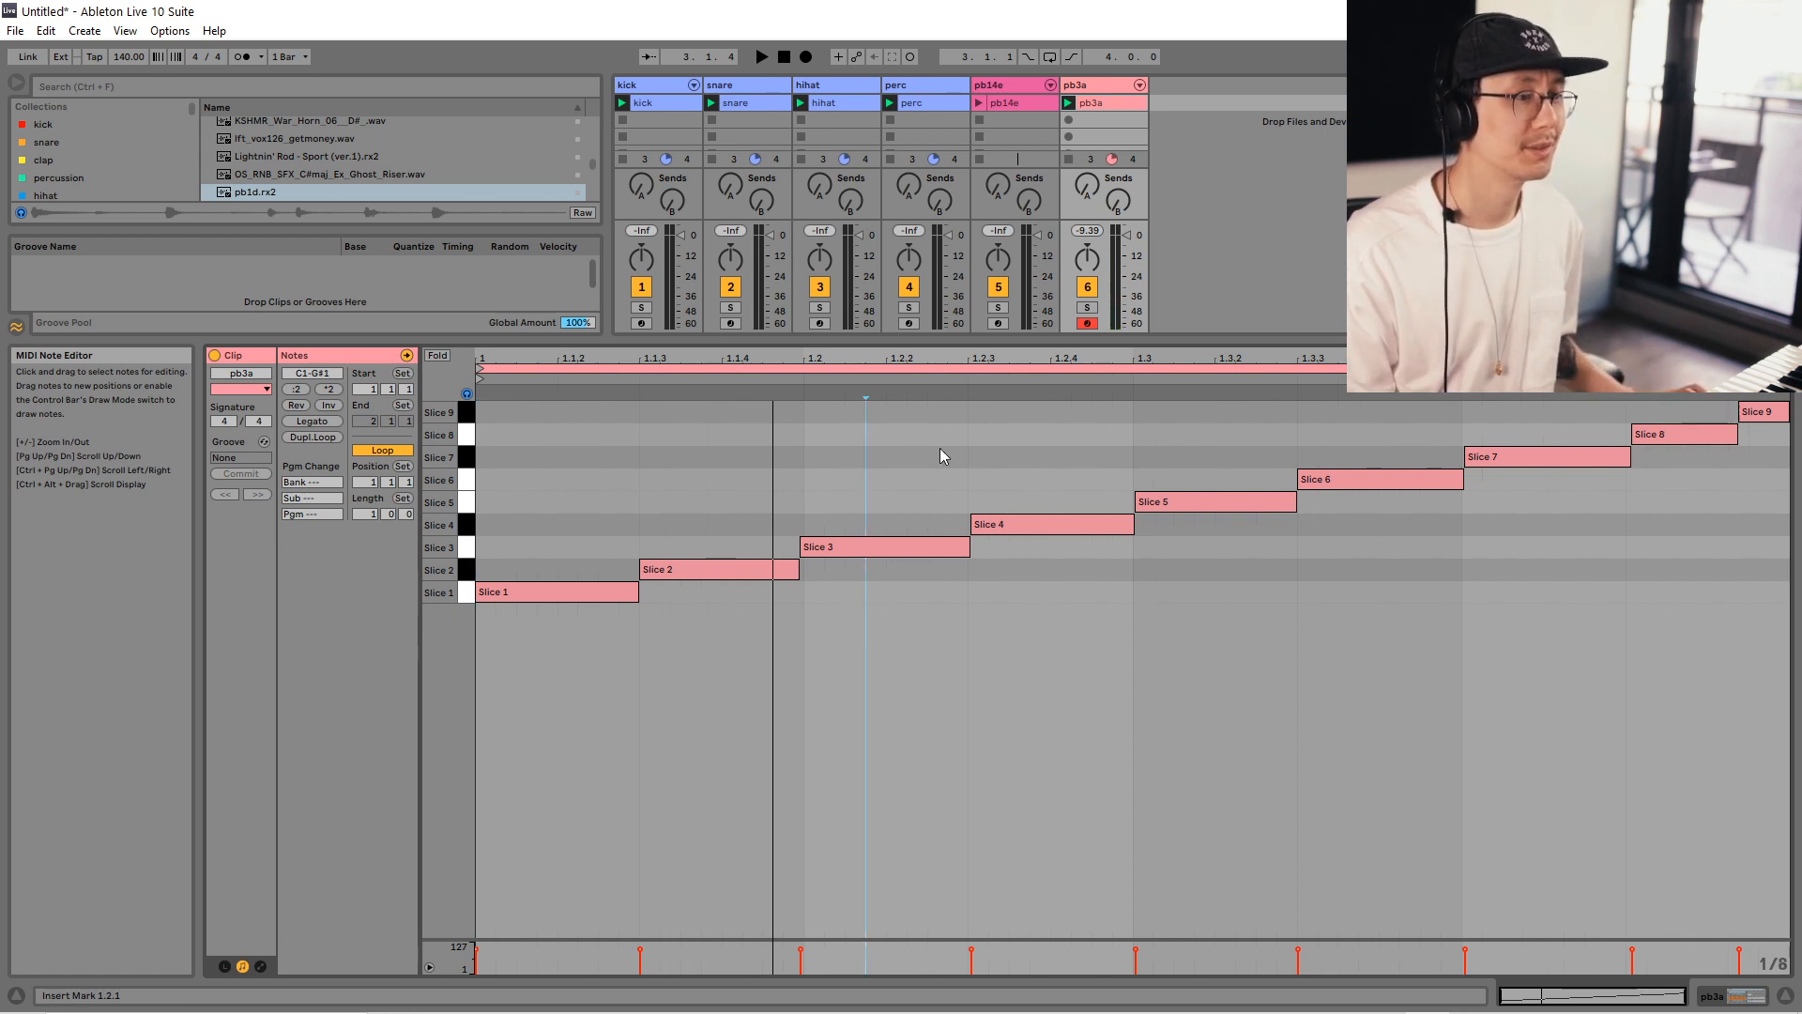
{"action": "left_click", "coordinate": [876, 554]}
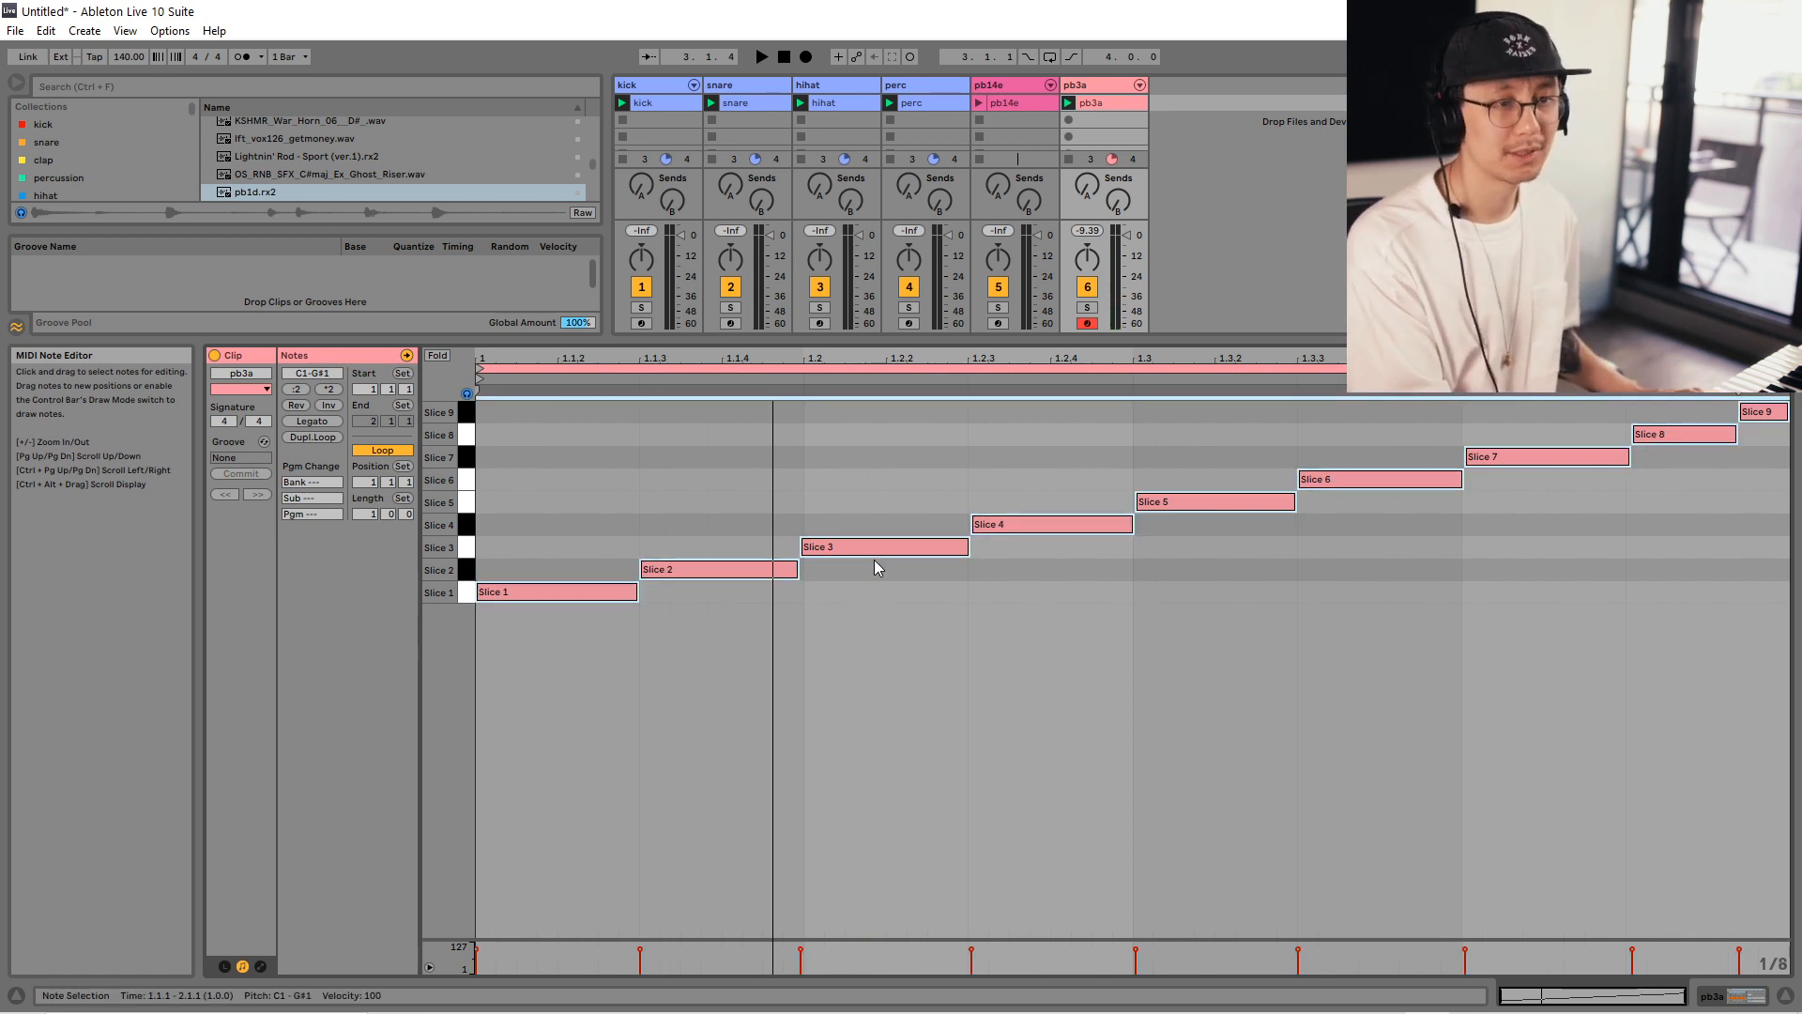
Deselect the pb3a notes and narrow the note editor grid to 1/16.
{"action": "left_click", "coordinate": [1355, 750]}
{"action": "key", "text": "ctrl+1"}
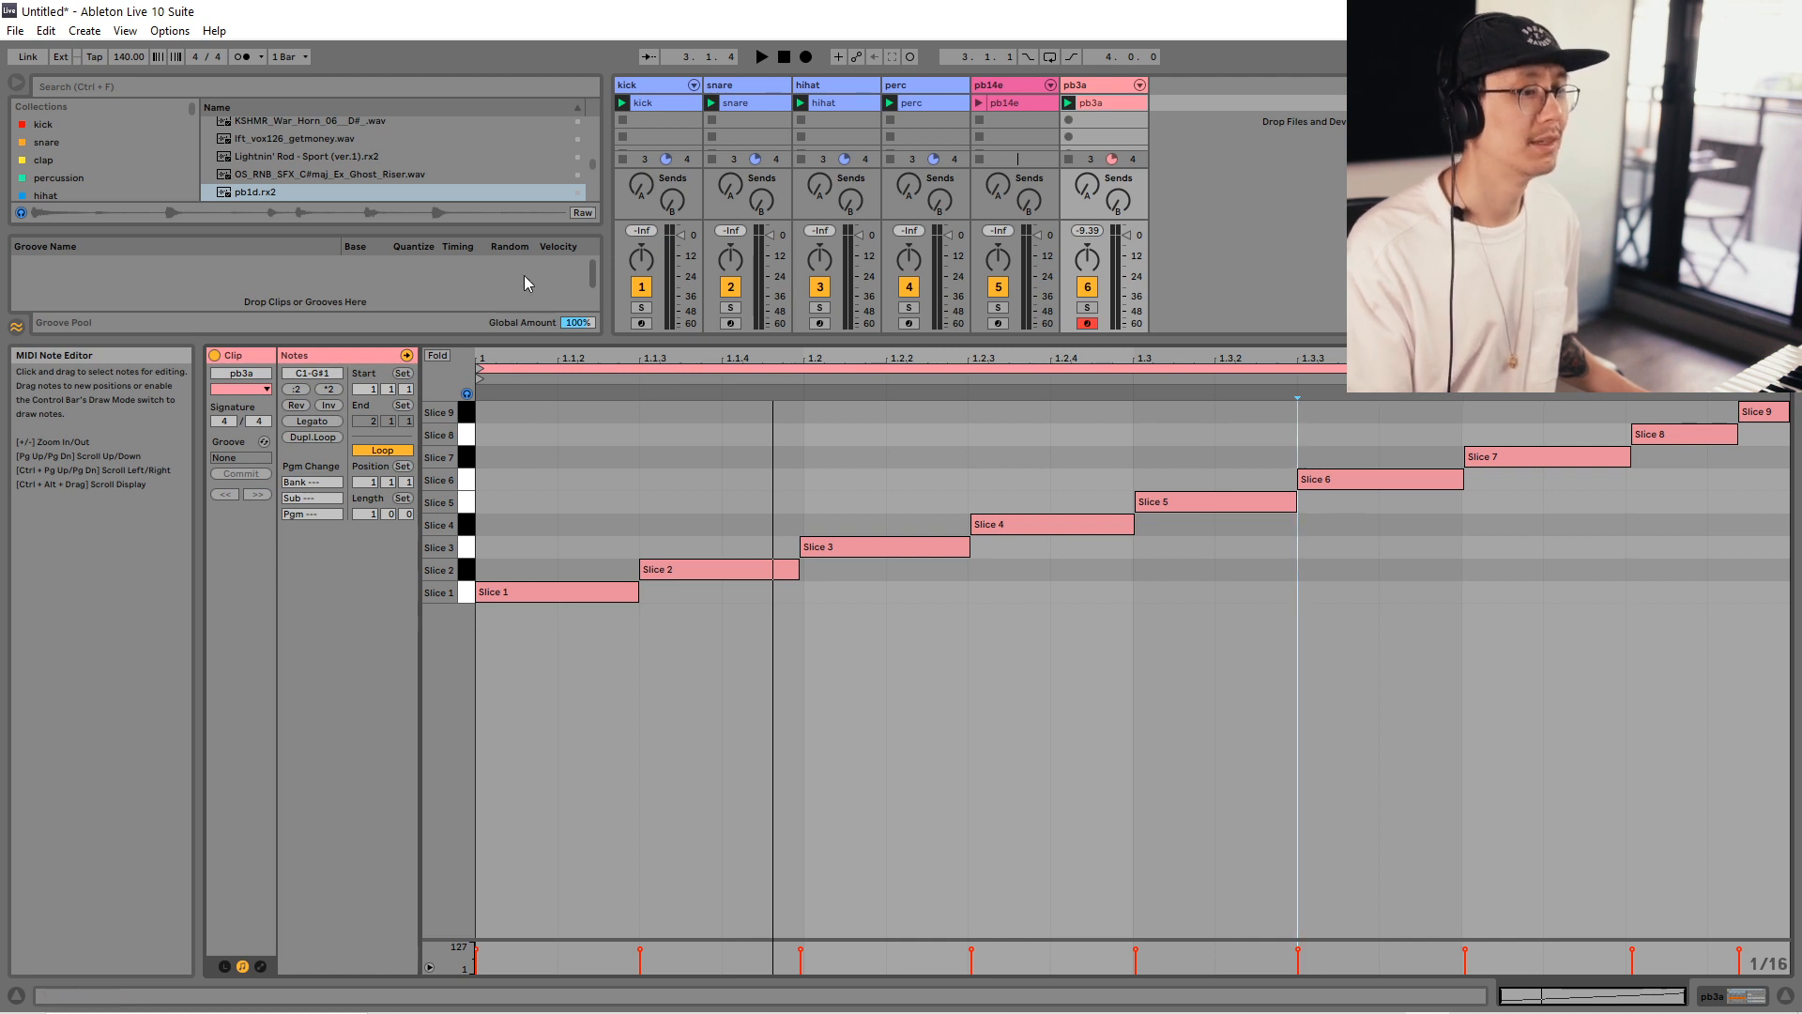
{"action": "left_click", "coordinate": [924, 452]}
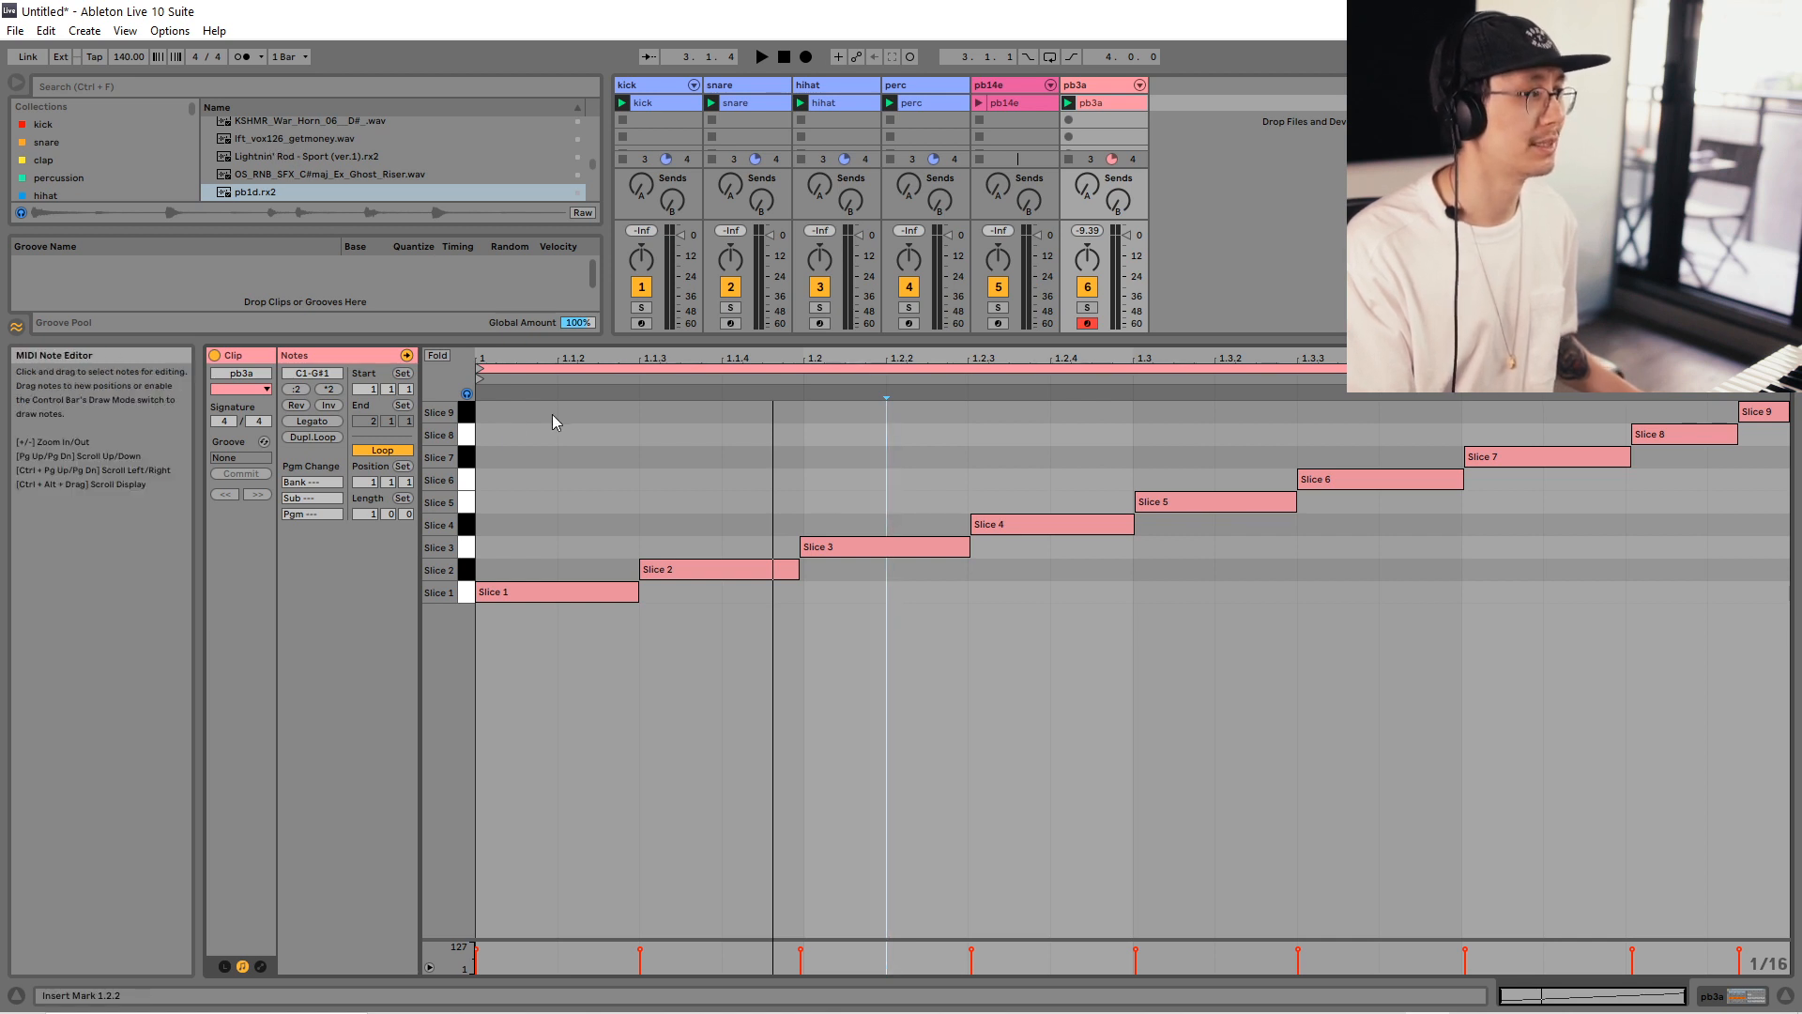
{"action": "left_click", "coordinate": [882, 499]}
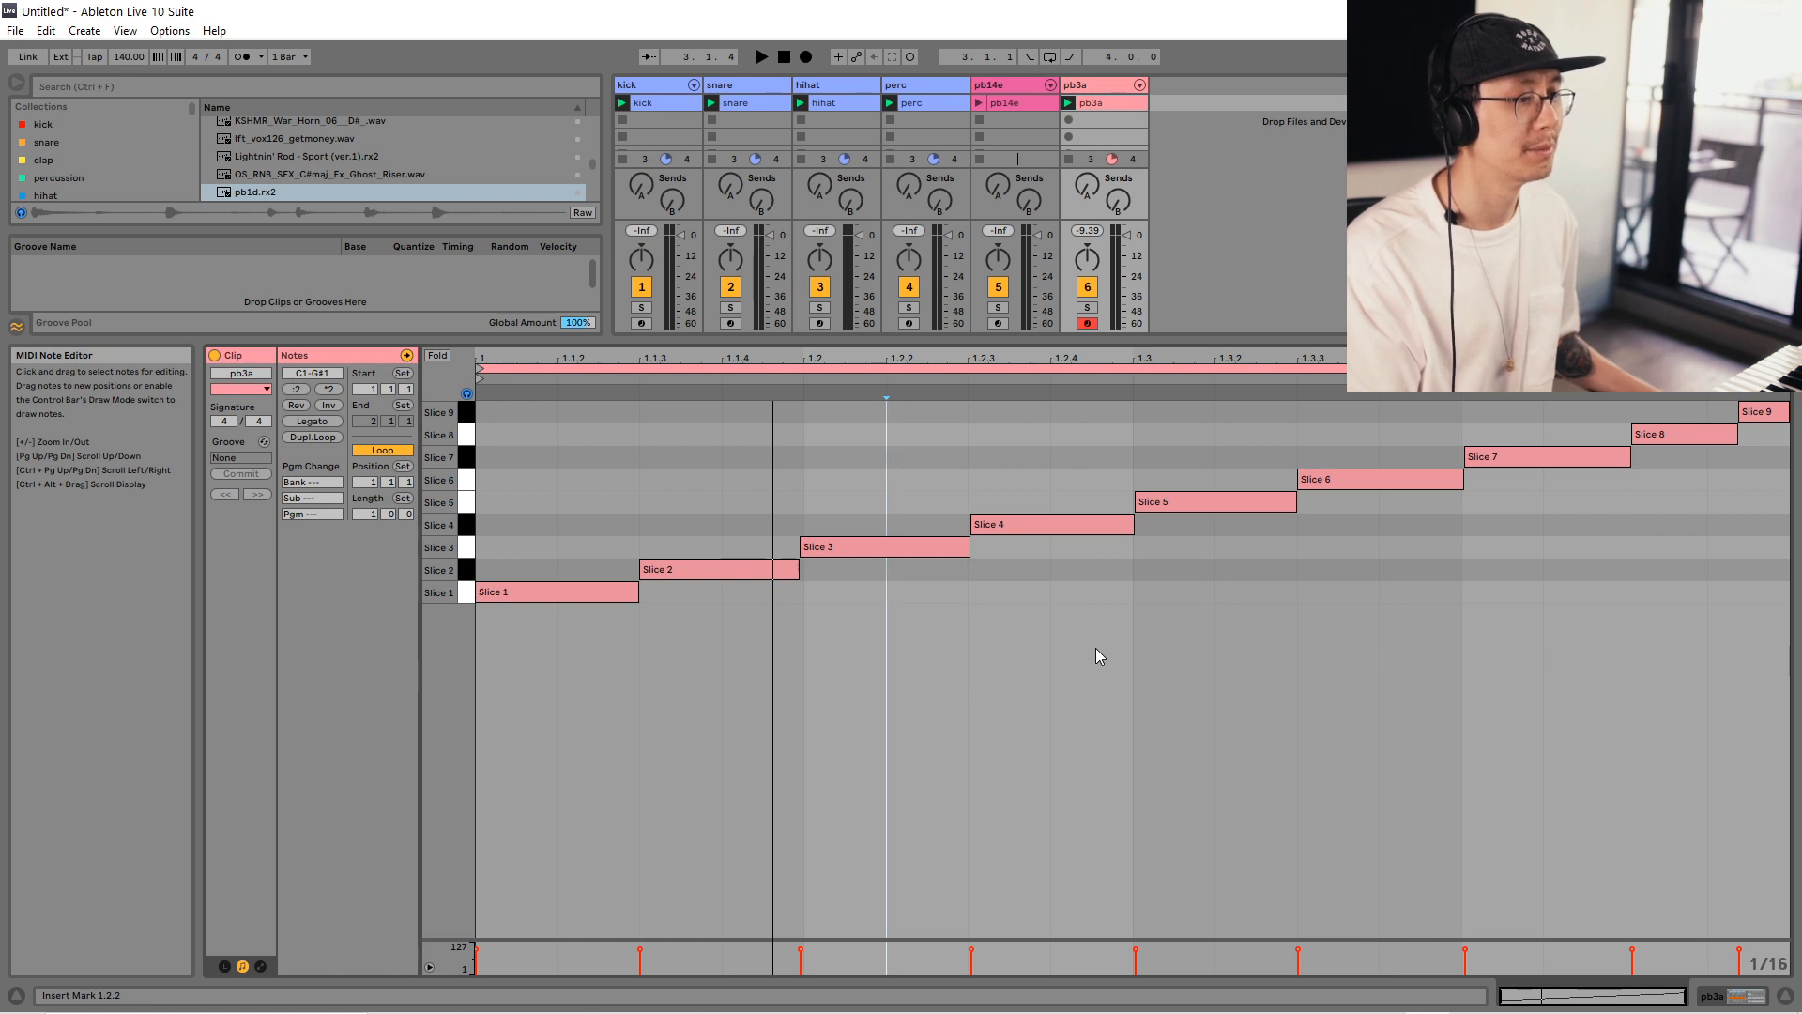
Stretch the pb3a clip's notes to twice their length and audition the slowed pattern.
{"action": "key", "text": "space"}
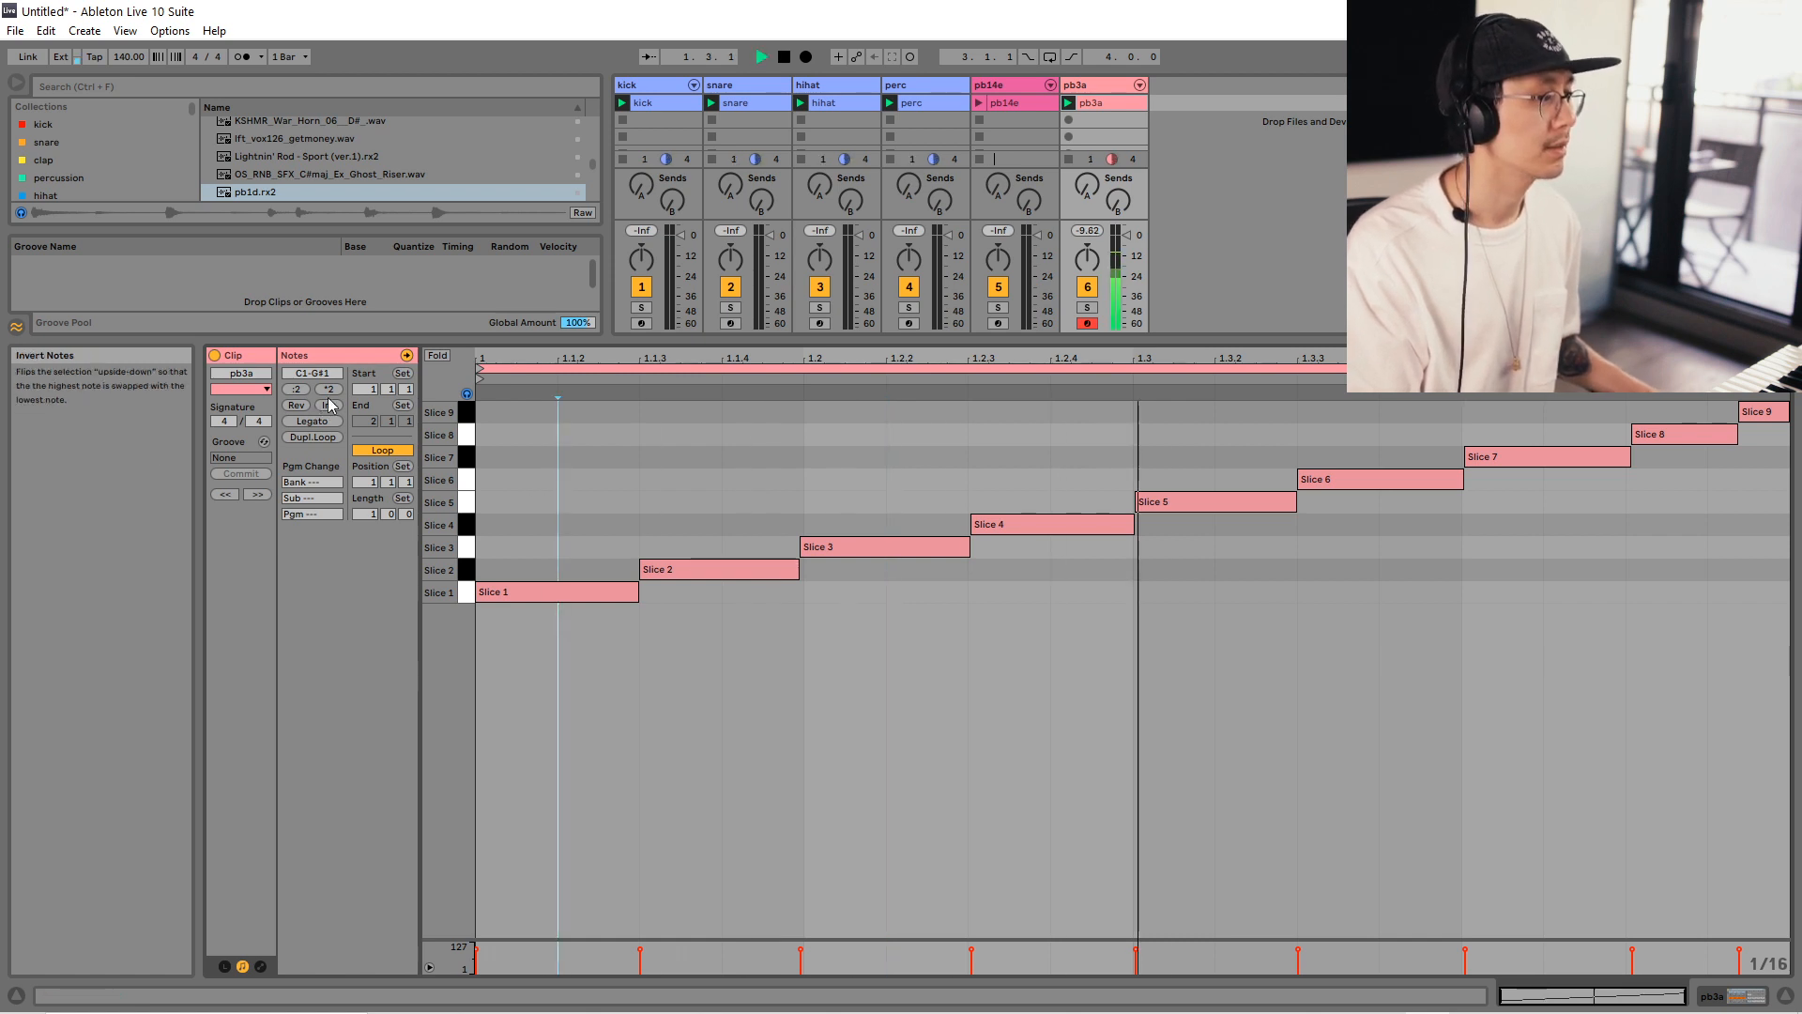
{"action": "left_click", "coordinate": [333, 390]}
{"action": "left_click", "coordinate": [651, 441]}
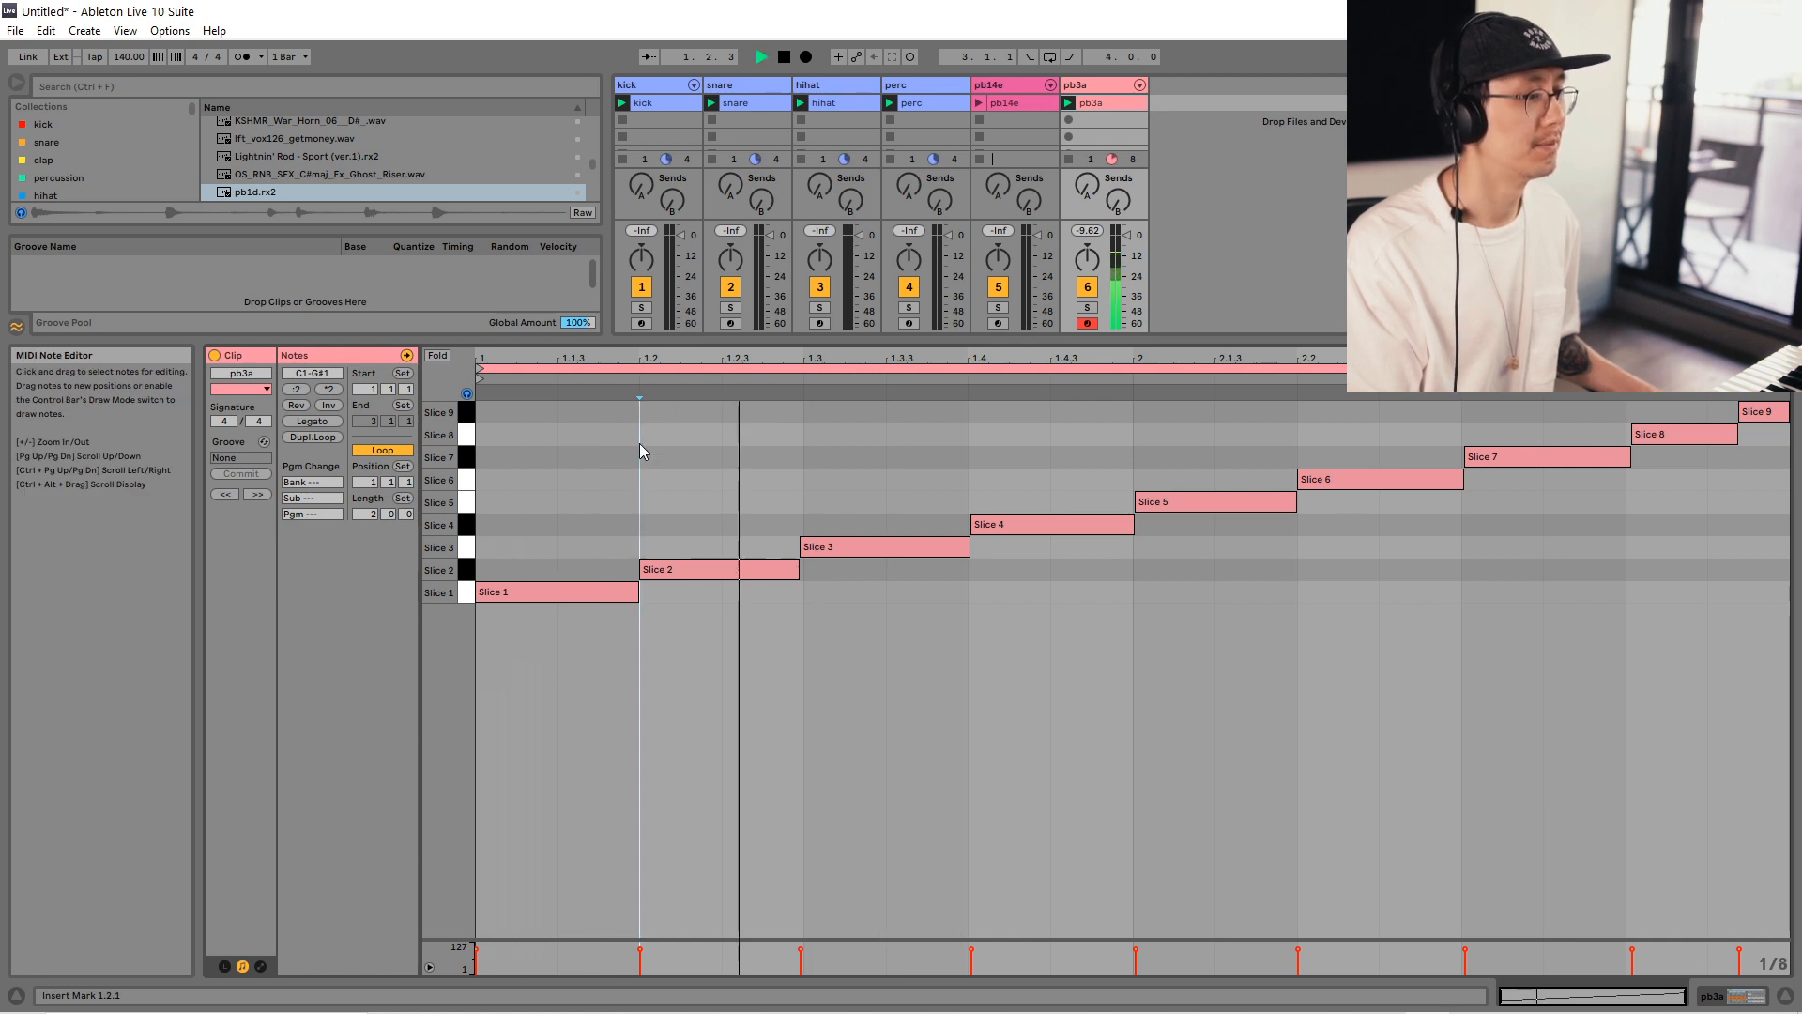
{"action": "key", "text": "space"}
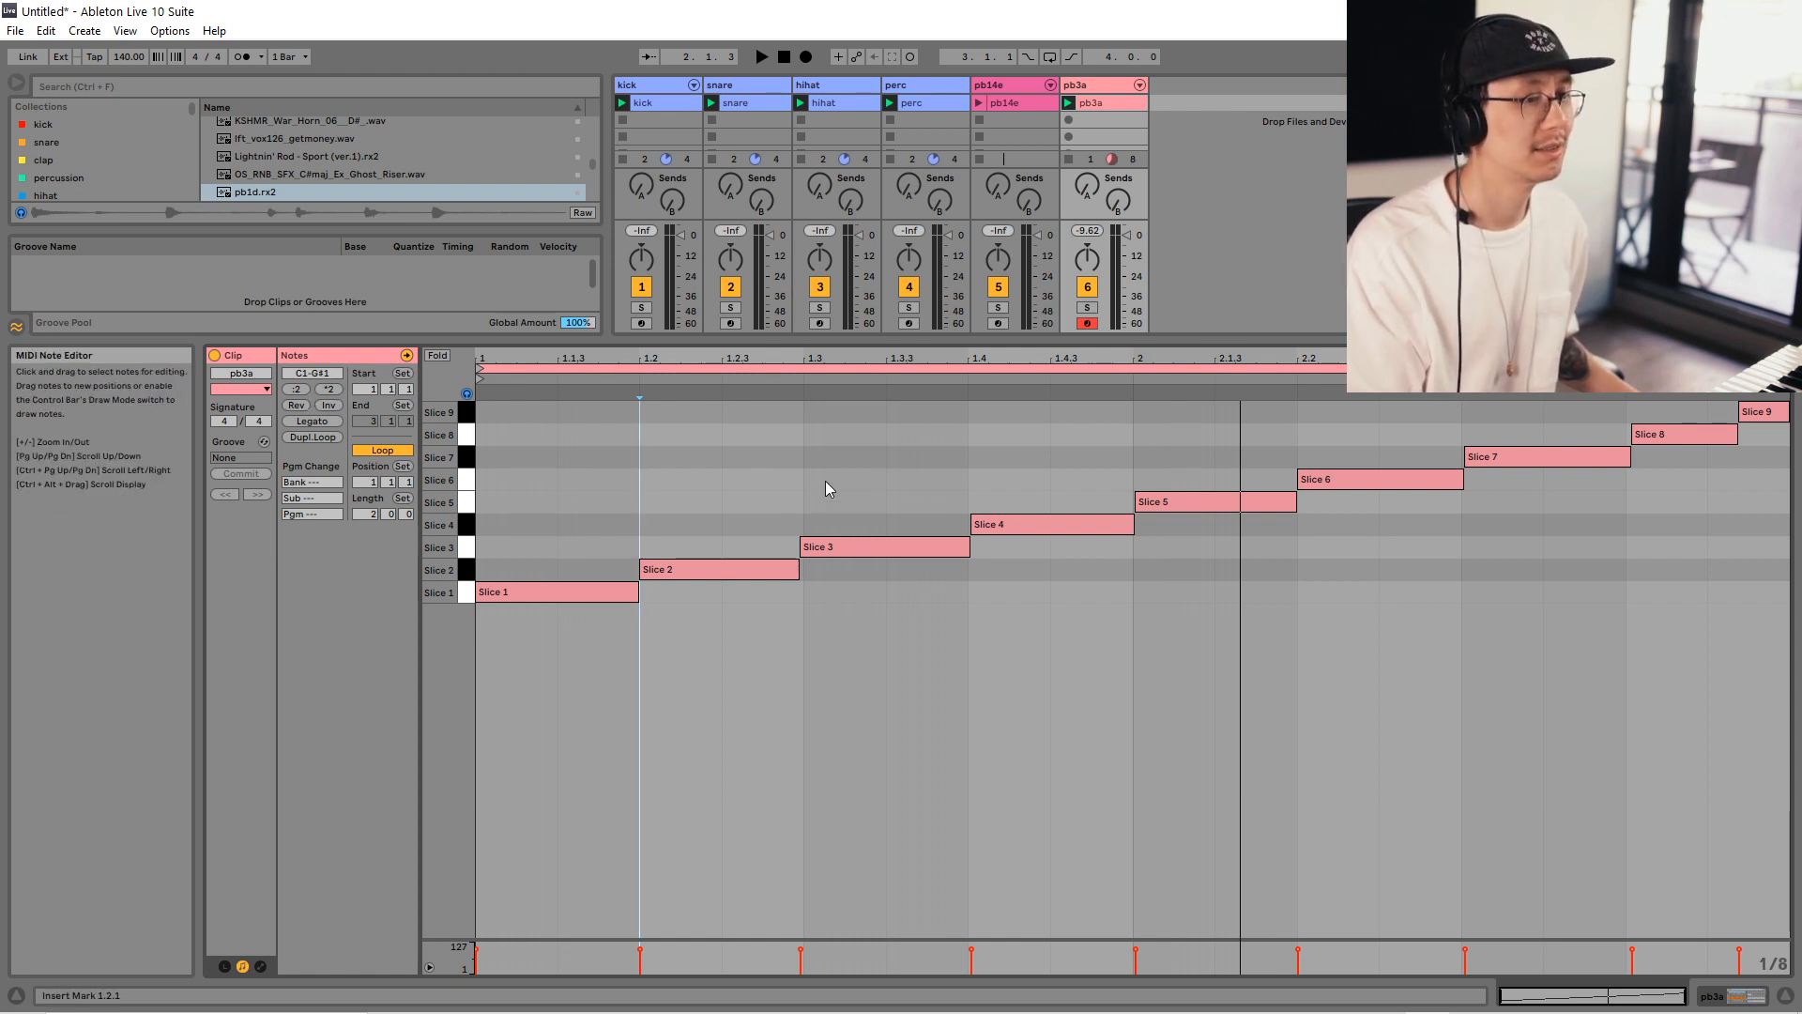
{"action": "key", "text": "space"}
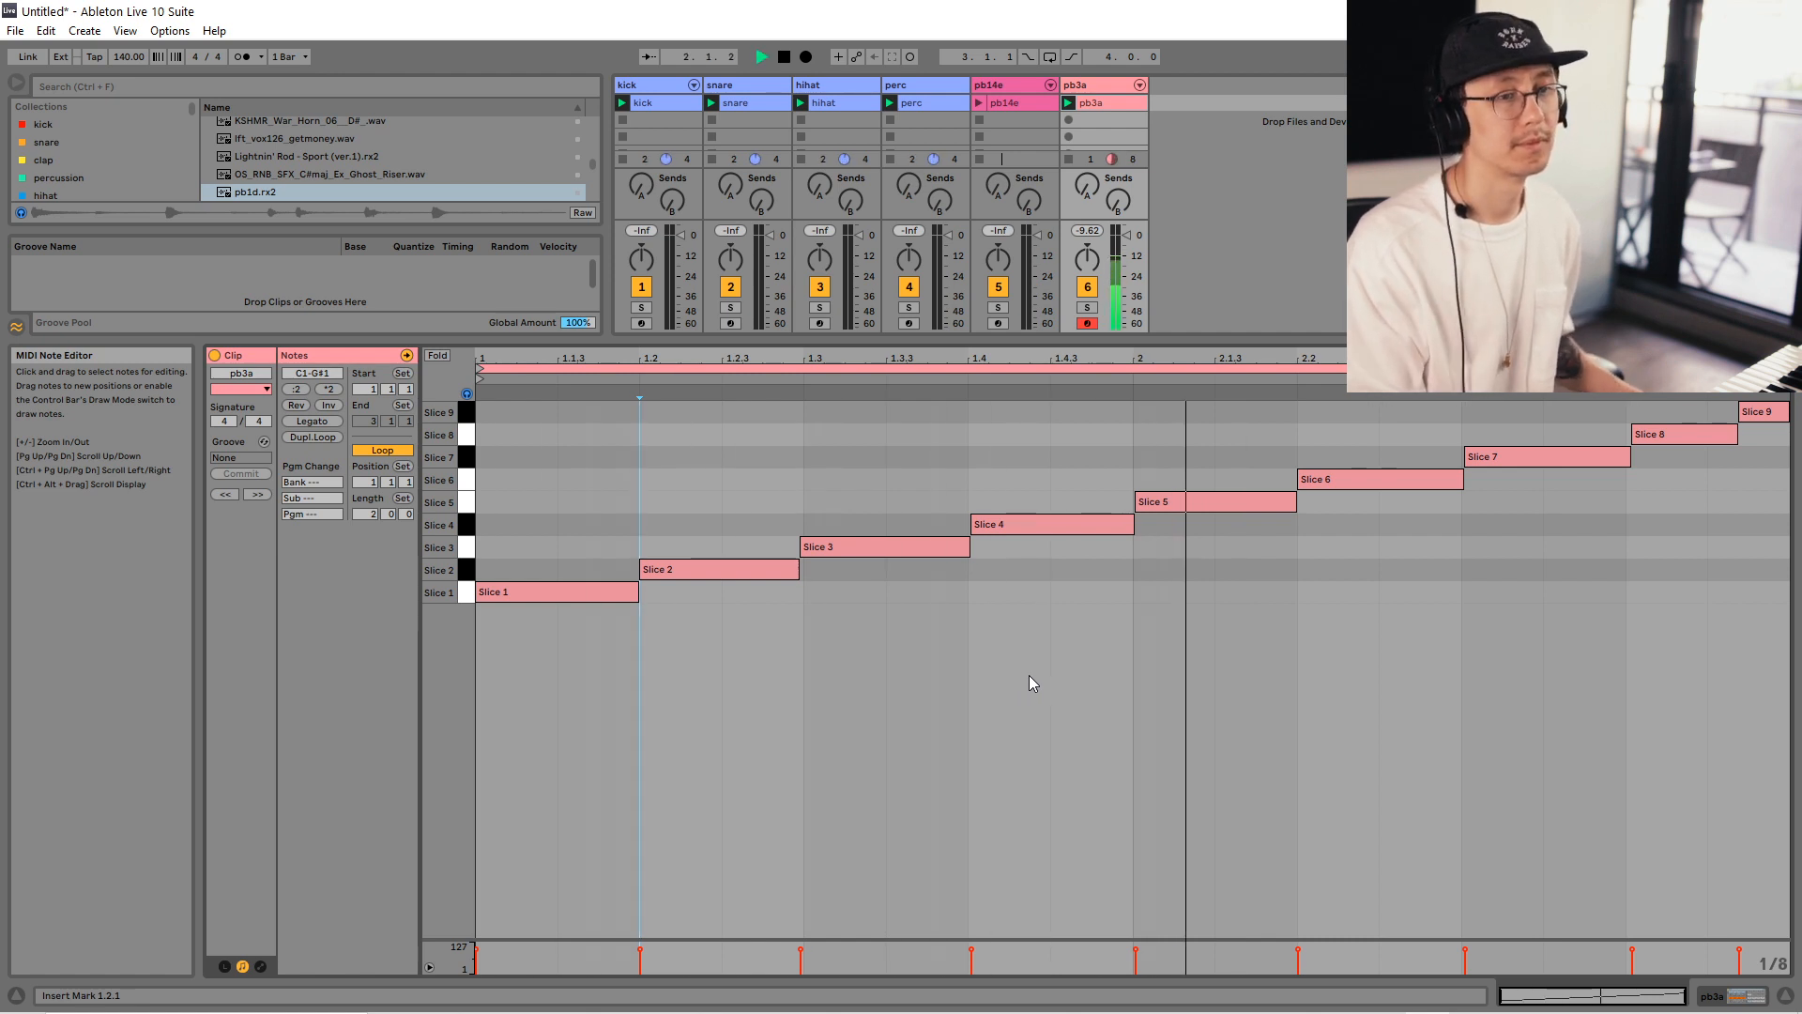
Duplicate the pb3a clip into the slot below and launch the copy.
{"action": "key", "text": "ctrl+1"}
{"action": "left_click", "coordinate": [1275, 654]}
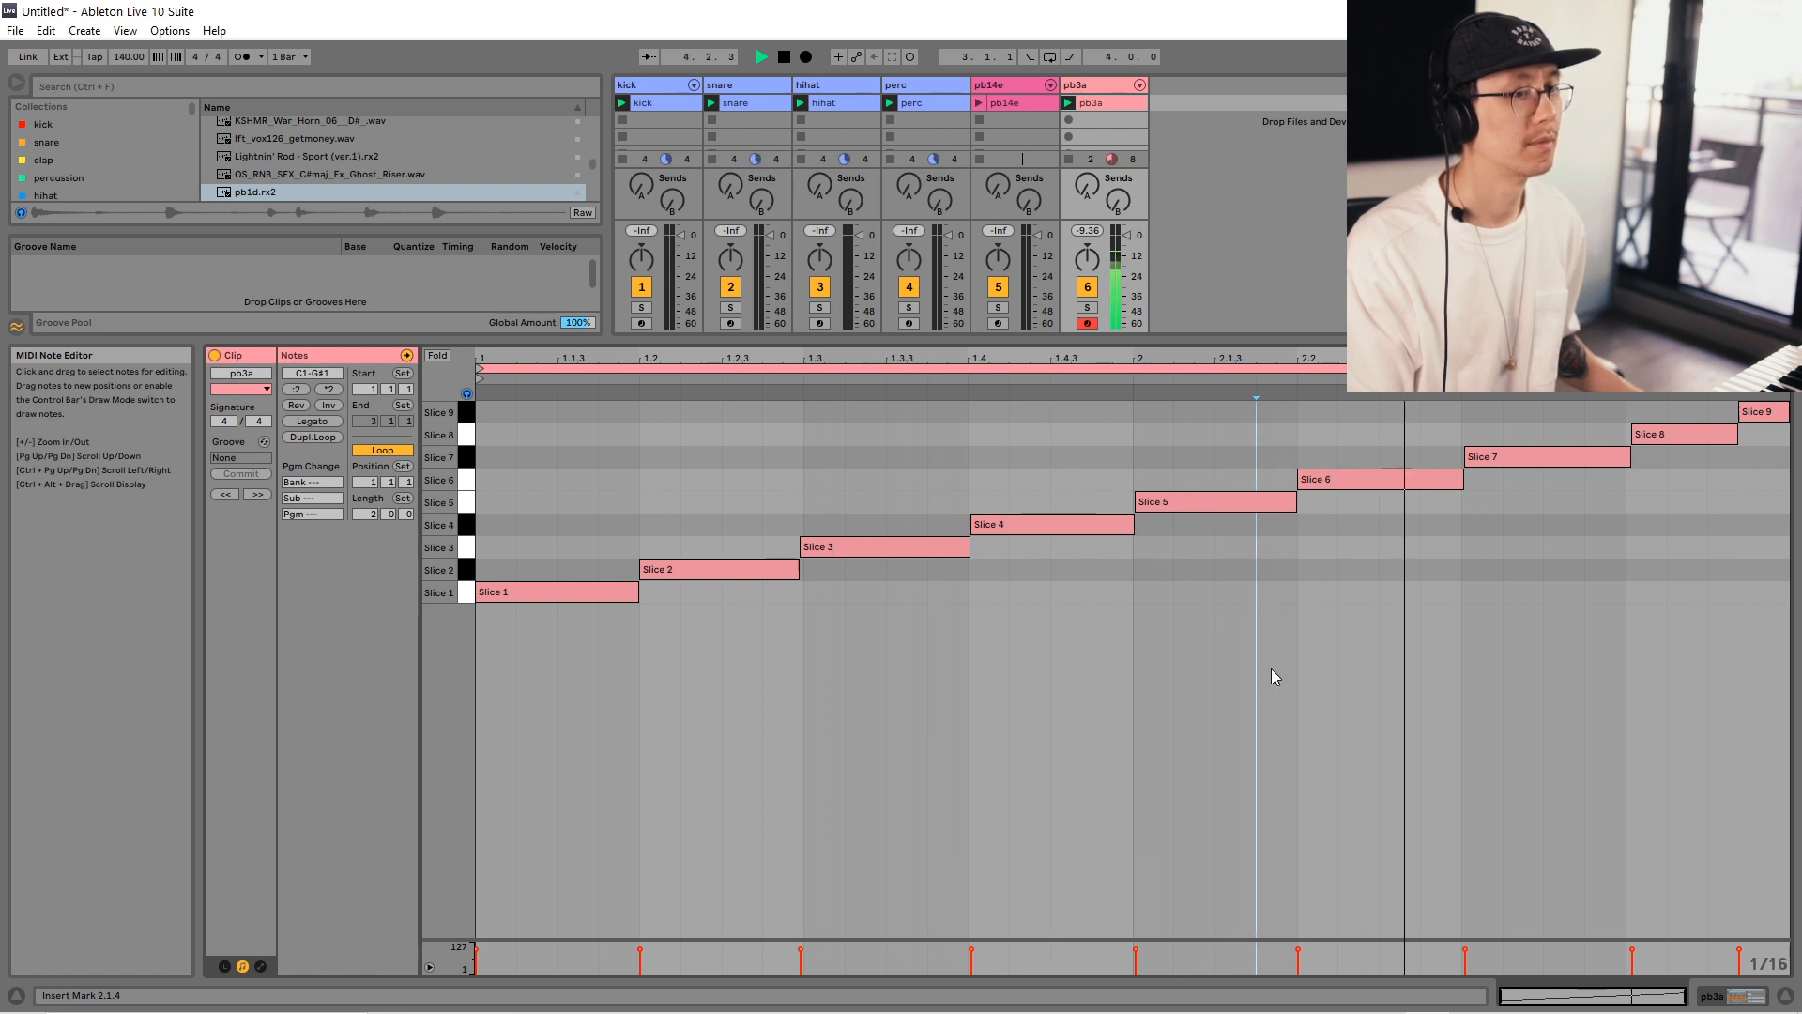
{"action": "key", "text": "space"}
{"action": "key", "text": "ctrl+d"}
{"action": "left_click", "coordinate": [1068, 120]}
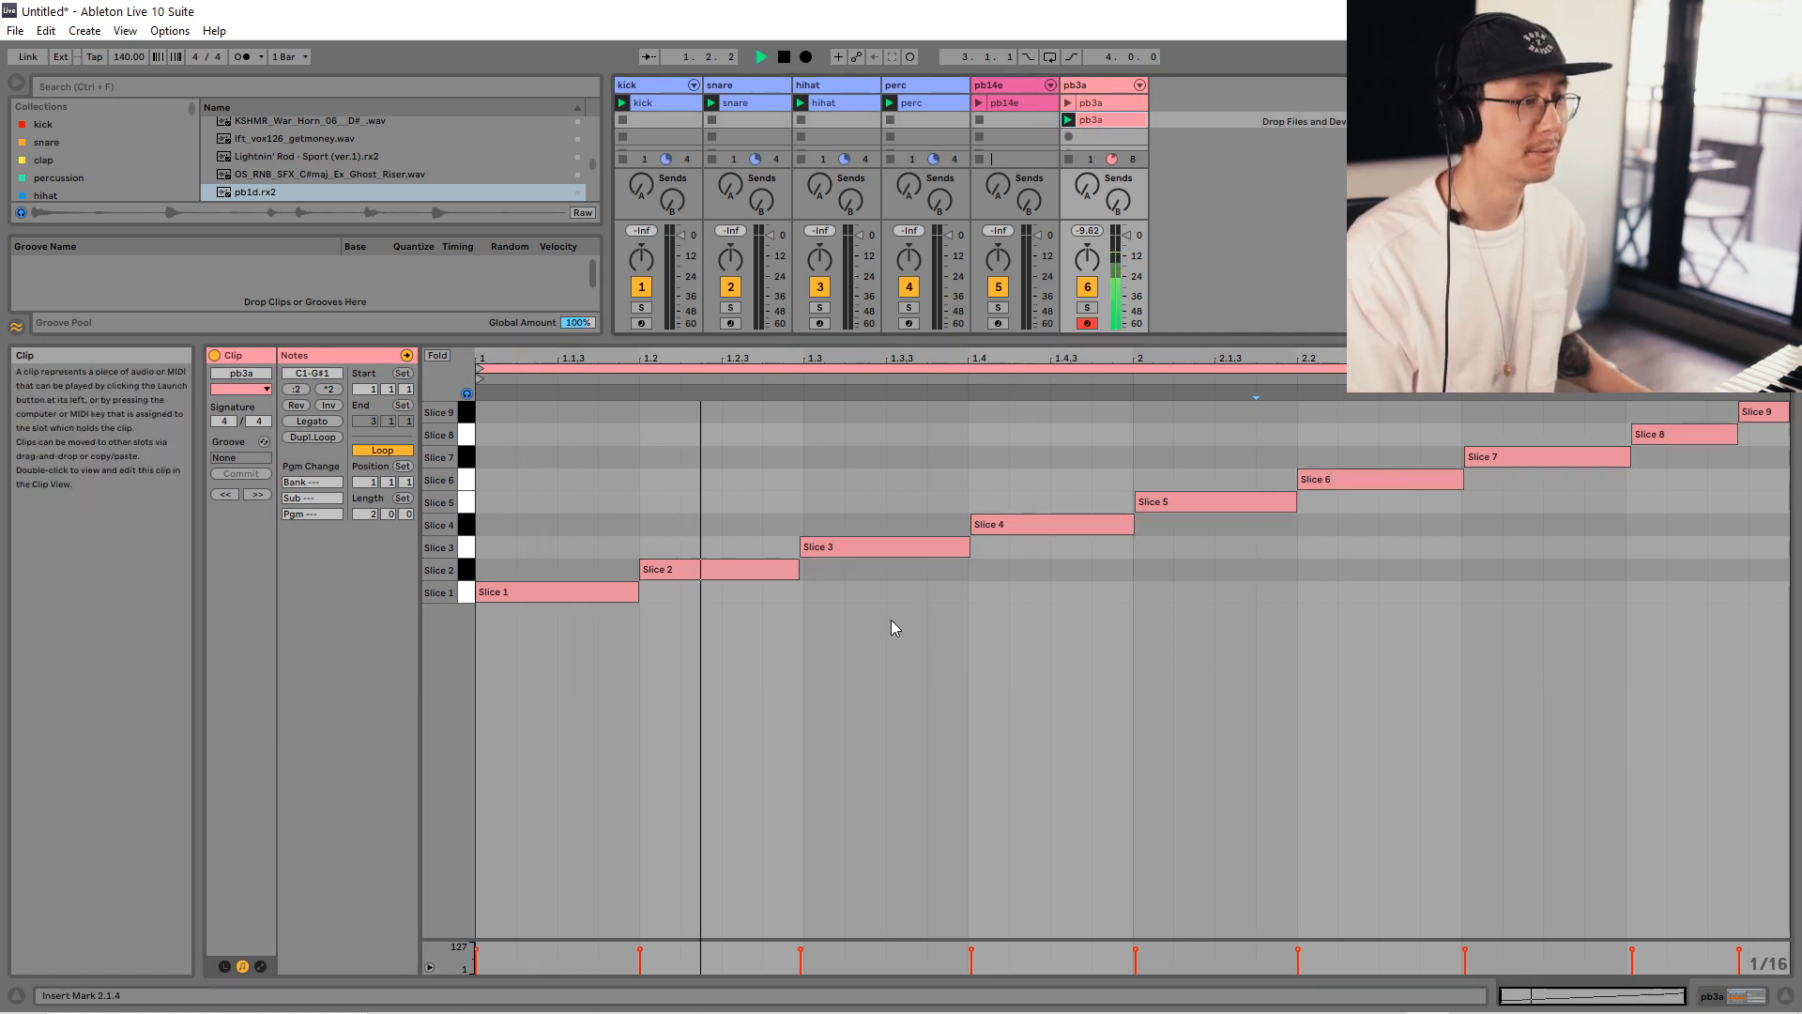
Quantize all notes in the duplicated pb3a clip and copy the Slice 1 note to 1.4.3.
{"action": "left_click", "coordinate": [702, 569]}
{"action": "key", "text": "ctrl+a"}
{"action": "key", "text": "ctrl+u"}
{"action": "left_click", "coordinate": [1105, 638]}
{"action": "key", "text": "space"}
{"action": "left_click", "coordinate": [729, 550]}
{"action": "left_click_drag", "start_coordinate": [559, 595], "coordinate": [1136, 605]}
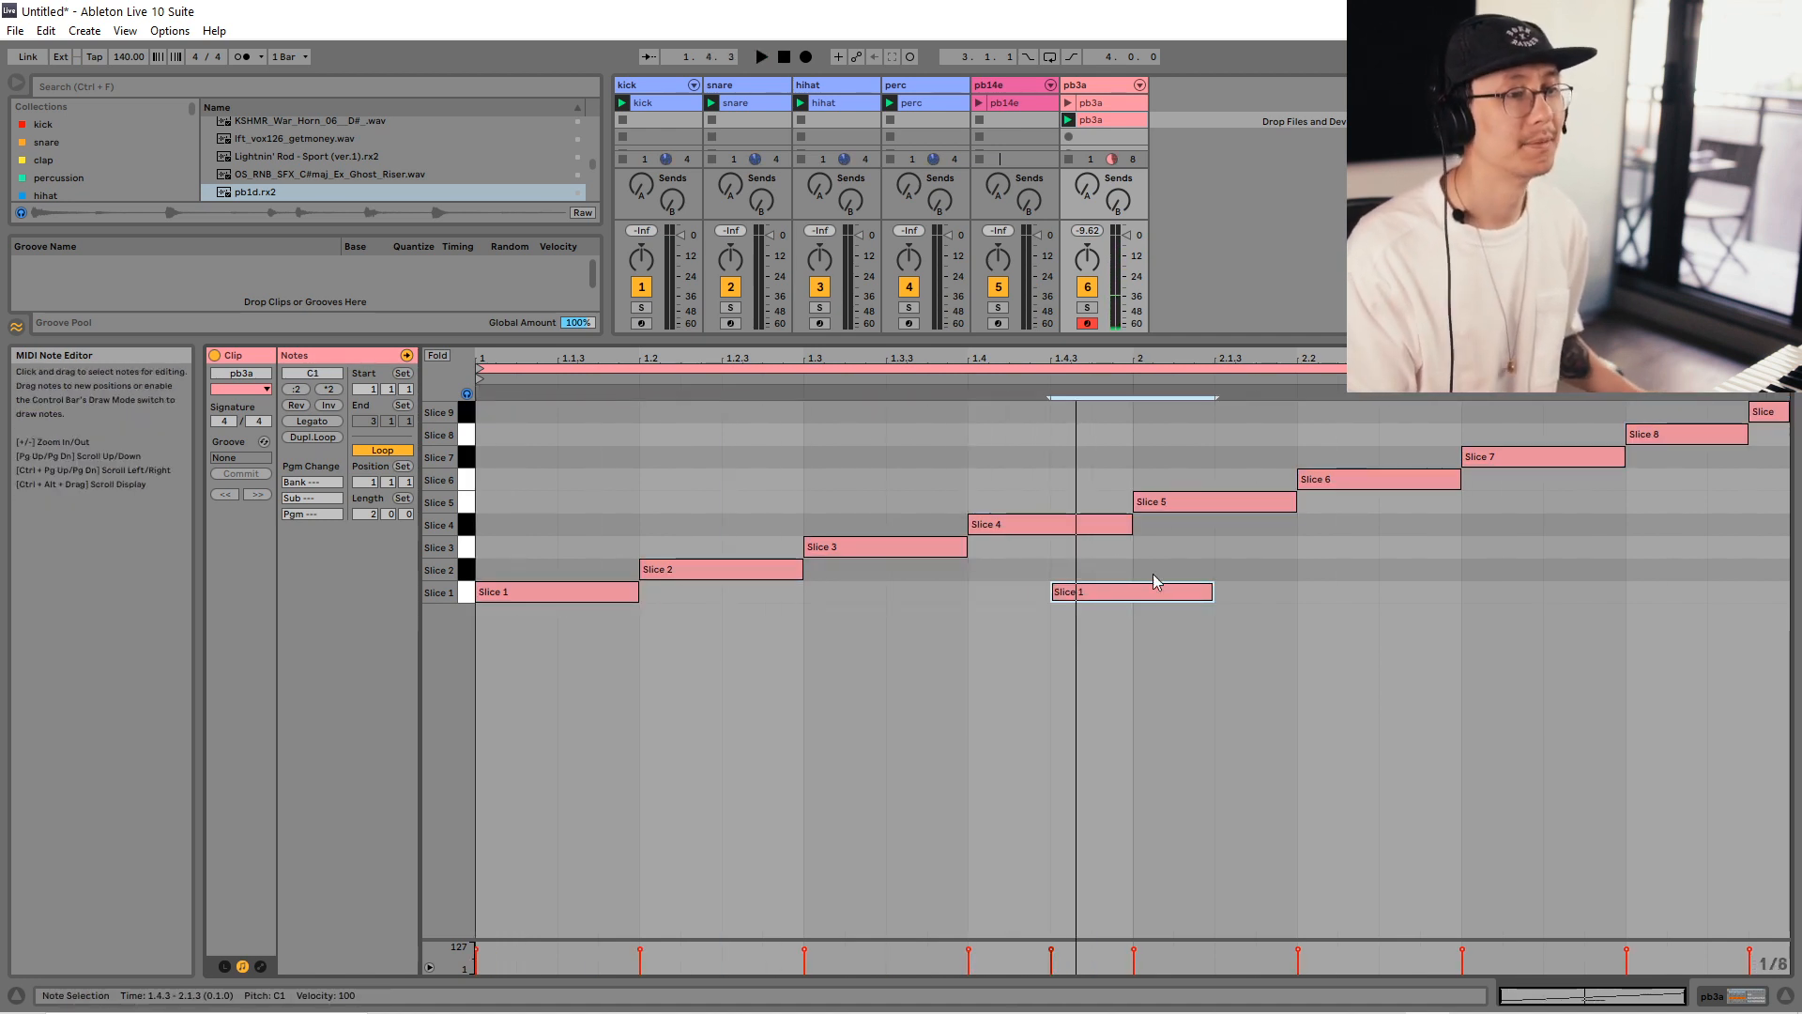
Audition the Slice 5 to Slice 9 notes one by one and delete the Slice 9 note.
{"action": "left_click", "coordinate": [1203, 505]}
{"action": "left_click", "coordinate": [1343, 478]}
{"action": "left_click", "coordinate": [1496, 459]}
{"action": "left_click", "coordinate": [1680, 433]}
{"action": "left_click", "coordinate": [1769, 412]}
{"action": "key", "text": "Delete"}
Replace the shortened last note with a full eighth-note Slice 8 note at 2.4.1.
{"action": "left_click", "coordinate": [1711, 434]}
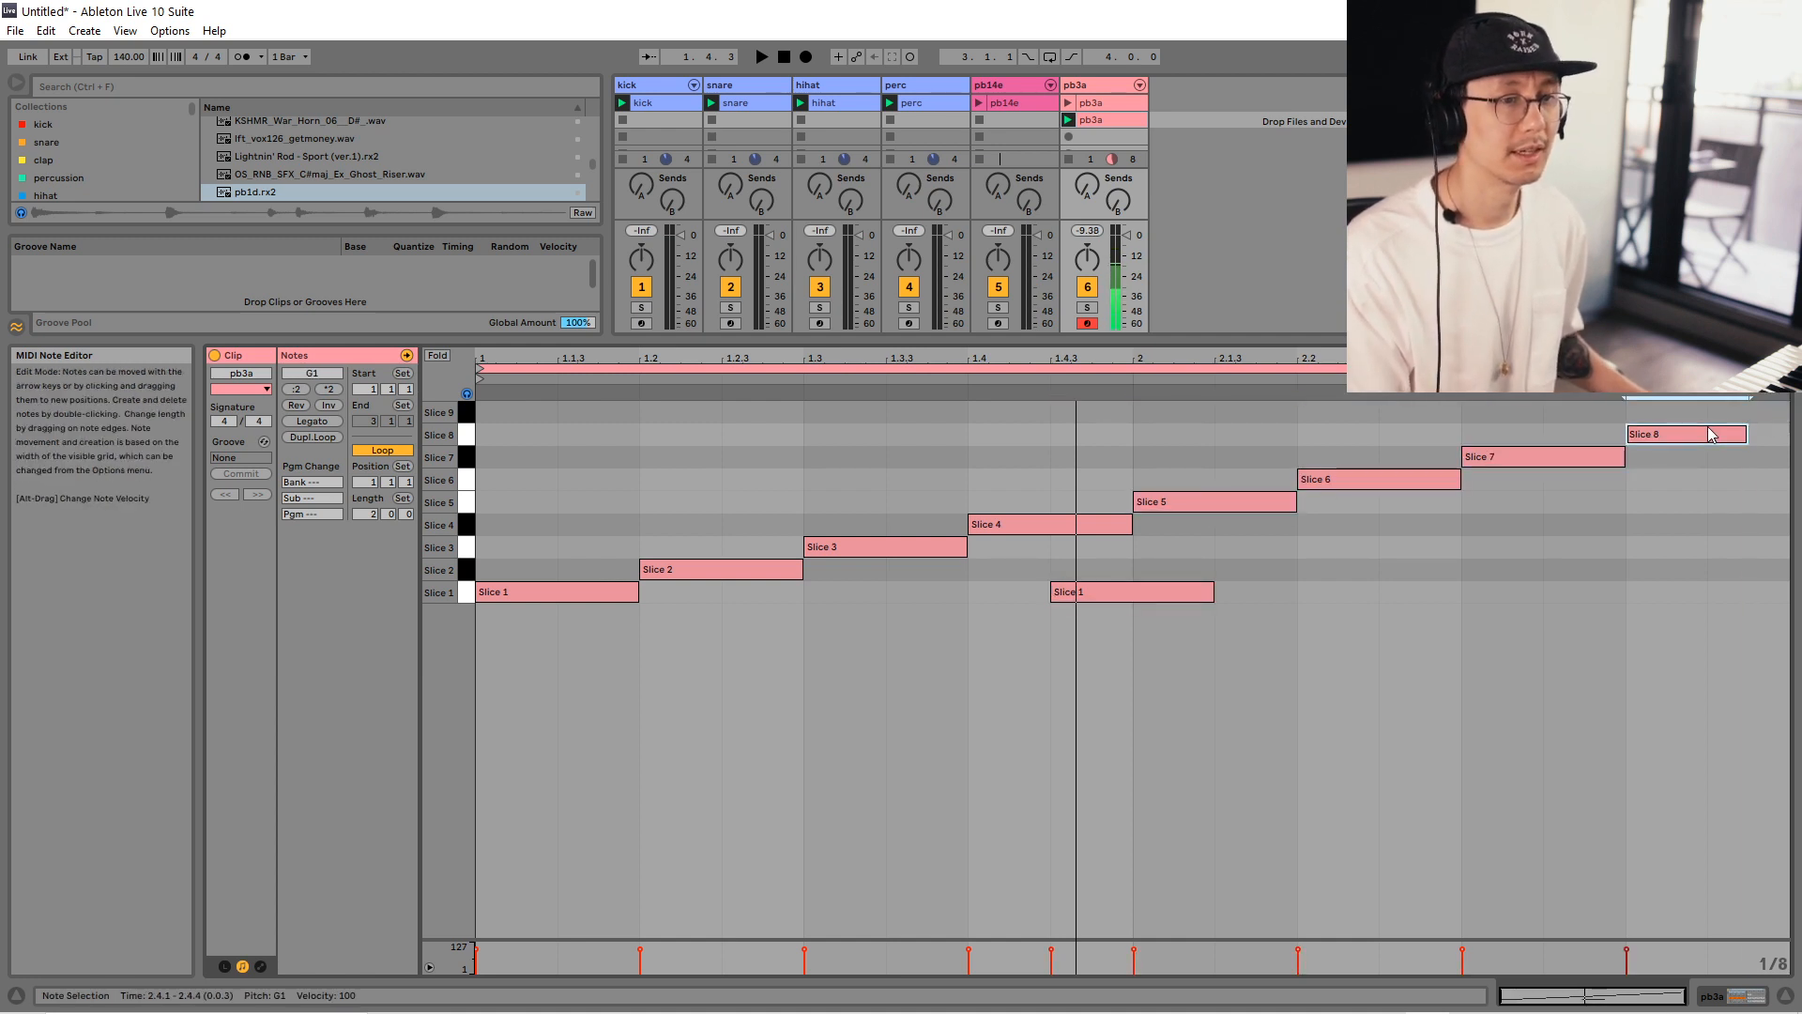
{"action": "left_click_drag", "start_coordinate": [1711, 435], "coordinate": [1737, 507]}
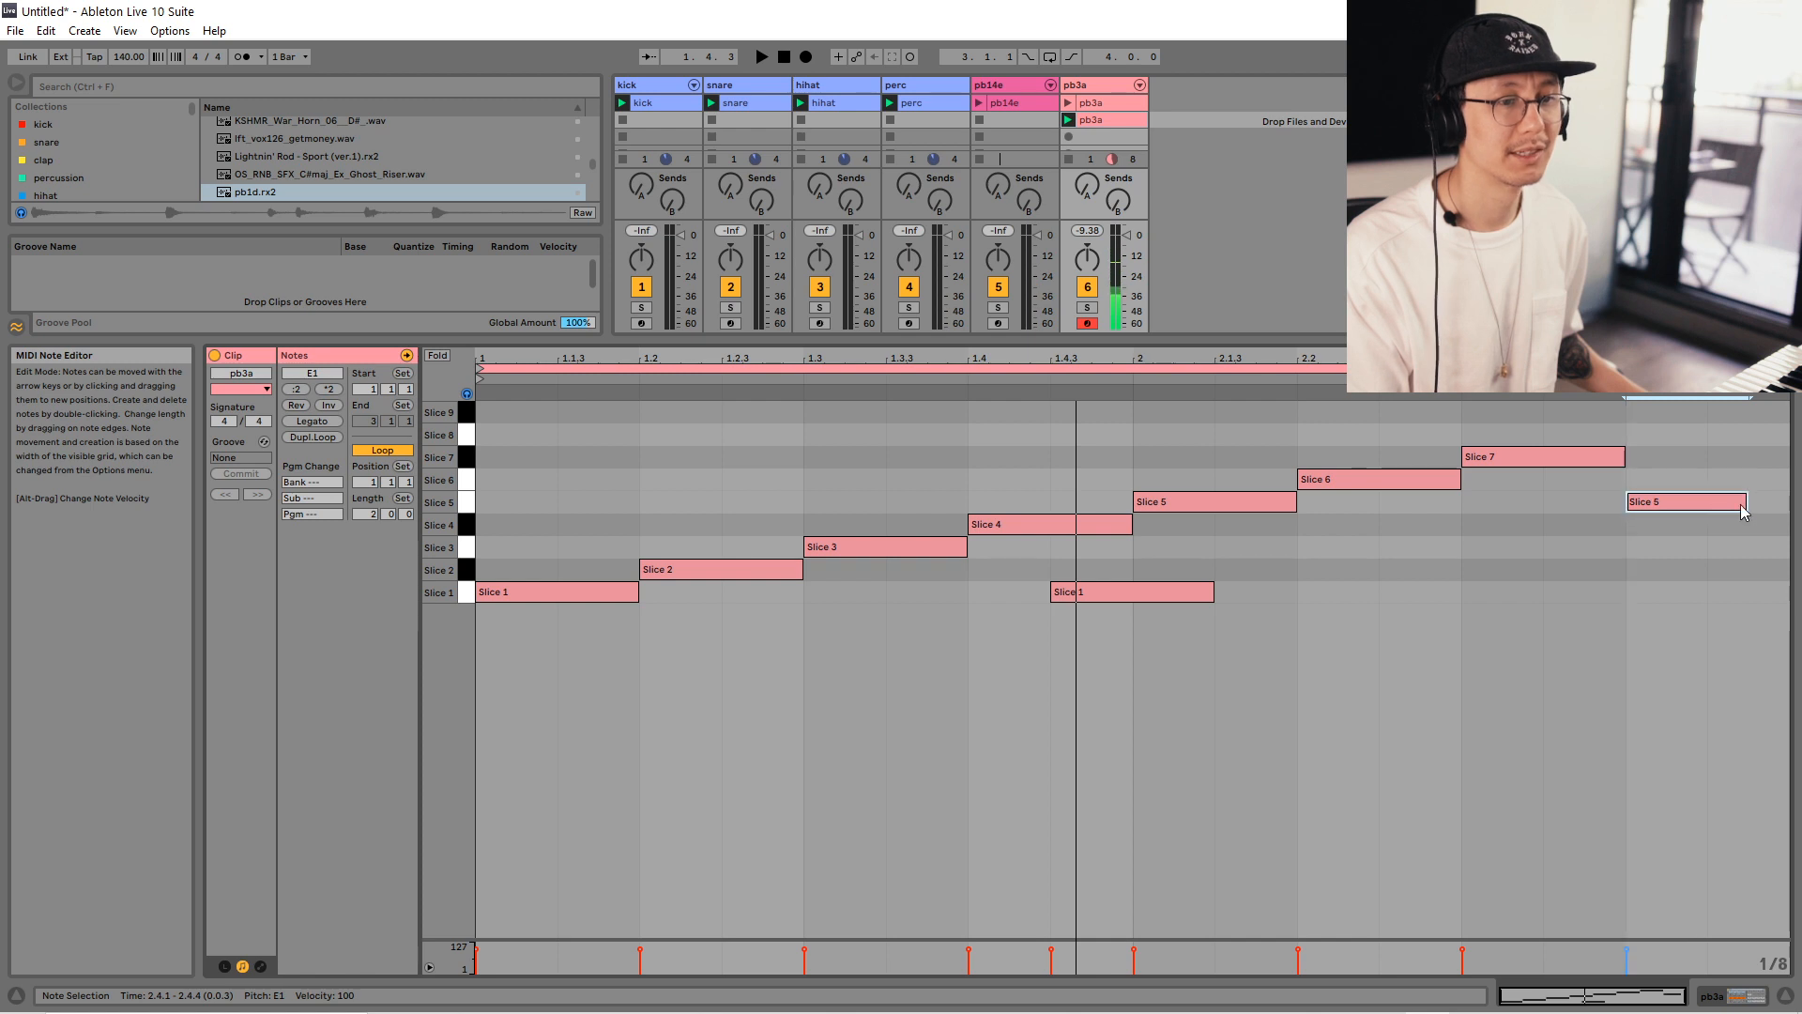
{"action": "key", "text": "Delete"}
{"action": "double_click", "coordinate": [1765, 435]}
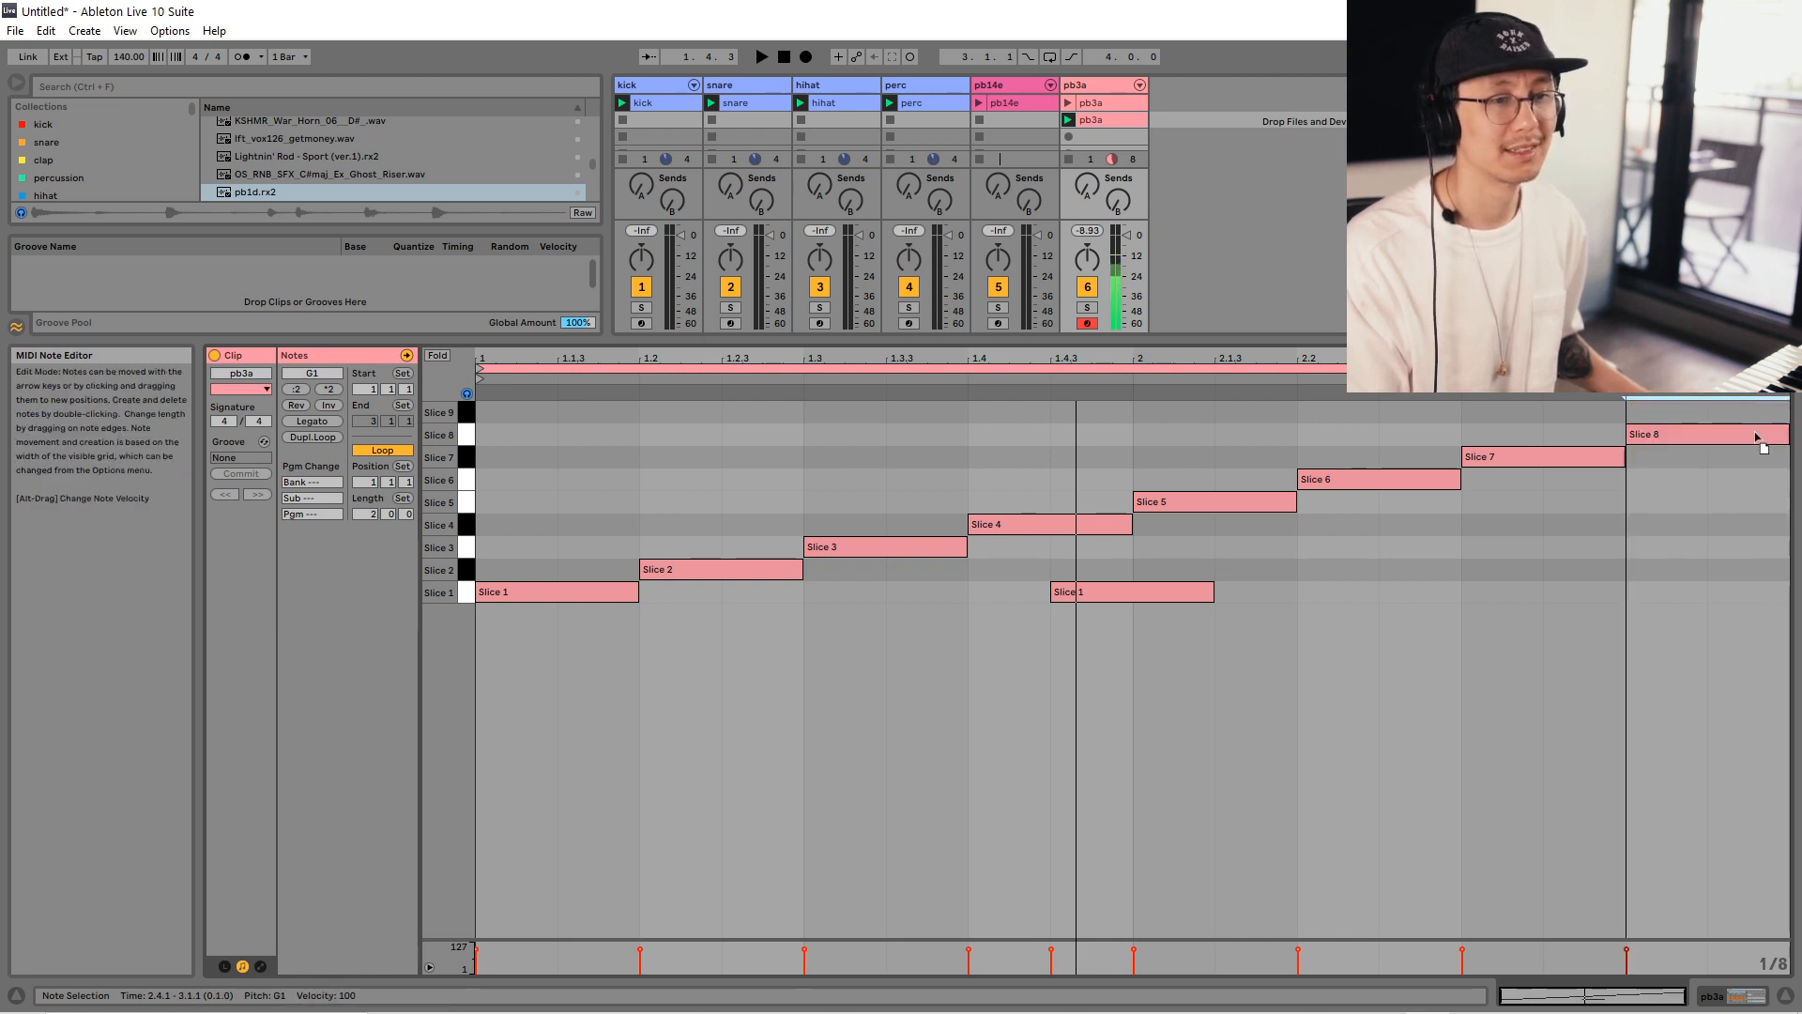
{"action": "left_click", "coordinate": [1674, 438]}
{"action": "mouse_move", "coordinate": [1674, 437]}
{"action": "left_mouse_down"}
{"action": "mouse_move", "coordinate": [1674, 457]}
{"action": "mouse_move", "coordinate": [1678, 440]}
{"action": "left_mouse_up"}
{"action": "left_click", "coordinate": [1626, 540]}
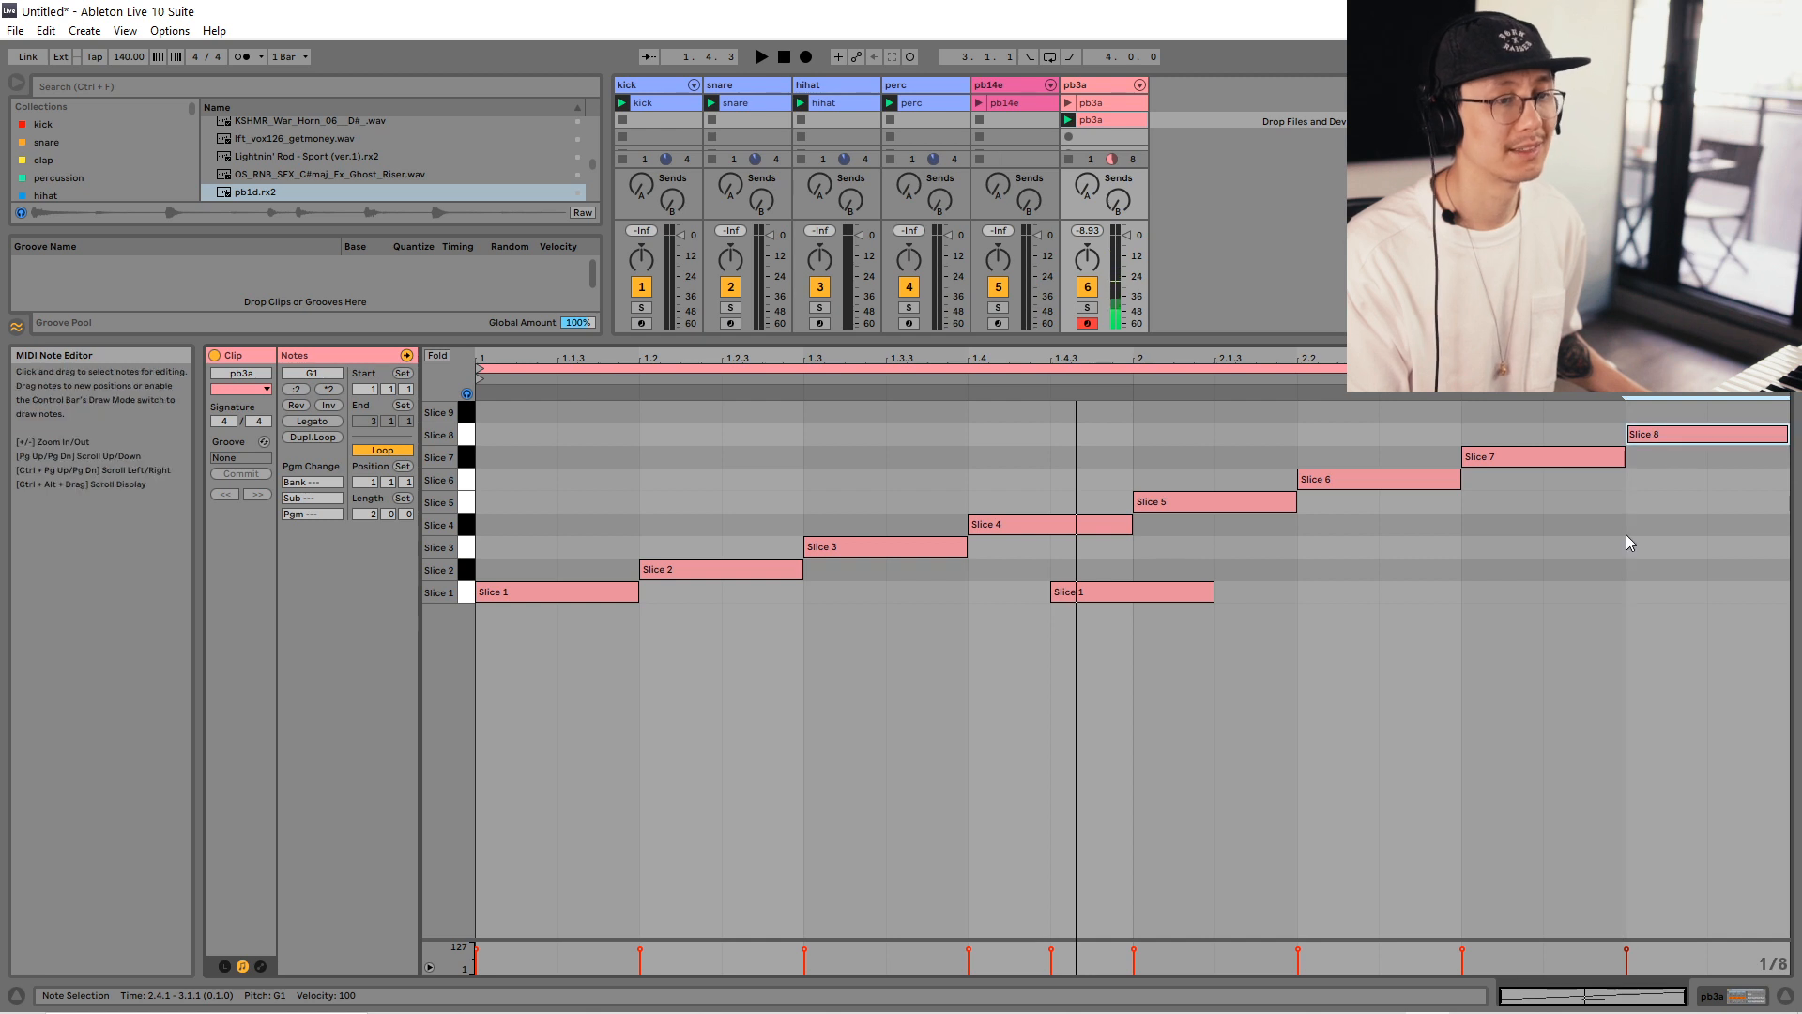
Play the edited clip, show the pb3a rack's devices and lower its Sustain macro to -inf dB.
{"action": "key", "text": "space"}
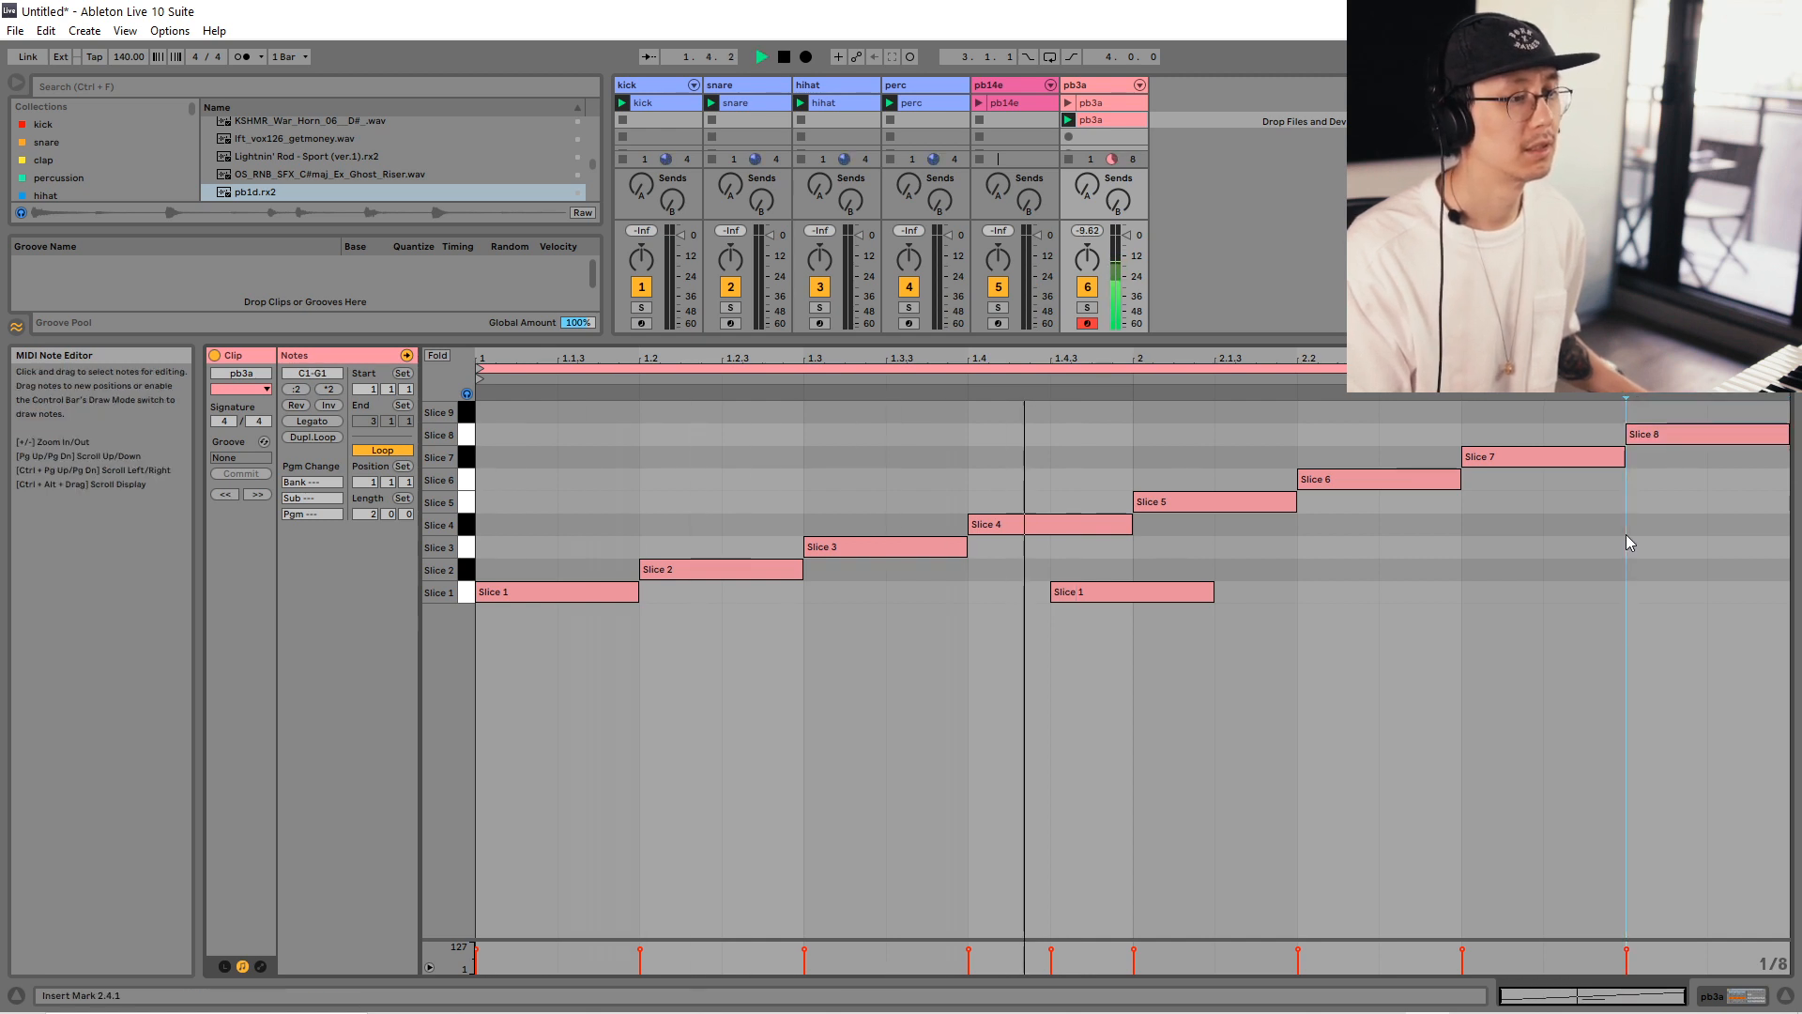
{"action": "key", "text": "shift+Tab"}
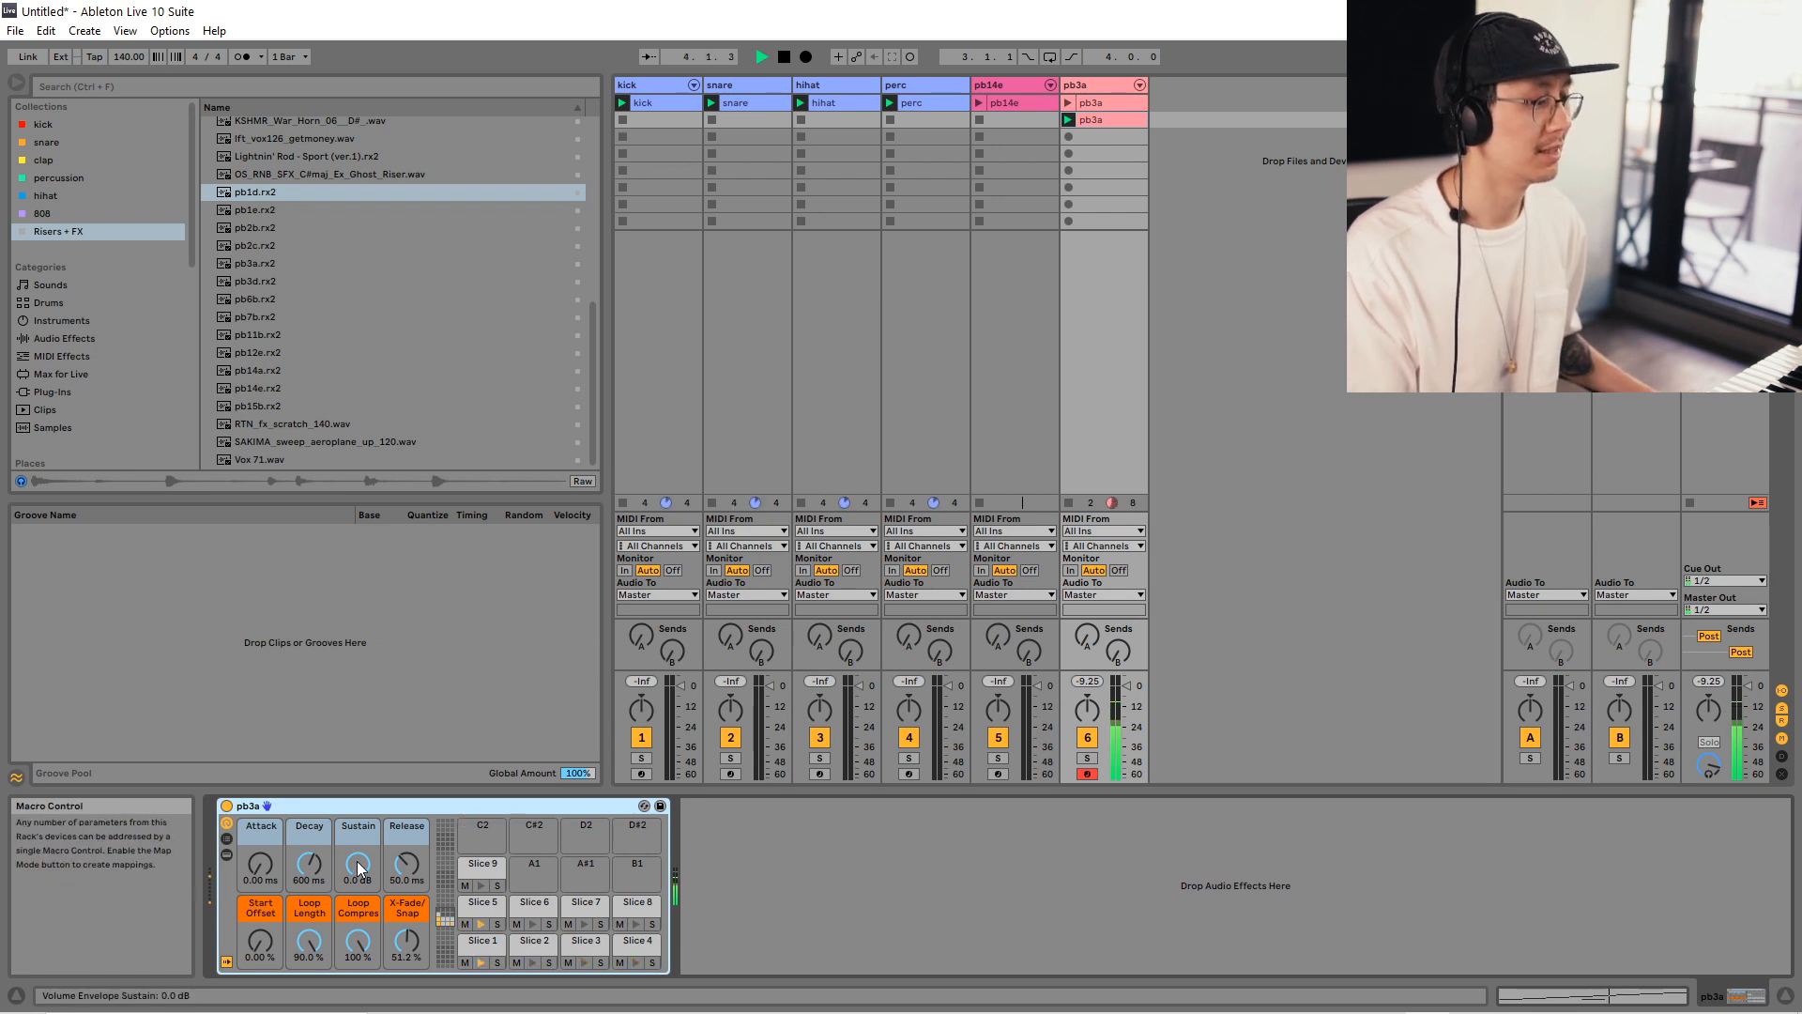
{"action": "key", "text": "space"}
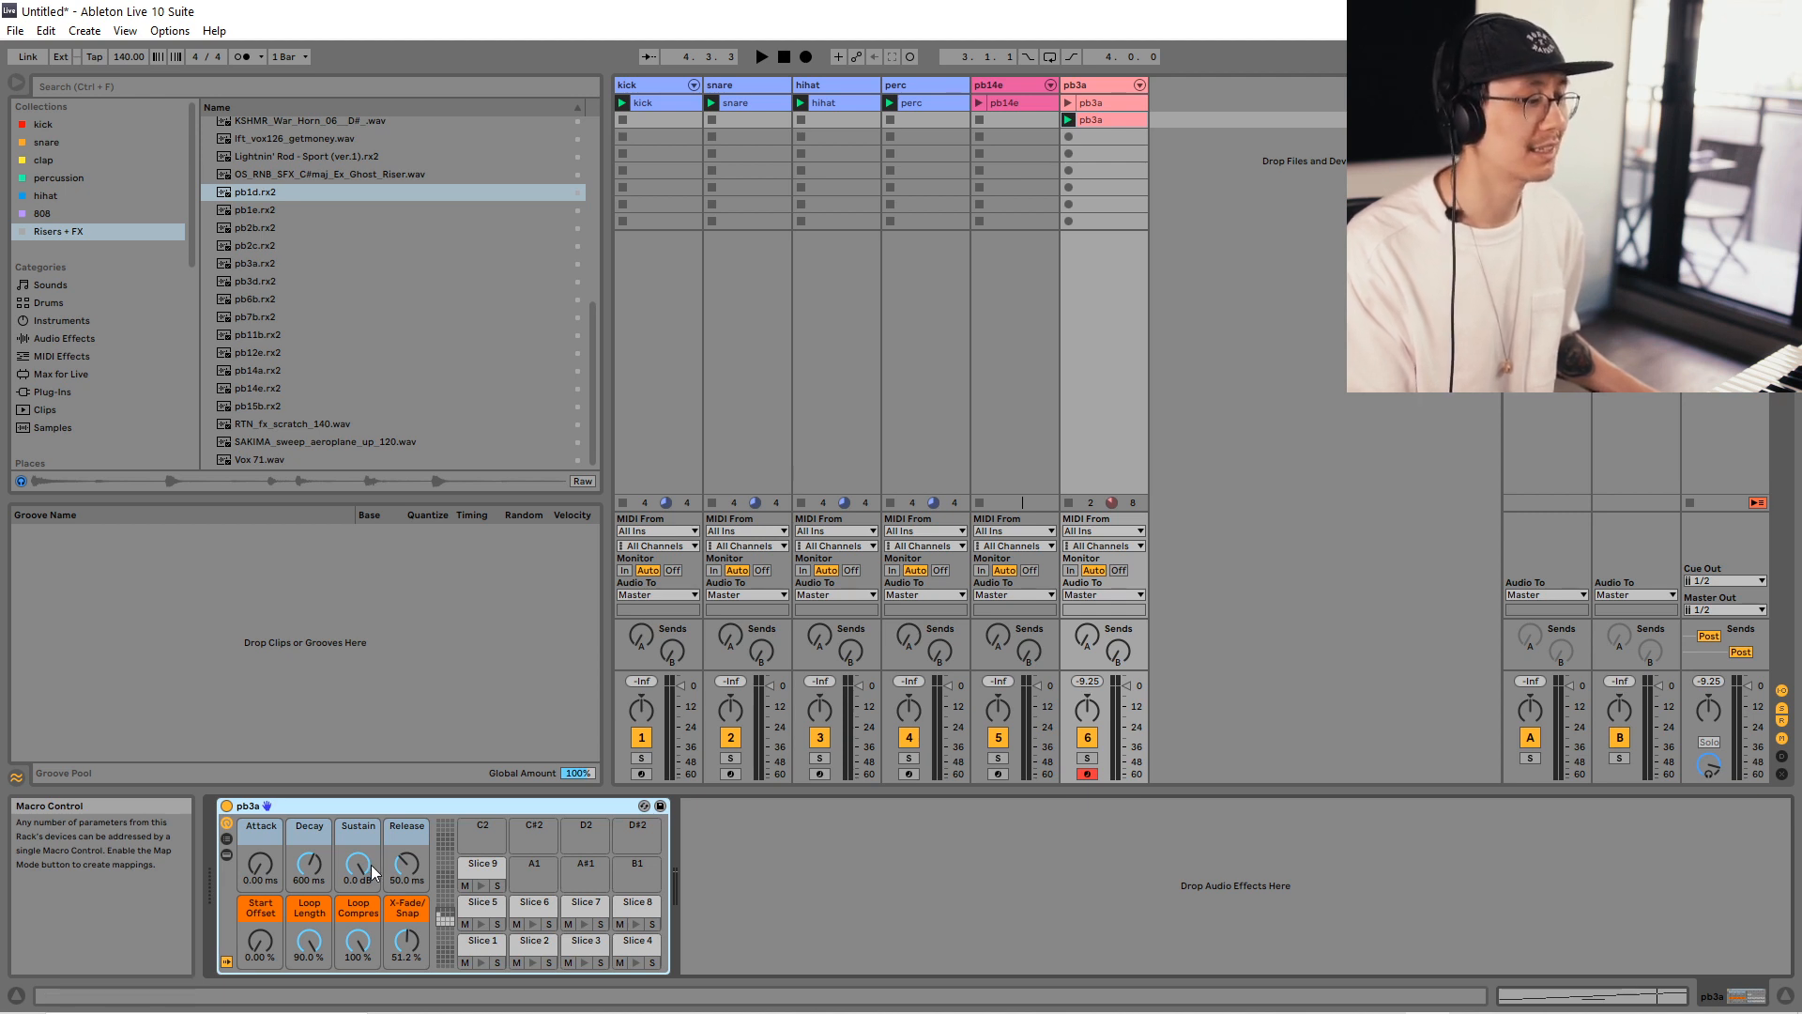
{"action": "left_click_drag", "start_coordinate": [370, 864], "coordinate": [370, 948]}
{"action": "key", "text": "space"}
{"action": "left_click", "coordinate": [312, 864]}
{"action": "key", "text": "space"}
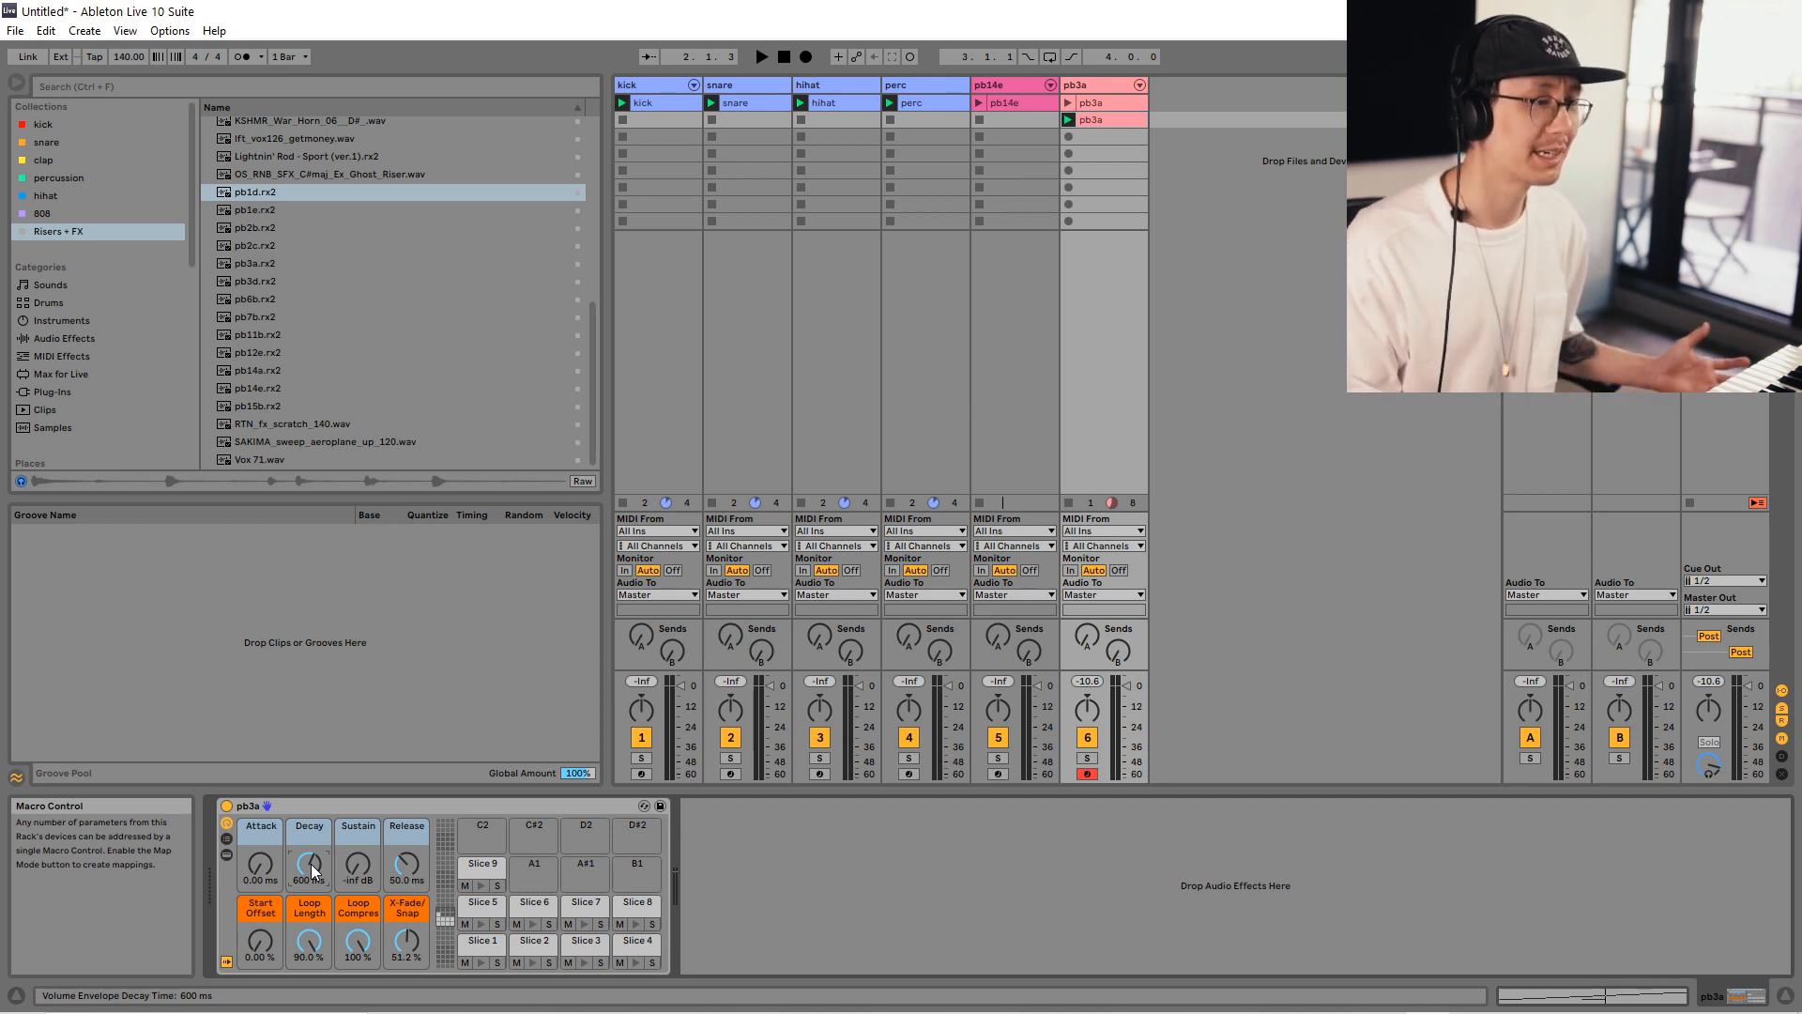
{"action": "left_click", "coordinate": [820, 860]}
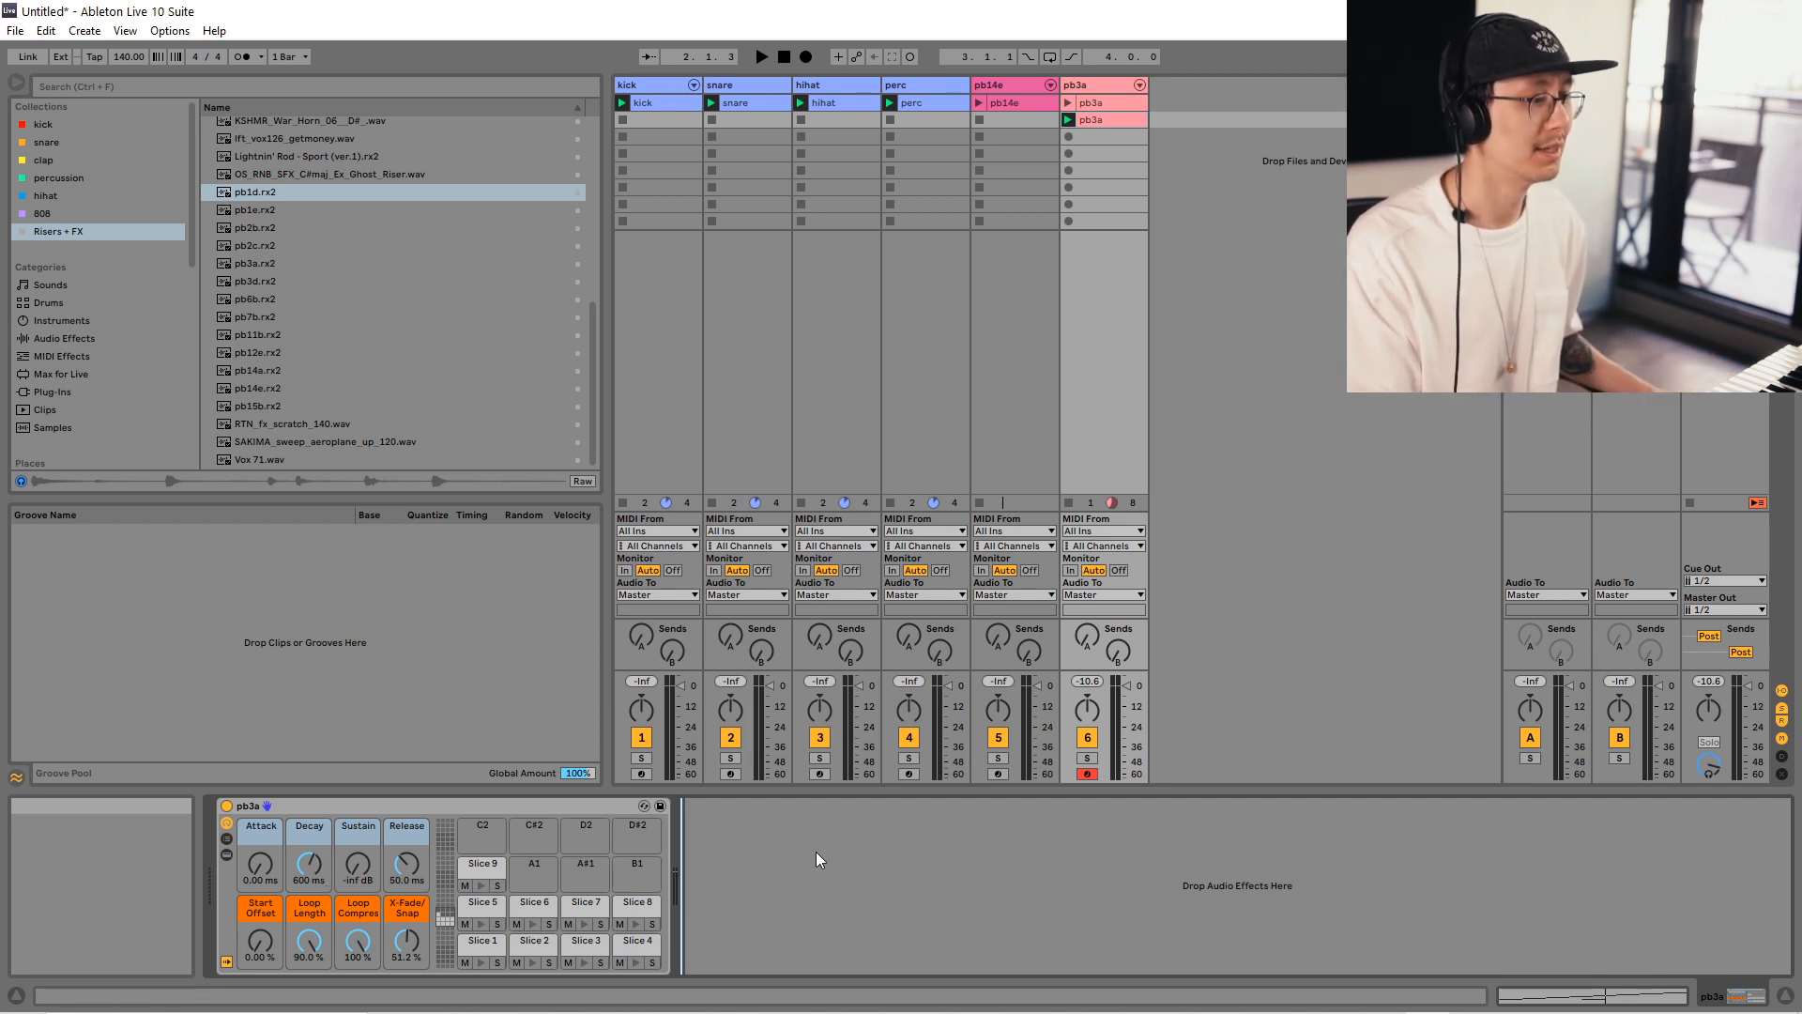
Launch ReCycle and browse to the breaks folder for a sound file.
{"action": "left_click", "coordinate": [7, 1006]}
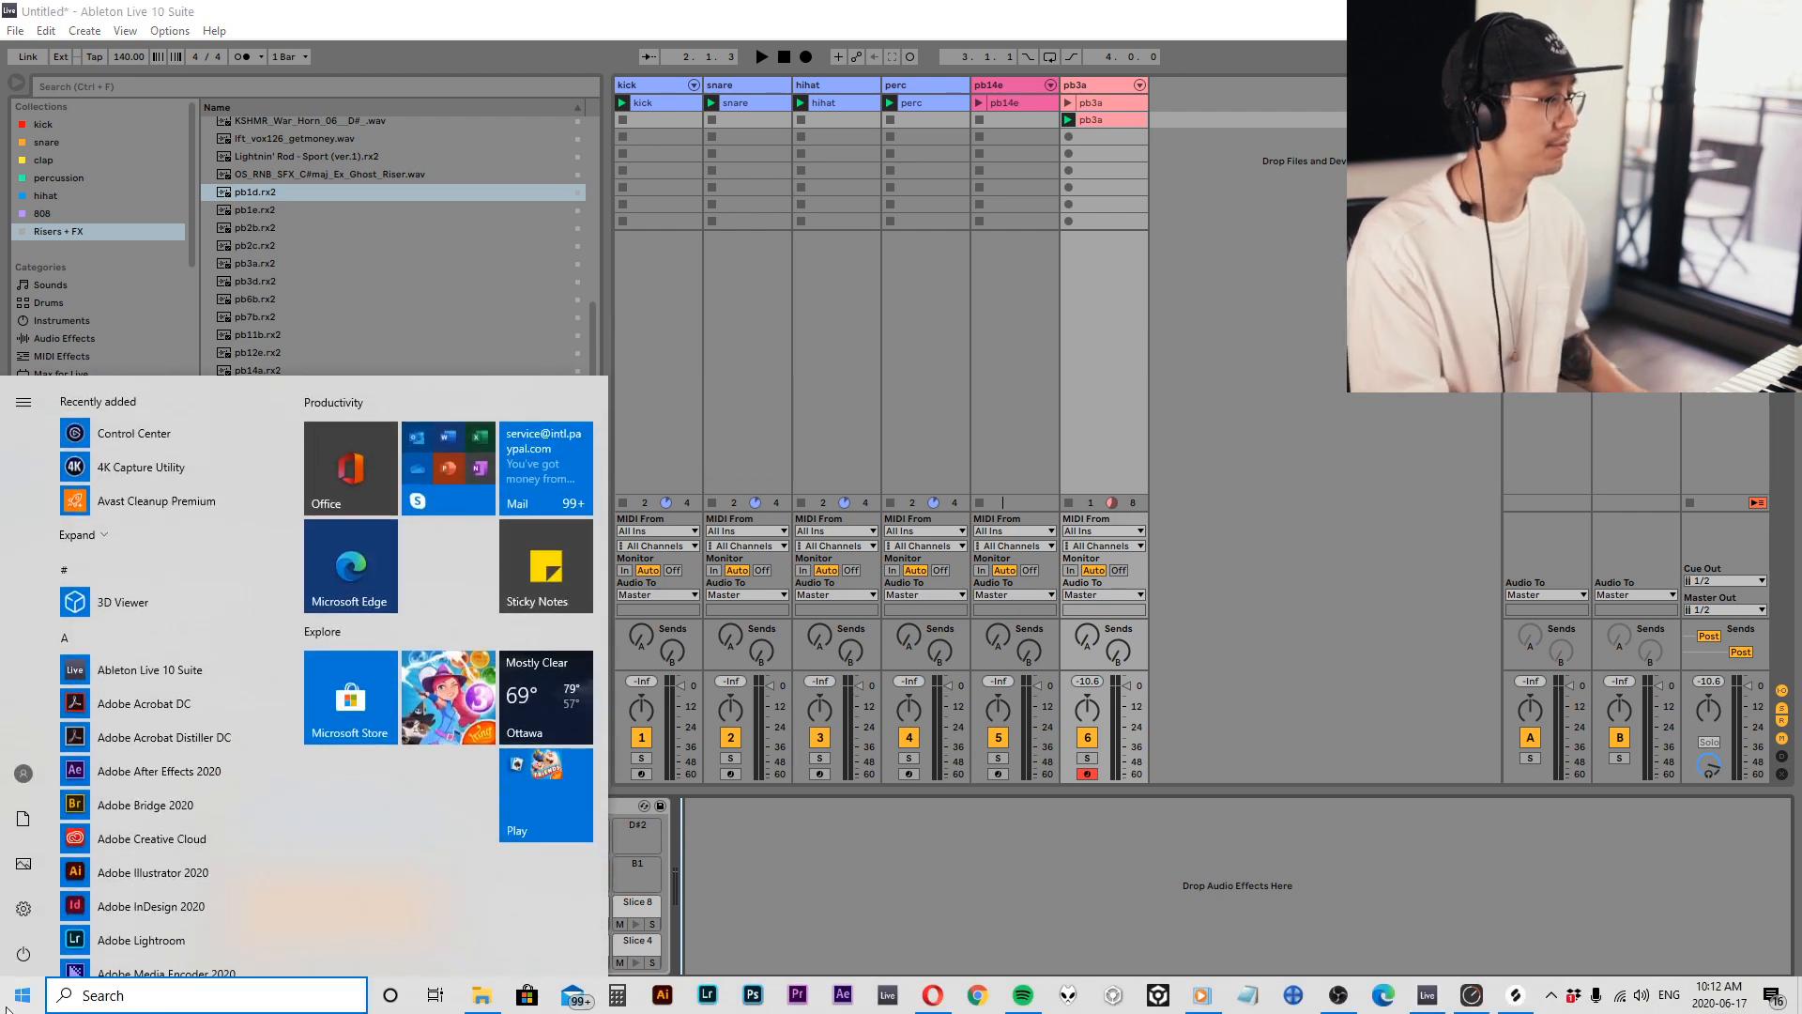
{"action": "type", "text": "recy"}
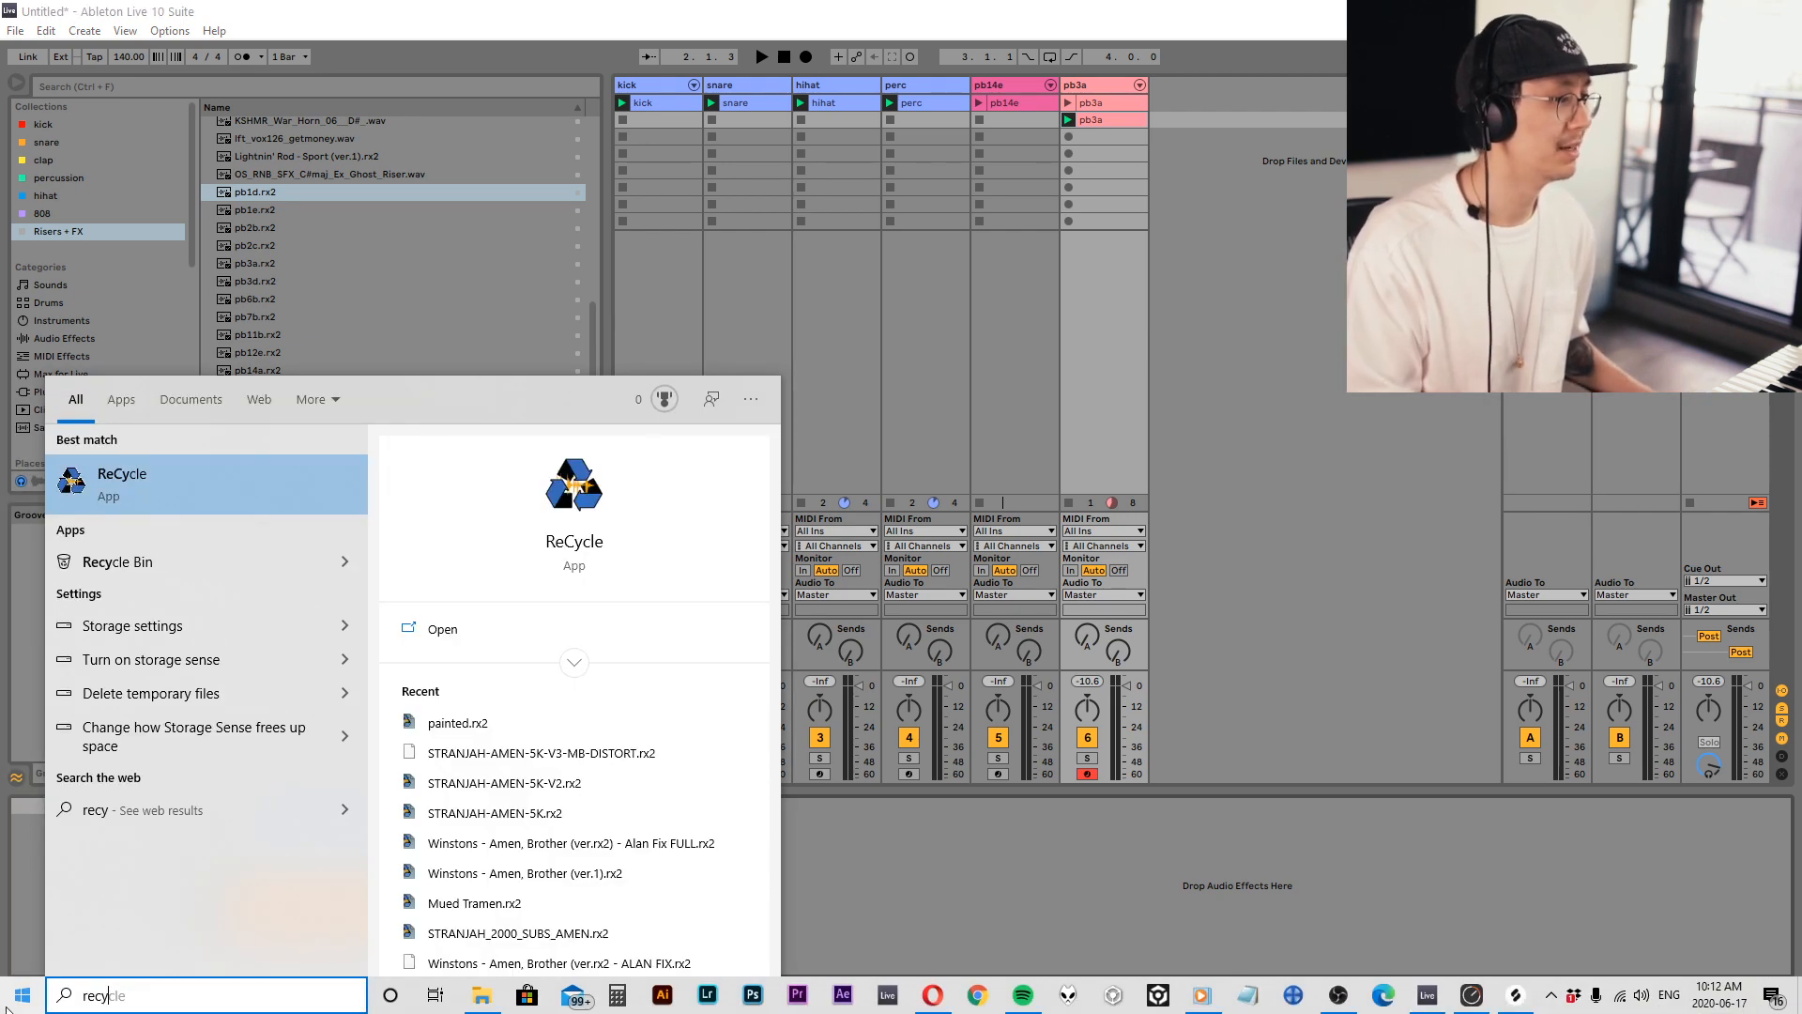
{"action": "key", "text": "Return"}
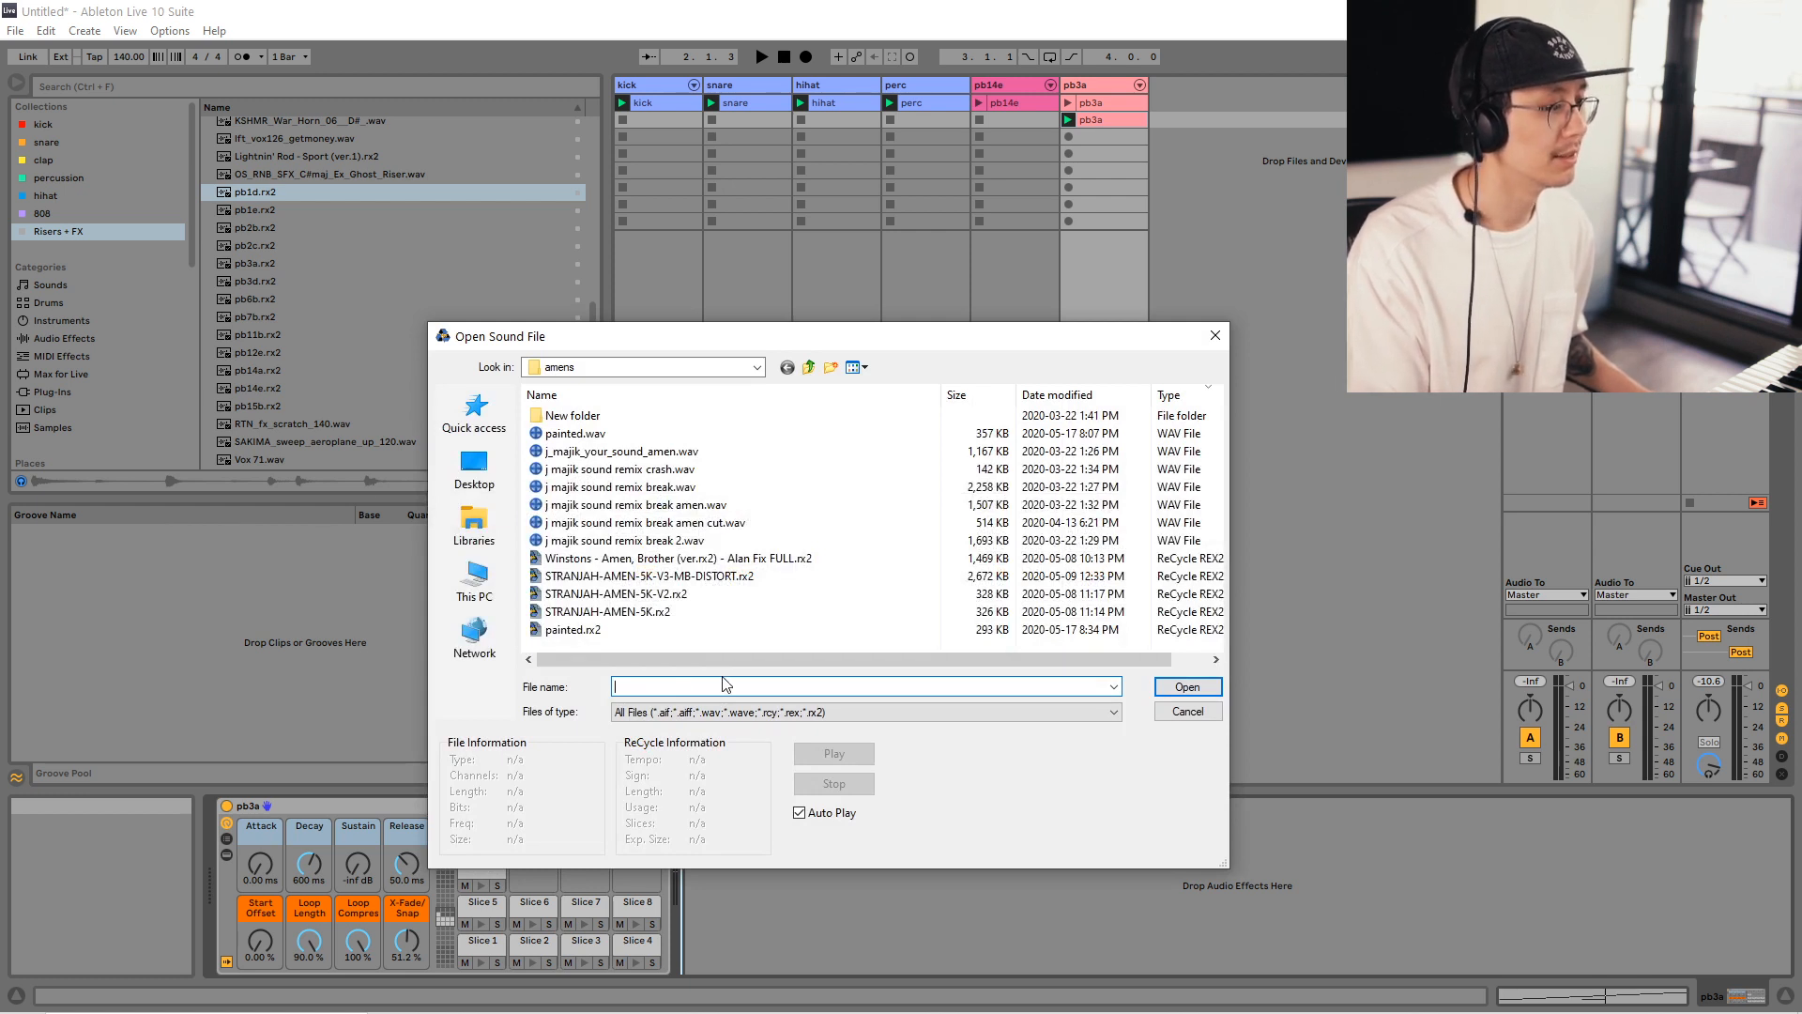
{"action": "left_click", "coordinate": [811, 367]}
{"action": "double_click", "coordinate": [584, 435]}
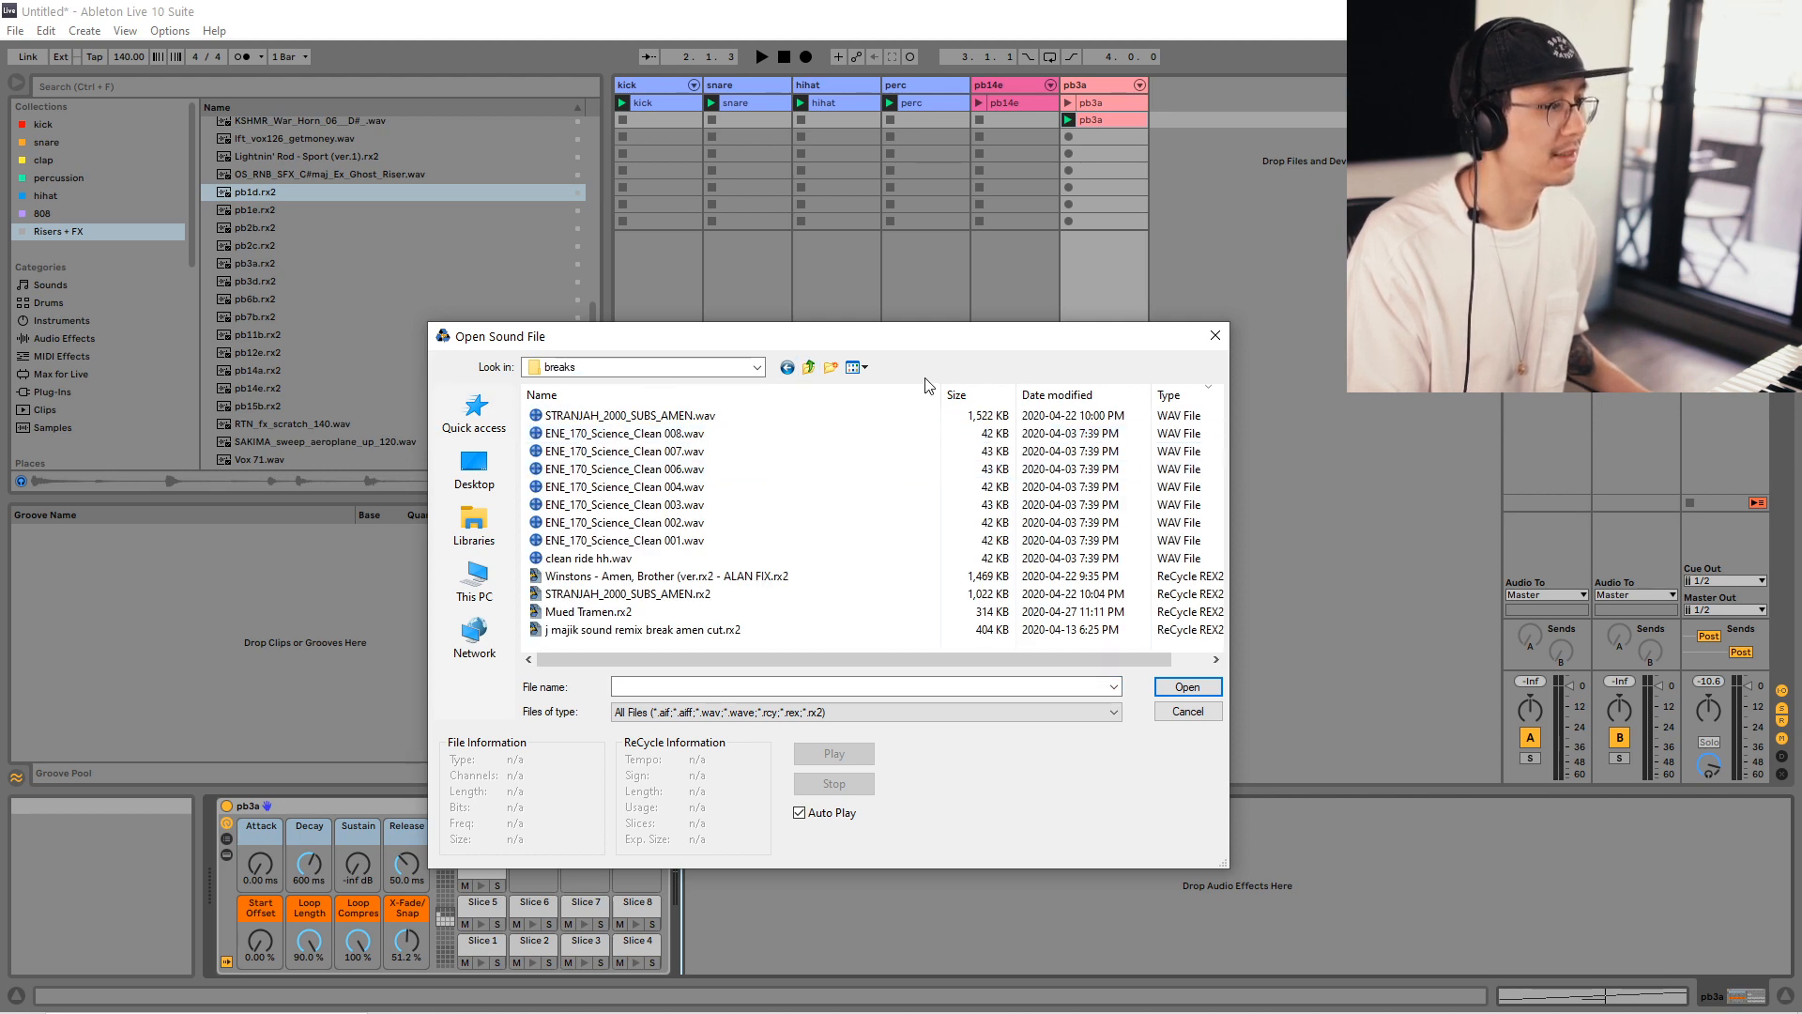
Load STRANJAH_2000_SUBS_AMEN.wav with the left locator moved to the first slice point, and audition it in a maximized window.
{"action": "double_click", "coordinate": [697, 421]}
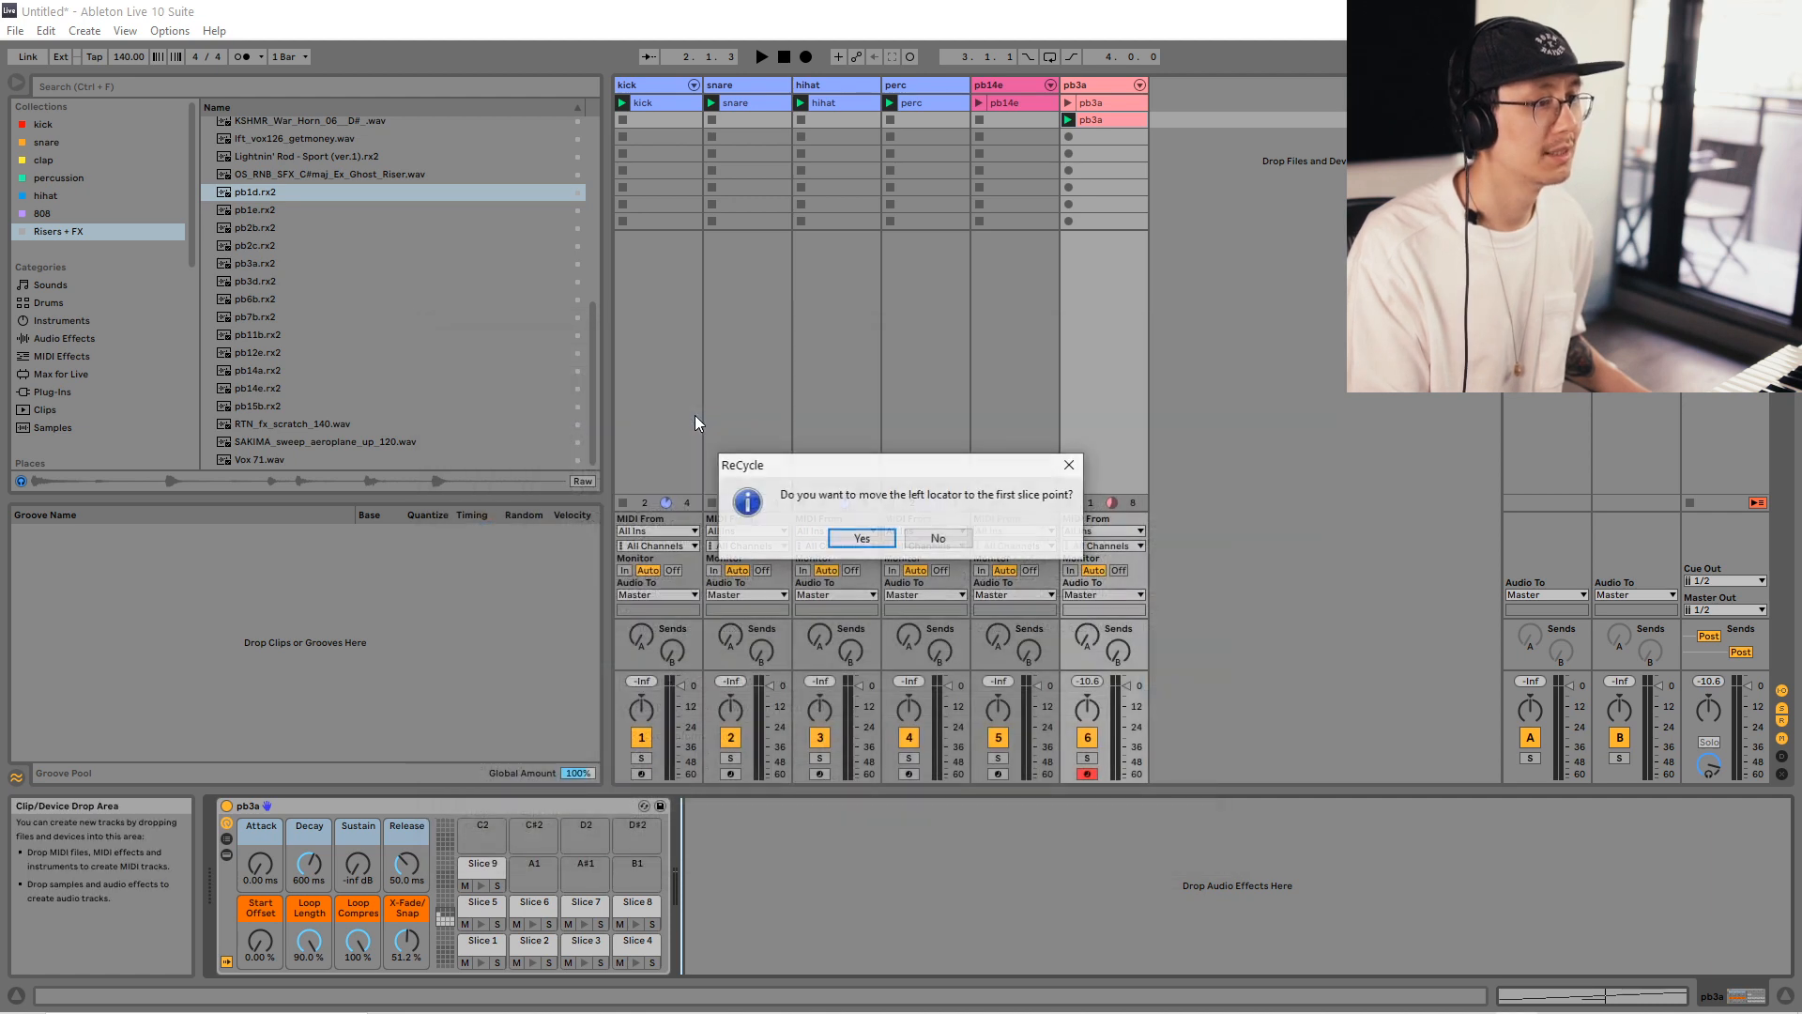
{"action": "left_click", "coordinate": [864, 541]}
{"action": "left_click_drag", "start_coordinate": [605, 17], "coordinate": [811, 281]}
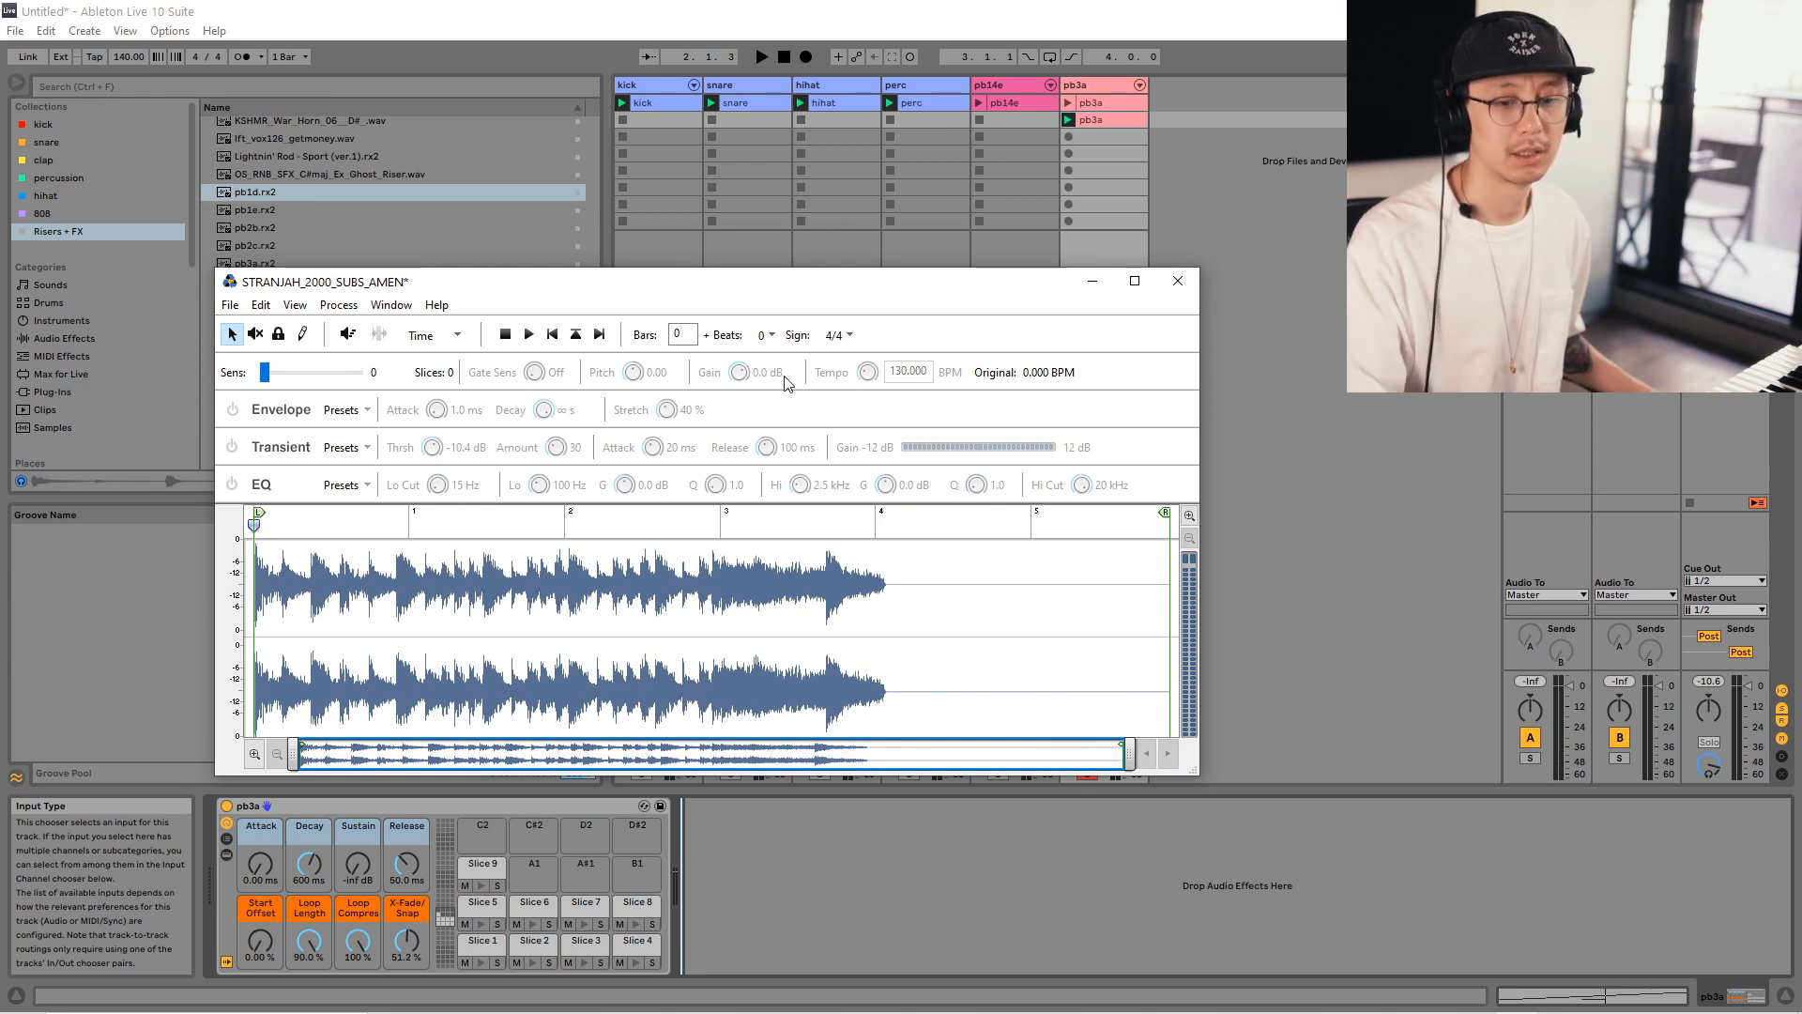
{"action": "key", "text": "space"}
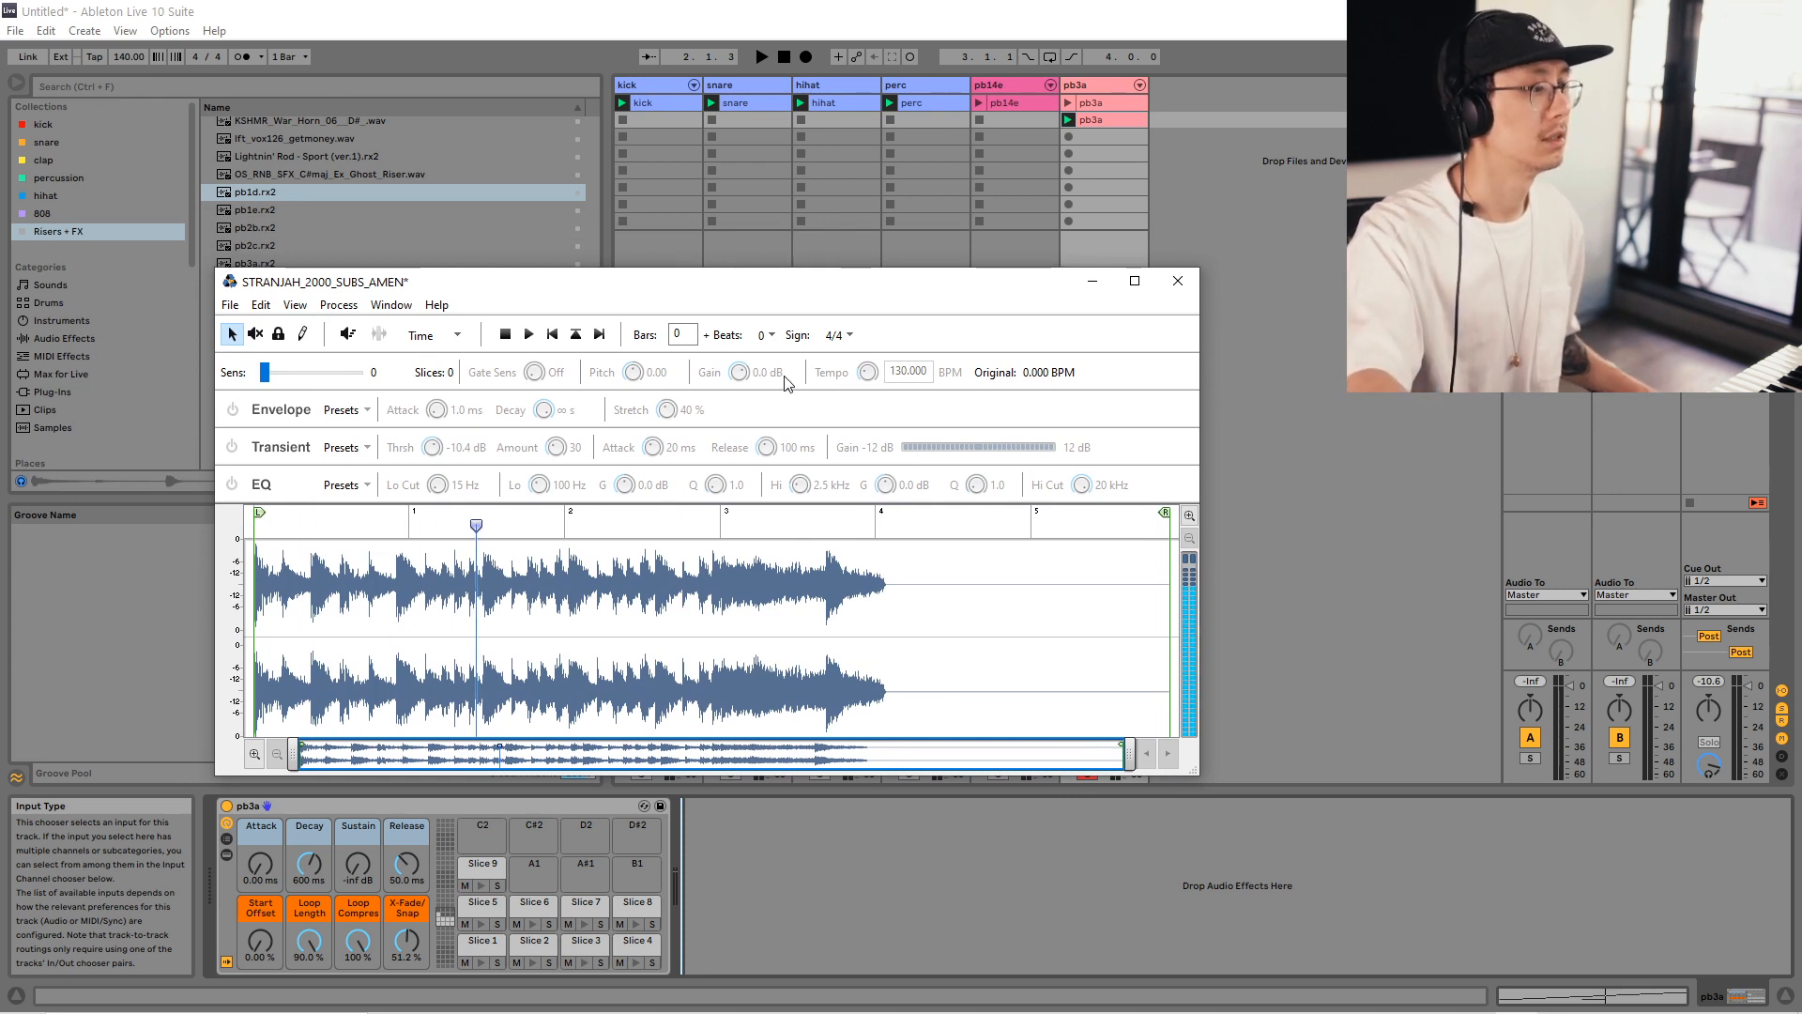
{"action": "key", "text": "space"}
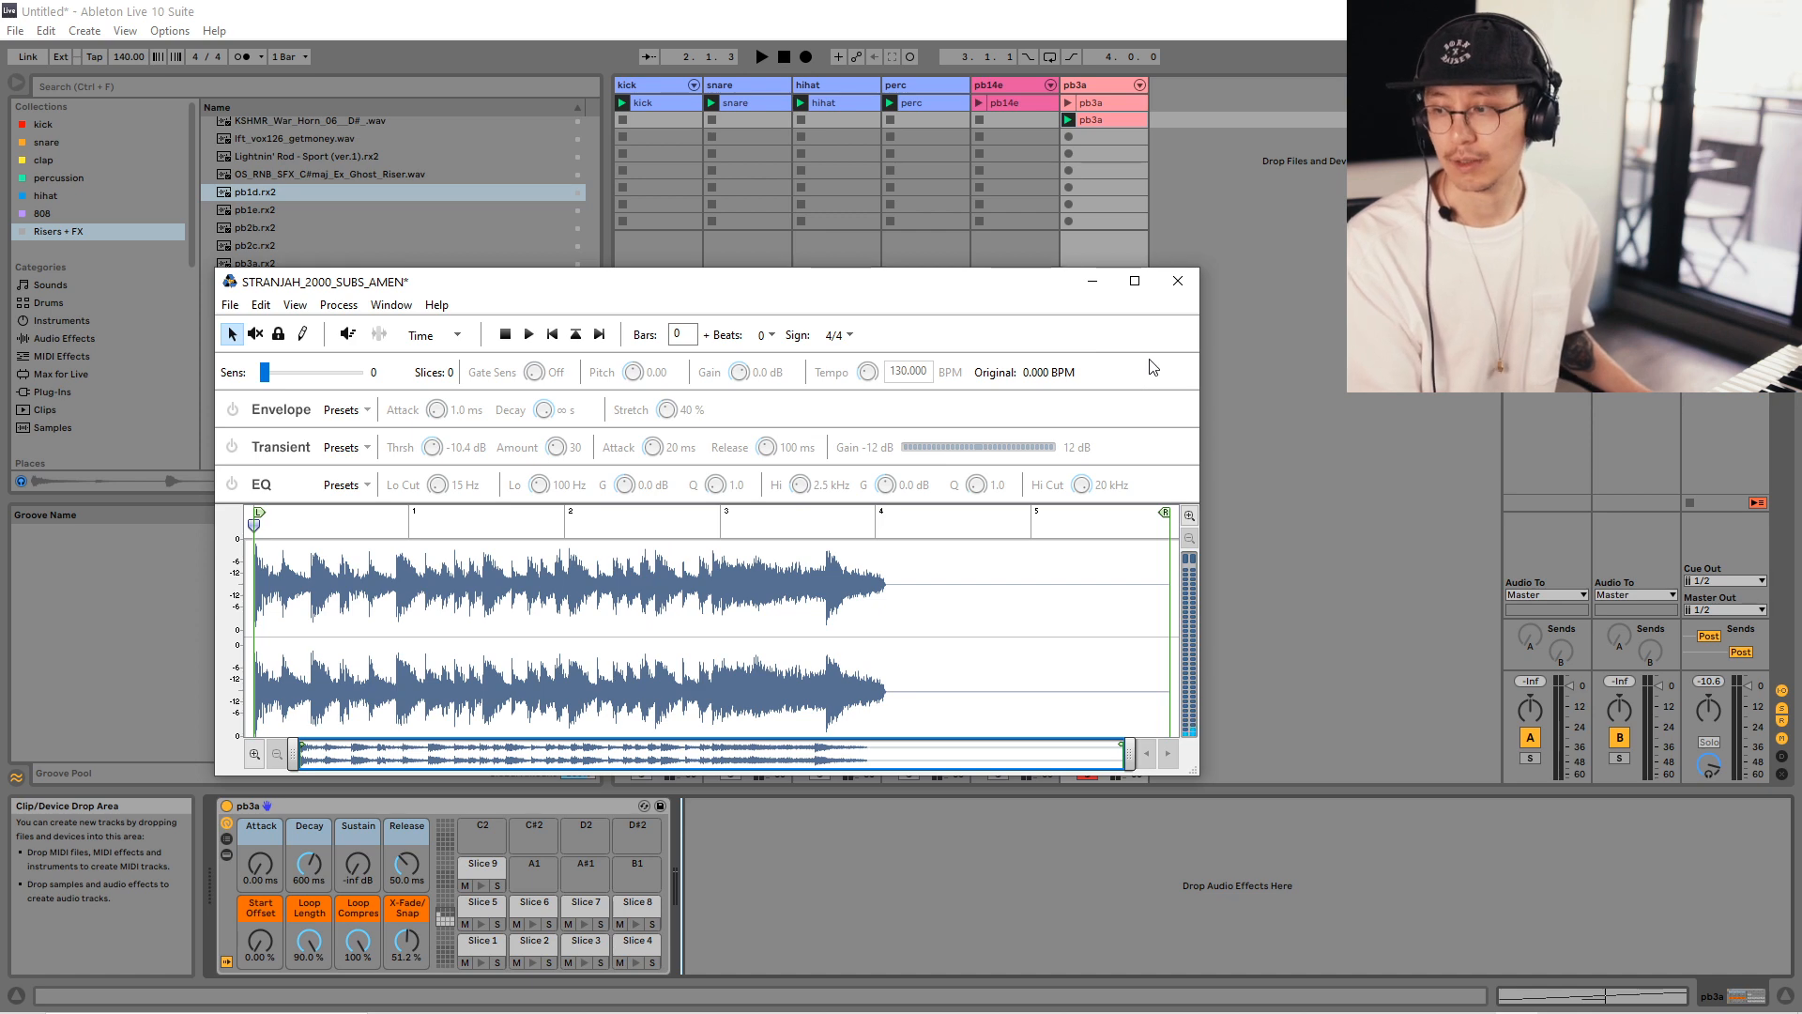
{"action": "left_click", "coordinate": [1134, 280]}
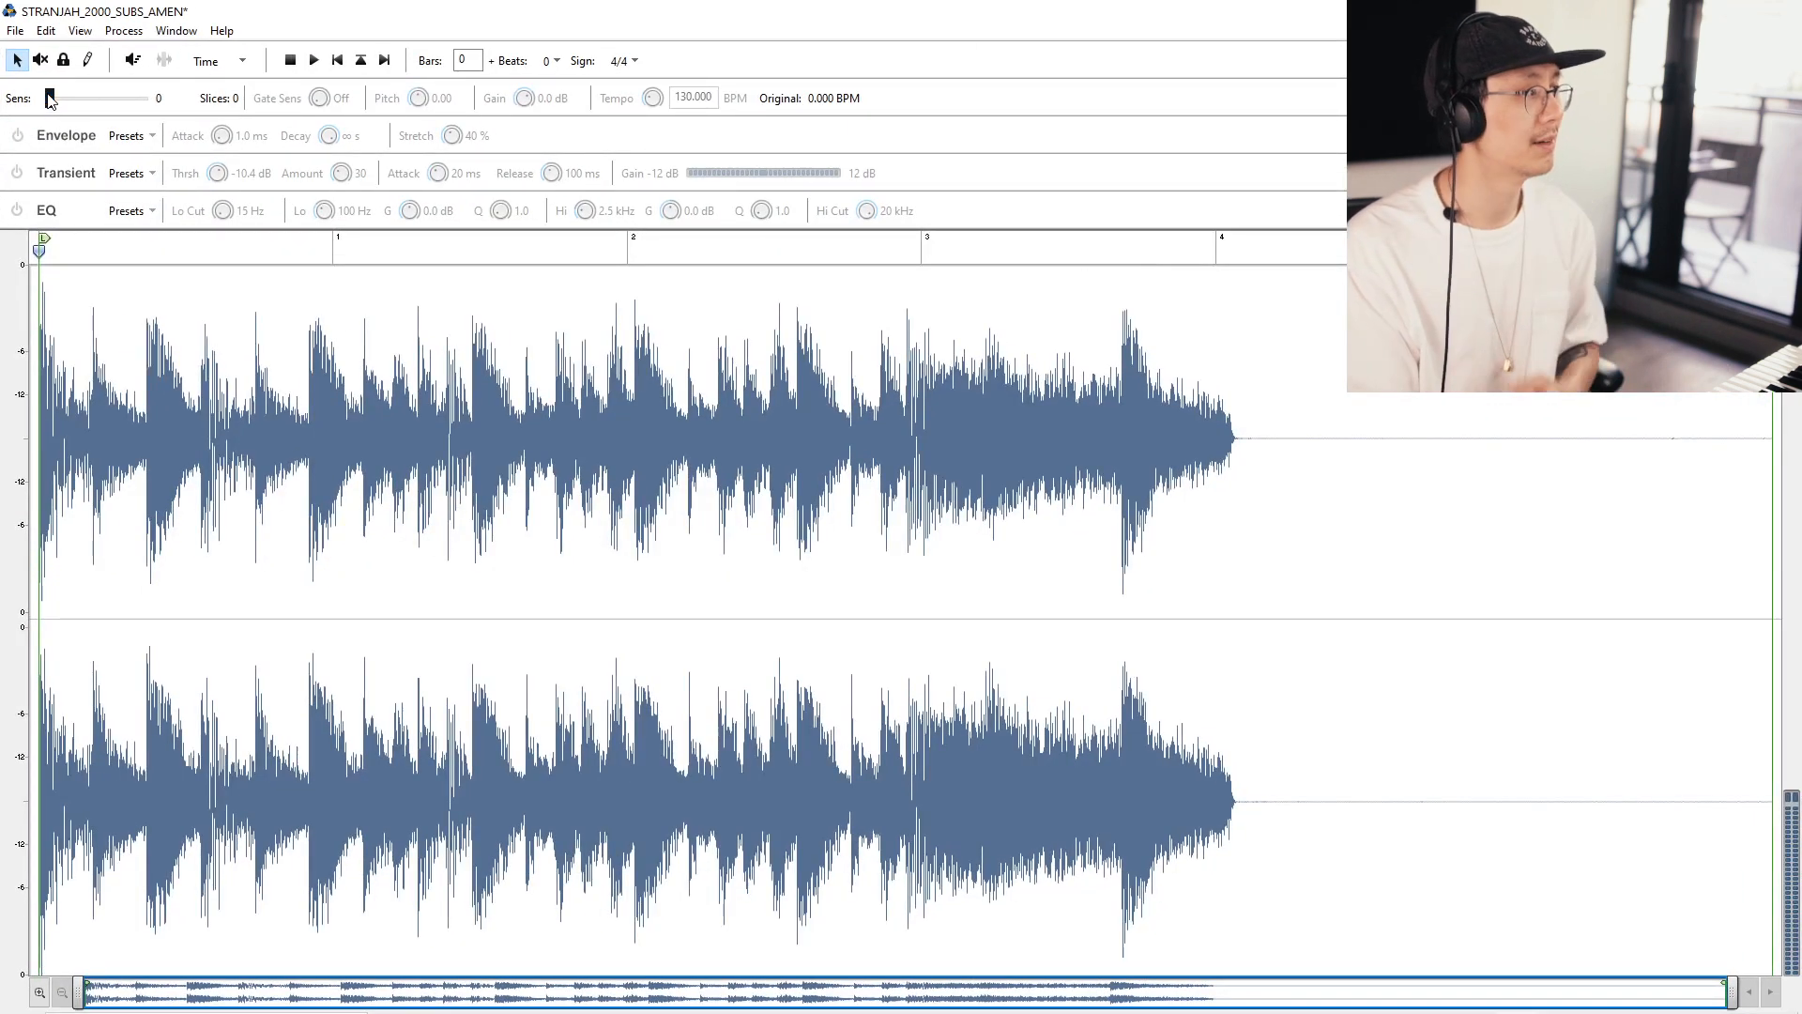
Add slice points by hand with the Pencil tool at the first four hits after the start of the break.
{"action": "left_click", "coordinate": [92, 62]}
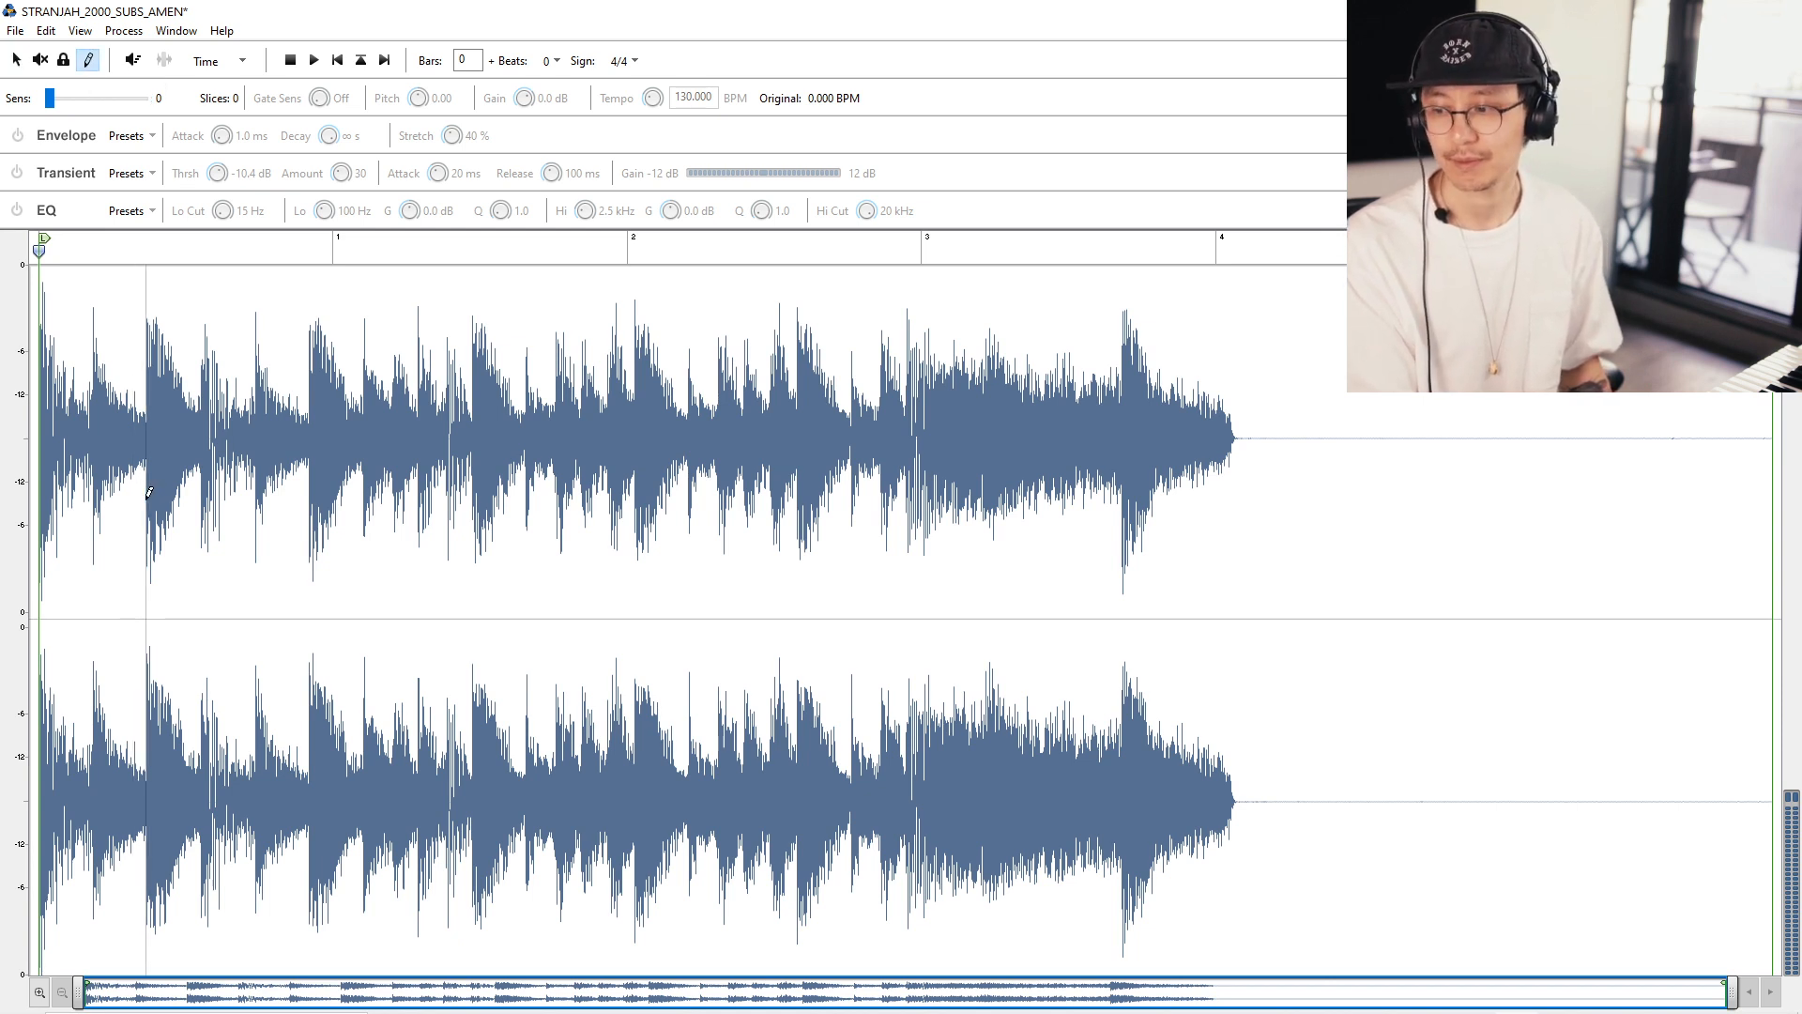
{"action": "left_click", "coordinate": [146, 493]}
{"action": "left_click", "coordinate": [93, 488]}
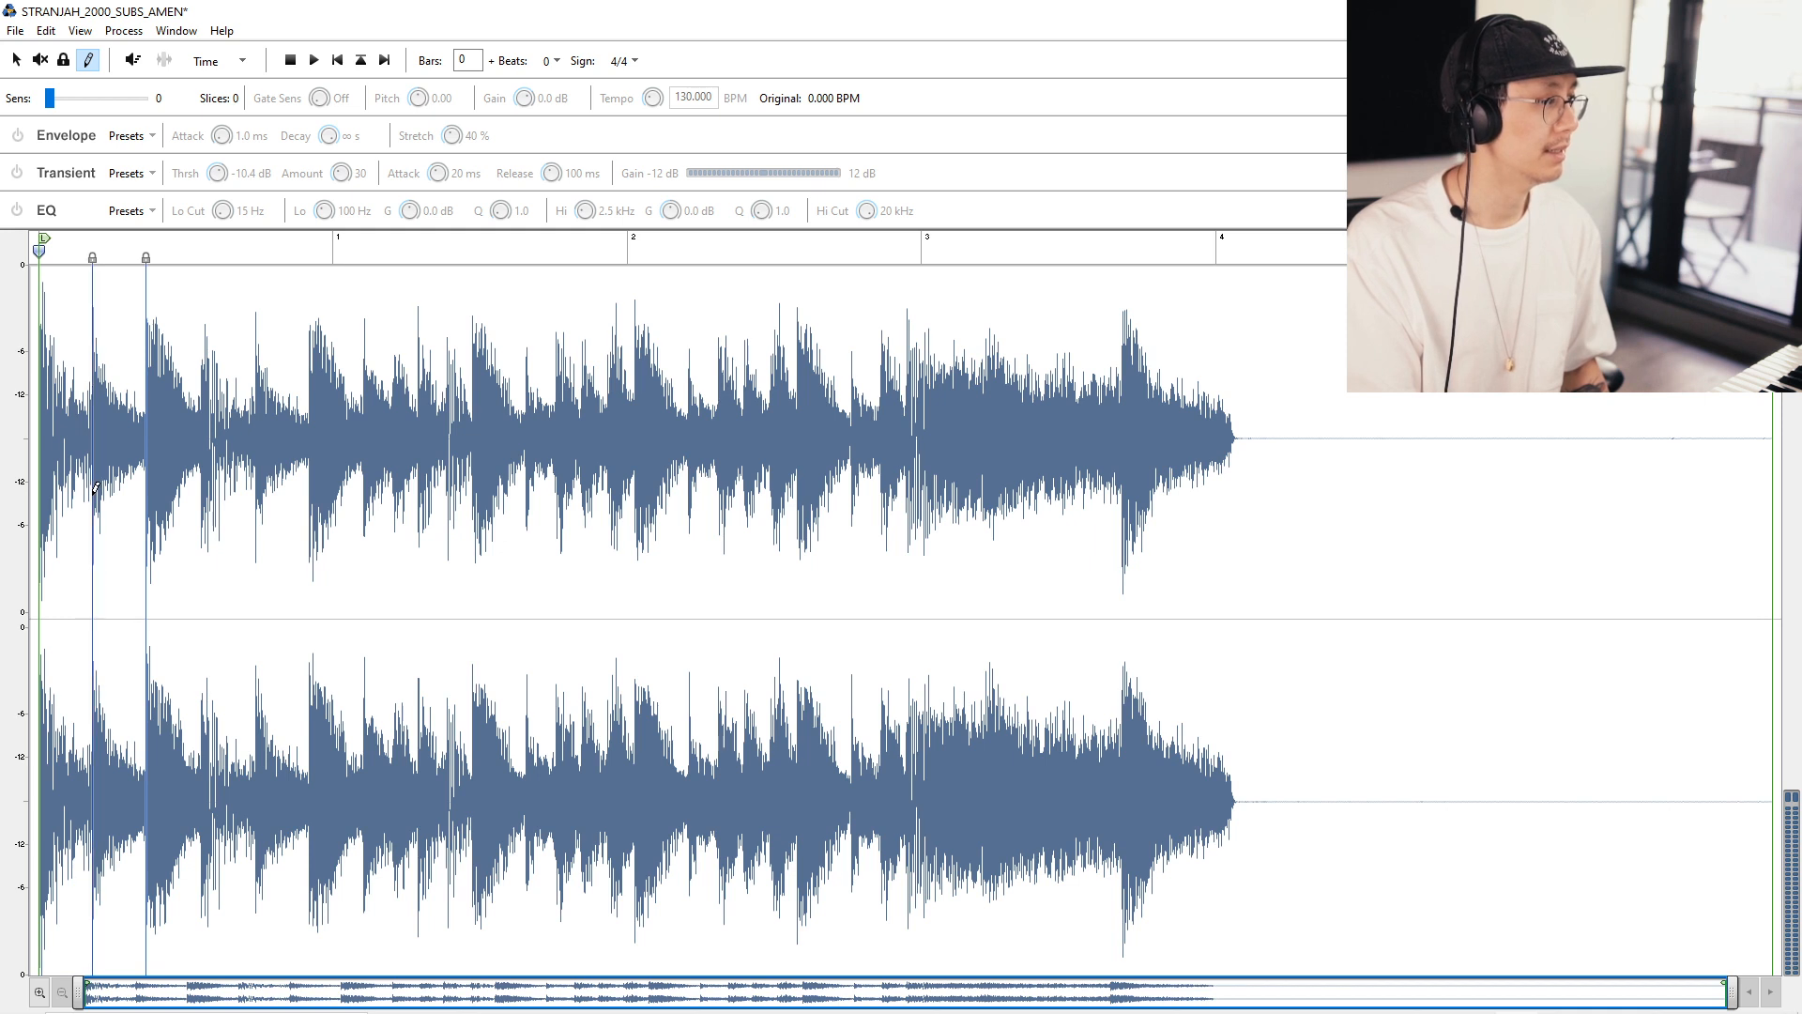
{"action": "left_click", "coordinate": [202, 324]}
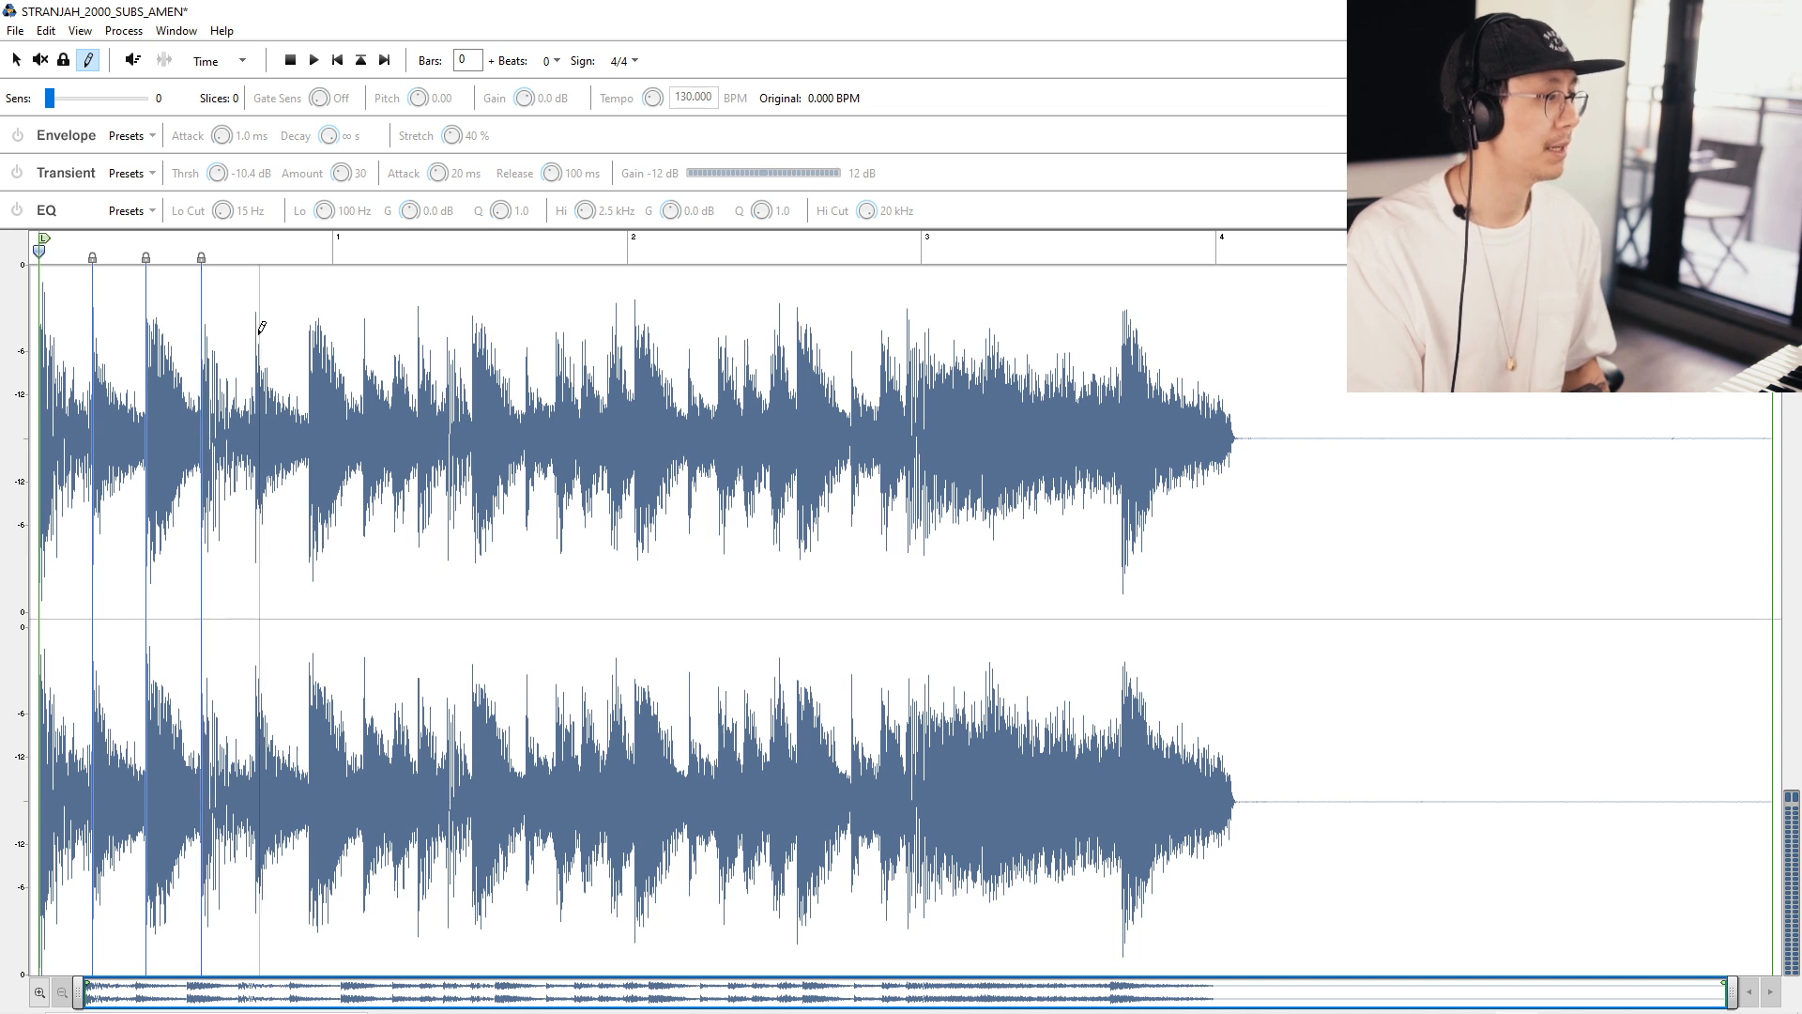
{"action": "left_click", "coordinate": [258, 327]}
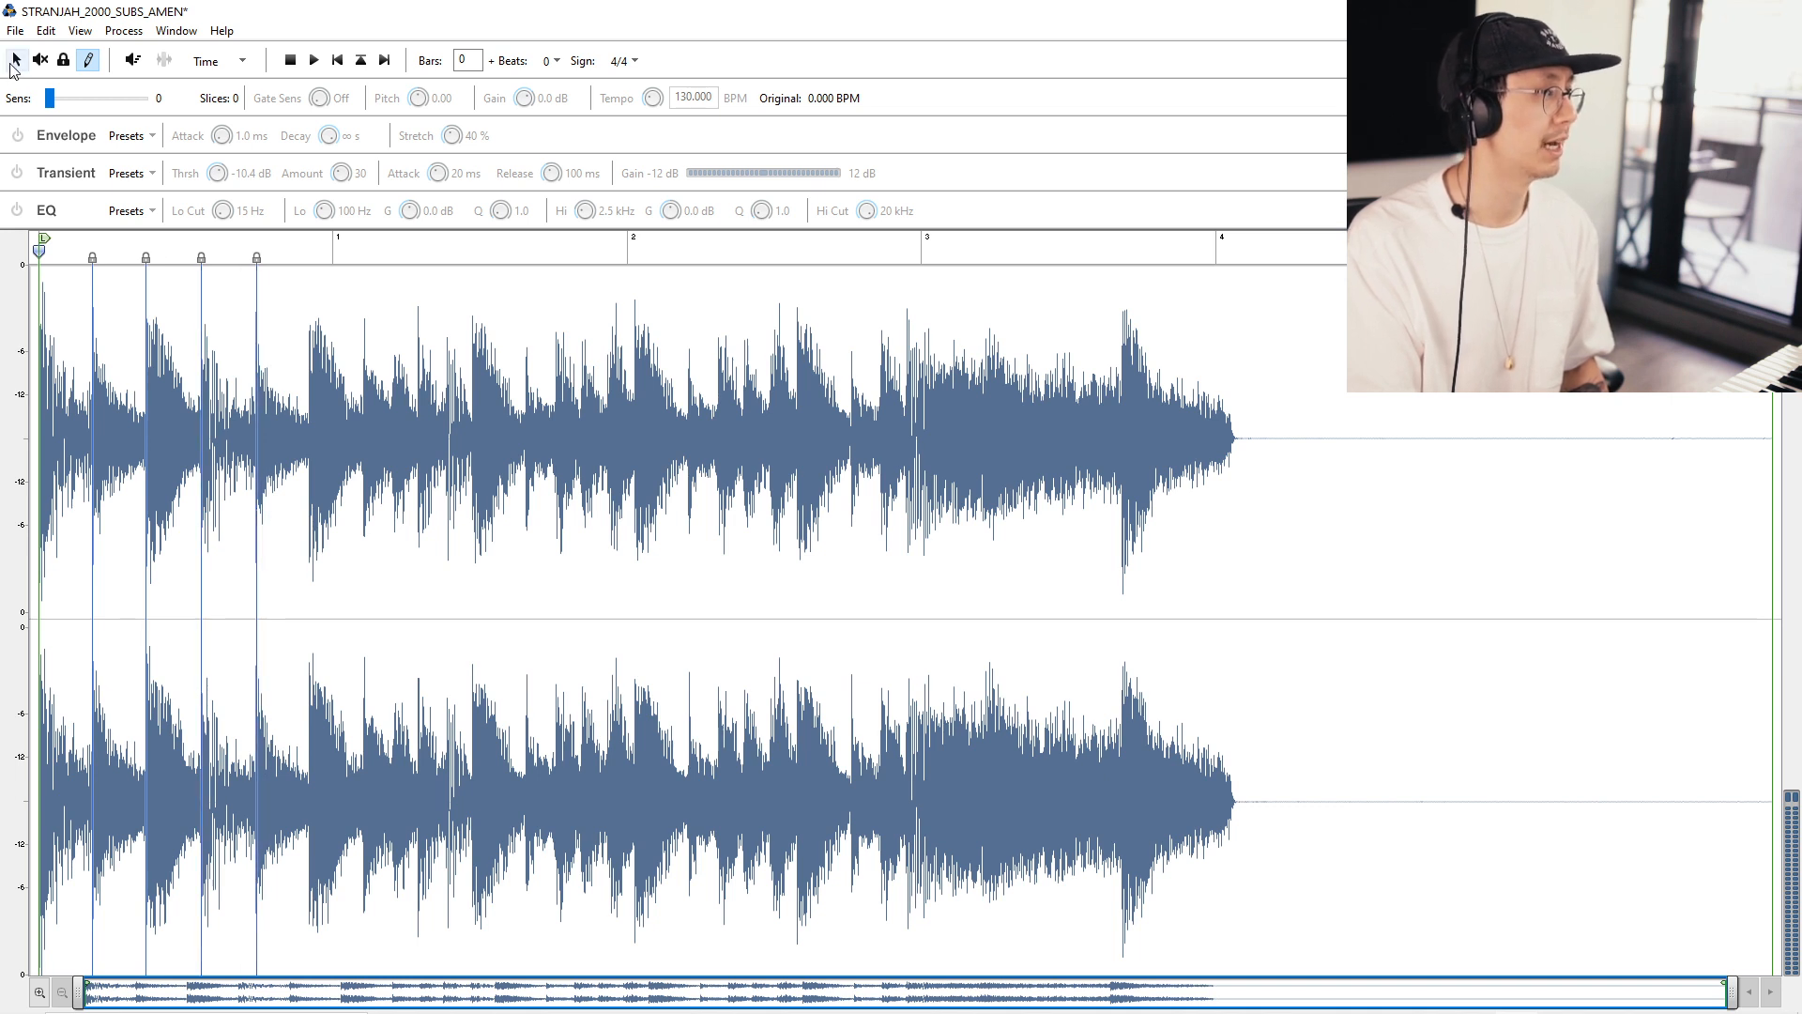
{"action": "left_click", "coordinate": [16, 60]}
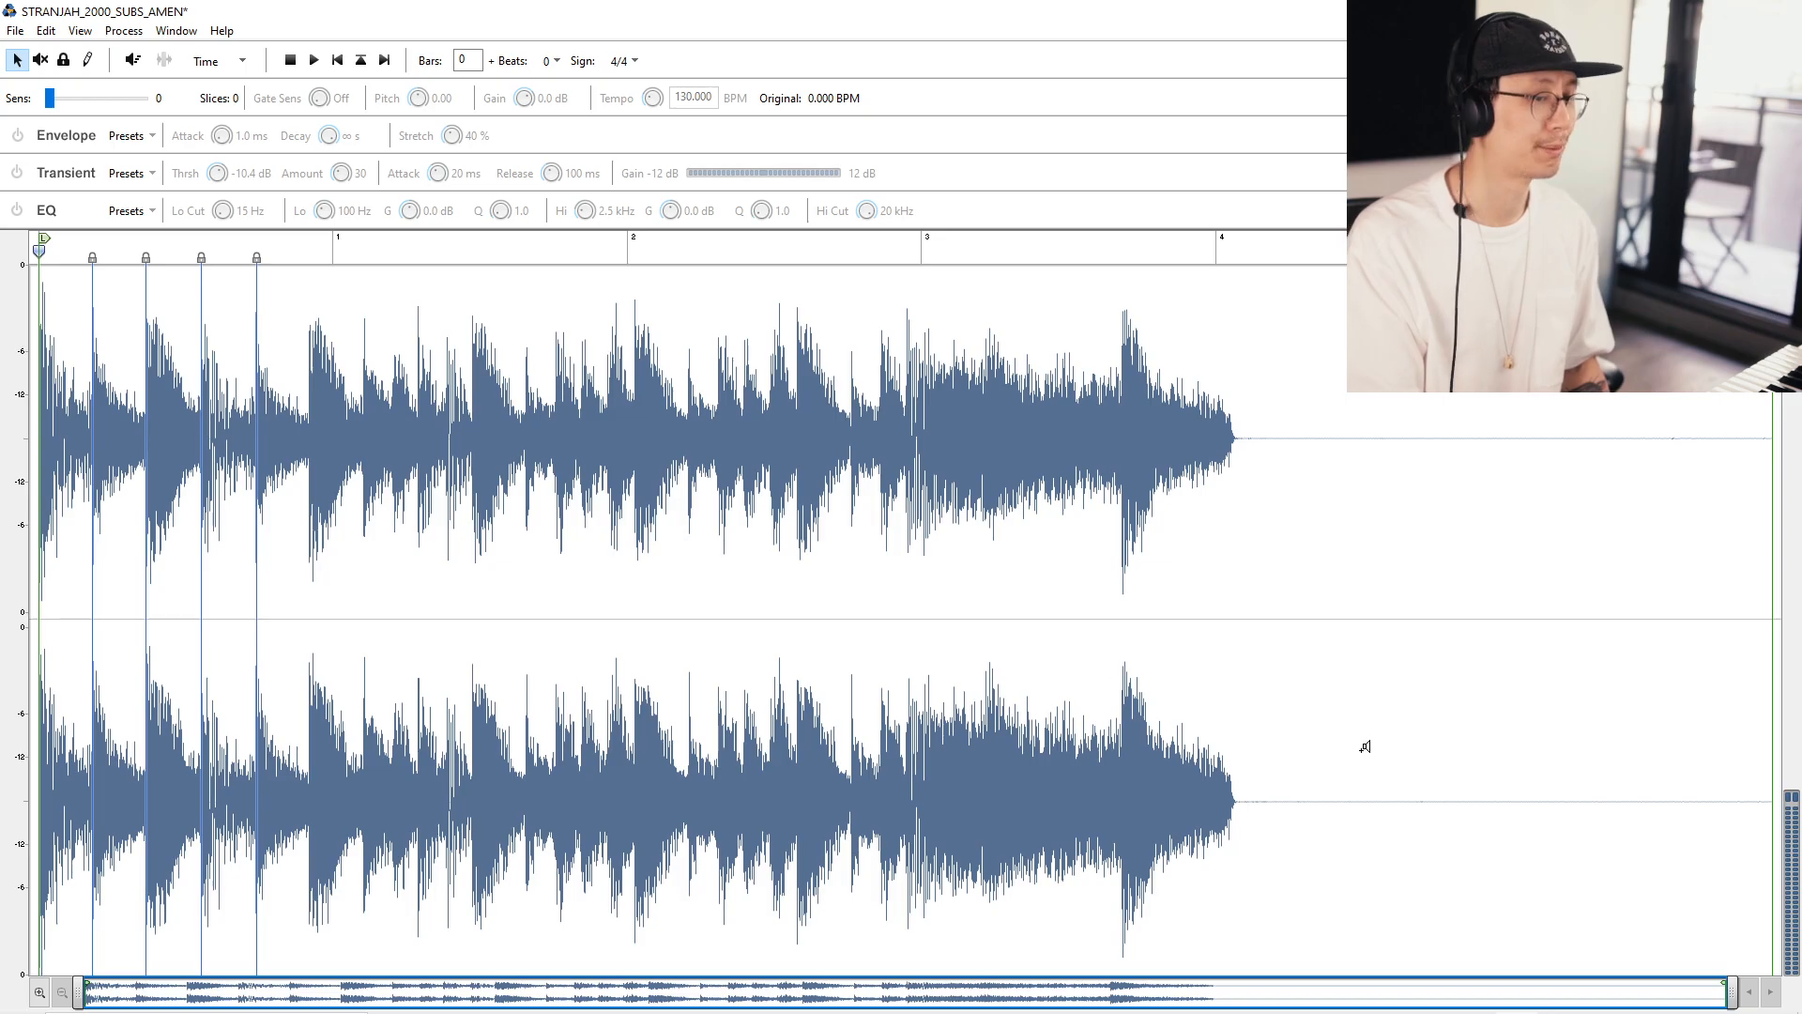
Align the first two hand-placed slice points precisely with the starts of their hits, and audition the second hit's slice.
{"action": "left_click_drag", "start_coordinate": [1731, 990], "coordinate": [191, 999]}
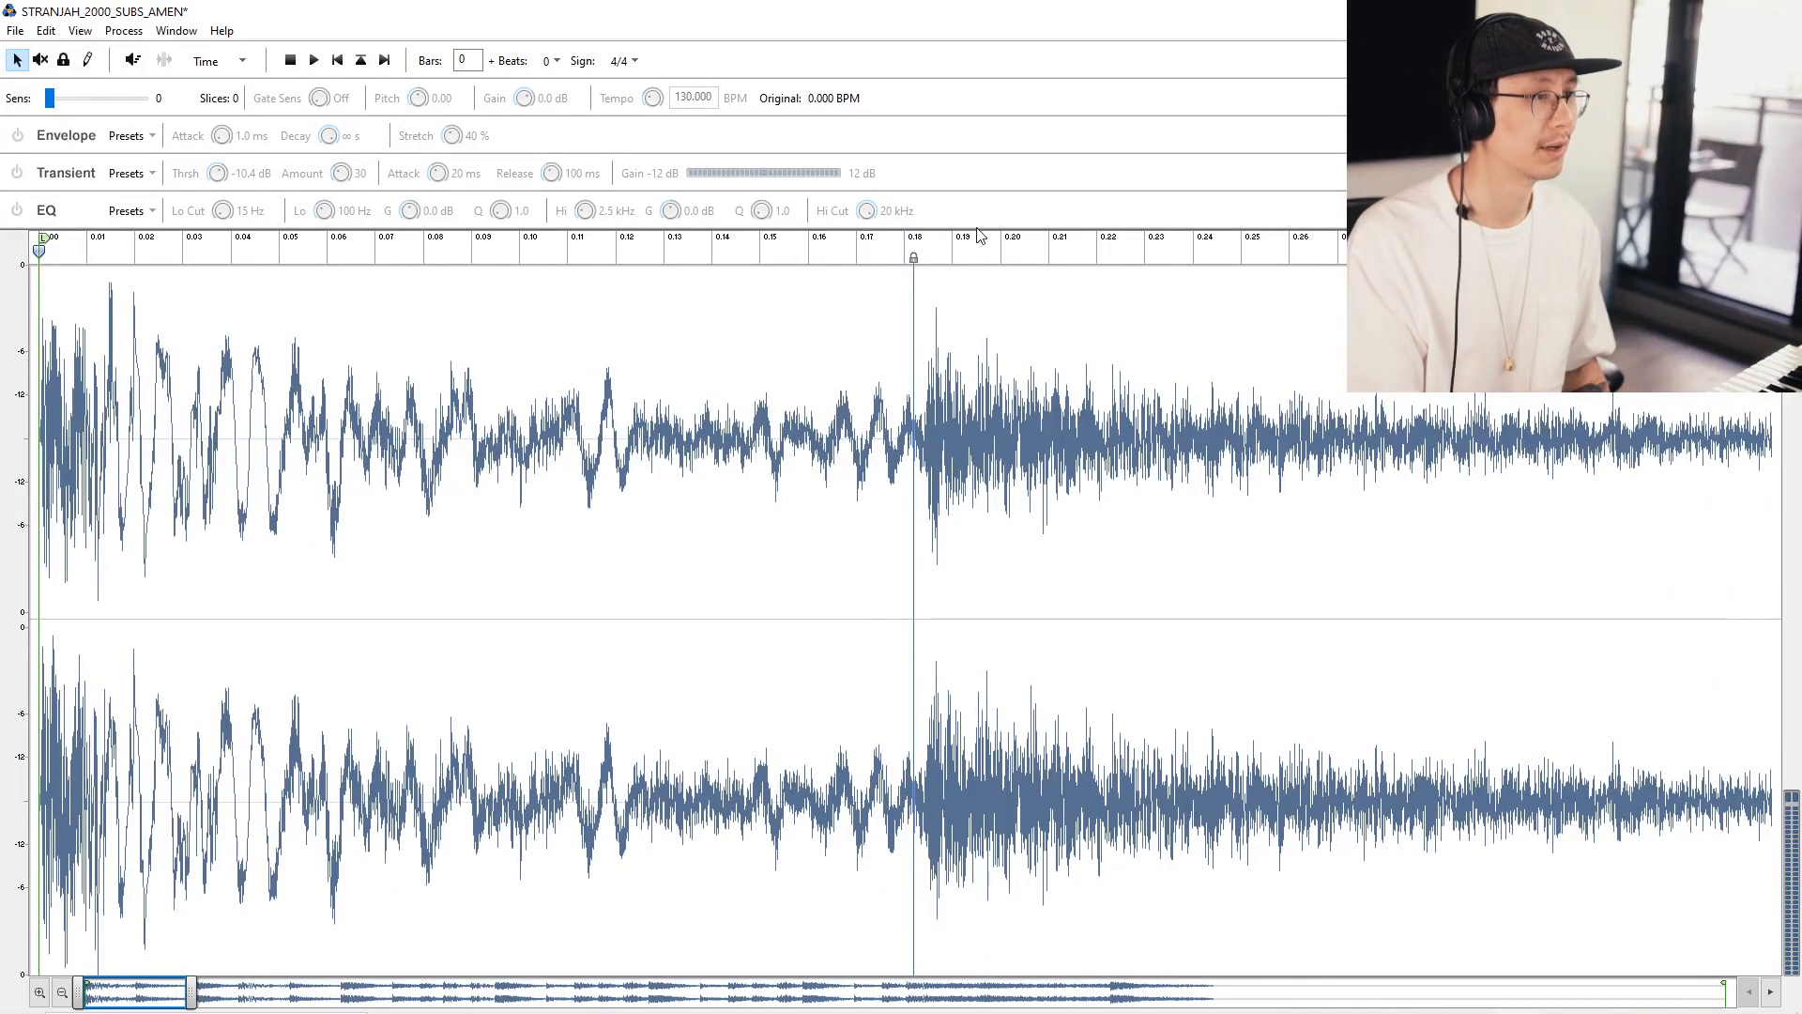
{"action": "left_click_drag", "start_coordinate": [915, 260], "coordinate": [923, 262]}
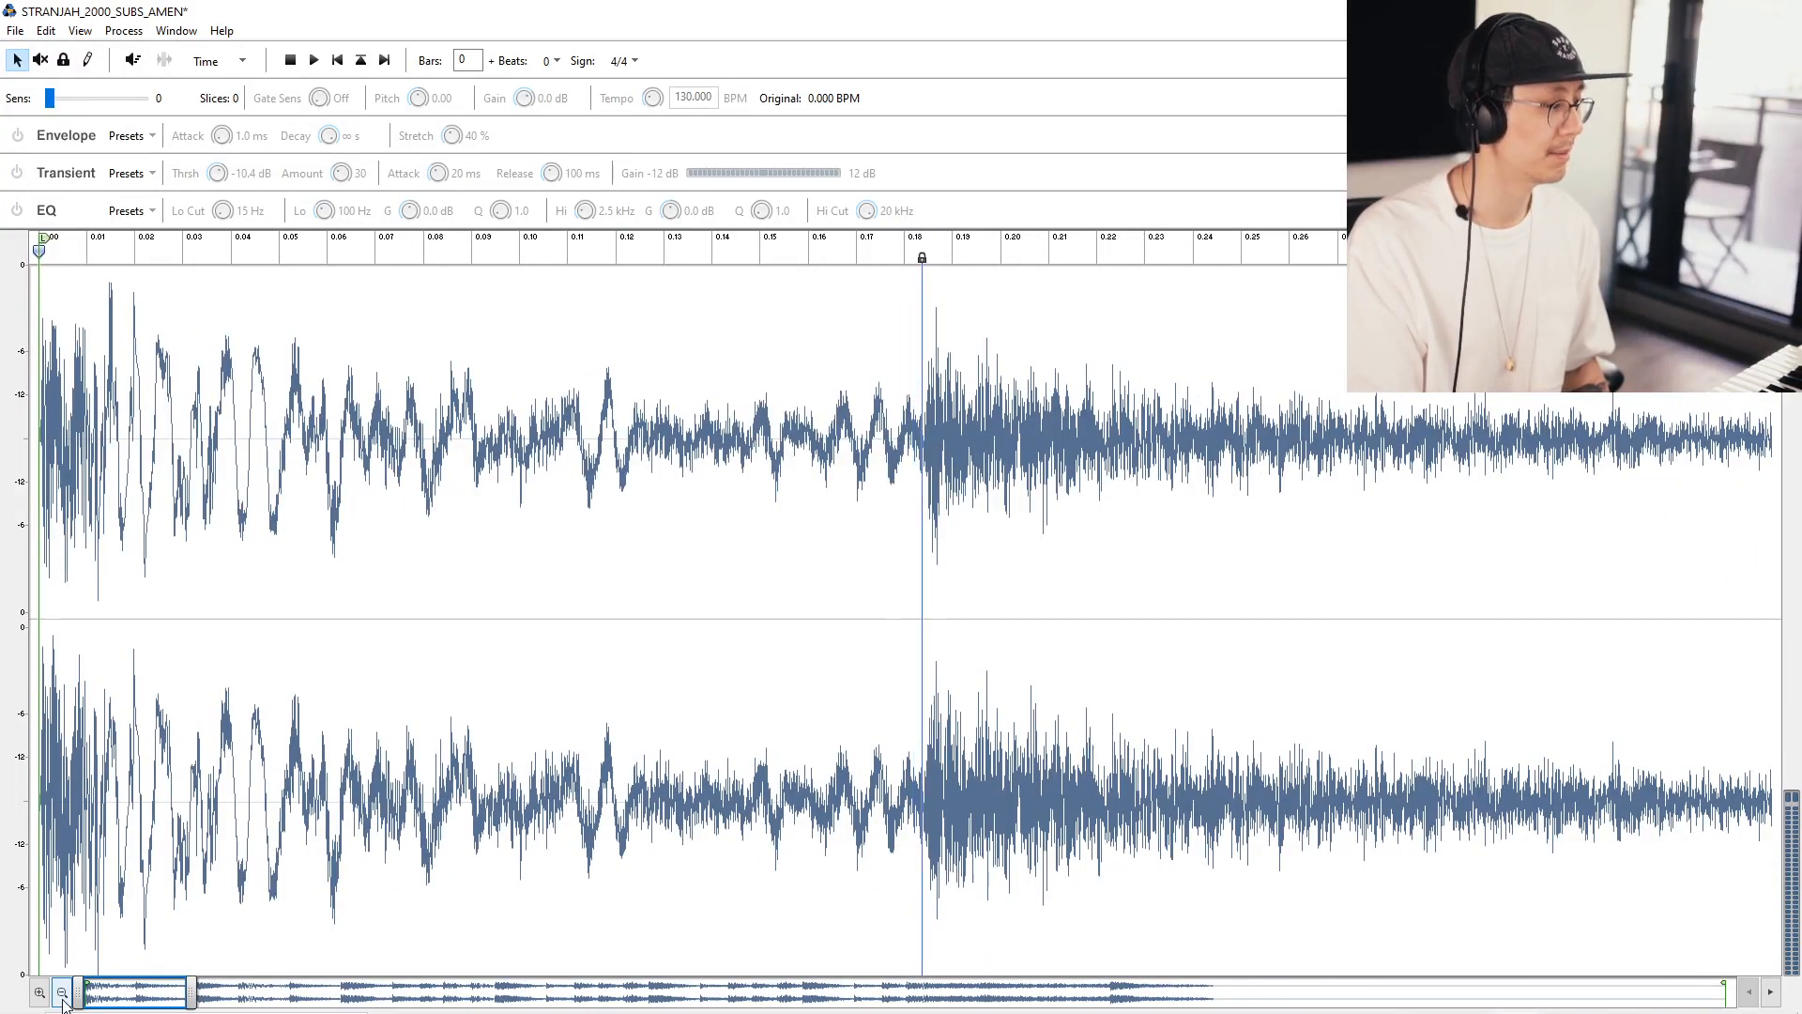
{"action": "left_click_drag", "start_coordinate": [82, 990], "coordinate": [119, 990]}
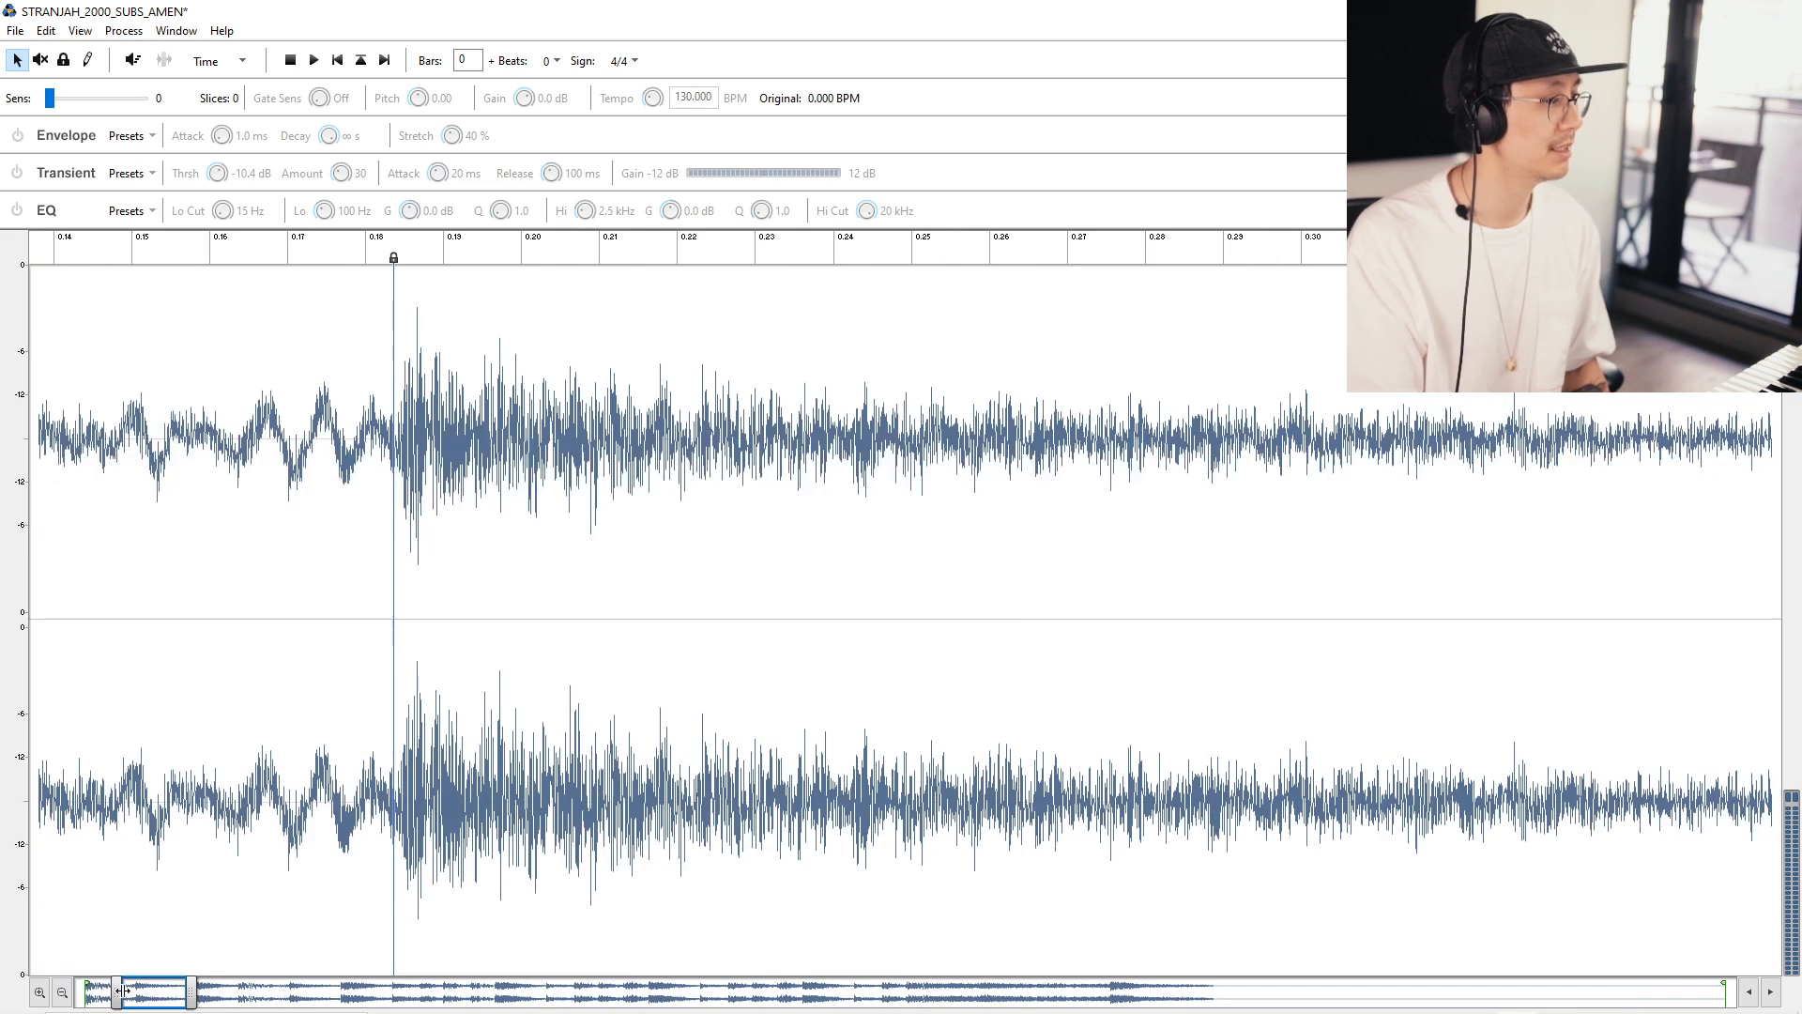
{"action": "left_click_drag", "start_coordinate": [396, 266], "coordinate": [399, 268]}
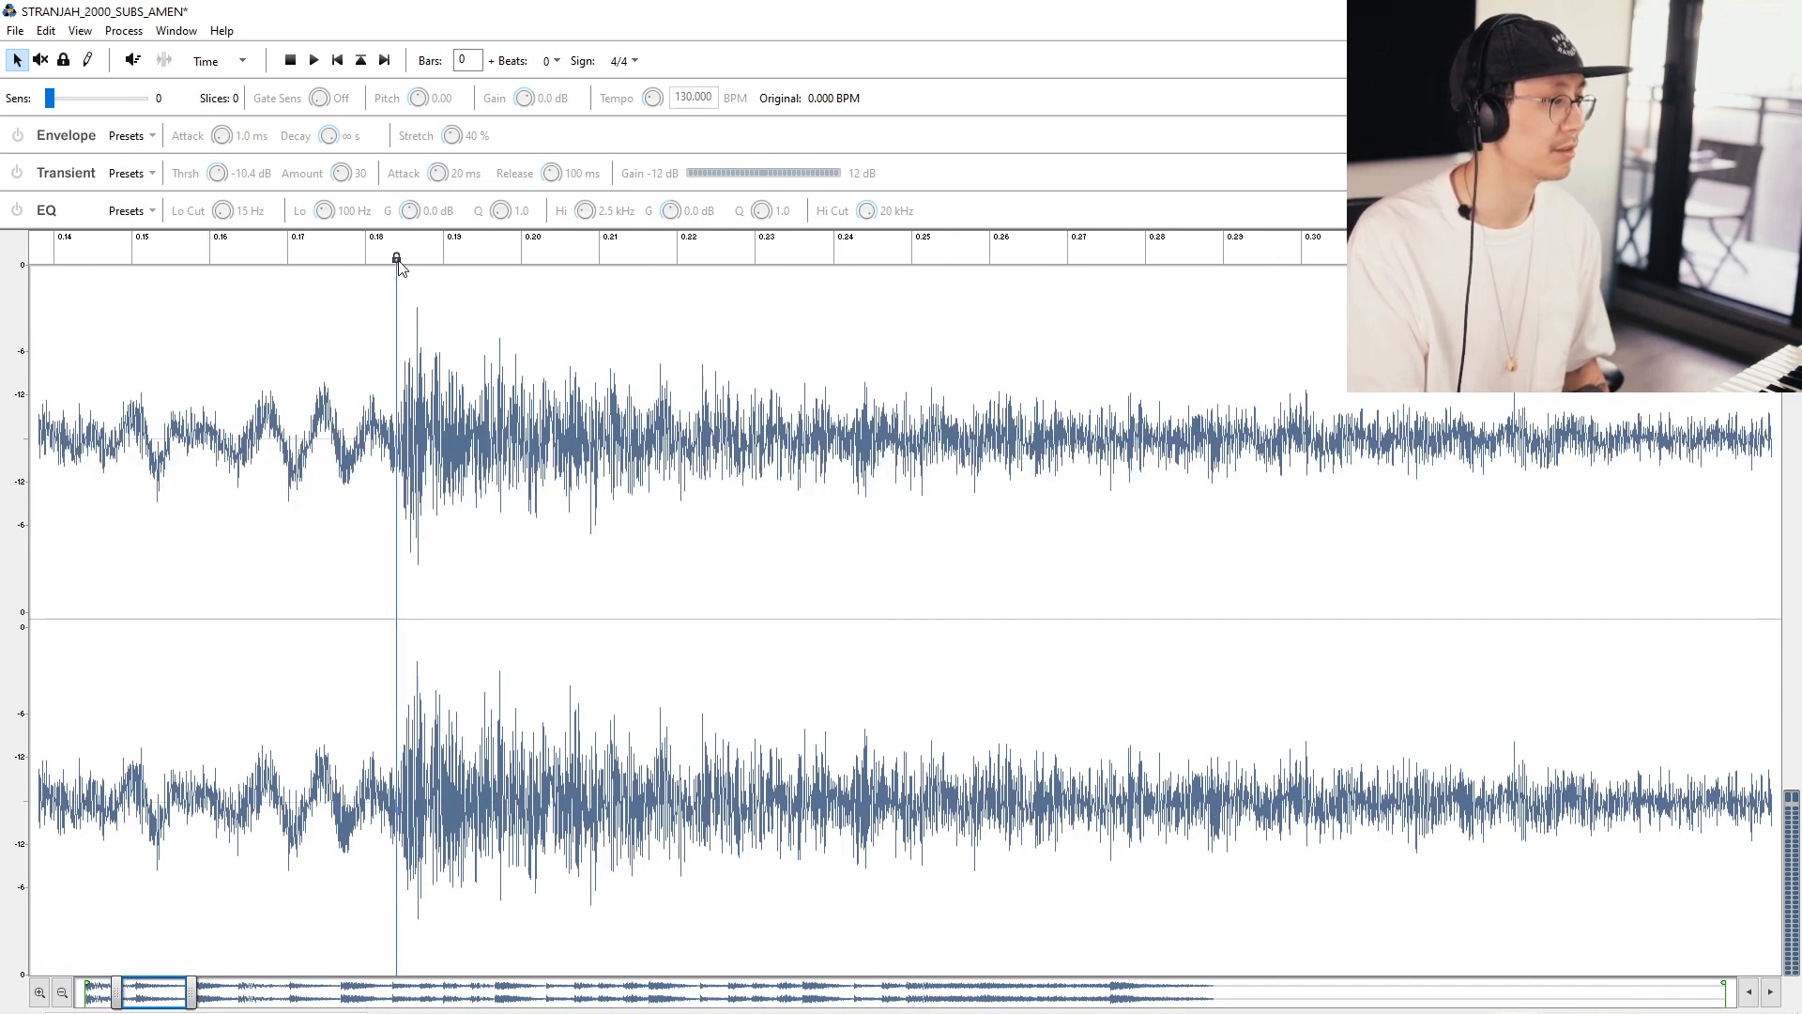
{"action": "left_click_drag", "start_coordinate": [162, 992], "coordinate": [196, 992]}
{"action": "left_click_drag", "start_coordinate": [855, 264], "coordinate": [891, 268]}
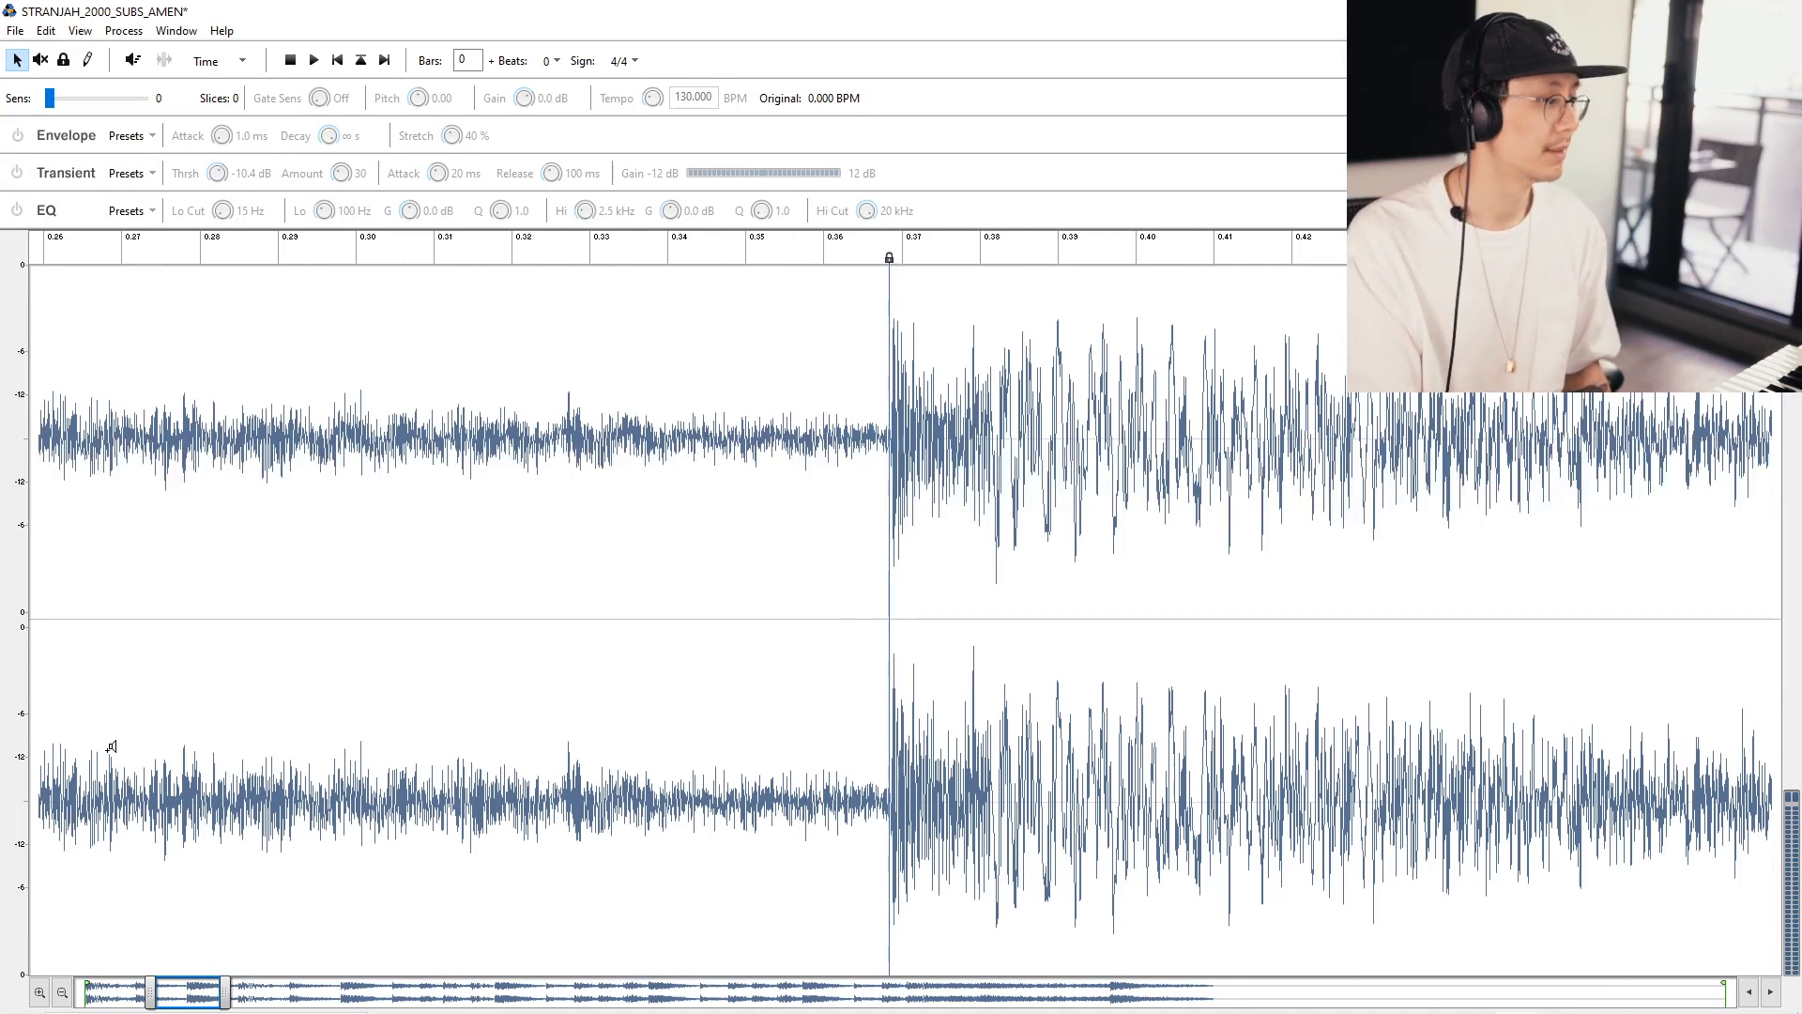
{"action": "left_click_drag", "start_coordinate": [150, 996], "coordinate": [16, 990]}
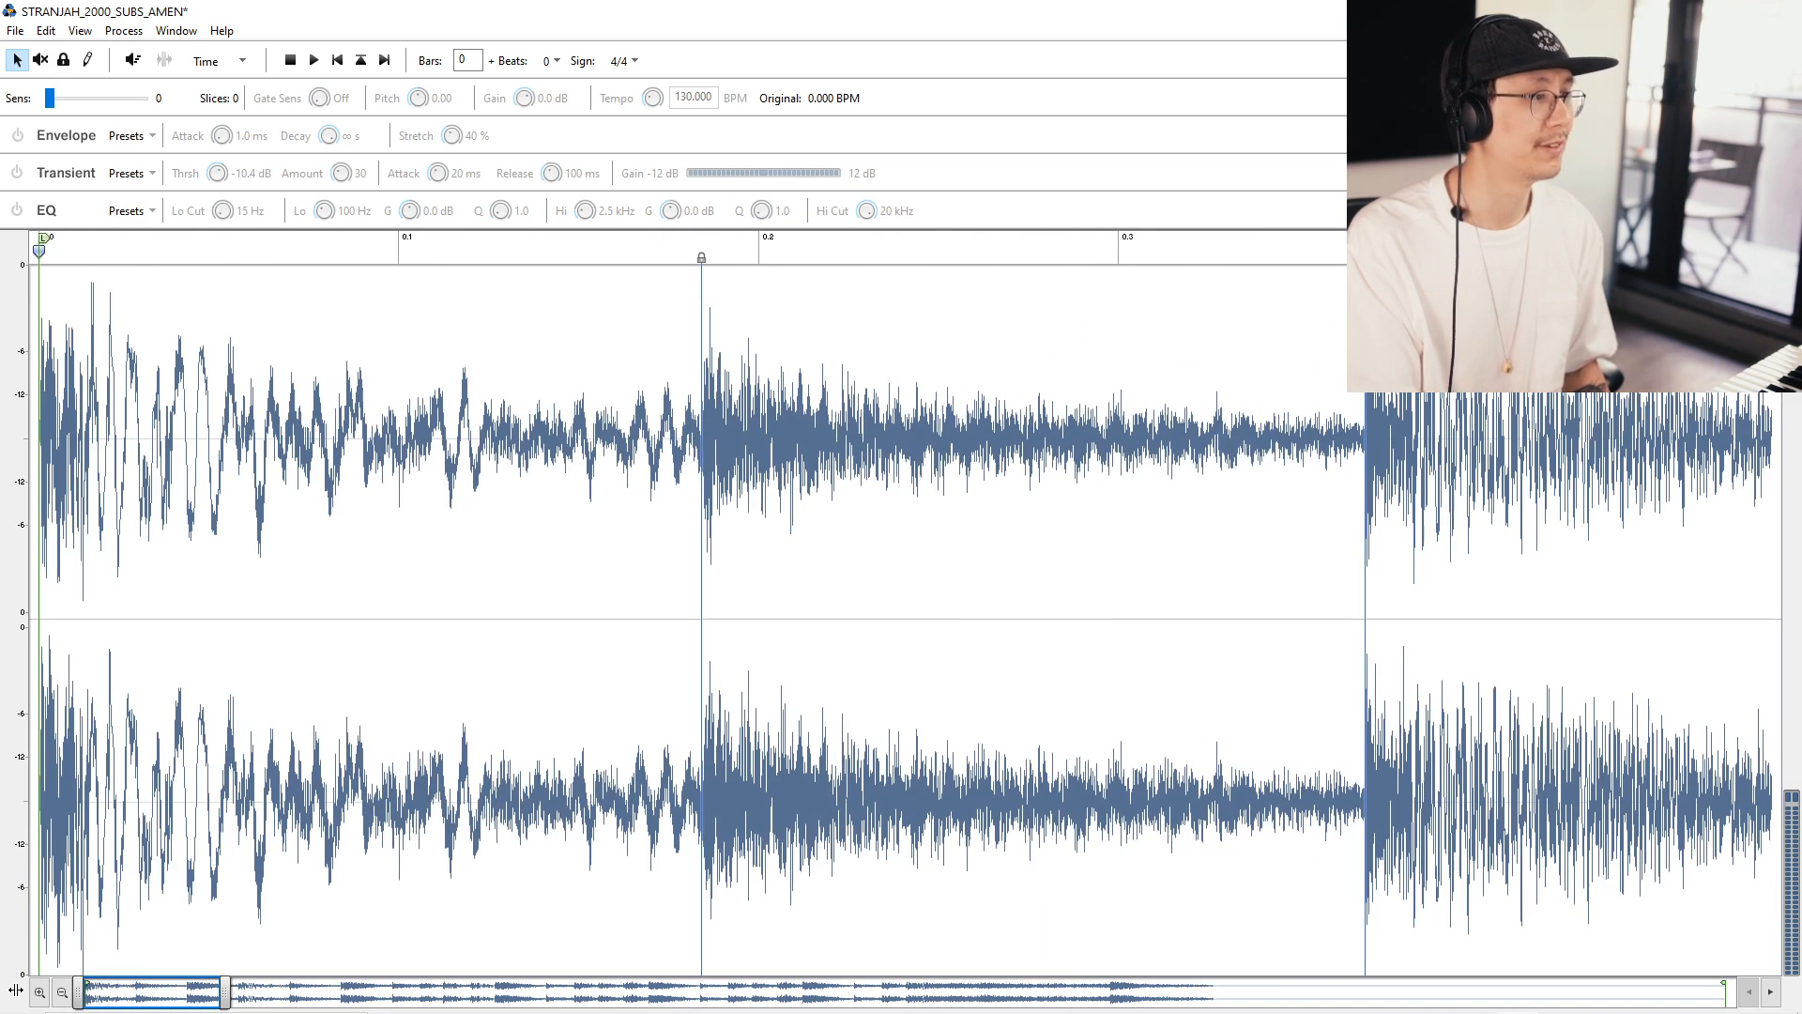
{"action": "left_click_drag", "start_coordinate": [172, 992], "coordinate": [227, 997]}
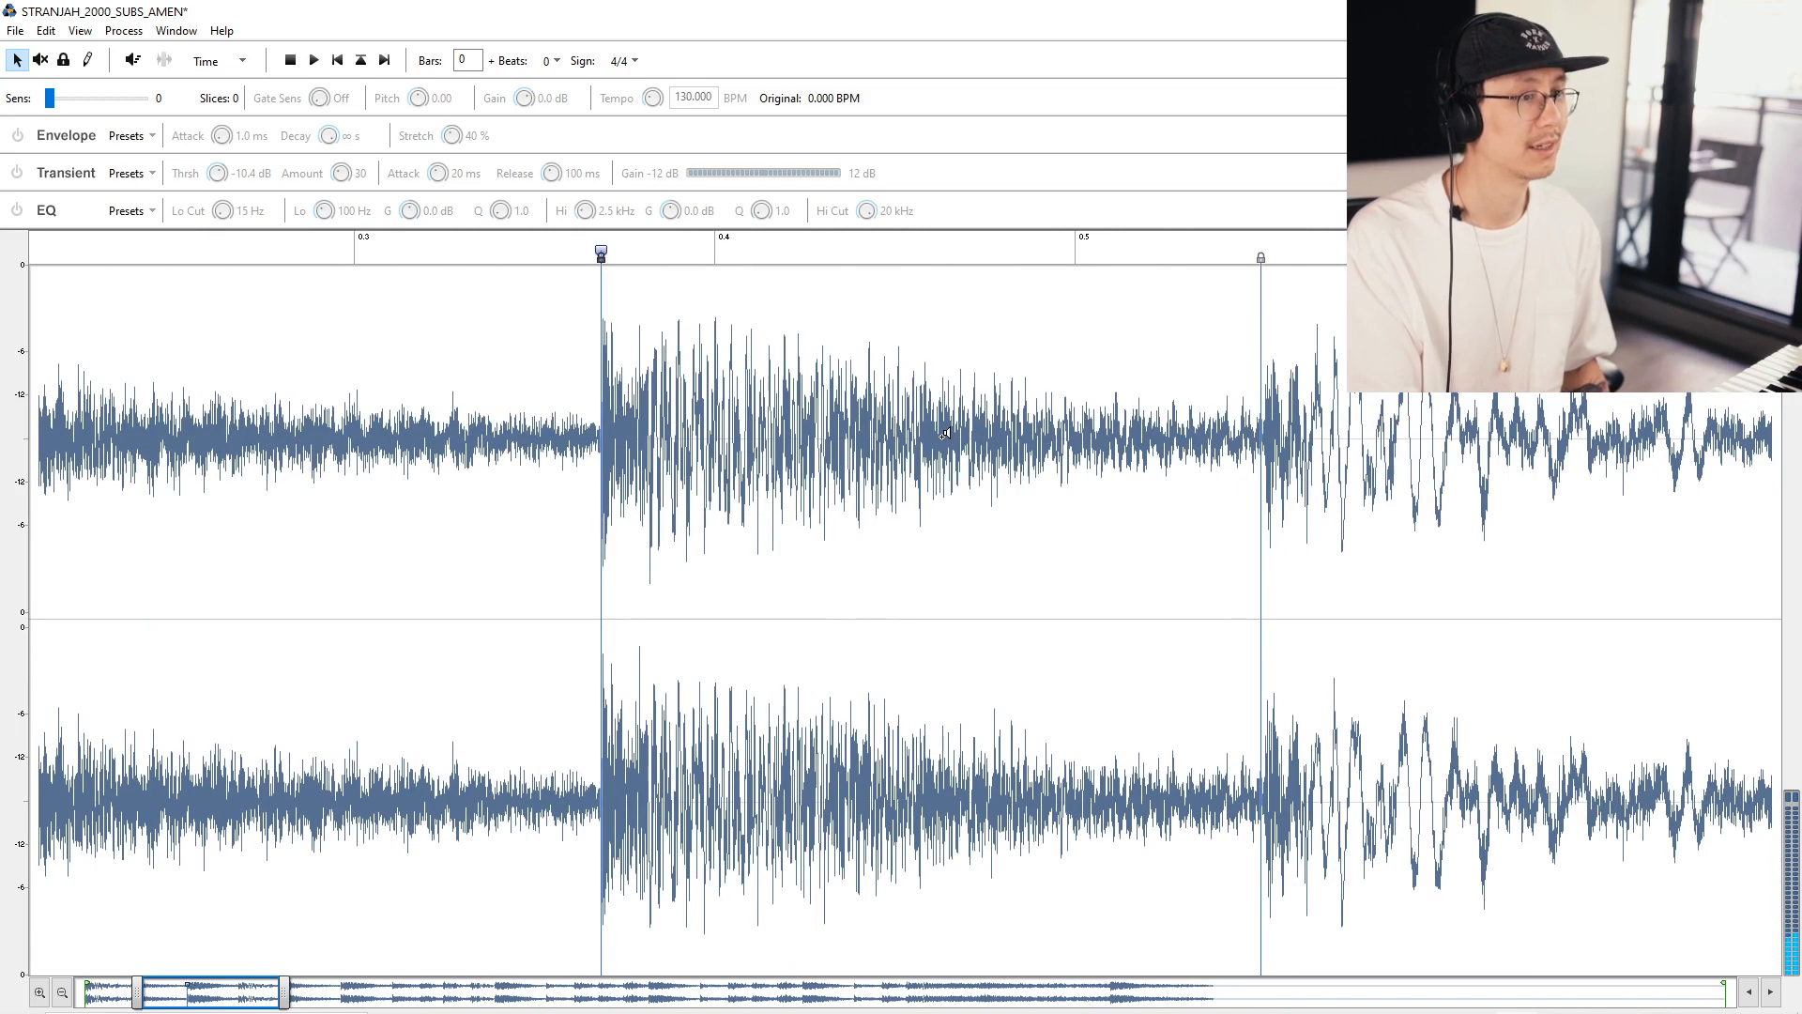
{"action": "left_click_drag", "start_coordinate": [138, 993], "coordinate": [42, 997]}
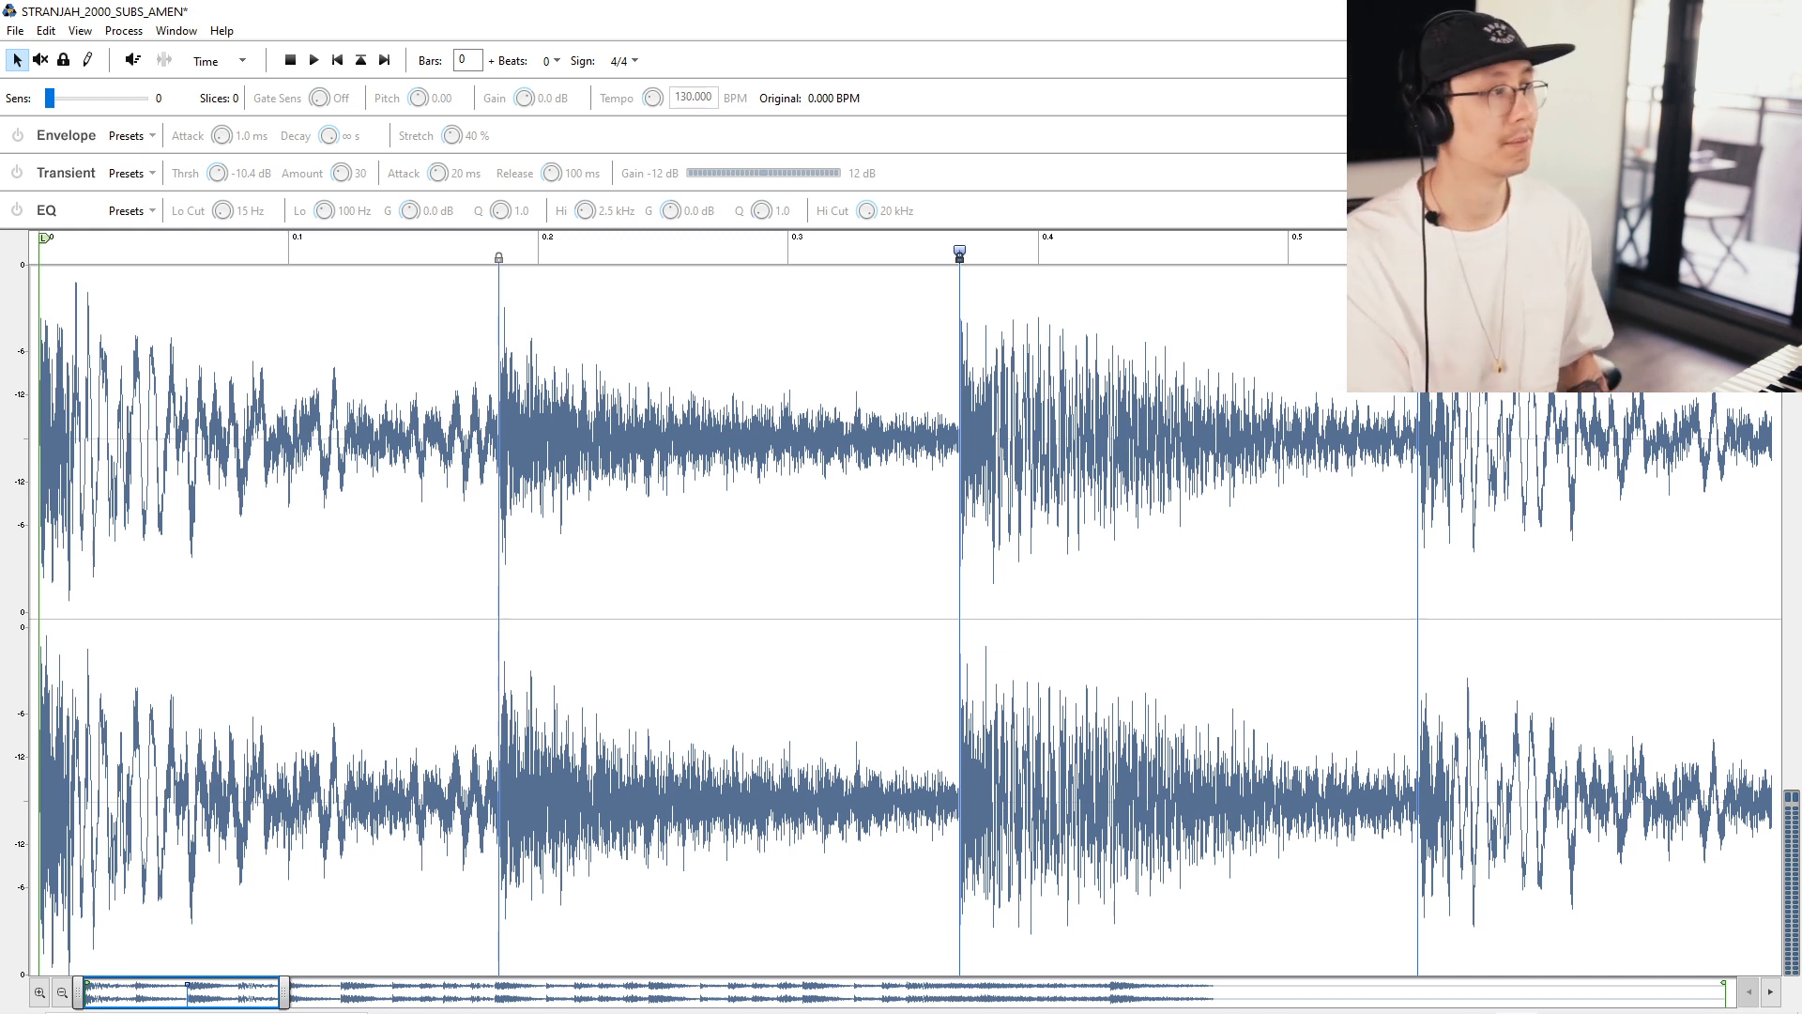
Enable effect preview with a loop length of 2 bars, set the envelope Stretch to 100 %, and audition the third slice.
{"action": "left_click", "coordinate": [133, 62]}
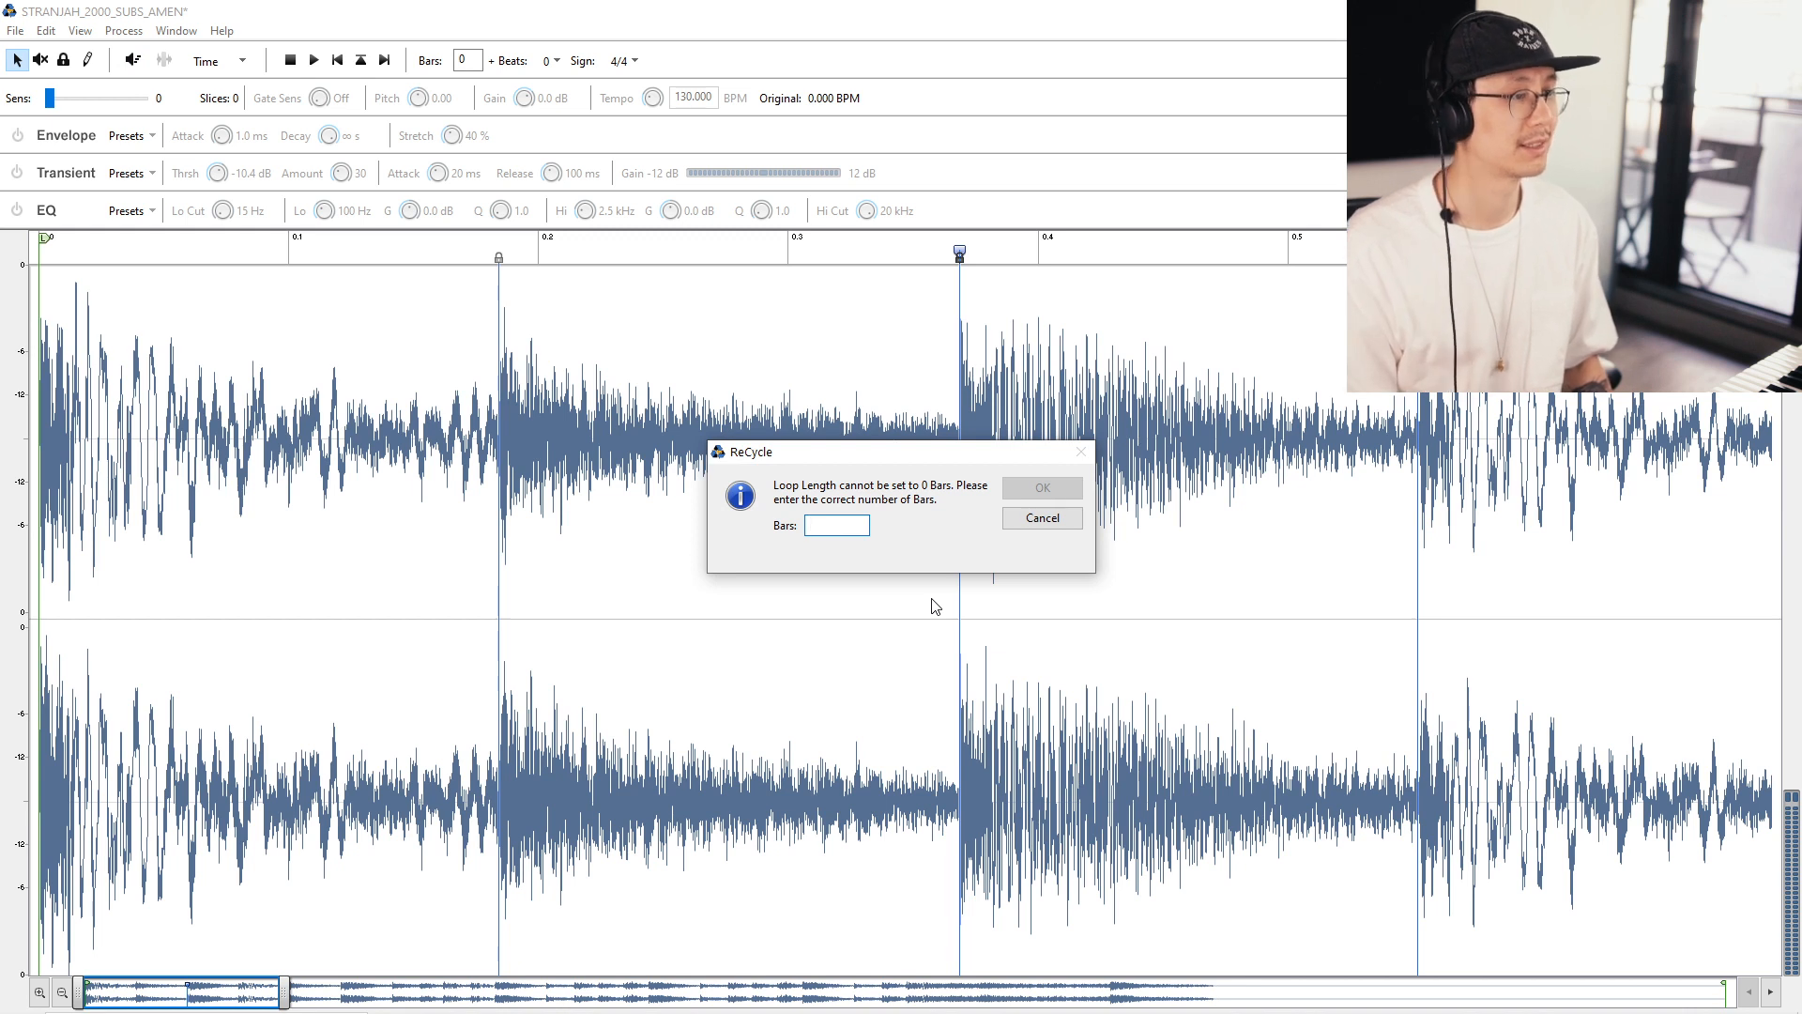
{"action": "key", "text": "Return"}
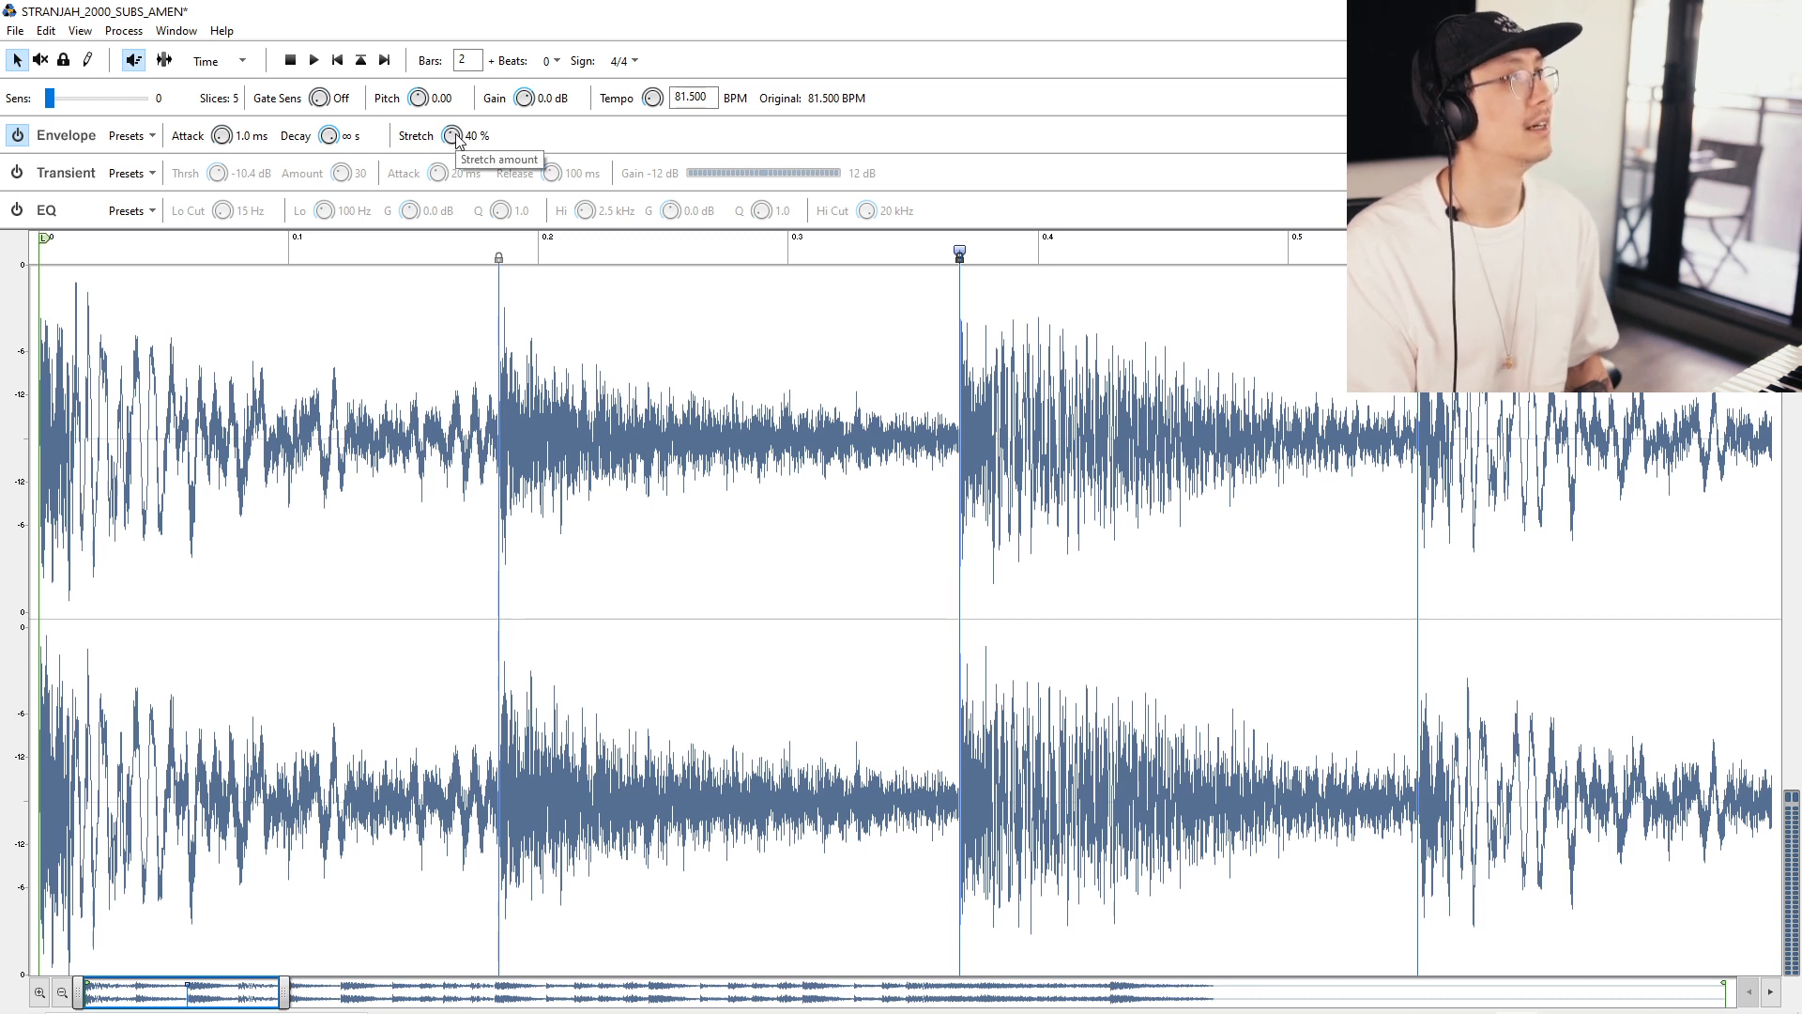
{"action": "left_click_drag", "start_coordinate": [452, 138], "coordinate": [458, 59]}
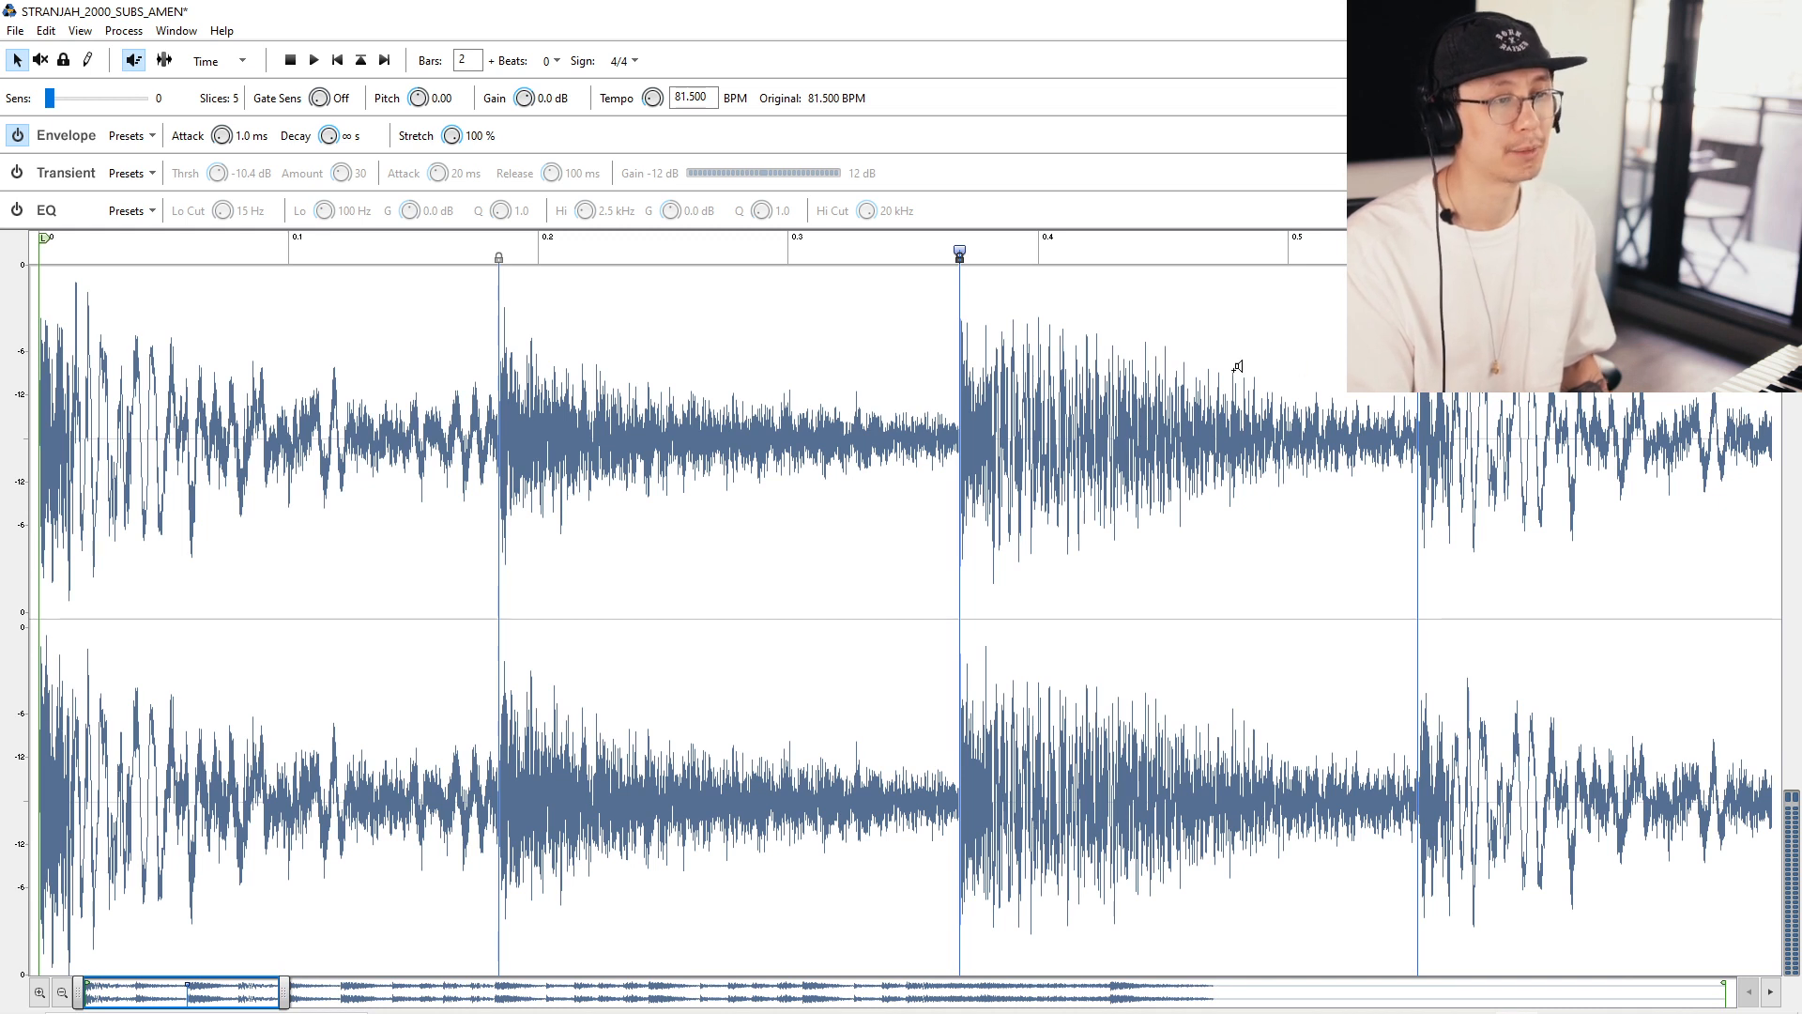
{"action": "left_click", "coordinate": [1171, 369]}
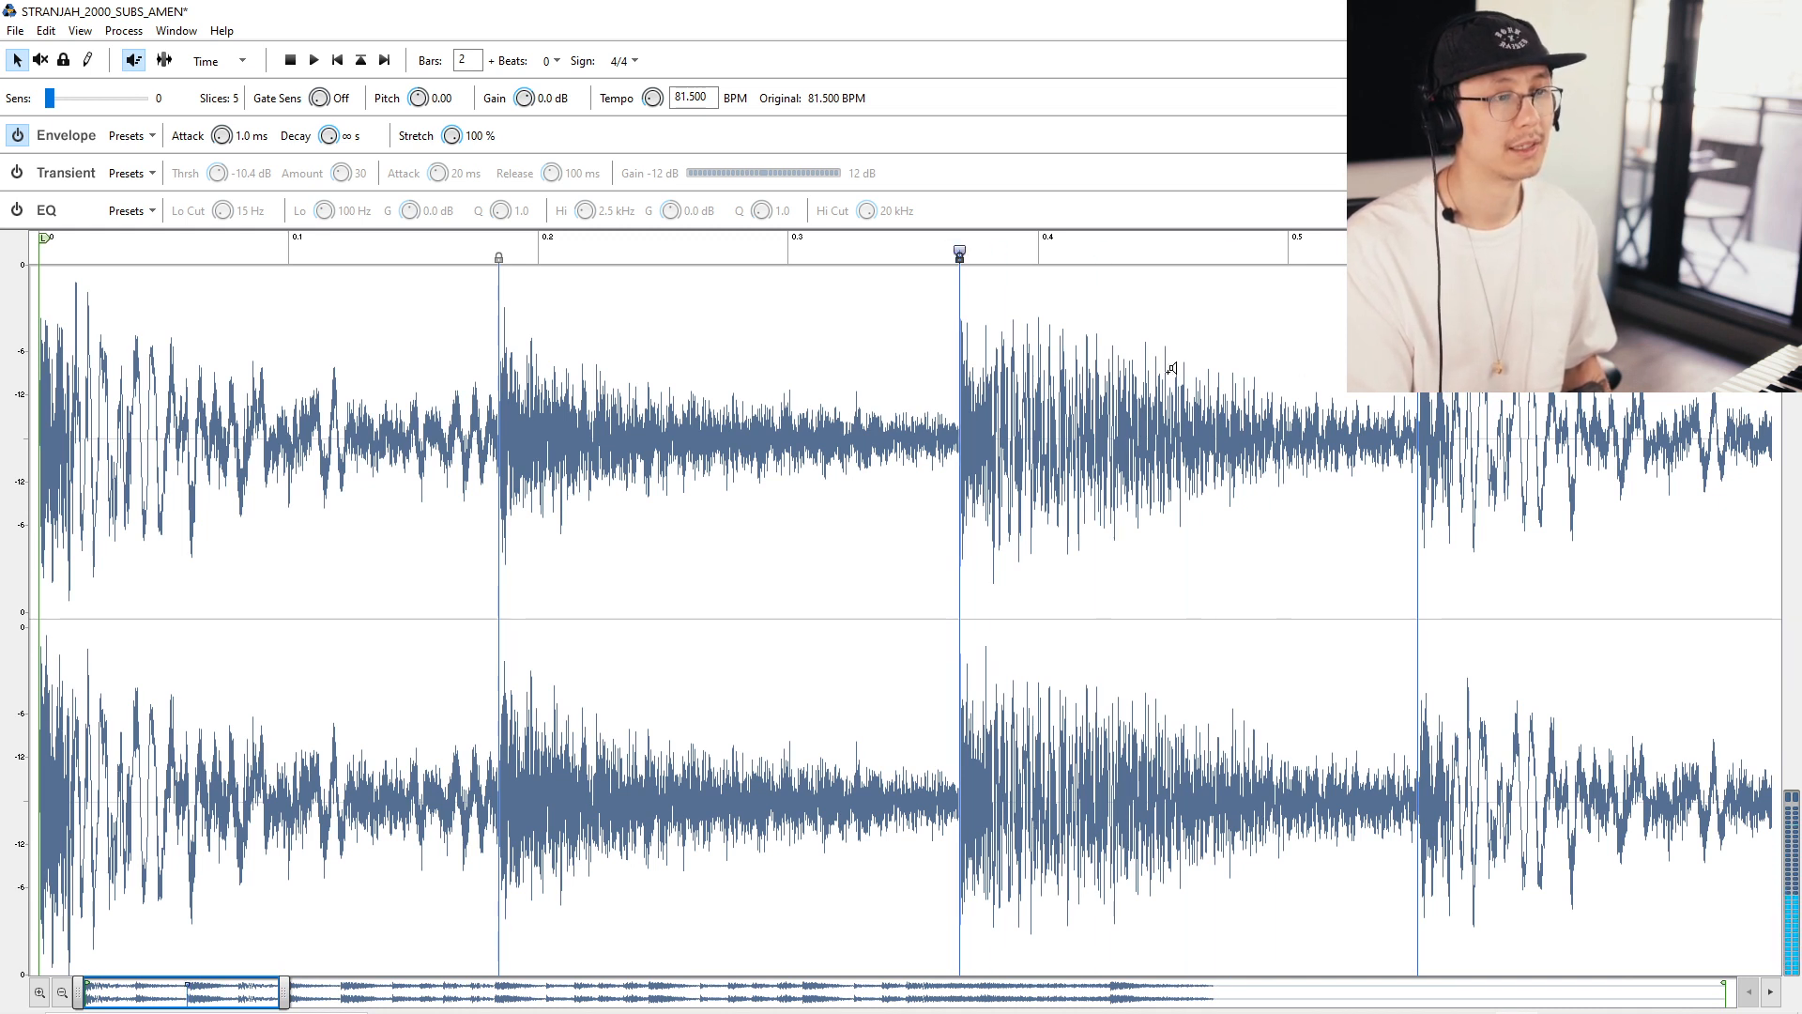
{"action": "left_click", "coordinate": [1171, 369]}
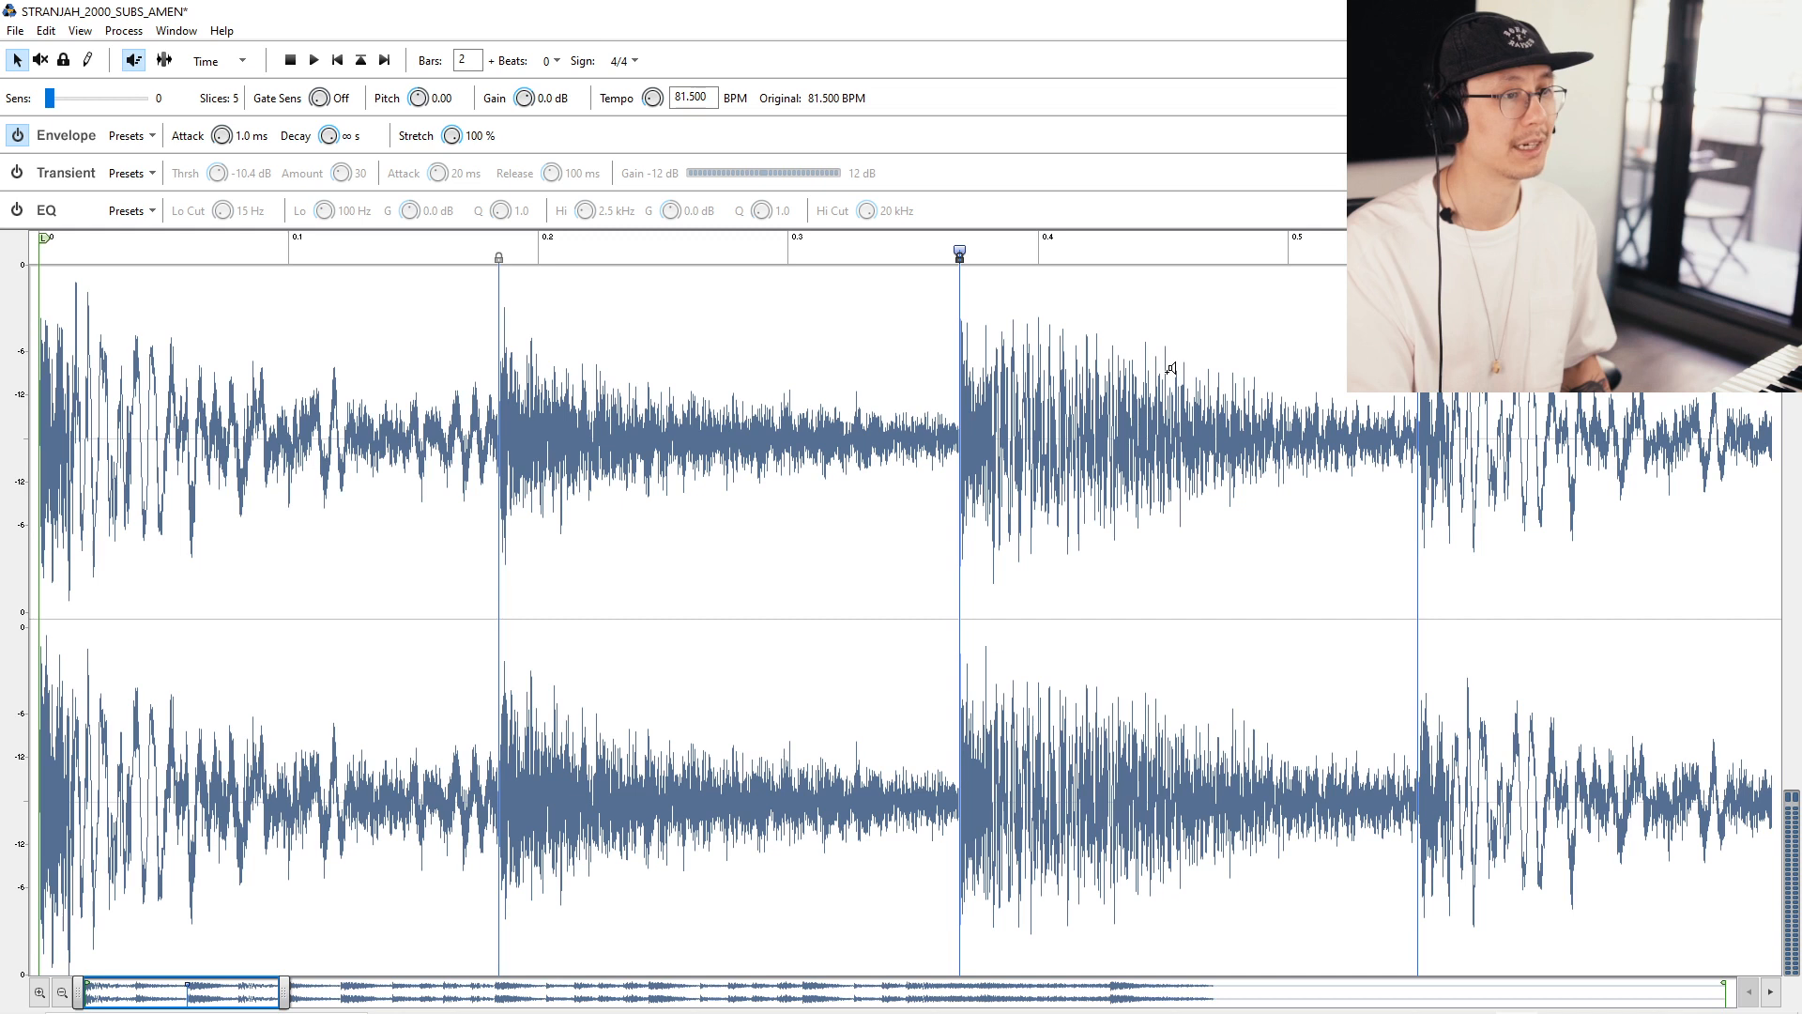
Audition the third slice with Stretch at 0 % for comparison, and return Stretch to 100 %.
{"action": "left_click_drag", "start_coordinate": [451, 137], "coordinate": [462, 701]}
{"action": "left_click", "coordinate": [1181, 818]}
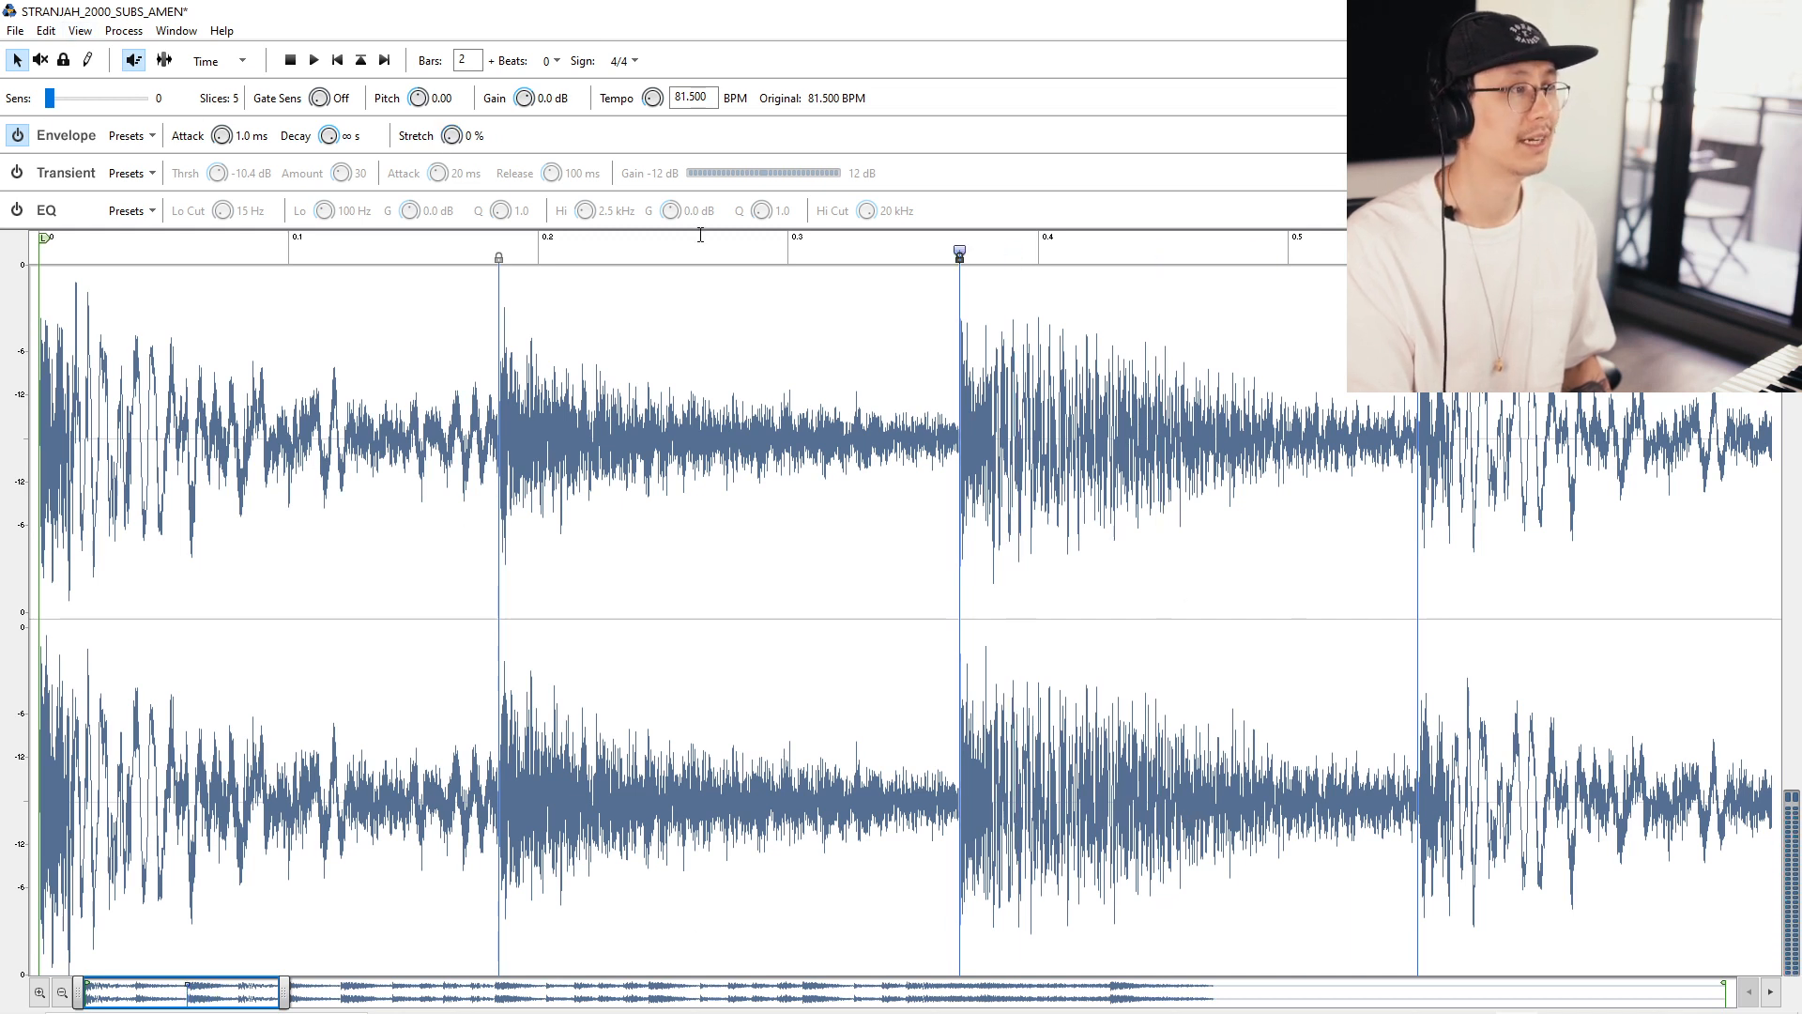
{"action": "left_click", "coordinate": [1200, 401]}
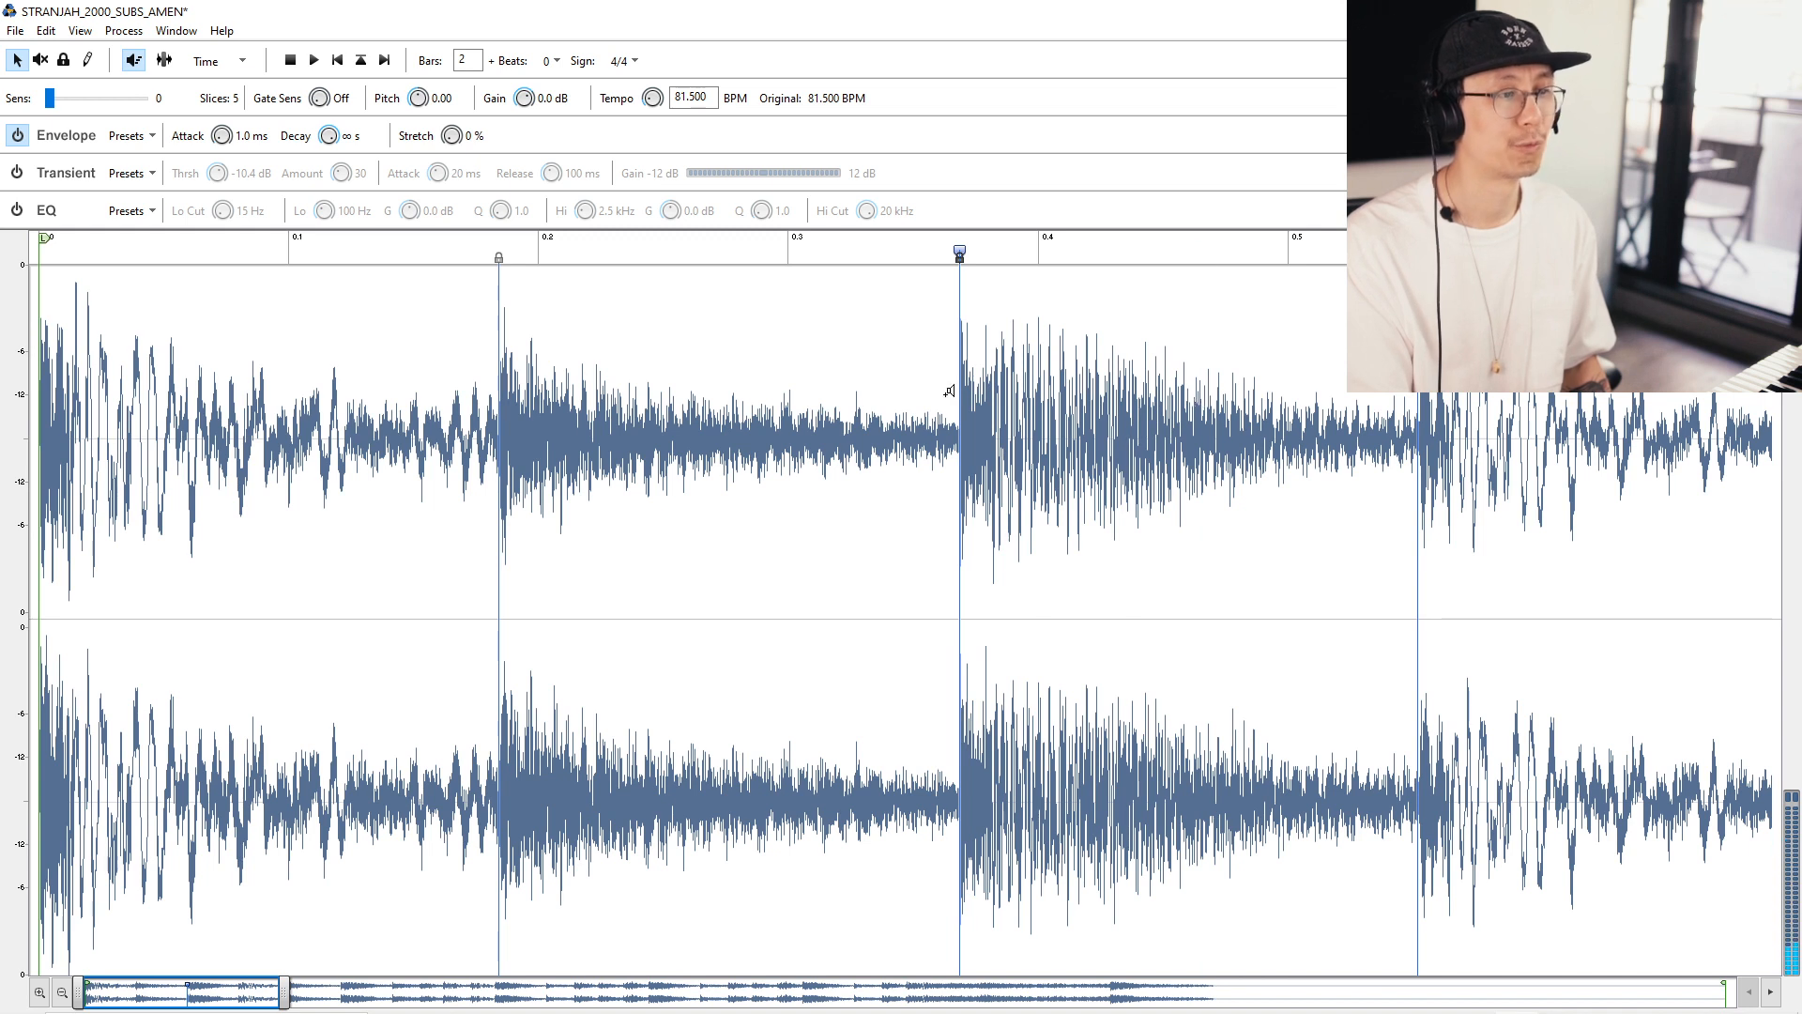
{"action": "left_click_drag", "start_coordinate": [451, 135], "coordinate": [460, 30]}
{"action": "left_click", "coordinate": [1318, 527]}
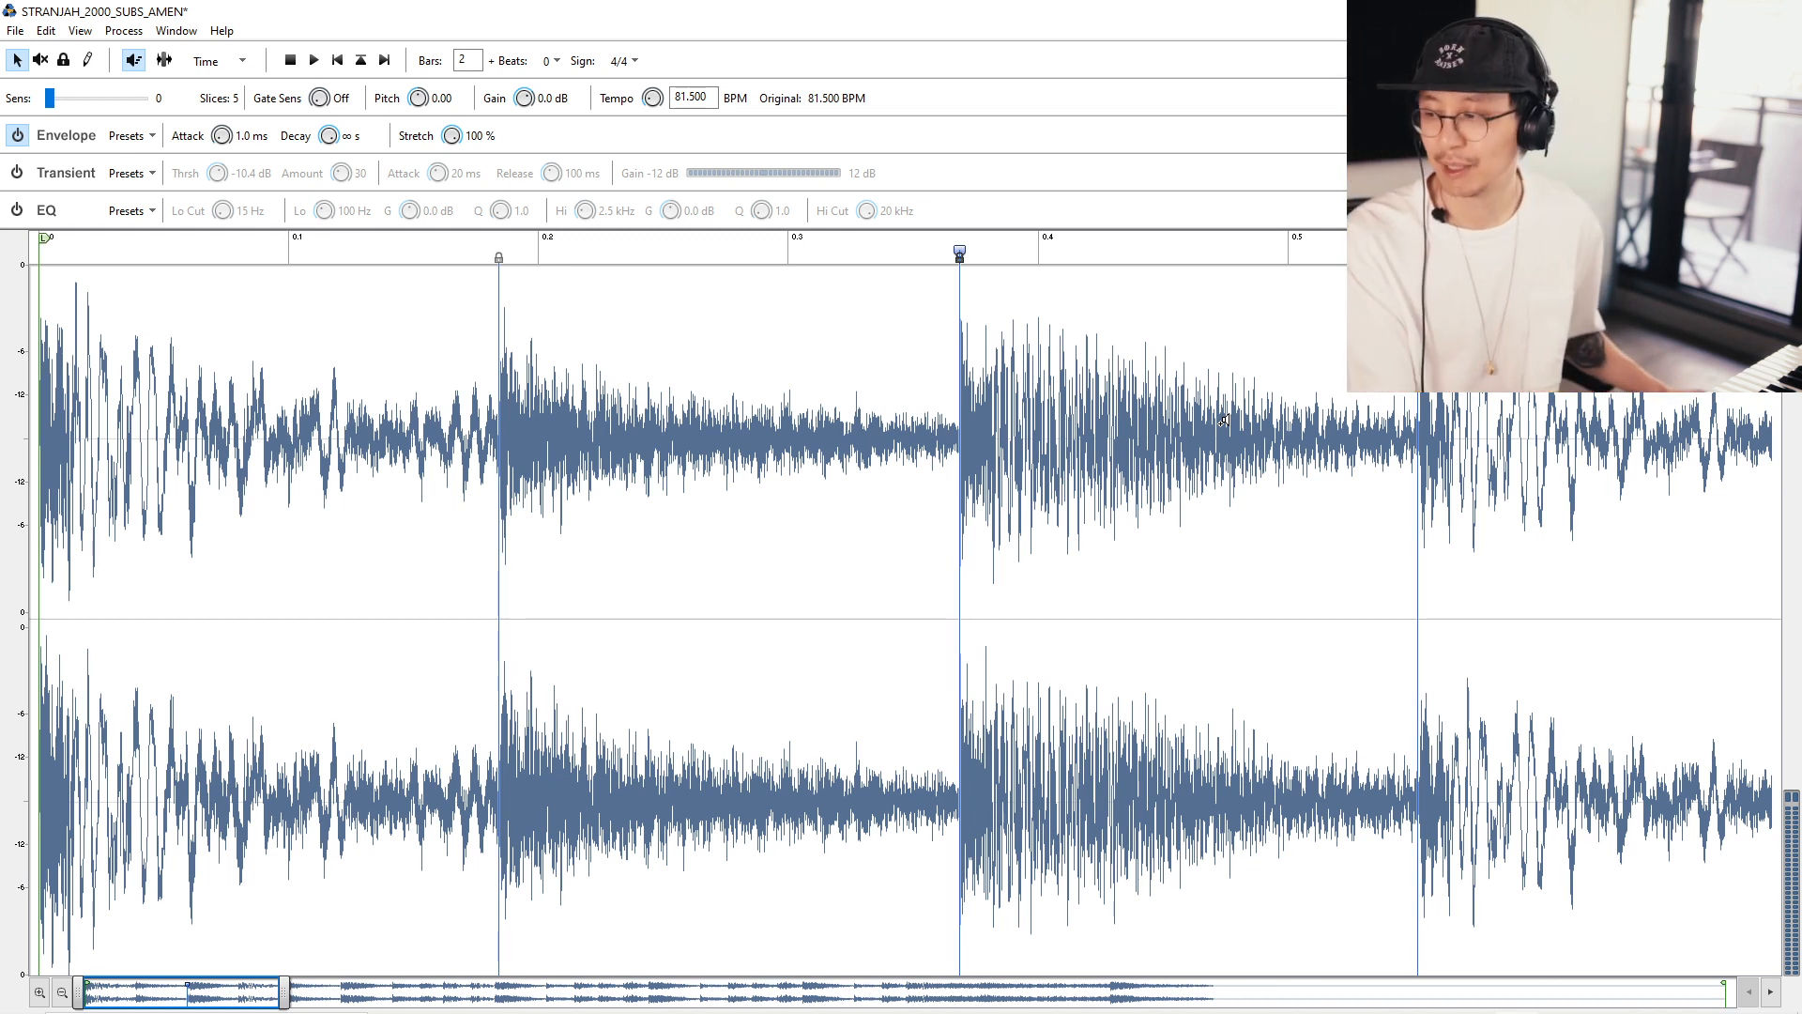
Switch to Ableton Live, play the pb3a clip with the Sustain macro at 0.0 dB and -15 dB, and return Sustain to -inf dB.
{"action": "key", "text": "alt+Tab"}
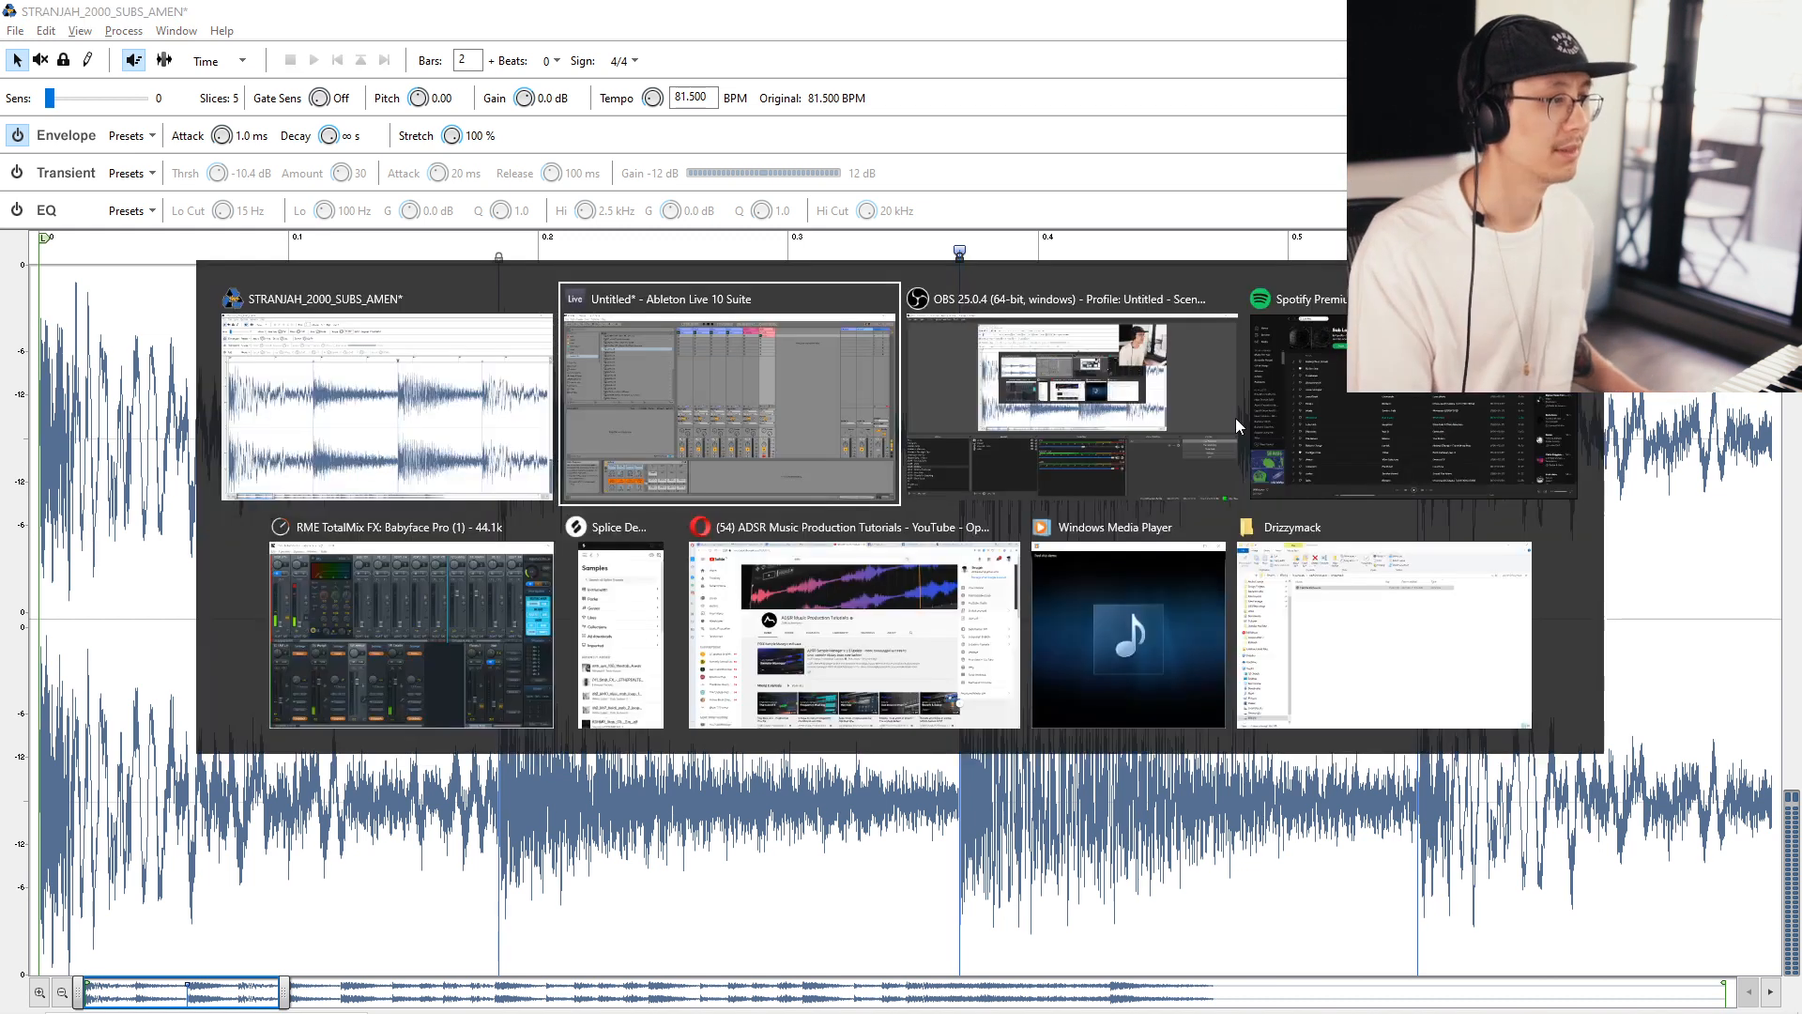
{"action": "key", "text": "space"}
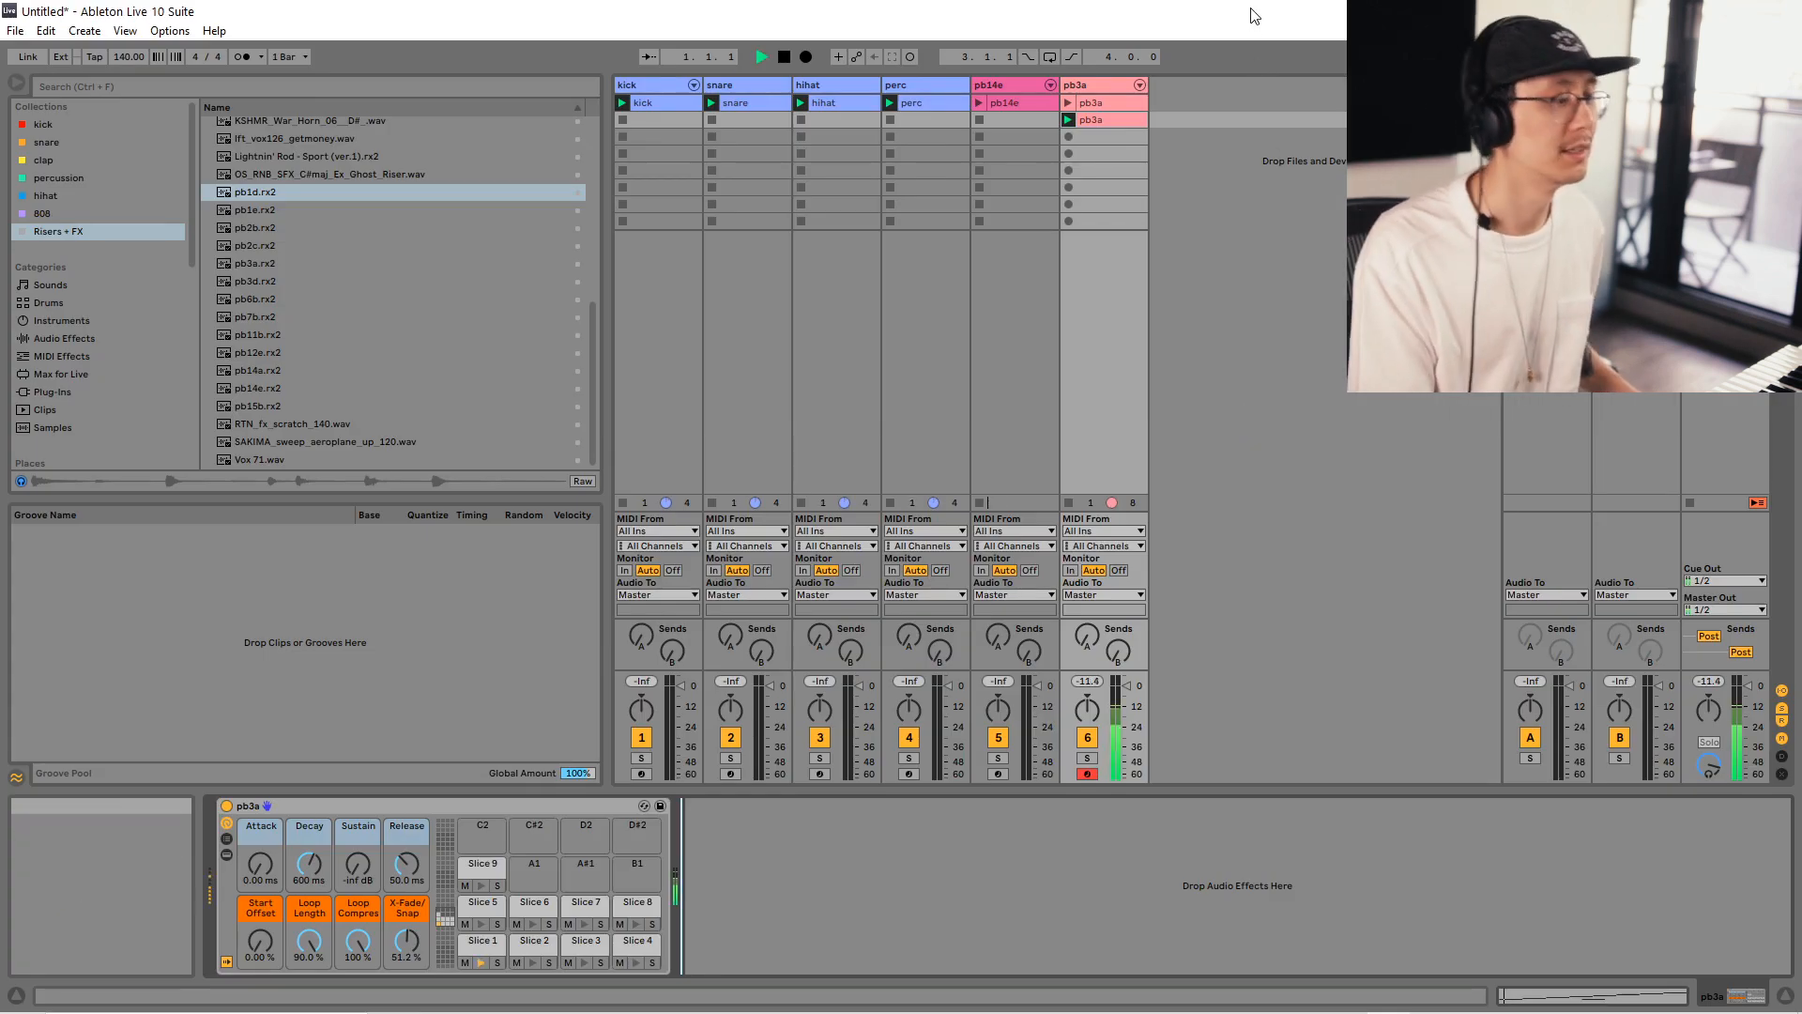
{"action": "key", "text": "space"}
{"action": "left_click_drag", "start_coordinate": [358, 863], "coordinate": [358, 845]}
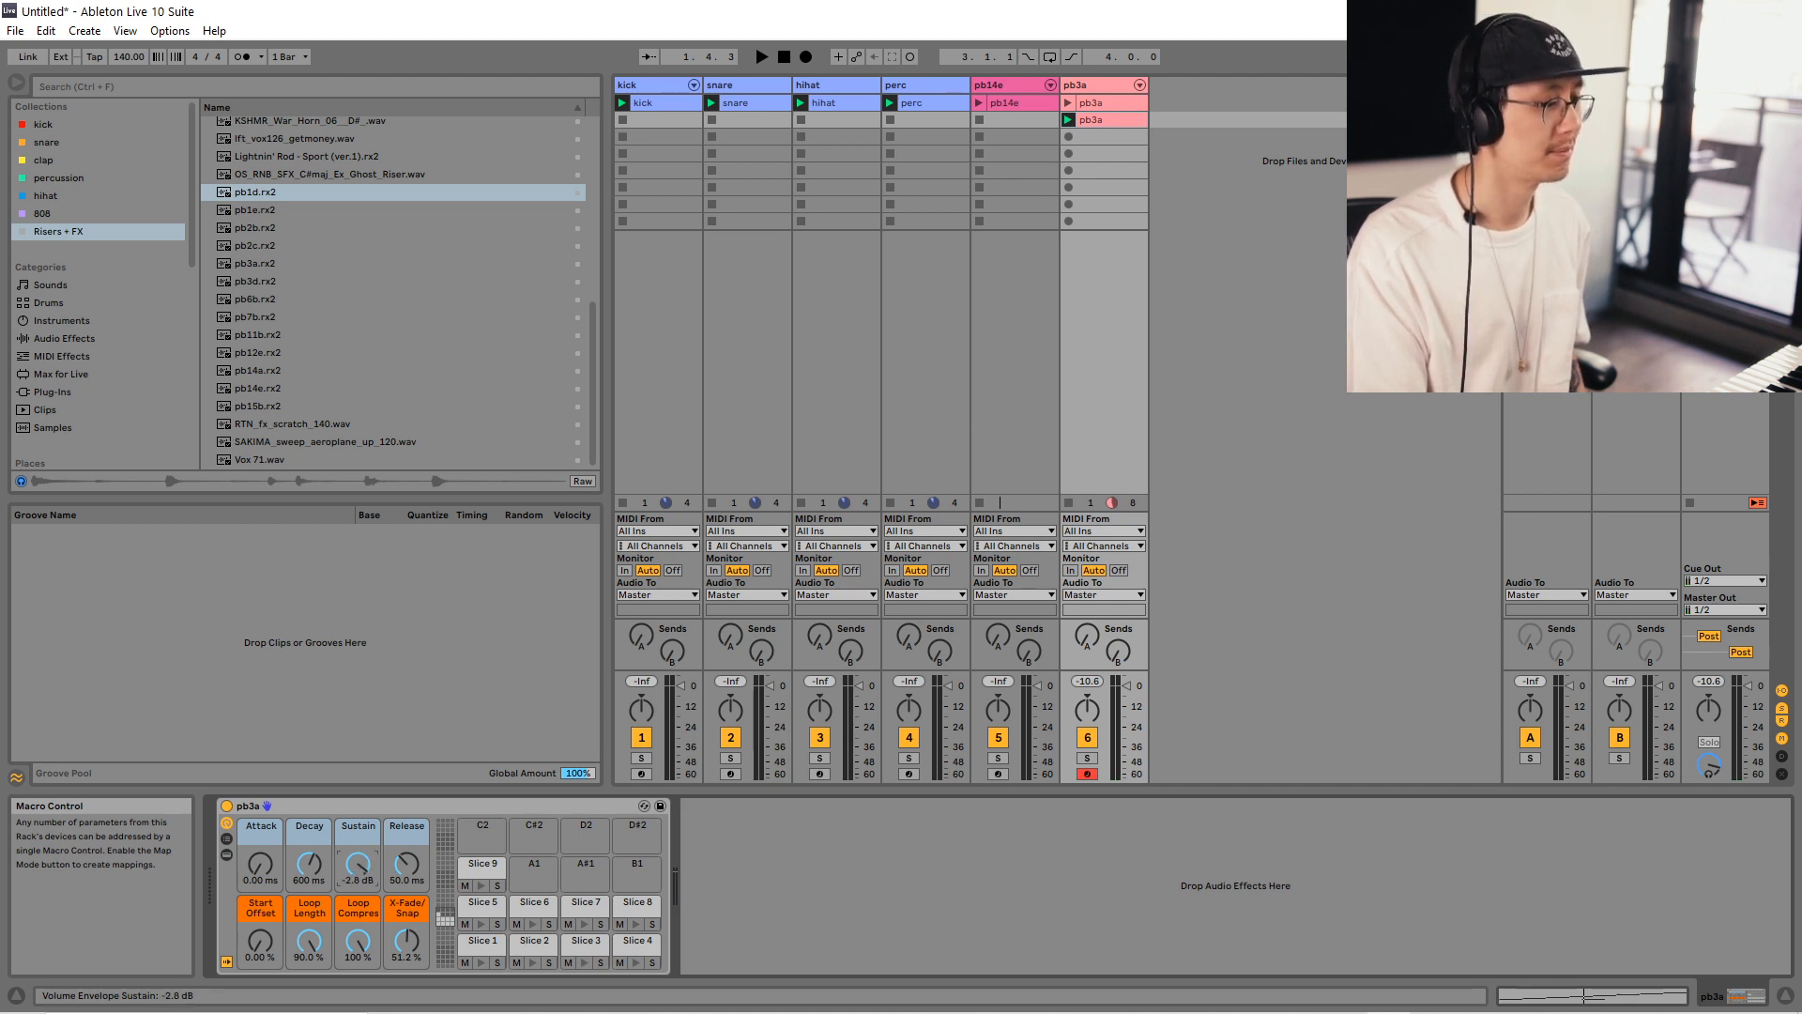
{"action": "key", "text": "space"}
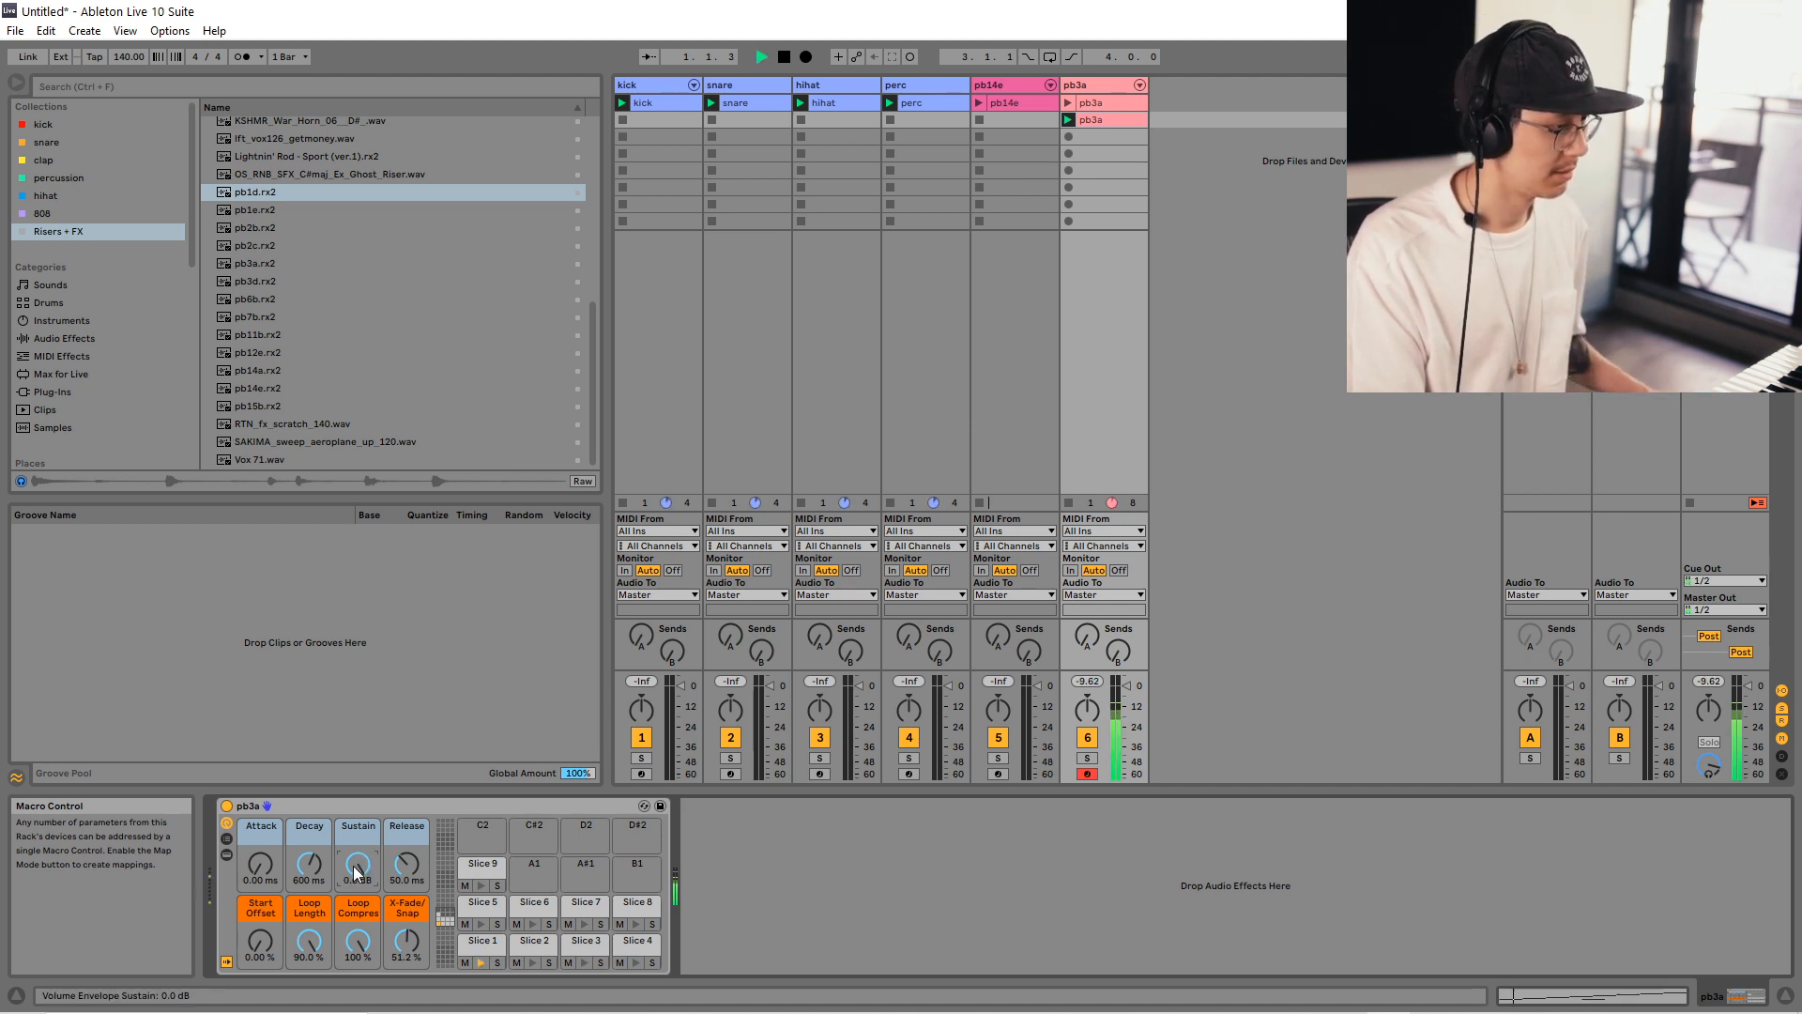
{"action": "left_click_drag", "start_coordinate": [361, 869], "coordinate": [360, 887]}
{"action": "key", "text": "space"}
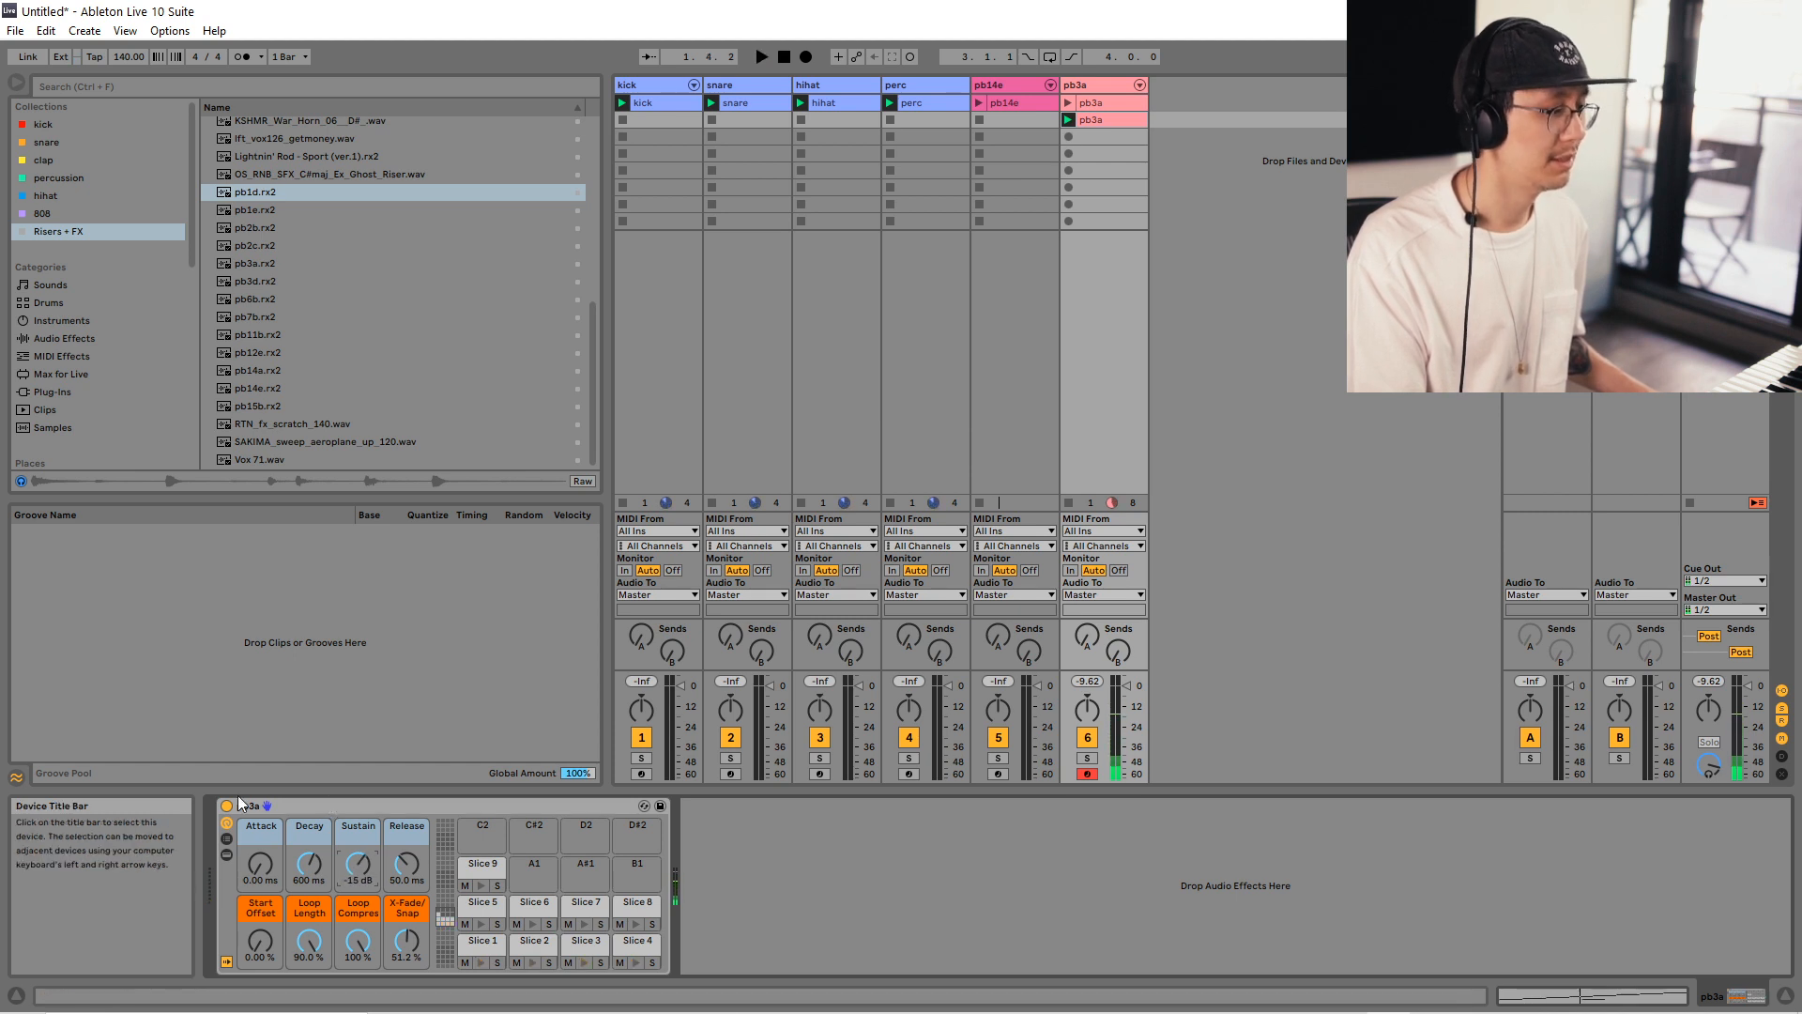
{"action": "left_click", "coordinate": [357, 800]}
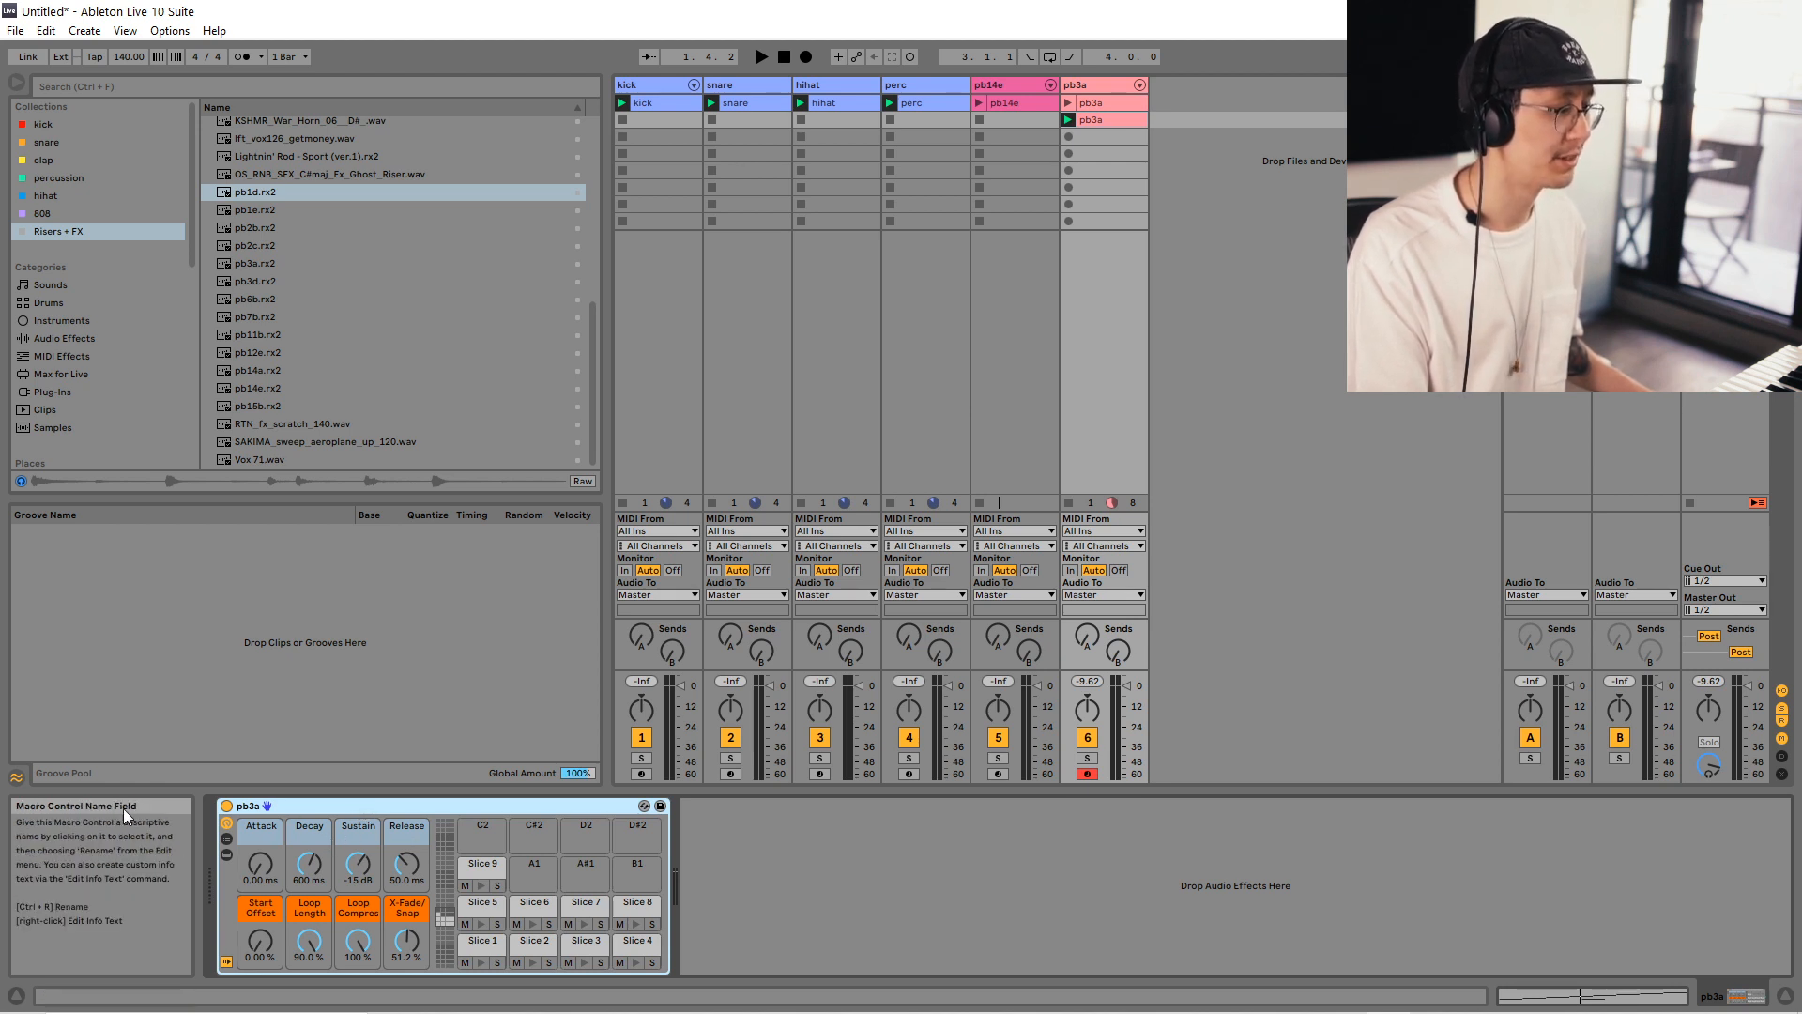
{"action": "left_click", "coordinate": [366, 846]}
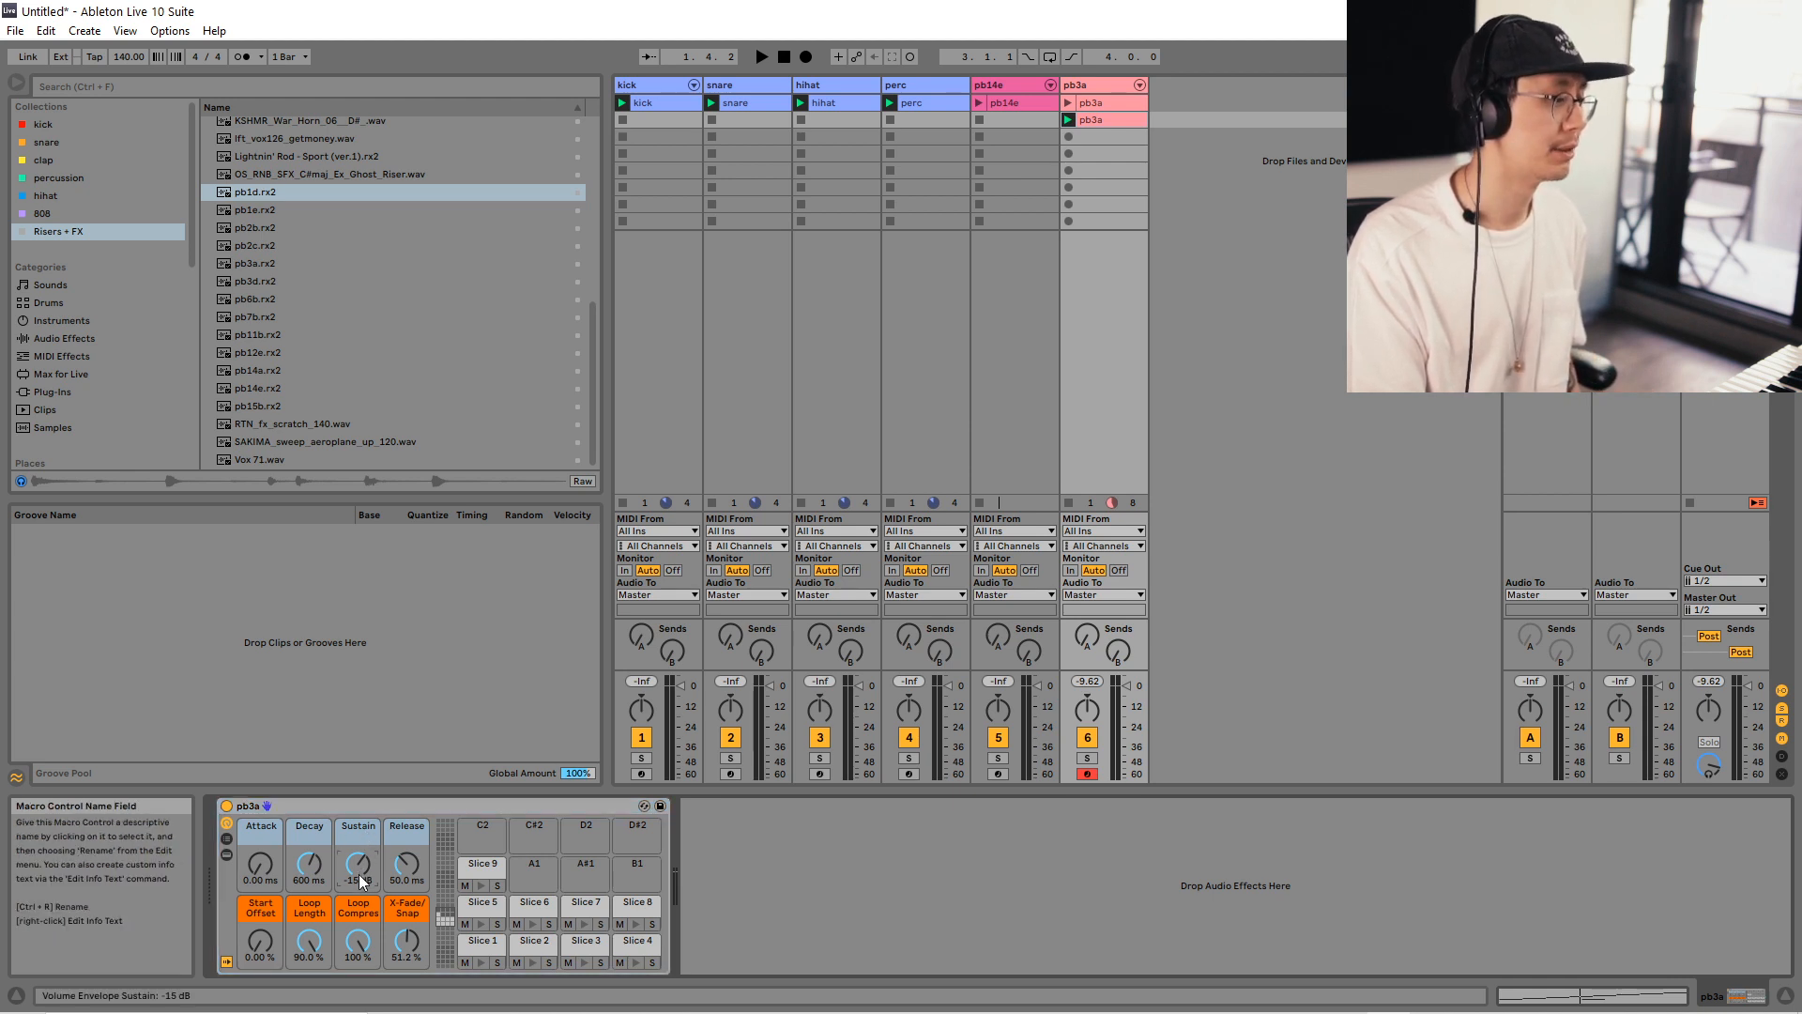
{"action": "left_click_drag", "start_coordinate": [367, 846], "coordinate": [366, 901]}
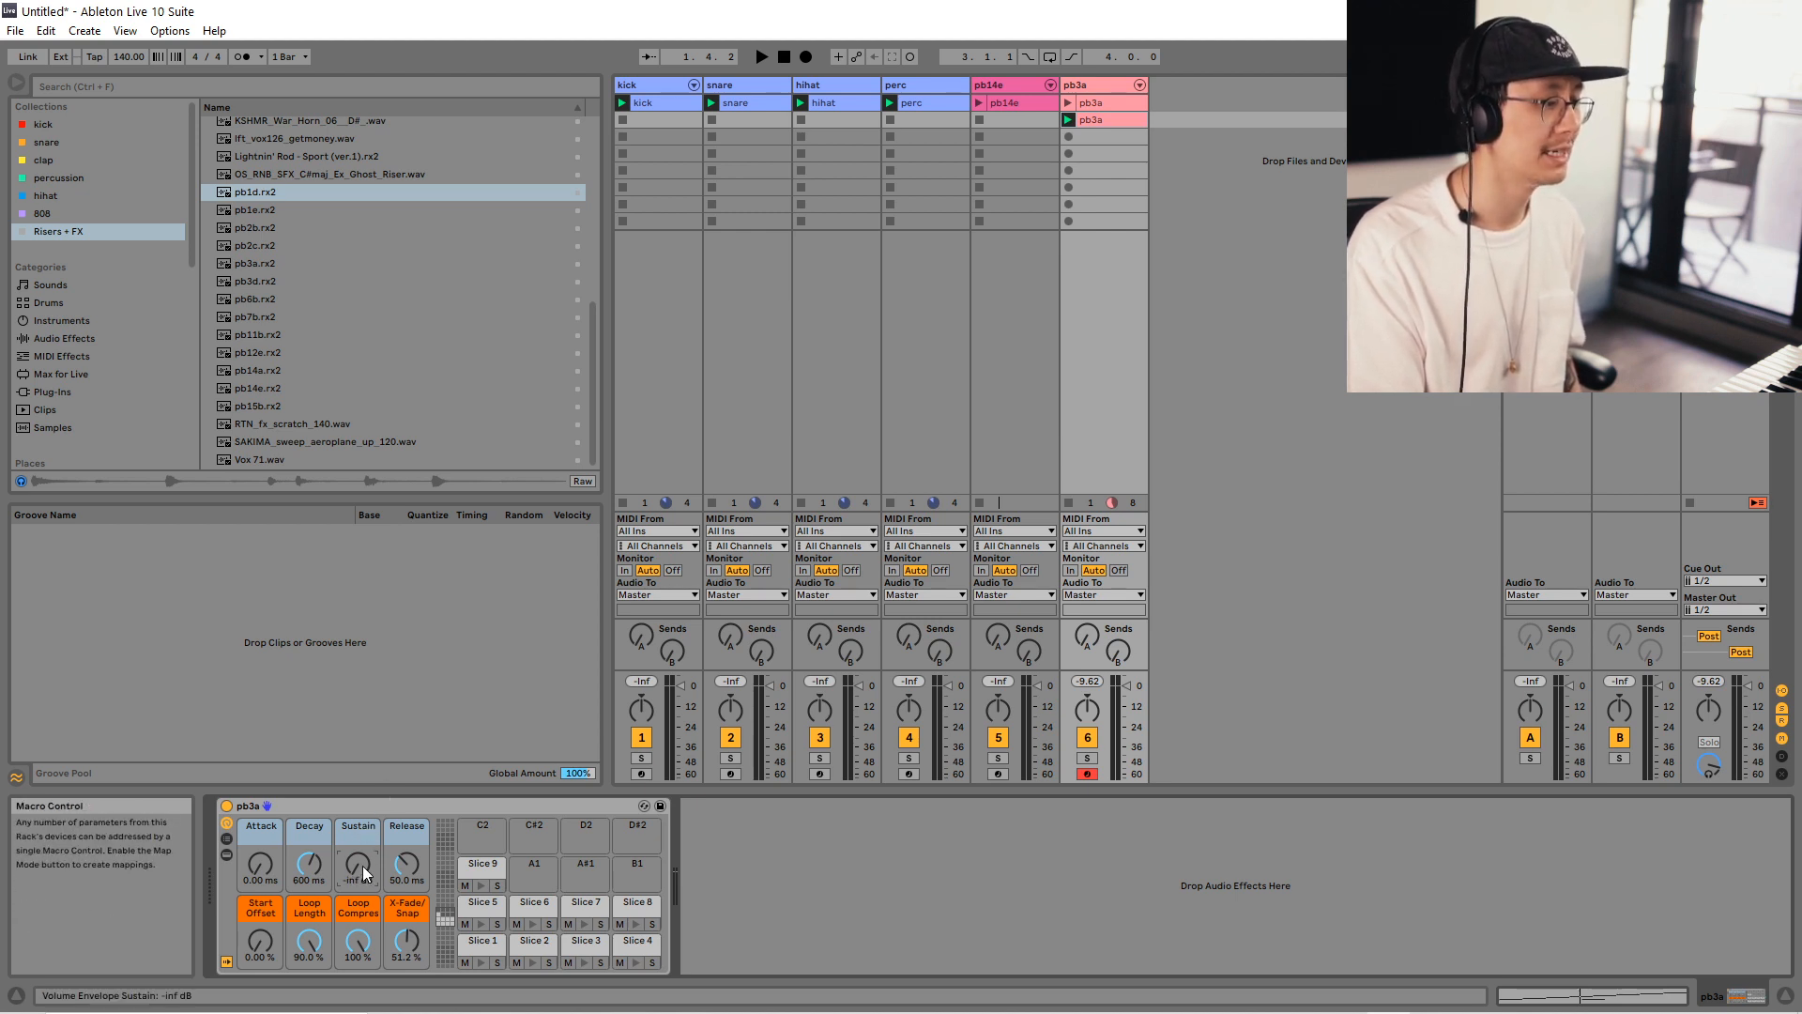
Compare the playing pb3a clip with the Decay macro at 108 ms and 430 ms, and set Decay to 3.75 s.
{"action": "left_click_drag", "start_coordinate": [321, 871], "coordinate": [321, 901]}
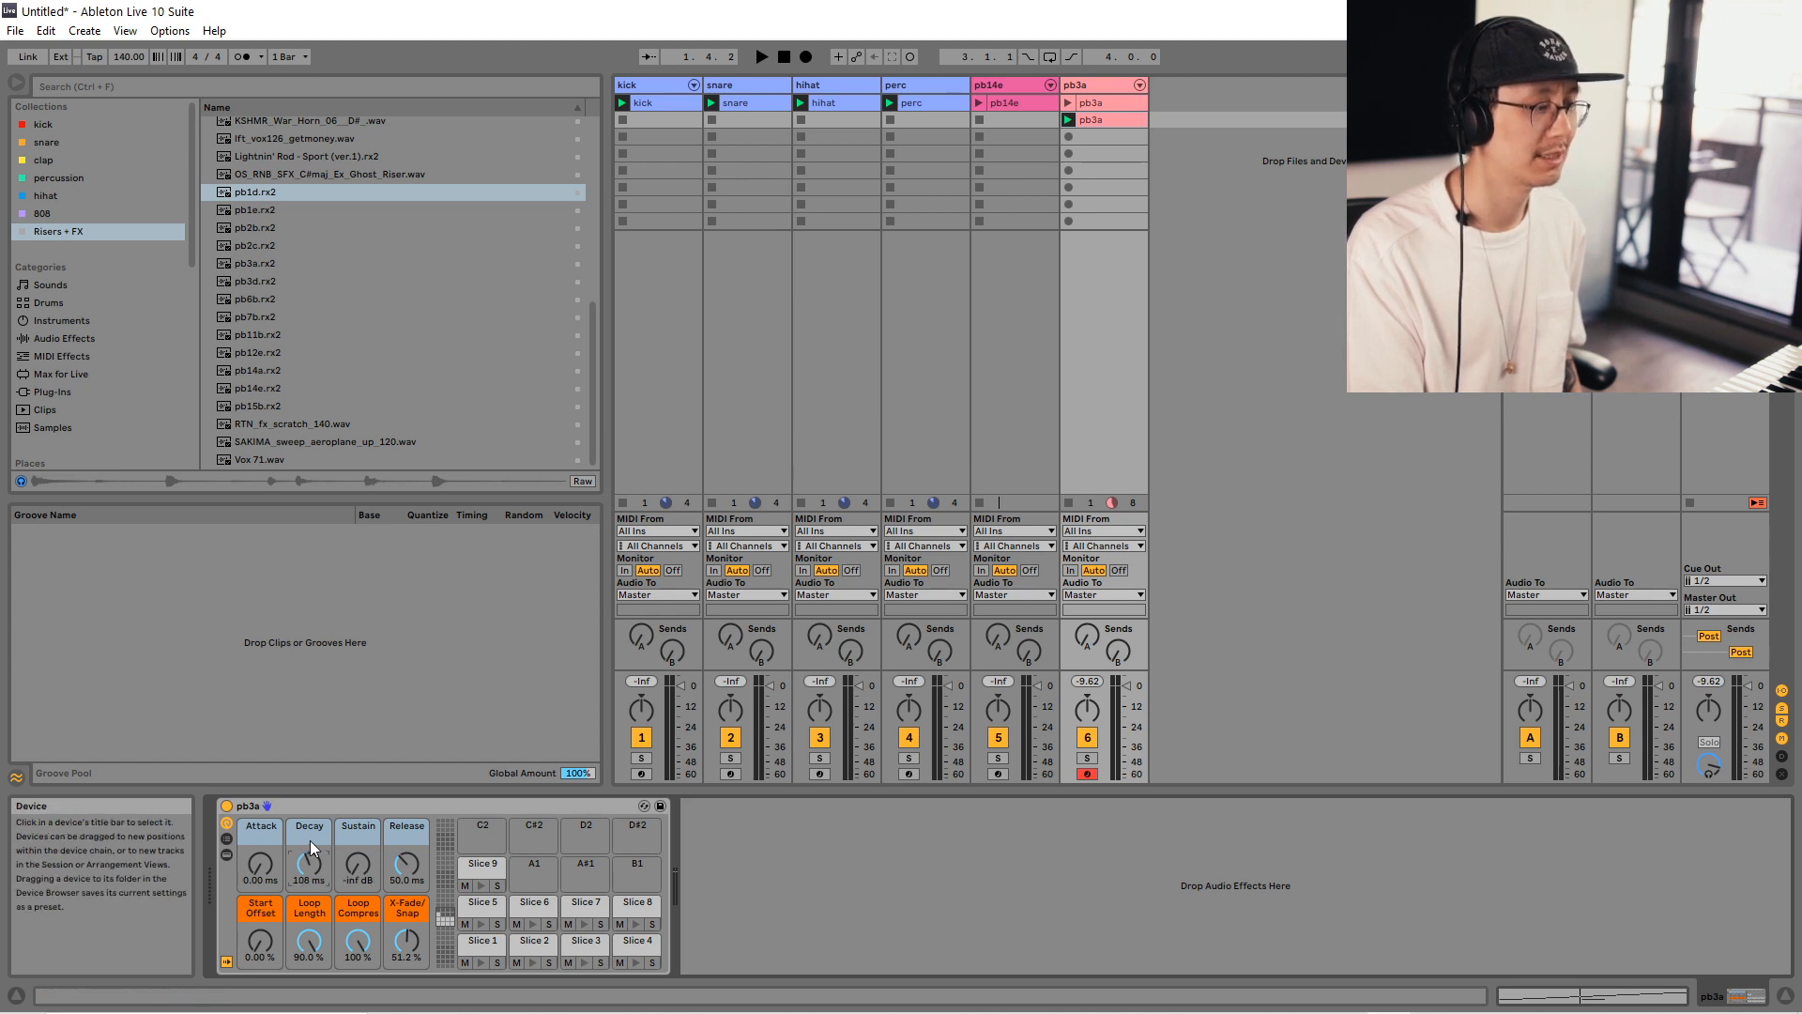
{"action": "key", "text": "space"}
{"action": "mouse_move", "coordinate": [306, 863]}
{"action": "left_mouse_down"}
{"action": "mouse_move", "coordinate": [306, 826]}
{"action": "mouse_move", "coordinate": [316, 850]}
{"action": "left_mouse_up"}
{"action": "key", "text": "space"}
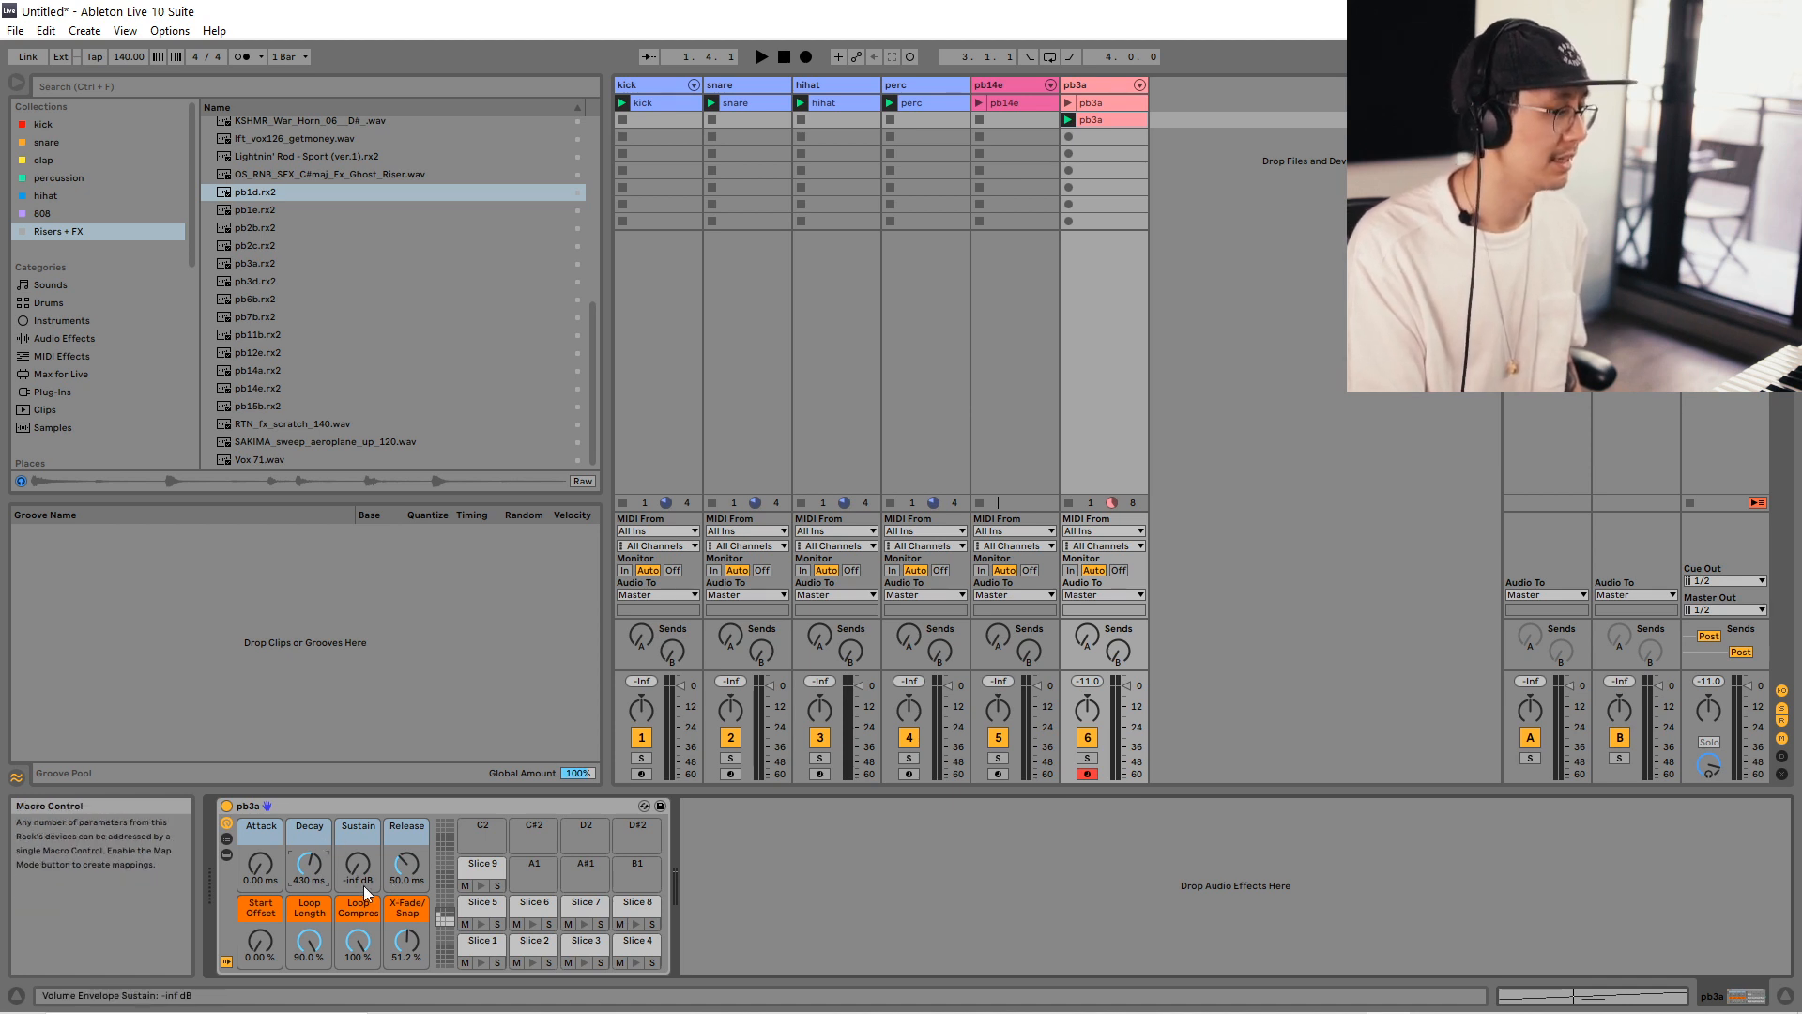
{"action": "key", "text": "space"}
{"action": "mouse_move", "coordinate": [313, 856]}
{"action": "left_mouse_down"}
{"action": "mouse_move", "coordinate": [312, 892]}
{"action": "mouse_move", "coordinate": [313, 833]}
{"action": "left_mouse_up"}
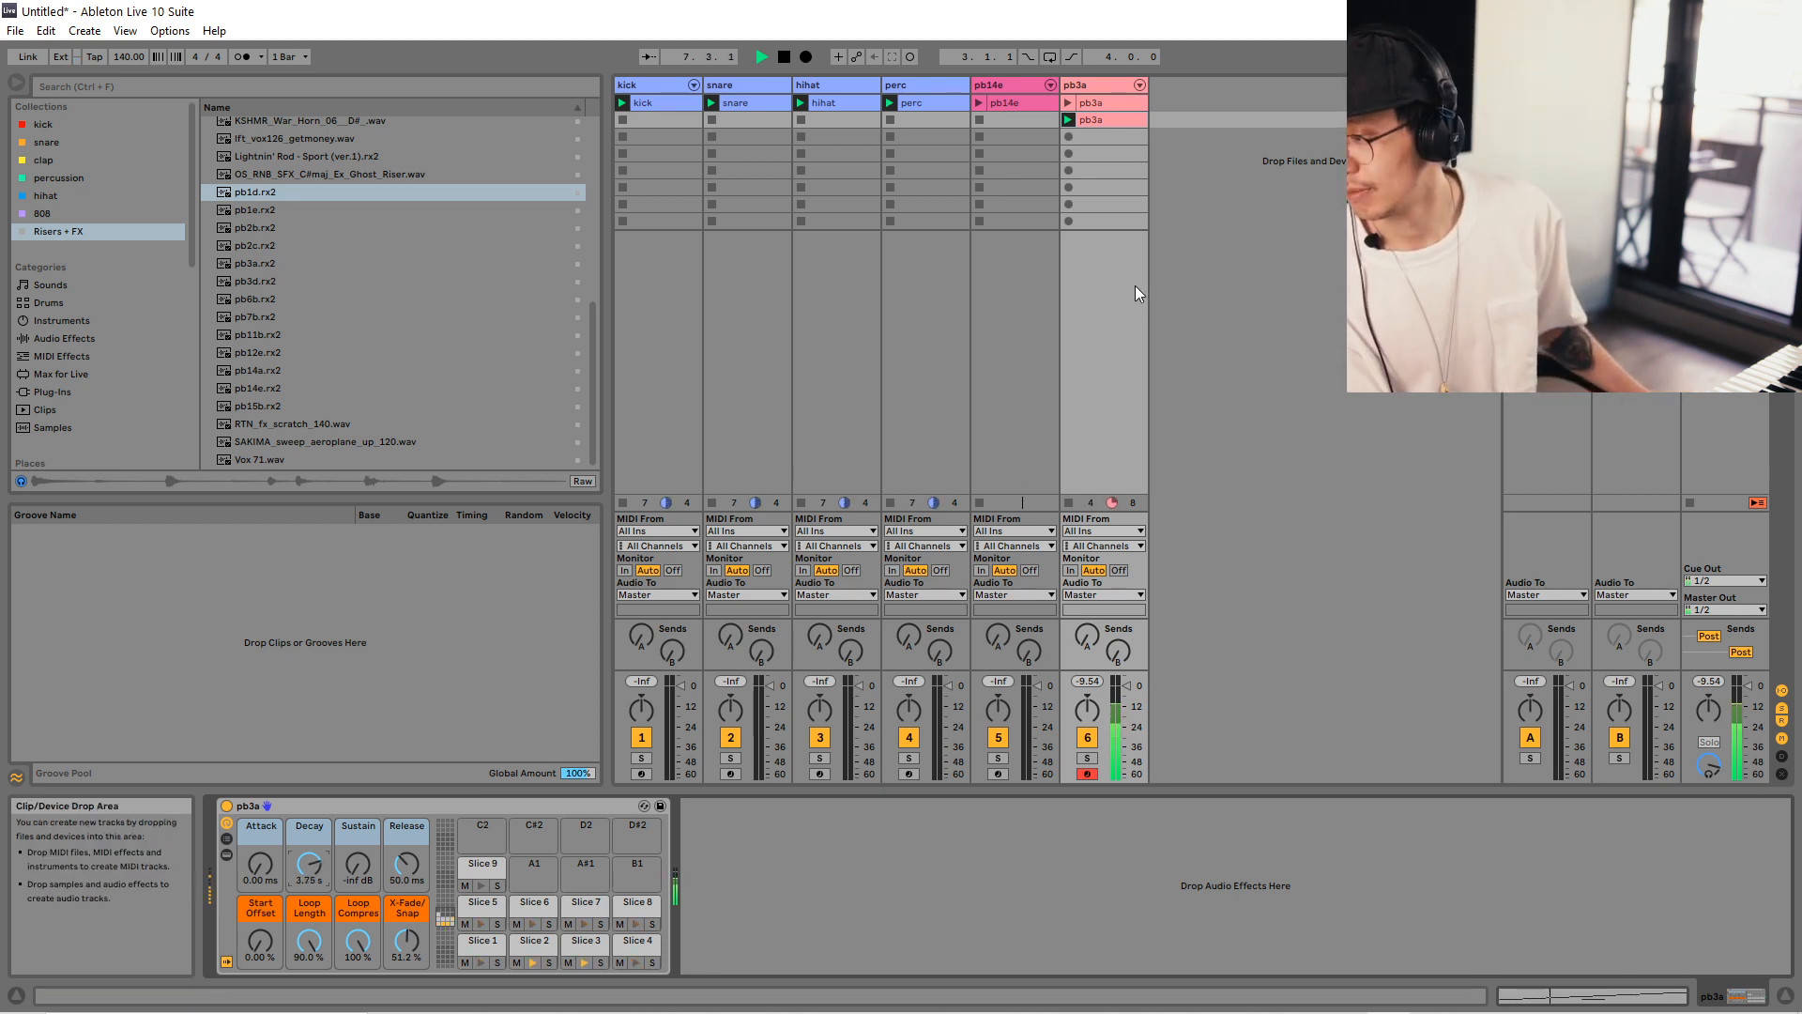
Copy the pb14e clip into its track's second slot and launch it together with the second pb3a clip.
{"action": "left_click_drag", "start_coordinate": [998, 101], "coordinate": [1006, 120]}
{"action": "left_click", "coordinate": [1068, 120]}
{"action": "left_click", "coordinate": [978, 120]}
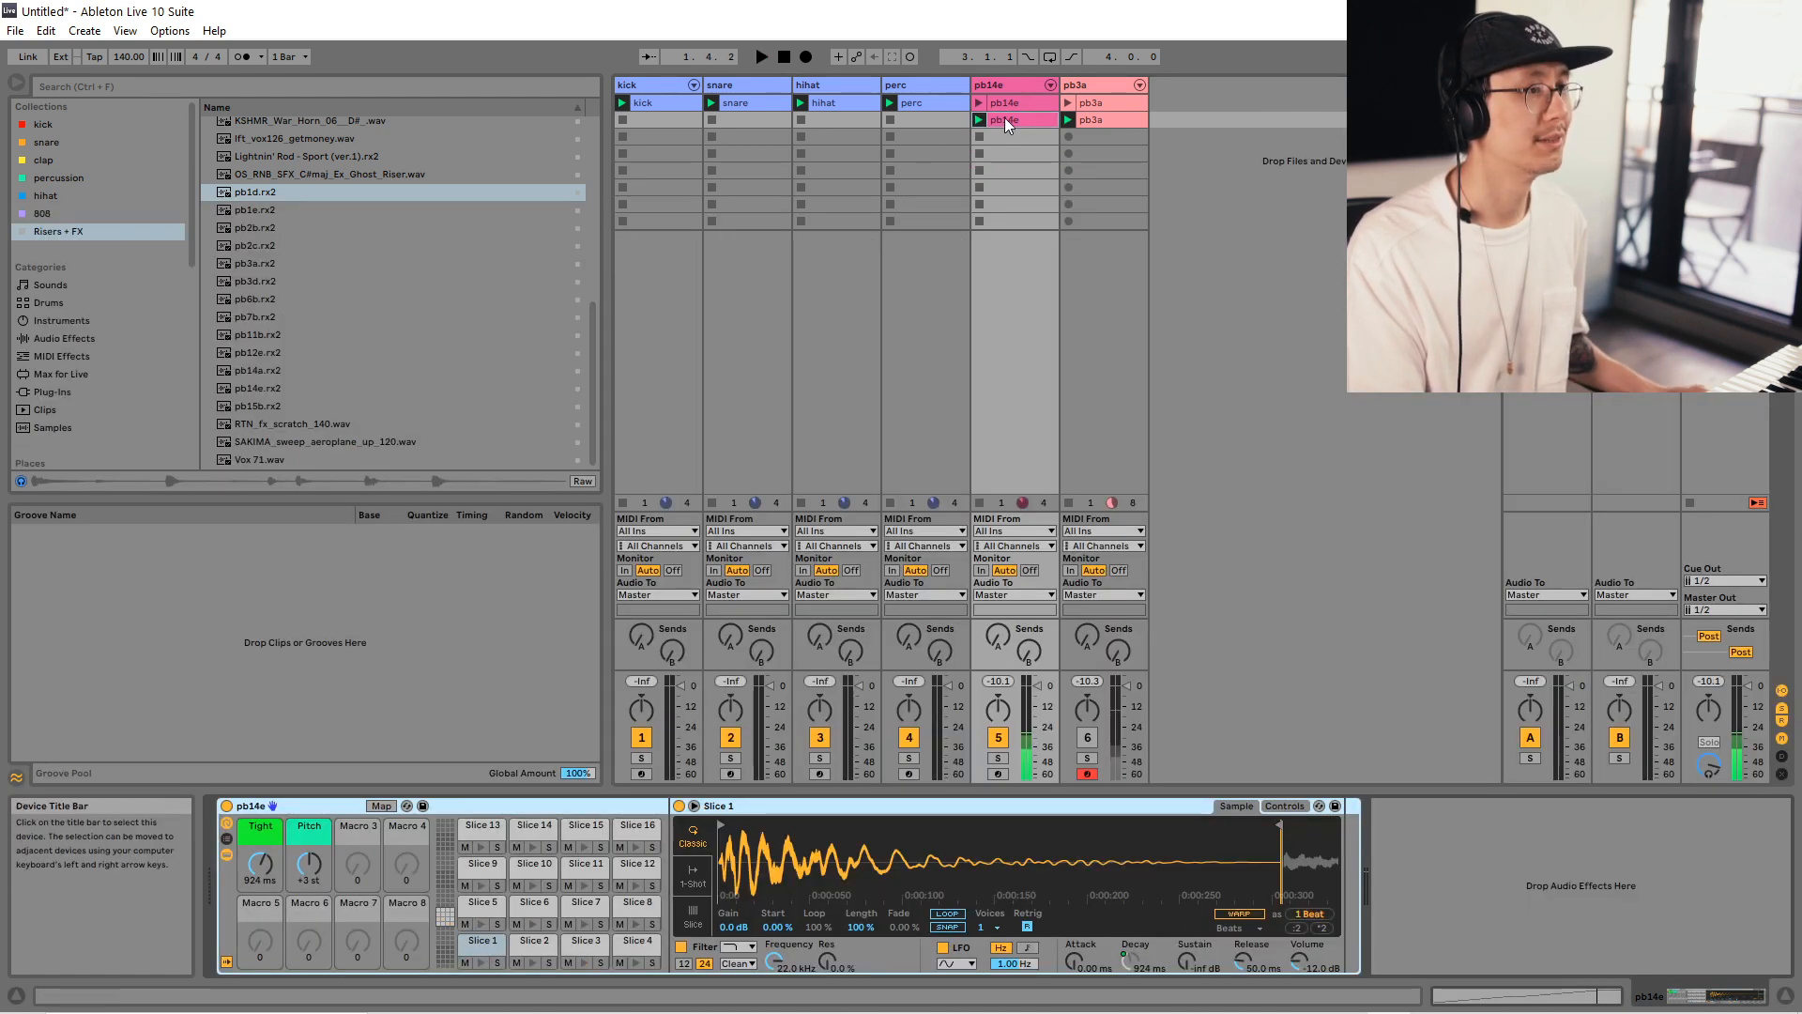
Delete the pb14e track from the set.
{"action": "left_click", "coordinate": [1010, 87]}
{"action": "key", "text": "Delete"}
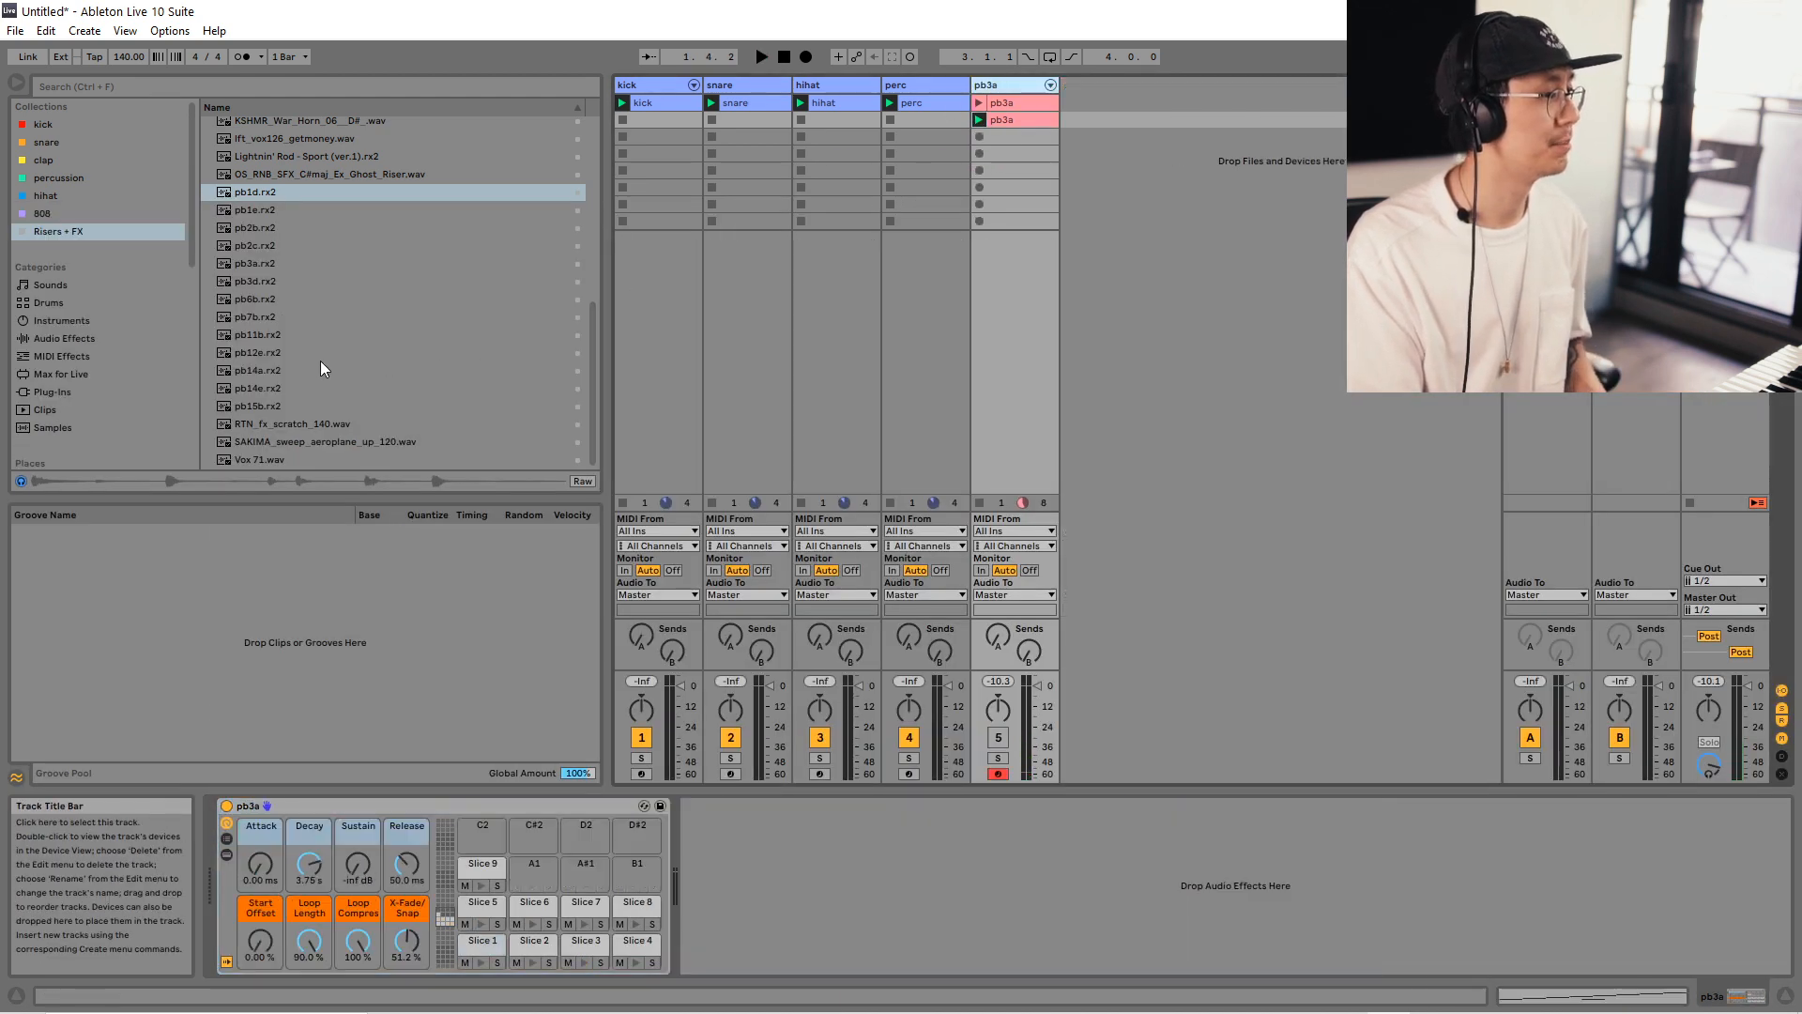
Slice pb14a.rx2 to a new MIDI track by REX slice, using the Stranjah Slice Preset.
{"action": "left_click", "coordinate": [276, 370]}
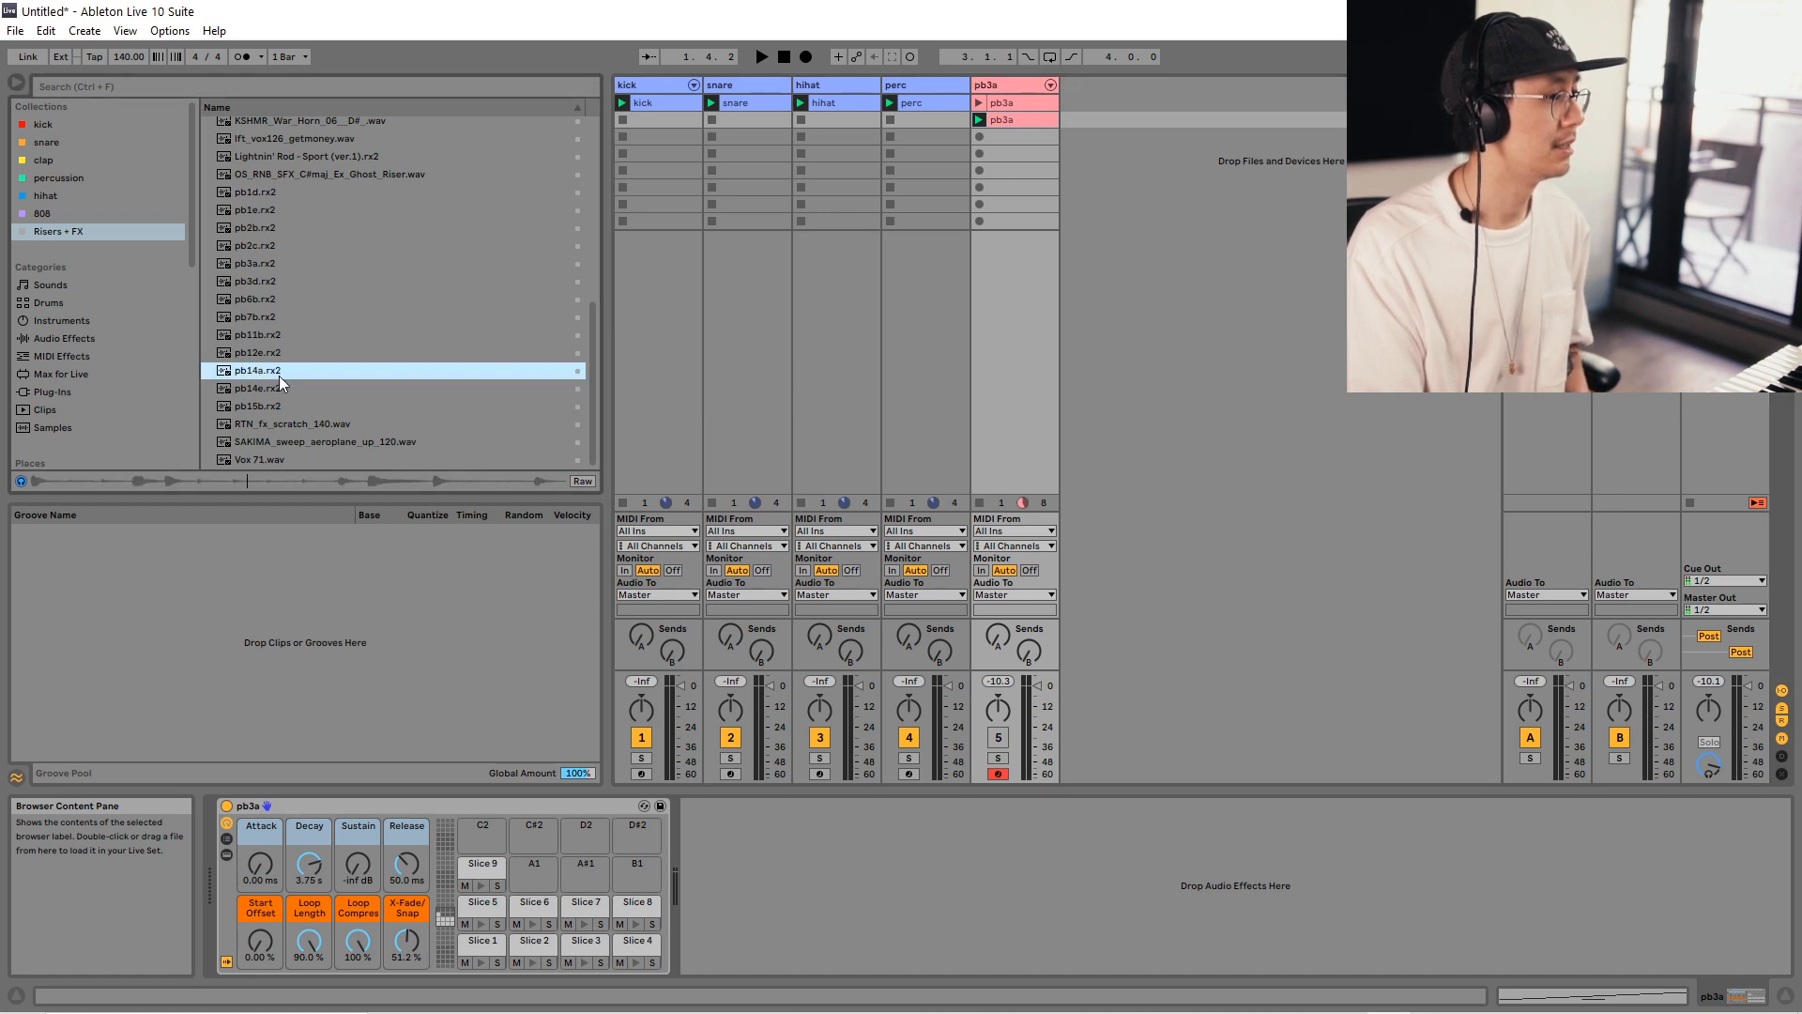
{"action": "right_click", "coordinate": [273, 370]}
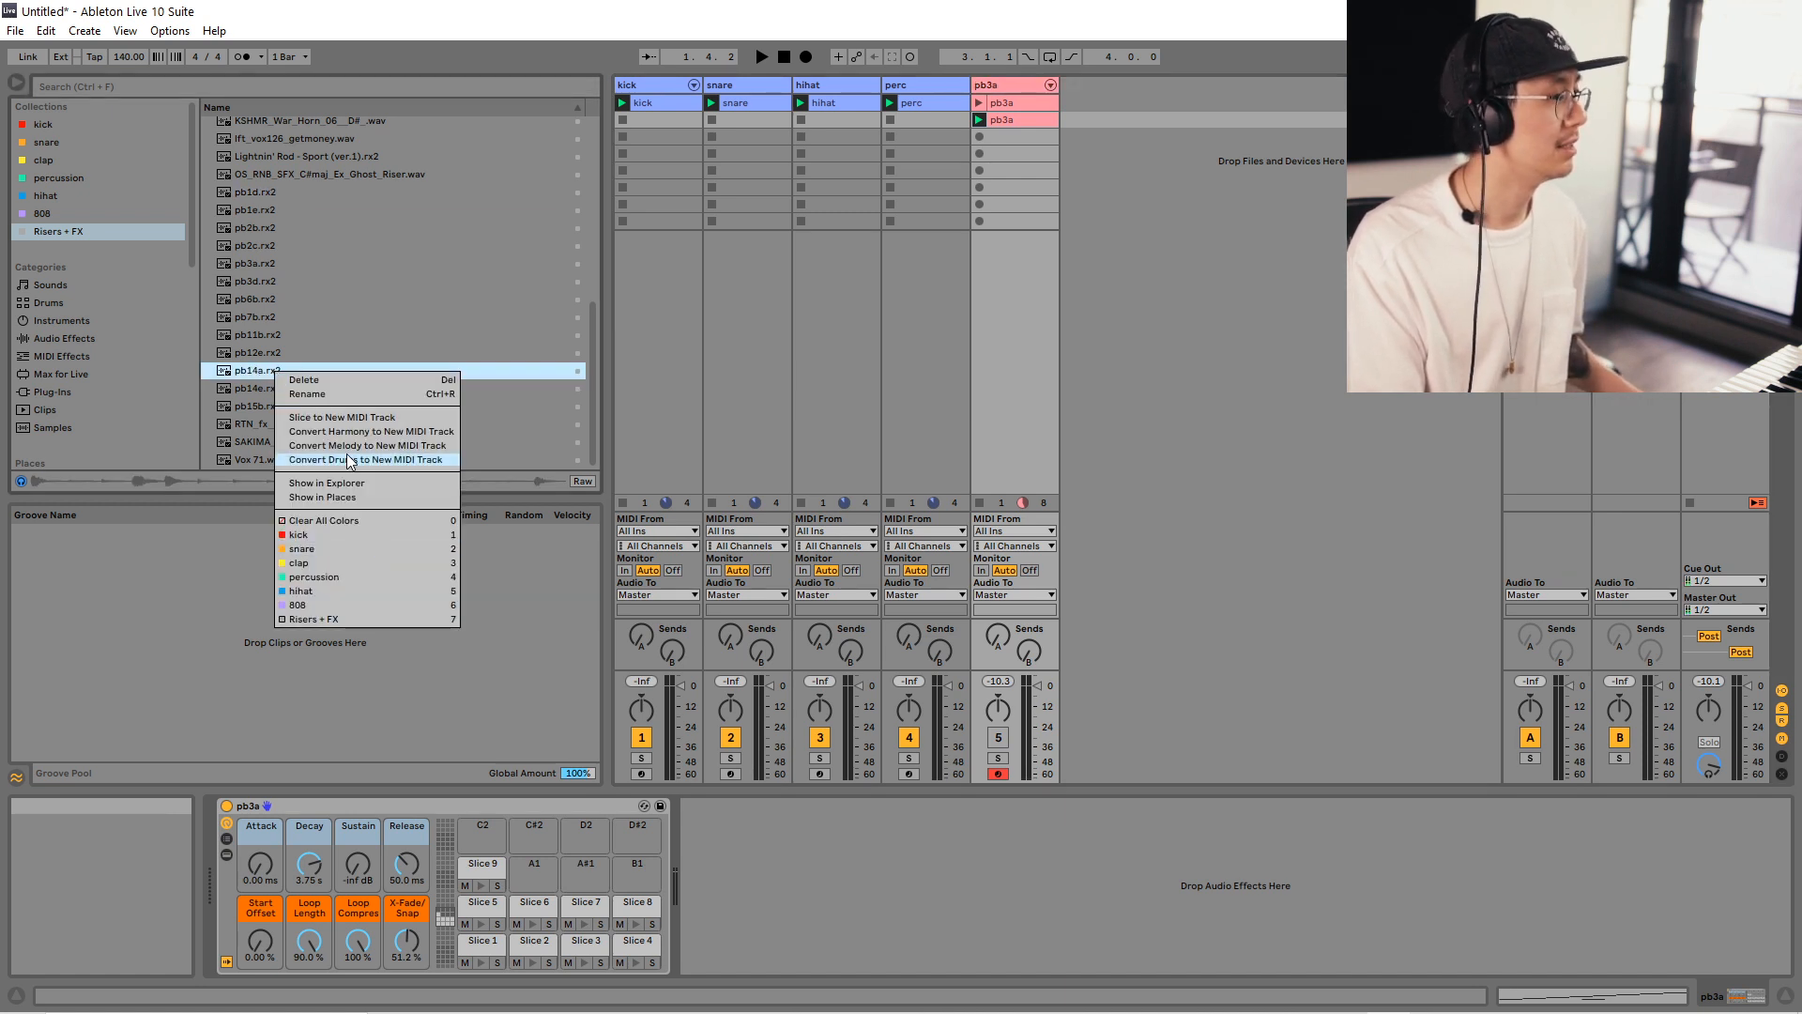
{"action": "left_click", "coordinate": [356, 417]}
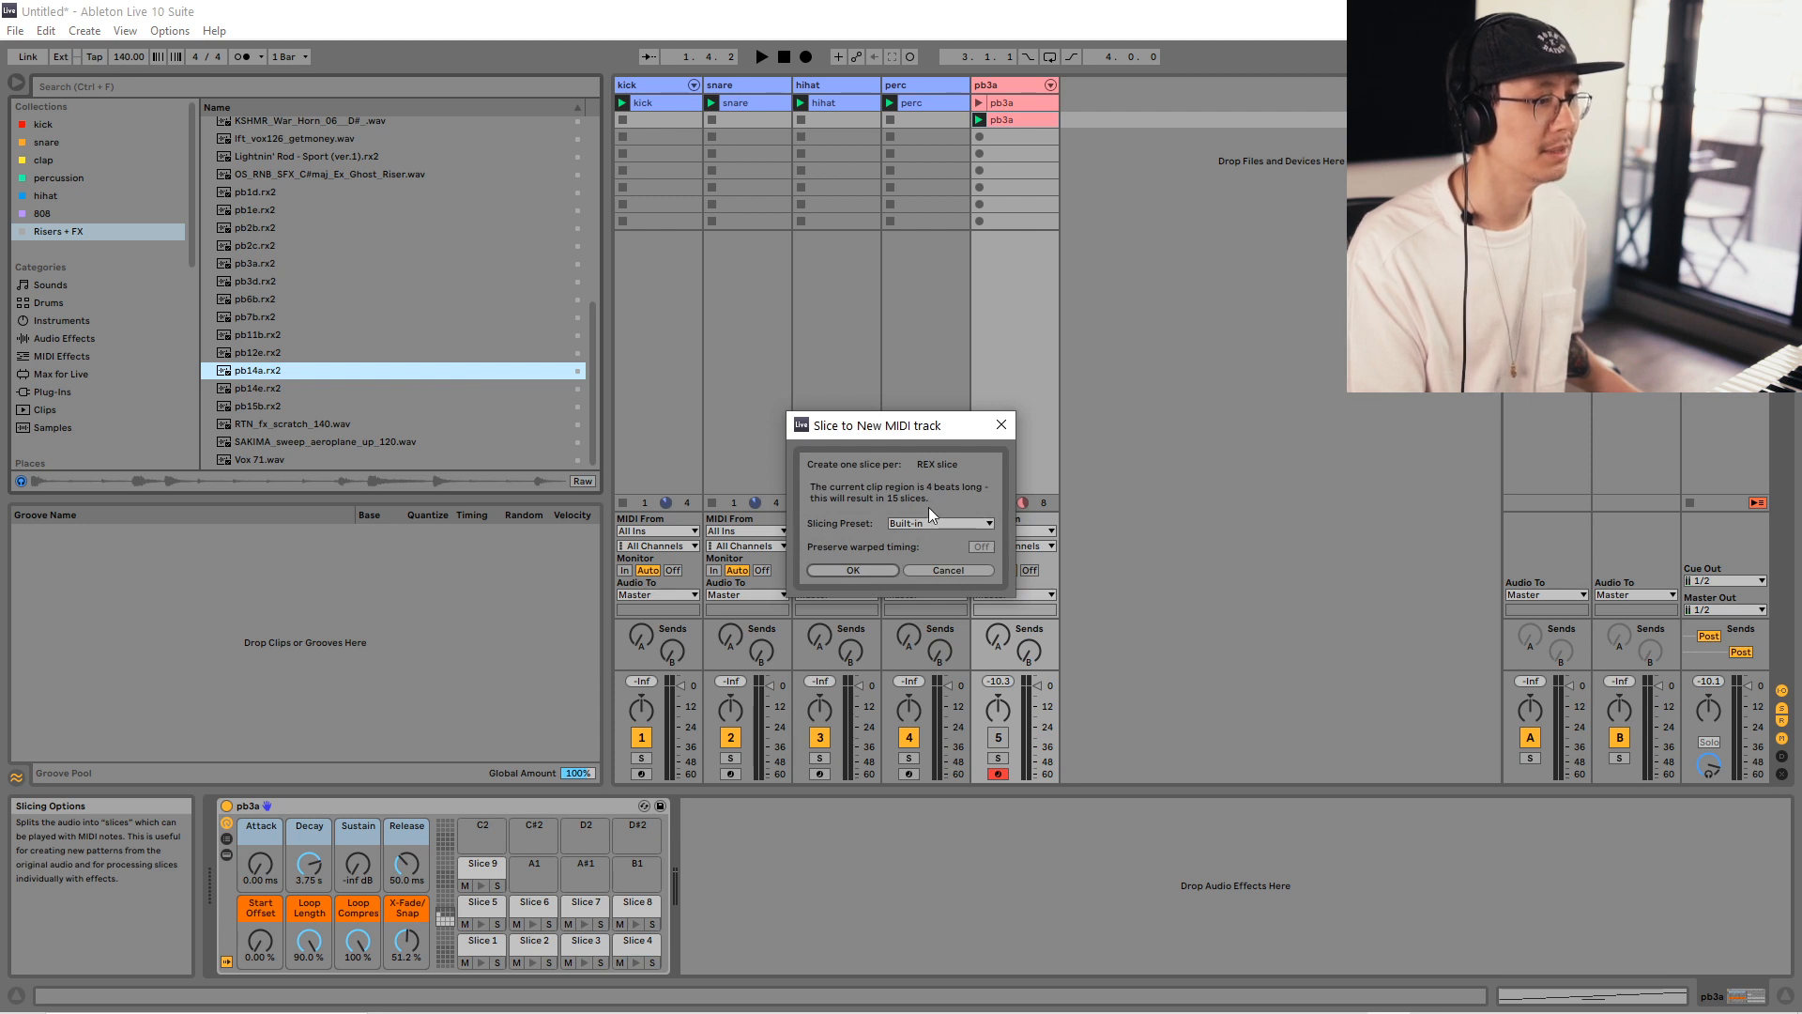
{"action": "left_click", "coordinate": [934, 523]}
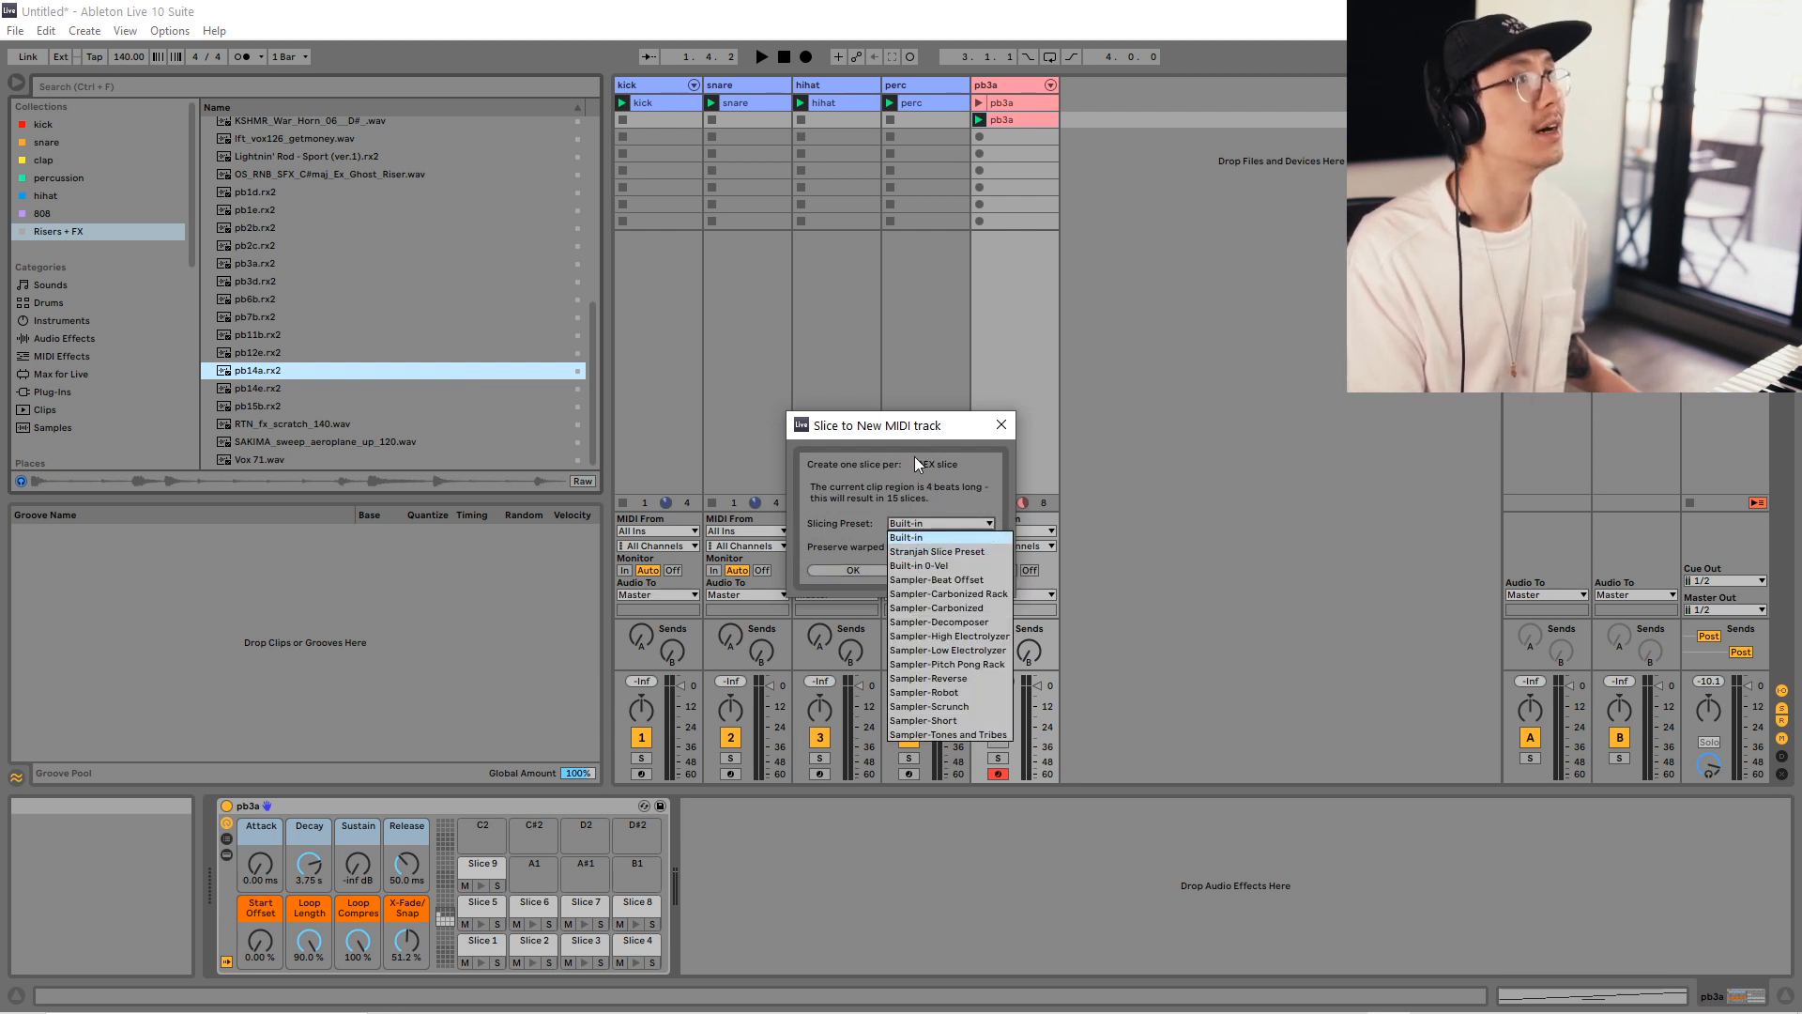
{"action": "left_click", "coordinate": [956, 556]}
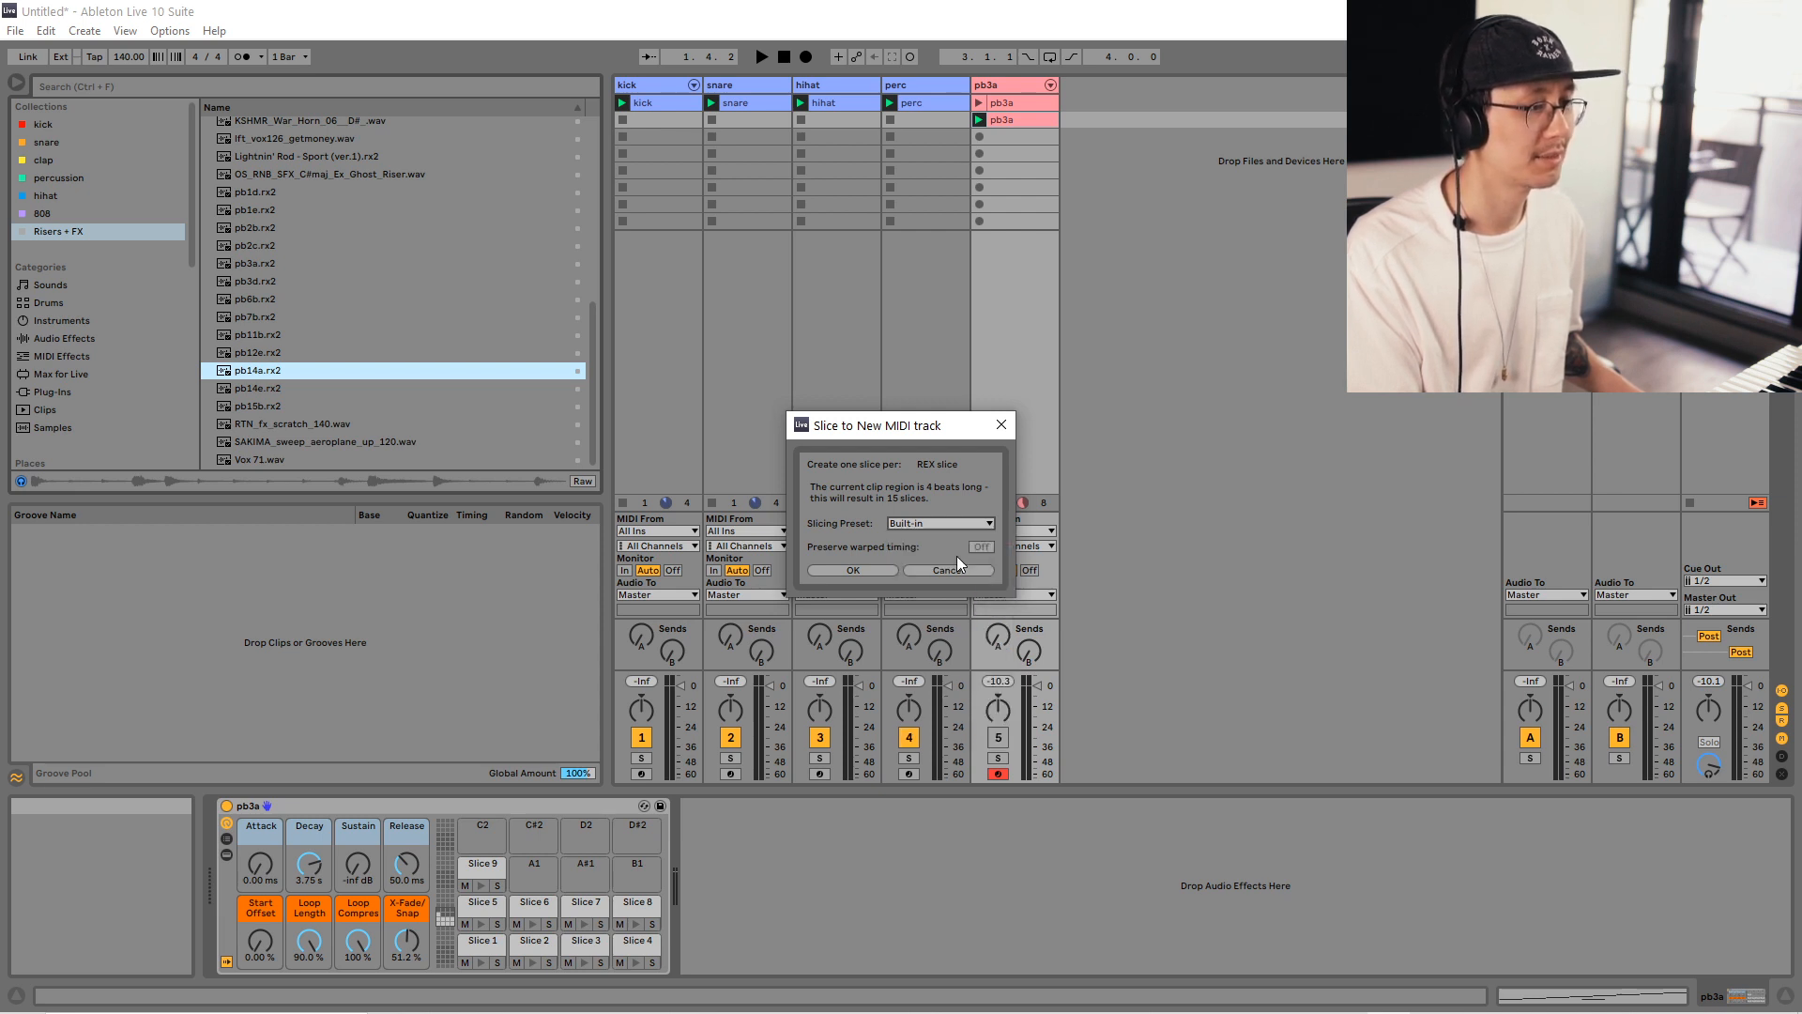
{"action": "left_click", "coordinate": [869, 570]}
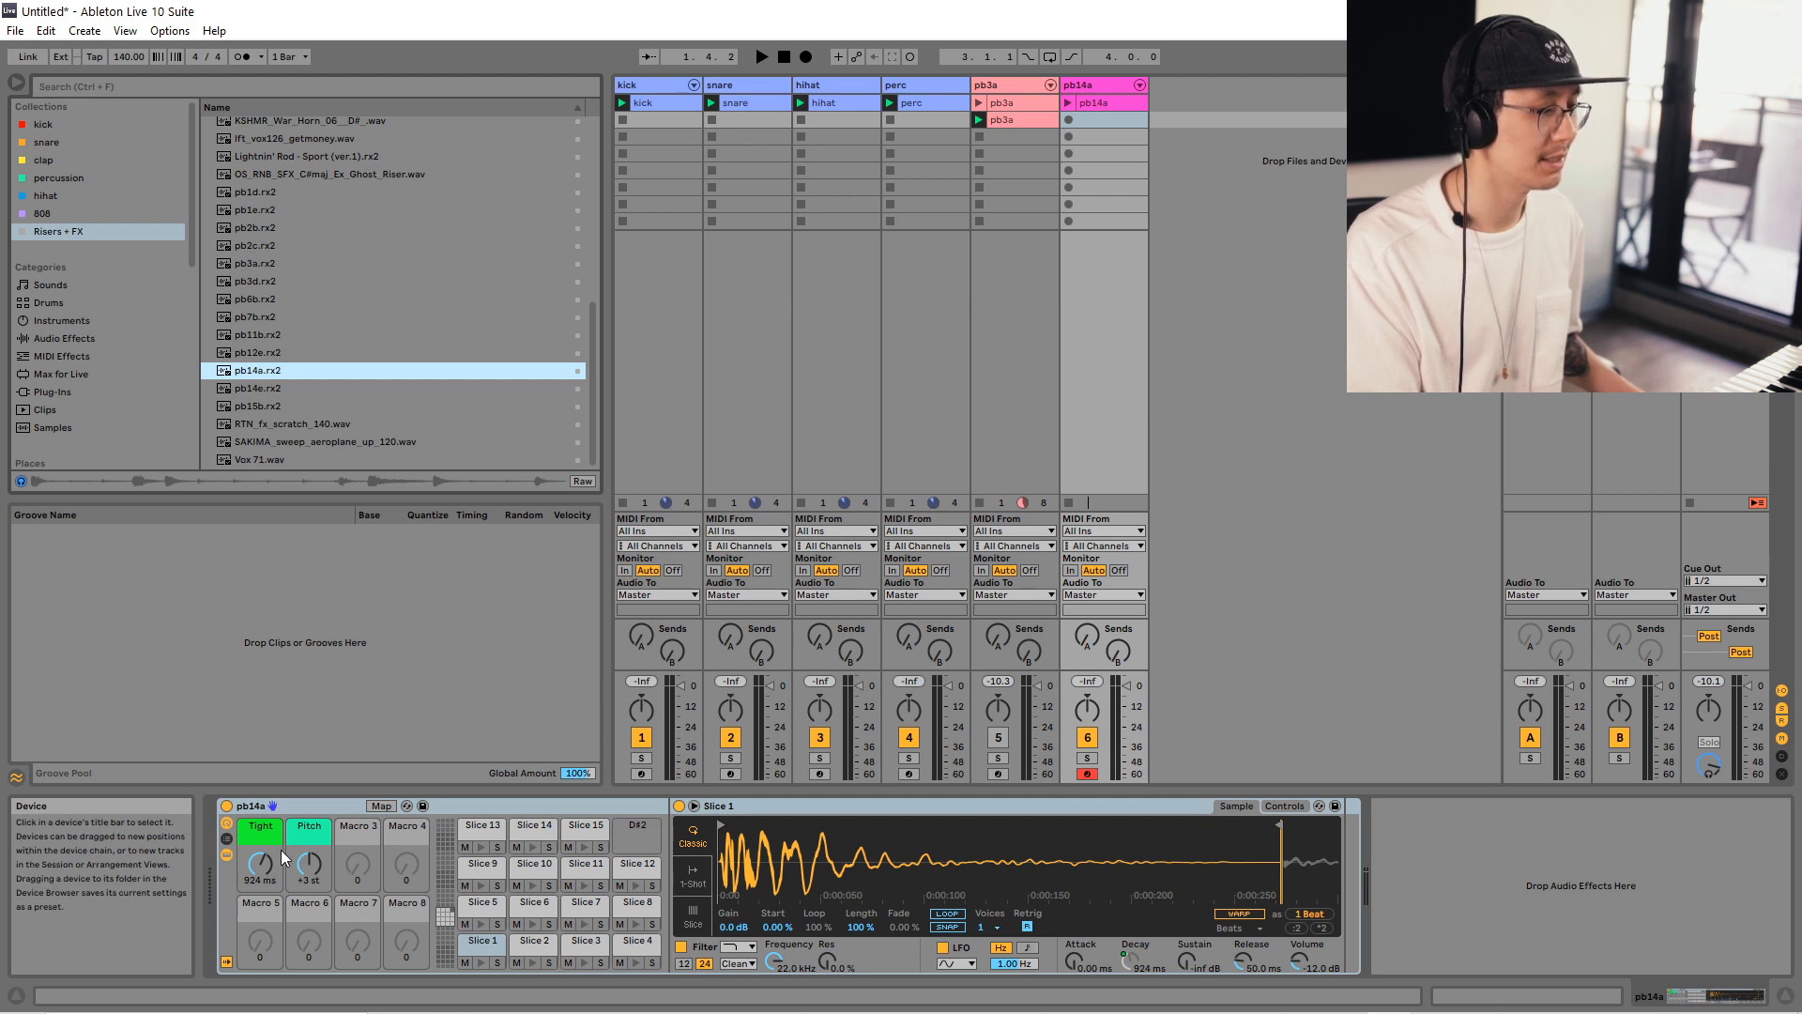
Map Slice 1's amplitude envelope Sustain to Macro 4 and extend the mapping to all sibling slices.
{"action": "left_click", "coordinate": [362, 835]}
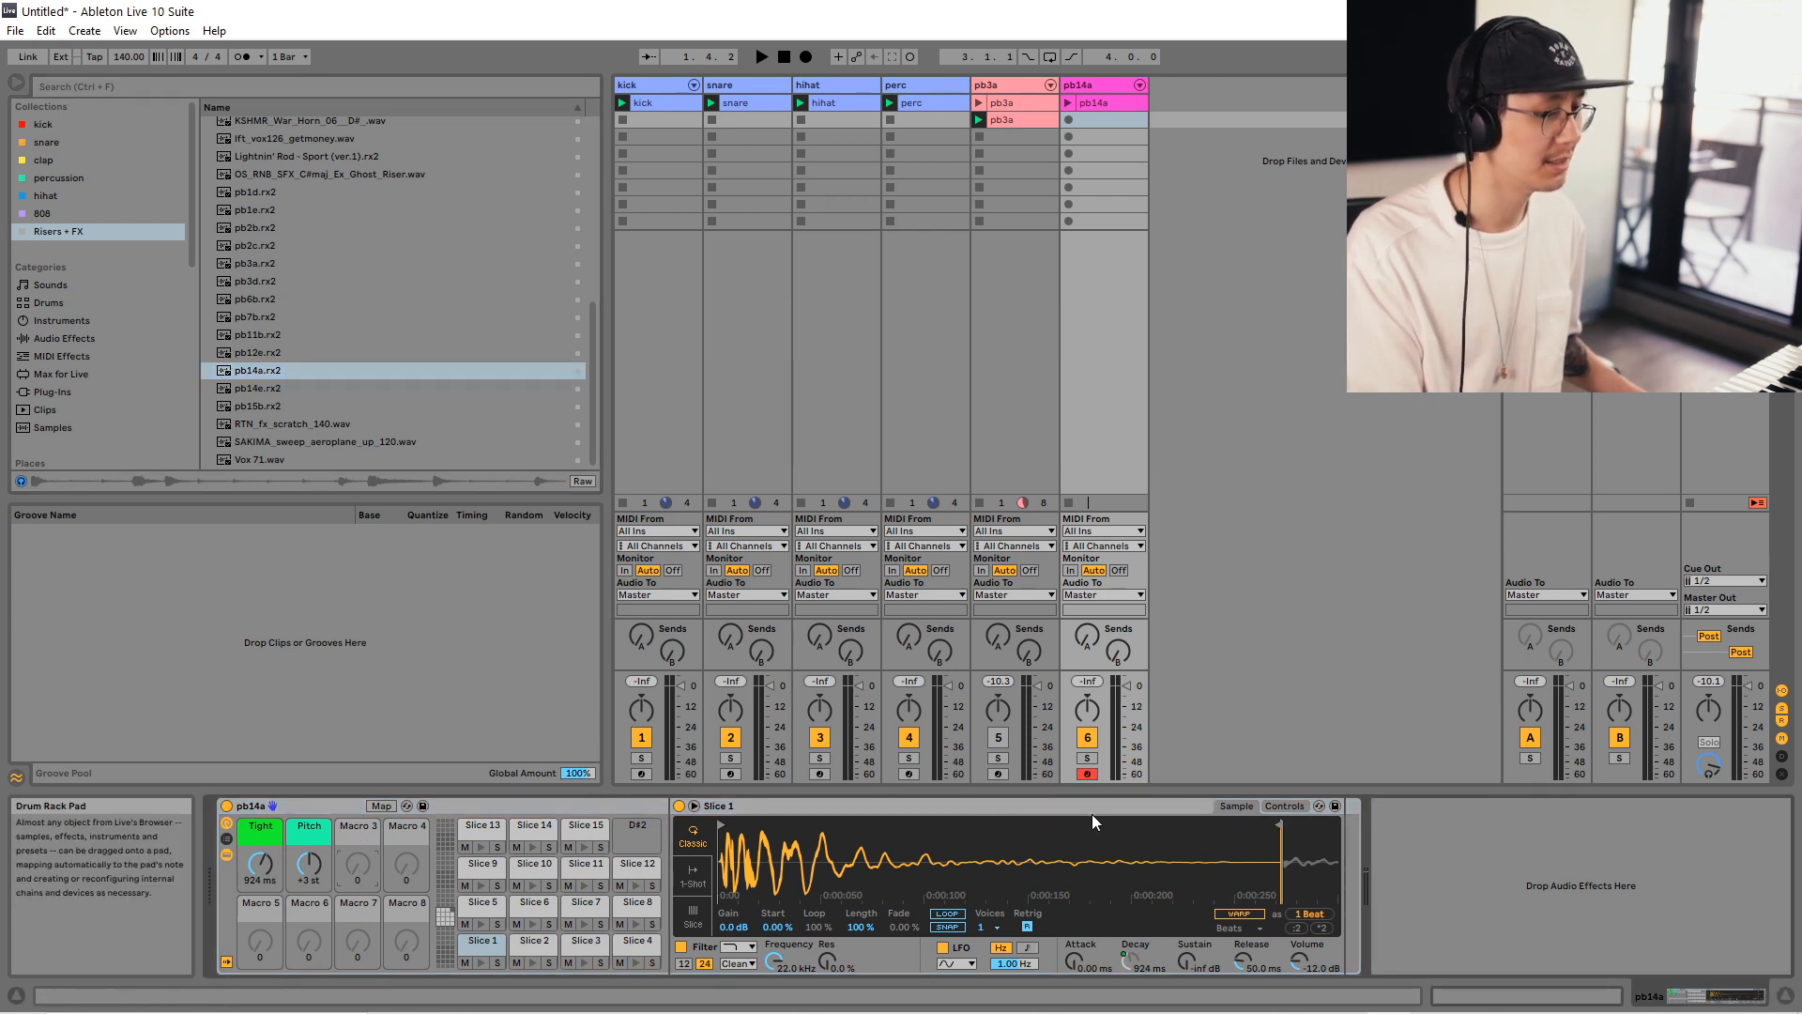
{"action": "left_click", "coordinate": [1284, 806]}
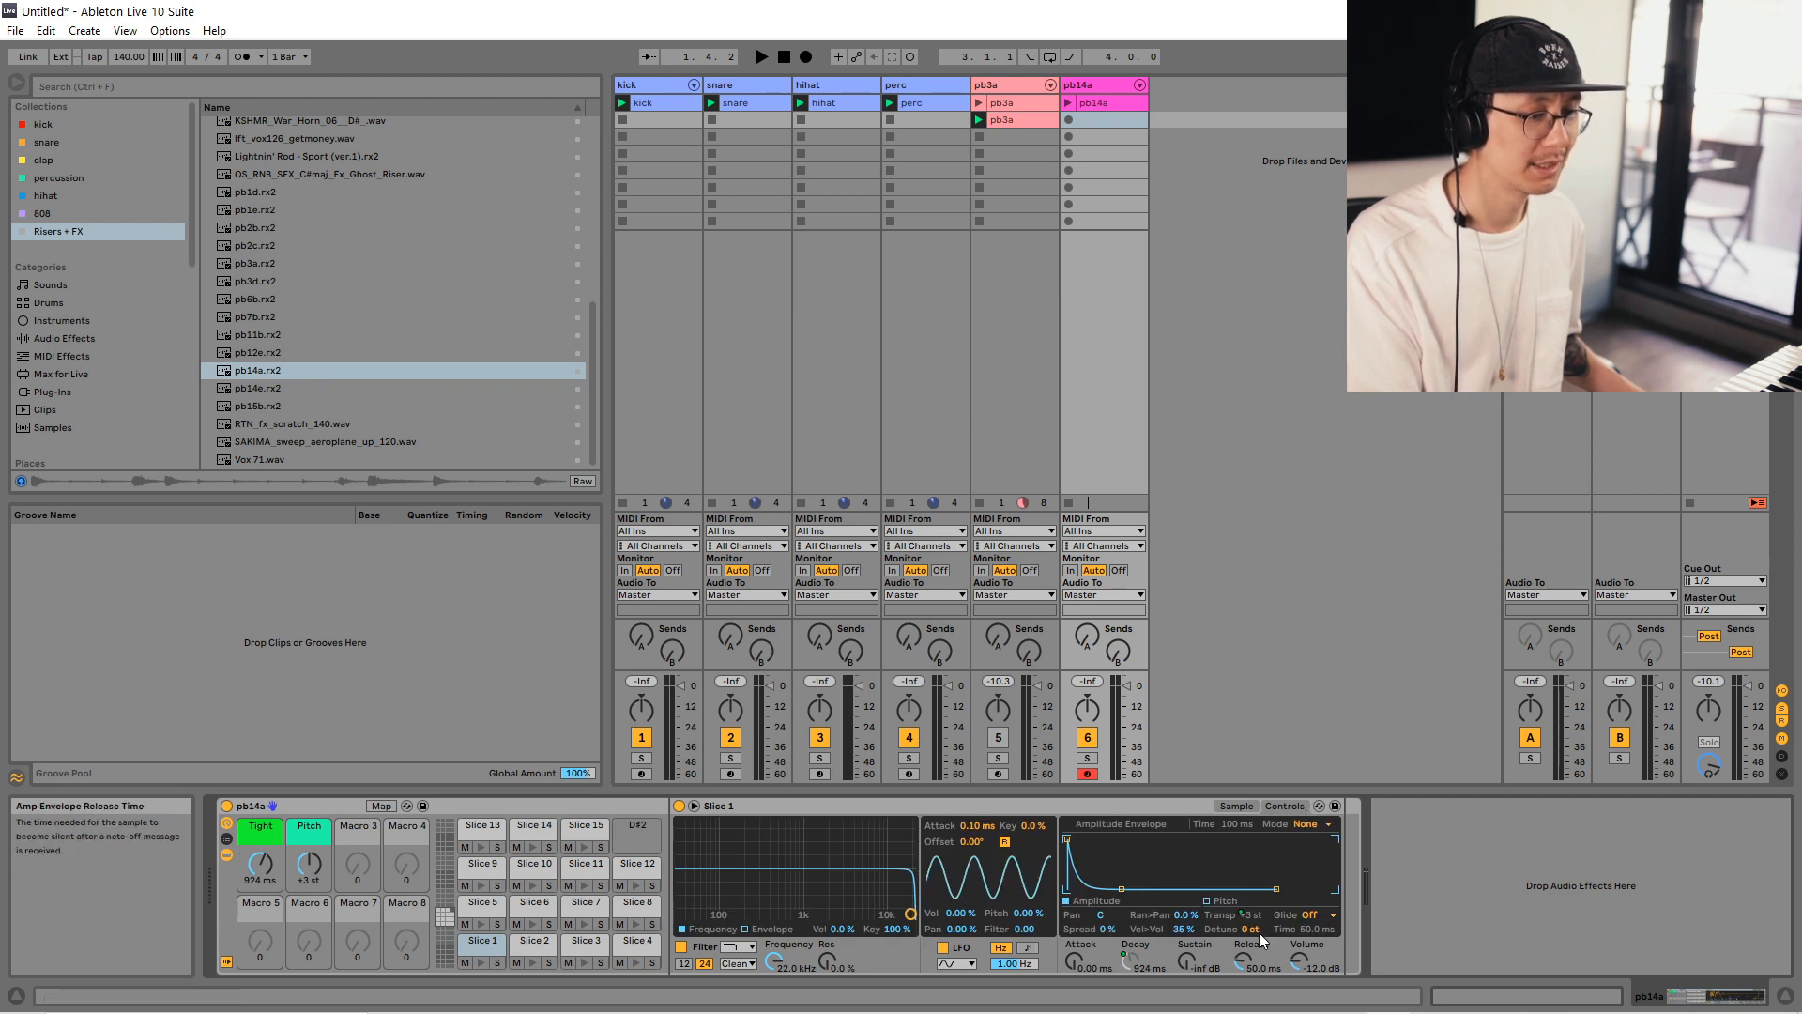
{"action": "right_click", "coordinate": [1185, 959]}
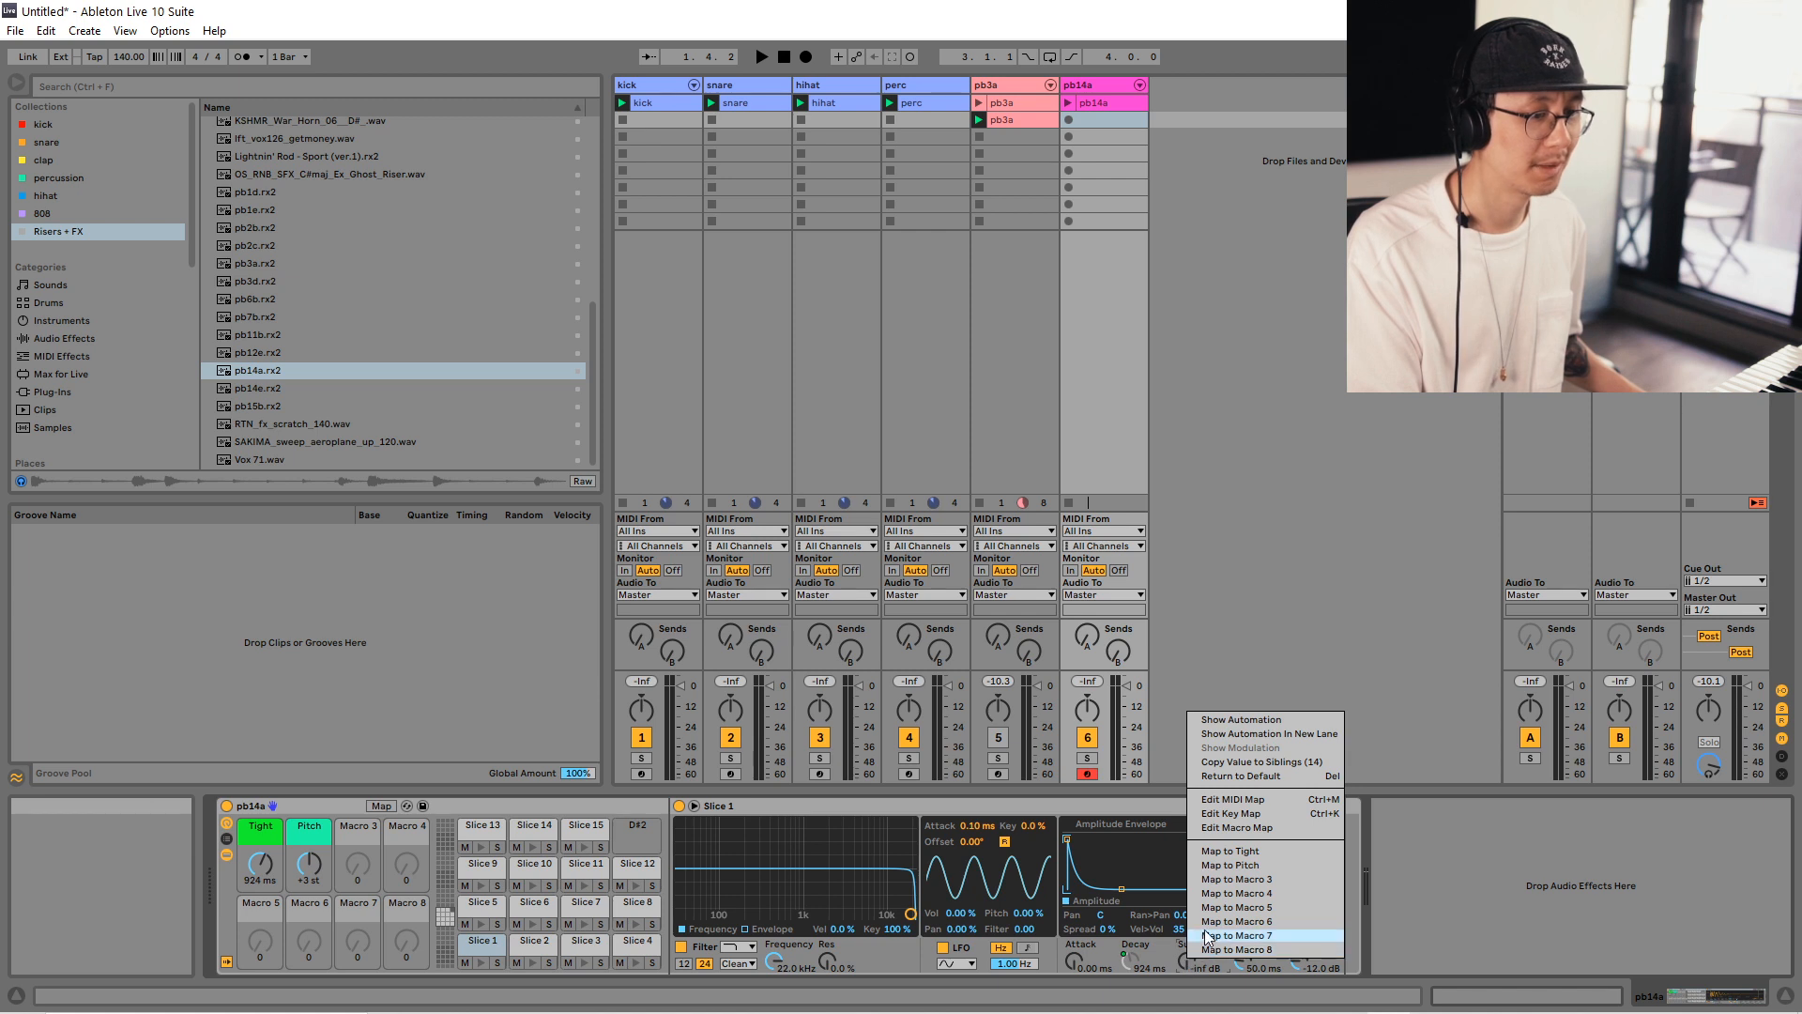
{"action": "left_click", "coordinate": [1210, 893]}
{"action": "right_click", "coordinate": [1199, 959]}
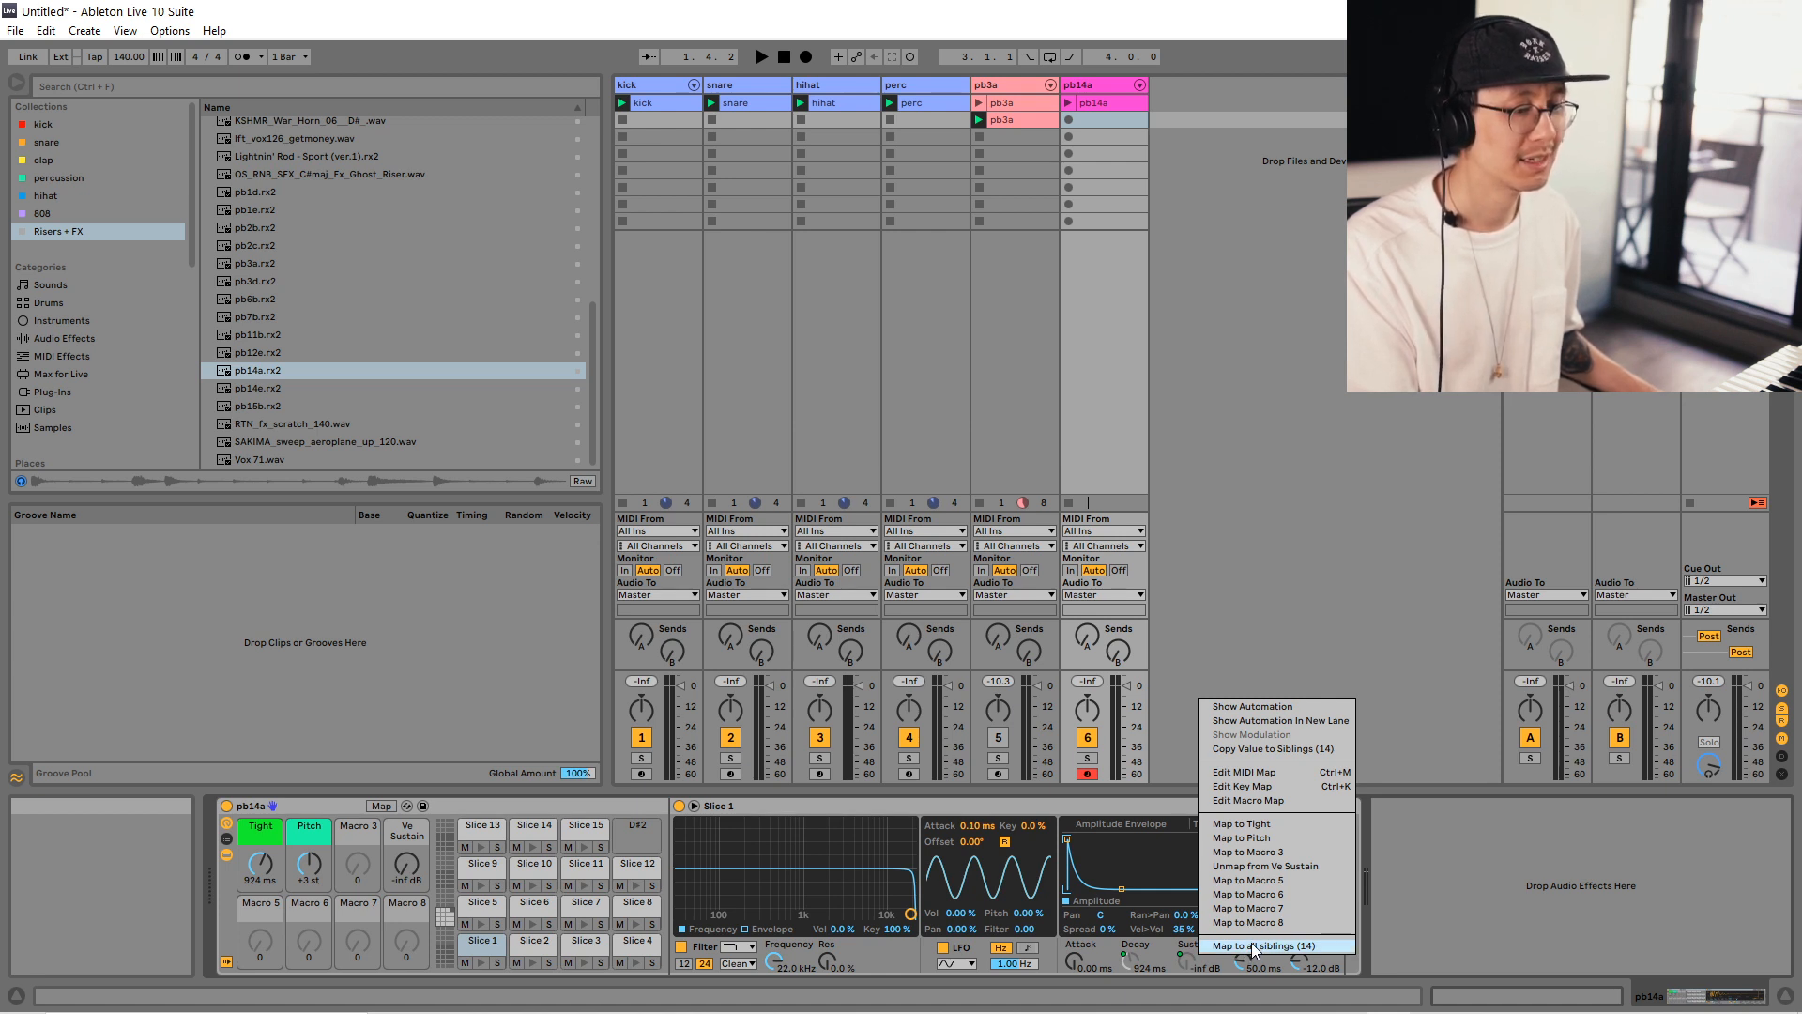
{"action": "left_click", "coordinate": [1252, 943]}
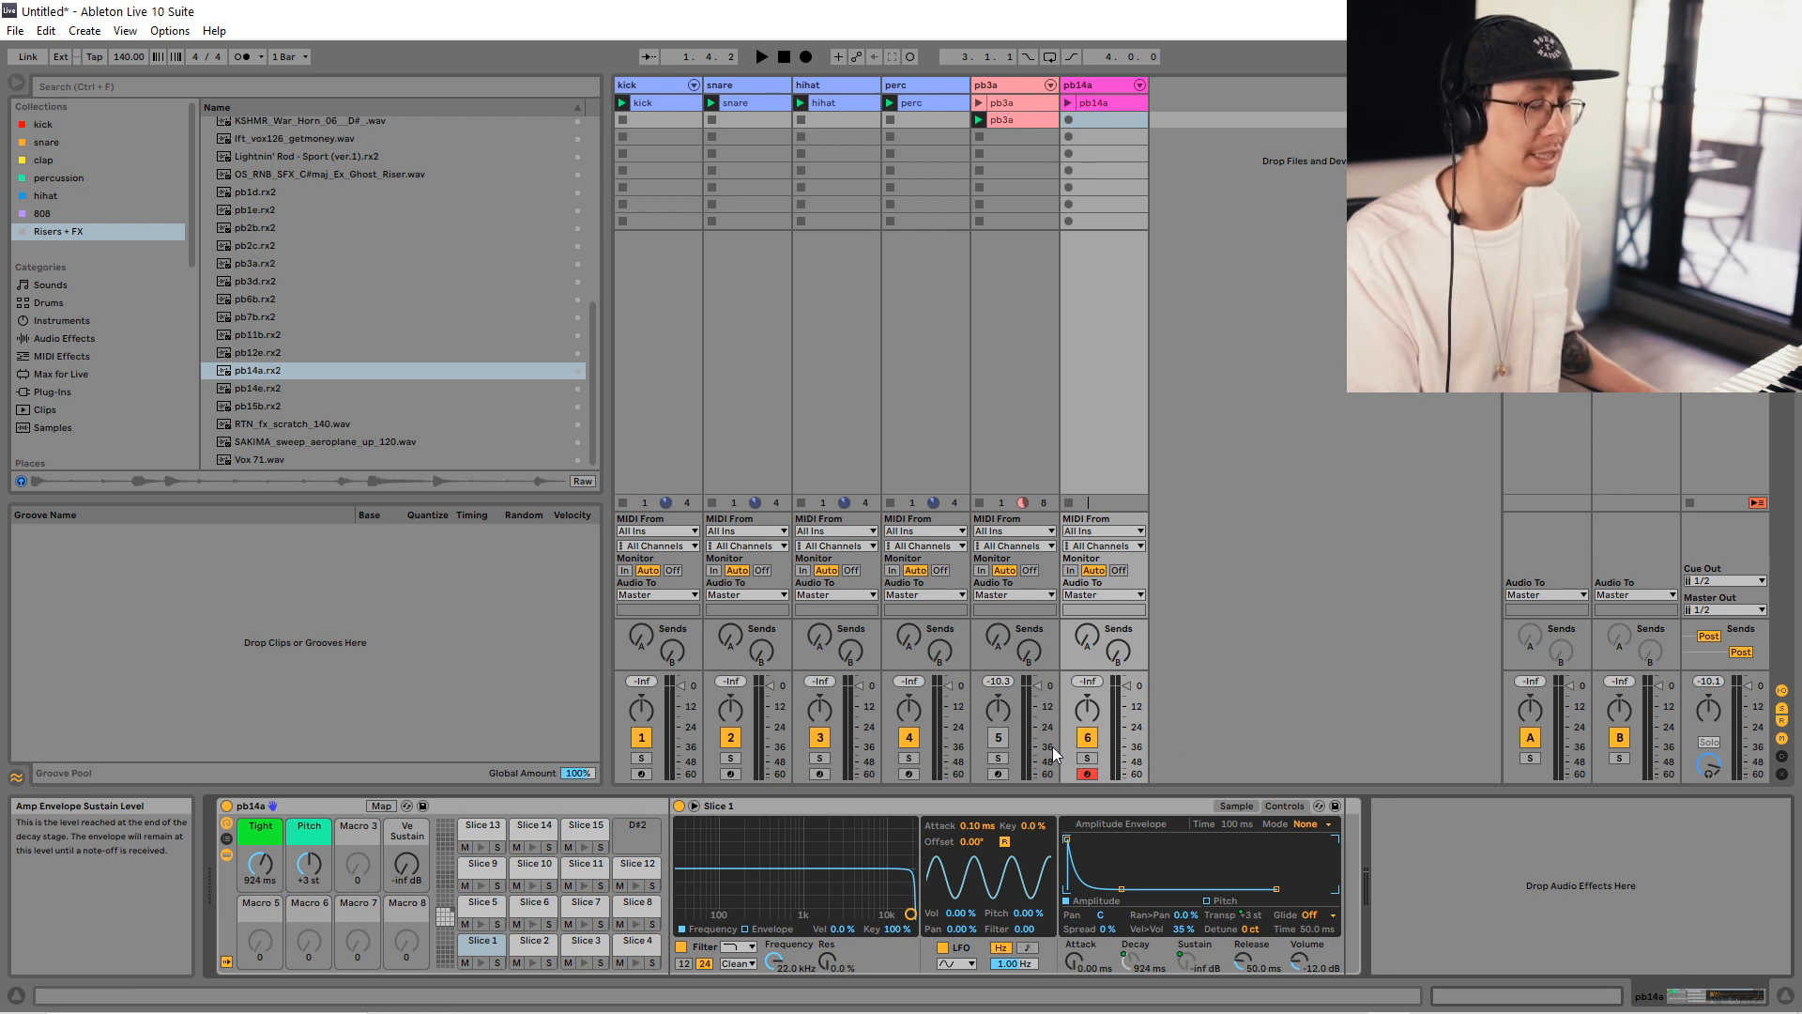
Remap the amplitude envelope Decay from the Tight macro to Macro 3, for Slice 1 and all its siblings.
{"action": "left_click", "coordinate": [1187, 957]}
{"action": "key", "text": "space"}
{"action": "key", "text": "space"}
{"action": "right_click", "coordinate": [1130, 960]}
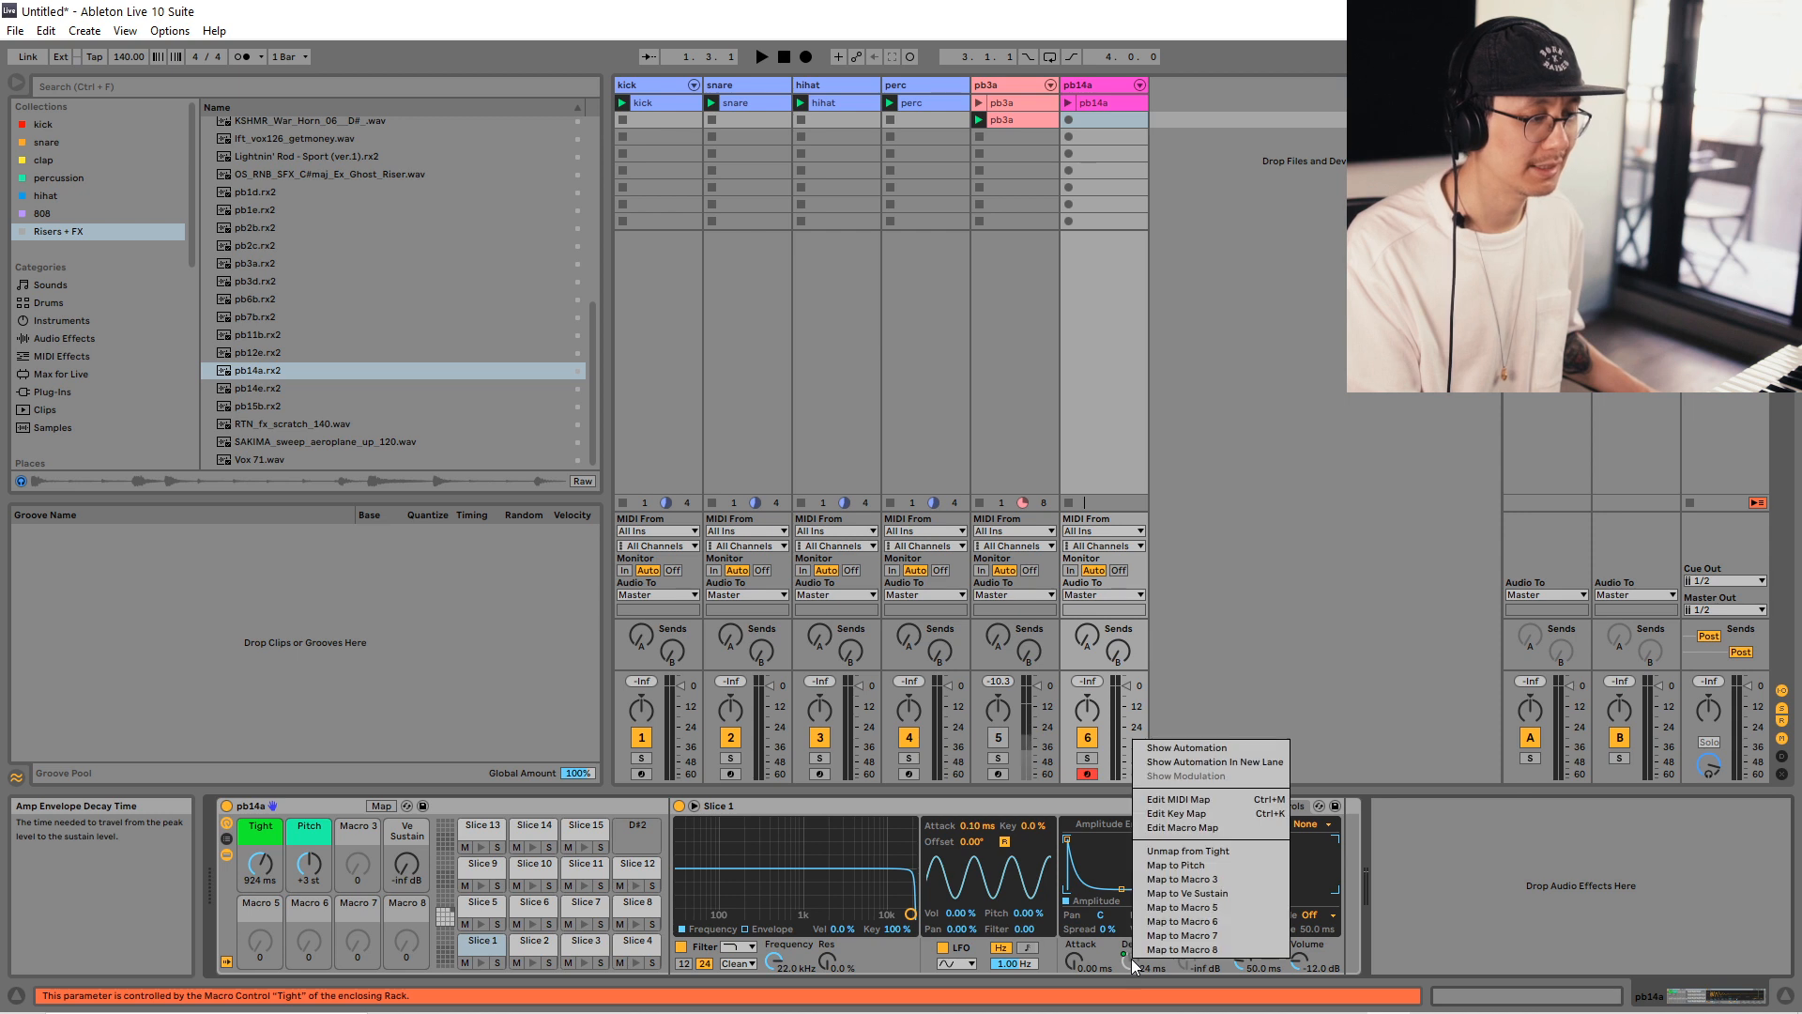
{"action": "left_click", "coordinate": [1187, 880]}
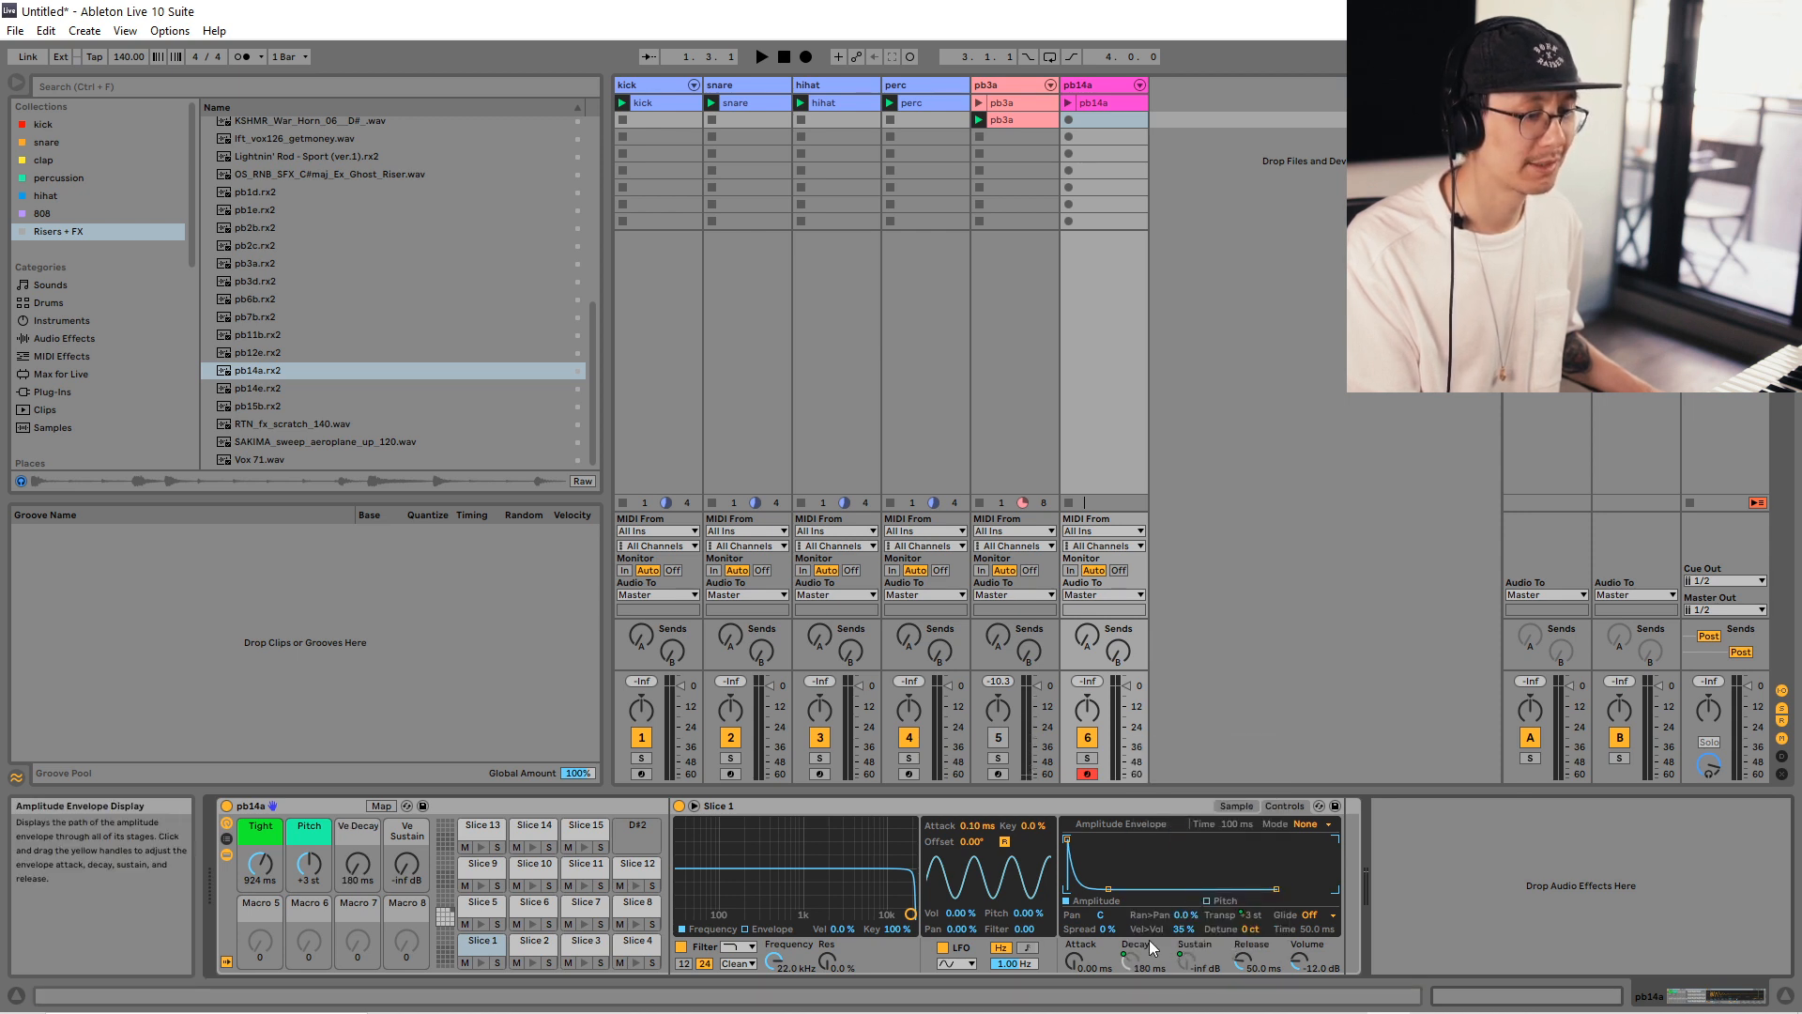
{"action": "right_click", "coordinate": [1135, 964]}
{"action": "left_click", "coordinate": [1162, 961]}
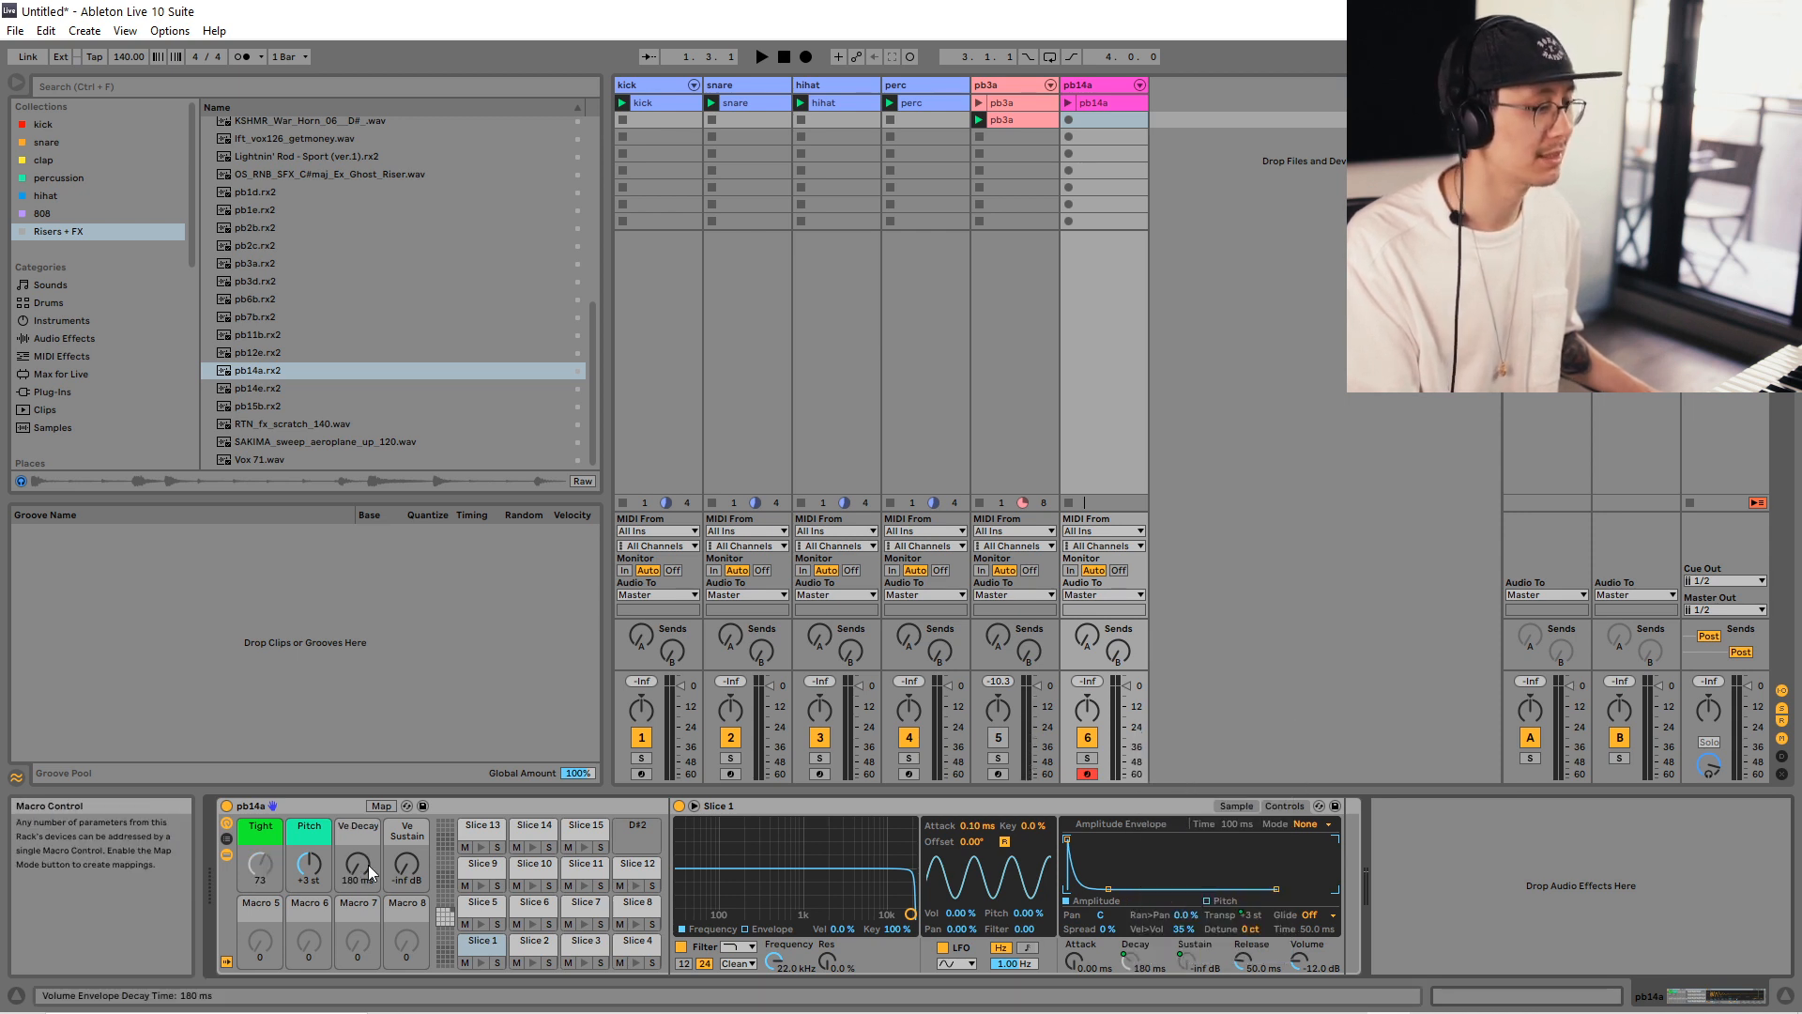
Mute the pb3a track, launch the pb14a clip and raise the Ve Decay macro to 1.26 s during playback.
{"action": "left_click_drag", "start_coordinate": [406, 865], "coordinate": [407, 808]}
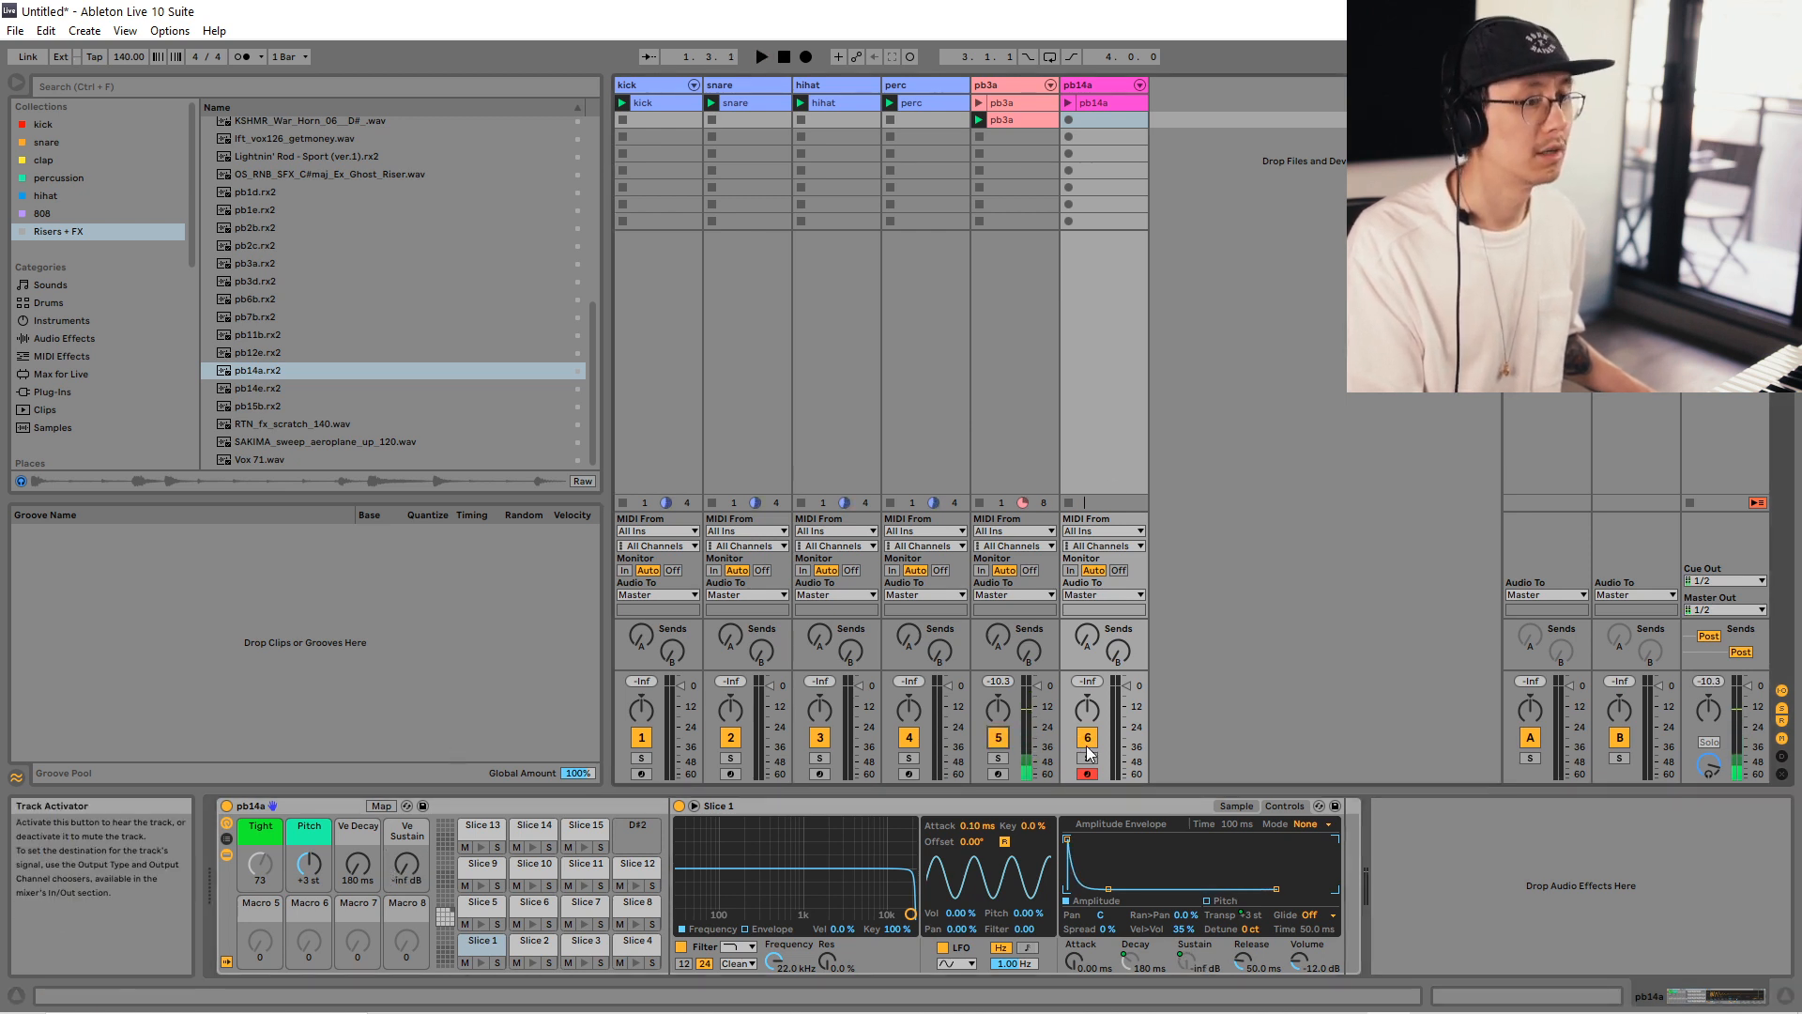
{"action": "left_click", "coordinate": [999, 737]}
{"action": "left_click", "coordinate": [1068, 102]}
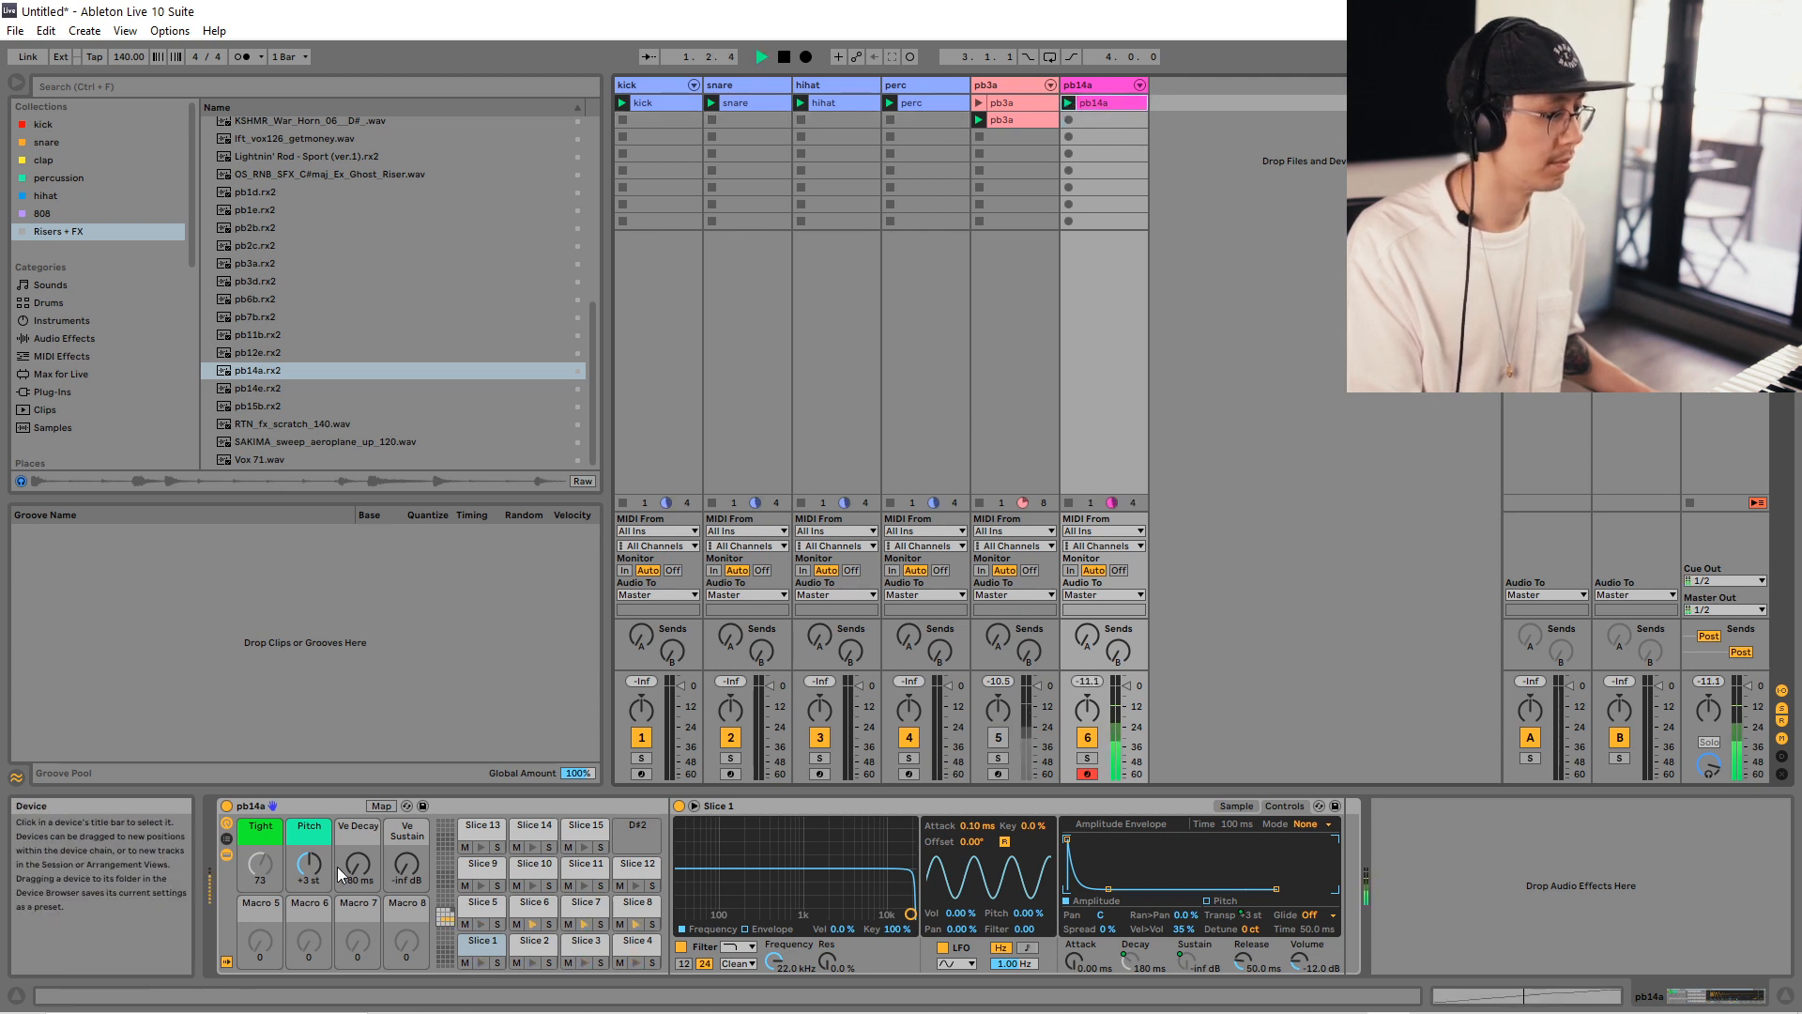
{"action": "left_click_drag", "start_coordinate": [340, 873], "coordinate": [357, 838]}
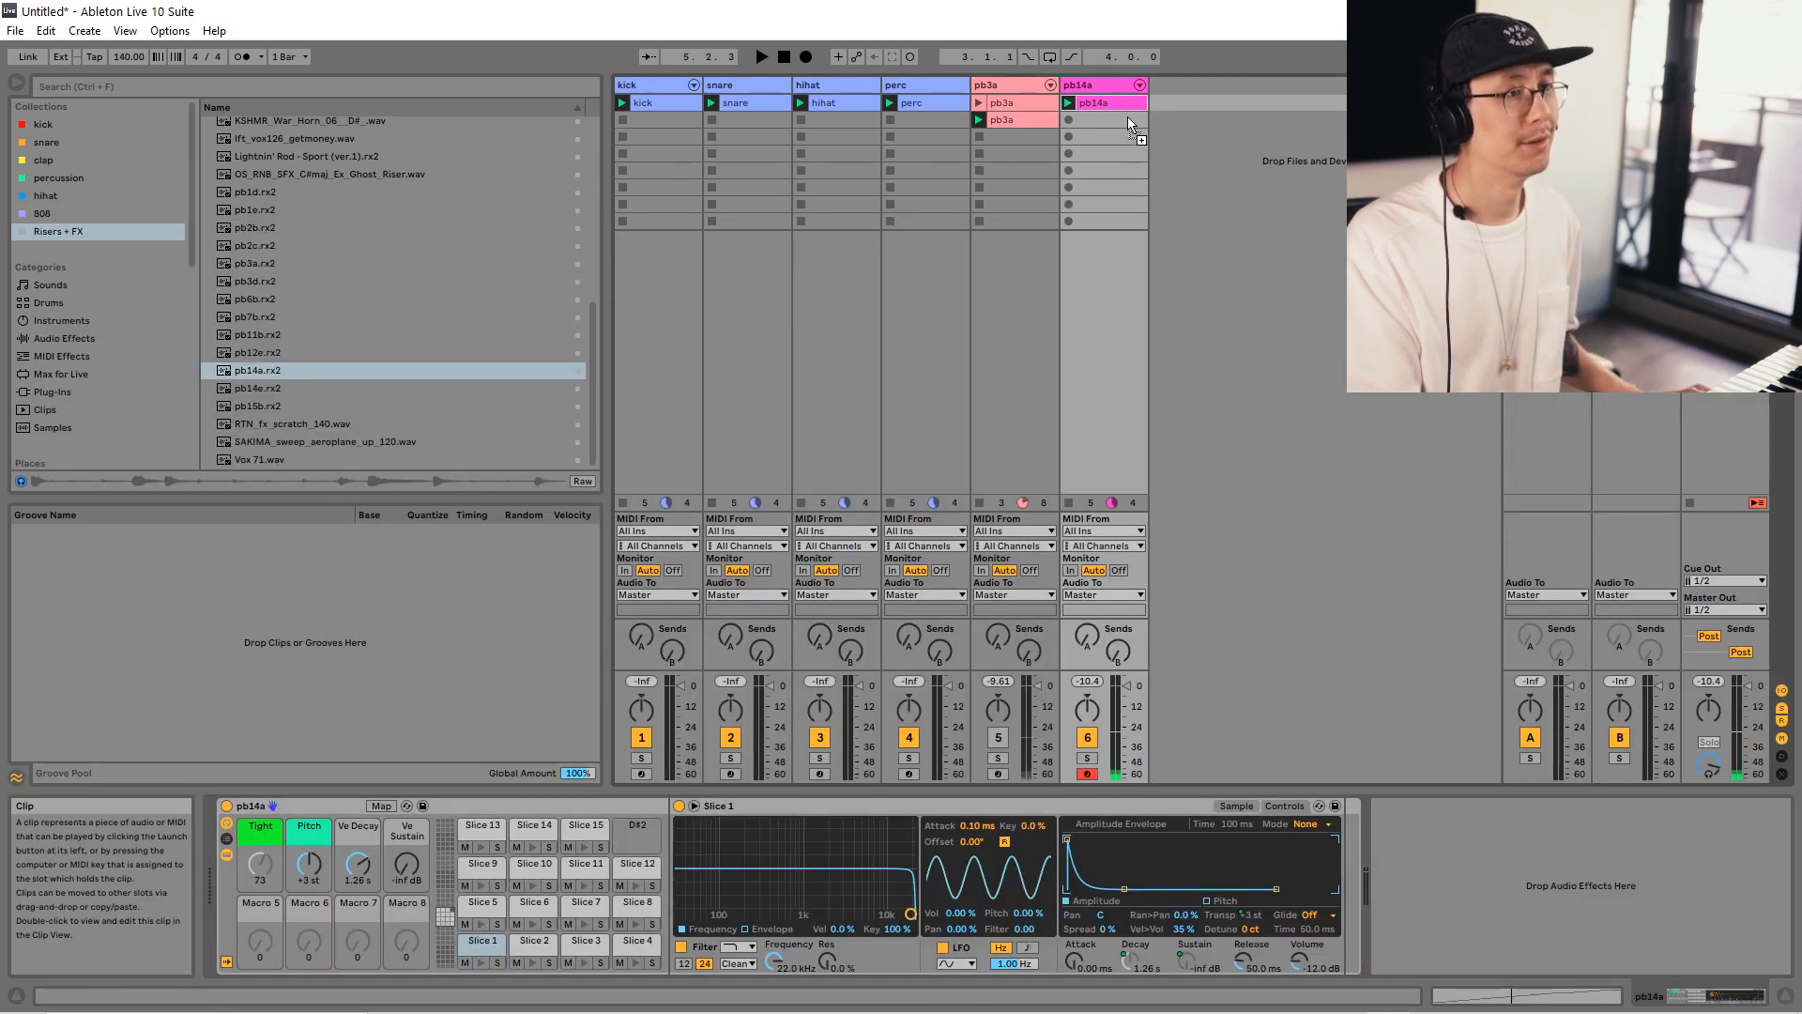
Duplicate the pb14a clip into its track's second slot and delete all notes in the copy.
{"action": "key", "text": "ctrl+d"}
{"action": "double_click", "coordinate": [1085, 117]}
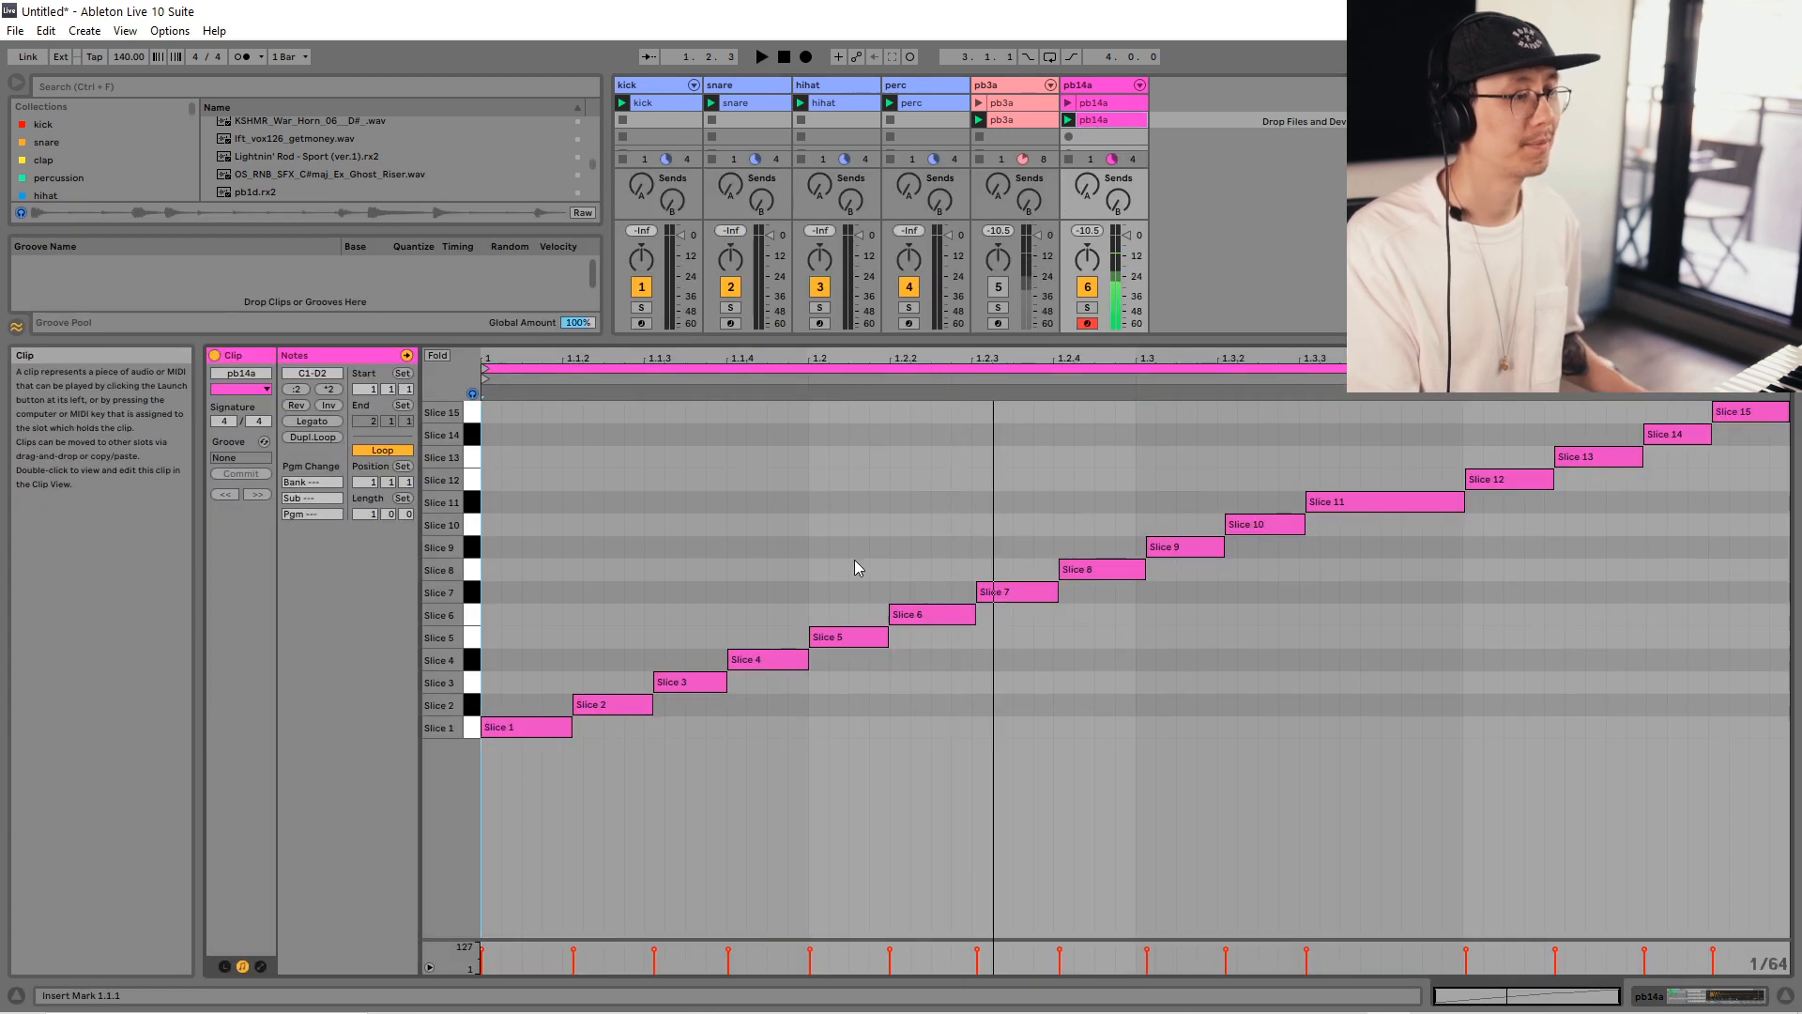
{"action": "key", "text": "ctrl+a"}
{"action": "key", "text": "Delete"}
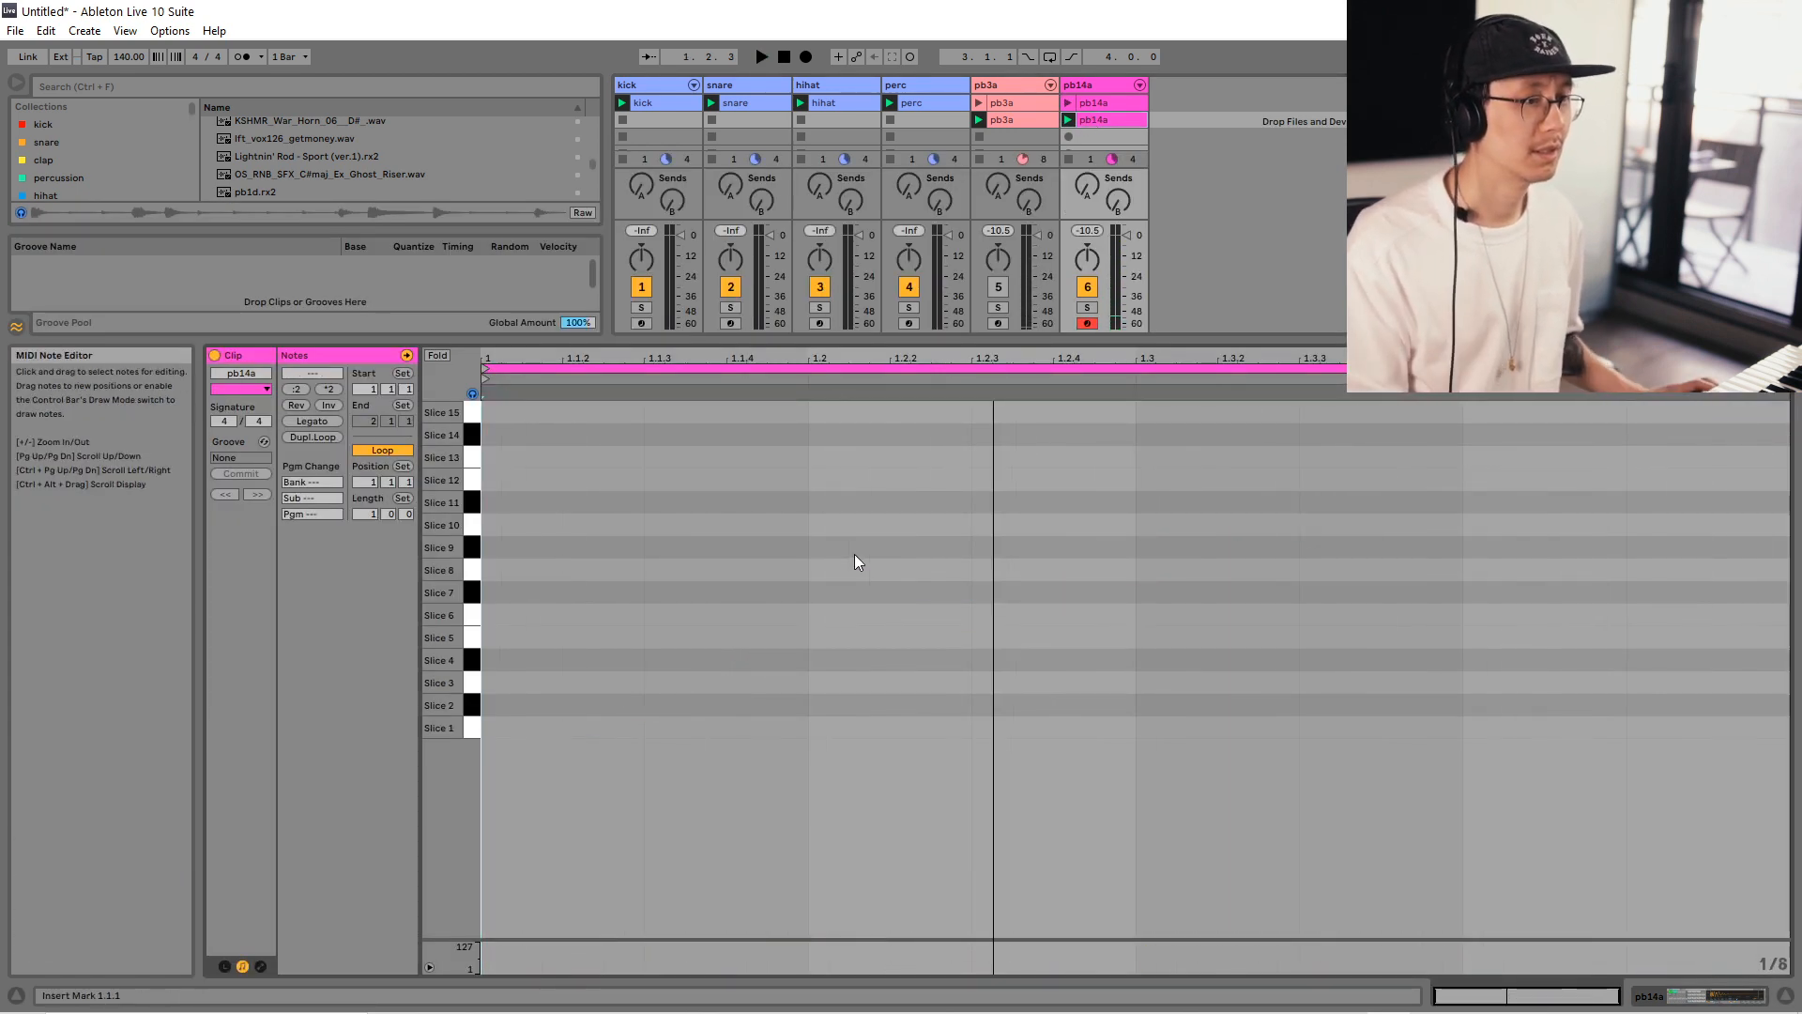
Set the empty clip's note grid to 1/8 and audition Slice 1.
{"action": "right_click", "coordinate": [854, 562]}
{"action": "left_click", "coordinate": [471, 729]}
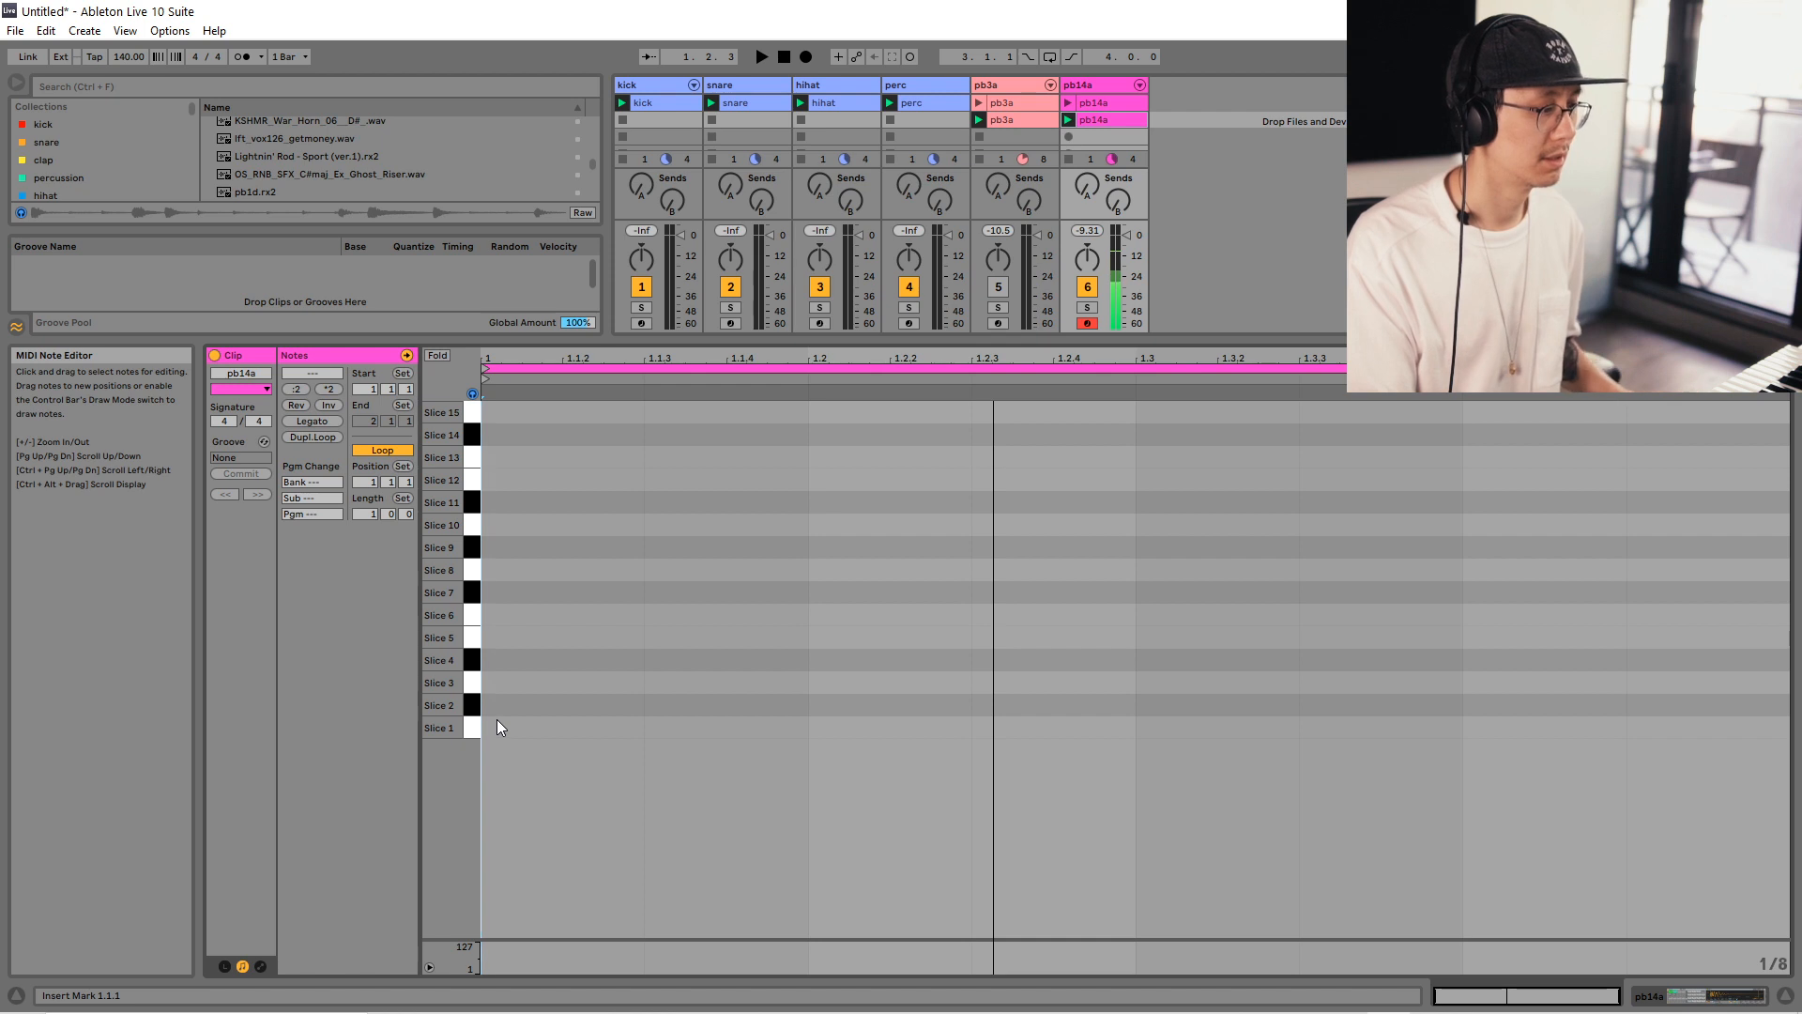
{"action": "key", "text": "shift+Tab"}
{"action": "key", "text": "shift+Tab"}
{"action": "left_click", "coordinate": [475, 735]}
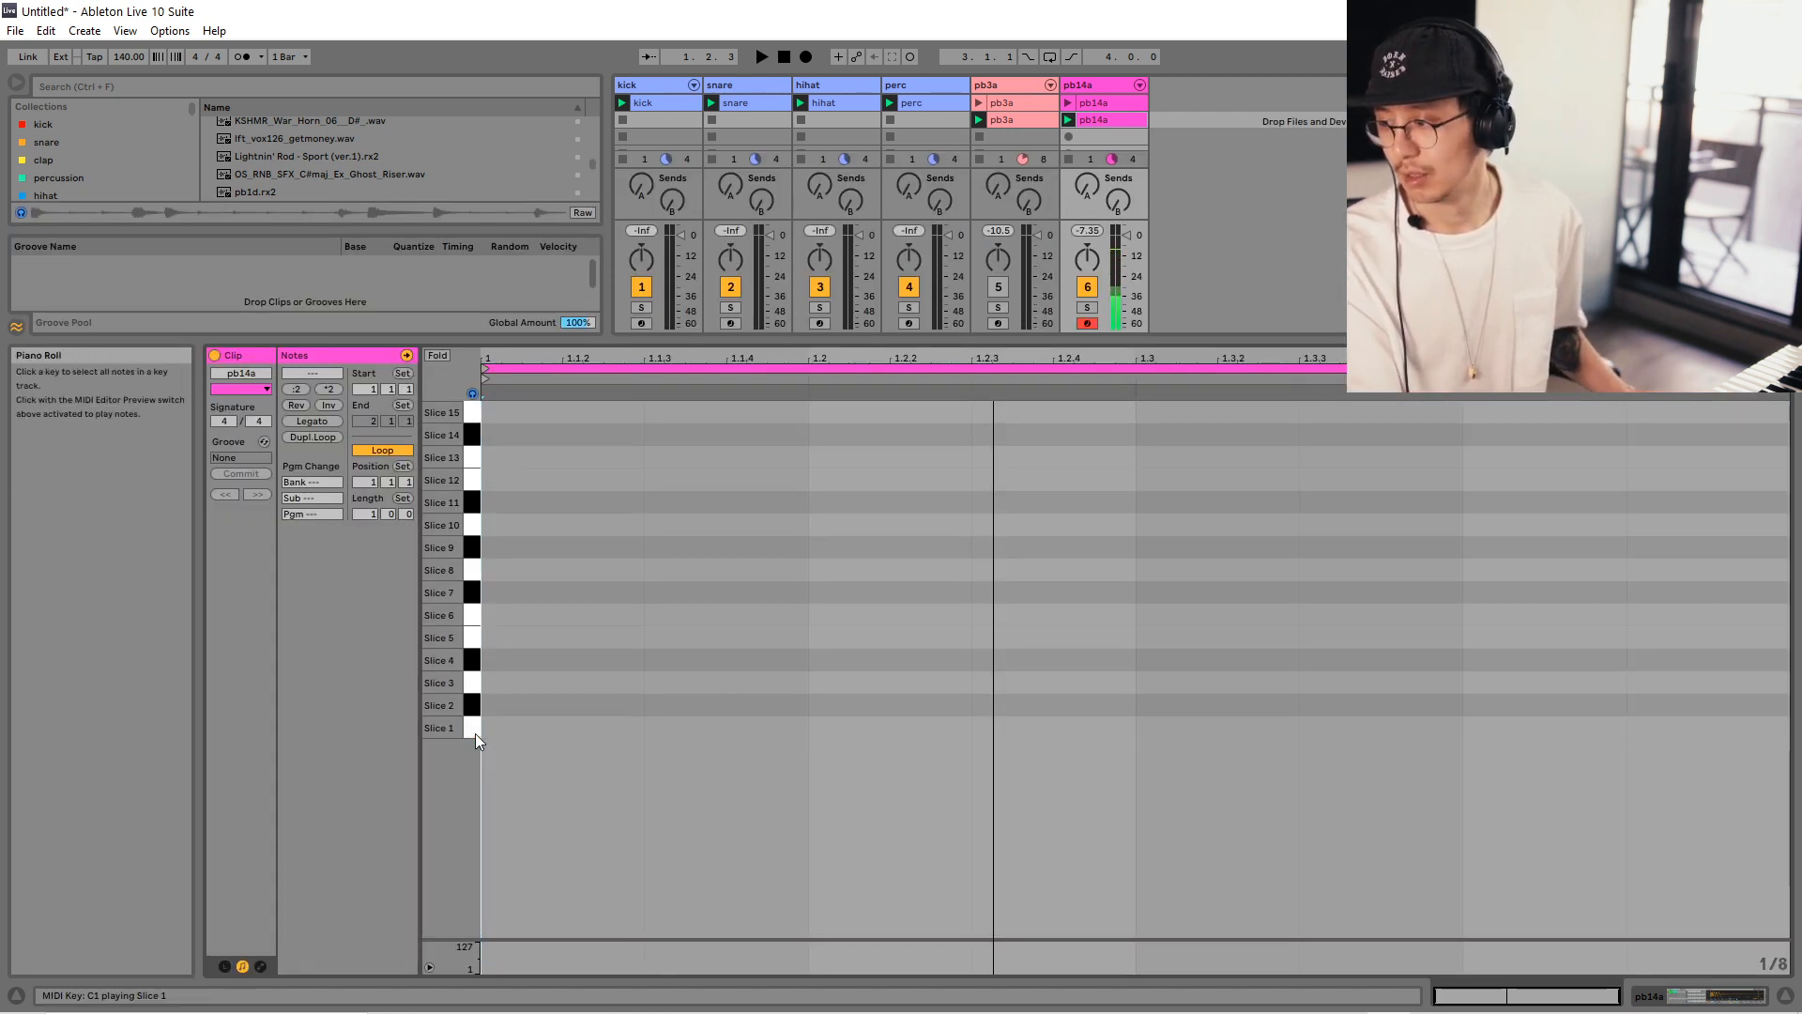
Add consecutive eighth notes for Slices 1, 2 and 3 from the bar start, and one for Slice 5 on beat 3.
{"action": "double_click", "coordinate": [526, 727]}
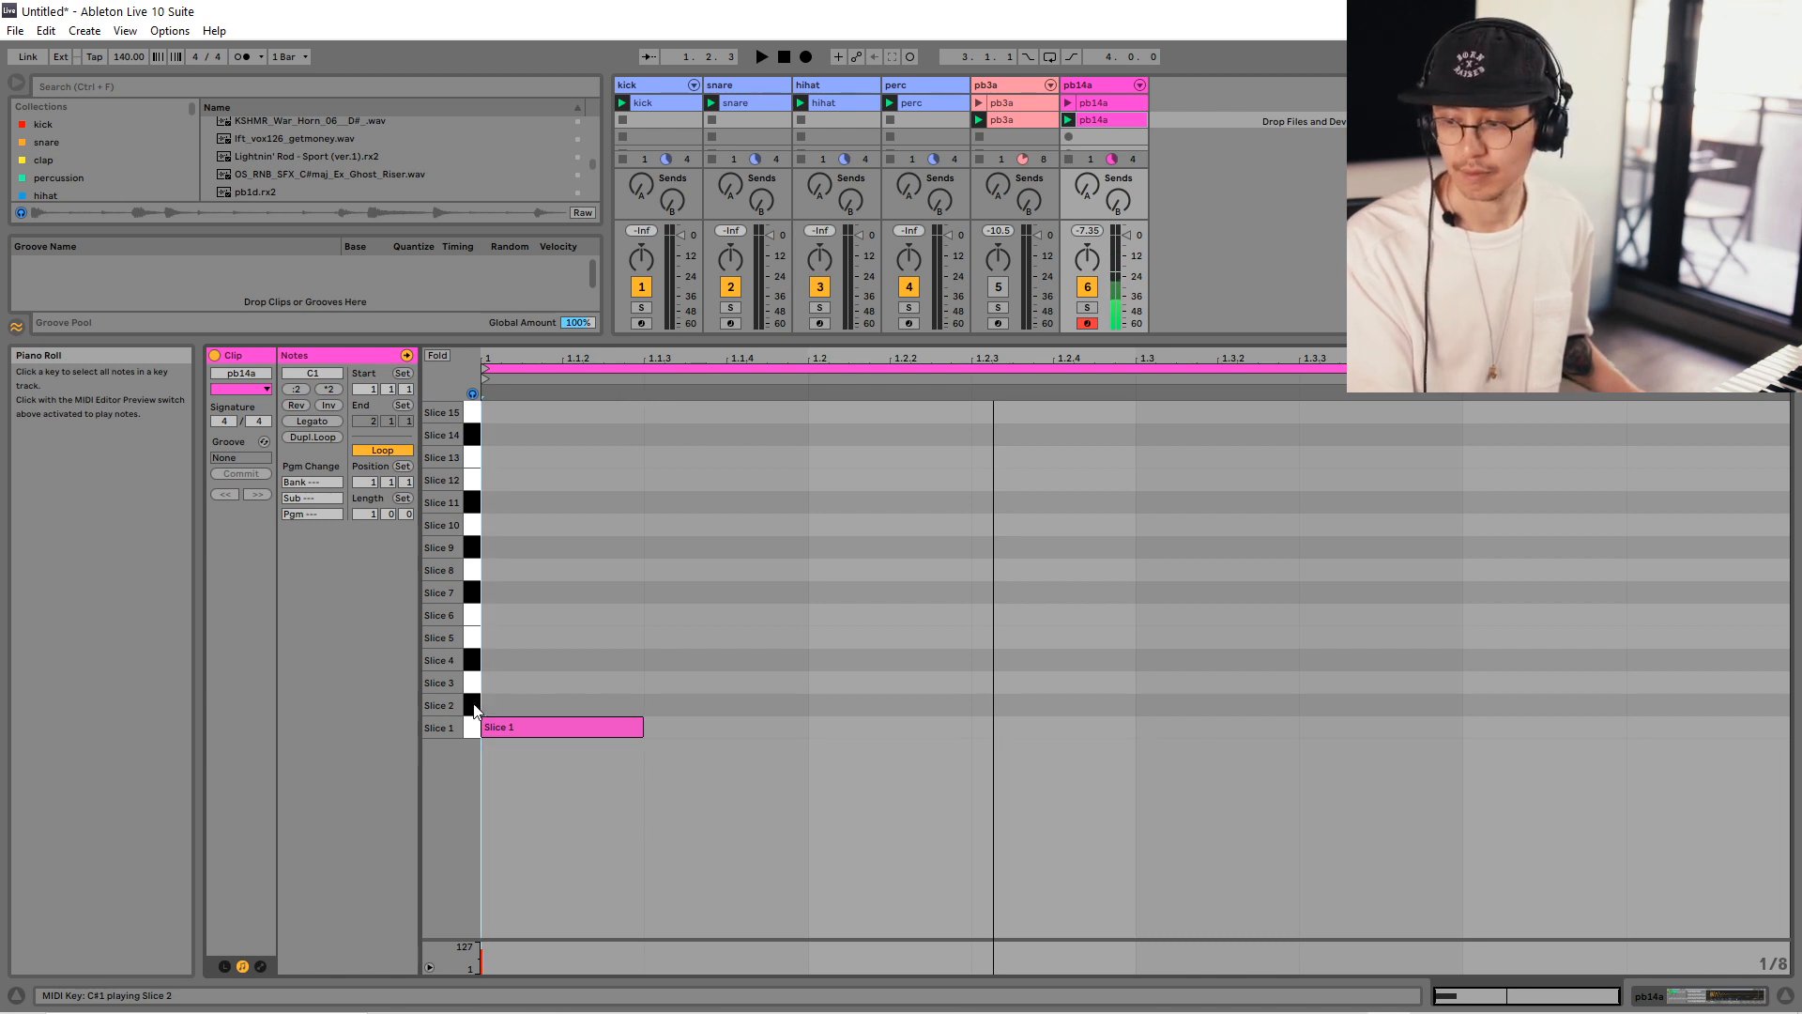
{"action": "left_click", "coordinate": [741, 704]}
{"action": "left_click", "coordinate": [876, 681]}
{"action": "left_click", "coordinate": [1164, 676]}
{"action": "key", "text": "Up"}
{"action": "key", "text": "Up"}
{"action": "key", "text": "Up"}
{"action": "key", "text": "Down"}
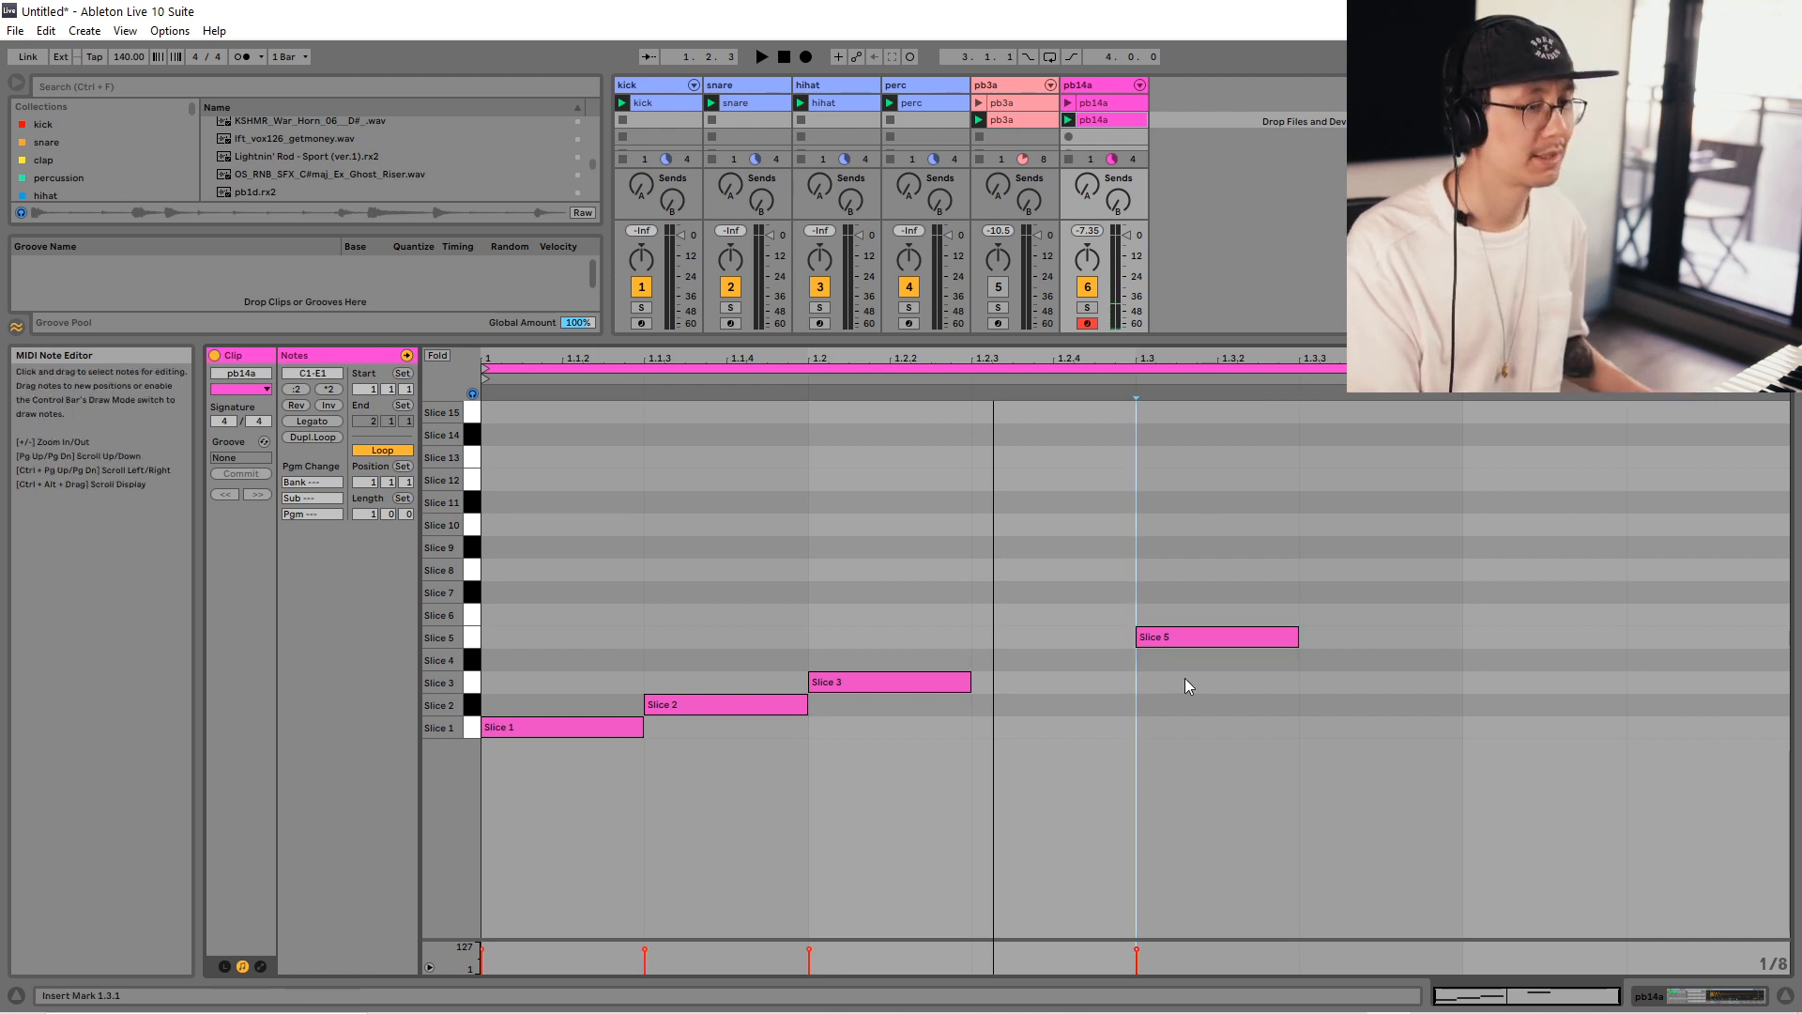
Move the beat 2 note from Slice 3 to Slice 2 and duplicate it to 1.2.3.
{"action": "key", "text": "b"}
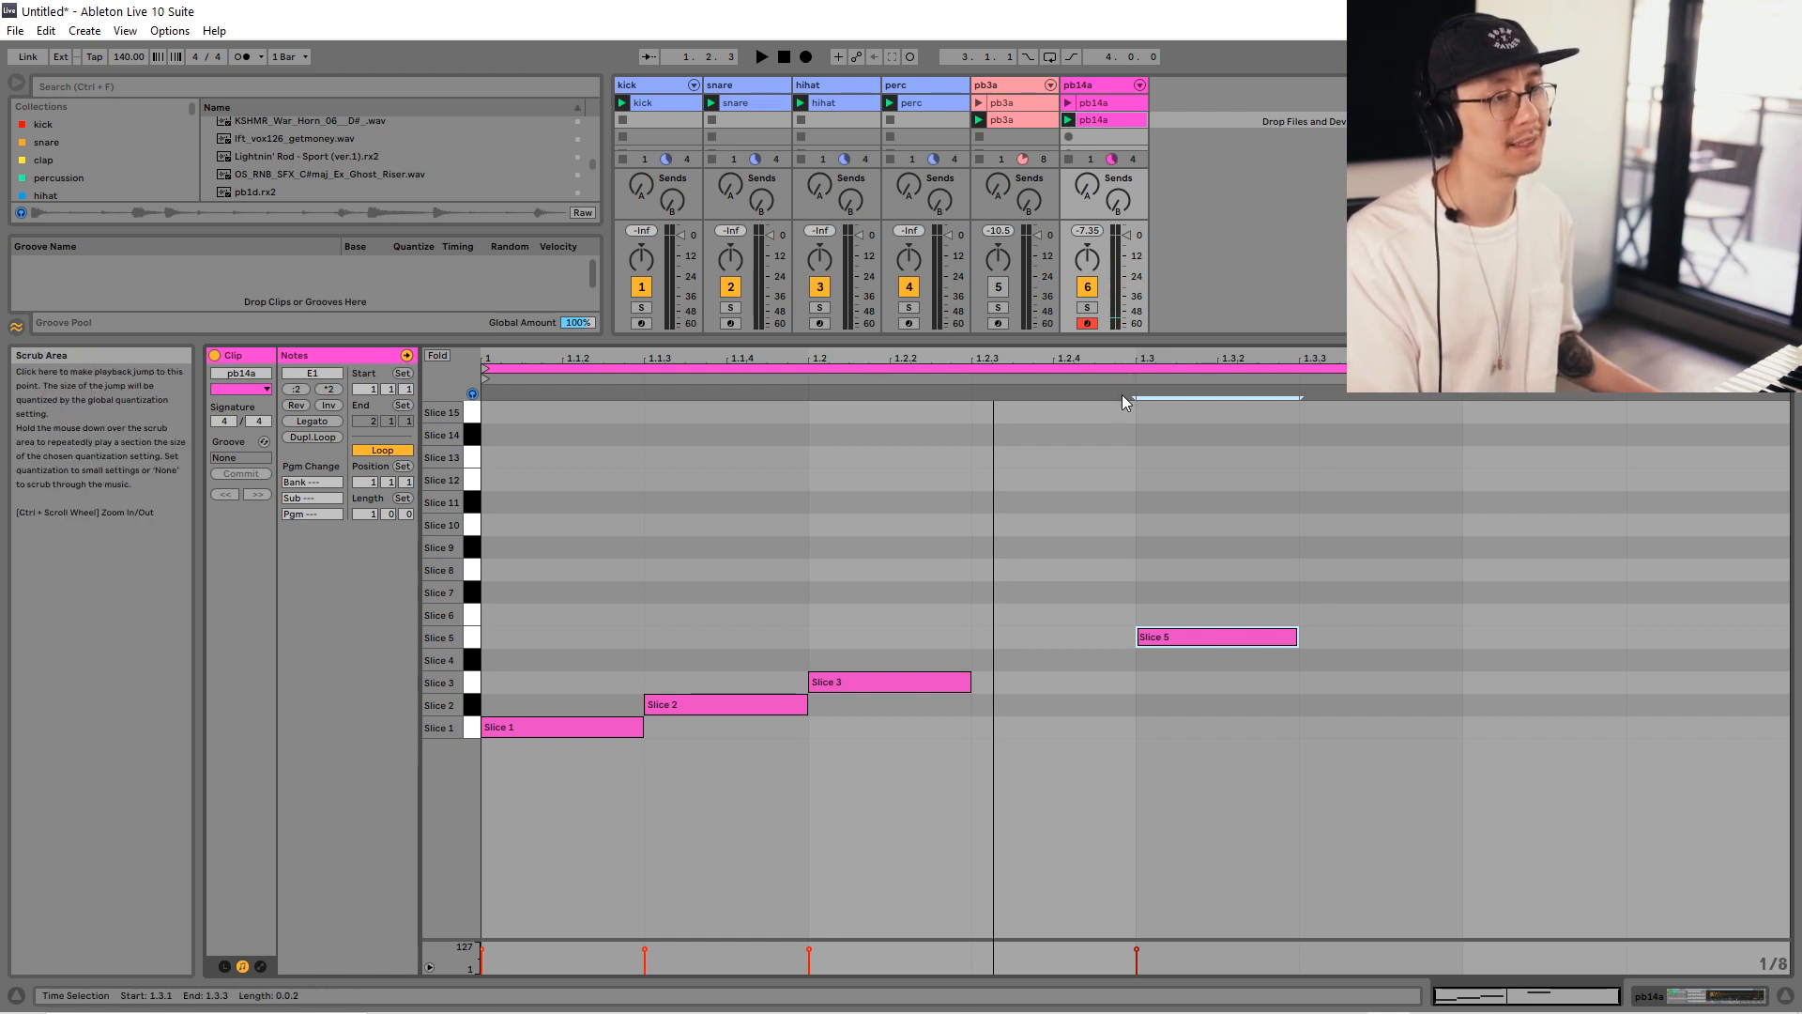
{"action": "key", "text": "b"}
{"action": "key", "text": "b"}
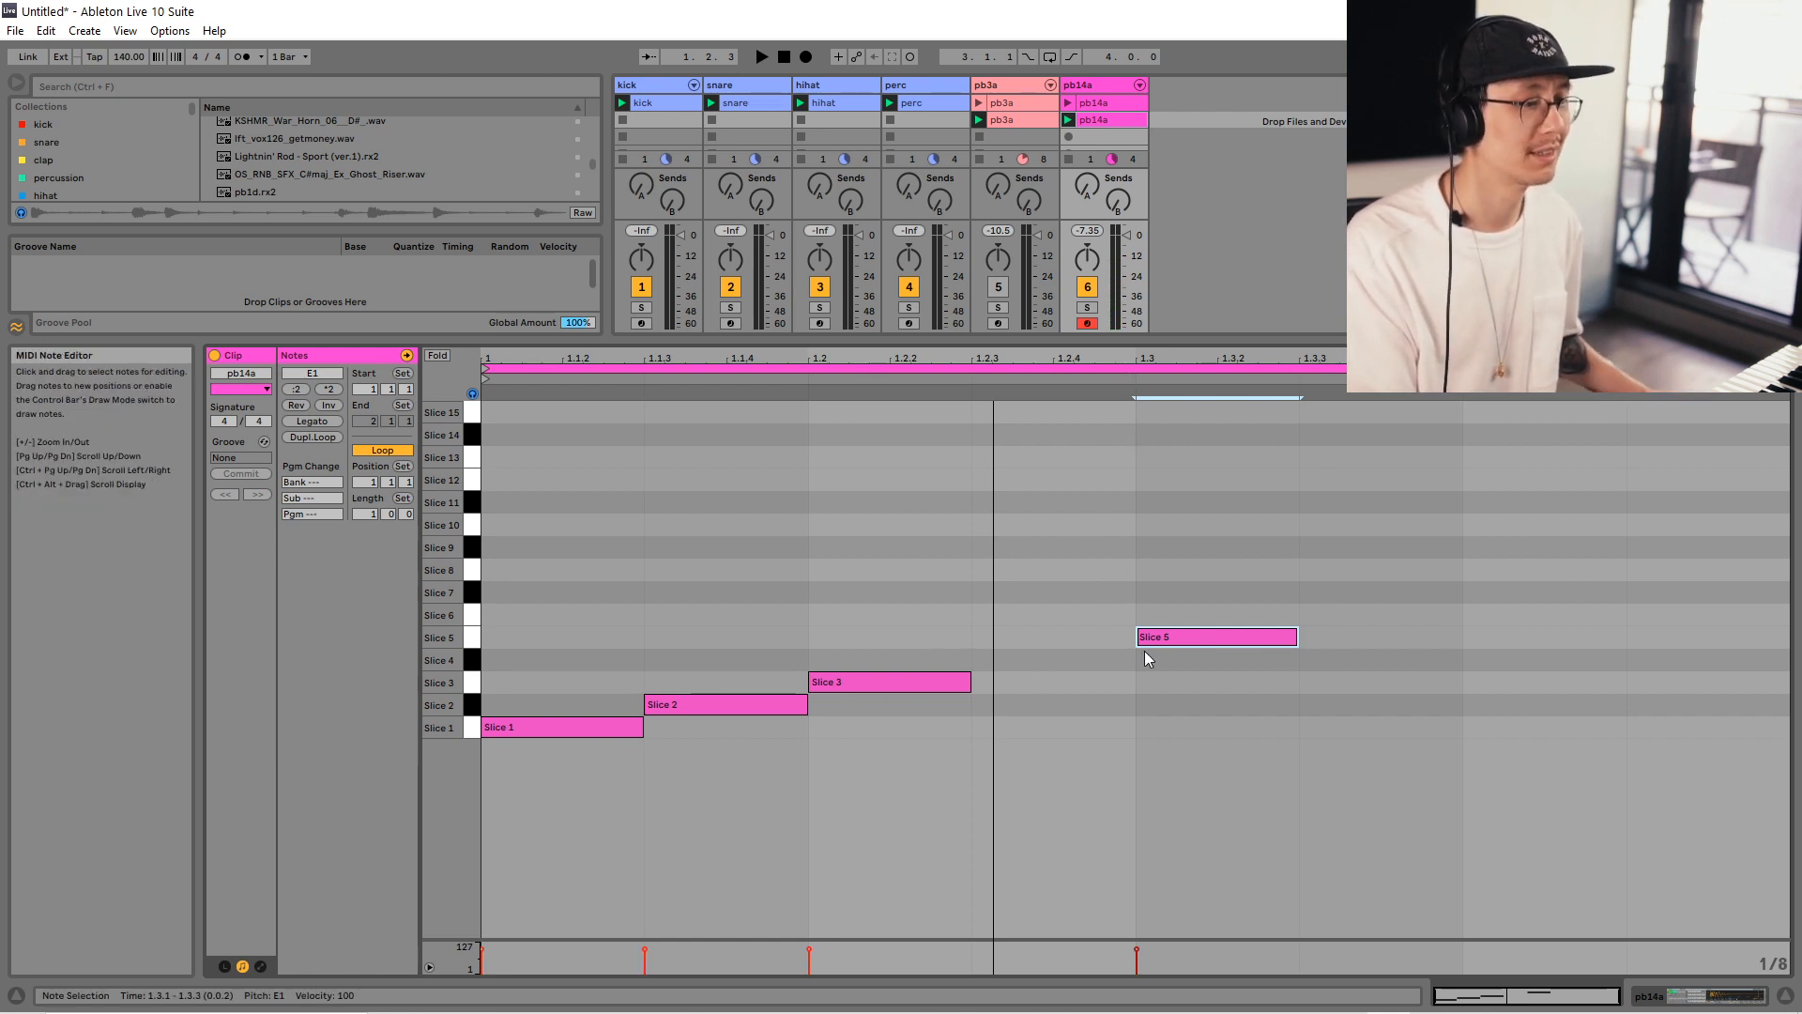
{"action": "left_click", "coordinate": [850, 695]}
{"action": "left_click_drag", "start_coordinate": [851, 692], "coordinate": [854, 712]}
{"action": "key", "text": "ctrl+d"}
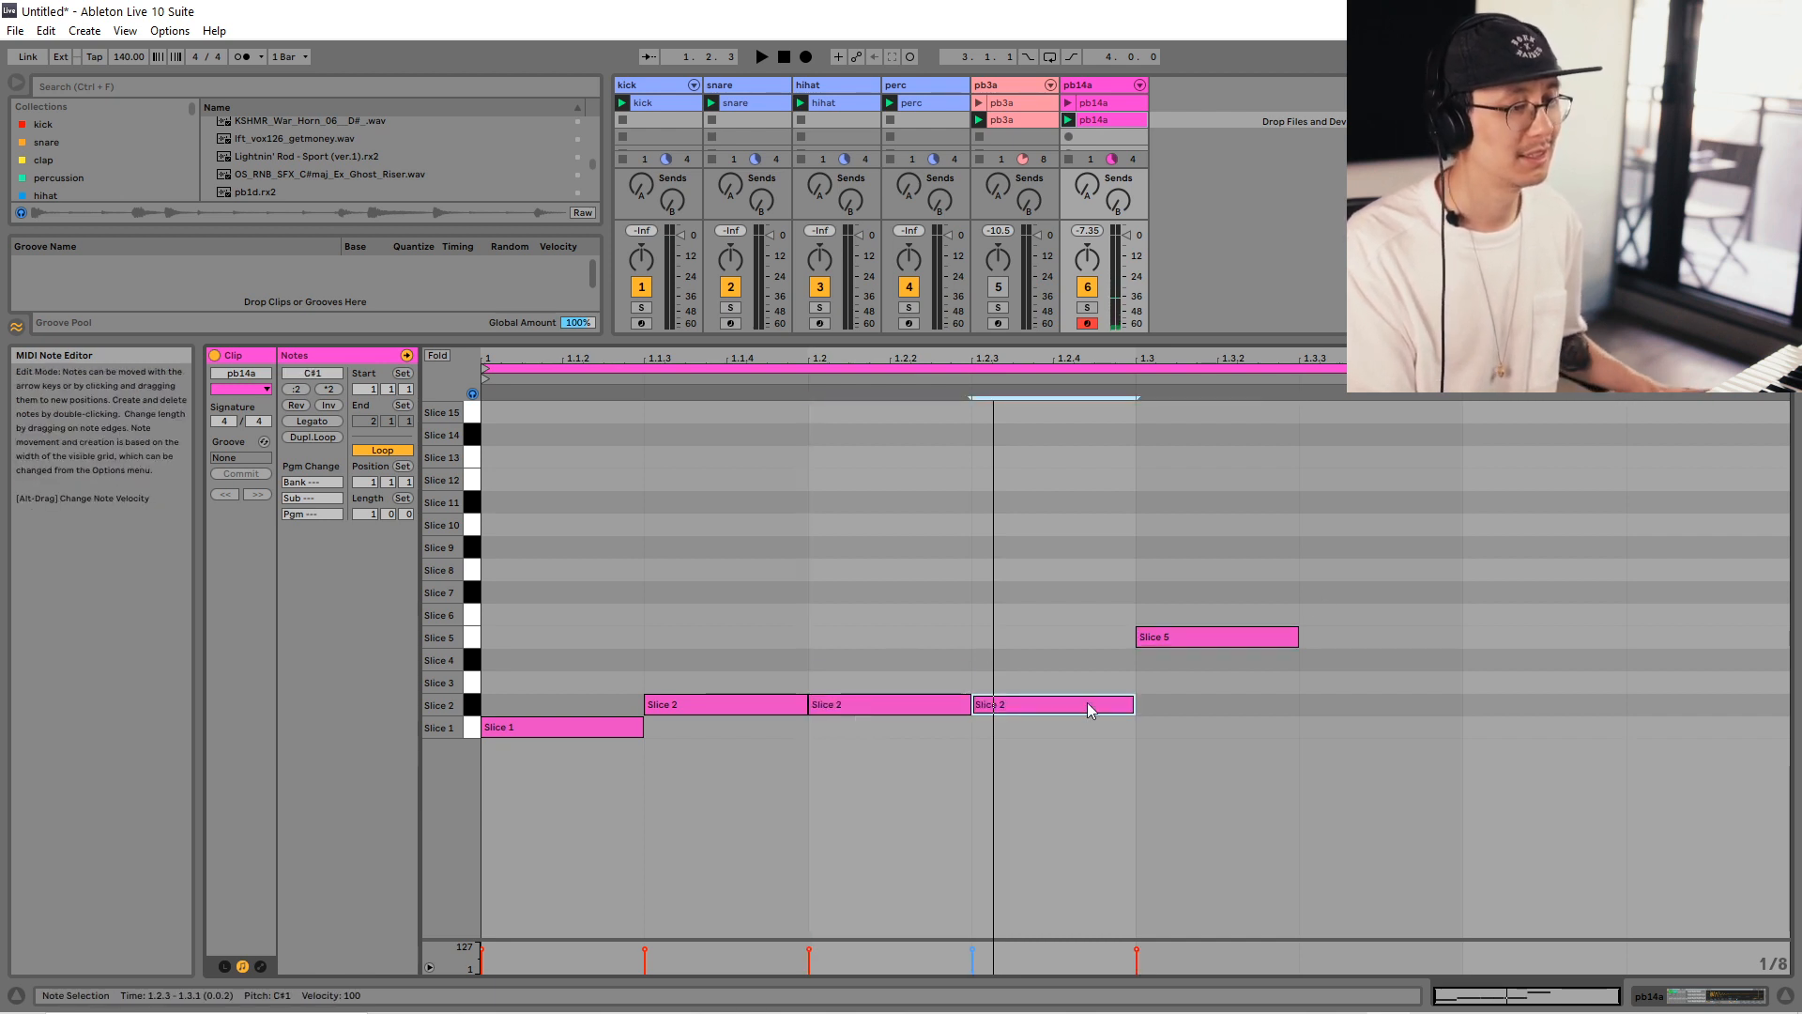
Set the Ve Decay macro to 3.00 s and the Ve Sustain macro to 0.0 dB.
{"action": "key", "text": "shift+Tab"}
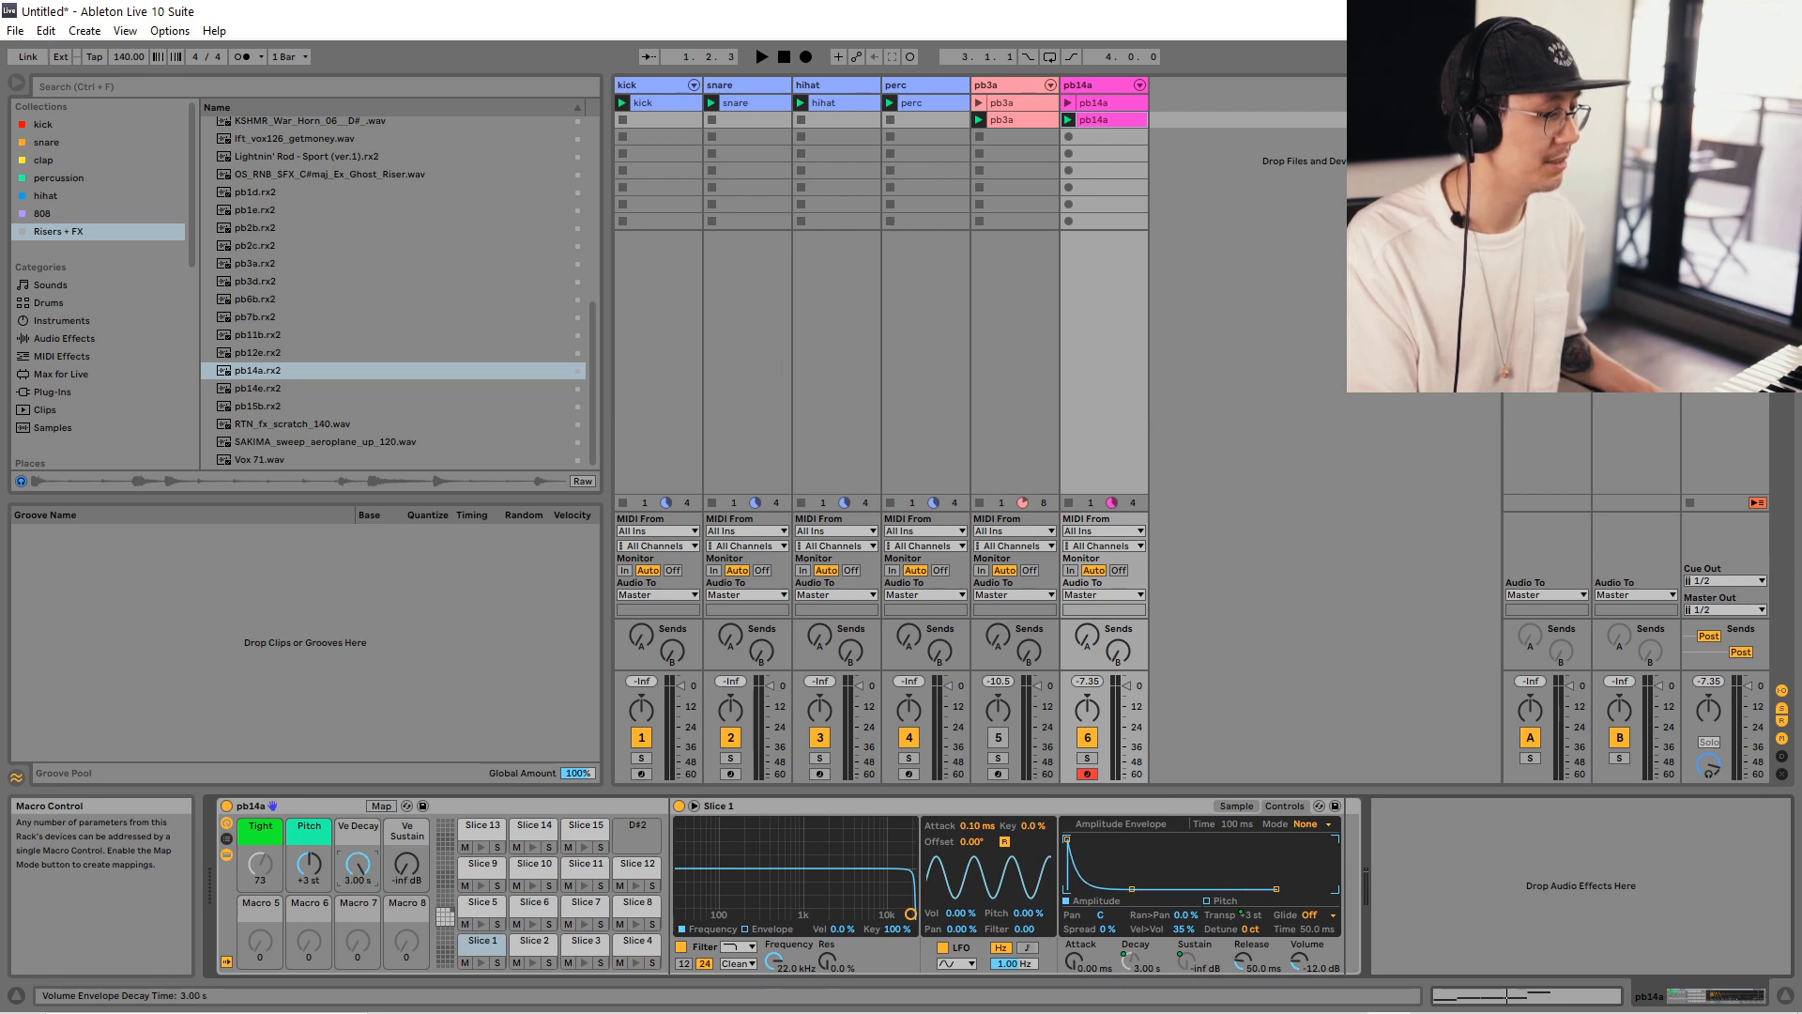
{"action": "left_click_drag", "start_coordinate": [407, 873], "coordinate": [406, 870]}
{"action": "key", "text": "shift+Tab"}
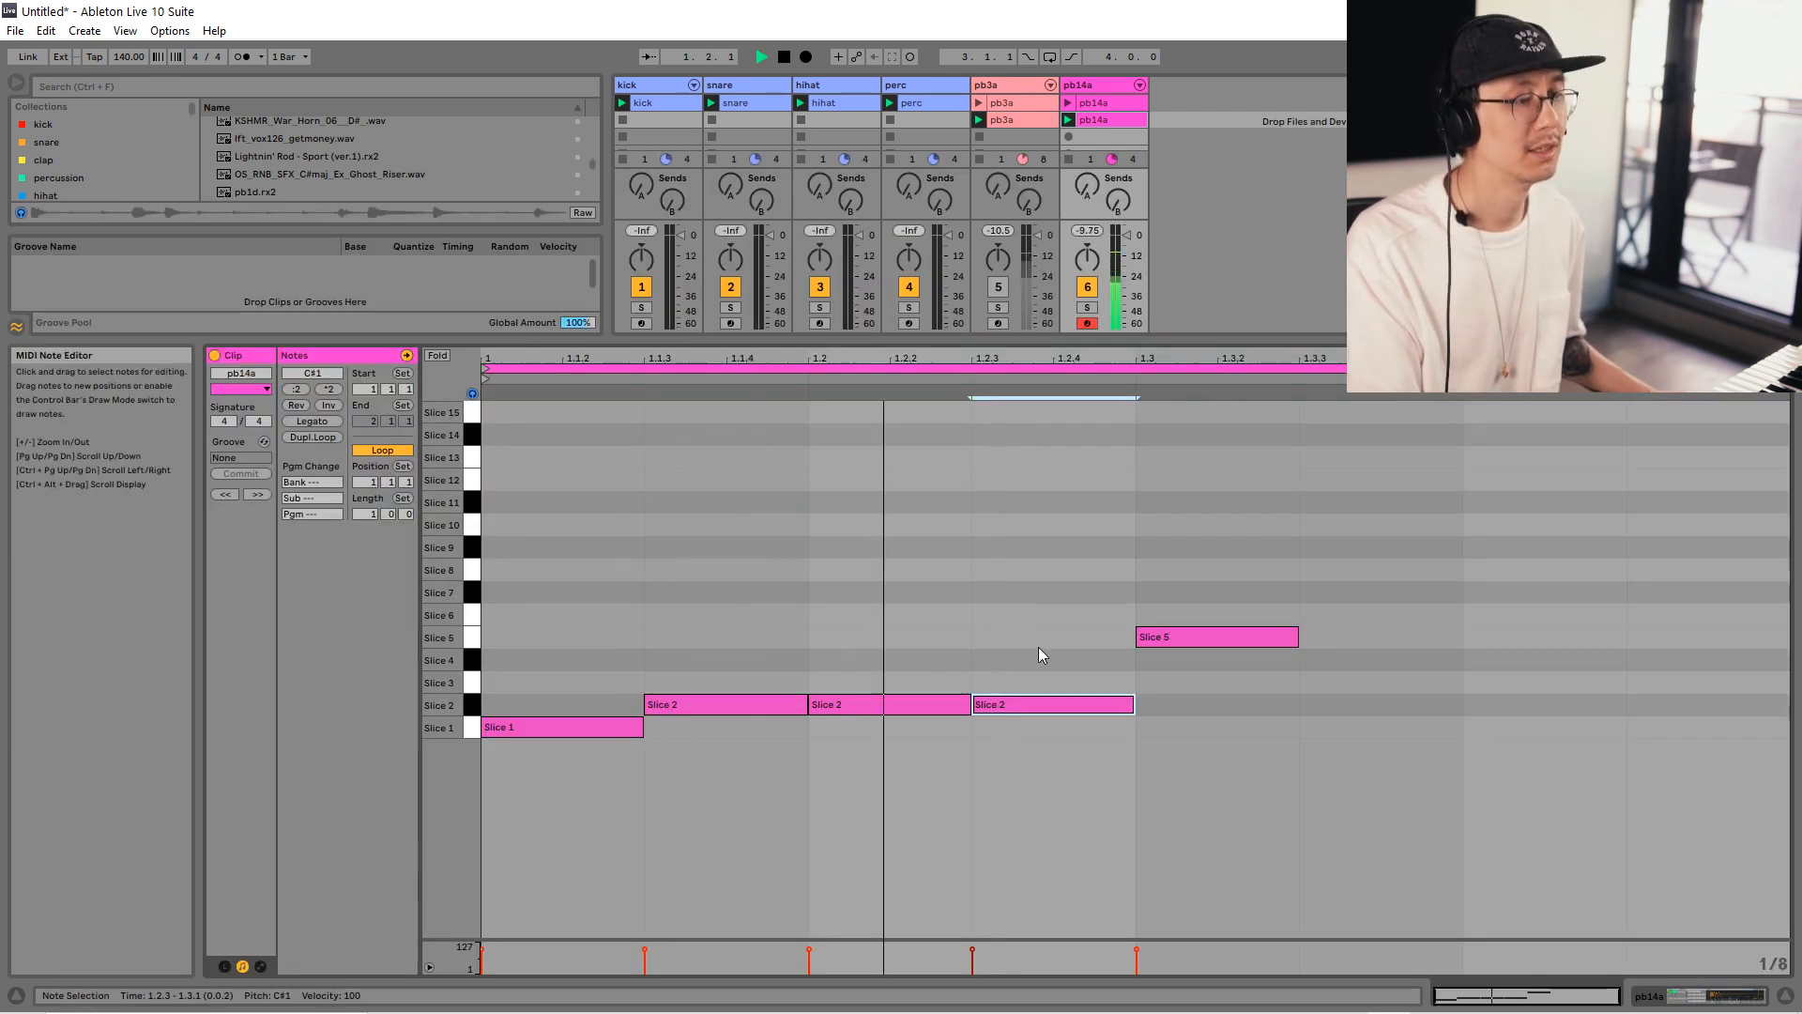
Fill the rest of the bar with Slices 6, 7 and 8, and move the two repeated Slice 2 notes to Slices 3 and 4.
{"action": "left_click_drag", "start_coordinate": [1058, 712], "coordinate": [1649, 568]}
{"action": "key", "text": "space"}
{"action": "key", "text": "space"}
{"action": "left_click_drag", "start_coordinate": [868, 706], "coordinate": [873, 683]}
{"action": "left_click_drag", "start_coordinate": [1016, 700], "coordinate": [1022, 659]}
{"action": "key", "text": "space"}
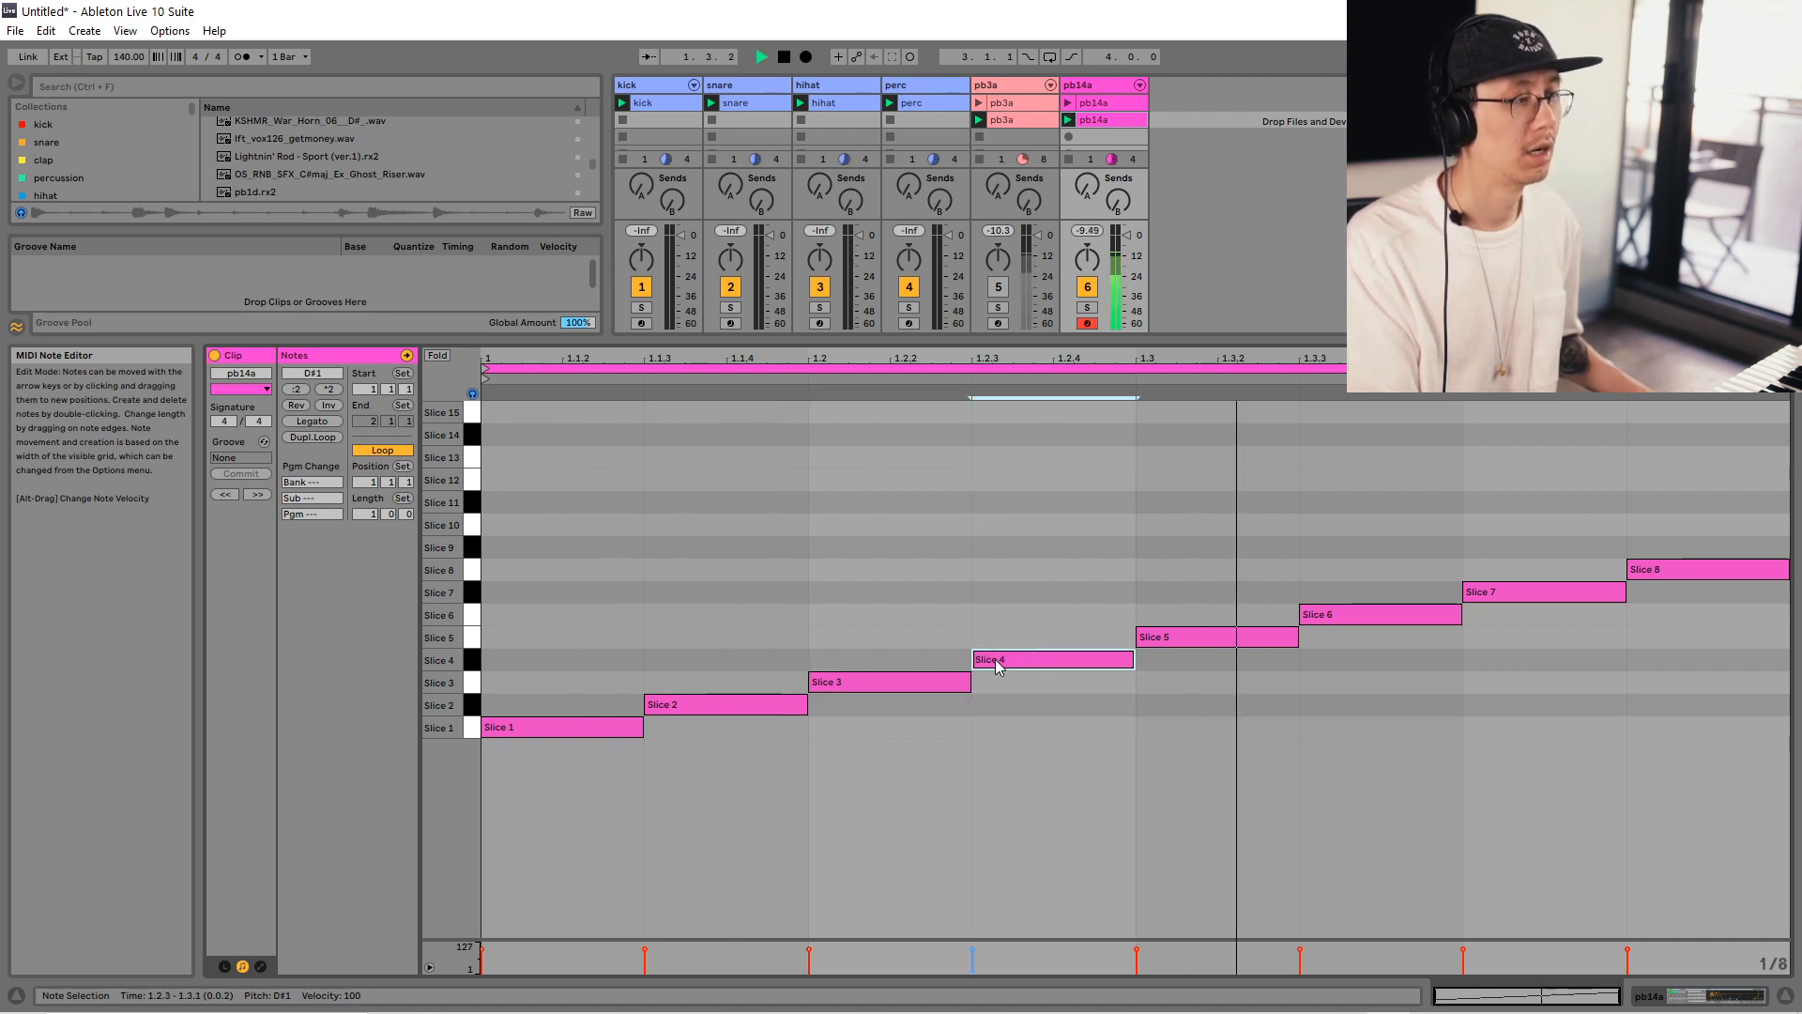
Move the note on beat 2 to Slice 6, comparing it with Slice 2 in the same position.
{"action": "left_click_drag", "start_coordinate": [843, 687], "coordinate": [849, 615]}
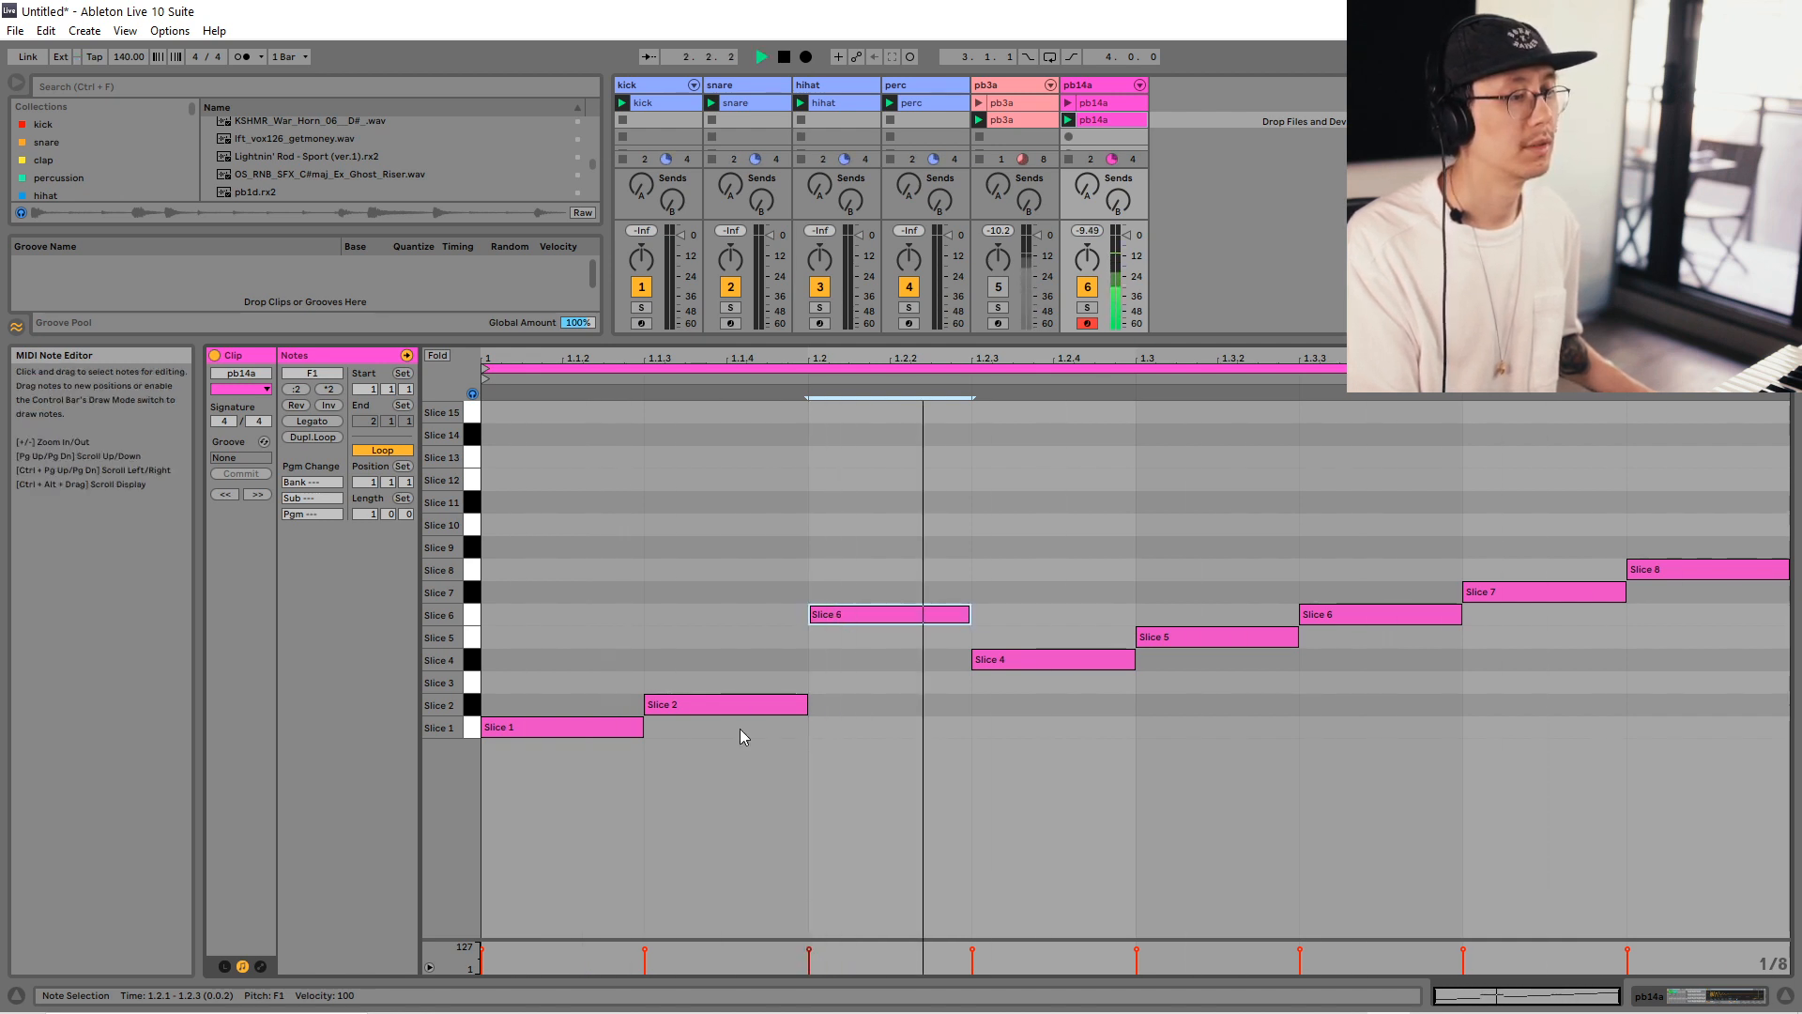
{"action": "key", "text": "space"}
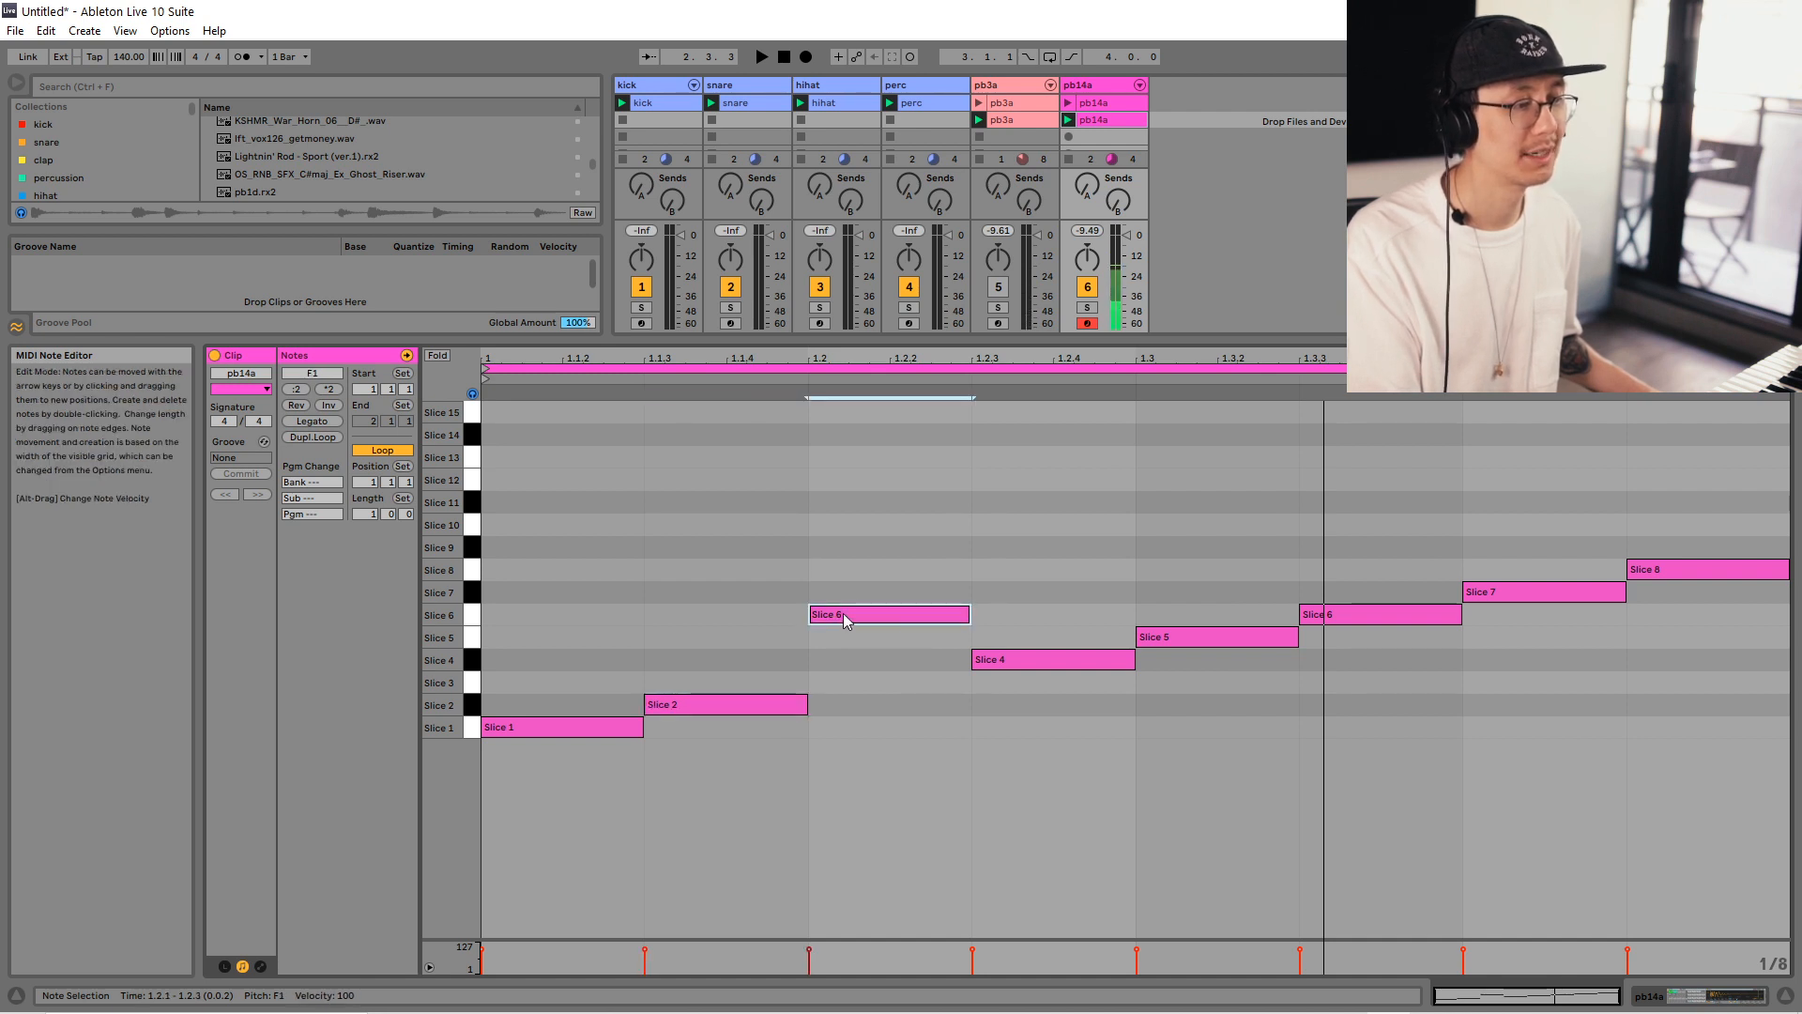
{"action": "left_click_drag", "start_coordinate": [864, 615], "coordinate": [869, 708]}
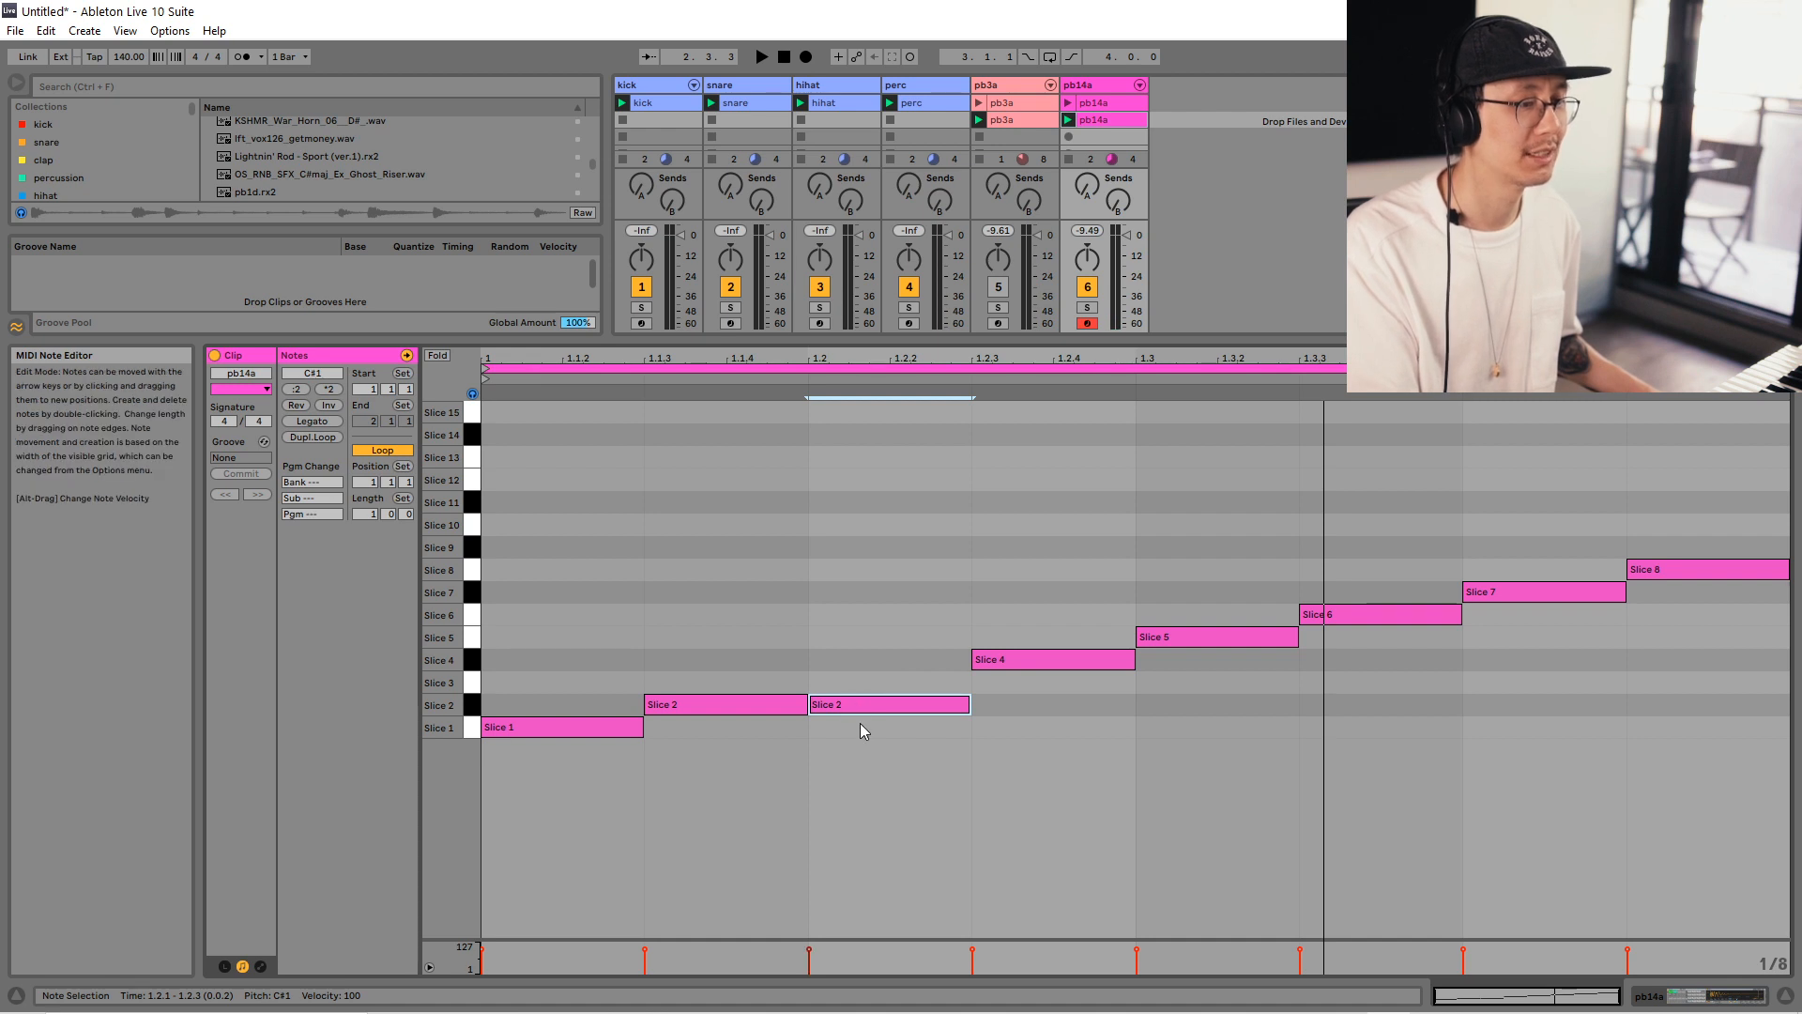
{"action": "left_click_drag", "start_coordinate": [865, 707], "coordinate": [868, 631]}
{"action": "key", "text": "Up"}
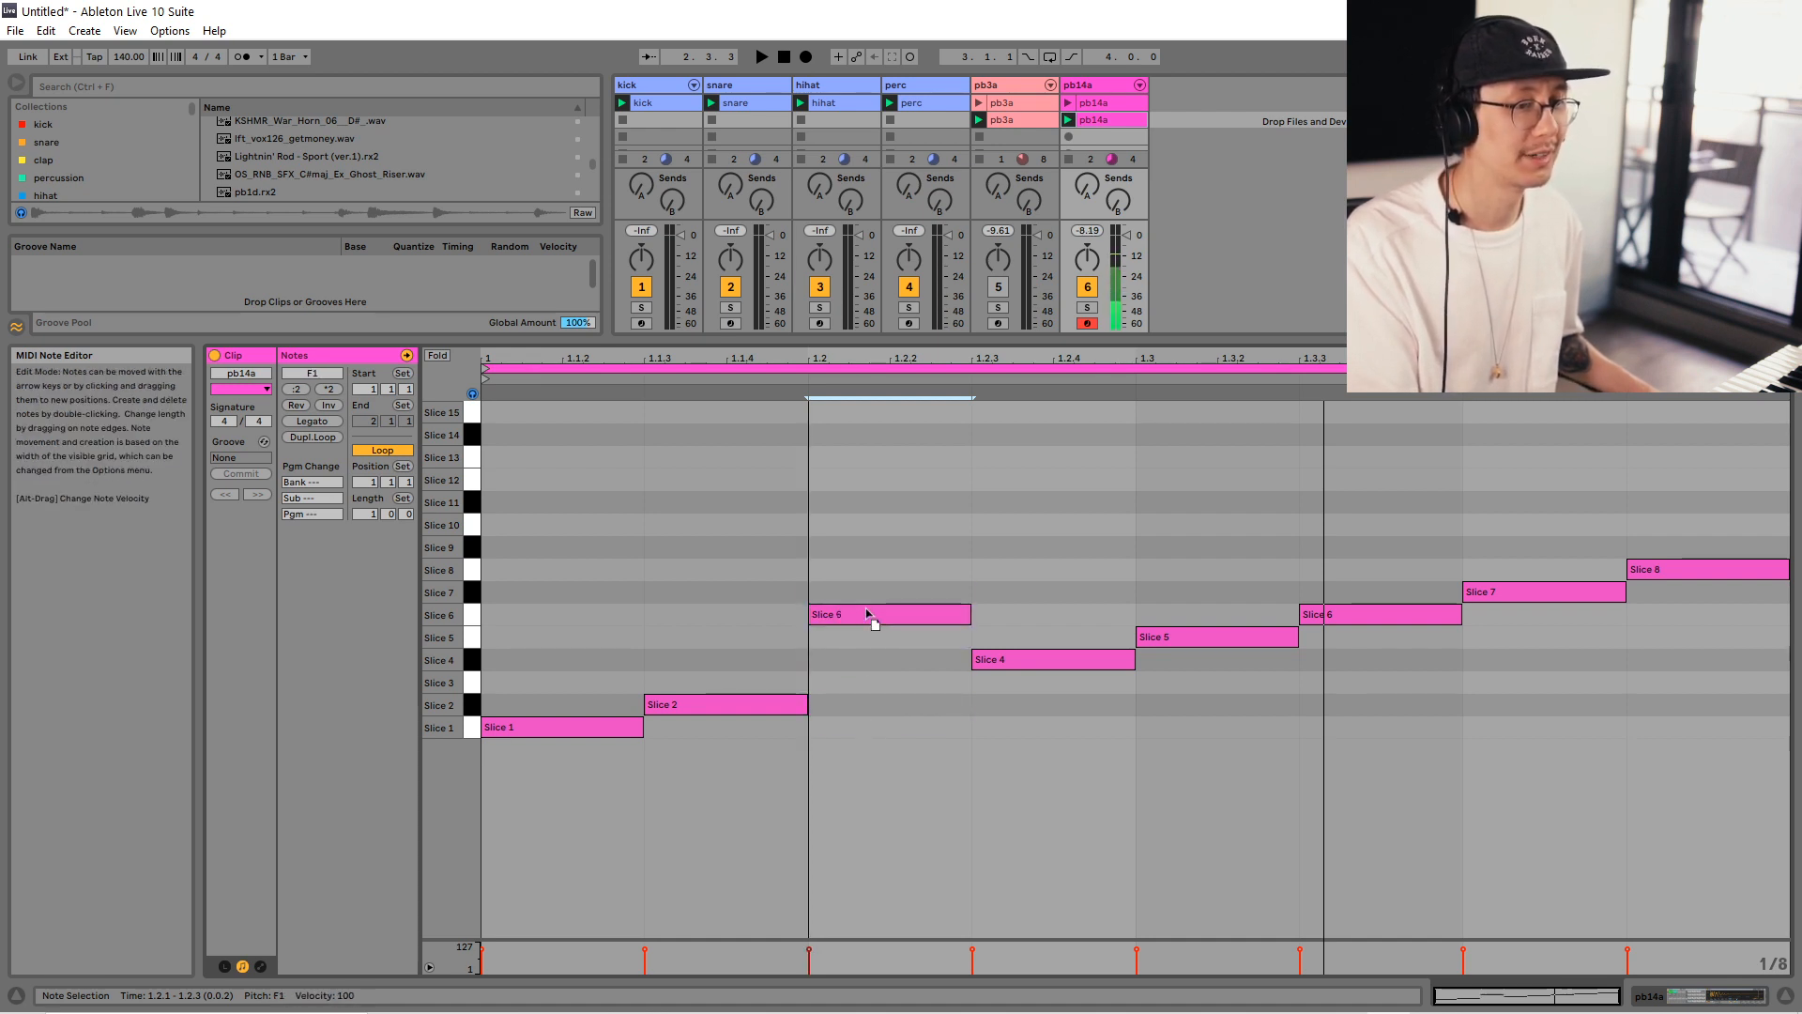
{"action": "left_click", "coordinate": [731, 710]}
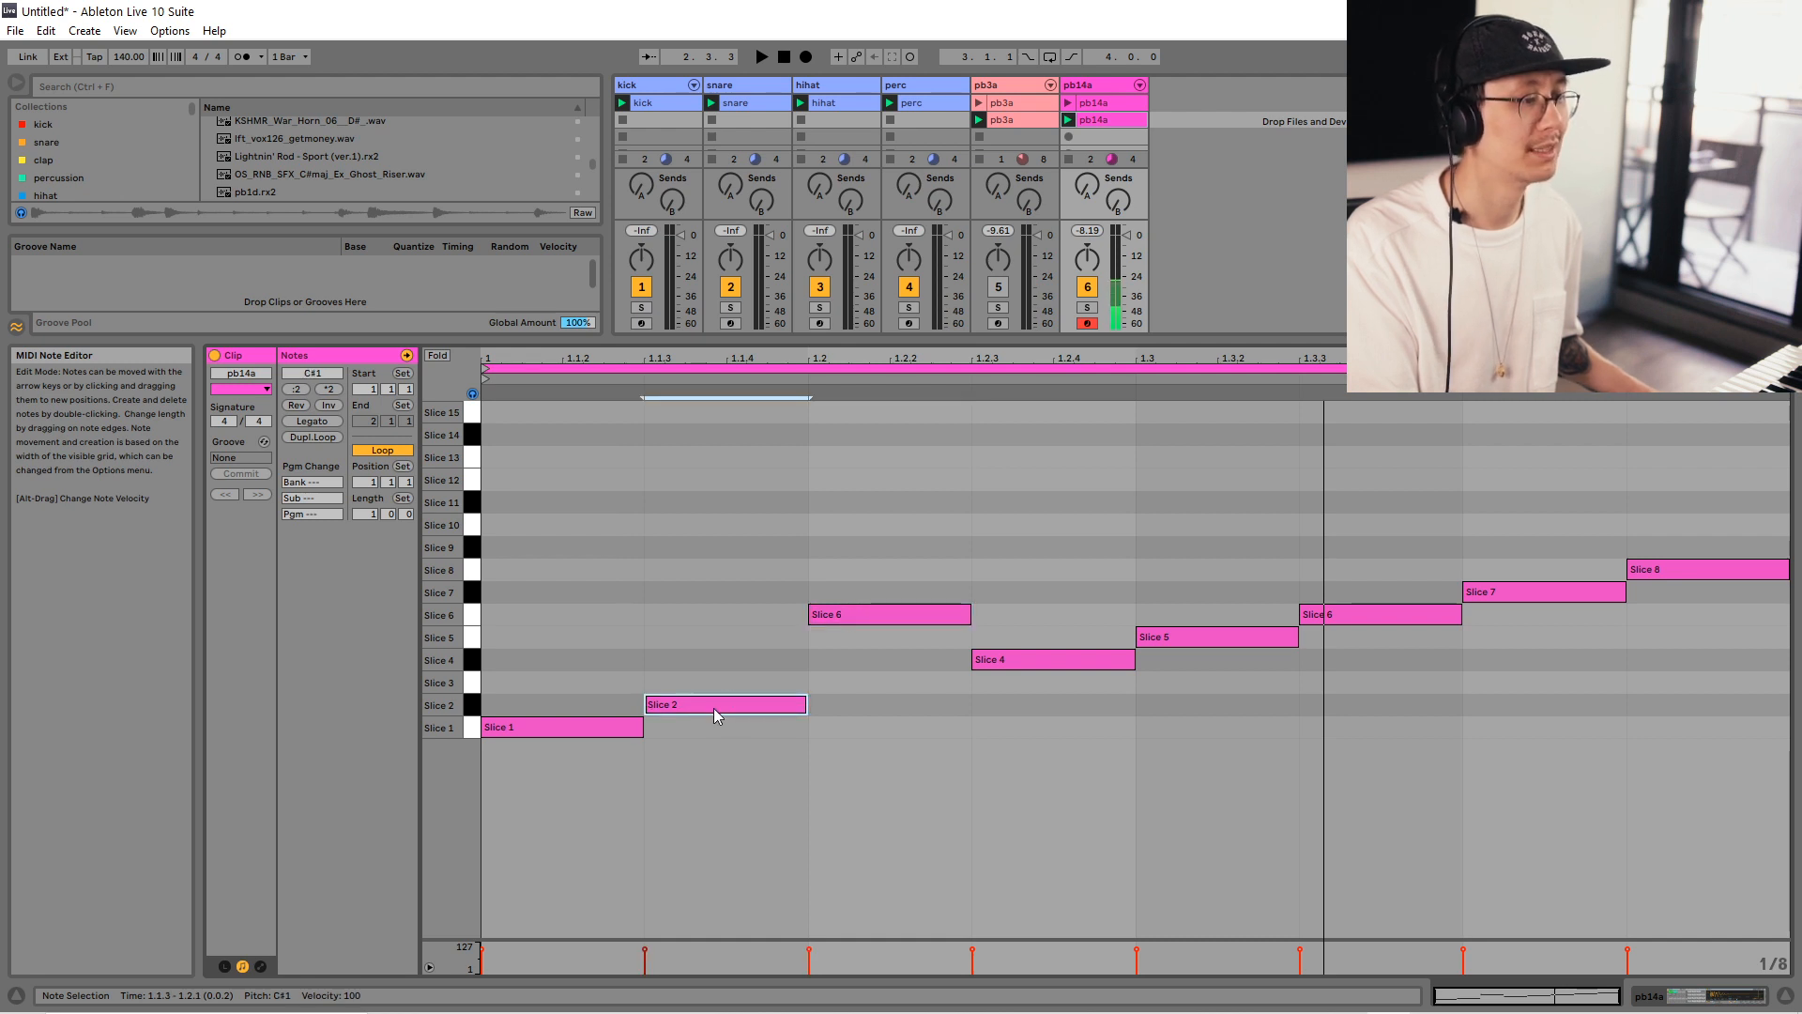
Play the new pattern and set the Pitch macro to 0 st and the Tight macro to 0.
{"action": "key", "text": "shift+Tab"}
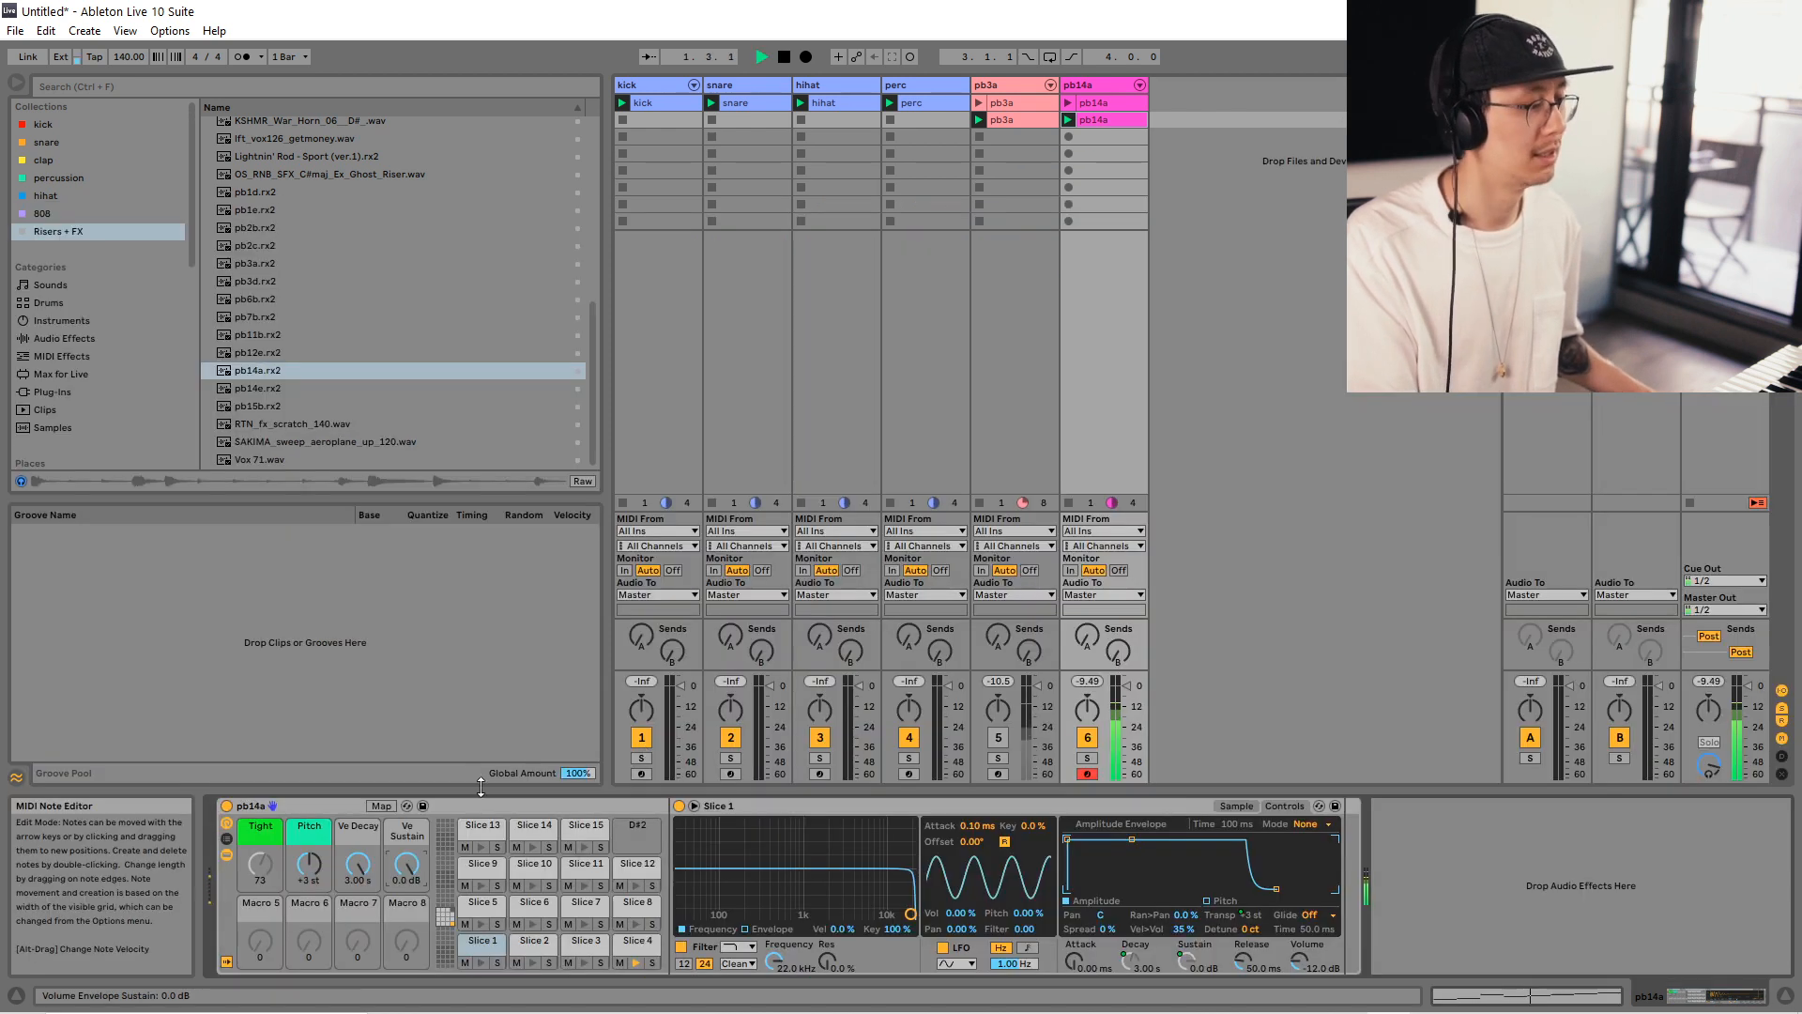
{"action": "left_click_drag", "start_coordinate": [309, 864], "coordinate": [308, 869]}
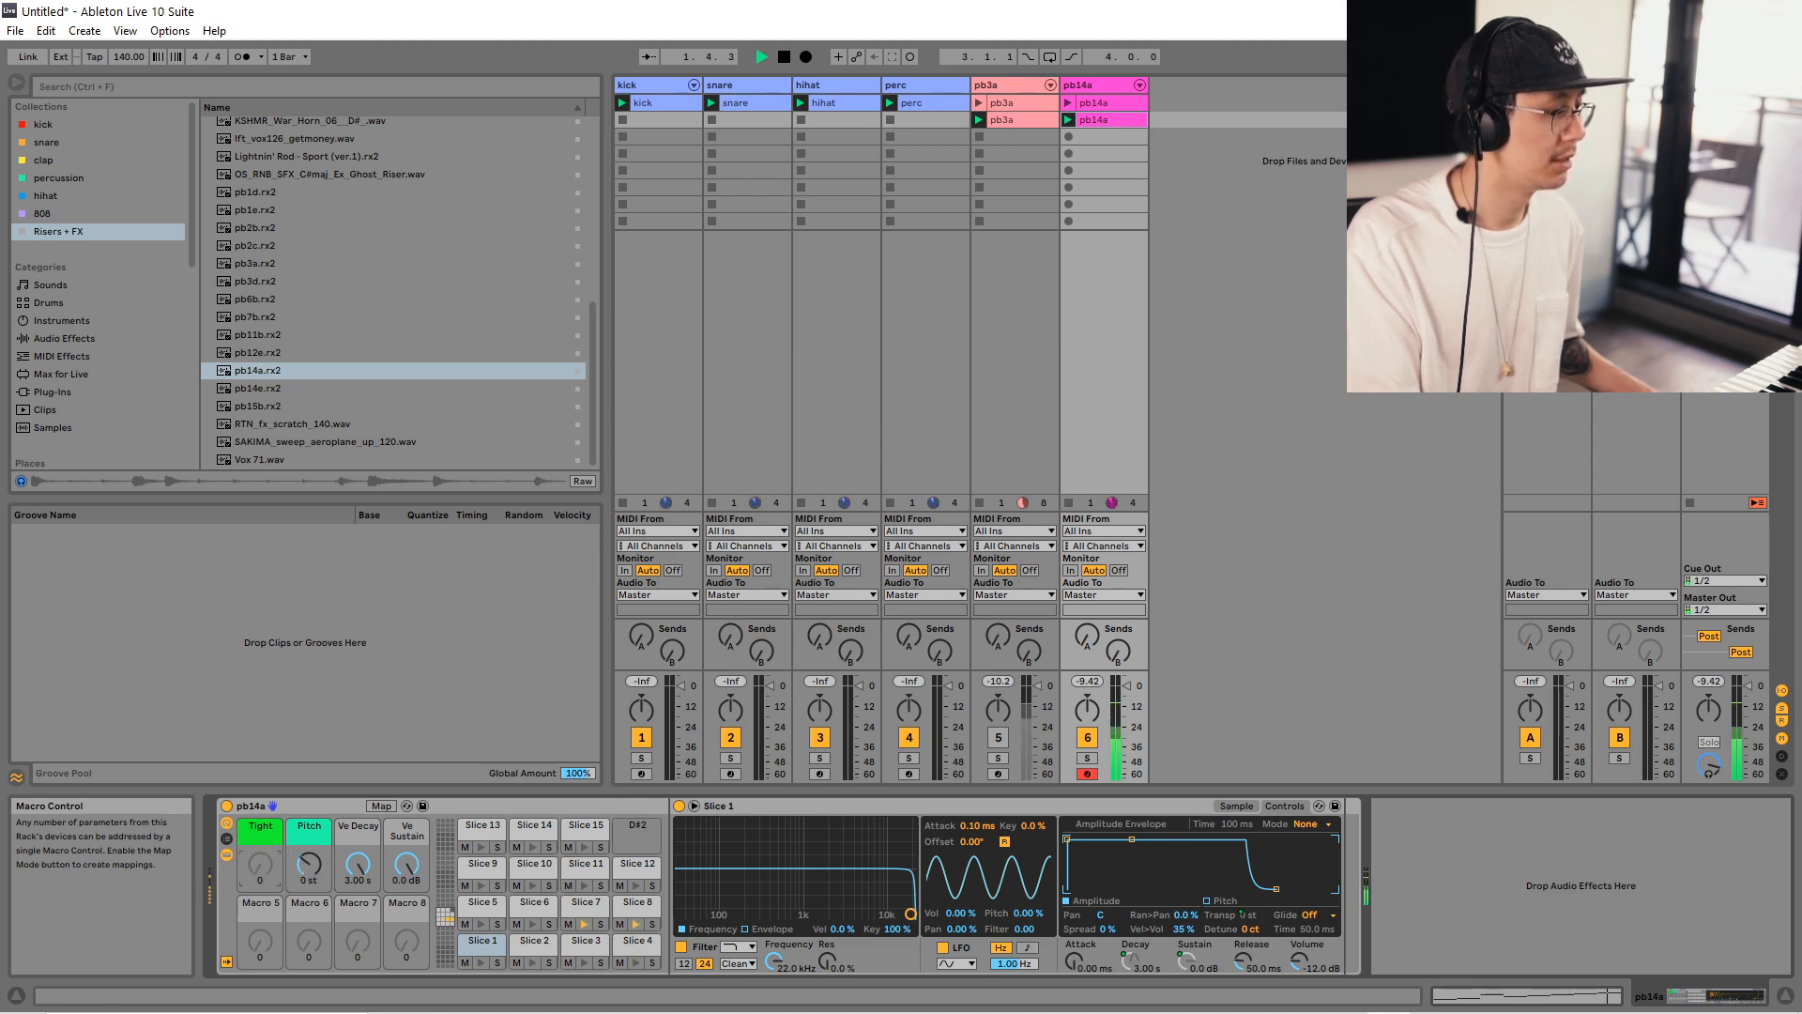
{"action": "key", "text": "shift+Tab"}
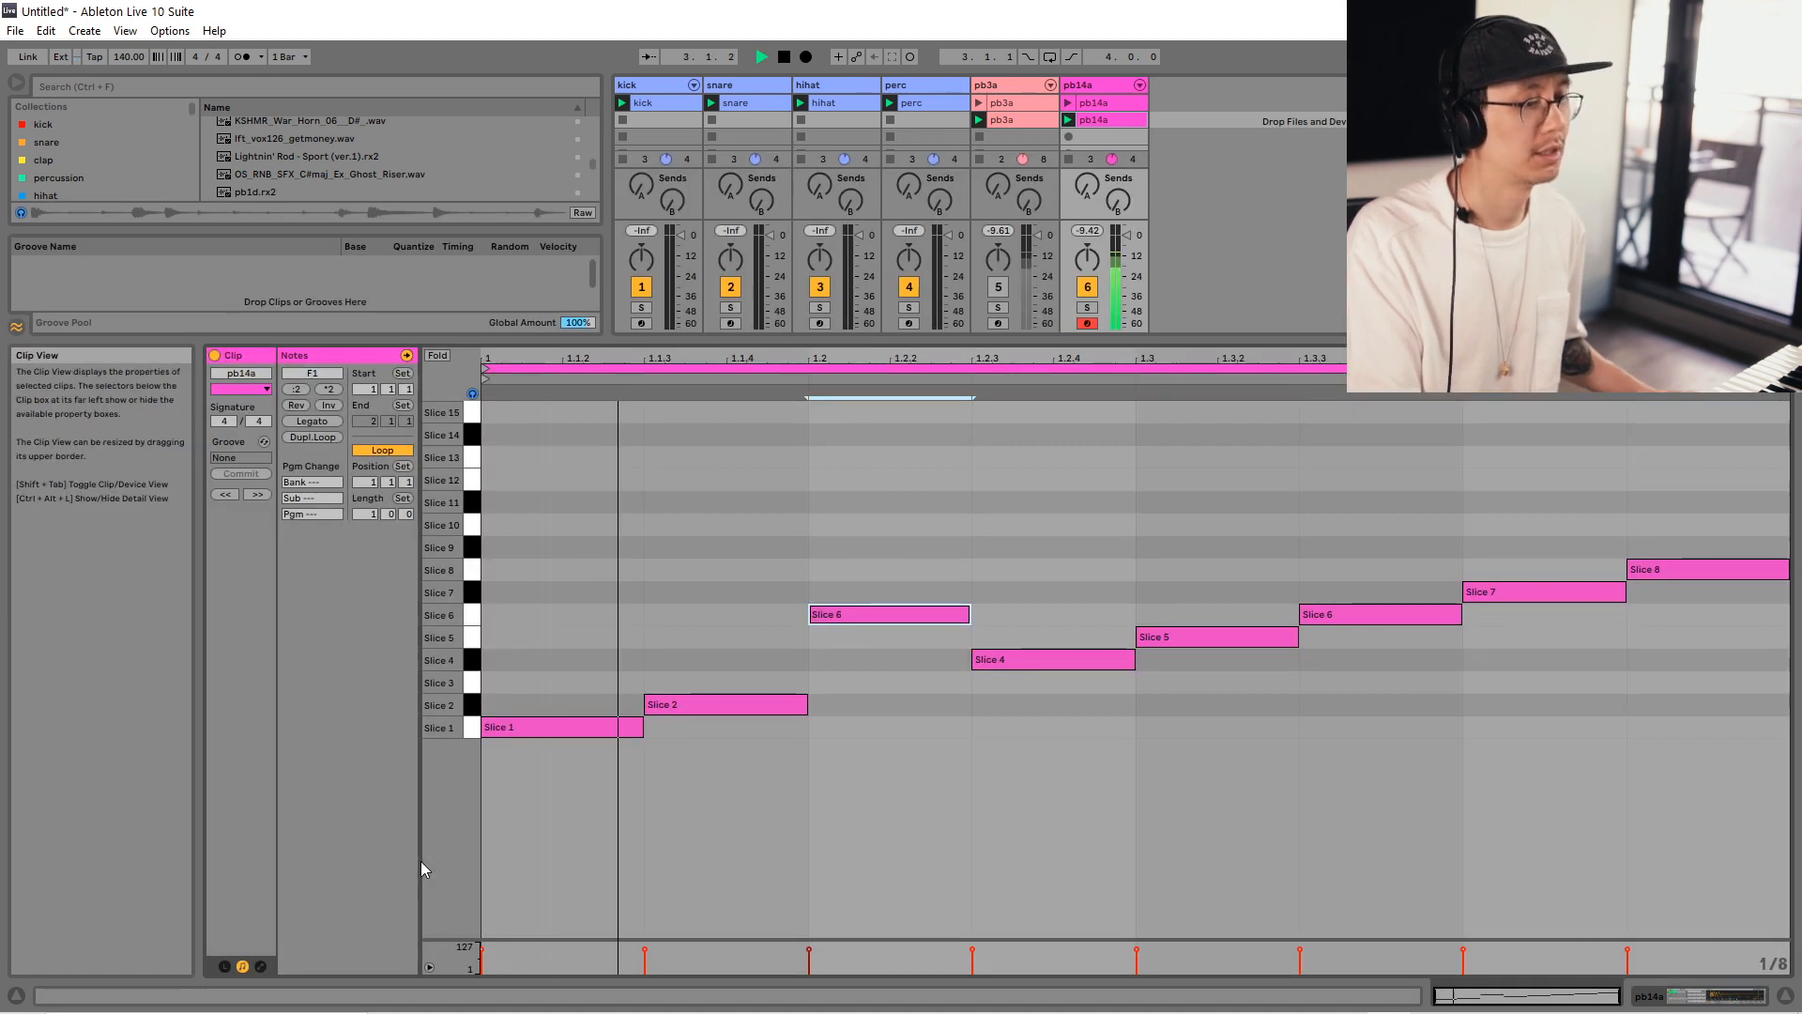
{"action": "left_click", "coordinate": [1093, 471]}
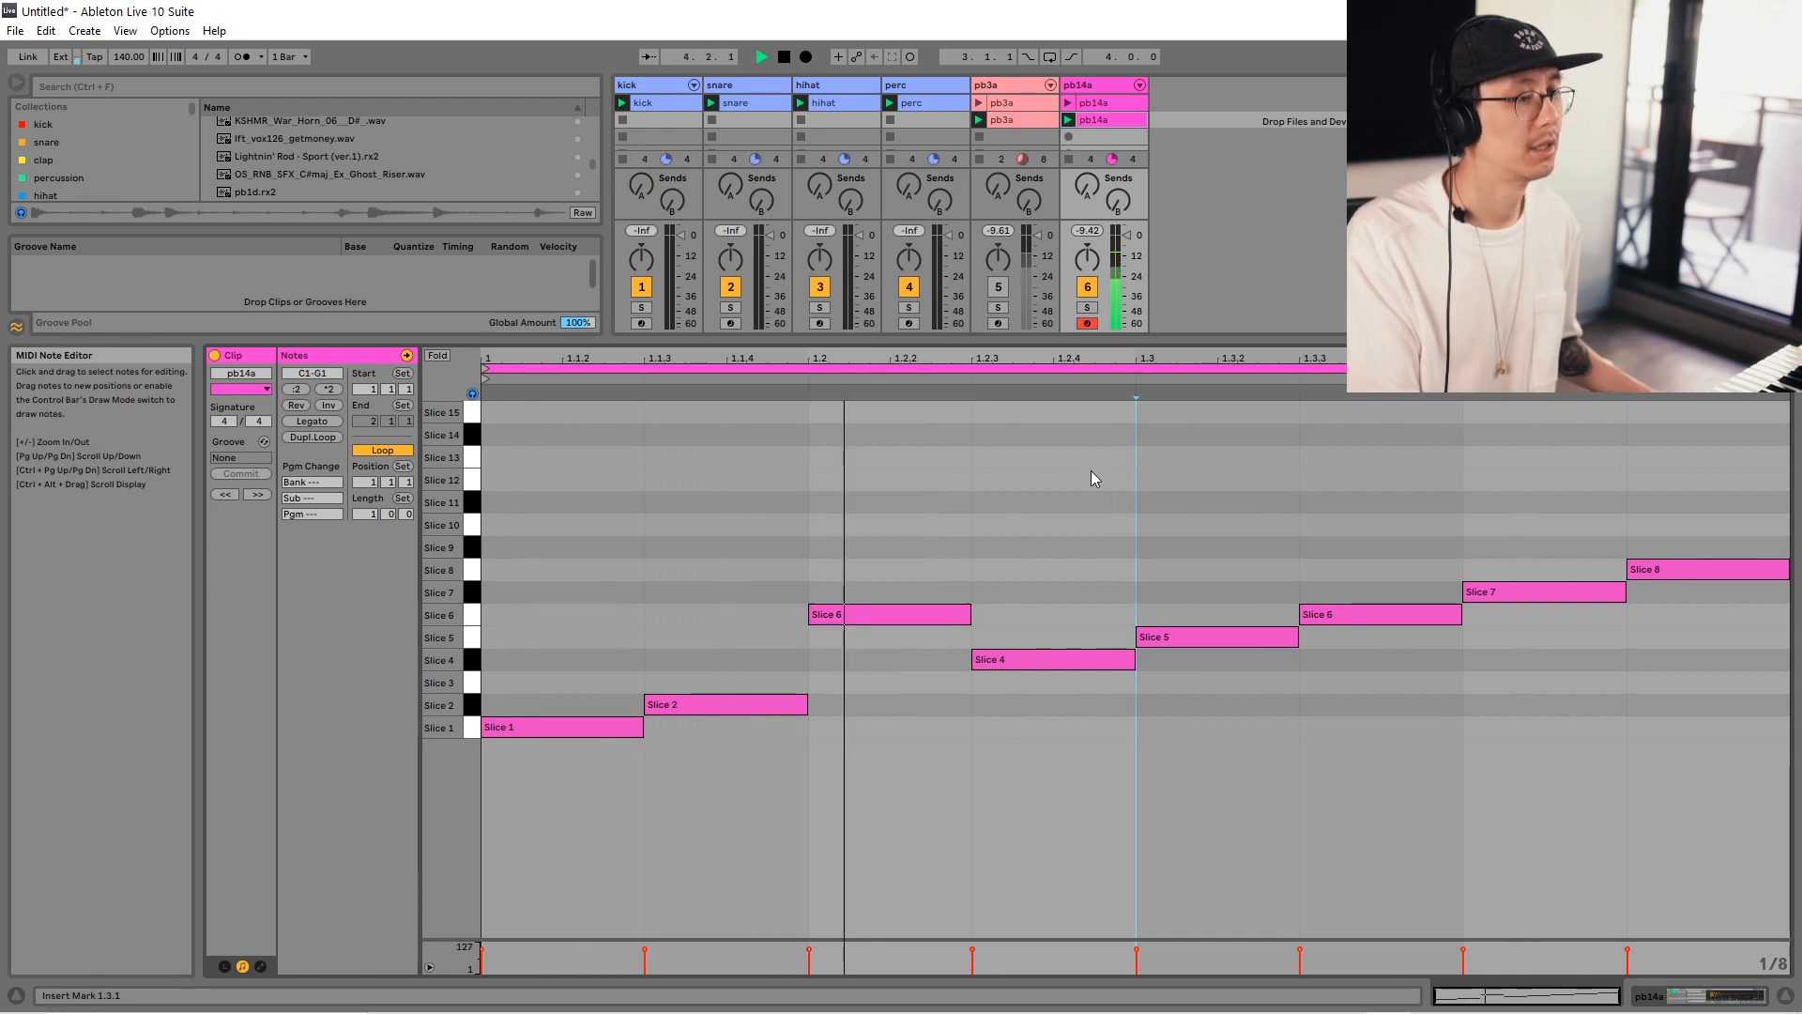
{"action": "key", "text": "space"}
Duplicate the clip's one-bar loop to two bars and play it.
{"action": "left_click", "coordinate": [657, 492]}
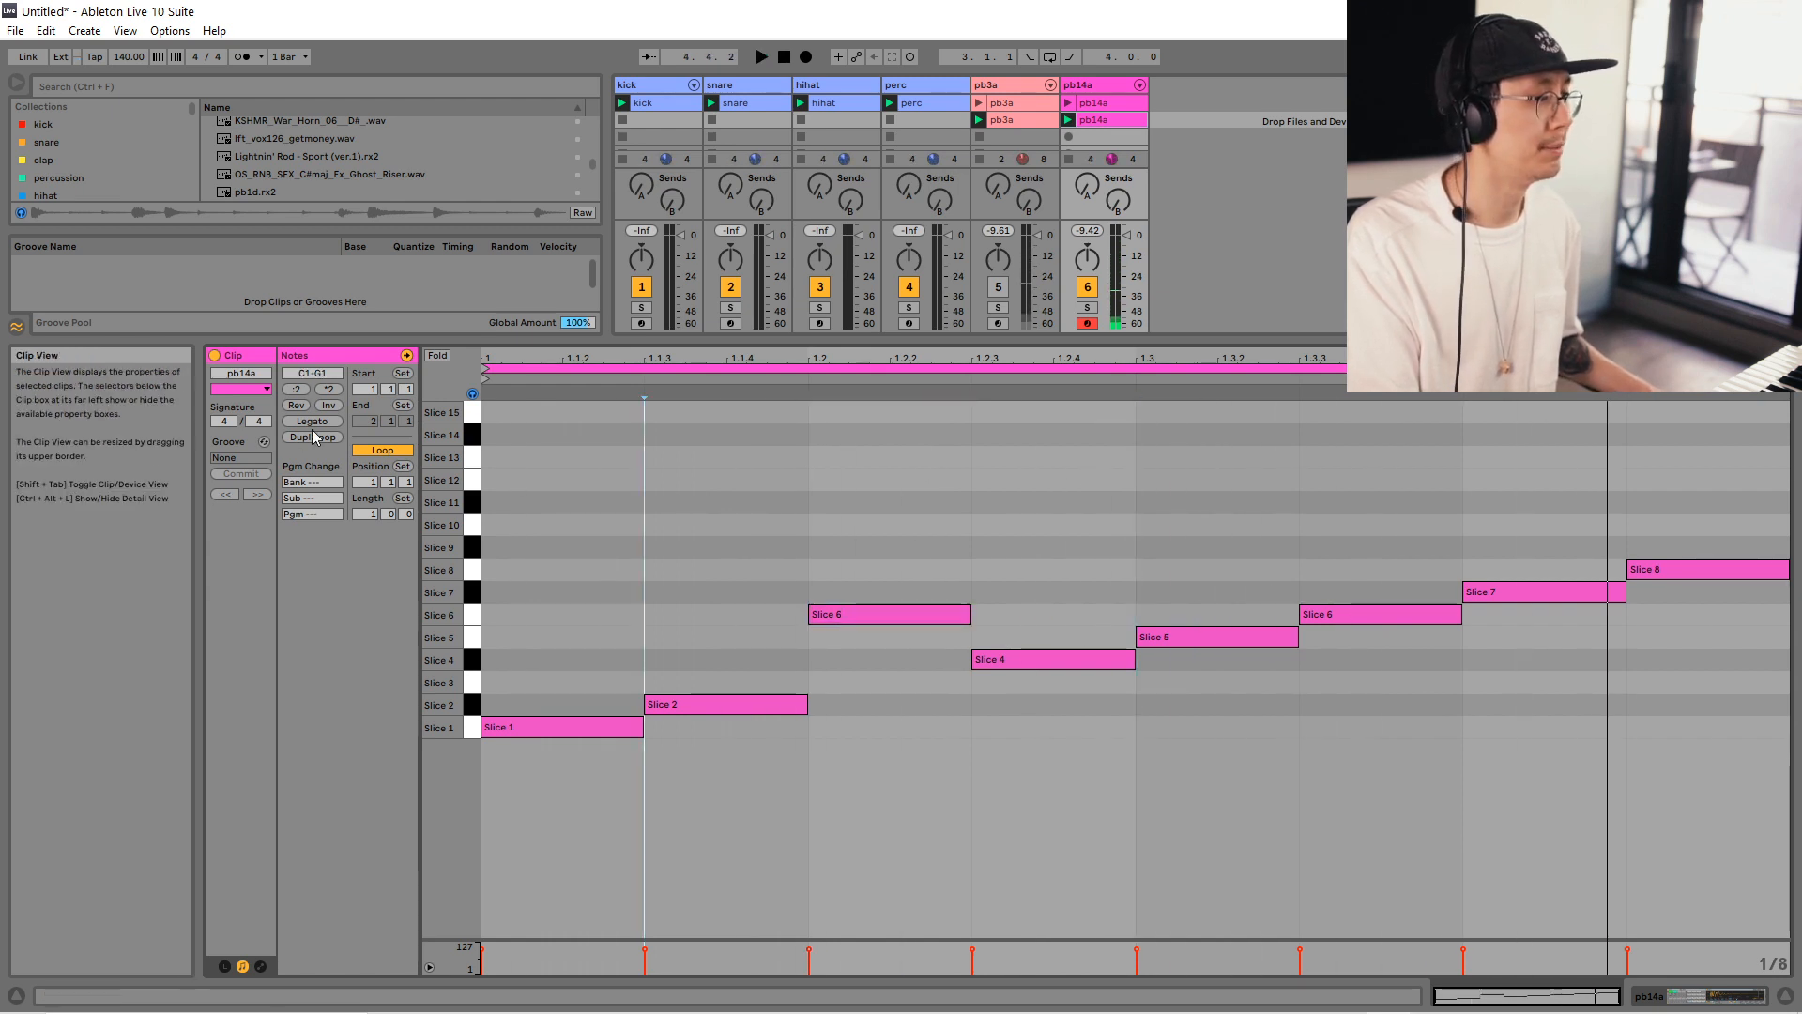
{"action": "left_click", "coordinate": [315, 437]}
{"action": "left_click", "coordinate": [1335, 481]}
{"action": "key", "text": "space"}
Rearrange the notes around the bar change to put Slice 1 at 1.4.3 and Slice 7 at 2.1.1, and play the pattern.
{"action": "left_click", "coordinate": [1090, 569]}
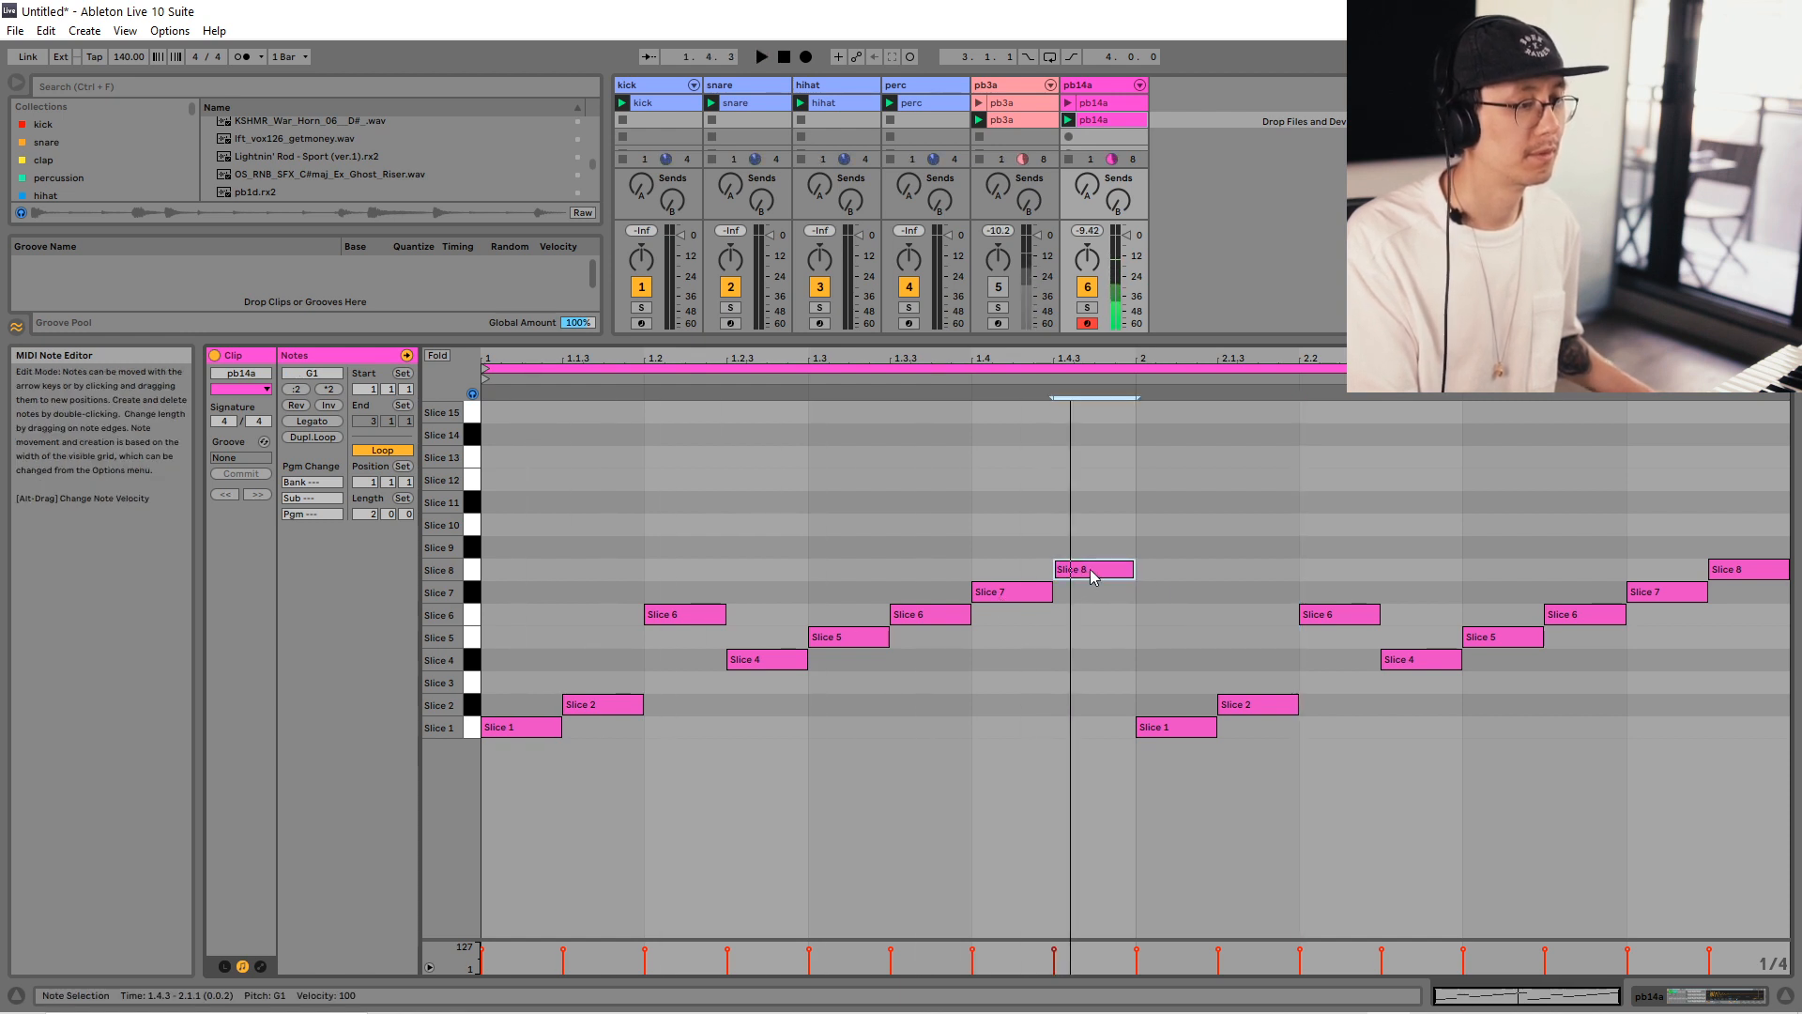
{"action": "left_click_drag", "start_coordinate": [1090, 568], "coordinate": [1185, 603]}
{"action": "key", "text": "space"}
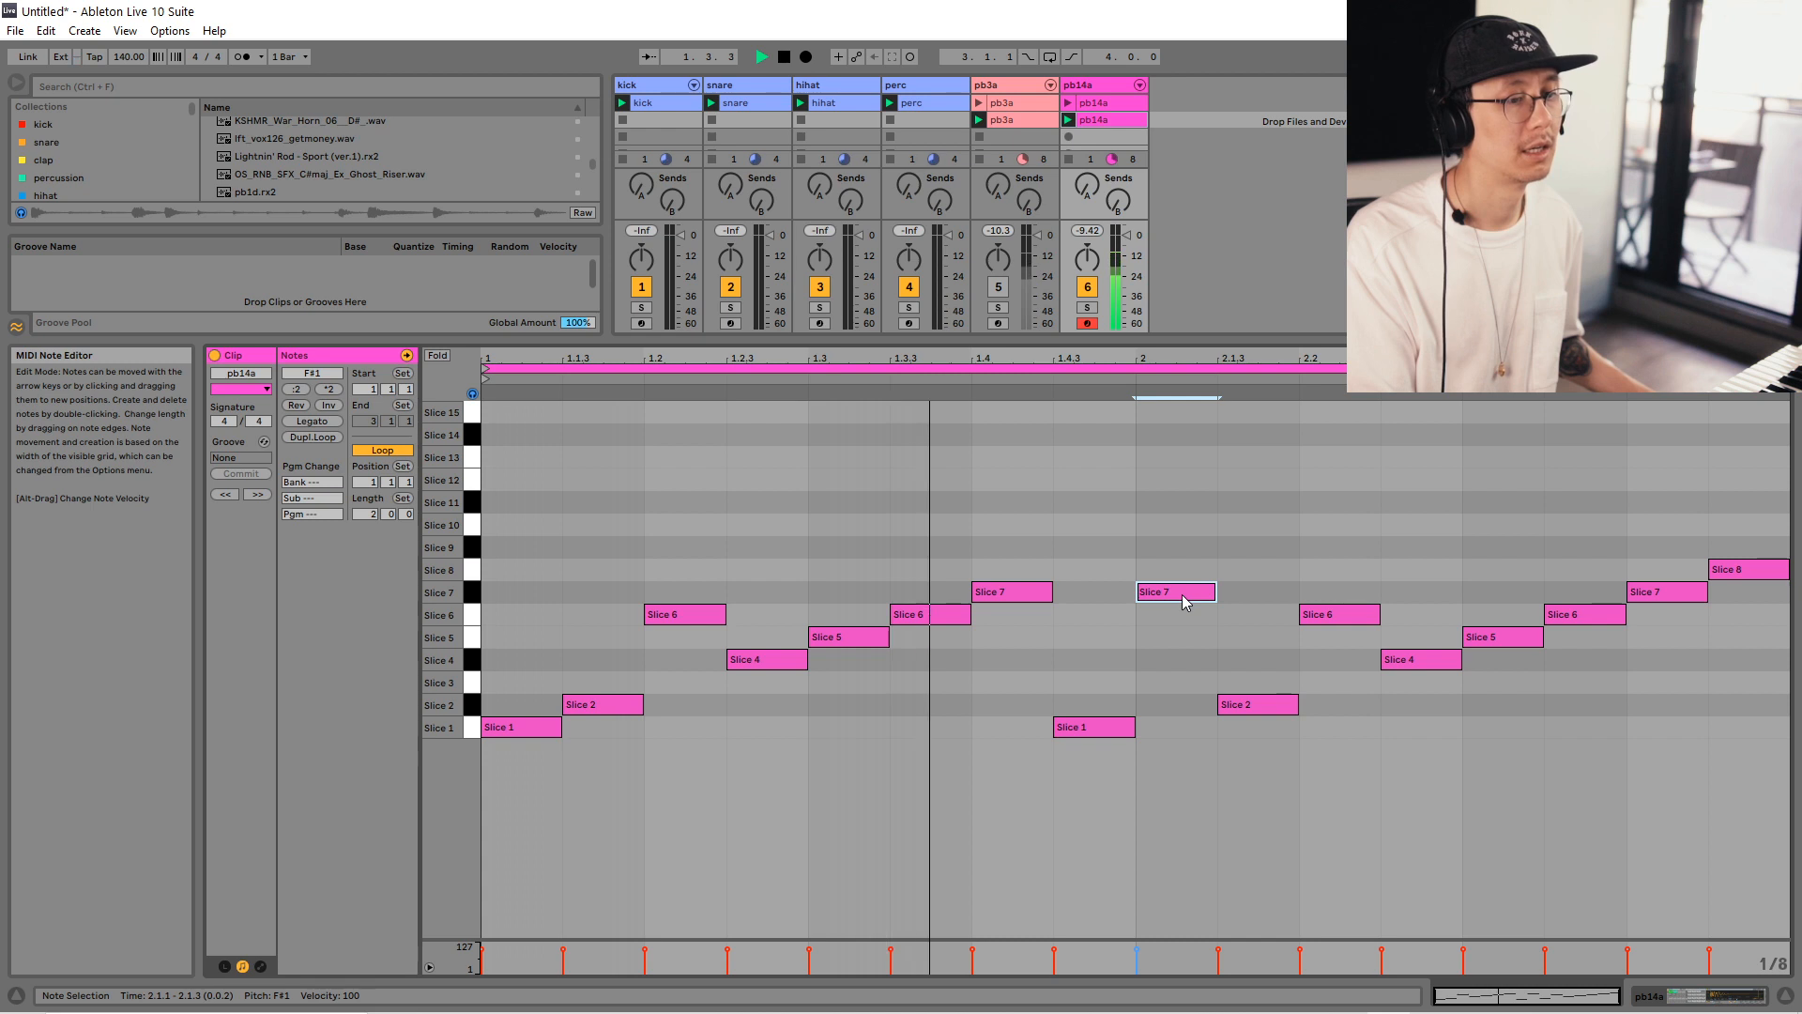
Move the notes at 2.2 and 2.2.3 to Slice 4 and Slice 2, and play the pattern in the device view.
{"action": "left_click", "coordinate": [1416, 663]}
{"action": "key", "text": "space"}
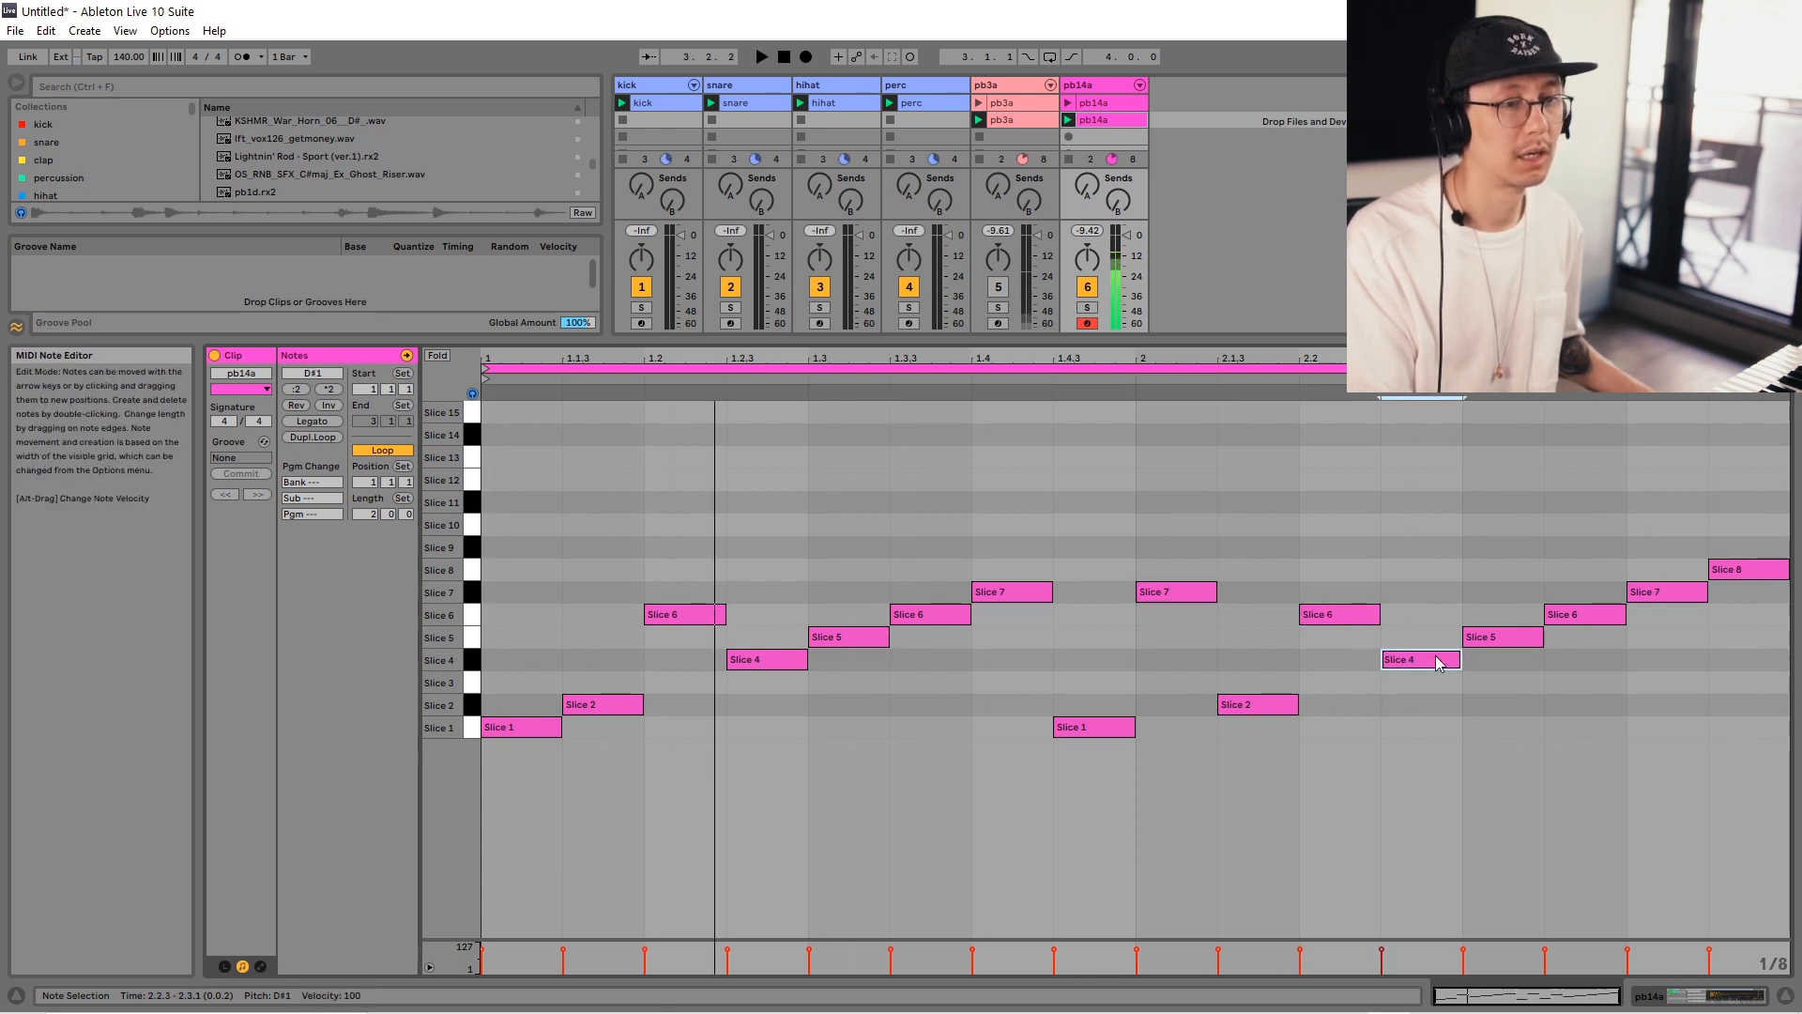
{"action": "left_click_drag", "start_coordinate": [1428, 661], "coordinate": [1417, 709]}
{"action": "key", "text": "space"}
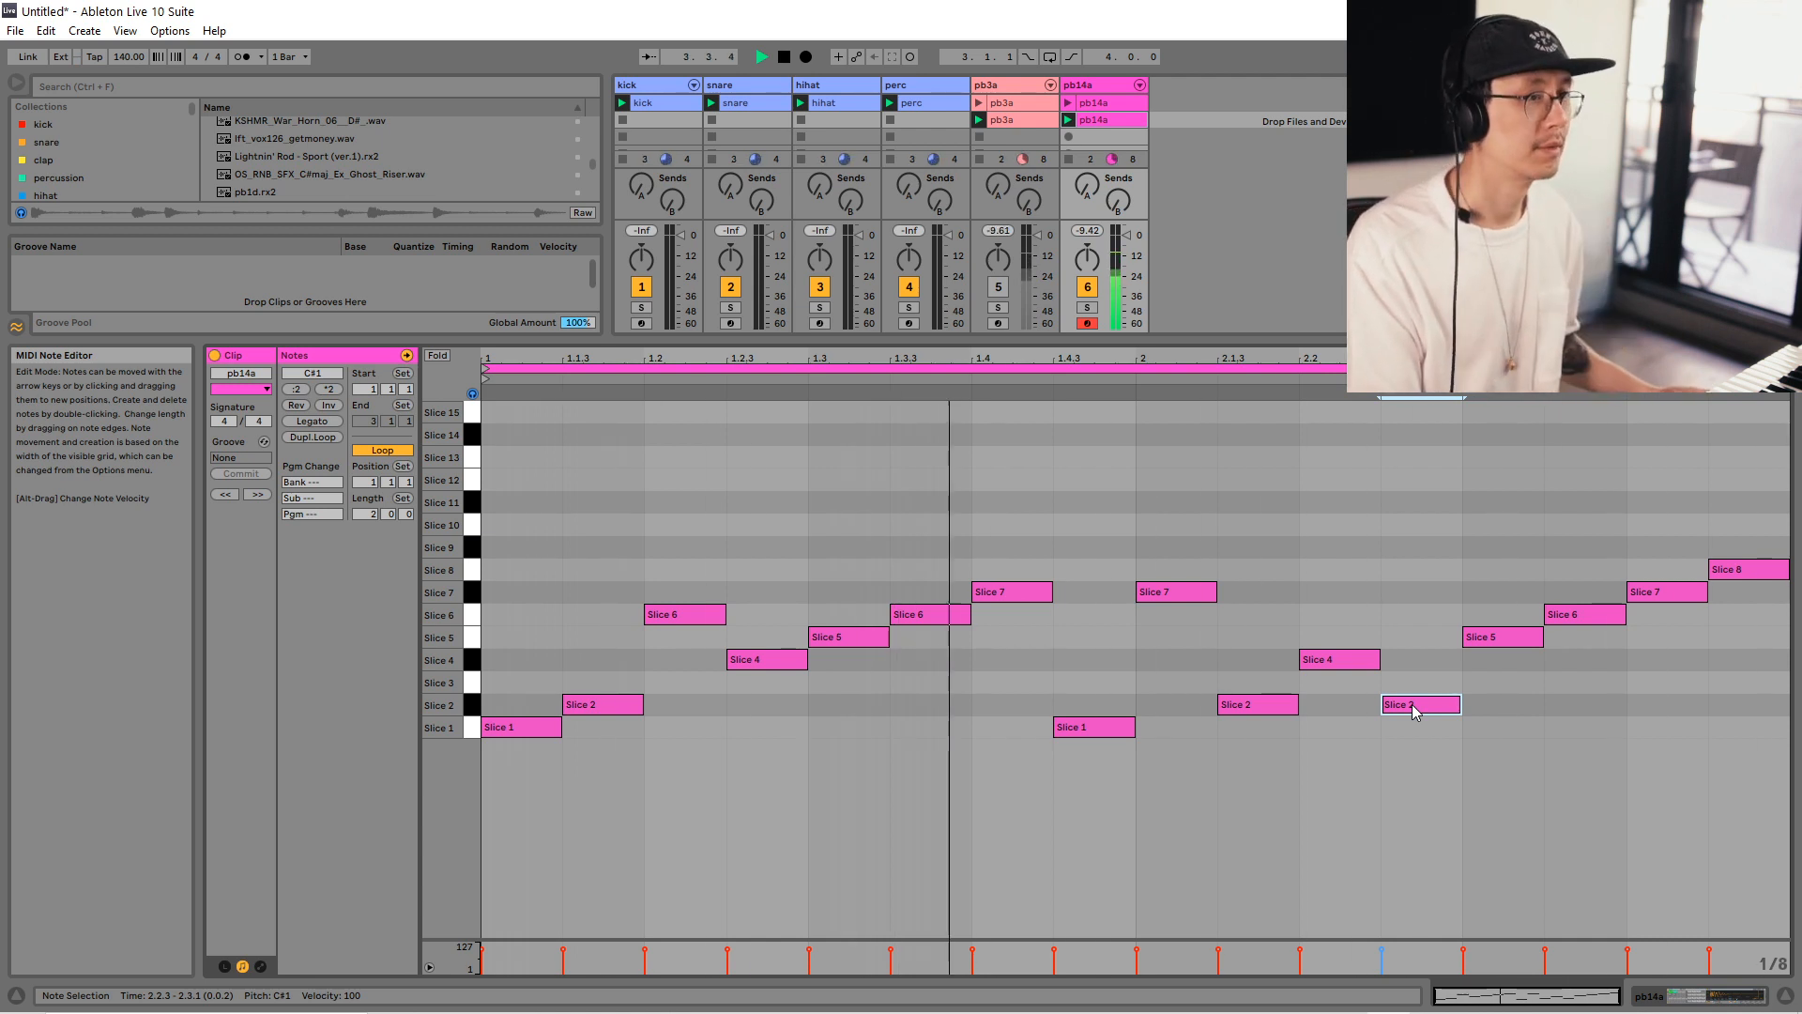
{"action": "key", "text": "shift+Tab"}
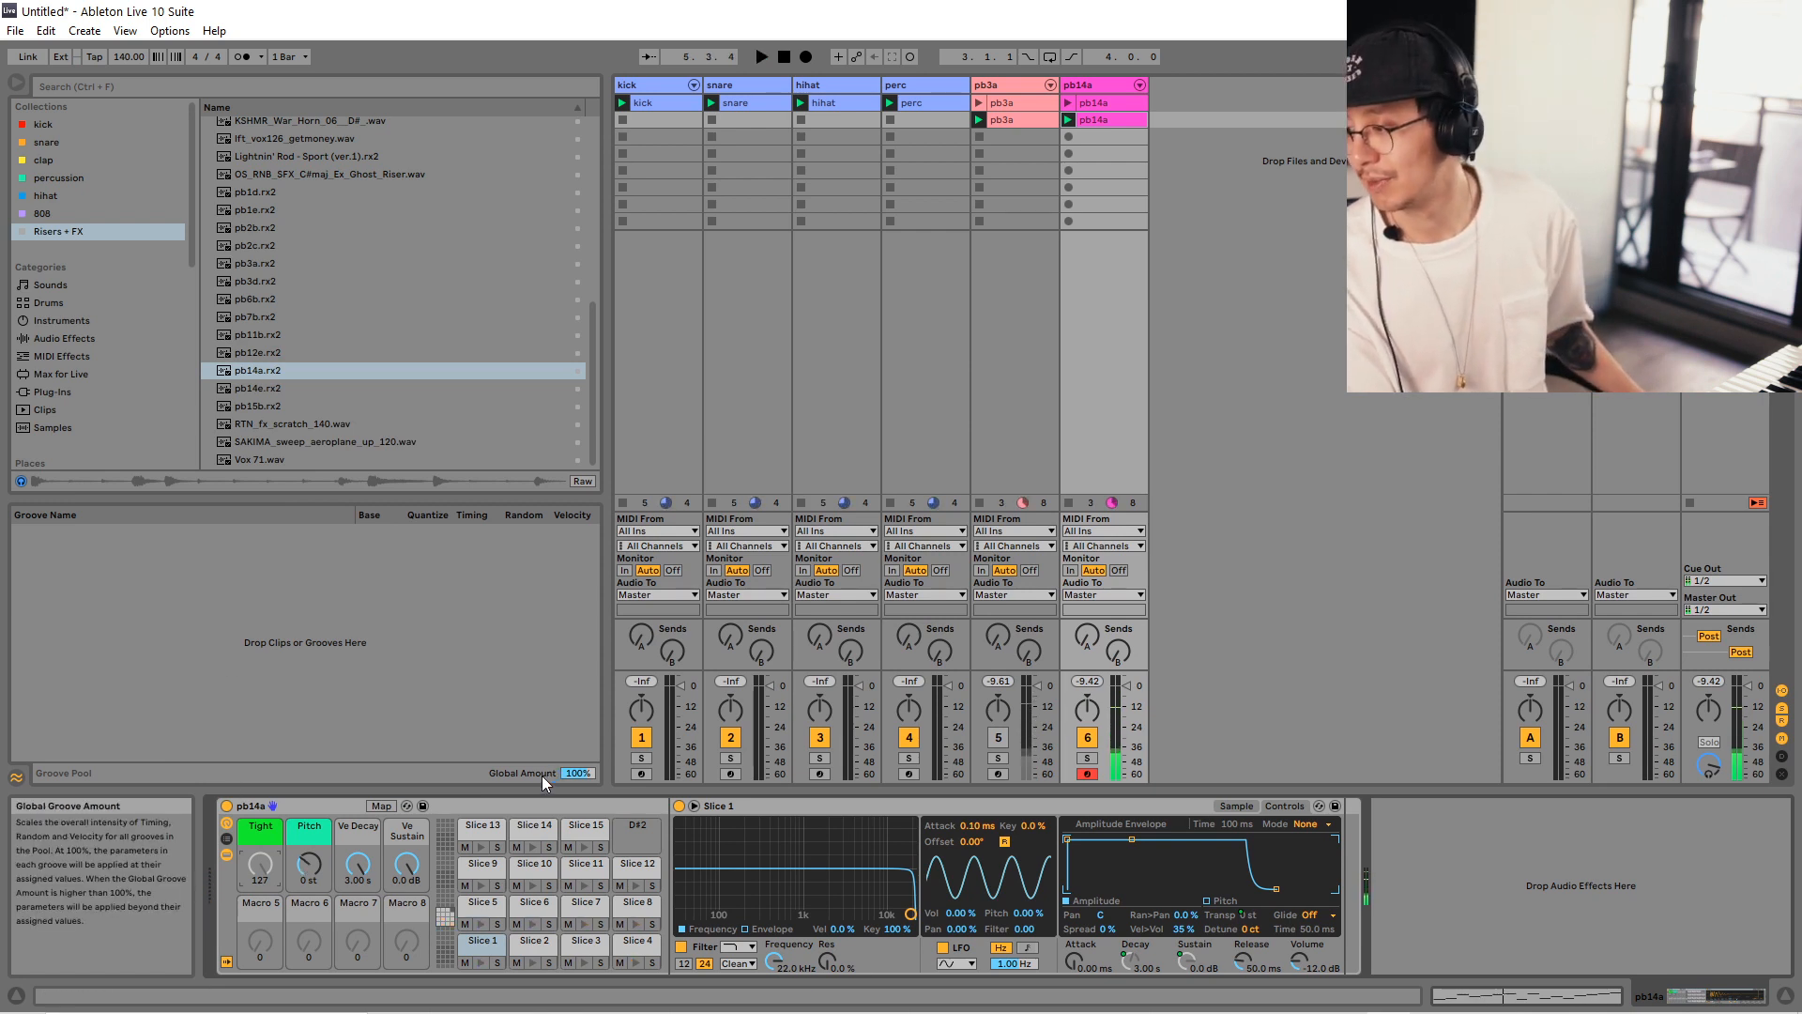
{"action": "key", "text": "space"}
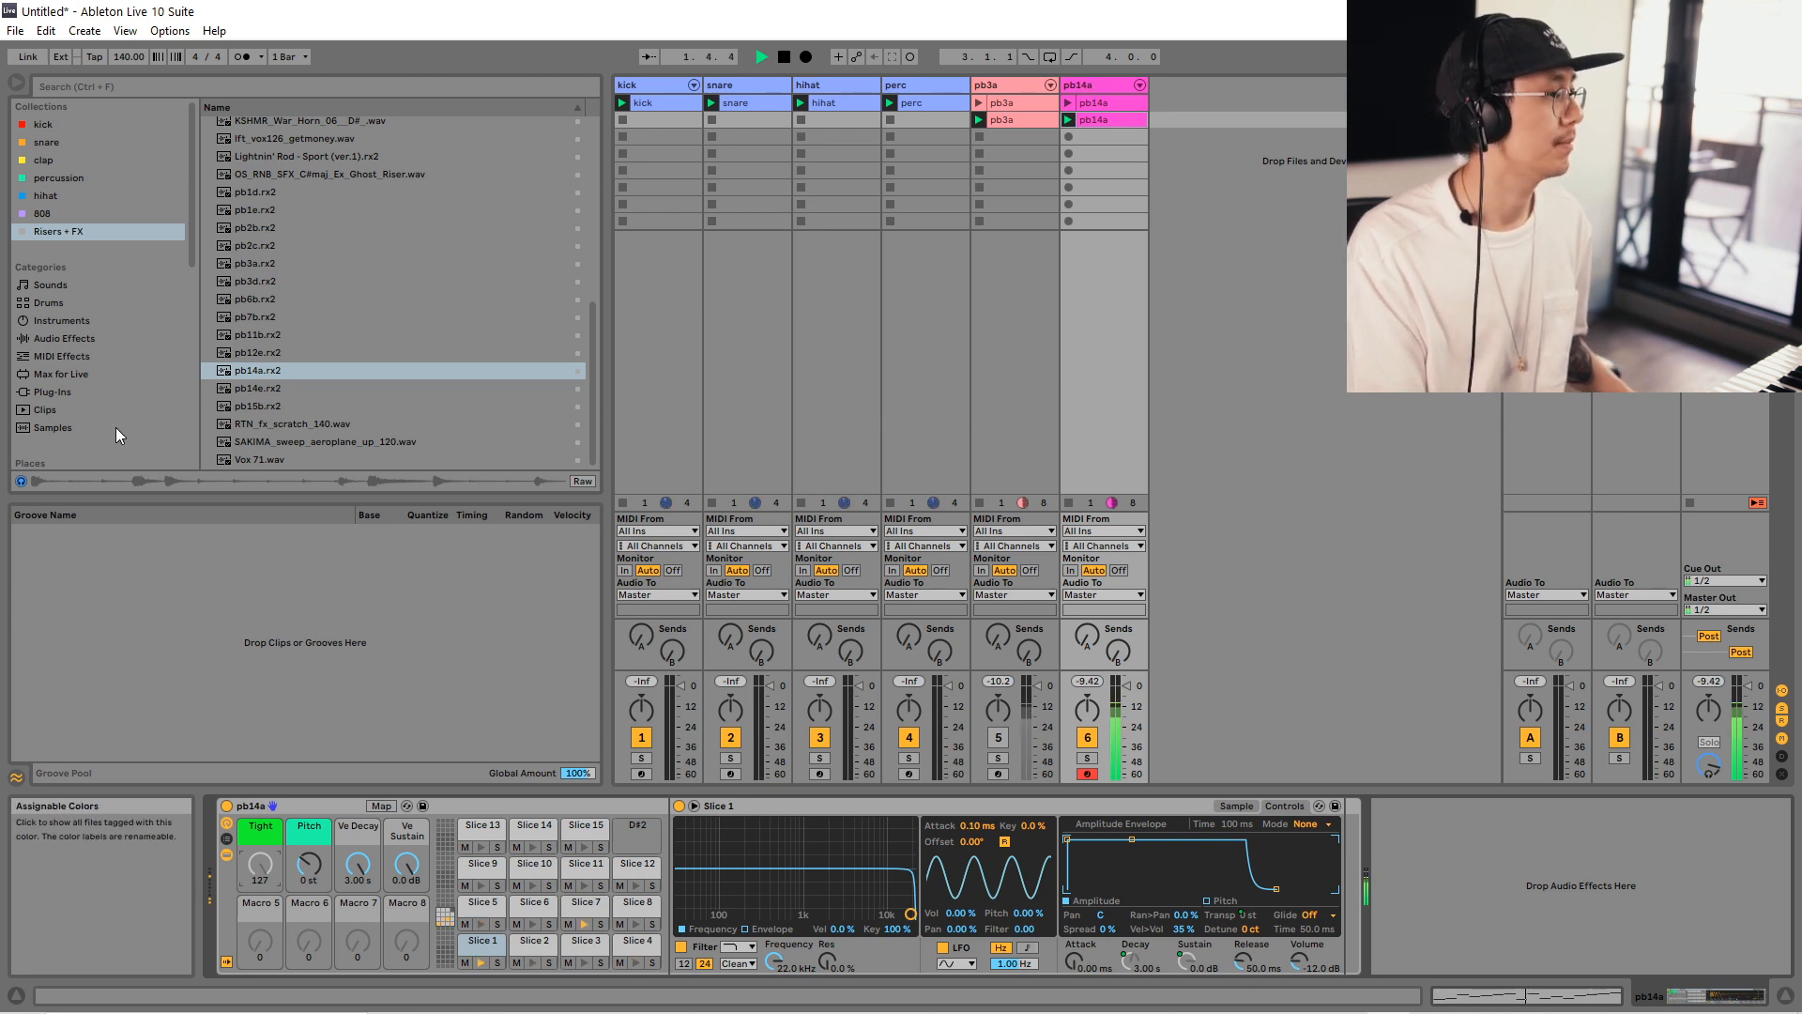
{"action": "key", "text": "space"}
Add the D16 Group Devastor2 VST plug-in after the pb14a rack.
{"action": "left_click", "coordinate": [54, 392]}
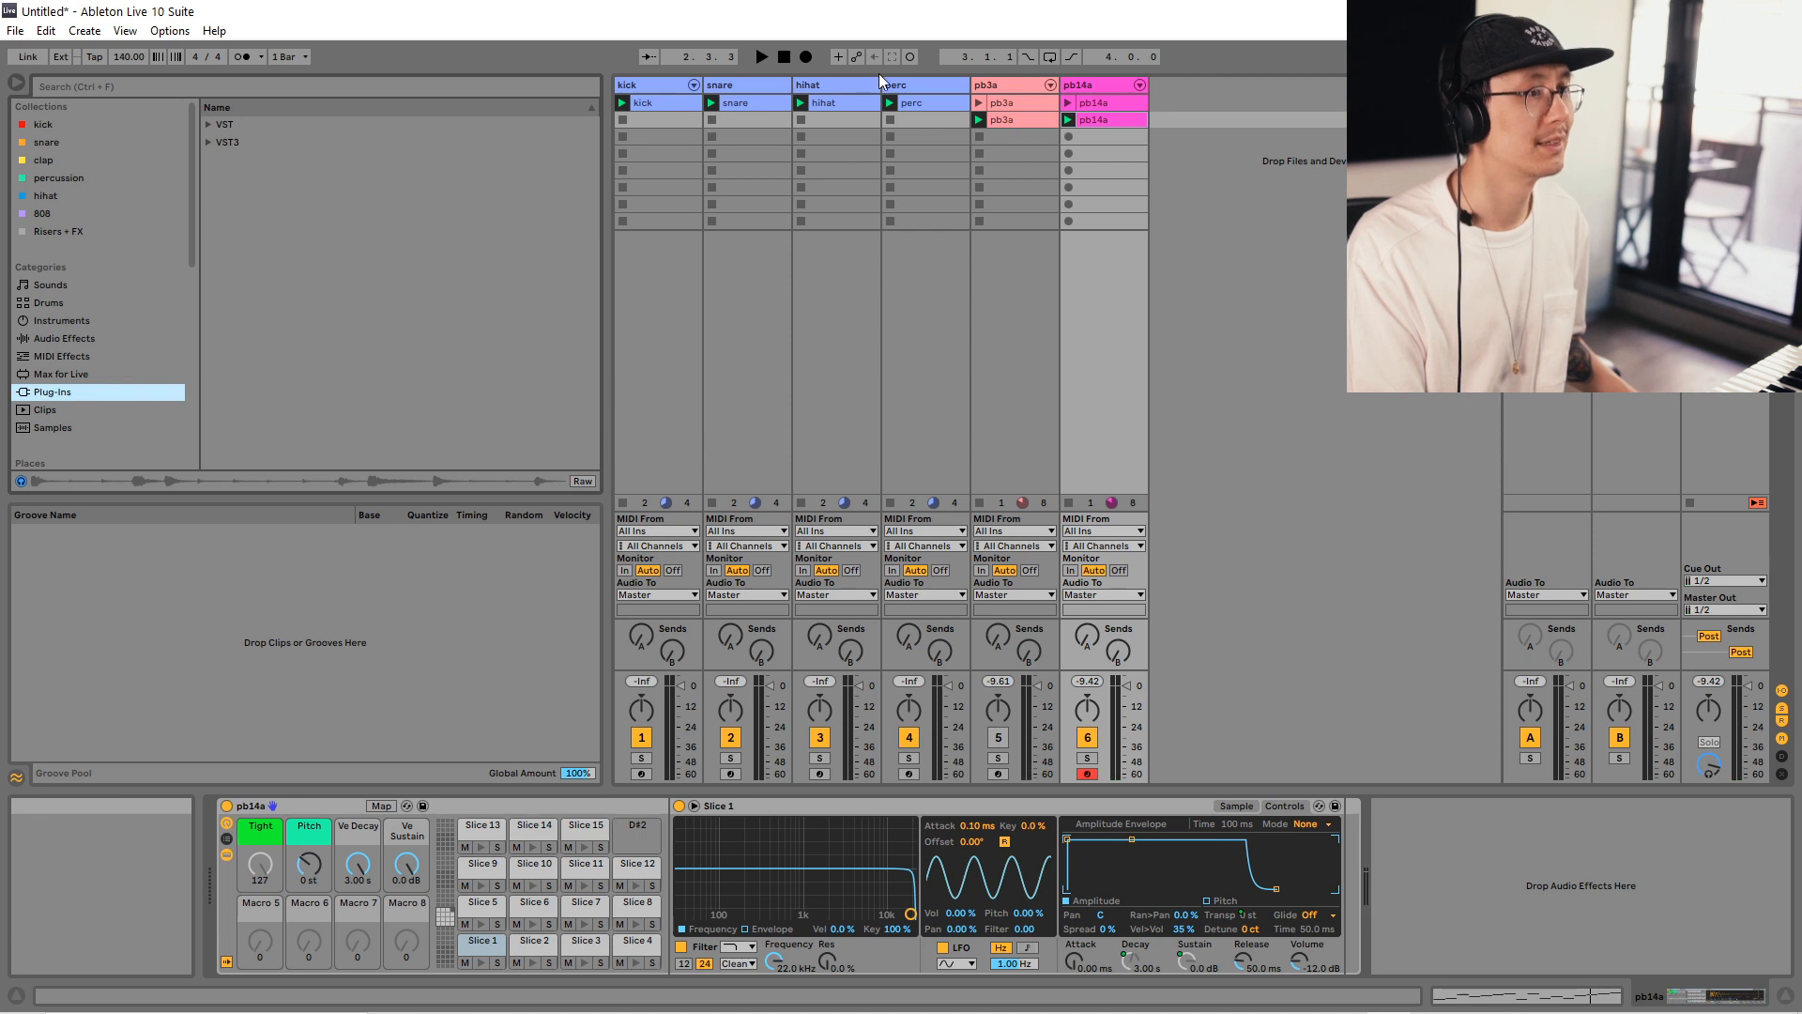
{"action": "left_click", "coordinate": [207, 125]}
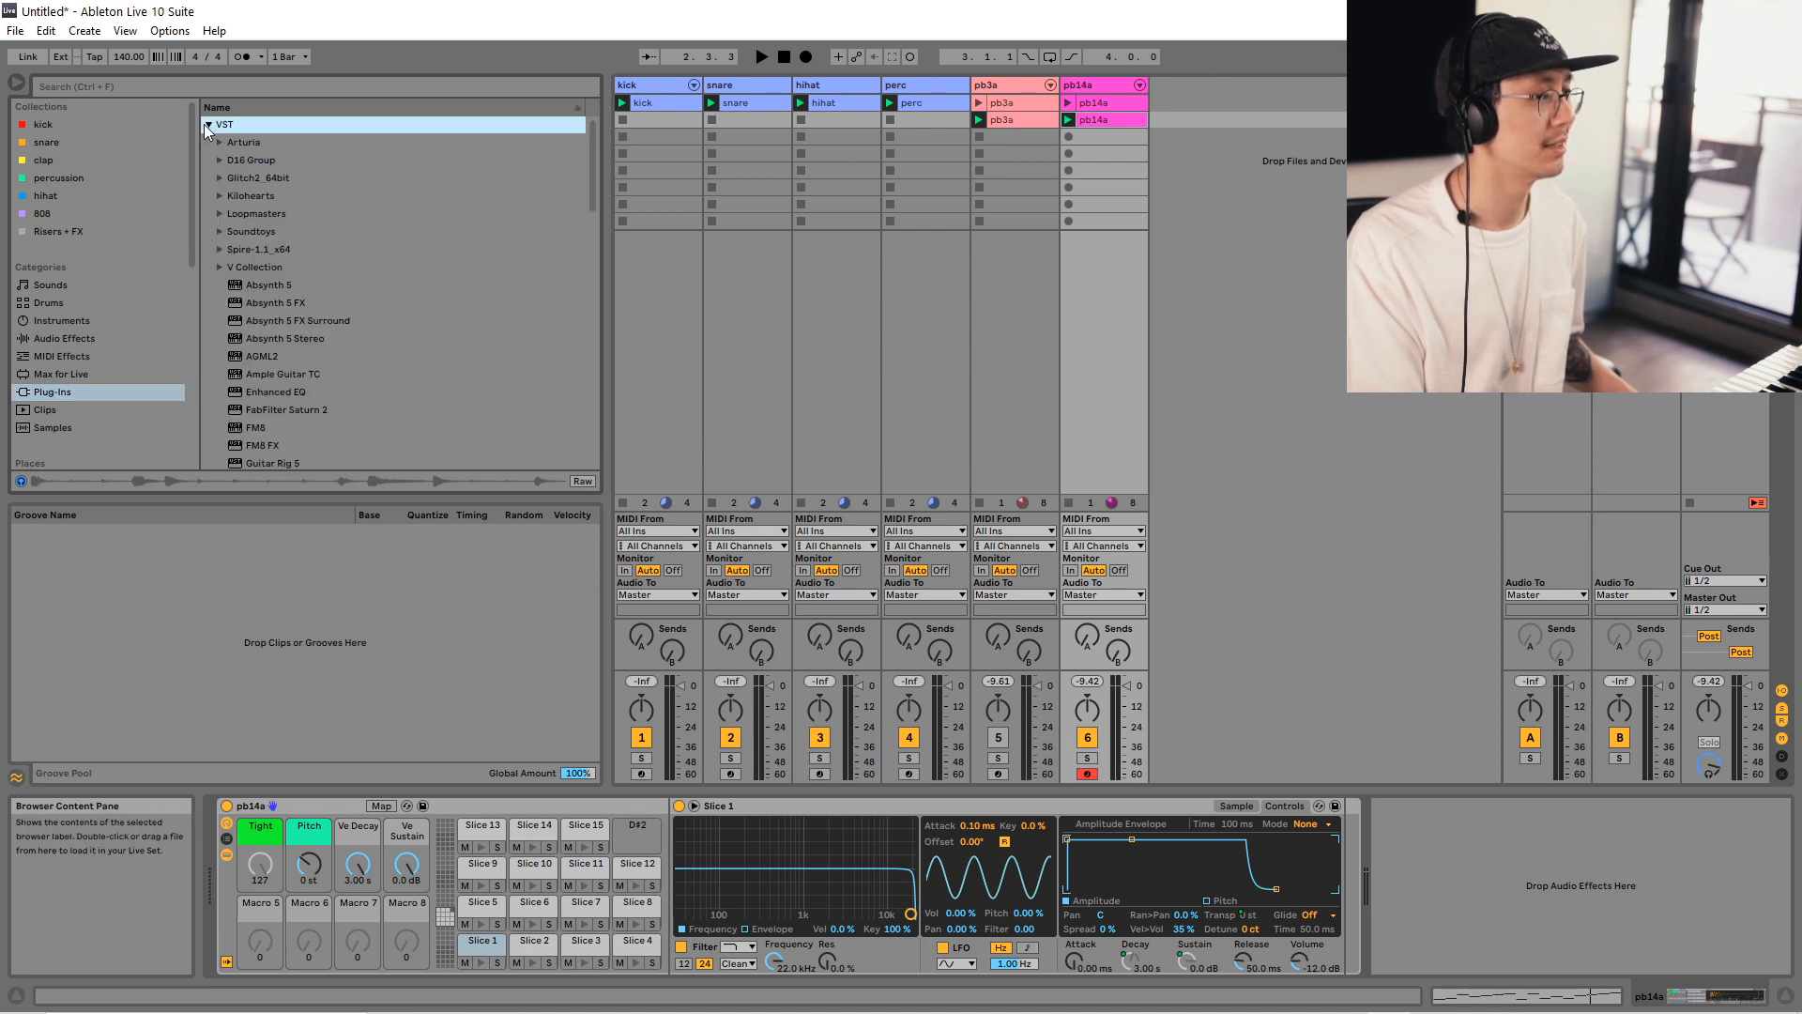
{"action": "left_click", "coordinate": [218, 267]}
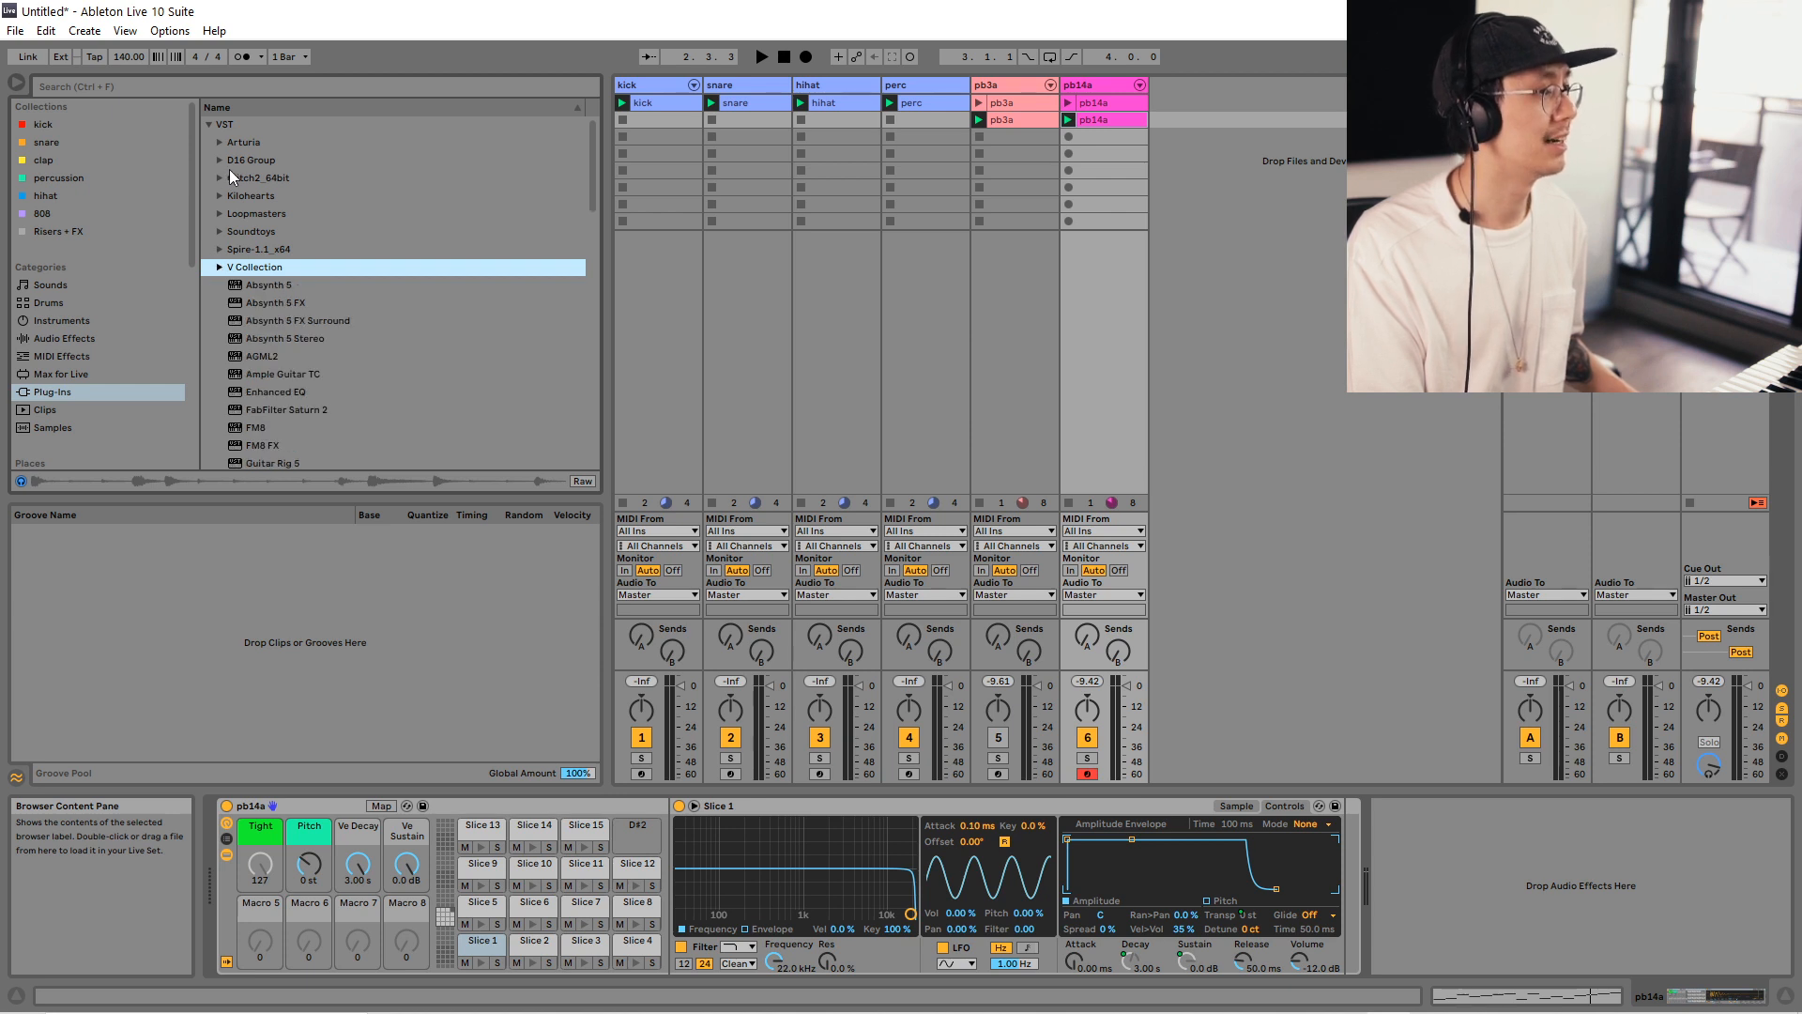
{"action": "left_click", "coordinate": [223, 161]}
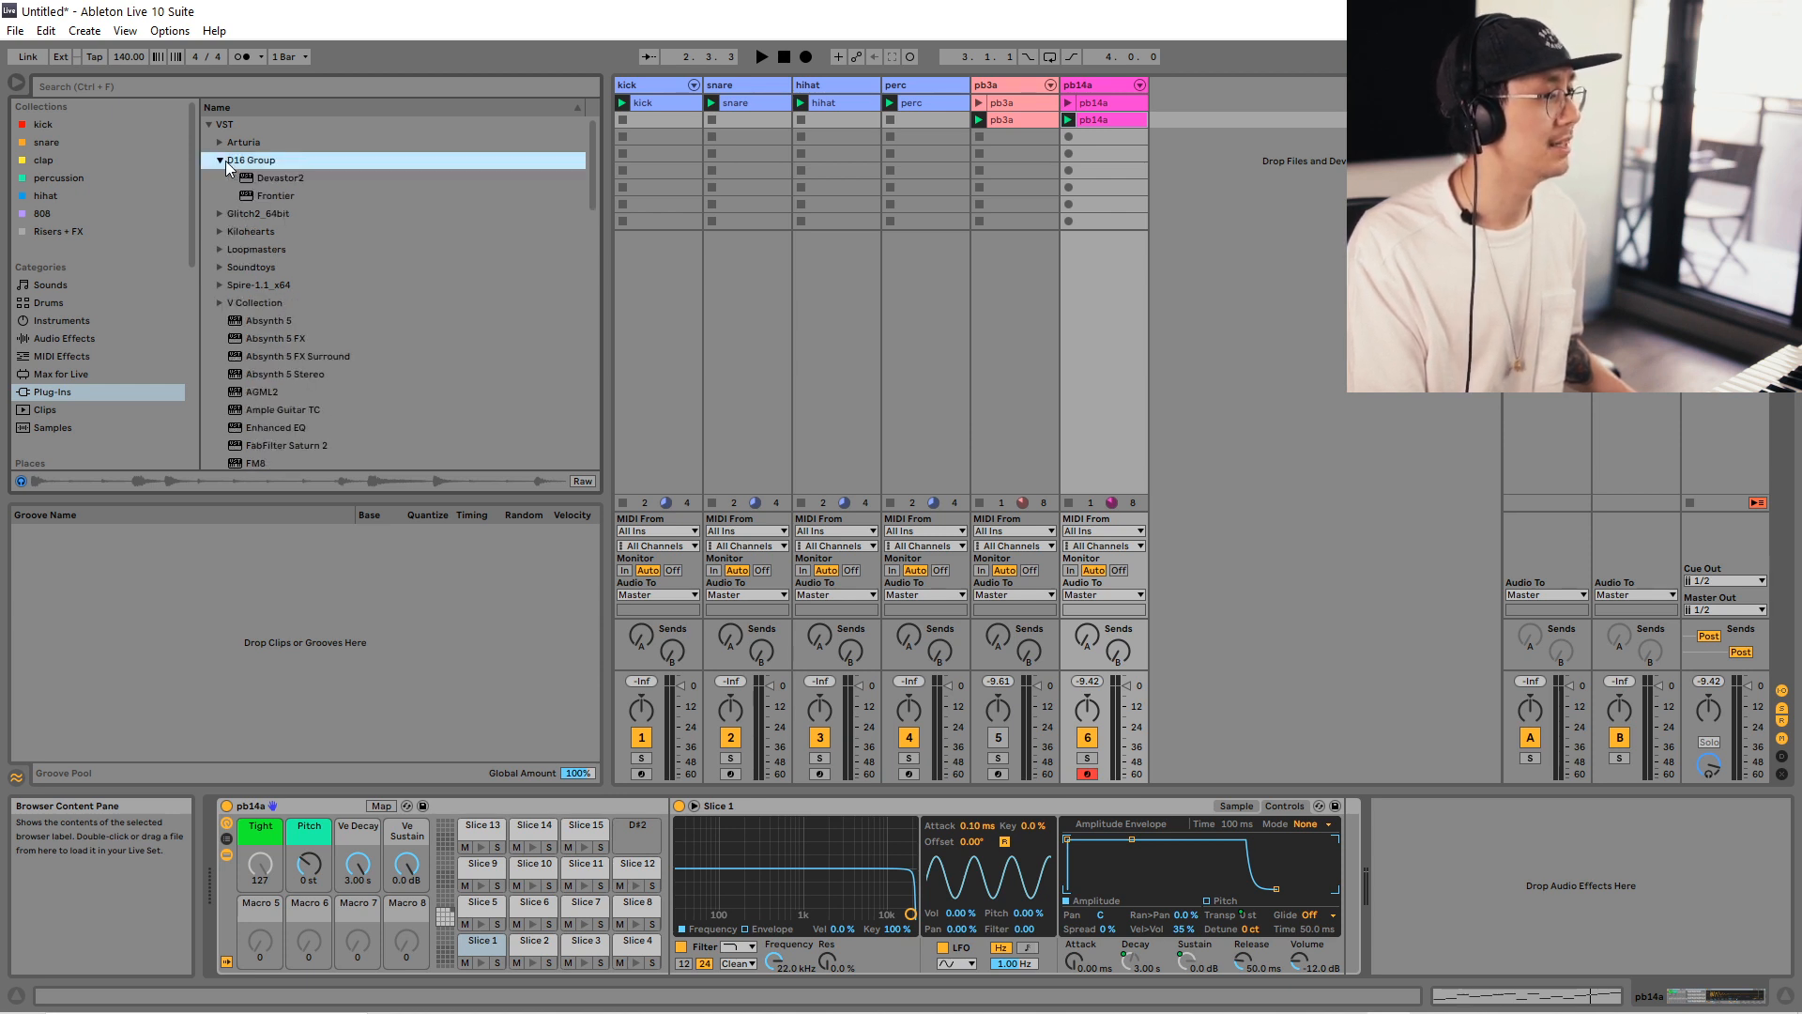
{"action": "left_click", "coordinate": [297, 176]}
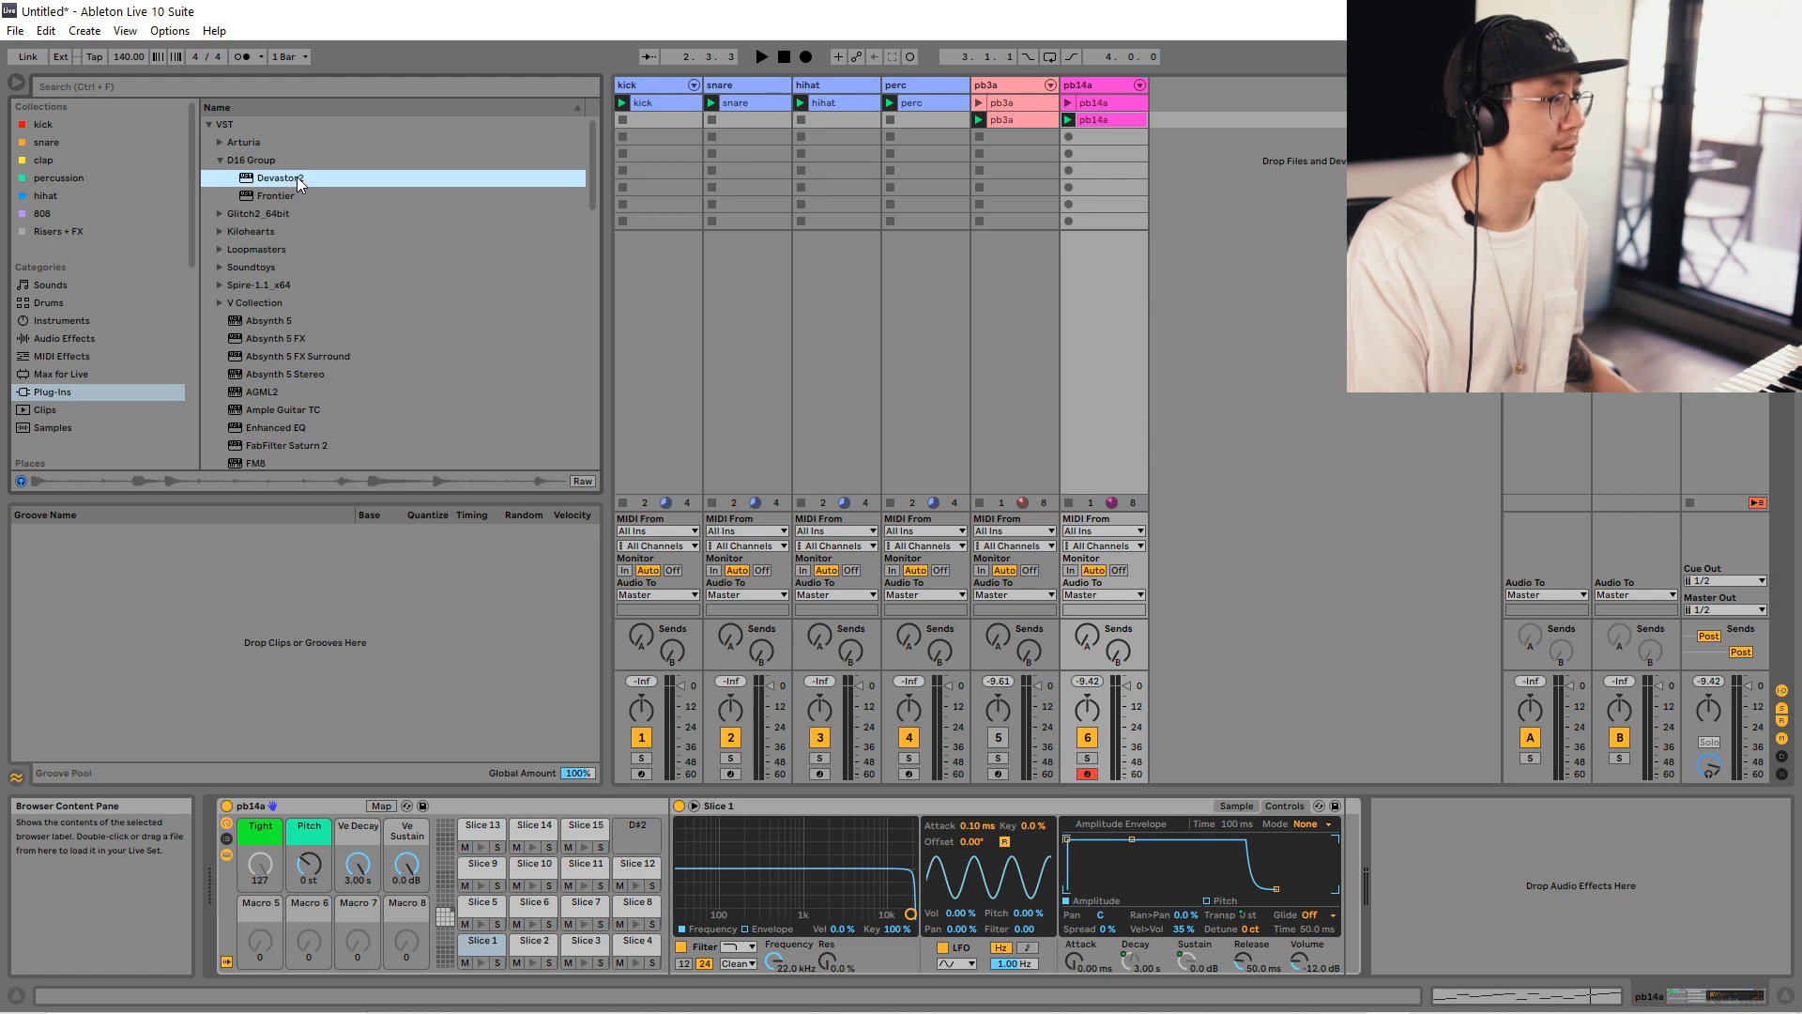
{"action": "left_click_drag", "start_coordinate": [1563, 852], "coordinate": [1563, 851]}
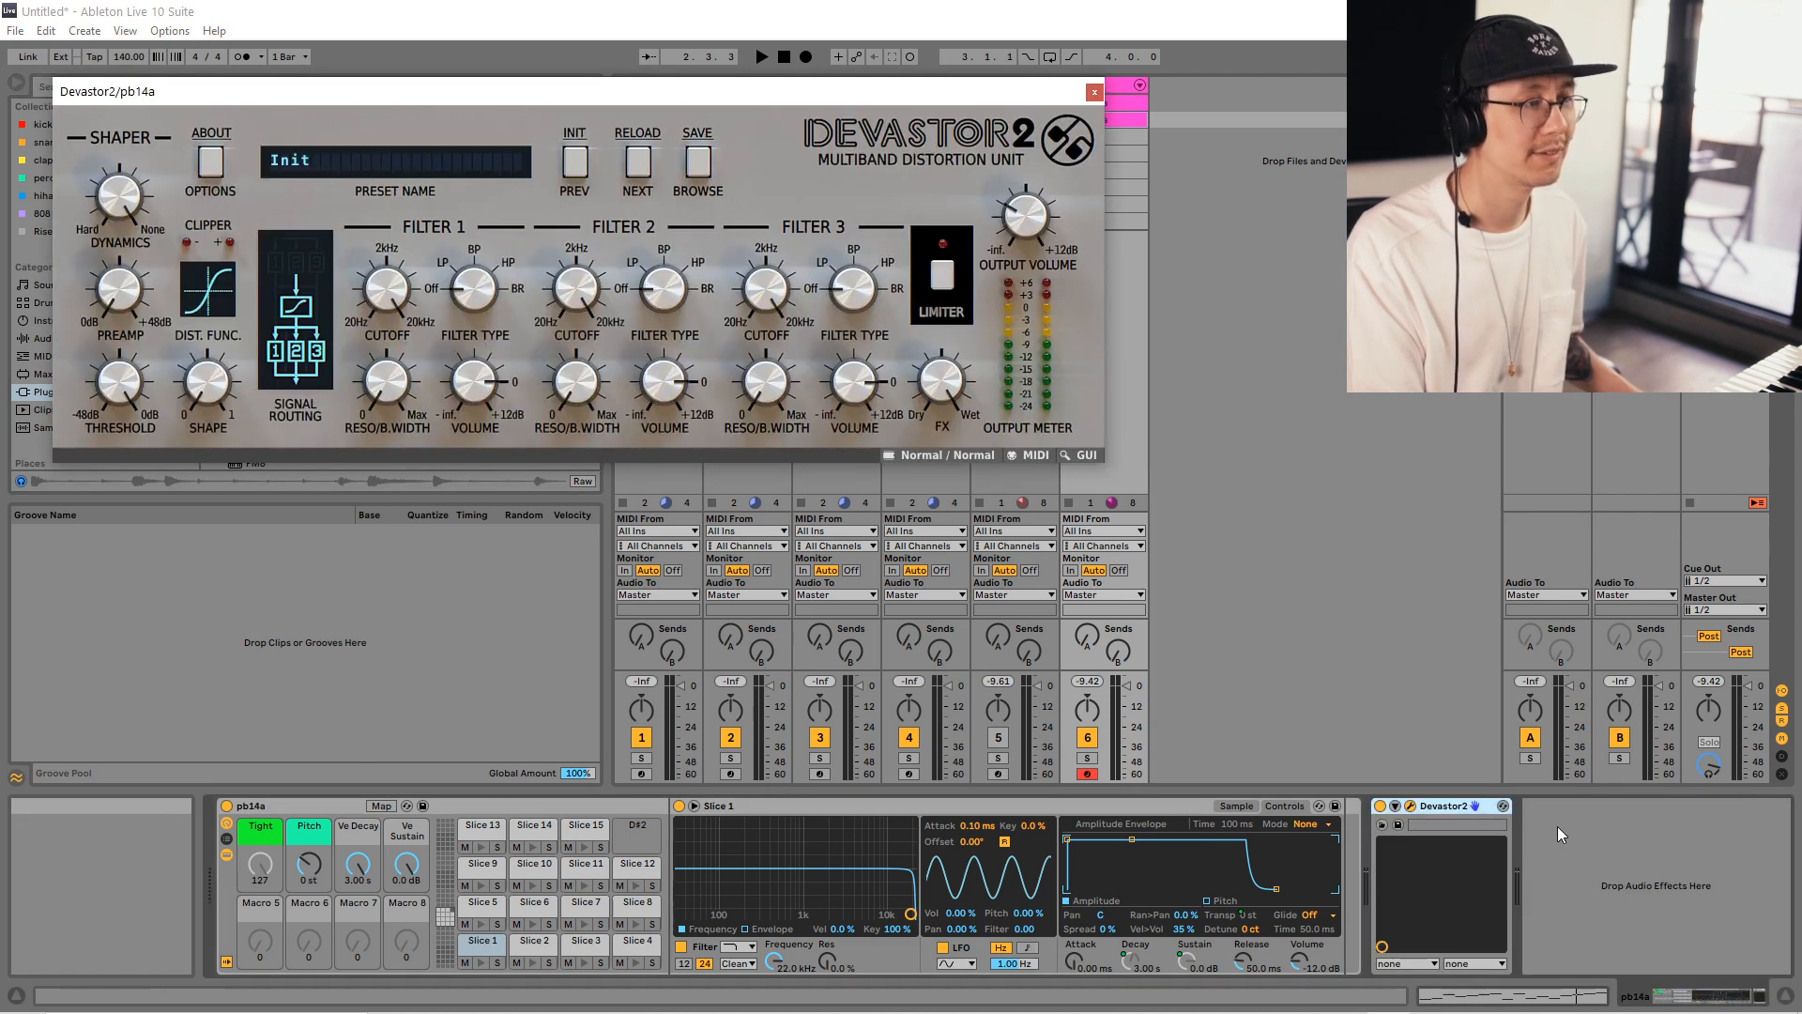
{"action": "left_click_drag", "start_coordinate": [746, 93], "coordinate": [1035, 265]}
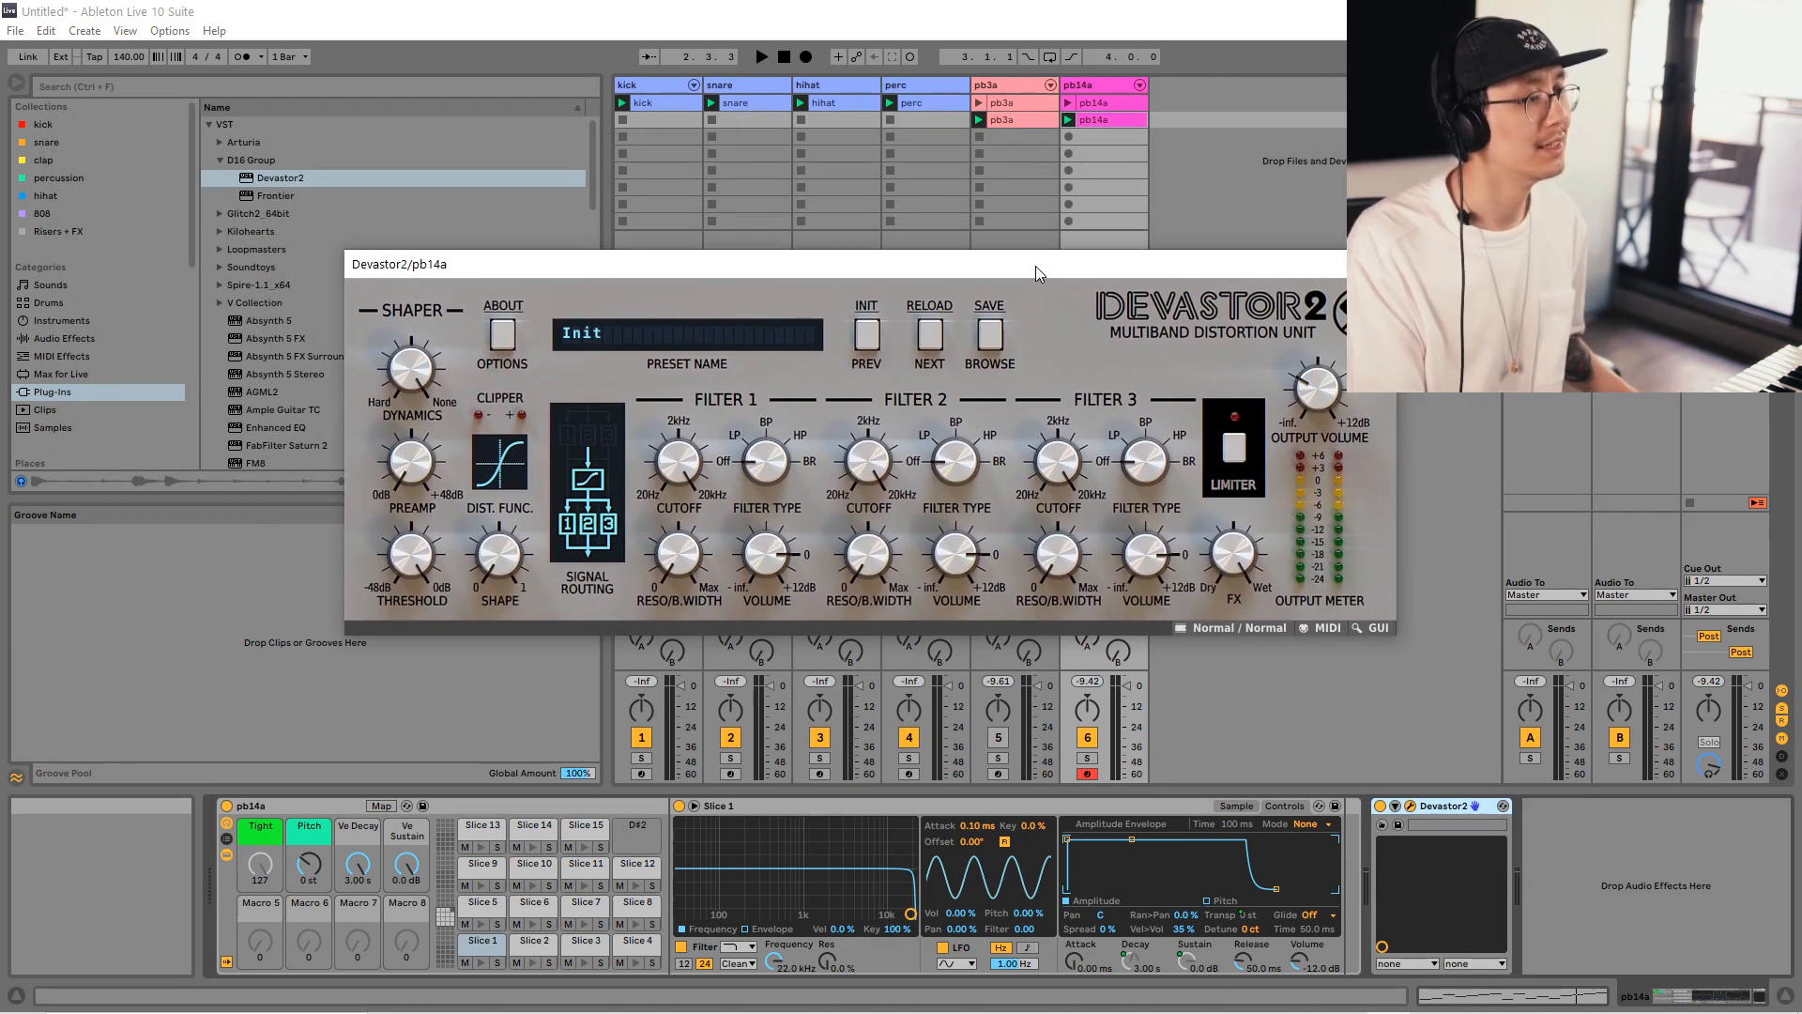
Step through the Devastor2 presets while the pattern plays and settle on Brushing Top.
{"action": "key", "text": "space"}
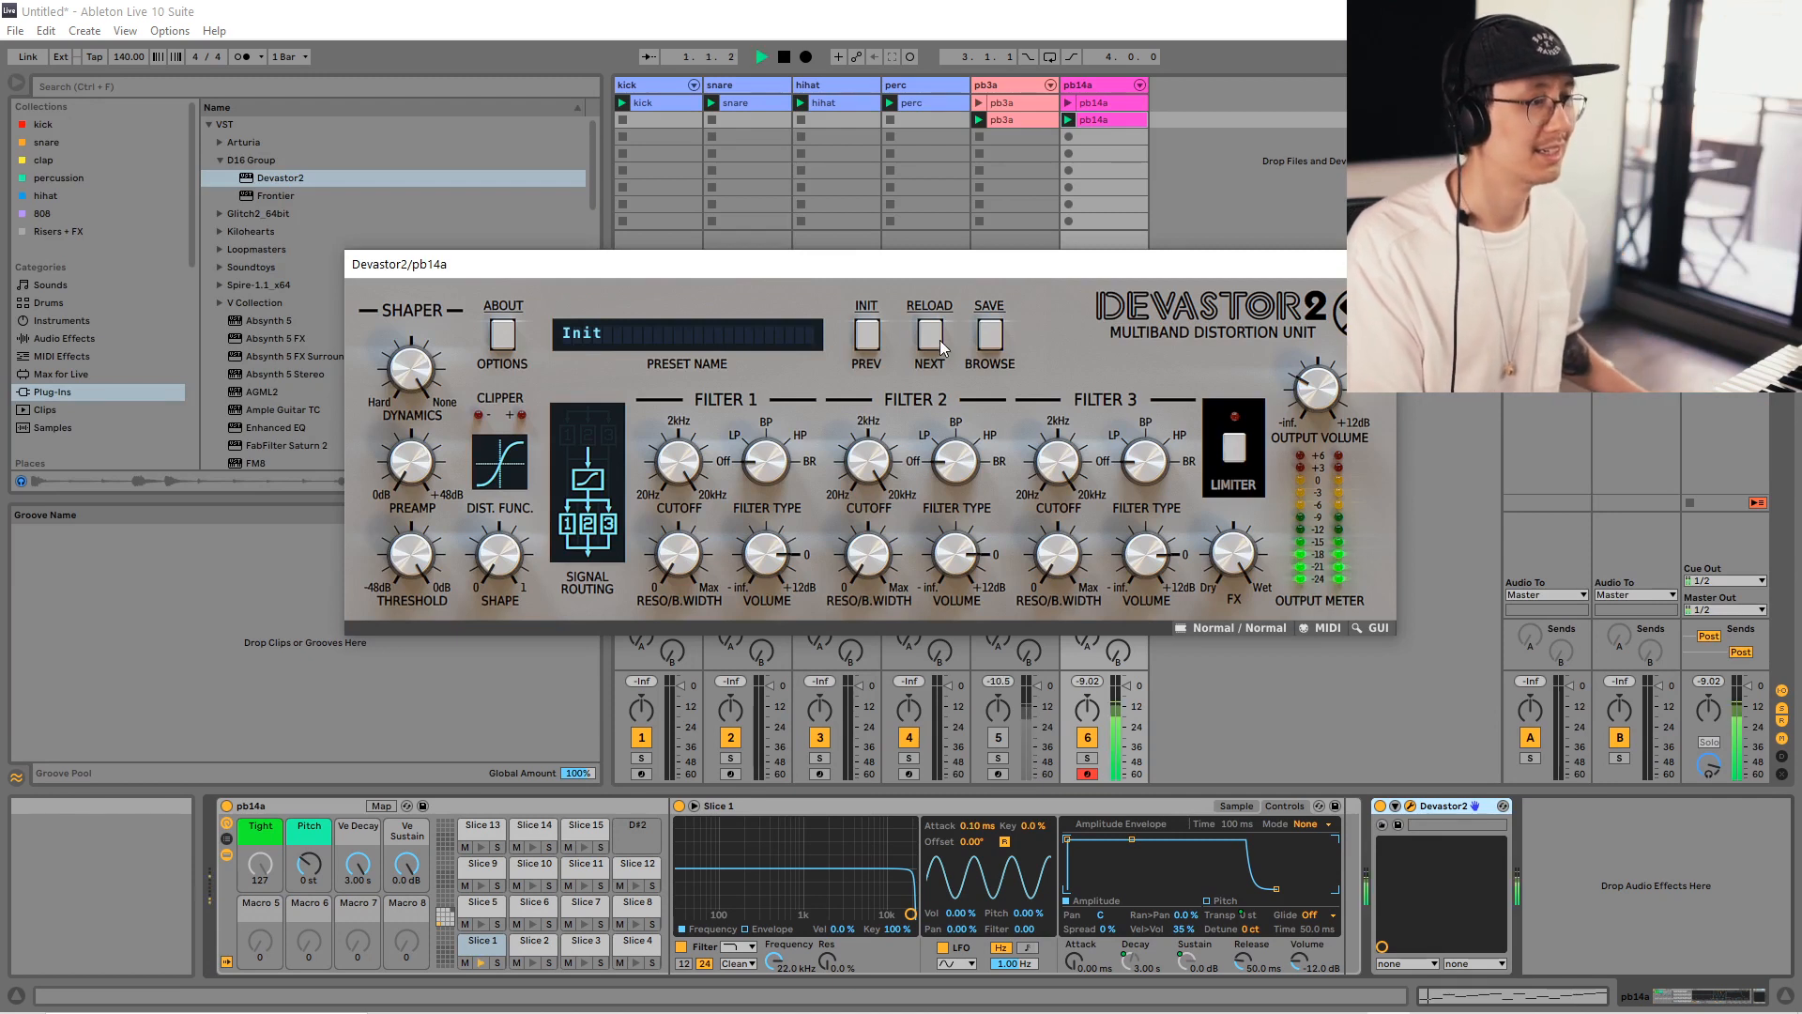
{"action": "left_click", "coordinate": [939, 340]}
{"action": "left_click", "coordinate": [938, 340]}
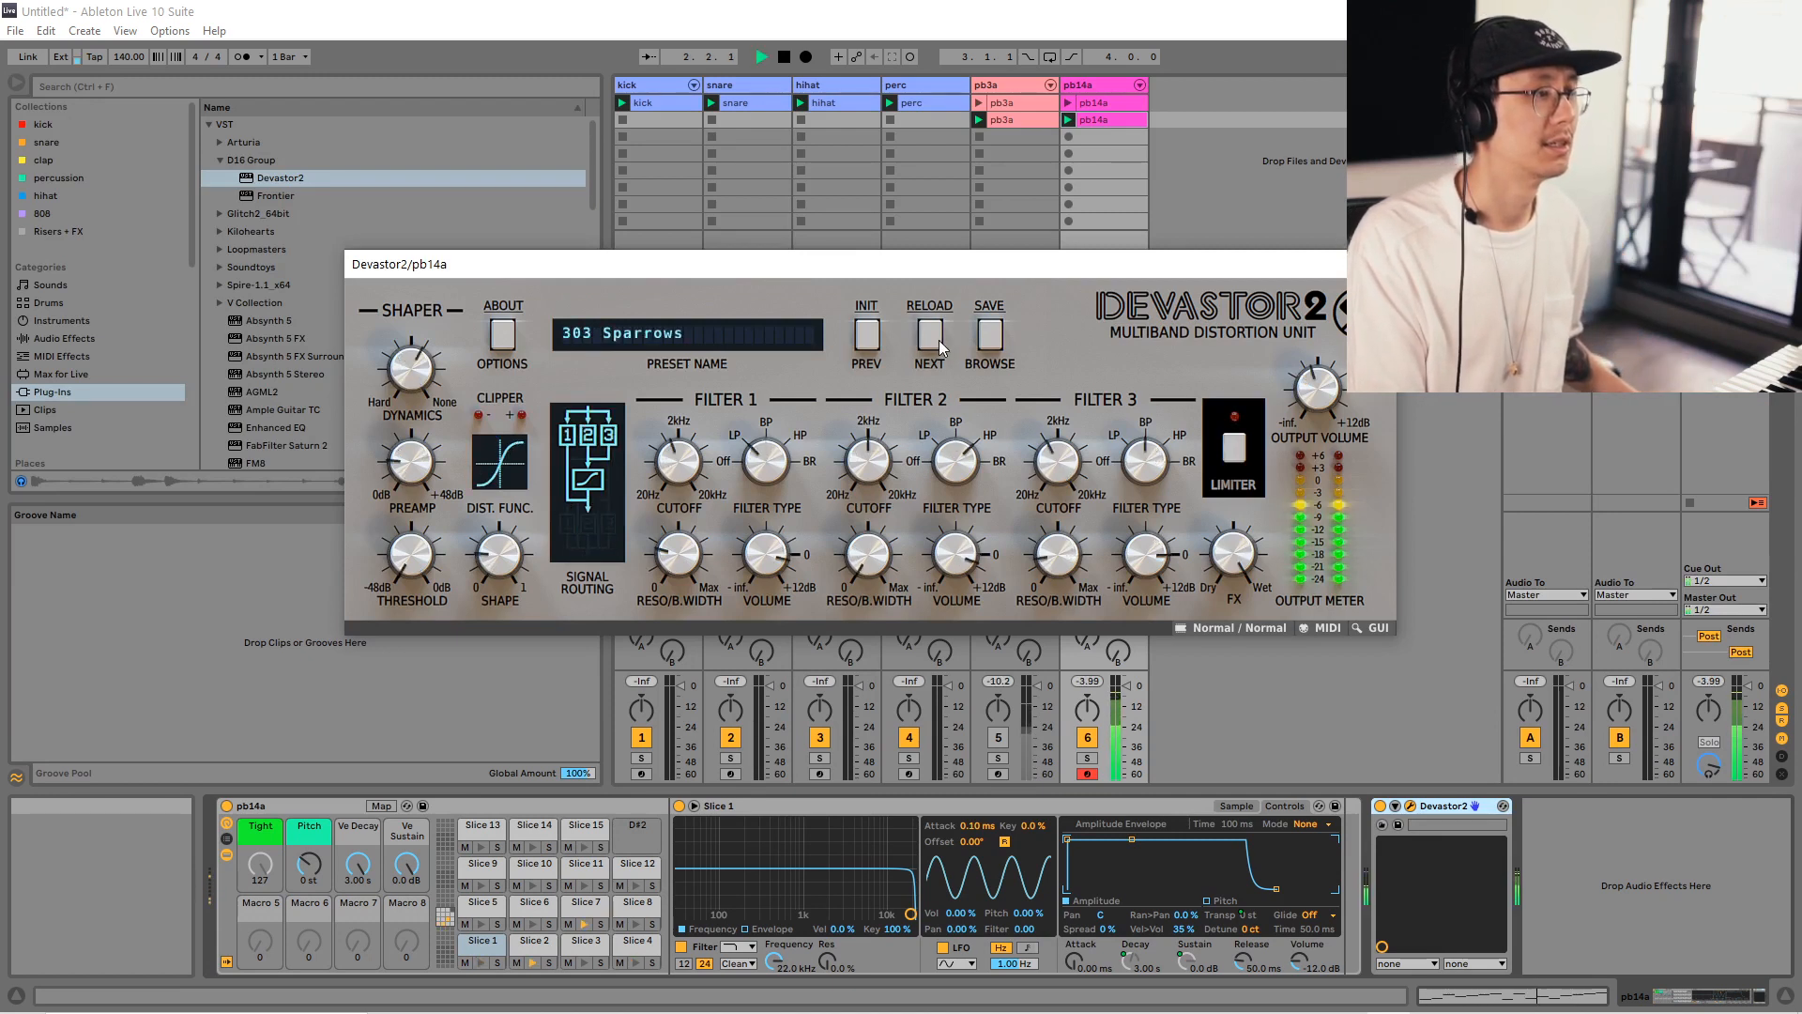
{"action": "left_click", "coordinate": [938, 340]}
{"action": "left_click", "coordinate": [938, 340]}
{"action": "left_click", "coordinate": [938, 340]}
{"action": "left_click", "coordinate": [936, 339]}
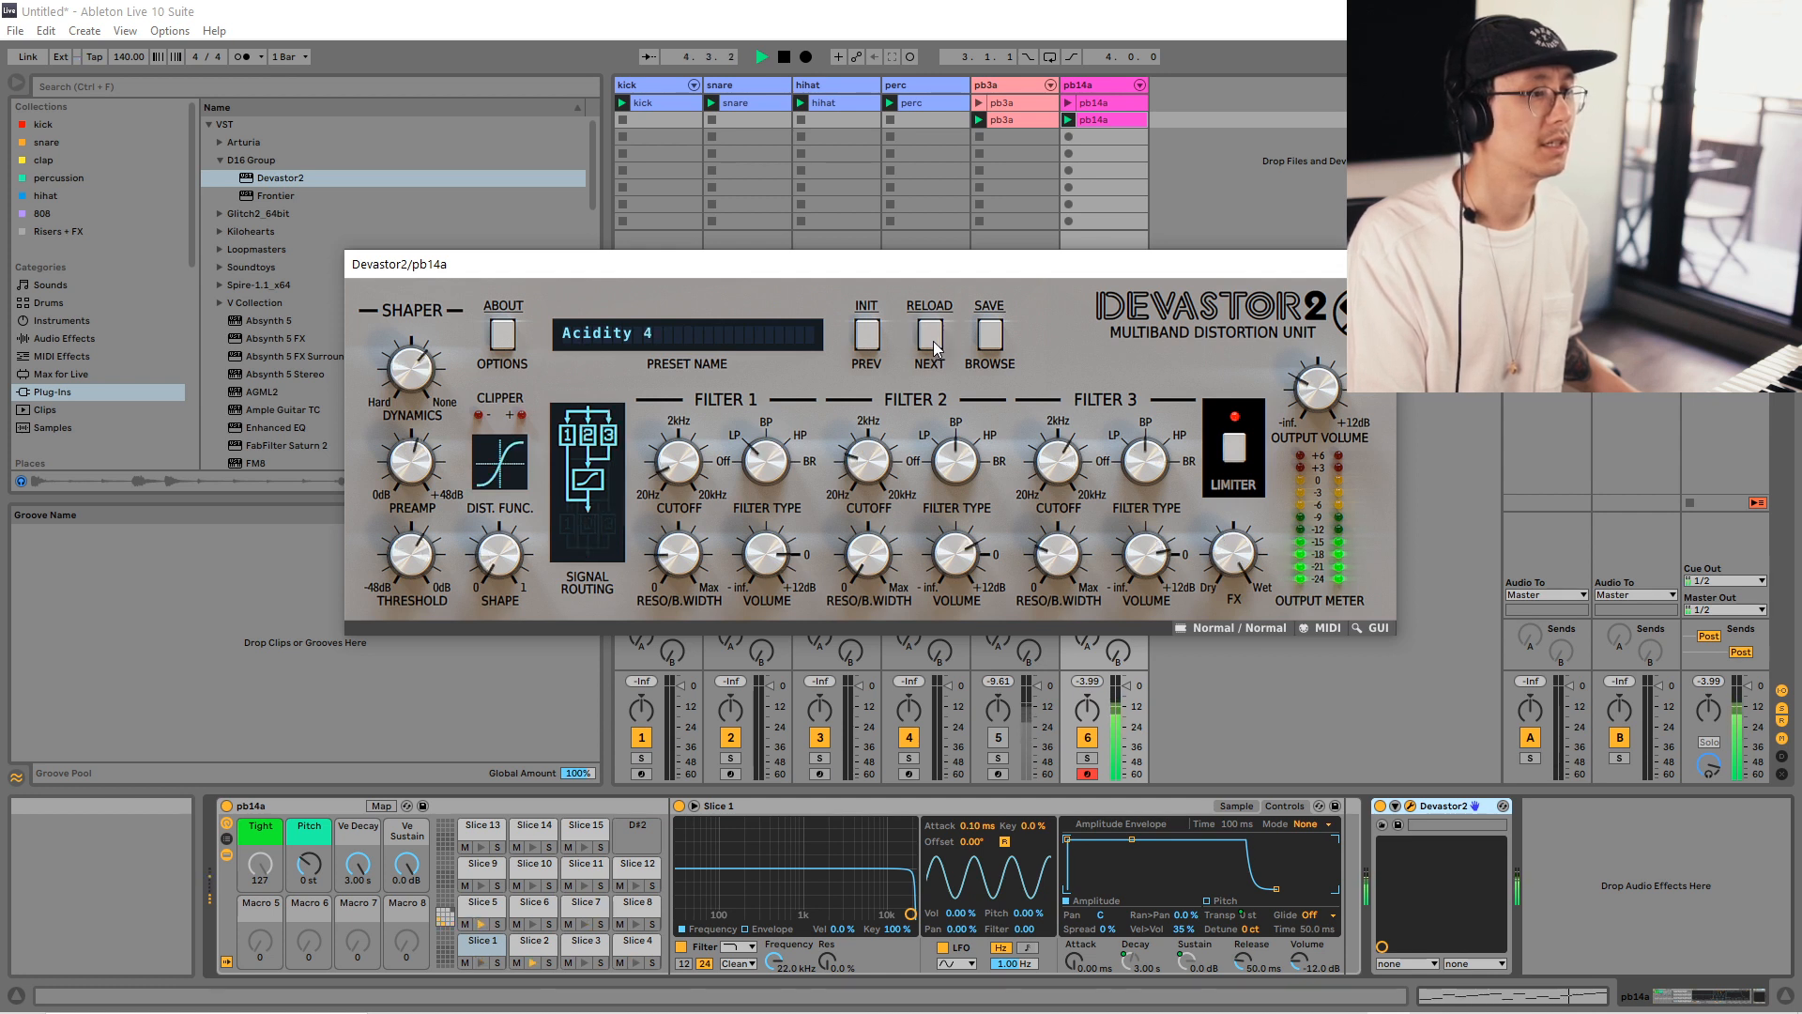
{"action": "left_click", "coordinate": [933, 341]}
{"action": "left_click", "coordinate": [933, 341]}
{"action": "left_click", "coordinate": [932, 341]}
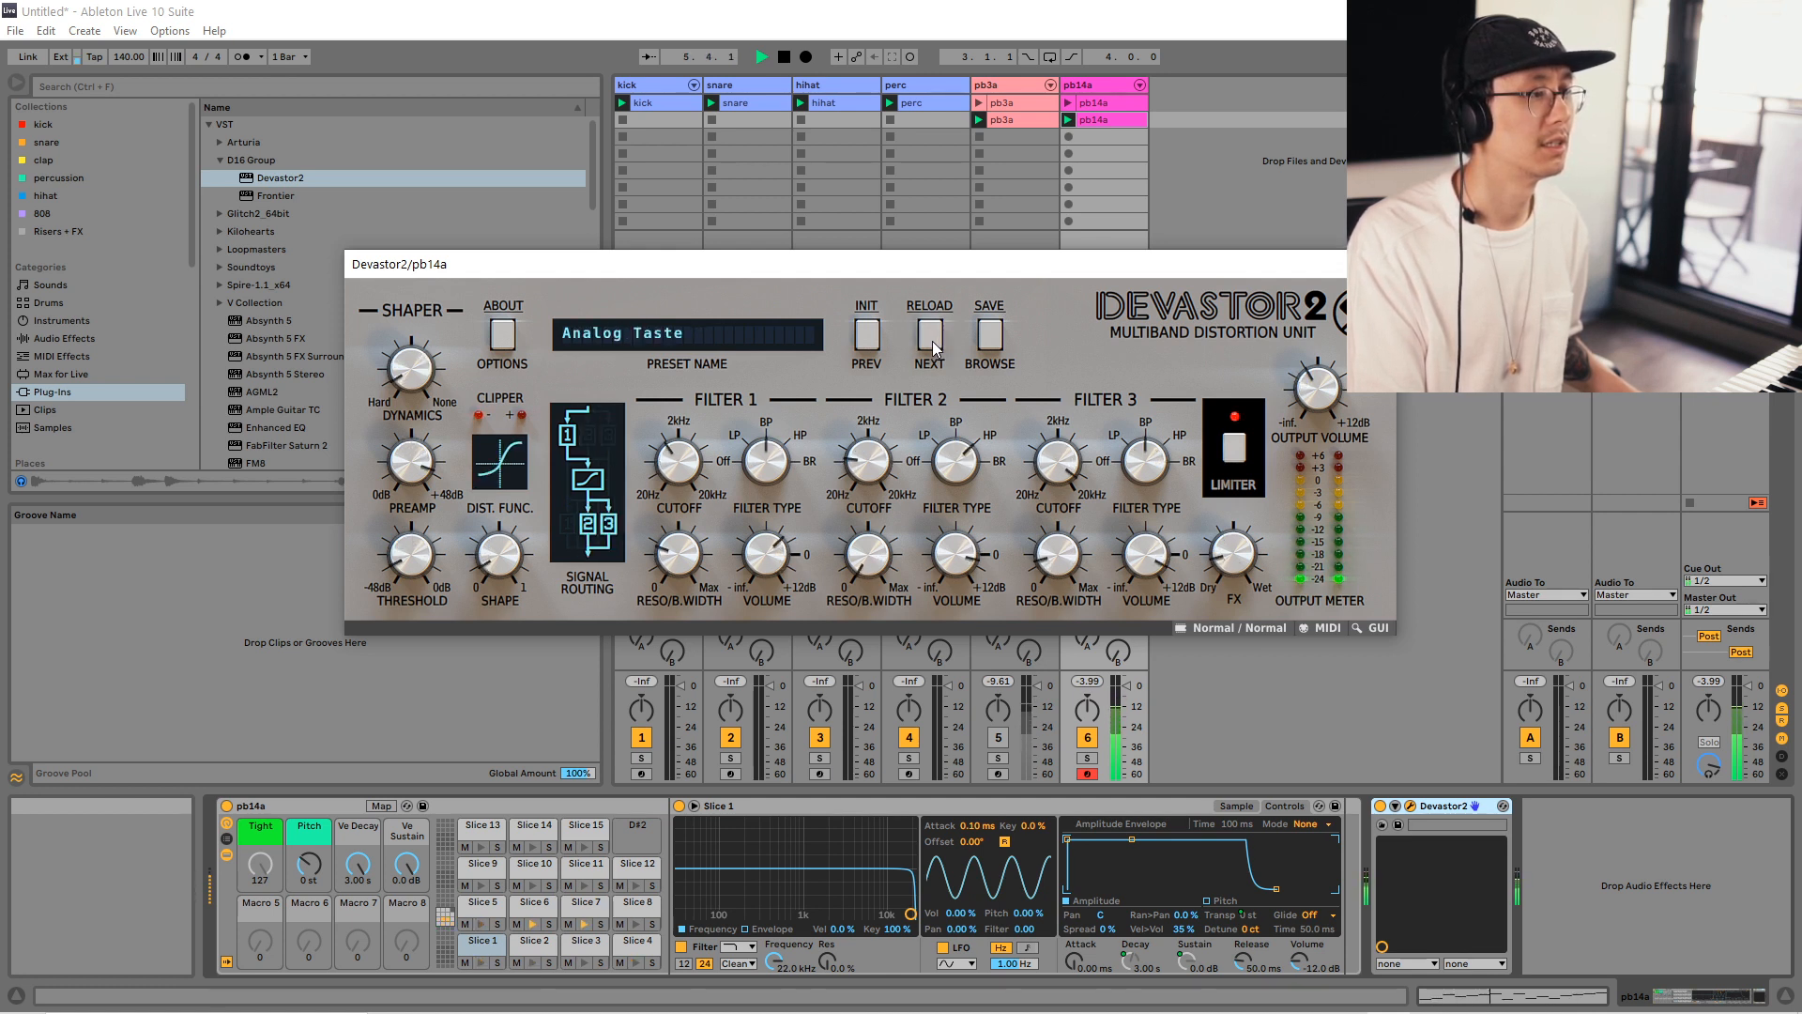
{"action": "left_click", "coordinate": [932, 341]}
{"action": "left_click", "coordinate": [933, 341]}
{"action": "left_click", "coordinate": [932, 341]}
{"action": "left_click", "coordinate": [932, 341]}
{"action": "left_click", "coordinate": [932, 341]}
{"action": "left_click", "coordinate": [931, 342]}
{"action": "left_click", "coordinate": [930, 341]}
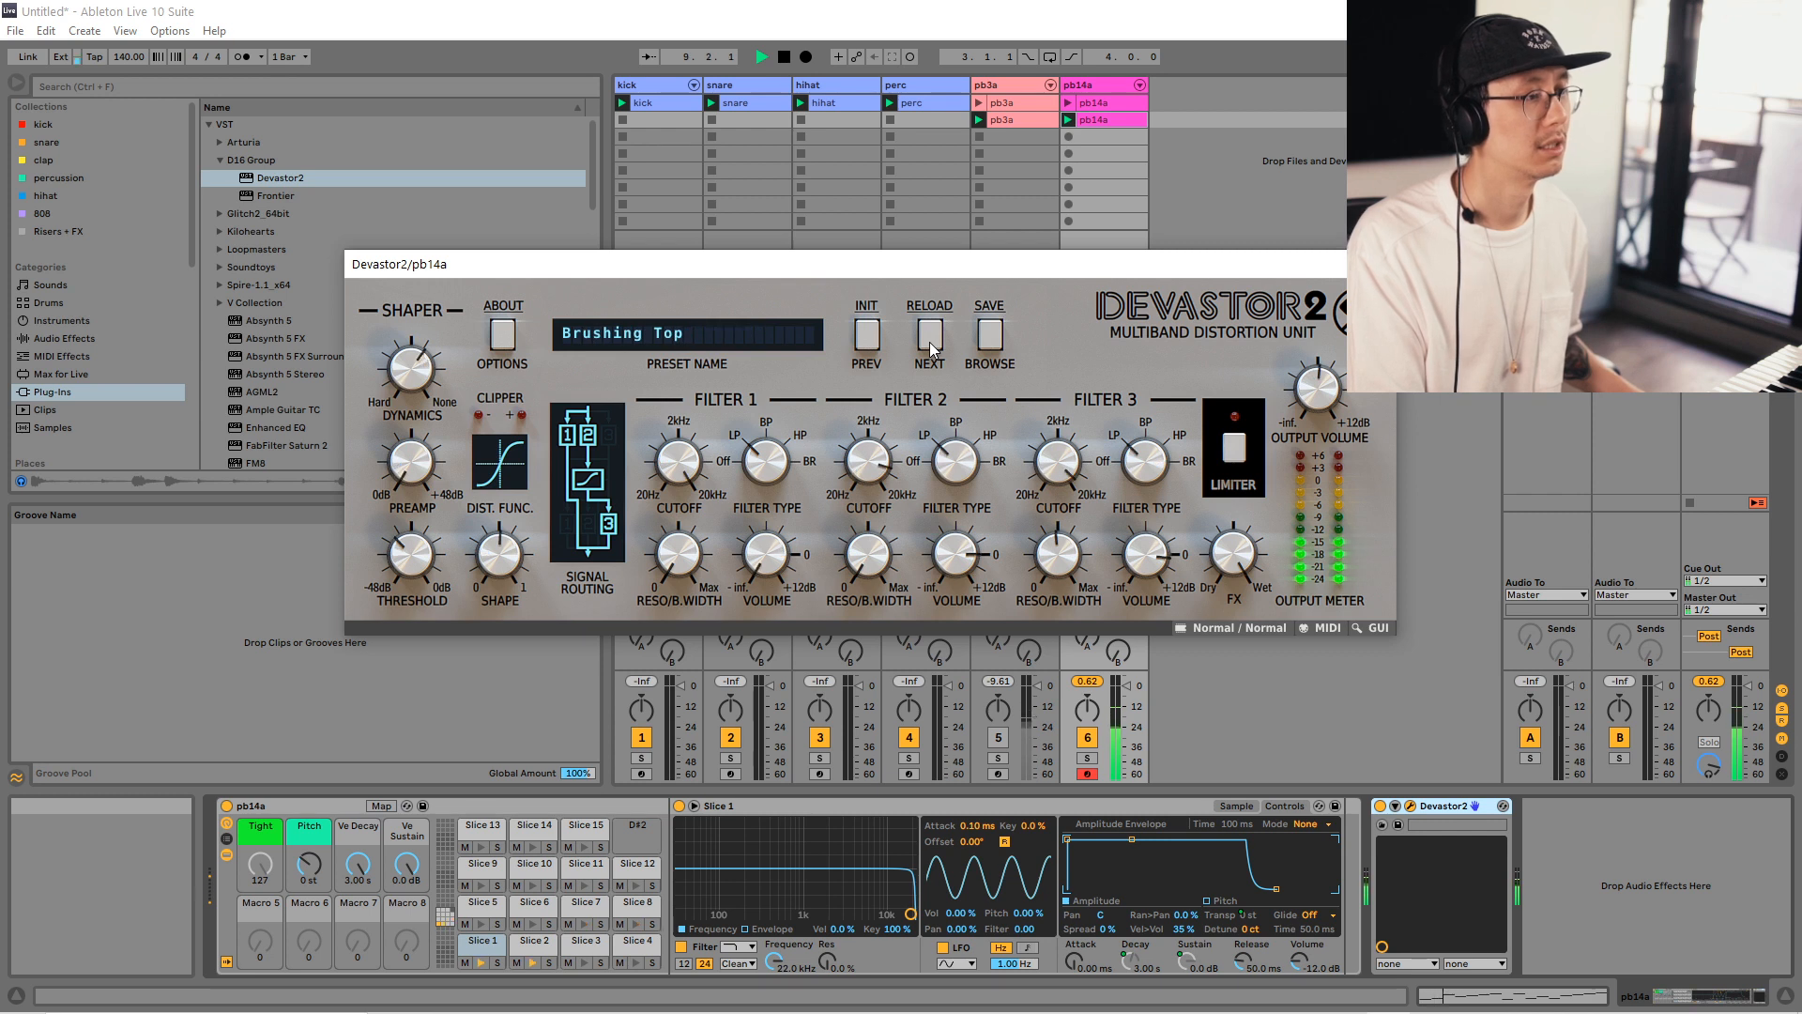
{"action": "left_click", "coordinate": [929, 342]}
{"action": "left_click", "coordinate": [868, 336]}
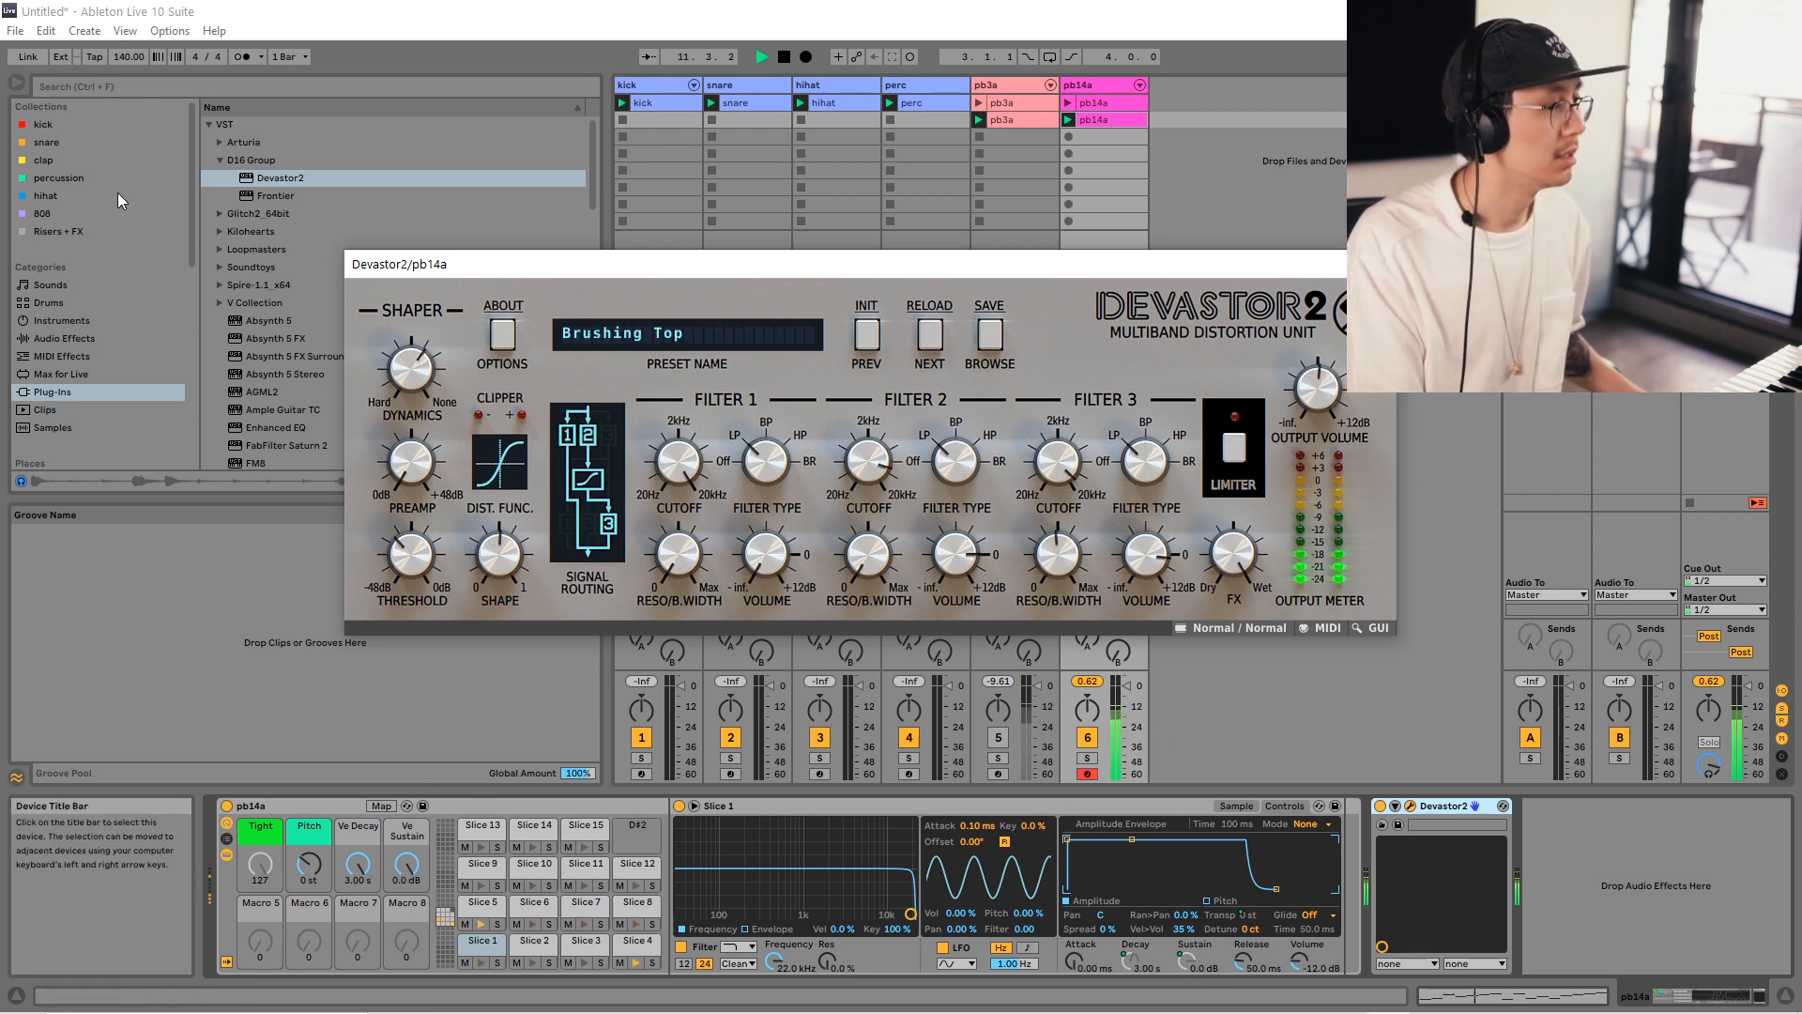
Insert an EQ Eight between the pb14a rack and Devastor2.
{"action": "left_click", "coordinate": [69, 338]}
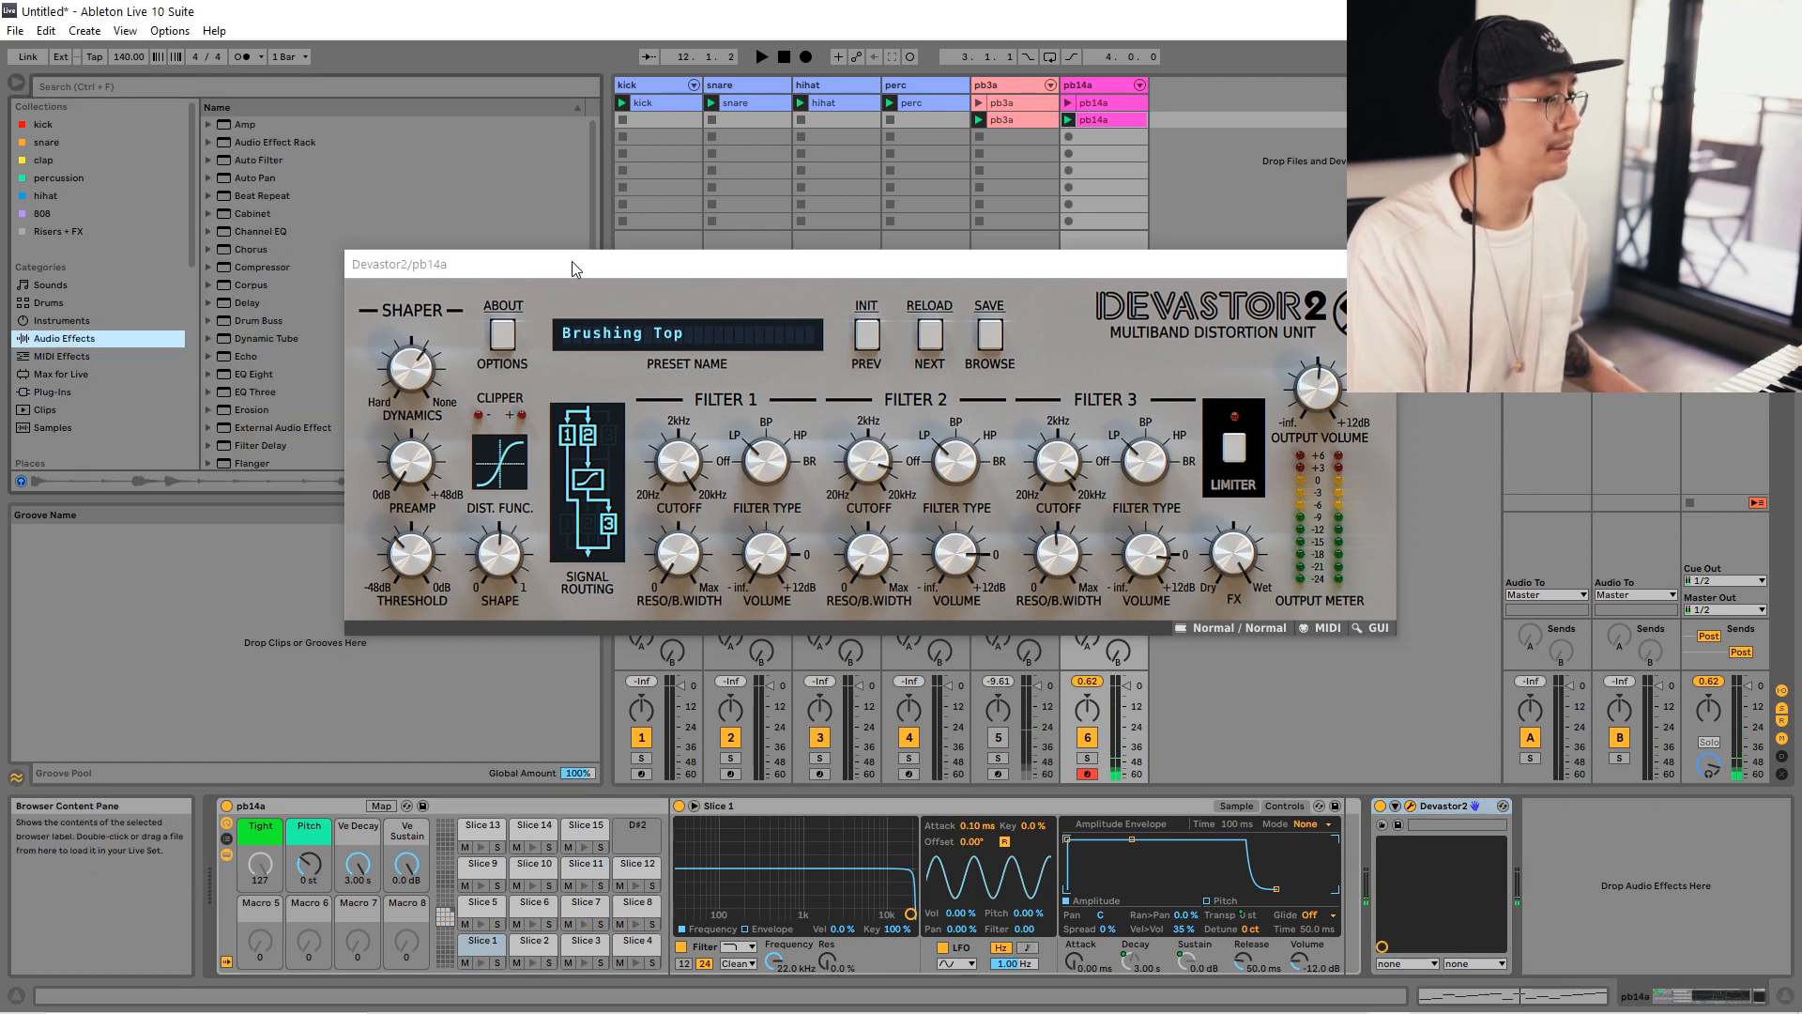
{"action": "left_click_drag", "start_coordinate": [573, 262], "coordinate": [781, 199]}
{"action": "left_click_drag", "start_coordinate": [262, 375], "coordinate": [1354, 873]}
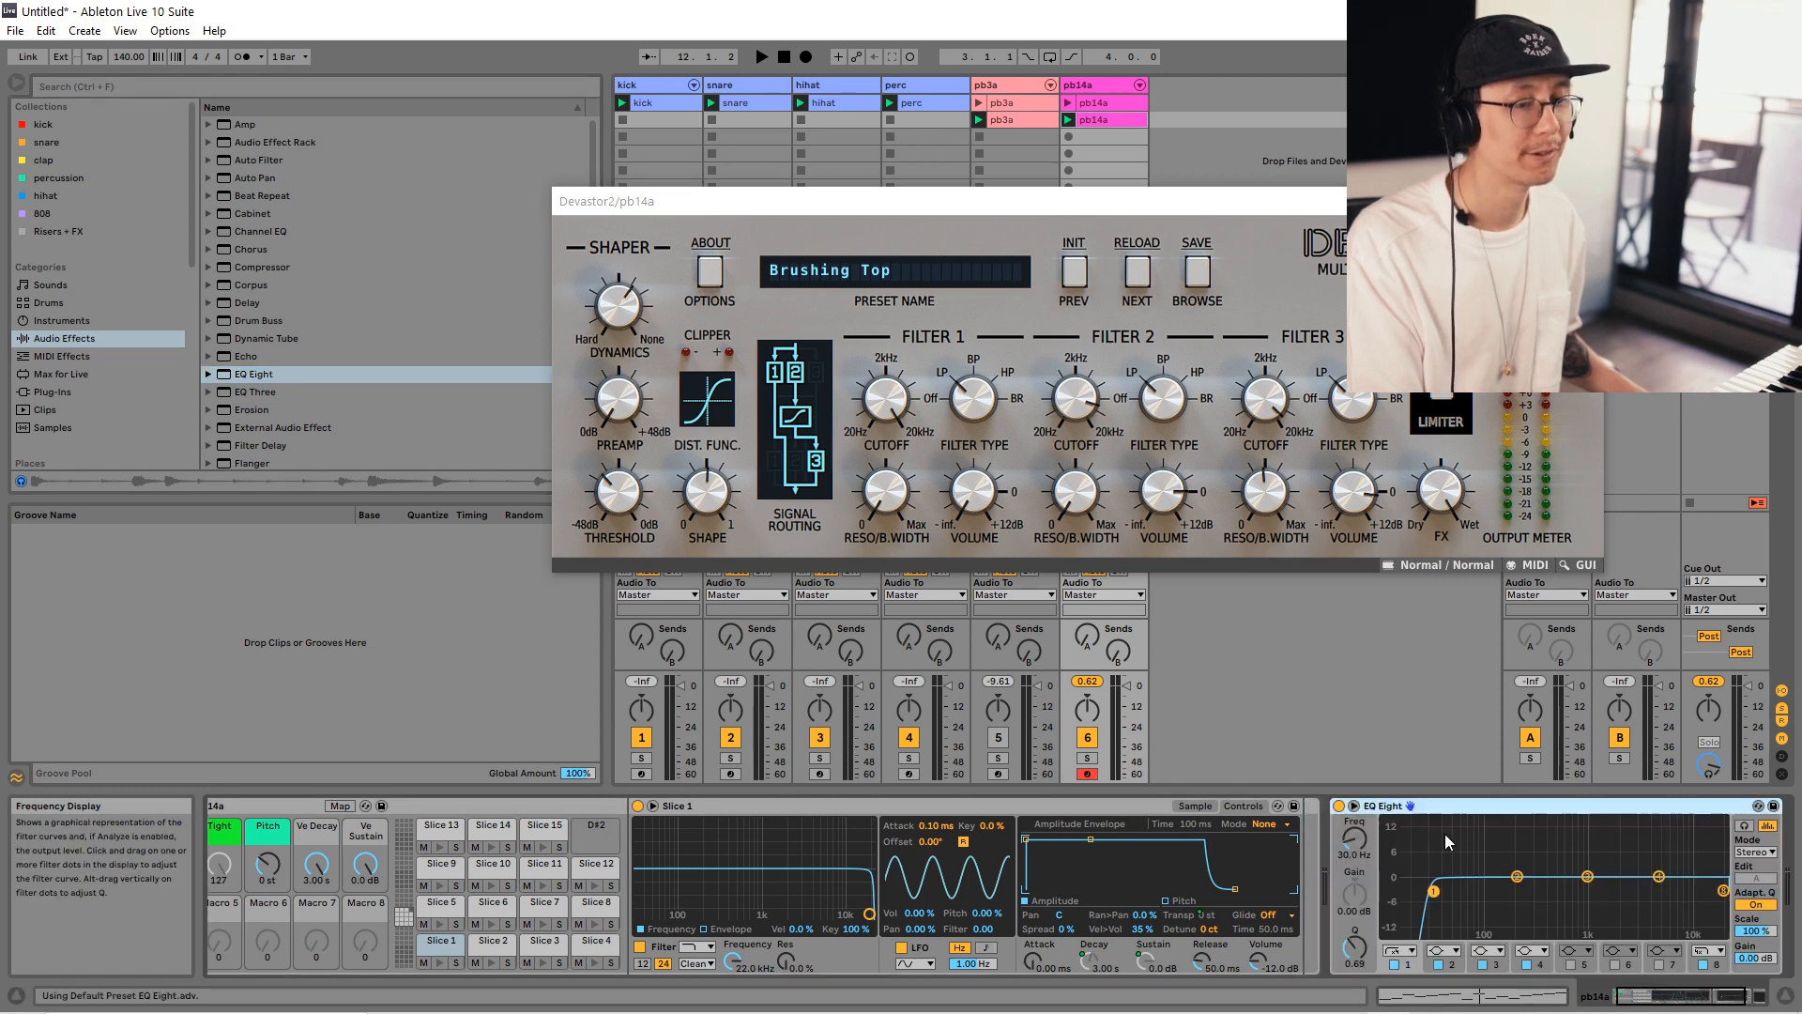
{"action": "left_click", "coordinate": [1744, 1003]}
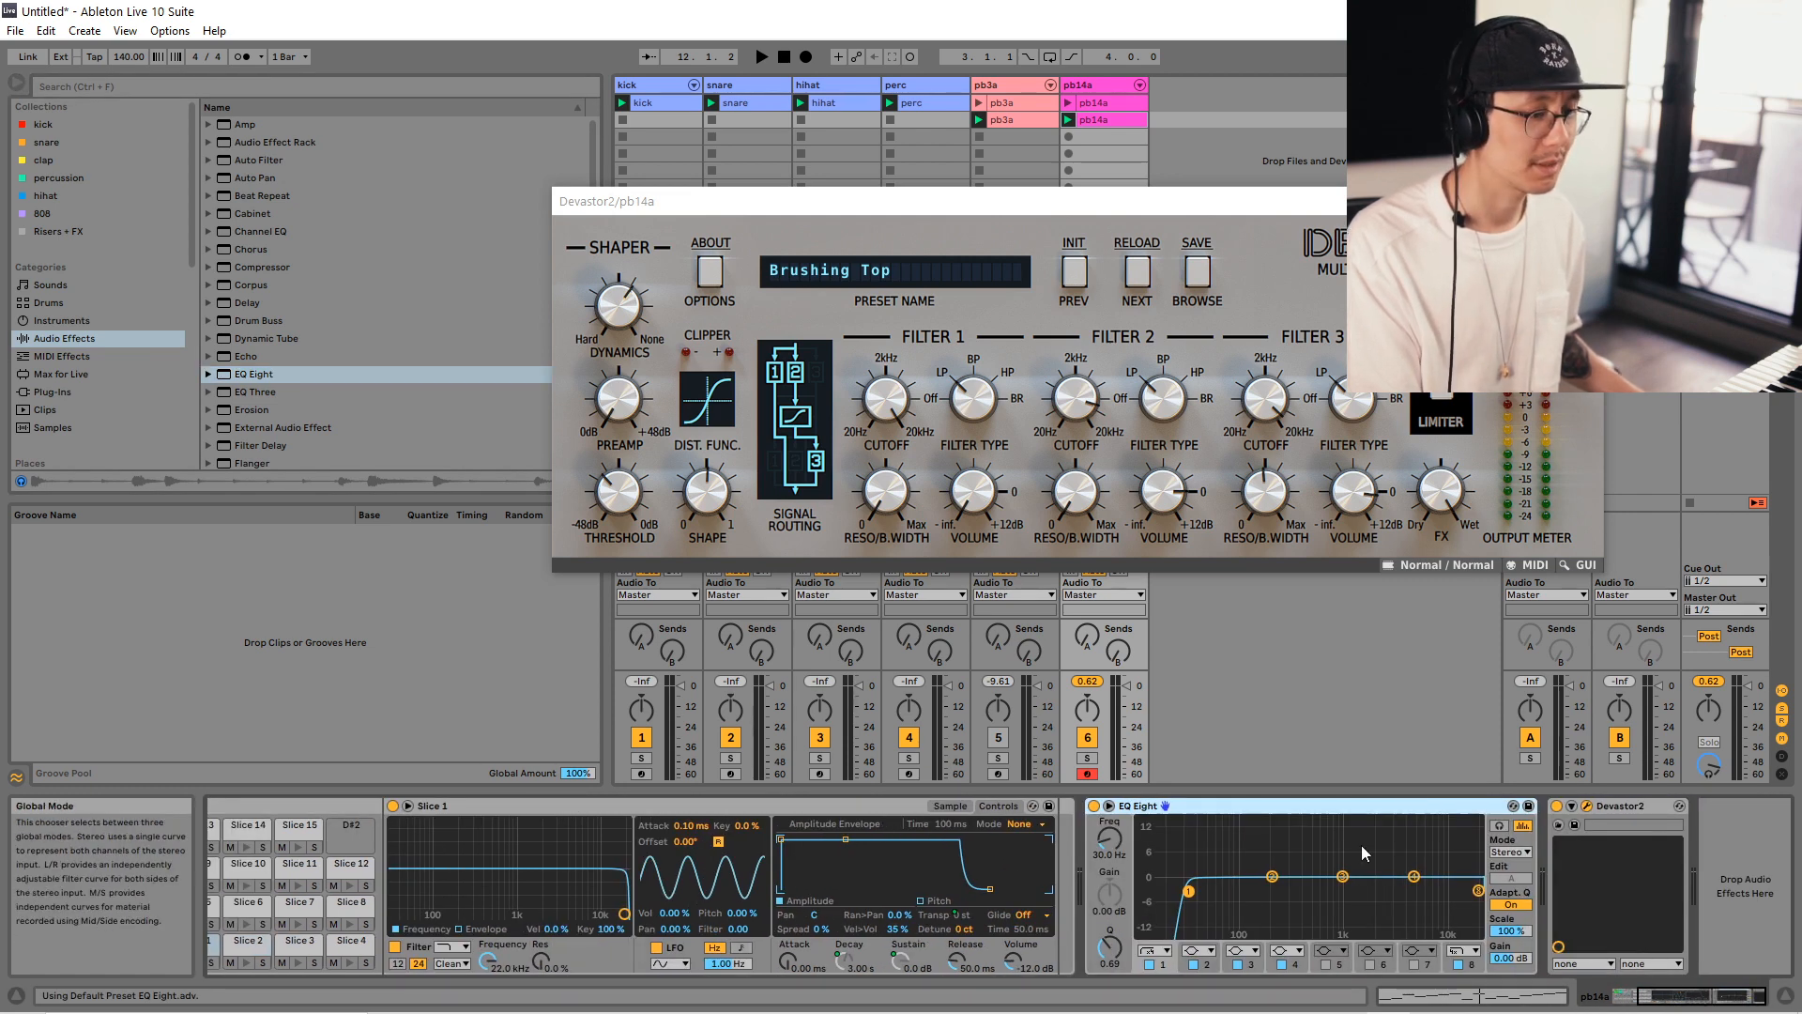
Raise the frequency of EQ Eight's low-cut band to 115 Hz while playing the pattern, and close the Devastor2 window.
{"action": "left_click_drag", "start_coordinate": [1188, 891], "coordinate": [1234, 891]}
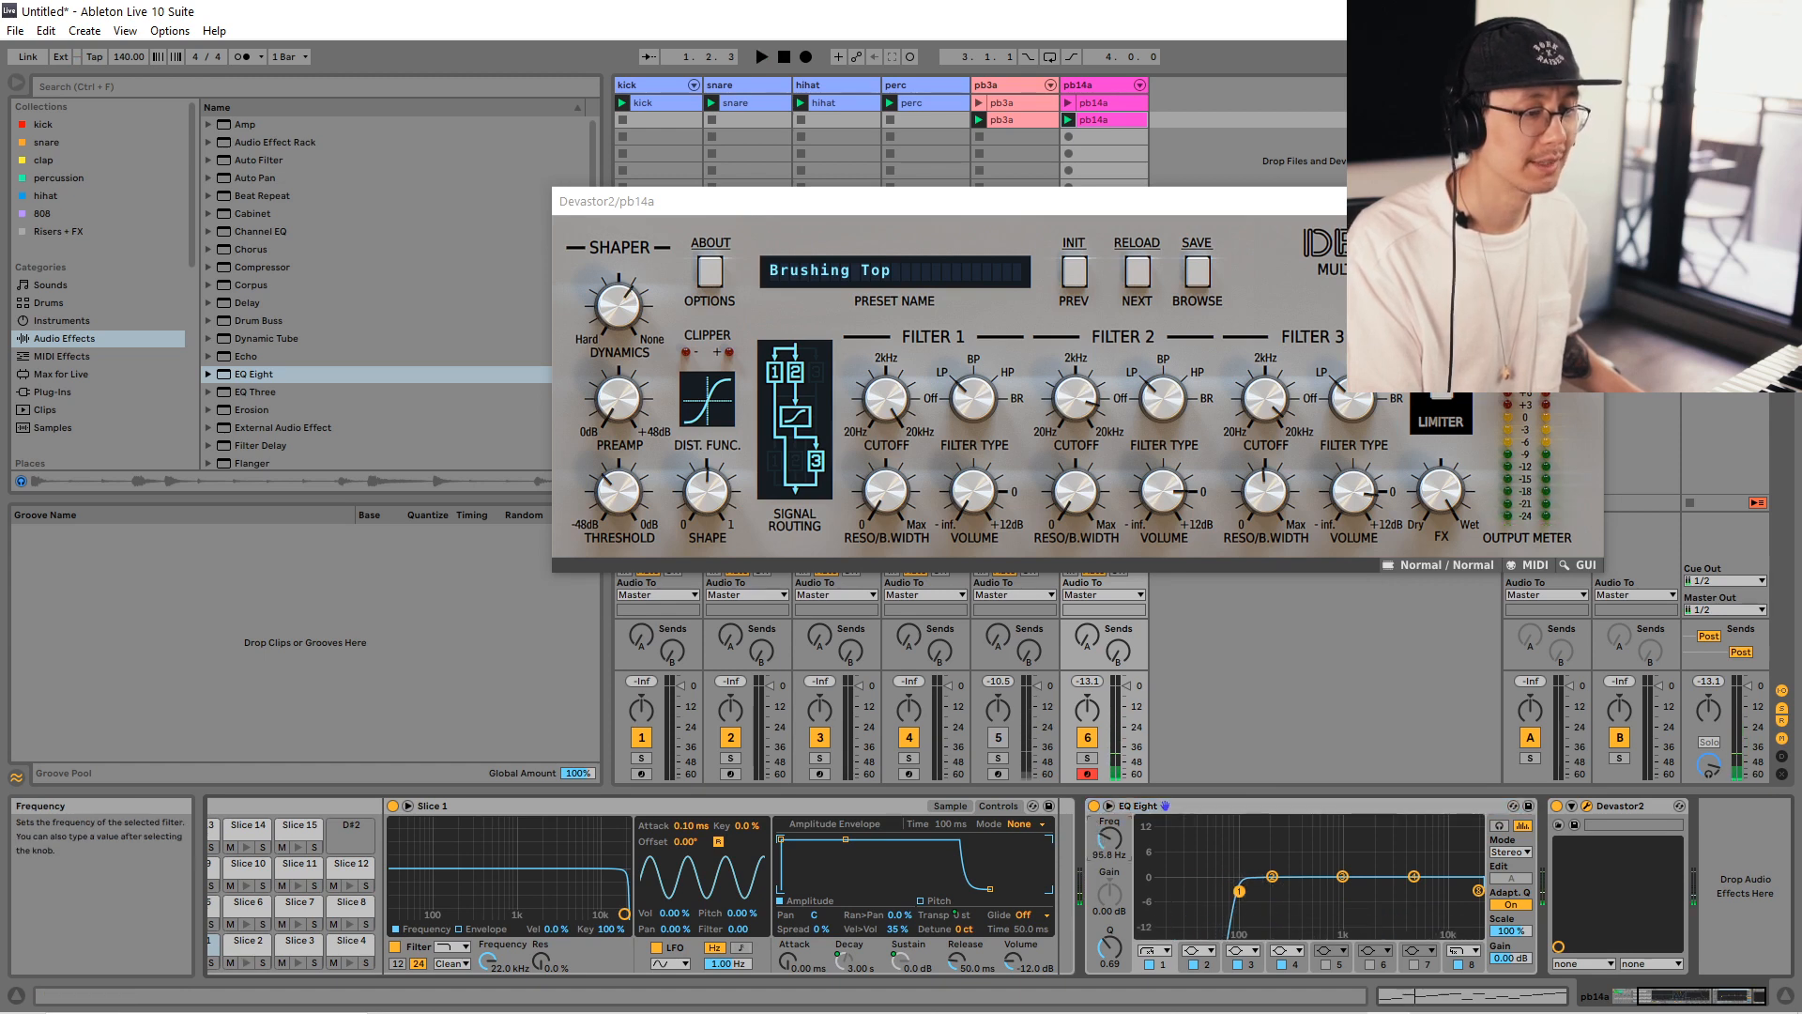
{"action": "key", "text": "space"}
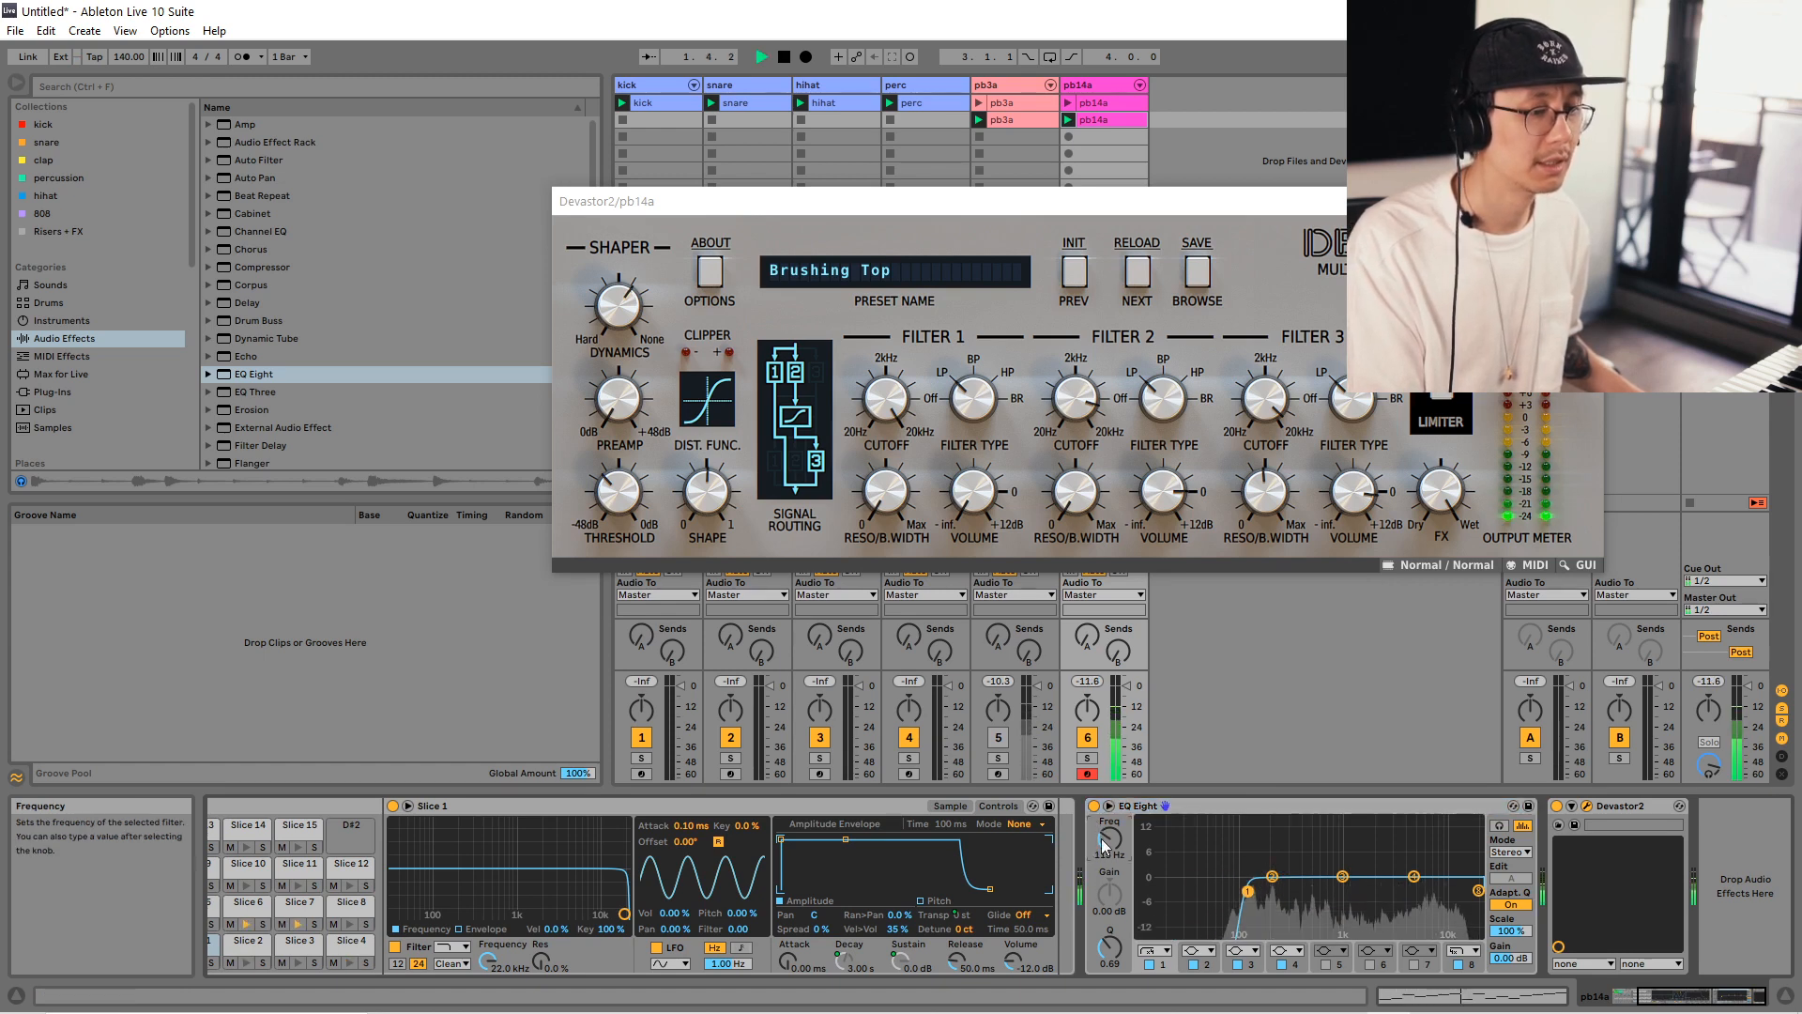
{"action": "left_click", "coordinate": [1583, 200]}
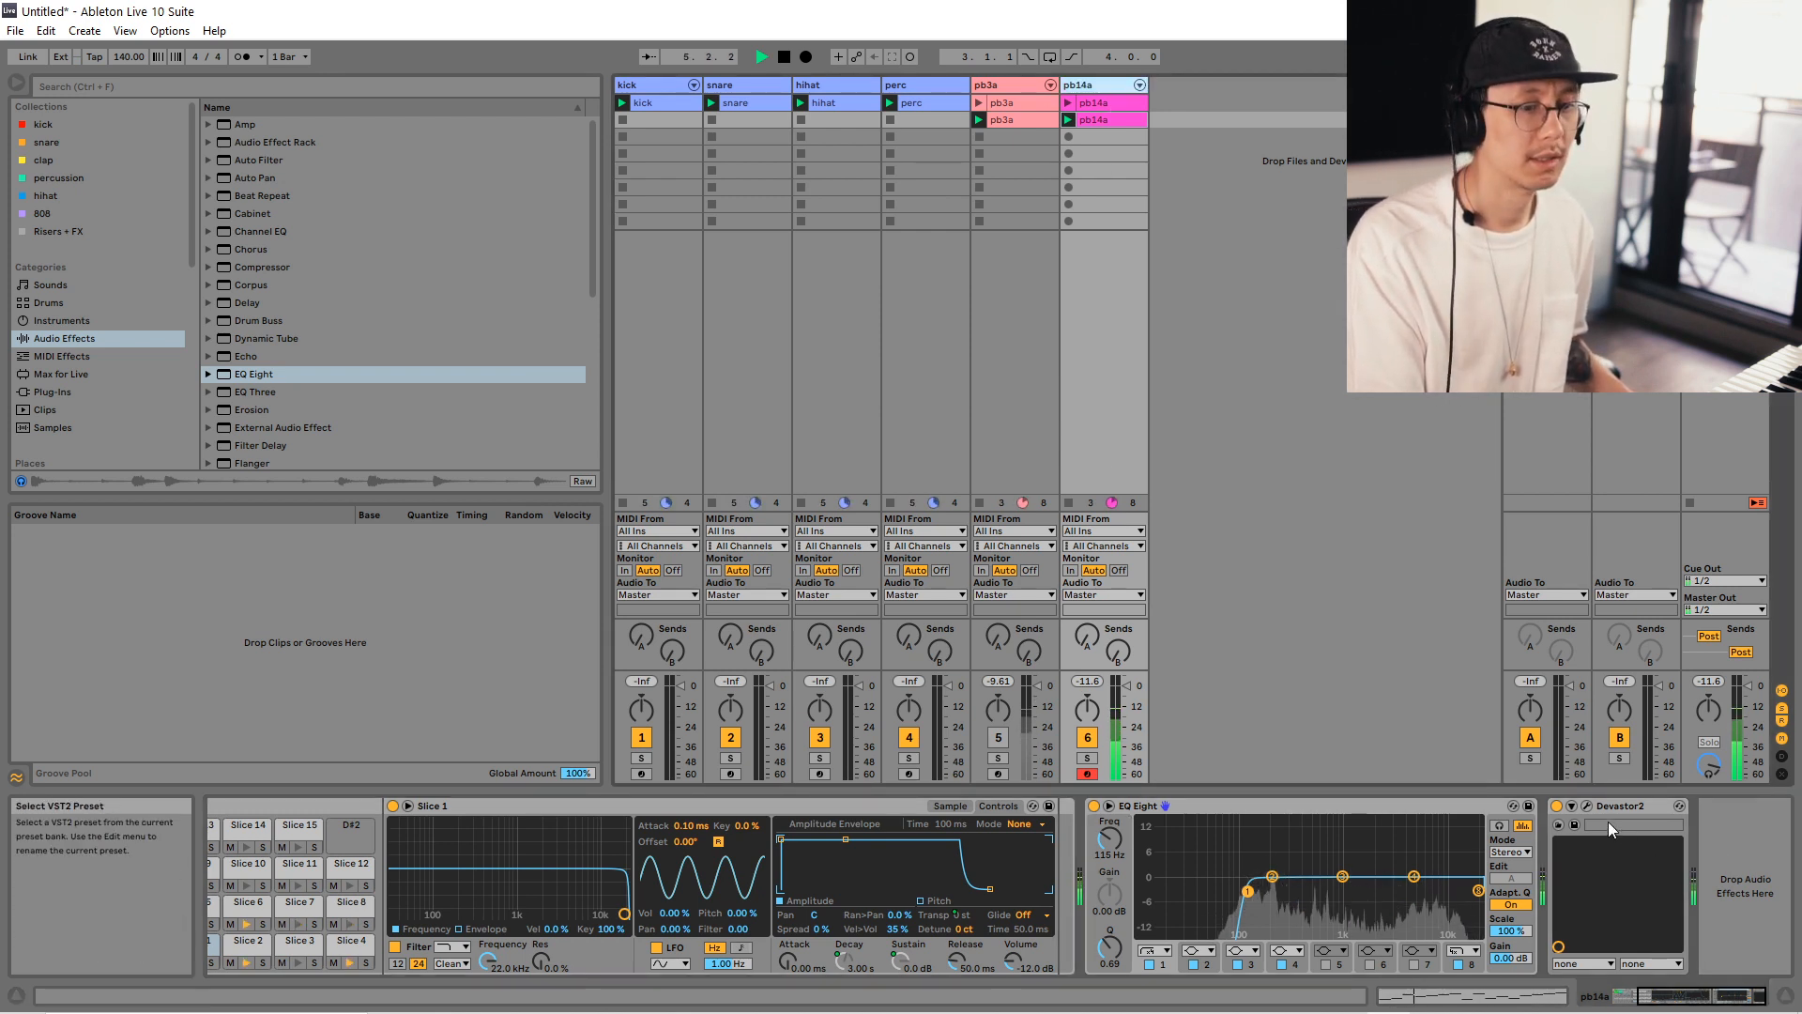
Reopen Devastor2, adjust its filter volumes against the playing pattern, and stop playback with the plug-in window closed.
{"action": "left_click", "coordinate": [1587, 807]}
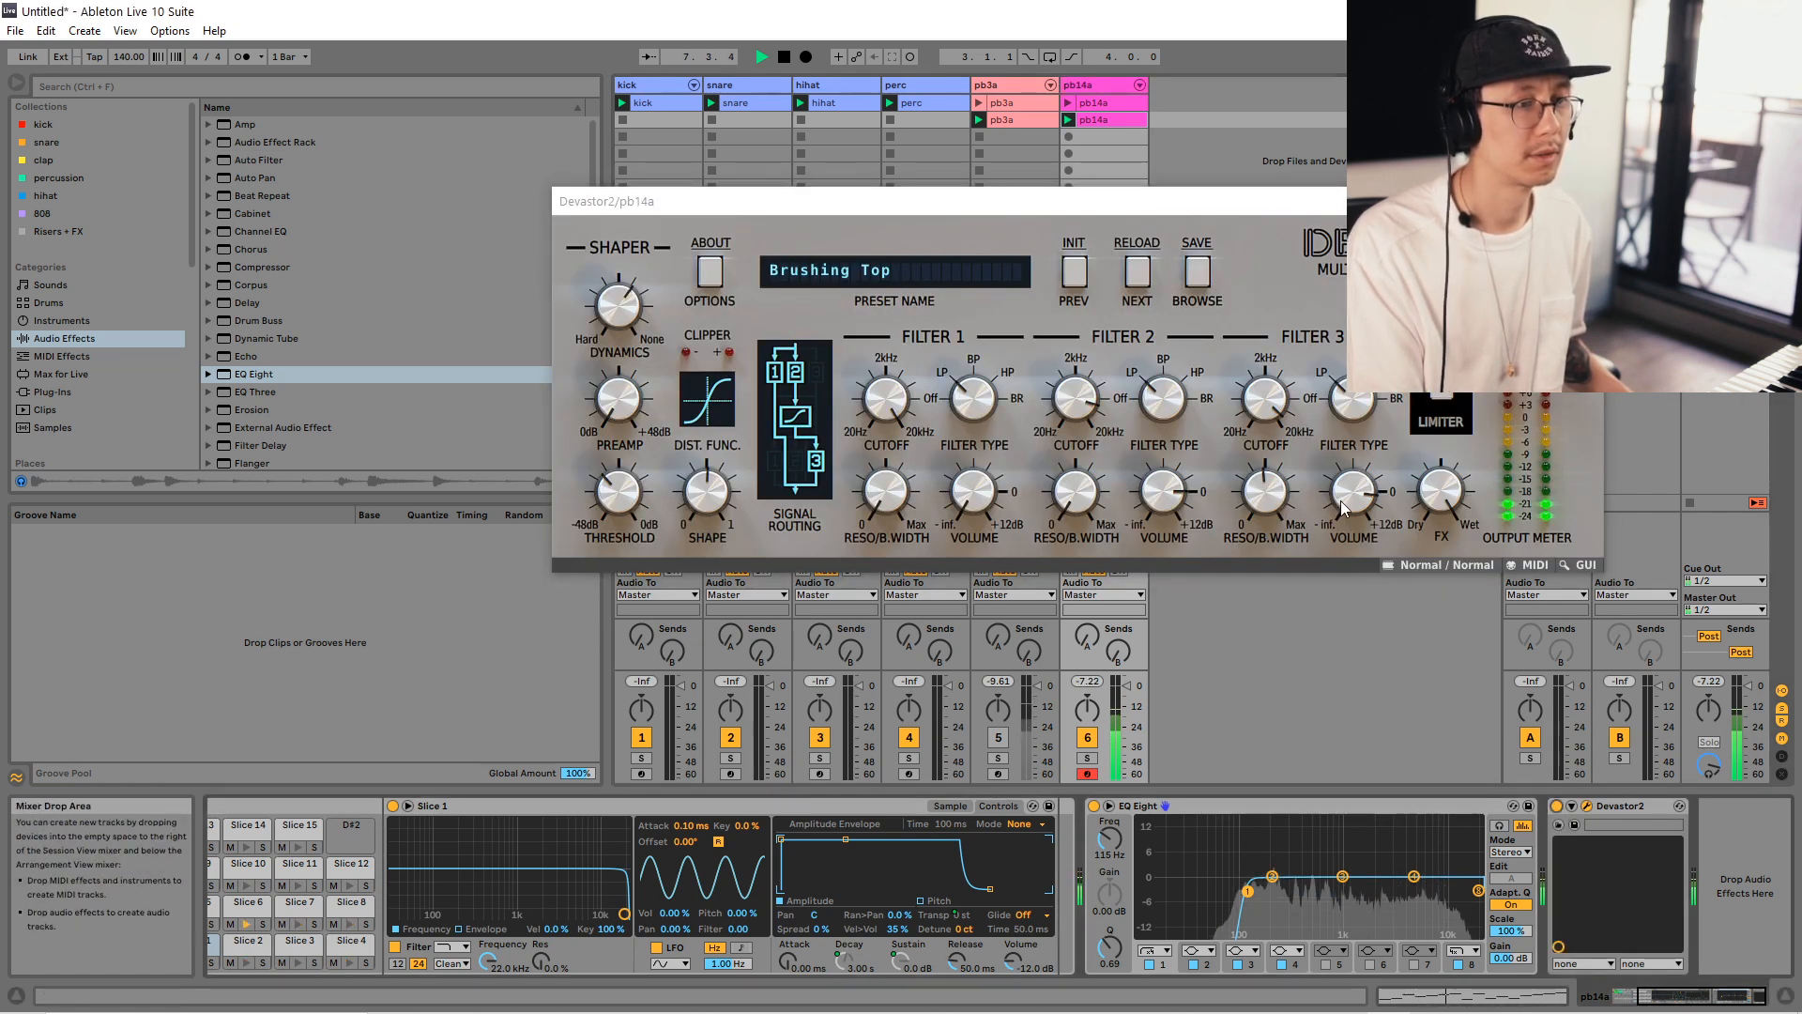
{"action": "left_click_drag", "start_coordinate": [1181, 475], "coordinate": [1181, 470]}
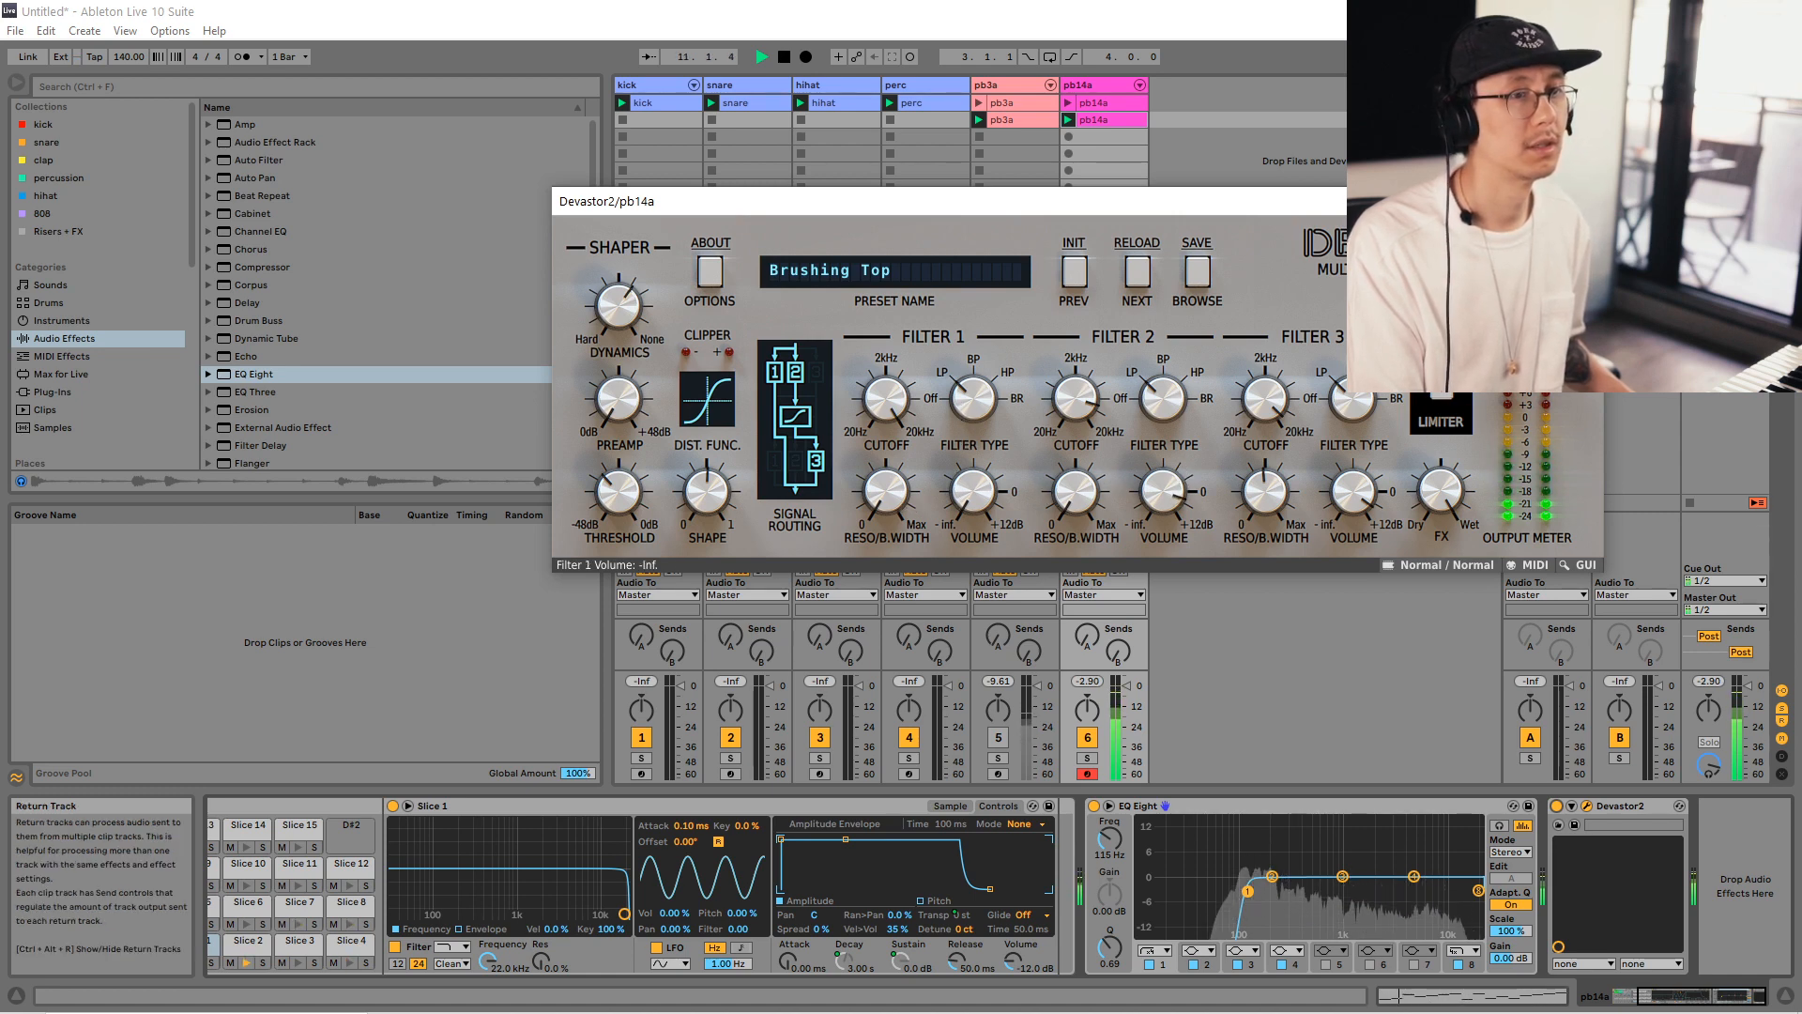
{"action": "left_click", "coordinate": [1583, 201]}
{"action": "key", "text": "space"}
Set the pb14a rack's Pitch macro to -2 st and listen to the pattern through the effects.
{"action": "left_click_drag", "start_coordinate": [1680, 995], "coordinate": [1638, 995]}
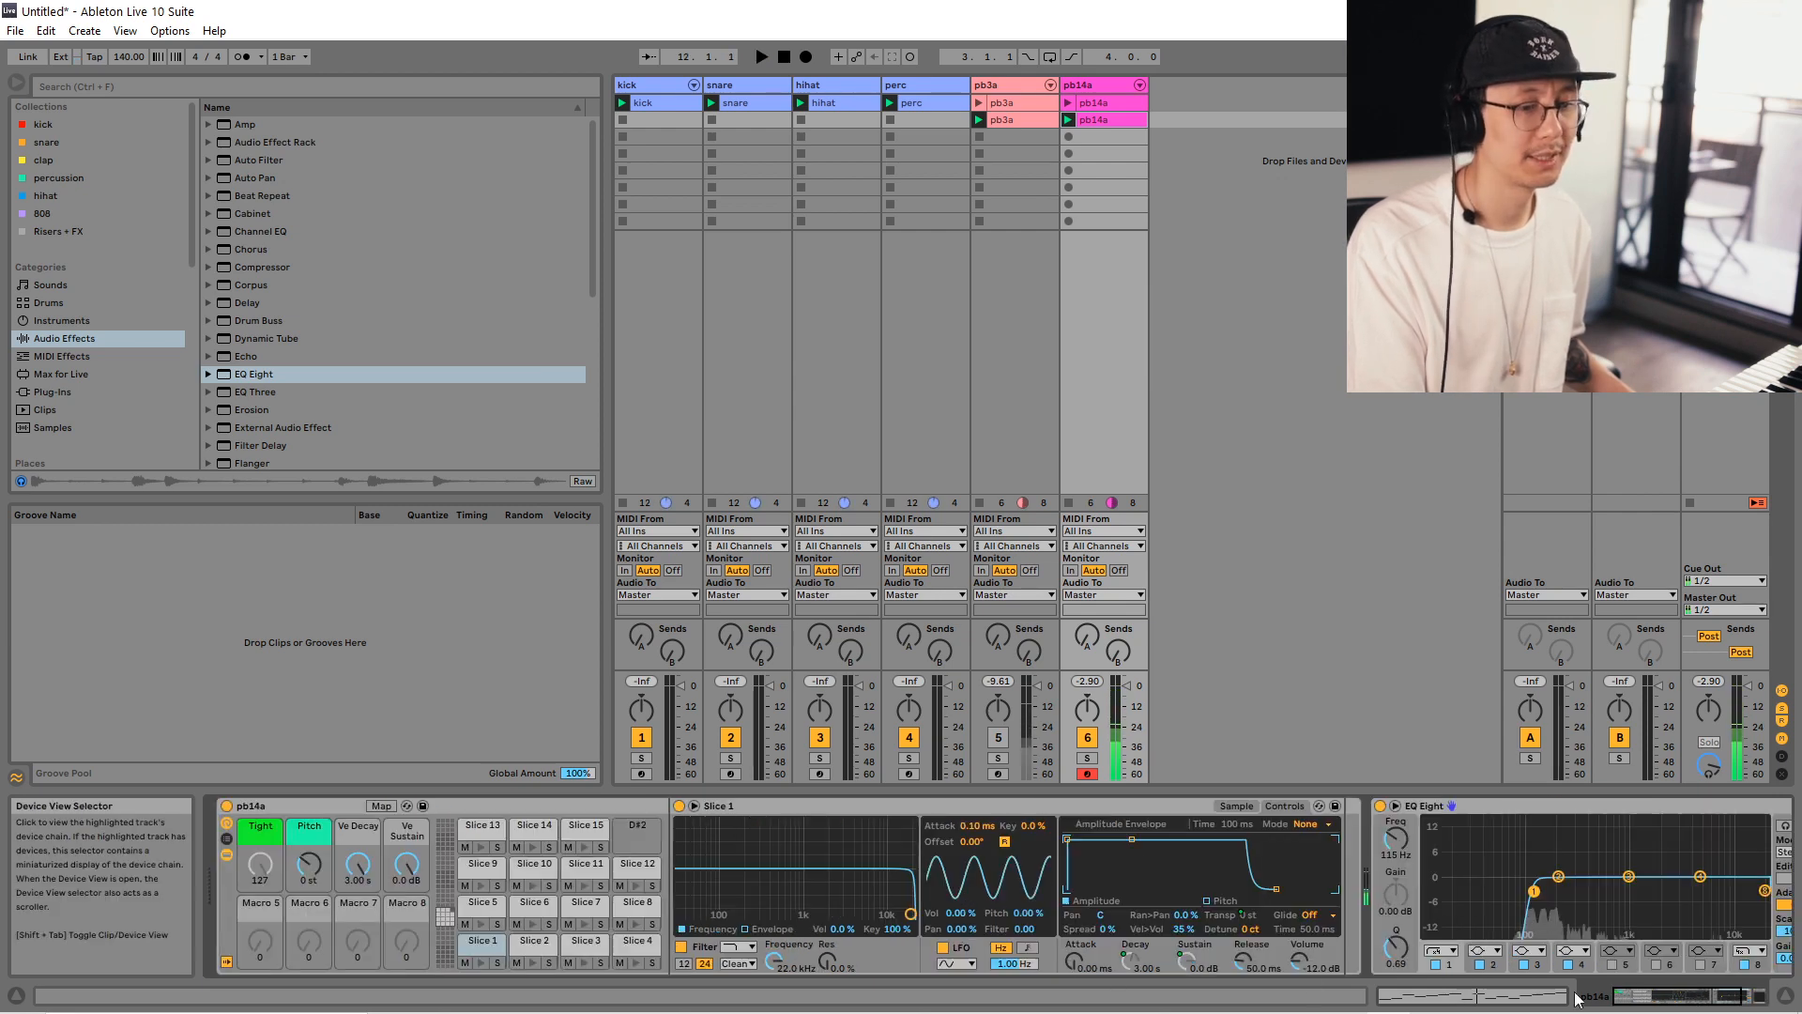
{"action": "key", "text": "space"}
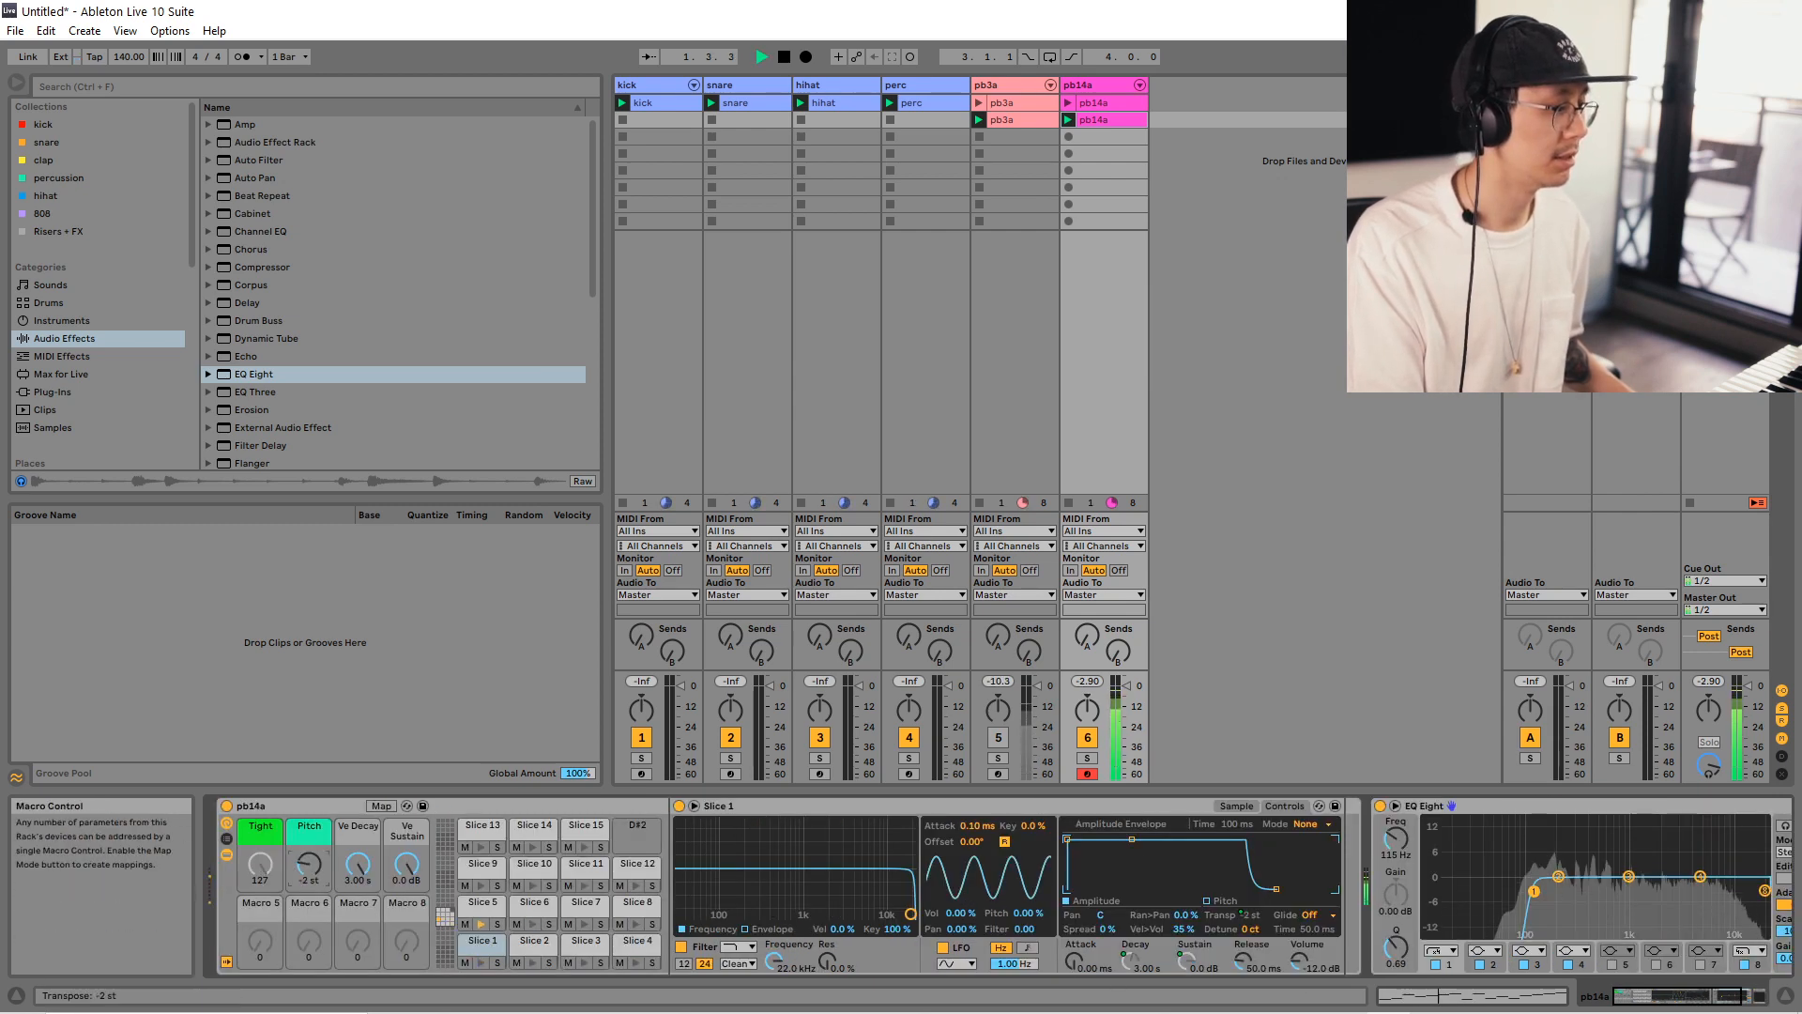
{"action": "left_click_drag", "start_coordinate": [308, 862], "coordinate": [308, 871]}
{"action": "key", "text": "space"}
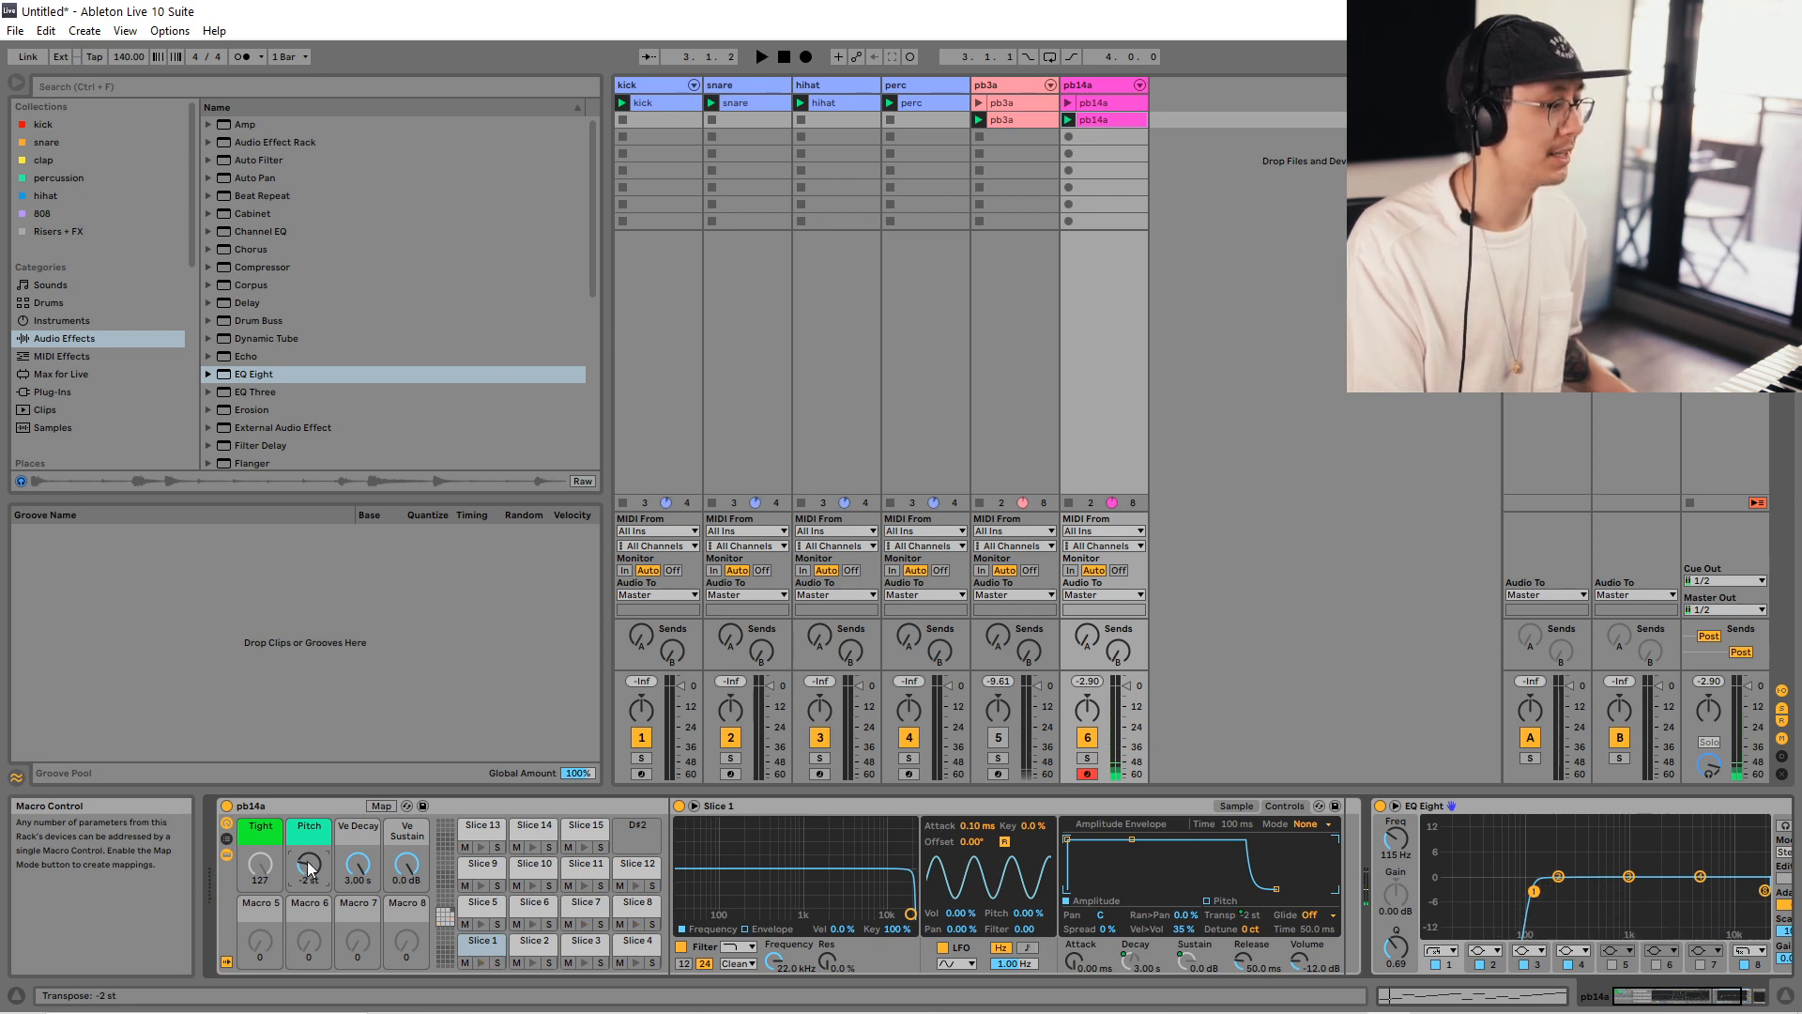
{"action": "key", "text": "space"}
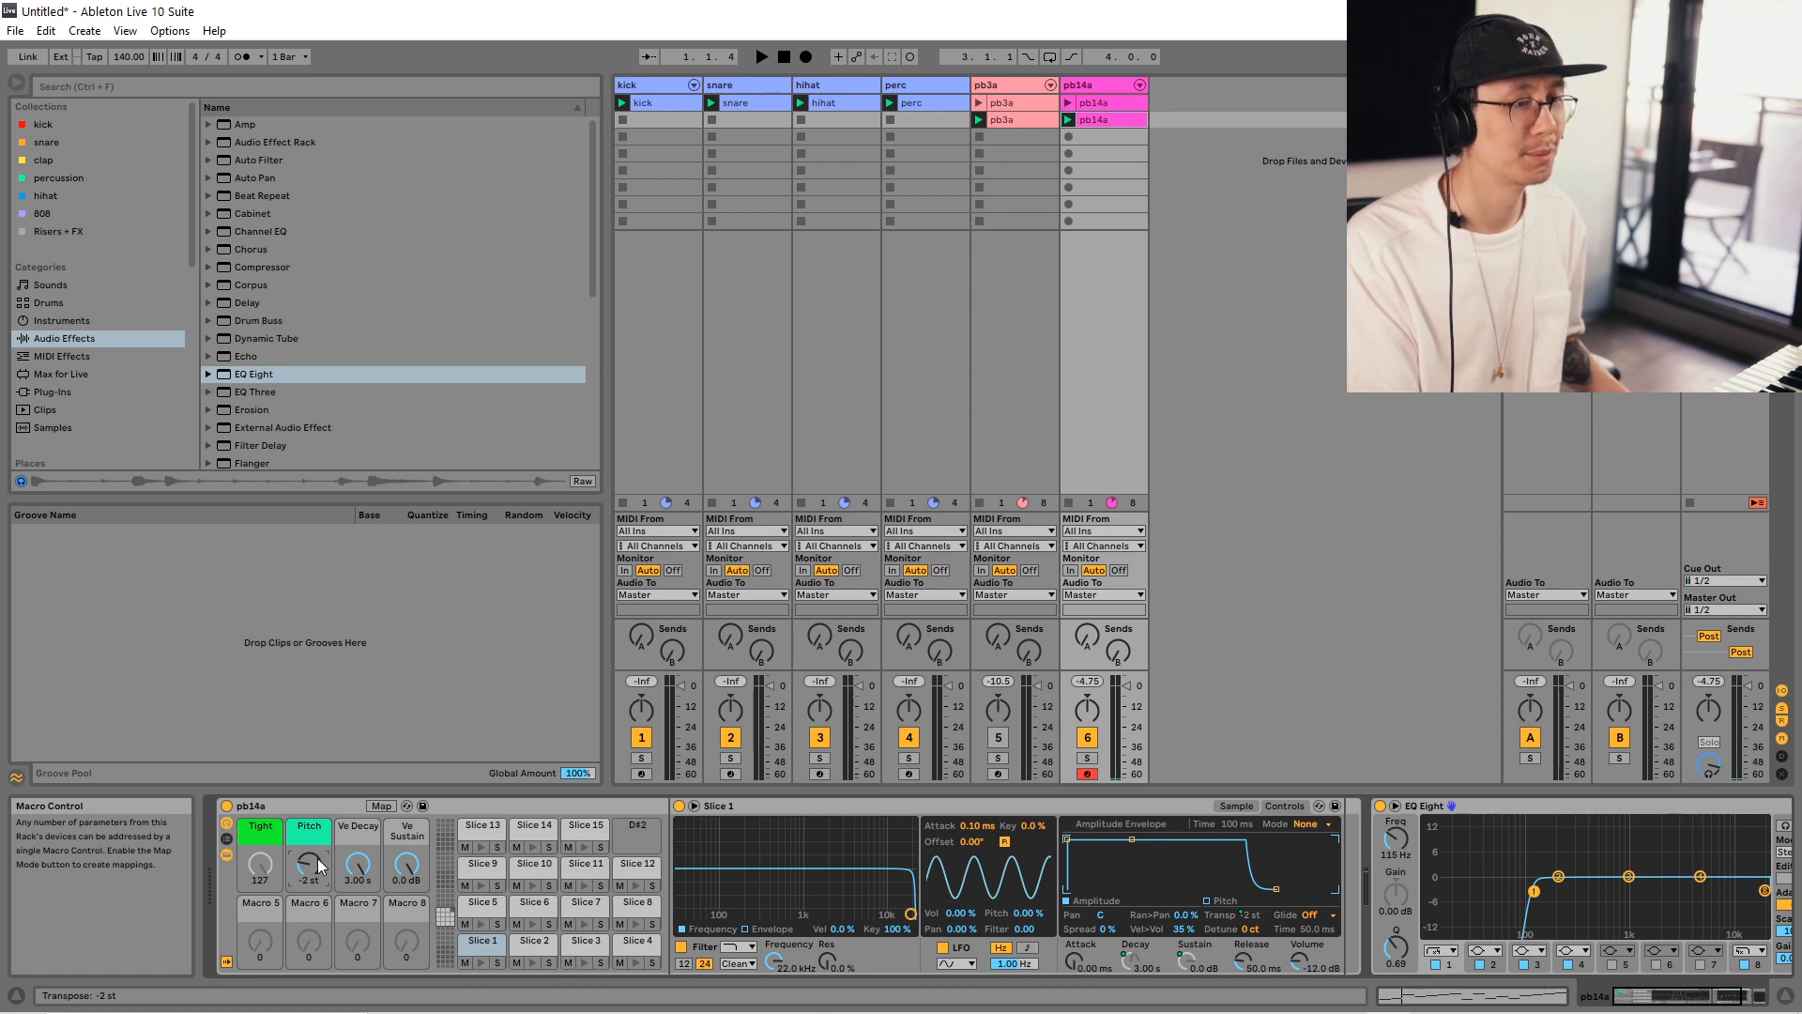
{"action": "key", "text": "space"}
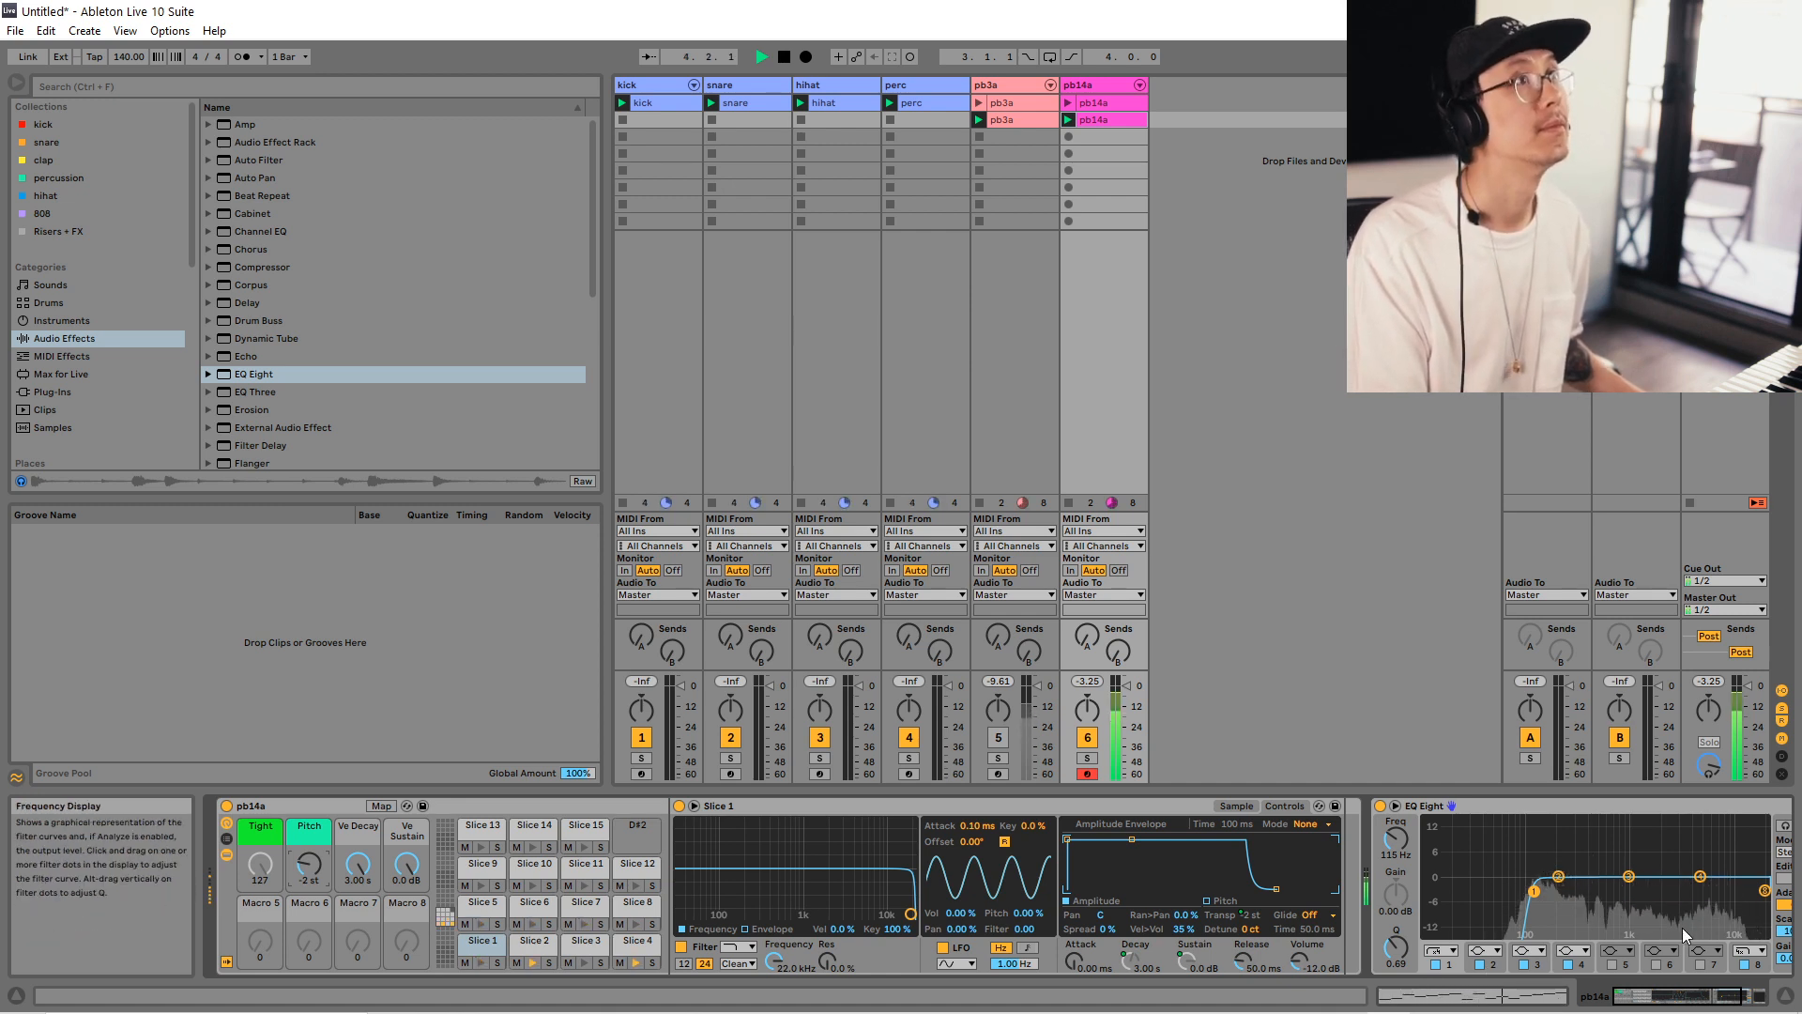
{"action": "left_click_drag", "start_coordinate": [1727, 998], "coordinate": [1752, 999]}
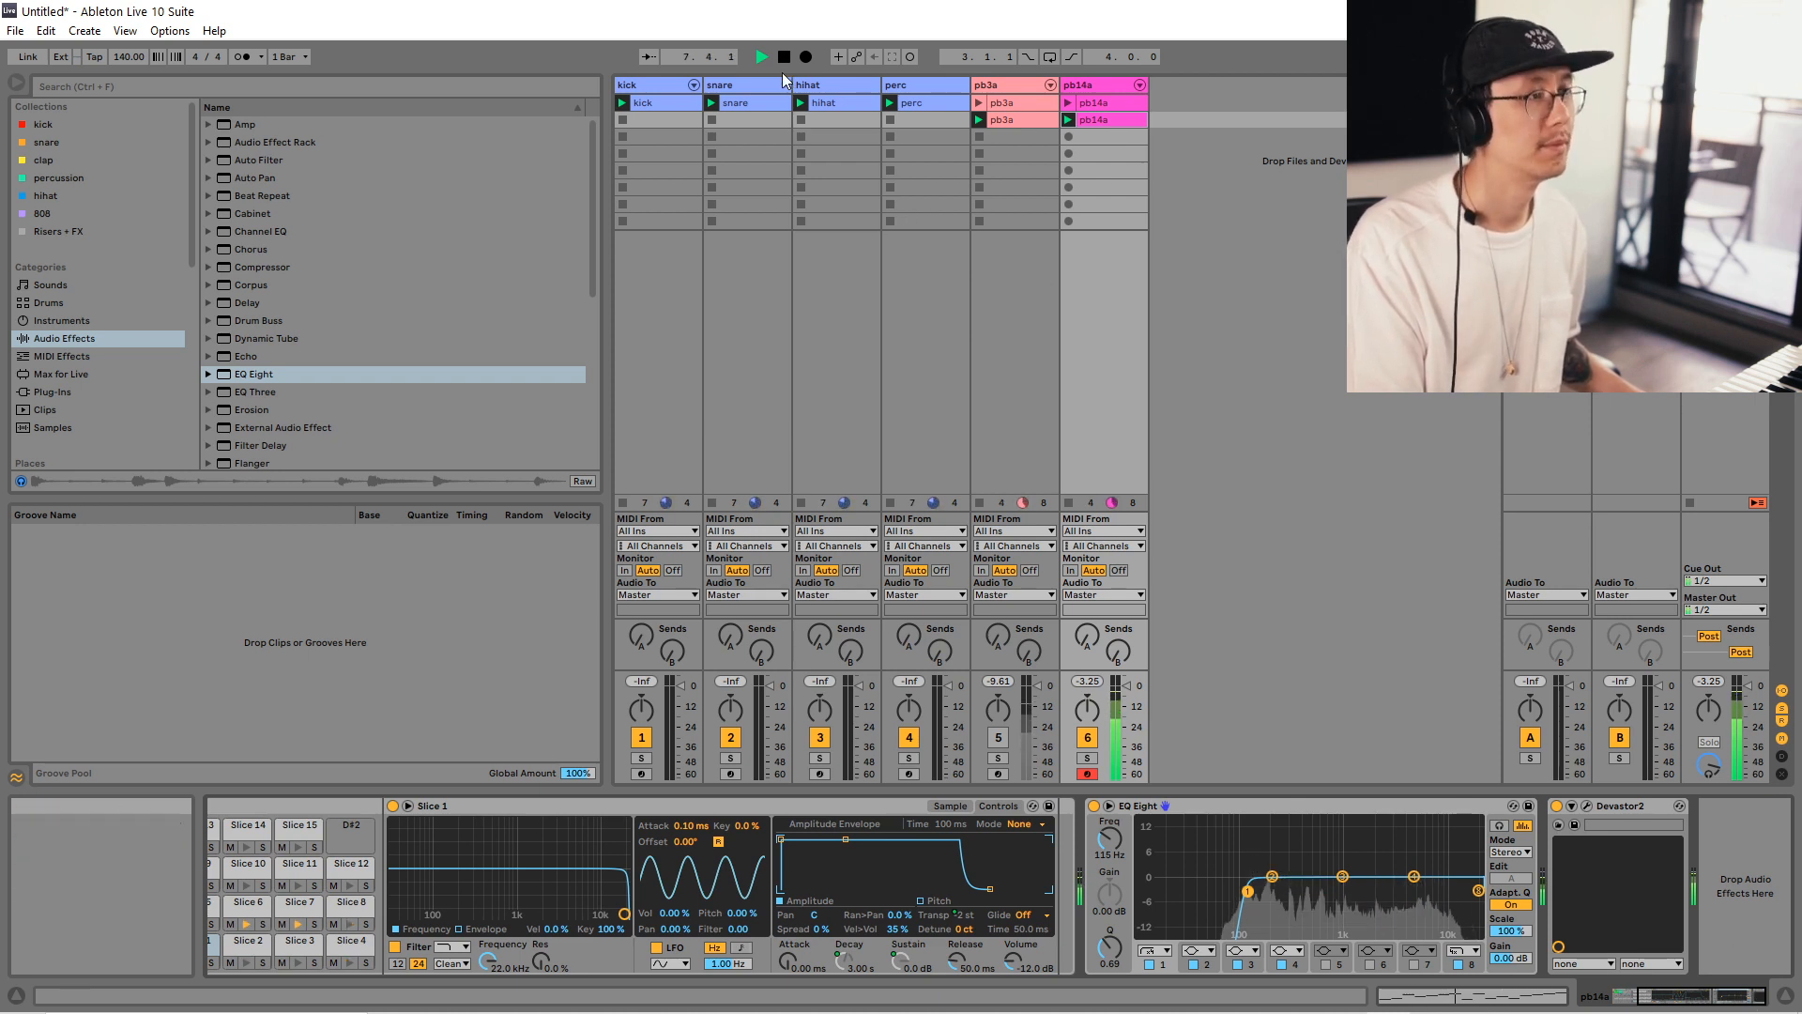
{"action": "key", "text": "space"}
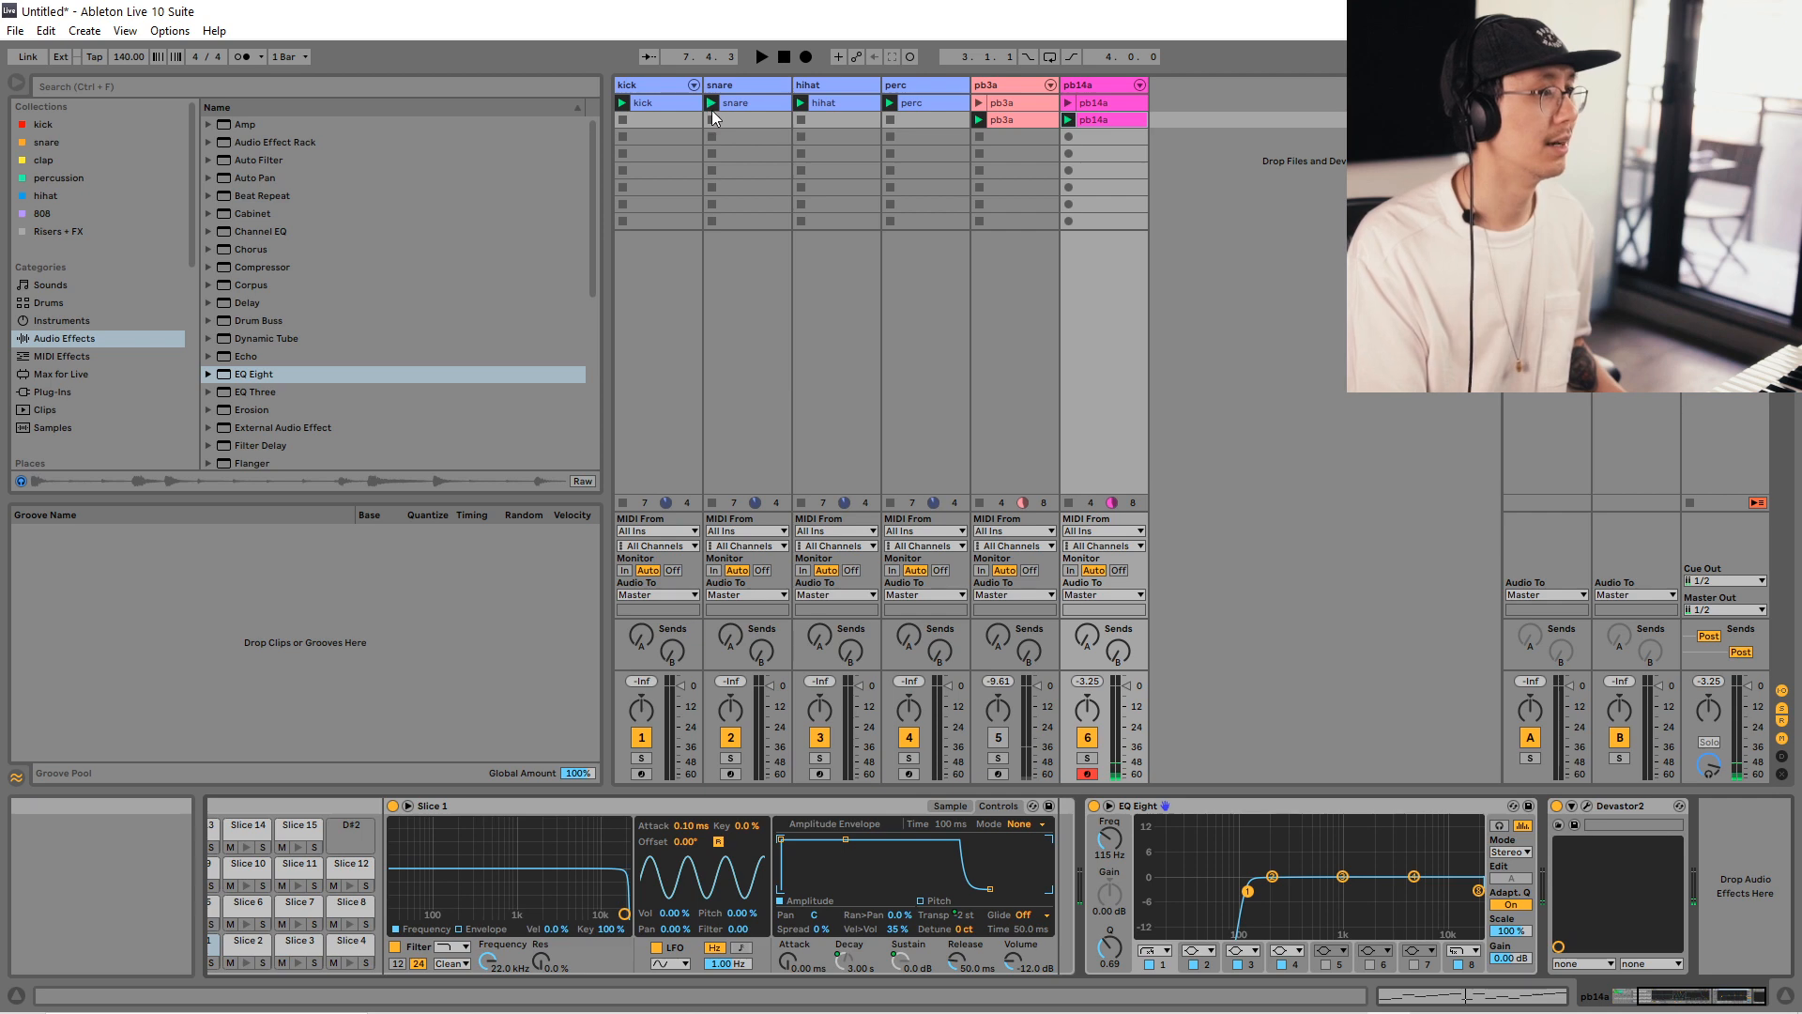
Select the kick track, open the kick sample collection and audition samples among the Clique and DJ_LUIAN kicks.
{"action": "left_click", "coordinate": [675, 85]}
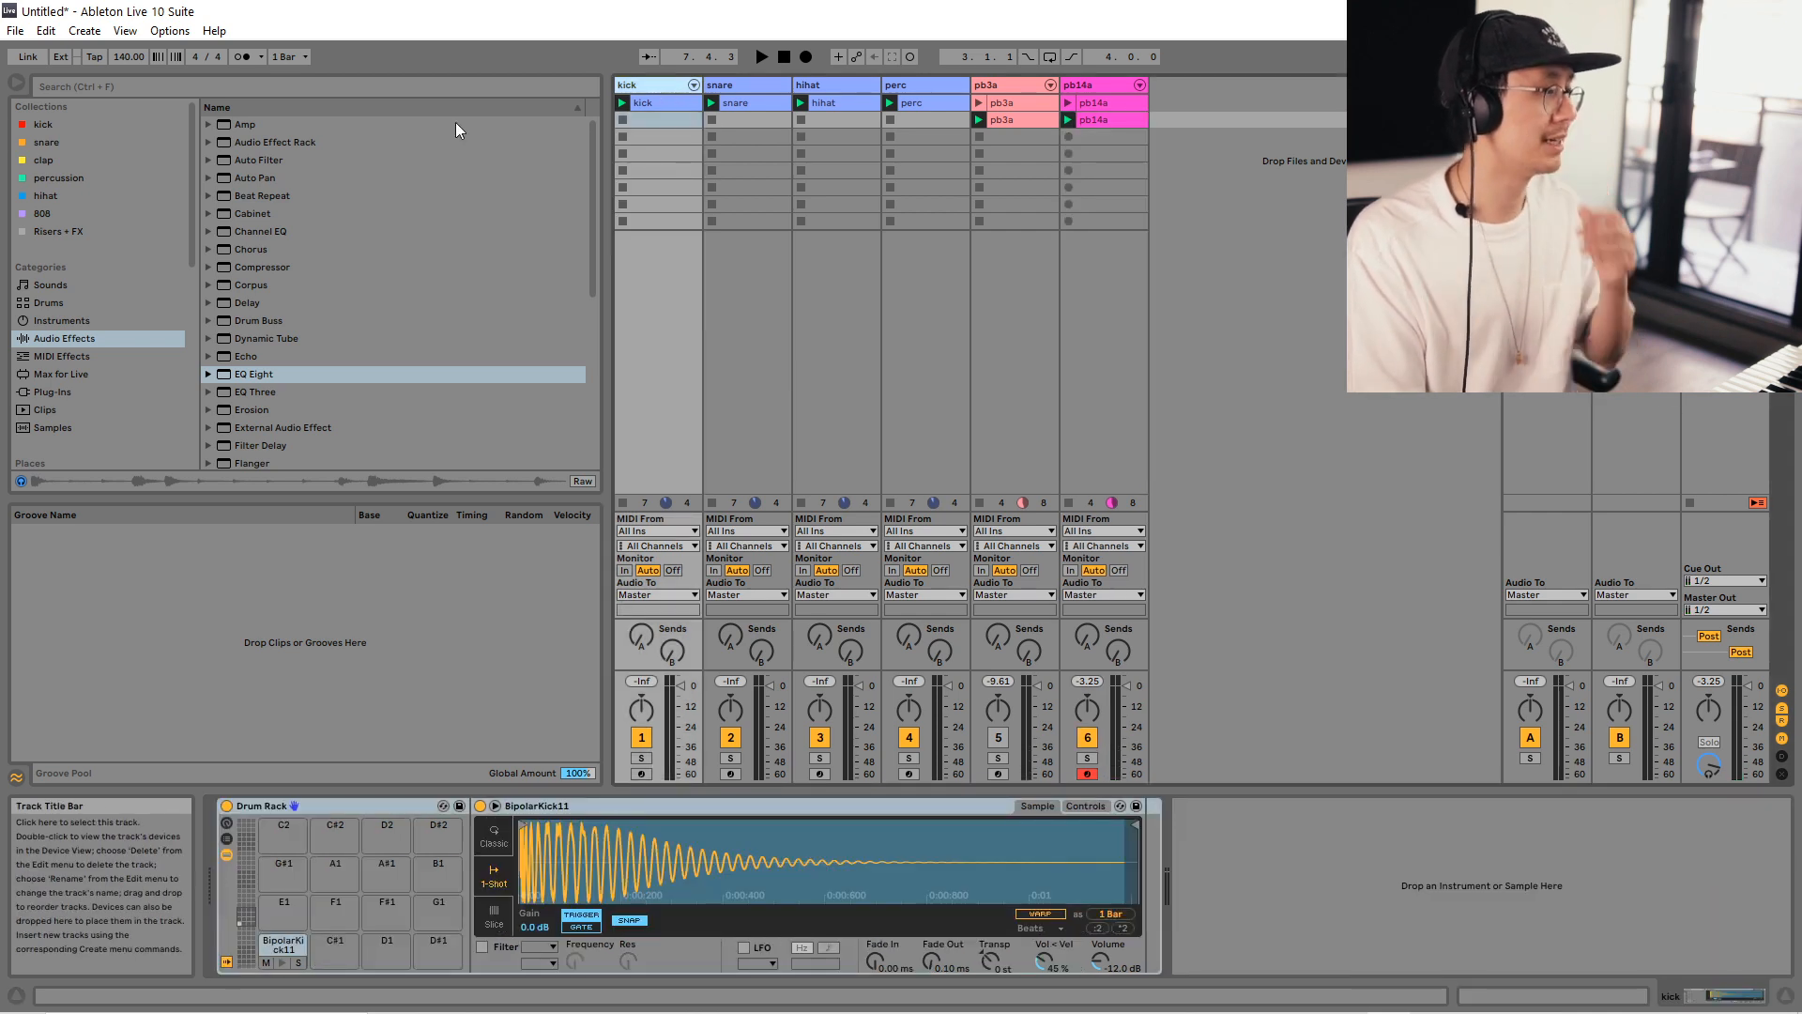
{"action": "left_click", "coordinate": [81, 122]}
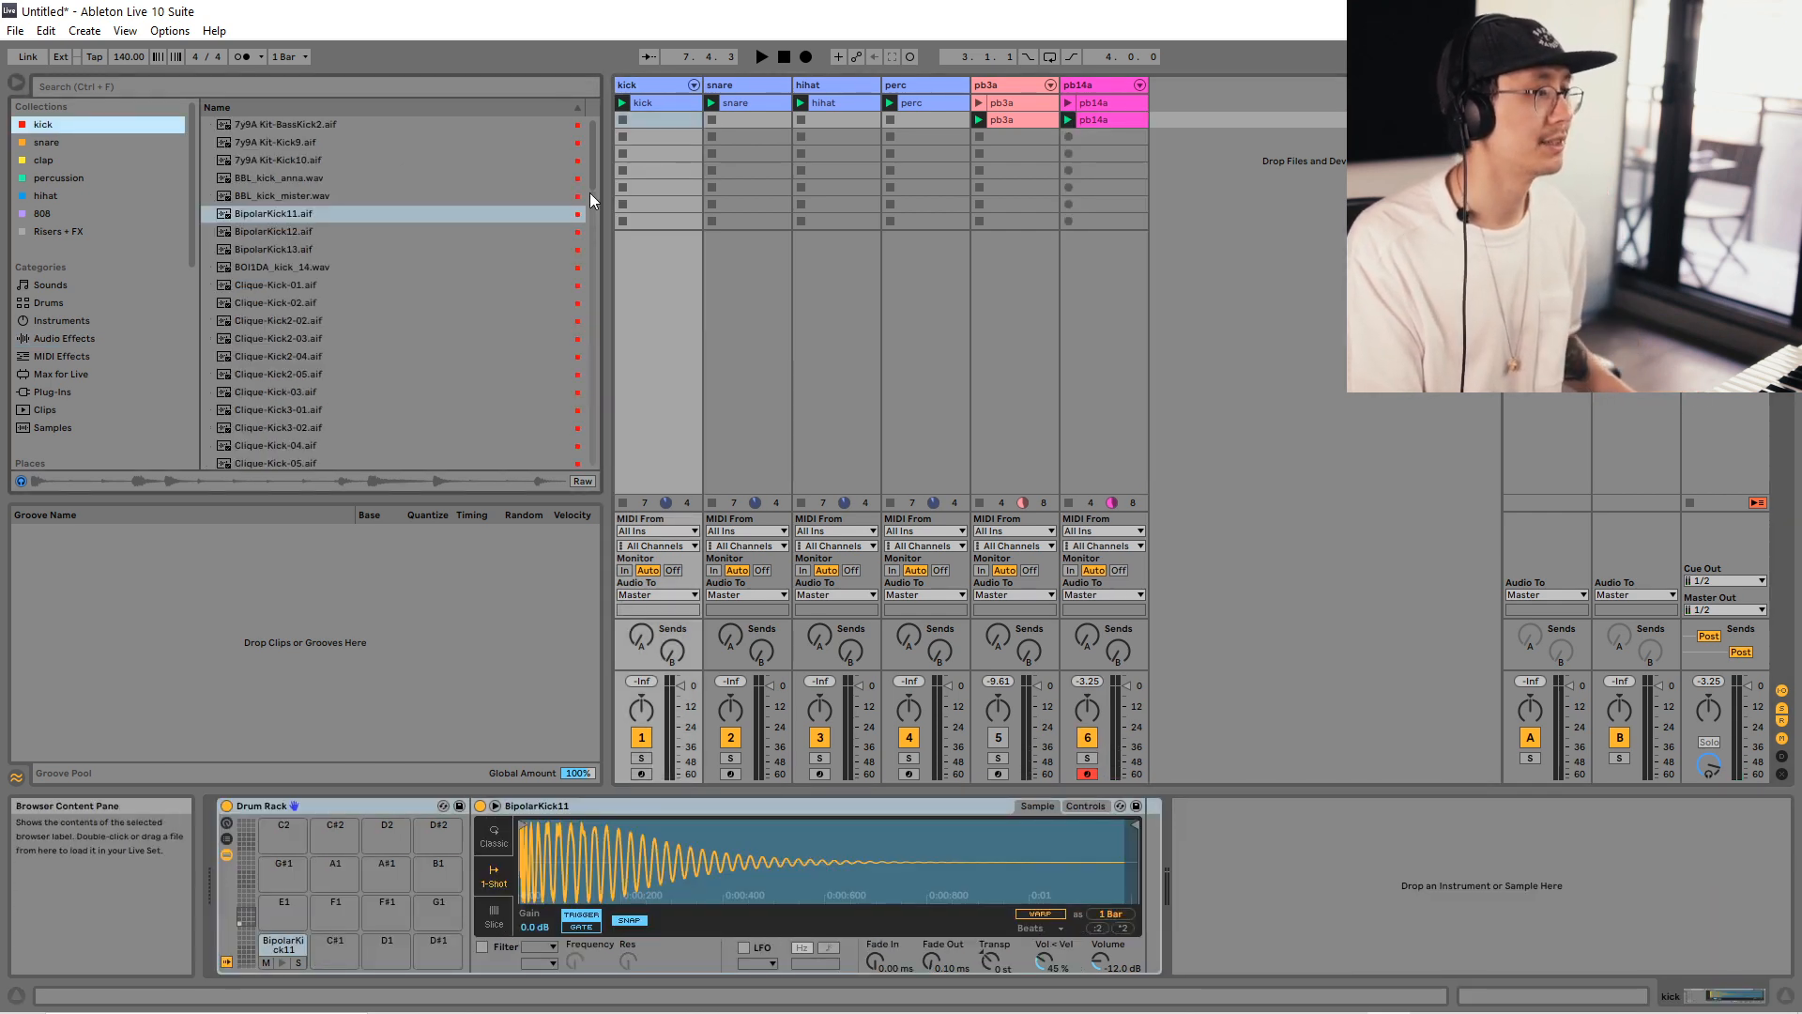
{"action": "mouse_move", "coordinate": [596, 175]}
{"action": "left_mouse_down"}
{"action": "mouse_move", "coordinate": [609, 283]}
{"action": "mouse_move", "coordinate": [586, 176]}
{"action": "left_mouse_up"}
{"action": "left_click", "coordinate": [374, 365]}
{"action": "scroll", "coordinate": [342, 305], "scroll_direction": "down", "scroll_amount": 6}
{"action": "left_click", "coordinate": [305, 335]}
{"action": "left_click", "coordinate": [341, 235]}
{"action": "left_click", "coordinate": [334, 173]}
{"action": "left_click", "coordinate": [312, 281]}
{"action": "left_click", "coordinate": [322, 228]}
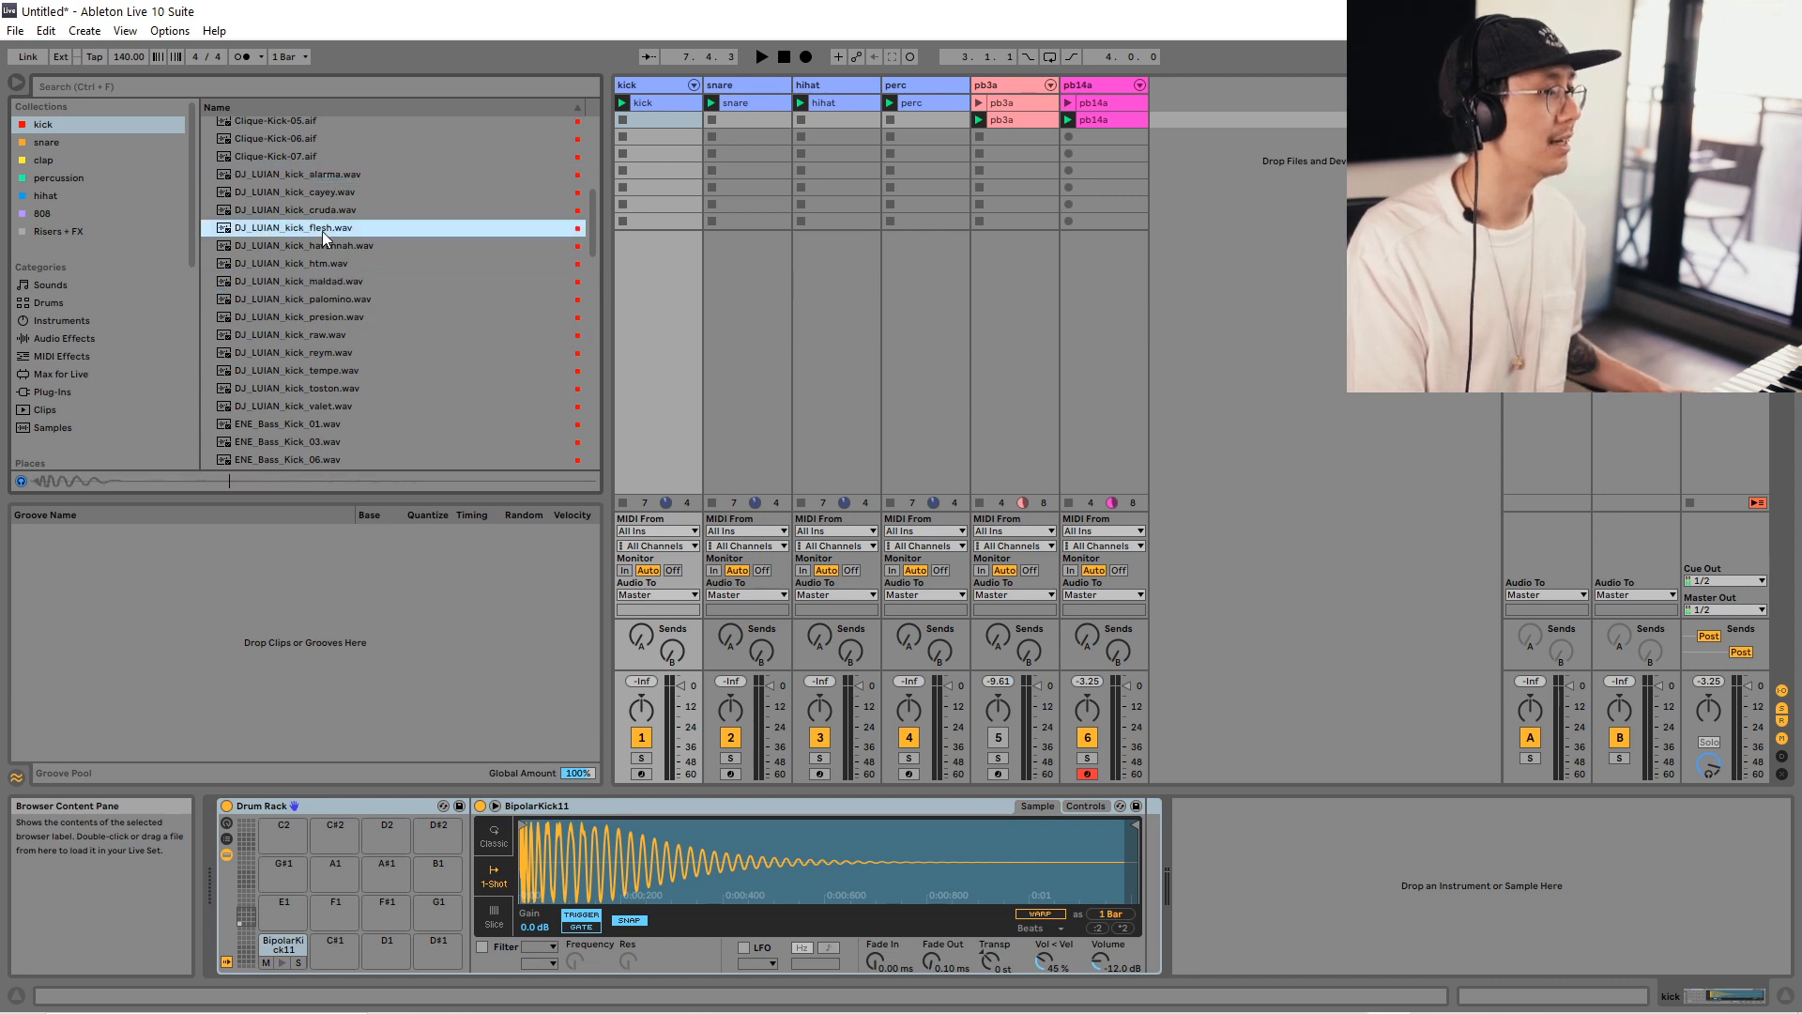
Compare the DJ_LUIAN kicks by auditioning the samples between DJ_LUIAN_kick_alarma and DJ_LUIAN_kick_reym.
{"action": "left_click", "coordinate": [325, 190]}
{"action": "left_click", "coordinate": [306, 174]}
{"action": "left_click", "coordinate": [302, 210]}
{"action": "left_click", "coordinate": [310, 191]}
{"action": "left_click", "coordinate": [319, 227]}
{"action": "left_click", "coordinate": [313, 207]}
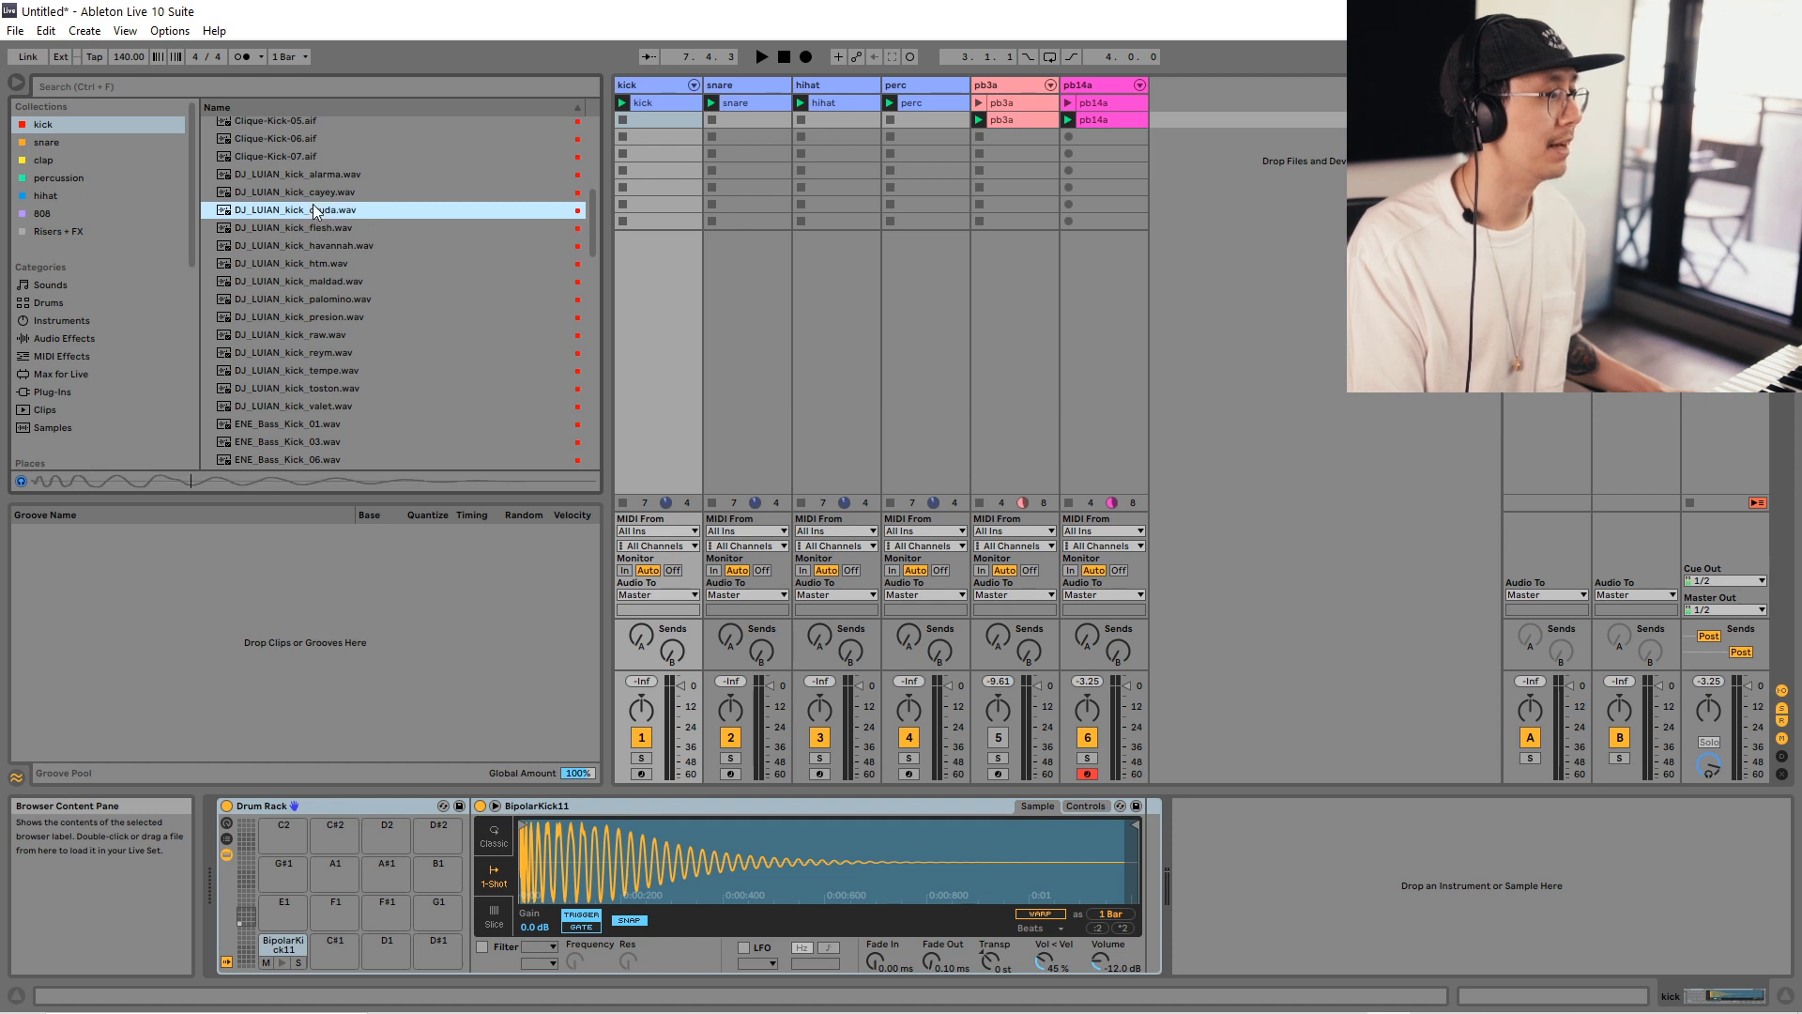
{"action": "left_click", "coordinate": [306, 242]}
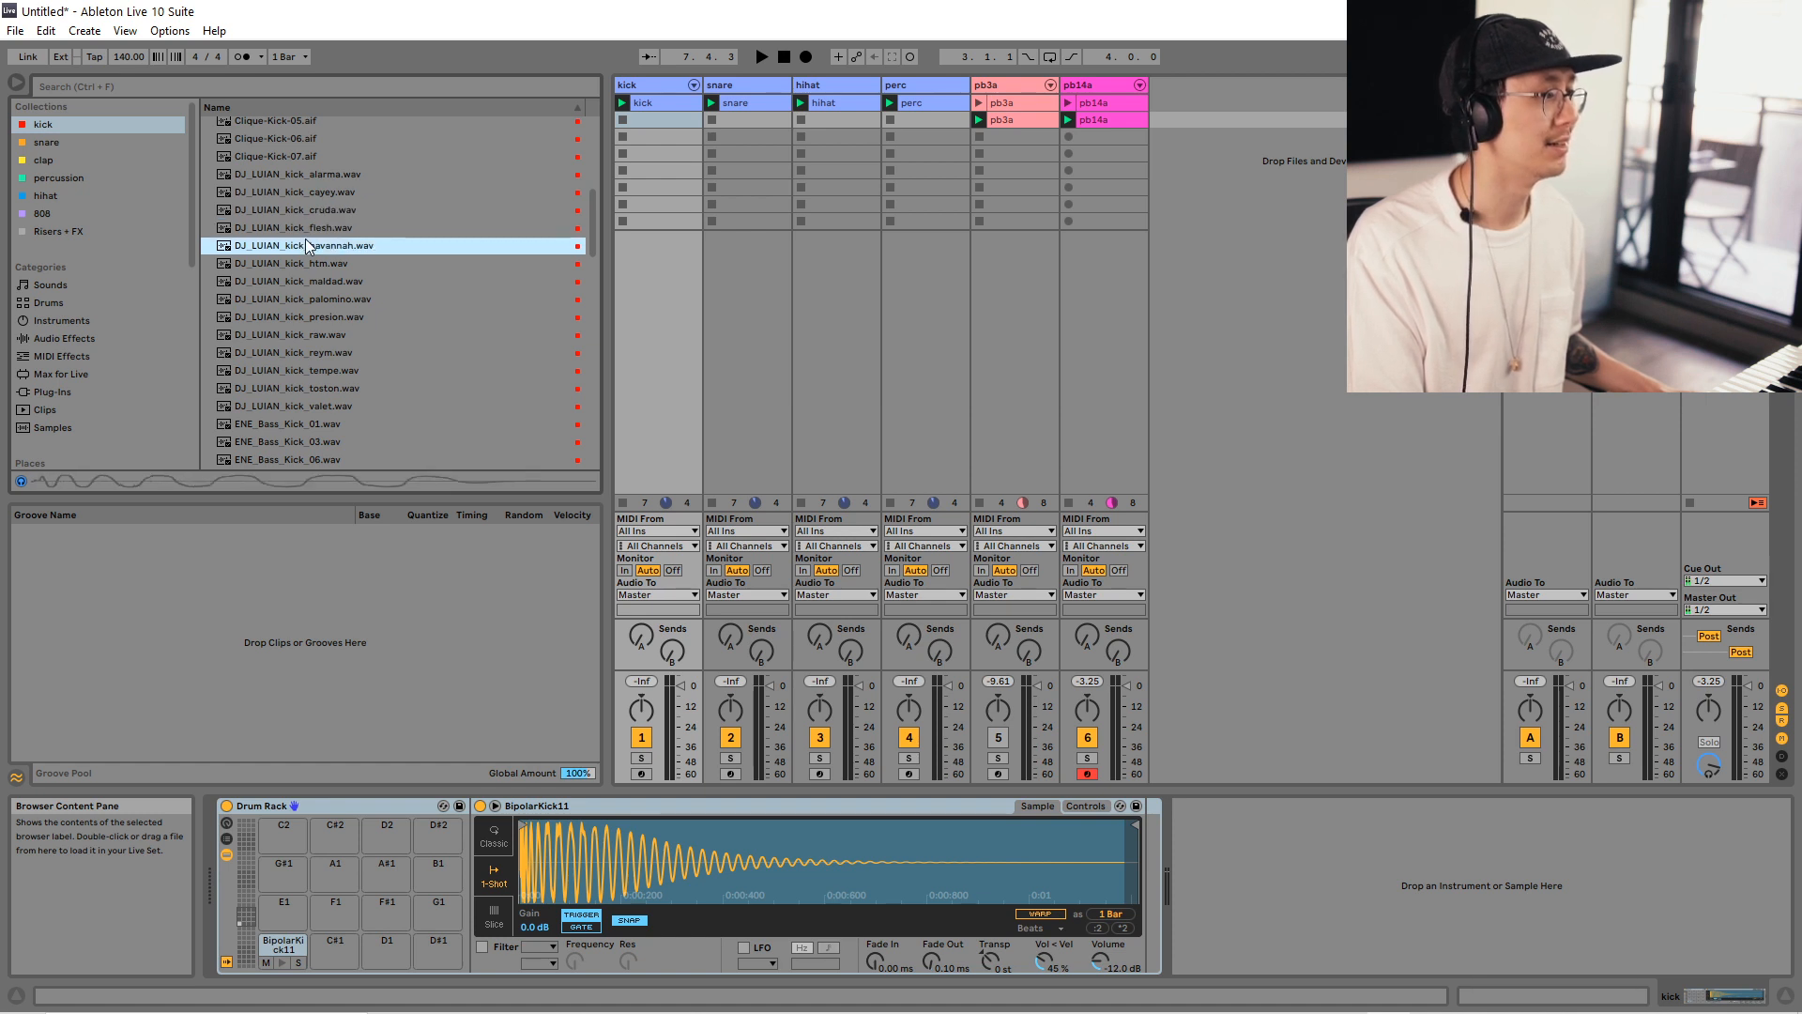
{"action": "left_click", "coordinate": [296, 296]}
{"action": "key", "text": "Down"}
{"action": "key", "text": "Down"}
{"action": "key", "text": "Down"}
{"action": "key", "text": "Down"}
{"action": "key", "text": "Down"}
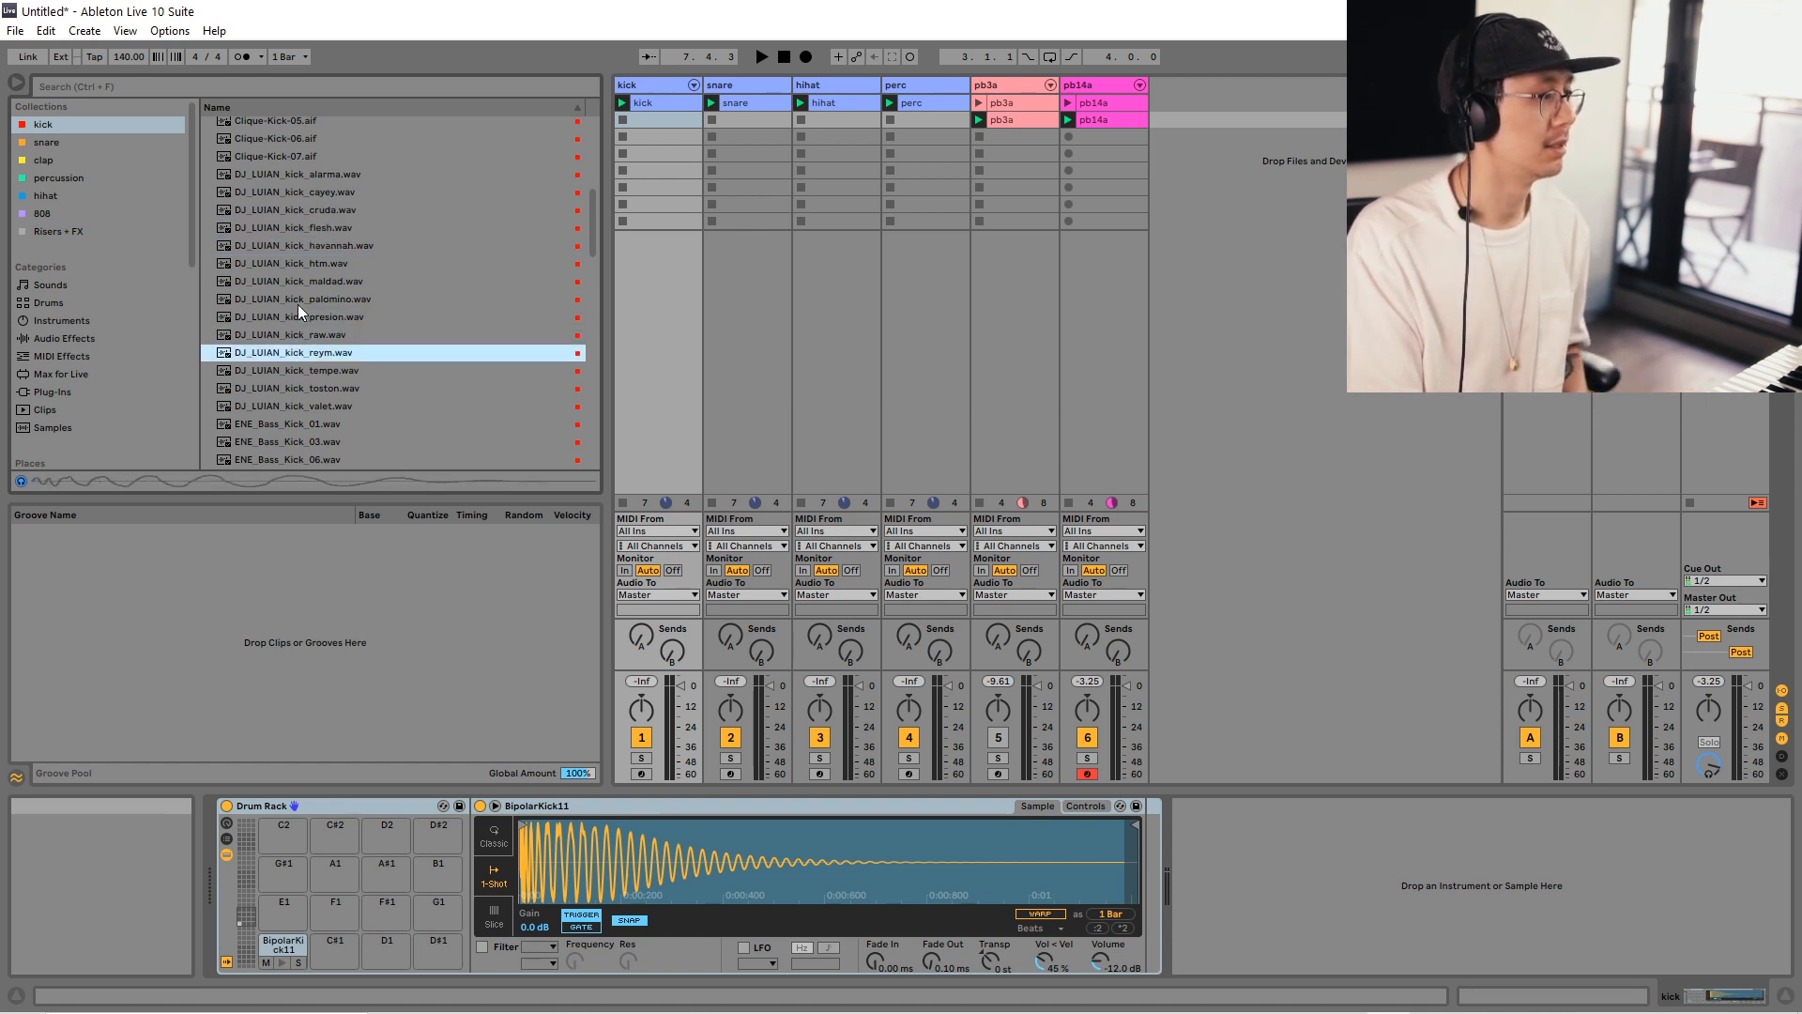
Audition DJ_LUIAN_kick_tempe and load it onto the C#1 pad of the kick track's Drum Rack.
{"action": "left_click", "coordinate": [344, 374]}
{"action": "key", "text": "Down"}
{"action": "left_click_drag", "start_coordinate": [340, 375], "coordinate": [326, 861]}
{"action": "left_click_drag", "start_coordinate": [322, 1009], "coordinate": [335, 947]}
Audition the first DJ_LUIAN kicks again and load DJ_LUIAN_kick_cayey onto the D1 pad of the Drum Rack.
{"action": "left_click", "coordinate": [326, 176]}
{"action": "key", "text": "Down"}
{"action": "key", "text": "Up"}
{"action": "key", "text": "Down"}
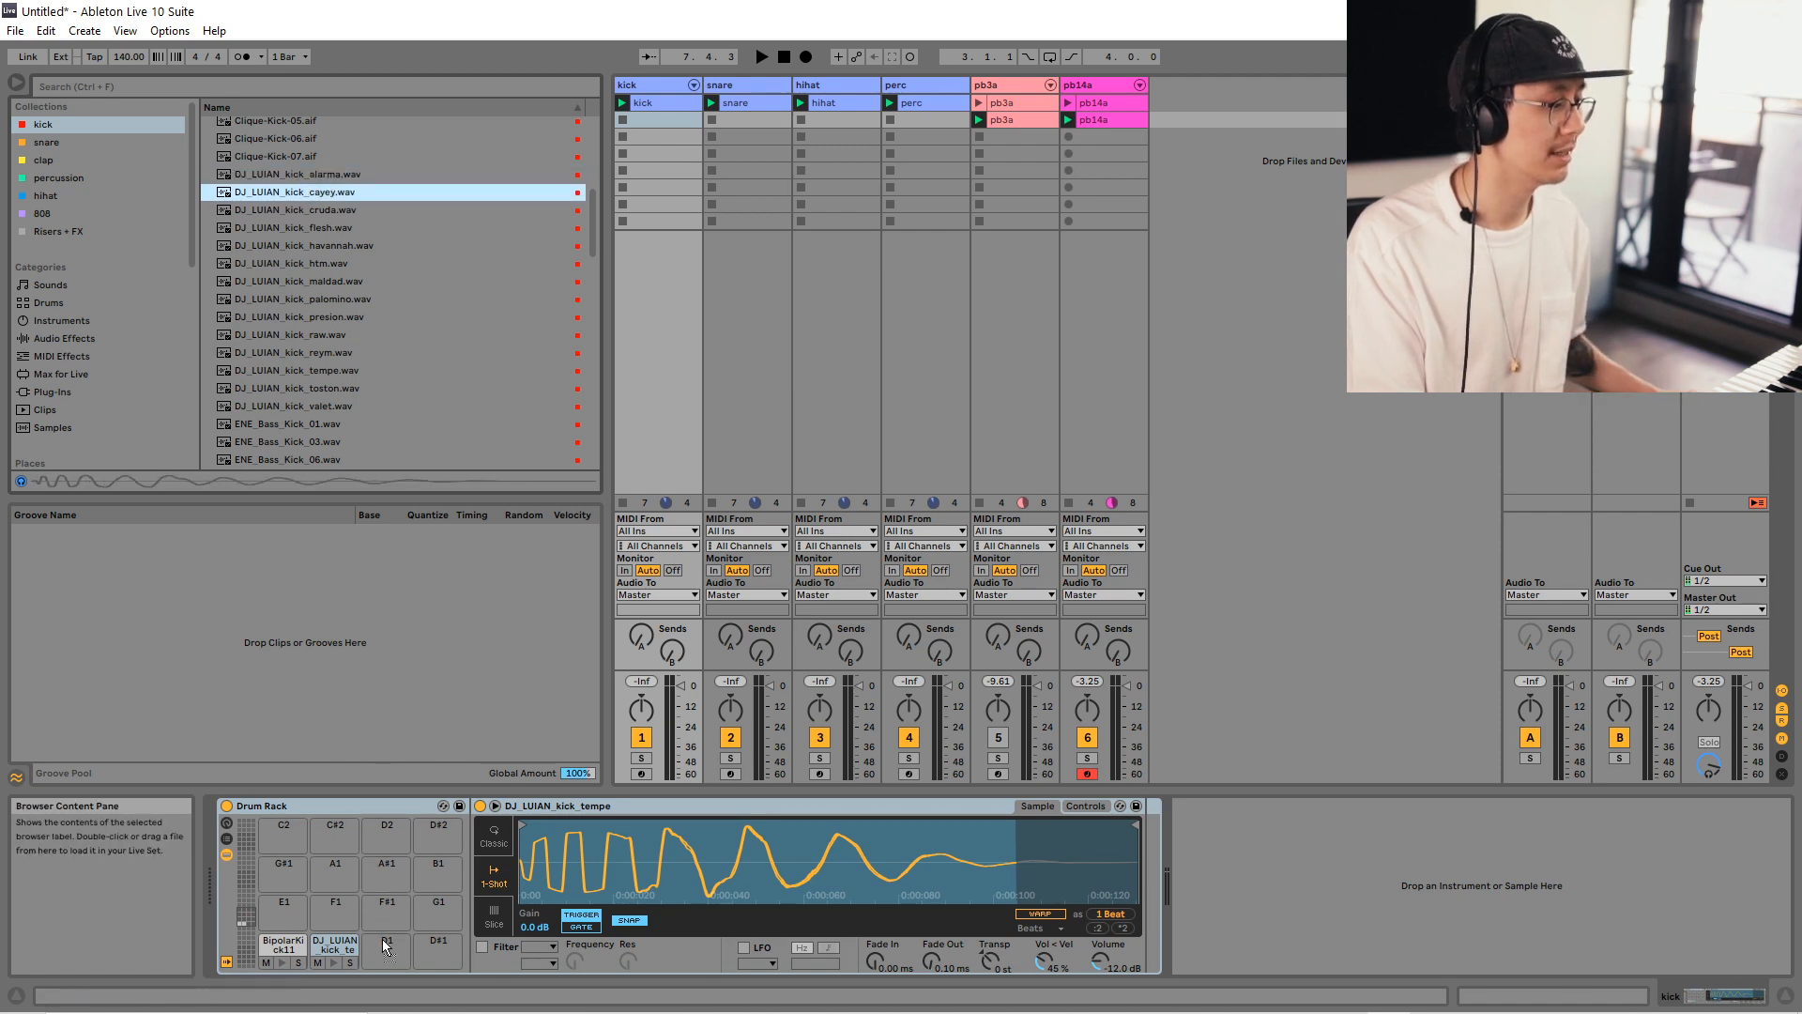
In the kick clip, draw a DJ_LUIAN_kick_cayey note at 1.1.1, set the loop length to 2 bars and play it.
{"action": "double_click", "coordinate": [672, 109]}
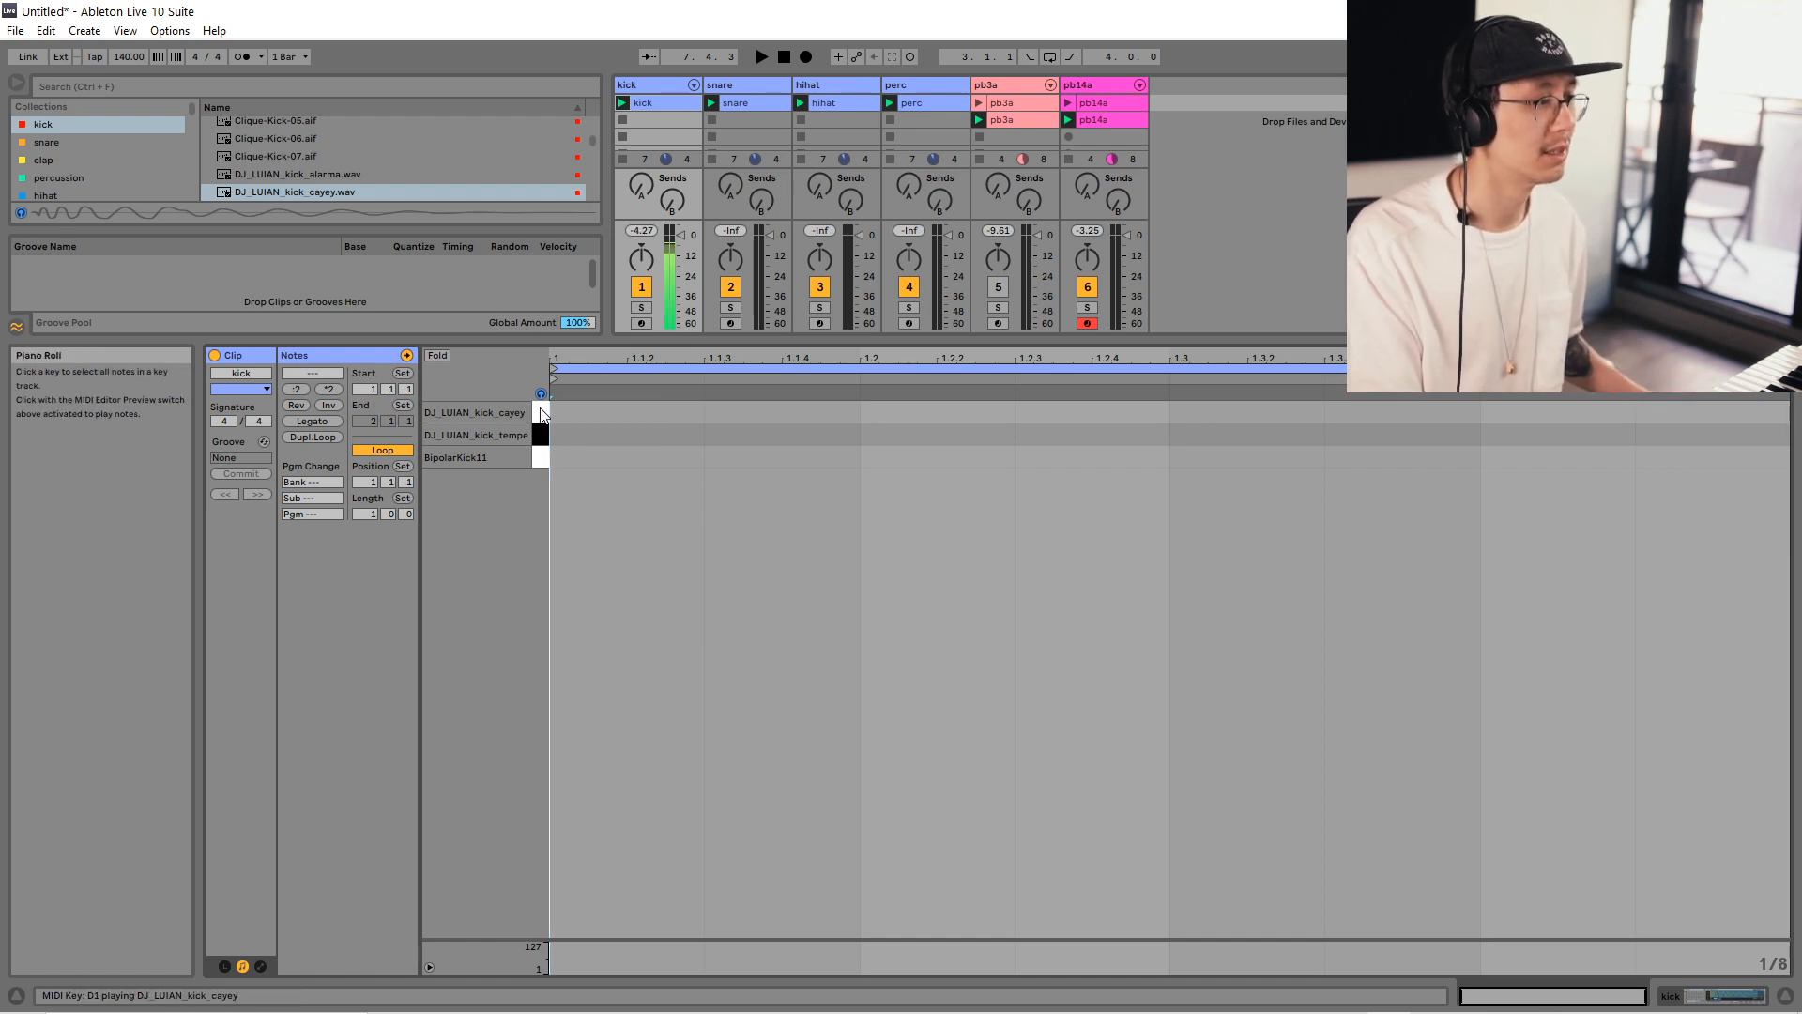
{"action": "key", "text": "b"}
{"action": "left_click", "coordinate": [571, 413]}
{"action": "left_click_drag", "start_coordinate": [363, 517], "coordinate": [363, 513]}
{"action": "key", "text": "space"}
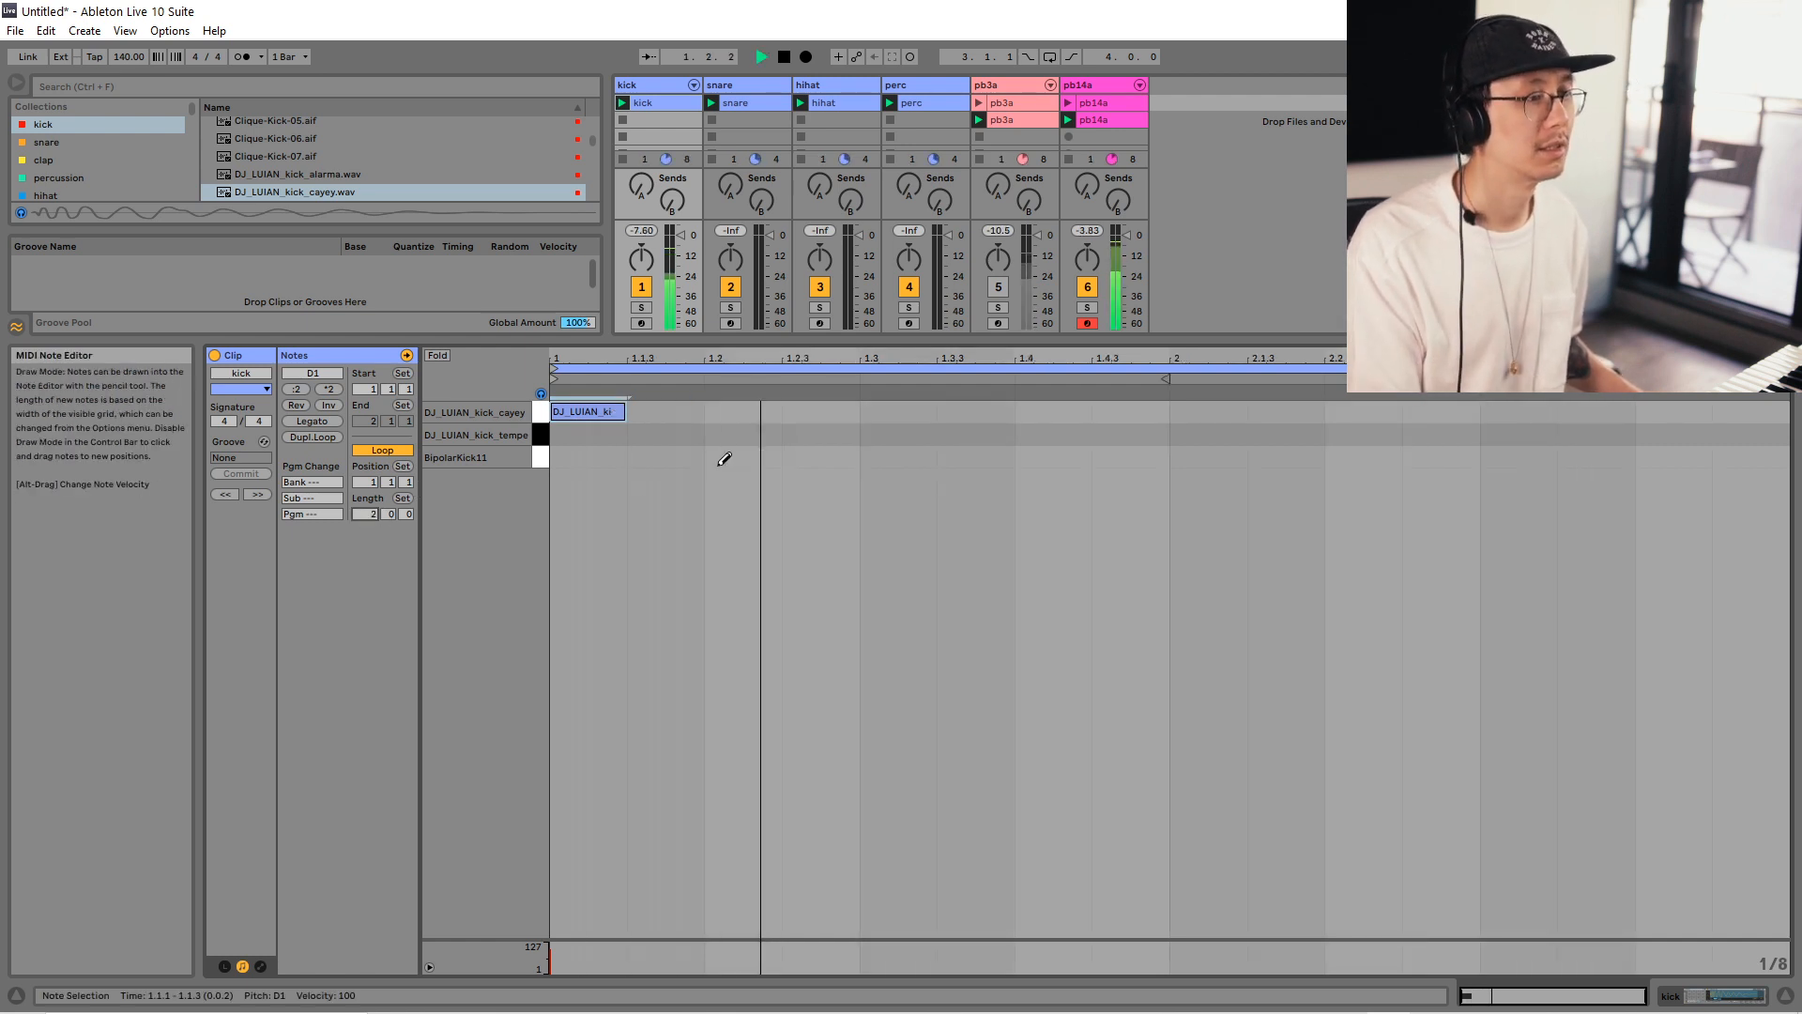
Add DJ_LUIAN_kick_cayey notes at 1.4.3 and 2.2.1 in the kick clip and listen to the loop.
{"action": "key", "text": "space"}
{"action": "left_click", "coordinate": [1053, 411]}
{"action": "left_click", "coordinate": [1352, 411]}
{"action": "key", "text": "space"}
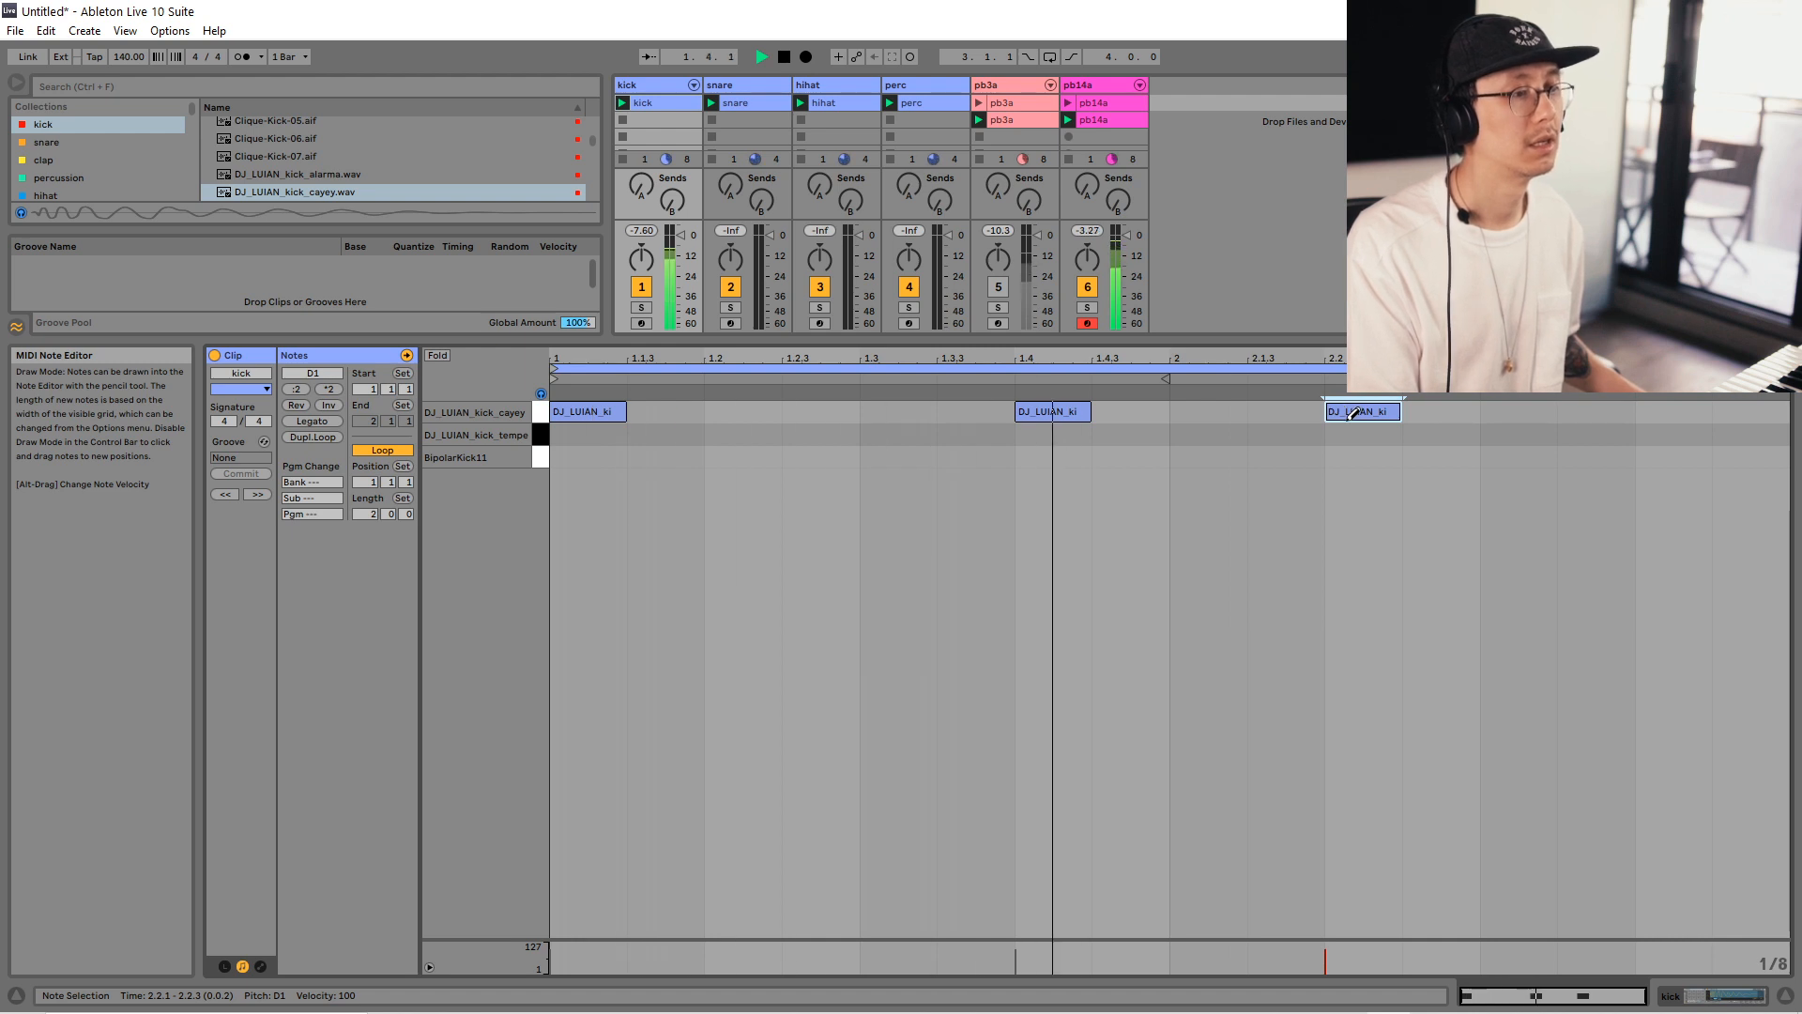
{"action": "left_click", "coordinate": [1087, 411]}
{"action": "left_click", "coordinate": [1113, 413]}
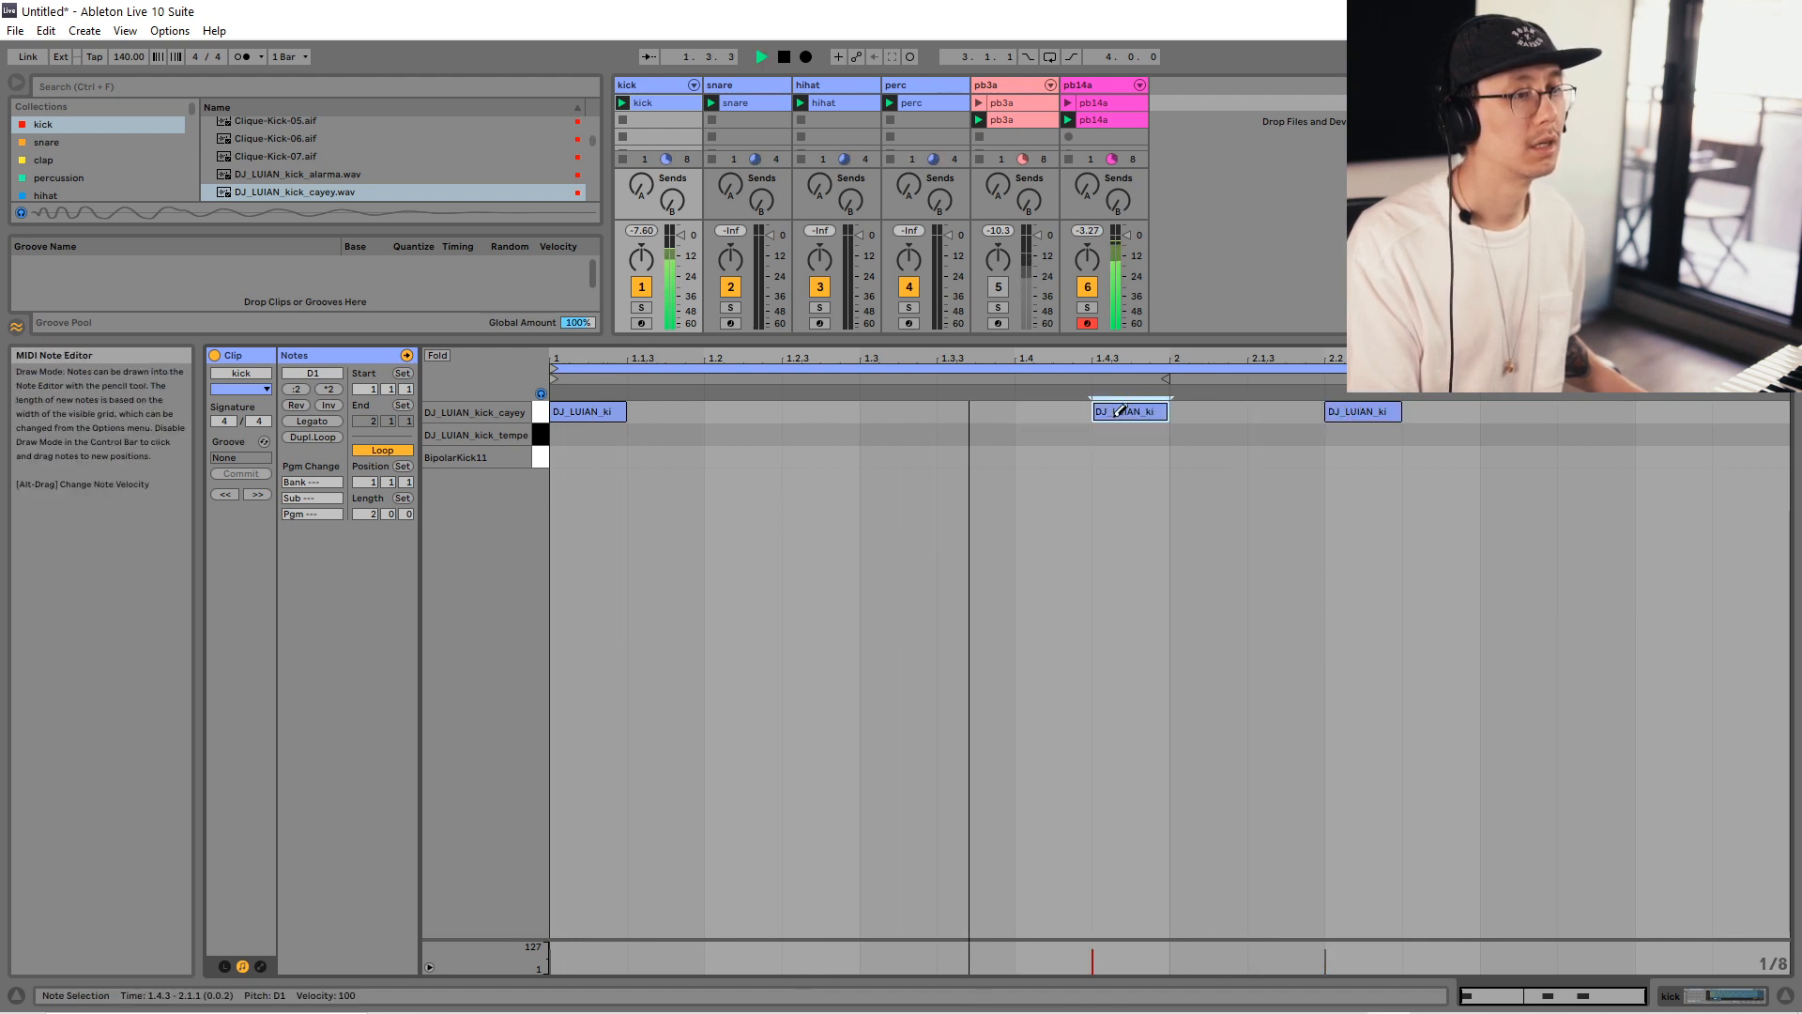
{"action": "key", "text": "shift+Tab"}
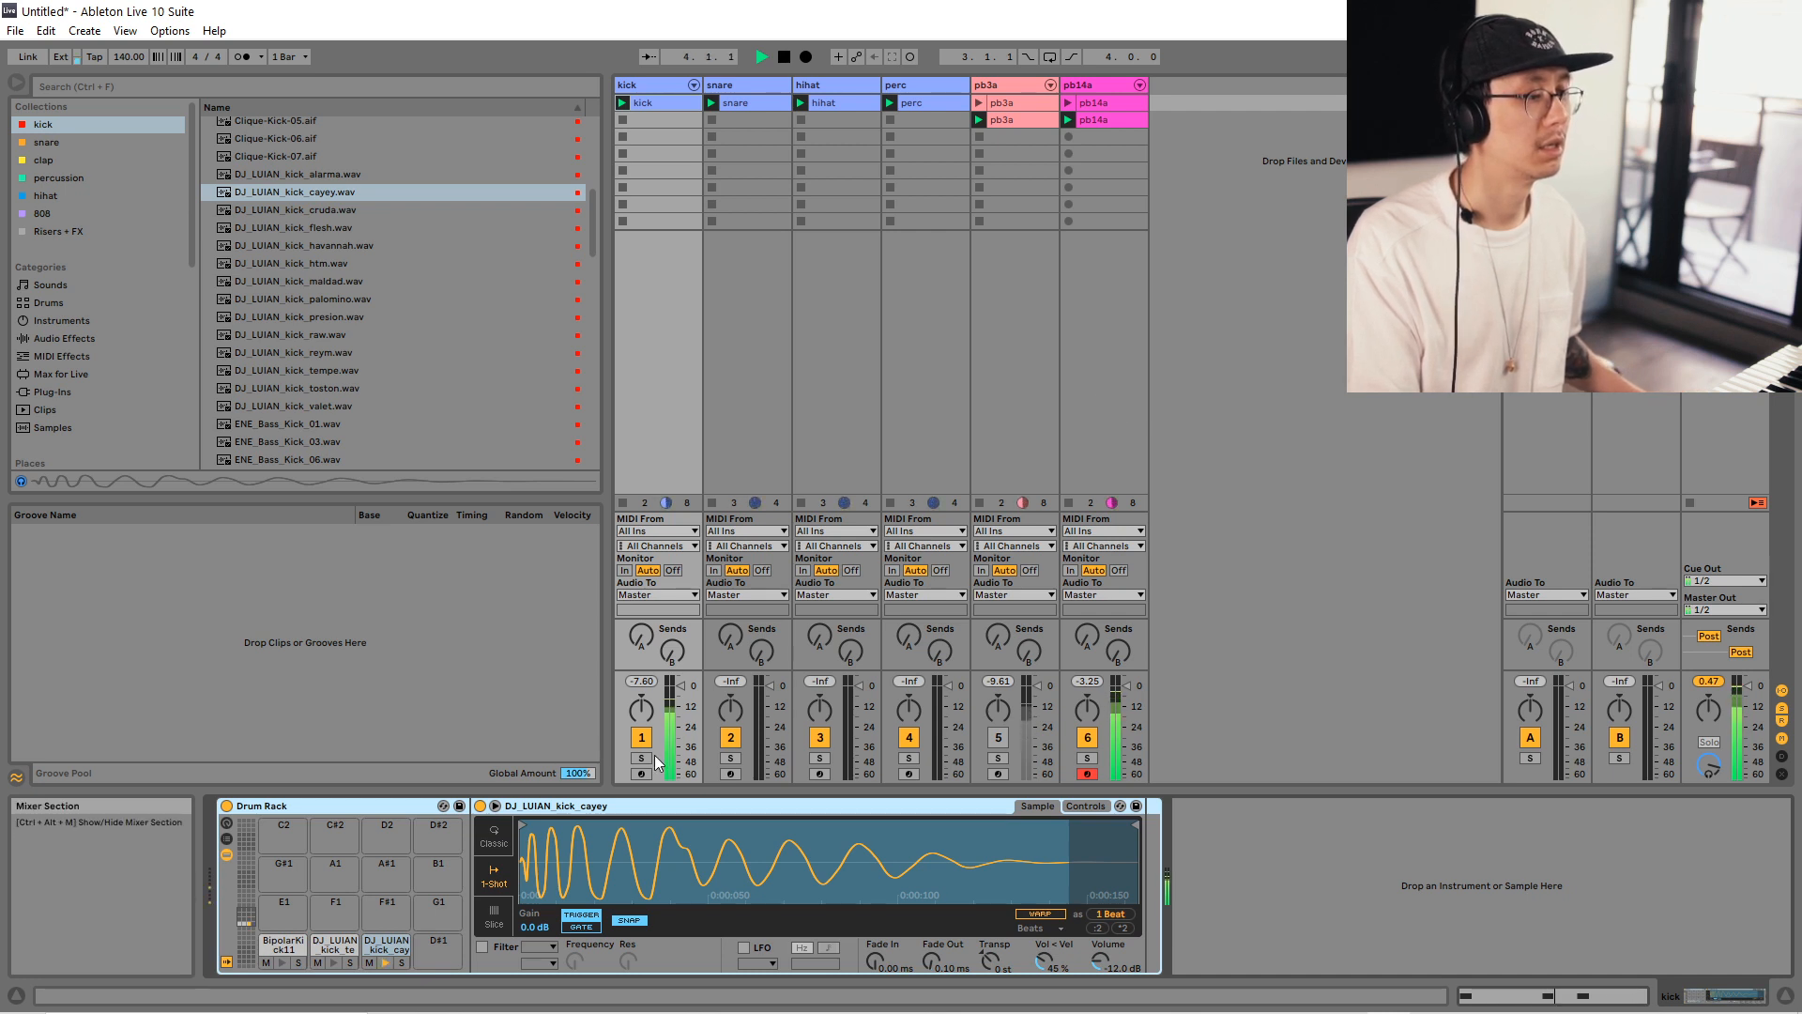
{"action": "key", "text": "space"}
Audition more DJ_LUIAN kicks and load DJ_LUIAN_kick_palomino onto the D#1 pad of the kick Drum Rack.
{"action": "left_click", "coordinate": [312, 210]}
{"action": "key", "text": "Down"}
{"action": "key", "text": "Down"}
{"action": "key", "text": "Down"}
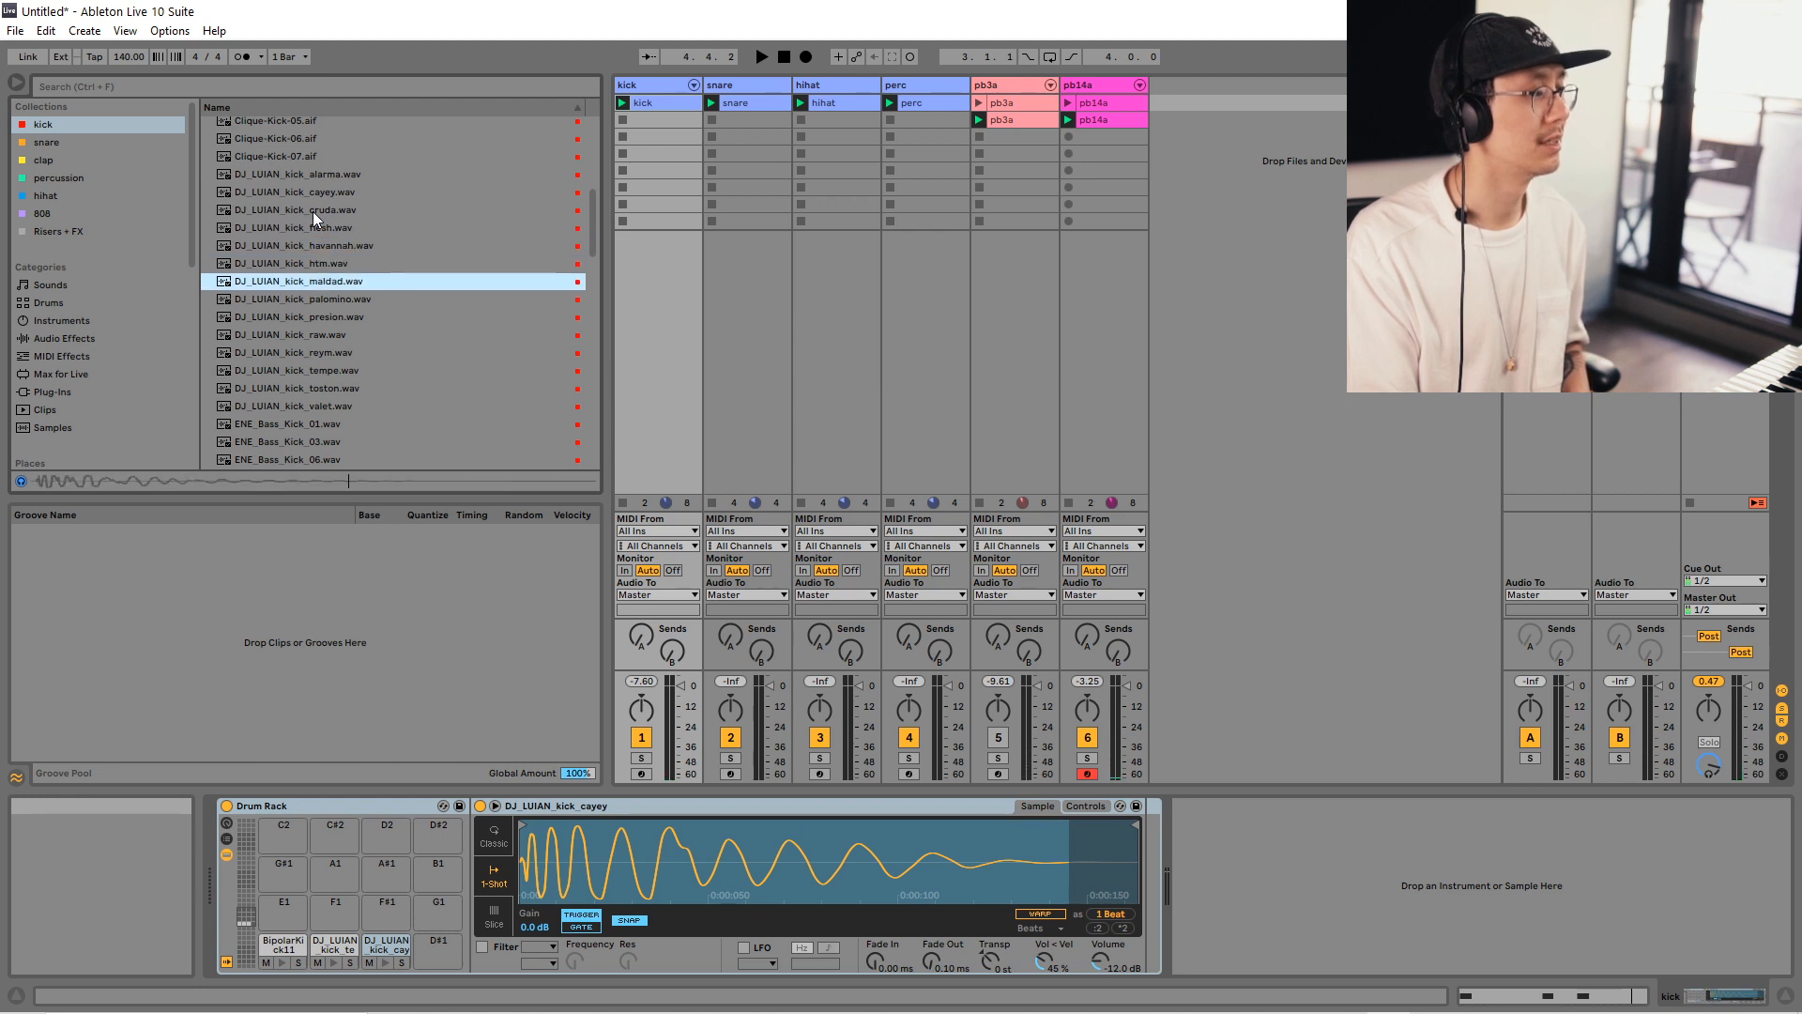
{"action": "key", "text": "Down"}
{"action": "key", "text": "Down"}
{"action": "key", "text": "Down"}
{"action": "left_click", "coordinate": [319, 289]}
{"action": "left_click_drag", "start_coordinate": [323, 301], "coordinate": [438, 948]}
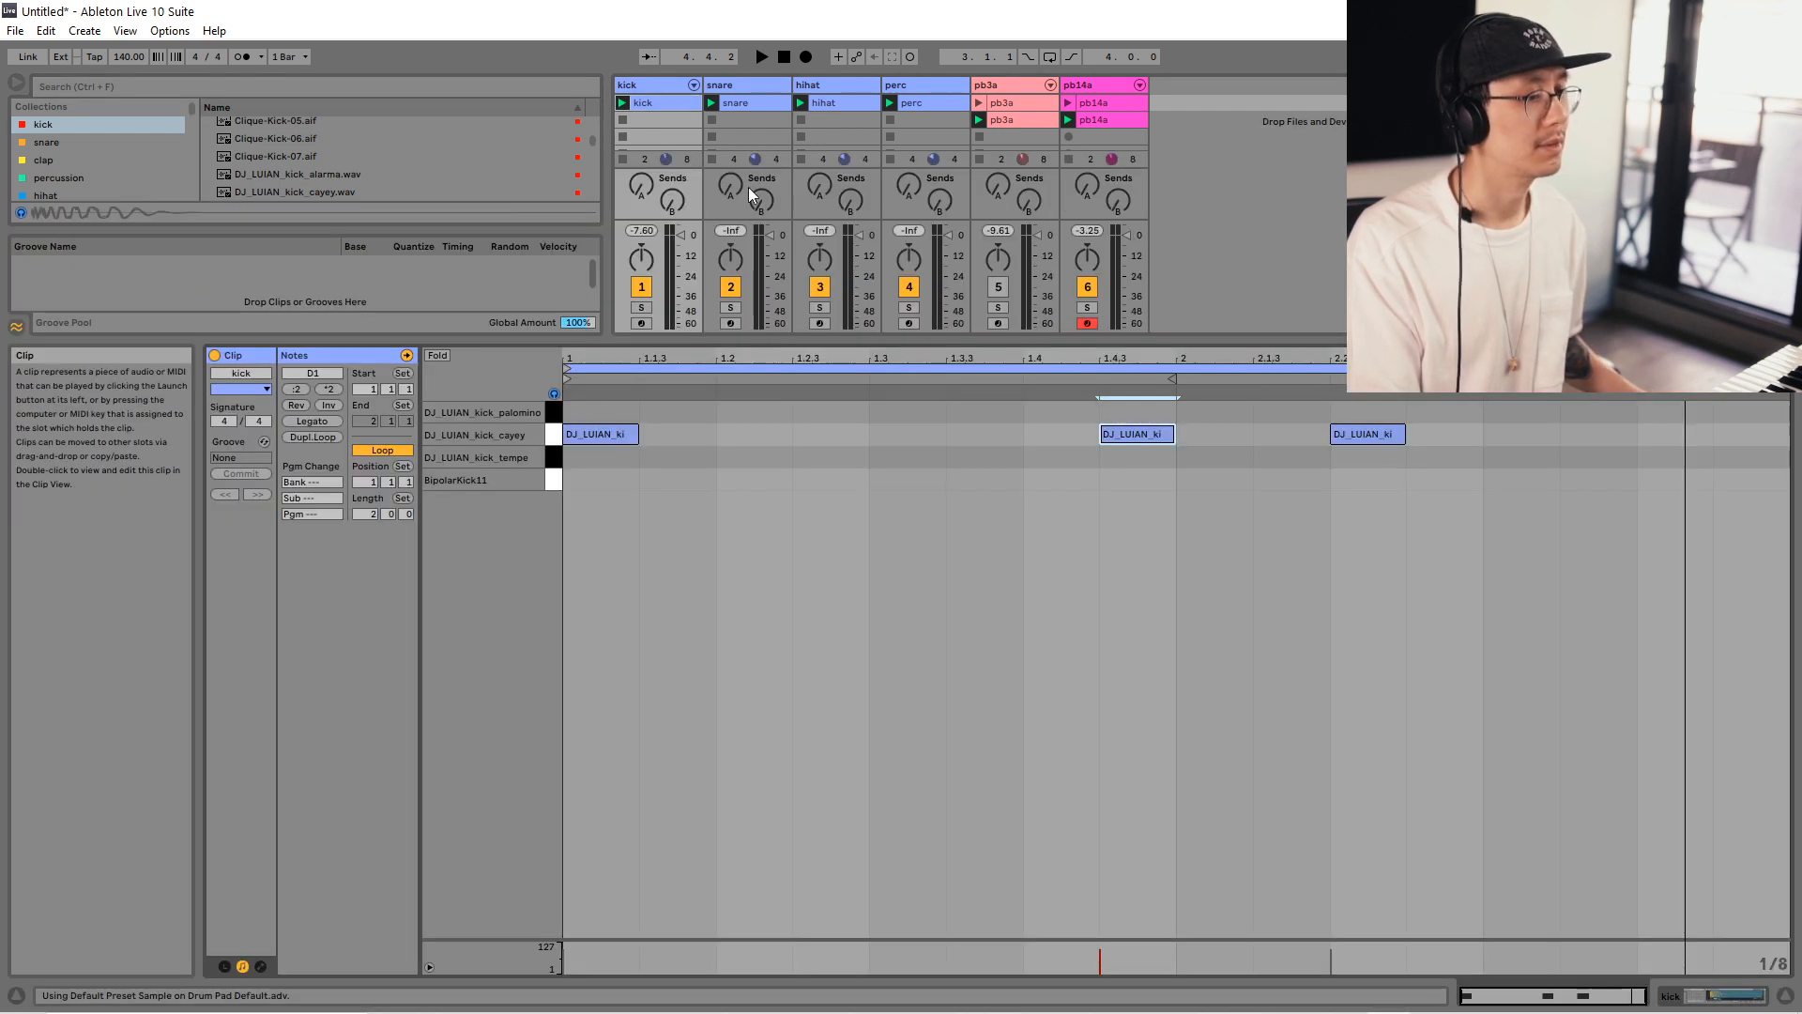
Try all the kick clip's notes on the DJ_LUIAN_kick_palomino row during playback, and move them to the DJ_LUIAN_kick_tempe row.
{"action": "key", "text": "ctrl+a"}
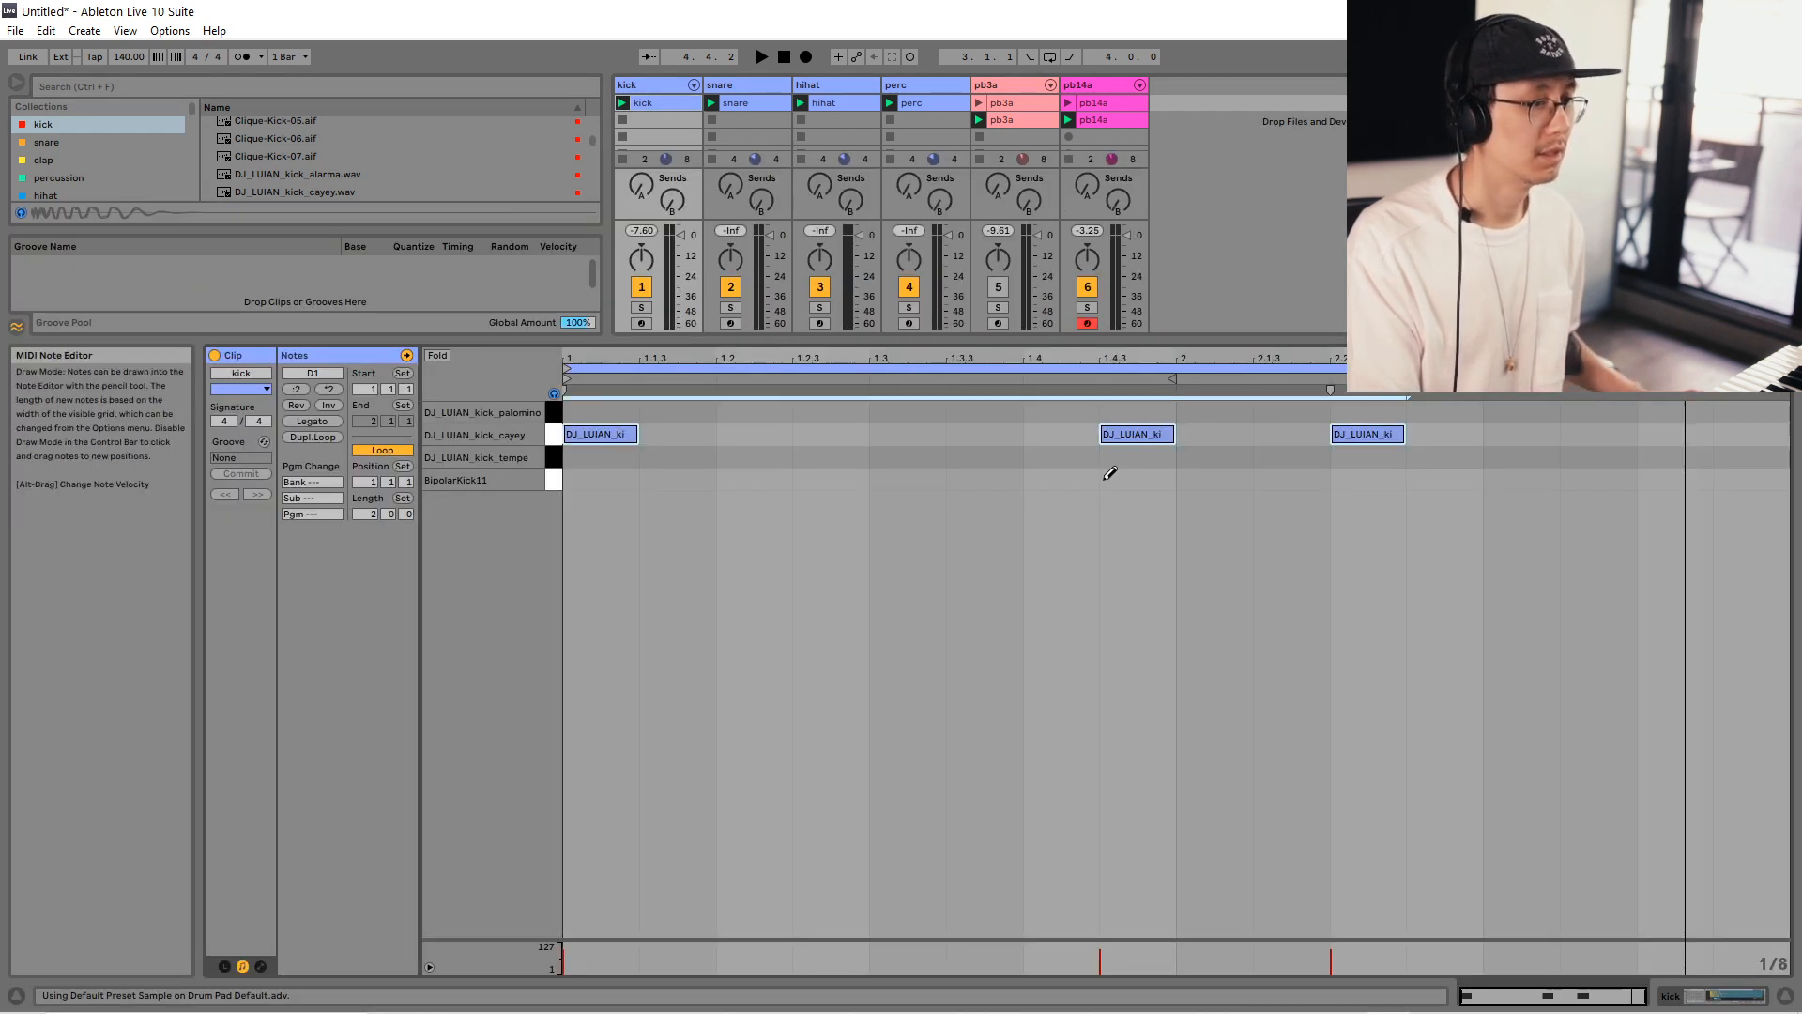
{"action": "left_click", "coordinate": [552, 446]}
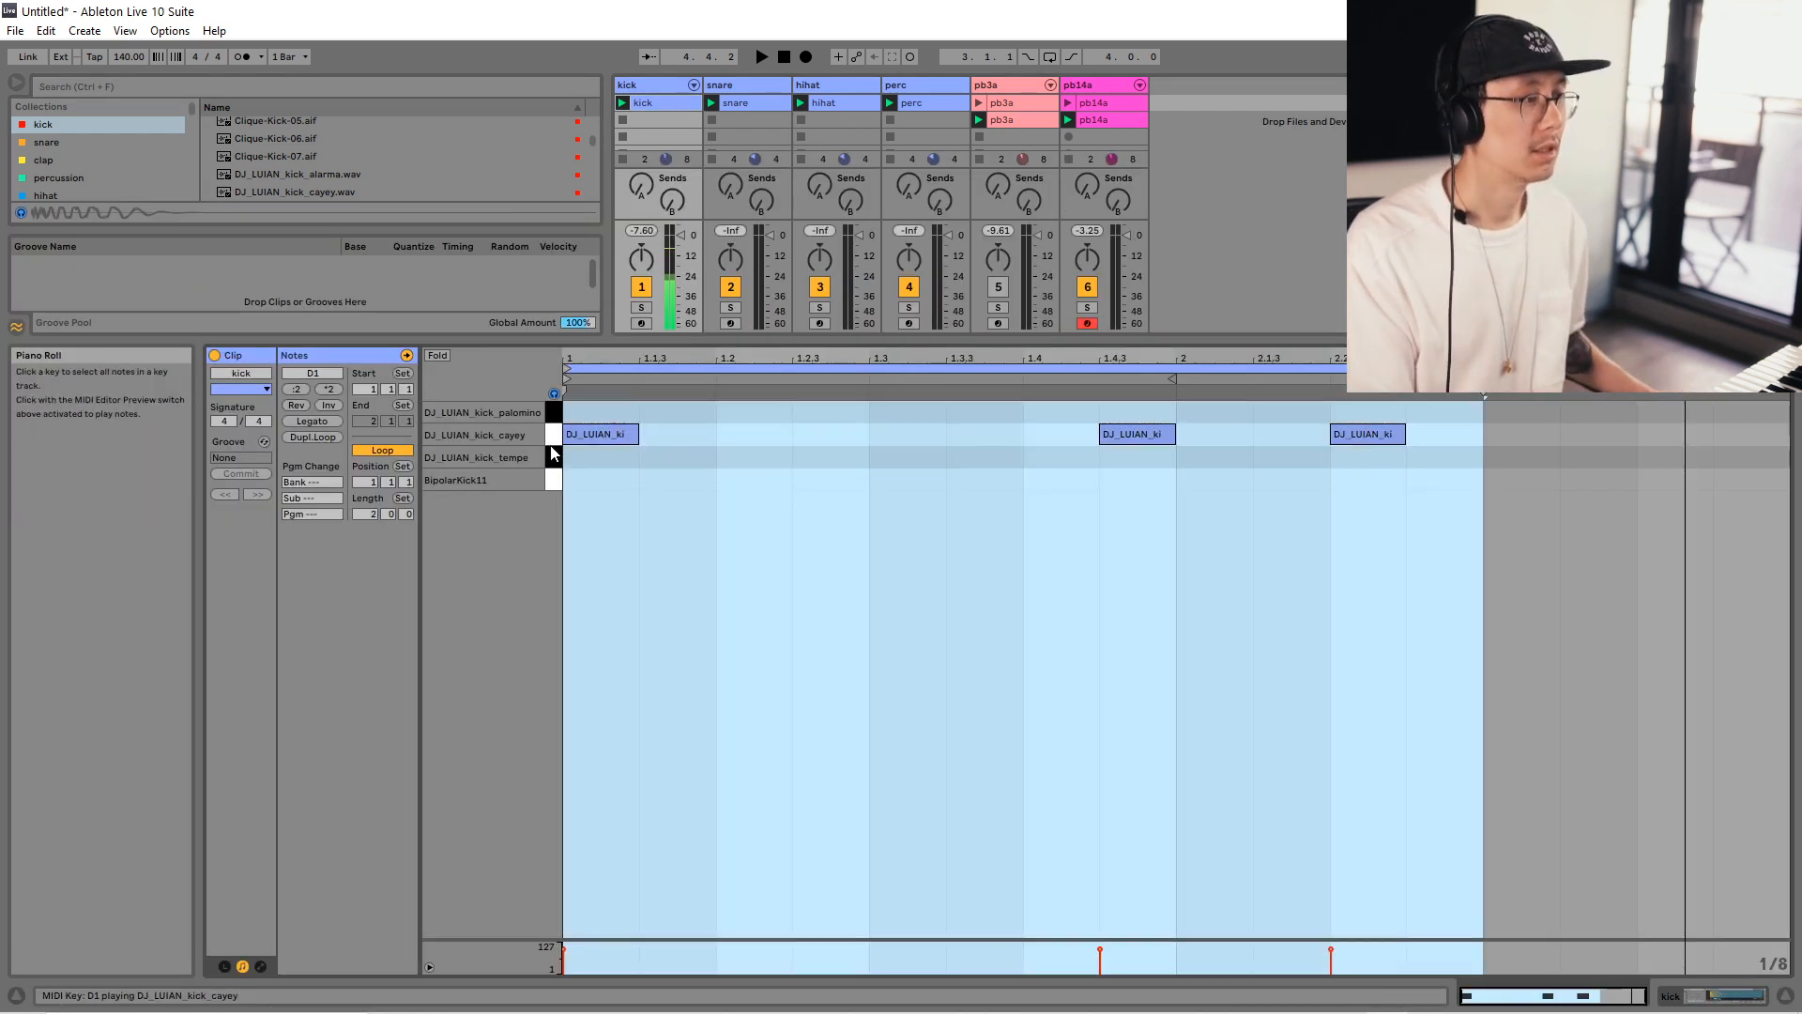
{"action": "key", "text": "Up"}
{"action": "key", "text": "space"}
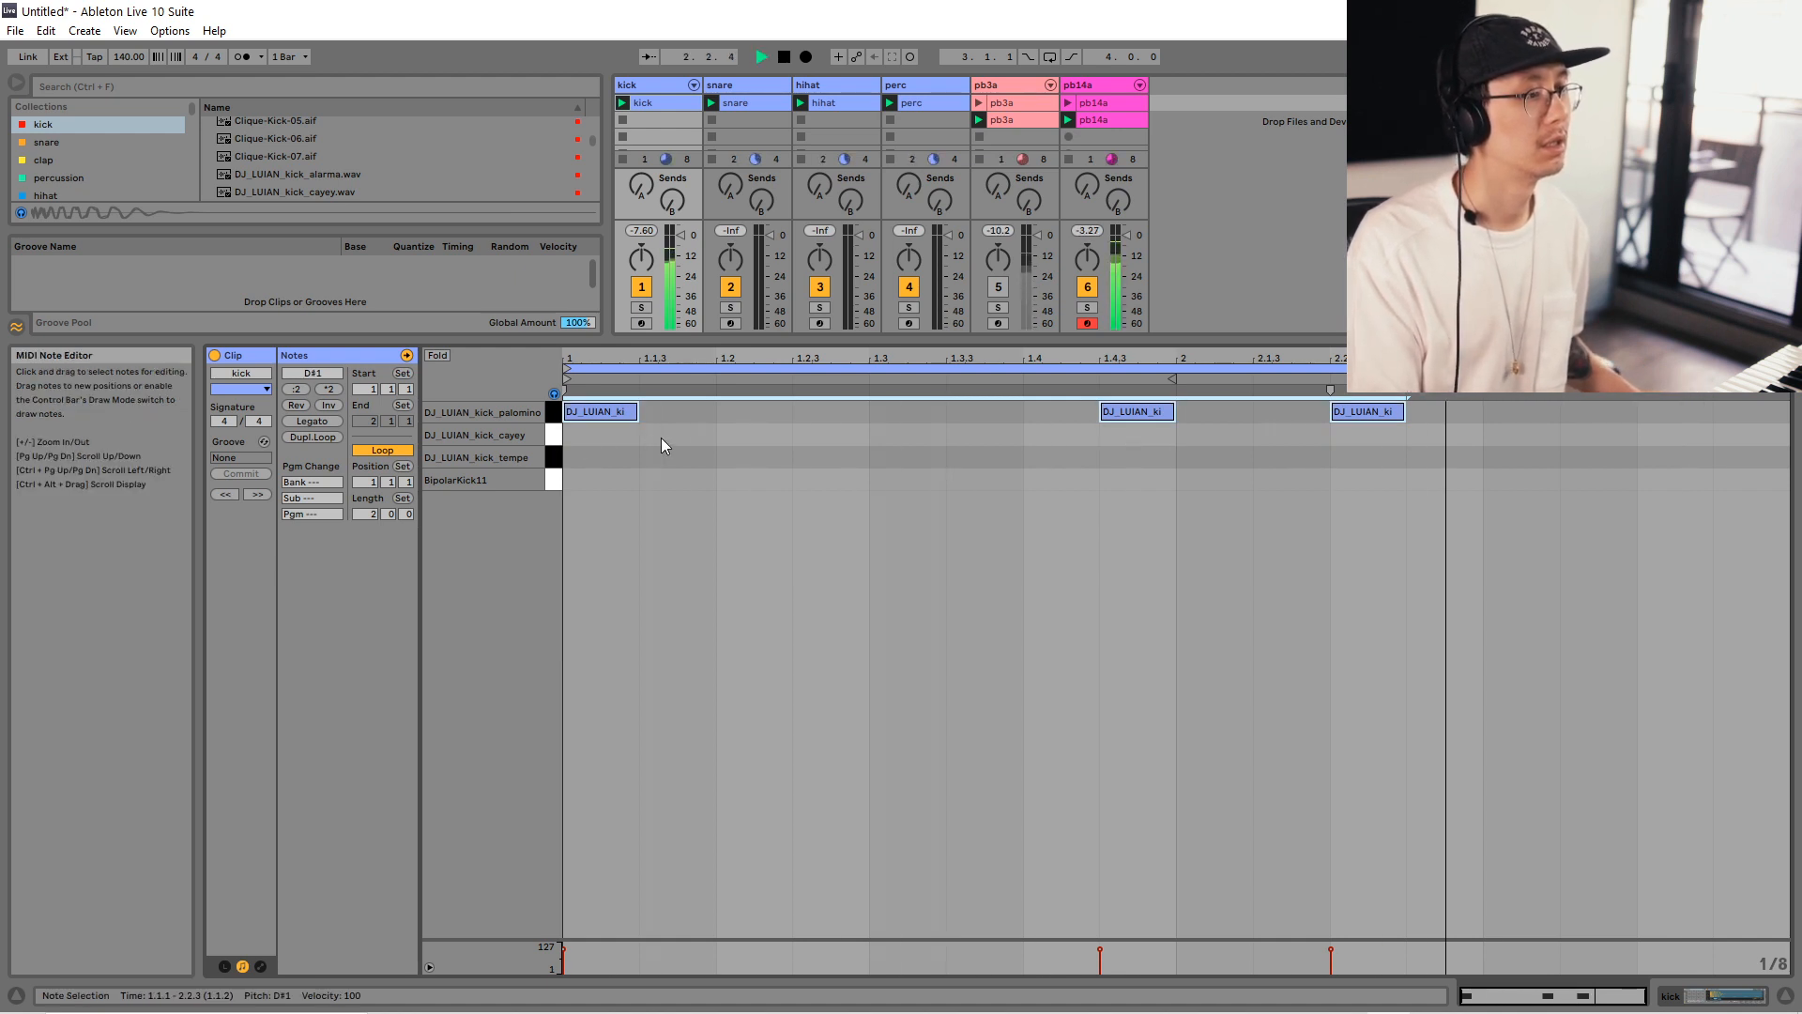
{"action": "left_click_drag", "start_coordinate": [589, 412], "coordinate": [583, 459]}
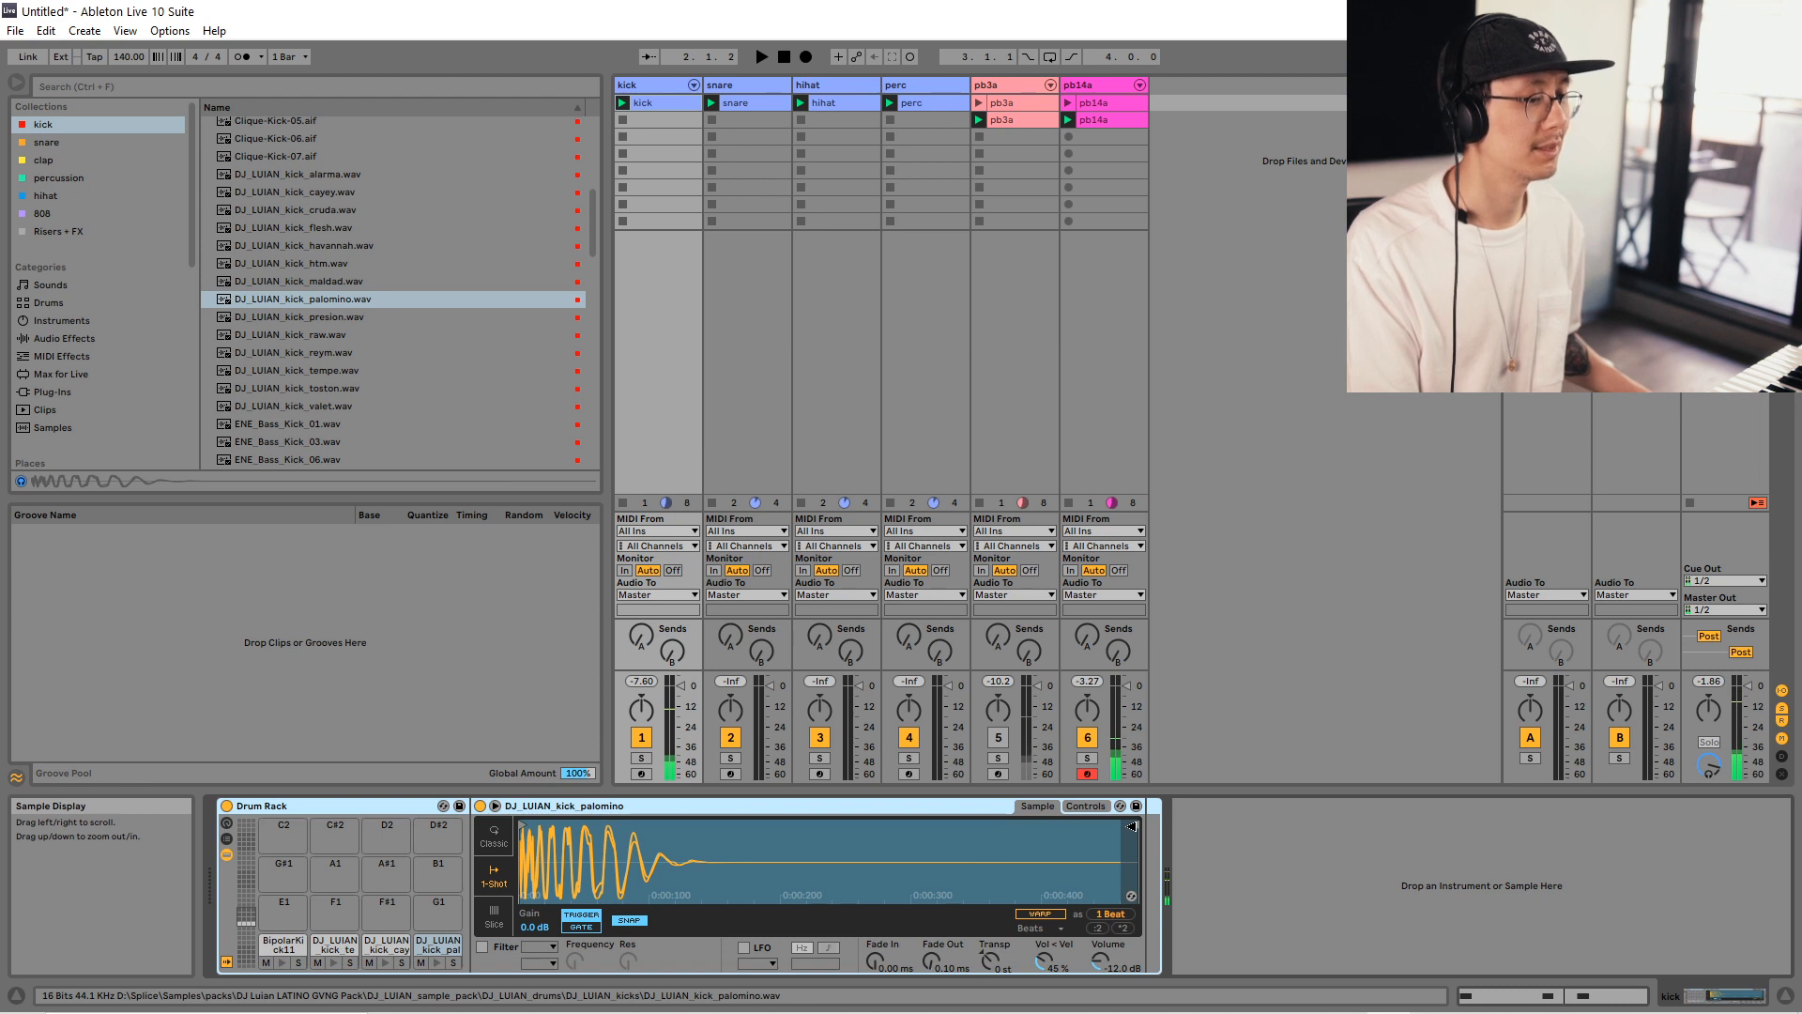
Examine the waveforms of the palomino and tempe kicks, magnifying the beginning of DJ_LUIAN_kick_tempe.
{"action": "left_click_drag", "start_coordinate": [523, 852], "coordinate": [599, 835]}
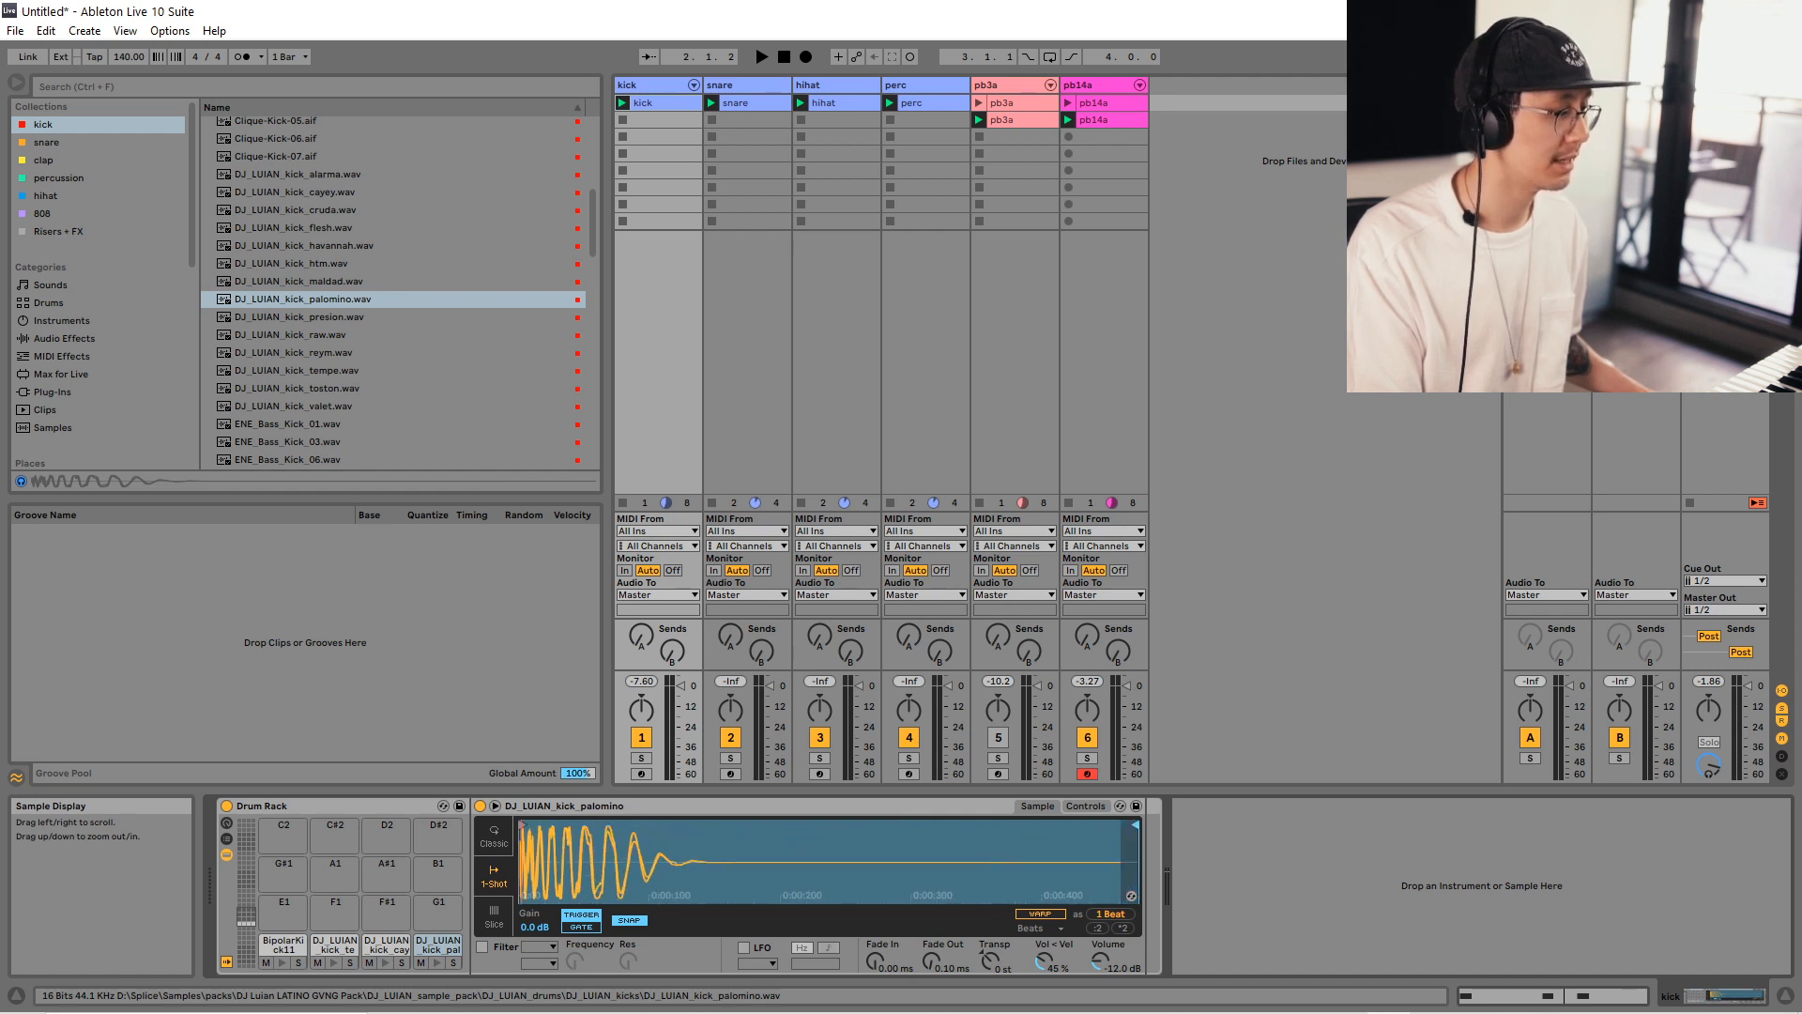
{"action": "left_click", "coordinate": [437, 963]}
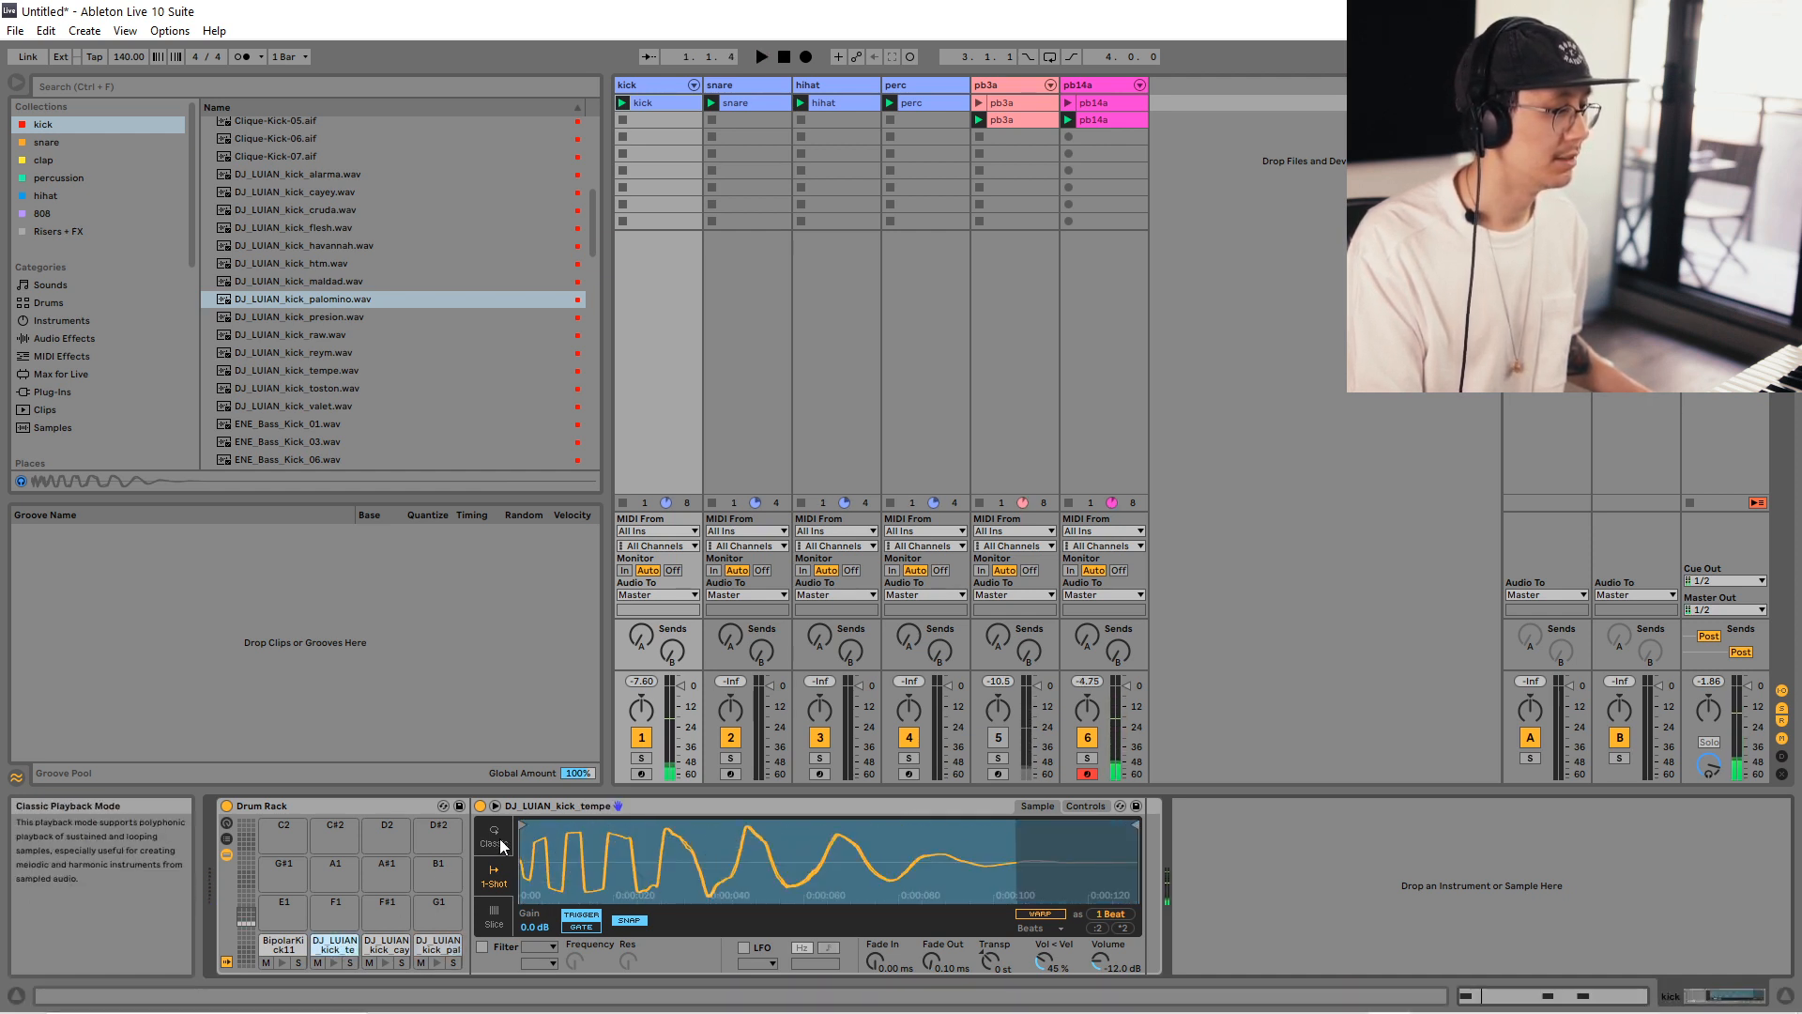
{"action": "left_click_drag", "start_coordinate": [606, 859], "coordinate": [543, 882]}
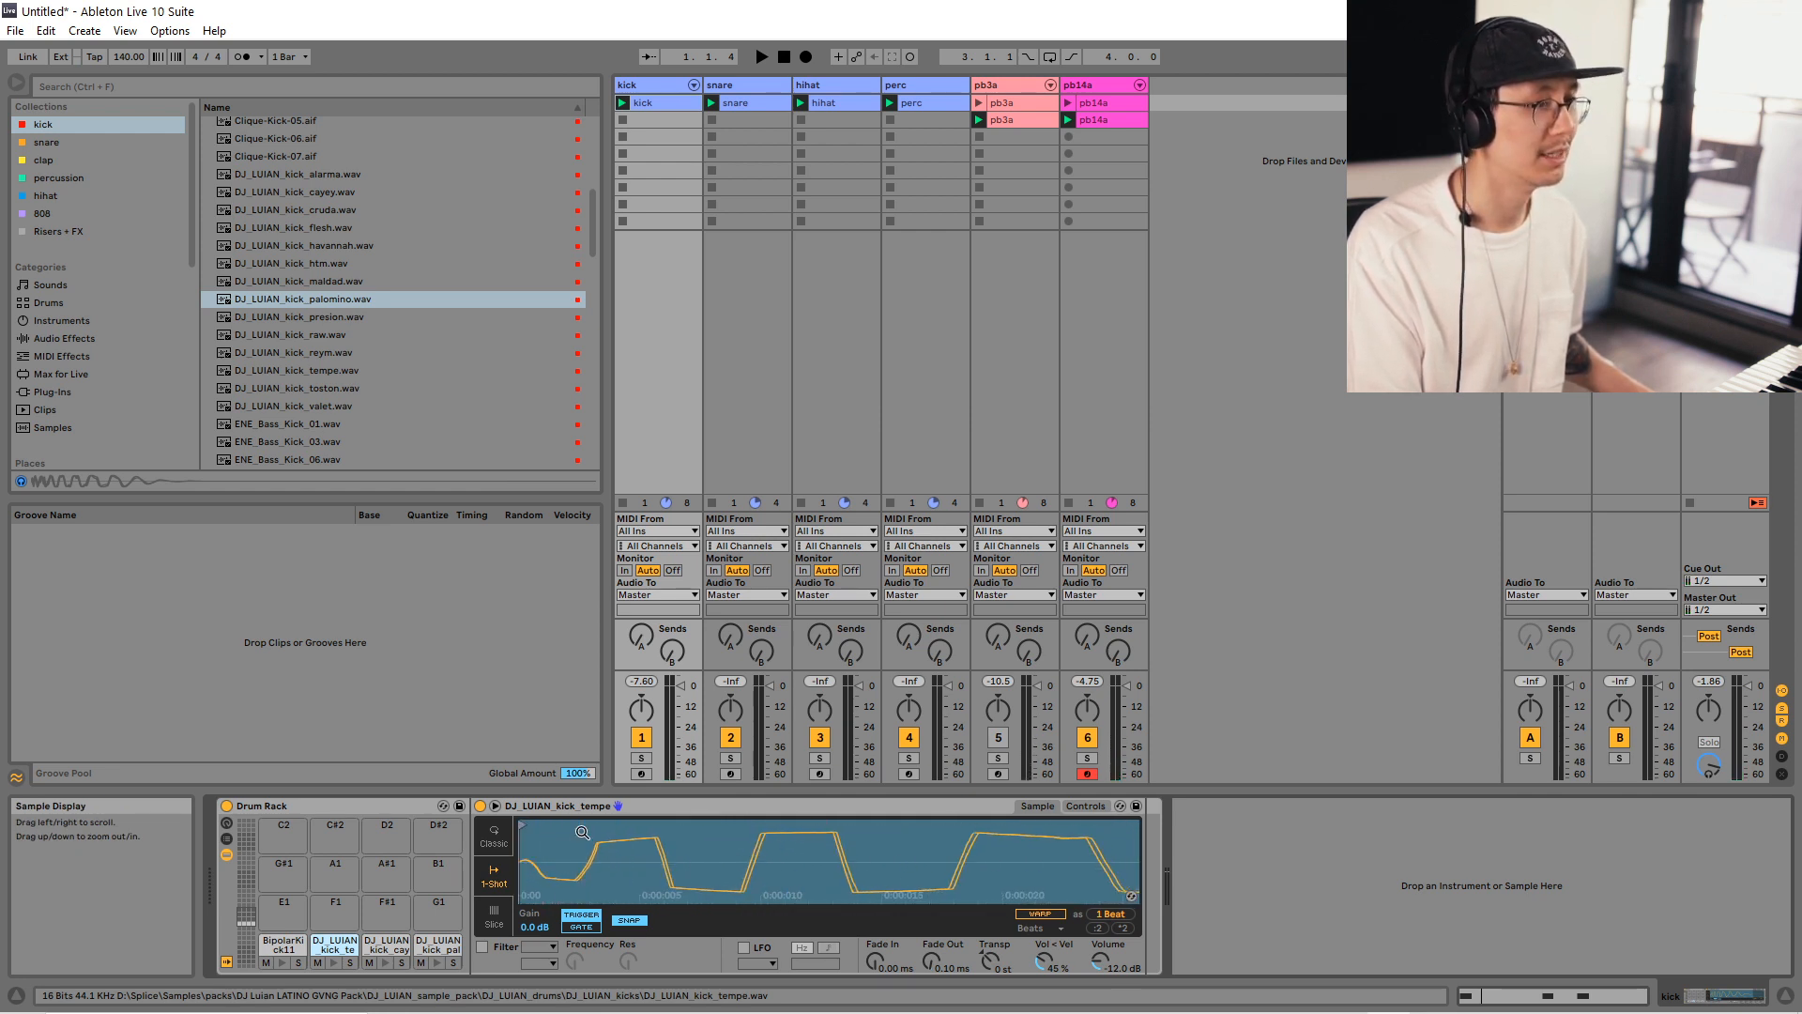
Examine the beginning of Slice 1's waveform in the pb14a rack and listen to the break with the kick.
{"action": "left_click", "coordinate": [1096, 120]}
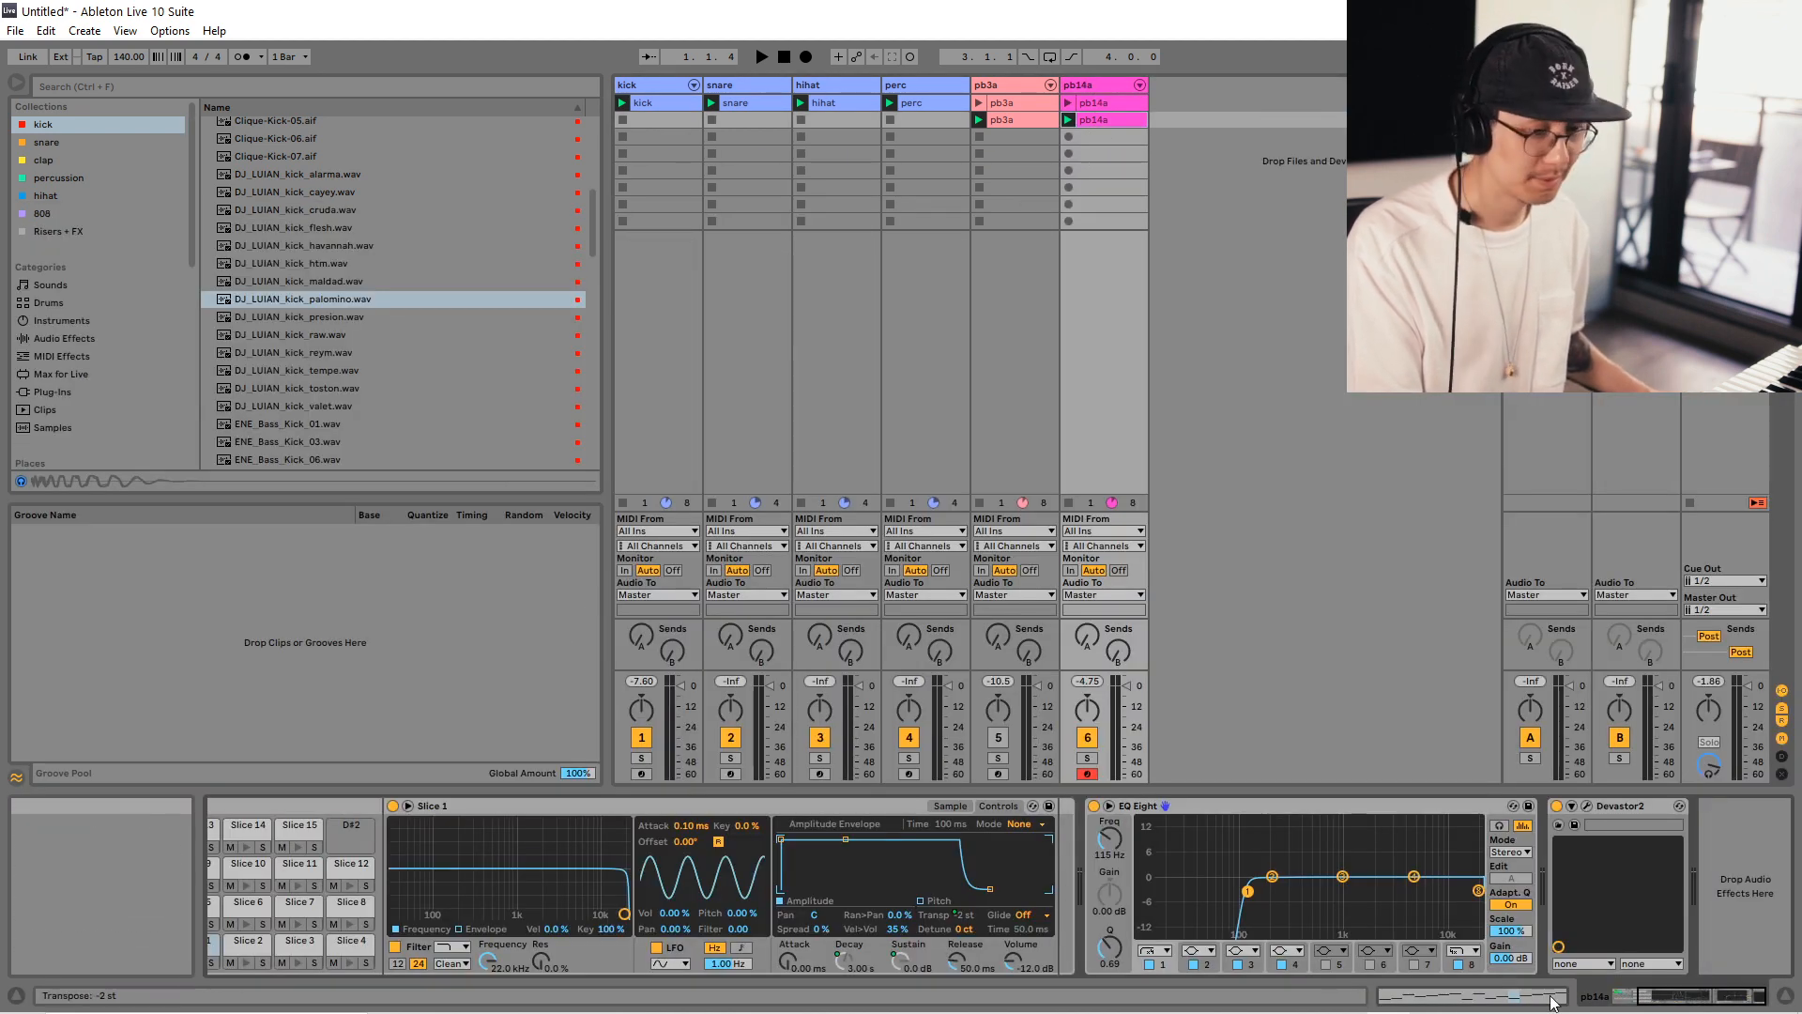
{"action": "scroll", "coordinate": [657, 892], "scroll_direction": "up", "scroll_amount": 5}
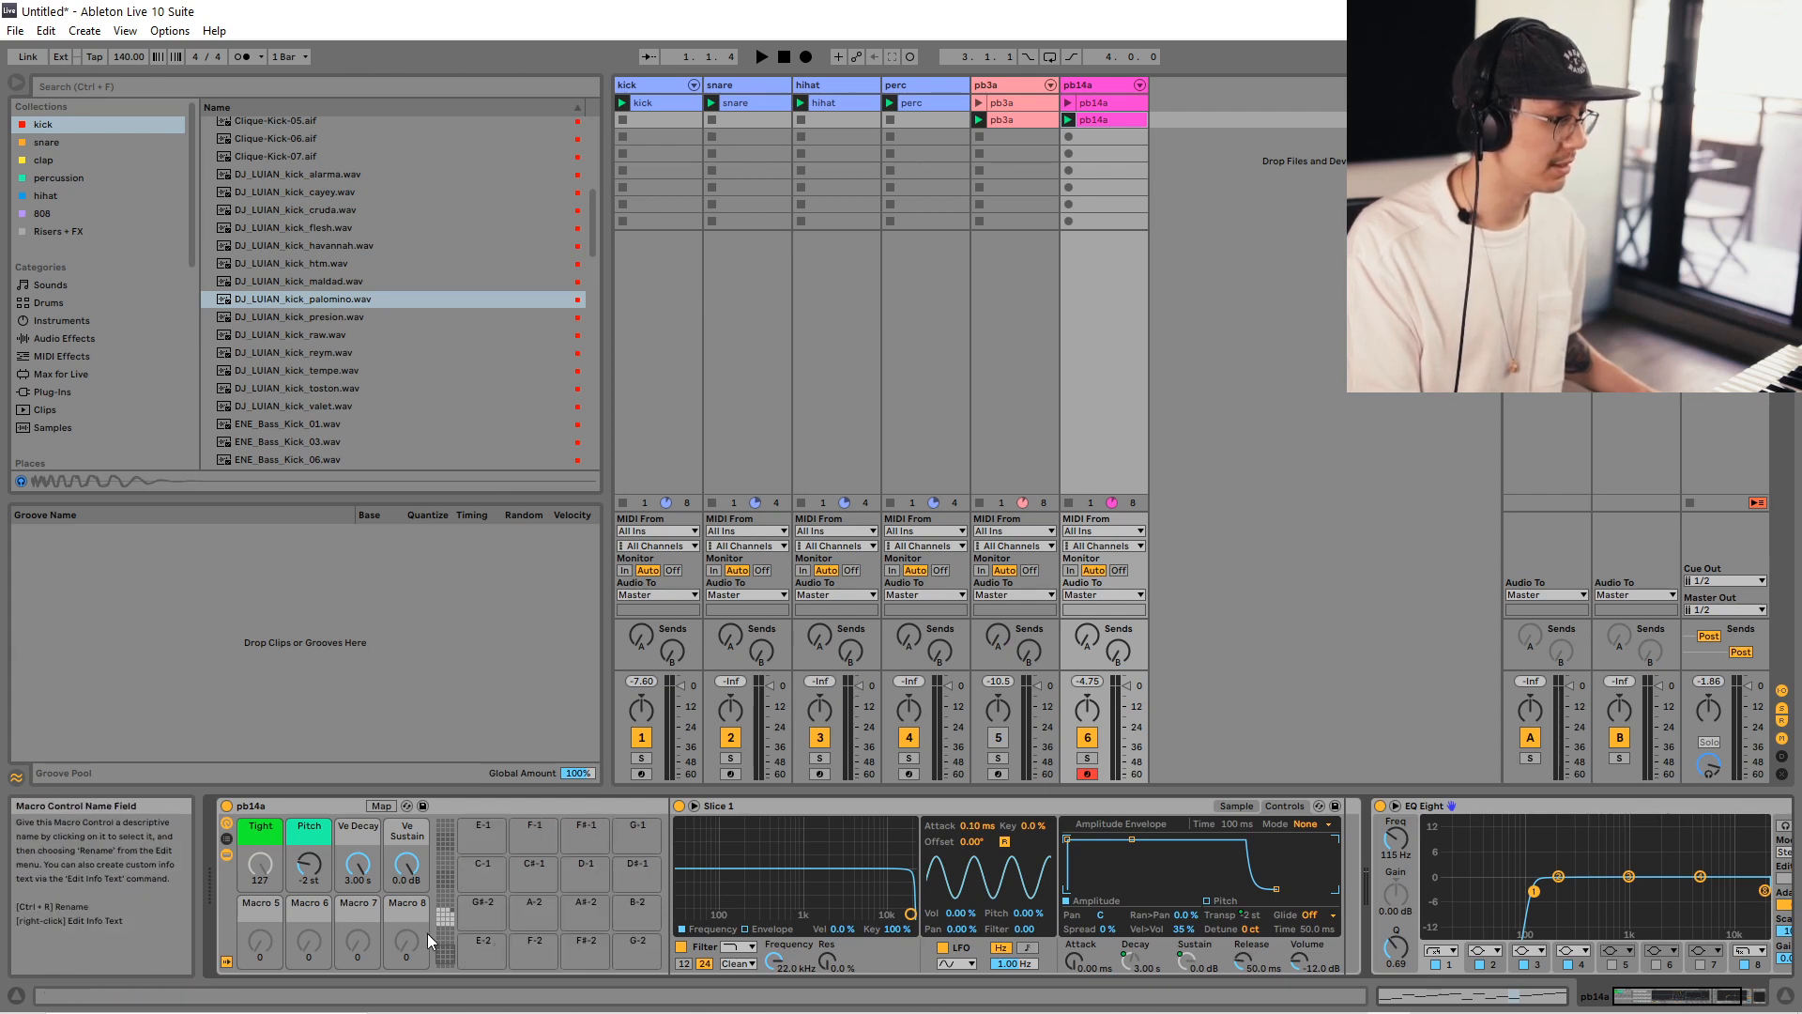
{"action": "left_click", "coordinate": [477, 958]}
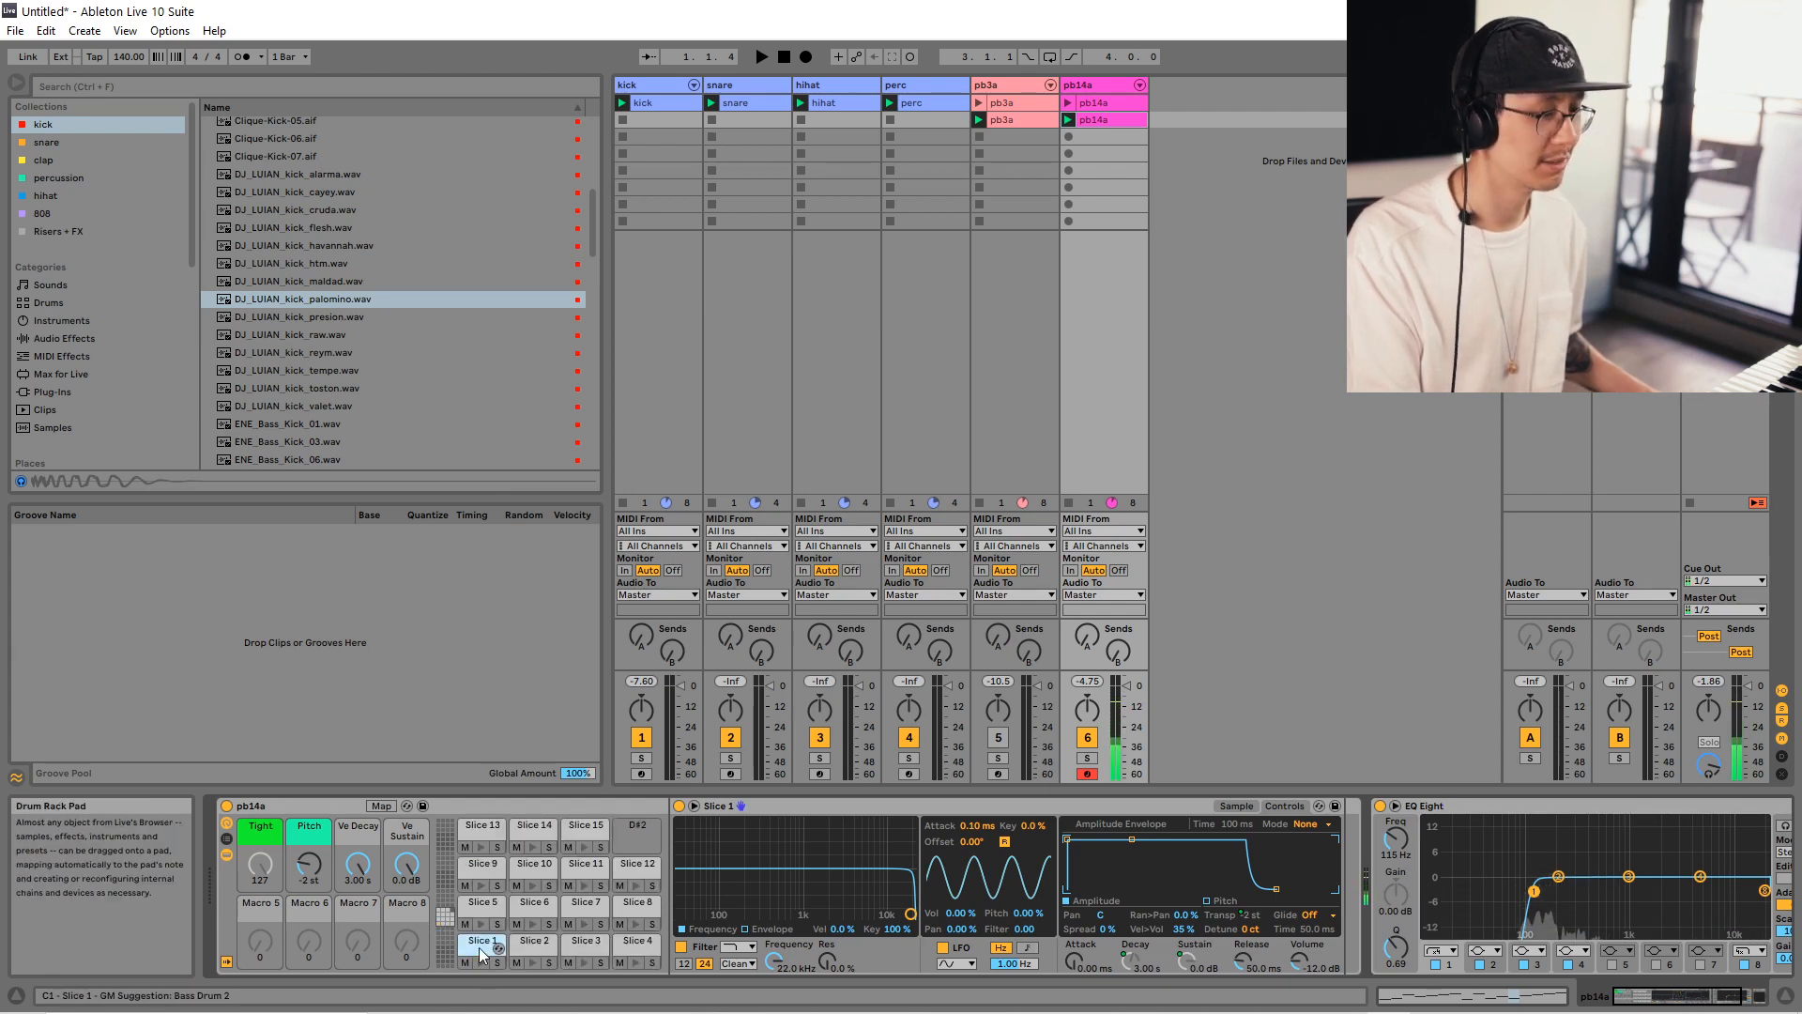
{"action": "left_click", "coordinate": [1252, 805]}
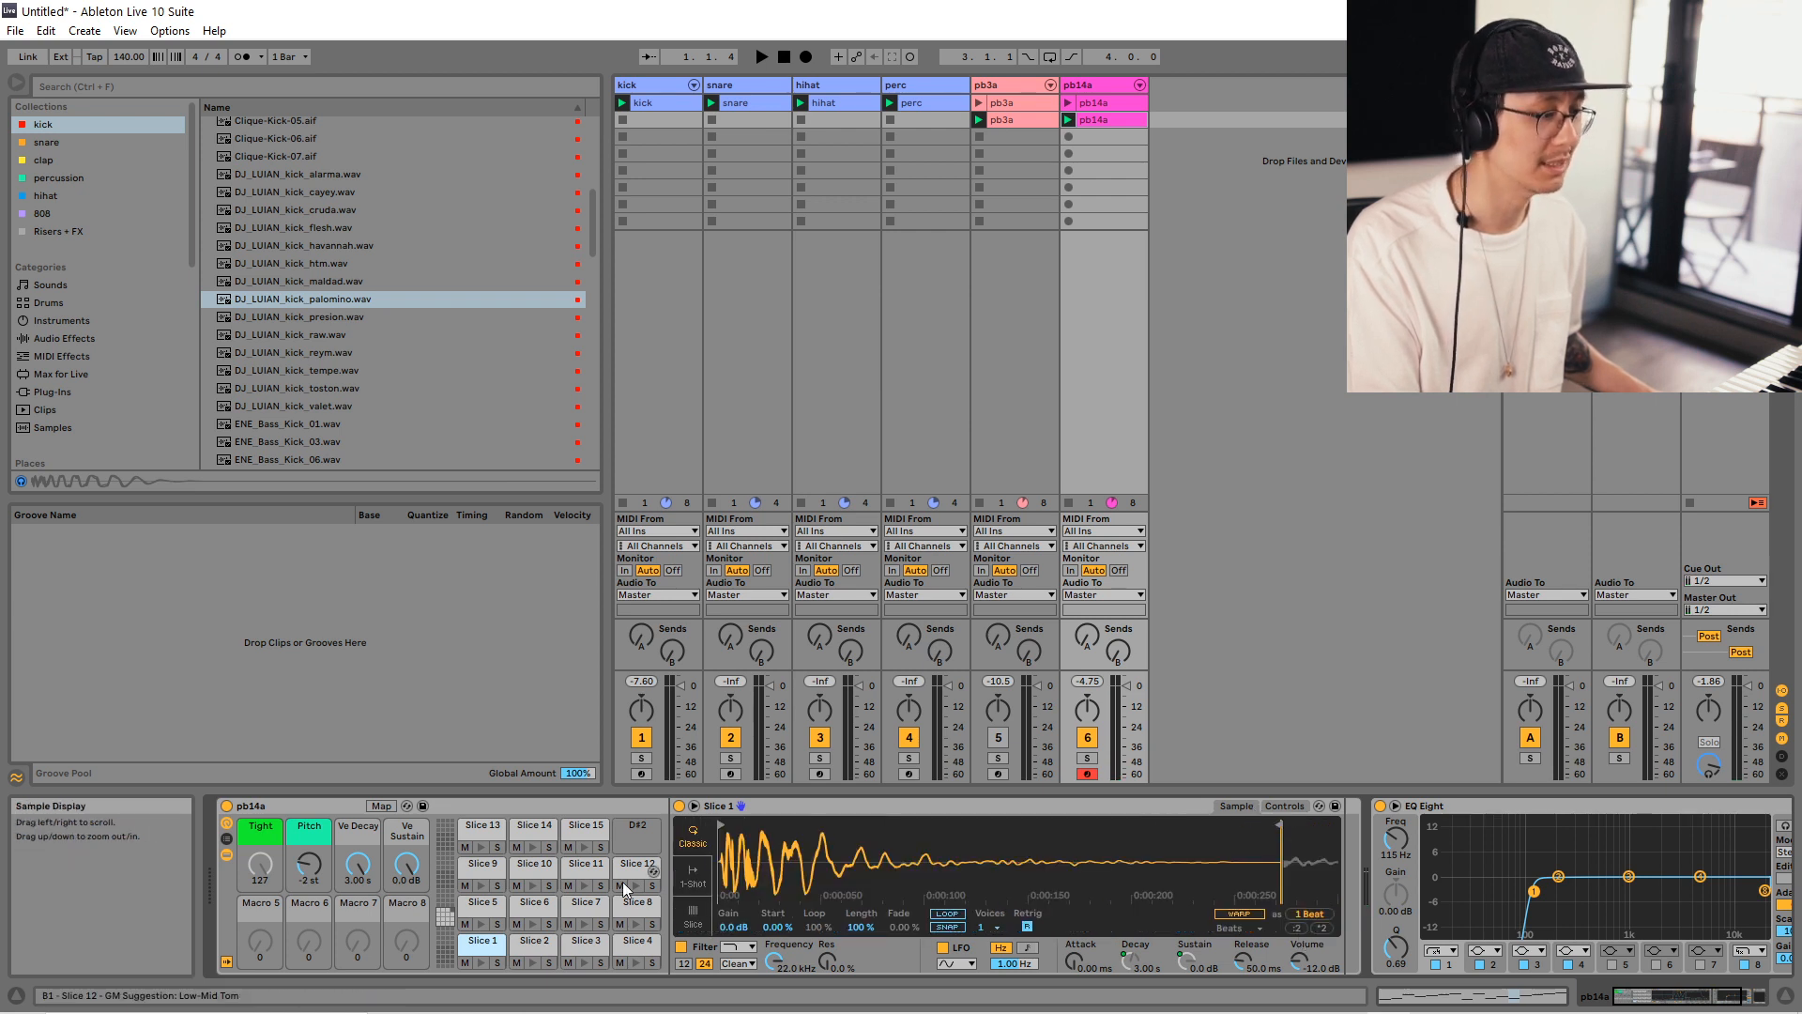
{"action": "mouse_move", "coordinate": [722, 864]}
{"action": "left_mouse_down"}
{"action": "mouse_move", "coordinate": [723, 906]}
{"action": "mouse_move", "coordinate": [723, 868]}
{"action": "mouse_move", "coordinate": [748, 882]}
{"action": "left_mouse_up"}
{"action": "key", "text": "space"}
{"action": "key", "text": "space"}
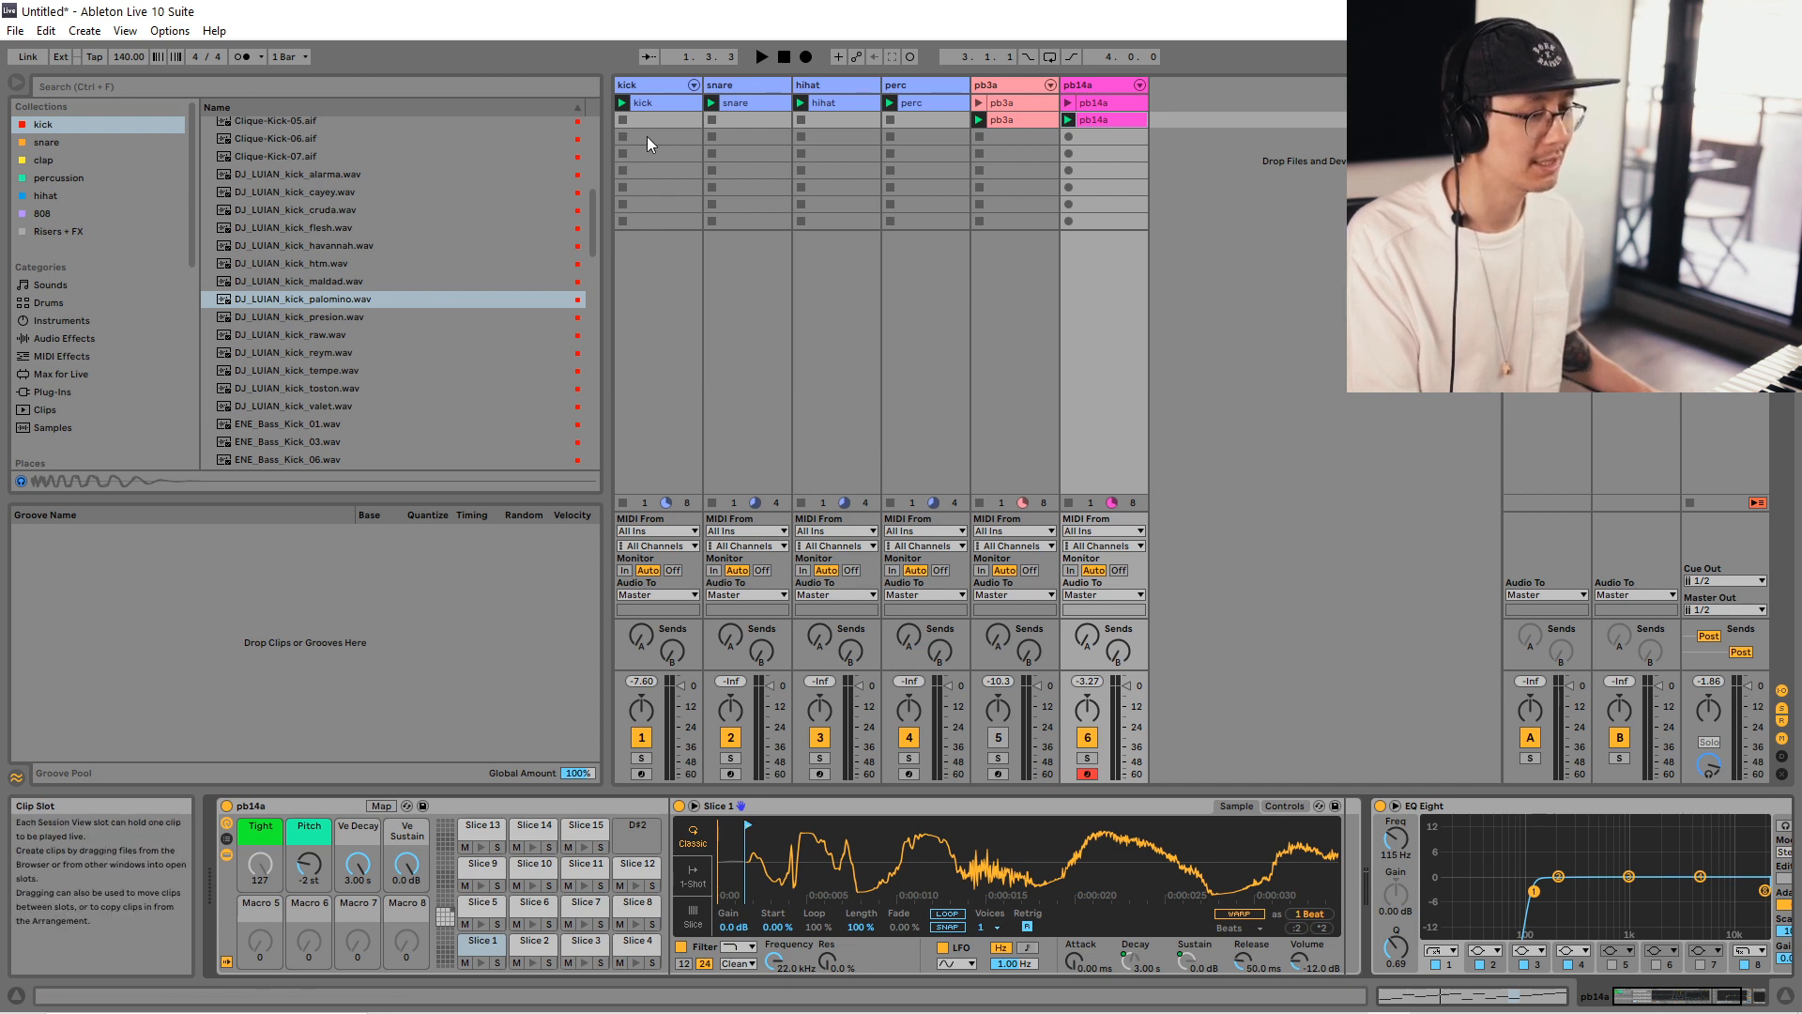
{"action": "key", "text": "space"}
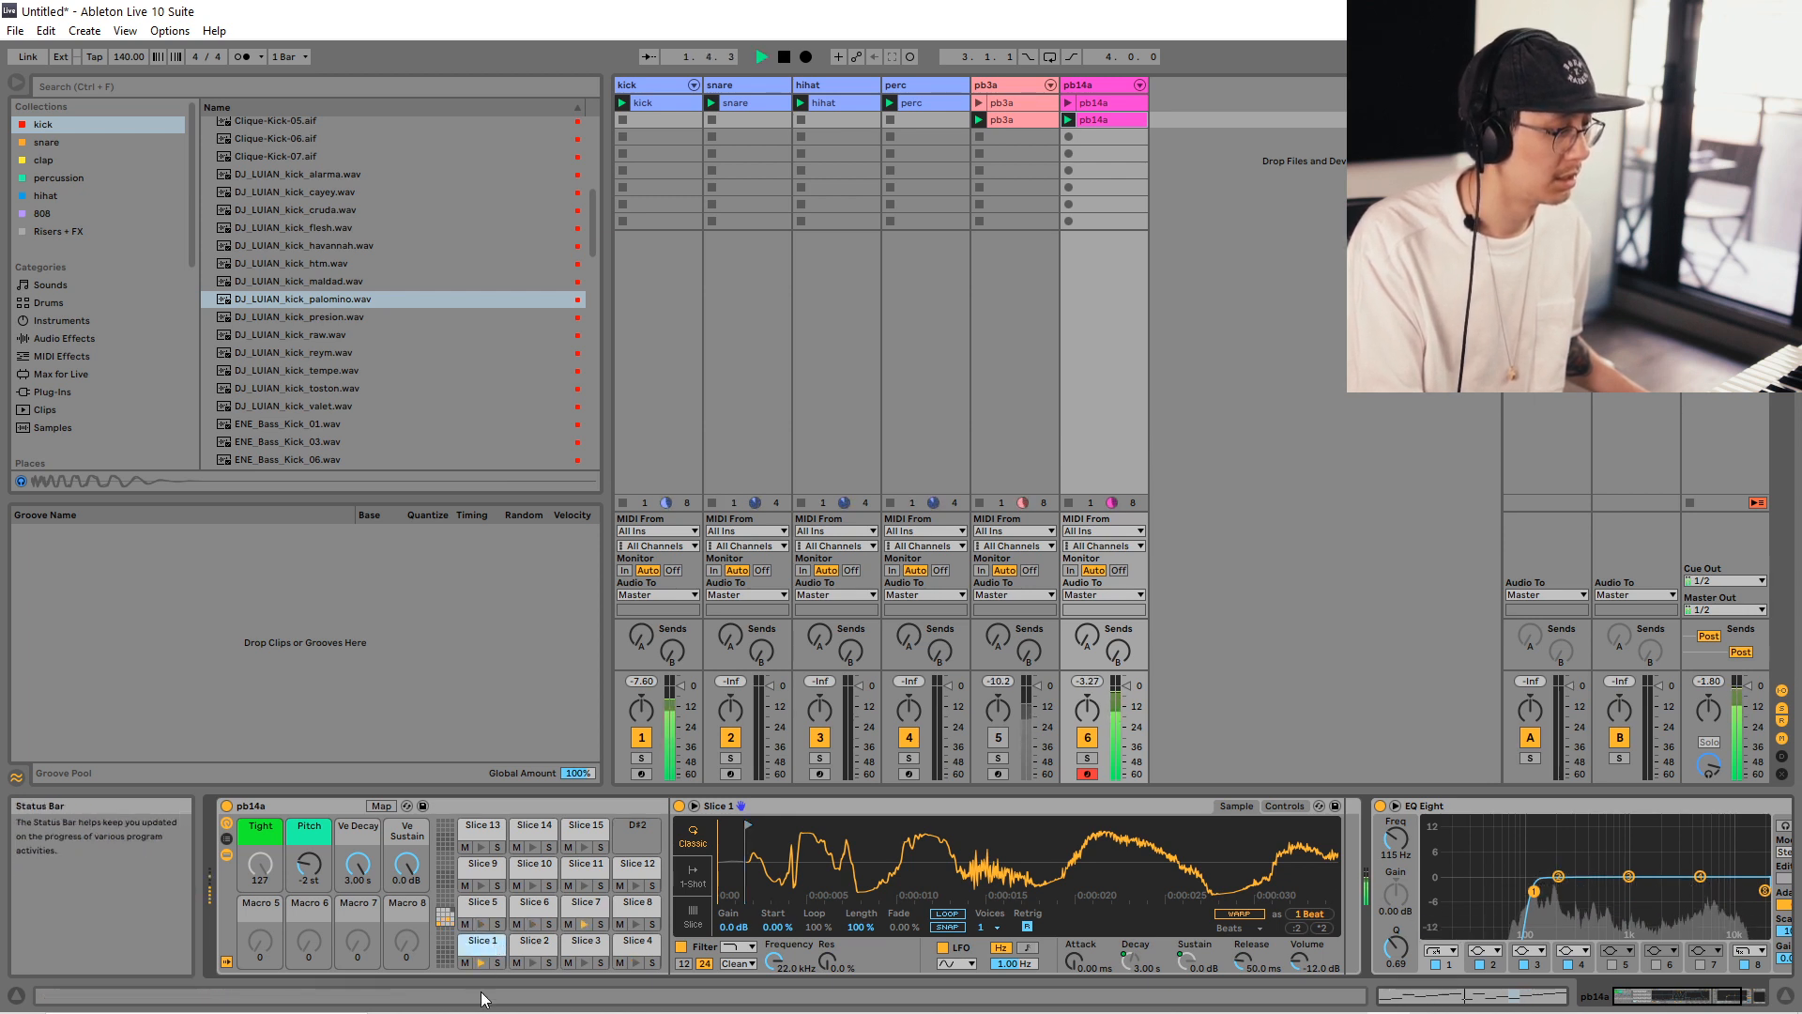
{"action": "key", "text": "space"}
Move the sample start of Slice 4 in the pb14a rack to about 0:00:740, trimming its quiet beginning.
{"action": "left_click", "coordinate": [637, 939]}
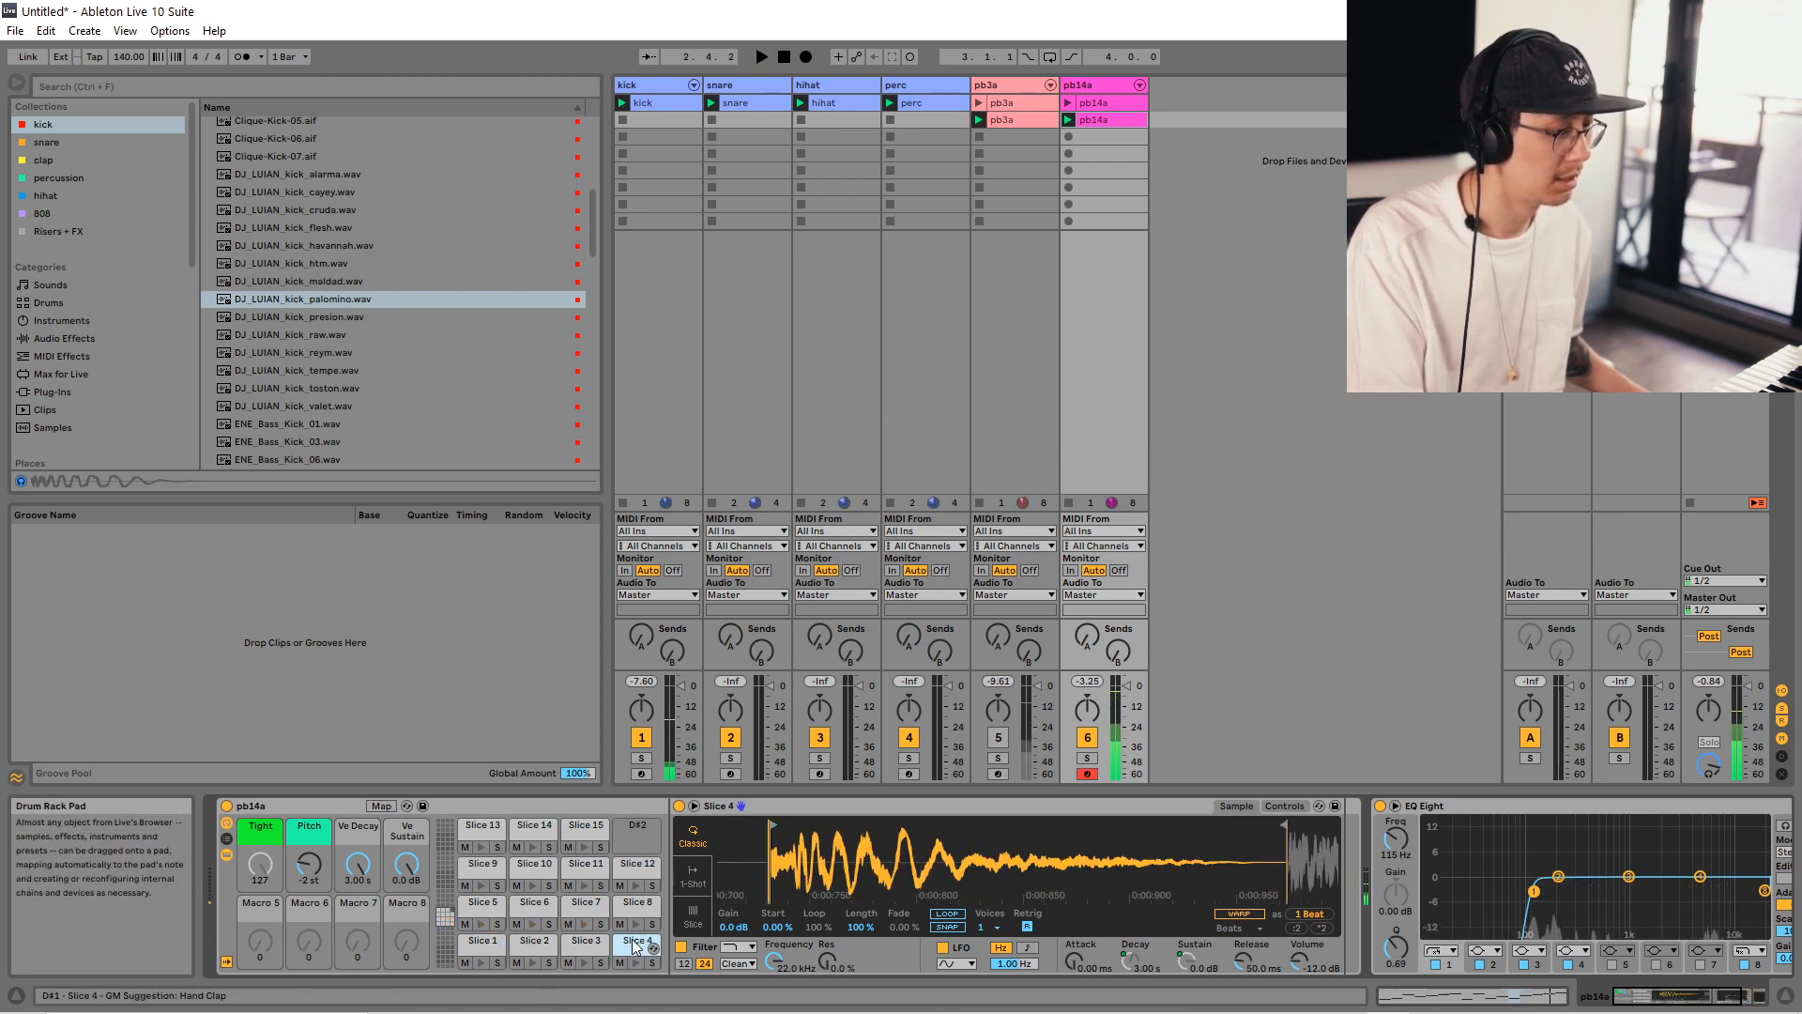
{"action": "left_click_drag", "start_coordinate": [802, 865], "coordinate": [805, 920]}
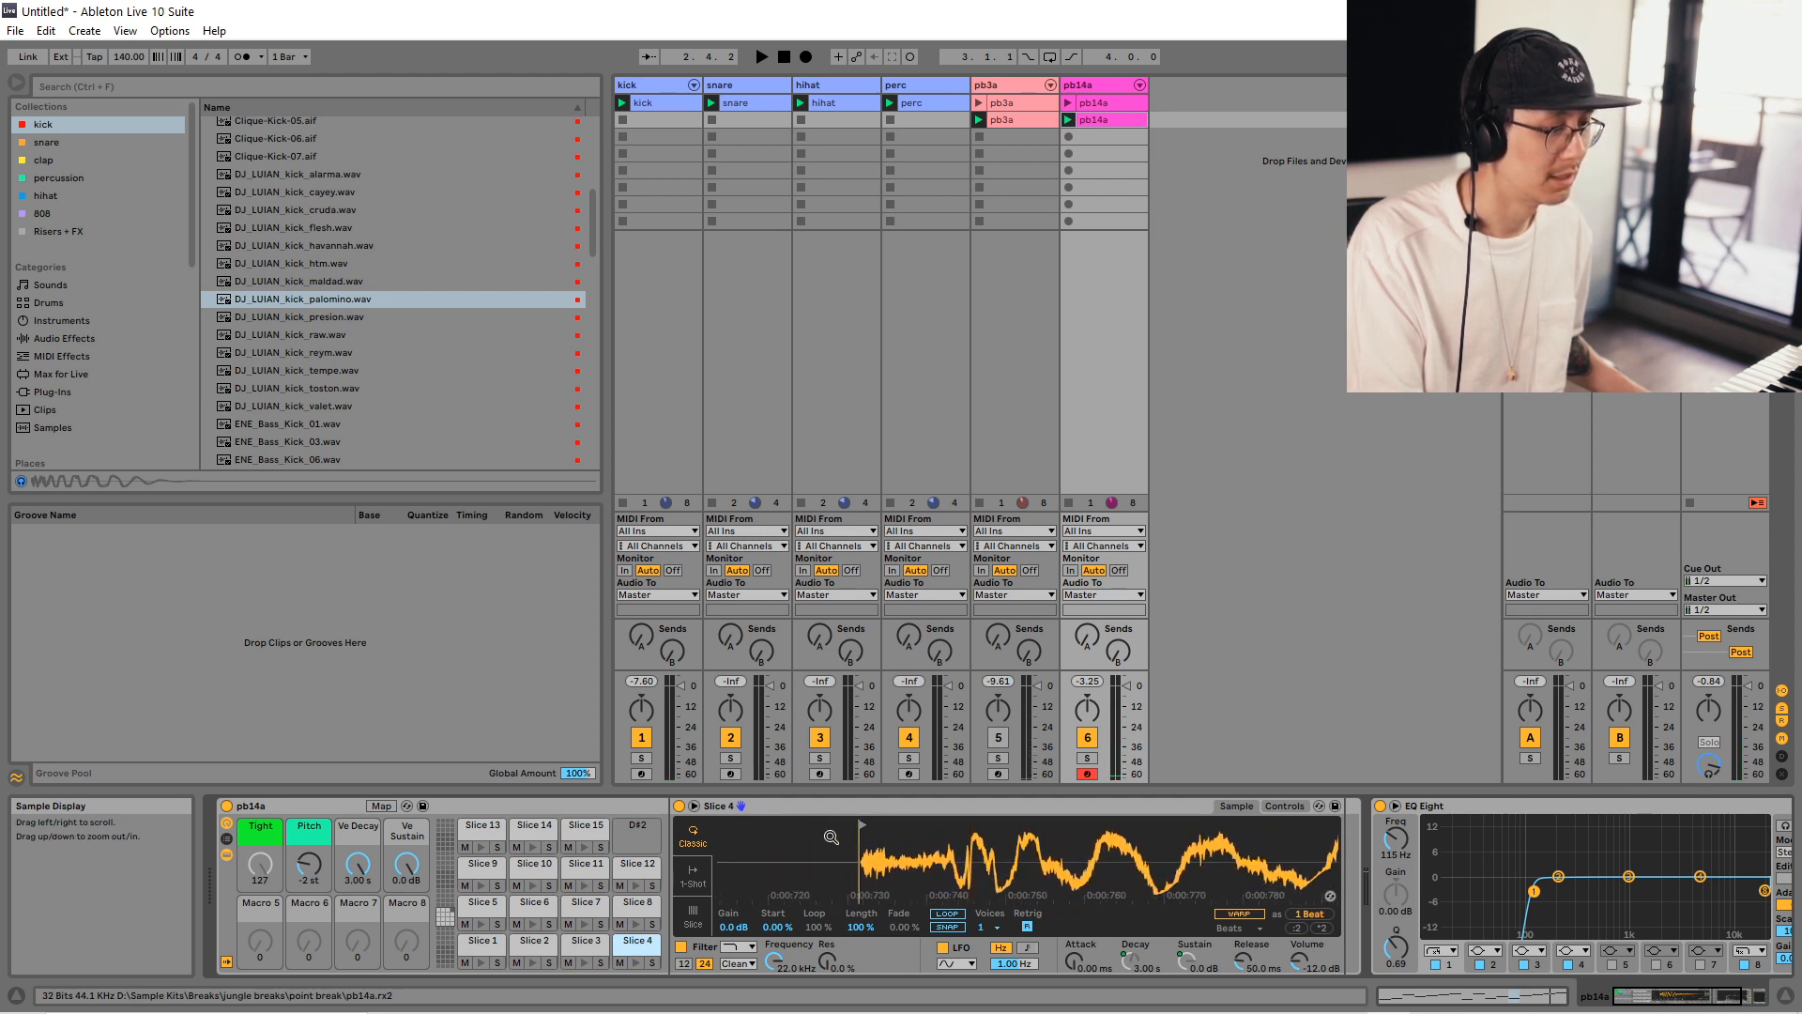
{"action": "left_click", "coordinate": [637, 963]}
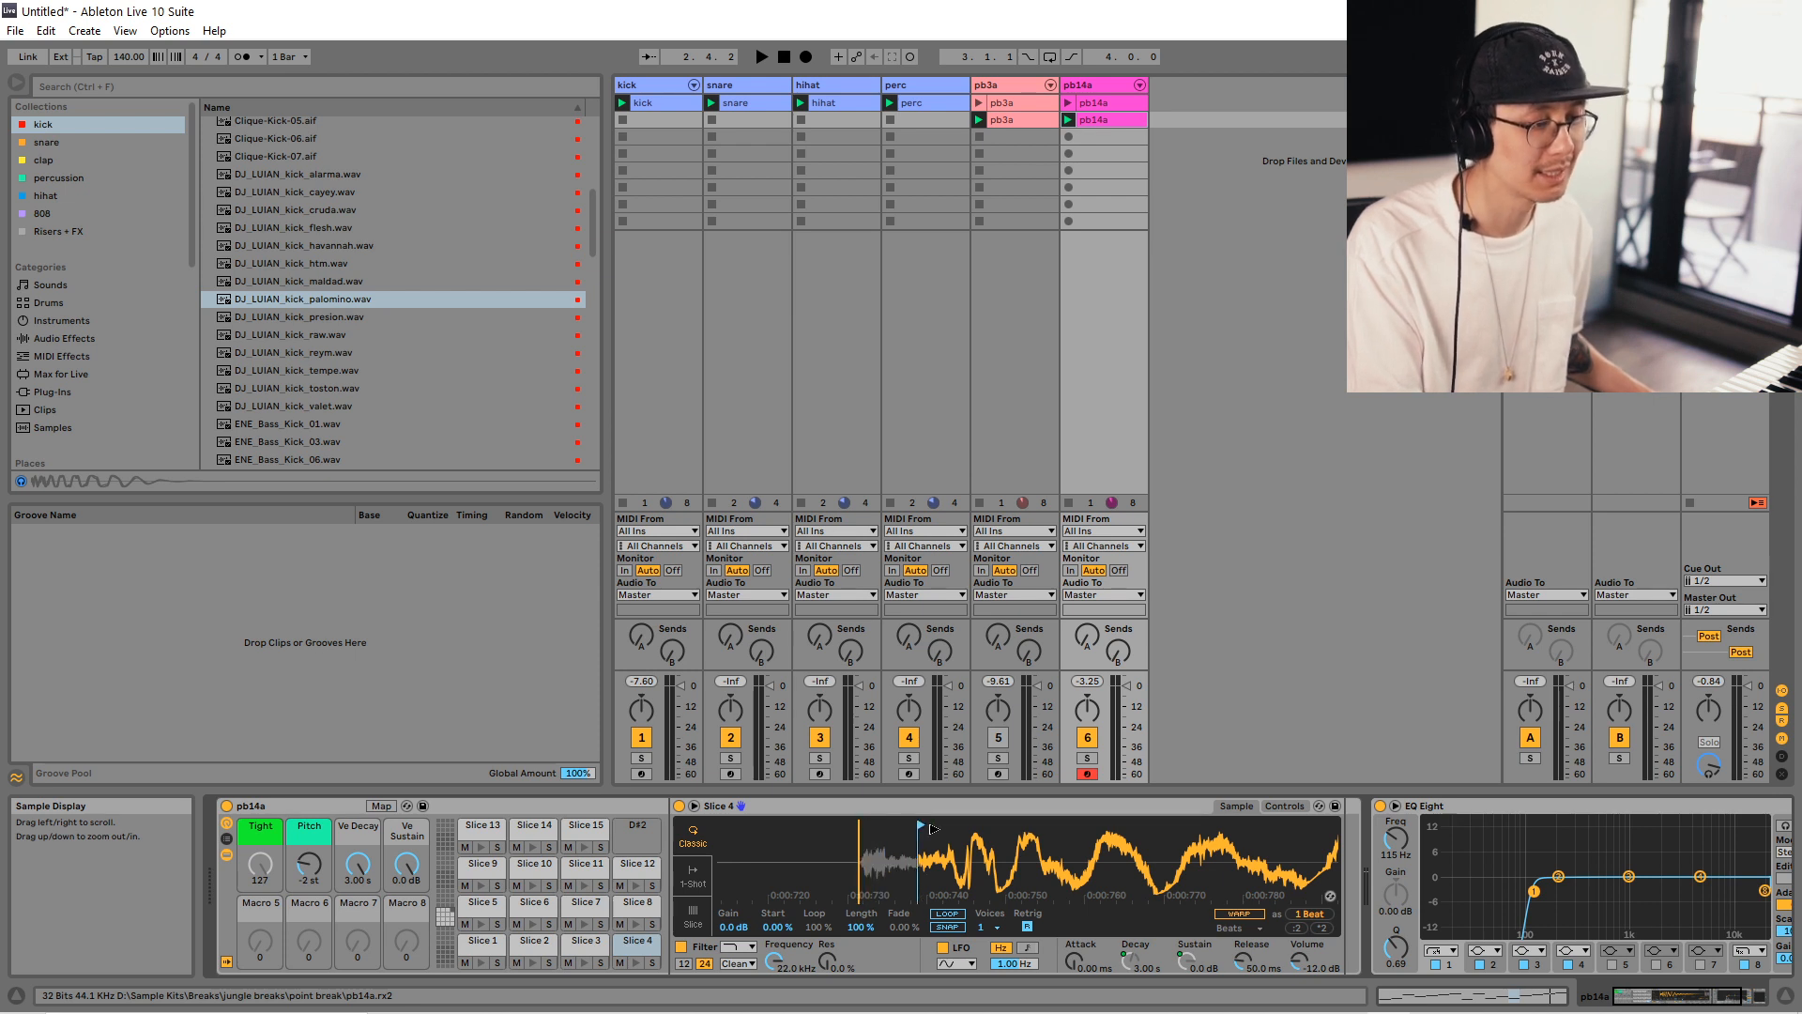
{"action": "left_click_drag", "start_coordinate": [927, 829], "coordinate": [945, 828]}
Set the kick track's volume to -6.0 dB while checking its balance against the playing break.
{"action": "key", "text": "space"}
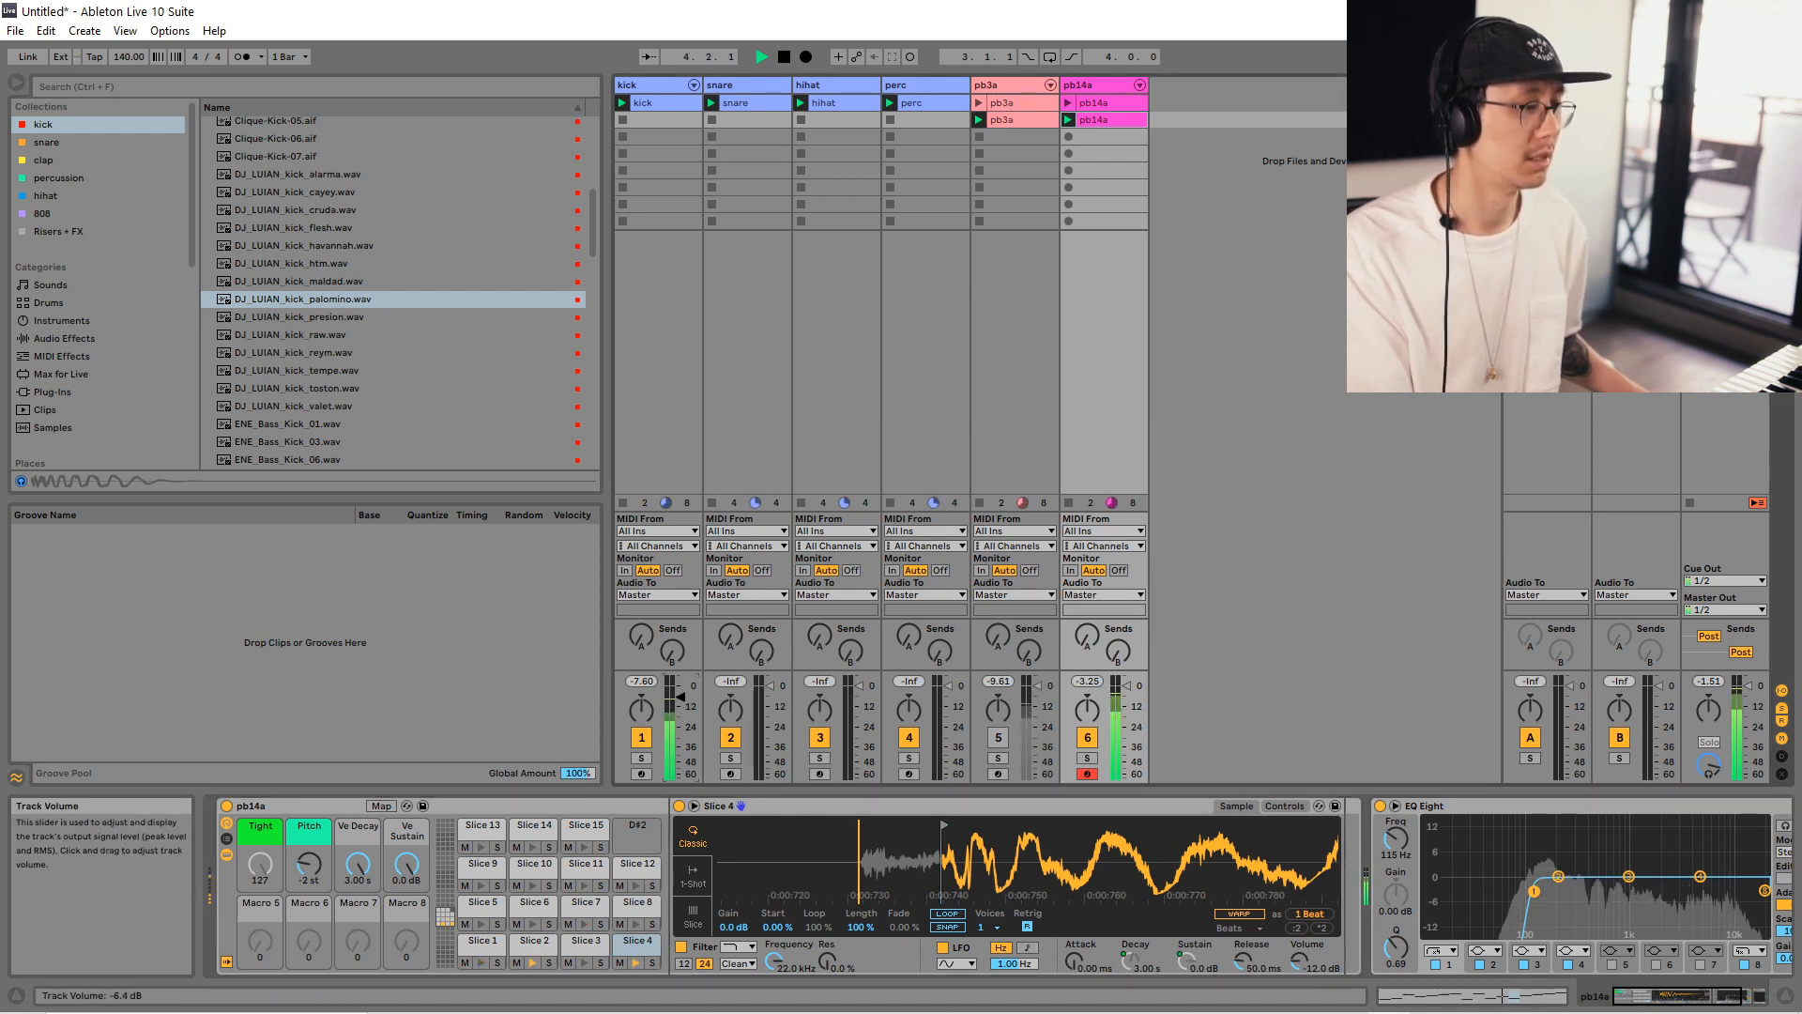
{"action": "left_click_drag", "start_coordinate": [681, 695], "coordinate": [680, 691]}
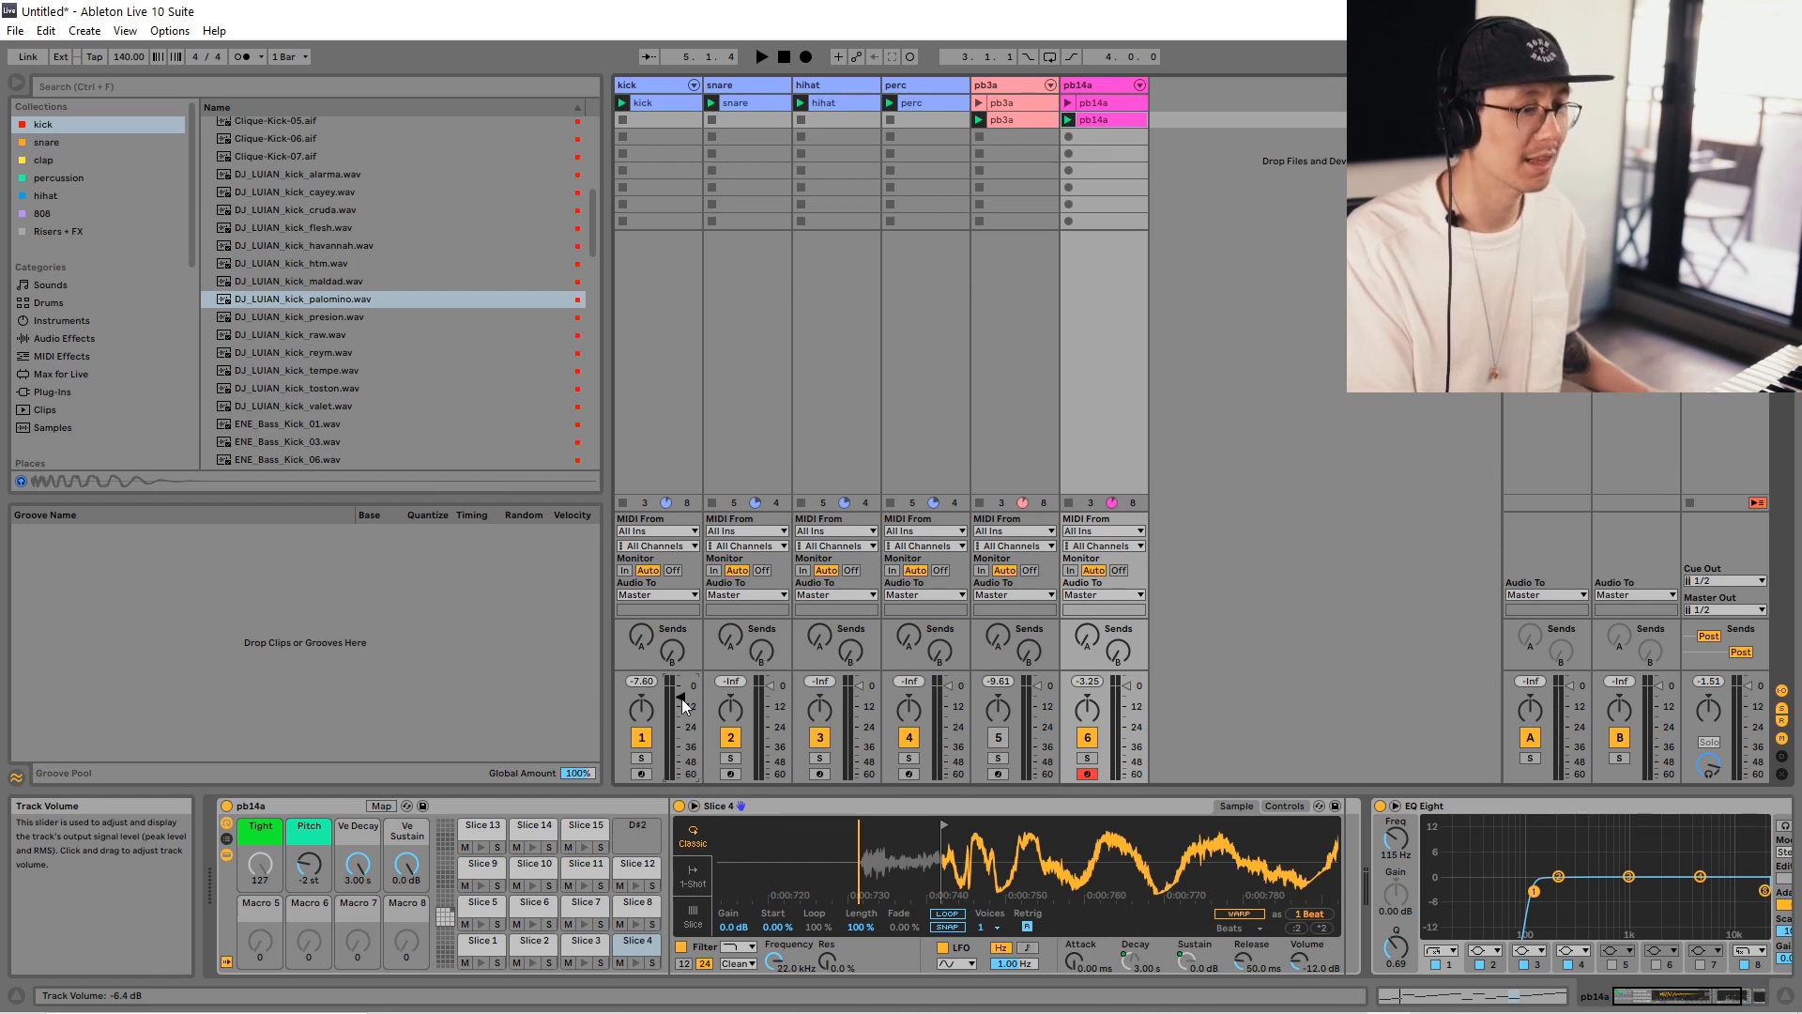
{"action": "left_click_drag", "start_coordinate": [682, 706], "coordinate": [682, 702]}
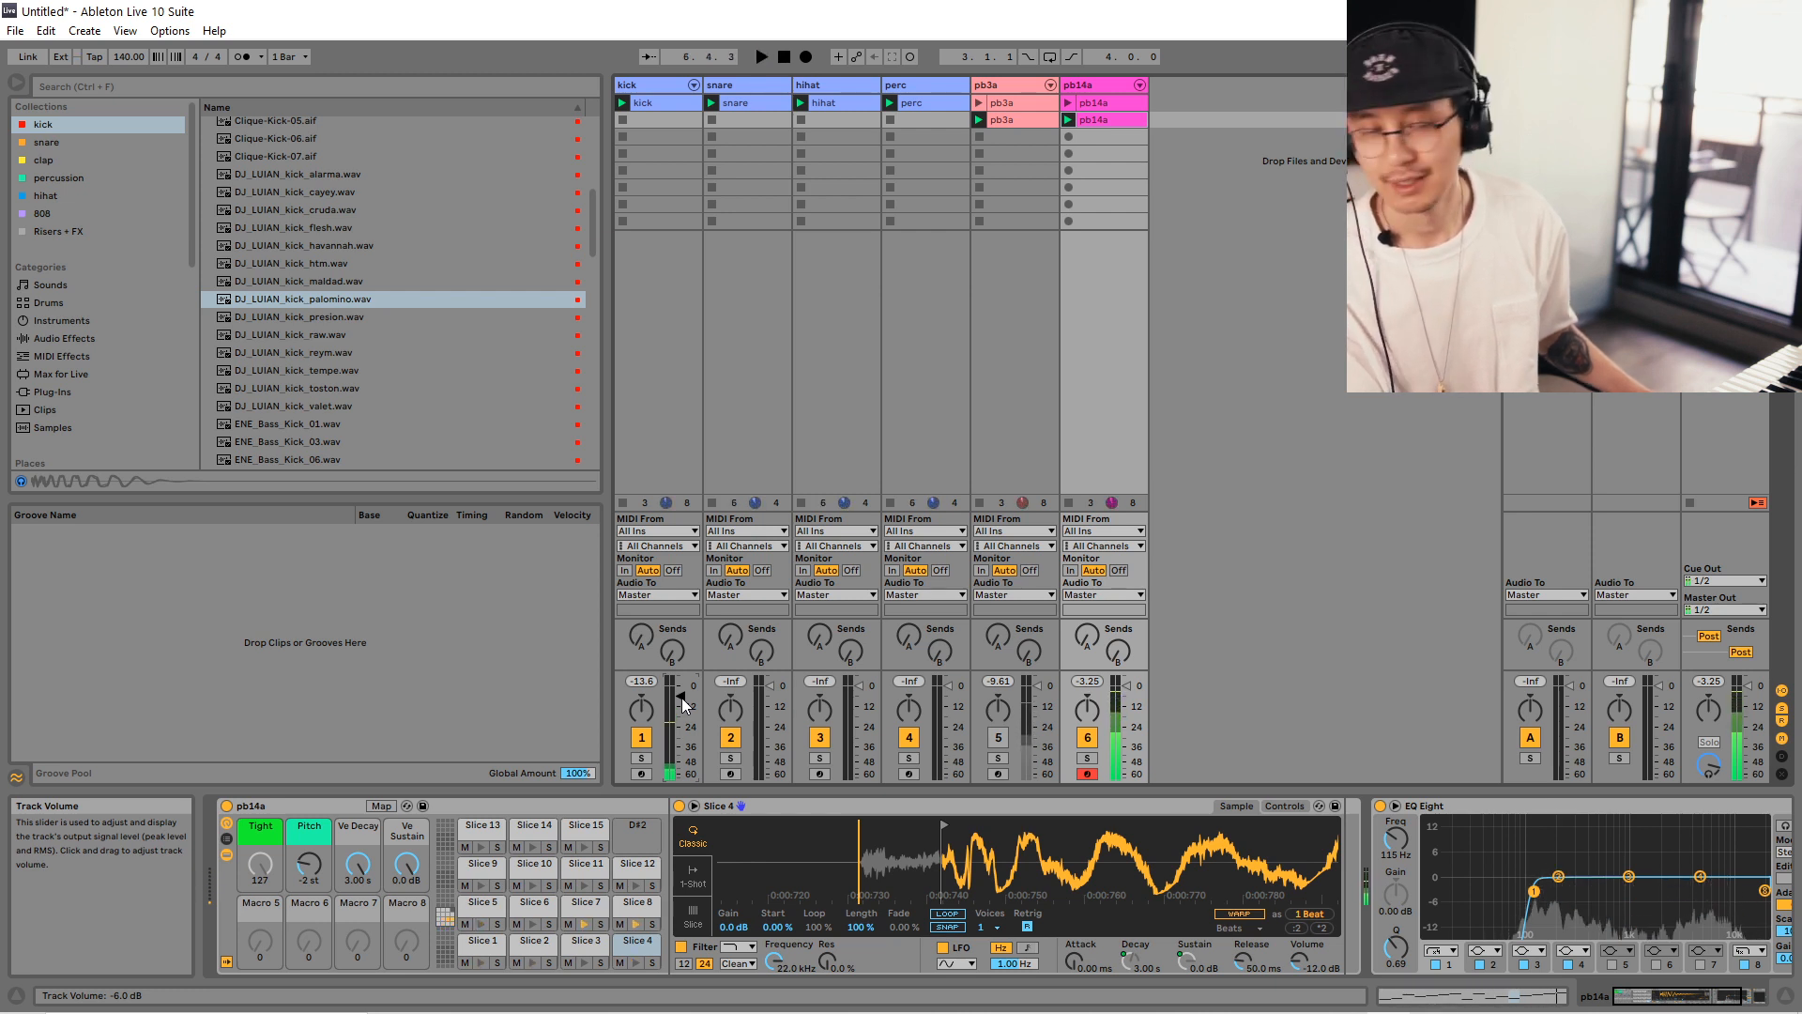
{"action": "key", "text": "space"}
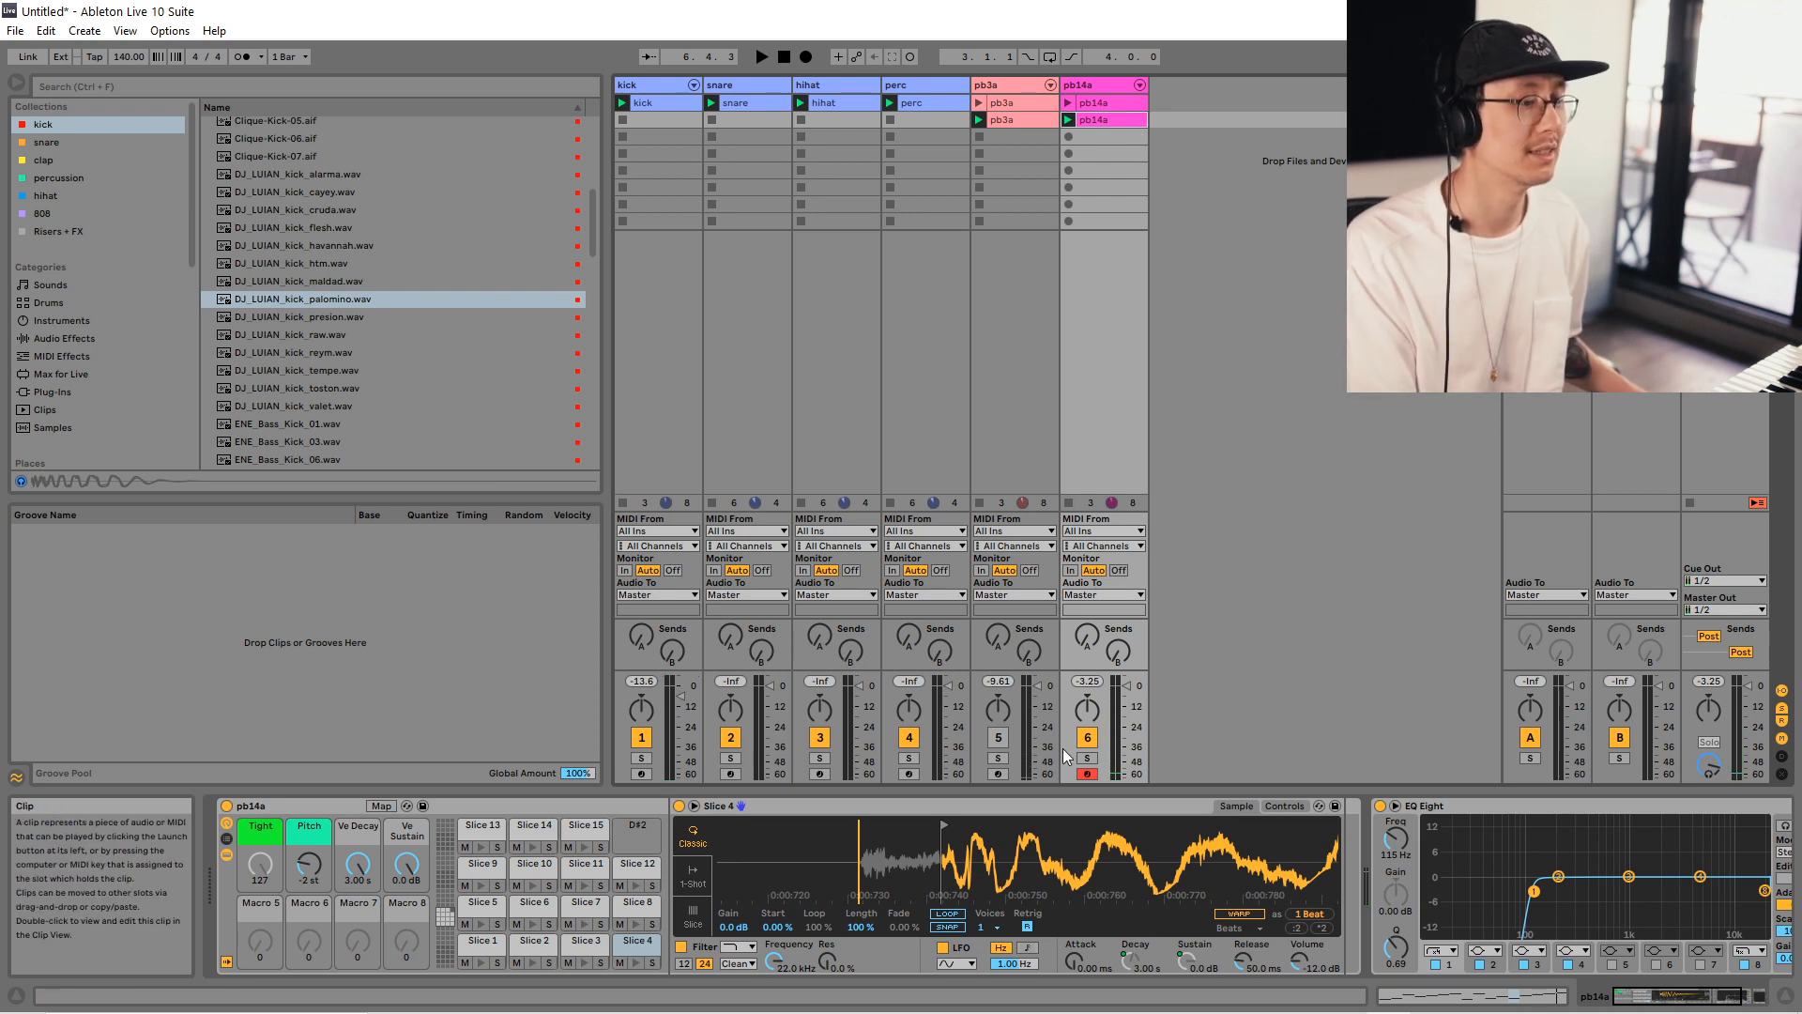
Show Slice 4's whole sample waveform and listen to the pb14a break together with the kick.
{"action": "left_click_drag", "start_coordinate": [1040, 855], "coordinate": [1040, 788]}
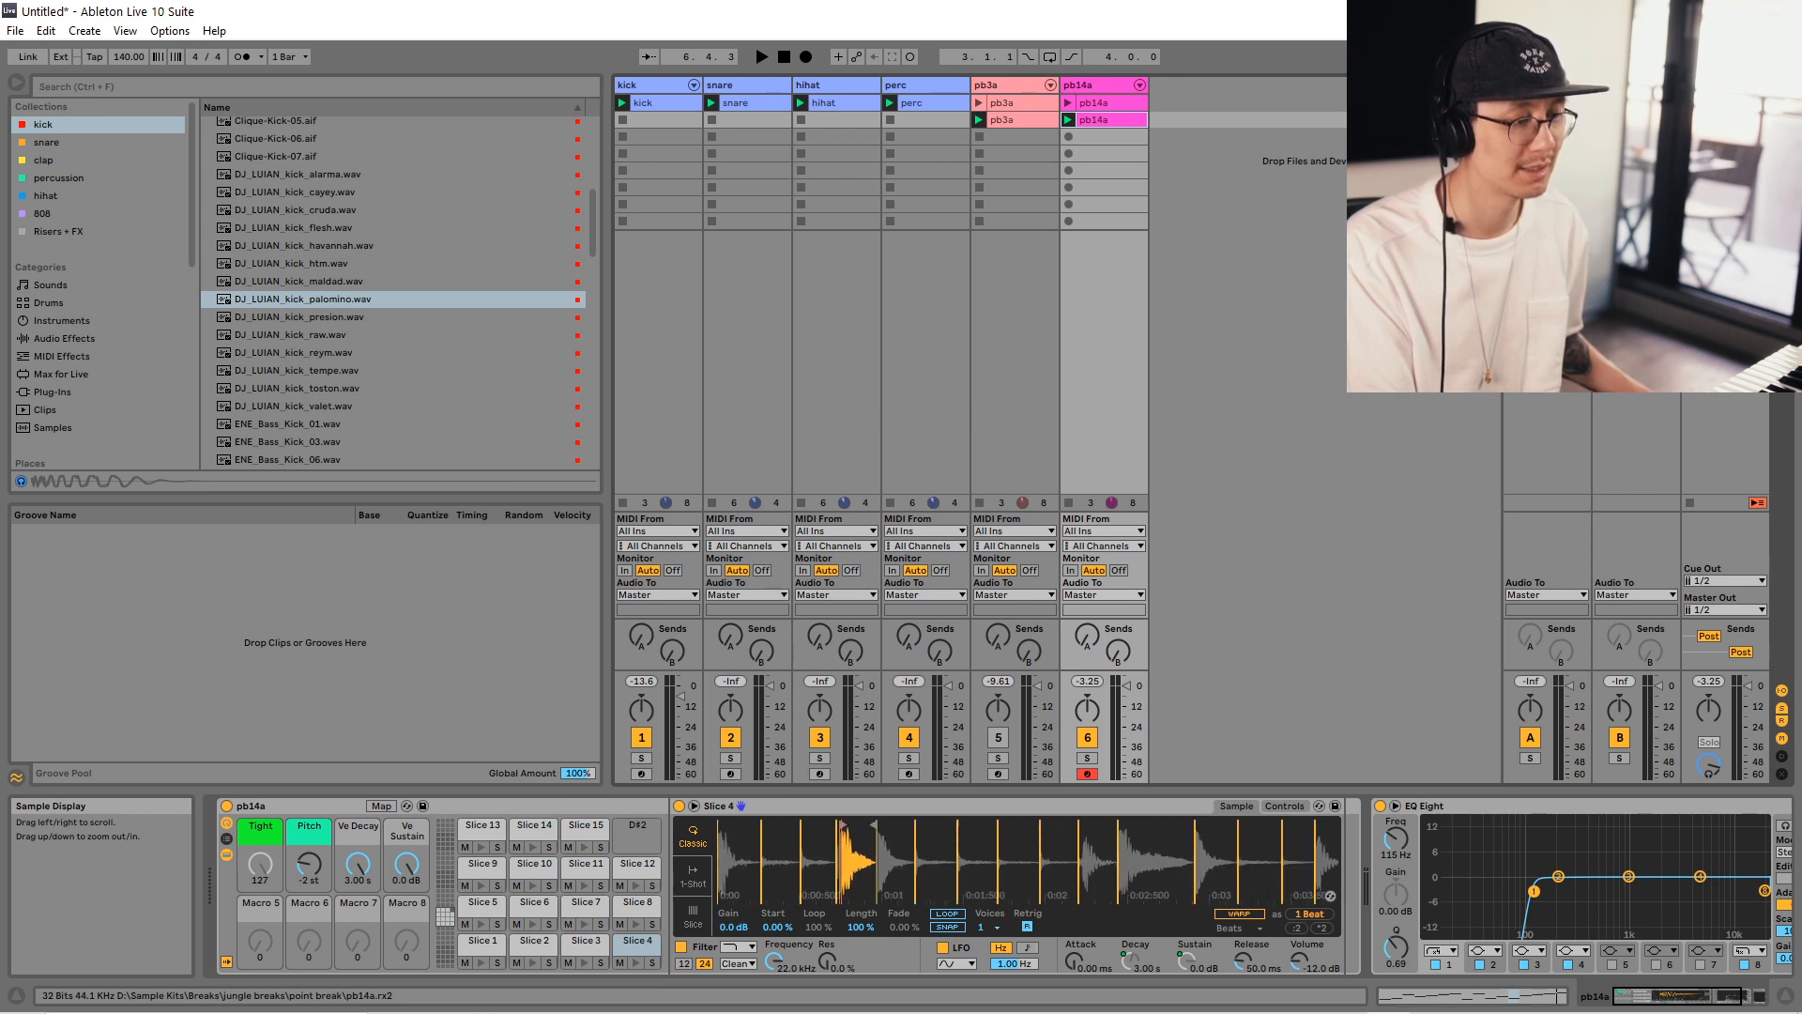
{"action": "key", "text": "space"}
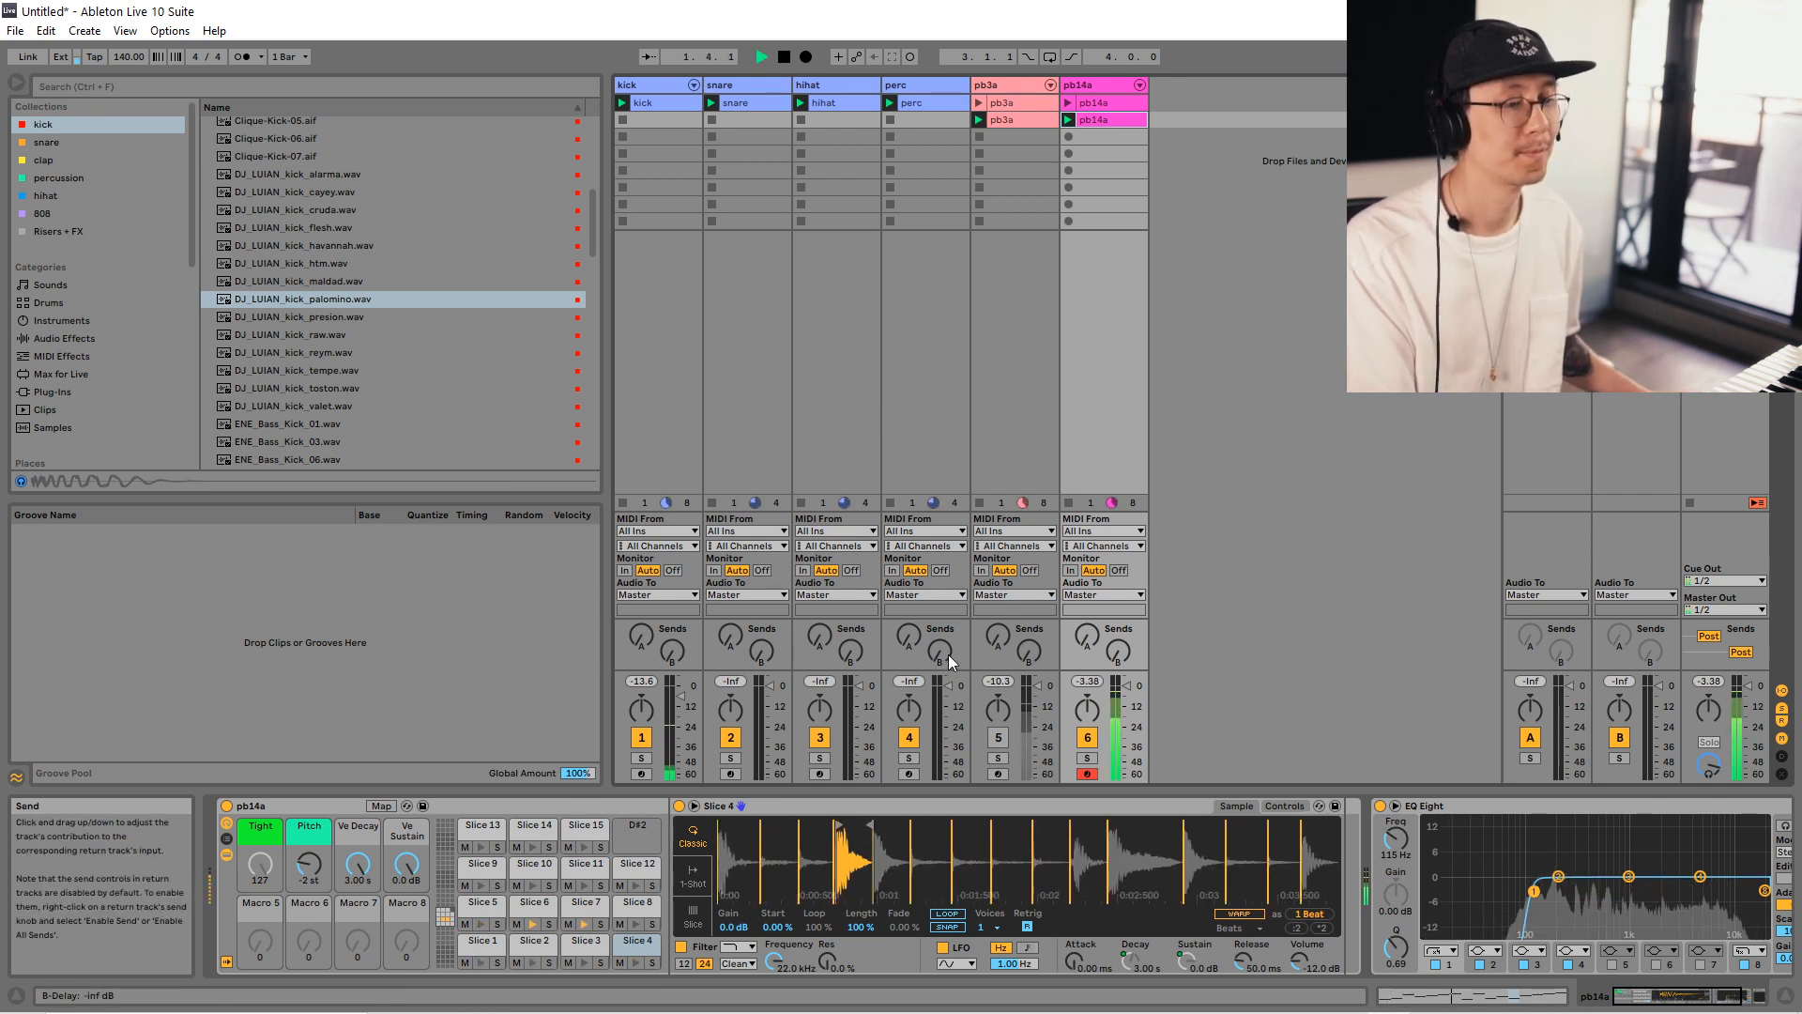
{"action": "key", "text": "space"}
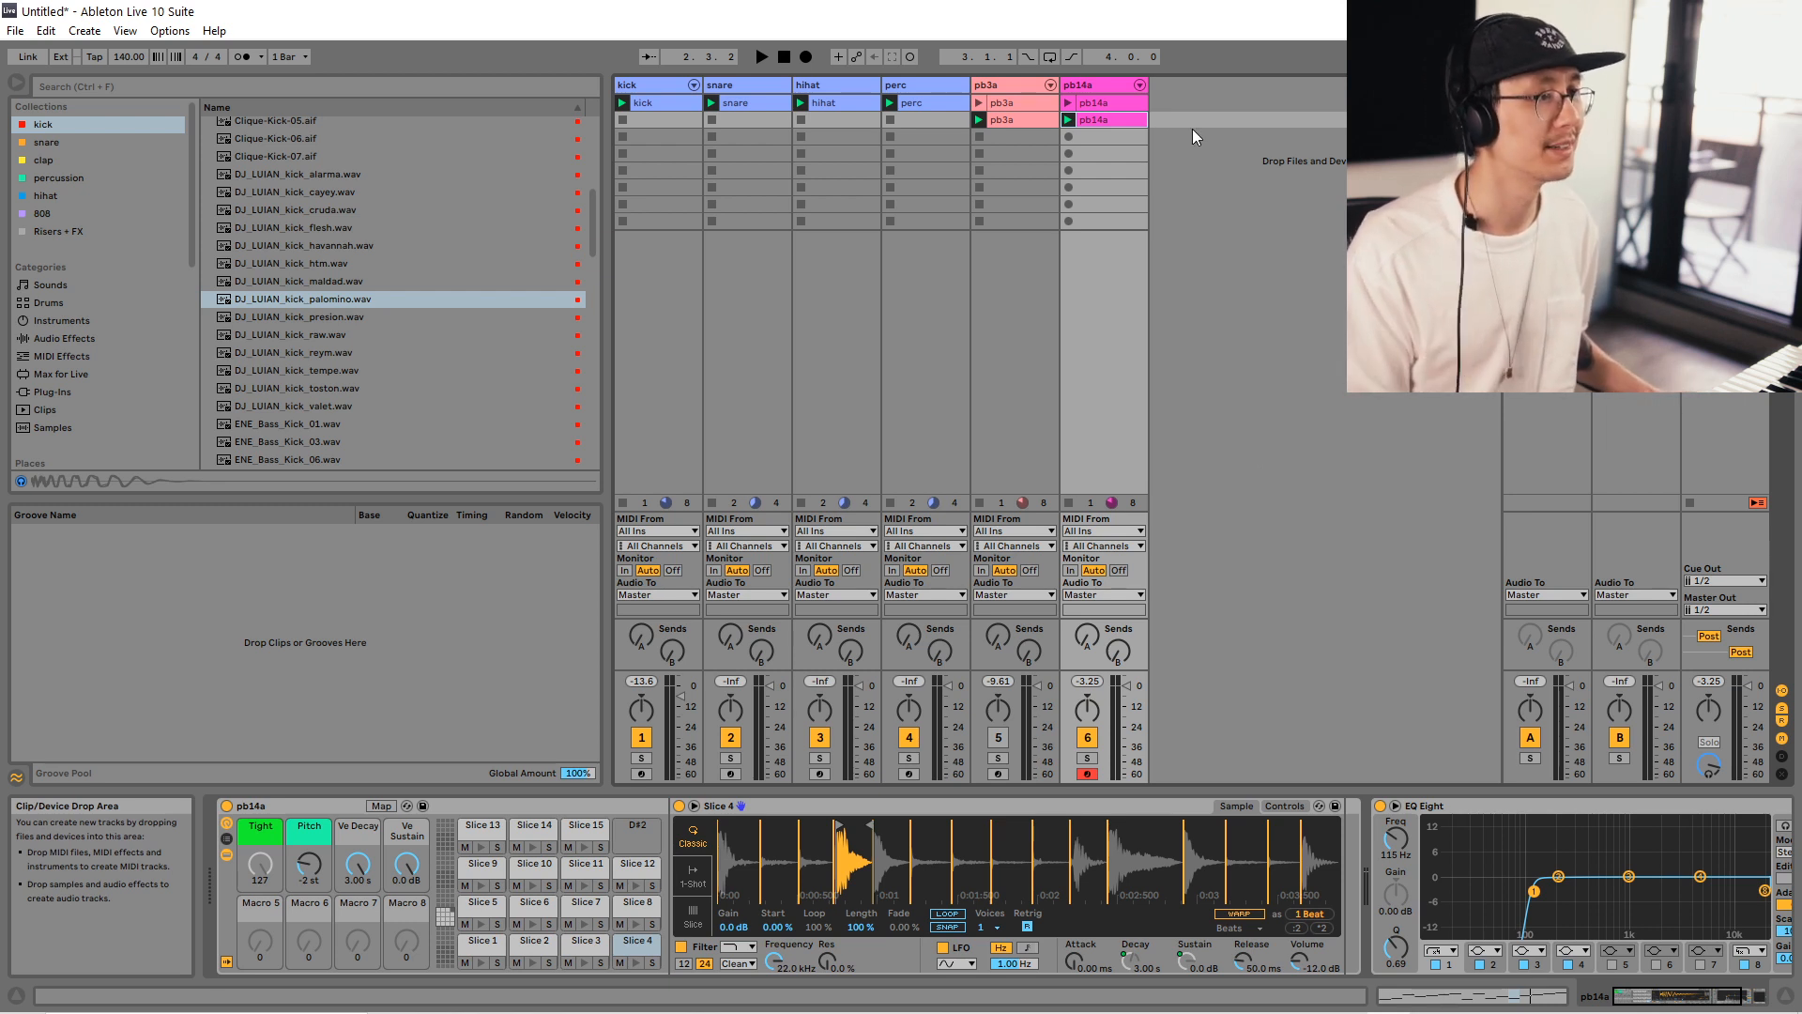
{"action": "key", "text": "space"}
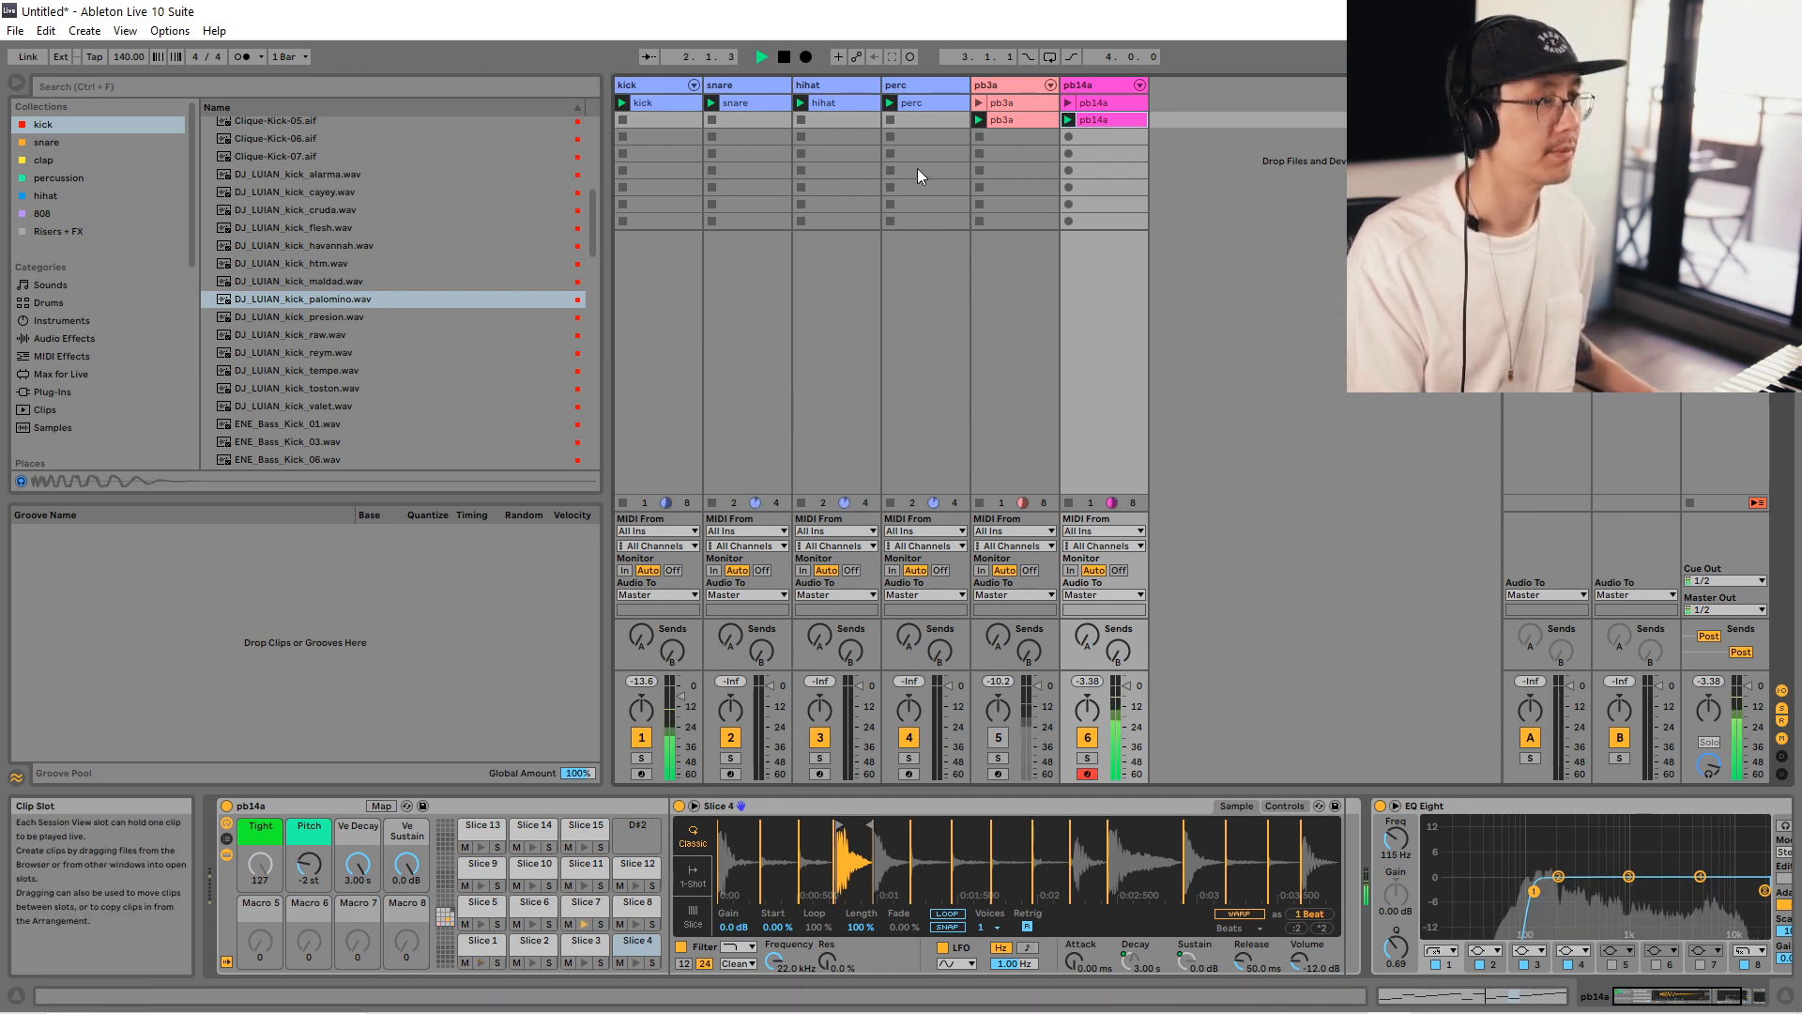
Open the notes of the second pb14a clip and audition the Slice 2 and Slice 4 notes in bar 2.
{"action": "double_click", "coordinate": [1108, 122]}
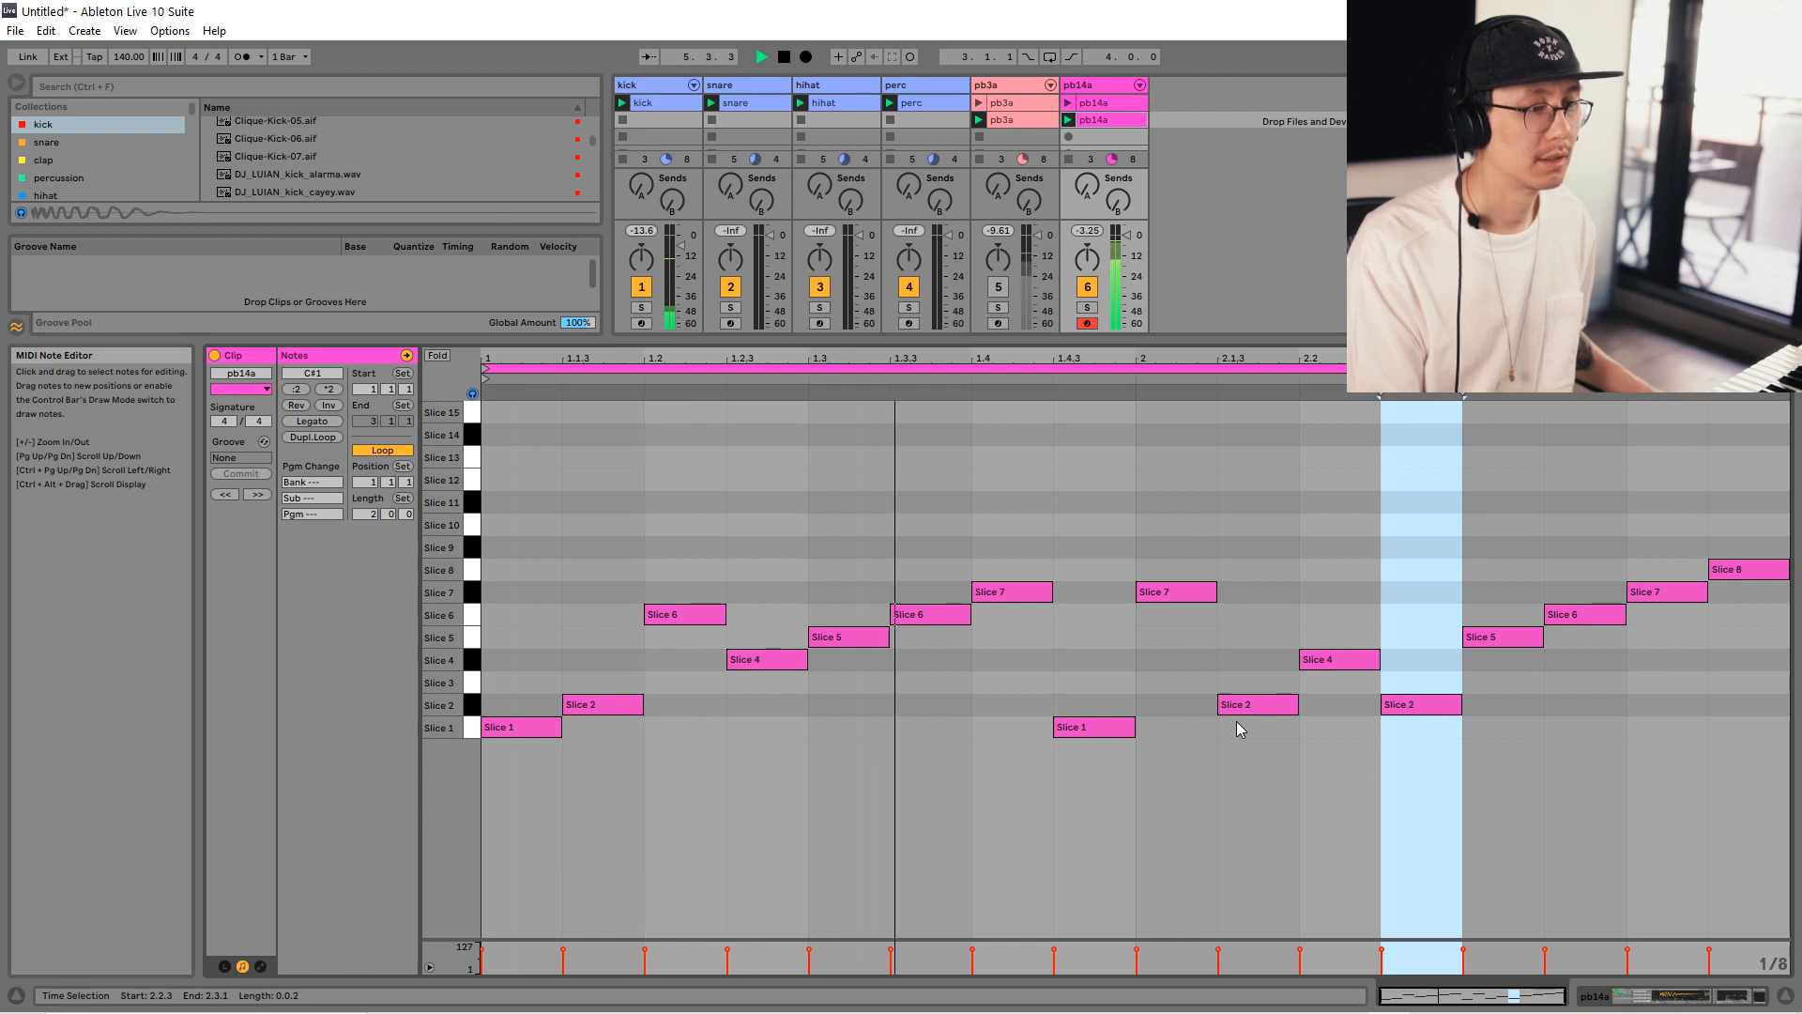
{"action": "key", "text": "space"}
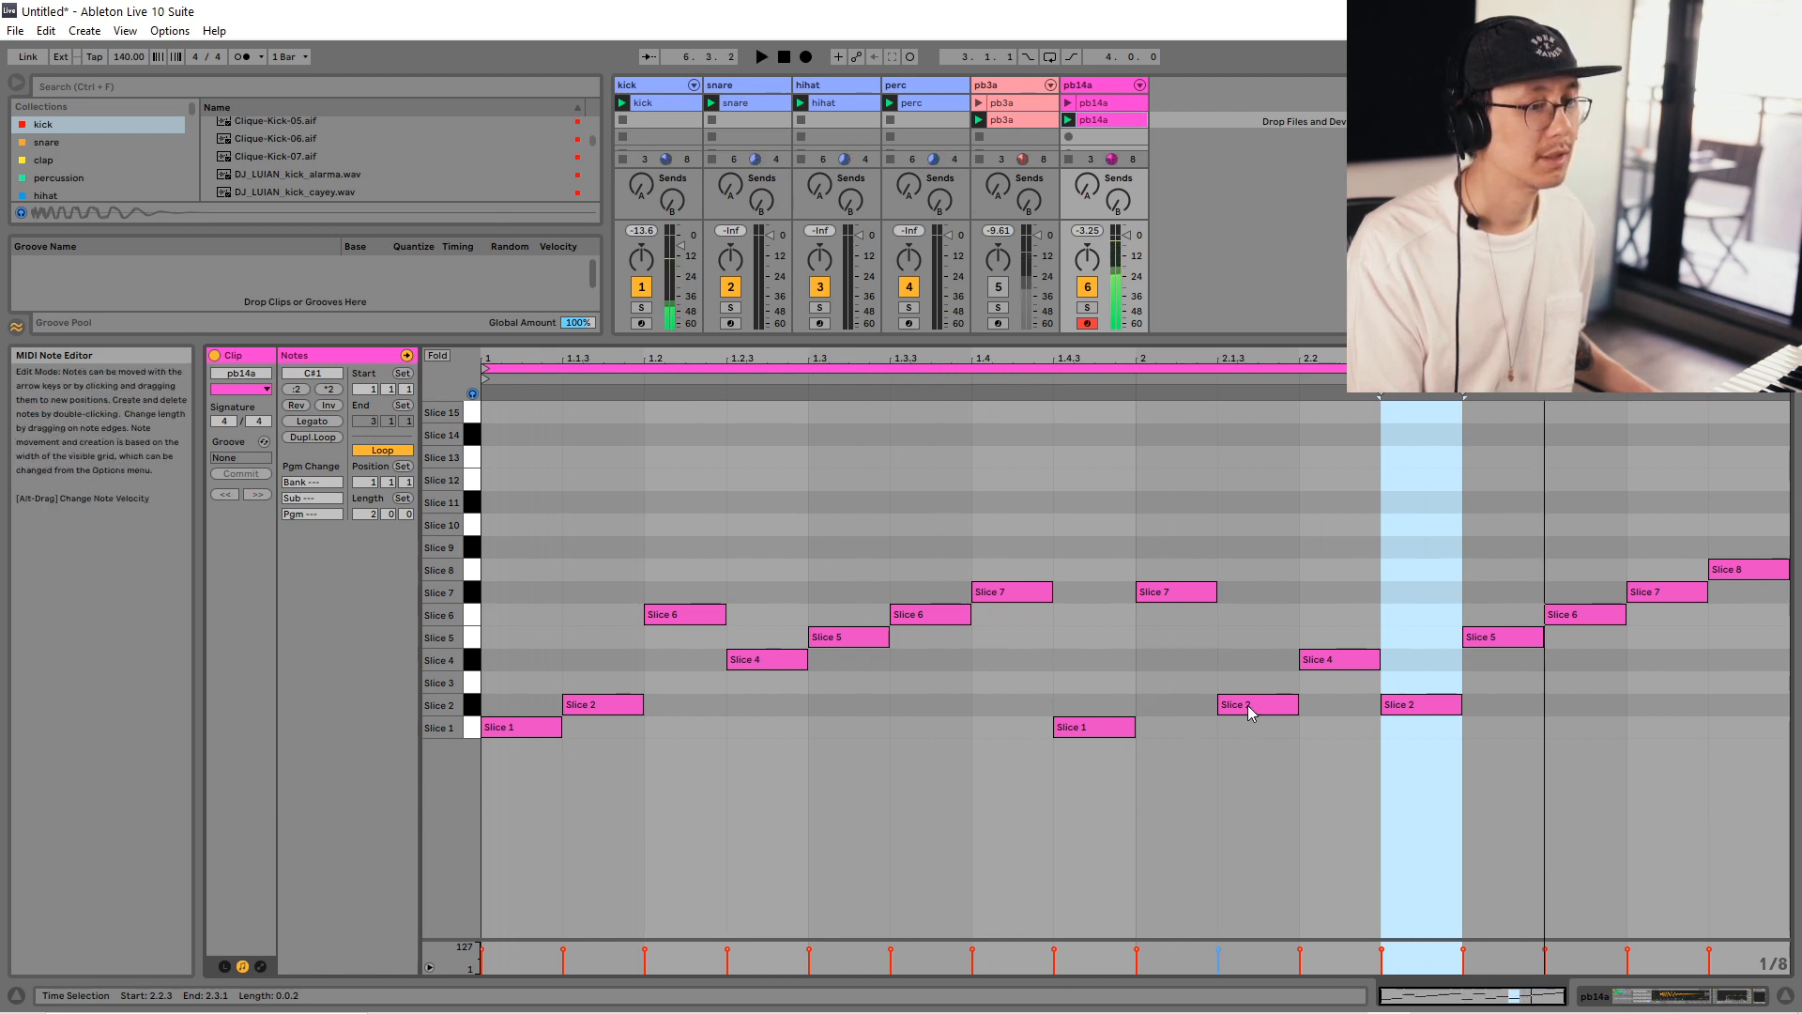
{"action": "left_click", "coordinate": [1247, 706]}
{"action": "left_click", "coordinate": [1408, 706]}
{"action": "left_click", "coordinate": [1338, 660]}
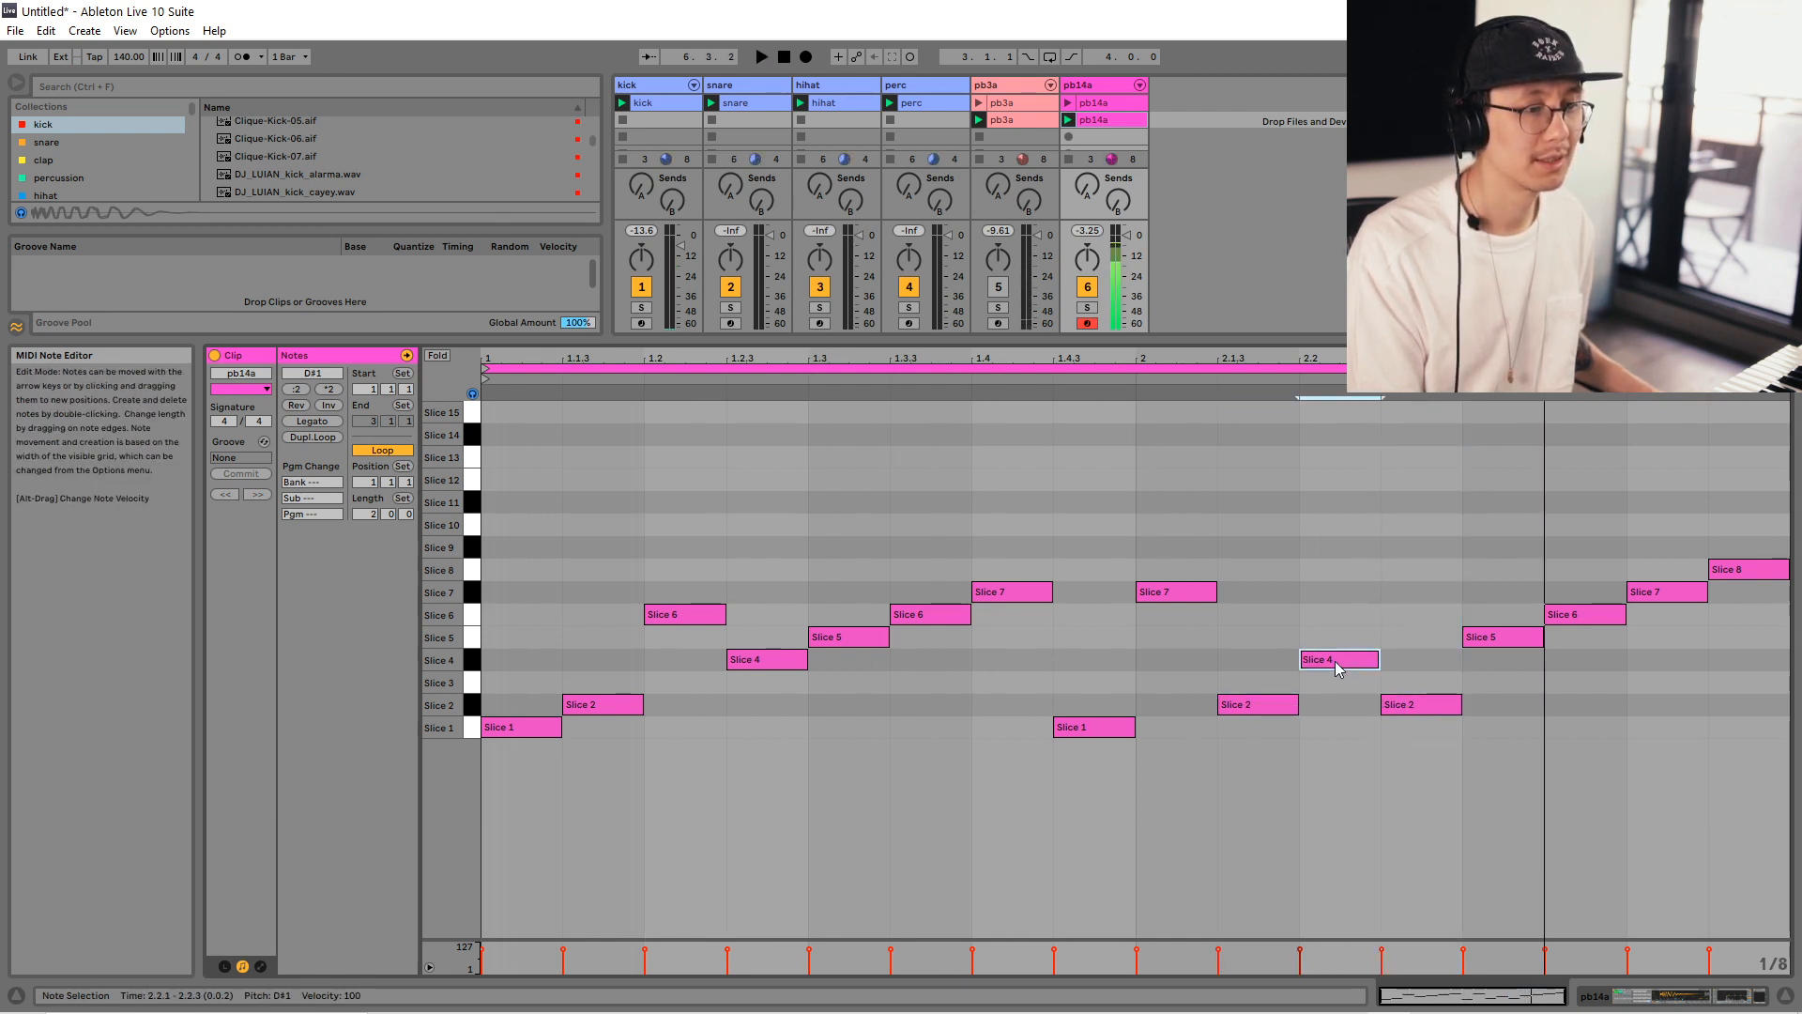
Try the Slice 4 note at 1.2.3 on higher slices up to Slice 11, and return it to Slice 4.
{"action": "left_click", "coordinate": [783, 659]}
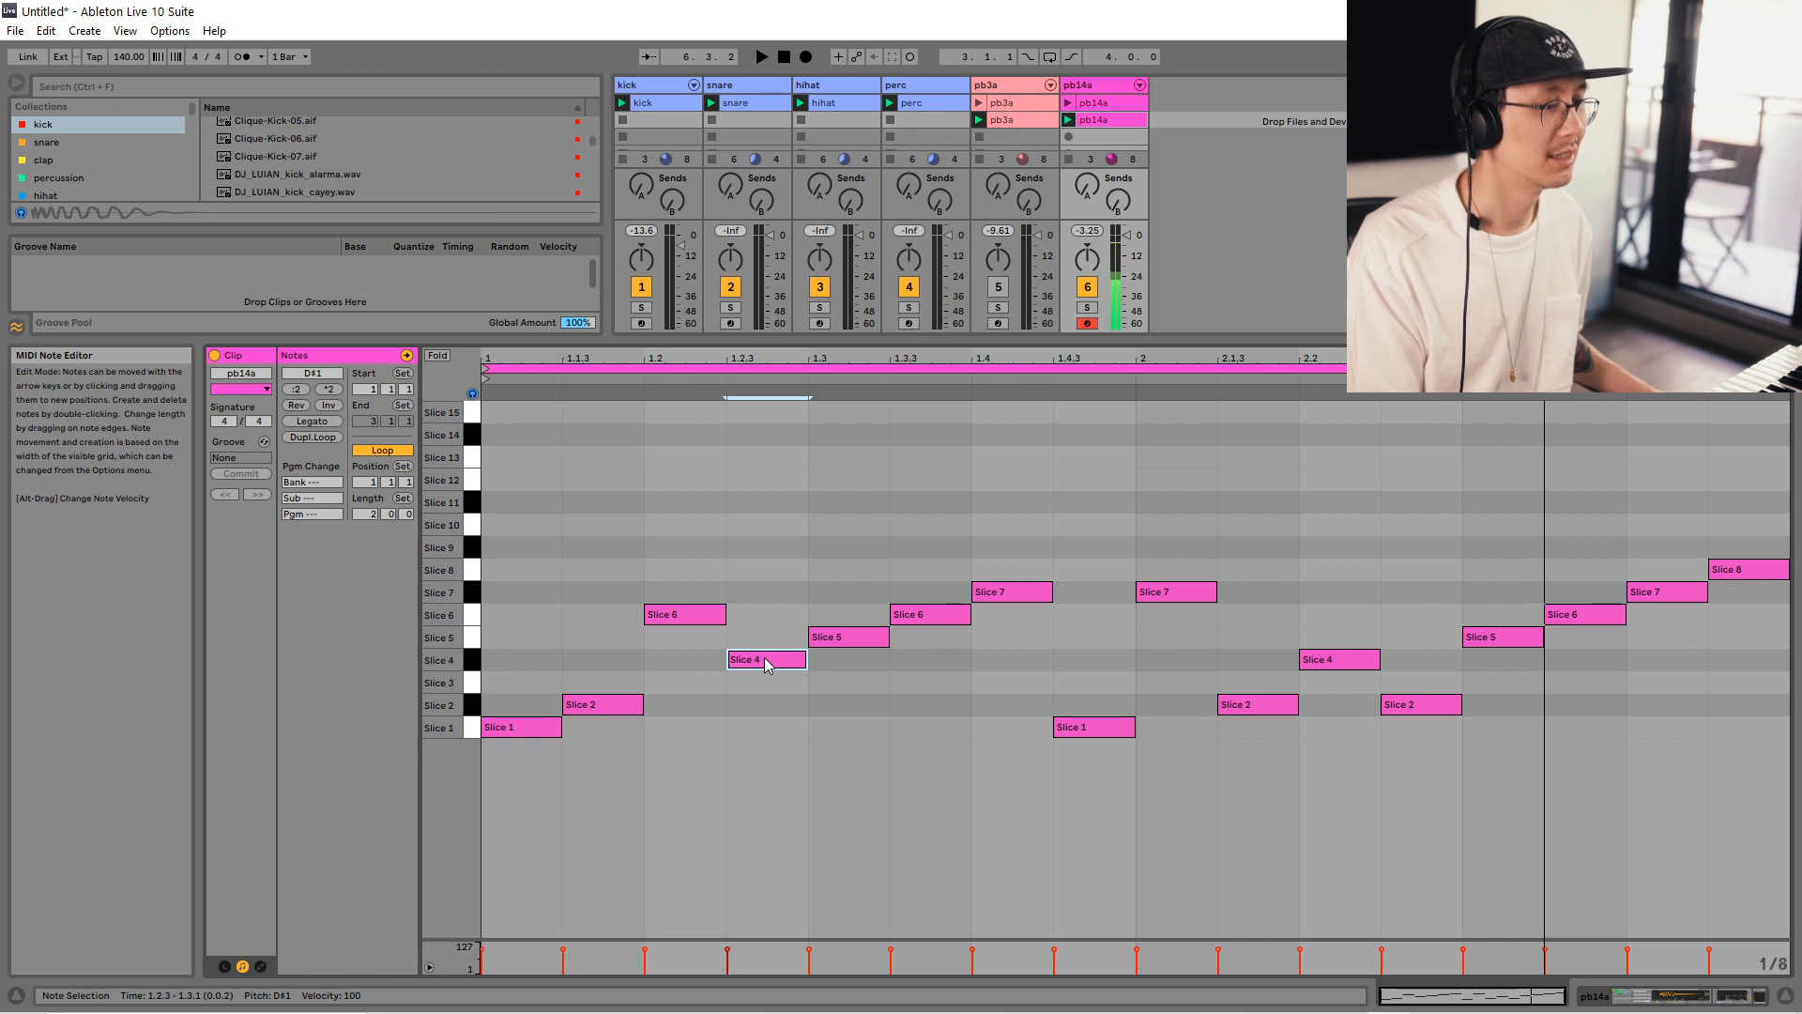
{"action": "key", "text": "Up"}
{"action": "key", "text": "Up"}
{"action": "key", "text": "Up"}
{"action": "key", "text": "Up"}
{"action": "key", "text": "Up"}
{"action": "key", "text": "Up"}
{"action": "key", "text": "Up"}
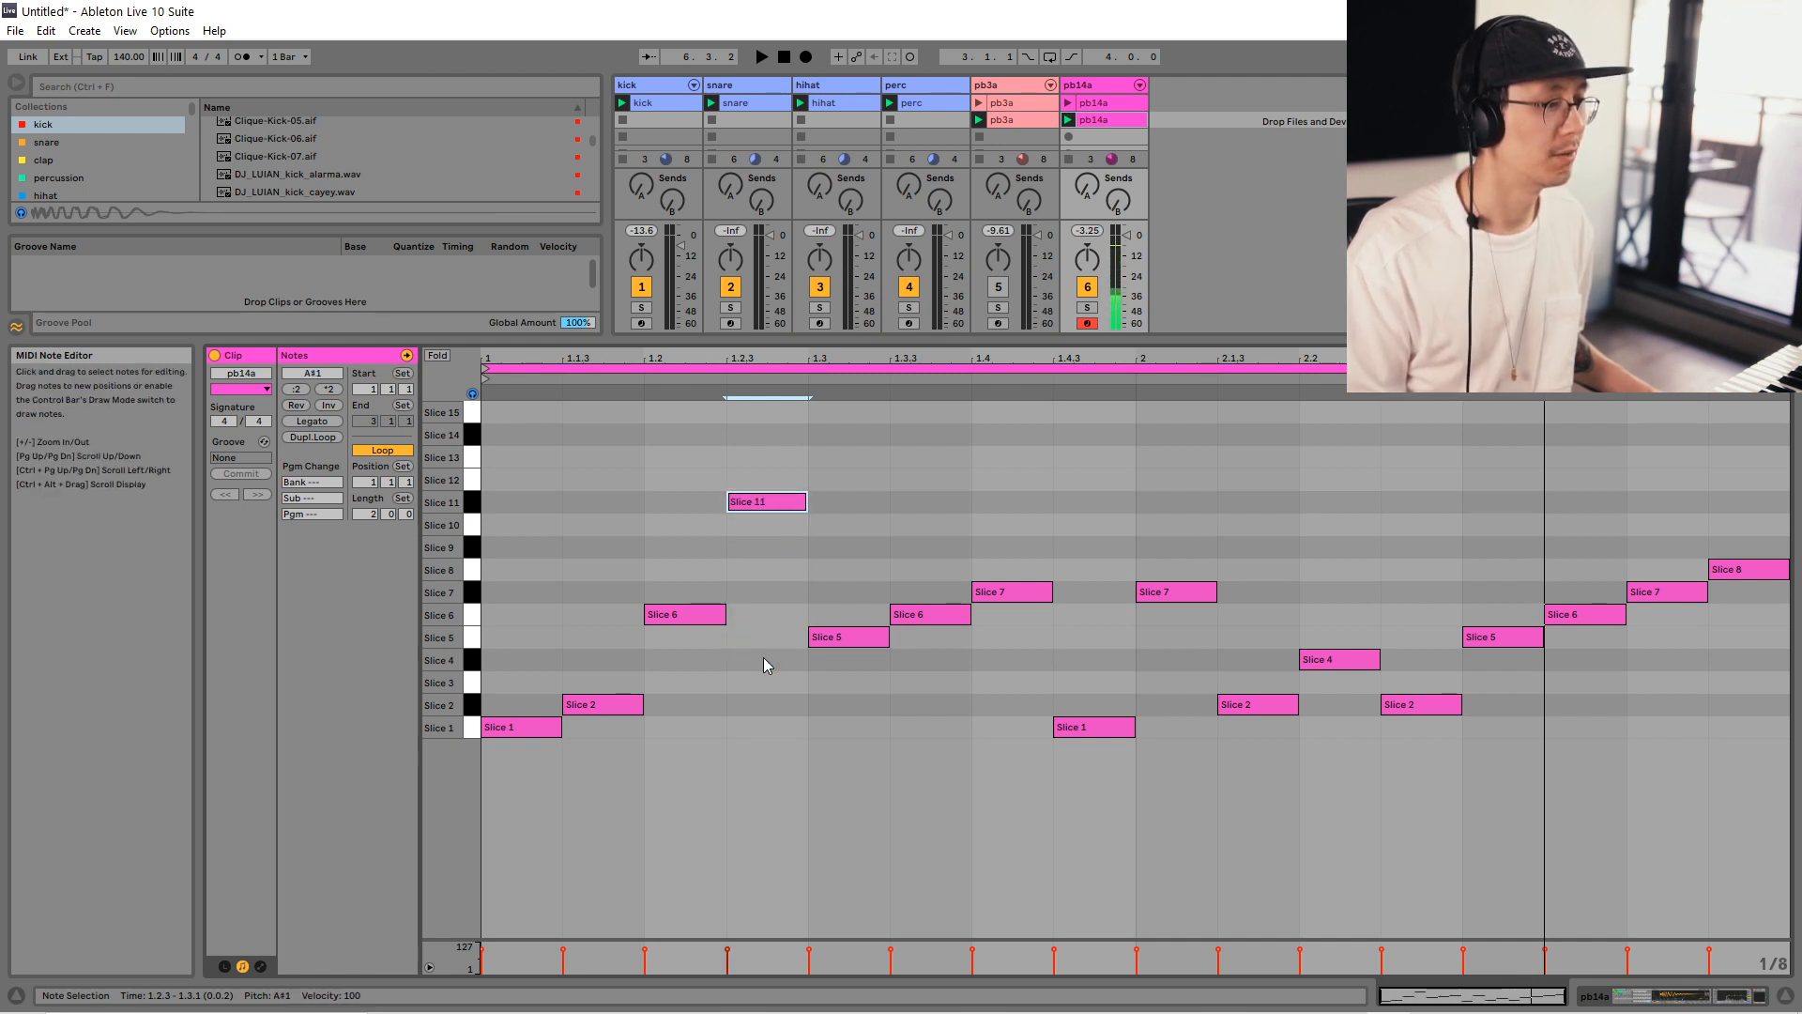
{"action": "key", "text": "Down"}
{"action": "key", "text": "Up"}
{"action": "key", "text": "Down"}
{"action": "key", "text": "Down"}
{"action": "key", "text": "Down"}
{"action": "key", "text": "Down"}
{"action": "key", "text": "Down"}
{"action": "key", "text": "Down"}
{"action": "key", "text": "Down"}
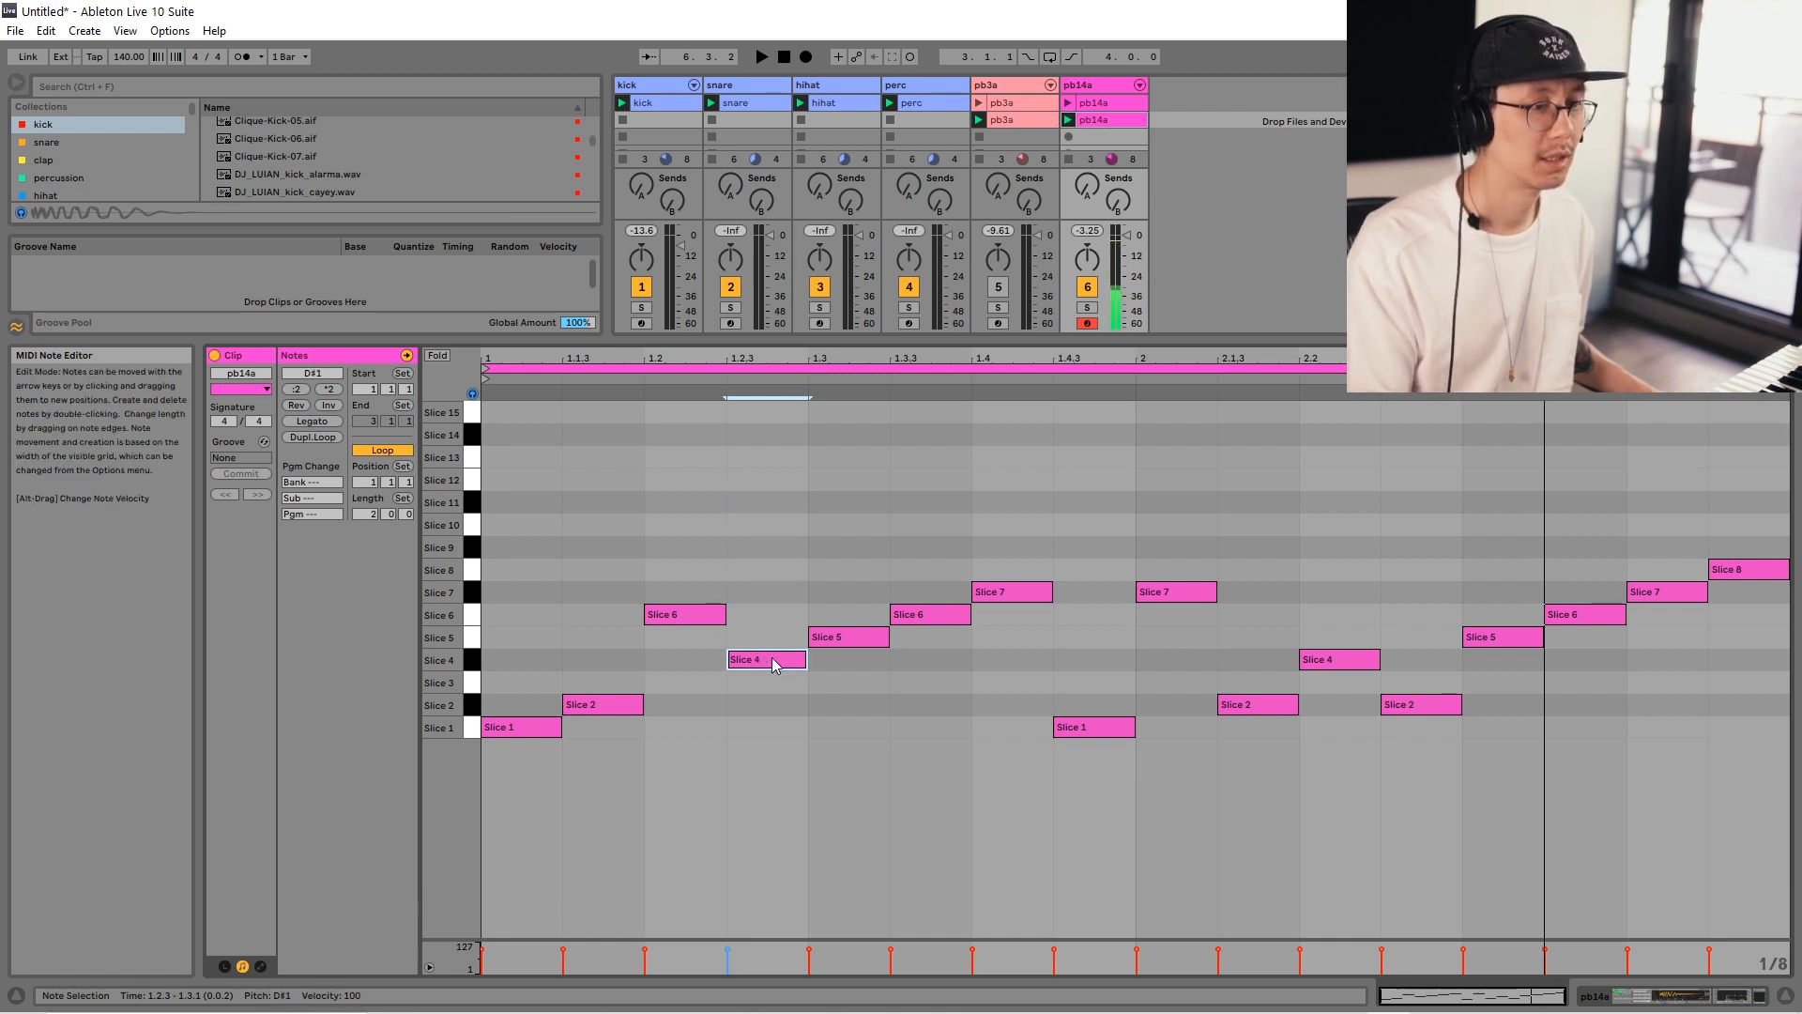
Move the Slice 4 note at 2.2.1 up to Slice 11 and extend it to 2.3.1.
{"action": "left_click", "coordinate": [1362, 661]}
{"action": "key", "text": "Up"}
{"action": "key", "text": "Up"}
{"action": "key", "text": "Up"}
{"action": "key", "text": "Up"}
{"action": "key", "text": "Up"}
{"action": "key", "text": "Up"}
{"action": "key", "text": "Up"}
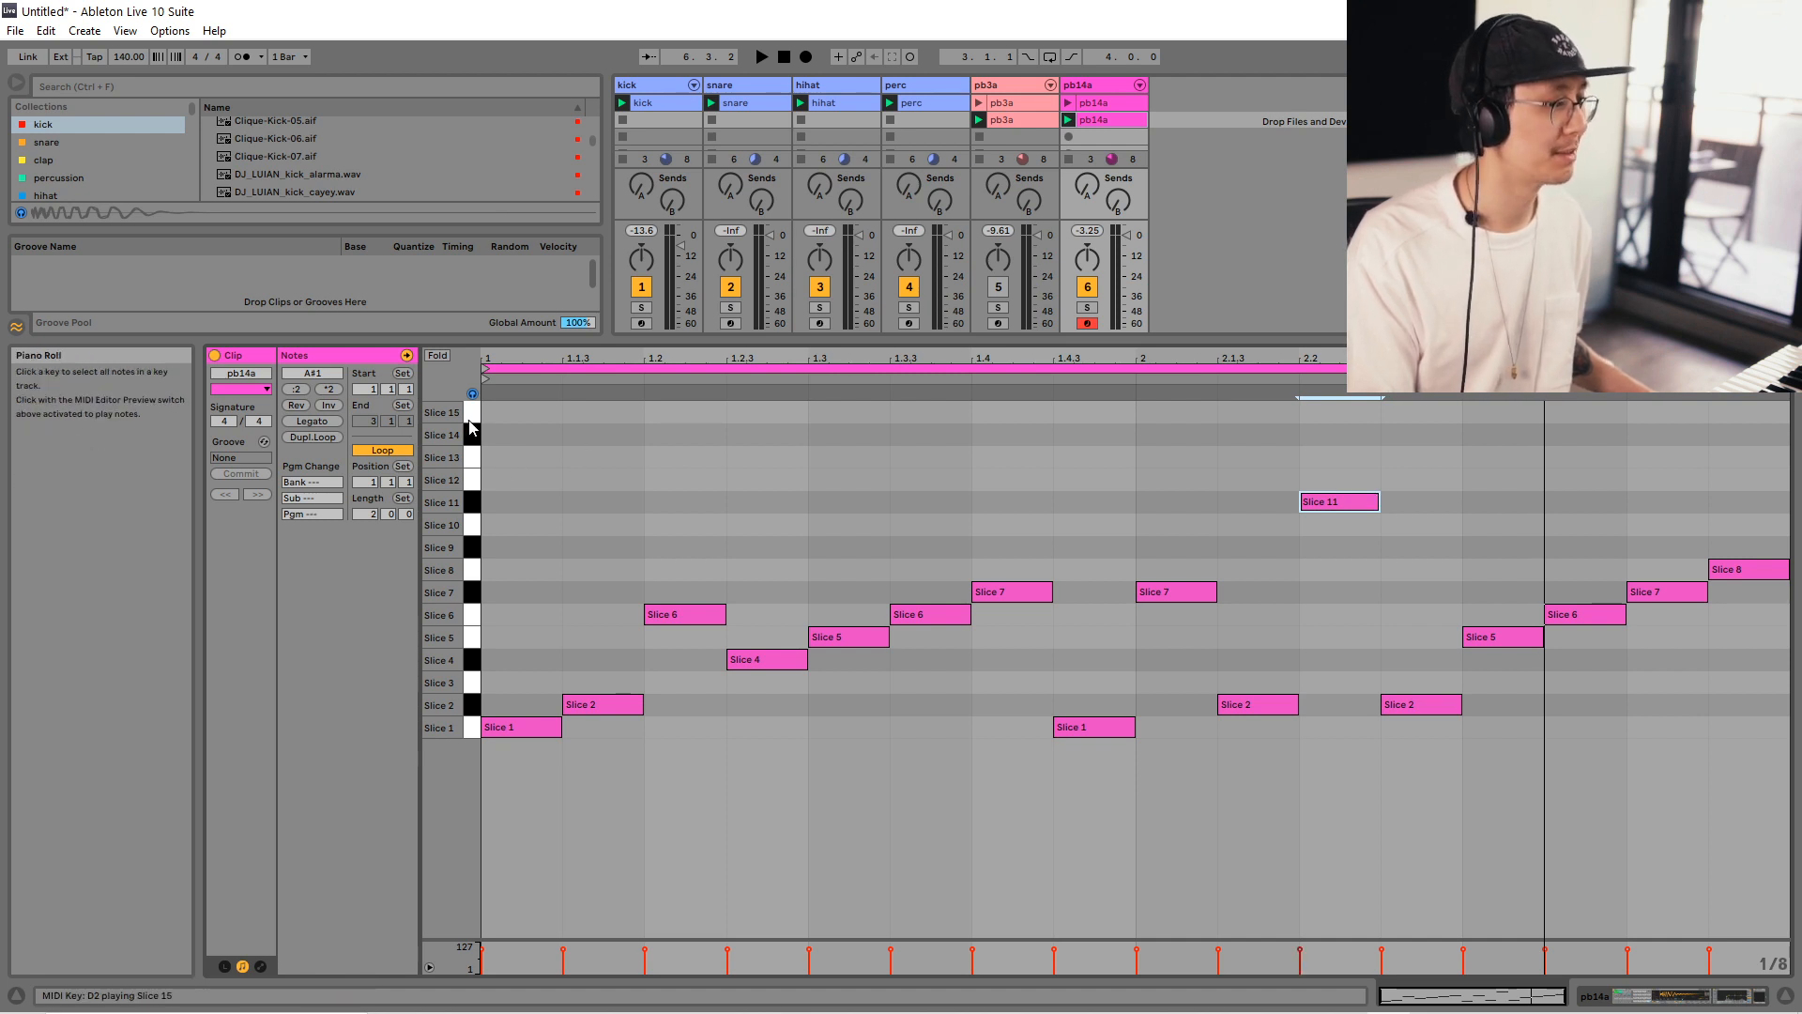
{"action": "left_click", "coordinate": [1356, 507]}
{"action": "left_click_drag", "start_coordinate": [1379, 504], "coordinate": [1461, 504]}
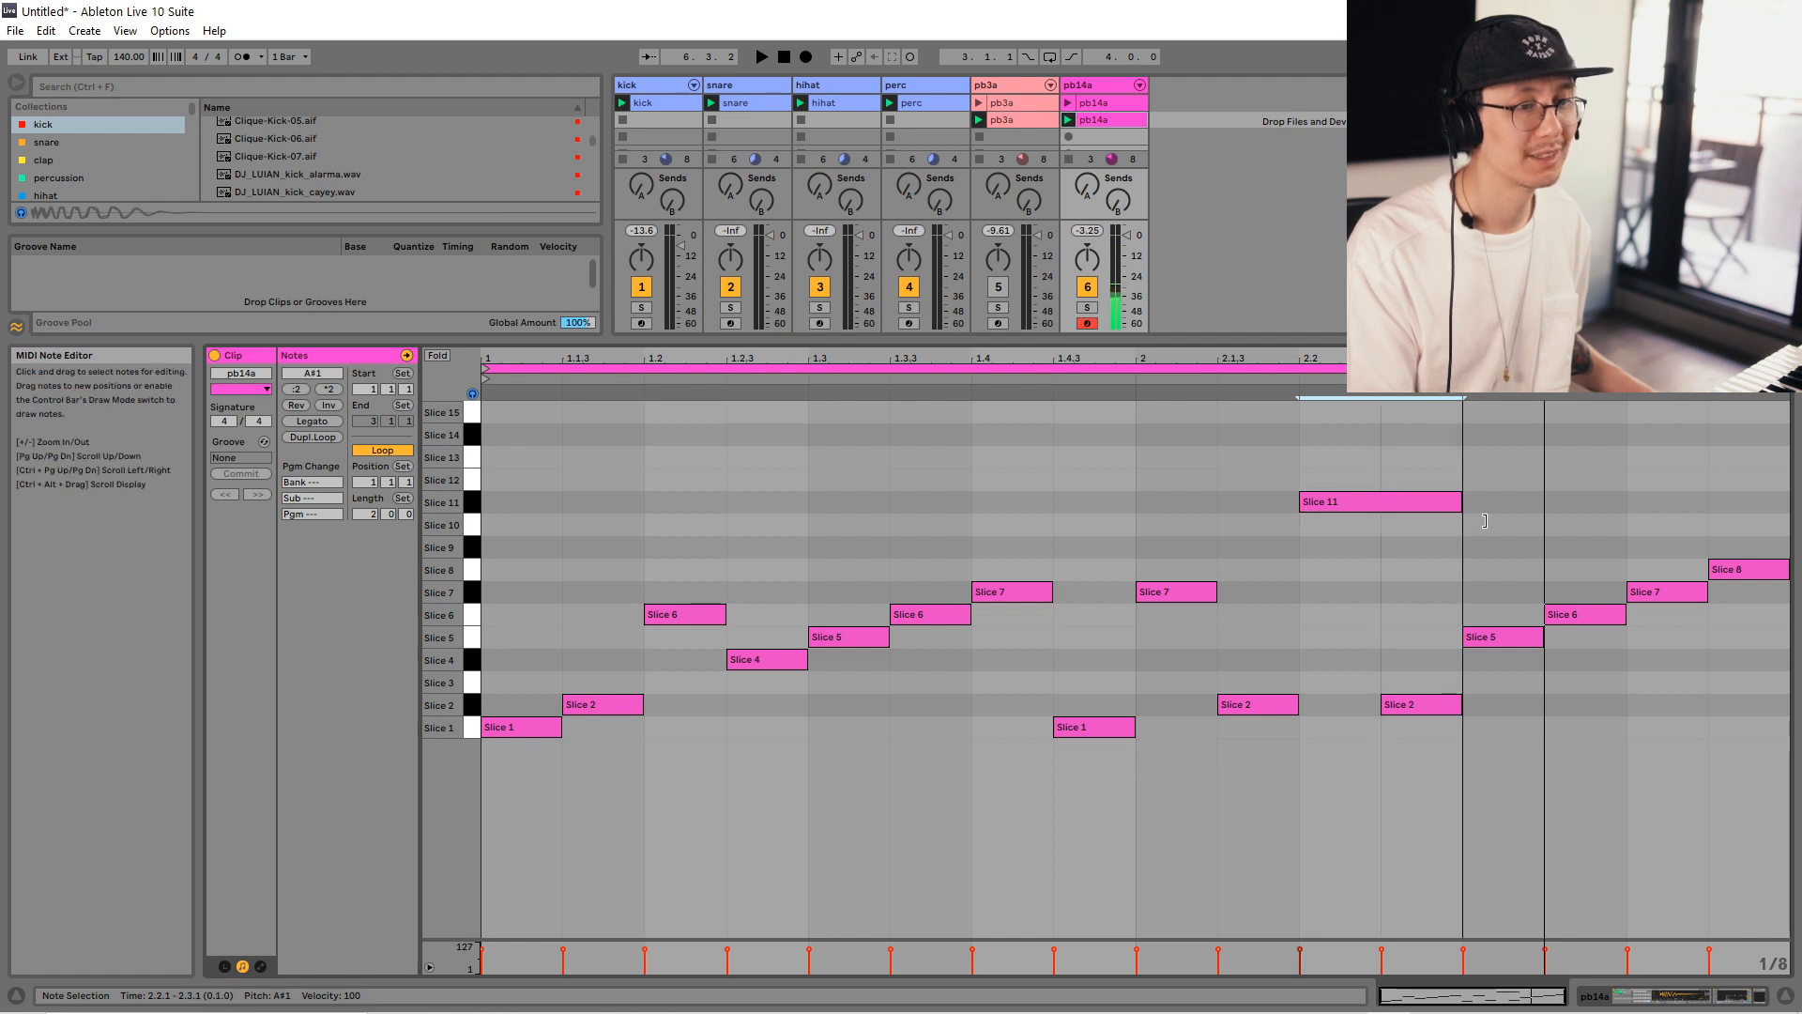
Delete the Slice 2 note at 2.2.3 beneath the long Slice 11 note and play the loop.
{"action": "mouse_move", "coordinate": [1417, 707]}
{"action": "left_mouse_down"}
{"action": "mouse_move", "coordinate": [1430, 512]}
{"action": "mouse_move", "coordinate": [1417, 706]}
{"action": "left_mouse_up"}
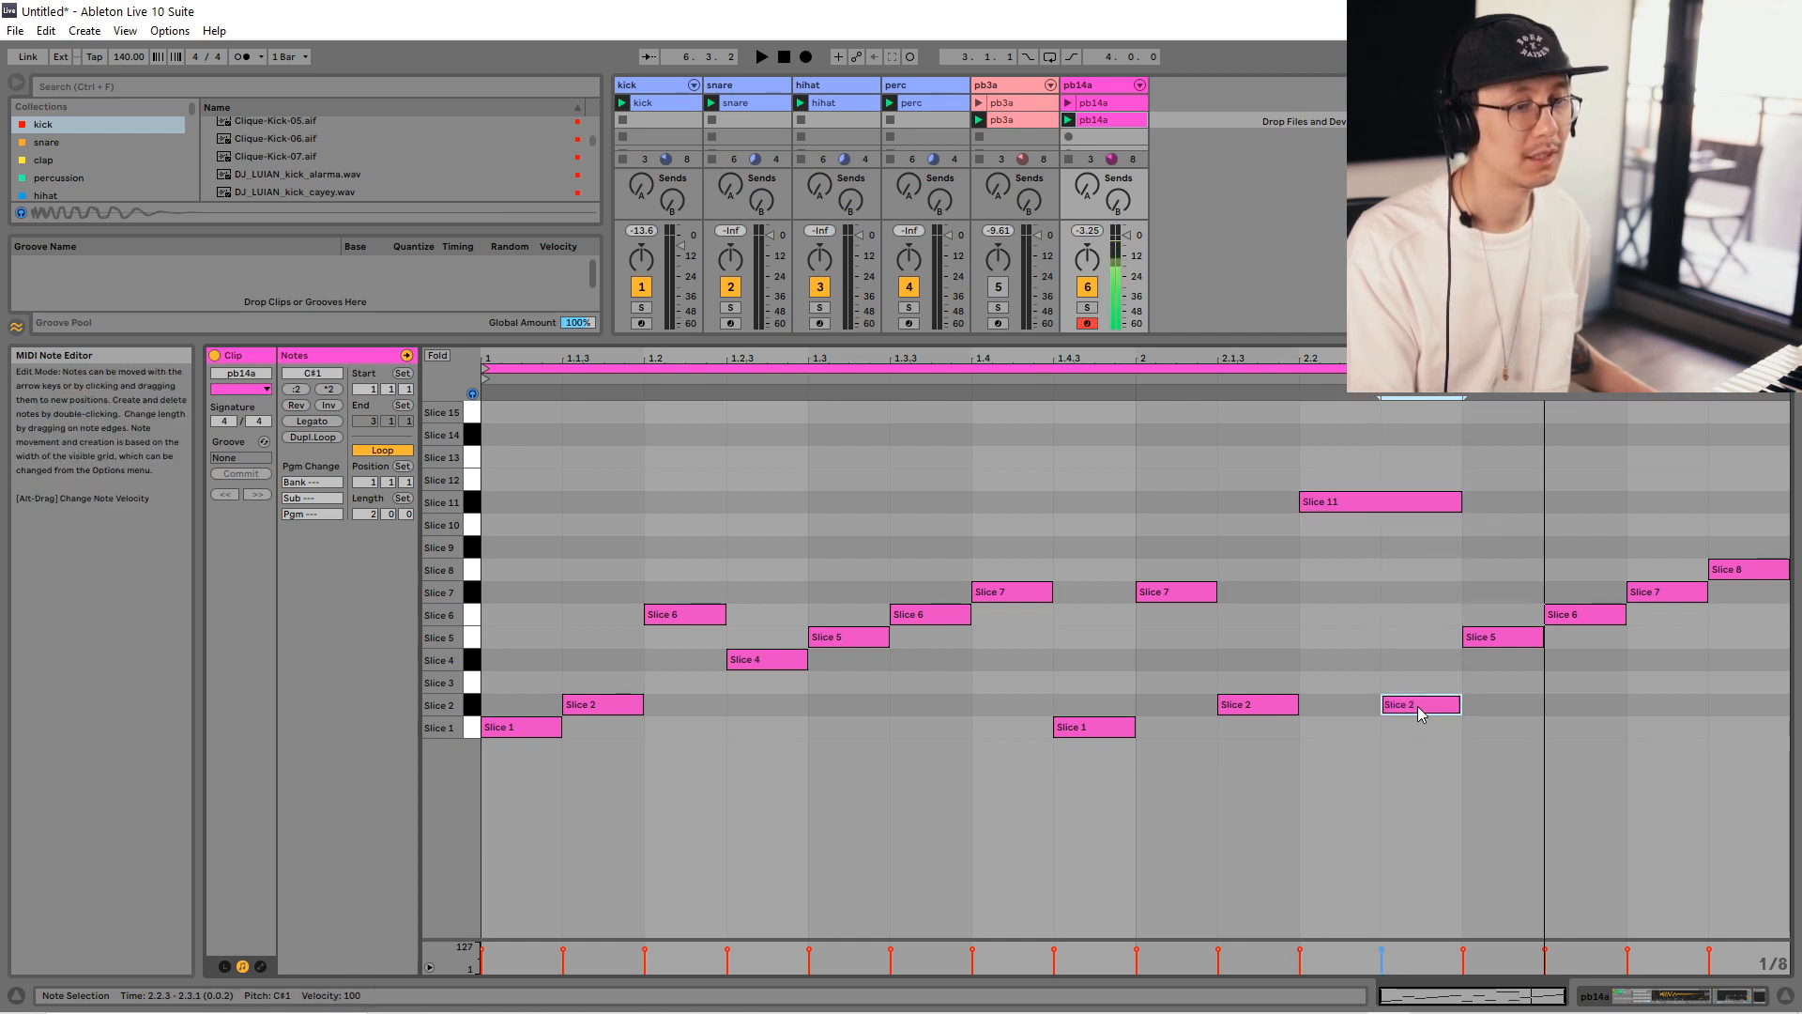
{"action": "double_click", "coordinate": [1418, 706]}
{"action": "key", "text": "space"}
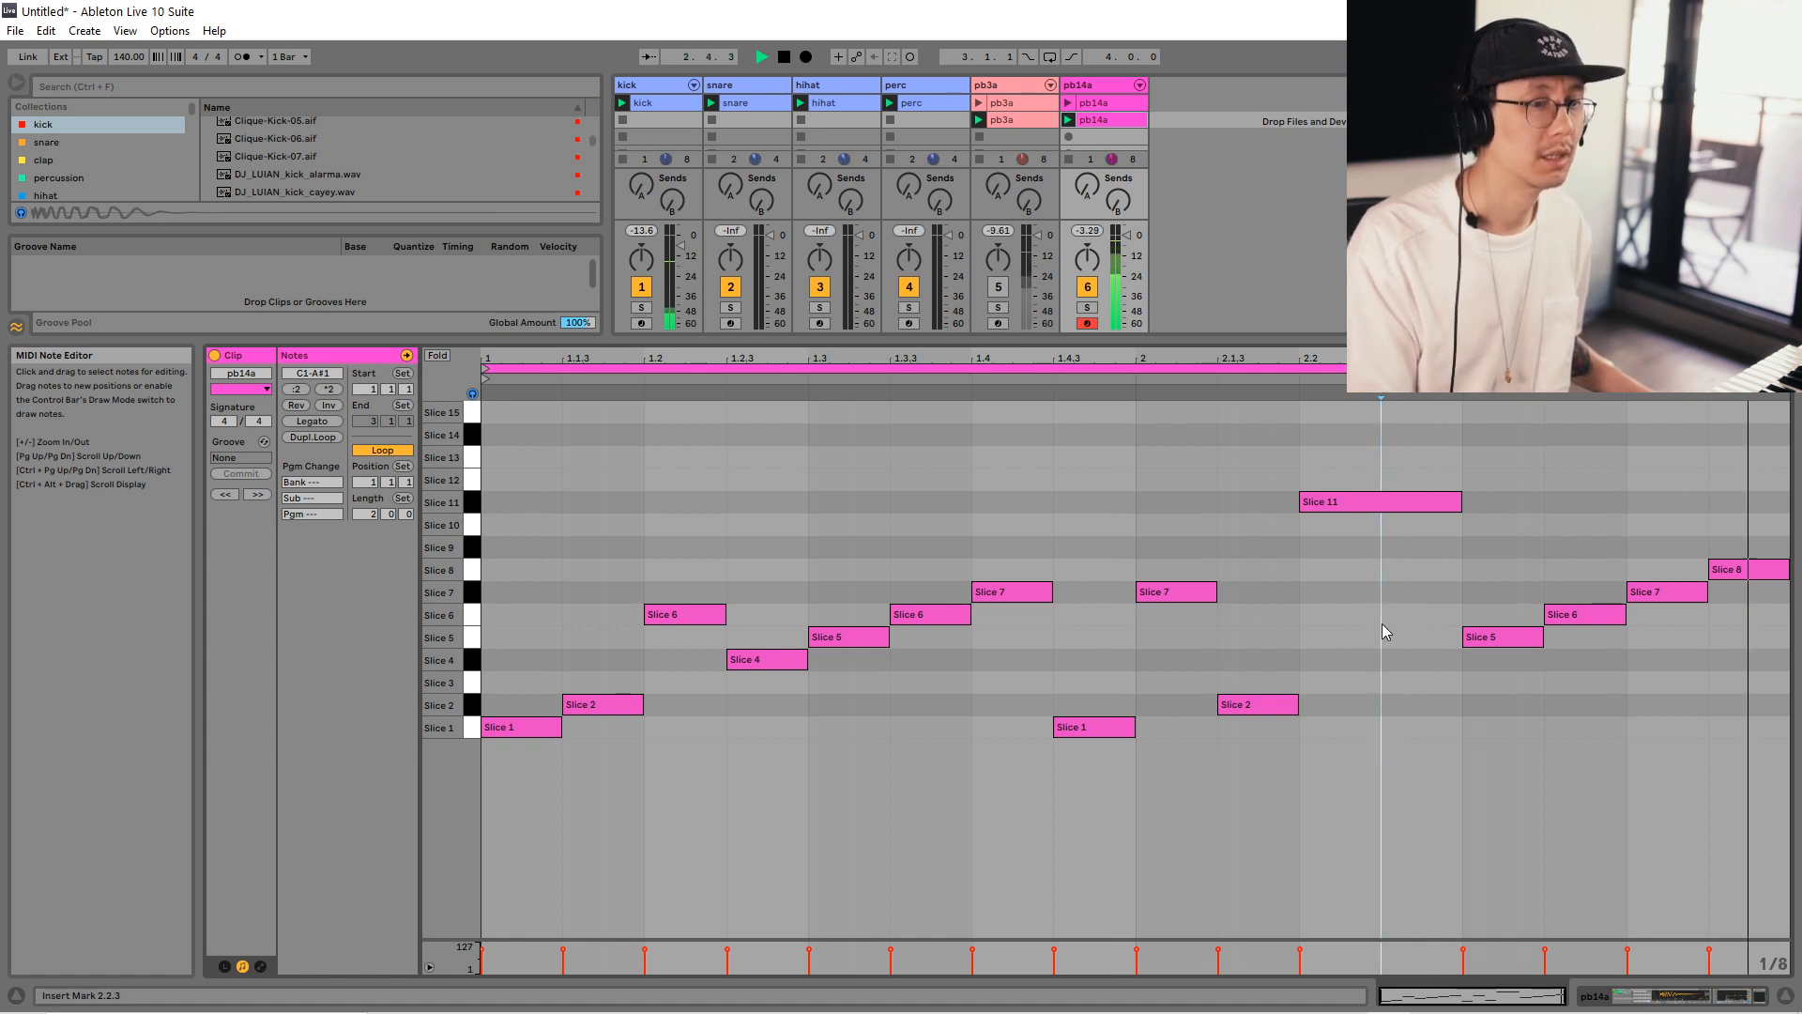
Try the Slice 5 note at 2.3.1 on Slices 8, 13, 10 and 12, and return it to Slice 5.
{"action": "left_click", "coordinate": [1498, 638]}
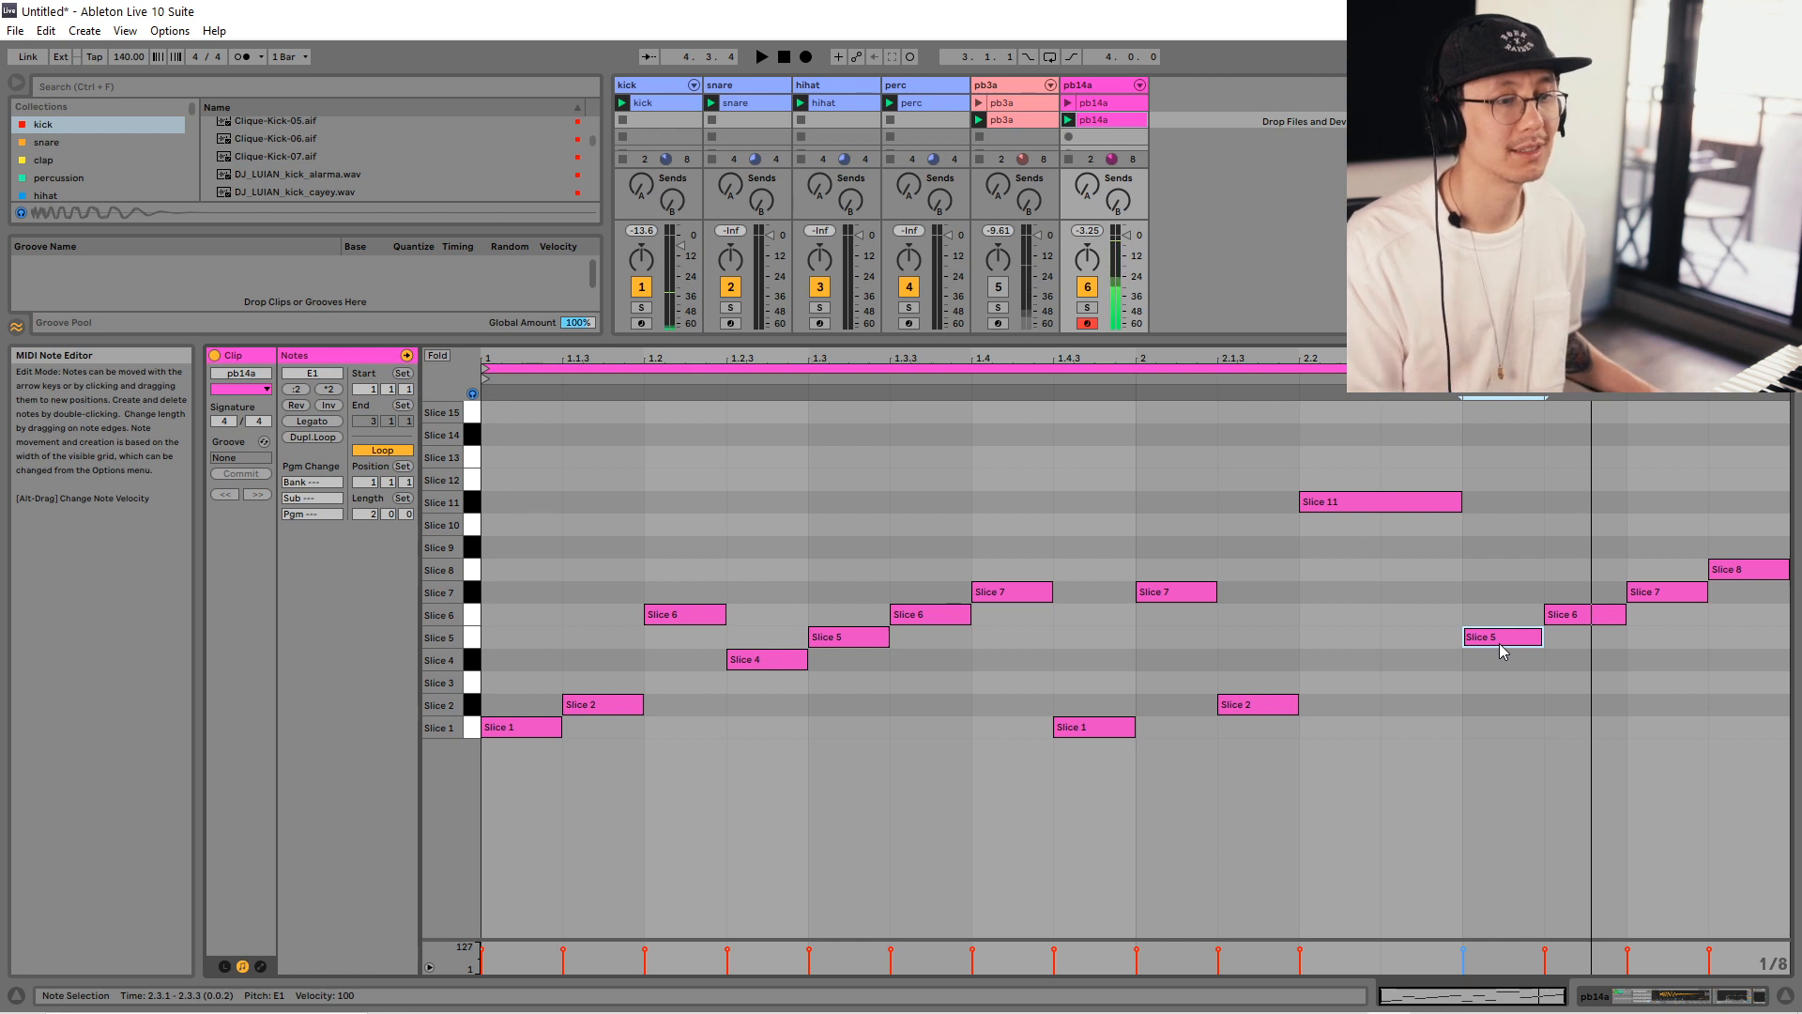
{"action": "key", "text": "Up"}
{"action": "key", "text": "Up"}
{"action": "key", "text": "Up"}
{"action": "key", "text": "Up"}
{"action": "key", "text": "Up"}
{"action": "key", "text": "Up"}
{"action": "key", "text": "Up"}
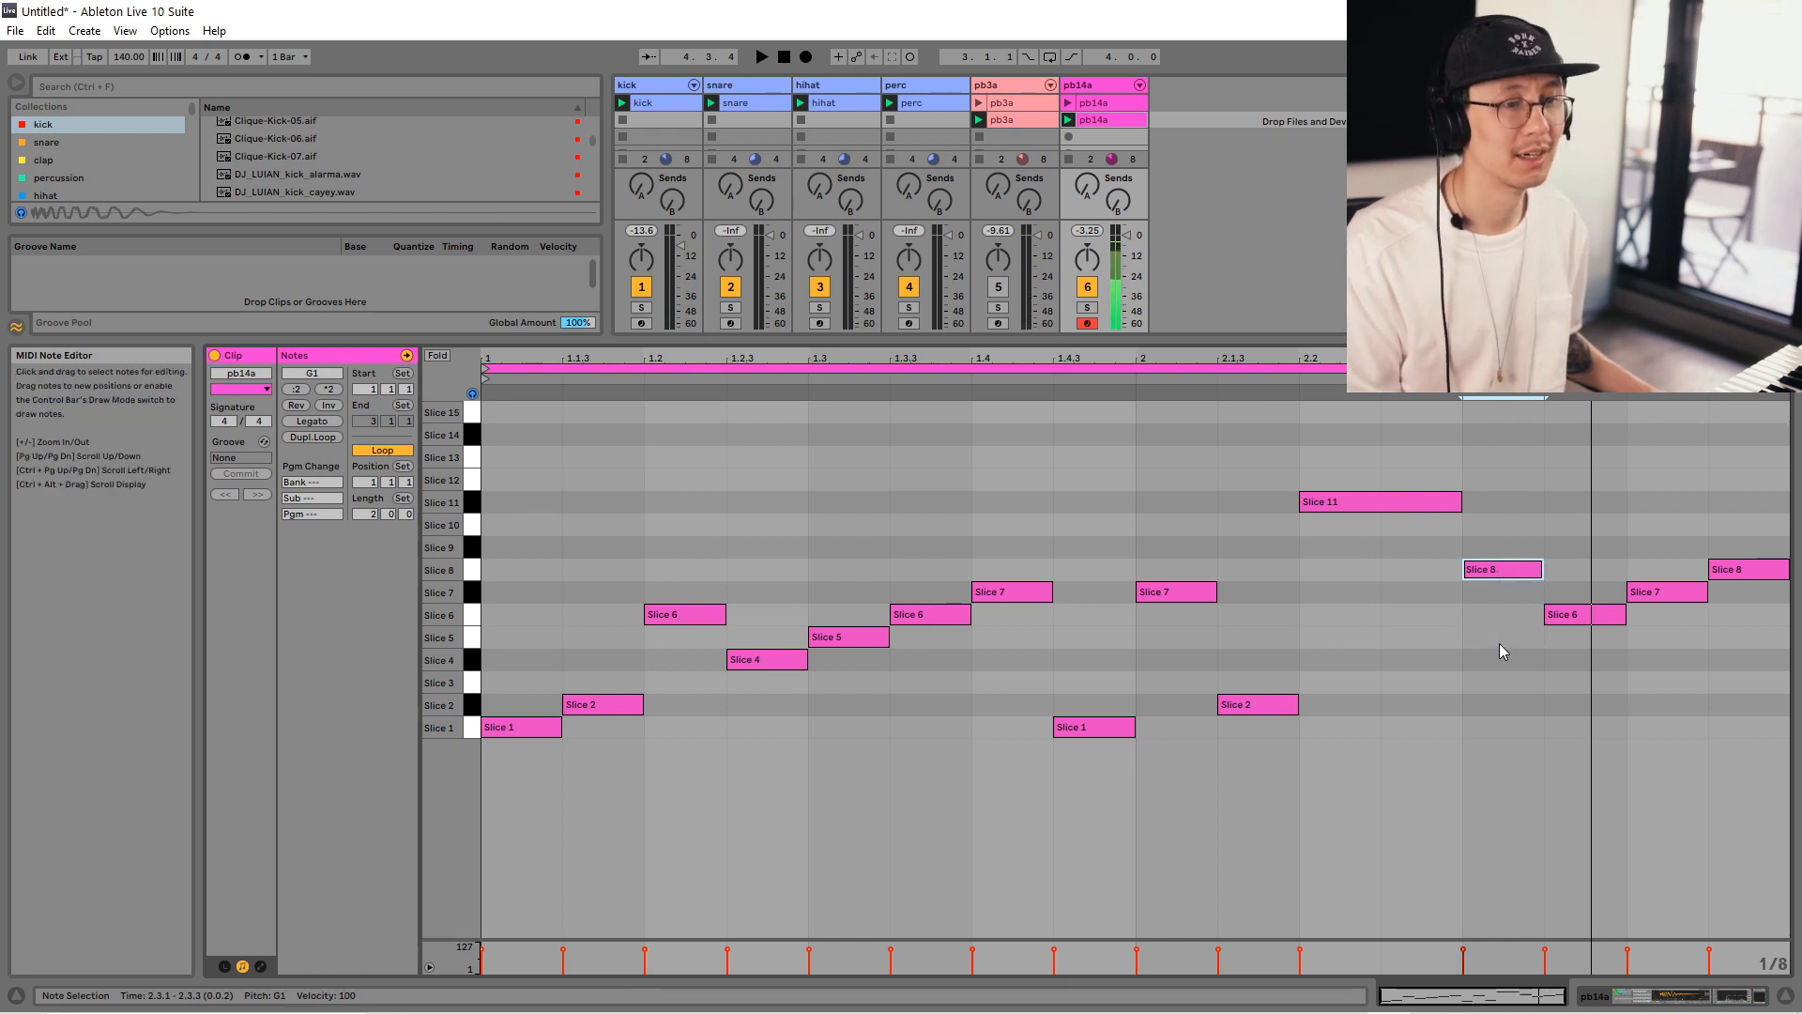
{"action": "key", "text": "Up"}
{"action": "key", "text": "Up"}
{"action": "key", "text": "Up"}
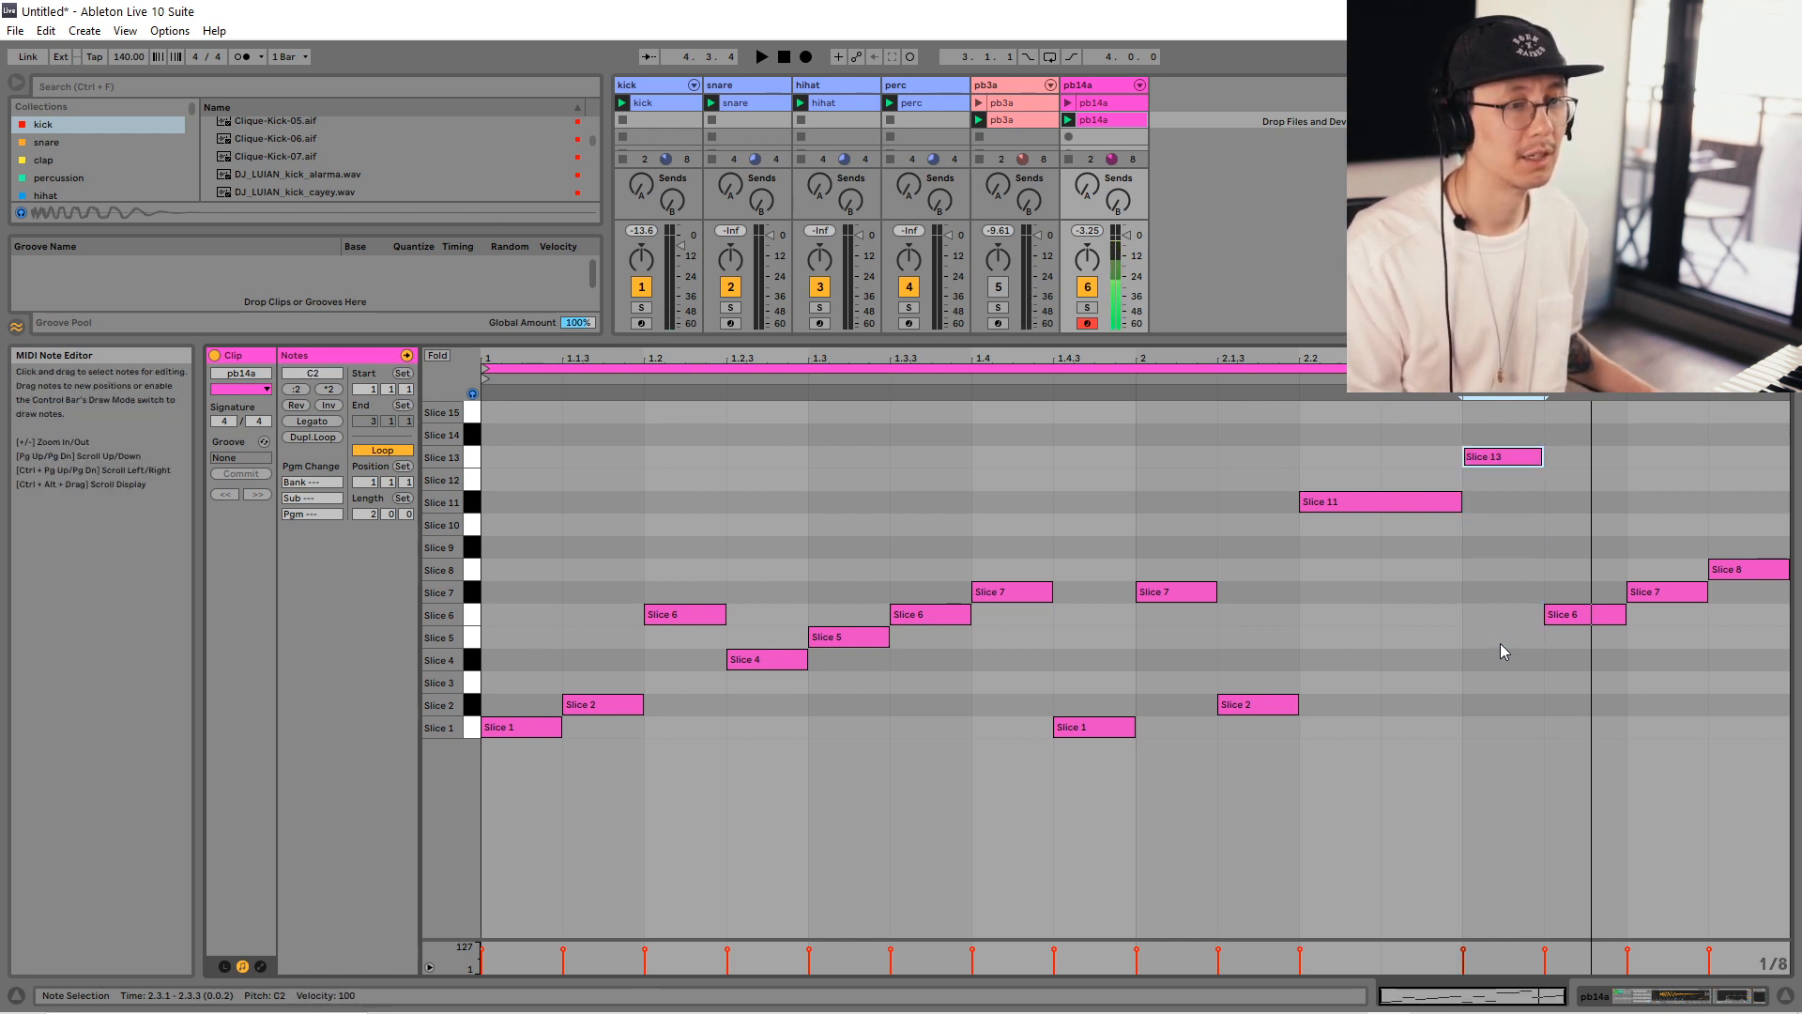
{"action": "key", "text": "Down"}
{"action": "key", "text": "Down"}
{"action": "key", "text": "Down"}
{"action": "key", "text": "Down"}
{"action": "key", "text": "Down"}
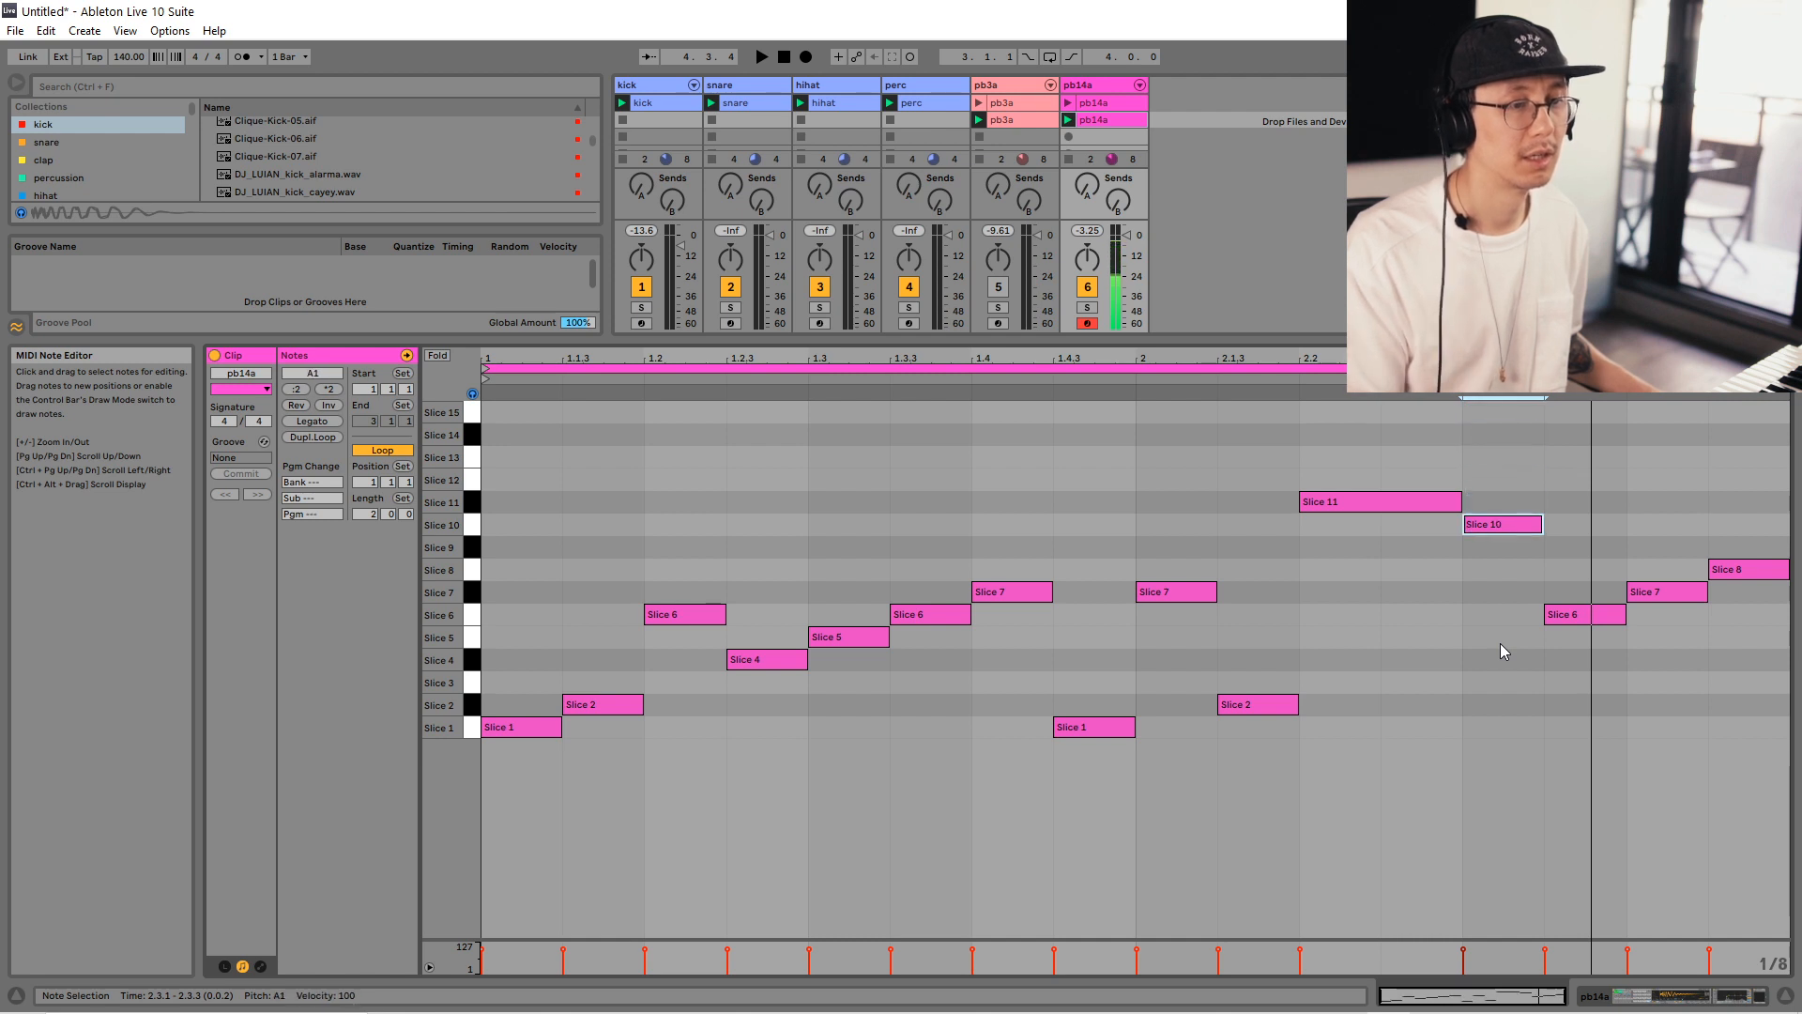
{"action": "mouse_move", "coordinate": [1492, 519]}
{"action": "left_mouse_down"}
{"action": "mouse_move", "coordinate": [1497, 576]}
{"action": "mouse_move", "coordinate": [1496, 487]}
{"action": "mouse_move", "coordinate": [1512, 492]}
{"action": "mouse_move", "coordinate": [1495, 493]}
{"action": "left_mouse_up"}
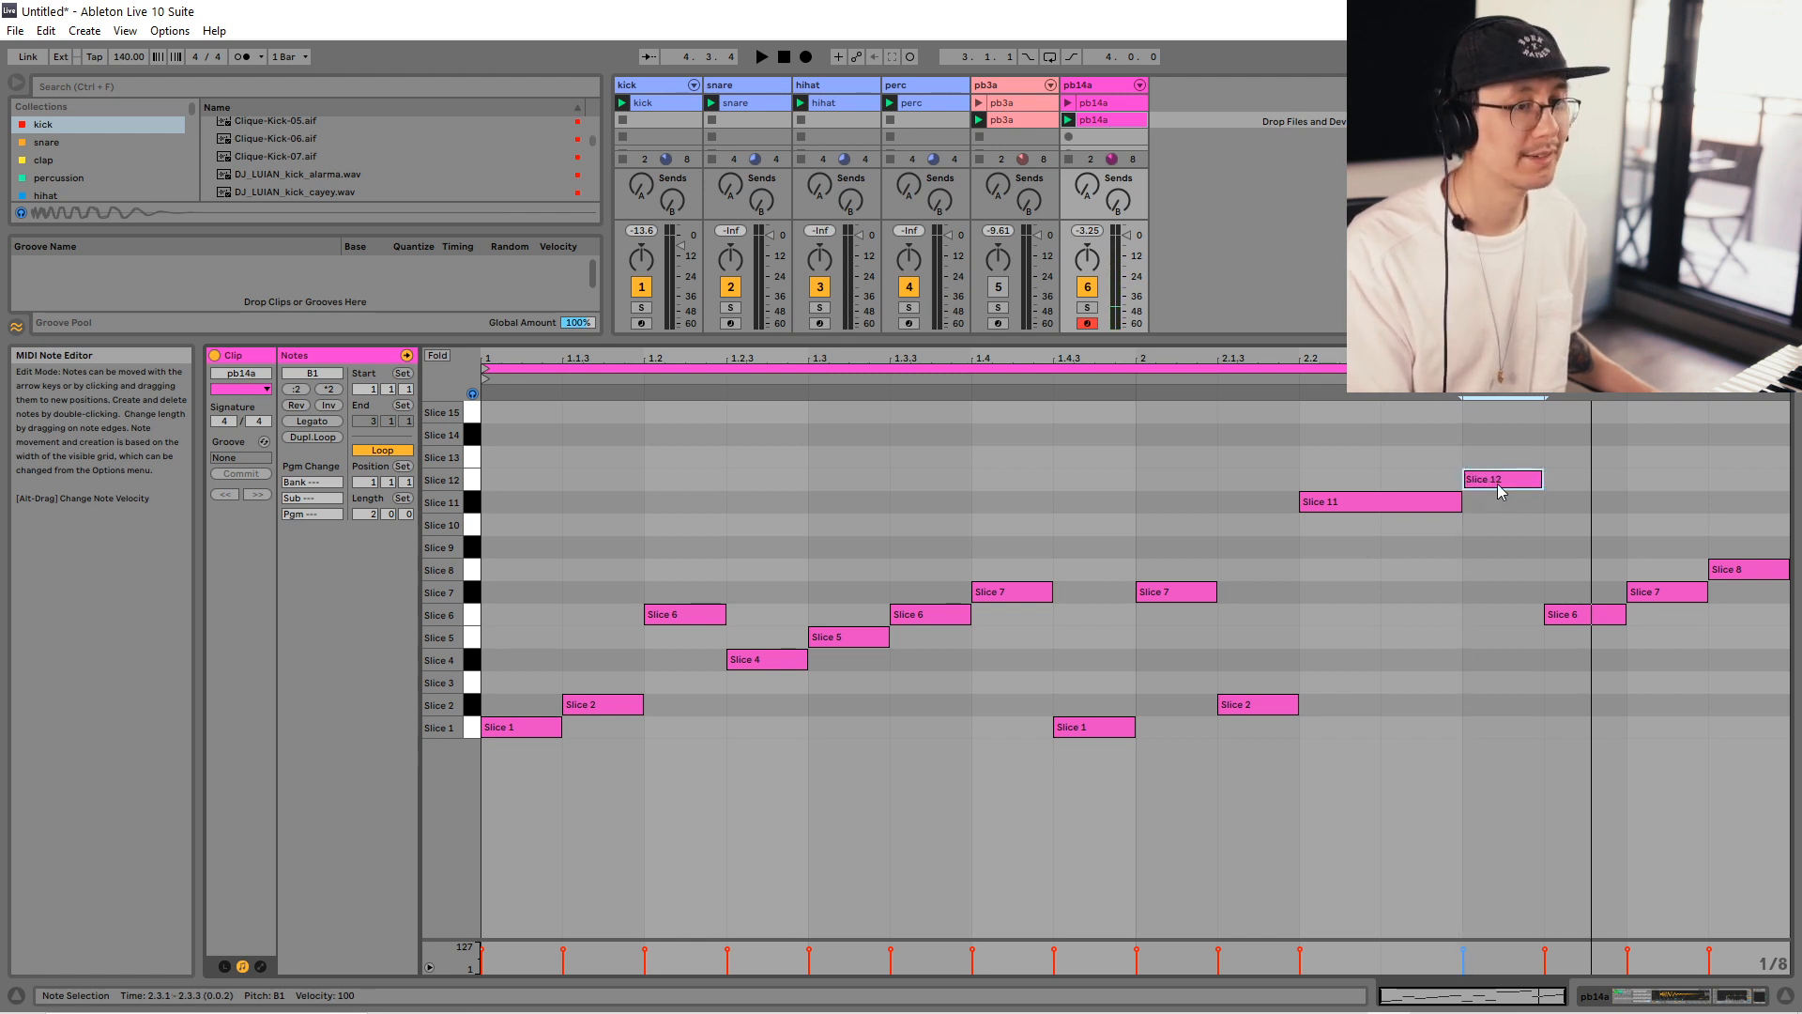
{"action": "left_click_drag", "start_coordinate": [1504, 484], "coordinate": [1506, 643]}
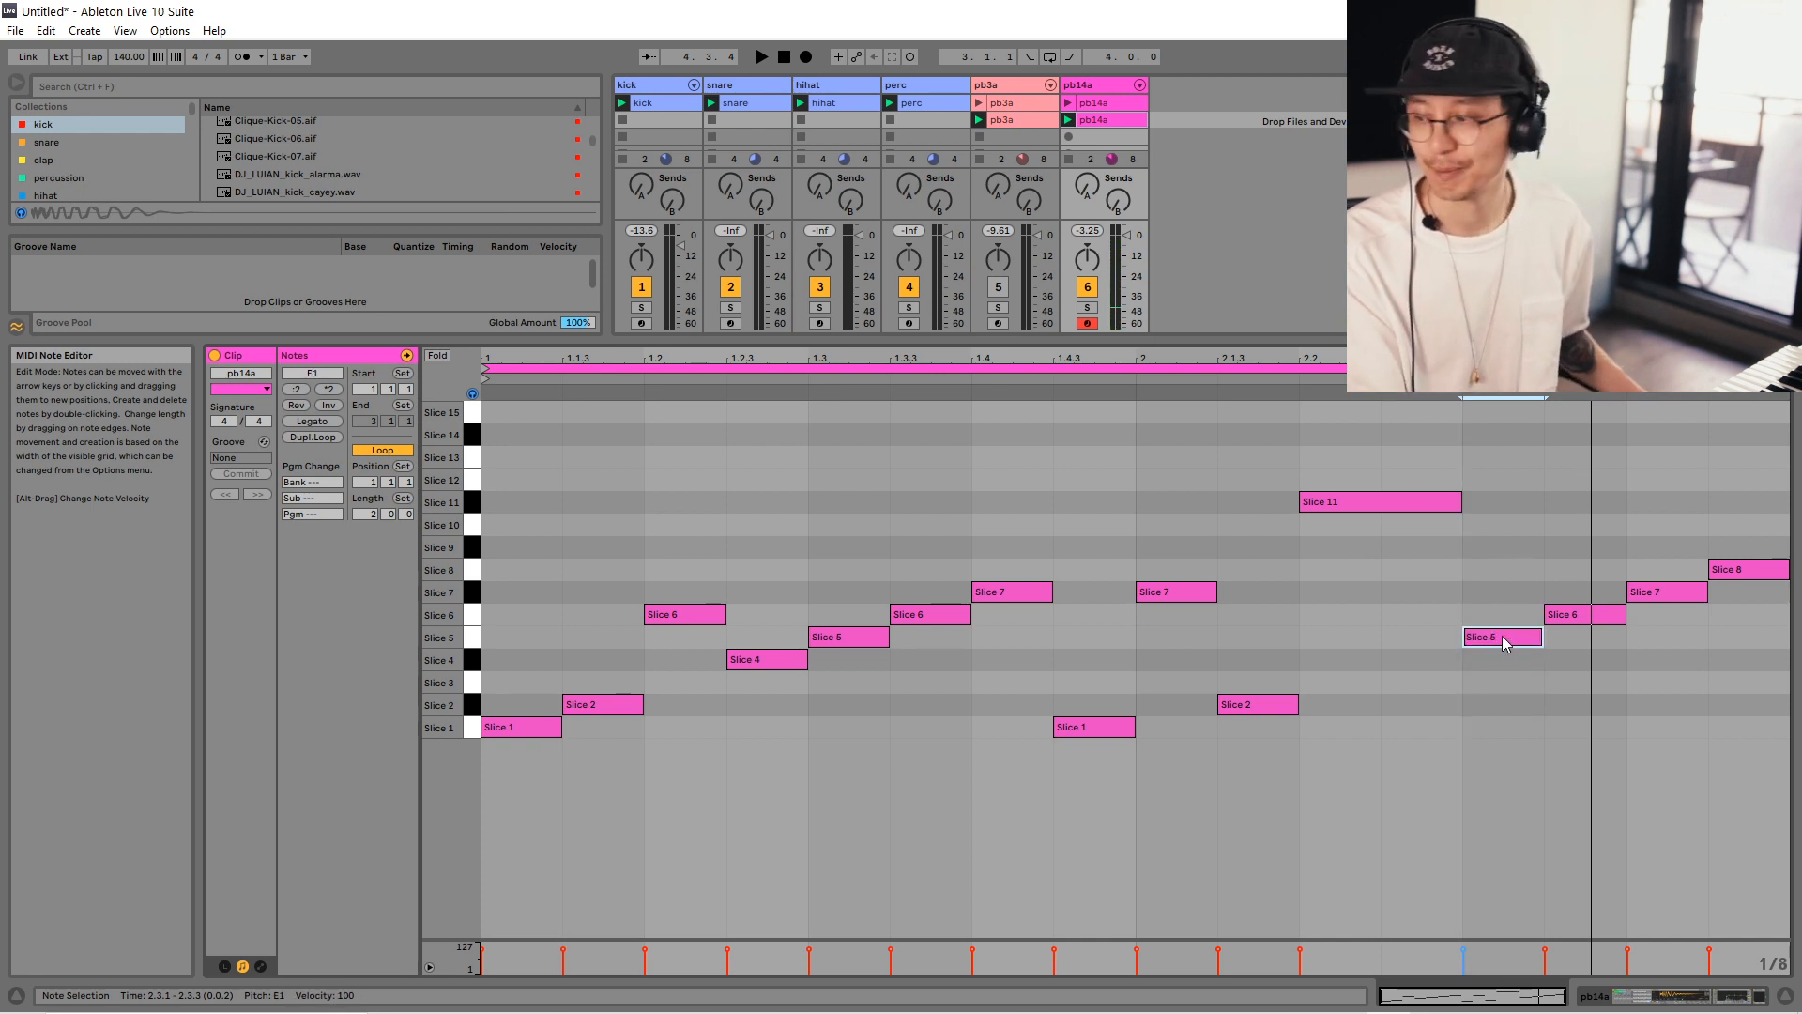
Delete the Slice 5 note at 2.3.1 and audition Slice 5 against Slice 12.
{"action": "key", "text": "Delete"}
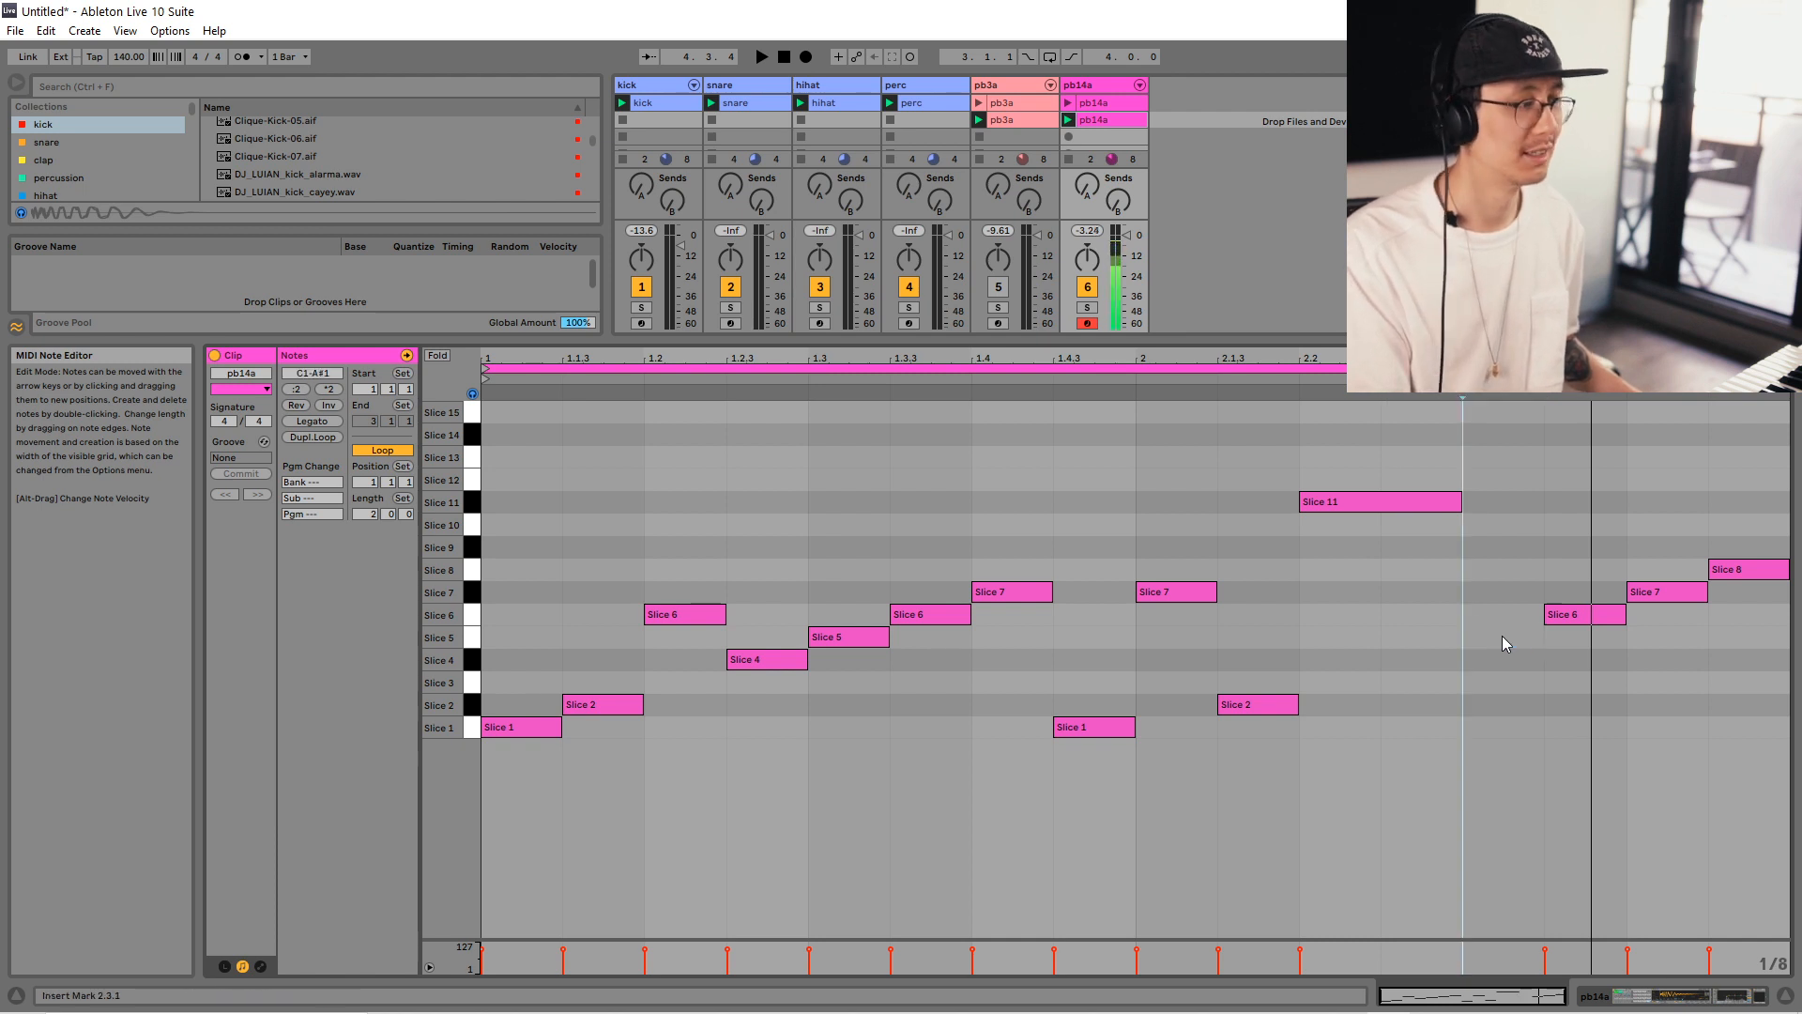
{"action": "left_click", "coordinate": [473, 644]}
{"action": "left_click", "coordinate": [472, 481]}
{"action": "left_click", "coordinate": [474, 643]}
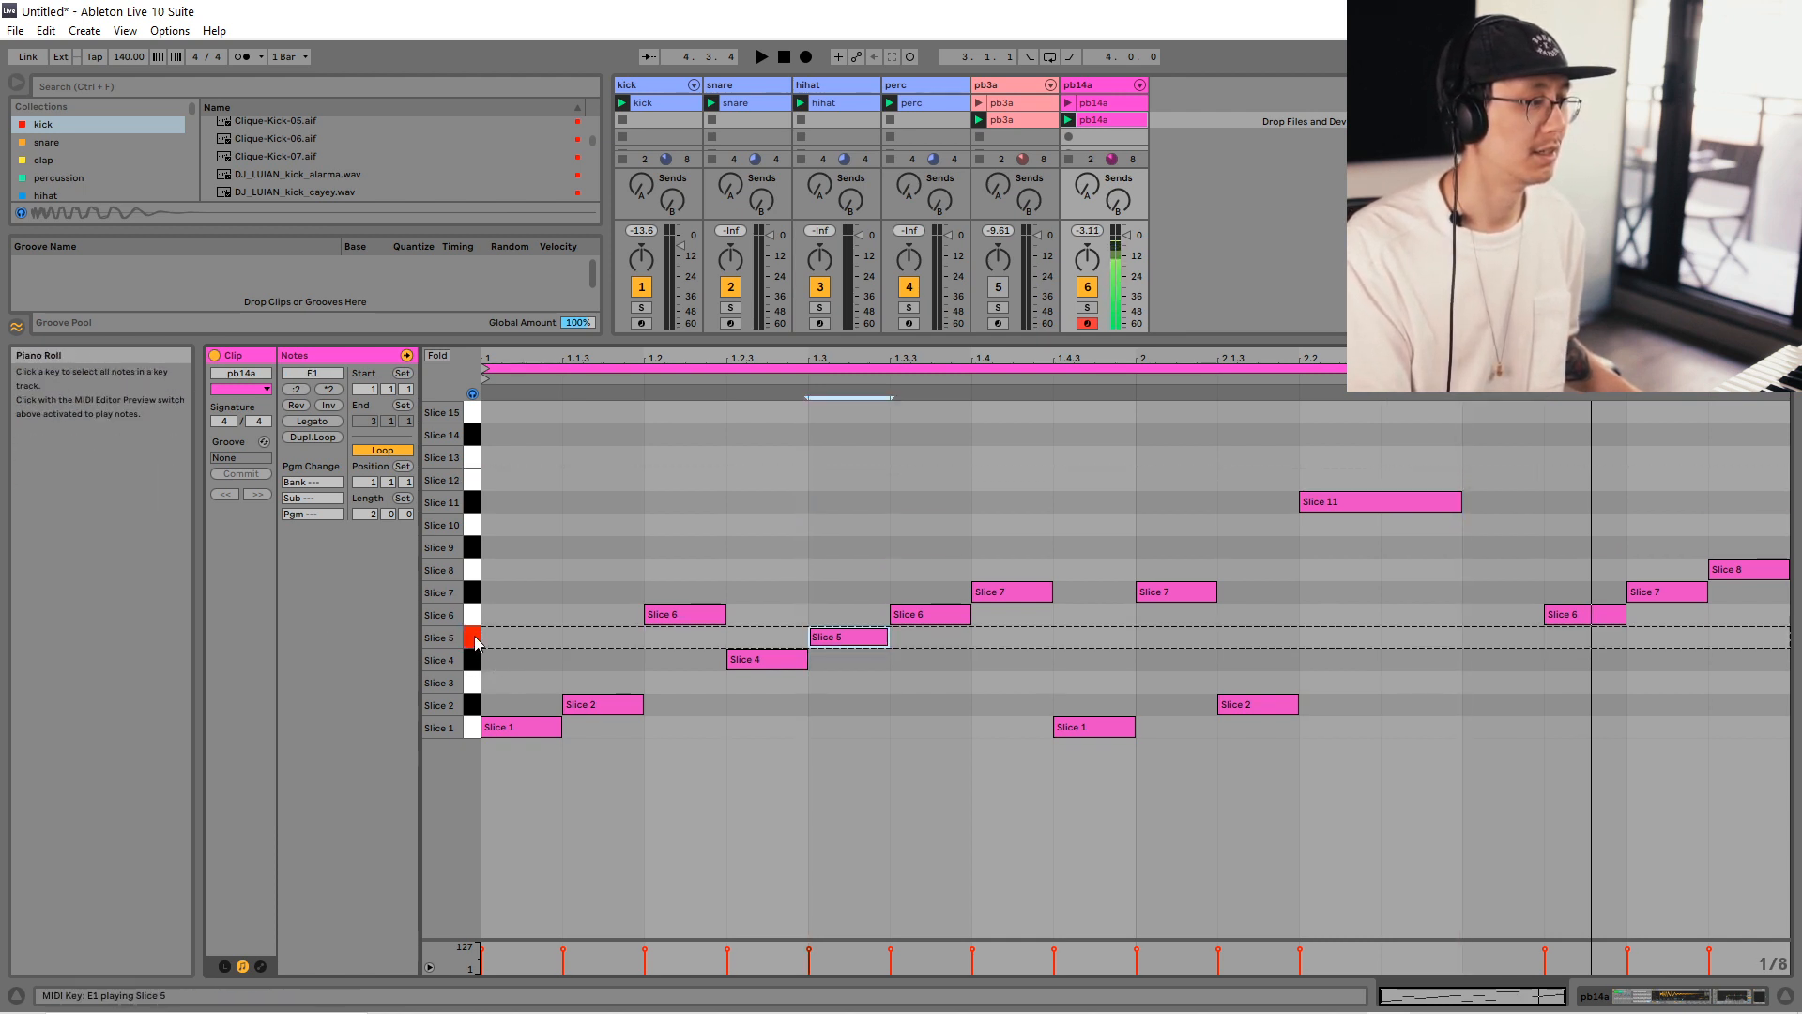
{"action": "left_click", "coordinate": [476, 485]}
{"action": "left_click", "coordinate": [471, 648]}
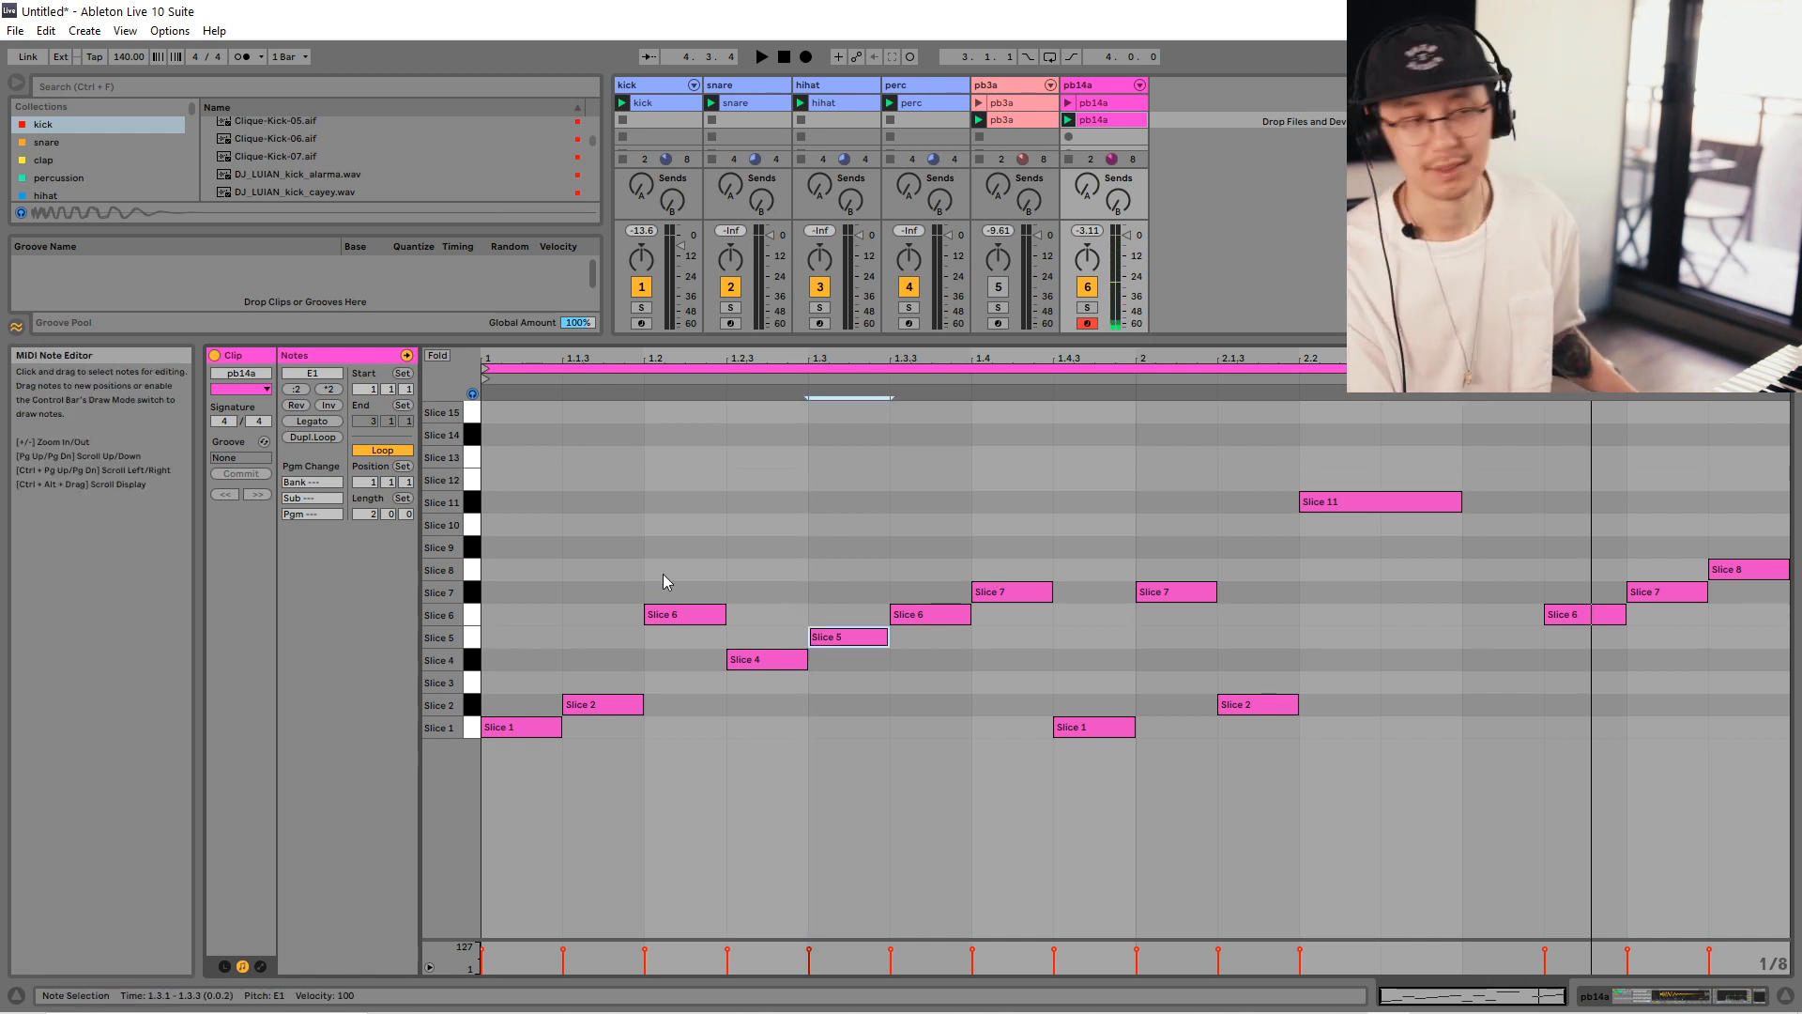
{"action": "left_click", "coordinate": [470, 647]}
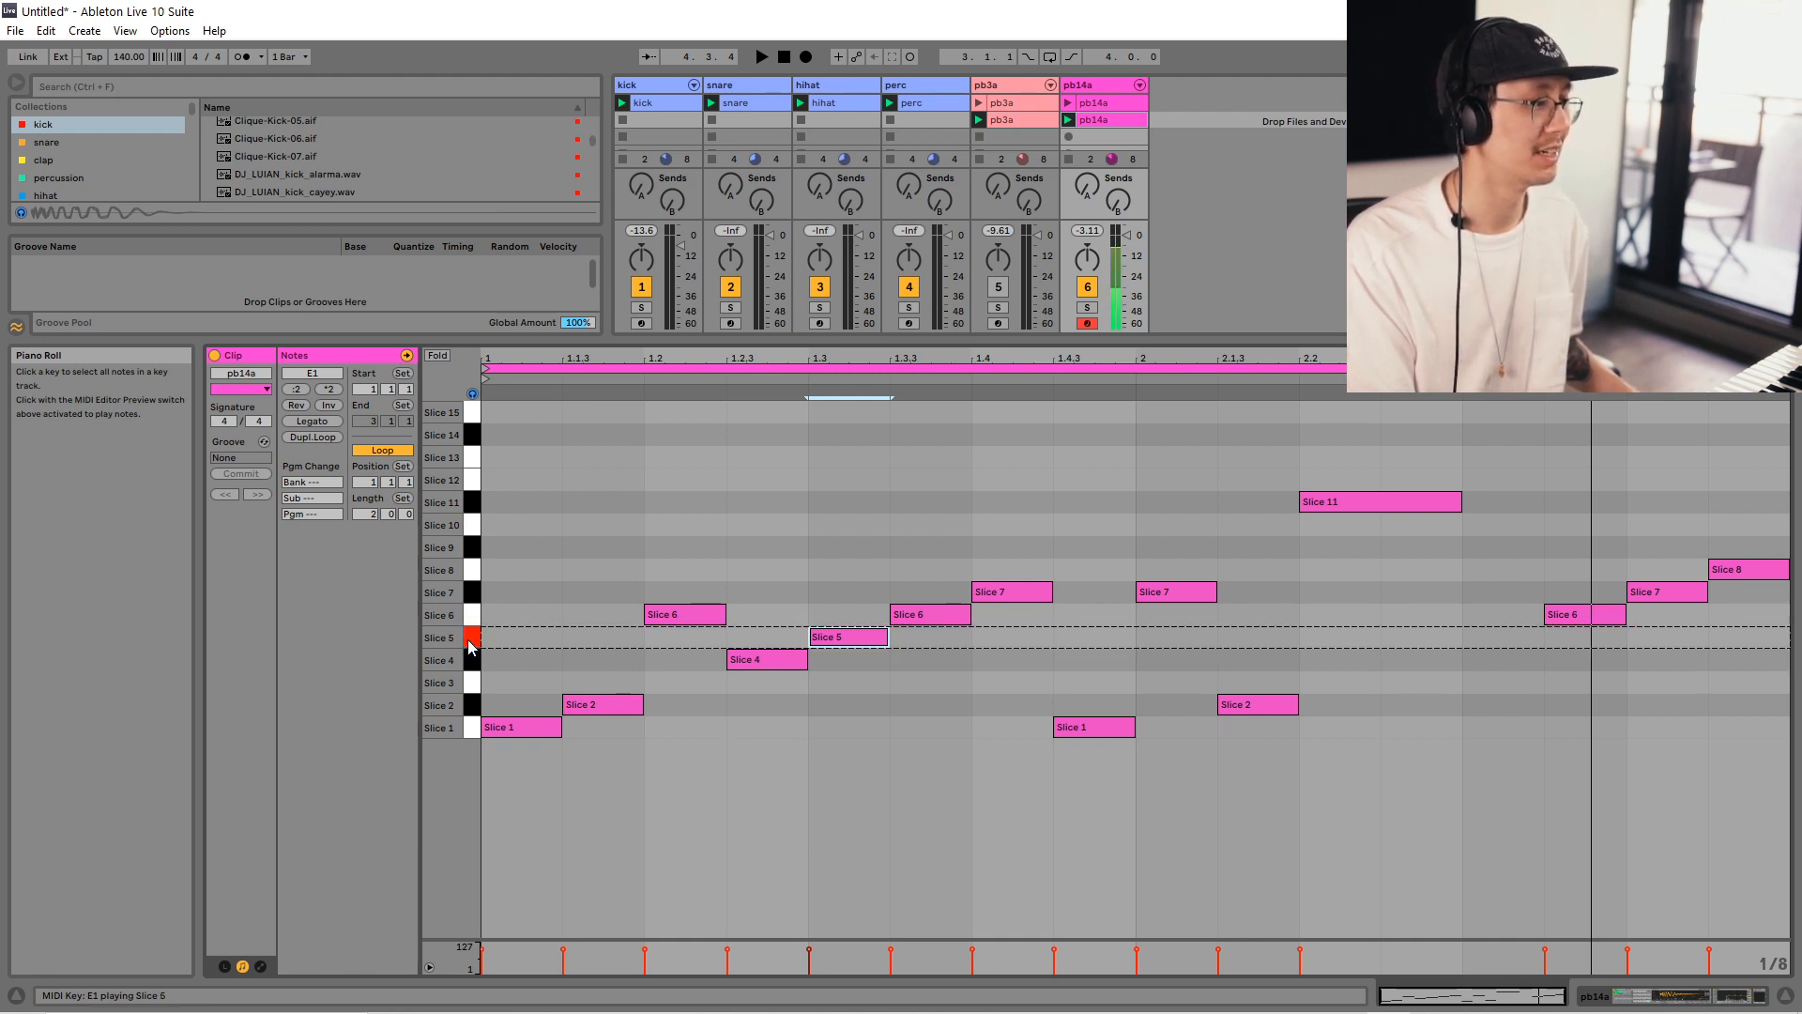
{"action": "left_click", "coordinate": [472, 483]}
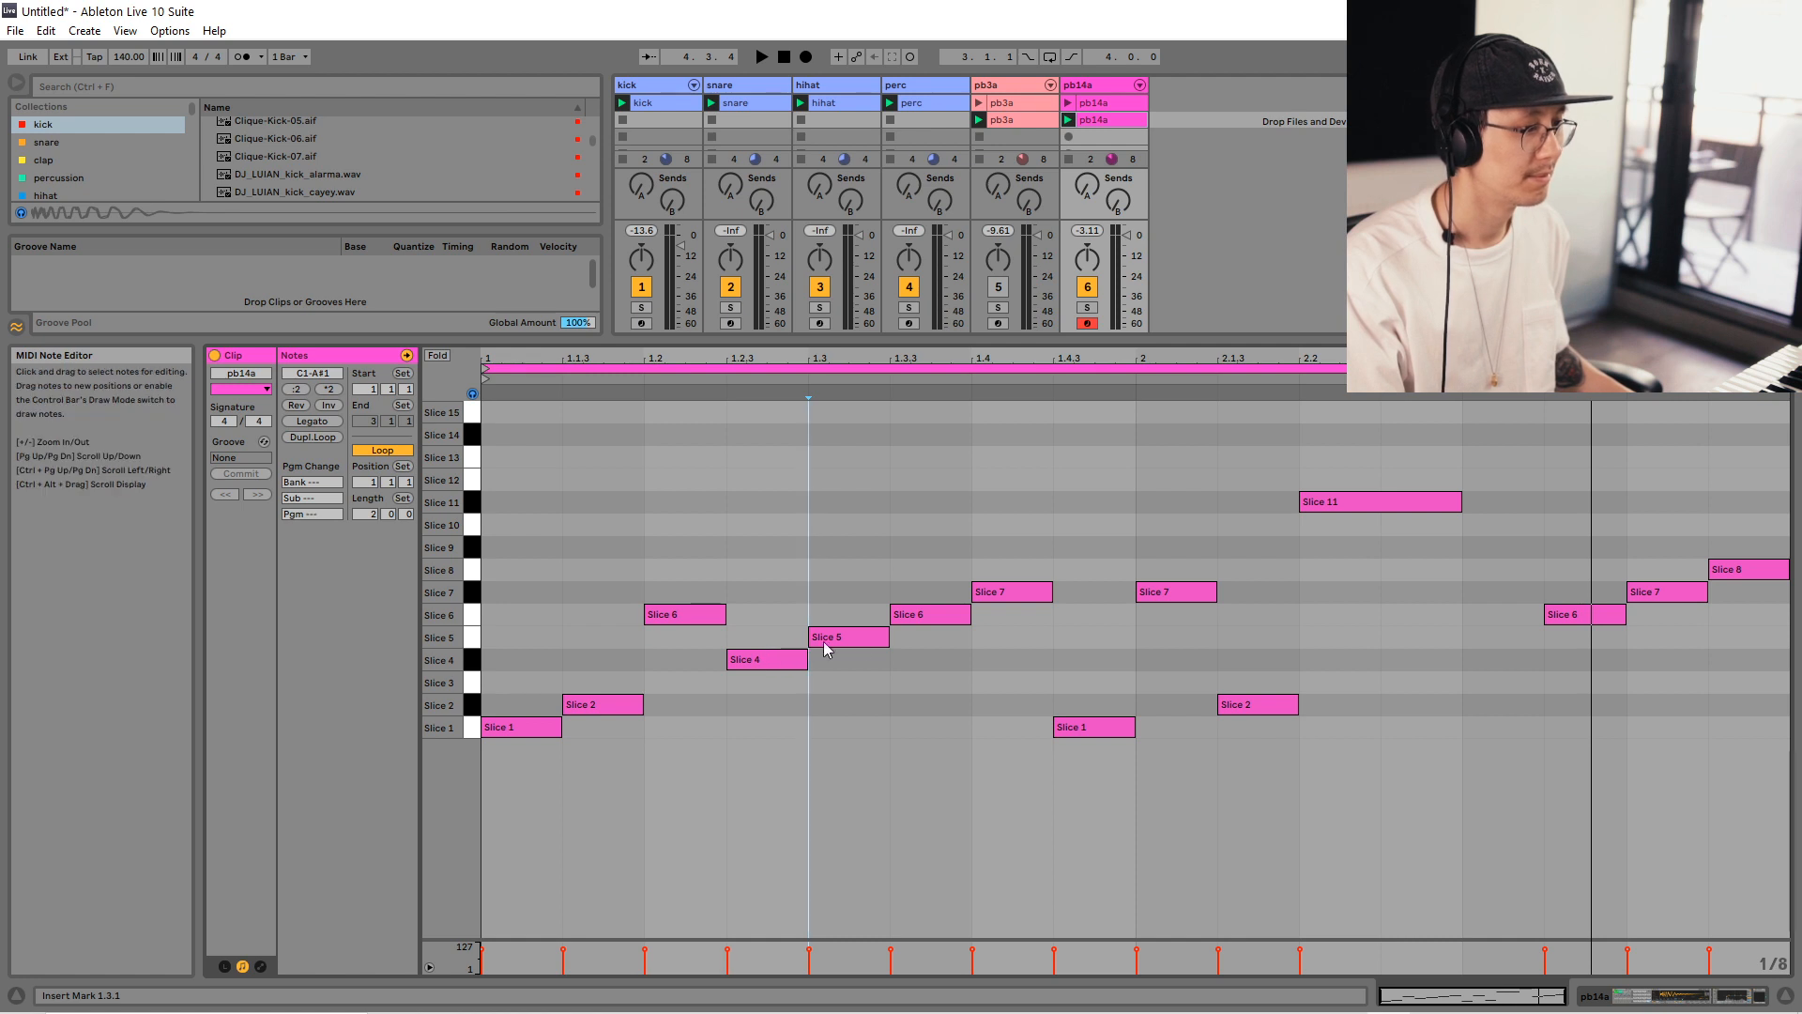
Add an eighth-note Slice 5 hit at 2.3.1 and play the loop.
{"action": "double_click", "coordinate": [1459, 648]}
{"action": "left_click_drag", "start_coordinate": [1459, 648], "coordinate": [1495, 648]}
{"action": "key", "text": "space"}
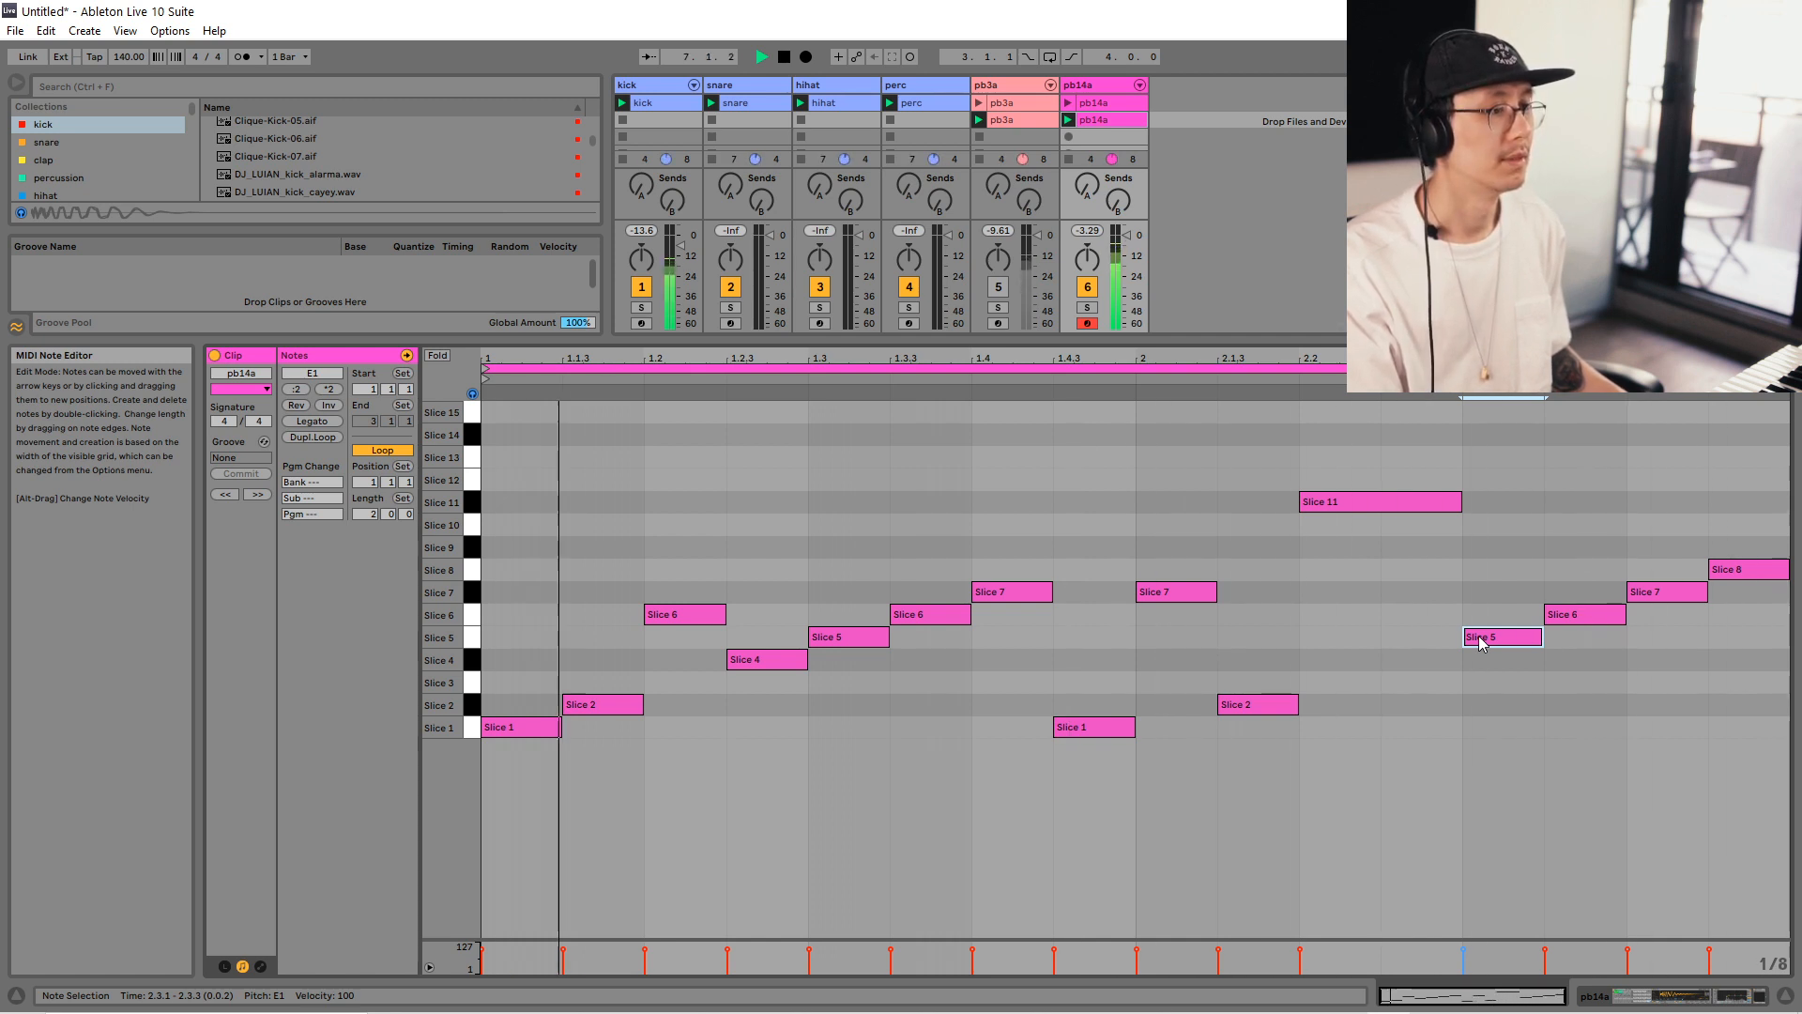
Move the Slice 6 note at 1.2.1 up to Slice 7 and play the break again.
{"action": "key", "text": "space"}
{"action": "mouse_move", "coordinate": [690, 615]}
{"action": "left_mouse_down"}
{"action": "mouse_move", "coordinate": [685, 683]}
{"action": "mouse_move", "coordinate": [687, 592]}
{"action": "left_mouse_up"}
{"action": "key", "text": "space"}
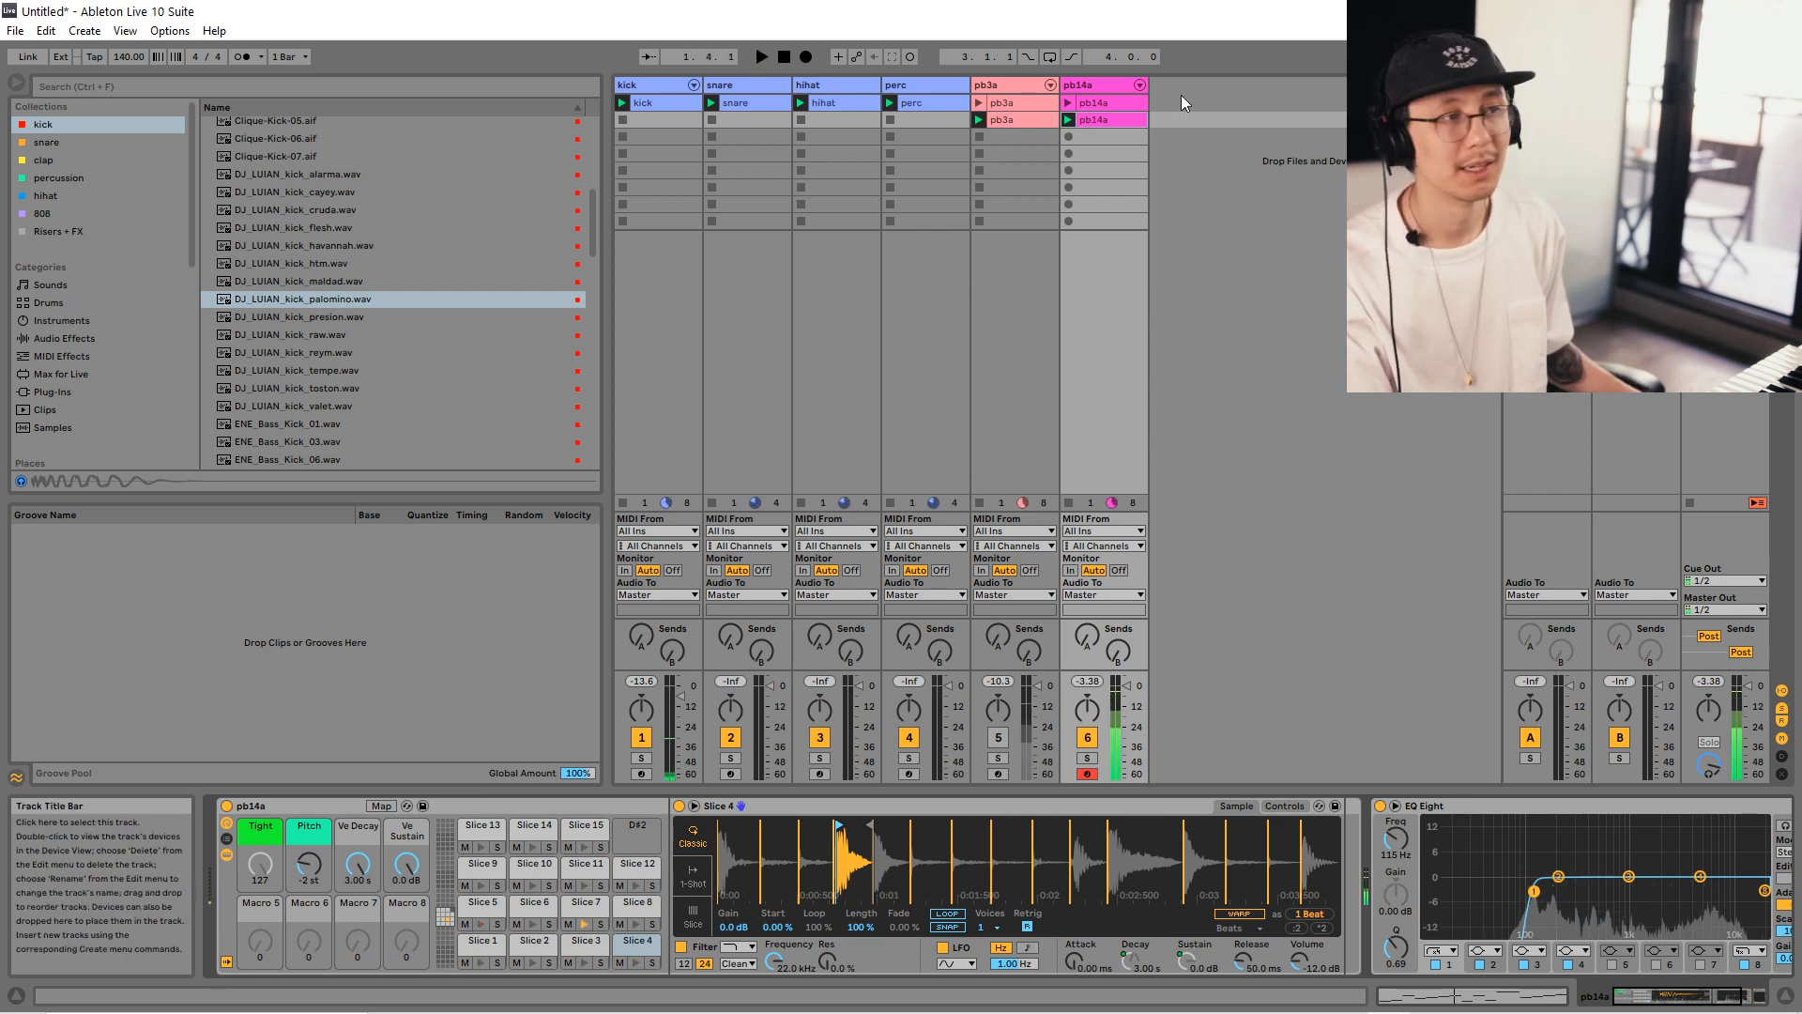
Move the Slice 5 notes at 1.3.1 and 2.3.1 up to Slice 12 and audition that slice.
{"action": "double_click", "coordinate": [1102, 119]}
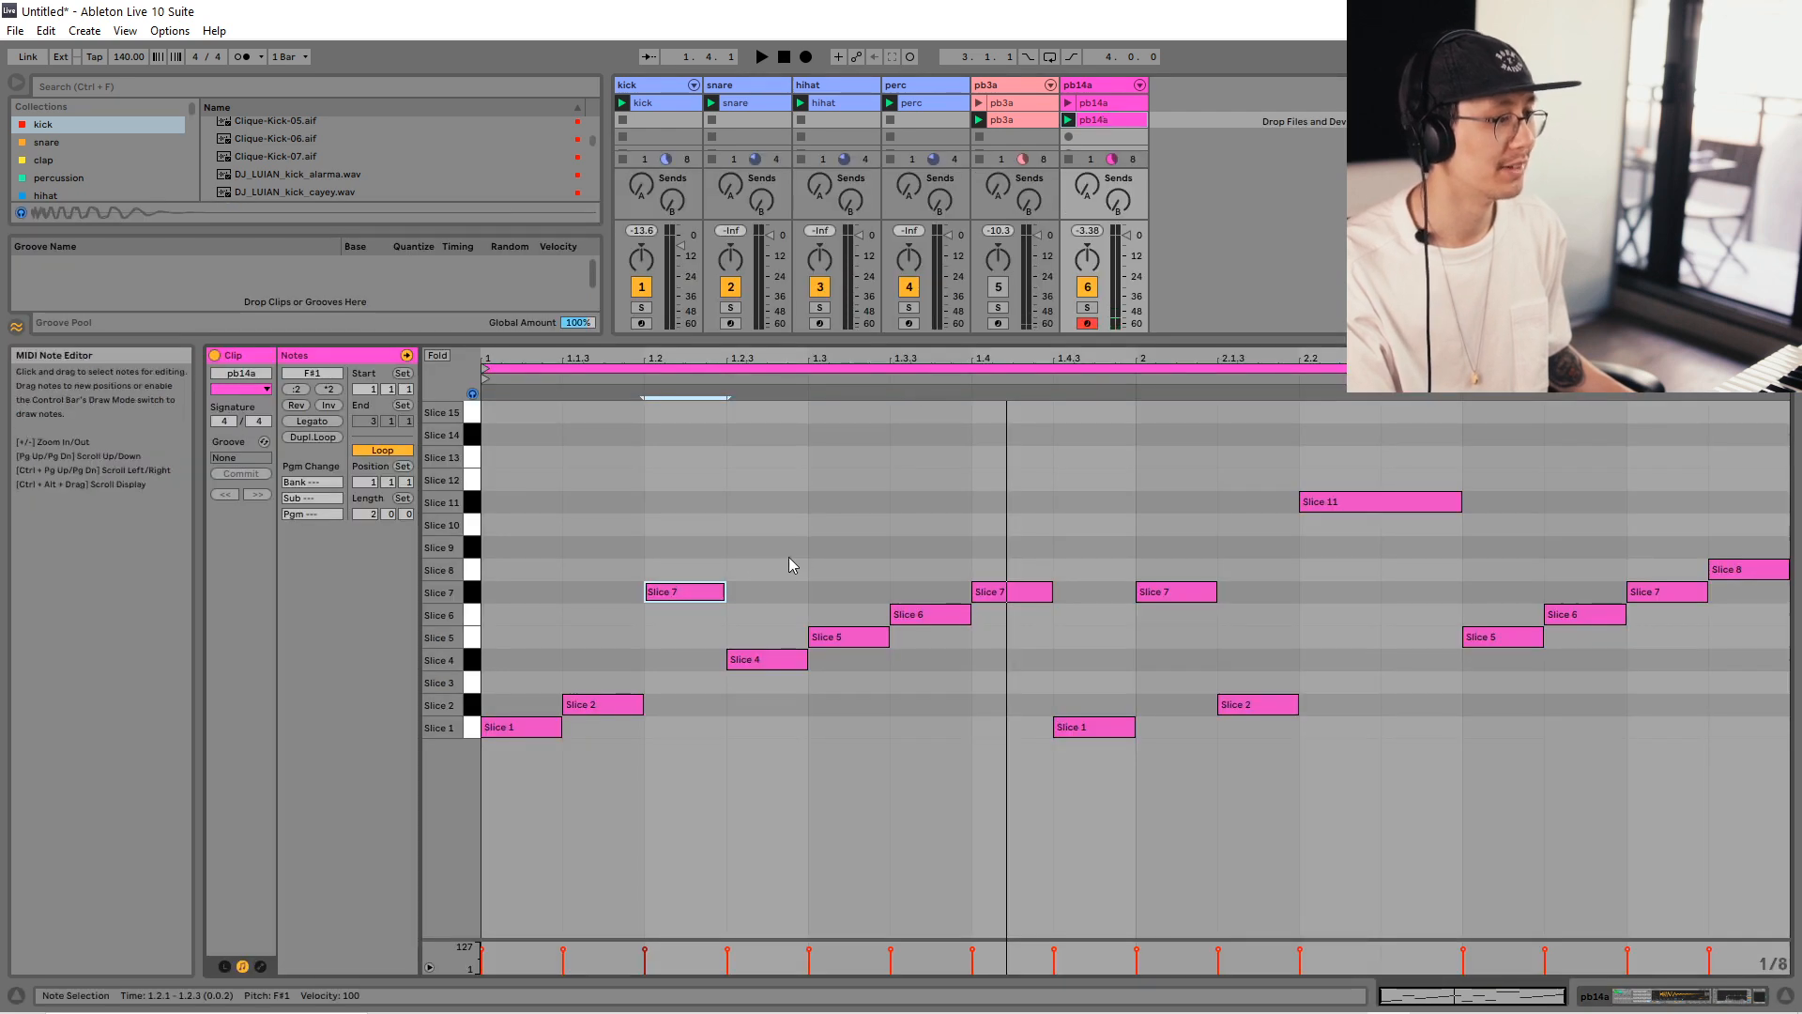
{"action": "left_click_drag", "start_coordinate": [839, 632], "coordinate": [844, 477]}
{"action": "left_click_drag", "start_coordinate": [1499, 635], "coordinate": [1500, 481]}
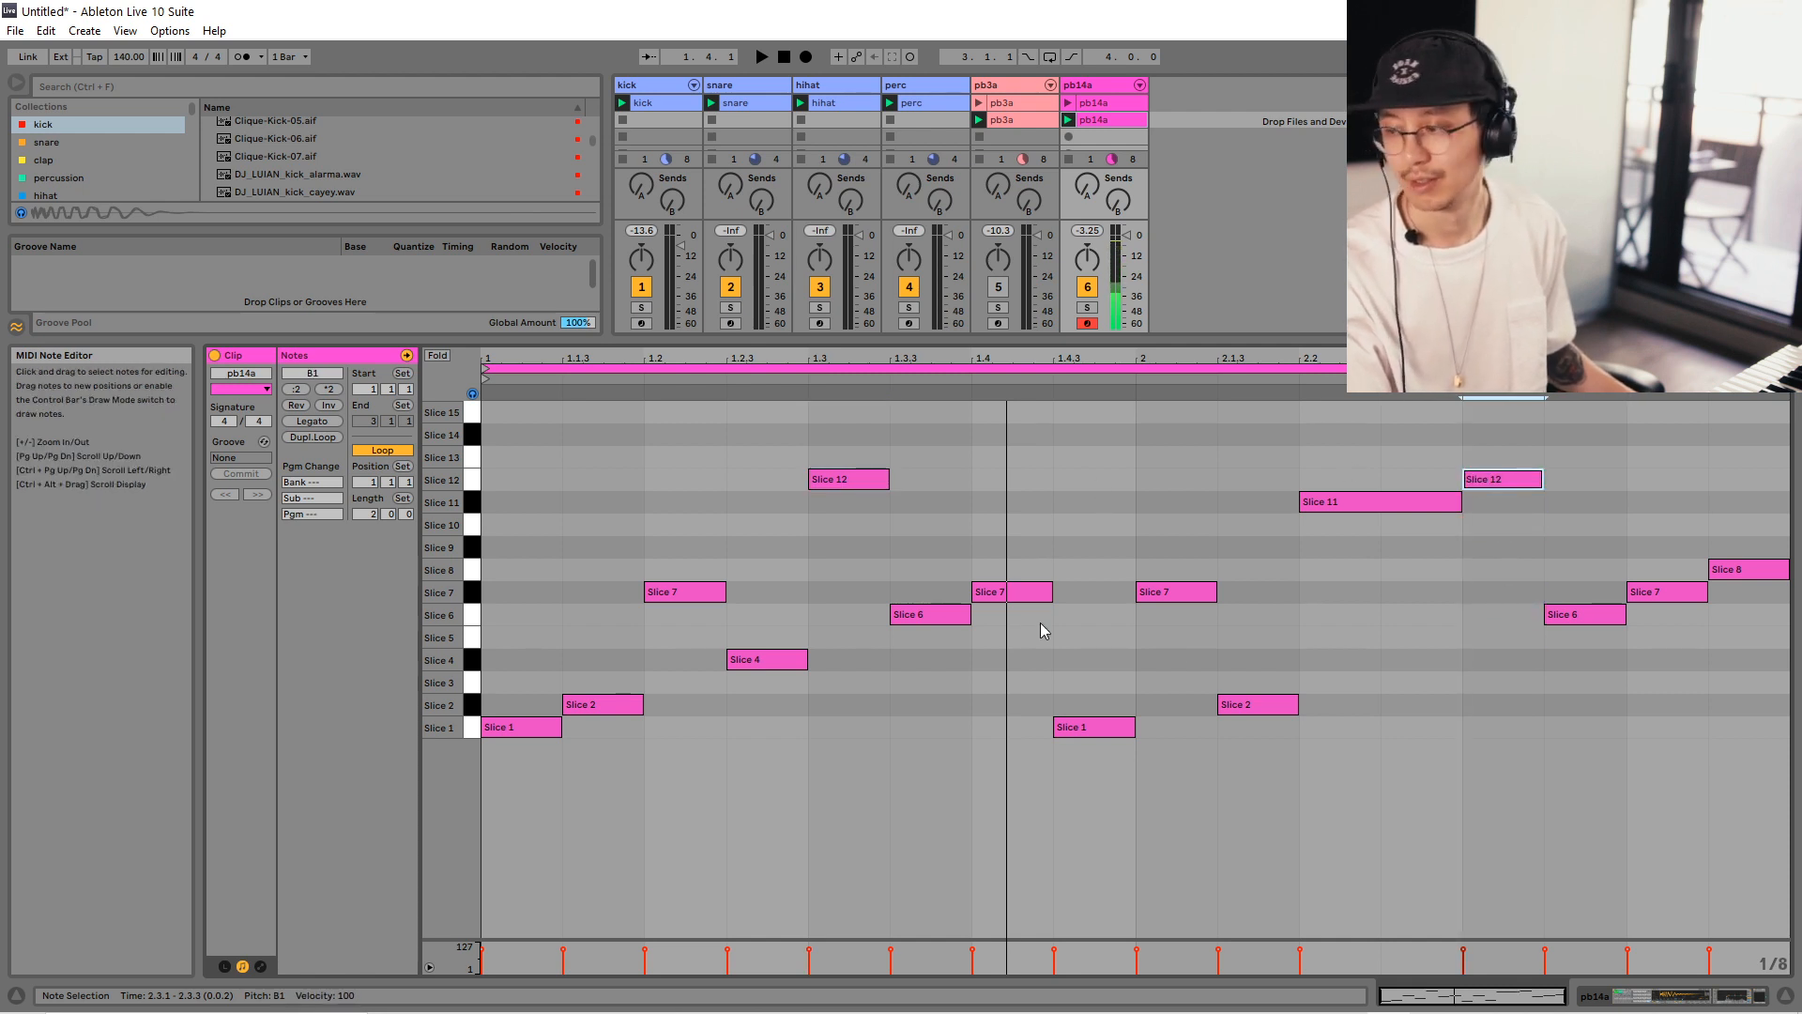
{"action": "left_click", "coordinate": [1269, 647]}
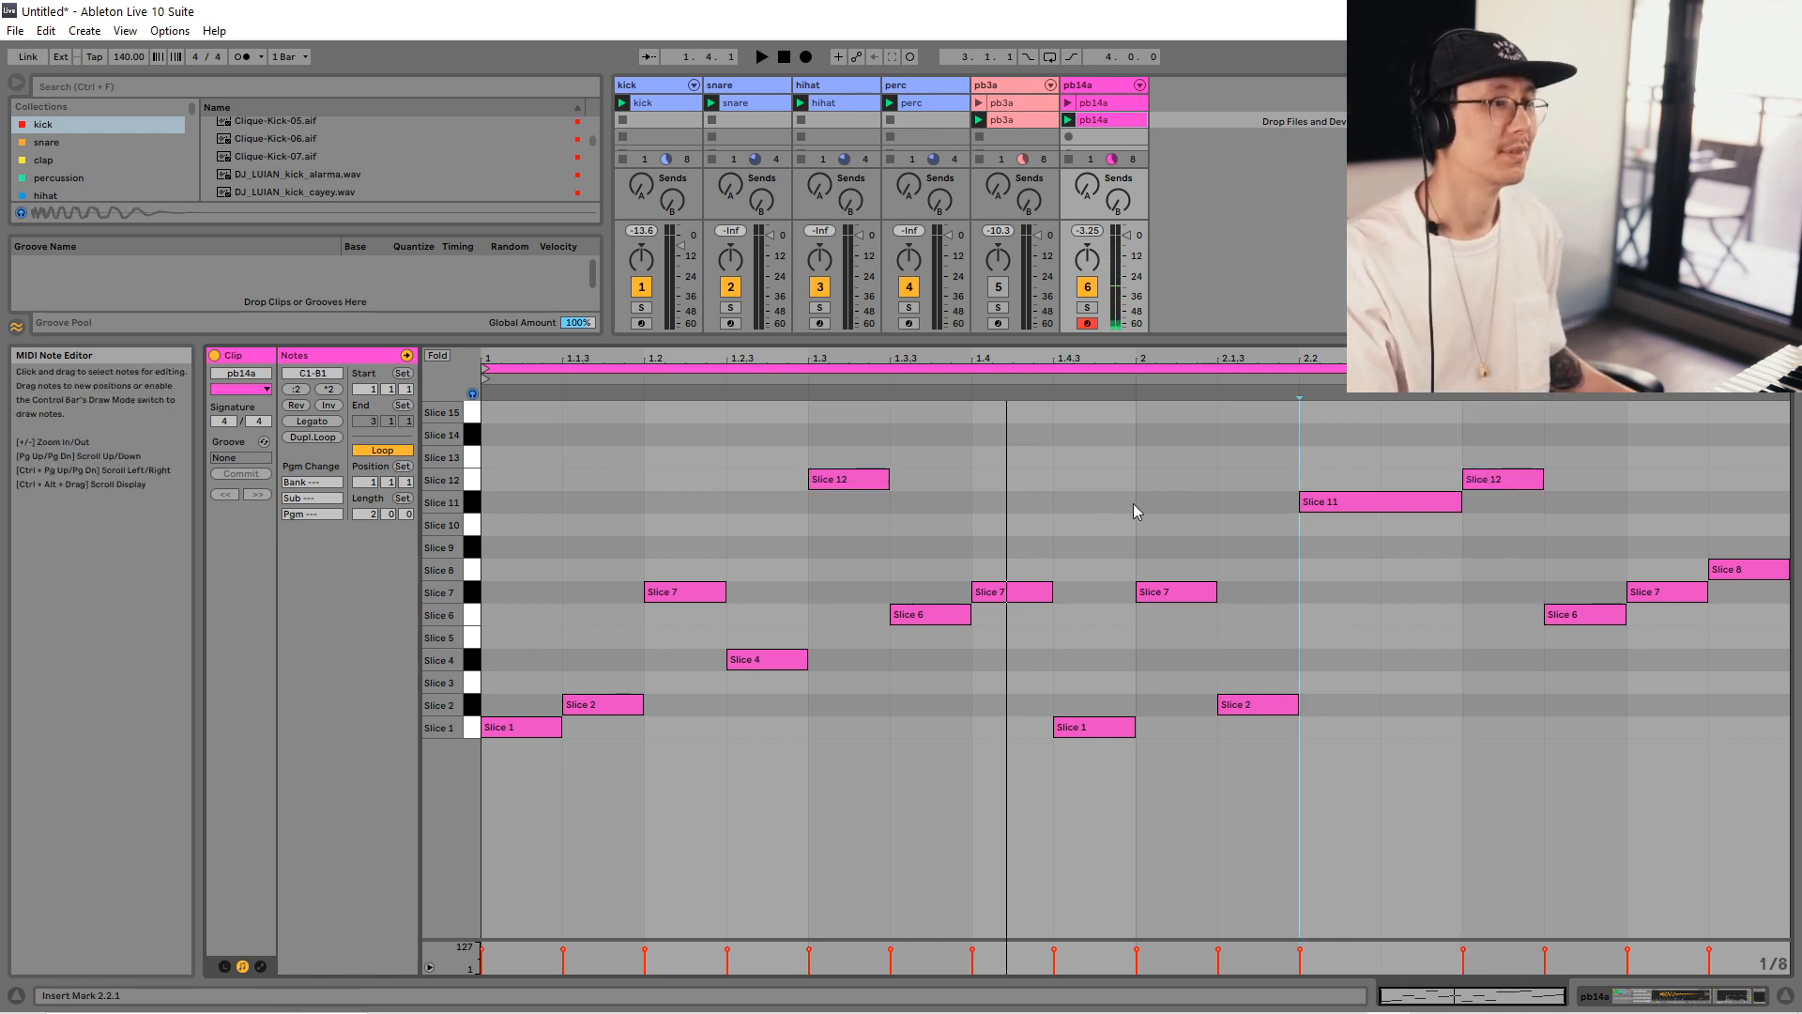
{"action": "left_click", "coordinate": [472, 481]}
{"action": "left_click", "coordinate": [810, 563]}
{"action": "left_click", "coordinate": [472, 481]}
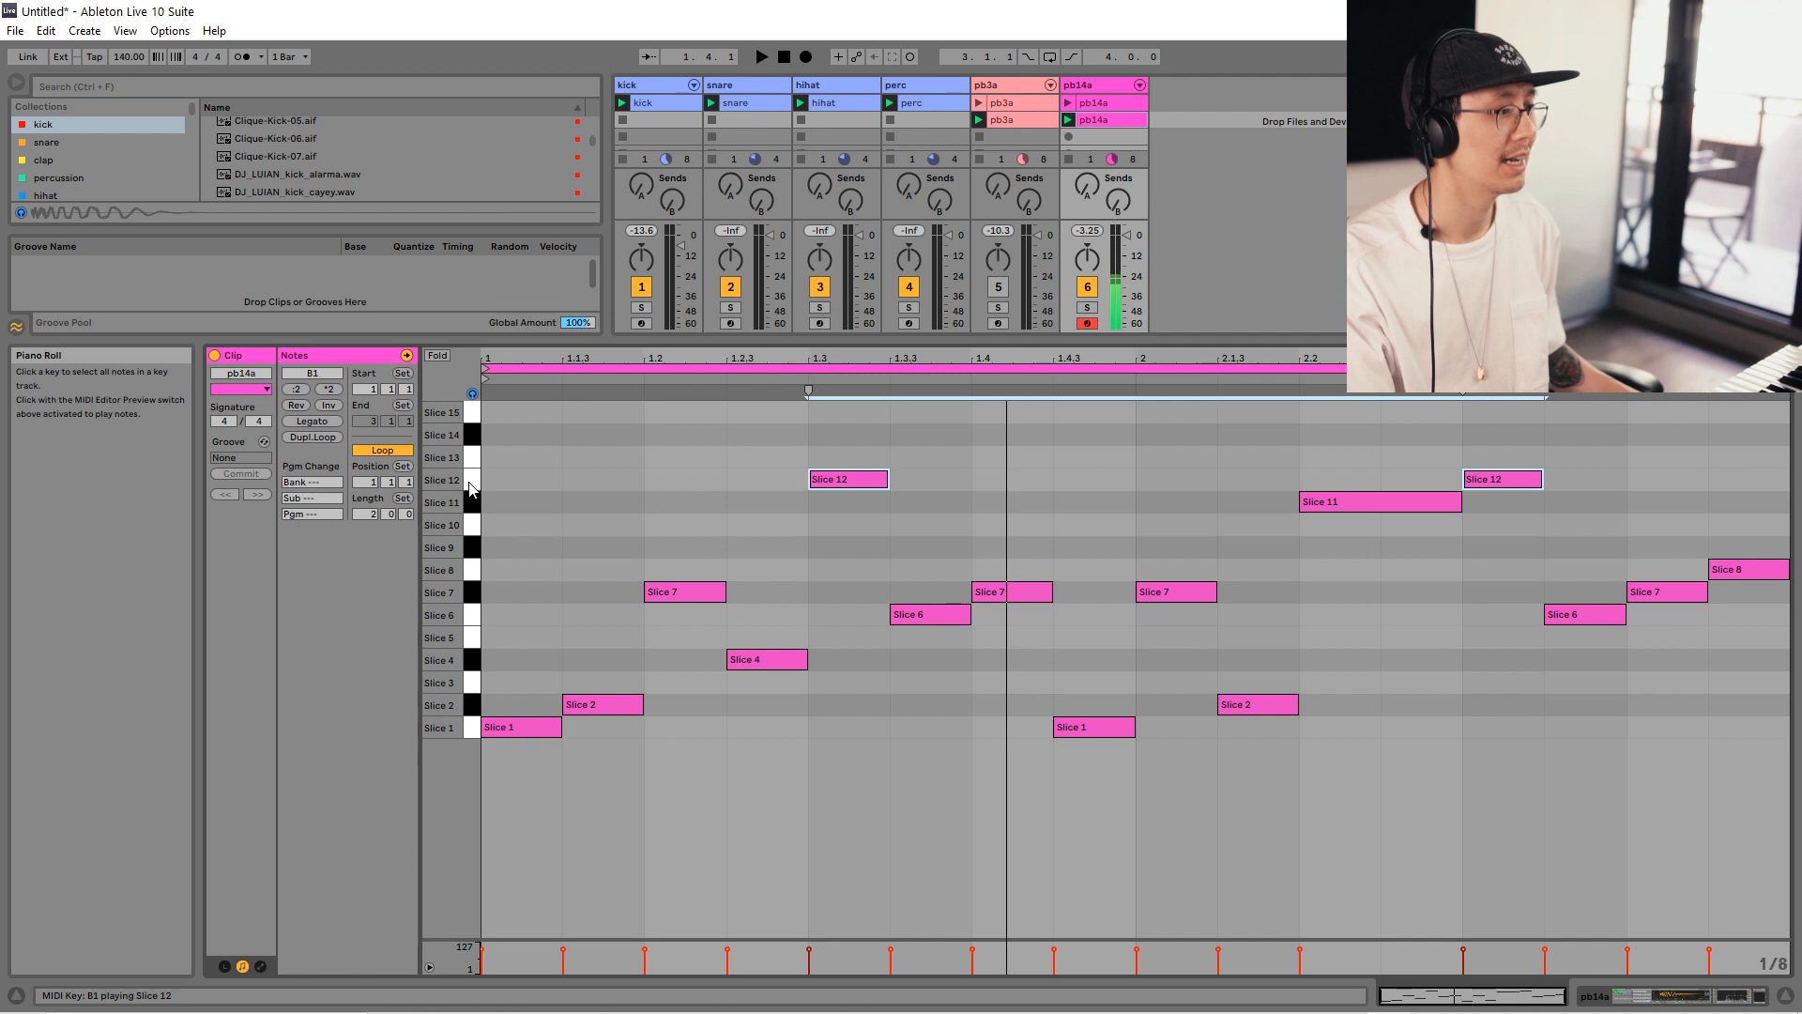
Audition Slice 13 and move the Slice 6 notes at 1.3.3 and 2.3.3 up to it.
{"action": "left_click", "coordinate": [474, 467]}
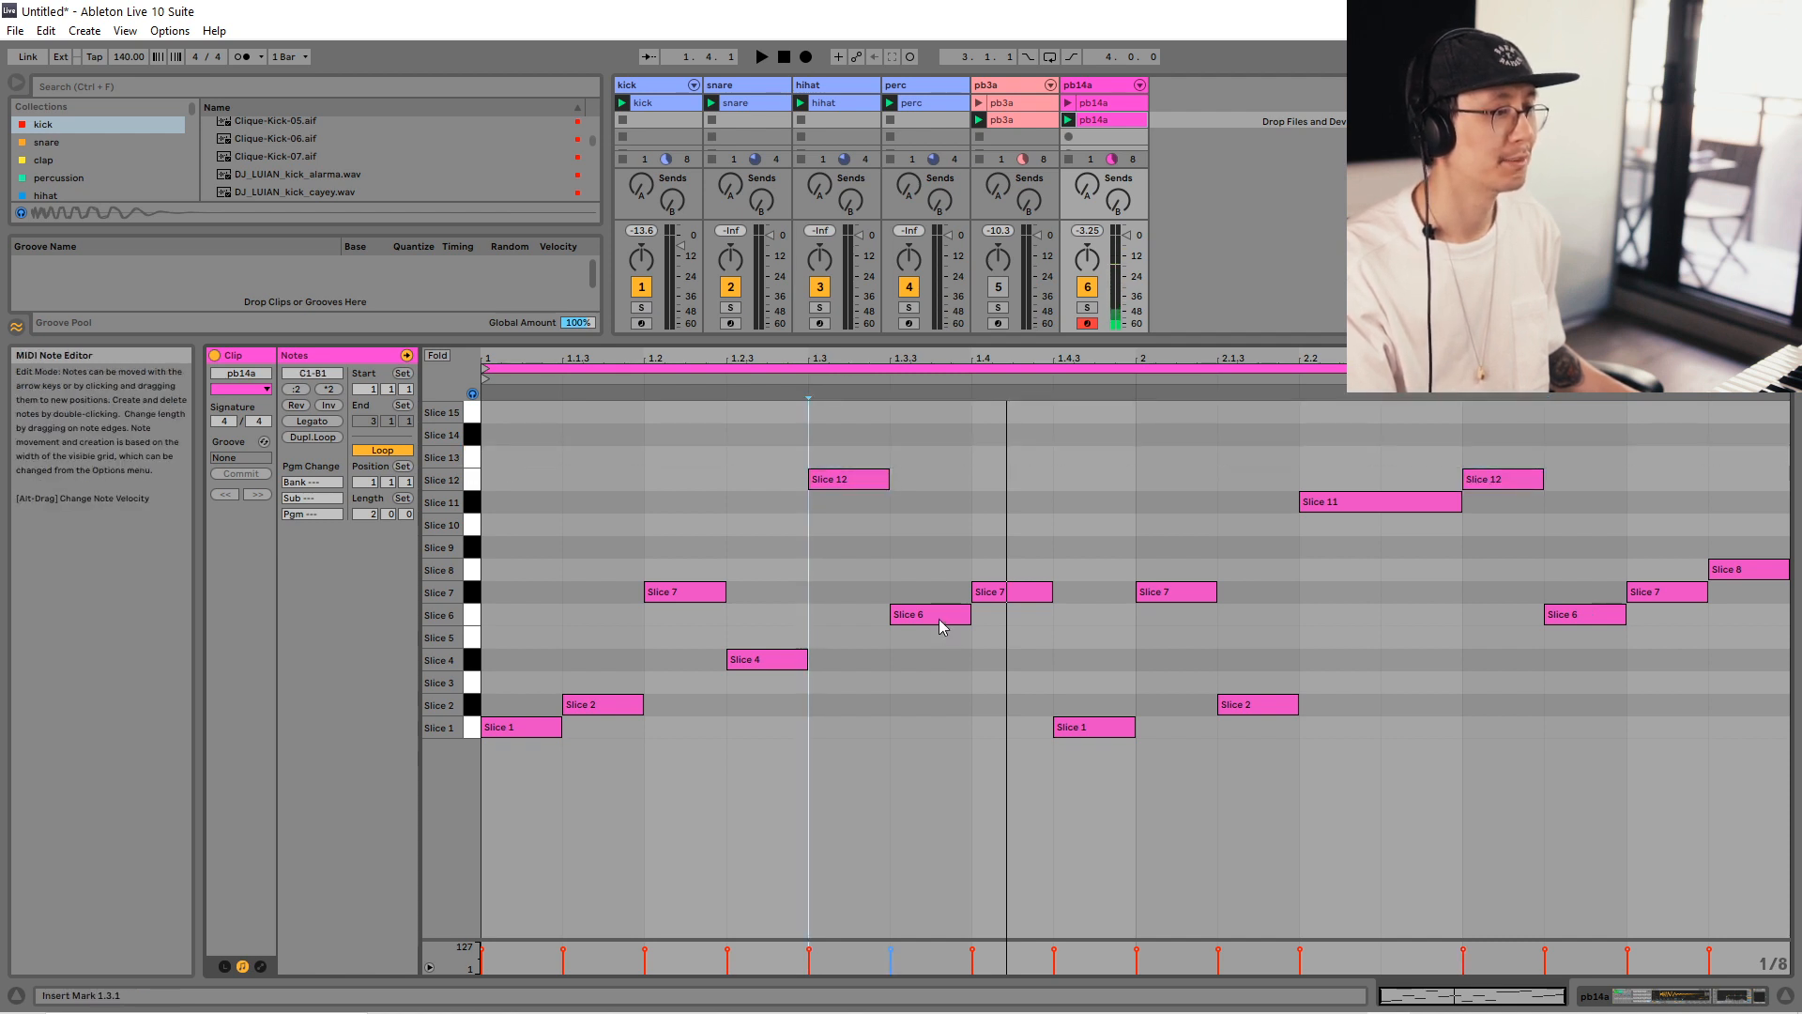
{"action": "left_click_drag", "start_coordinate": [940, 620], "coordinate": [940, 462]}
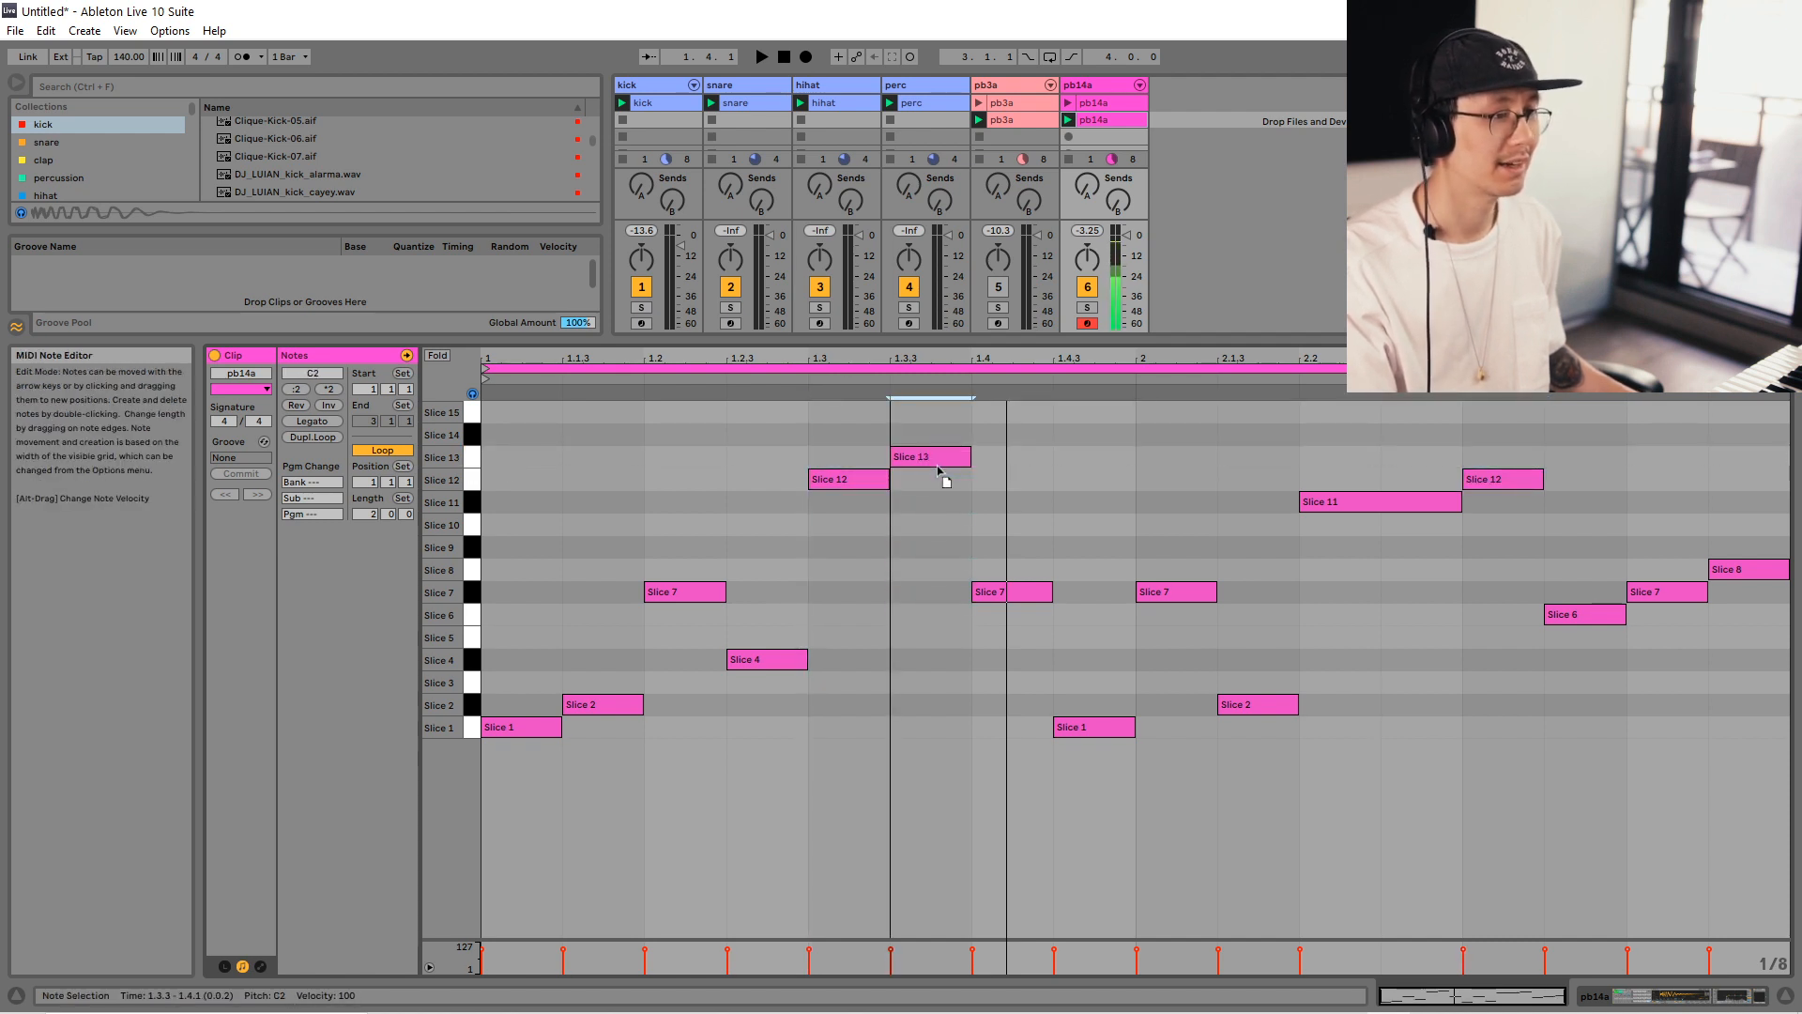
{"action": "left_click_drag", "start_coordinate": [1597, 612], "coordinate": [1586, 458]}
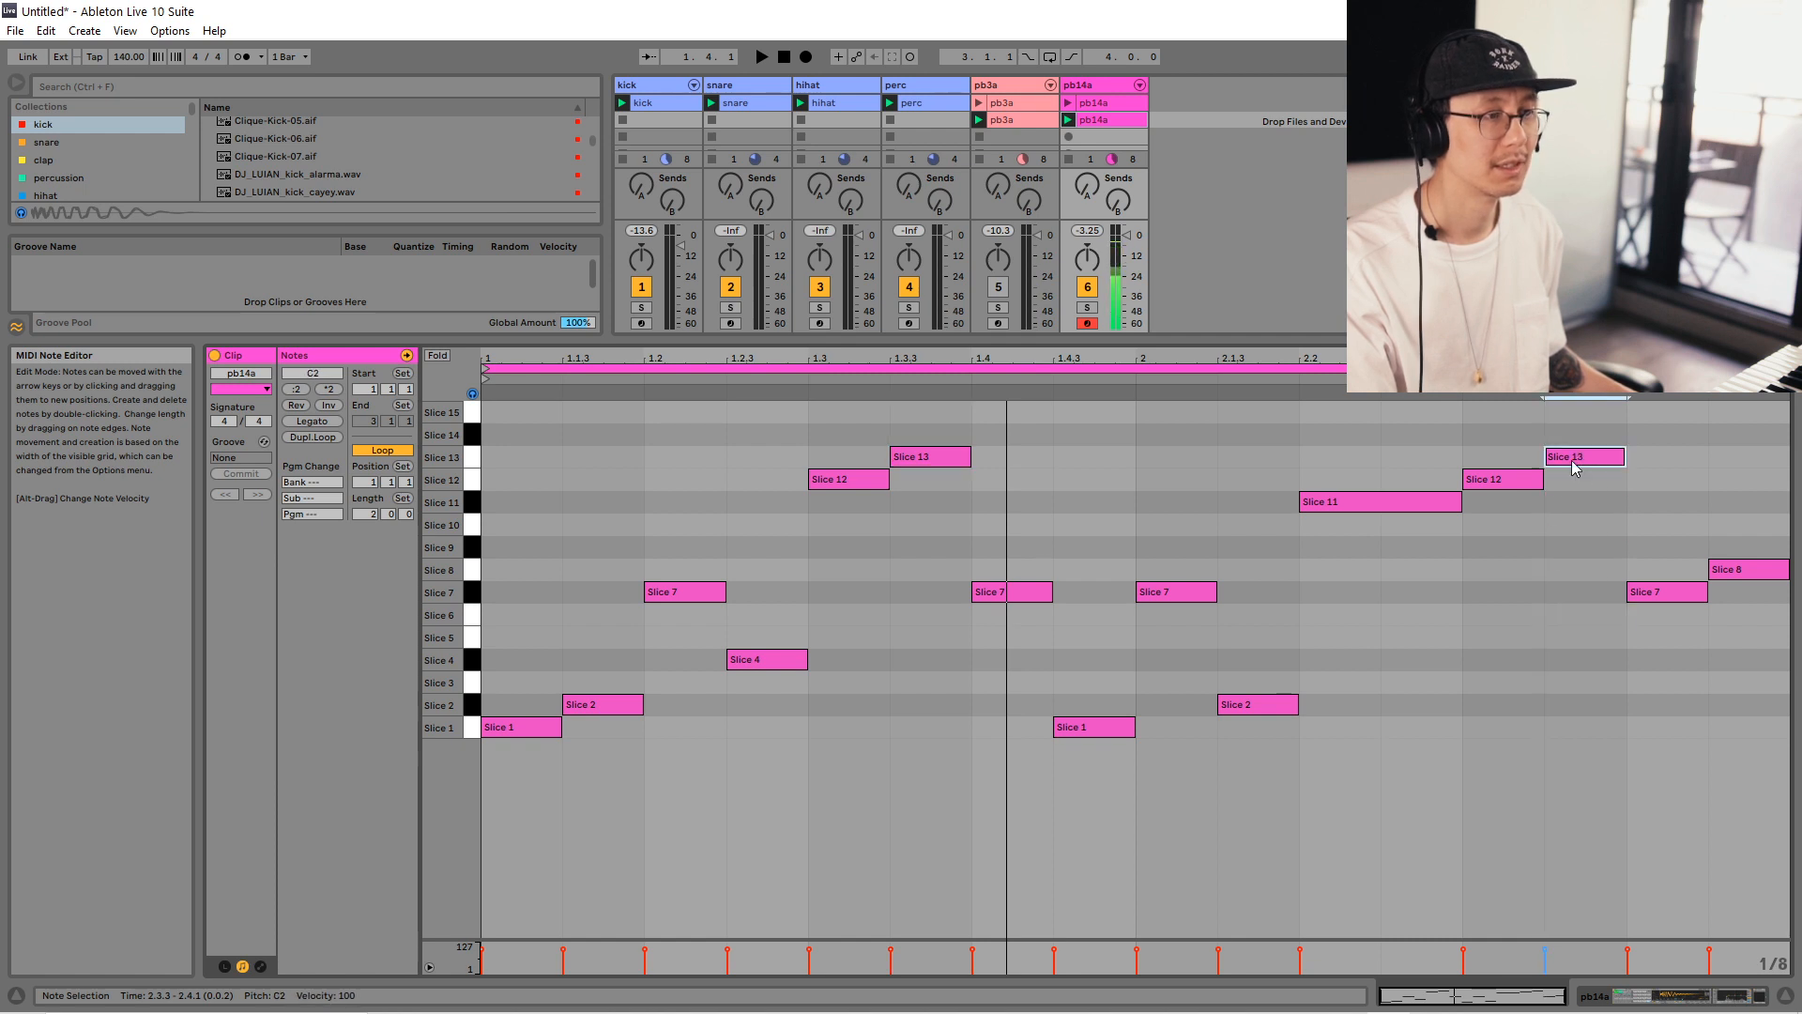
{"action": "left_click", "coordinate": [917, 459]}
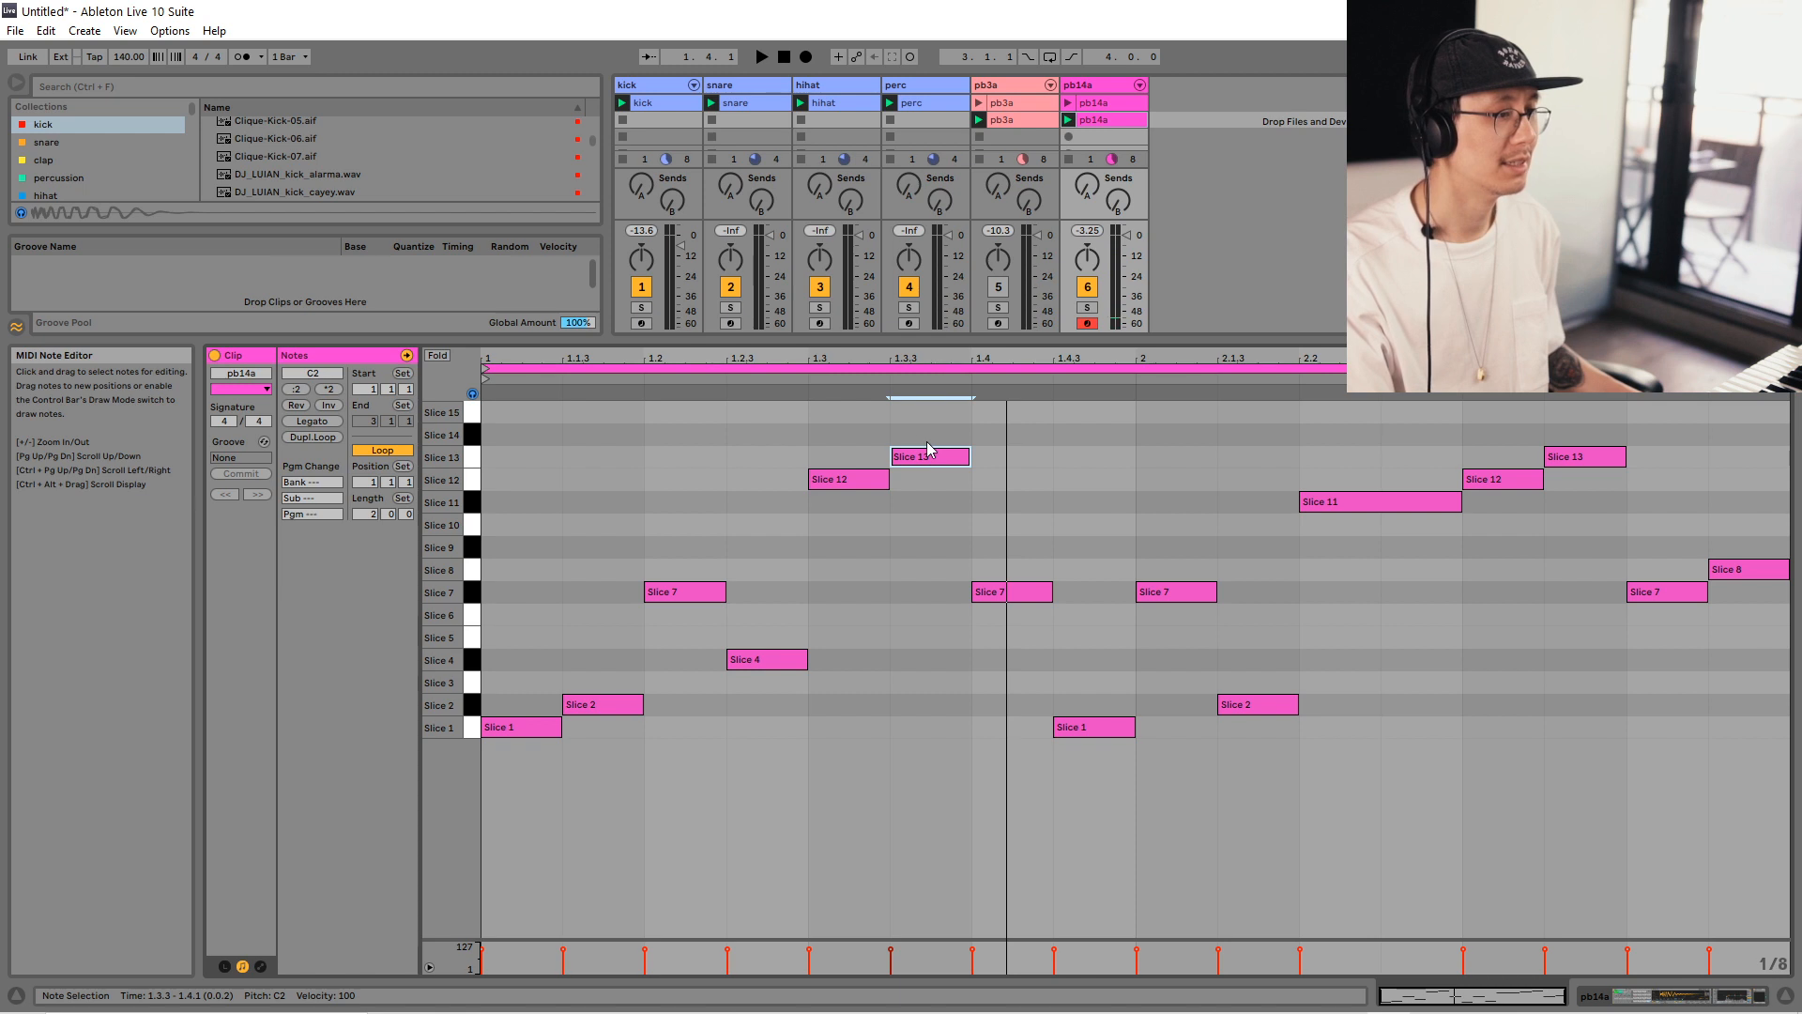
Play the edited break and show the pb14a track's device chain in place of the notes.
{"action": "key", "text": "space"}
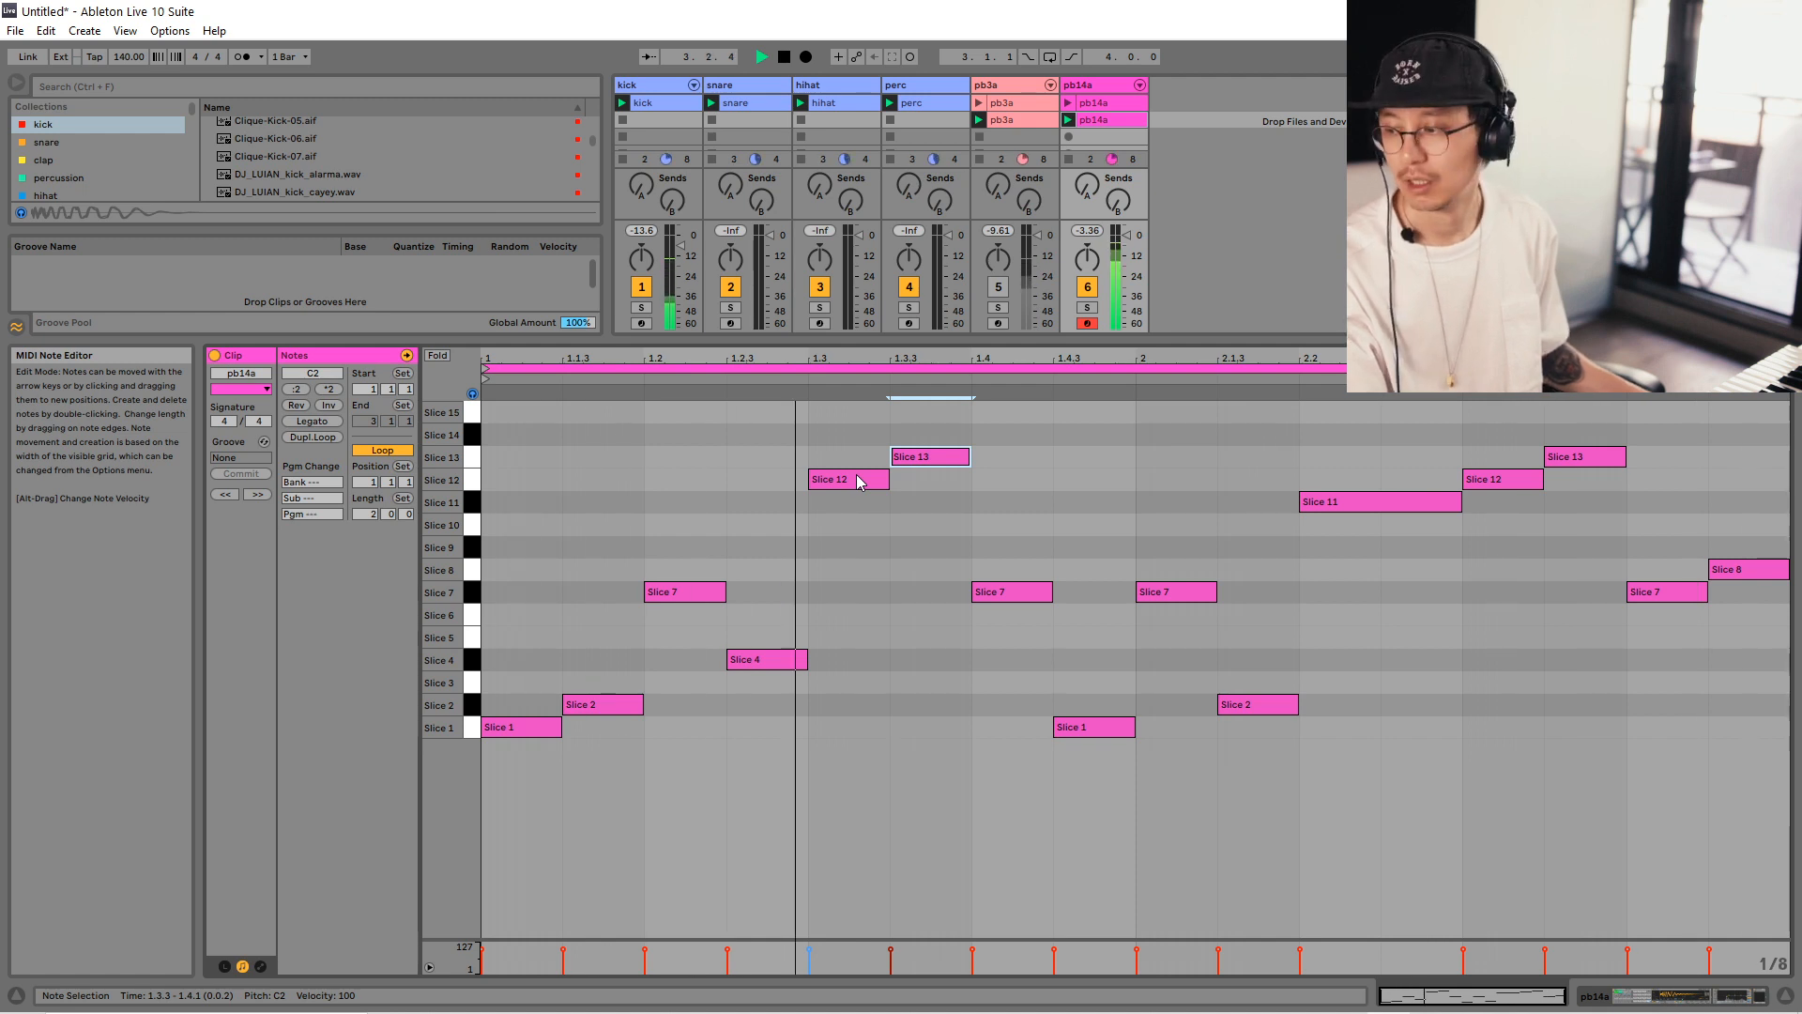
{"action": "key", "text": "shift+Tab"}
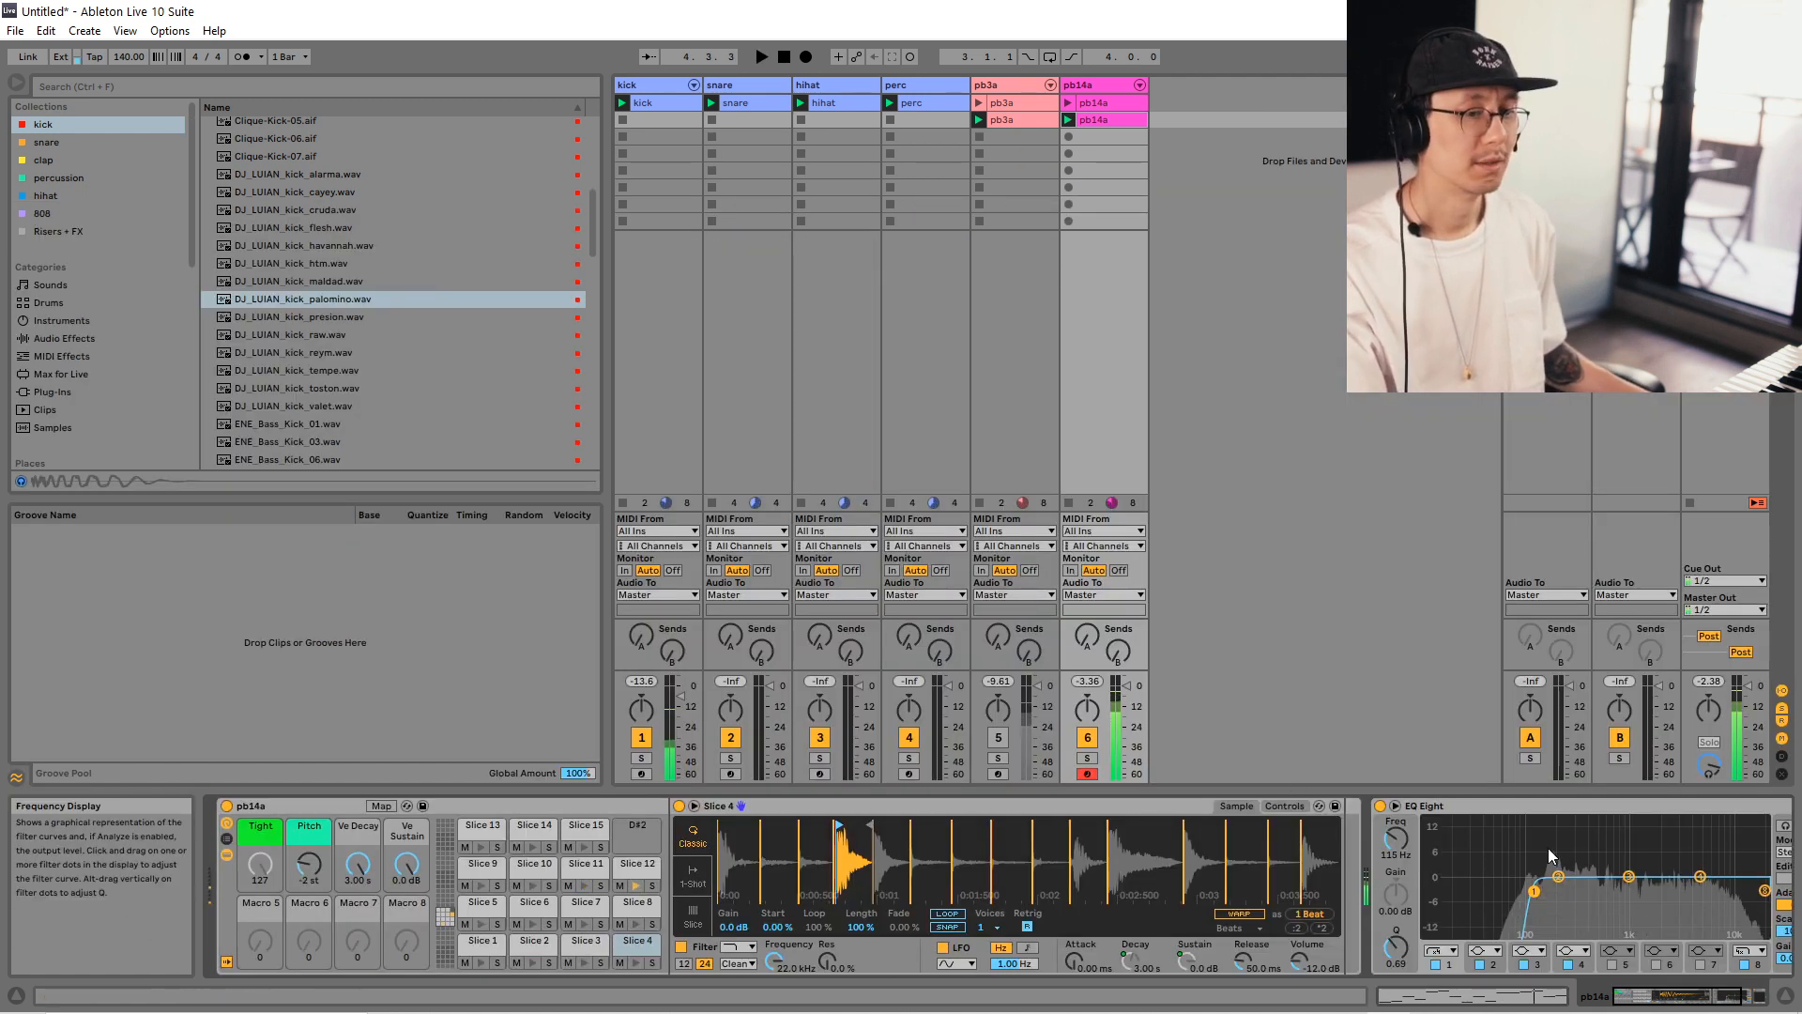
{"action": "key", "text": "space"}
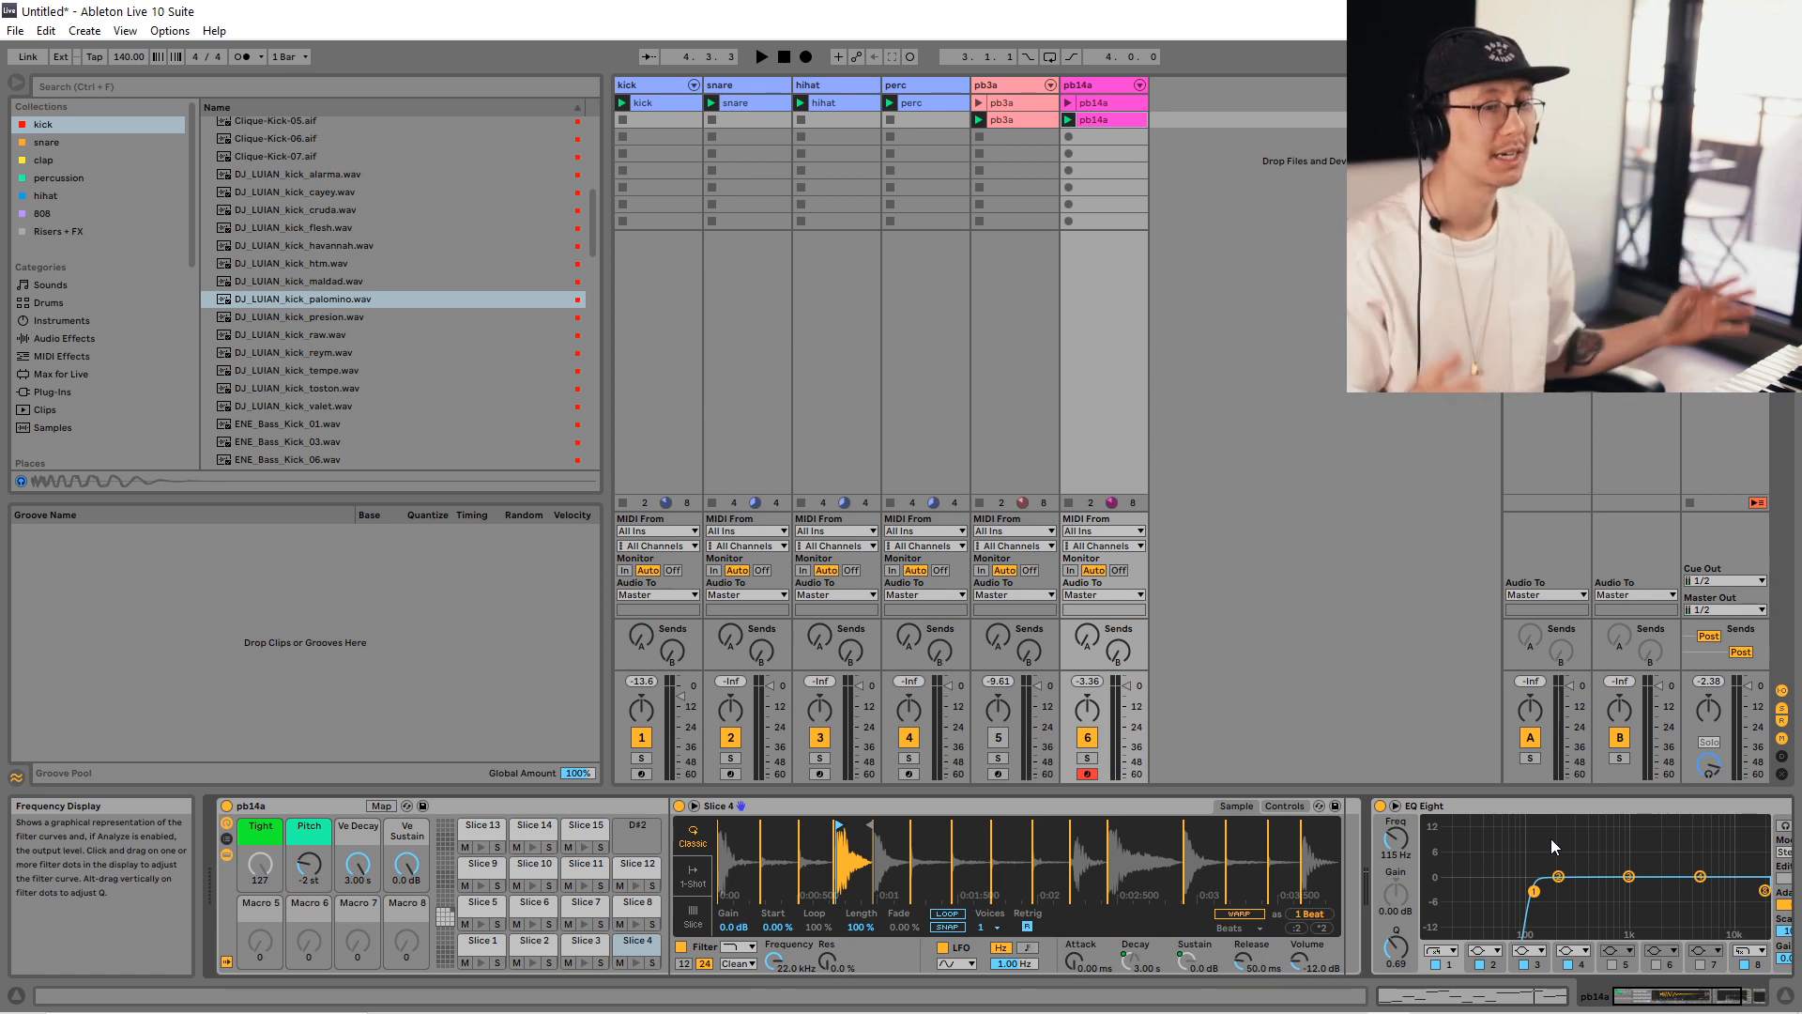
Boost band 3 of pb14a's EQ Eight by 15 dB and sweep it to 3.16 kHz while auditioning the loop.
{"action": "left_click_drag", "start_coordinate": [1672, 993], "coordinate": [1694, 992]}
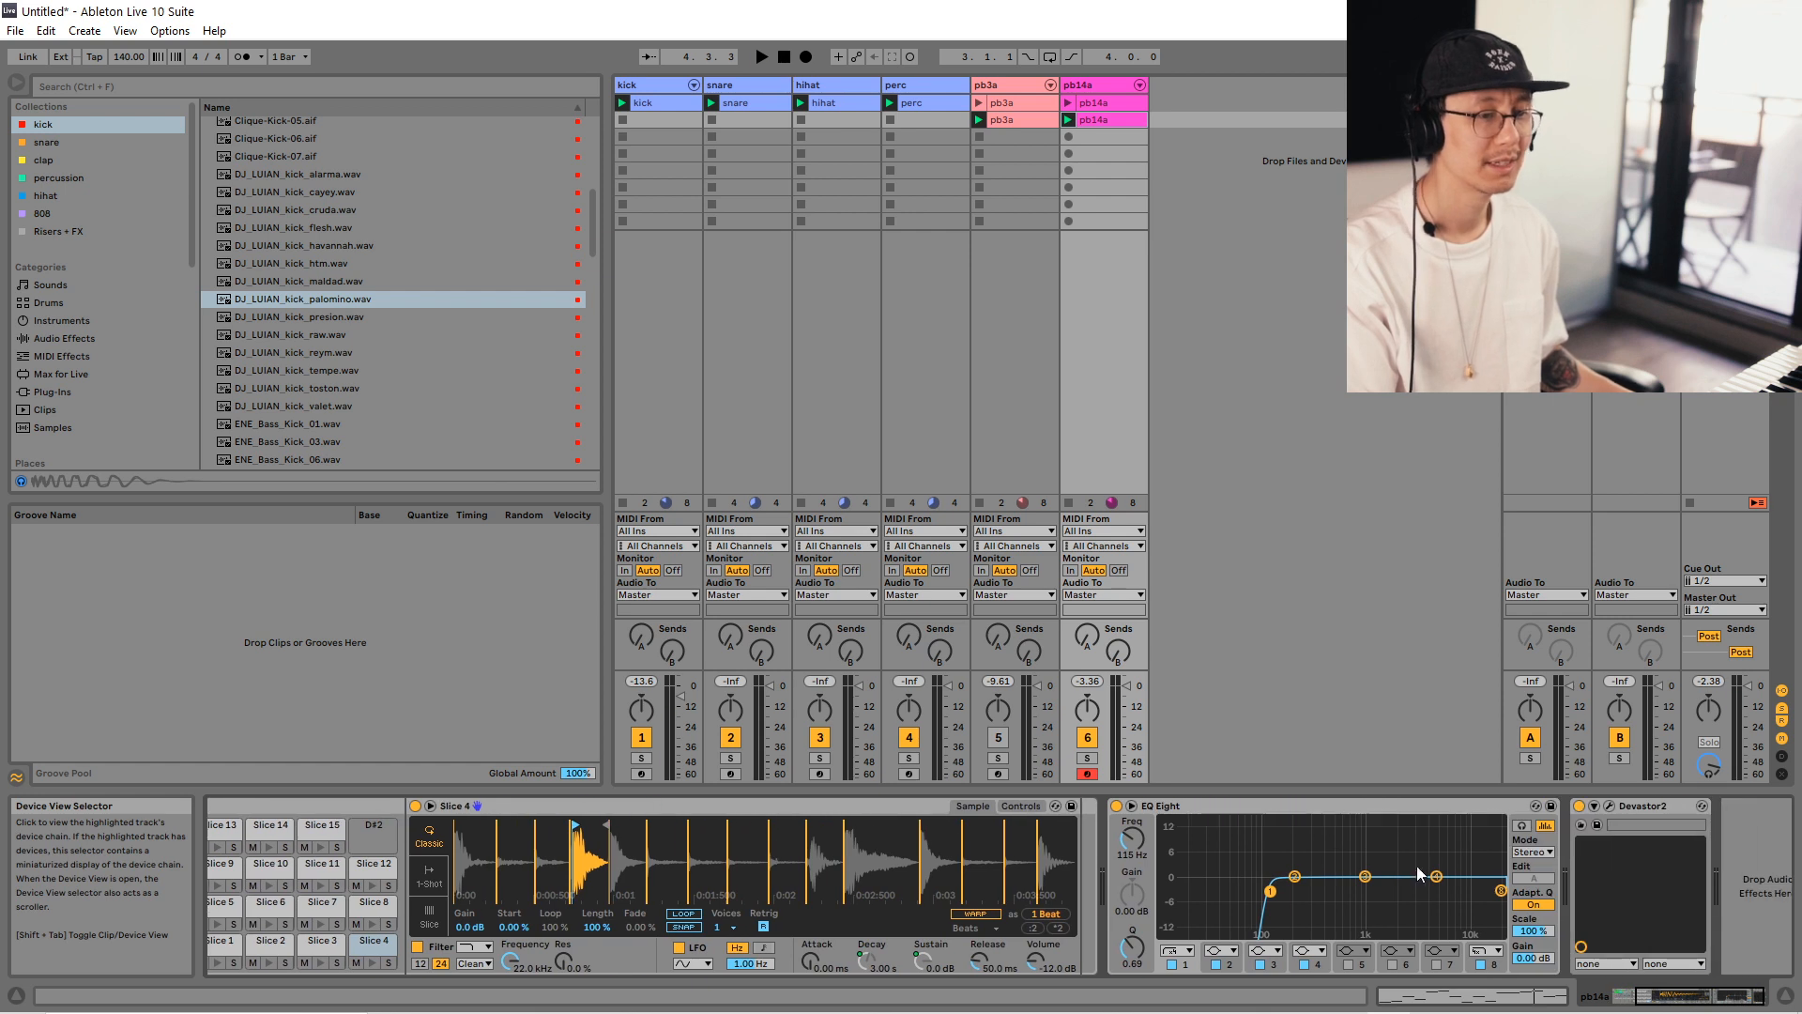
{"action": "left_click", "coordinate": [1366, 878]}
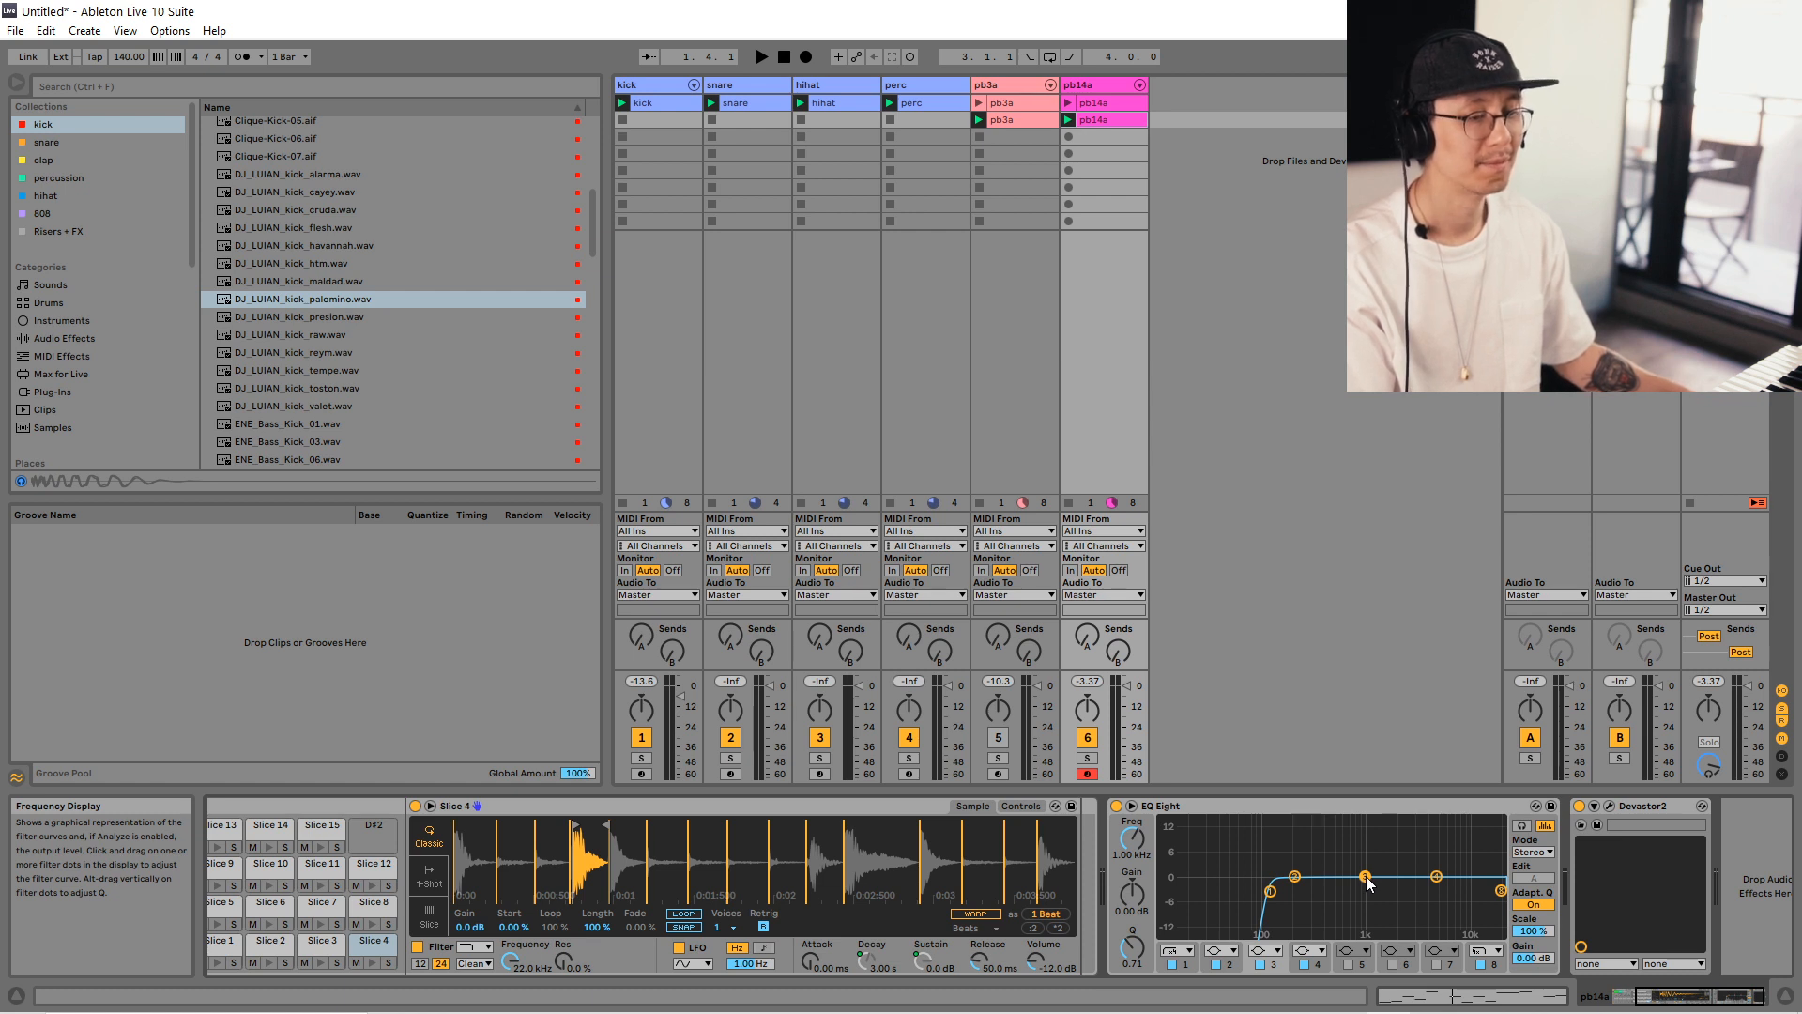
{"action": "left_click_drag", "start_coordinate": [1366, 877], "coordinate": [1408, 820]}
{"action": "key", "text": "space"}
{"action": "key", "text": "space"}
{"action": "key", "text": "space"}
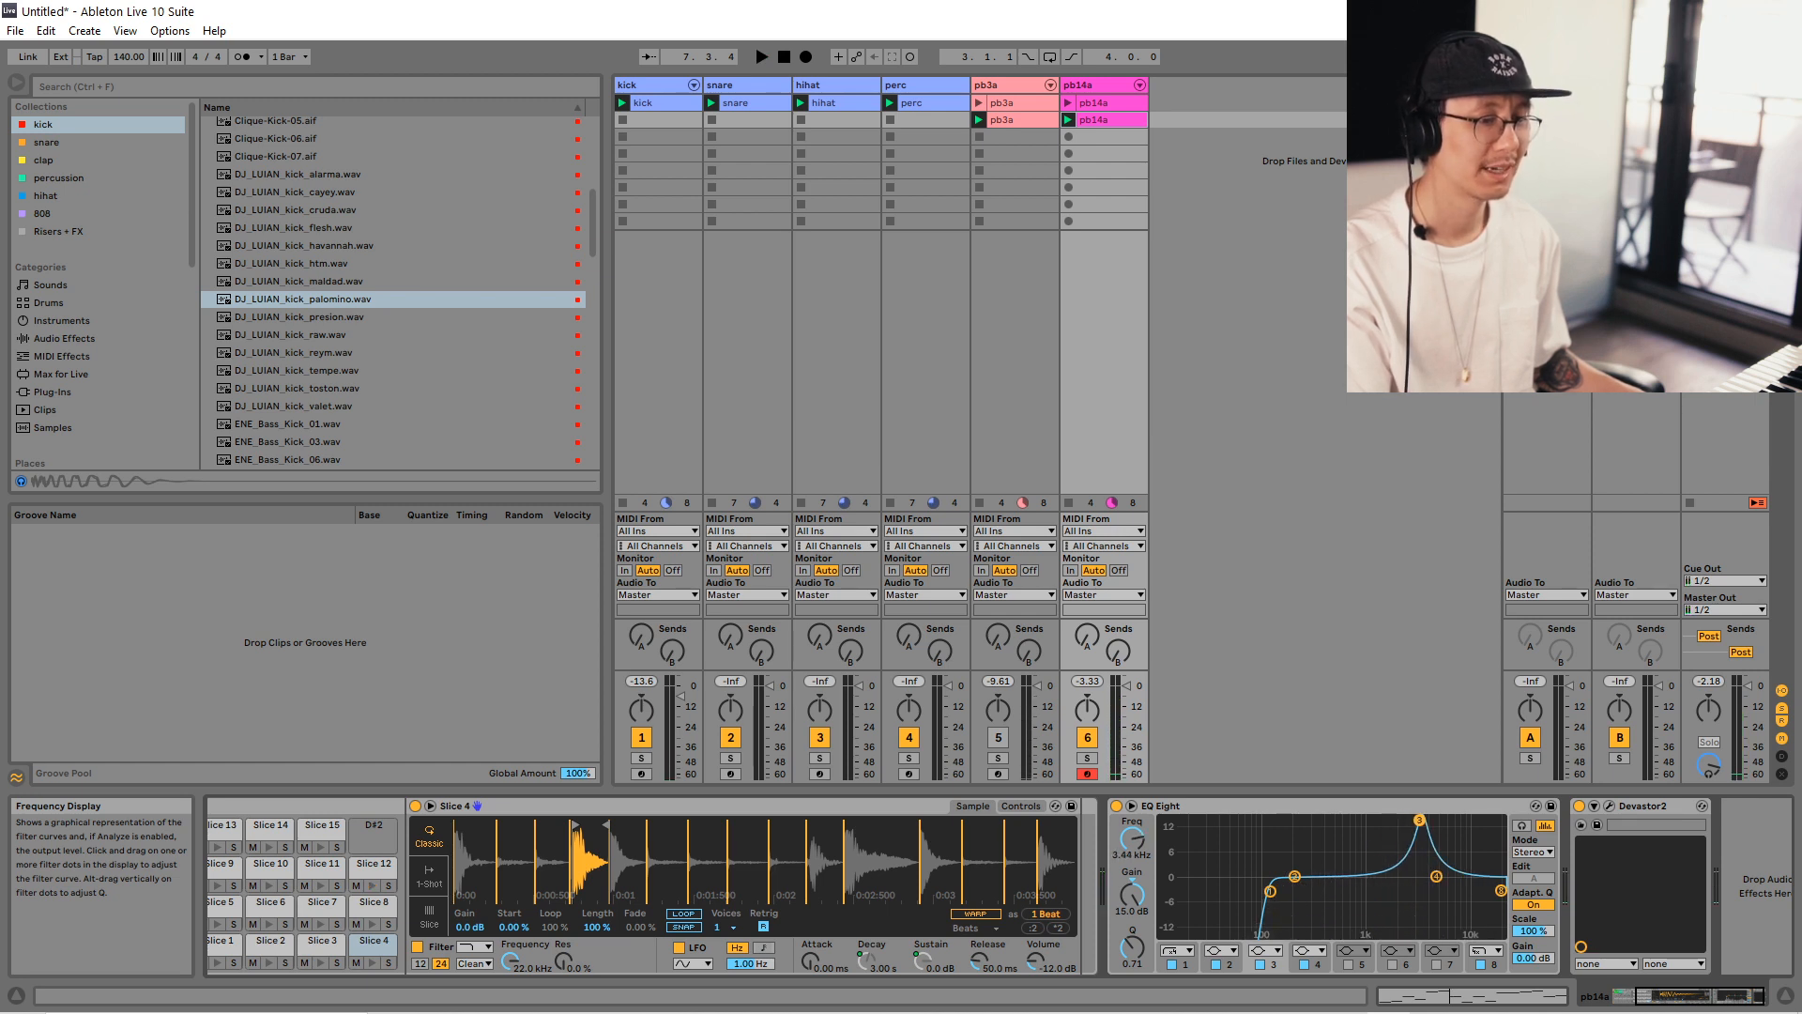
{"action": "key", "text": "space"}
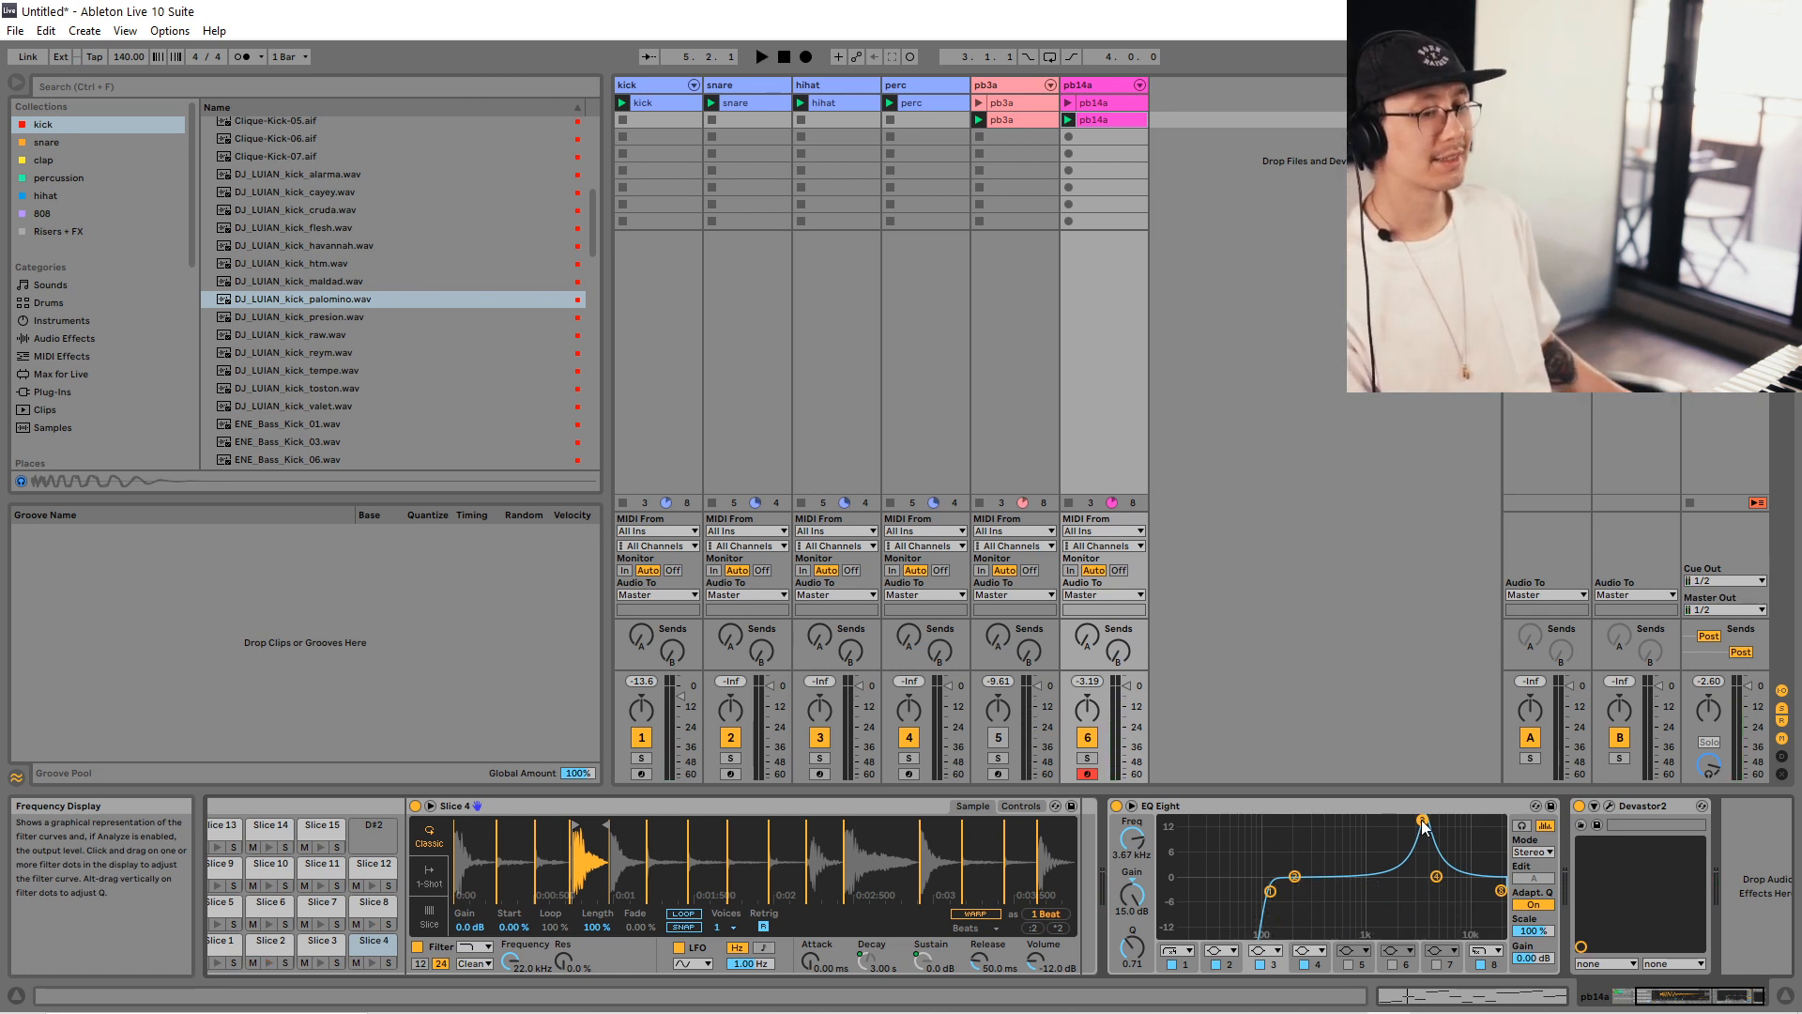
{"action": "key", "text": "space"}
{"action": "left_click_drag", "start_coordinate": [1423, 822], "coordinate": [1417, 820]}
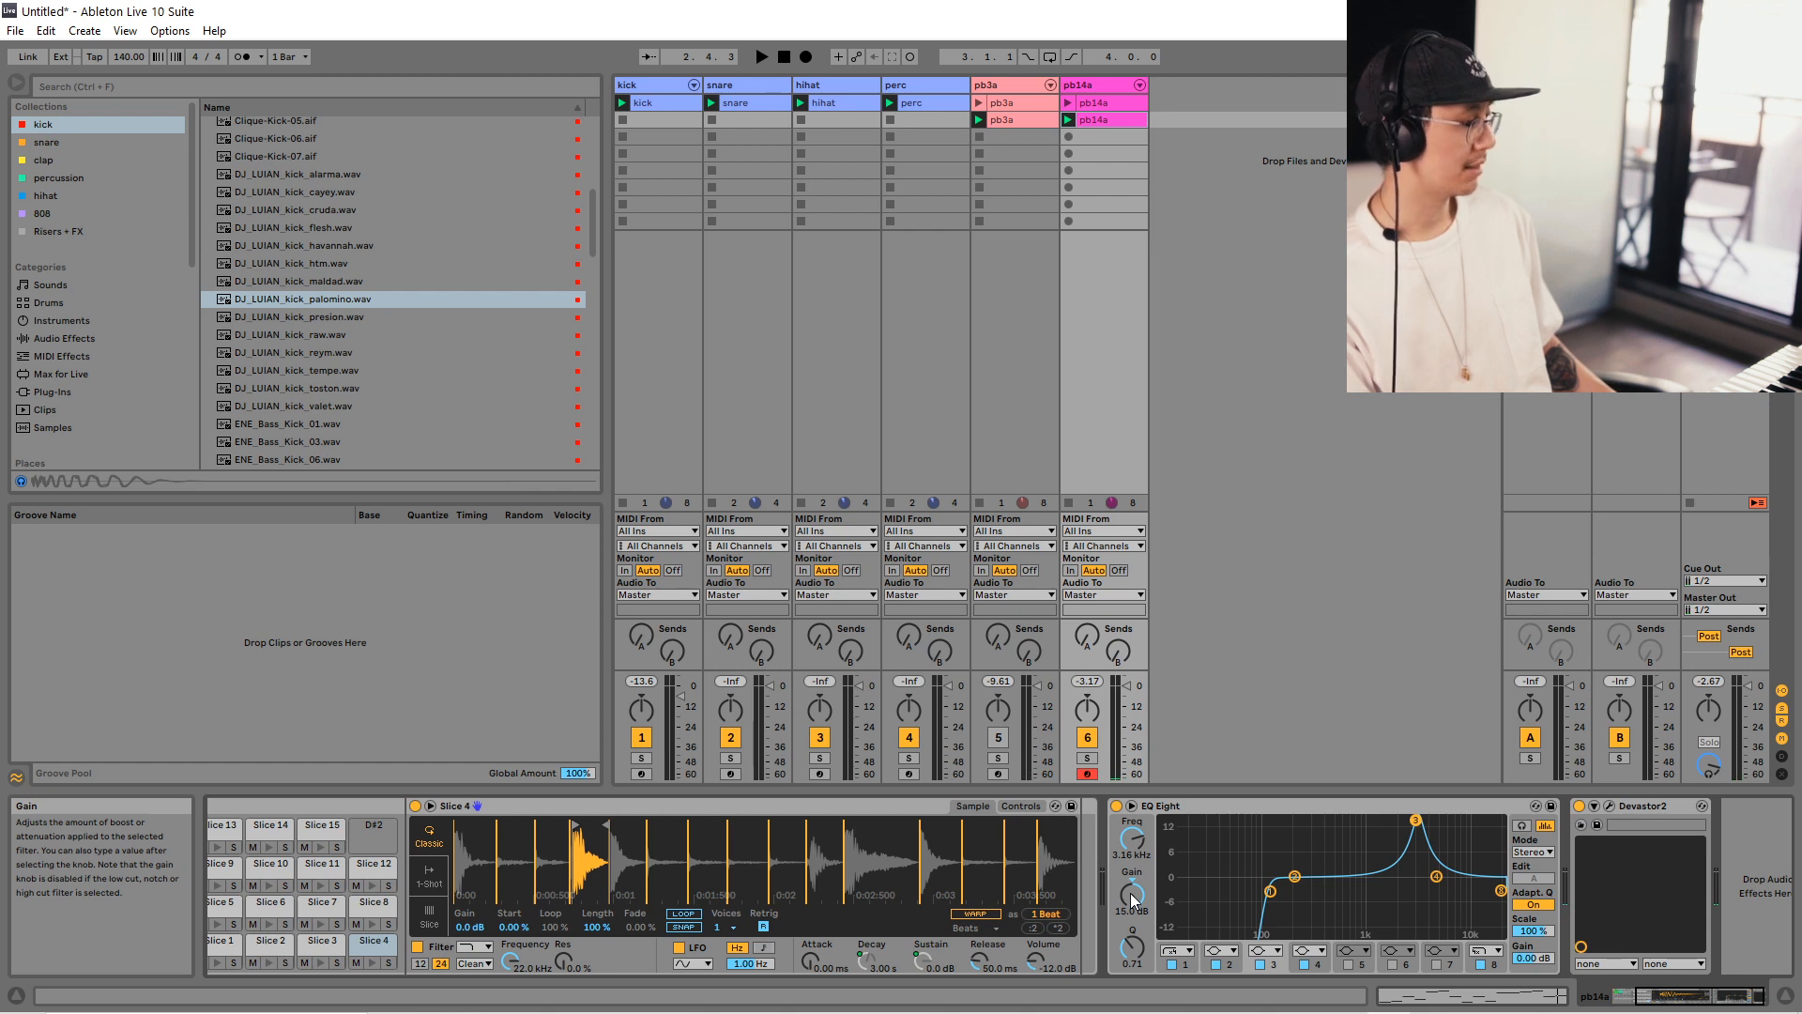
Compare cuts and boosts of EQ Eight band 3 during playback and set its gain to 2.00 dB.
{"action": "key", "text": "space"}
{"action": "left_click_drag", "start_coordinate": [1133, 899], "coordinate": [1133, 929]}
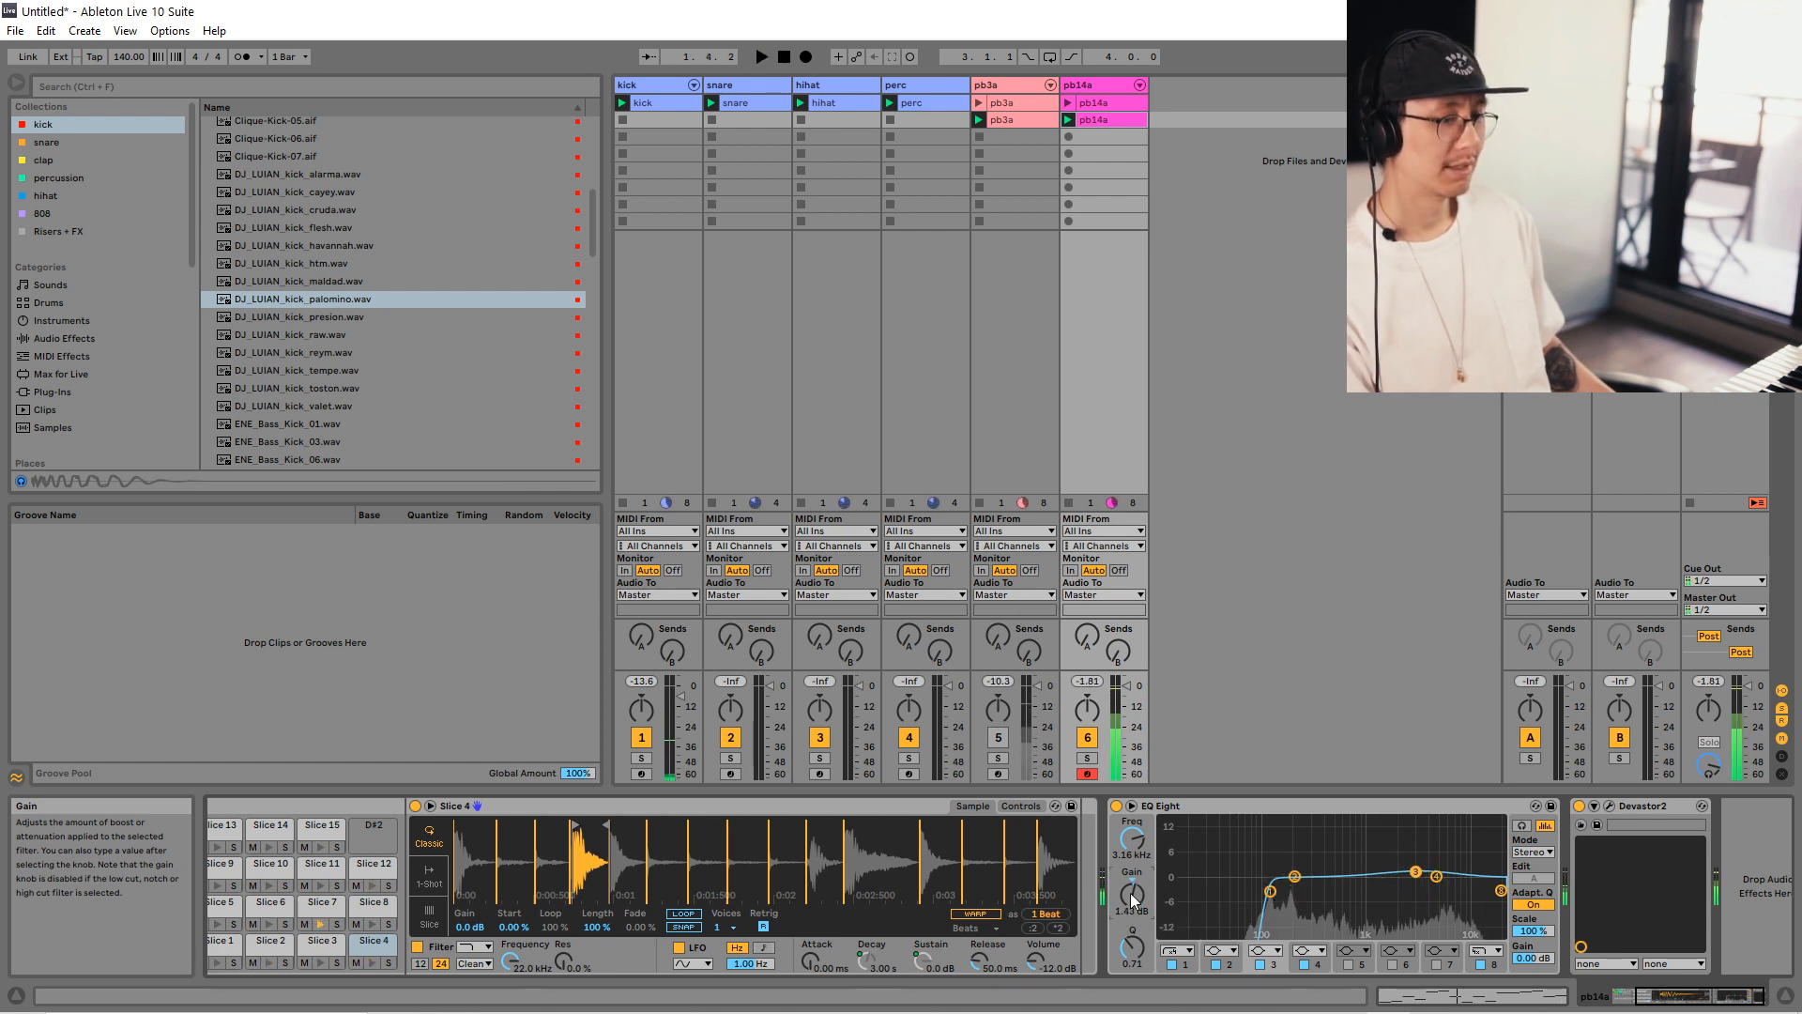
{"action": "key", "text": "space"}
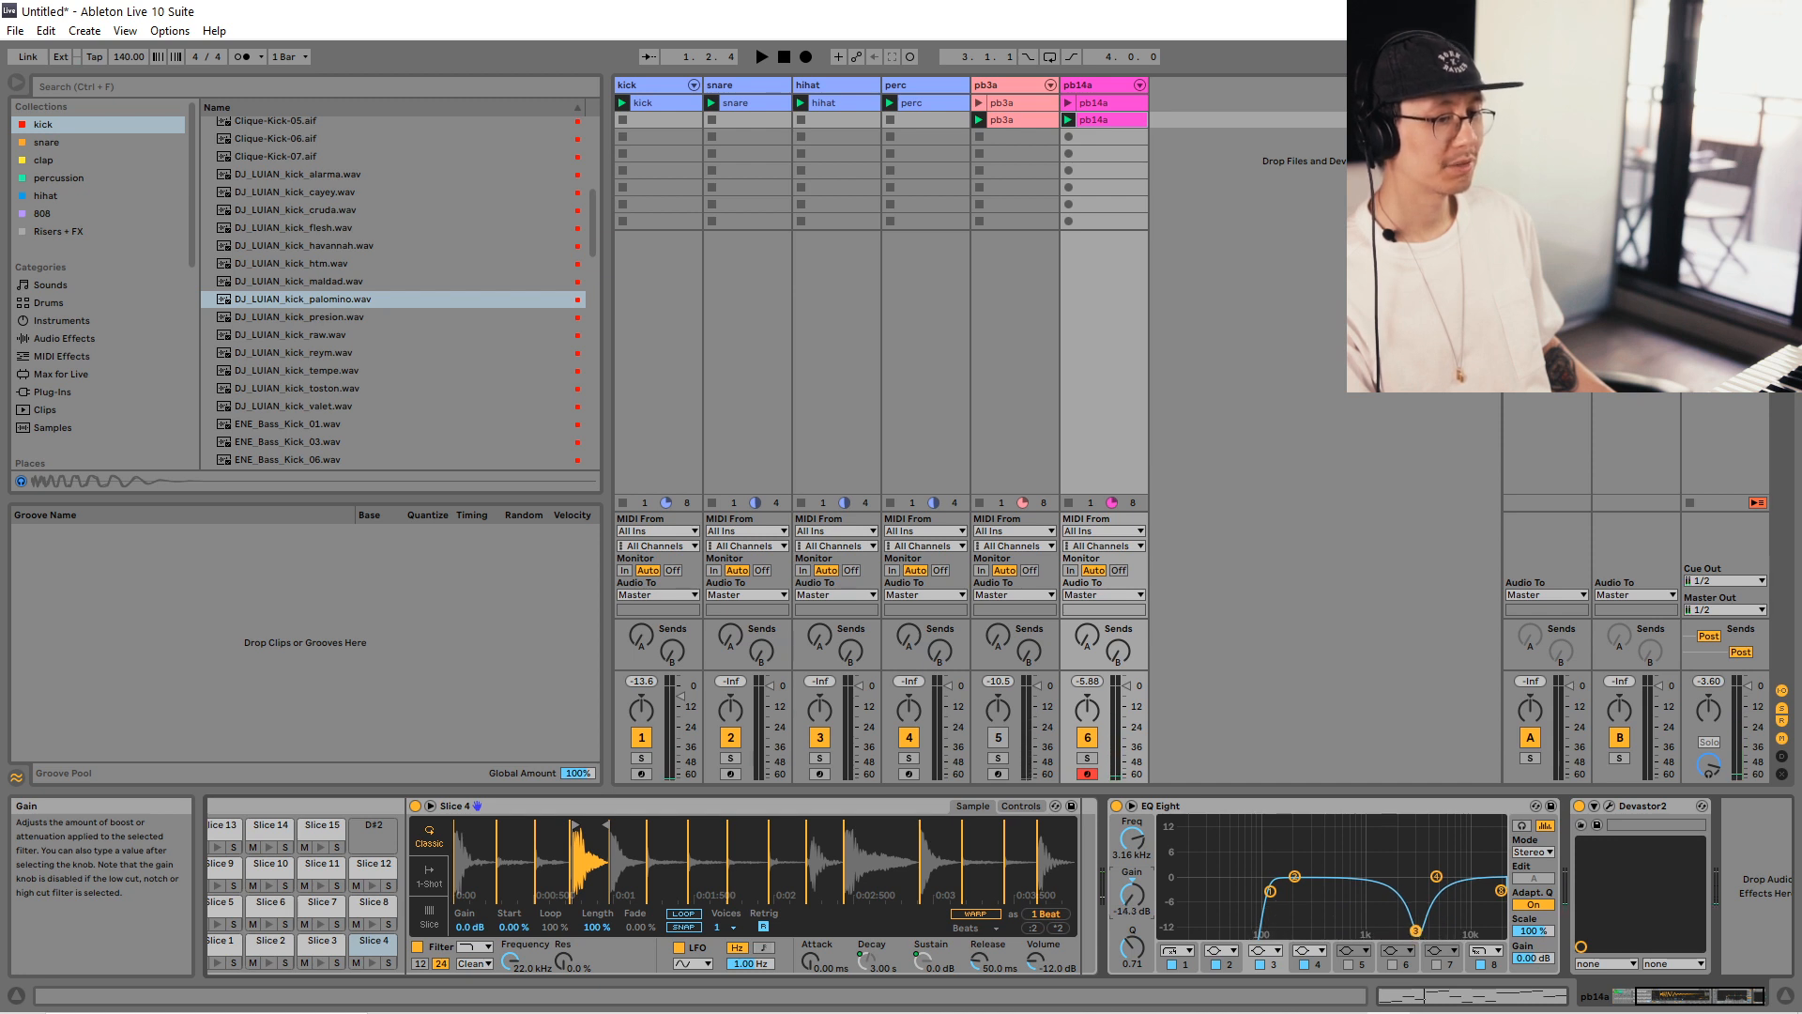
{"action": "key", "text": "space"}
{"action": "left_click_drag", "start_coordinate": [1133, 894], "coordinate": [1133, 888]}
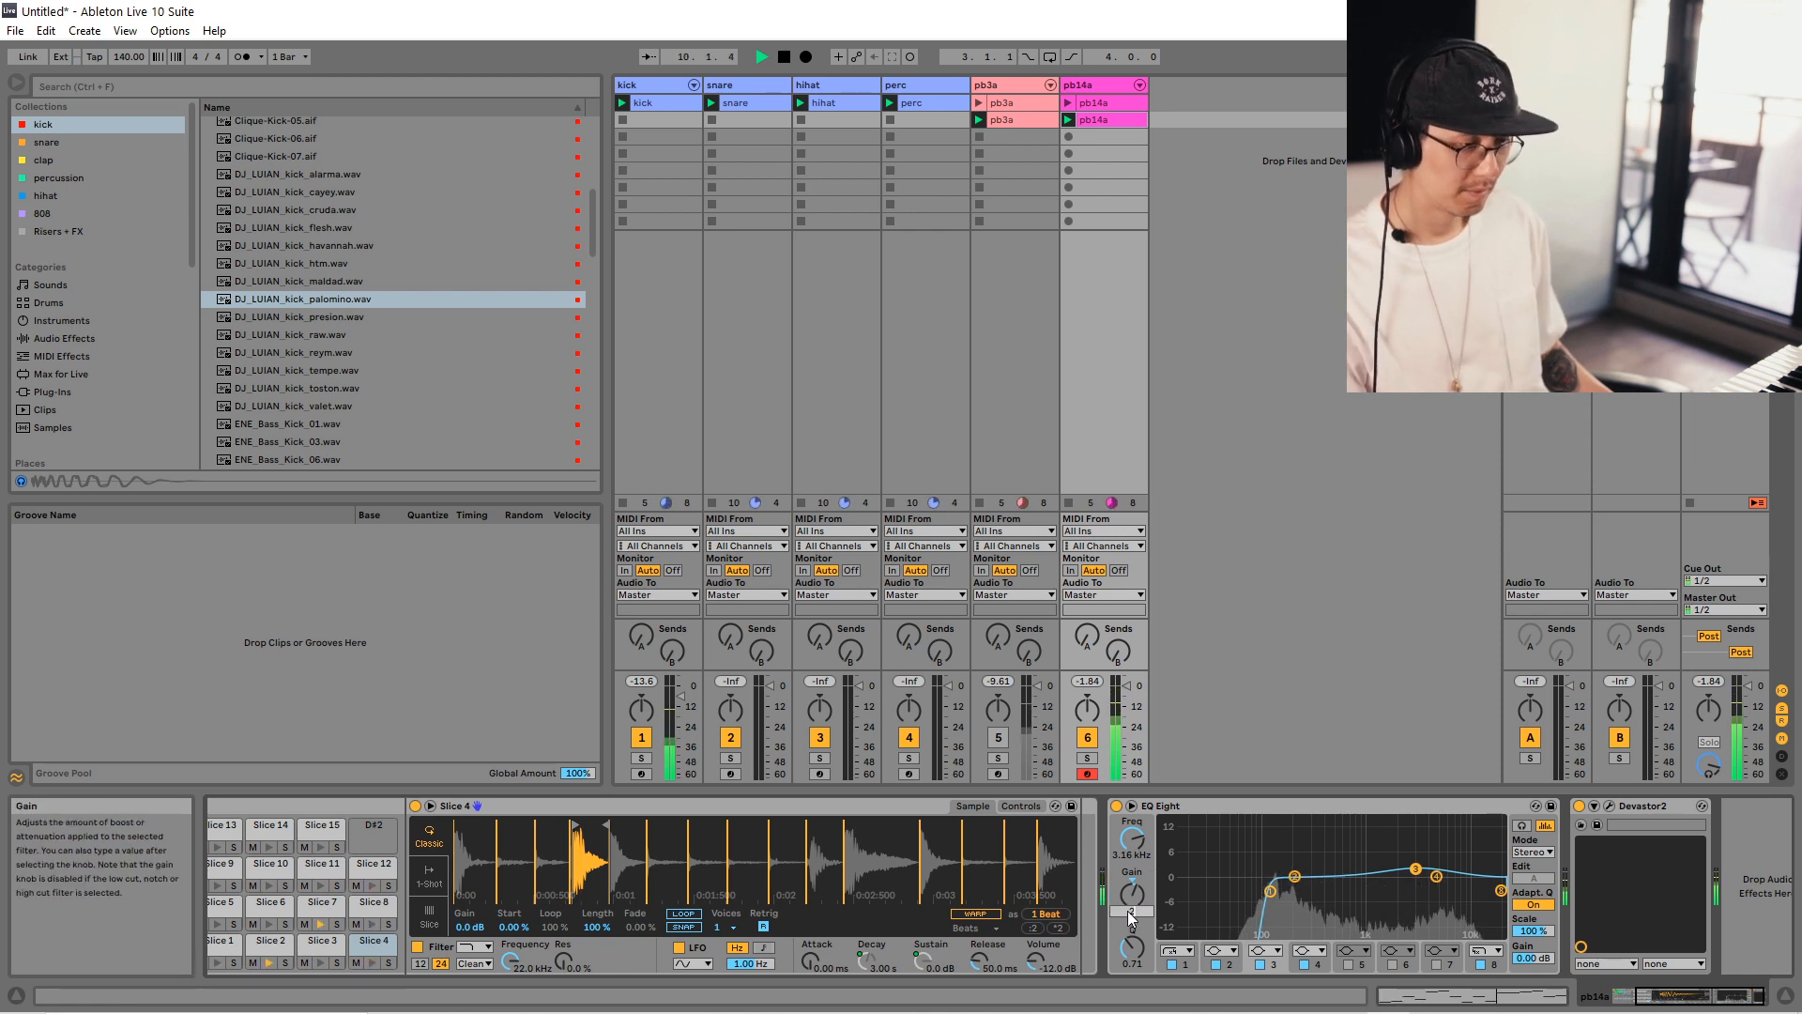
{"action": "left_click_drag", "start_coordinate": [1129, 913], "coordinate": [1130, 877]}
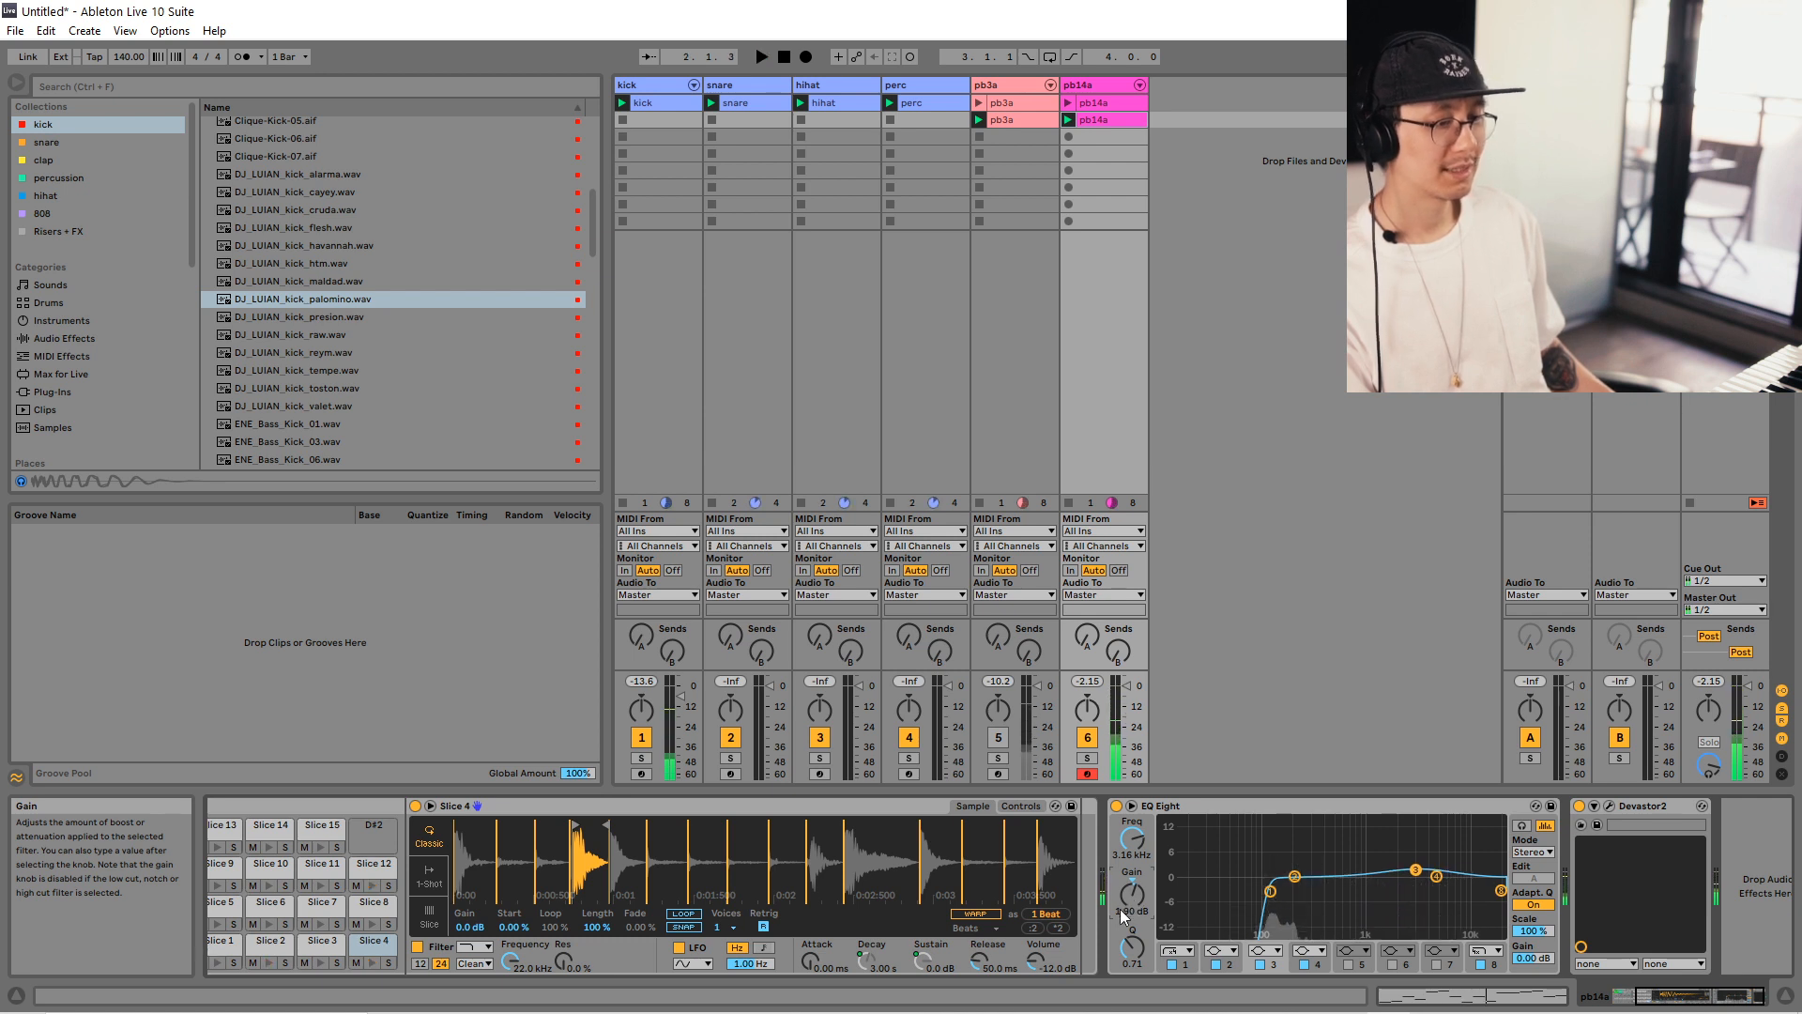
{"action": "left_click_drag", "start_coordinate": [1123, 915], "coordinate": [1123, 915]}
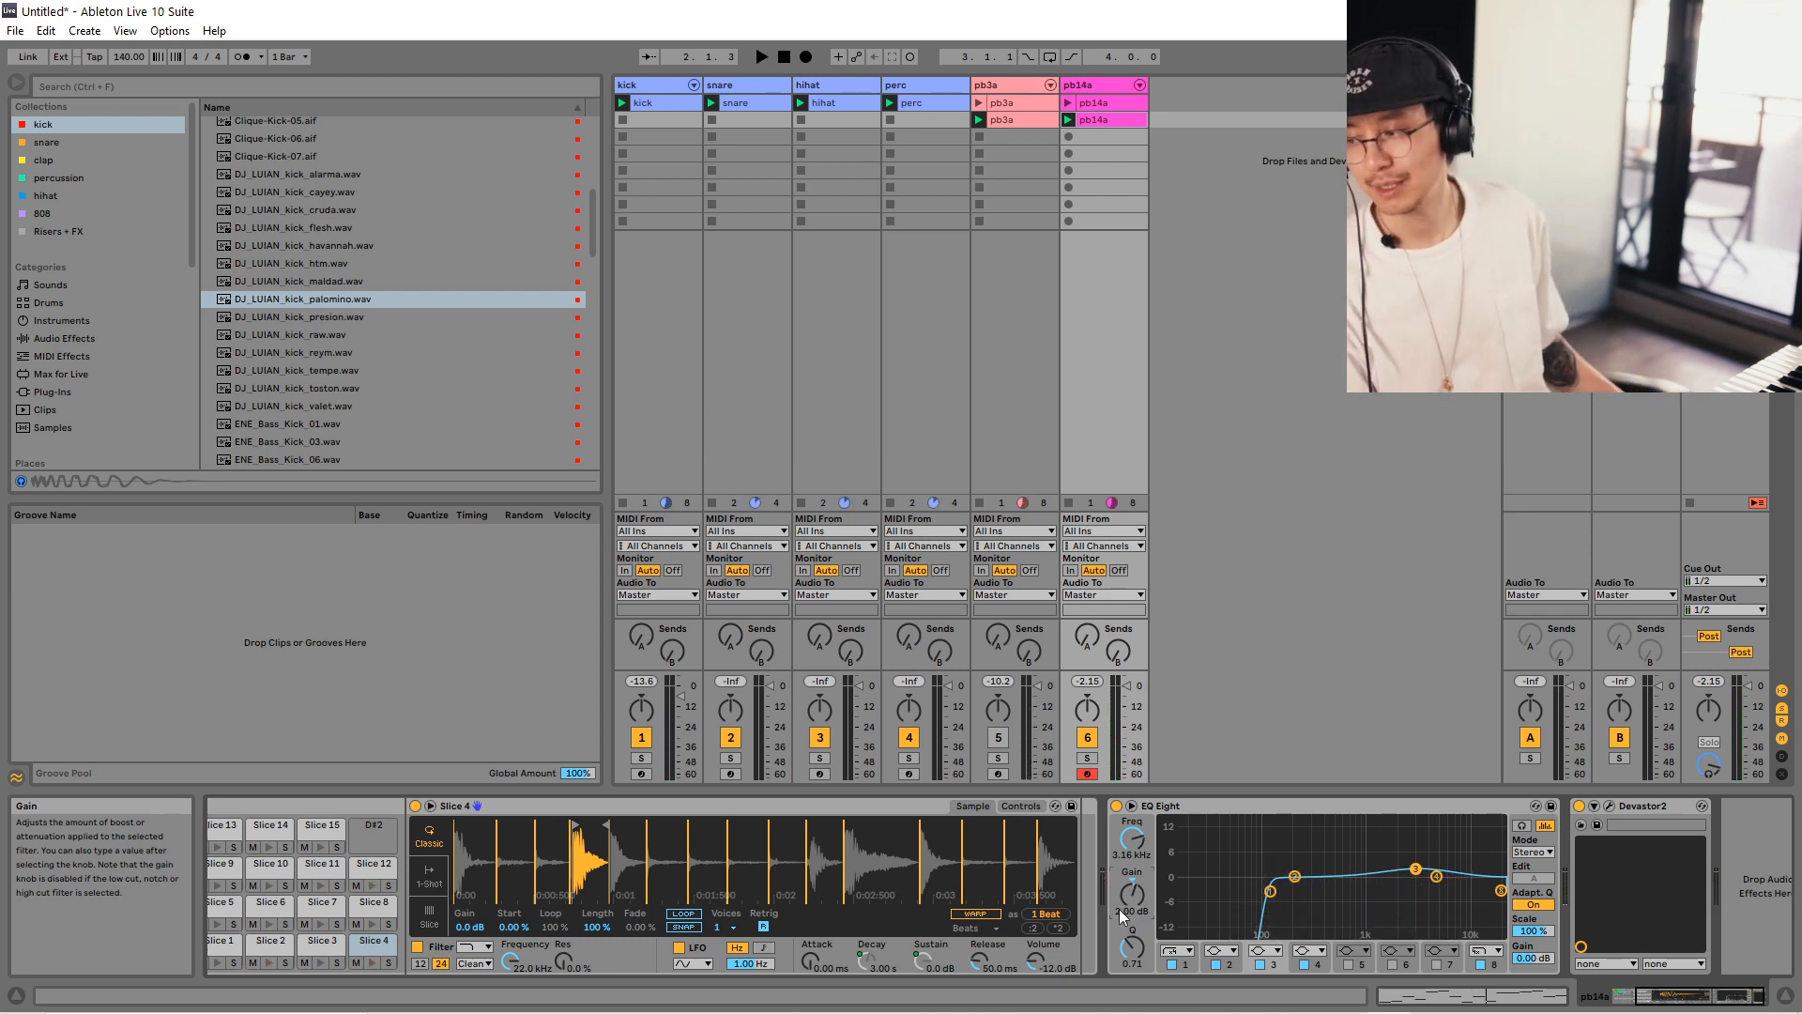
{"action": "key", "text": "space"}
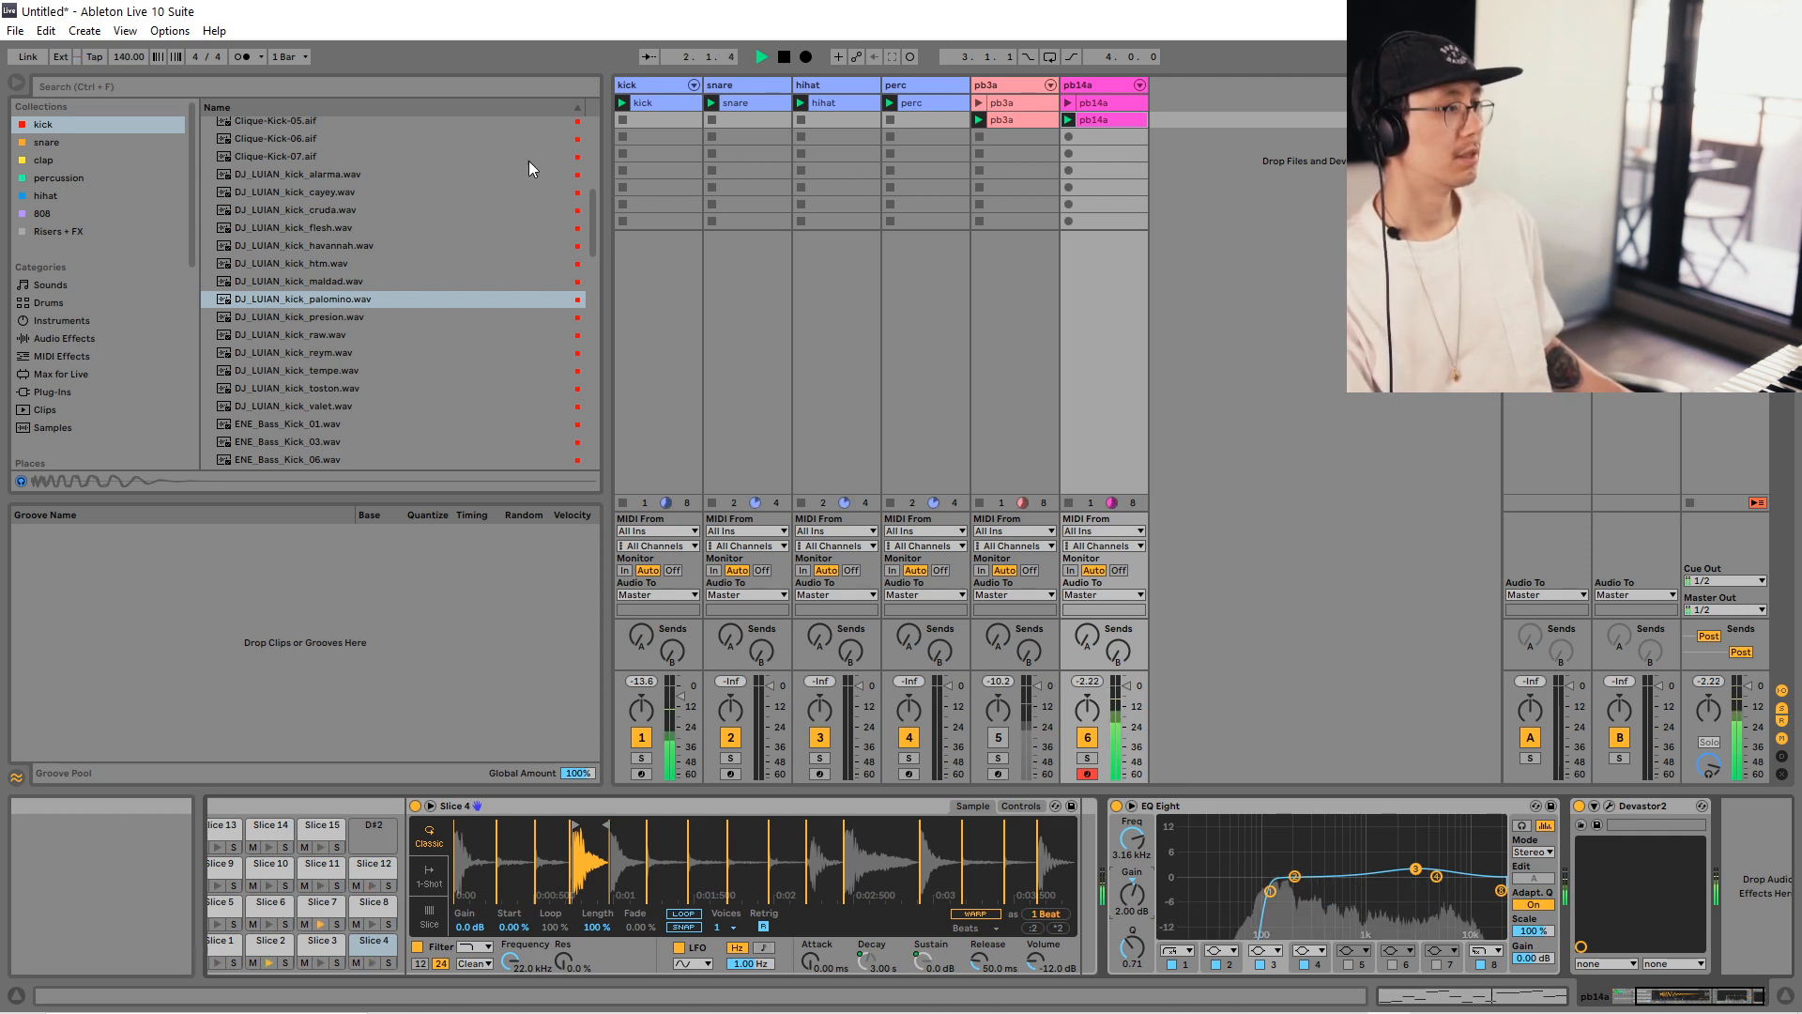
Turn the pb14a rack's Ve Sustain macro down to -inf dB while the loop plays.
{"action": "left_click", "coordinate": [821, 87]}
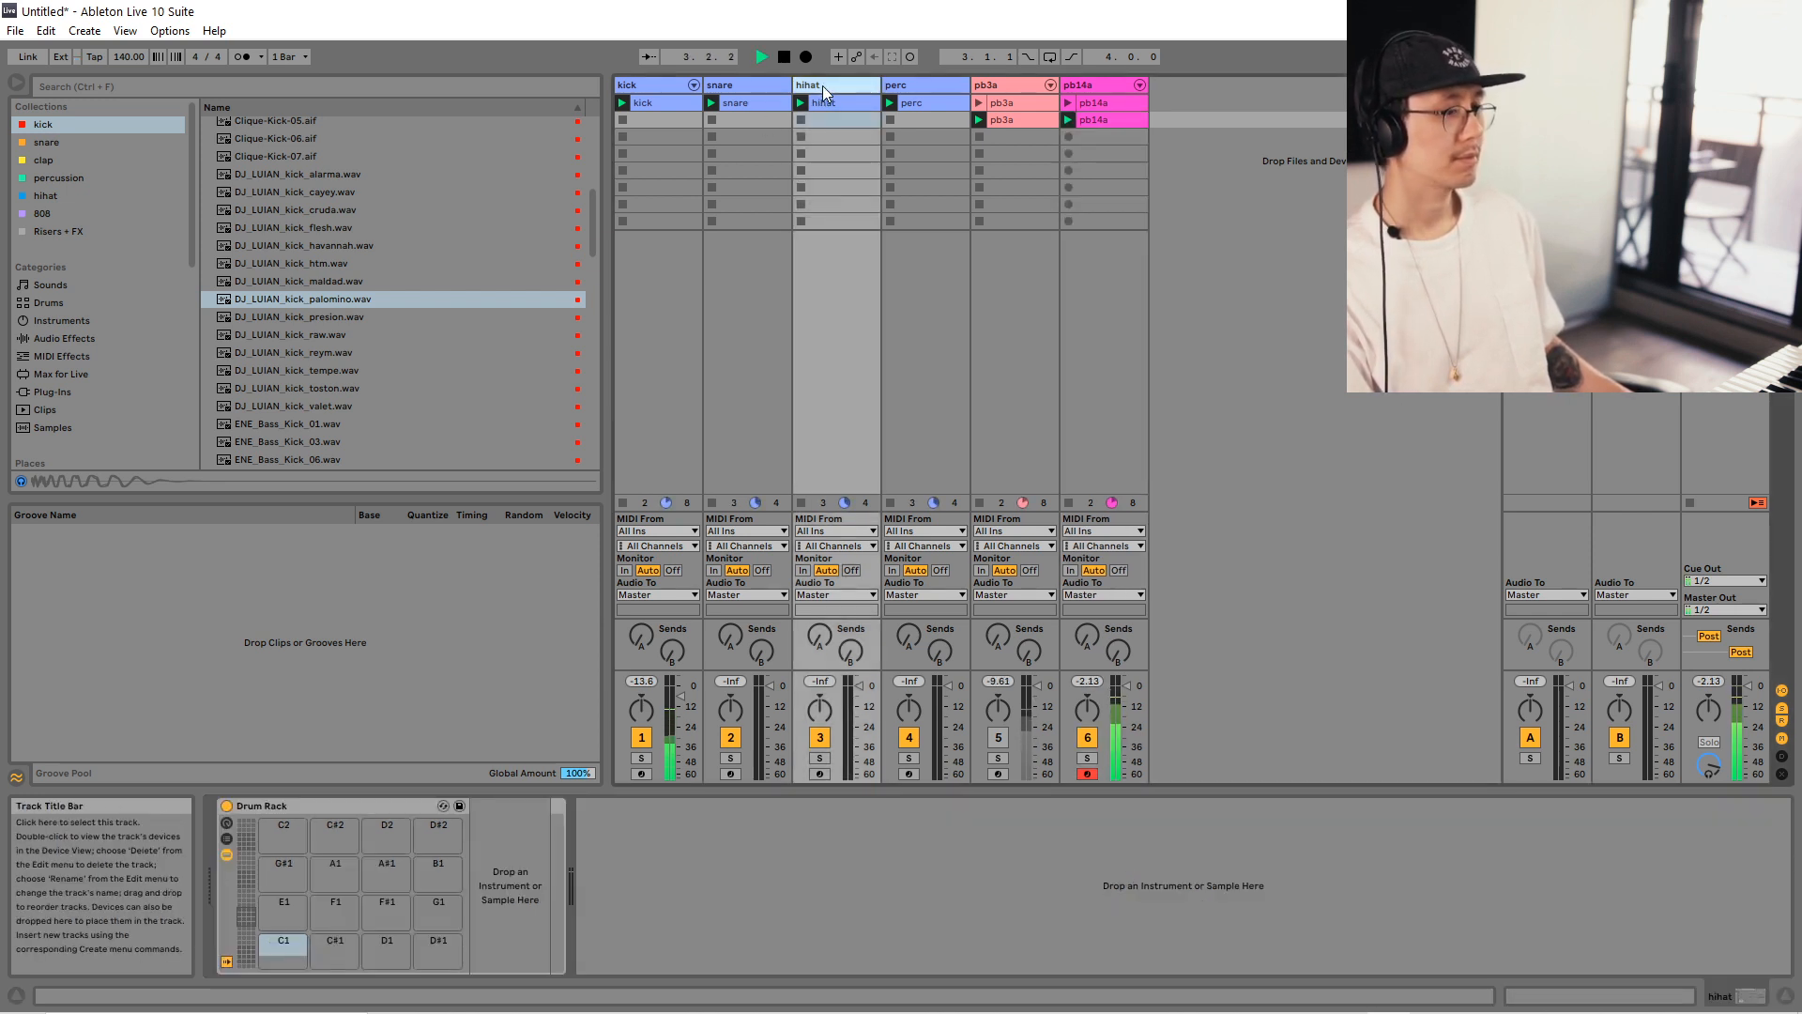
{"action": "left_click", "coordinate": [1074, 84]}
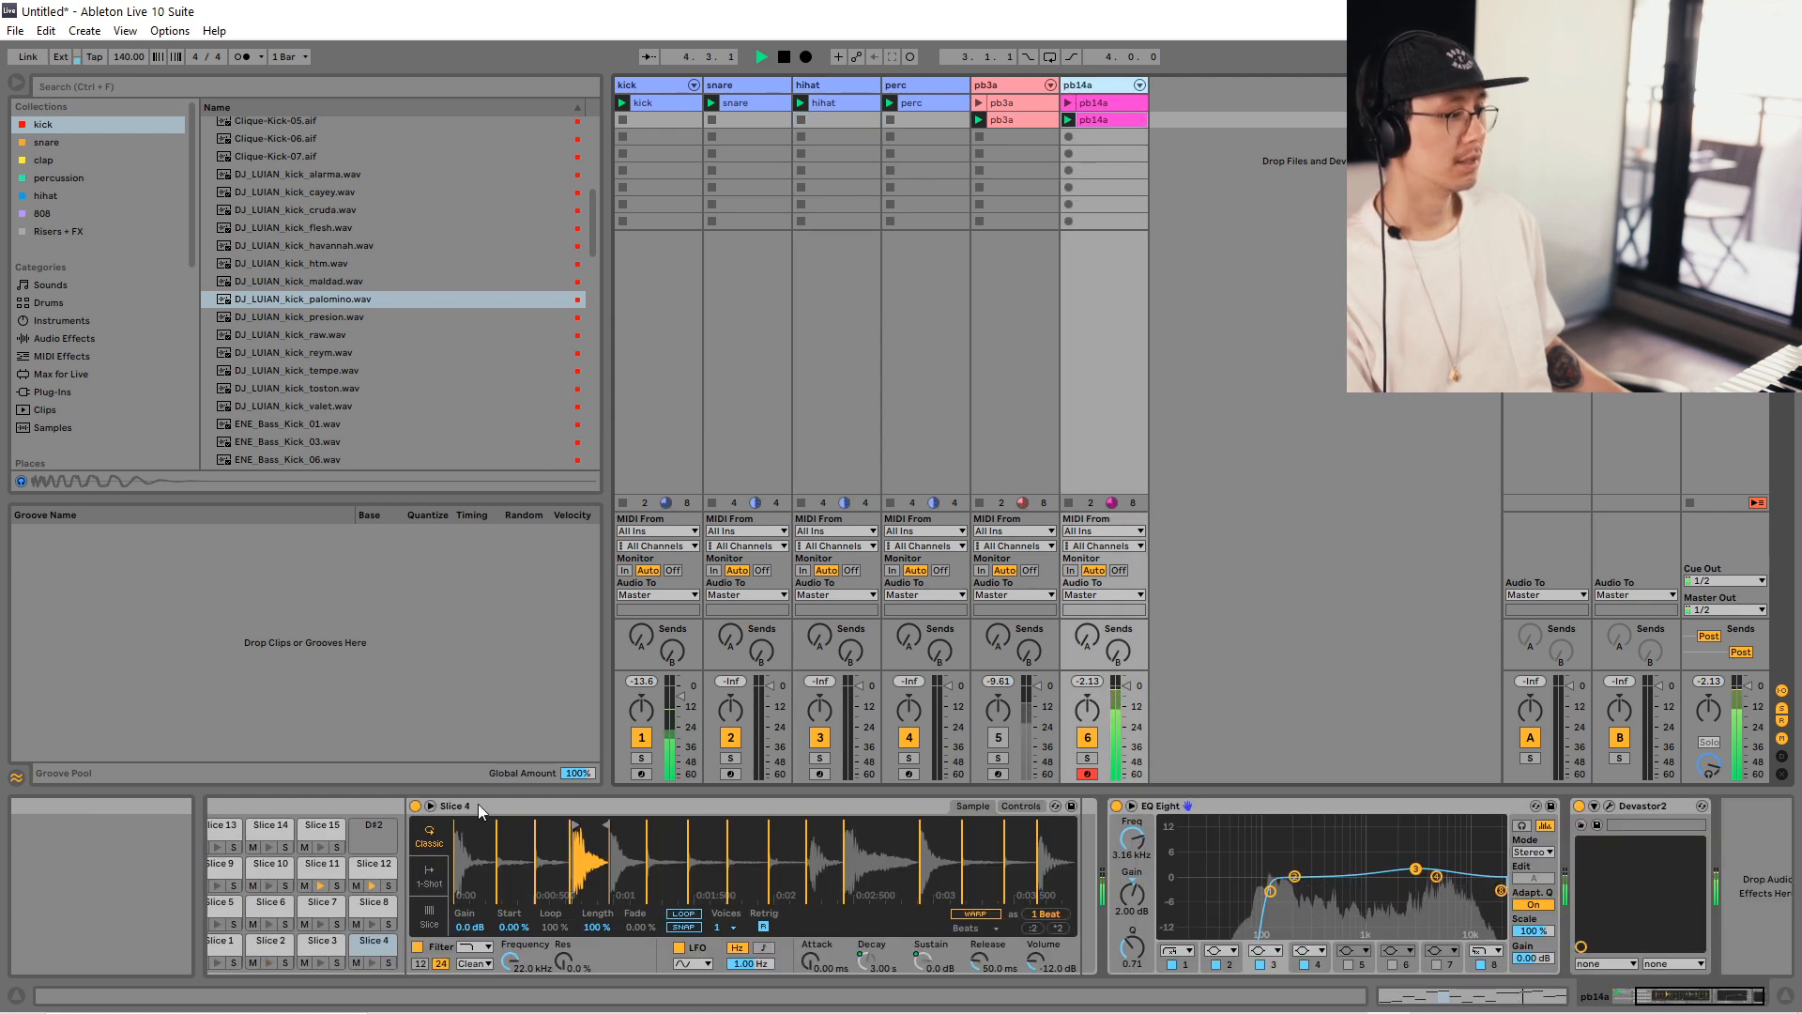
{"action": "key", "text": "space"}
{"action": "scroll", "coordinate": [261, 865], "scroll_direction": "up", "scroll_amount": 4}
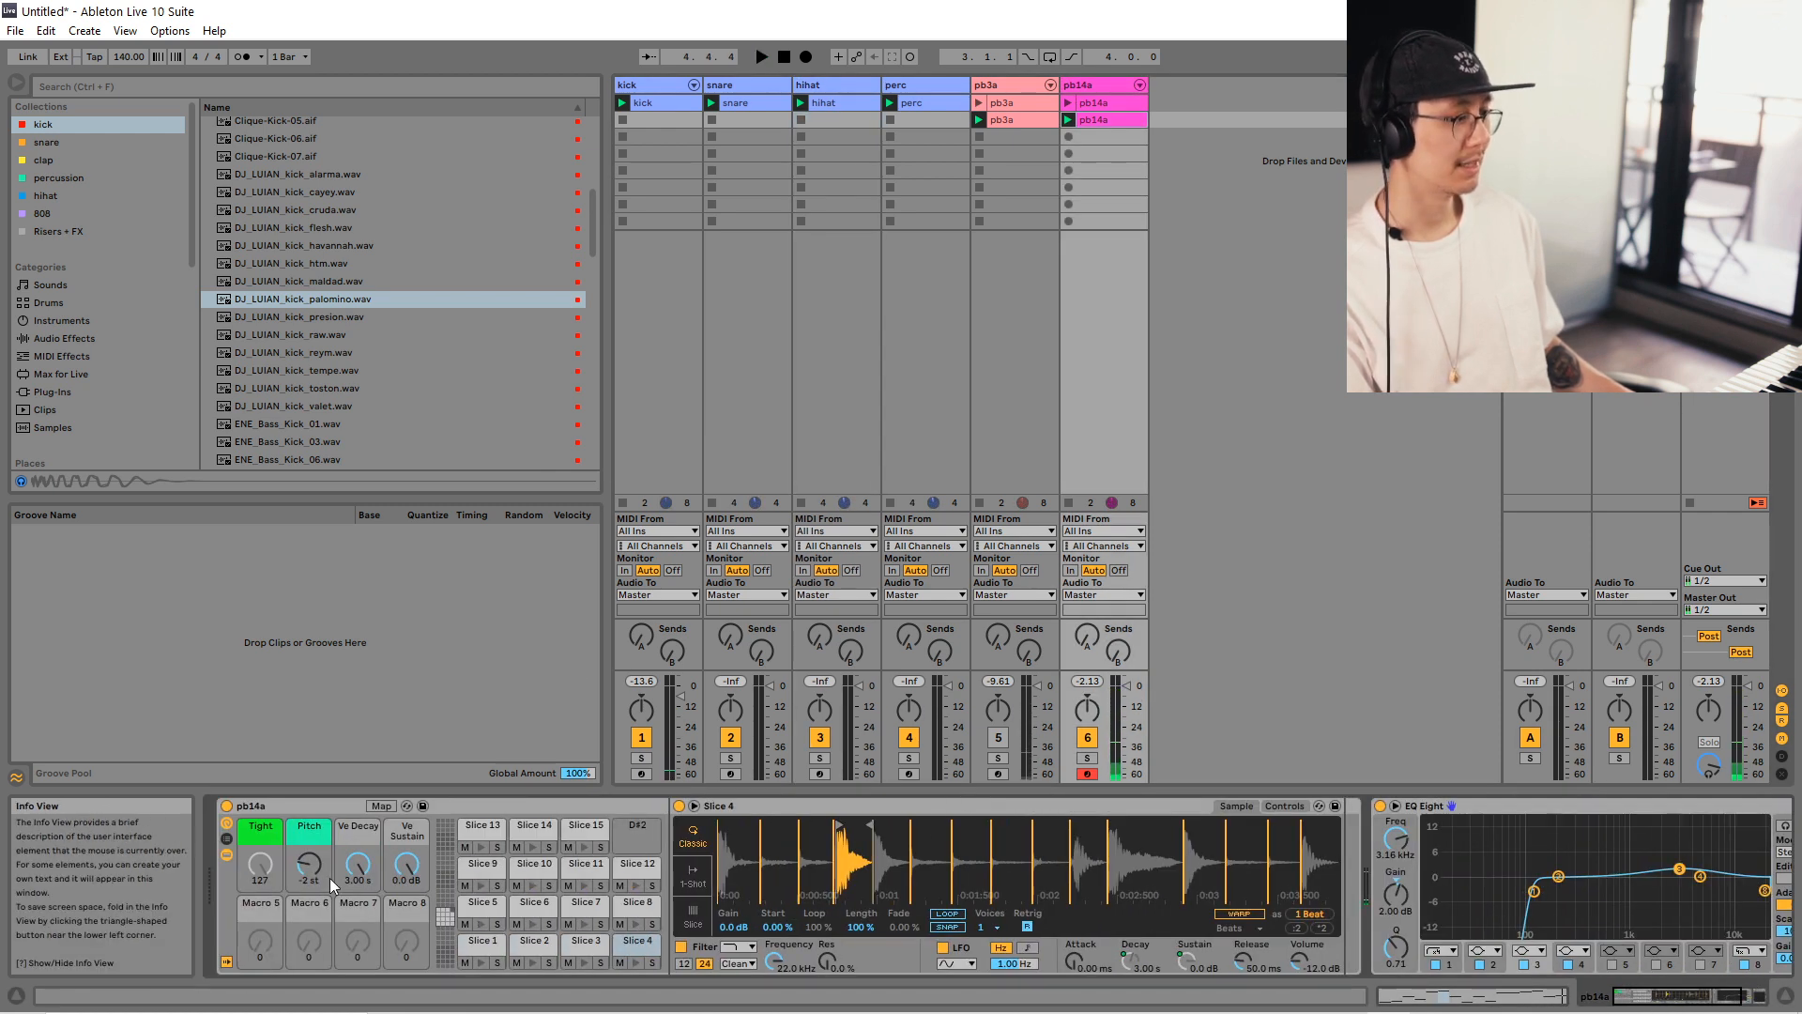
{"action": "key", "text": "space"}
{"action": "left_click_drag", "start_coordinate": [407, 863], "coordinate": [358, 826]}
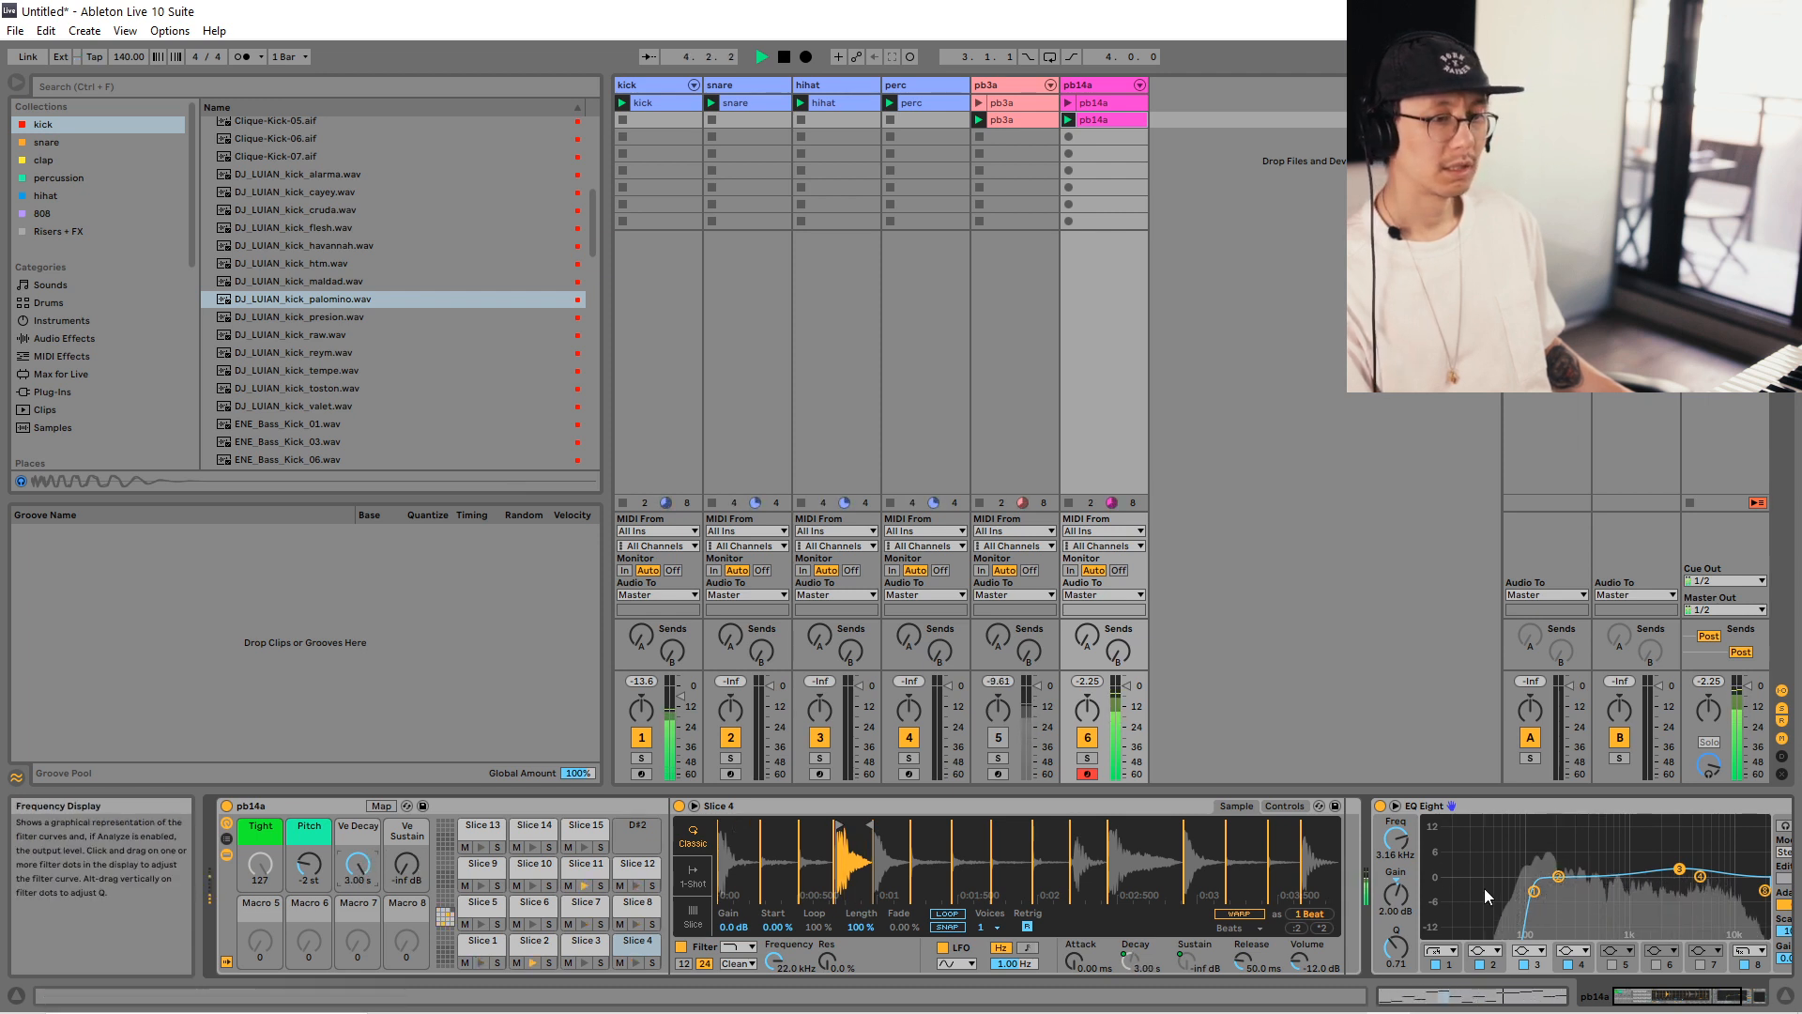
Select EQ Eight's band 1 low cut and sweep its frequency from 138 Hz down to 20.8 Hz during playback.
{"action": "left_click_drag", "start_coordinate": [1398, 858], "coordinate": [1399, 847]}
{"action": "key", "text": "ctrl+z"}
{"action": "key", "text": "space"}
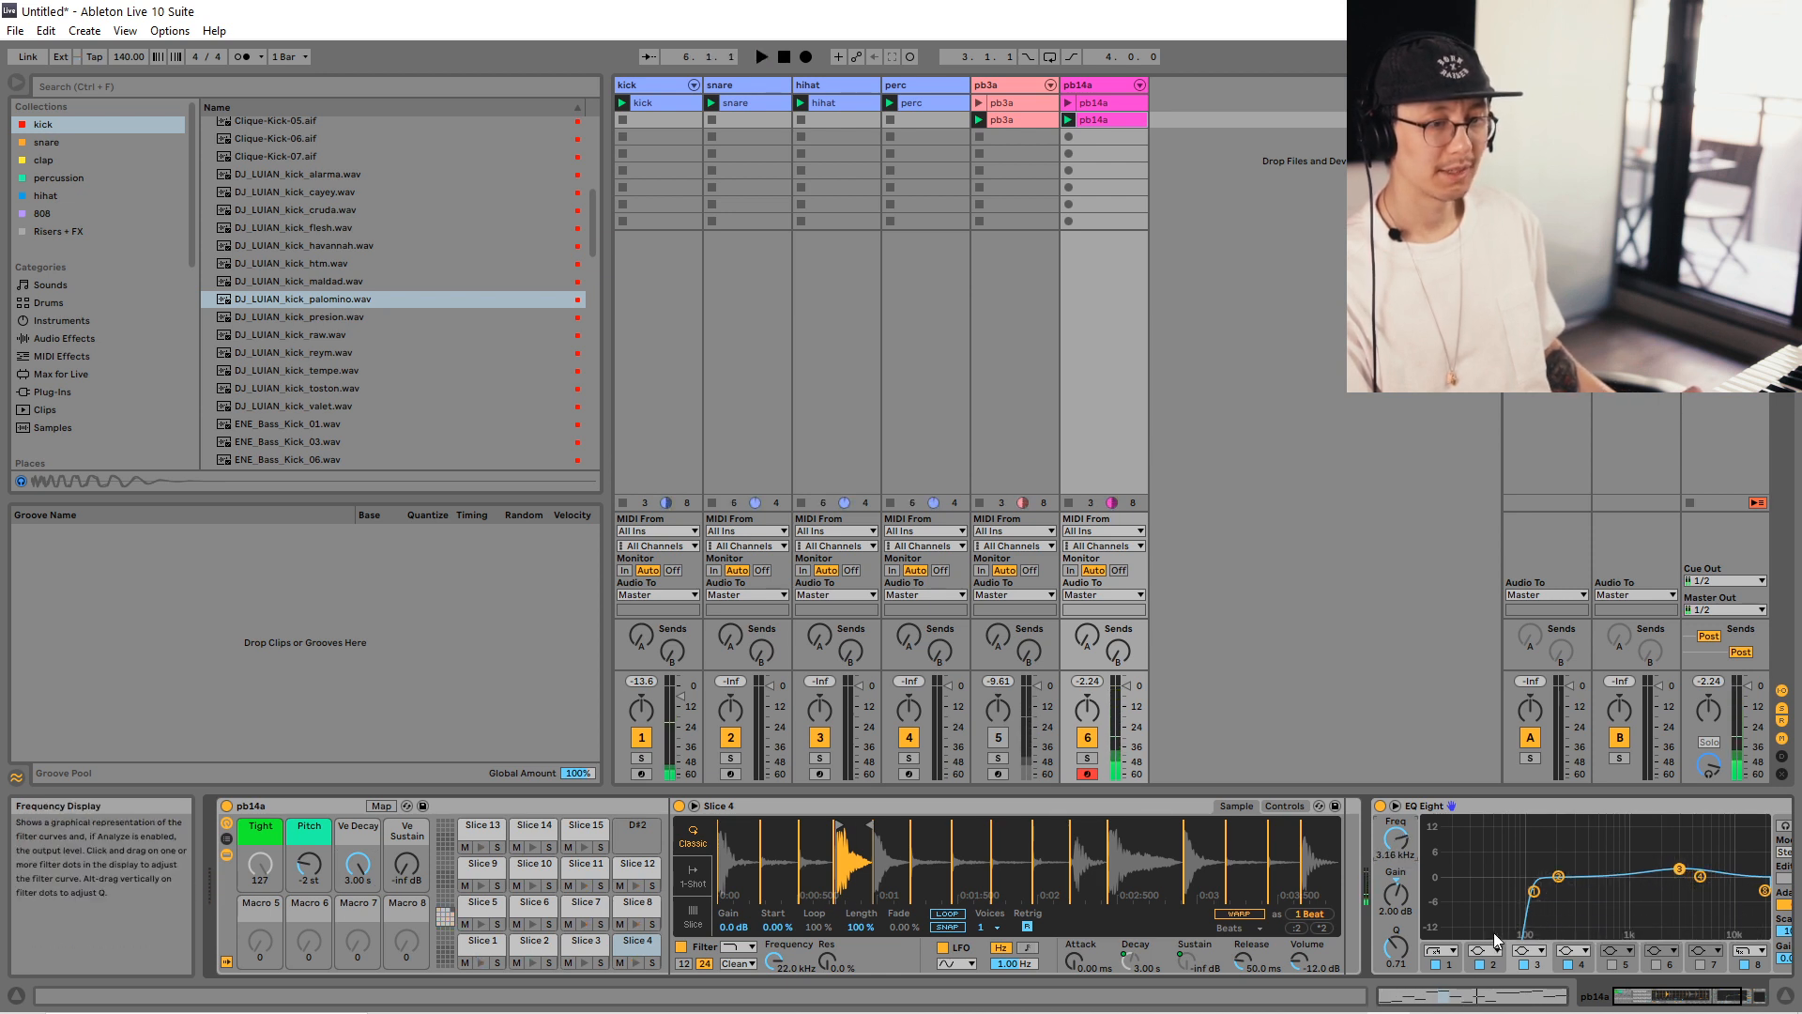
{"action": "key", "text": "space"}
{"action": "left_click", "coordinate": [1445, 966]}
{"action": "mouse_move", "coordinate": [1396, 838]}
{"action": "left_mouse_down"}
{"action": "mouse_move", "coordinate": [1396, 820]}
{"action": "mouse_move", "coordinate": [1395, 836]}
{"action": "left_mouse_up"}
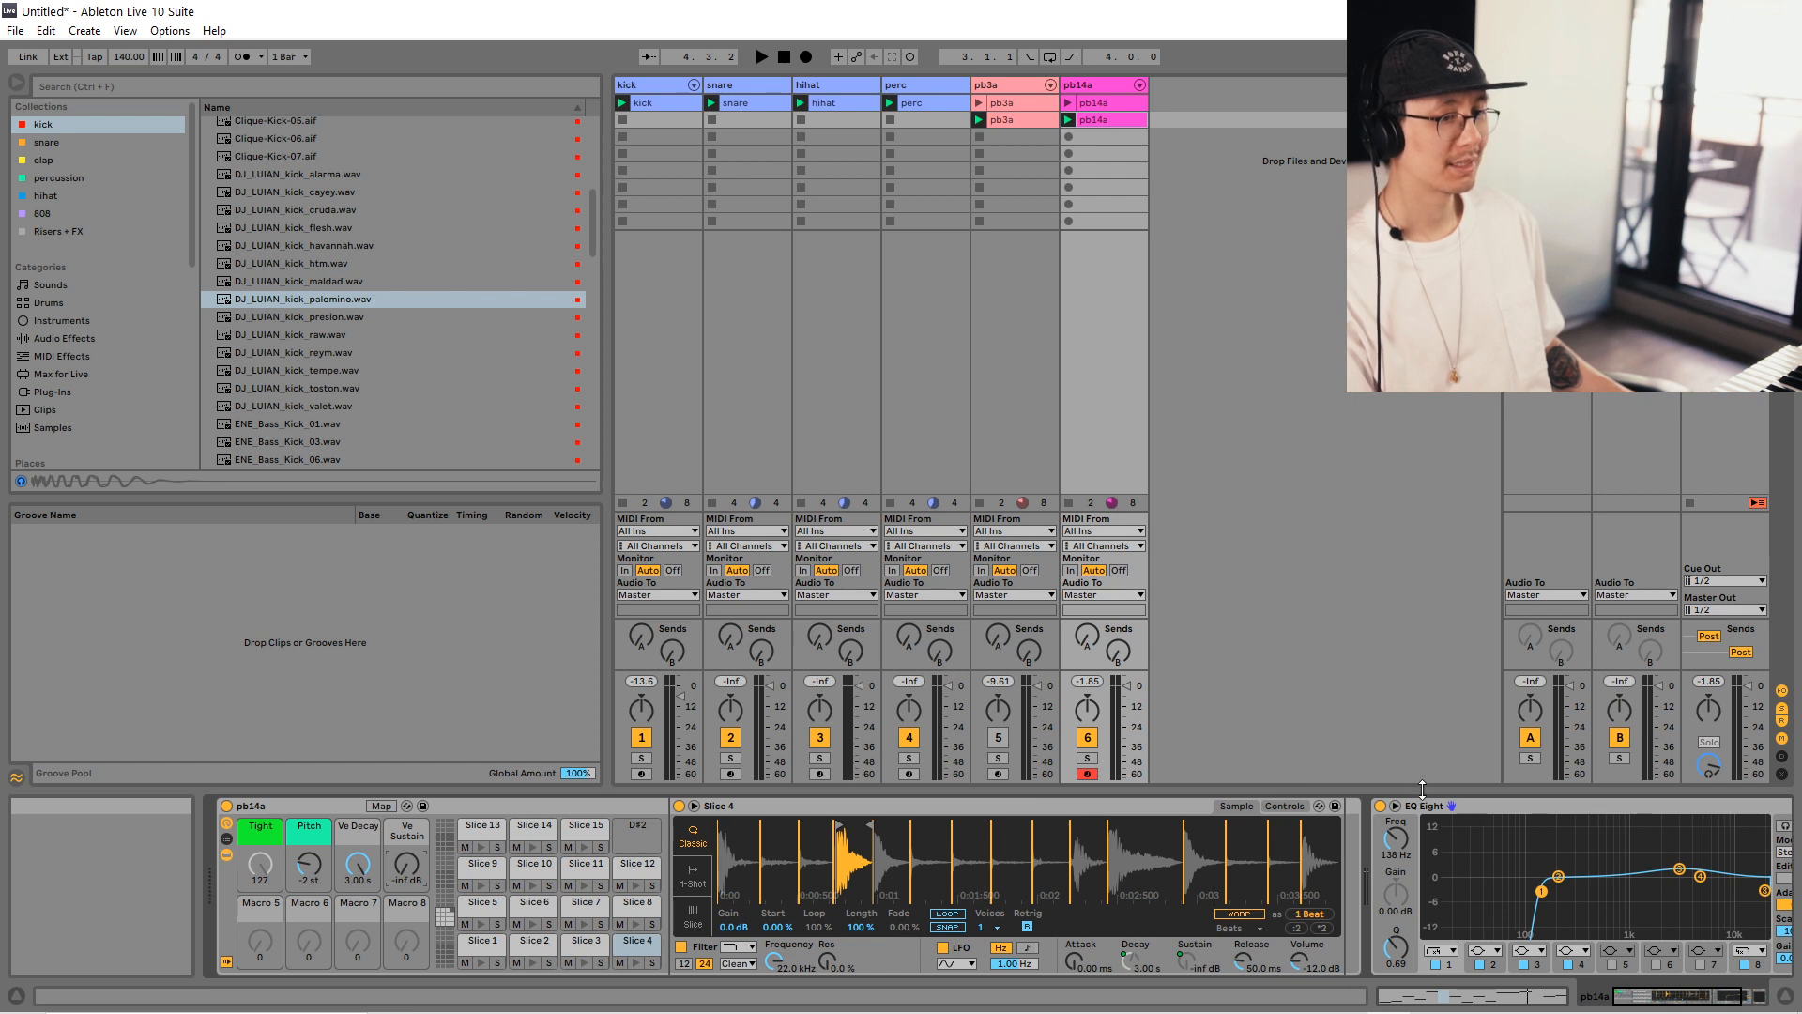
{"action": "key", "text": "space"}
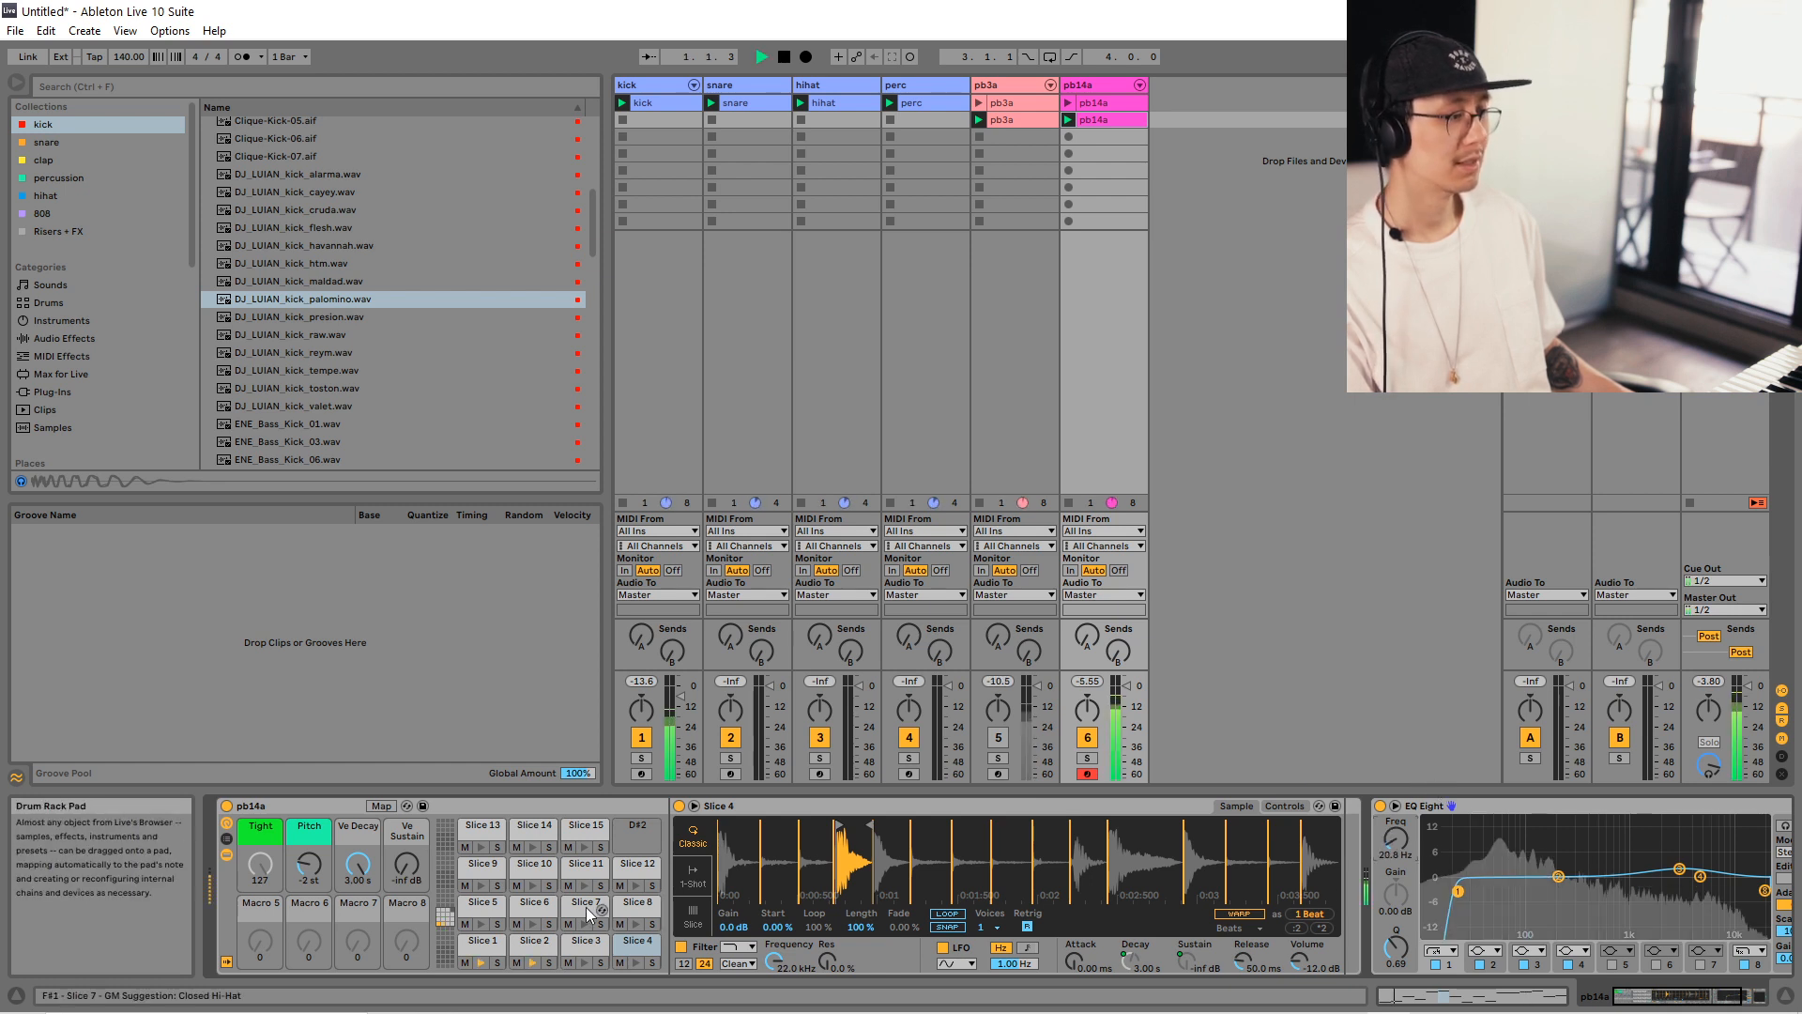
Set the pb14a rack's Ve Decay macro to 1.04 s and listen to the loop.
{"action": "left_click_drag", "start_coordinate": [353, 873], "coordinate": [353, 907]}
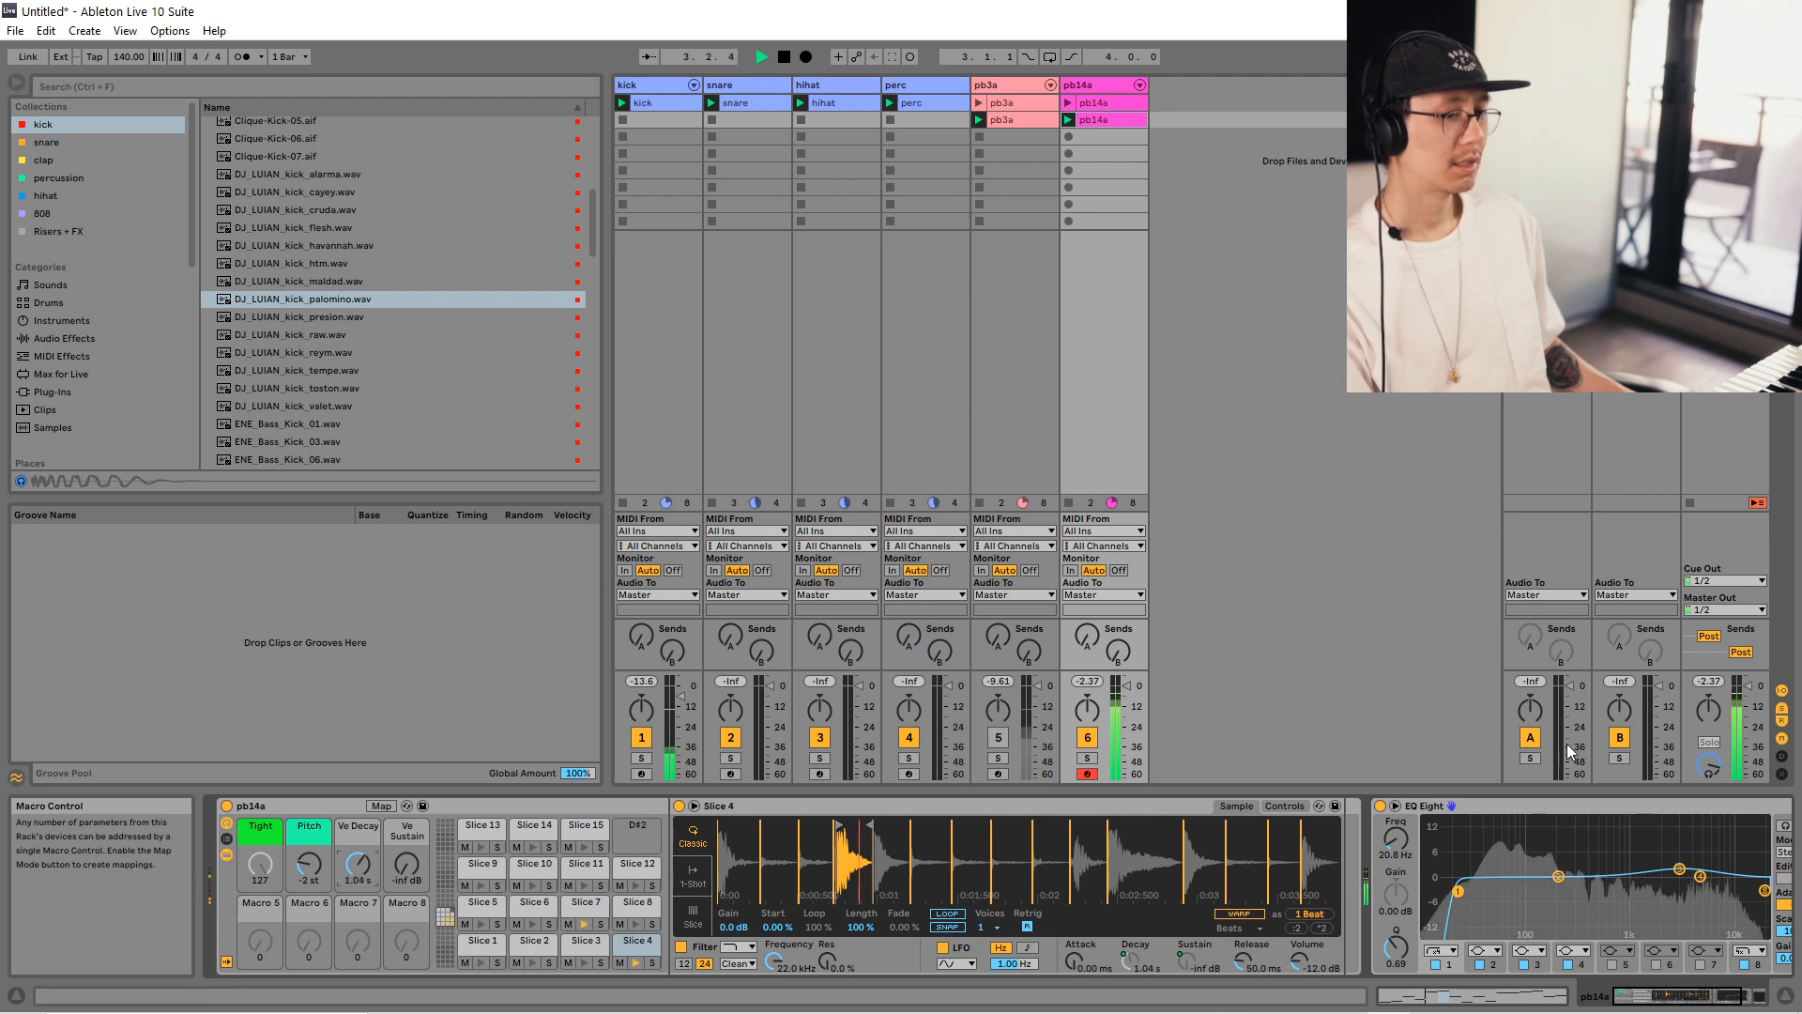
{"action": "key", "text": "space"}
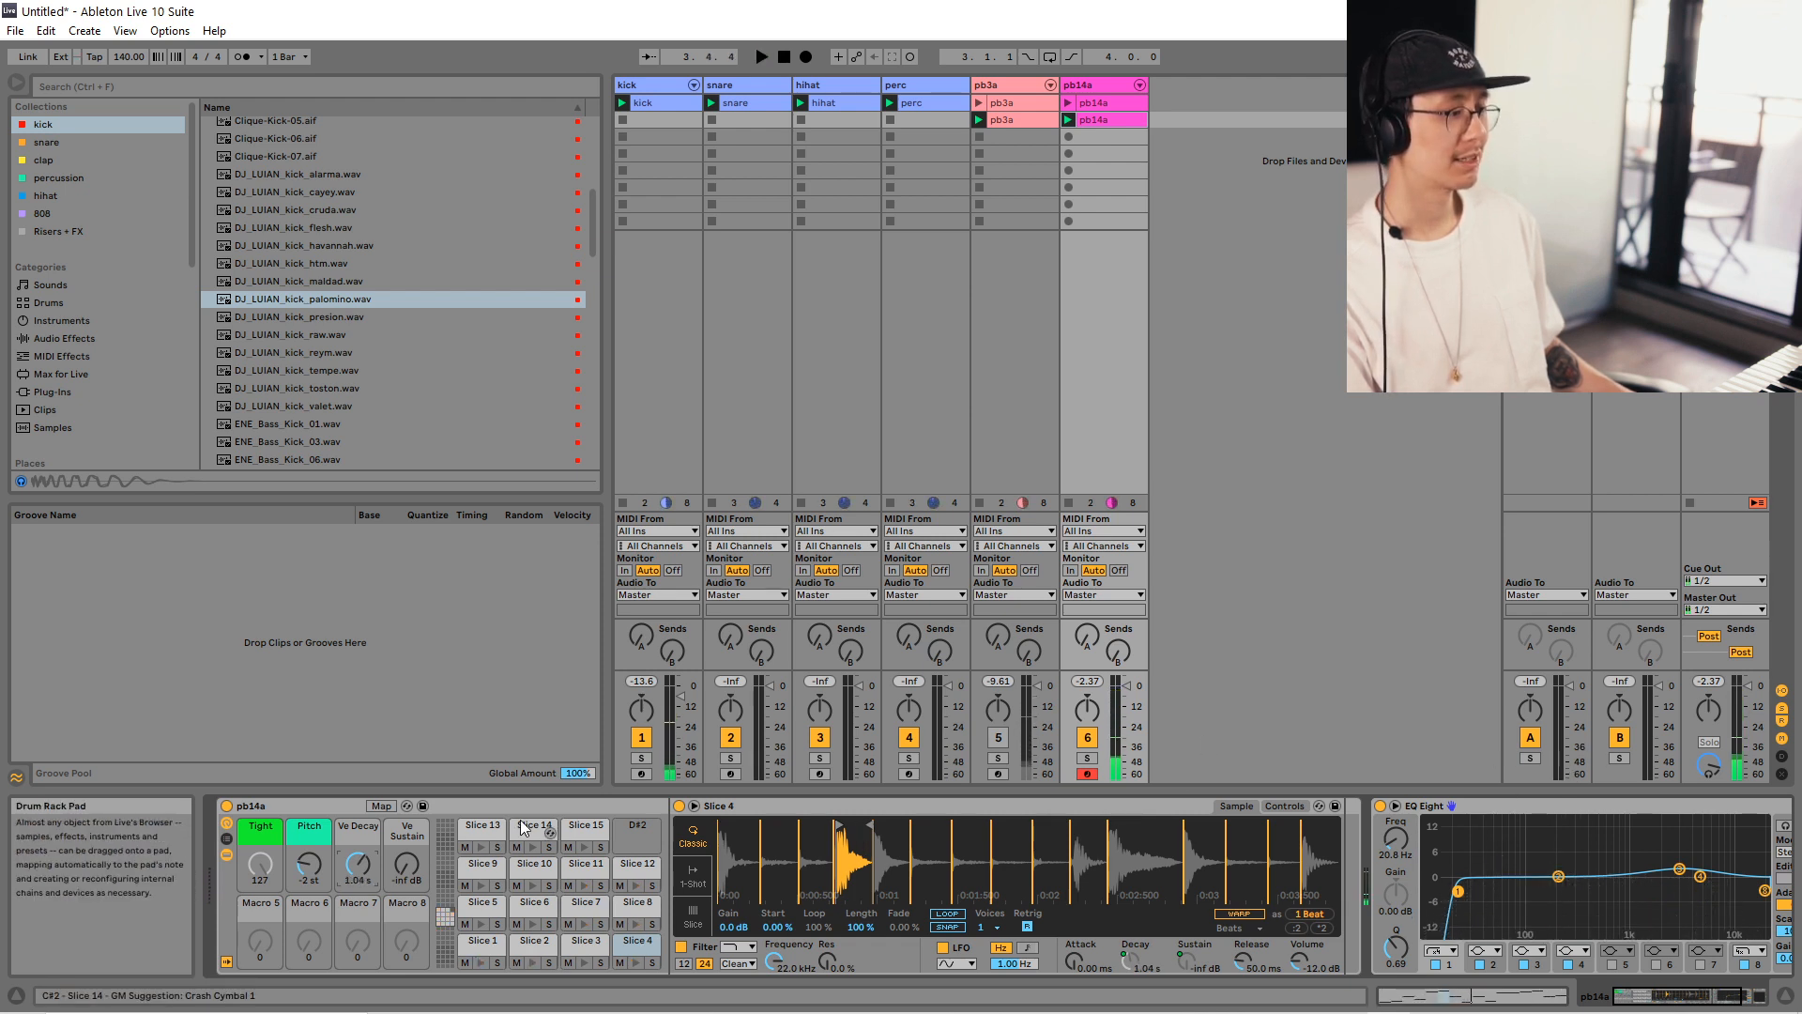
{"action": "key", "text": "space"}
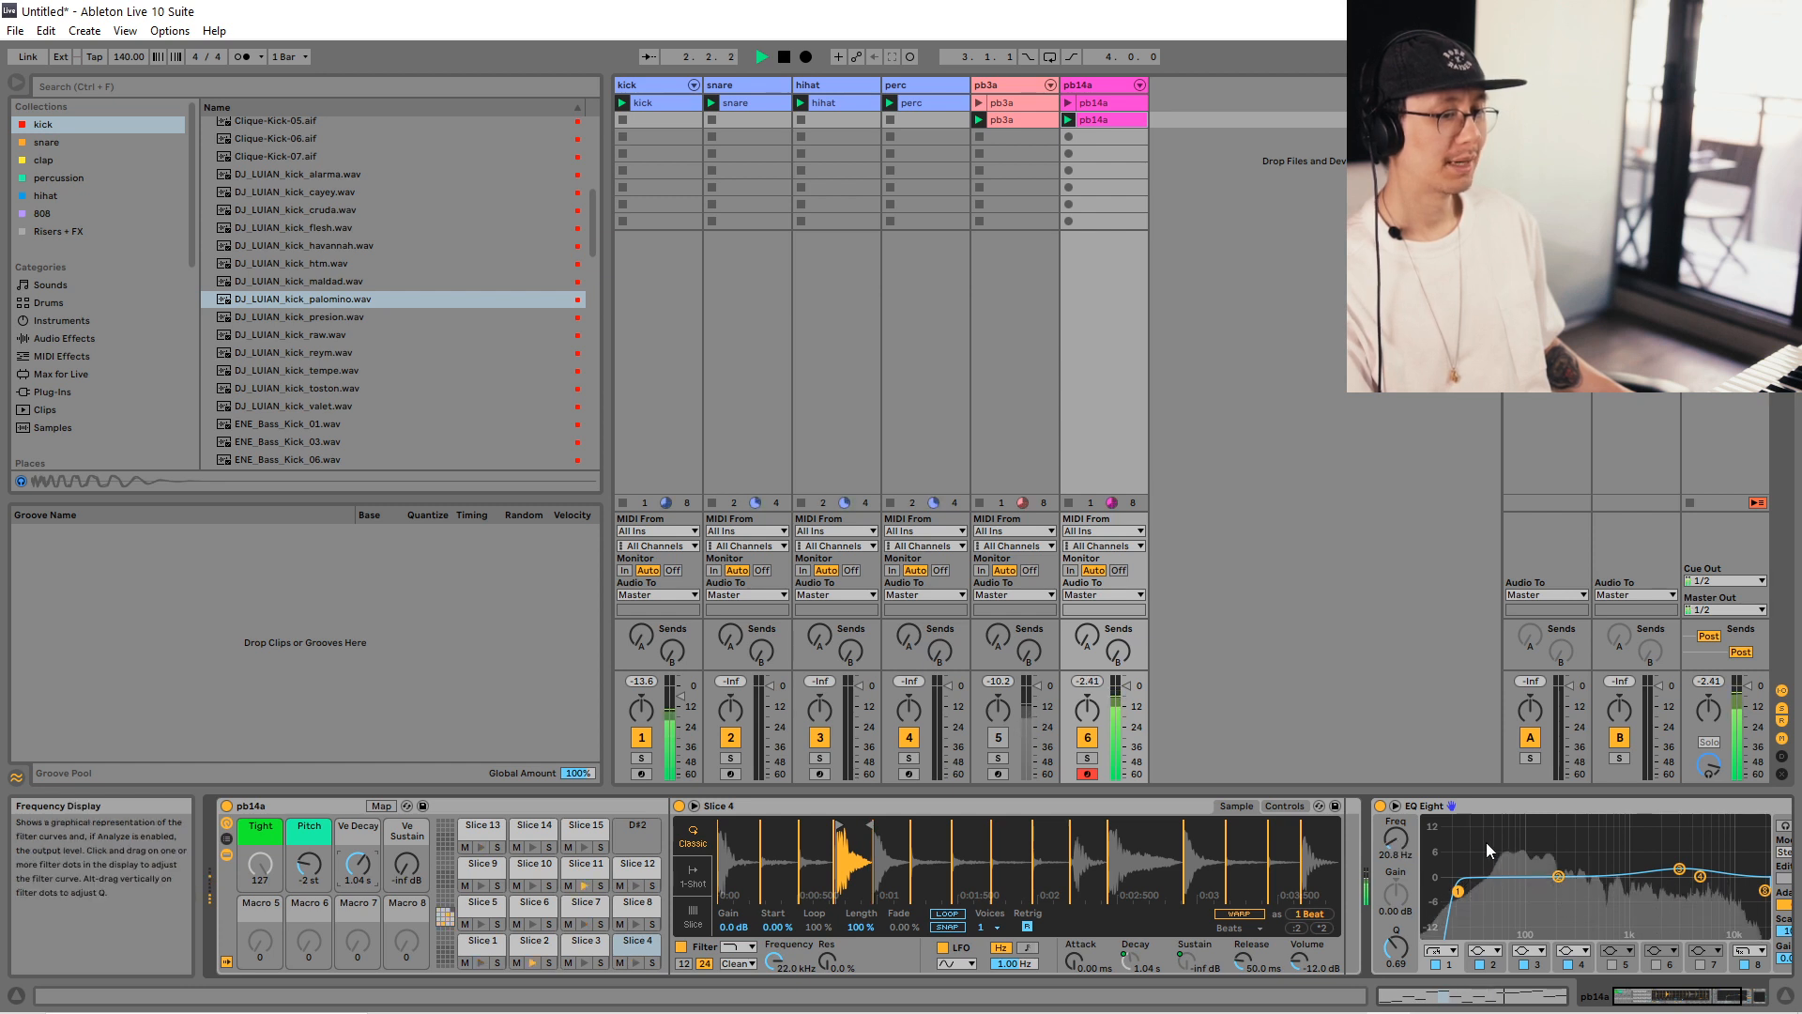
{"action": "key", "text": "space"}
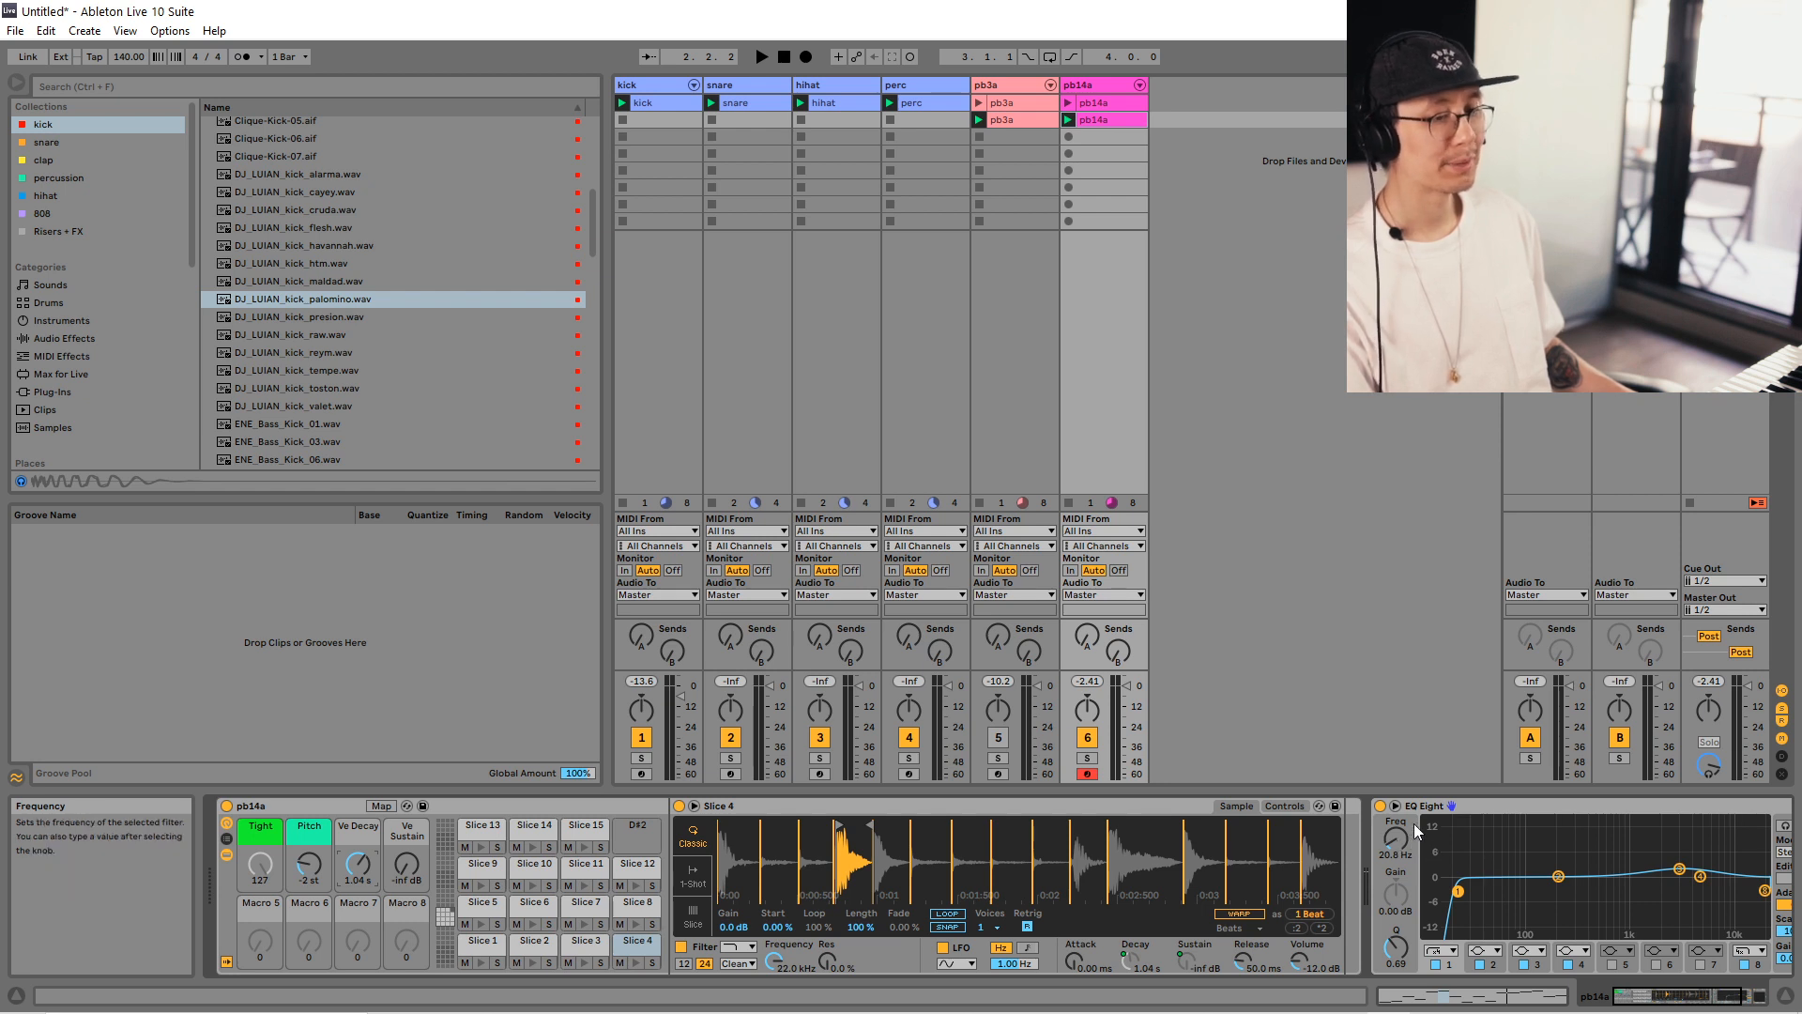
Set EQ Eight's band 1 low-cut frequency to 70.0 Hz and play the loop again.
{"action": "key", "text": "space"}
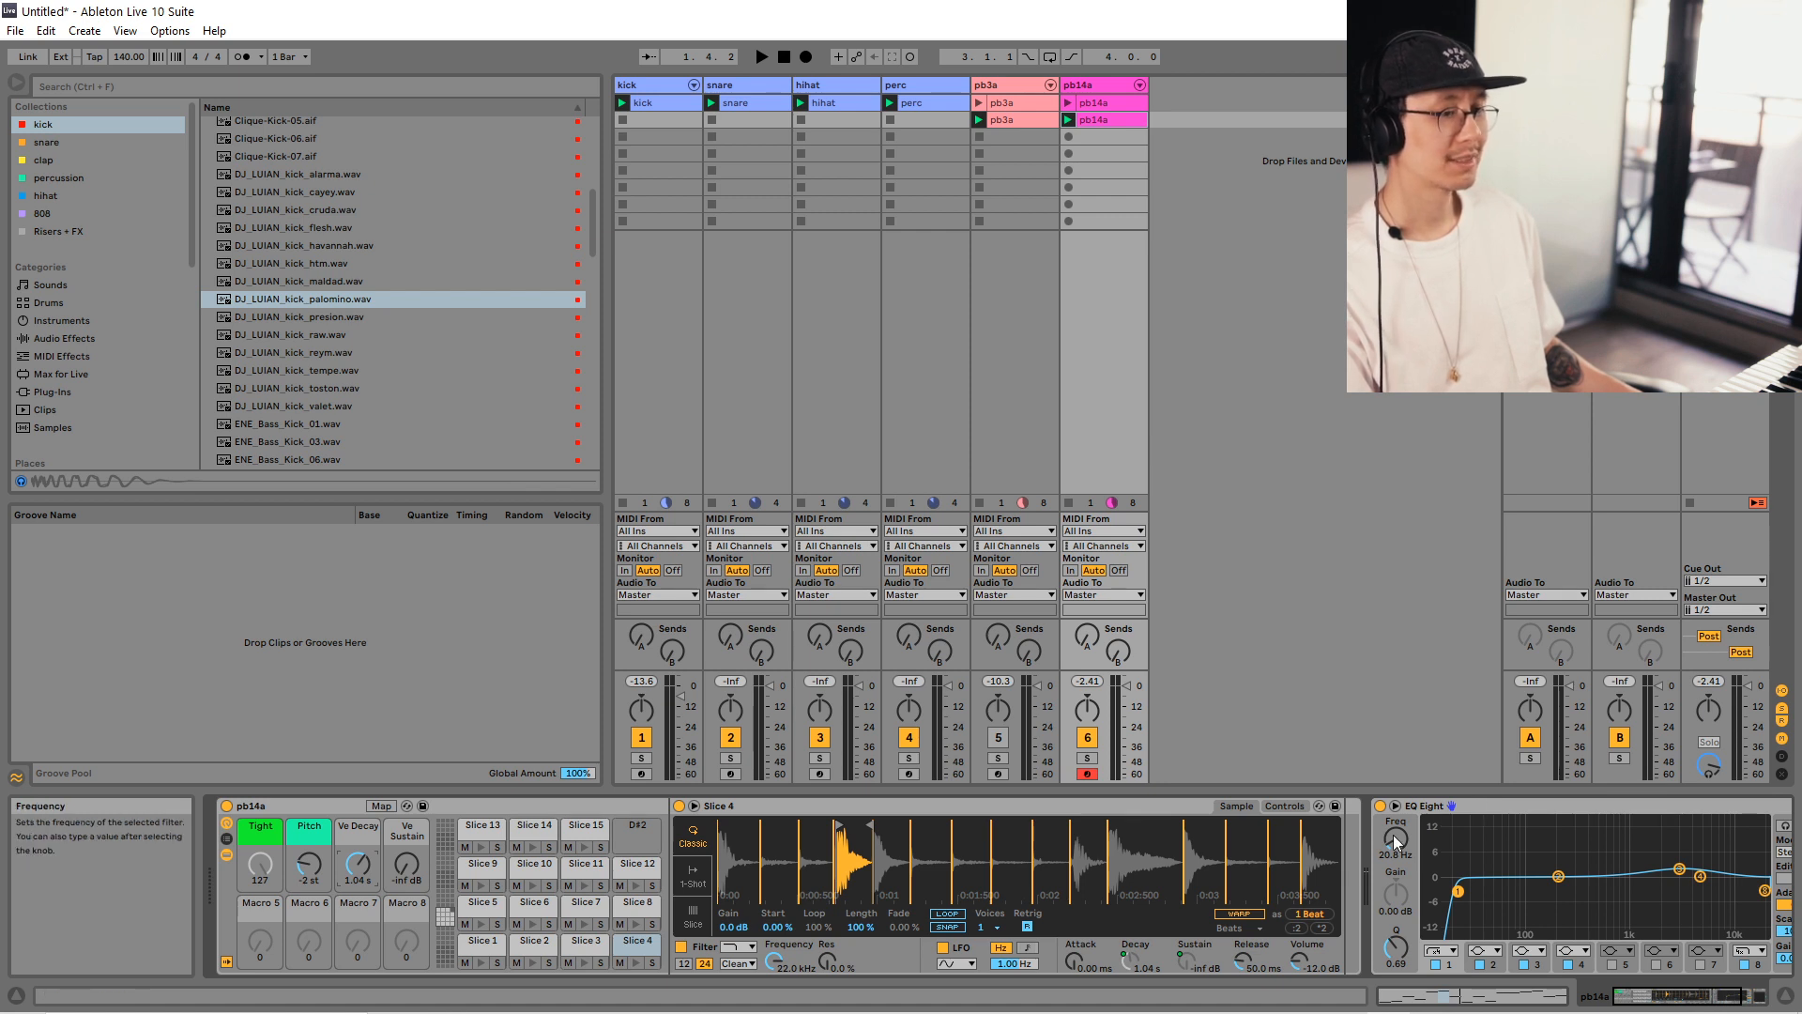
{"action": "mouse_move", "coordinate": [1395, 838]}
{"action": "left_mouse_down"}
{"action": "mouse_move", "coordinate": [1396, 795]}
{"action": "mouse_move", "coordinate": [1393, 856]}
{"action": "left_mouse_up"}
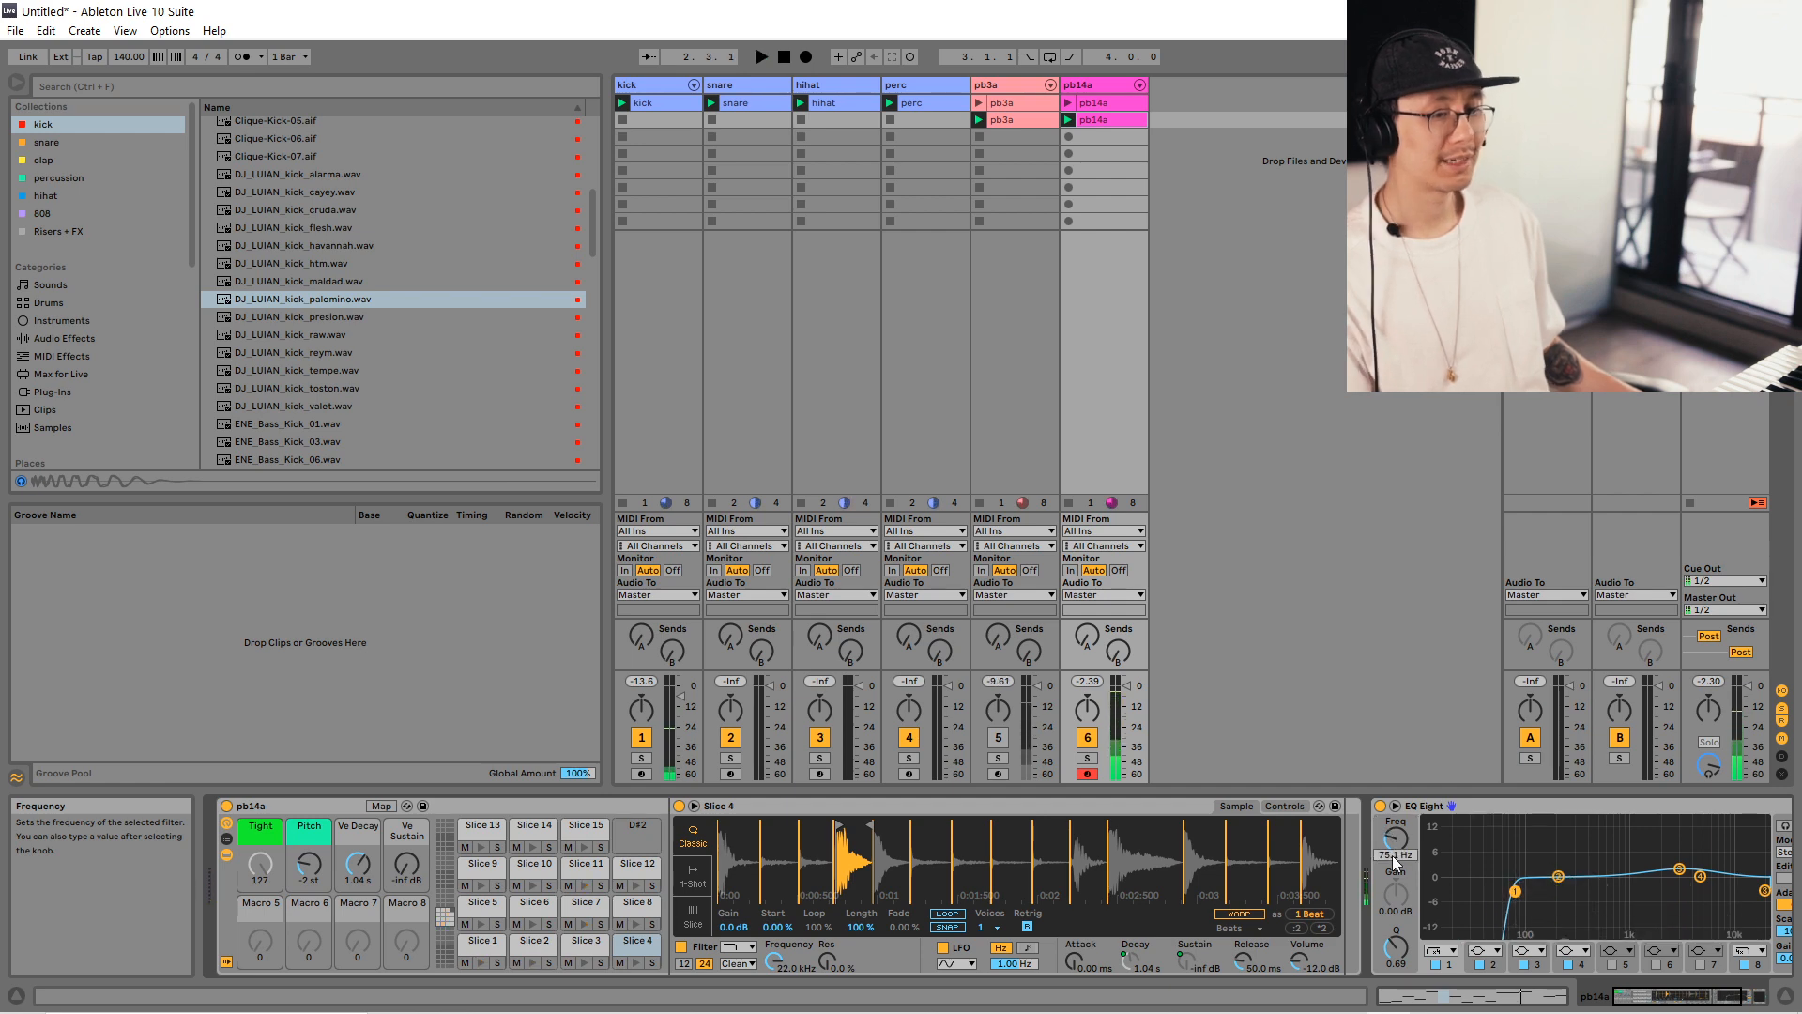
{"action": "left_click_drag", "start_coordinate": [1693, 995], "coordinate": [1748, 993]}
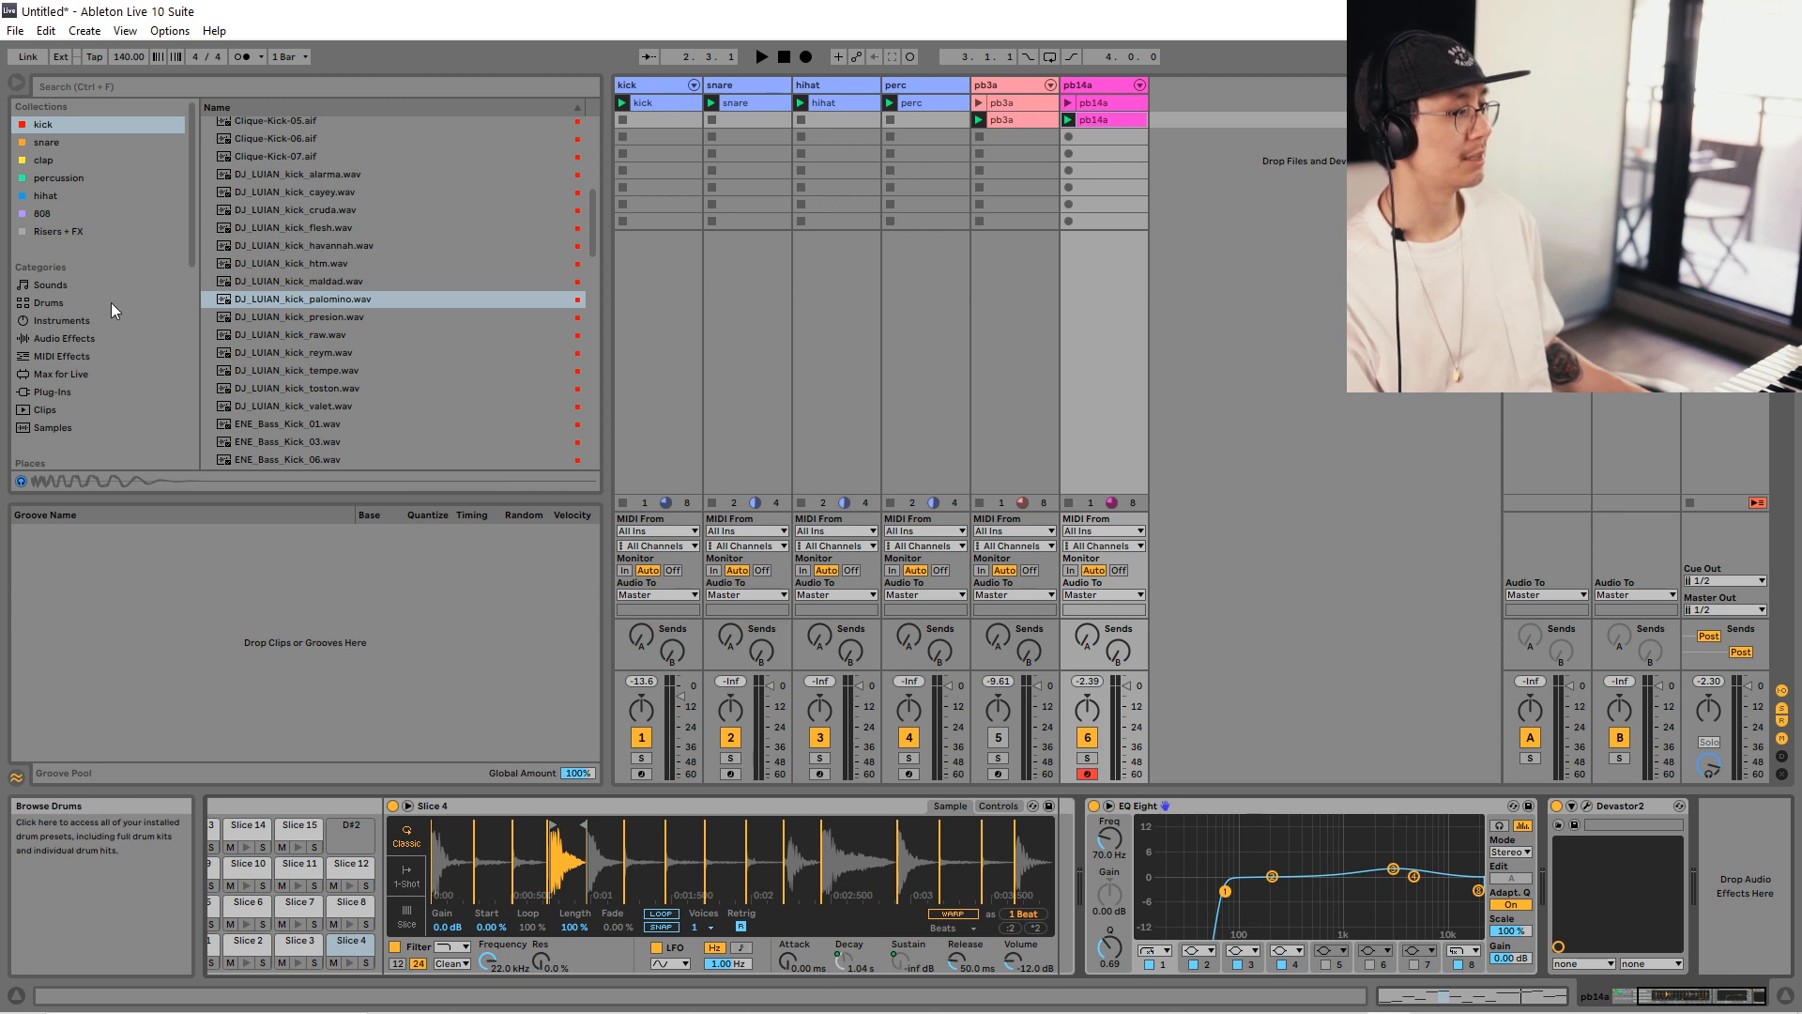
{"action": "key", "text": "space"}
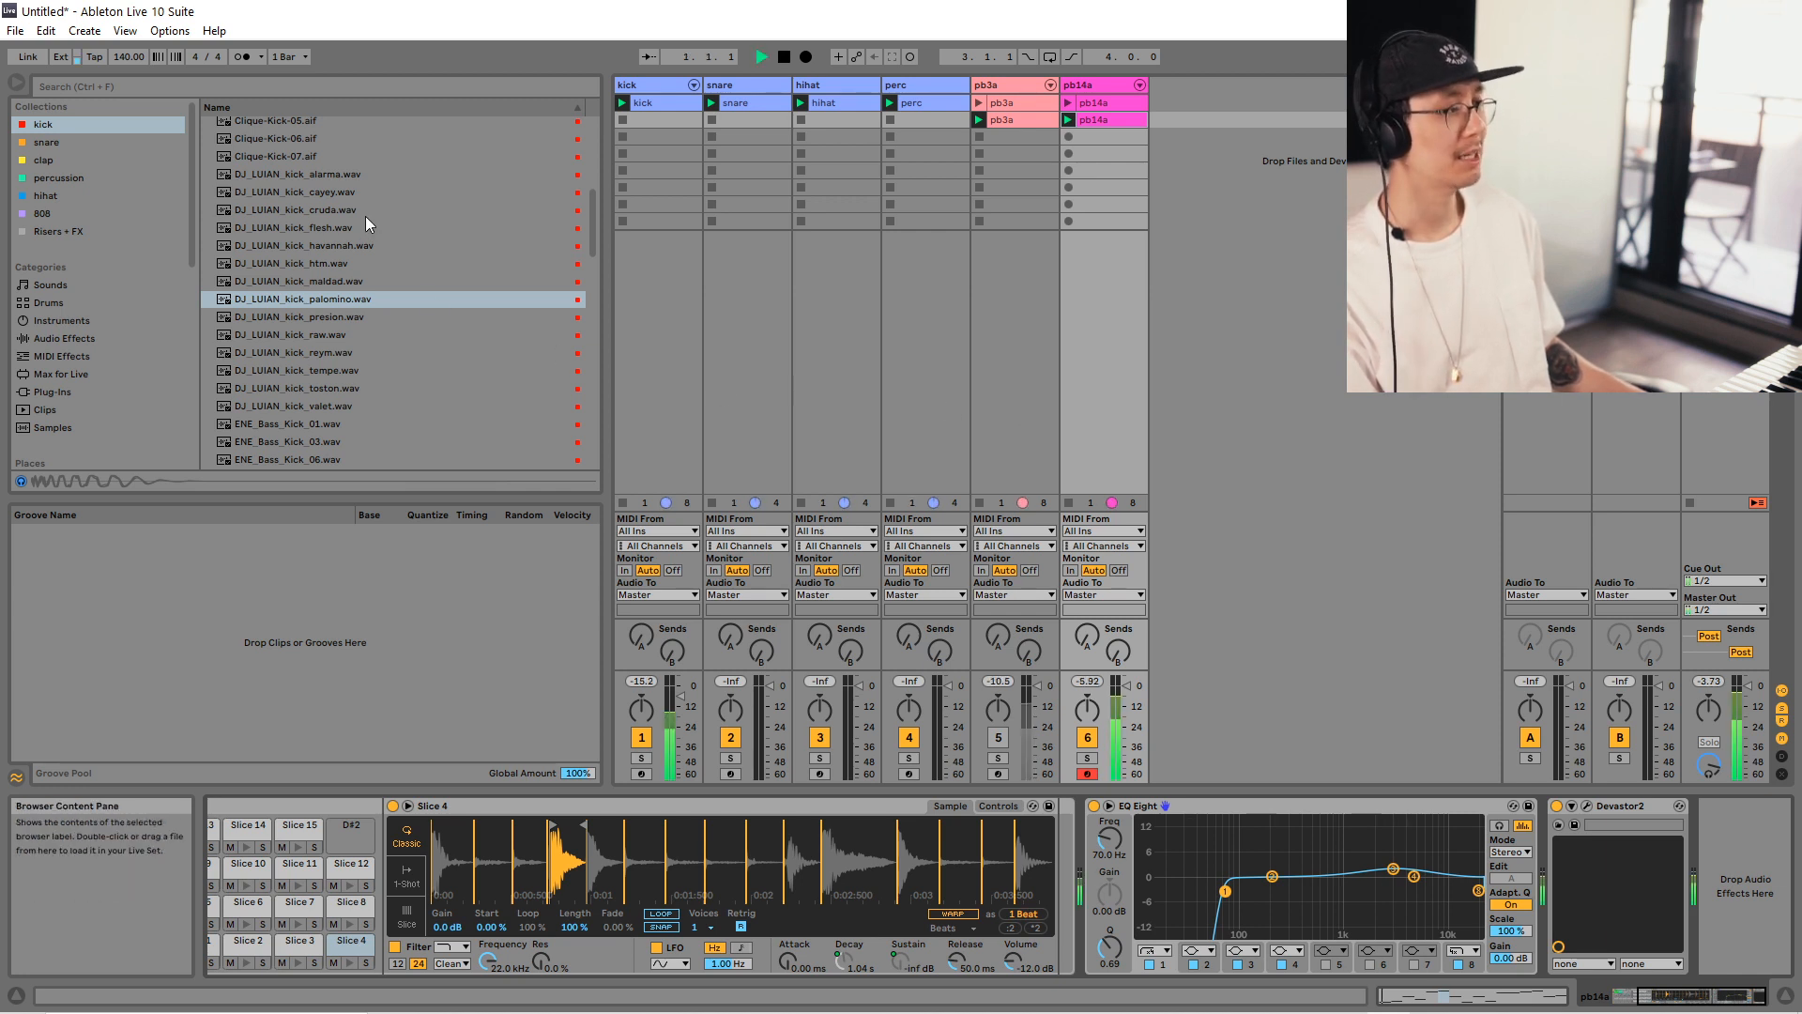
{"action": "key", "text": "space"}
Search the plug-ins for "trash" and add iZotope Trash 2 after Devastor2 on pb14a, moving its window clear of the webcam area.
{"action": "left_click", "coordinate": [84, 392]}
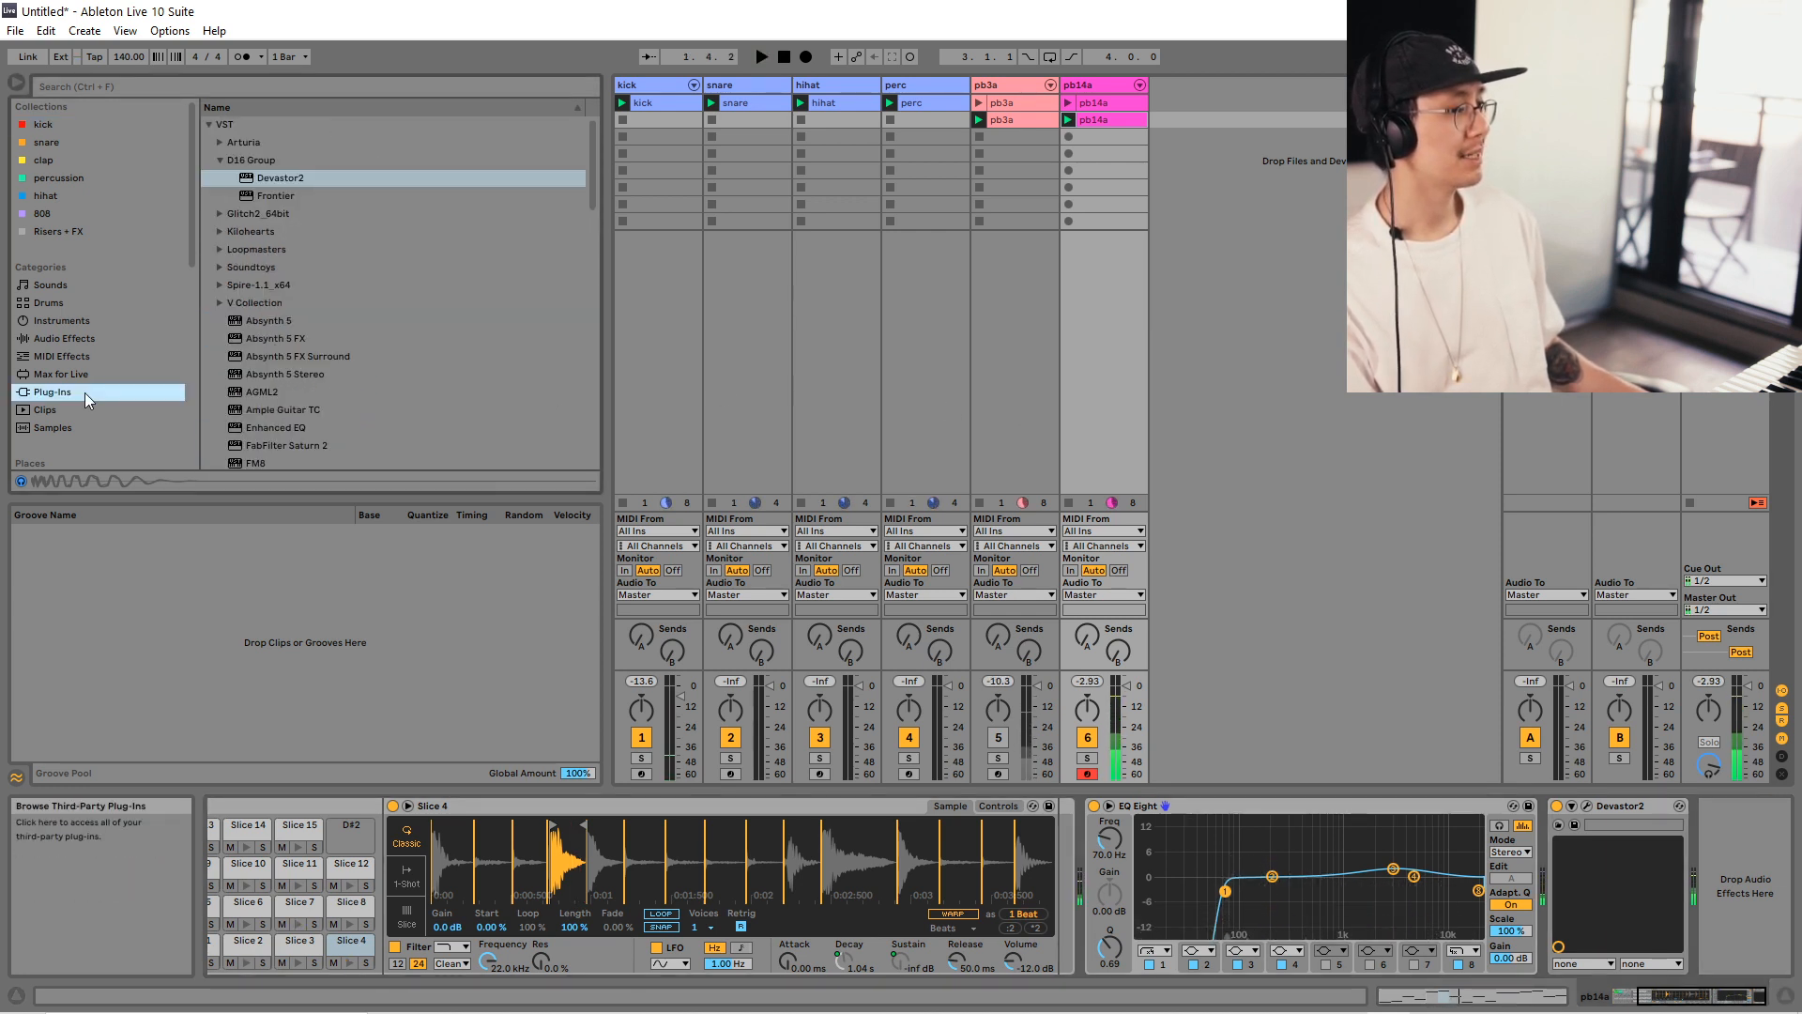
{"action": "scroll", "coordinate": [345, 300], "scroll_direction": "down", "scroll_amount": 15}
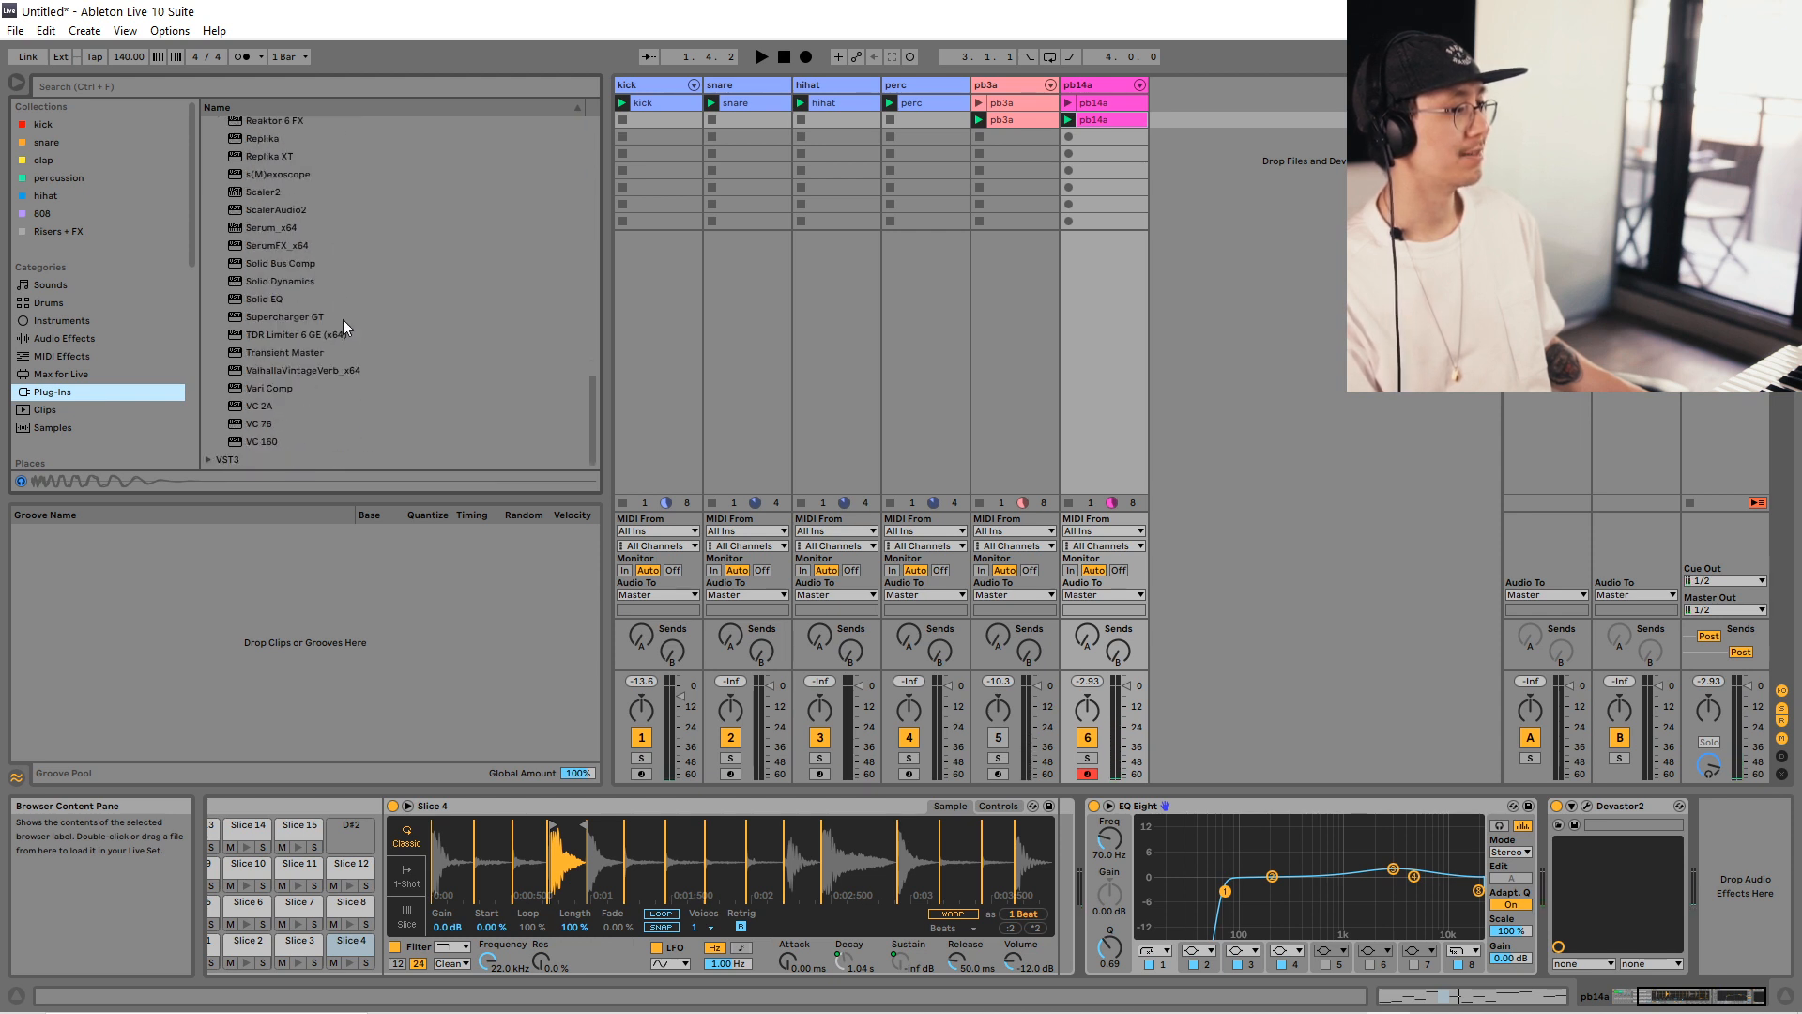
{"action": "scroll", "coordinate": [294, 330], "scroll_direction": "up", "scroll_amount": 3}
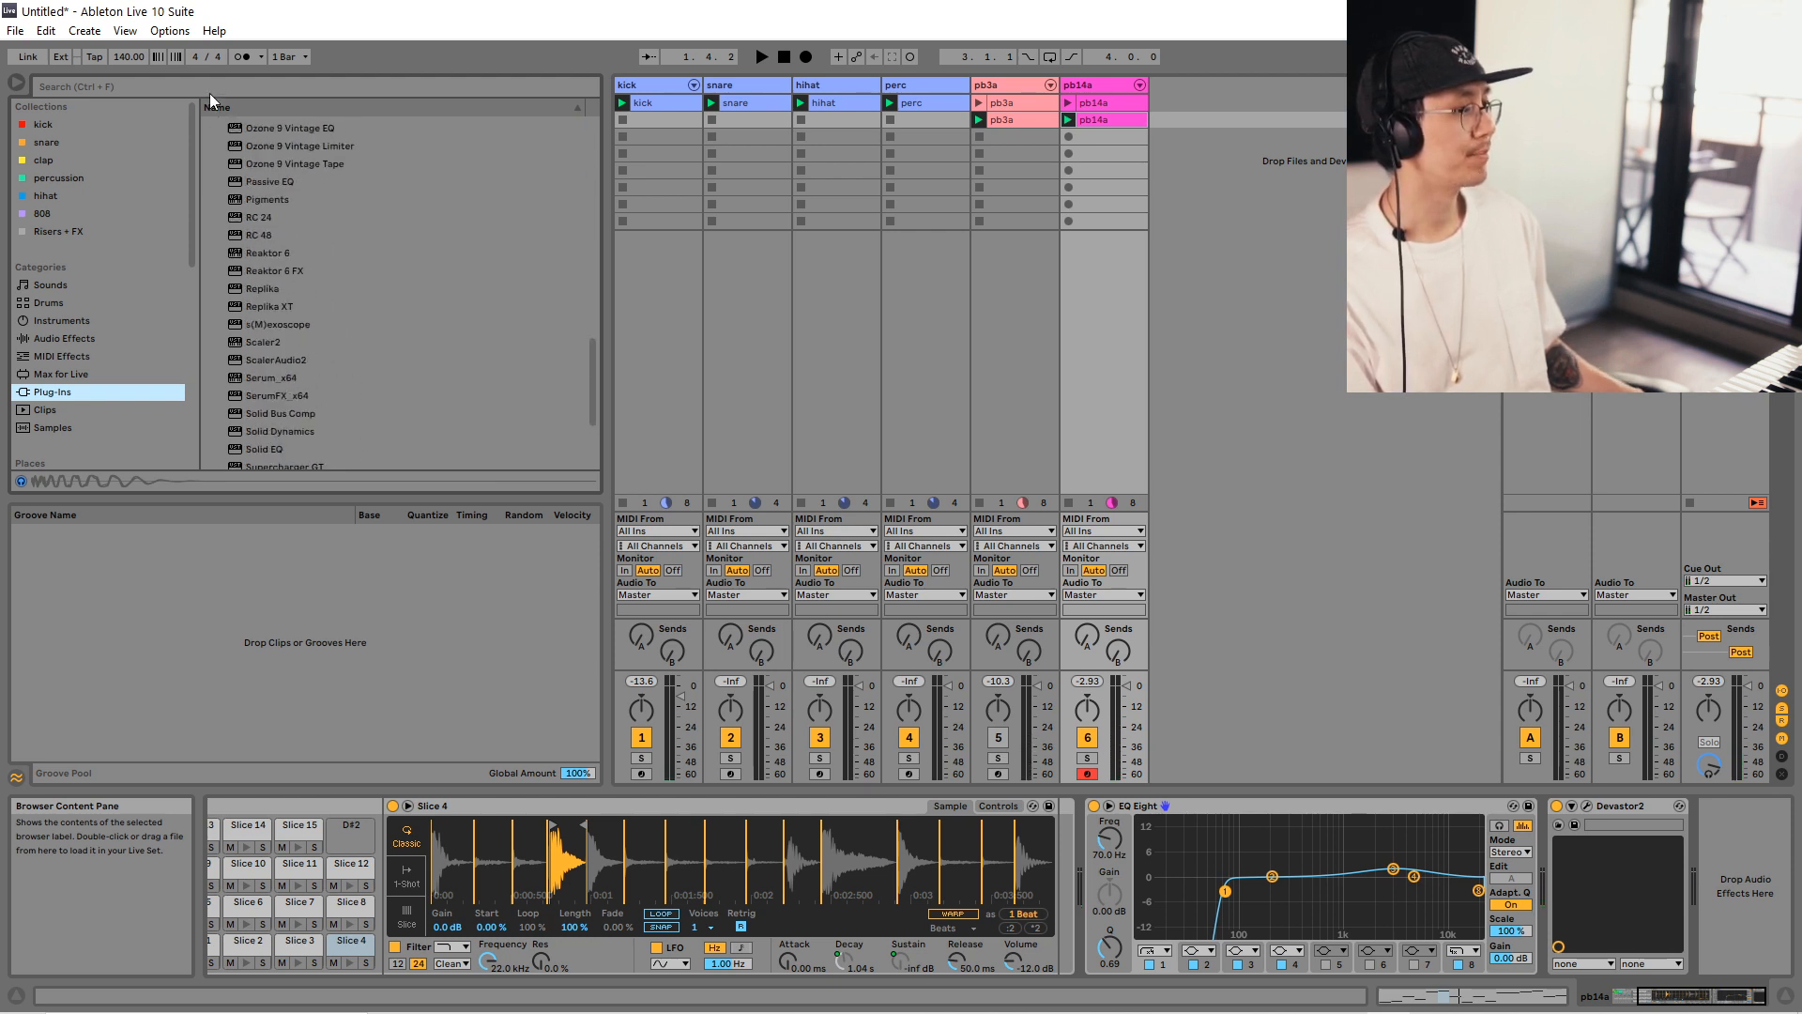
{"action": "left_click", "coordinate": [206, 83]}
{"action": "type", "text": "trash"}
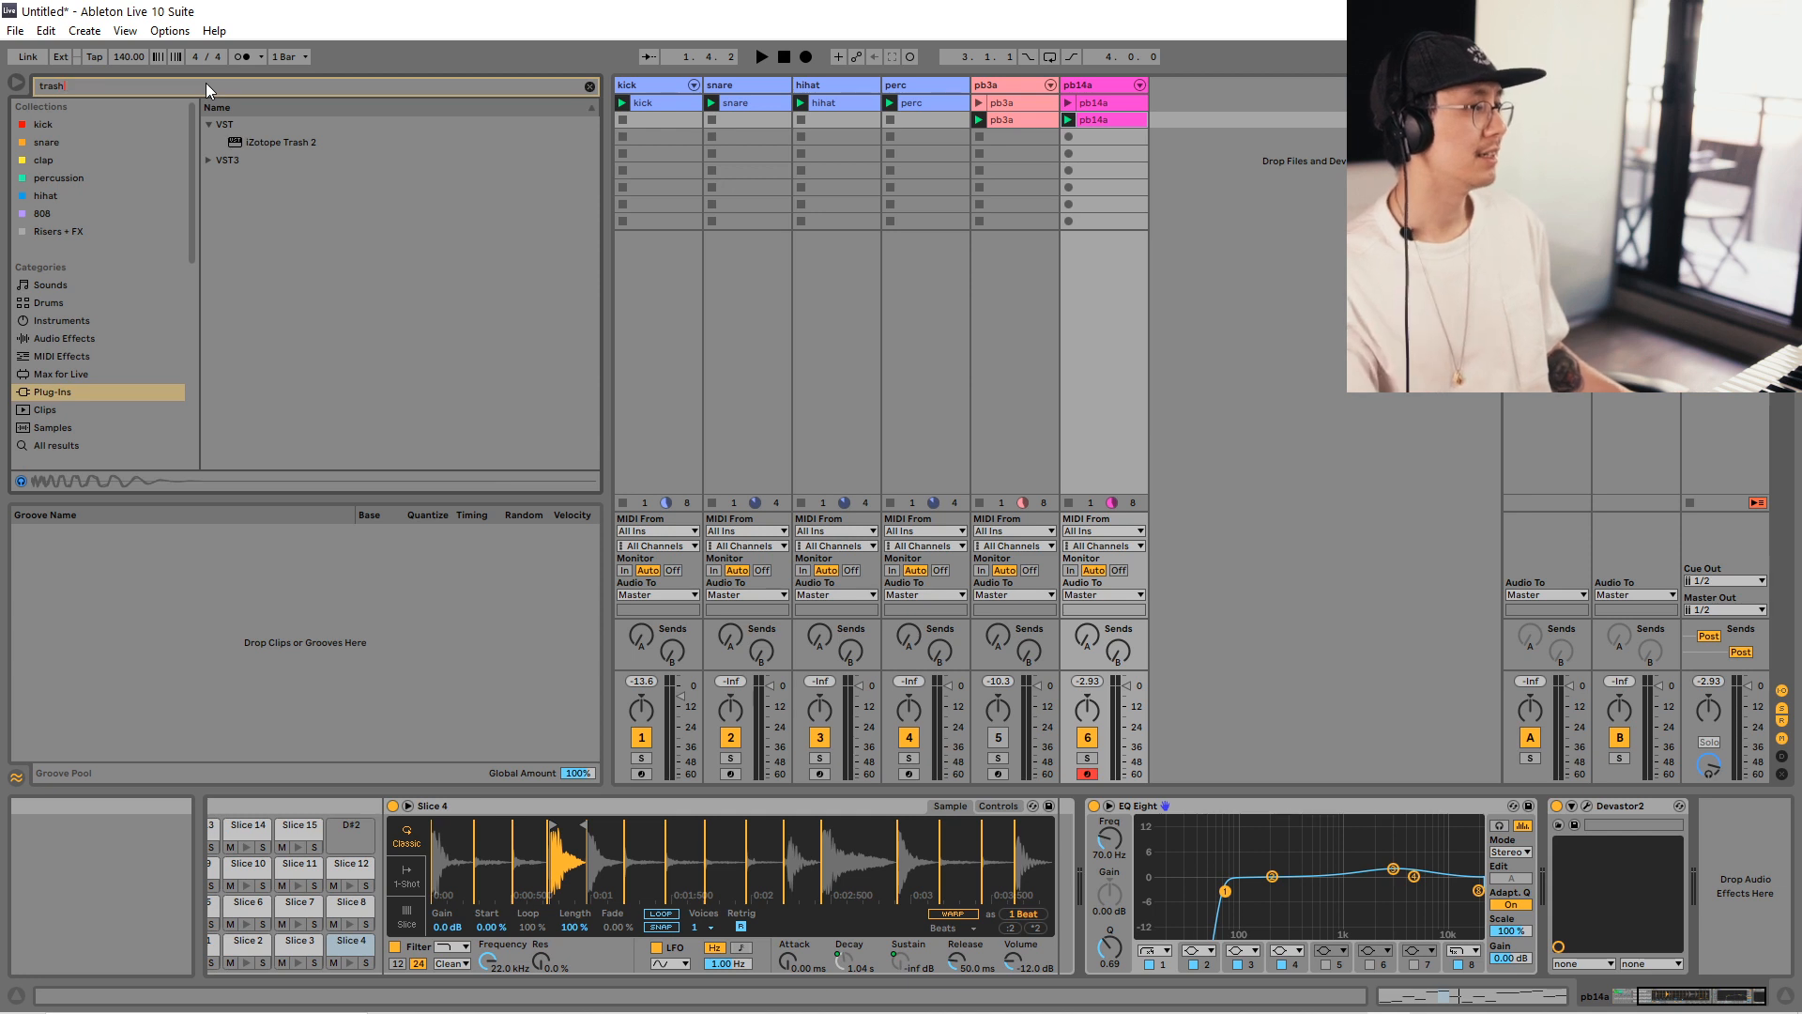
{"action": "left_click", "coordinate": [256, 143]}
{"action": "left_click_drag", "start_coordinate": [1605, 762], "coordinate": [1720, 803]}
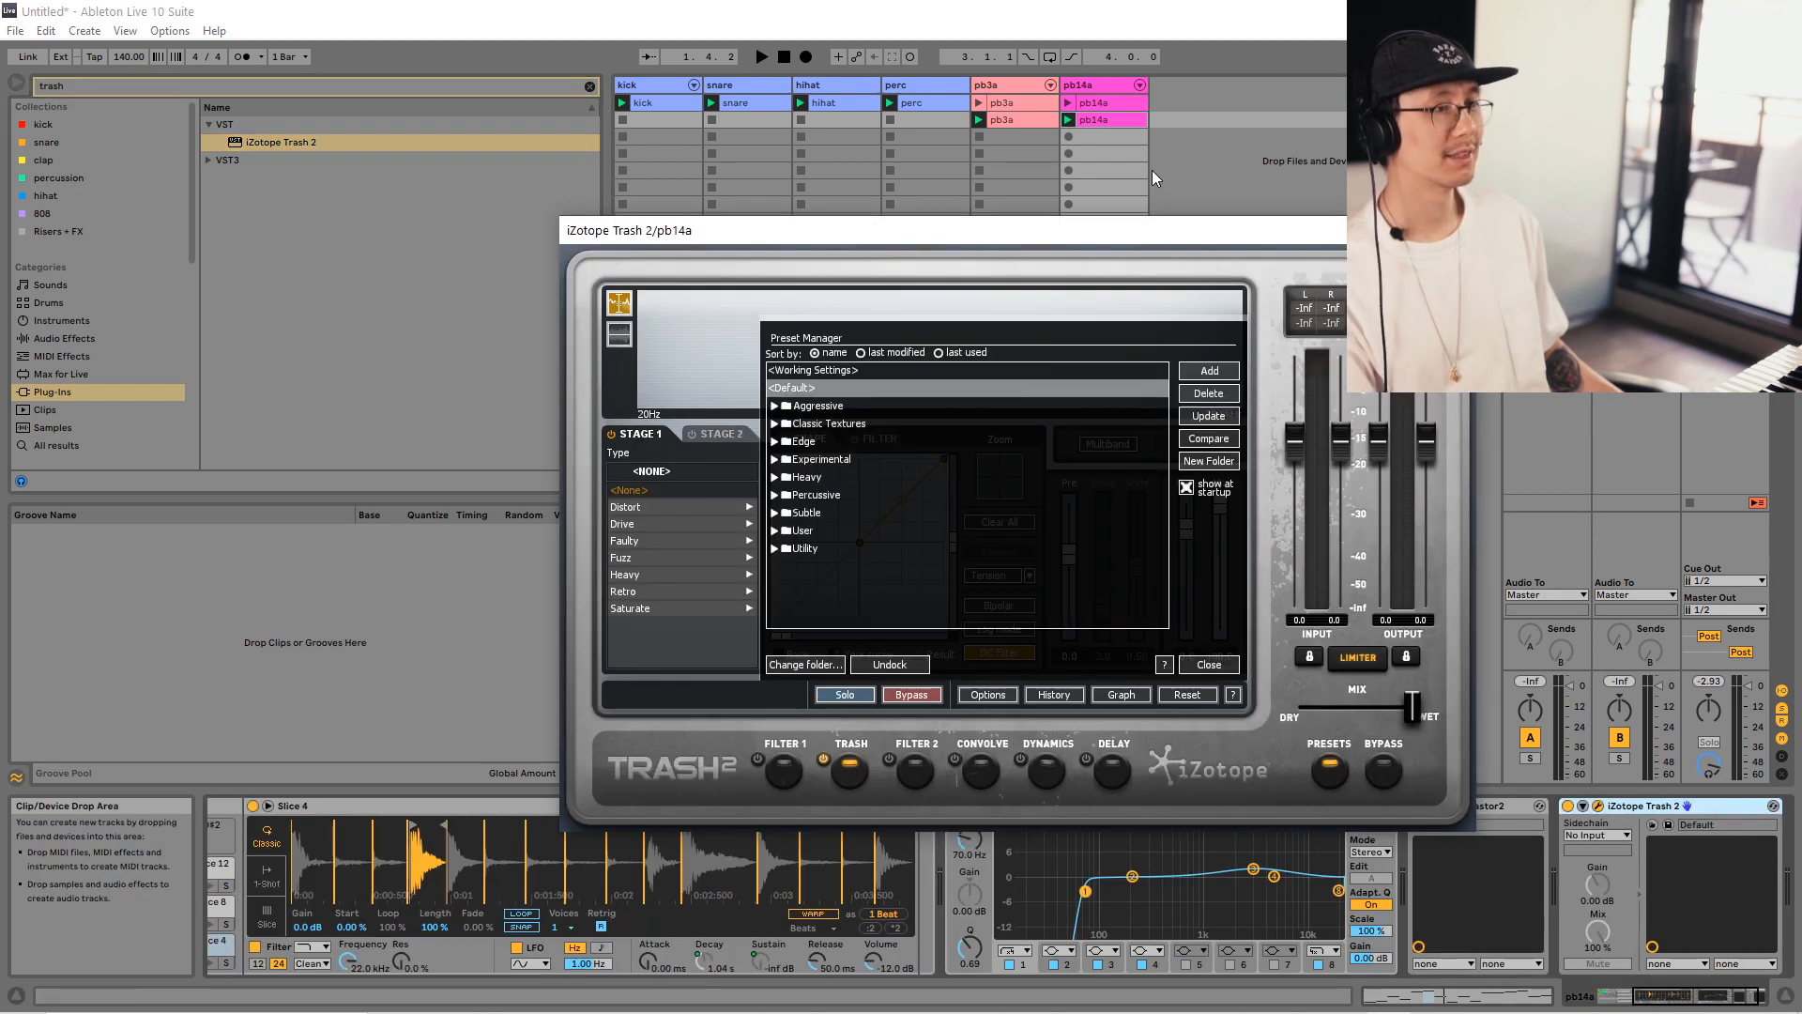
{"action": "left_click_drag", "start_coordinate": [1182, 228], "coordinate": [889, 188]}
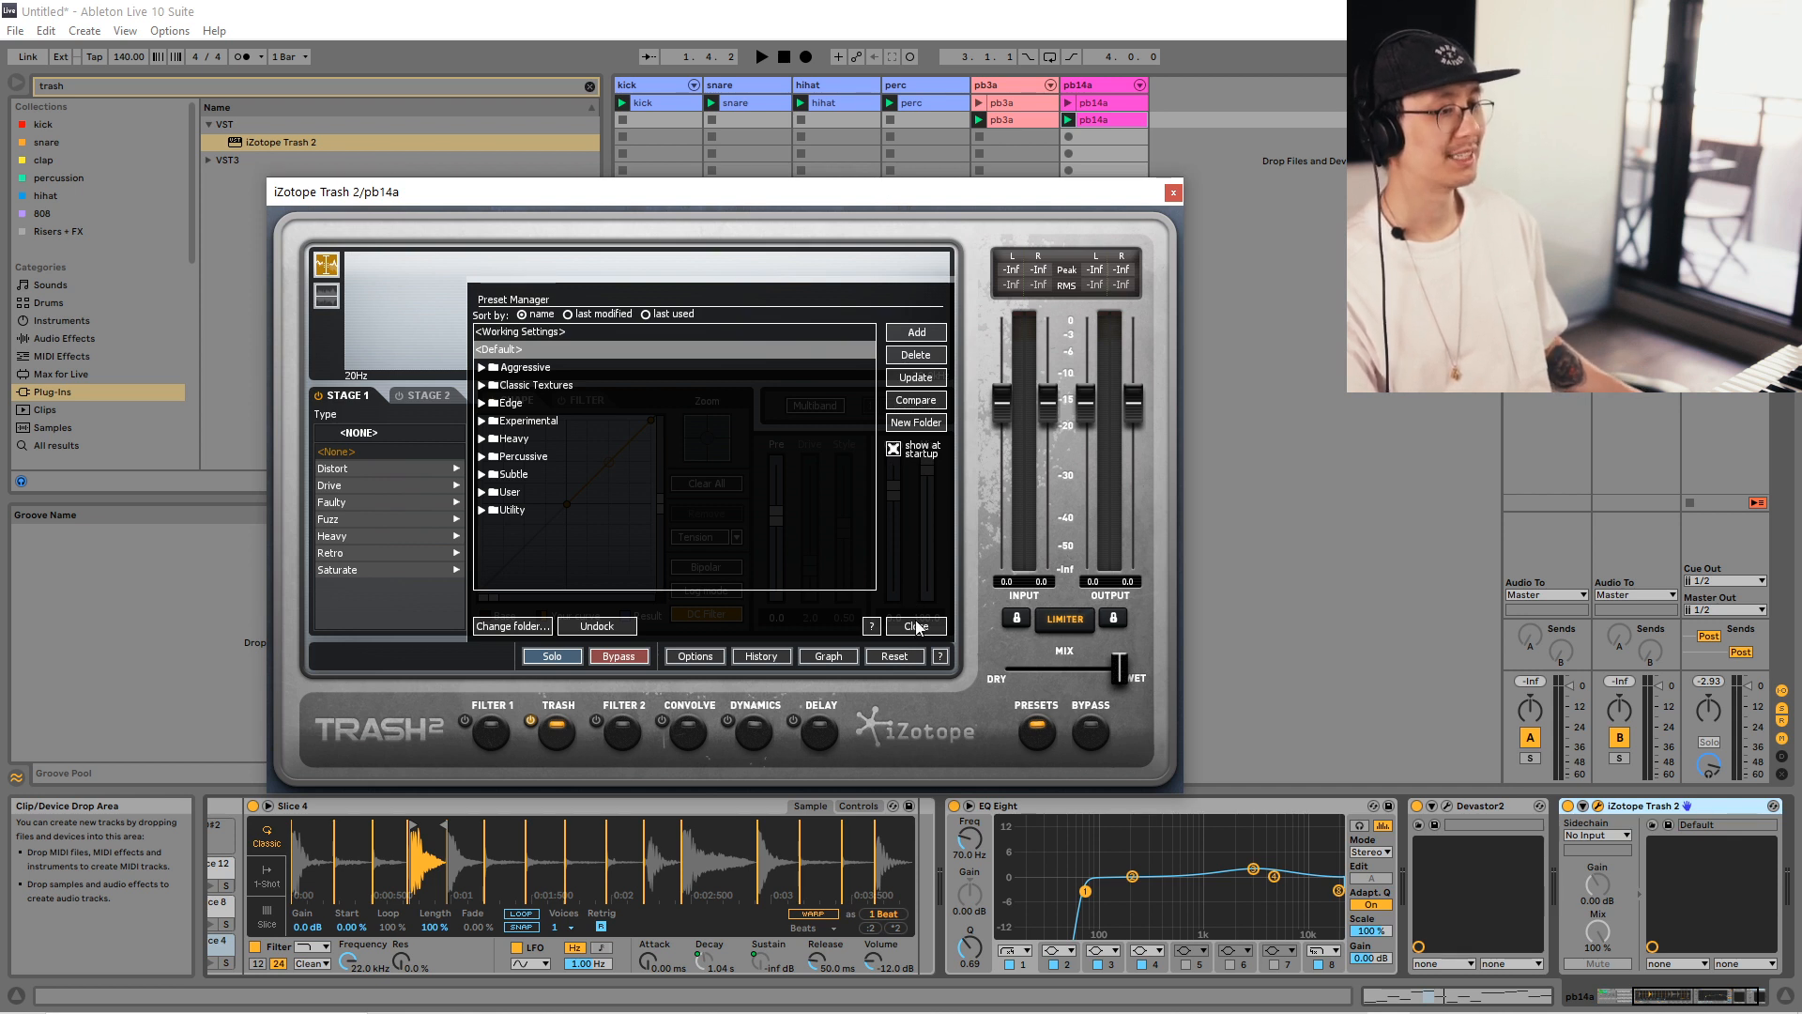
Dismiss Trash 2's preset manager, switch off its Trash module and enable the Dynamics module instead.
{"action": "left_click_drag", "start_coordinate": [921, 187], "coordinate": [937, 195]}
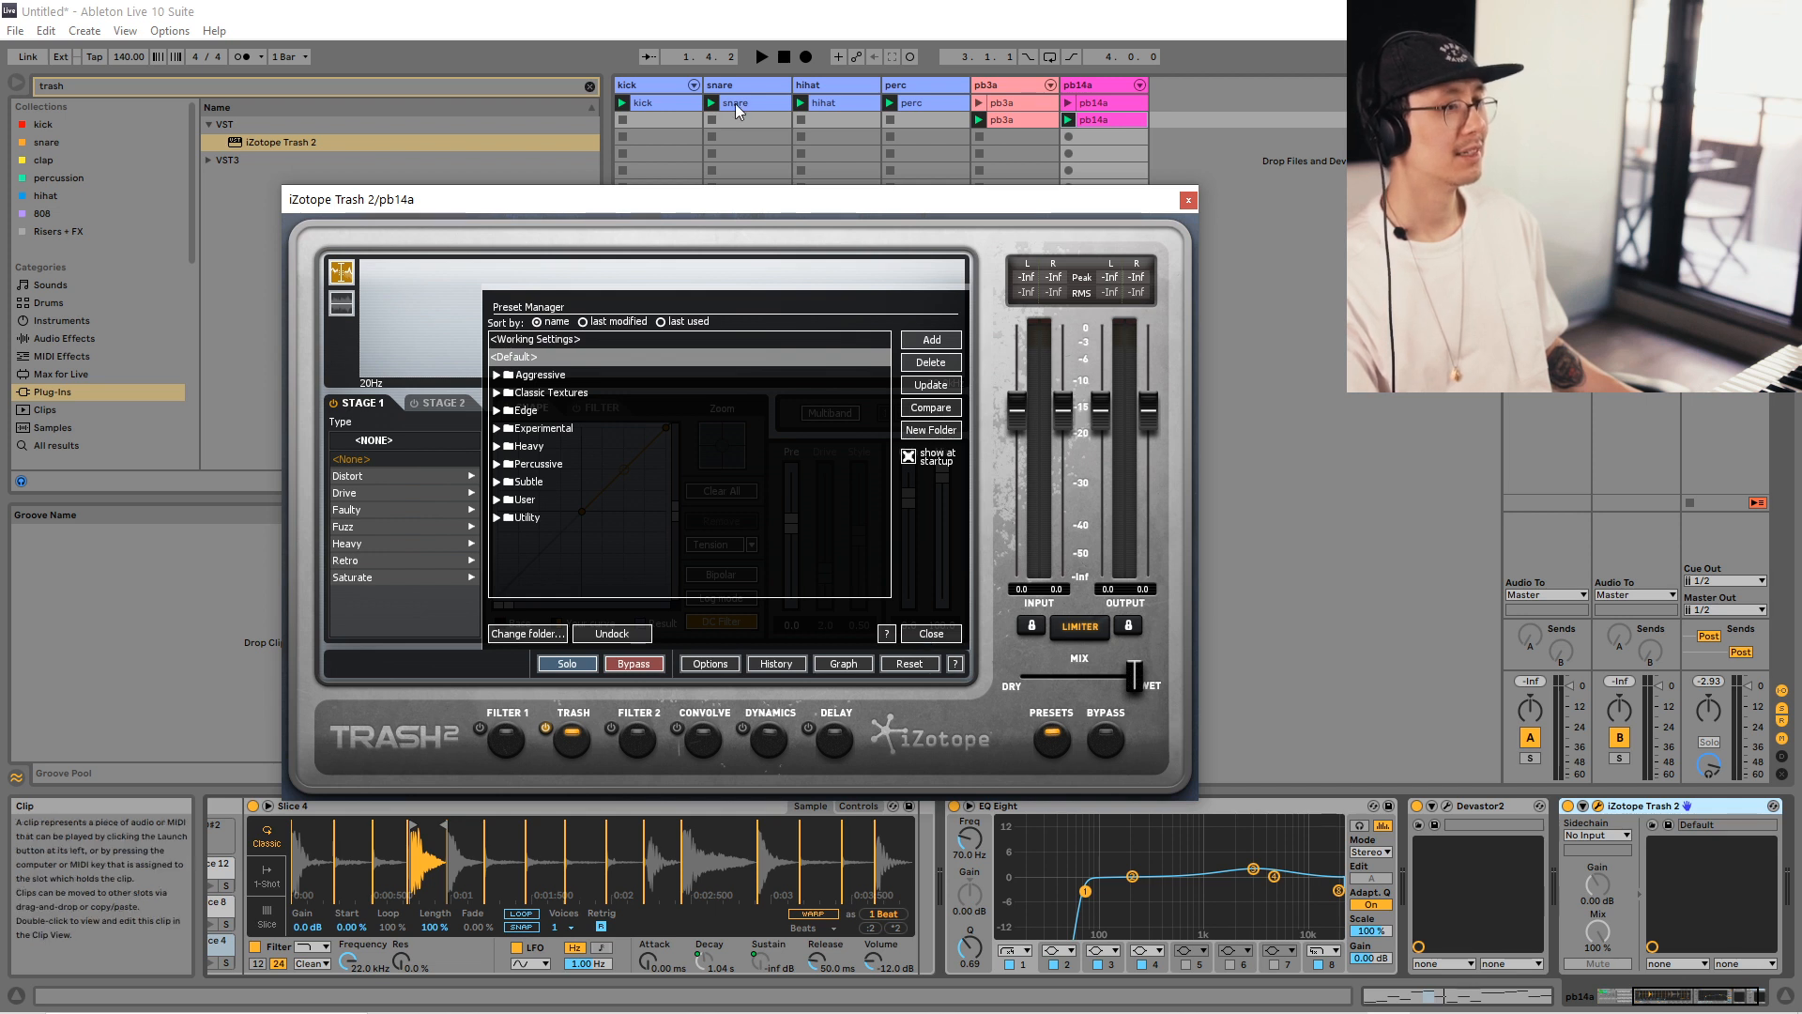
{"action": "left_click", "coordinate": [919, 634]}
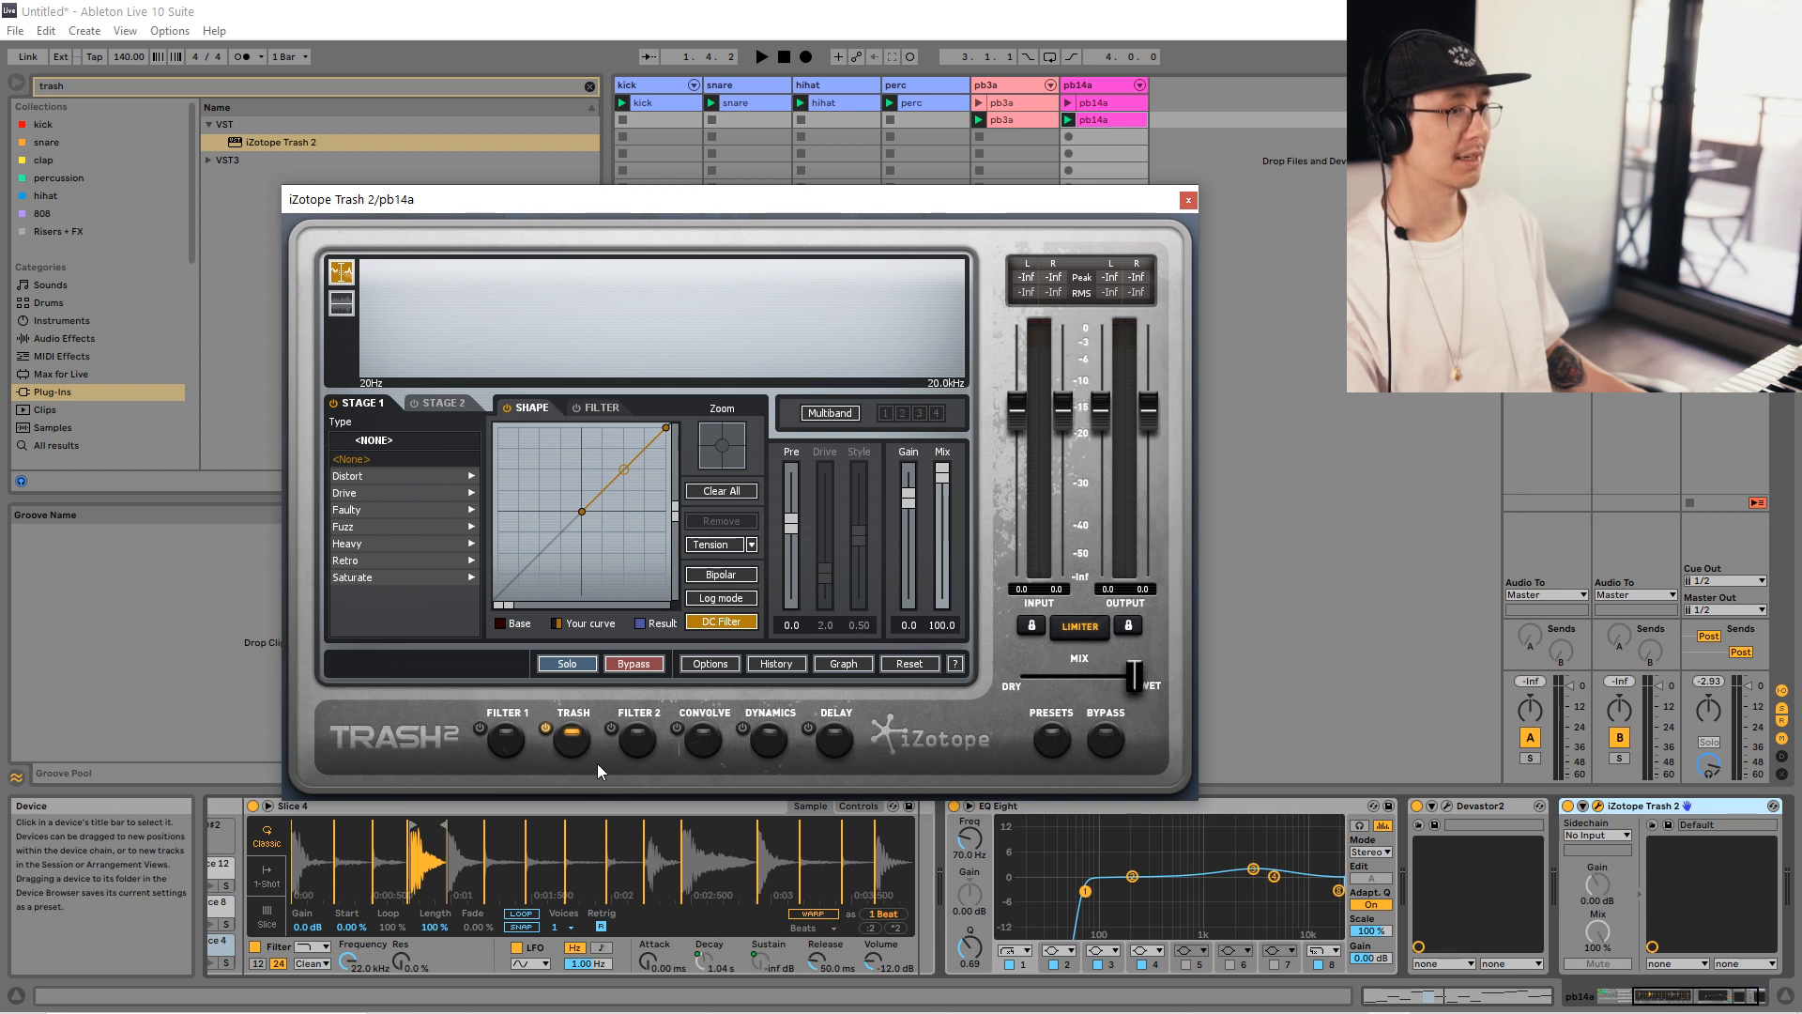
{"action": "left_click", "coordinate": [546, 730]}
{"action": "left_click", "coordinate": [741, 730]}
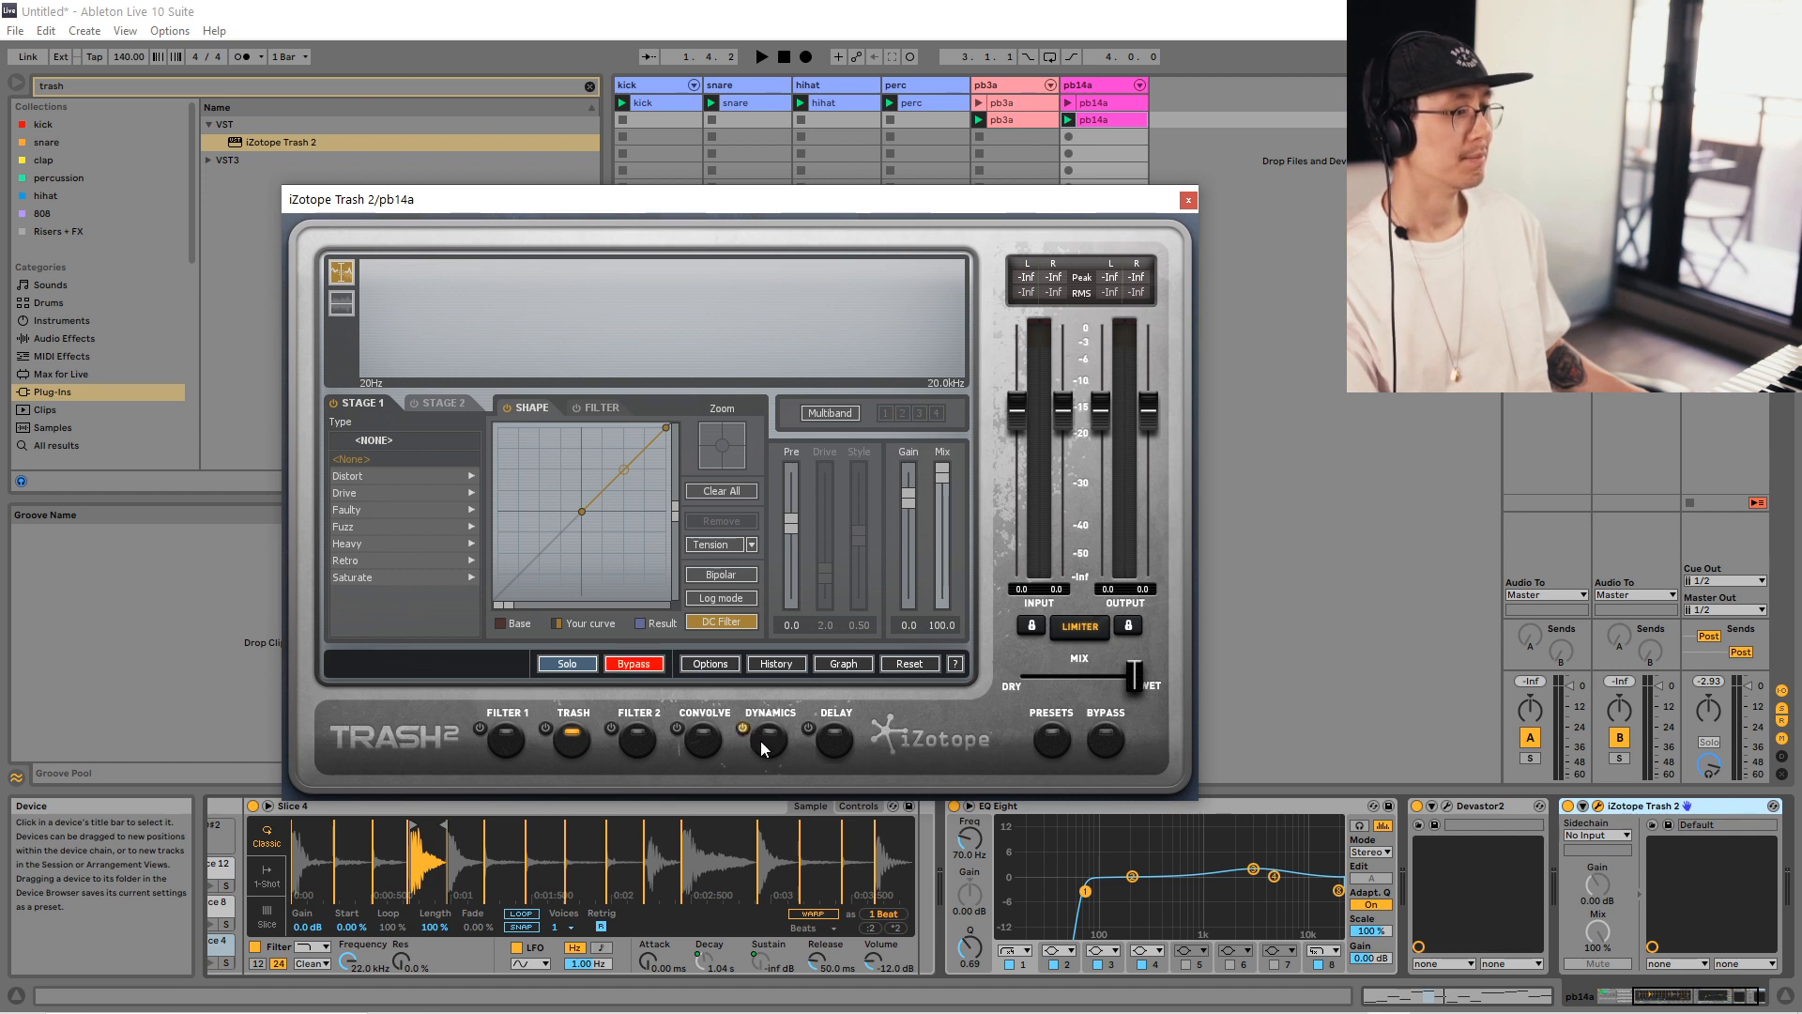
{"action": "left_click", "coordinate": [760, 741]}
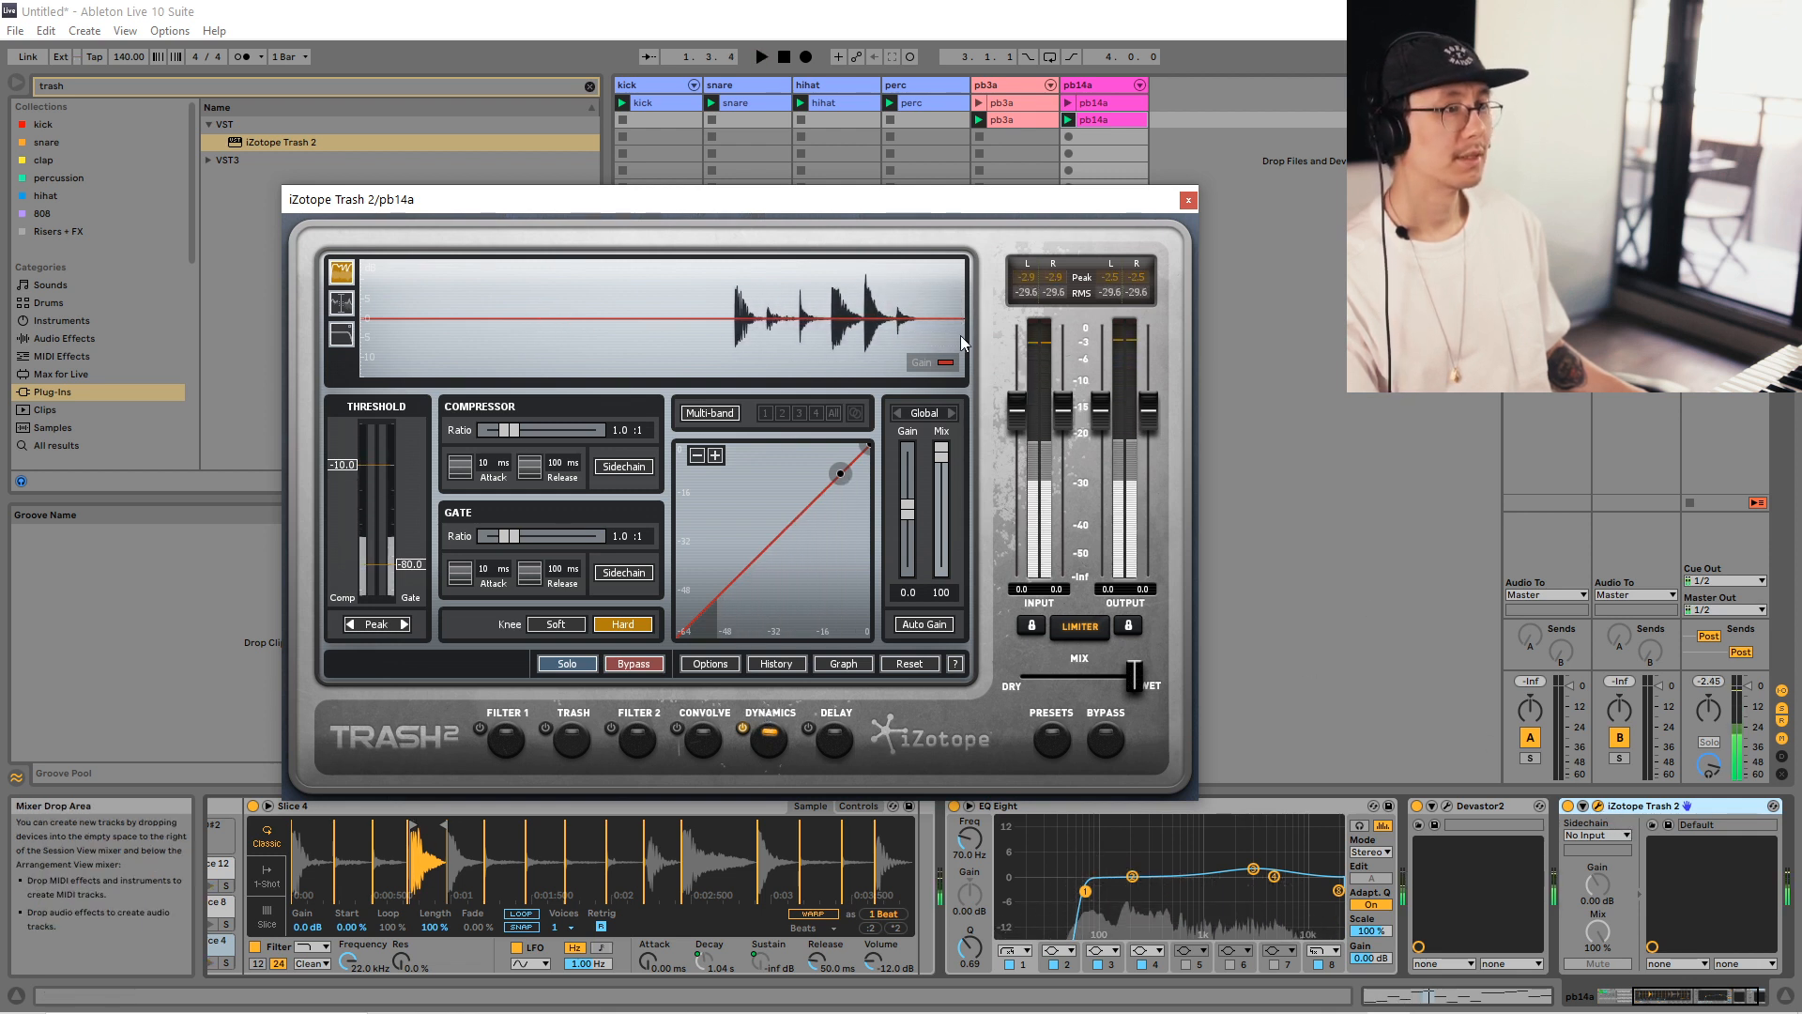
Turn on multi-band Dynamics with three bands and set the lower crossover to 263 Hz in the crossover view.
{"action": "left_click", "coordinate": [723, 413]}
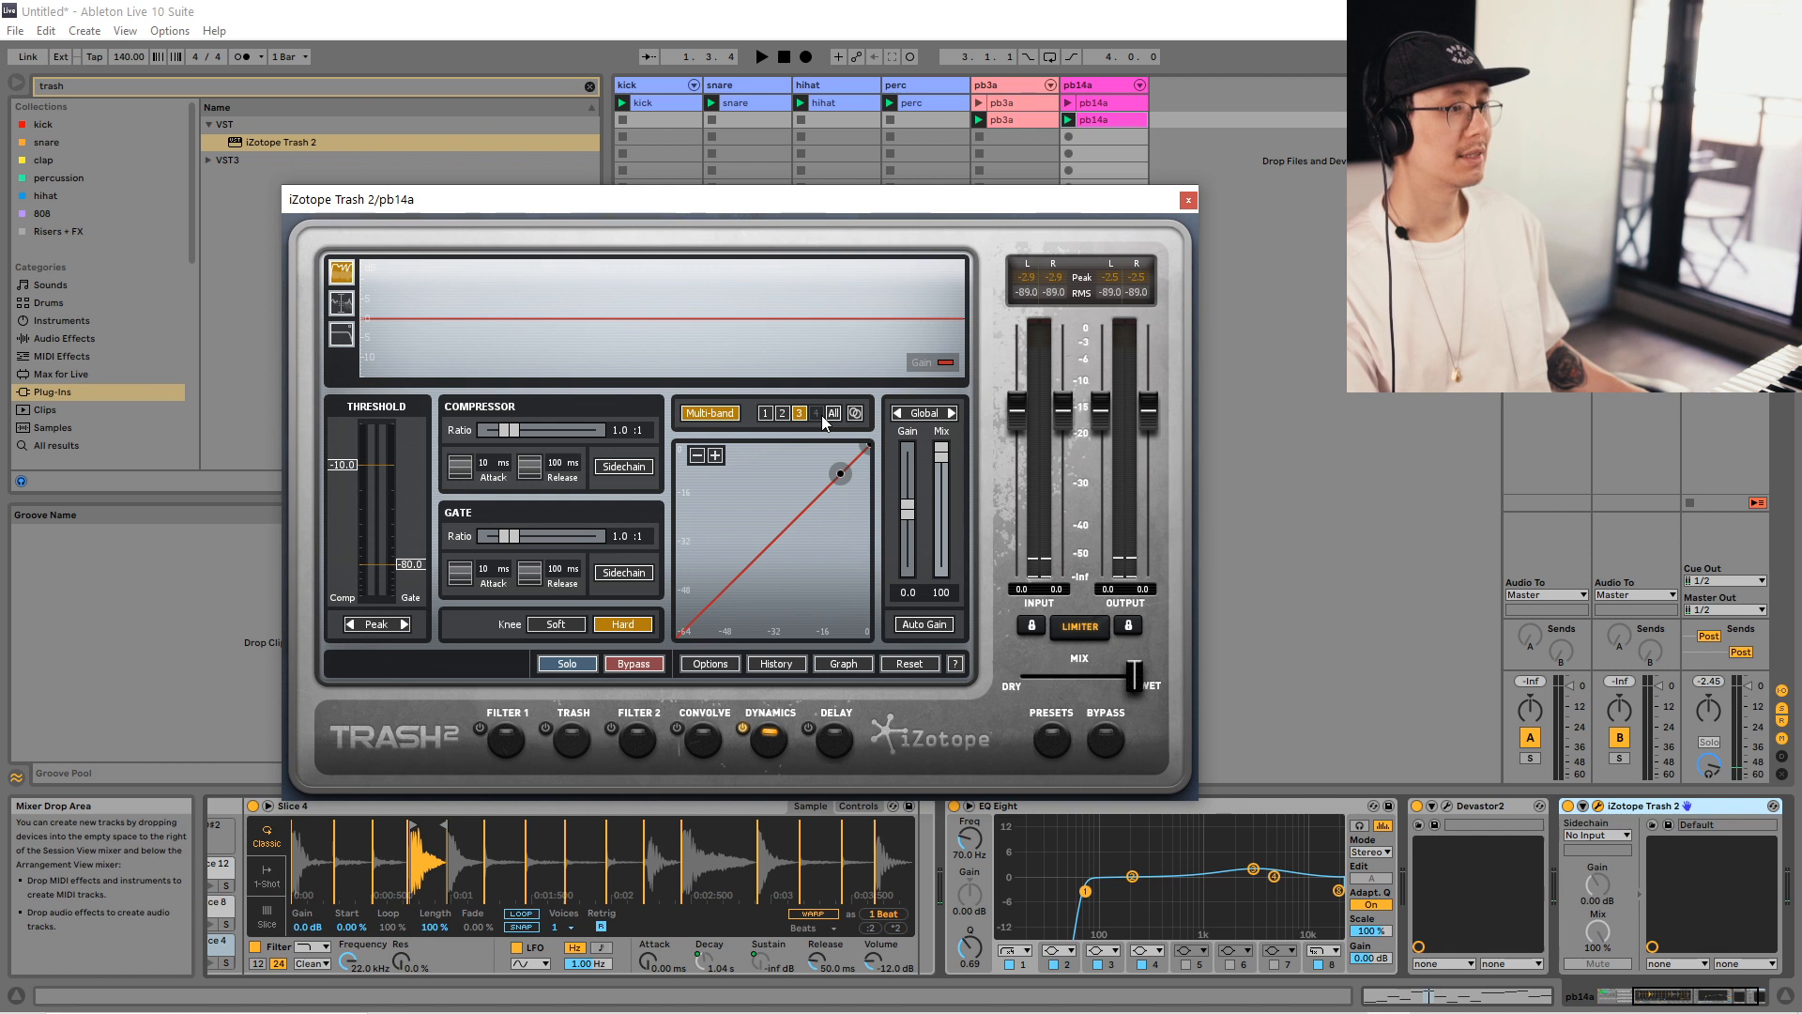
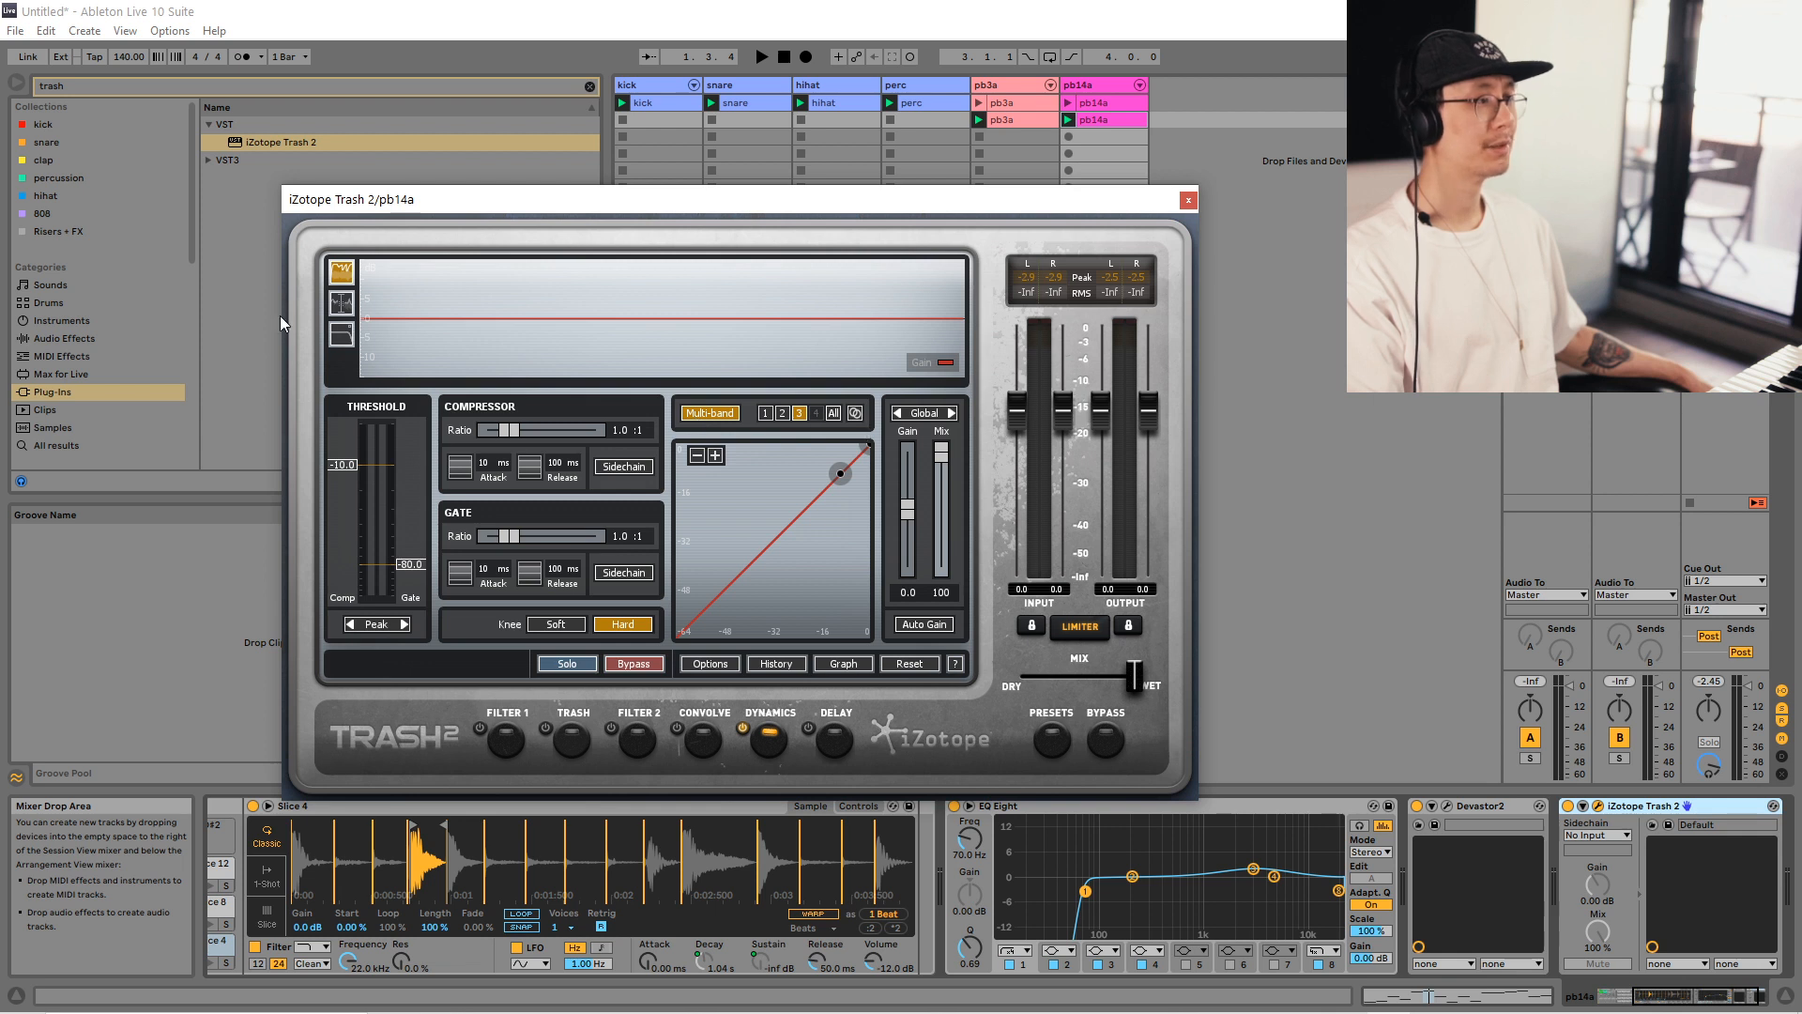
{"action": "left_click", "coordinate": [341, 303]}
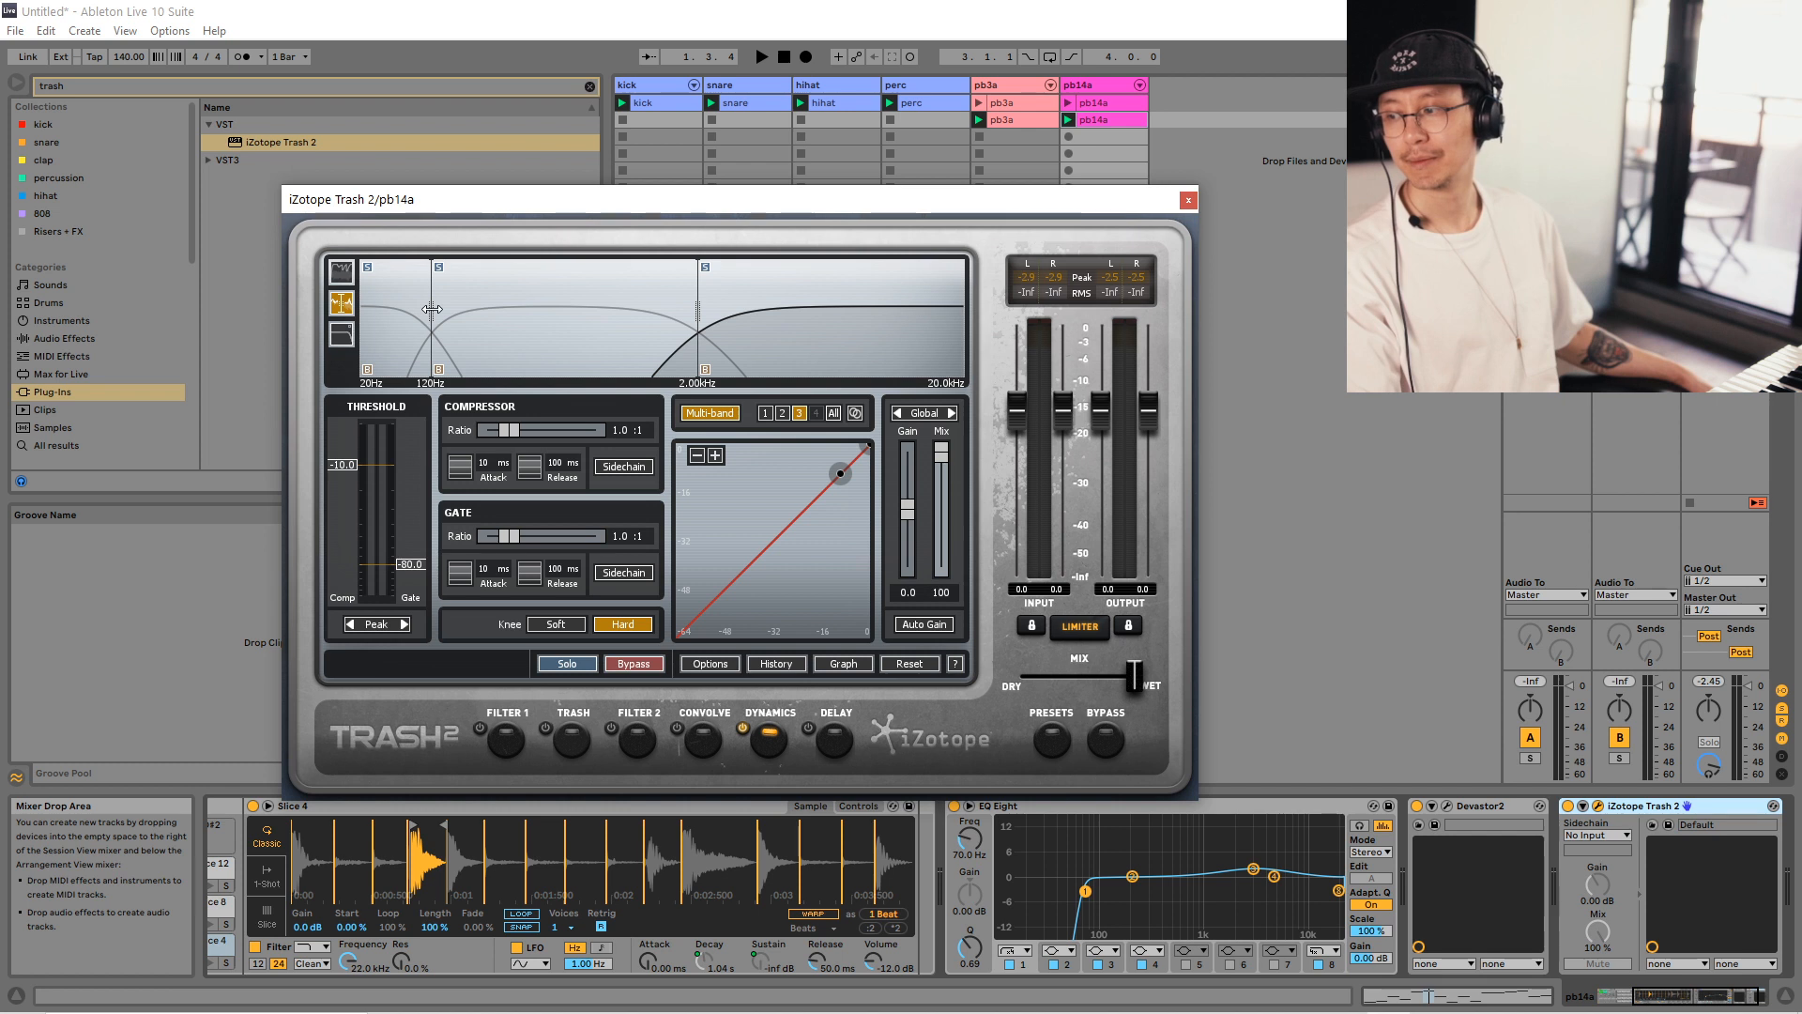
{"action": "left_click_drag", "start_coordinate": [432, 309], "coordinate": [473, 312]}
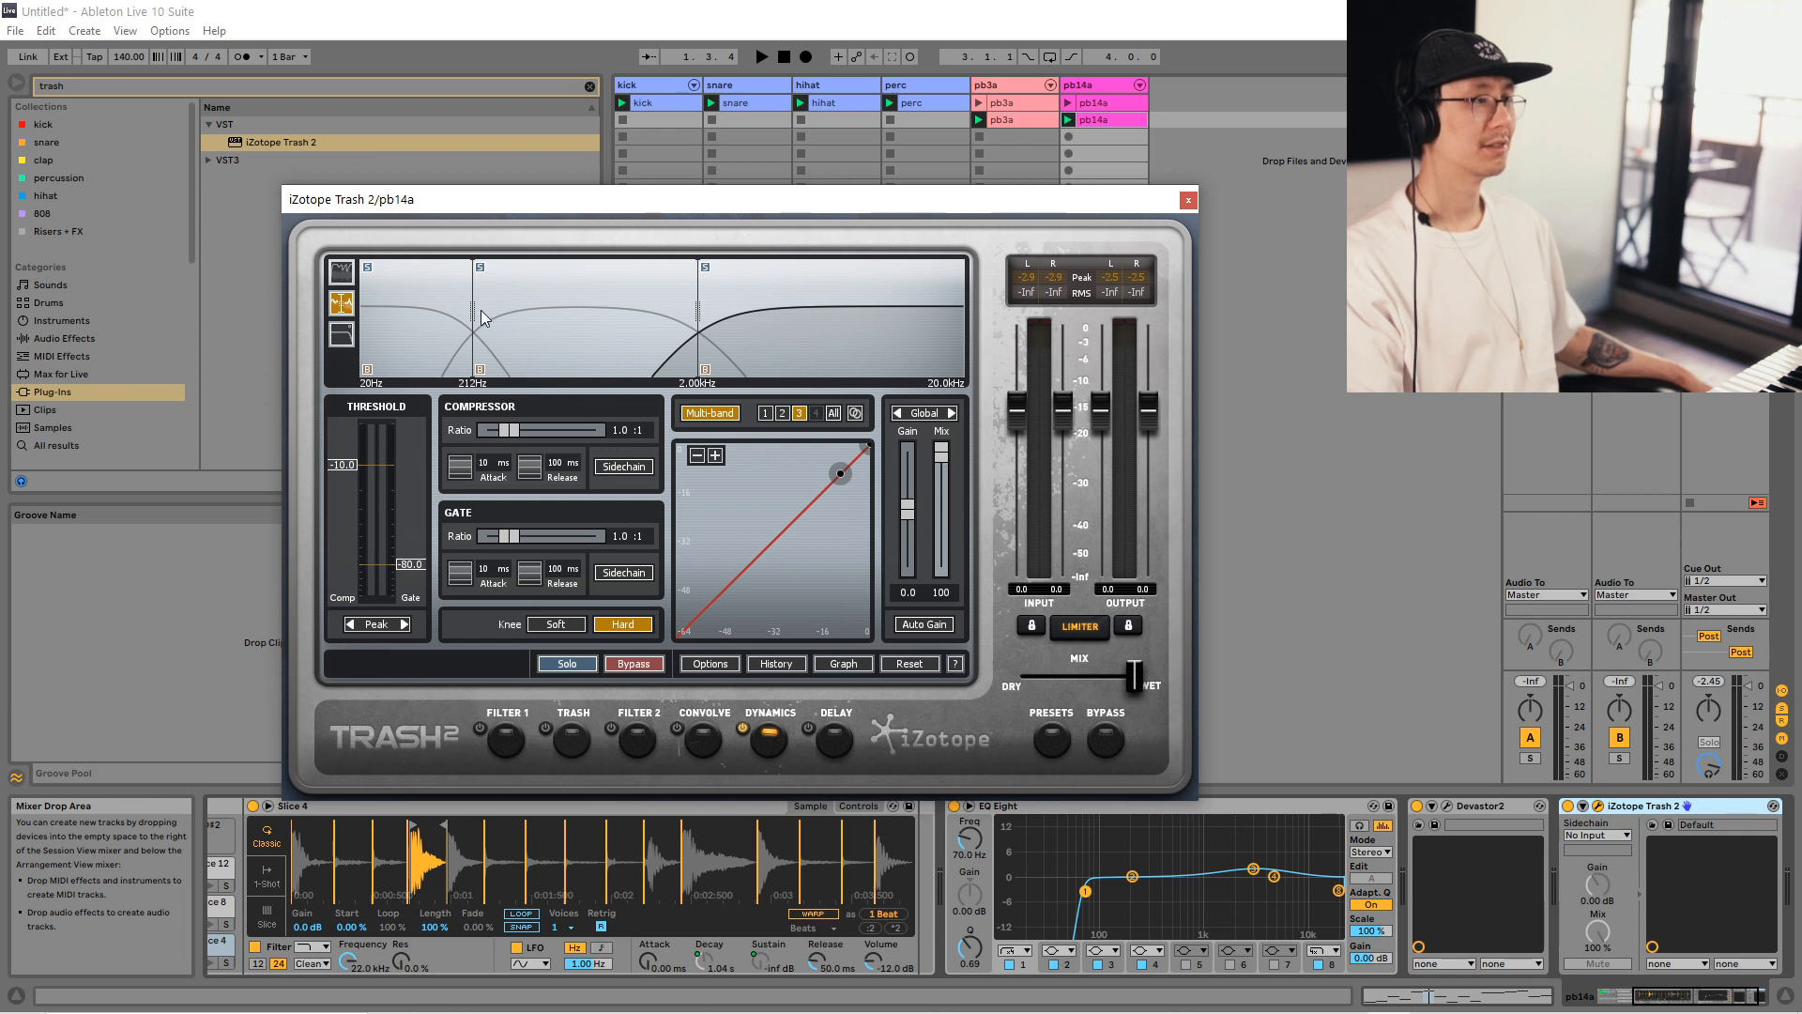
{"action": "left_click_drag", "start_coordinate": [472, 314], "coordinate": [490, 313]}
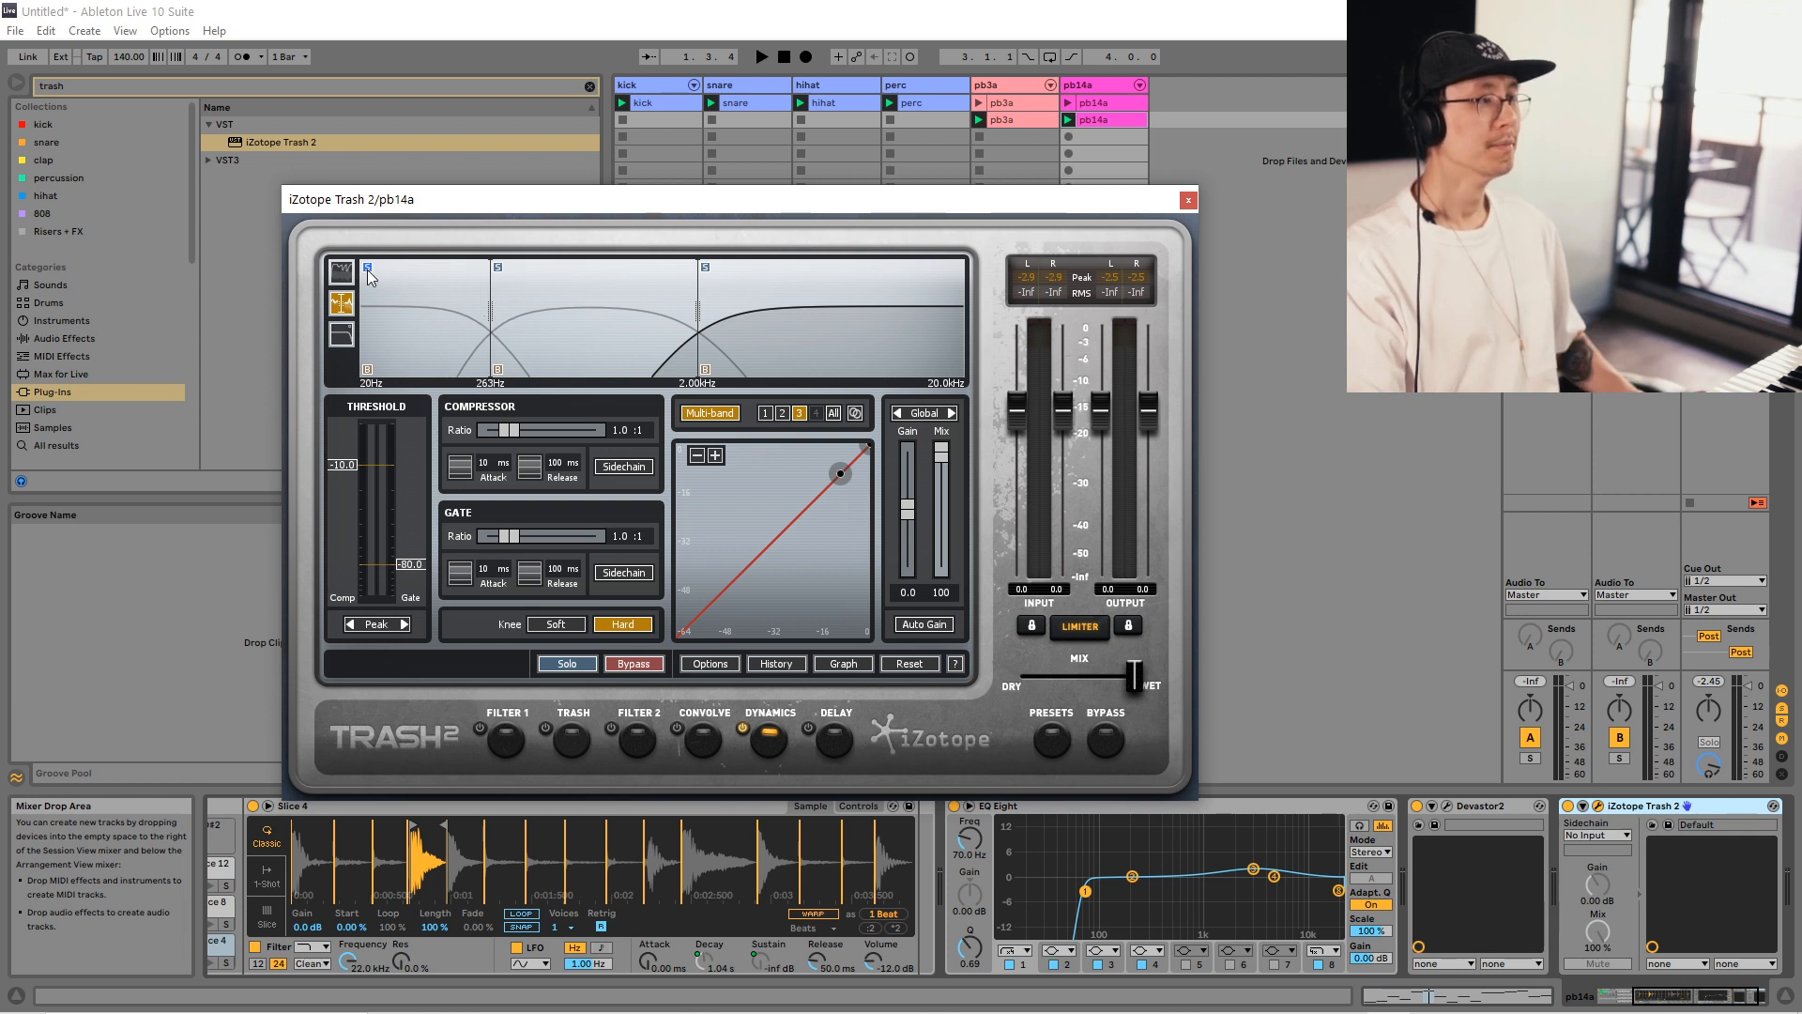
Solo the low, mid and high bands during playback to hear what each one carries.
{"action": "key", "text": "space"}
{"action": "key", "text": "space"}
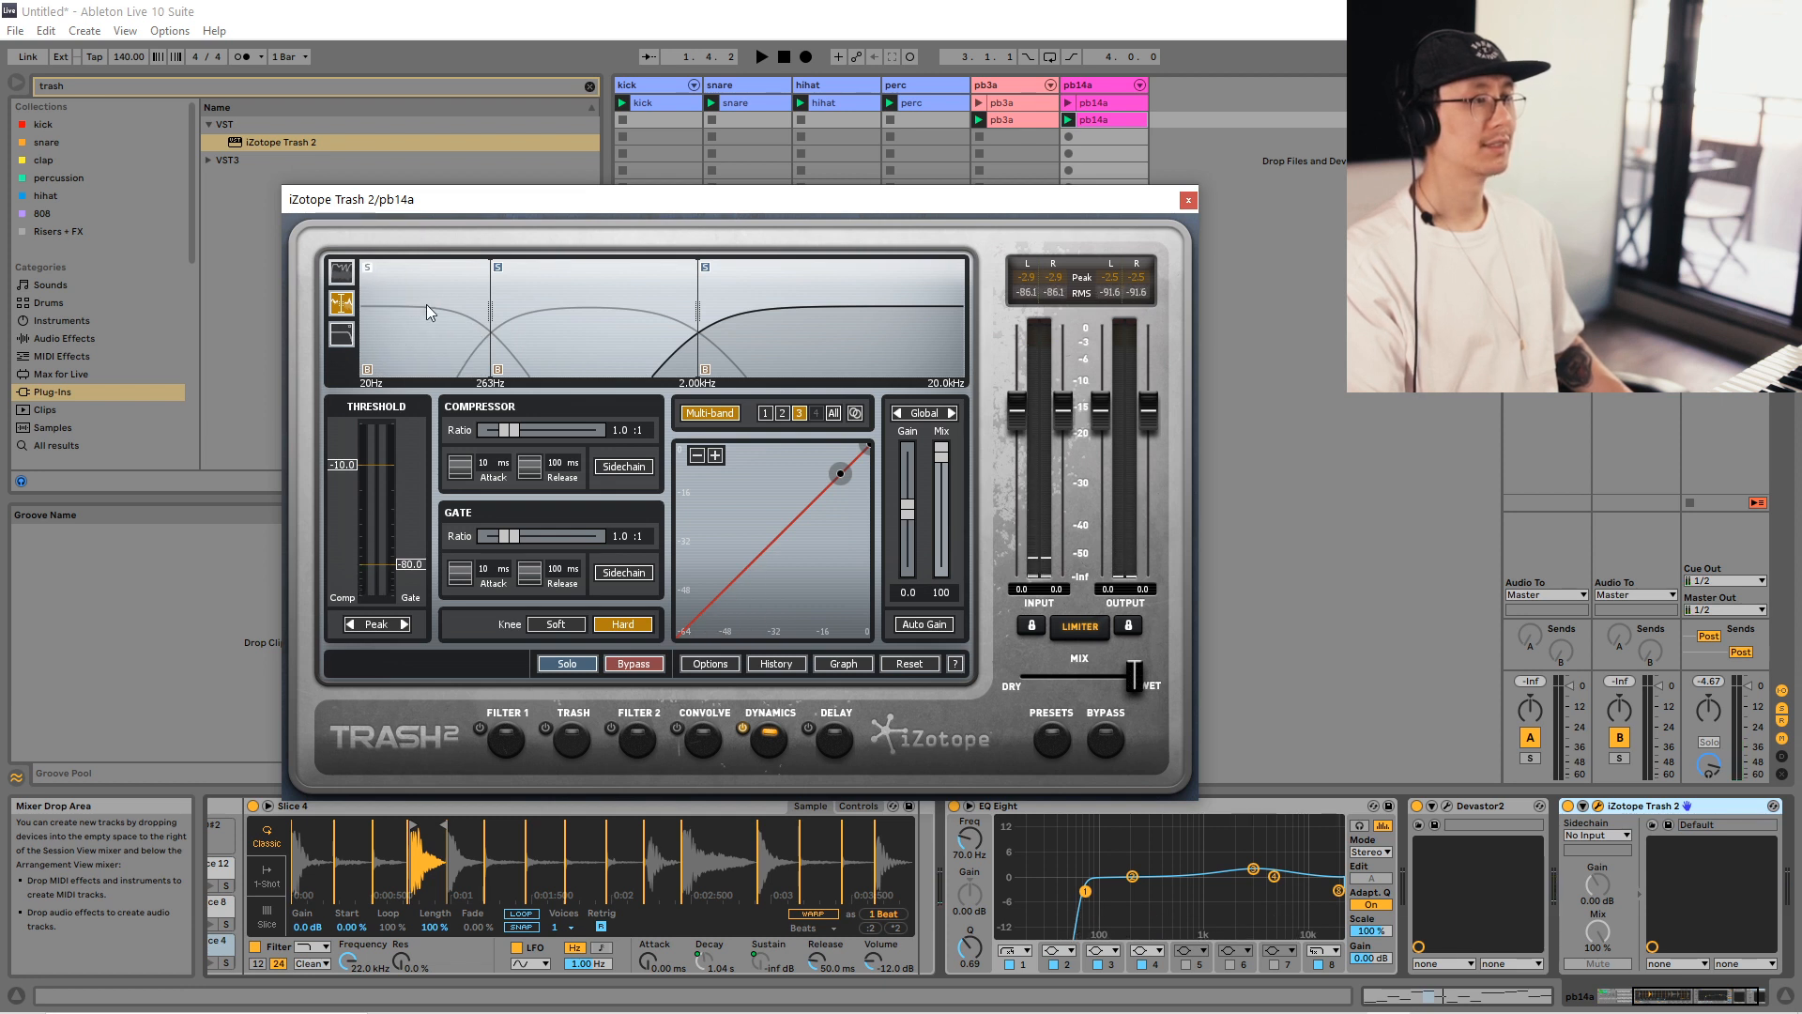
{"action": "key", "text": "space"}
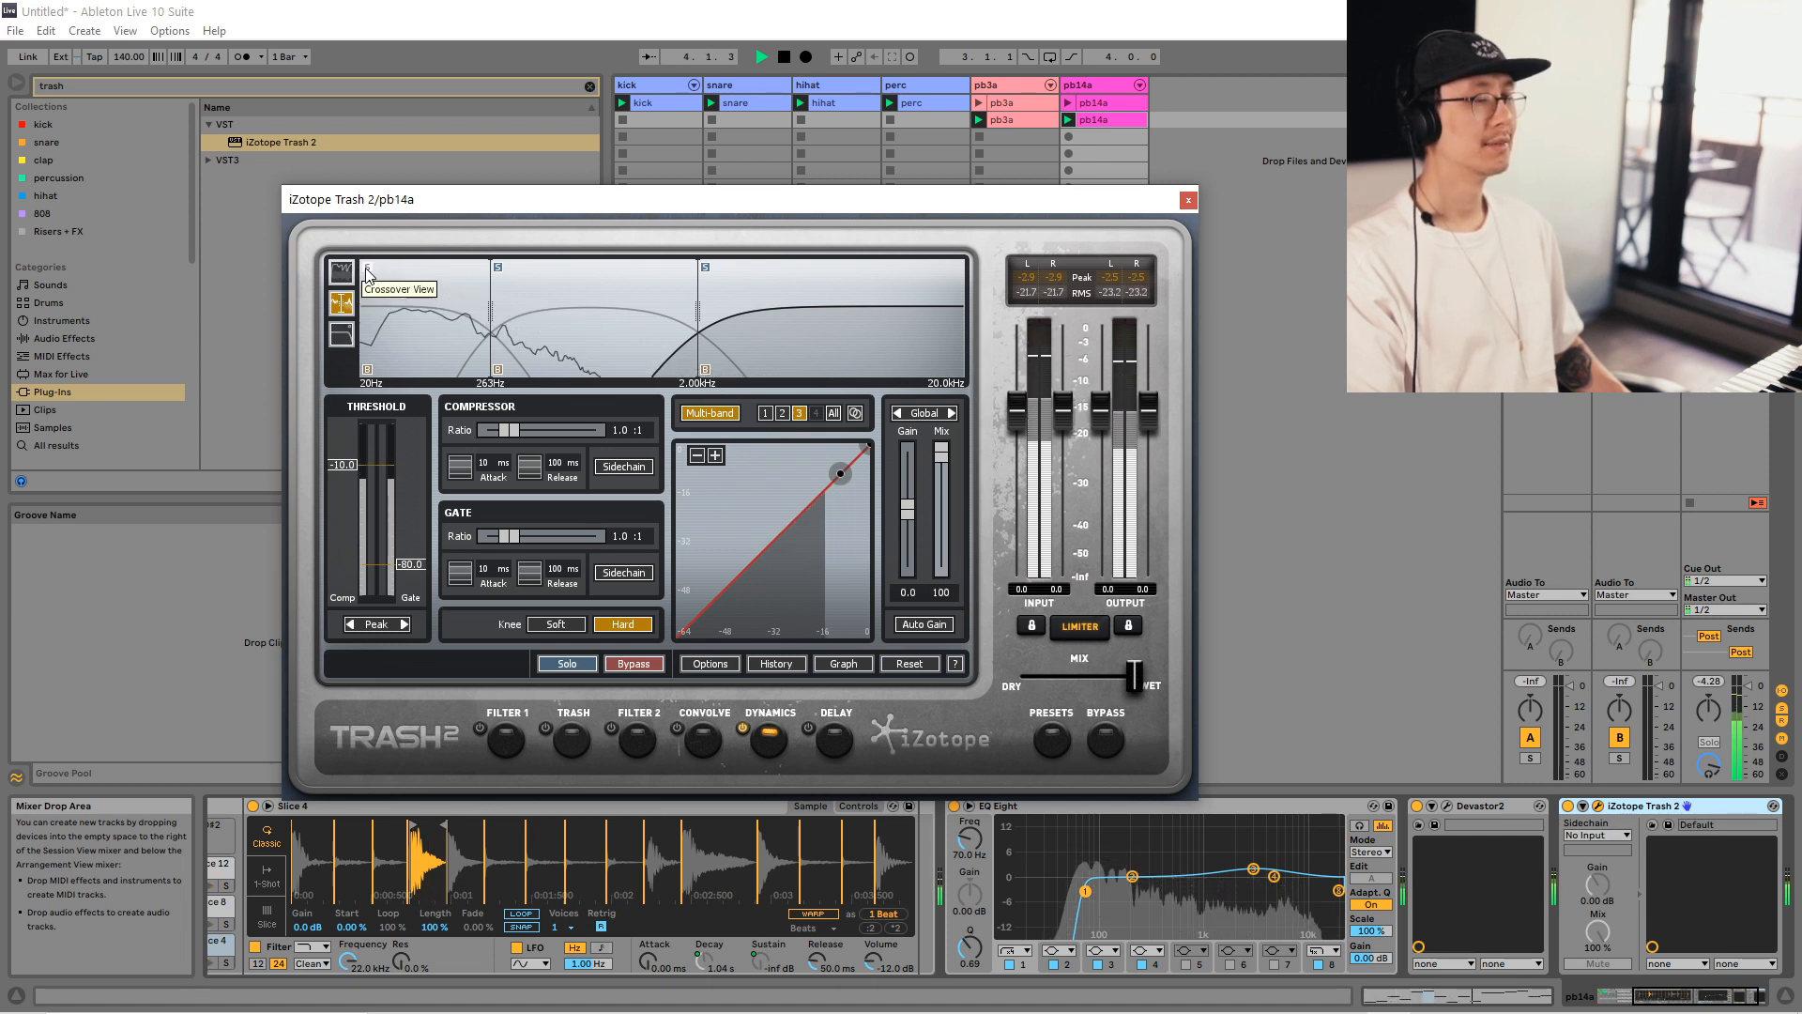
{"action": "key", "text": "space"}
{"action": "key", "text": "space"}
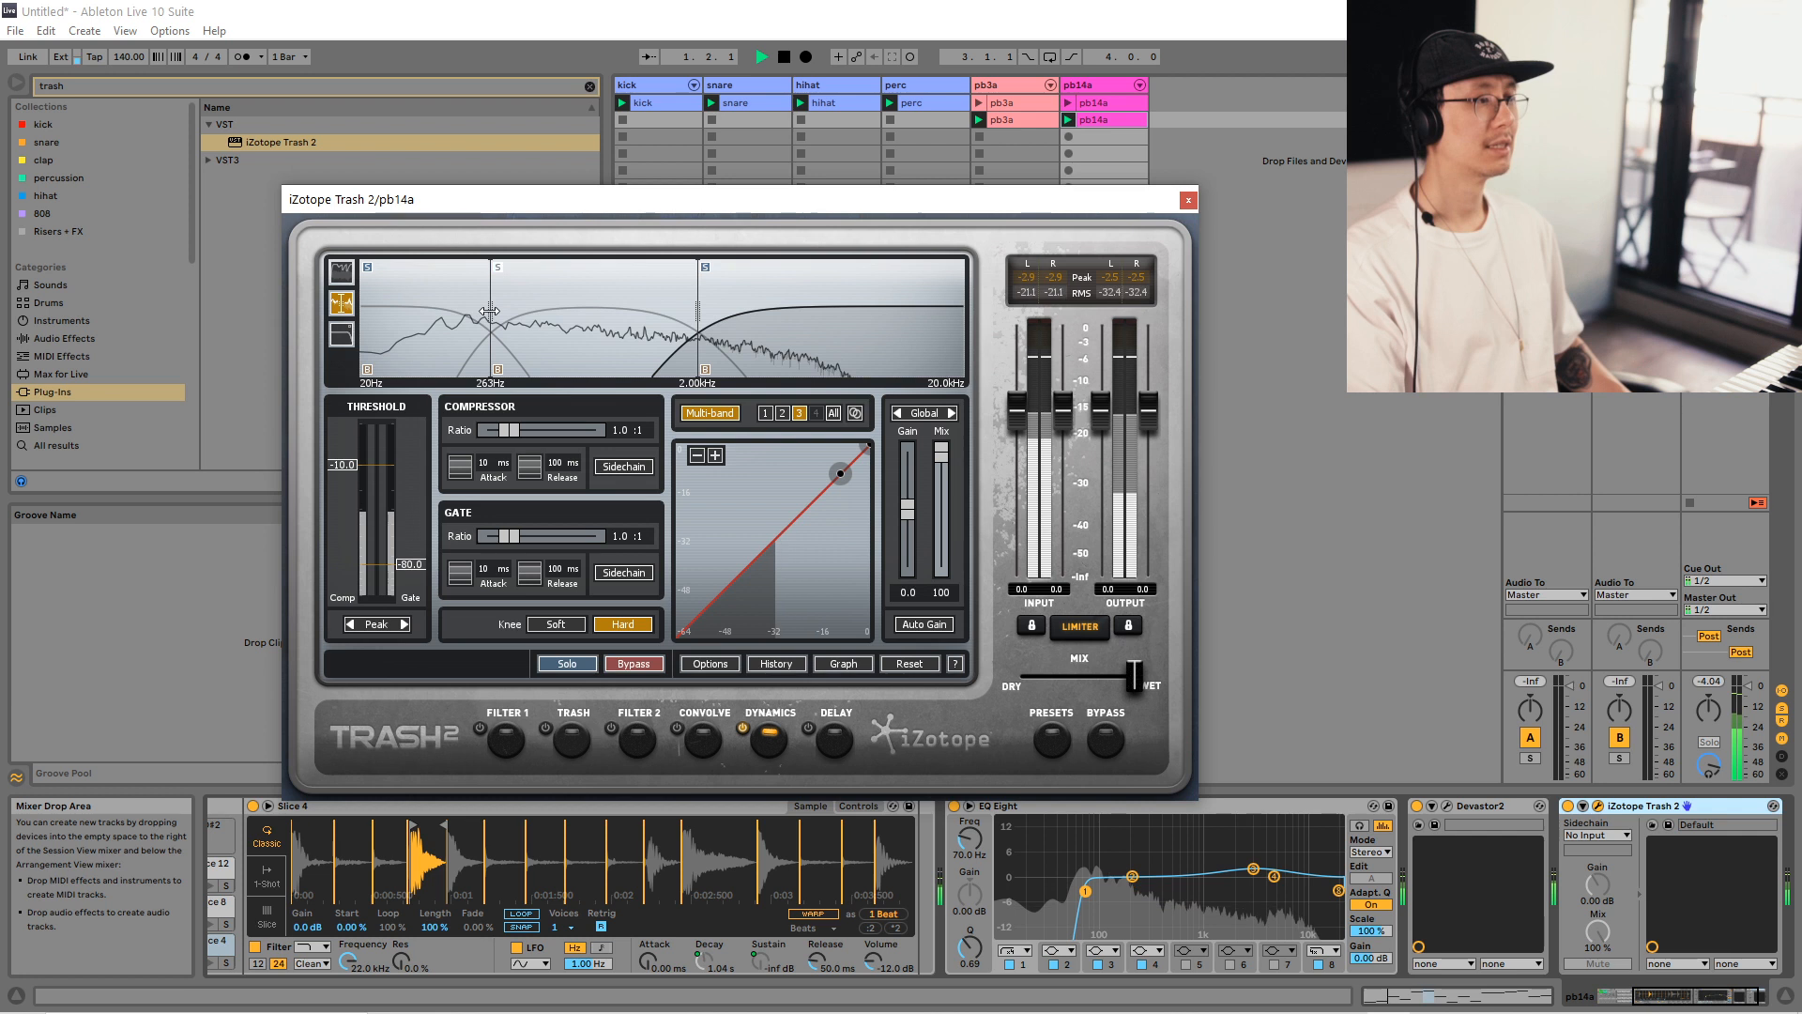
{"action": "key", "text": "space"}
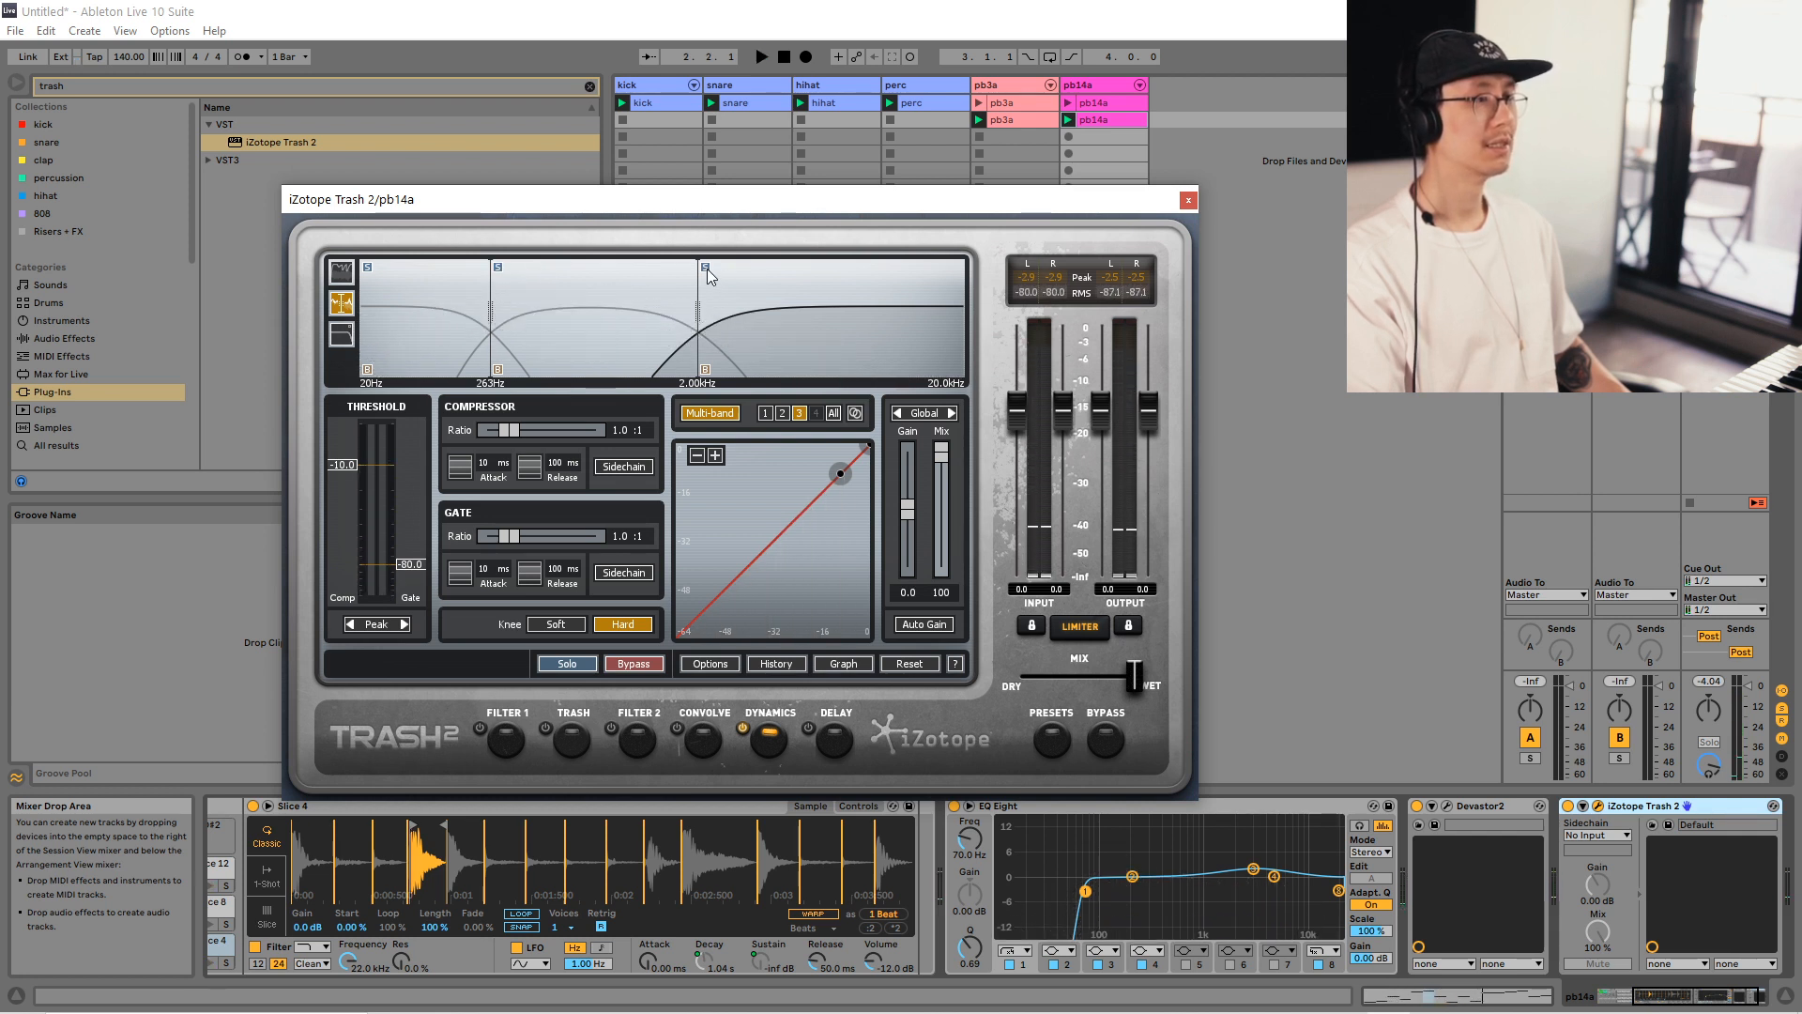
{"action": "key", "text": "space"}
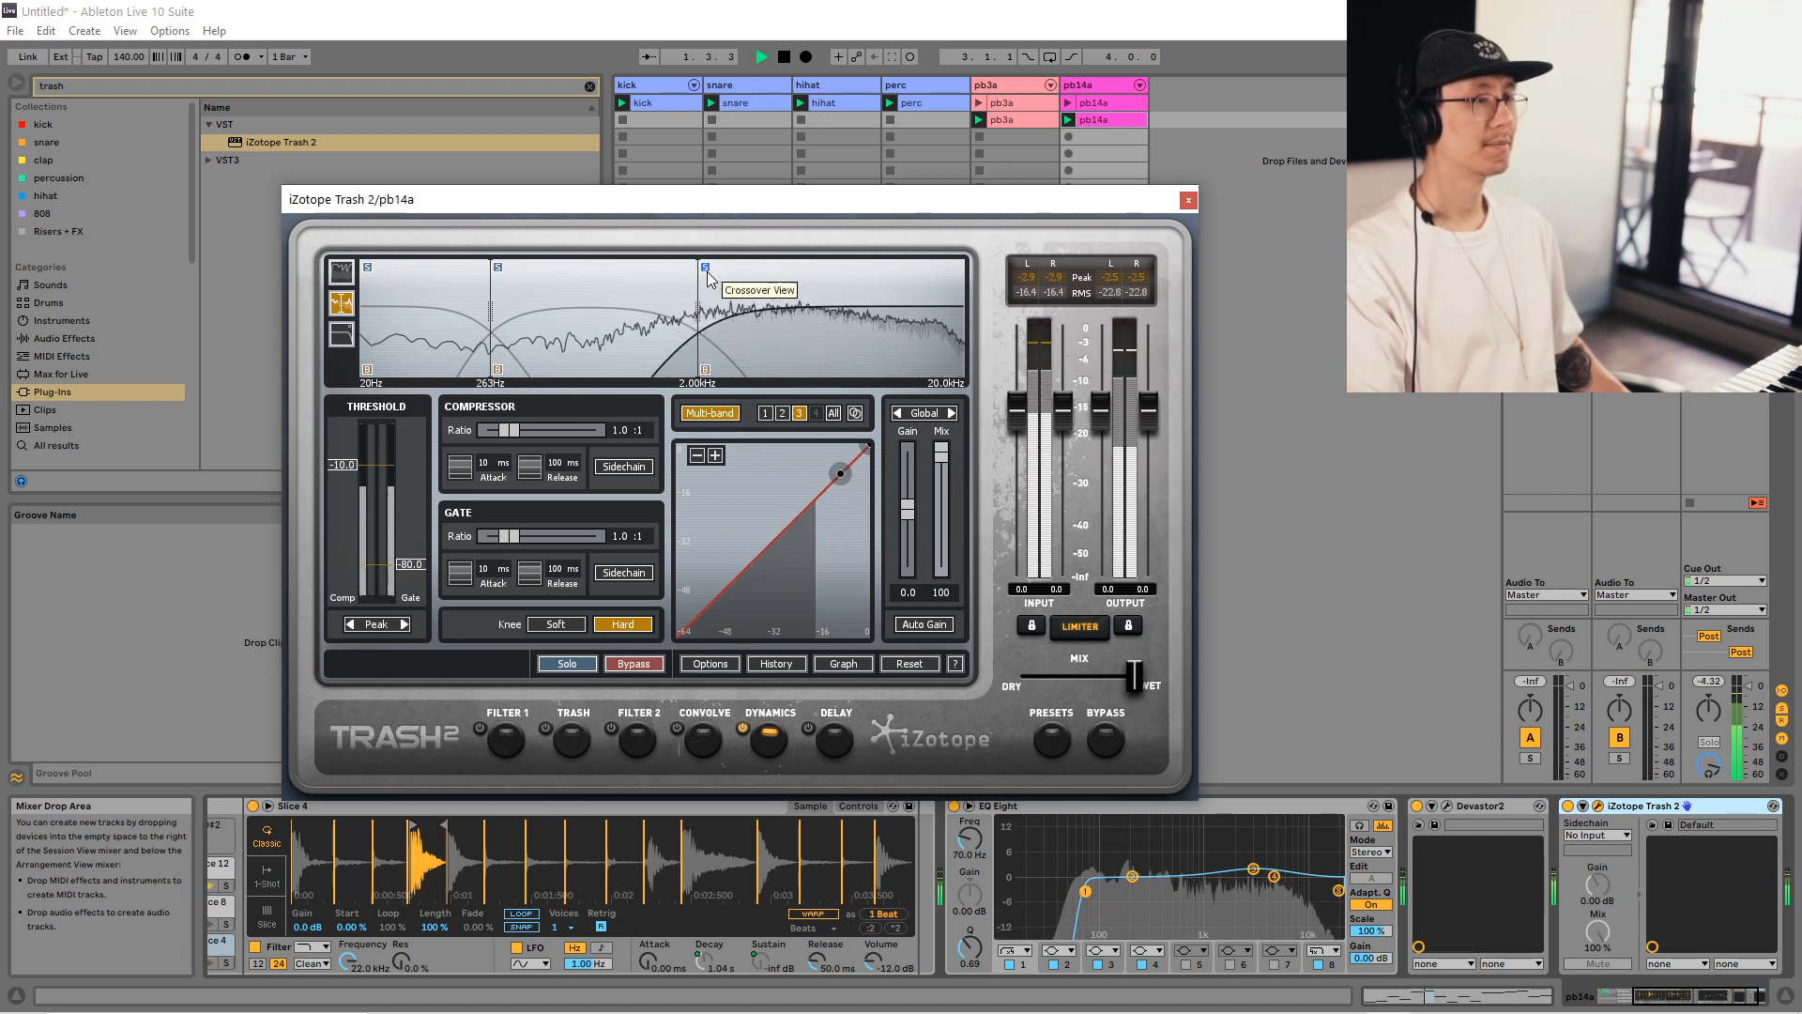
{"action": "key", "text": "space"}
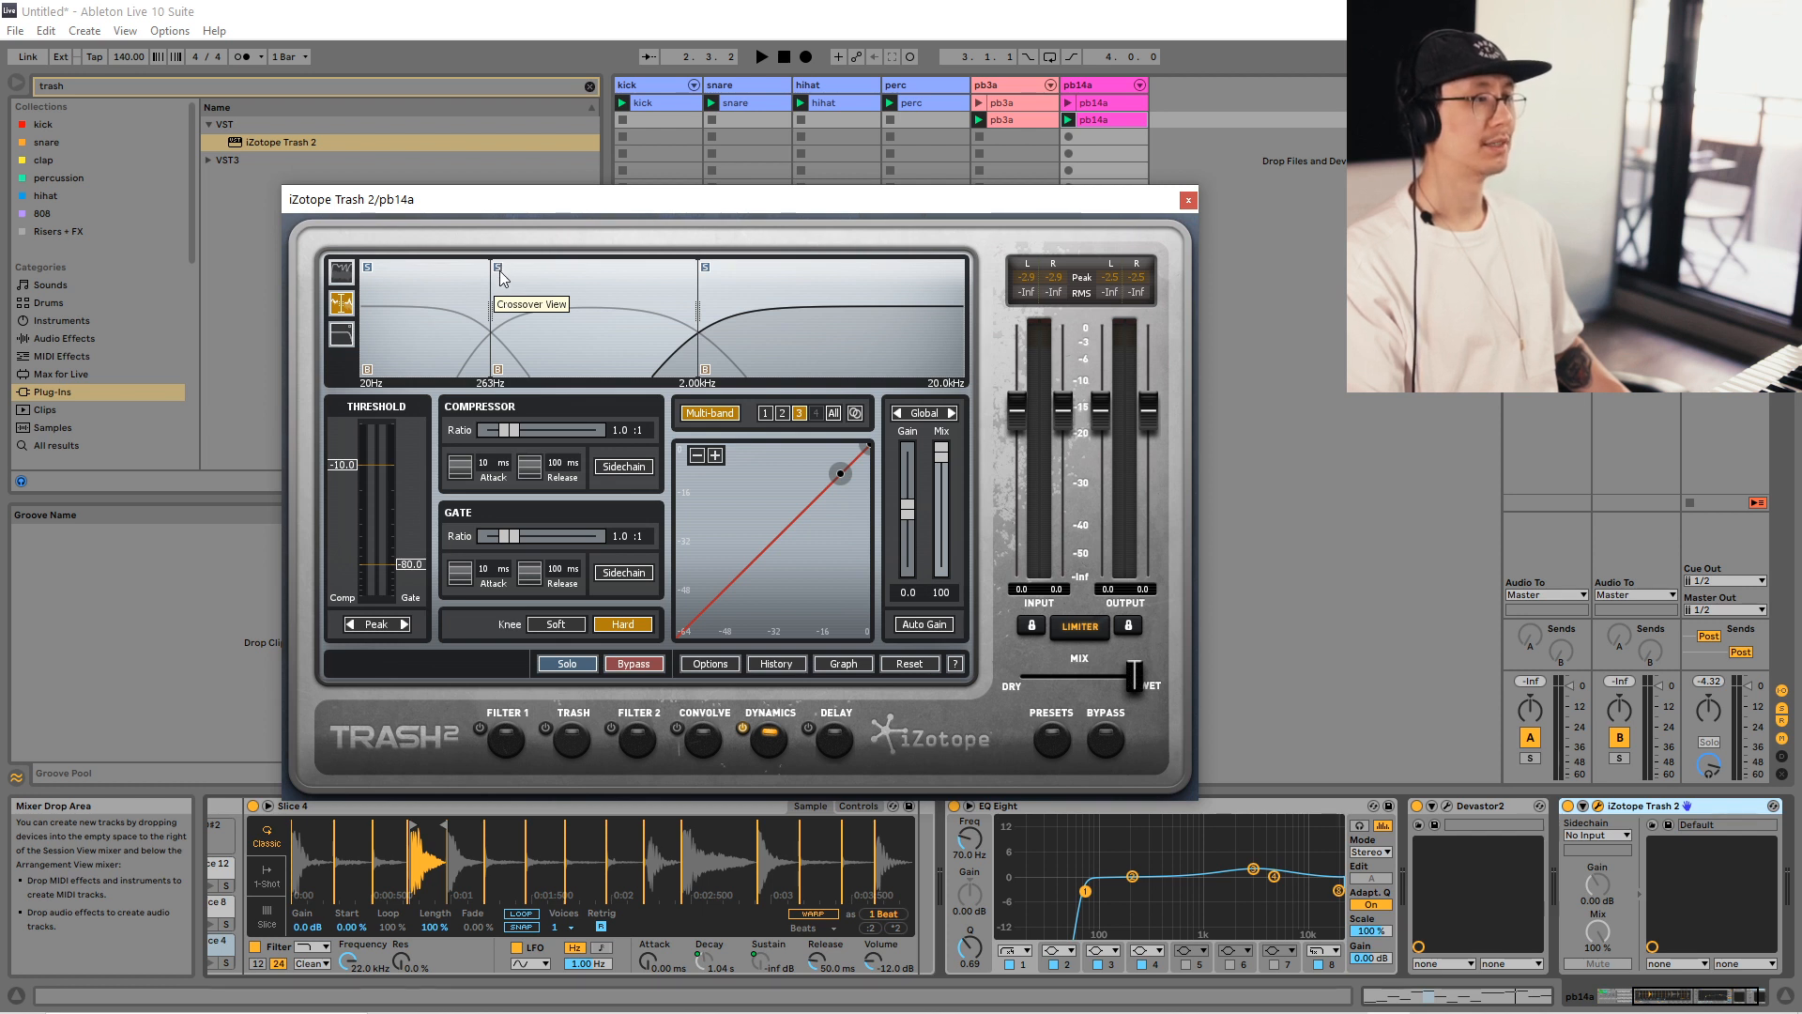
{"action": "key", "text": "space"}
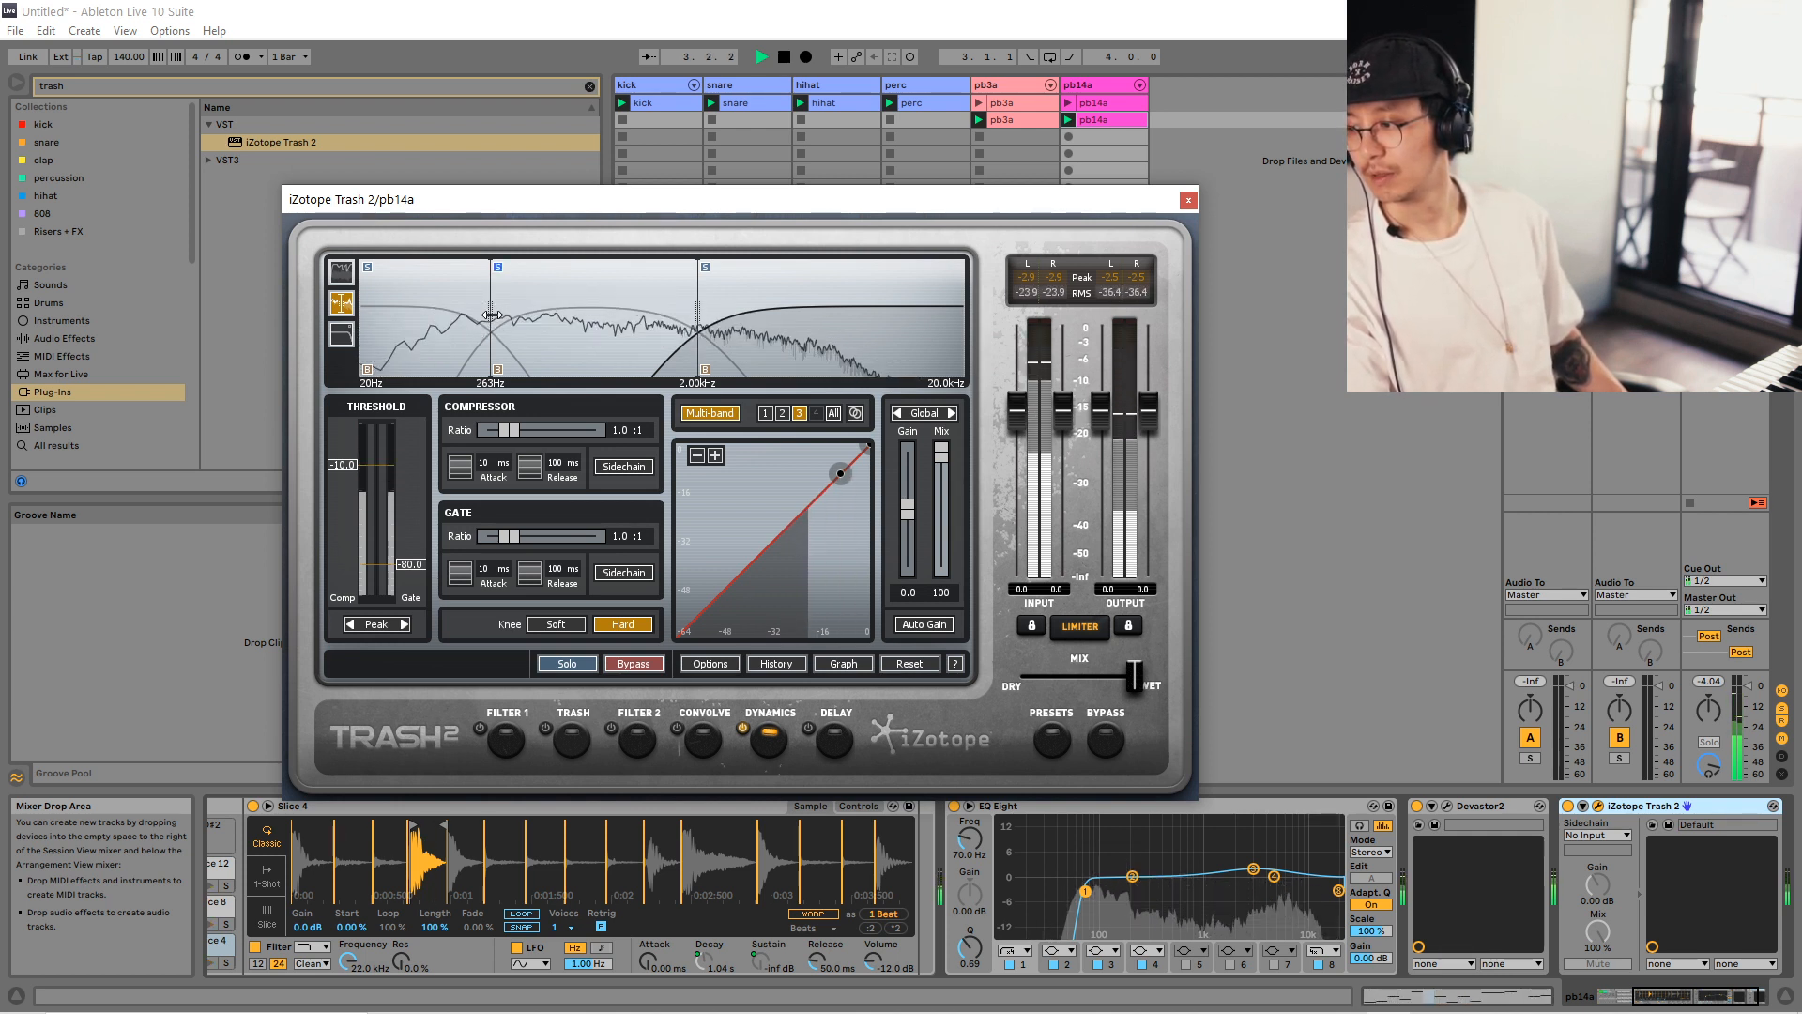
{"action": "key", "text": "space"}
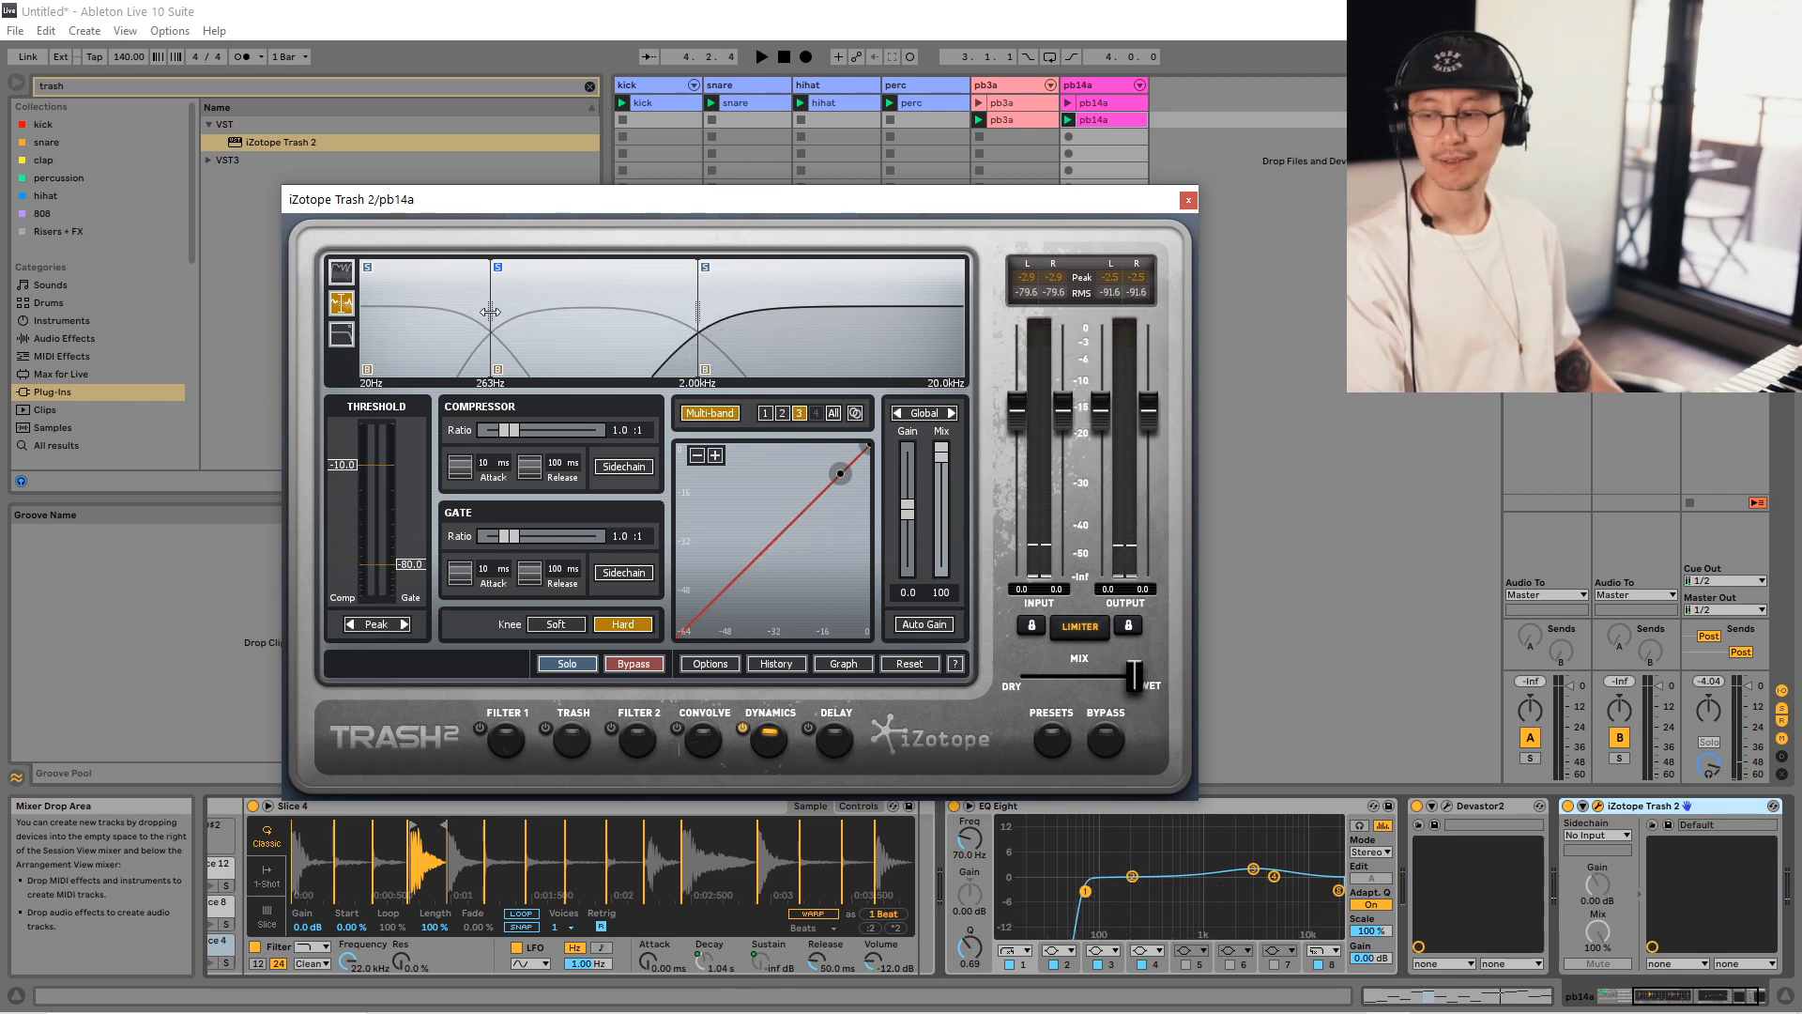
Sweep the lower crossover during playback between about 126 Hz and 395 Hz, and settle it at 395 Hz.
{"action": "key", "text": "space"}
{"action": "mouse_move", "coordinate": [488, 308]}
{"action": "left_mouse_down"}
{"action": "mouse_move", "coordinate": [470, 308]}
{"action": "mouse_move", "coordinate": [495, 308]}
{"action": "left_mouse_up"}
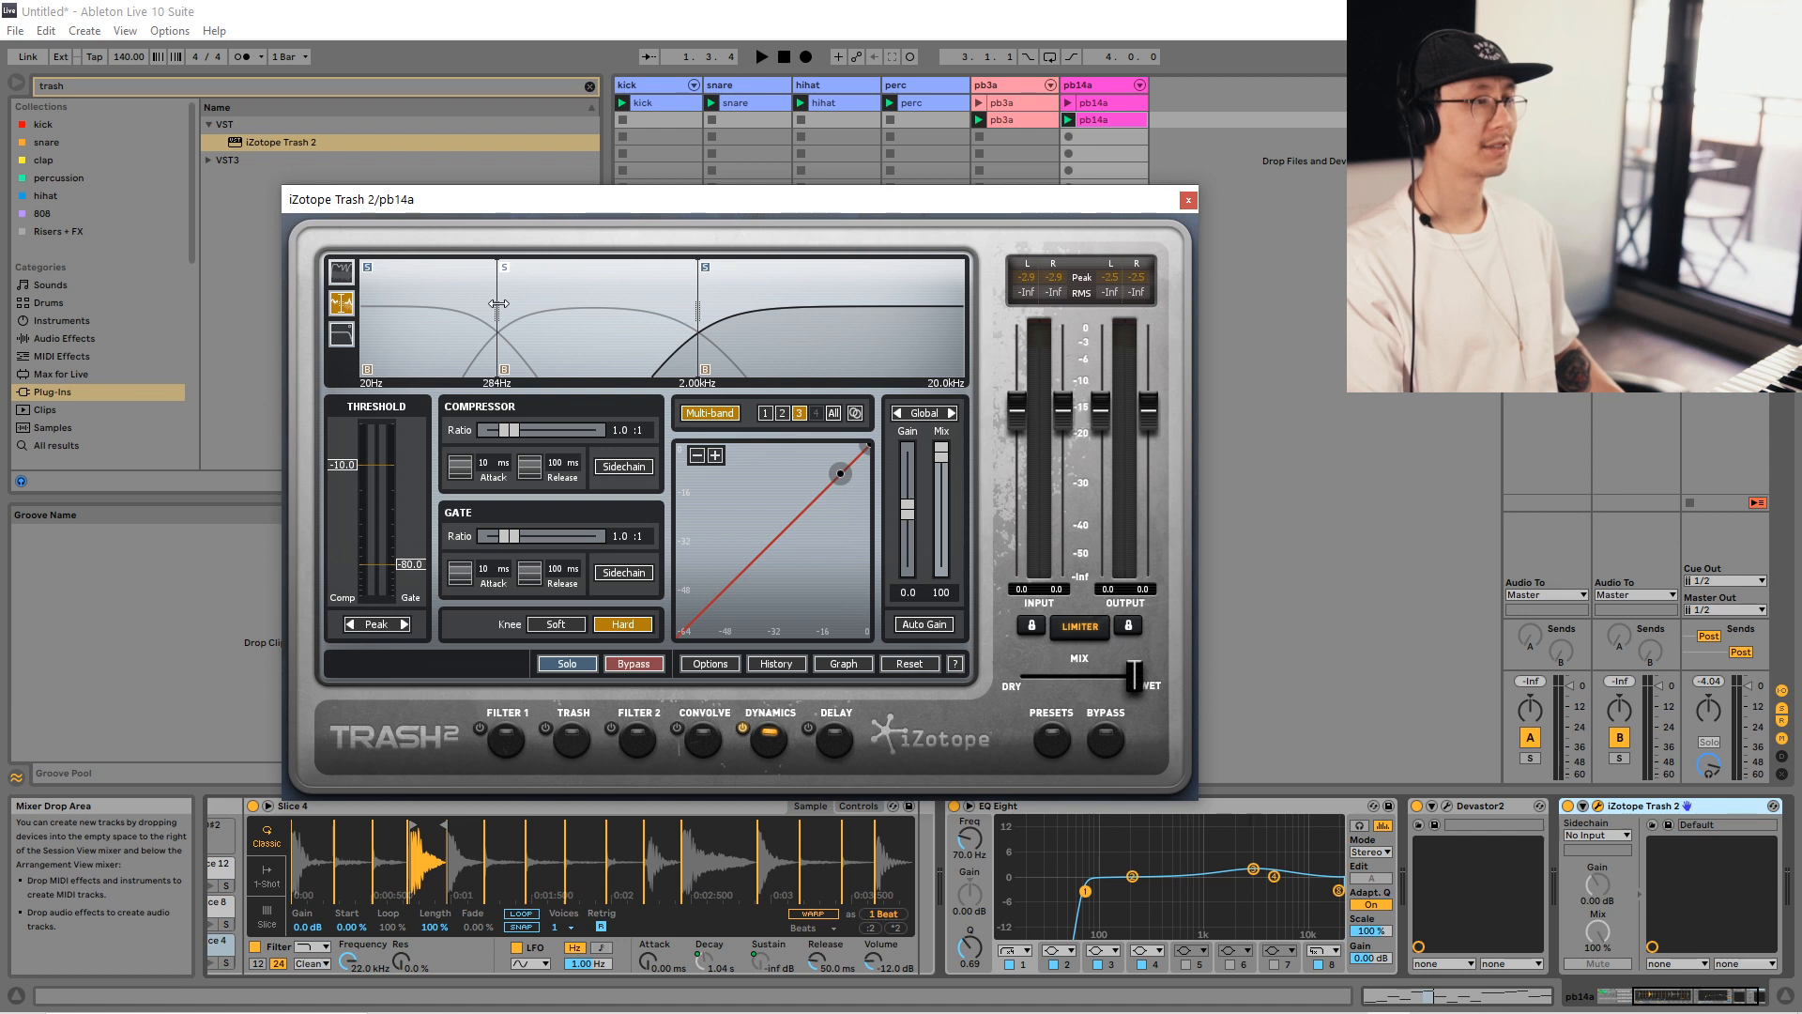
{"action": "key", "text": "space"}
{"action": "left_click_drag", "start_coordinate": [497, 303], "coordinate": [528, 307]}
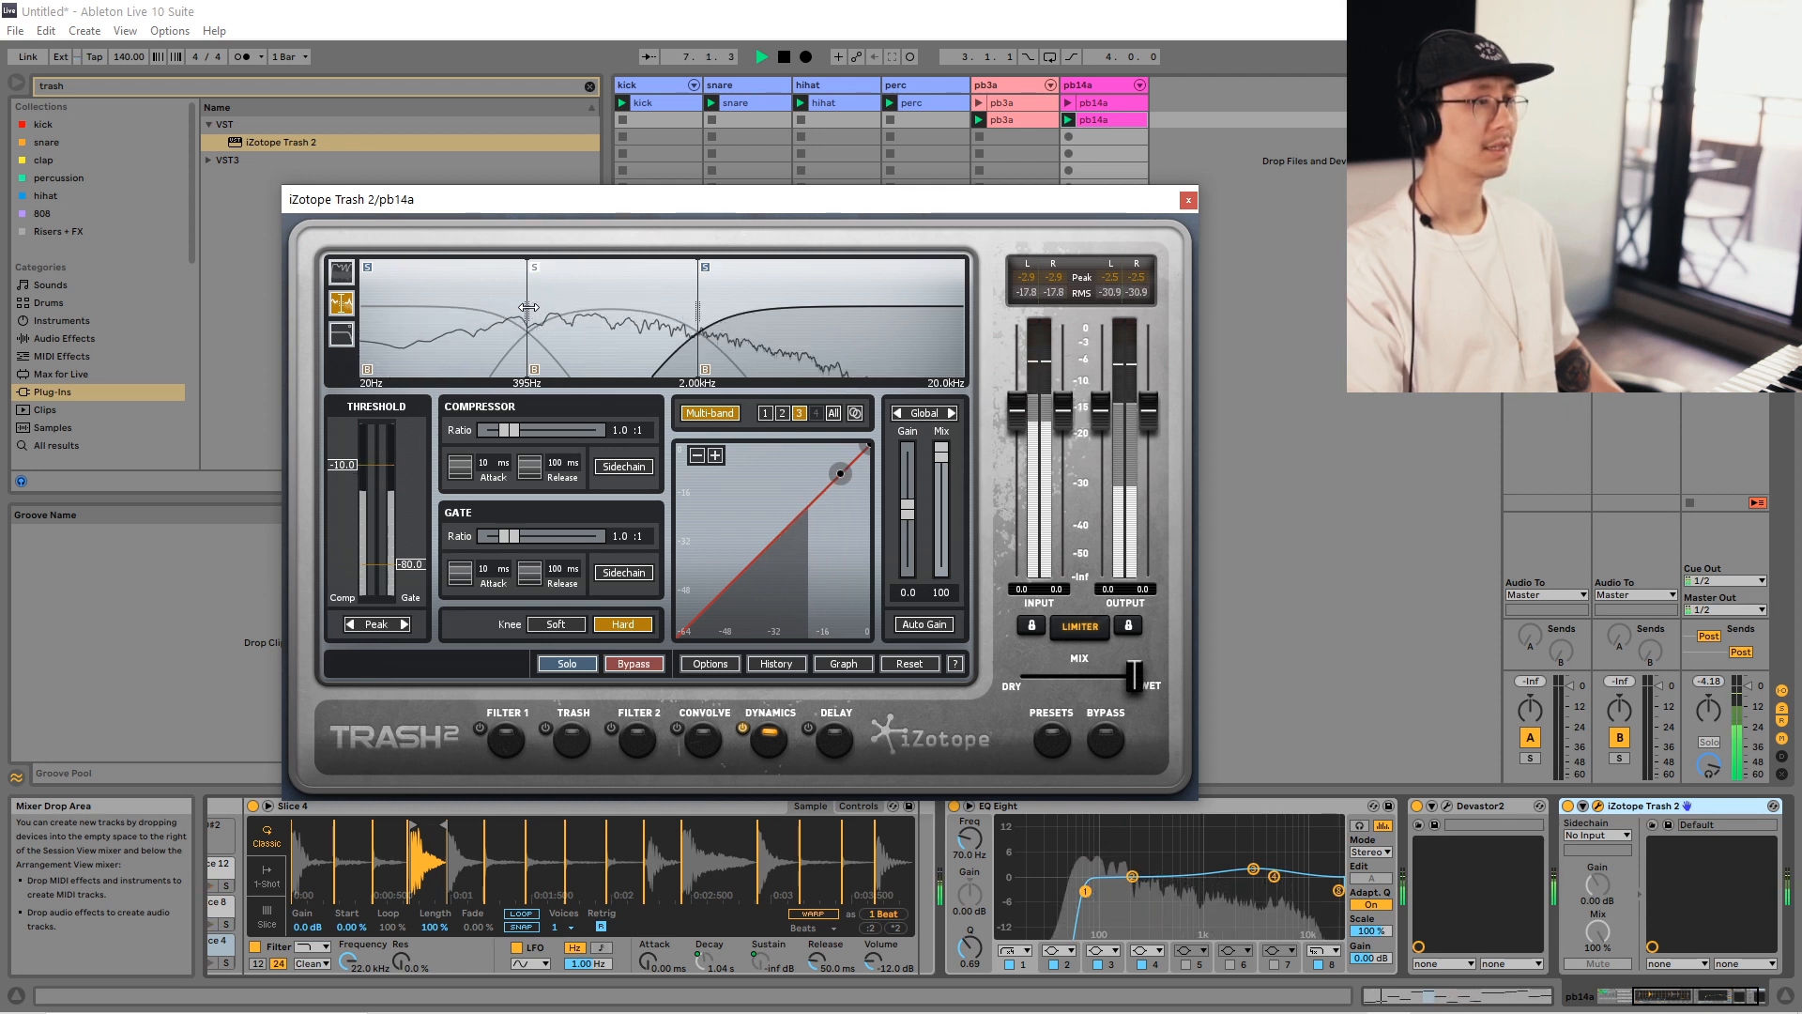
{"action": "left_click_drag", "start_coordinate": [520, 309], "coordinate": [473, 314]}
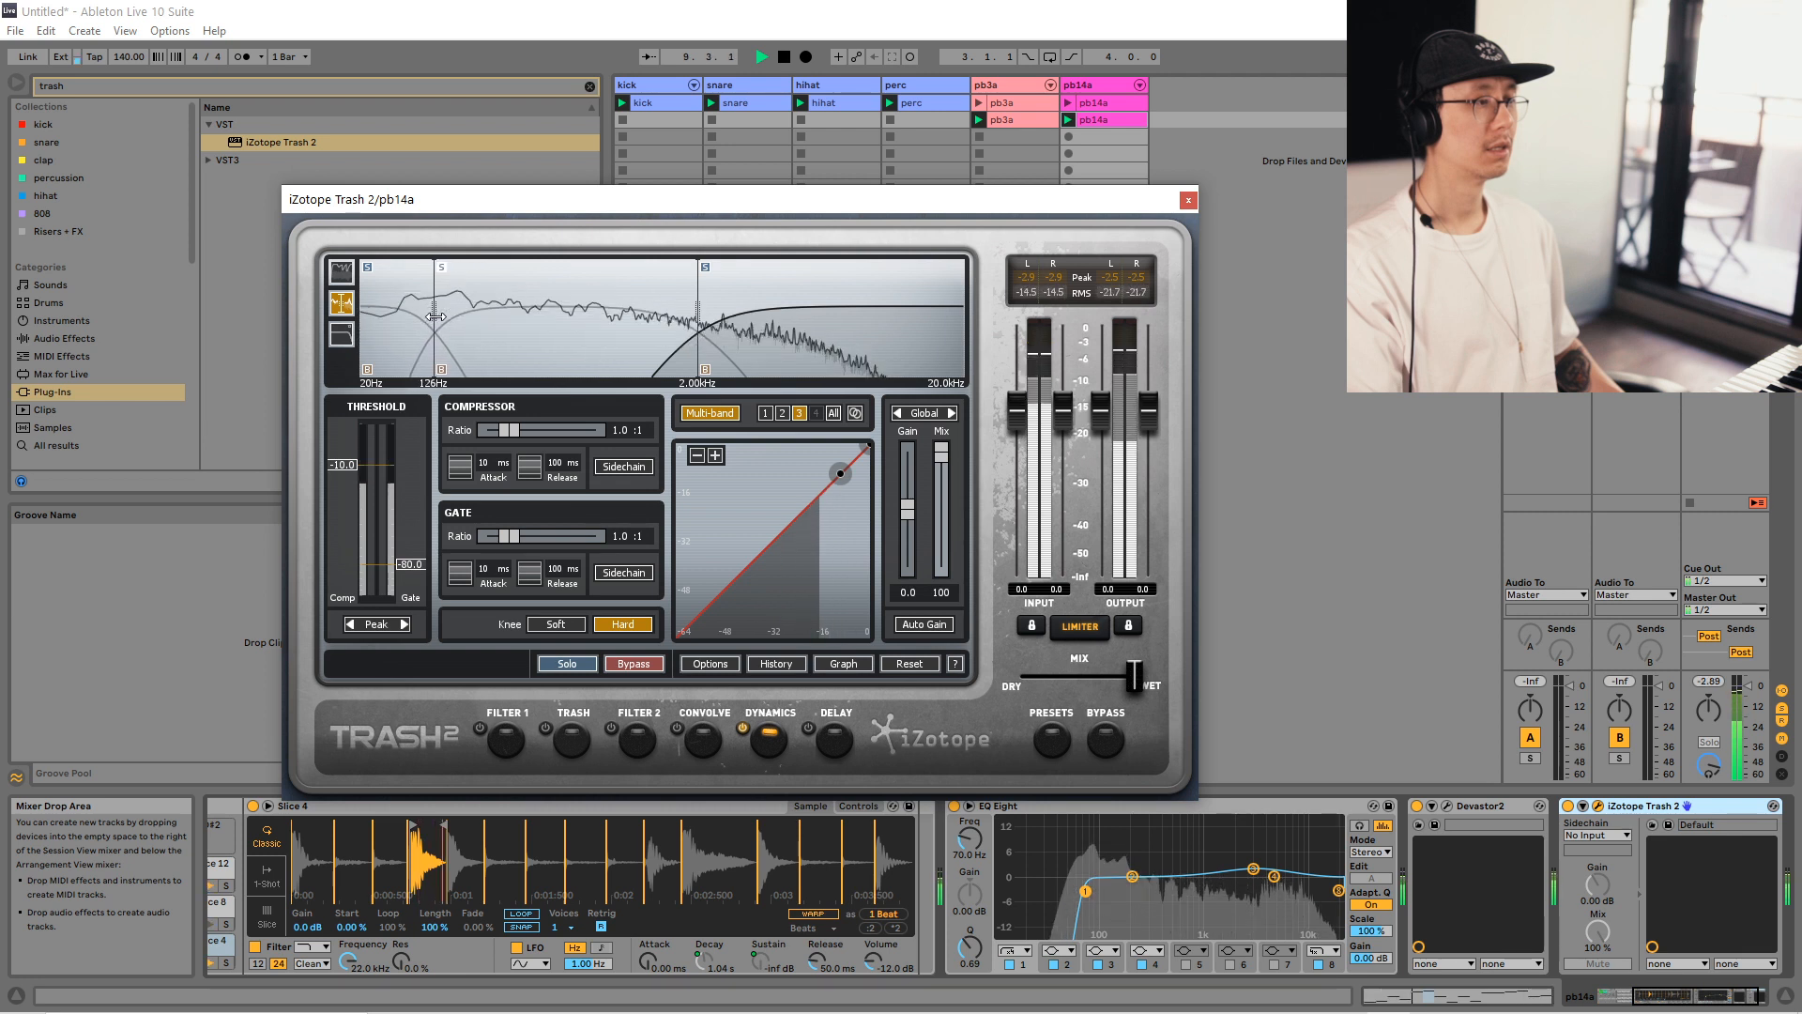
{"action": "left_click_drag", "start_coordinate": [459, 321], "coordinate": [502, 325]}
{"action": "left_click_drag", "start_coordinate": [504, 324], "coordinate": [528, 330]}
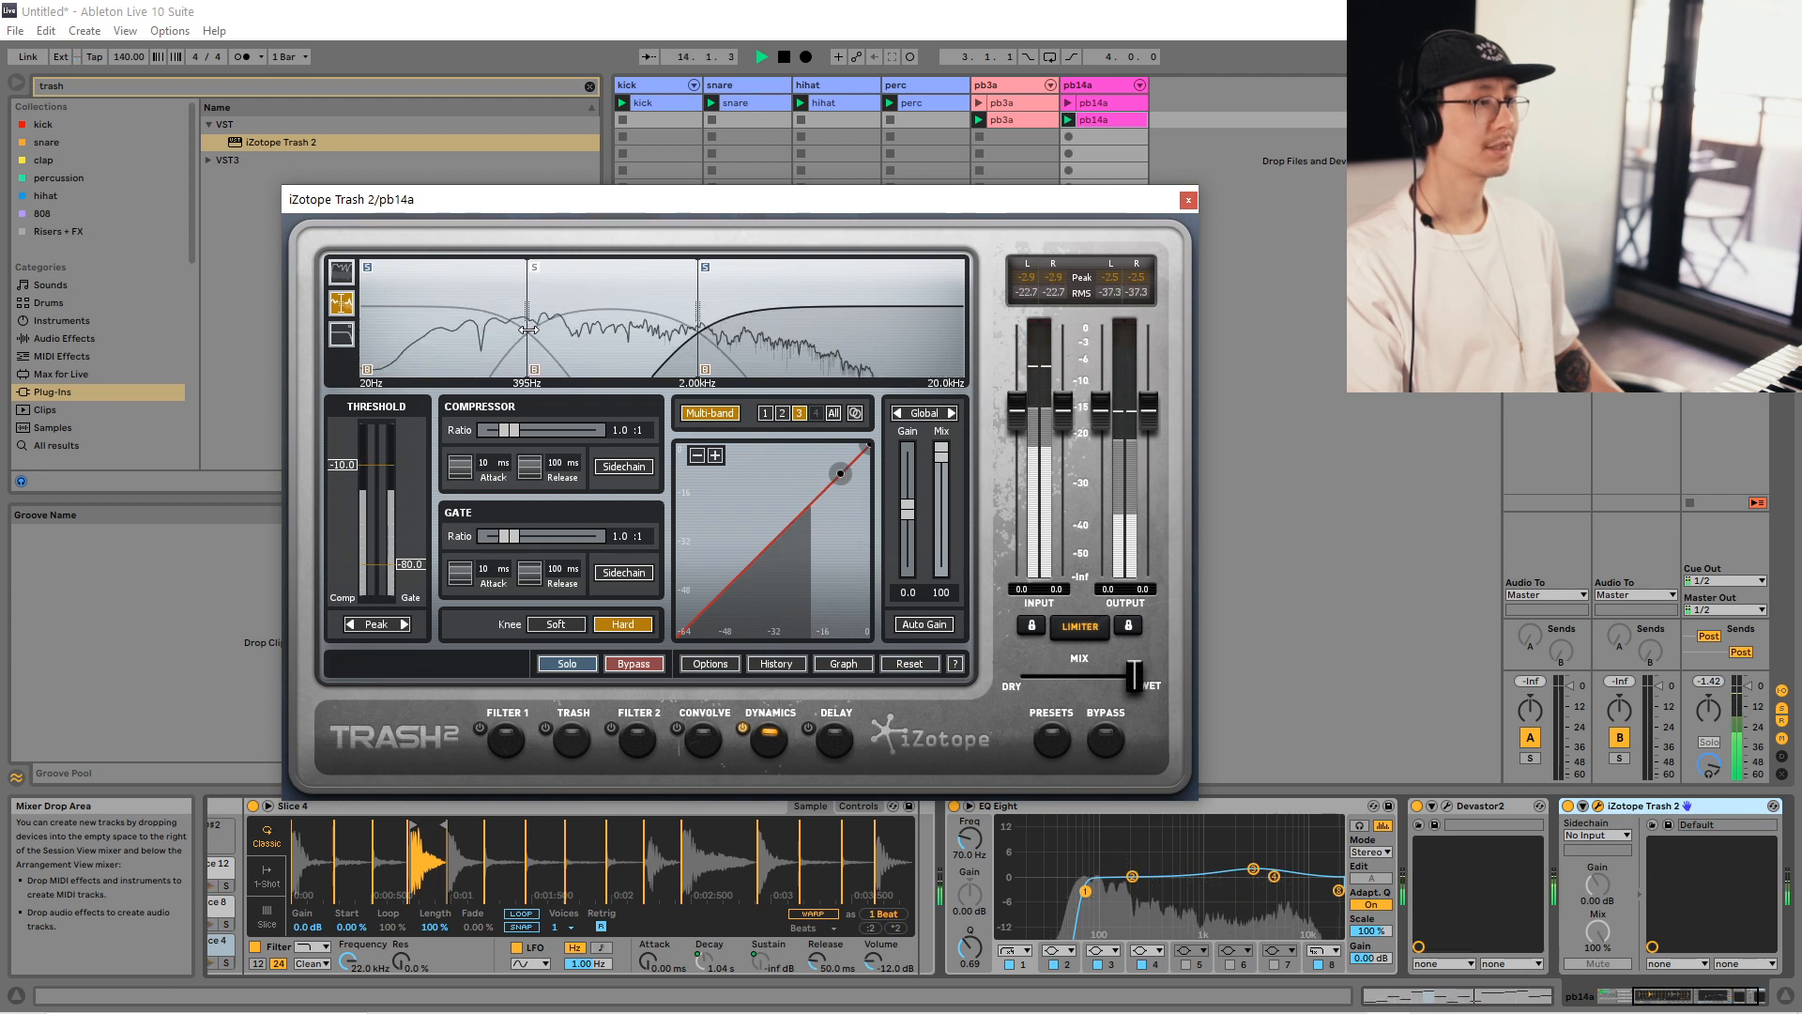
{"action": "key", "text": "space"}
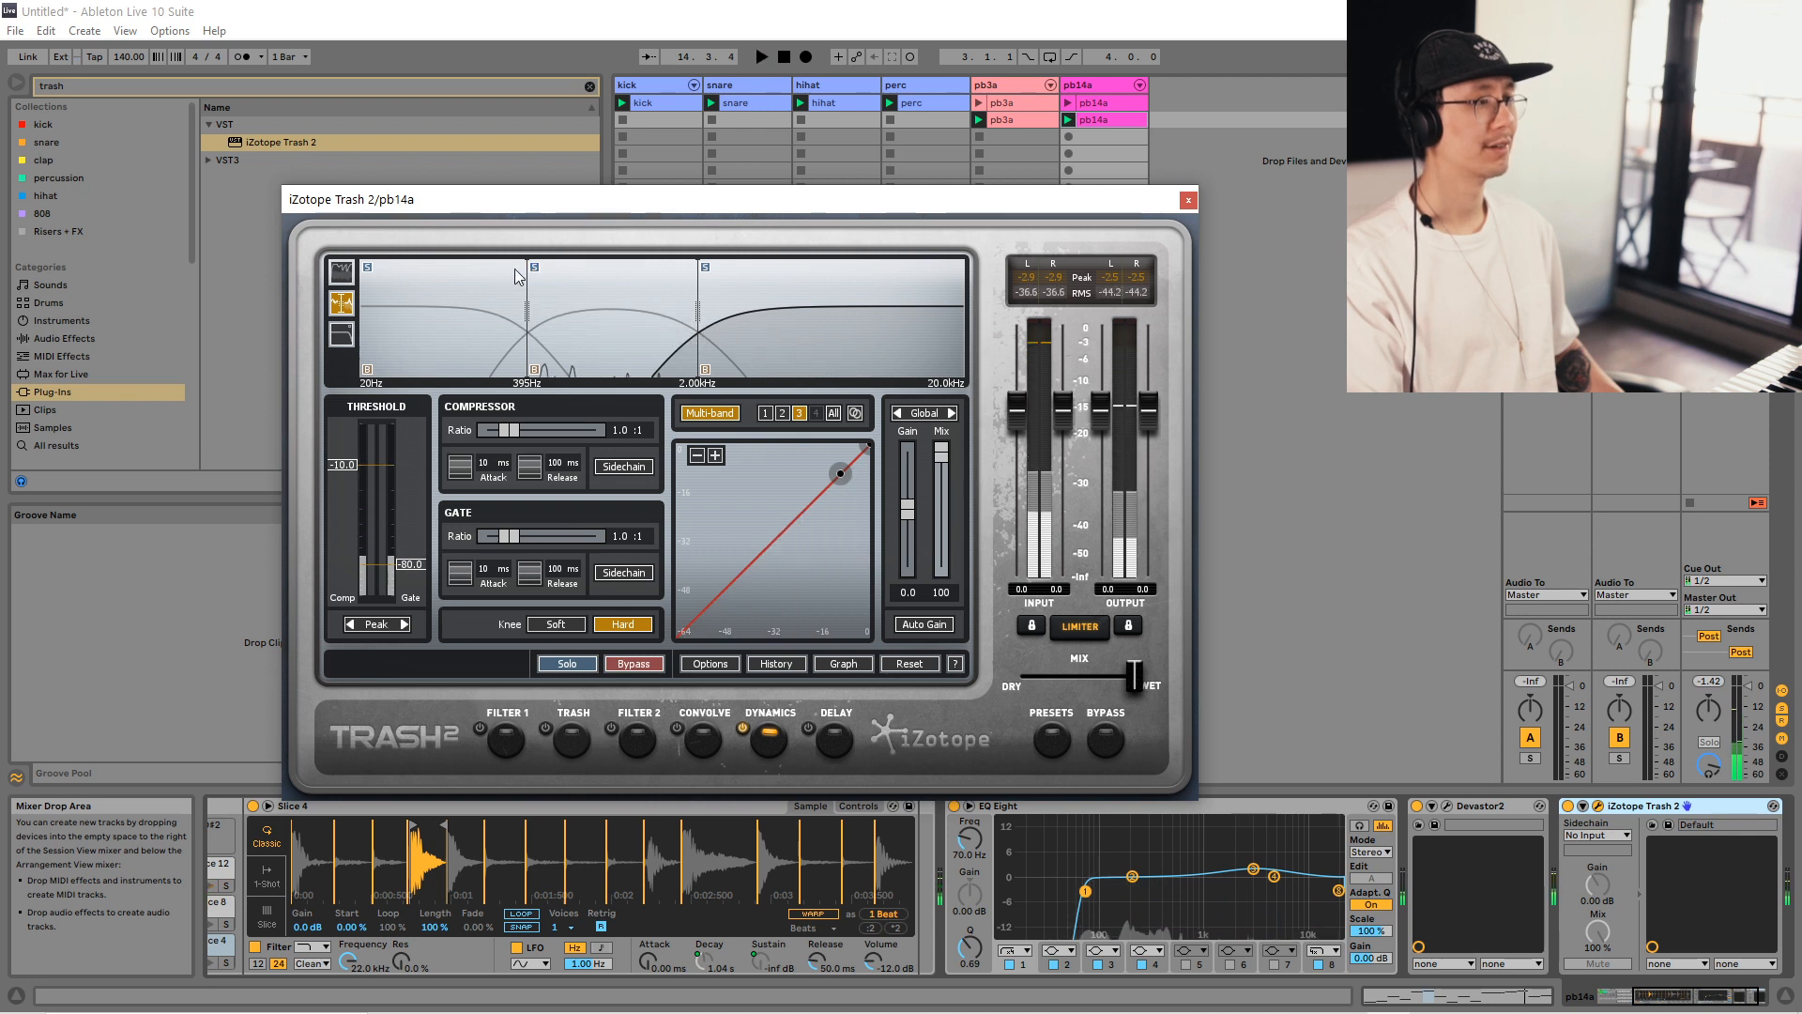
Select the low band (band 1), play the loop and raise the band's gate threshold to about -14 dB.
{"action": "left_click", "coordinate": [369, 268]}
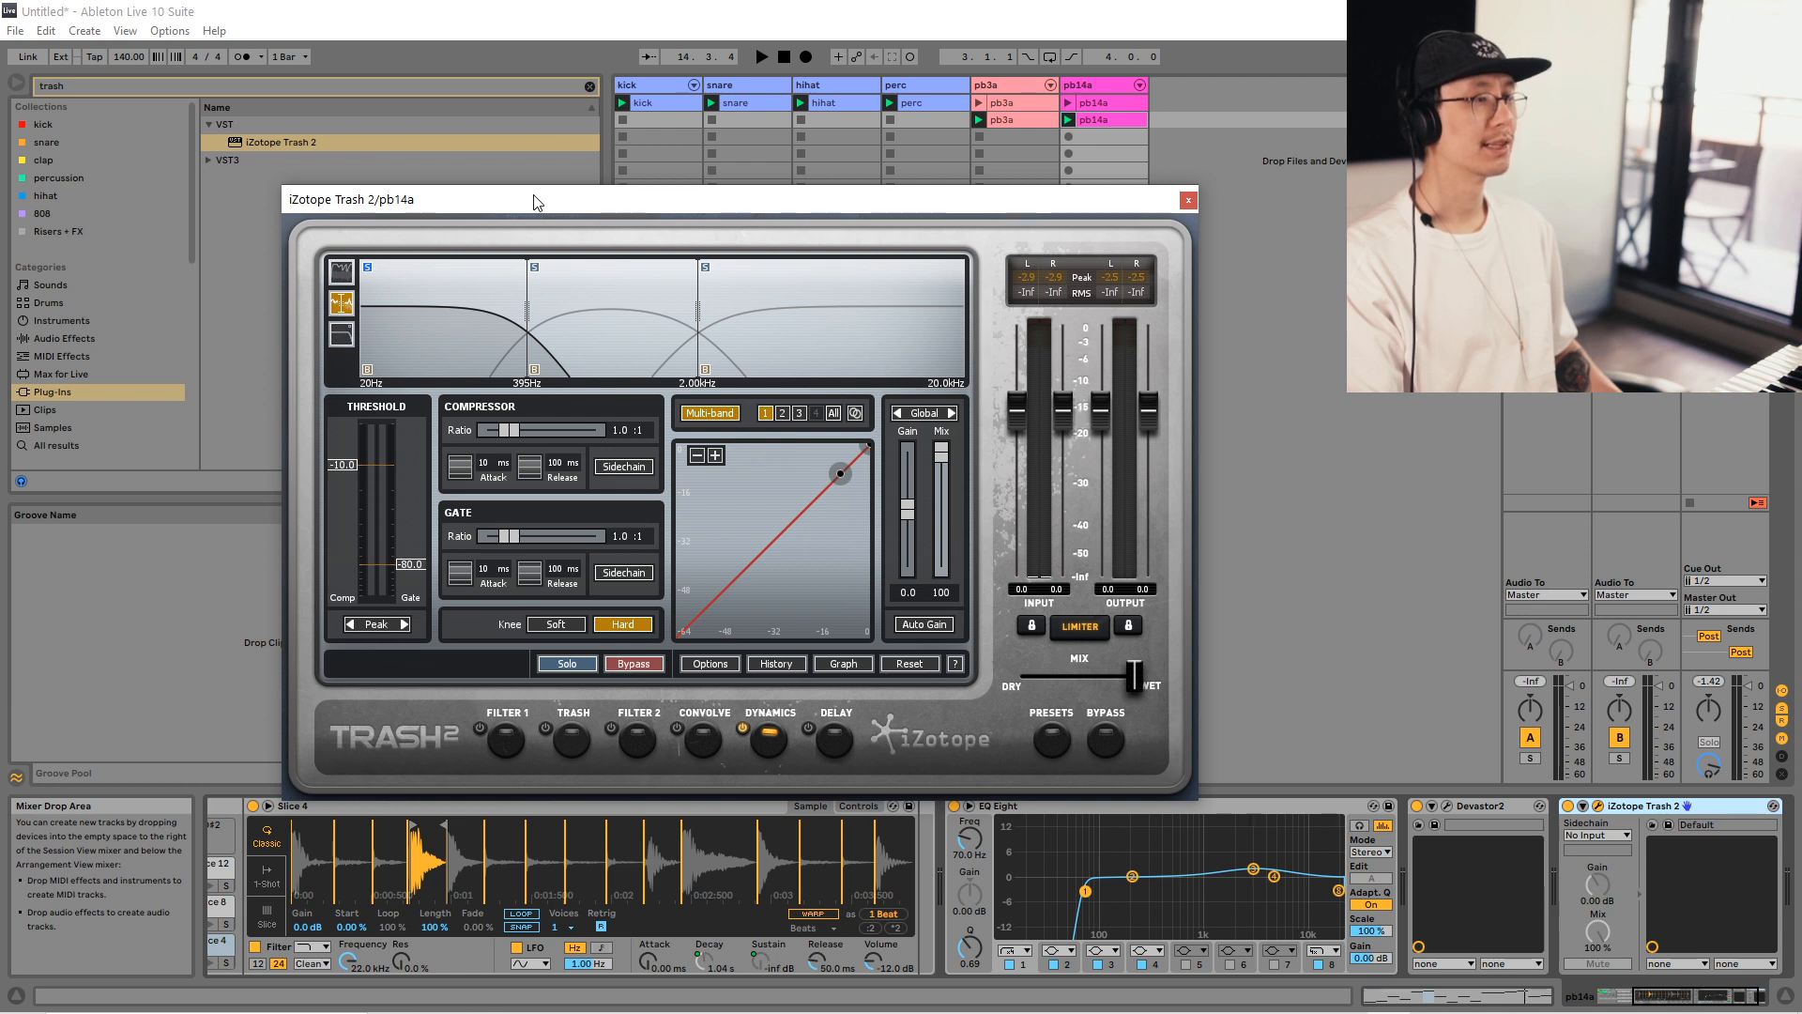
{"action": "key", "text": "space"}
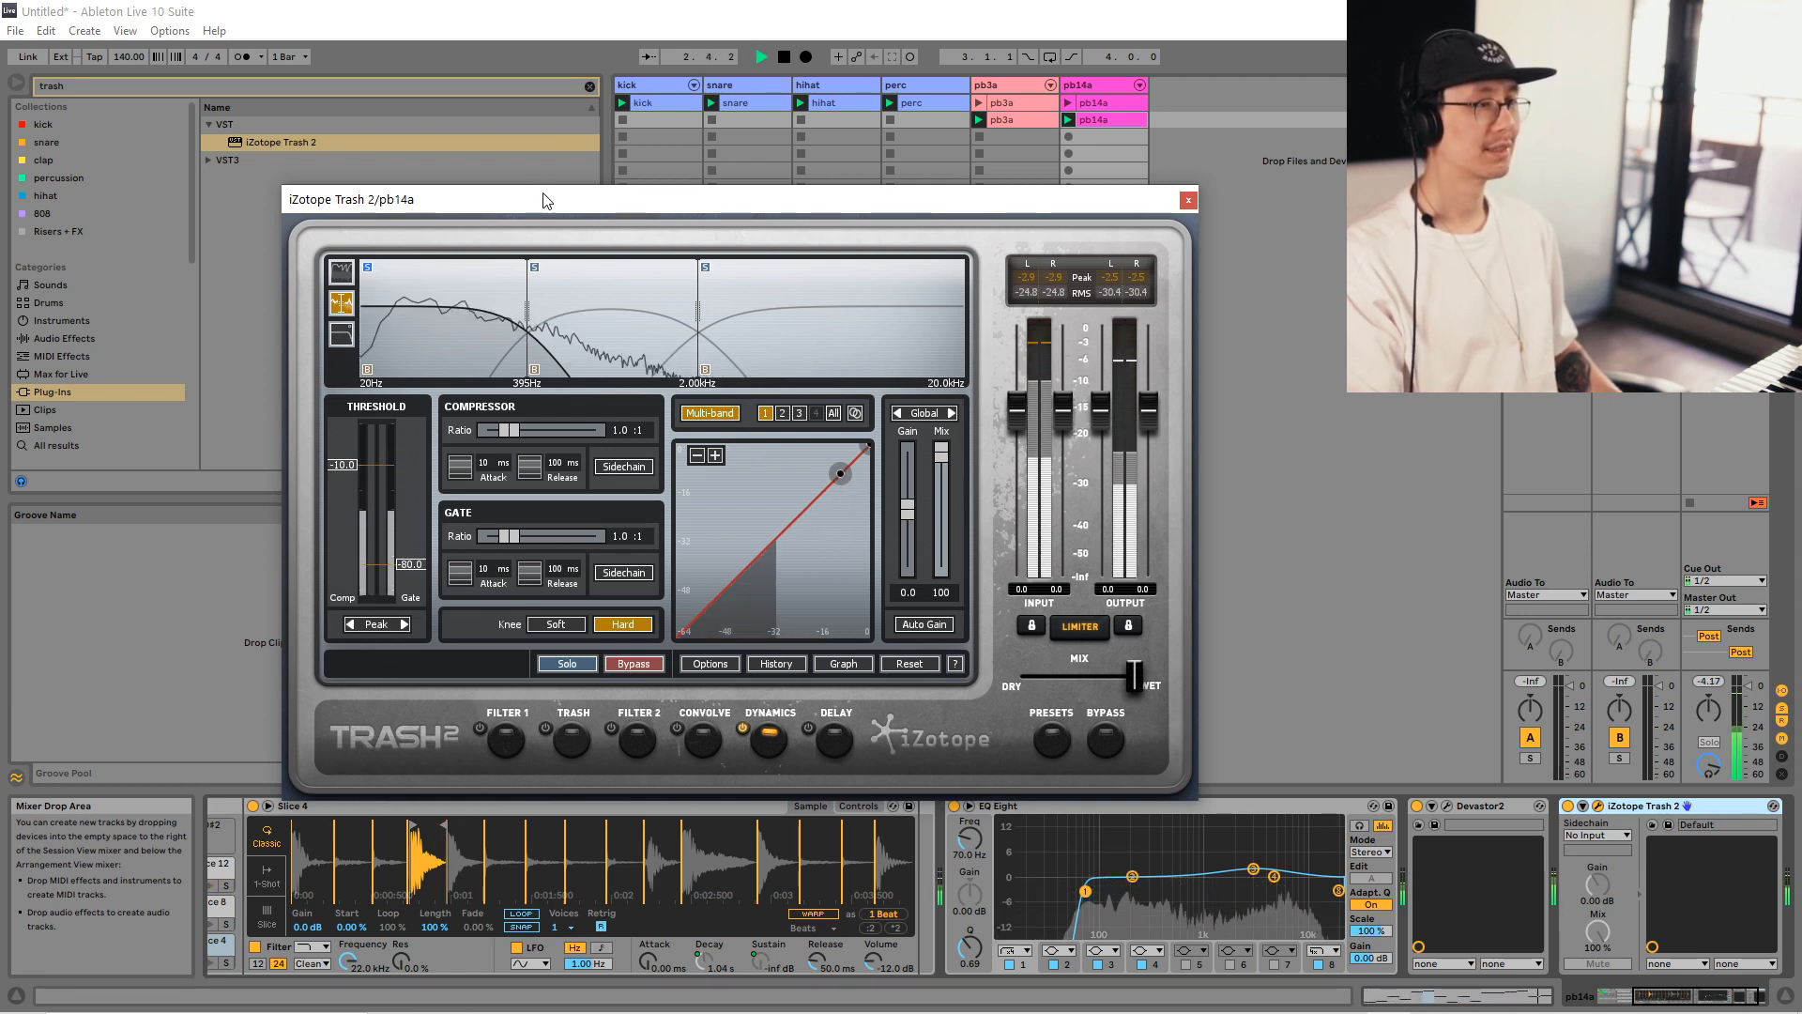
{"action": "key", "text": "space"}
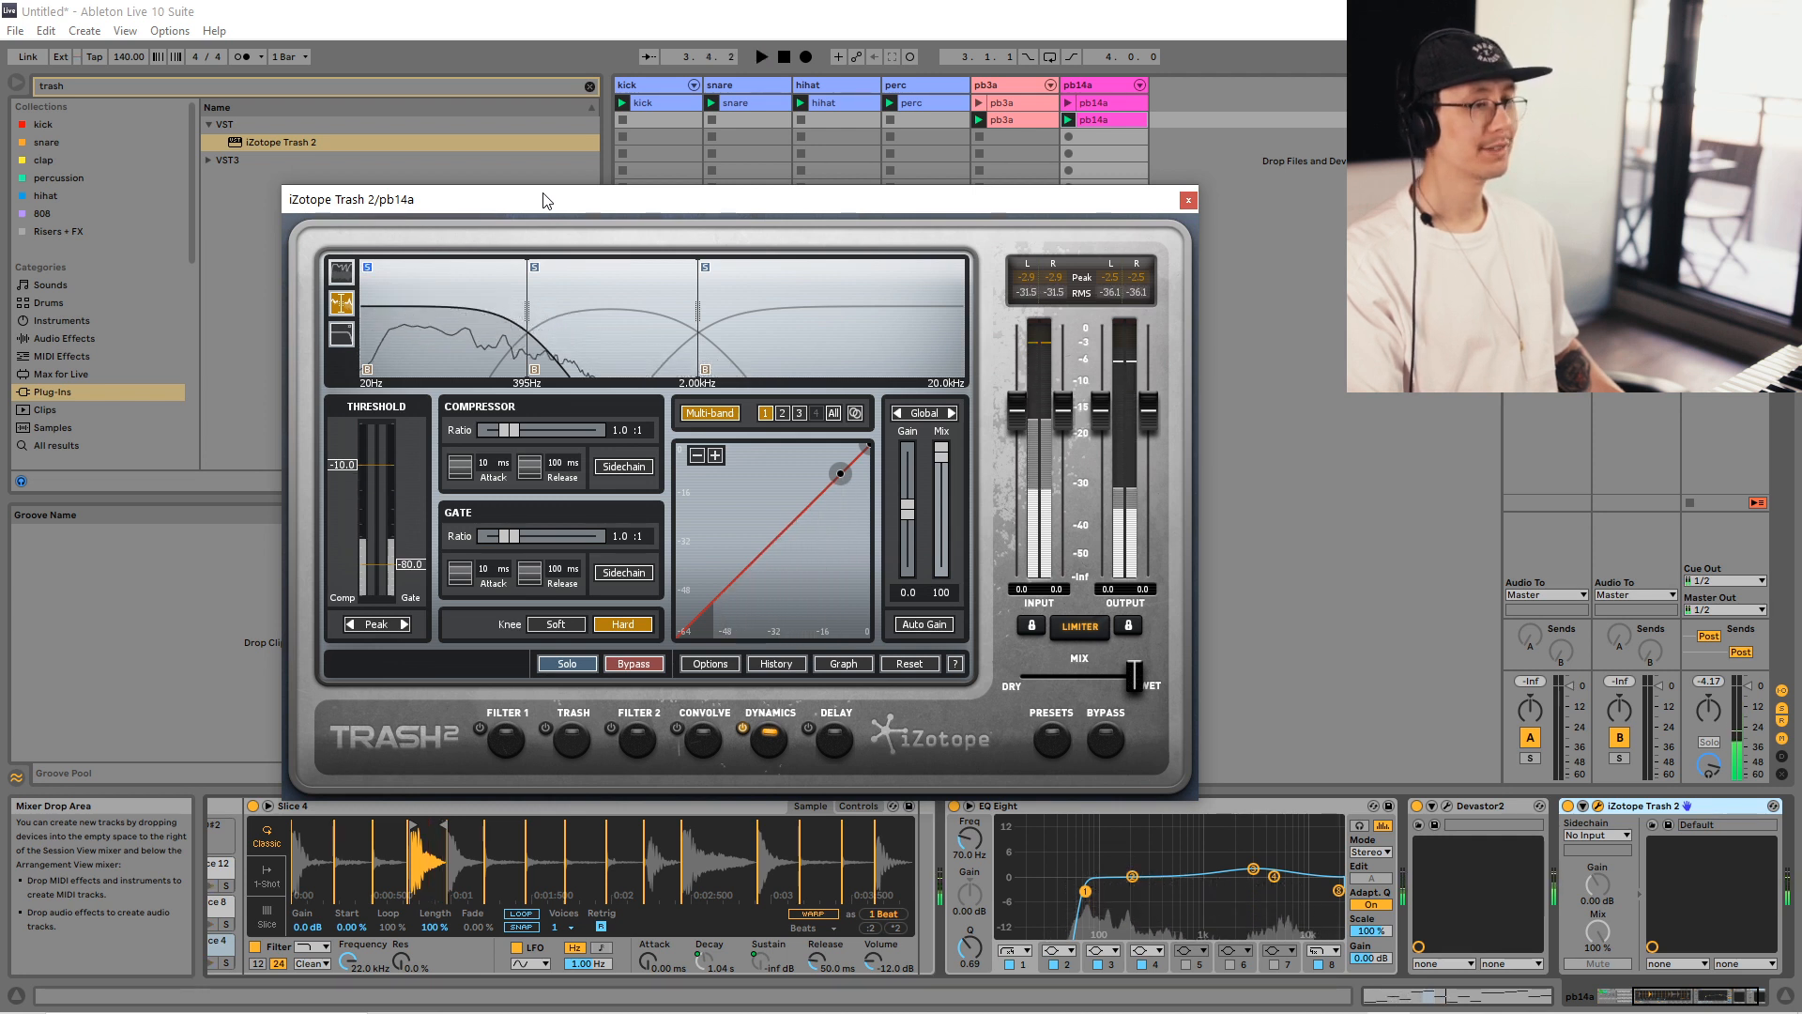
{"action": "key", "text": "space"}
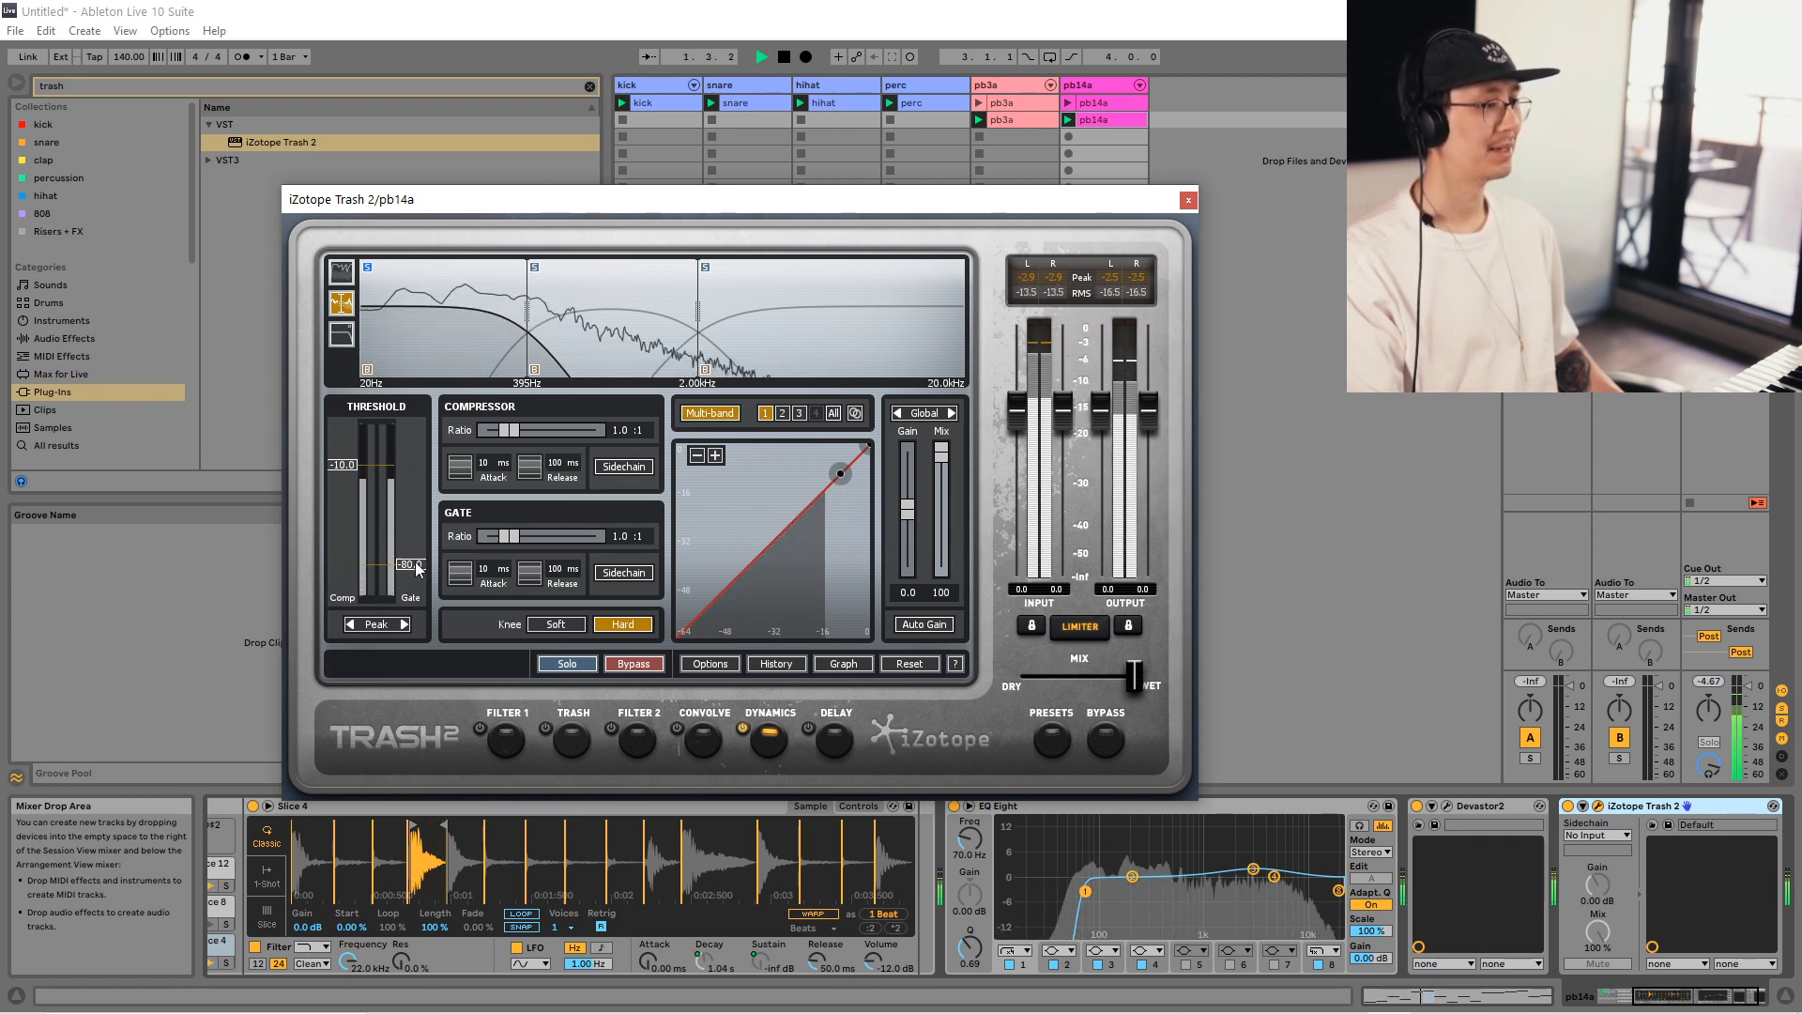
{"action": "key", "text": "space"}
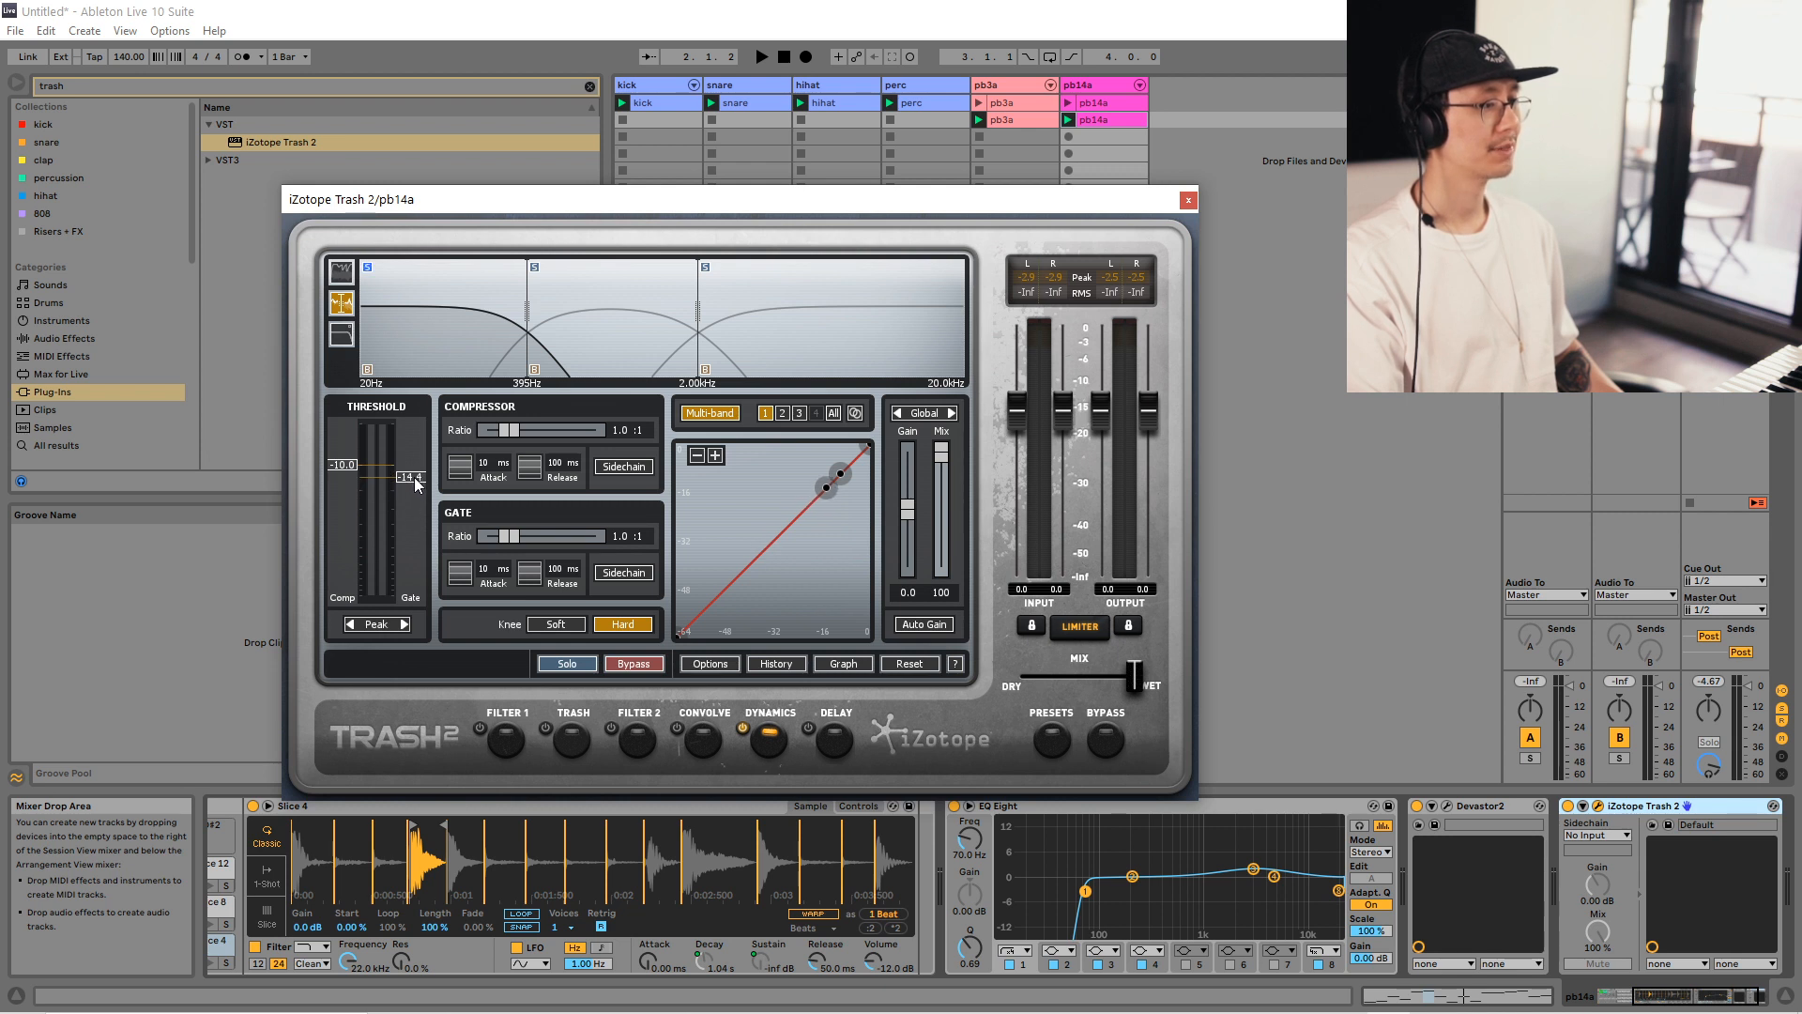
Adjust the low band's gate threshold while replaying the loop, and set its gate ratio to 30.0:1.
{"action": "key", "text": "space"}
{"action": "left_click_drag", "start_coordinate": [415, 485], "coordinate": [415, 495]}
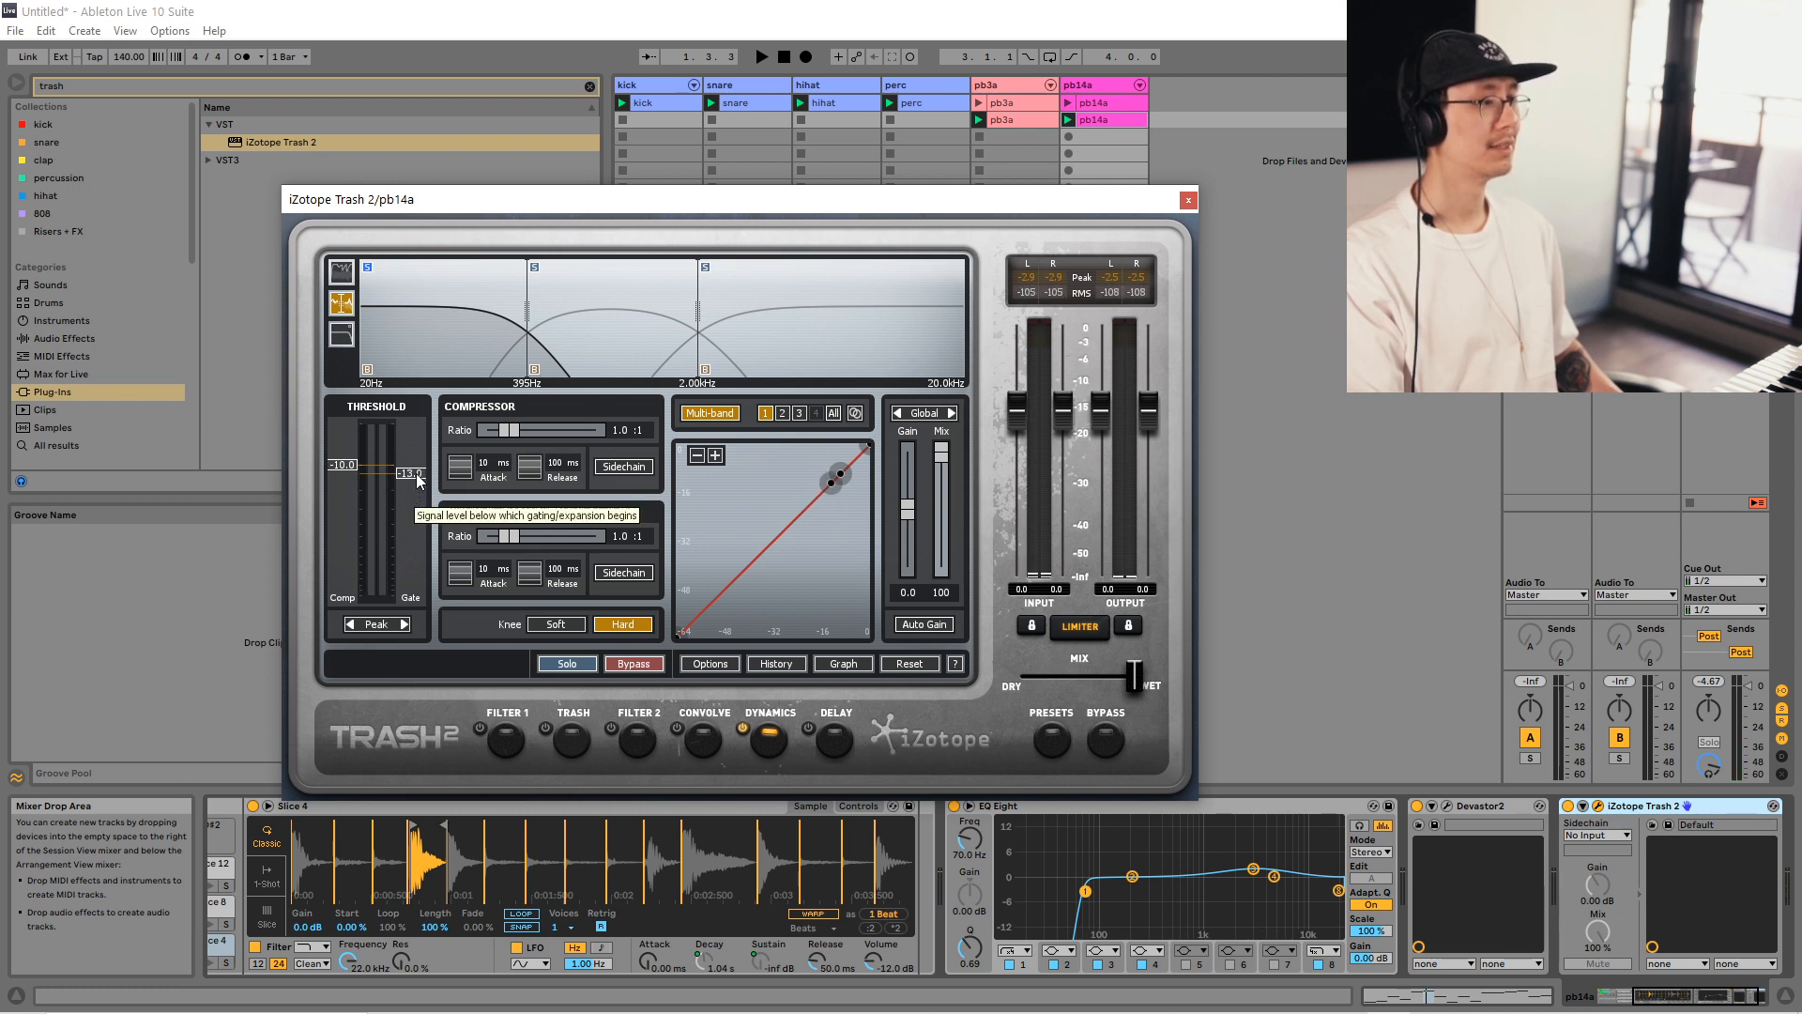
{"action": "key", "text": "space"}
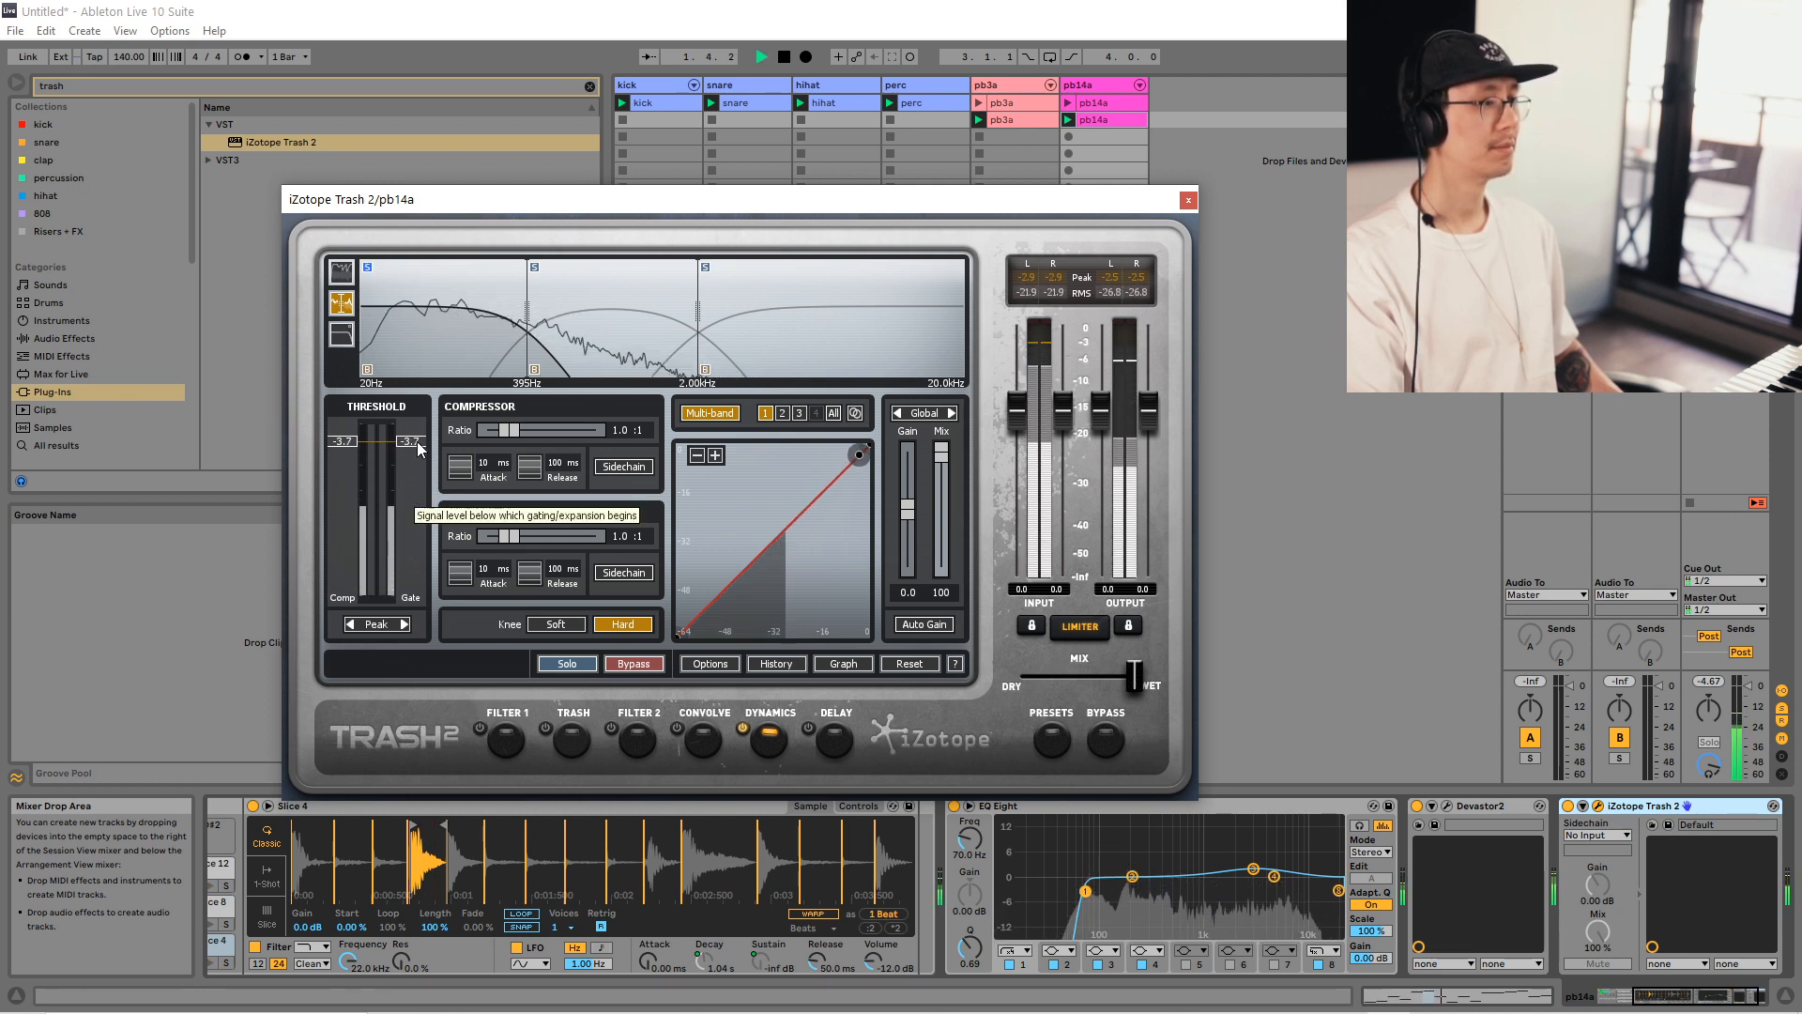
{"action": "key", "text": "space"}
{"action": "left_click_drag", "start_coordinate": [513, 537], "coordinate": [574, 537]}
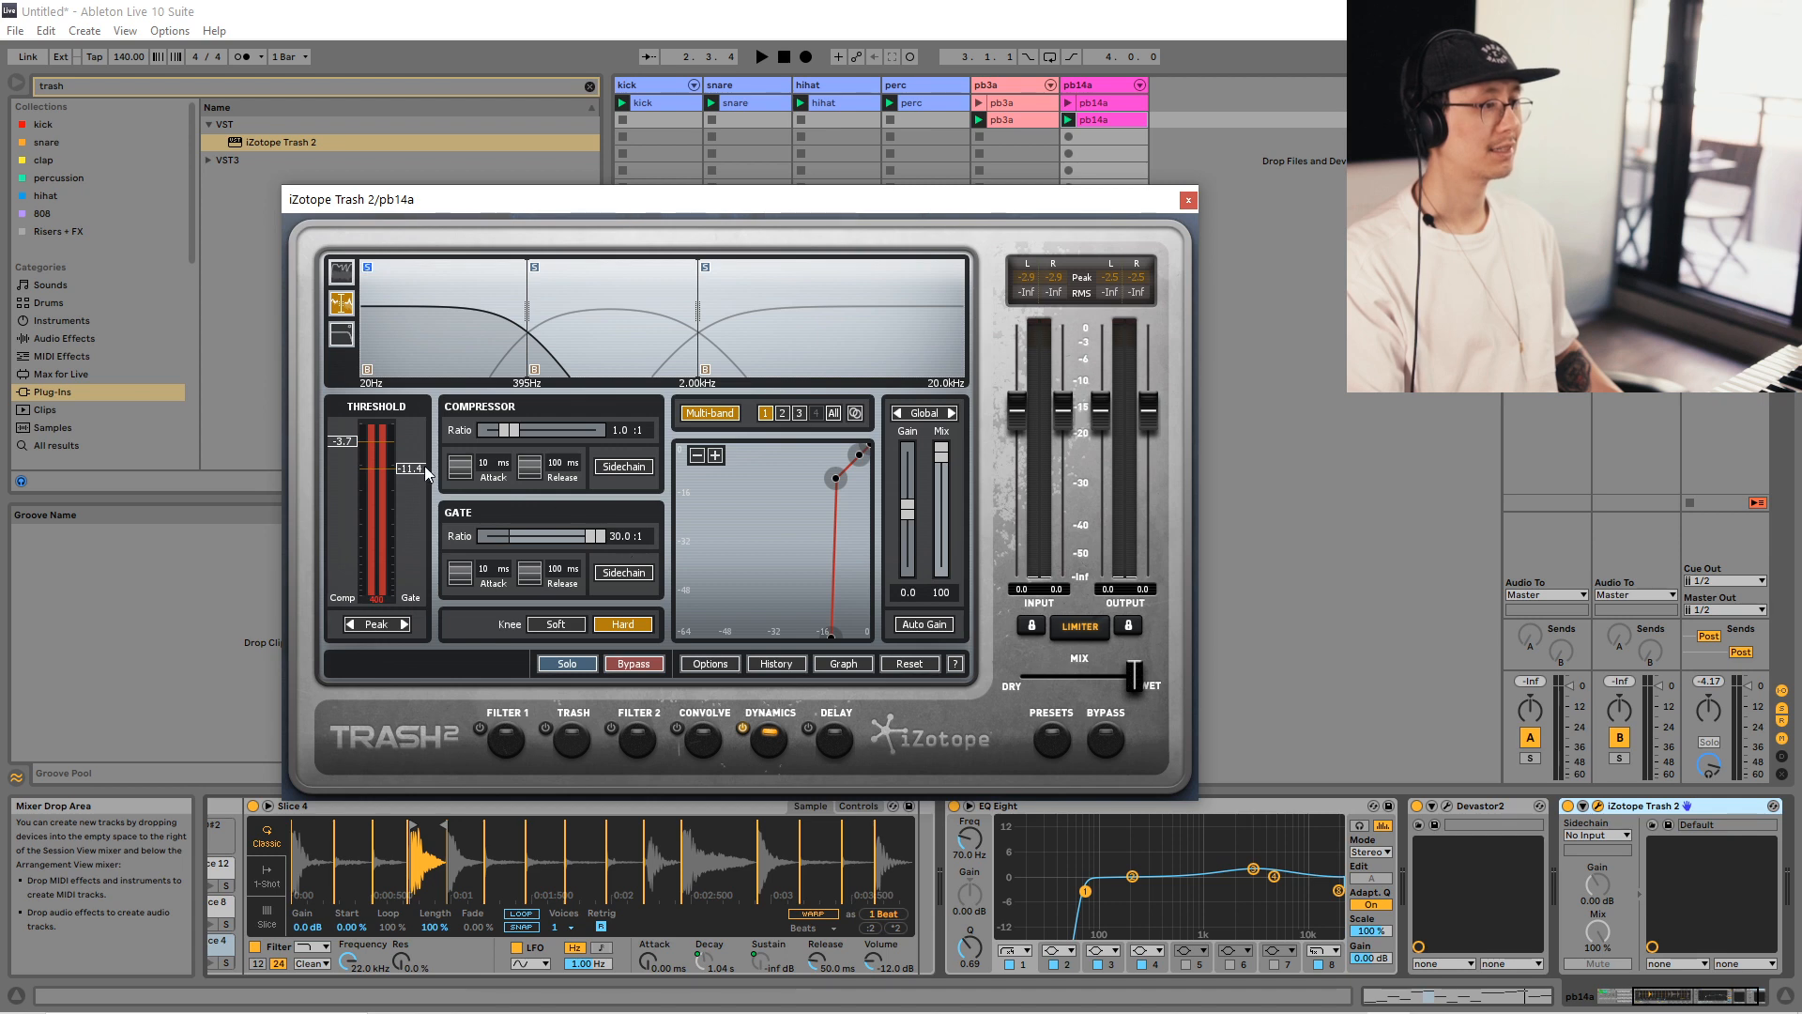
Solo the low band, set its gate threshold to -11.7 dB and compressor threshold to 0.0, and move the plug-in window off the track's mixer strip.
{"action": "key", "text": "space"}
{"action": "left_click_drag", "start_coordinate": [395, 421], "coordinate": [401, 474]}
{"action": "left_click_drag", "start_coordinate": [667, 193], "coordinate": [1158, 169]}
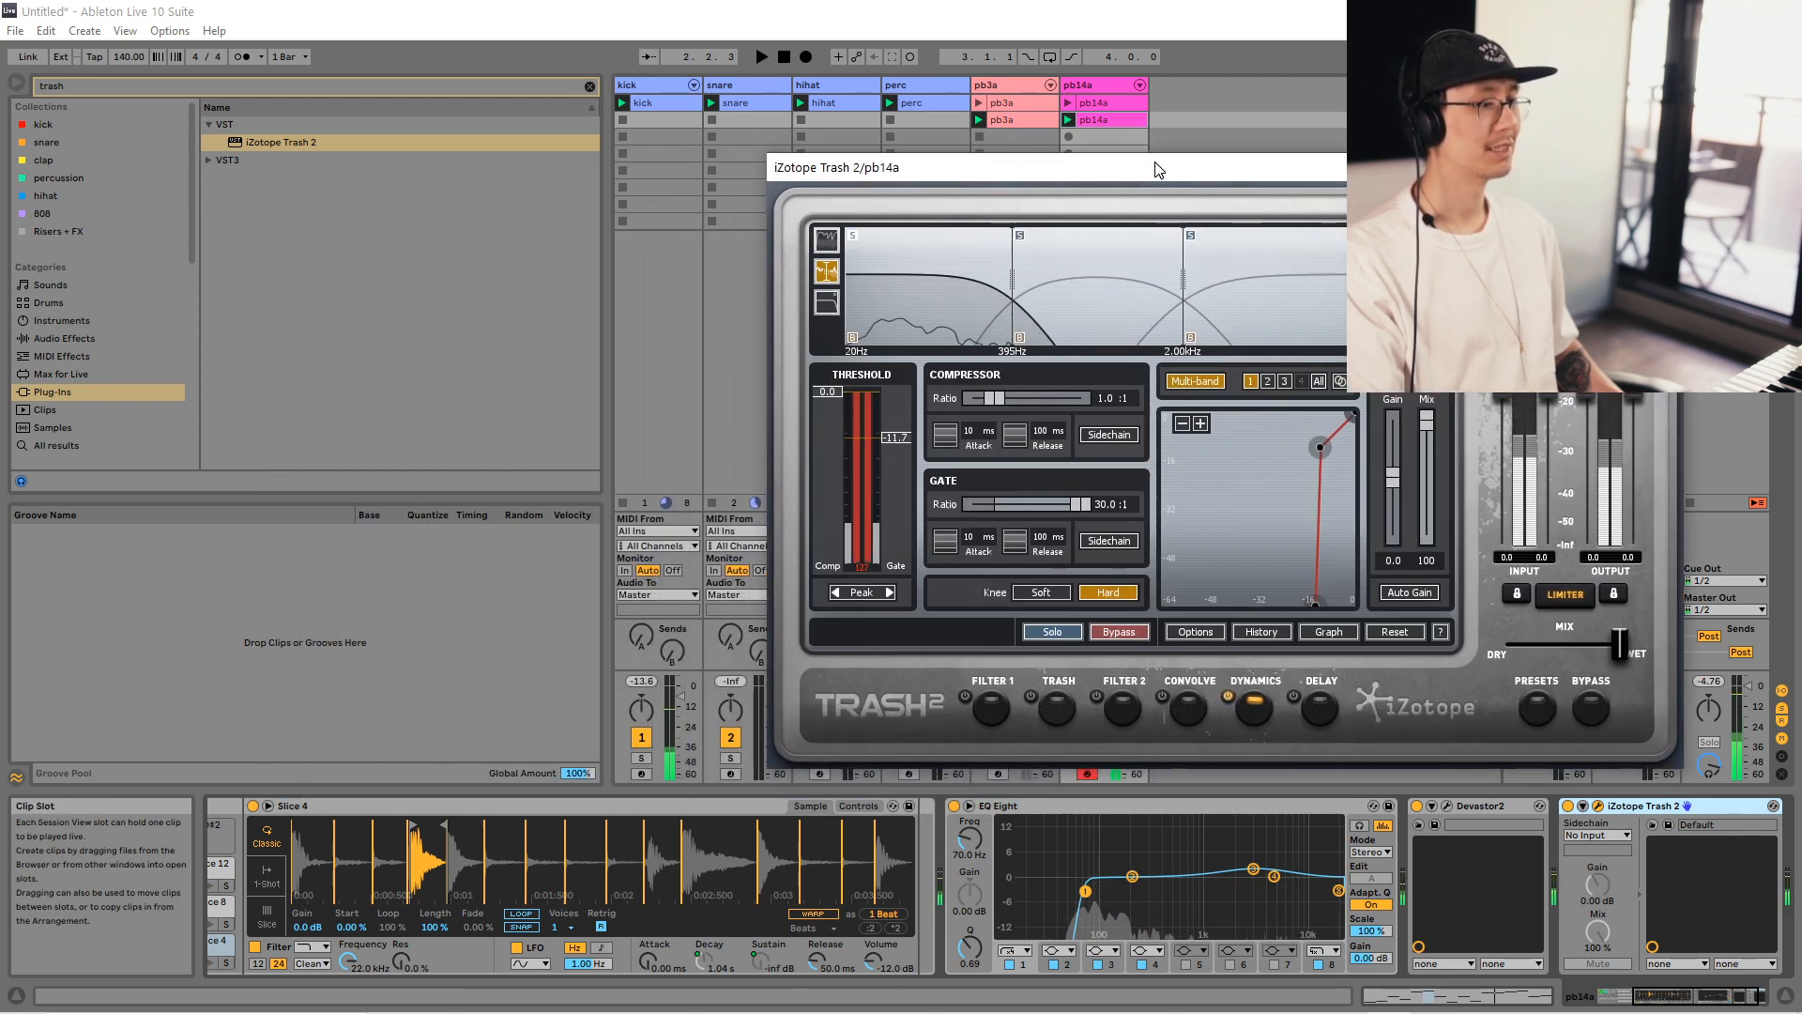
{"action": "key", "text": "space"}
{"action": "left_click_drag", "start_coordinate": [1008, 169], "coordinate": [386, 209]}
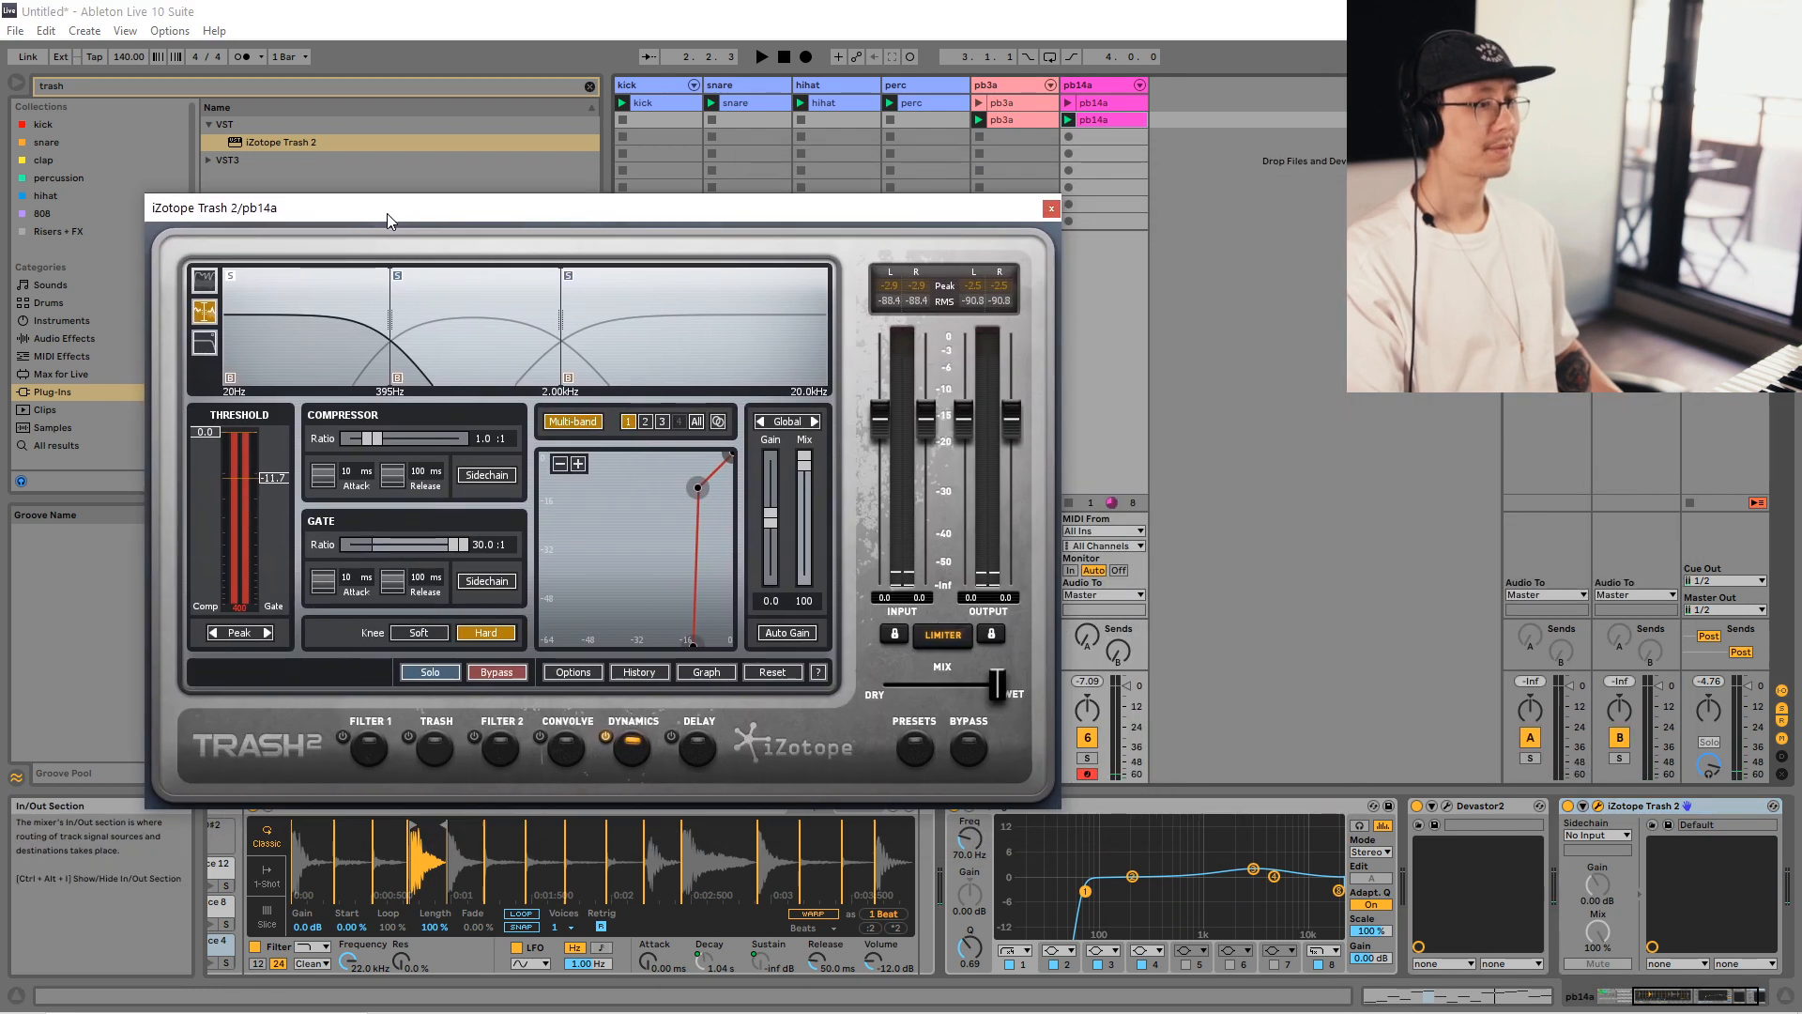
Set the low band's gate threshold to -9.5 dB while listening to the loop.
{"action": "key", "text": "space"}
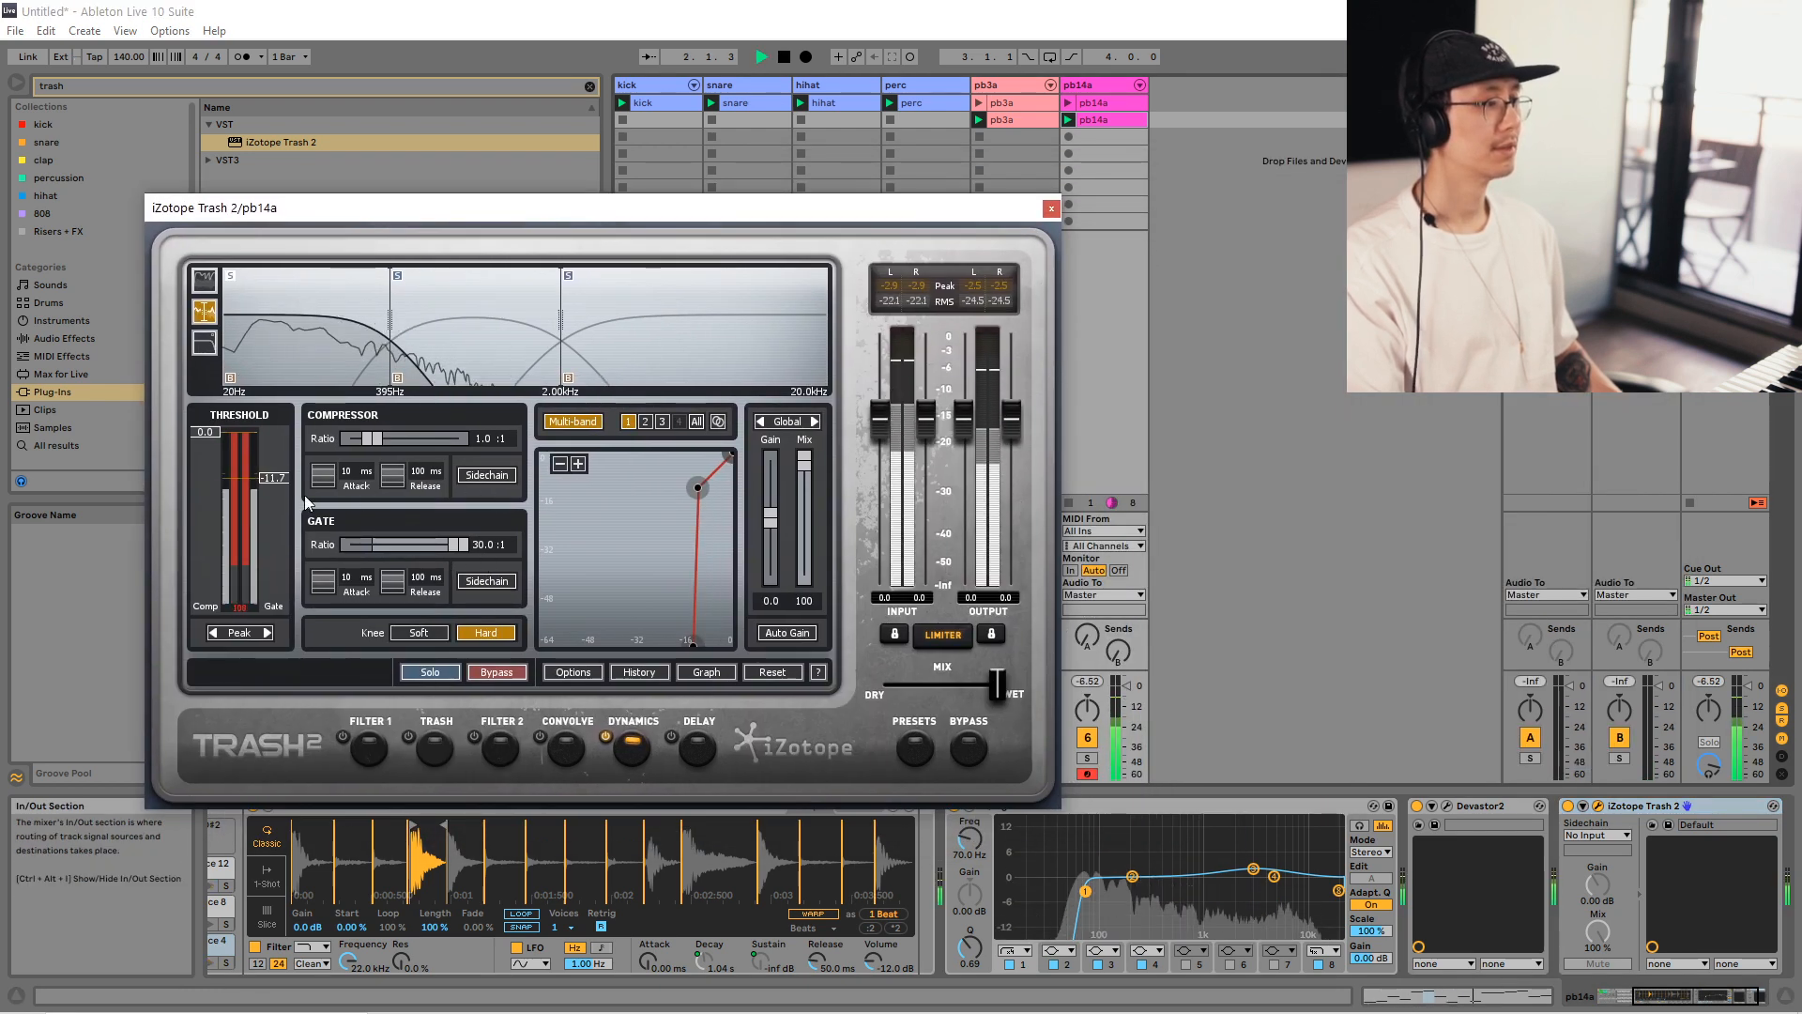
{"action": "left_click_drag", "start_coordinate": [279, 480], "coordinate": [278, 478]}
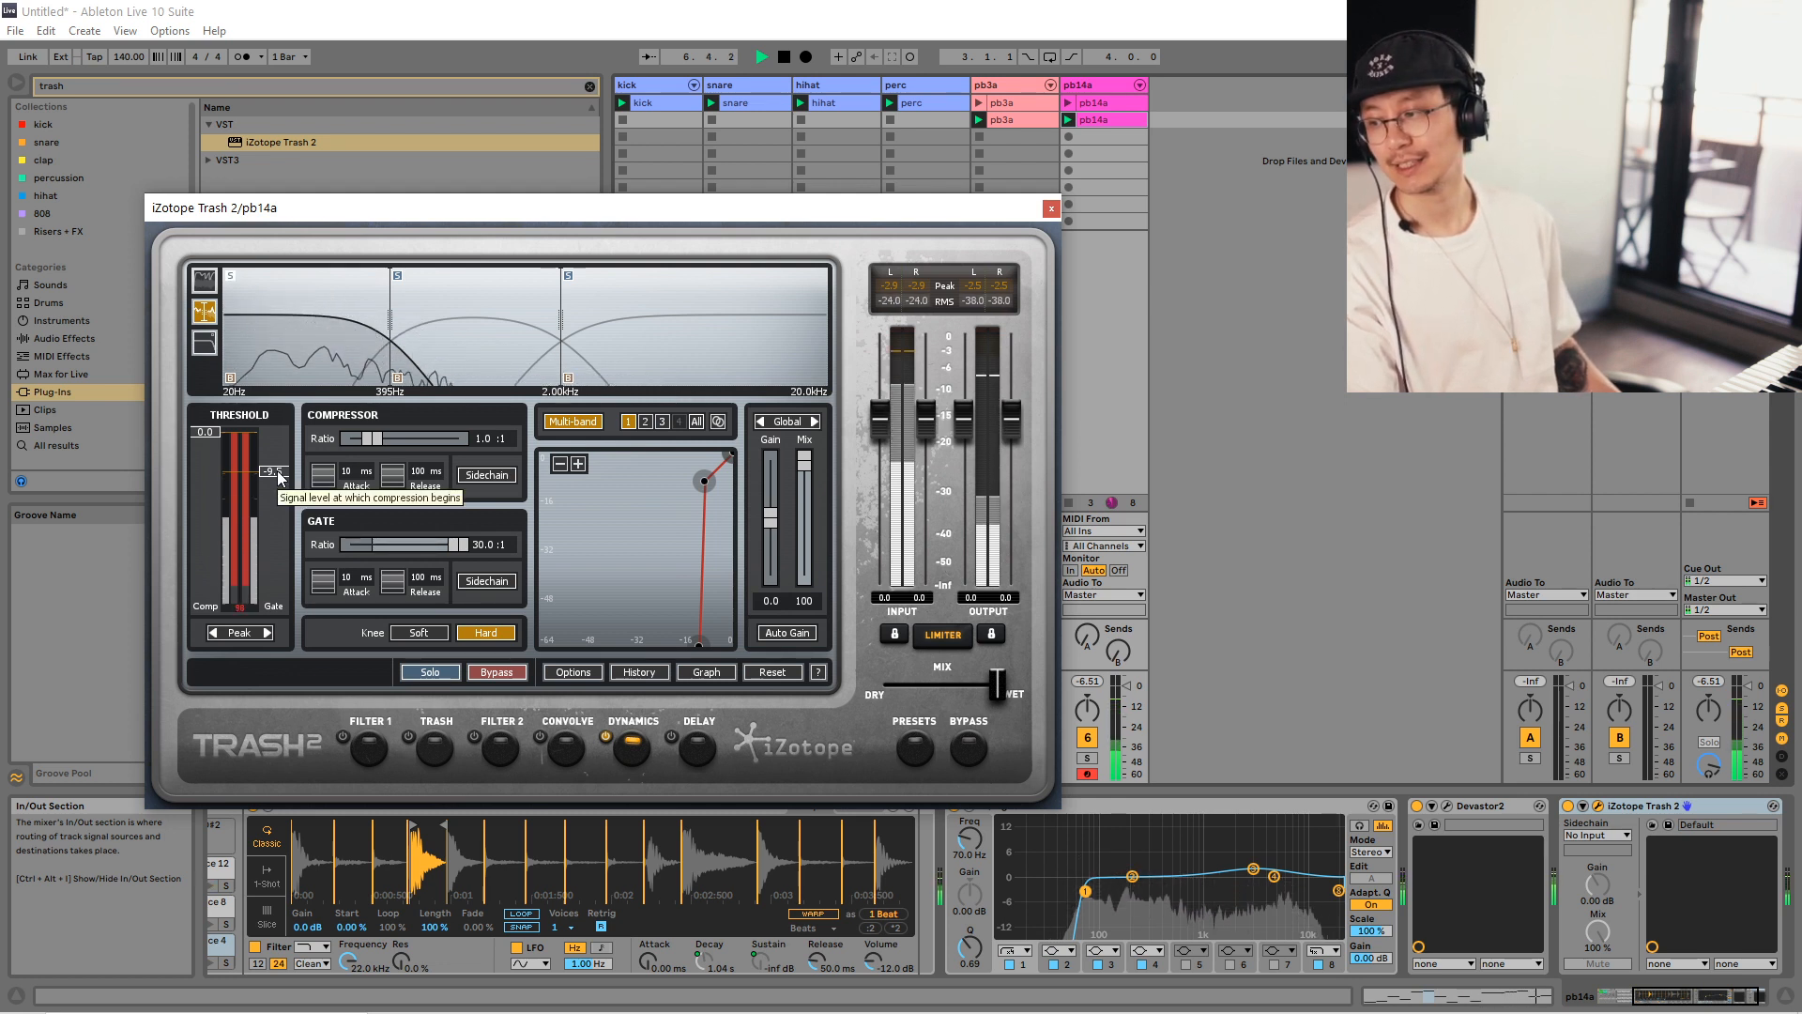
{"action": "key", "text": "space"}
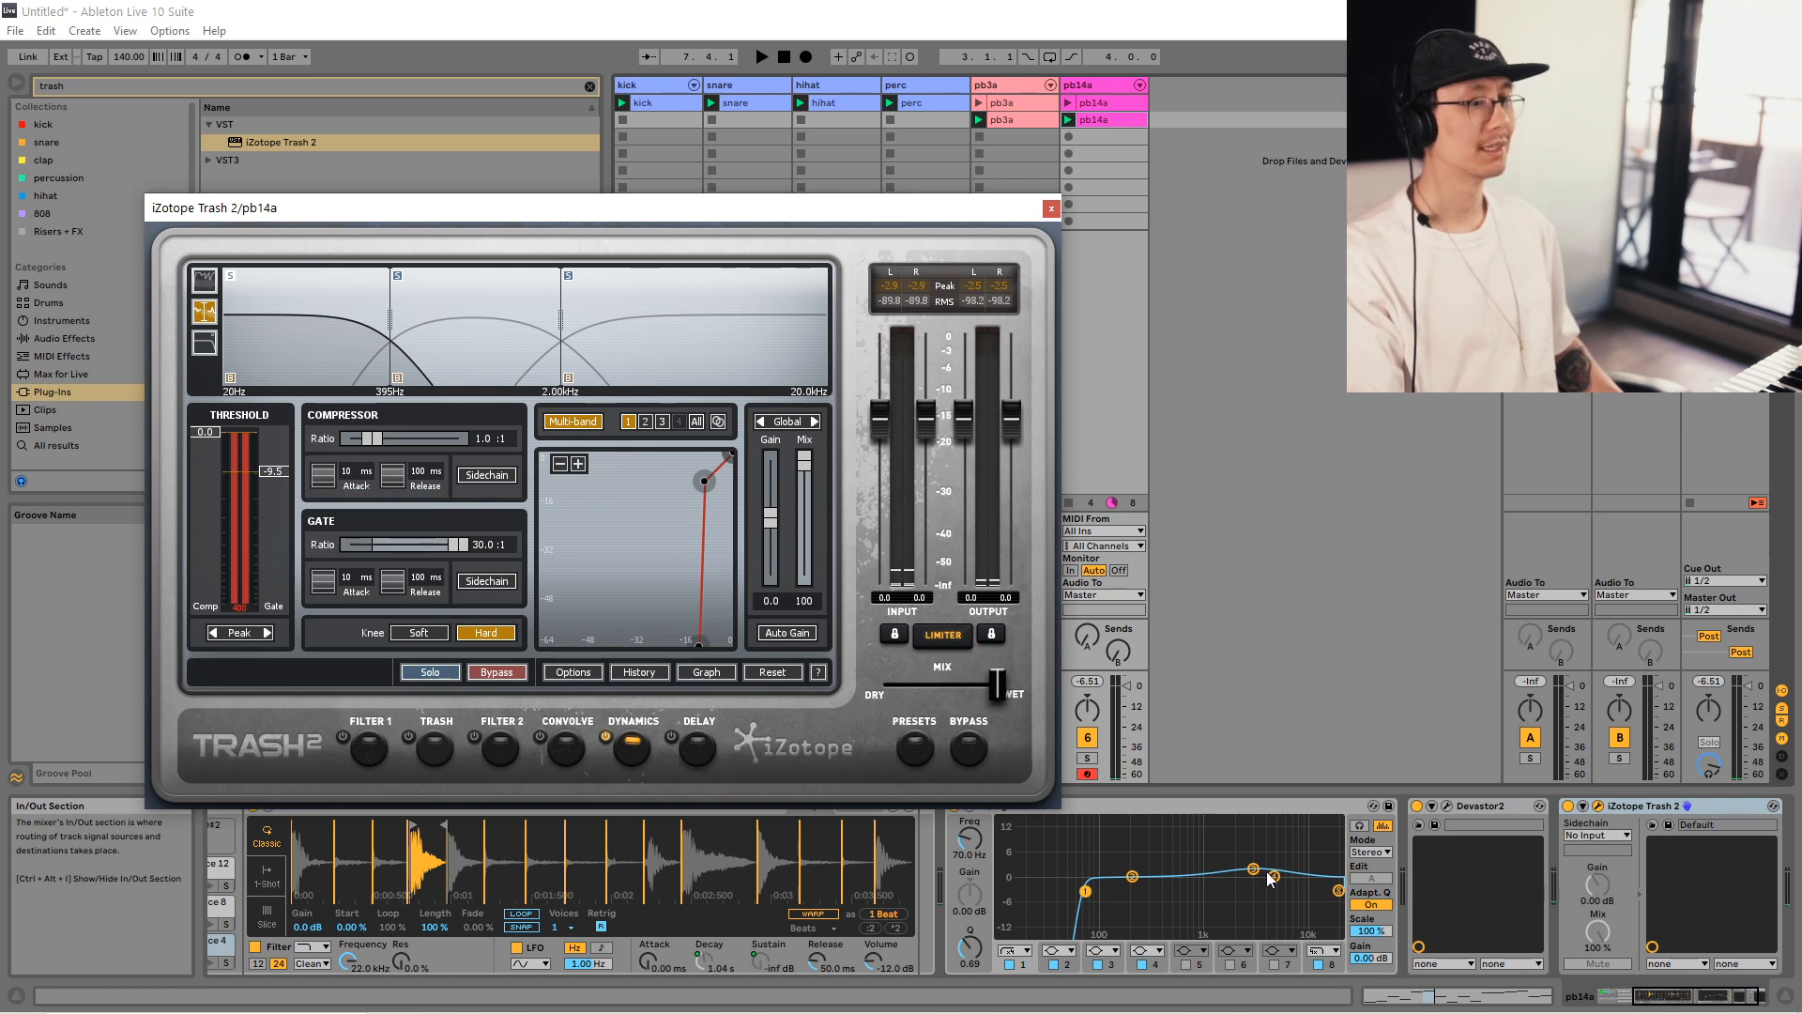
Turn off Trash 2 on the pb14a track and play the loop repeatedly to hear it without the gating.
{"action": "left_click", "coordinate": [1568, 806]}
{"action": "key", "text": "space"}
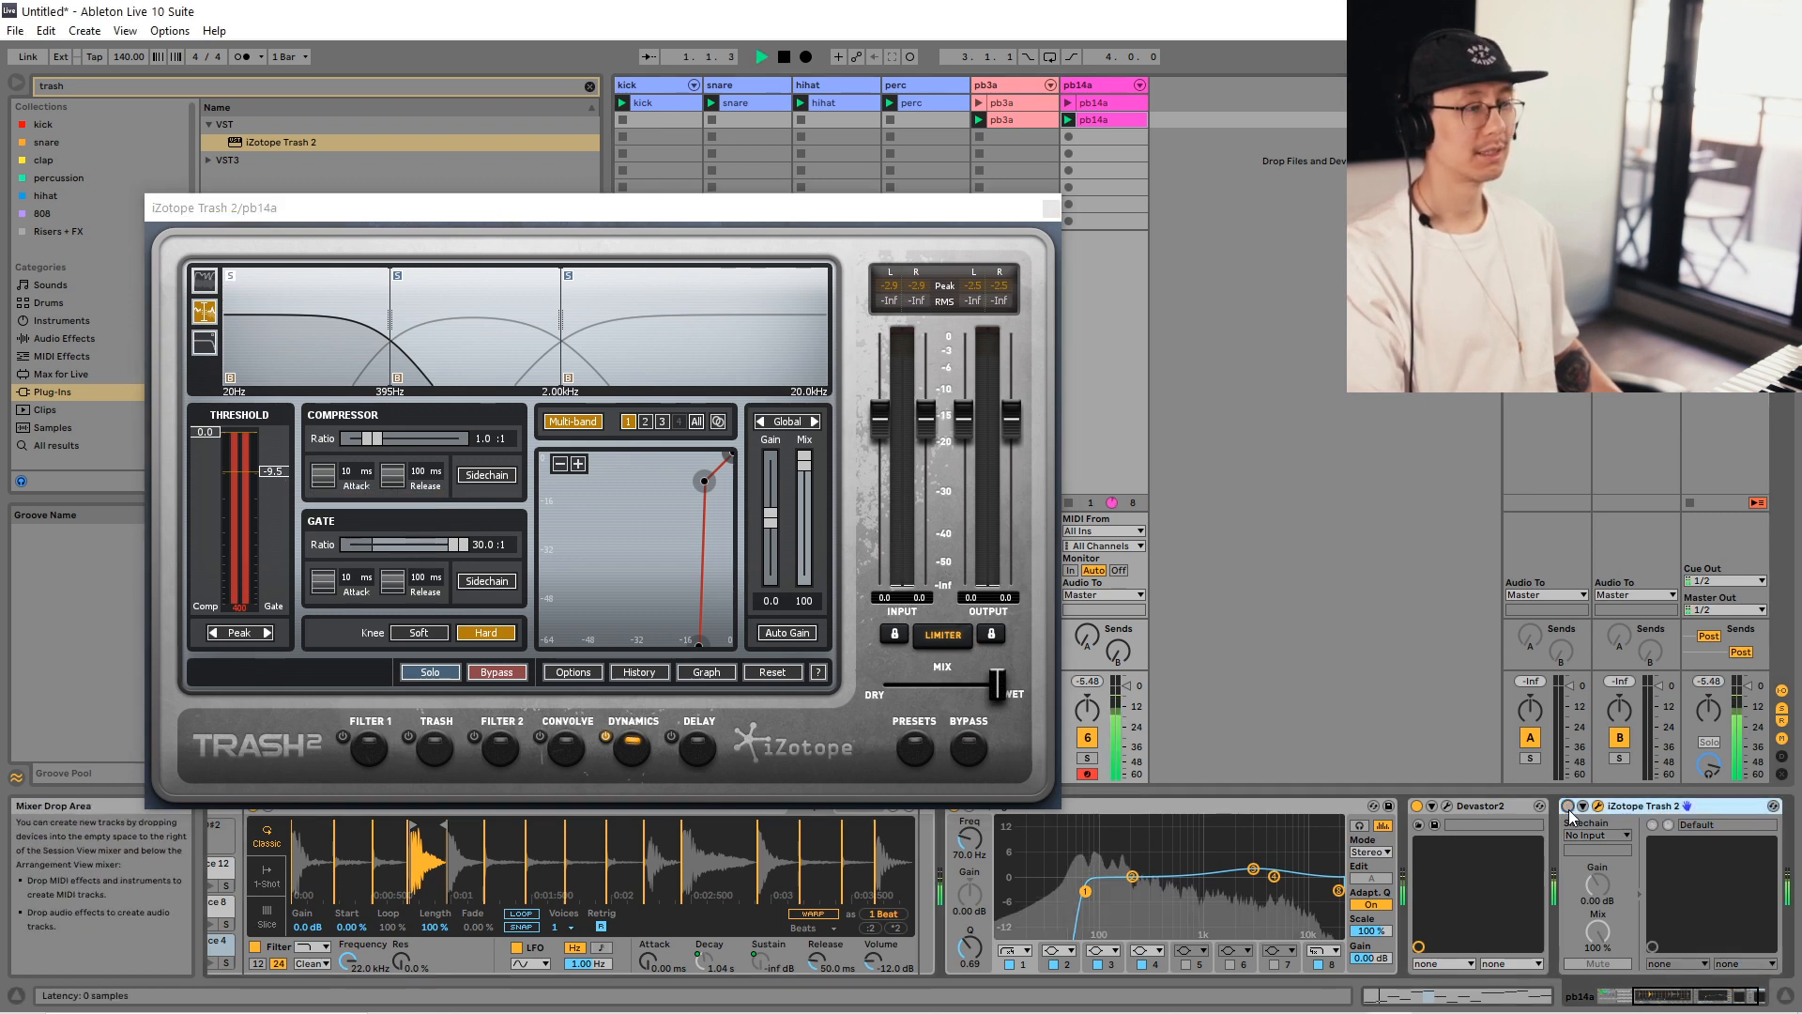
{"action": "left_click_drag", "start_coordinate": [1707, 1000], "coordinate": [1662, 1003]}
{"action": "key", "text": "space"}
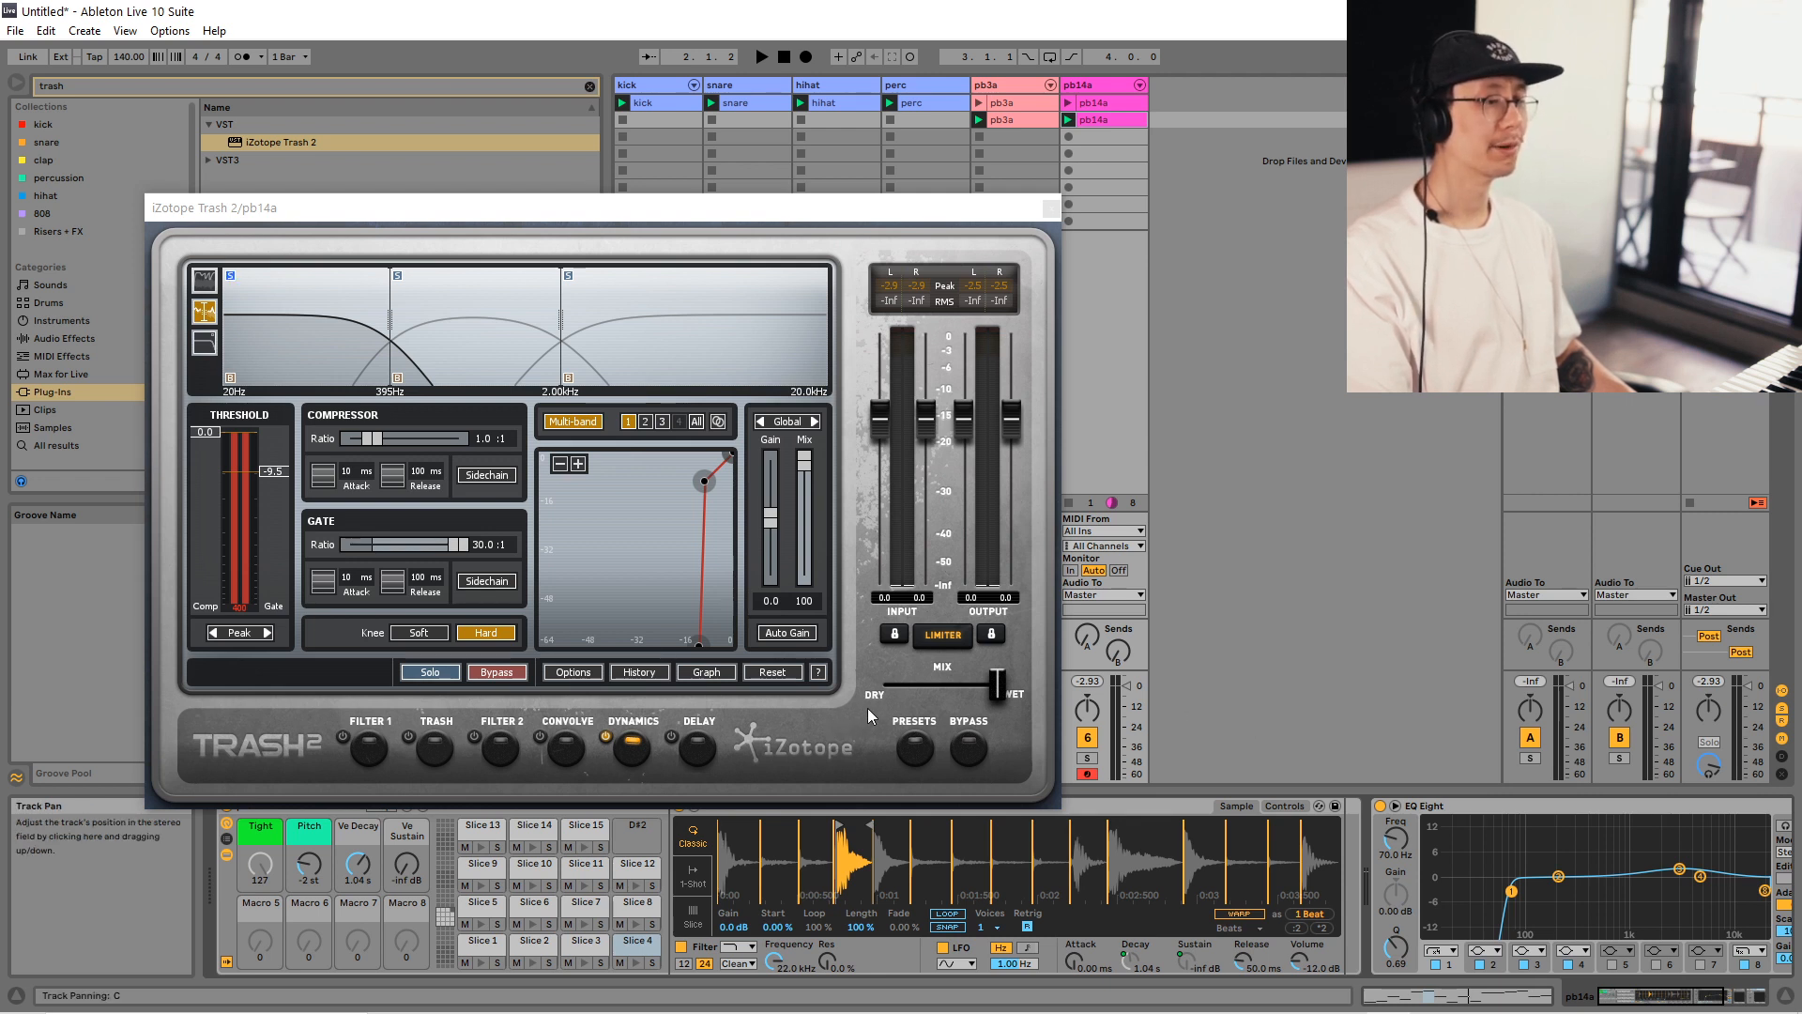
{"action": "key", "text": "space"}
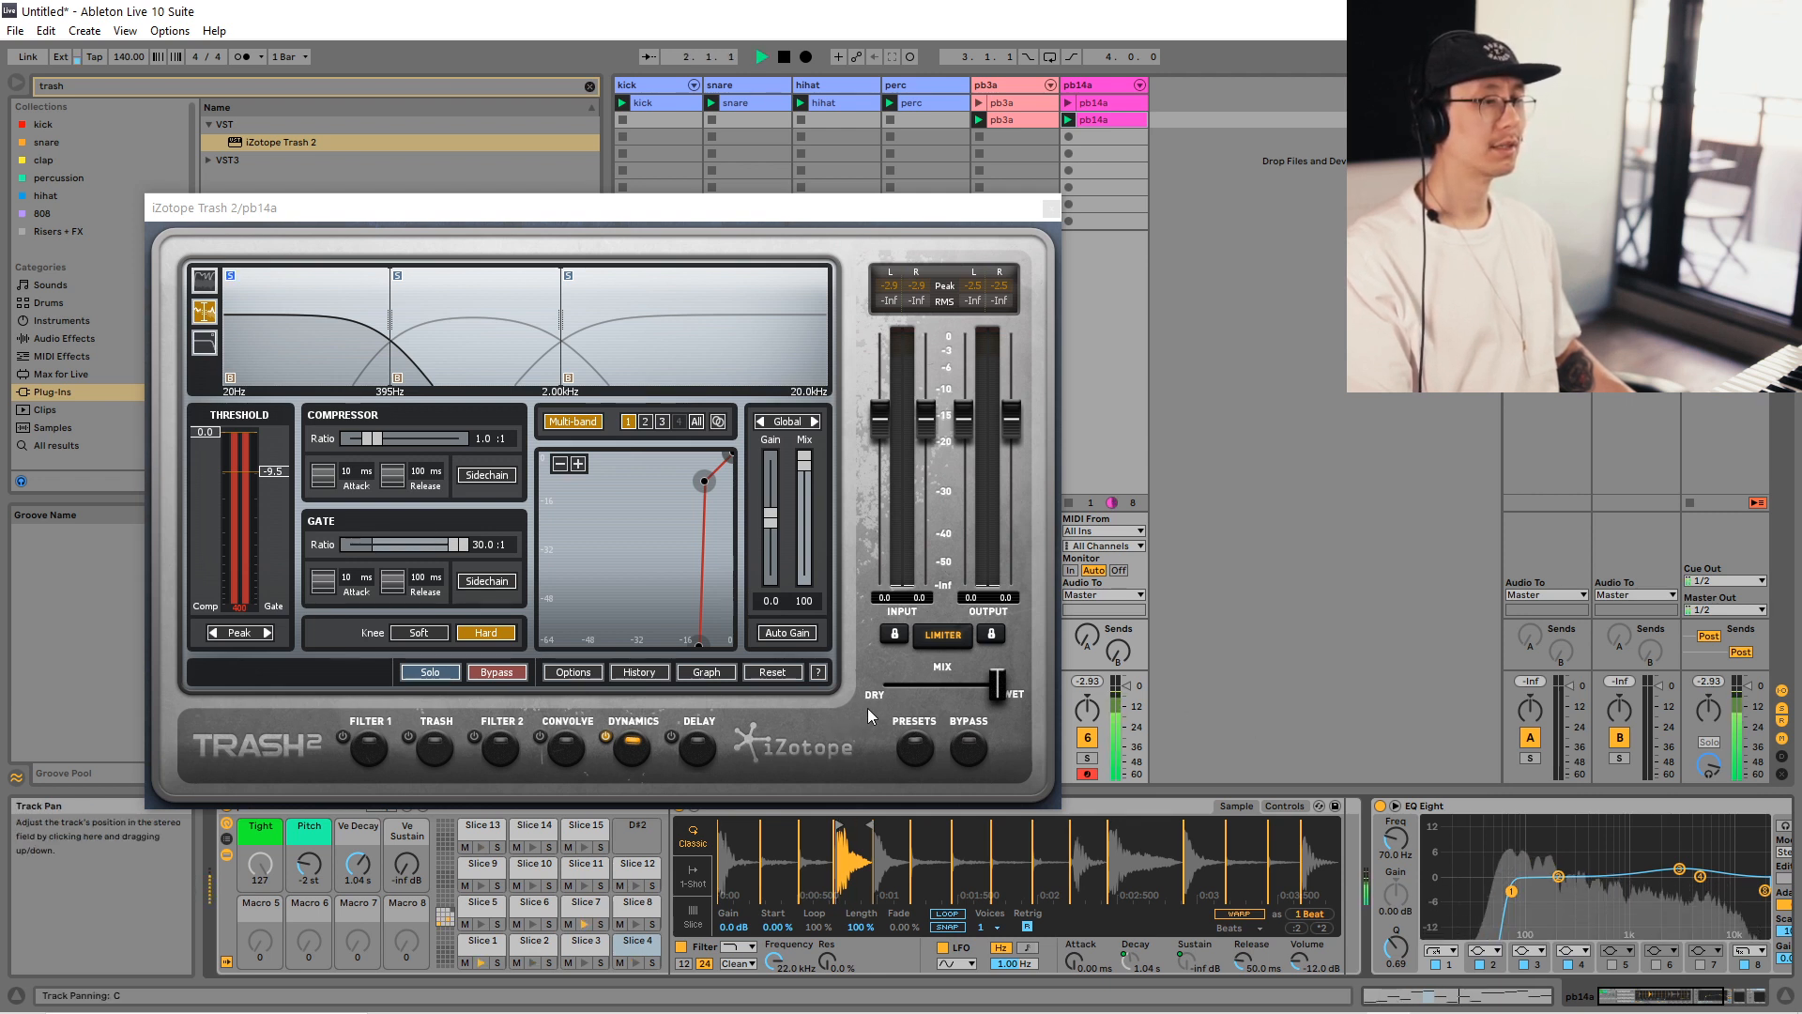
{"action": "key", "text": "space"}
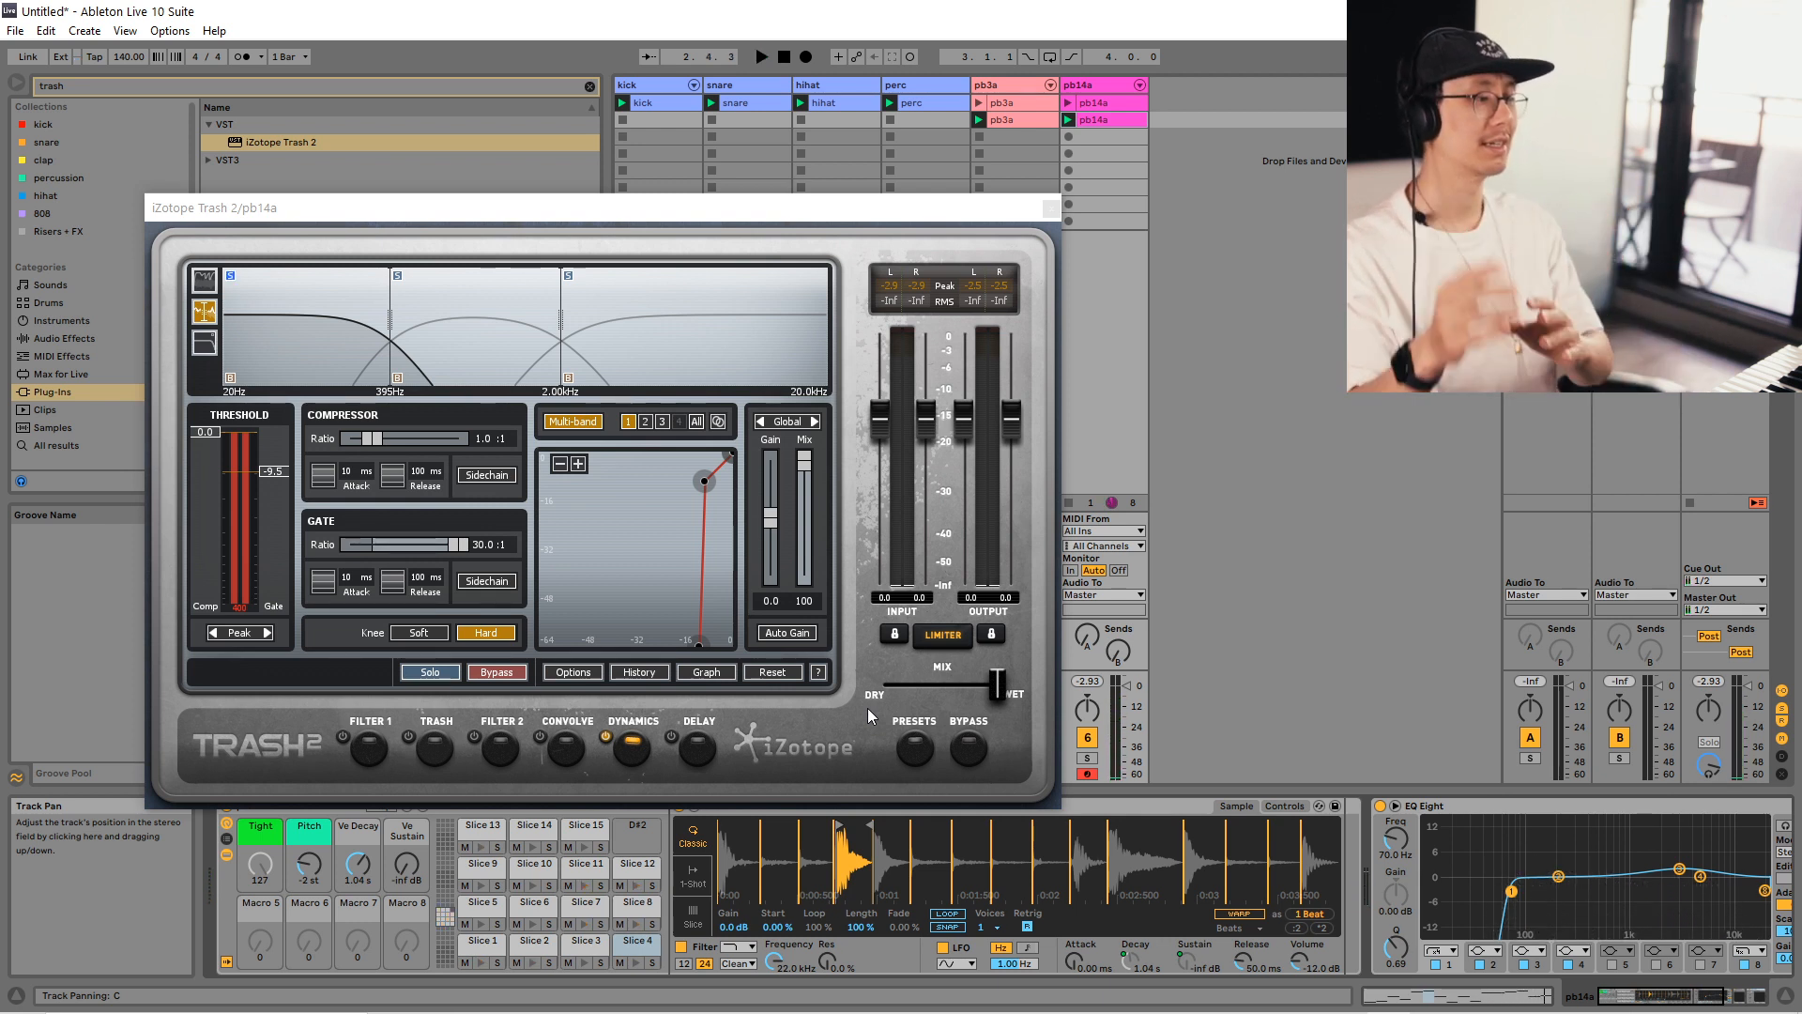
{"action": "key", "text": "space"}
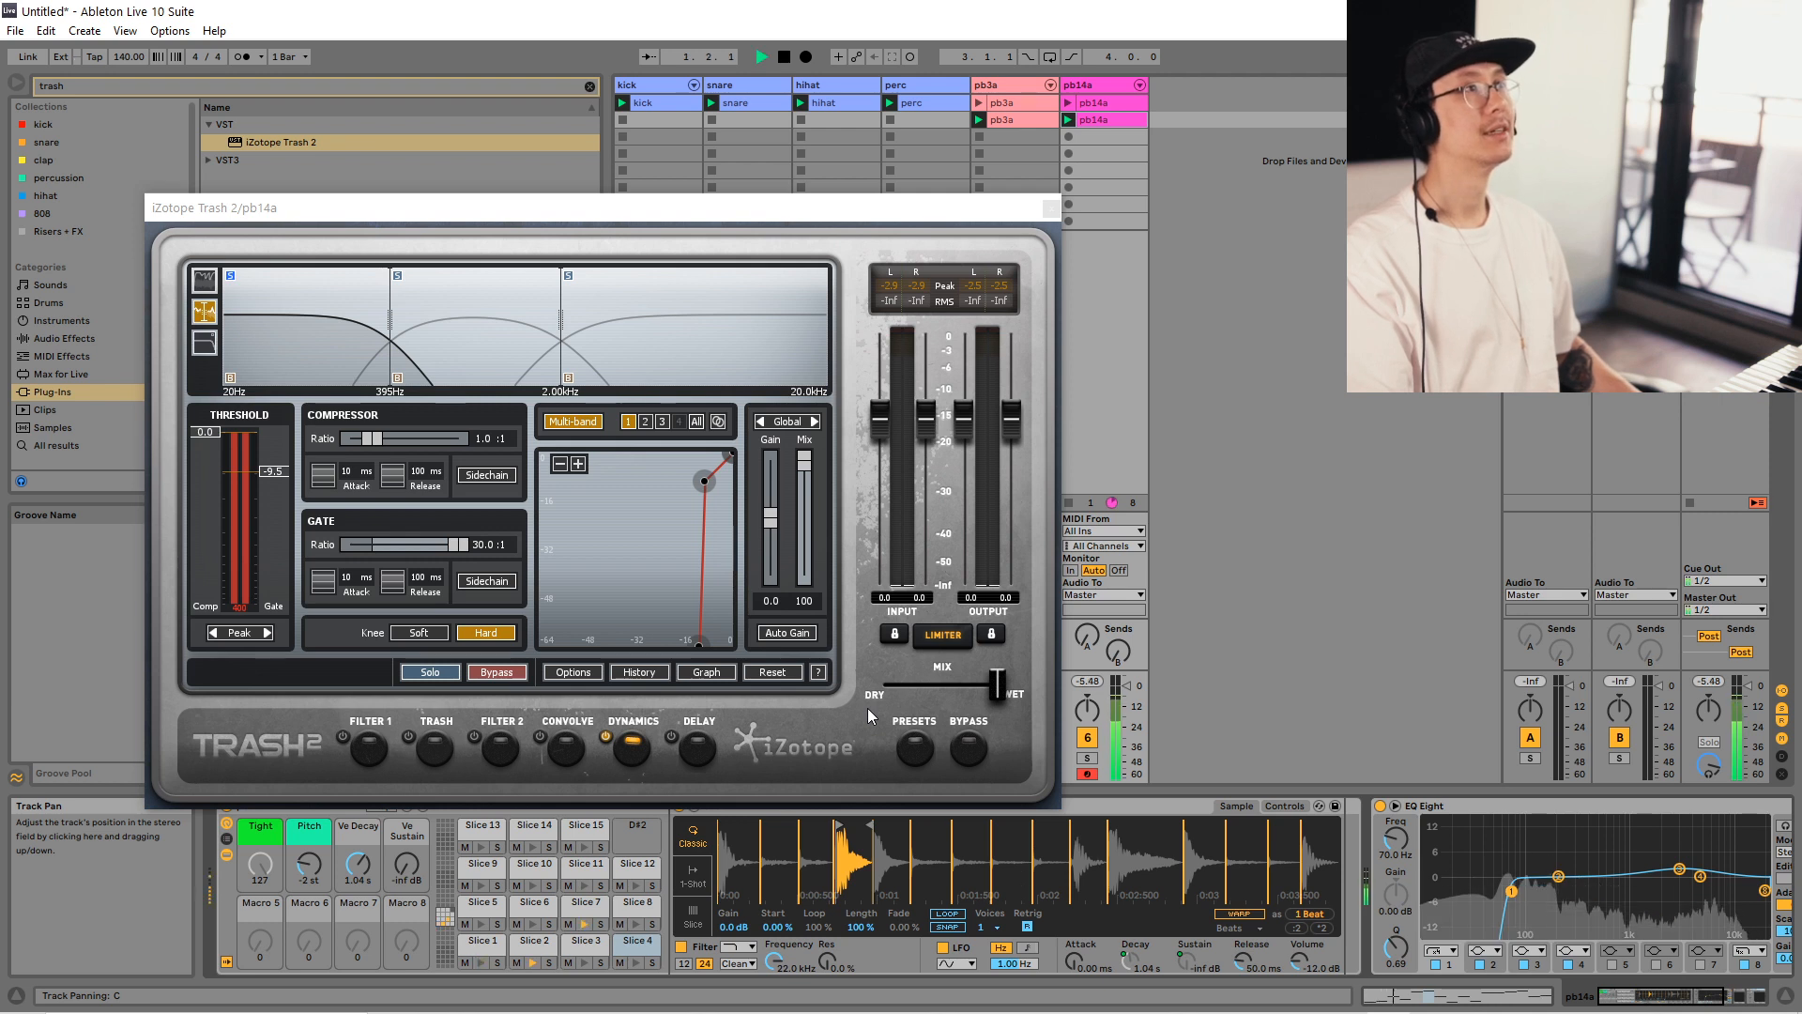
{"action": "key", "text": "space"}
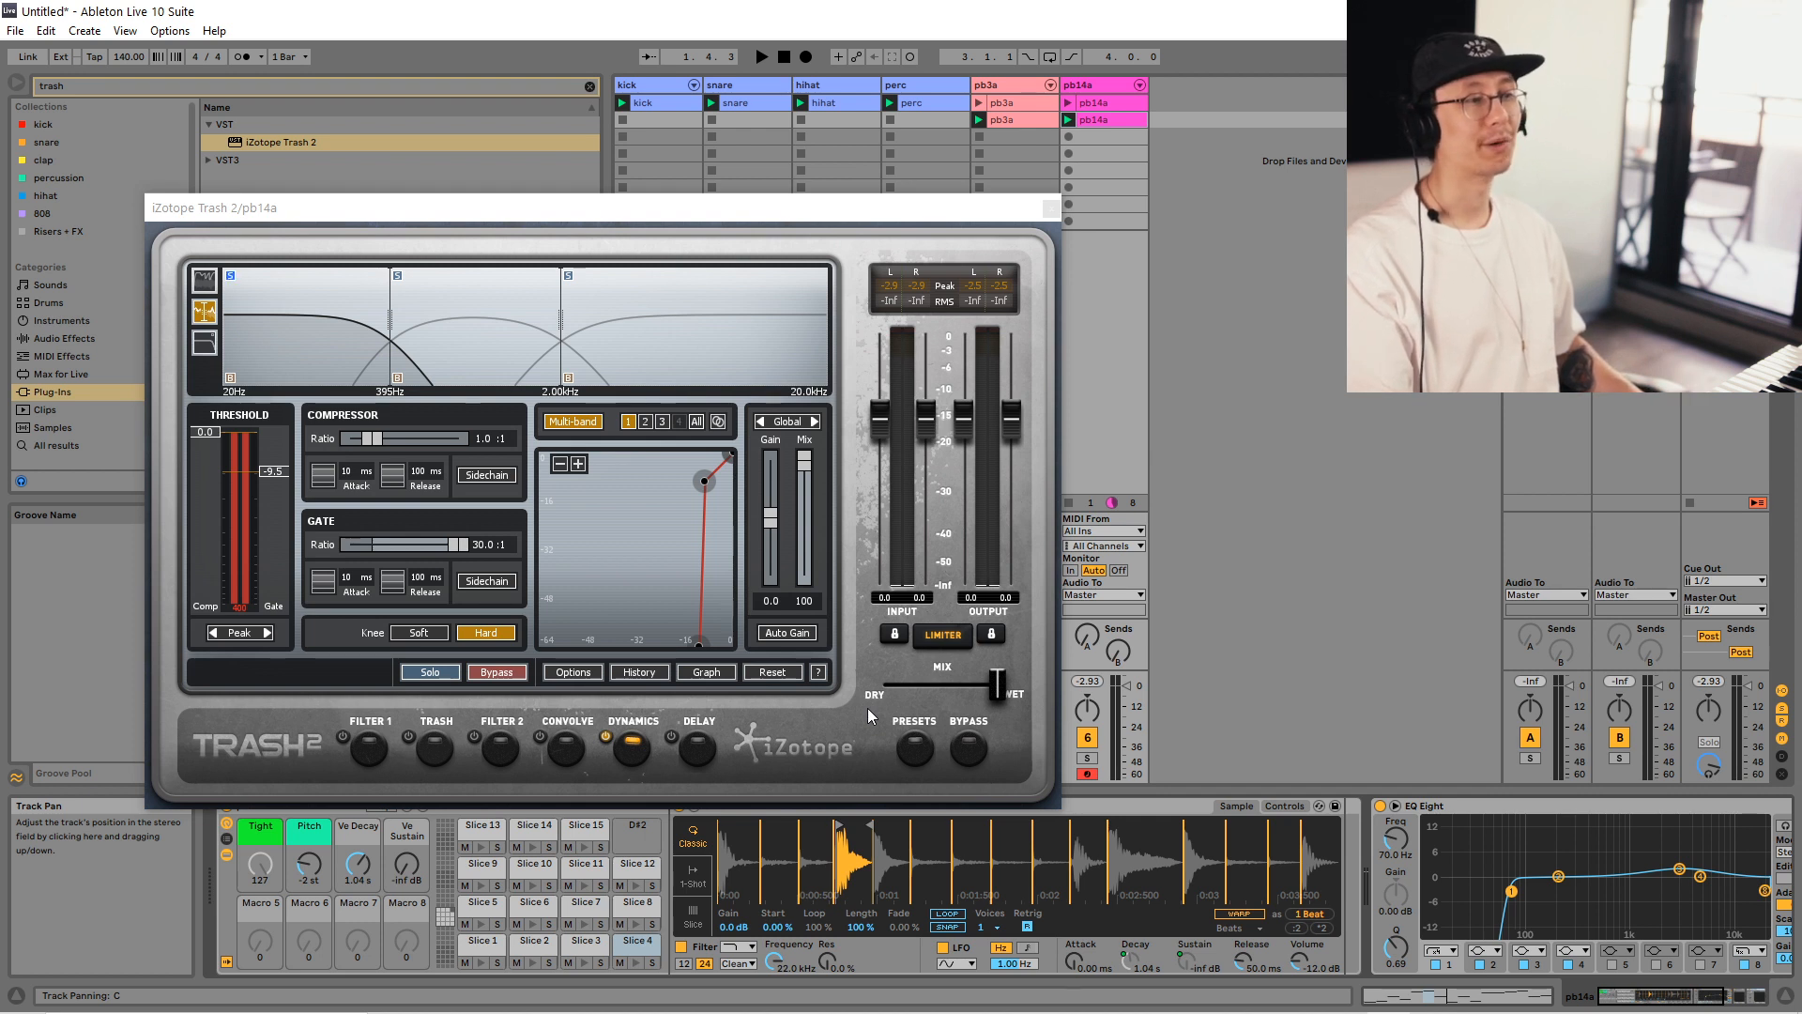
{"action": "key", "text": "space"}
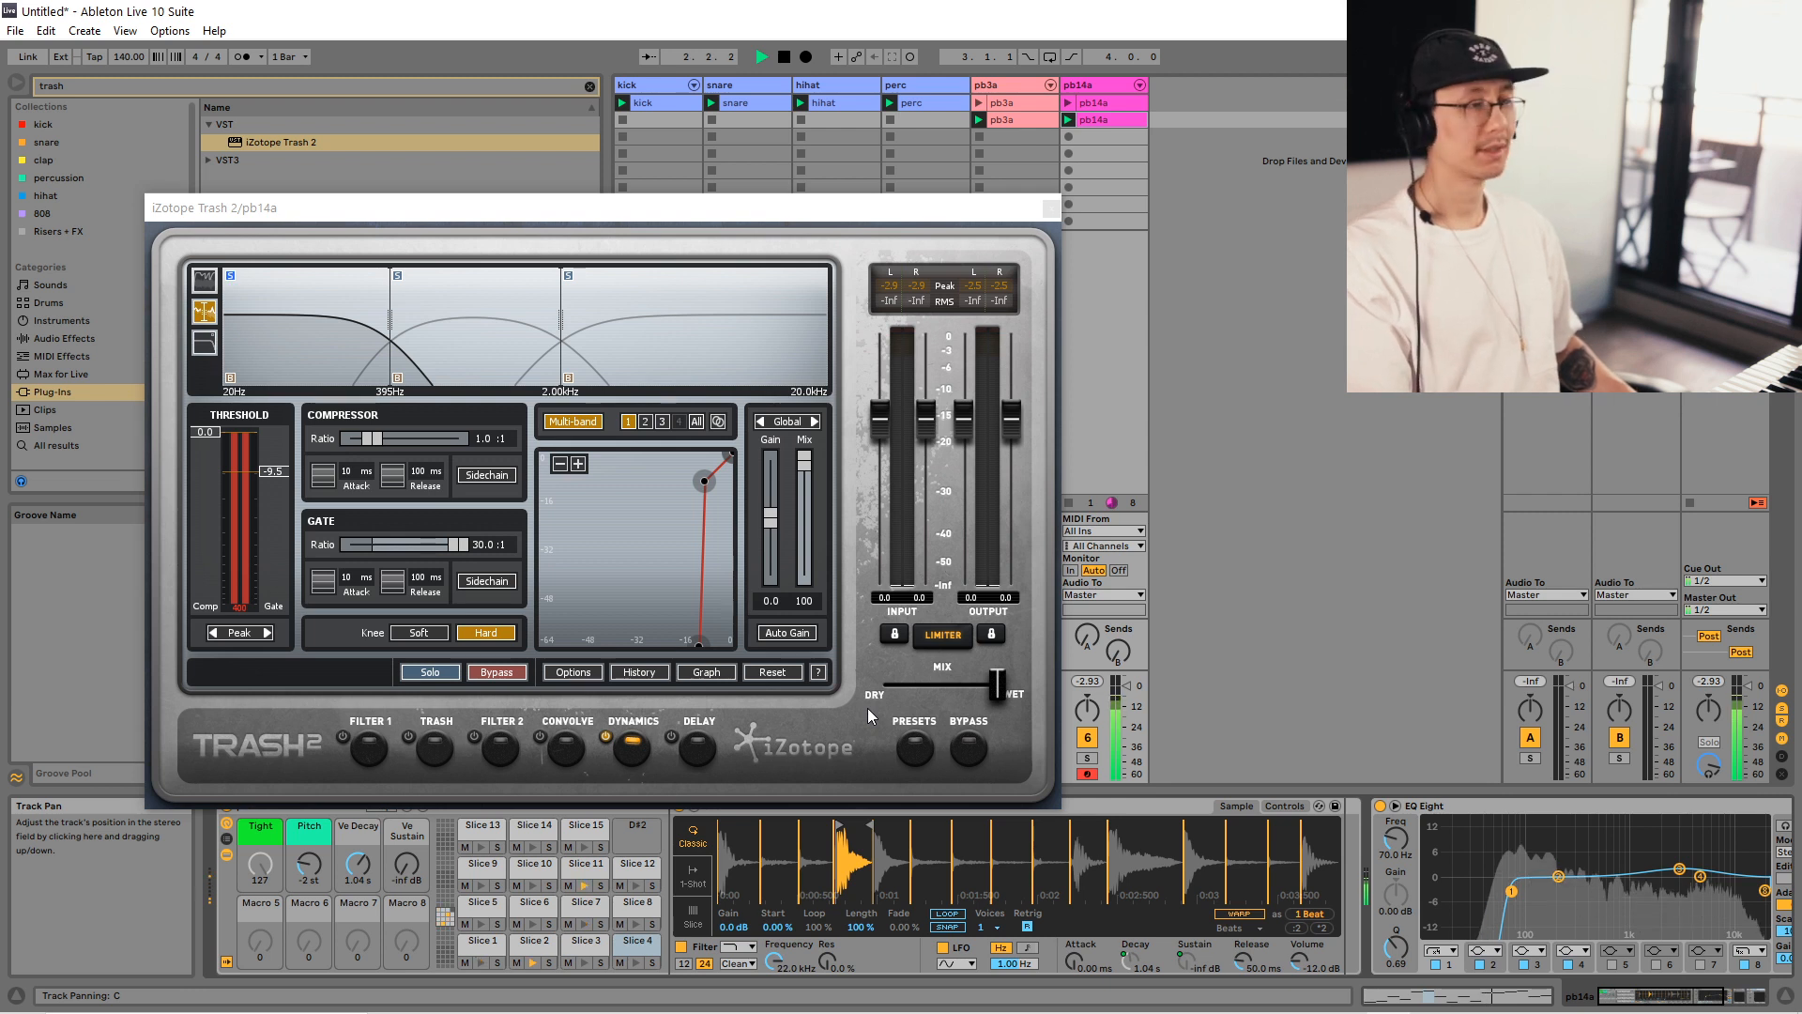
{"action": "key", "text": "space"}
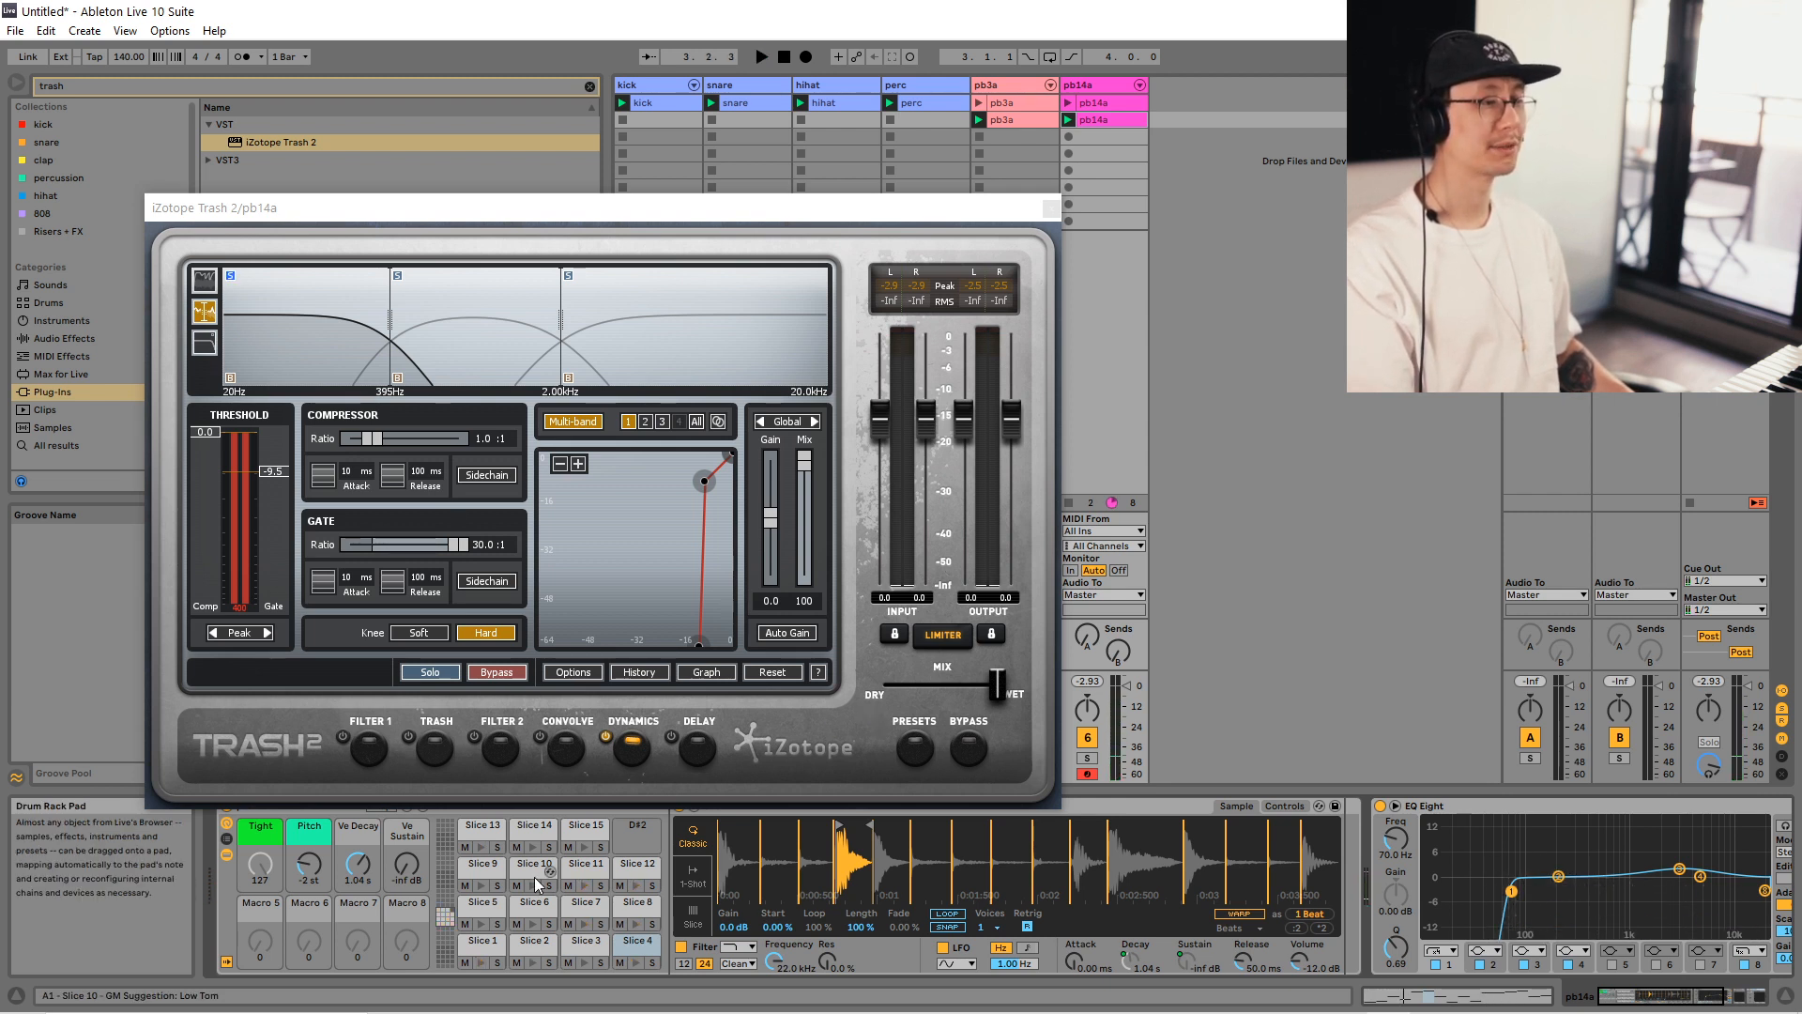
Turn Trash 2 back on and set the low band's gate threshold to -14.1 dB while the loop plays.
{"action": "left_click", "coordinate": [718, 223]}
{"action": "left_click_drag", "start_coordinate": [717, 223], "coordinate": [768, 274]}
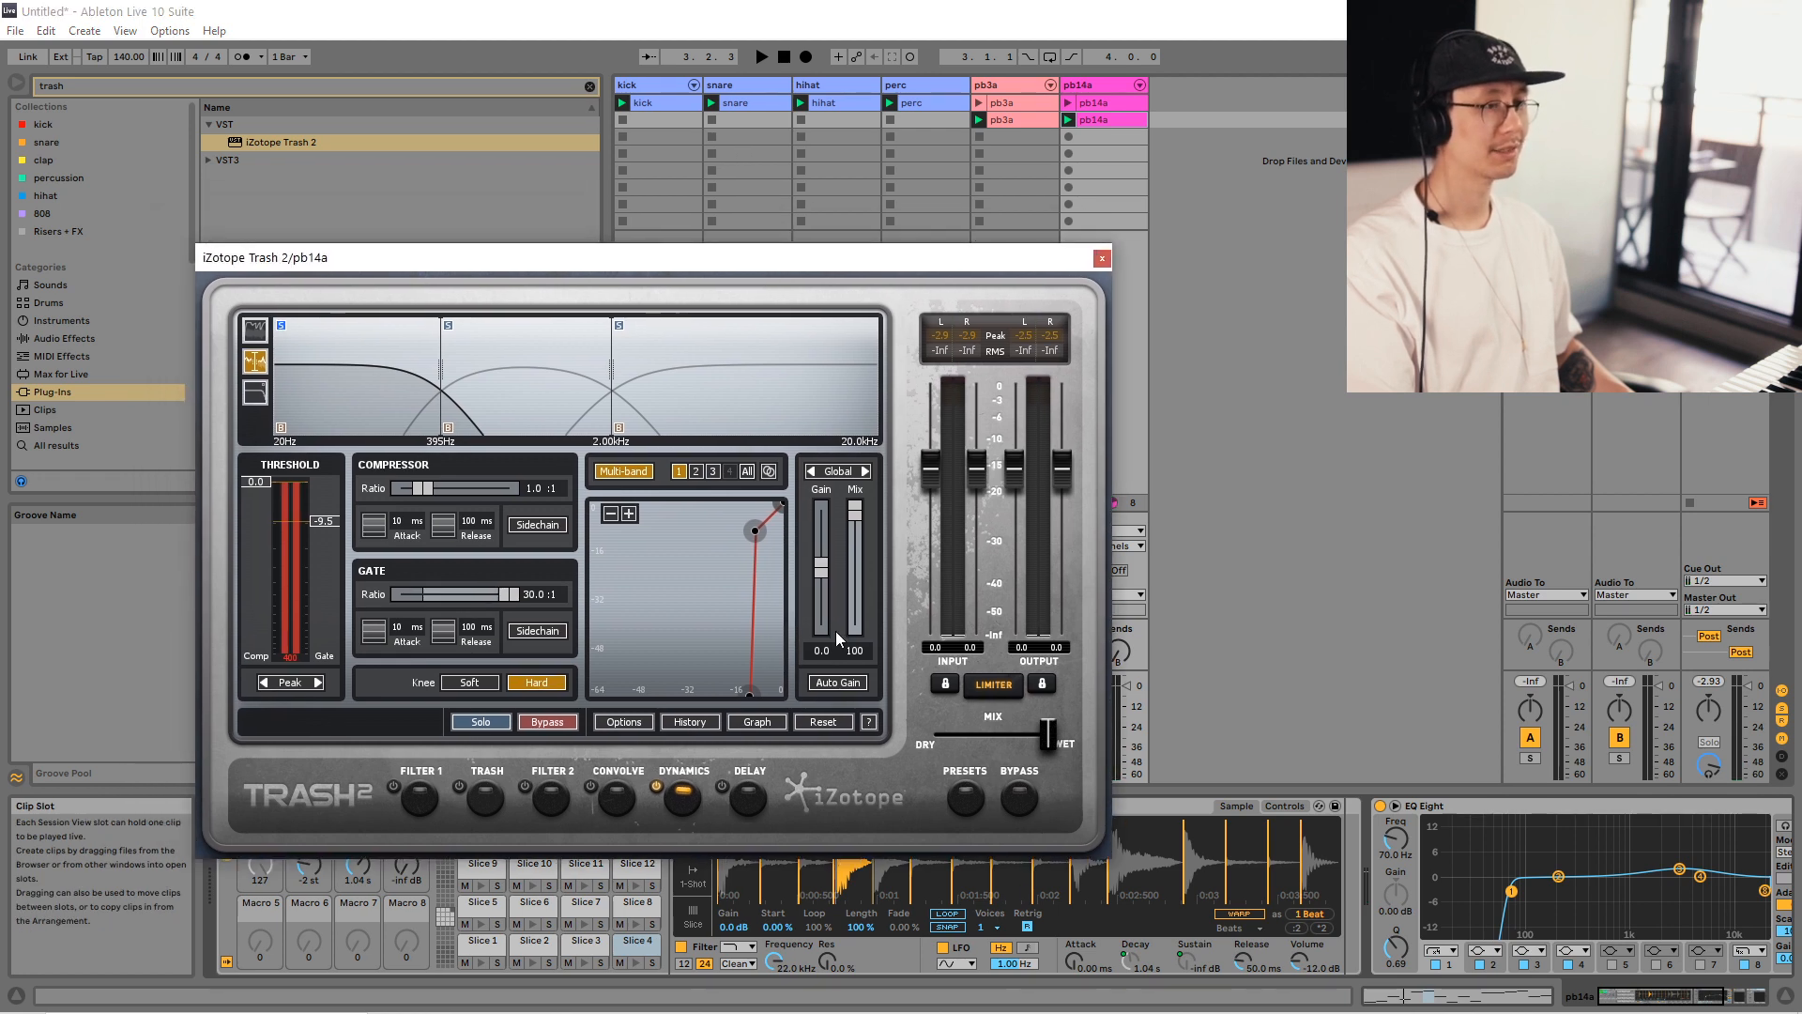
{"action": "left_click", "coordinate": [1719, 1003]}
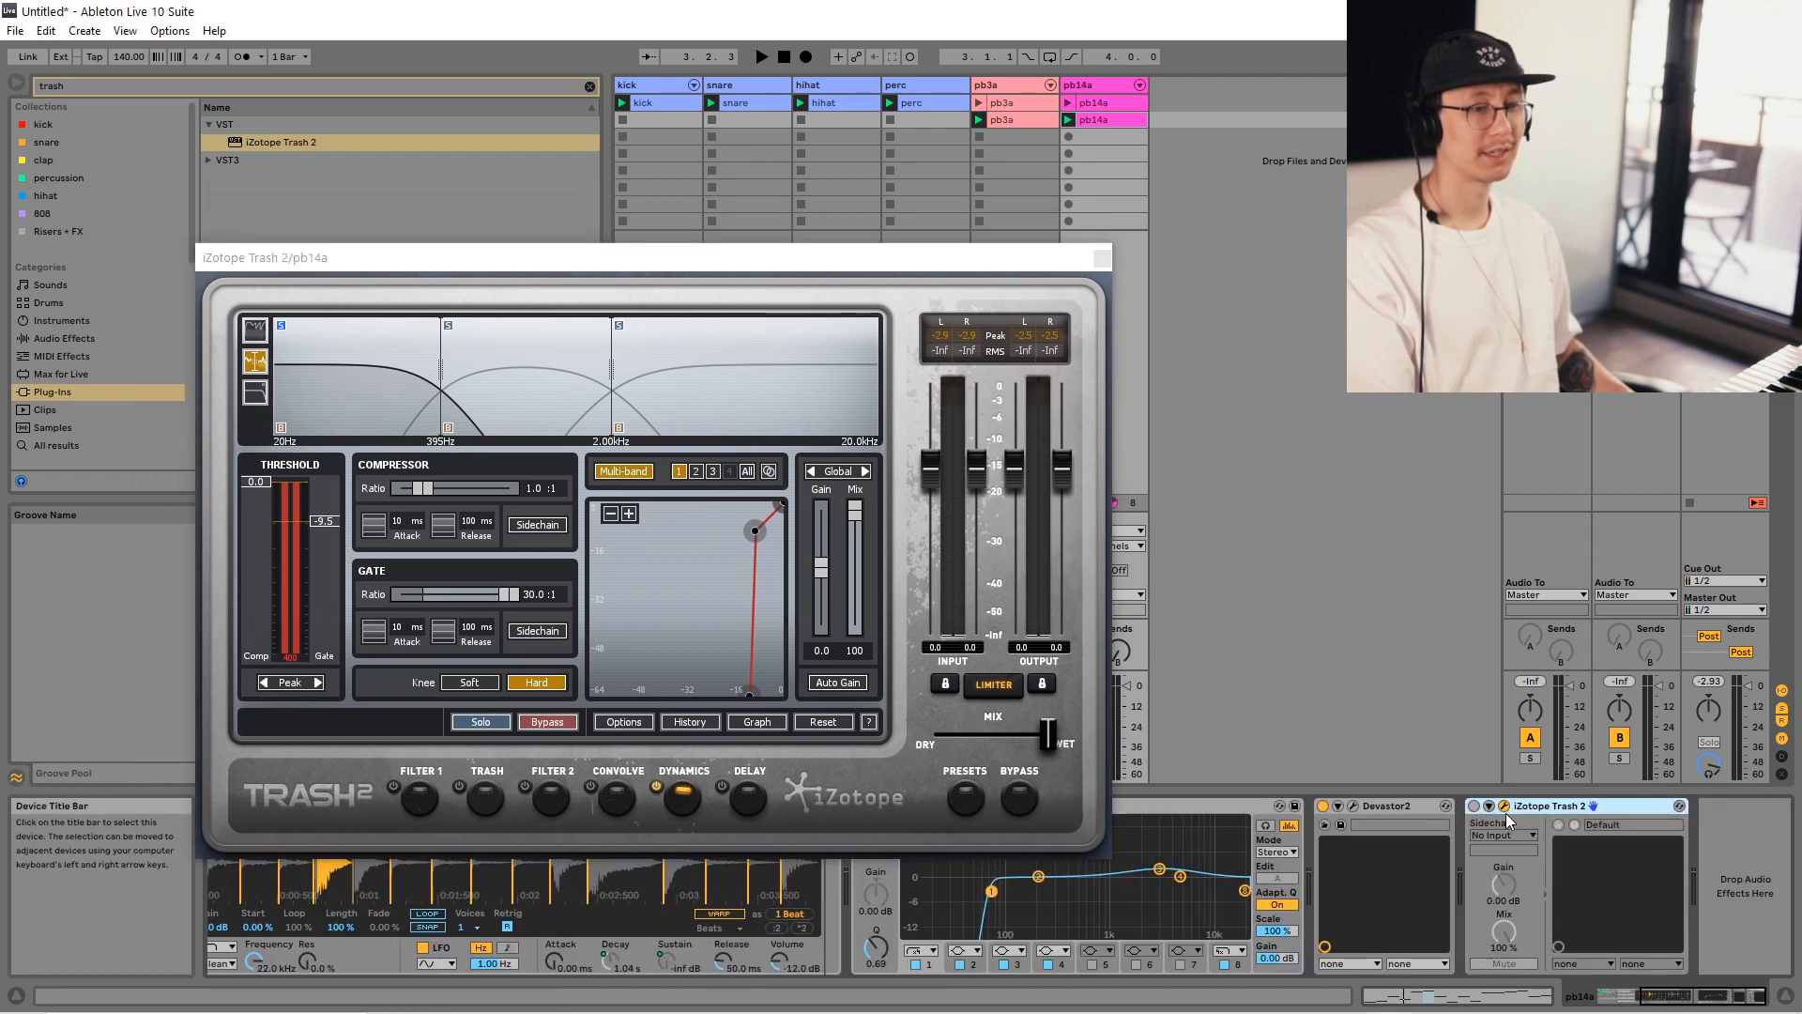
{"action": "key", "text": "space"}
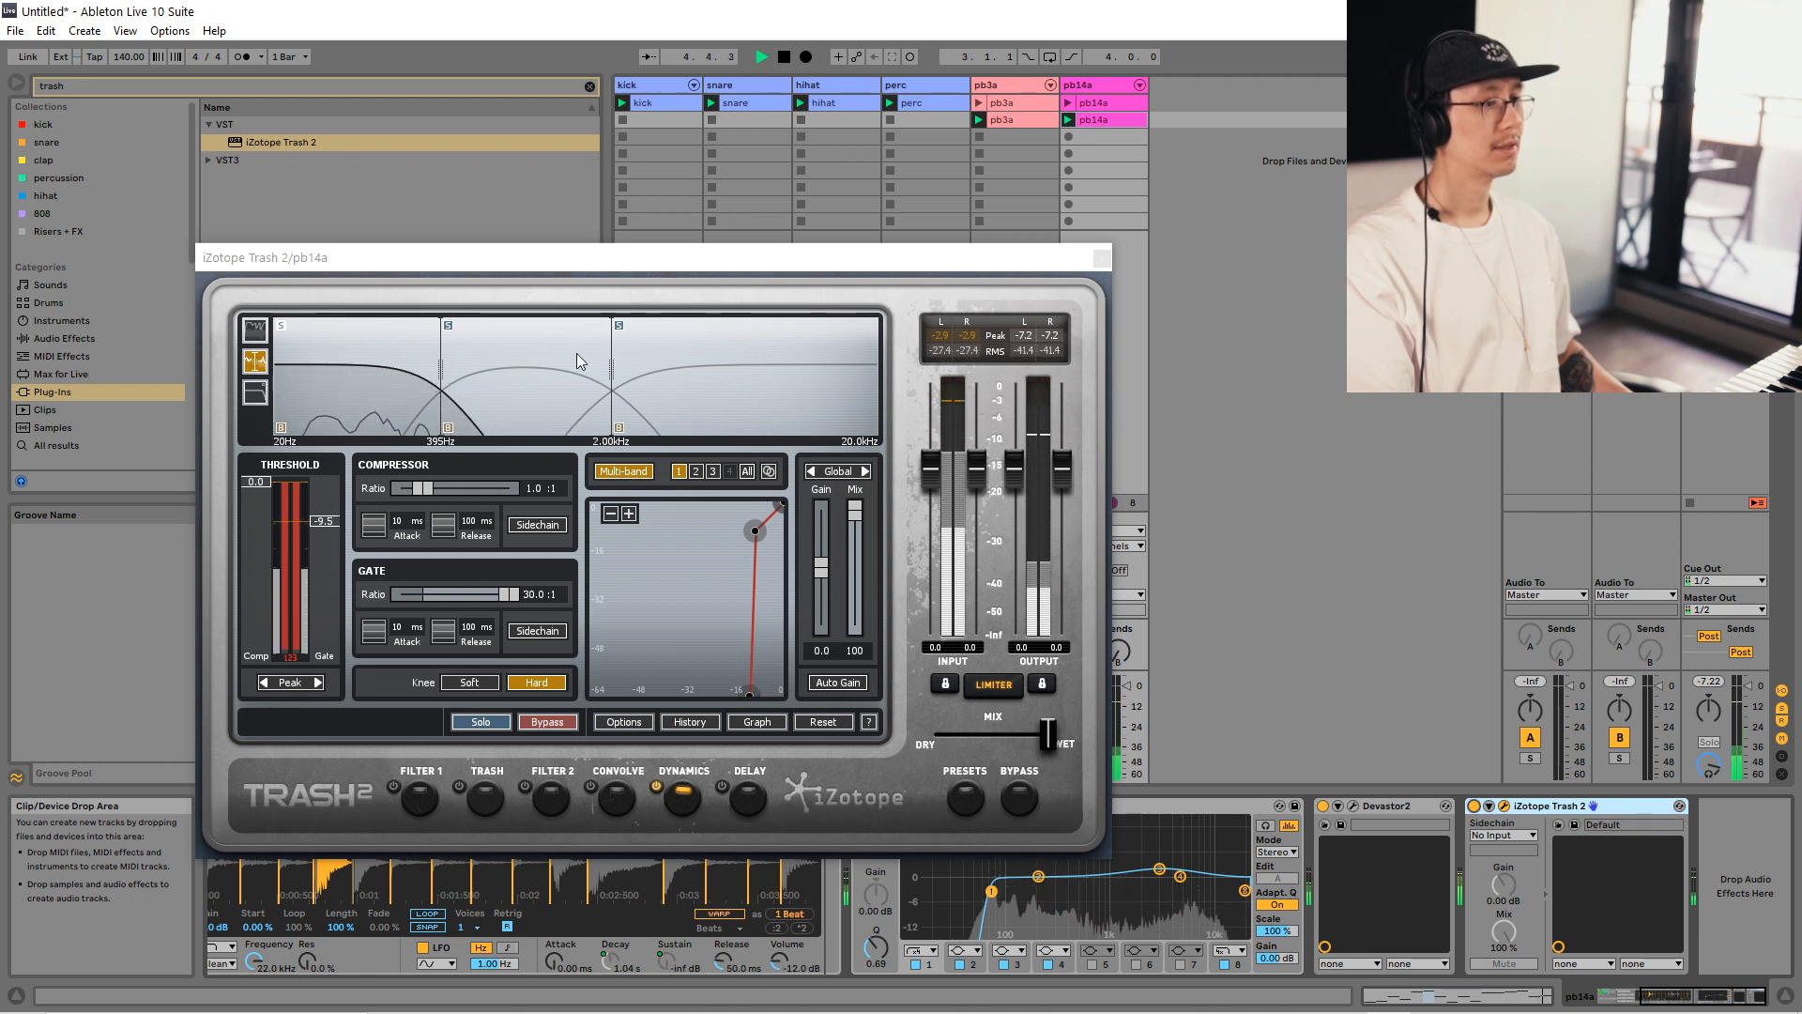
{"action": "left_click_drag", "start_coordinate": [327, 525], "coordinate": [335, 538]}
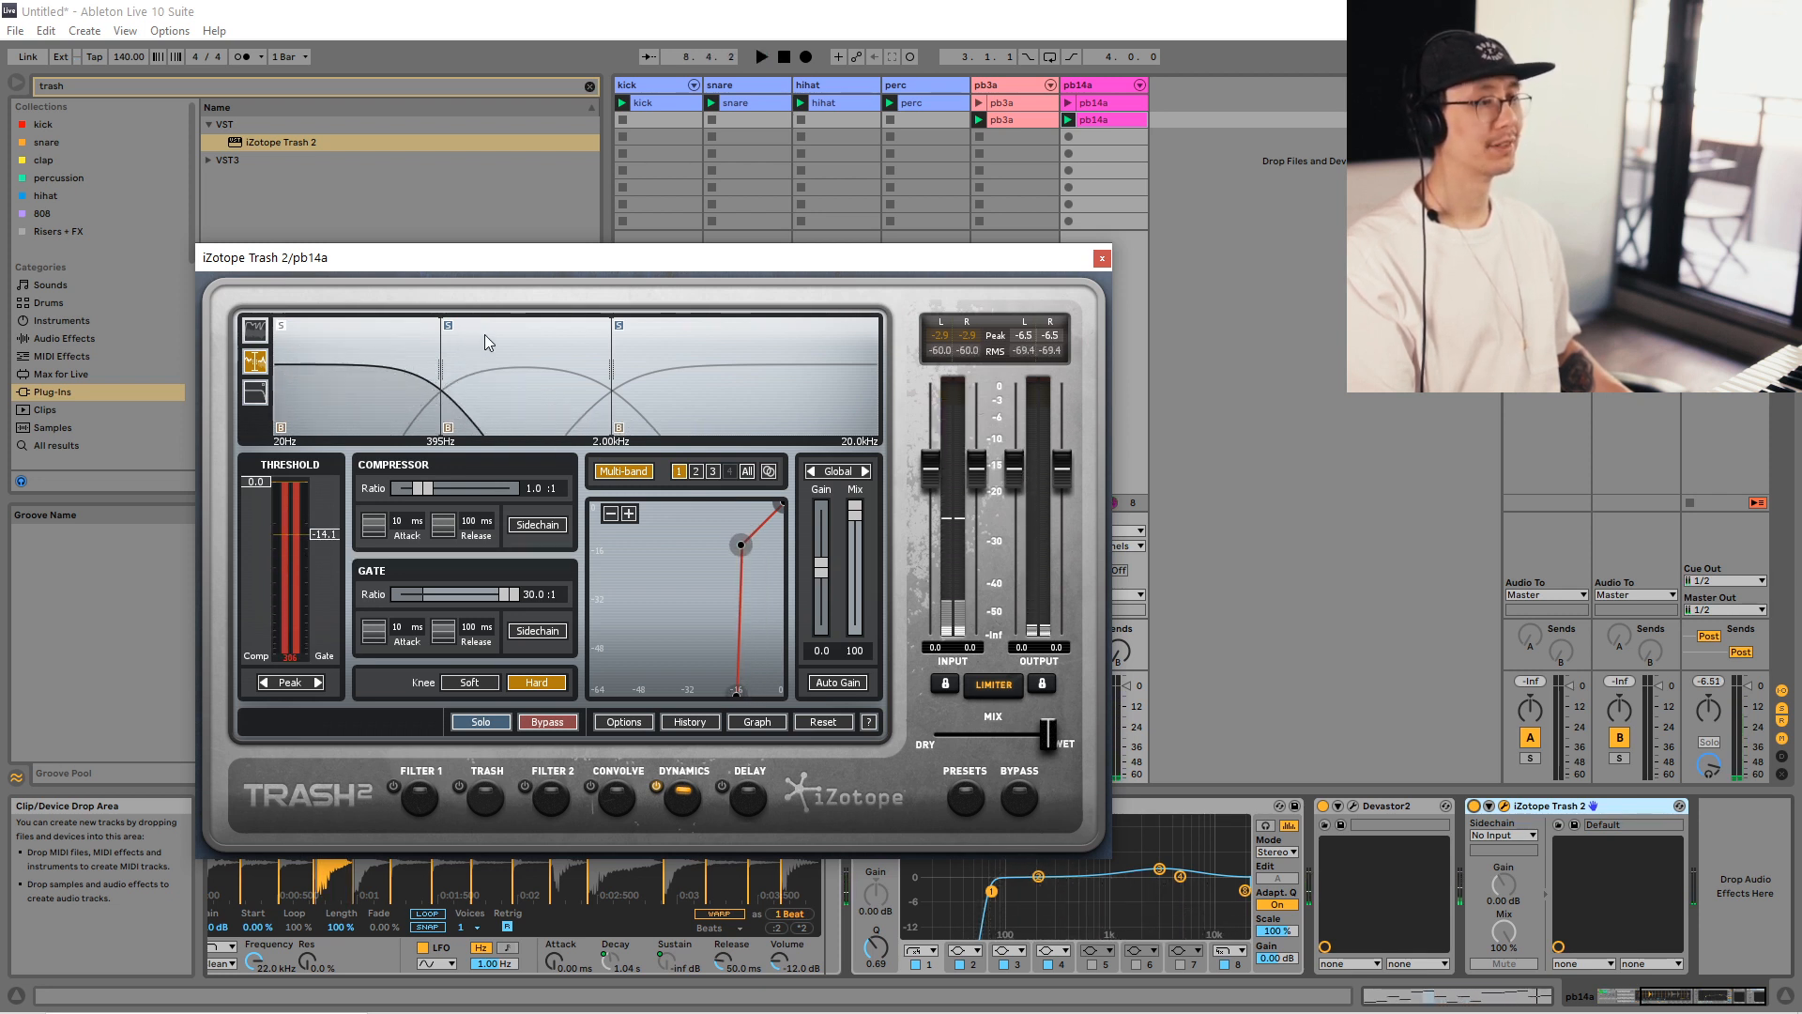
Shift the plug-in window aside and replay the loop to hear the soloed low band through the gate.
{"action": "left_click_drag", "start_coordinate": [507, 255], "coordinate": [576, 253]}
{"action": "key", "text": "space"}
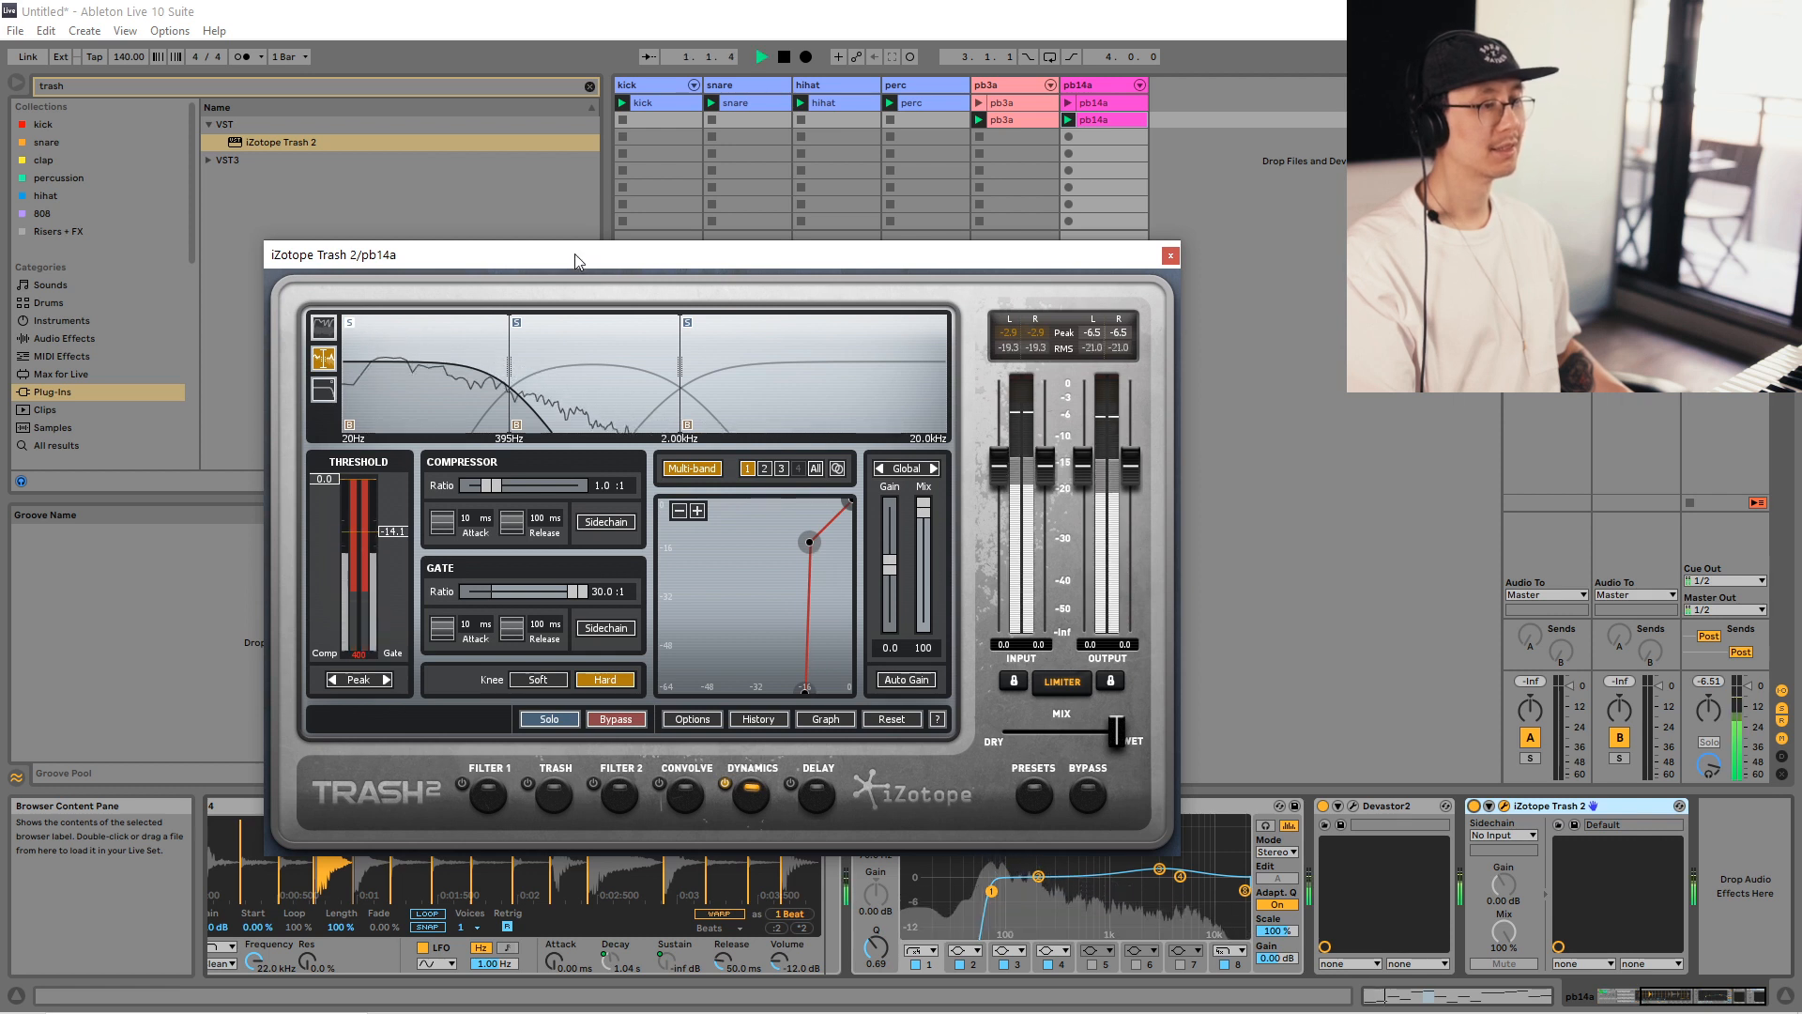
{"action": "key", "text": "space"}
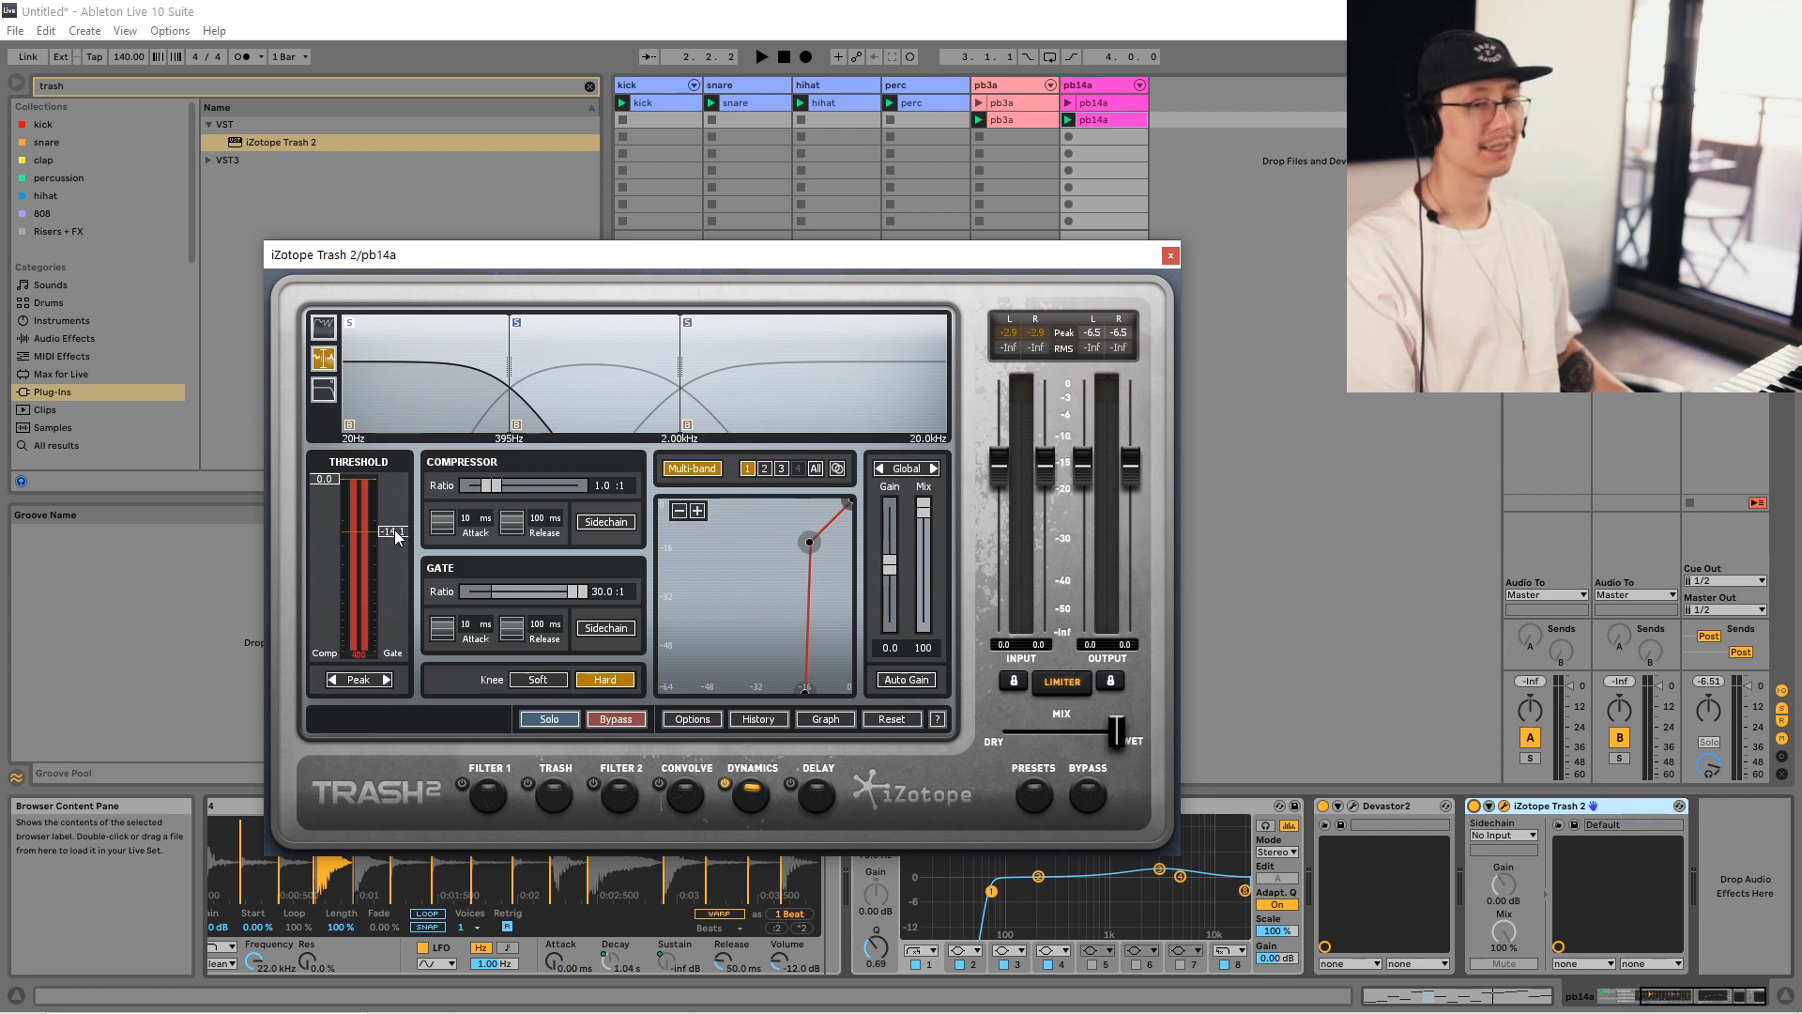
{"action": "key", "text": "space"}
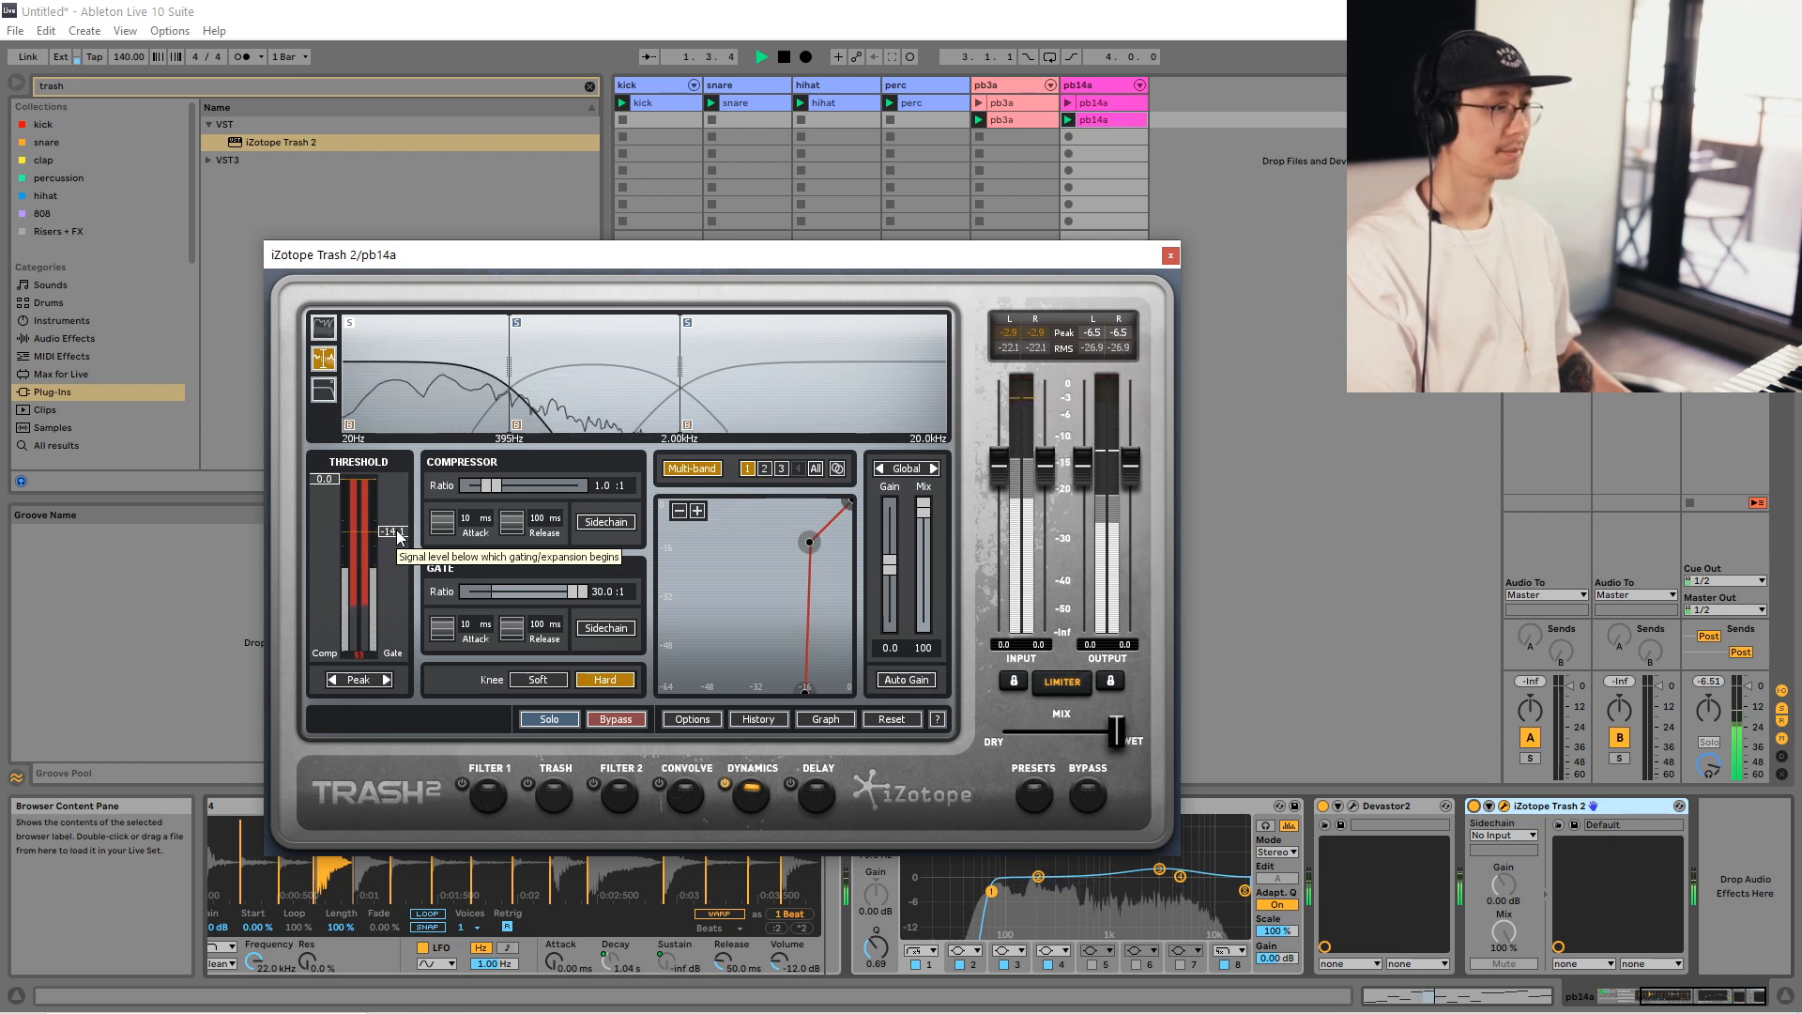
{"action": "key", "text": "space"}
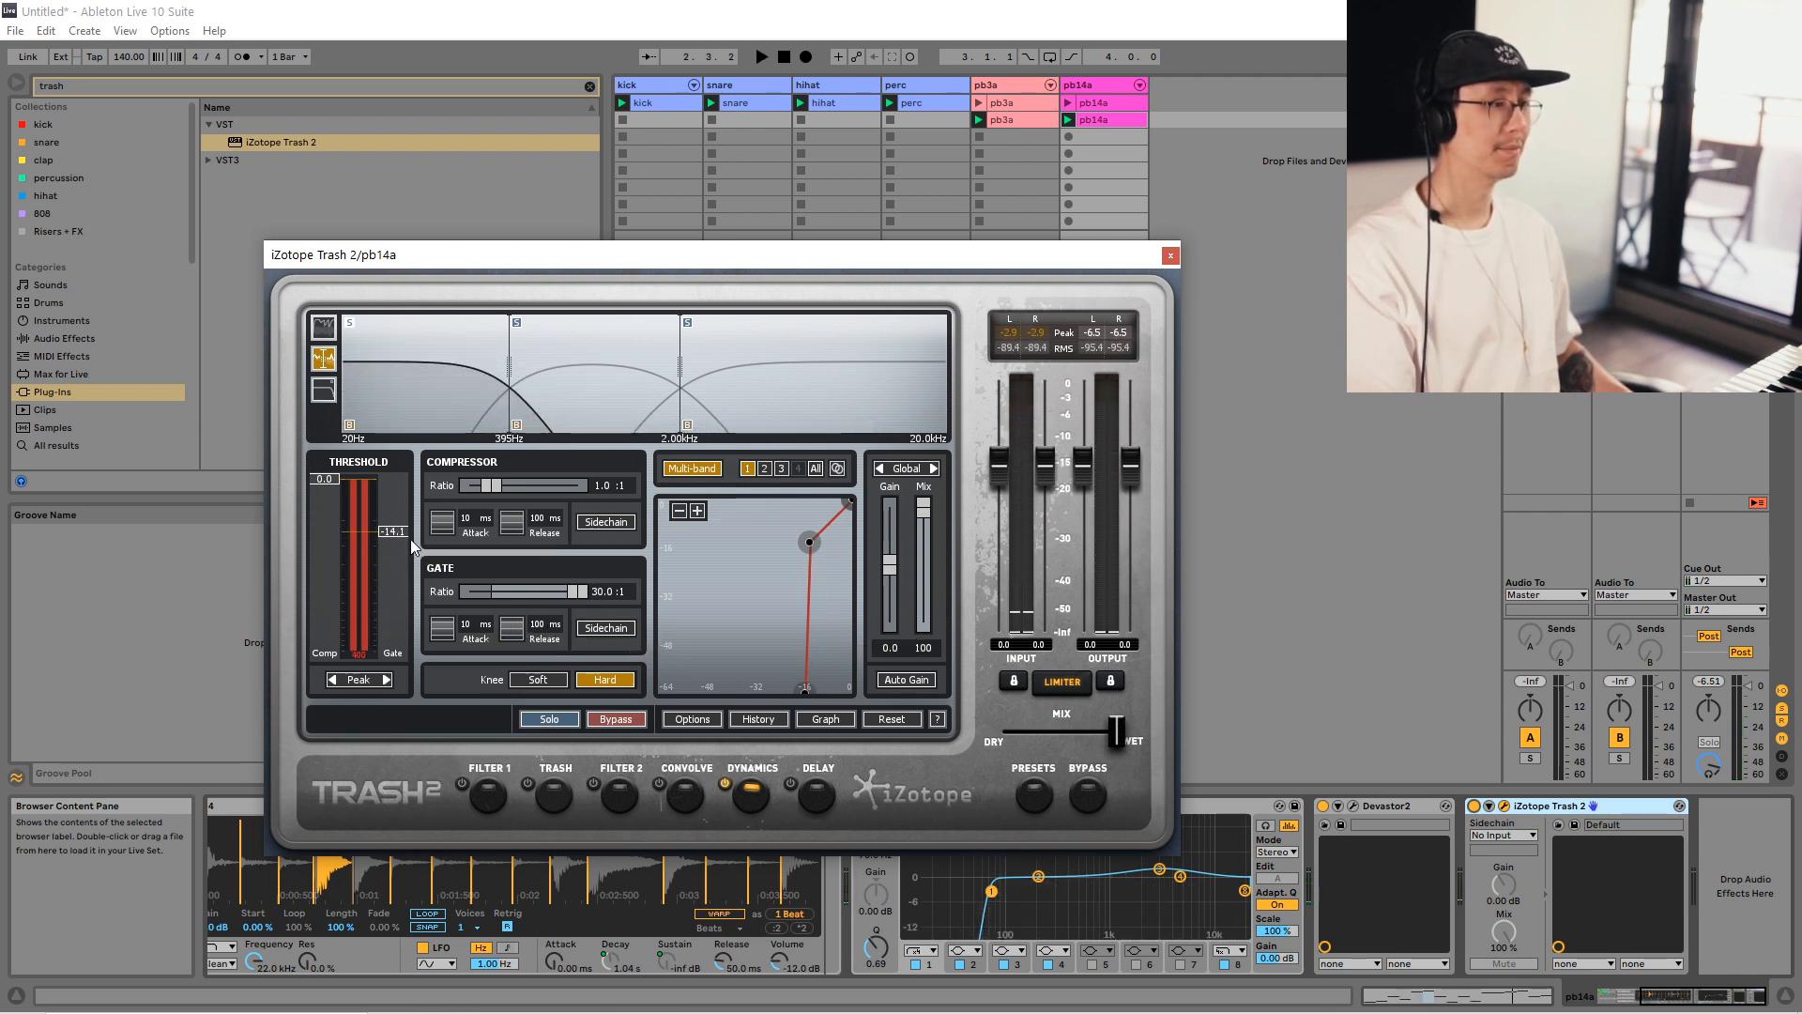
Set the low band's gate release to 101 ms after trying values between 1.0 and 191 ms against the playing loop.
{"action": "key", "text": "space"}
{"action": "left_click_drag", "start_coordinate": [515, 627], "coordinate": [517, 559]}
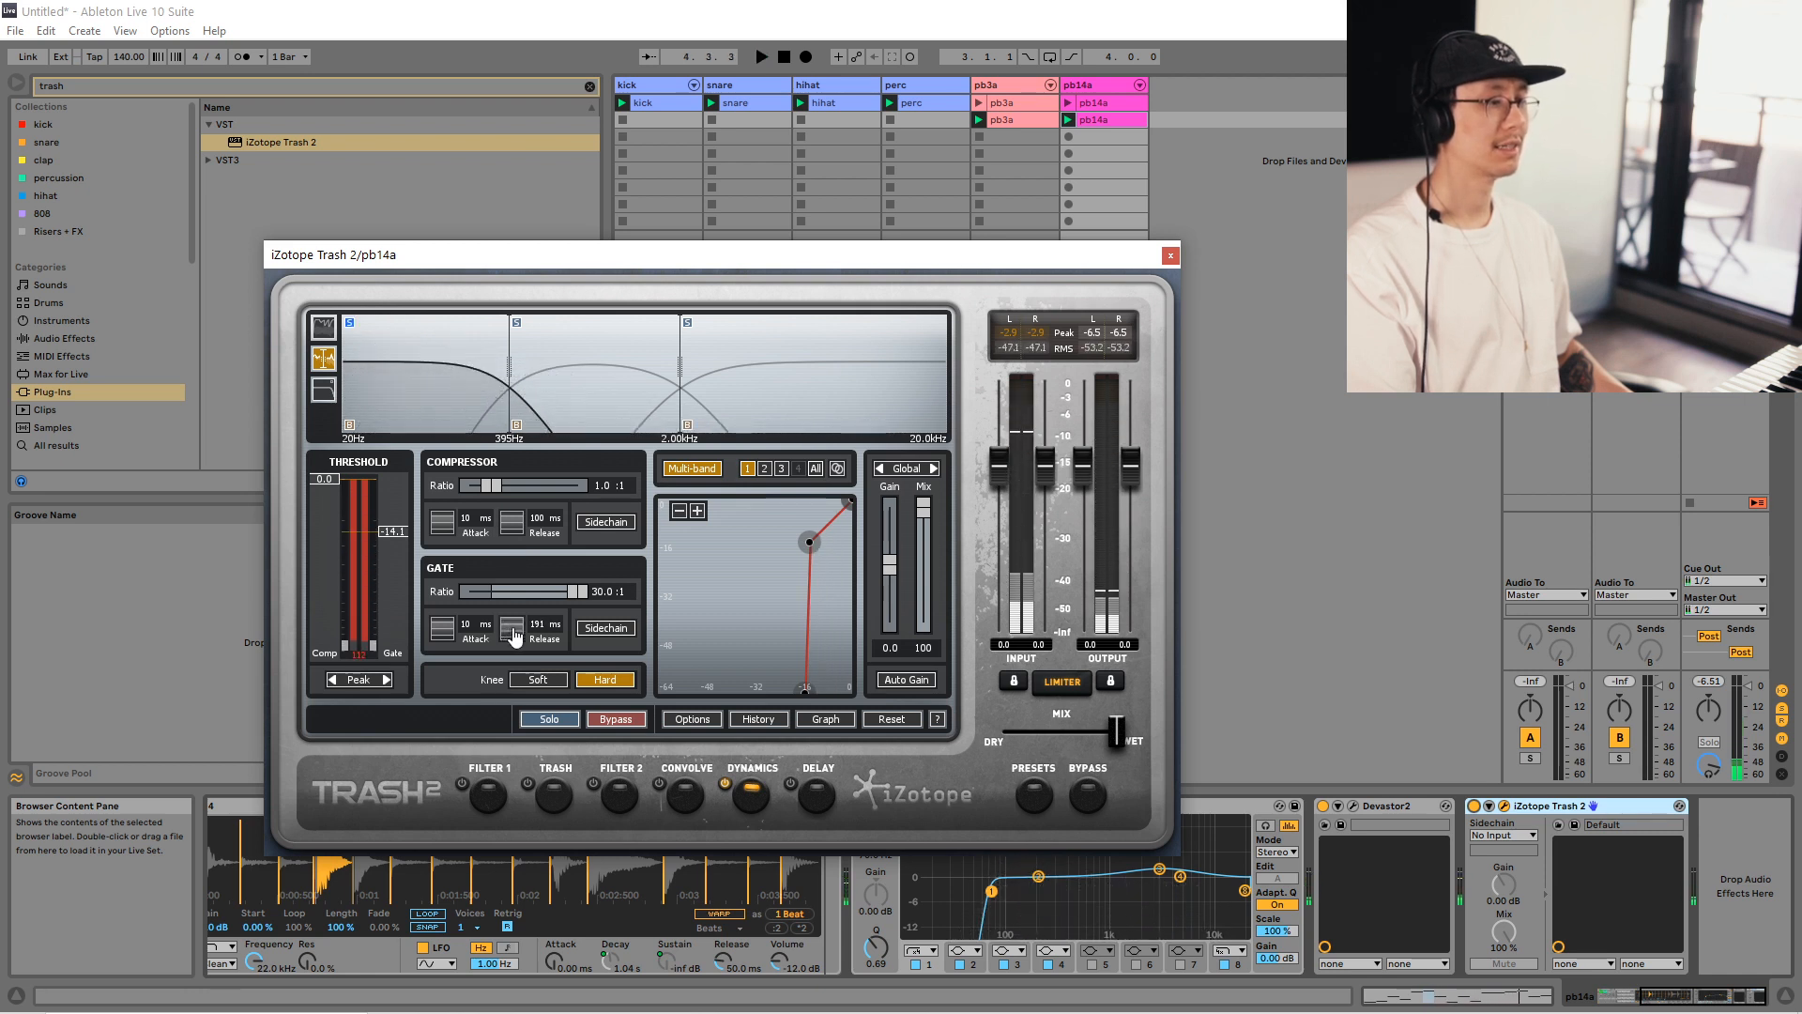
{"action": "left_click_drag", "start_coordinate": [514, 635], "coordinate": [512, 639]}
{"action": "key", "text": "space"}
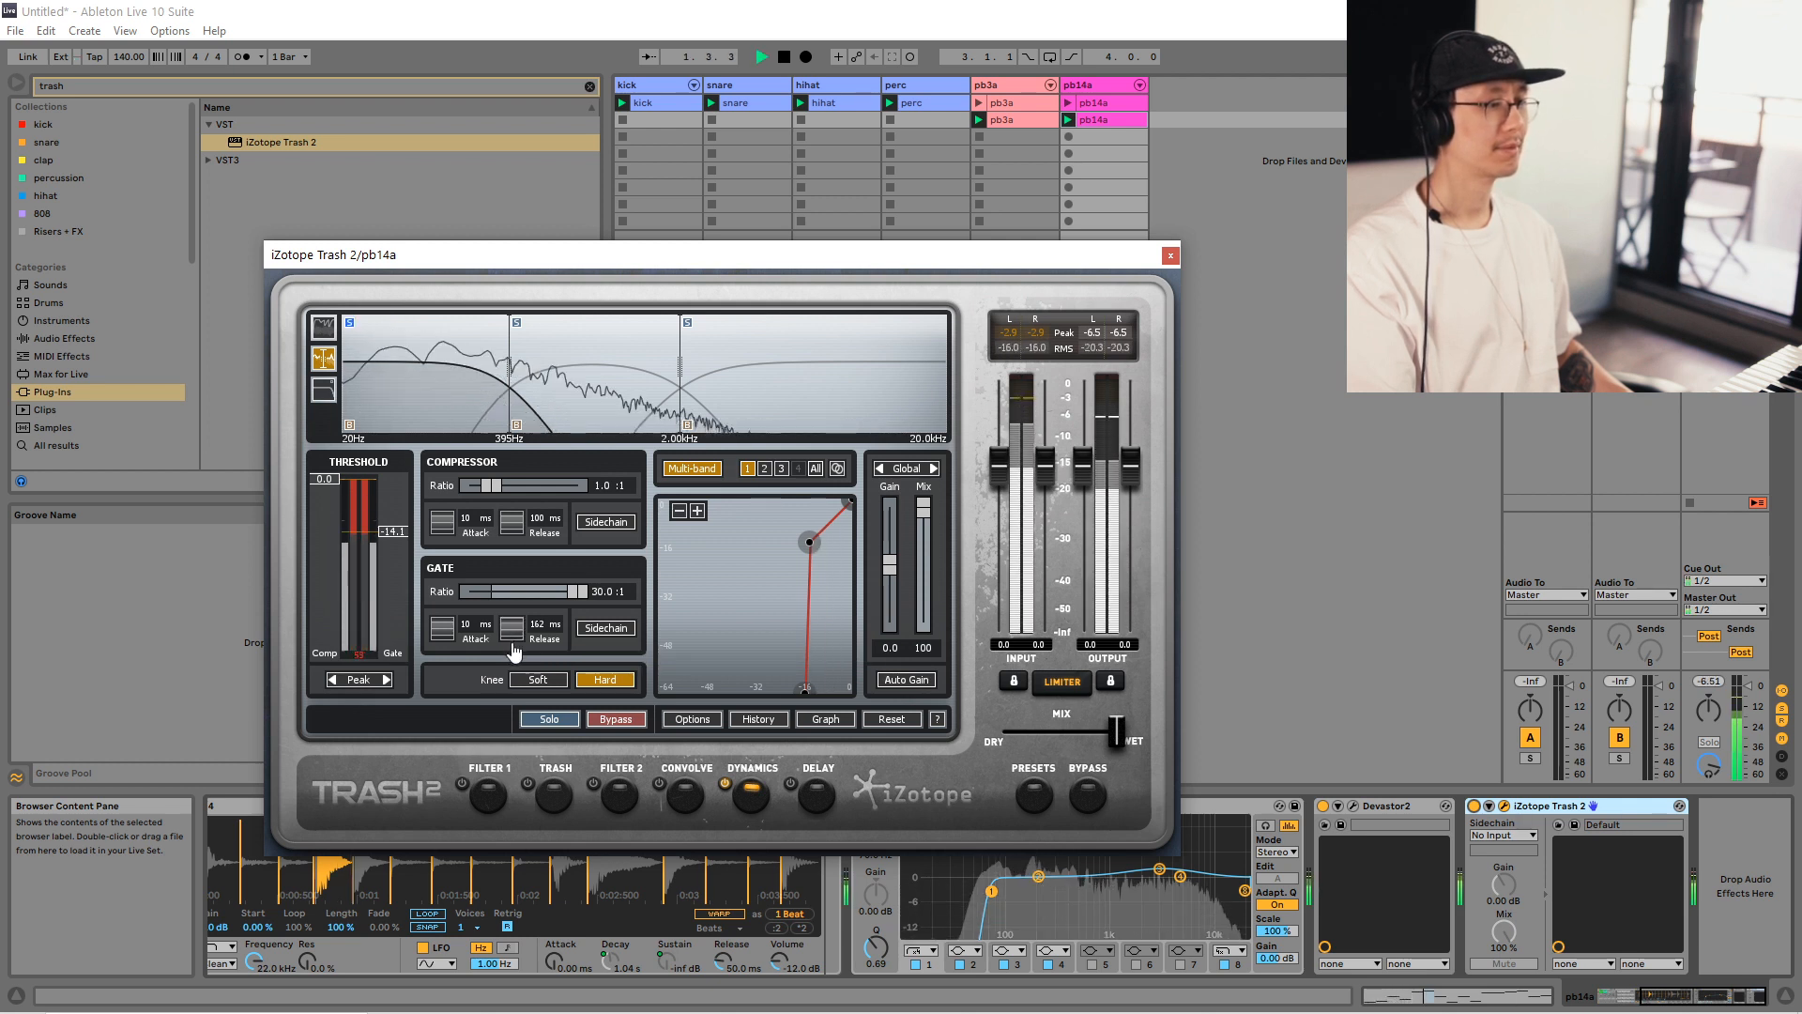
{"action": "left_click_drag", "start_coordinate": [514, 663], "coordinate": [510, 644]}
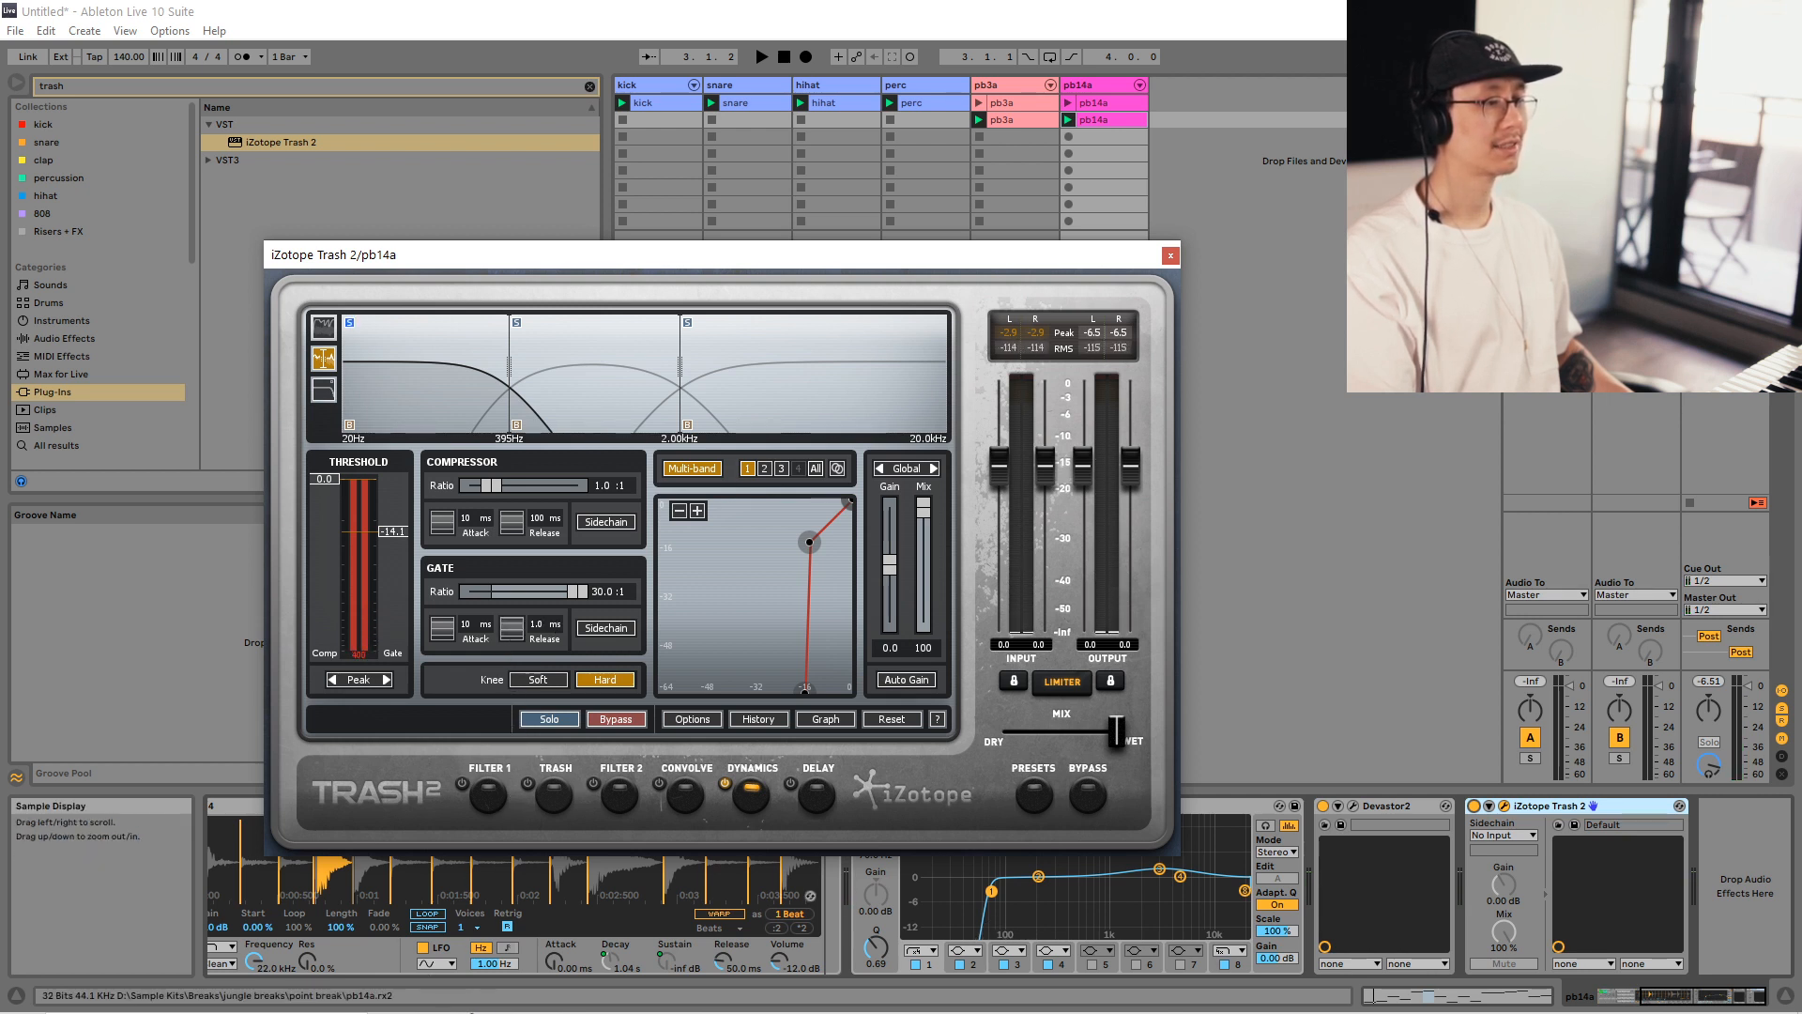
{"action": "key", "text": "space"}
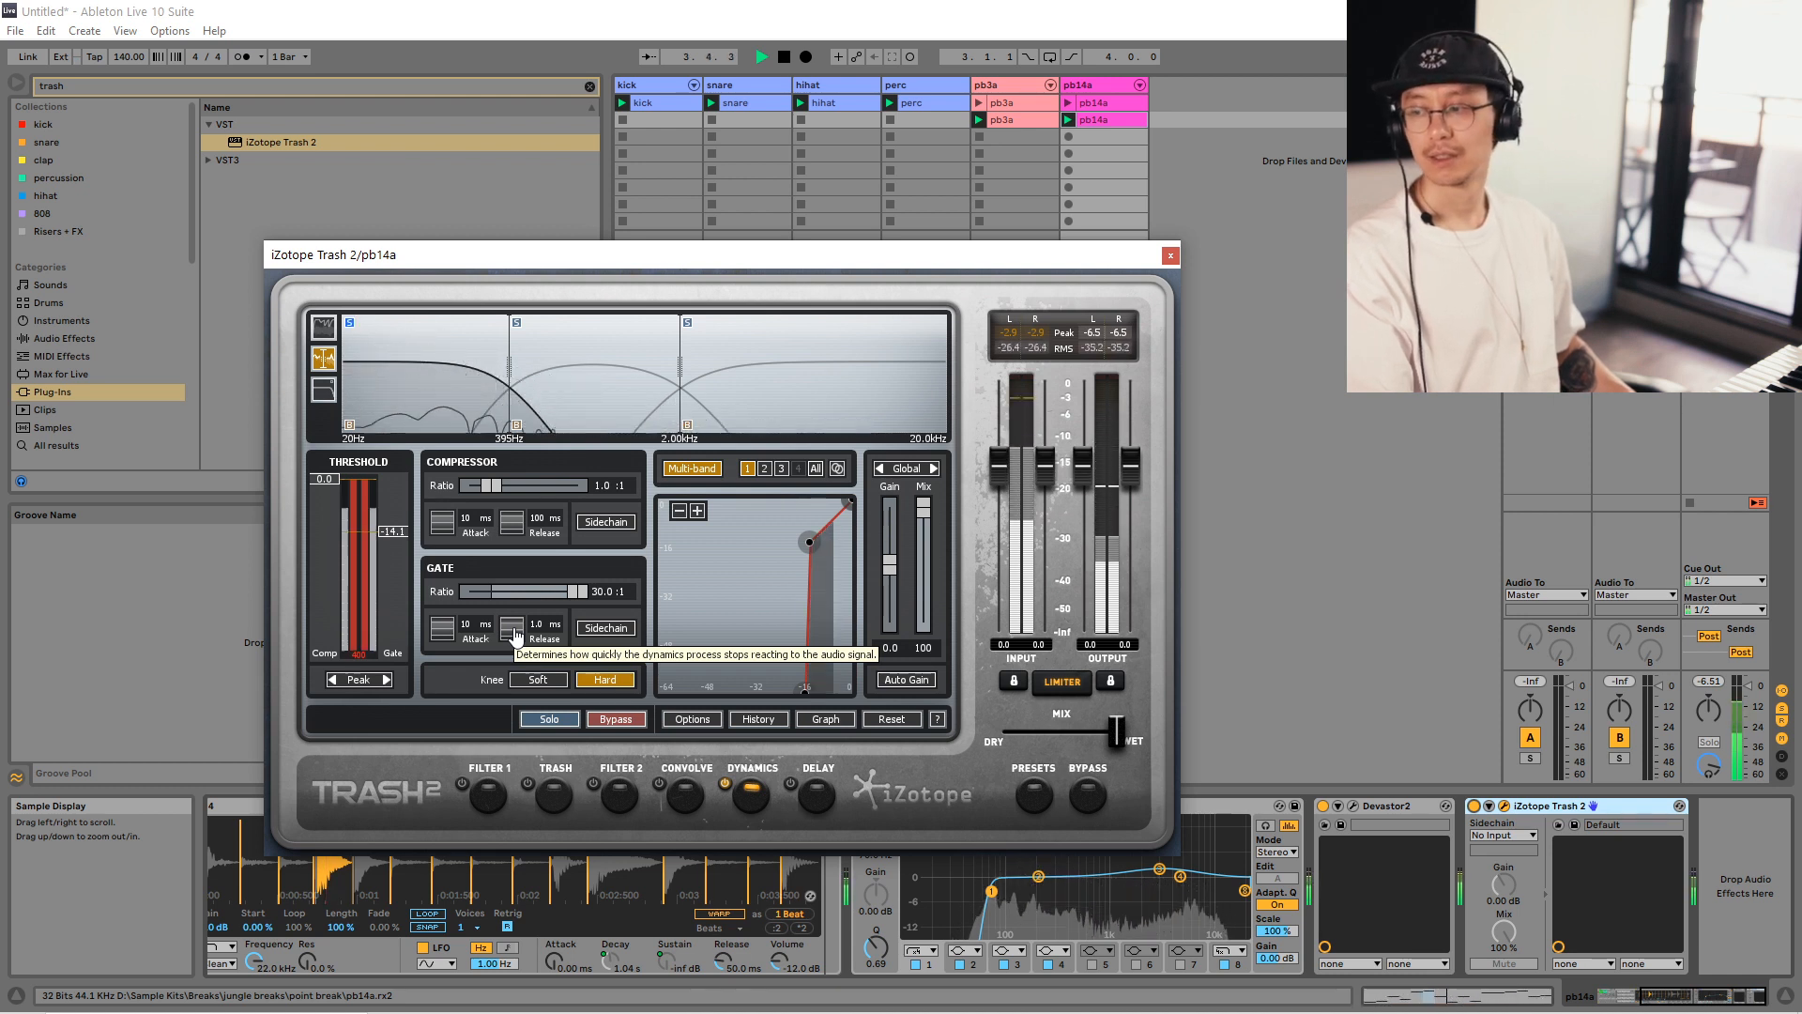
{"action": "left_click_drag", "start_coordinate": [516, 636], "coordinate": [516, 522]}
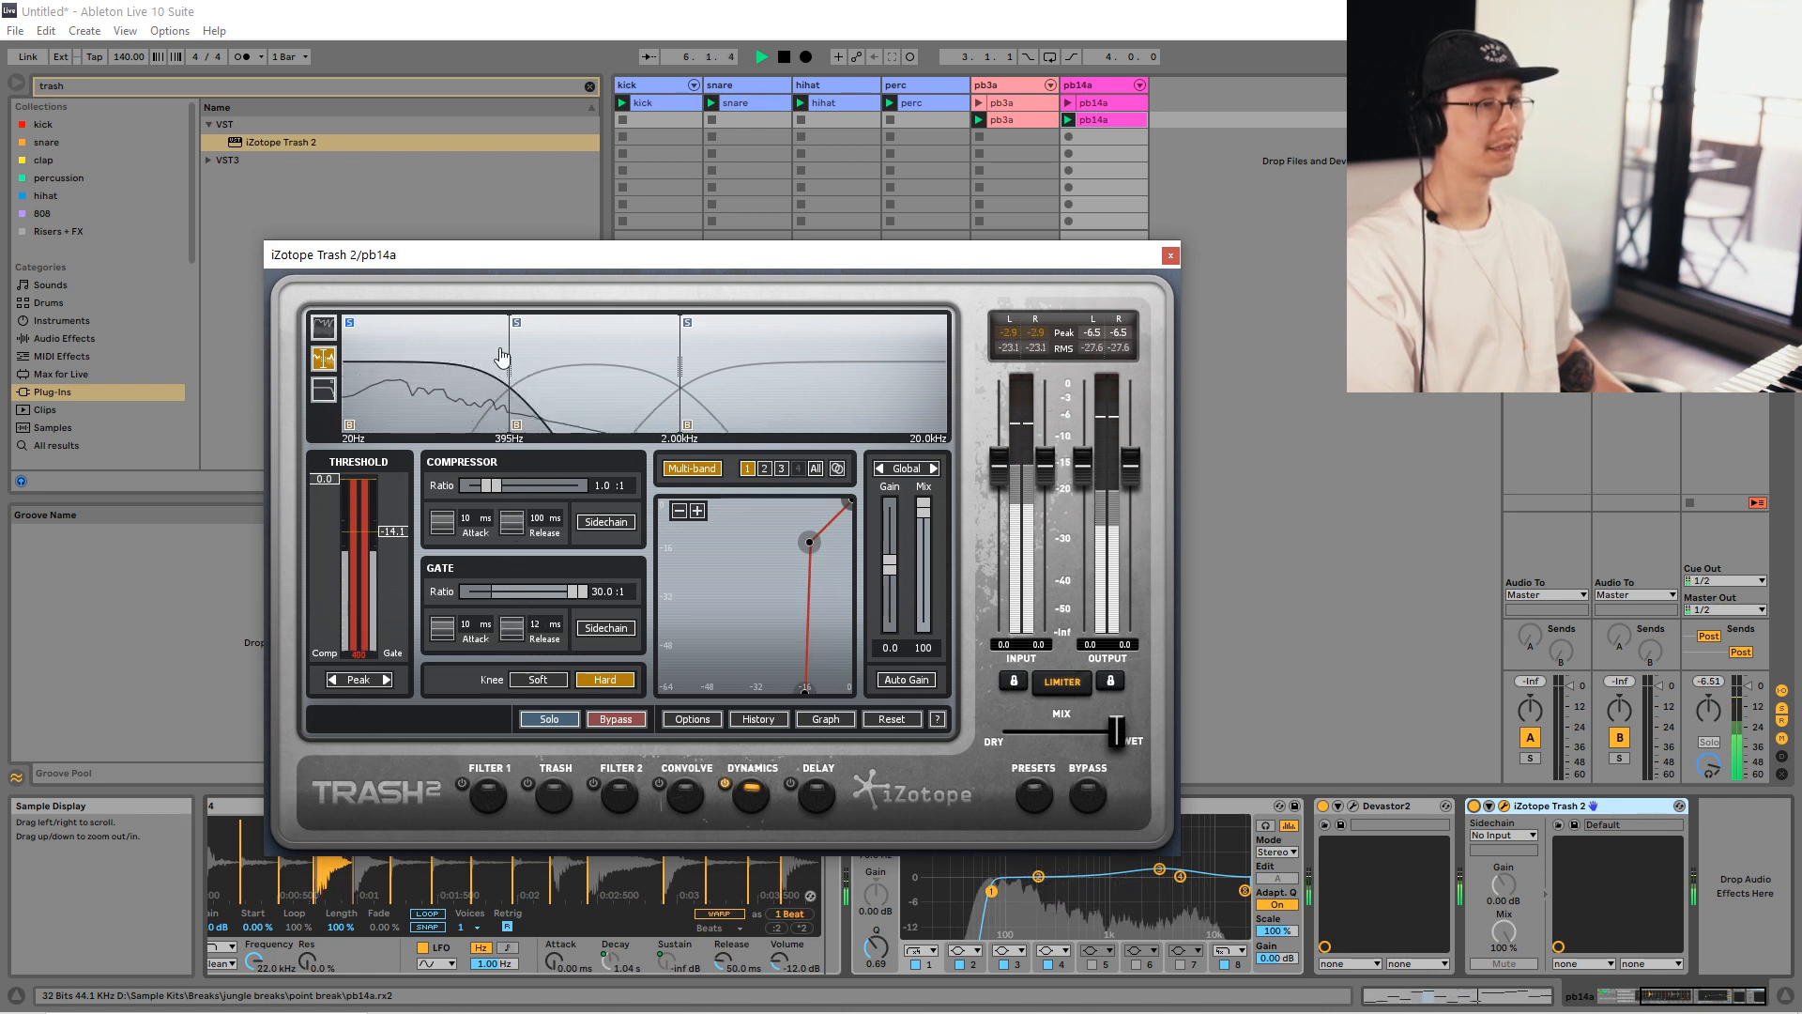
{"action": "left_click_drag", "start_coordinate": [497, 272], "coordinate": [514, 502]}
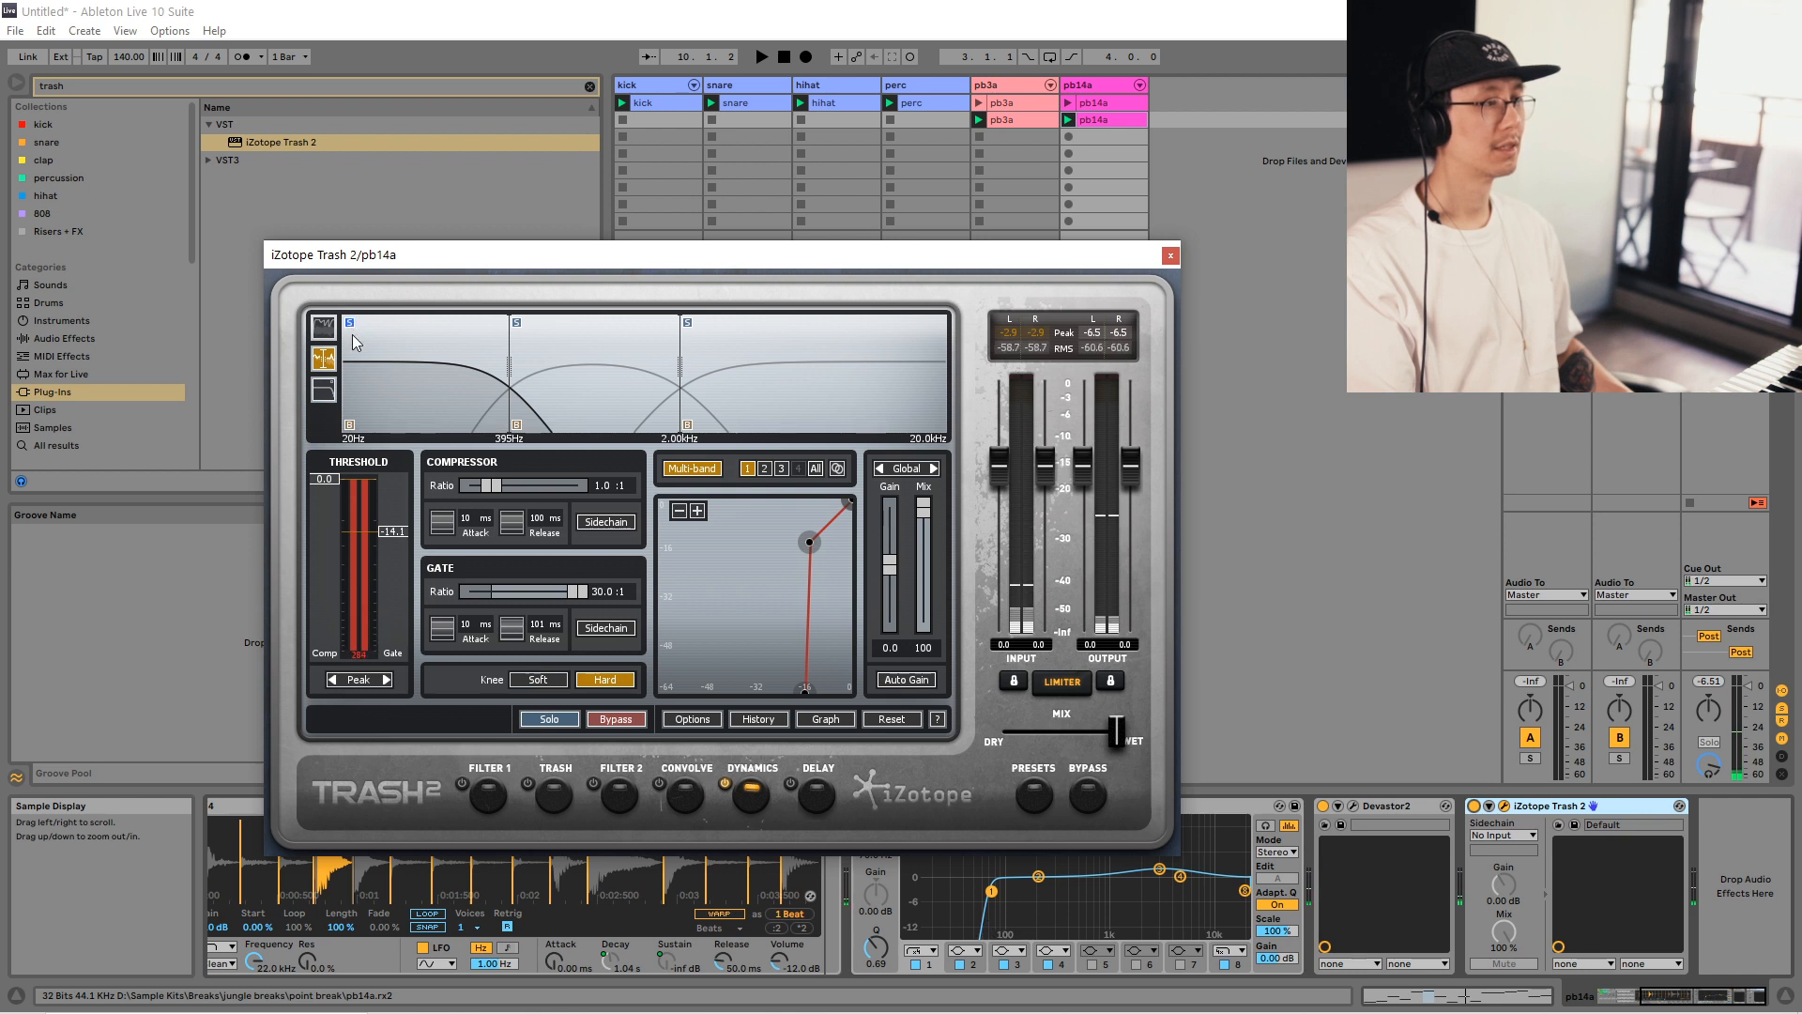
Unsolo the low band and replay the loop to hear all bands together with the low-band gate applied.
{"action": "key", "text": "space"}
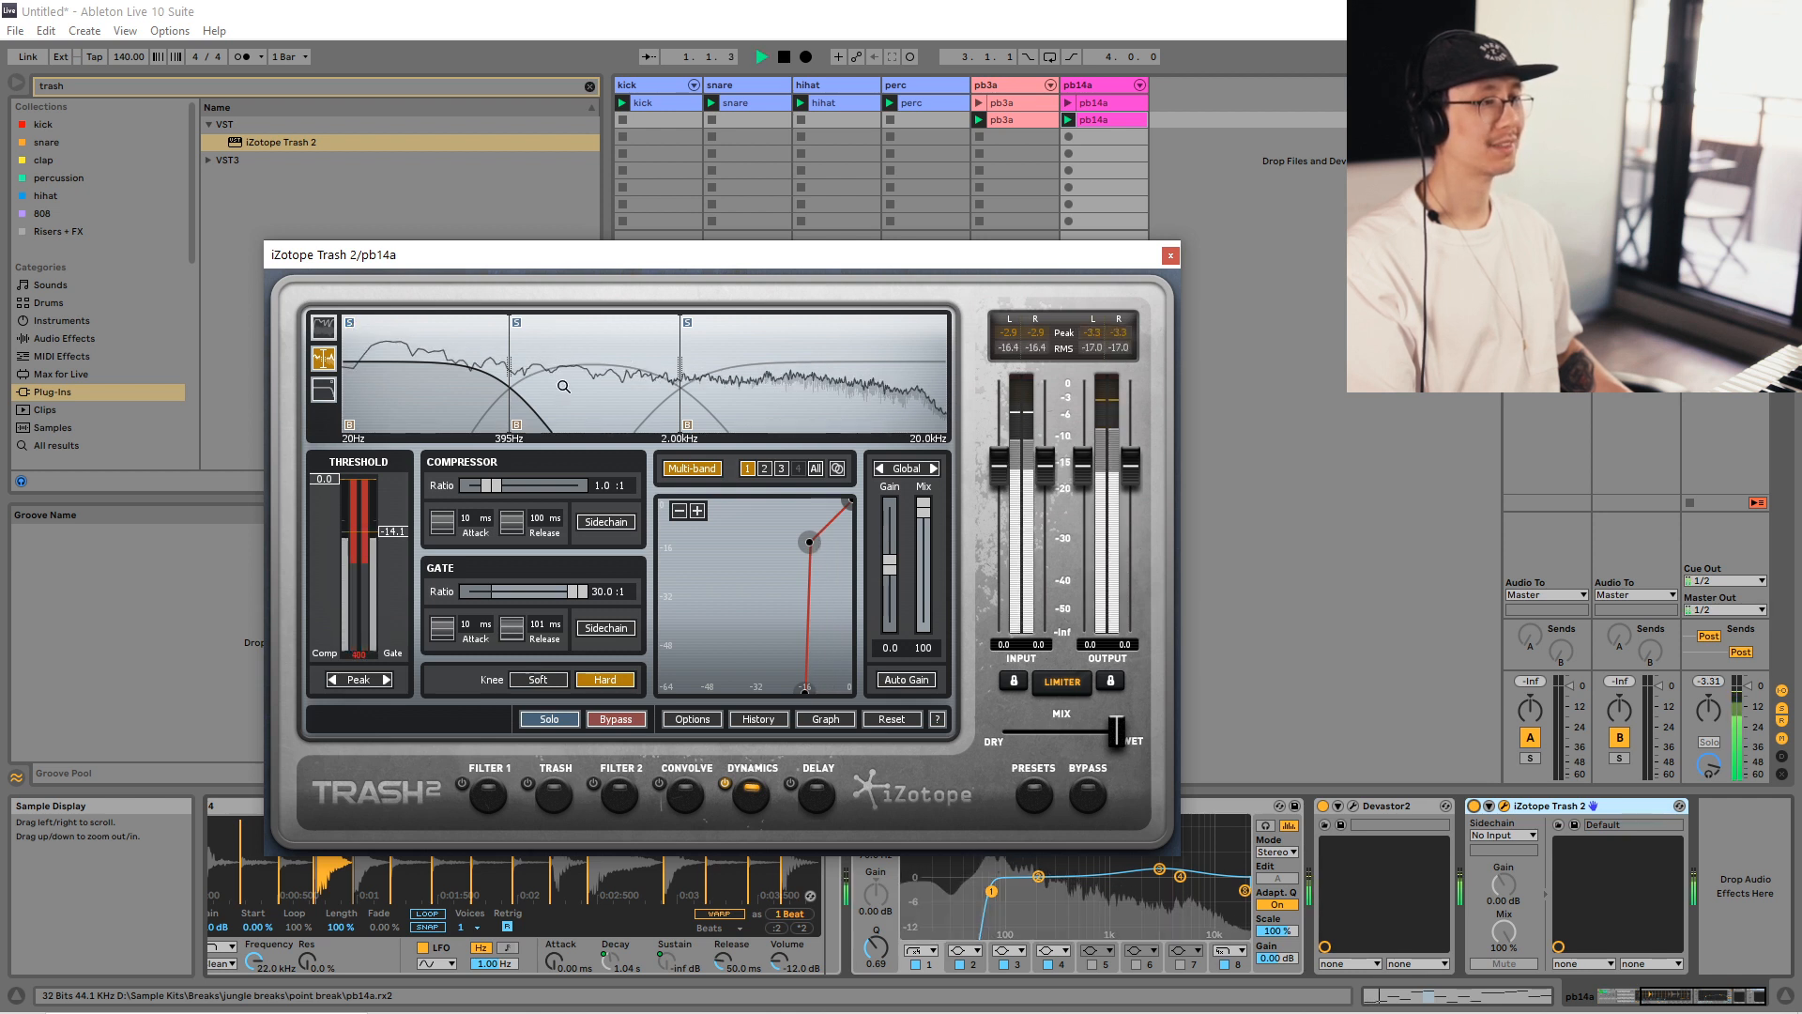
{"action": "key", "text": "space"}
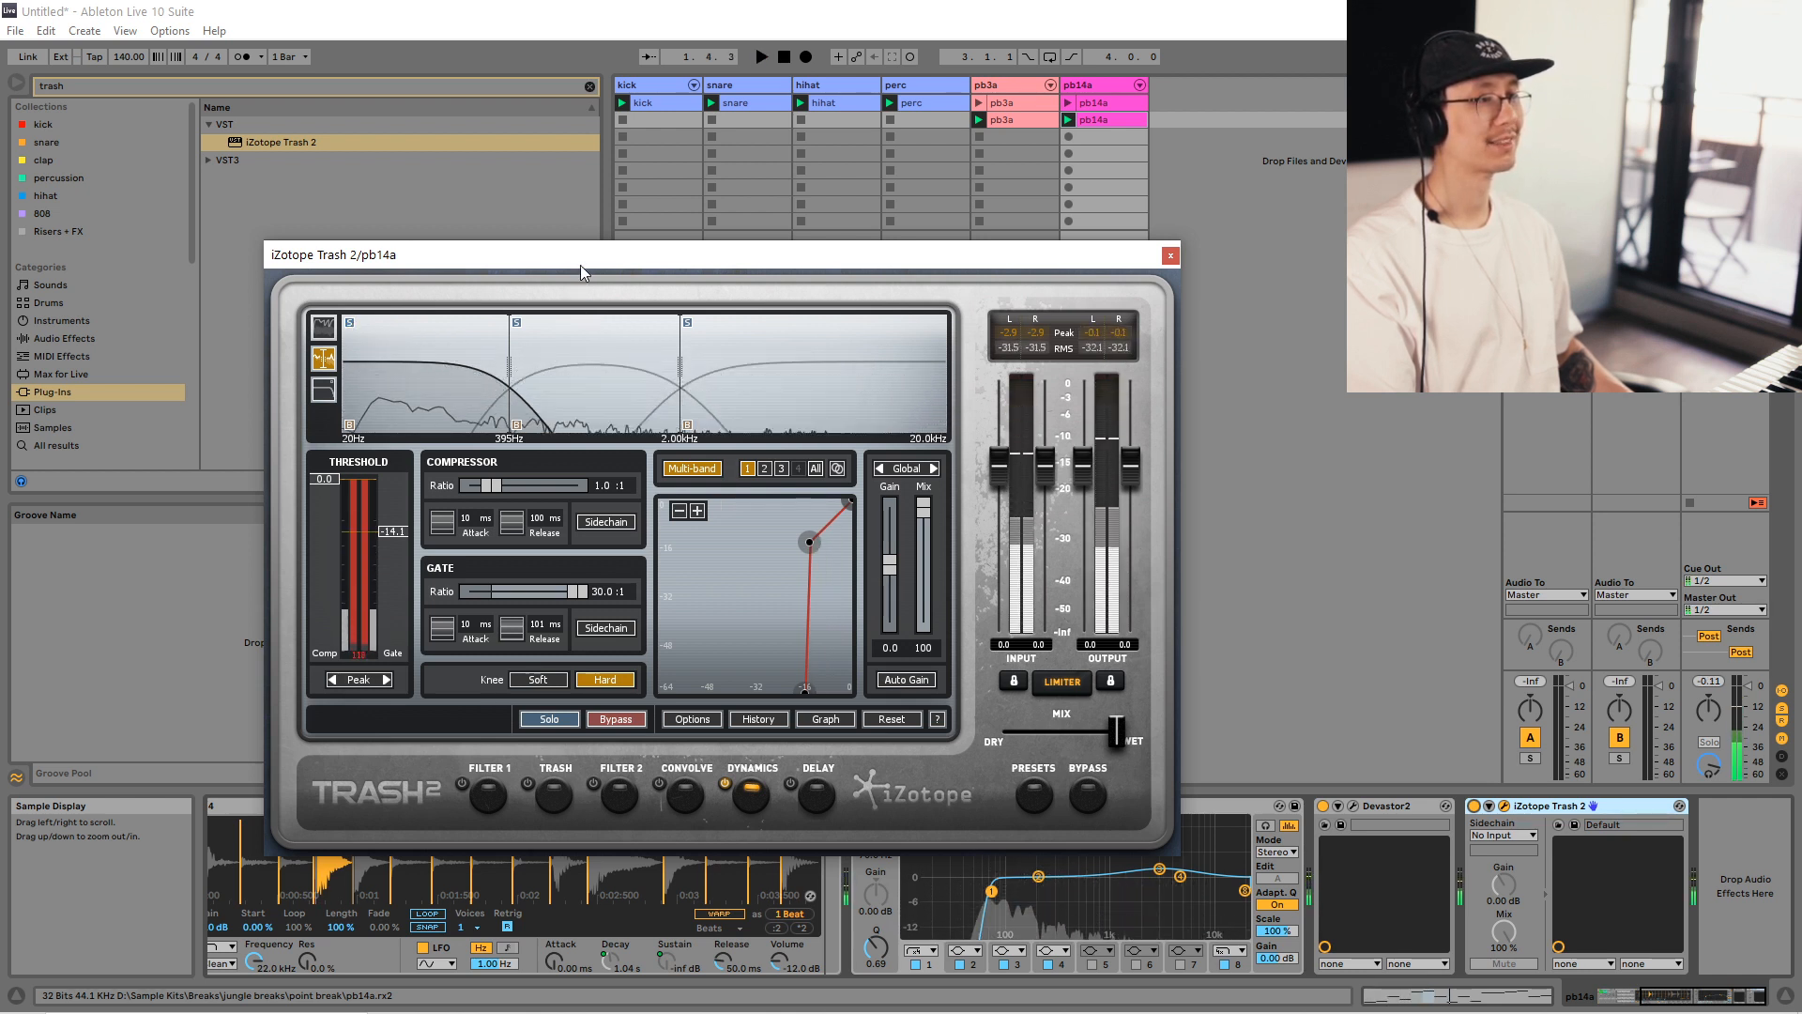
{"action": "left_click_drag", "start_coordinate": [582, 262], "coordinate": [672, 226]}
{"action": "key", "text": "space"}
{"action": "key", "text": "space"}
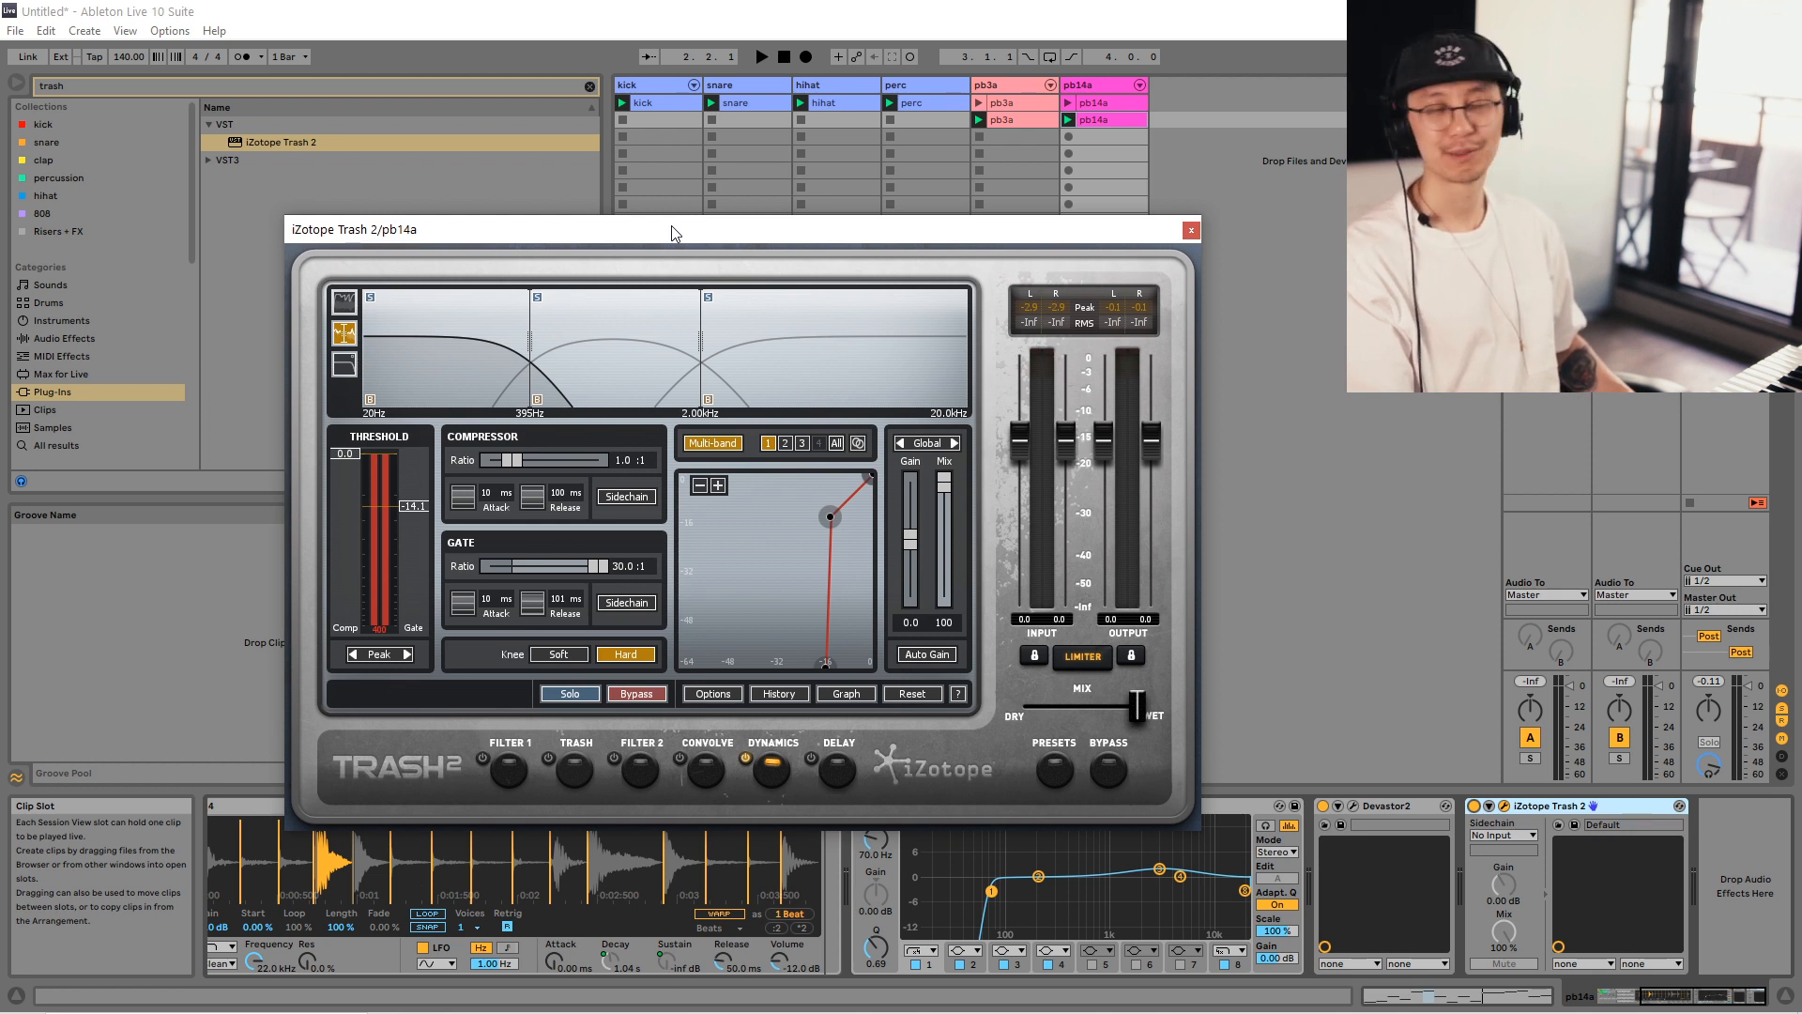
{"action": "key", "text": "space"}
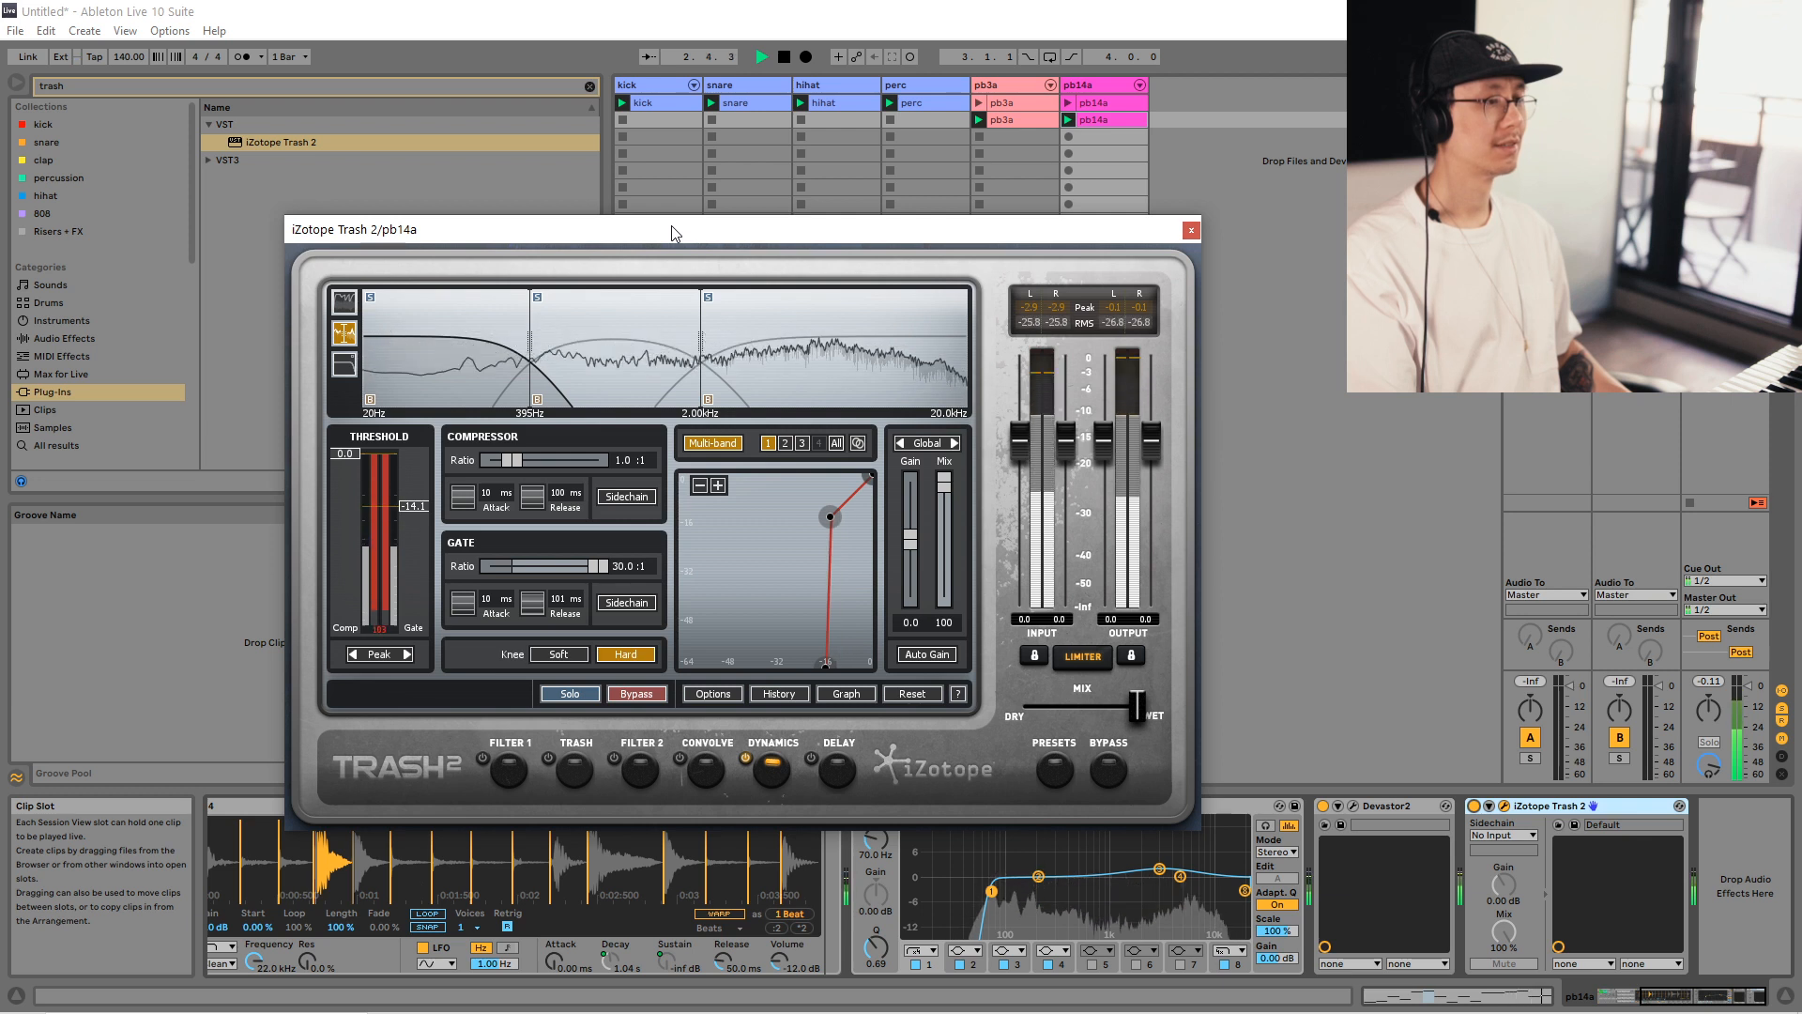
{"action": "key", "text": "space"}
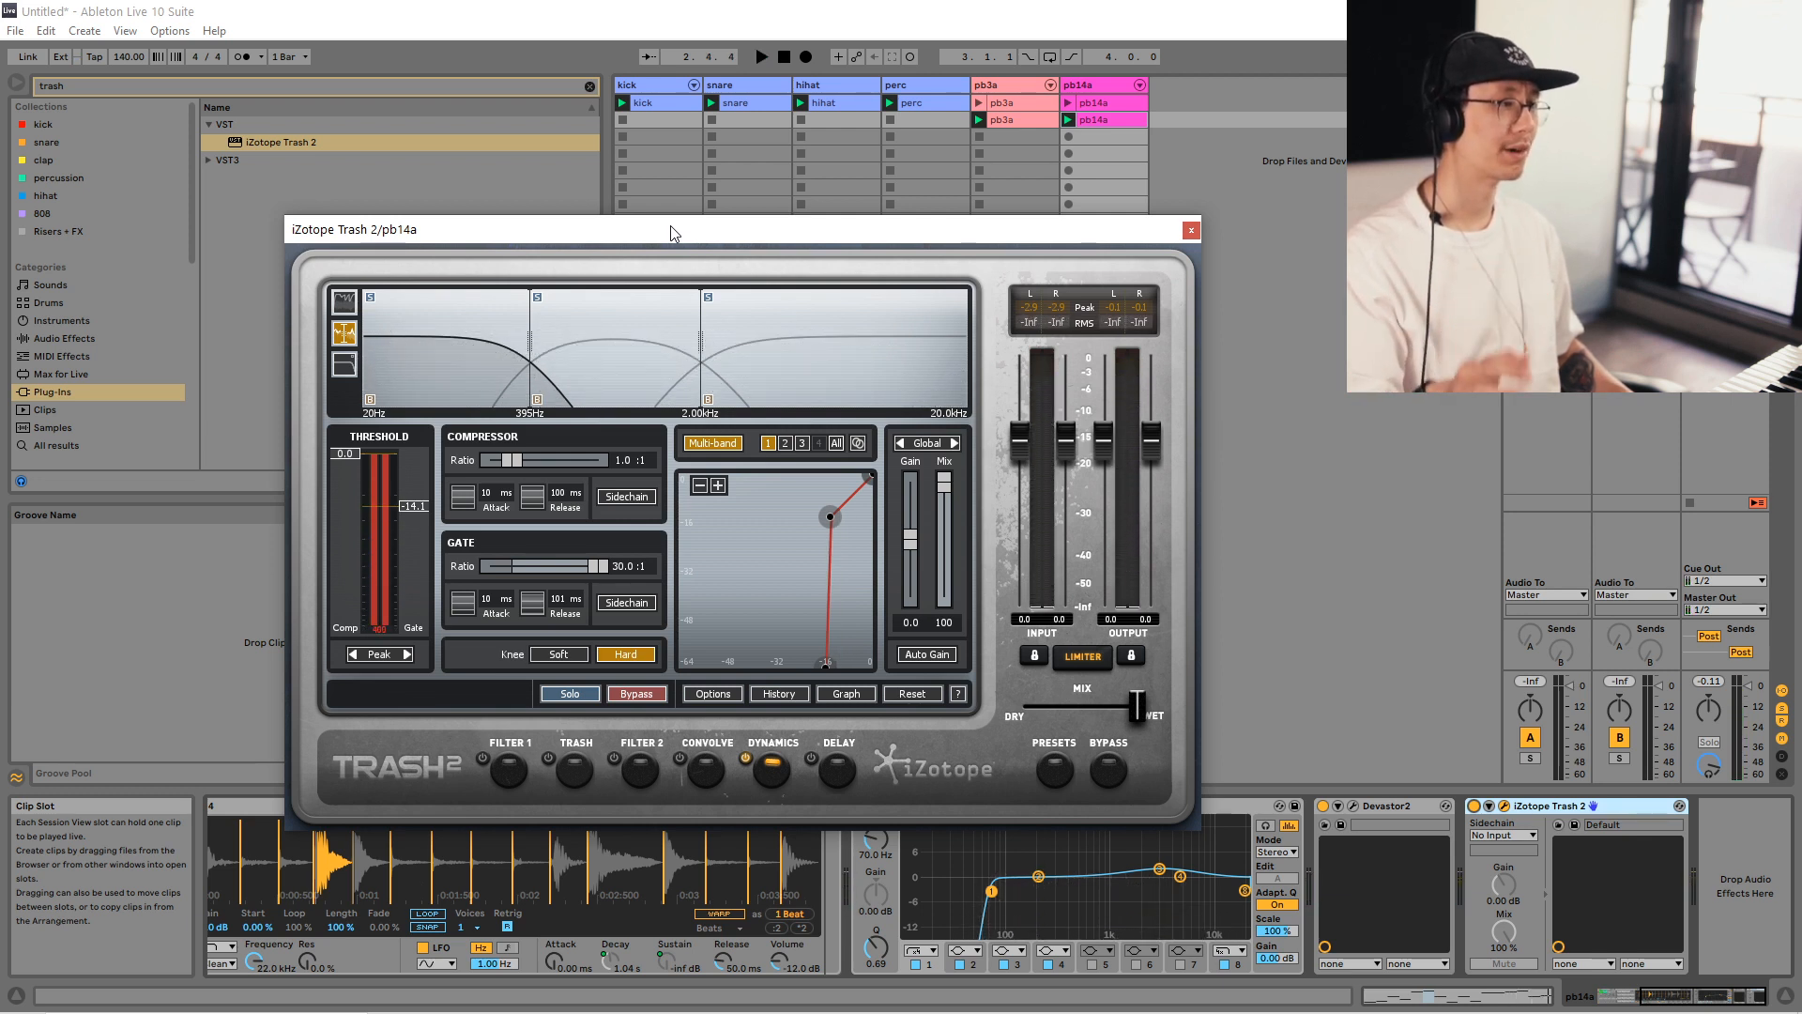
{"action": "key", "text": "space"}
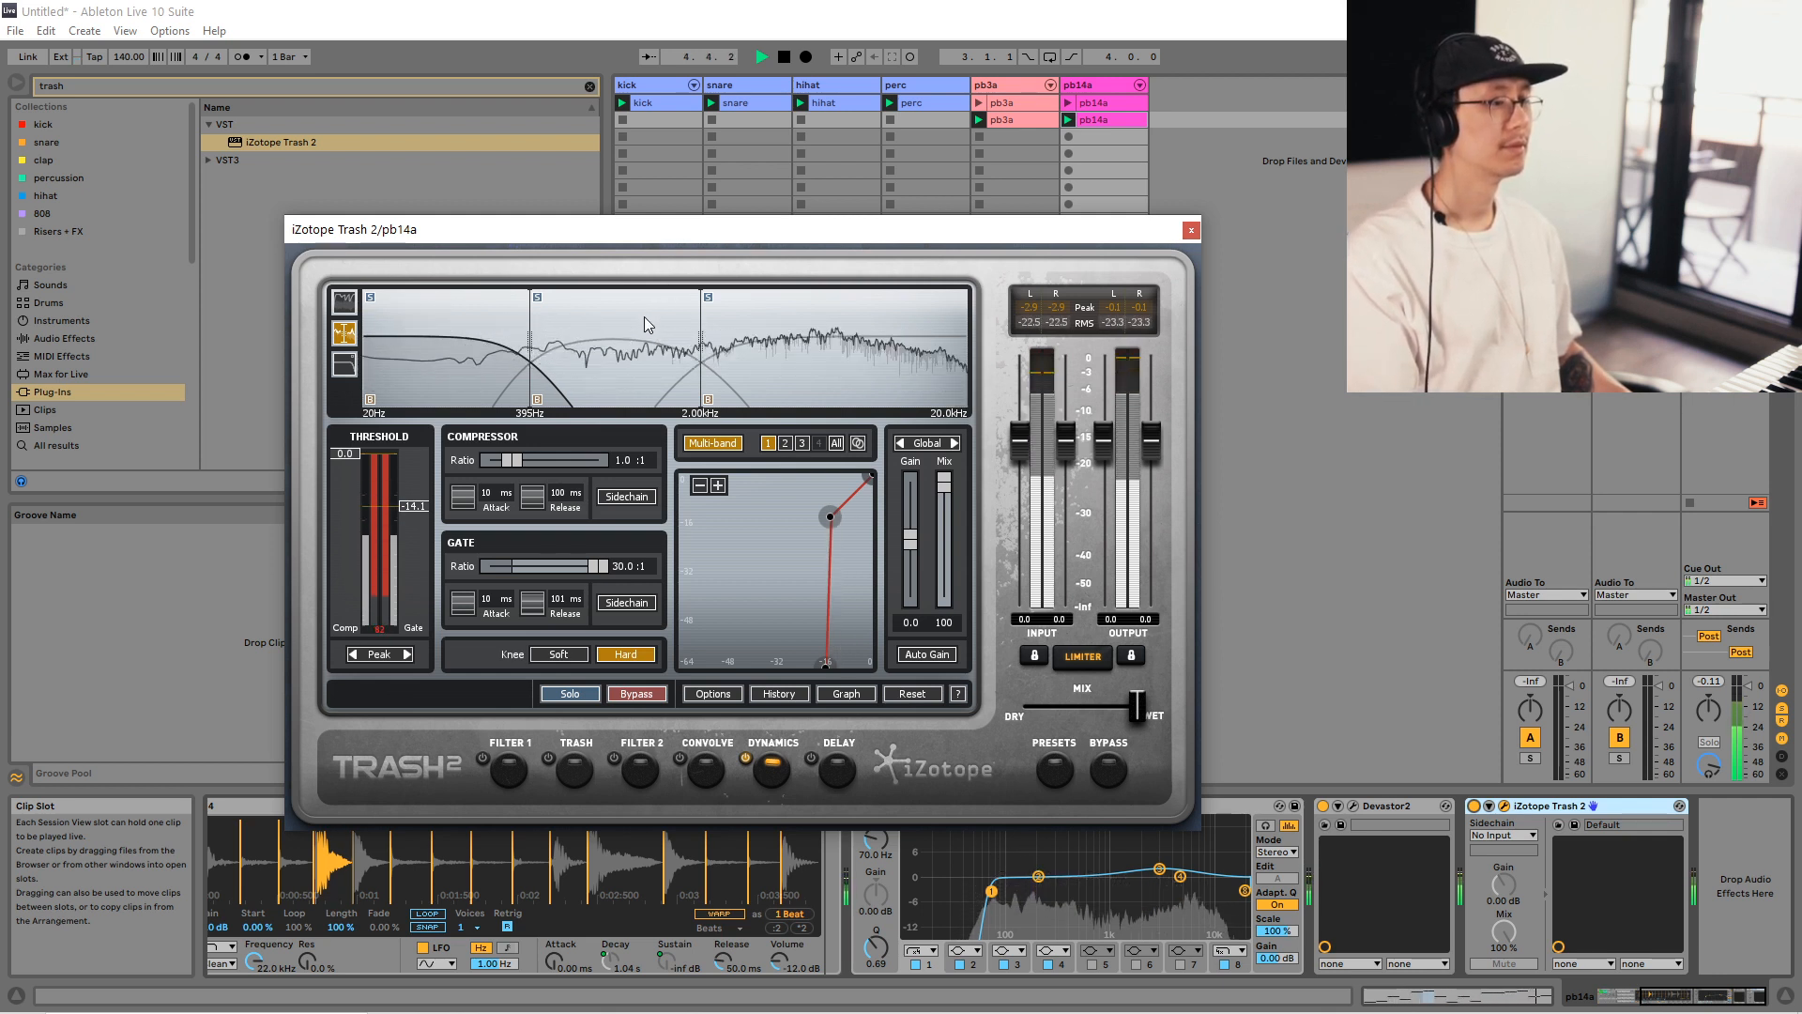
Stop playback, open the Trash module, enable multiband processing, and move the lower crossover to about 395 Hz.
{"action": "key", "text": "space"}
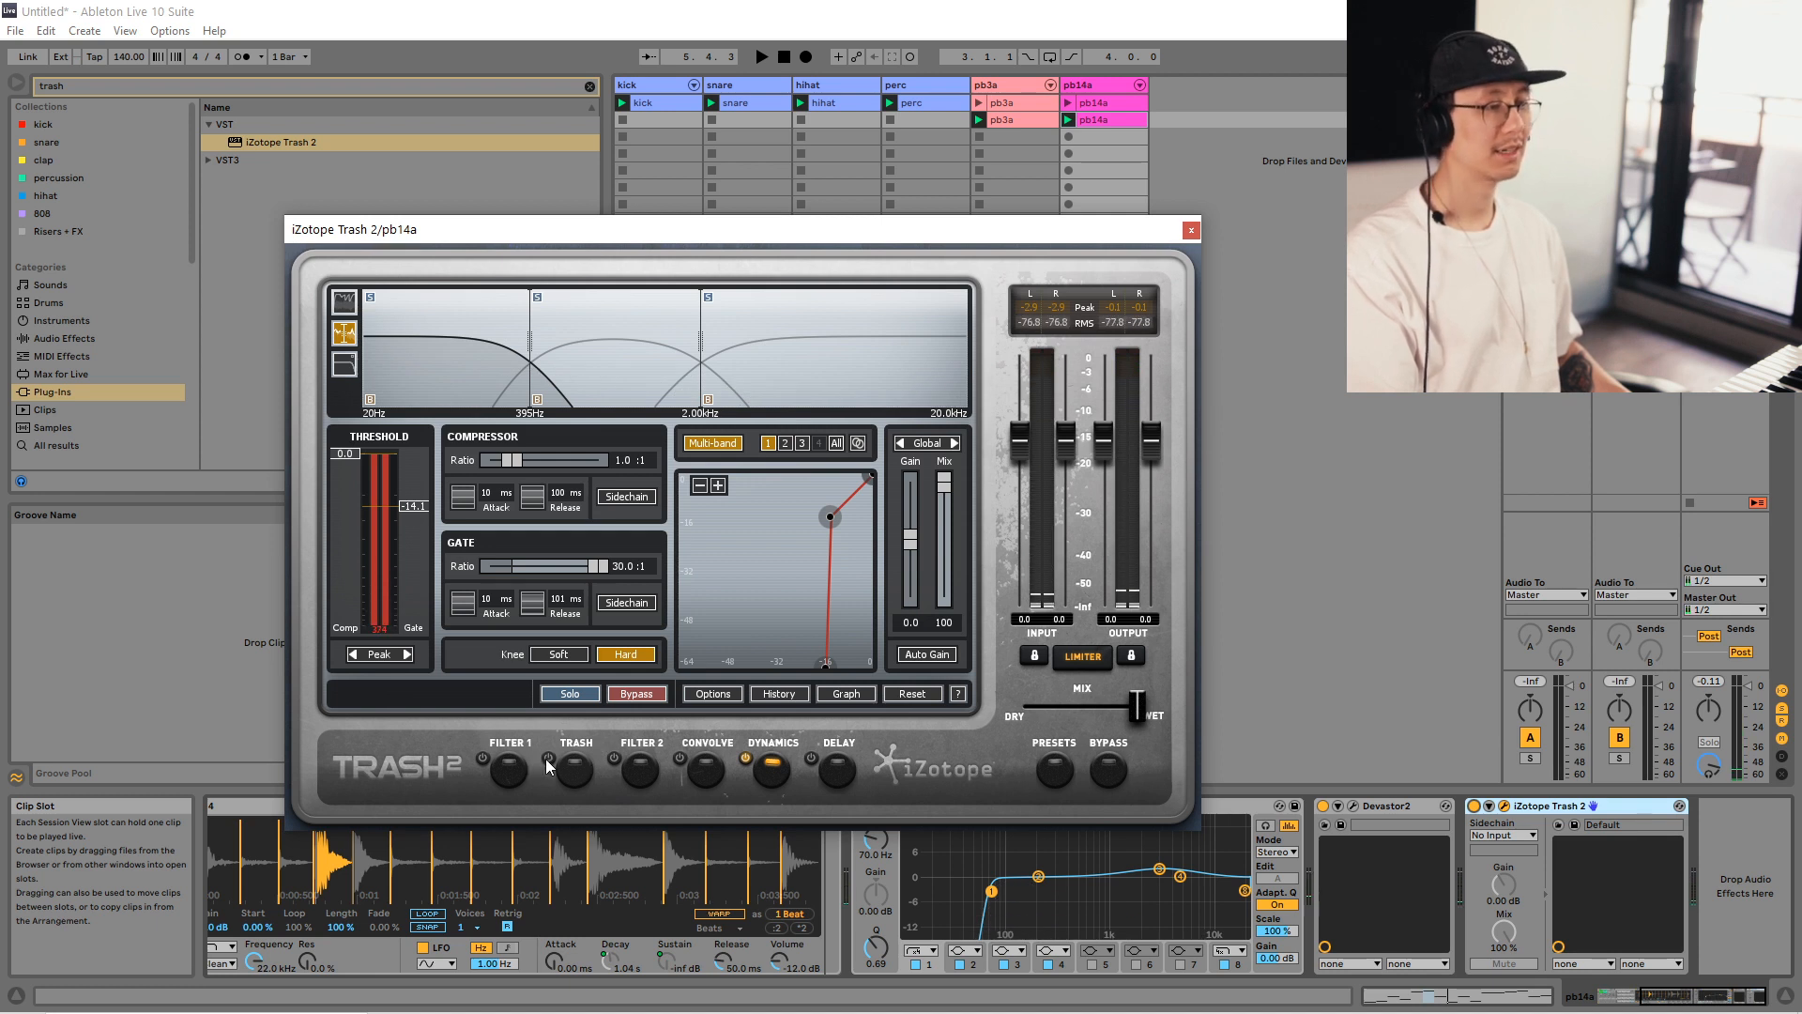
{"action": "left_click", "coordinate": [568, 773]}
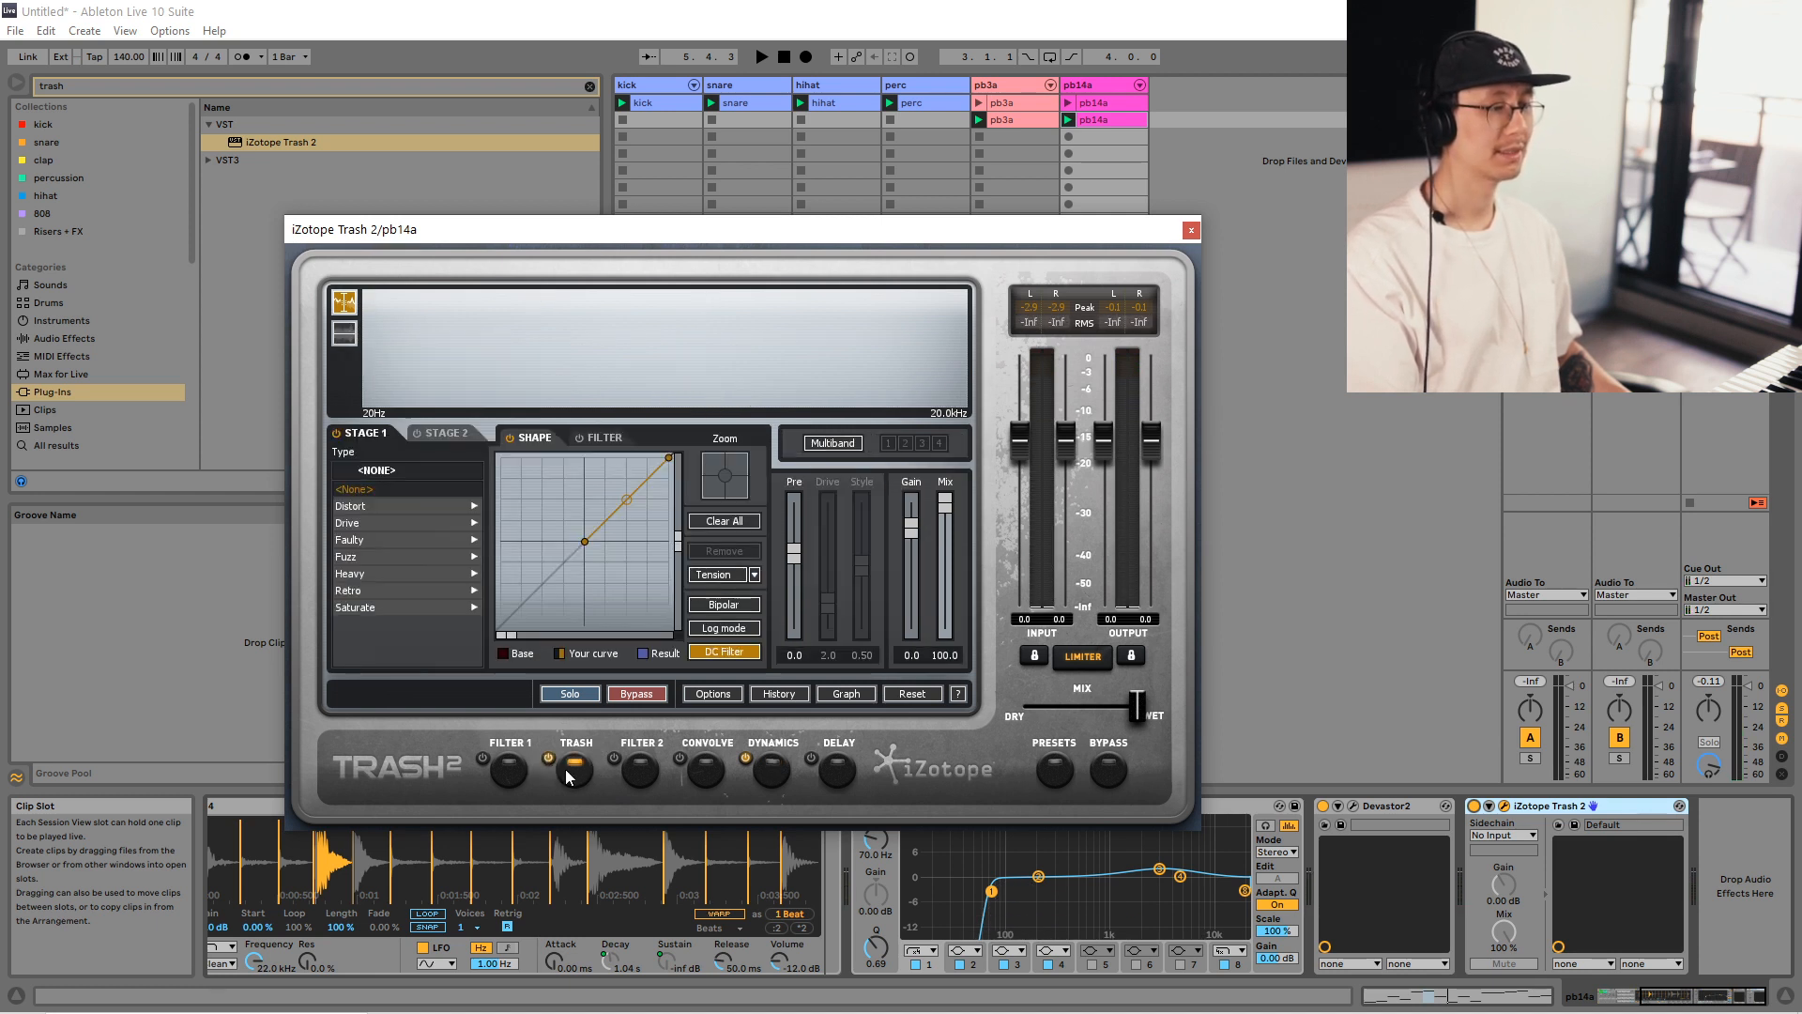
{"action": "left_click", "coordinate": [842, 443]}
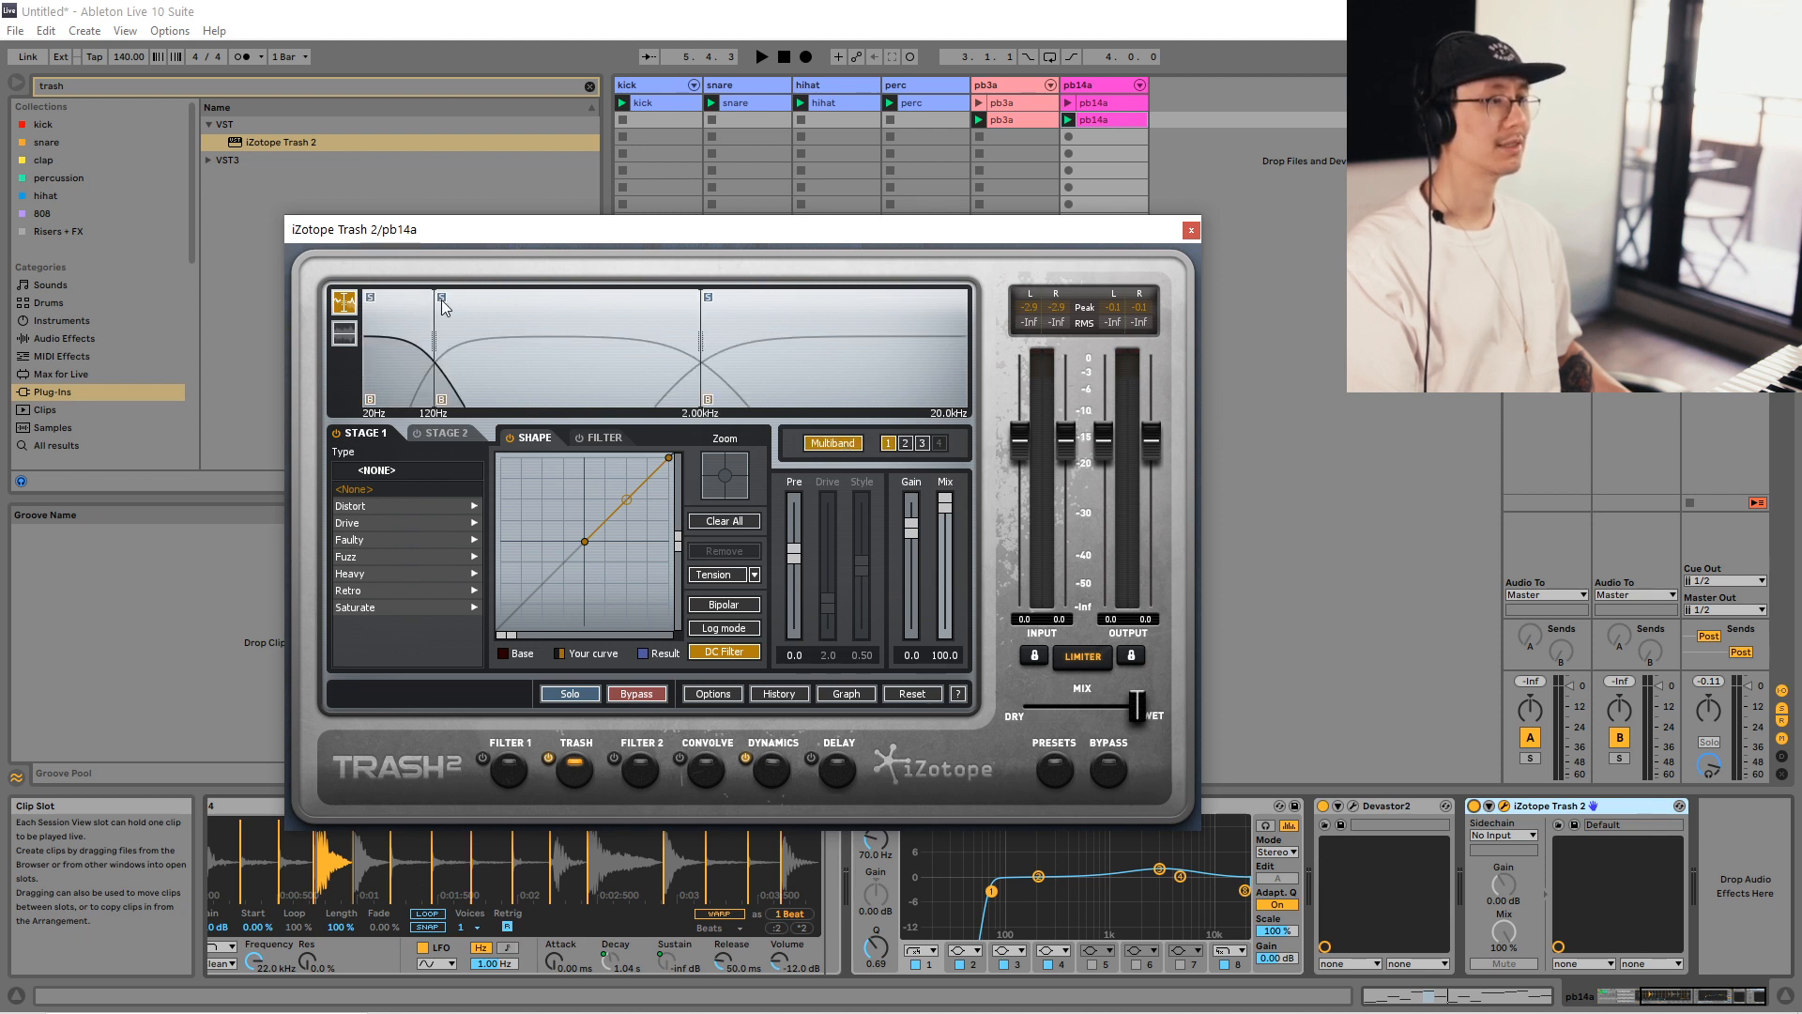
{"action": "left_click_drag", "start_coordinate": [434, 353], "coordinate": [533, 351]}
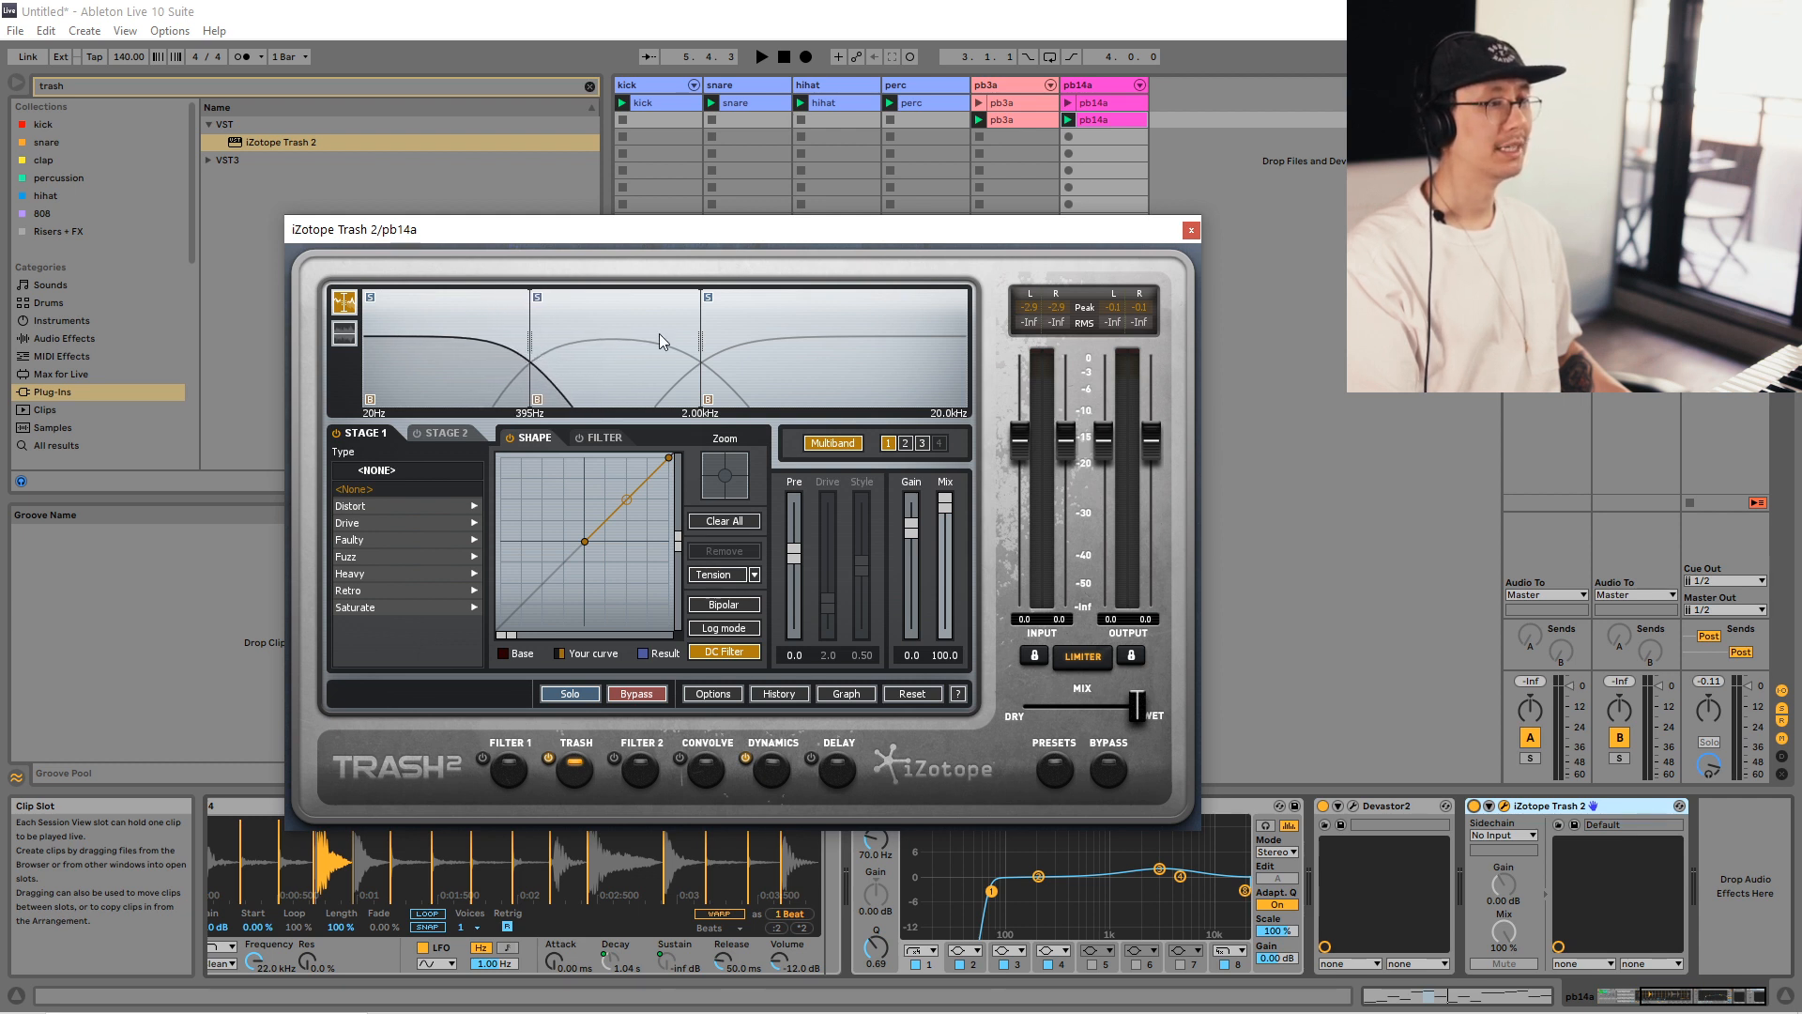
Select band 2, set its upper crossover to about 2.46 kHz, and audition the split.
{"action": "left_click", "coordinate": [580, 300]}
{"action": "key", "text": "space"}
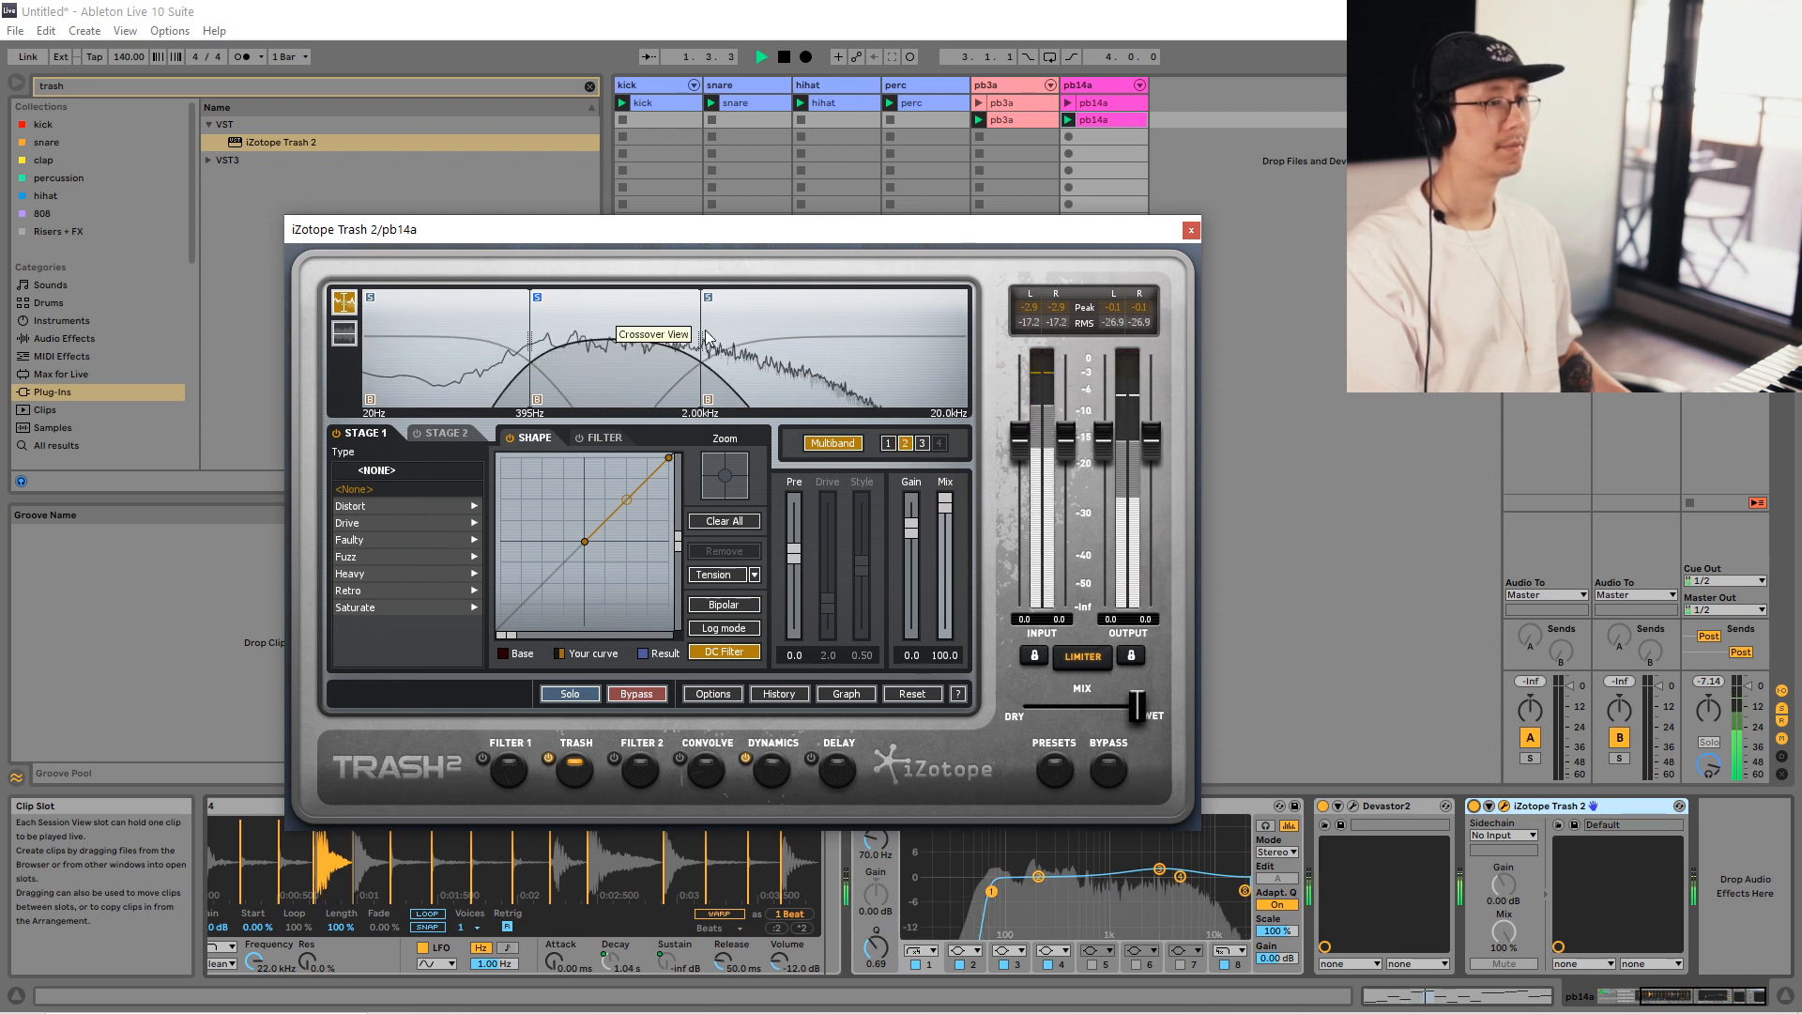
{"action": "left_click_drag", "start_coordinate": [704, 338], "coordinate": [732, 340]}
{"action": "key", "text": "space"}
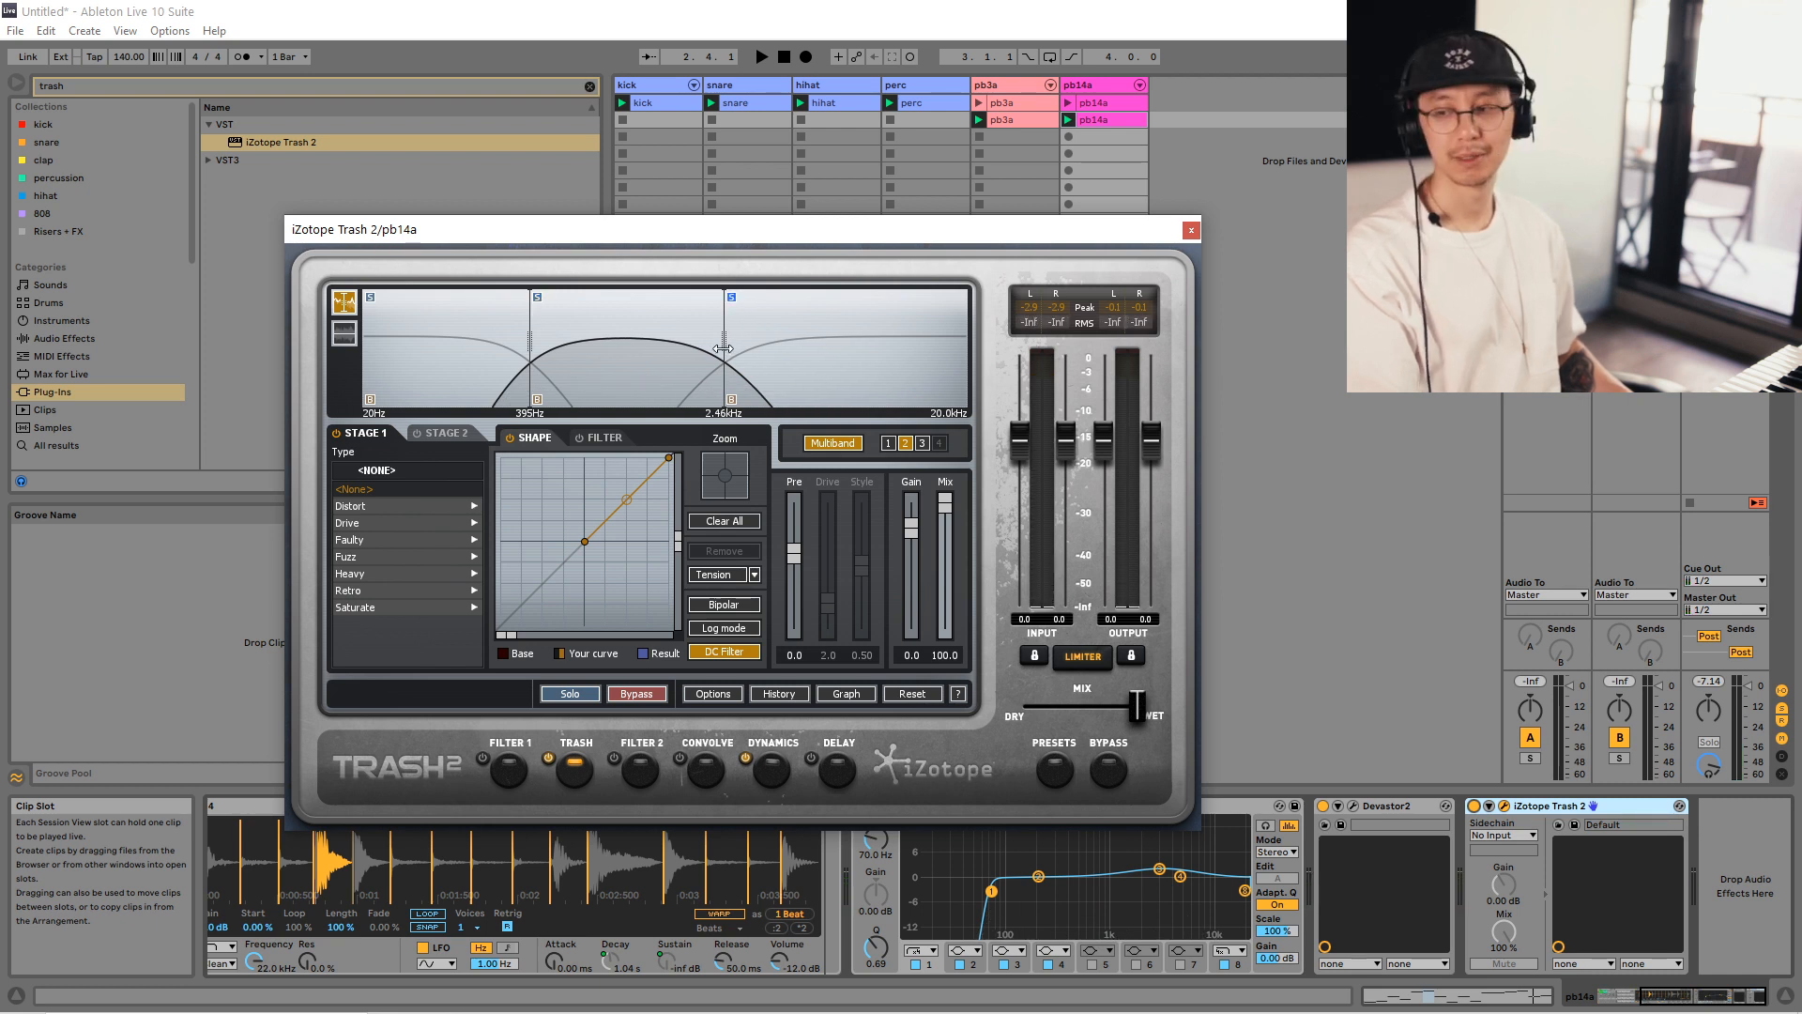
{"action": "key", "text": "space"}
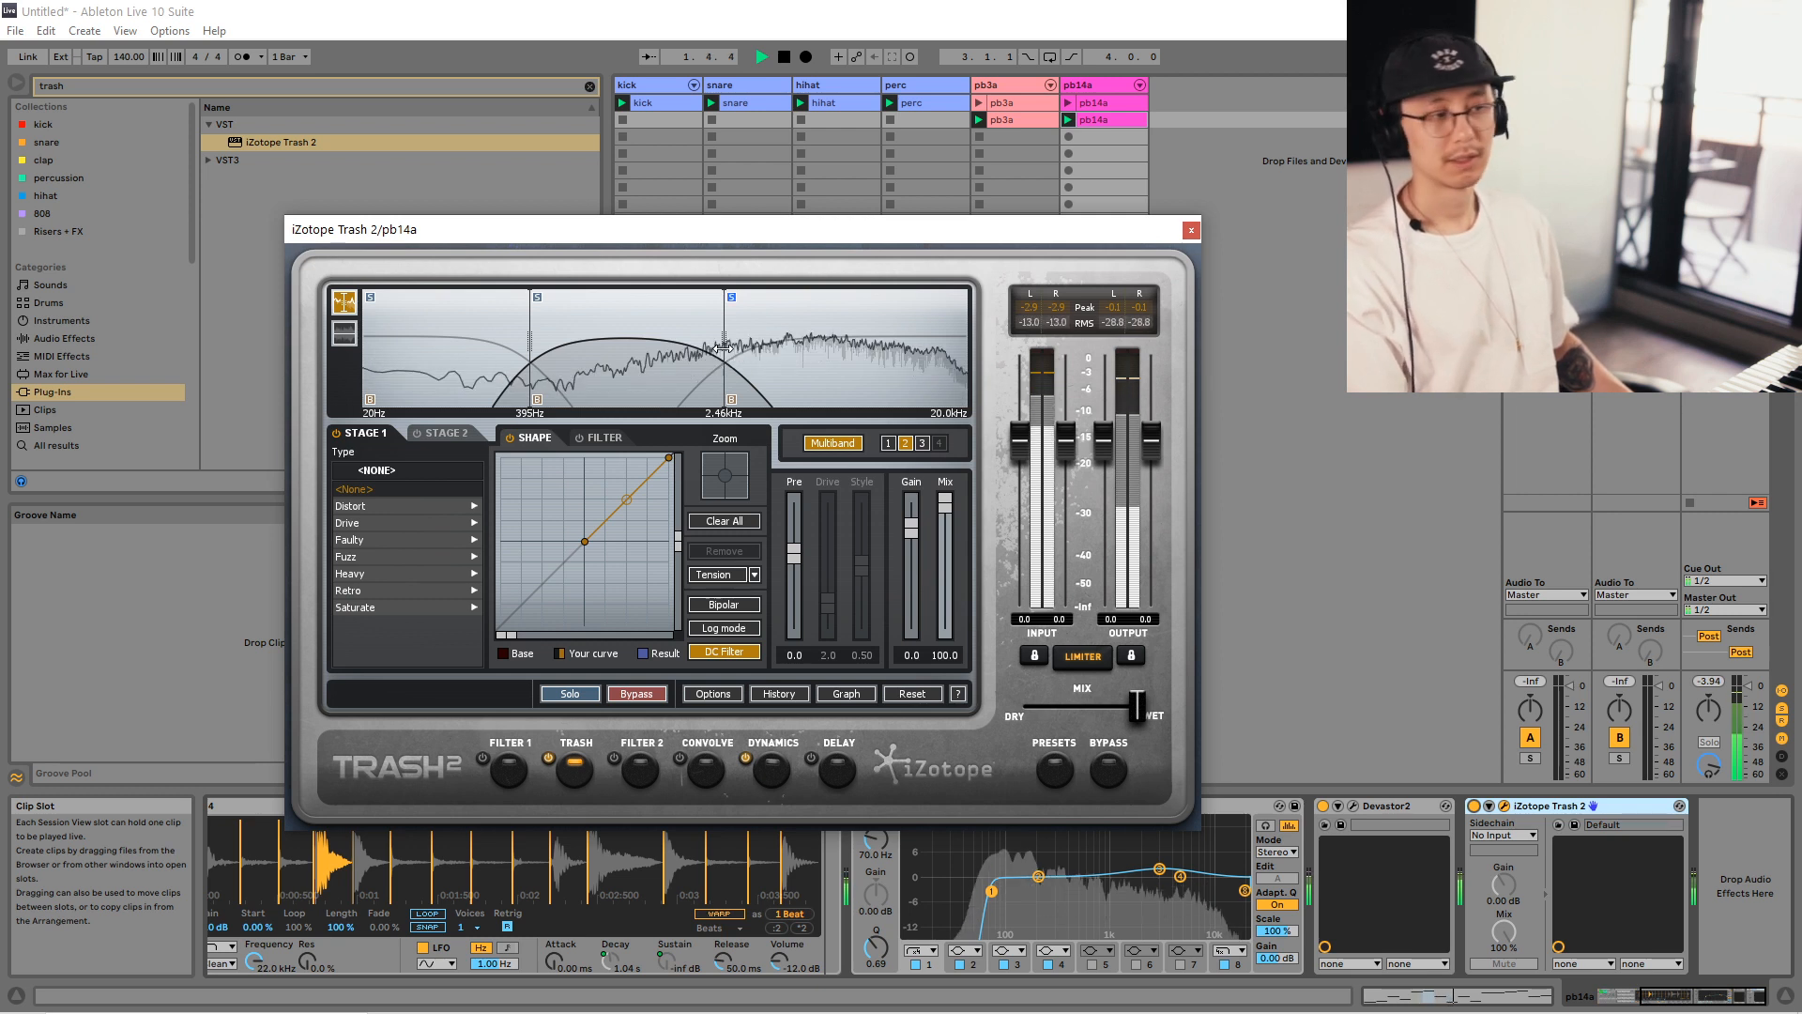
{"action": "key", "text": "space"}
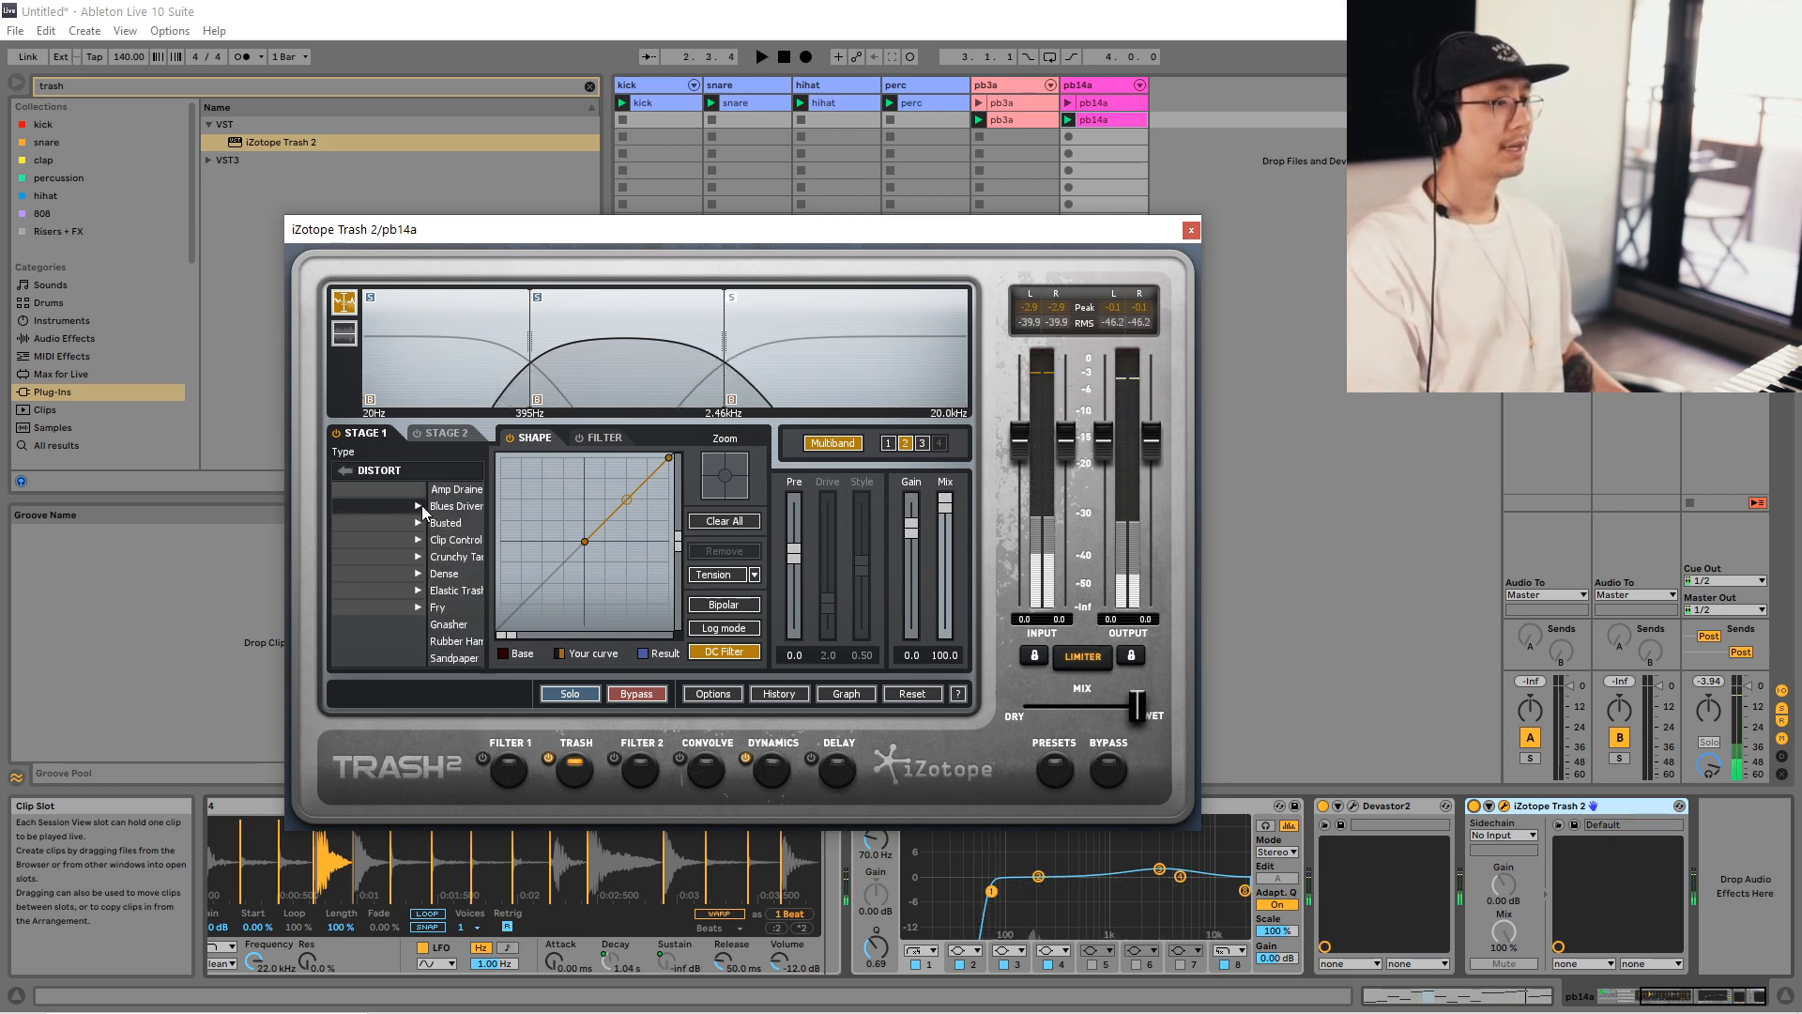
Apply the Crunchy Taco distortion to band 2 and set its Drive to 2.5 during playback.
{"action": "left_click", "coordinate": [406, 526]}
{"action": "key", "text": "space"}
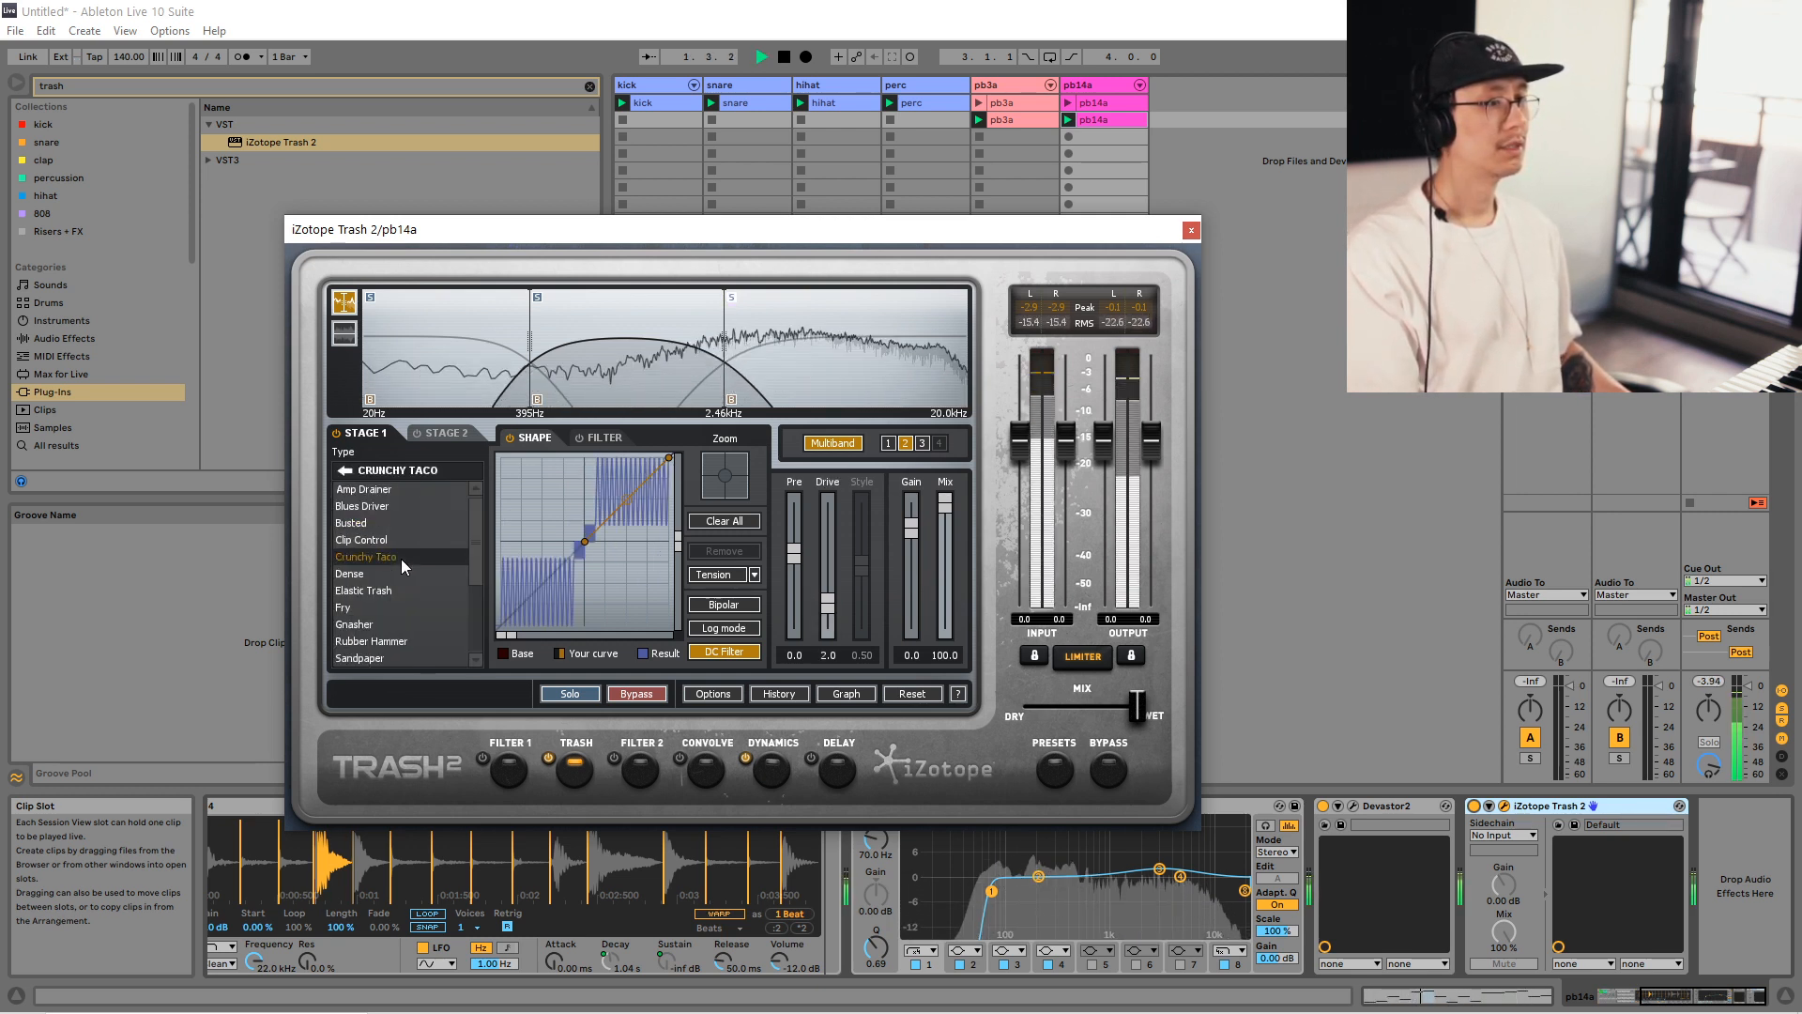
{"action": "mouse_move", "coordinate": [828, 597]}
{"action": "left_mouse_down"}
{"action": "mouse_move", "coordinate": [829, 509]}
{"action": "mouse_move", "coordinate": [833, 596]}
{"action": "left_mouse_up"}
{"action": "key", "text": "space"}
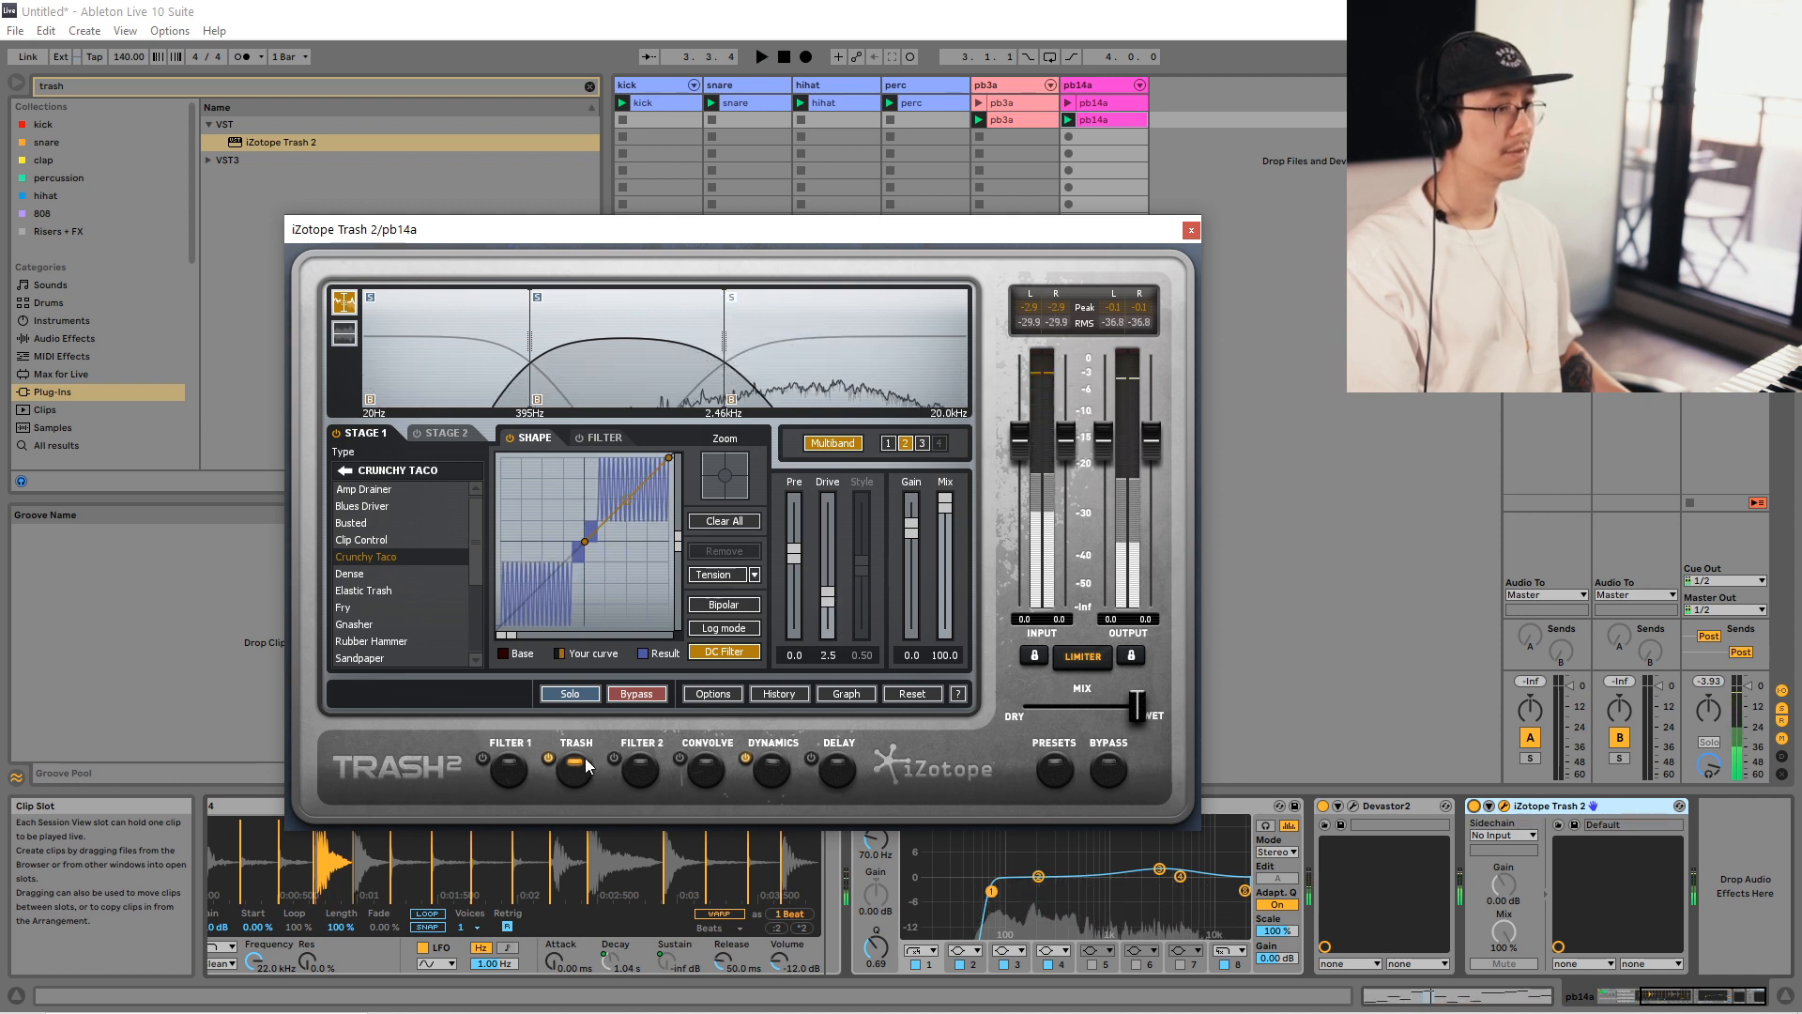
Switch to band 3 and open the Distort algorithms for its Stage 1 type with playback running.
{"action": "left_click", "coordinate": [922, 444]}
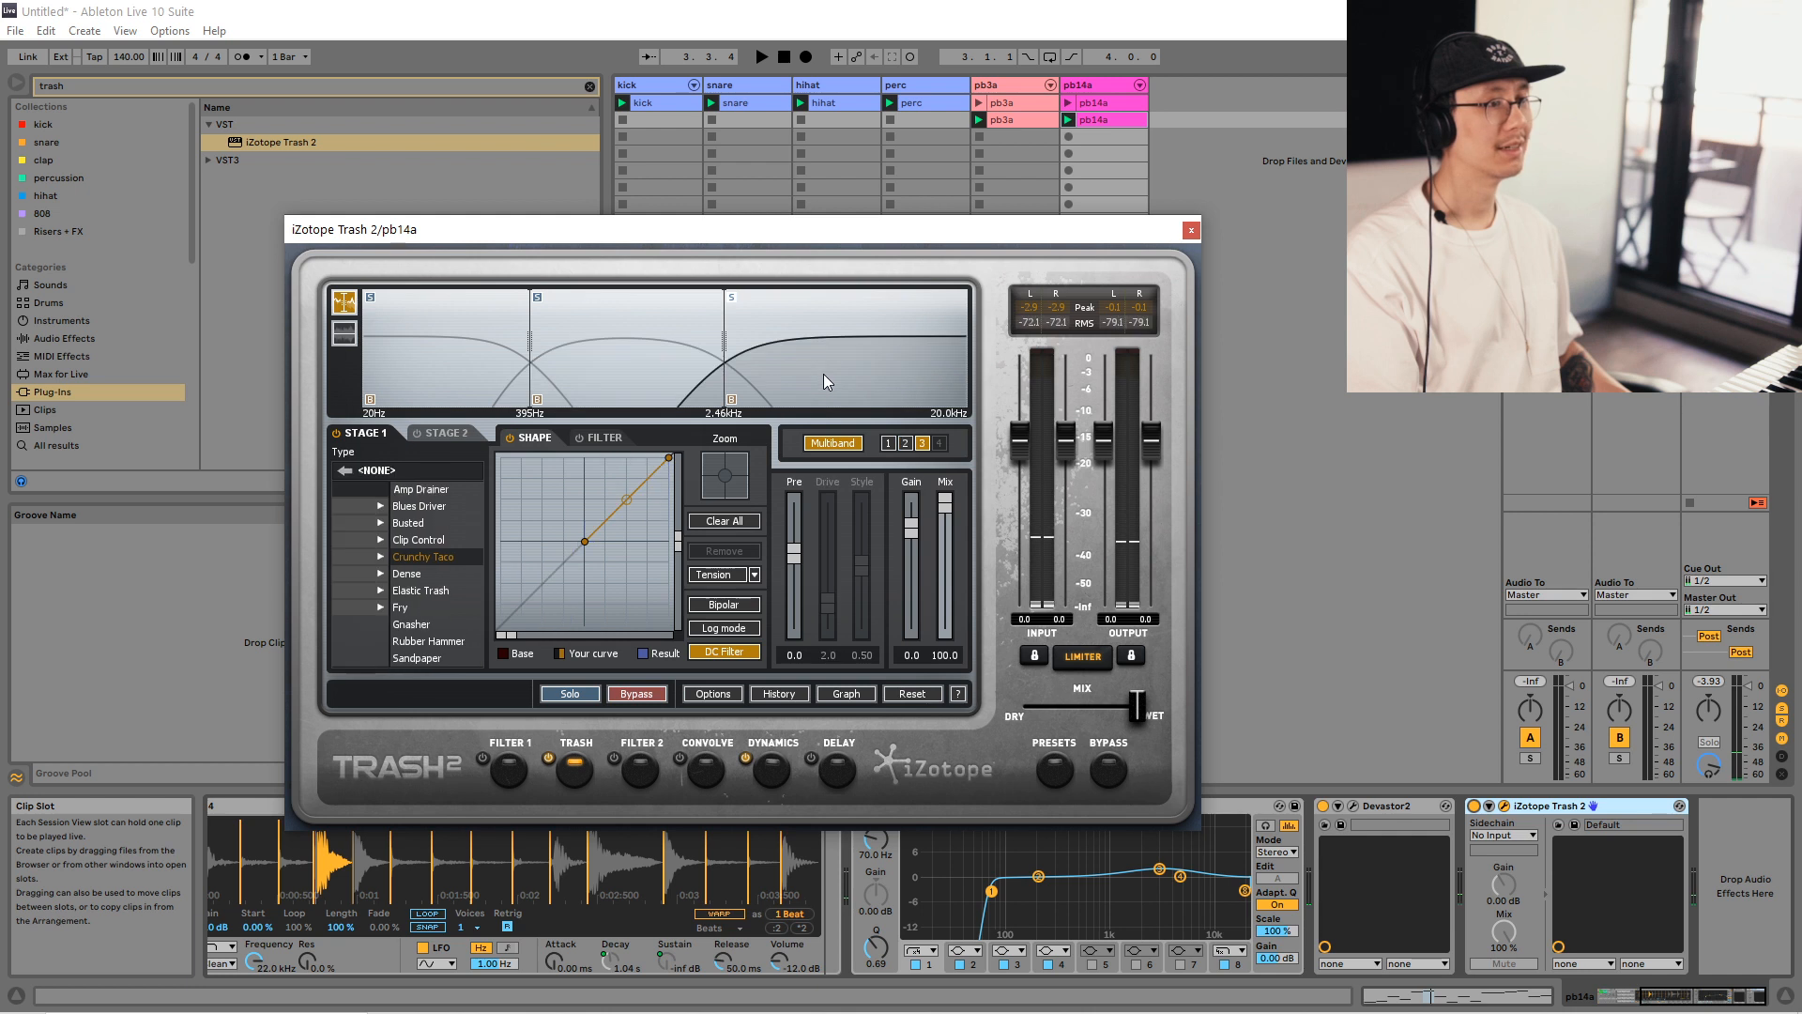
{"action": "left_click", "coordinate": [907, 445]}
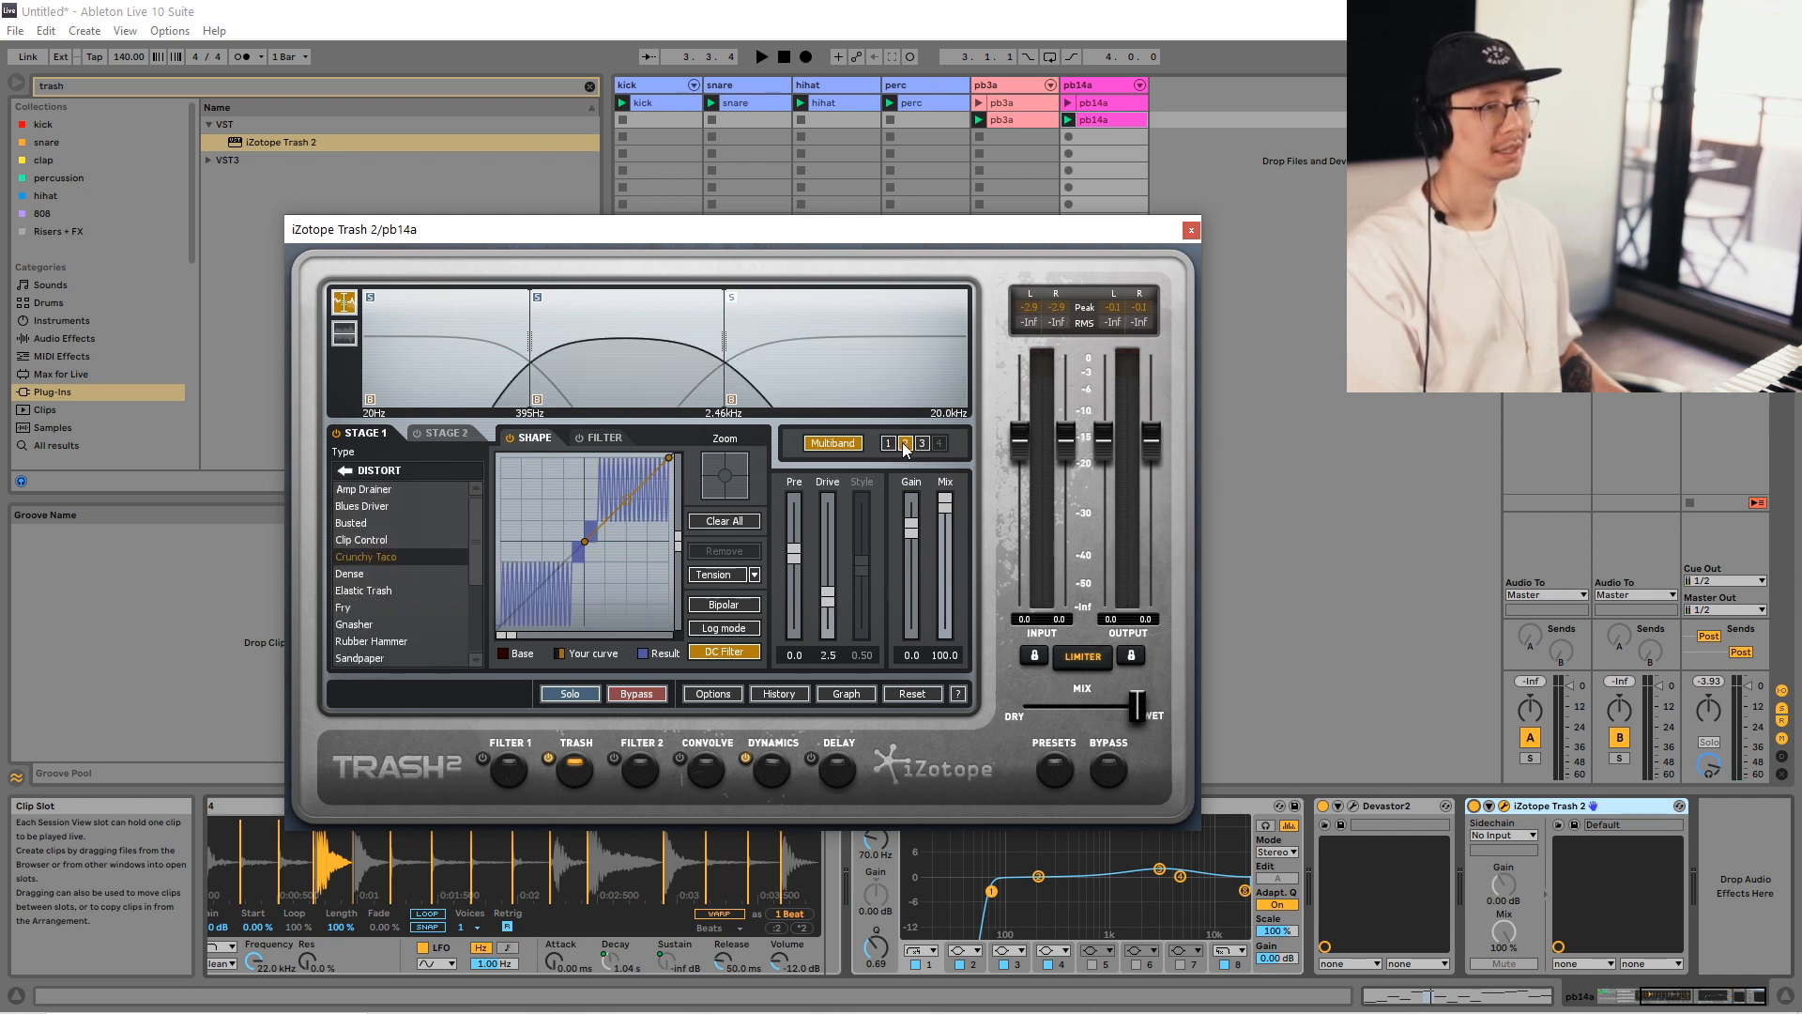
{"action": "left_click", "coordinate": [924, 444]}
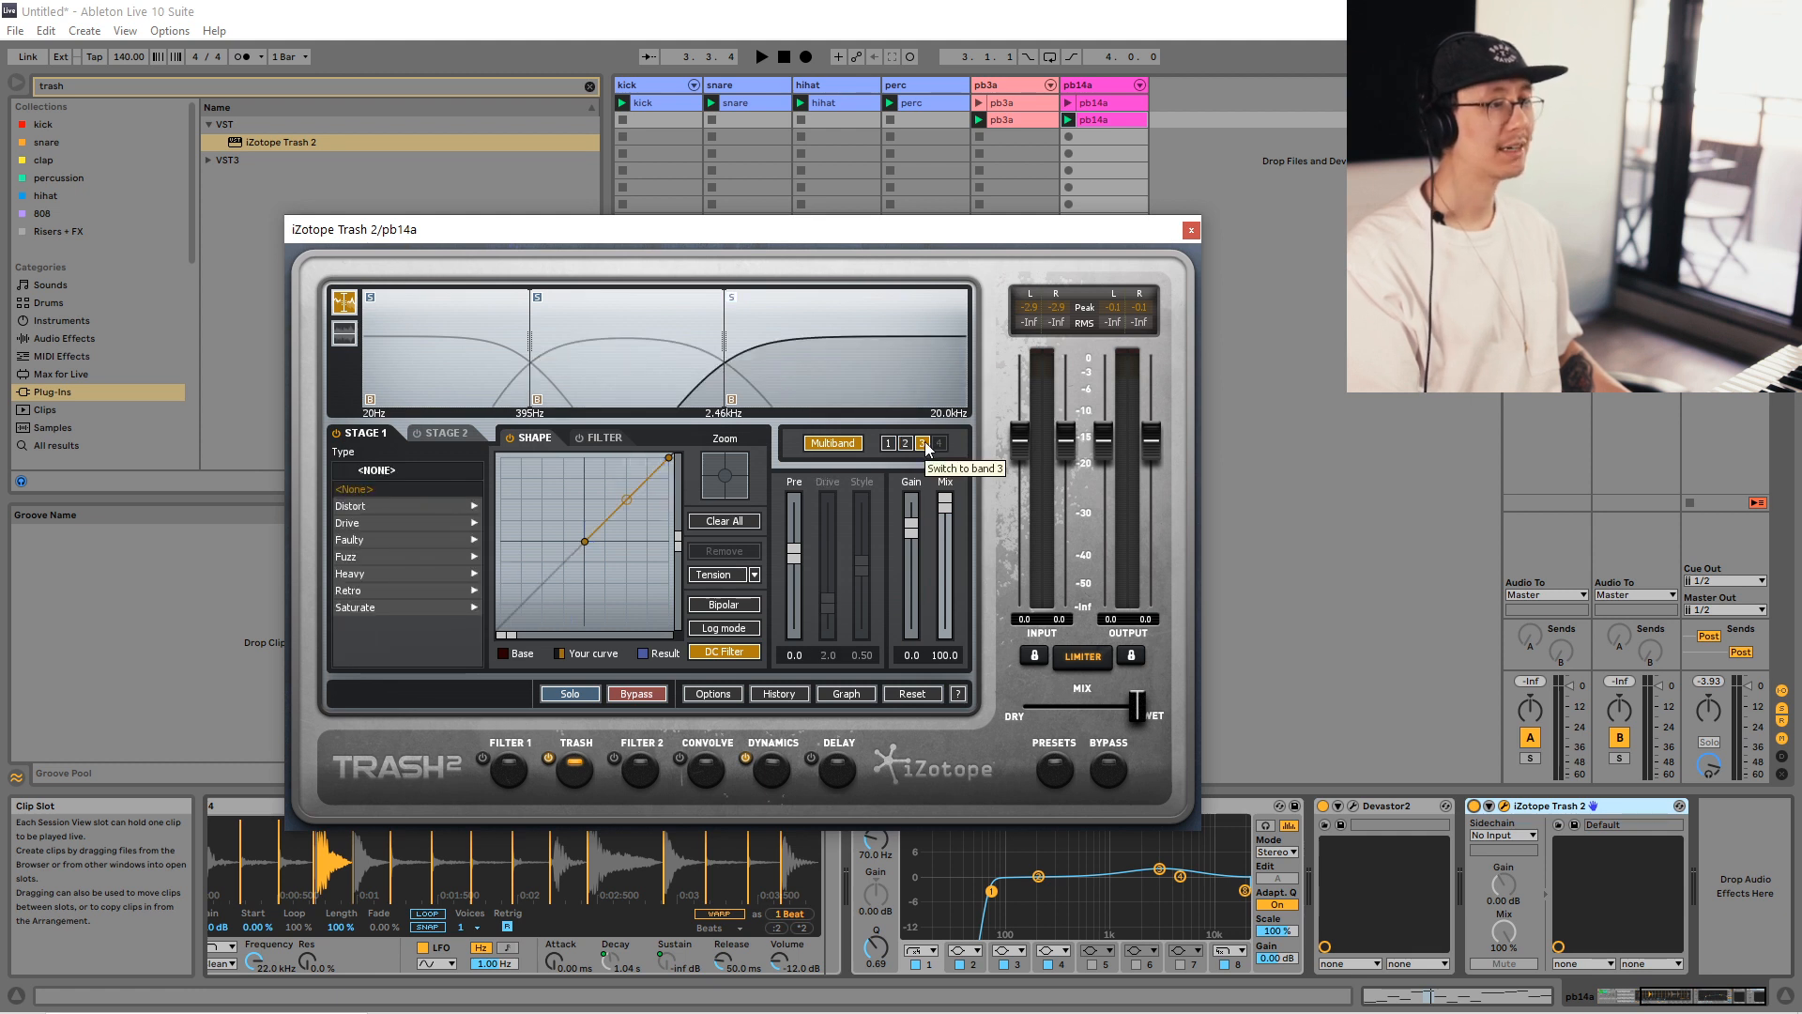
{"action": "key", "text": "space"}
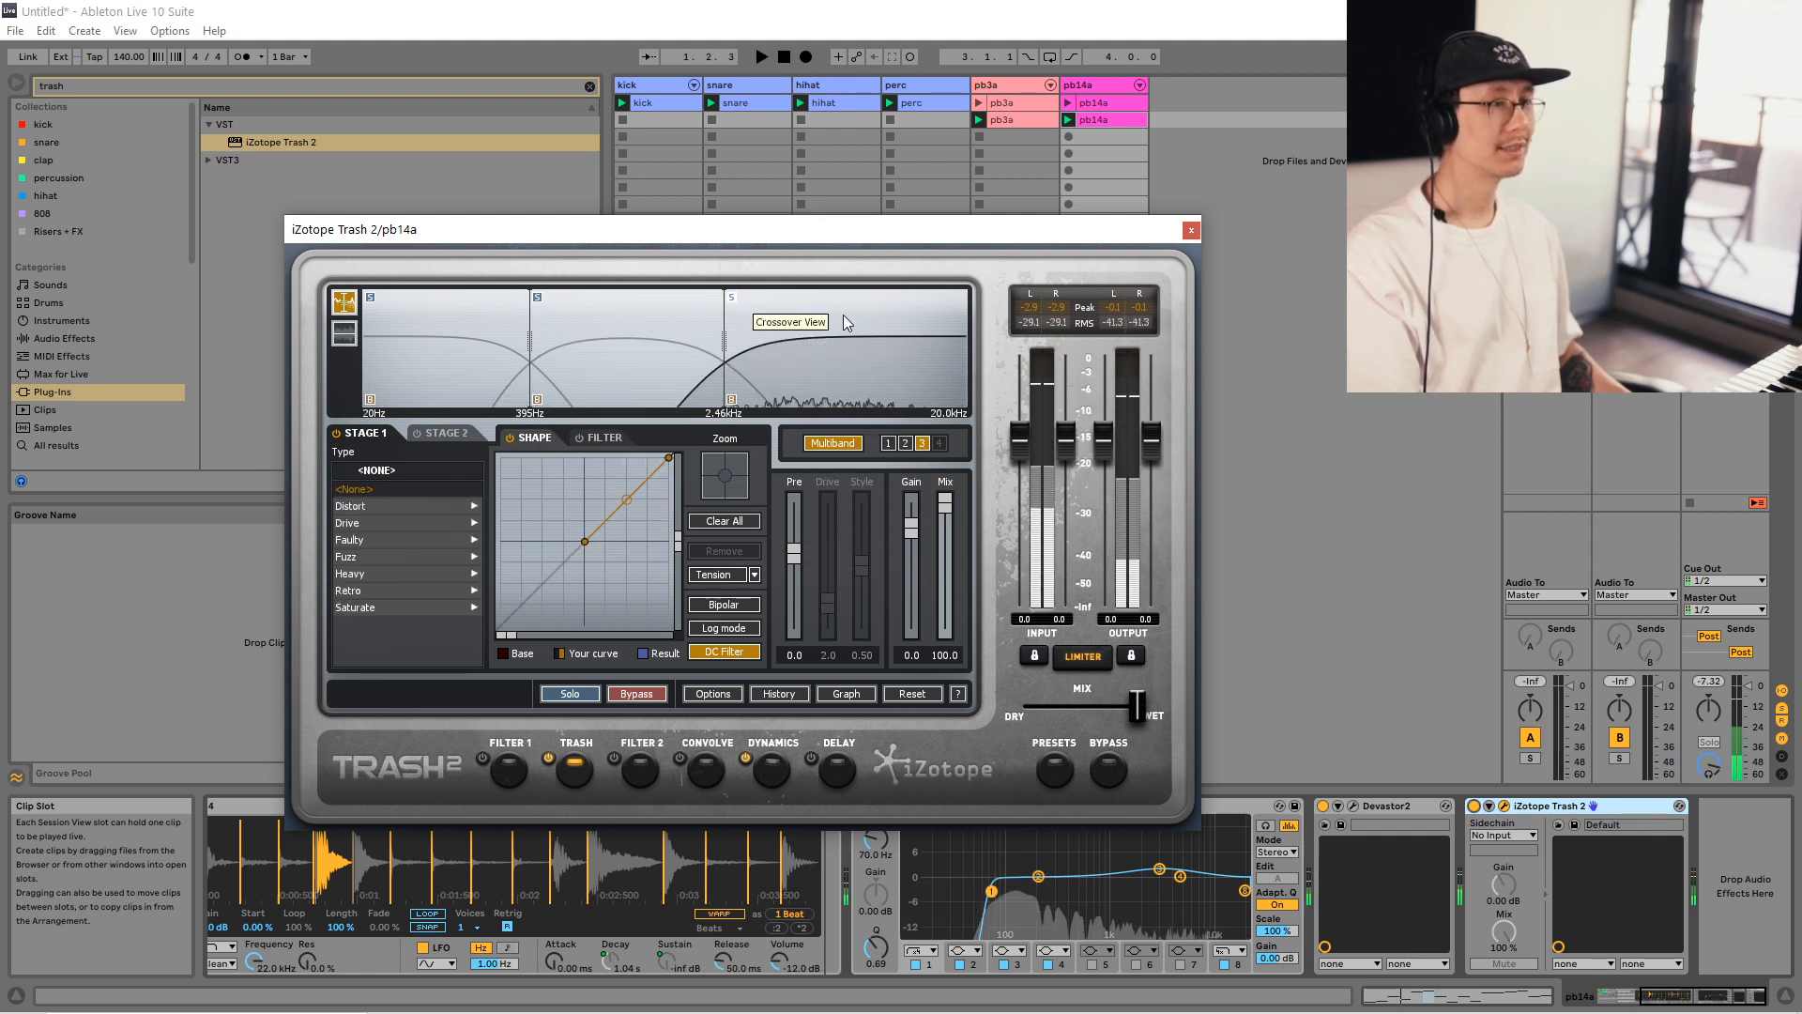
{"action": "left_click", "coordinate": [376, 523]}
{"action": "left_click", "coordinate": [347, 477]}
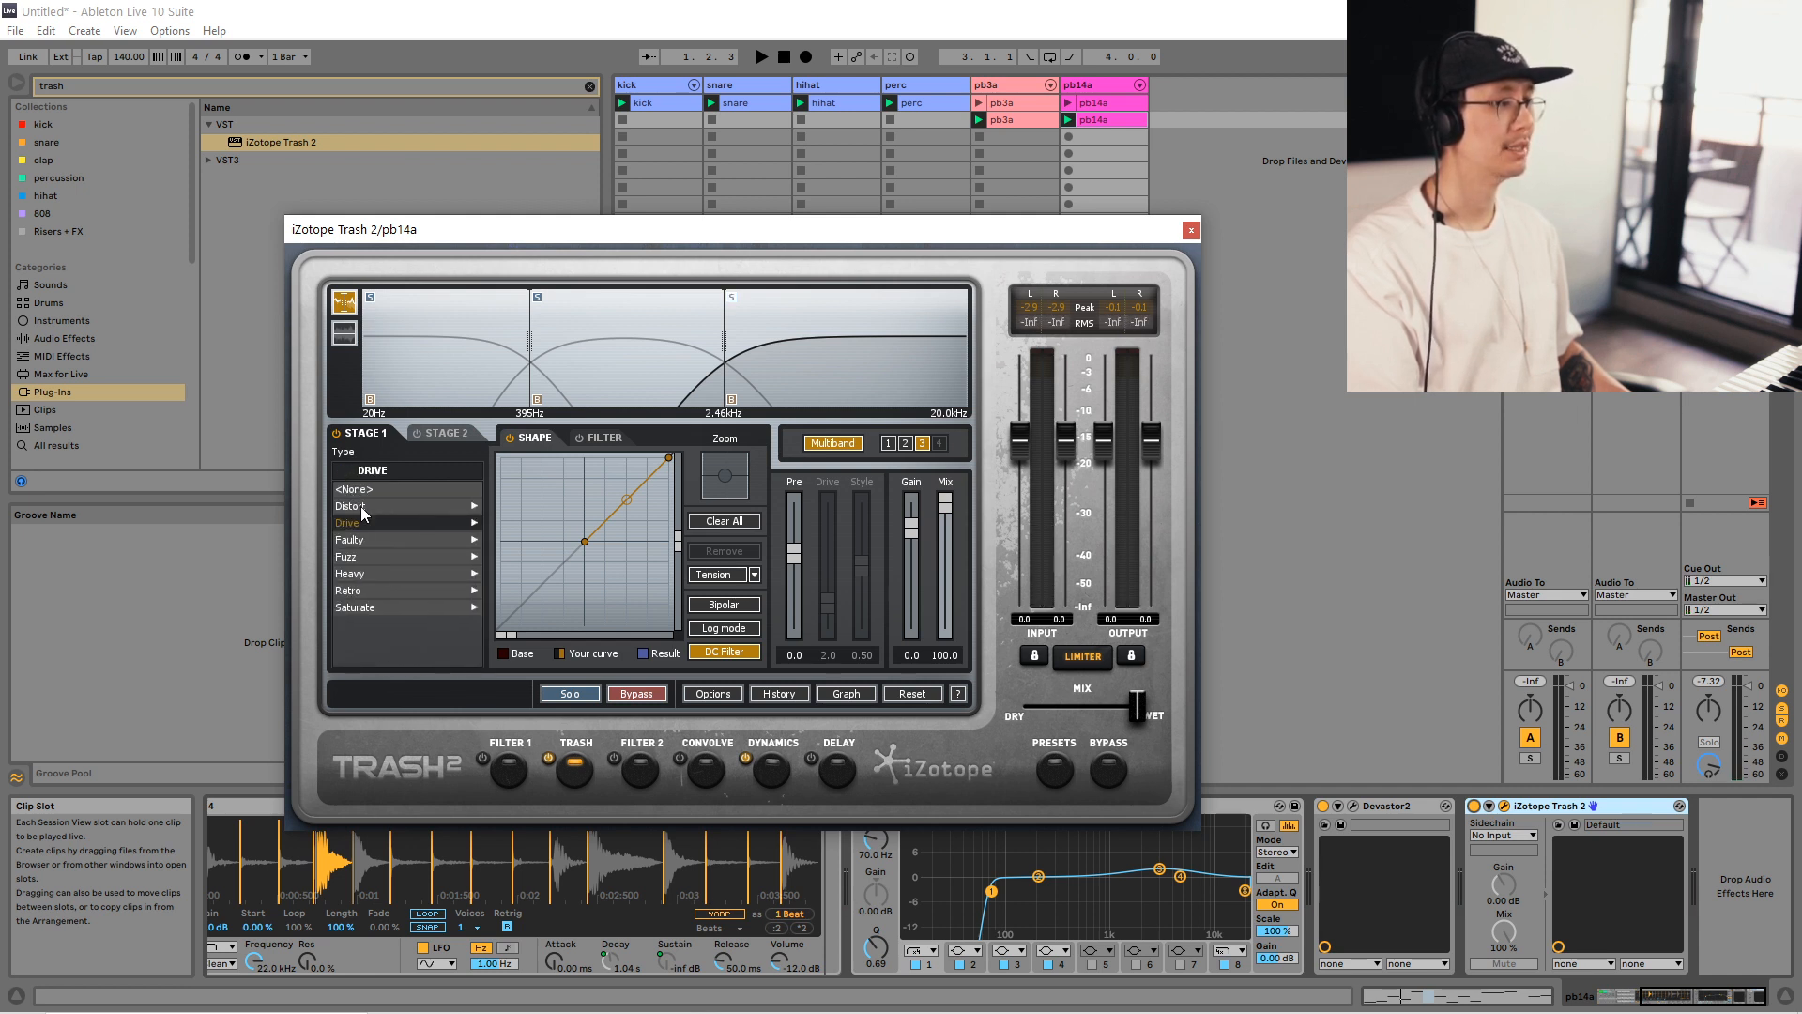
{"action": "left_click", "coordinate": [361, 508]}
{"action": "key", "text": "space"}
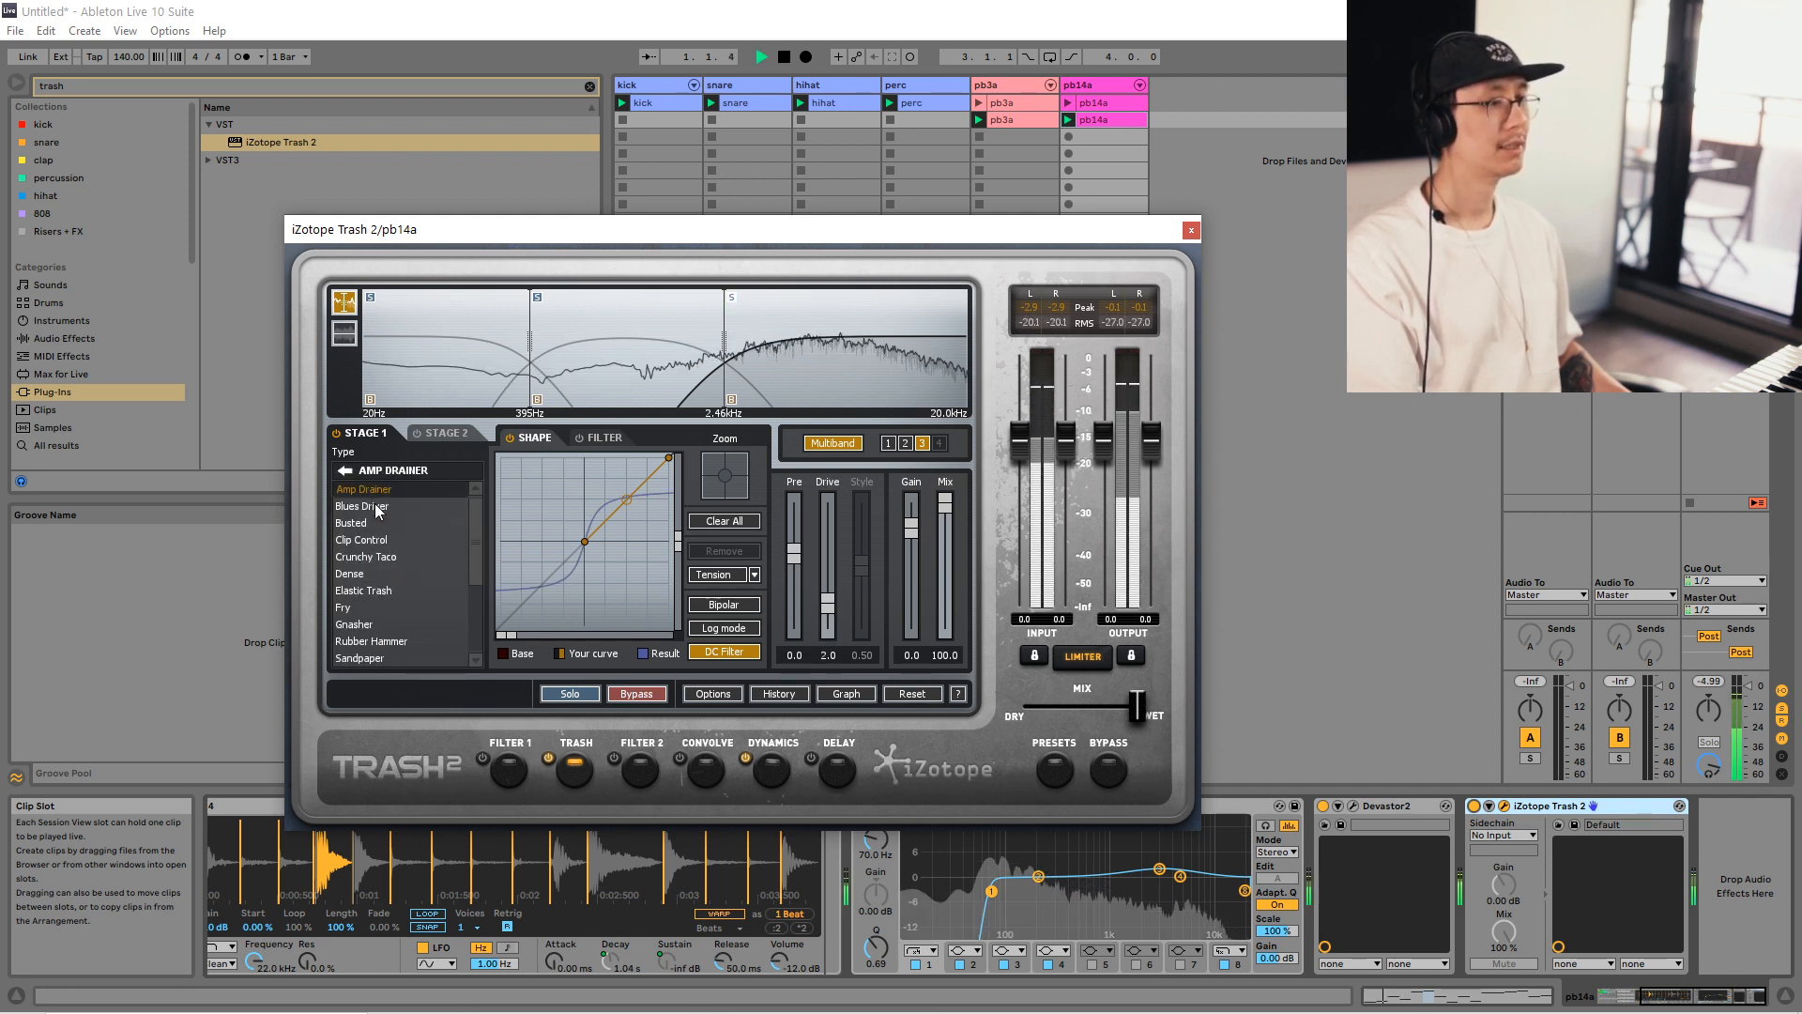
Audition the Busted, Clip Control, Dense and Elastic Trash distortions on band 3.
{"action": "left_click", "coordinate": [376, 504]}
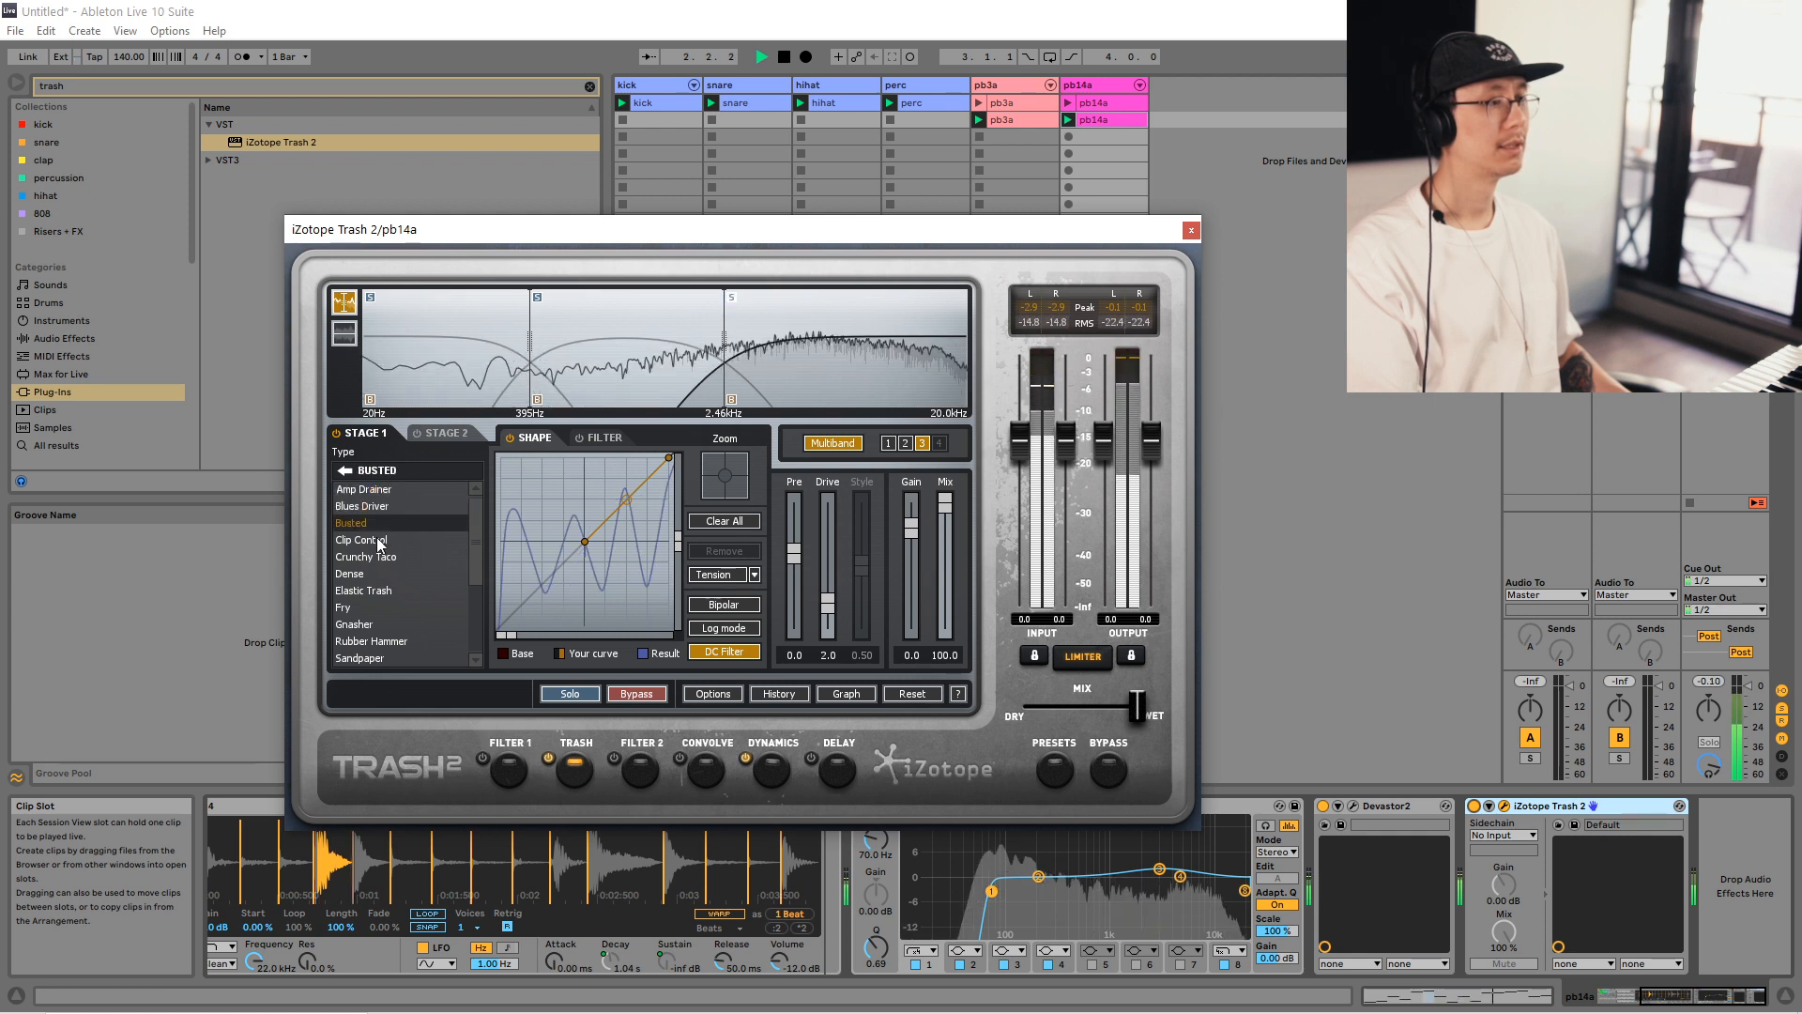
{"action": "left_click", "coordinate": [375, 540]}
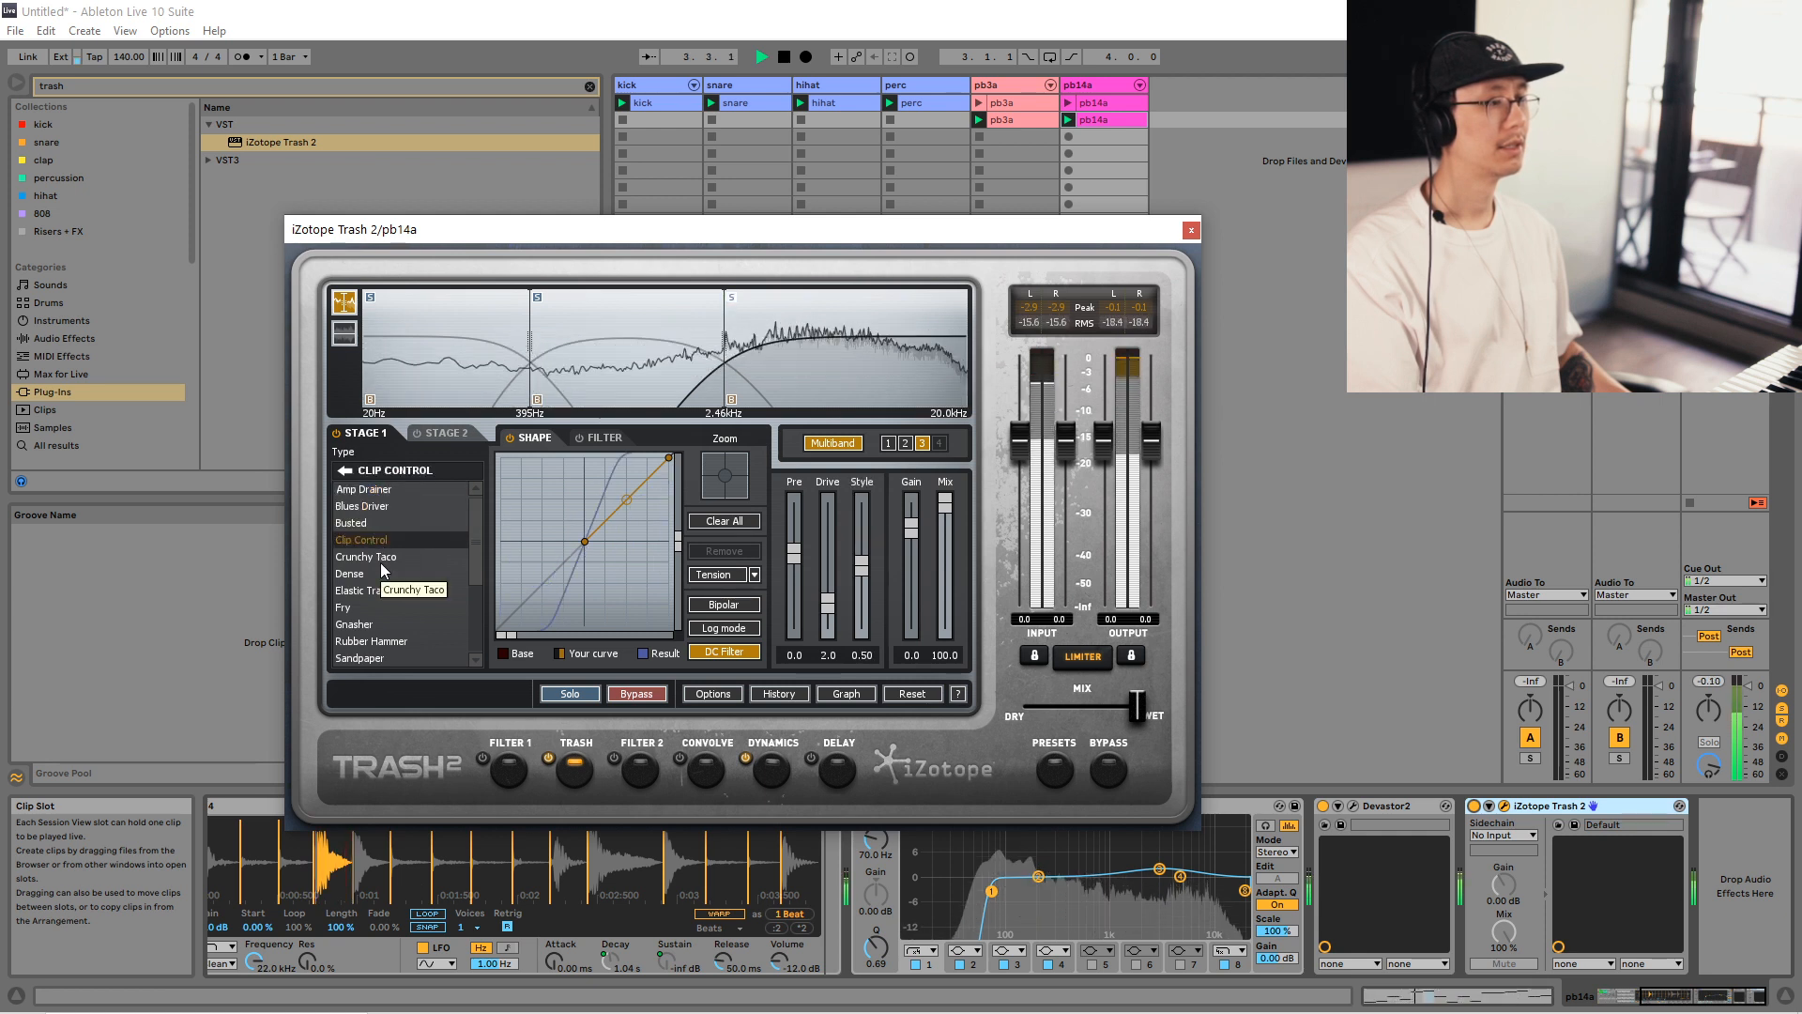
{"action": "left_click", "coordinate": [380, 572]}
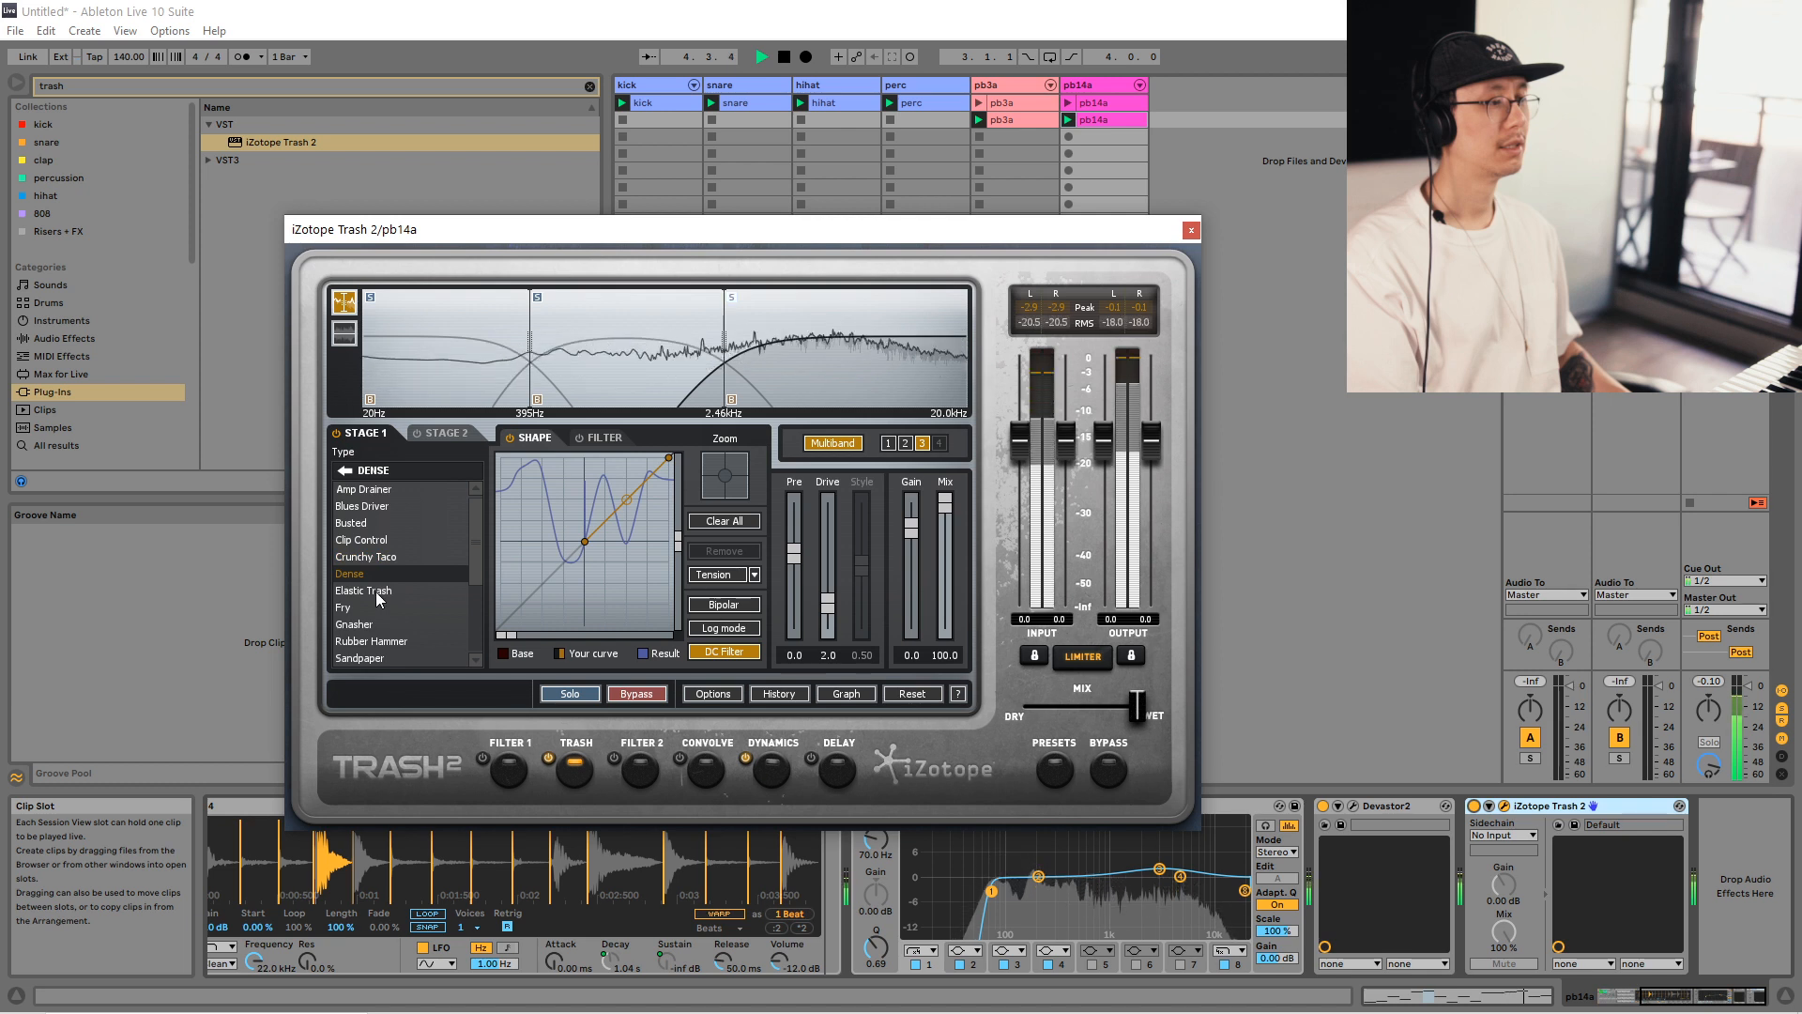
{"action": "left_click", "coordinate": [376, 593]}
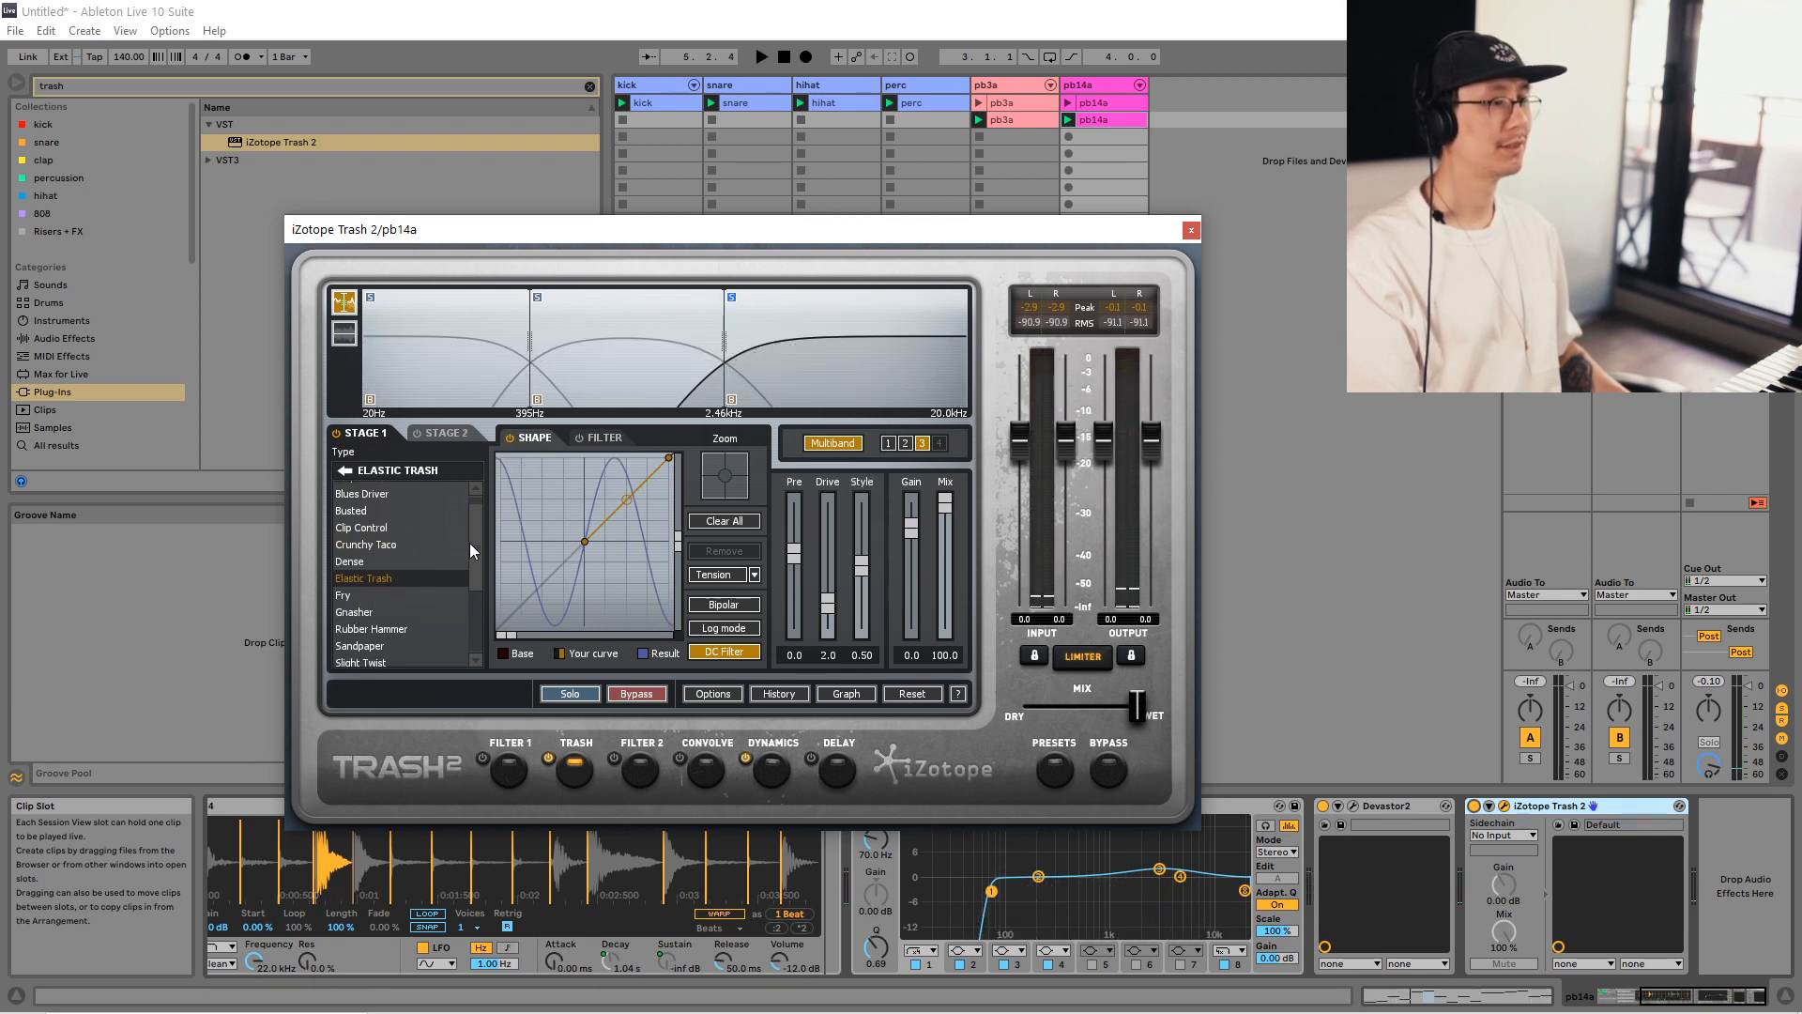
{"action": "left_click_drag", "start_coordinate": [477, 537], "coordinate": [481, 520]}
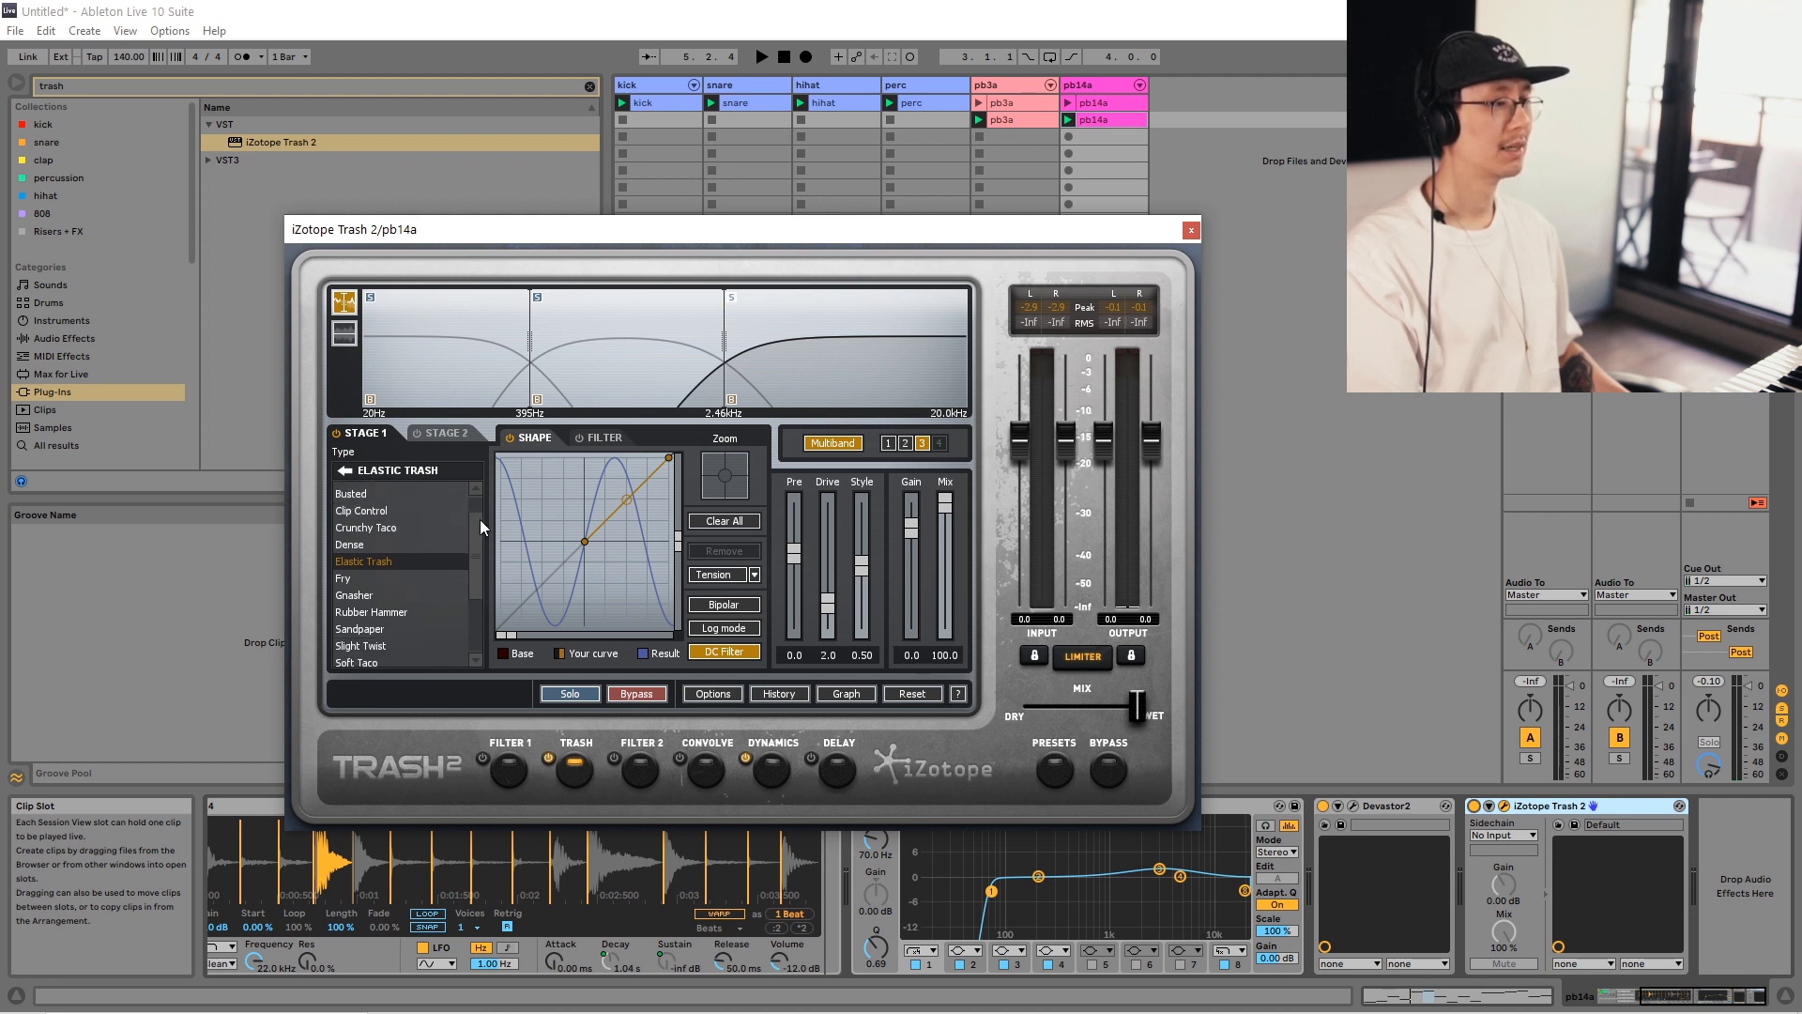
Compare Rubber Hammer with Gnasher on band 3, keep Gnasher, and set Drive to 5.4 and Pre to 0.6.
{"action": "left_click", "coordinate": [366, 588]}
{"action": "key", "text": "space"}
{"action": "scroll", "coordinate": [375, 599], "scroll_direction": "down", "scroll_amount": 1}
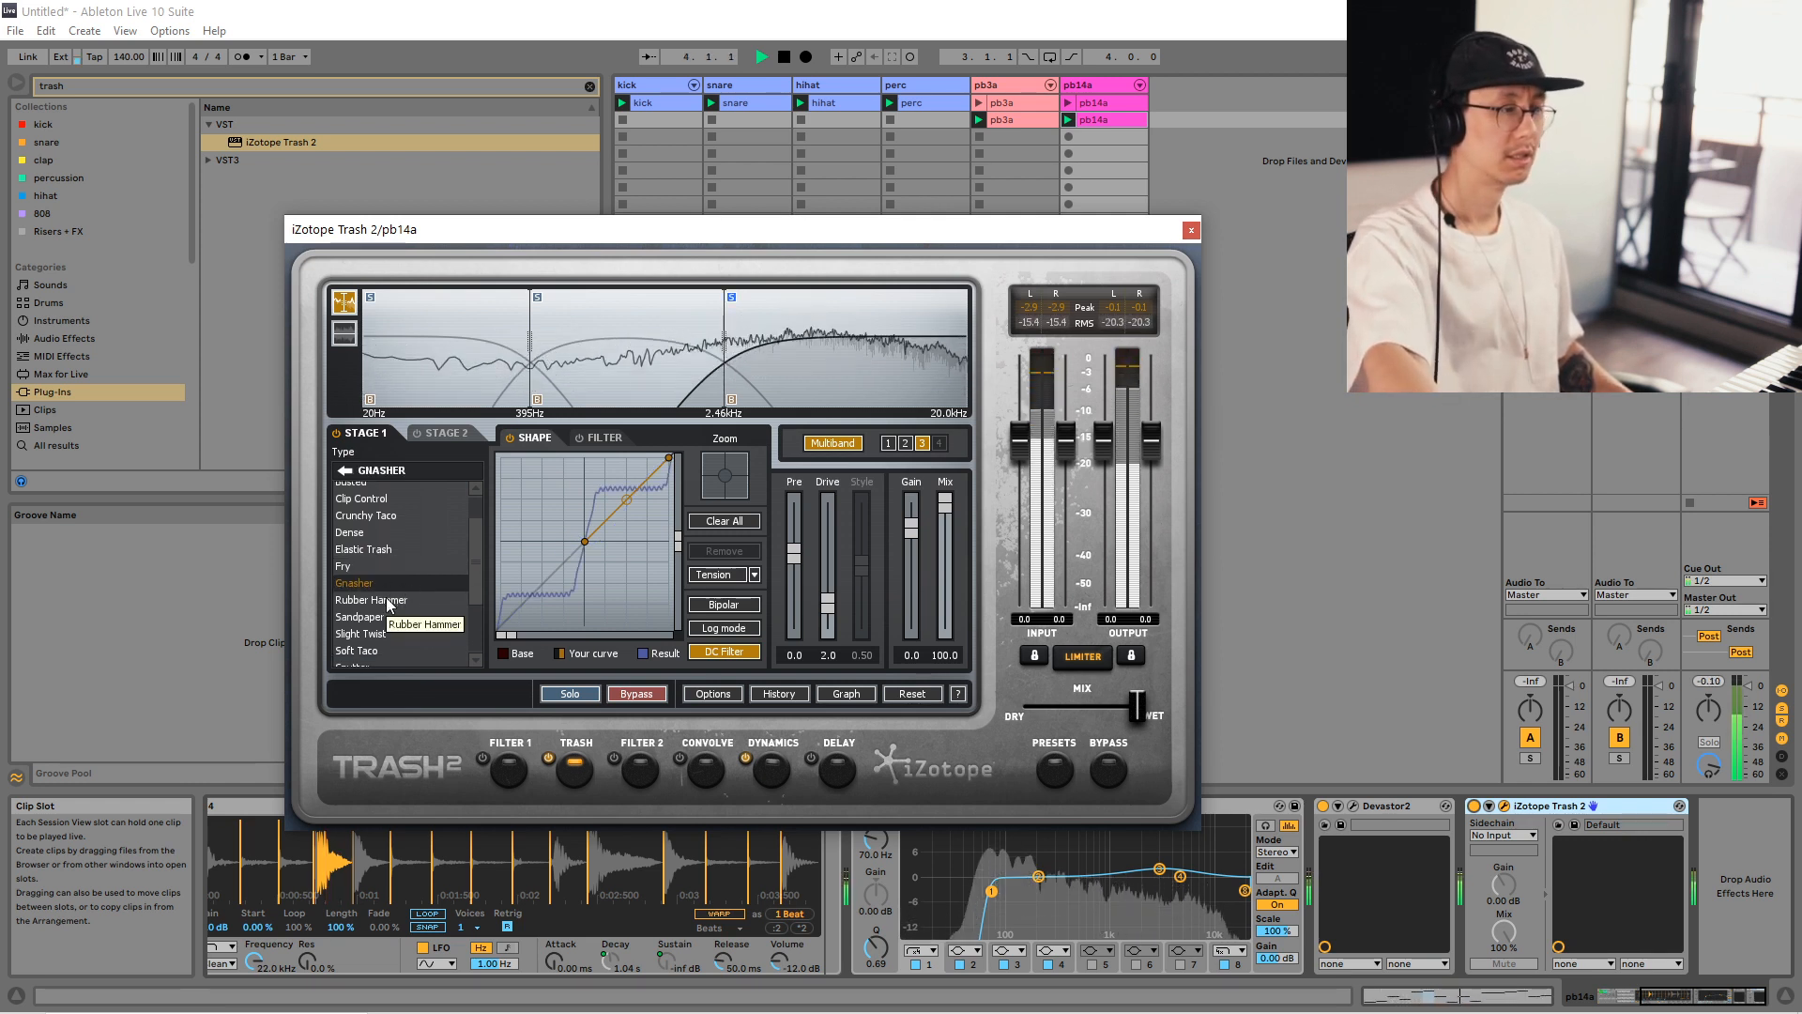
{"action": "left_click", "coordinate": [390, 601]}
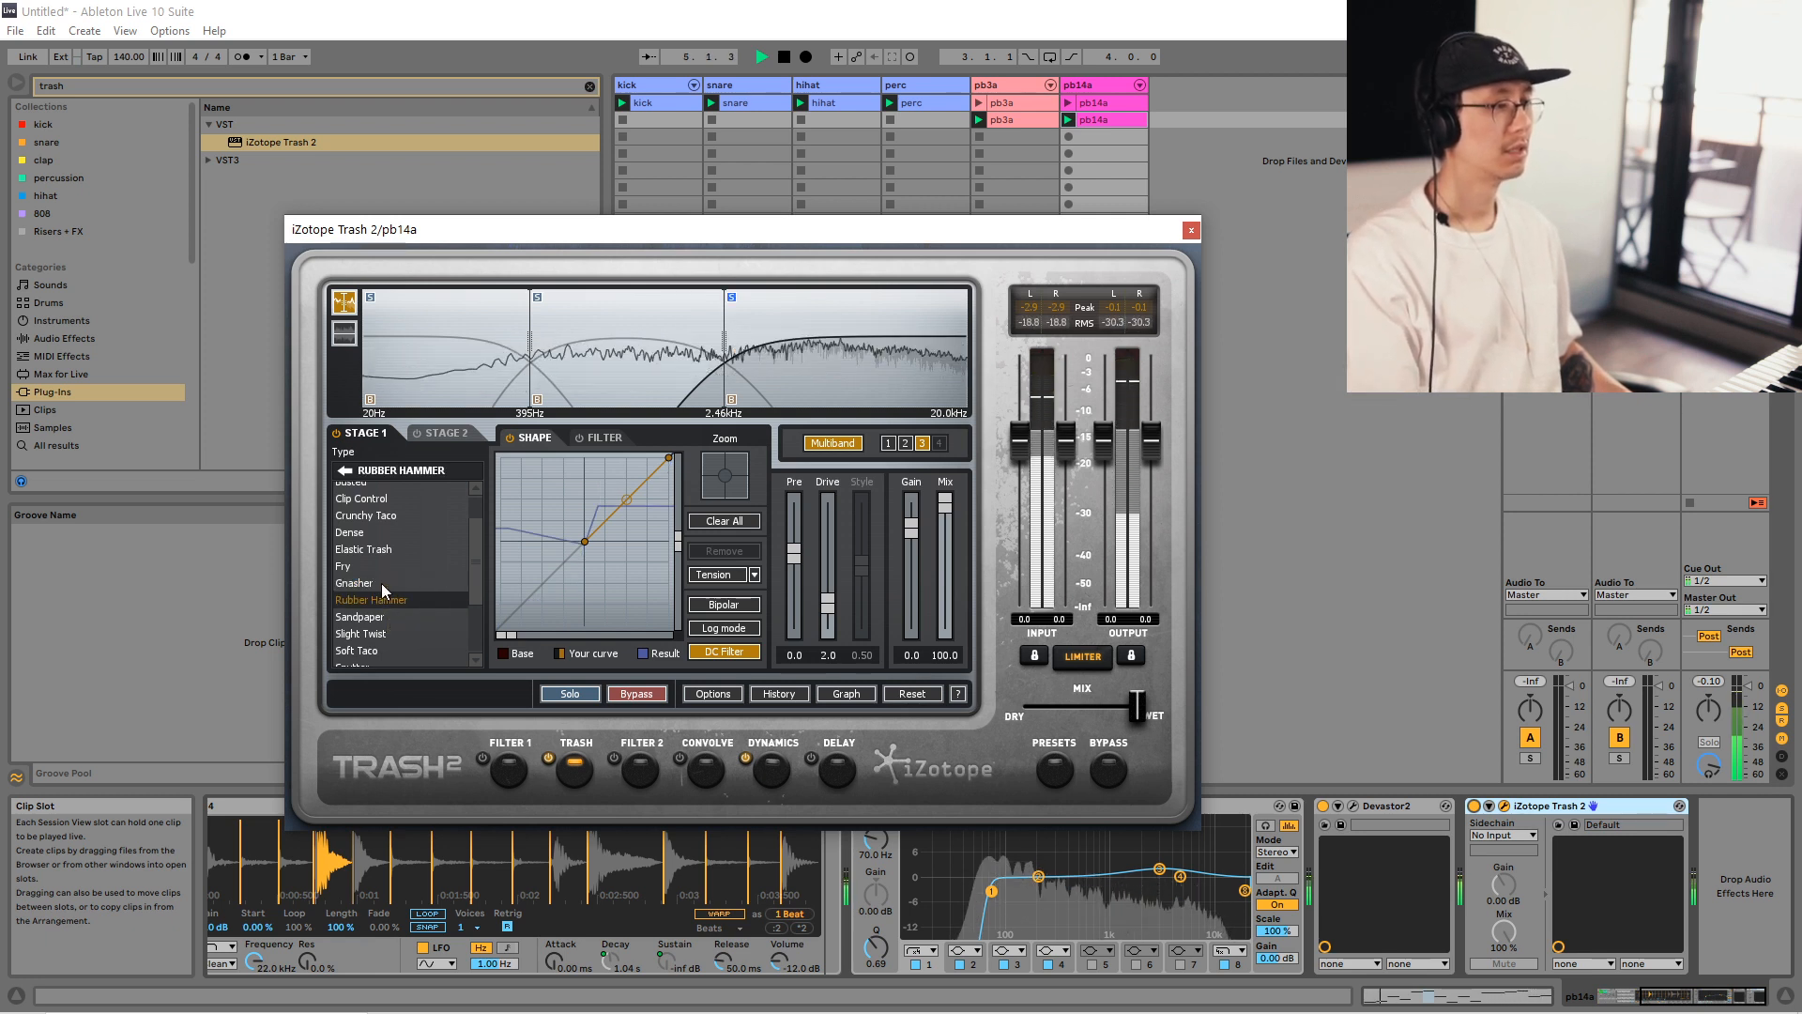
{"action": "left_click", "coordinate": [381, 583]}
{"action": "left_click_drag", "start_coordinate": [830, 605], "coordinate": [796, 554]}
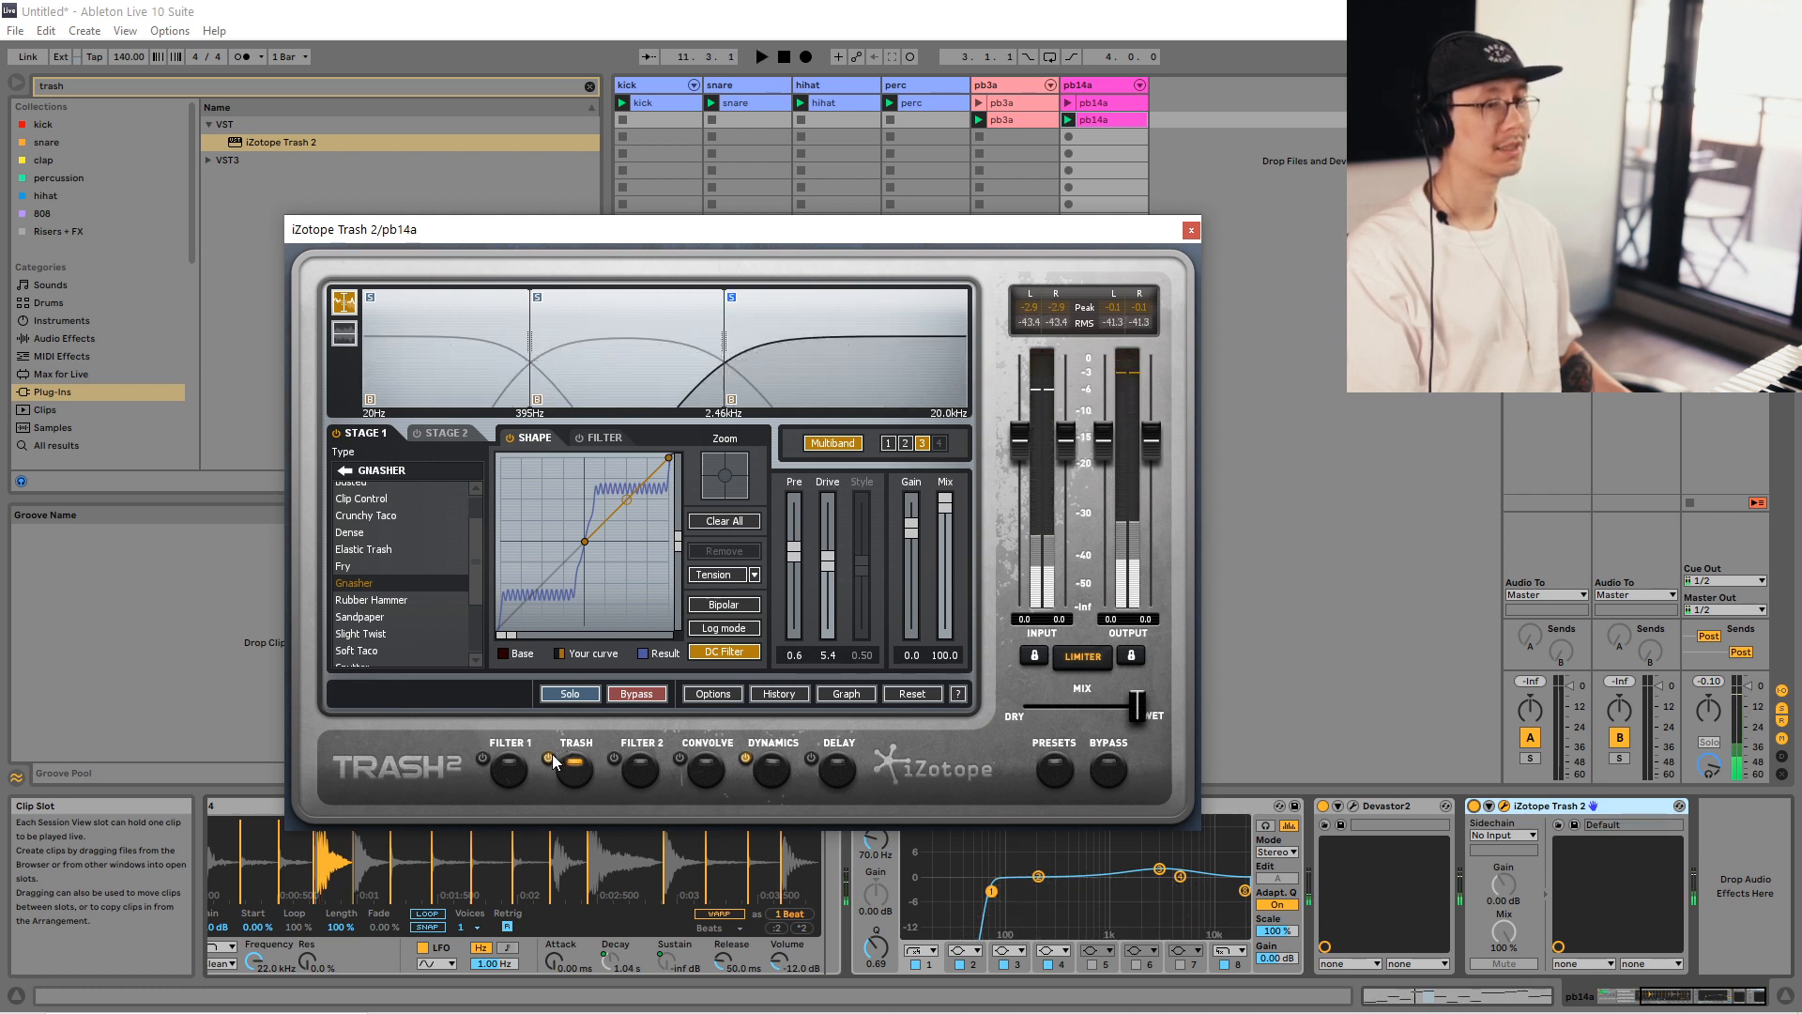
Compare the sound with the Trash module bypassed and enabled during playback.
{"action": "key", "text": "space"}
{"action": "left_click", "coordinate": [549, 759]}
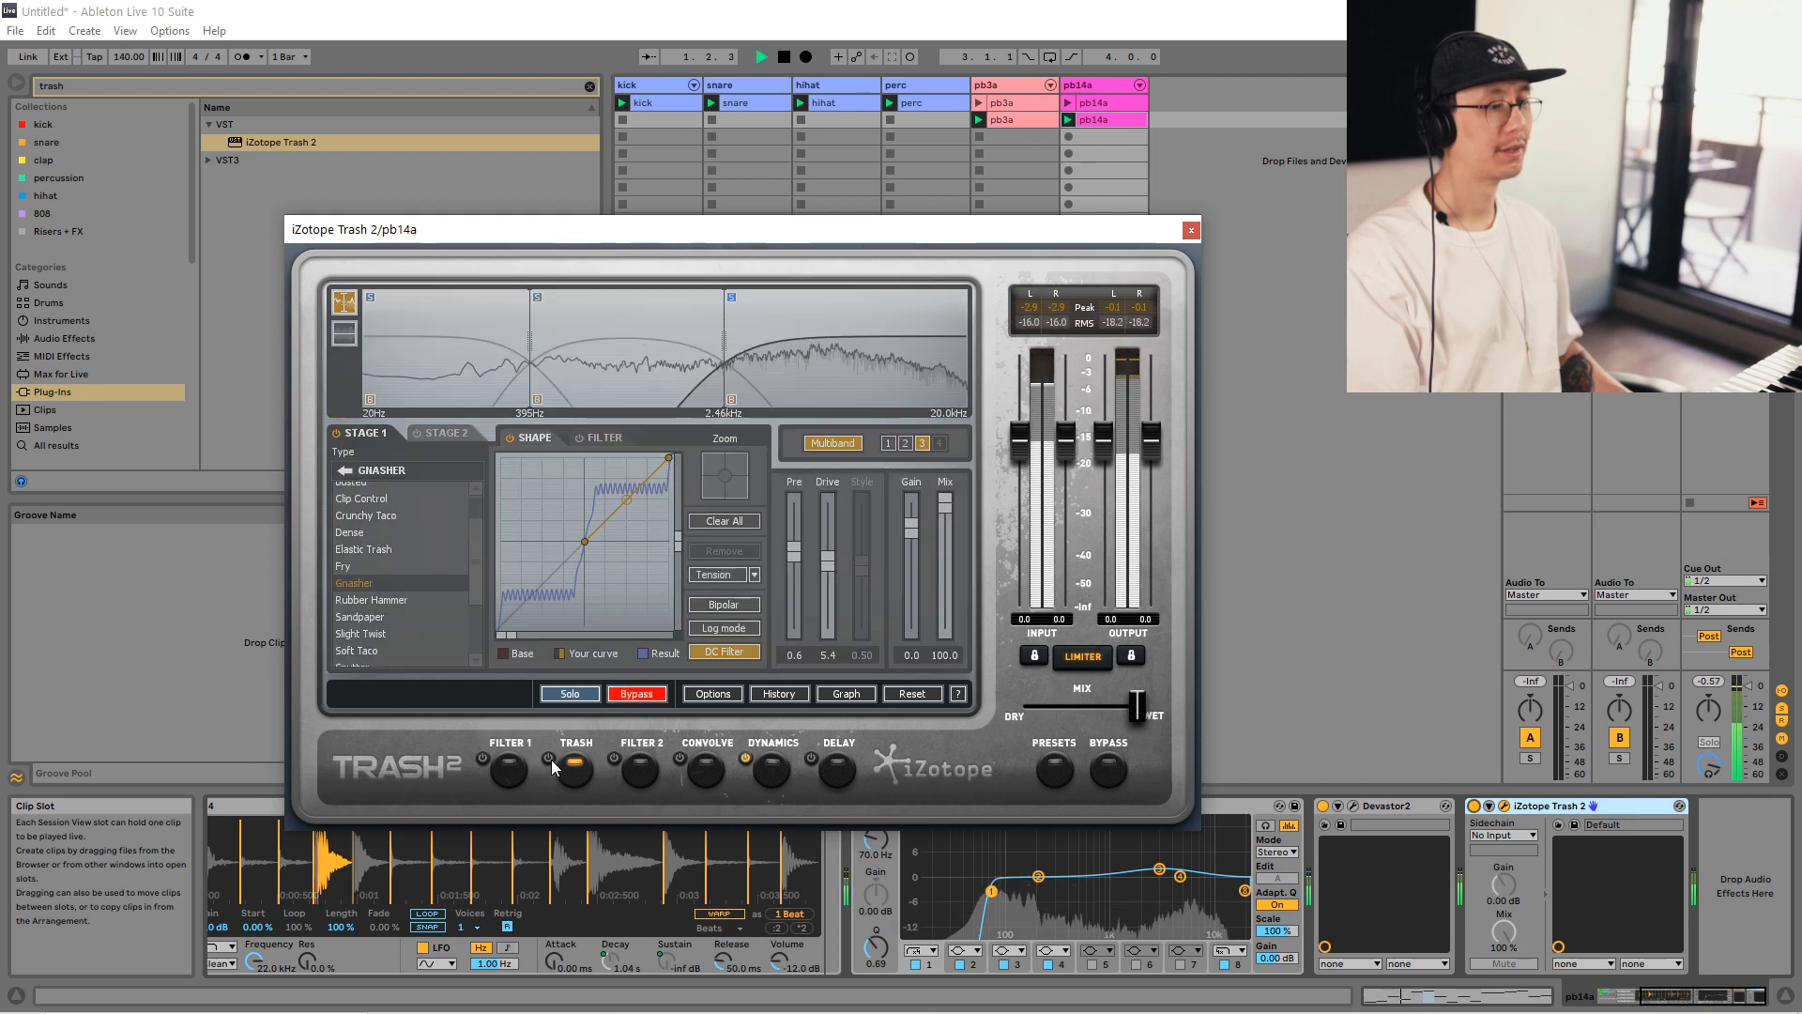
{"action": "left_click", "coordinate": [550, 759]}
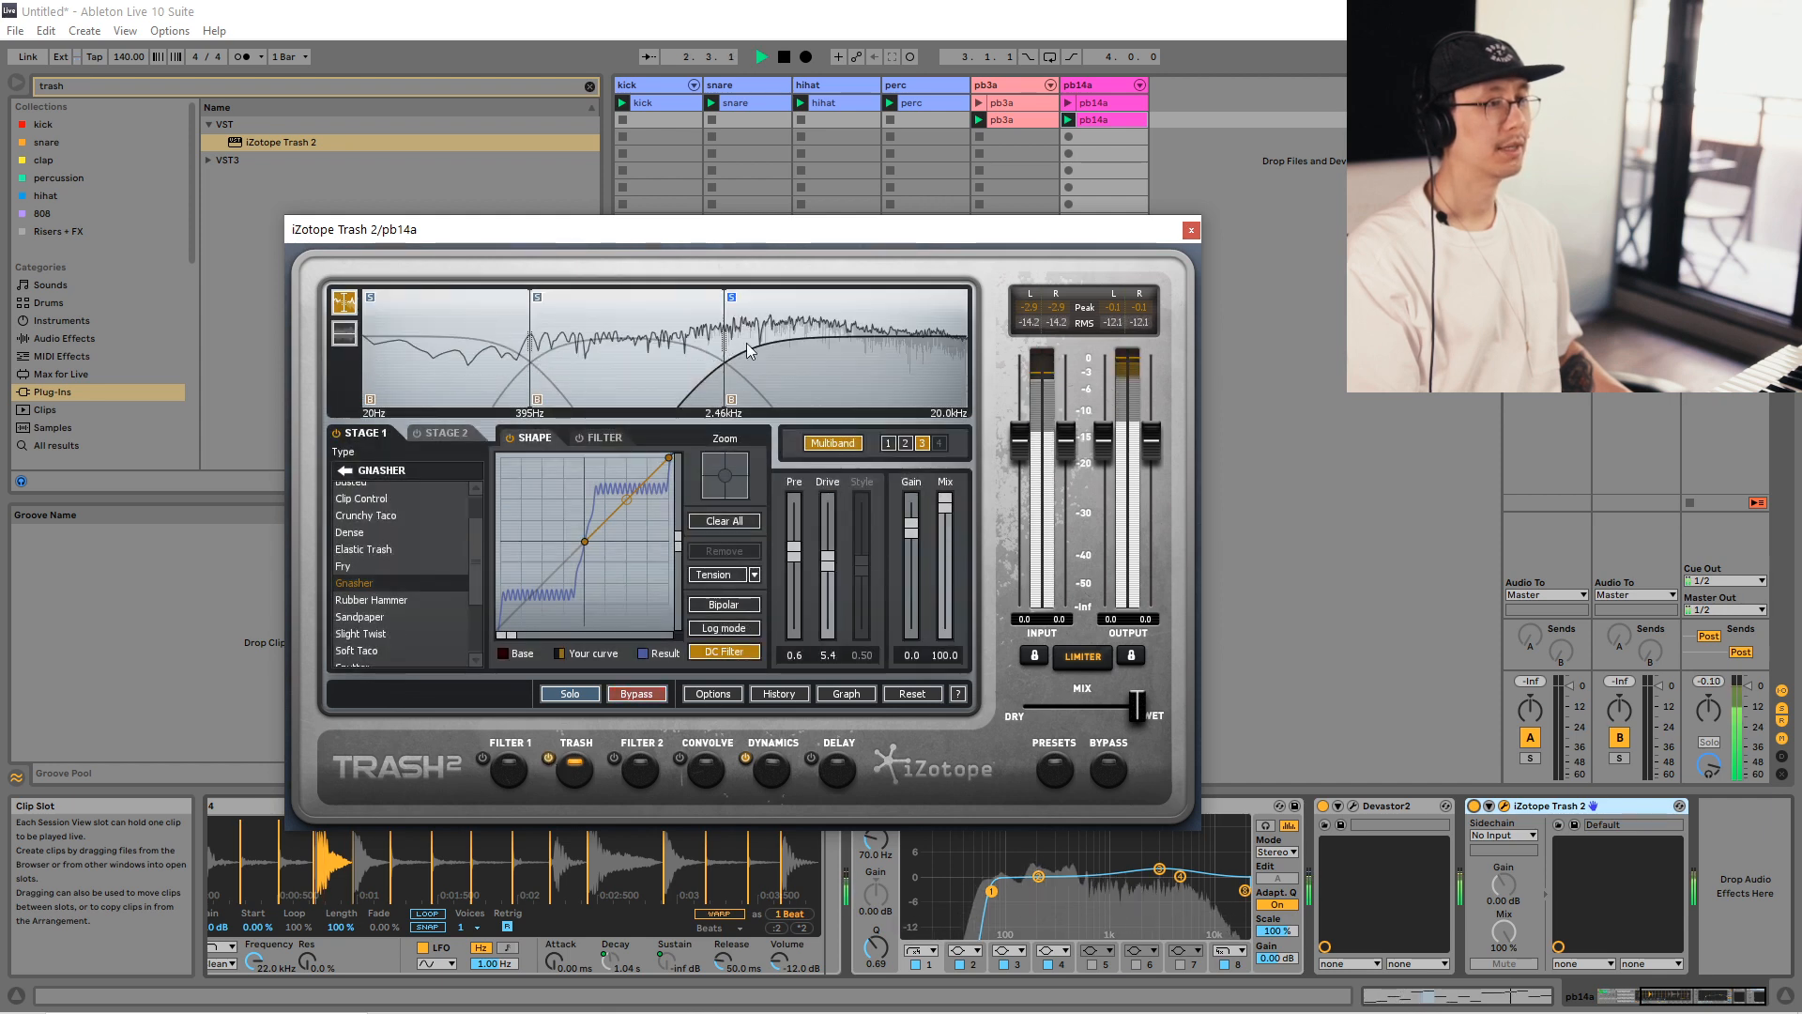
{"action": "key", "text": "space"}
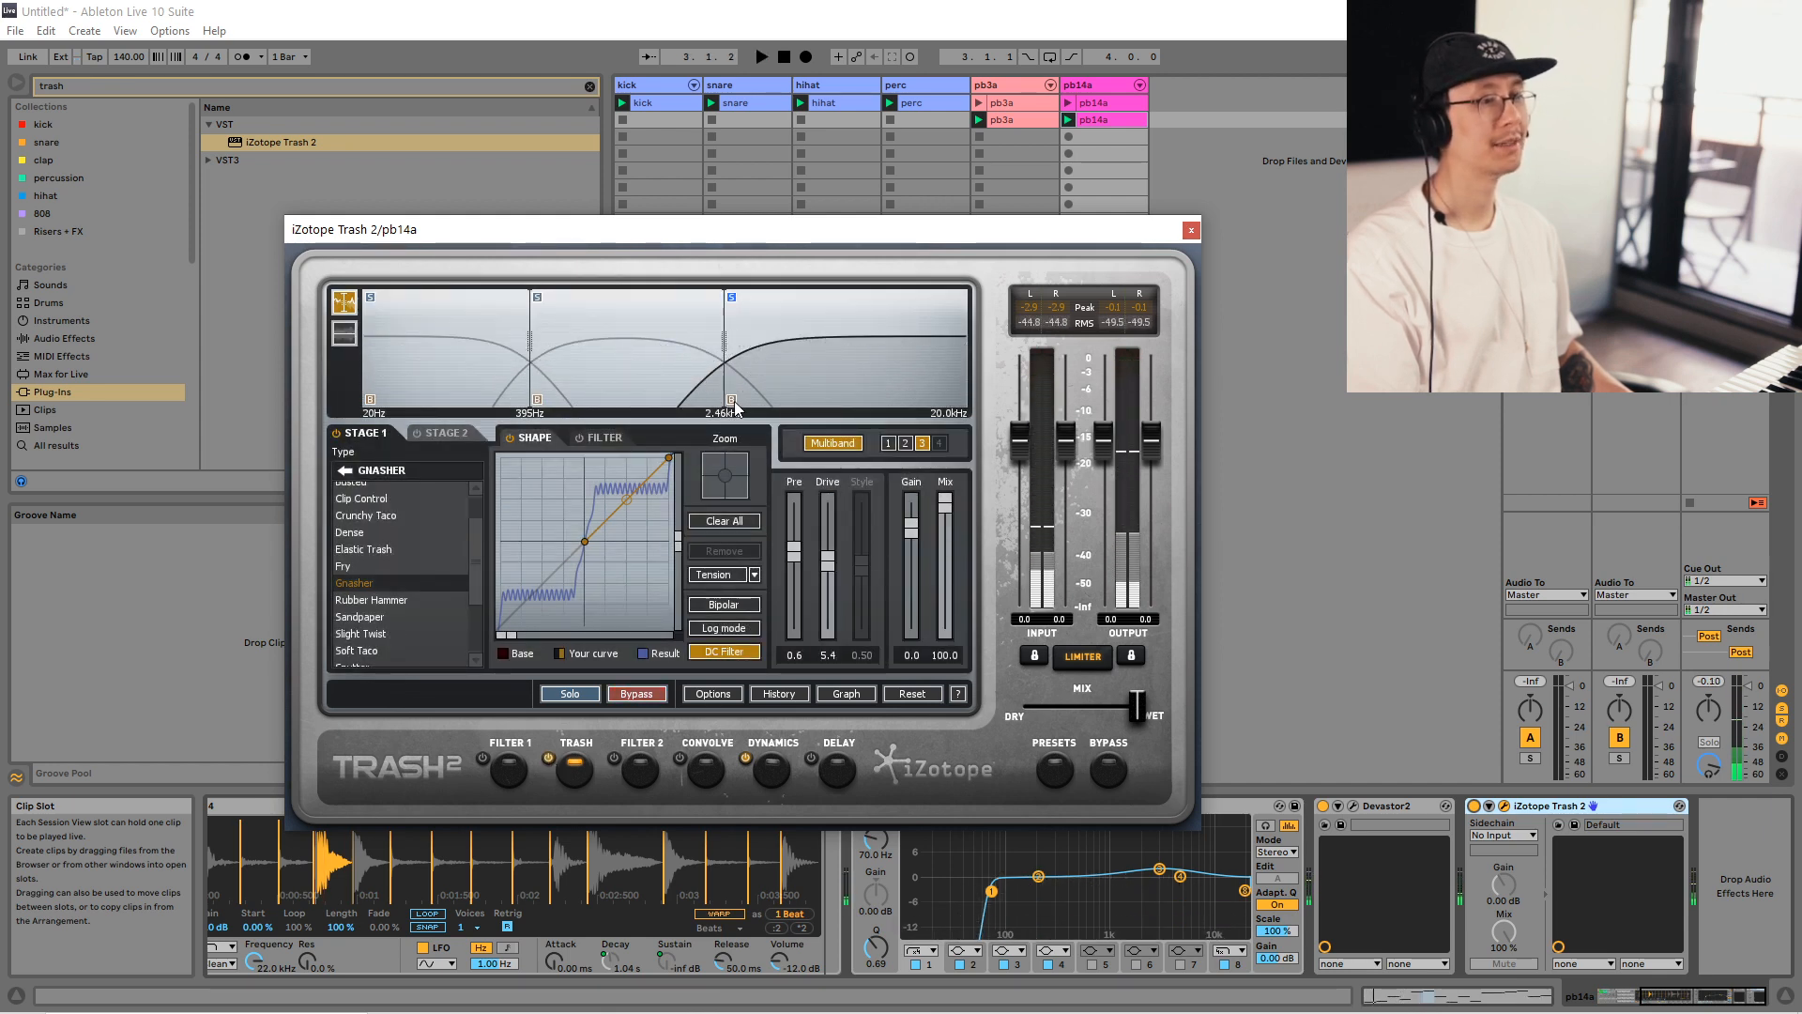
Compare band 3 bypassed and active during playback, and toggle its solo state.
{"action": "key", "text": "space"}
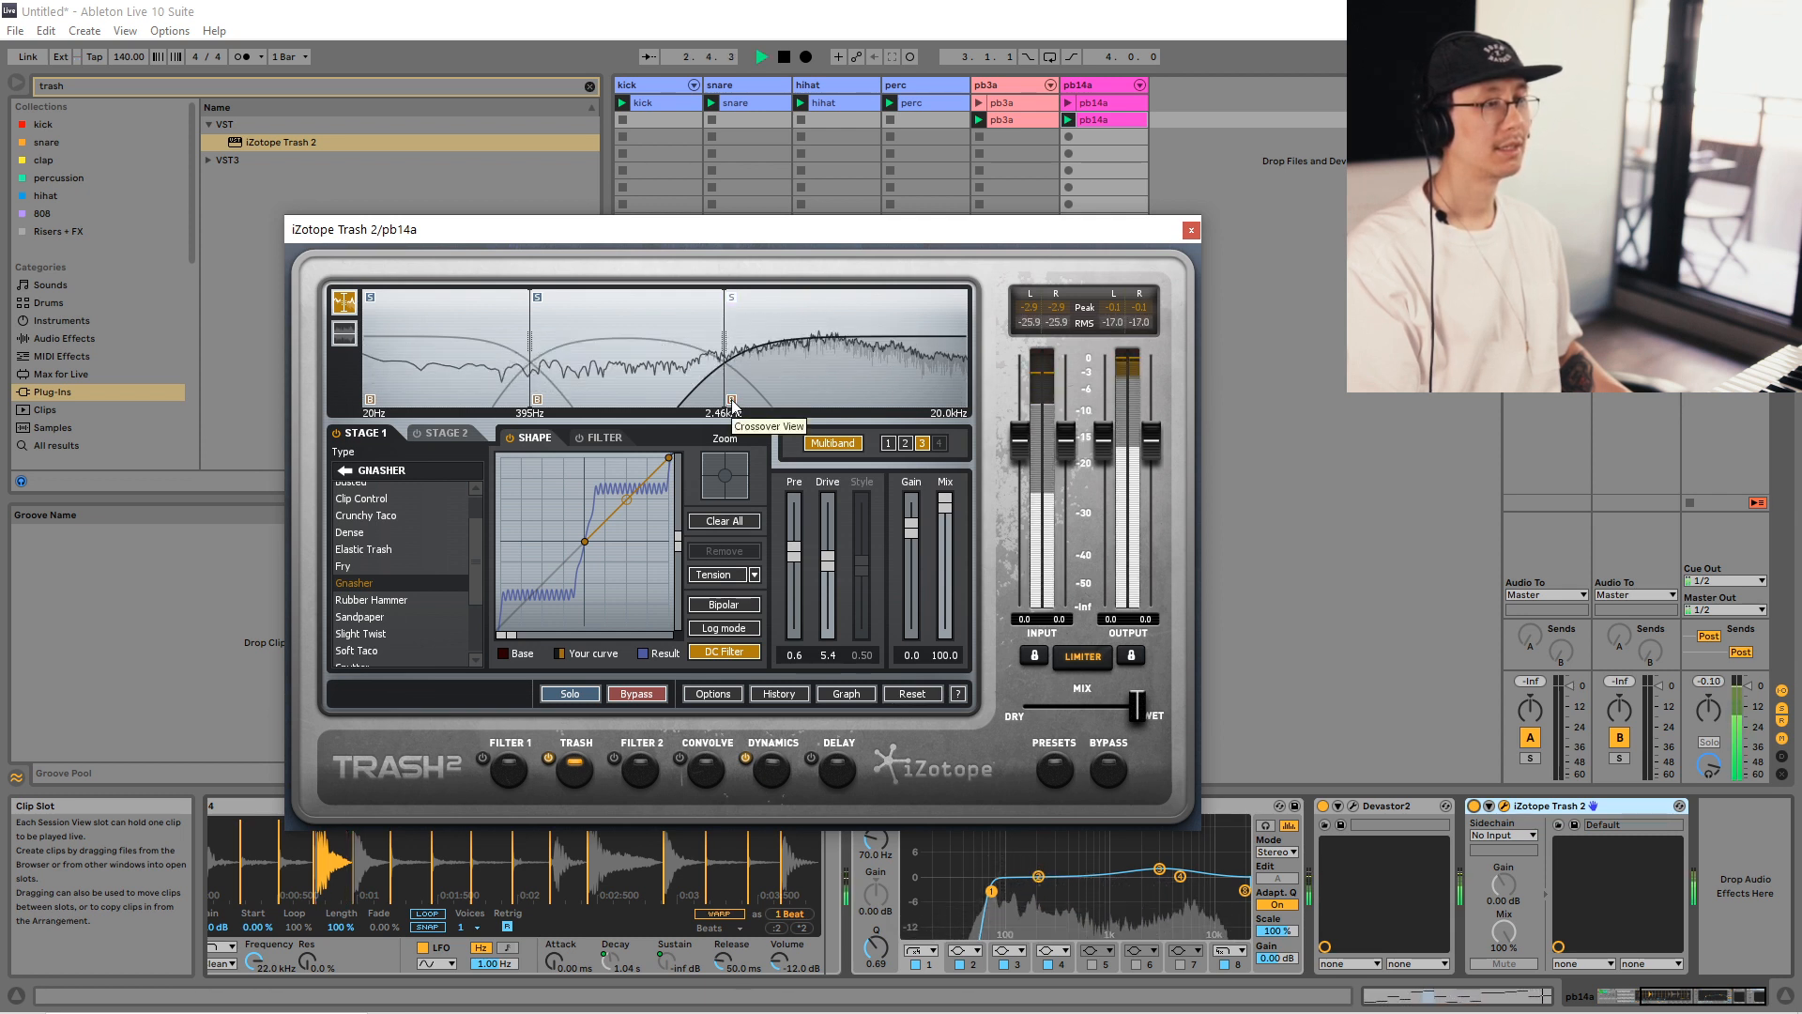
{"action": "key", "text": "space"}
{"action": "key", "text": "space"}
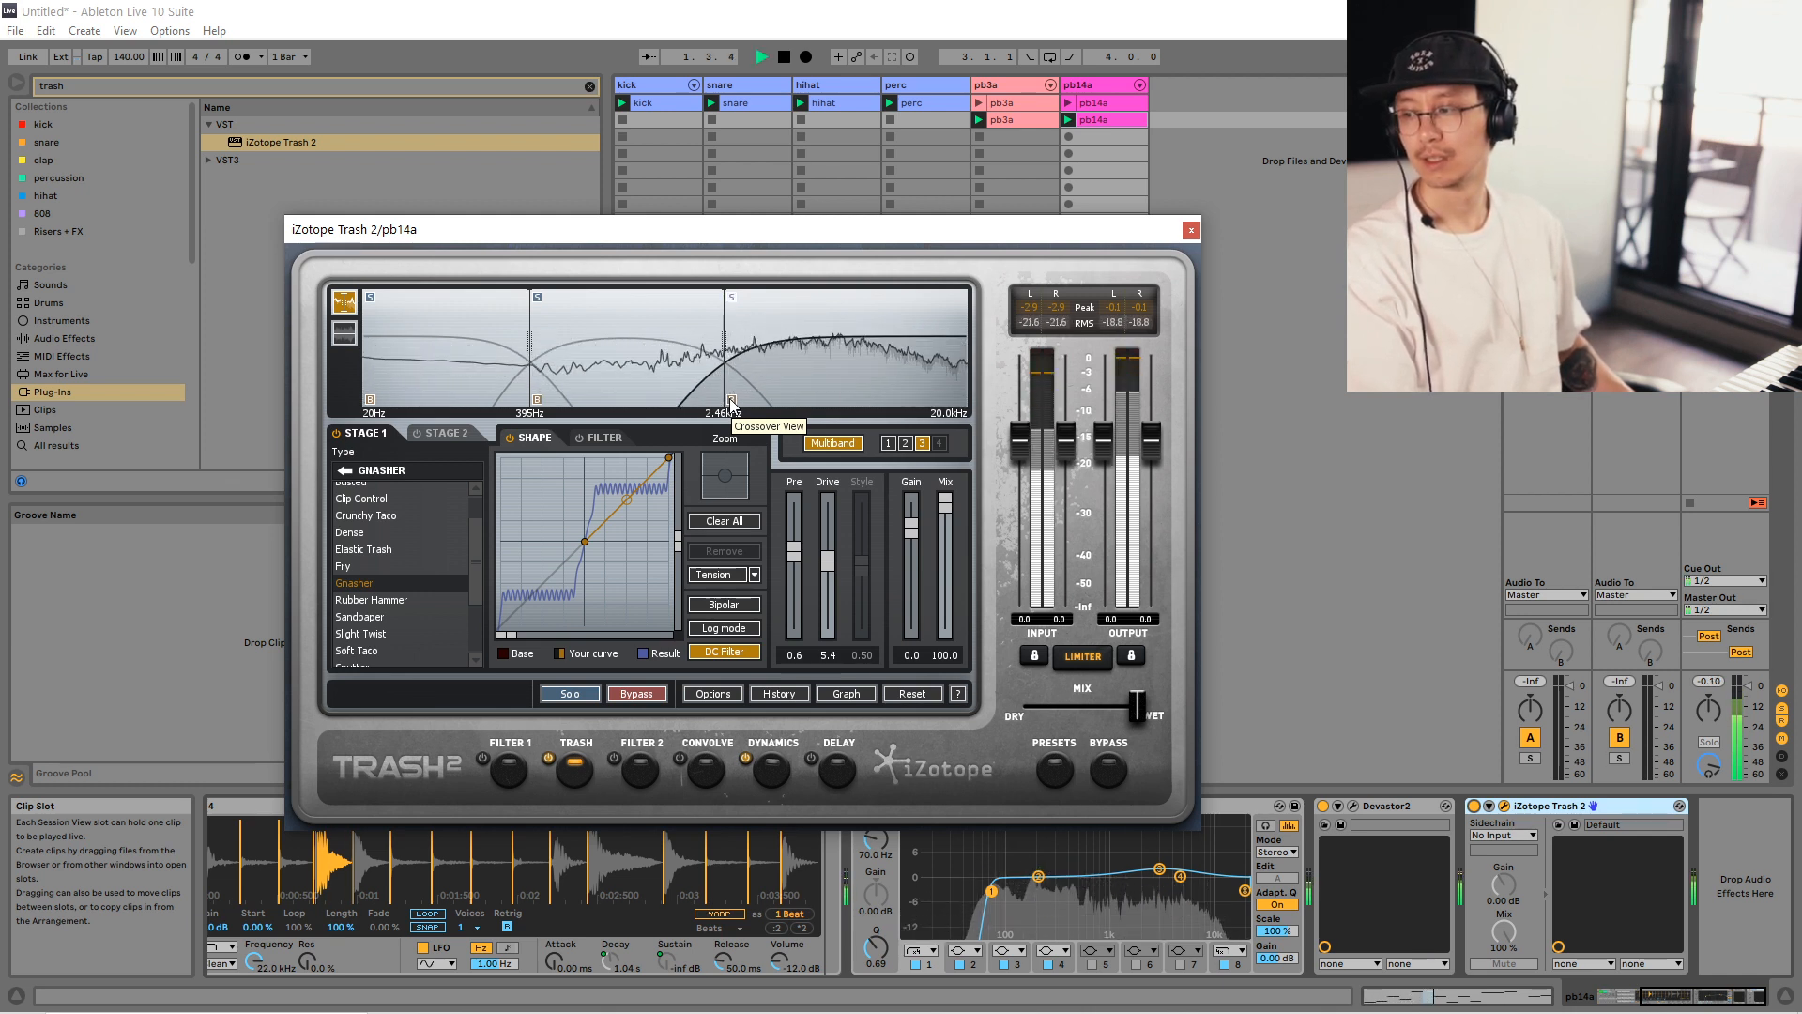
{"action": "left_click", "coordinate": [732, 398]}
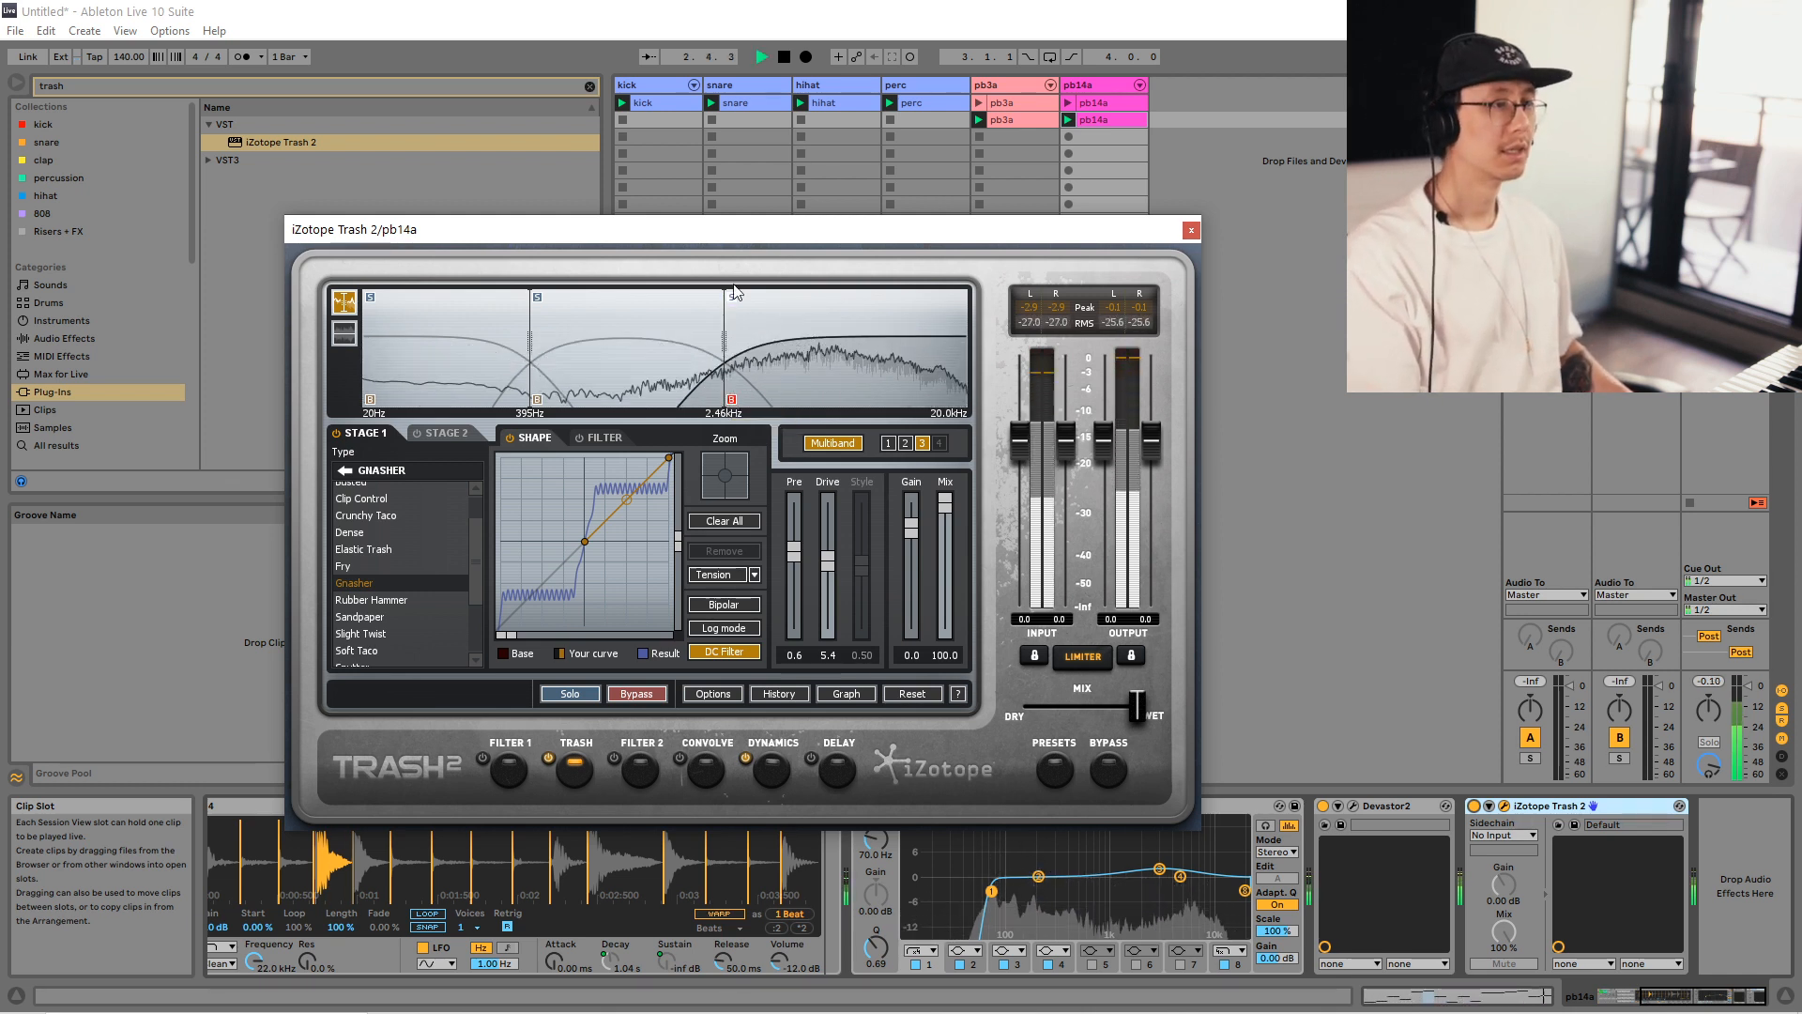
{"action": "left_click", "coordinate": [732, 401]}
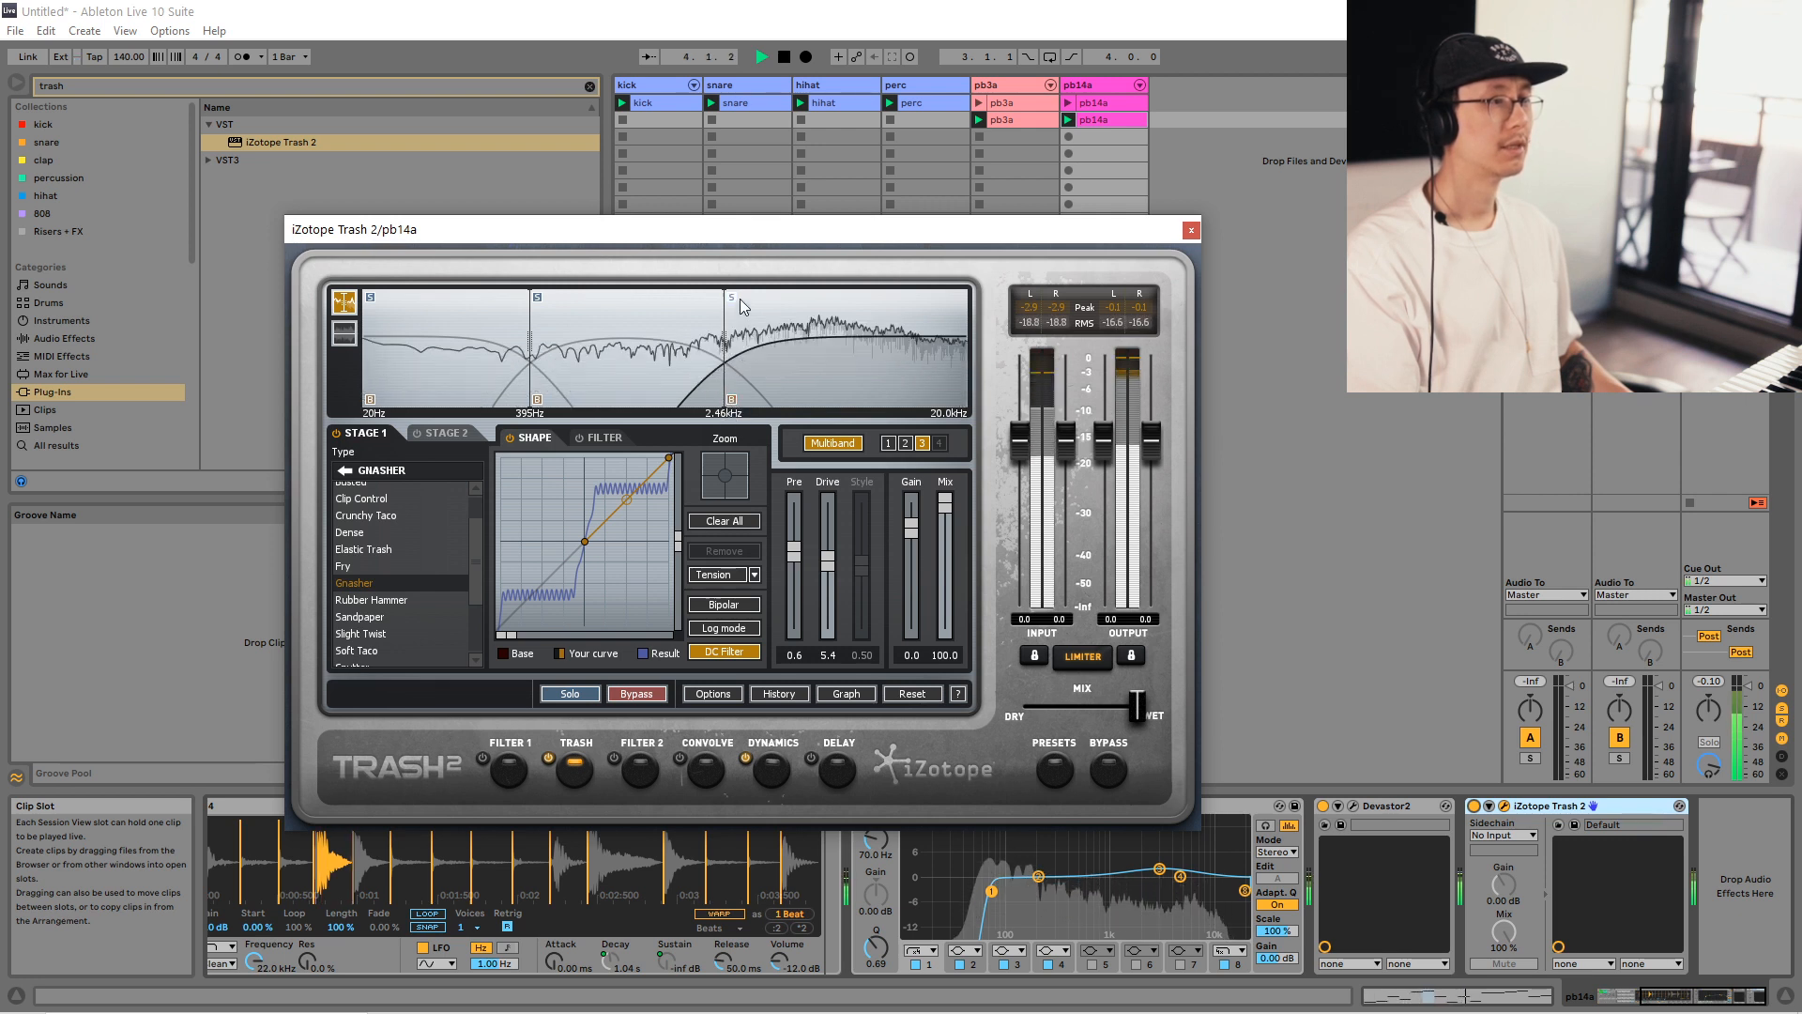
{"action": "left_click", "coordinate": [732, 297]}
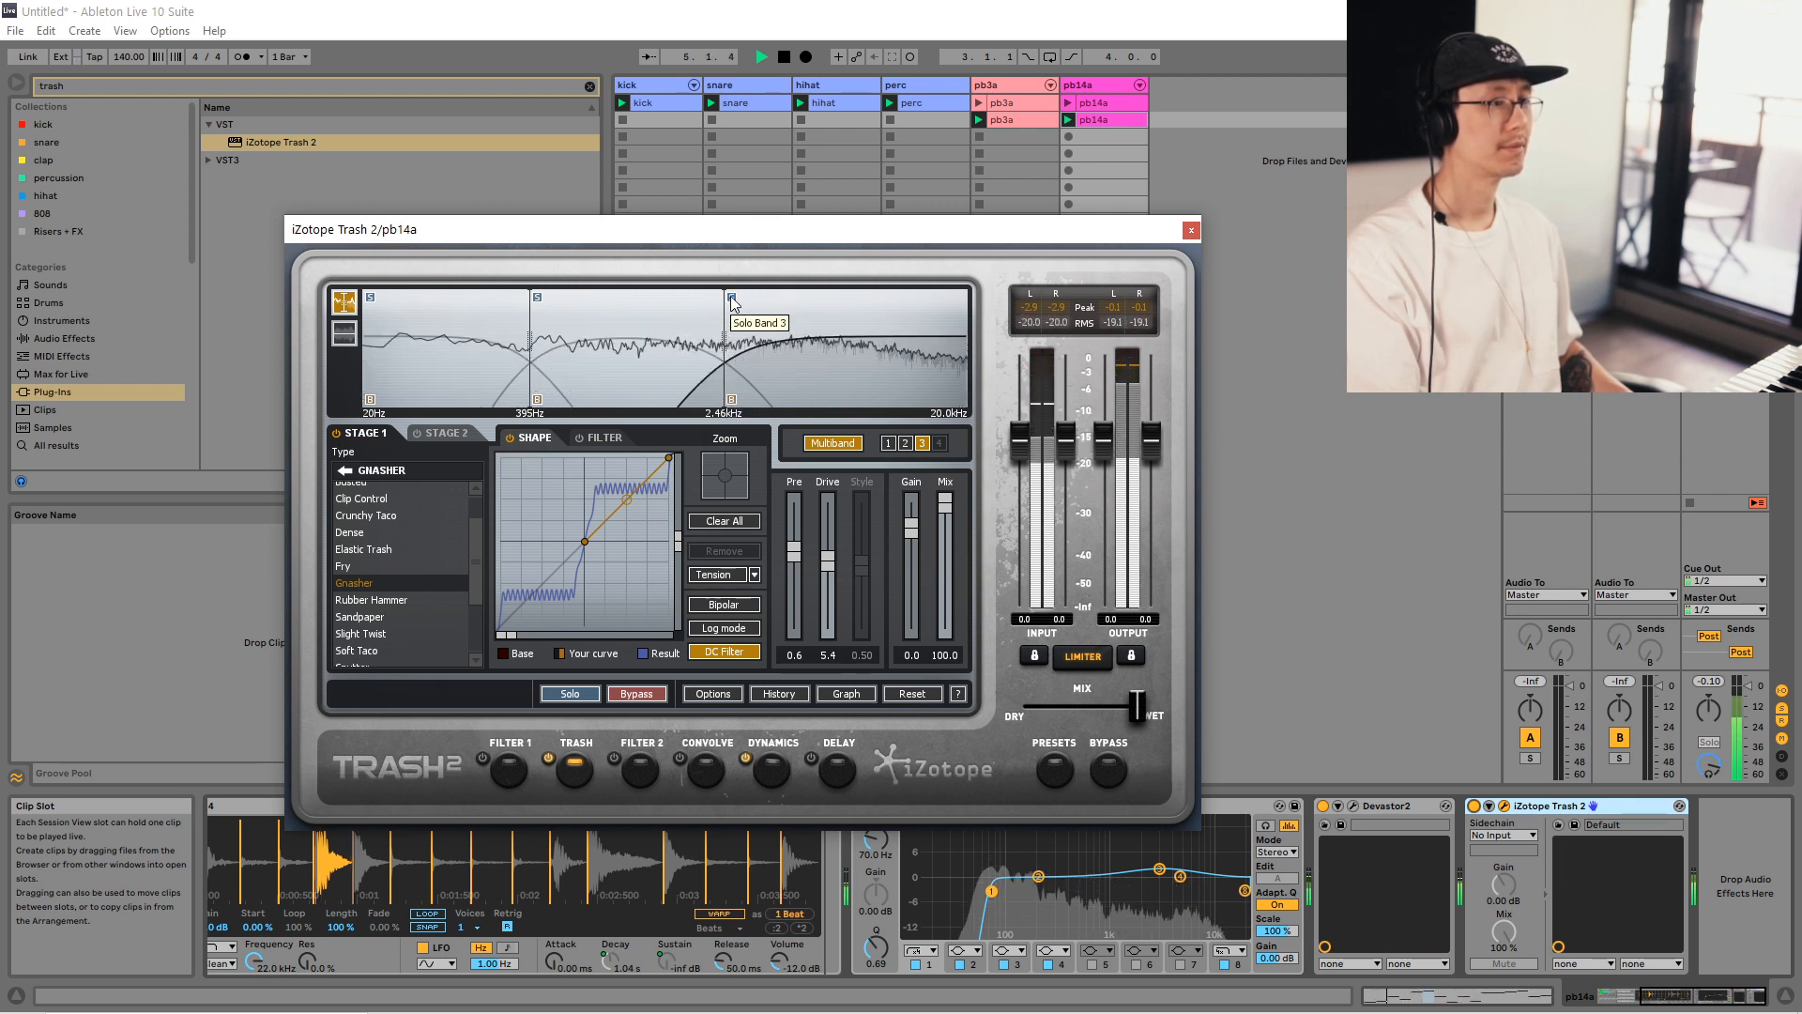
{"action": "key", "text": "space"}
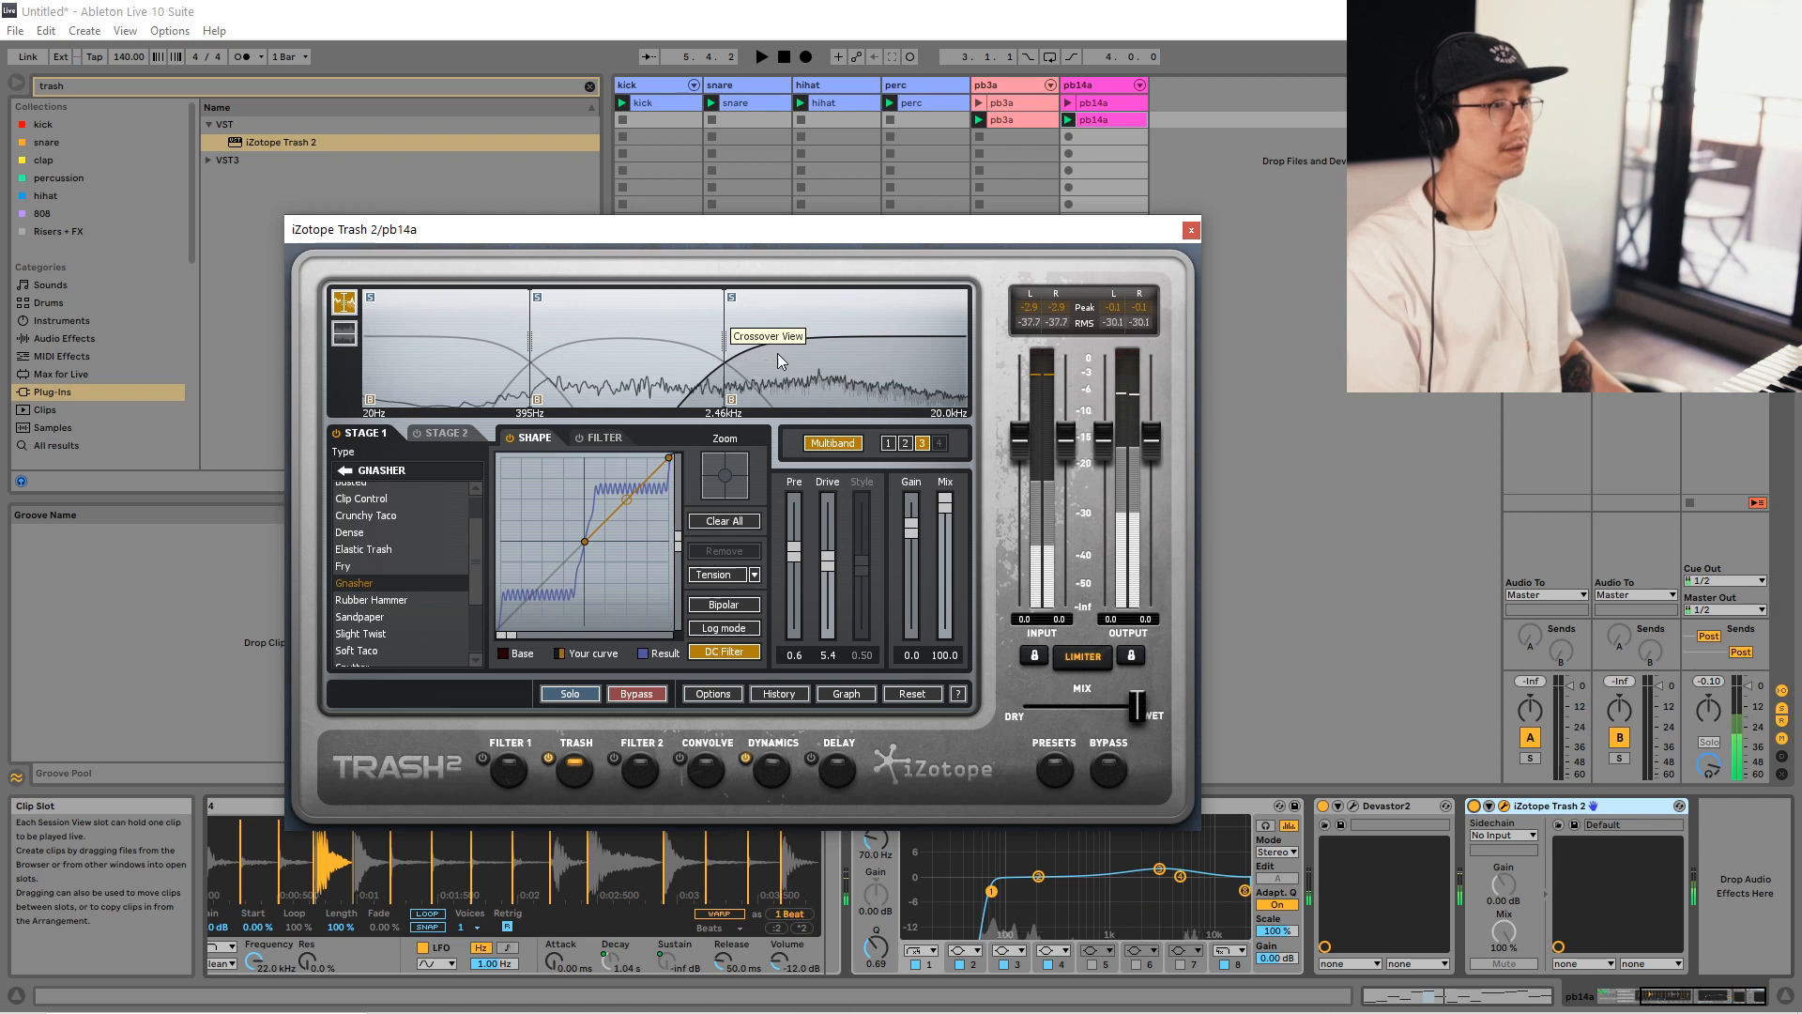
Select band 2 and audition it soloed during playback.
{"action": "left_click", "coordinate": [620, 311]}
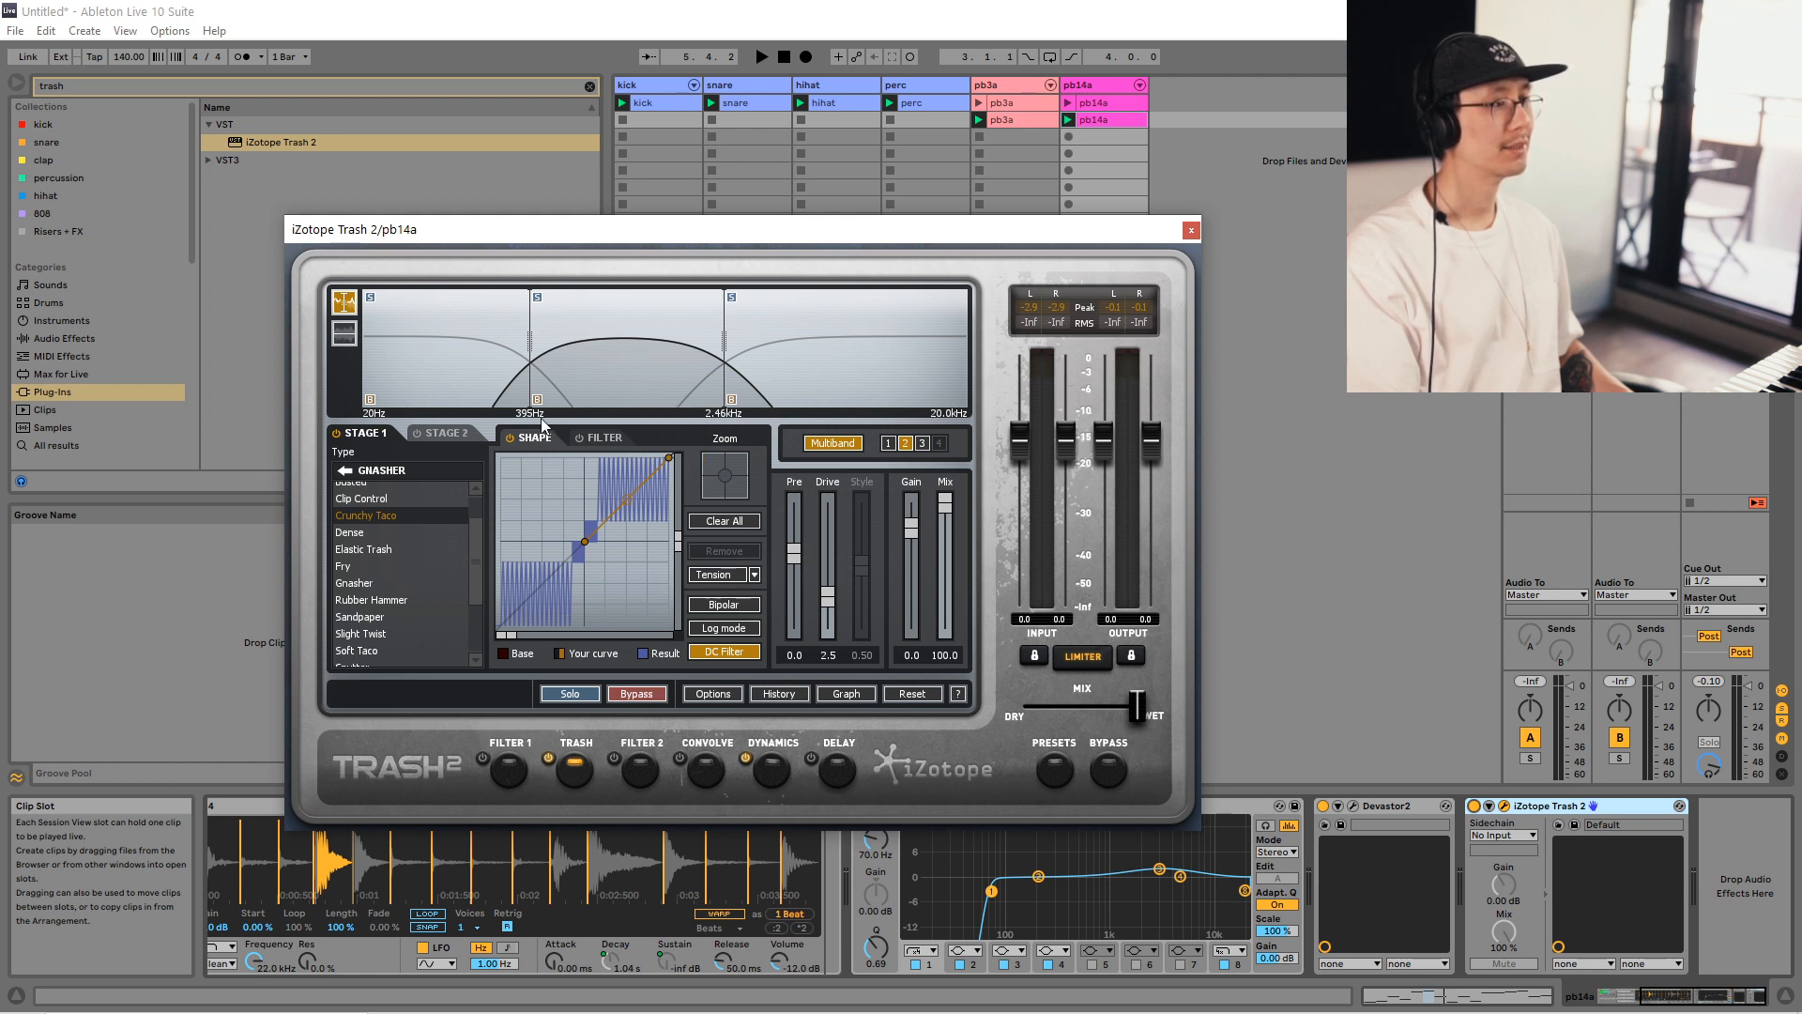
{"action": "key", "text": "space"}
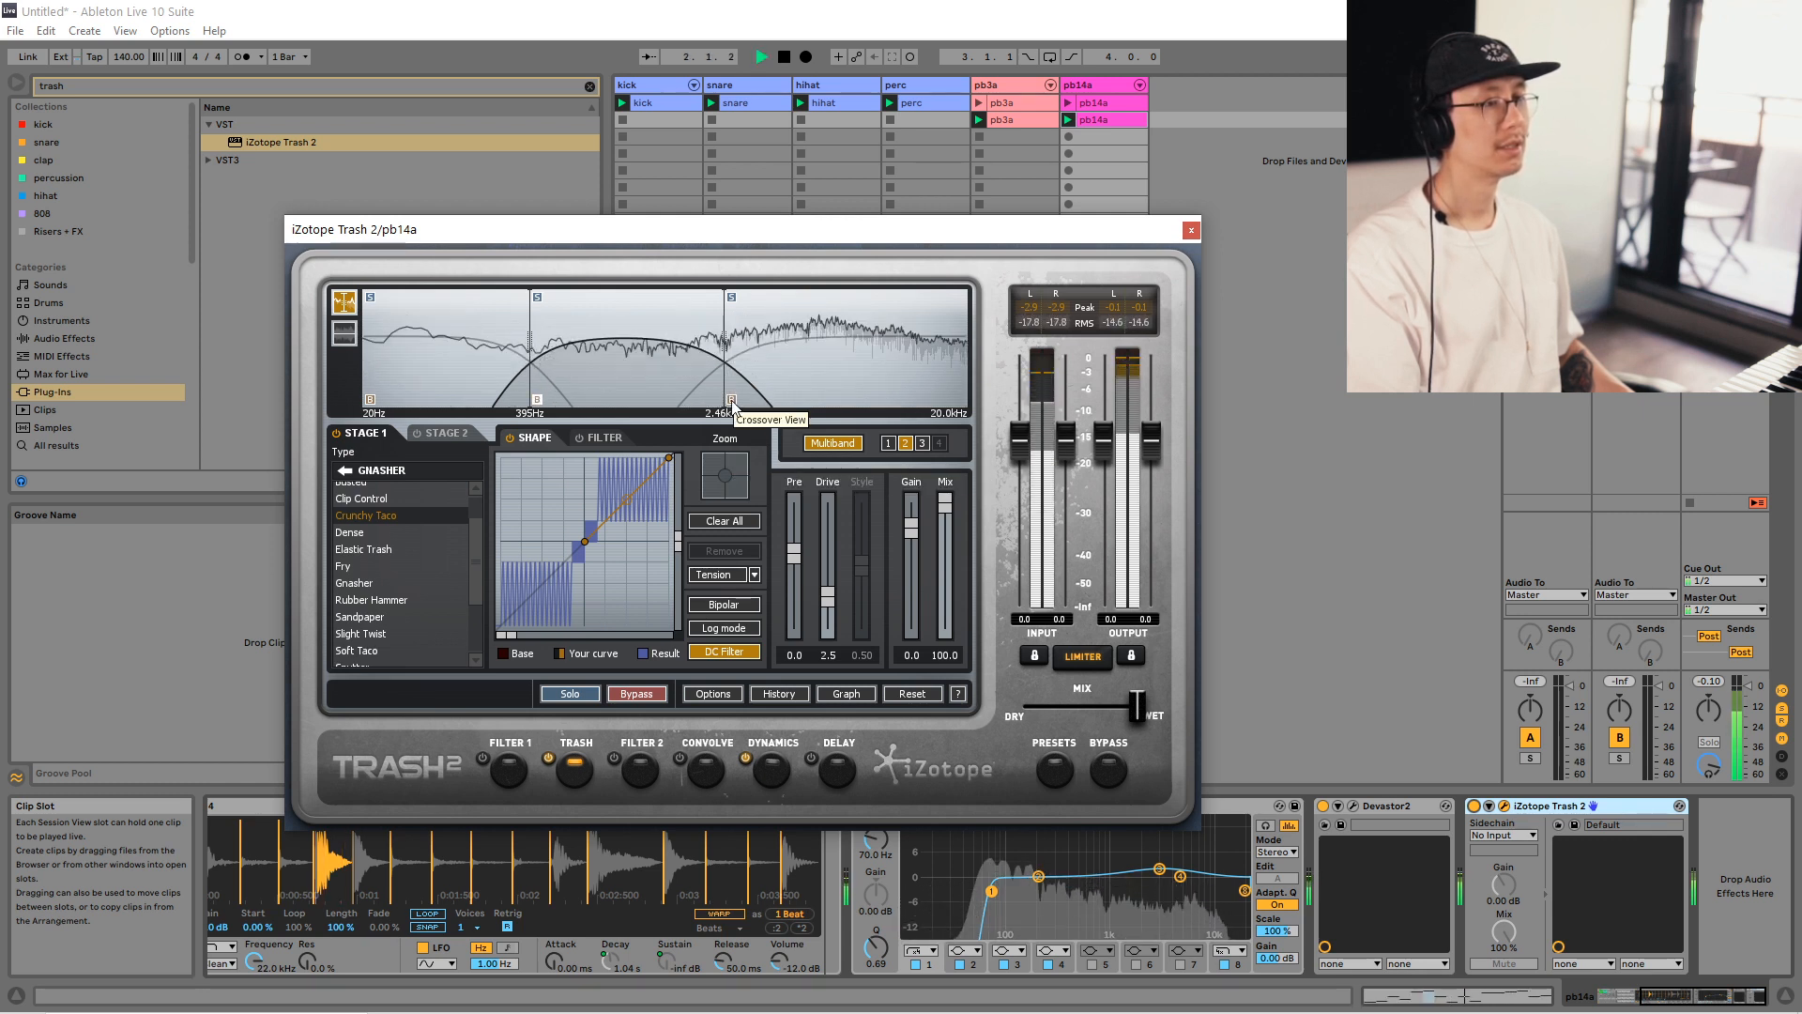
{"action": "left_click", "coordinate": [732, 401]}
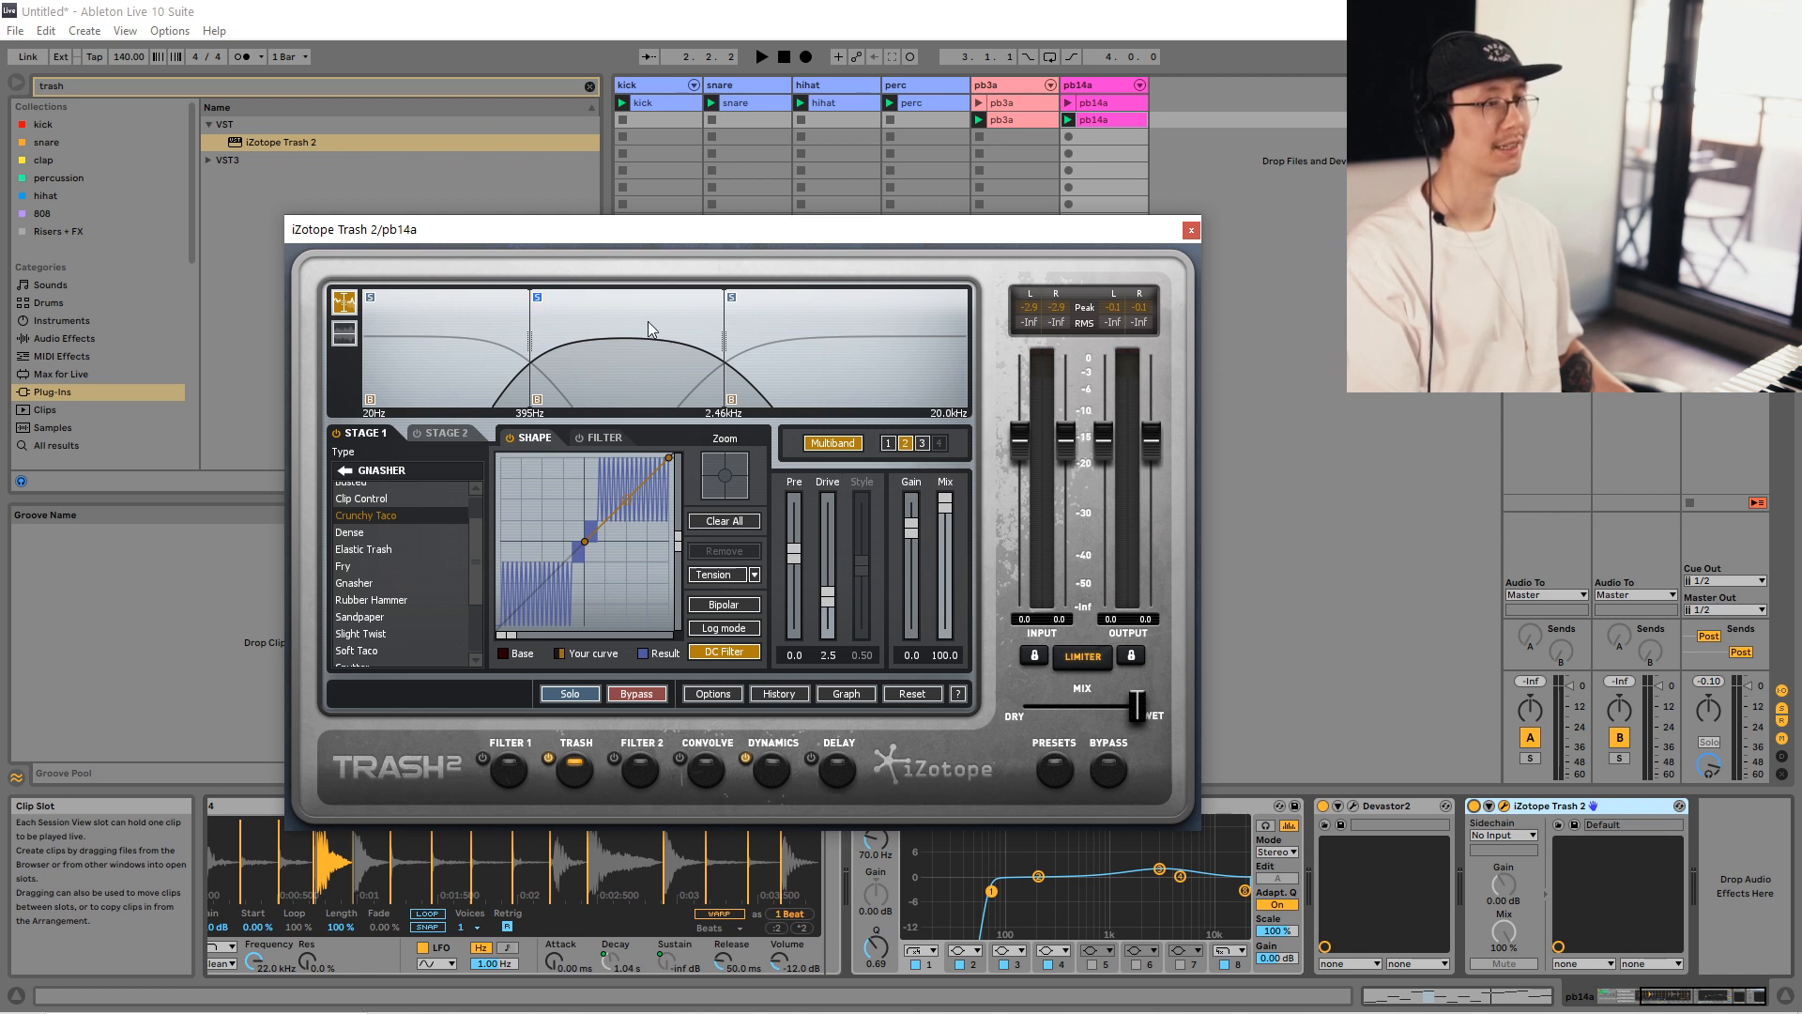
{"action": "key", "text": "space"}
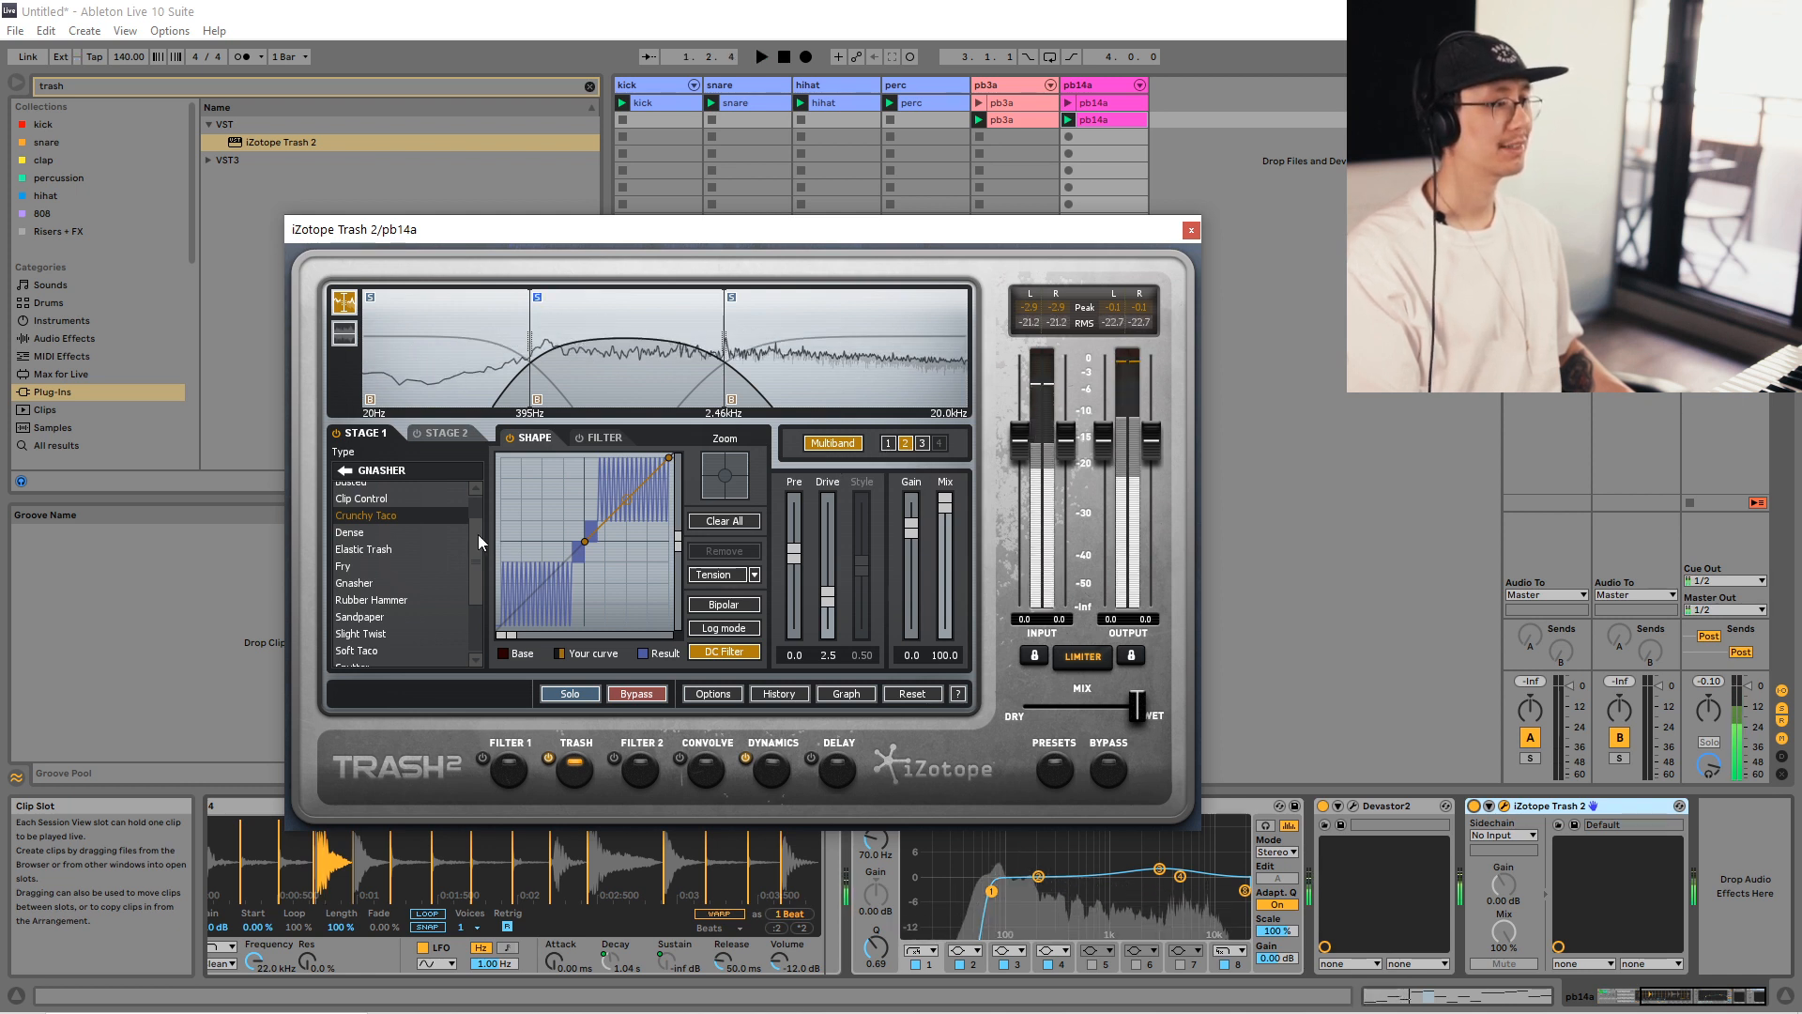
Audition the Clip Control, Elastic Trash and Rubber Hammer distortions on band 2.
{"action": "key", "text": "space"}
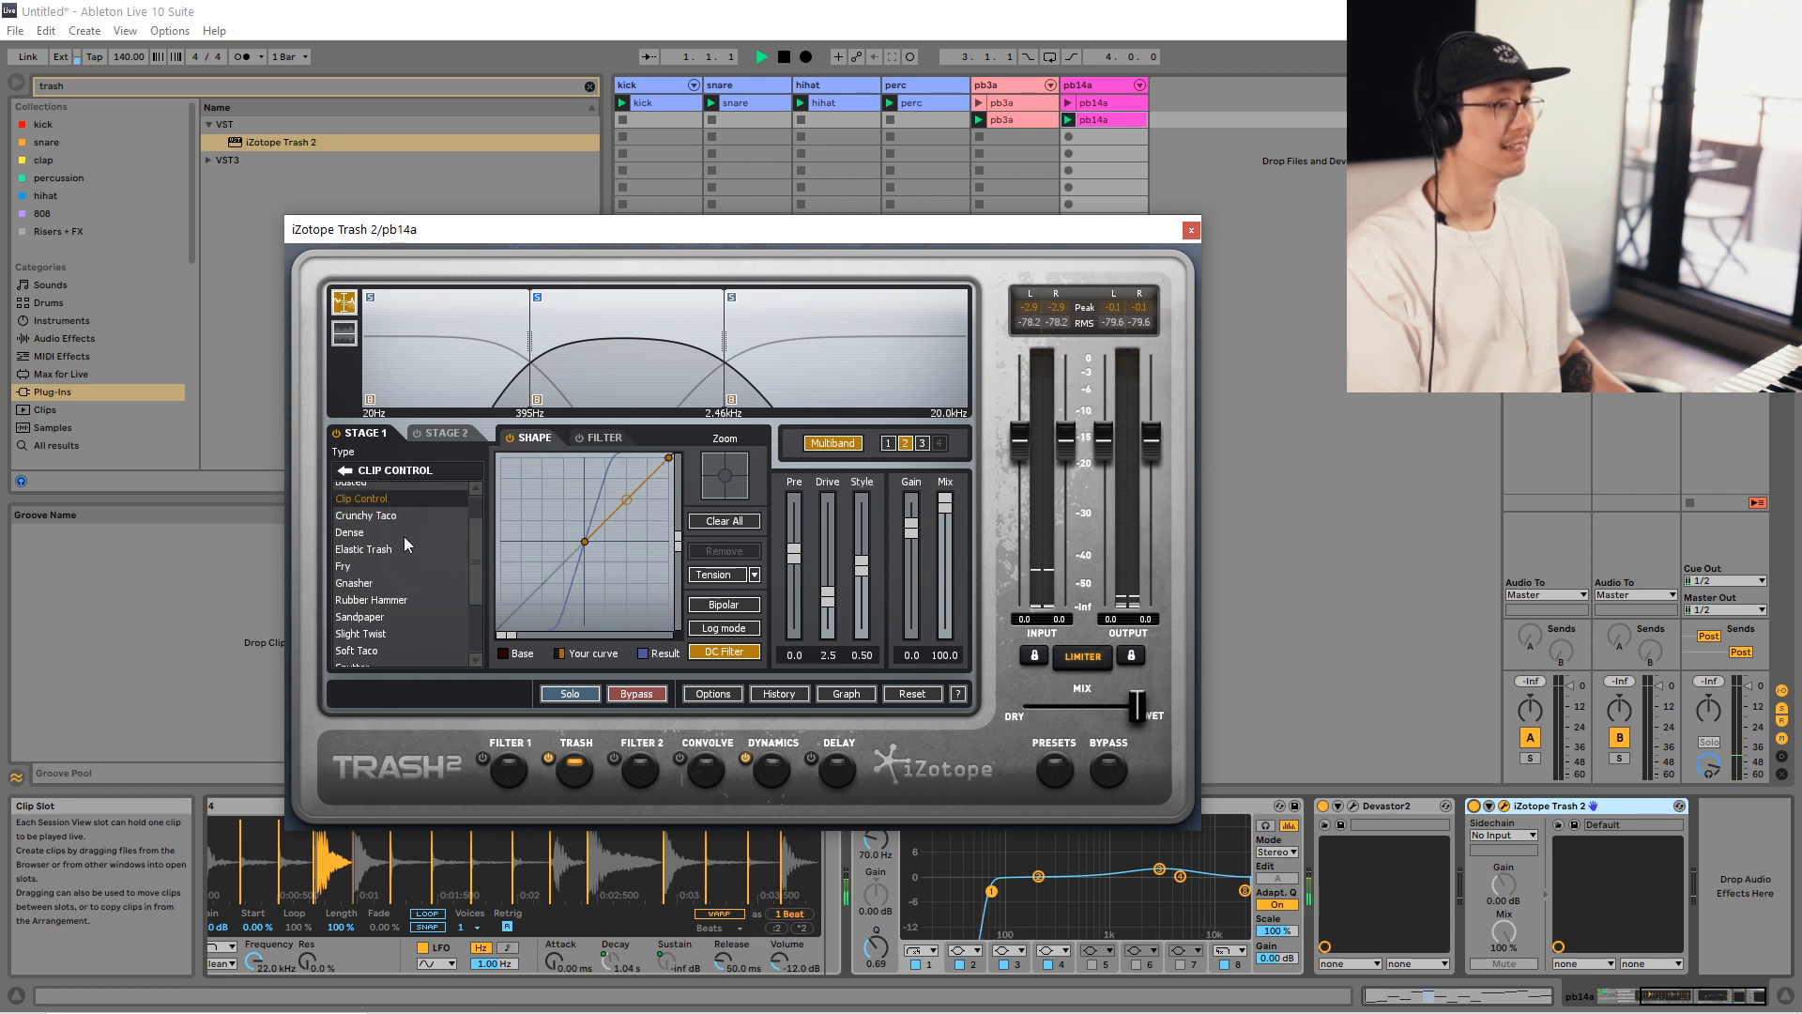
{"action": "key", "text": "space"}
{"action": "left_click", "coordinate": [369, 549]}
{"action": "left_click", "coordinate": [366, 600]}
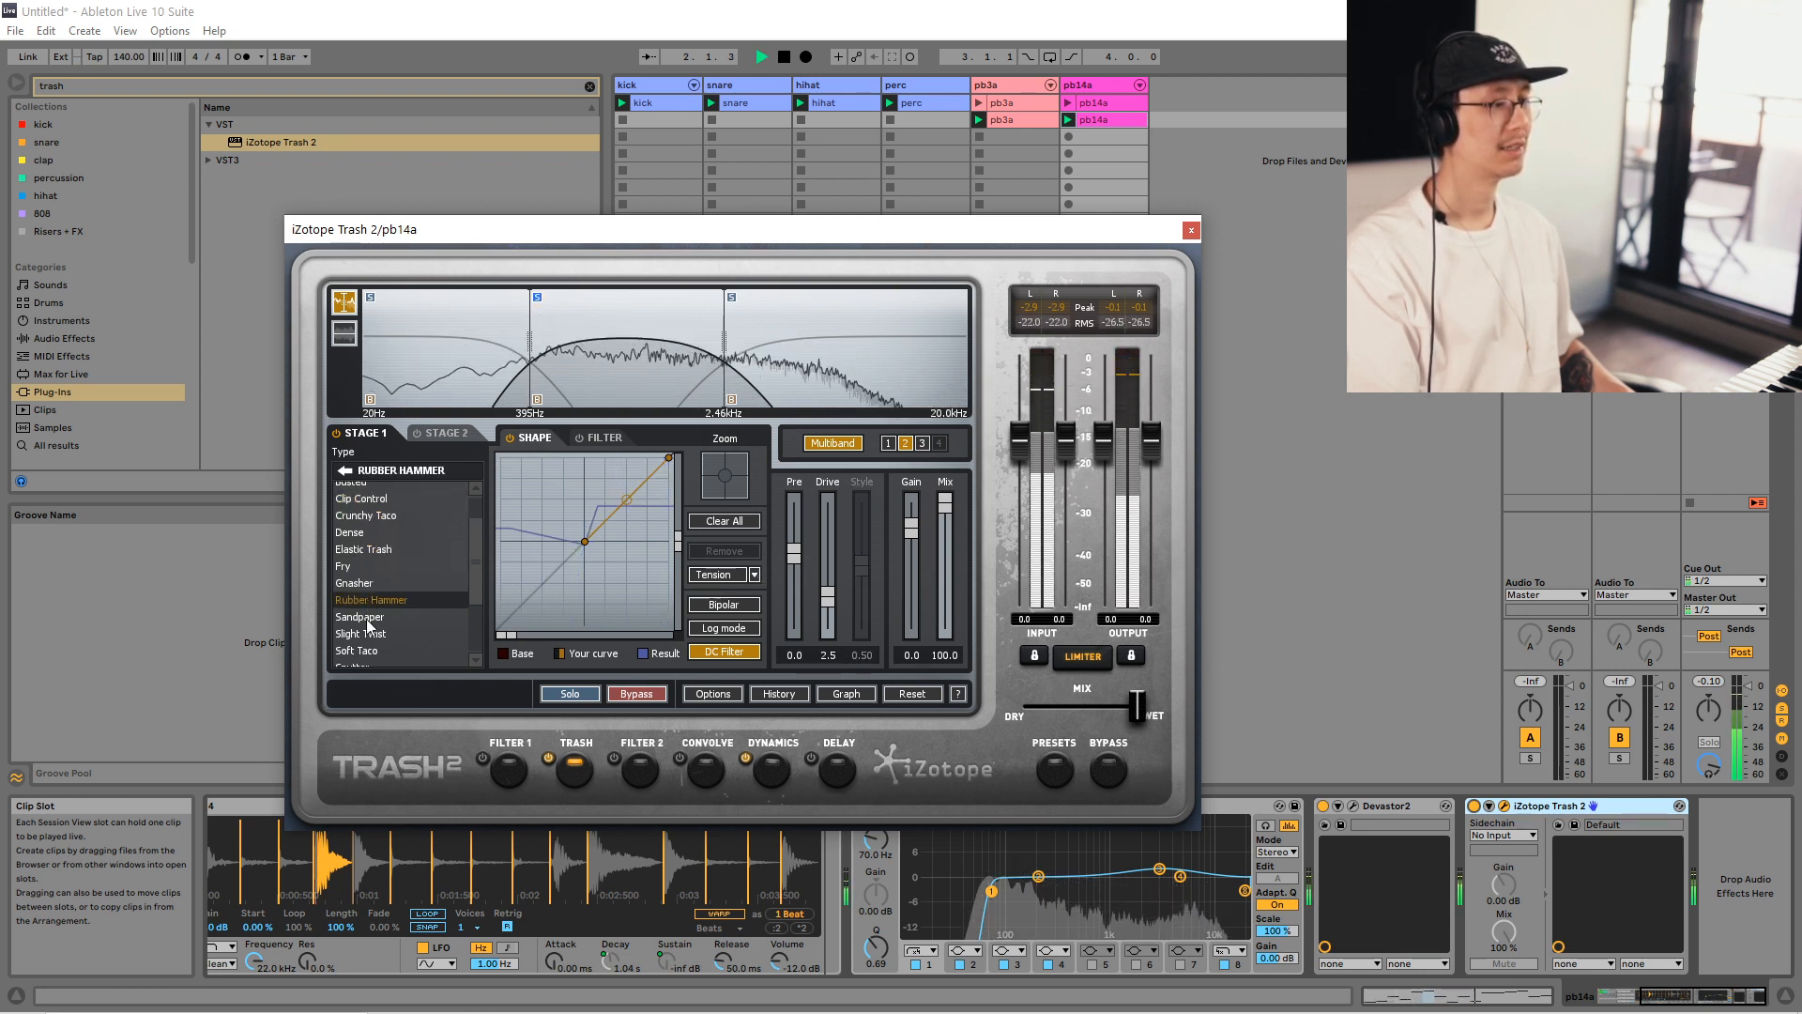
{"action": "key", "text": "space"}
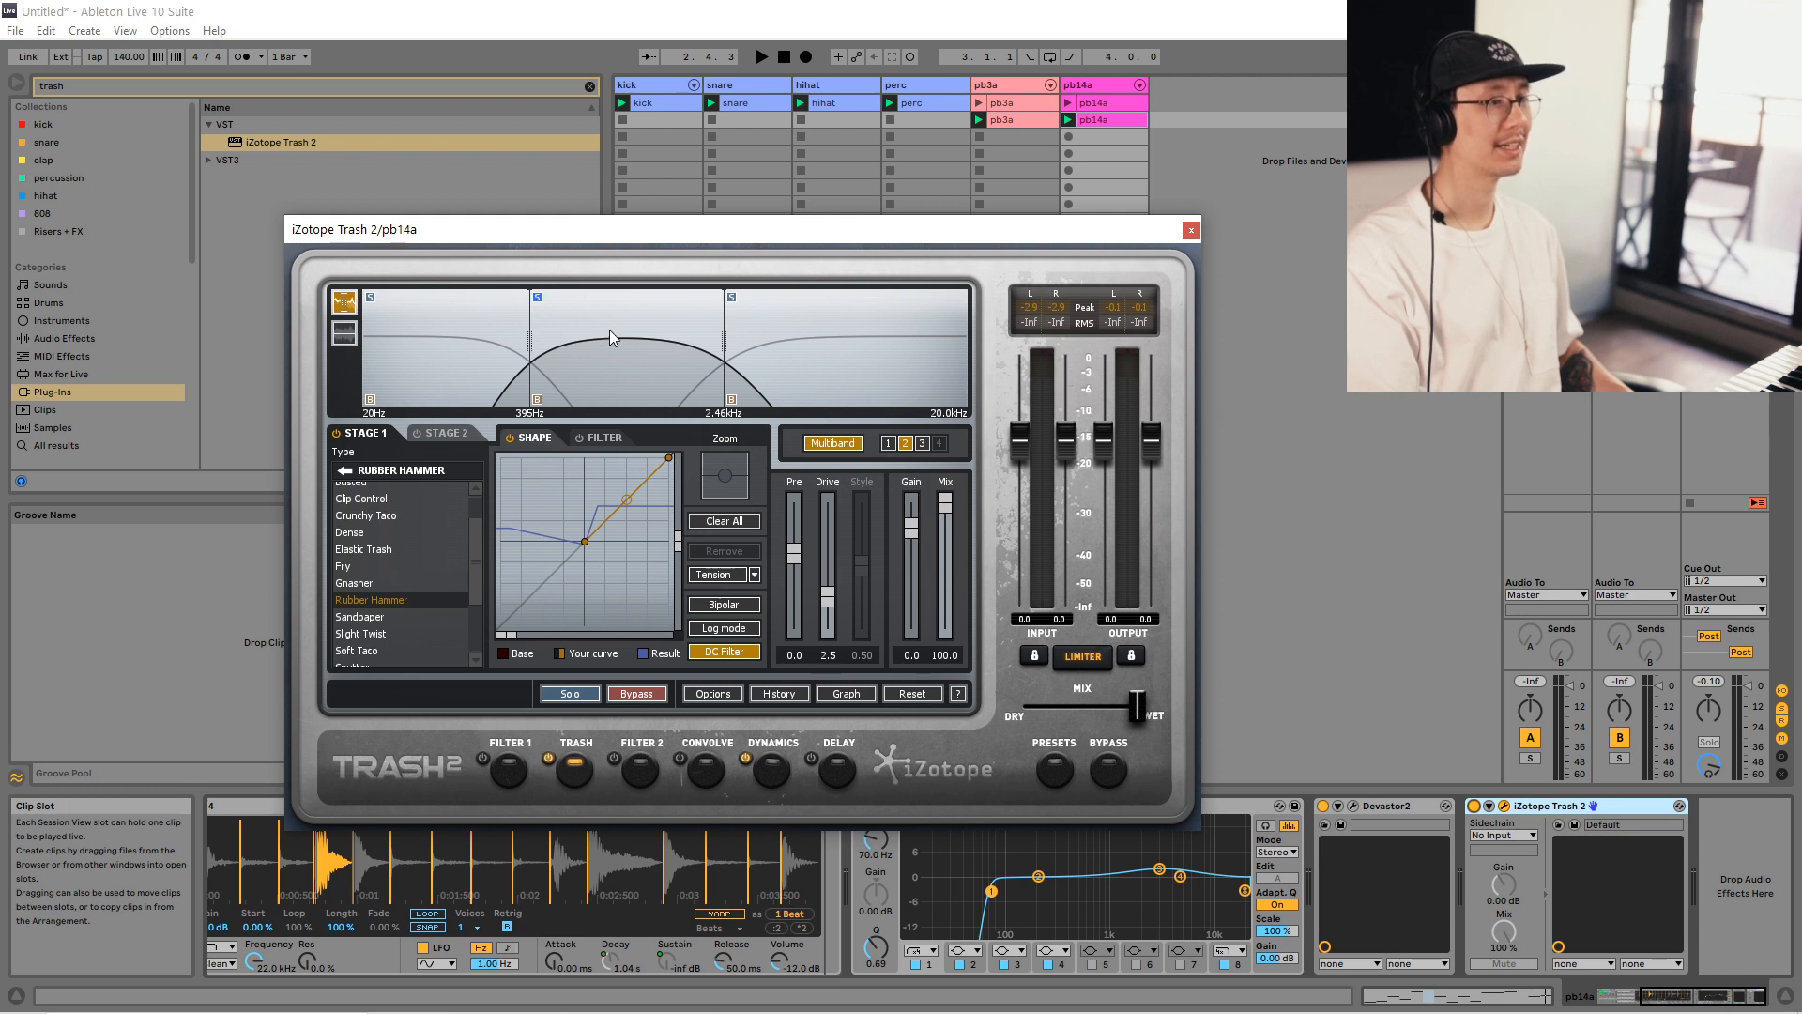
{"action": "left_click", "coordinate": [819, 319]}
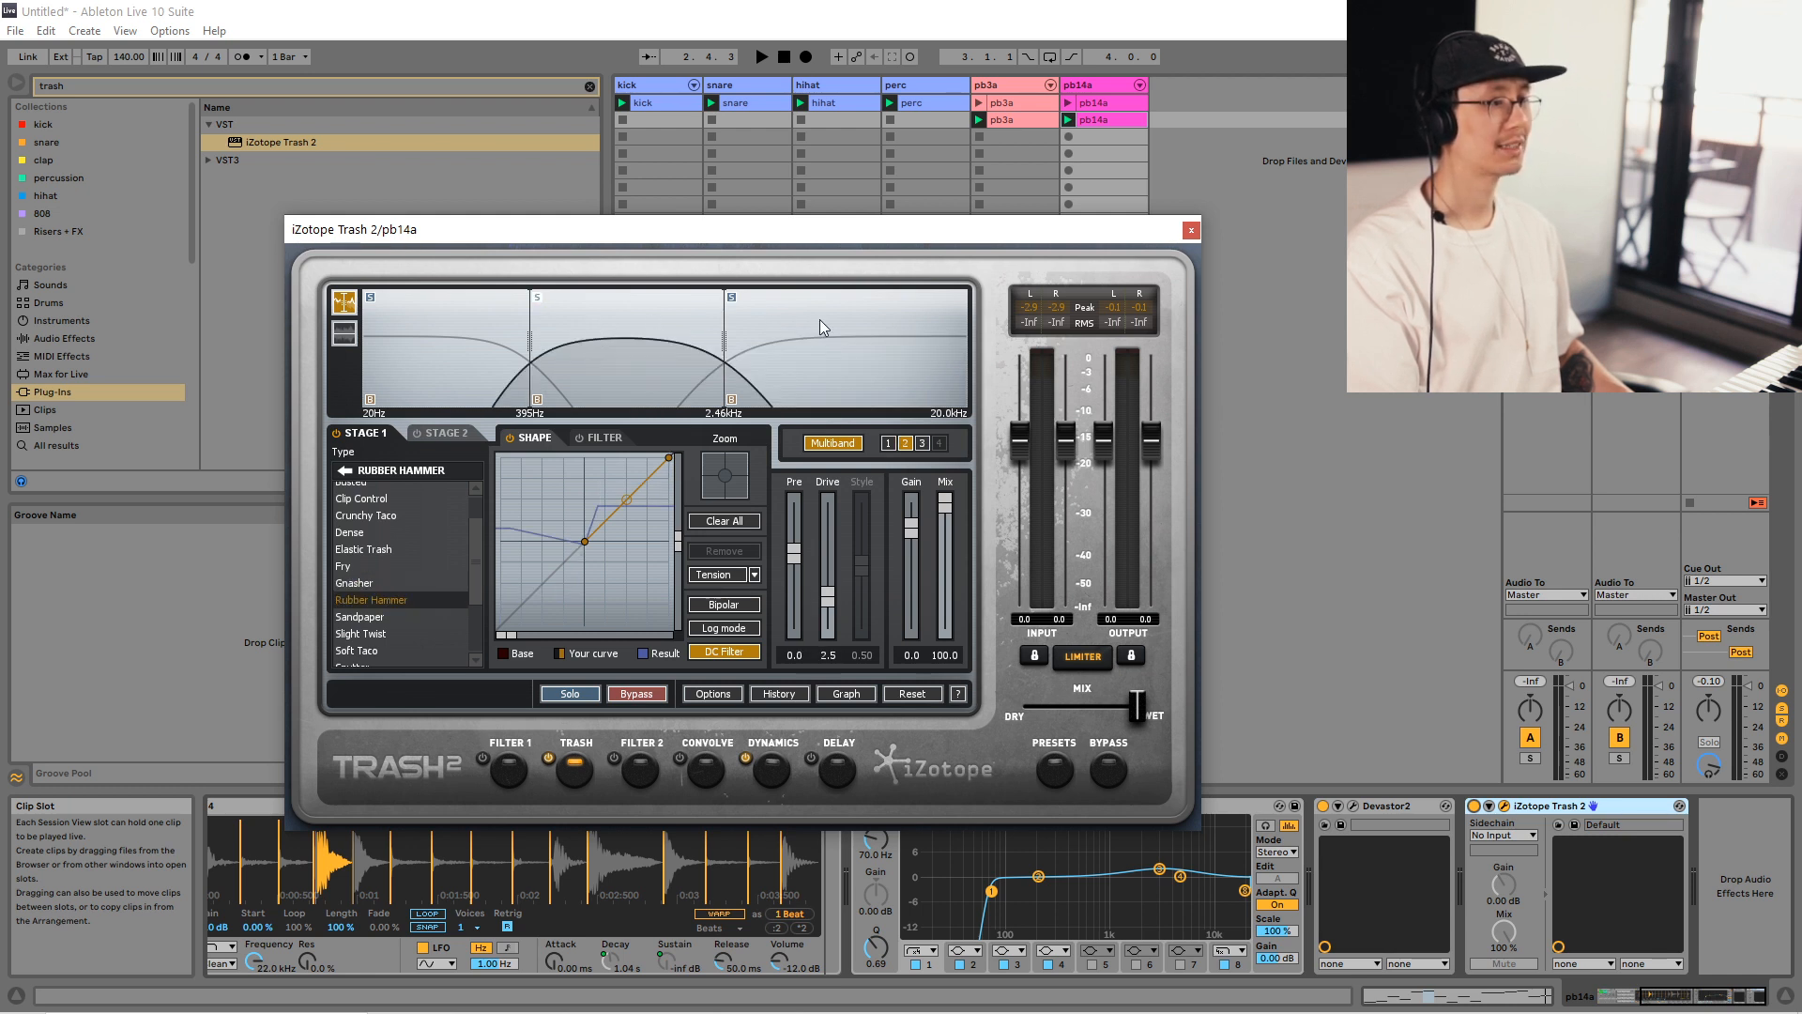
{"action": "left_click", "coordinate": [595, 327]}
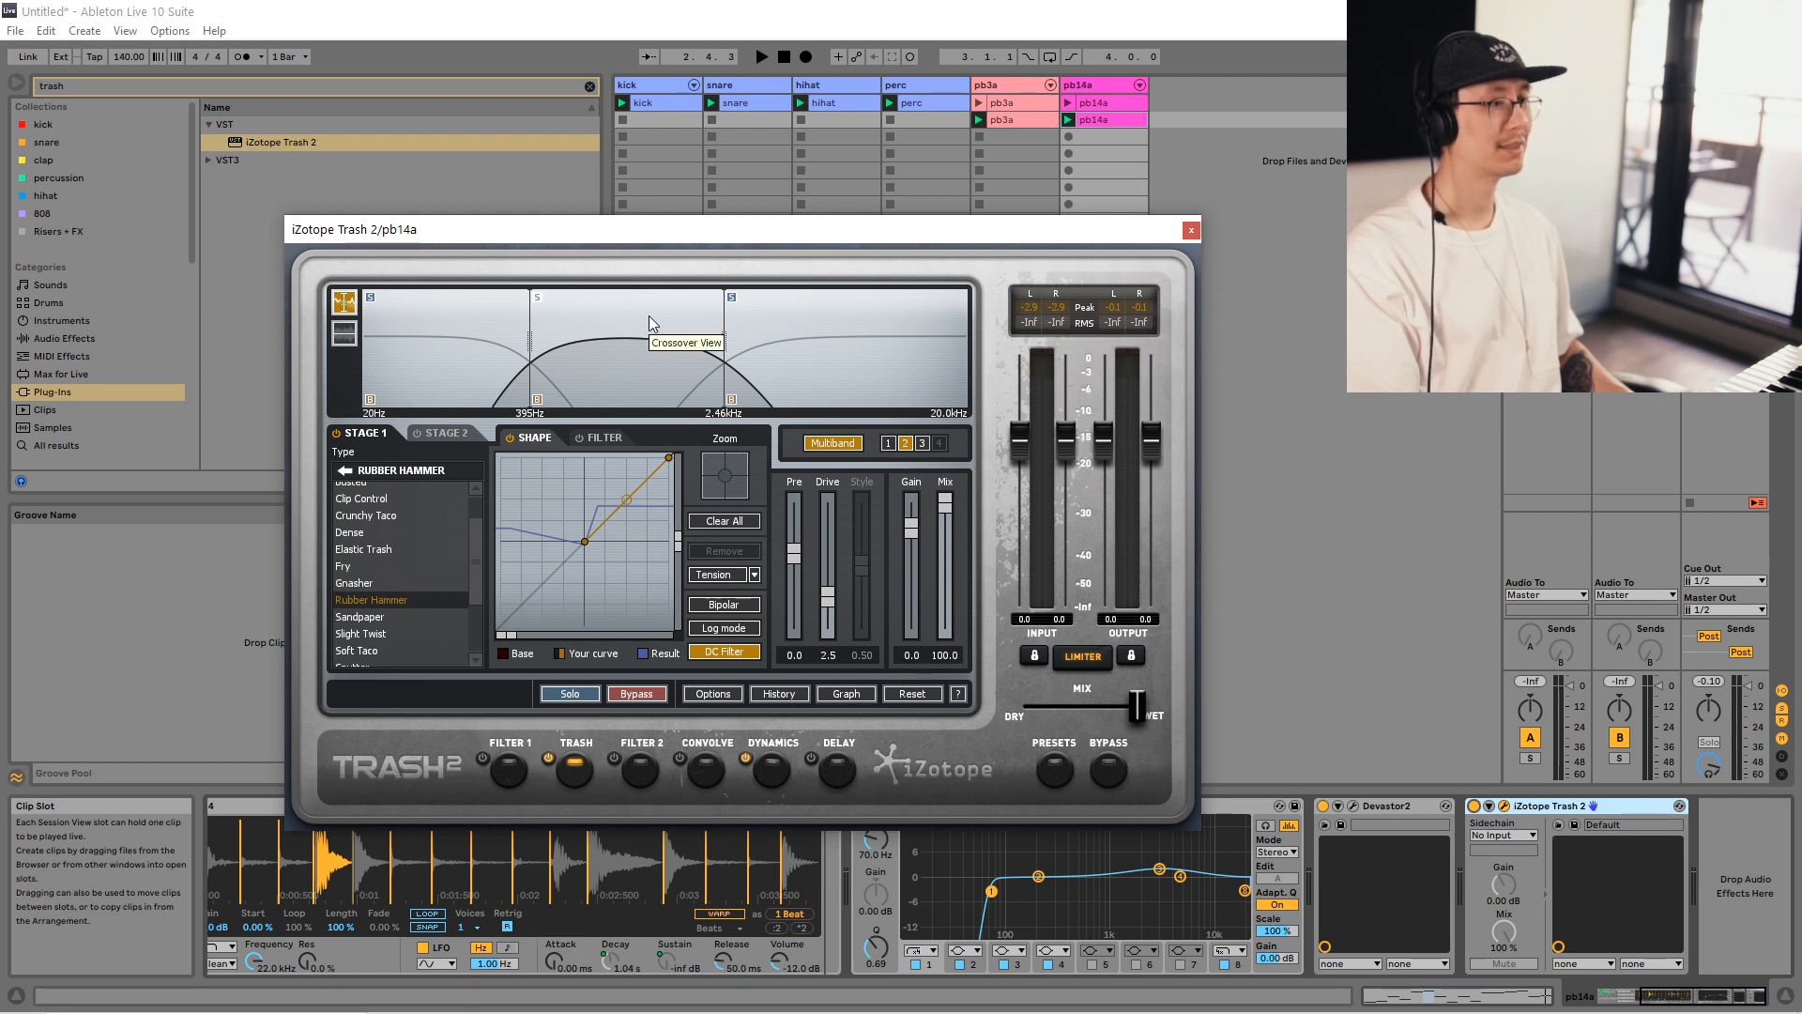
{"action": "left_click", "coordinate": [802, 312]}
{"action": "left_click", "coordinate": [597, 311]}
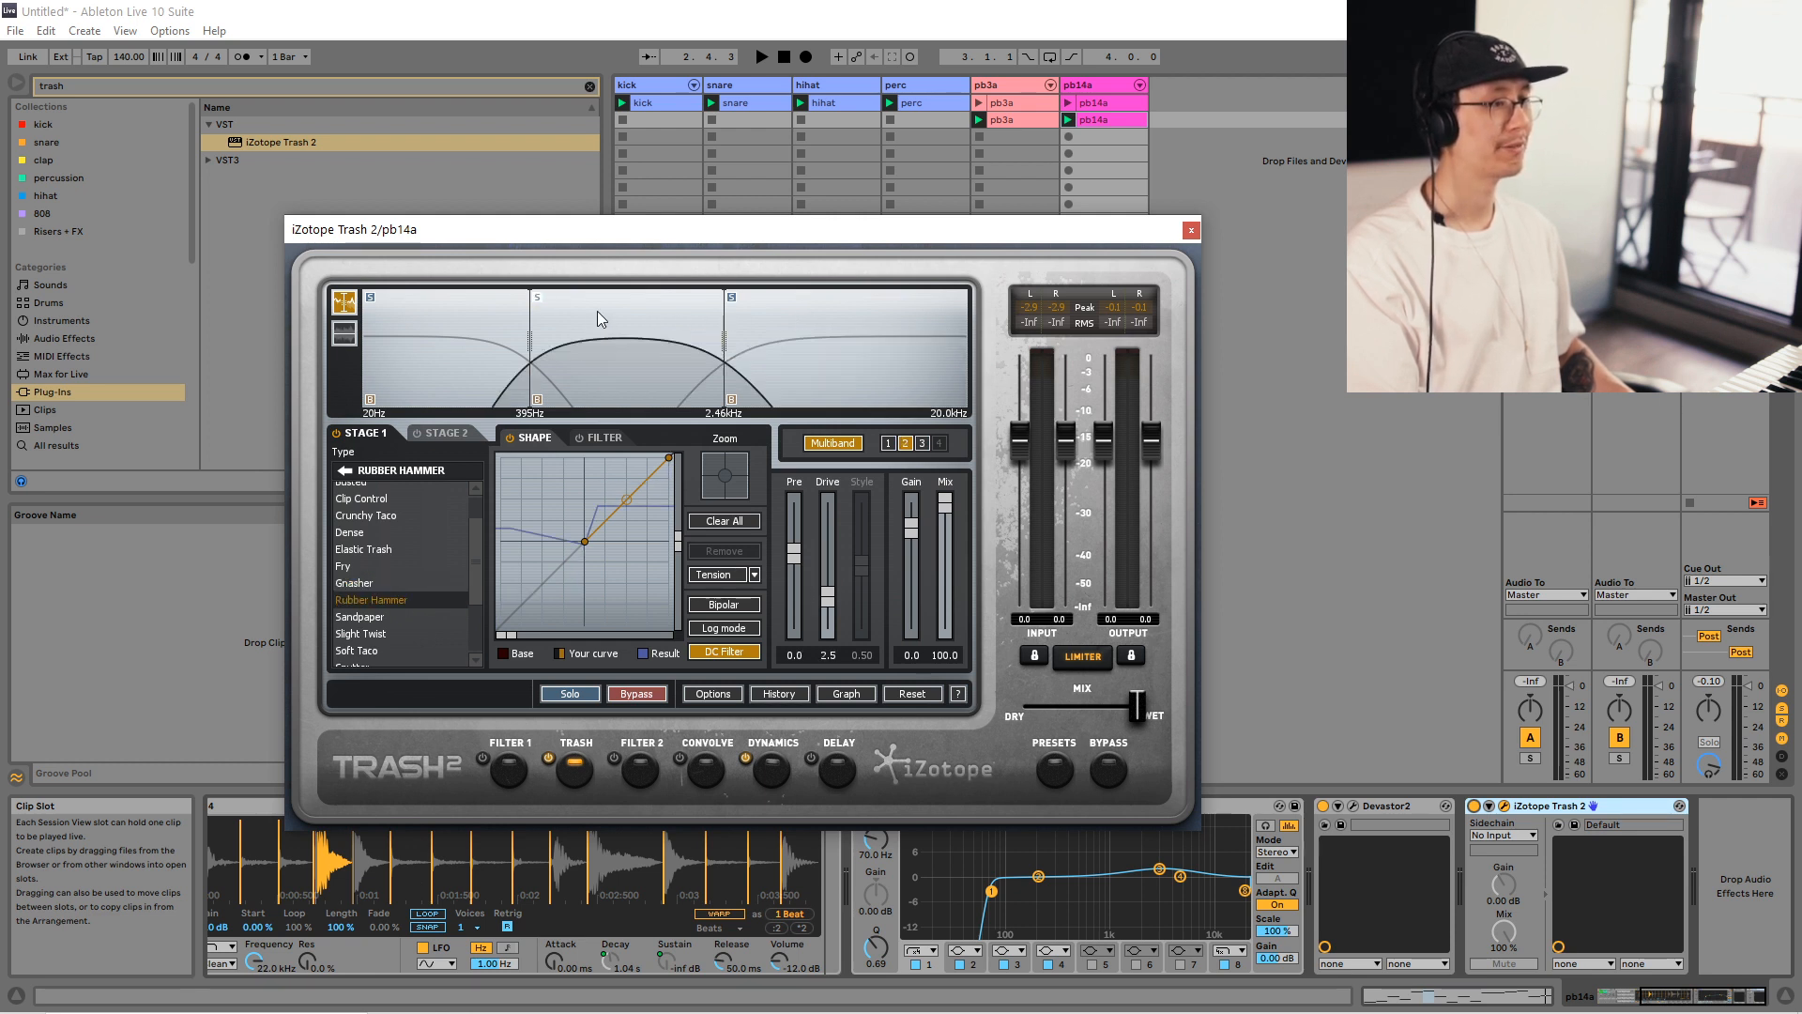
Compare Sandpaper, Slight Twist, Soft Taco, Sputter and Squealer on band 2 during playback, and keep Gnasher.
{"action": "left_click", "coordinate": [358, 585]}
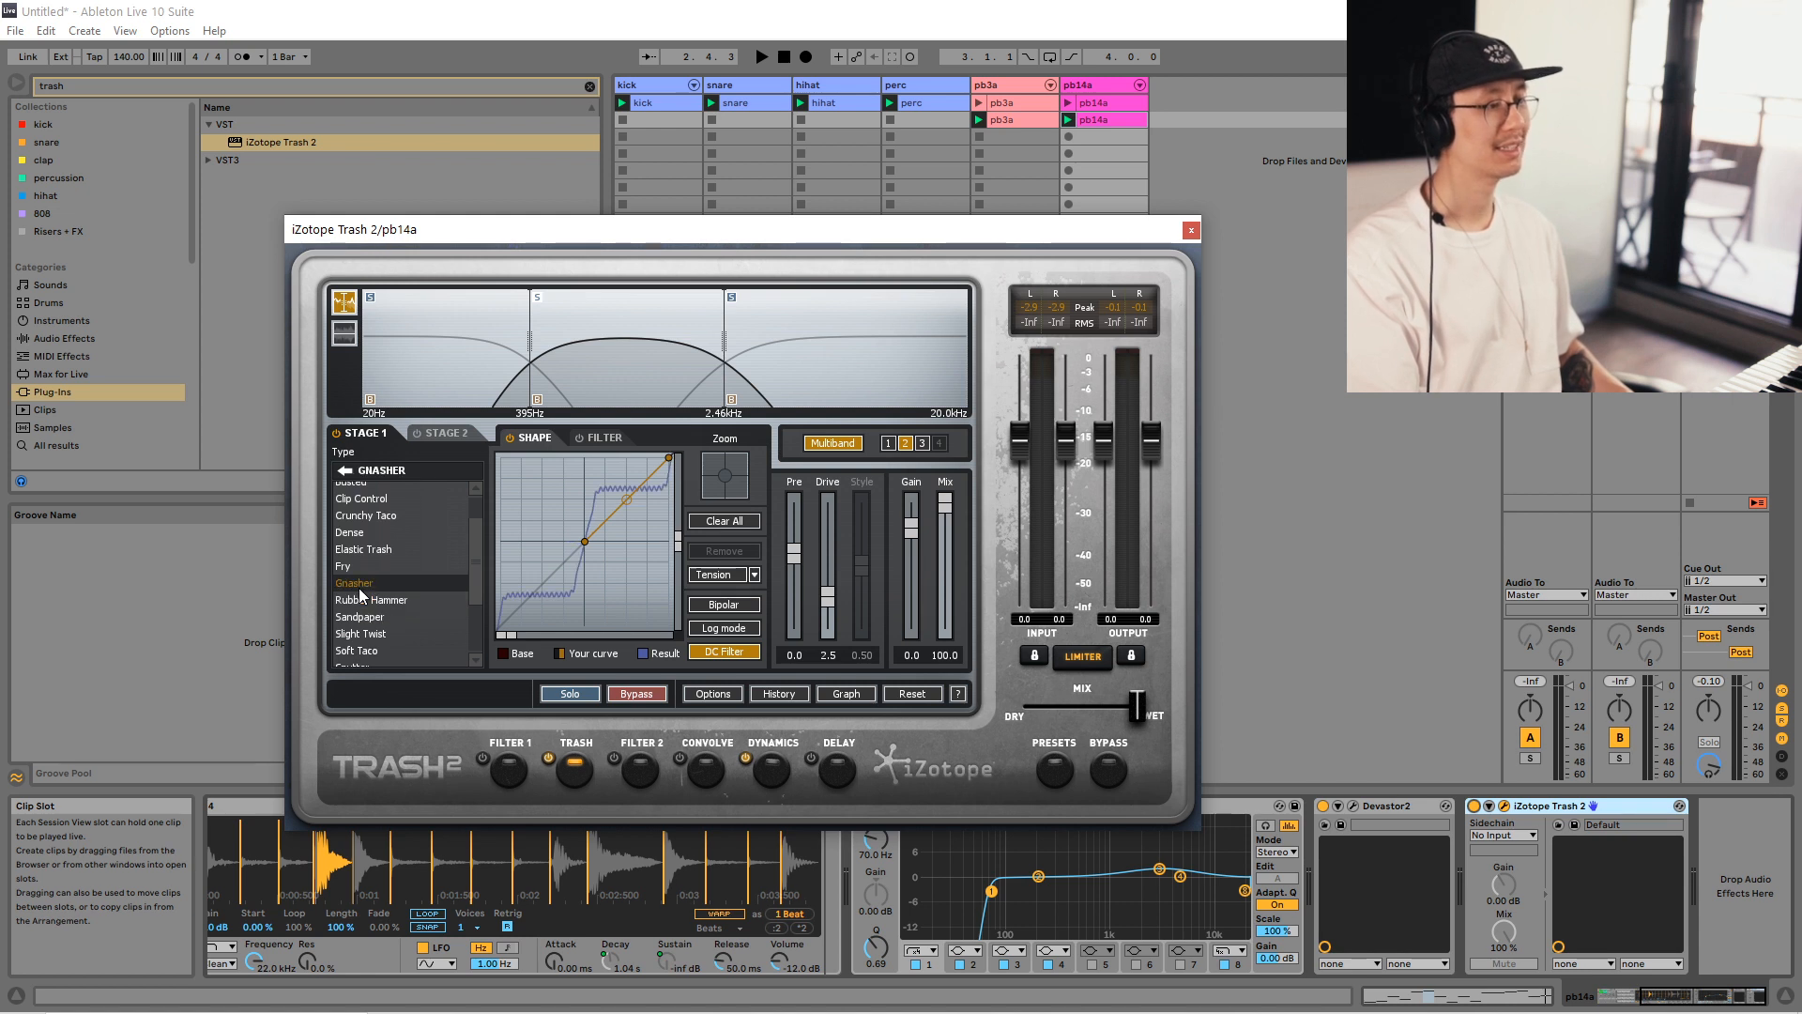
{"action": "scroll", "coordinate": [474, 557], "scroll_direction": "down", "scroll_amount": 2}
{"action": "left_click", "coordinate": [398, 569]}
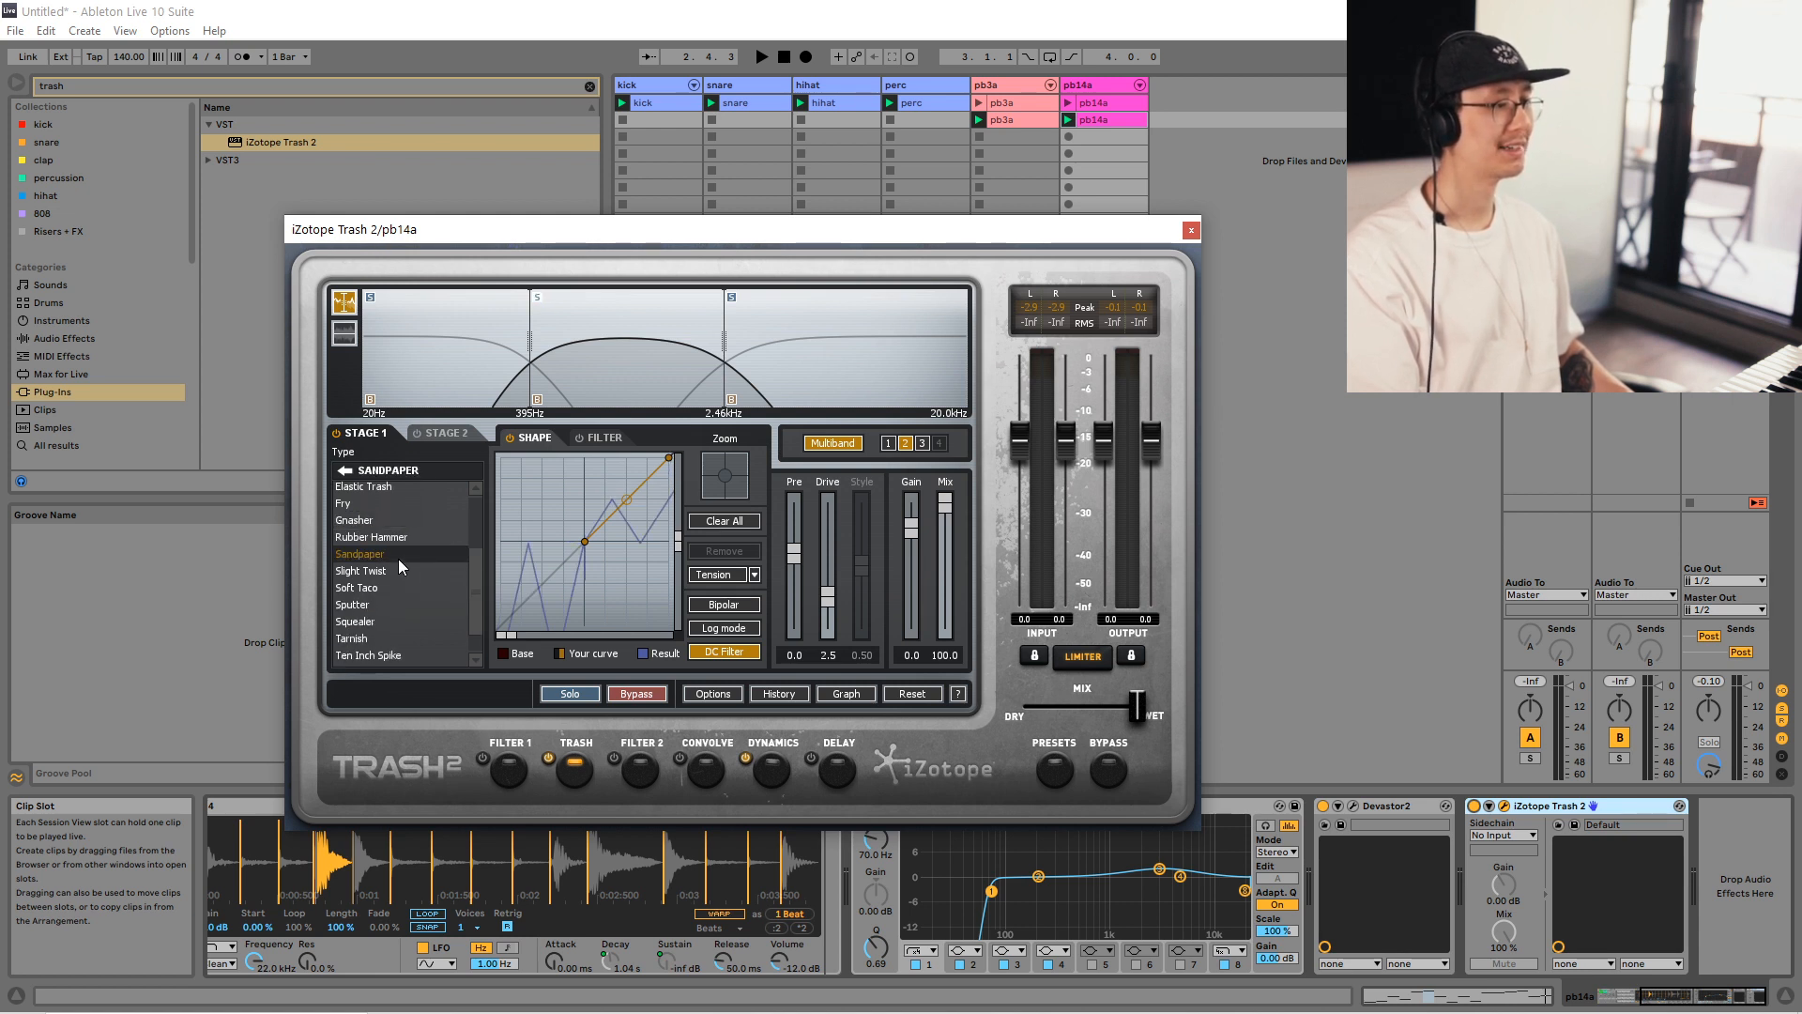
{"action": "key", "text": "space"}
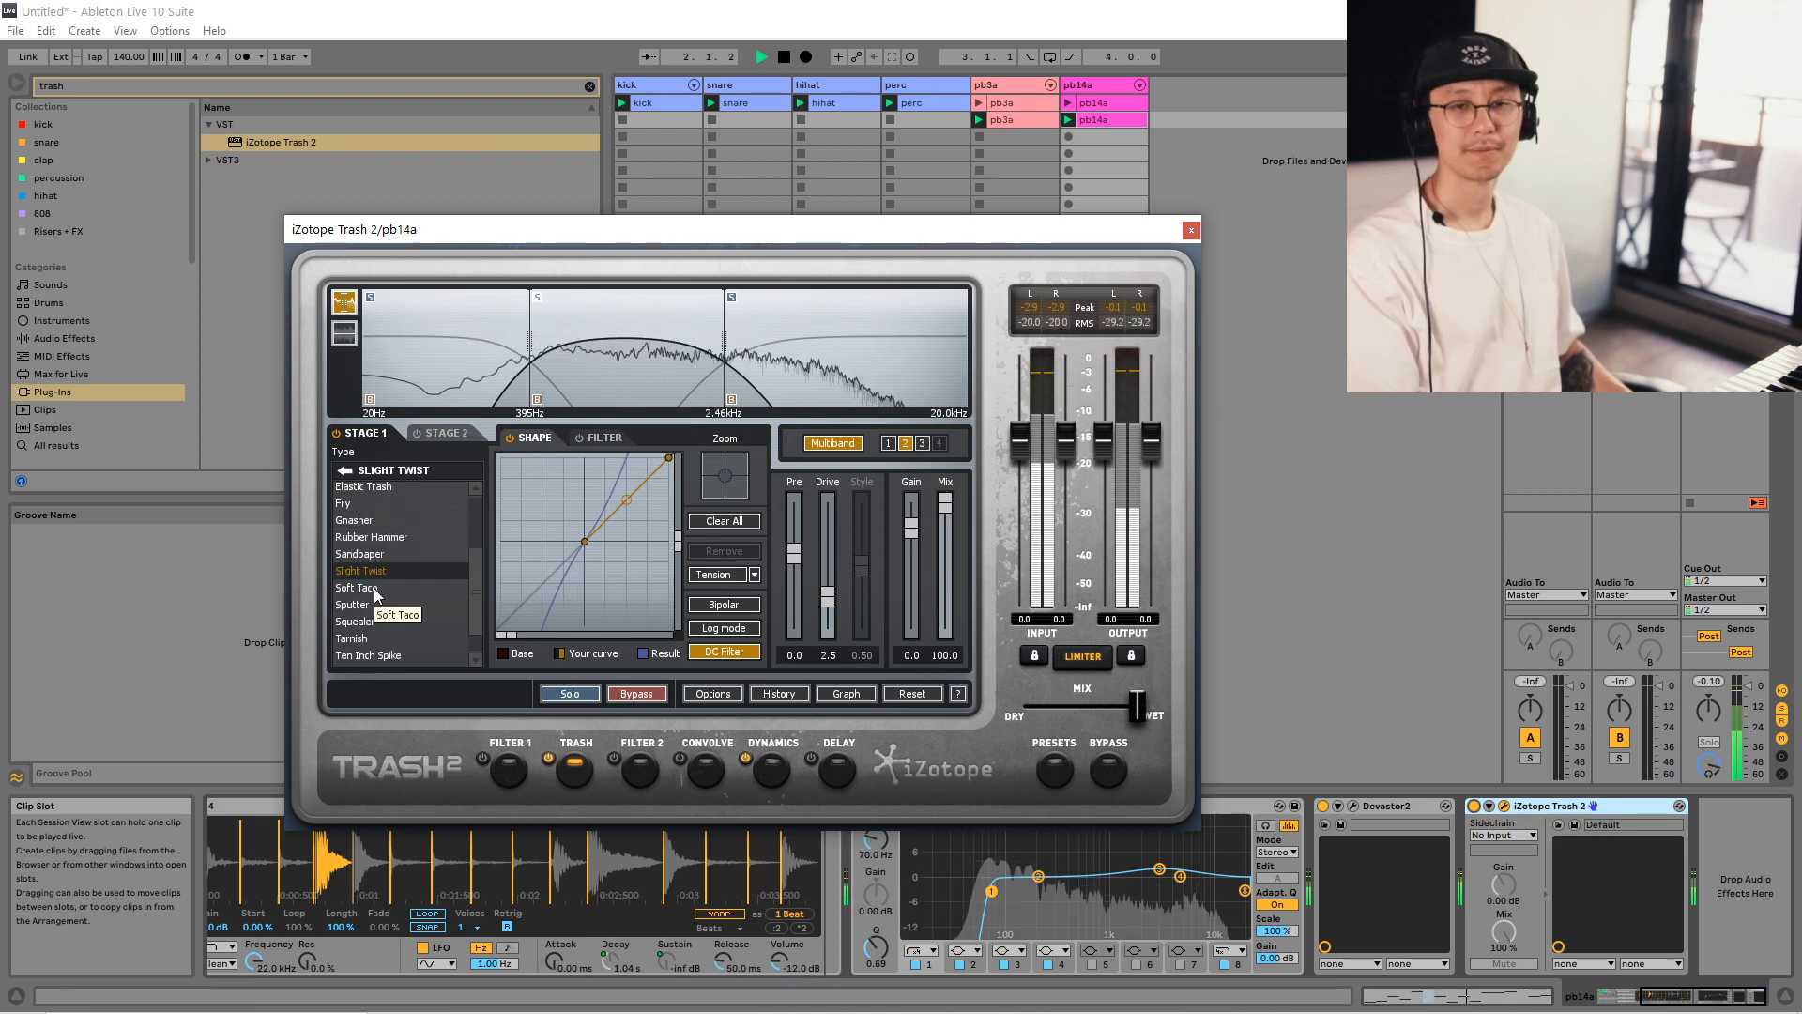
{"action": "left_click", "coordinate": [374, 587]}
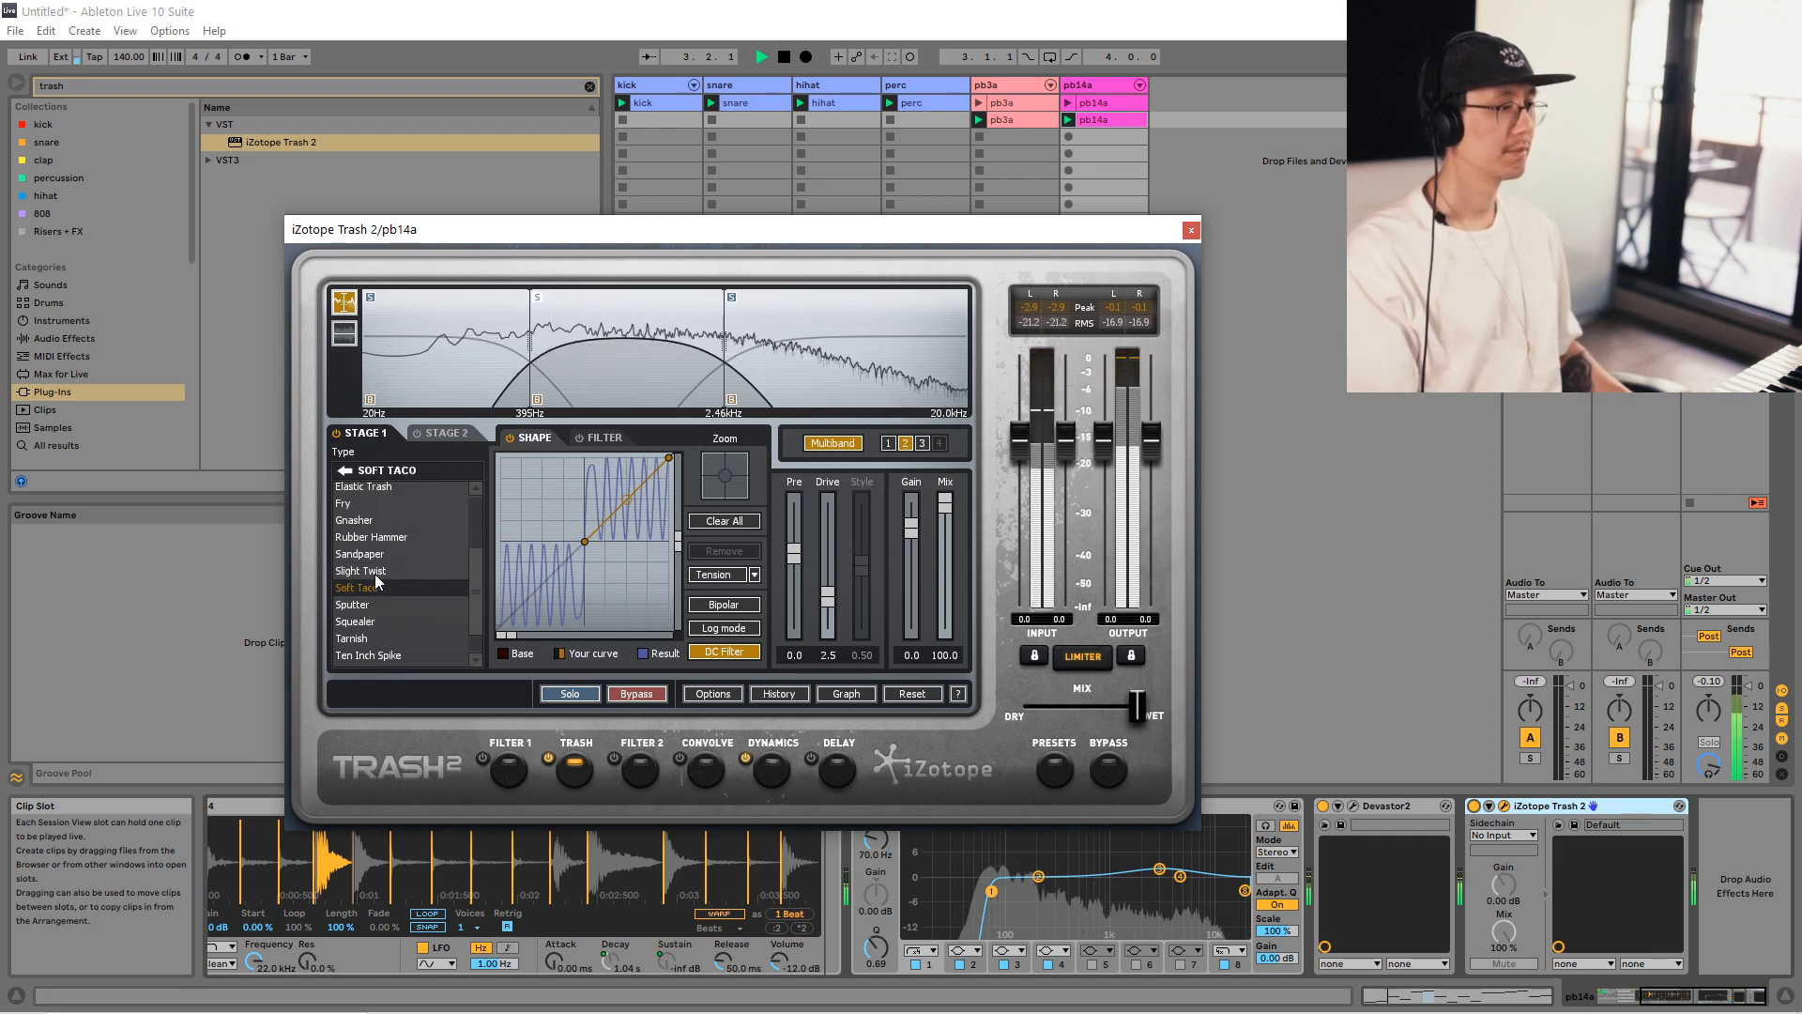
{"action": "left_click", "coordinate": [376, 606]}
{"action": "left_click", "coordinate": [378, 620]}
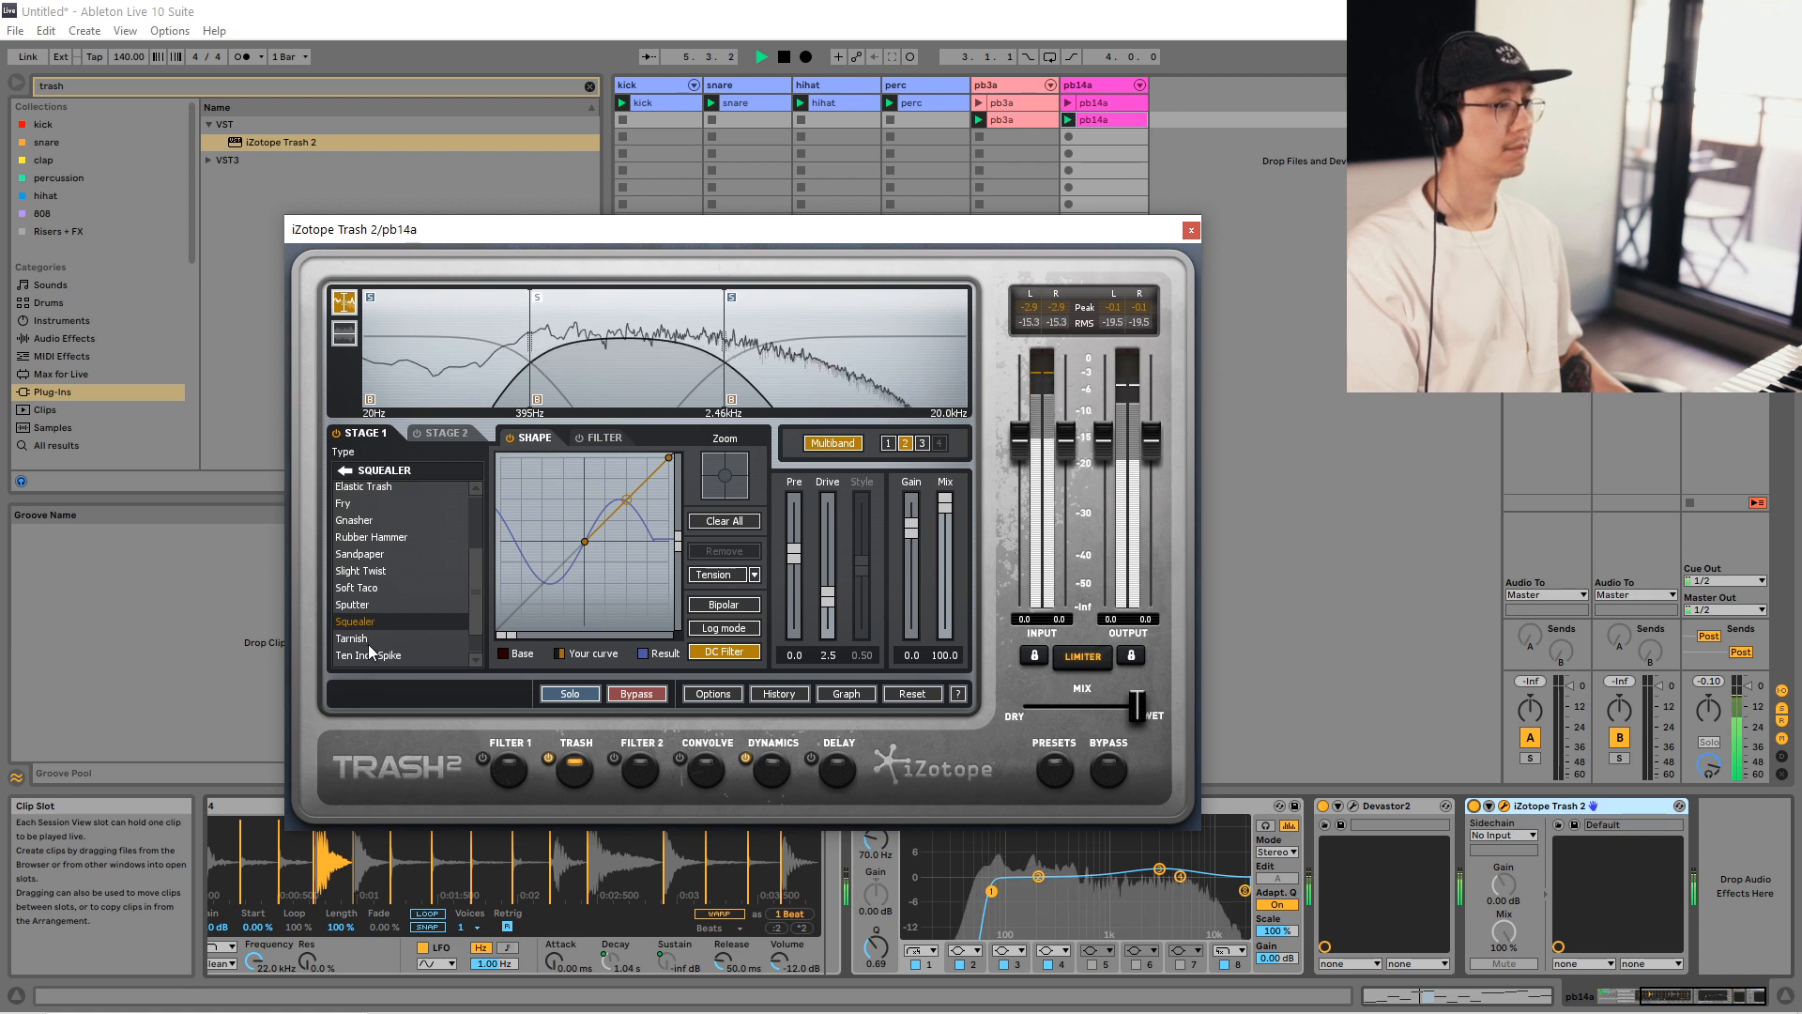
{"action": "left_click", "coordinate": [368, 519]}
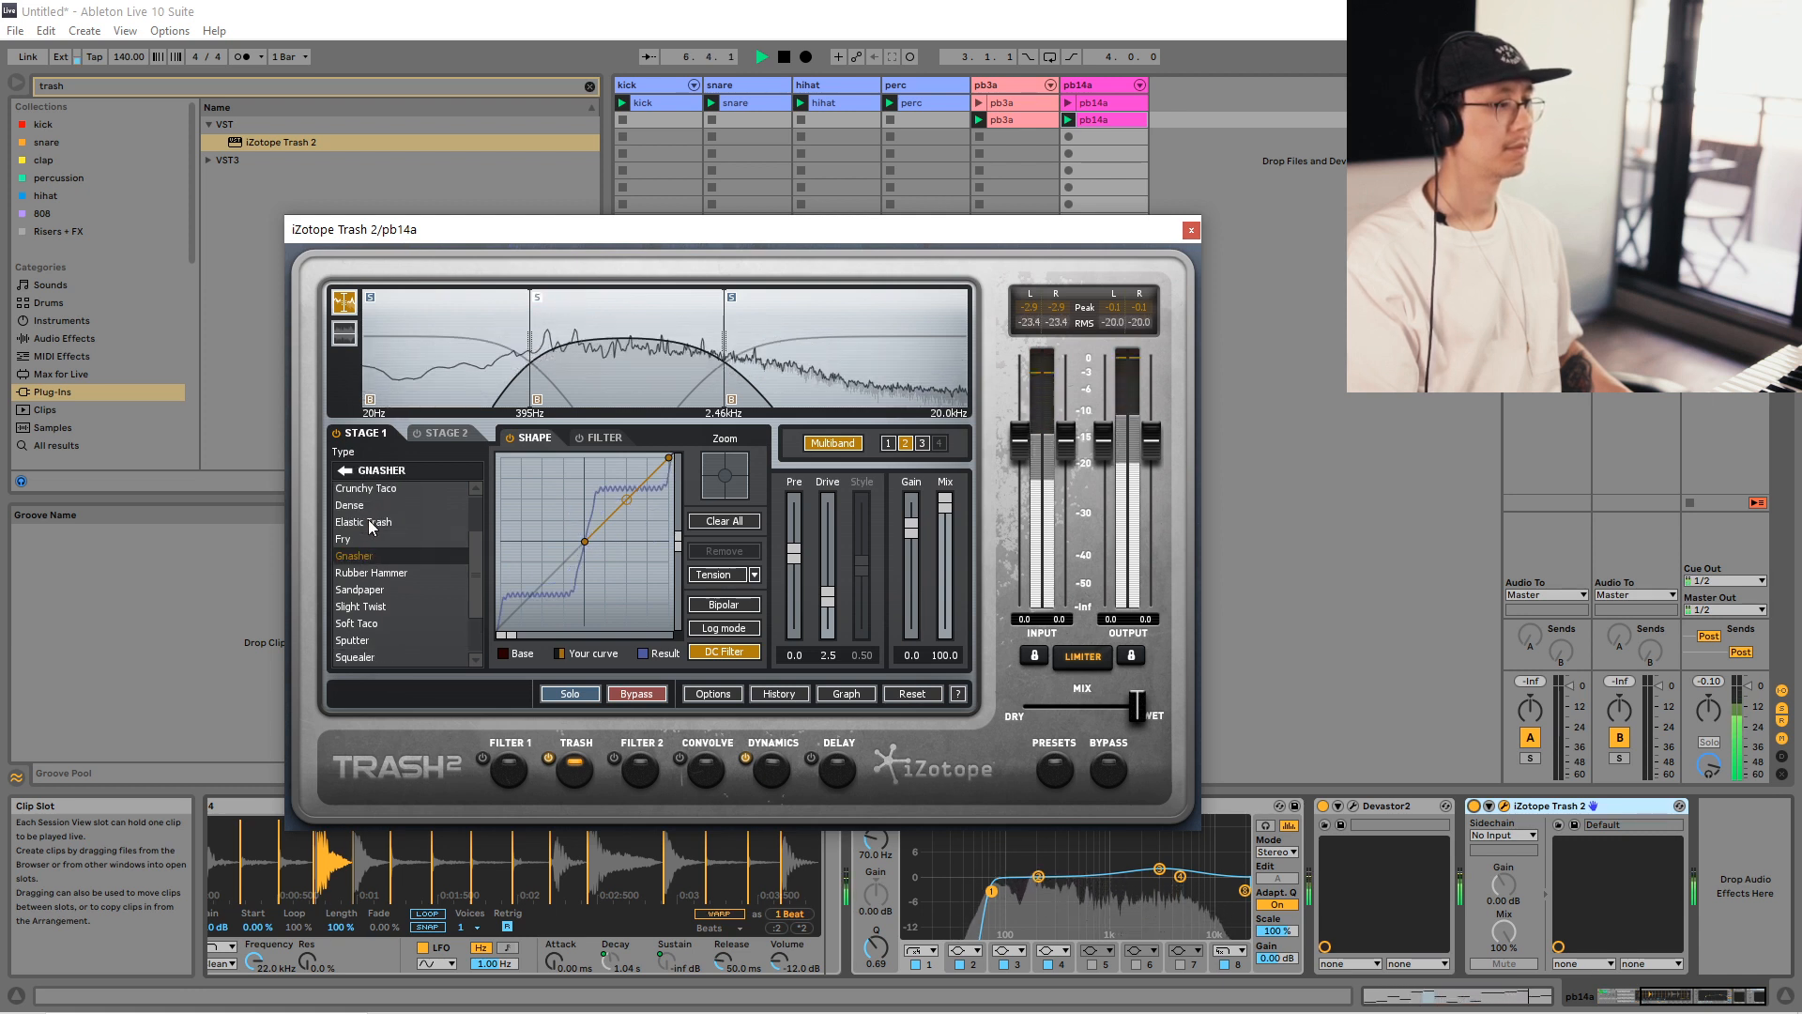
Set band 2's Drive to 3.9 and Pre to -3.9 while listening to the loop.
{"action": "mouse_move", "coordinate": [834, 644]}
{"action": "left_mouse_down"}
{"action": "mouse_move", "coordinate": [834, 548]}
{"action": "mouse_move", "coordinate": [841, 565]}
{"action": "left_mouse_up"}
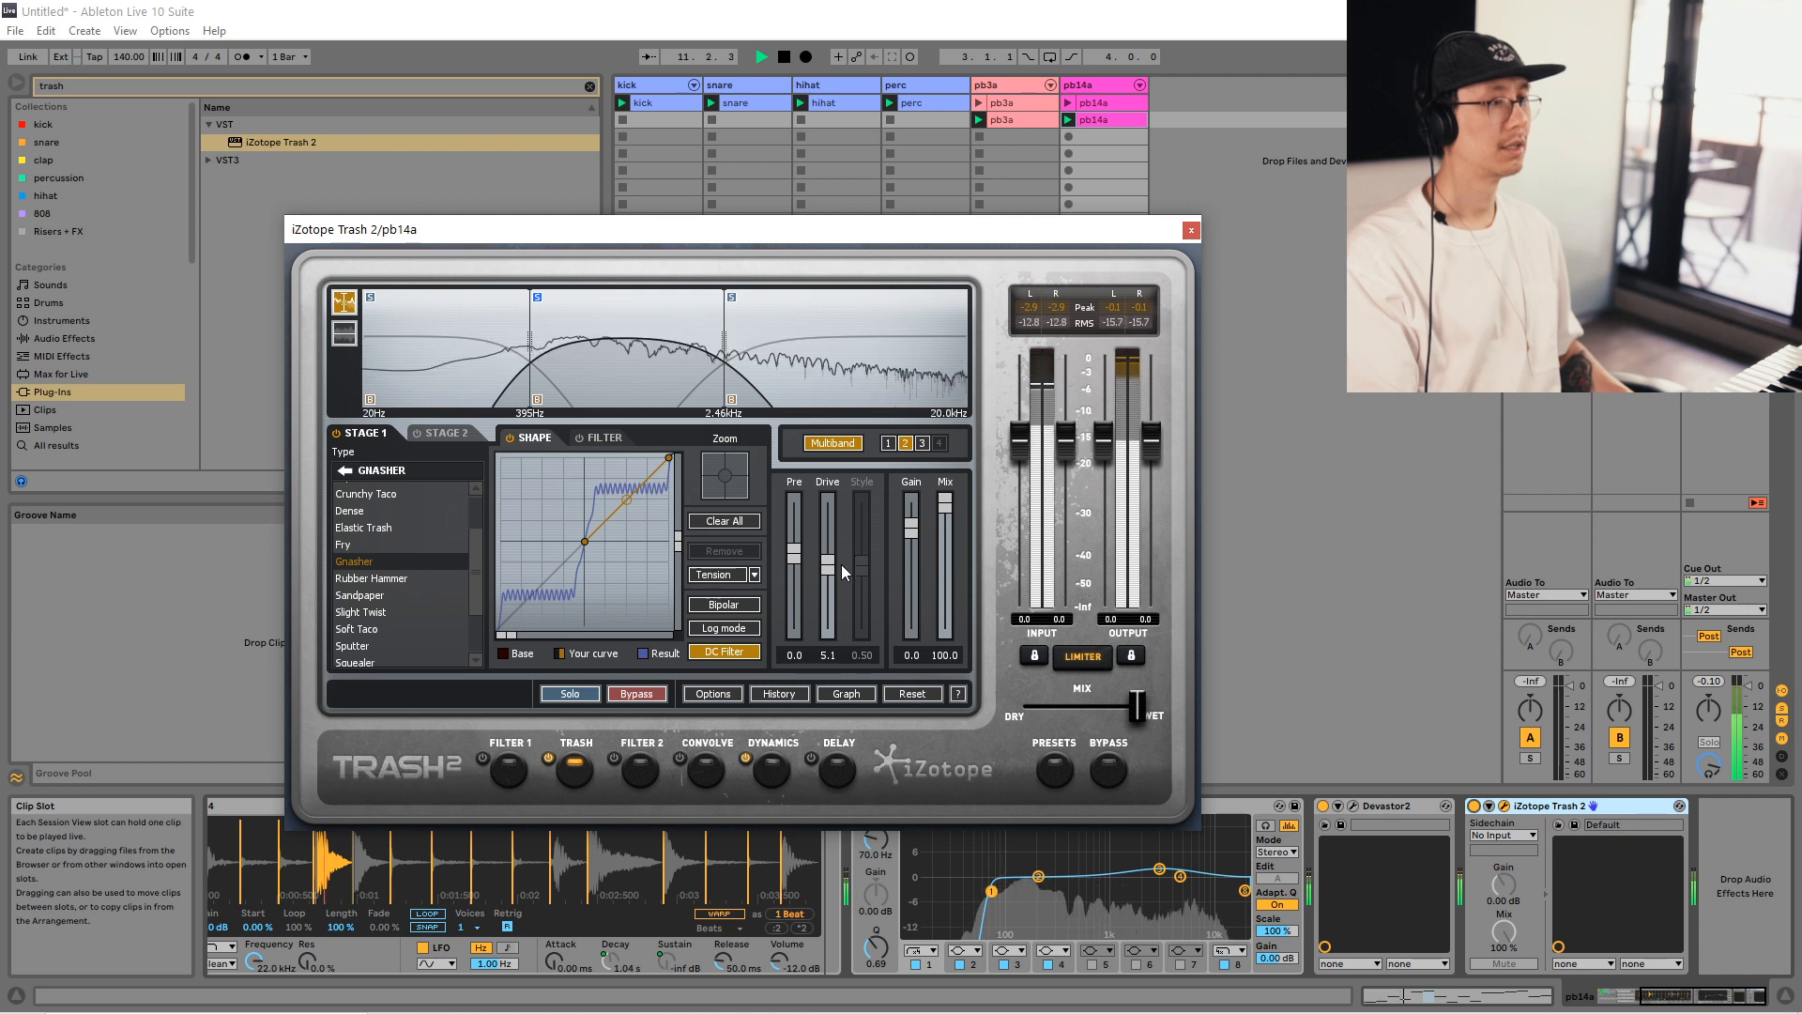
{"action": "key", "text": "space"}
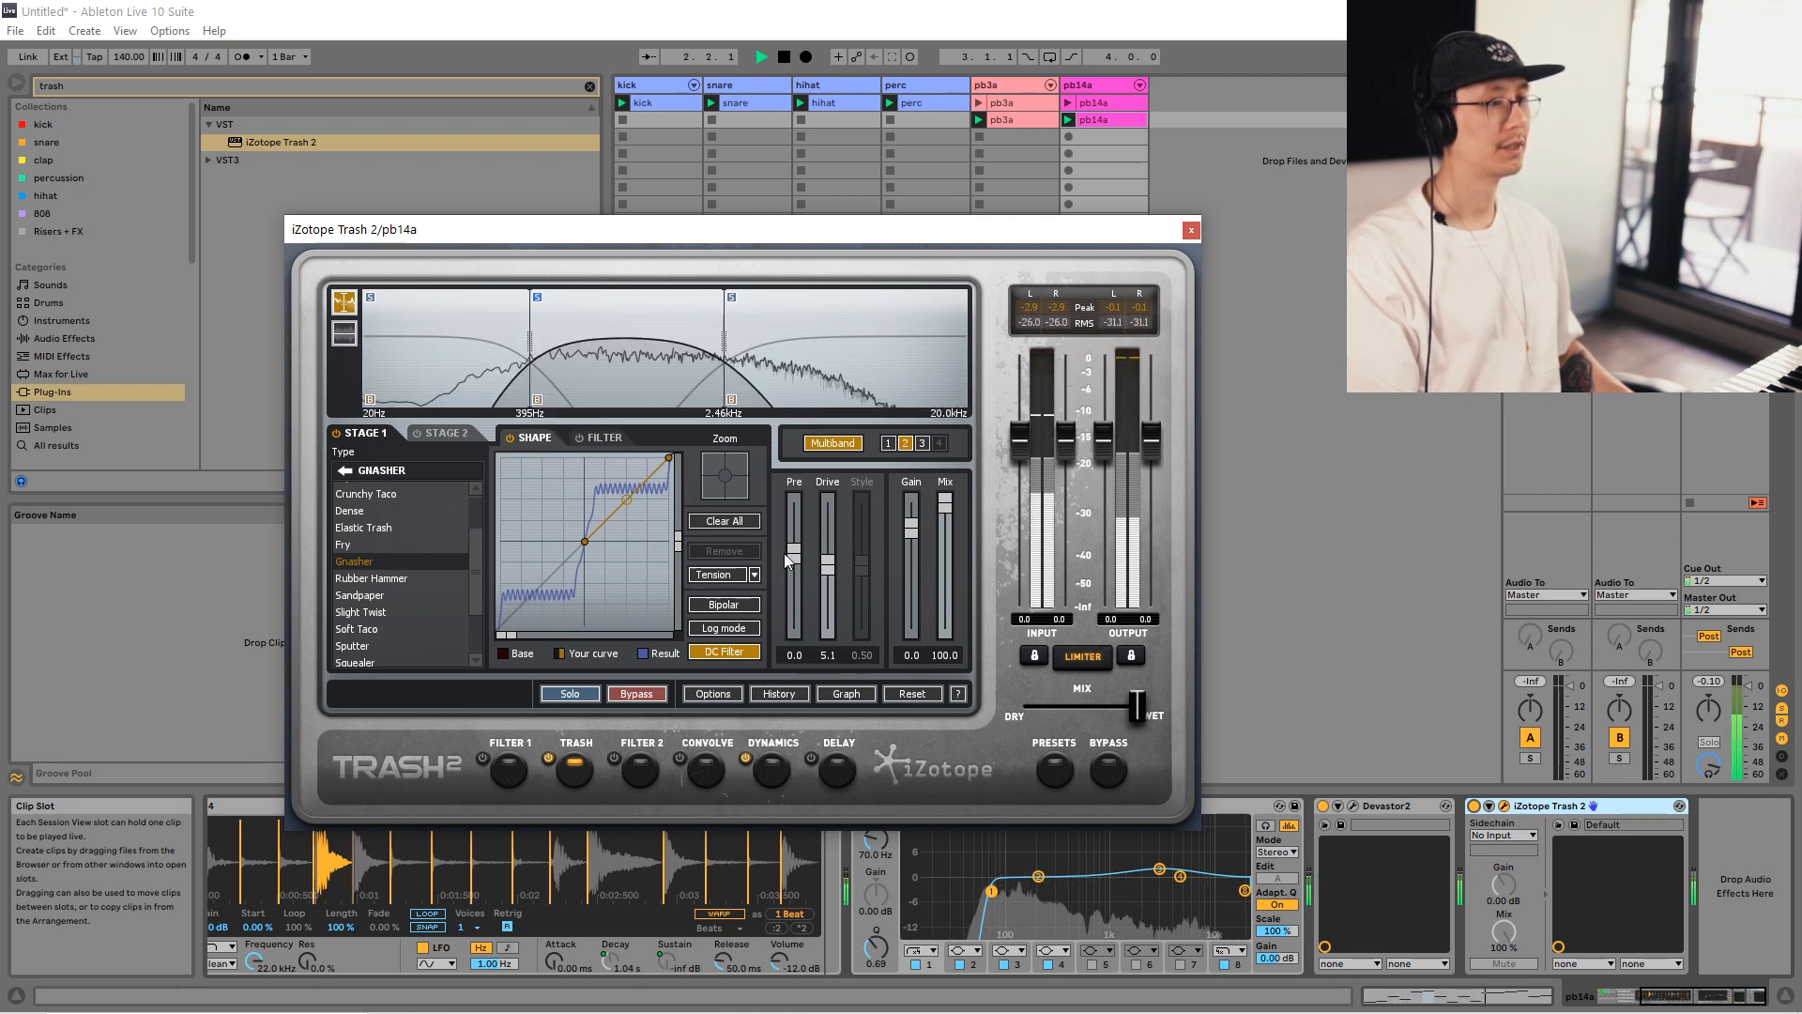
{"action": "left_click_drag", "start_coordinate": [828, 564], "coordinate": [825, 584]}
{"action": "key", "text": "space"}
{"action": "left_click_drag", "start_coordinate": [791, 544], "coordinate": [831, 582]}
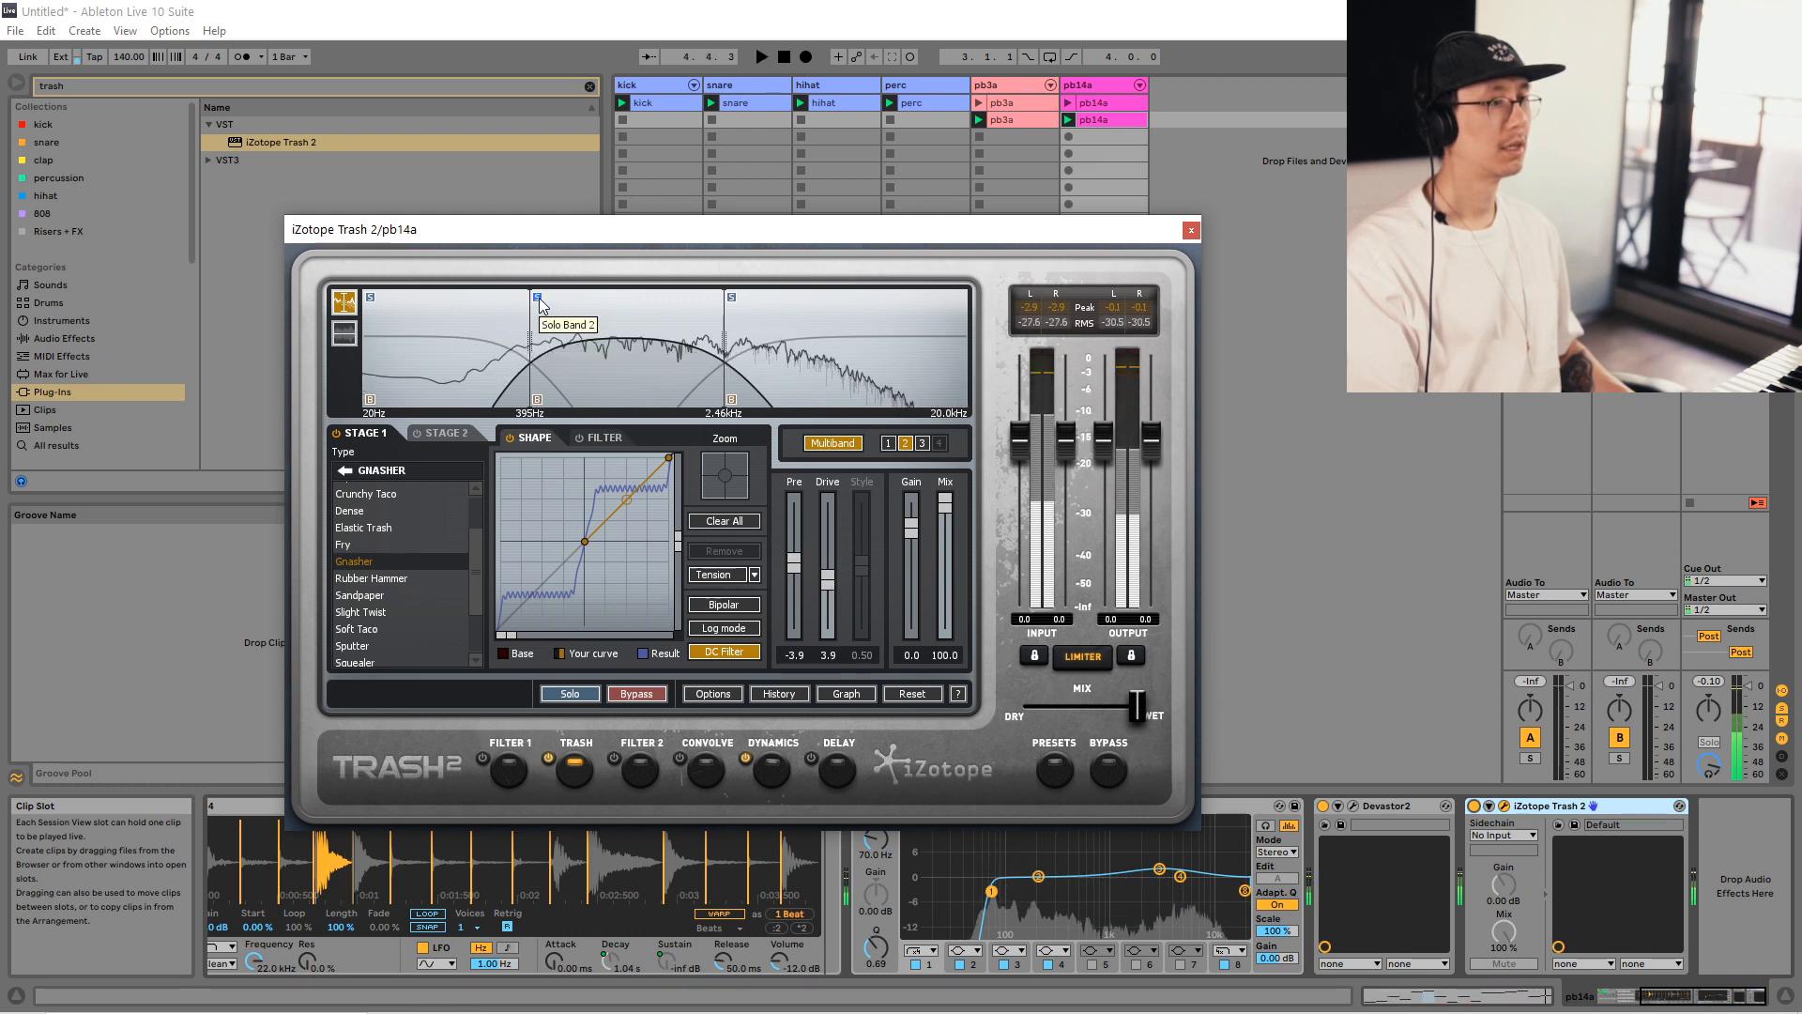
Compare the loop with the Trash module bypassed and enabled across all bands.
{"action": "left_click", "coordinate": [548, 758]}
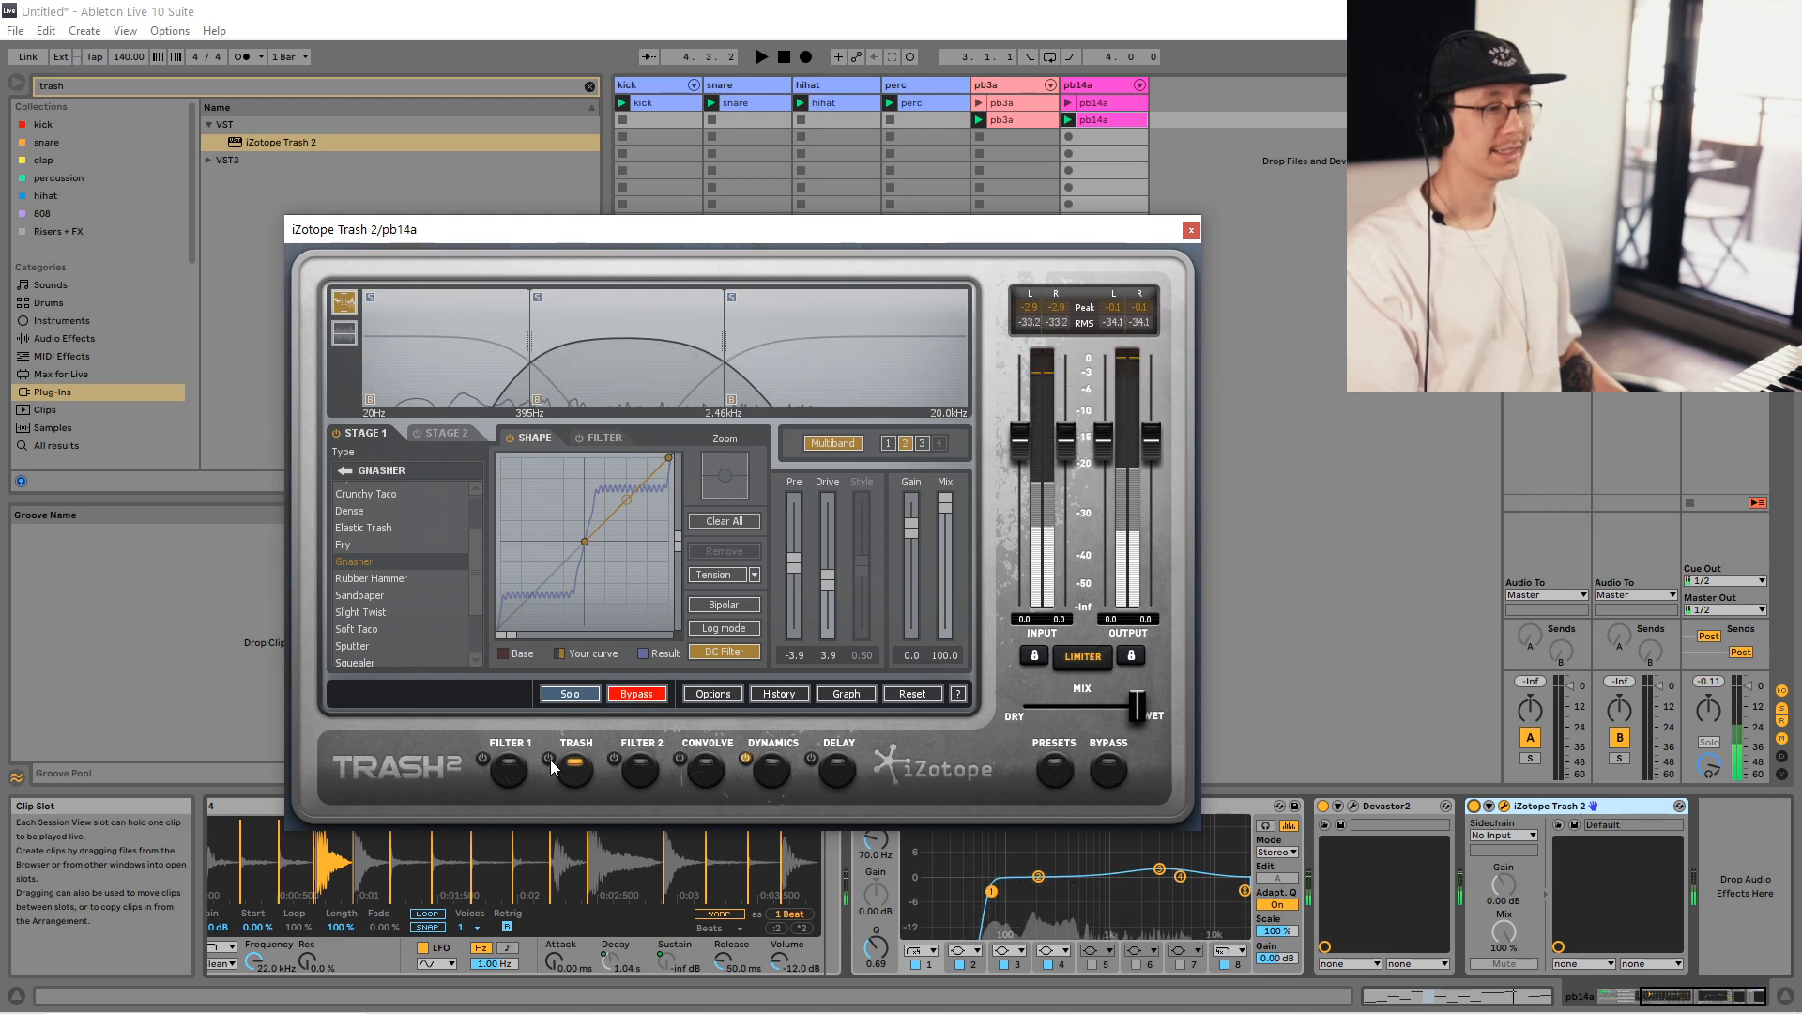
{"action": "left_click", "coordinate": [549, 758]}
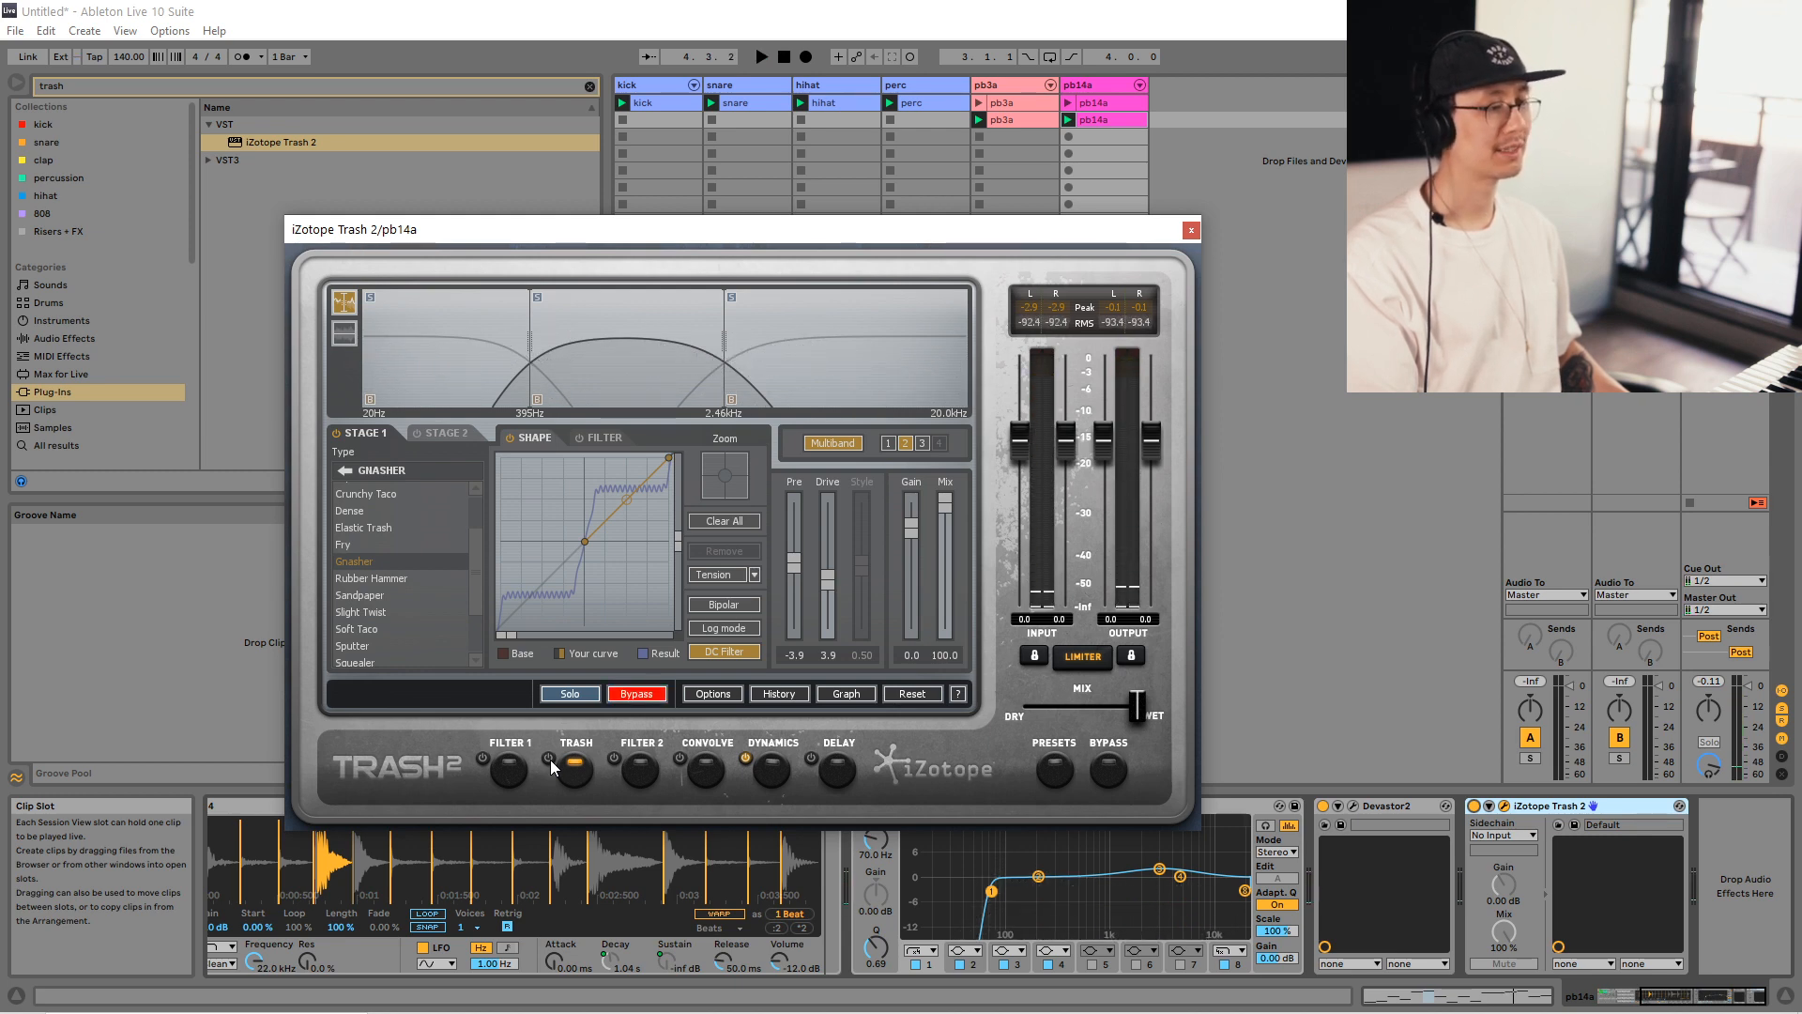
{"action": "key", "text": "space"}
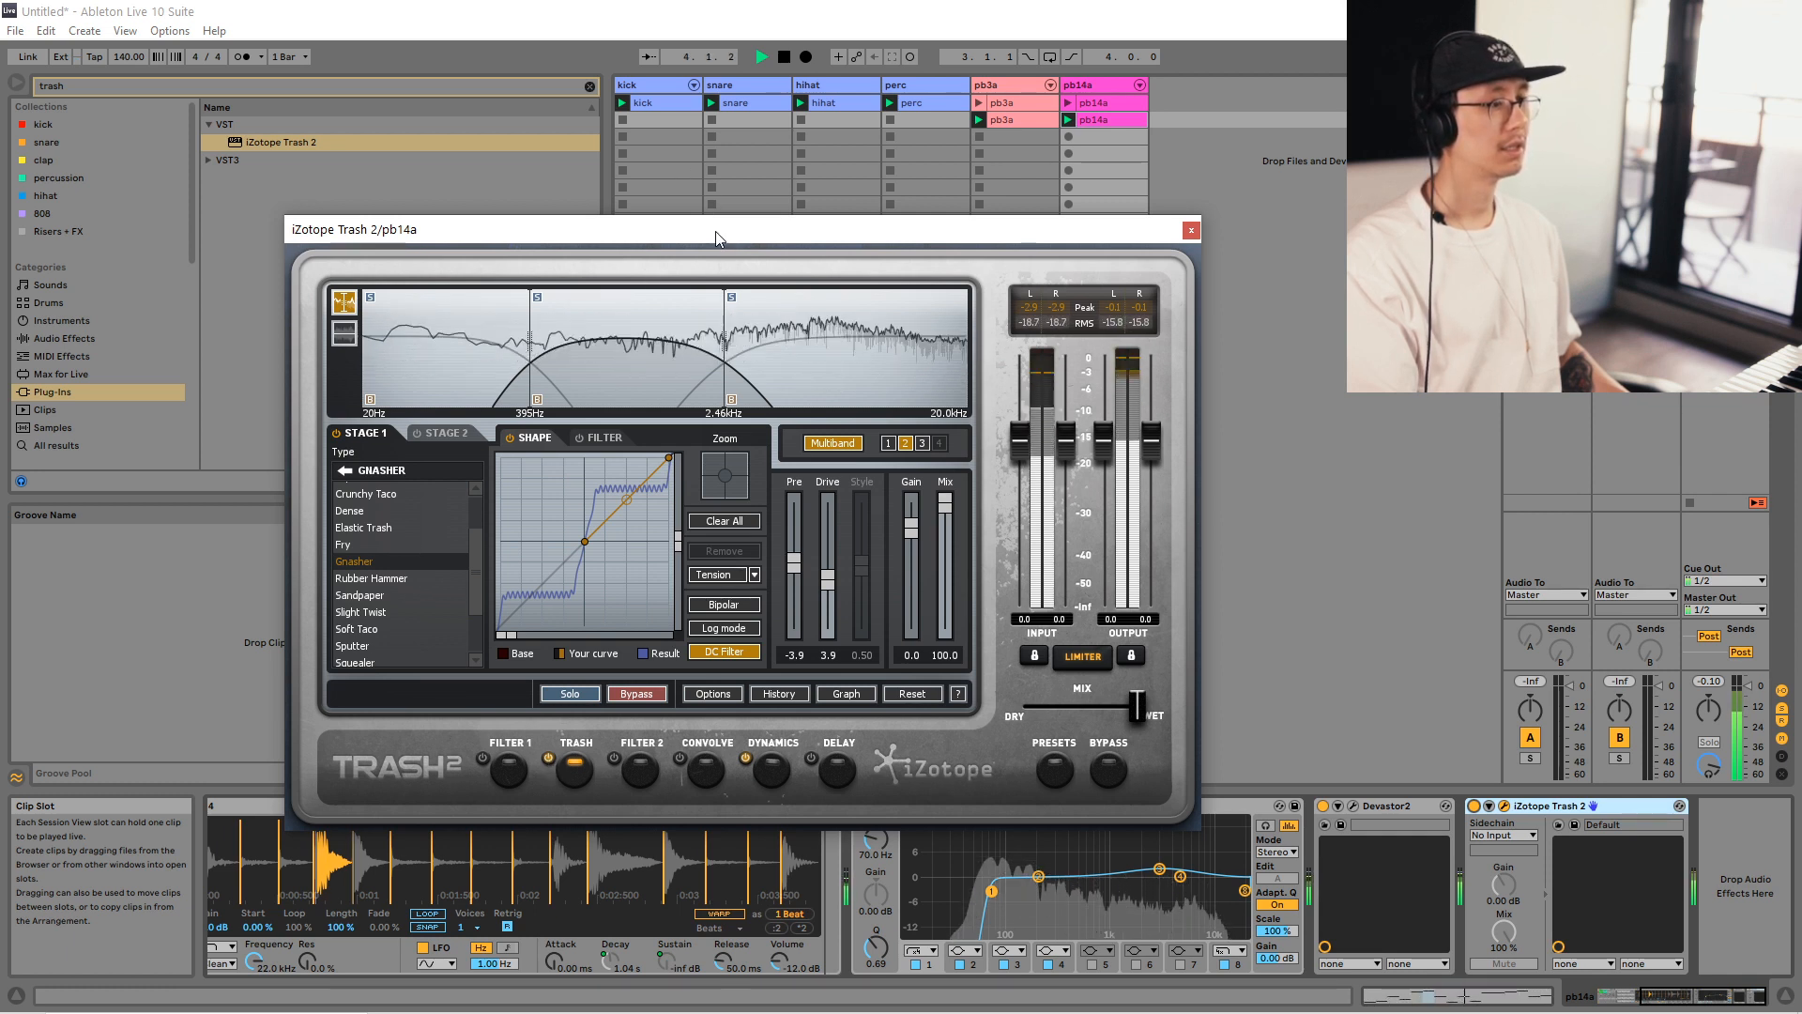
{"action": "key", "text": "space"}
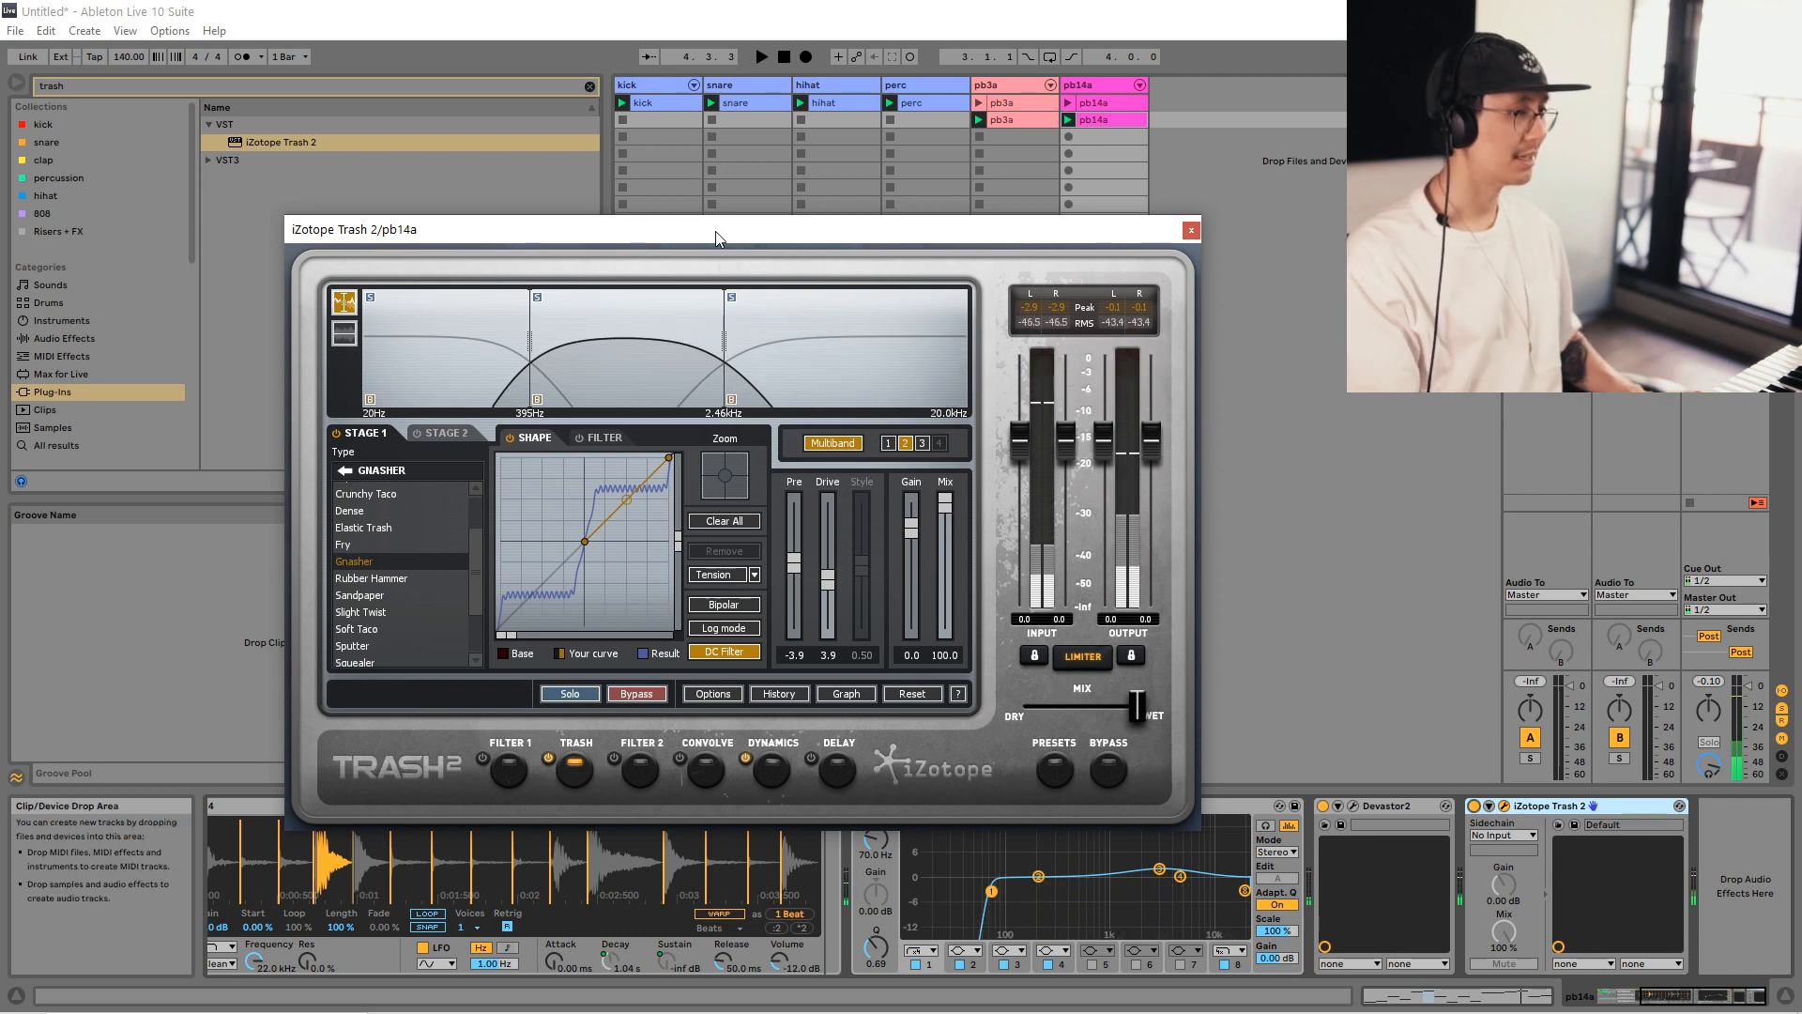
Save the Live Set as 2020-06-16 dubstep in the 2020 folder of Ableton Projects.
{"action": "key", "text": "ctrl+s"}
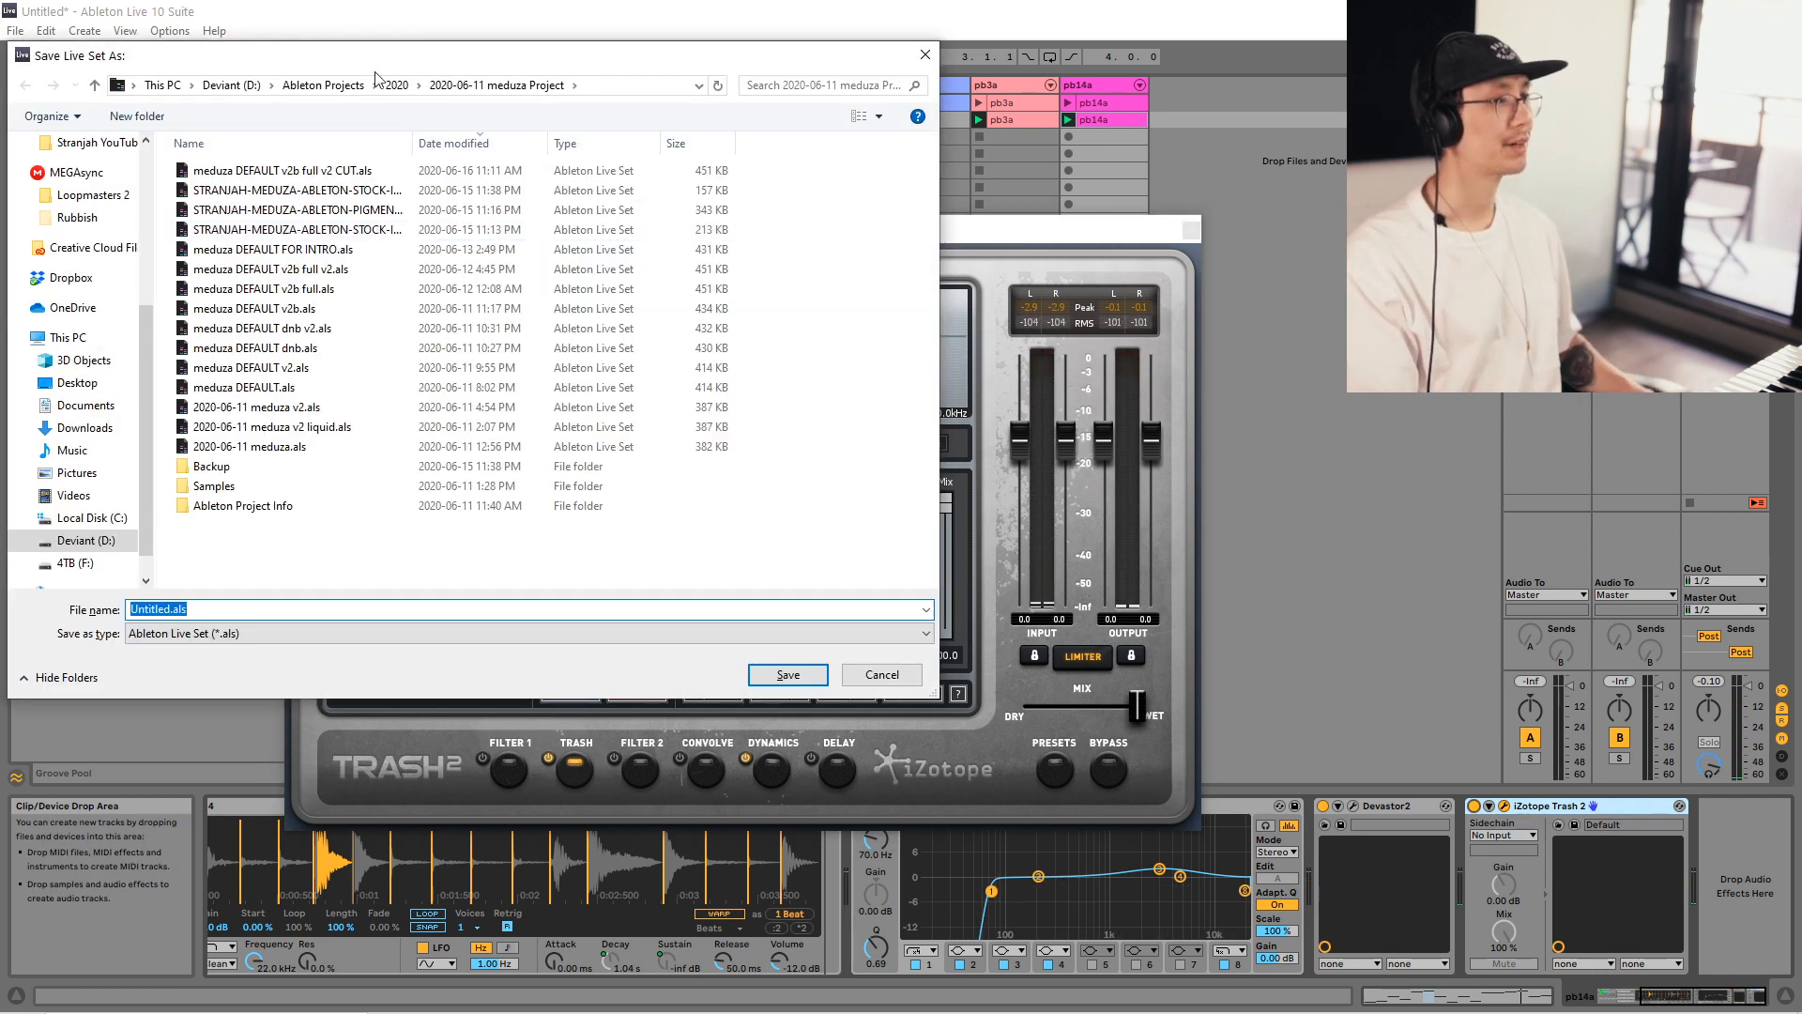
{"action": "left_click", "coordinate": [354, 86]}
{"action": "double_click", "coordinate": [245, 190]}
{"action": "left_click", "coordinate": [355, 612]}
{"action": "key", "text": "ctrl+a"}
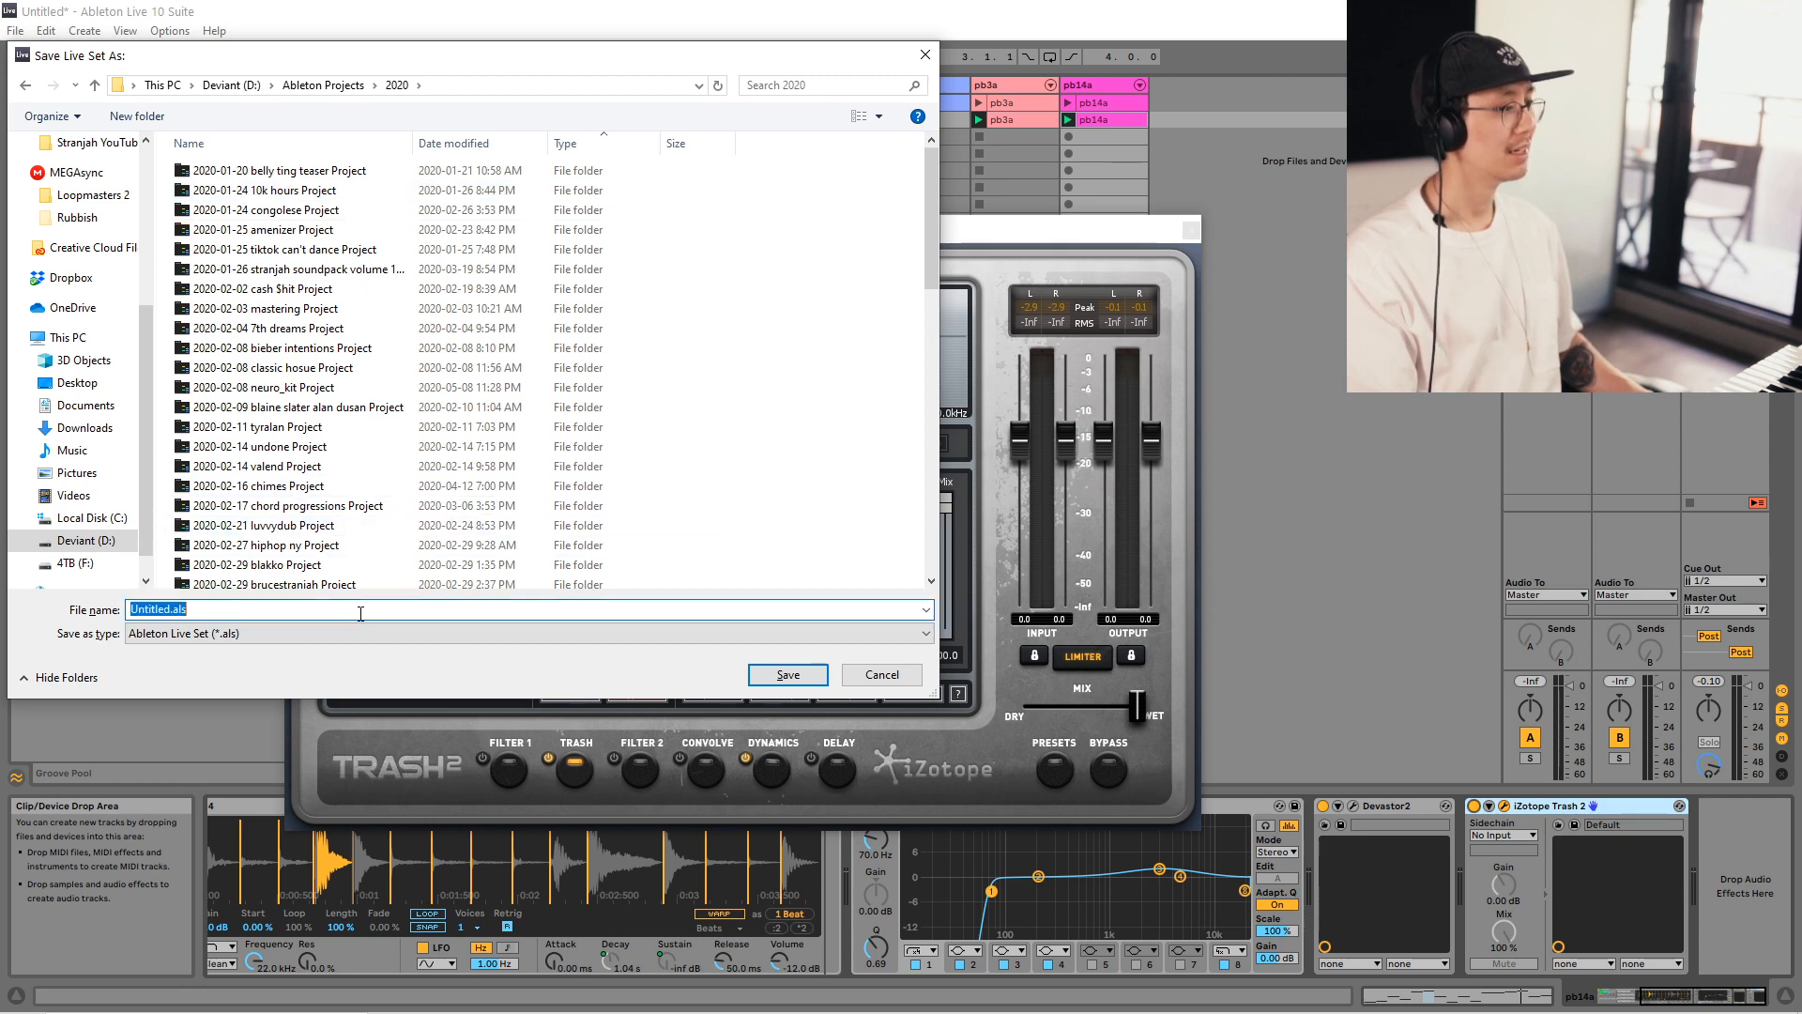
{"action": "type", "text": "2020-0"}
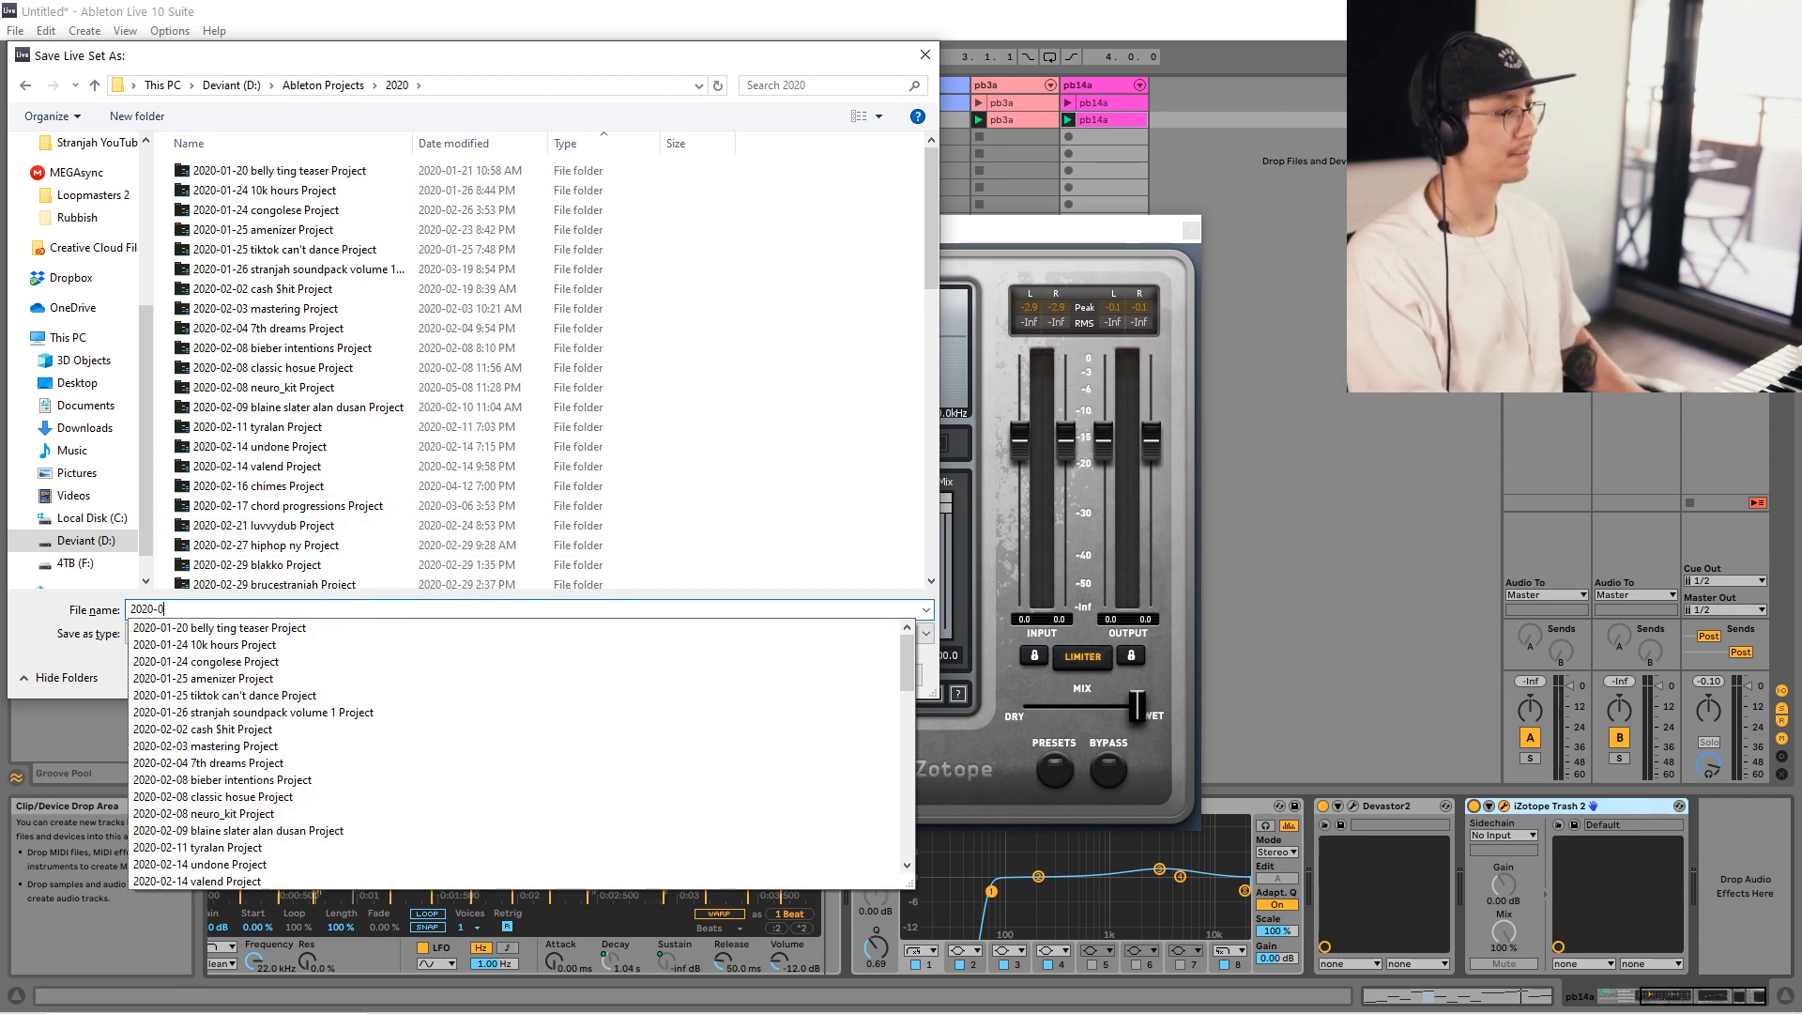
{"action": "type", "text": "1 d"}
{"action": "key", "text": "BackSpace"}
{"action": "key", "text": "BackSpace"}
{"action": "key", "text": "BackSpace"}
{"action": "type", "text": "6-16 dubstep"}
{"action": "key", "text": "Return"}
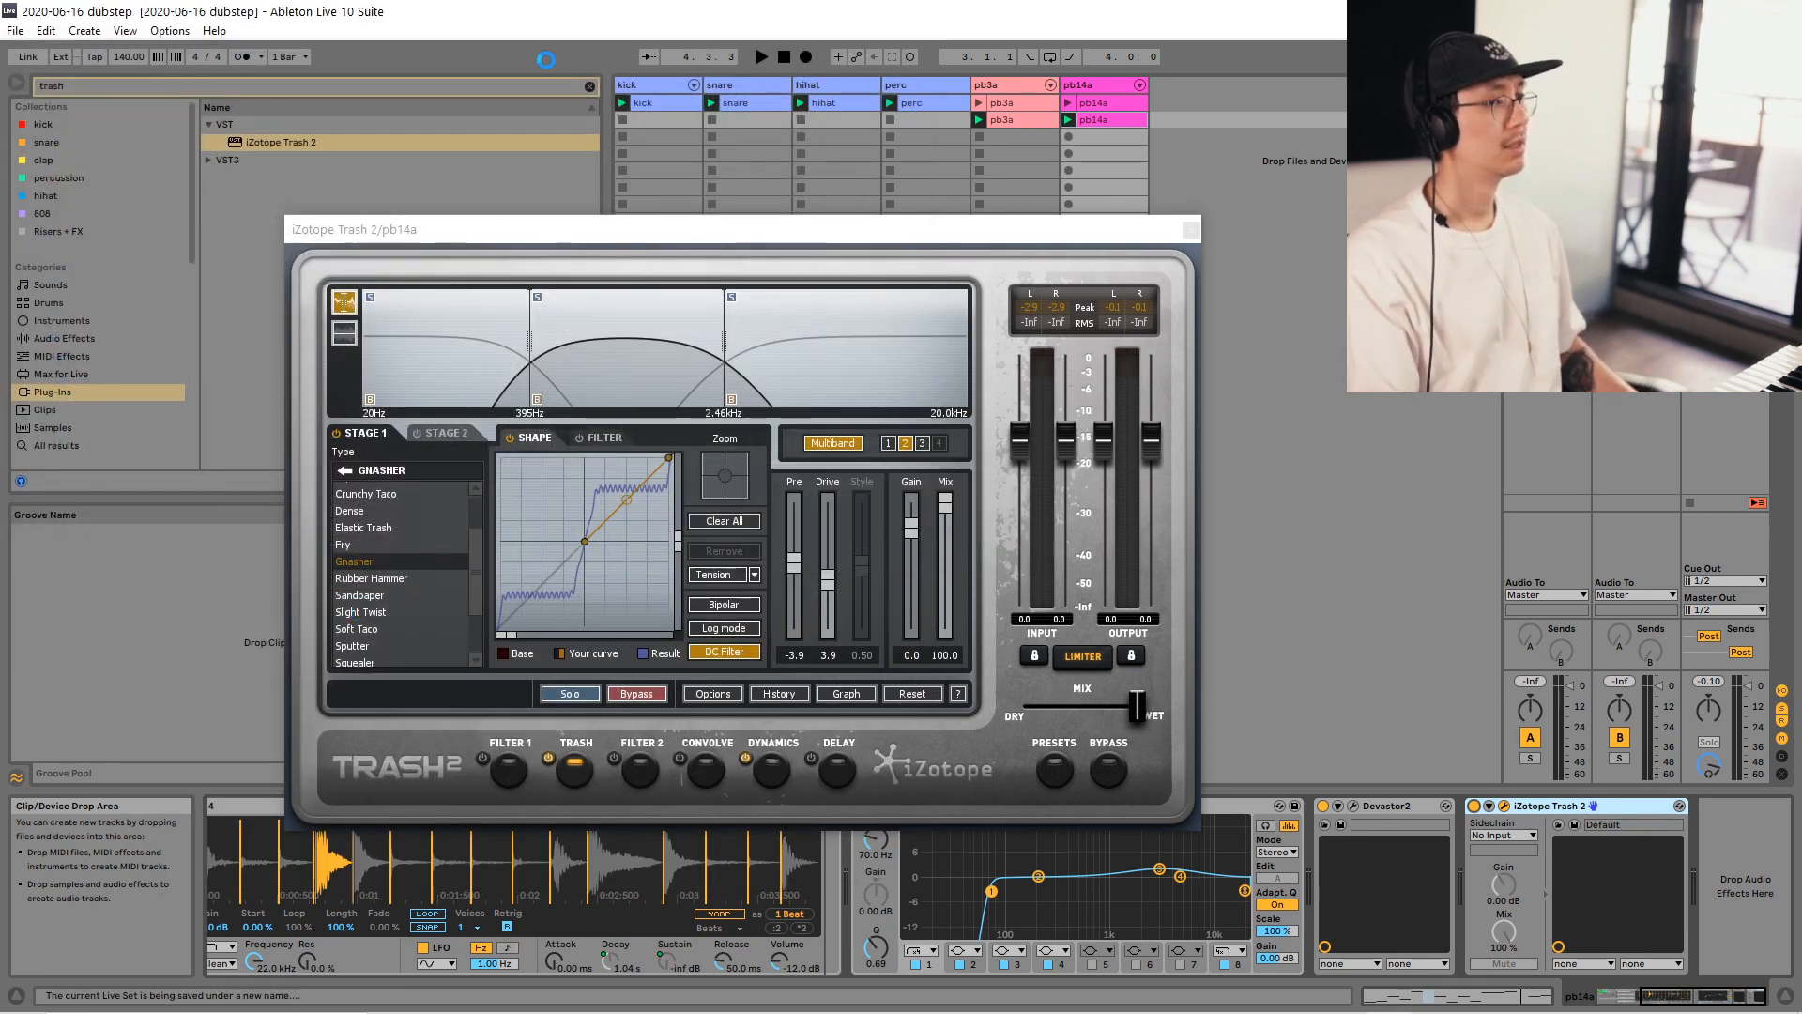
Close the Trash 2 window and clear the browser search to show the full plug-in list.
{"action": "key", "text": "space"}
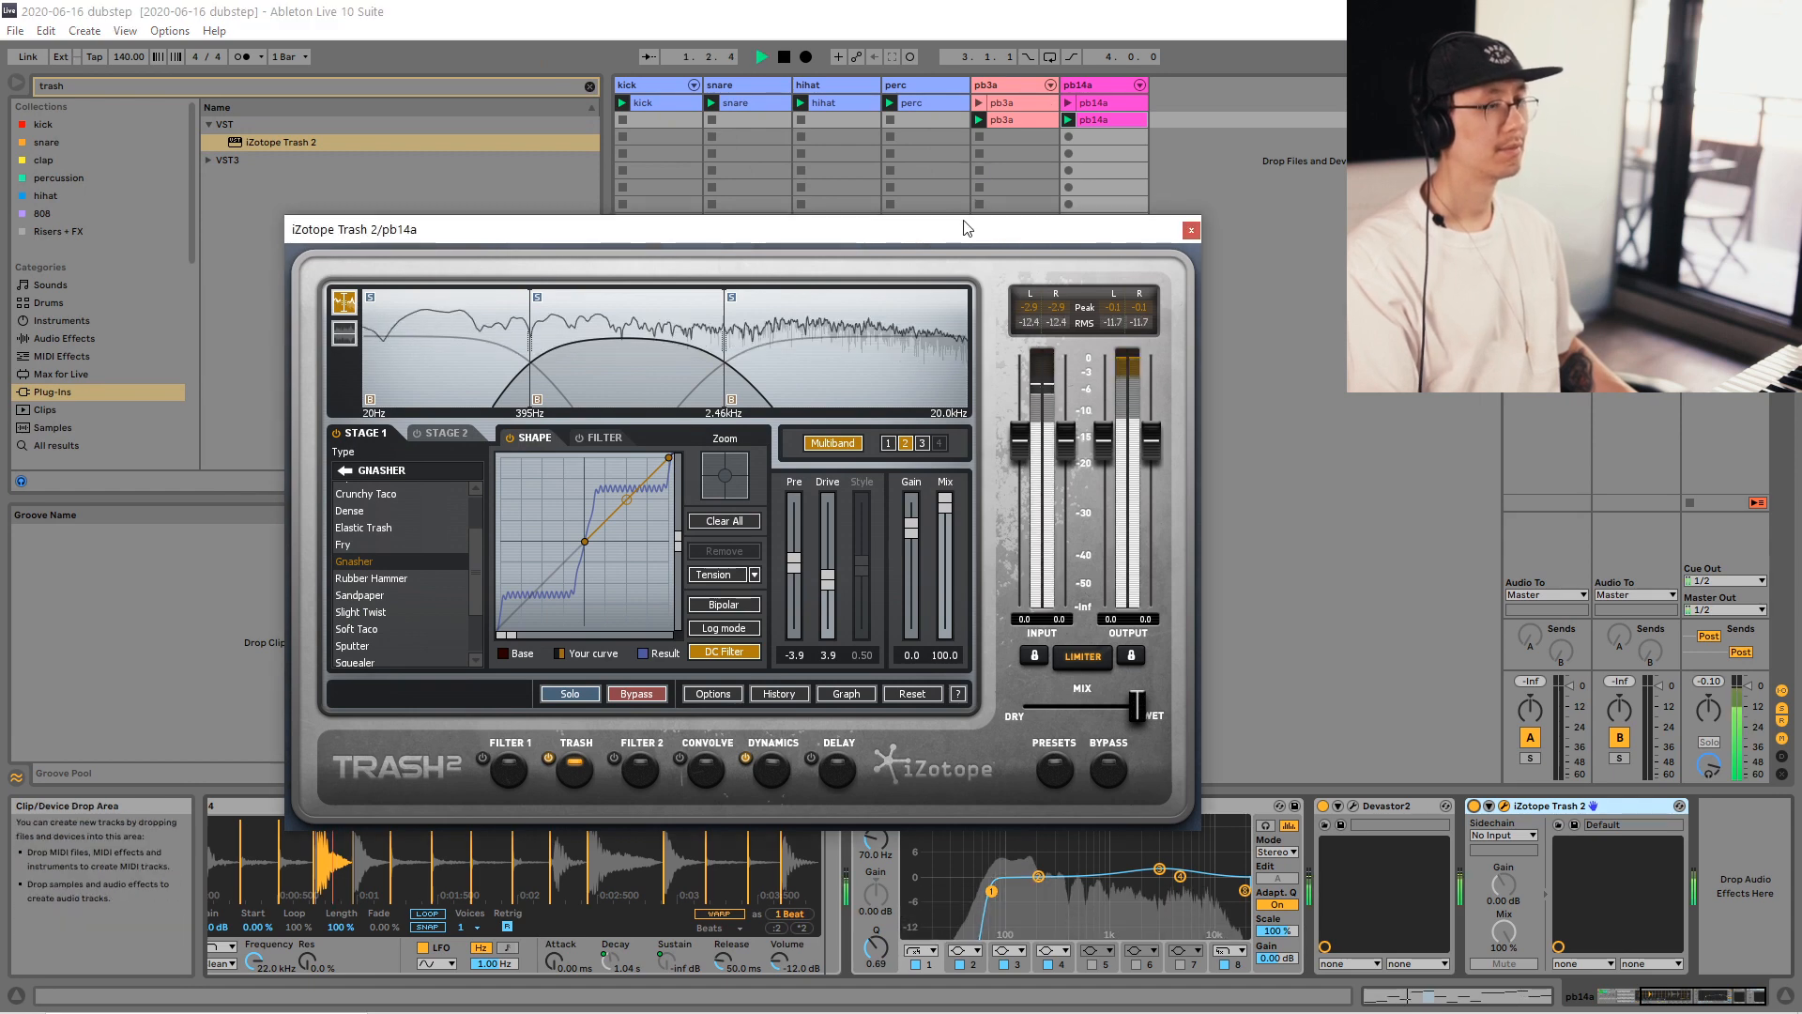
{"action": "left_click", "coordinate": [1191, 230]}
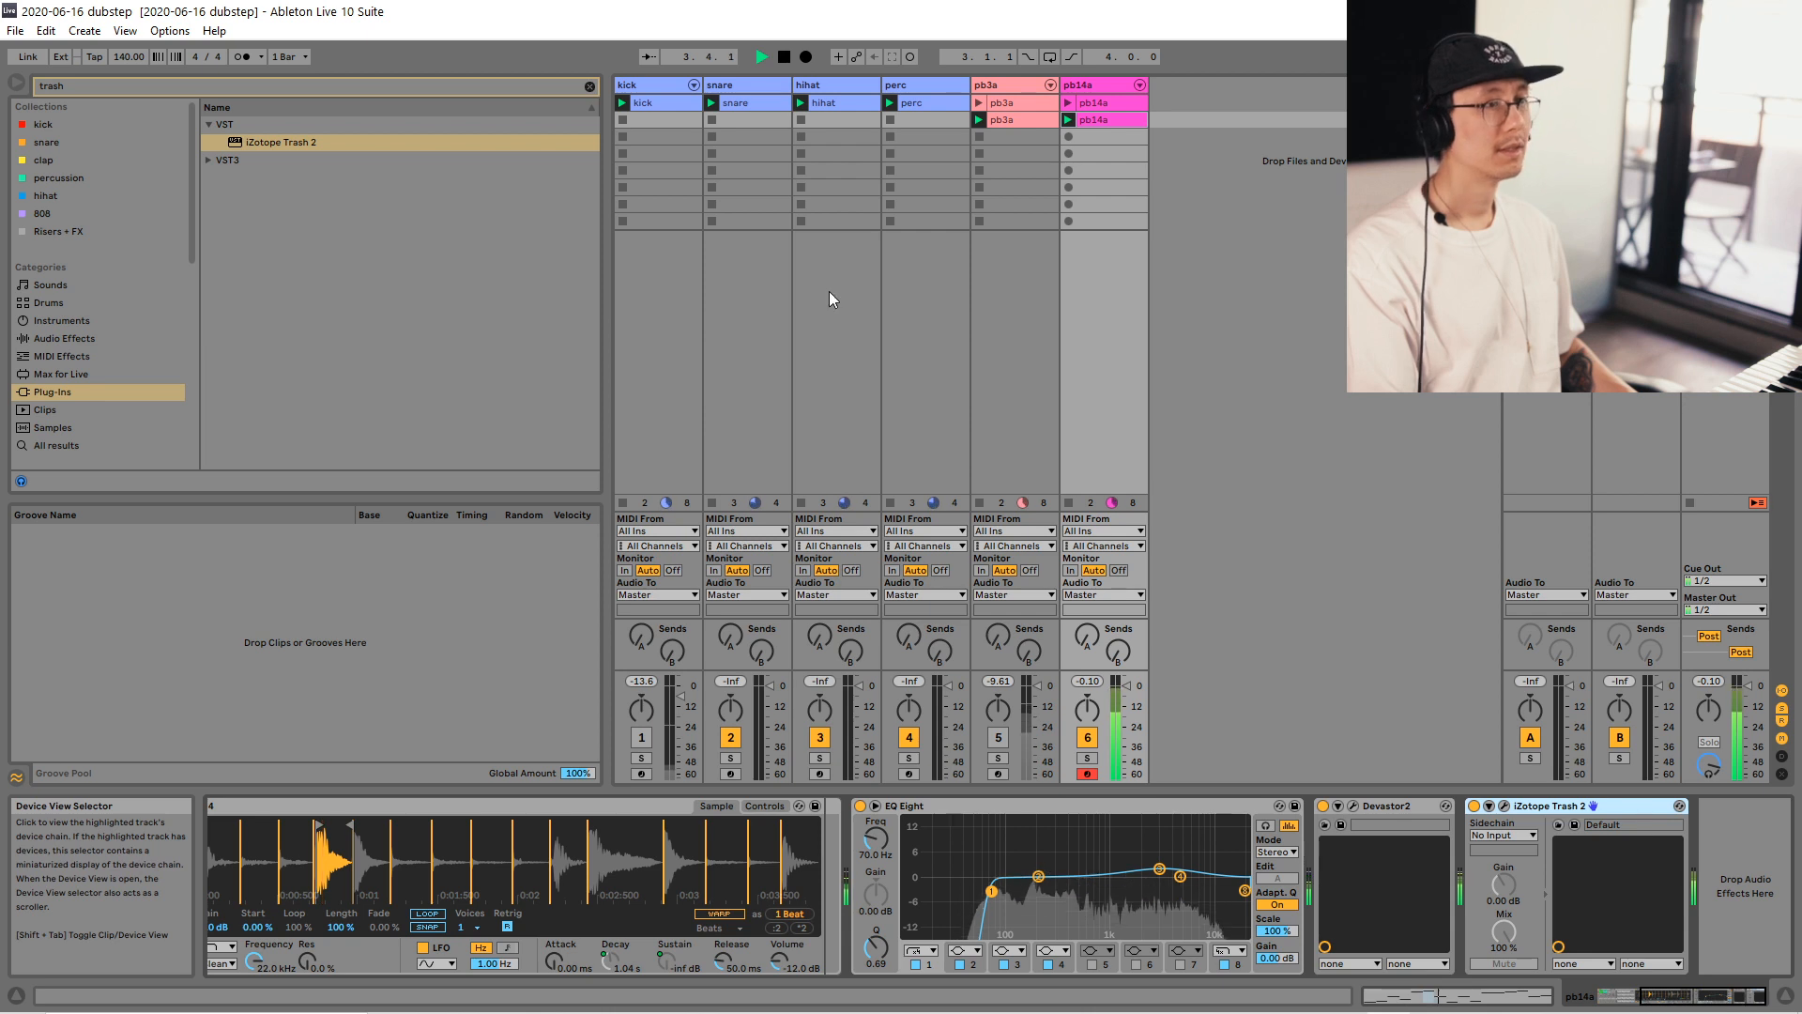
{"action": "left_click", "coordinate": [590, 86]}
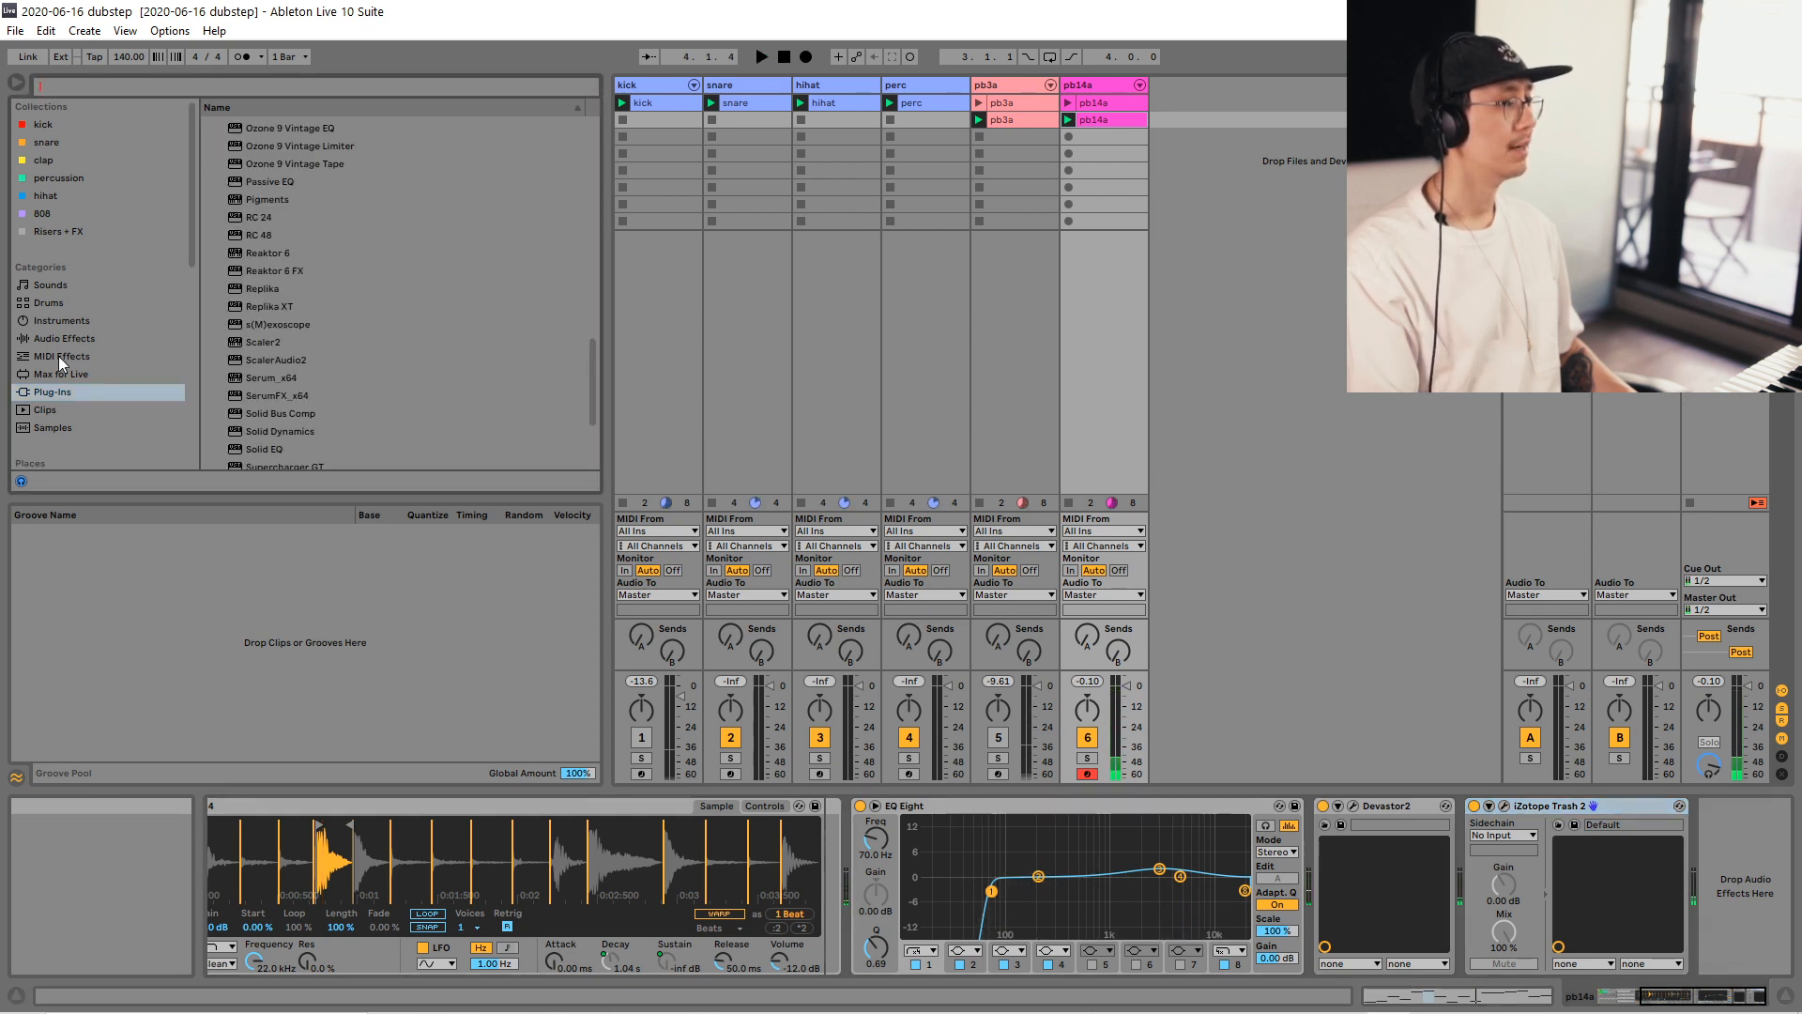
{"action": "scroll", "coordinate": [430, 331], "scroll_direction": "up", "scroll_amount": 12}
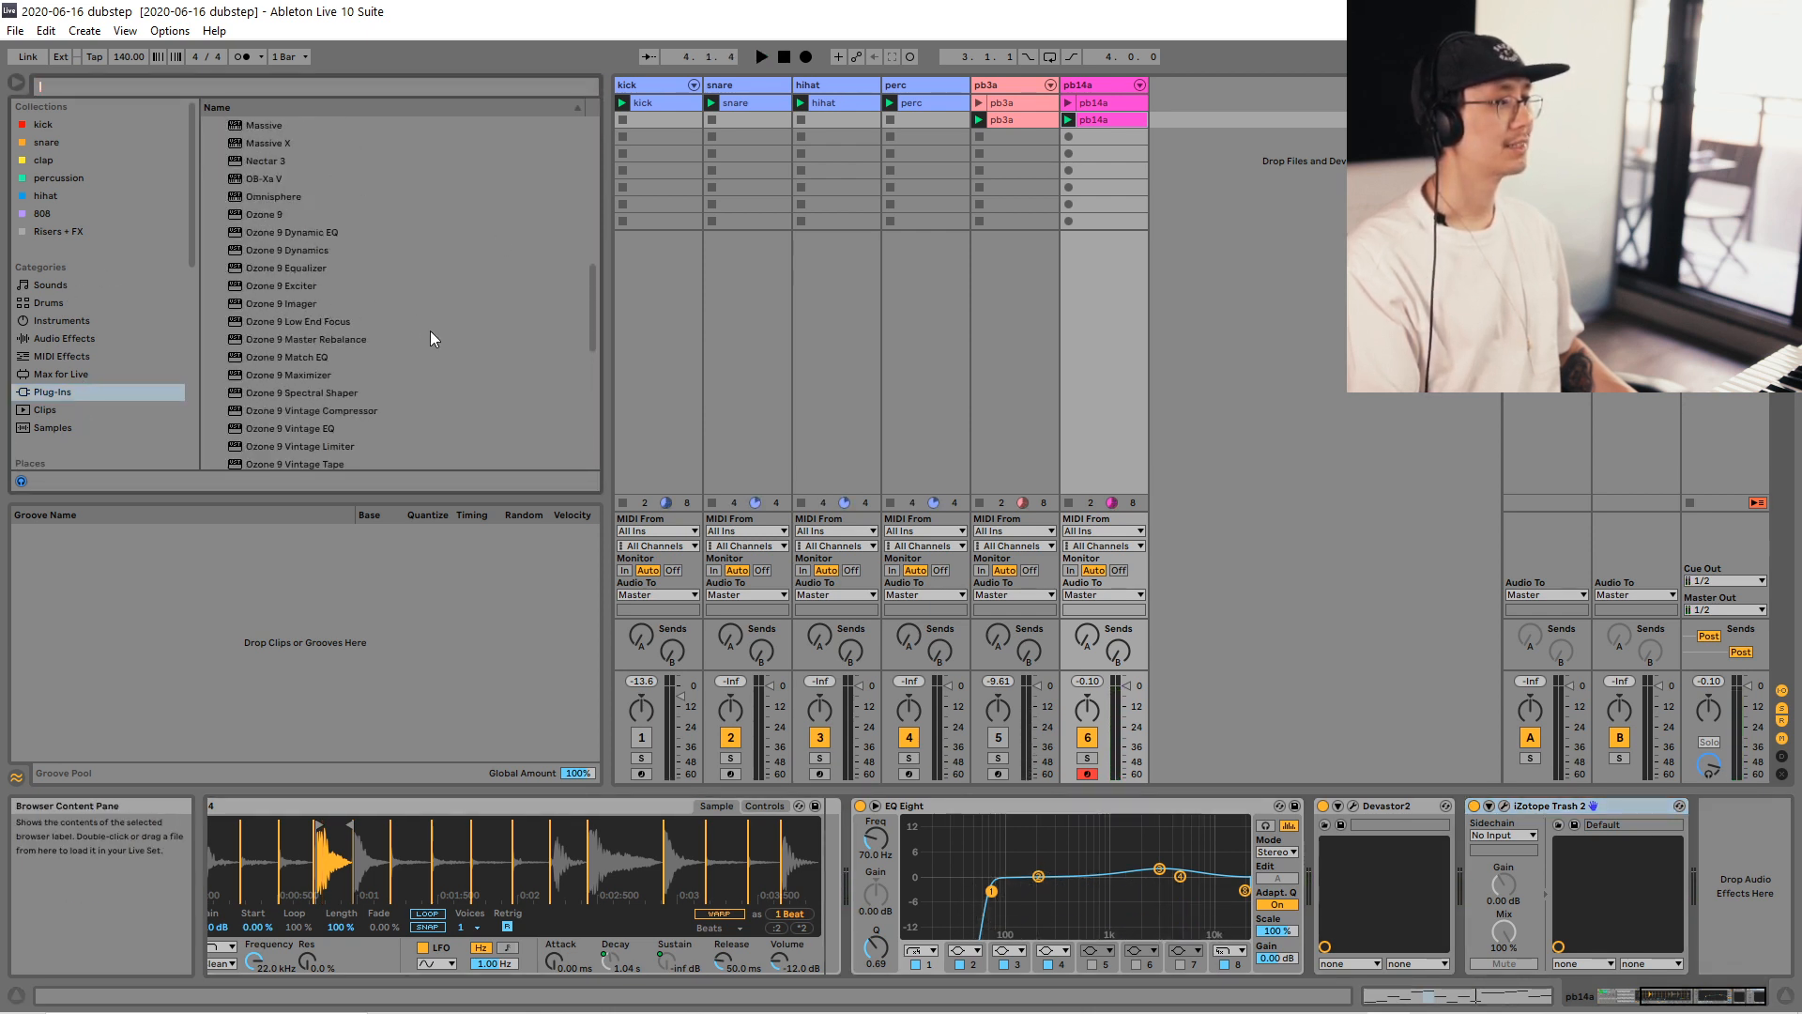
{"action": "scroll", "coordinate": [429, 330], "scroll_direction": "up", "scroll_amount": 3}
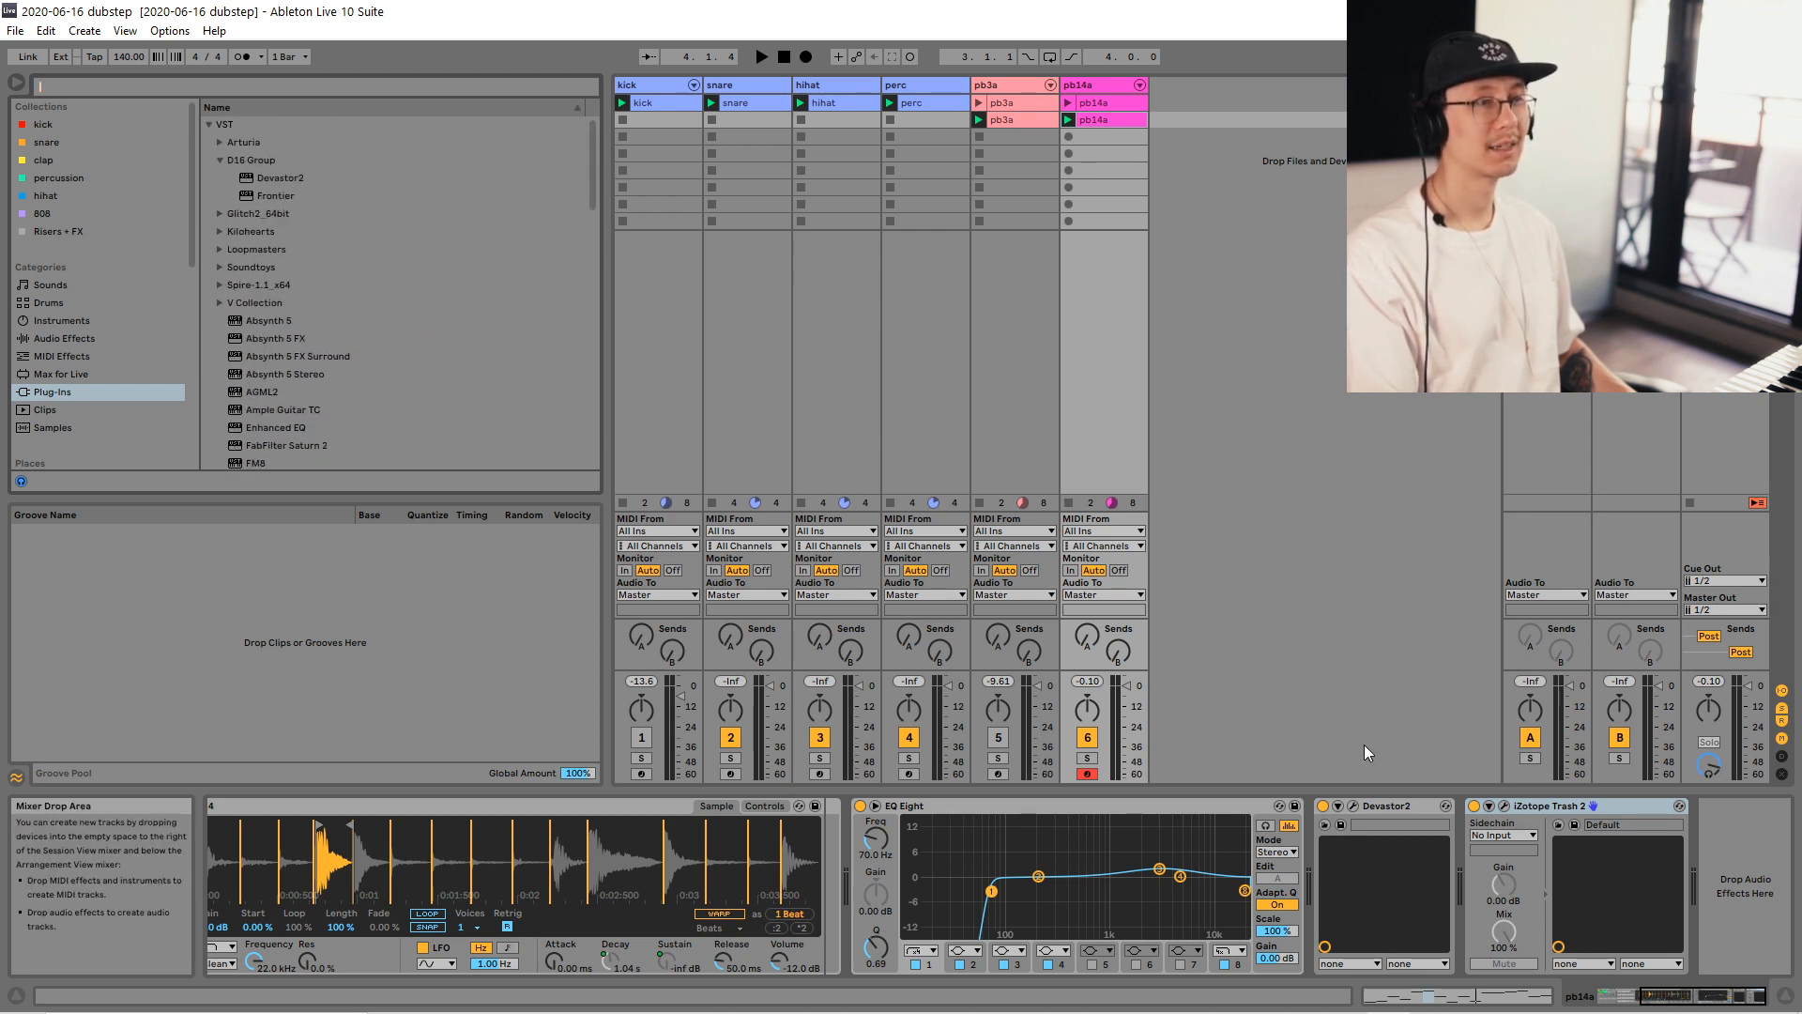
Select the pb3a track and show the chain list of its Drum Rack.
{"action": "left_click", "coordinate": [1544, 85]}
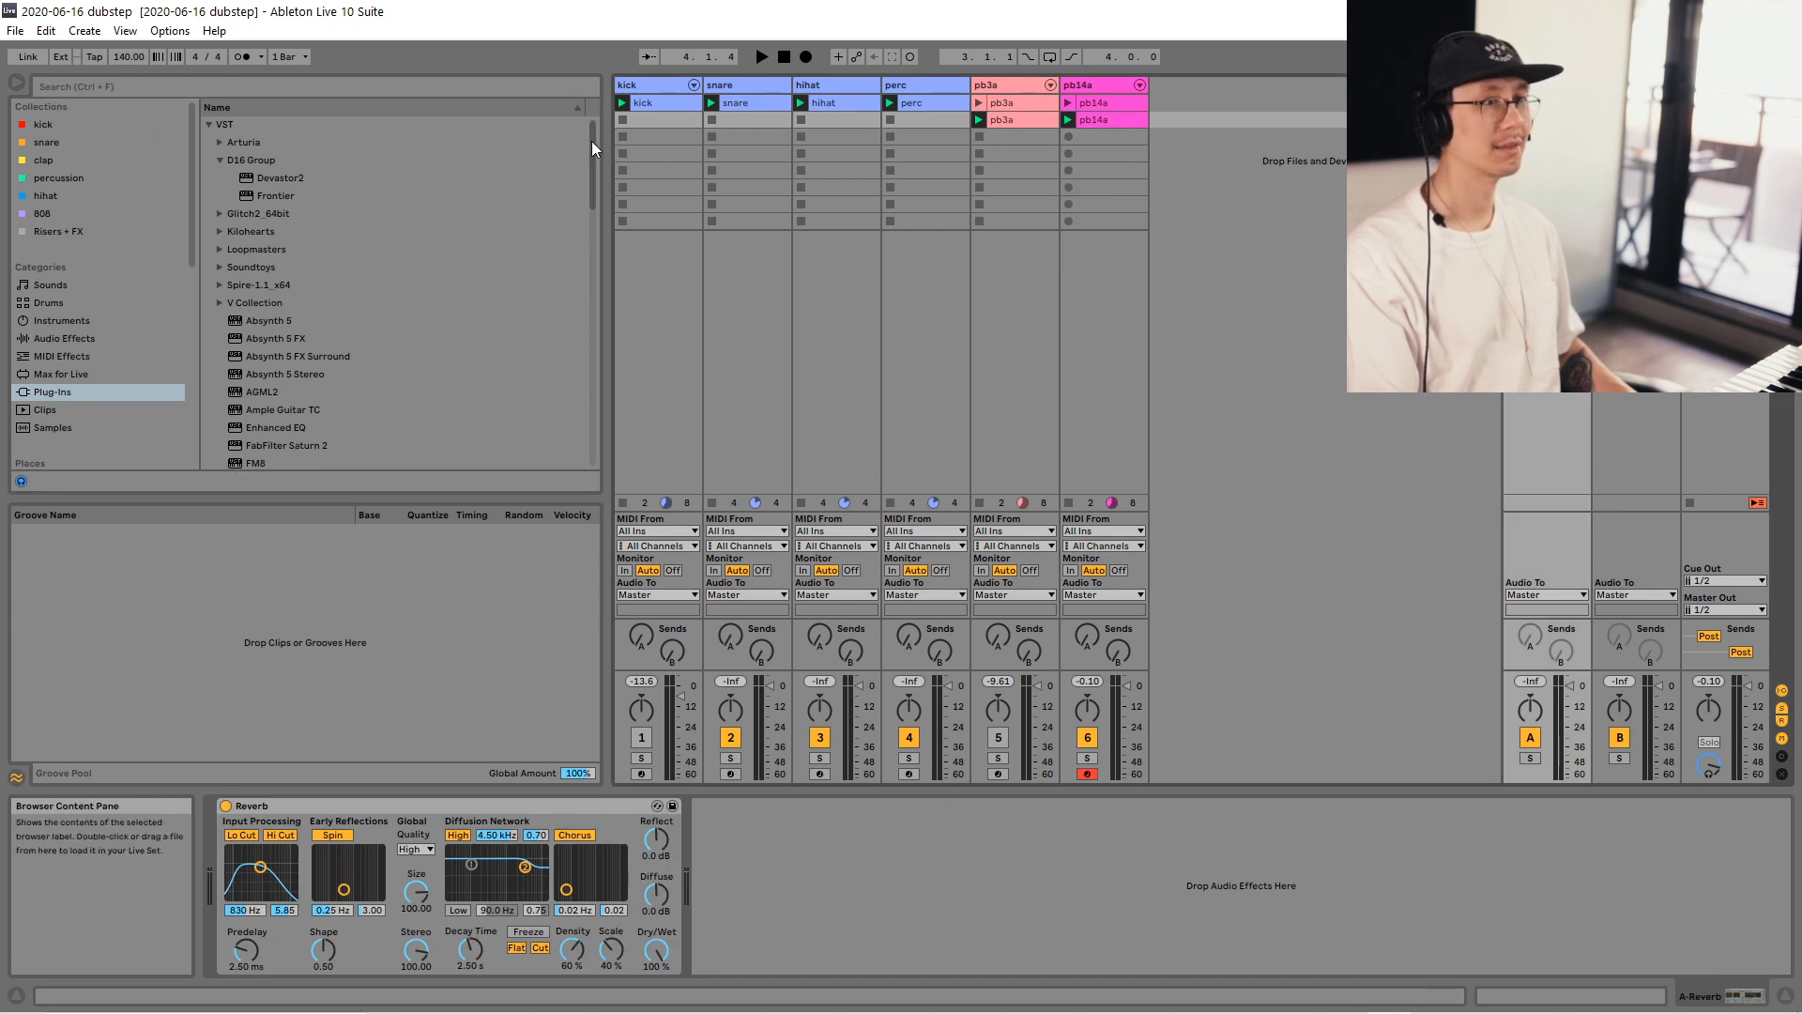
{"action": "left_click", "coordinate": [1010, 85]}
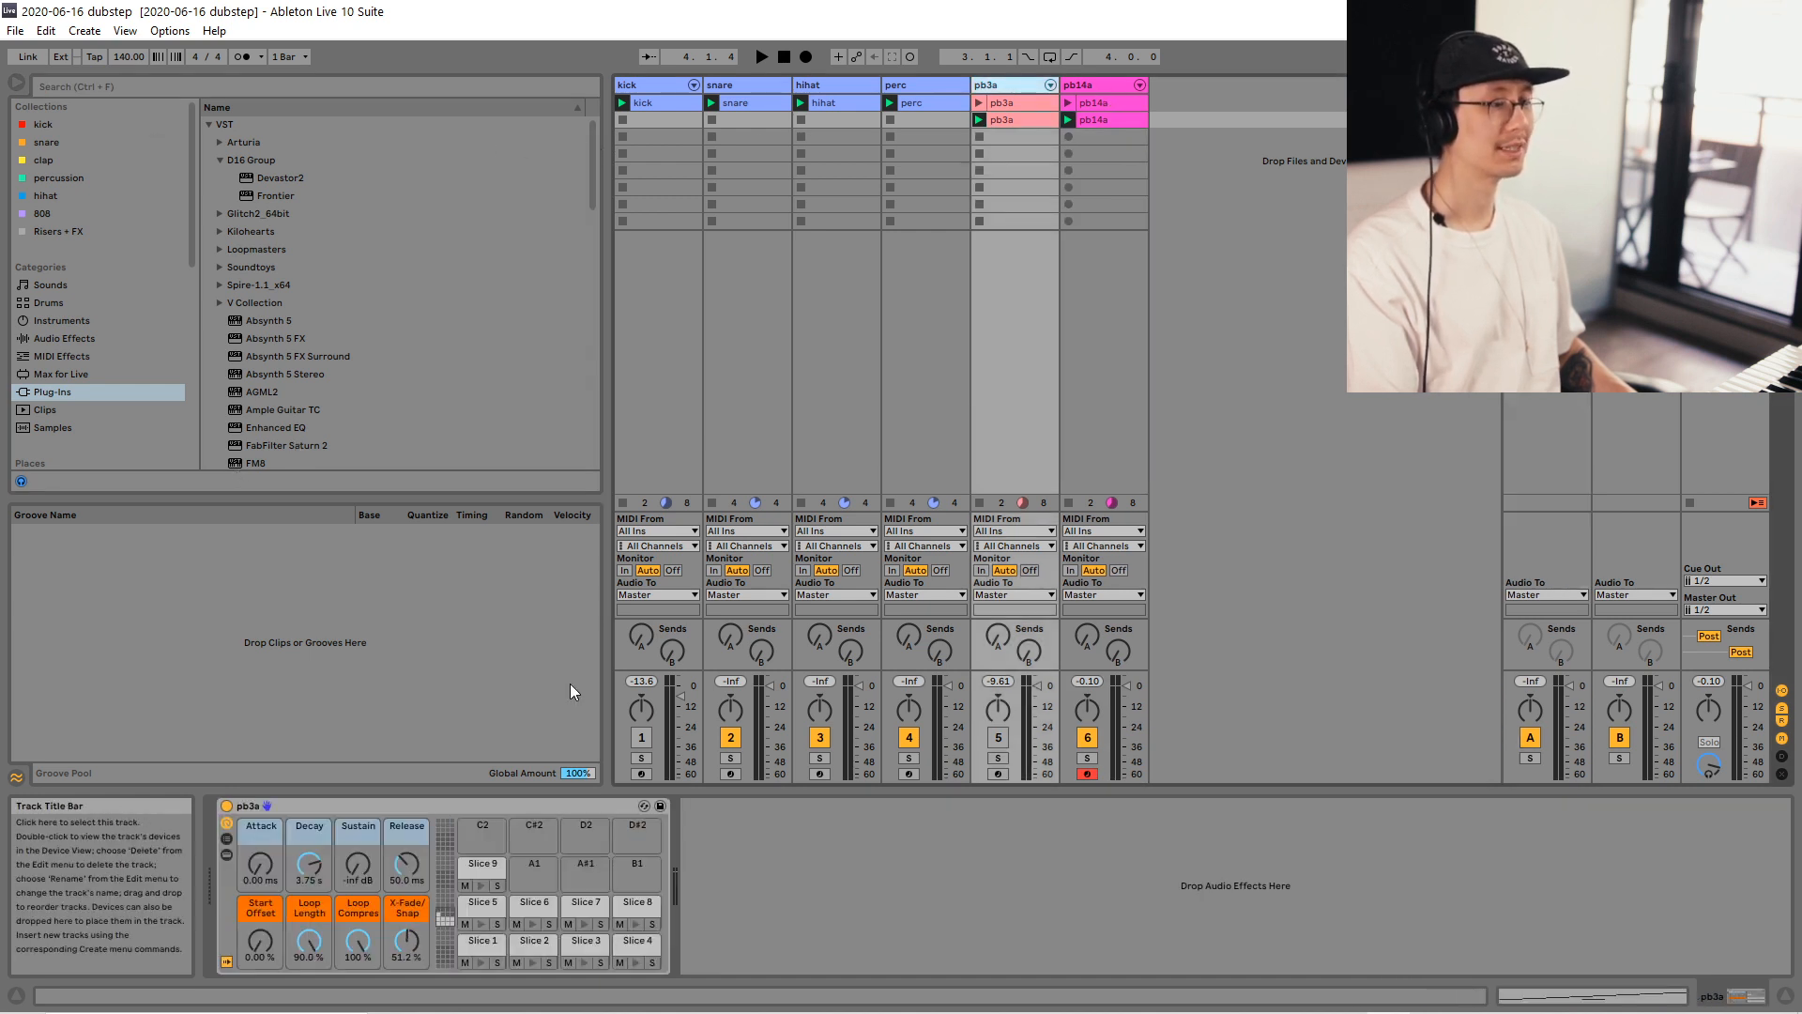
{"action": "left_click", "coordinate": [227, 840]}
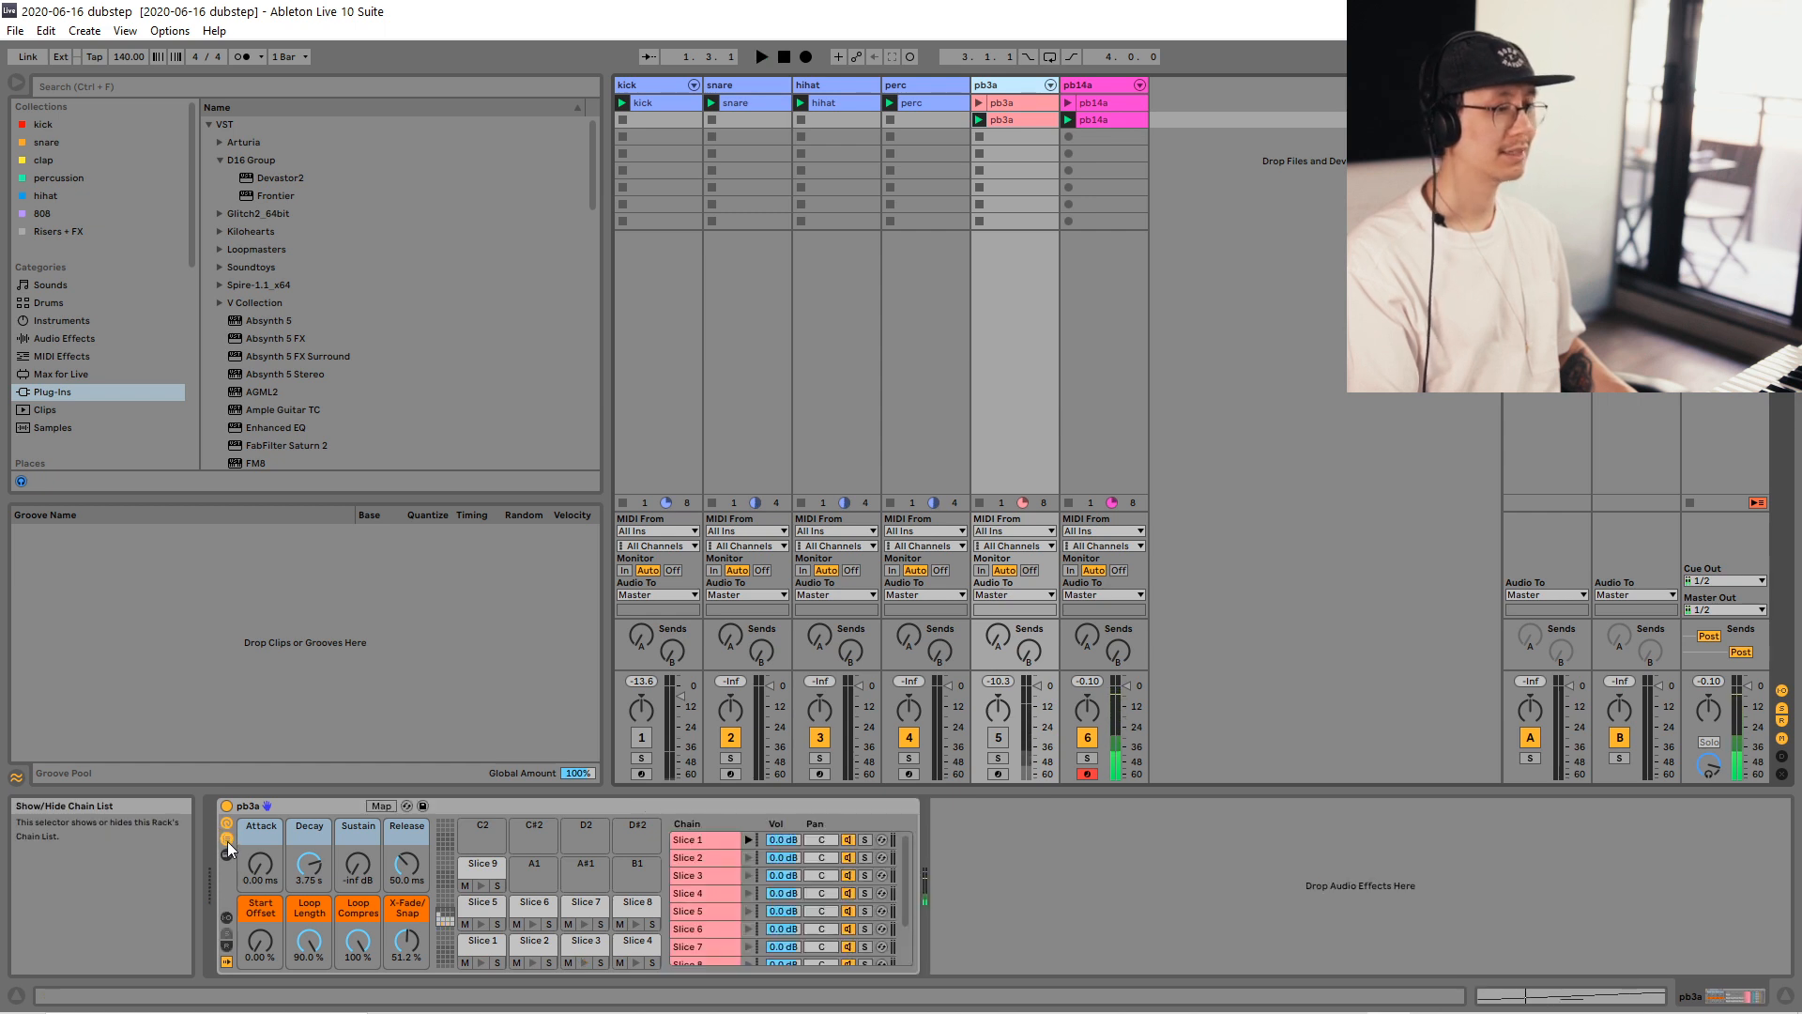
Show the input/output settings and the return chains section of the pb3a Drum Rack.
{"action": "left_click", "coordinate": [226, 918]}
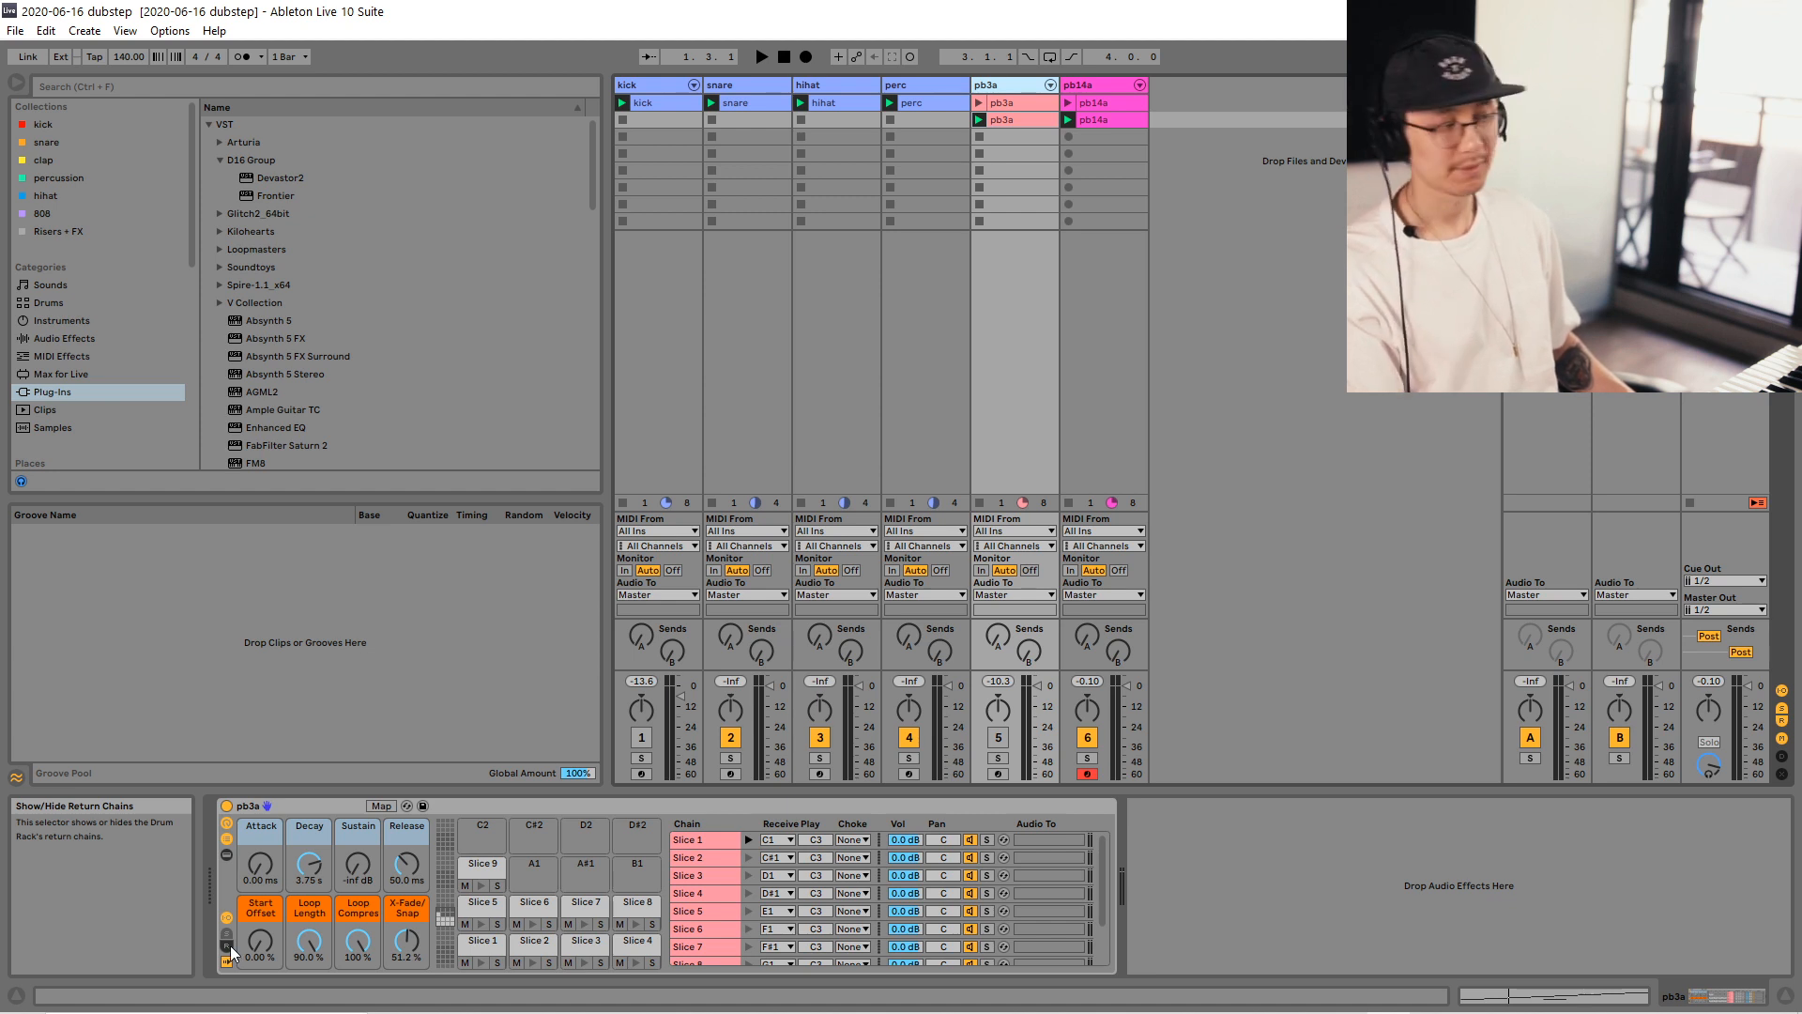
{"action": "left_click", "coordinate": [227, 946]}
{"action": "left_click", "coordinate": [854, 928]}
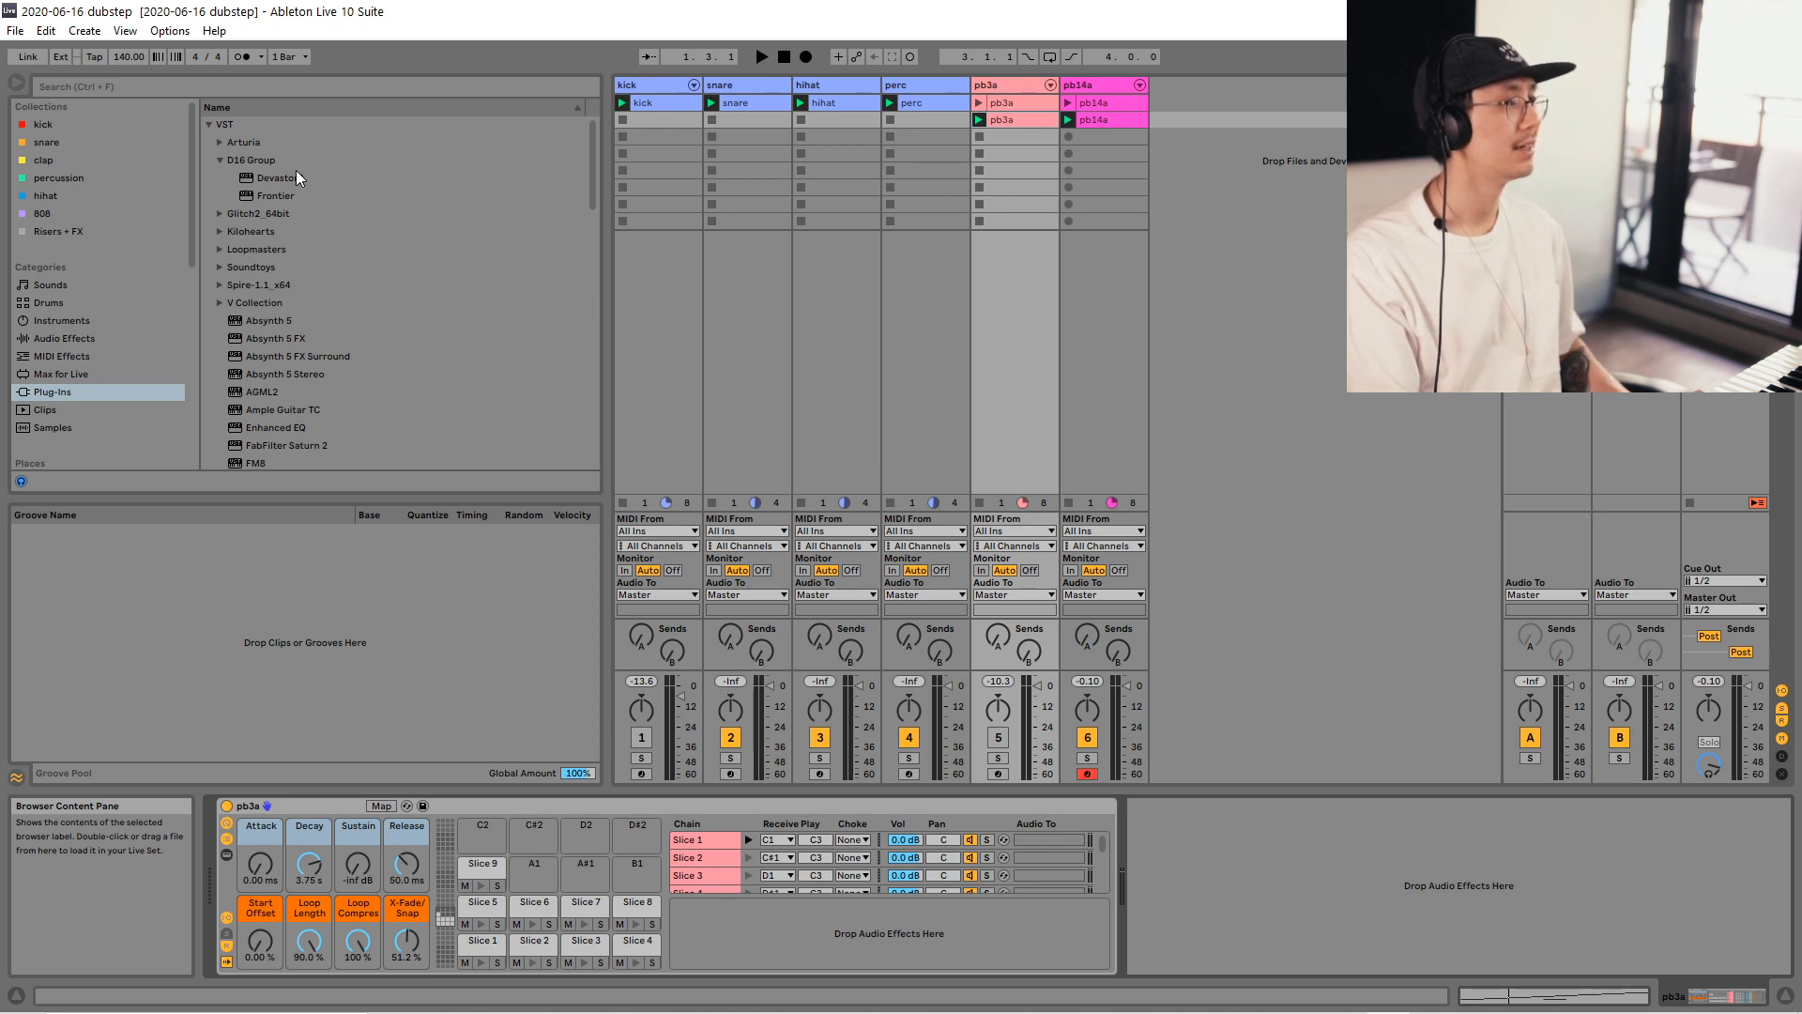
Add Arturia's Rev INTENSITY as a return chain inside the pb3a Drum Rack.
{"action": "left_click", "coordinate": [222, 143]}
{"action": "scroll", "coordinate": [331, 281], "scroll_direction": "down", "scroll_amount": 3}
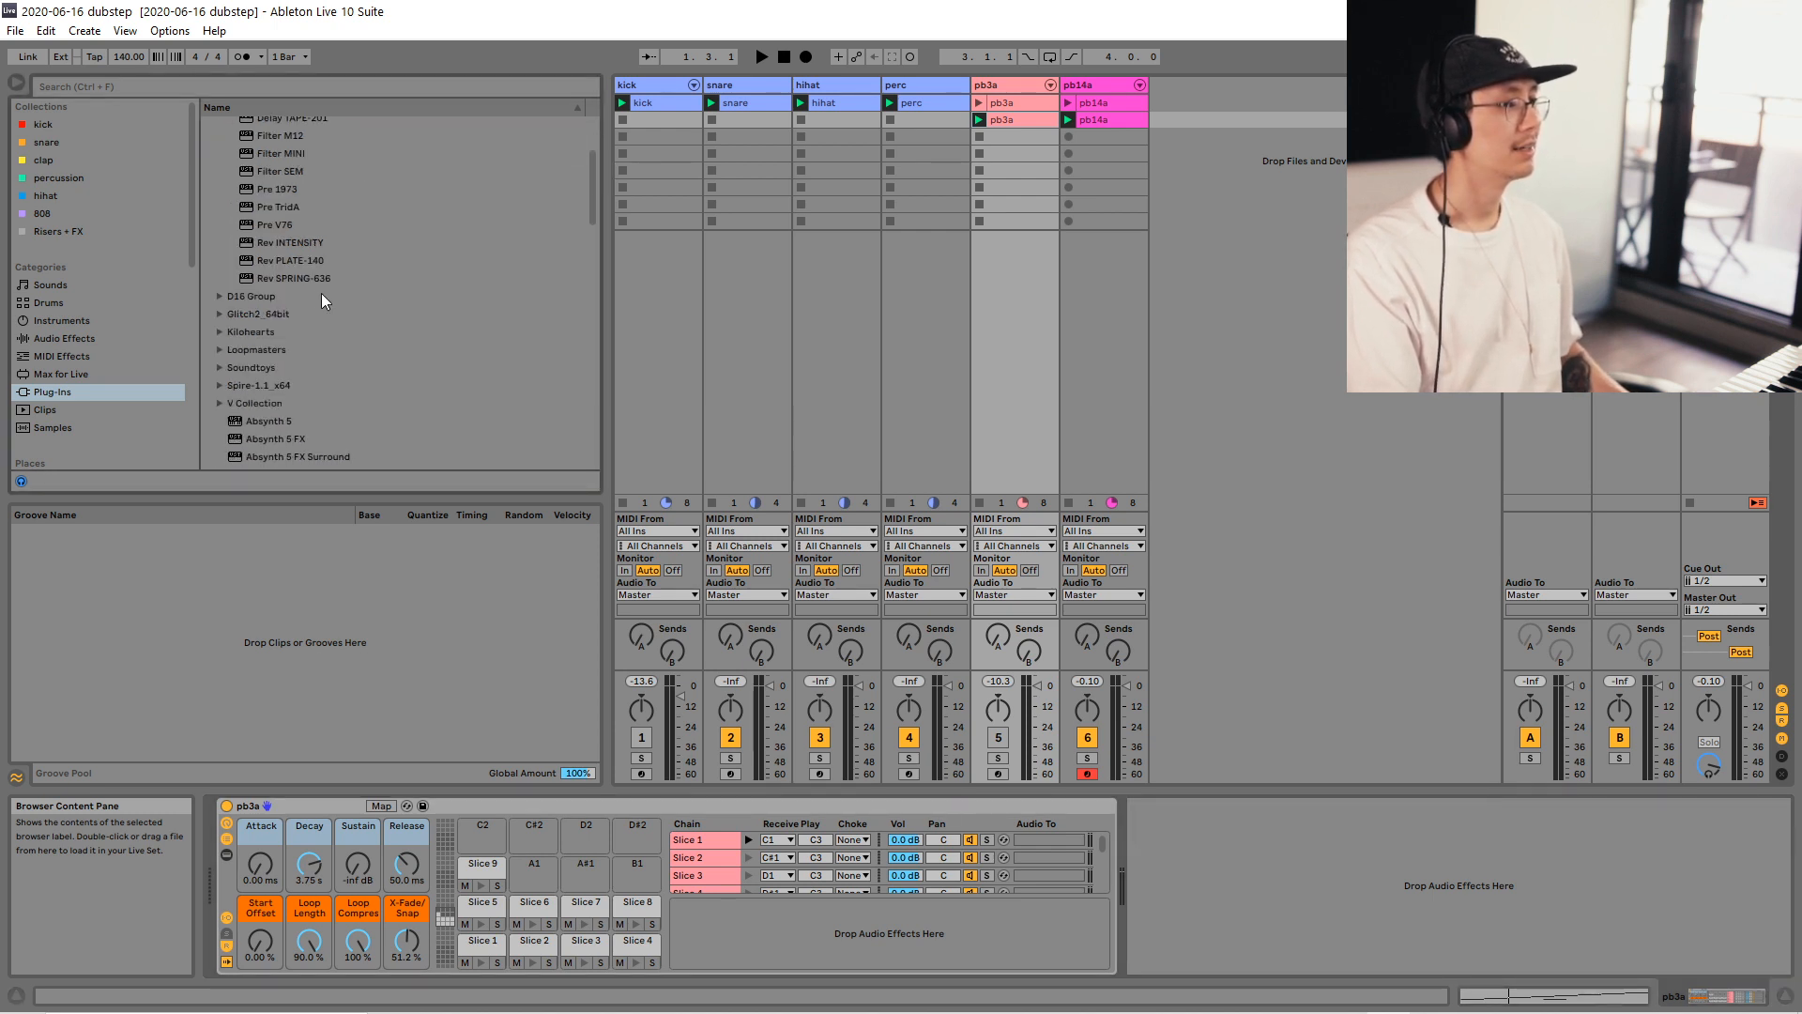
{"action": "scroll", "coordinate": [320, 272], "scroll_direction": "up", "scroll_amount": 3}
{"action": "left_click", "coordinate": [285, 374]}
{"action": "left_click_drag", "start_coordinate": [285, 375], "coordinate": [853, 925]}
{"action": "left_click_drag", "start_coordinate": [741, 250], "coordinate": [798, 350]}
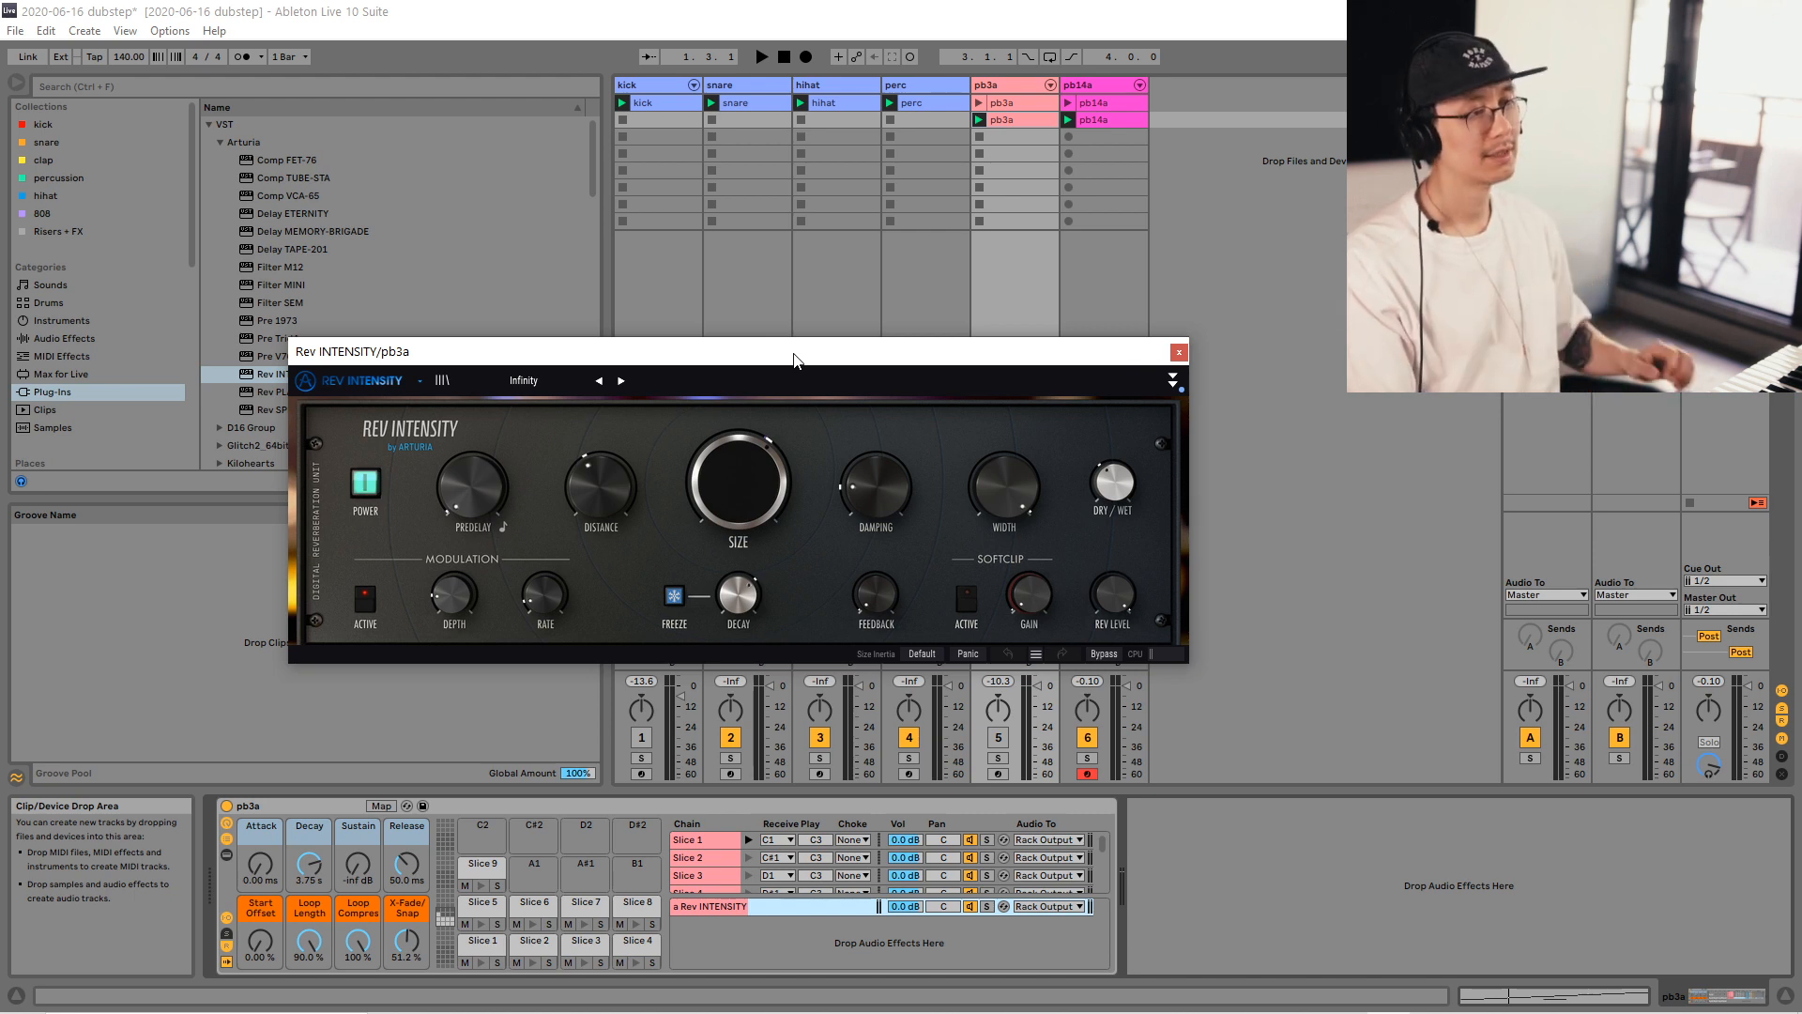
{"action": "mouse_move", "coordinate": [794, 360]}
{"action": "left_mouse_down"}
{"action": "mouse_move", "coordinate": [746, 383]}
{"action": "mouse_move", "coordinate": [1199, 319]}
{"action": "mouse_move", "coordinate": [907, 365]}
{"action": "mouse_move", "coordinate": [872, 296]}
{"action": "mouse_move", "coordinate": [777, 330]}
{"action": "mouse_move", "coordinate": [781, 352]}
{"action": "left_mouse_up"}
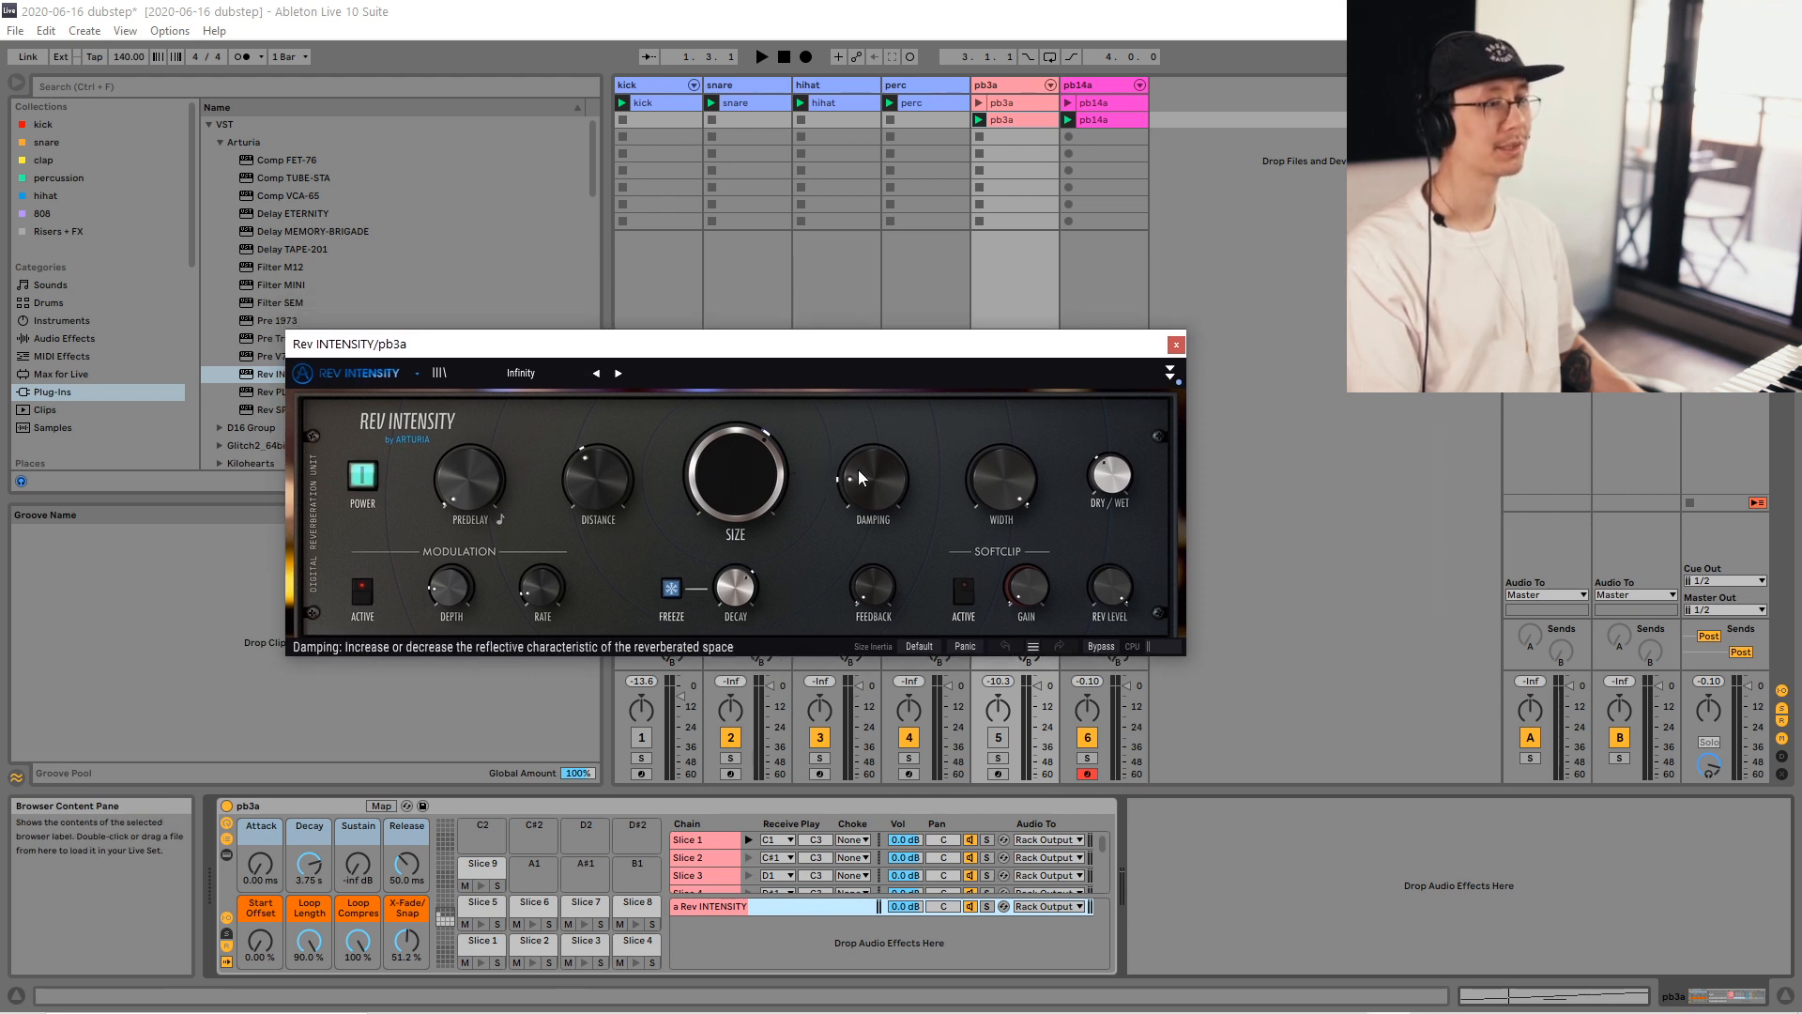
Play the loop to identify the sounding slices in pb3a's chain list, and close the Rev INTENSITY window.
{"action": "key", "text": "space"}
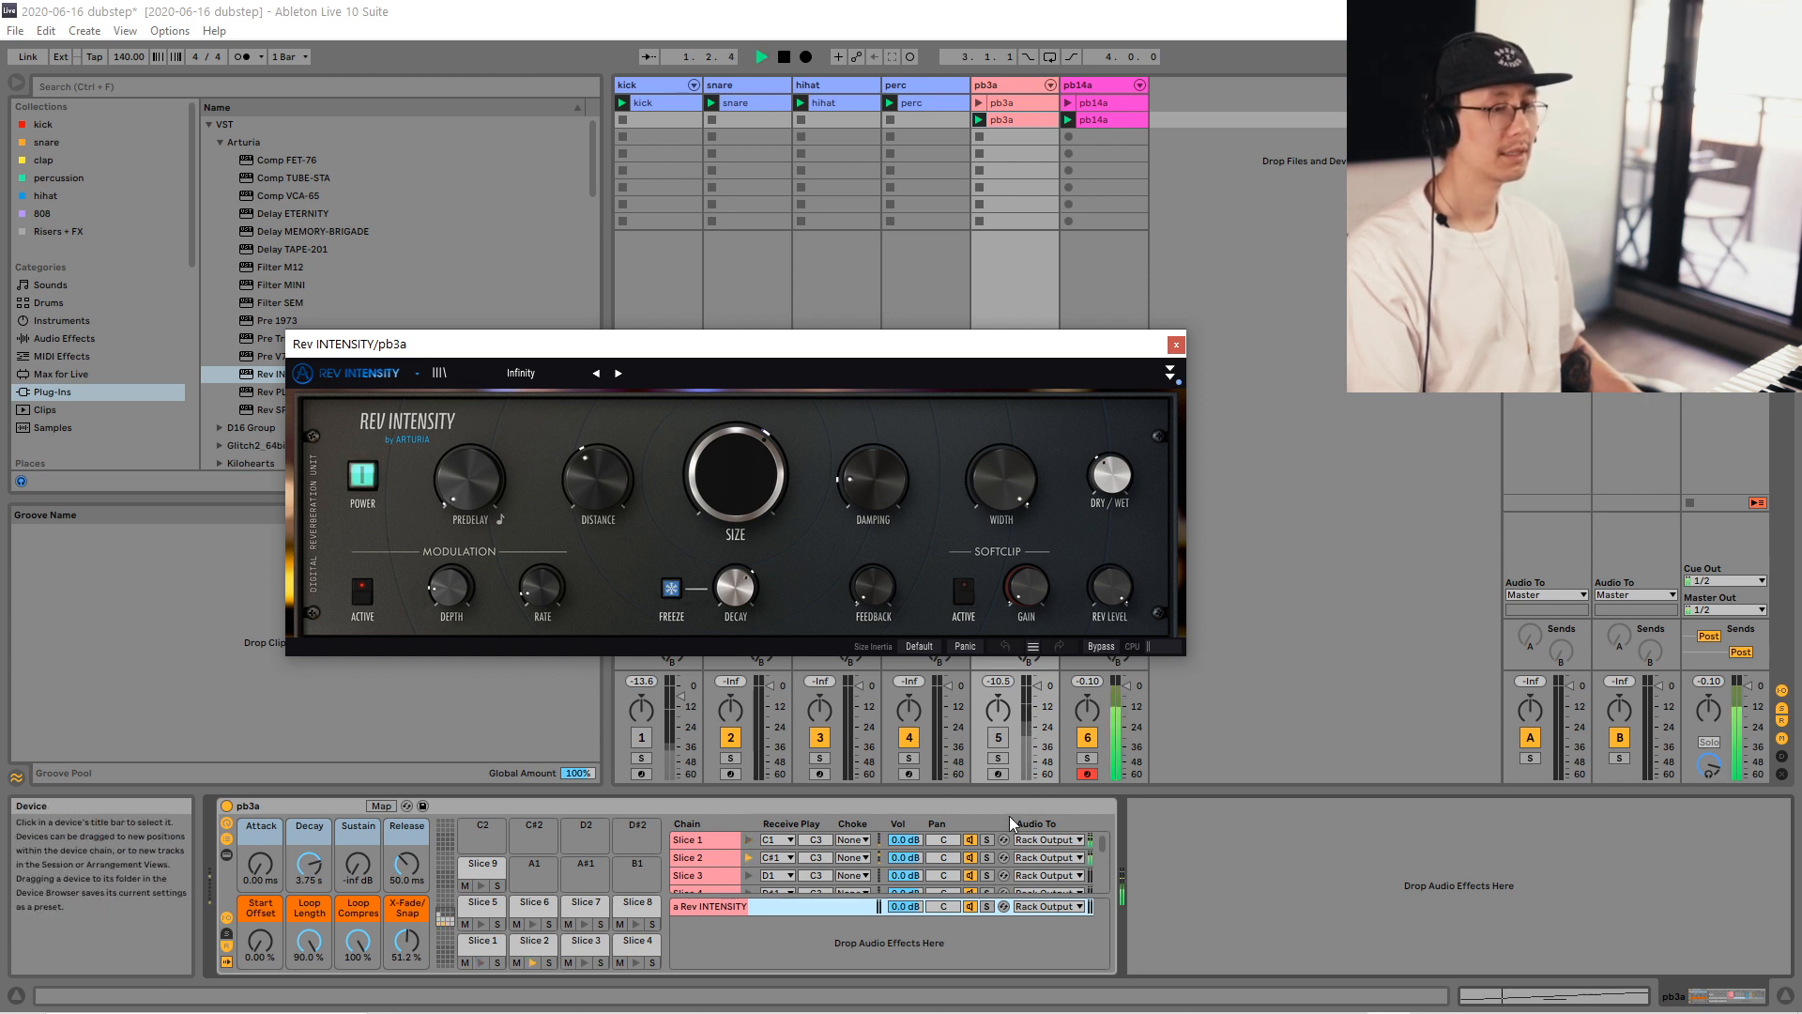
{"action": "key", "text": "space"}
{"action": "left_click", "coordinate": [701, 911]}
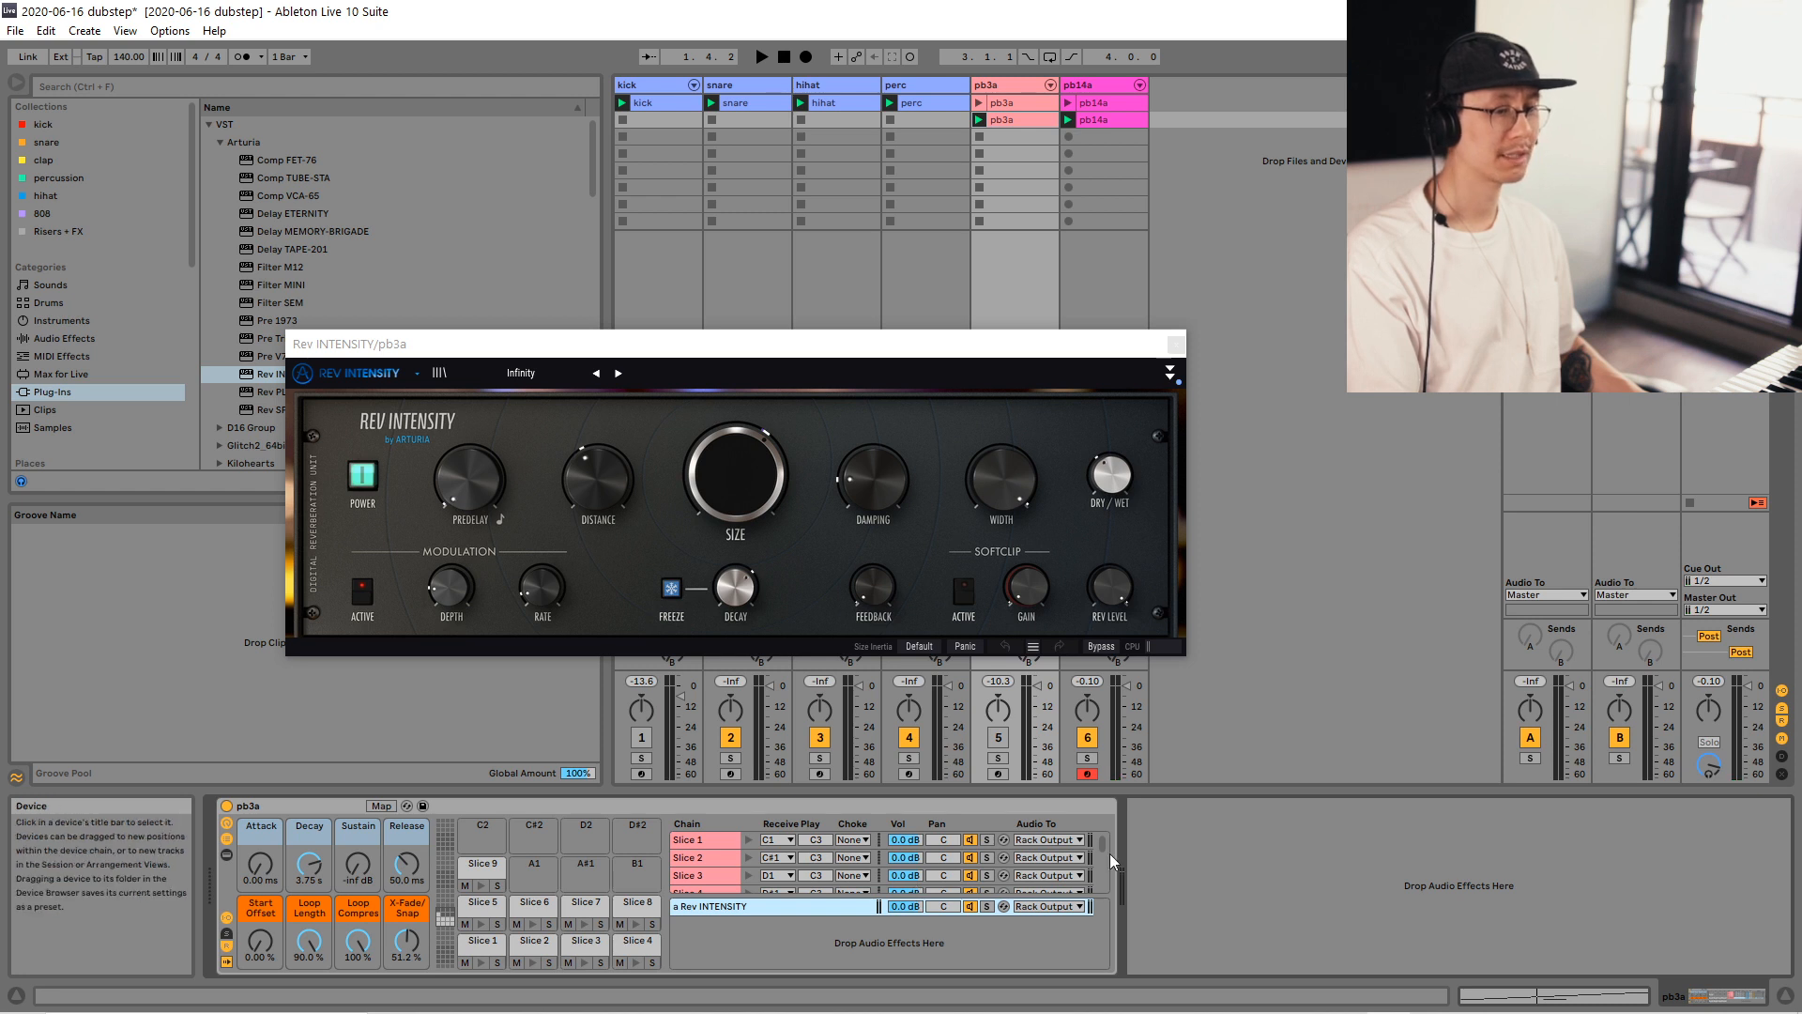
{"action": "mouse_move", "coordinate": [1102, 842]}
{"action": "left_mouse_down"}
{"action": "mouse_move", "coordinate": [1106, 871]}
{"action": "mouse_move", "coordinate": [1104, 854]}
{"action": "left_mouse_up"}
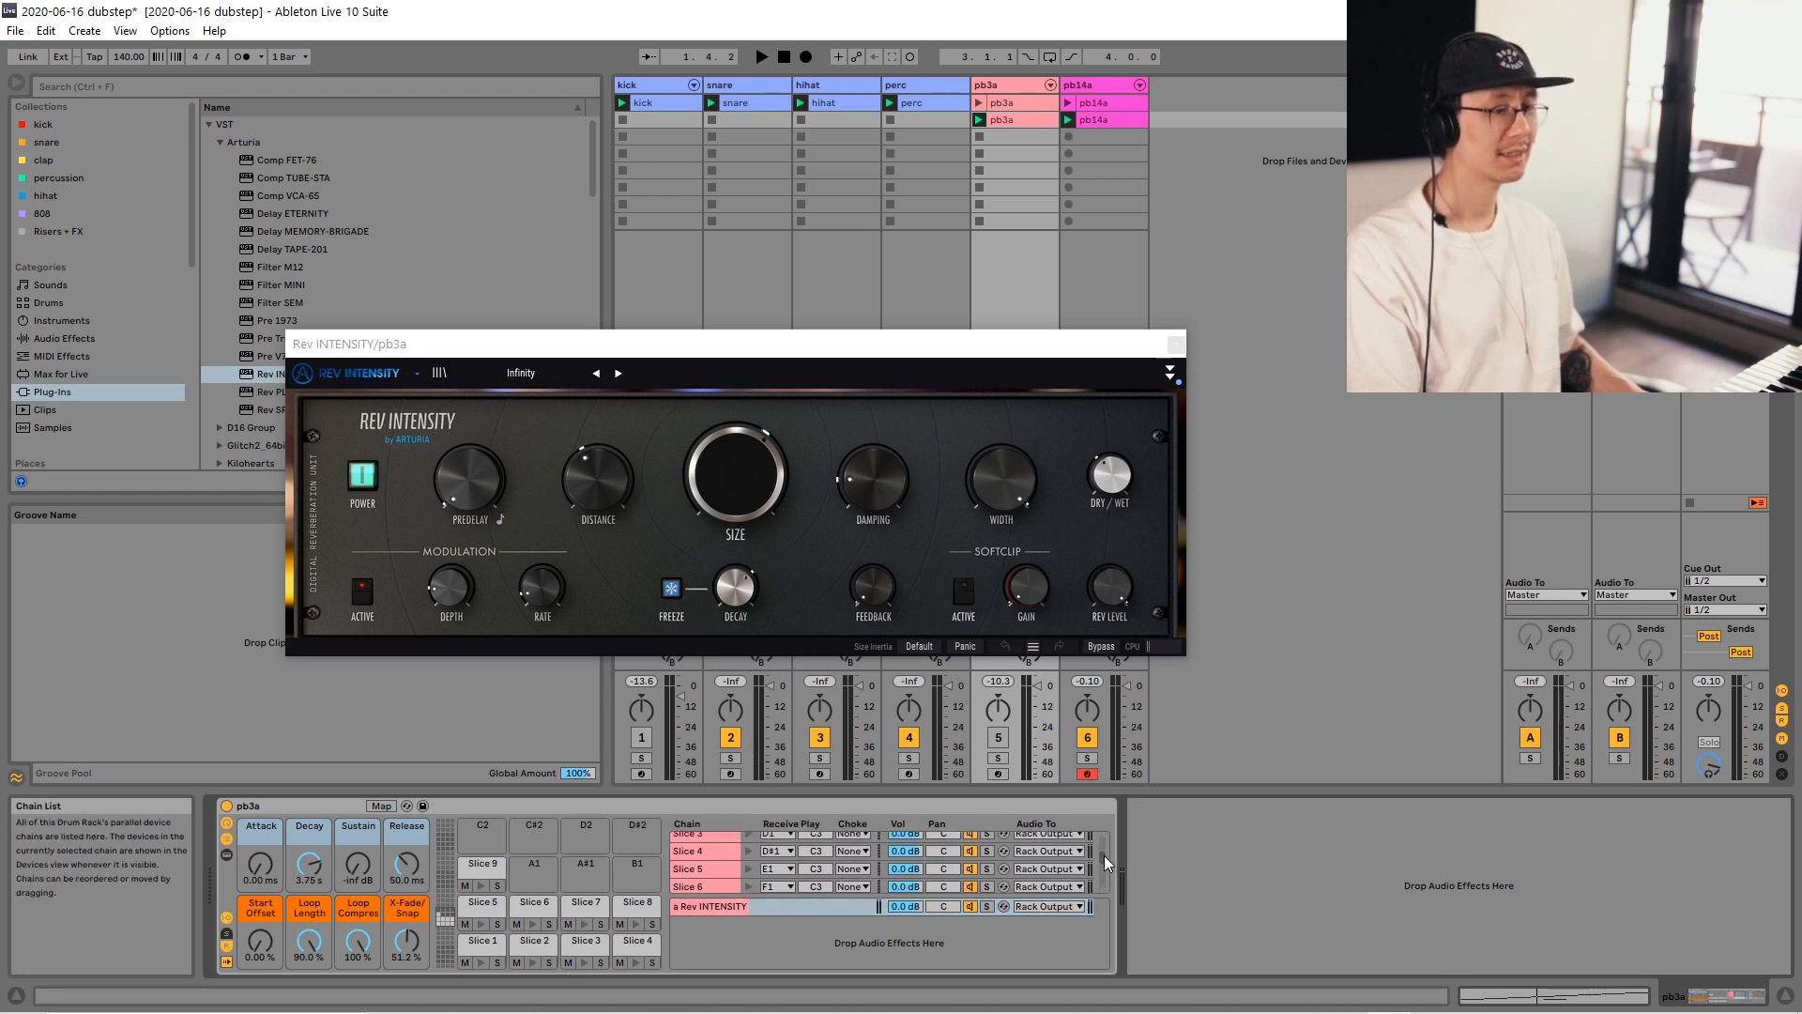
{"action": "left_click", "coordinate": [716, 851]}
{"action": "key", "text": "space"}
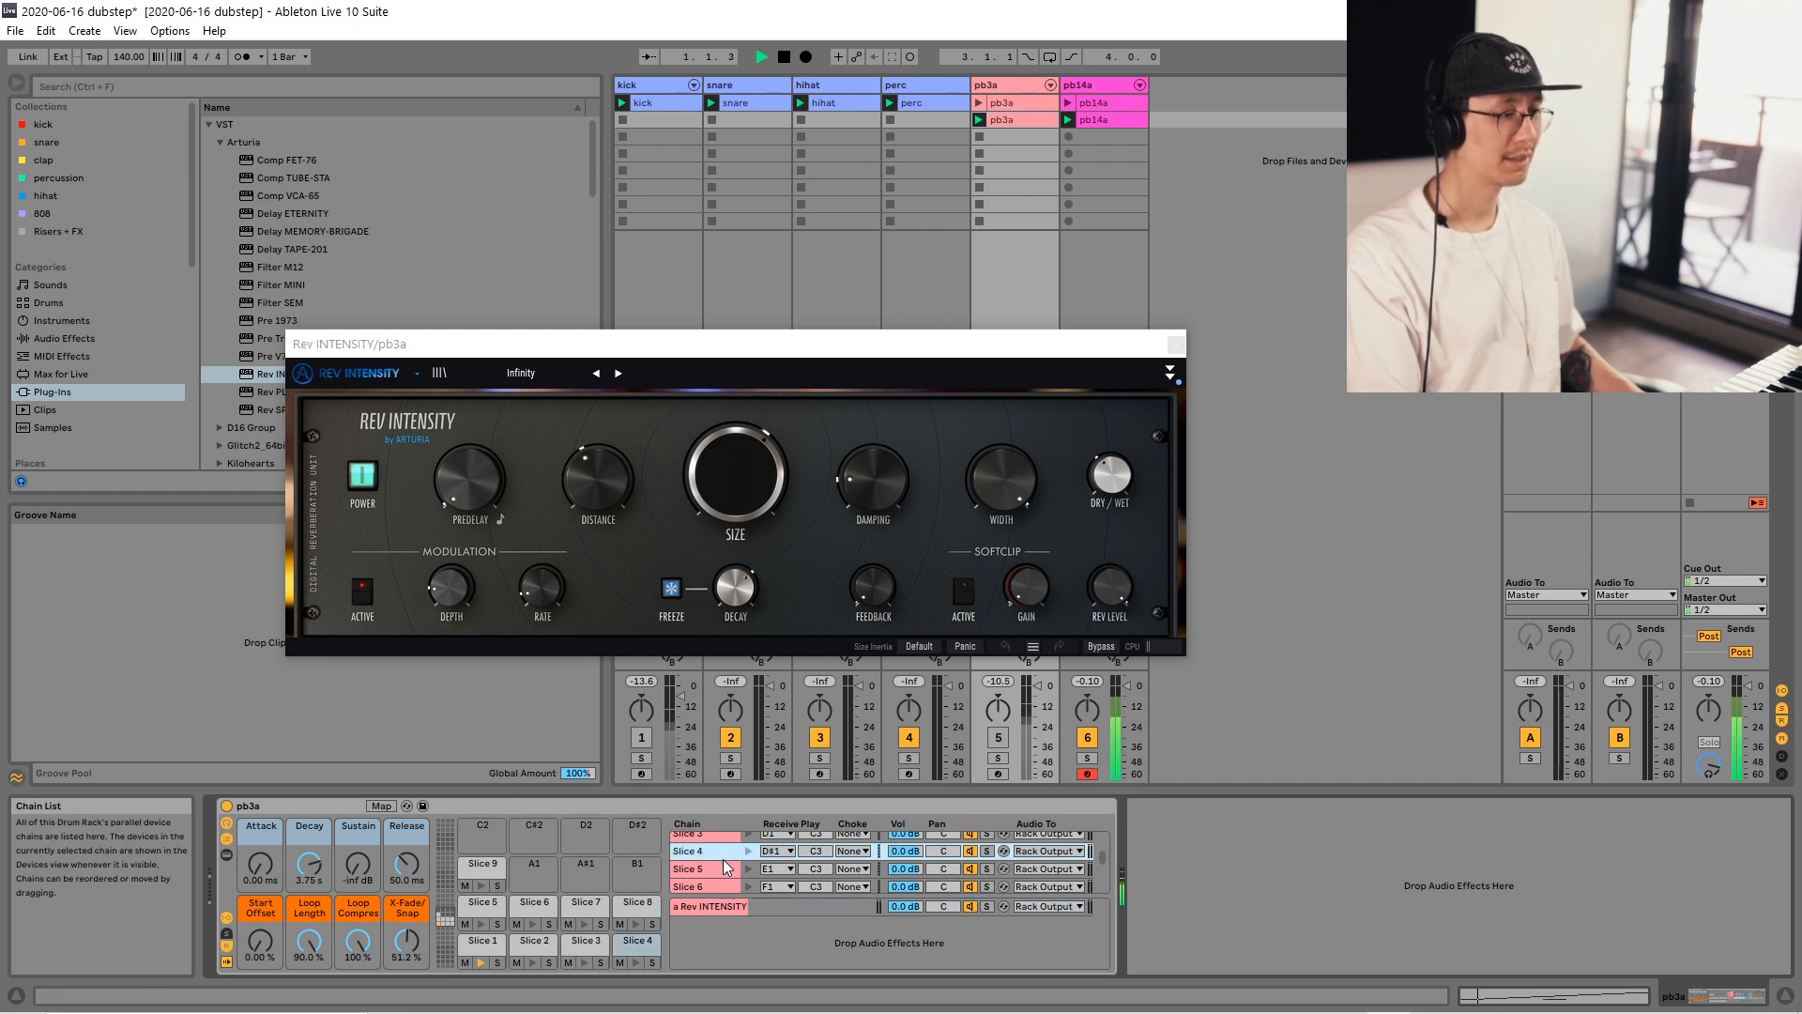
{"action": "scroll", "coordinate": [722, 859], "scroll_direction": "down", "scroll_amount": 3}
{"action": "key", "text": "space"}
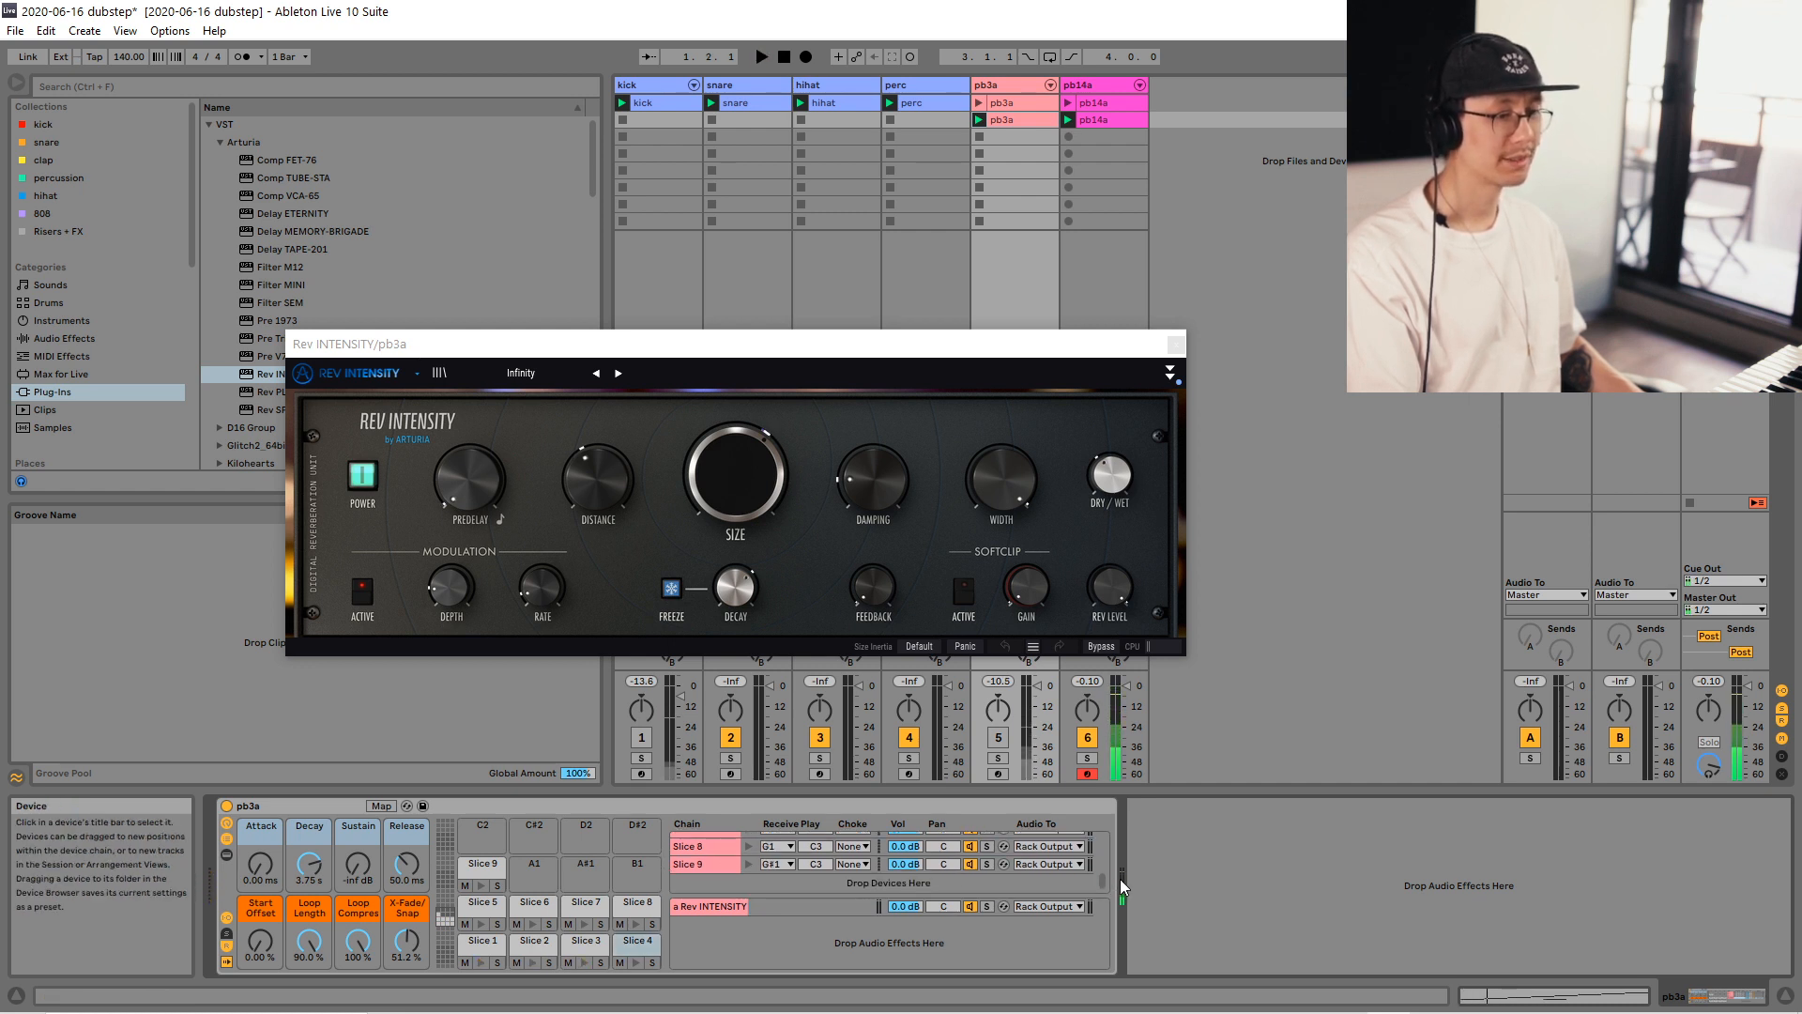
{"action": "mouse_move", "coordinate": [1106, 881]}
{"action": "left_mouse_down"}
{"action": "mouse_move", "coordinate": [1107, 843]}
{"action": "mouse_move", "coordinate": [1113, 888]}
{"action": "left_mouse_up"}
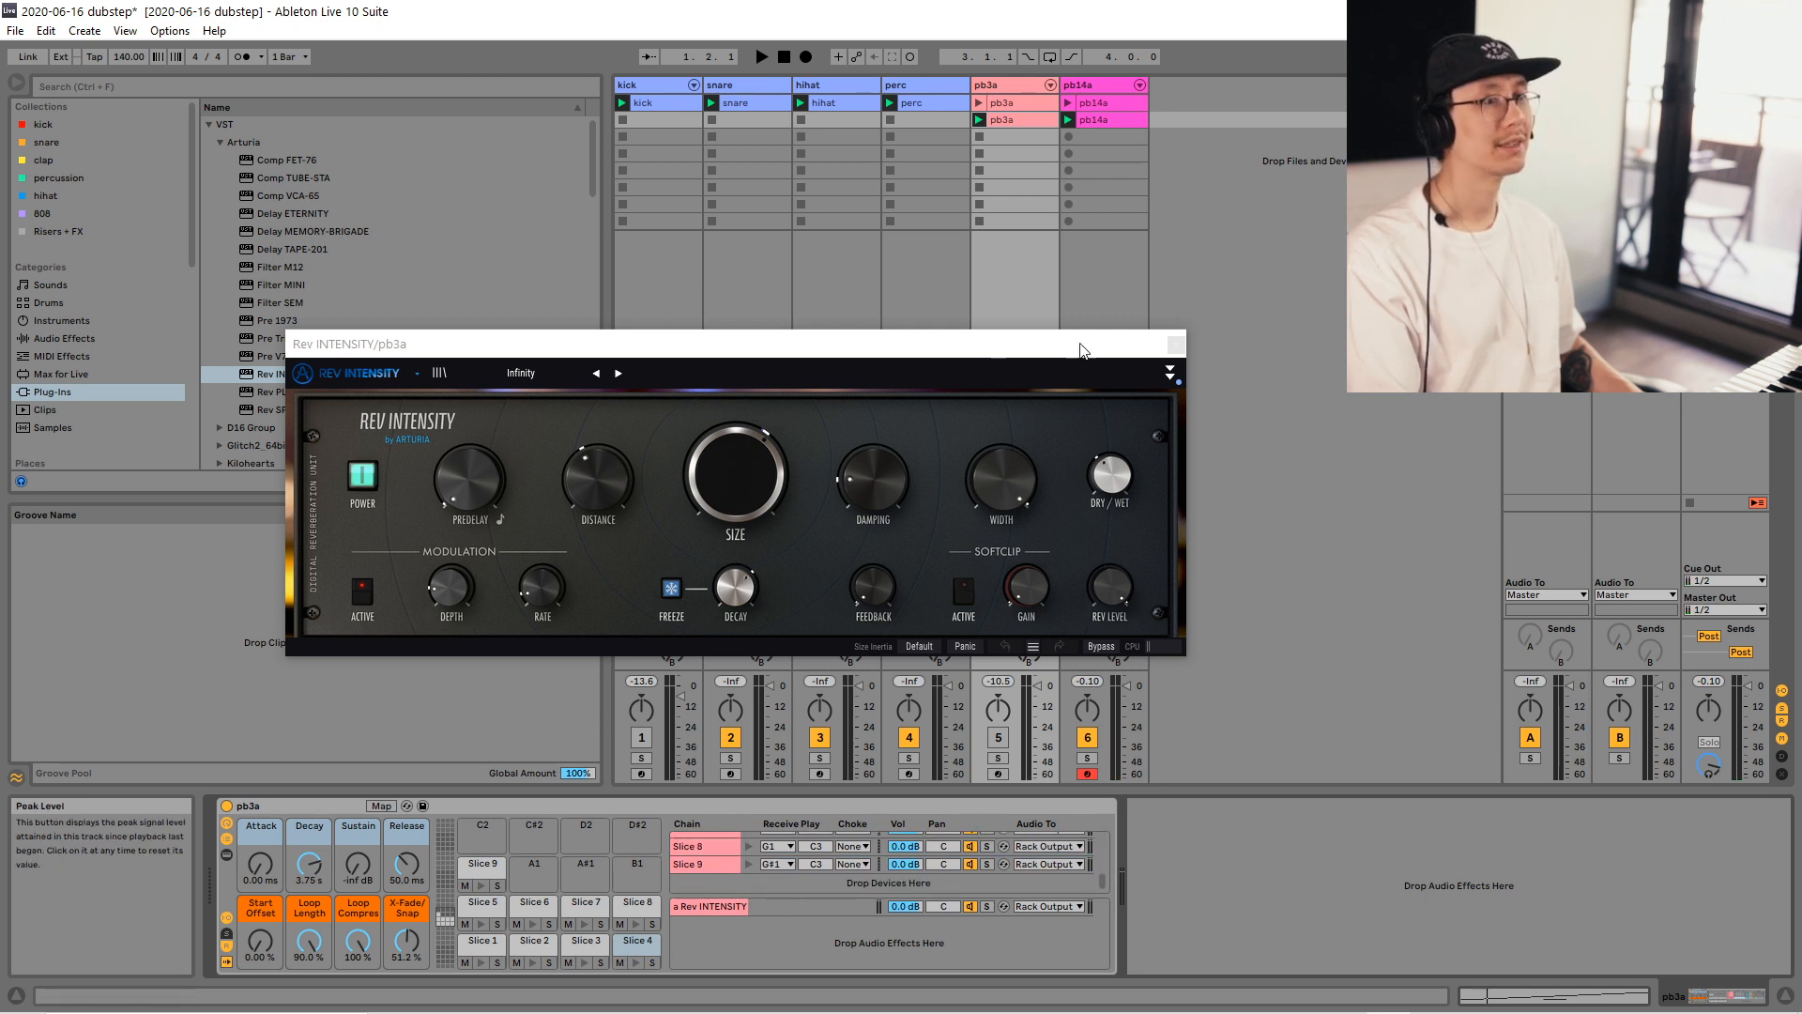
{"action": "left_click", "coordinate": [1175, 344]}
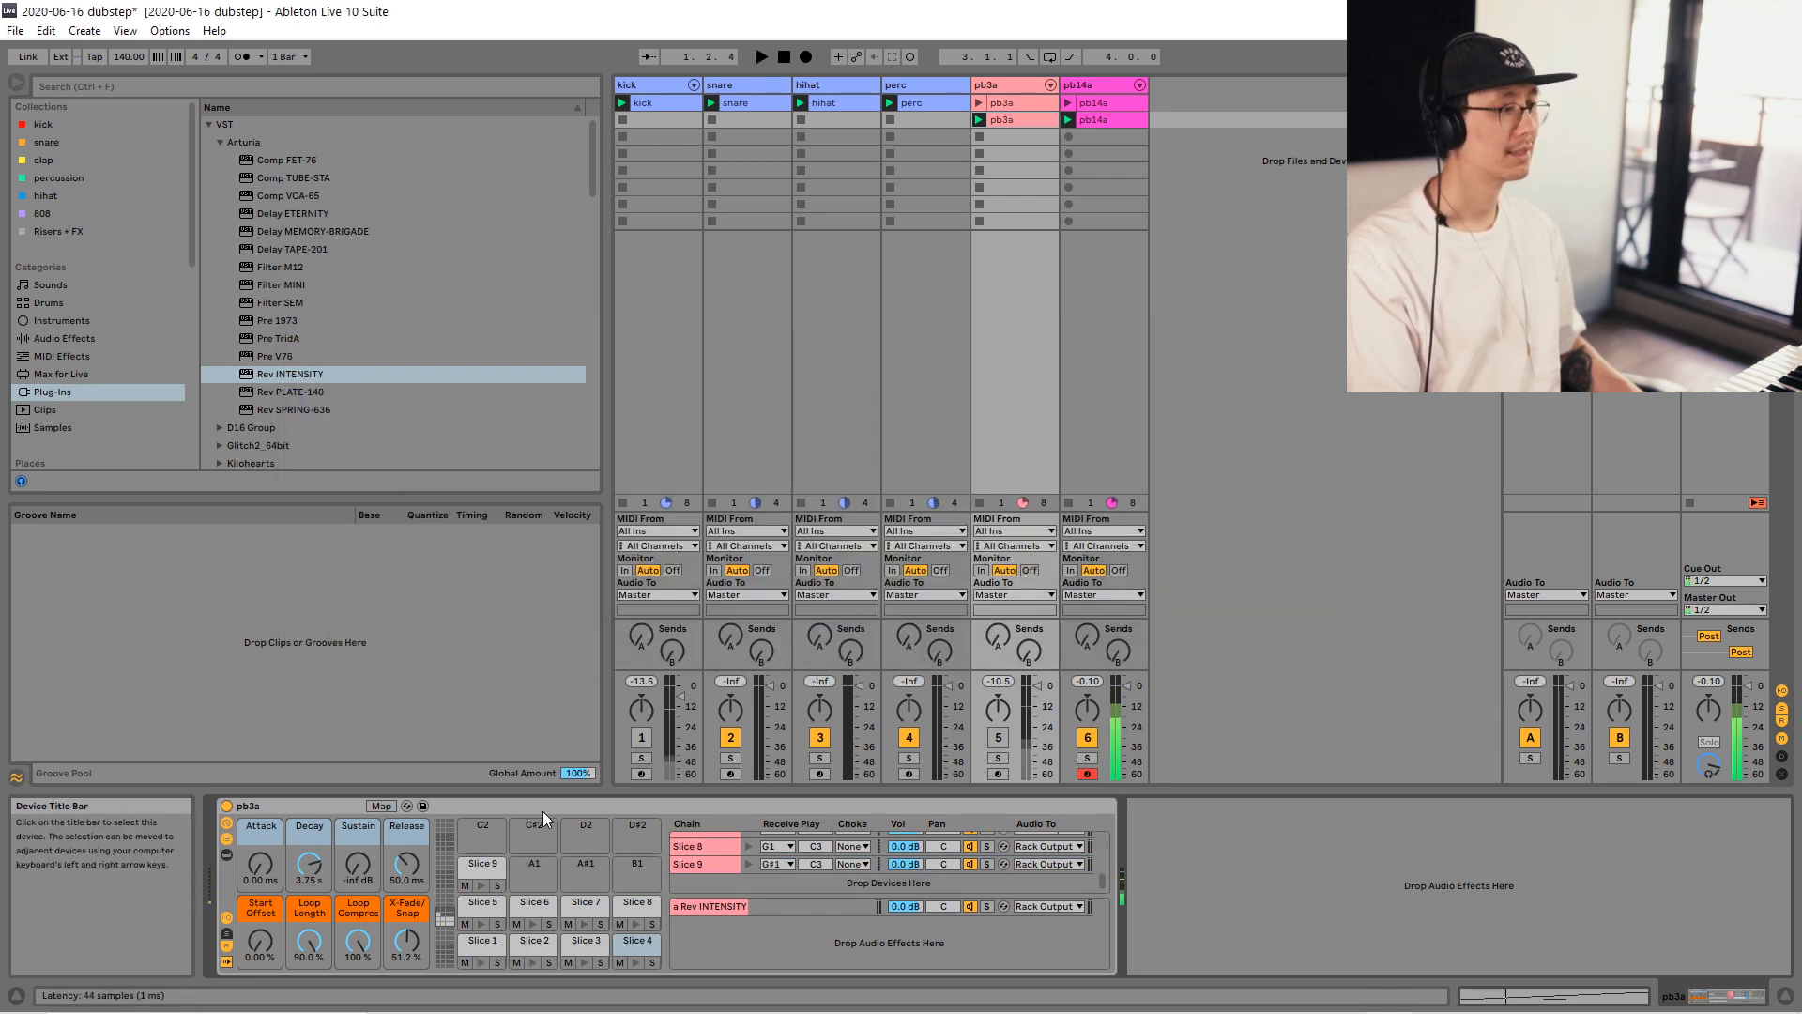
Switch to the pb14a track, play the loop with its Drum Rack in view, and save the Live Set.
{"action": "left_click", "coordinate": [1101, 84]}
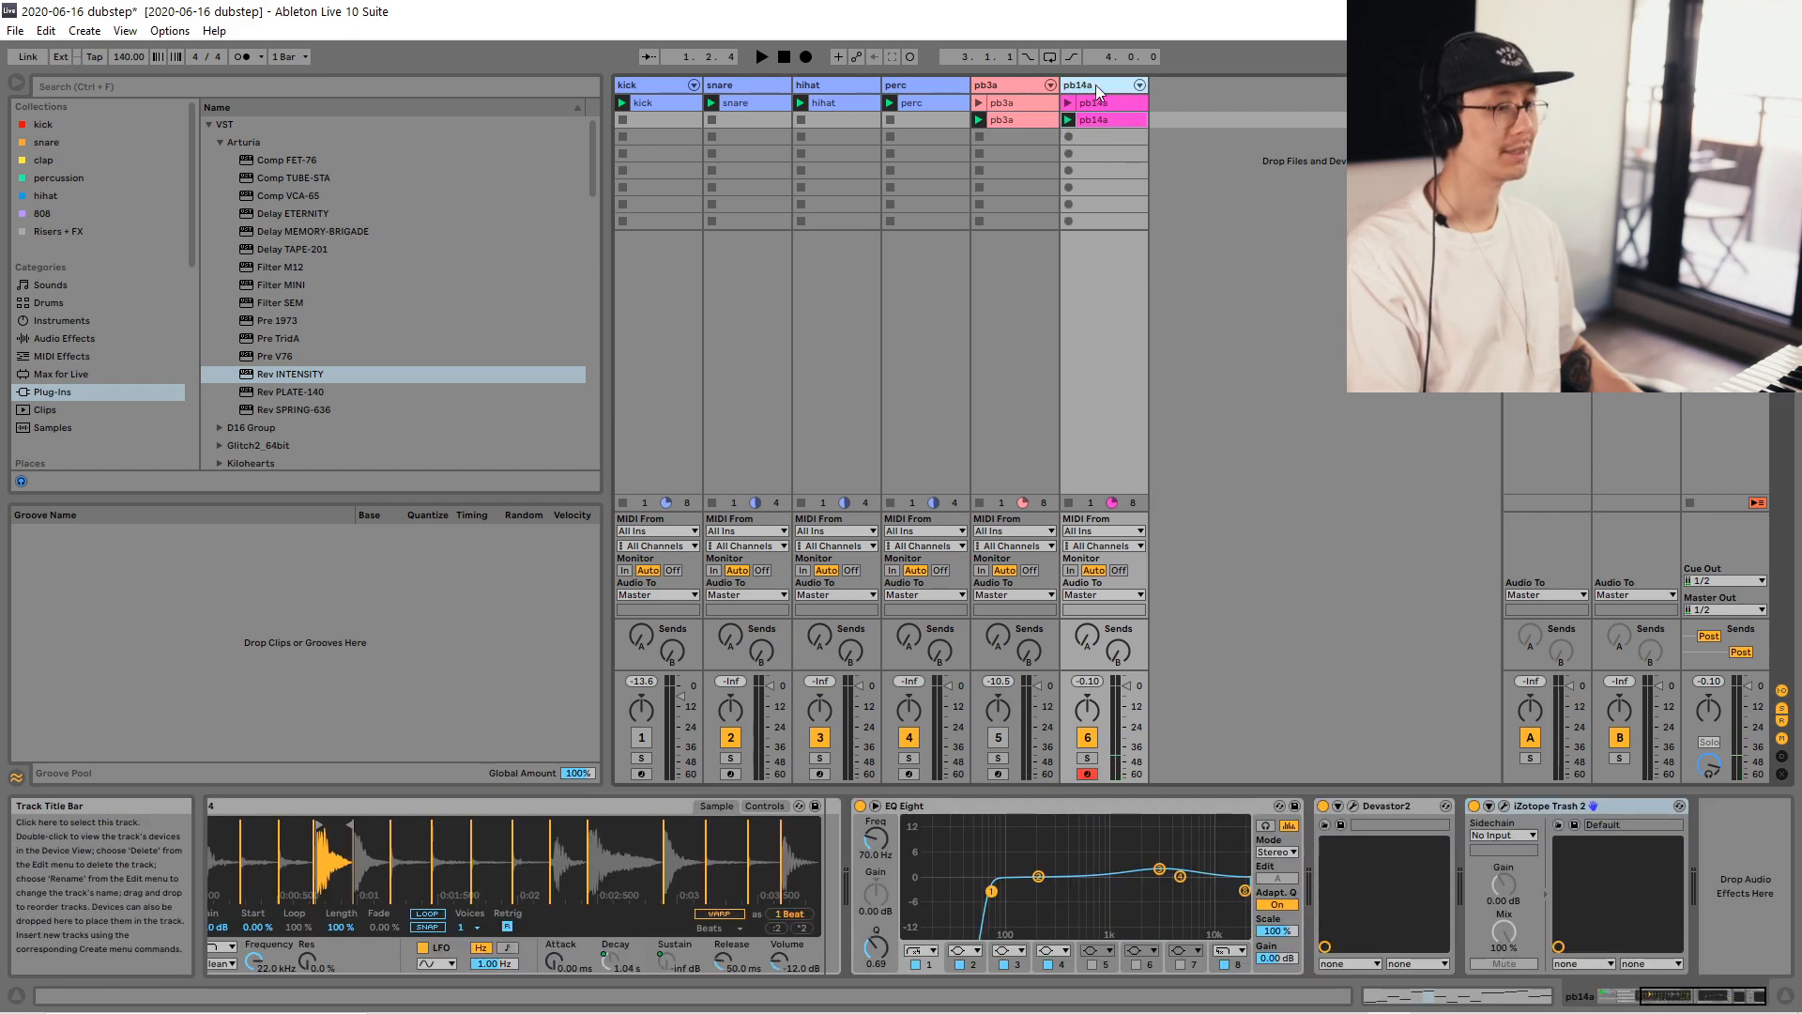
{"action": "key", "text": "space"}
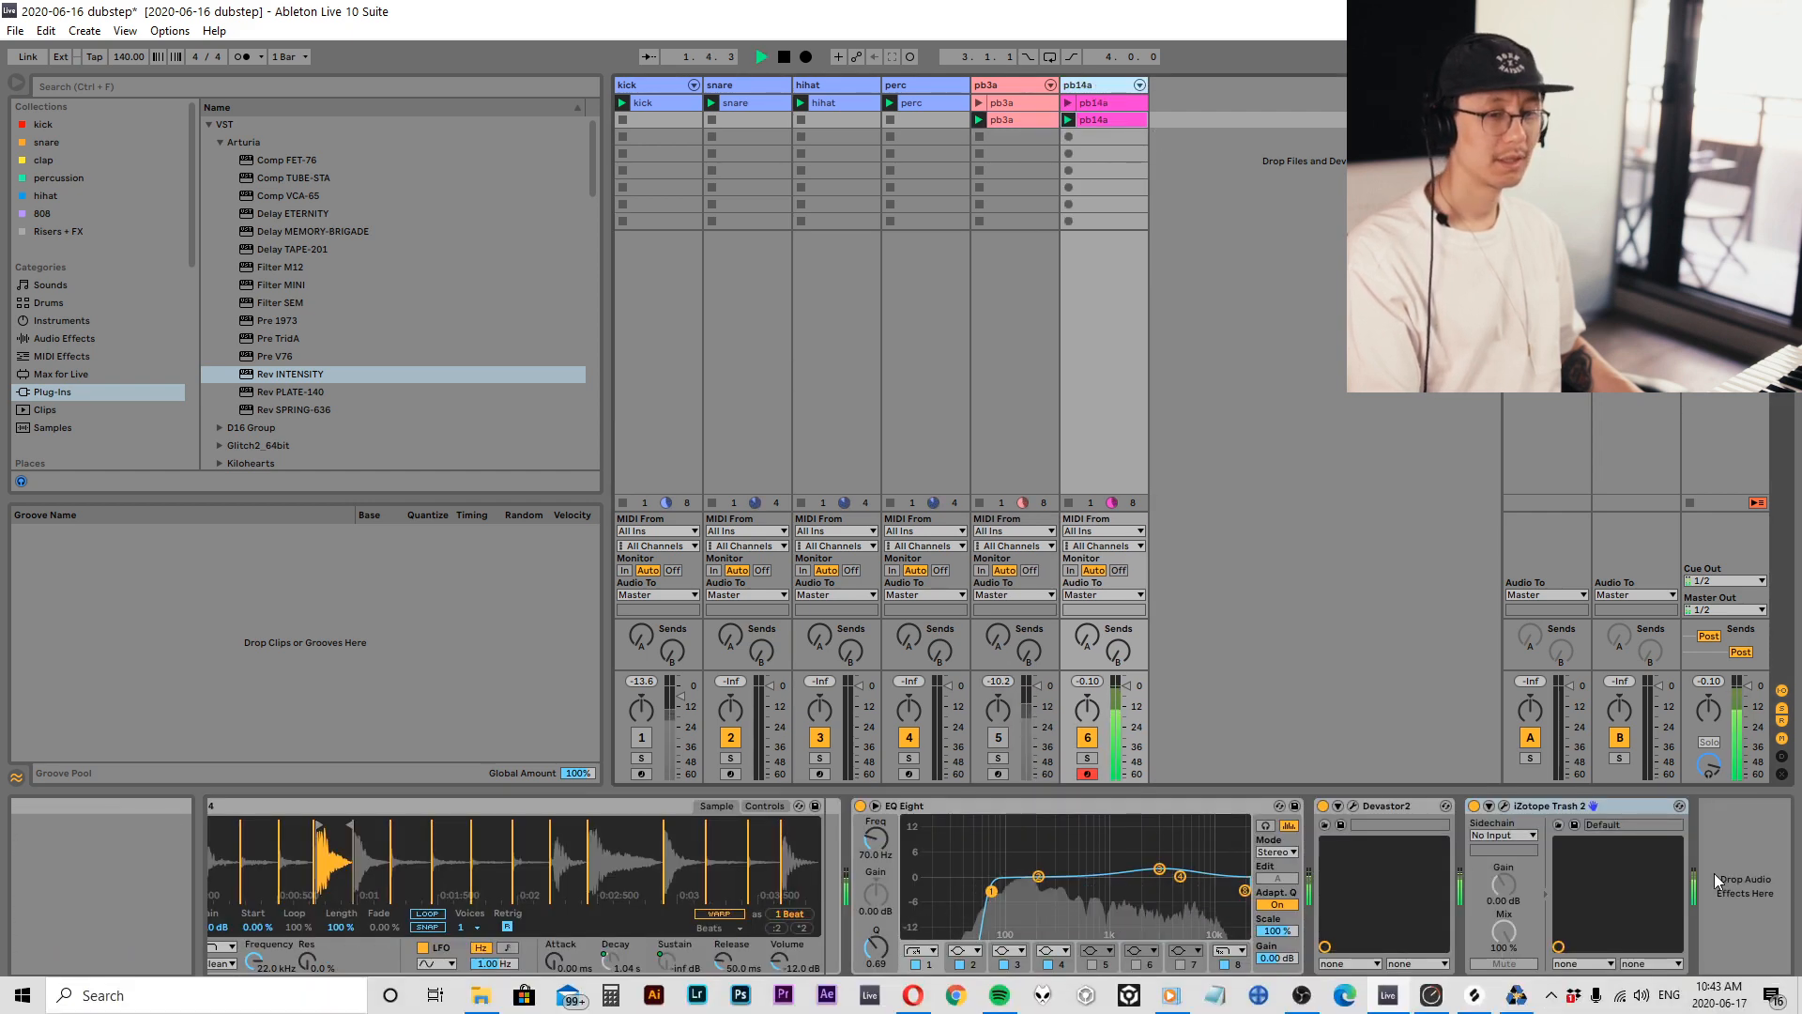
{"action": "left_click", "coordinate": [1619, 1010]}
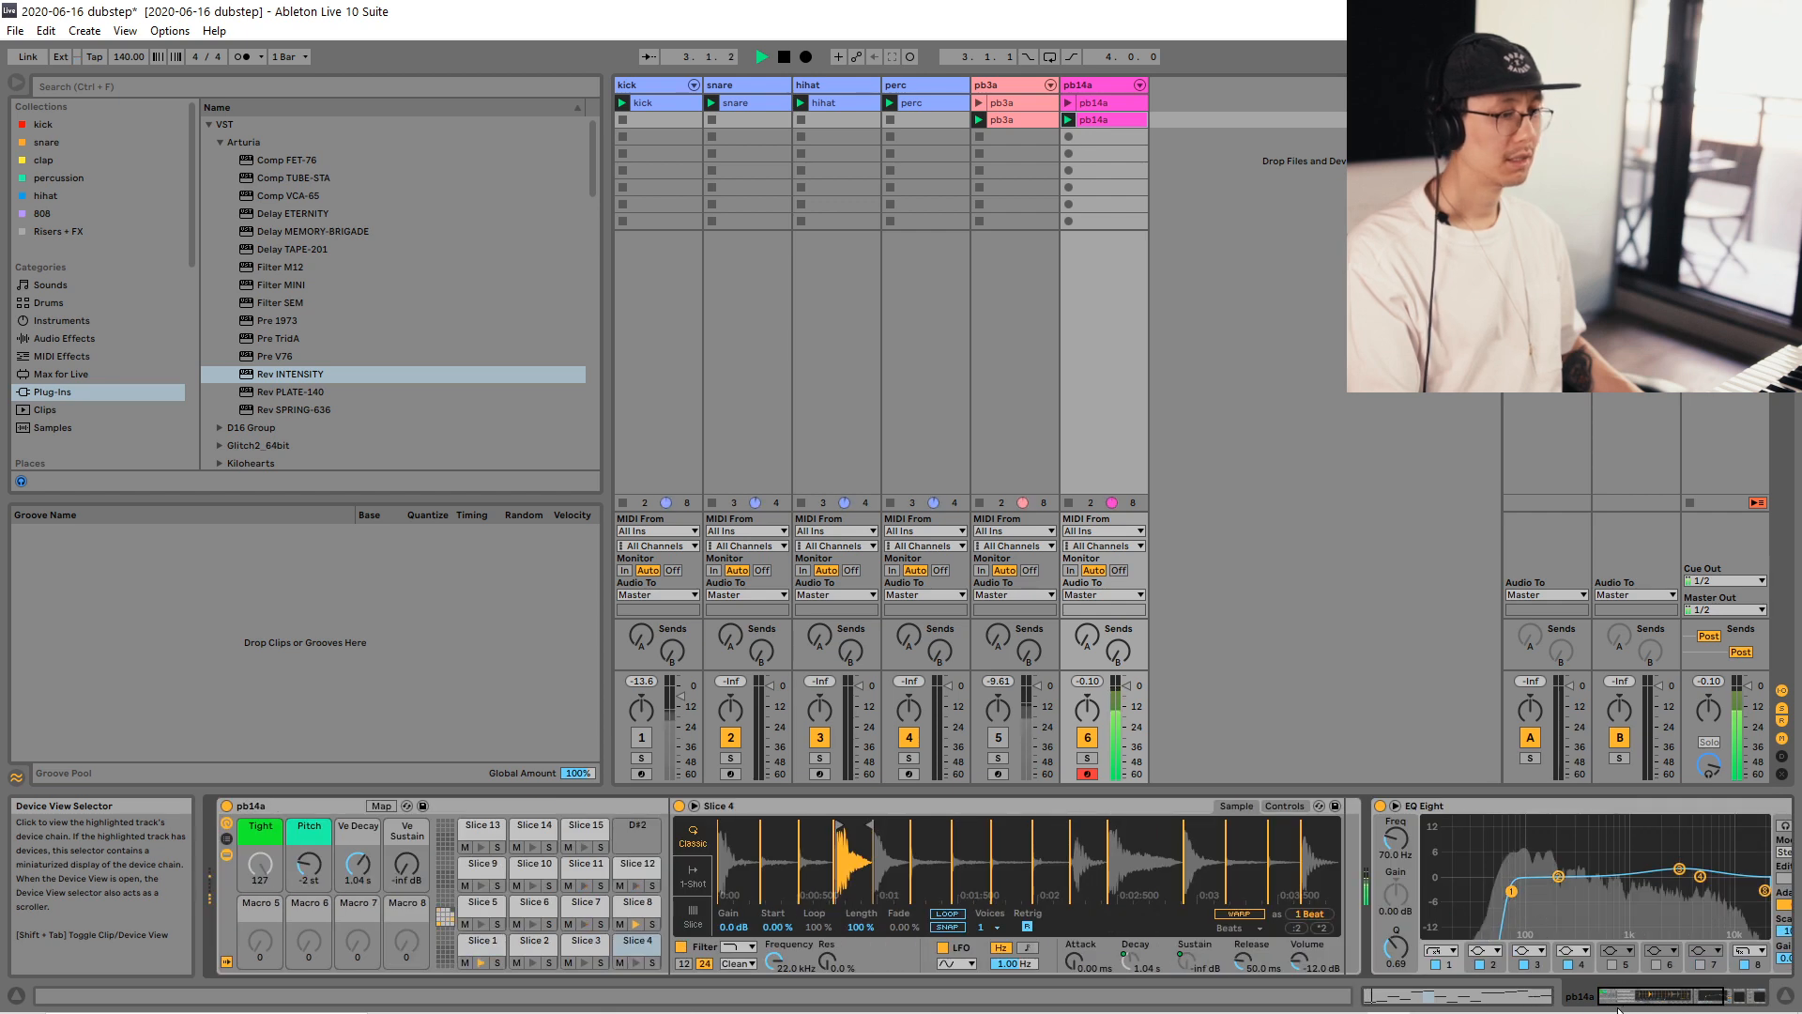
{"action": "key", "text": "space"}
{"action": "key", "text": "ctrl+s"}
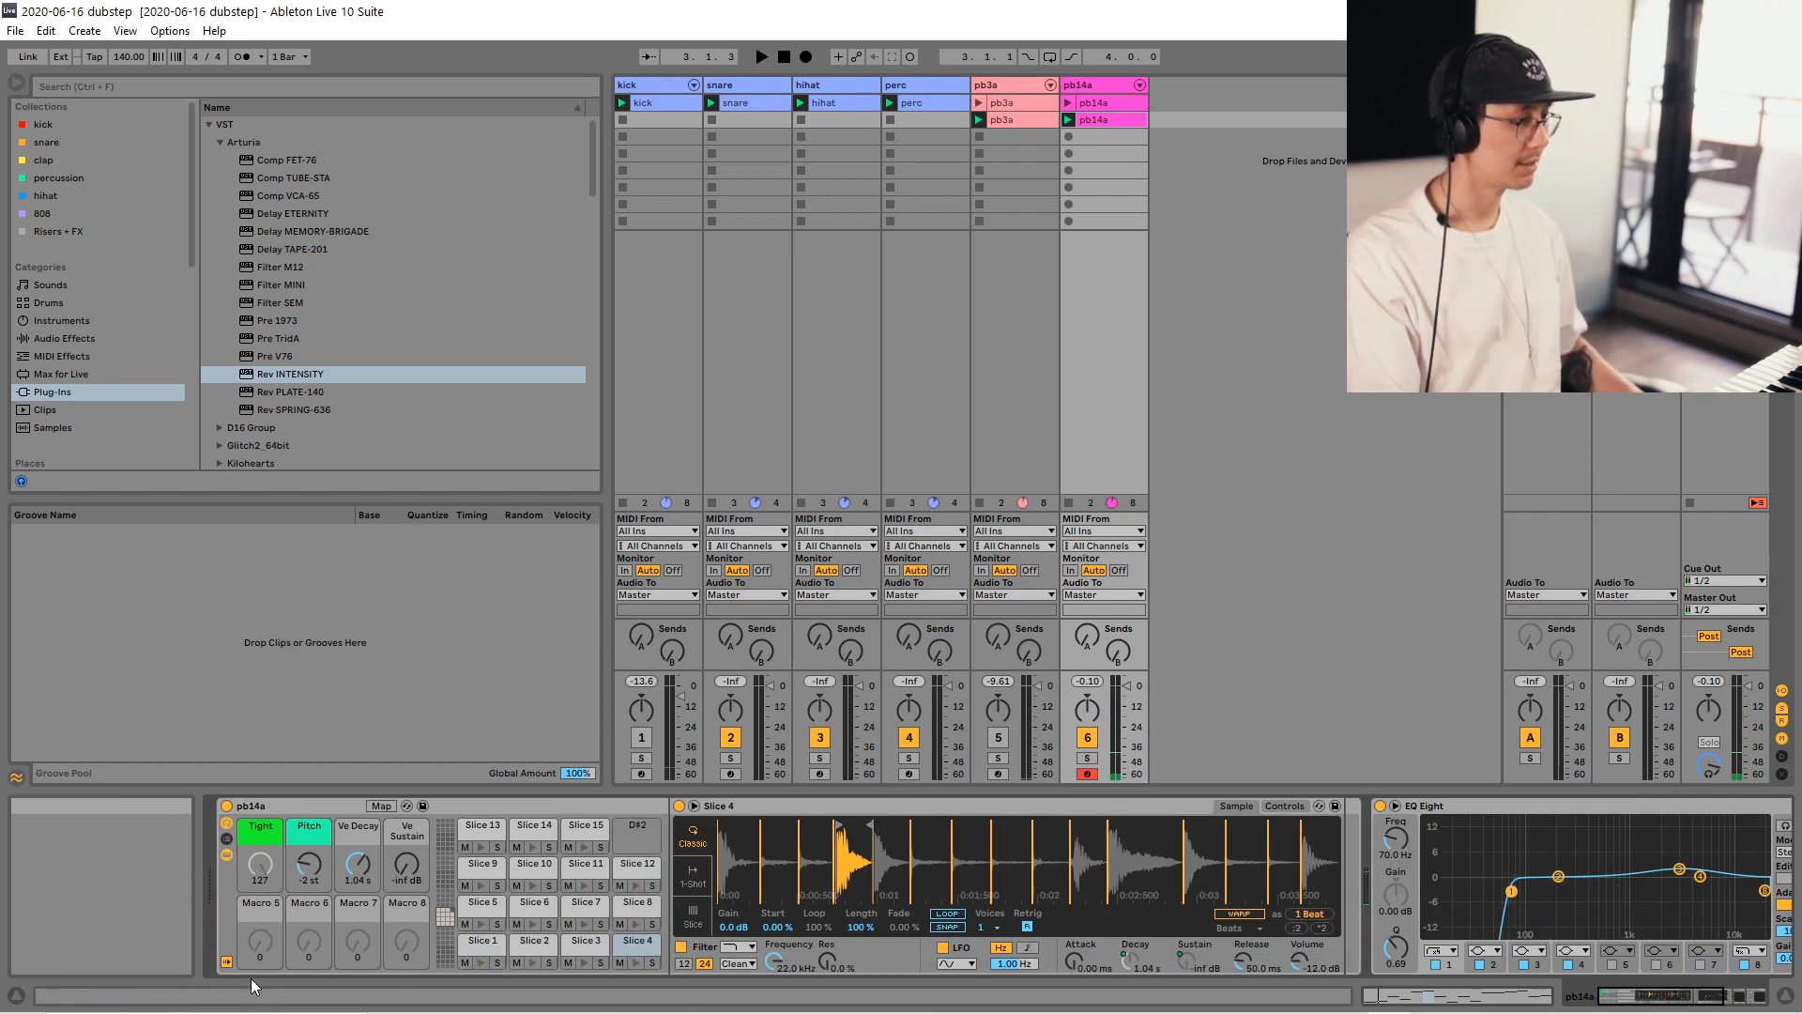
Show the pb14a rack's chain list and return chains, and add Rev INTENSITY as a return chain.
{"action": "left_click", "coordinate": [225, 841]}
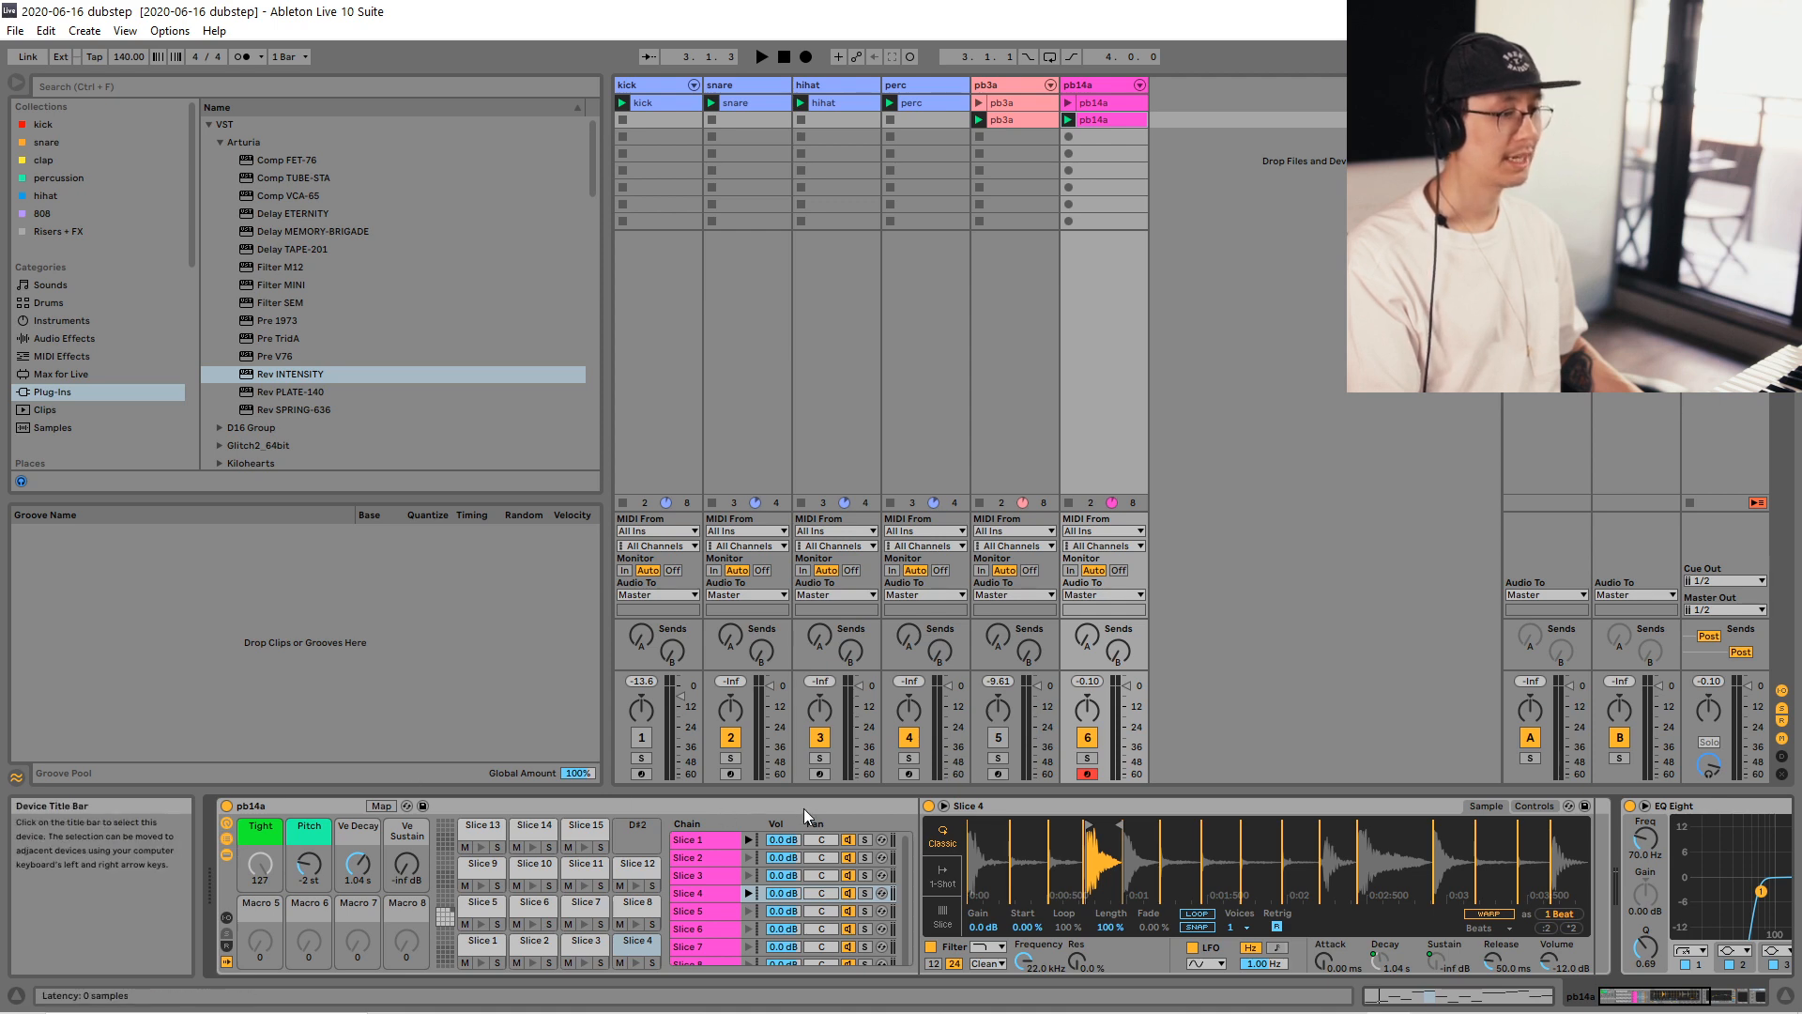
{"action": "left_click", "coordinate": [225, 923]}
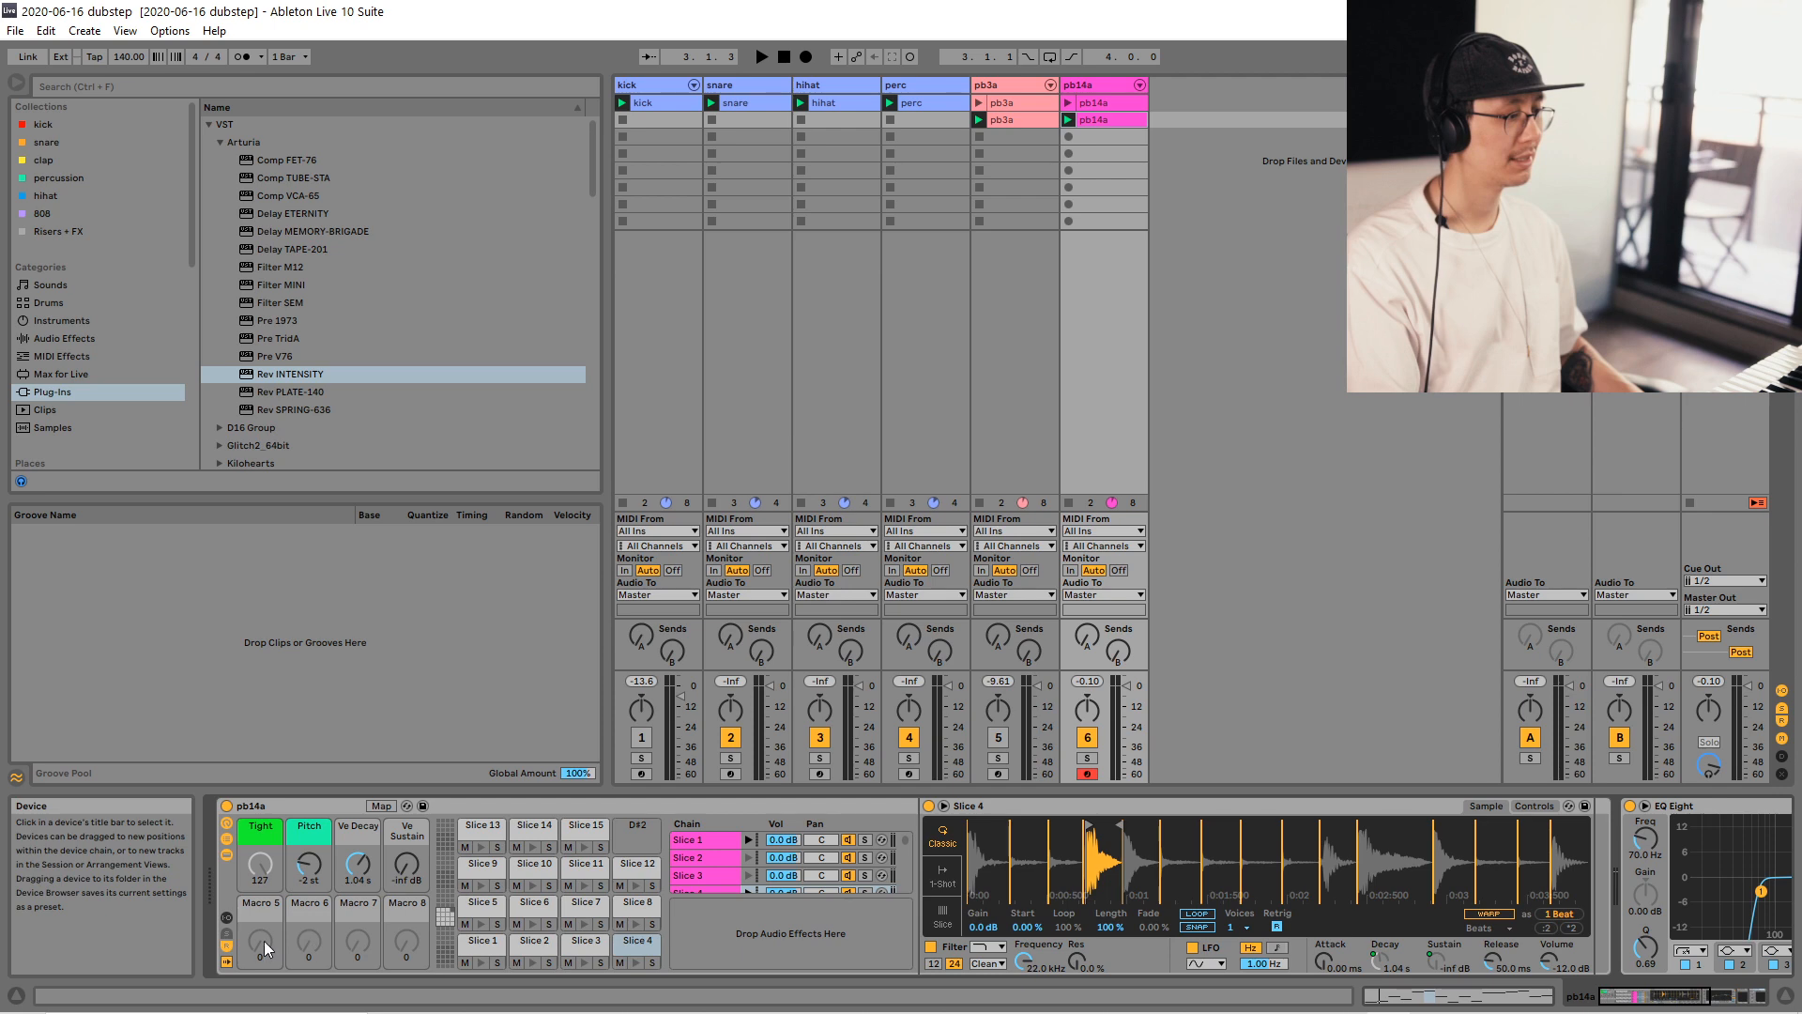
{"action": "left_click_drag", "start_coordinate": [296, 375], "coordinate": [716, 787]}
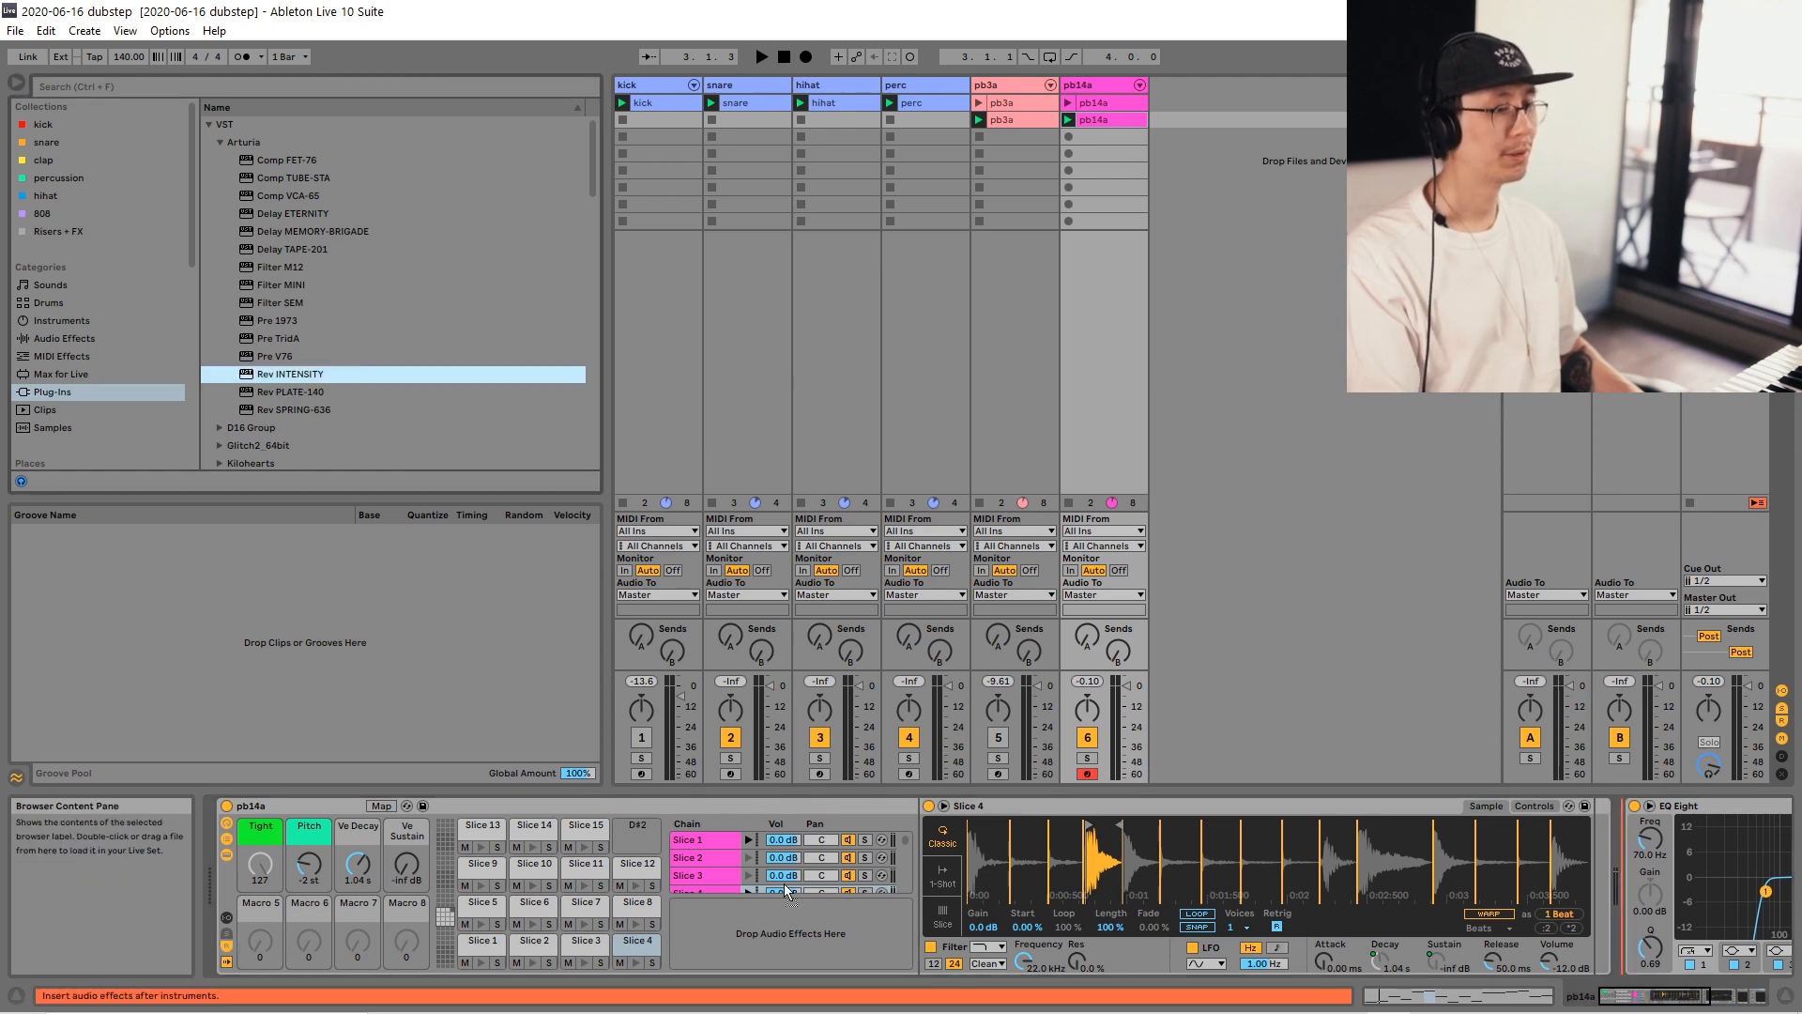
{"action": "left_click_drag", "start_coordinate": [809, 933], "coordinate": [810, 933]}
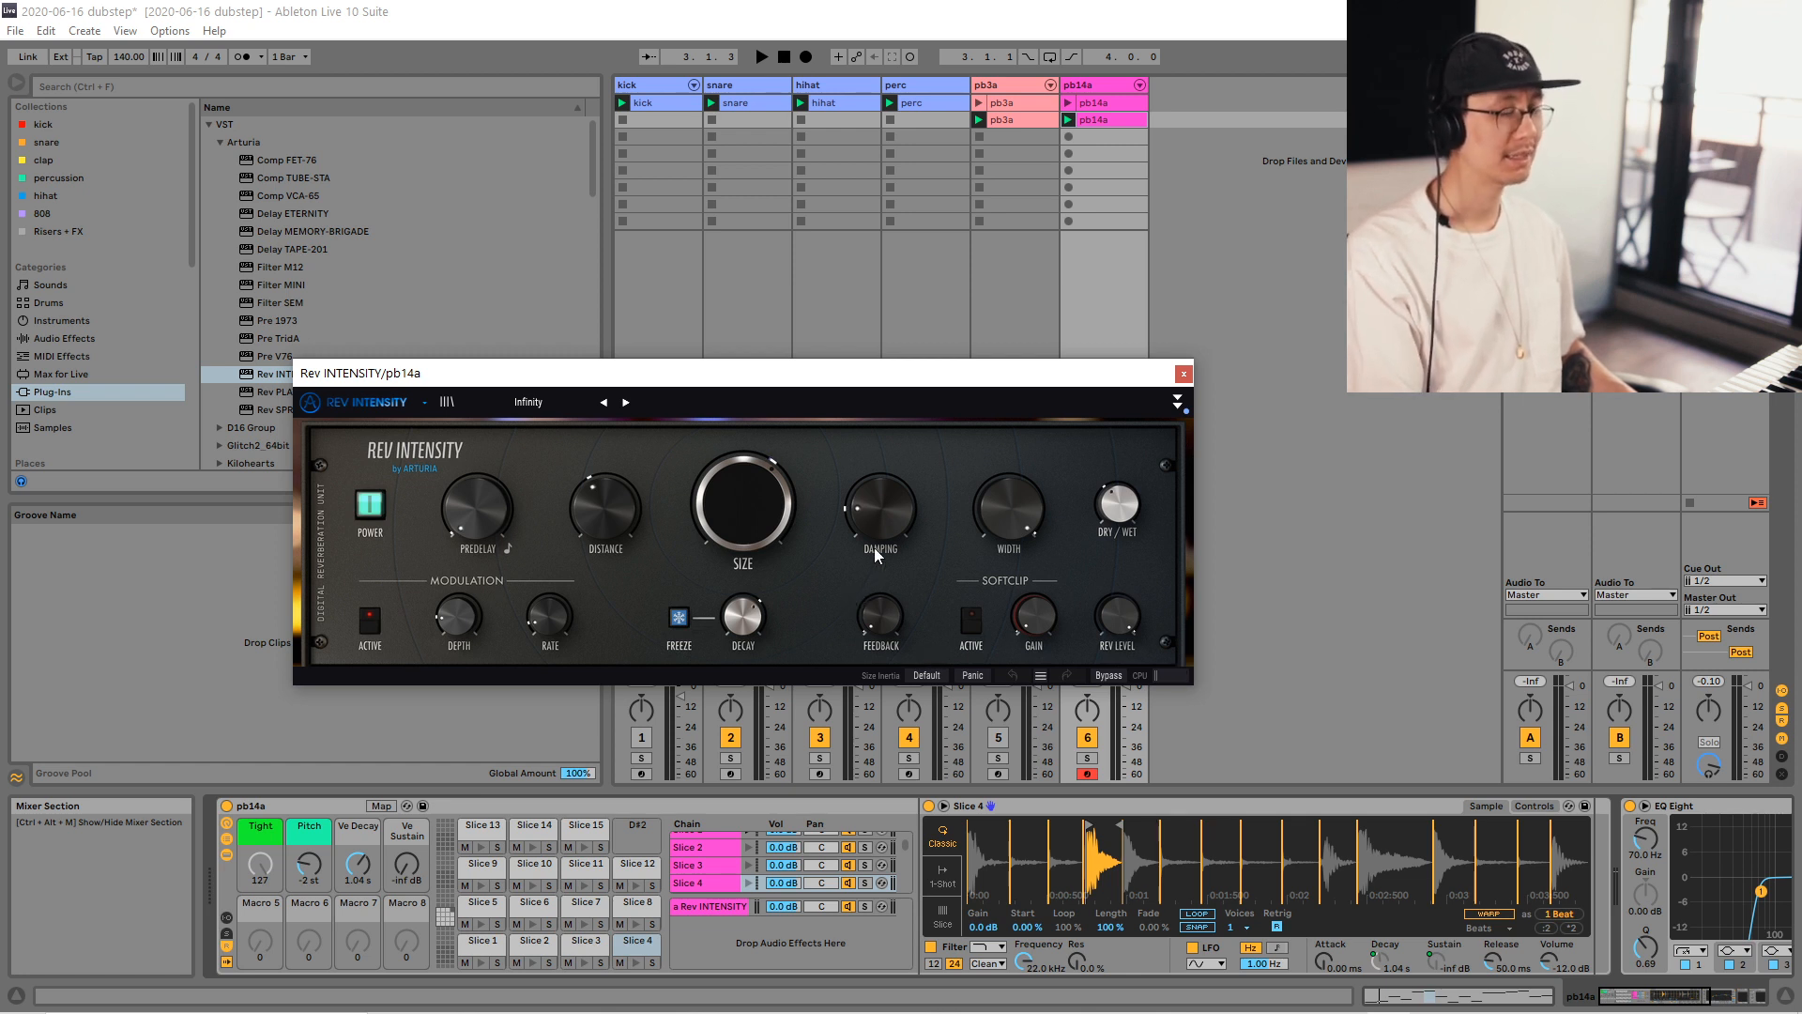
Select the pb14a rack's Rev INTENSITY return chain and turn the reverb's Dry/Wet up towards wet.
{"action": "left_click", "coordinate": [729, 905]}
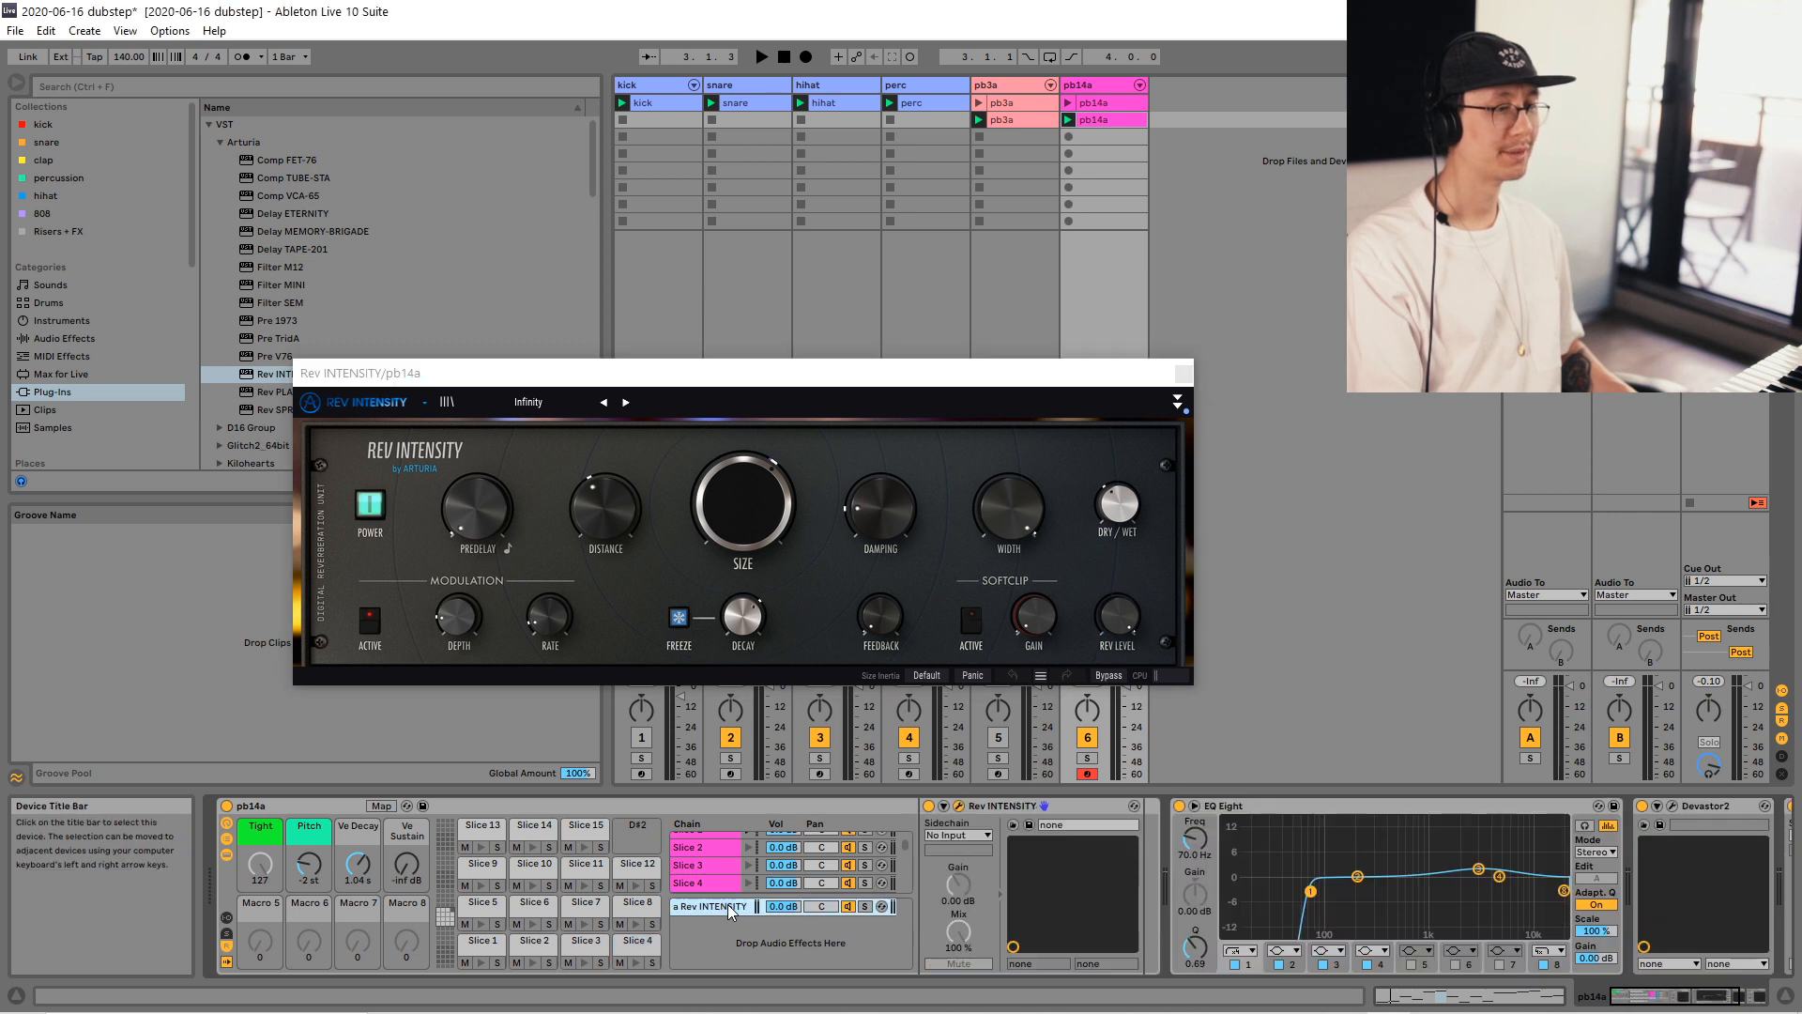
{"action": "left_click", "coordinate": [1119, 511]}
{"action": "left_click_drag", "start_coordinate": [1119, 510], "coordinate": [1119, 441]}
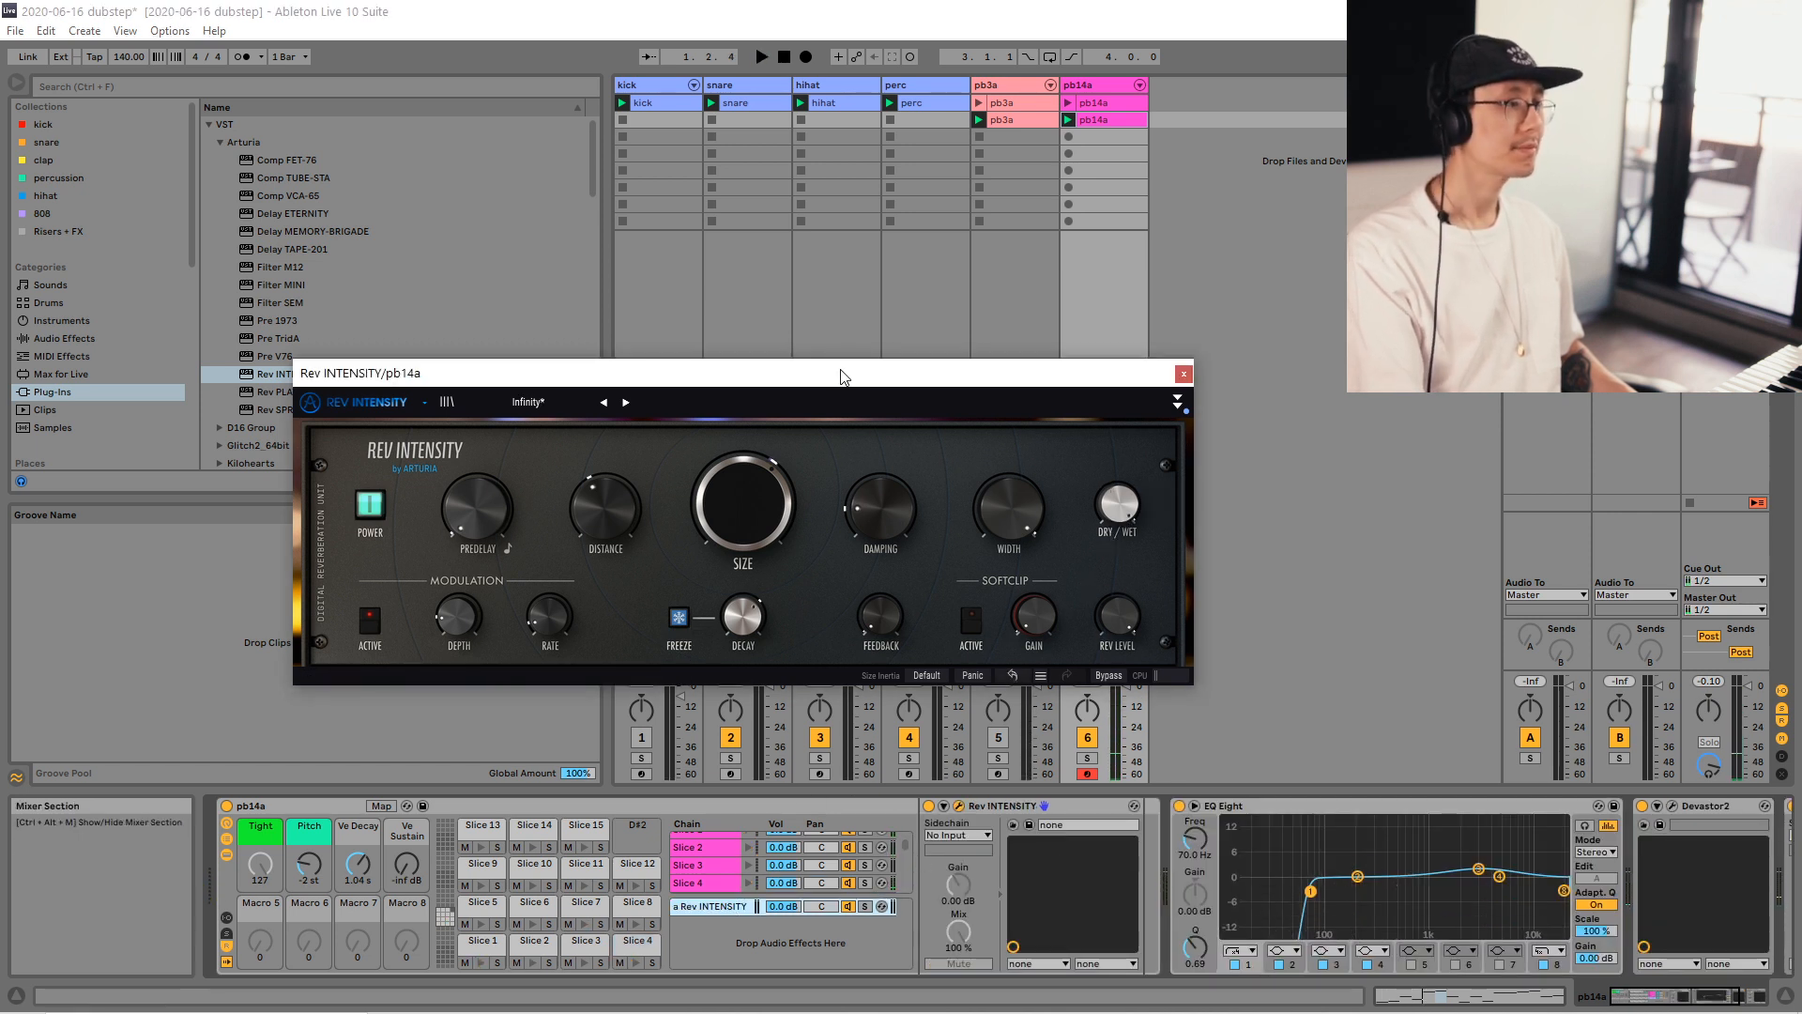
{"action": "left_click_drag", "start_coordinate": [819, 375], "coordinate": [820, 357]}
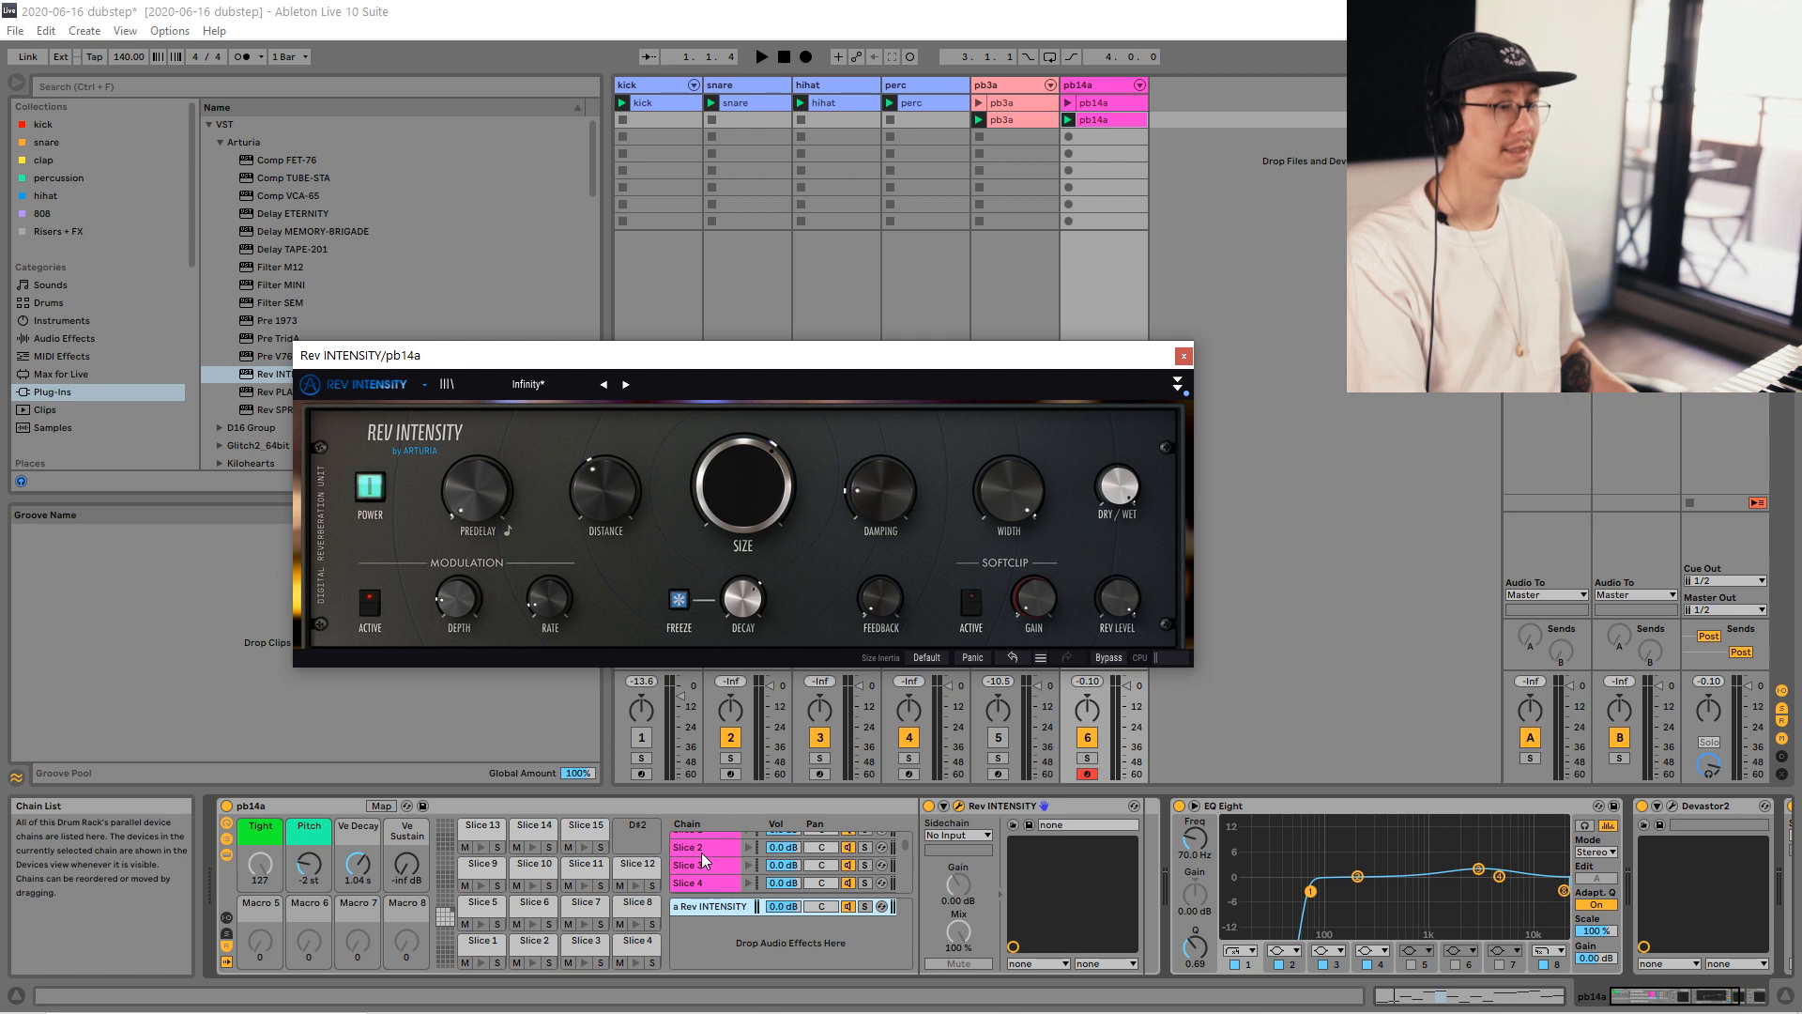
Show the chain sends and send Slice 12 to the Rev INTENSITY return at -29.0 dB.
{"action": "scroll", "coordinate": [701, 858], "scroll_direction": "down", "scroll_amount": 3}
{"action": "scroll", "coordinate": [702, 864], "scroll_direction": "down", "scroll_amount": 8}
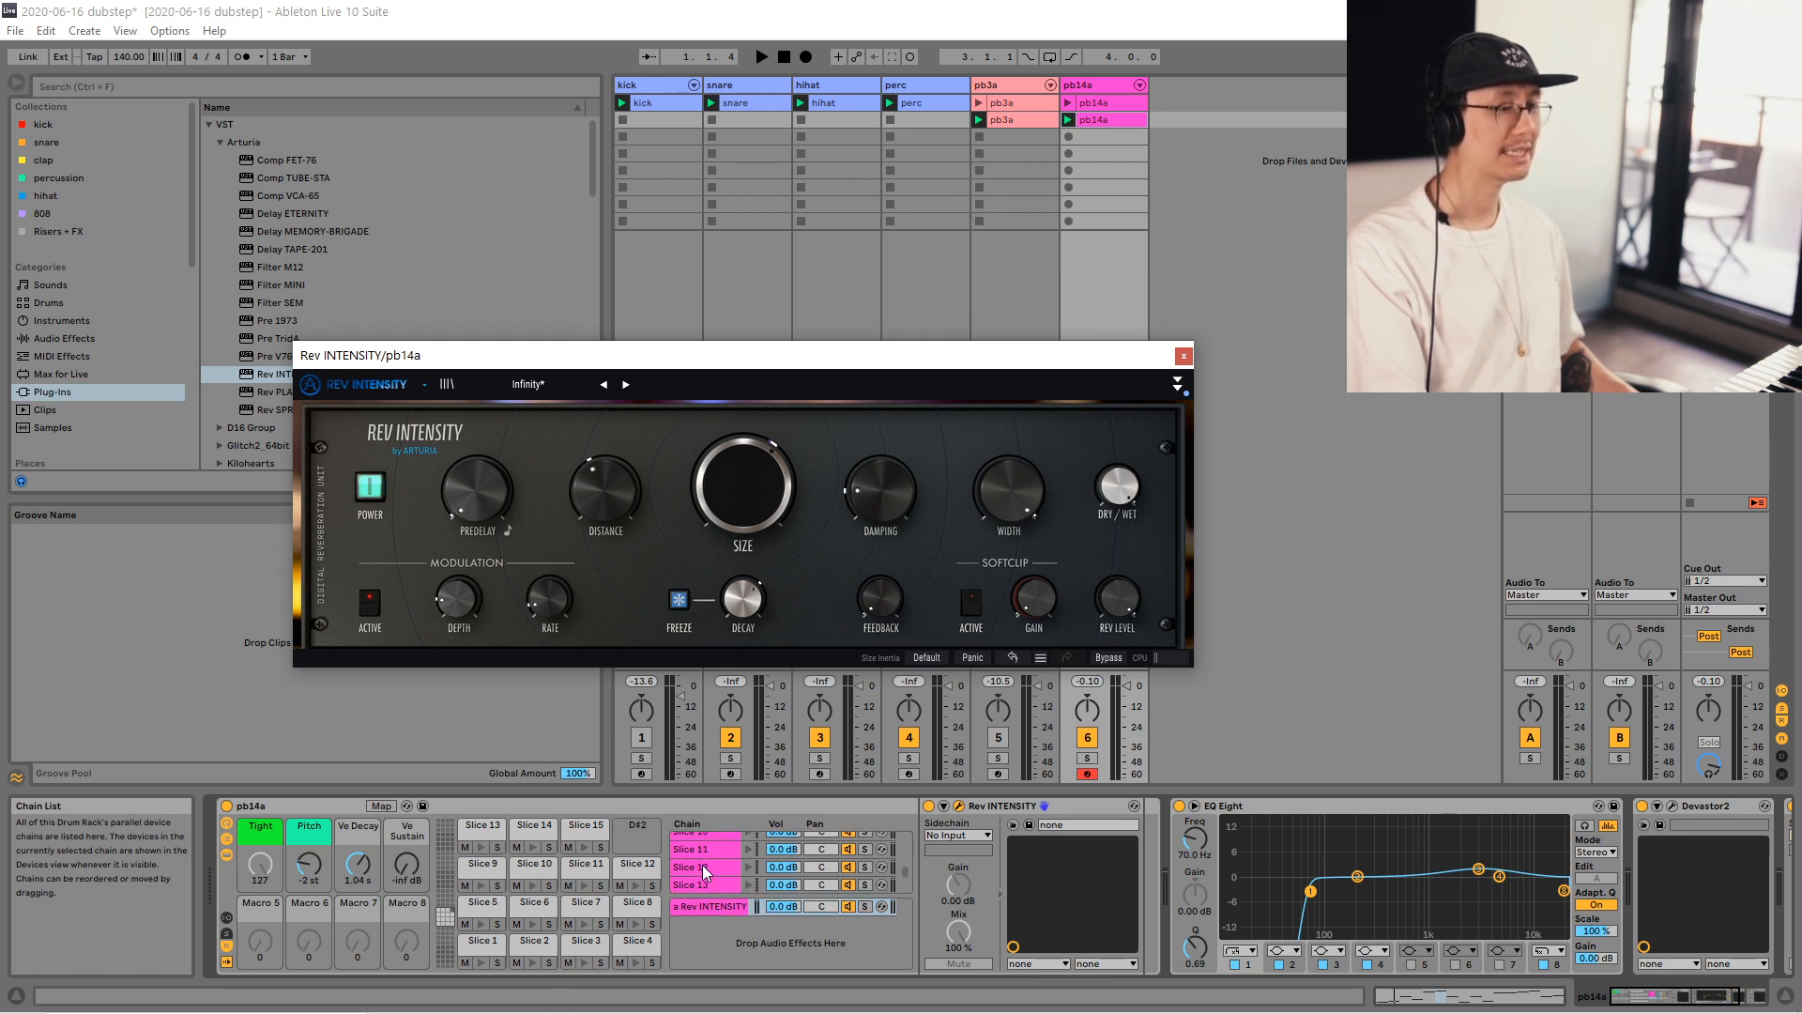
{"action": "scroll", "coordinate": [708, 858], "scroll_direction": "up", "scroll_amount": 2}
{"action": "left_click", "coordinate": [706, 865]}
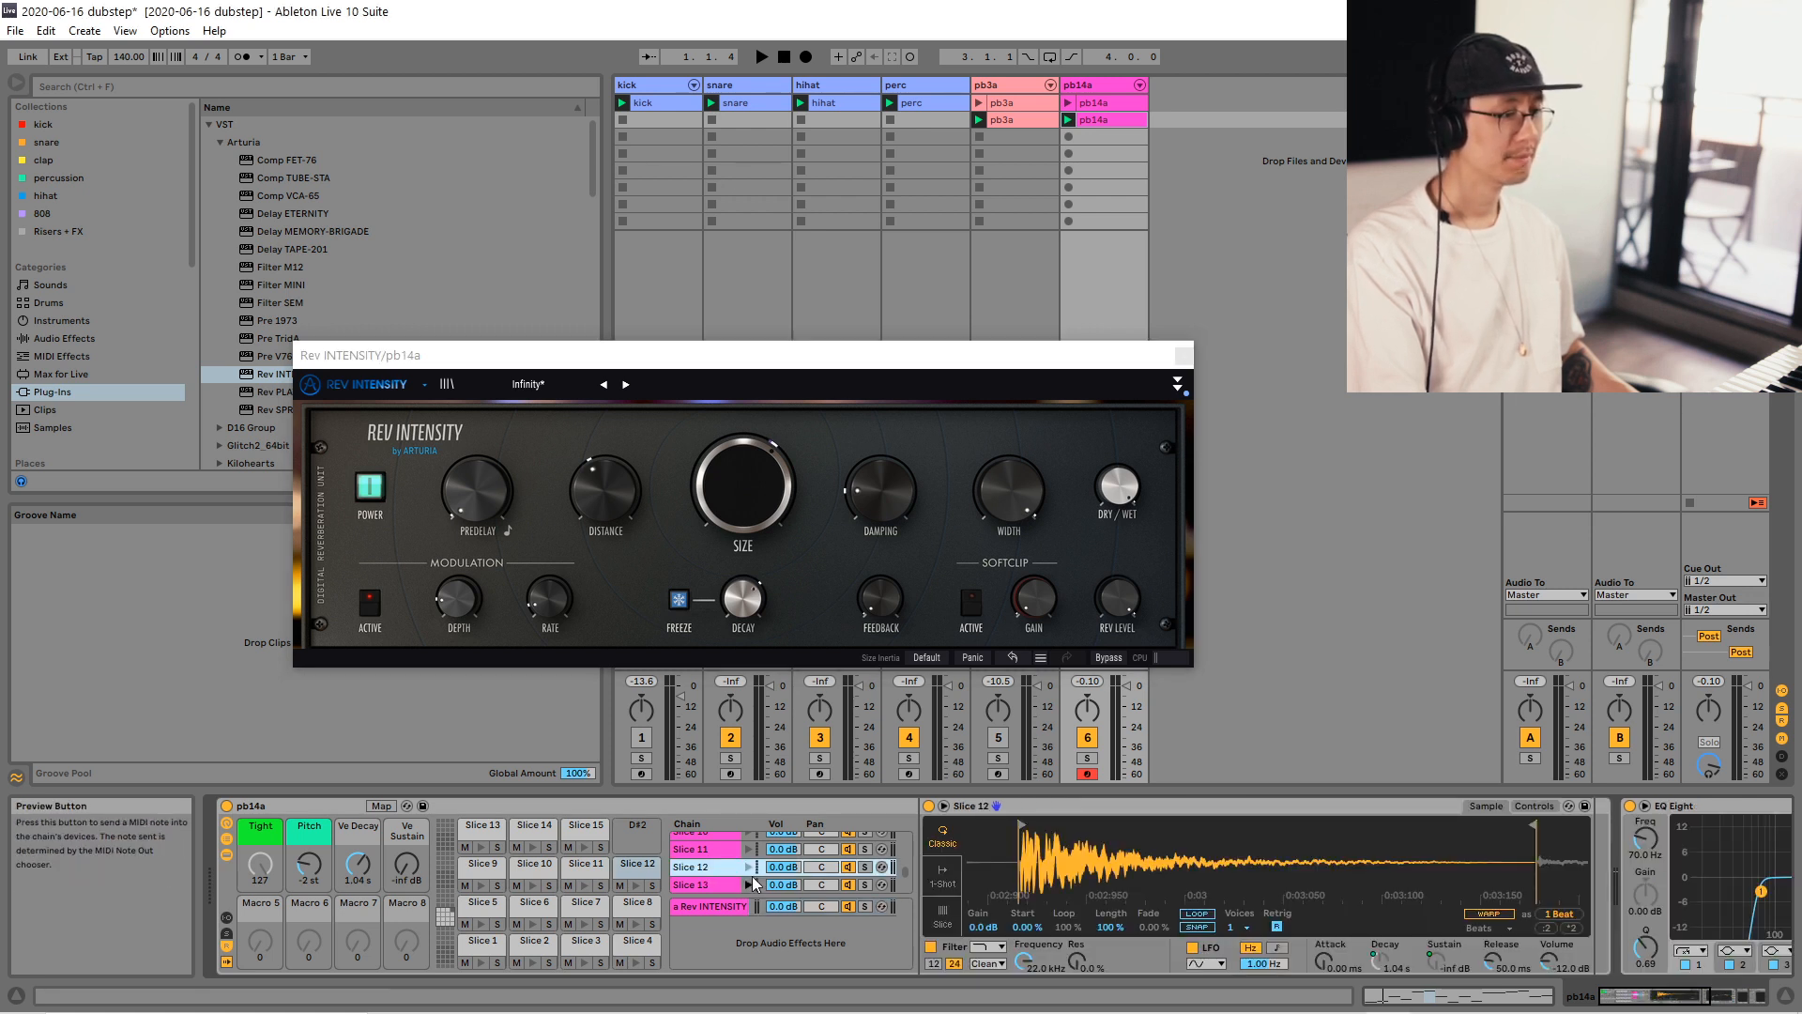
{"action": "left_click", "coordinate": [228, 943]}
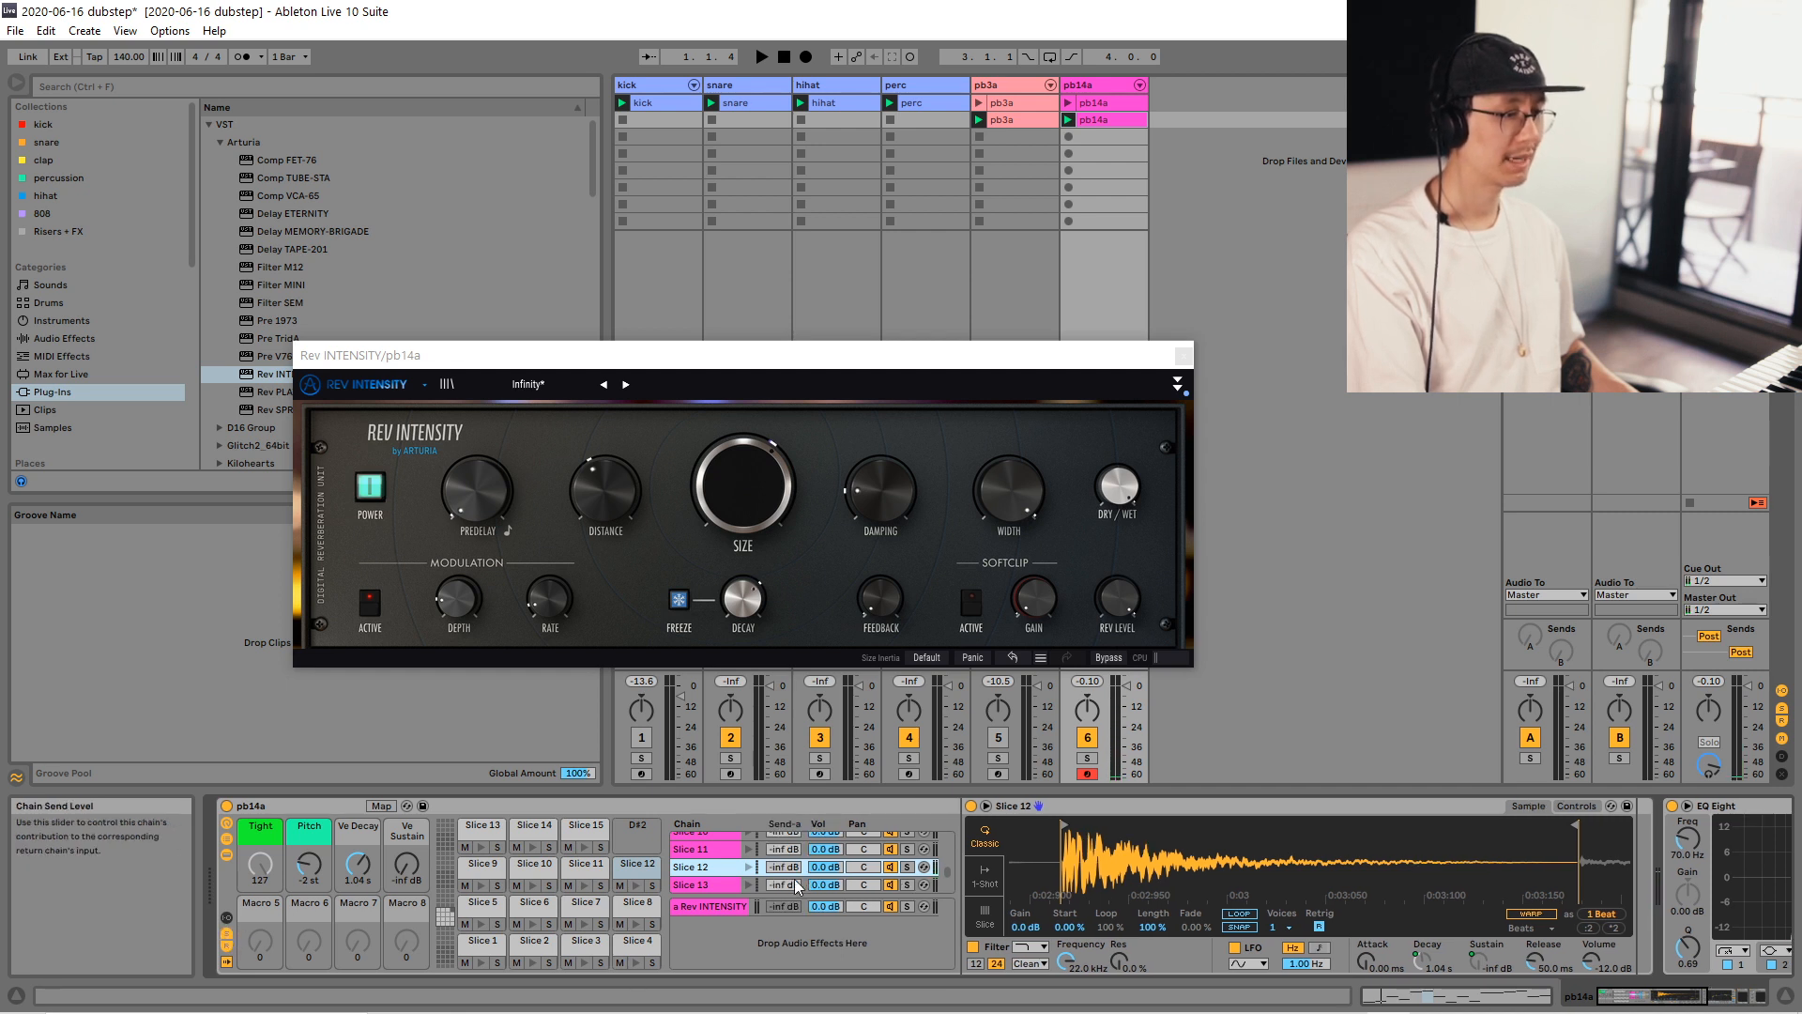
{"action": "key", "text": "space"}
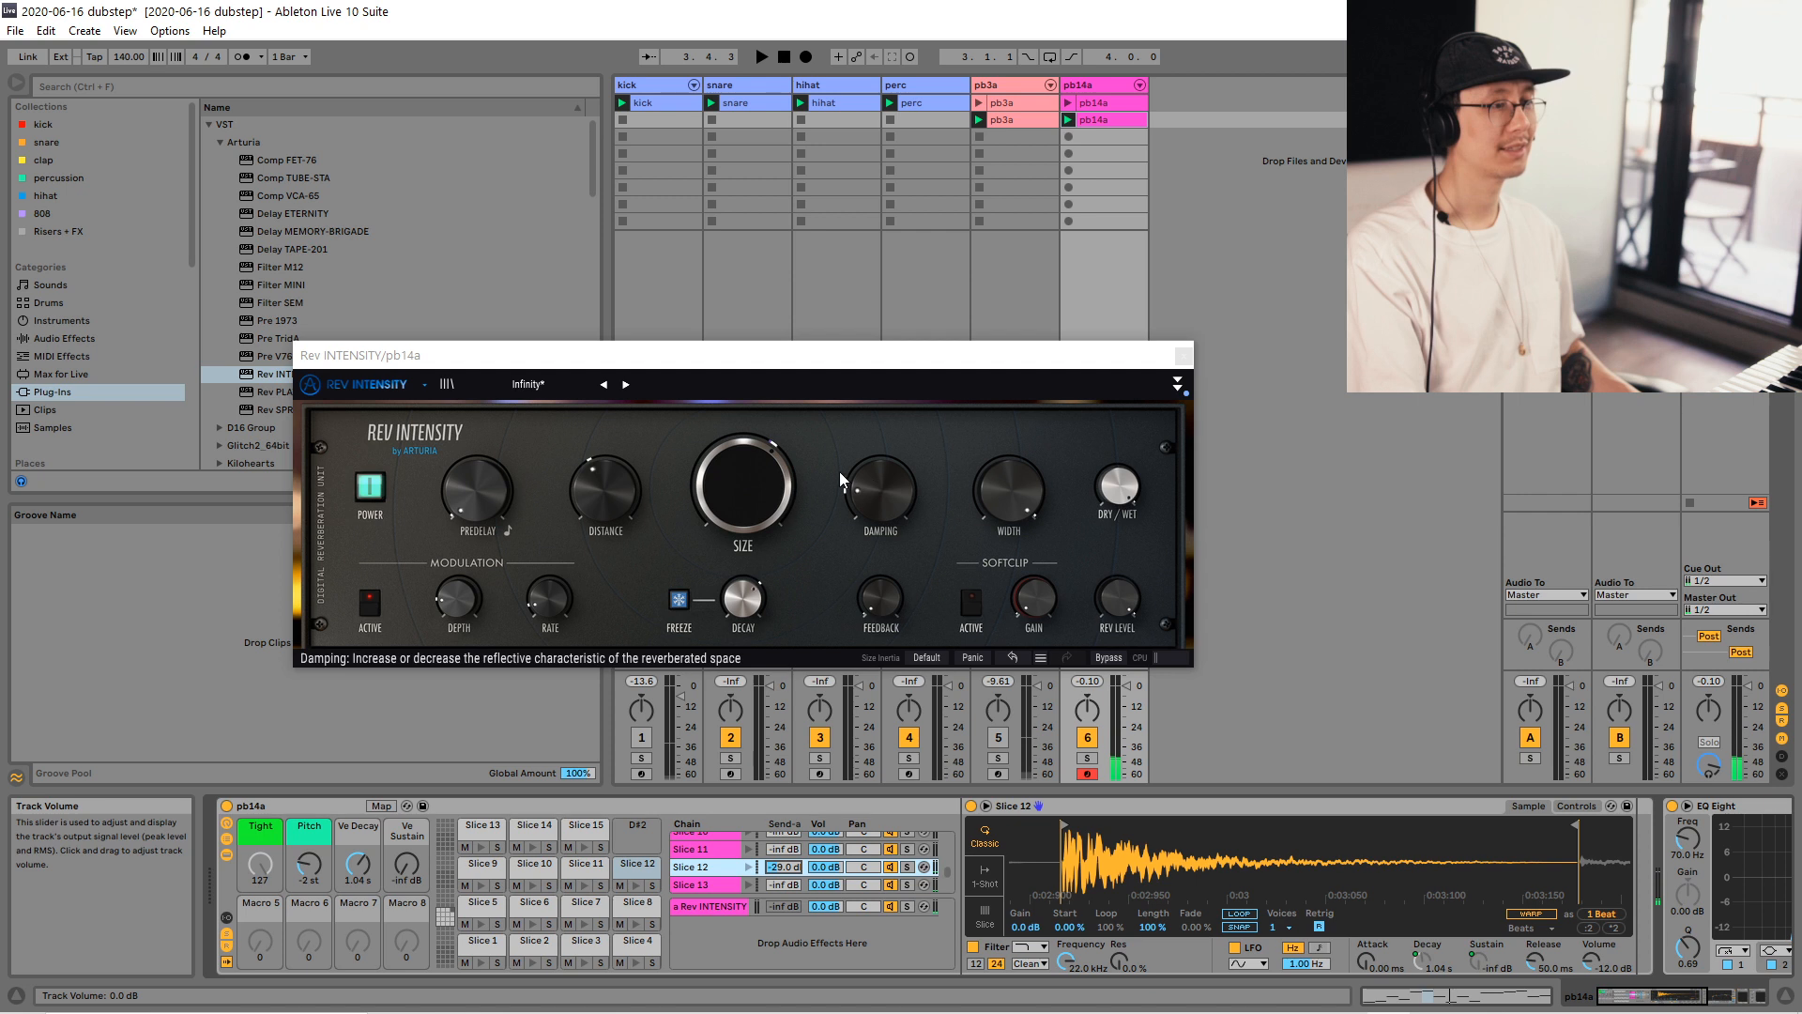
Lower the Size and Decay of the pb14a reverb while auditioning the loop.
{"action": "left_click_drag", "start_coordinate": [736, 454], "coordinate": [751, 587]}
{"action": "left_click", "coordinate": [744, 601]}
{"action": "key", "text": "space"}
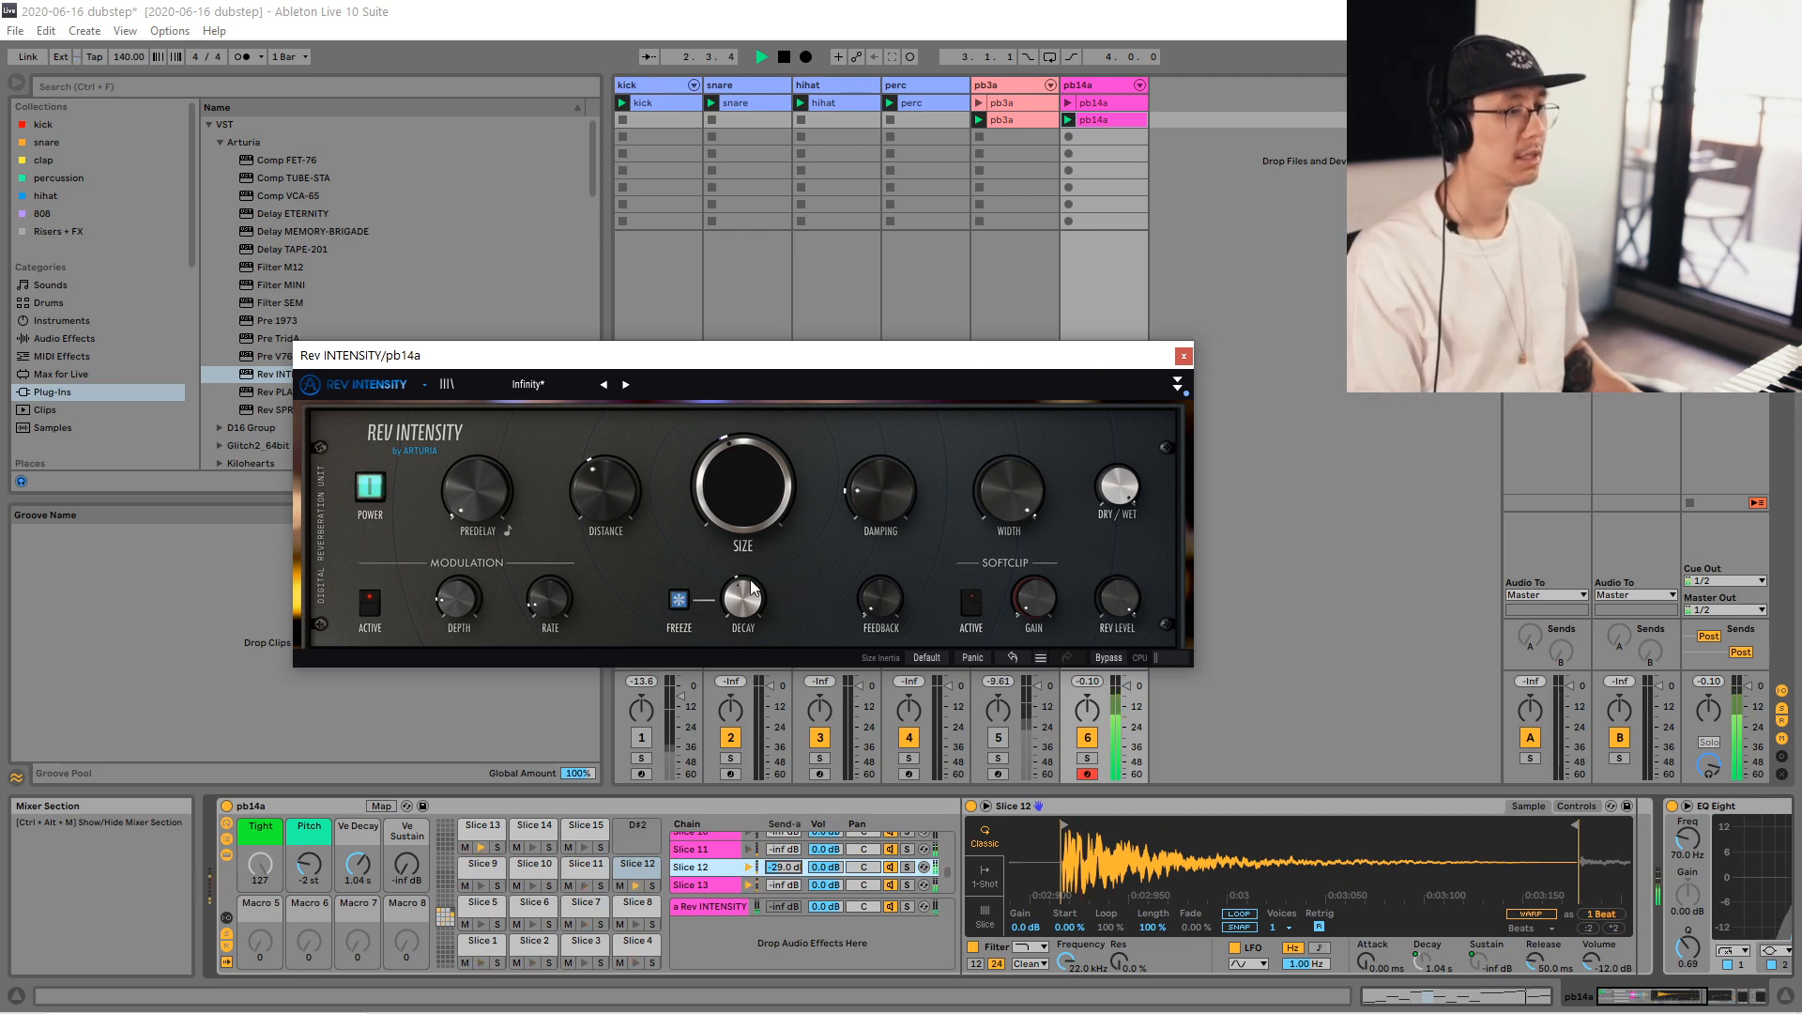
In the reverb's expanded view, raise Predelay and Damping and set the pre filter frequency to 535 Hz while auditioning.
{"action": "left_click", "coordinate": [1176, 387]}
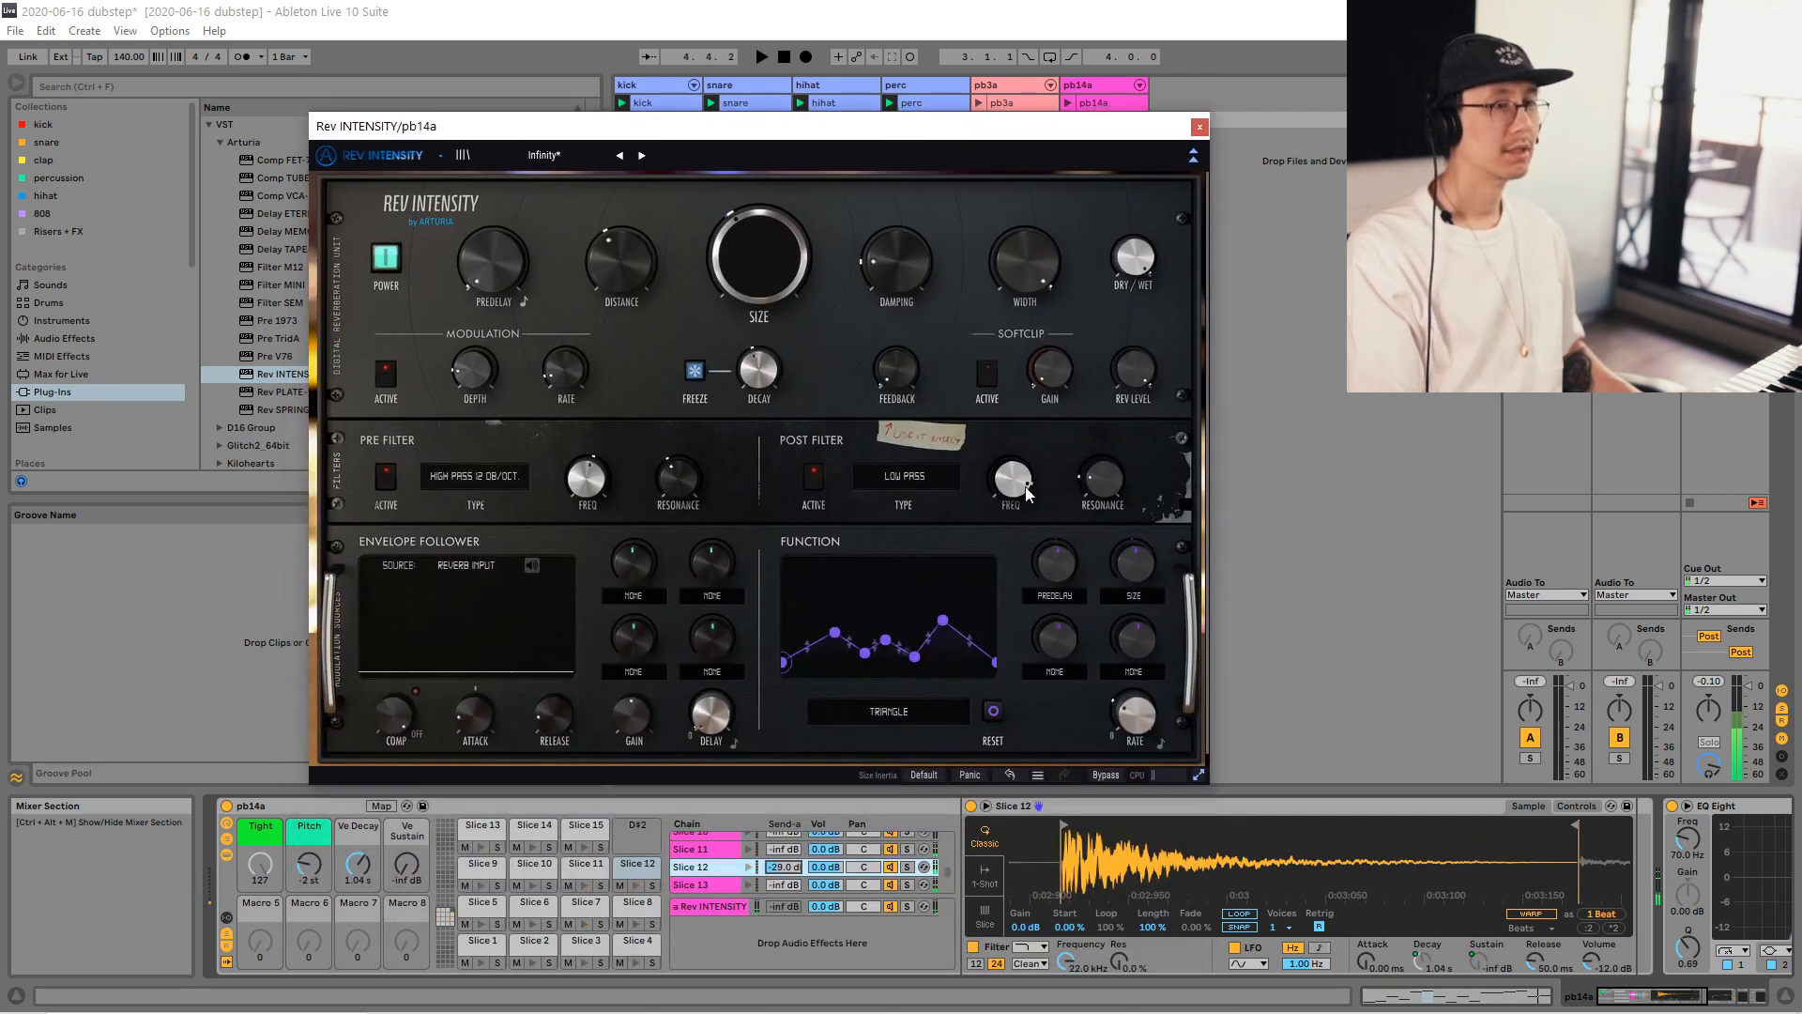
{"action": "key", "text": "space"}
{"action": "left_click_drag", "start_coordinate": [888, 263], "coordinate": [888, 261]}
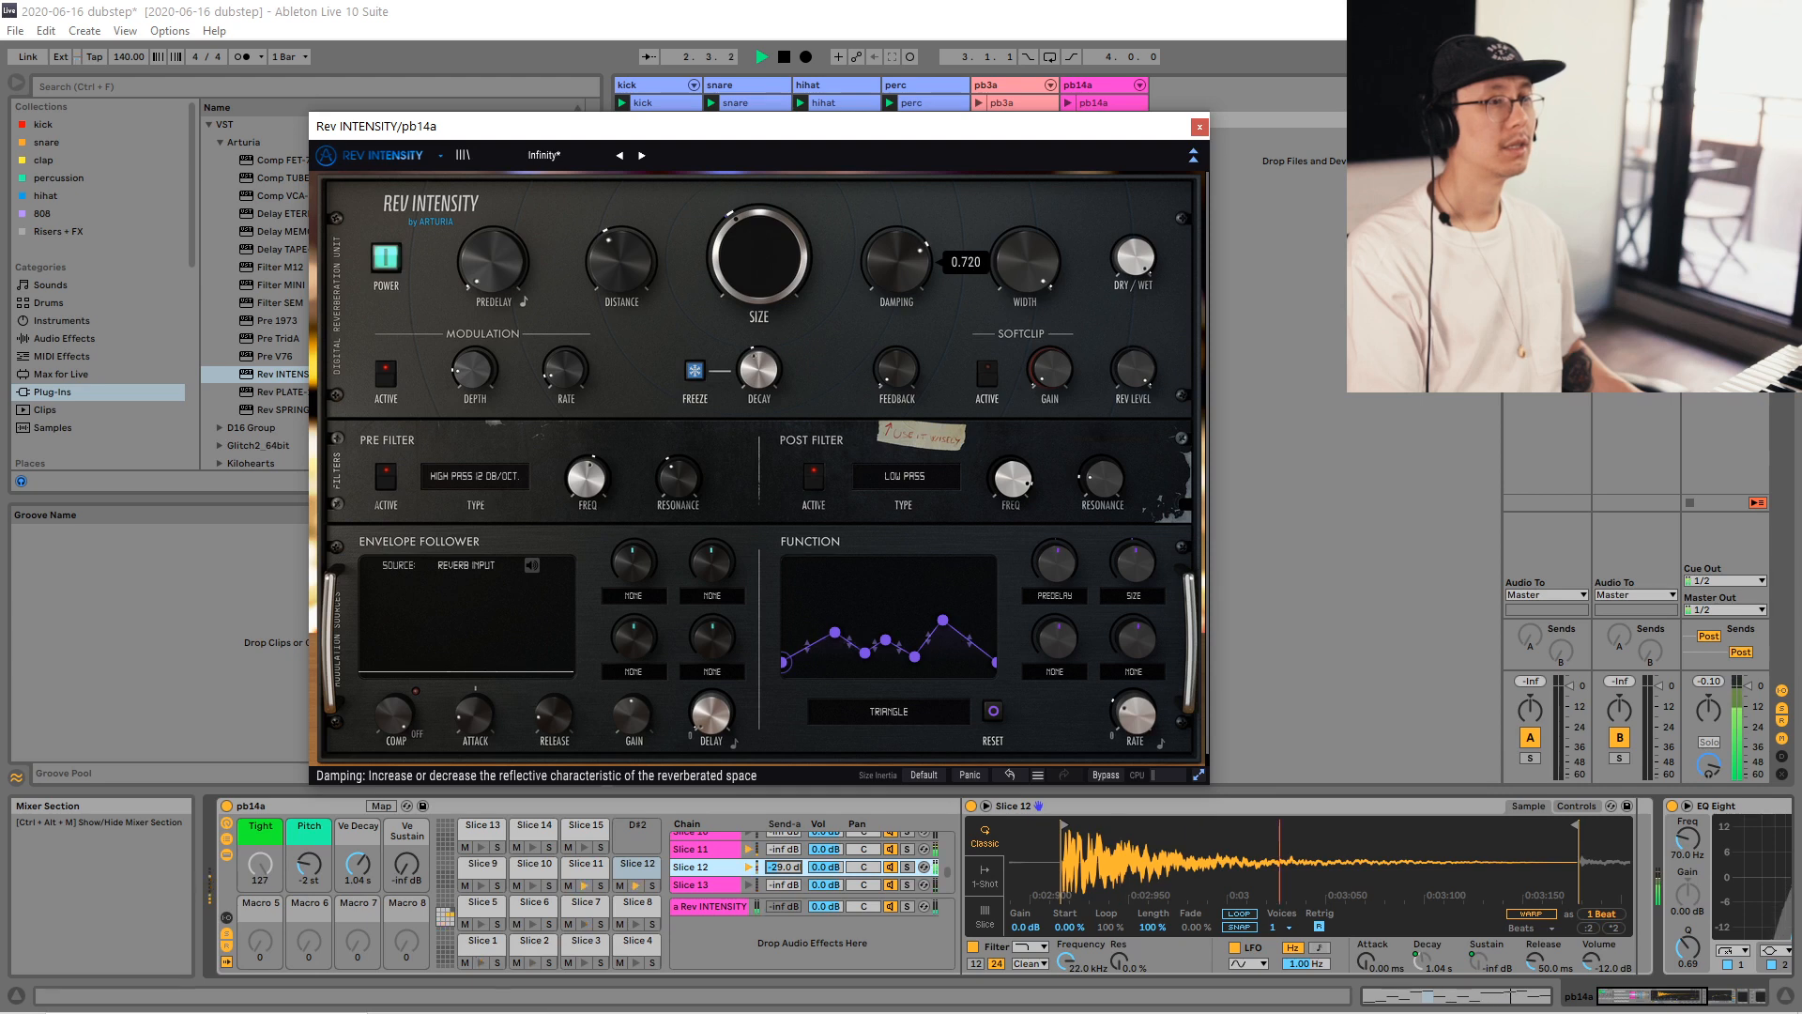
{"action": "key", "text": "space"}
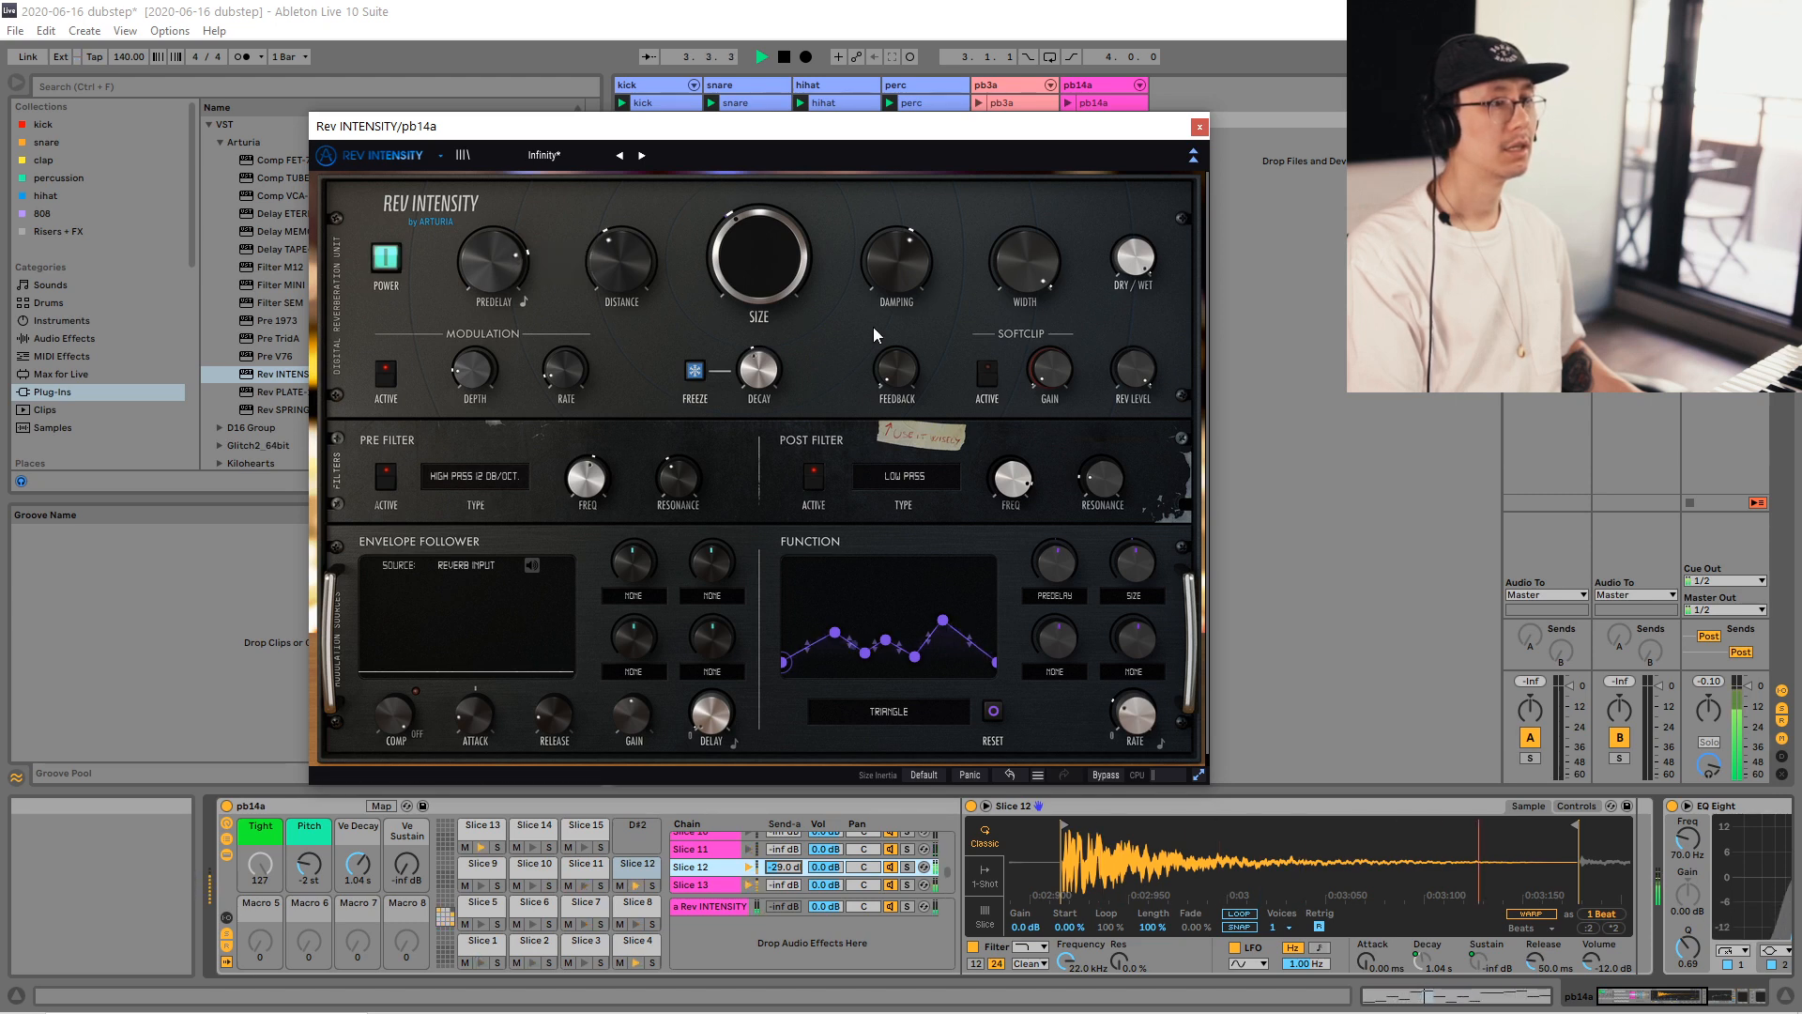
{"action": "key", "text": "space"}
{"action": "mouse_move", "coordinate": [587, 477]}
{"action": "key", "text": "space"}
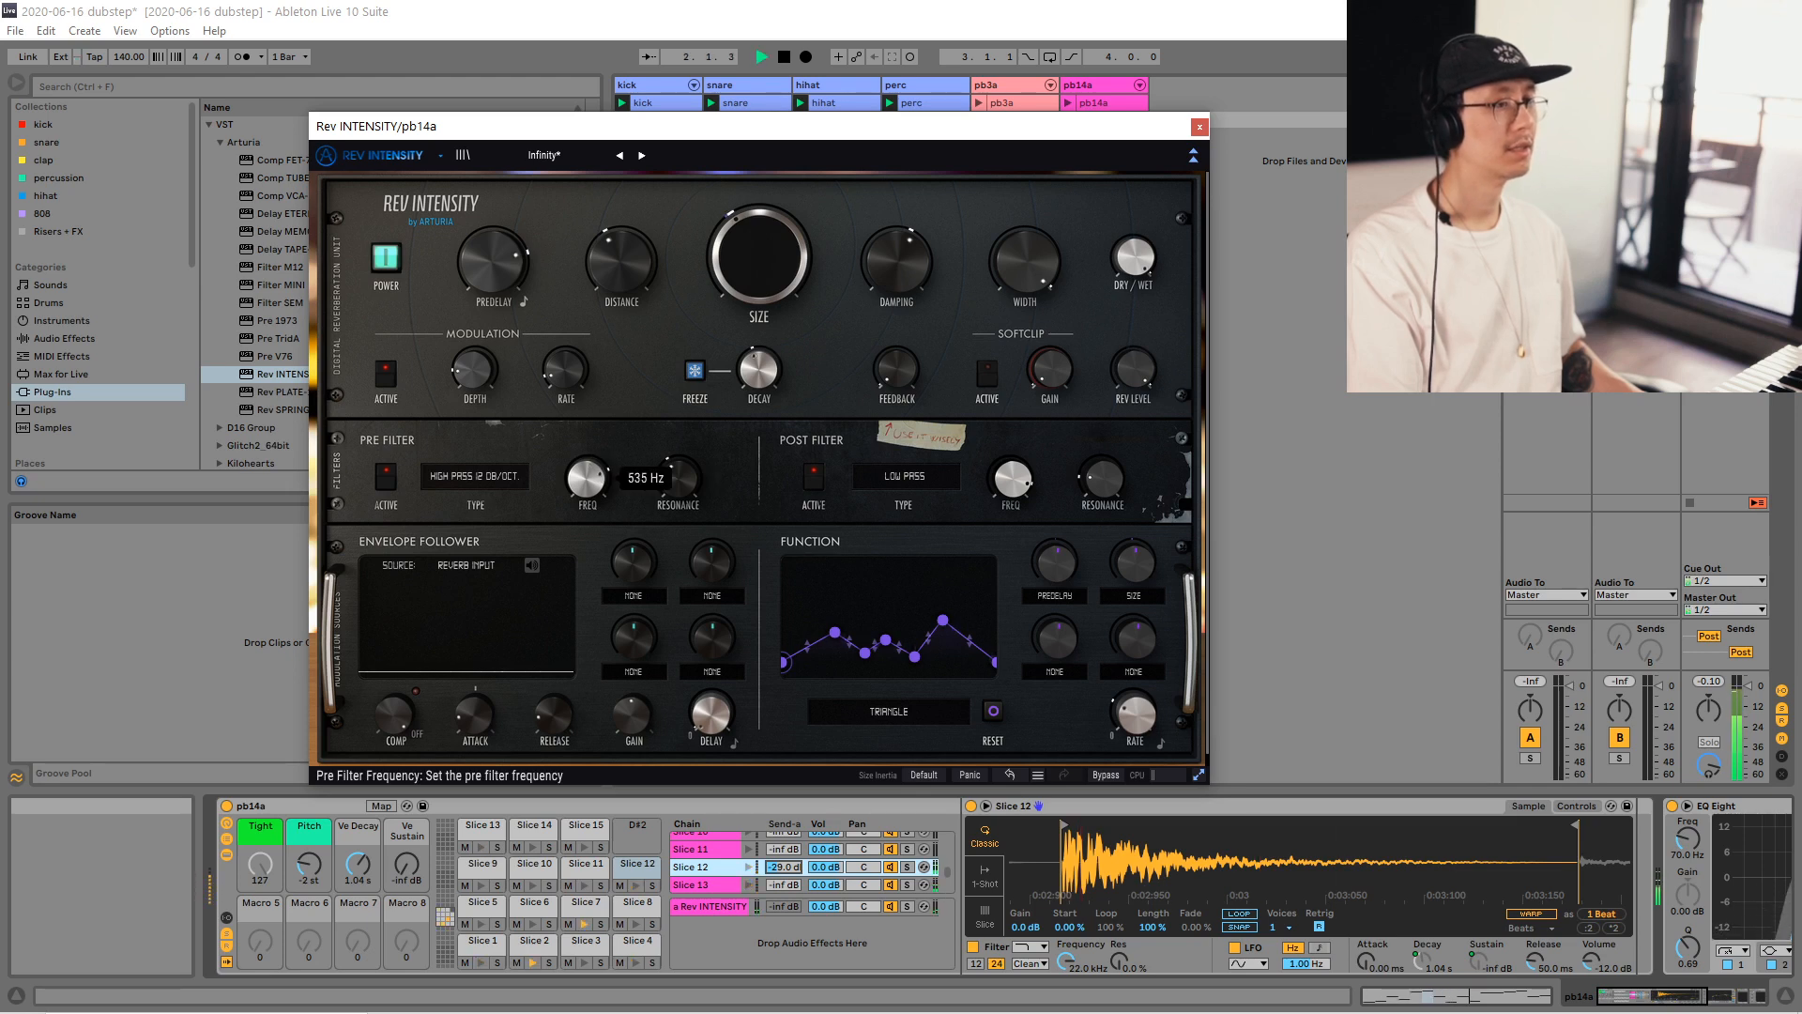
Close the Rev INTENSITY window, stop playback and open the Trash 2 plug-in window on the pb14a track.
{"action": "left_click", "coordinate": [1200, 127]}
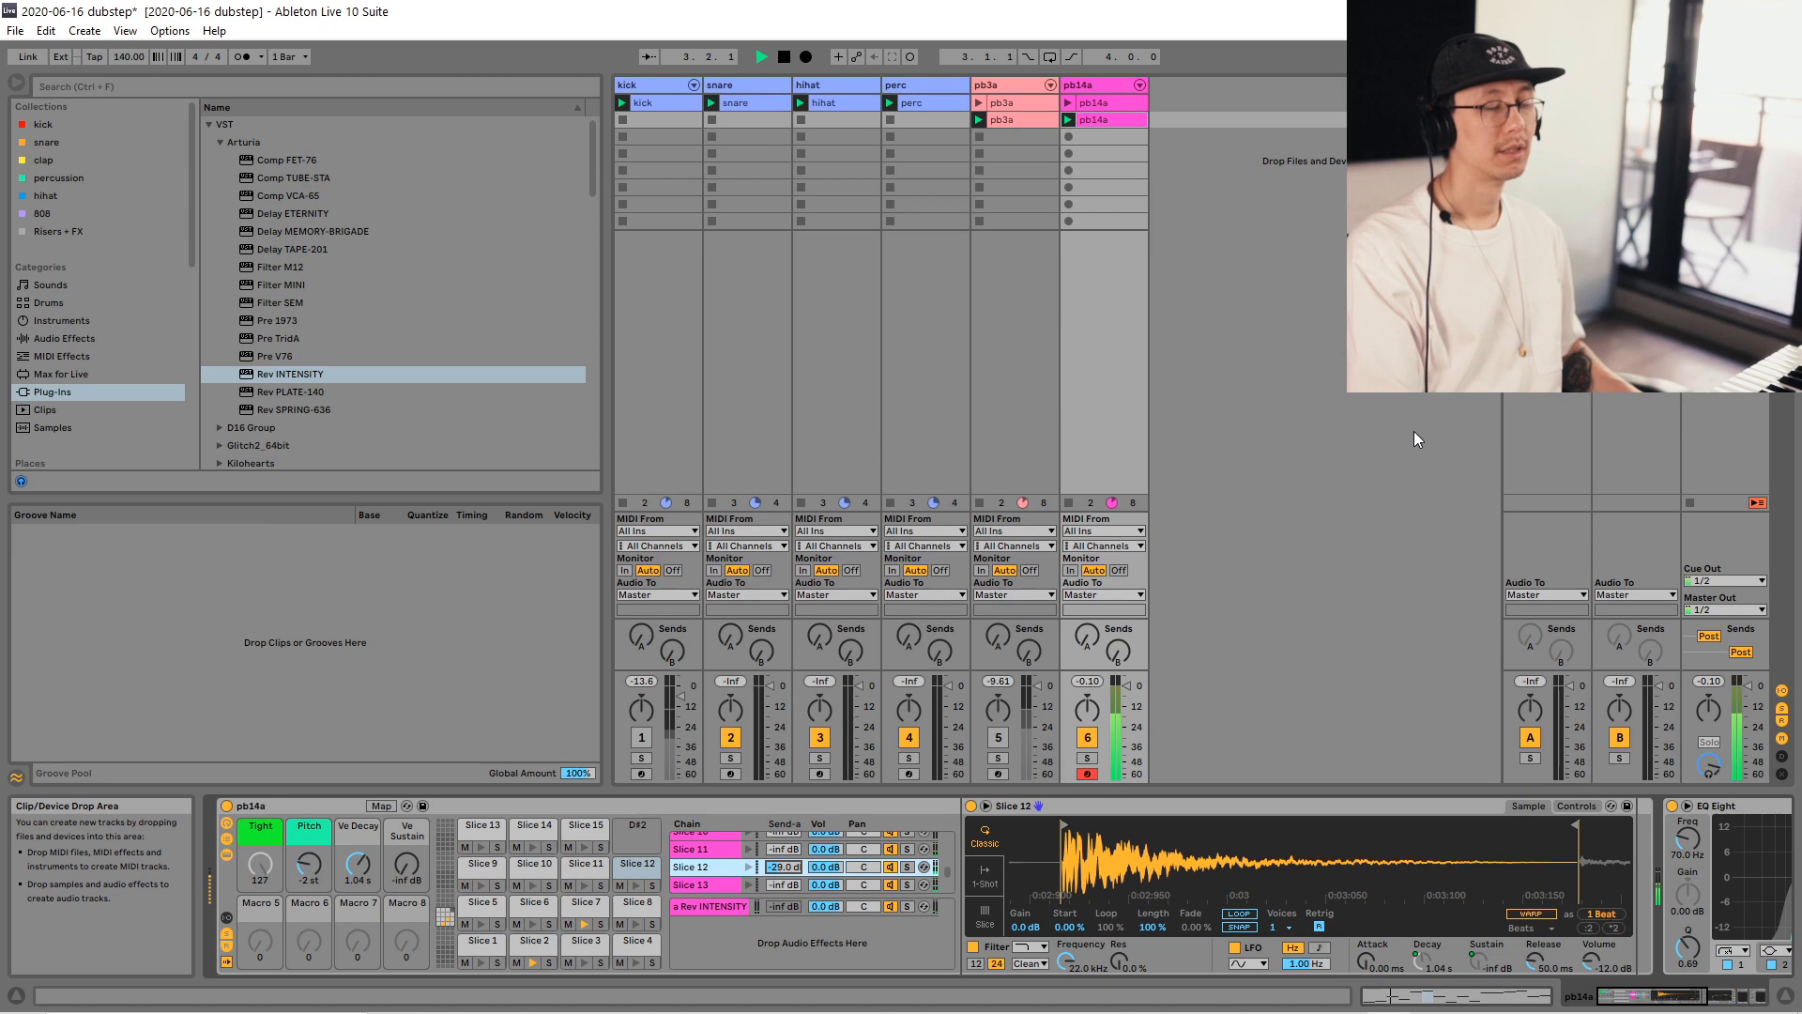
{"action": "key", "text": "space"}
{"action": "left_click_drag", "start_coordinate": [1638, 1006], "coordinate": [1748, 1006]}
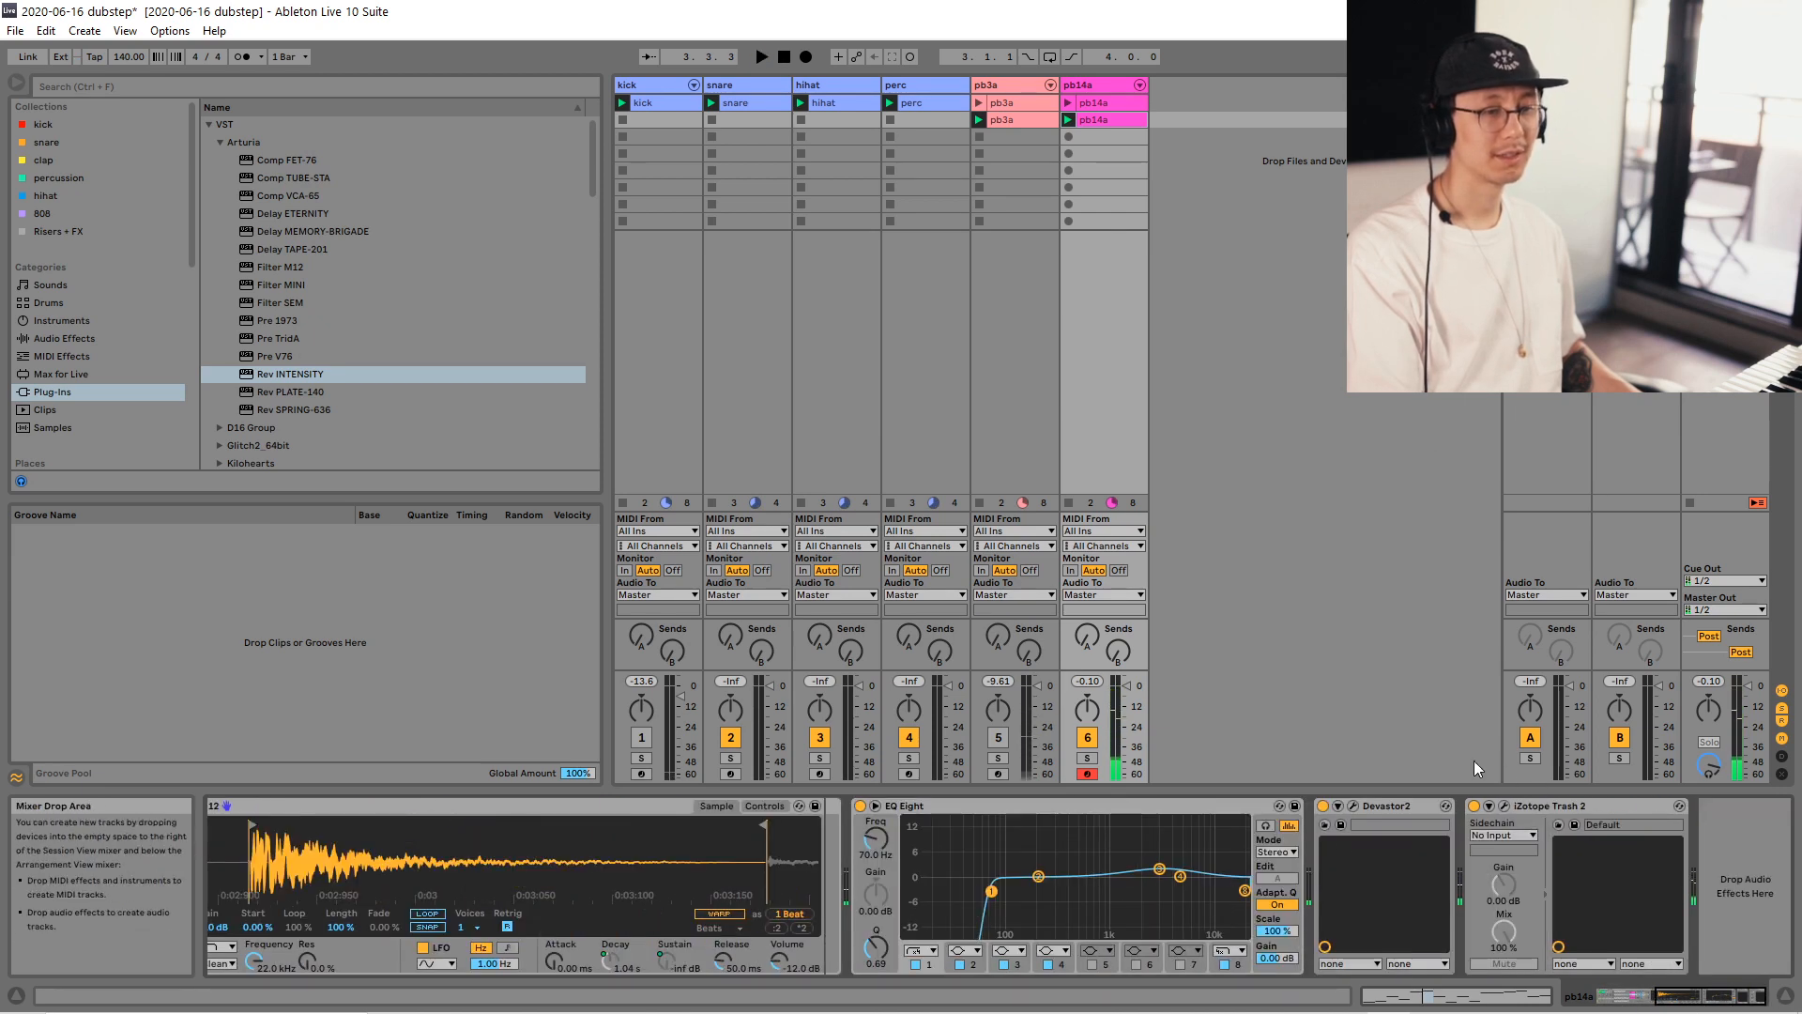
{"action": "left_click", "coordinate": [1505, 805]}
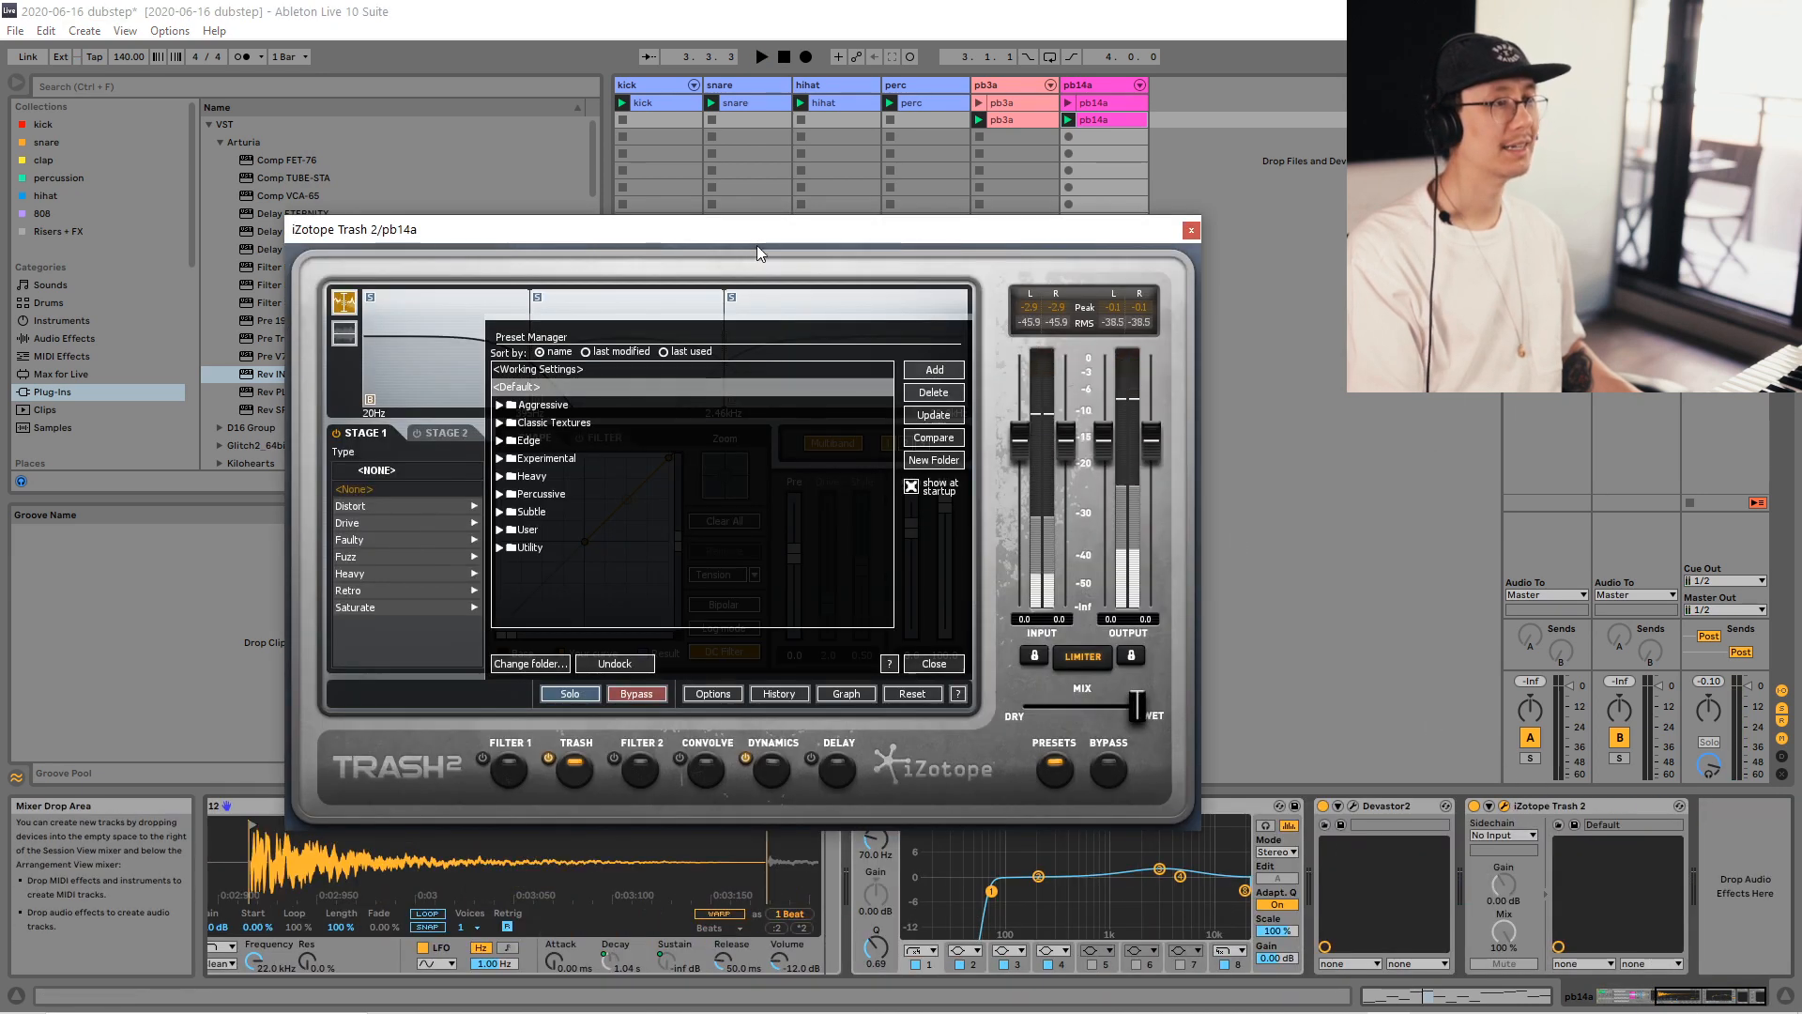
Dismiss the preset manager, then return from the Dynamics module to the Trash module with the loop playing.
{"action": "left_click", "coordinate": [935, 662]}
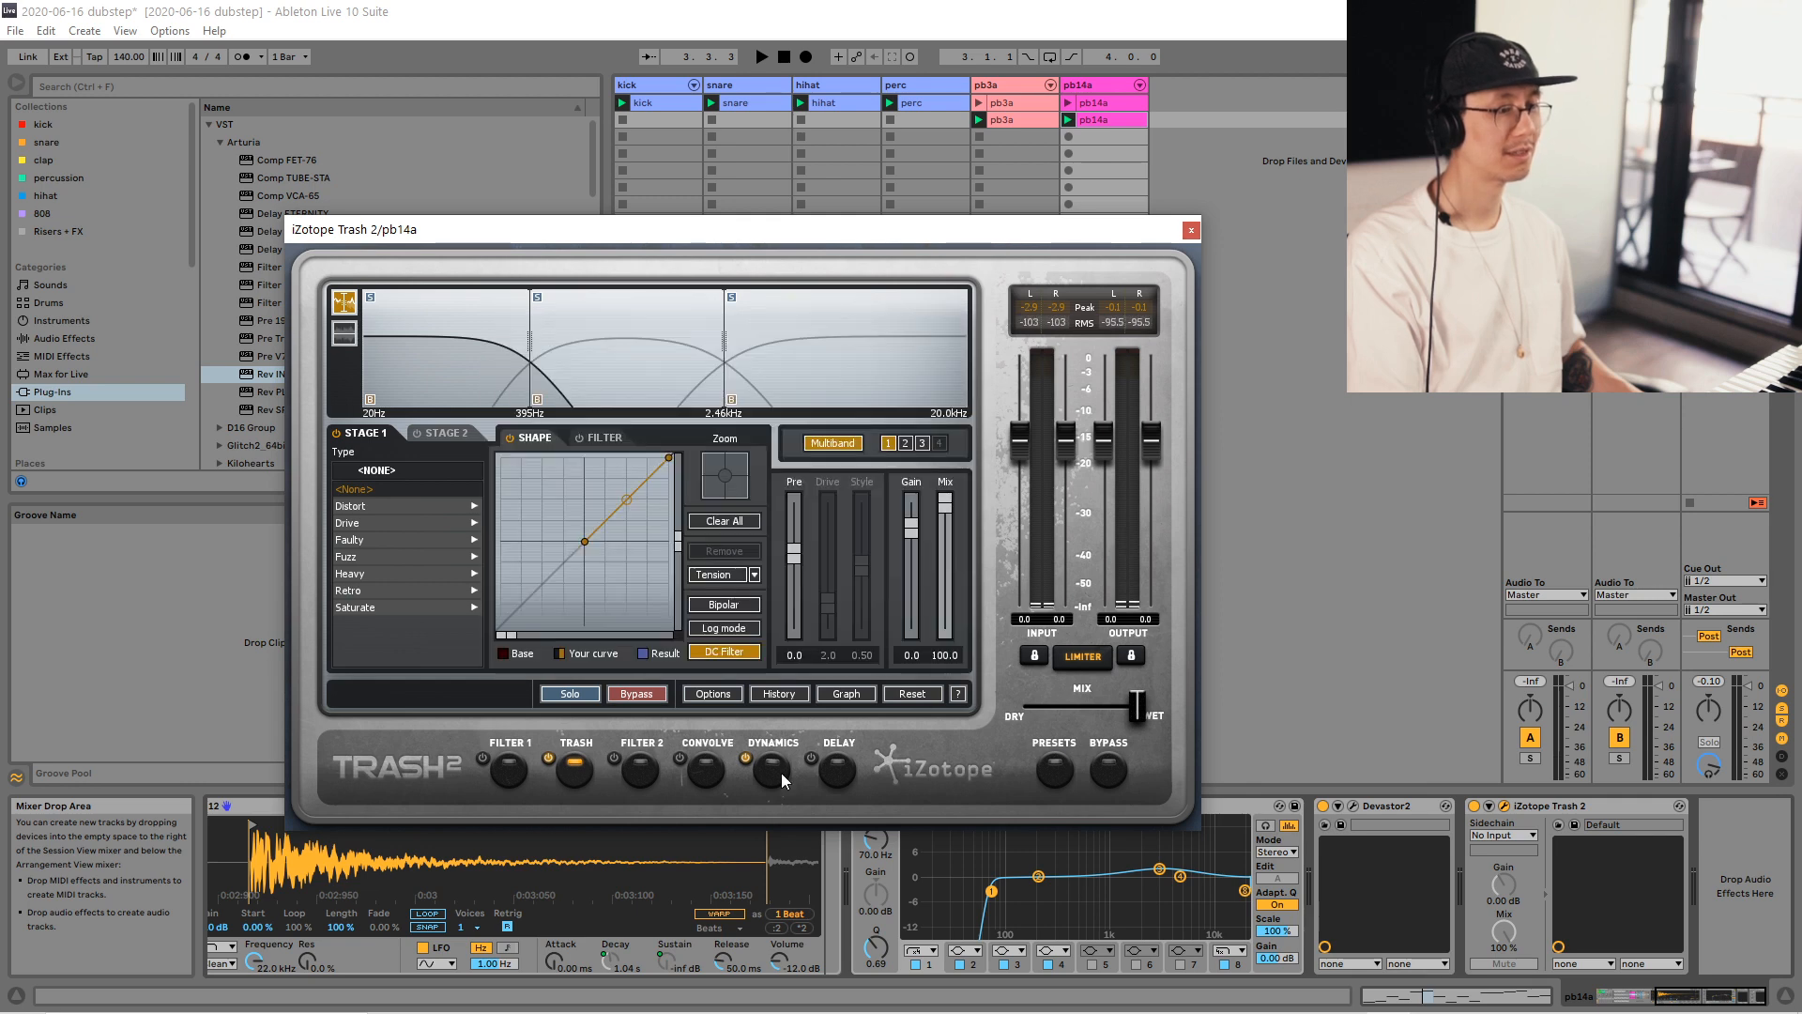
{"action": "left_click", "coordinate": [772, 770]}
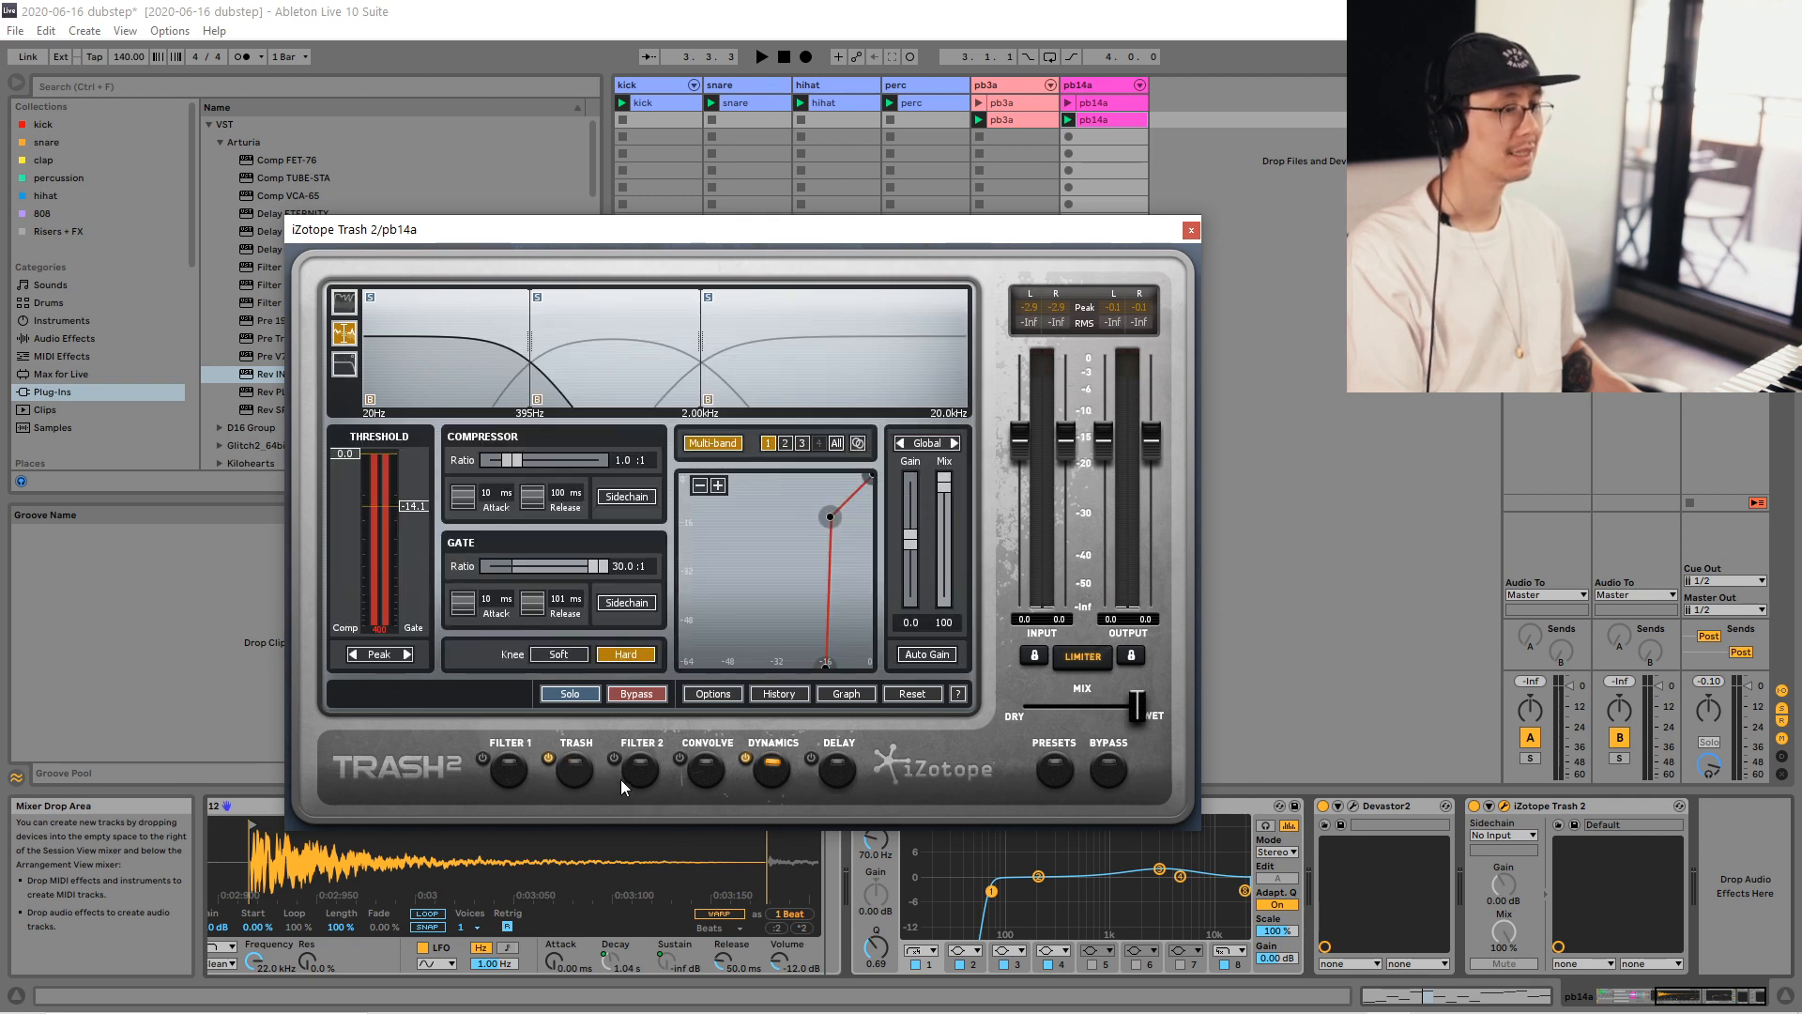
{"action": "left_click", "coordinate": [580, 772]}
{"action": "key", "text": "space"}
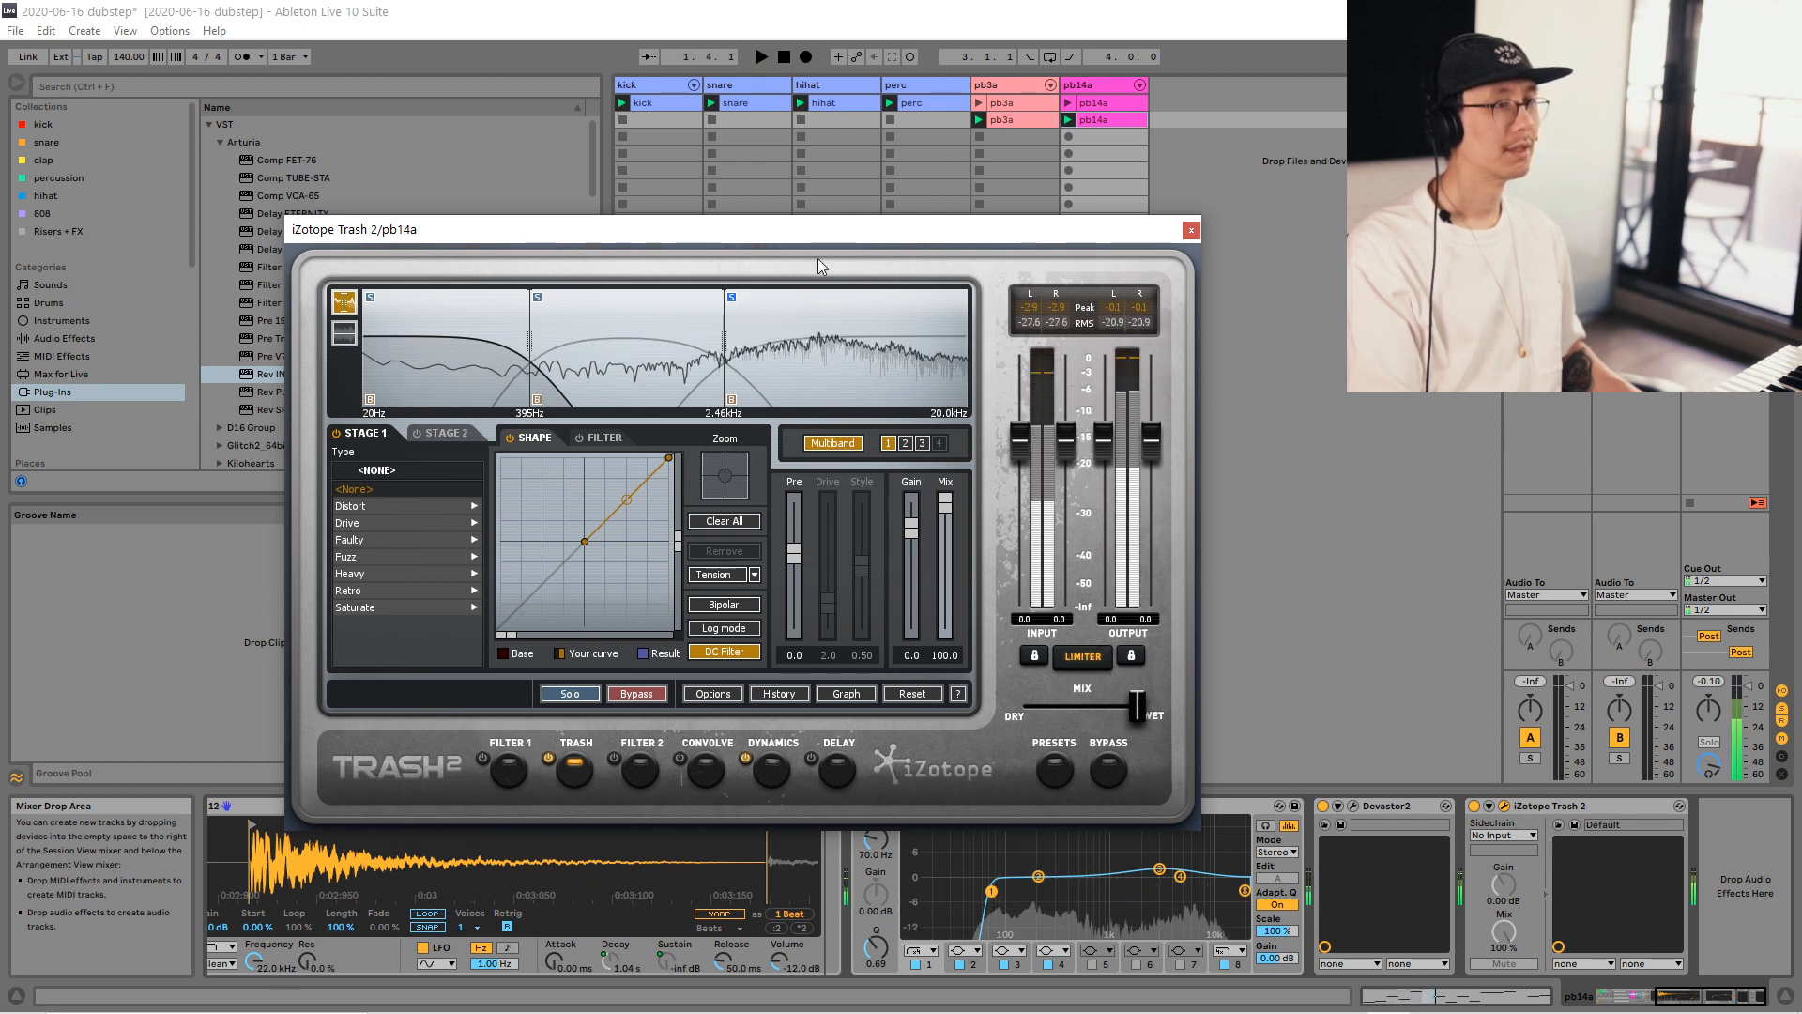
Apply the Gnasher distortion to band 3 and set its Drive to 2.1 while auditioning the loop.
{"action": "left_click", "coordinate": [804, 301]}
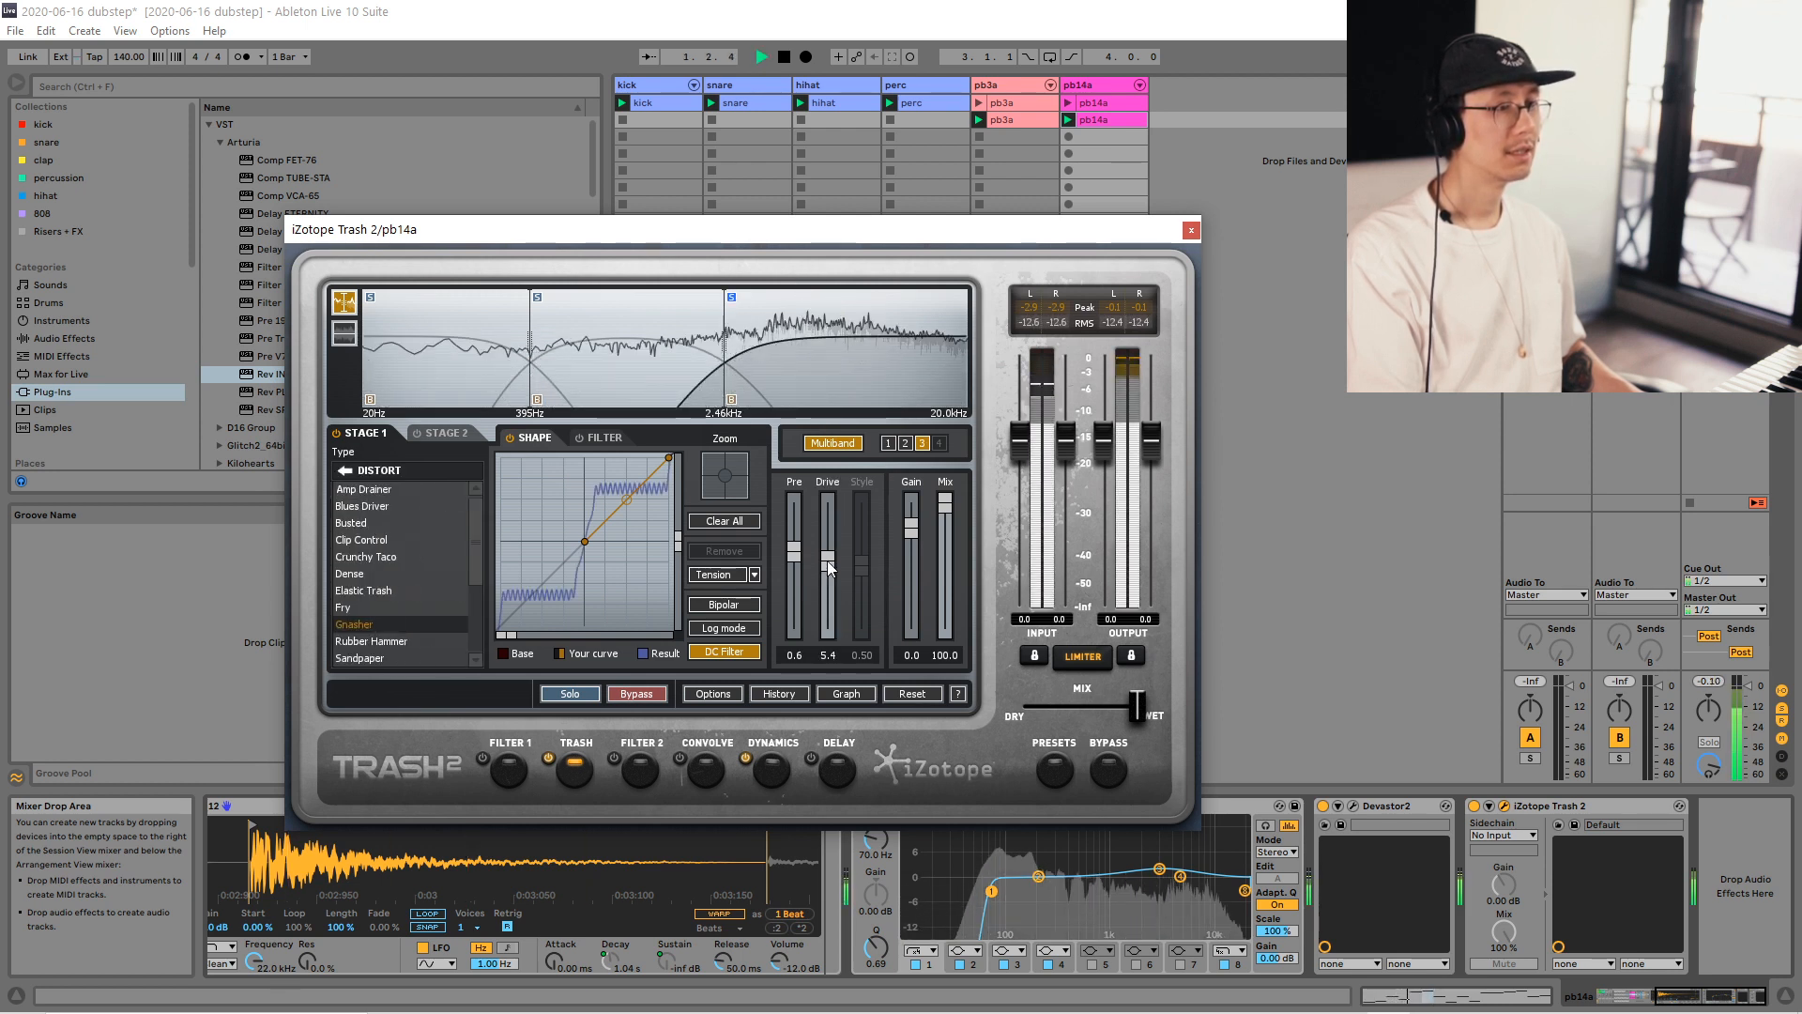
{"action": "left_click_drag", "start_coordinate": [827, 560], "coordinate": [830, 601]}
{"action": "key", "text": "space"}
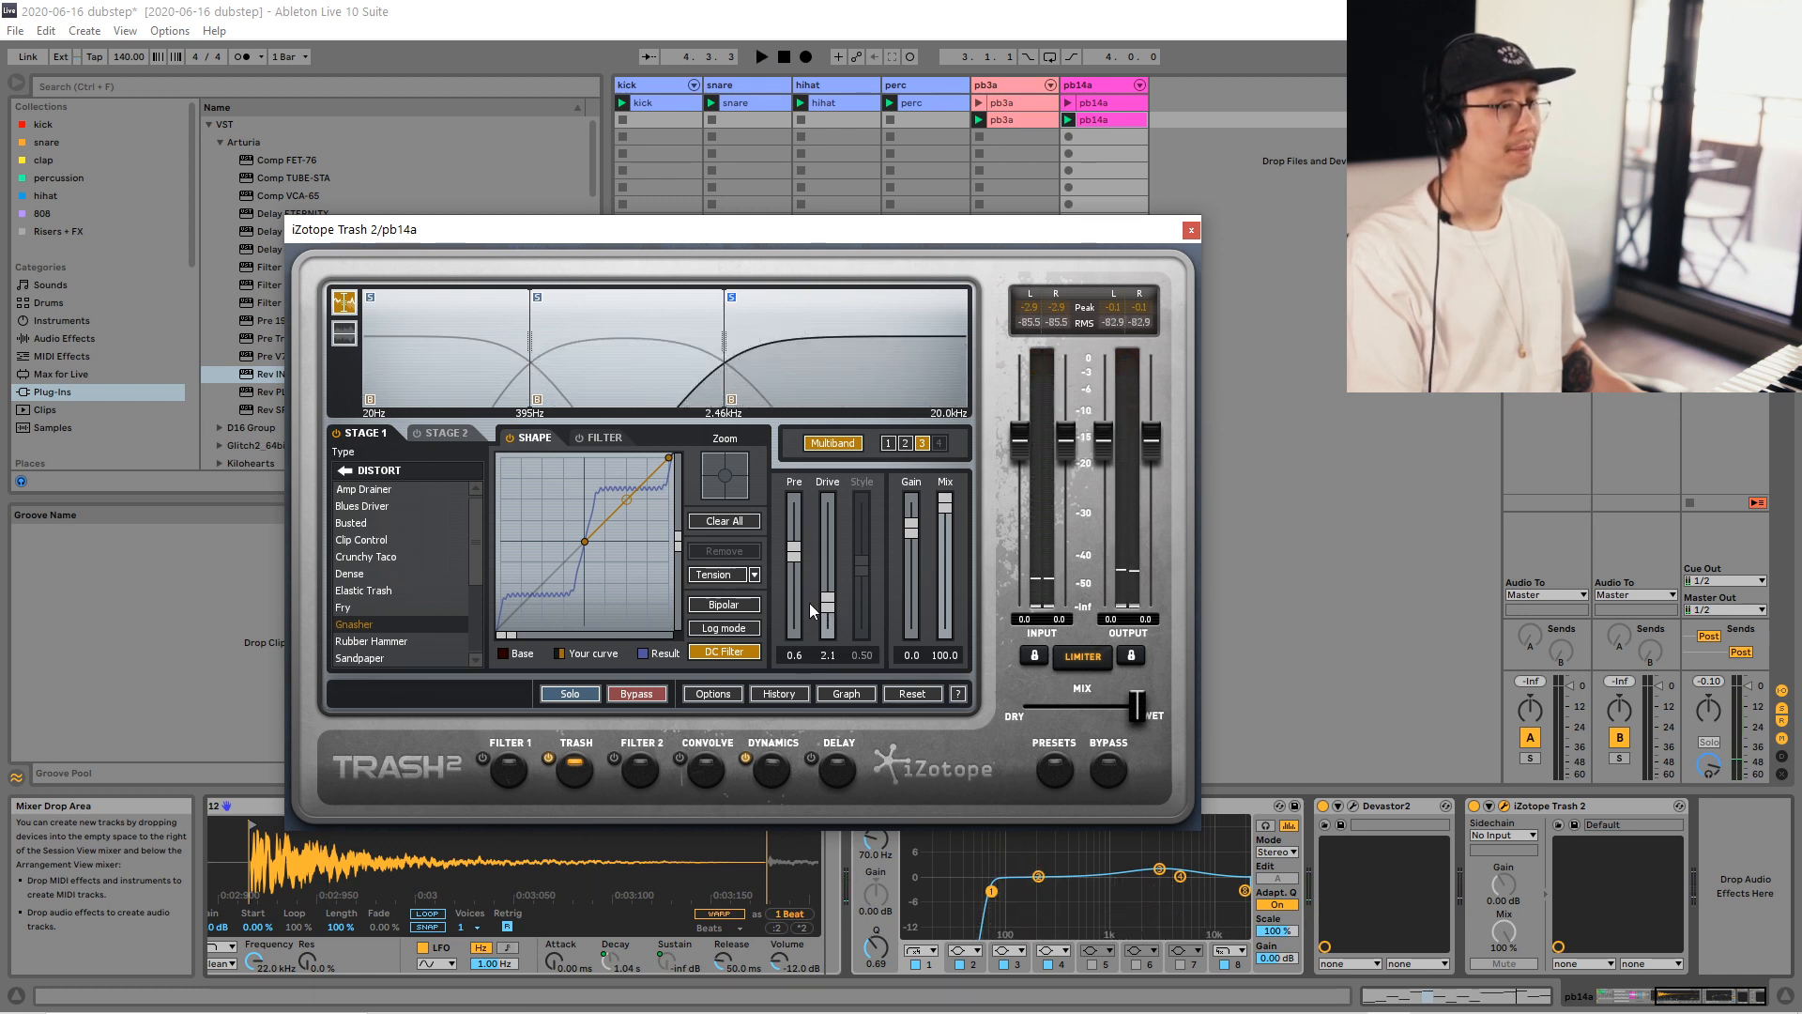
Try other Distort algorithms on band 3, settle on Blues Driver, and set Drive to 2.5 and Pre to -0.1 while auditioning.
{"action": "left_click", "coordinate": [370, 490]}
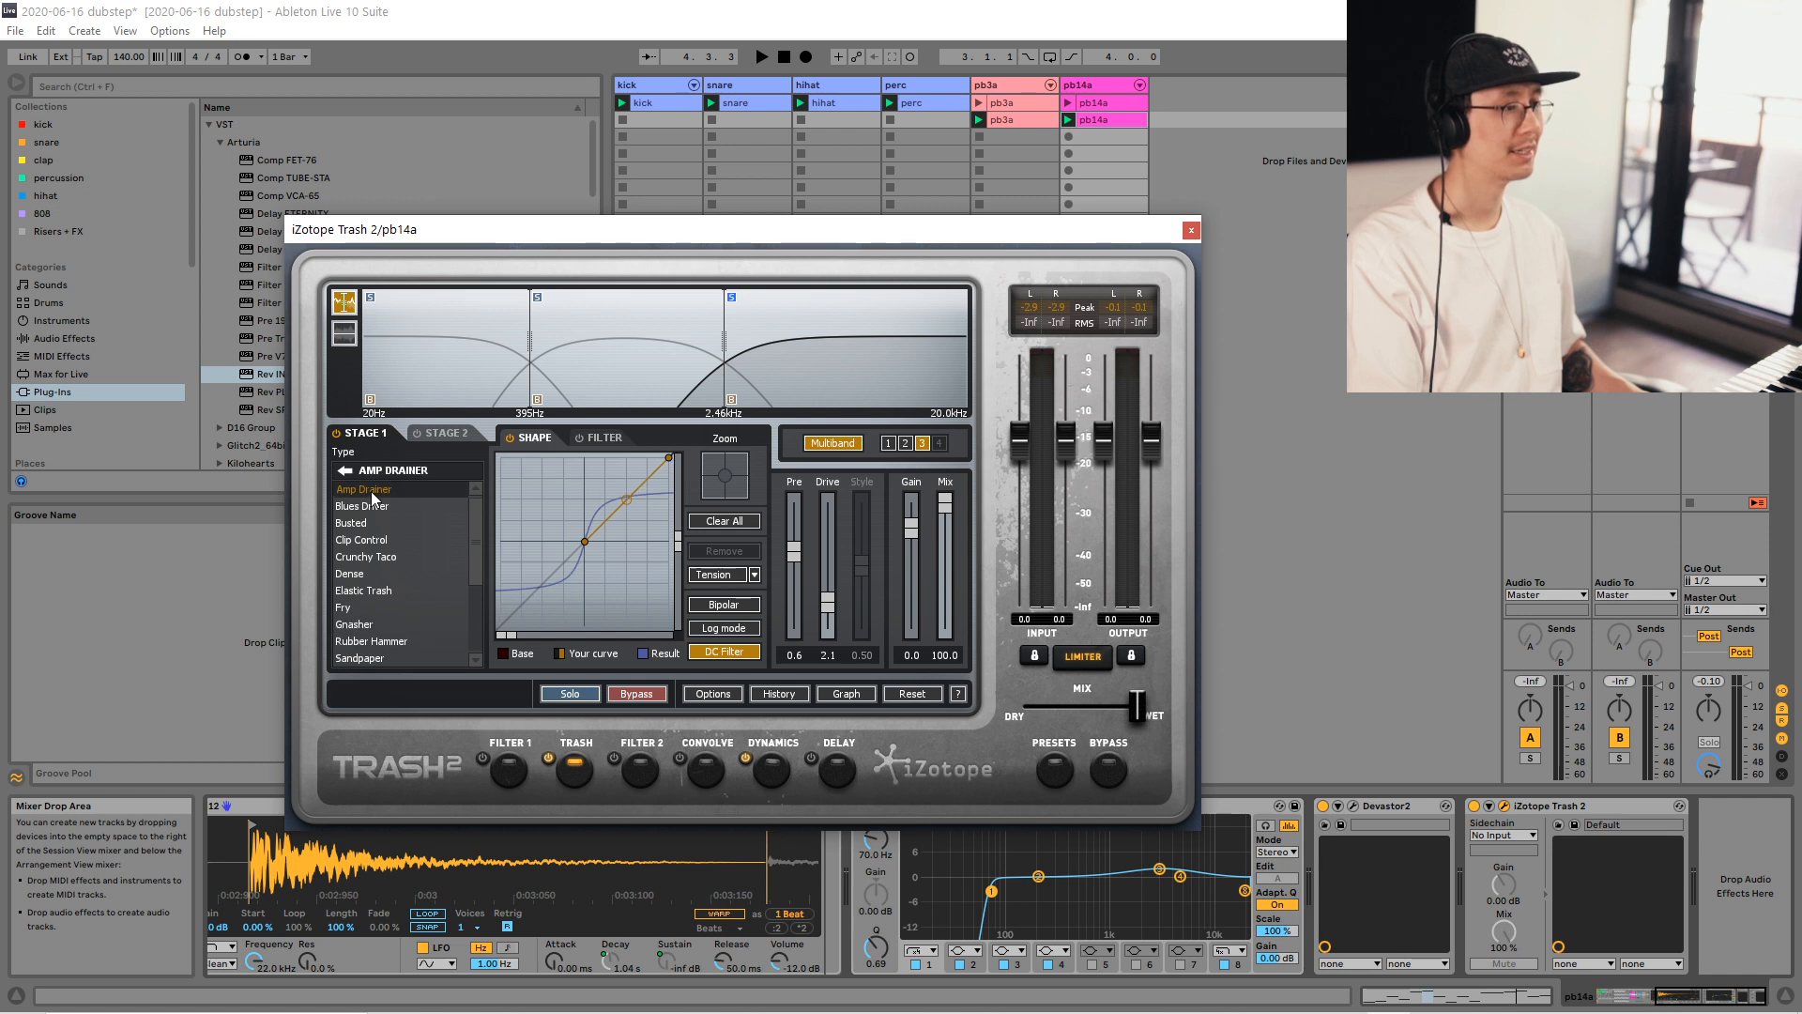
{"action": "key", "text": "space"}
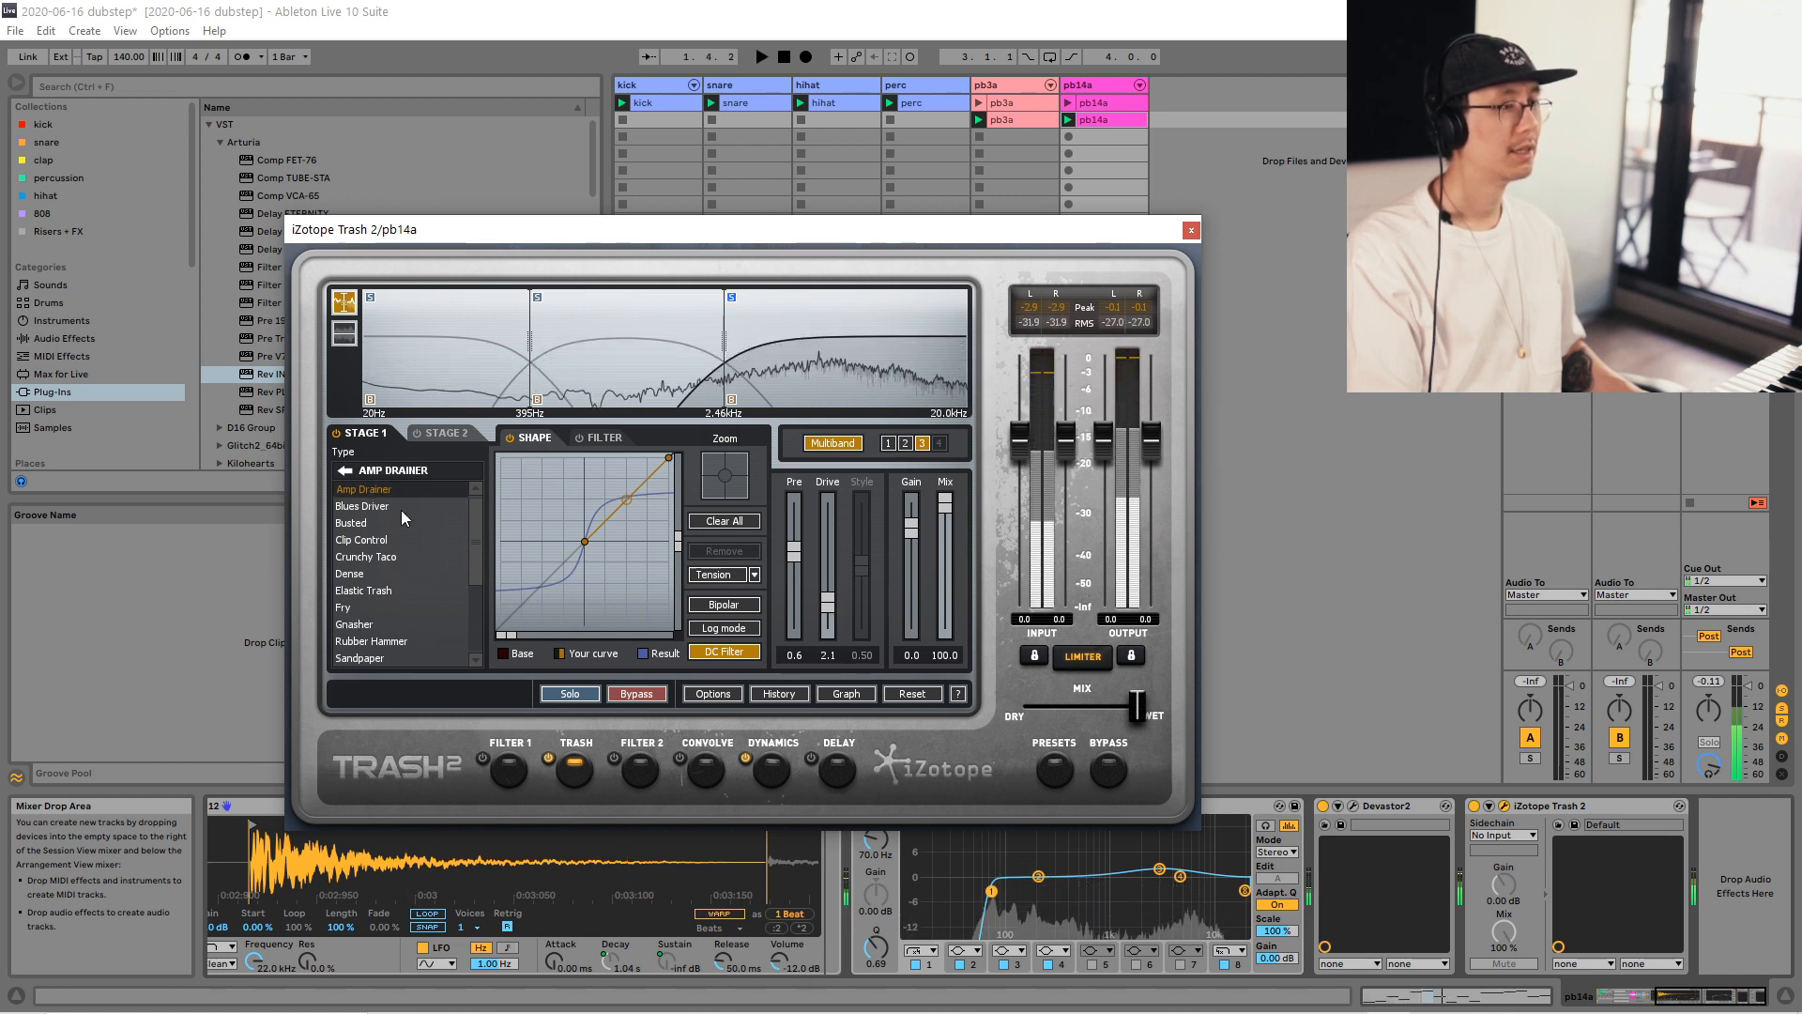
{"action": "left_click", "coordinate": [402, 508]}
{"action": "left_click", "coordinate": [375, 521]}
{"action": "left_click", "coordinate": [374, 506]}
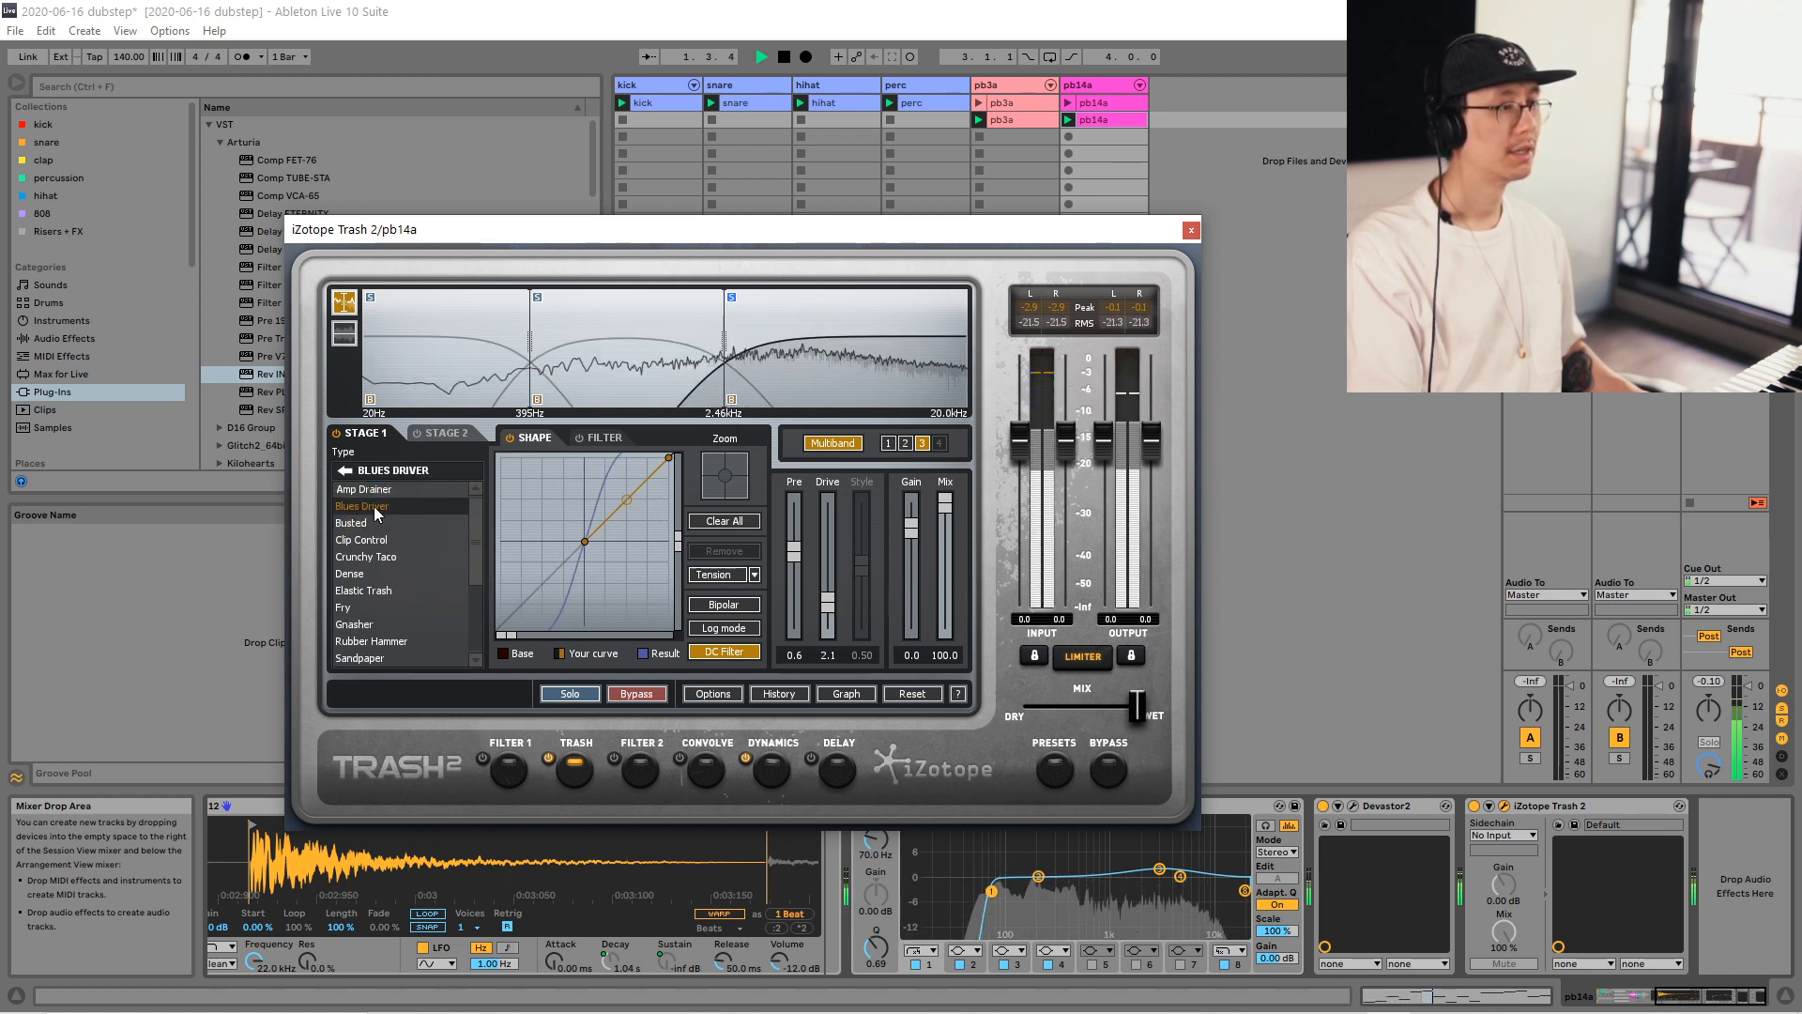
{"action": "left_click_drag", "start_coordinate": [826, 599], "coordinate": [828, 593]}
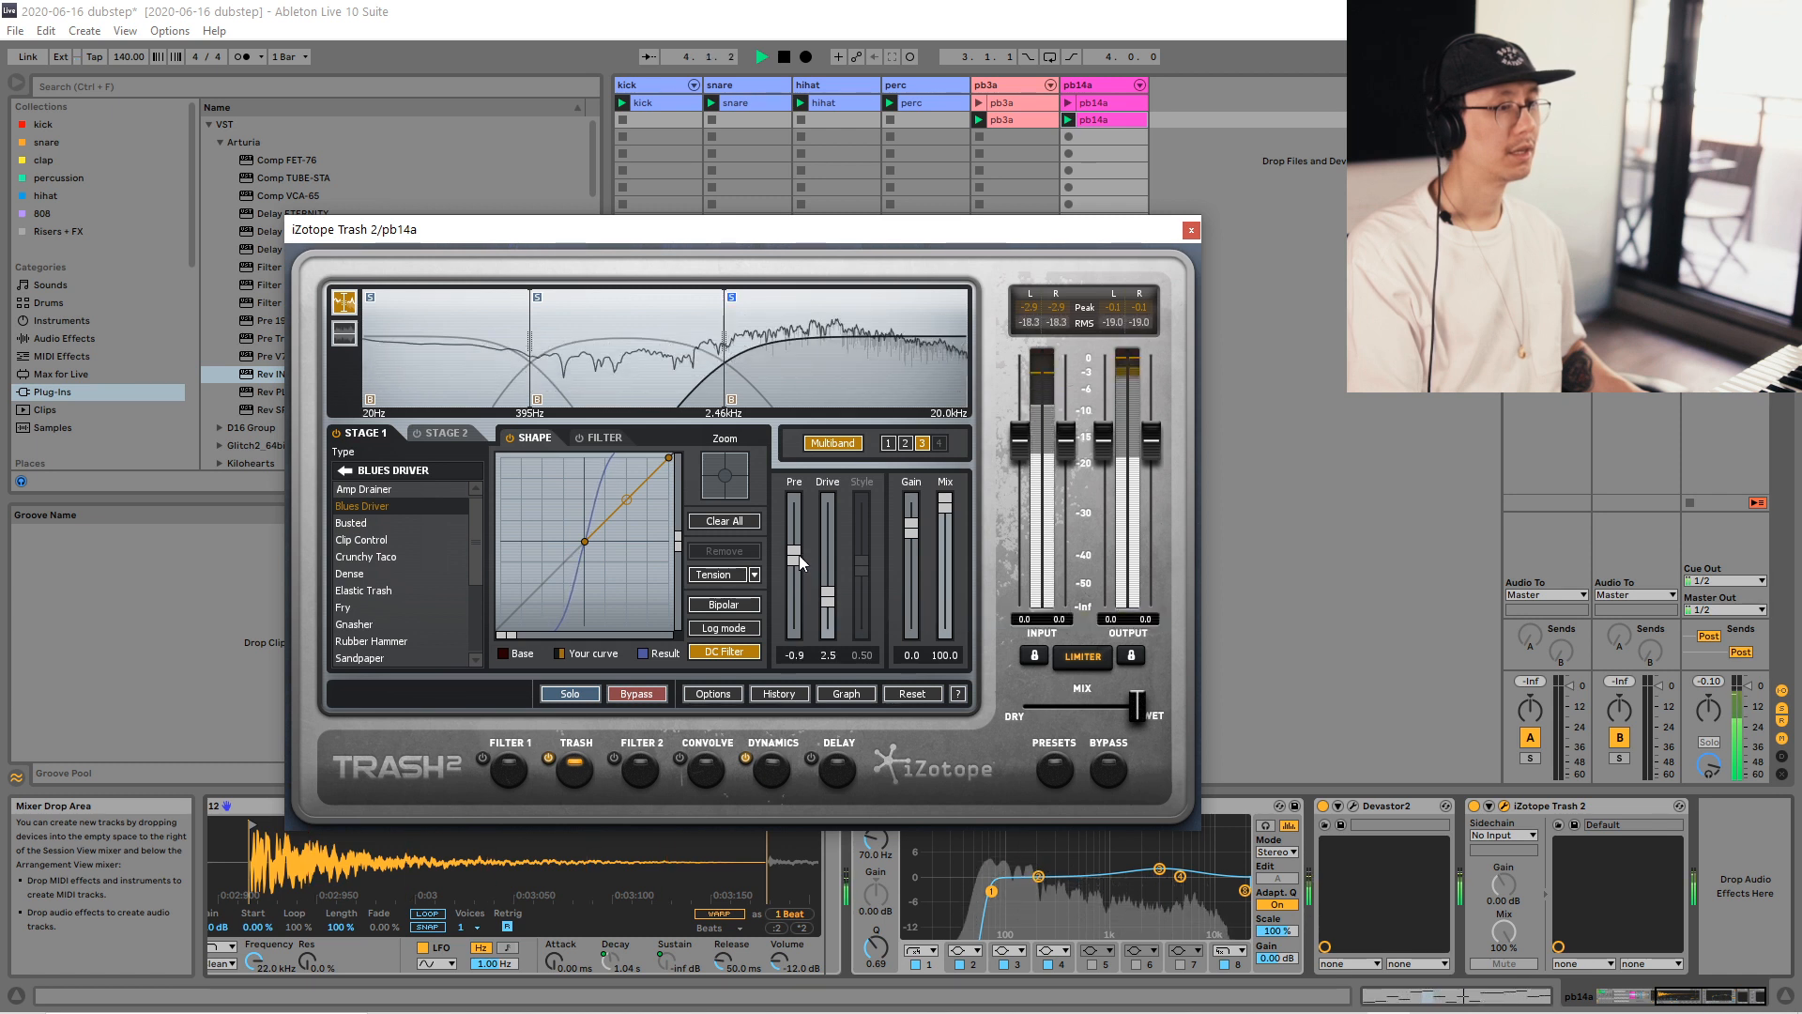
{"action": "left_click_drag", "start_coordinate": [797, 550], "coordinate": [800, 554]}
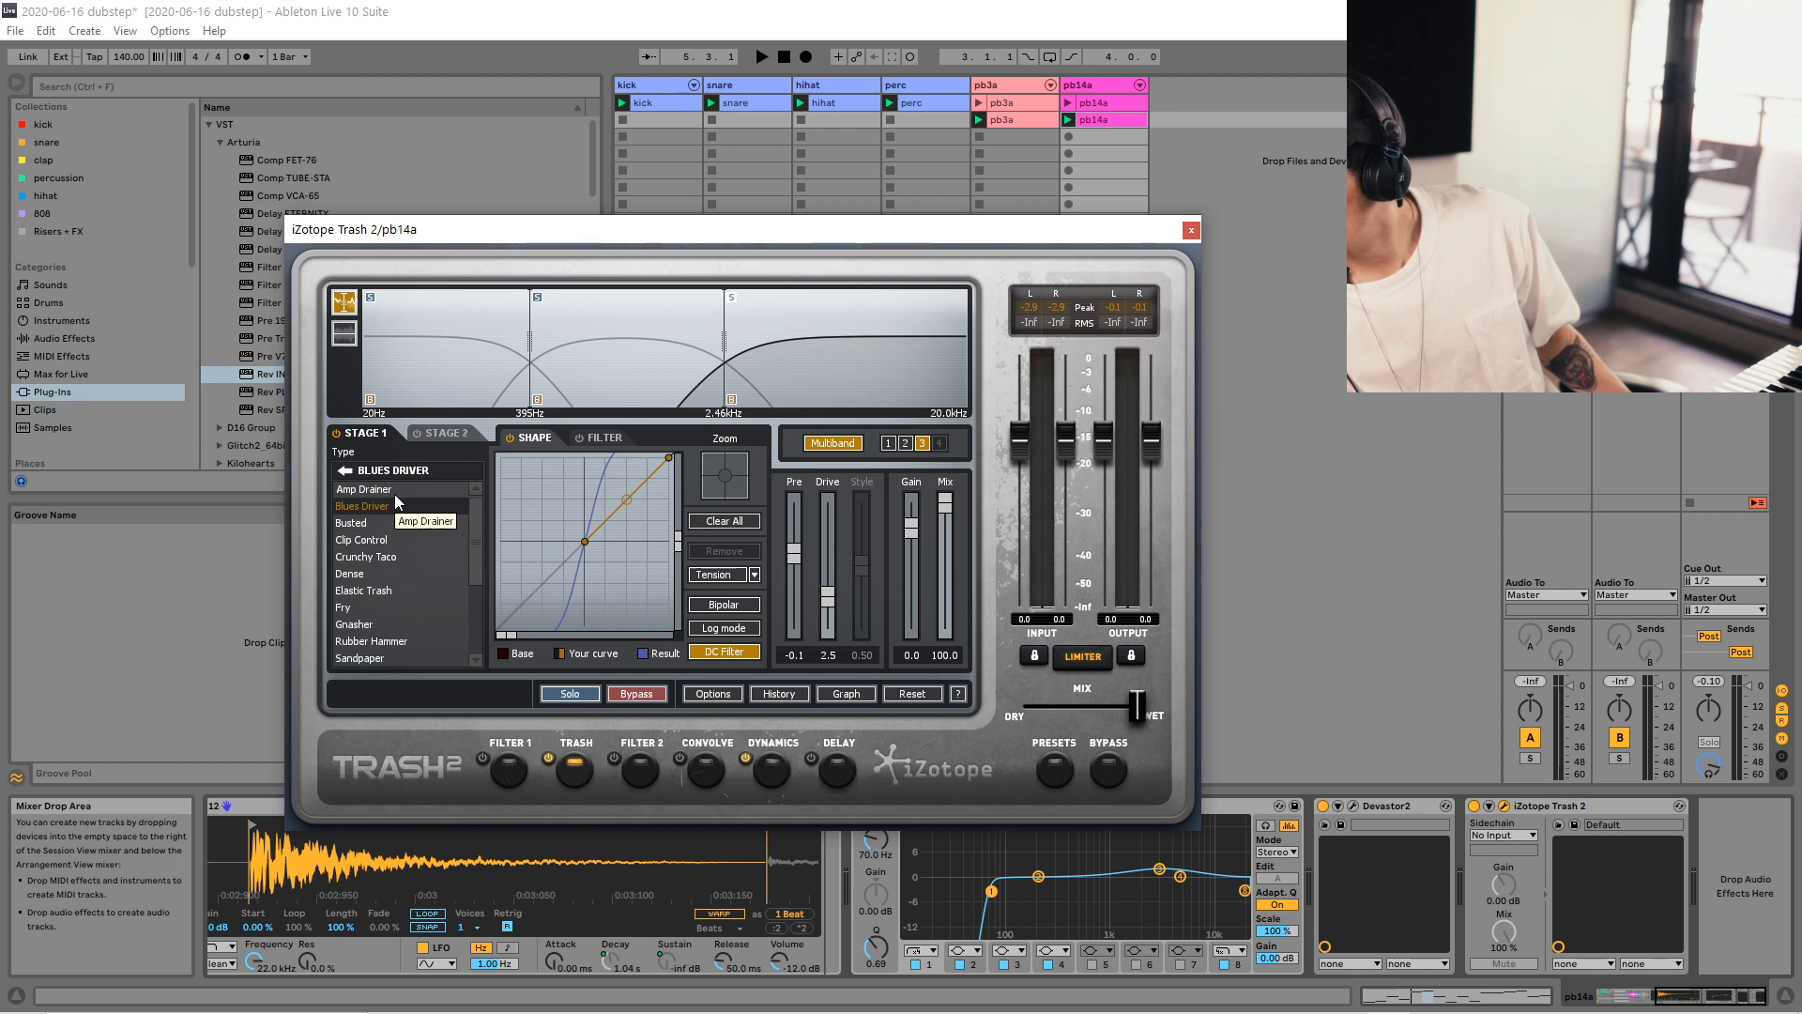
{"action": "key", "text": "space"}
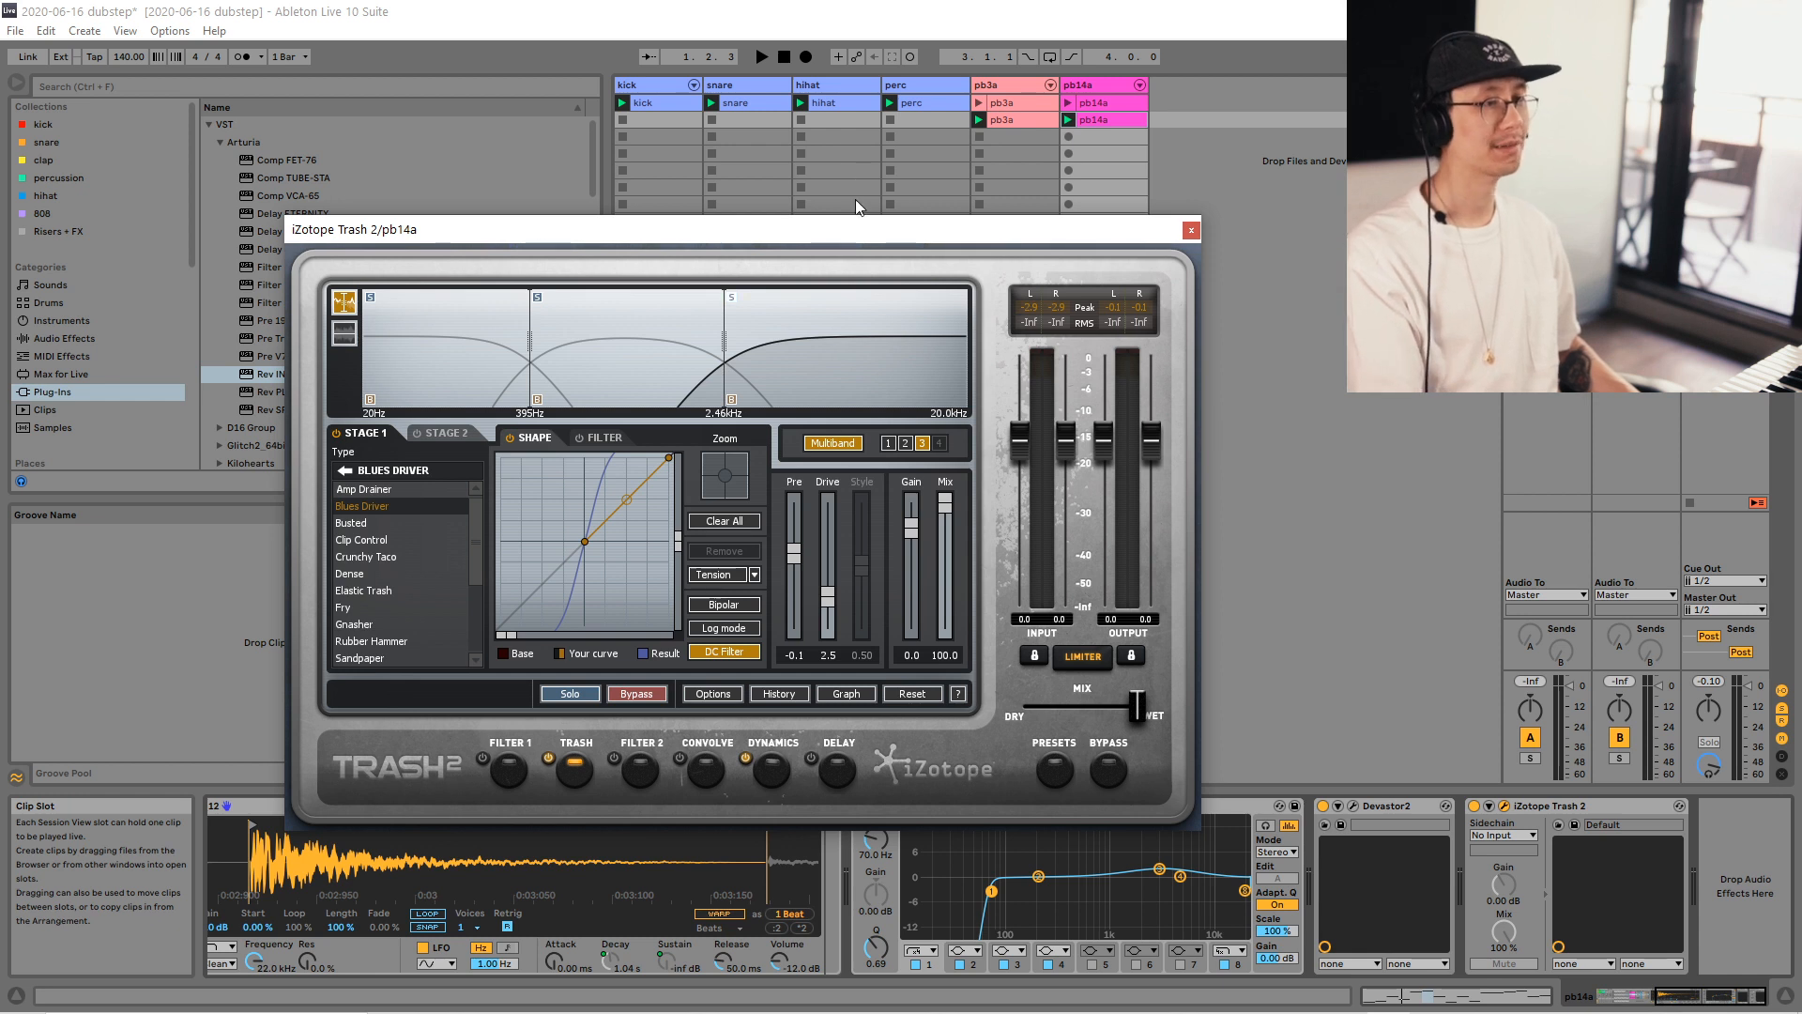
Lower the band 3 Drive to 1.5 while auditioning the loop and close the Trash 2 window.
{"action": "left_click_drag", "start_coordinate": [865, 242], "coordinate": [905, 211]}
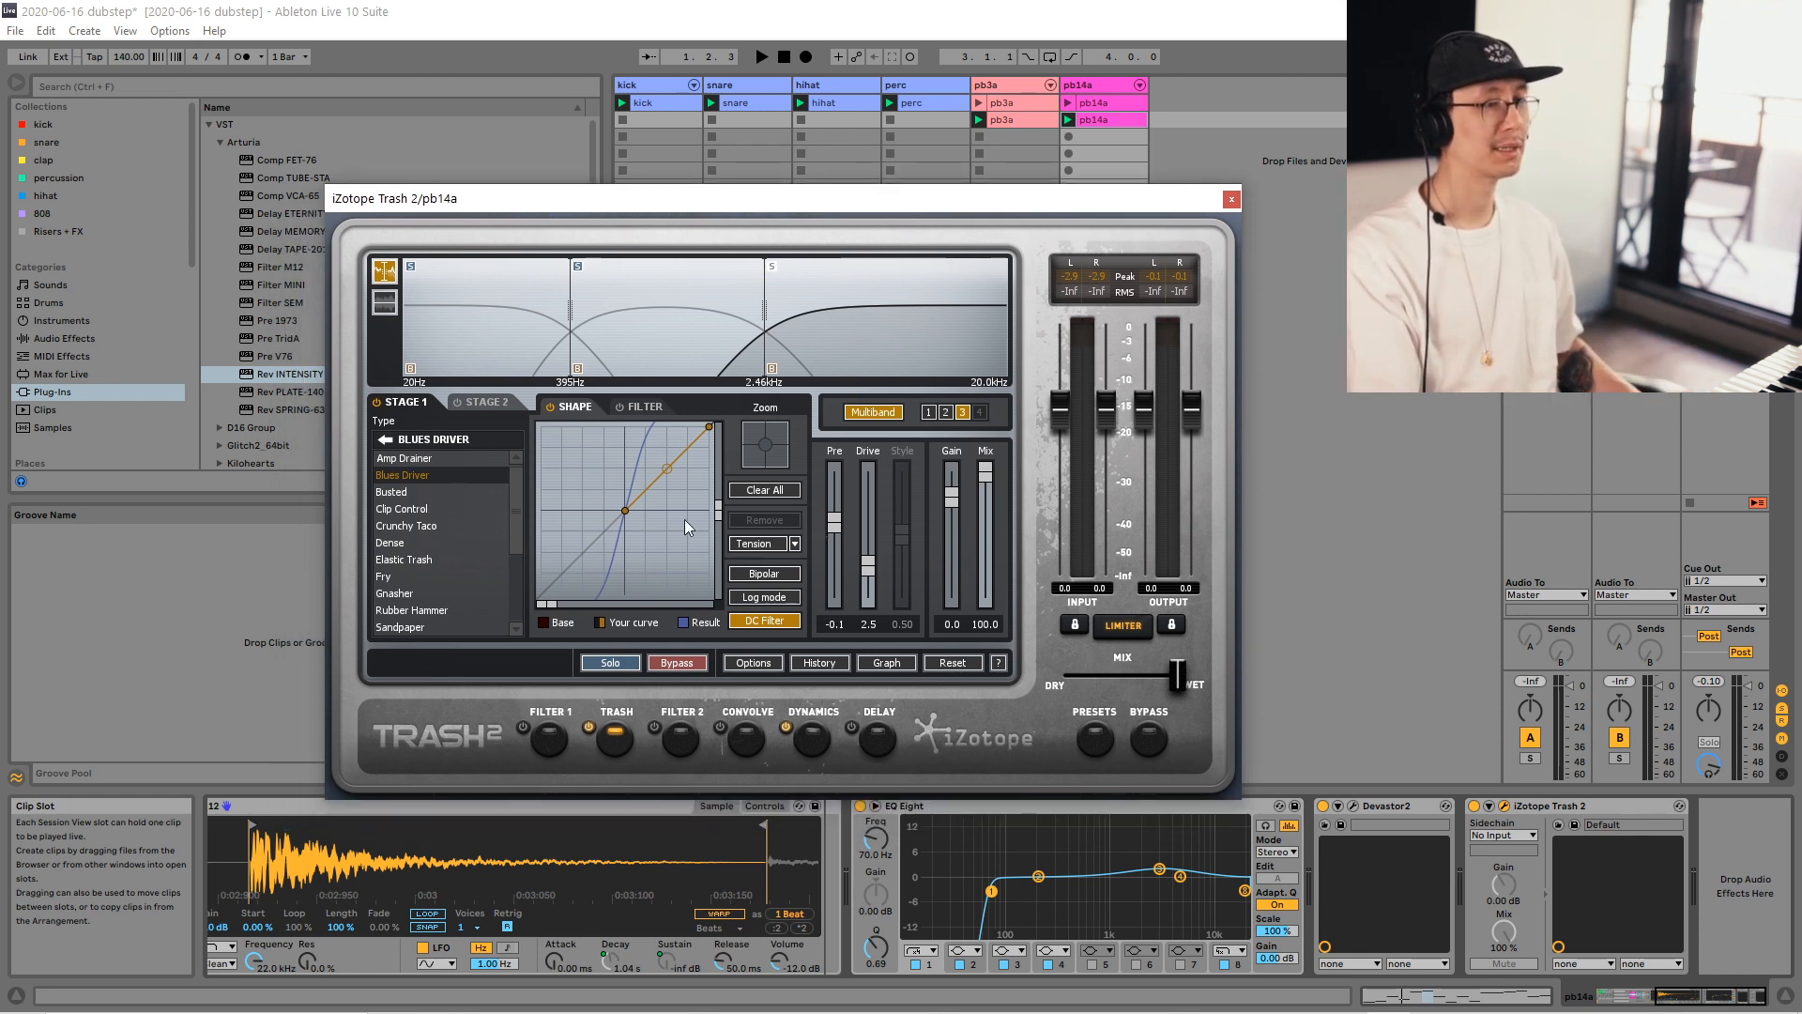
{"action": "key", "text": "space"}
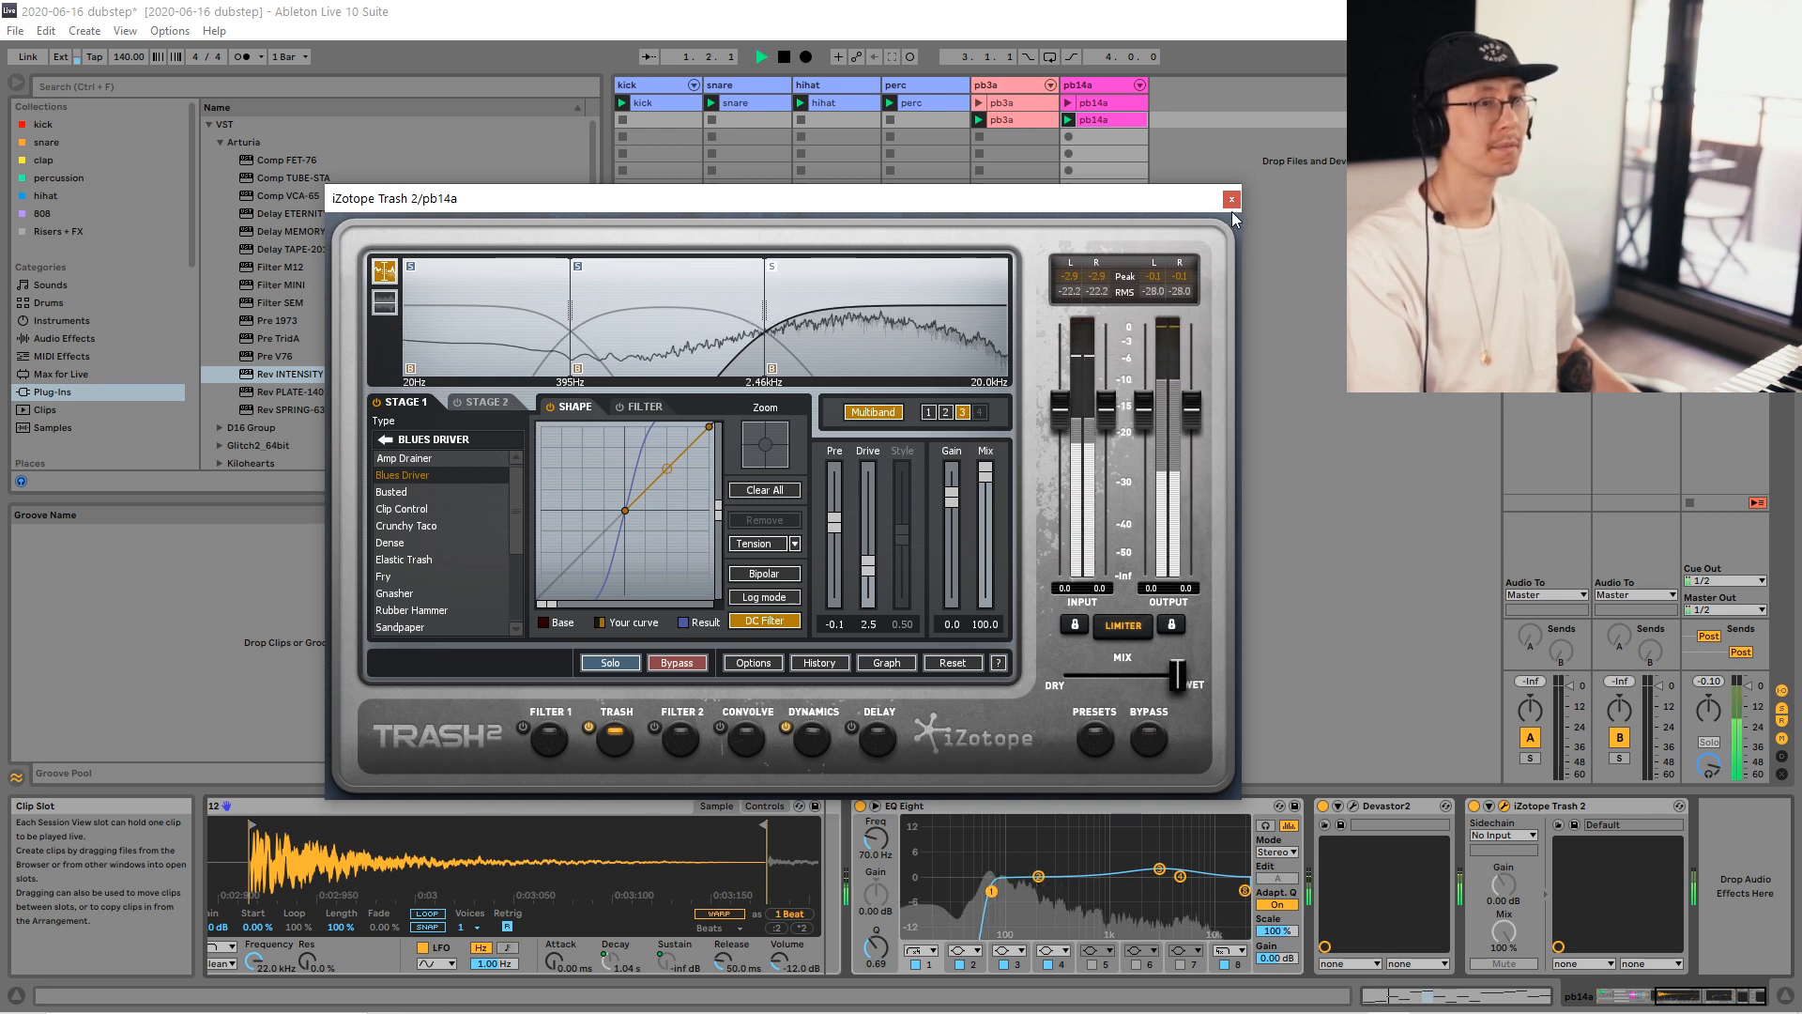
{"action": "left_click_drag", "start_coordinate": [871, 562], "coordinate": [872, 576]}
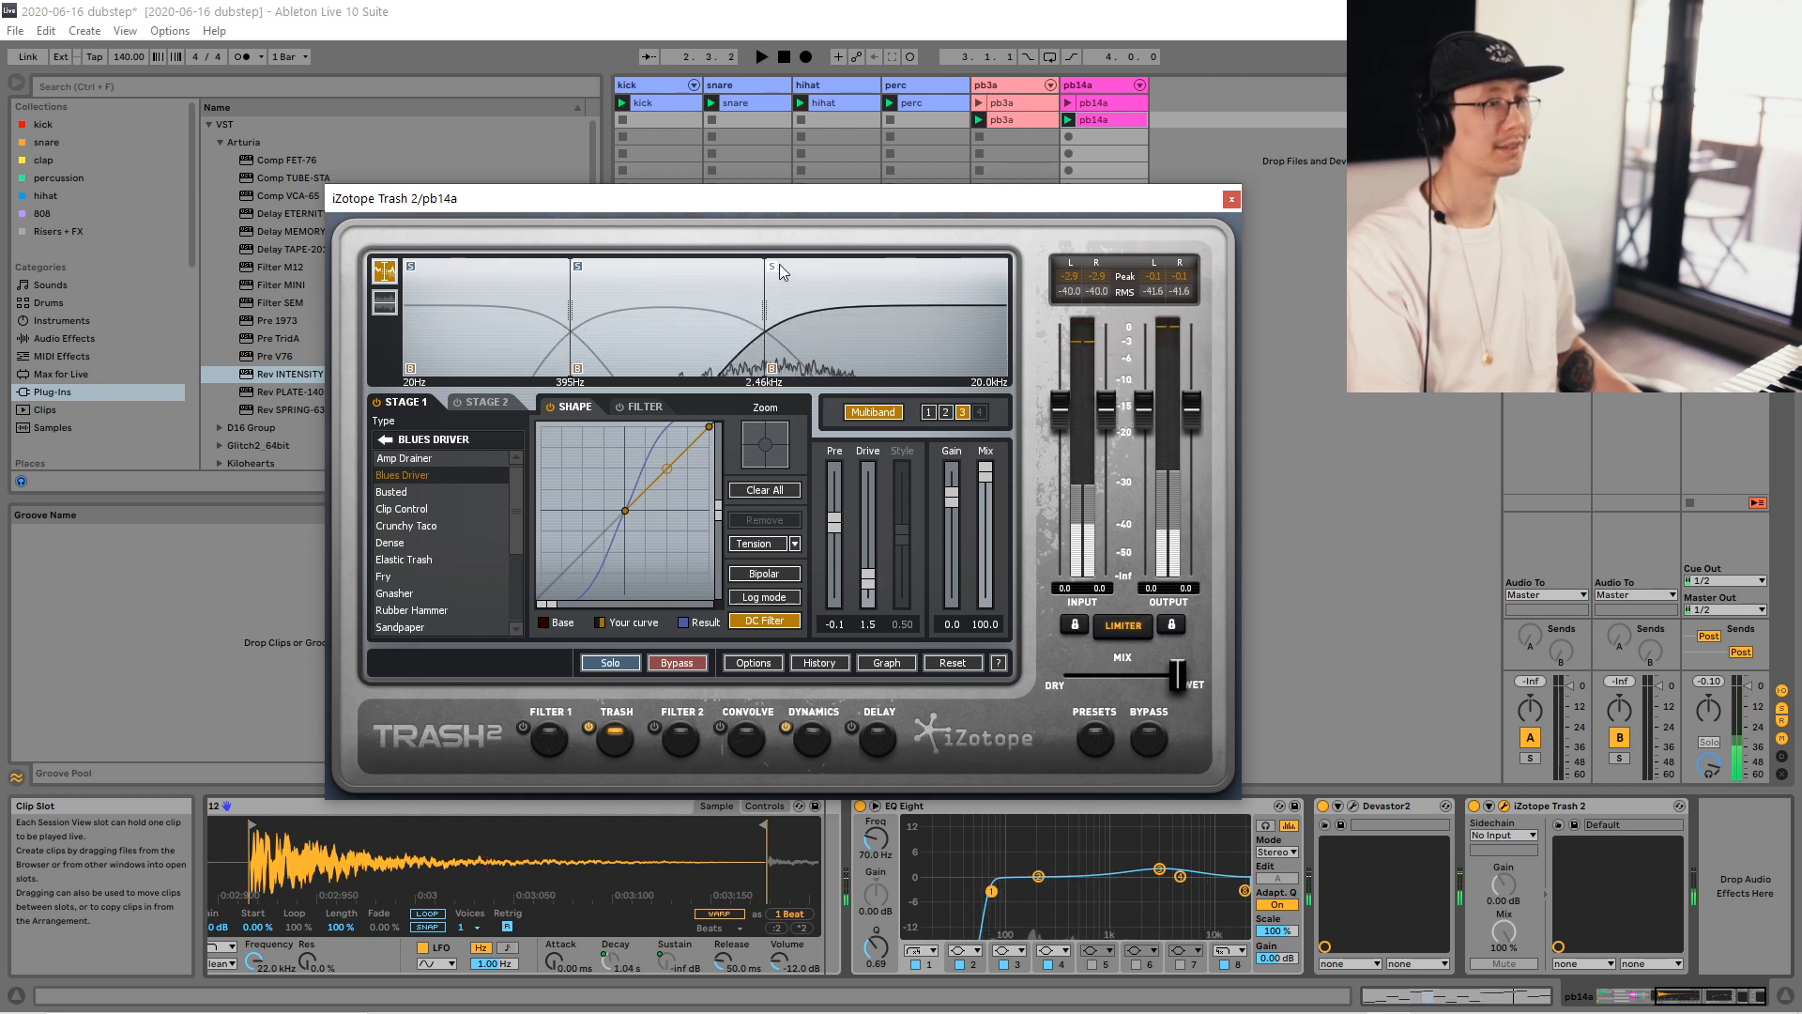
{"action": "key", "text": "space"}
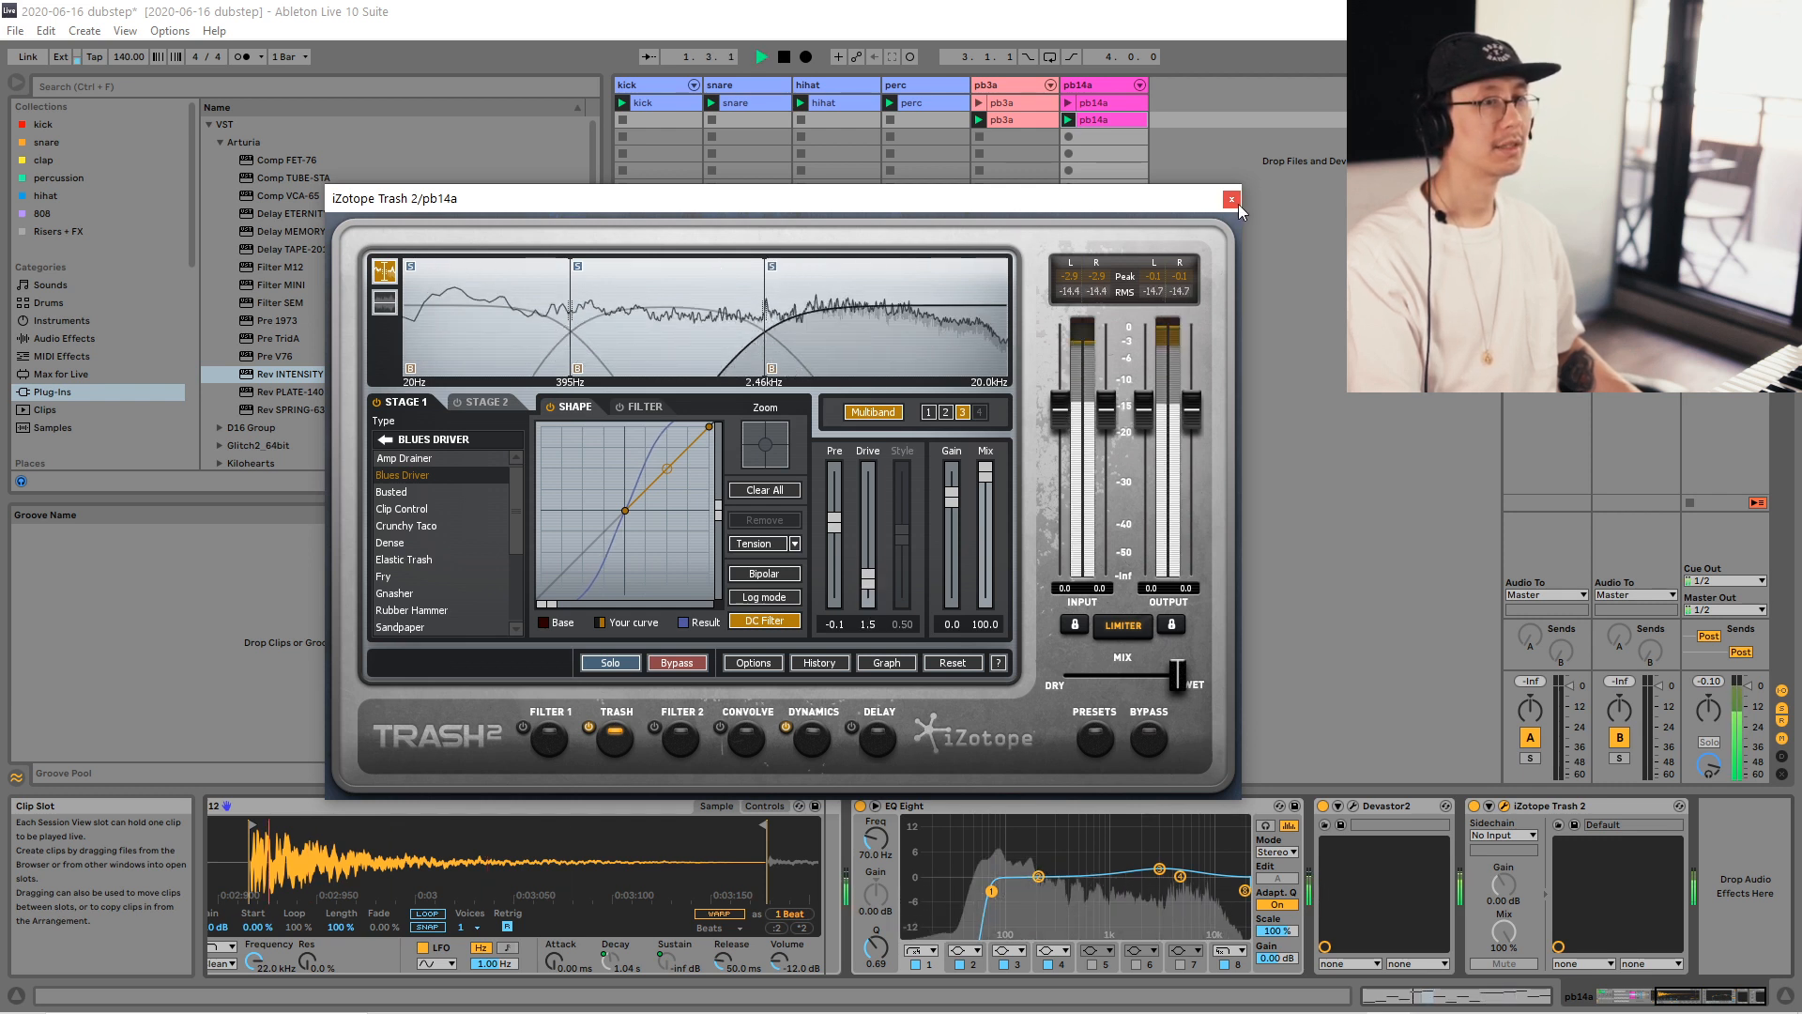
{"action": "left_click", "coordinate": [1232, 199]}
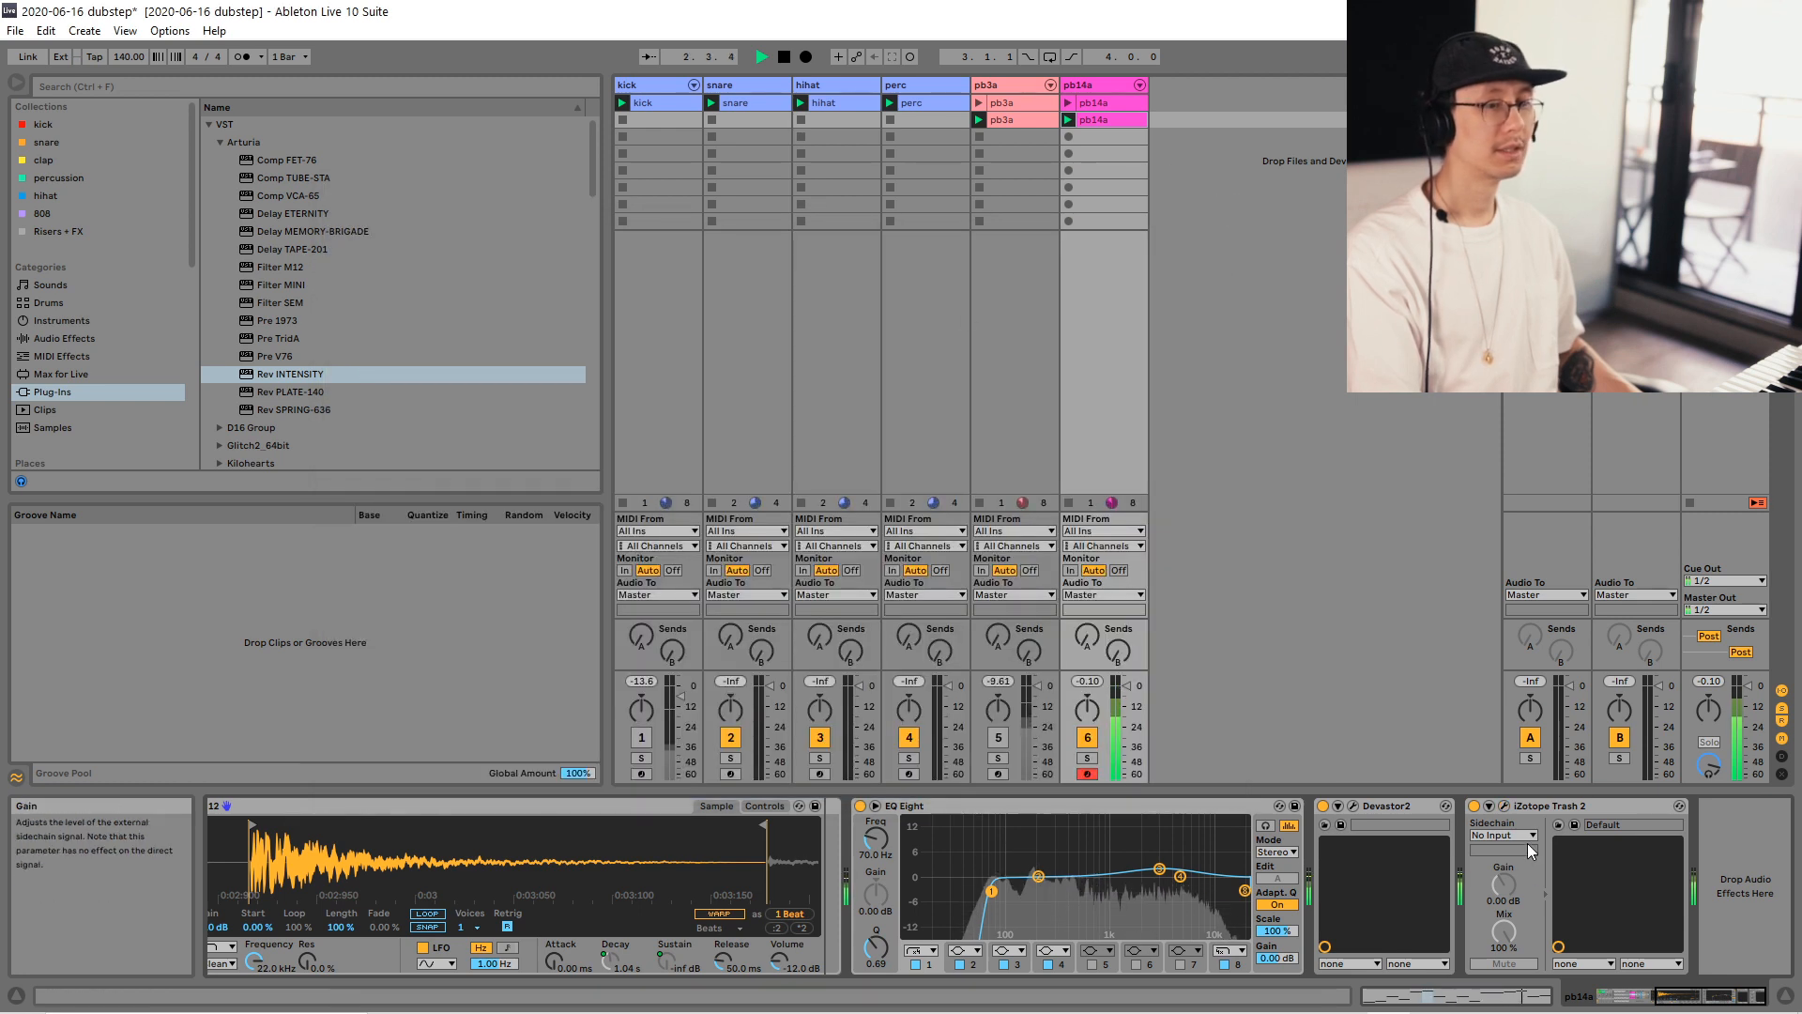
Compare the playing loop with Trash 2 switched off and back on, and save the set.
{"action": "left_click", "coordinate": [1473, 802]}
{"action": "left_click", "coordinate": [1473, 806]}
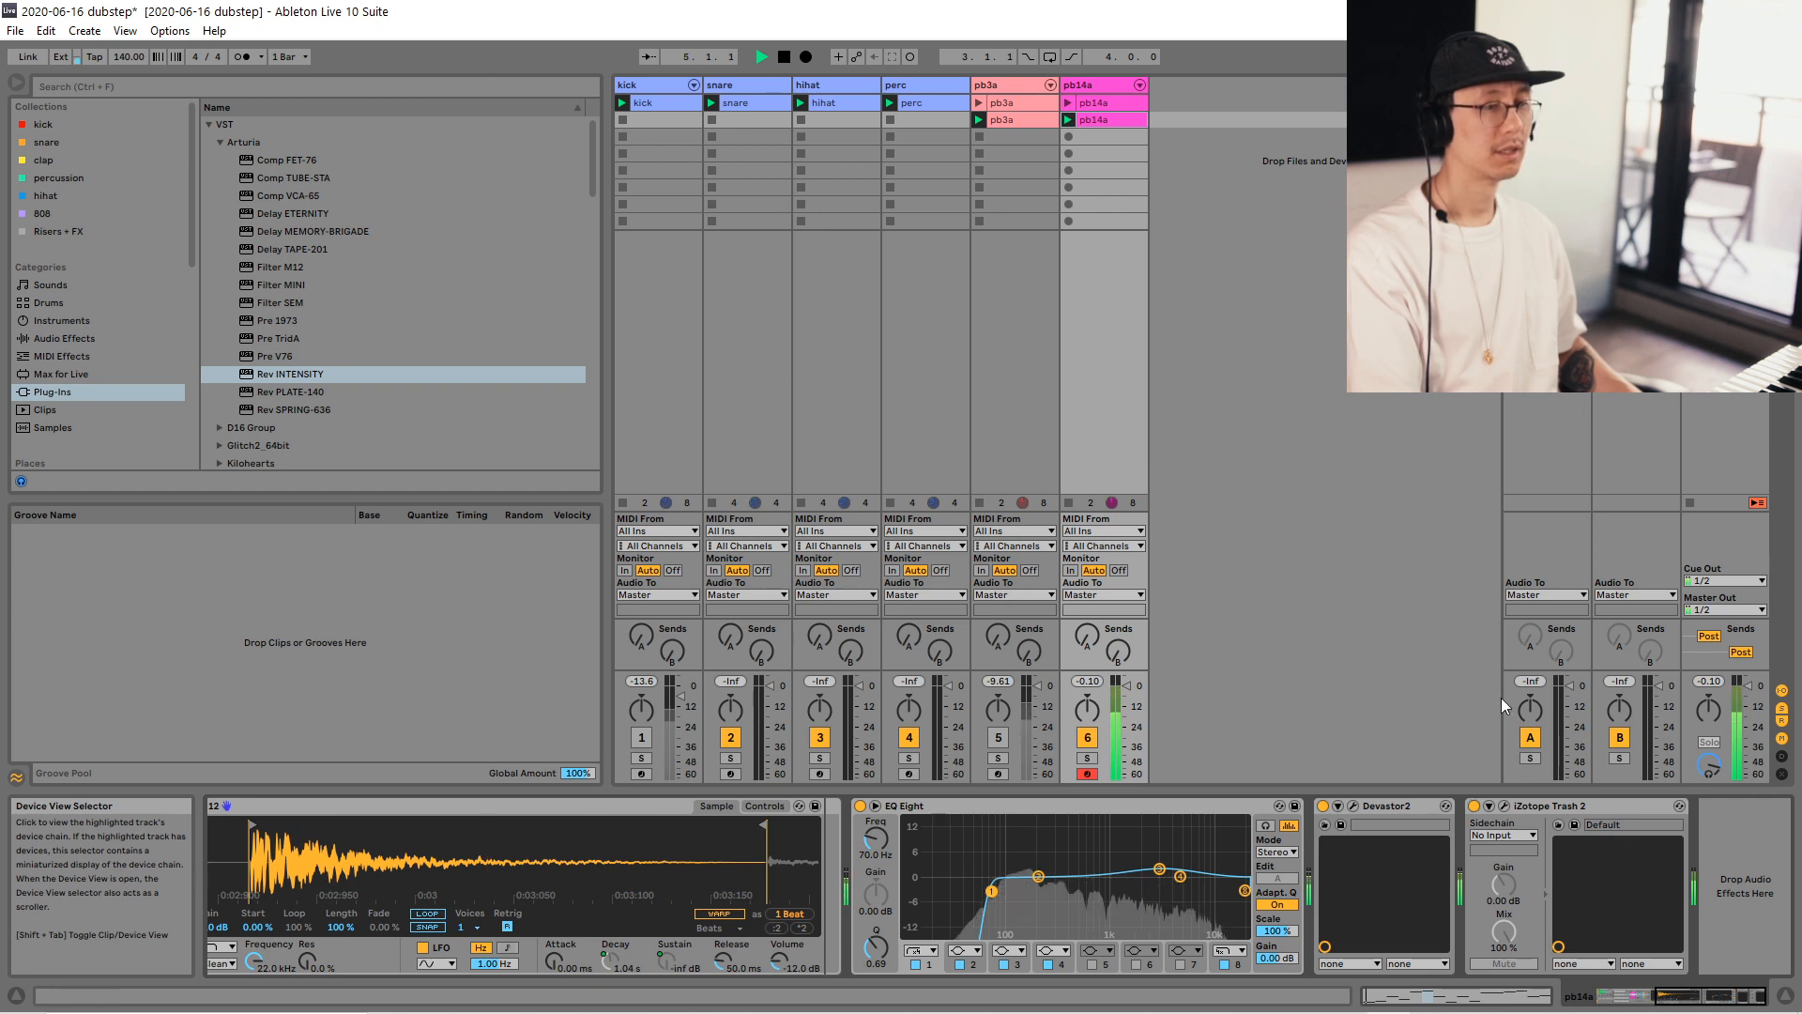
{"action": "key", "text": "ctrl+s"}
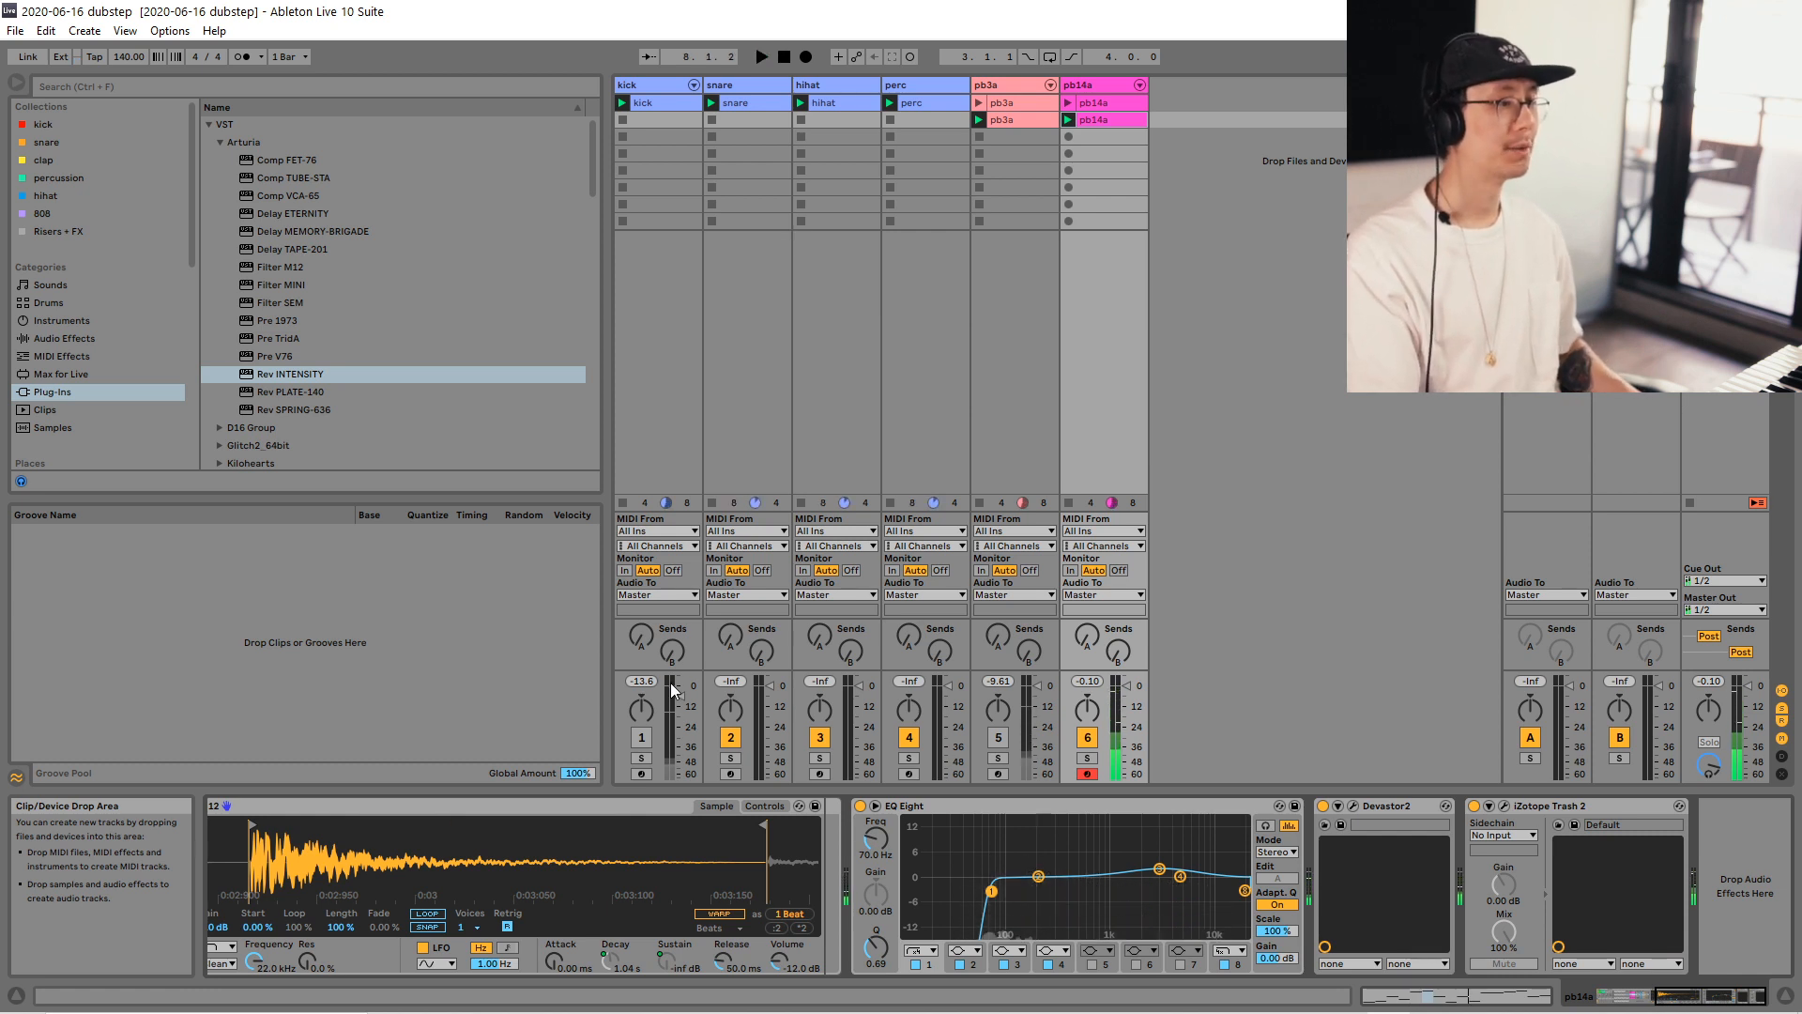
Activate the kick track and audition it together with the pb14a loop.
{"action": "key", "text": "space"}
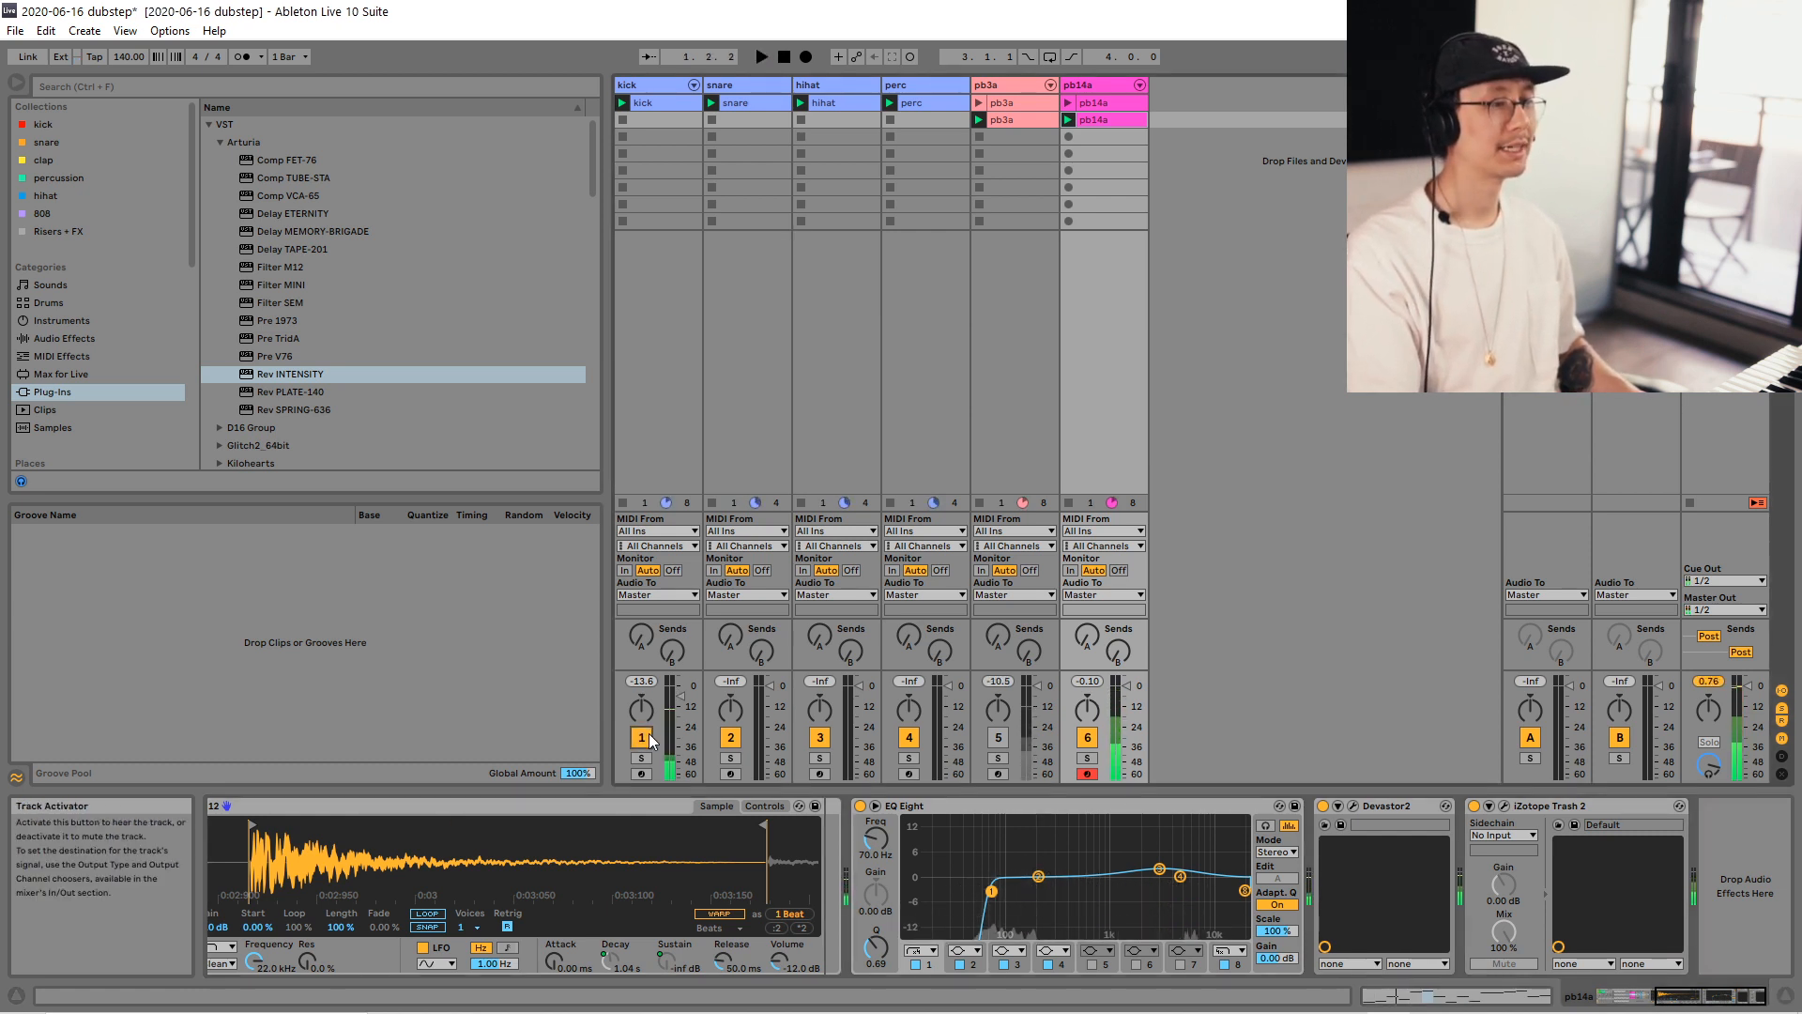
{"action": "key", "text": "space"}
Select the hihat track and open the hi-hat sample folders inside the Drumz location.
{"action": "left_click", "coordinate": [843, 89]}
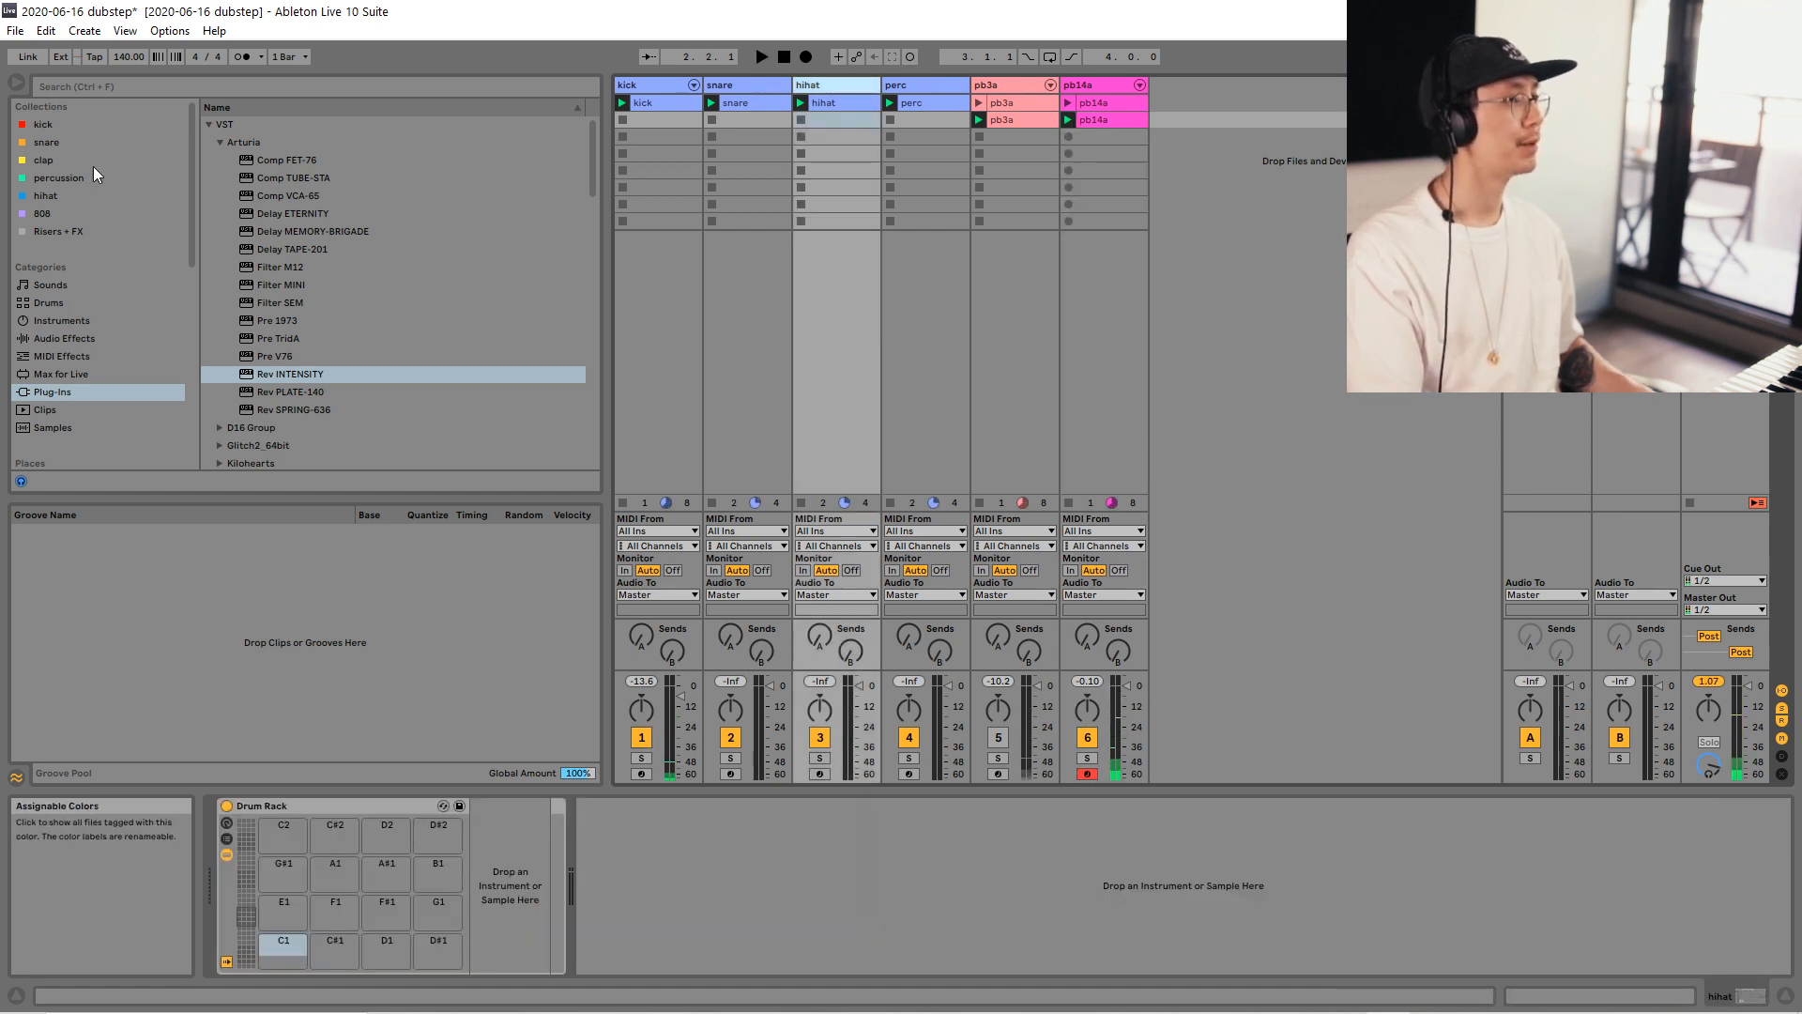
{"action": "scroll", "coordinate": [57, 342], "scroll_direction": "down", "scroll_amount": 5}
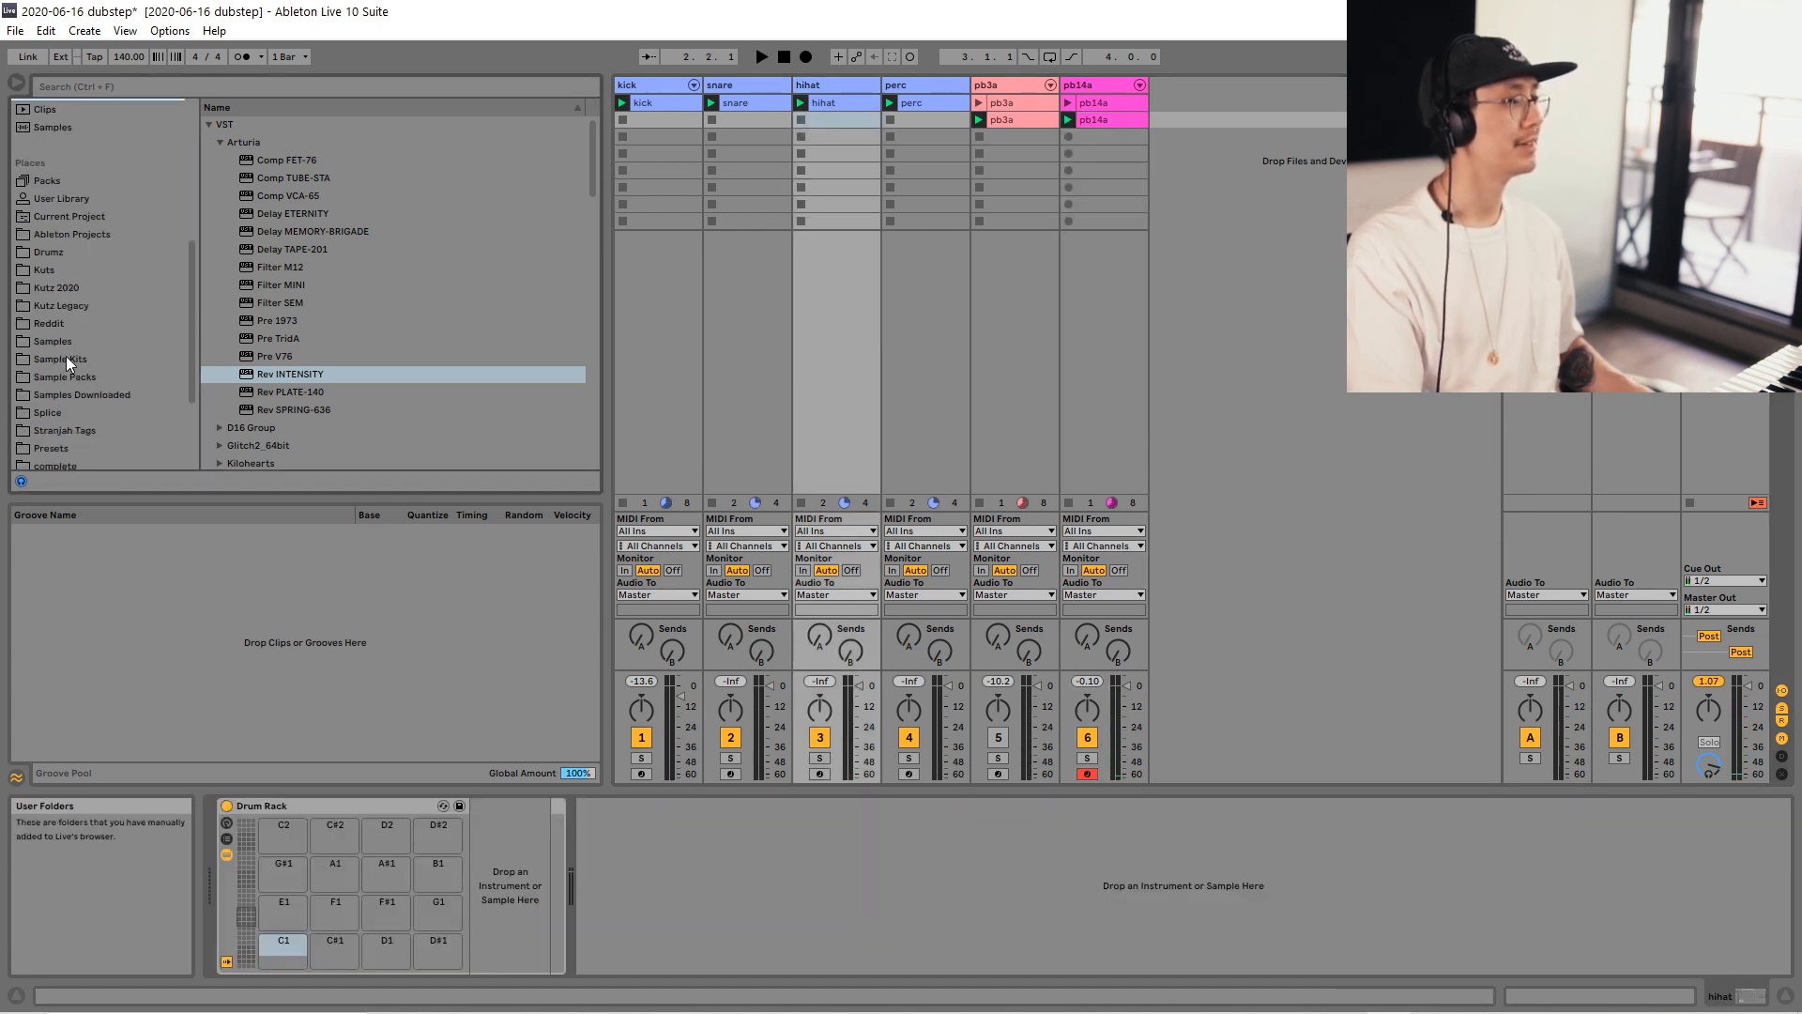
{"action": "left_click", "coordinate": [43, 250]}
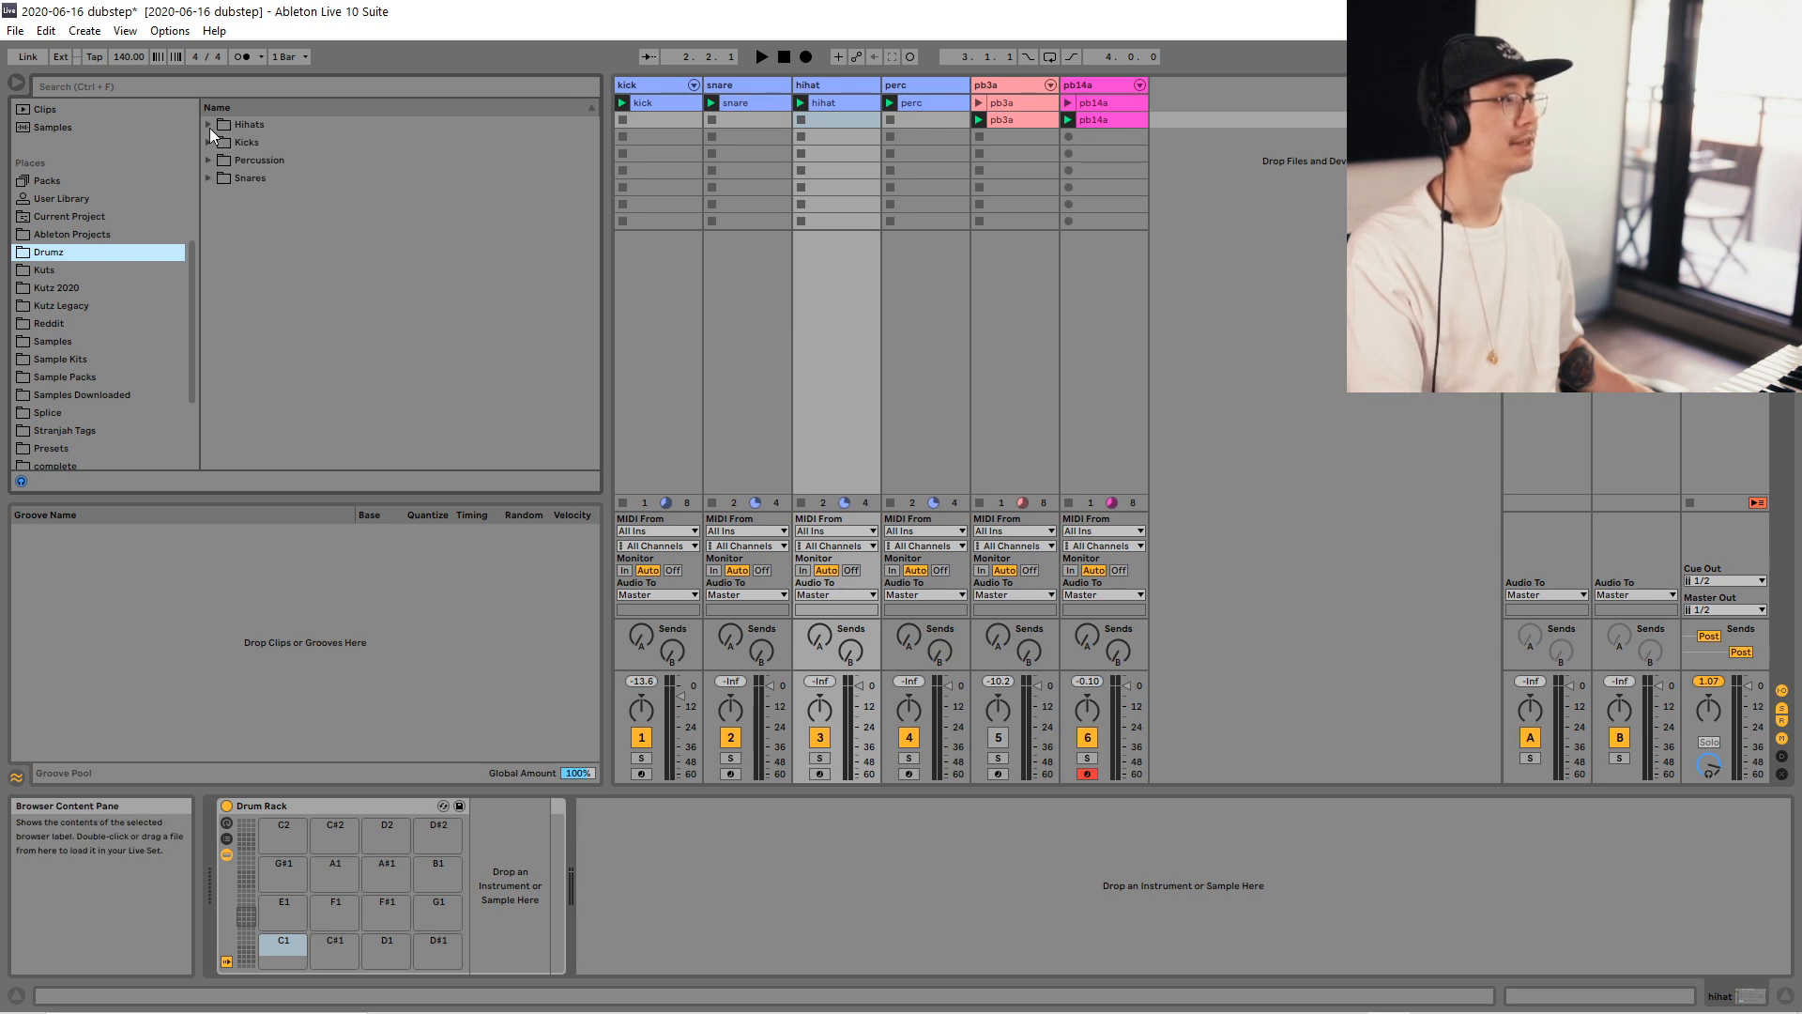
{"action": "left_click", "coordinate": [210, 126]}
{"action": "left_click", "coordinate": [217, 356]}
Audition the hi-hat samples and load TAM46.wav onto the C1 pad of the hihat Drum Rack.
{"action": "scroll", "coordinate": [273, 336], "scroll_direction": "down", "scroll_amount": 7}
{"action": "left_click", "coordinate": [273, 342]}
{"action": "scroll", "coordinate": [280, 342], "scroll_direction": "down", "scroll_amount": 3}
{"action": "left_click", "coordinate": [313, 349]}
{"action": "scroll", "coordinate": [310, 356], "scroll_direction": "down", "scroll_amount": 5}
{"action": "left_click", "coordinate": [306, 356]}
{"action": "left_click", "coordinate": [299, 387]}
{"action": "scroll", "coordinate": [296, 404], "scroll_direction": "down", "scroll_amount": 3}
{"action": "left_click", "coordinate": [297, 402]}
{"action": "left_click", "coordinate": [296, 292]}
{"action": "left_click_drag", "start_coordinate": [293, 274], "coordinate": [303, 774]}
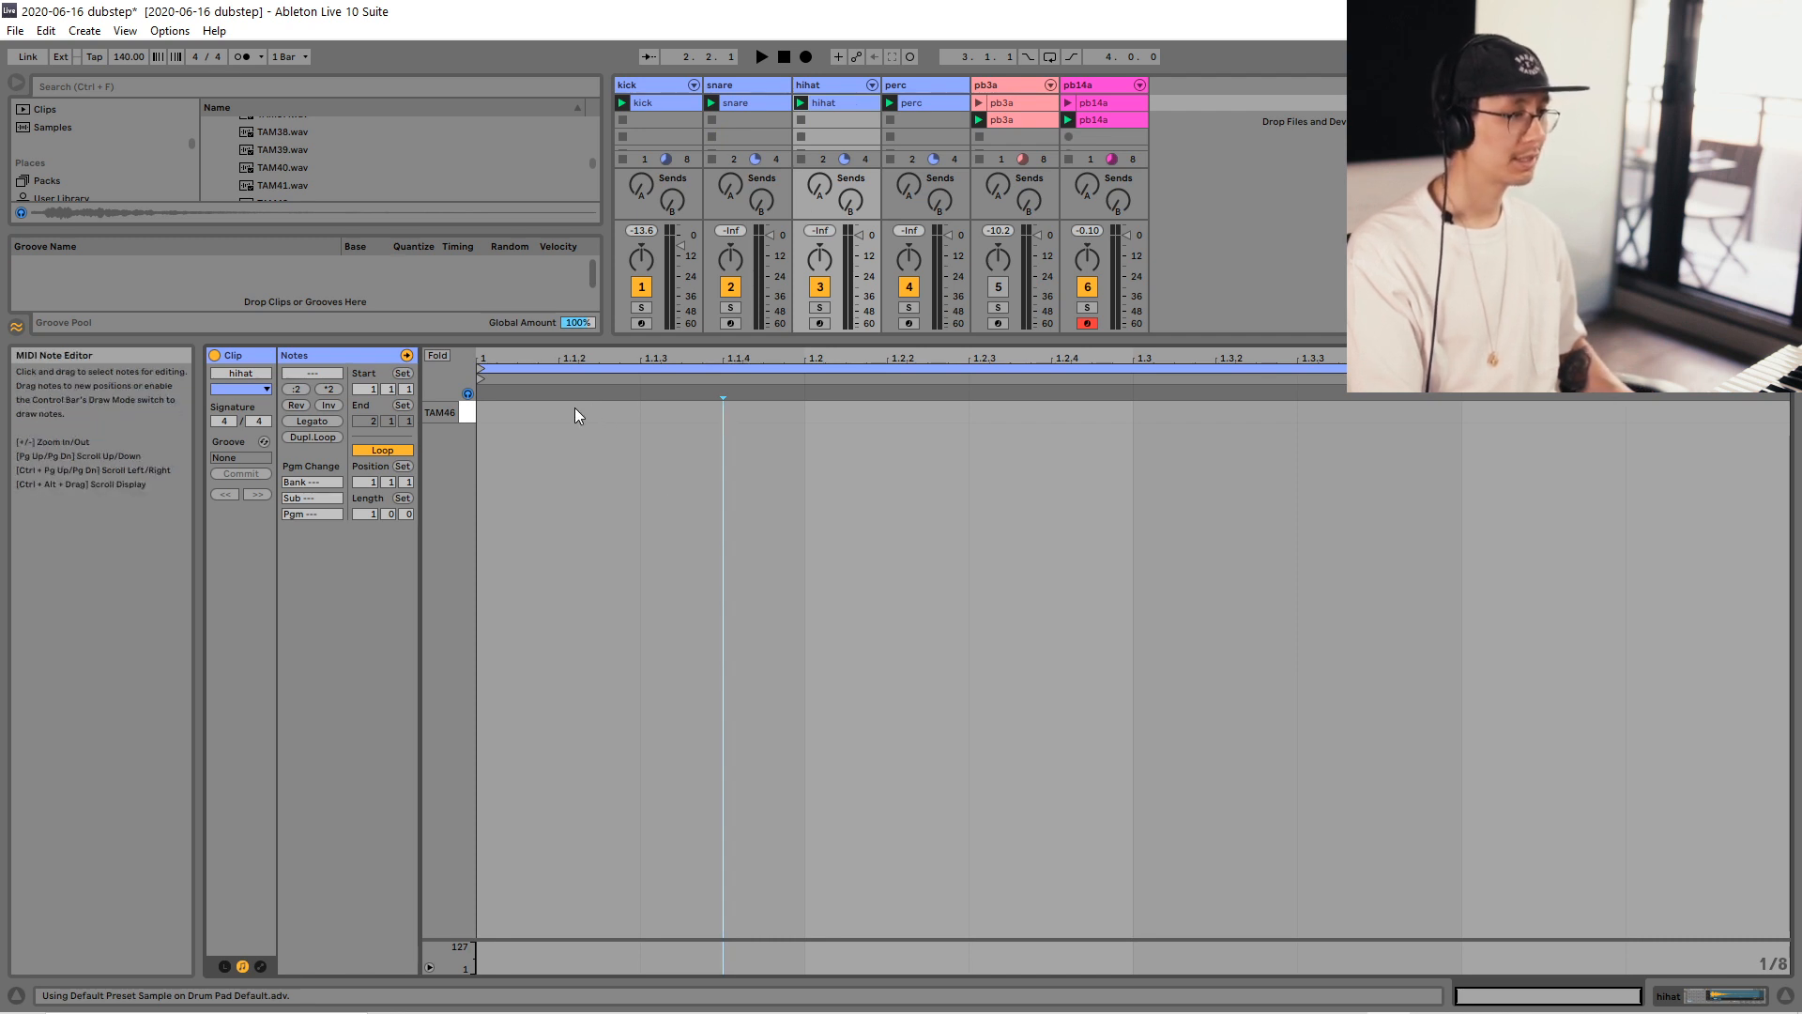
Draw consecutive 1/8 TAM46 notes across the one-bar hihat clip and lower the hihat track volume to -3.0 dB during playback.
{"action": "key", "text": "b"}
{"action": "left_click_drag", "start_coordinate": [555, 411], "coordinate": [1794, 451]}
{"action": "key", "text": "space"}
{"action": "left_click_drag", "start_coordinate": [858, 236], "coordinate": [859, 241]}
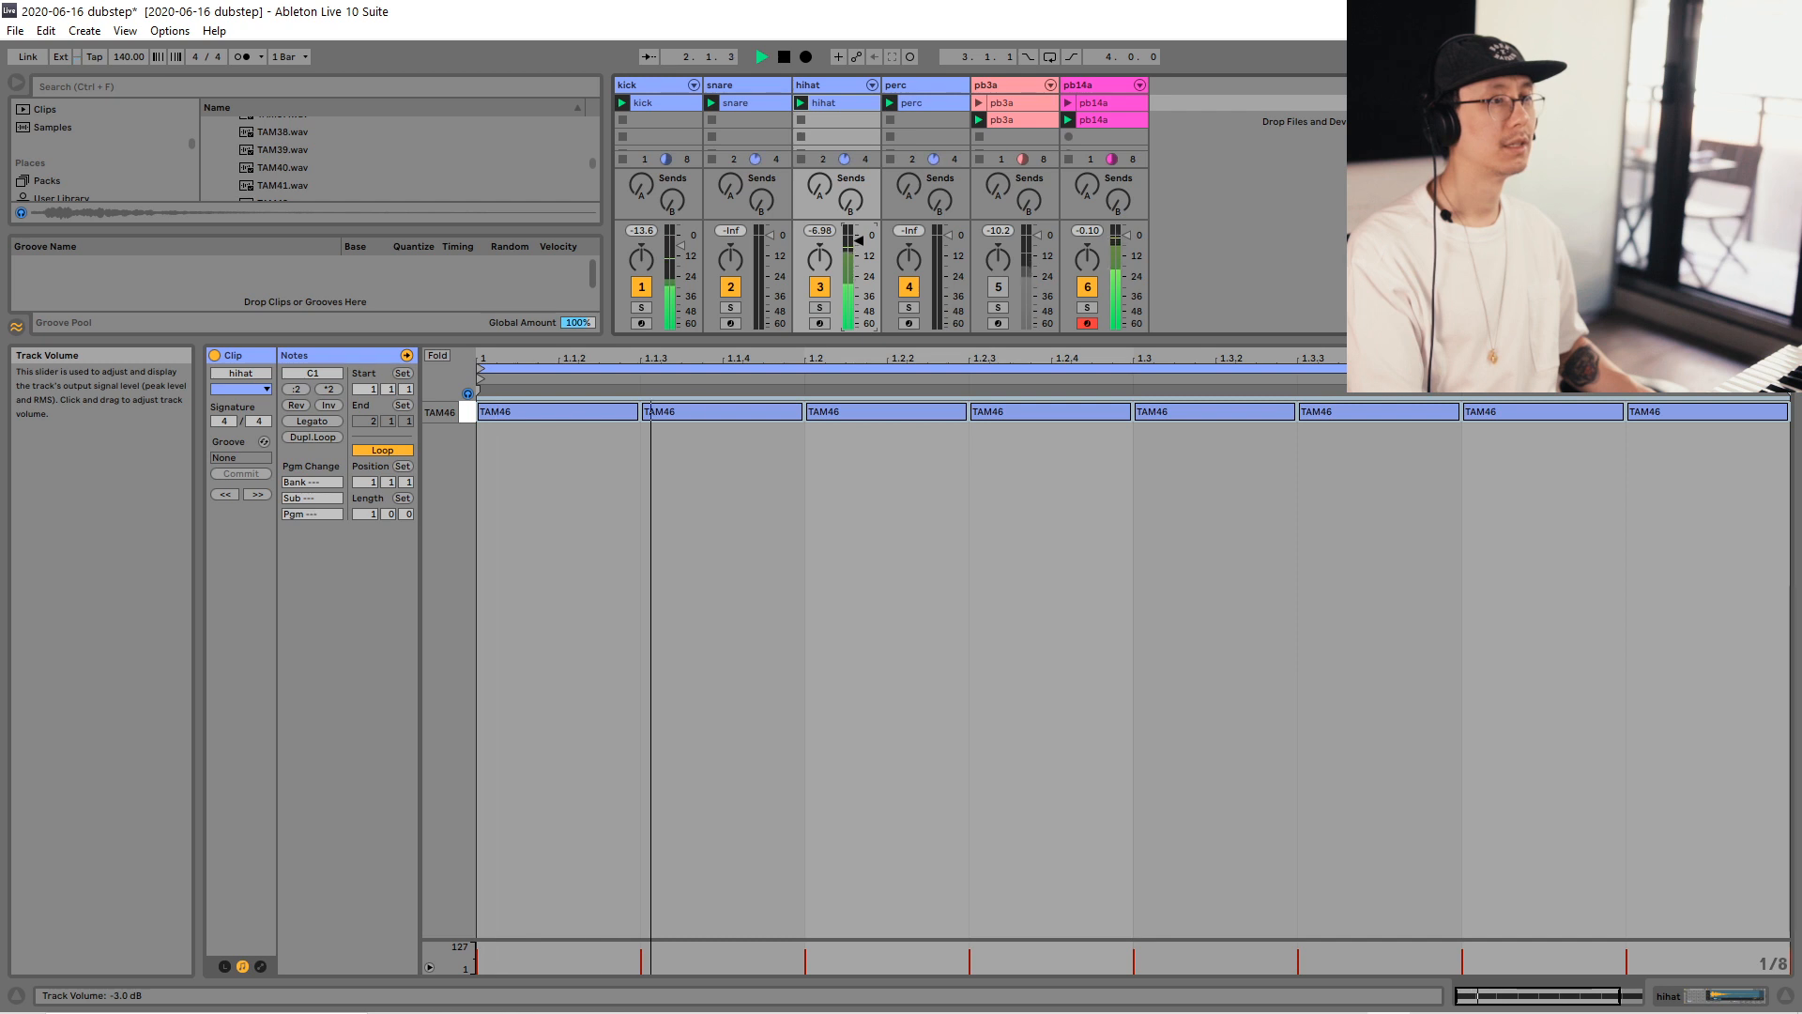
In the TAM46 sampler, set the transposition to -9 st and move the sample start slightly inward while auditioning.
{"action": "key", "text": "shift+Tab"}
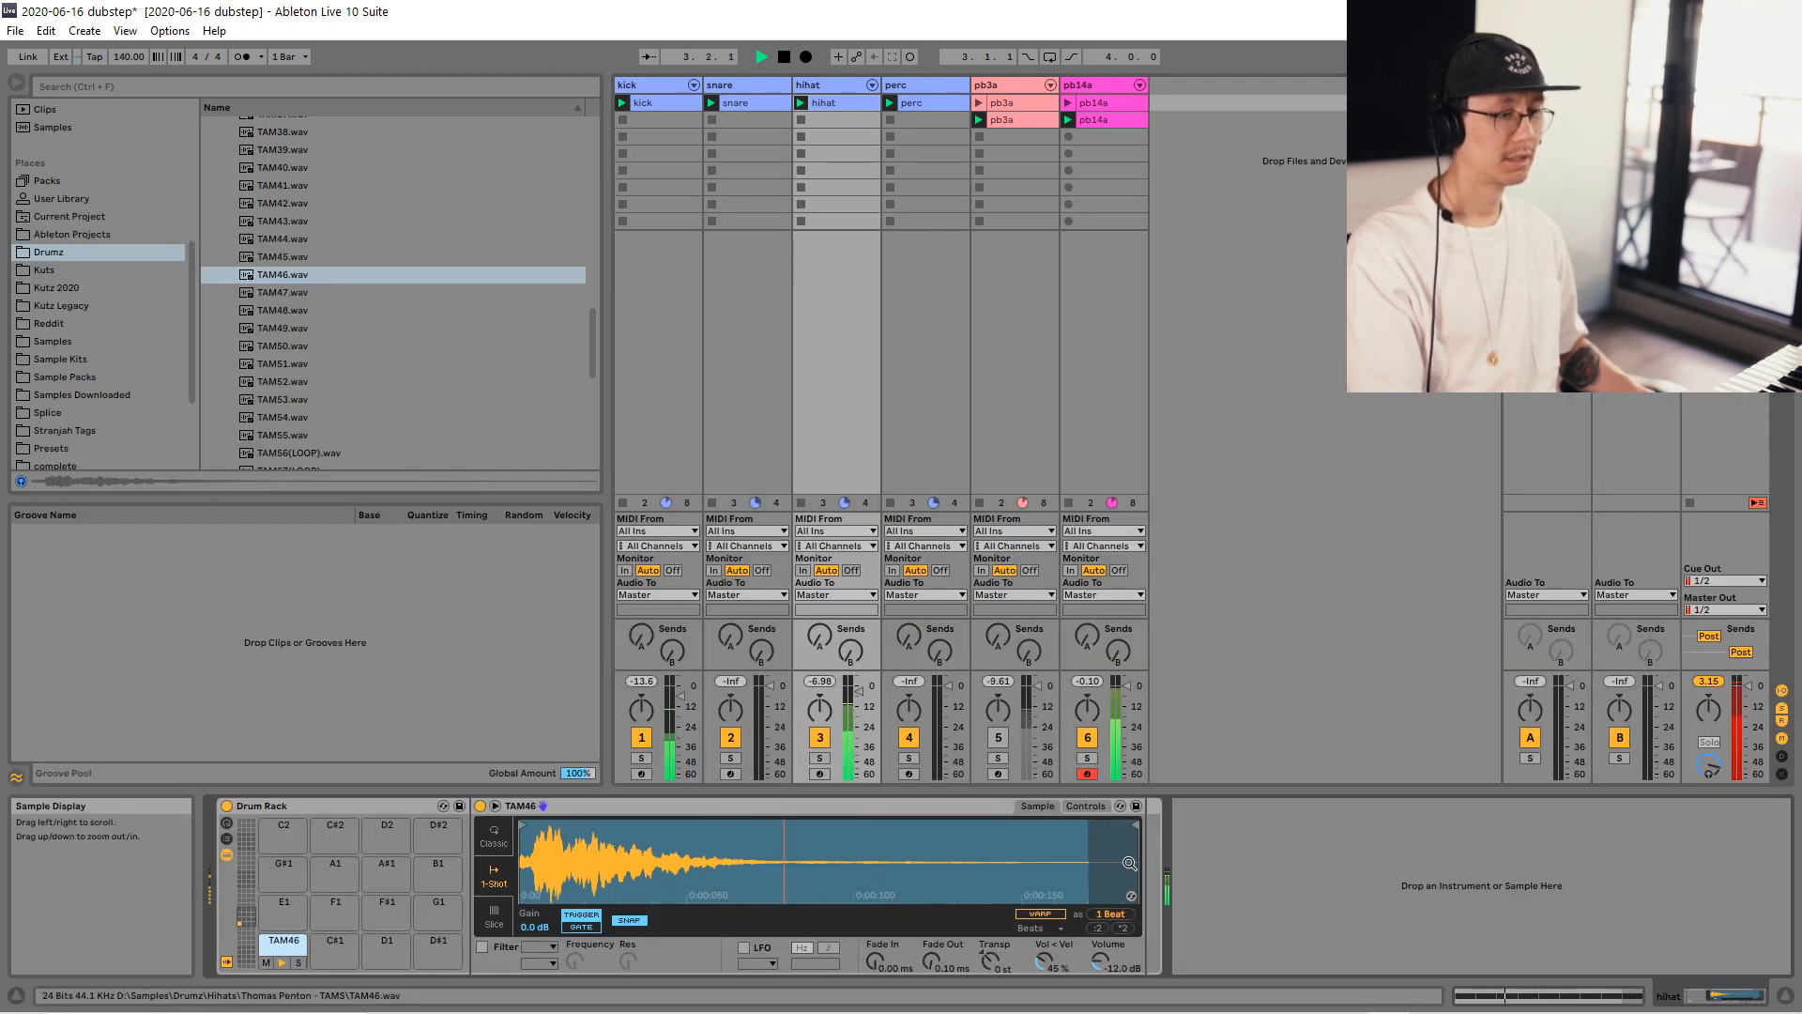
{"action": "left_click_drag", "start_coordinate": [991, 959], "coordinate": [990, 981]}
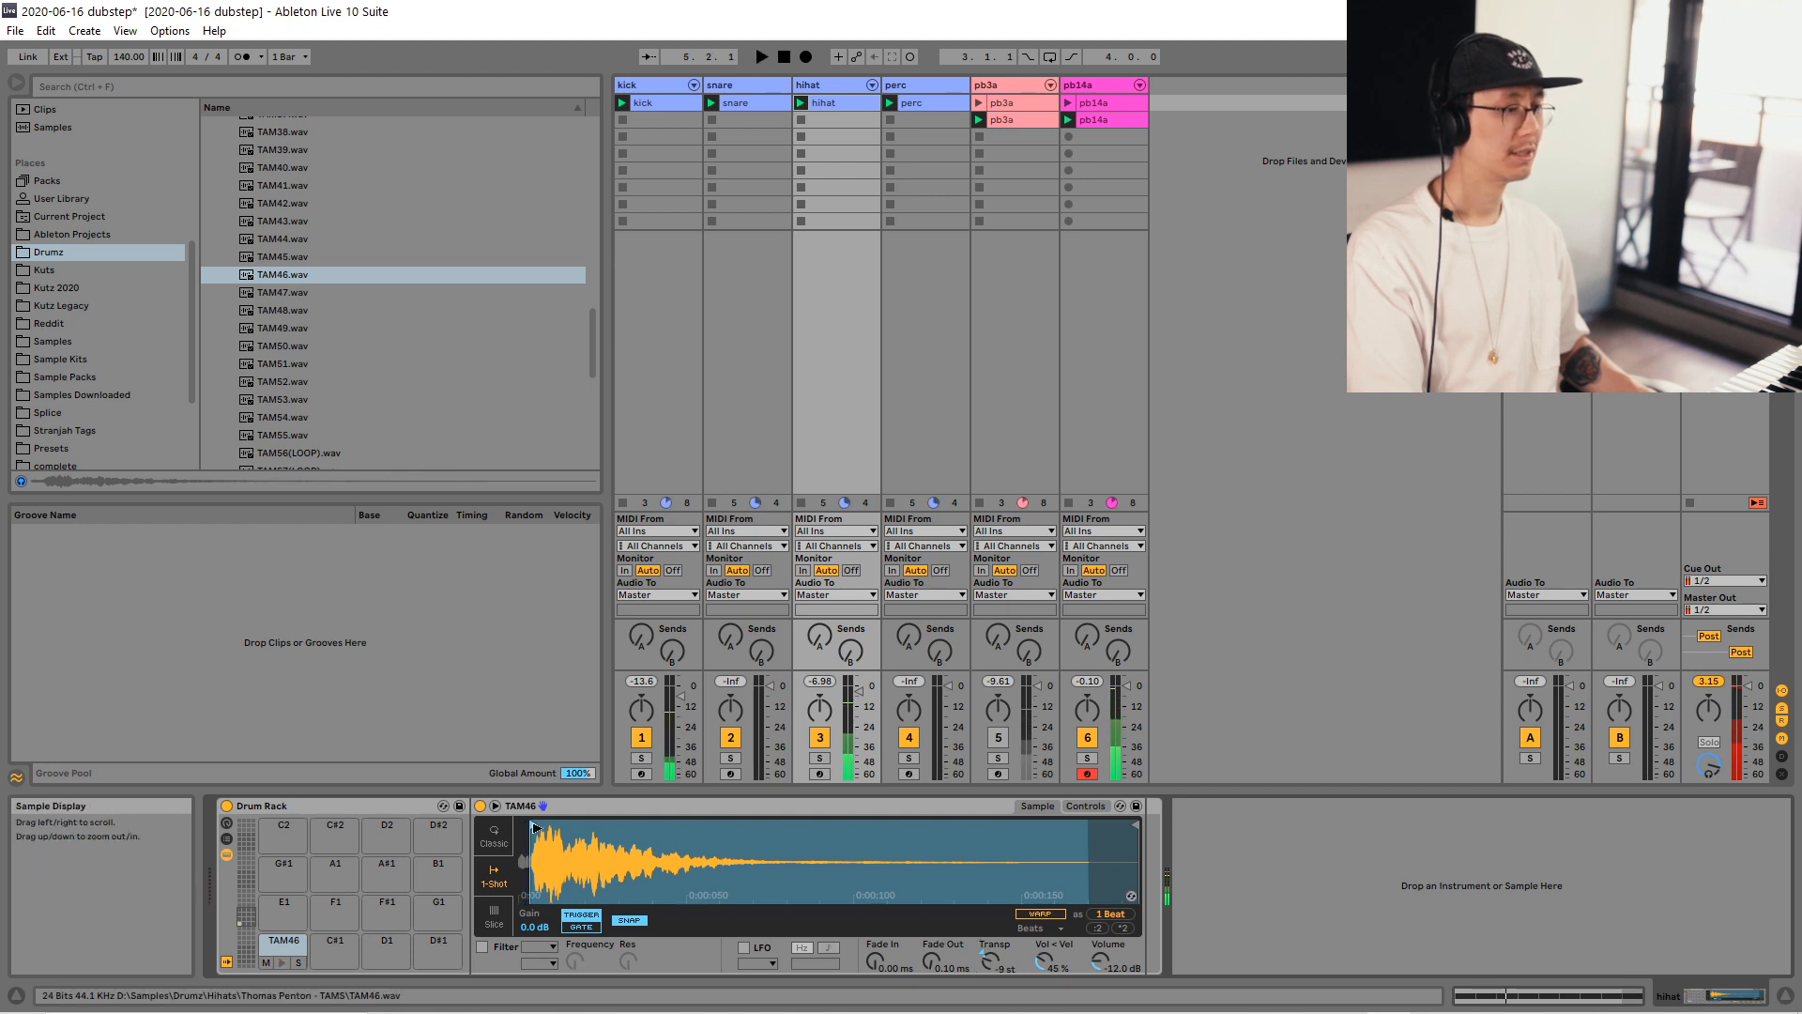
{"action": "key", "text": "space"}
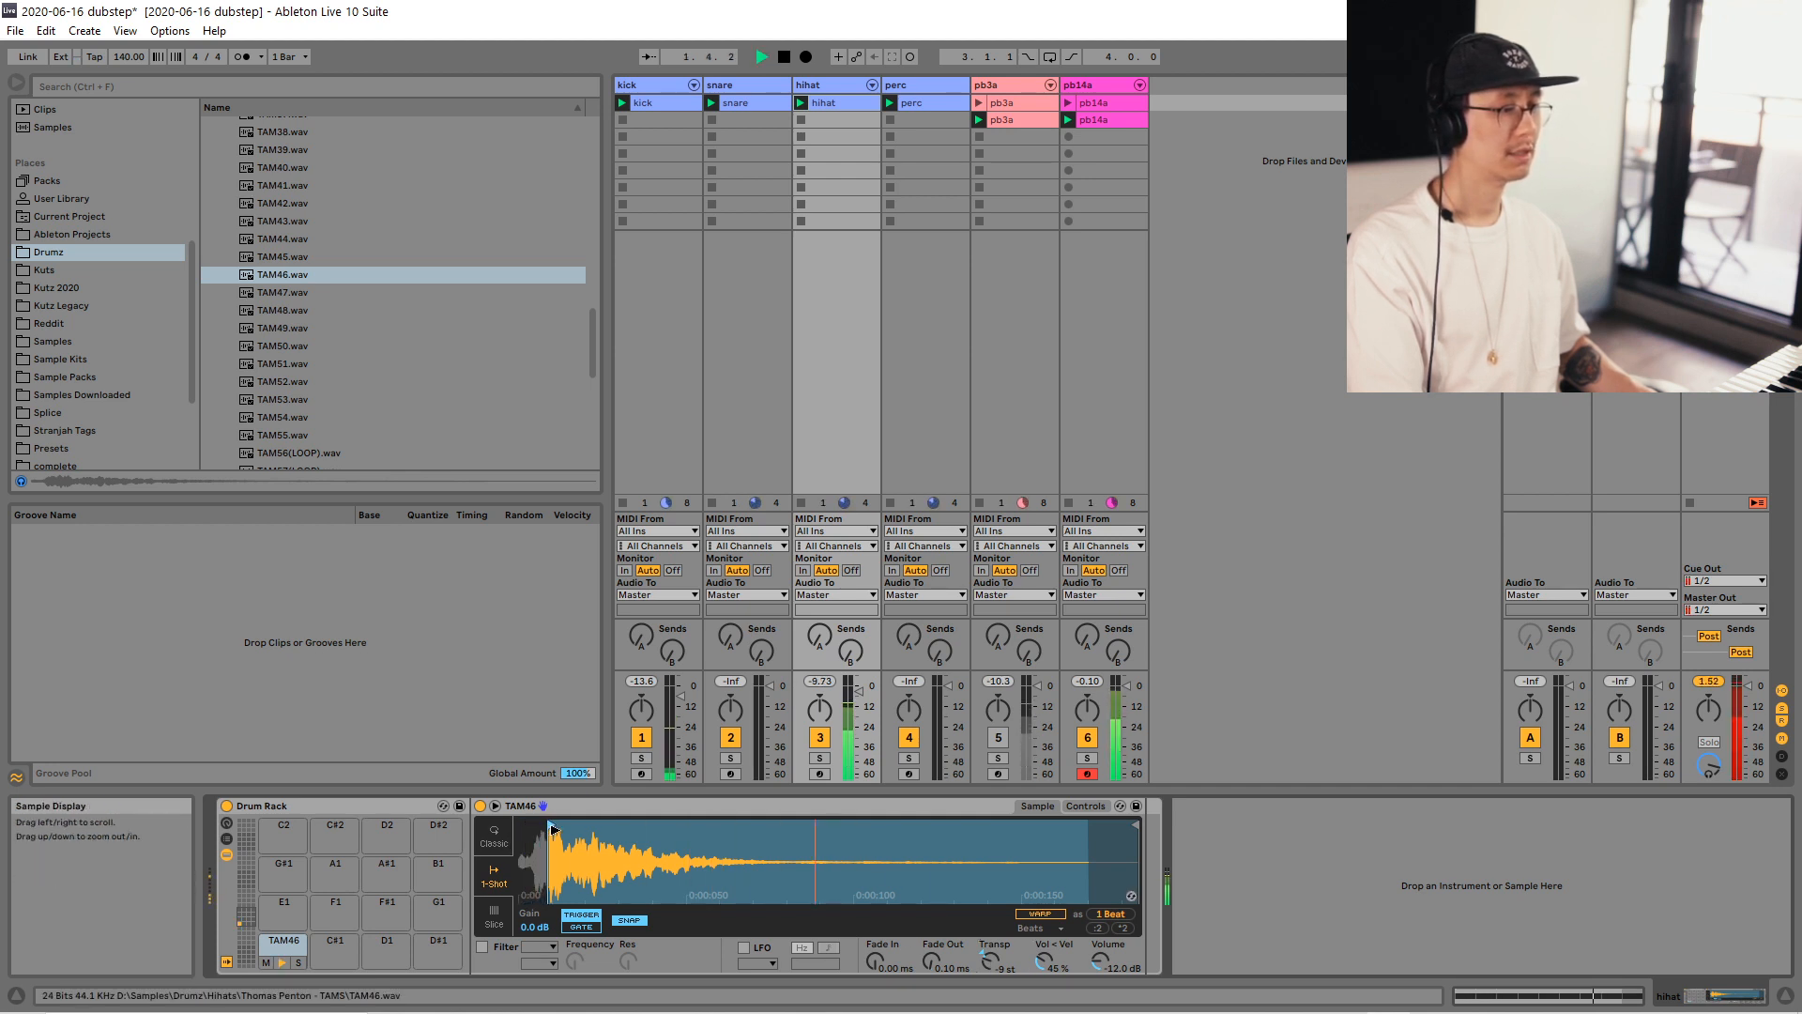
Lower the hihat track volume to -11.0 dB, save the set and audition the full beat.
{"action": "left_click", "coordinate": [819, 738]}
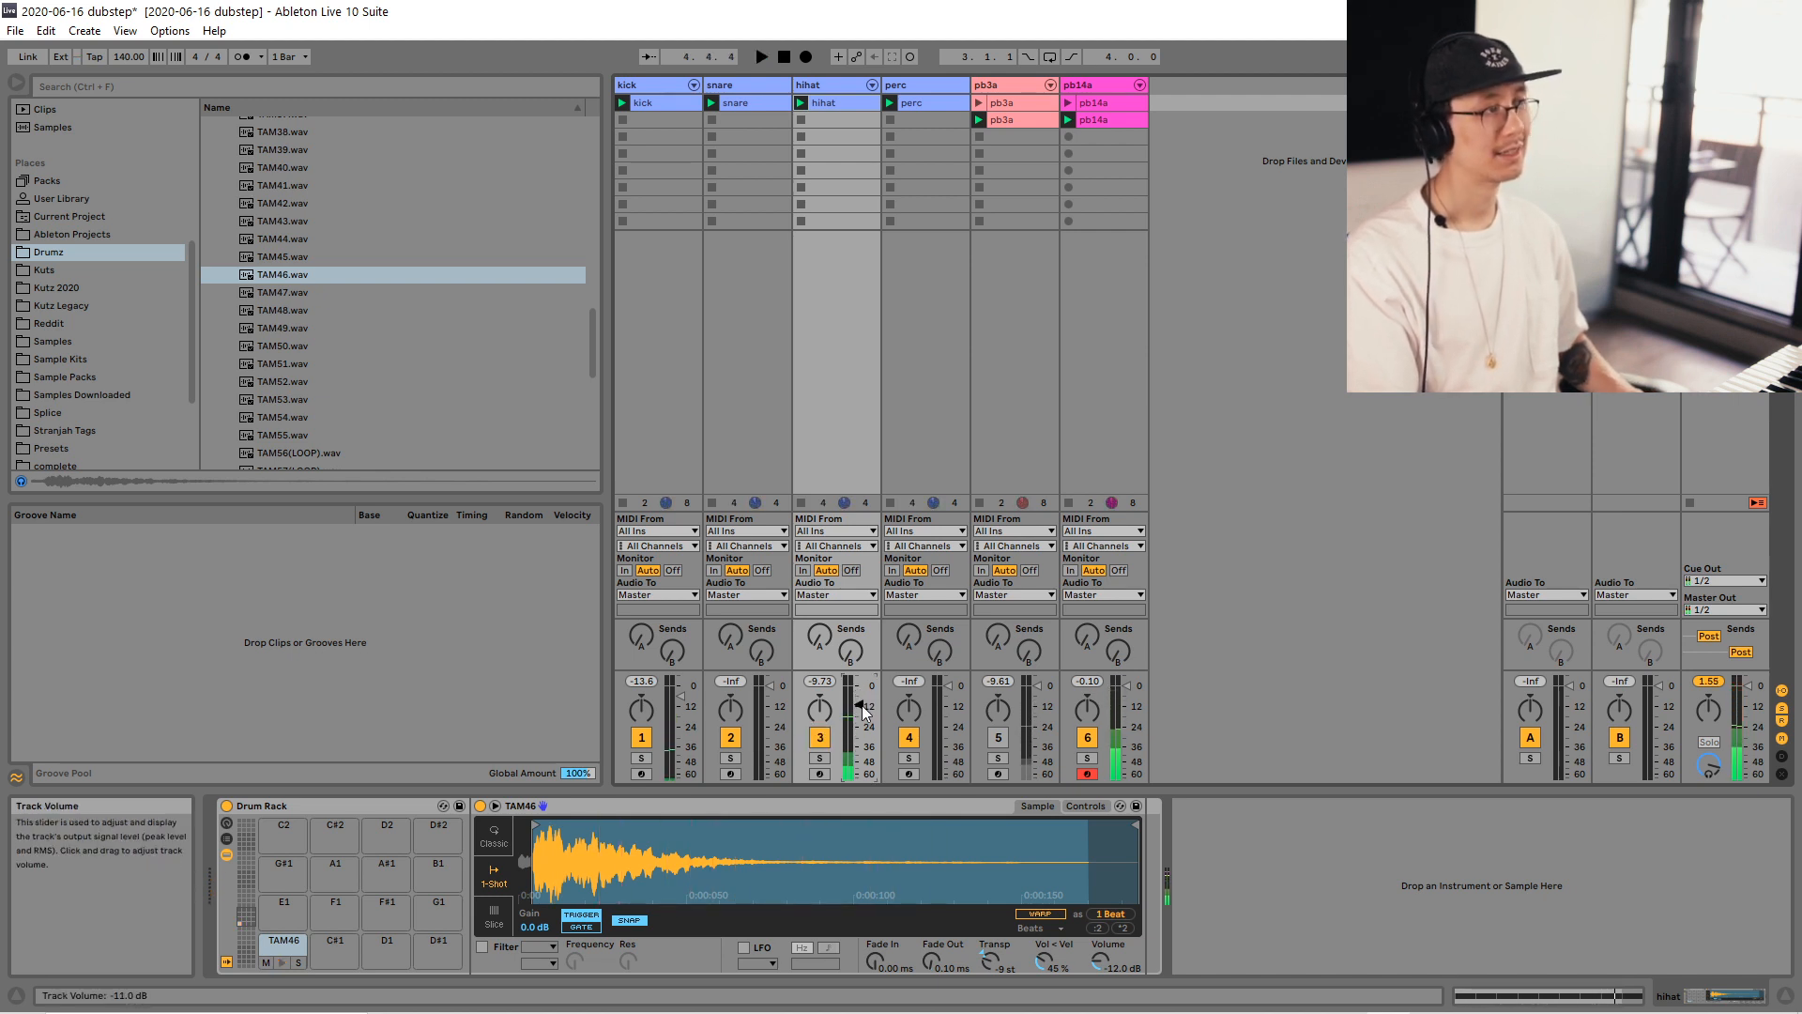
{"action": "key", "text": "ctrl+s"}
{"action": "key", "text": "space"}
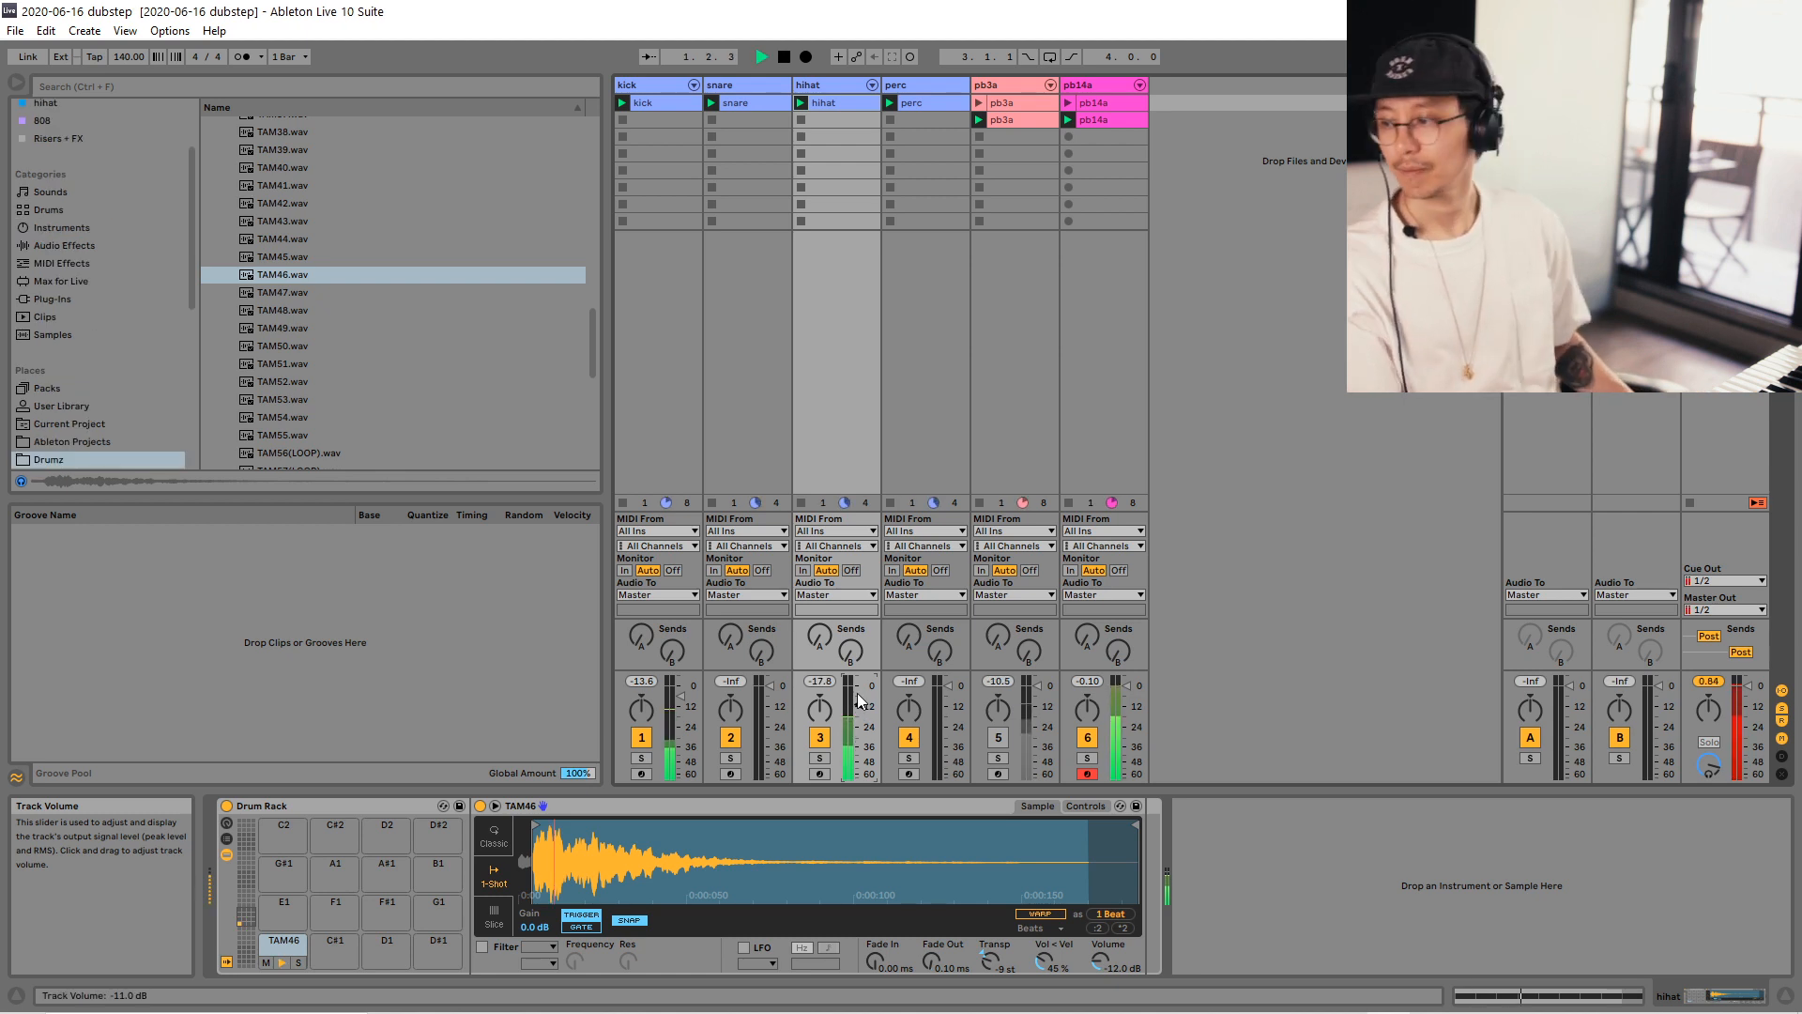
{"action": "key", "text": "space"}
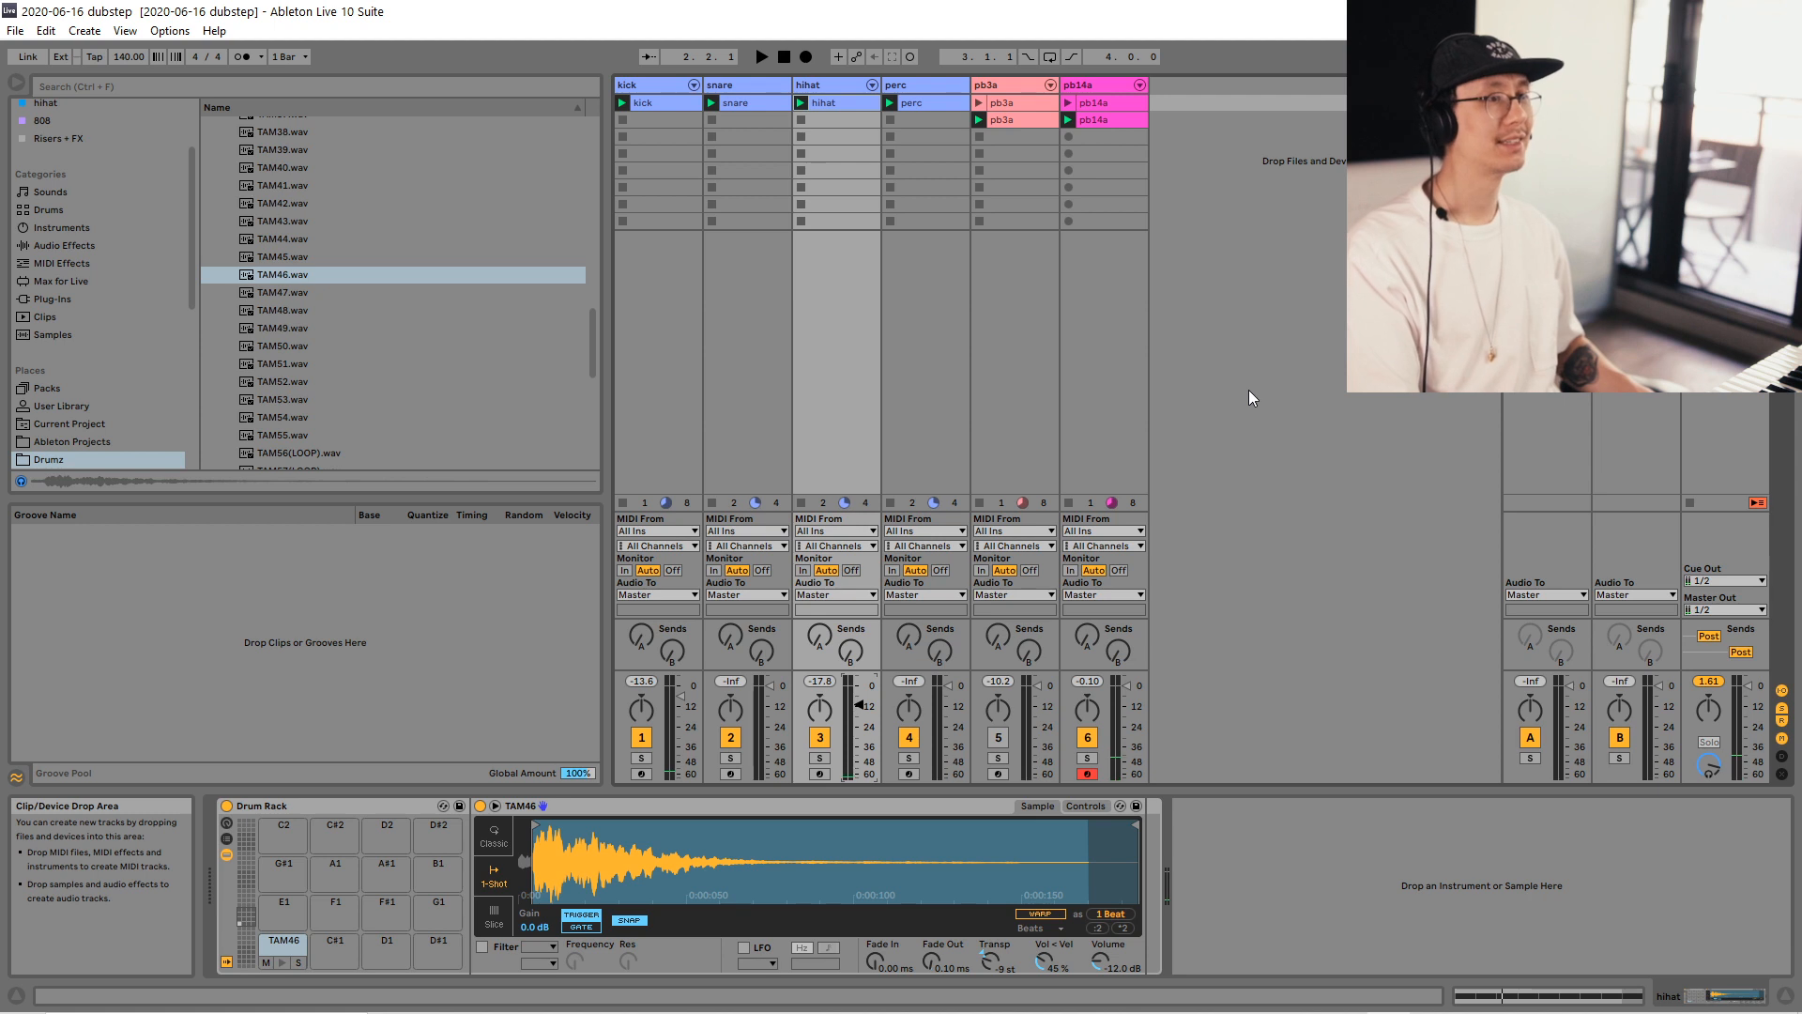
{"action": "key", "text": "space"}
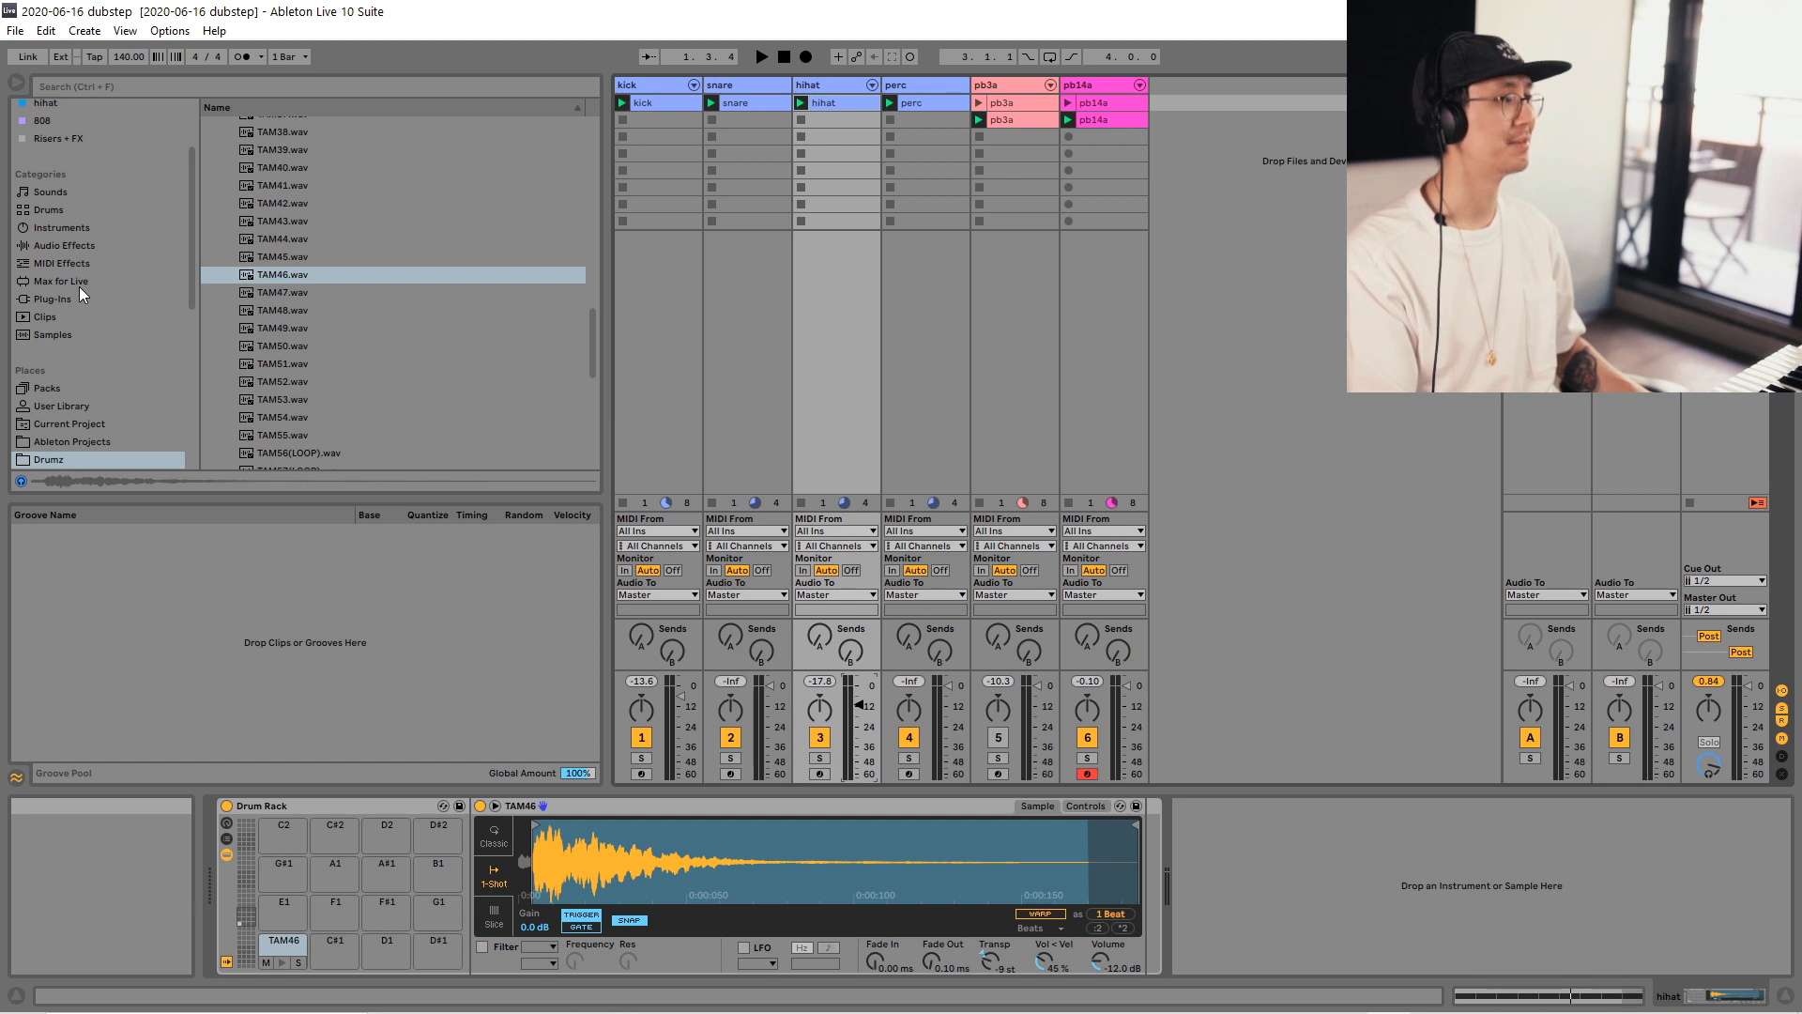
Switch to Splice and audition the recently added stab samples.
{"action": "scroll", "coordinate": [190, 239], "scroll_direction": "up", "scroll_amount": 3}
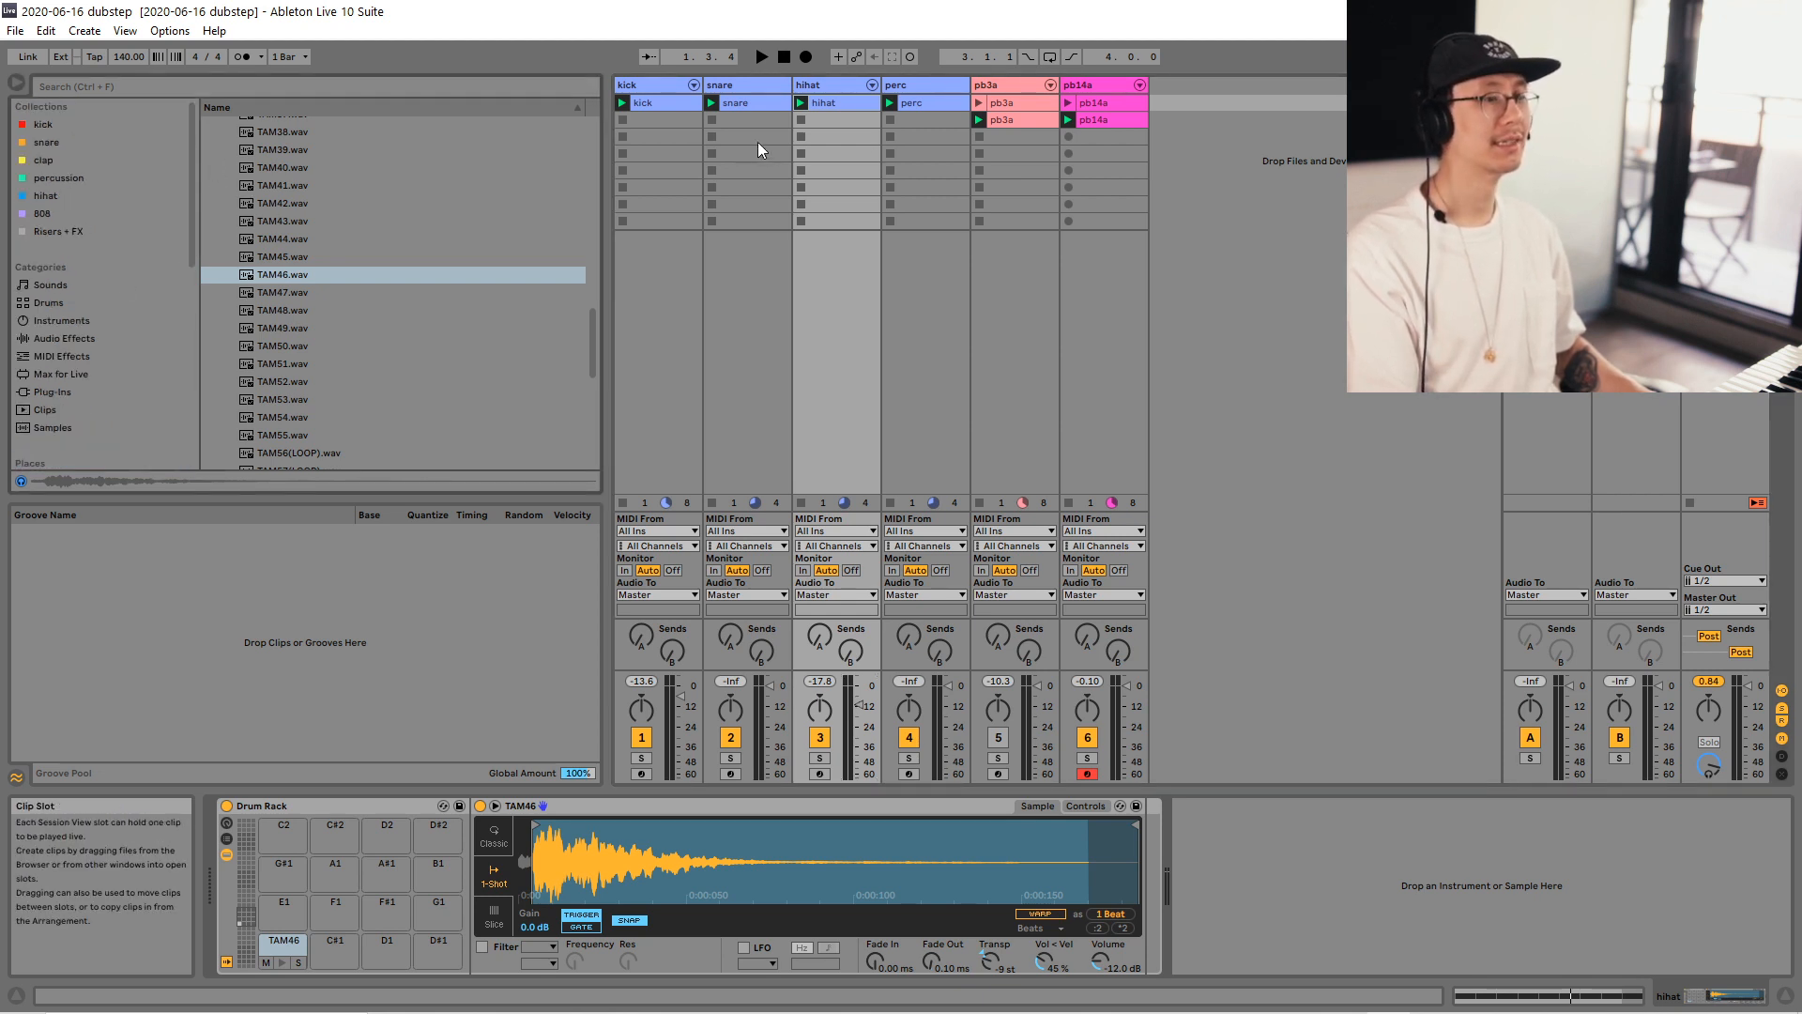
{"action": "mouse_move", "coordinate": [1530, 1005]}
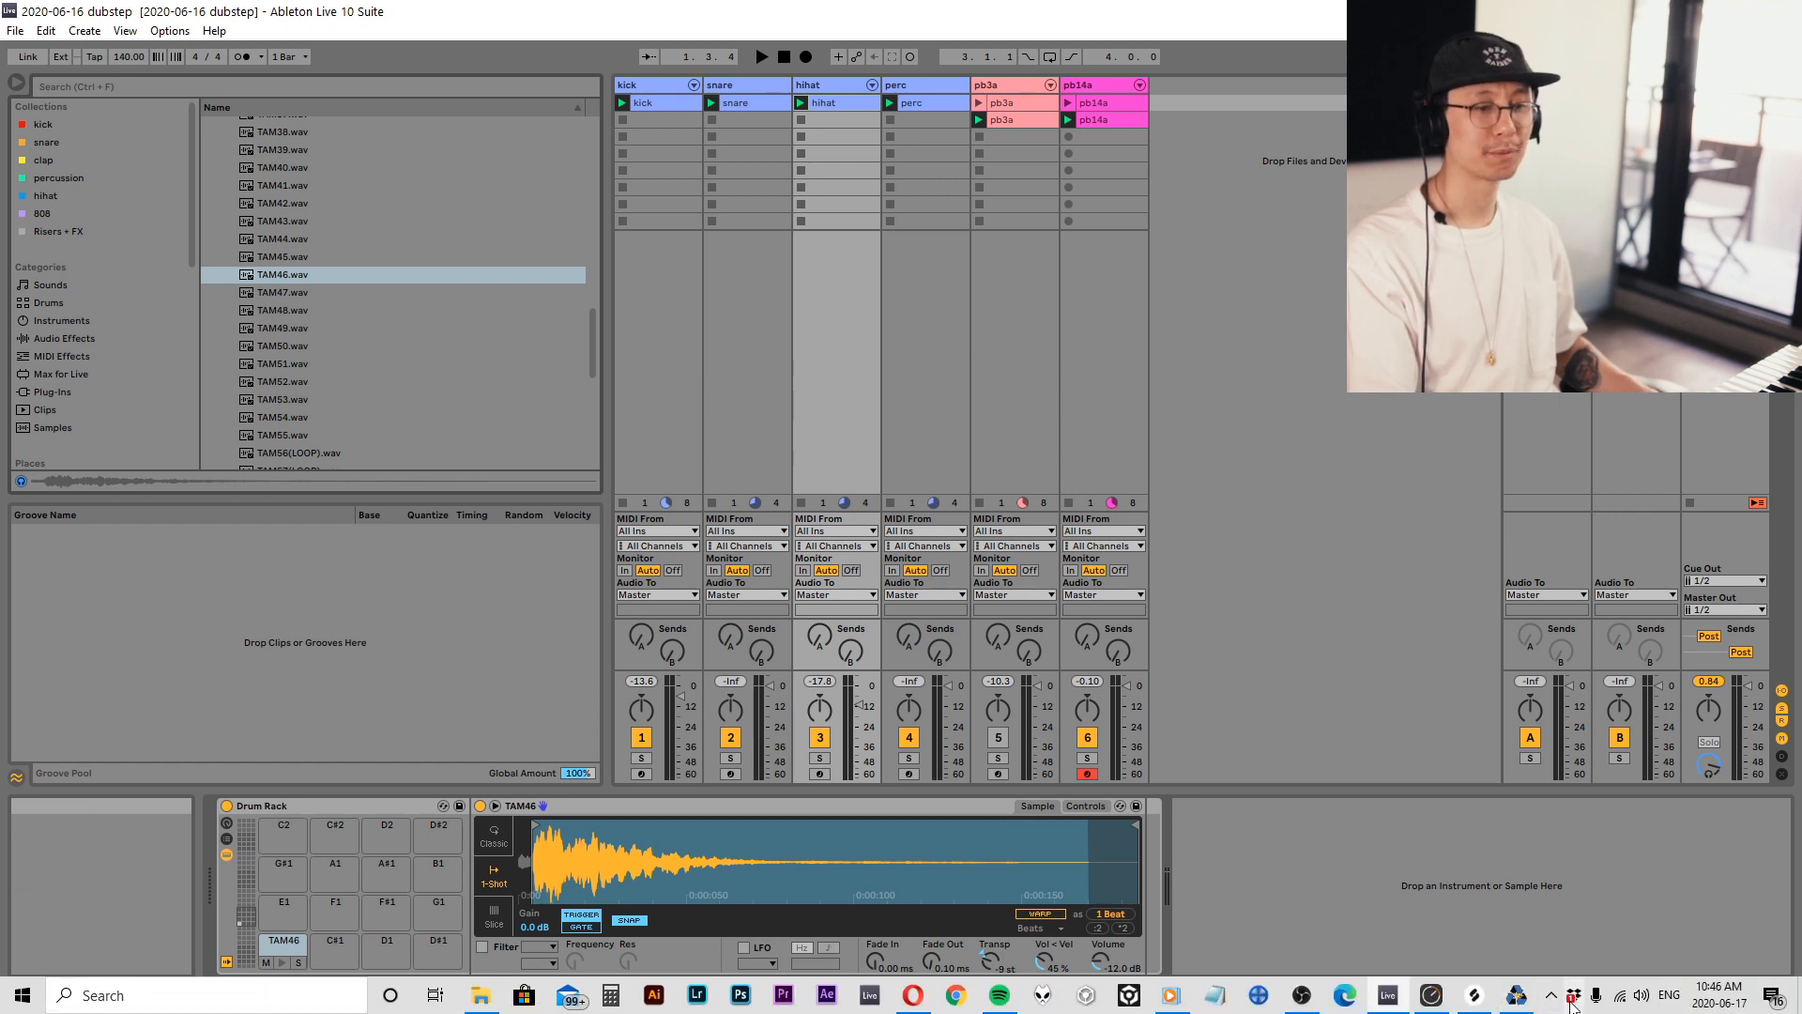
{"action": "left_click", "coordinate": [1517, 995]}
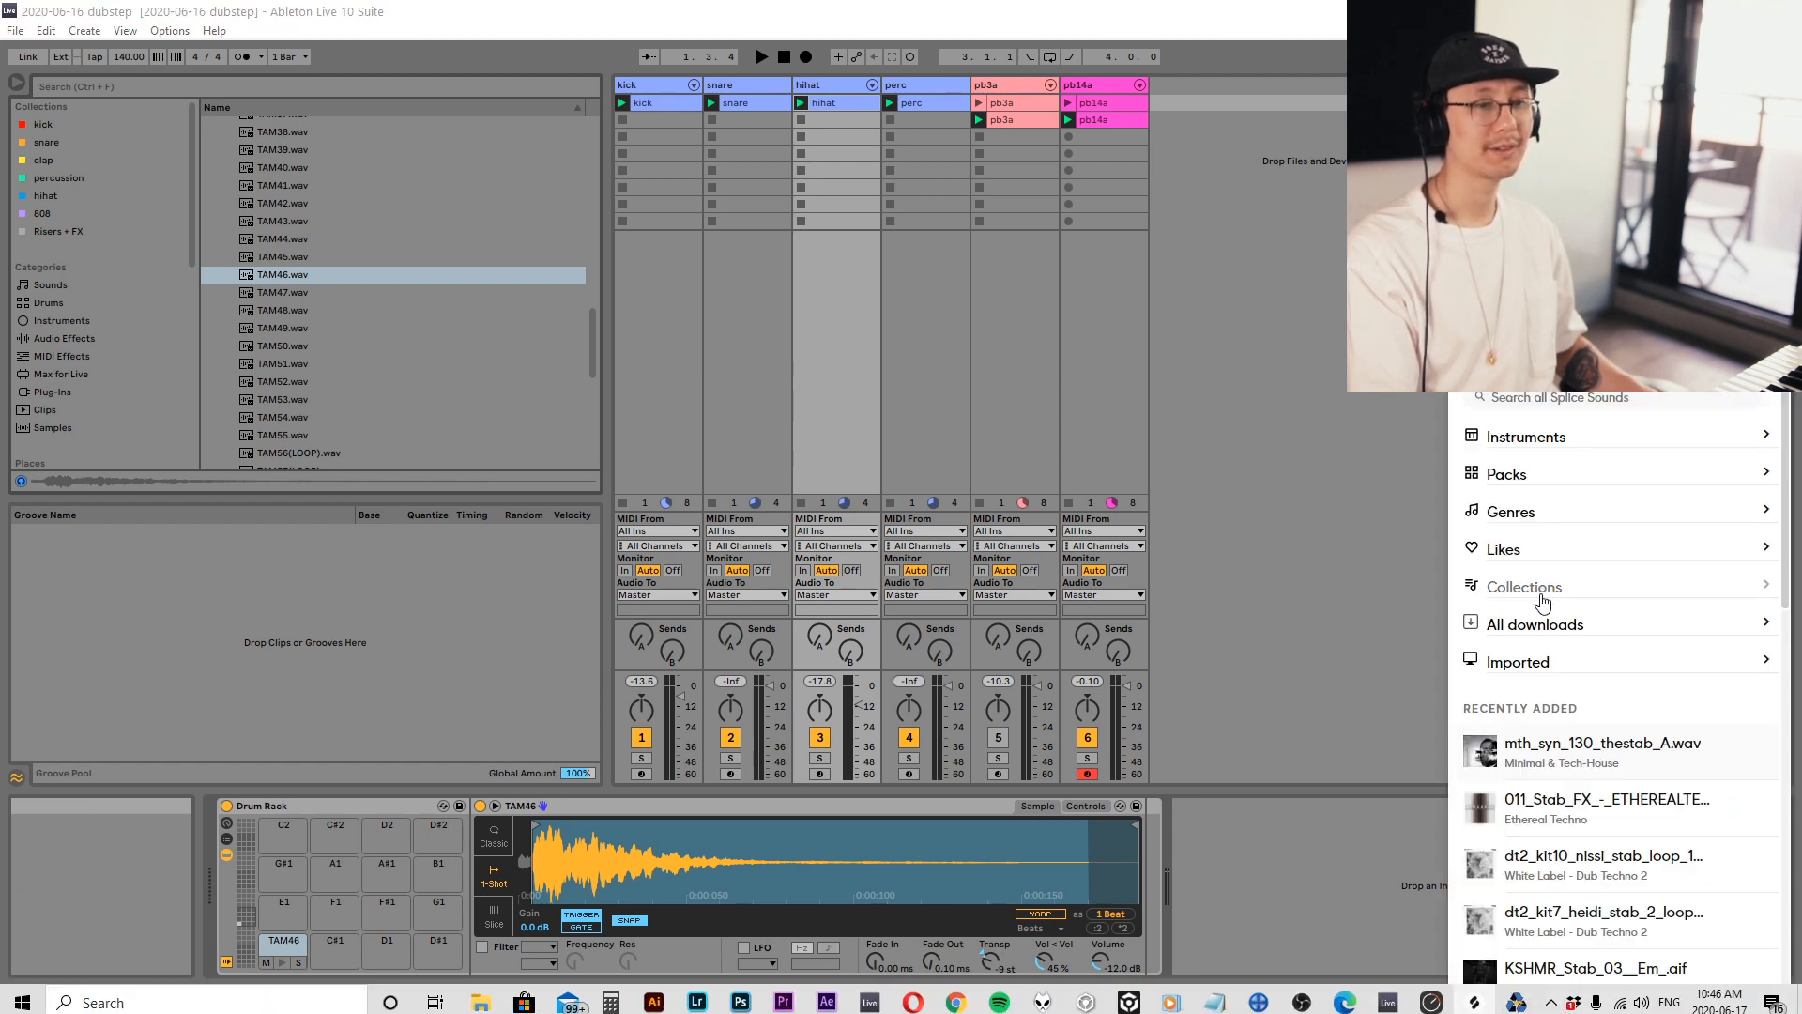
{"action": "scroll", "coordinate": [1540, 603], "scroll_direction": "down", "scroll_amount": 2}
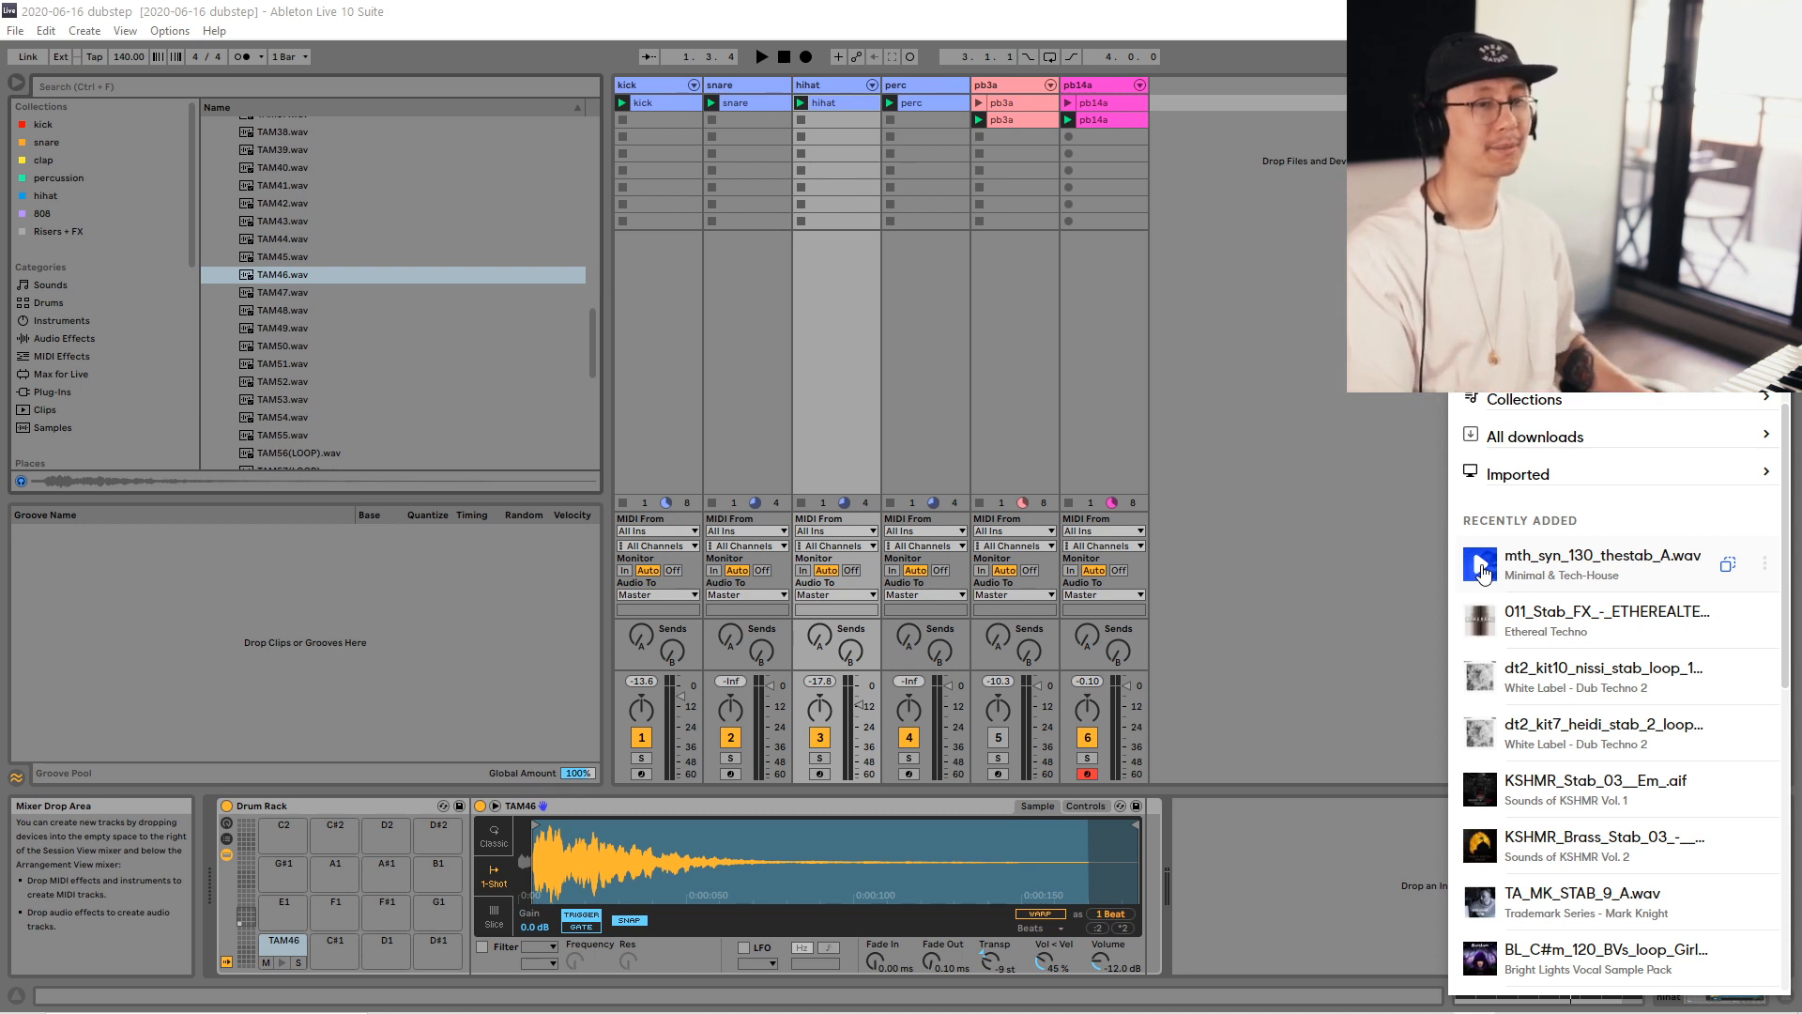
{"action": "left_click", "coordinate": [1481, 620]}
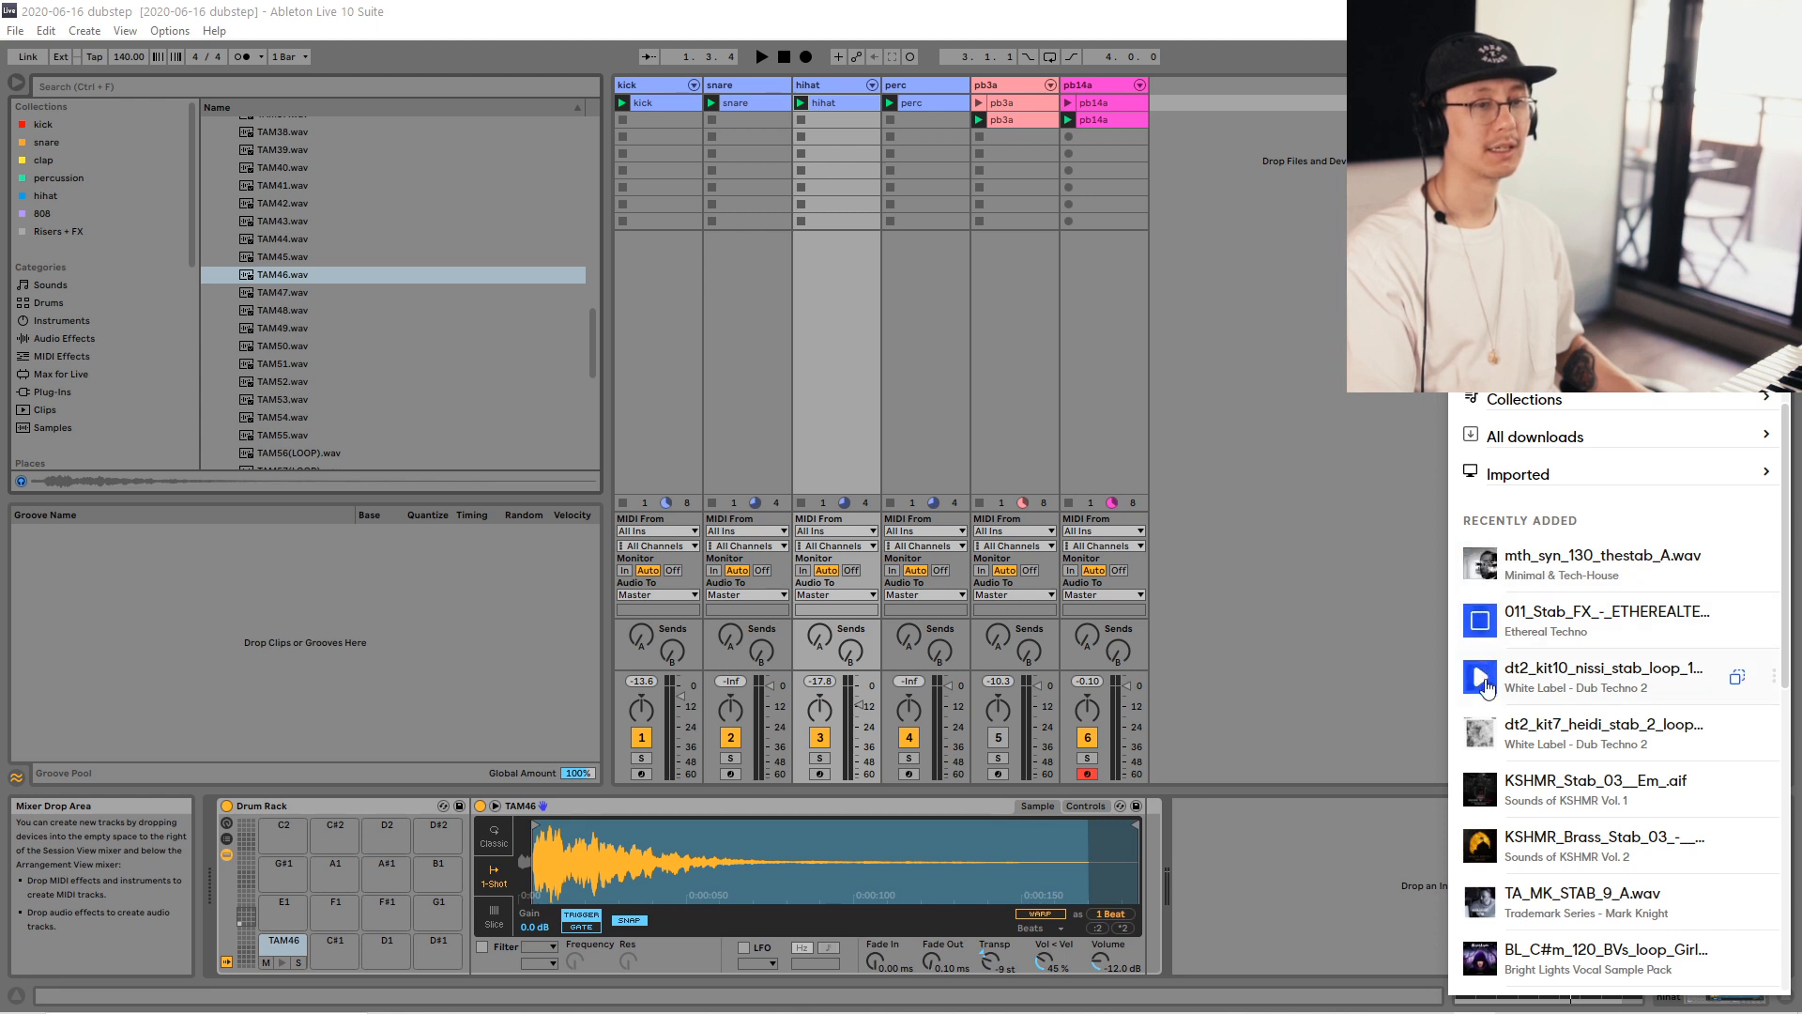
{"action": "left_click", "coordinate": [1484, 687]}
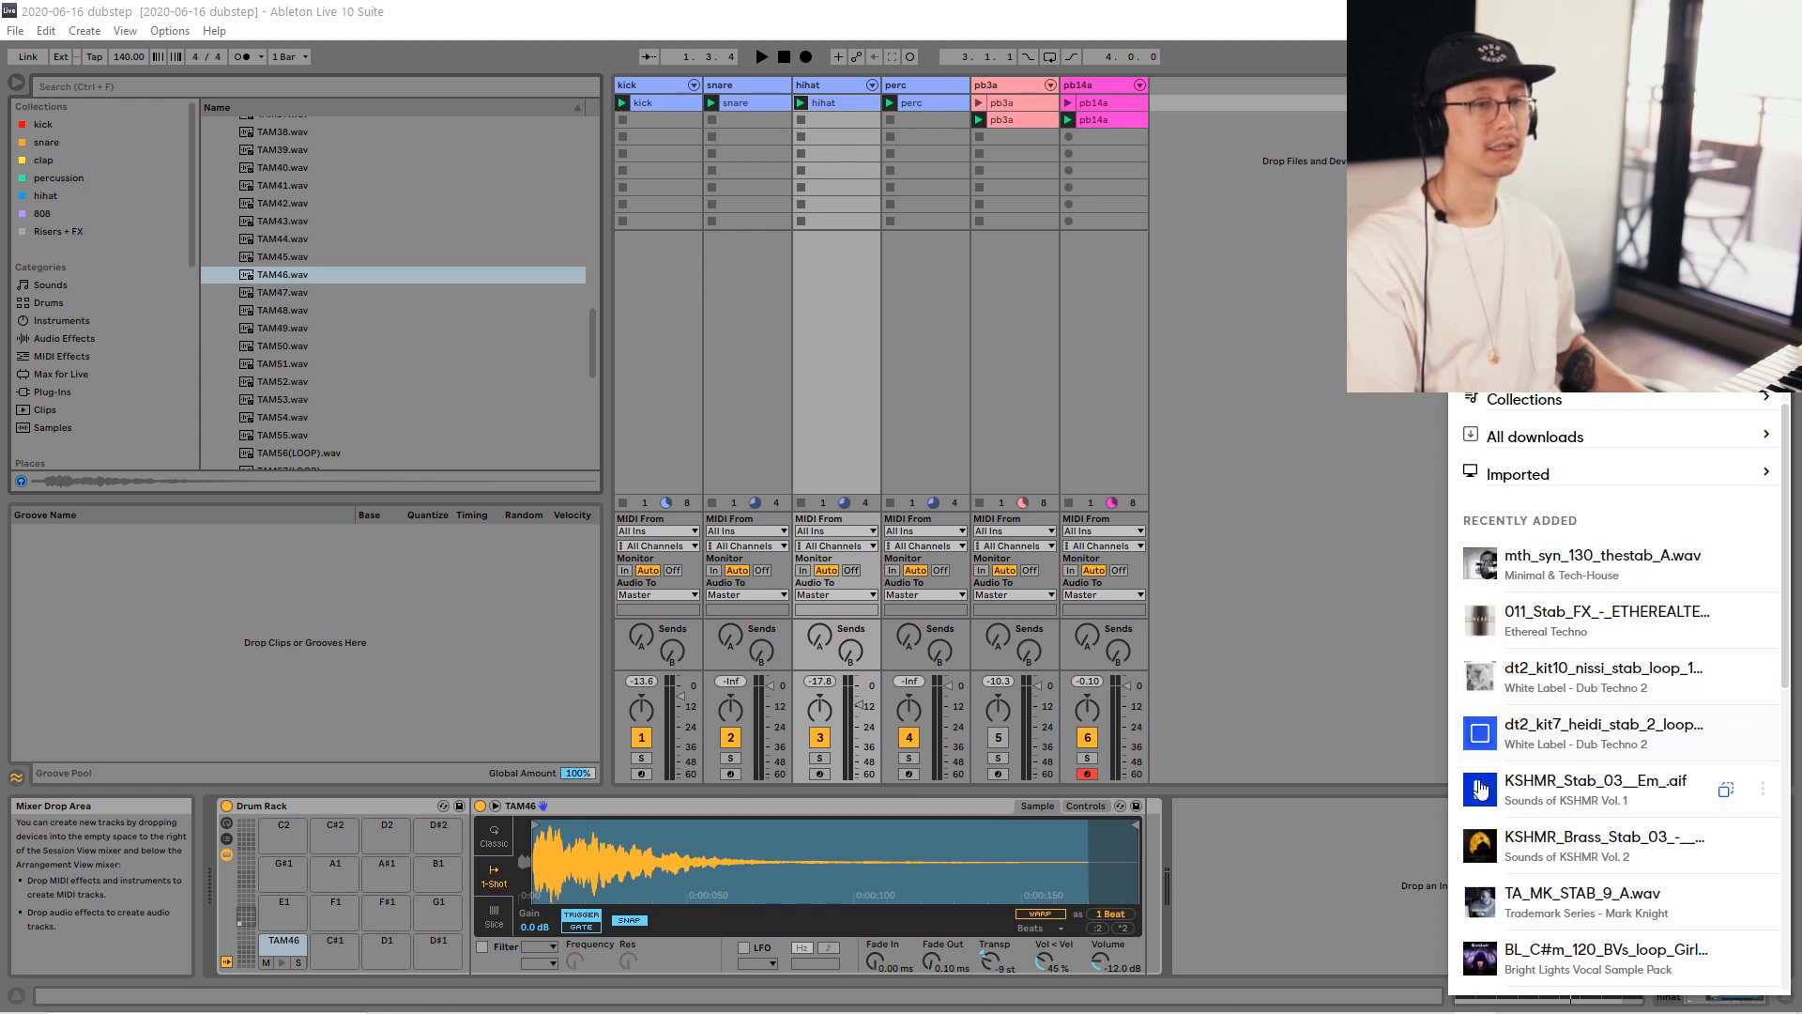
{"action": "left_click", "coordinate": [1481, 791]}
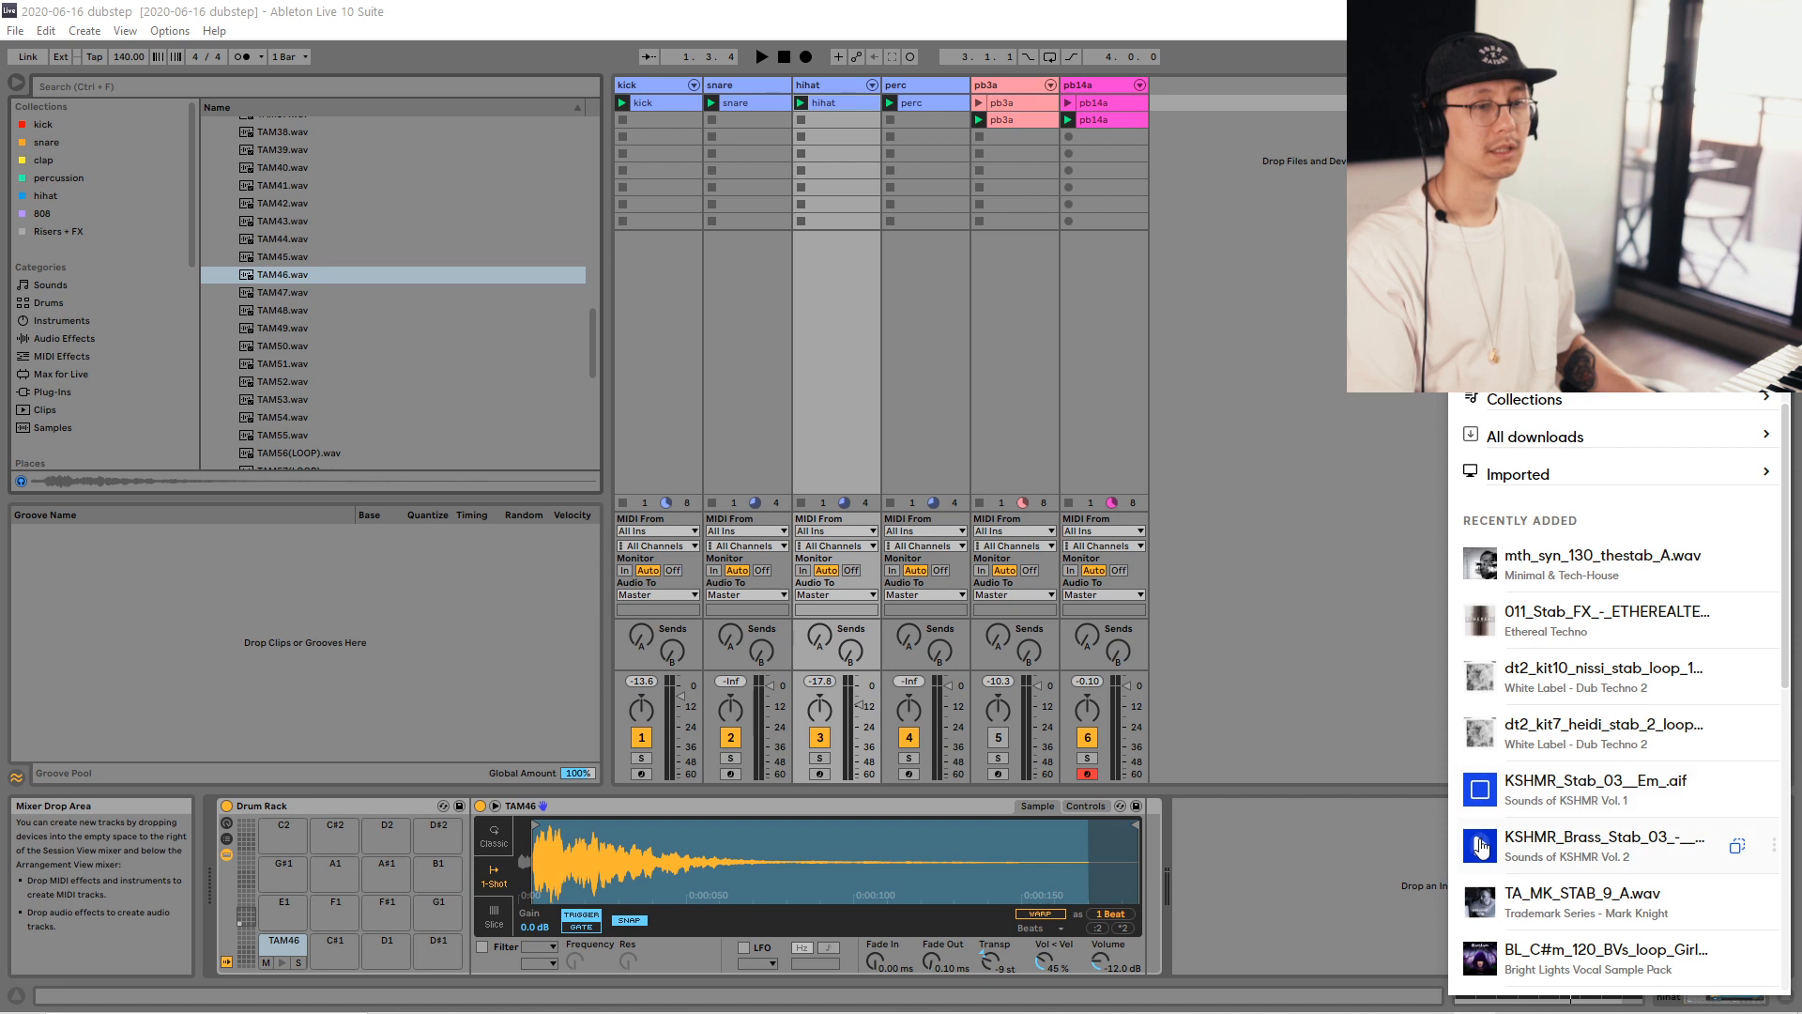
{"action": "left_click", "coordinate": [1480, 847]}
{"action": "scroll", "coordinate": [1492, 901], "scroll_direction": "down", "scroll_amount": 1}
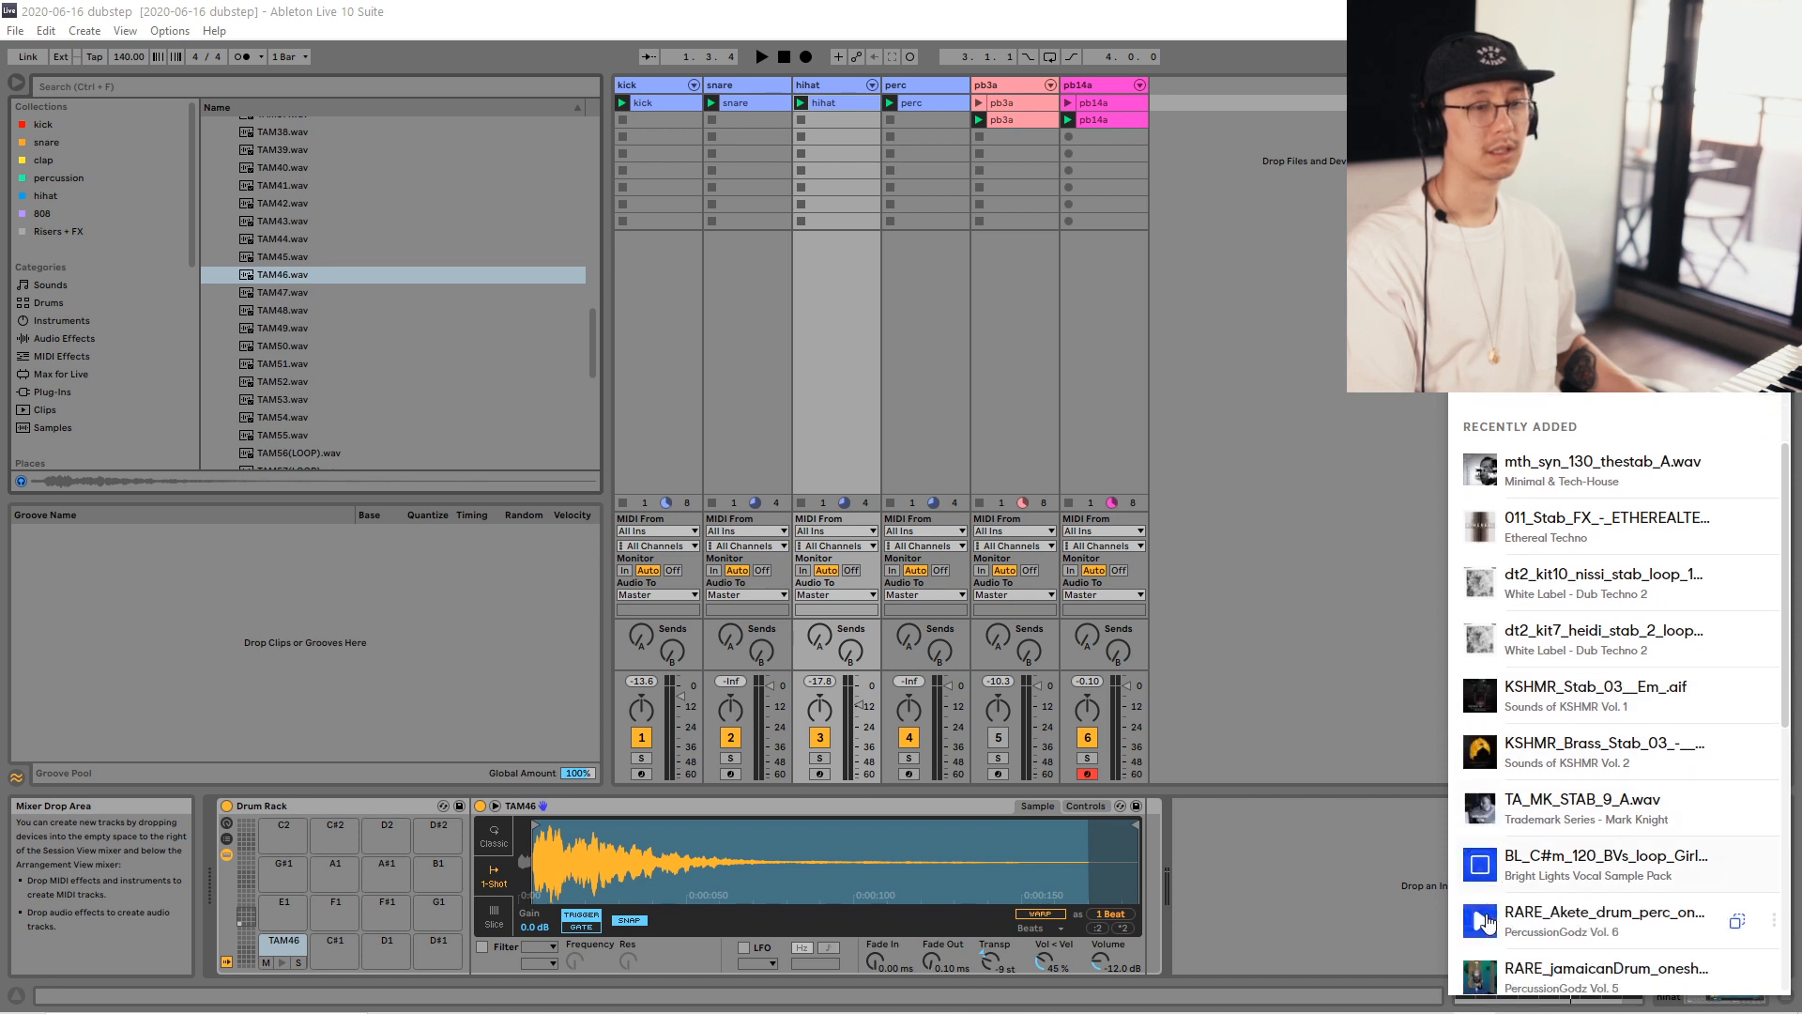
{"action": "left_click", "coordinate": [1480, 469]}
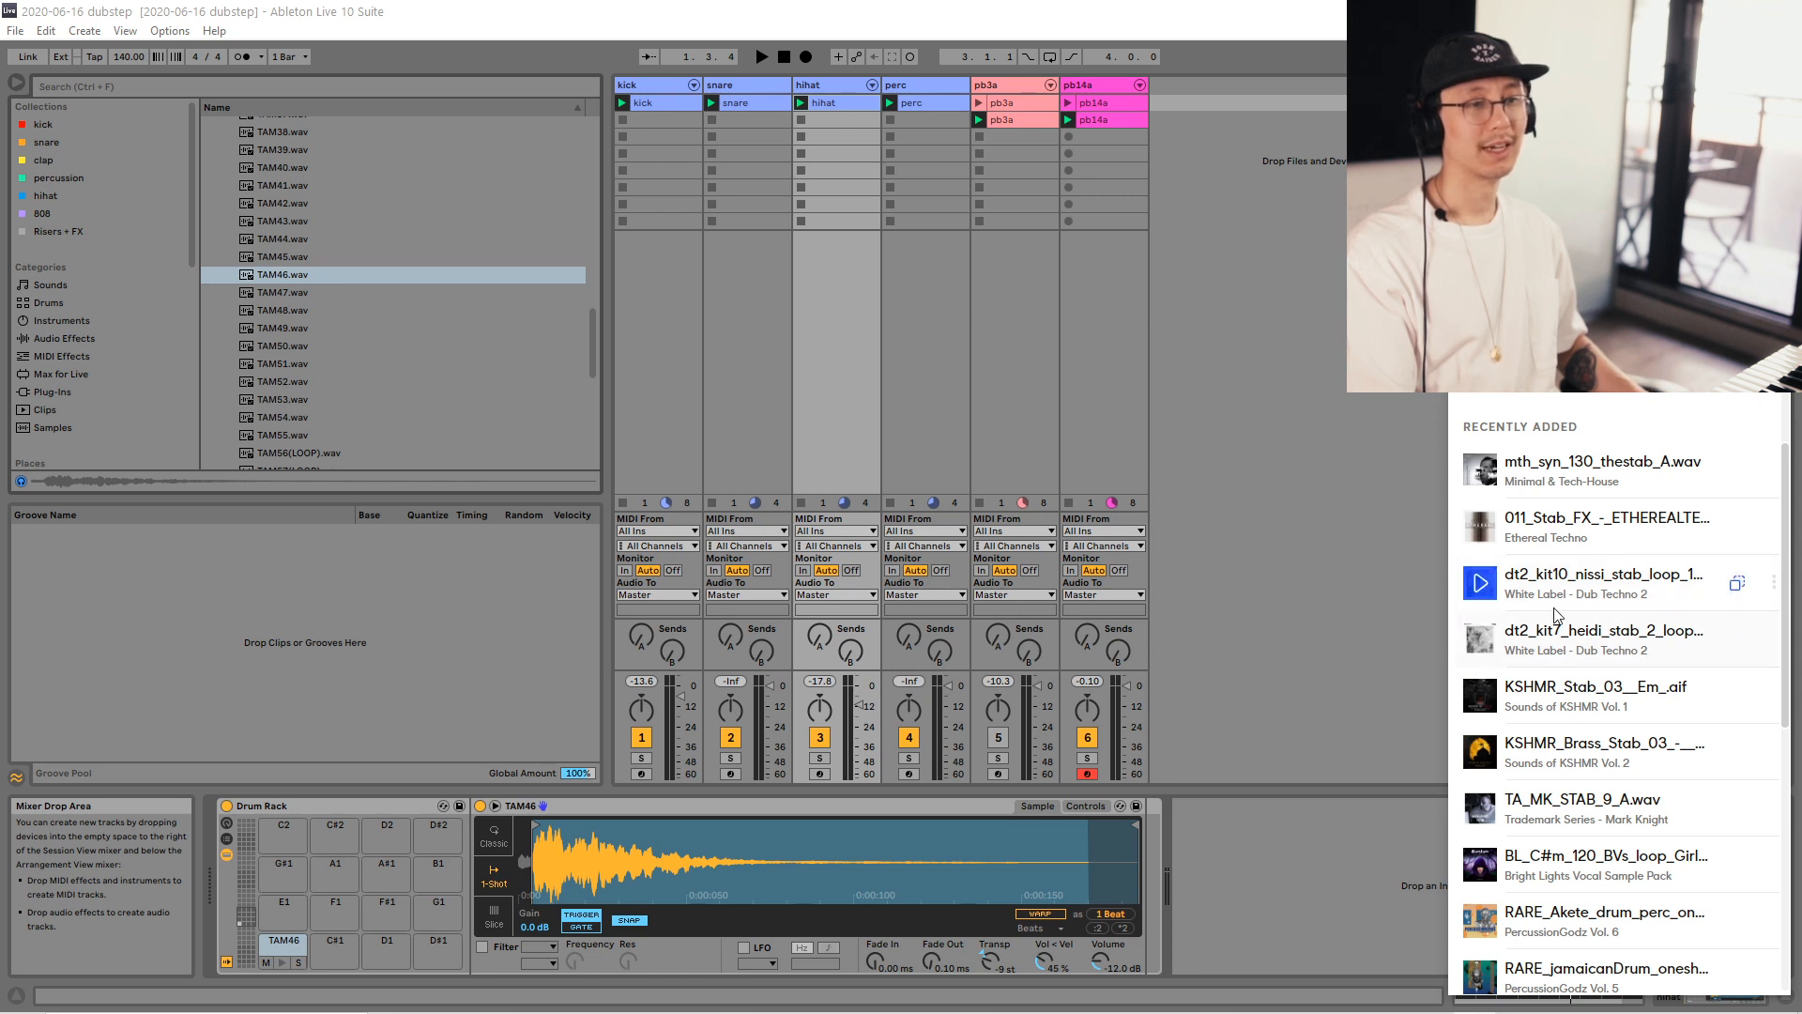
Place the dt2_kit7_heidi_stab_2_loop sample from Splice on a new audio track and audition it with the beat.
{"action": "left_click_drag", "start_coordinate": [1561, 643], "coordinate": [1295, 97]}
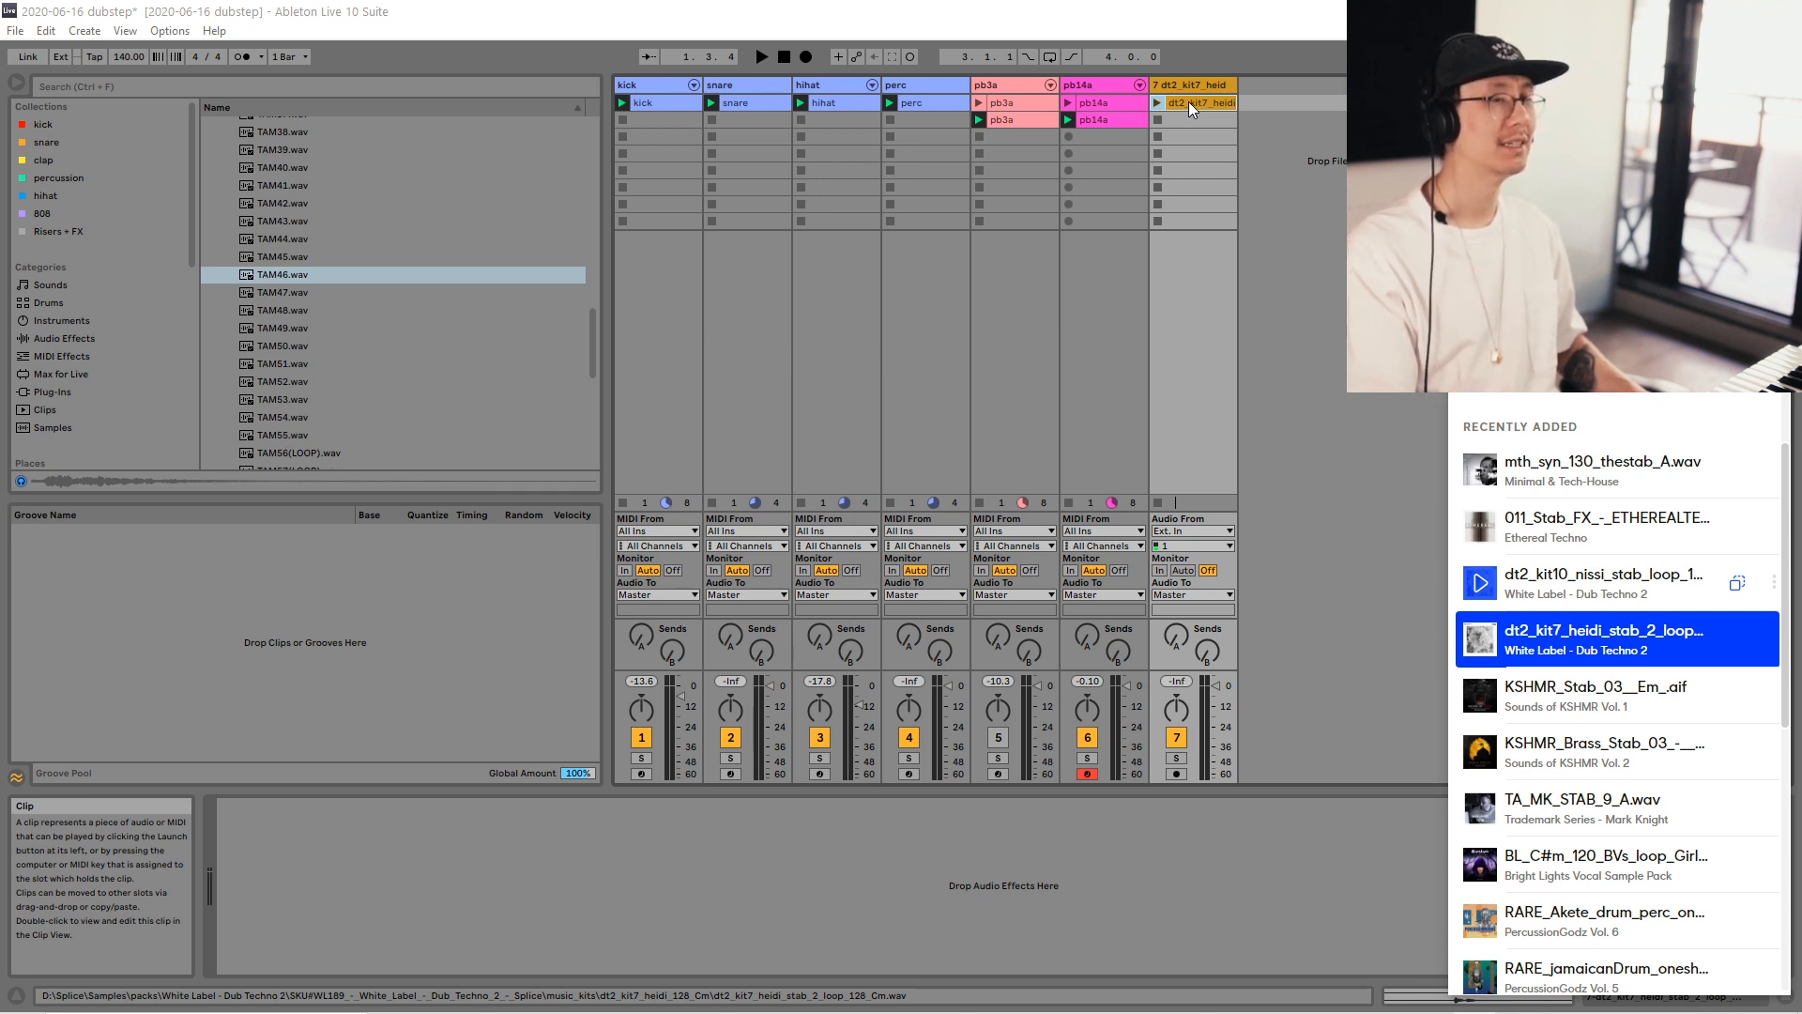
{"action": "left_click", "coordinate": [1202, 87]}
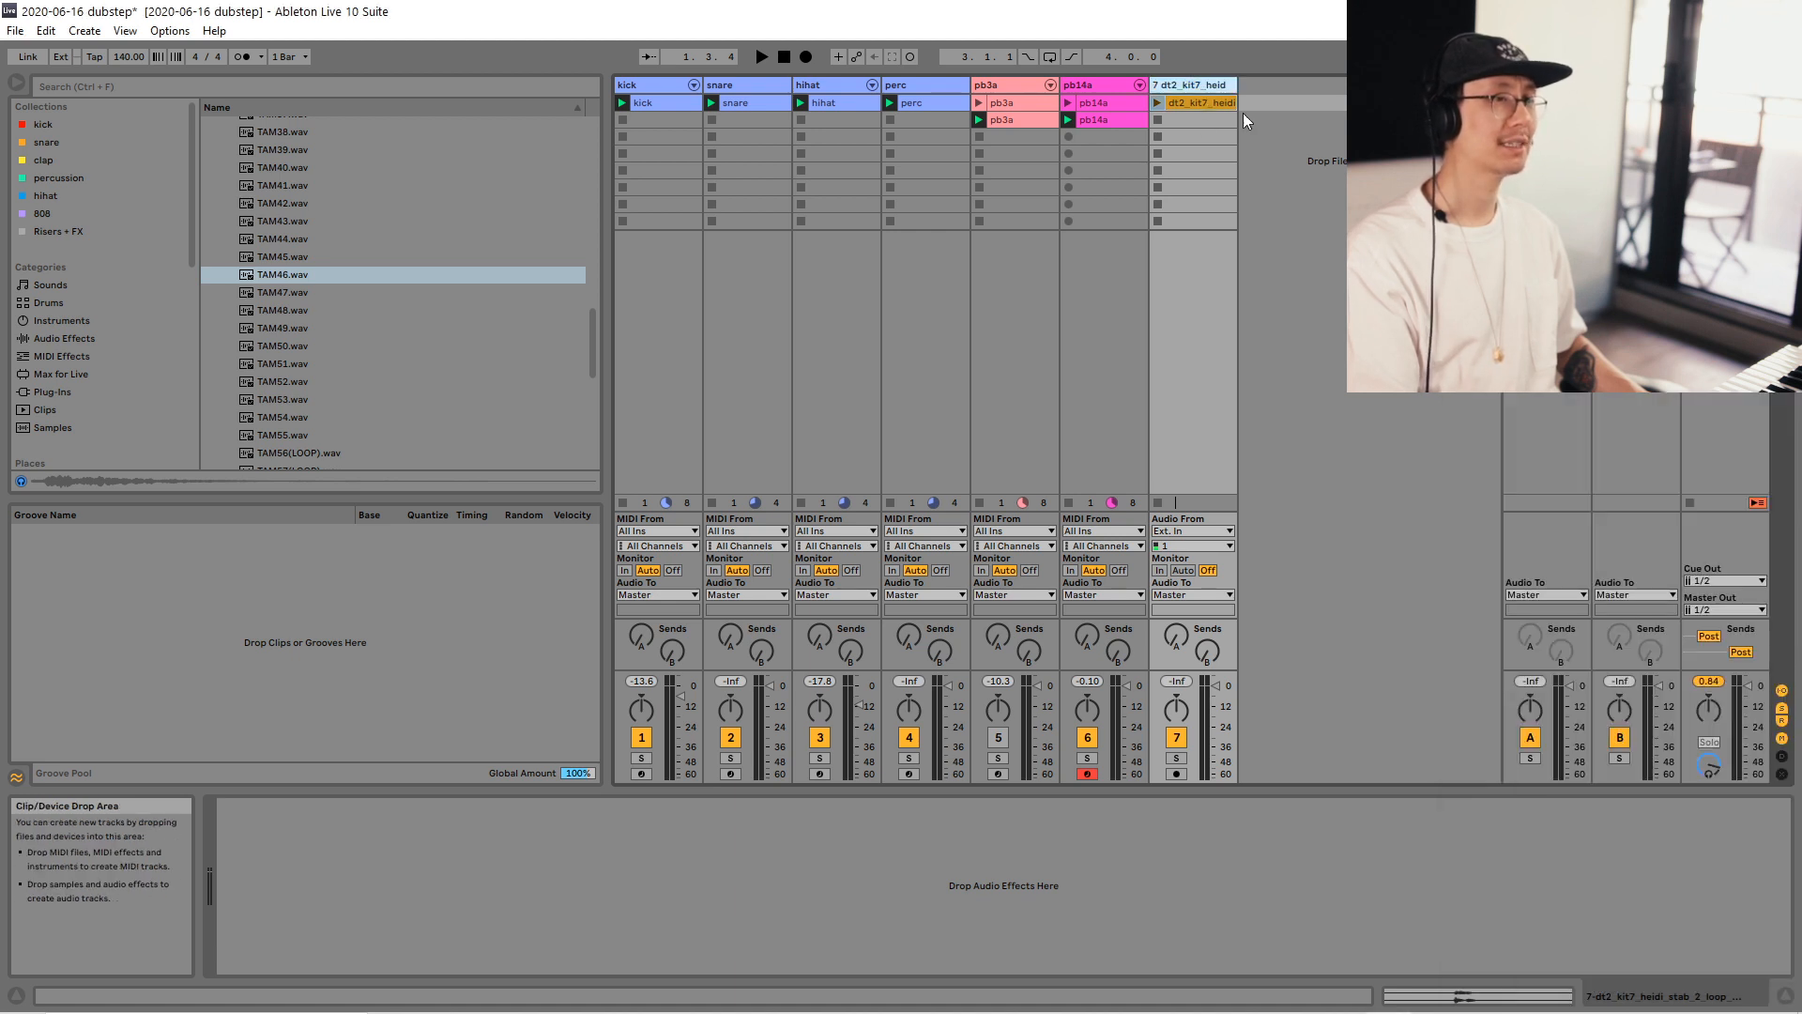
{"action": "left_click", "coordinate": [1158, 102]}
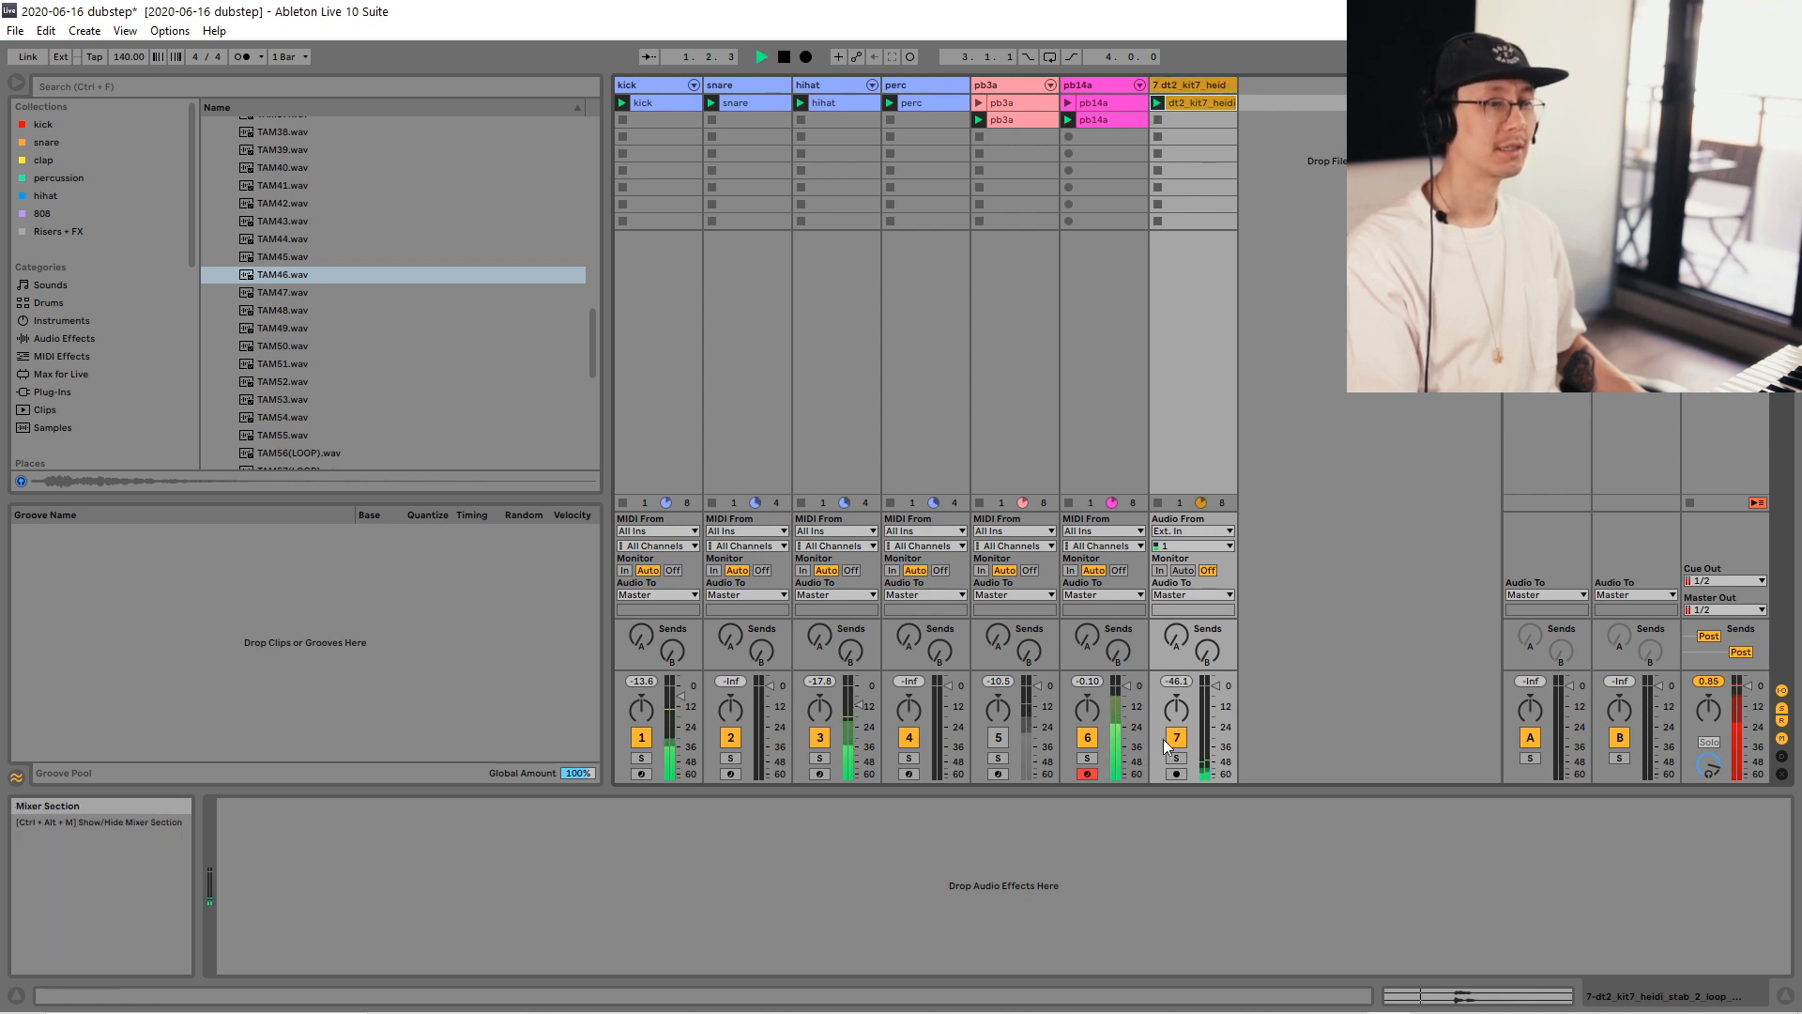
{"action": "key", "text": "space"}
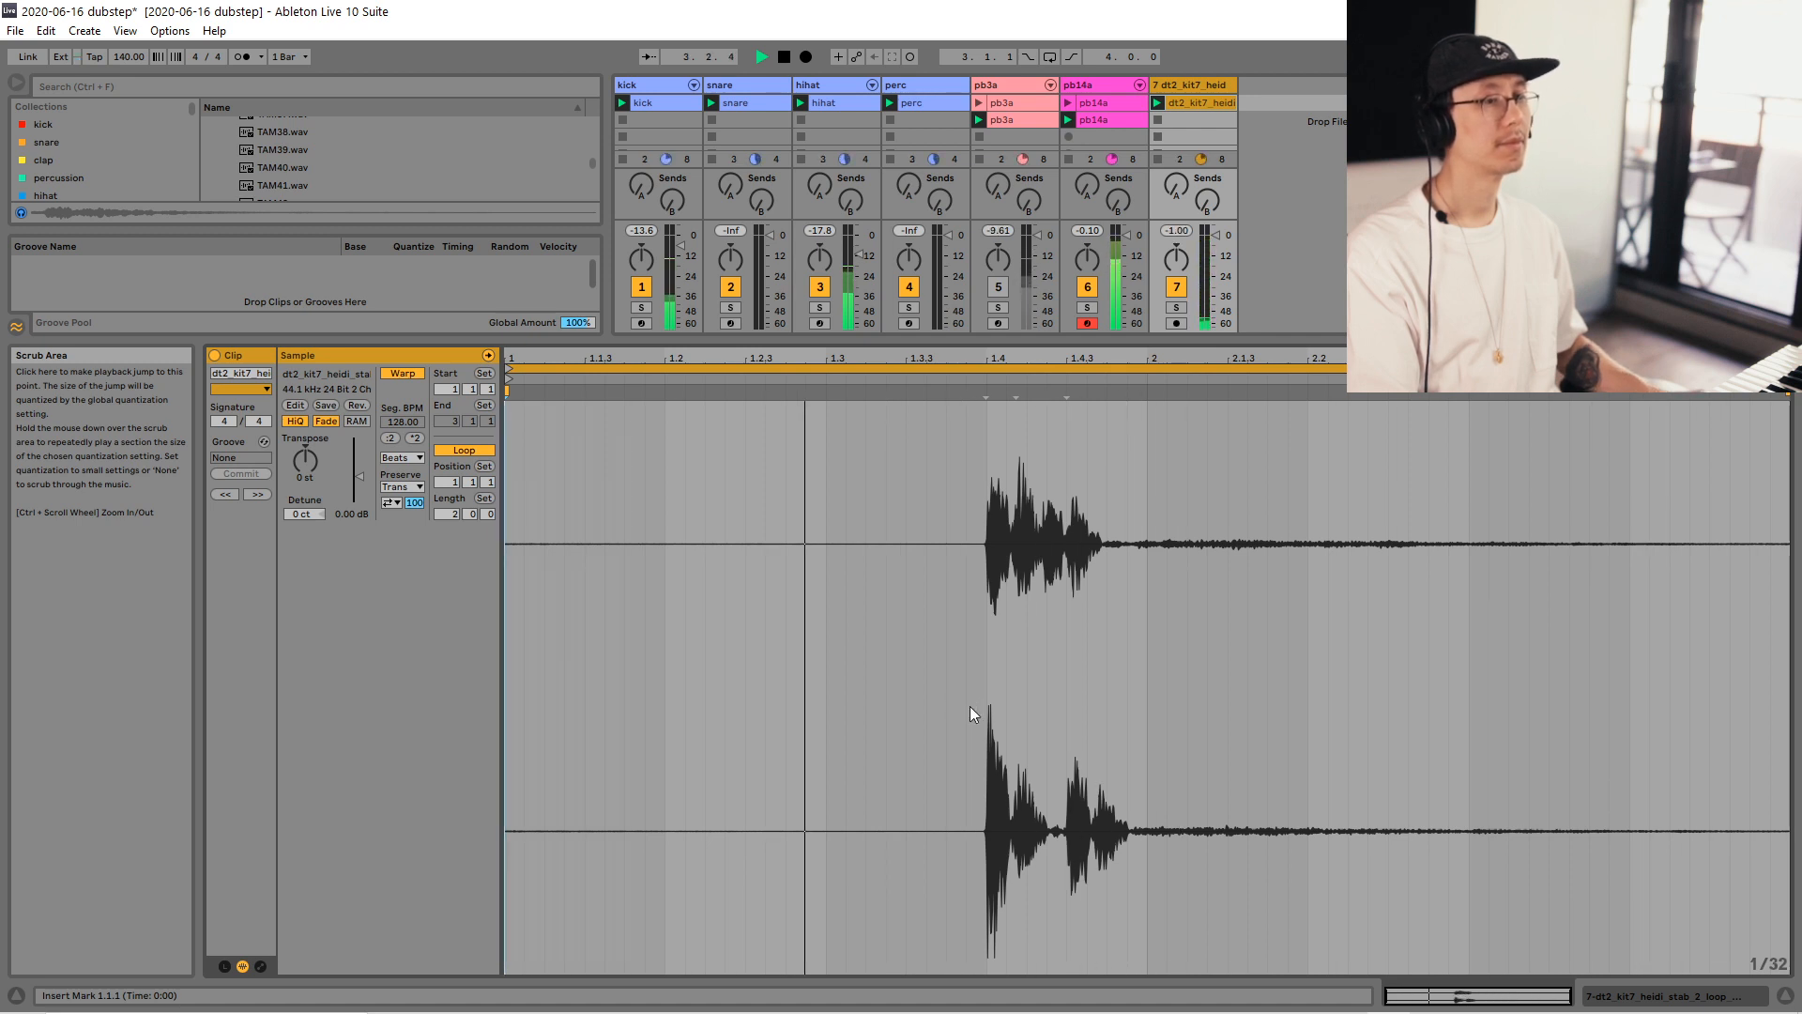
{"action": "key", "text": "shift+Tab"}
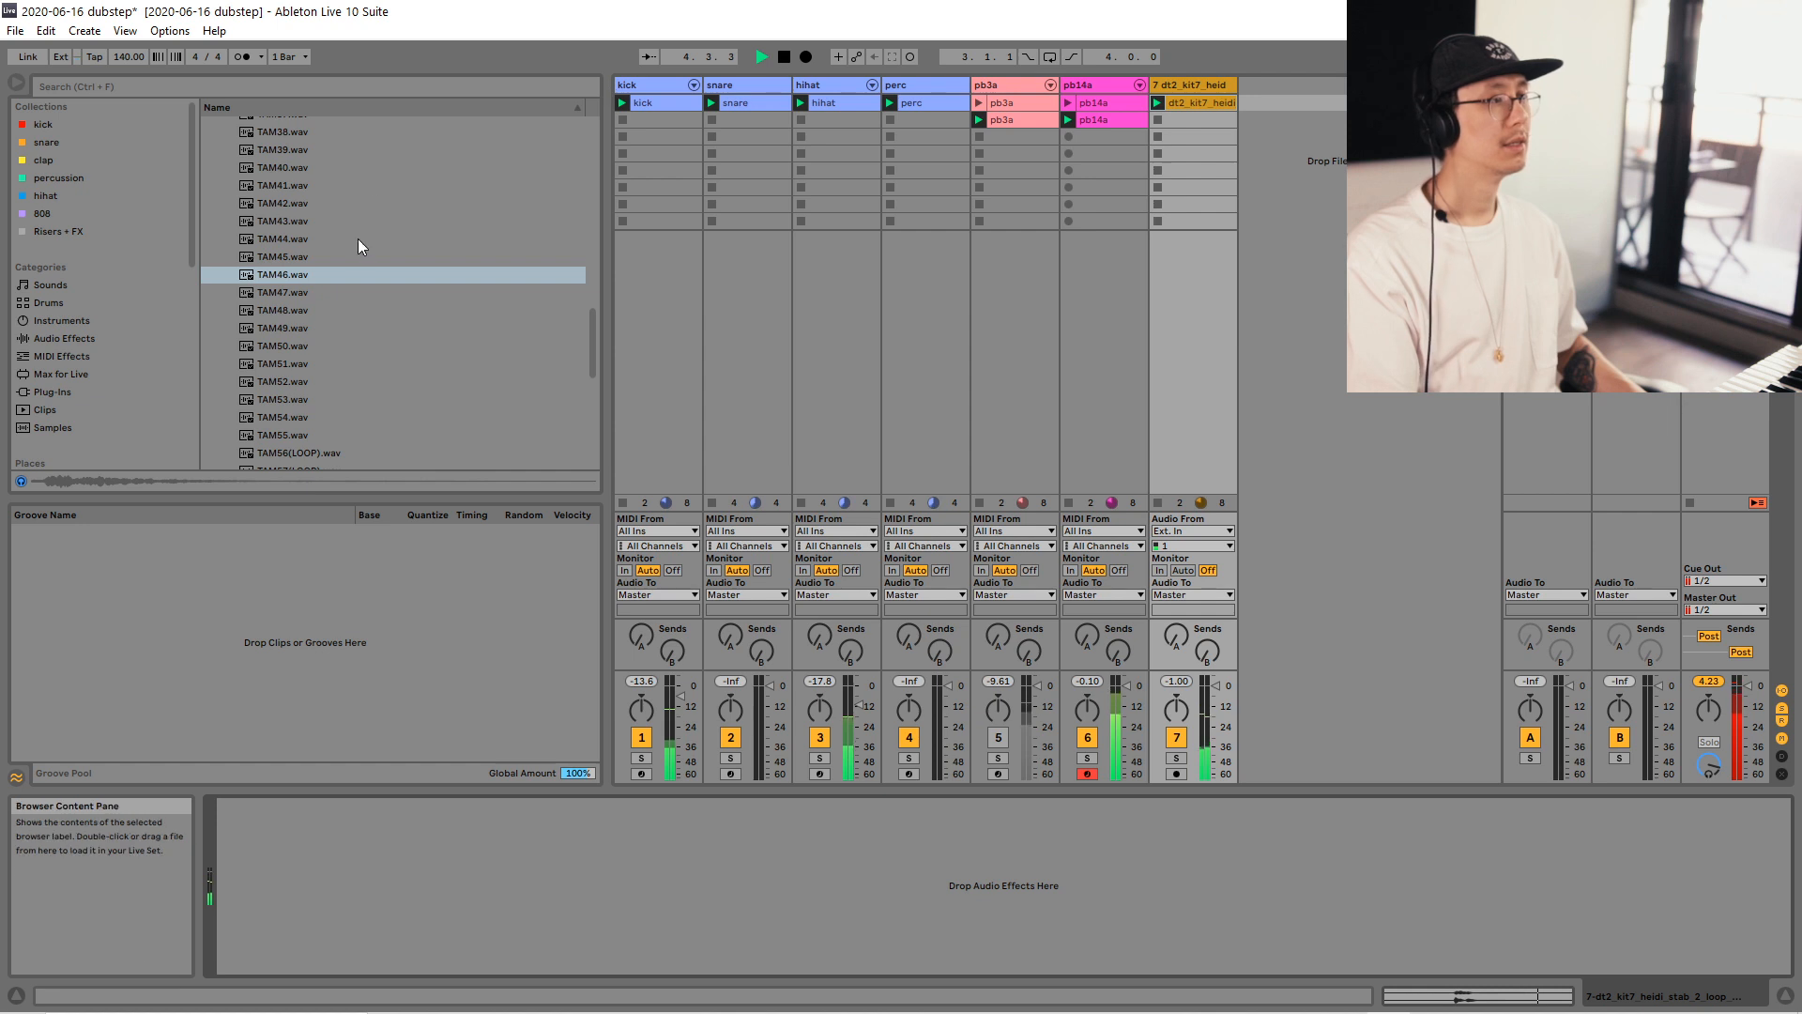
{"action": "key", "text": "space"}
Add Echo to the dt2_kit7_heidi track and set feedback to 89 % and dry/wet to 12 % during playback.
{"action": "left_click_drag", "start_coordinate": [592, 330], "coordinate": [584, 135]}
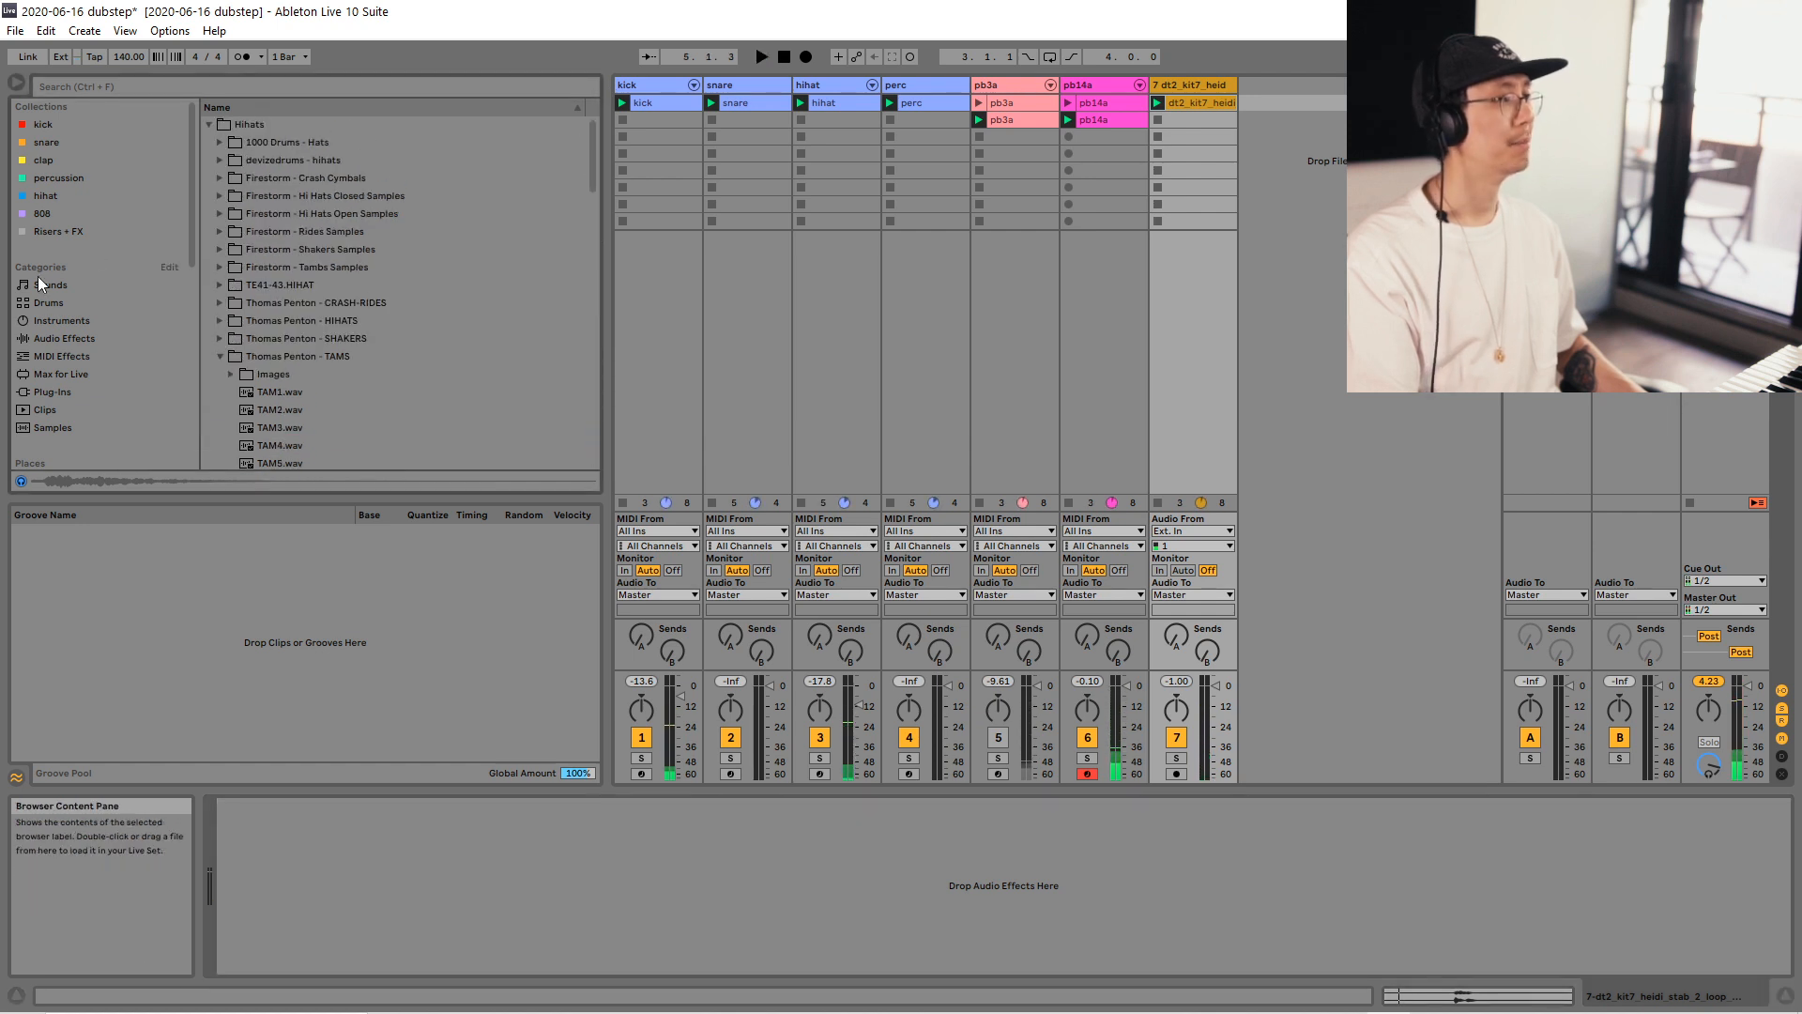
{"action": "left_click", "coordinate": [63, 338]}
{"action": "left_click_drag", "start_coordinate": [237, 358], "coordinate": [1190, 90]}
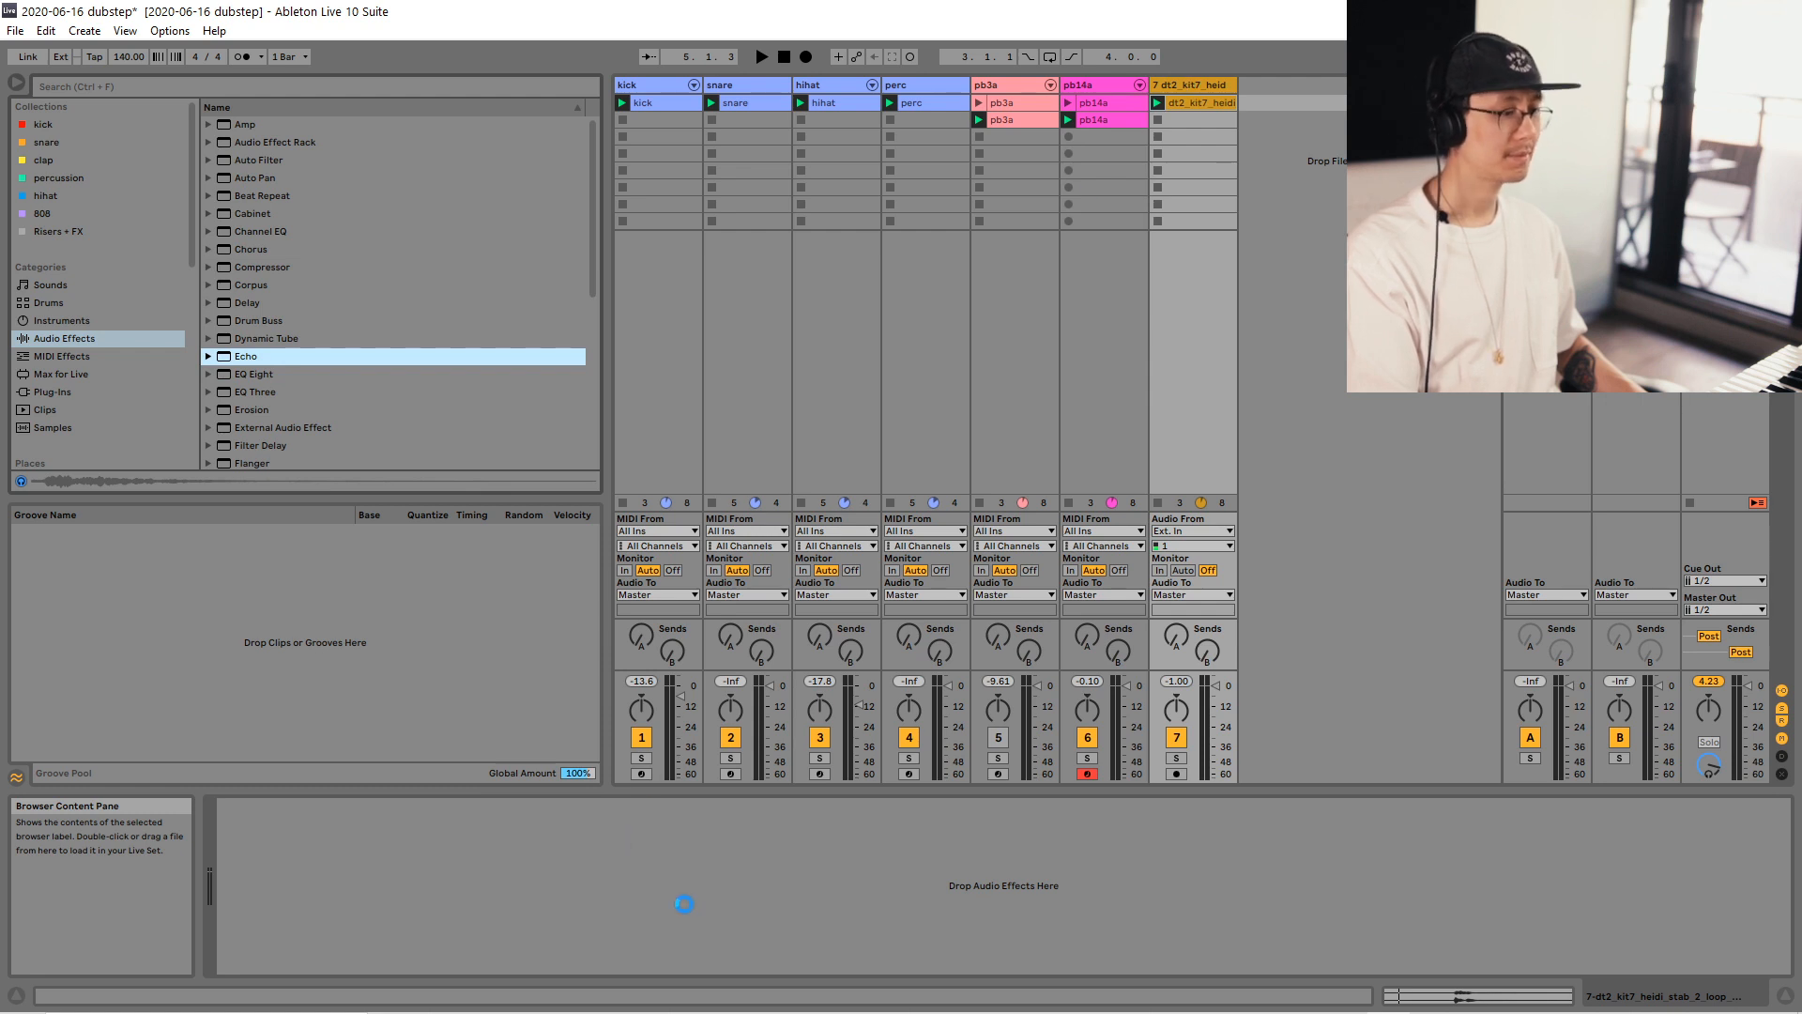
{"action": "key", "text": "space"}
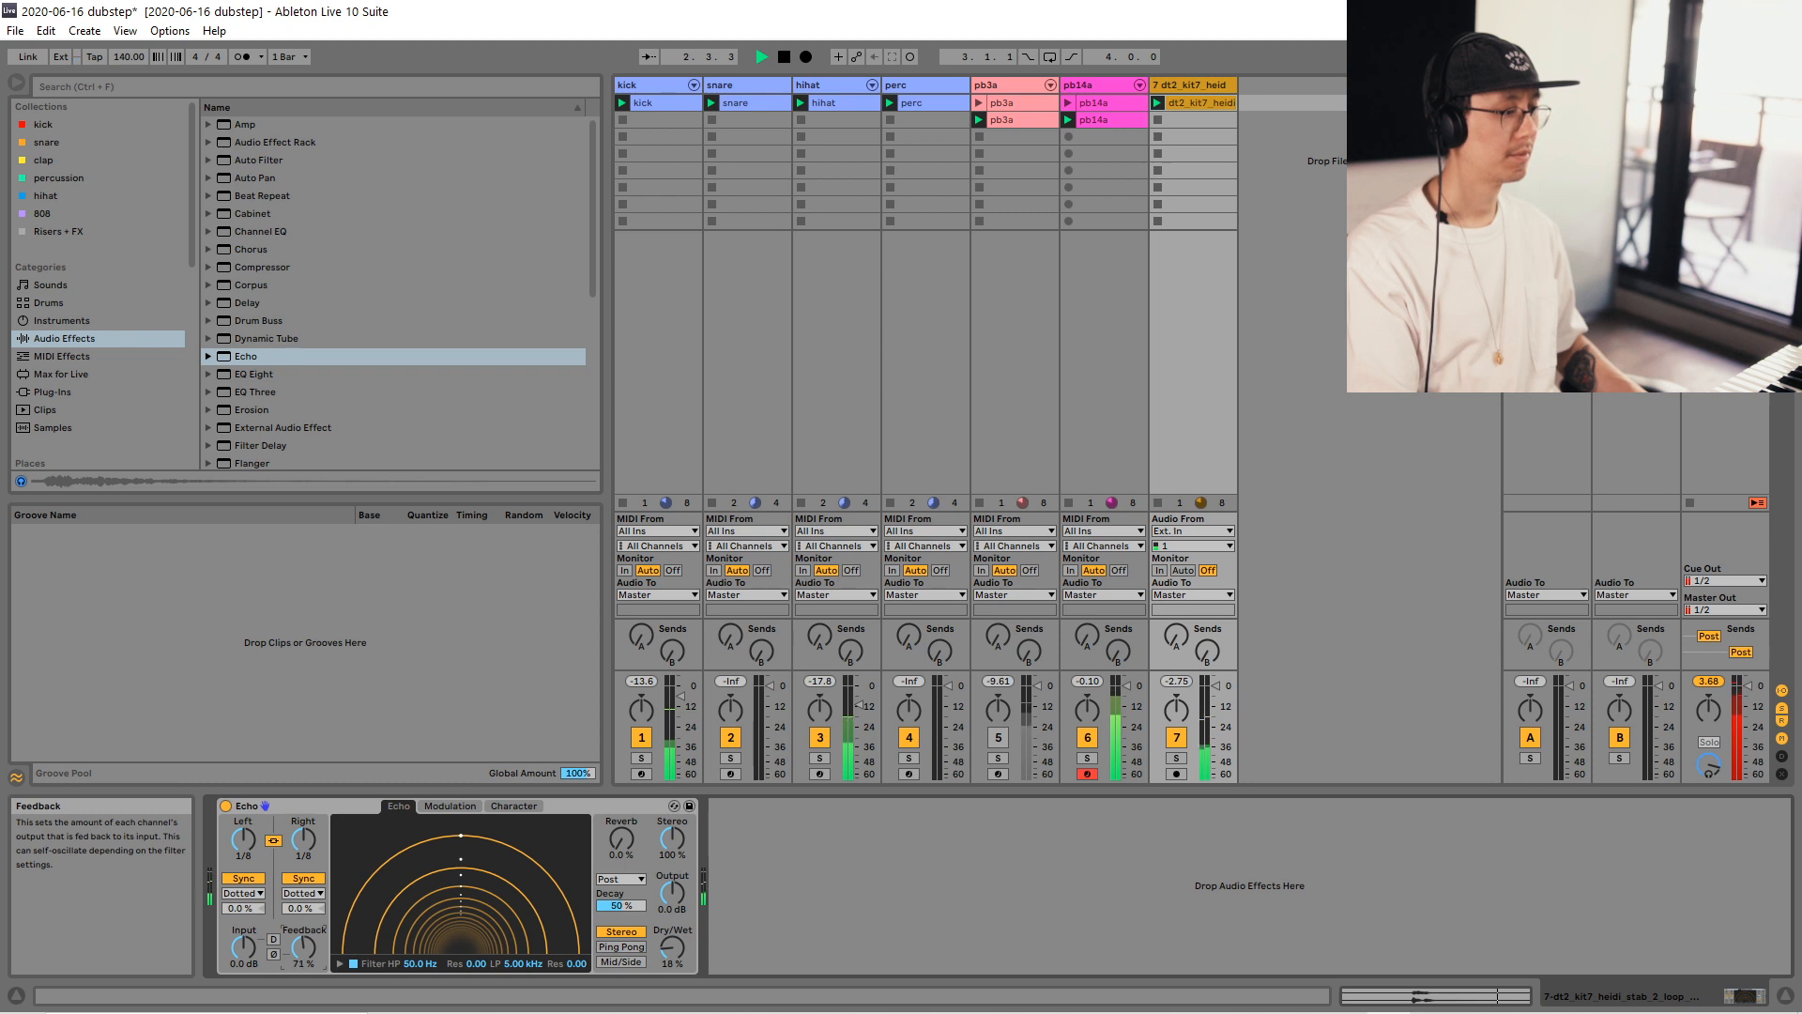
{"action": "left_click_drag", "start_coordinate": [304, 946], "coordinate": [303, 936]}
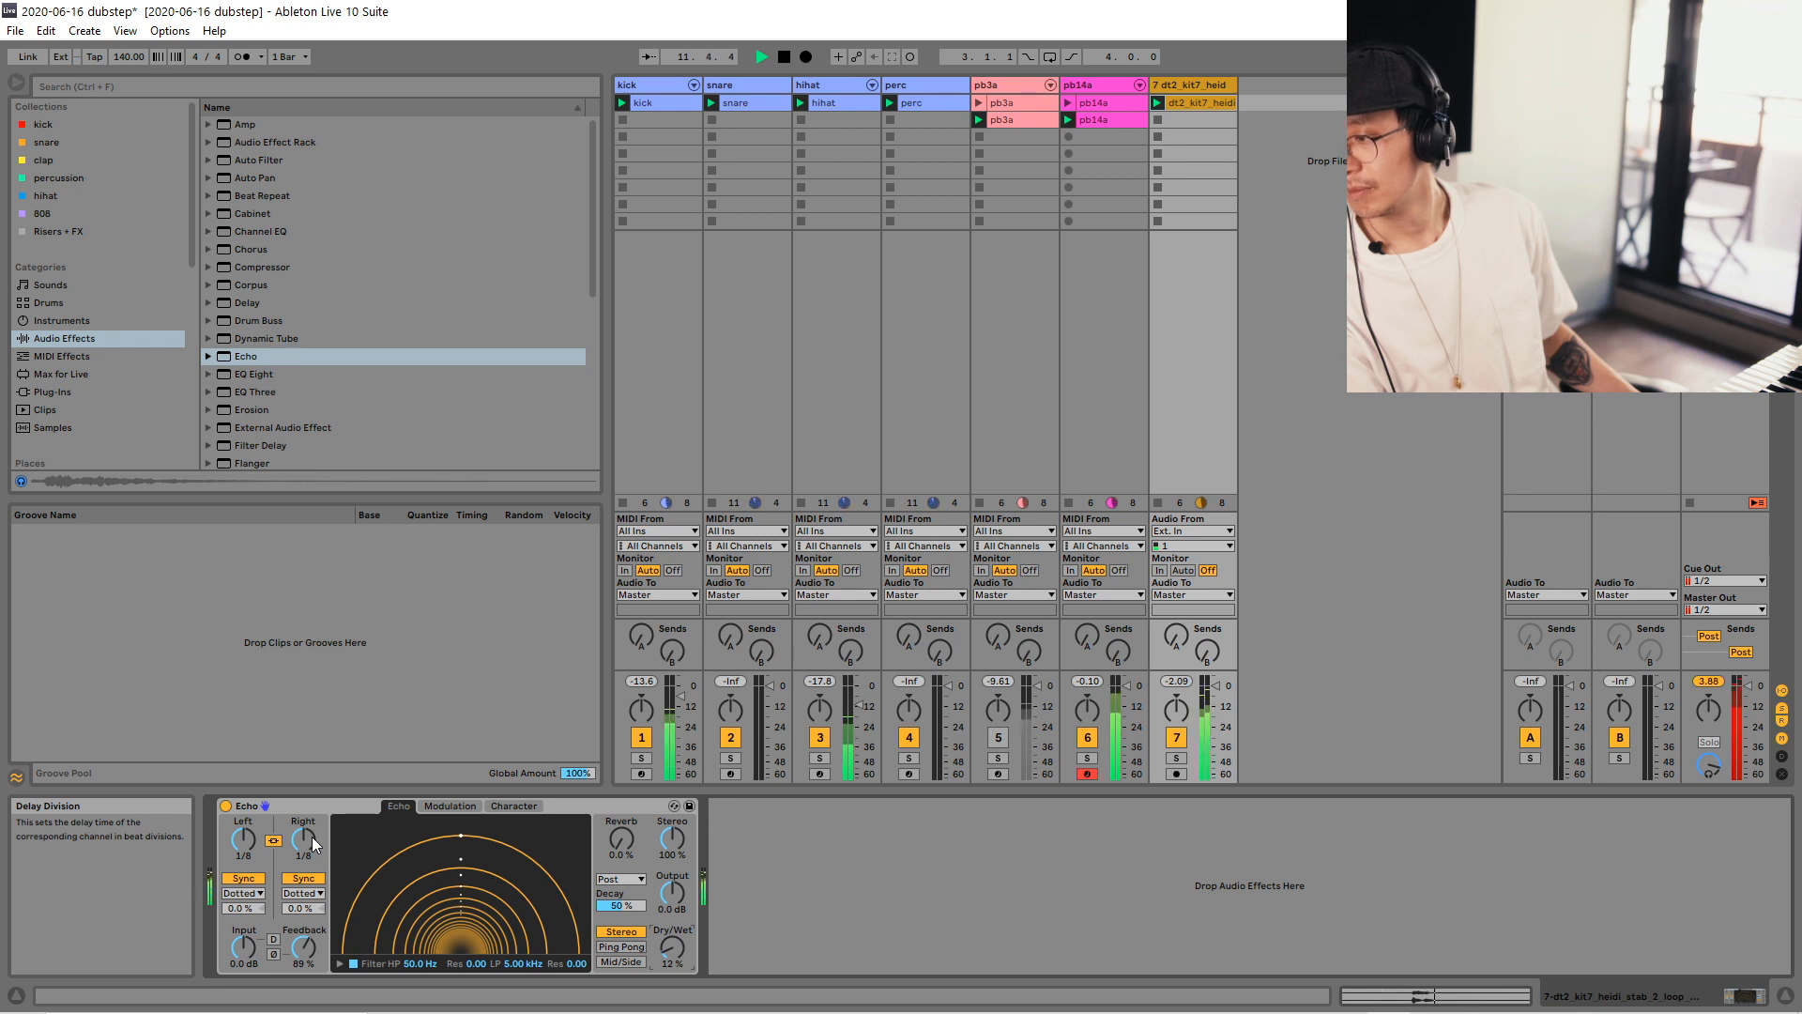
{"action": "key", "text": "space"}
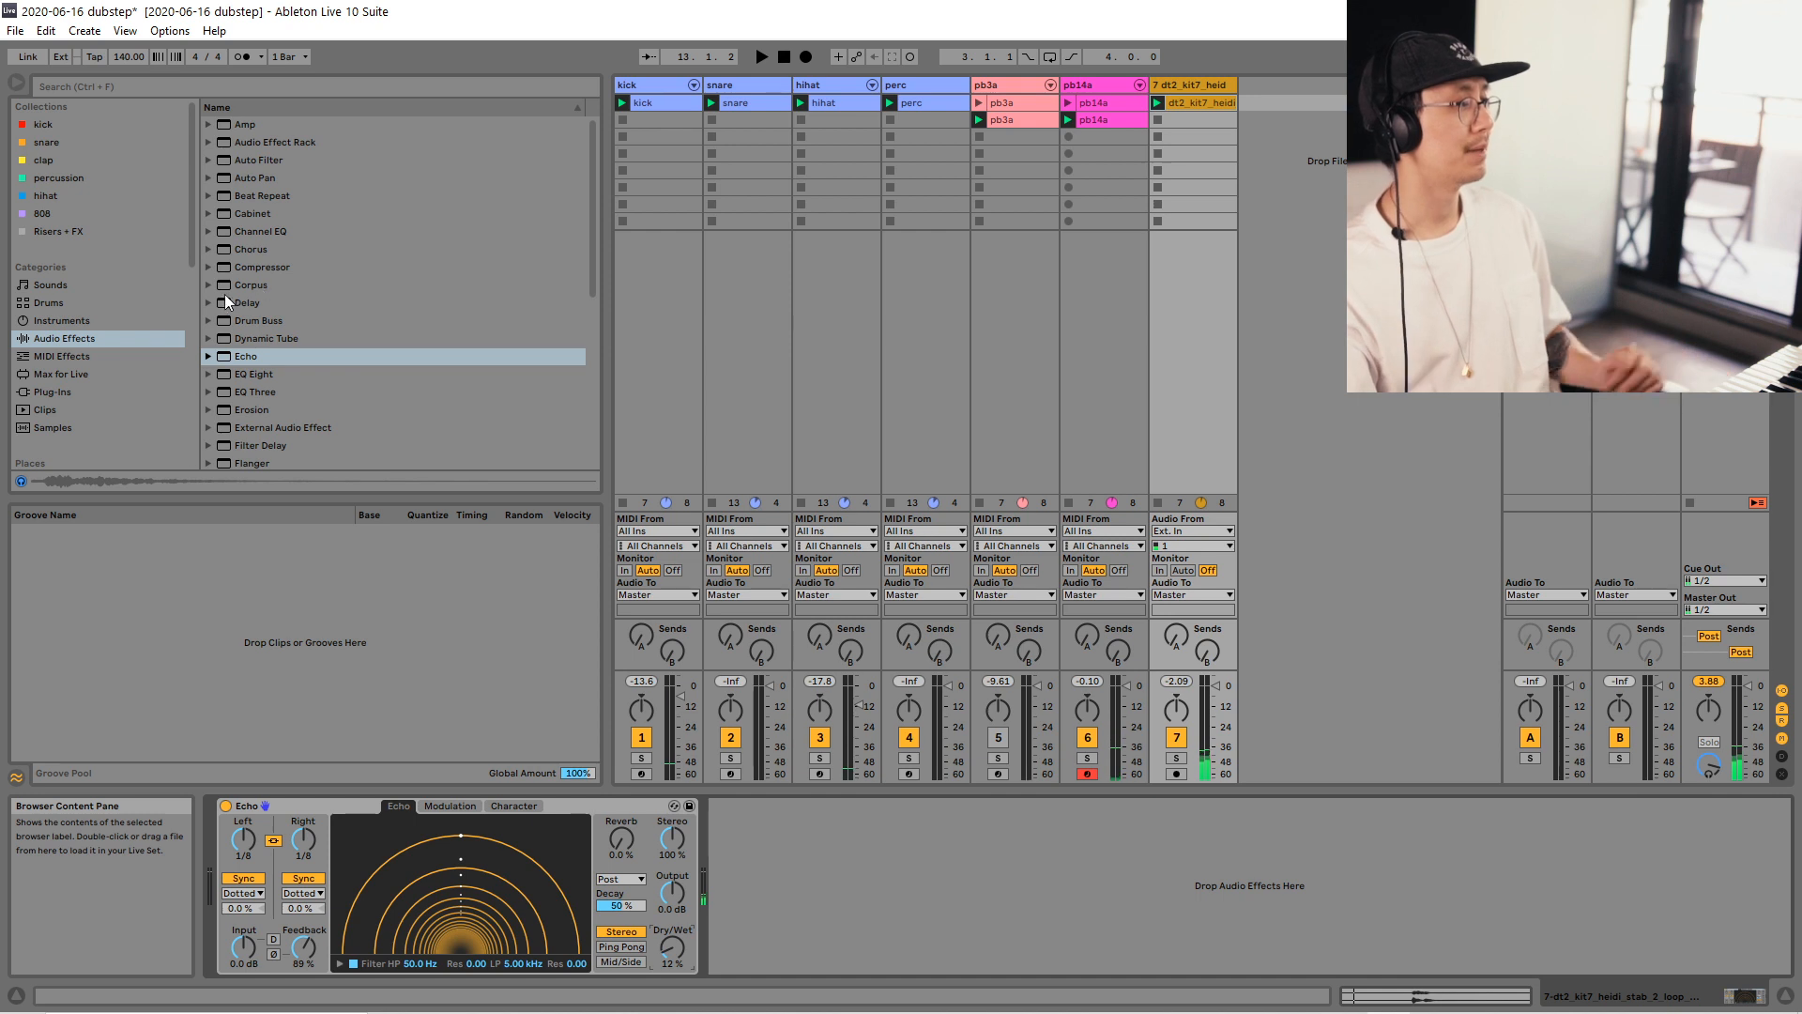
Find the Pigments synth among the plug-ins and load it on a new MIDI track.
{"action": "left_click", "coordinate": [43, 392]}
{"action": "scroll", "coordinate": [297, 306], "scroll_direction": "down", "scroll_amount": 15}
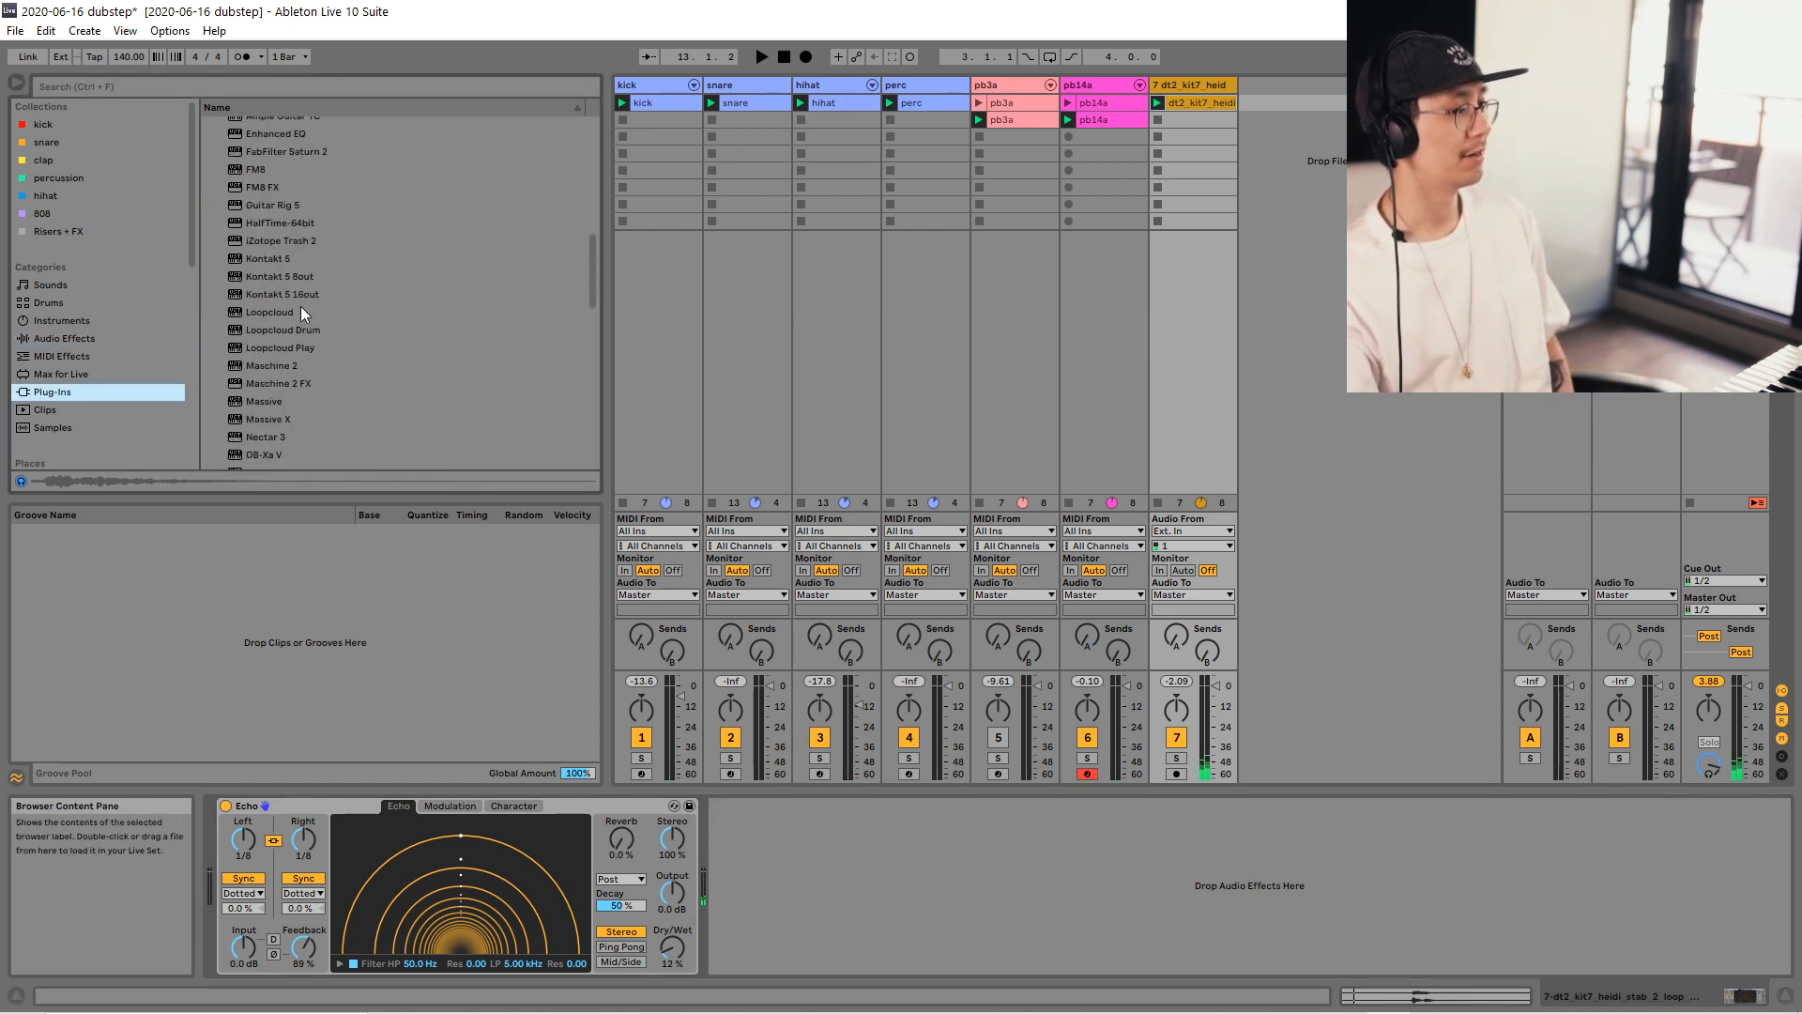
{"action": "scroll", "coordinate": [300, 317], "scroll_direction": "up", "scroll_amount": 10}
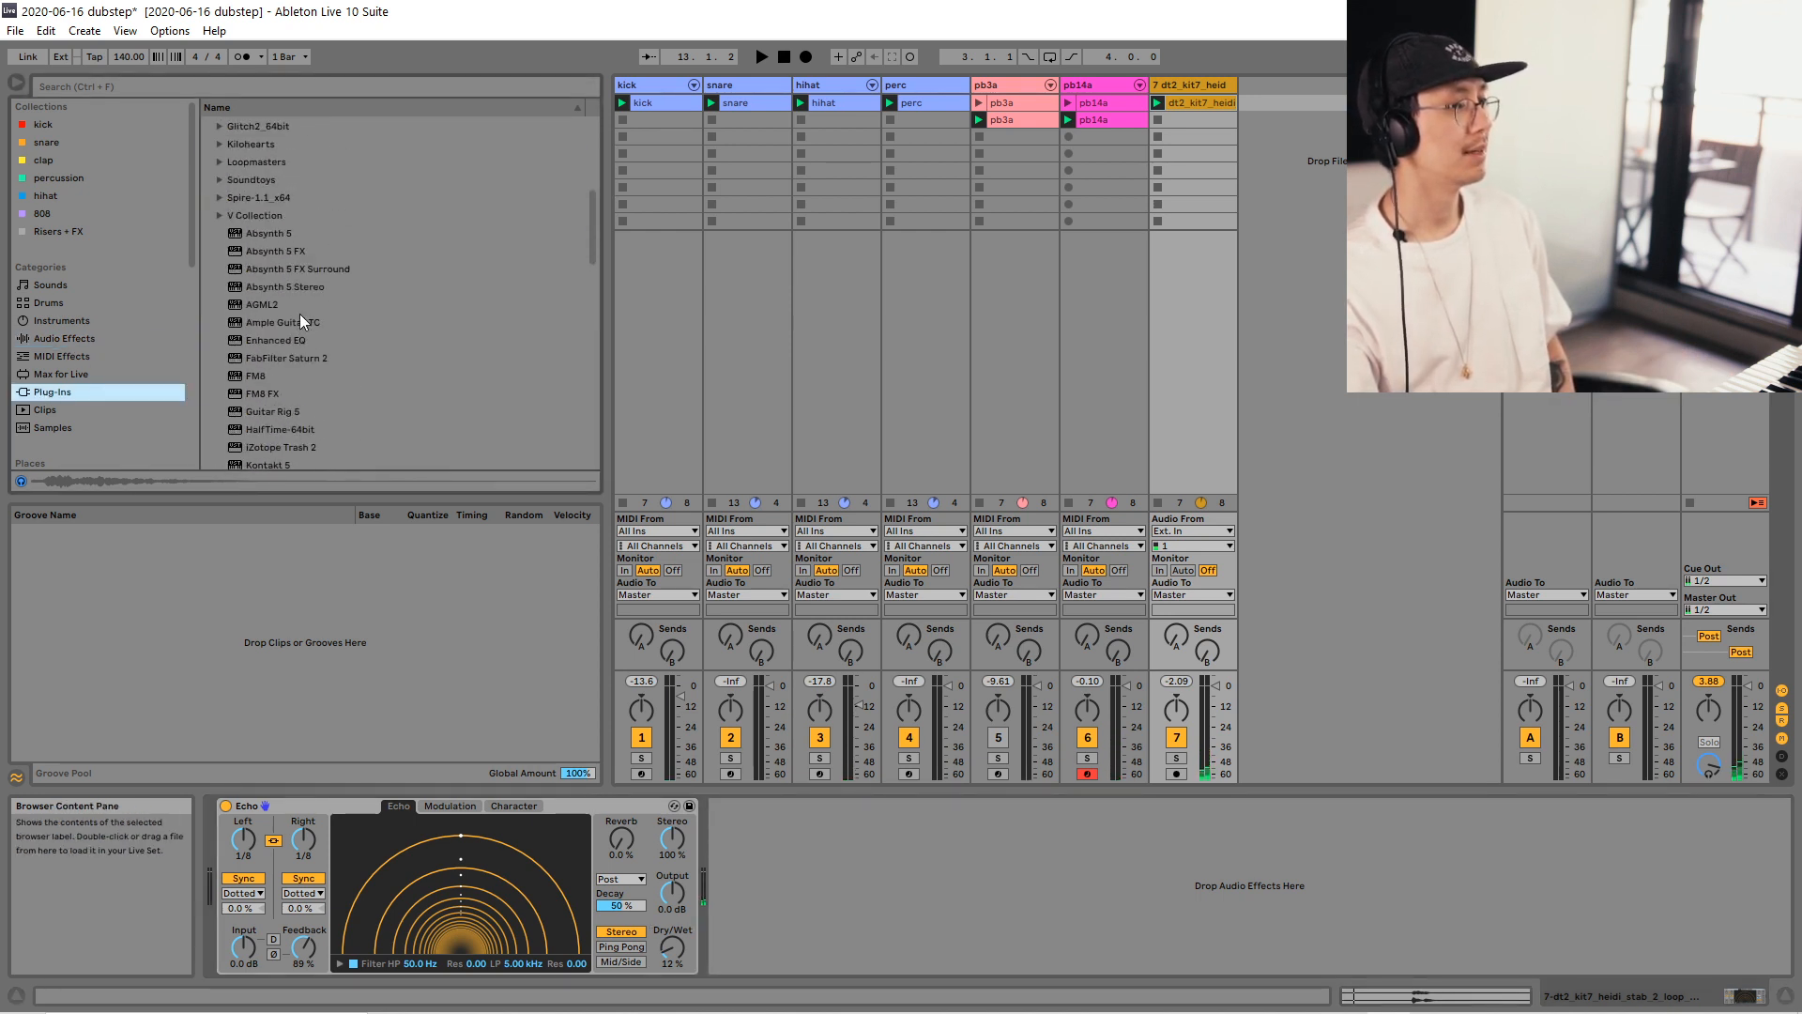
{"action": "scroll", "coordinate": [300, 314], "scroll_direction": "down", "scroll_amount": 3}
{"action": "key", "text": "space"}
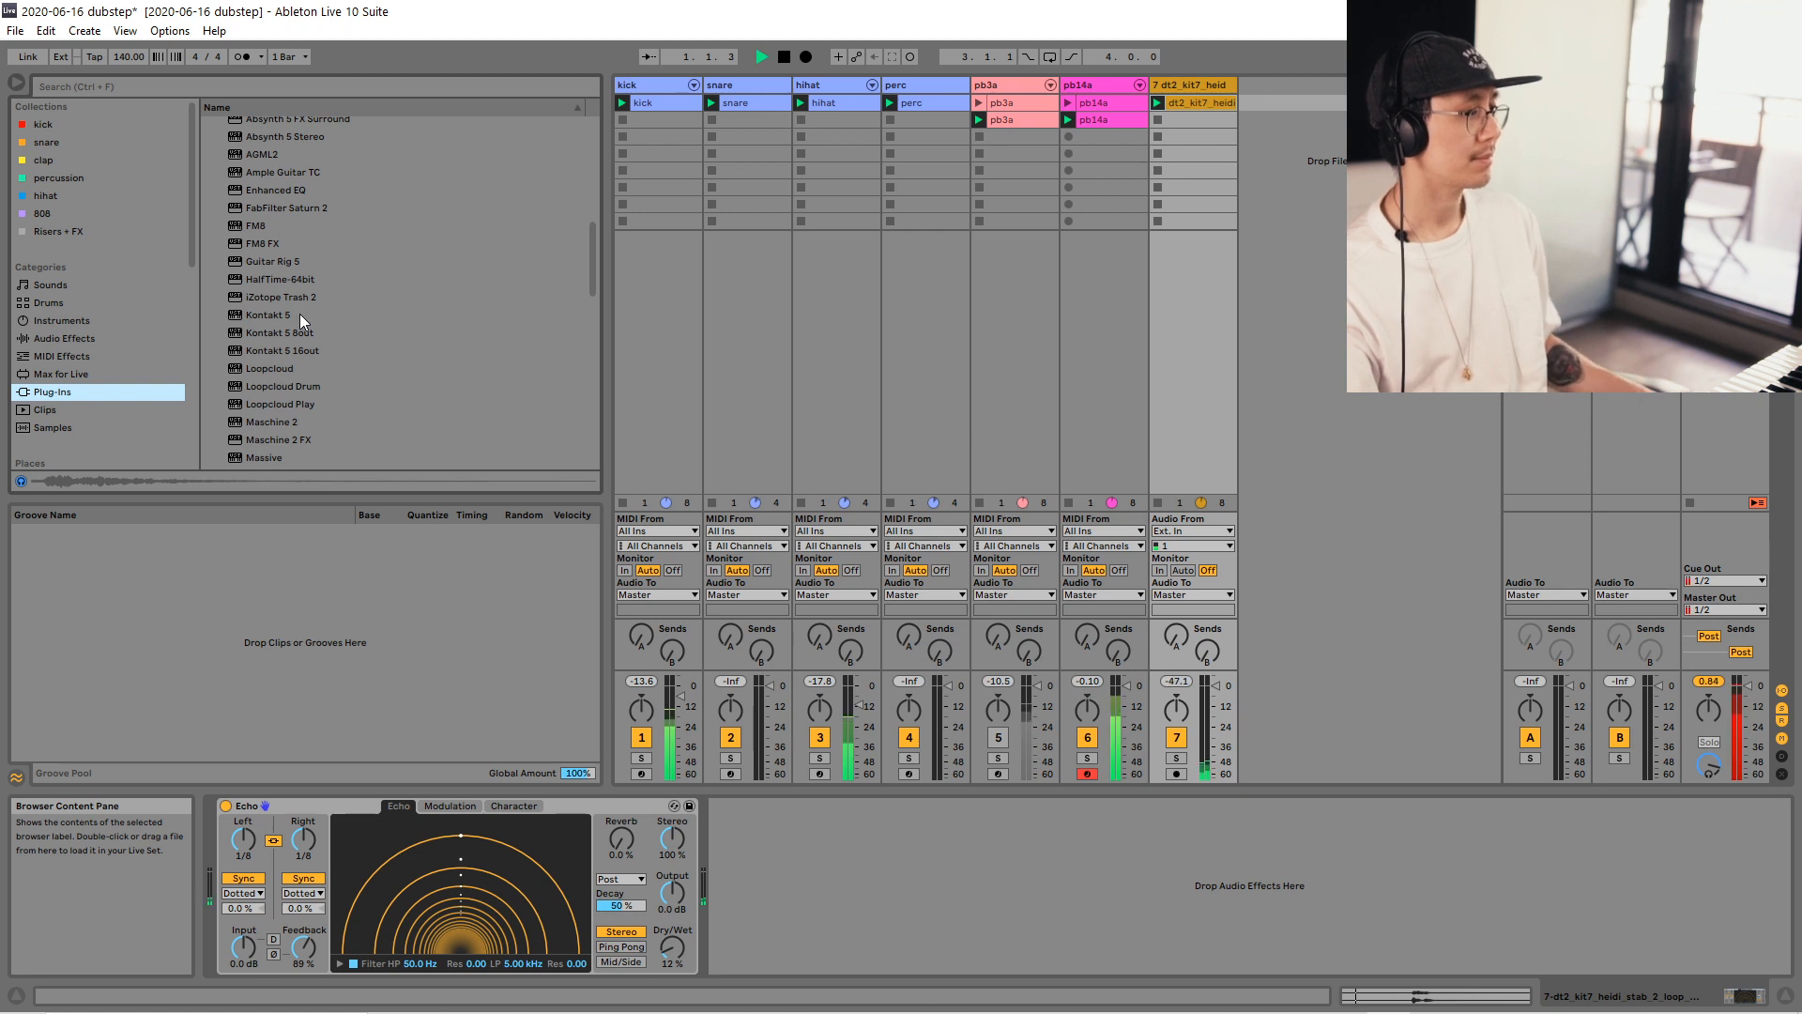
{"action": "key", "text": "space"}
{"action": "left_click_drag", "start_coordinate": [594, 246], "coordinate": [601, 189]}
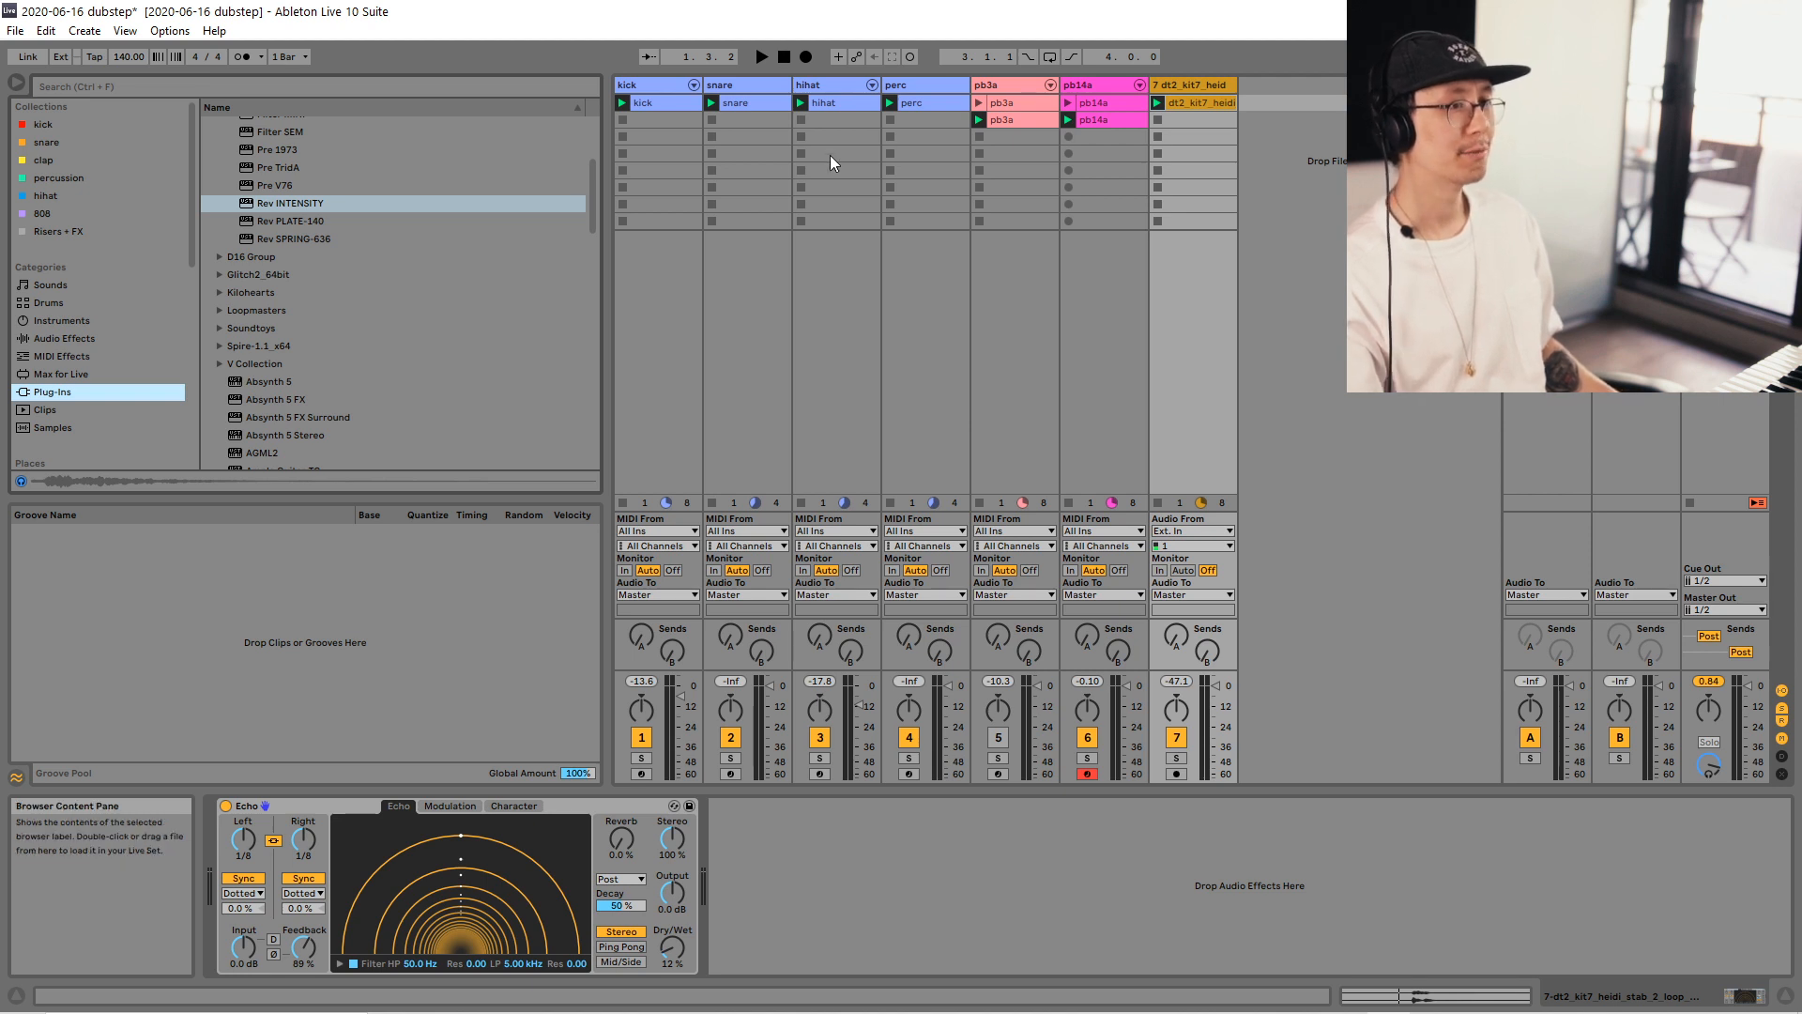
{"action": "scroll", "coordinate": [325, 261], "scroll_direction": "up", "scroll_amount": 3}
{"action": "scroll", "coordinate": [329, 267], "scroll_direction": "down", "scroll_amount": 15}
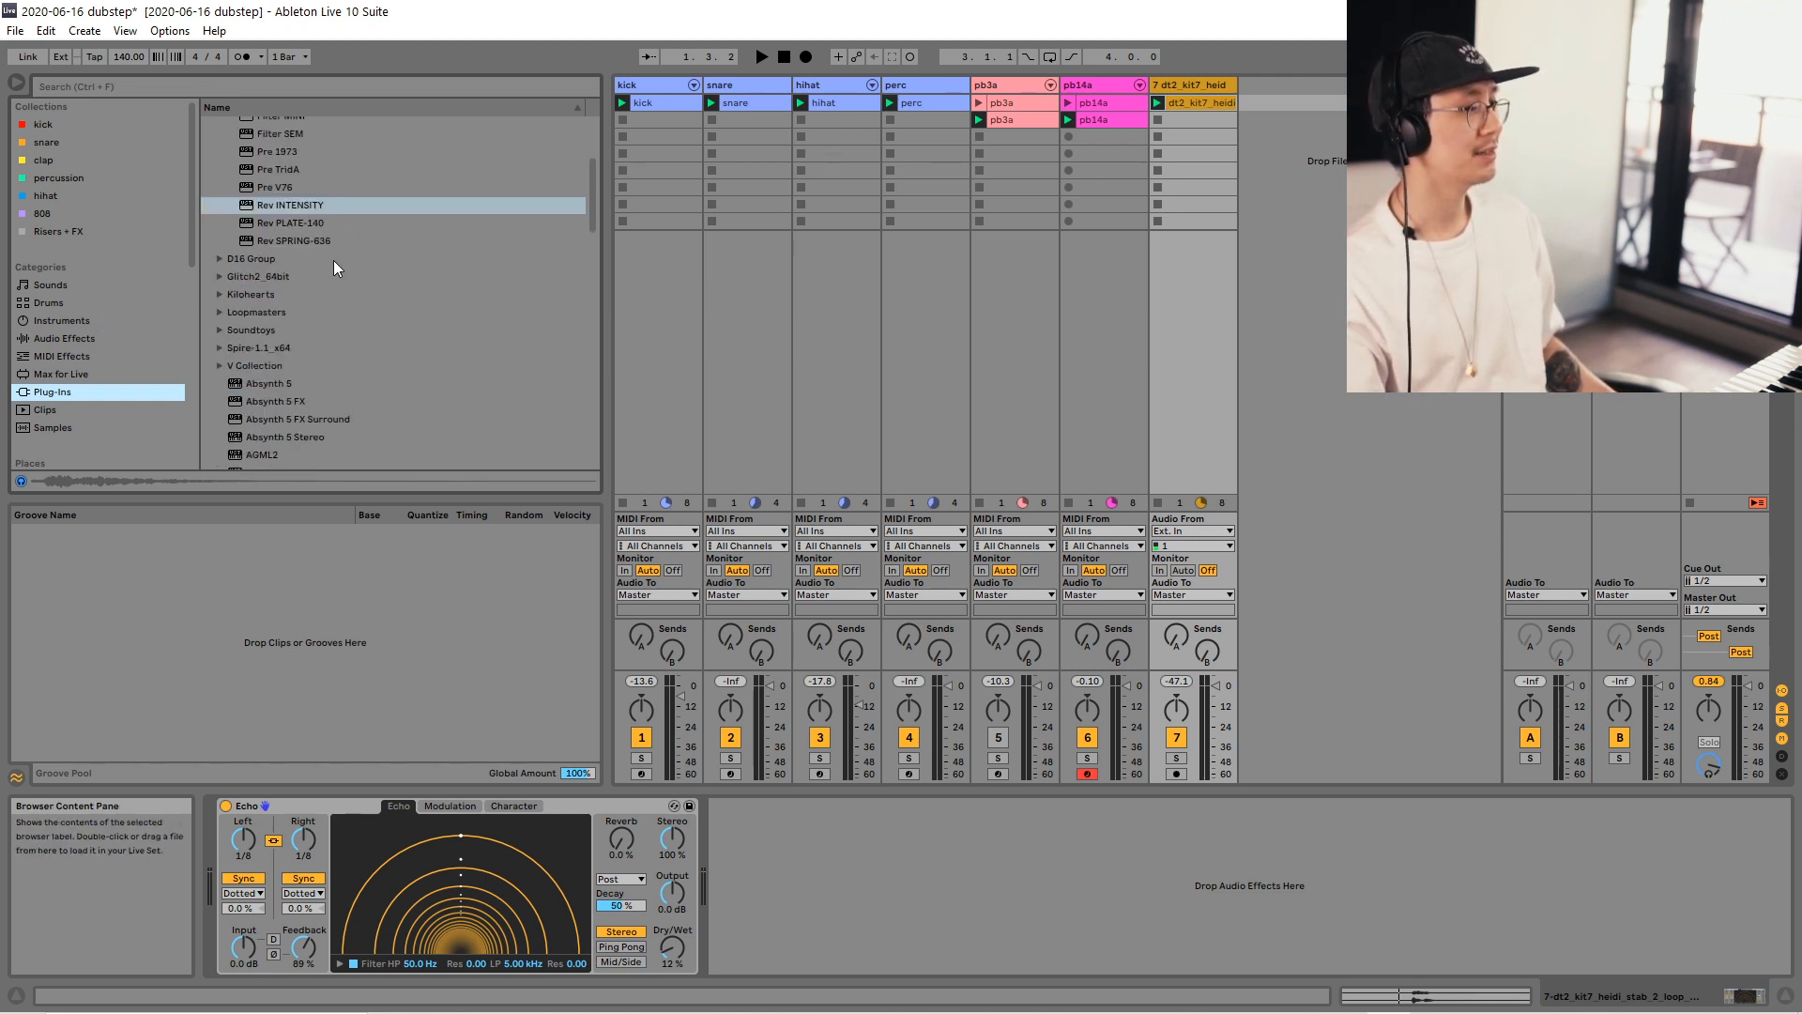
{"action": "scroll", "coordinate": [336, 277], "scroll_direction": "down", "scroll_amount": 6}
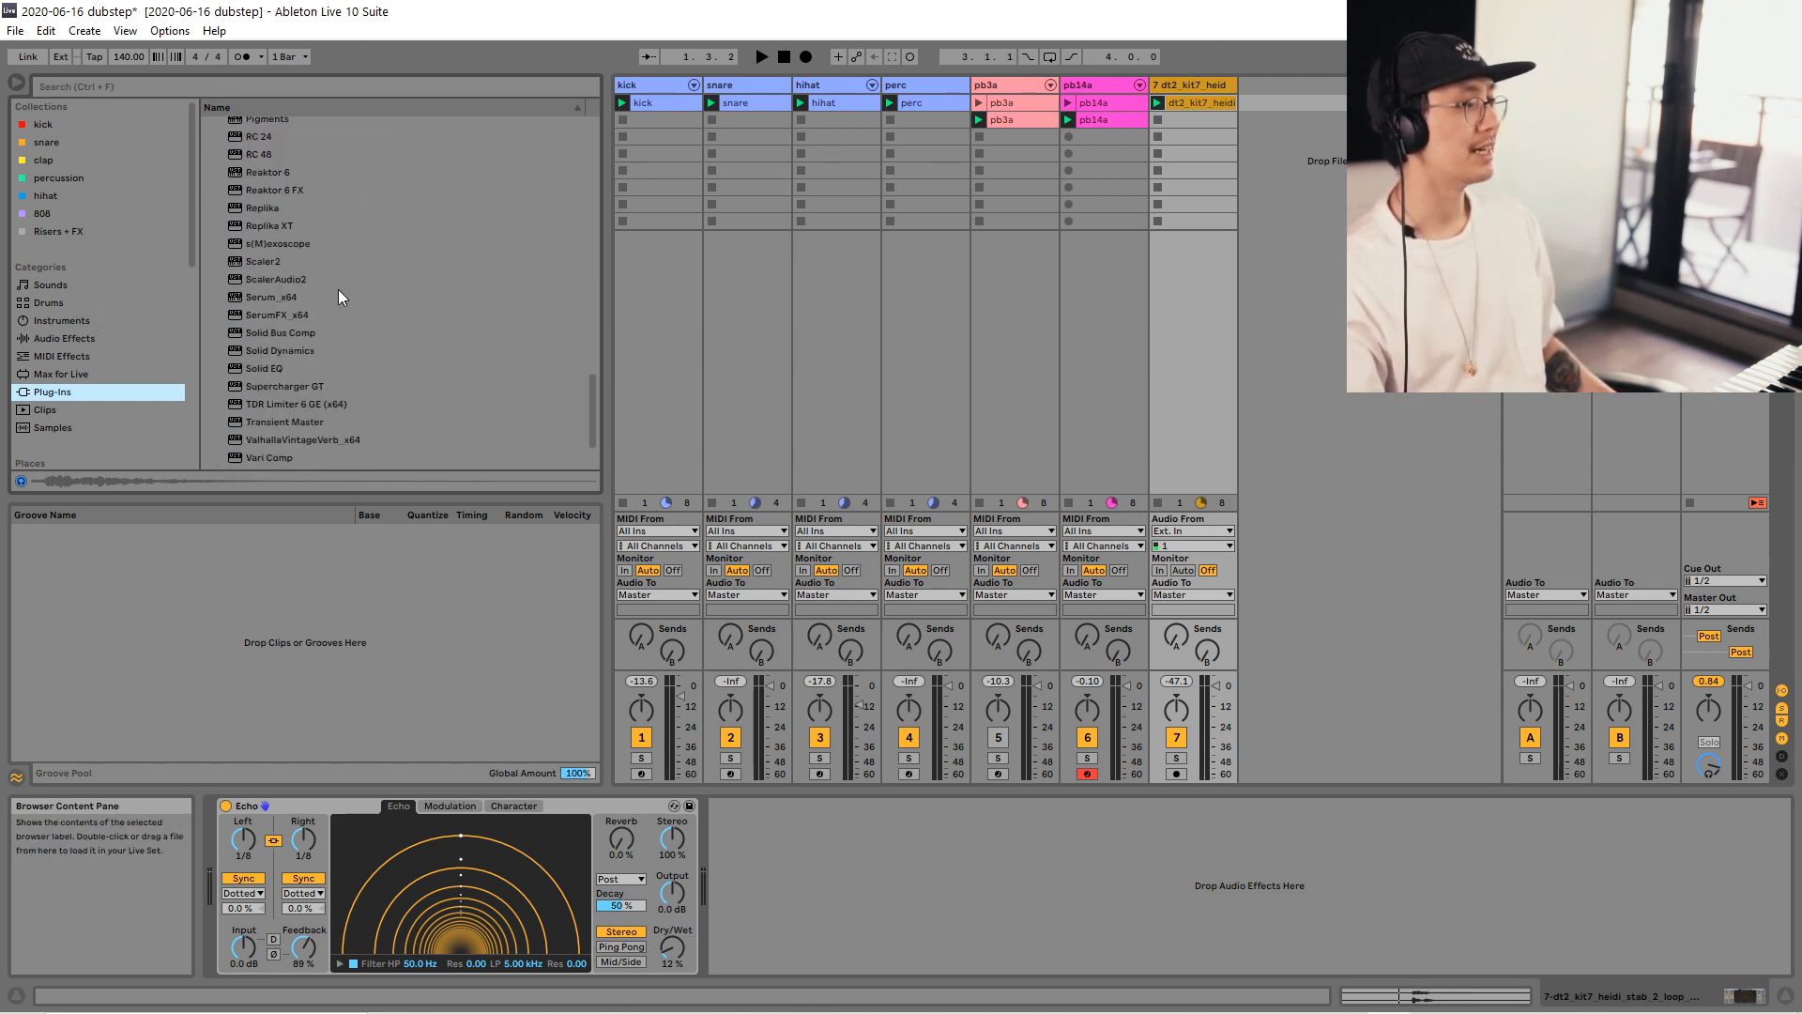
{"action": "scroll", "coordinate": [339, 291], "scroll_direction": "up", "scroll_amount": 3}
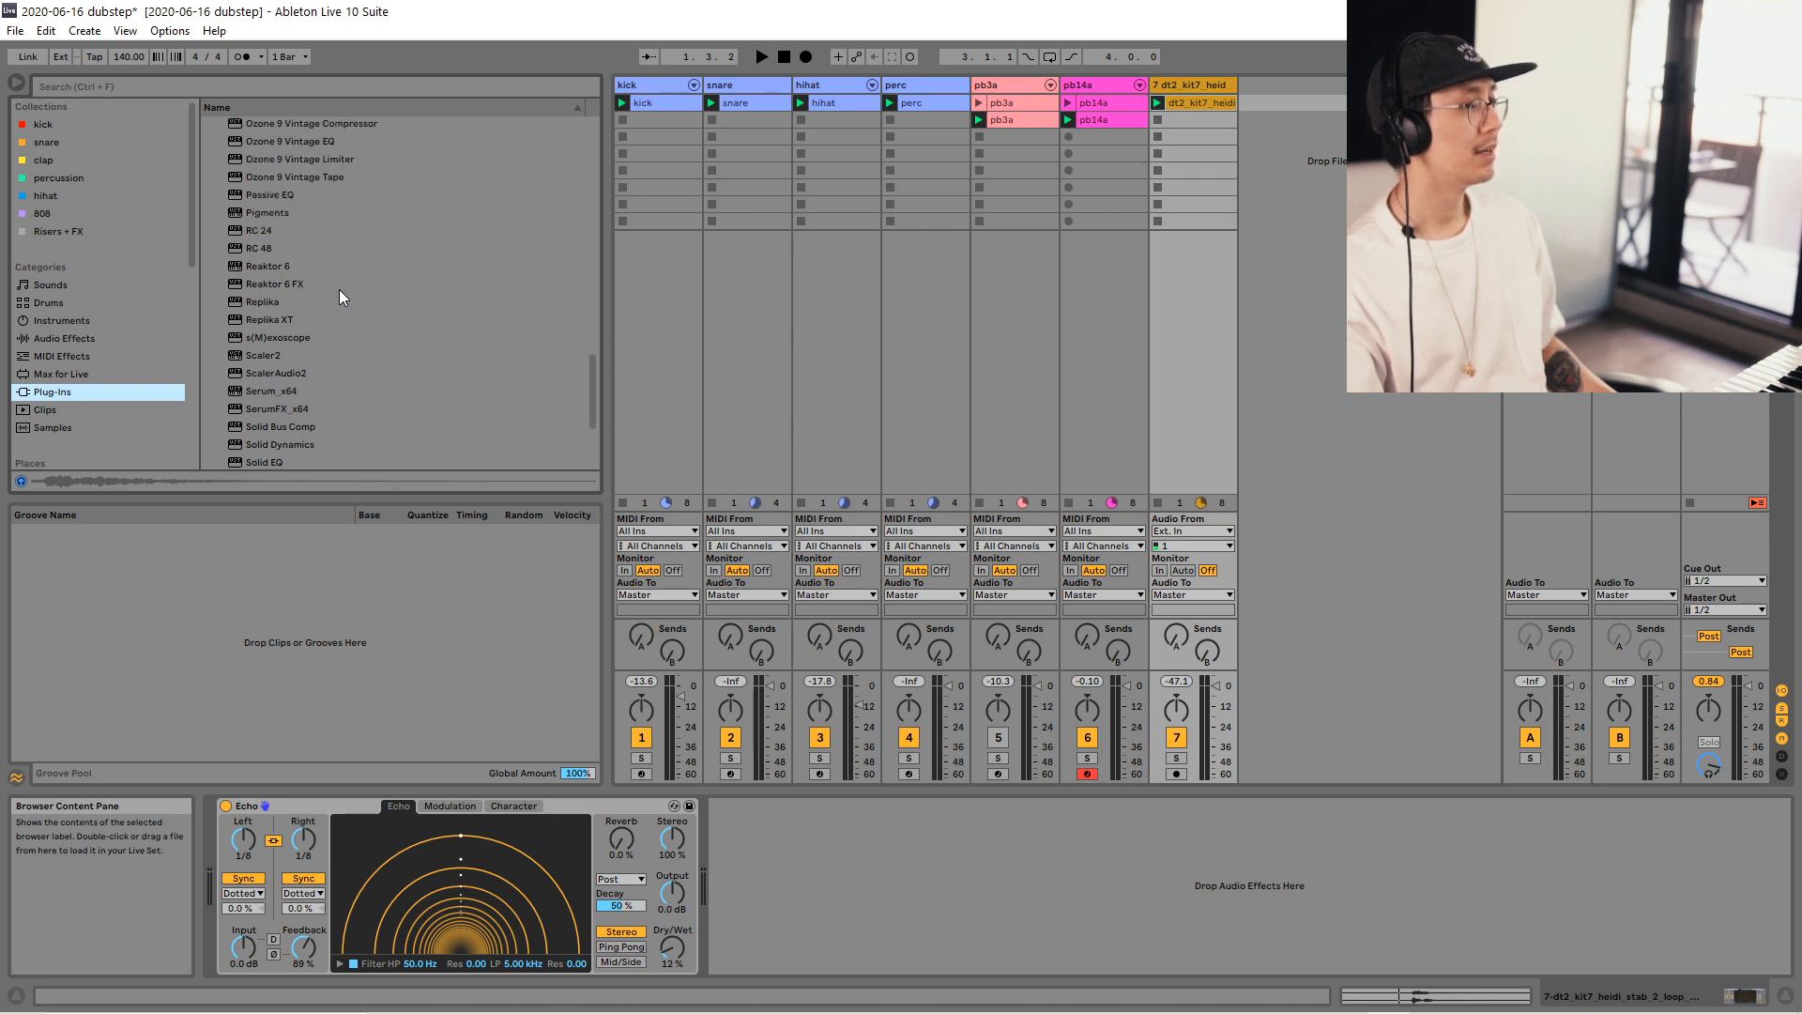
{"action": "left_click", "coordinate": [279, 214]}
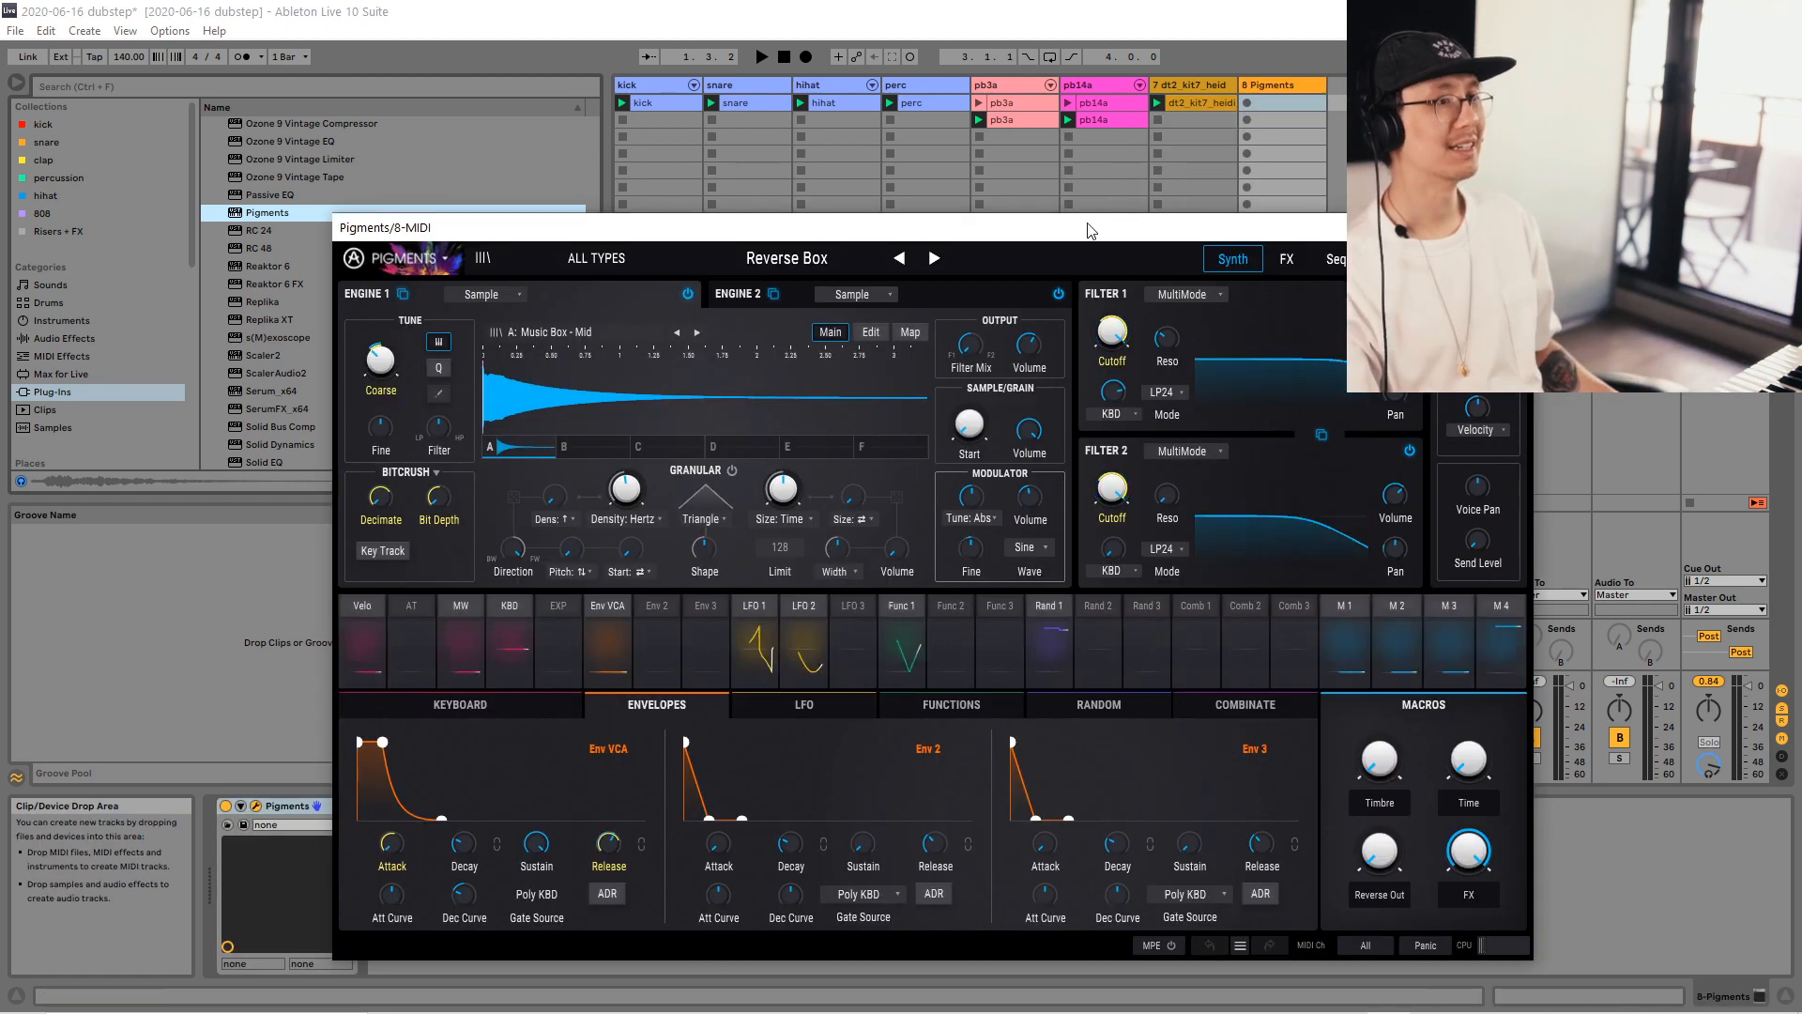
Load the Default template preset in Pigments and move the Engine 1 wavetable position to the sawtooth waveform.
{"action": "left_click_drag", "start_coordinate": [1087, 229], "coordinate": [1025, 209]}
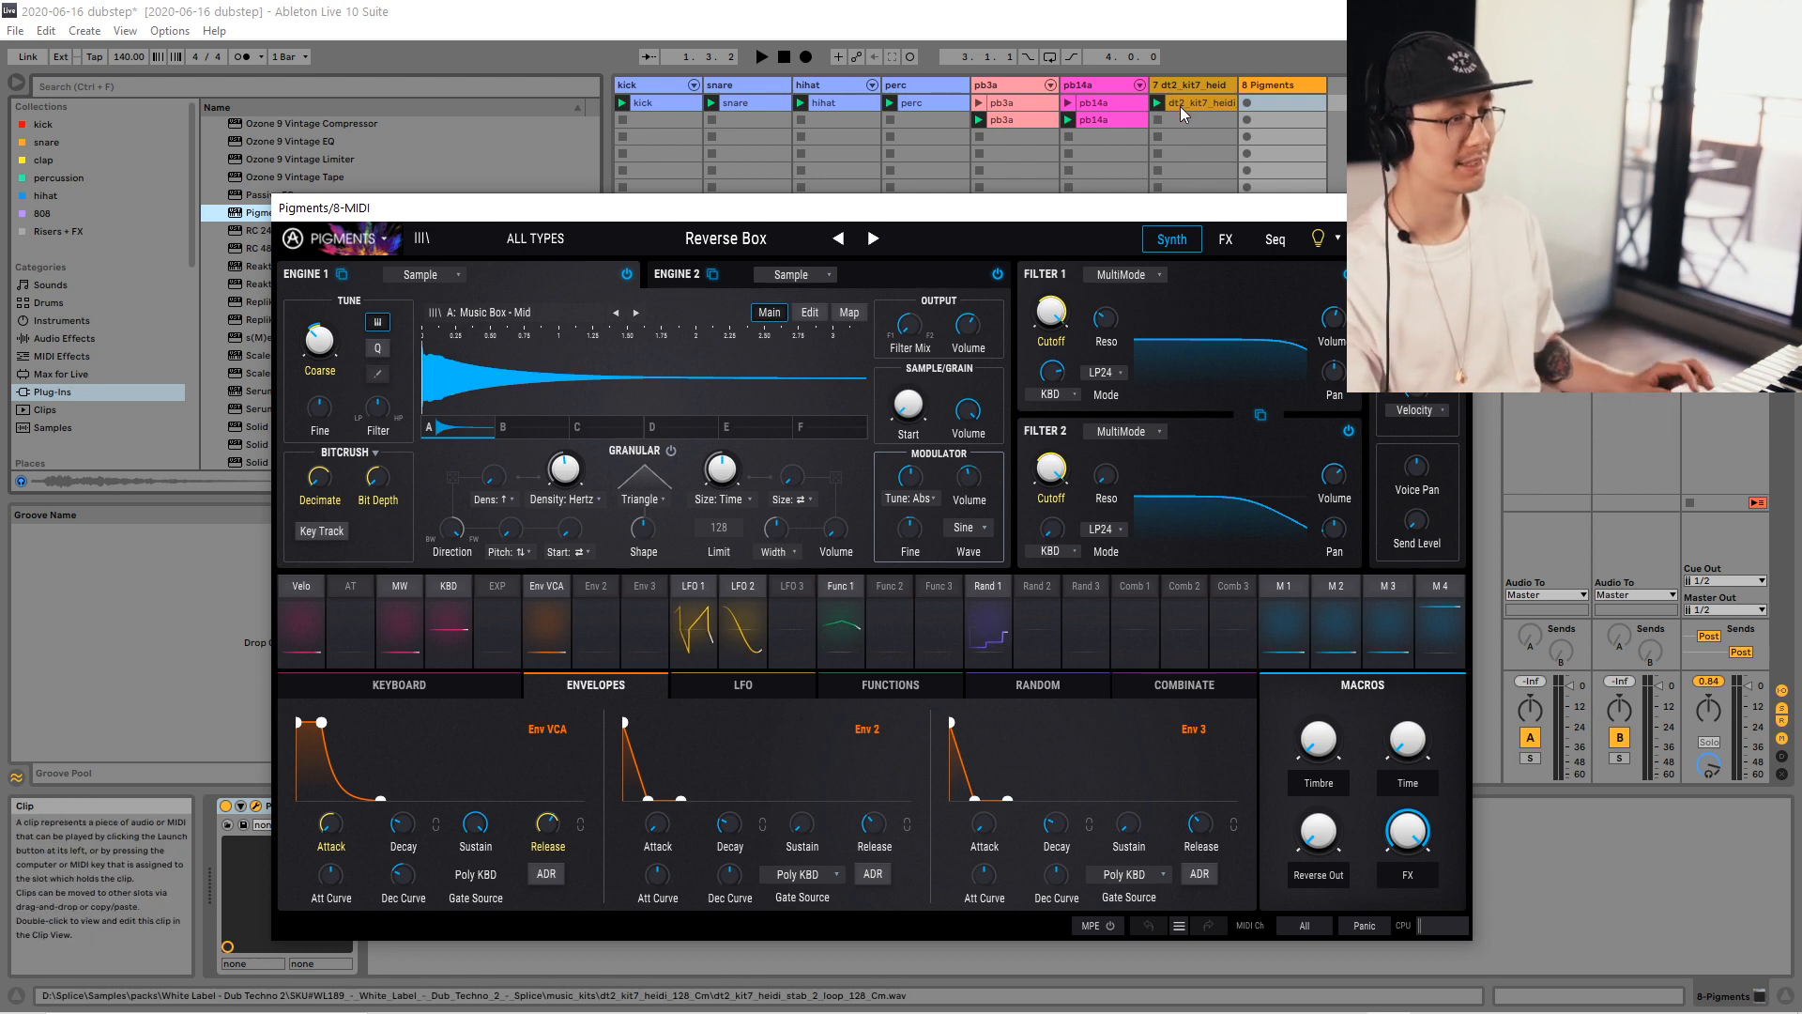
{"action": "left_click", "coordinate": [595, 236]}
{"action": "mouse_move", "coordinate": [538, 572]}
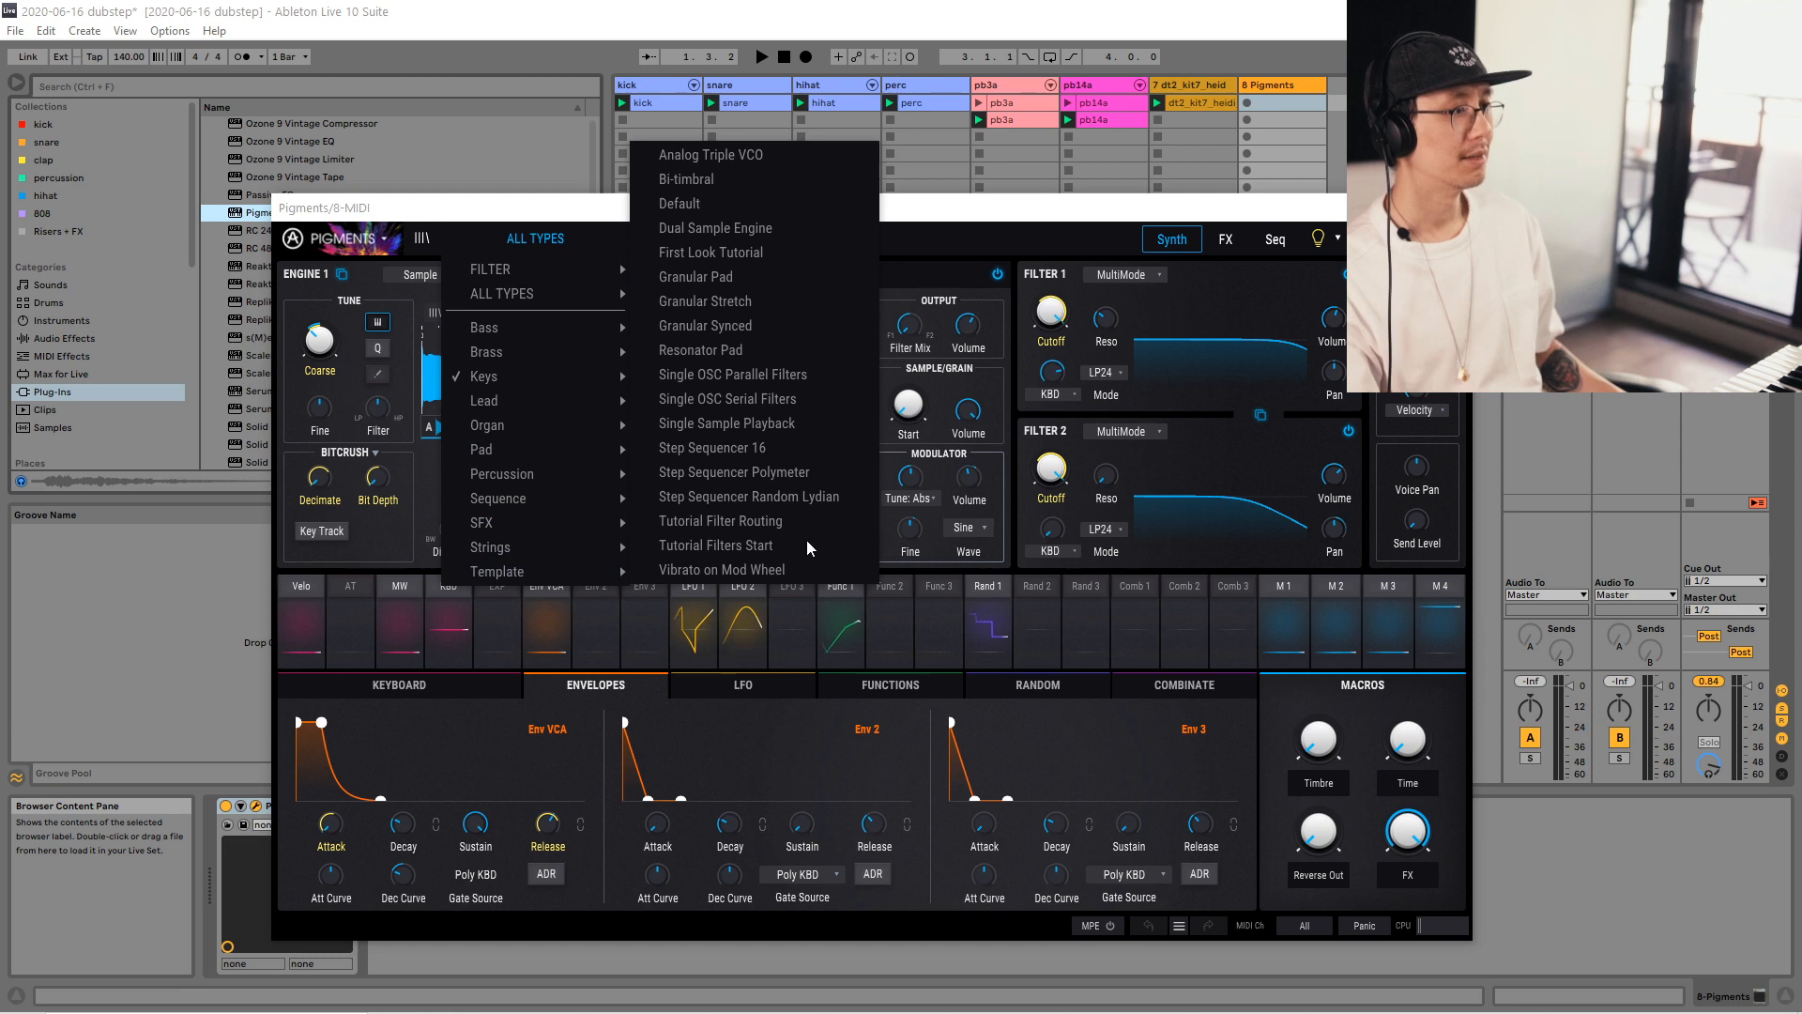
{"action": "left_click", "coordinate": [717, 202]}
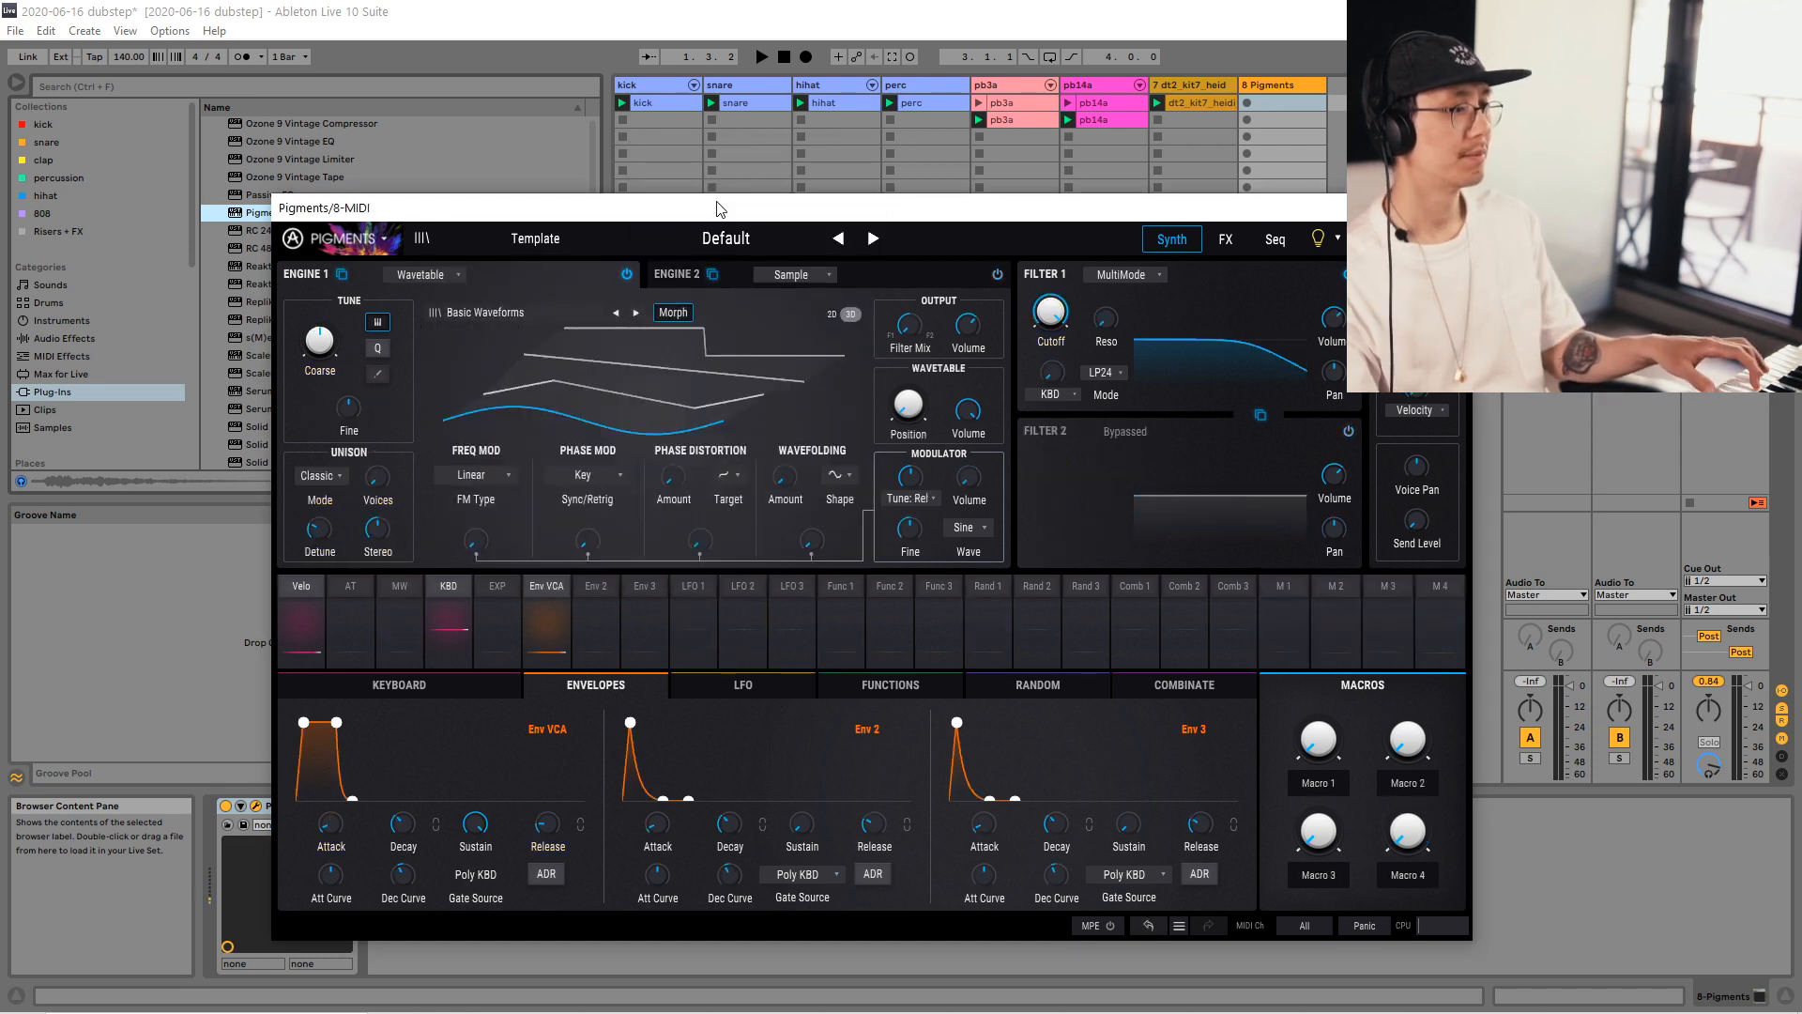
{"action": "left_click_drag", "start_coordinate": [592, 424], "coordinate": [591, 361]}
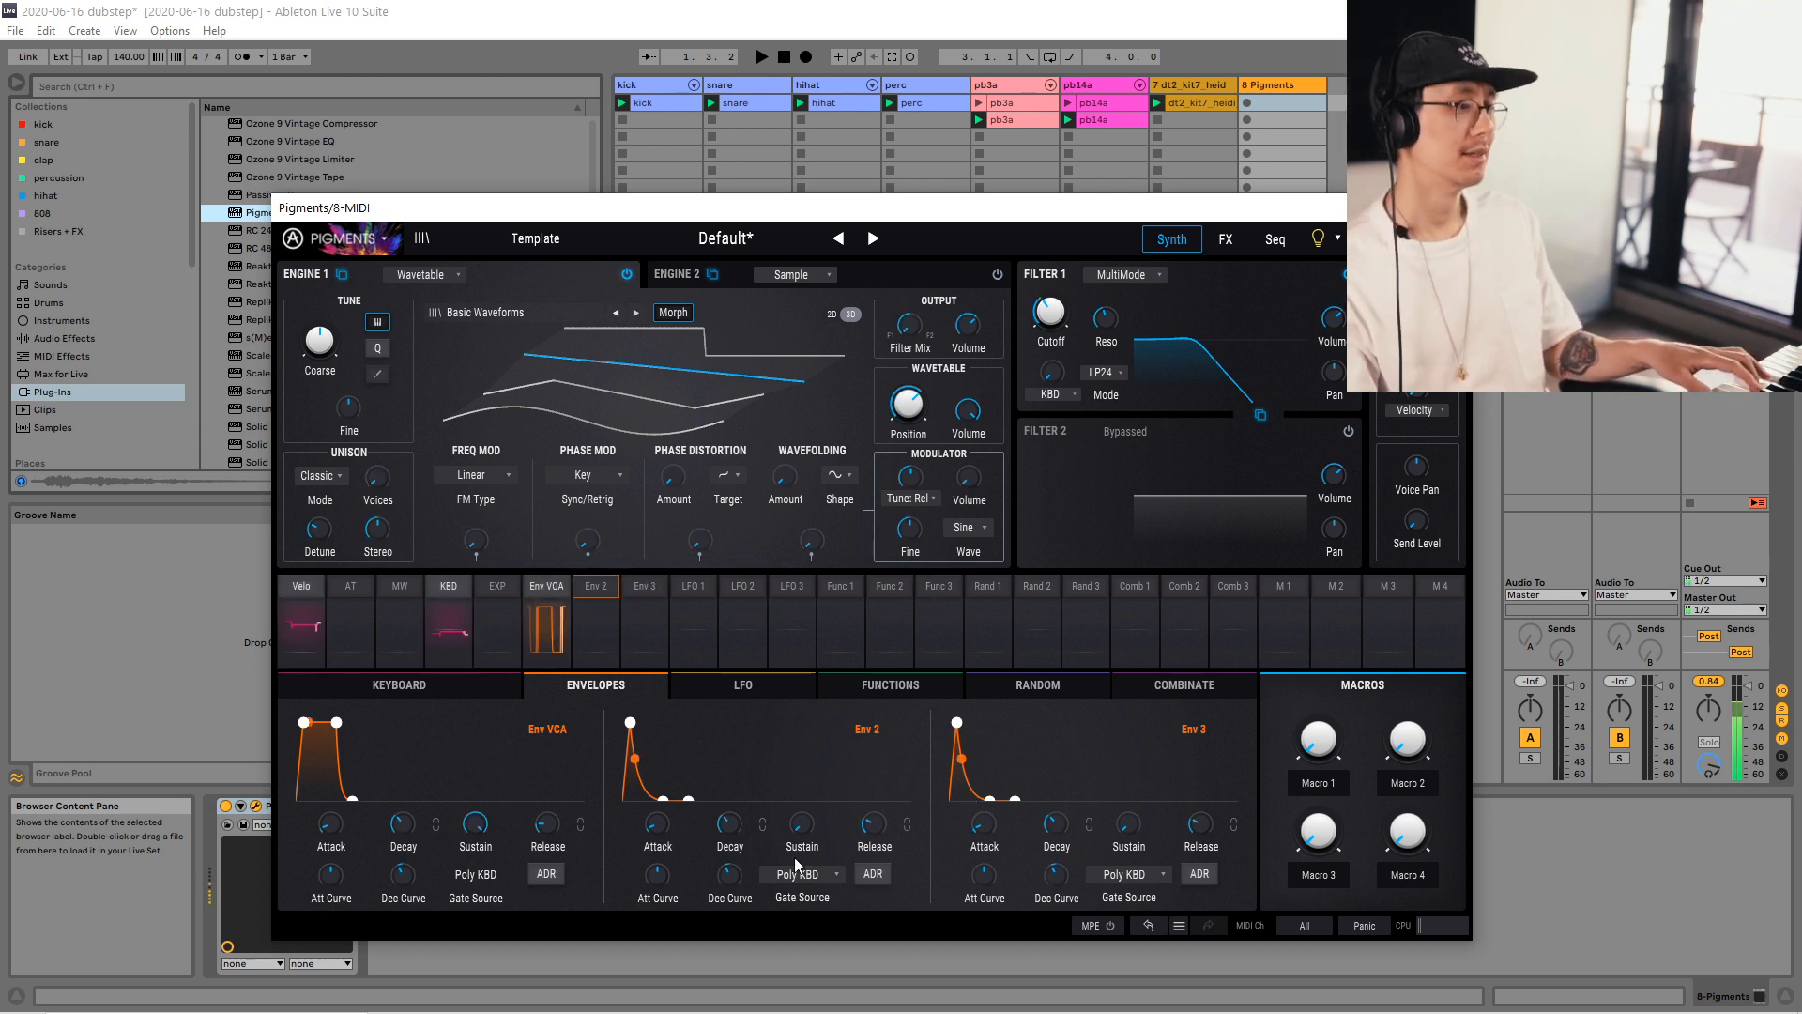
Modulate the Filter 1 cutoff with Env 2 by an amount of 0.22 and set the filter mode to LP36.
{"action": "left_click", "coordinate": [592, 590]}
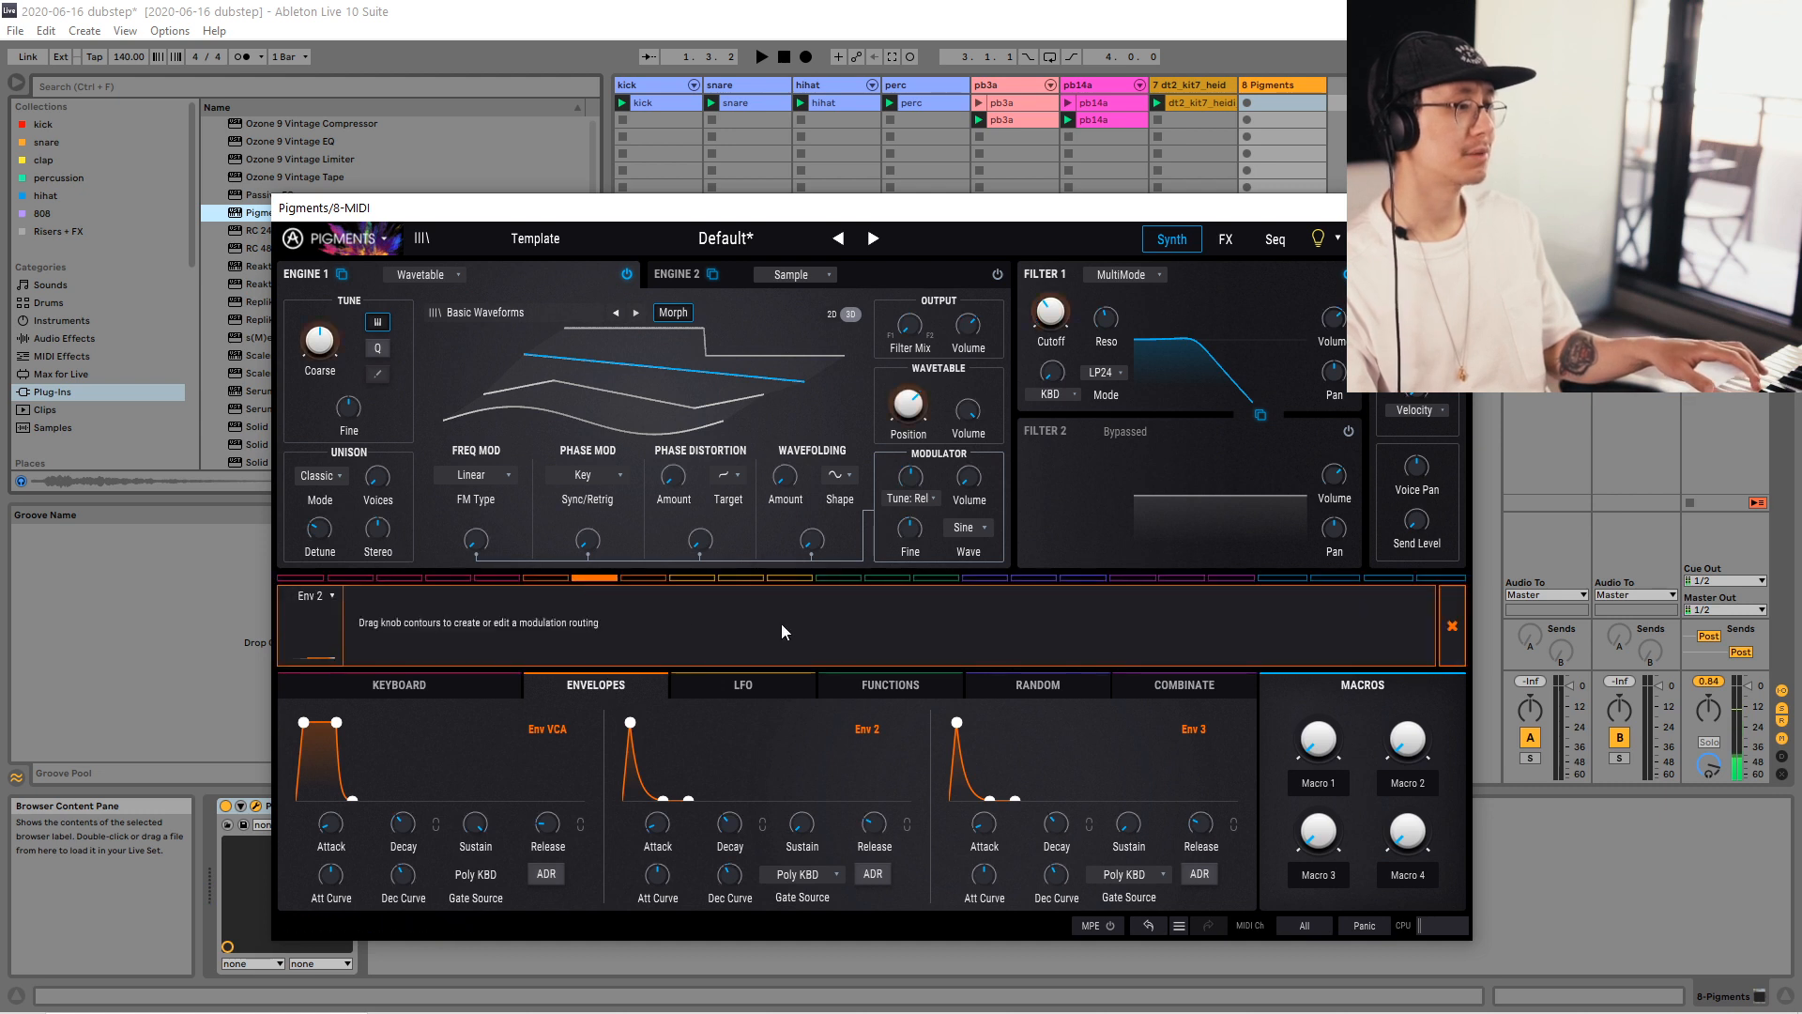
{"action": "mouse_move", "coordinate": [1050, 299]}
{"action": "left_mouse_down"}
{"action": "mouse_move", "coordinate": [1050, 272]}
{"action": "mouse_move", "coordinate": [1051, 293]}
{"action": "left_mouse_up"}
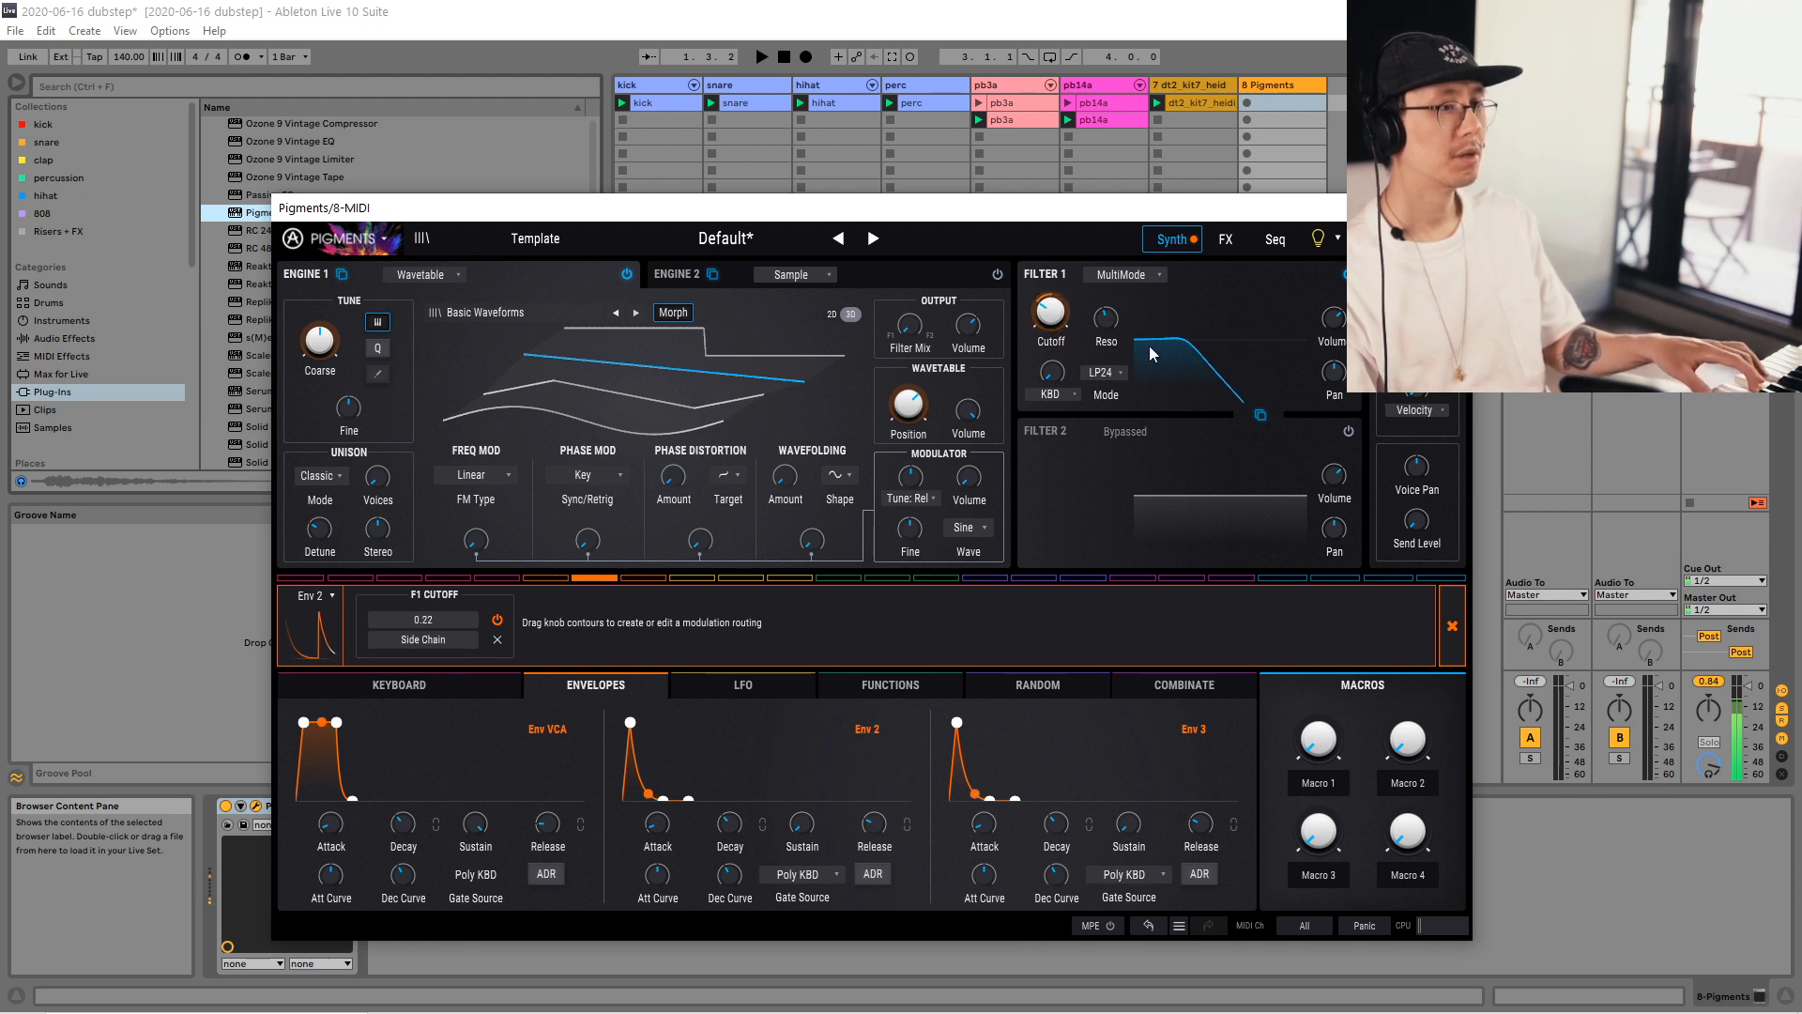
{"action": "left_click", "coordinate": [1103, 372]}
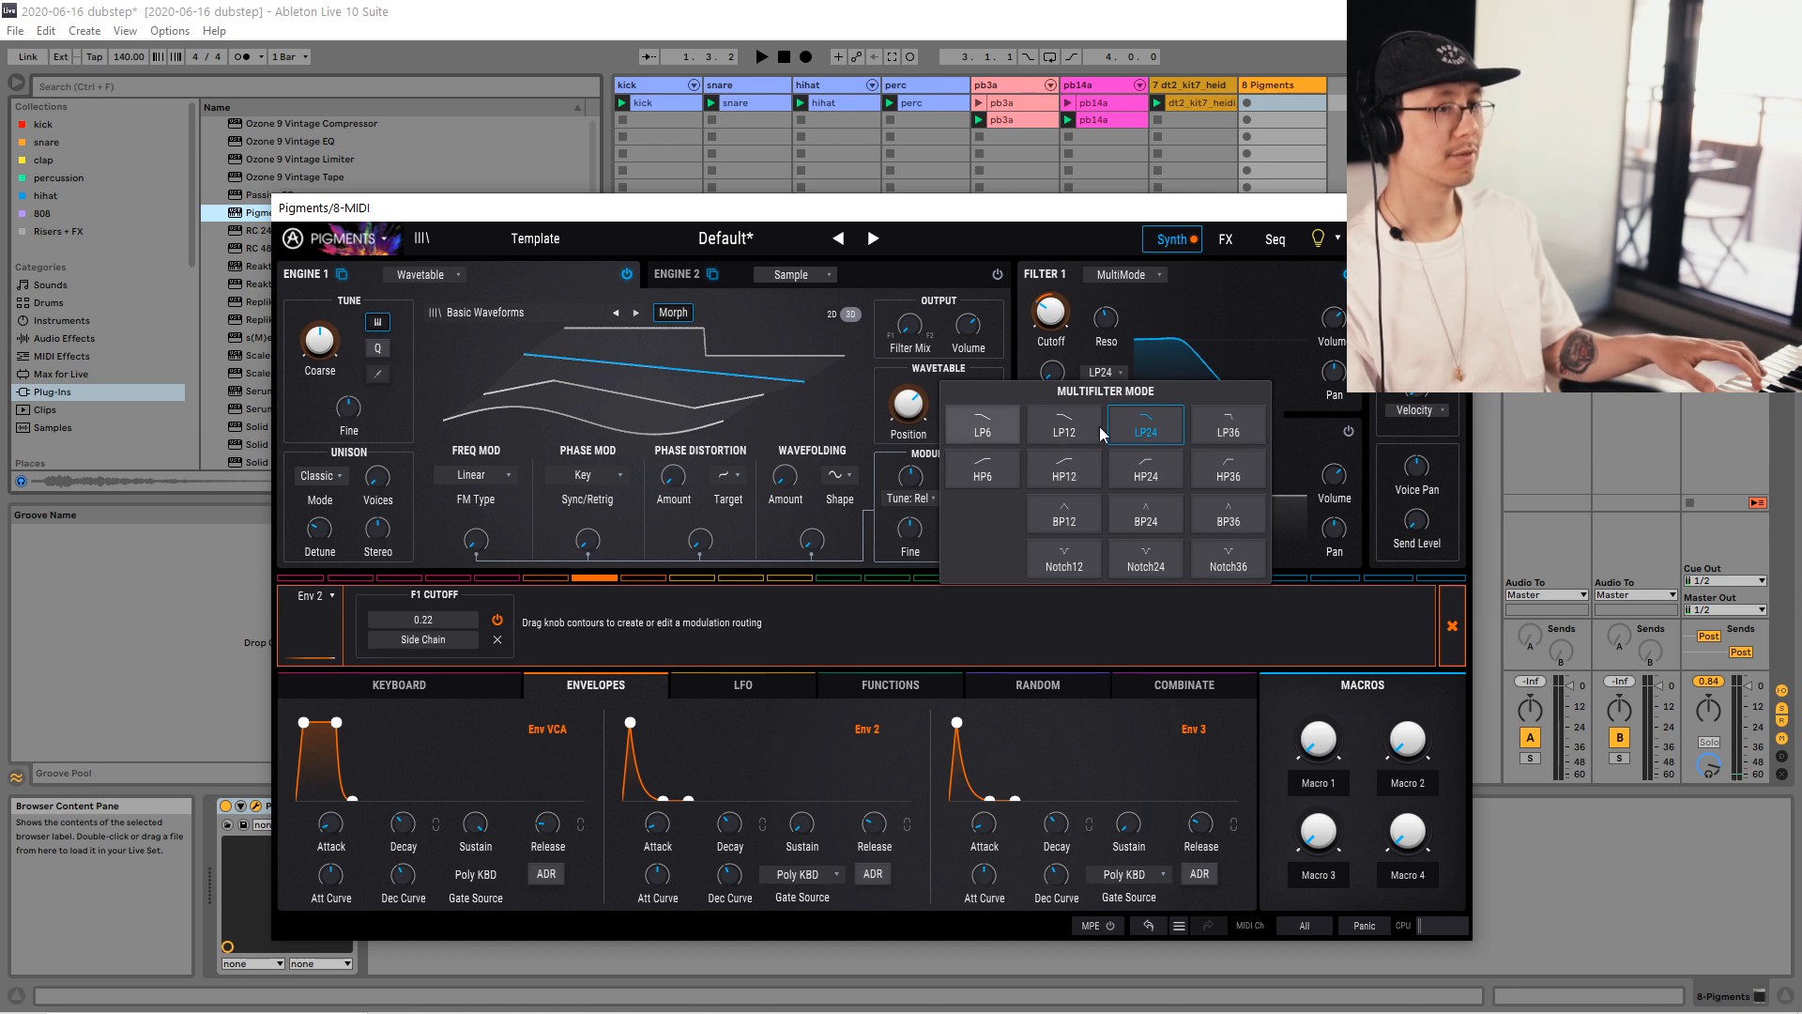
{"action": "left_click", "coordinate": [1256, 428]}
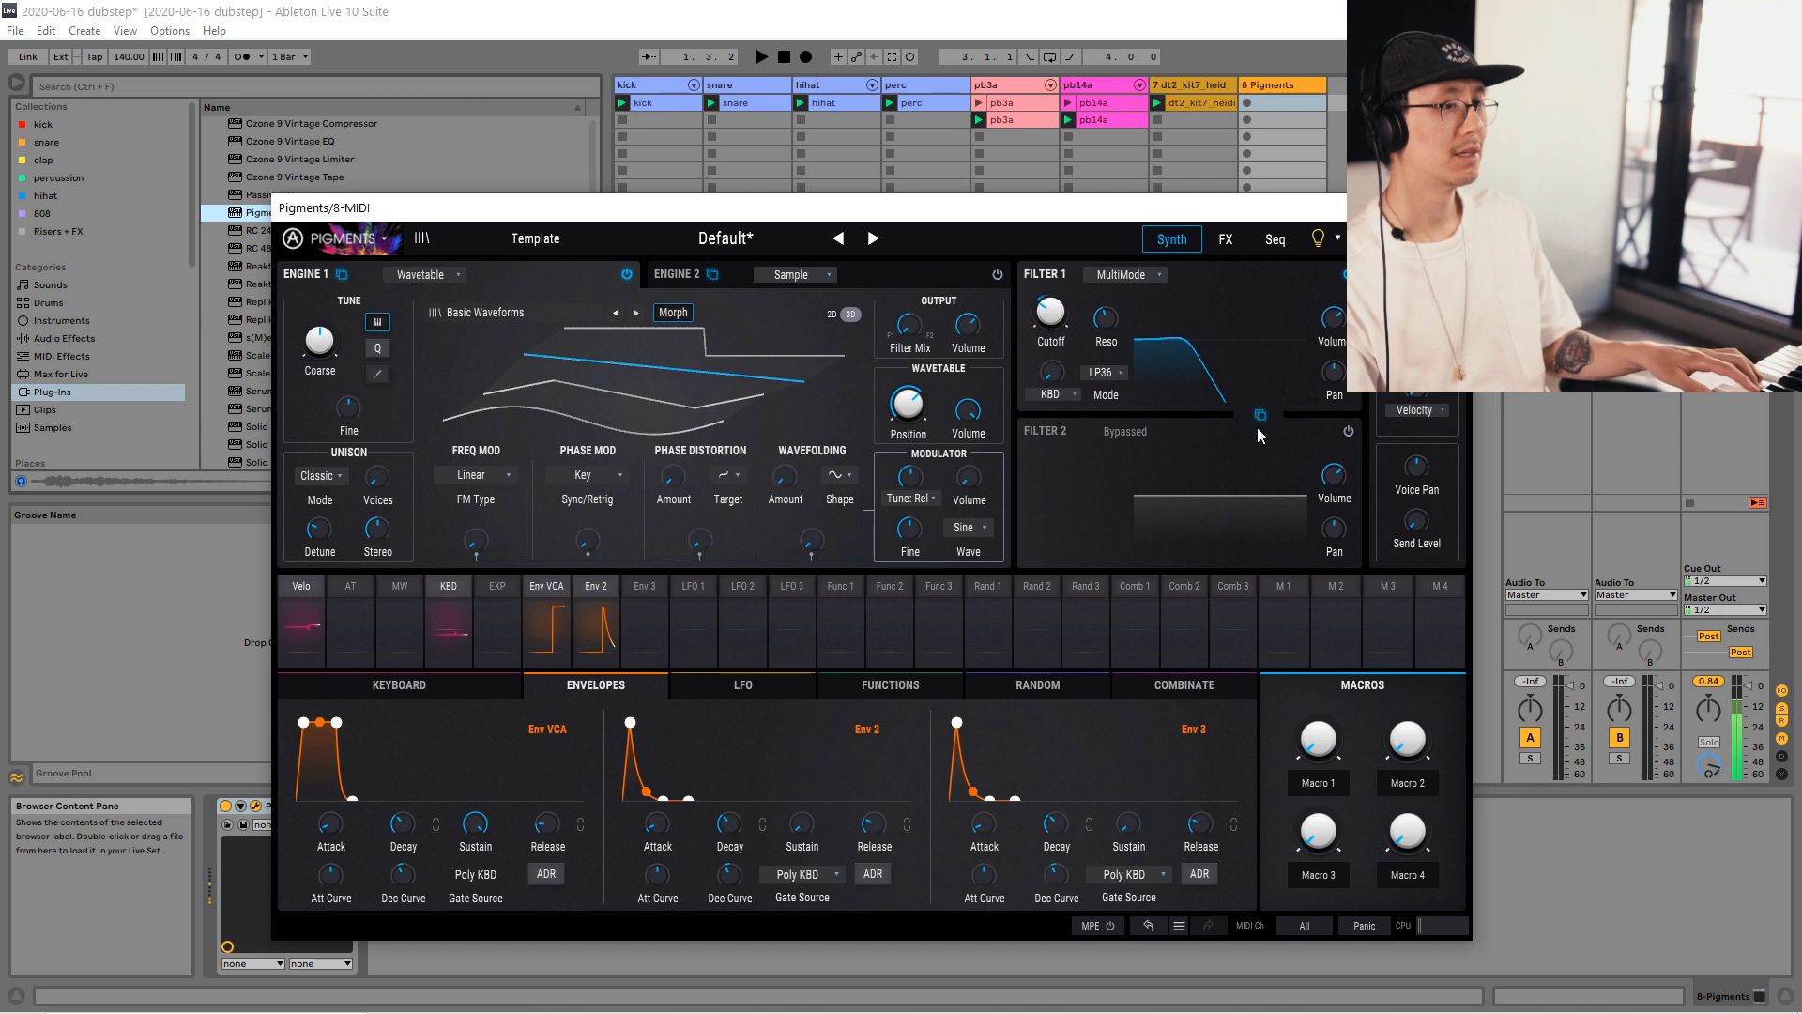
Raise the Filter 1 resonance slightly and lengthen the decay of Env 2.
{"action": "left_click_drag", "start_coordinate": [1106, 317], "coordinate": [1106, 304]}
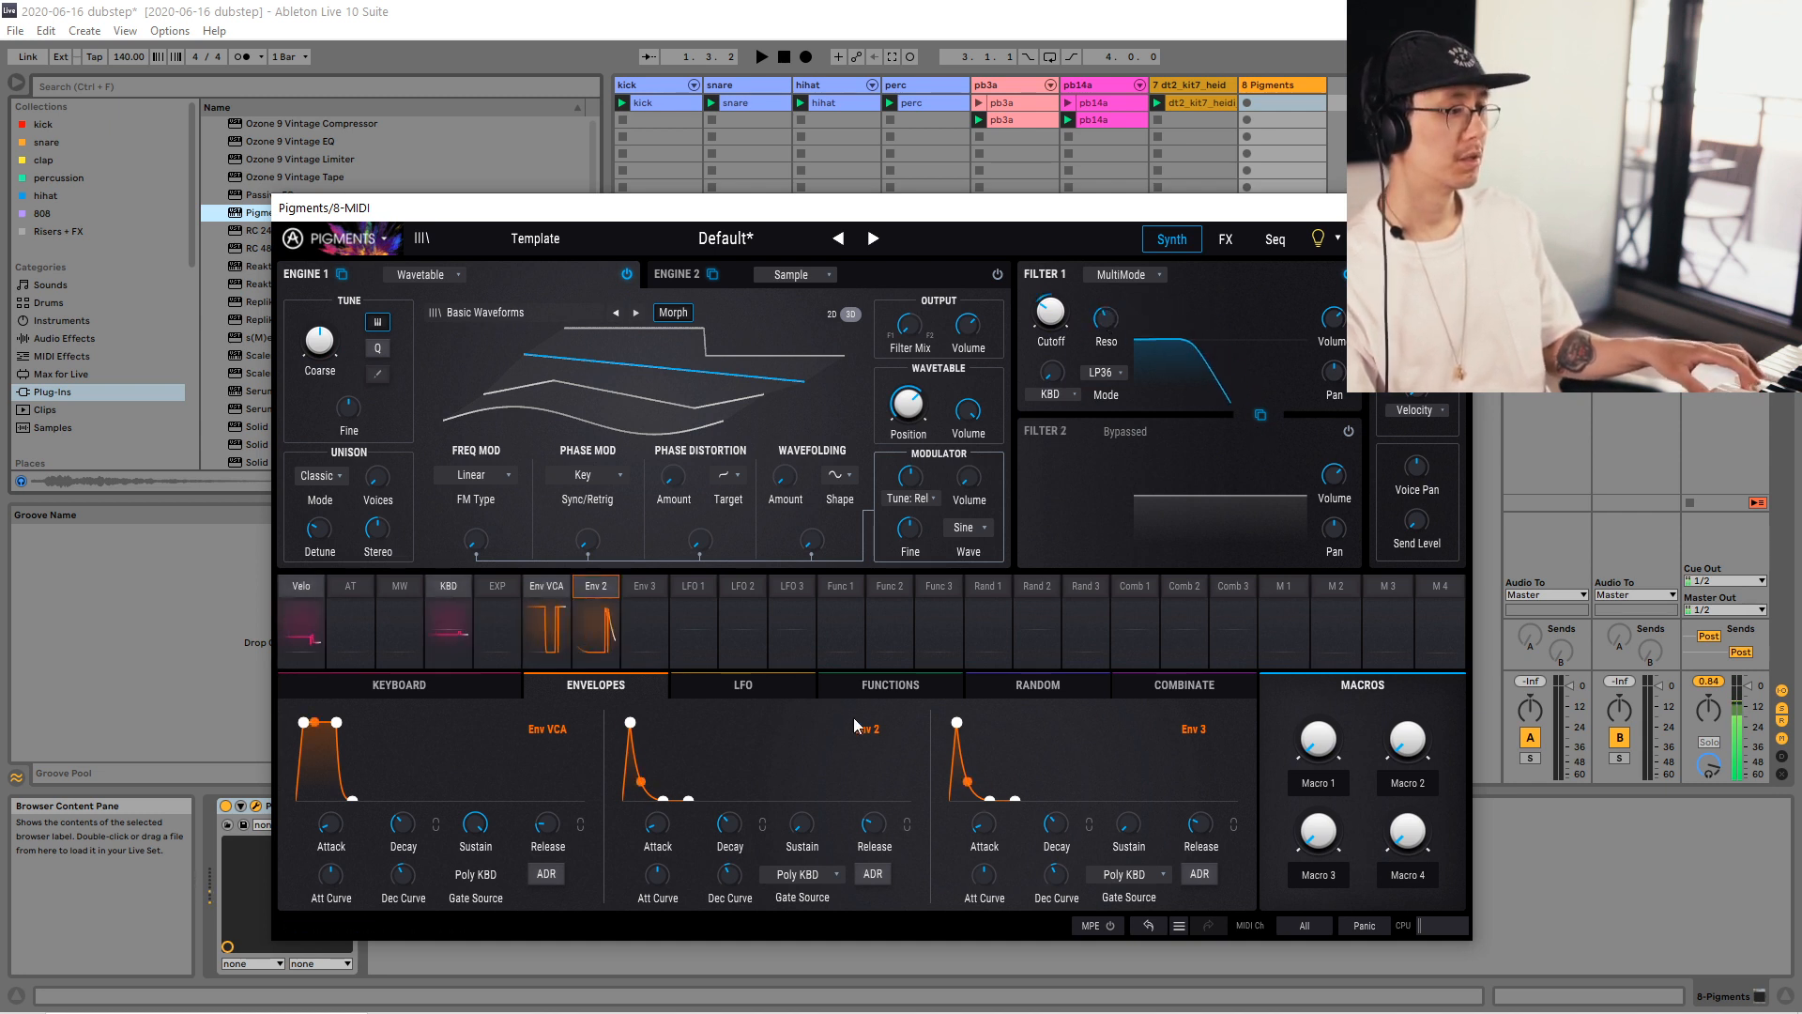
{"action": "left_click_drag", "start_coordinate": [737, 835], "coordinate": [737, 820]}
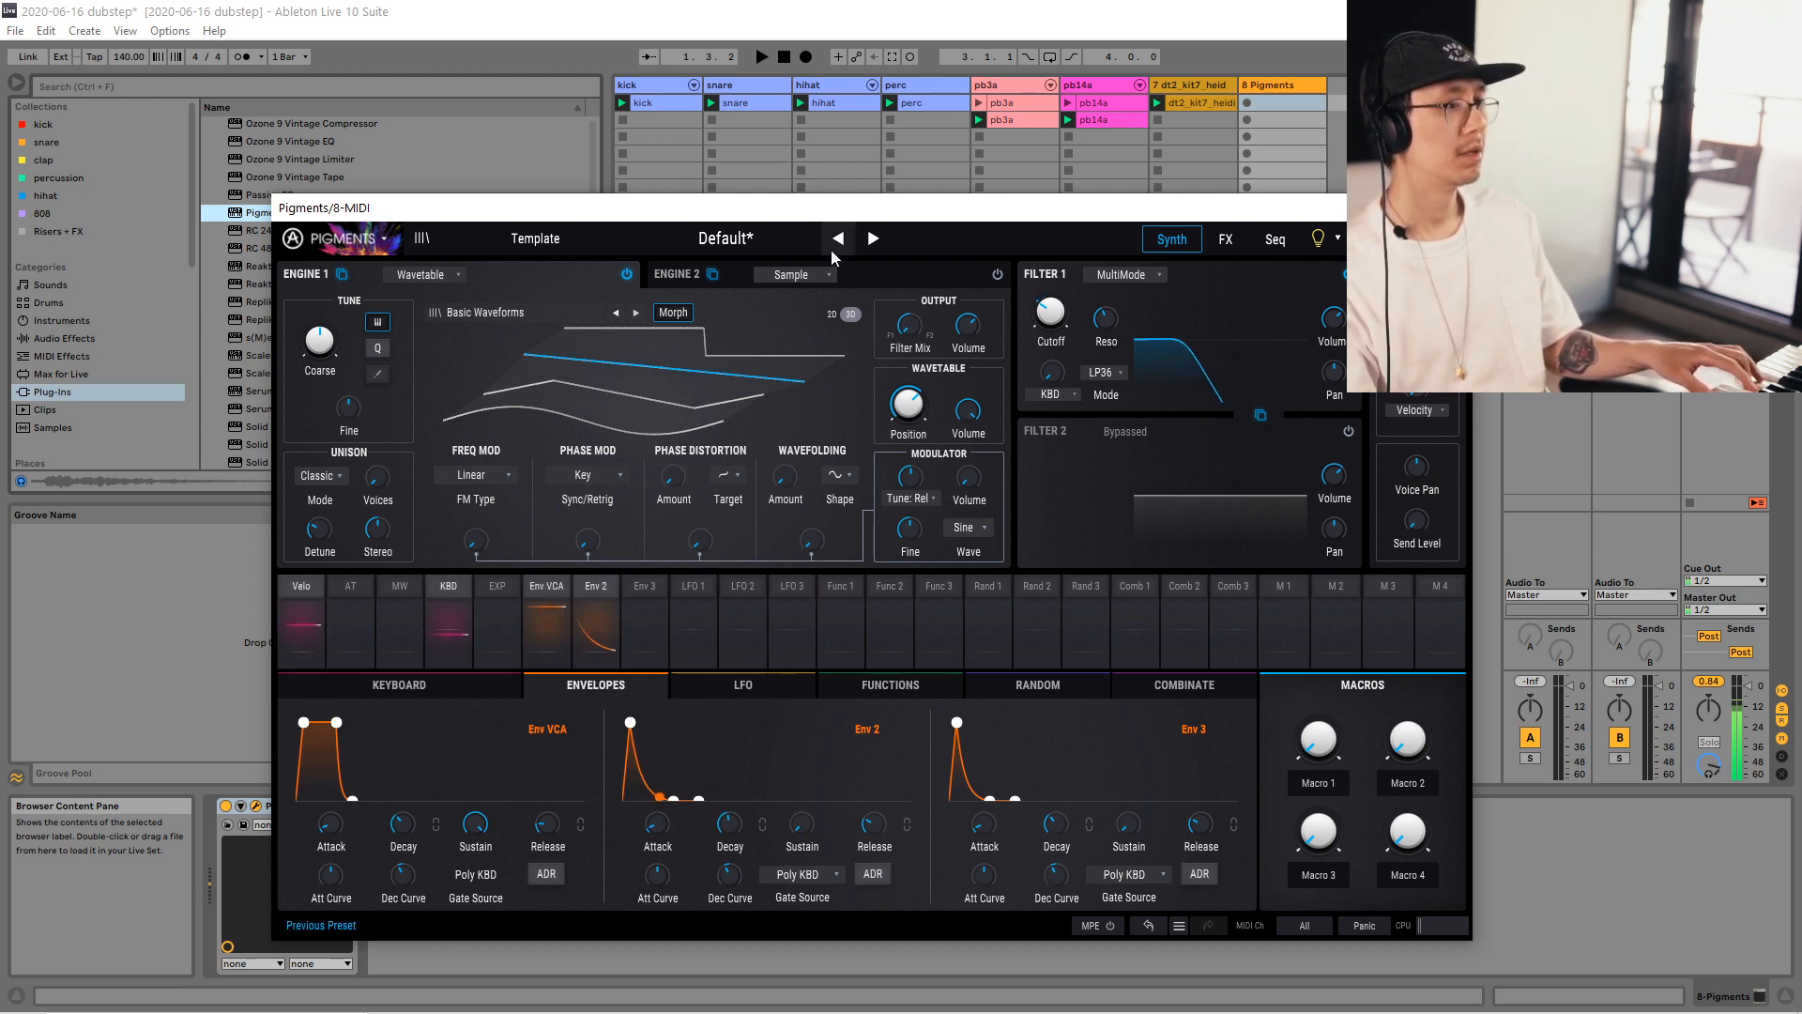
Turn on Engine 2 with the Grand Piano C3 sample alongside Engine 1 and adjust the Filter 1 cutoff.
{"action": "left_click", "coordinate": [678, 271]}
{"action": "left_click", "coordinate": [997, 273]}
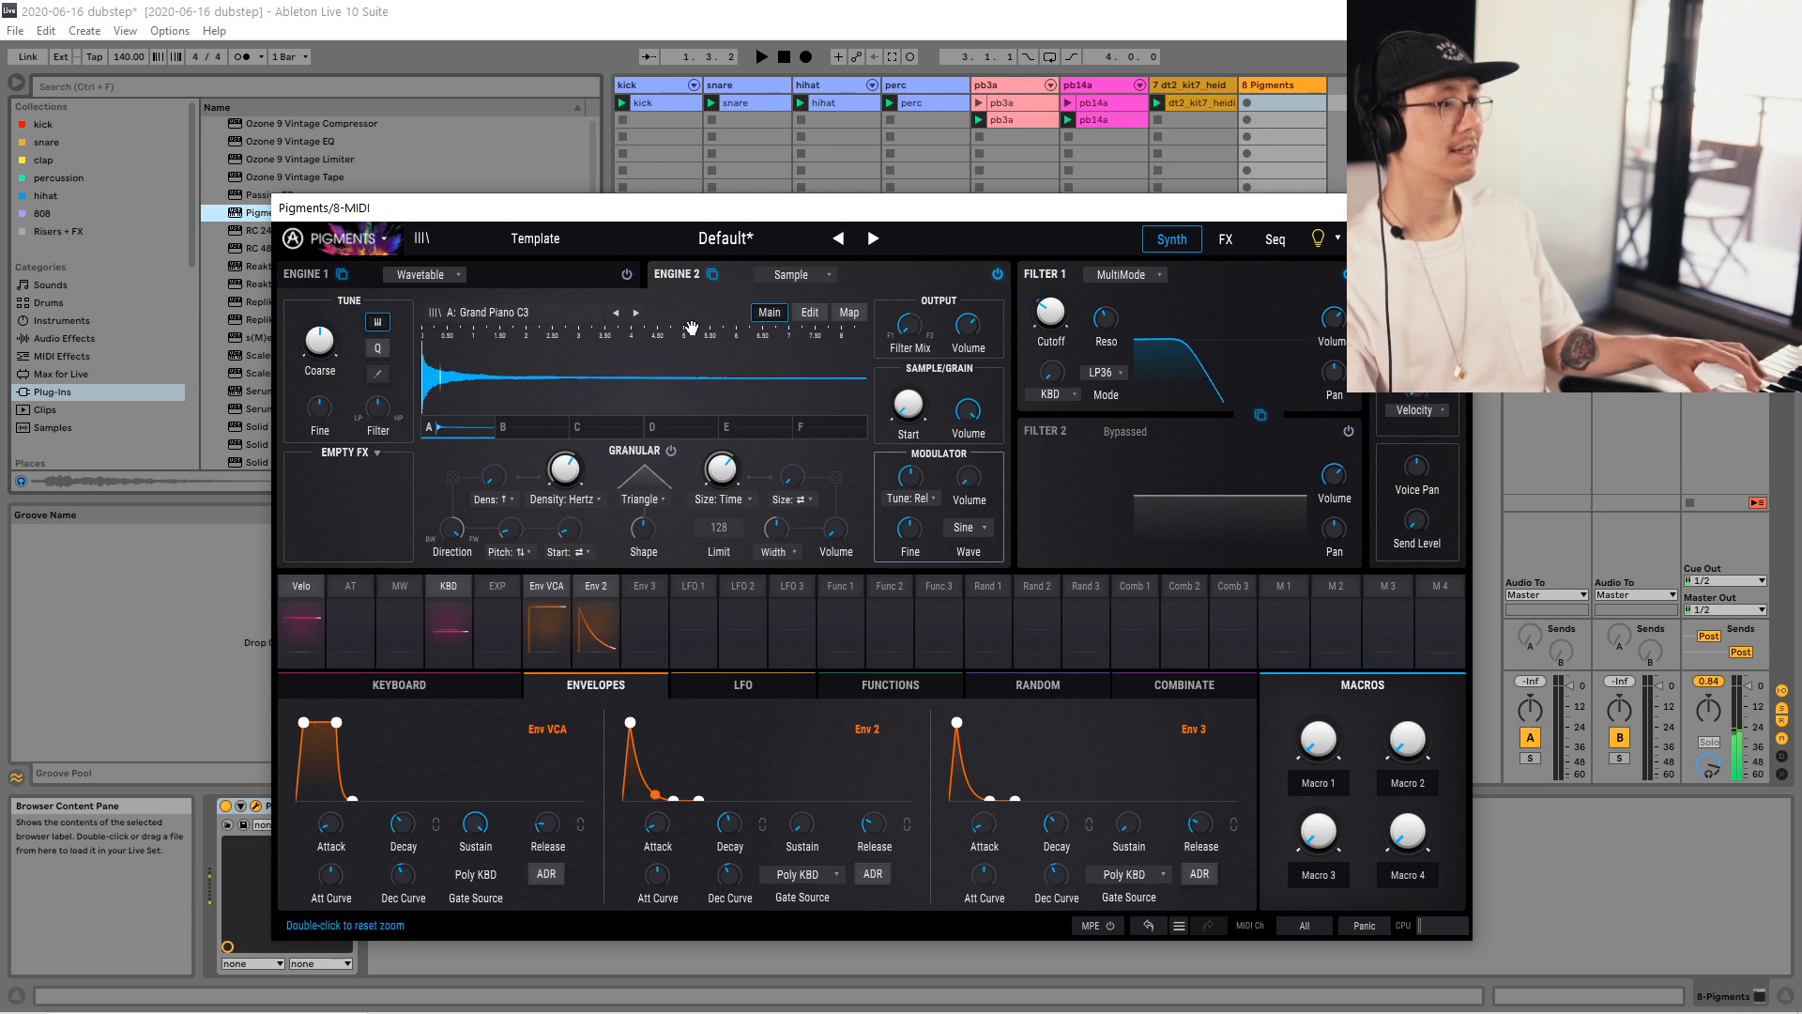
{"action": "mouse_move", "coordinate": [1069, 293]}
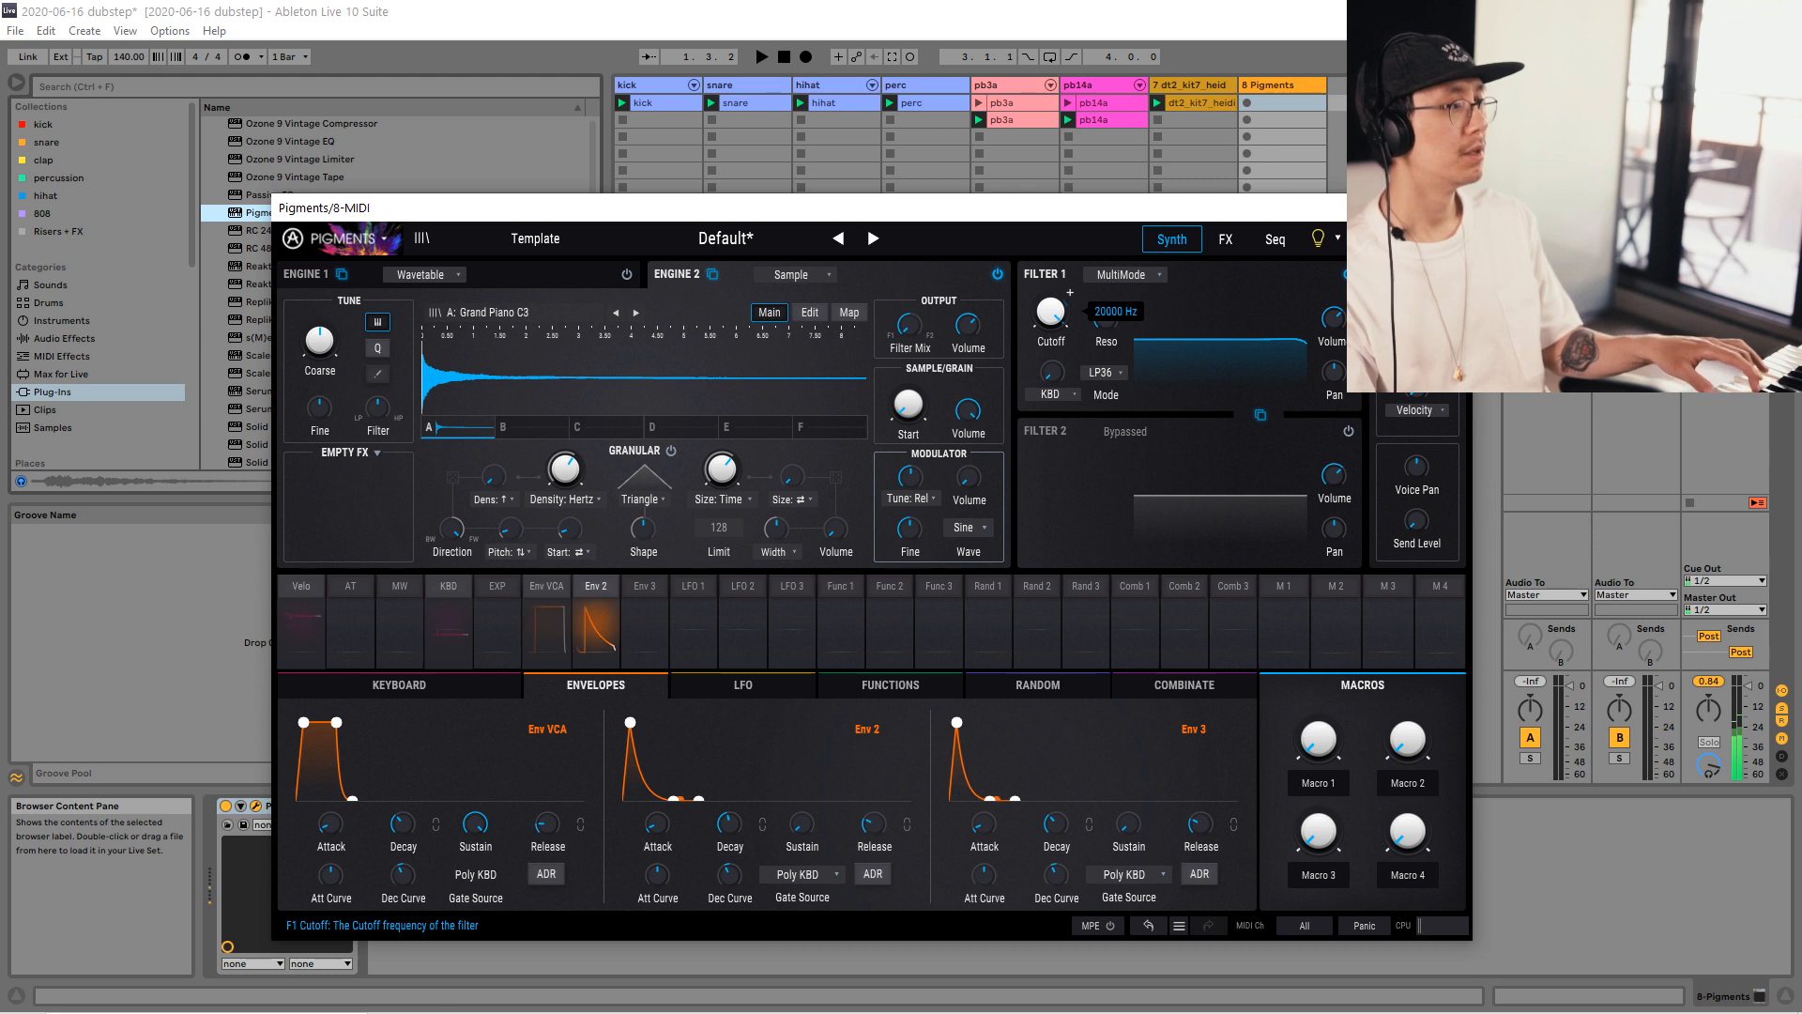
{"action": "mouse_move", "coordinate": [324, 340]}
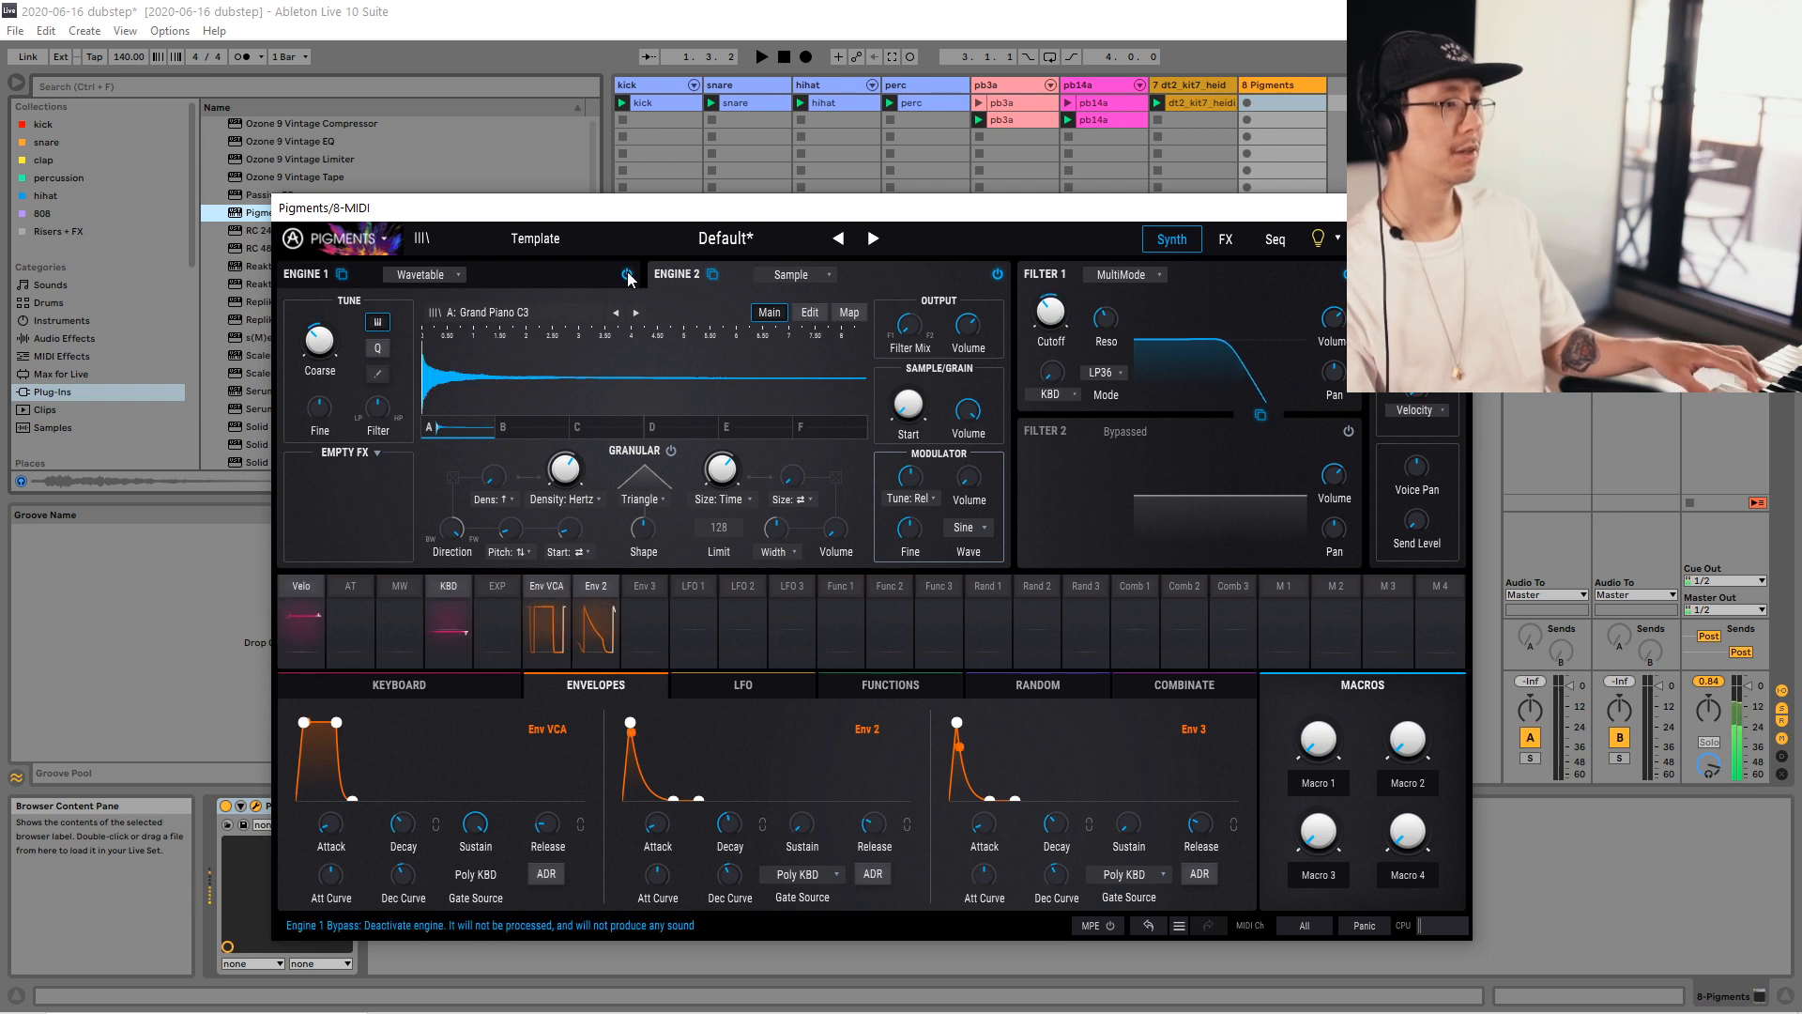
{"action": "left_click_drag", "start_coordinate": [1046, 306], "coordinate": [1045, 312]}
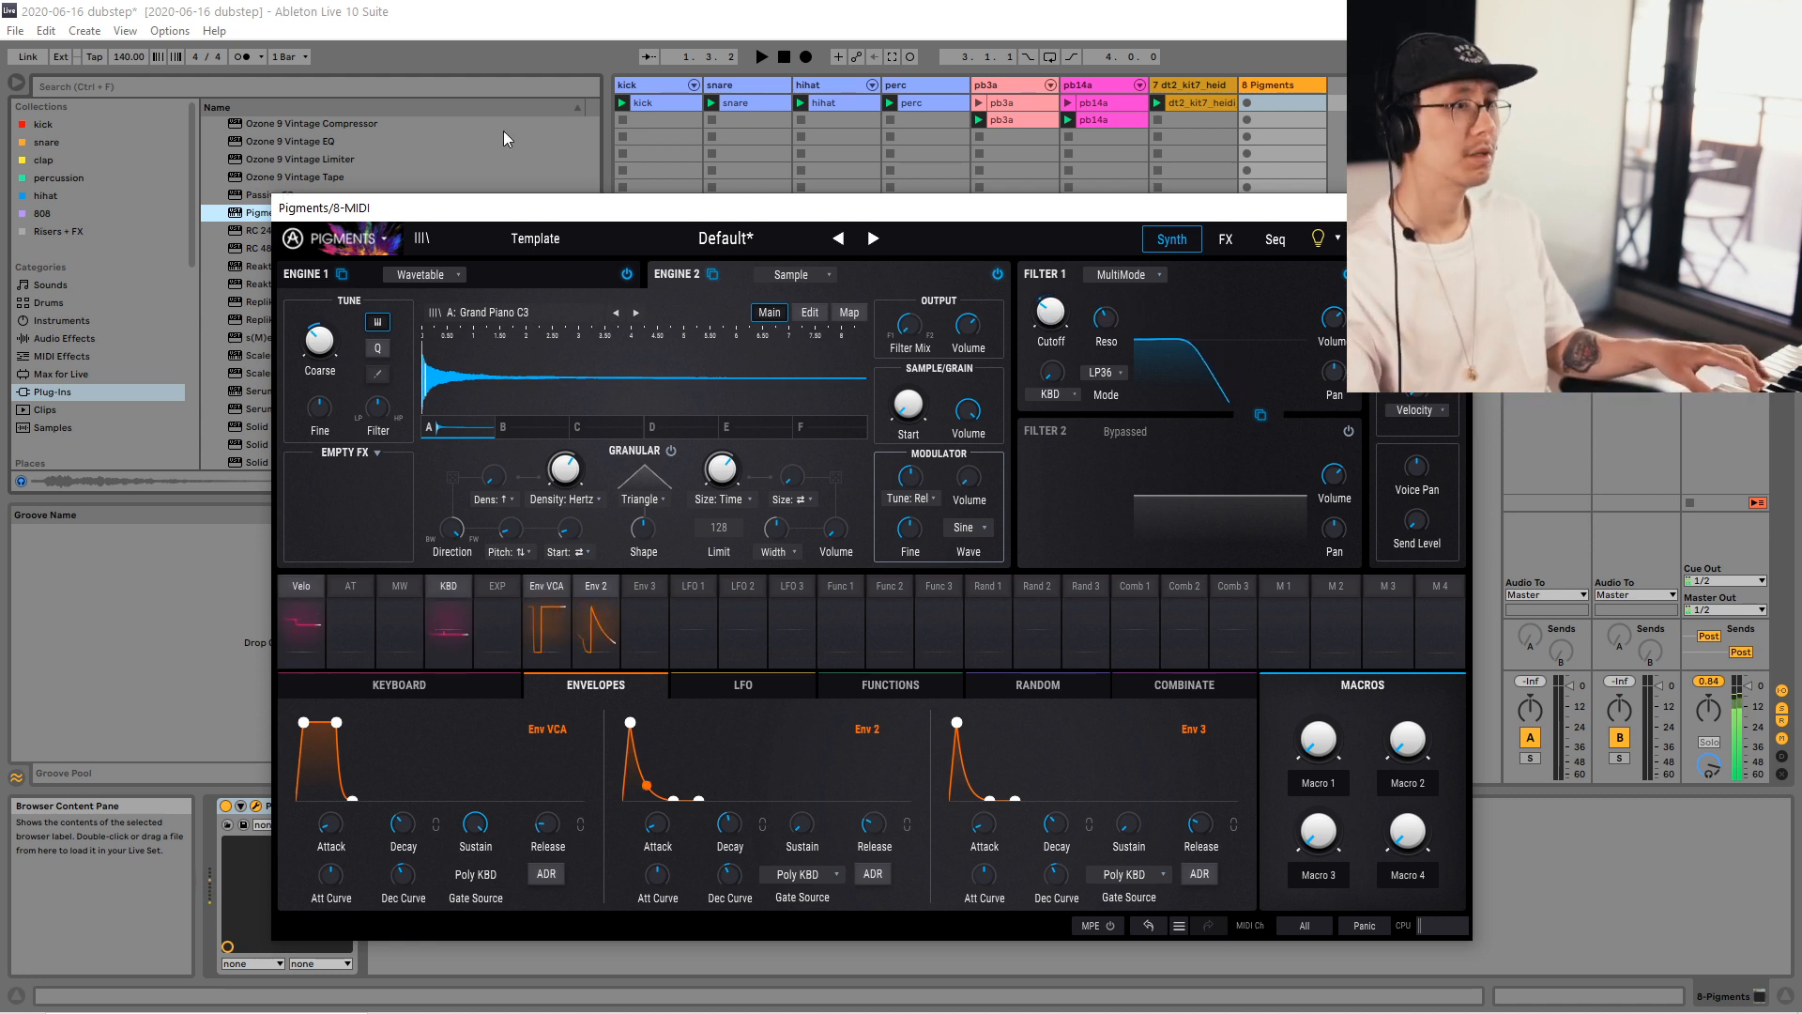
Add the Arturia Rev INTENSITY reverb after Pigments and adjust its Size control.
{"action": "key", "text": "ctrl+alt+p"}
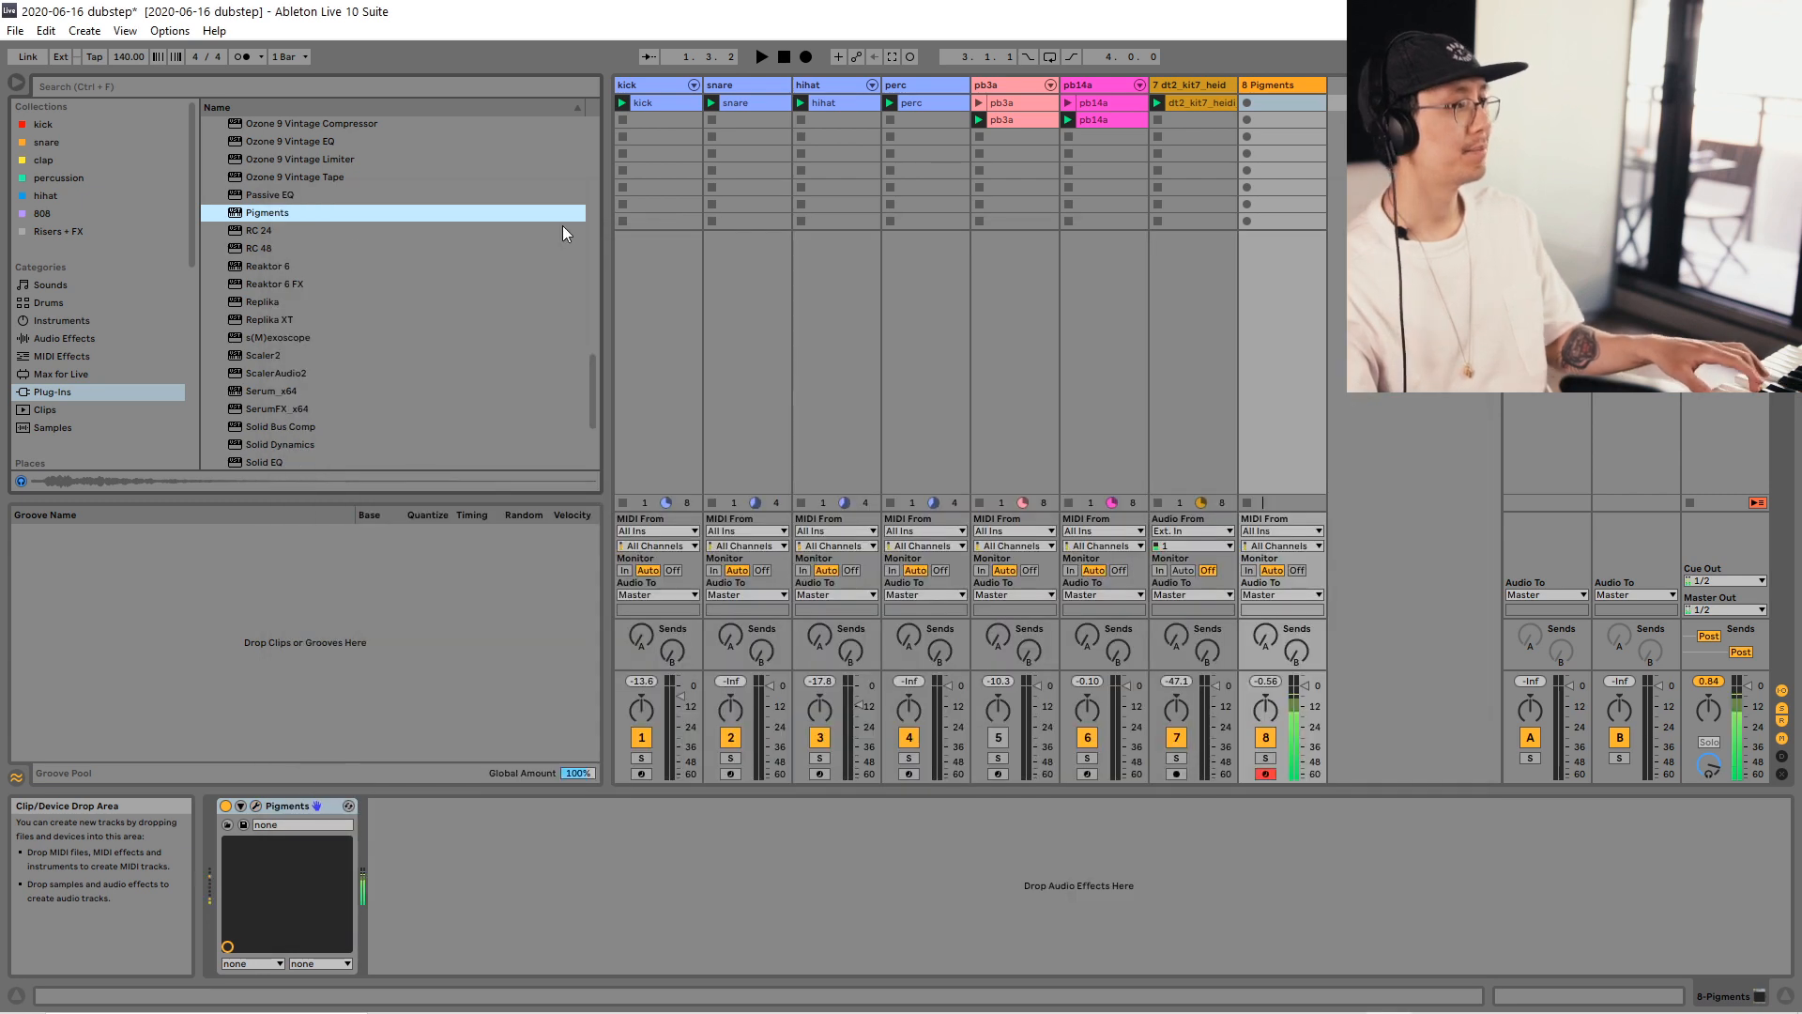
{"action": "left_click_drag", "start_coordinate": [593, 379], "coordinate": [591, 99]}
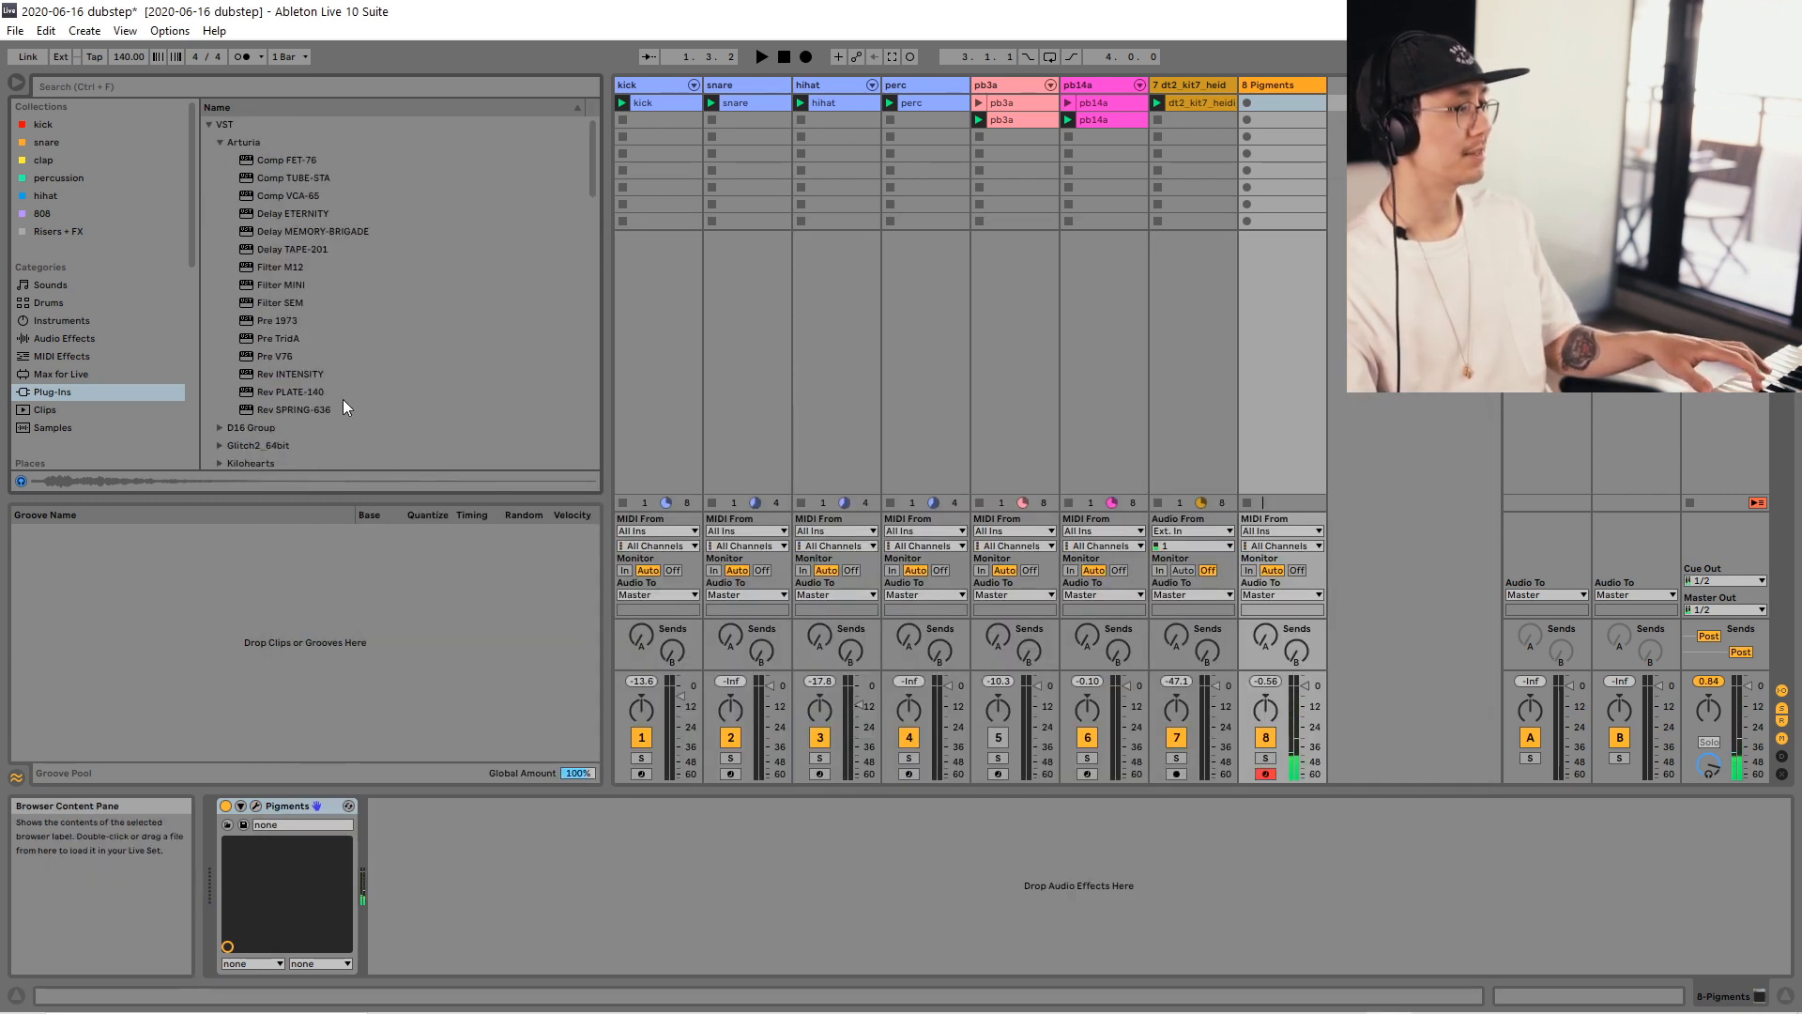
{"action": "left_click_drag", "start_coordinate": [311, 373], "coordinate": [691, 896]}
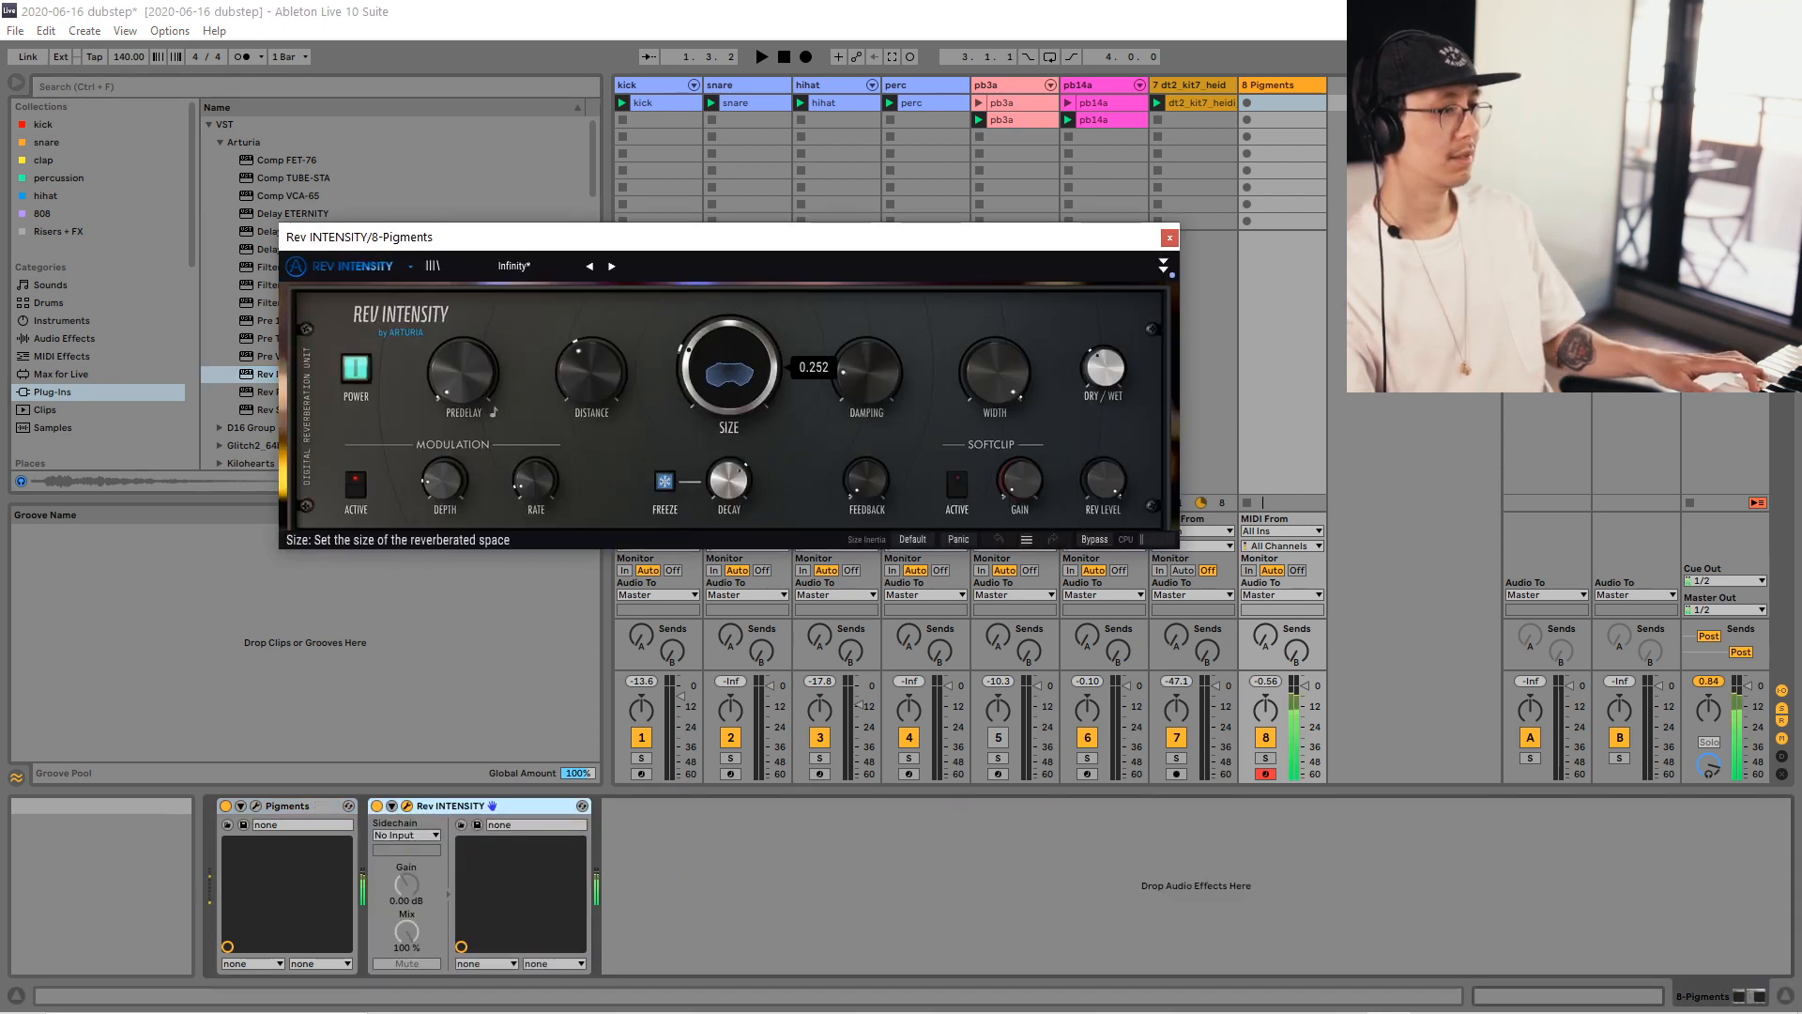
{"action": "left_click_drag", "start_coordinate": [722, 245], "coordinate": [762, 432]}
{"action": "mouse_move", "coordinate": [615, 431]}
{"action": "left_mouse_down"}
{"action": "mouse_move", "coordinate": [631, 476]}
{"action": "mouse_move", "coordinate": [603, 406]}
{"action": "left_mouse_up"}
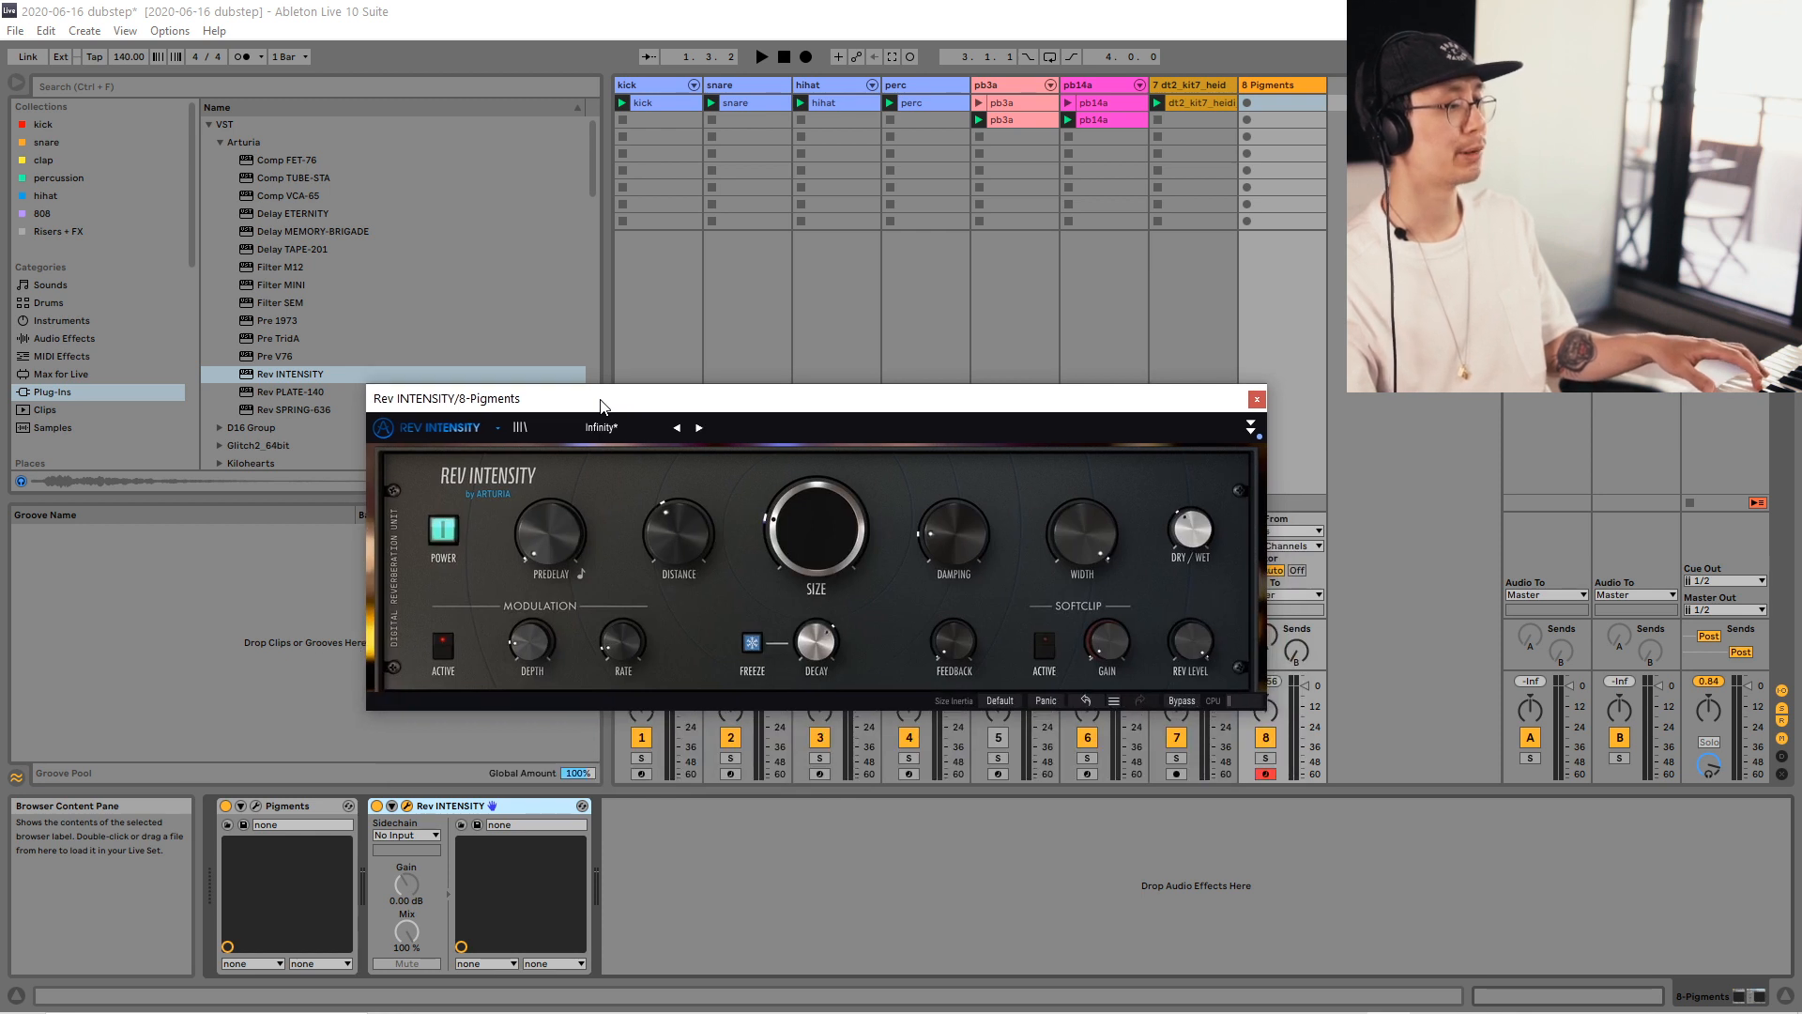
{"action": "left_click_drag", "start_coordinate": [718, 414], "coordinate": [683, 401]}
{"action": "left_click_drag", "start_coordinate": [781, 516], "coordinate": [781, 522]}
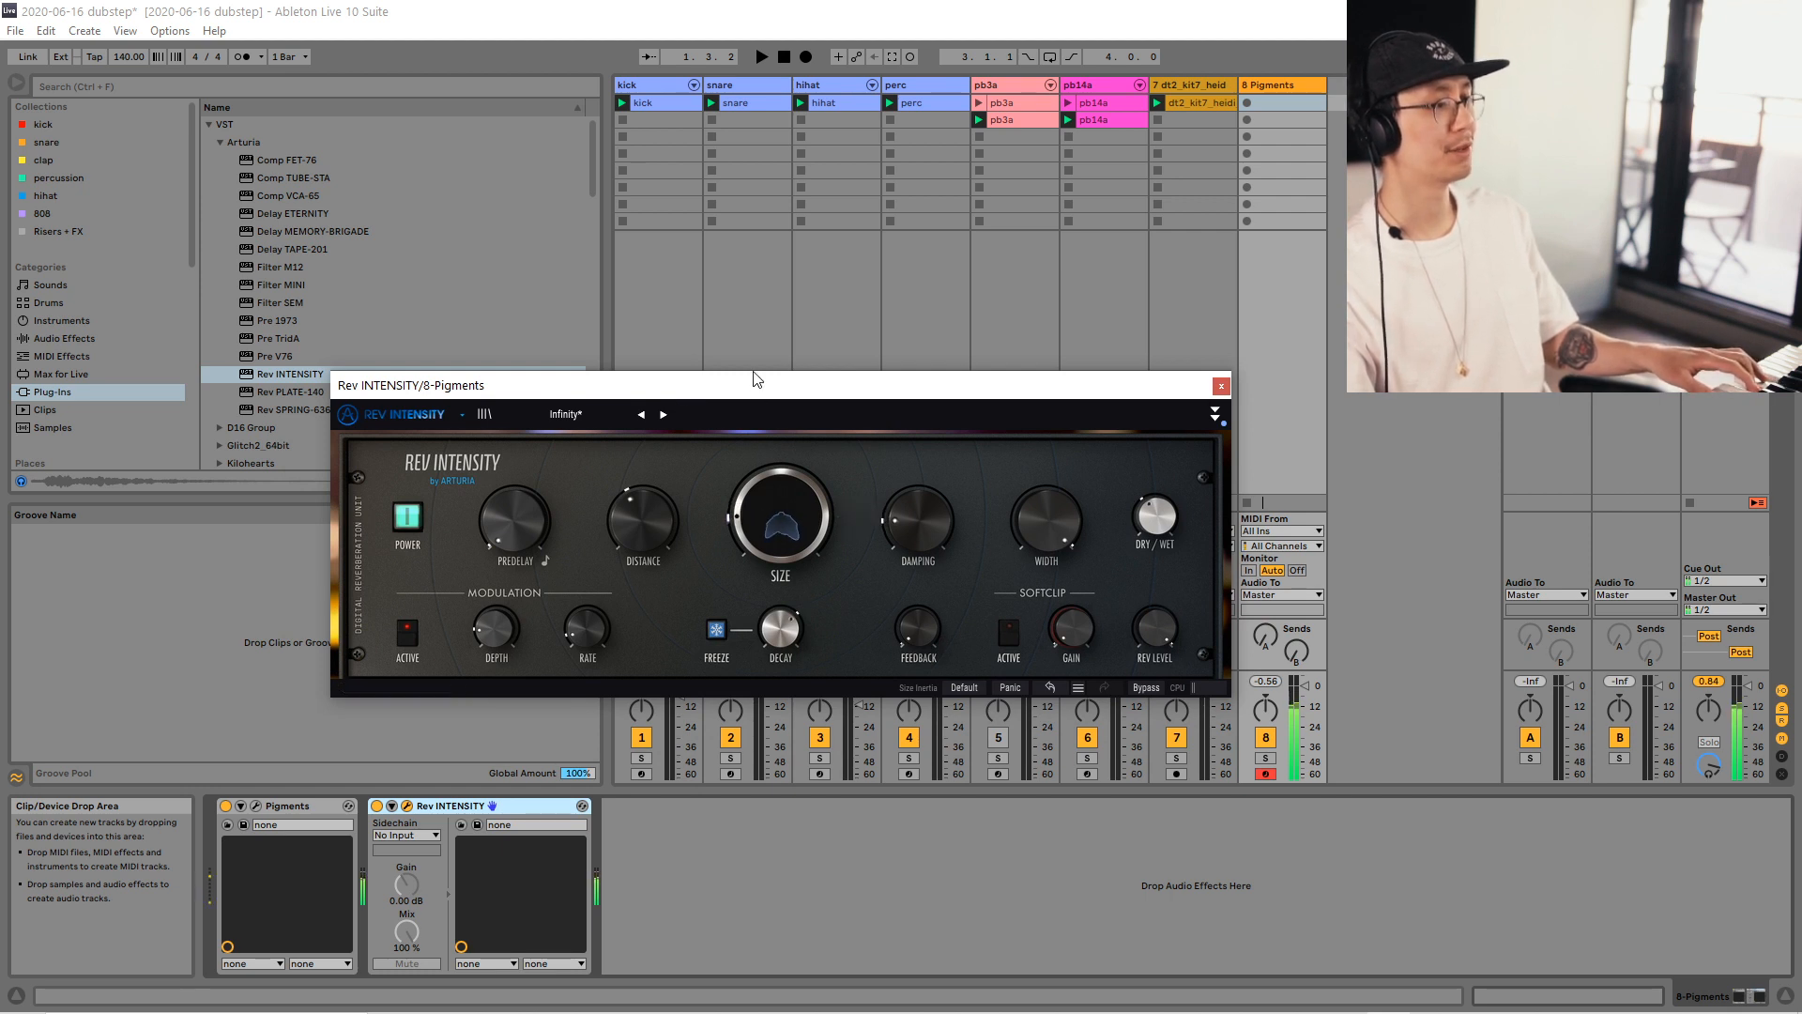
{"action": "mouse_move", "coordinate": [755, 397]}
{"action": "left_mouse_down"}
{"action": "mouse_move", "coordinate": [759, 380]}
{"action": "mouse_move", "coordinate": [762, 398]}
{"action": "left_mouse_up"}
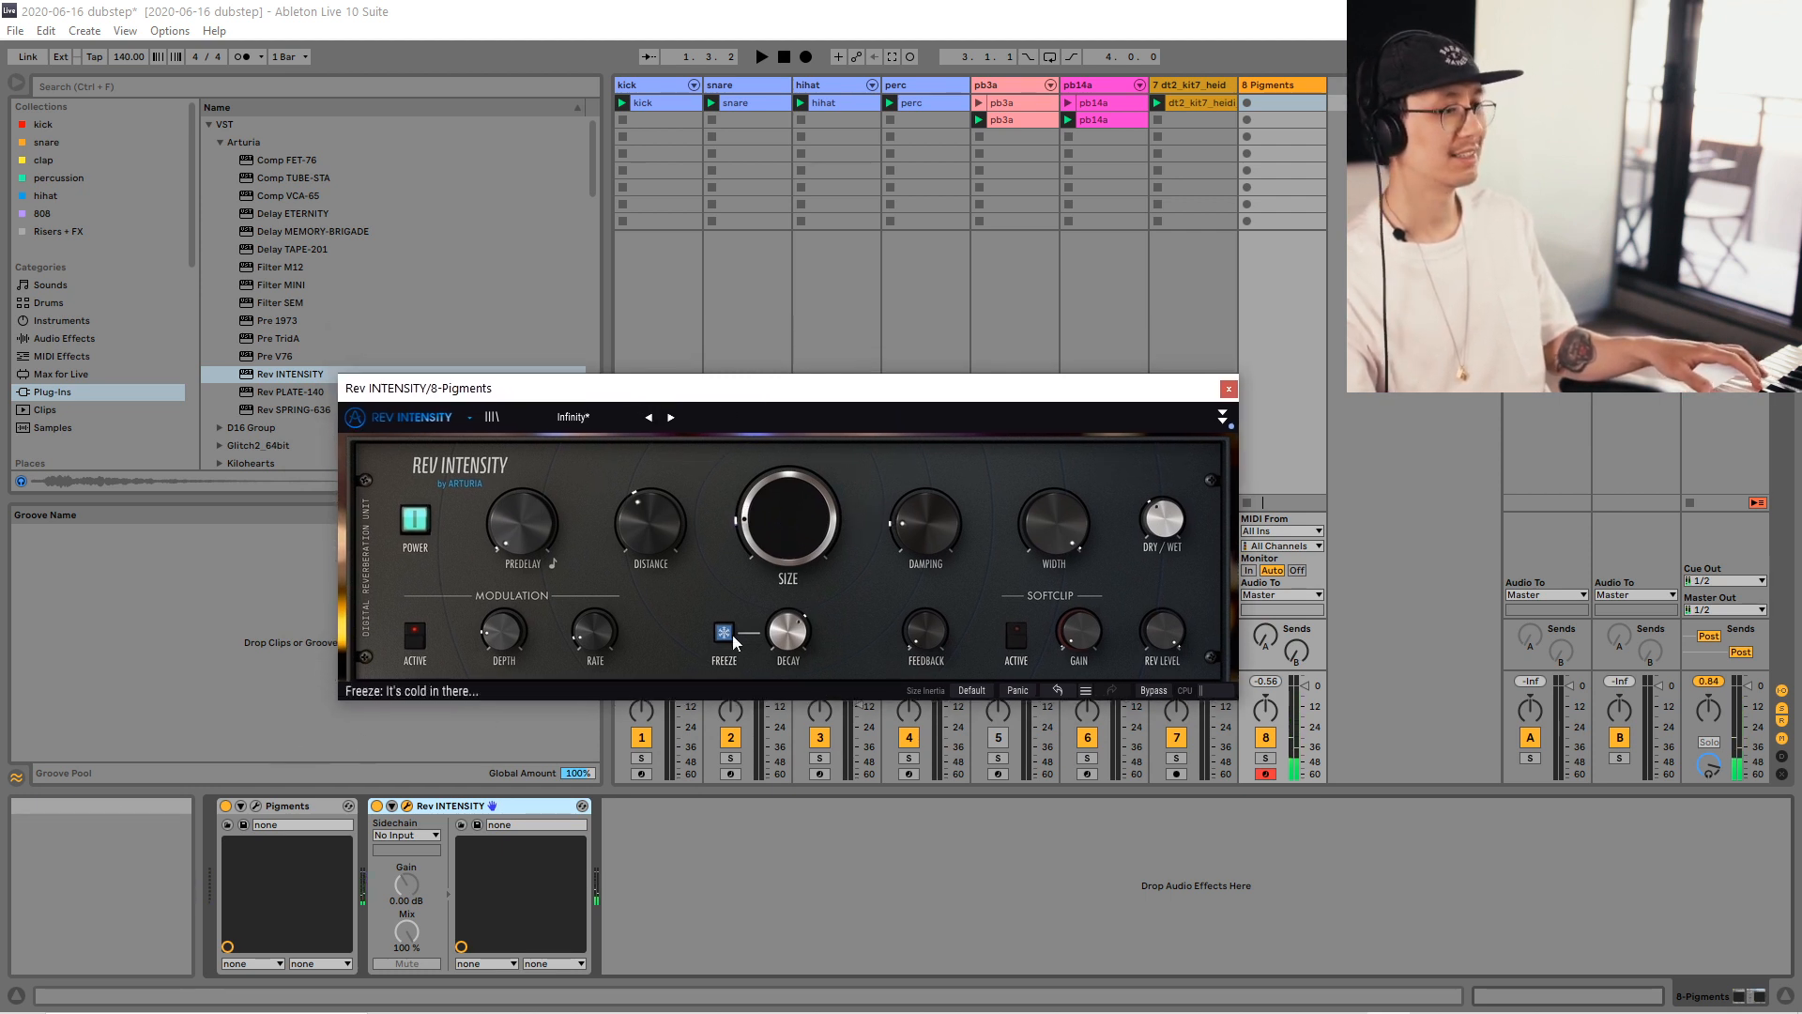
{"action": "left_click_drag", "start_coordinate": [628, 397], "coordinate": [641, 401]}
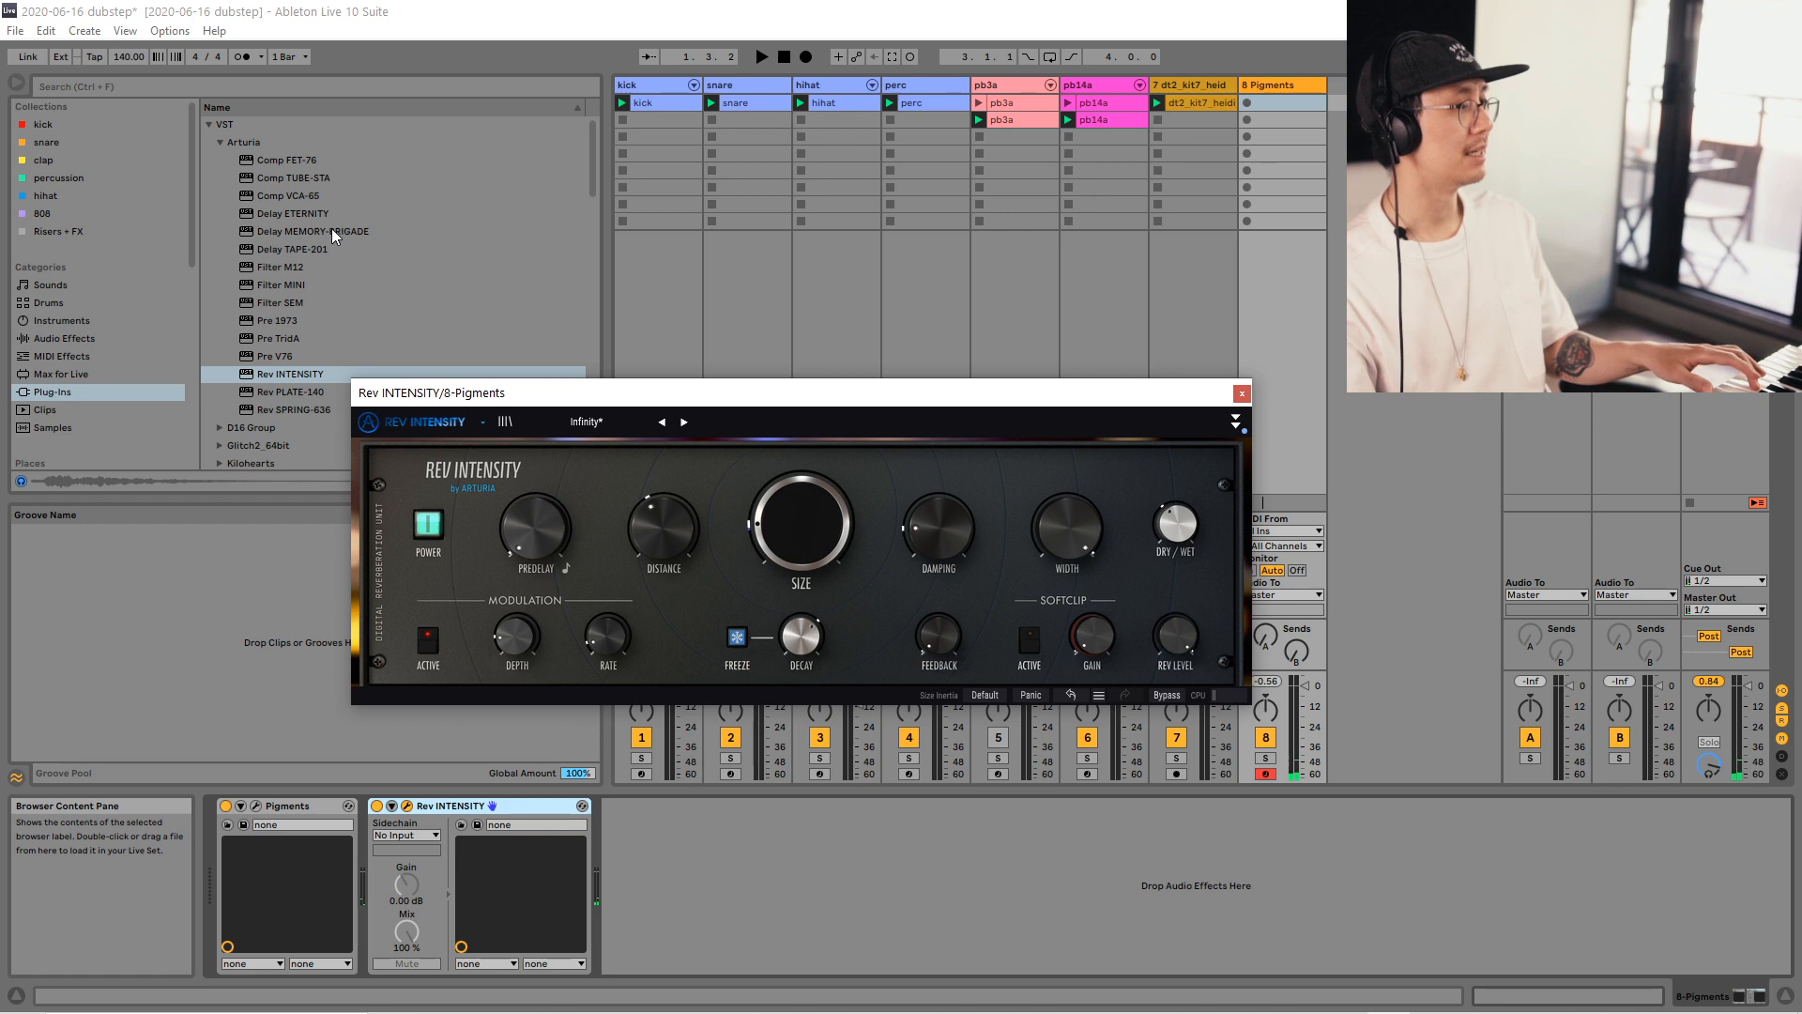
Insert Arturia Delay TAPE-201 between Pigments and Rev INTENSITY and set its dry/wet to 0.169.
{"action": "left_click_drag", "start_coordinate": [301, 250], "coordinate": [410, 893]}
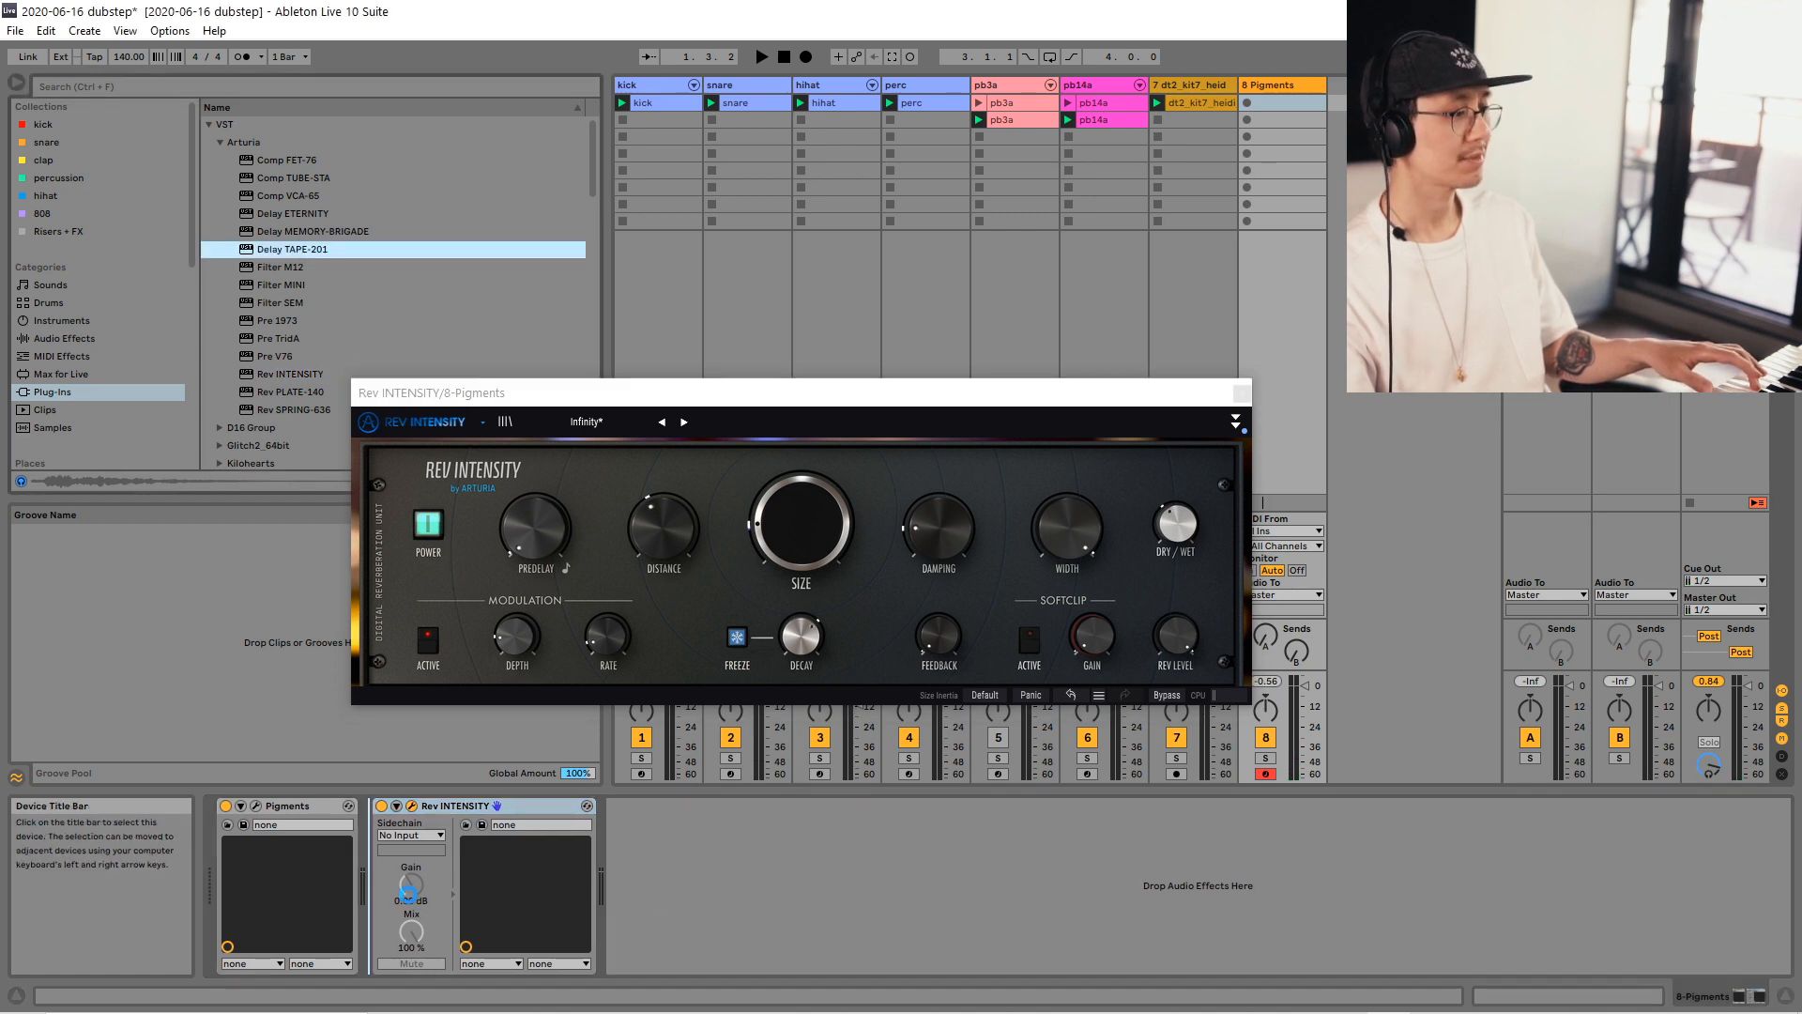
{"action": "left_click_drag", "start_coordinate": [359, 815], "coordinate": [358, 815]}
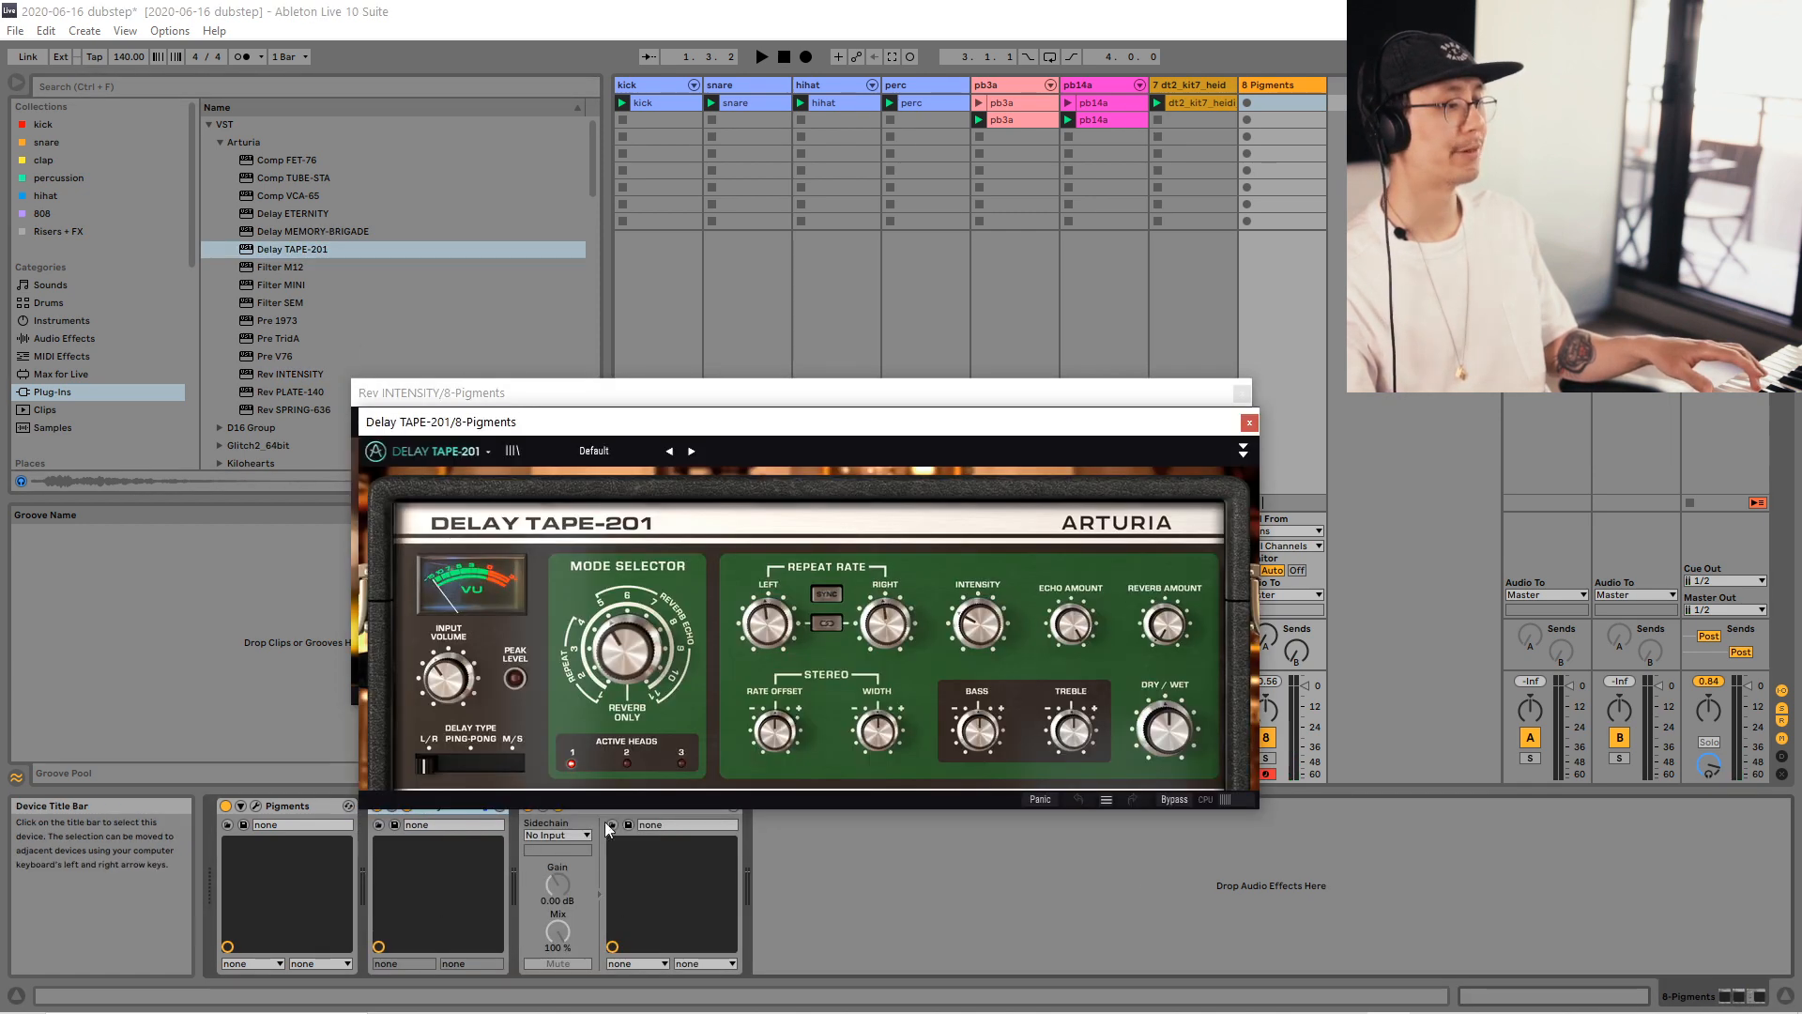
{"action": "left_click_drag", "start_coordinate": [742, 432], "coordinate": [737, 475]}
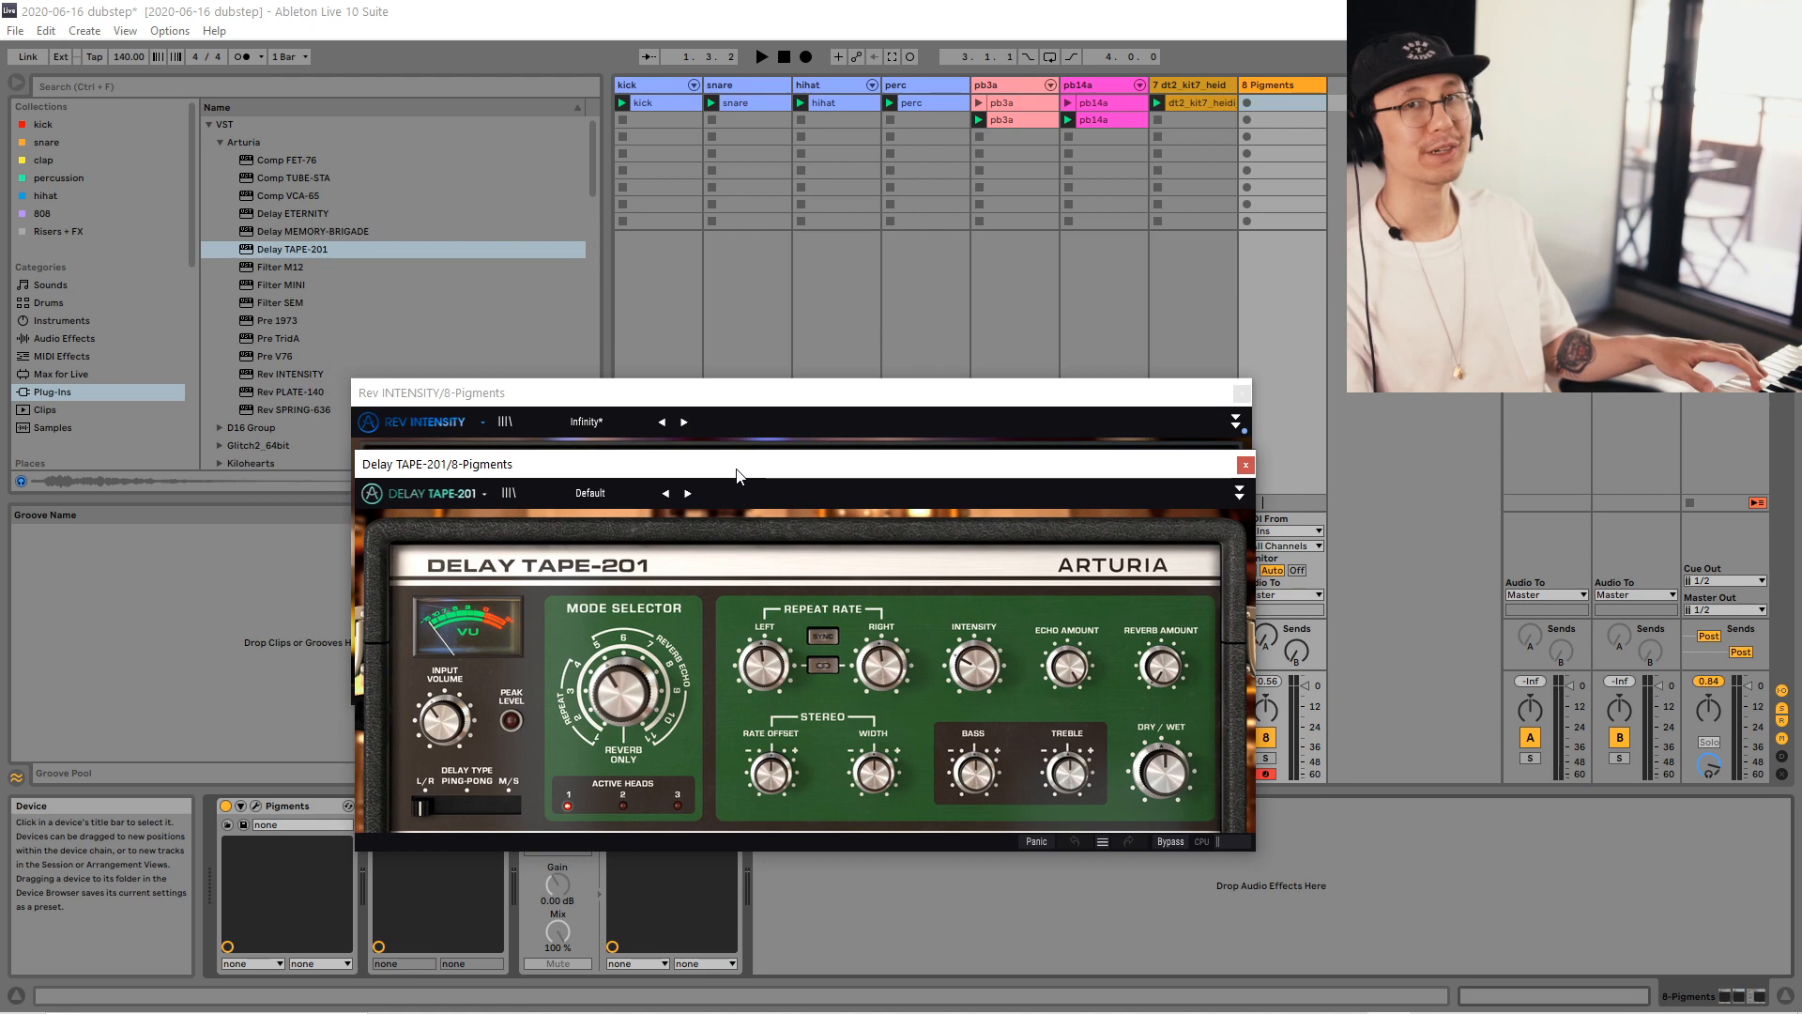
{"action": "left_click_drag", "start_coordinate": [739, 461], "coordinate": [735, 357]}
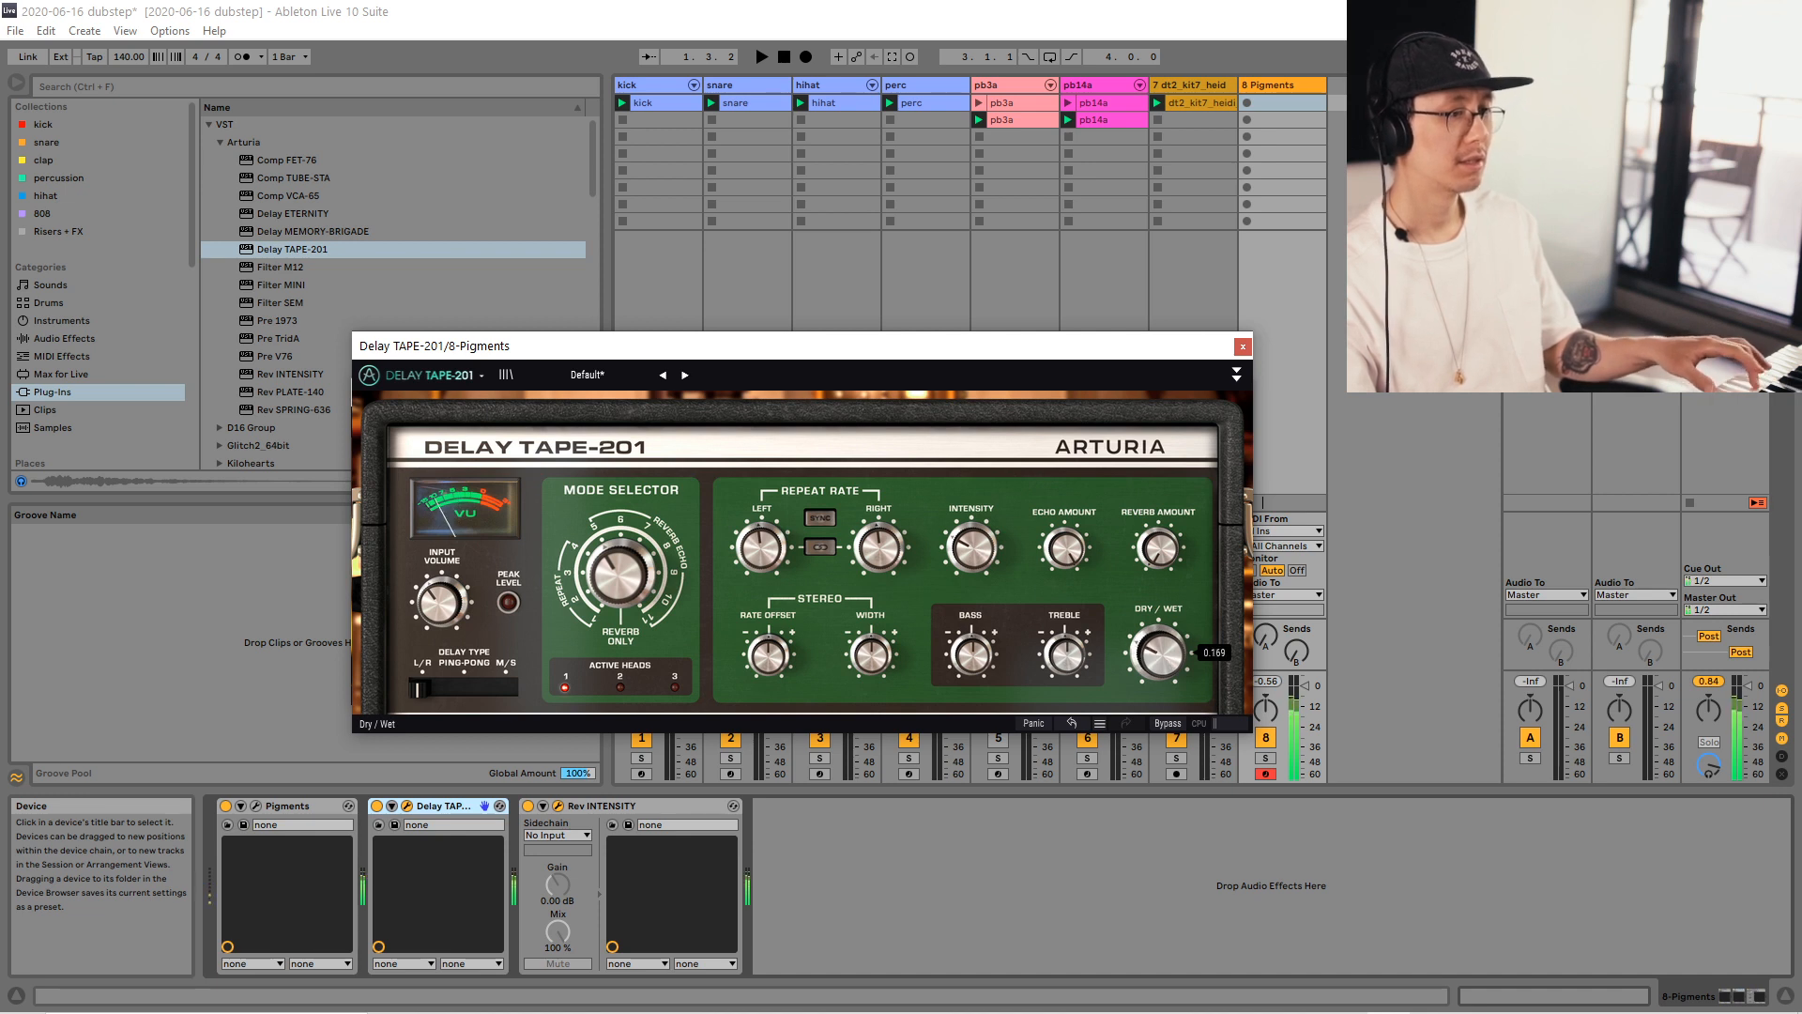
Sync the tape delay's repeat rate to the tempo and set its intensity to 0.739.
{"action": "left_click", "coordinate": [815, 519]}
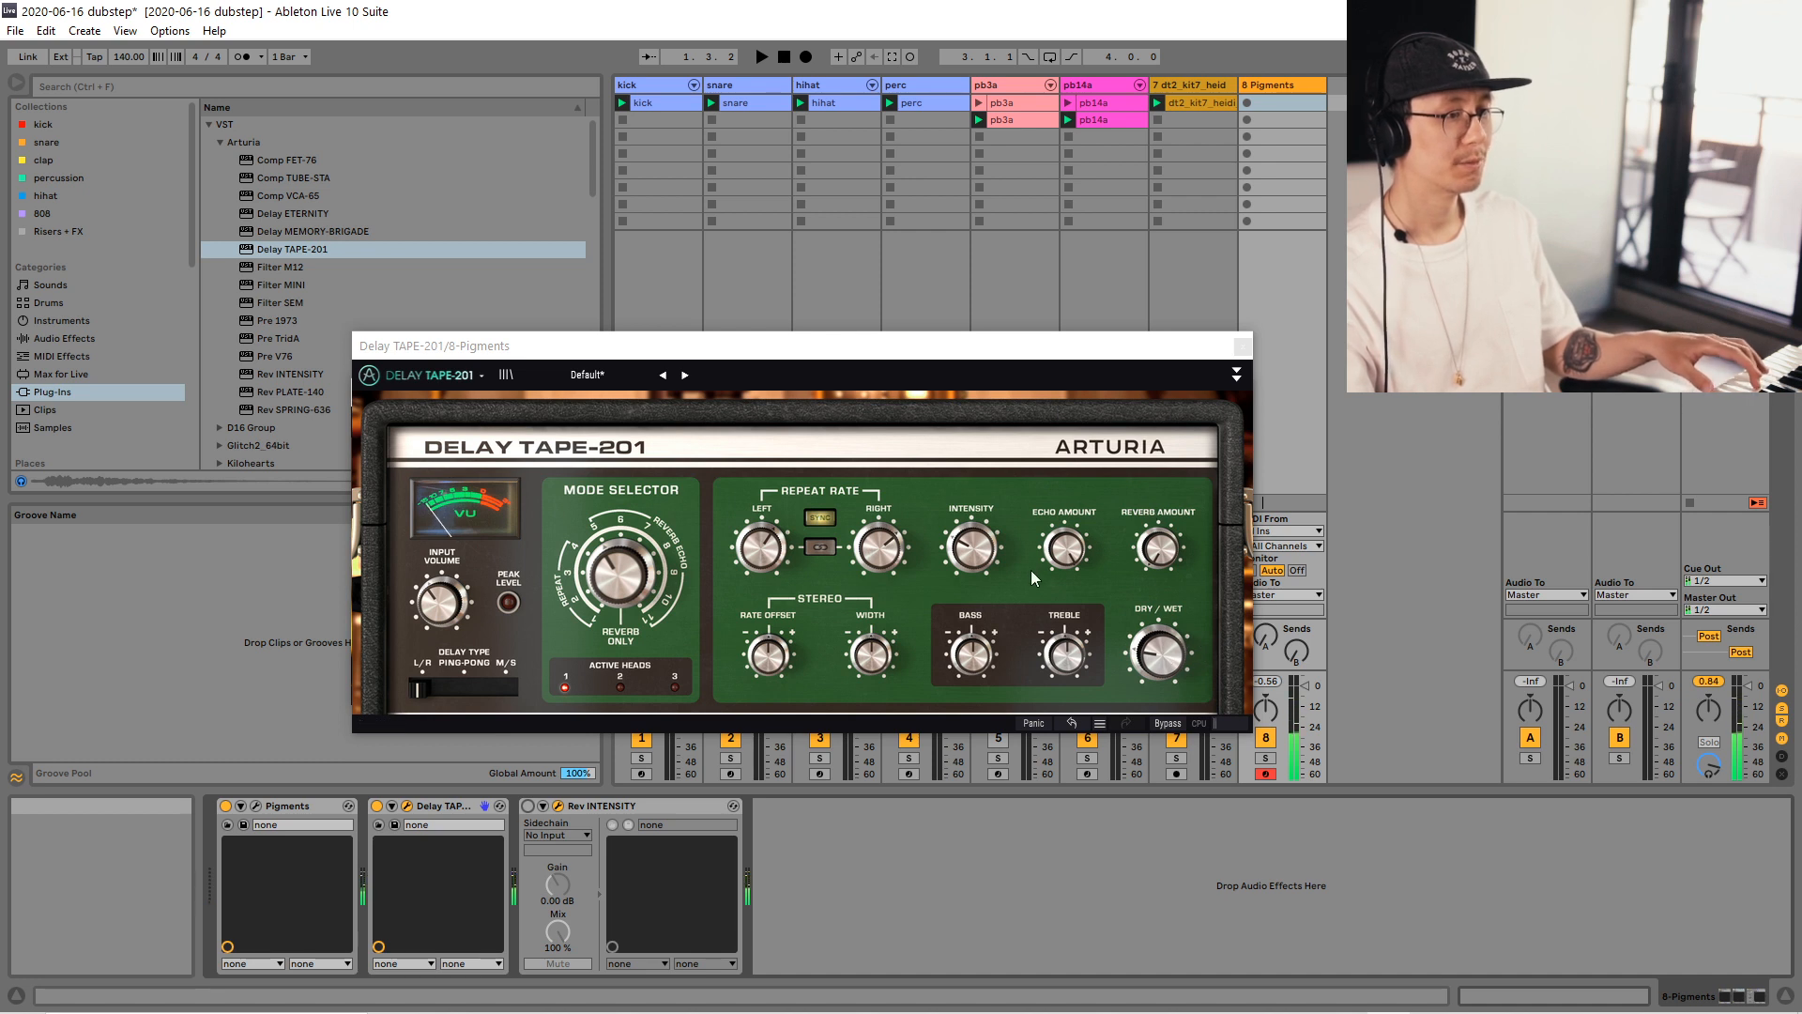
{"action": "left_click_drag", "start_coordinate": [971, 548], "coordinate": [971, 497]}
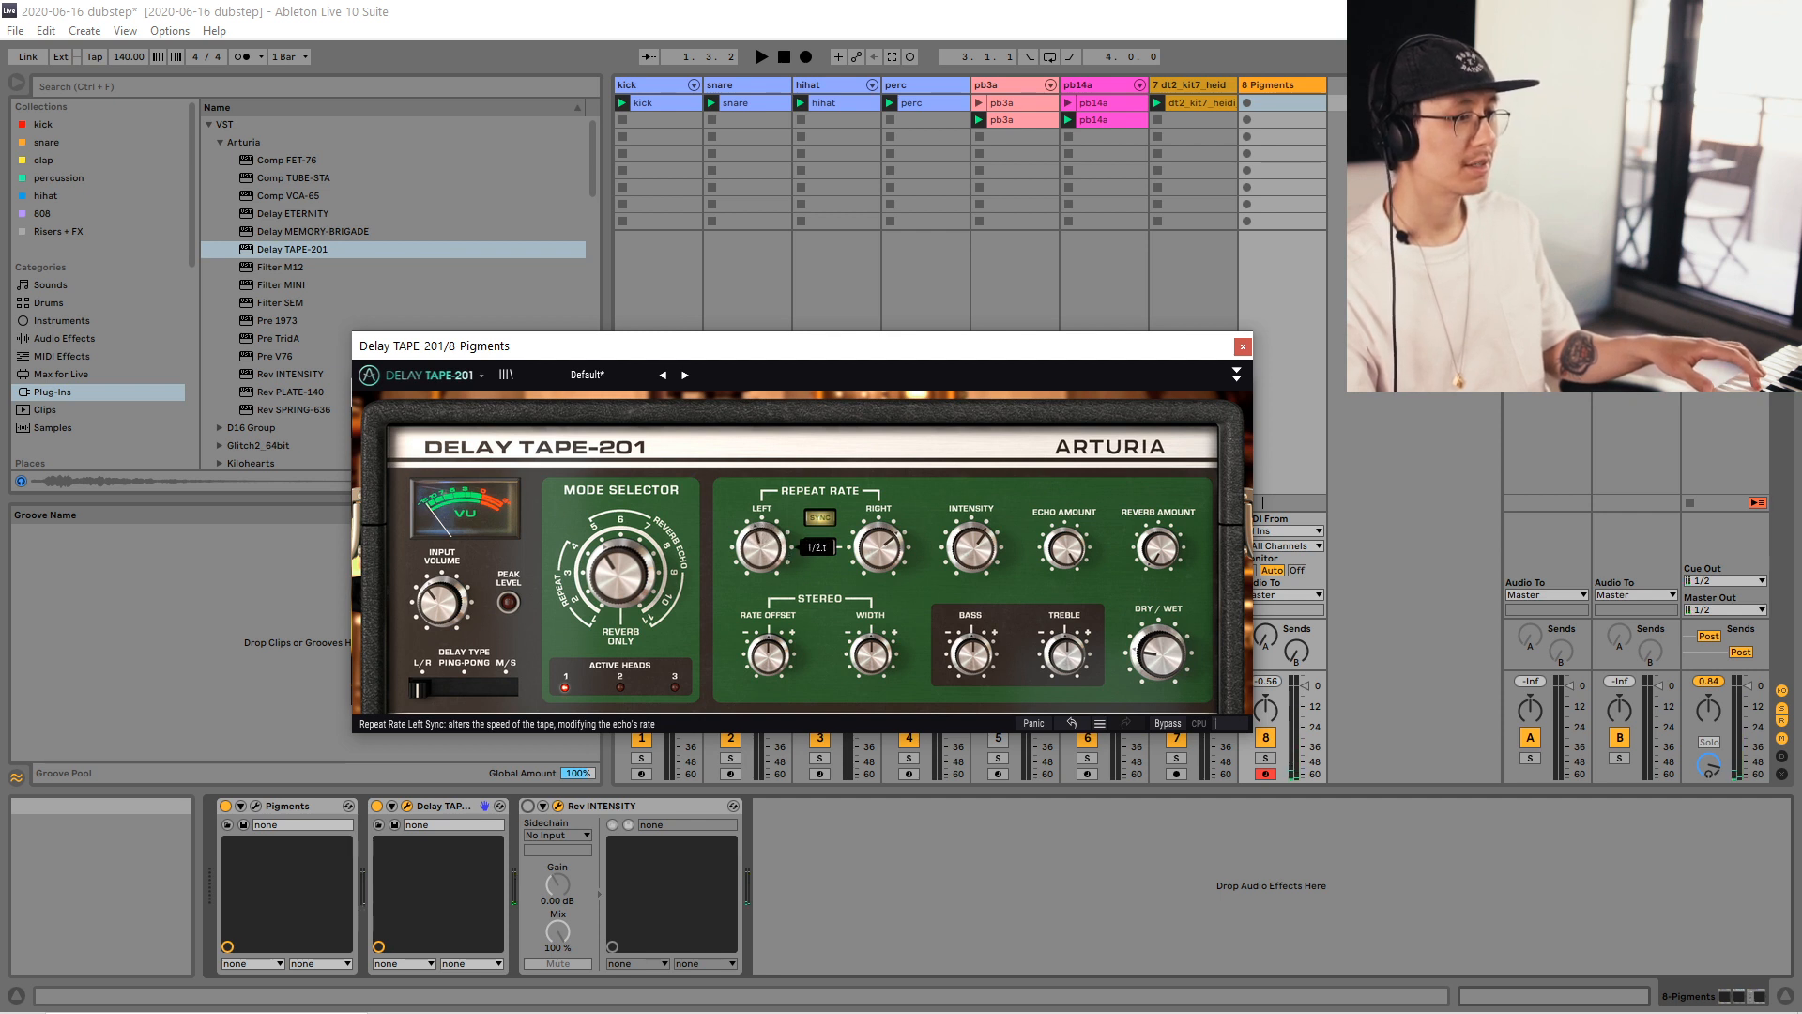
{"action": "left_click", "coordinate": [762, 559]}
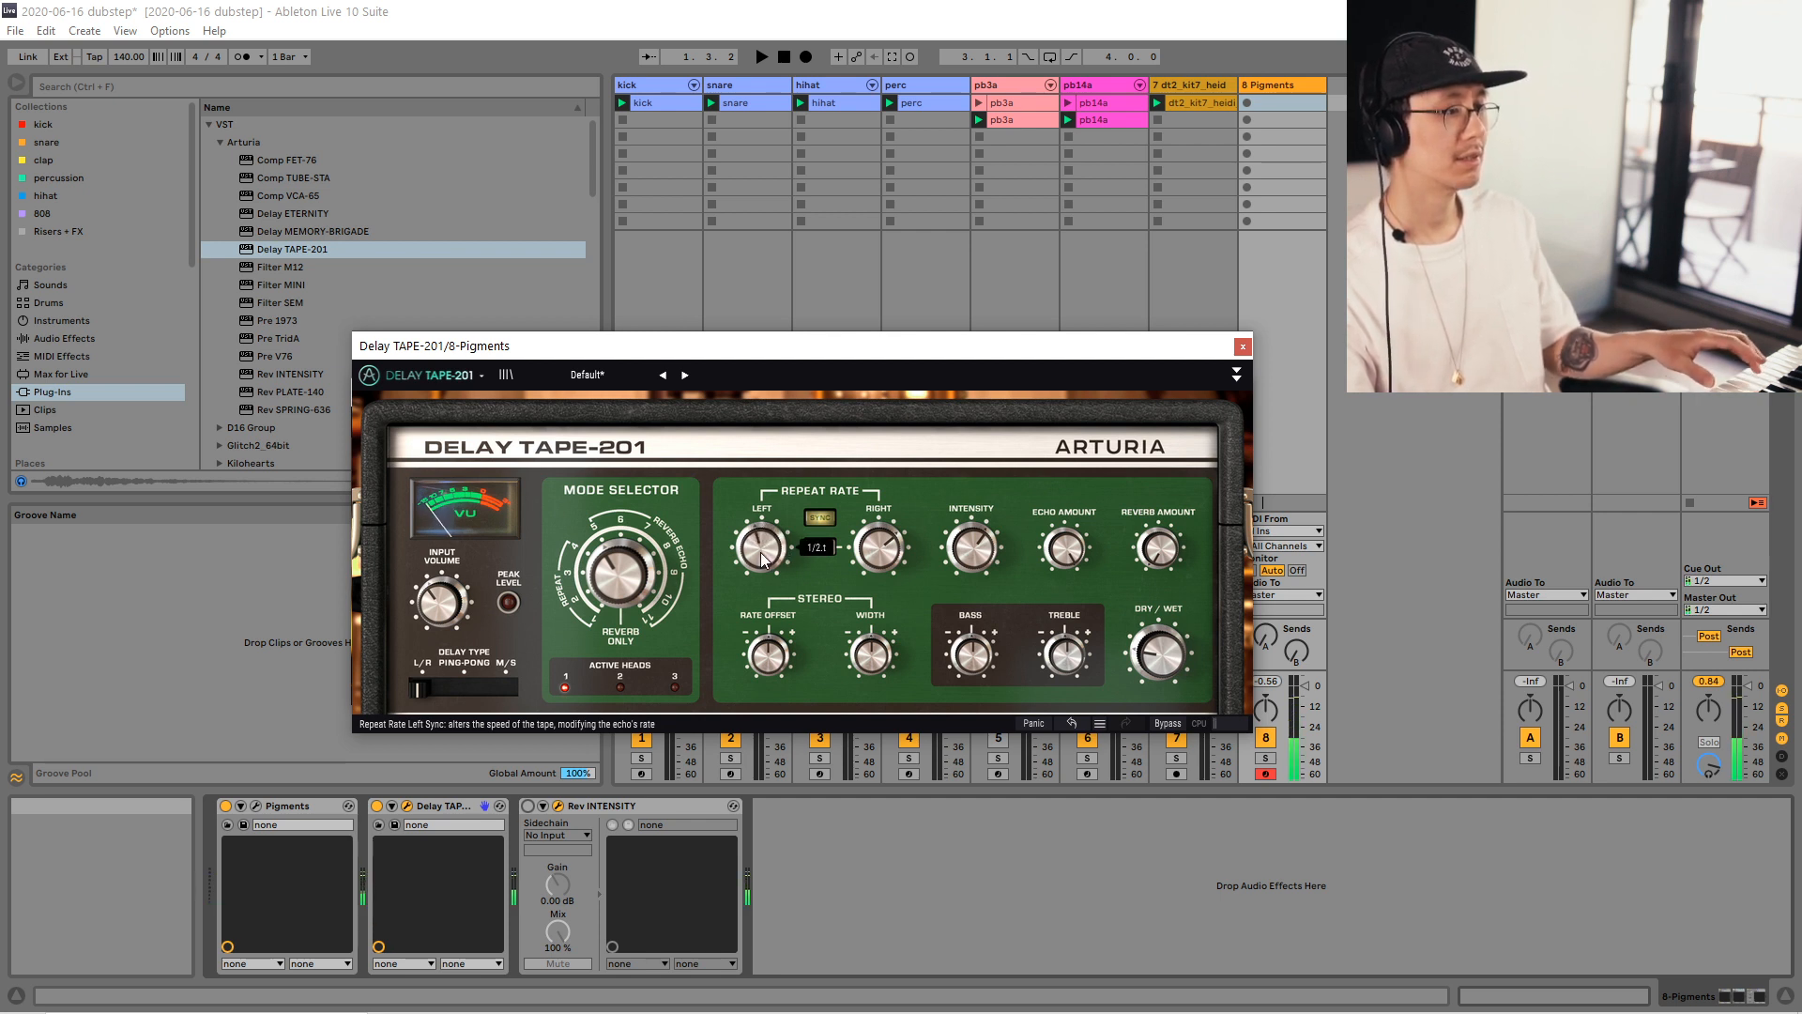
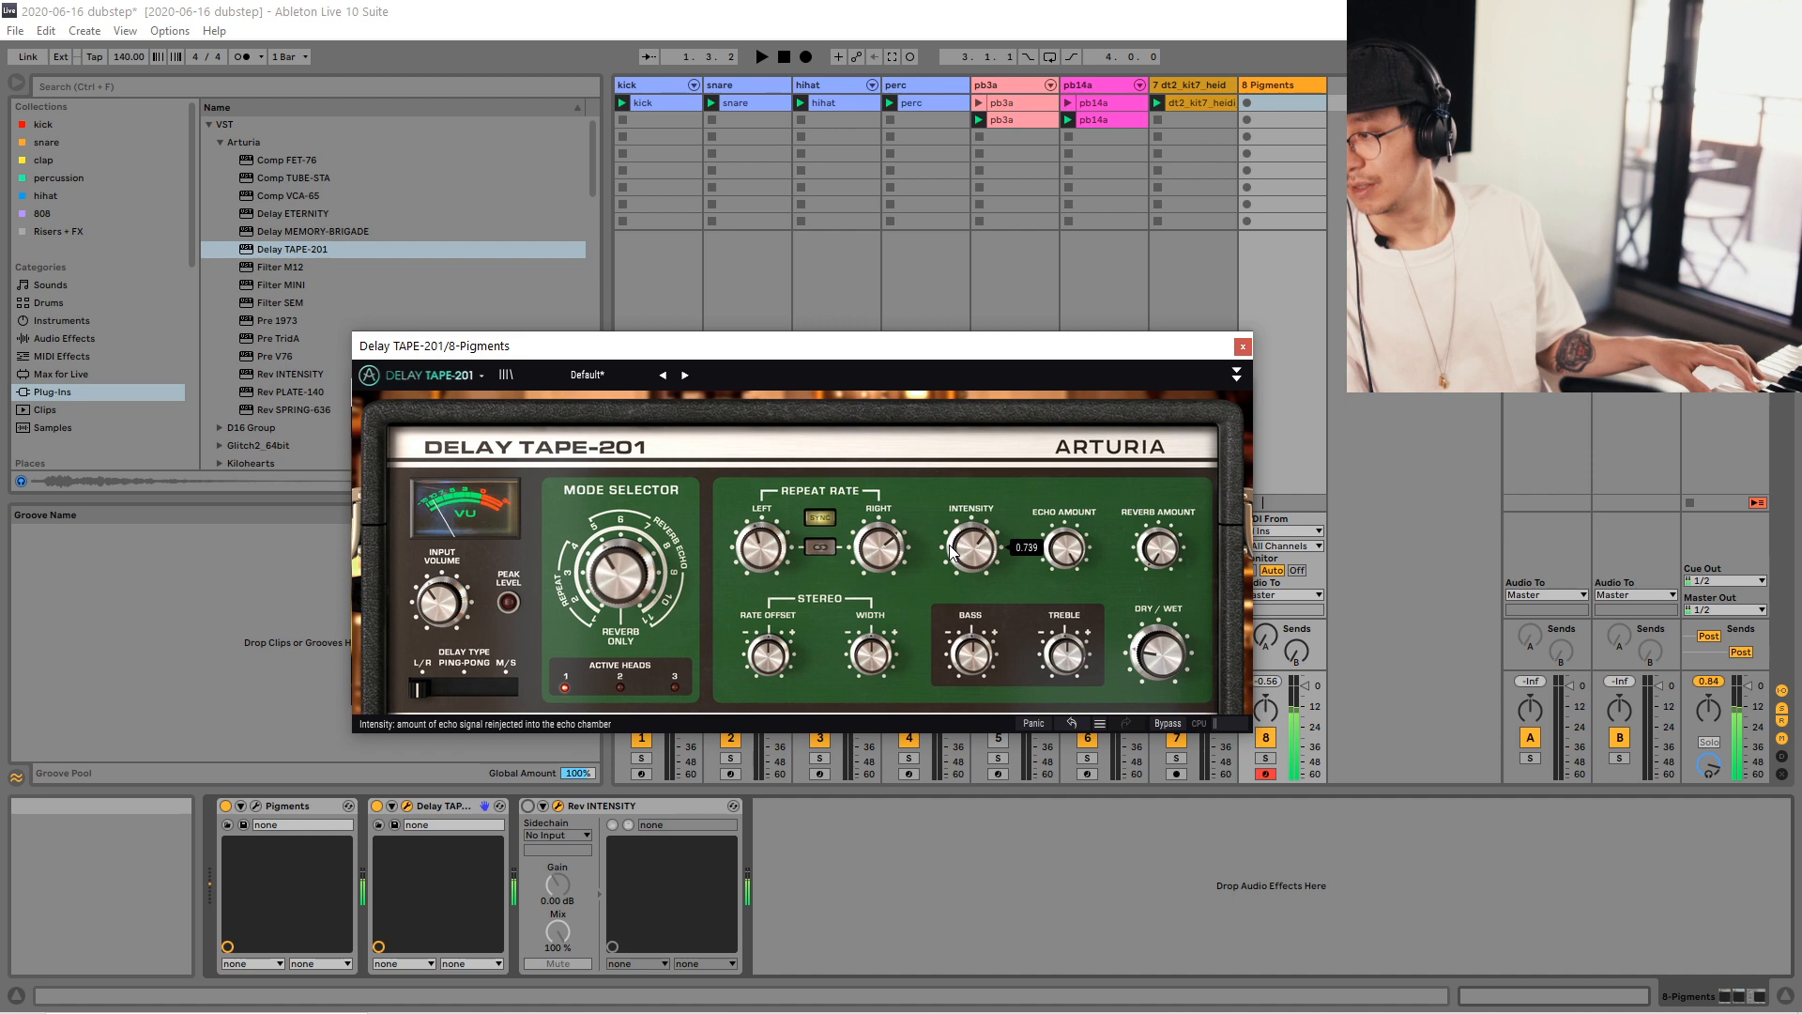
Create a MIDI clip in the first slot of the Pigments track and draw sixteenth notes B1, D2 and G2 at 1.3.
{"action": "left_click", "coordinate": [1243, 347]}
{"action": "double_click", "coordinate": [1276, 103]}
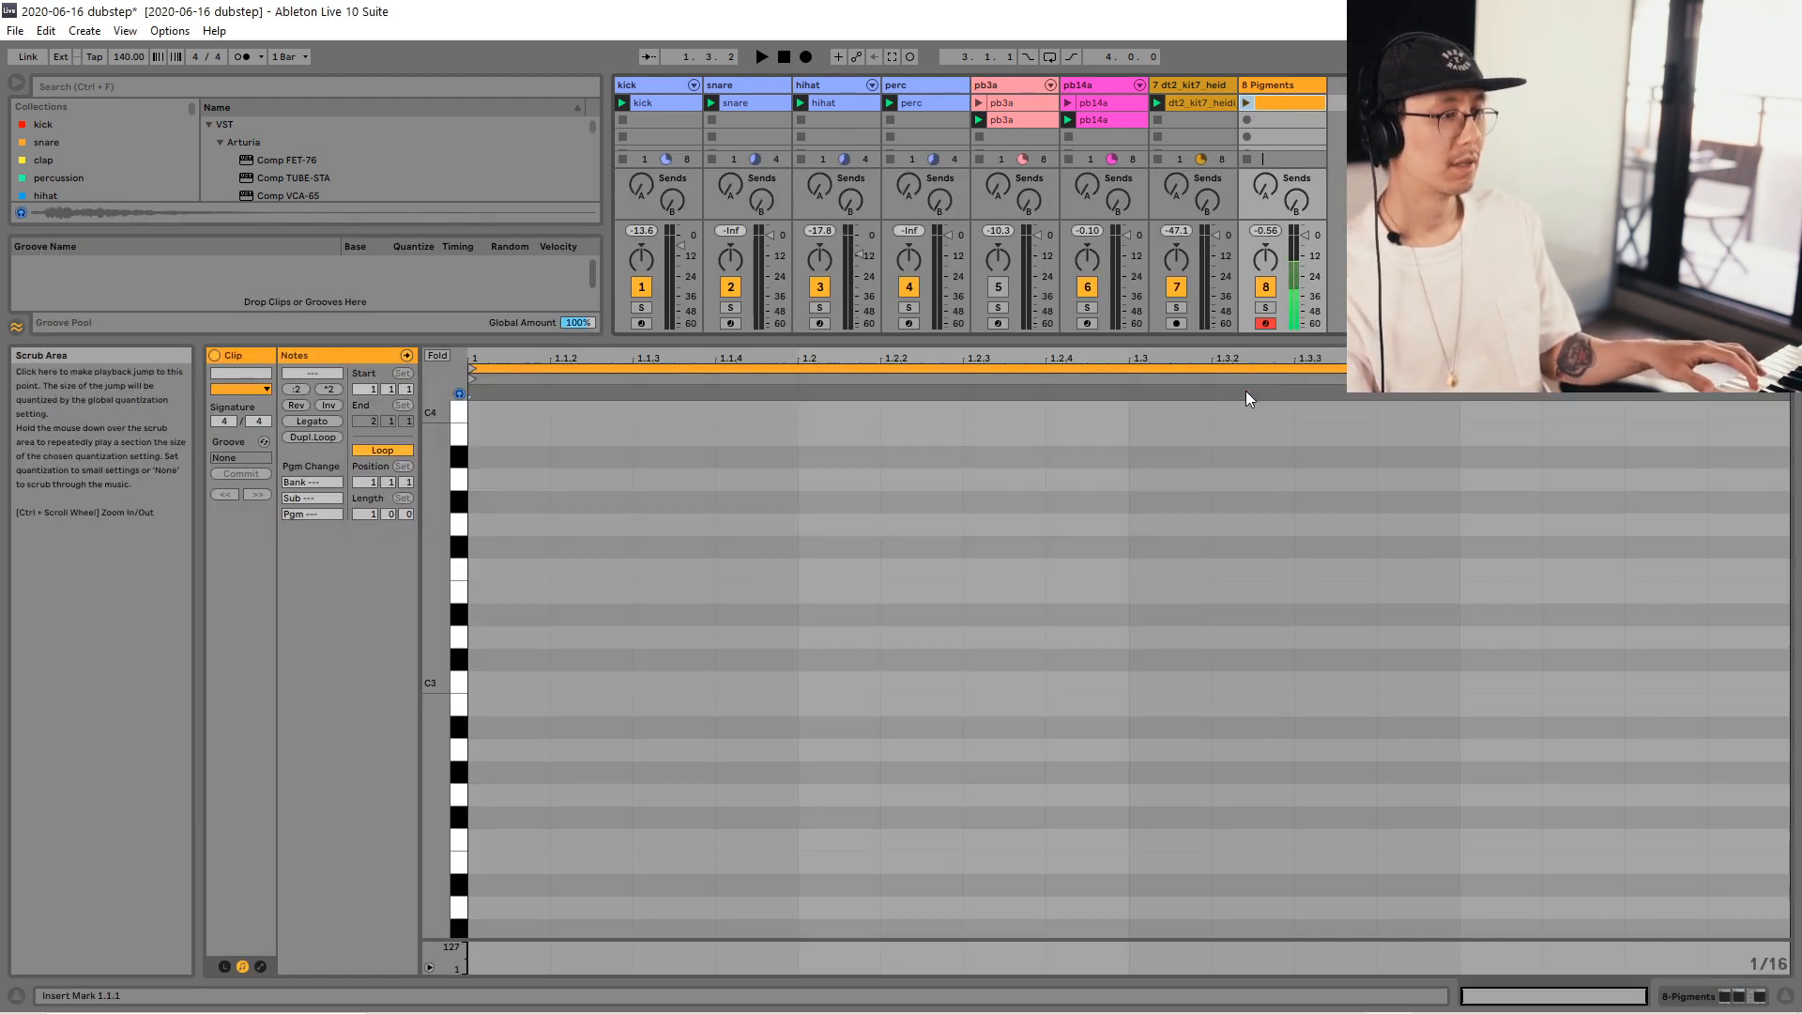
{"action": "scroll", "coordinate": [1189, 812], "scroll_direction": "down", "scroll_amount": 2}
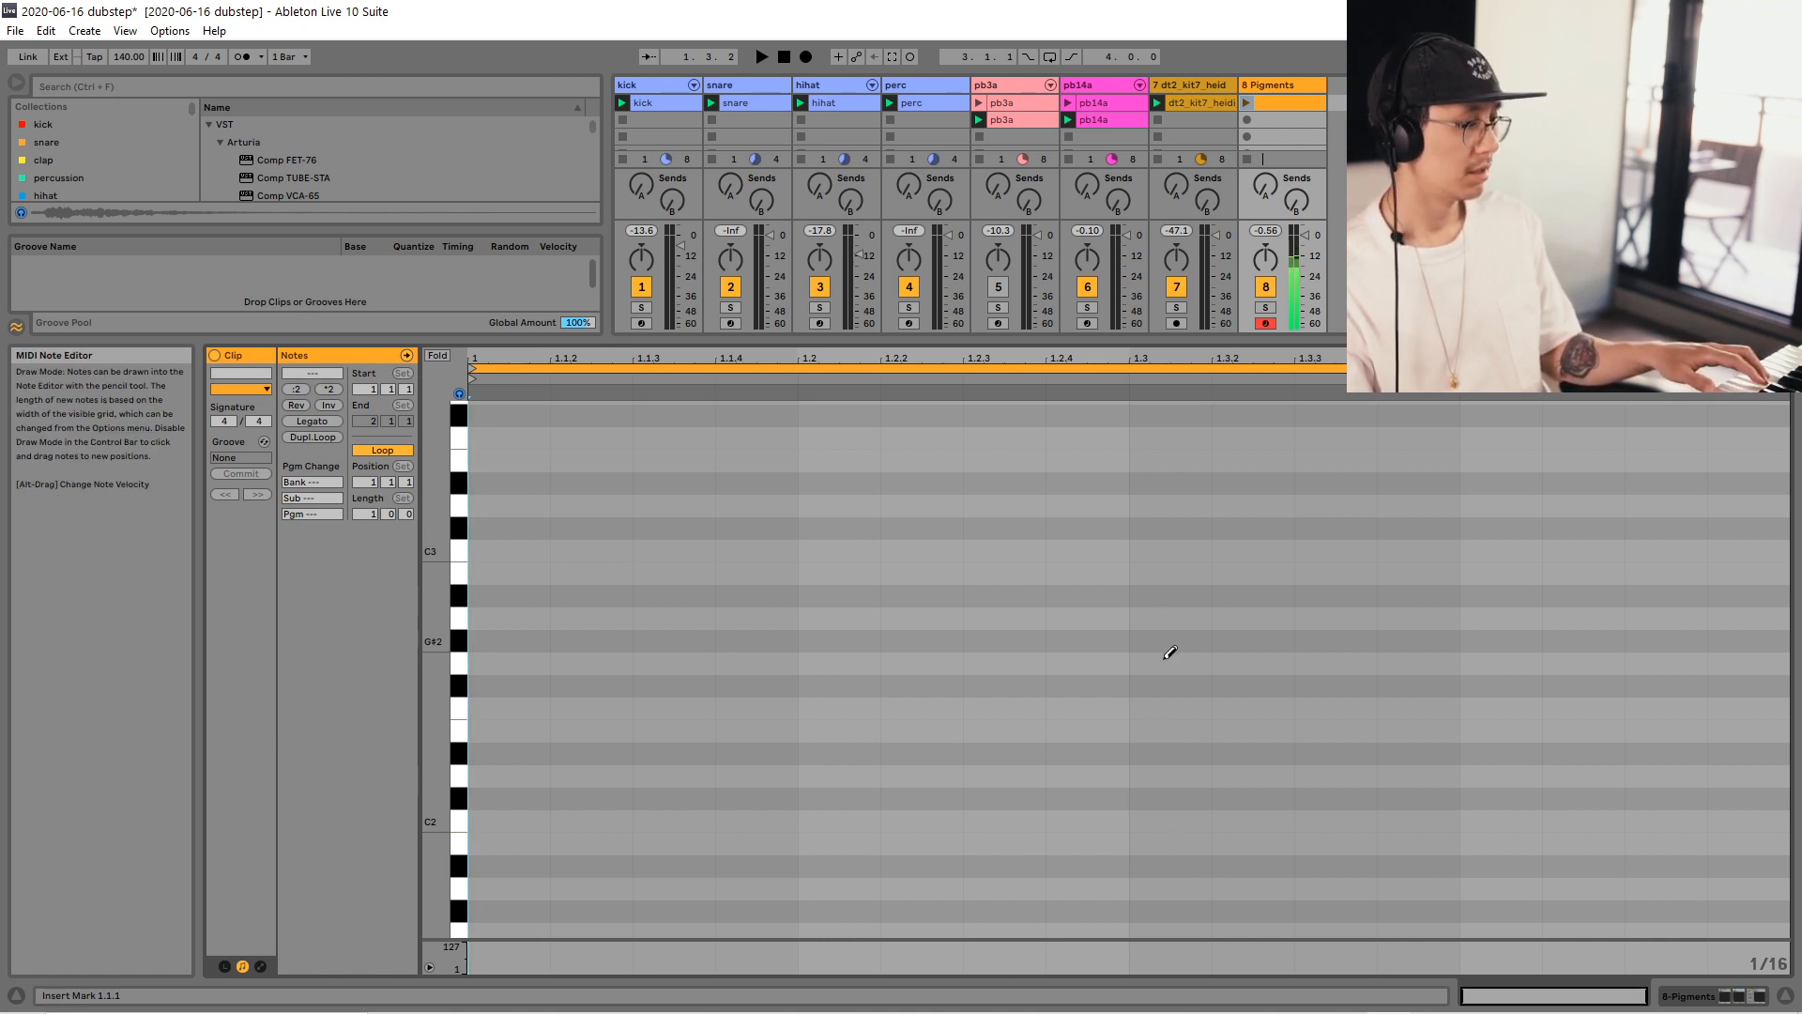
{"action": "left_click", "coordinate": [1144, 846]}
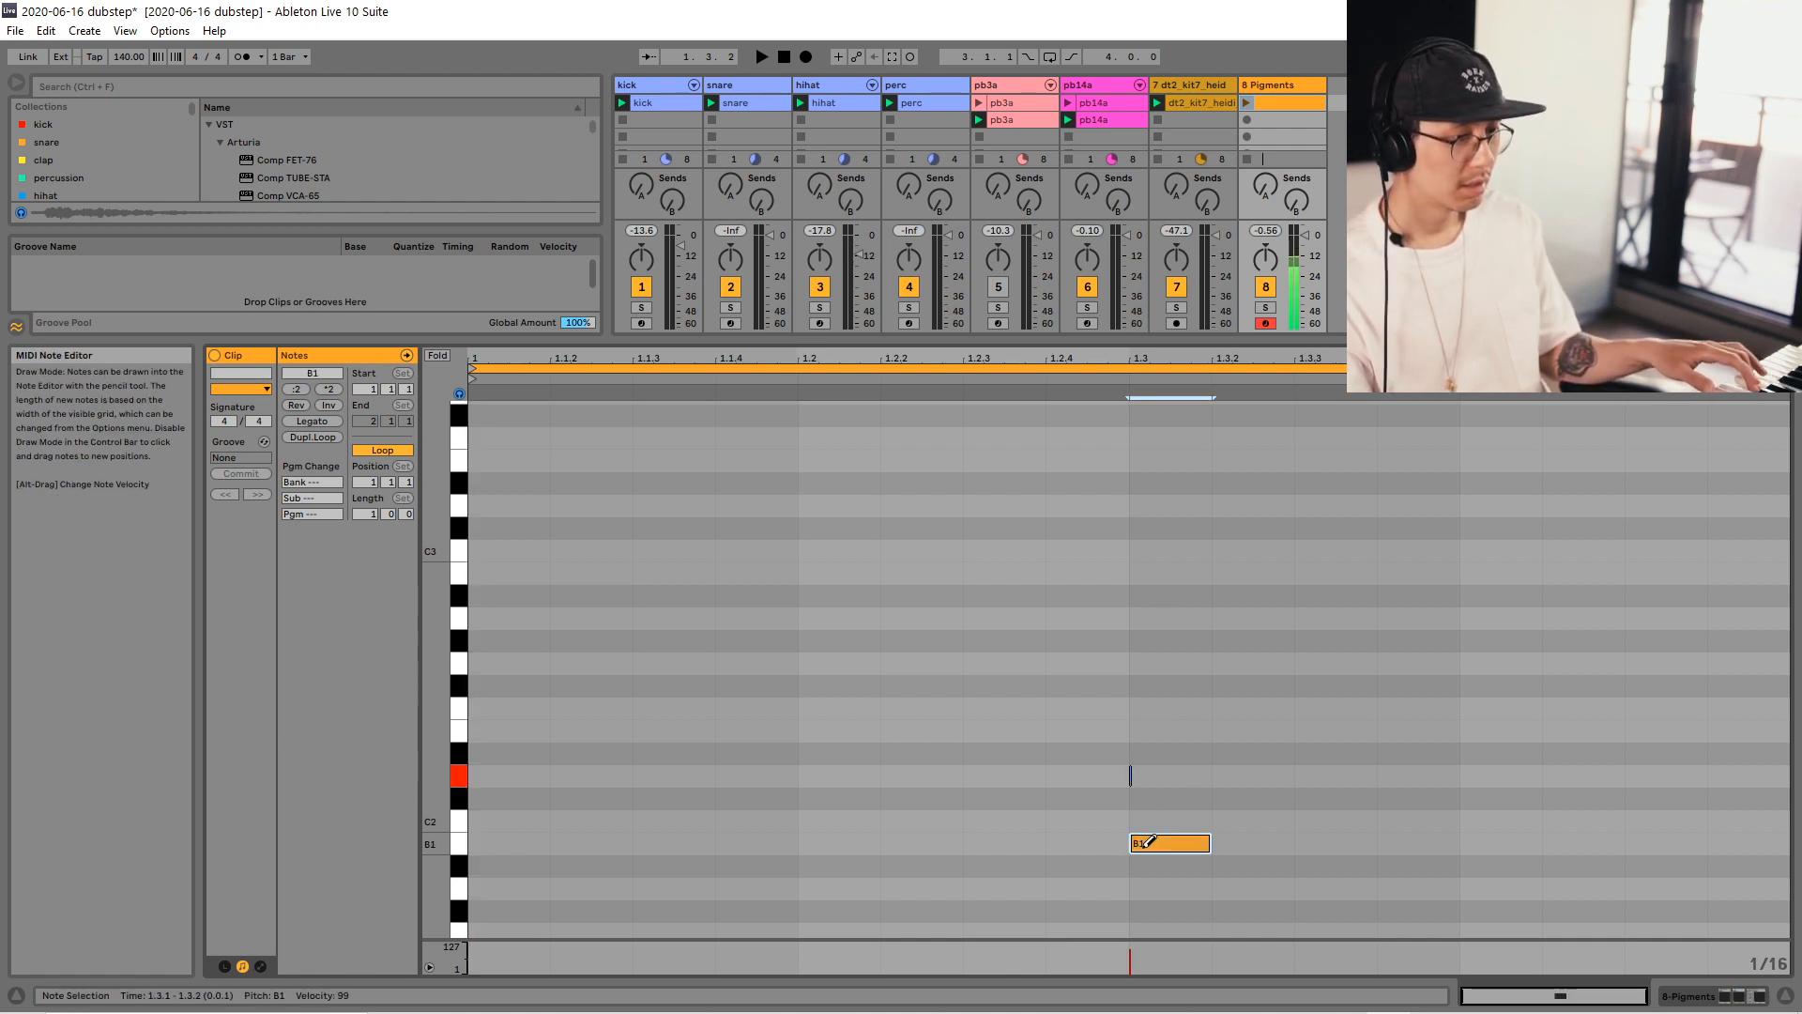
{"action": "left_click", "coordinate": [1164, 772]}
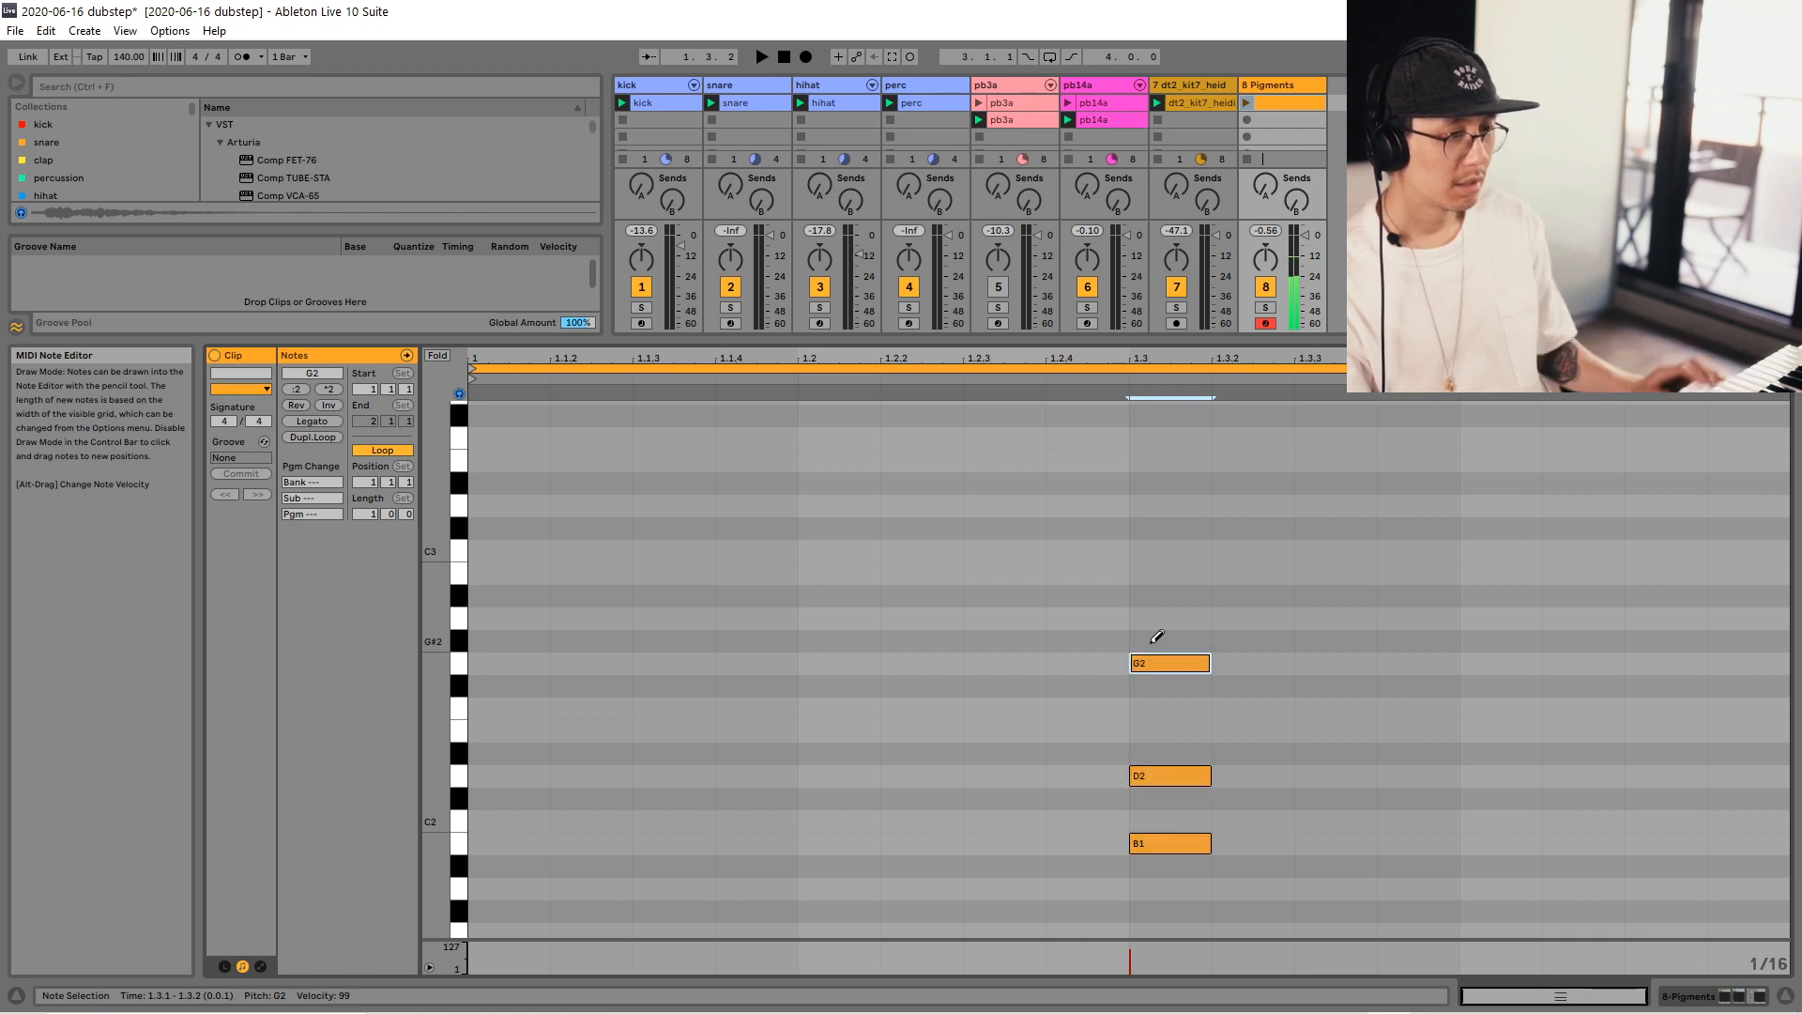
Lower the G2 note one octave to G1 and audition each note of the chord.
{"action": "key", "text": "b"}
{"action": "key", "text": "shift+Down"}
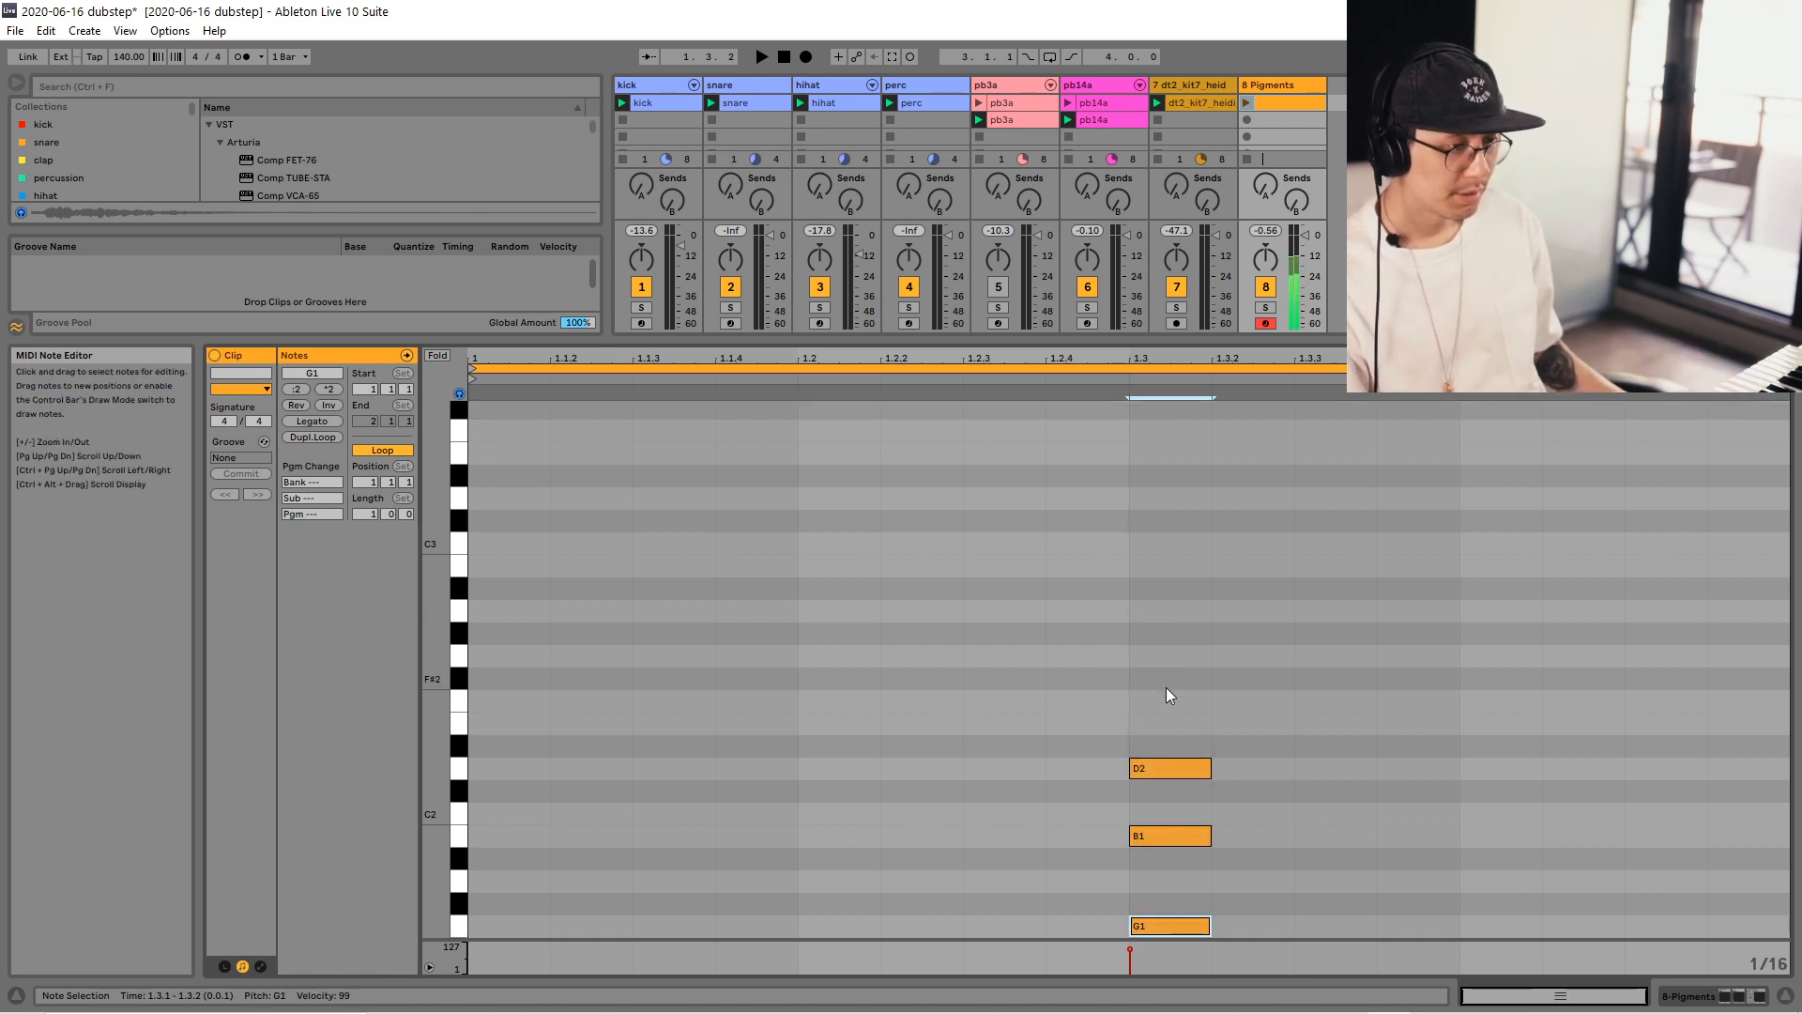
{"action": "left_click", "coordinate": [1142, 837]}
{"action": "left_click", "coordinate": [1147, 768]}
{"action": "left_click", "coordinate": [1157, 924]}
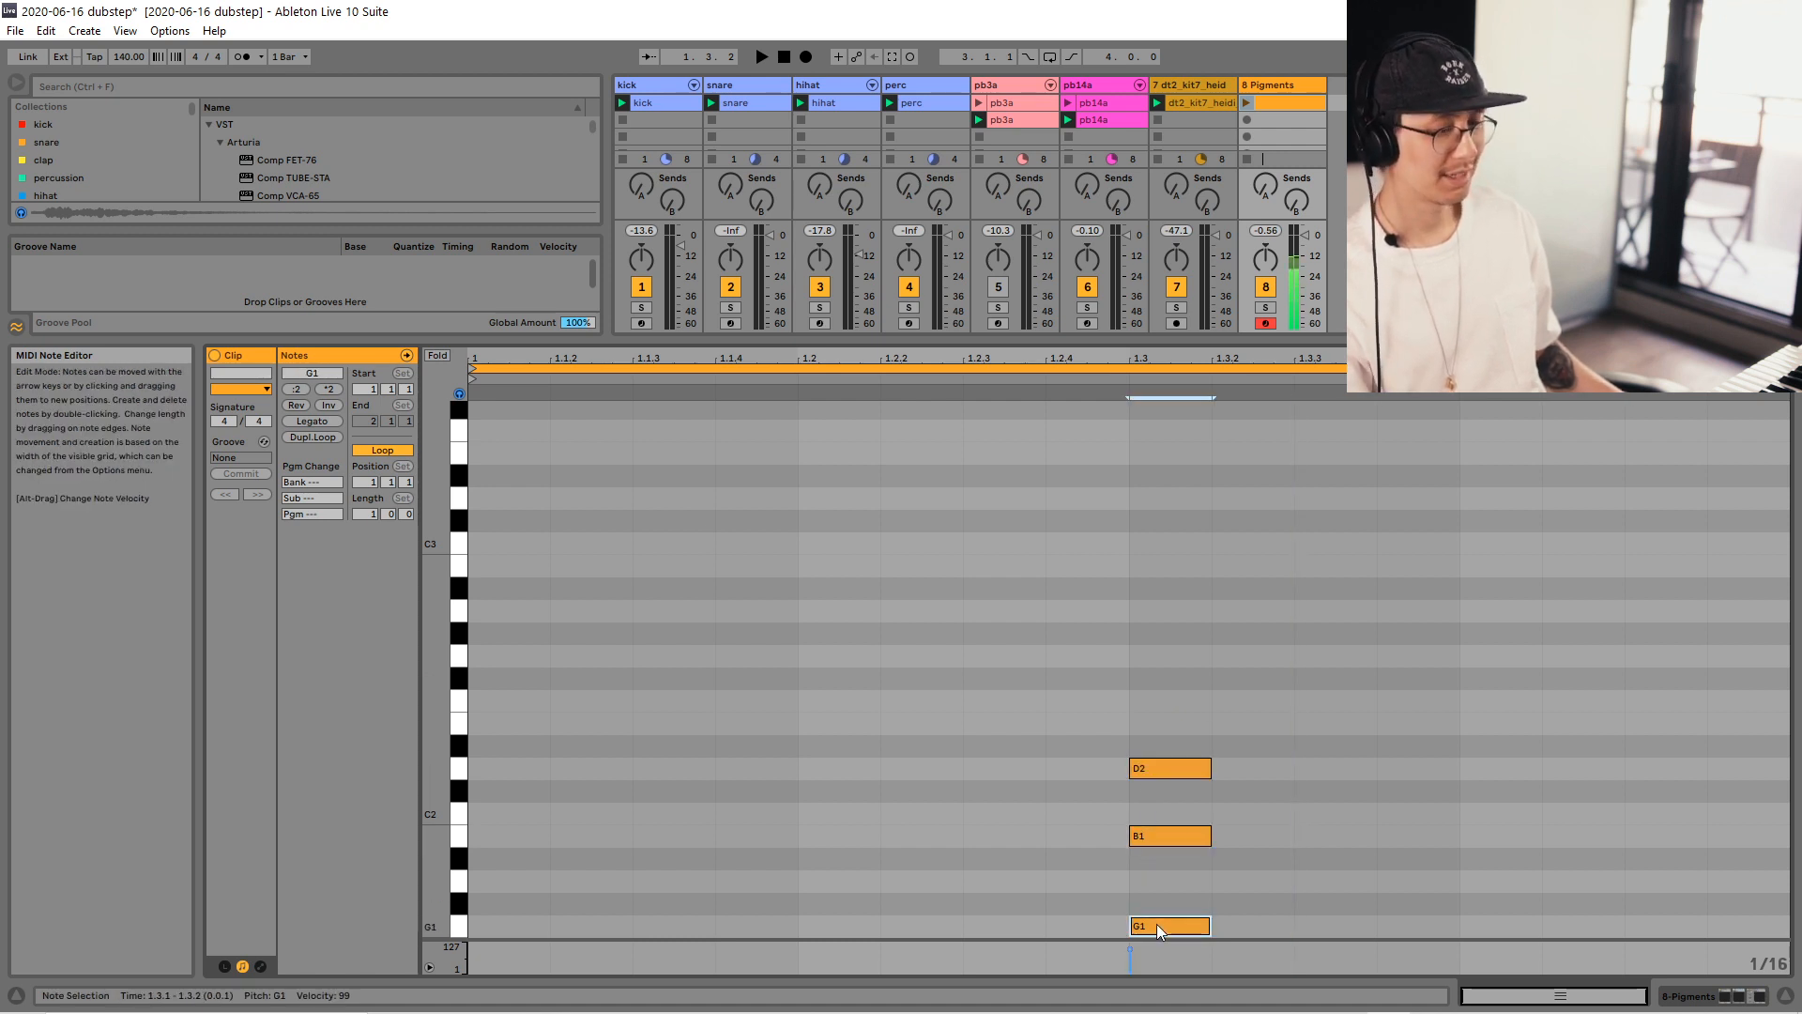
Try the chord's G note an octave higher at G2, comparing it with G1, and return it to G1.
{"action": "key", "text": "shift+Up"}
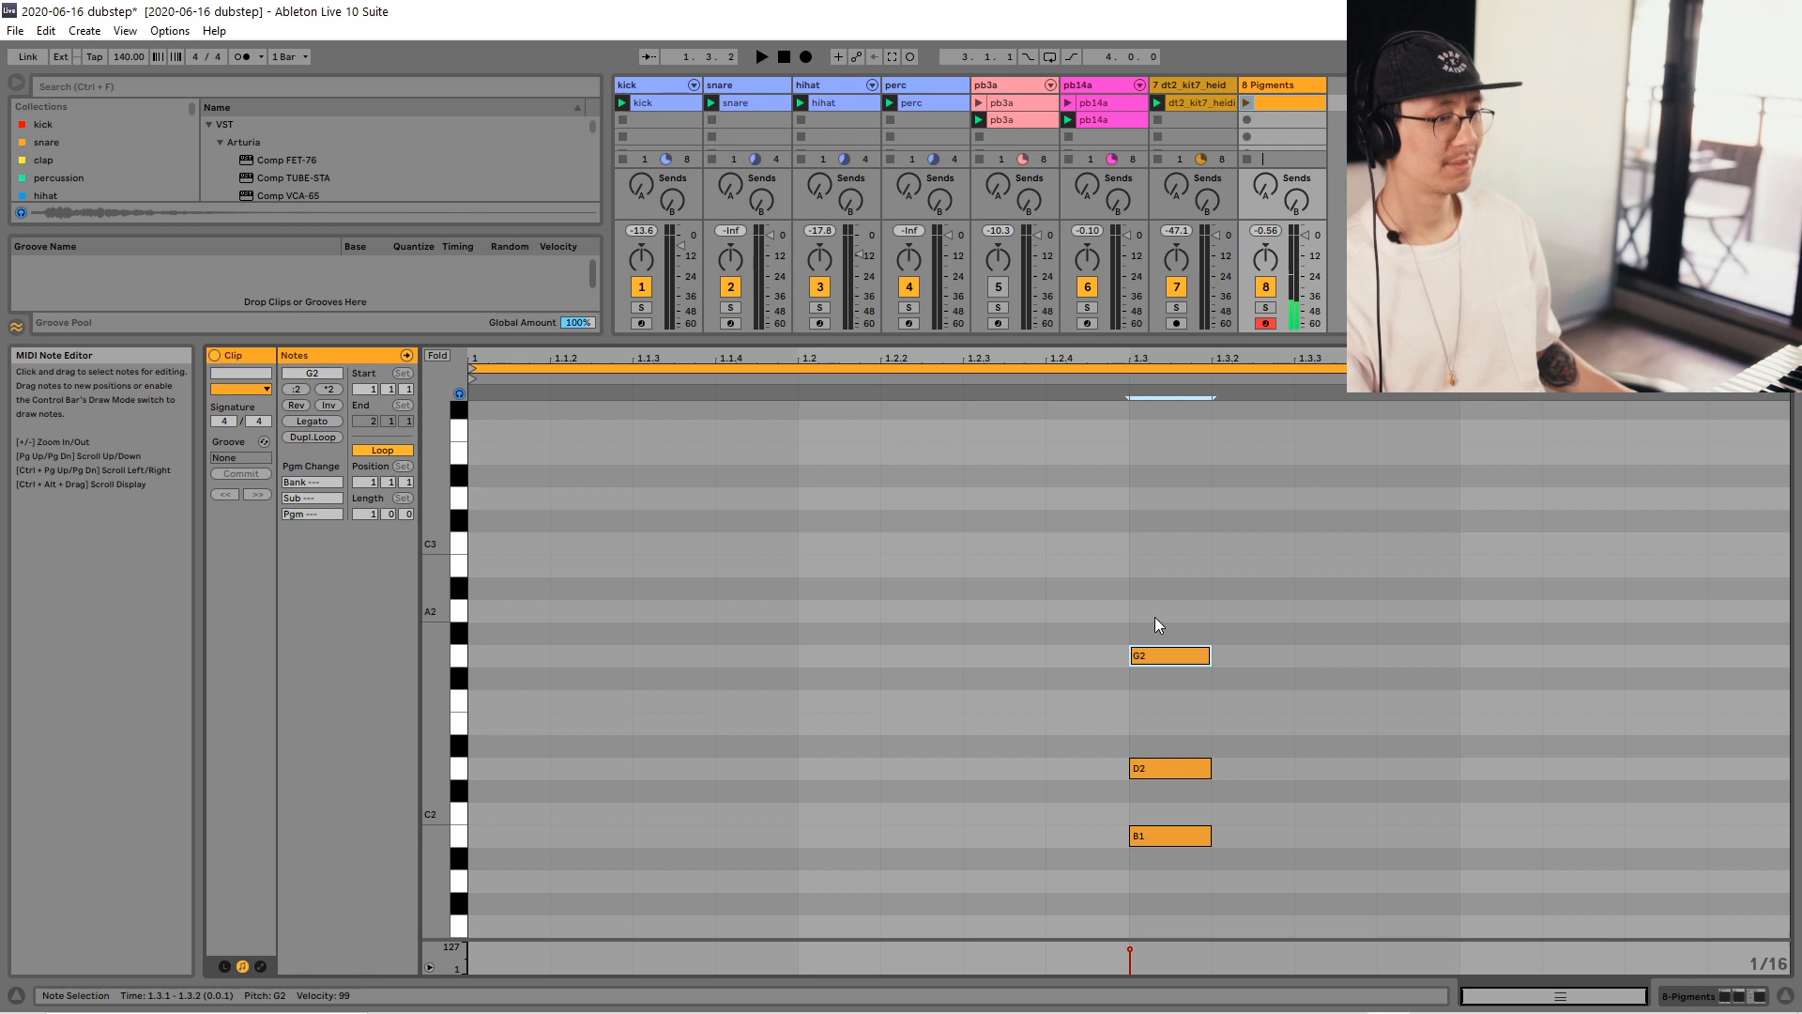
{"action": "key", "text": "shift+Down"}
{"action": "scroll", "coordinate": [1153, 624], "scroll_direction": "down", "scroll_amount": 2}
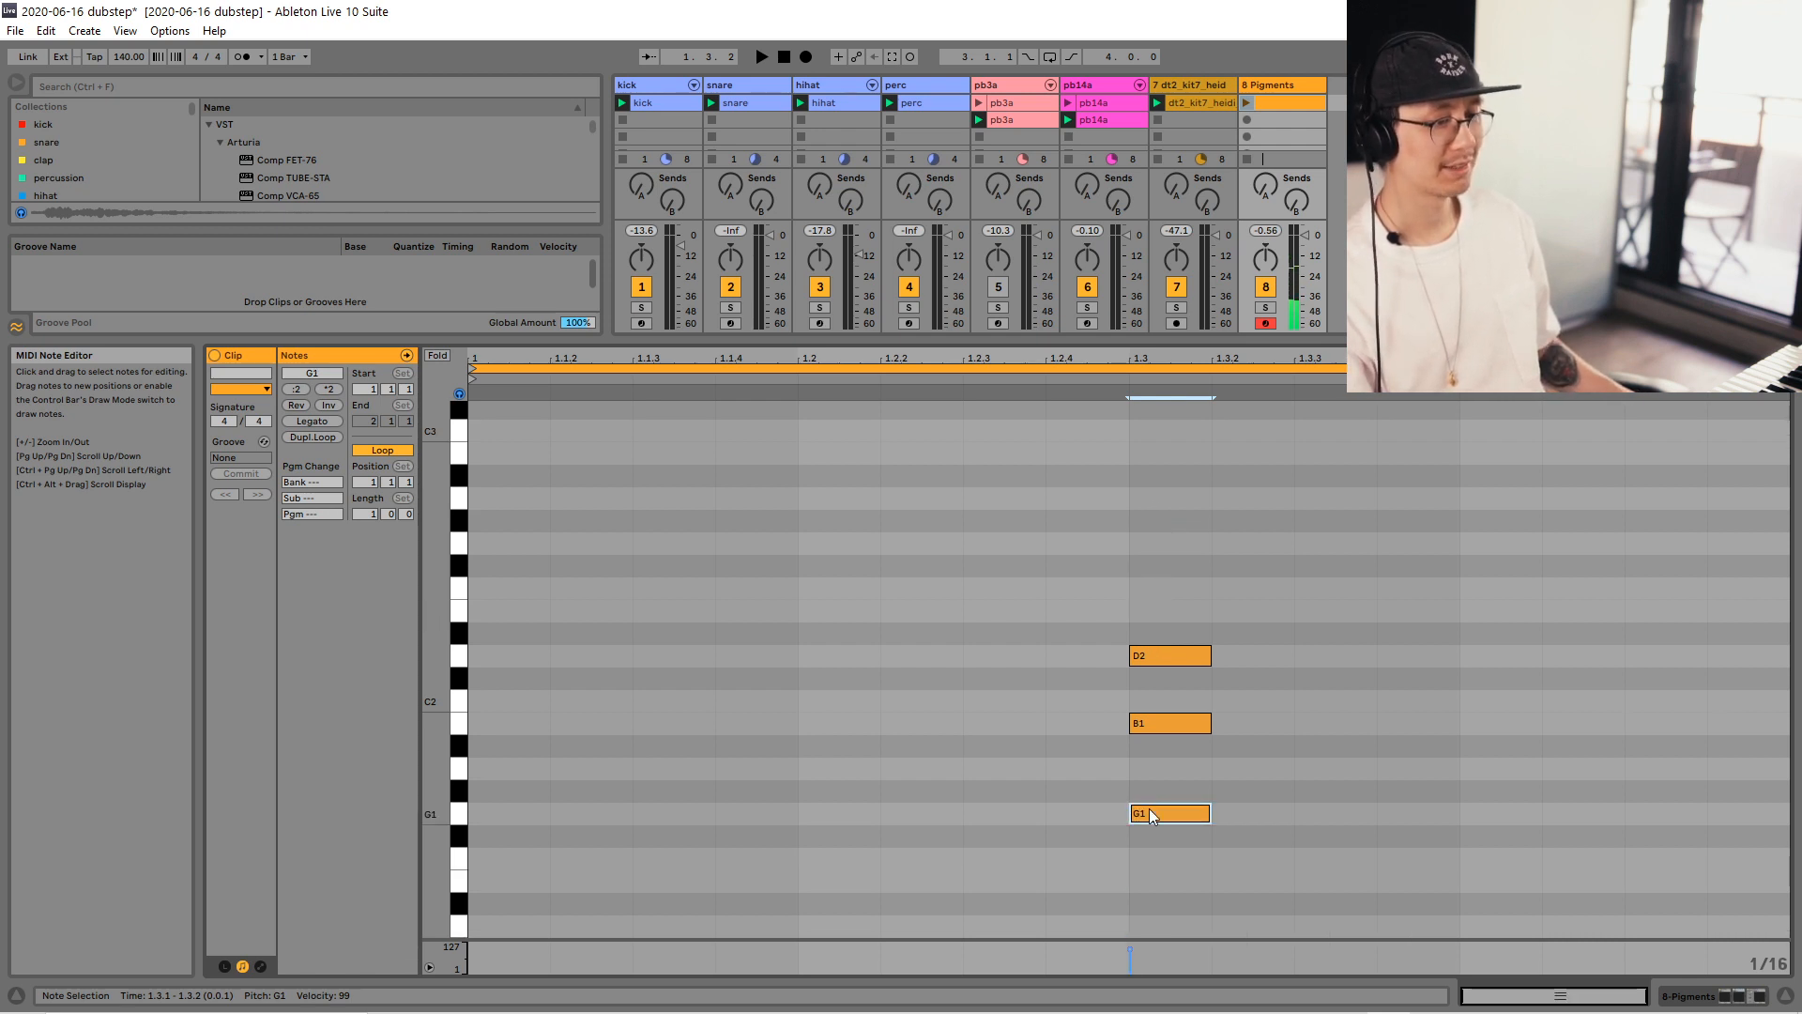
{"action": "left_click", "coordinate": [1158, 724]}
{"action": "left_click", "coordinate": [1158, 657]}
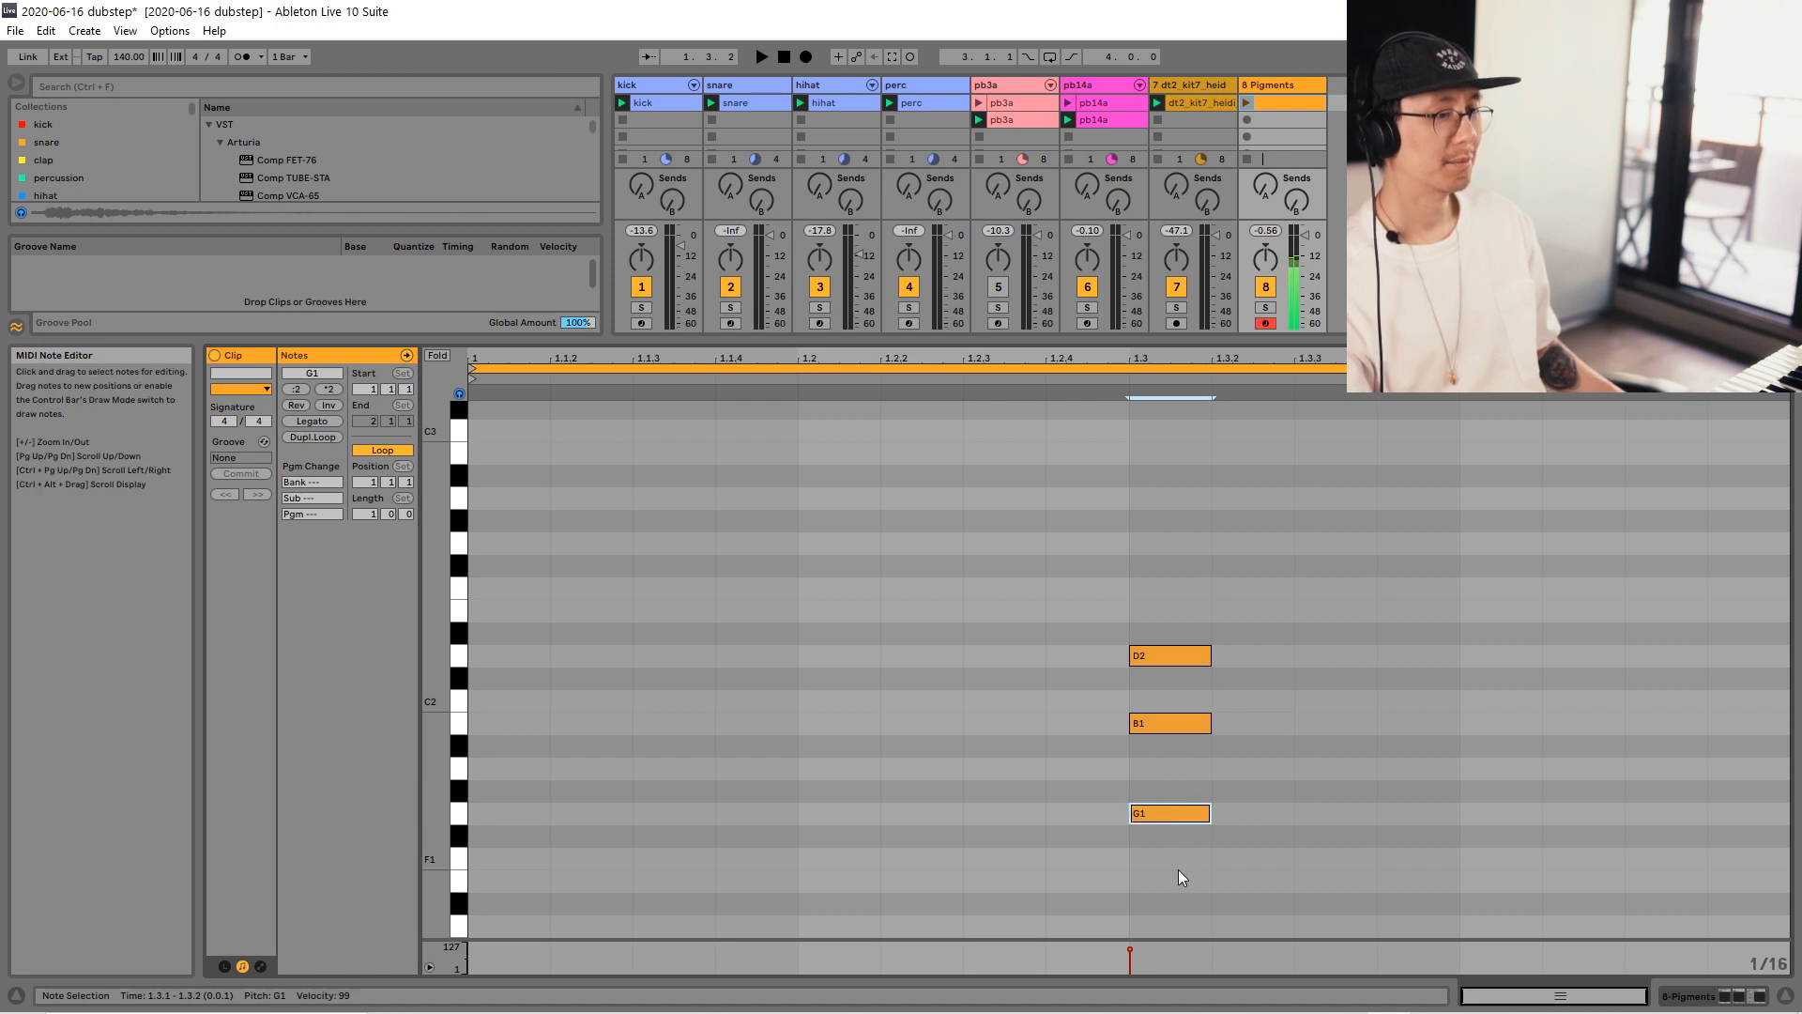
{"action": "key", "text": "shift+Up"}
{"action": "left_click", "coordinate": [1194, 512]}
{"action": "left_click", "coordinate": [1181, 550]}
{"action": "key", "text": "shift+Down"}
Lower the chord's middle note from B1 to A#1.
{"action": "left_click_drag", "start_coordinate": [1154, 731], "coordinate": [1154, 747]}
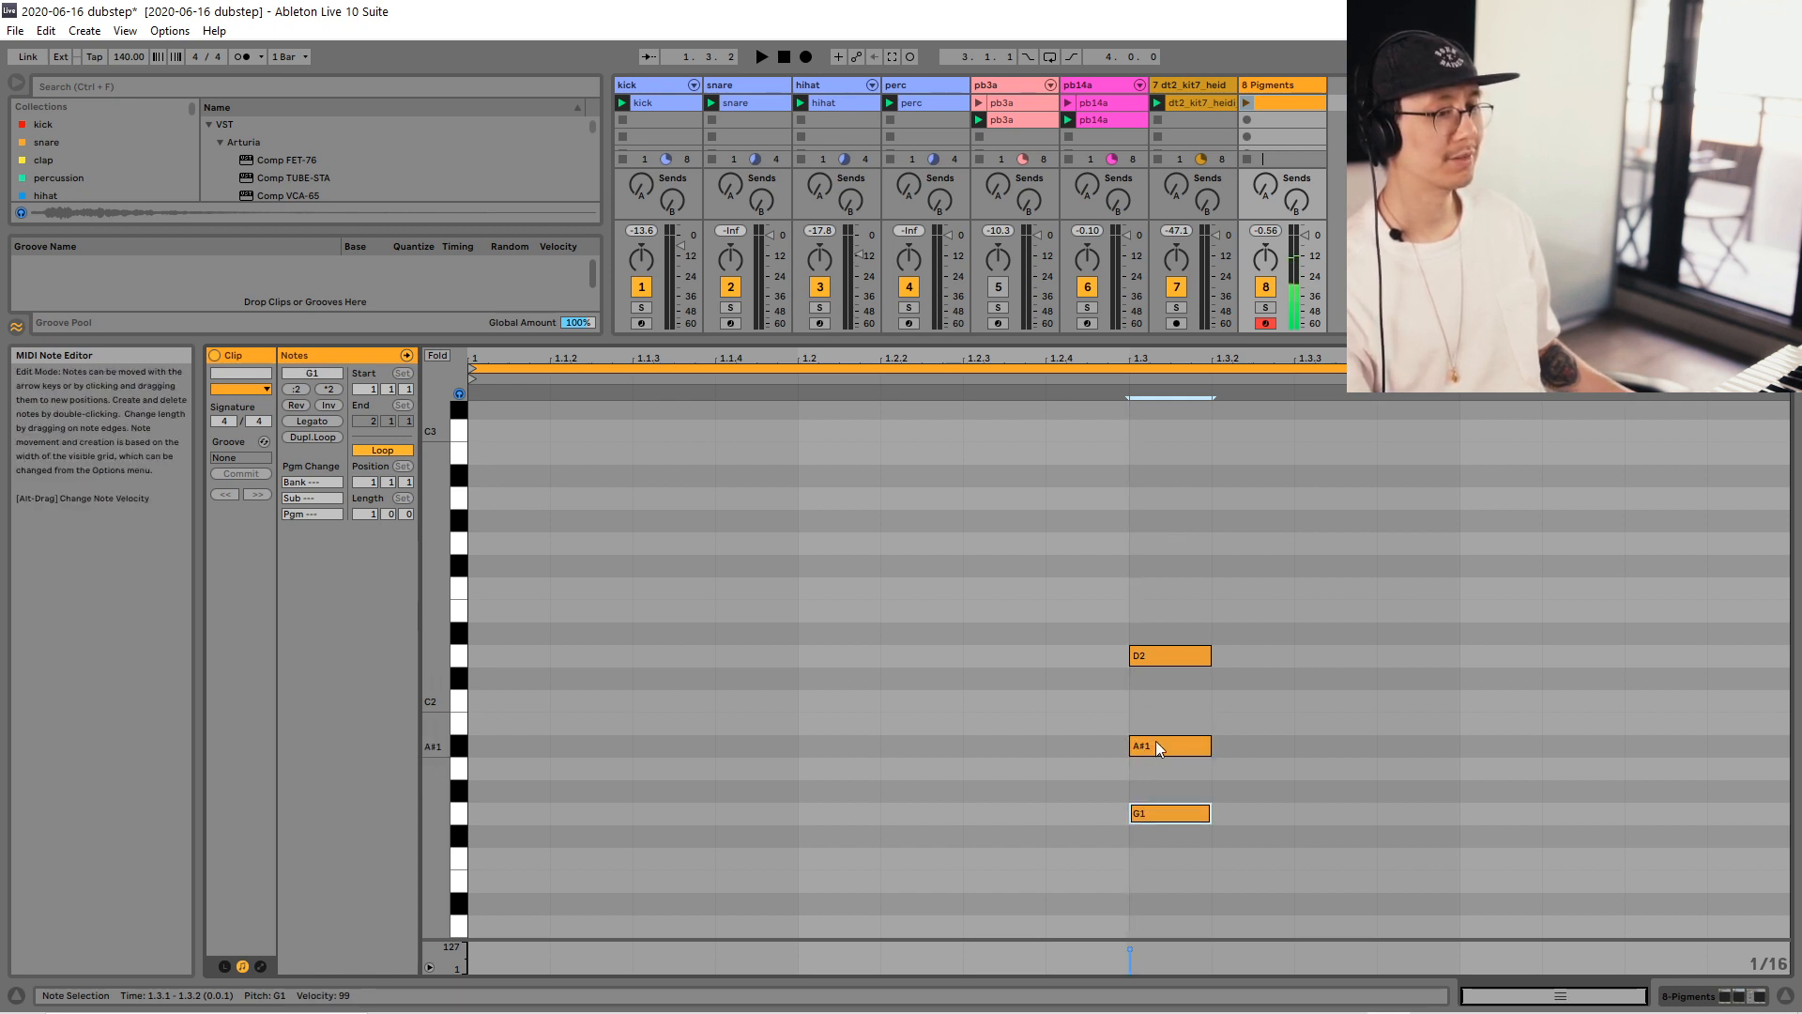
{"action": "left_click", "coordinate": [1221, 685]}
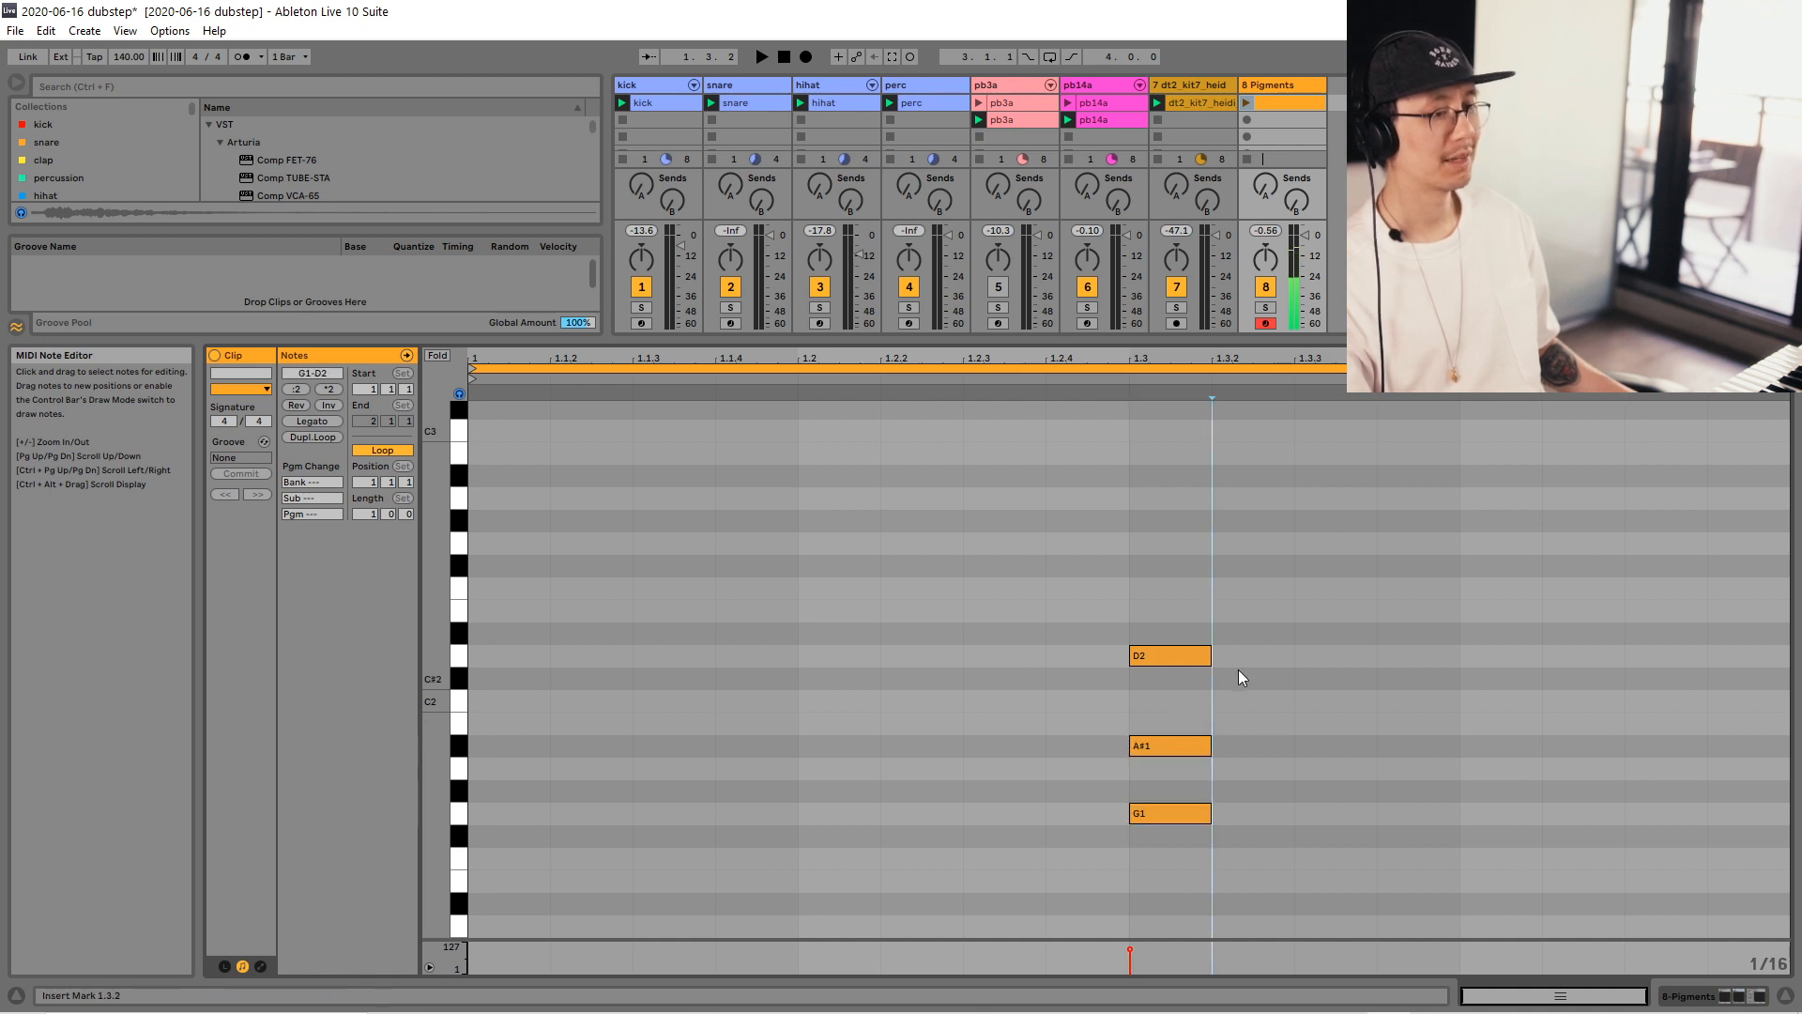
Mute the dt2_kit7_heidi track and launch the new Pigments clip.
{"action": "key", "text": "space"}
{"action": "key", "text": "space"}
{"action": "left_click", "coordinate": [1177, 289]}
{"action": "left_click", "coordinate": [1246, 102]}
Make the G1, A#1, D2 chord a quarter note long at 1.2, copy it to 1.4, and select the first chord.
{"action": "left_click", "coordinate": [1188, 696]}
{"action": "key", "text": "ctrl+a"}
{"action": "left_click_drag", "start_coordinate": [1213, 813], "coordinate": [1695, 813]}
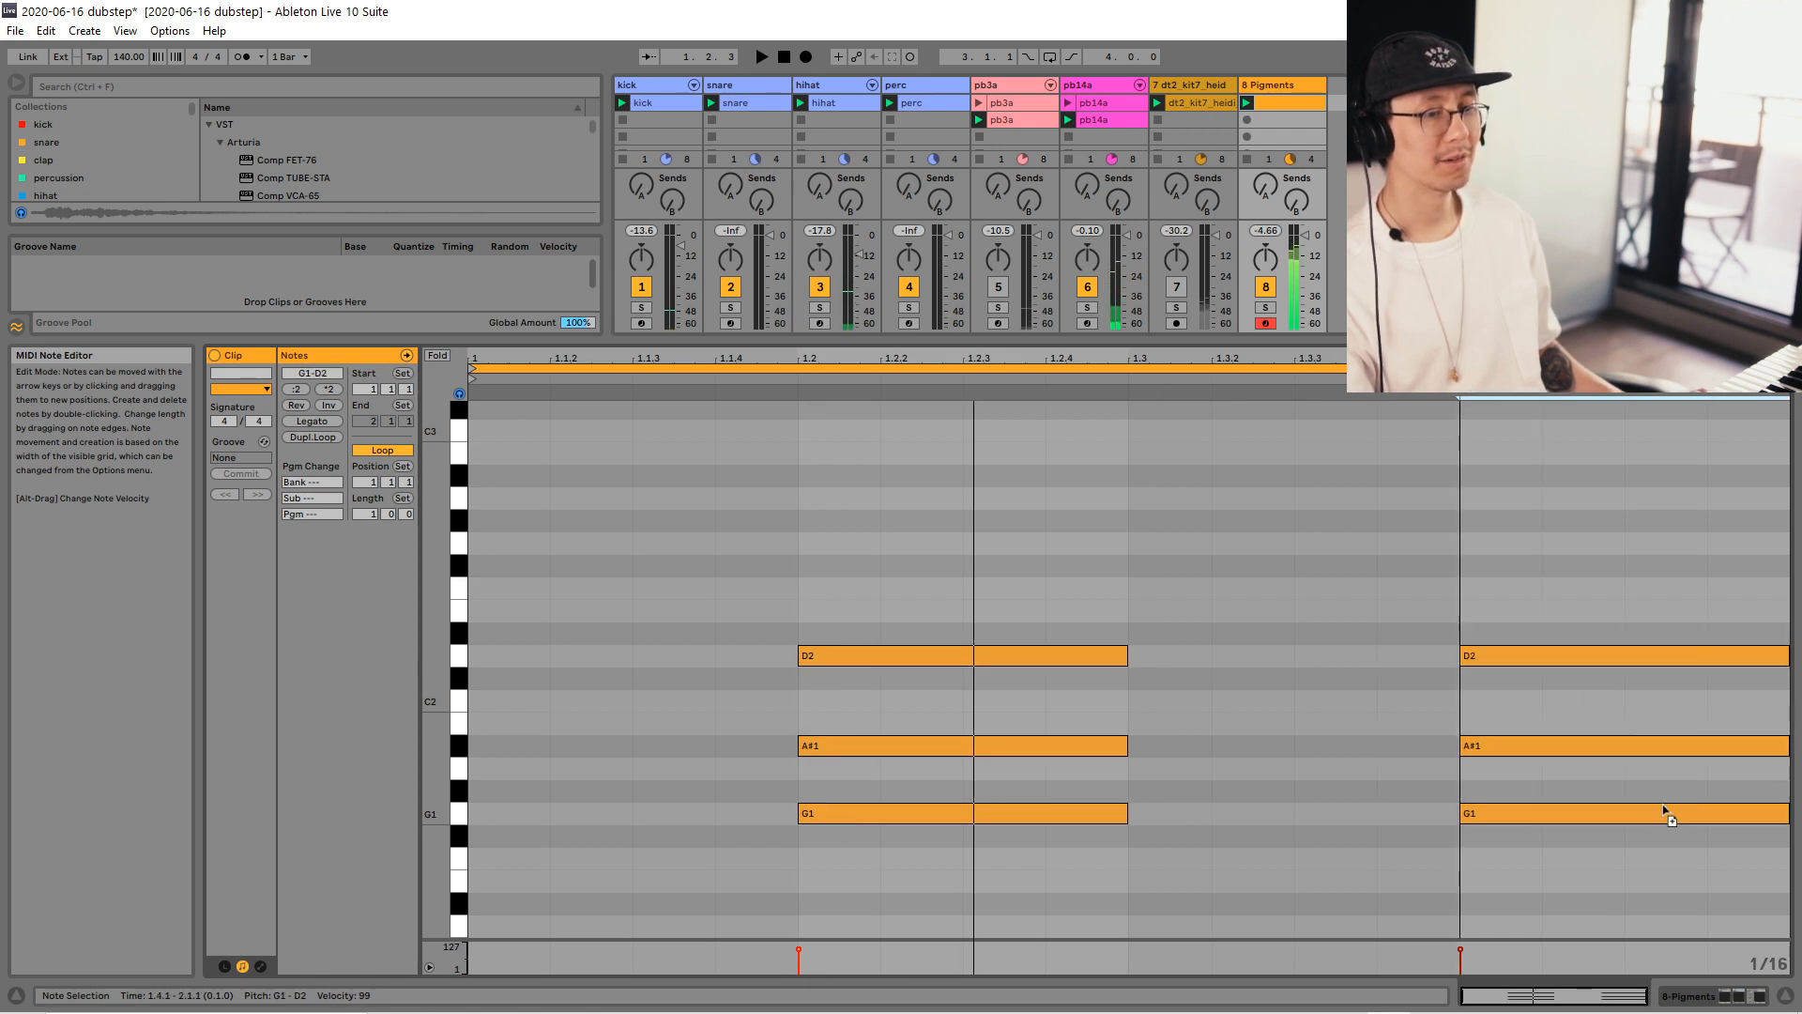
{"action": "left_click", "coordinate": [1292, 497]}
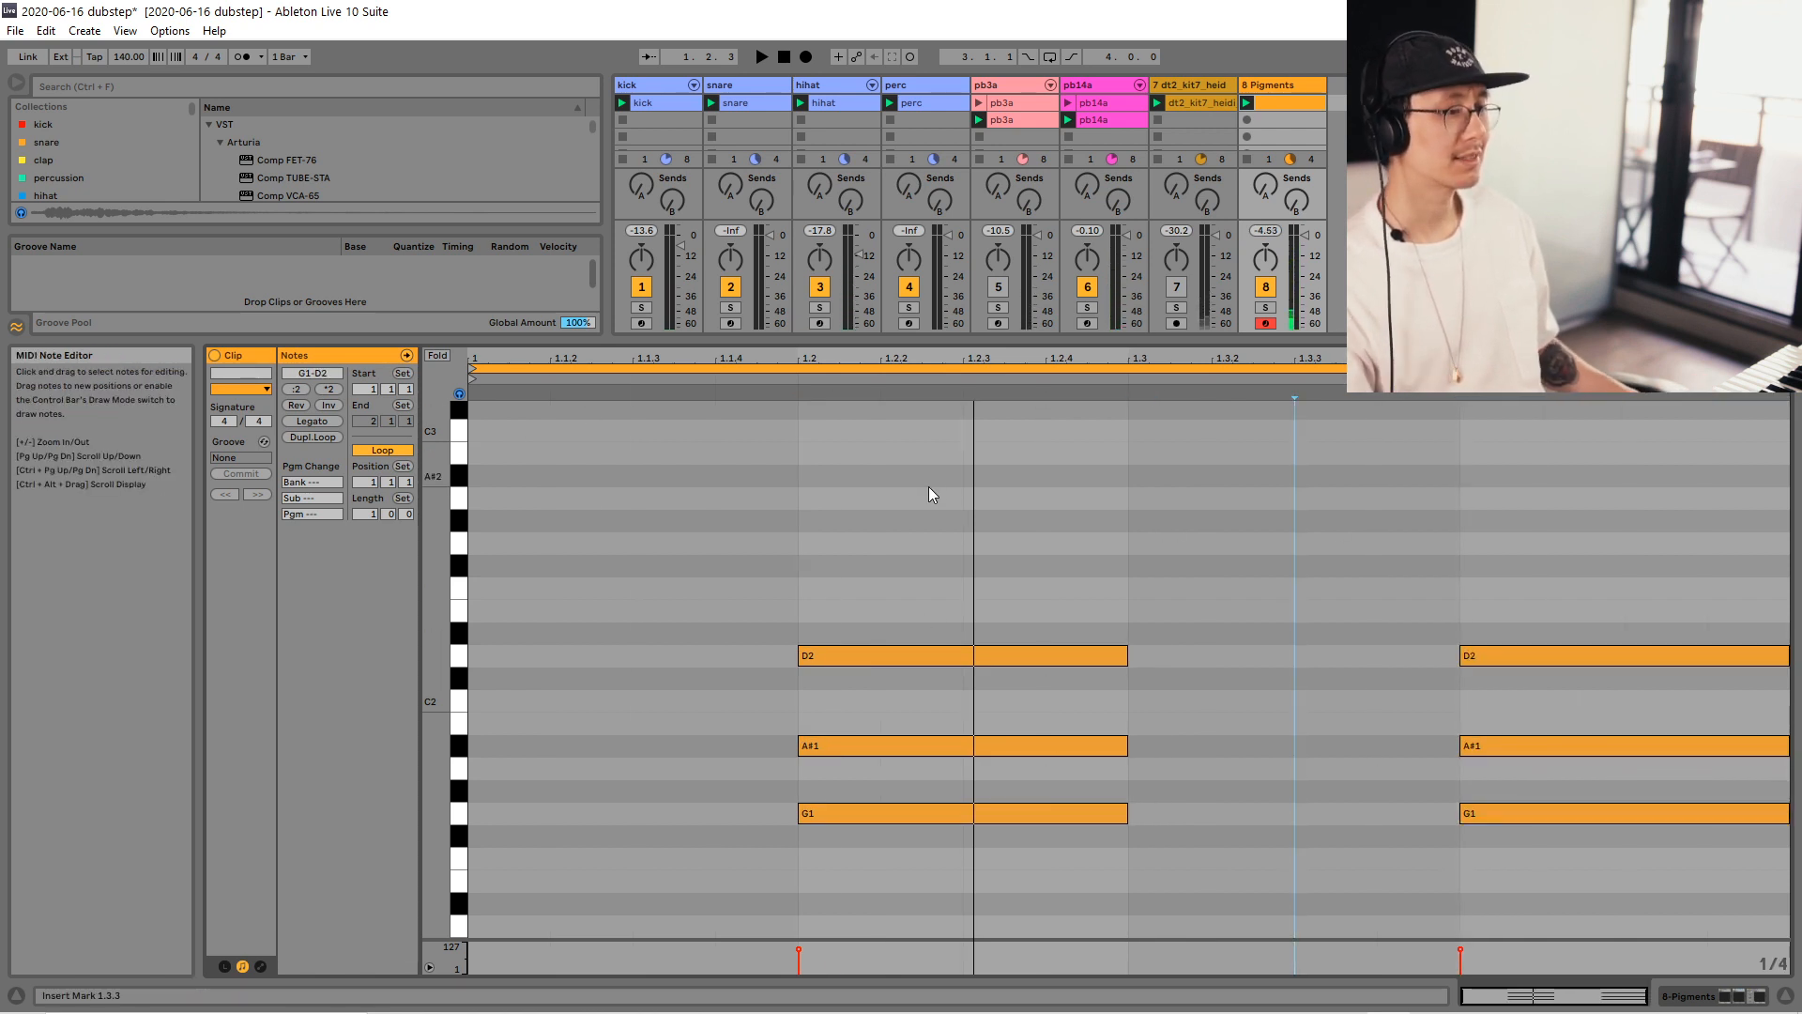
{"action": "left_click_drag", "start_coordinate": [928, 486], "coordinate": [1088, 932]}
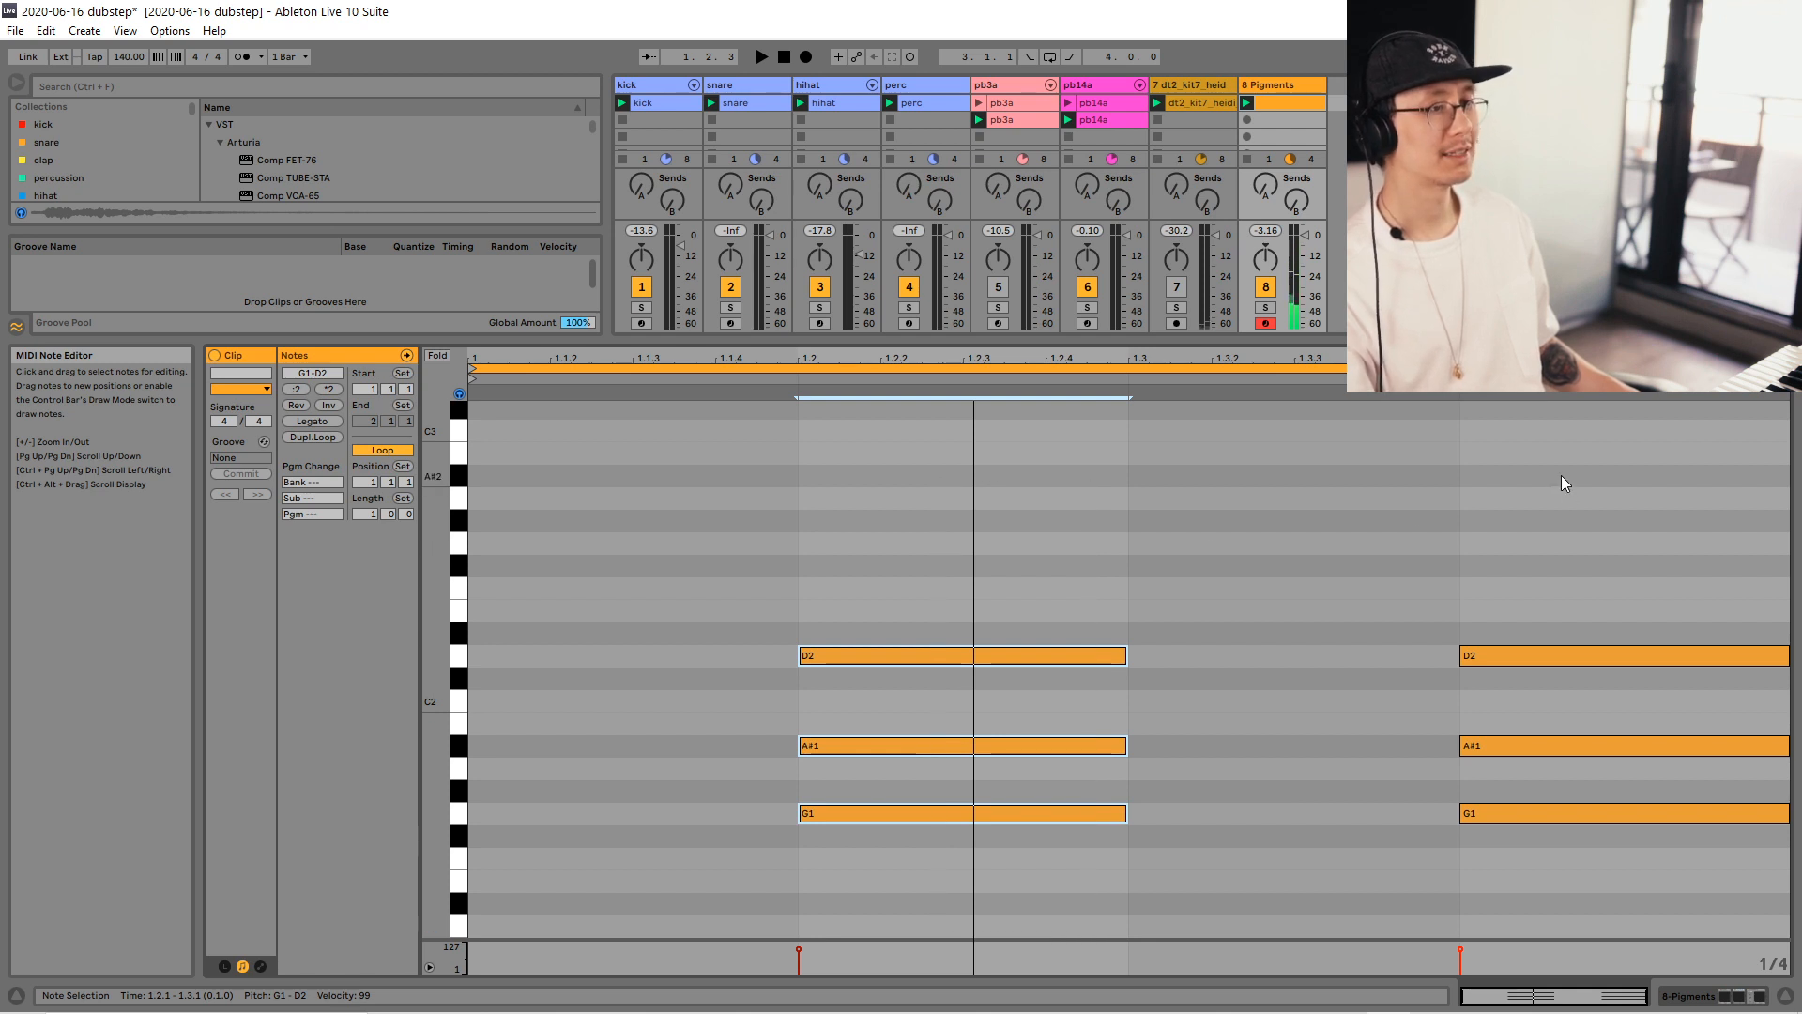
Raise both chords an octave to G2, A#2 and D3, and add a G1 bass note beneath each.
{"action": "left_click", "coordinate": [822, 497]}
{"action": "key", "text": "space"}
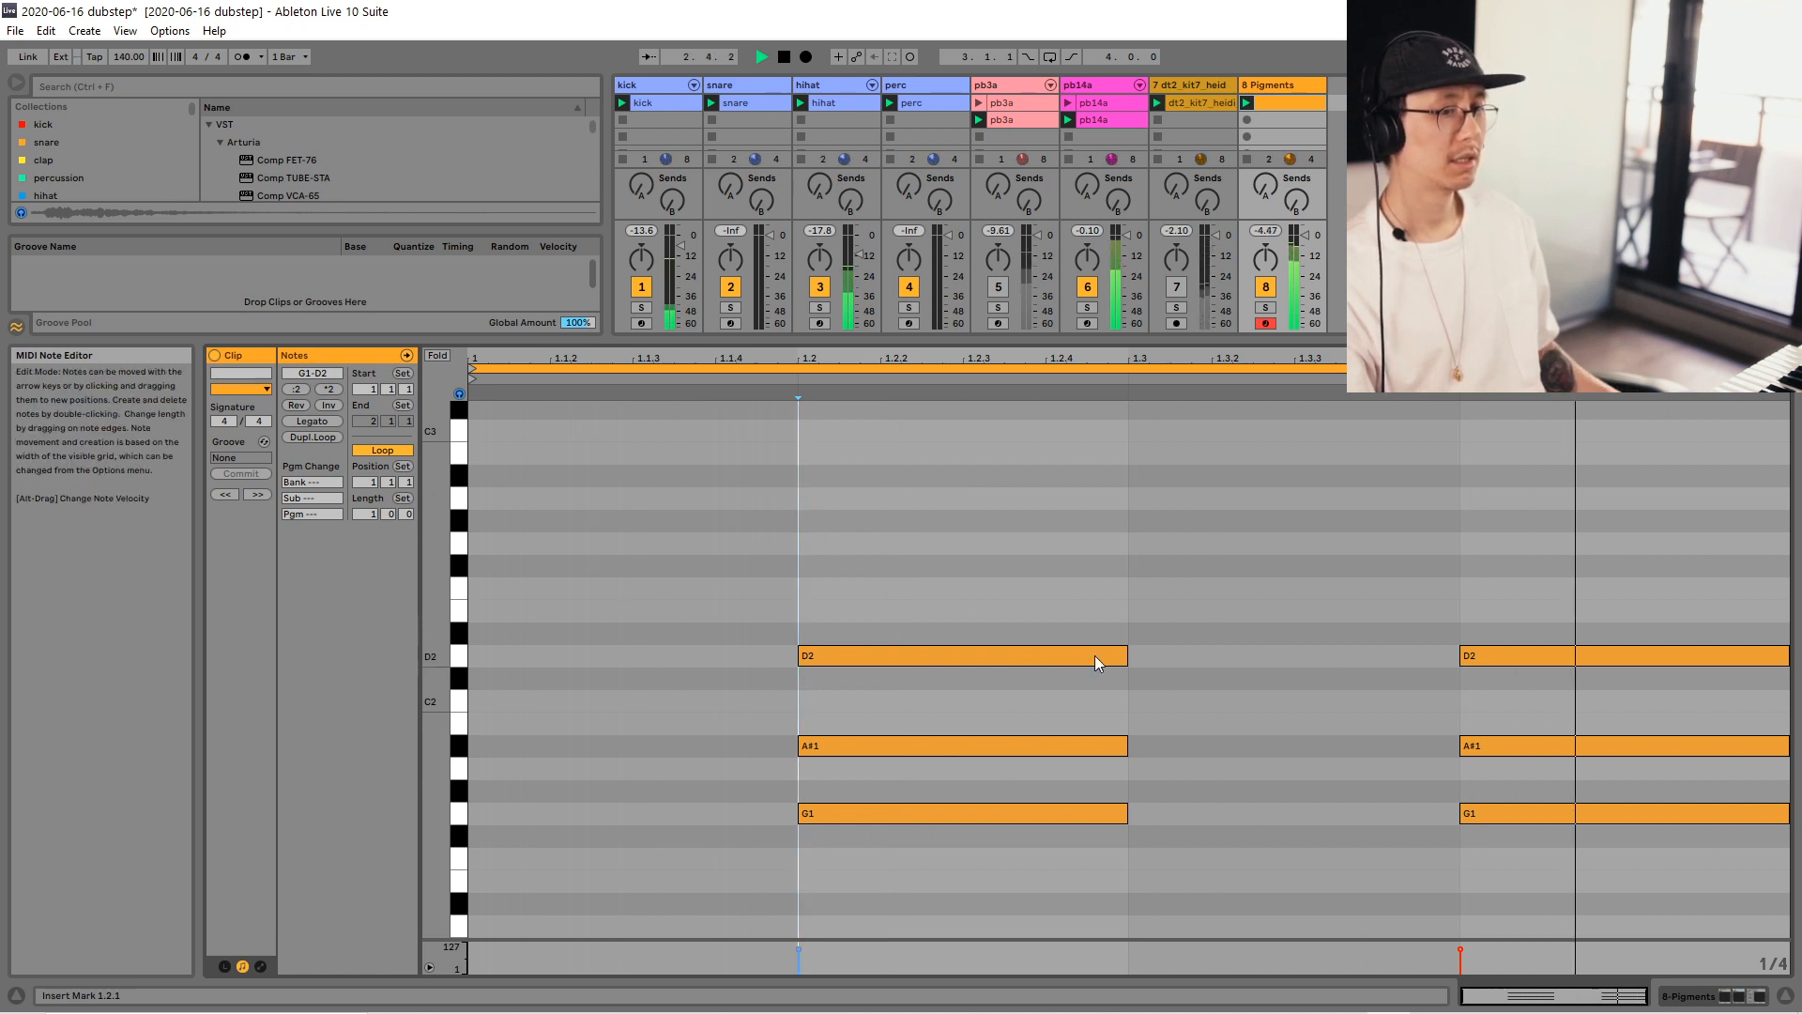
{"action": "mouse_move", "coordinate": [1128, 656]}
{"action": "left_mouse_down"}
{"action": "mouse_move", "coordinate": [998, 654]}
{"action": "mouse_move", "coordinate": [1147, 653]}
{"action": "mouse_move", "coordinate": [1127, 656]}
{"action": "left_mouse_up"}
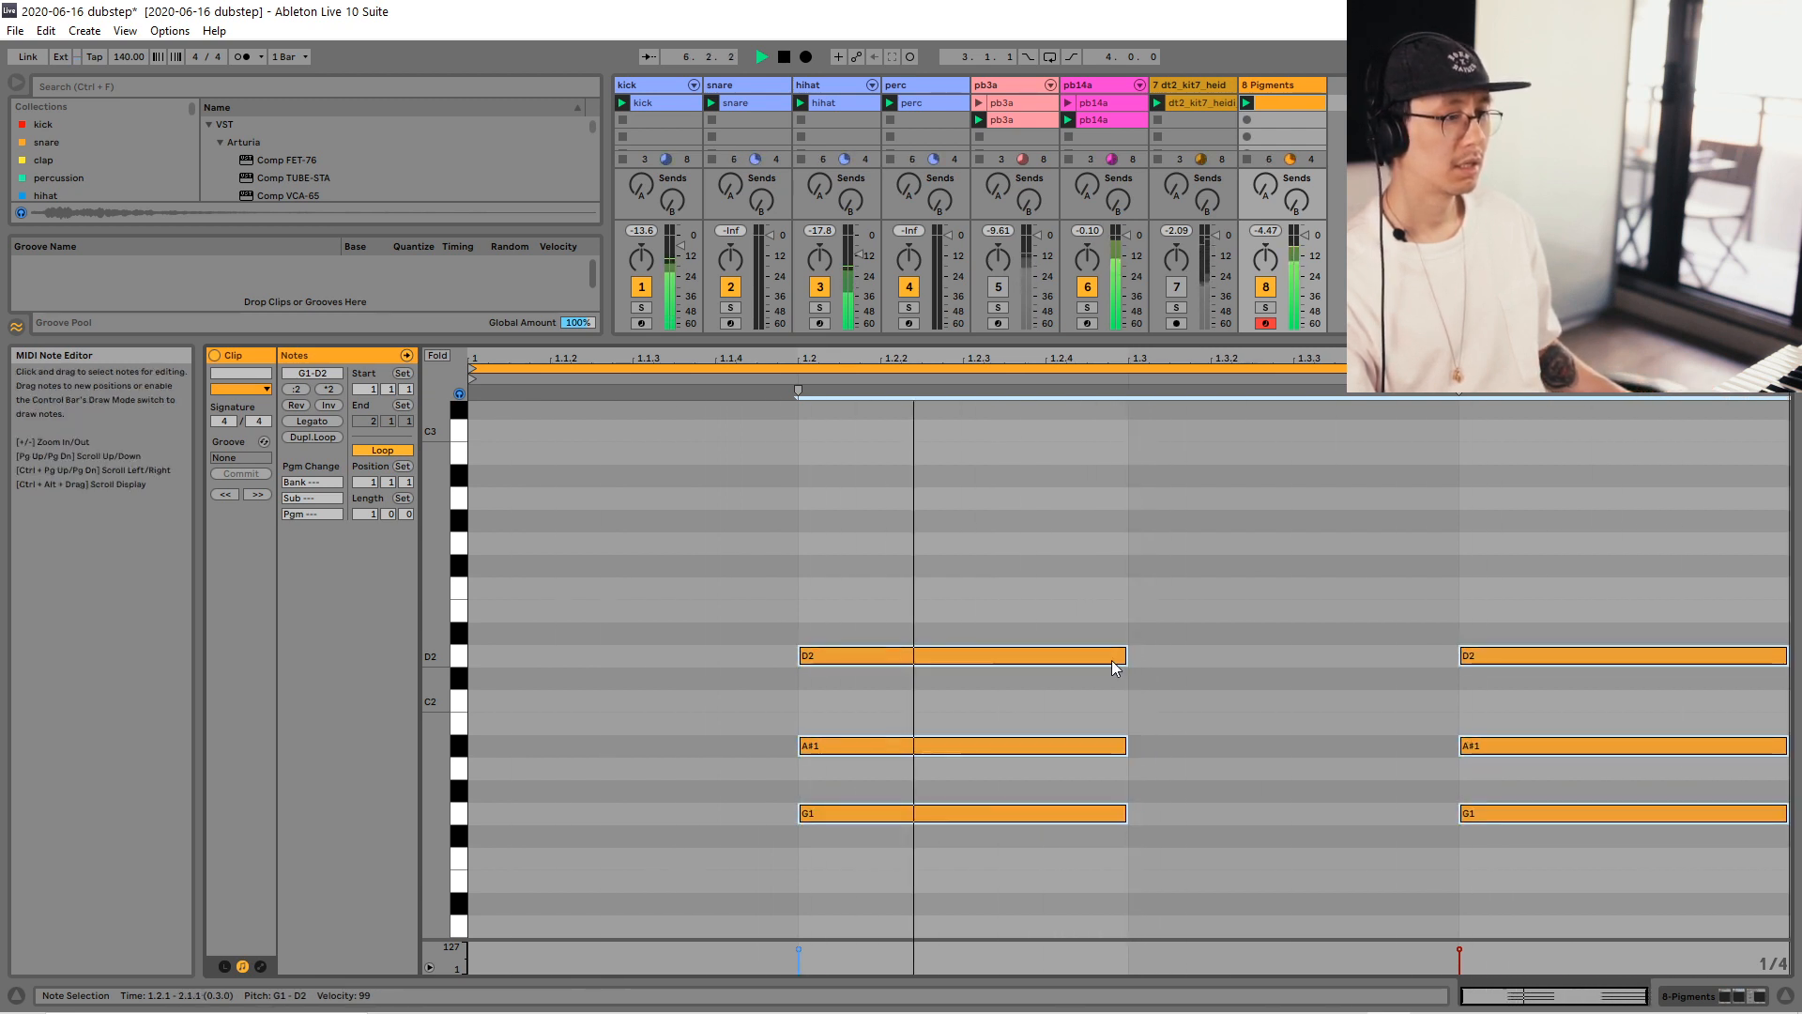
{"action": "key", "text": "shift+Up"}
{"action": "scroll", "coordinate": [1601, 663], "scroll_direction": "up", "scroll_amount": 3}
{"action": "key", "text": "space"}
{"action": "left_click_drag", "start_coordinate": [1600, 774], "coordinate": [965, 637]}
{"action": "scroll", "coordinate": [960, 636], "scroll_direction": "down", "scroll_amount": 1}
{"action": "left_click_drag", "start_coordinate": [910, 554], "coordinate": [887, 824]}
{"action": "key", "text": "space"}
{"action": "scroll", "coordinate": [898, 756], "scroll_direction": "up", "scroll_amount": 2}
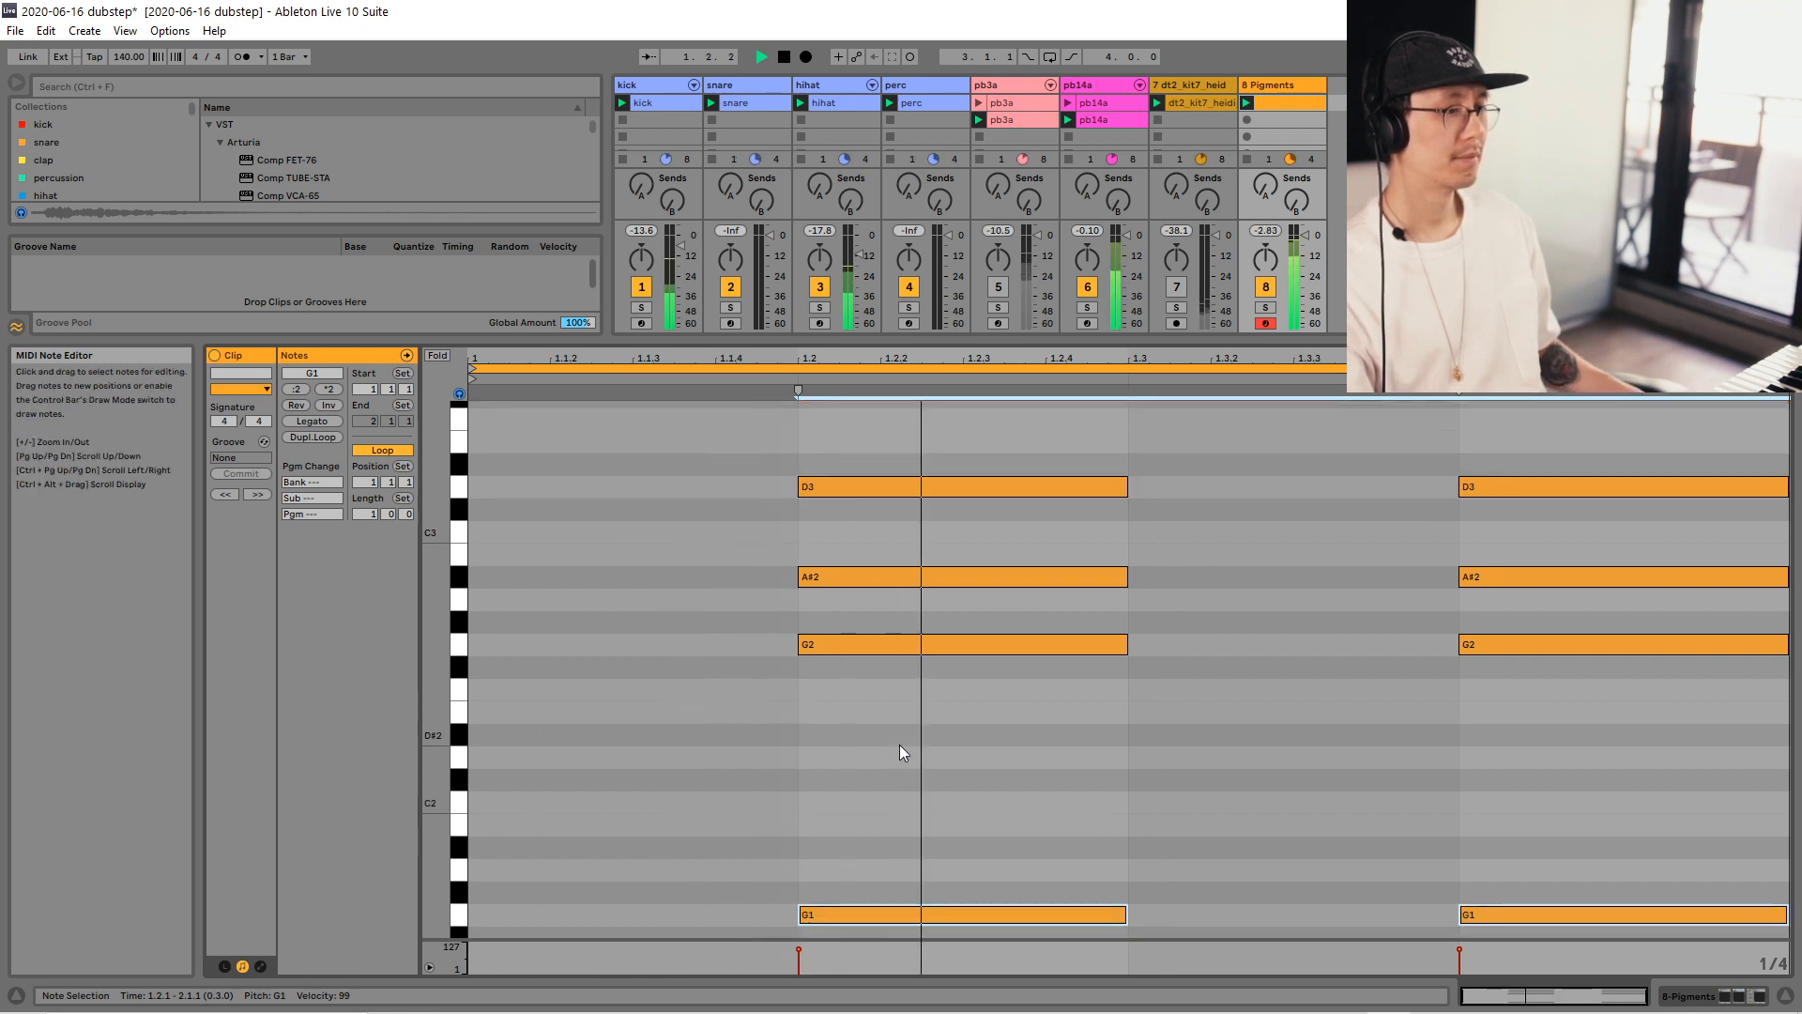
Add a D2 note to both chords between G1 and G2.
{"action": "key", "text": "space"}
{"action": "left_click_drag", "start_coordinate": [1570, 717], "coordinate": [971, 747]}
{"action": "key", "text": "space"}
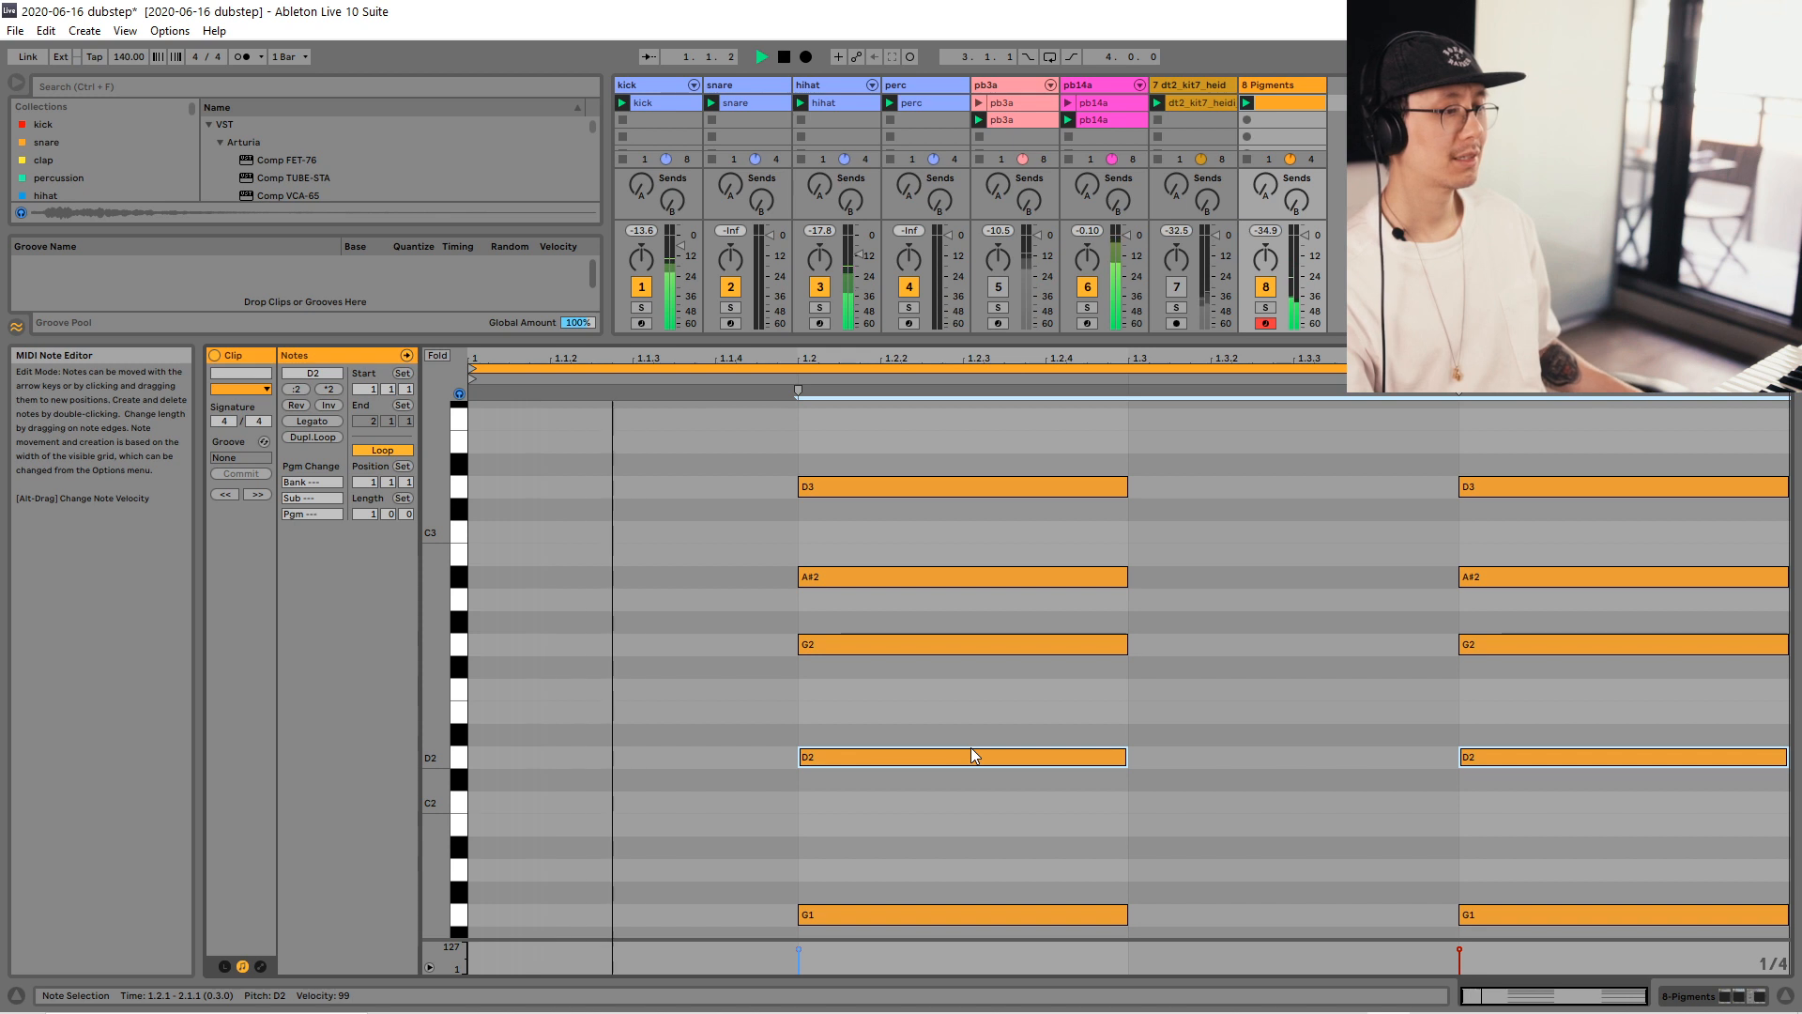
Add a G3 note on top of both chords, an octave above G2.
{"action": "left_click_drag", "start_coordinate": [869, 608], "coordinate": [1567, 715]}
{"action": "scroll", "coordinate": [1567, 715], "scroll_direction": "up", "scroll_amount": 5}
{"action": "left_click_drag", "start_coordinate": [850, 892], "coordinate": [853, 616]}
{"action": "left_click_drag", "start_coordinate": [808, 511], "coordinate": [1624, 583]}
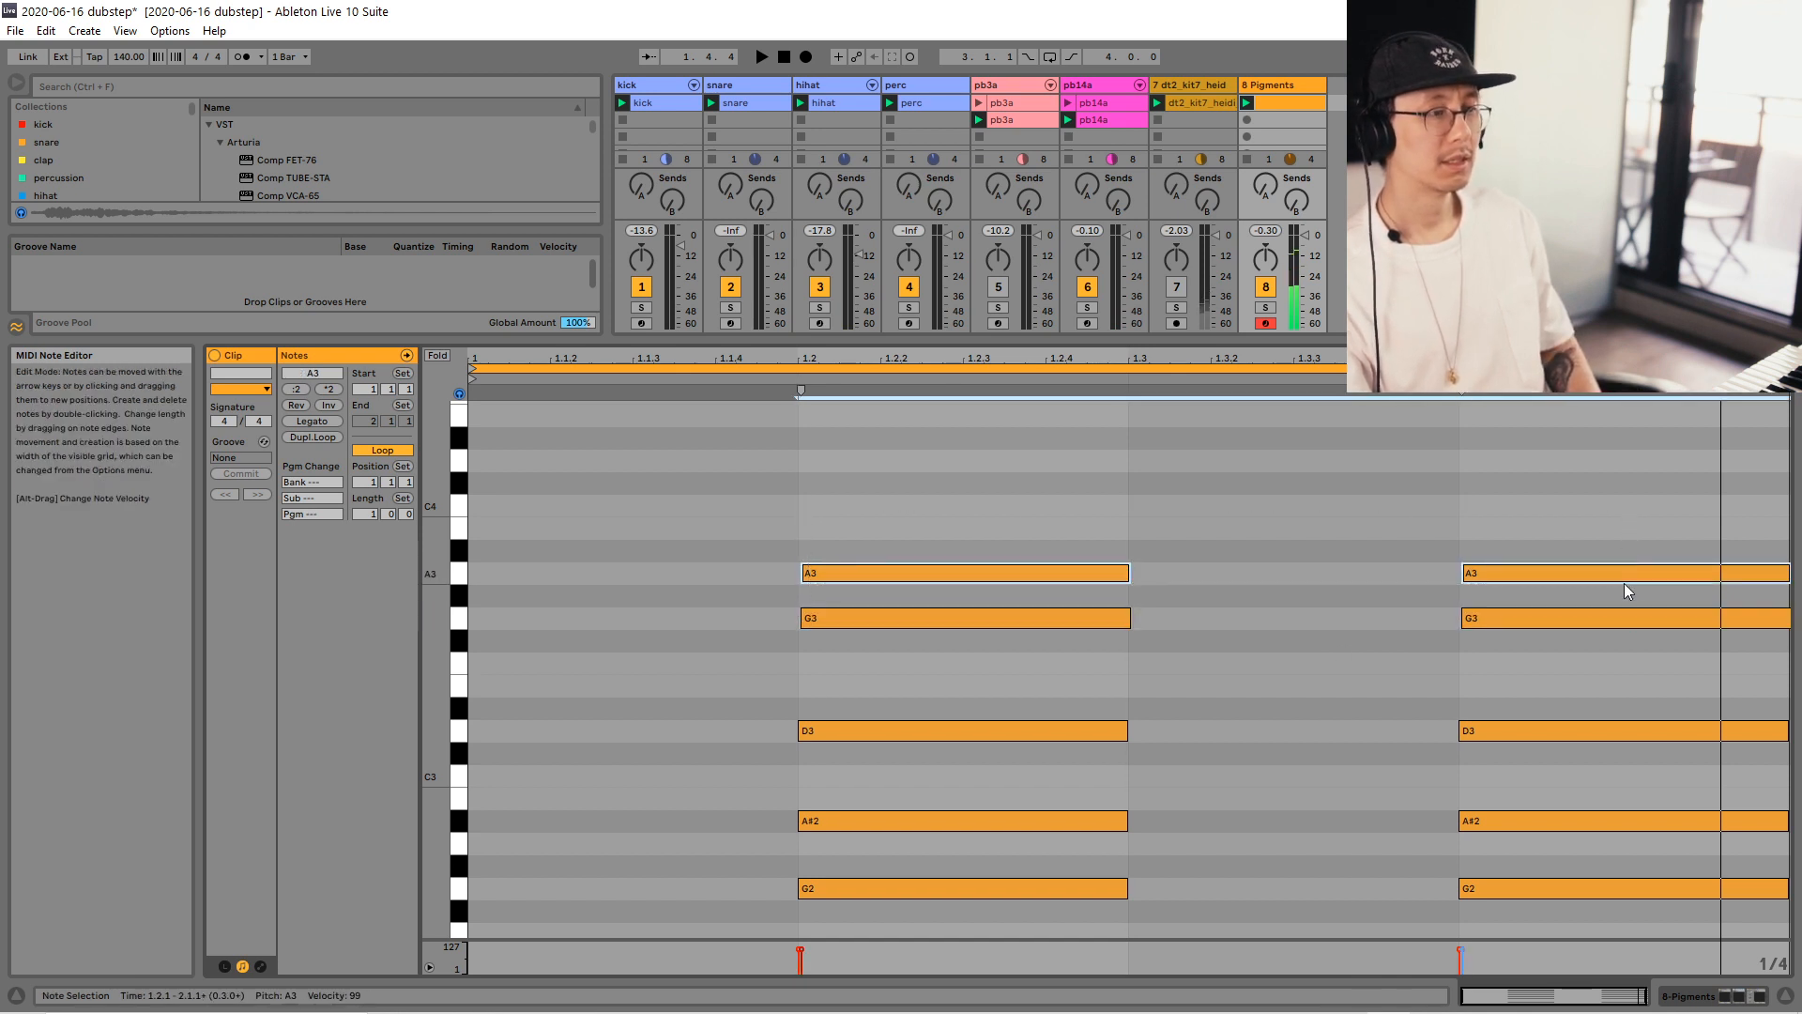
{"action": "key", "text": "Down"}
{"action": "key", "text": "Down"}
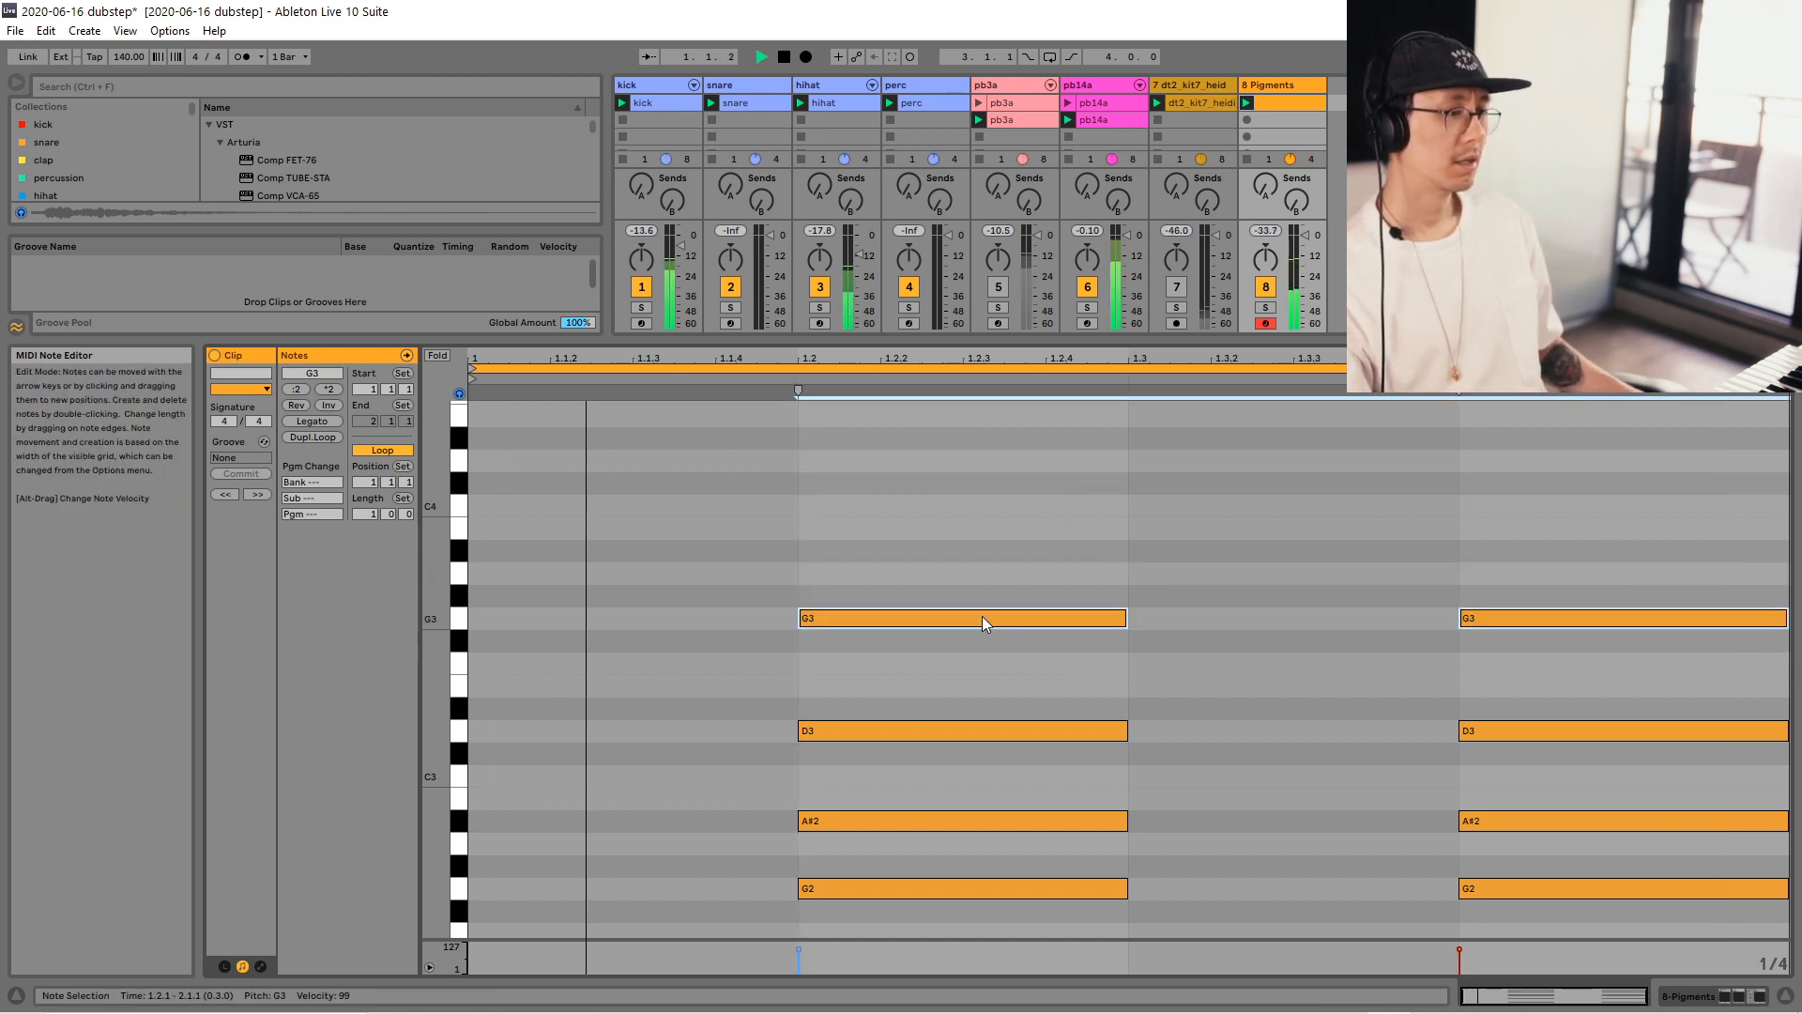
{"action": "key", "text": "space"}
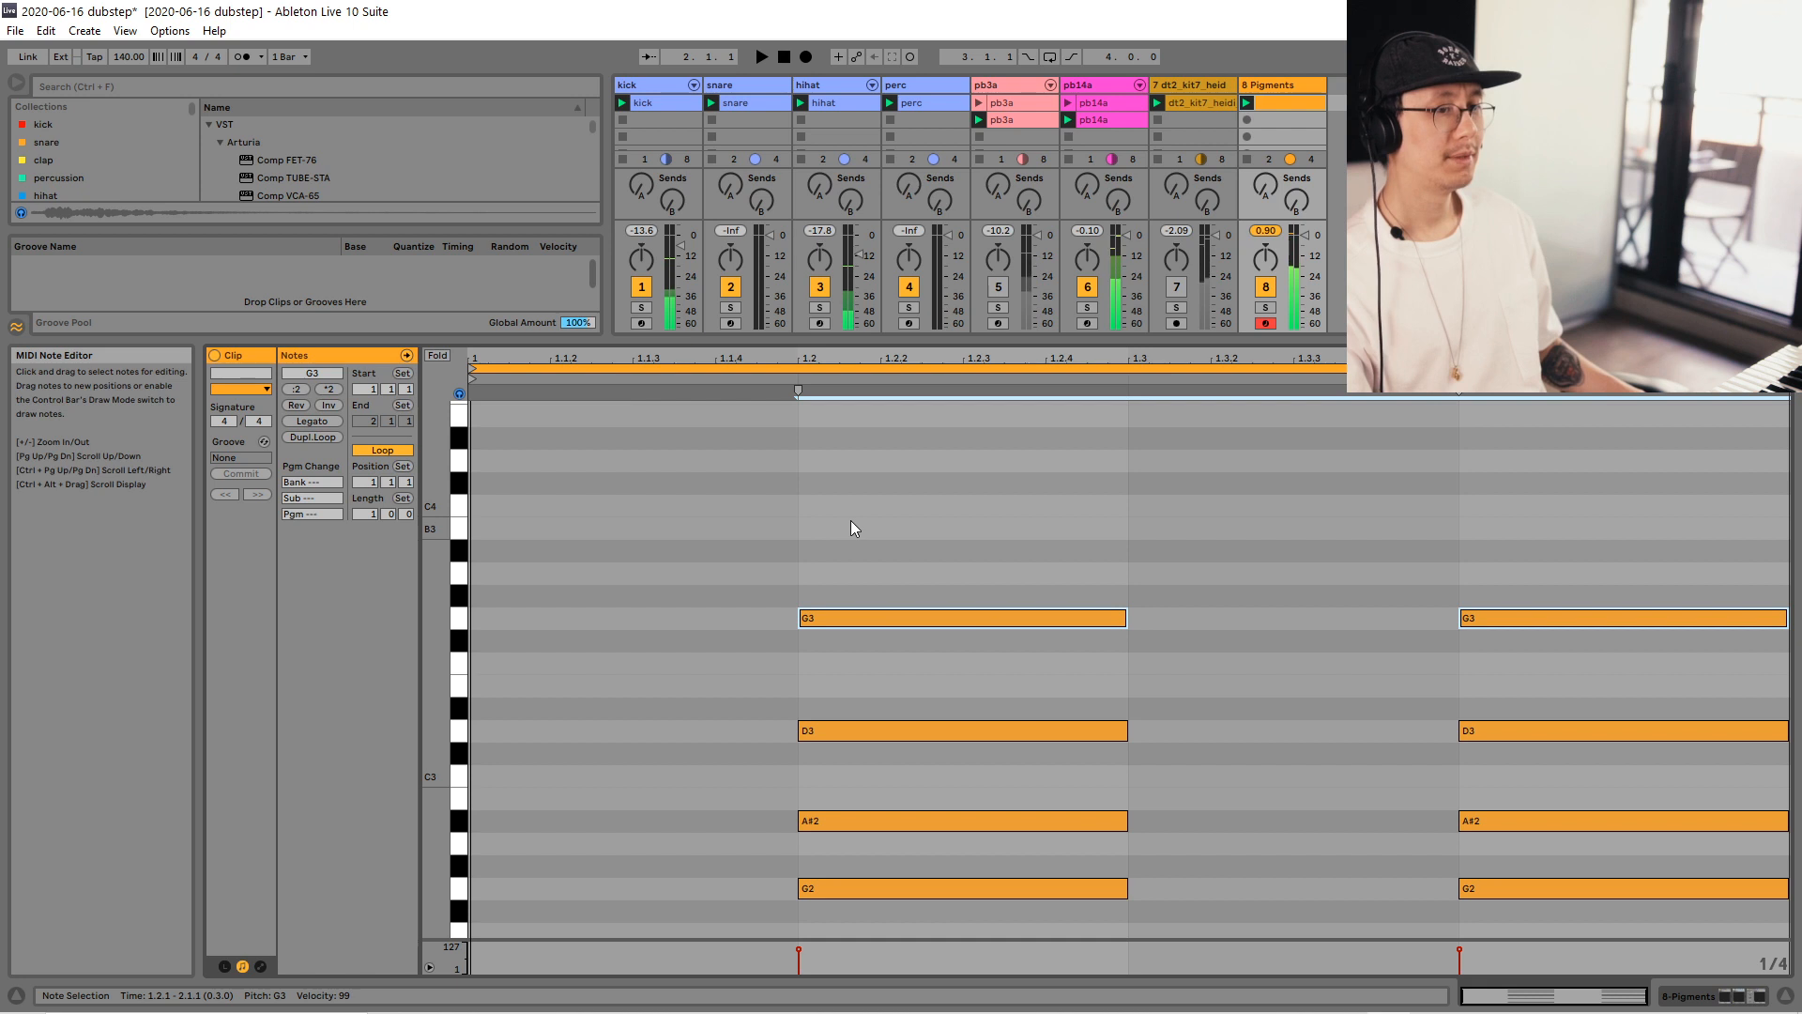
Copy the chords' G3 note down to F3 and raise the copies an octave to F4.
{"action": "left_click_drag", "start_coordinate": [954, 614], "coordinate": [950, 667]}
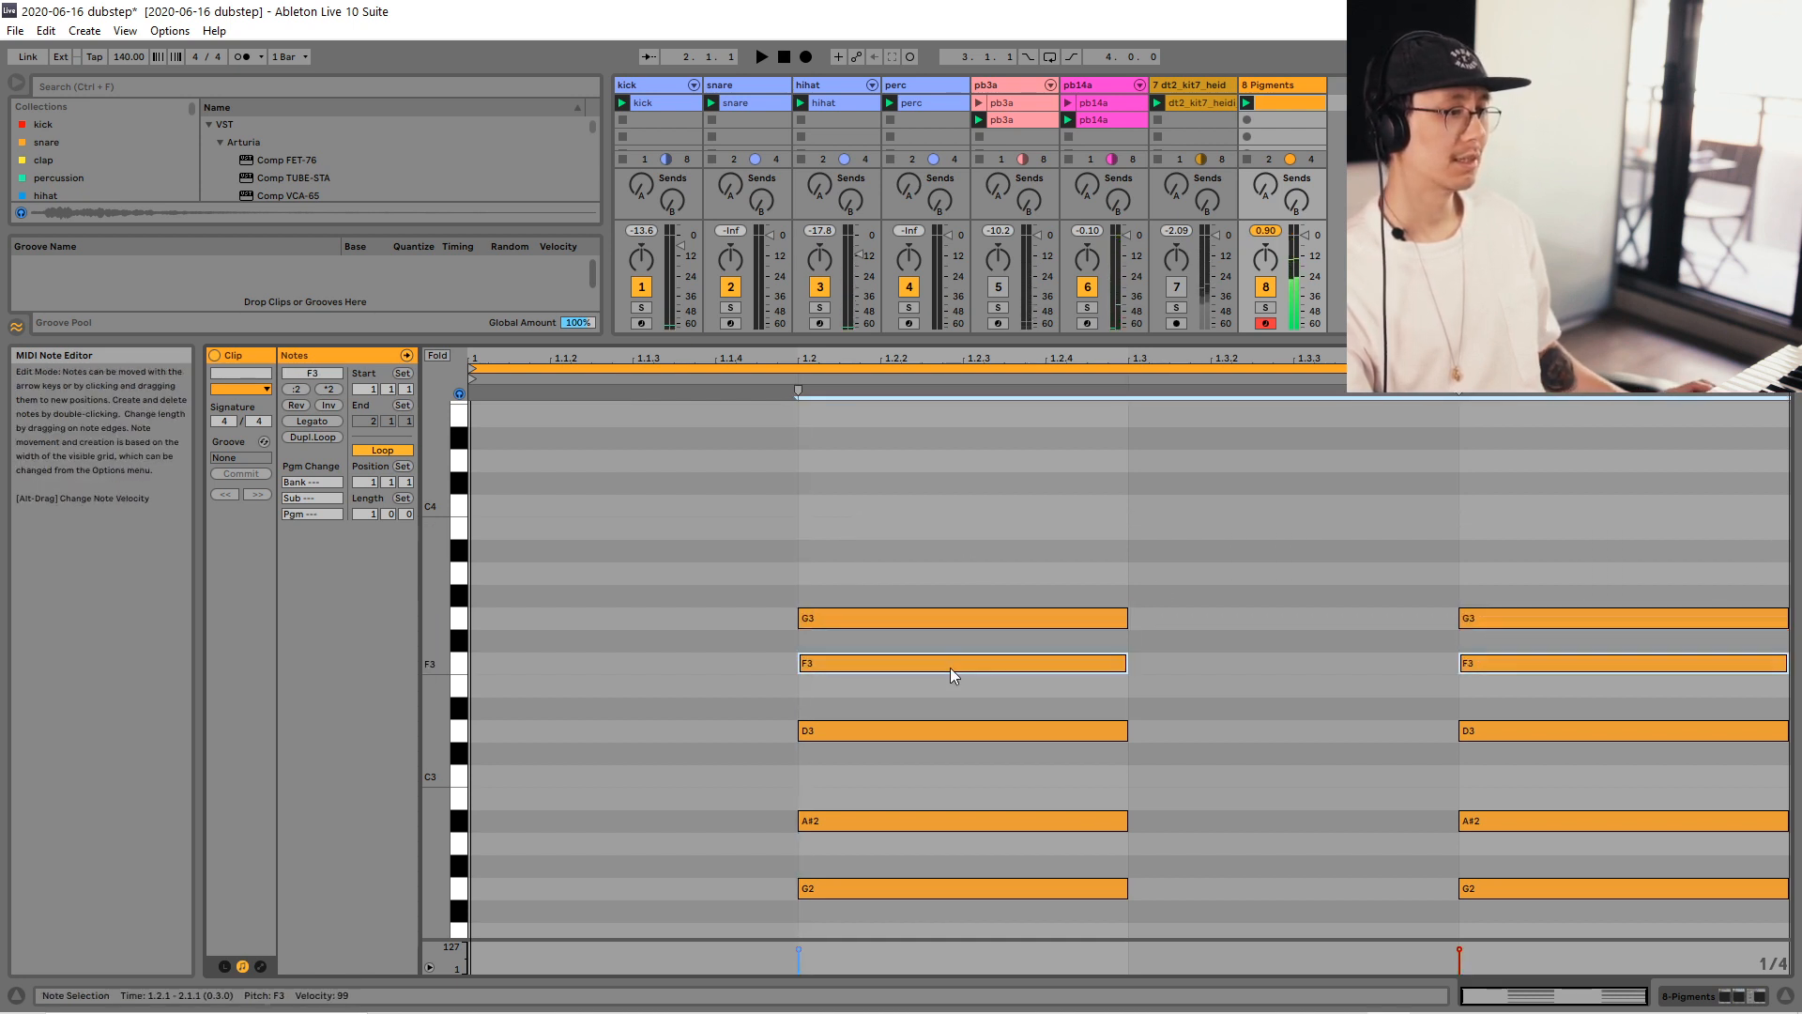
{"action": "key", "text": "space"}
{"action": "key", "text": "shift+Up"}
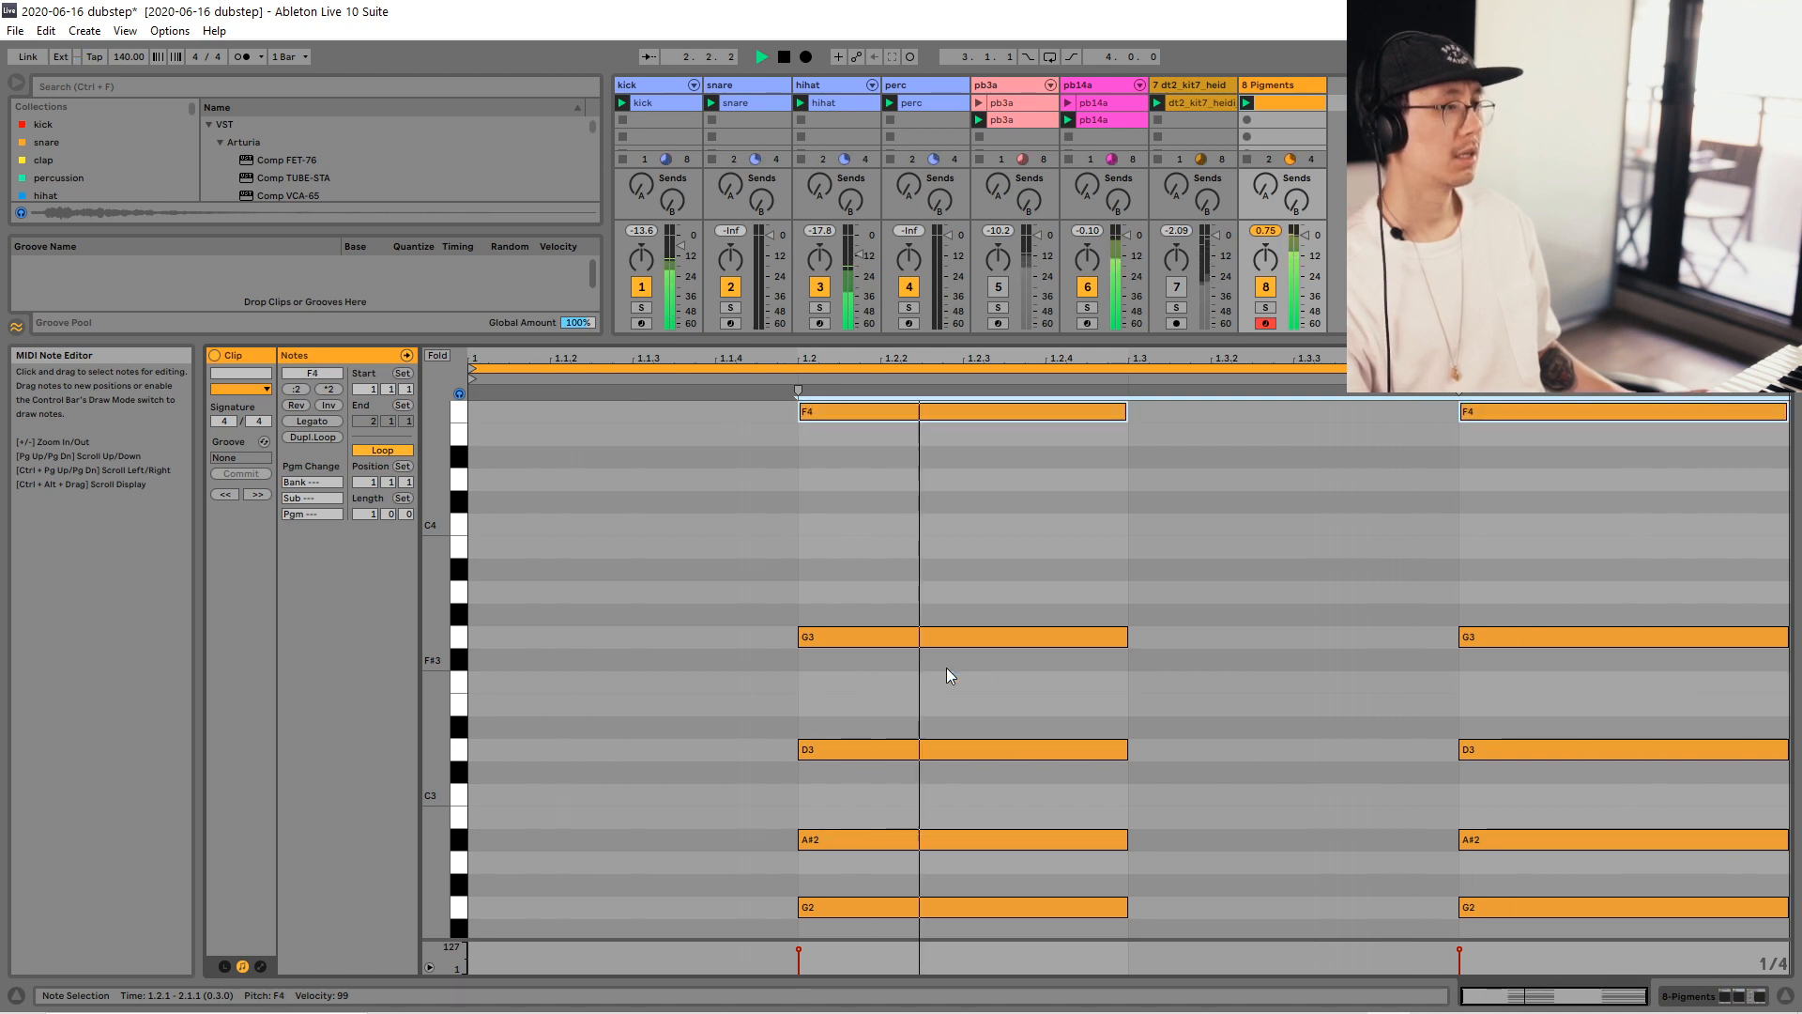
{"action": "key", "text": "shift+Tab"}
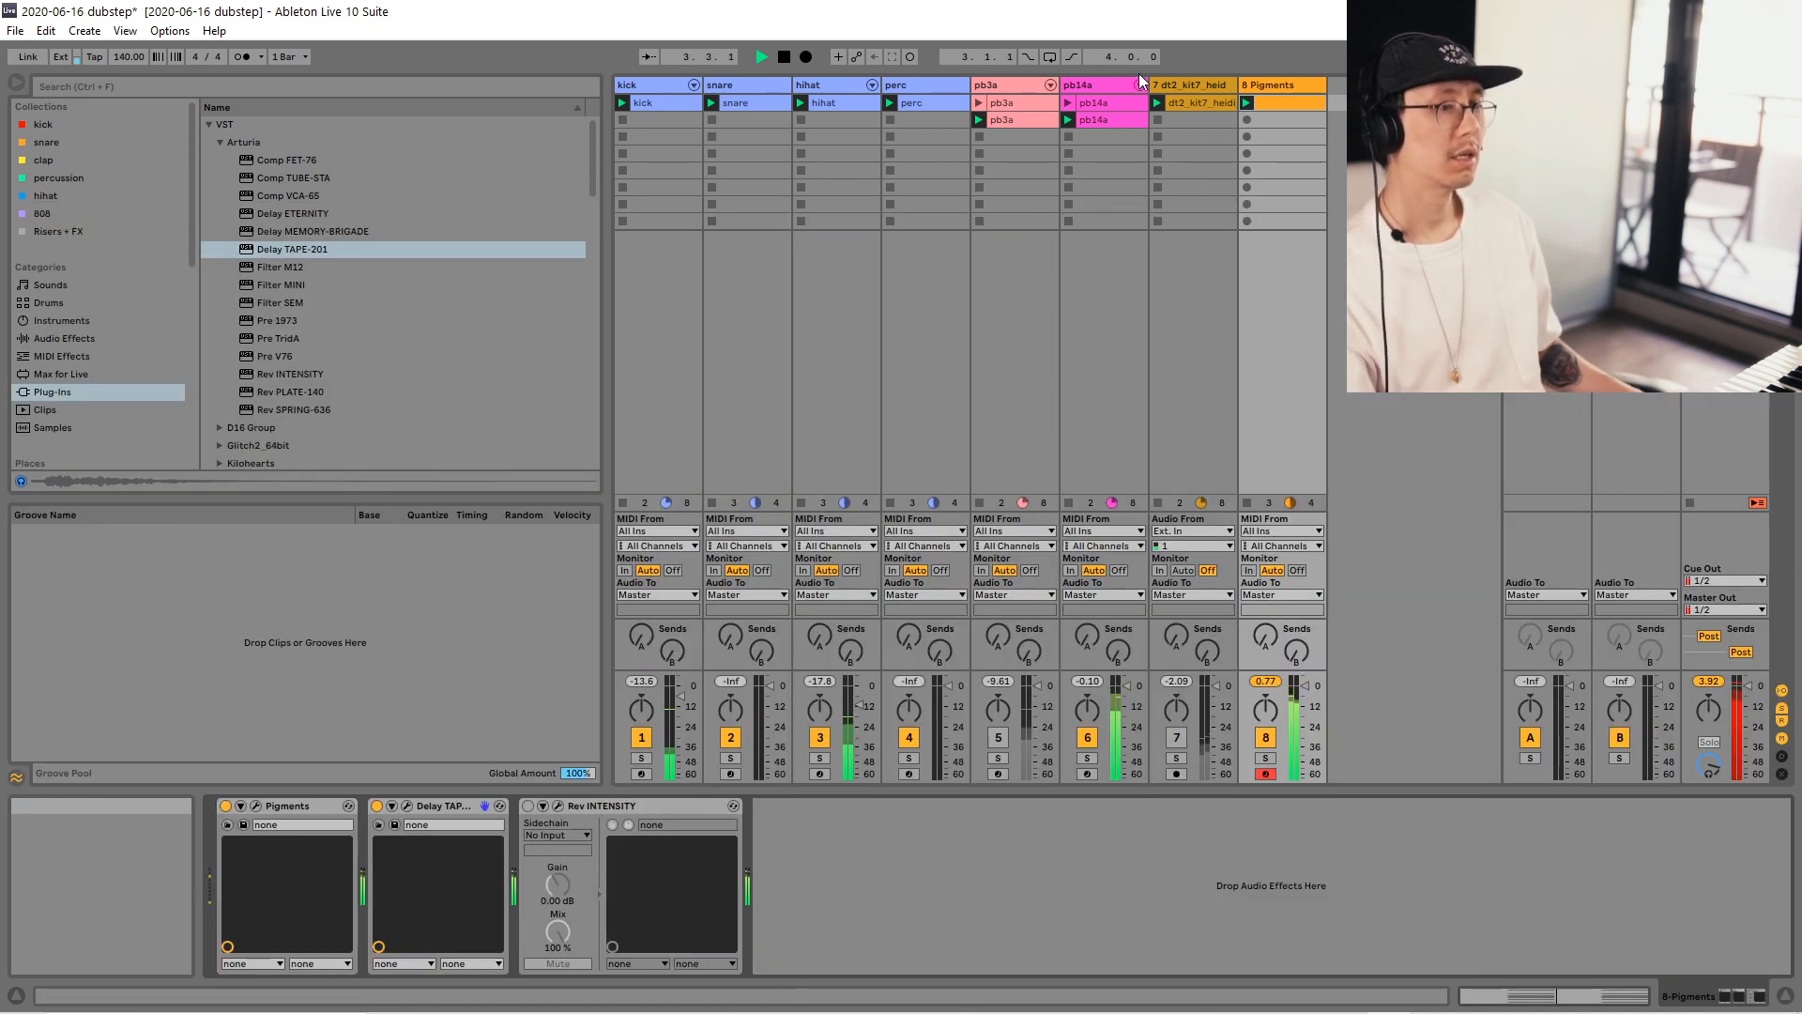
{"action": "left_click", "coordinate": [1275, 105]}
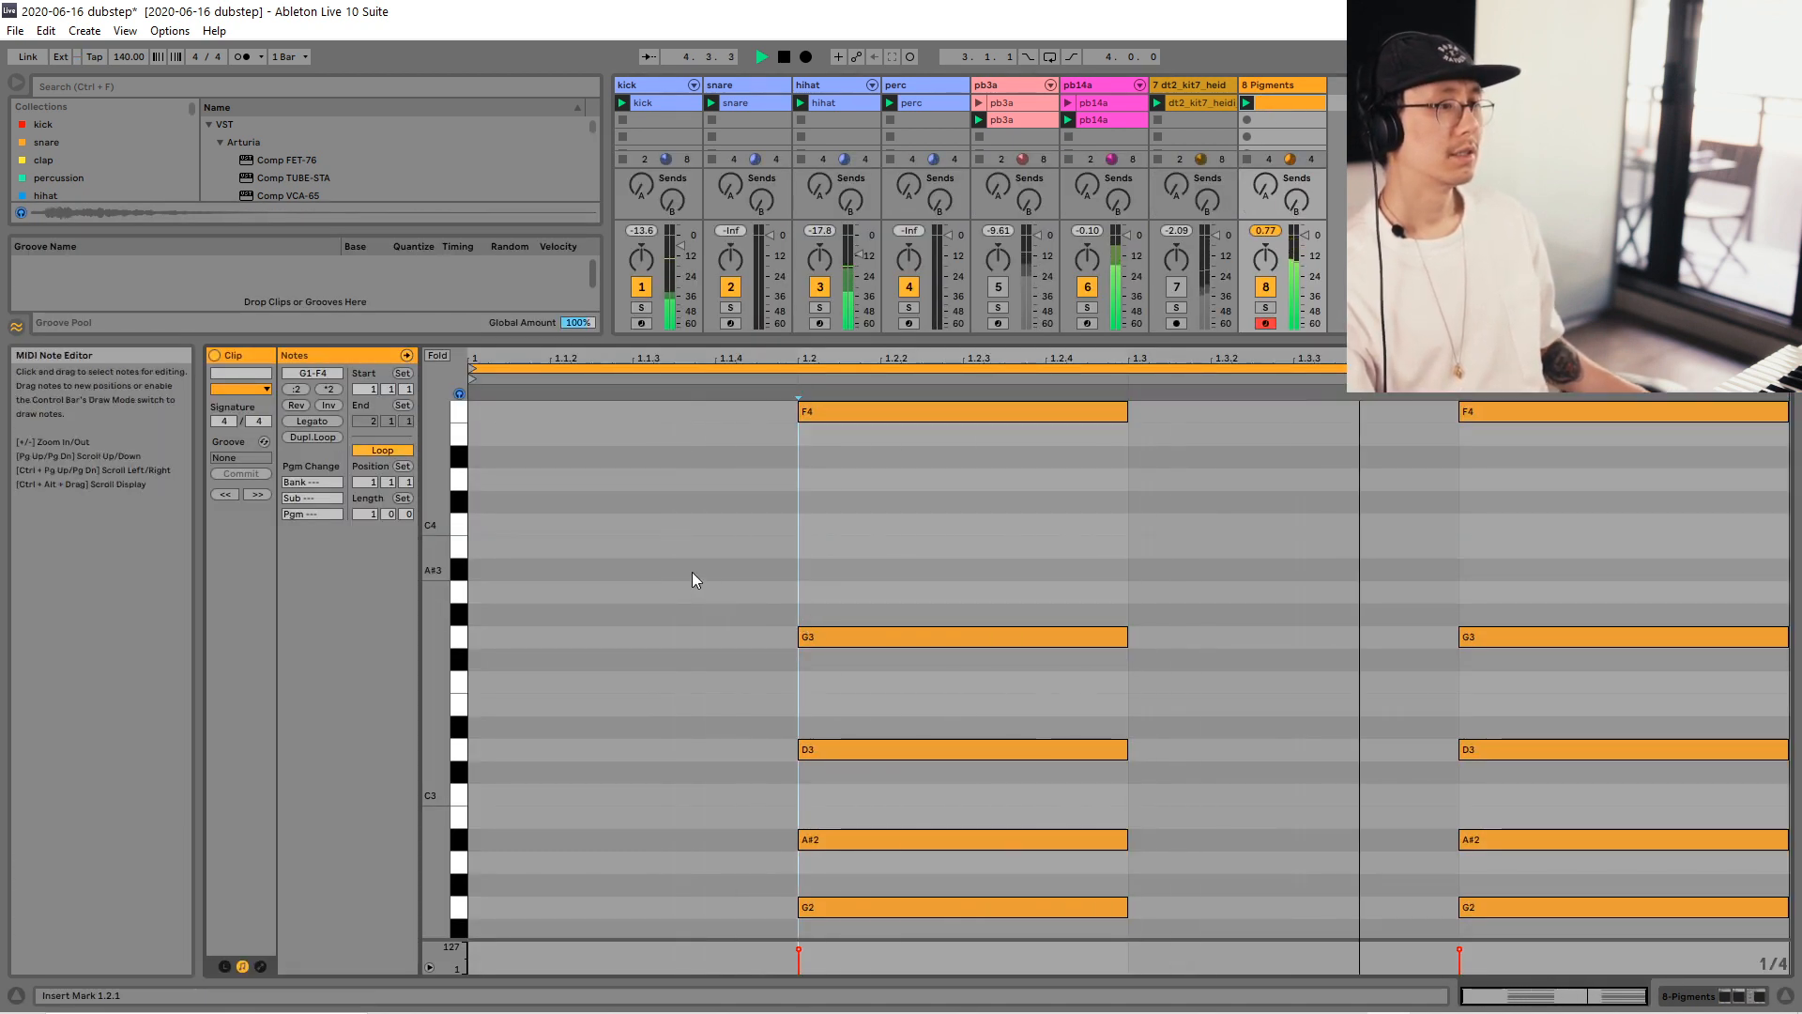
Set the clip's loop length to 2 bars and duplicate all the chords into the second bar.
{"action": "key", "text": "space"}
{"action": "left_click", "coordinate": [377, 514]}
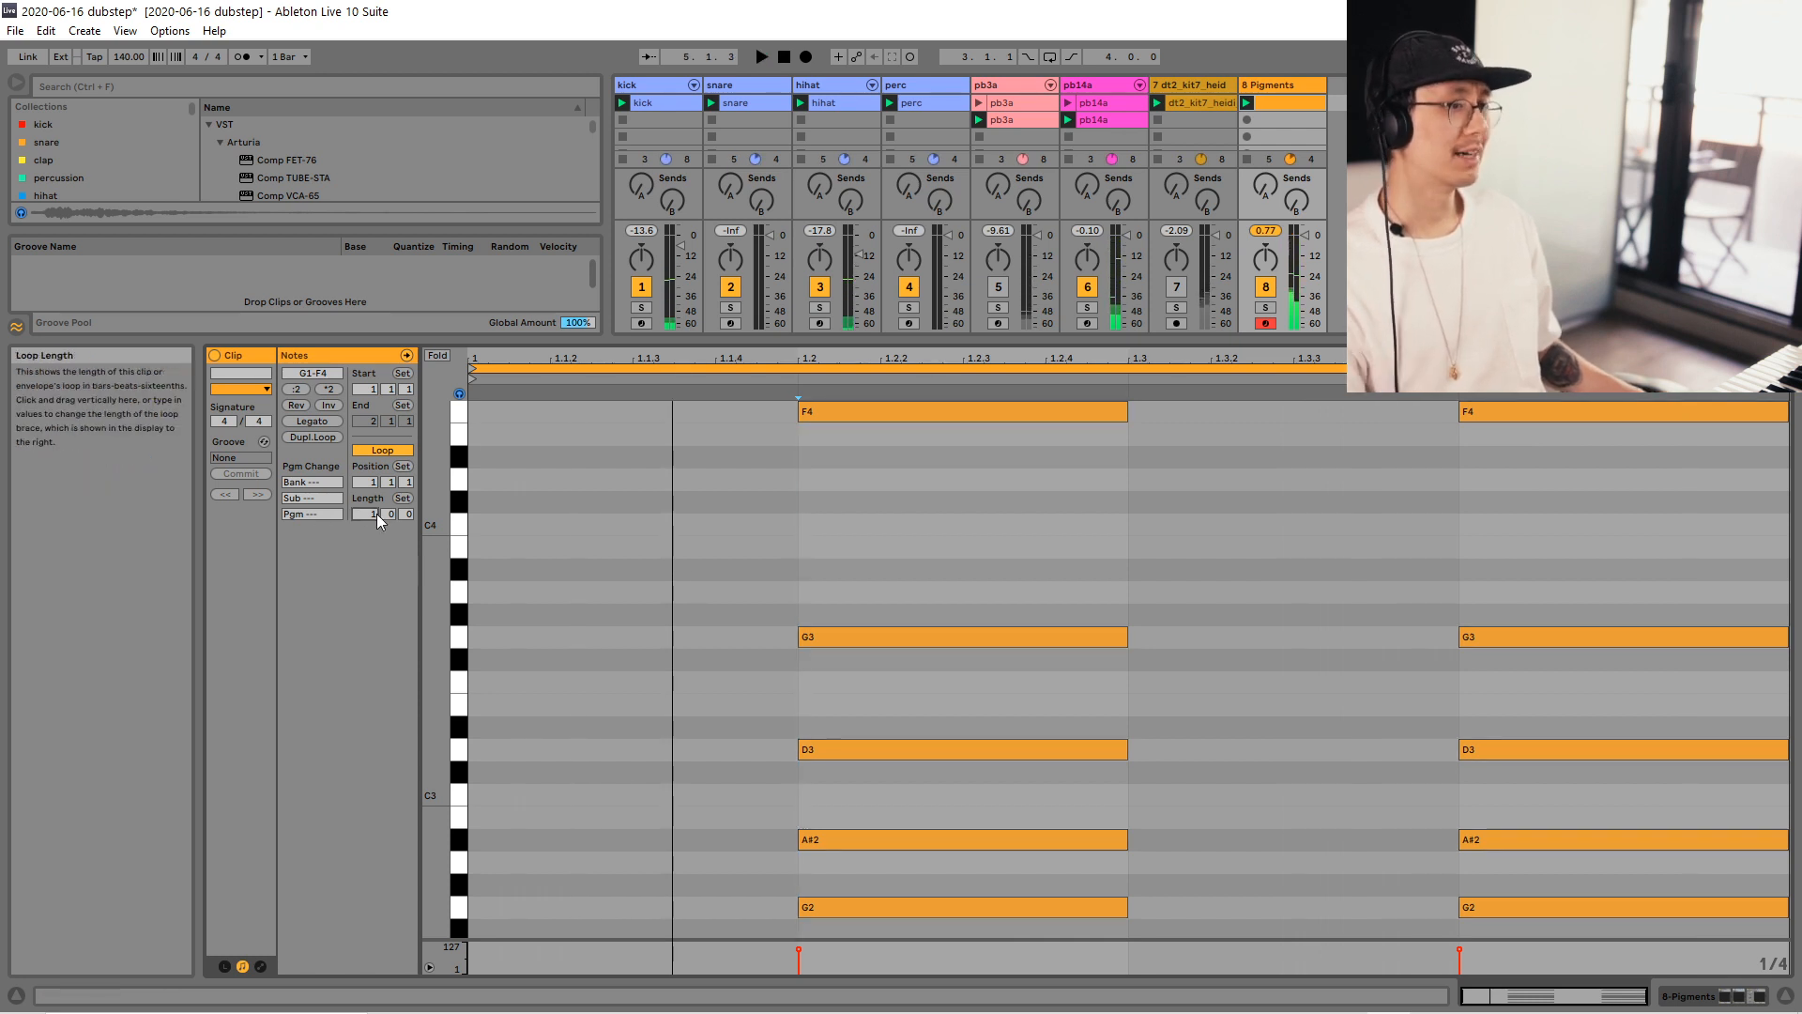
{"action": "type", "text": "2"}
{"action": "key", "text": "Return"}
{"action": "key", "text": "ctrl+a"}
{"action": "key", "text": "ctrl+d"}
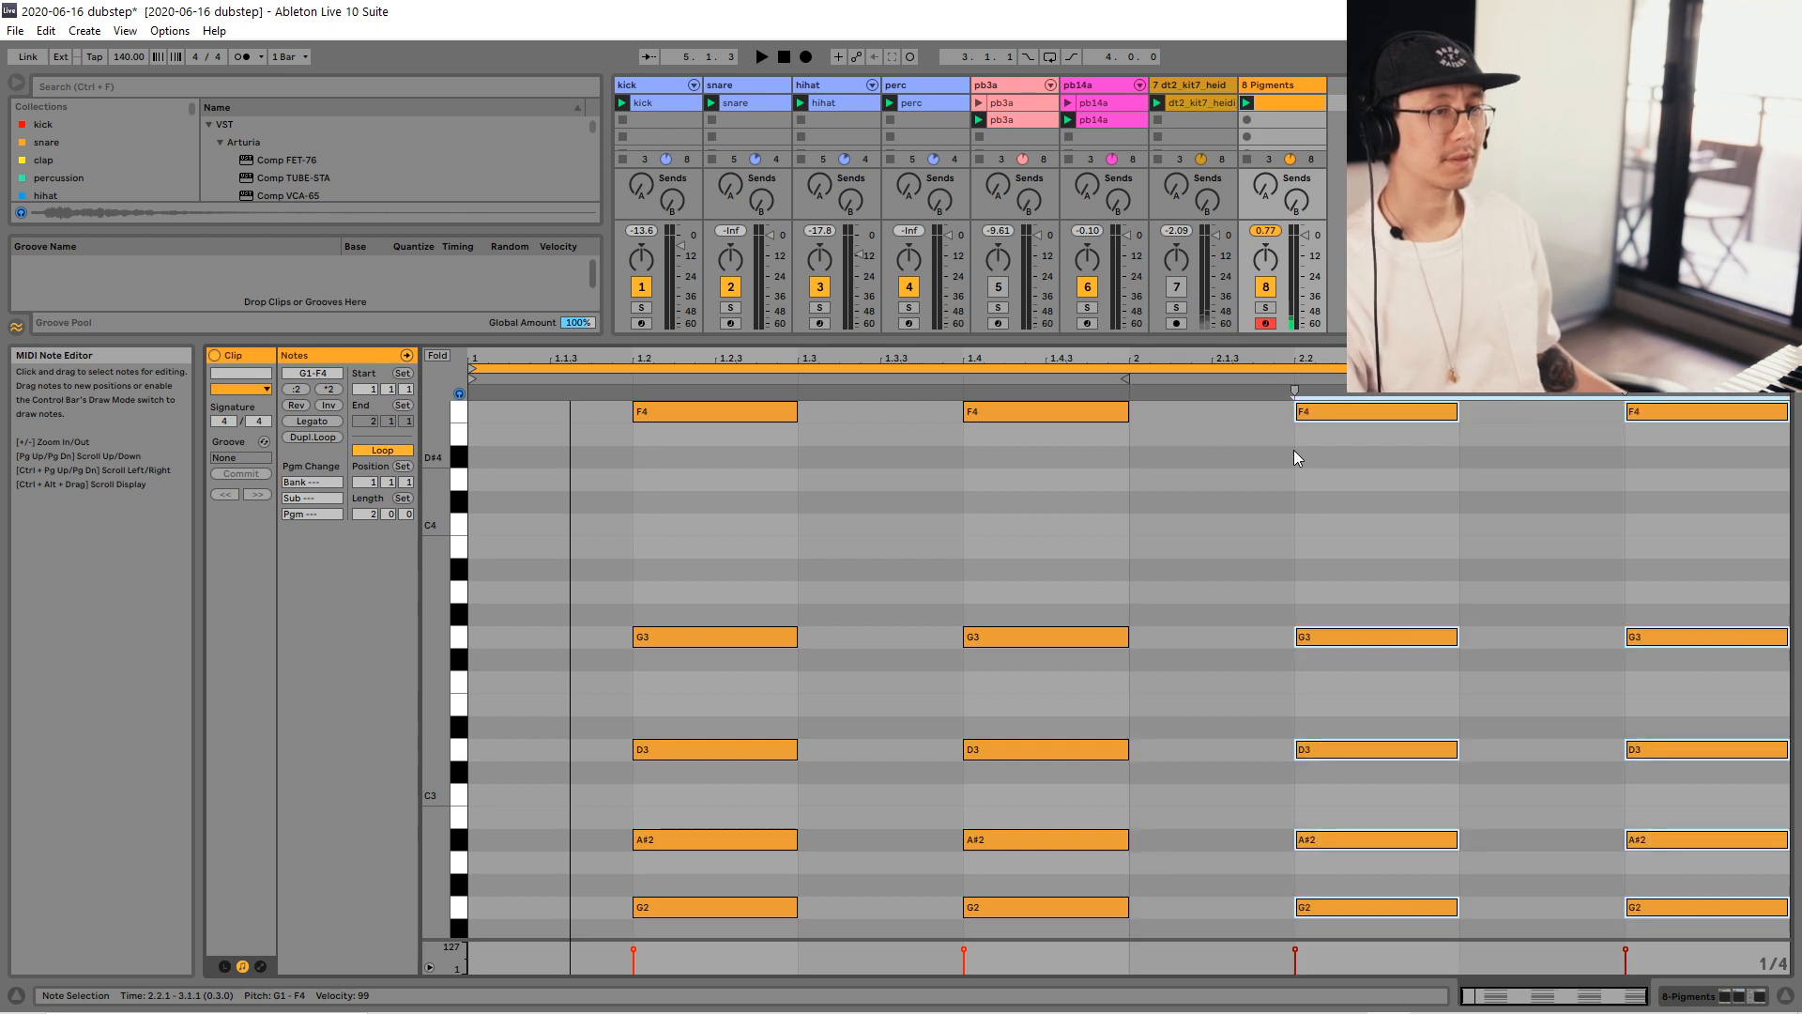
{"action": "key", "text": "space"}
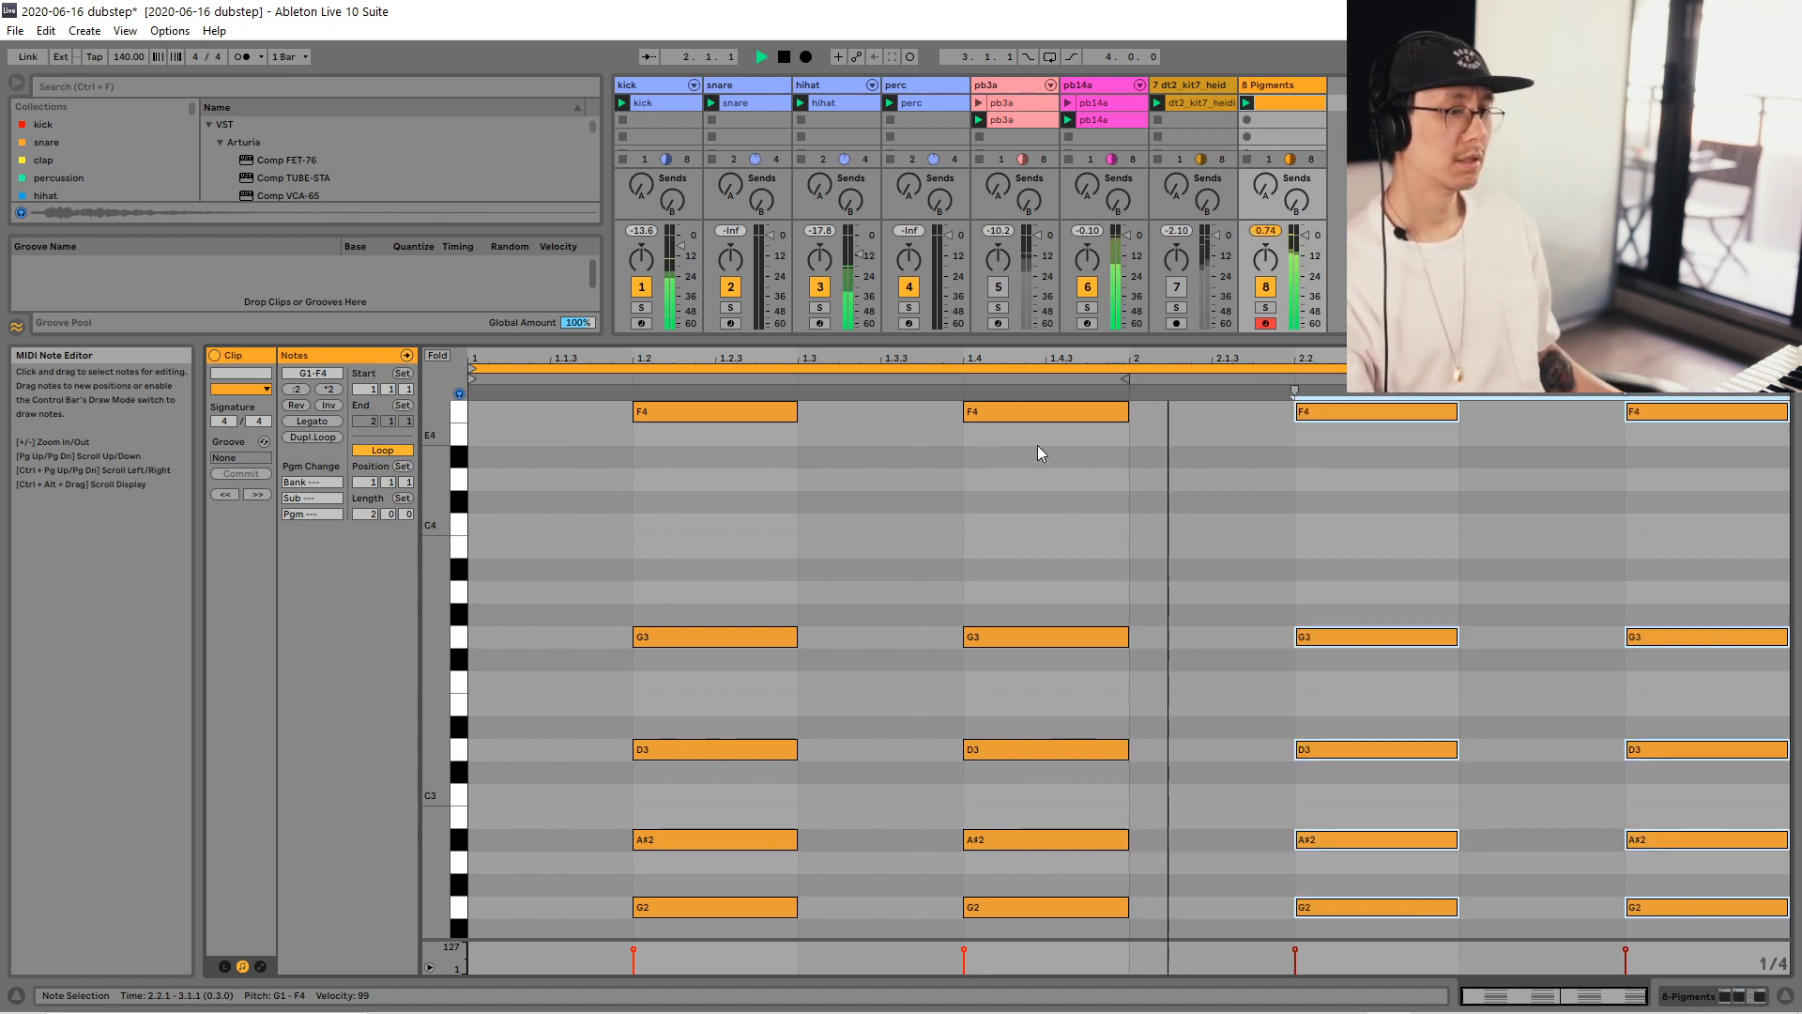
Enlarge the note editor and duplicate the clip's loop to make it 4 bars long.
{"action": "left_click_drag", "start_coordinate": [432, 341], "coordinate": [432, 223]}
{"action": "key", "text": "space"}
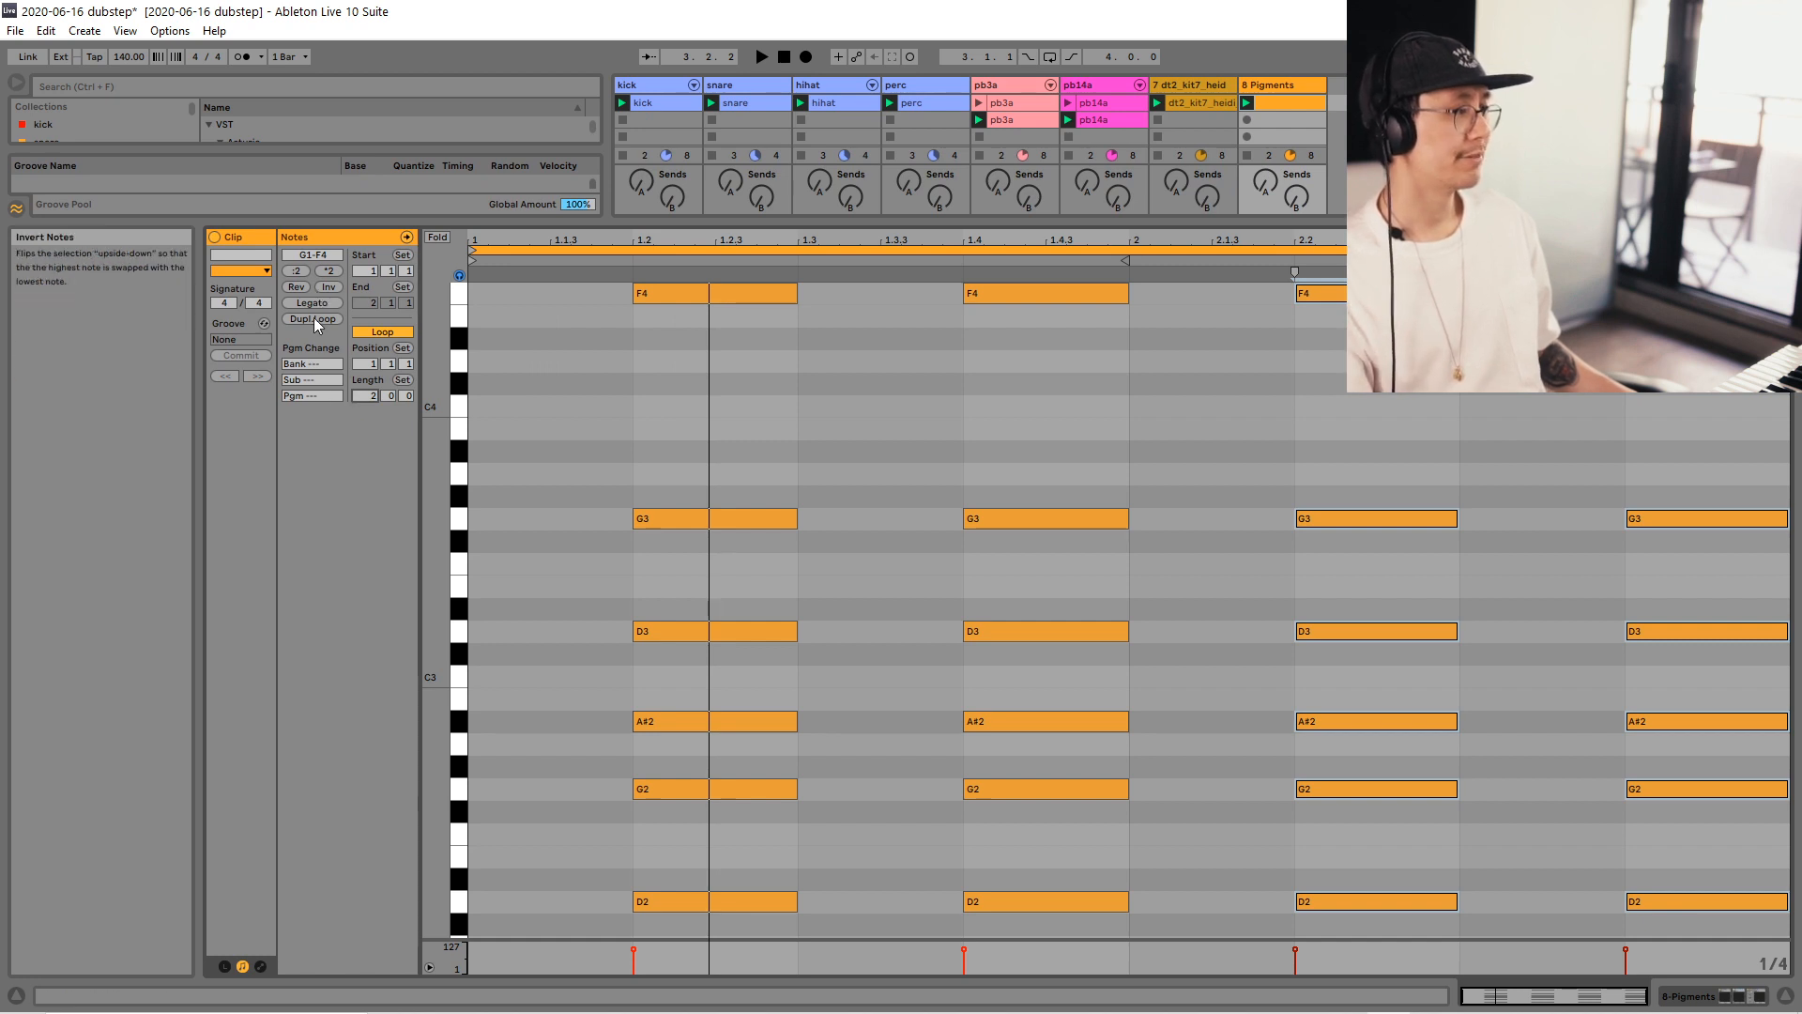
{"action": "left_click", "coordinate": [313, 318]}
{"action": "double_click", "coordinate": [435, 425]}
{"action": "left_click_drag", "start_coordinate": [435, 424], "coordinate": [909, 563]}
{"action": "key", "text": "space"}
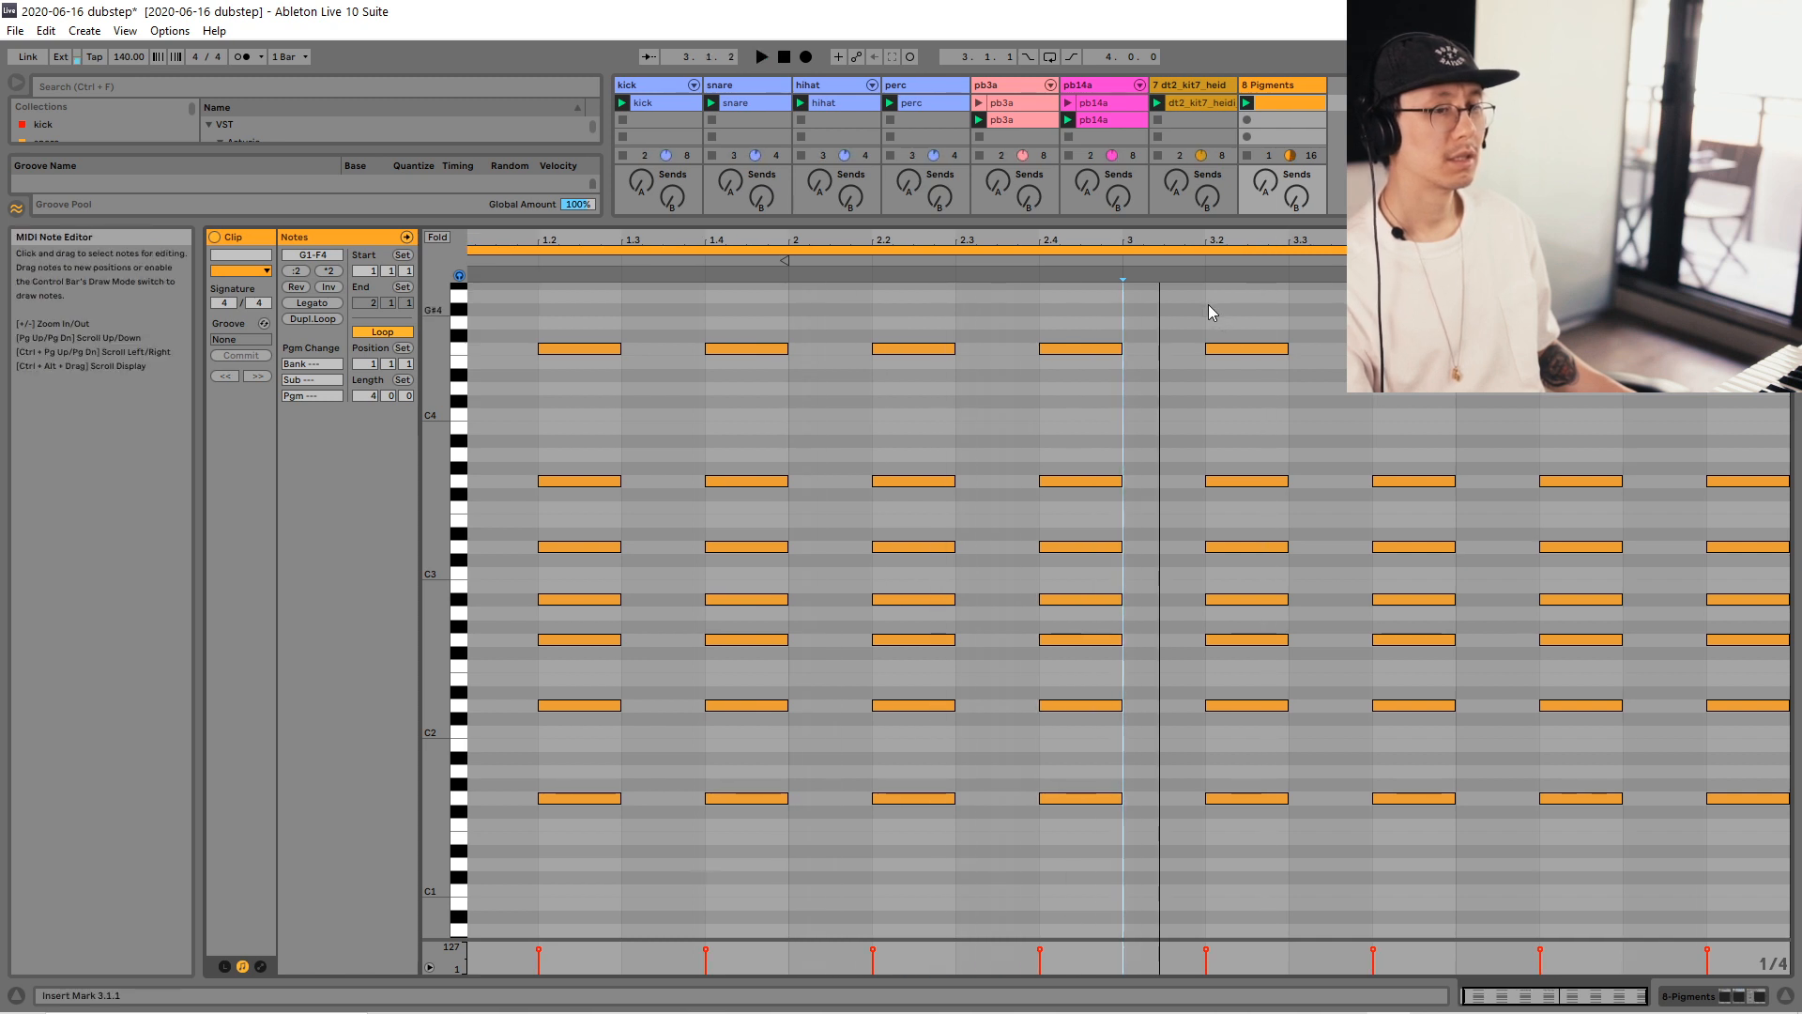
Transpose all chords in bars 3 and 4 down five semitones, to D1–C4.
{"action": "key", "text": "space"}
{"action": "left_click_drag", "start_coordinate": [1211, 313], "coordinate": [1795, 910]}
{"action": "key", "text": "Down"}
{"action": "key", "text": "Down"}
{"action": "key", "text": "Down"}
{"action": "key", "text": "Down"}
{"action": "key", "text": "Down"}
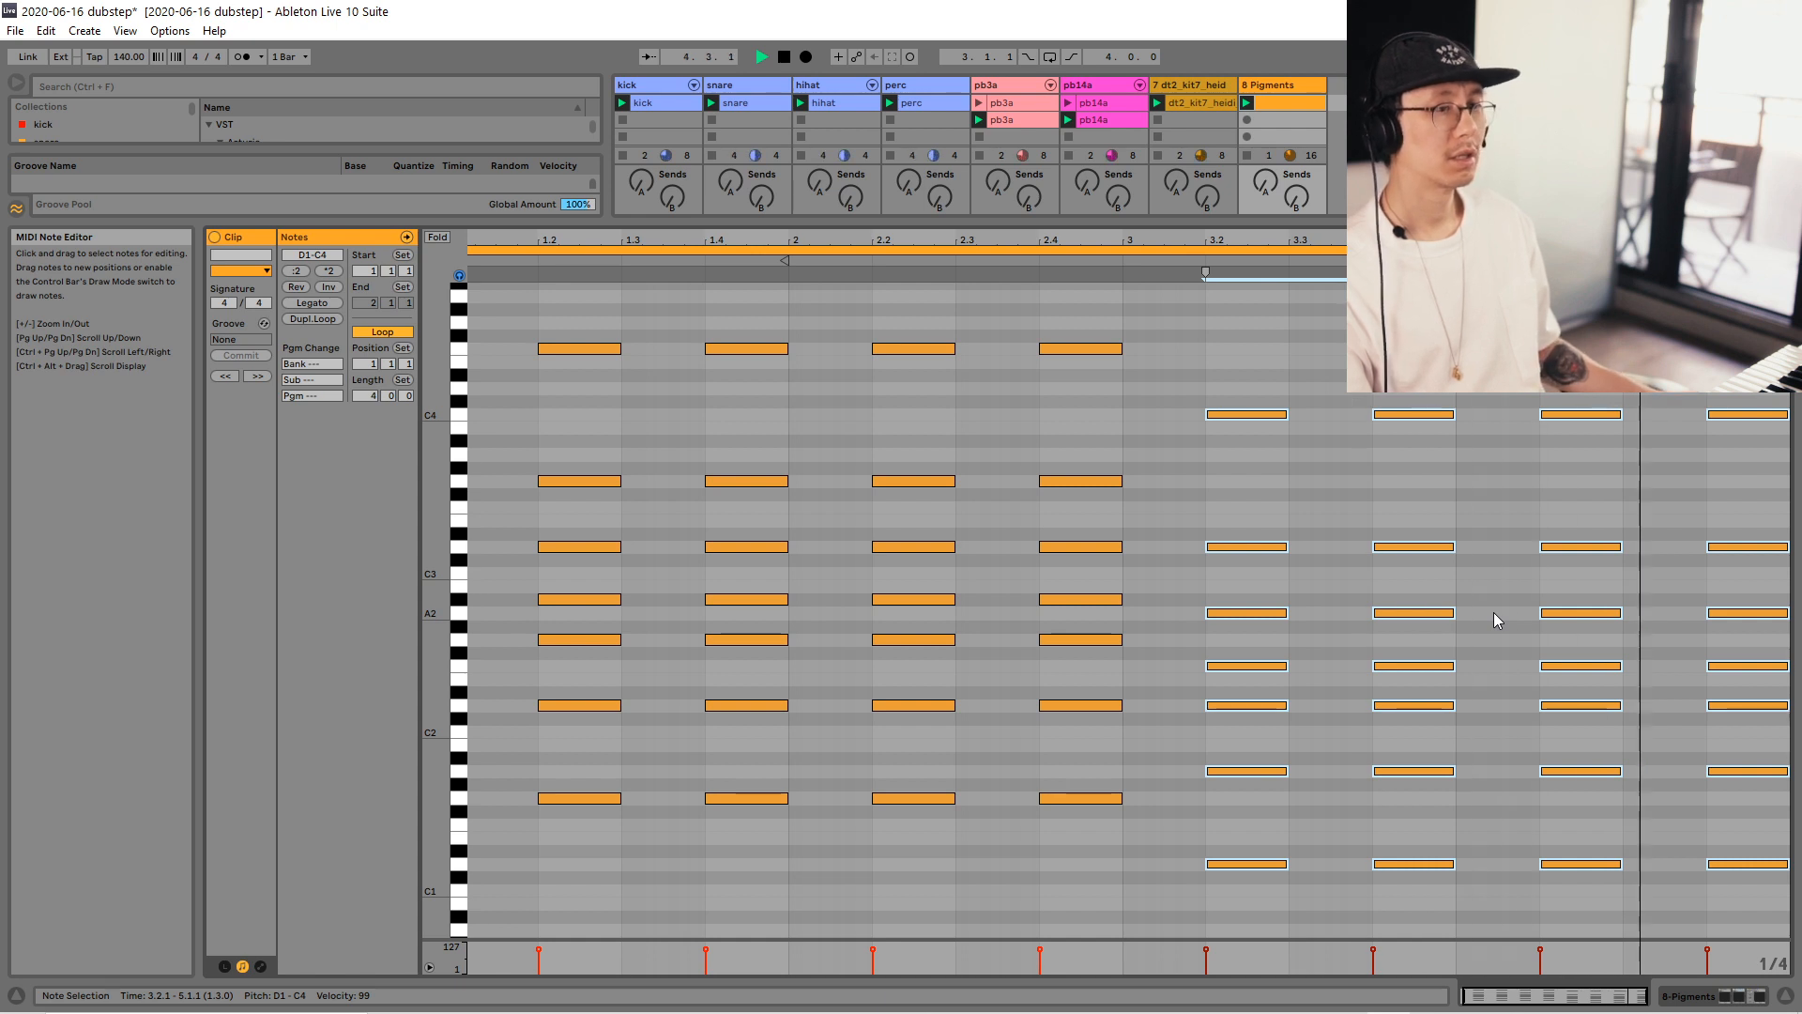
Insert EQ Eight between Pigments and Delay TAPE-201, cut the lows below about 212 Hz, and save the set.
{"action": "key", "text": "shift+Tab"}
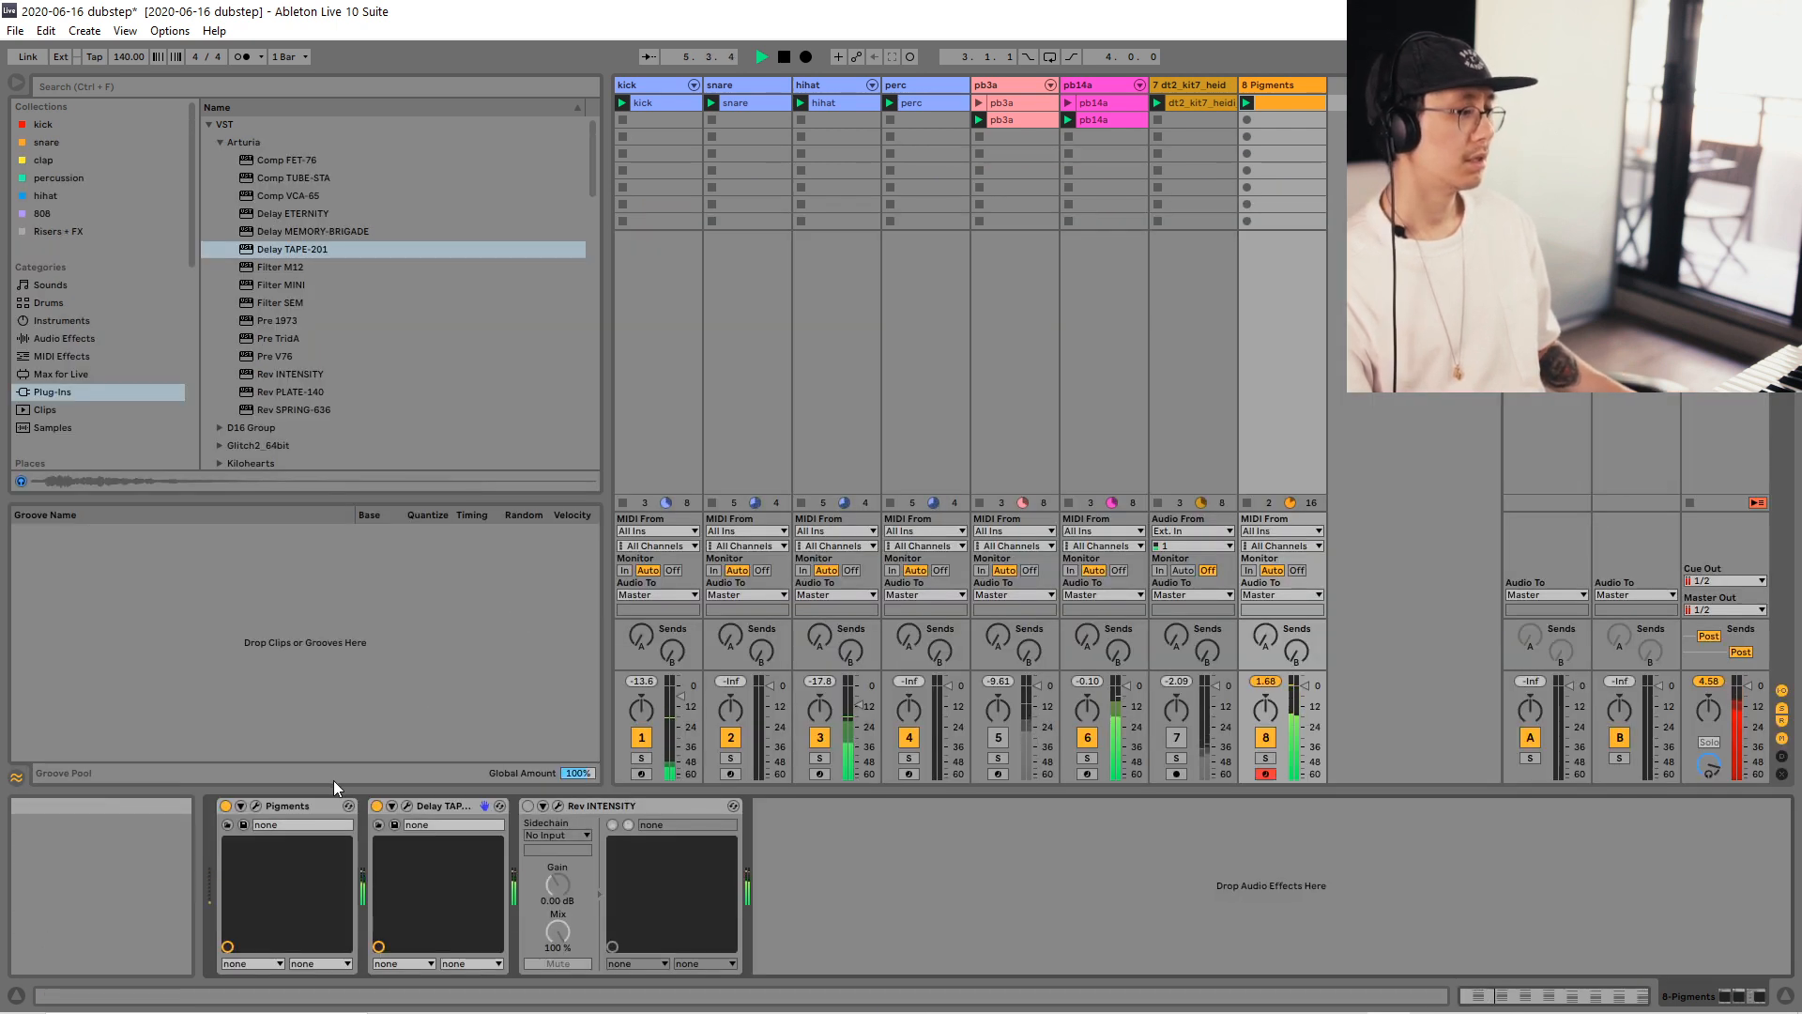
{"action": "key", "text": "space"}
{"action": "left_click", "coordinate": [62, 321]}
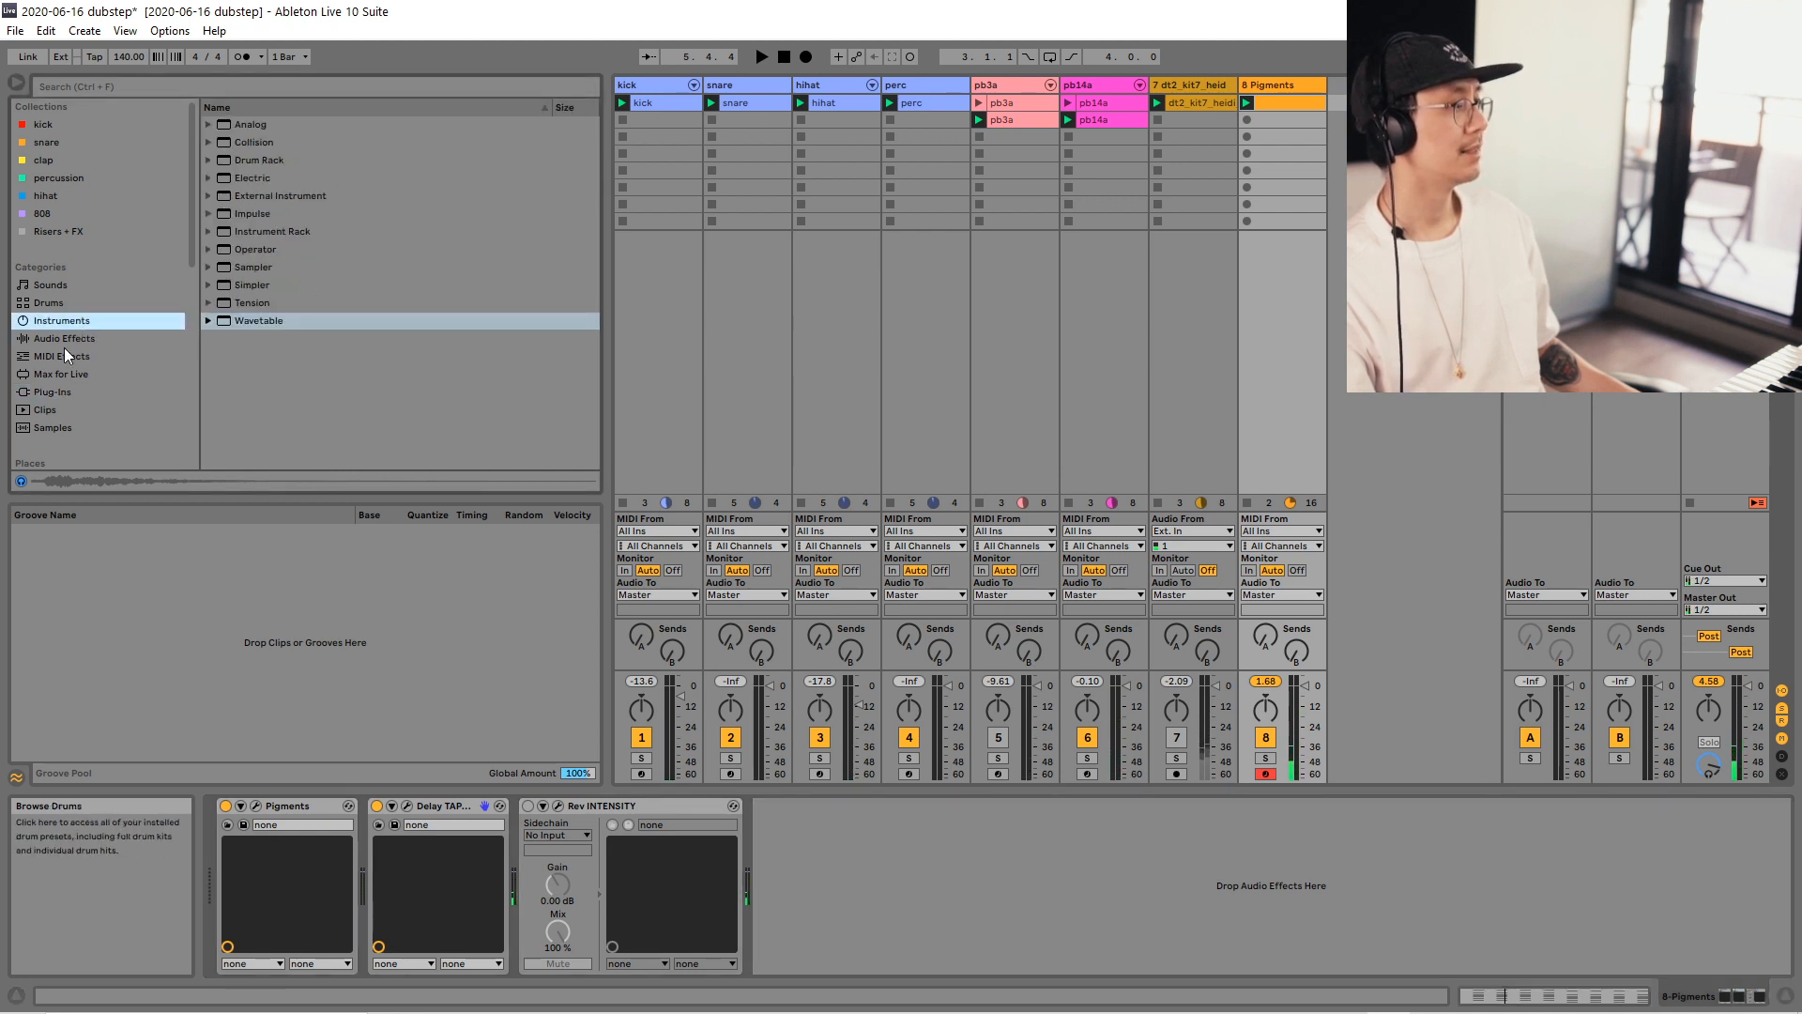
{"action": "left_click", "coordinate": [66, 339]}
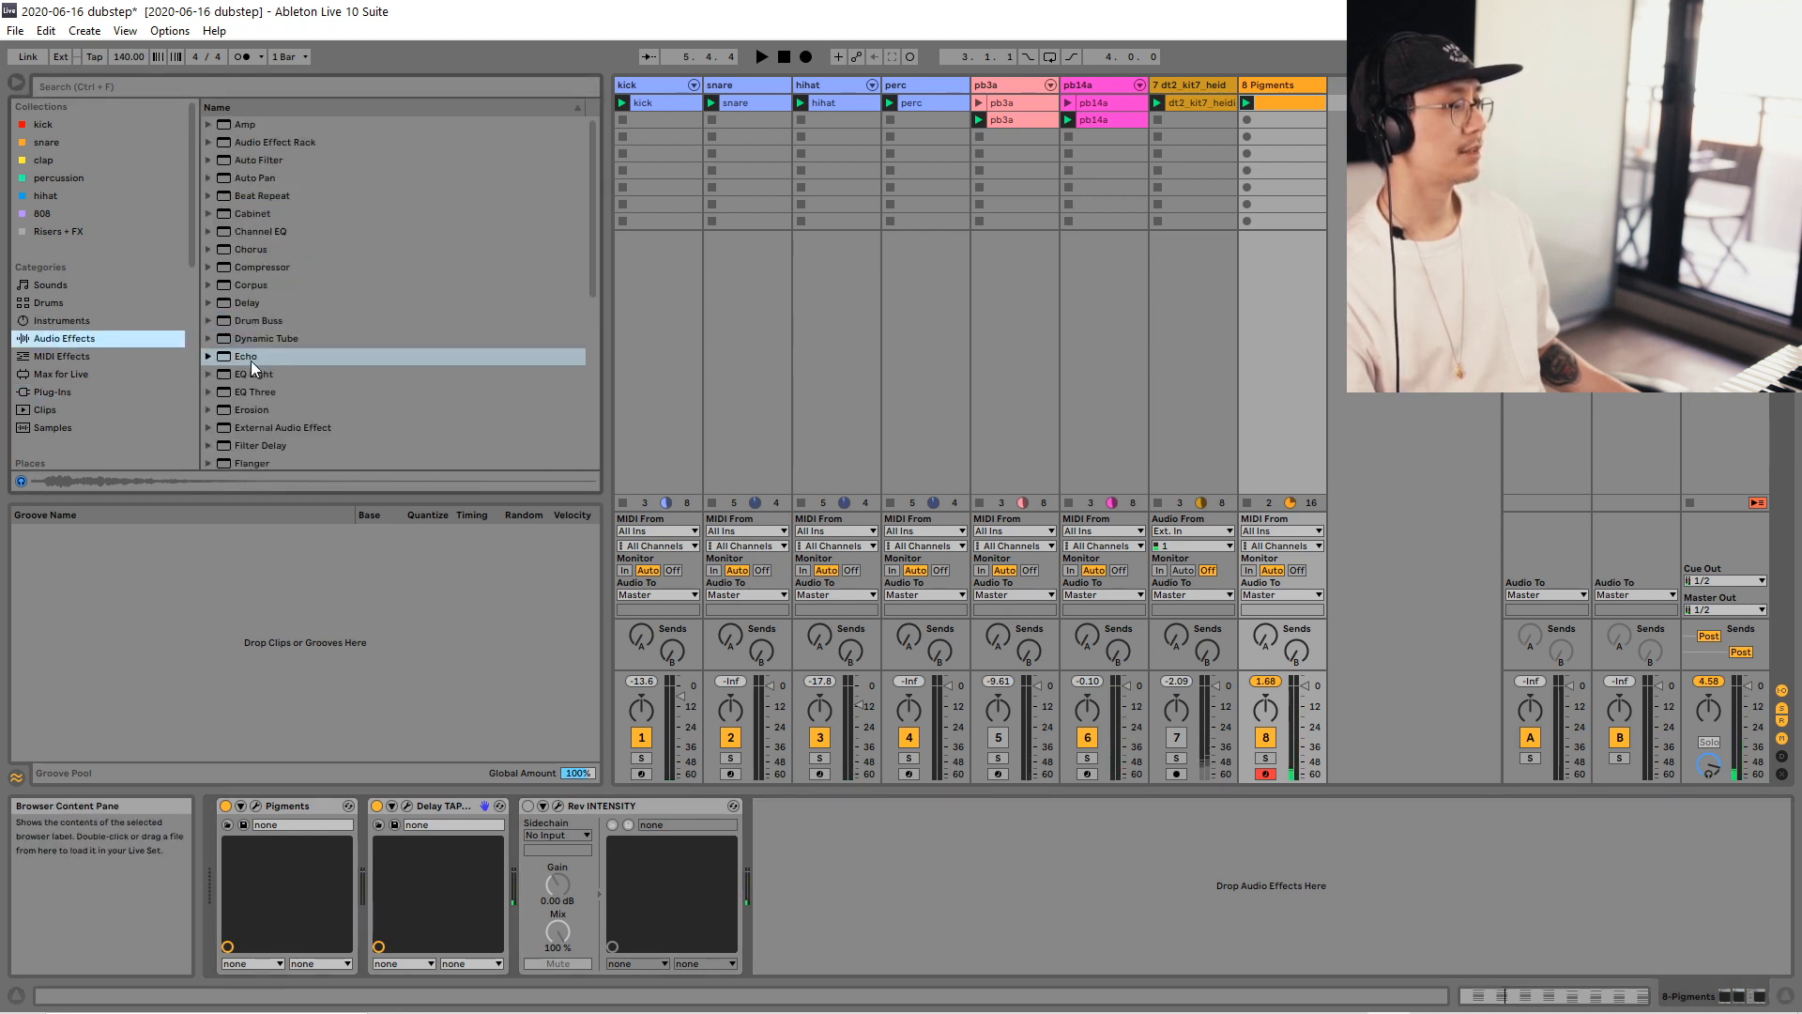
{"action": "left_click_drag", "start_coordinate": [251, 375], "coordinate": [387, 845]}
{"action": "key", "text": "space"}
{"action": "key", "text": "ctrl+s"}
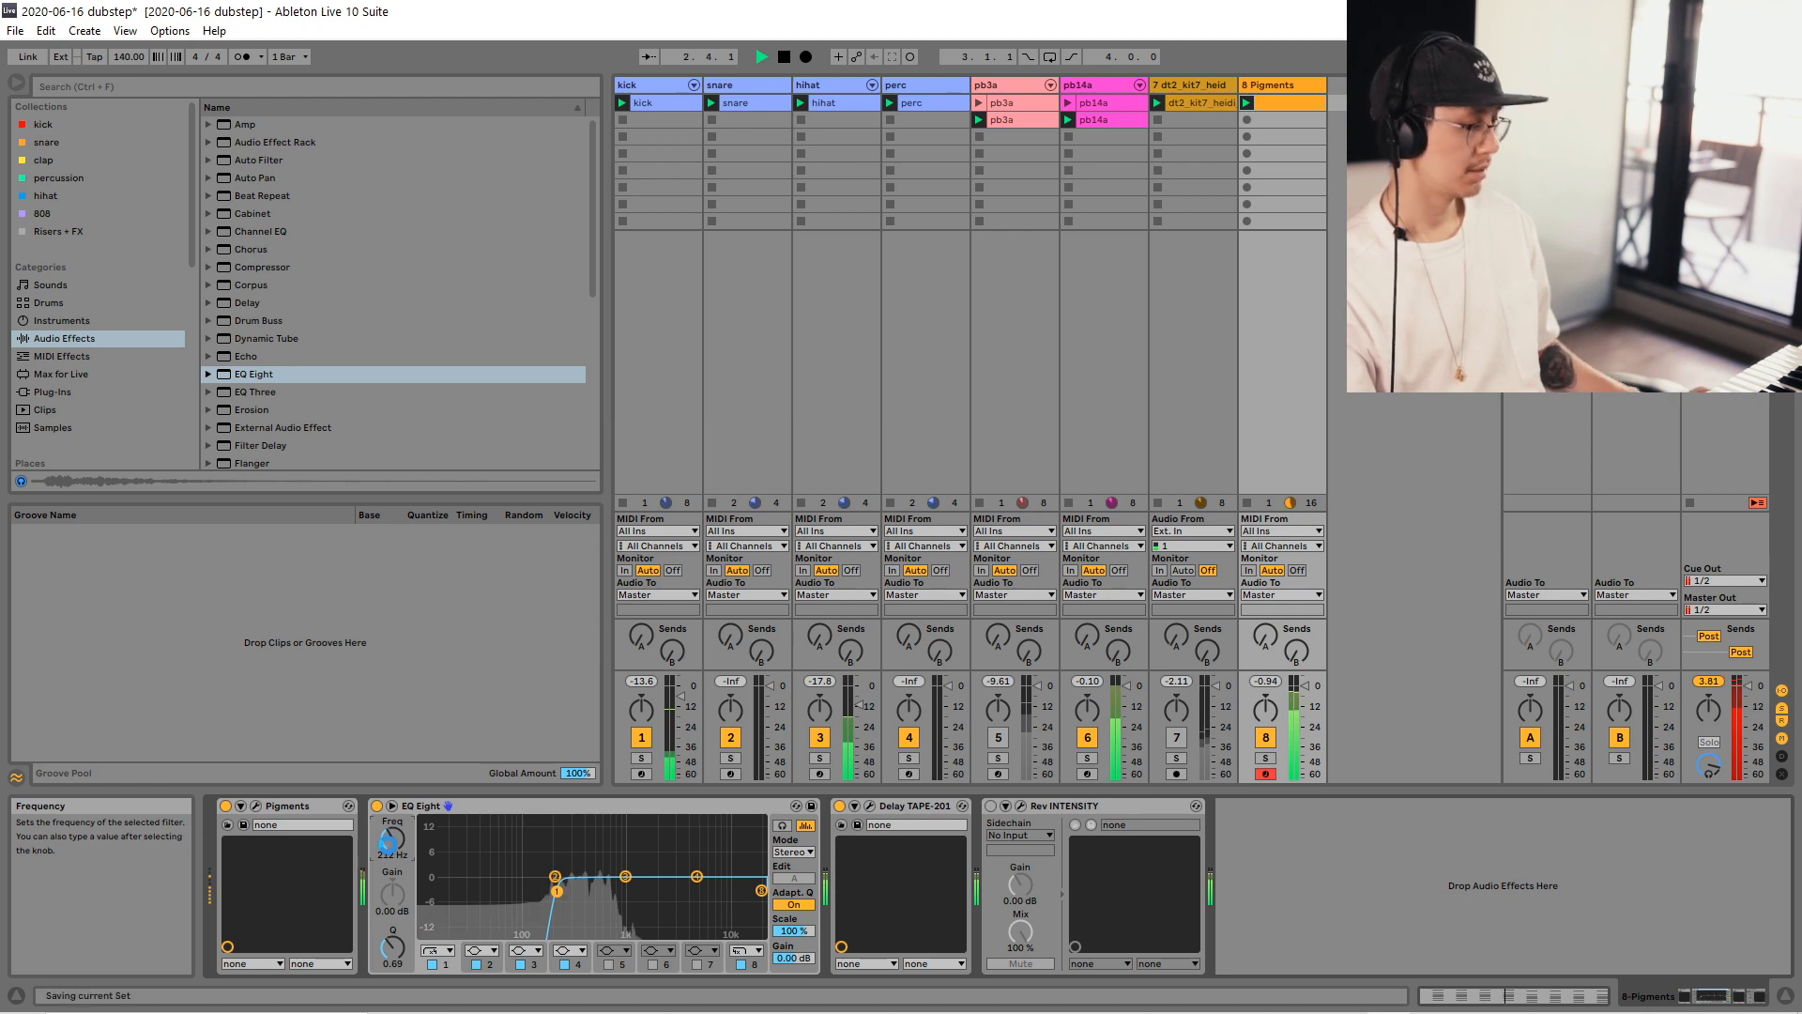
Try all notes of the Pigments clip an octave lower, and return them to the original octave.
{"action": "left_click", "coordinate": [253, 806]}
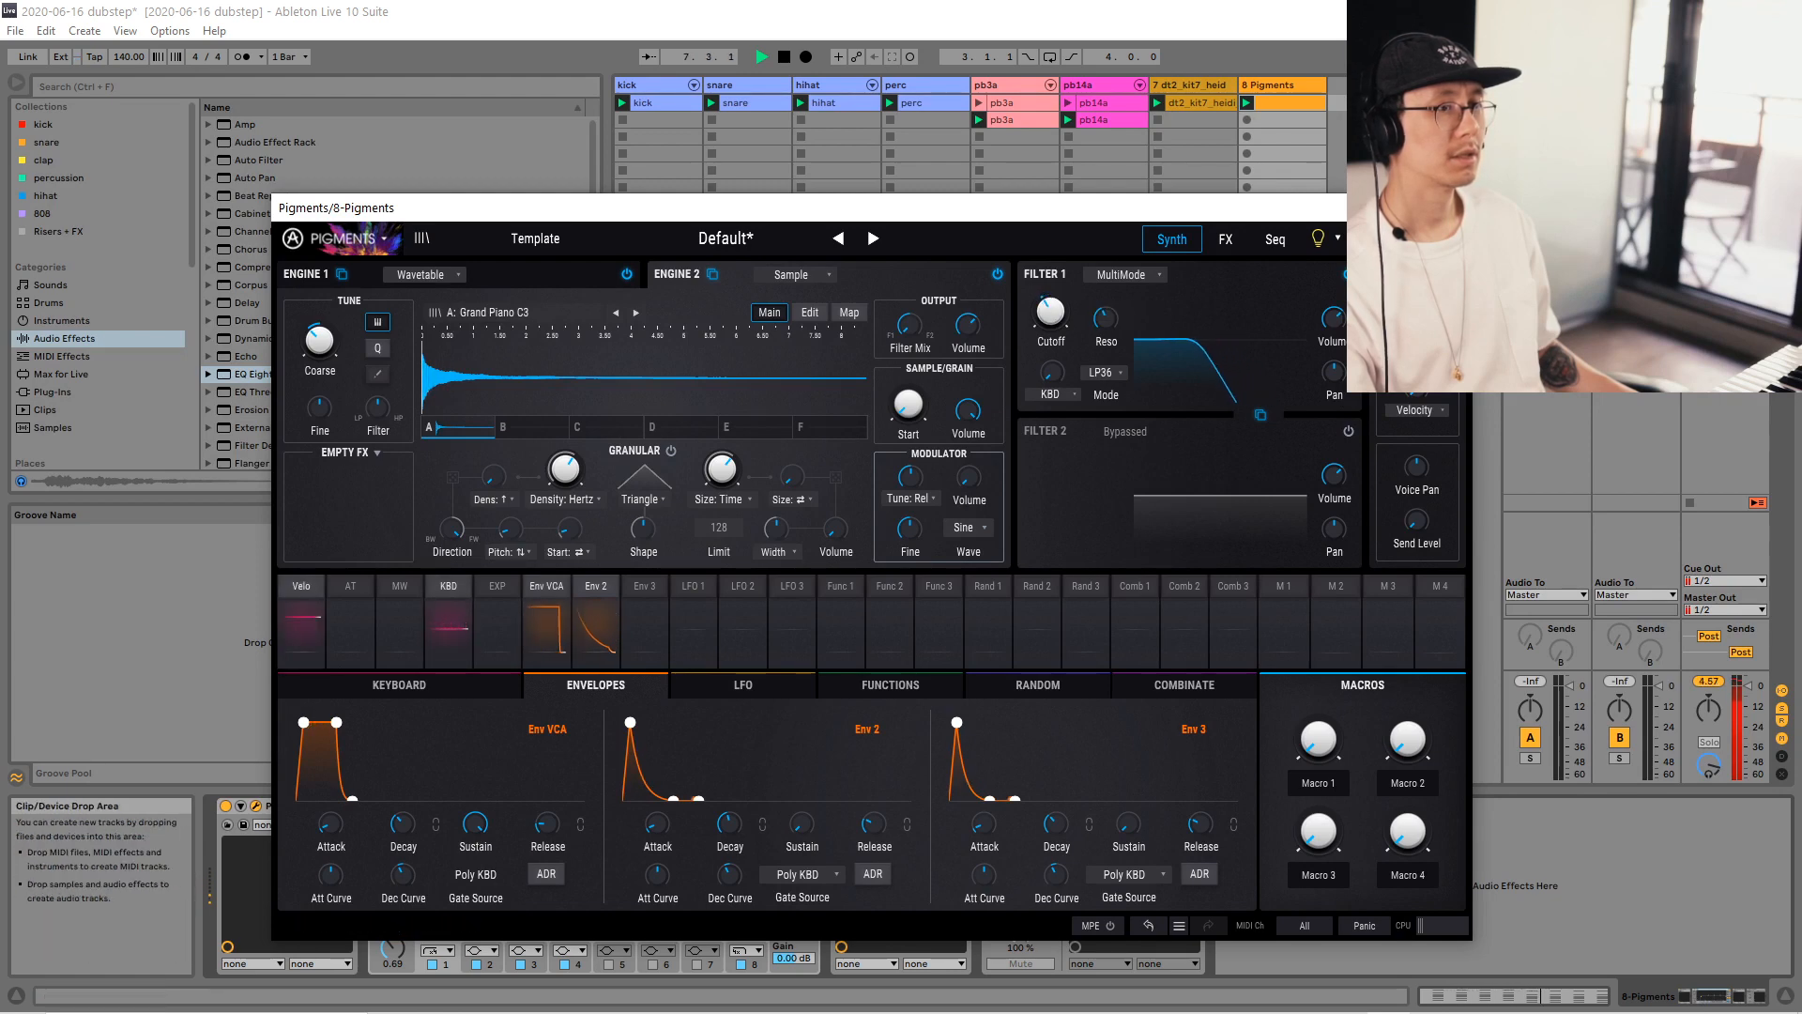
{"action": "key", "text": "ctrl+alt+p"}
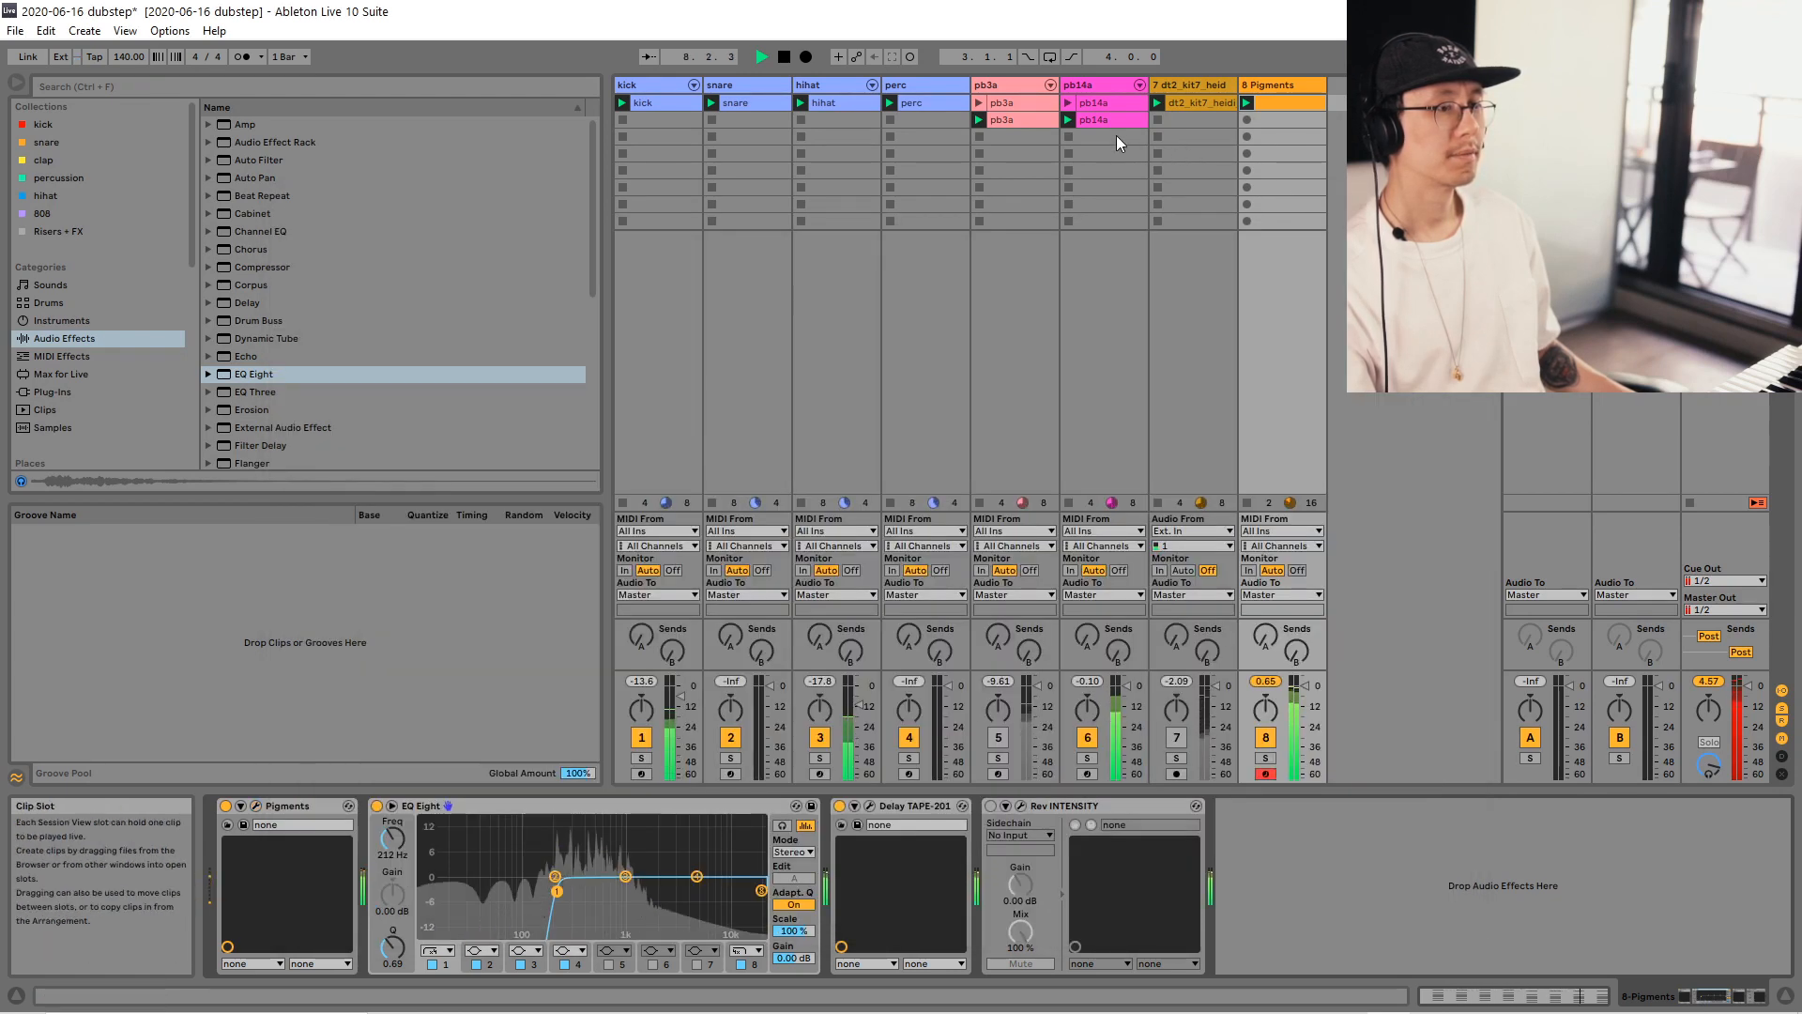
{"action": "double_click", "coordinate": [1271, 104]}
{"action": "key", "text": "ctrl+a"}
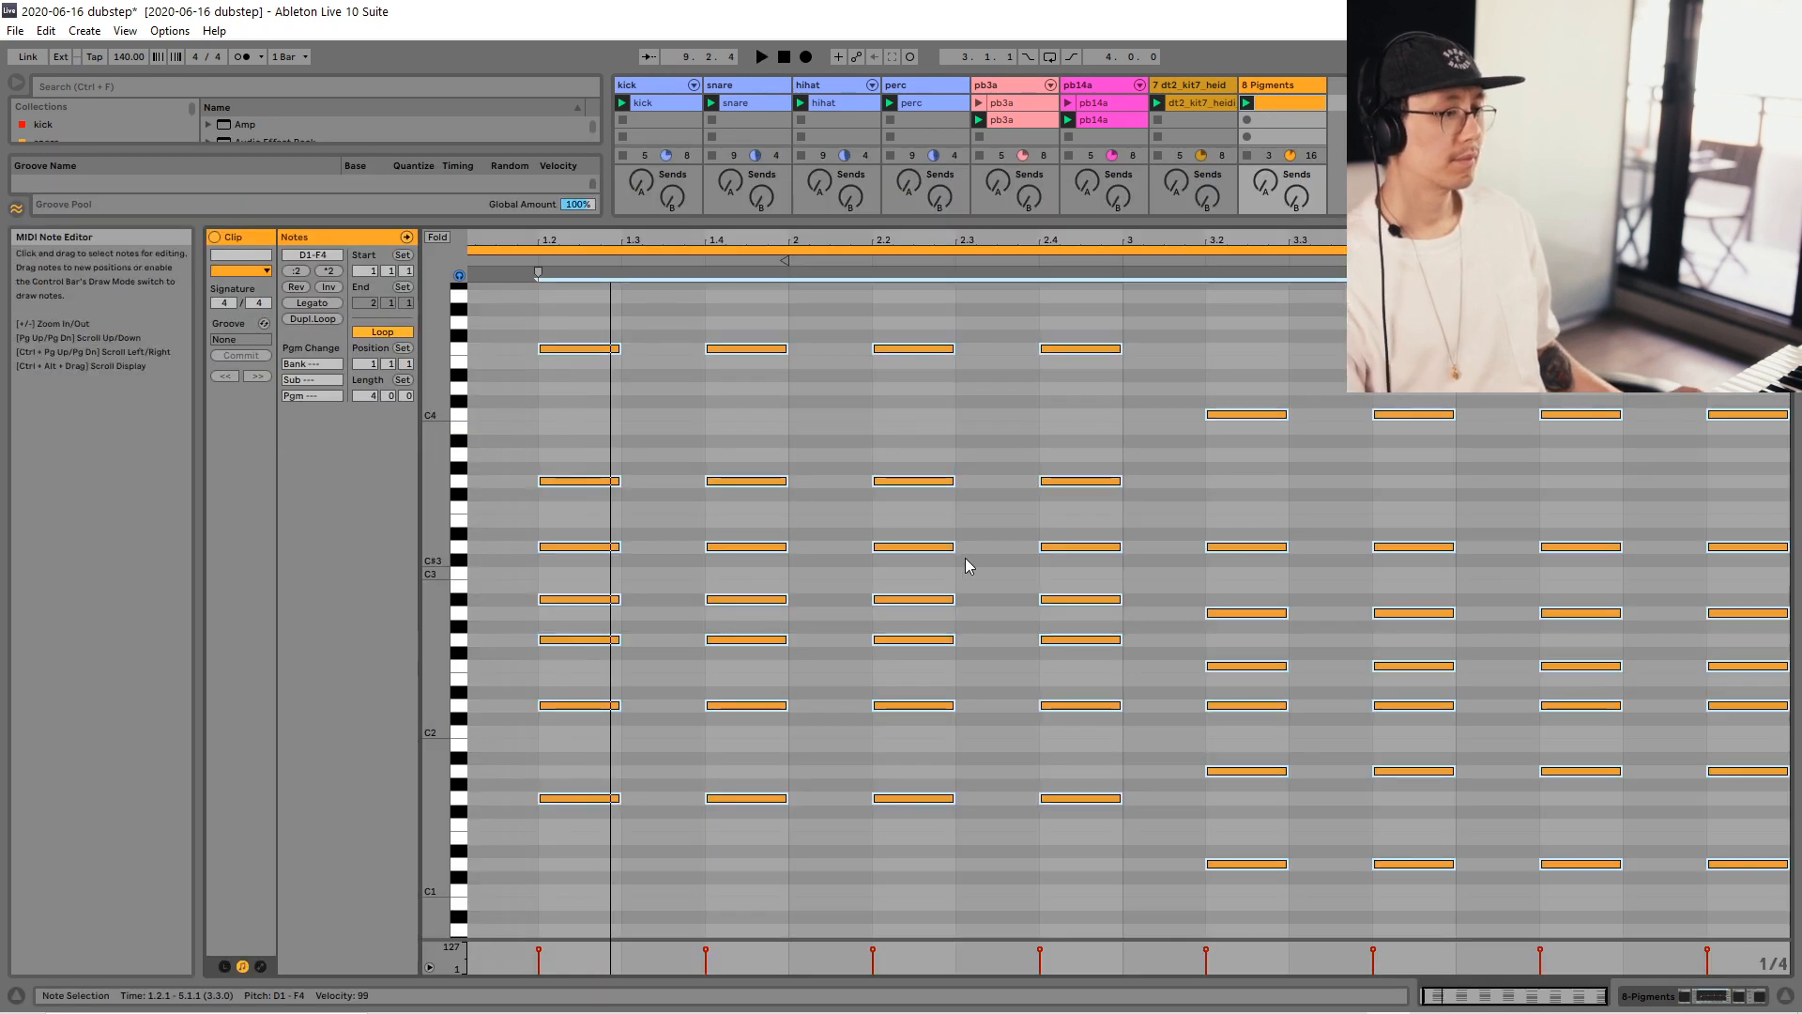
{"action": "key", "text": "shift+Down"}
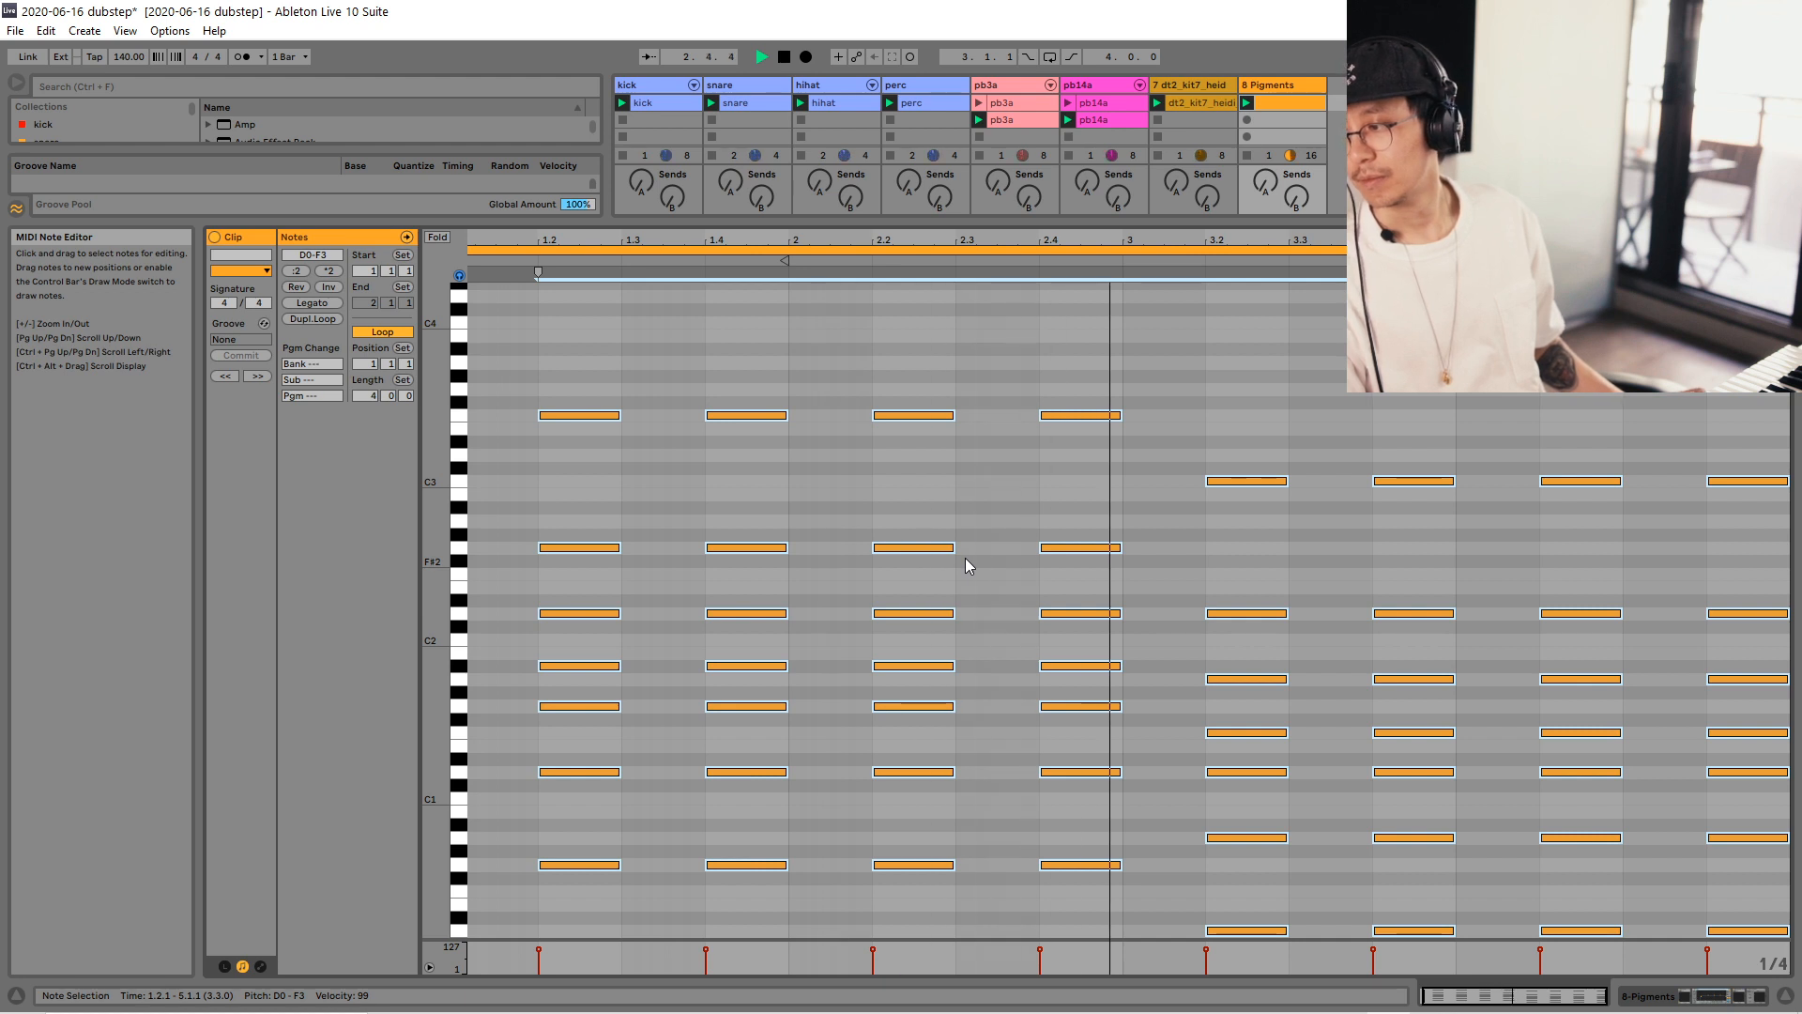
{"action": "key", "text": "shift+Up"}
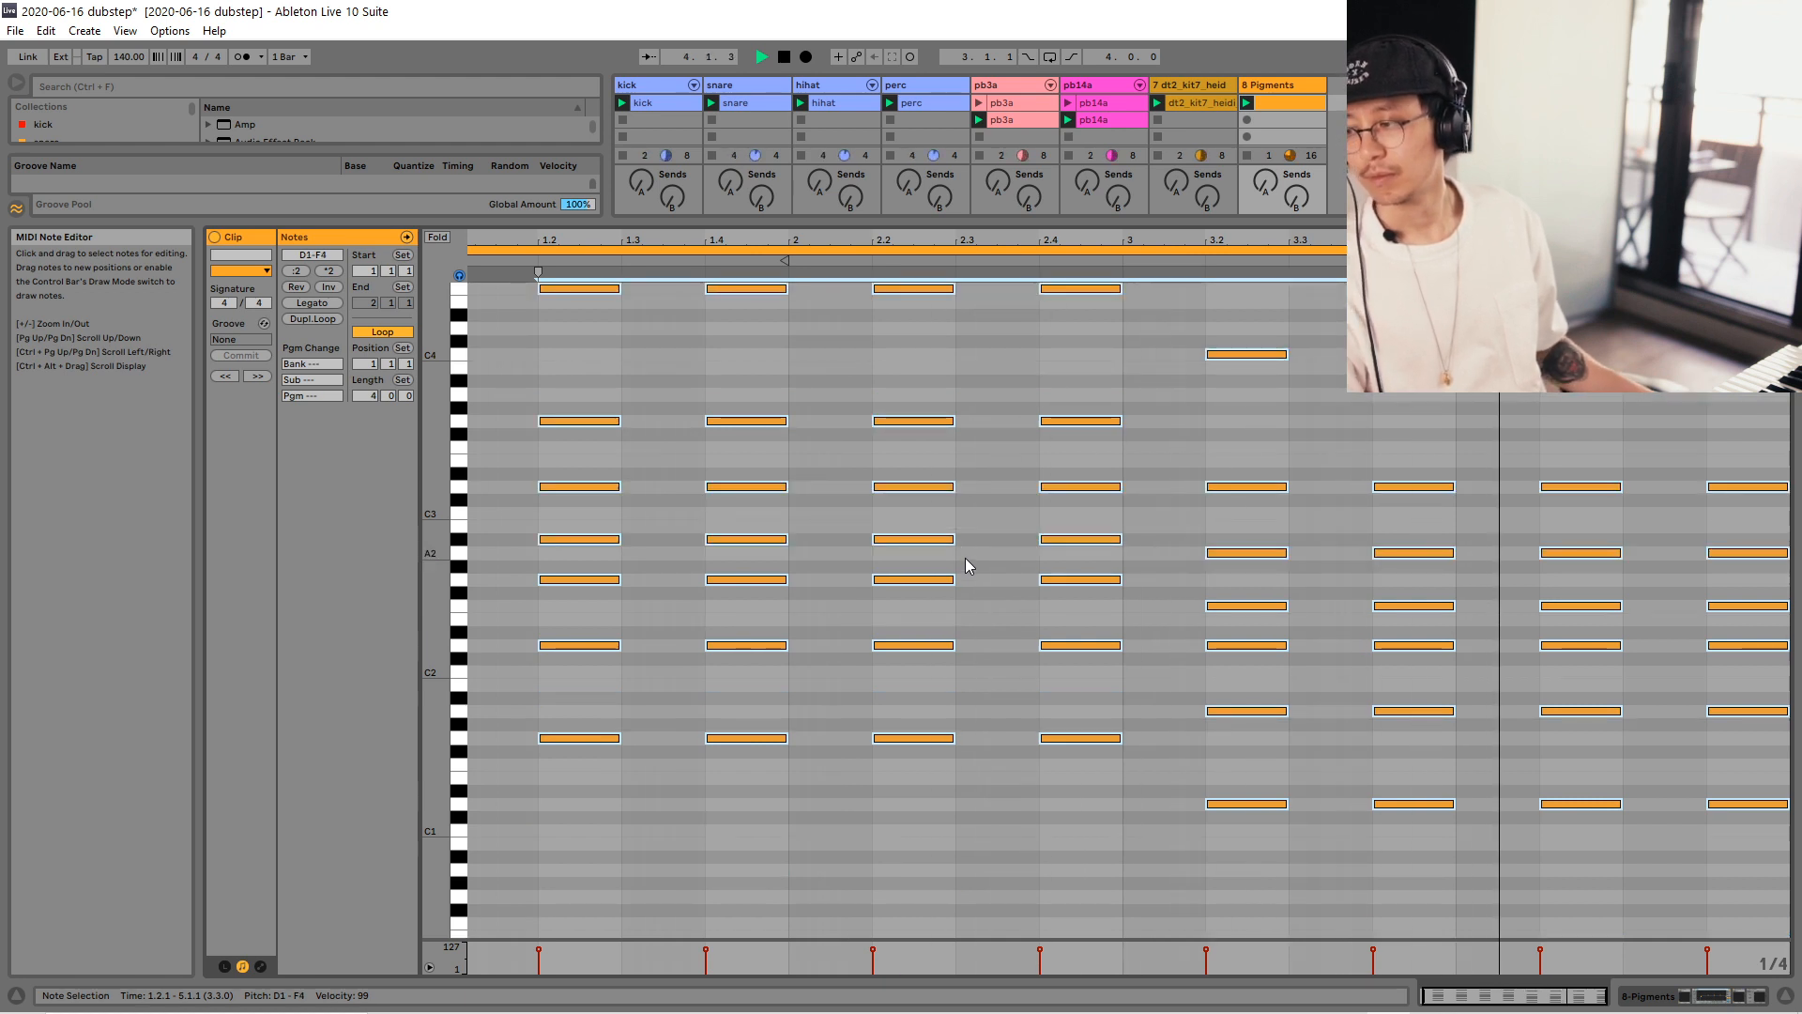
Lower the sustain of Pigments' Env VCA to zero for a short decaying stab, and save the set.
{"action": "key", "text": "shift+Tab"}
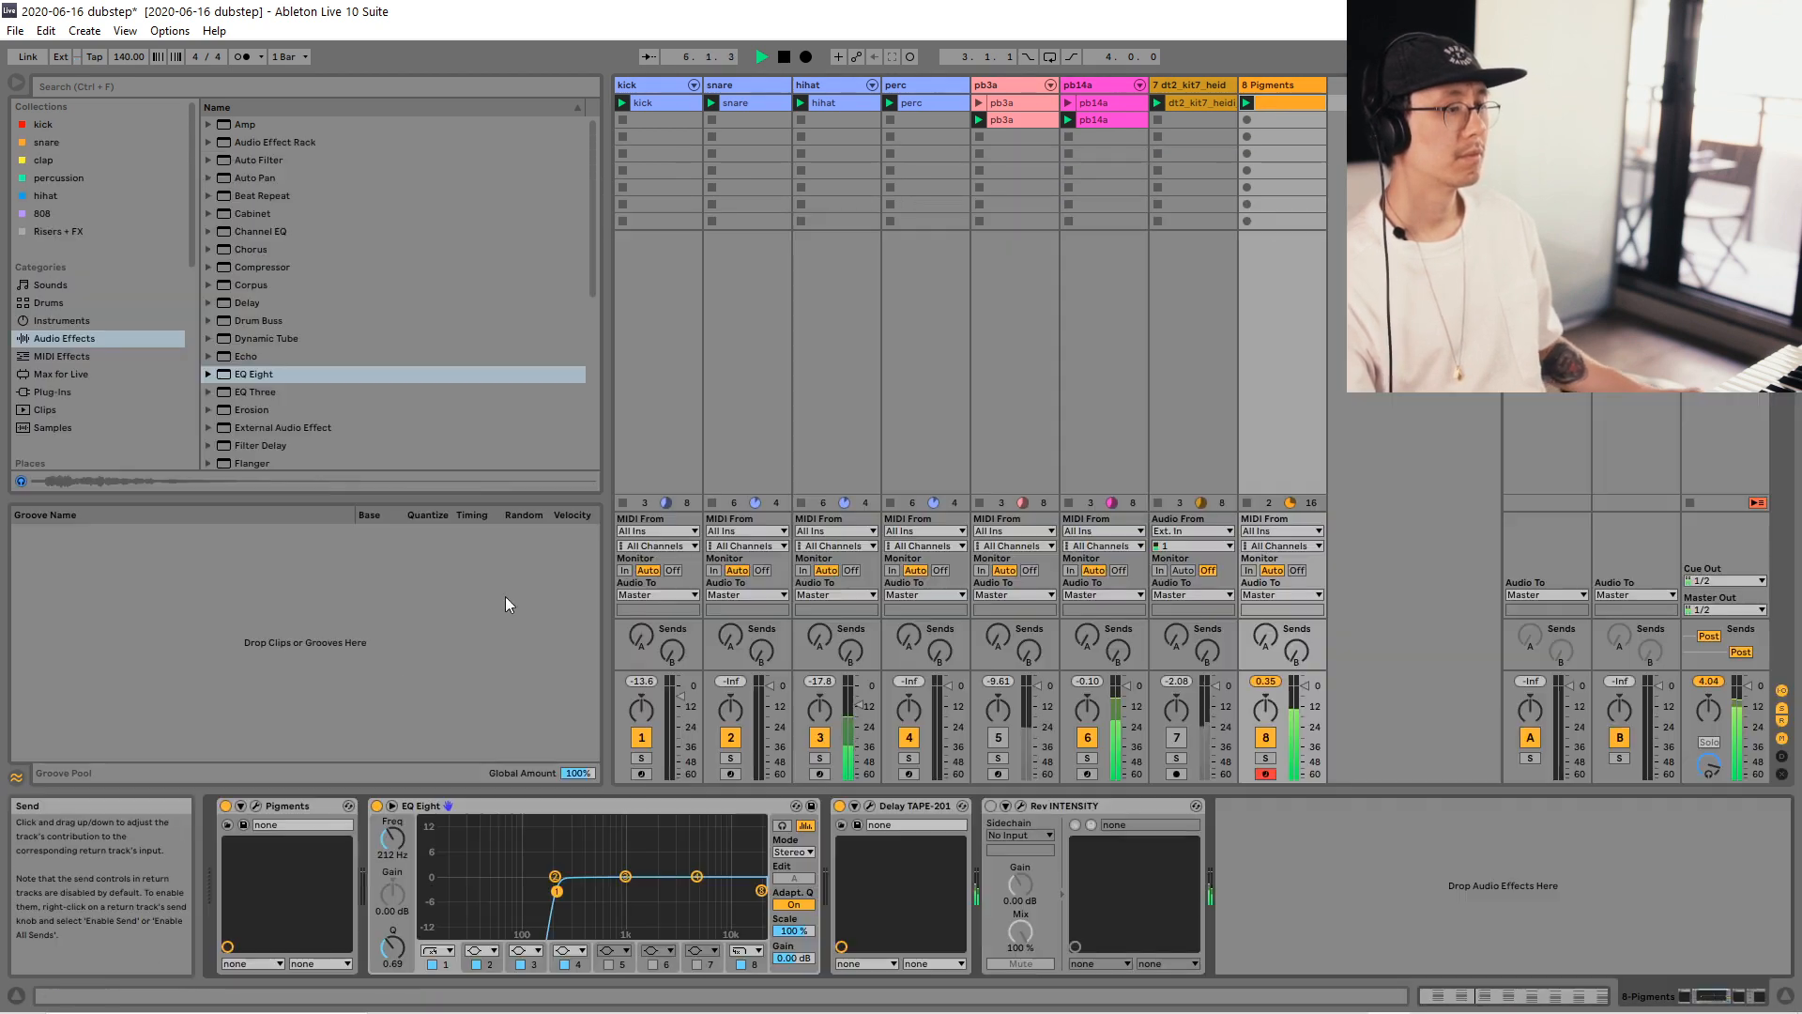
{"action": "left_click", "coordinate": [255, 805]}
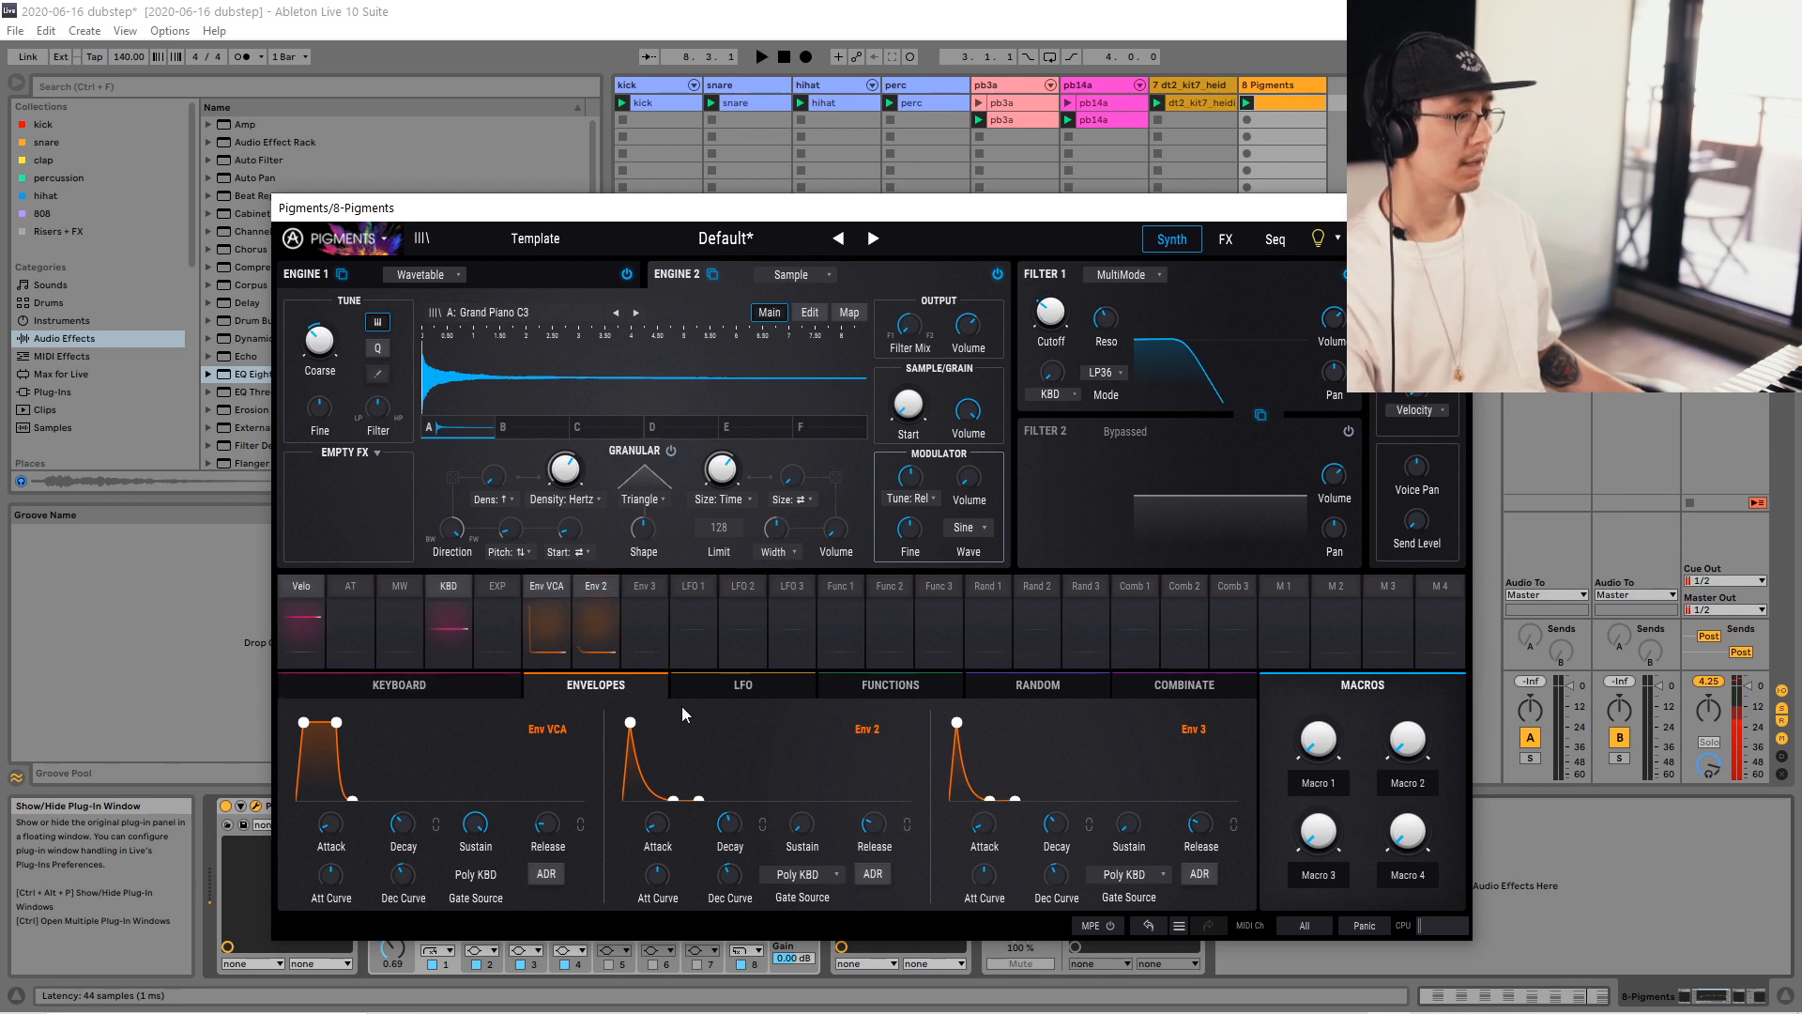
{"action": "key", "text": "space"}
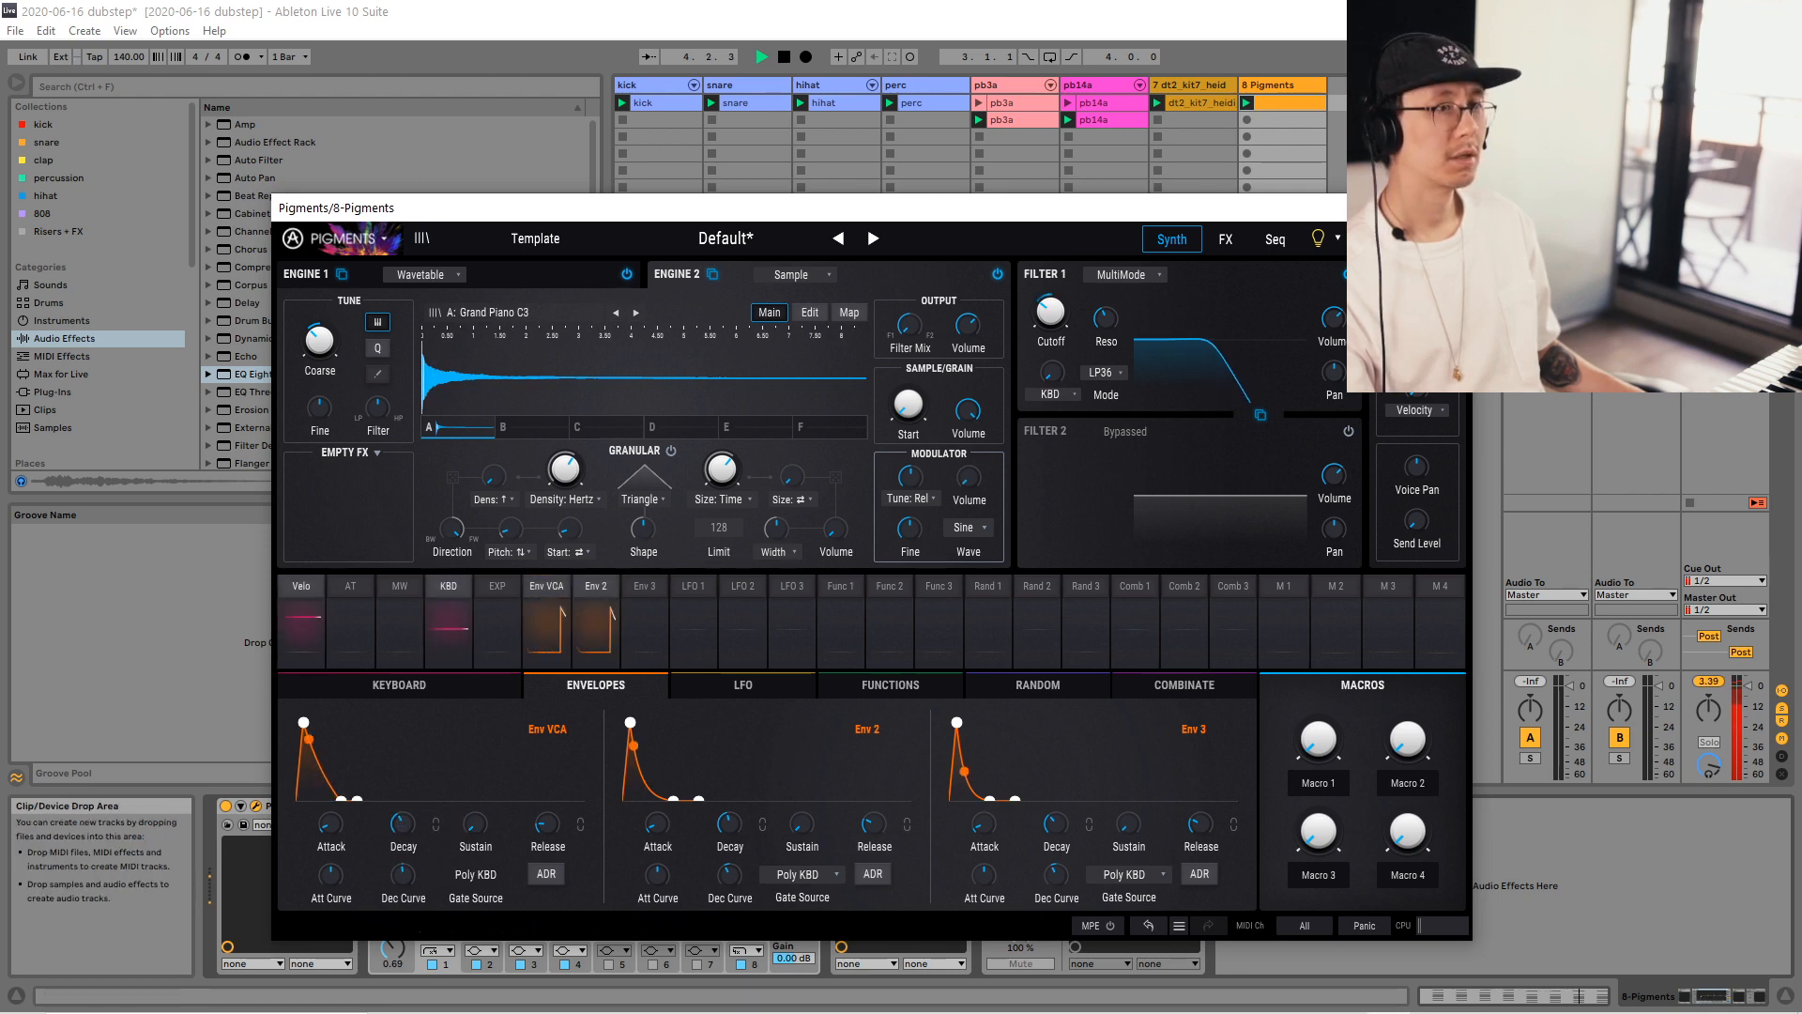
{"action": "key", "text": "ctrl+alt+p"}
{"action": "key", "text": "ctrl+s"}
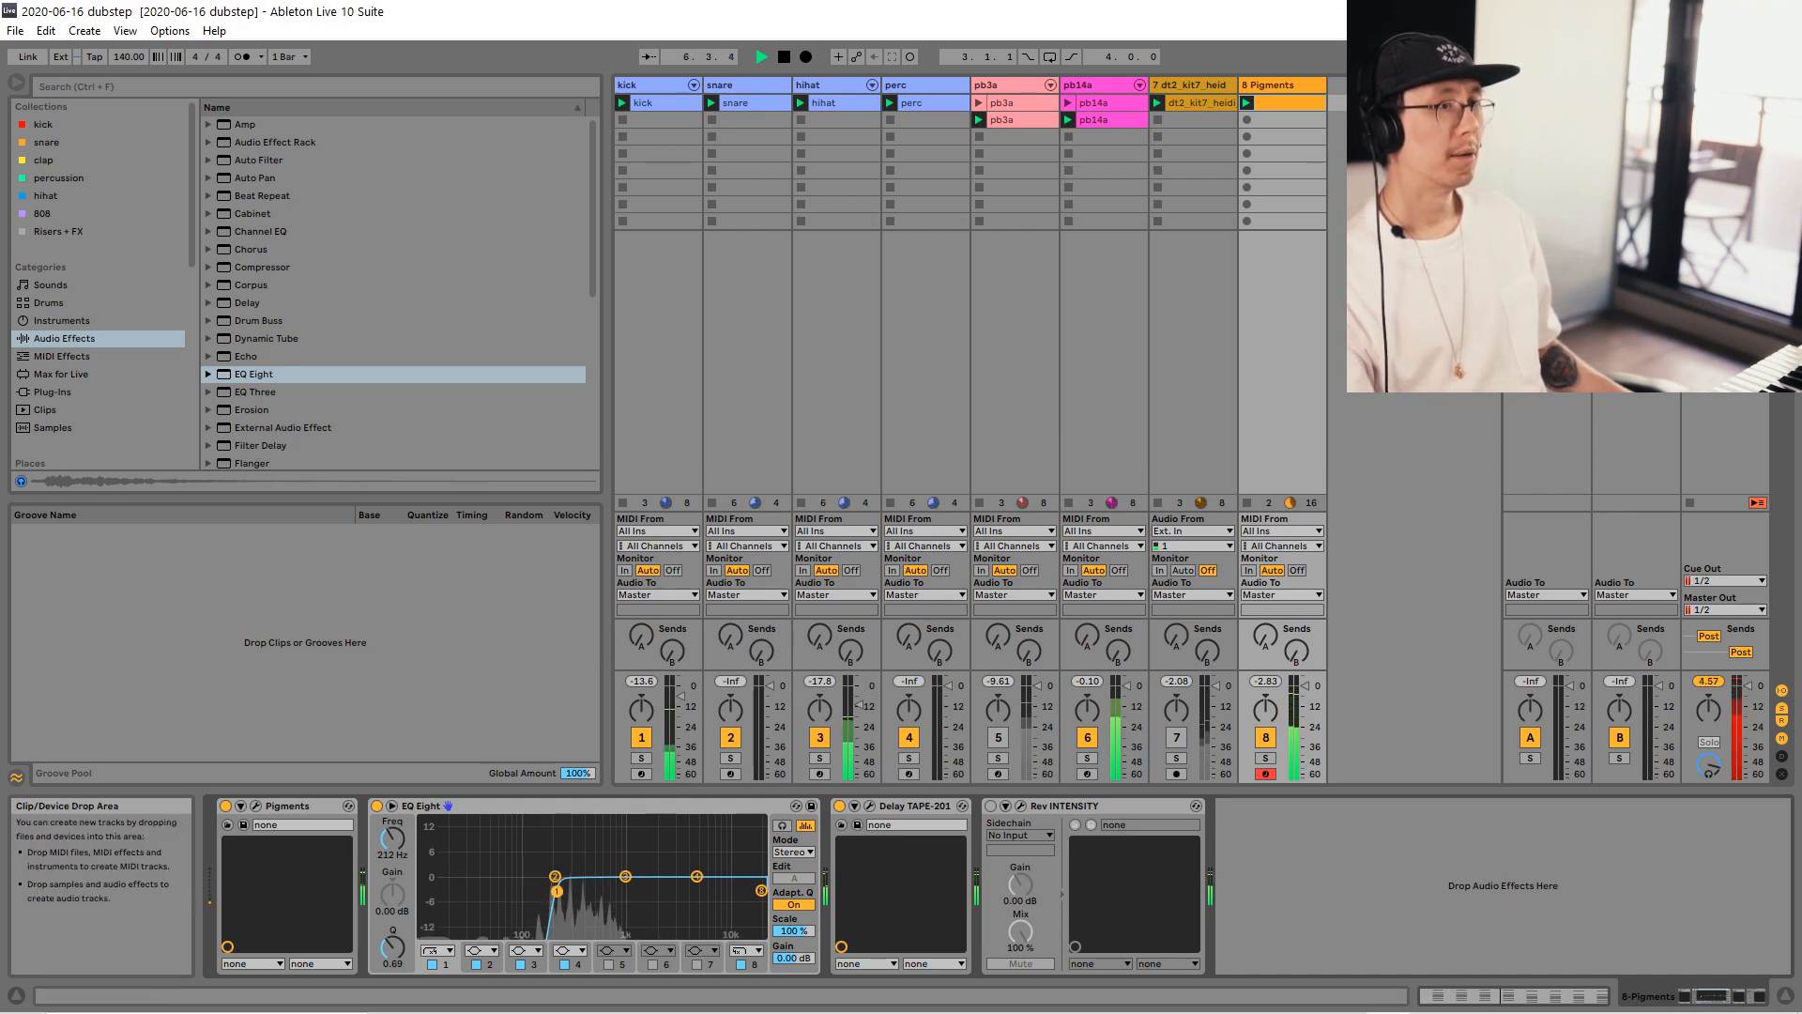
Rename the Pigments chord clip as jazzy.
{"action": "double_click", "coordinate": [1301, 106]}
{"action": "key", "text": "space"}
{"action": "scroll", "coordinate": [1371, 503], "scroll_direction": "up", "scroll_amount": 3}
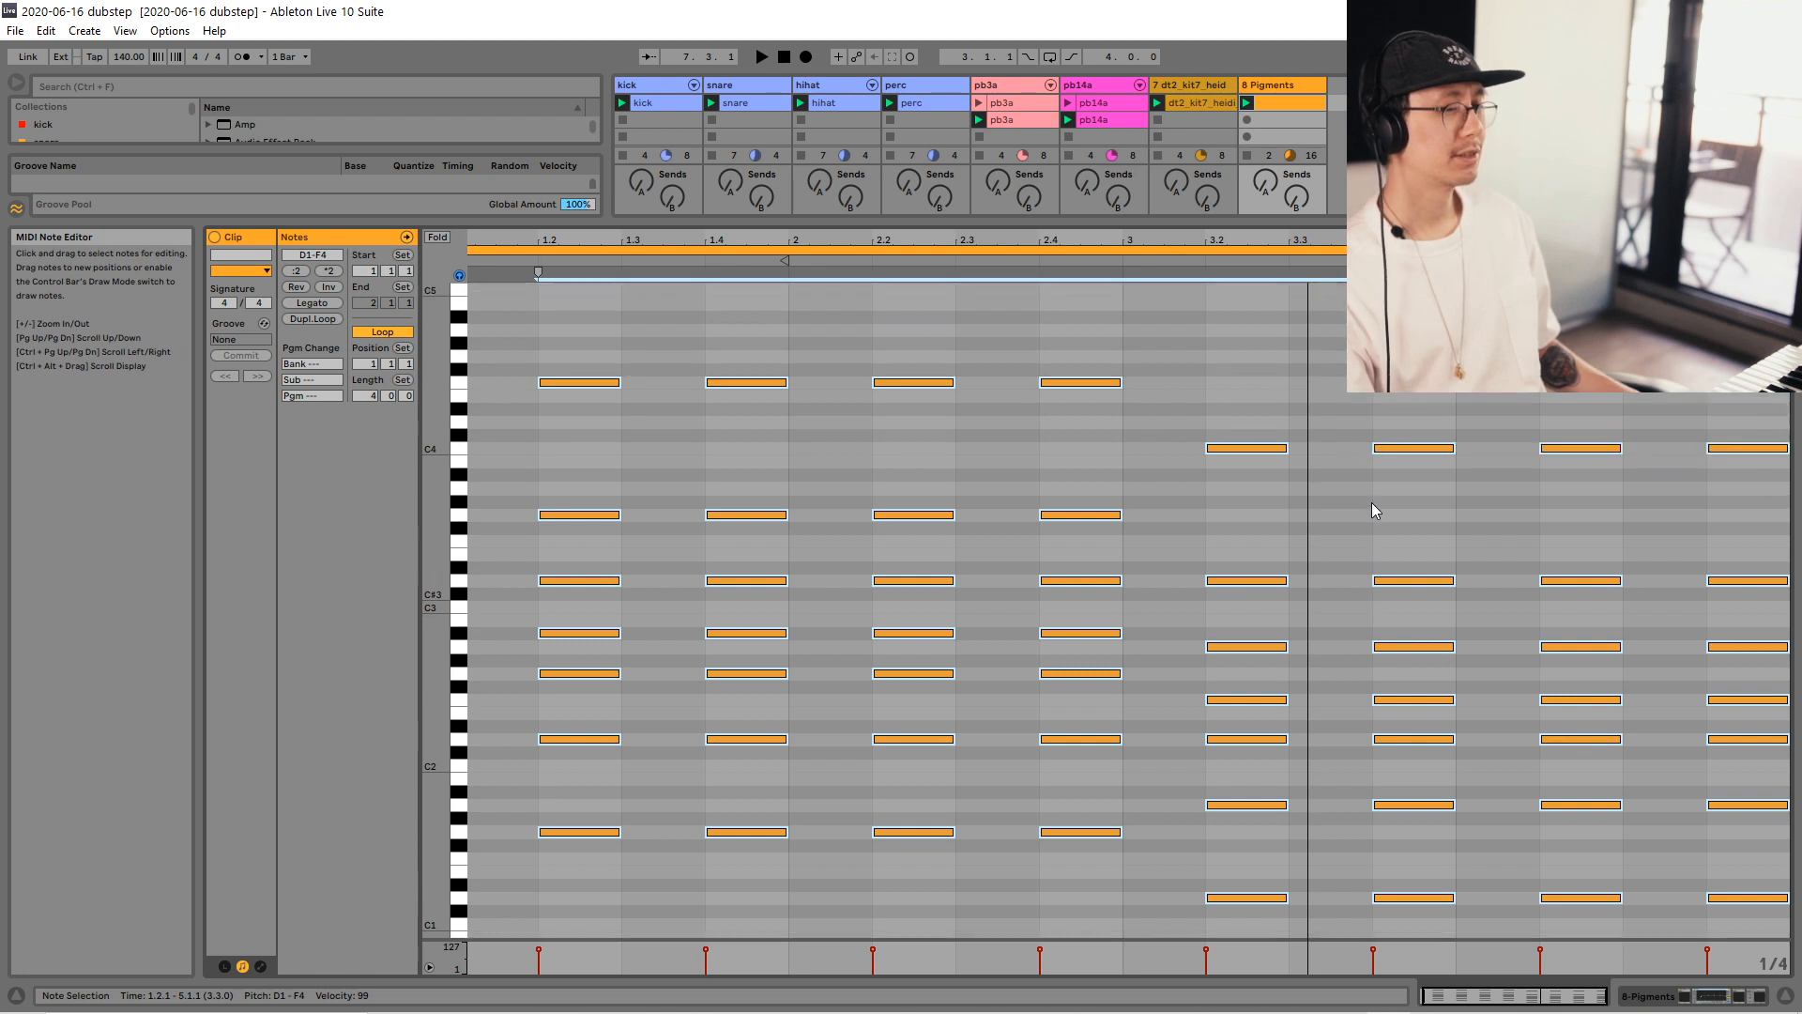
{"action": "left_click_drag", "start_coordinate": [1206, 354], "coordinate": [1798, 916]}
{"action": "key", "text": "shift+Tab"}
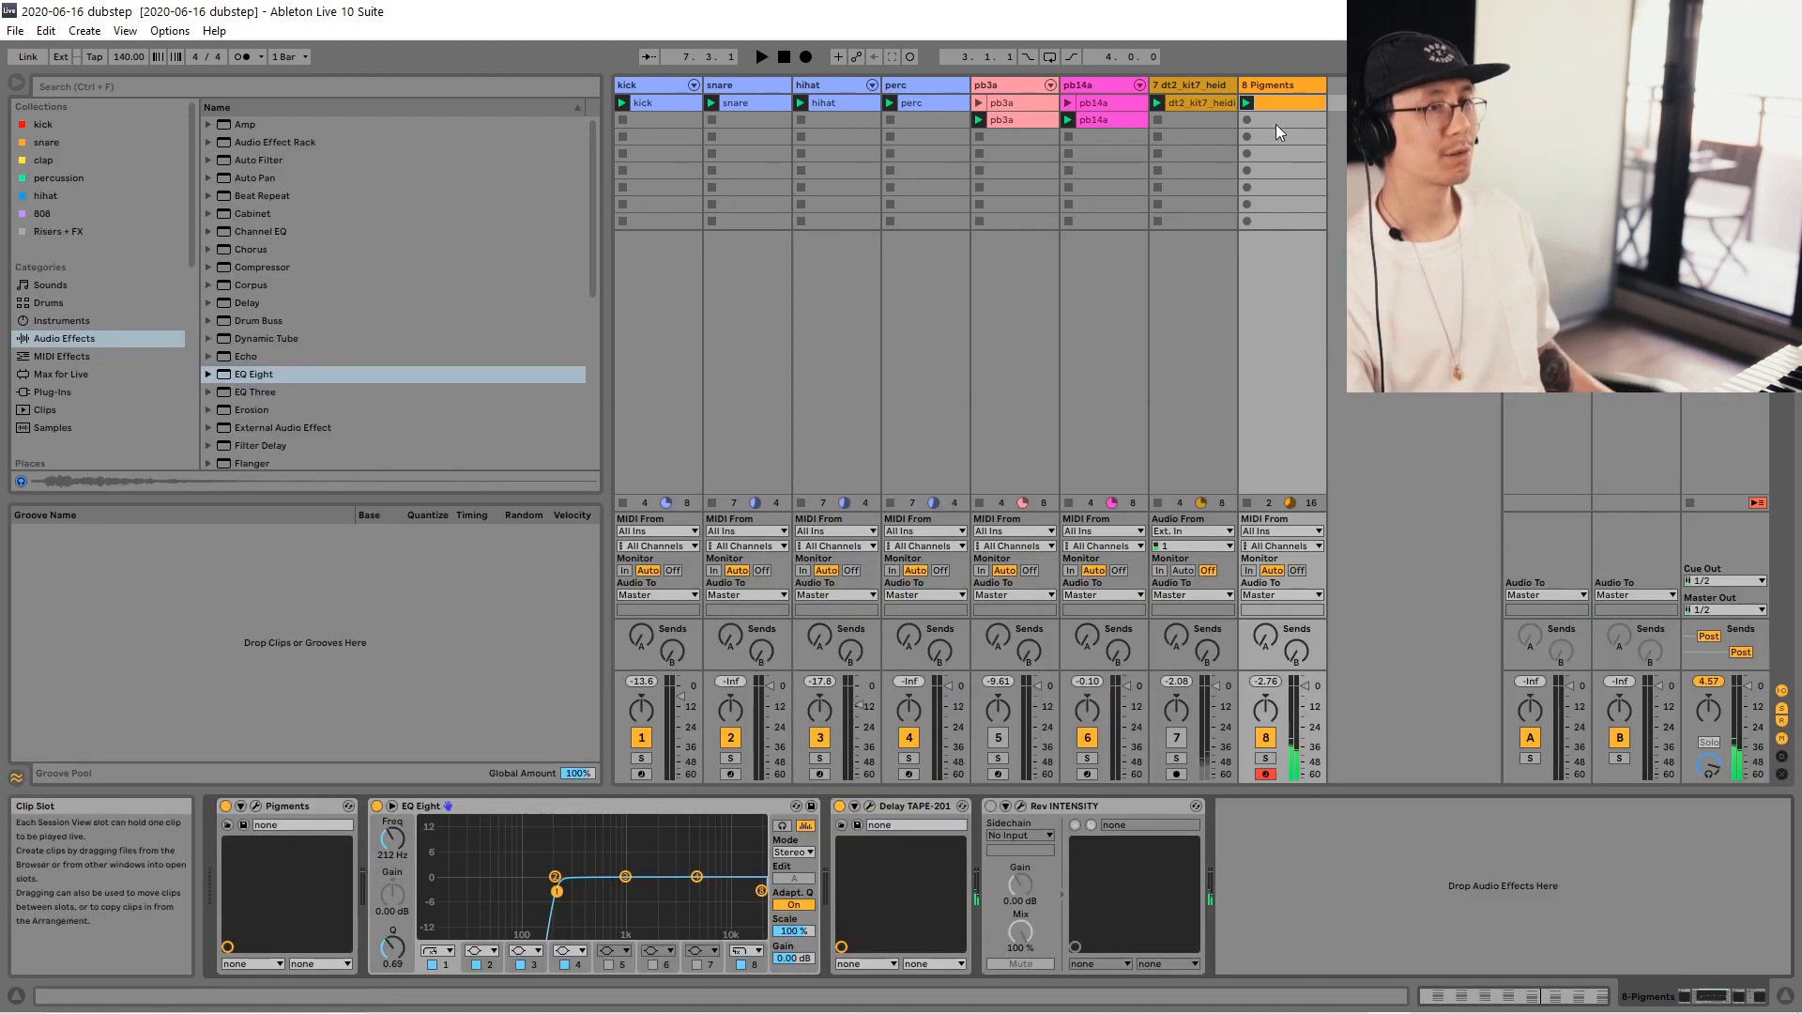
{"action": "key", "text": "ctrl+r"}
{"action": "type", "text": "jazz"}
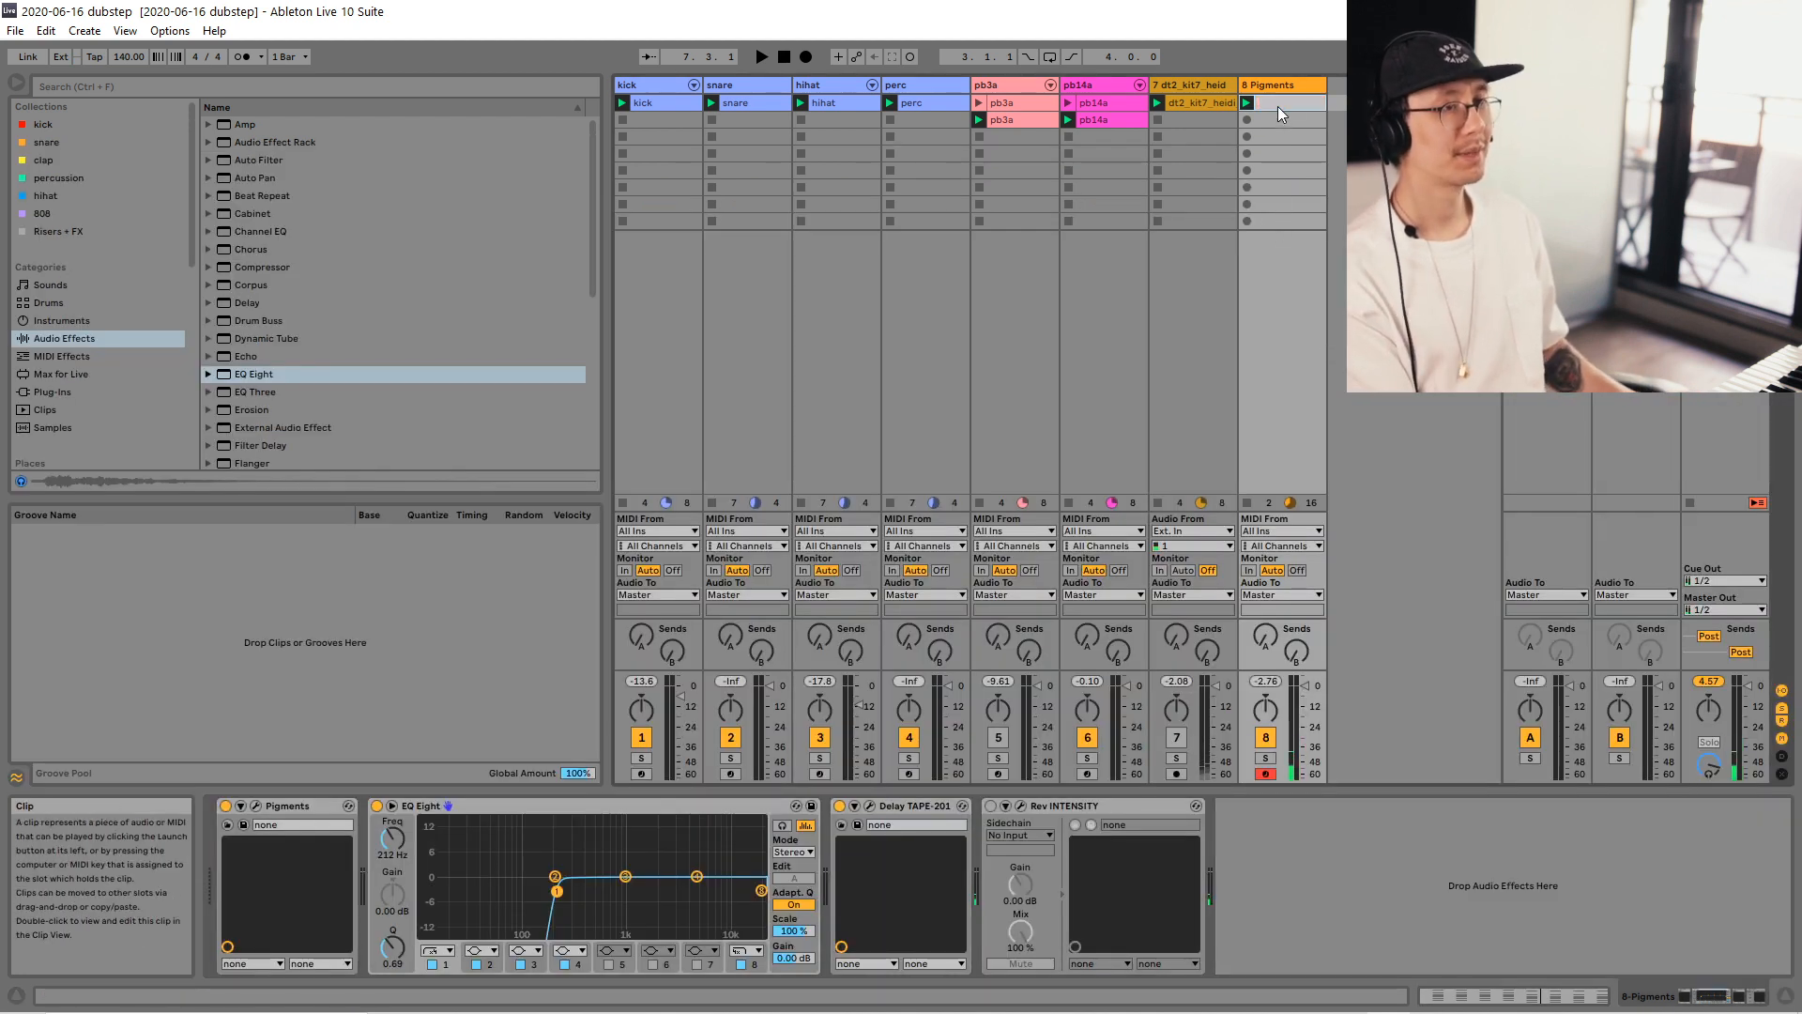
{"action": "type", "text": "y"}
{"action": "key", "text": "Return"}
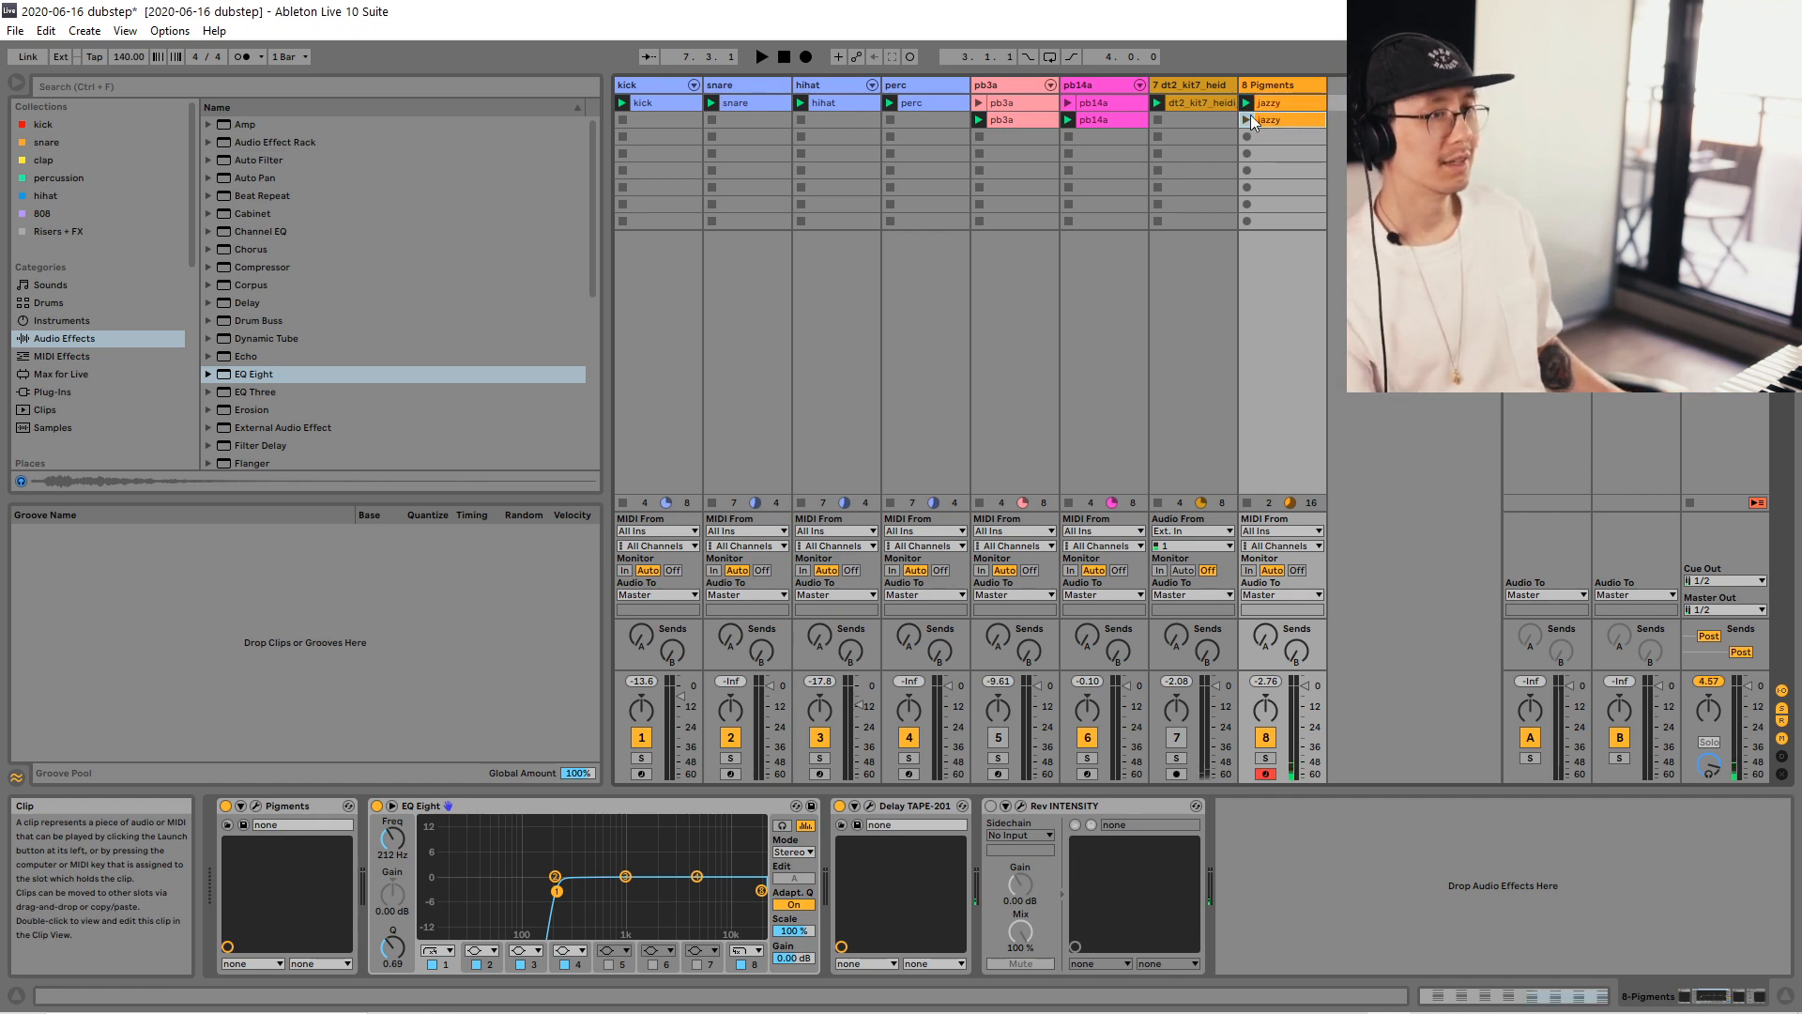
Duplicate the jazzy clip into the slot below, launch the copy, and open its notes for editing.
{"action": "key", "text": "ctrl+d"}
{"action": "left_click", "coordinate": [1246, 120]}
{"action": "double_click", "coordinate": [1276, 122]}
{"action": "left_click", "coordinate": [1252, 467]}
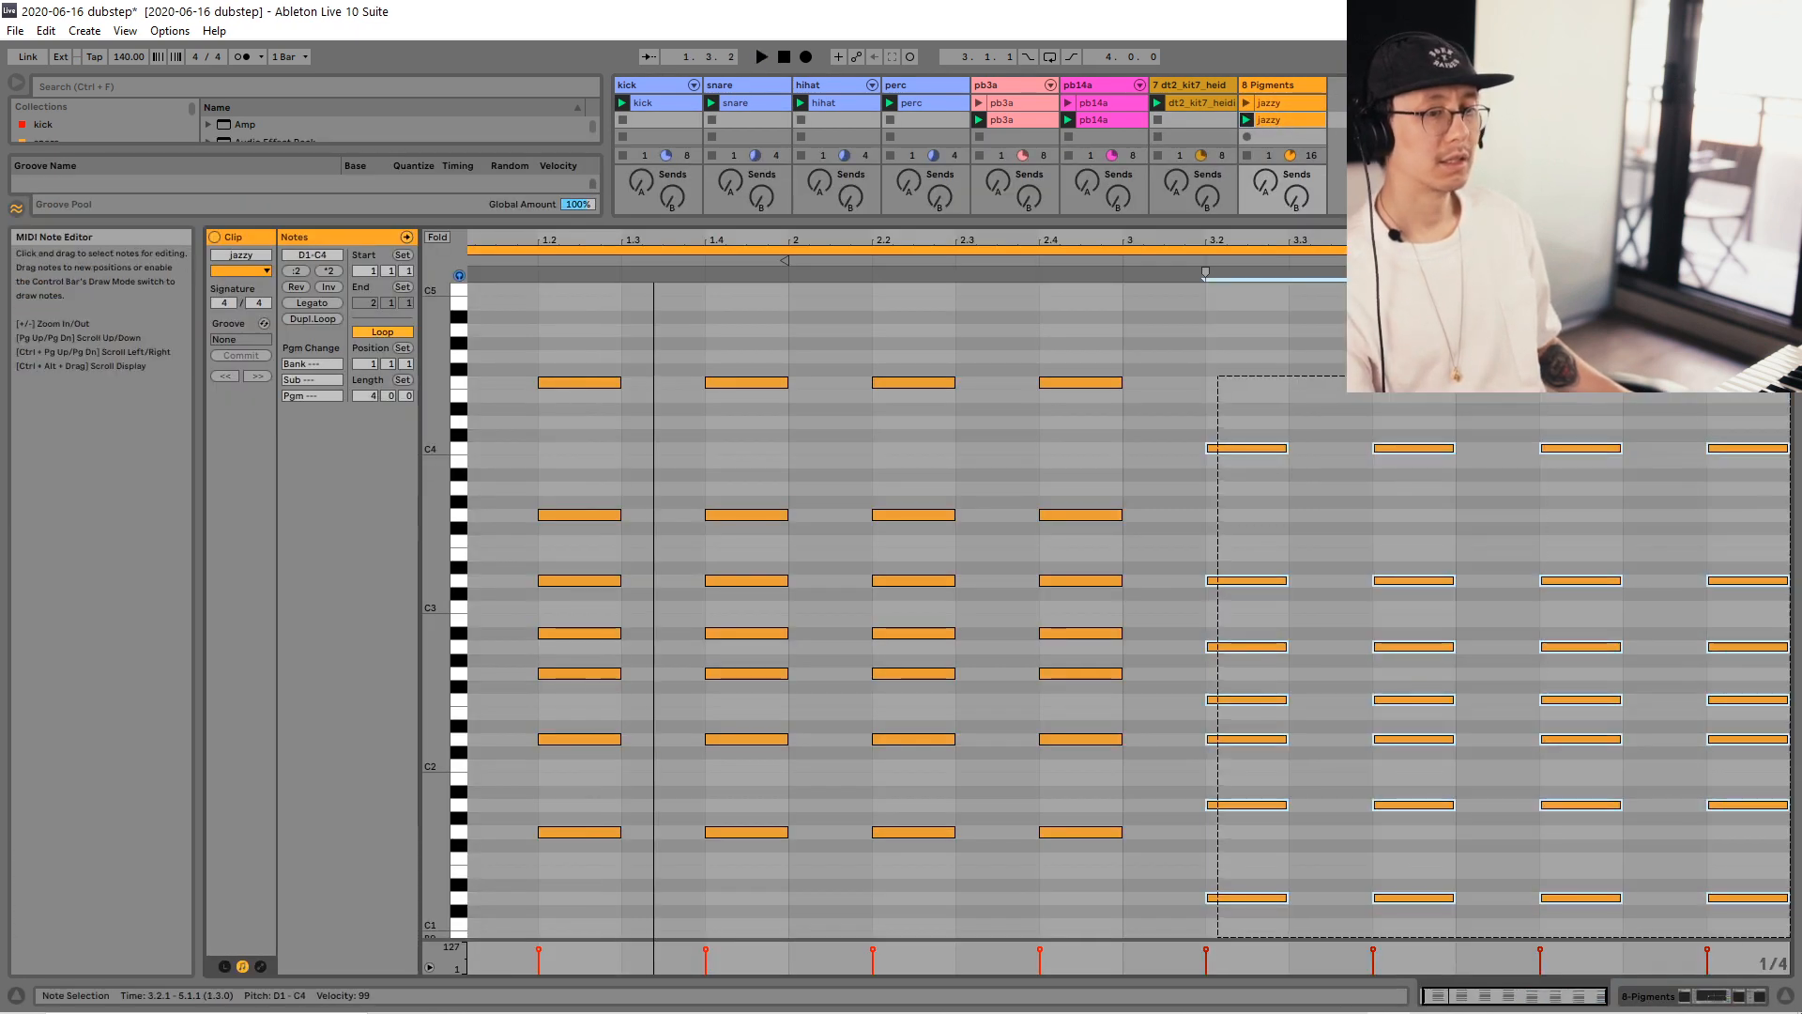
Duplicate the first-half chords of the second jazzy clip into its second half and transpose the copies down one semitone.
{"action": "left_click_drag", "start_coordinate": [1123, 888], "coordinate": [475, 220]}
{"action": "key", "text": "ctrl+d"}
{"action": "key", "text": "Down"}
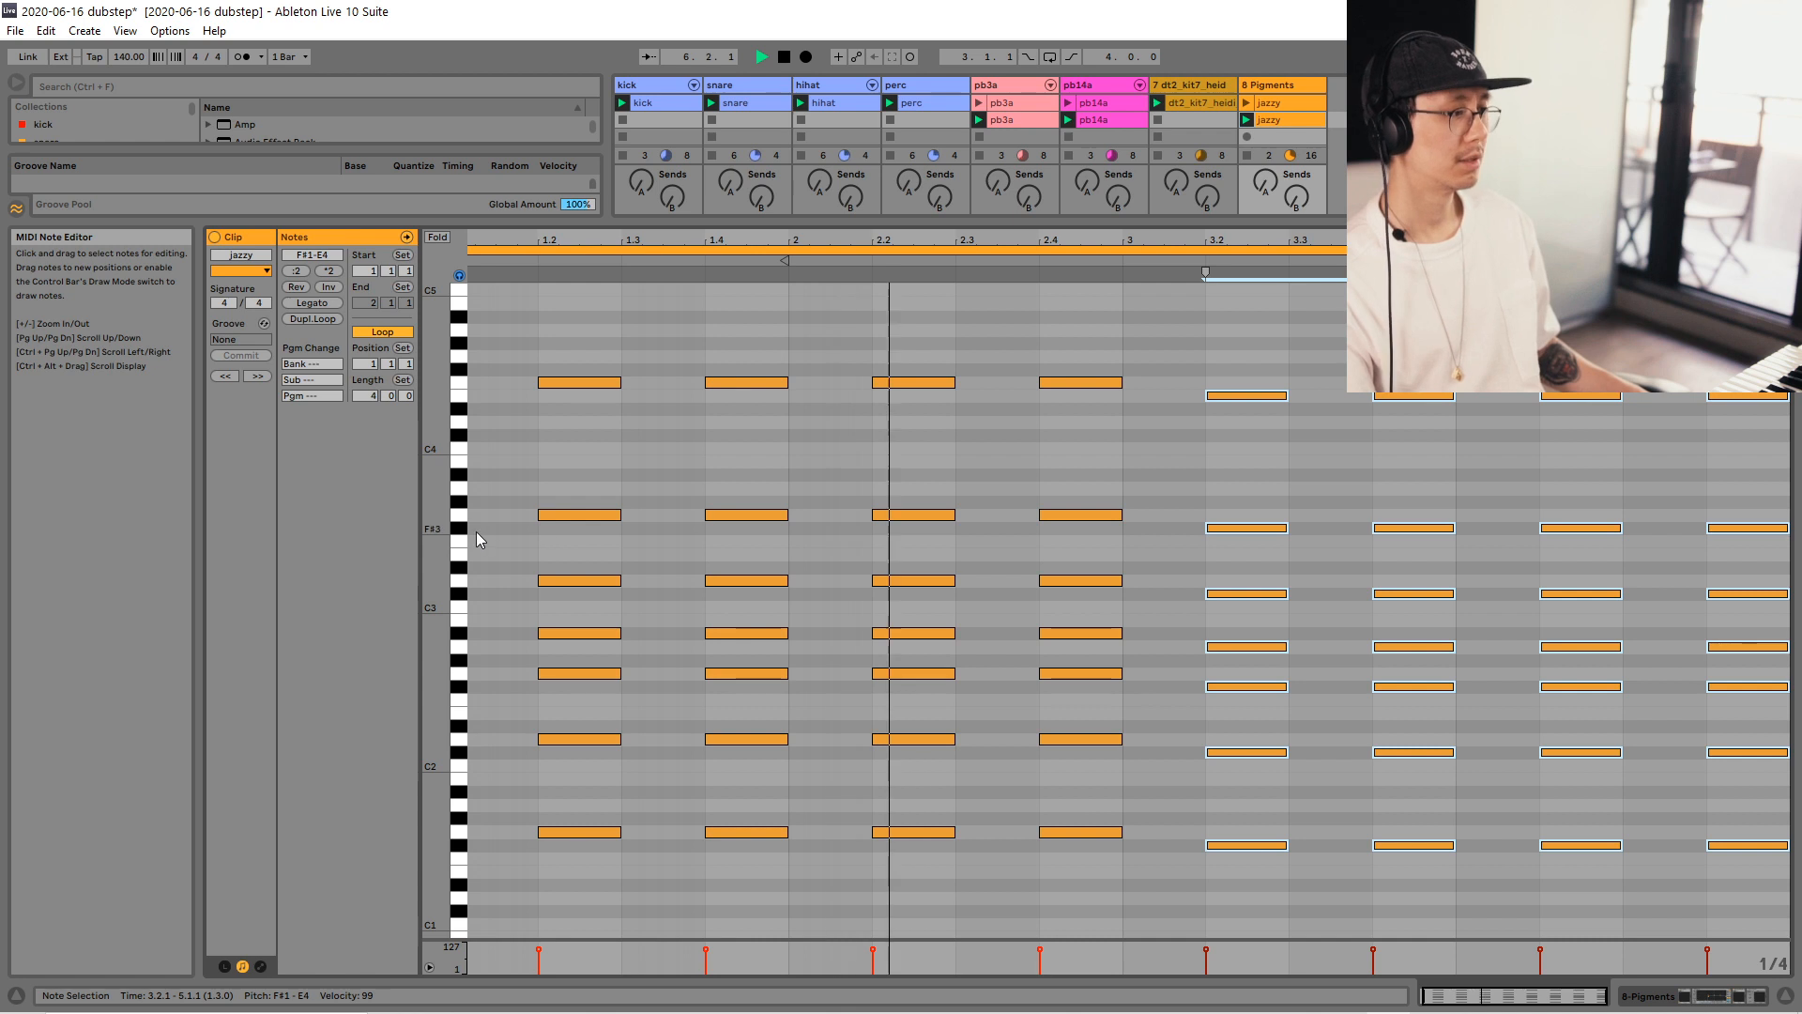
Try deactivating the top two notes of every chord, F4/E4 and G3/F#3, in the jazzy clip.
{"action": "double_click", "coordinate": [437, 537]}
{"action": "left_click_drag", "start_coordinate": [563, 332], "coordinate": [1754, 421]}
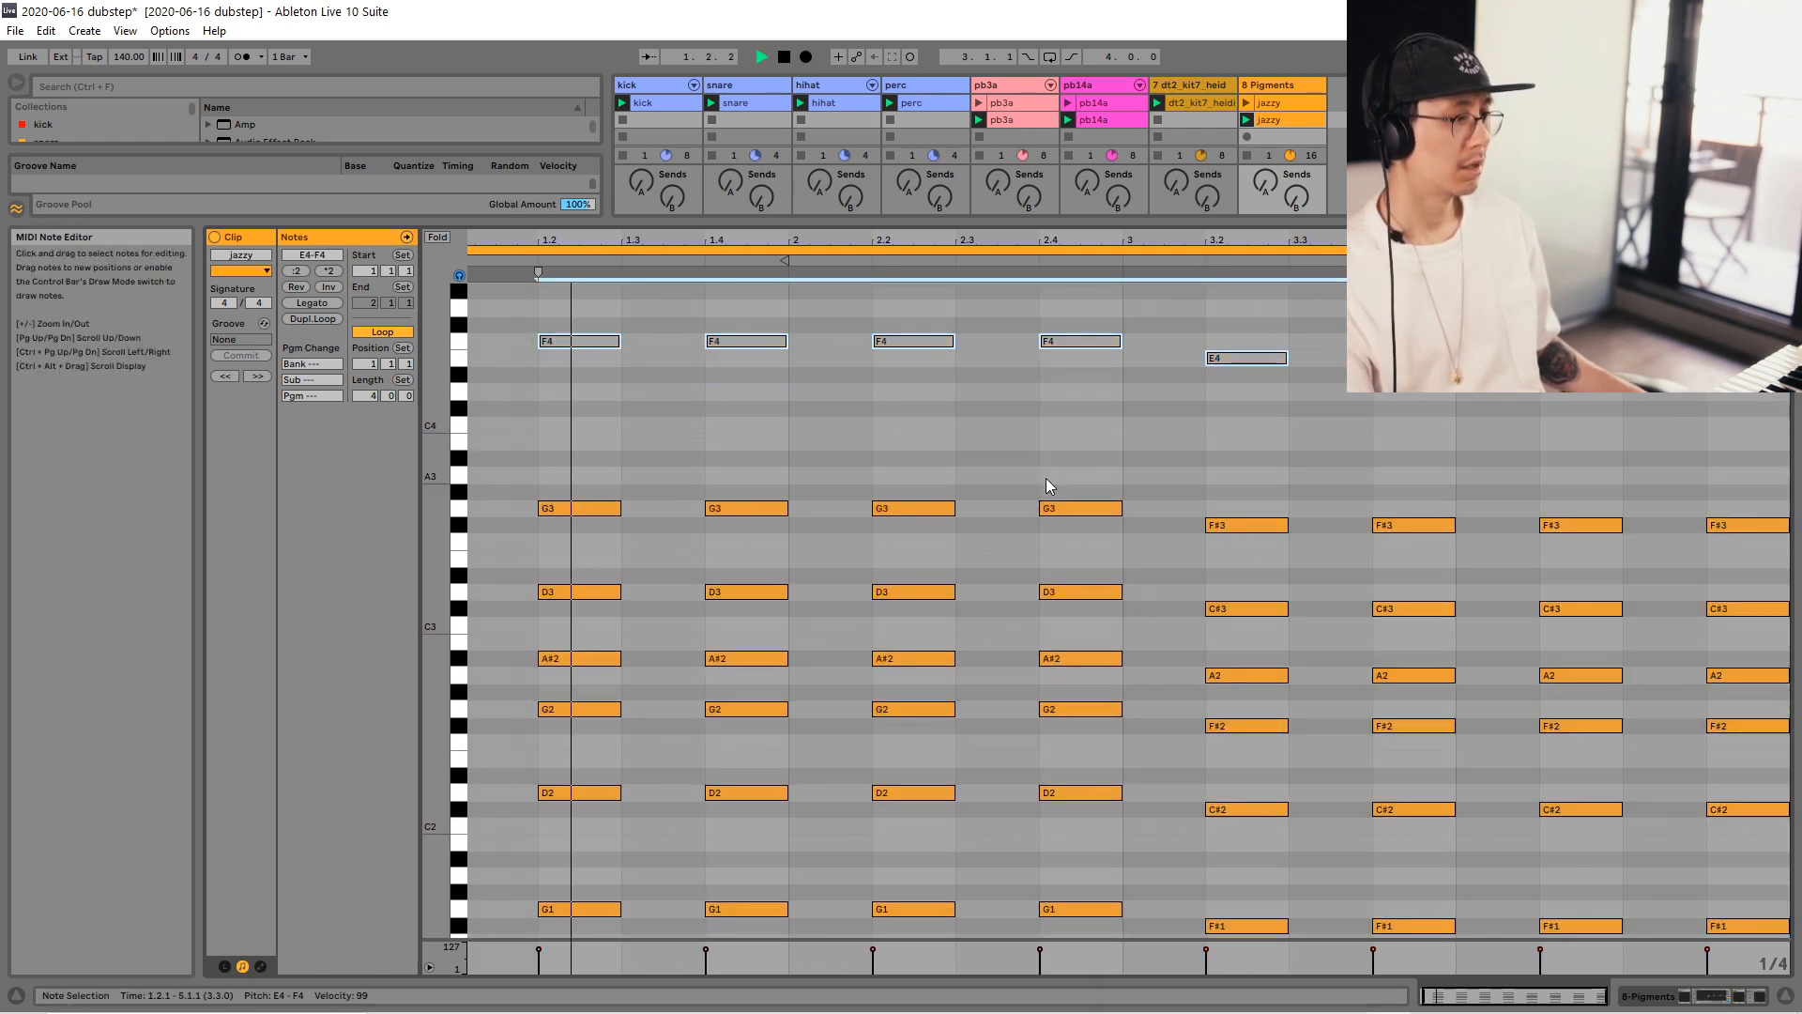
{"action": "left_click_drag", "start_coordinate": [574, 441], "coordinate": [1793, 558]}
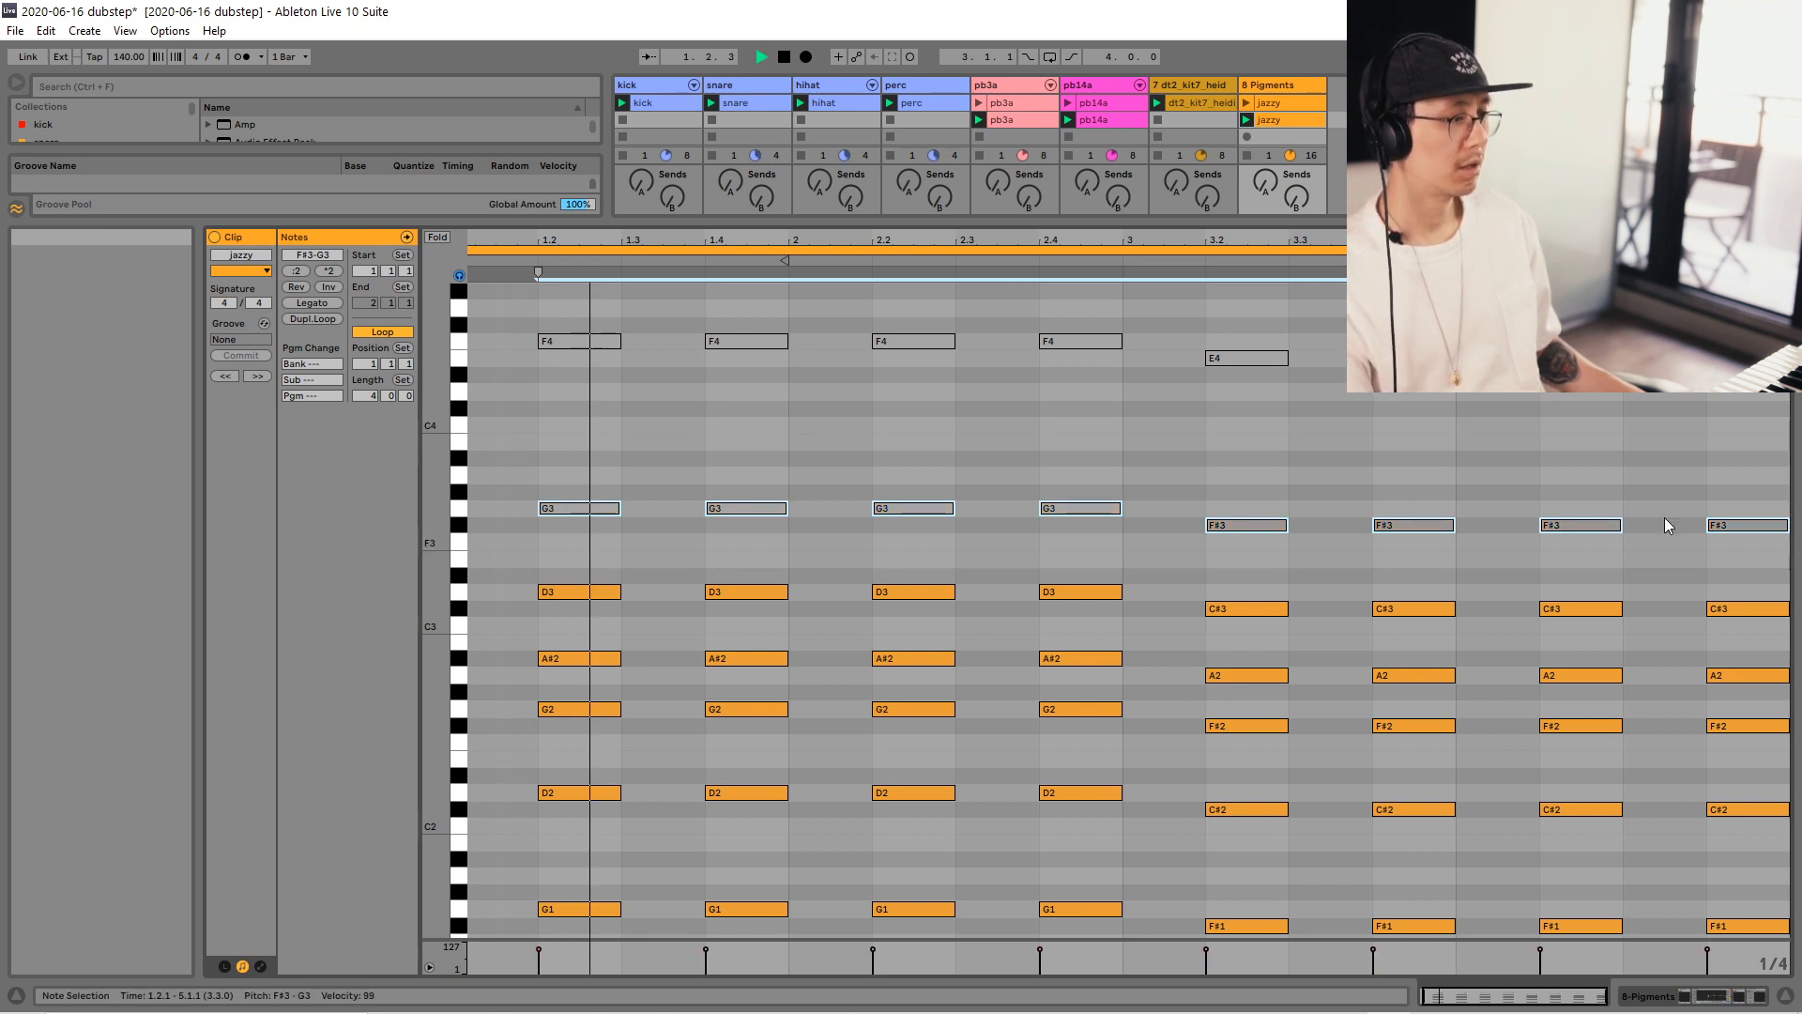
{"action": "key", "text": "0"}
{"action": "key", "text": "shift+Tab"}
{"action": "key", "text": "space"}
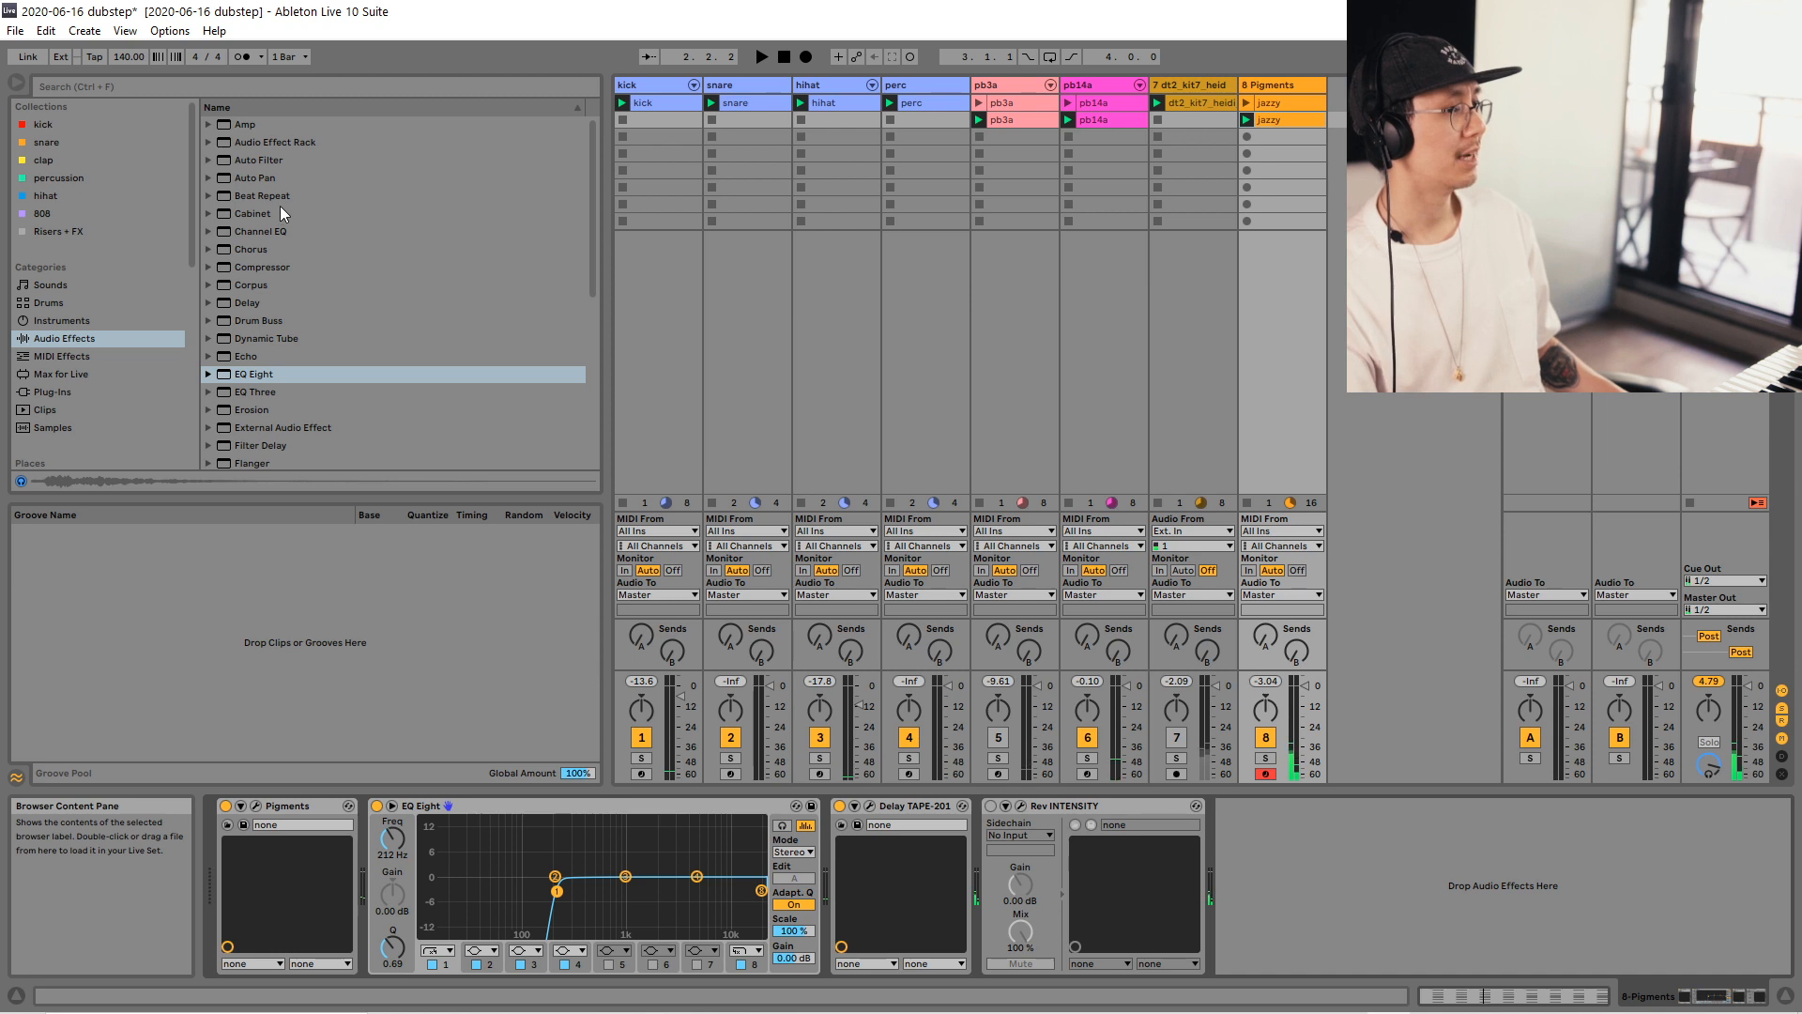
Load the Soundtoys Decapitator plug-in between EQ Eight and Delay TAPE-201 on the Pigments track and start playback.
{"action": "left_click", "coordinate": [66, 394]}
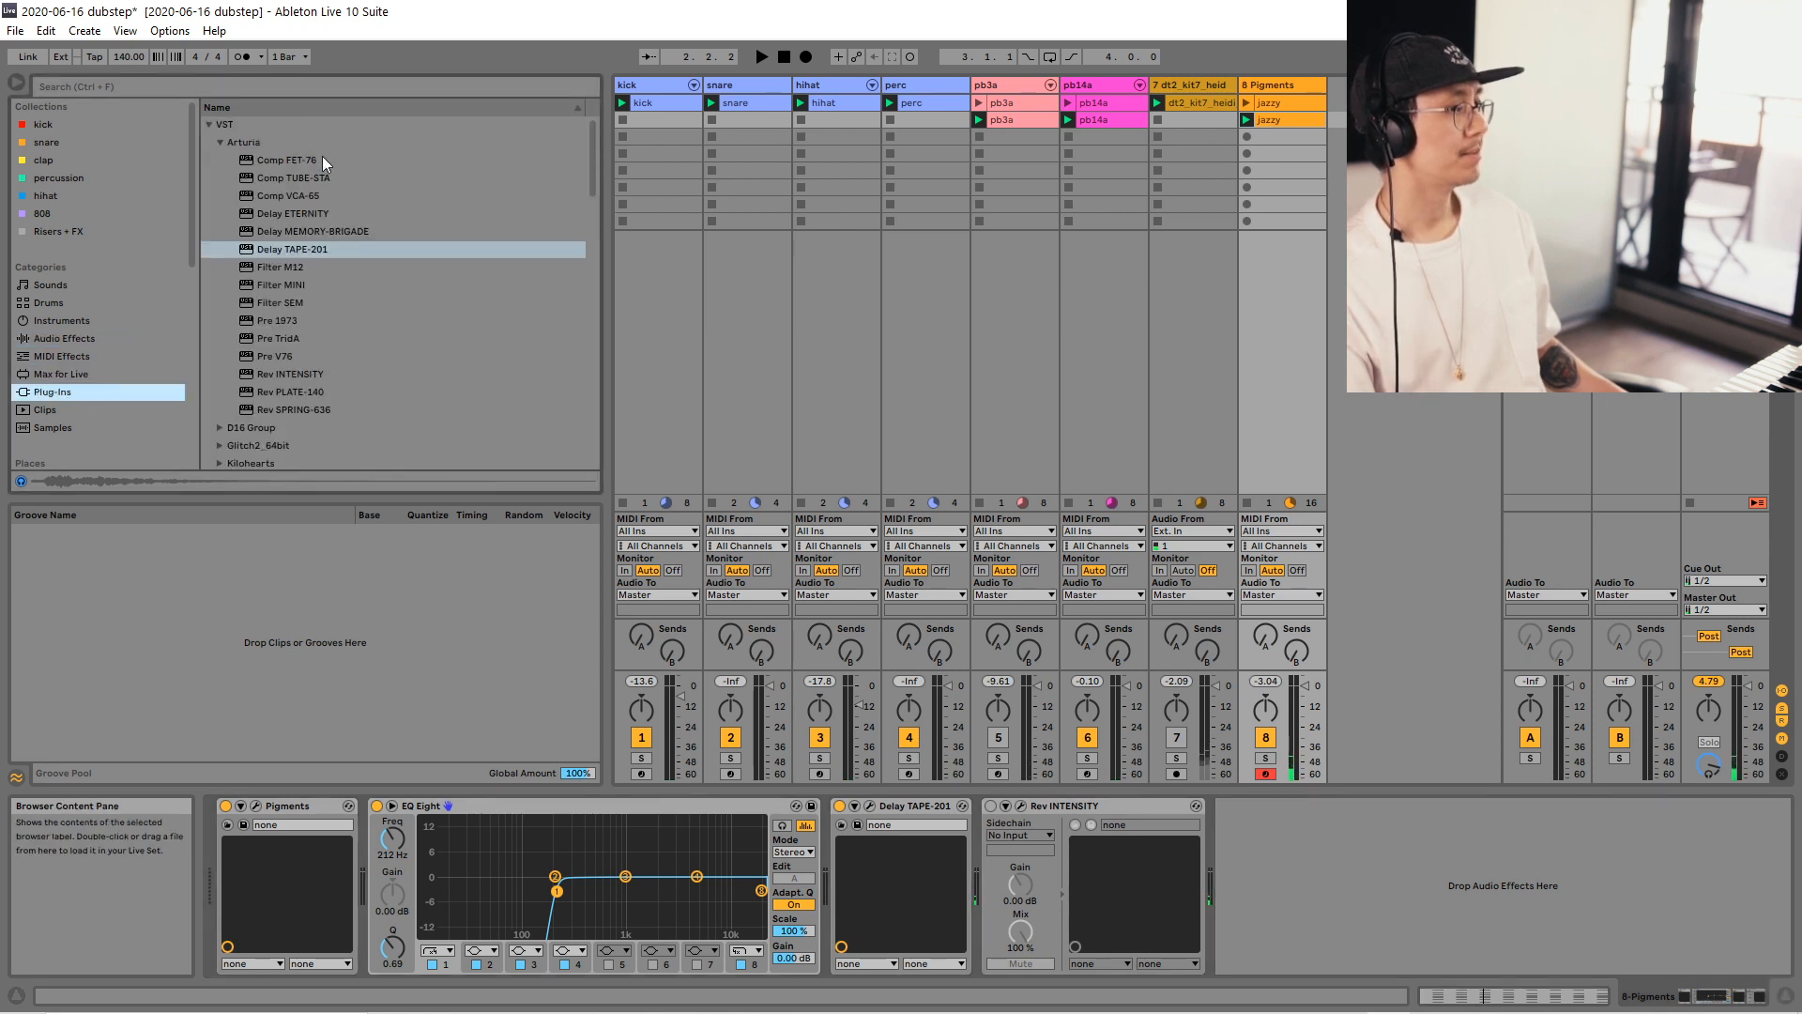
{"action": "scroll", "coordinate": [183, 432], "scroll_direction": "down", "scroll_amount": 3}
{"action": "scroll", "coordinate": [280, 402], "scroll_direction": "down", "scroll_amount": 3}
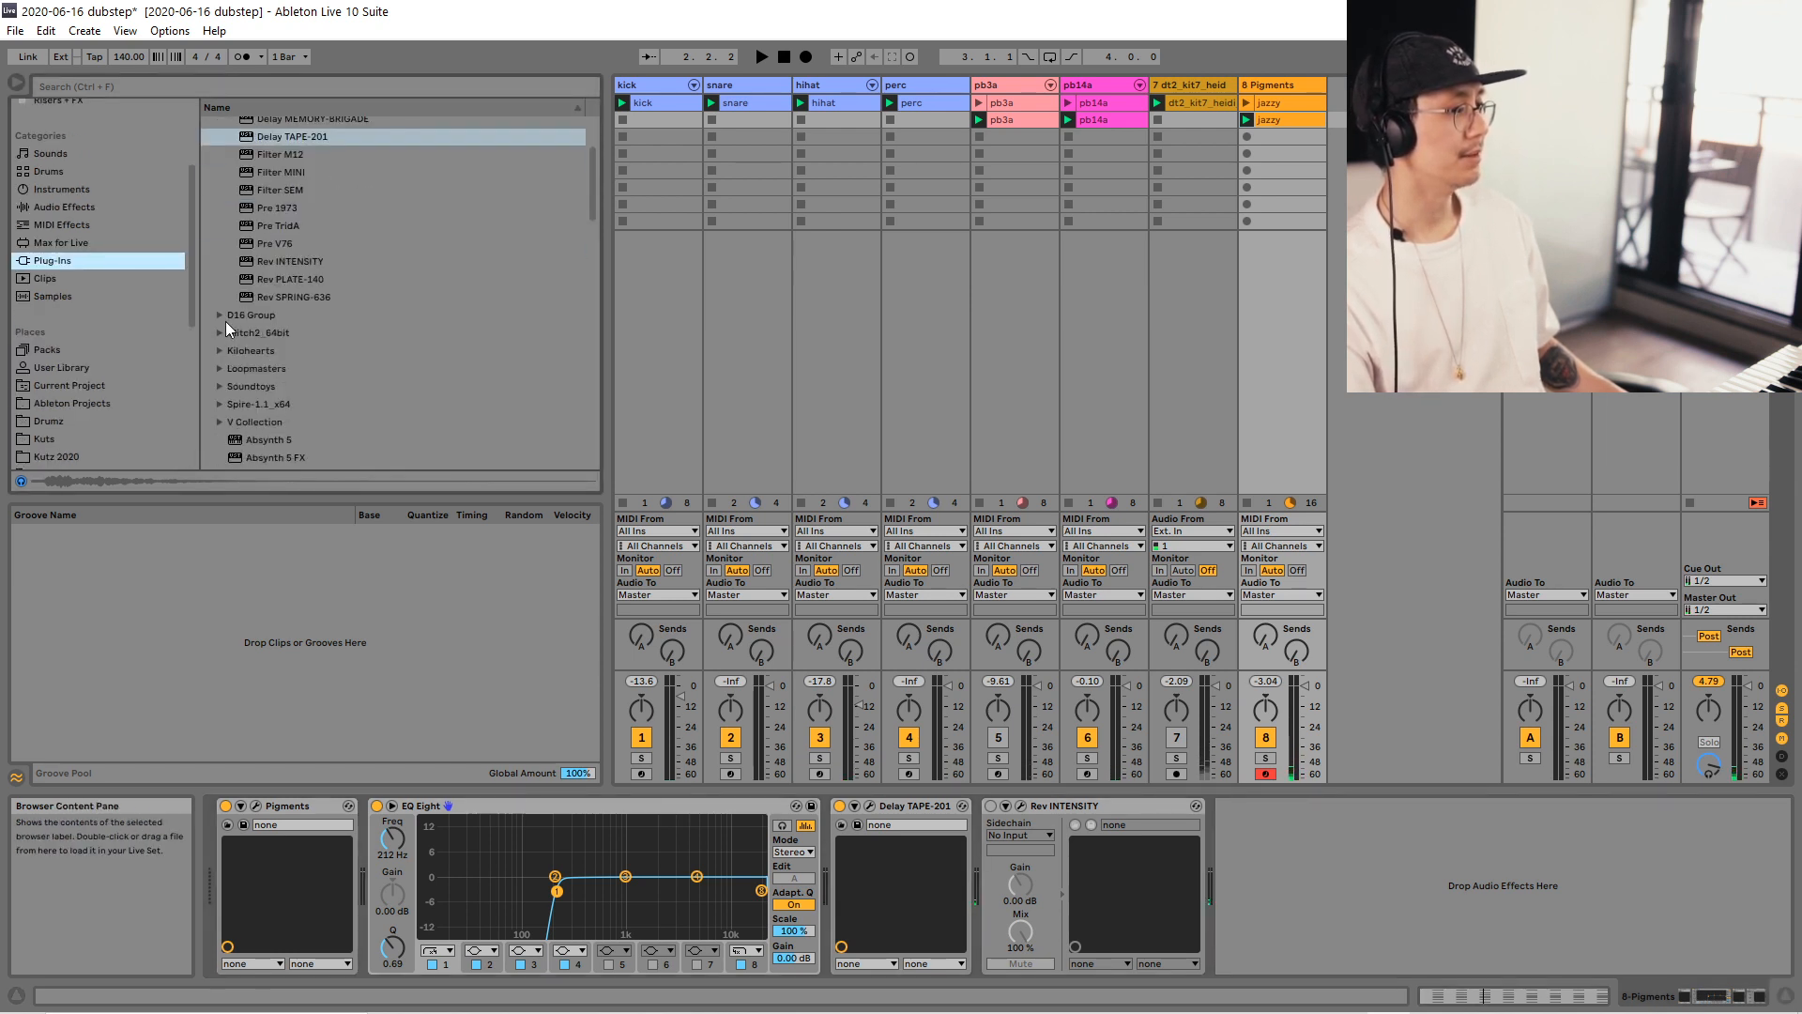
{"action": "left_click", "coordinate": [219, 386]}
{"action": "left_click_drag", "start_coordinate": [260, 141], "coordinate": [903, 868]}
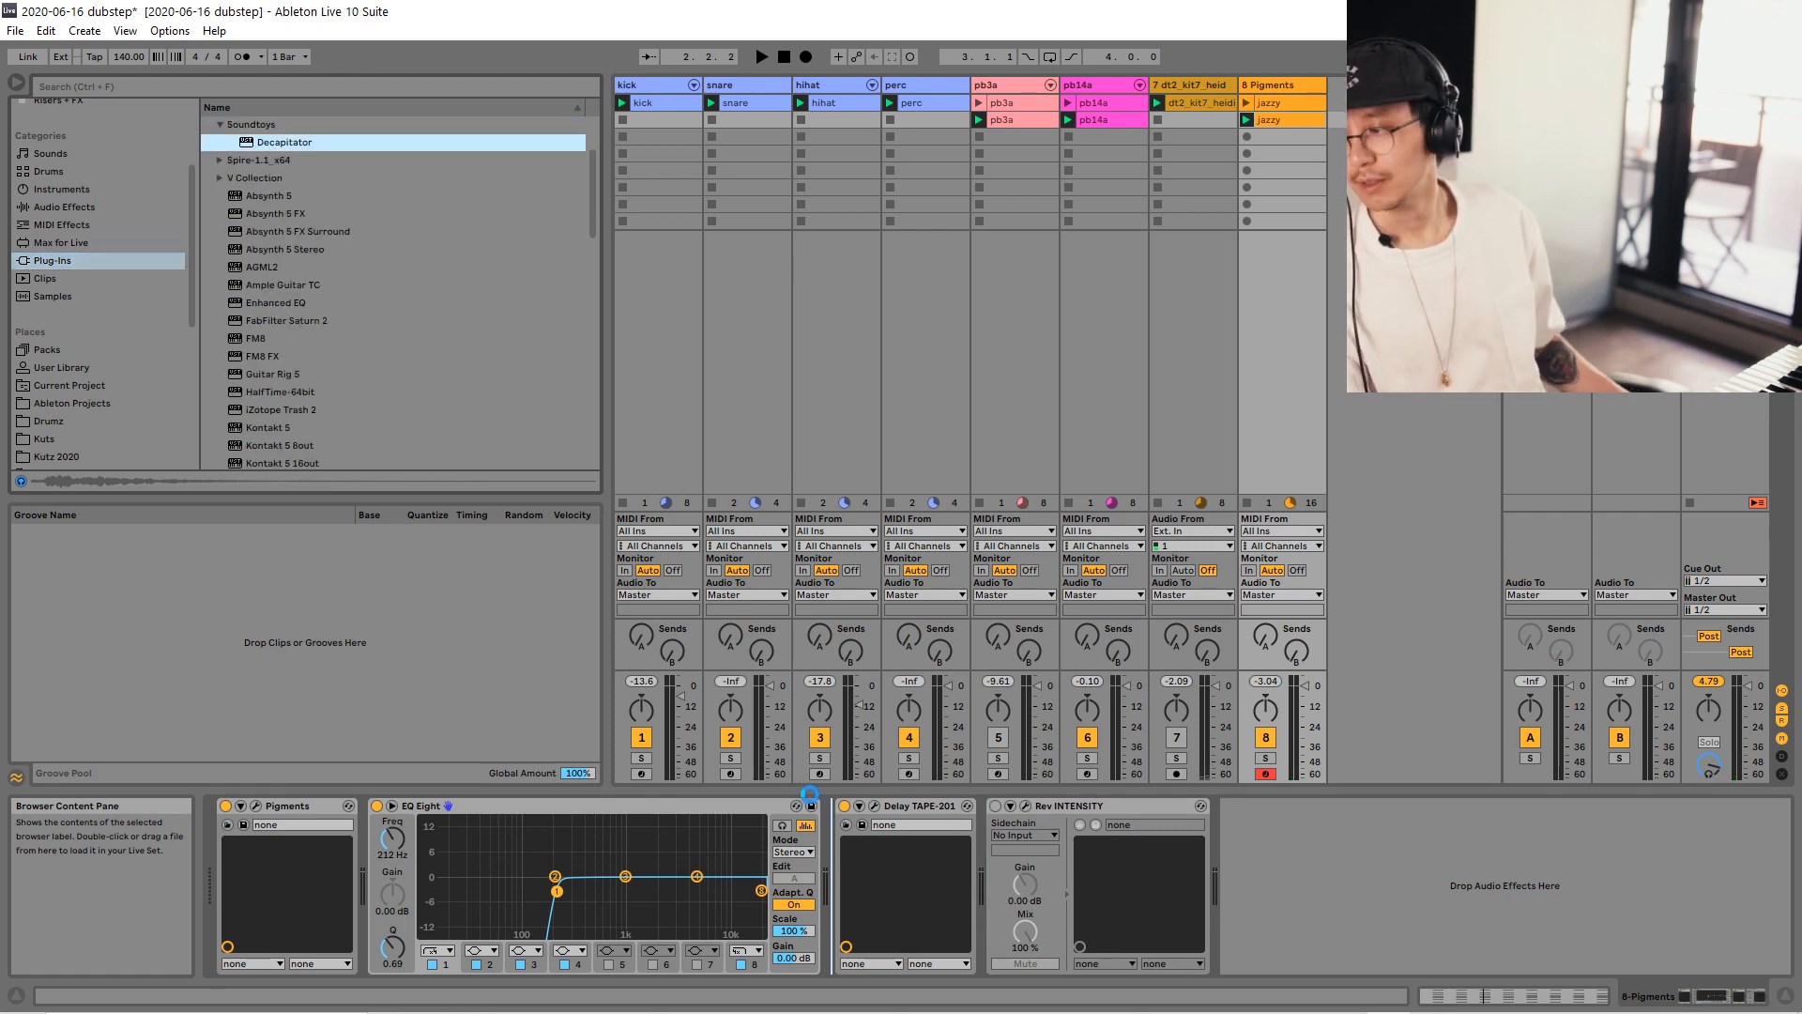
{"action": "key", "text": "space"}
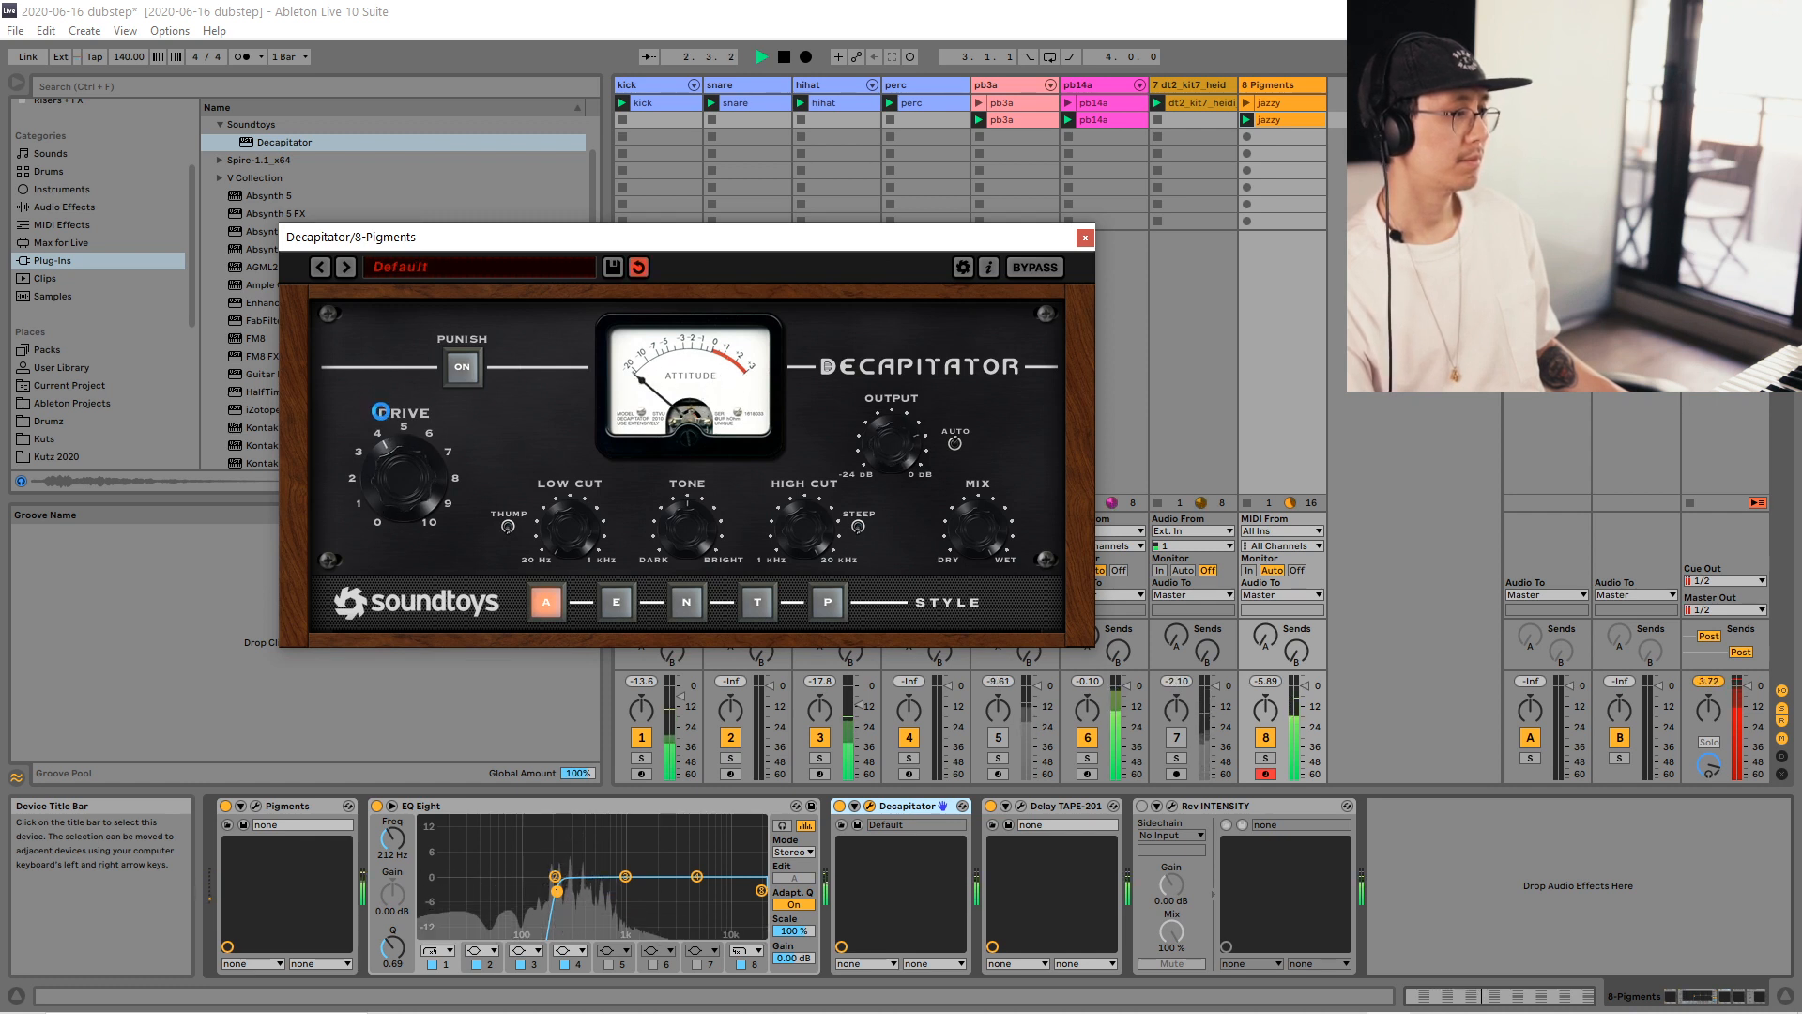
Try Decapitator's Punish mode with a changed drive amount, and switch Punish off again.
{"action": "left_click", "coordinate": [464, 368]}
{"action": "mouse_move", "coordinate": [430, 470]}
{"action": "left_mouse_down"}
{"action": "mouse_move", "coordinate": [428, 506]}
{"action": "mouse_move", "coordinate": [396, 470]}
{"action": "left_mouse_up"}
{"action": "left_click", "coordinate": [461, 373]}
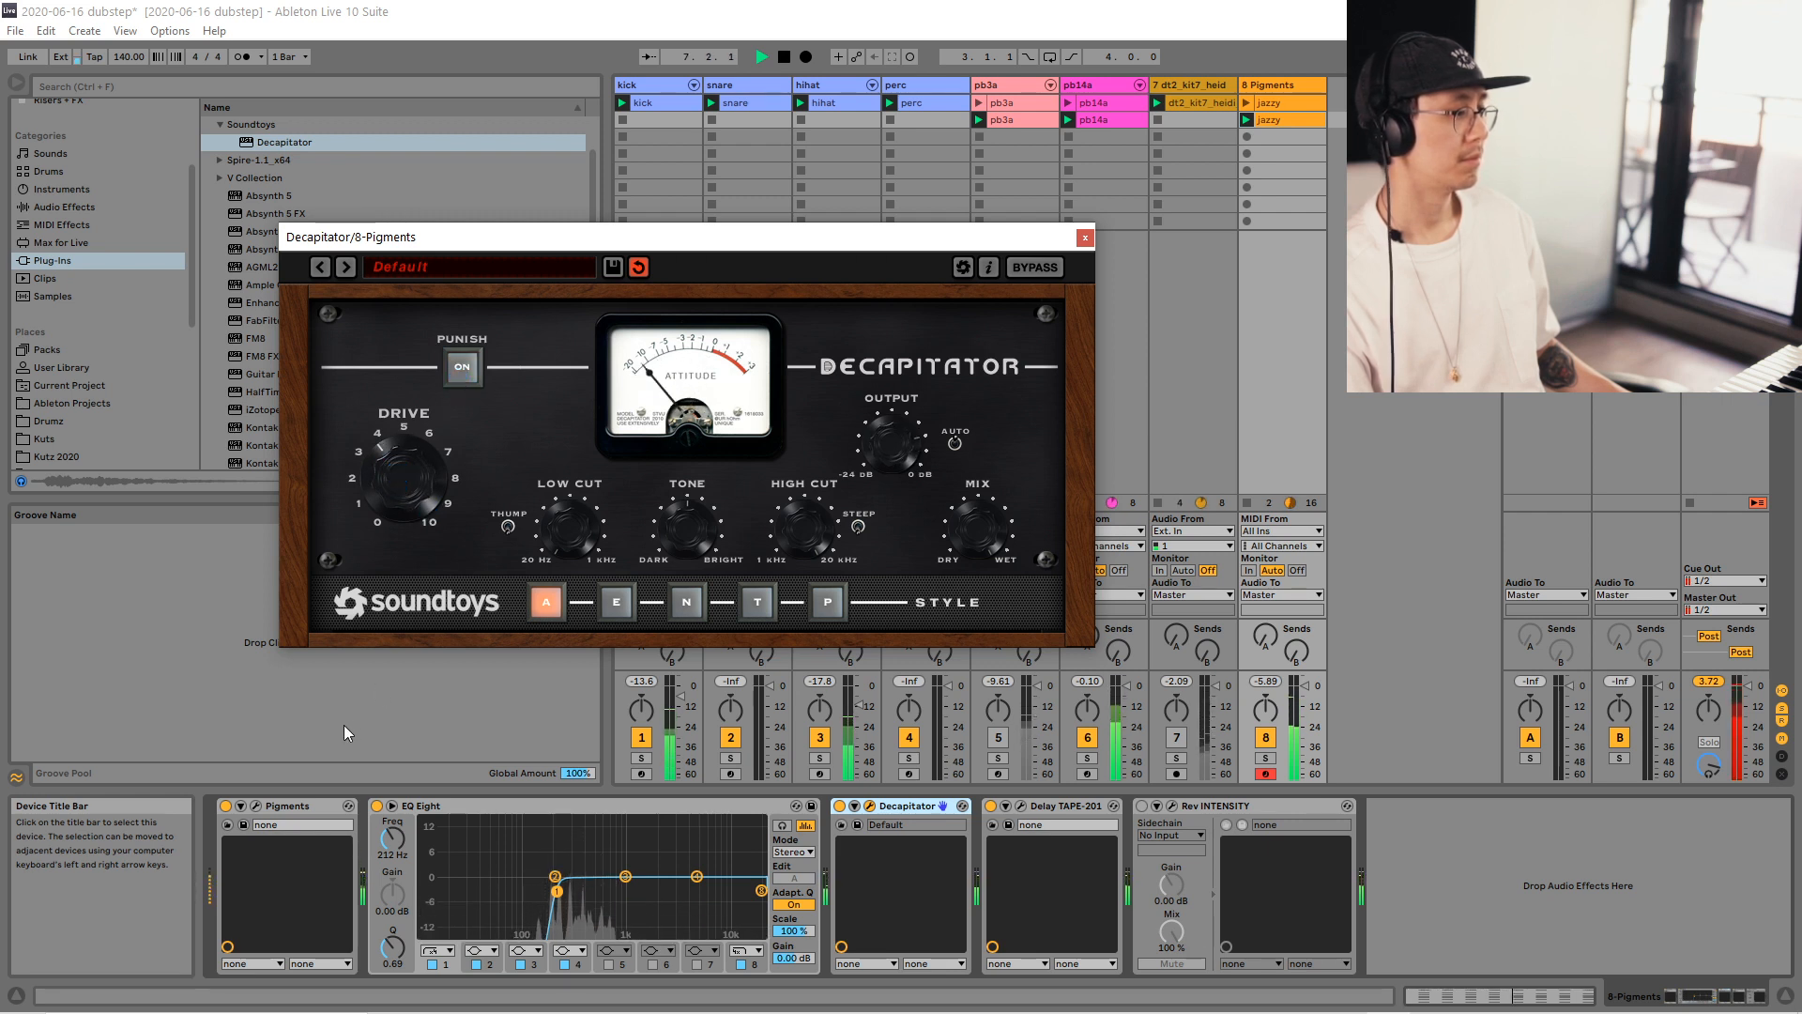
Set Pigments' Filter 1 to BP24 mode with a resonance of 0.328, and close the plug-in windows.
{"action": "left_click", "coordinate": [259, 805]}
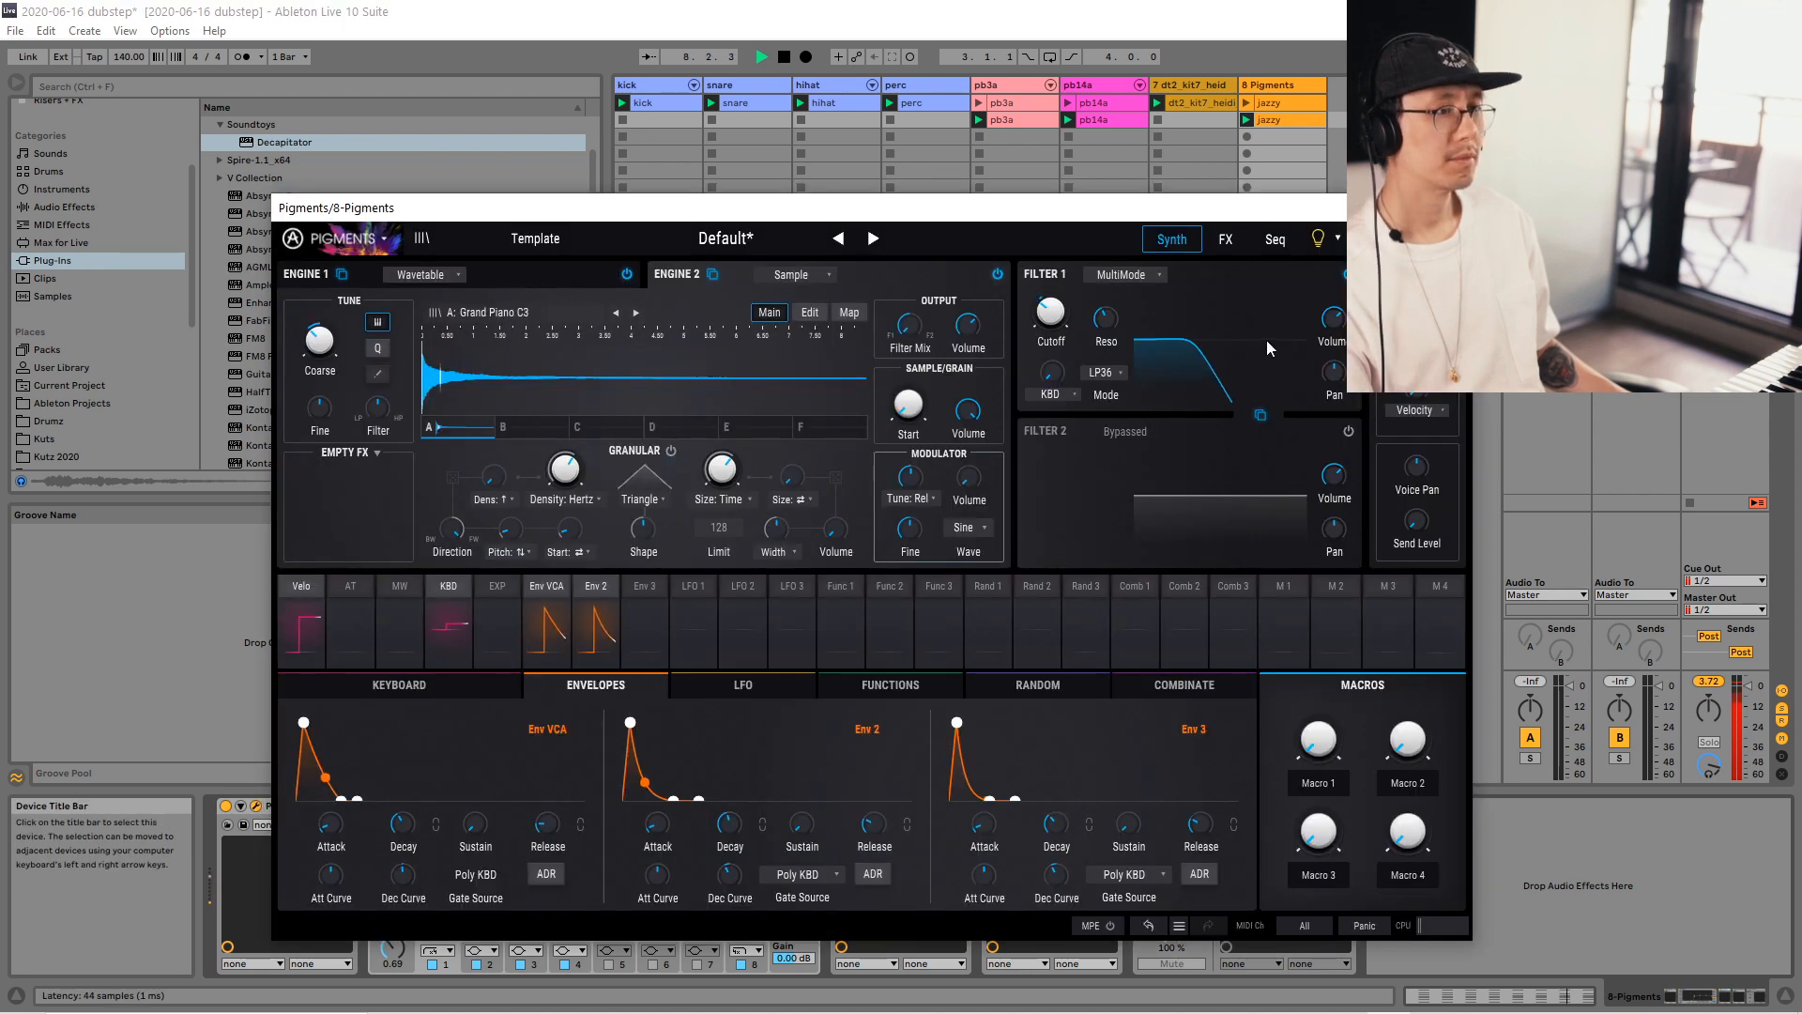
{"action": "left_click", "coordinate": [1132, 274]}
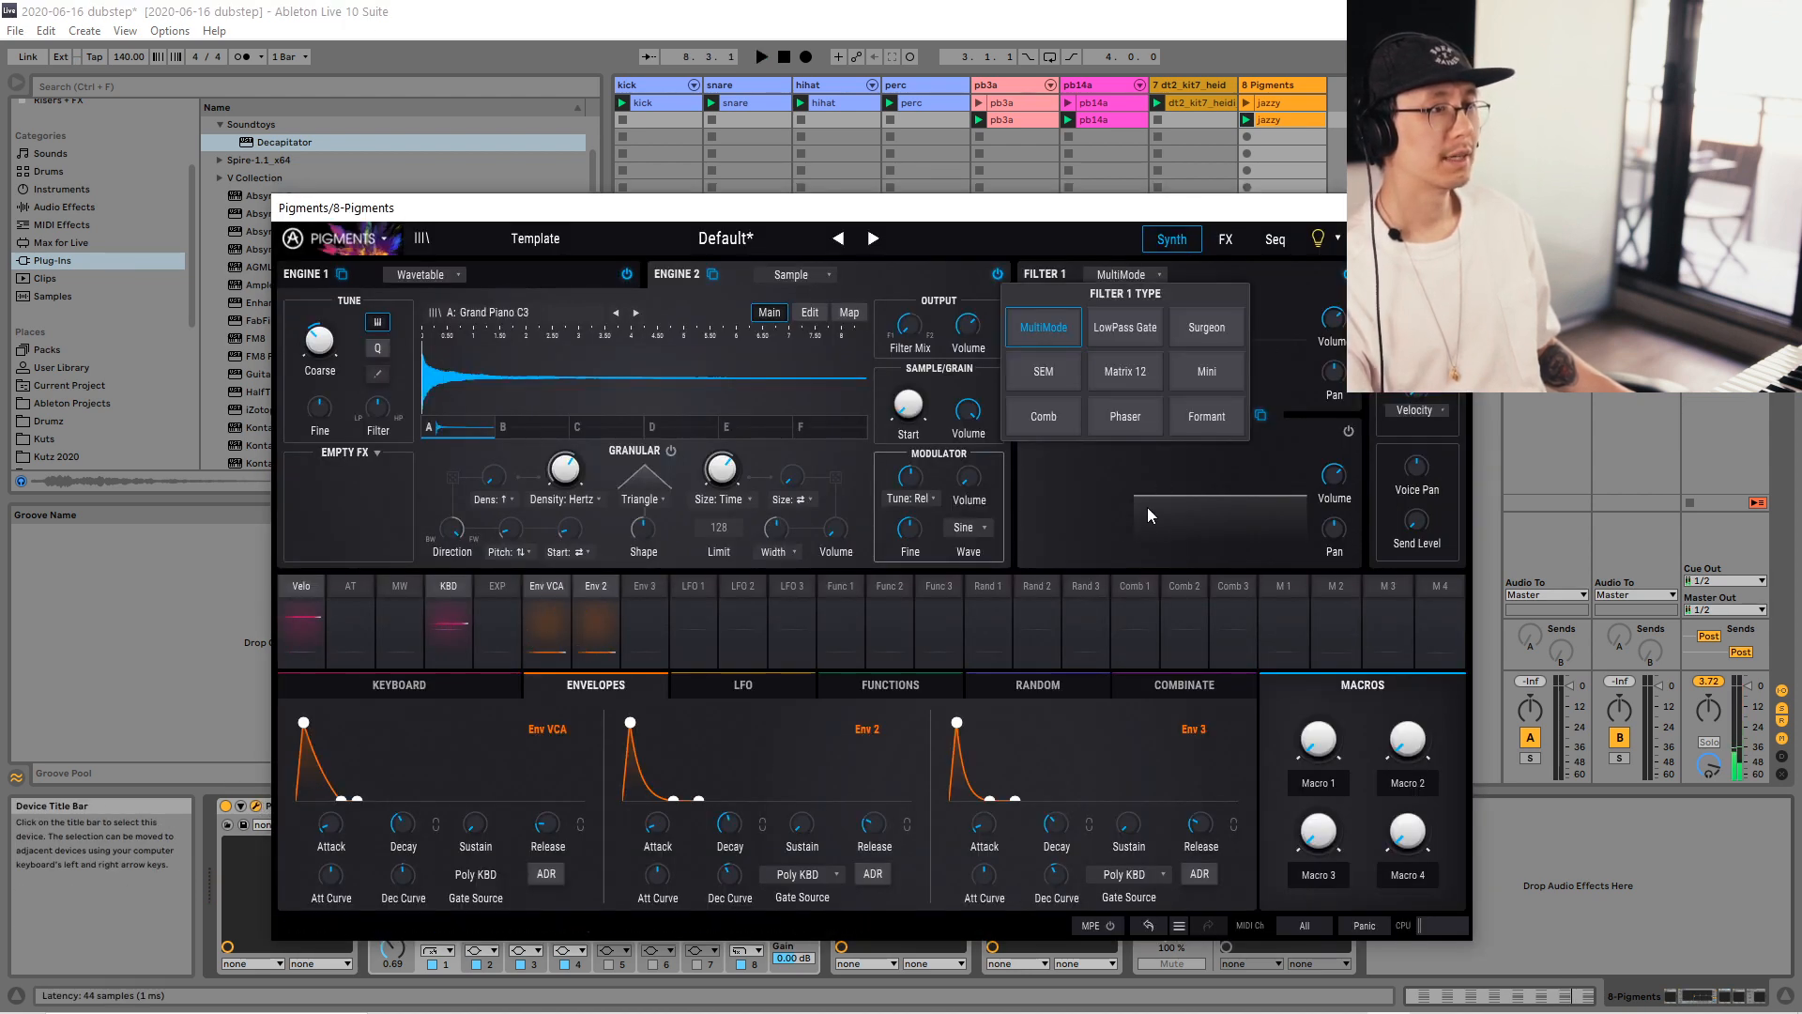
{"action": "left_click", "coordinate": [1106, 525]}
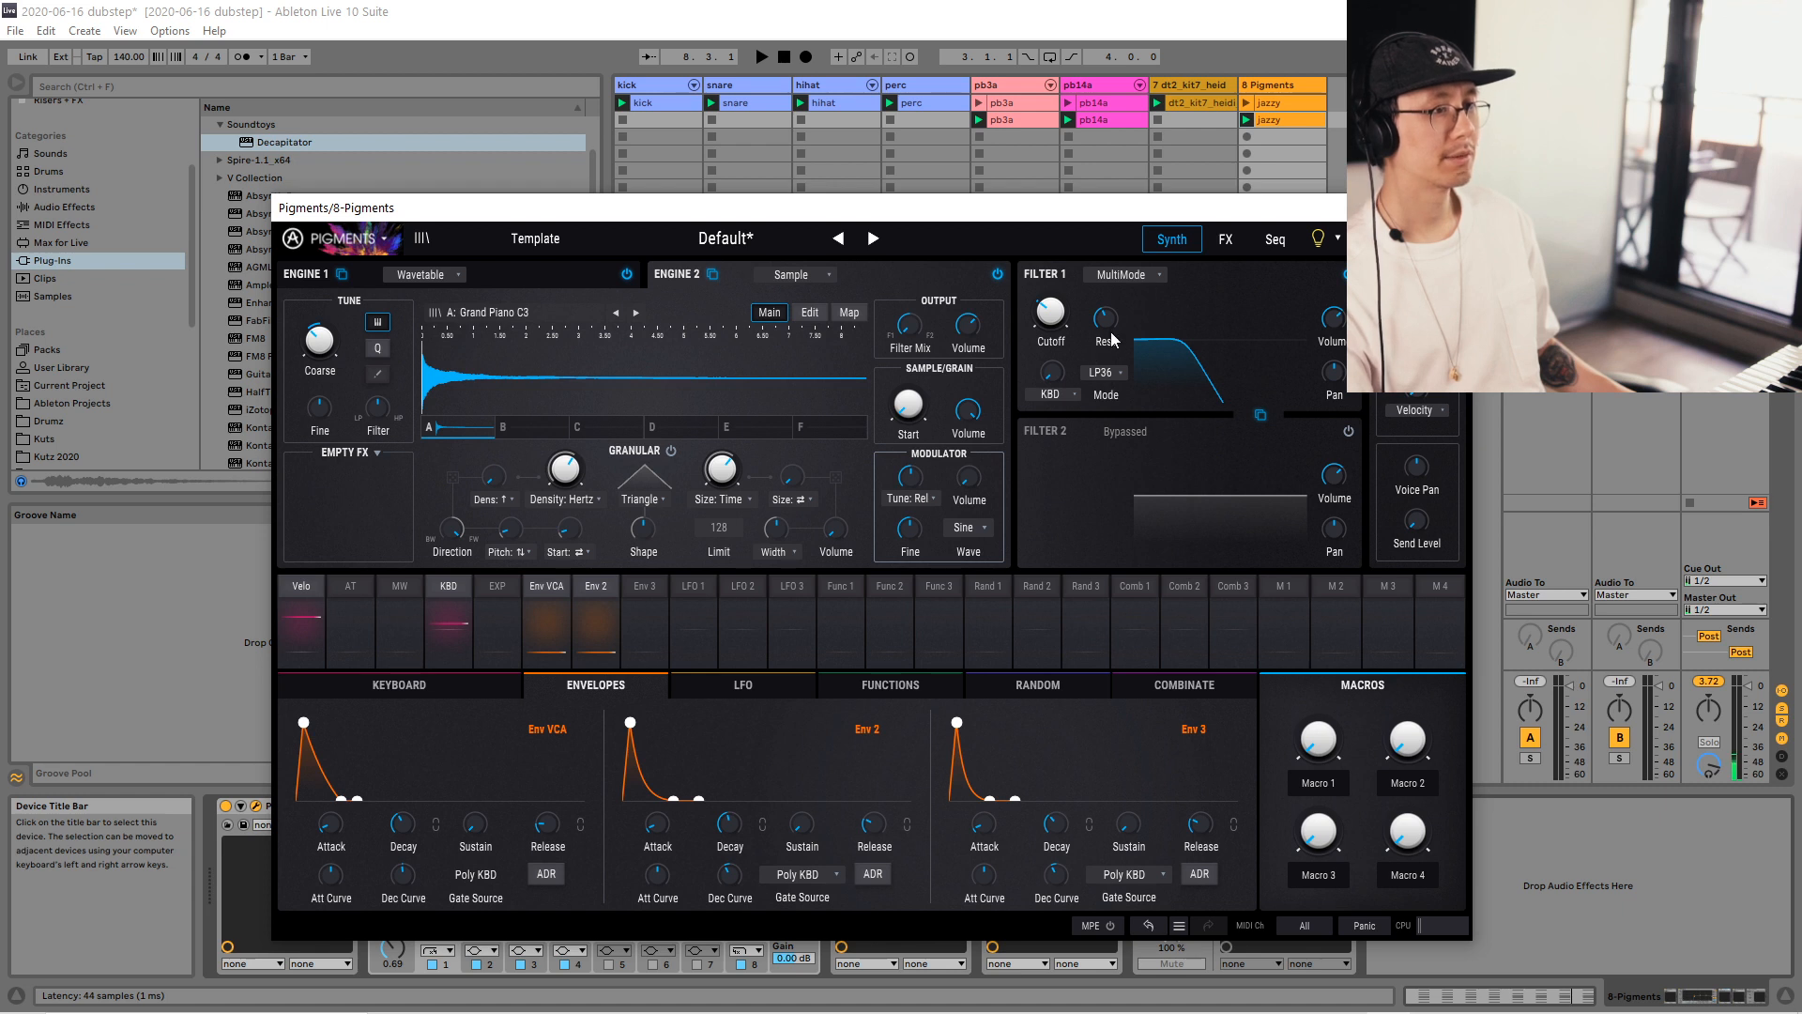
{"action": "key", "text": "space"}
{"action": "left_click", "coordinate": [1135, 274]}
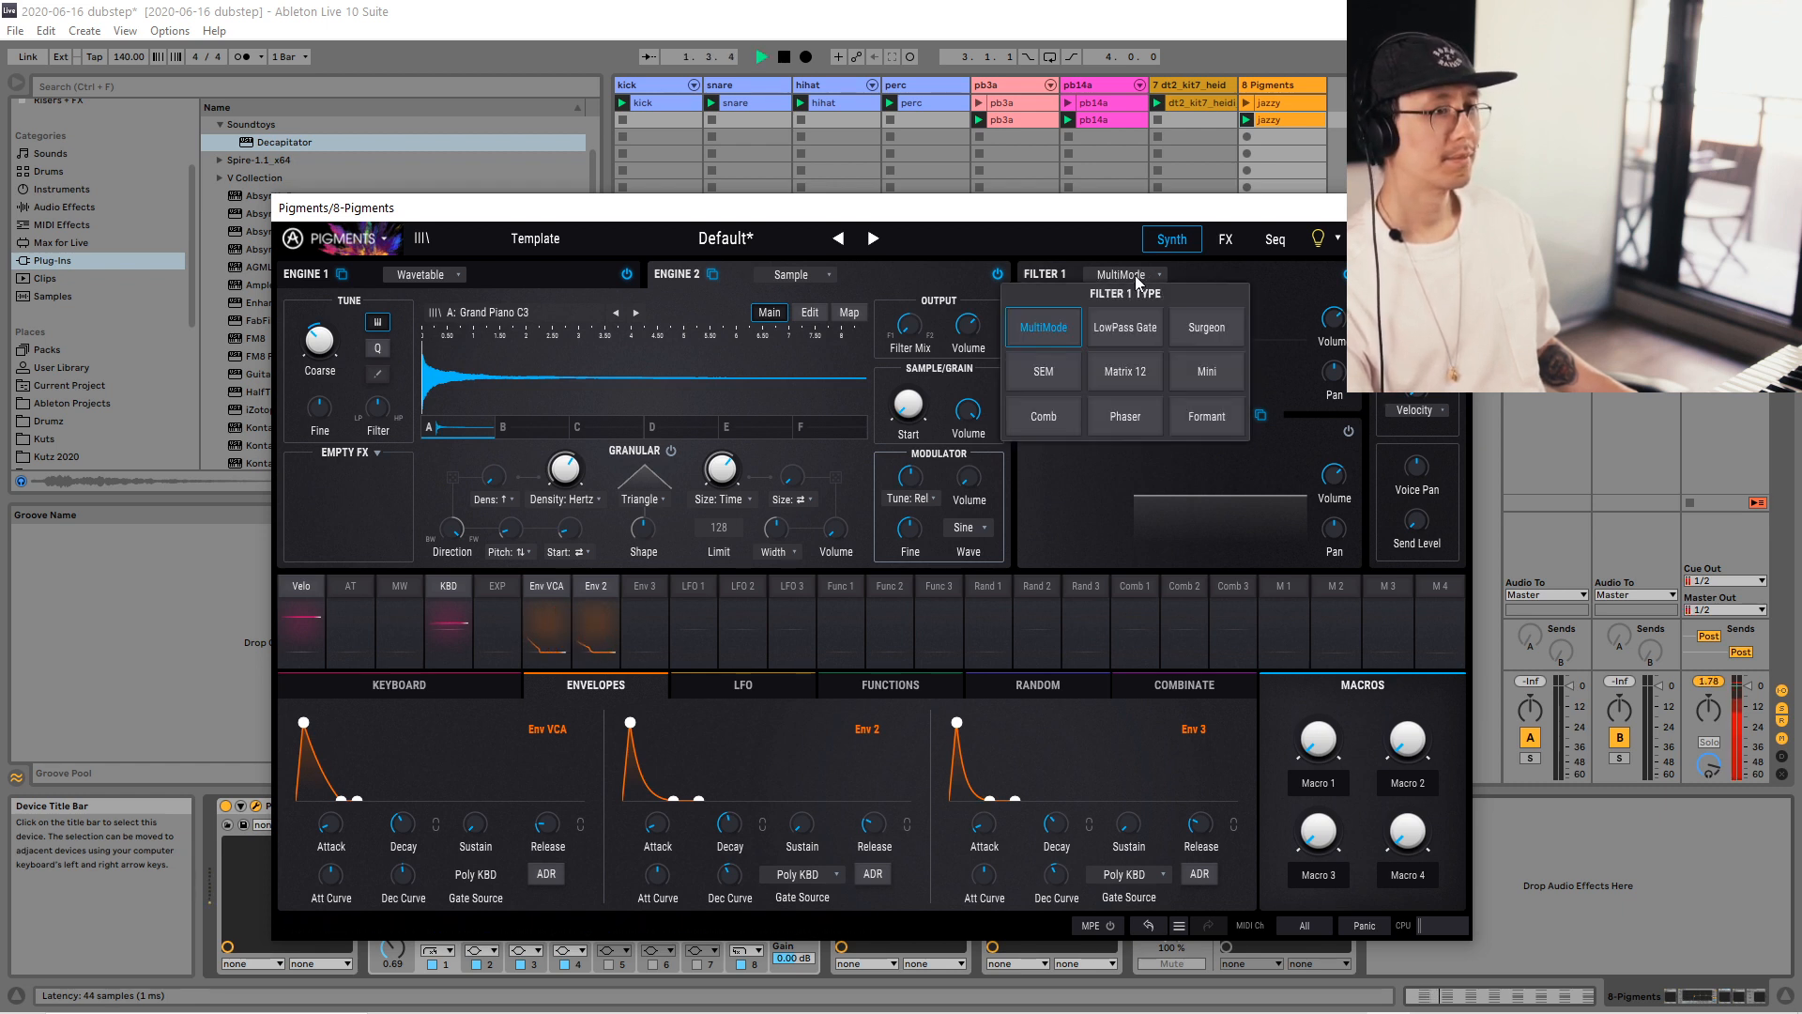
{"action": "left_click", "coordinate": [1084, 500]}
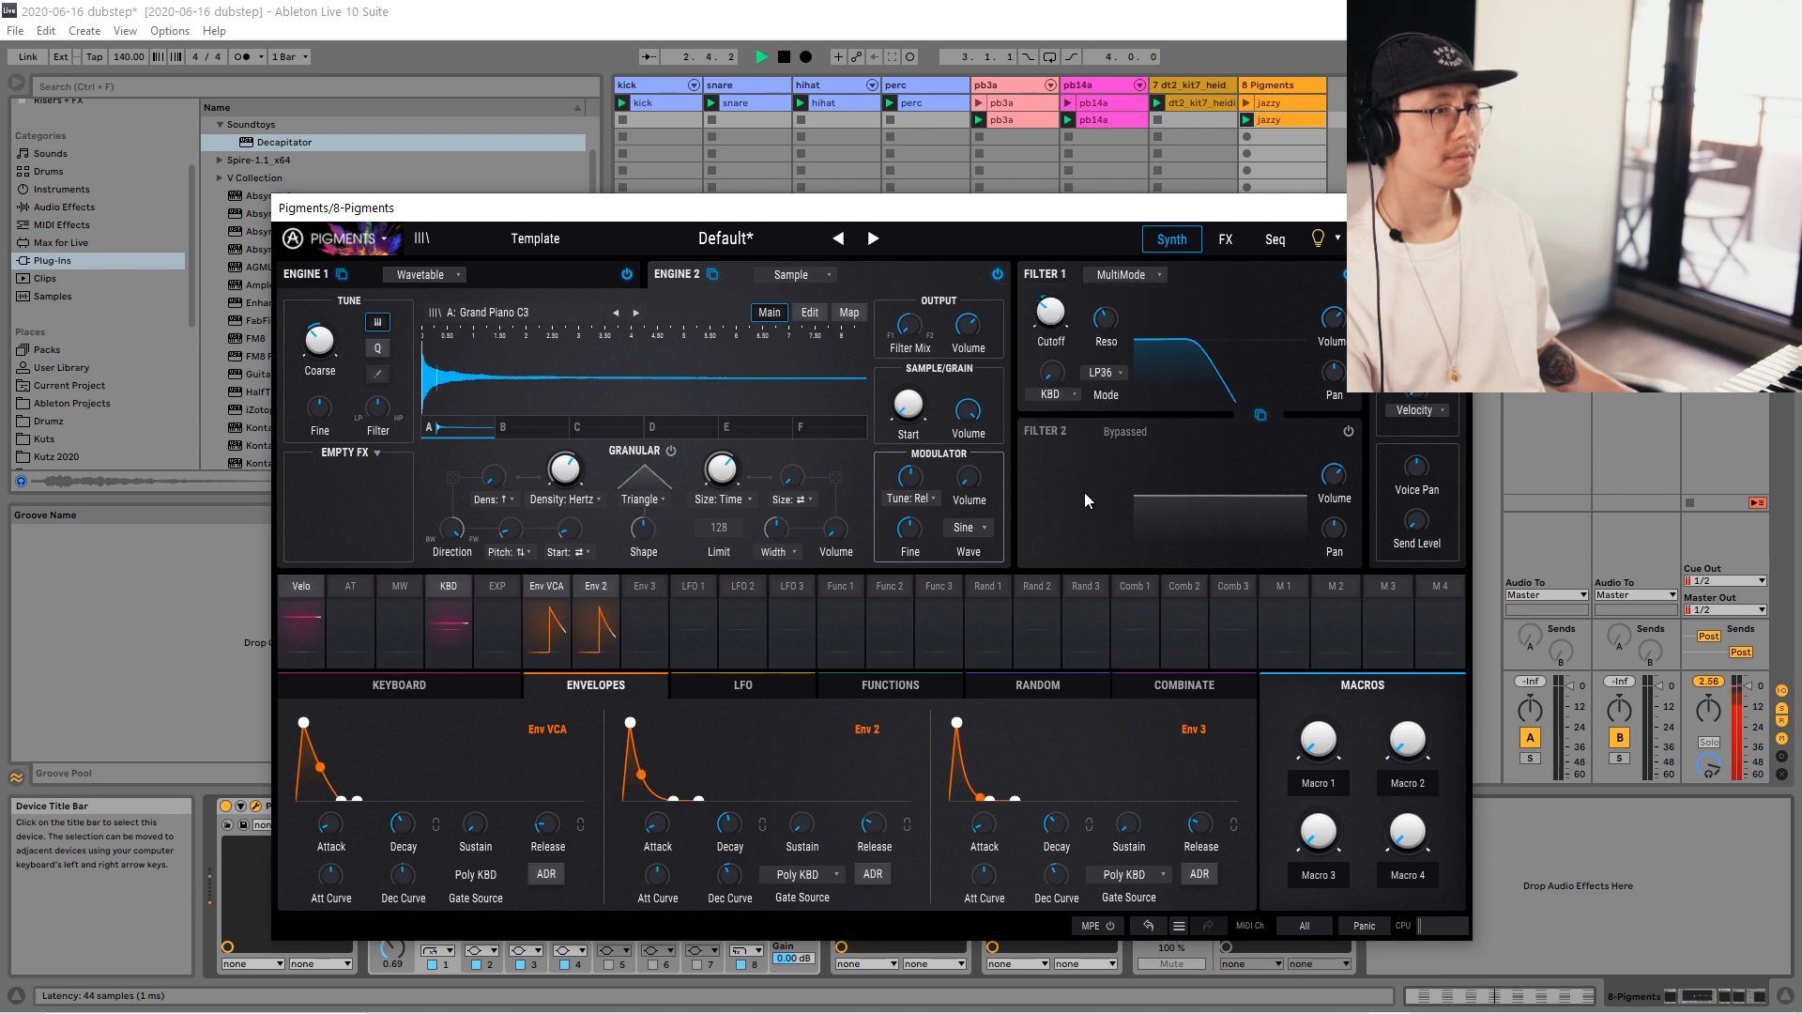
{"action": "left_click", "coordinate": [1109, 375]}
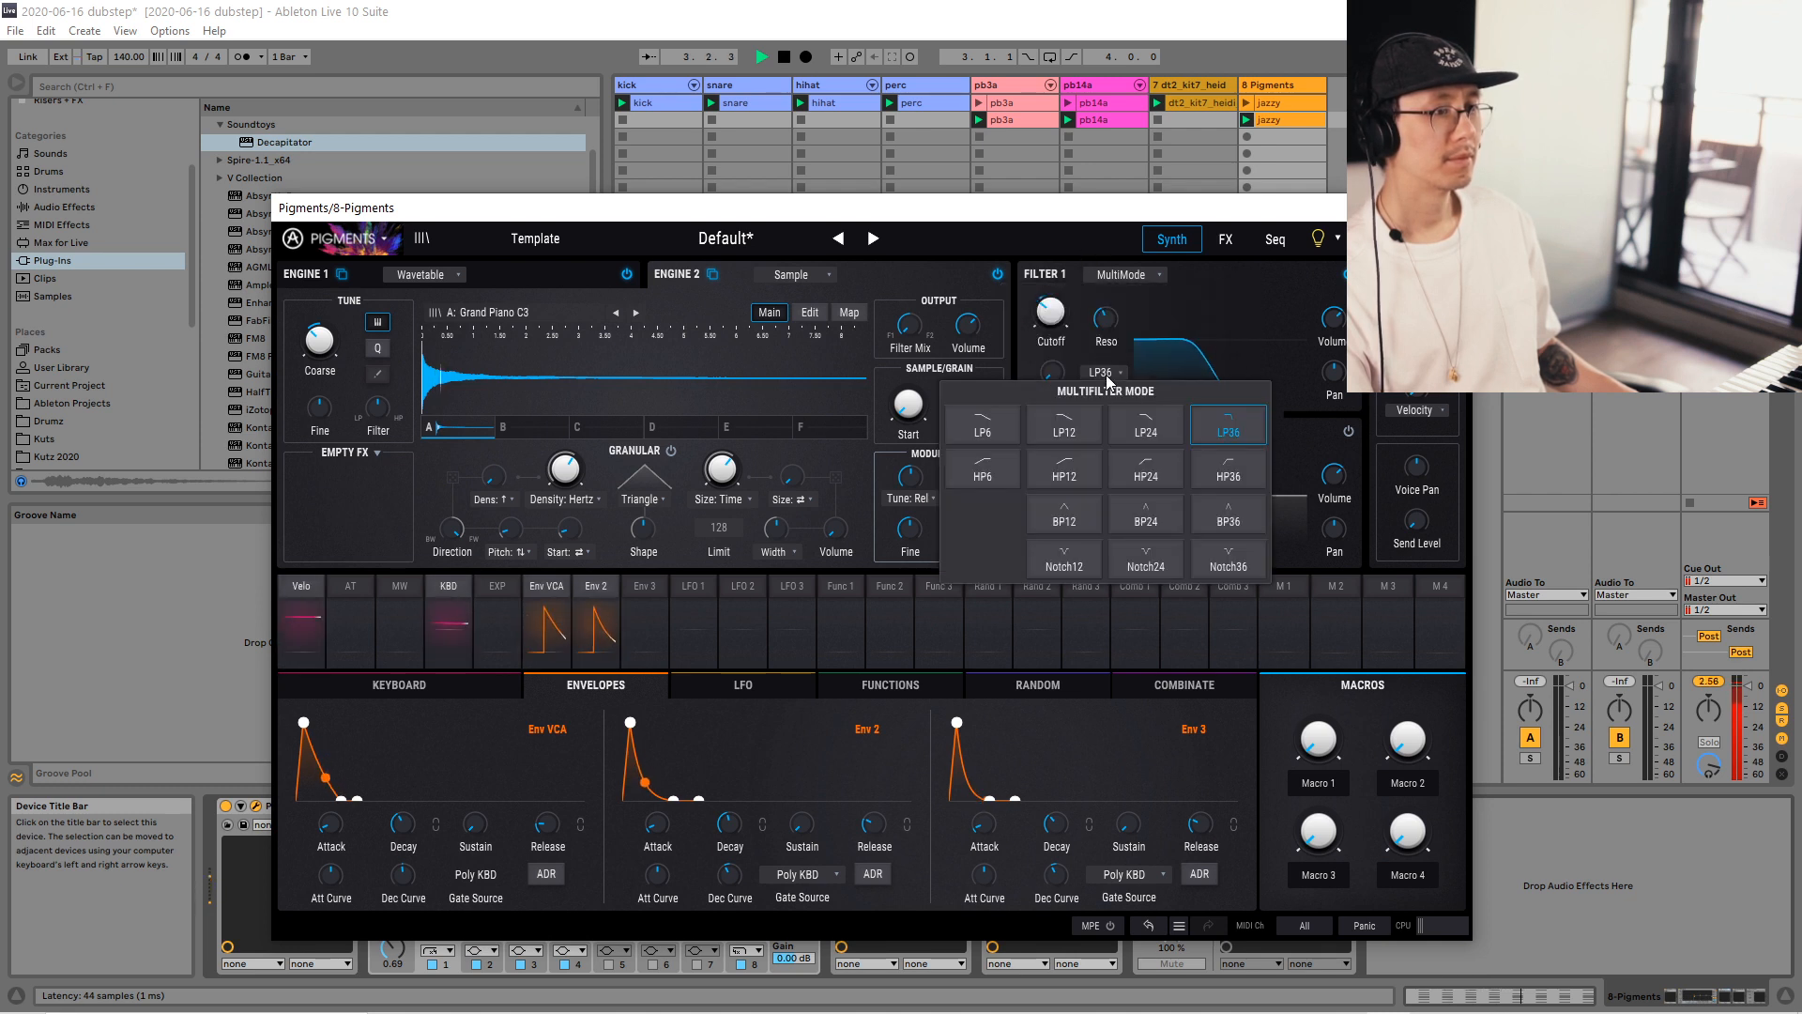
{"action": "left_click", "coordinate": [1146, 519]}
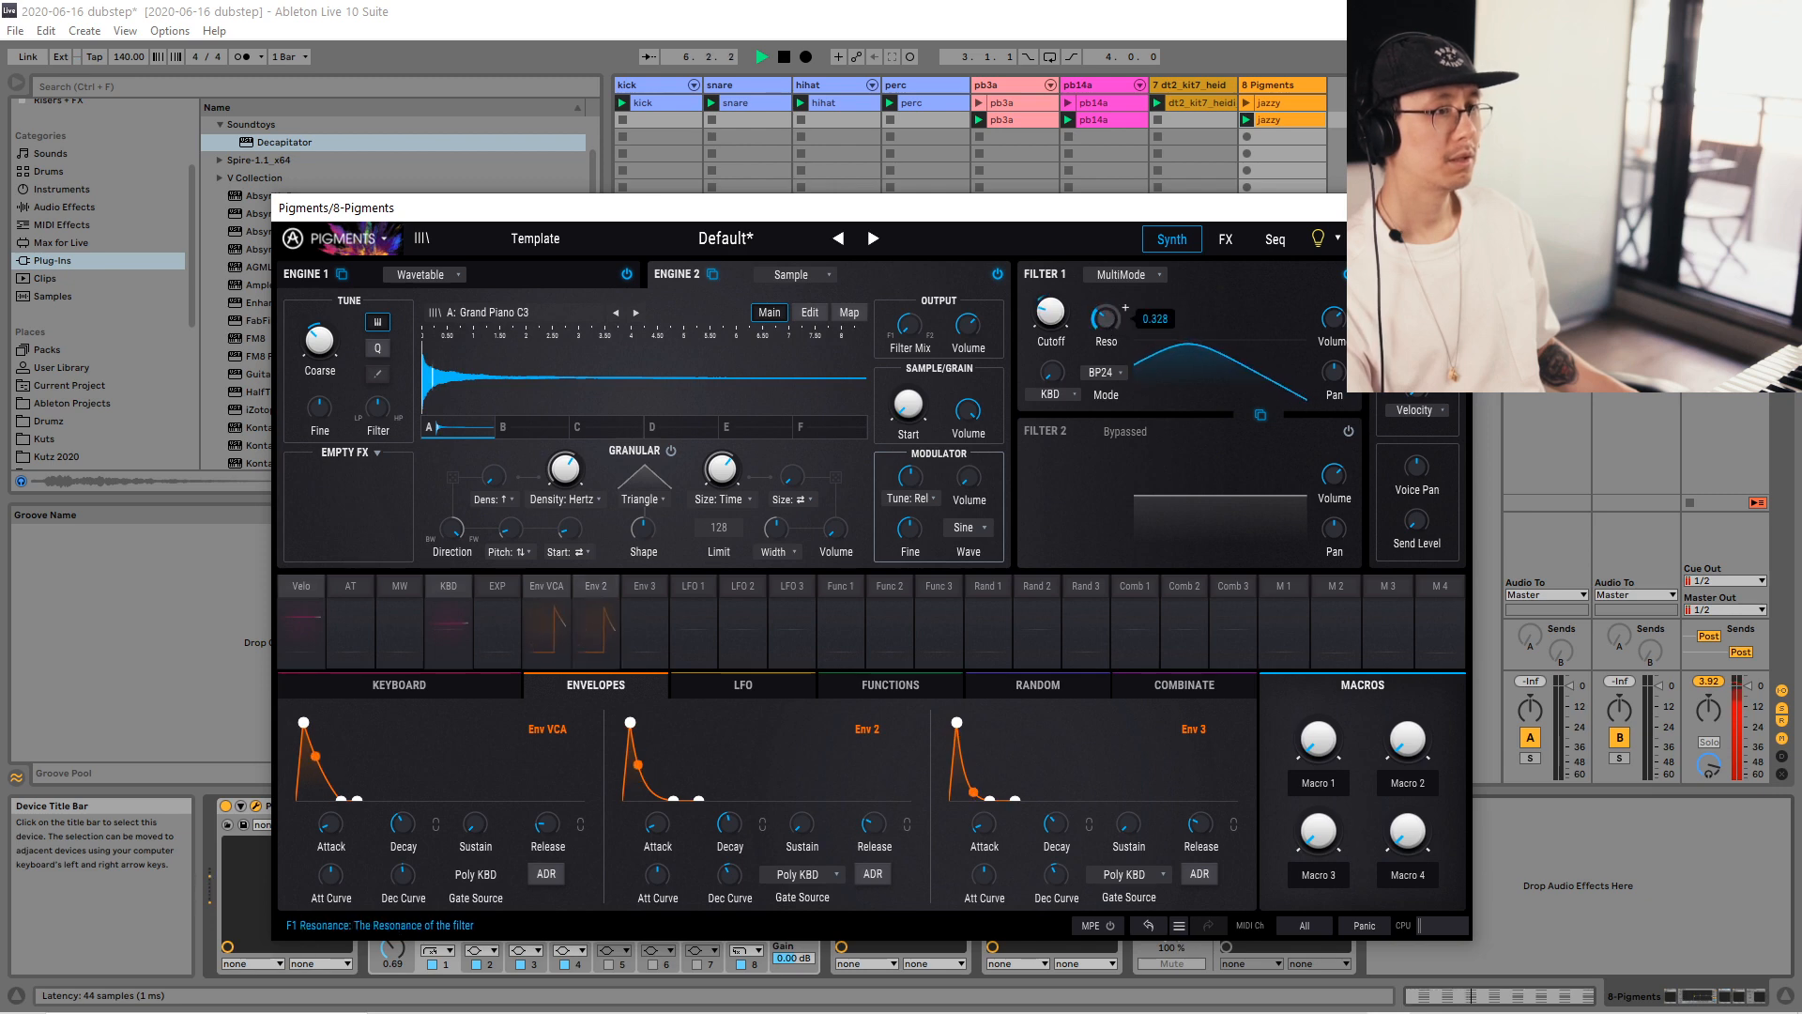
{"action": "left_click", "coordinate": [1461, 209]}
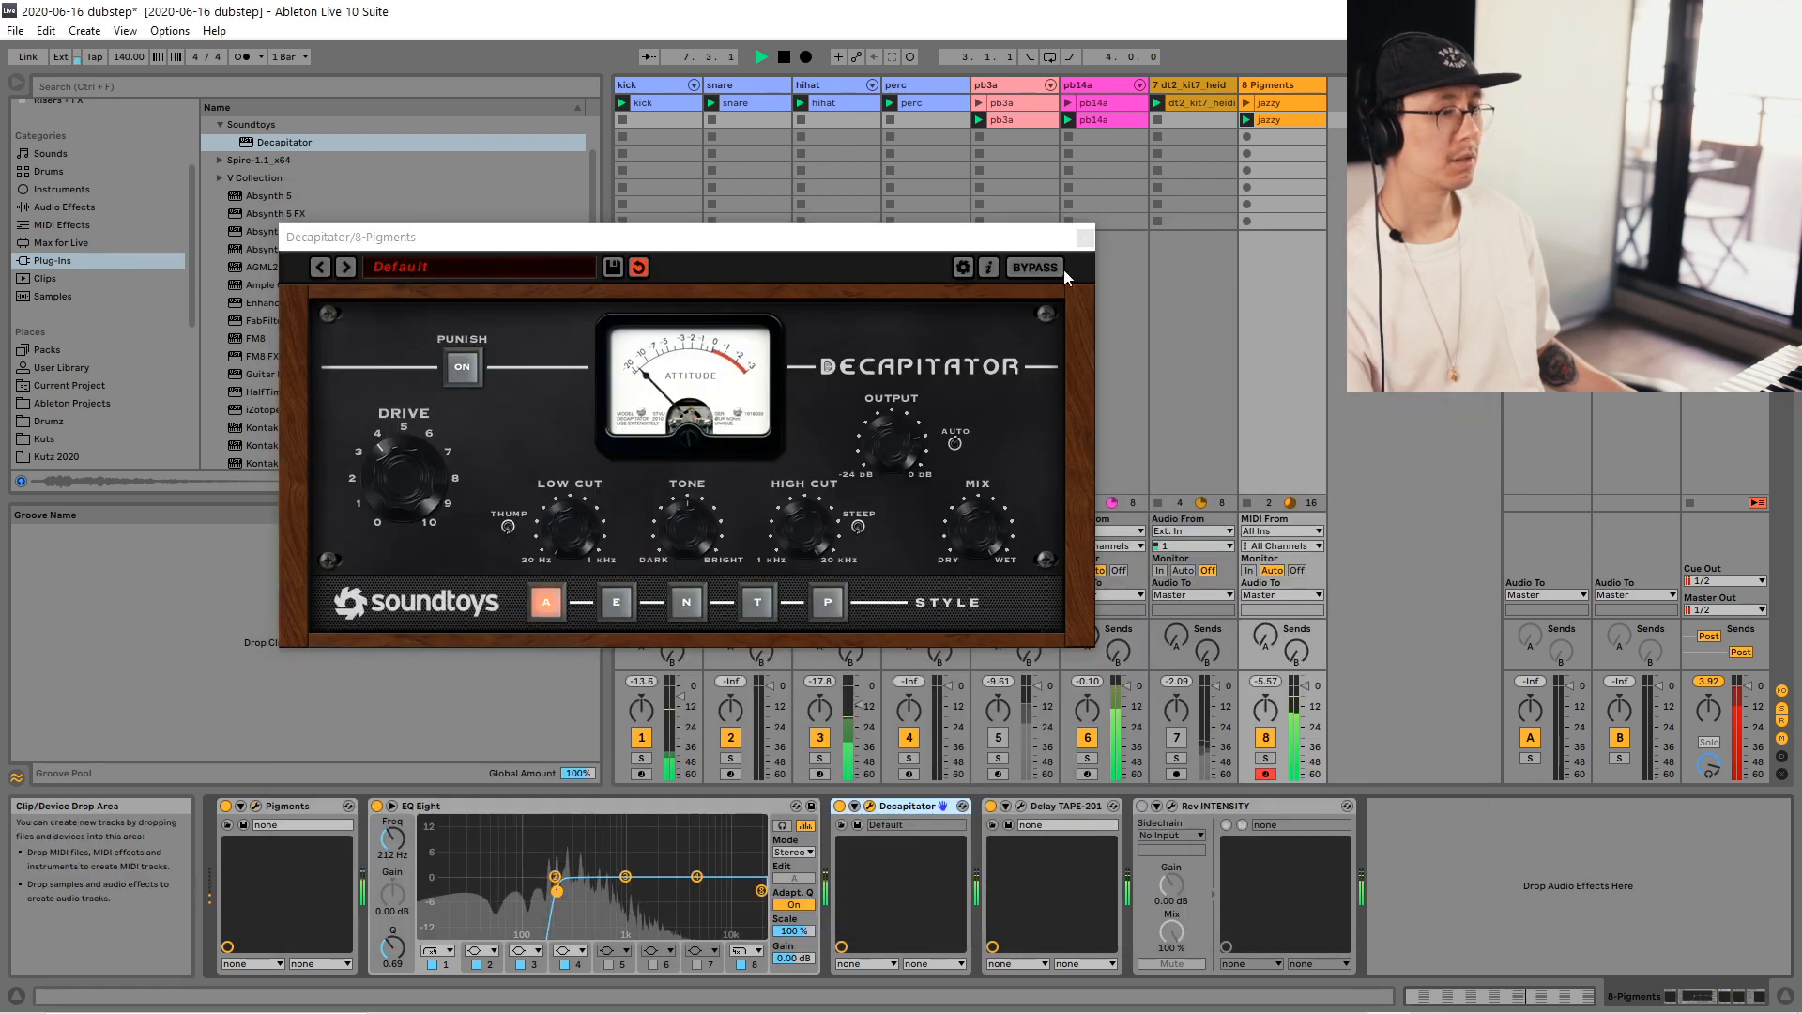
{"action": "left_click", "coordinate": [1085, 237]}
Try all notes of the second jazzy clip an octave higher, and return them to the original octave.
{"action": "left_click", "coordinate": [1295, 119]}
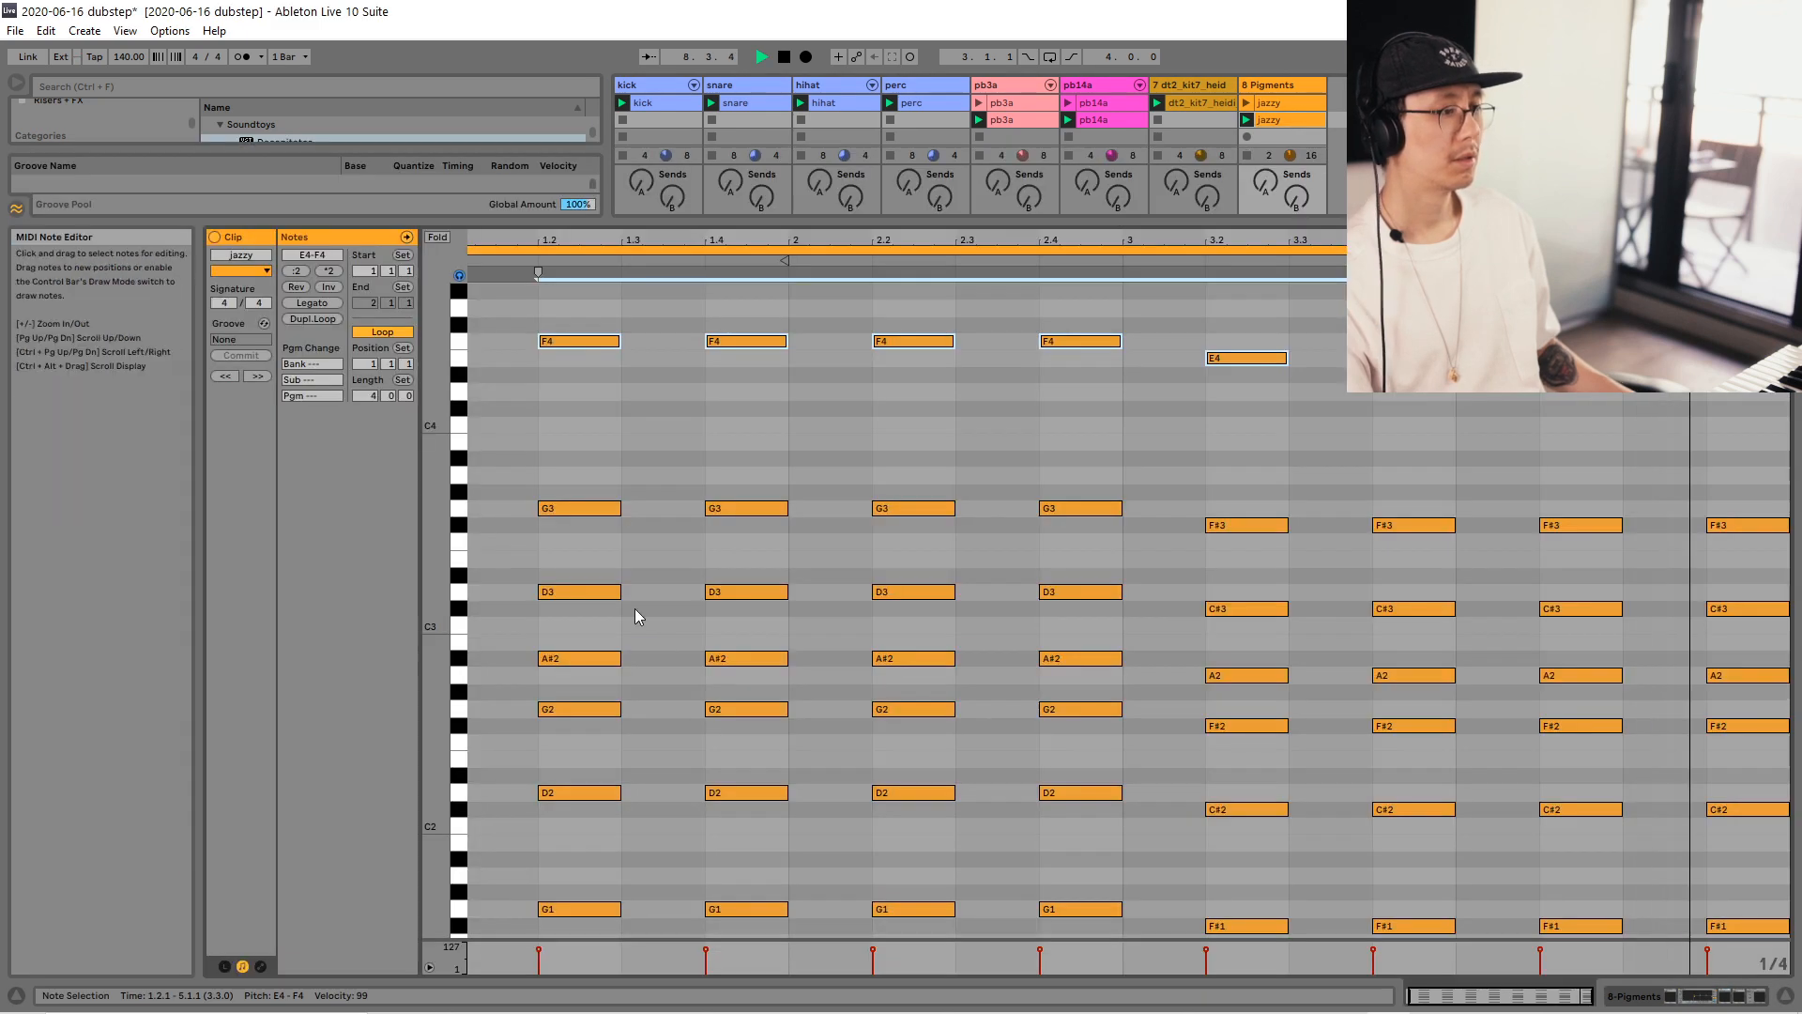
{"action": "key", "text": "ctrl+a"}
{"action": "key", "text": "shift+Up"}
{"action": "key", "text": "space"}
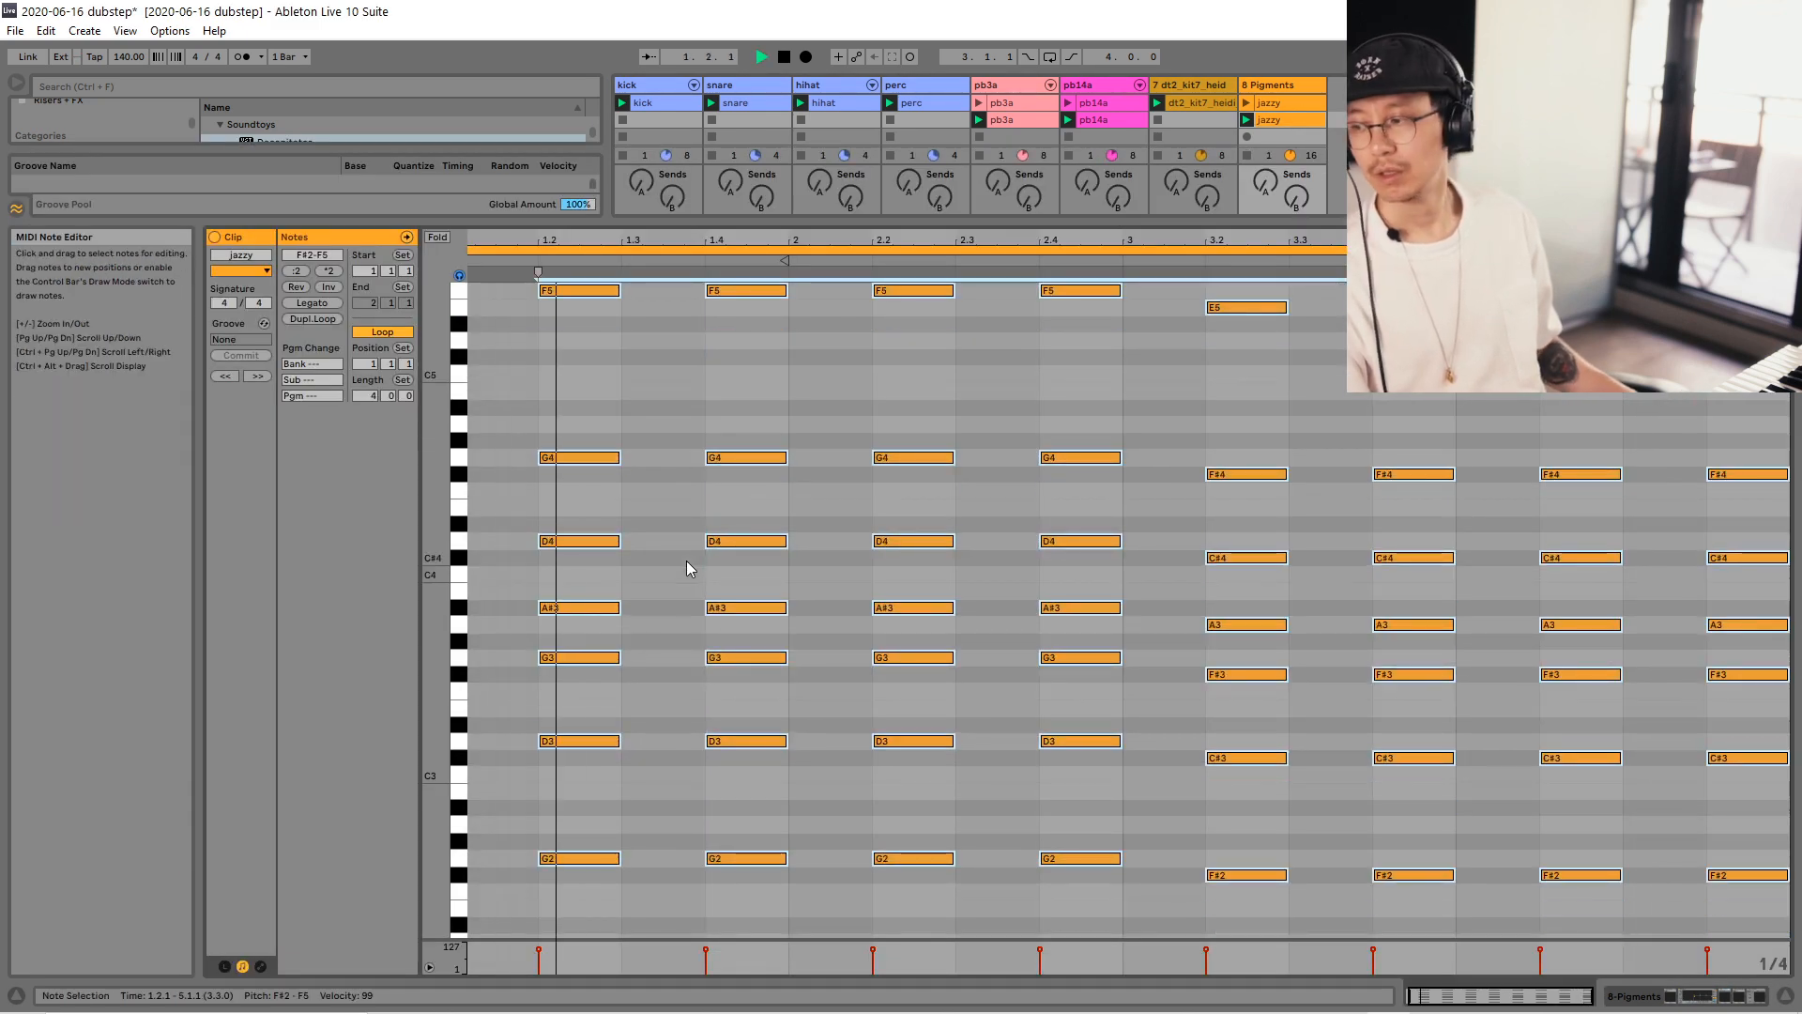
{"action": "key", "text": "shift+Down"}
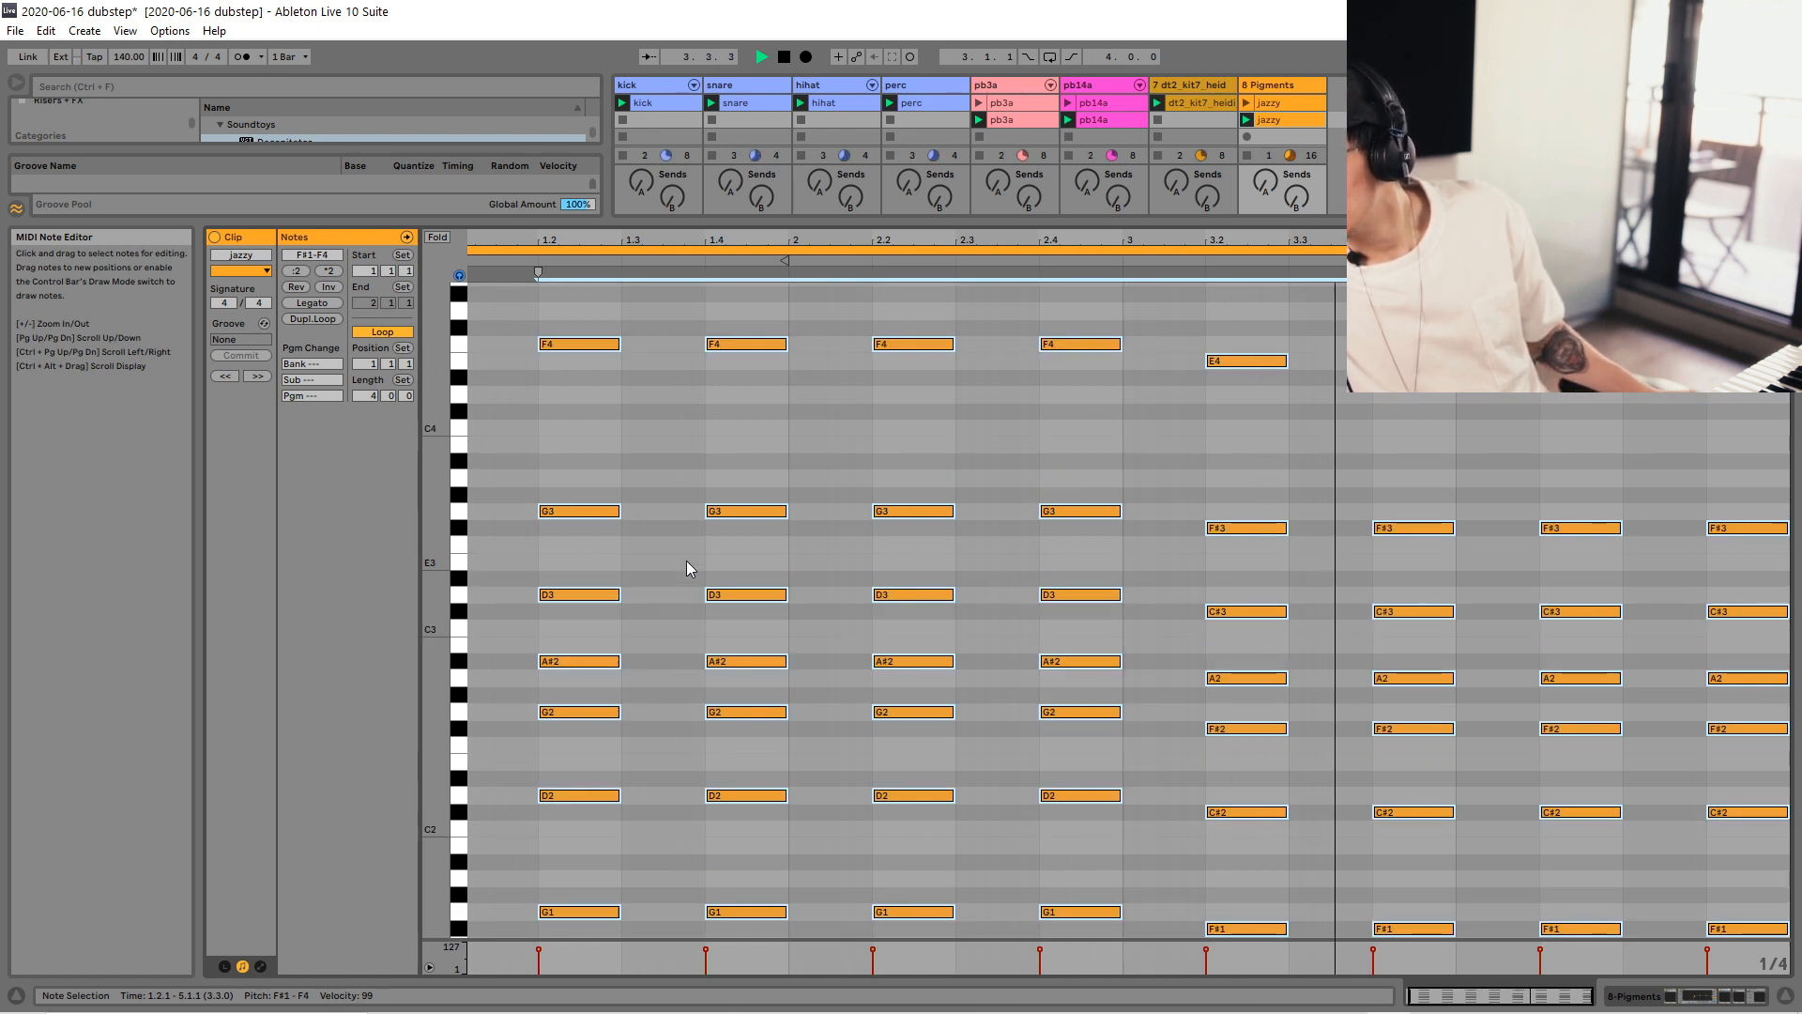
{"action": "key", "text": "shift+Tab"}
Save the set and lower the Pigments track volume to -5.0 dB during playback.
{"action": "key", "text": "ctrl+s"}
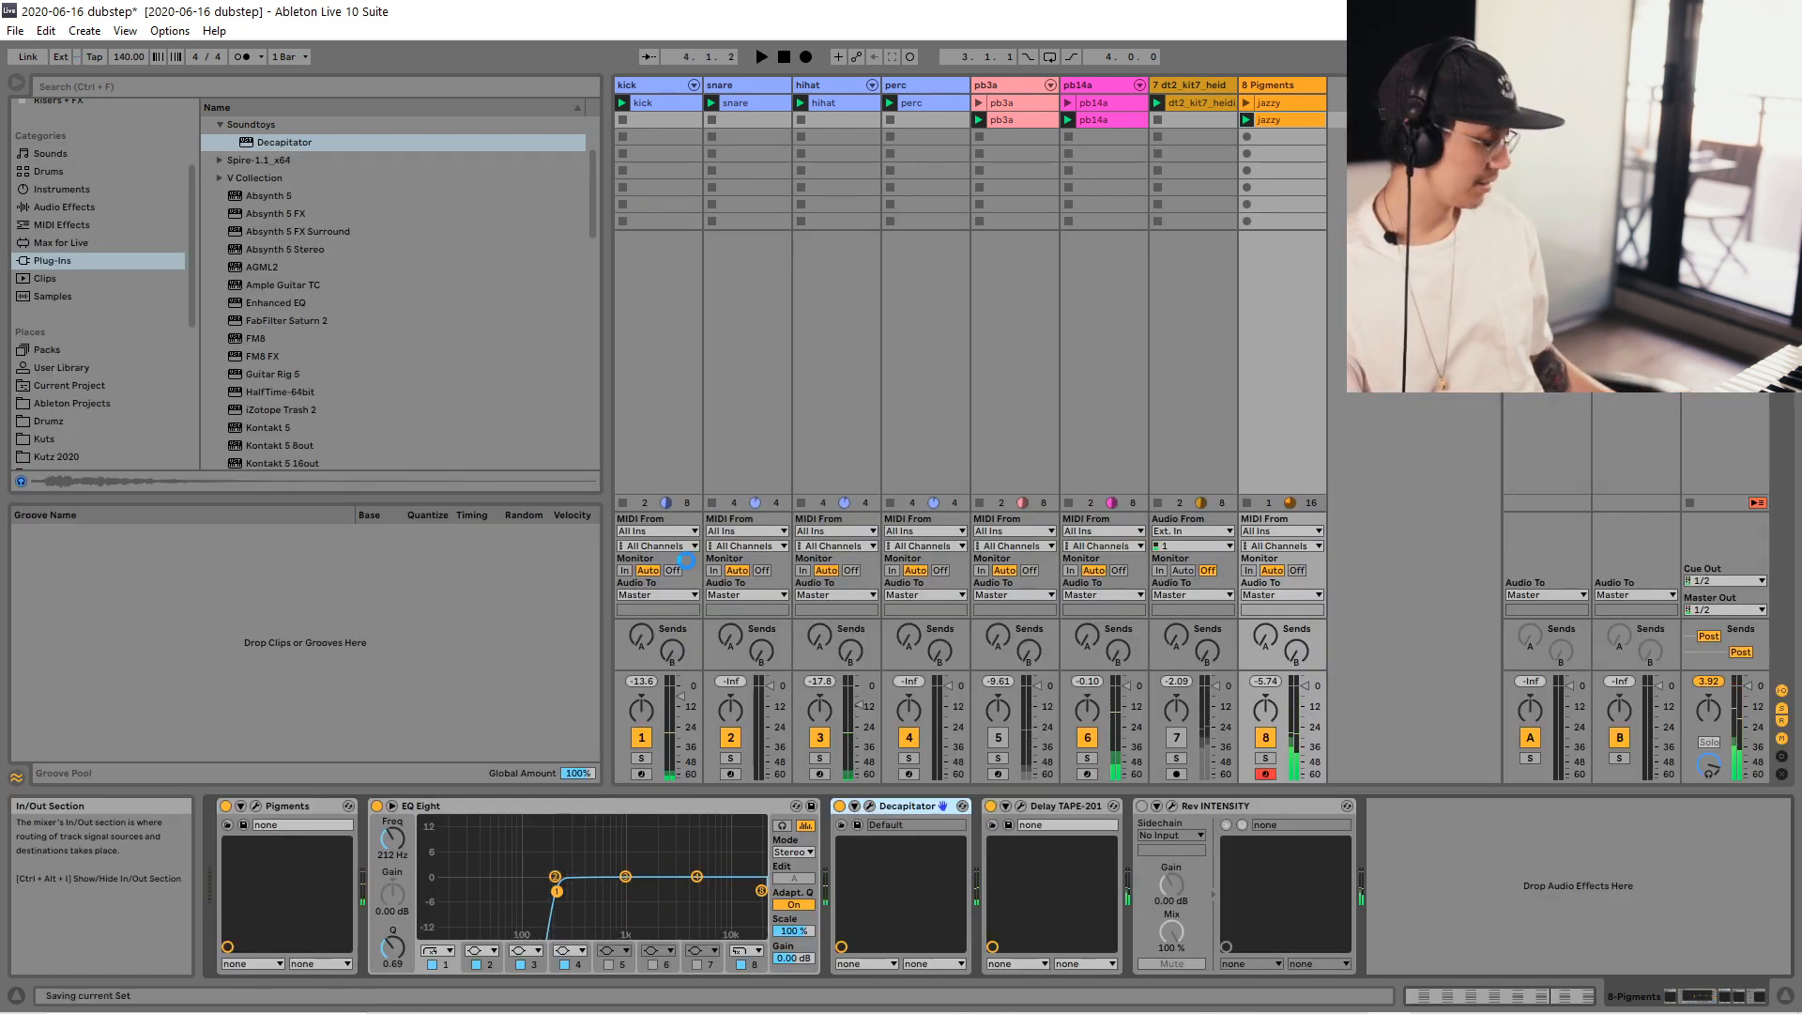
{"action": "left_click", "coordinate": [1305, 686]}
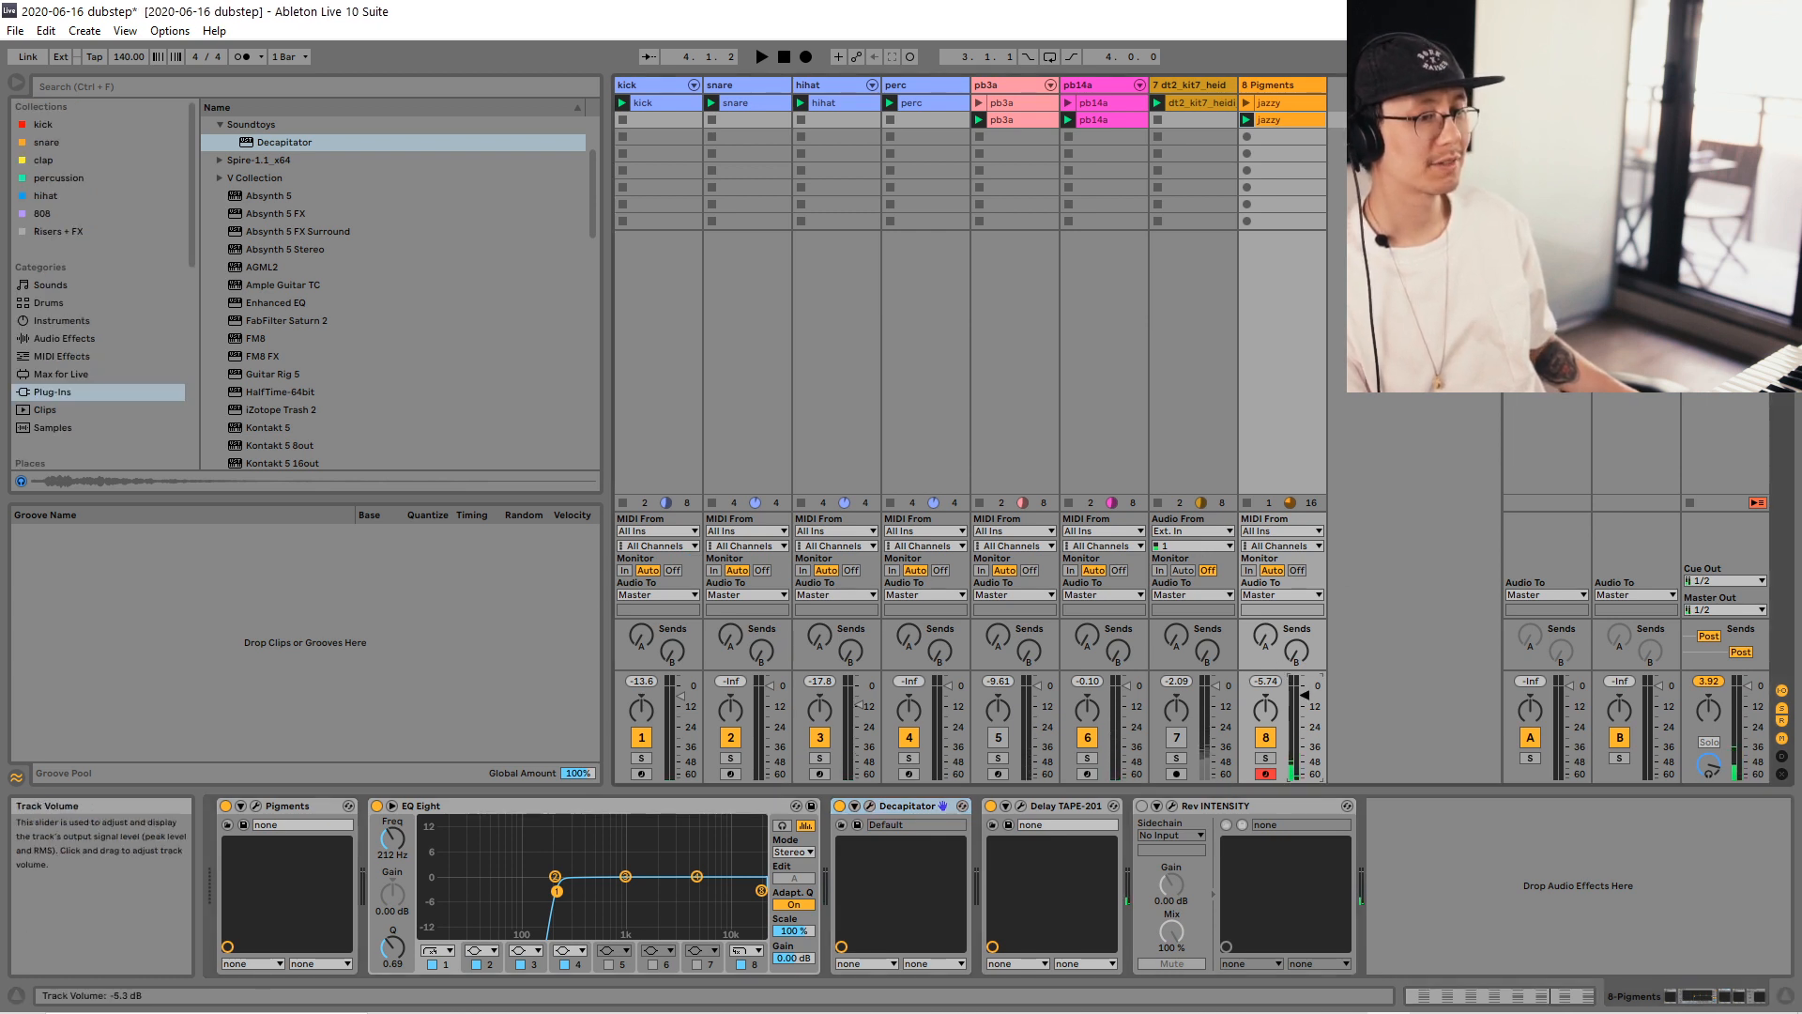
{"action": "key", "text": "space"}
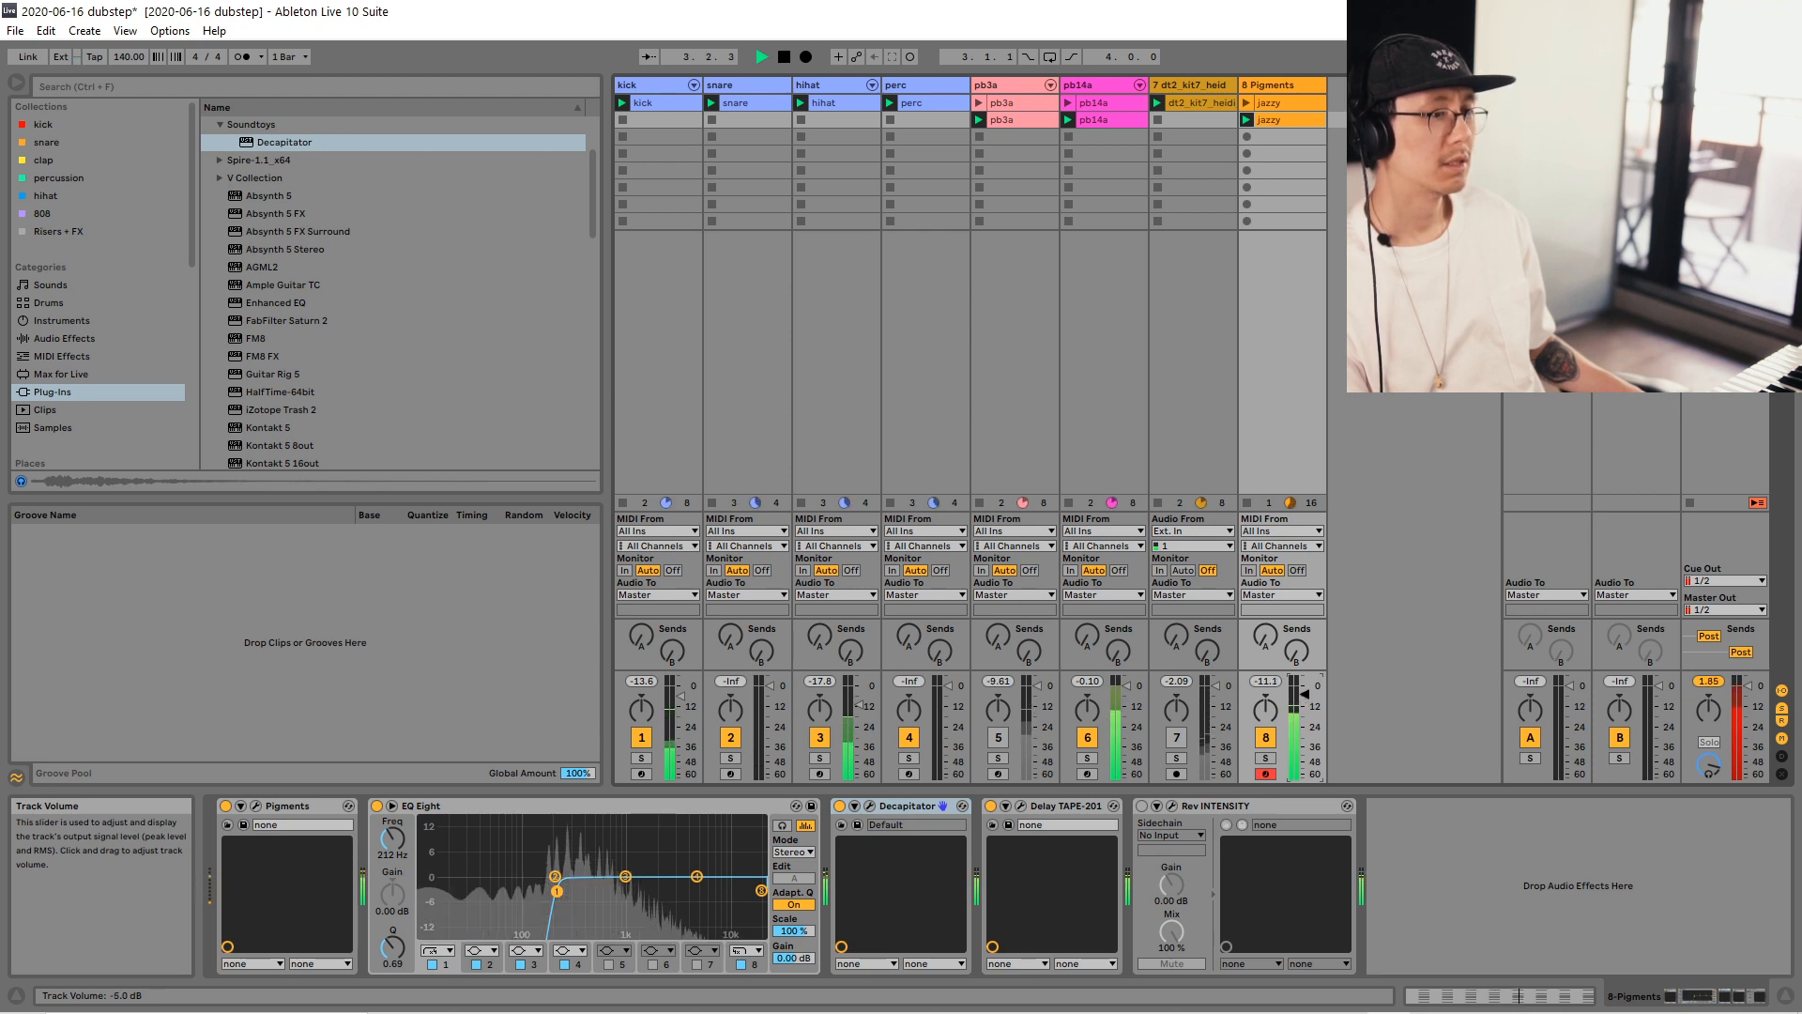
Deactivate all notes after the first chord in the second jazzy clip, leaving a single stab.
{"action": "double_click", "coordinate": [1311, 120]}
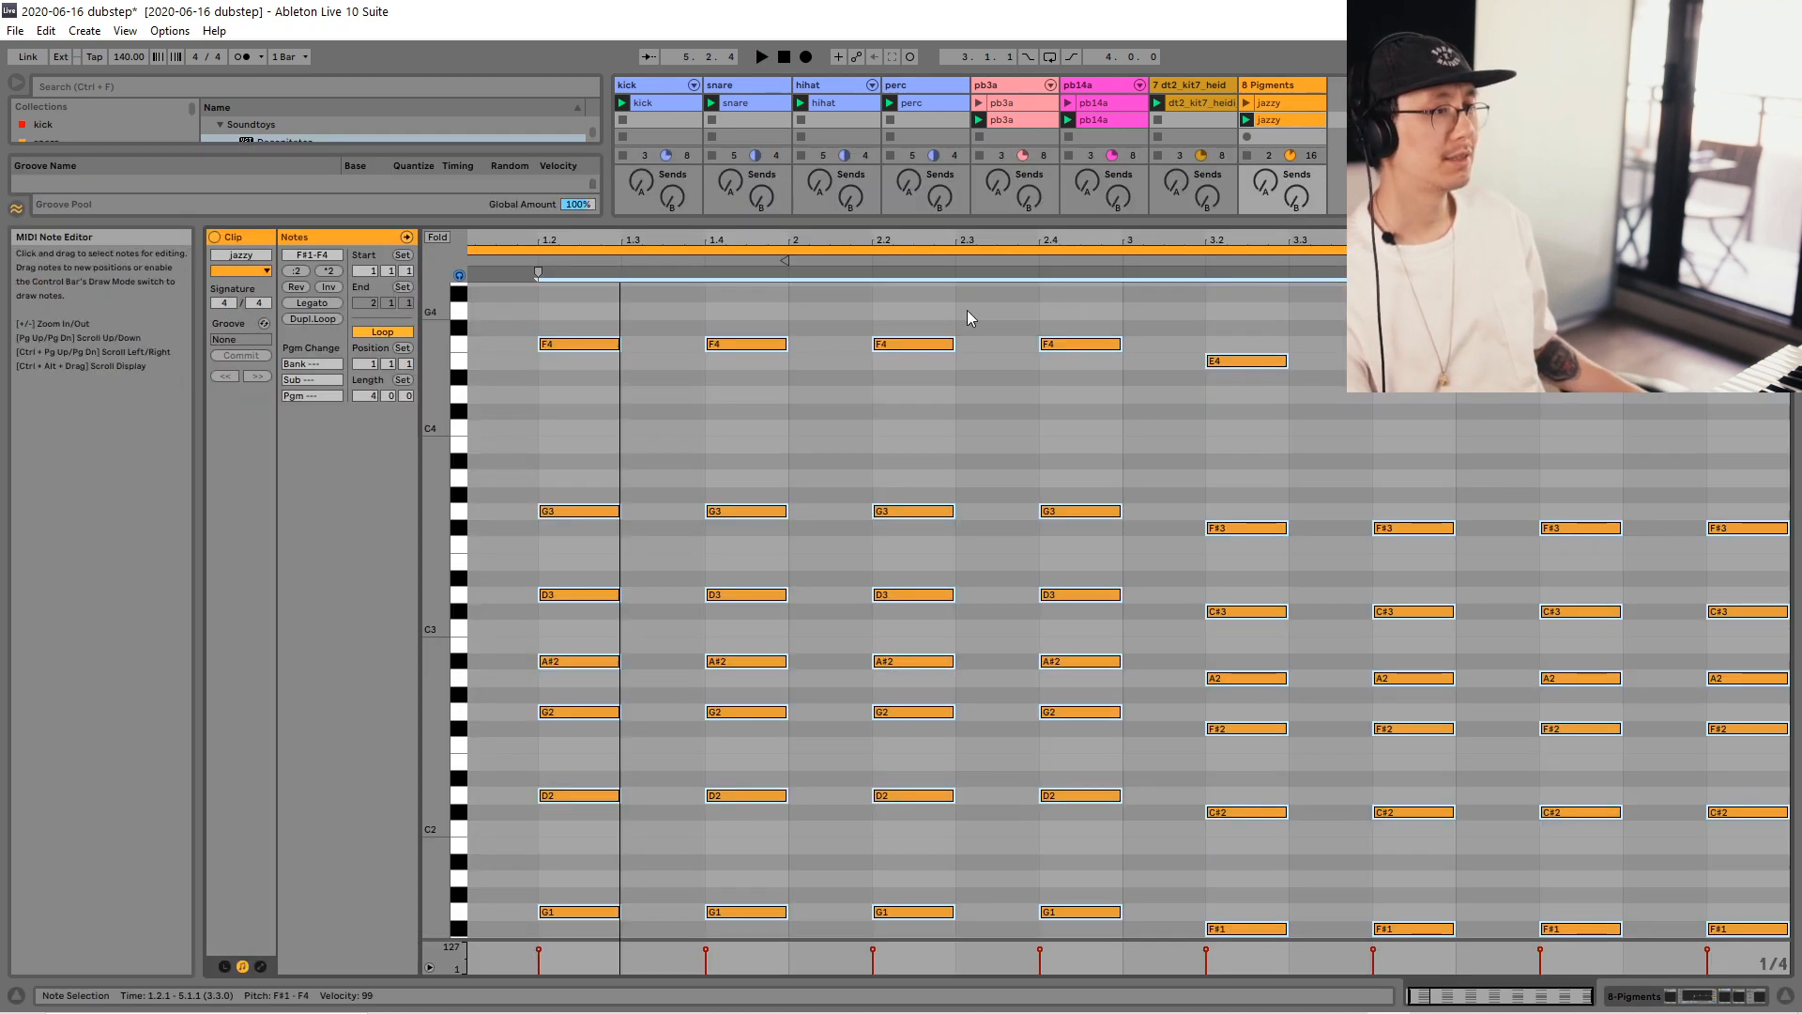
{"action": "scroll", "coordinate": [743, 369], "scroll_direction": "down", "scroll_amount": 3}
{"action": "scroll", "coordinate": [744, 369], "scroll_direction": "up", "scroll_amount": 4}
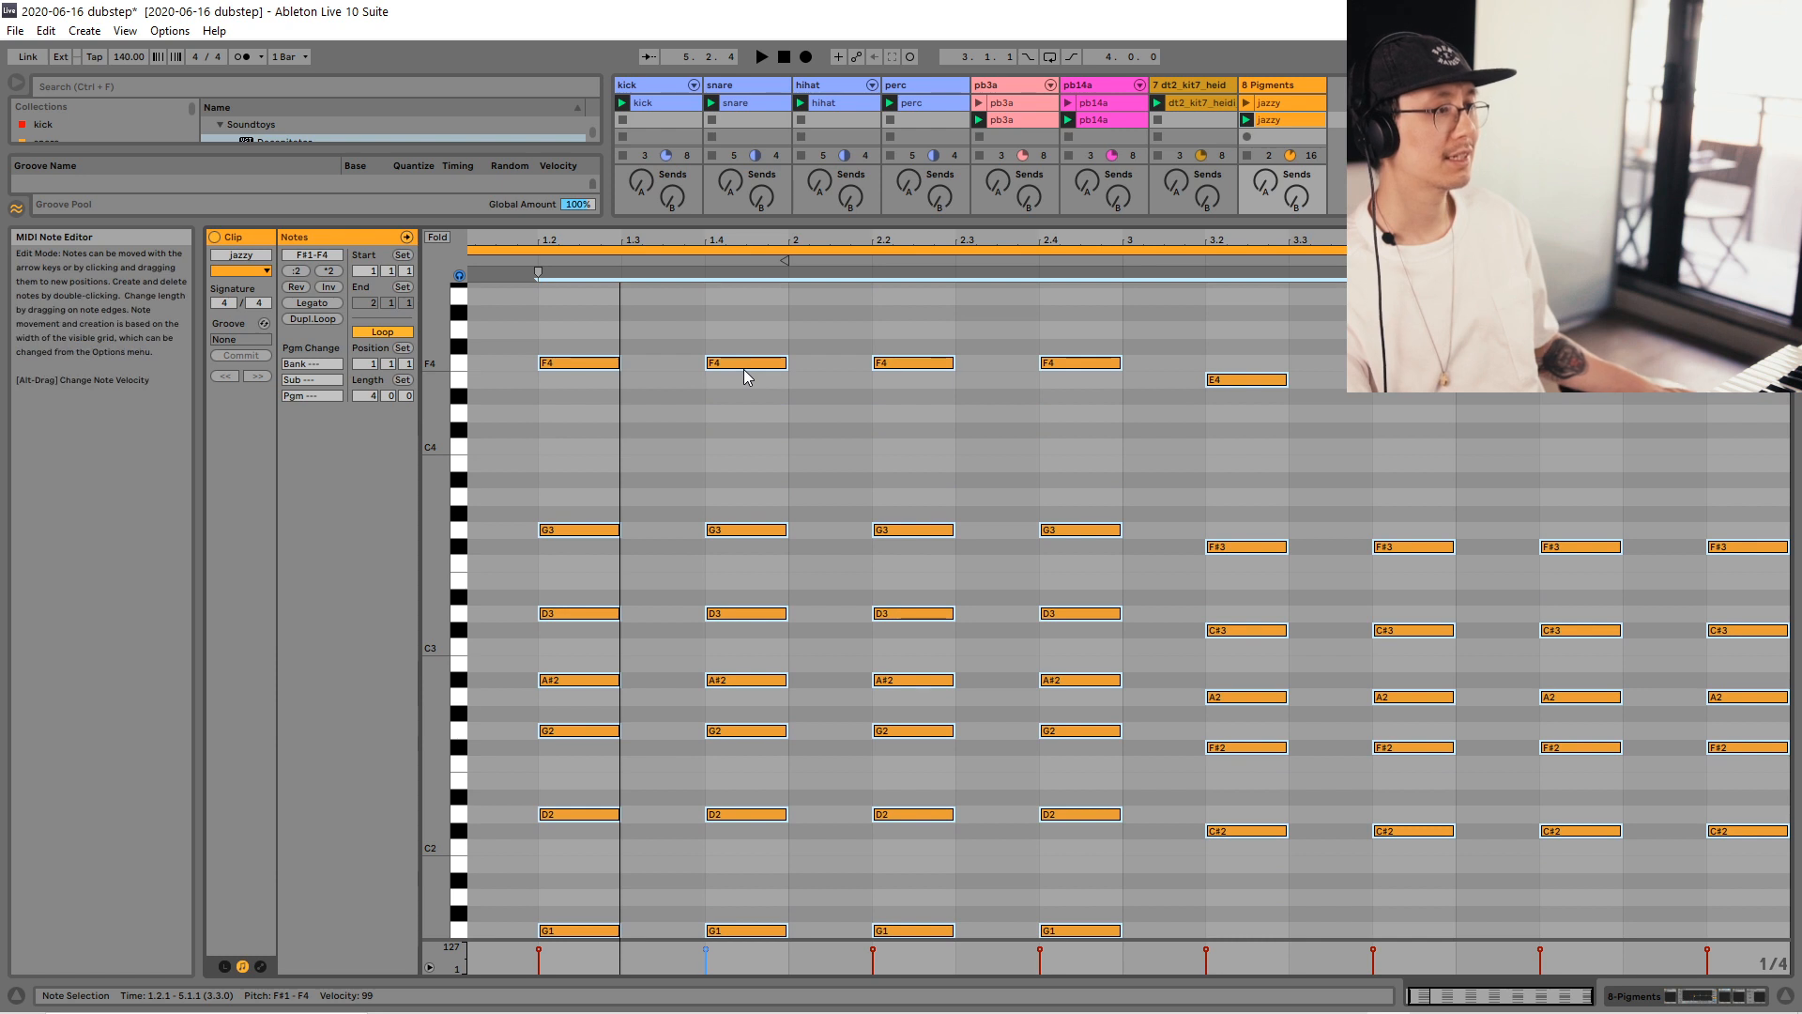
{"action": "left_click_drag", "start_coordinate": [743, 303], "coordinate": [1742, 894]}
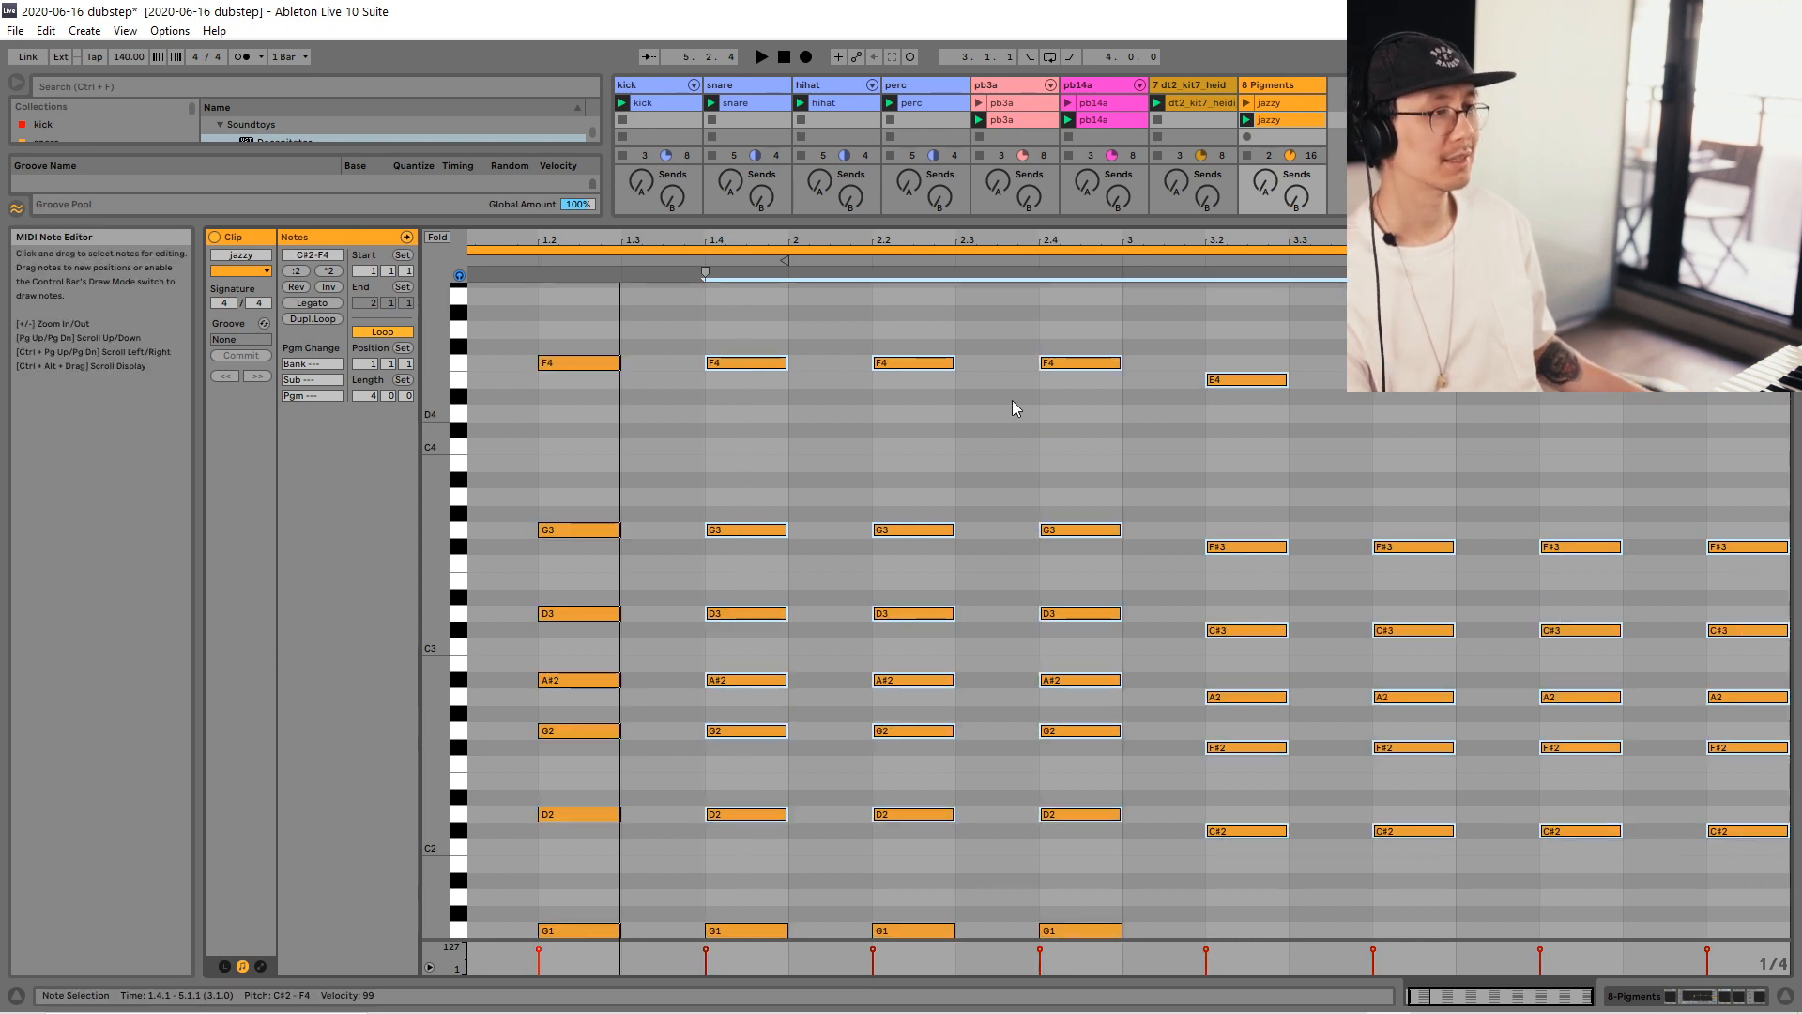
{"action": "scroll", "coordinate": [727, 462], "scroll_direction": "down", "scroll_amount": 3}
{"action": "left_click_drag", "start_coordinate": [437, 608], "coordinate": [404, 608]}
{"action": "left_click", "coordinate": [761, 364]}
{"action": "left_click_drag", "start_coordinate": [671, 313], "coordinate": [1798, 927]}
{"action": "key", "text": "0"}
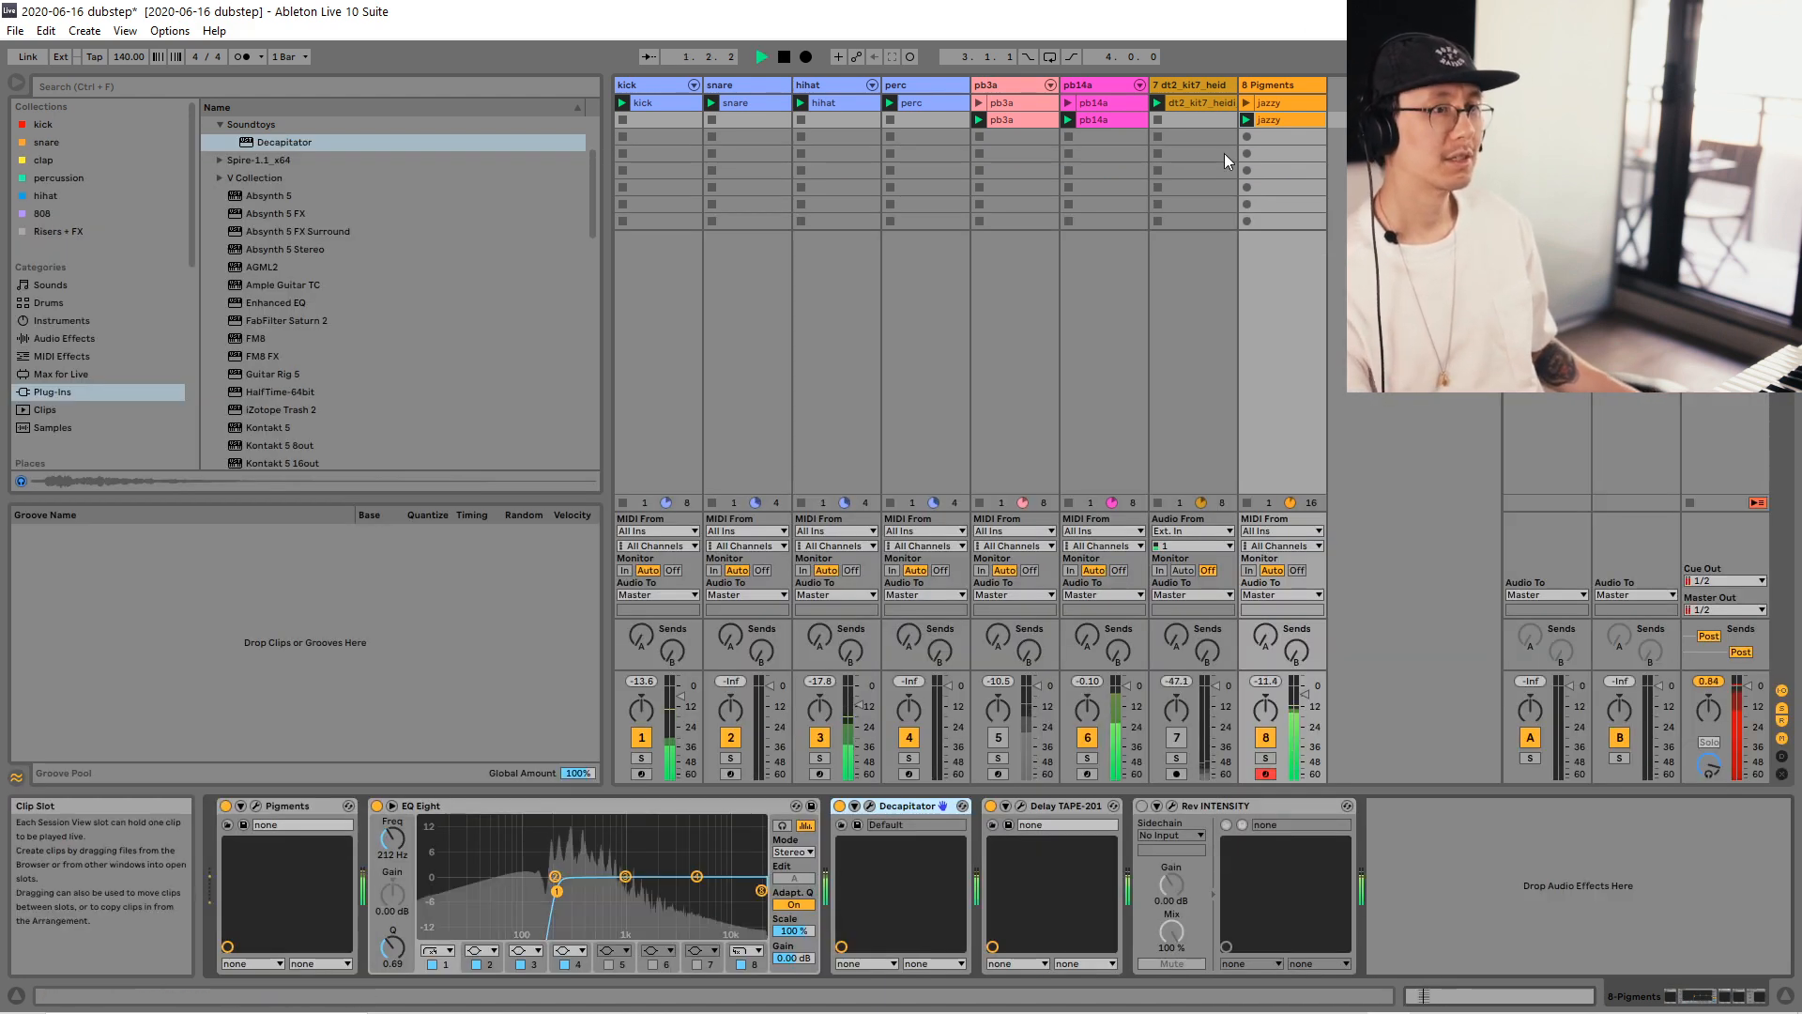
Duplicate the second jazzy clip into the slot below and launch the copy.
{"action": "left_click", "coordinate": [1277, 120]}
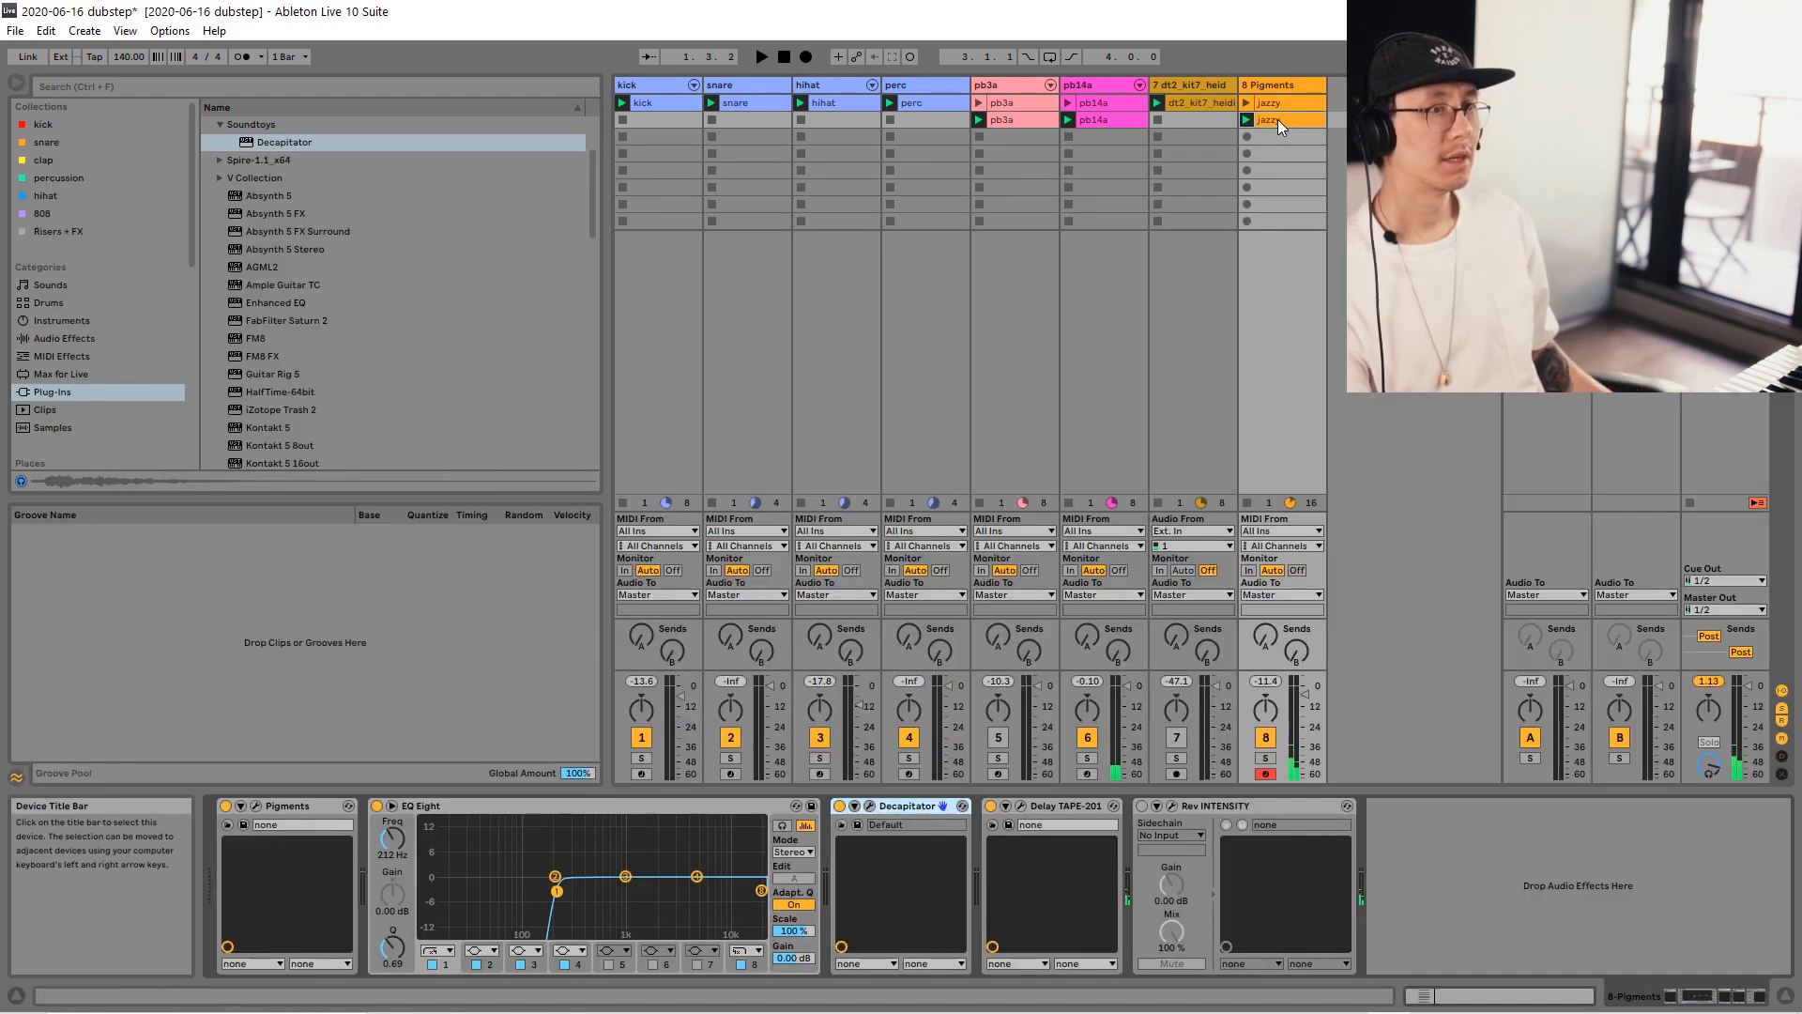
{"action": "key", "text": "ctrl+d"}
{"action": "left_click", "coordinate": [1273, 119]}
{"action": "key", "text": "ctrl+d"}
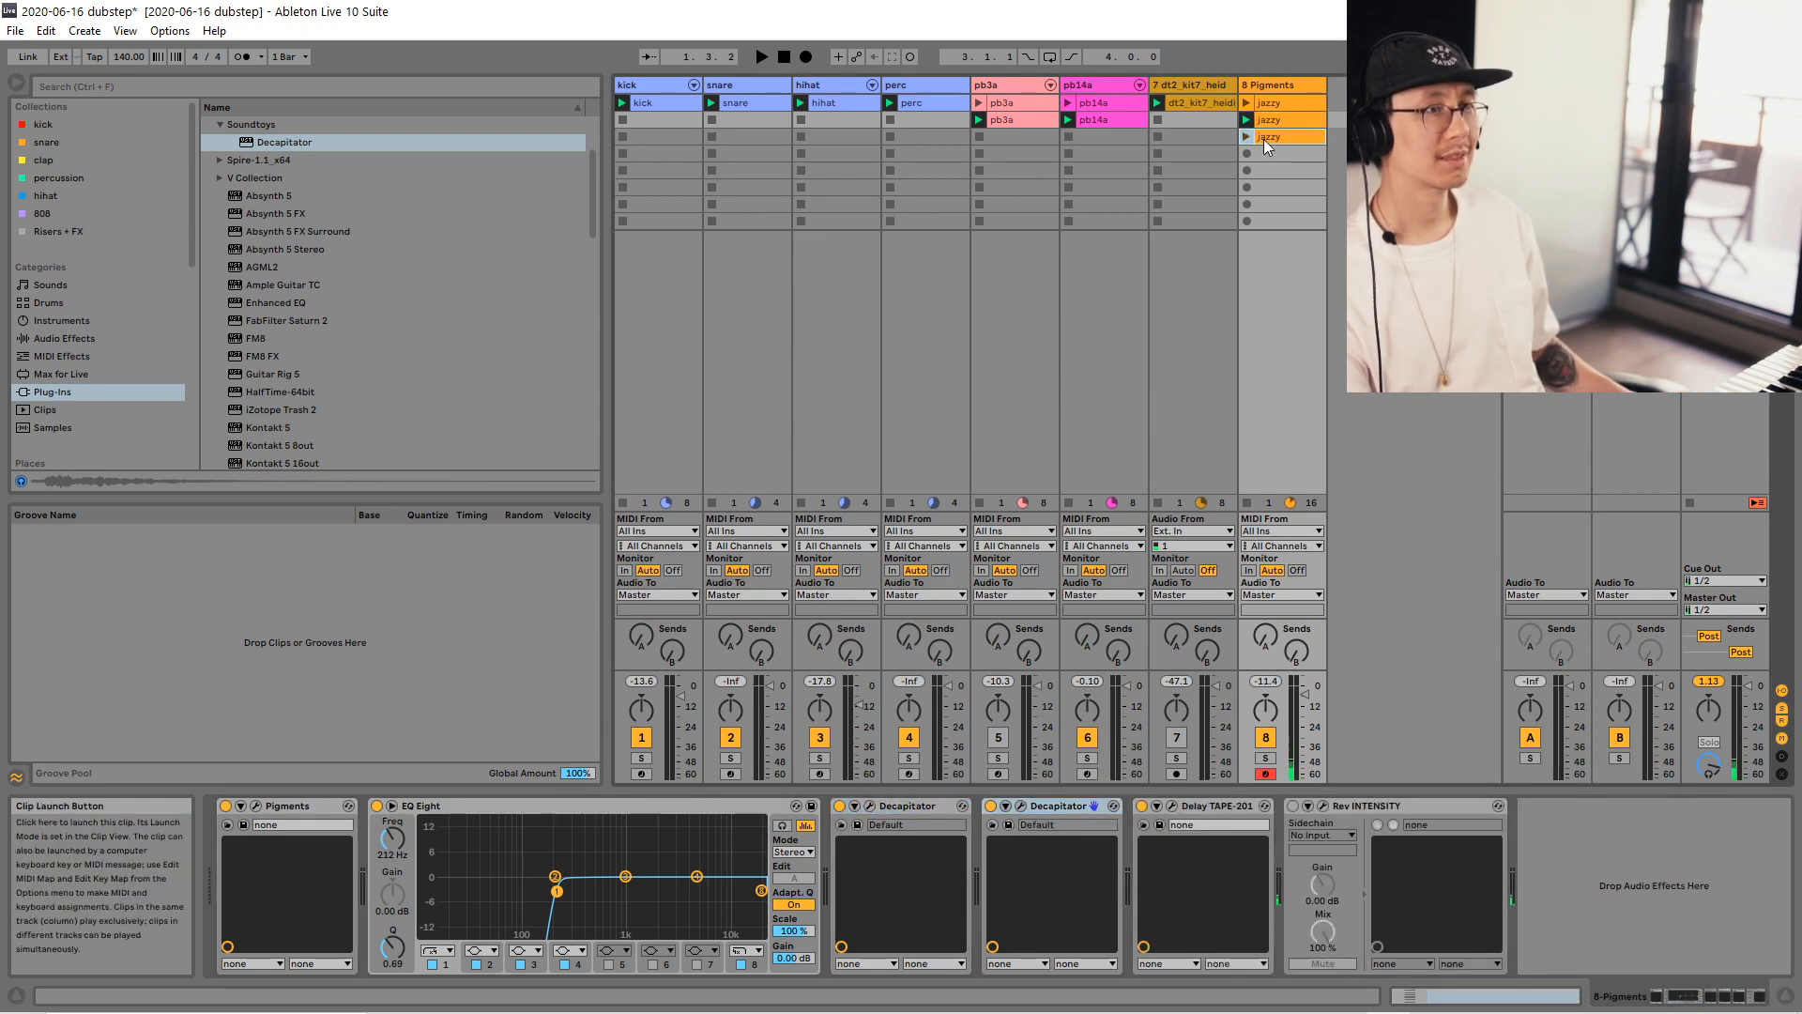
{"action": "left_click", "coordinate": [1246, 136]}
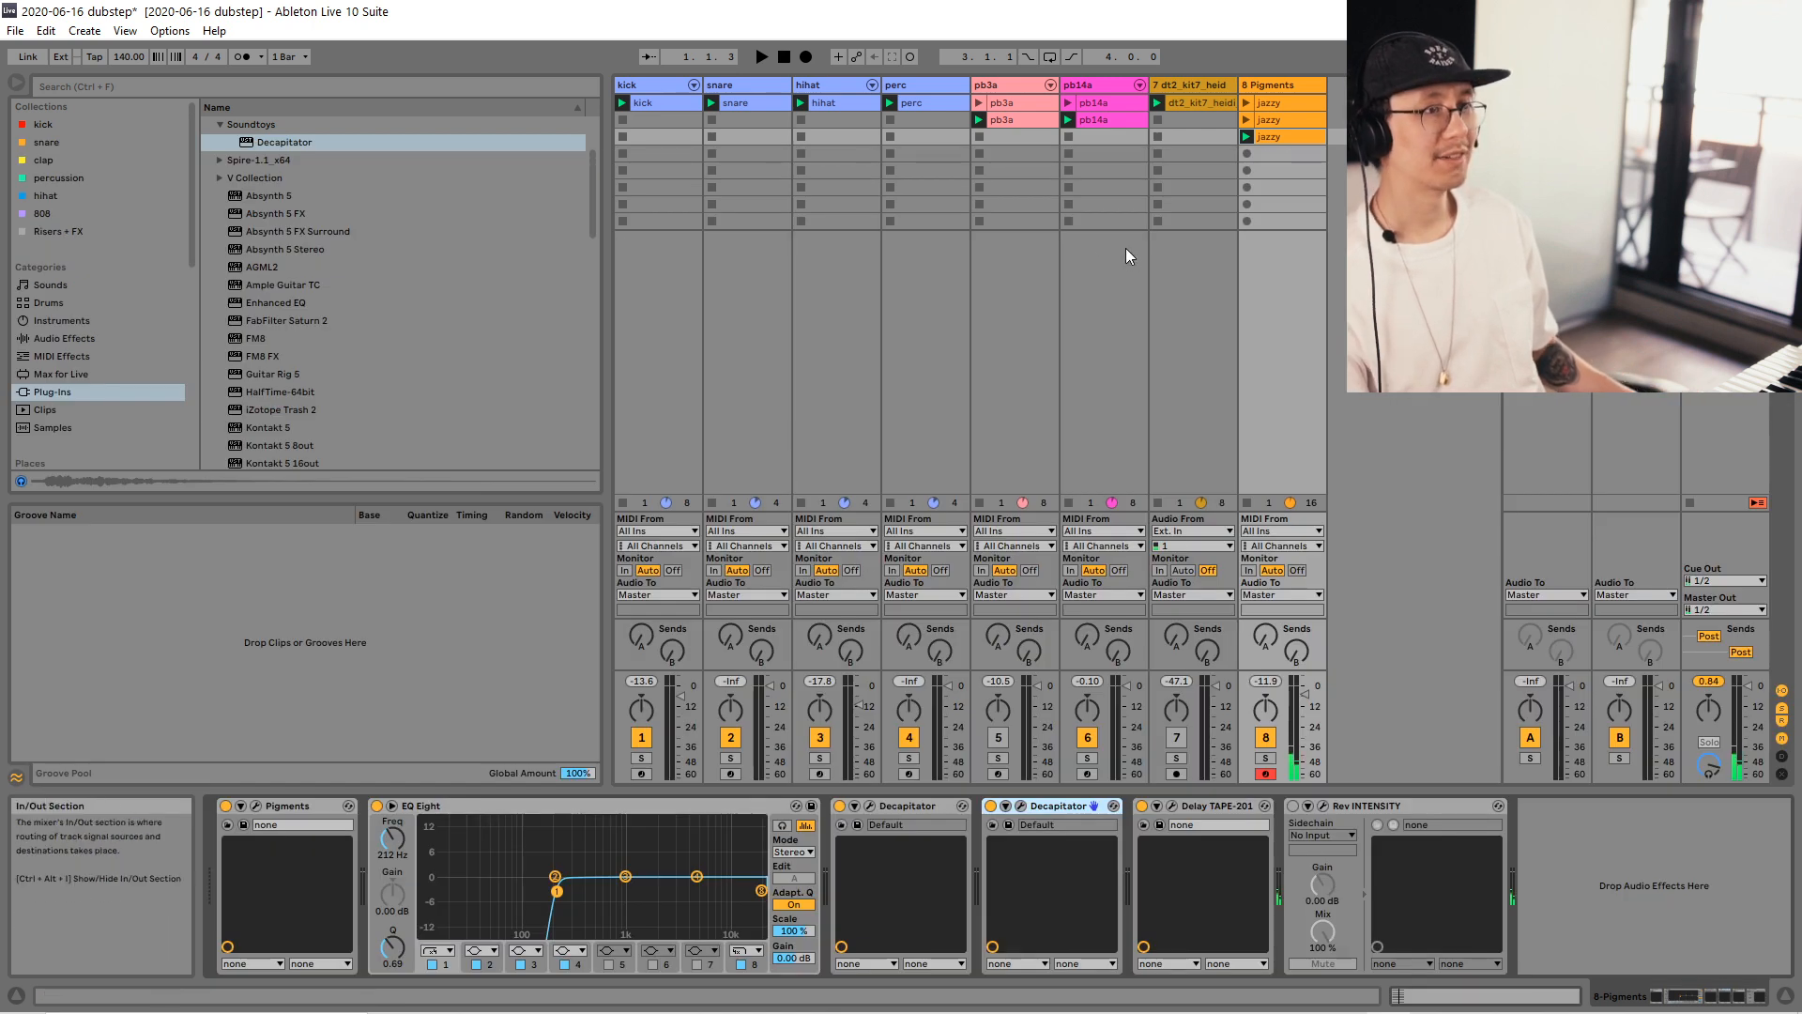
Switch off Delay TAPE-201 while auditioning the Pigments stab, and save the set.
{"action": "key", "text": "space"}
{"action": "left_click", "coordinate": [1142, 806]}
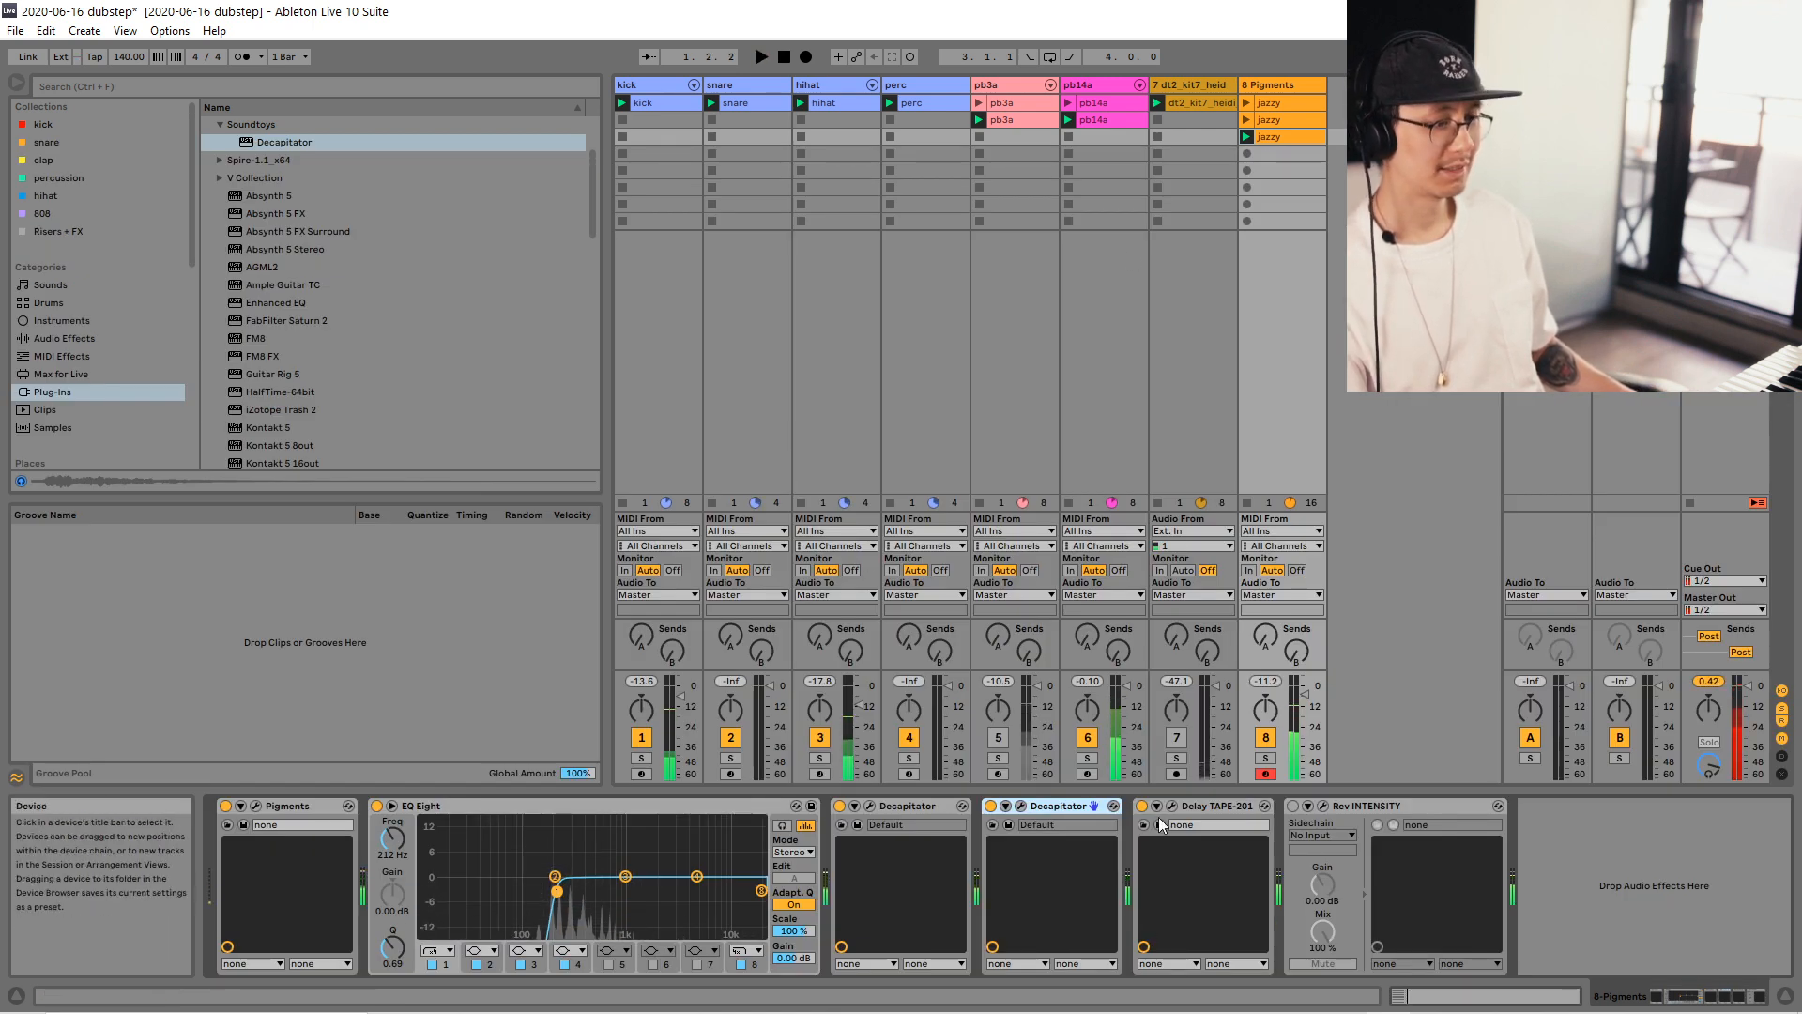
{"action": "key", "text": "space"}
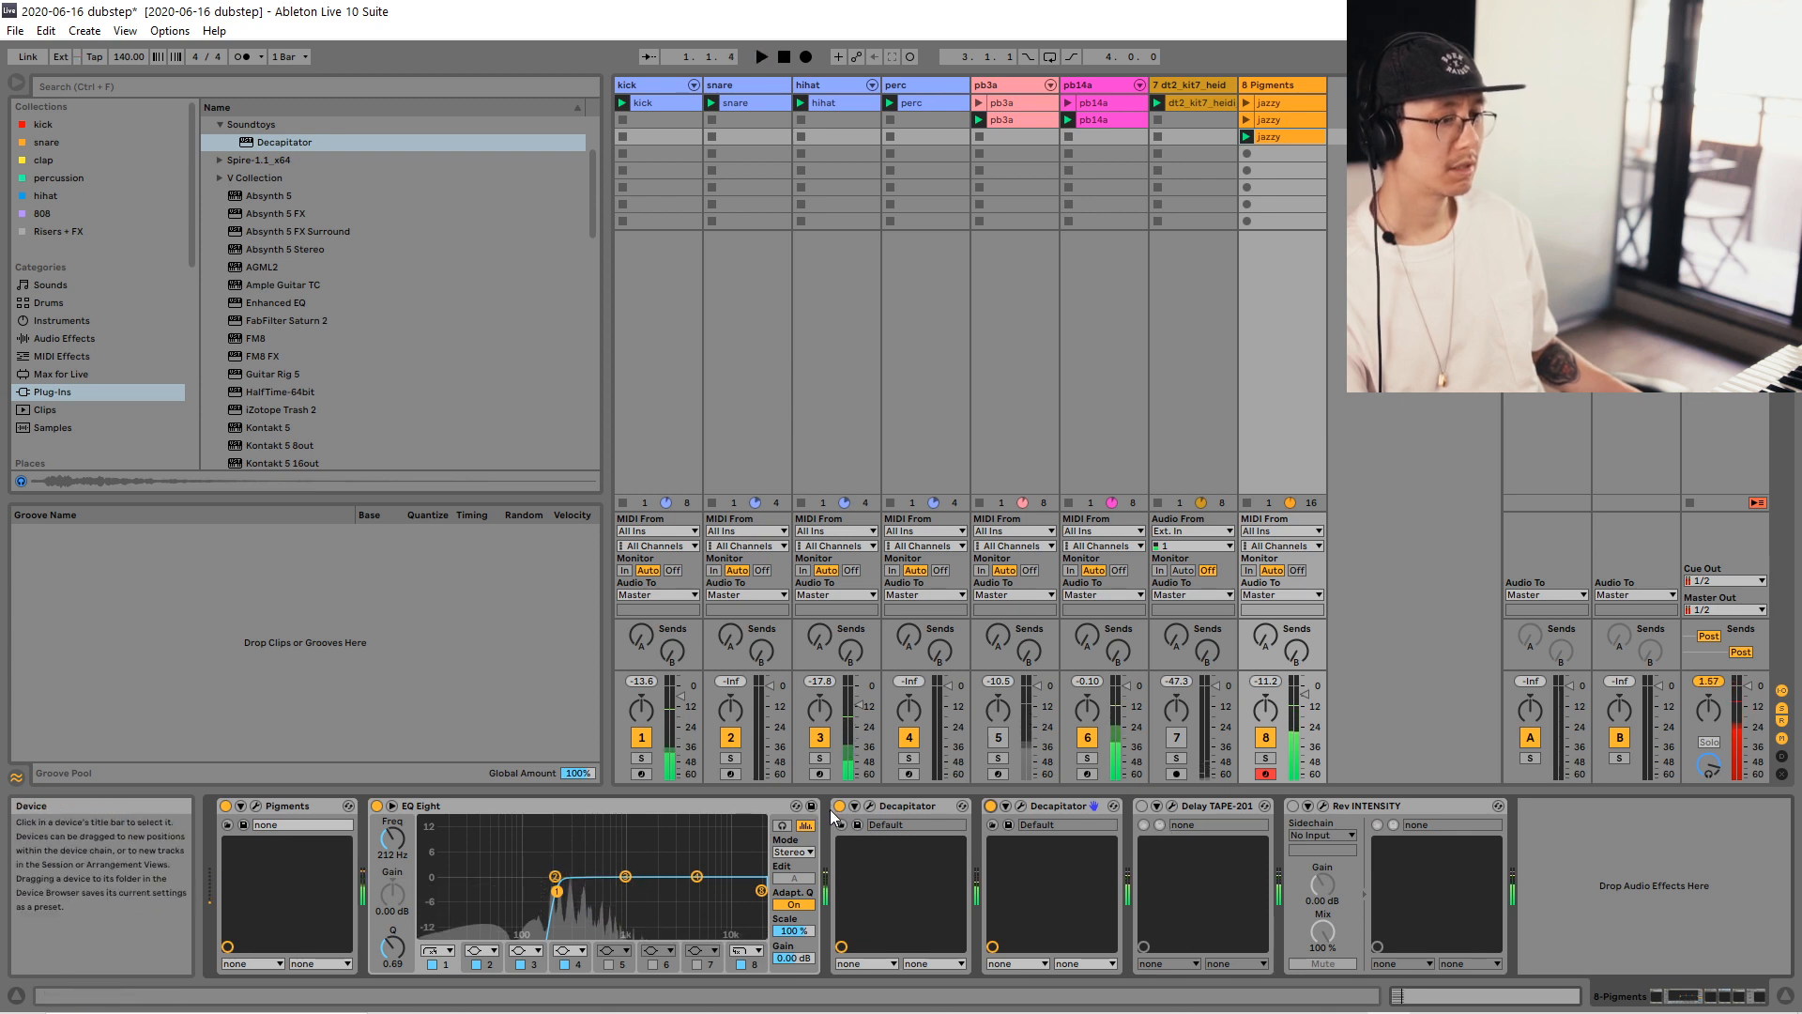
{"action": "key", "text": "space"}
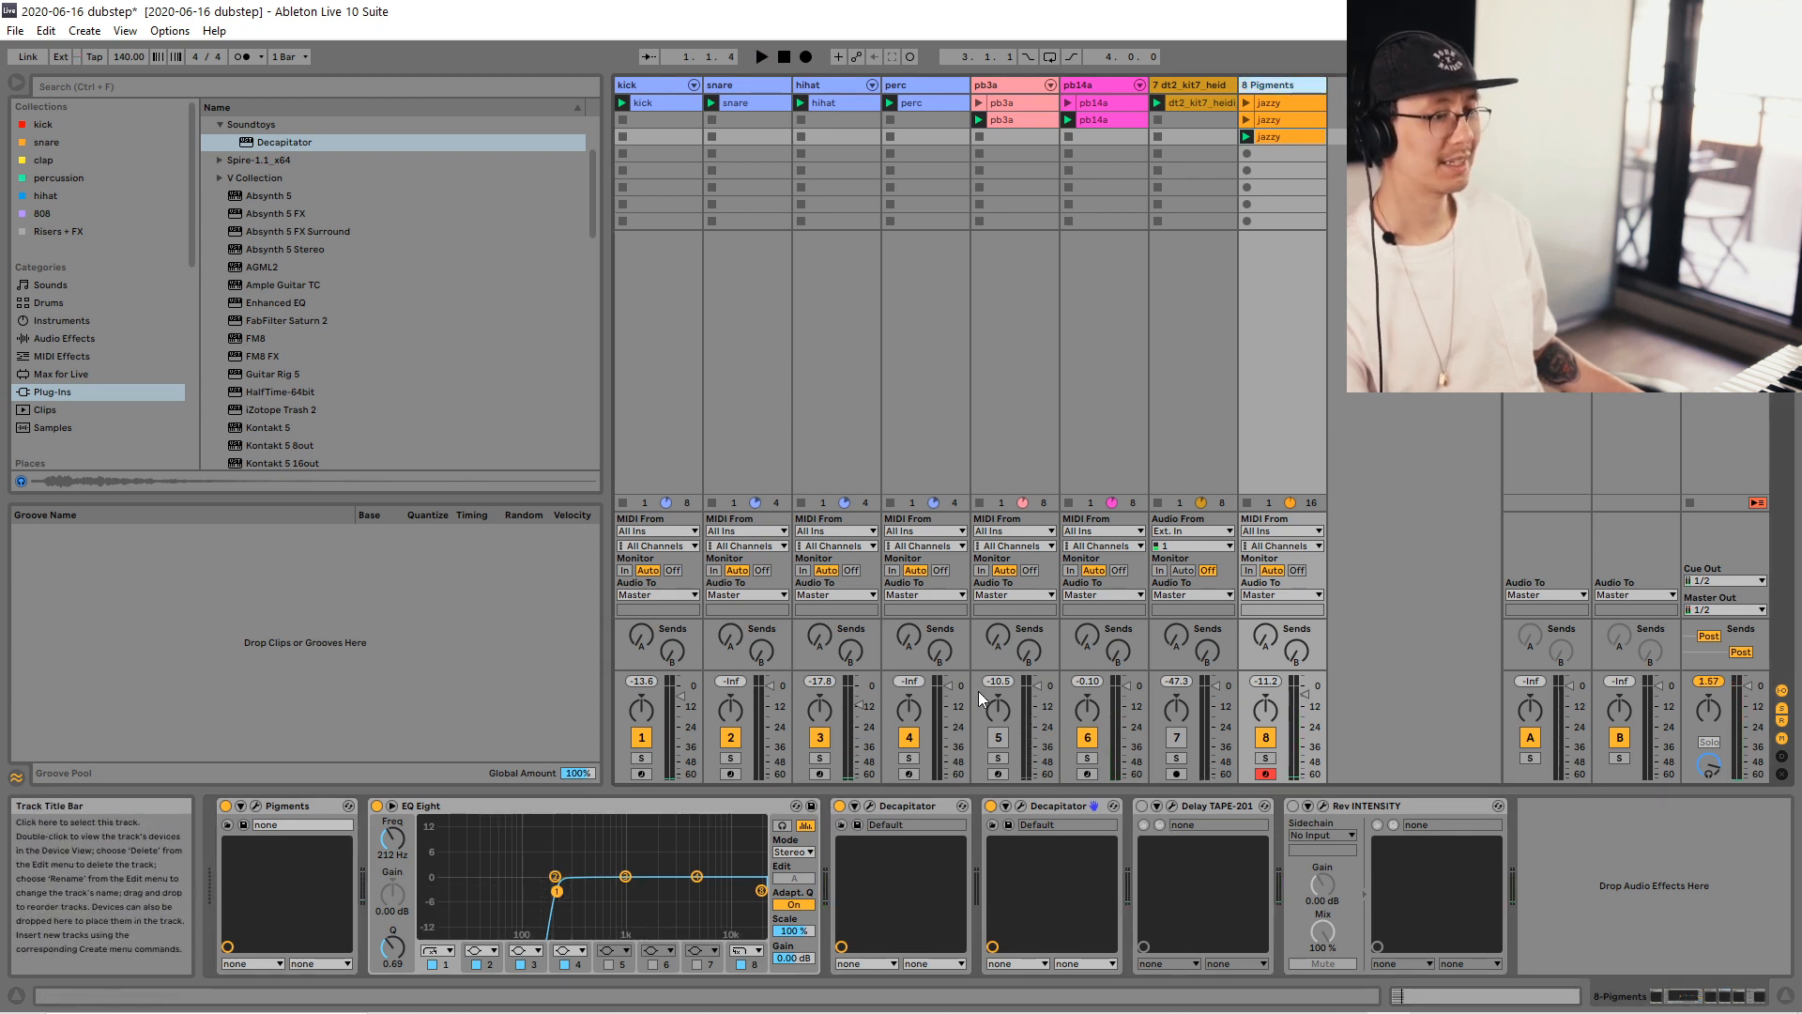
{"action": "key", "text": "space"}
{"action": "key", "text": "space"}
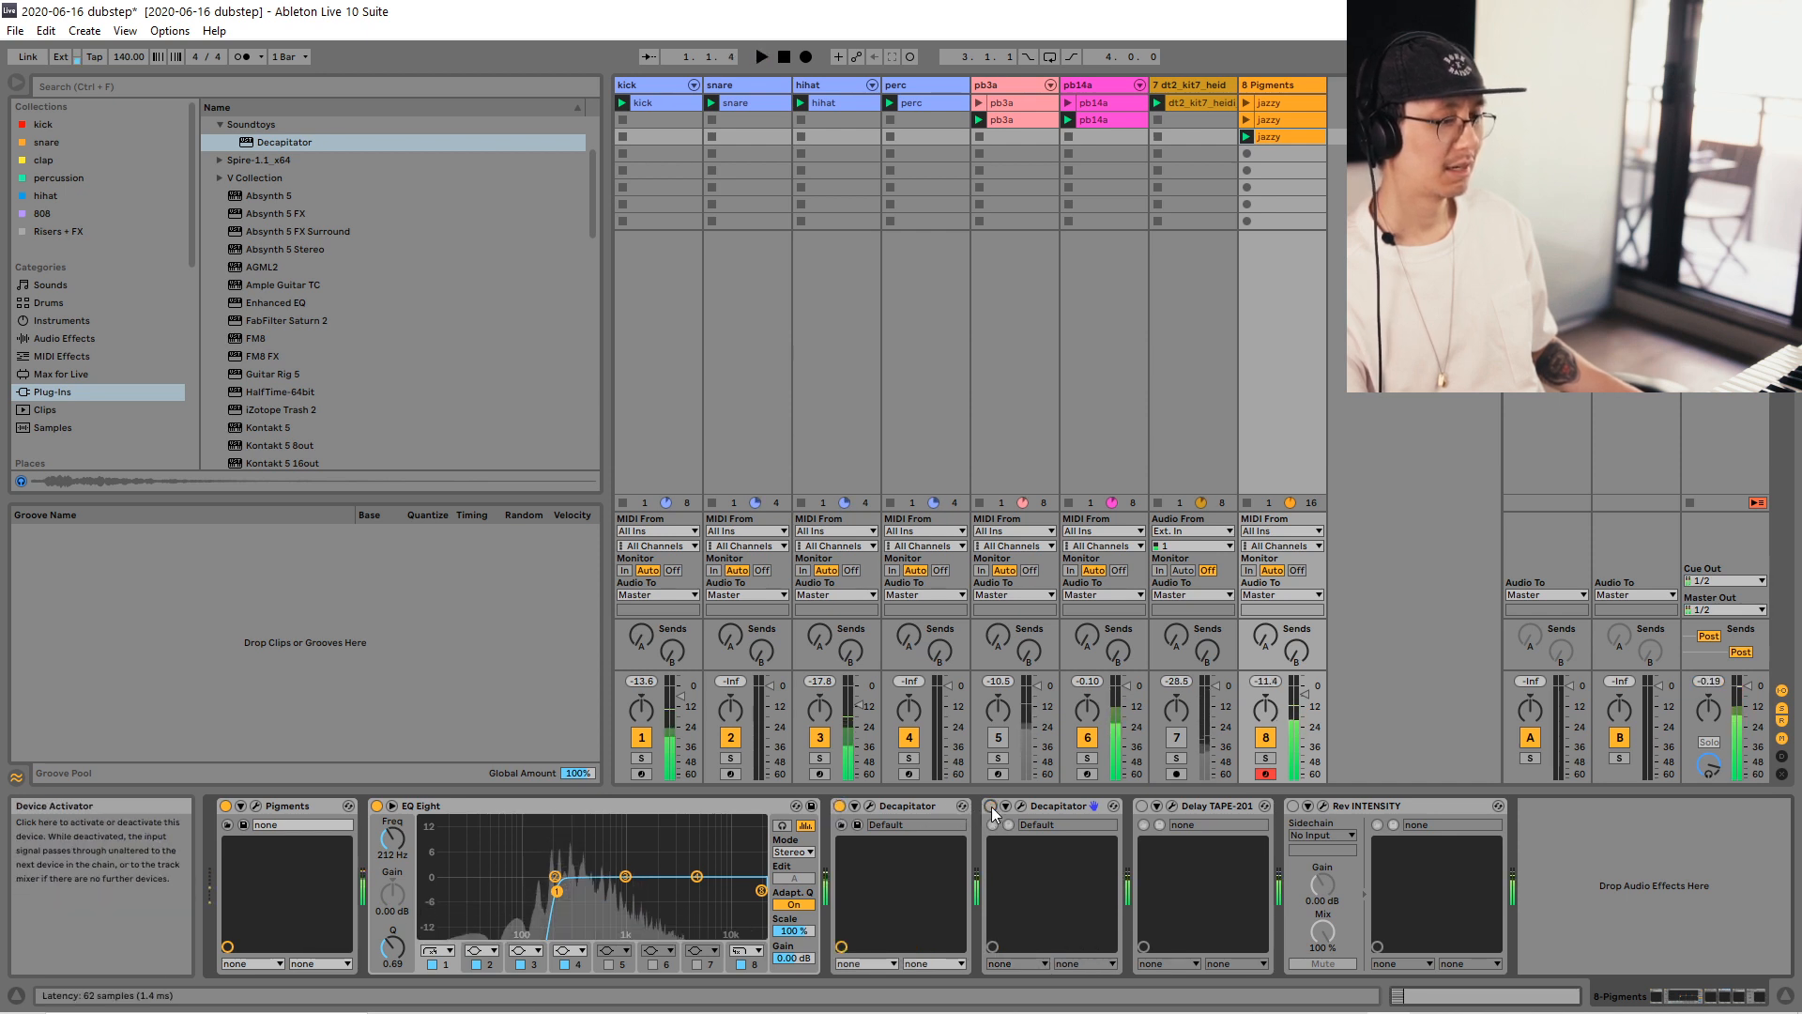
{"action": "key", "text": "ctrl+s"}
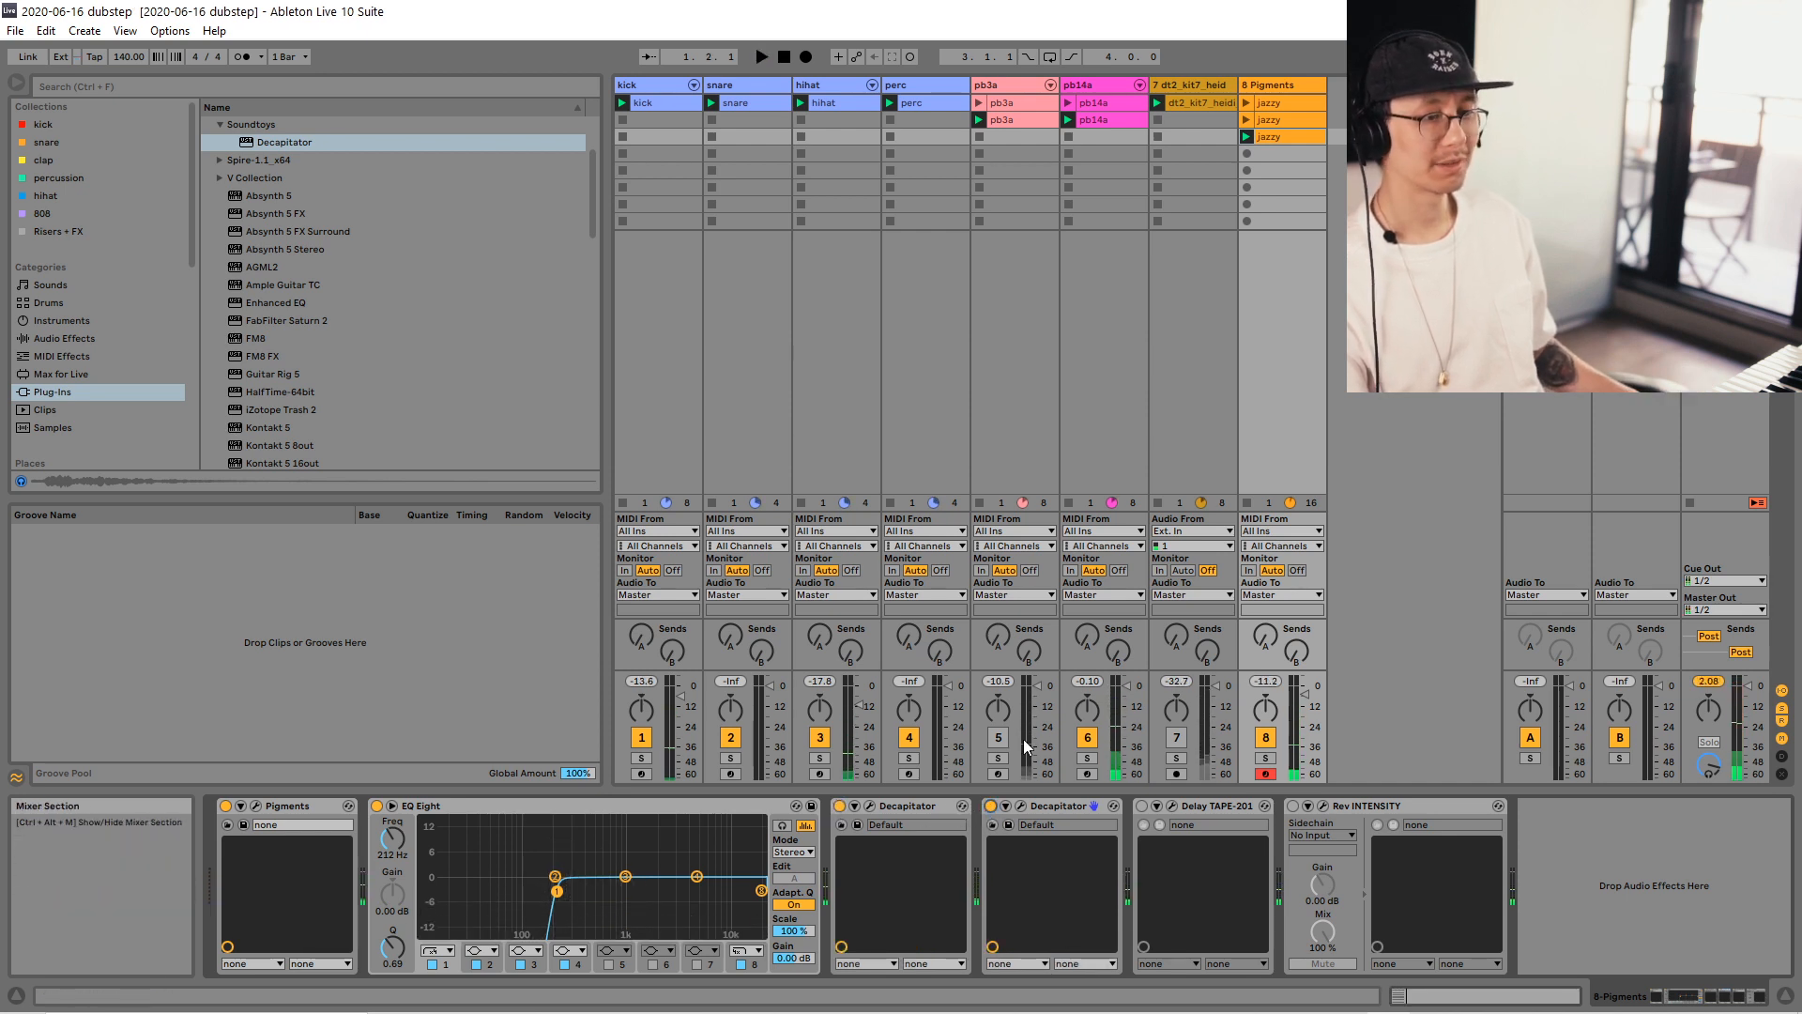
Play back the loop briefly and freeze the Pigments track.
{"action": "key", "text": "space"}
{"action": "key", "text": "space"}
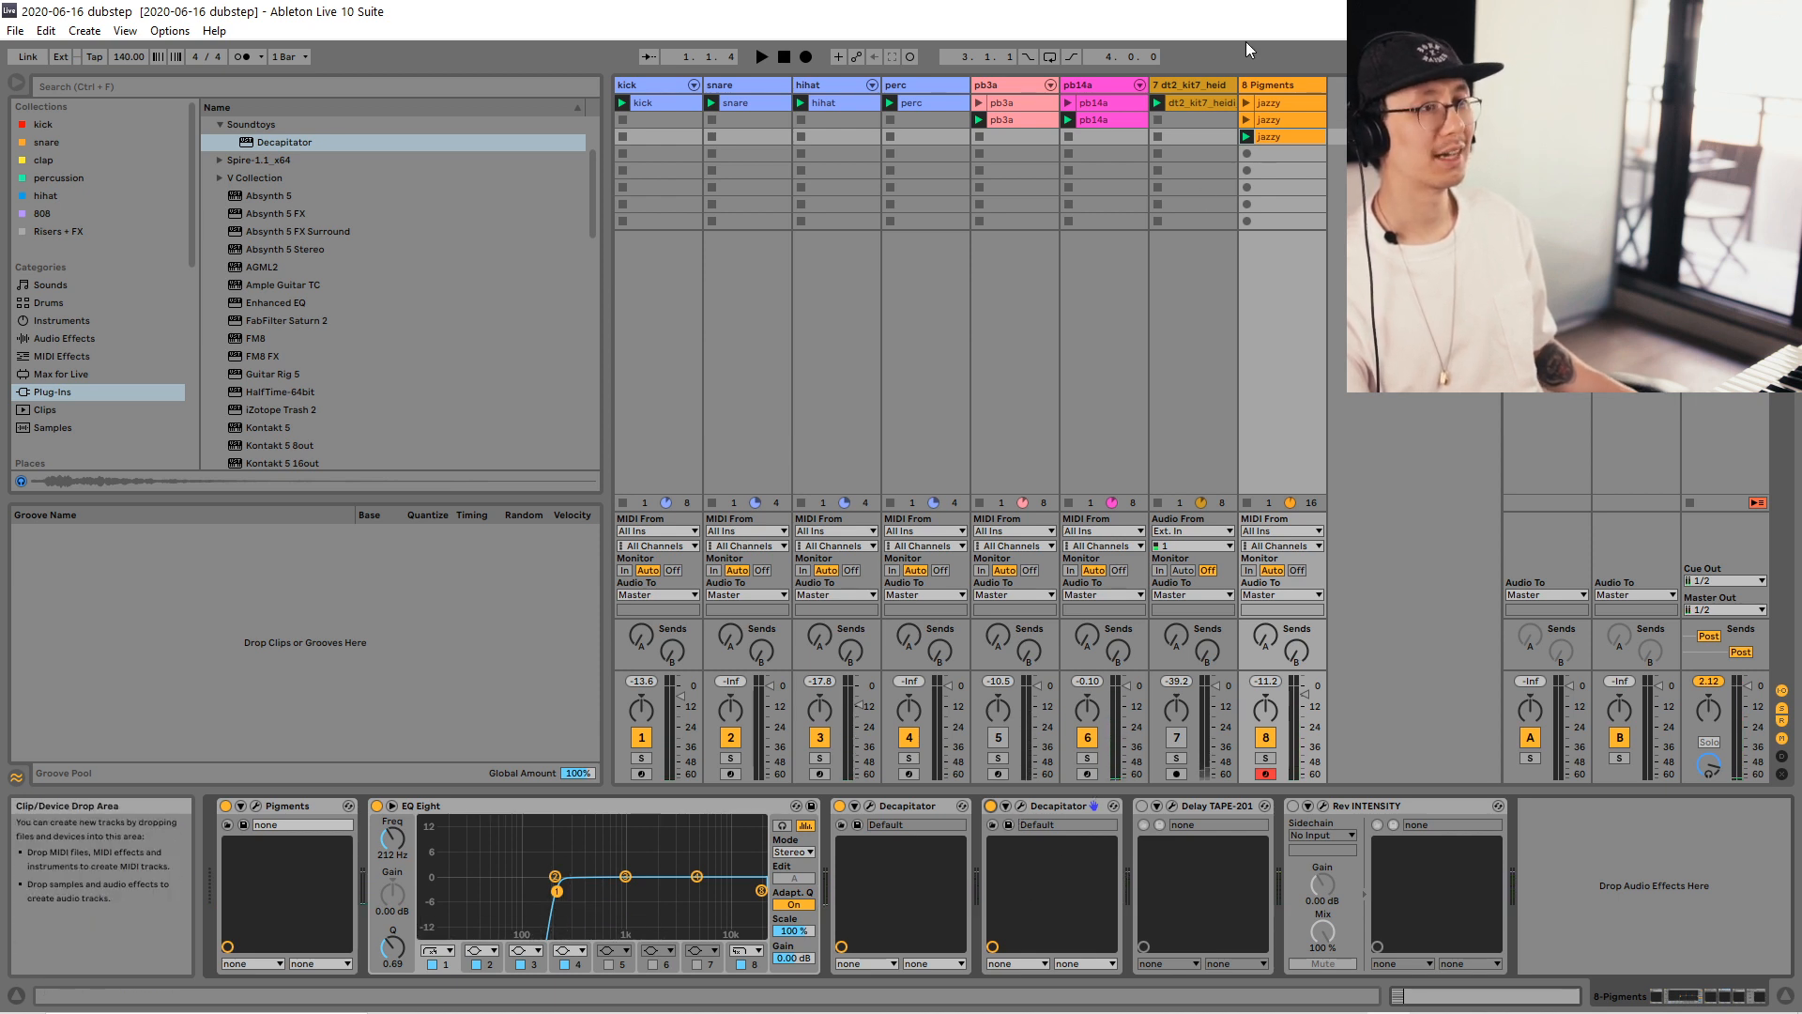
{"action": "right_click", "coordinate": [1299, 138]}
{"action": "left_click", "coordinate": [1328, 295]}
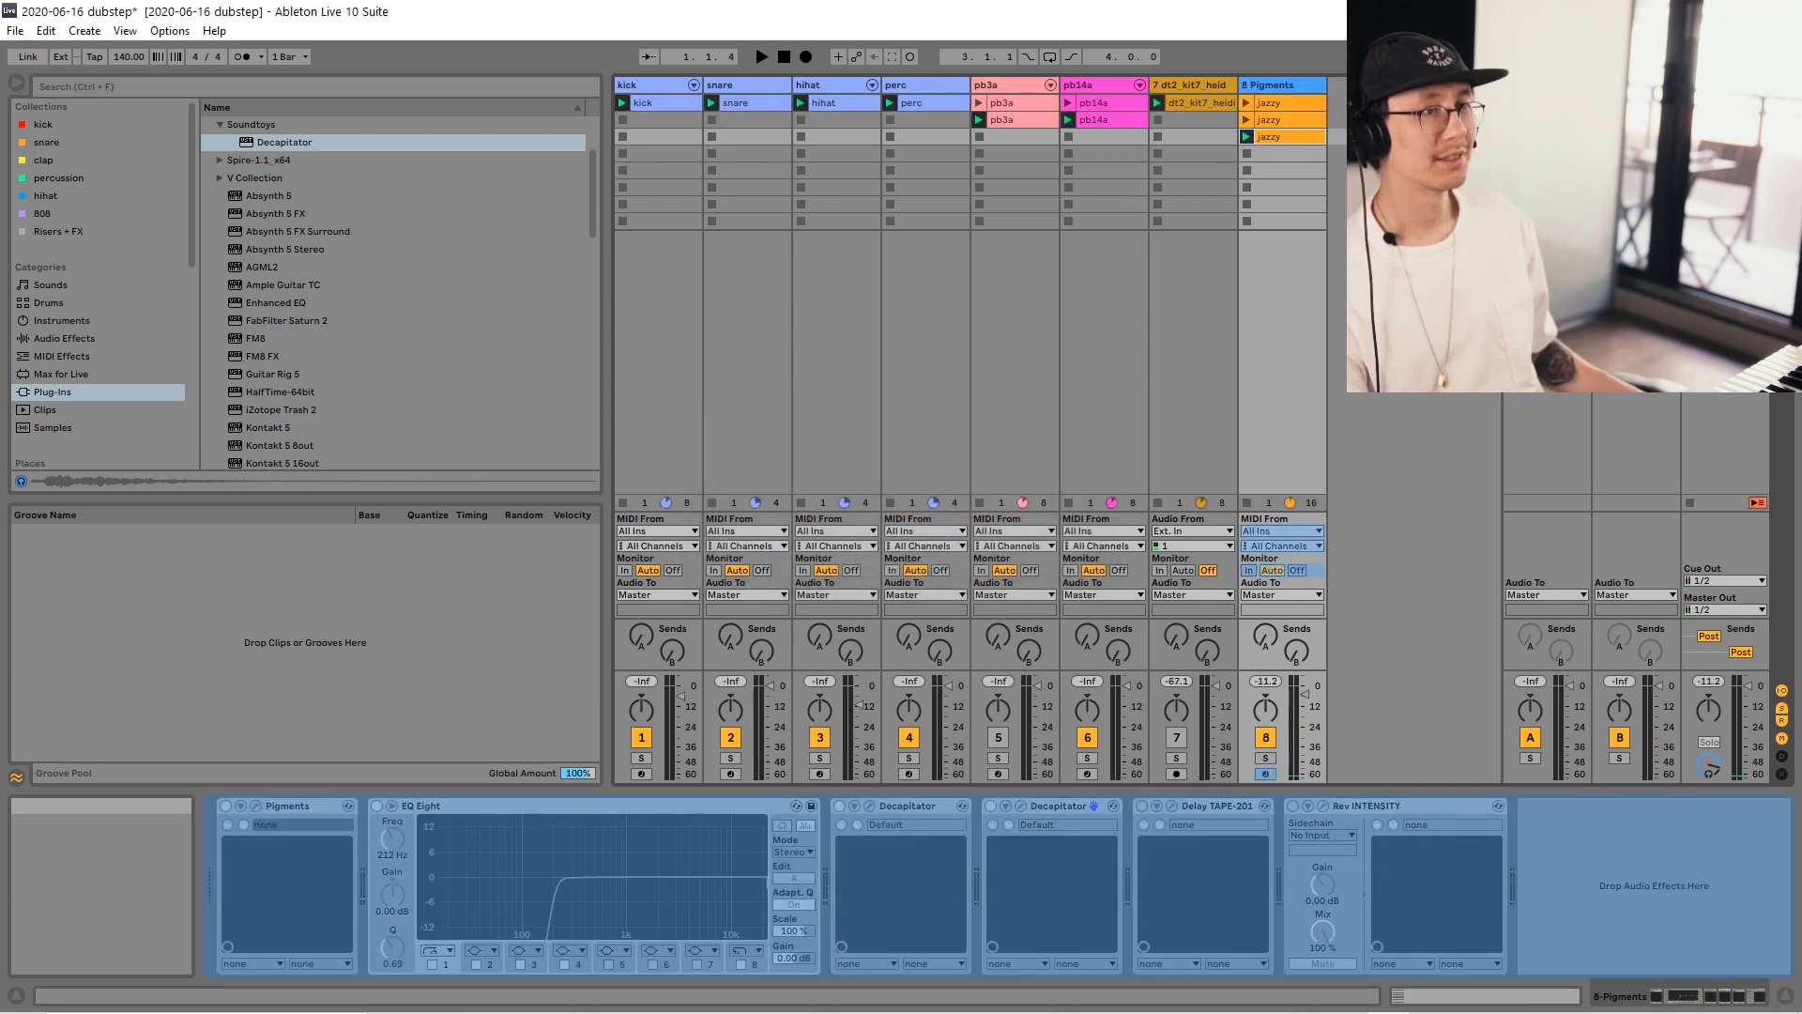
Add an audio track, copy the third frozen jazzy clip onto it, and inspect the resulting waveform.
{"action": "key", "text": "ctrl+t"}
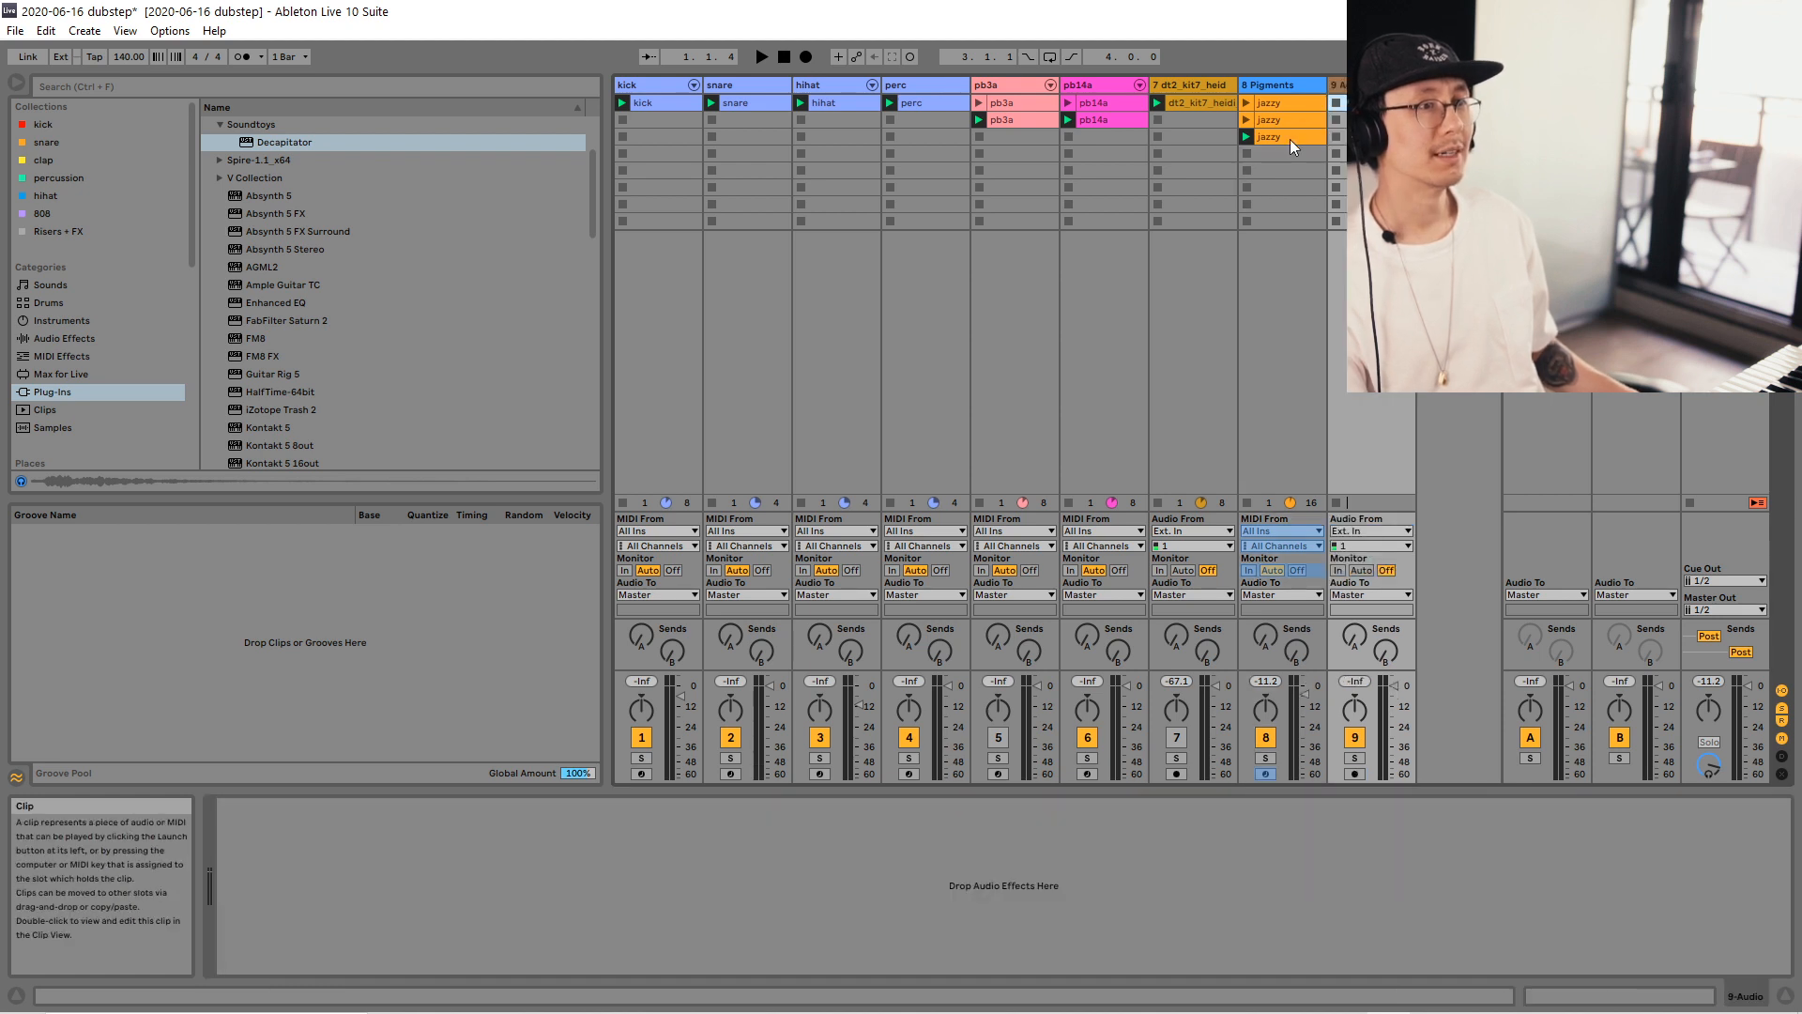
{"action": "left_click_drag", "start_coordinate": [1281, 141], "coordinate": [1371, 137]}
{"action": "double_click", "coordinate": [1371, 137]}
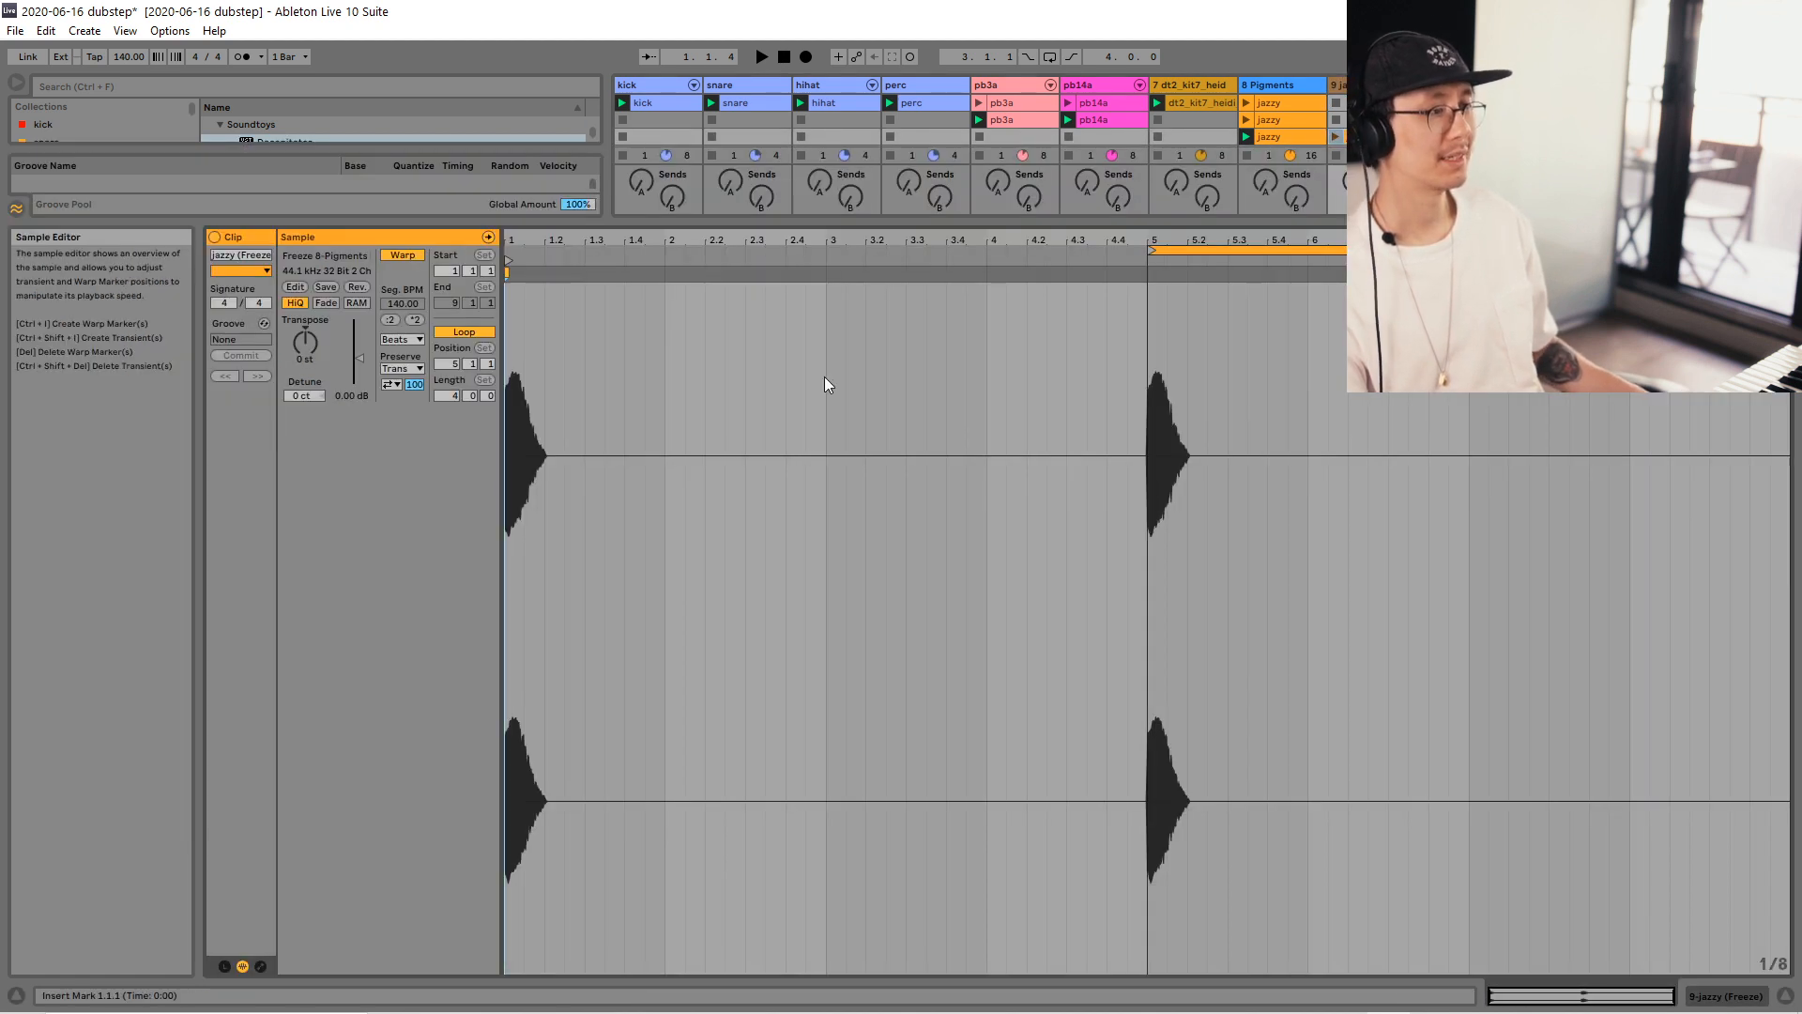
{"action": "key", "text": "shift+Tab"}
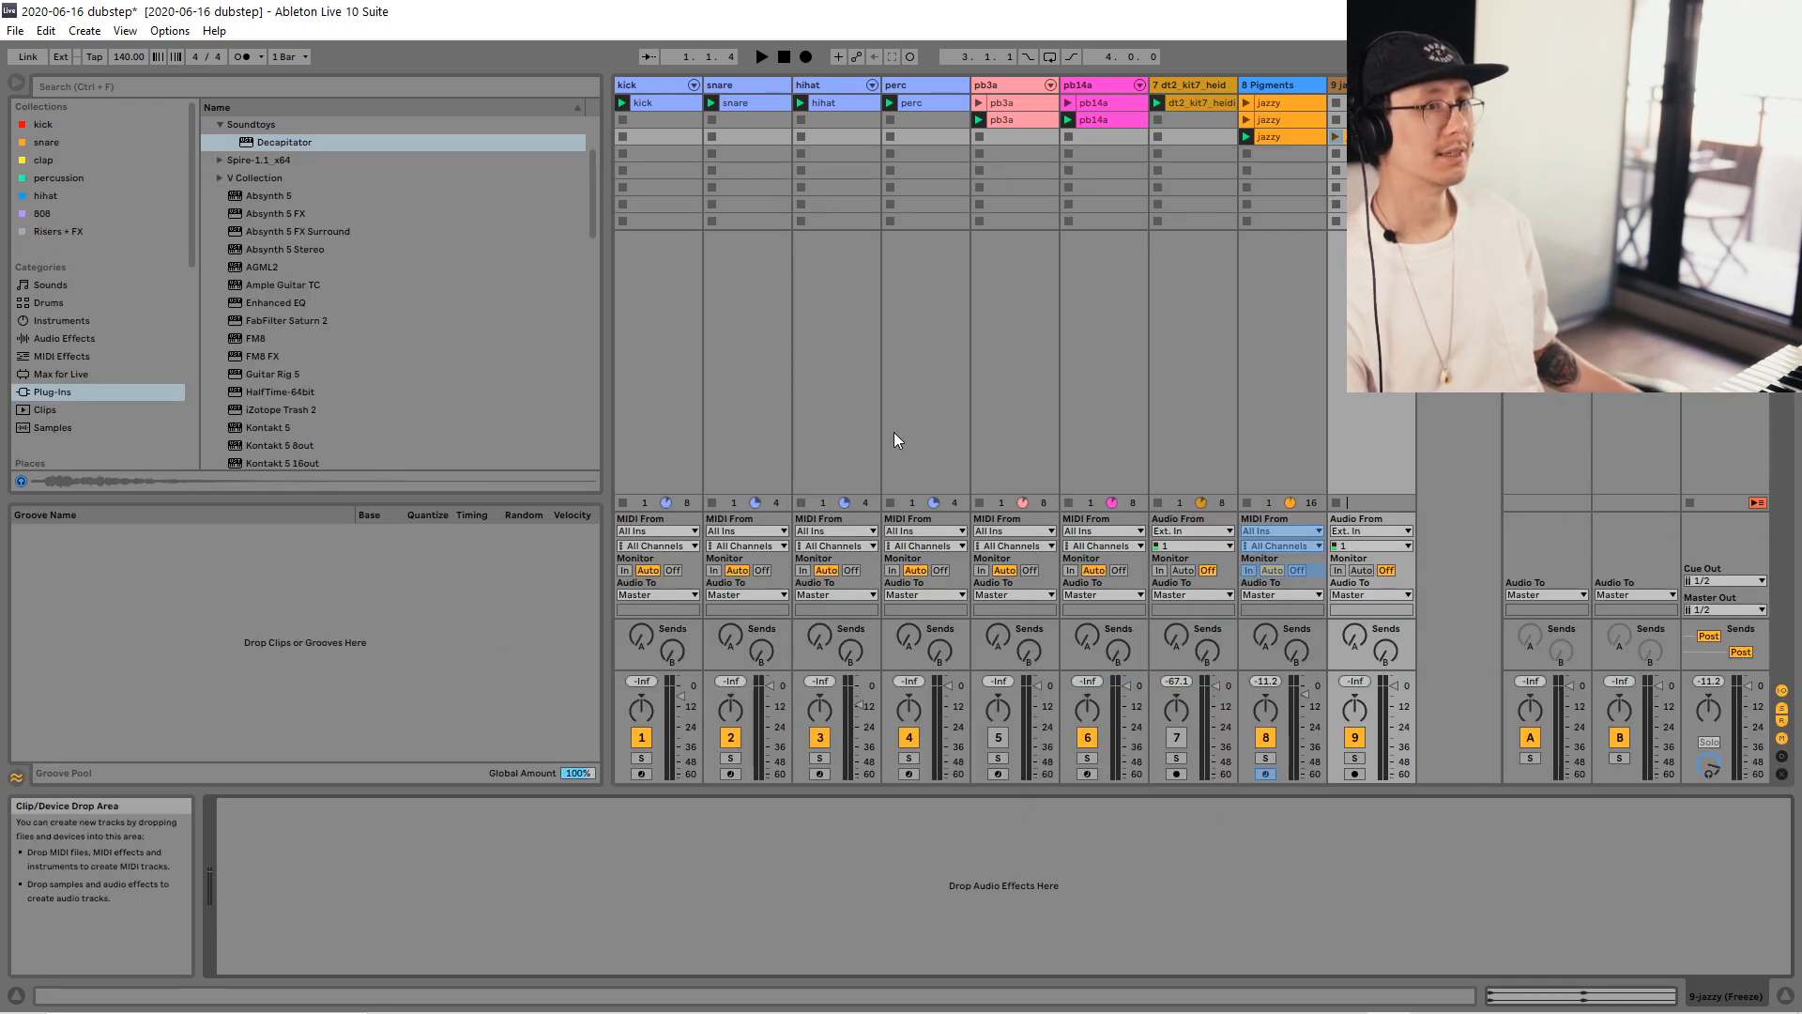
Add a Sampler on a new MIDI track and load the third frozen jazzy clip into it as the sample.
{"action": "left_click", "coordinate": [60, 338]}
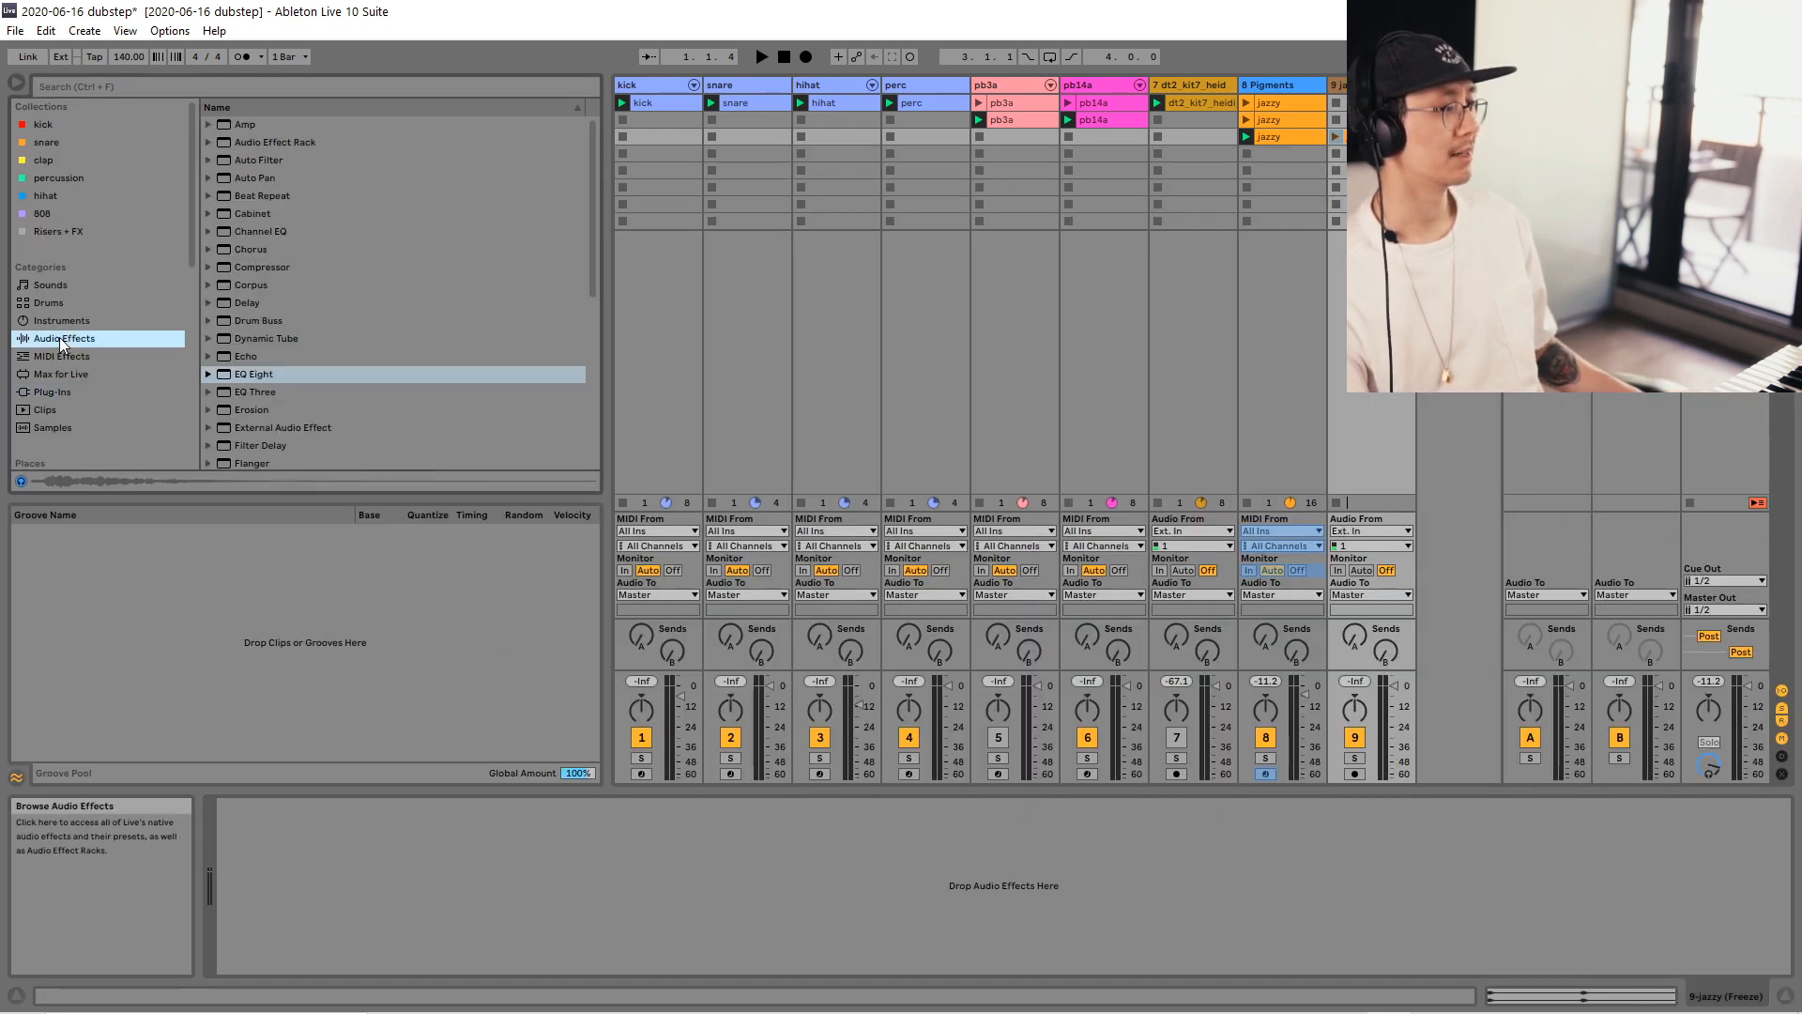
{"action": "scroll", "coordinate": [321, 353], "scroll_direction": "down", "scroll_amount": 1}
{"action": "left_click", "coordinate": [56, 321]}
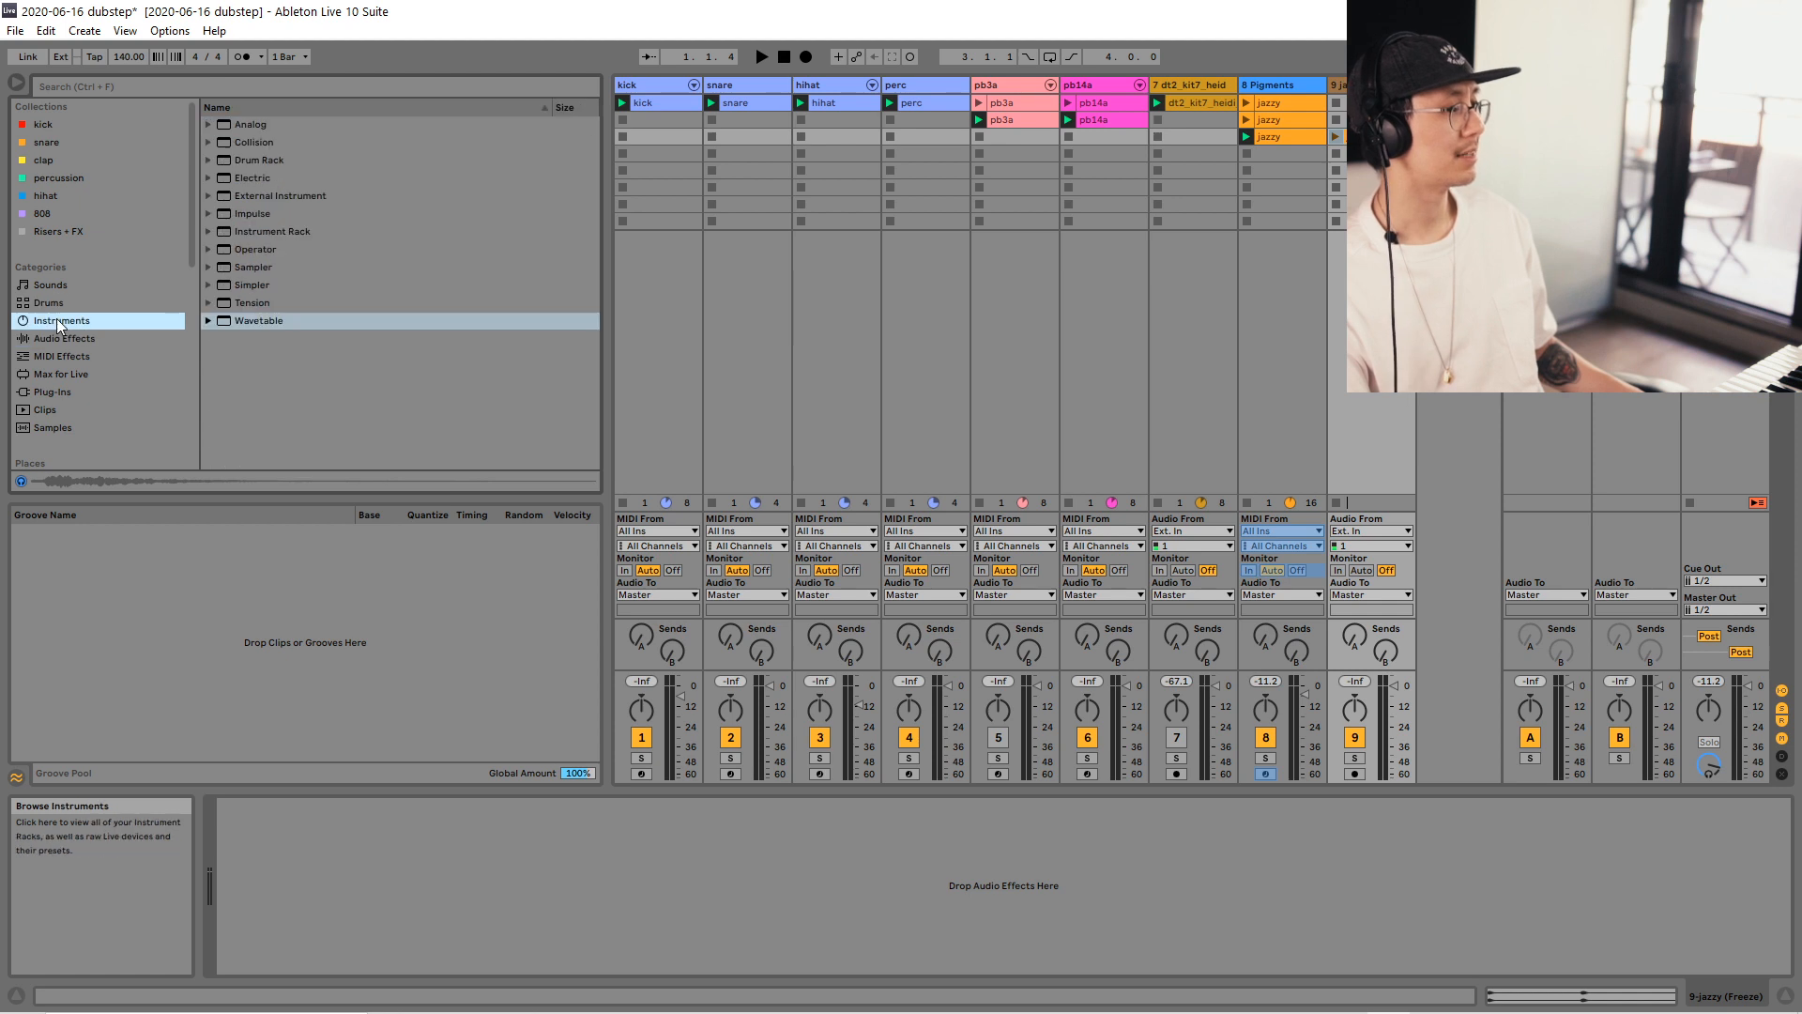
{"action": "left_click_drag", "start_coordinate": [261, 265], "coordinate": [1296, 163]}
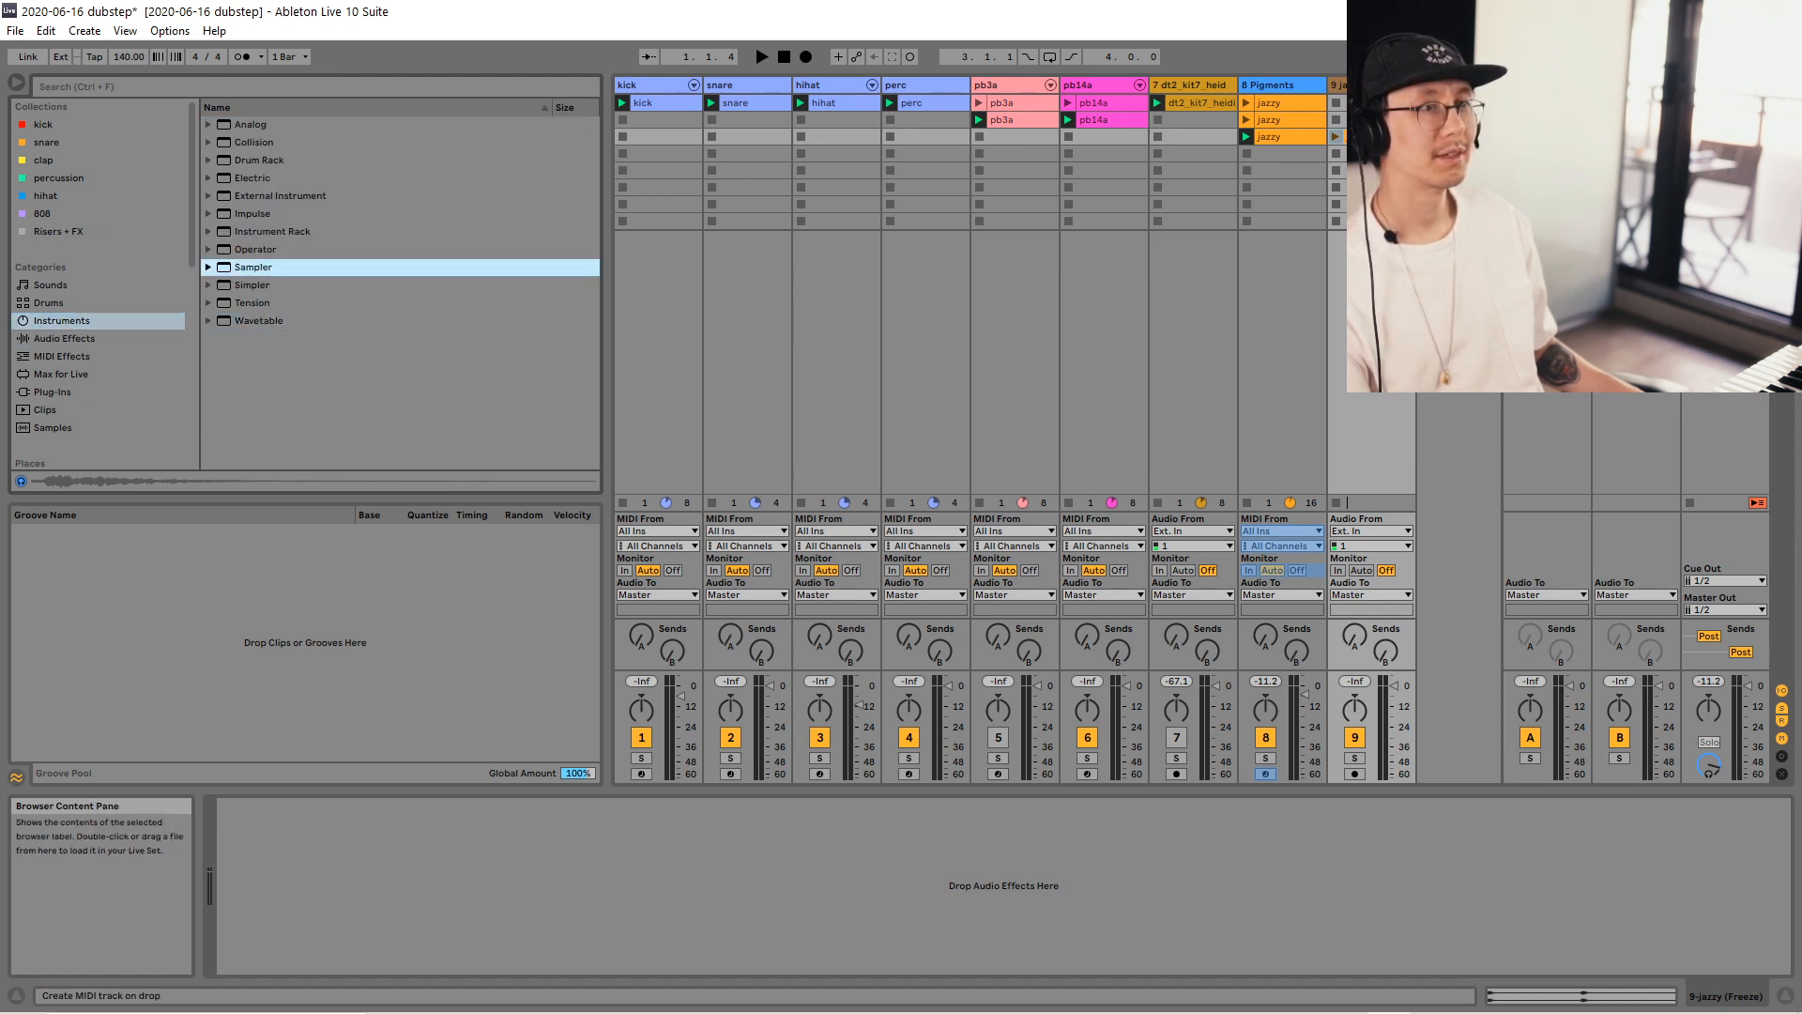
{"action": "left_click_drag", "start_coordinate": [1456, 281], "coordinate": [1457, 282]}
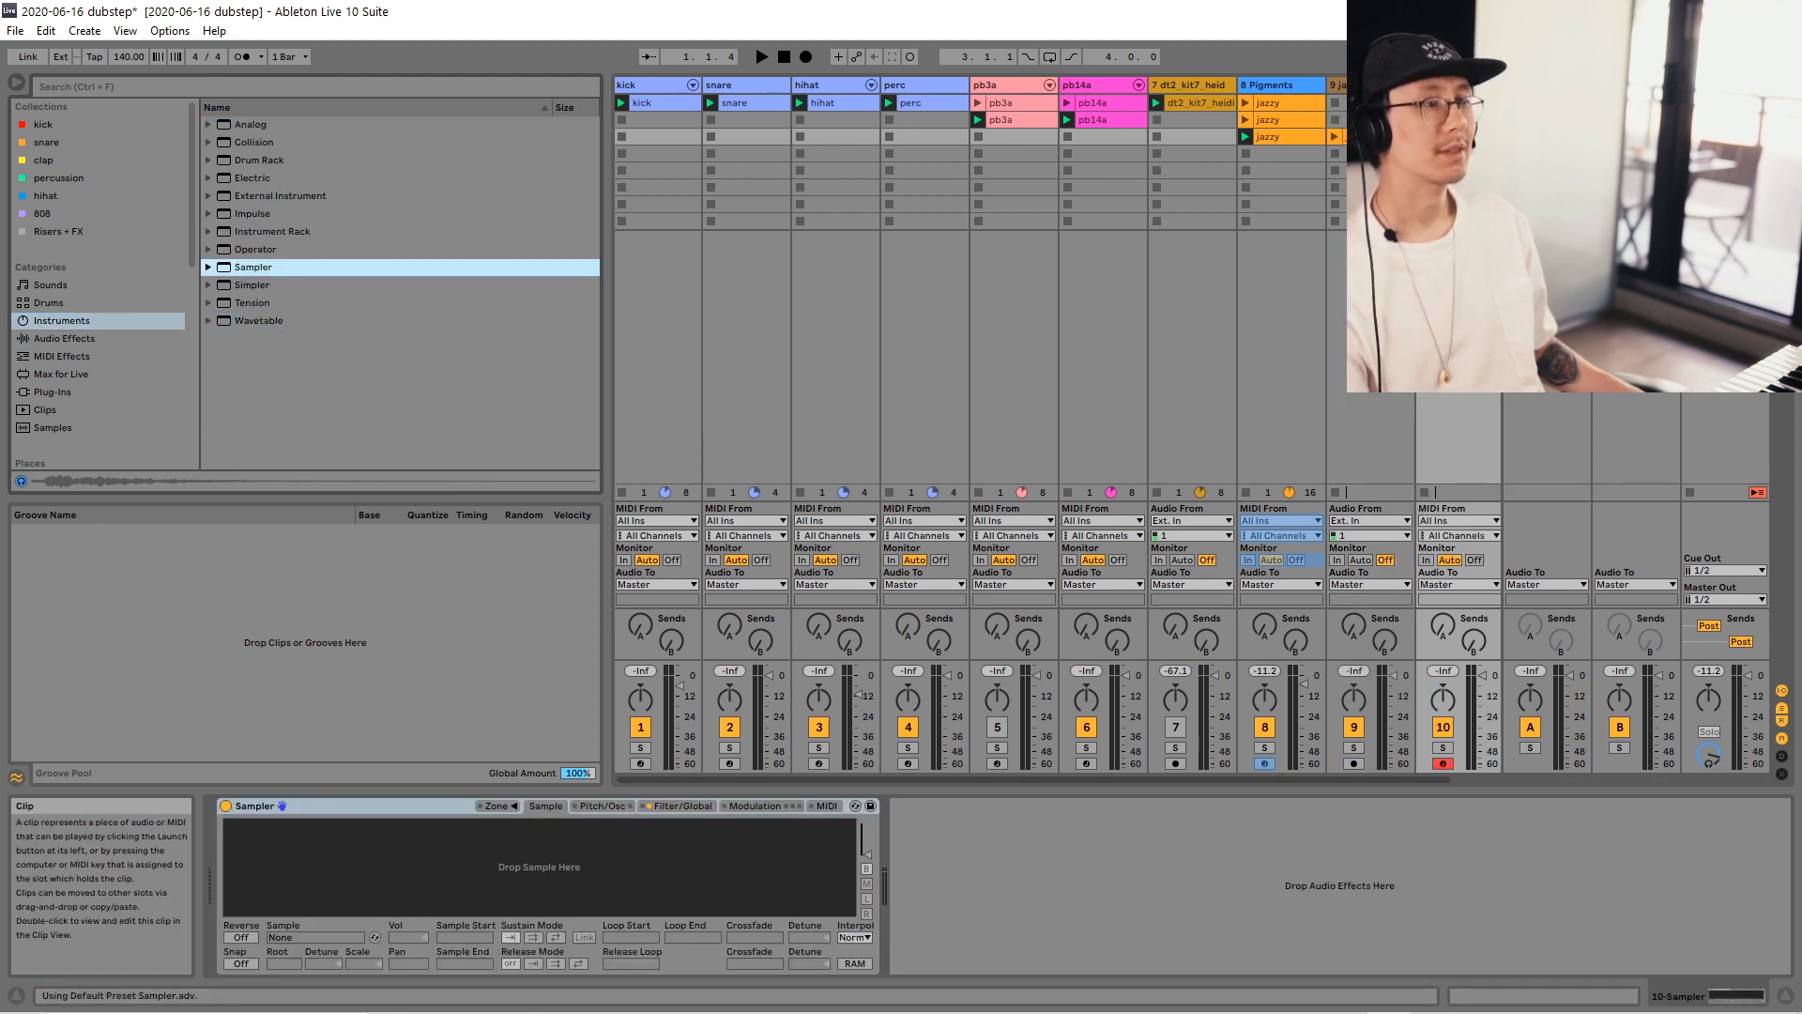
{"action": "left_click_drag", "start_coordinate": [1282, 137], "coordinate": [718, 852]}
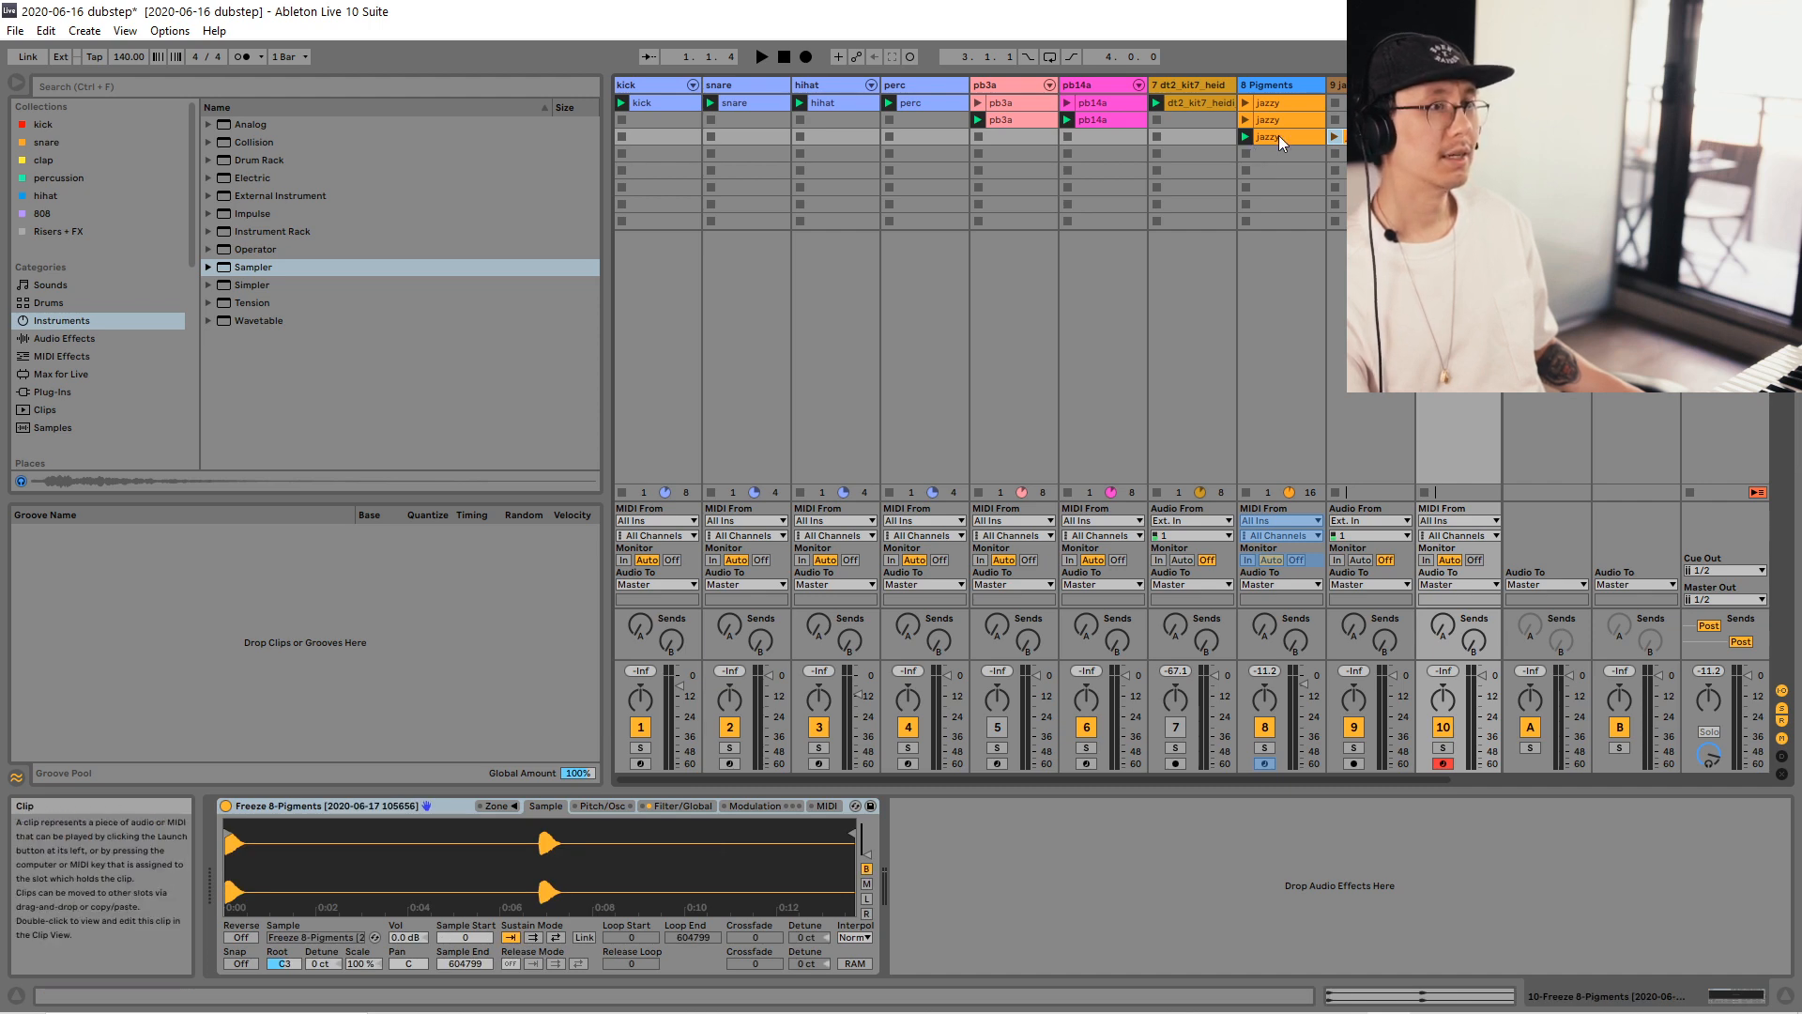
Set the Sampler's root key to G4 and trim the sample end to 25664 so only the first stab remains.
{"action": "double_click", "coordinate": [1278, 135]}
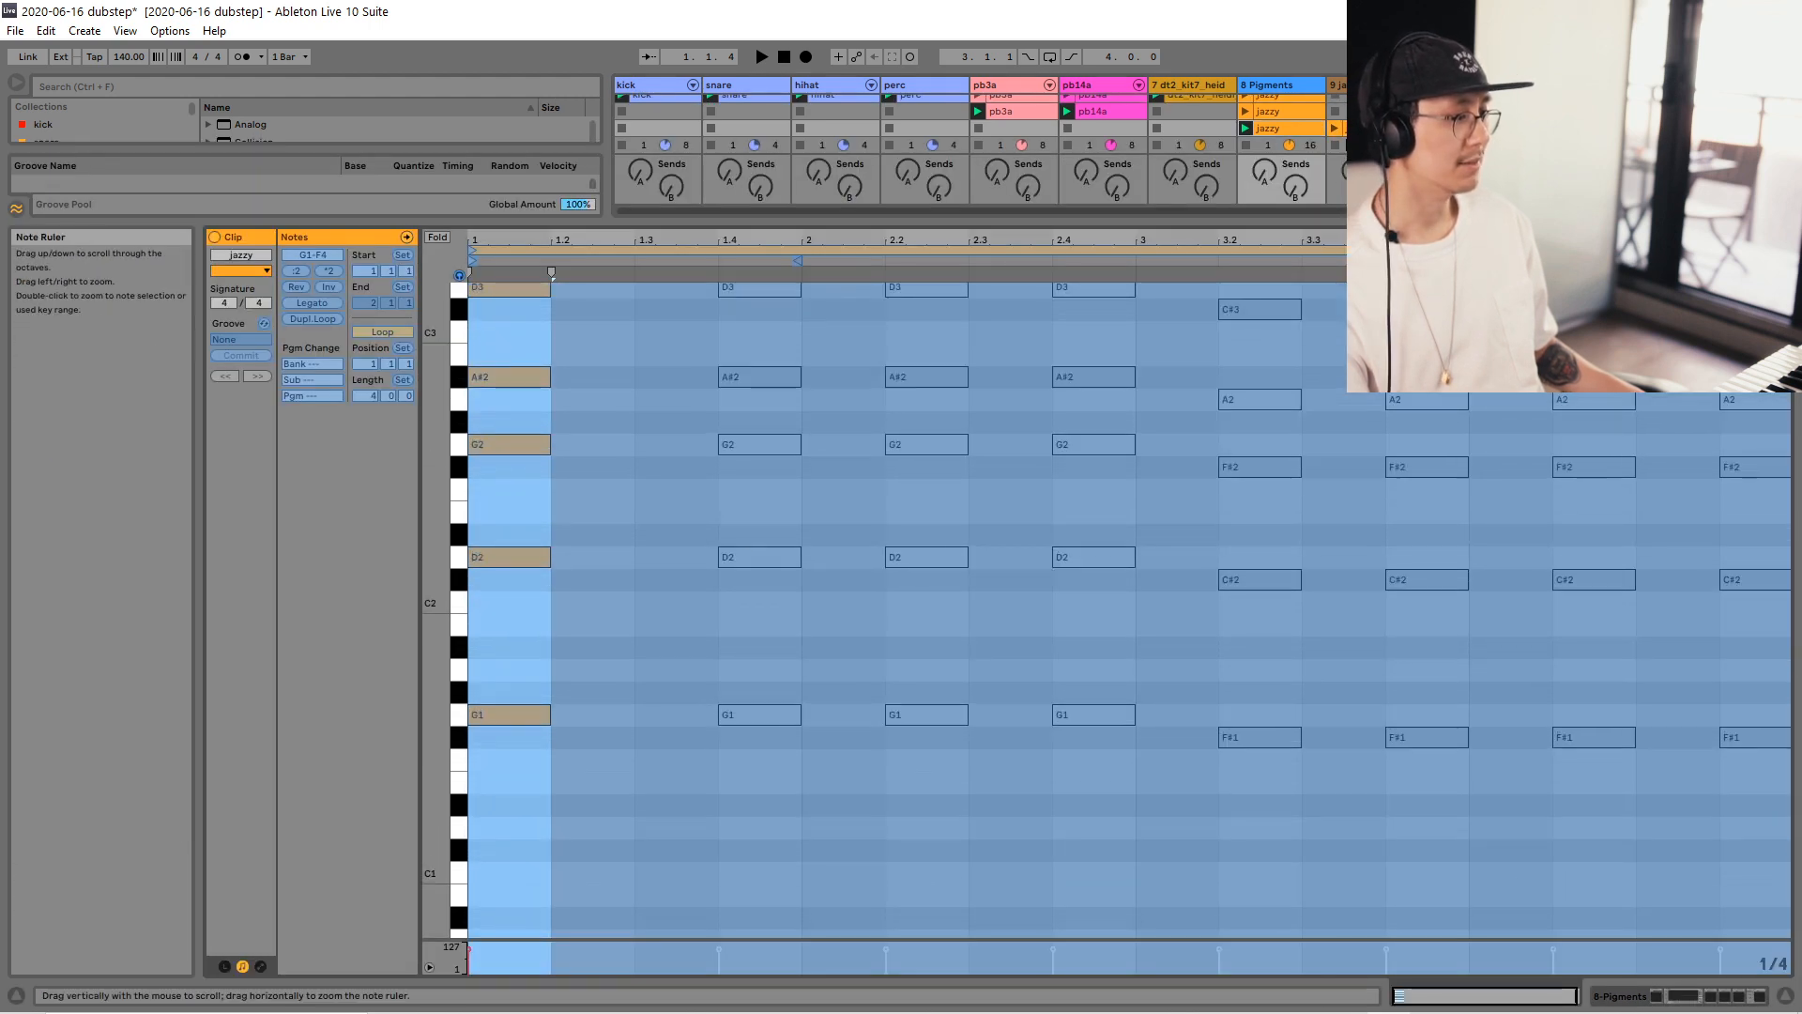
{"action": "double_click", "coordinate": [1281, 84]}
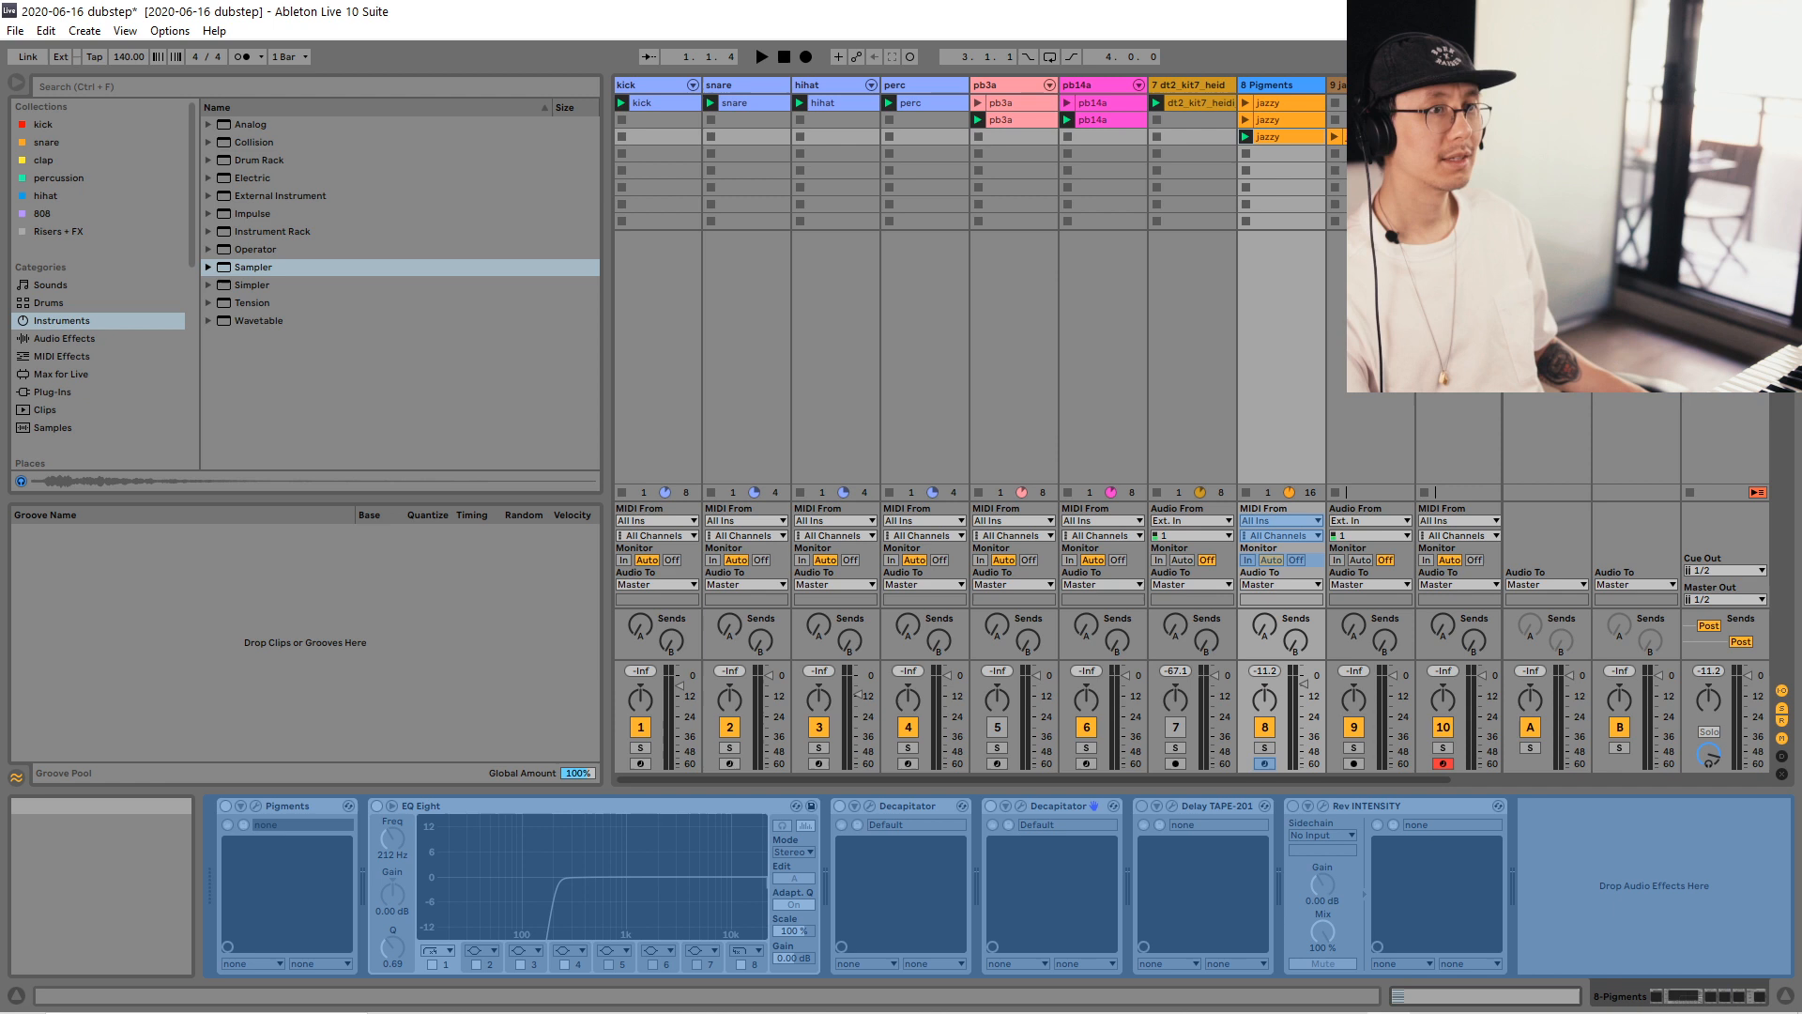
{"action": "left_click", "coordinate": [1460, 85]}
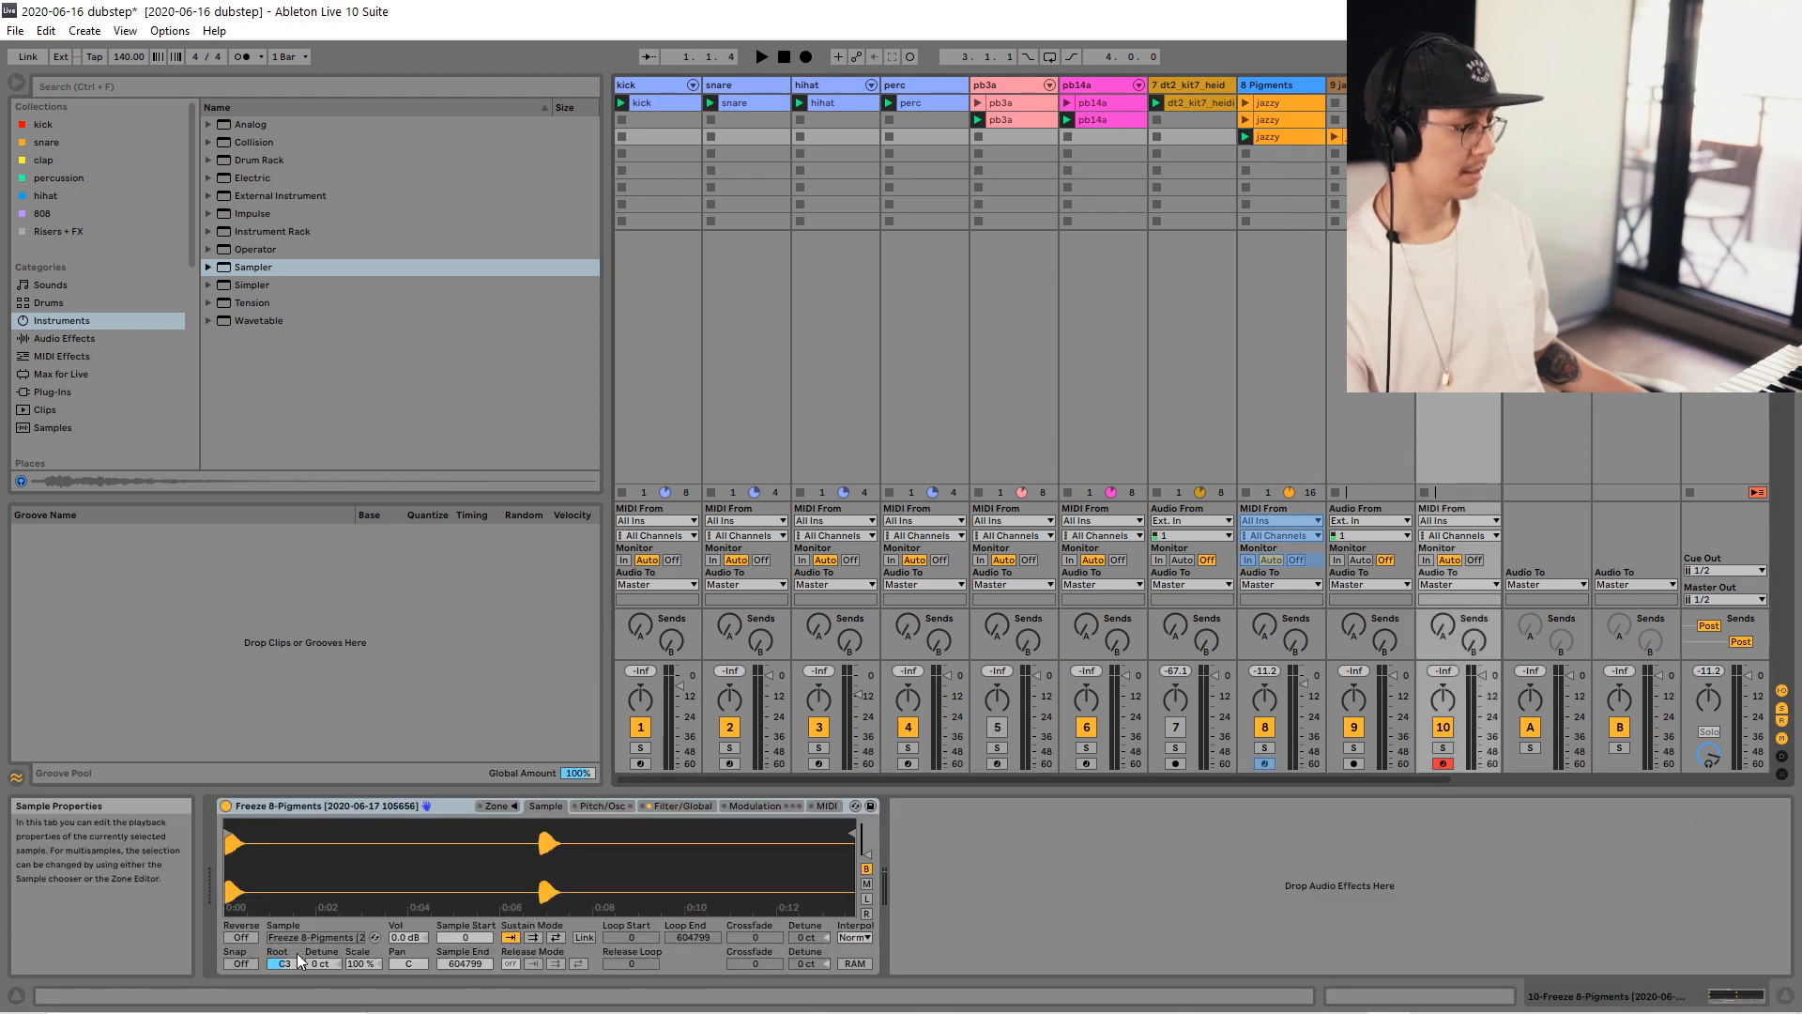
{"action": "left_click_drag", "start_coordinate": [283, 963], "coordinate": [284, 945]}
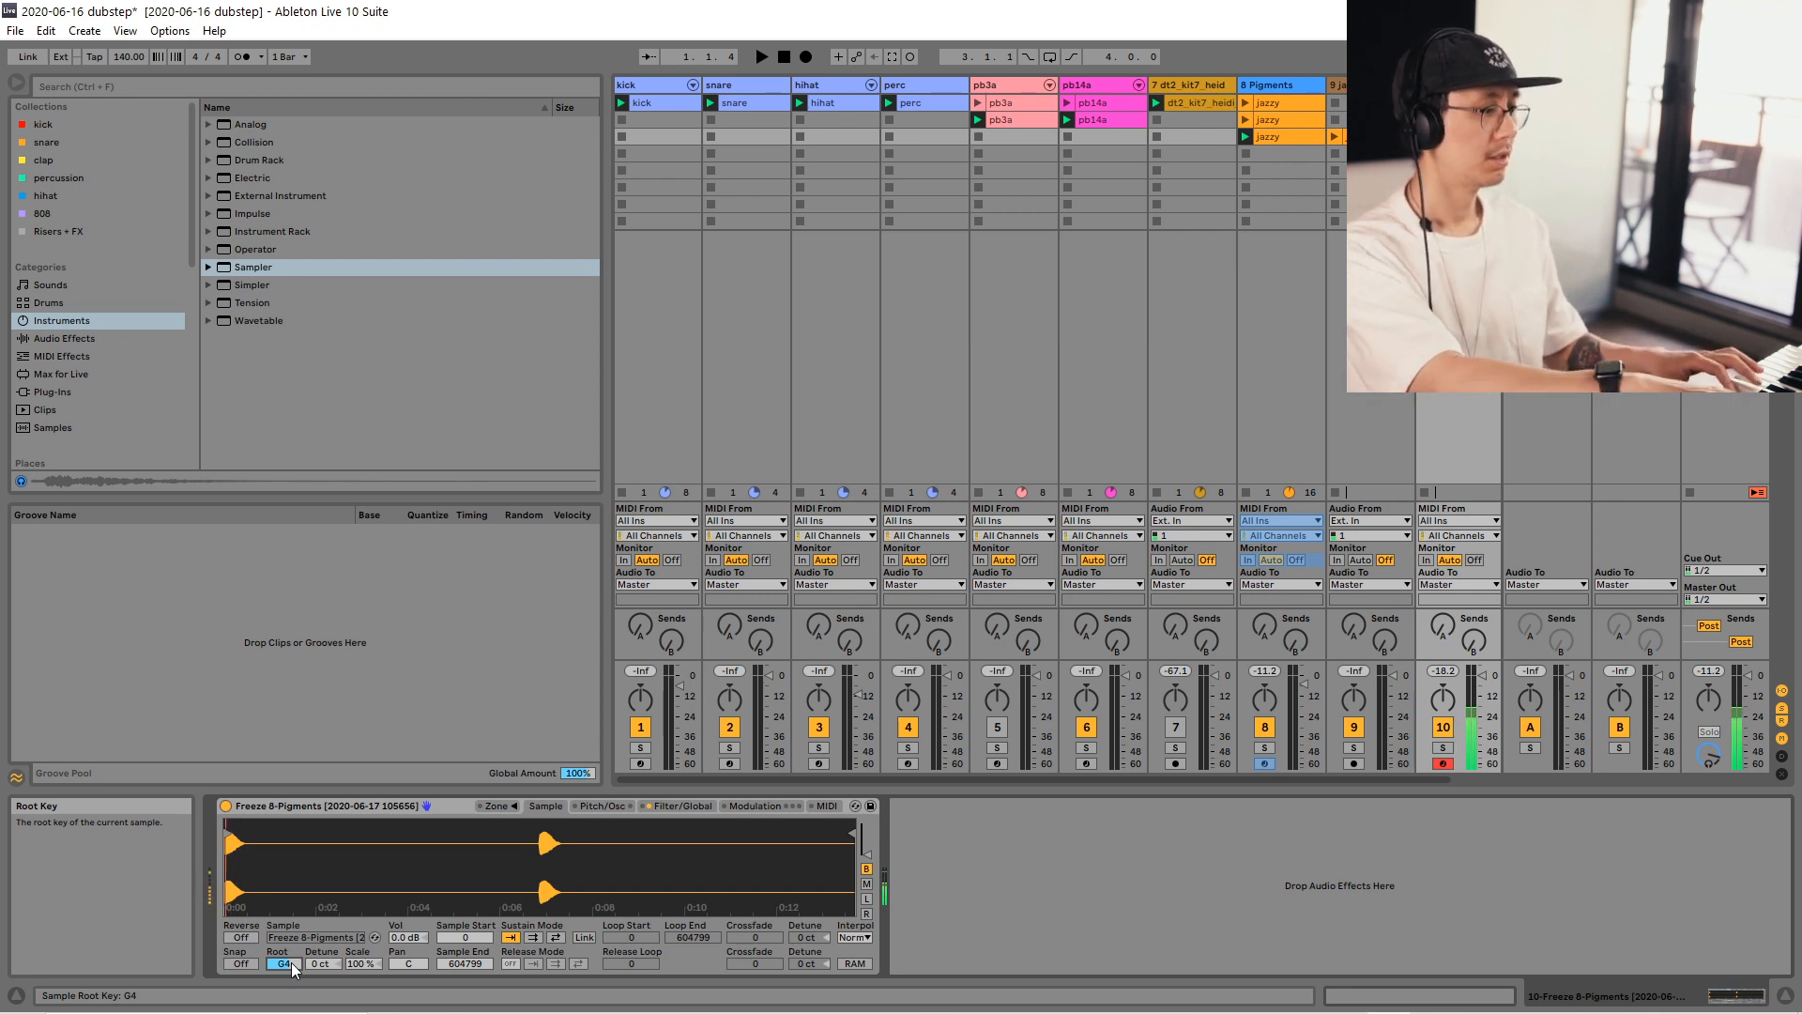
{"action": "left_click_drag", "start_coordinate": [792, 831], "coordinate": [270, 840]}
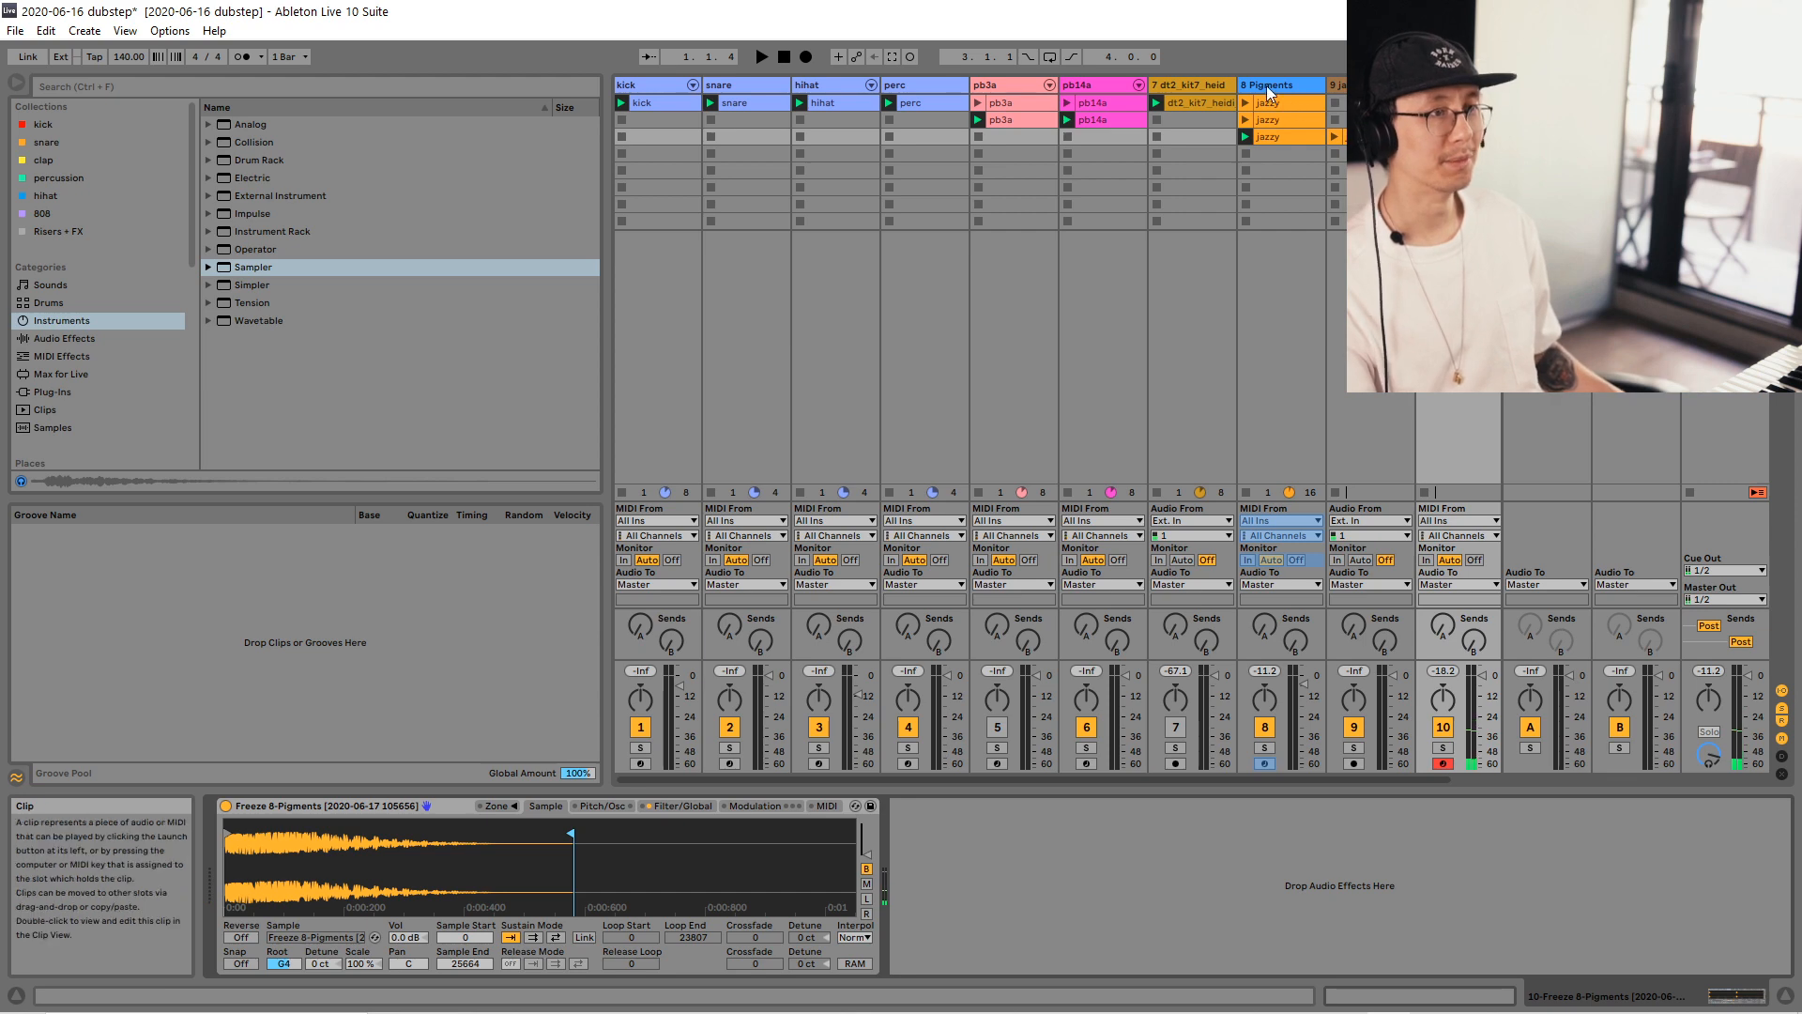
Unfreeze the Pigments track.
{"action": "left_click", "coordinate": [1336, 84]}
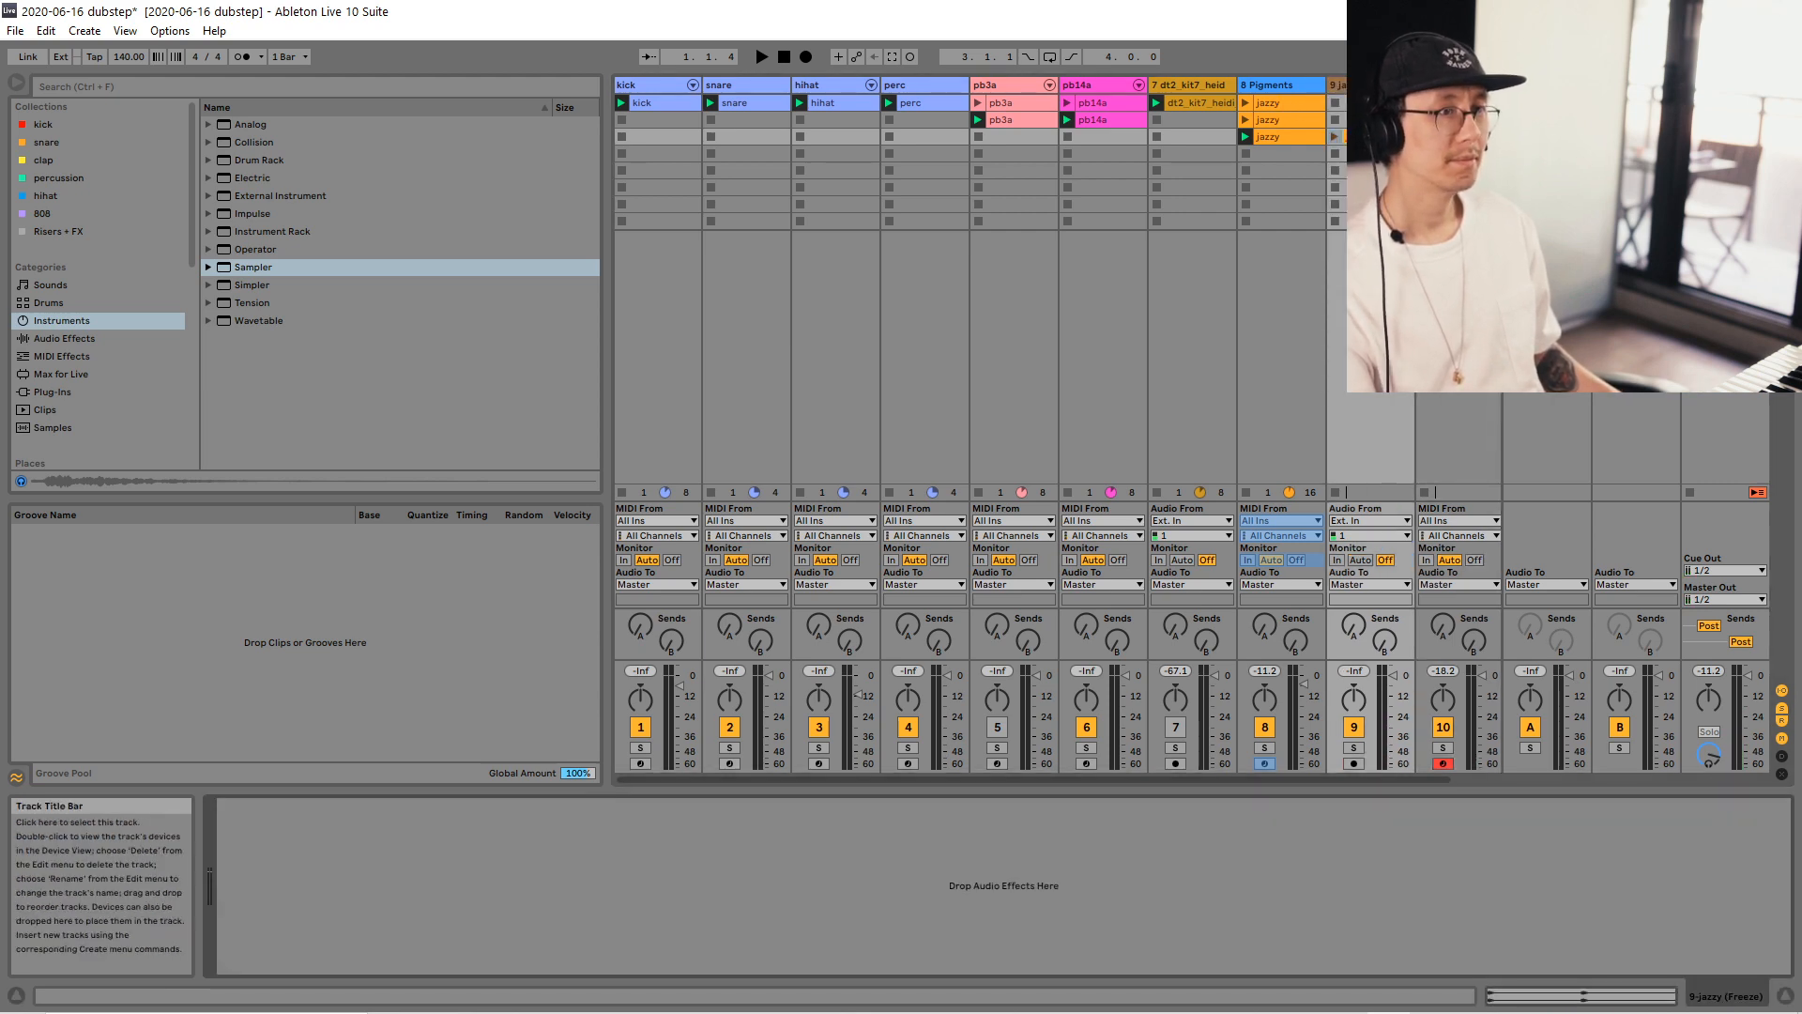
{"action": "left_click", "coordinate": [1281, 85]}
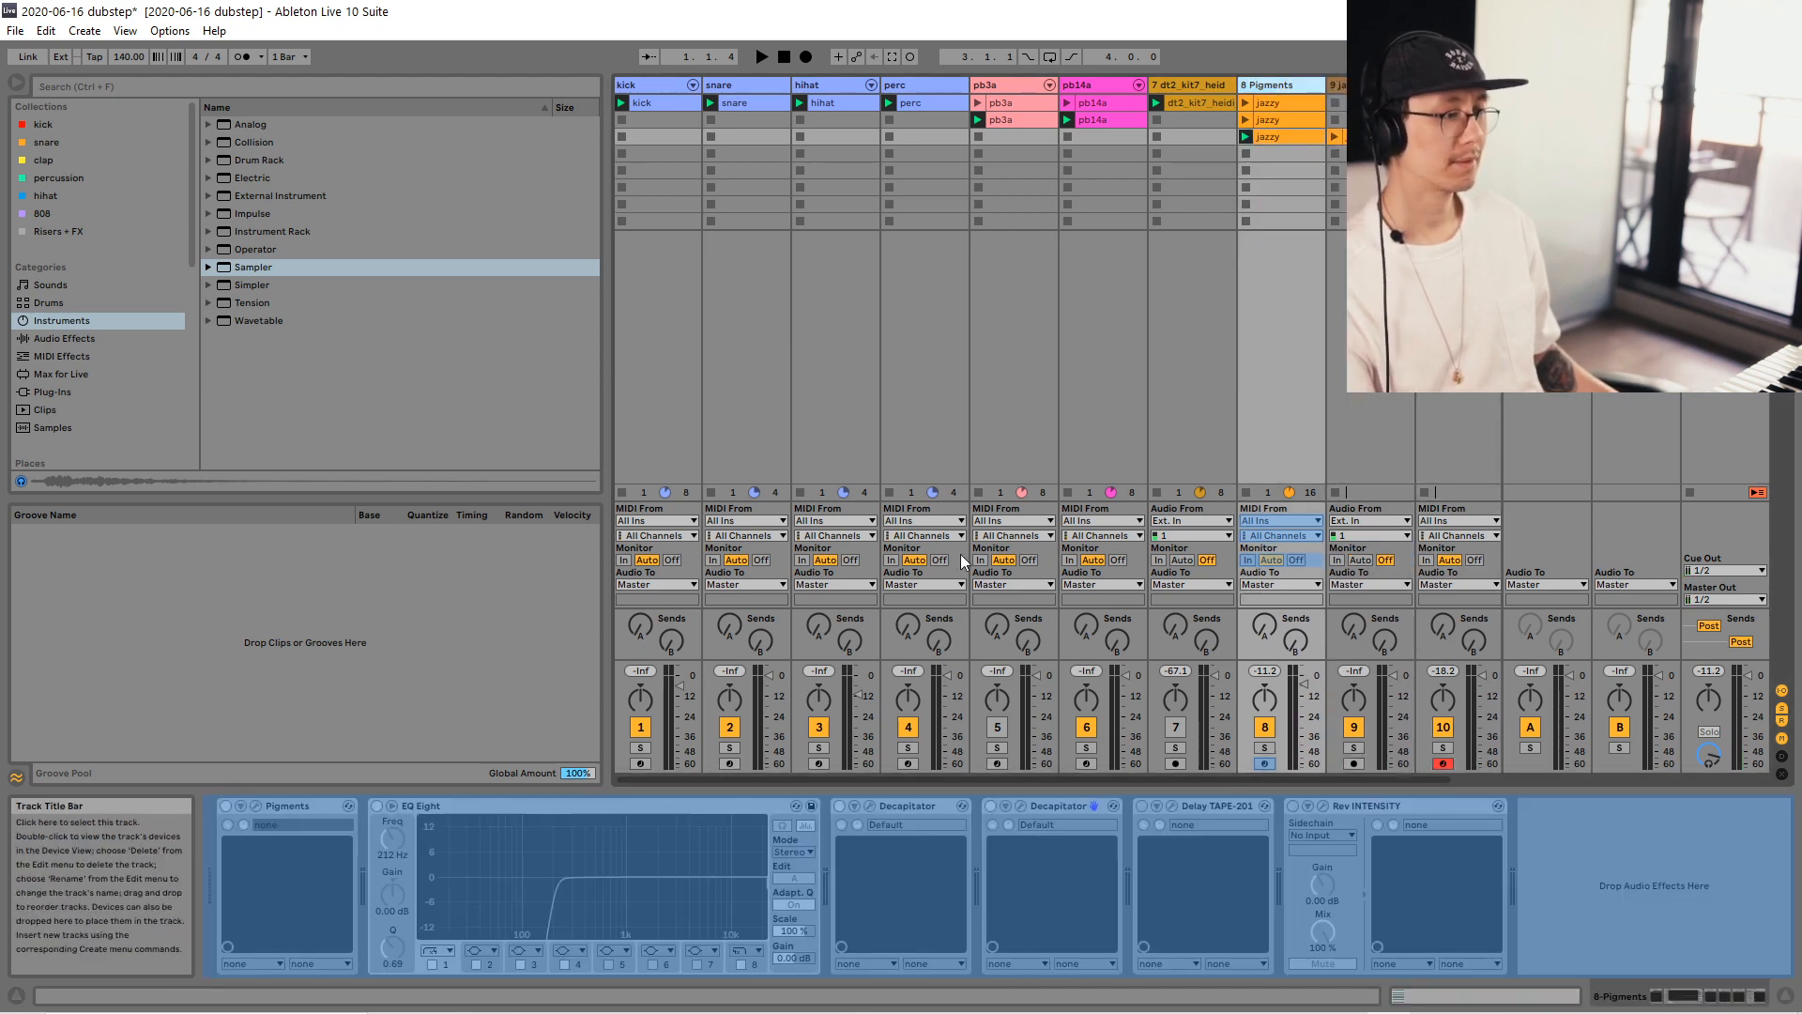
{"action": "right_click", "coordinate": [1281, 85]}
{"action": "left_click", "coordinate": [1319, 195]}
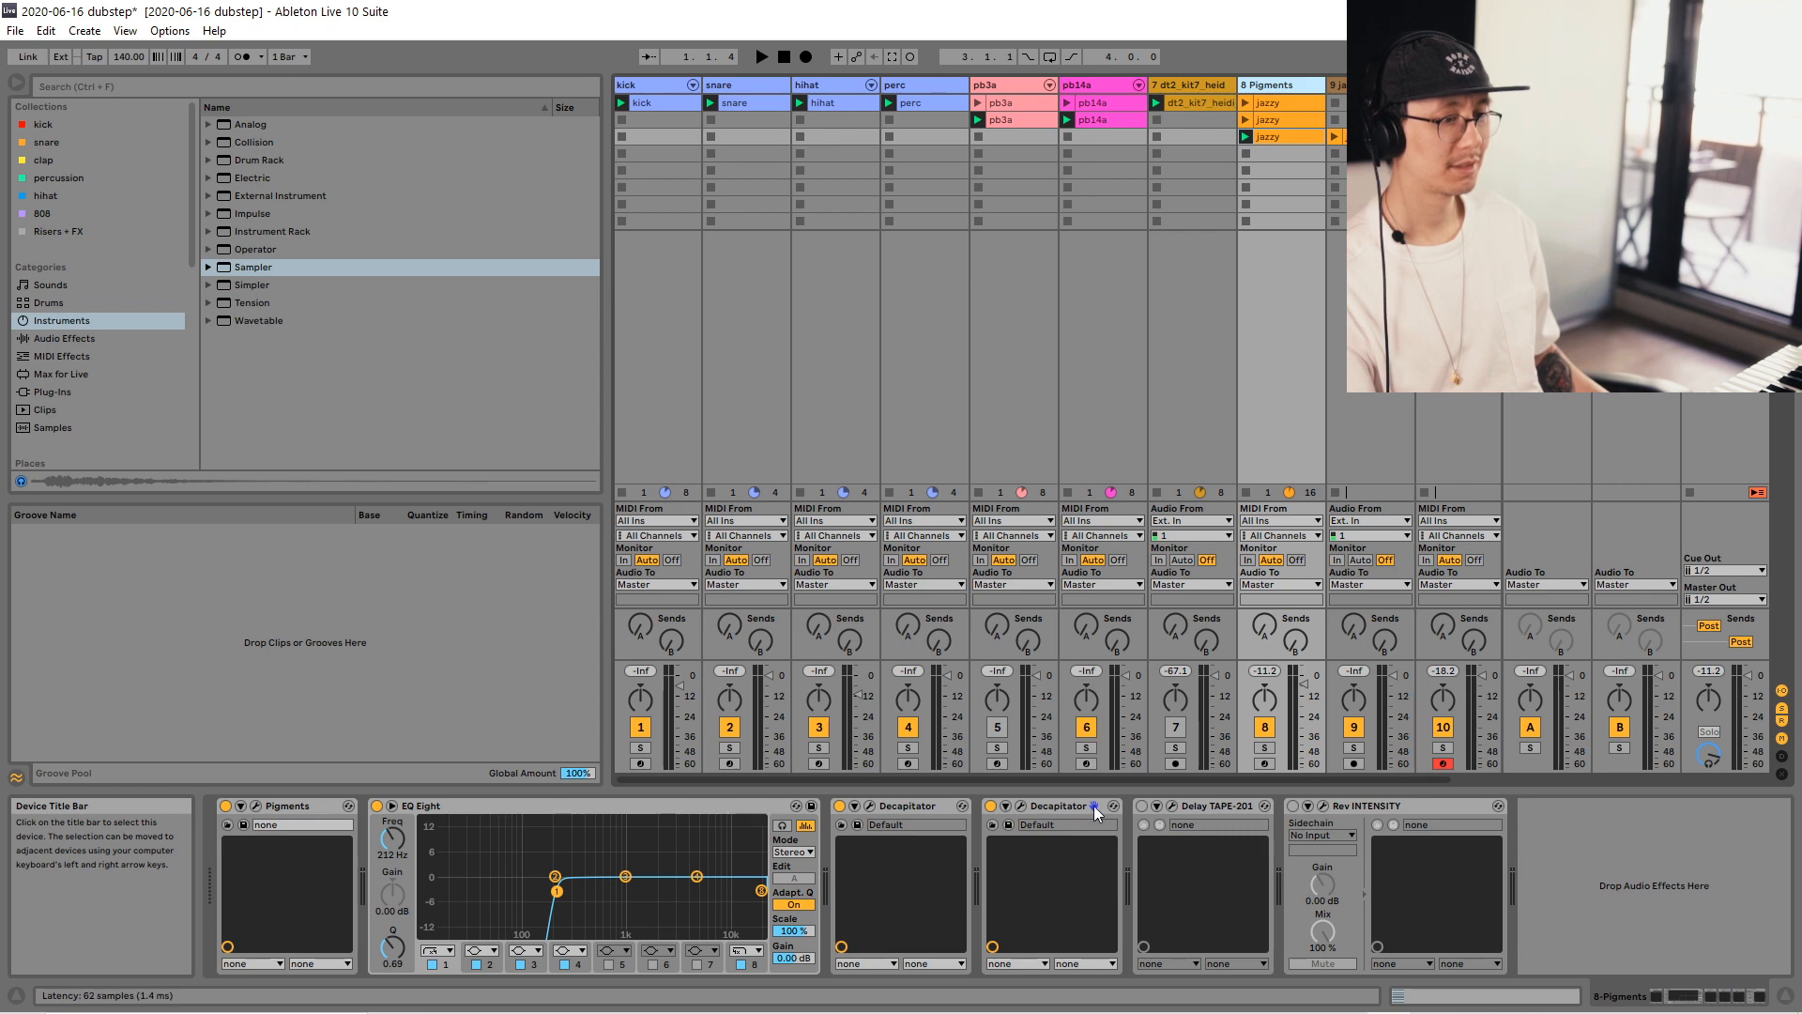
Copy Delay TAPE-201 and Rev INTENSITY from the Pigments track to the end of the Sampler track's device chain.
{"action": "left_click", "coordinate": [1226, 807]}
{"action": "left_click", "coordinate": [1412, 808], "text": "shift"}
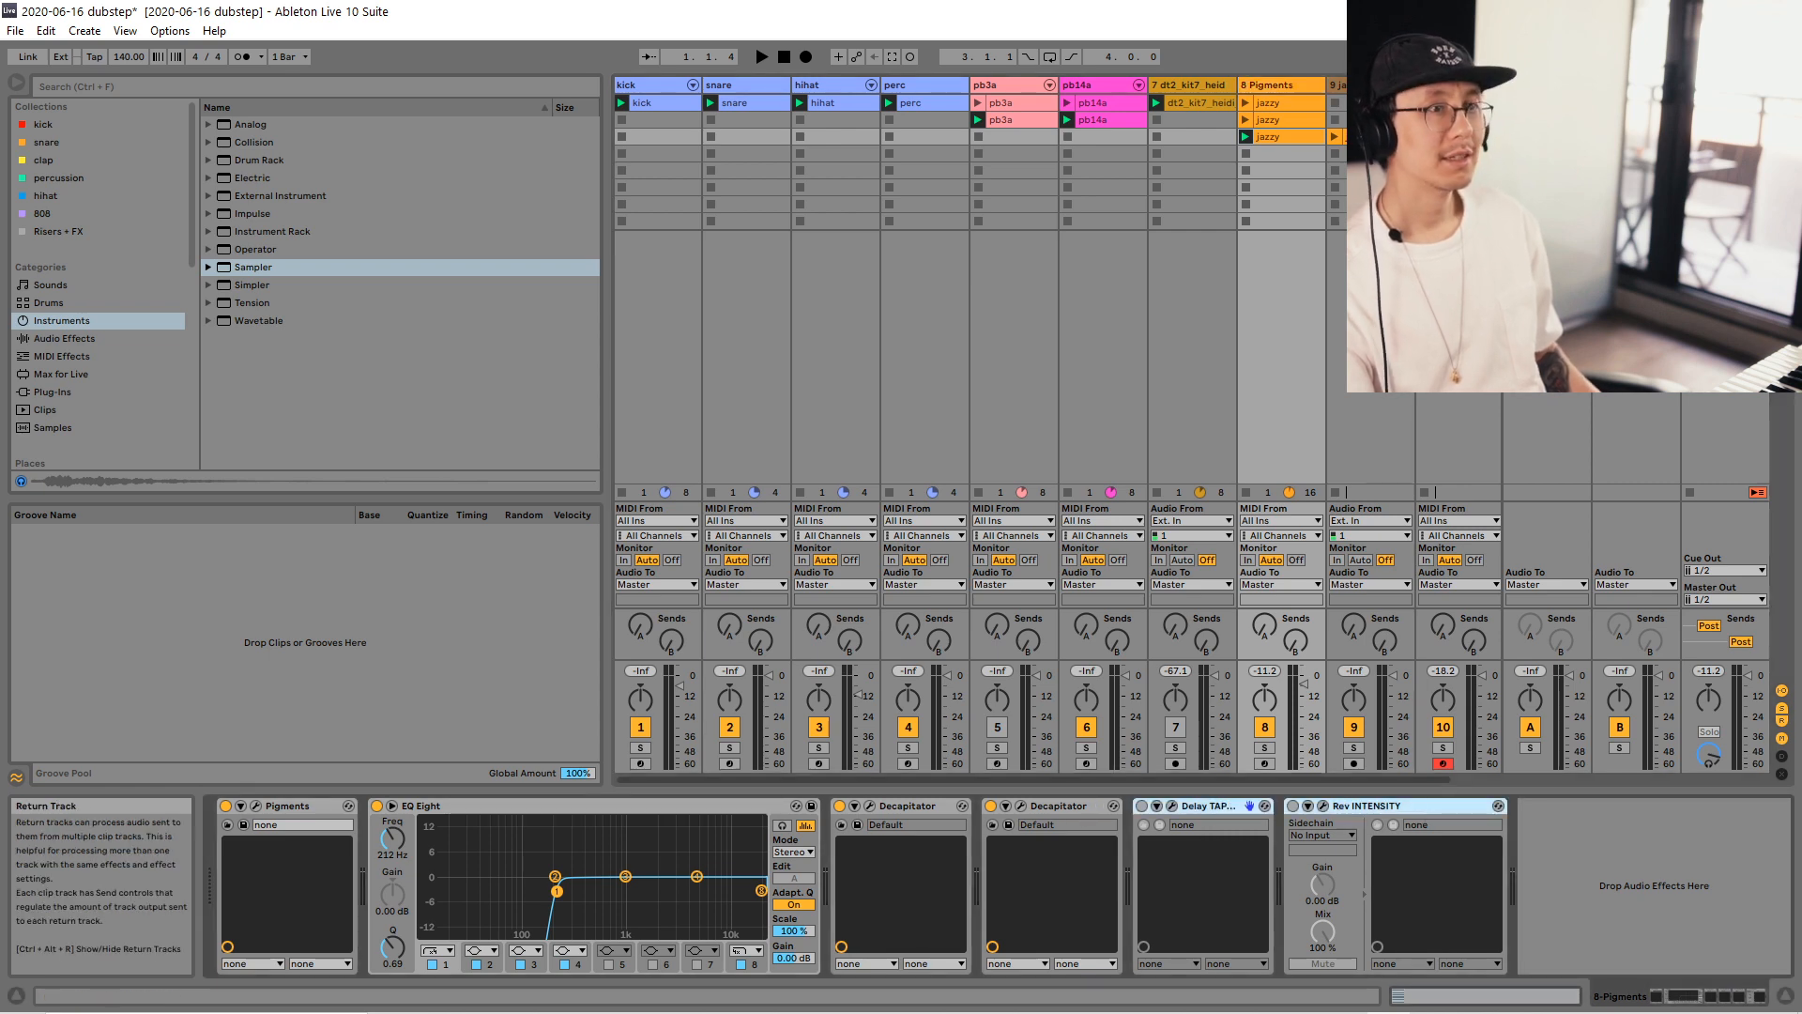
{"action": "left_click", "coordinate": [1458, 85]}
{"action": "left_click", "coordinate": [951, 905]}
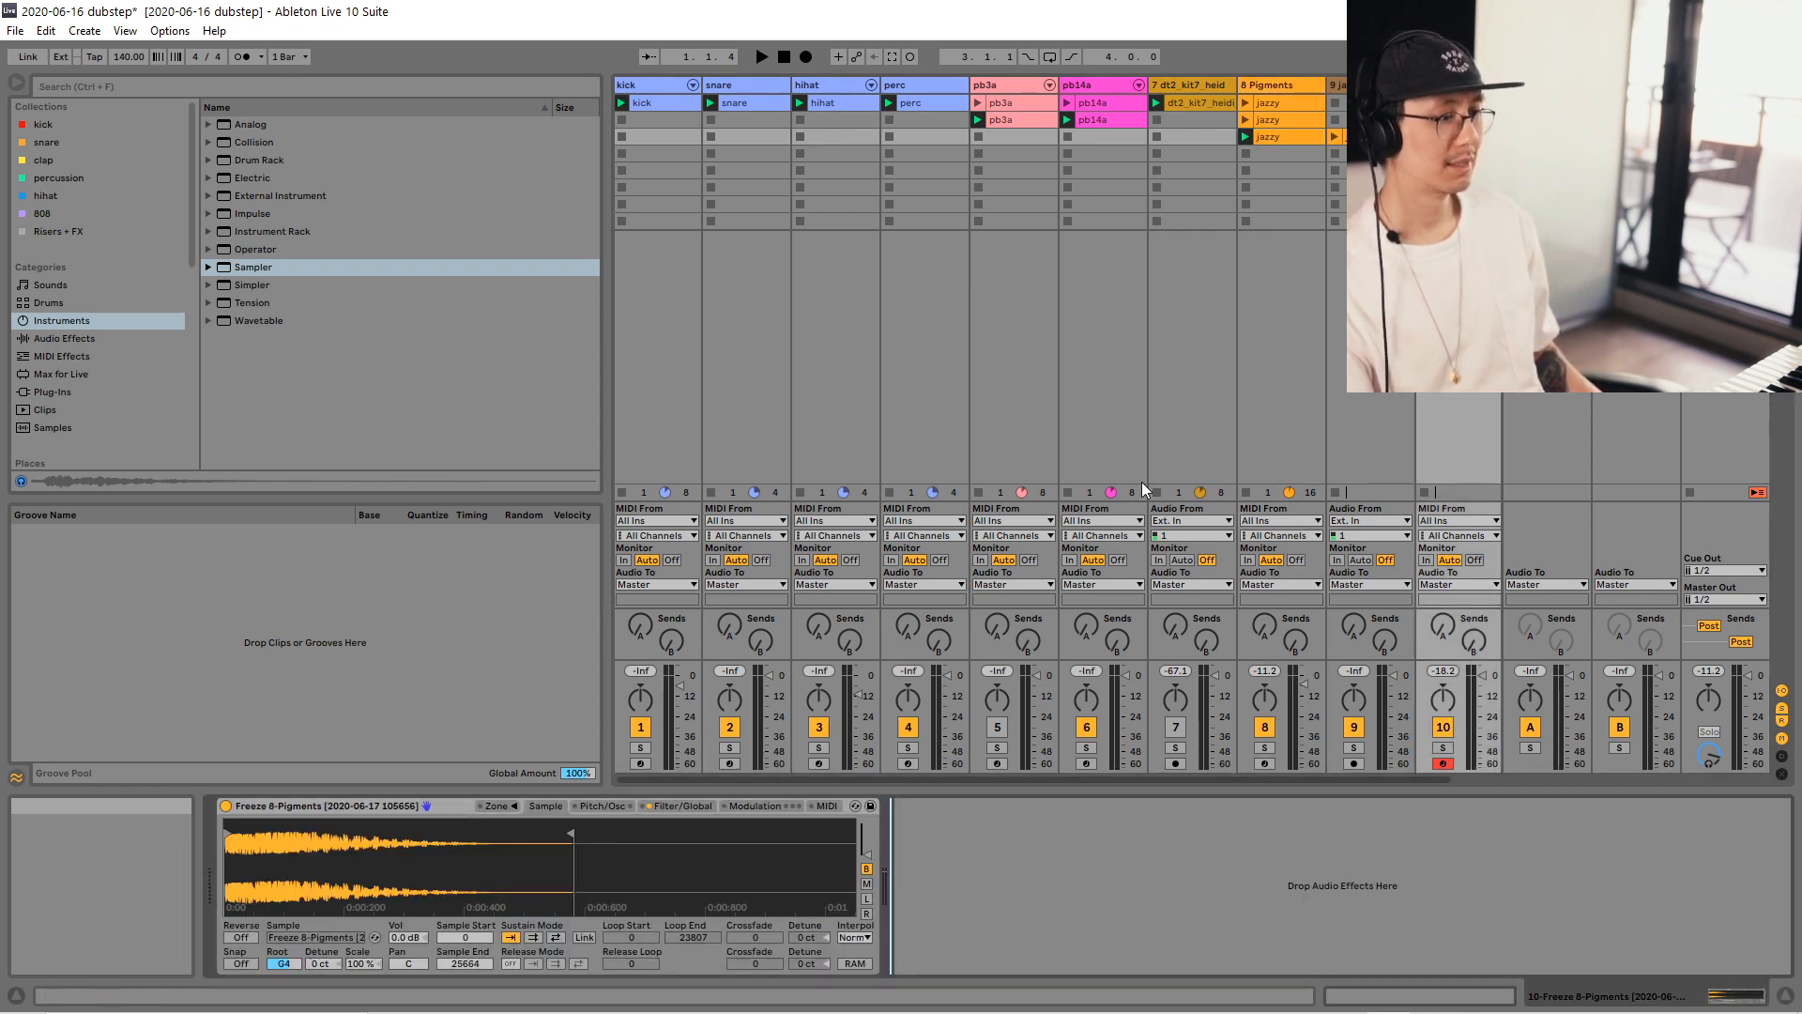
{"action": "key", "text": "ctrl+v"}
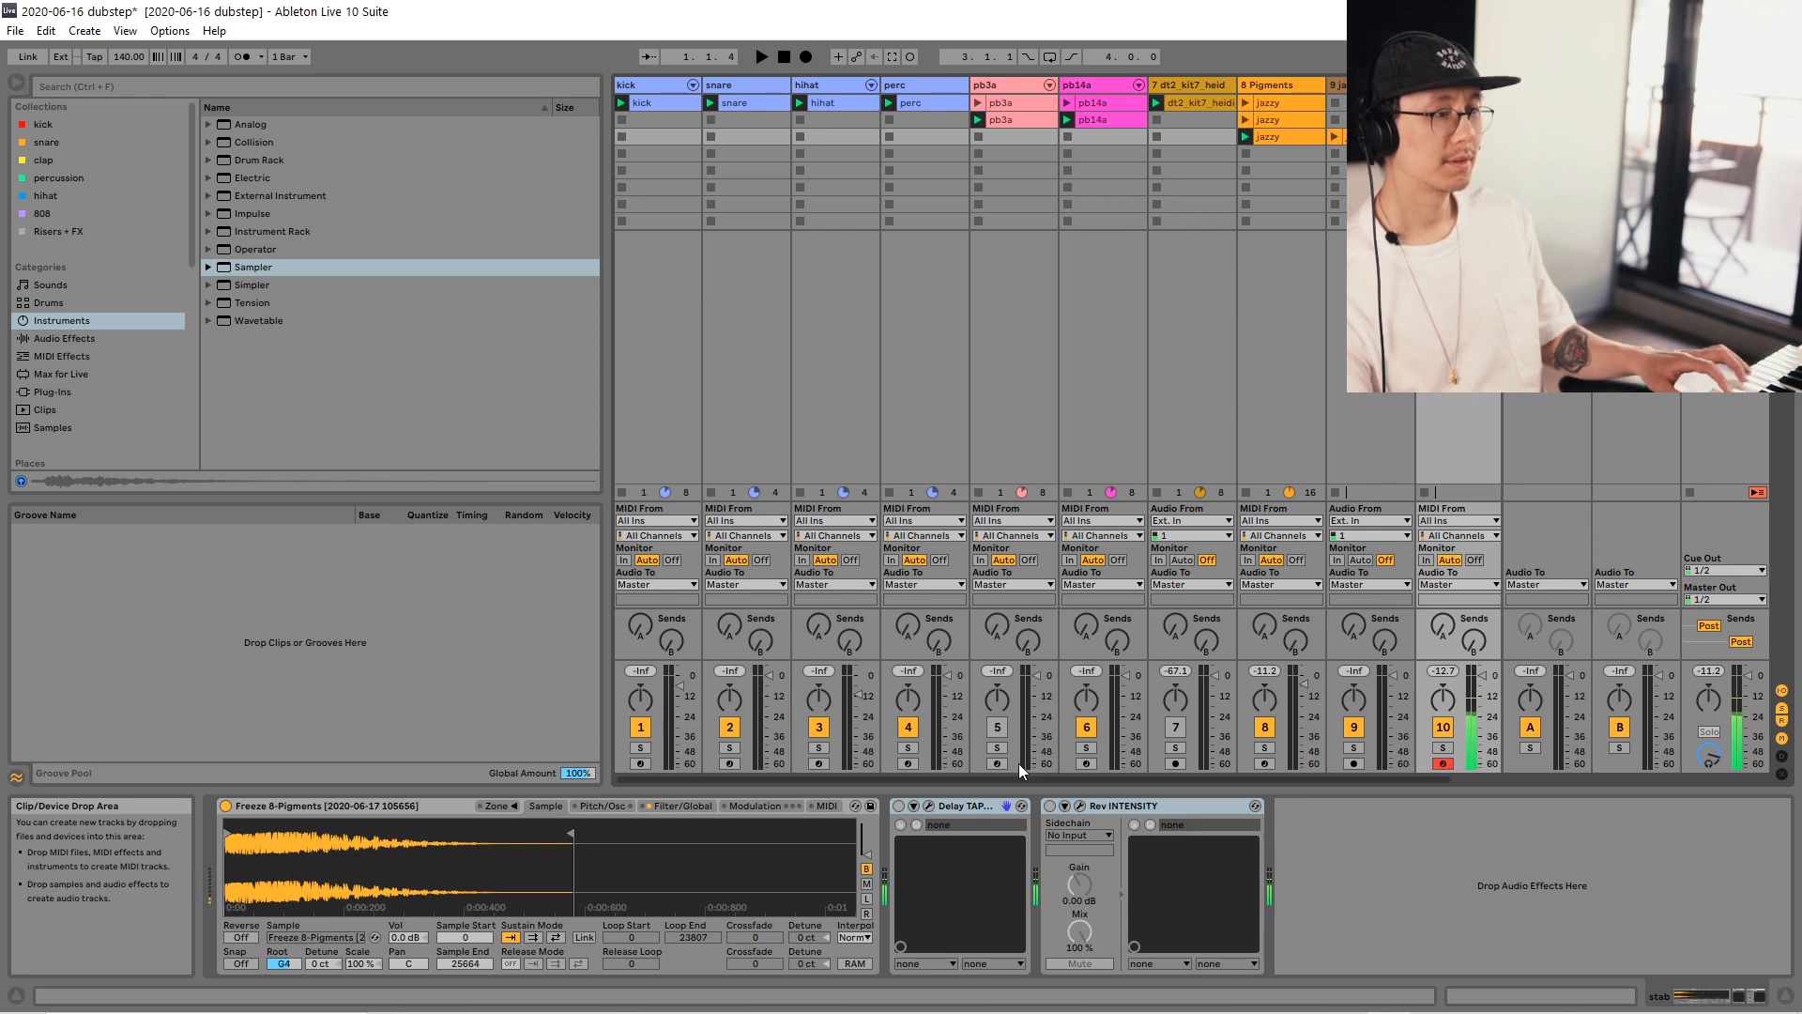
Switch on the copied delay and reverb, and raise the Sampler's sample volume to 4.9 dB.
{"action": "left_click", "coordinate": [898, 805]}
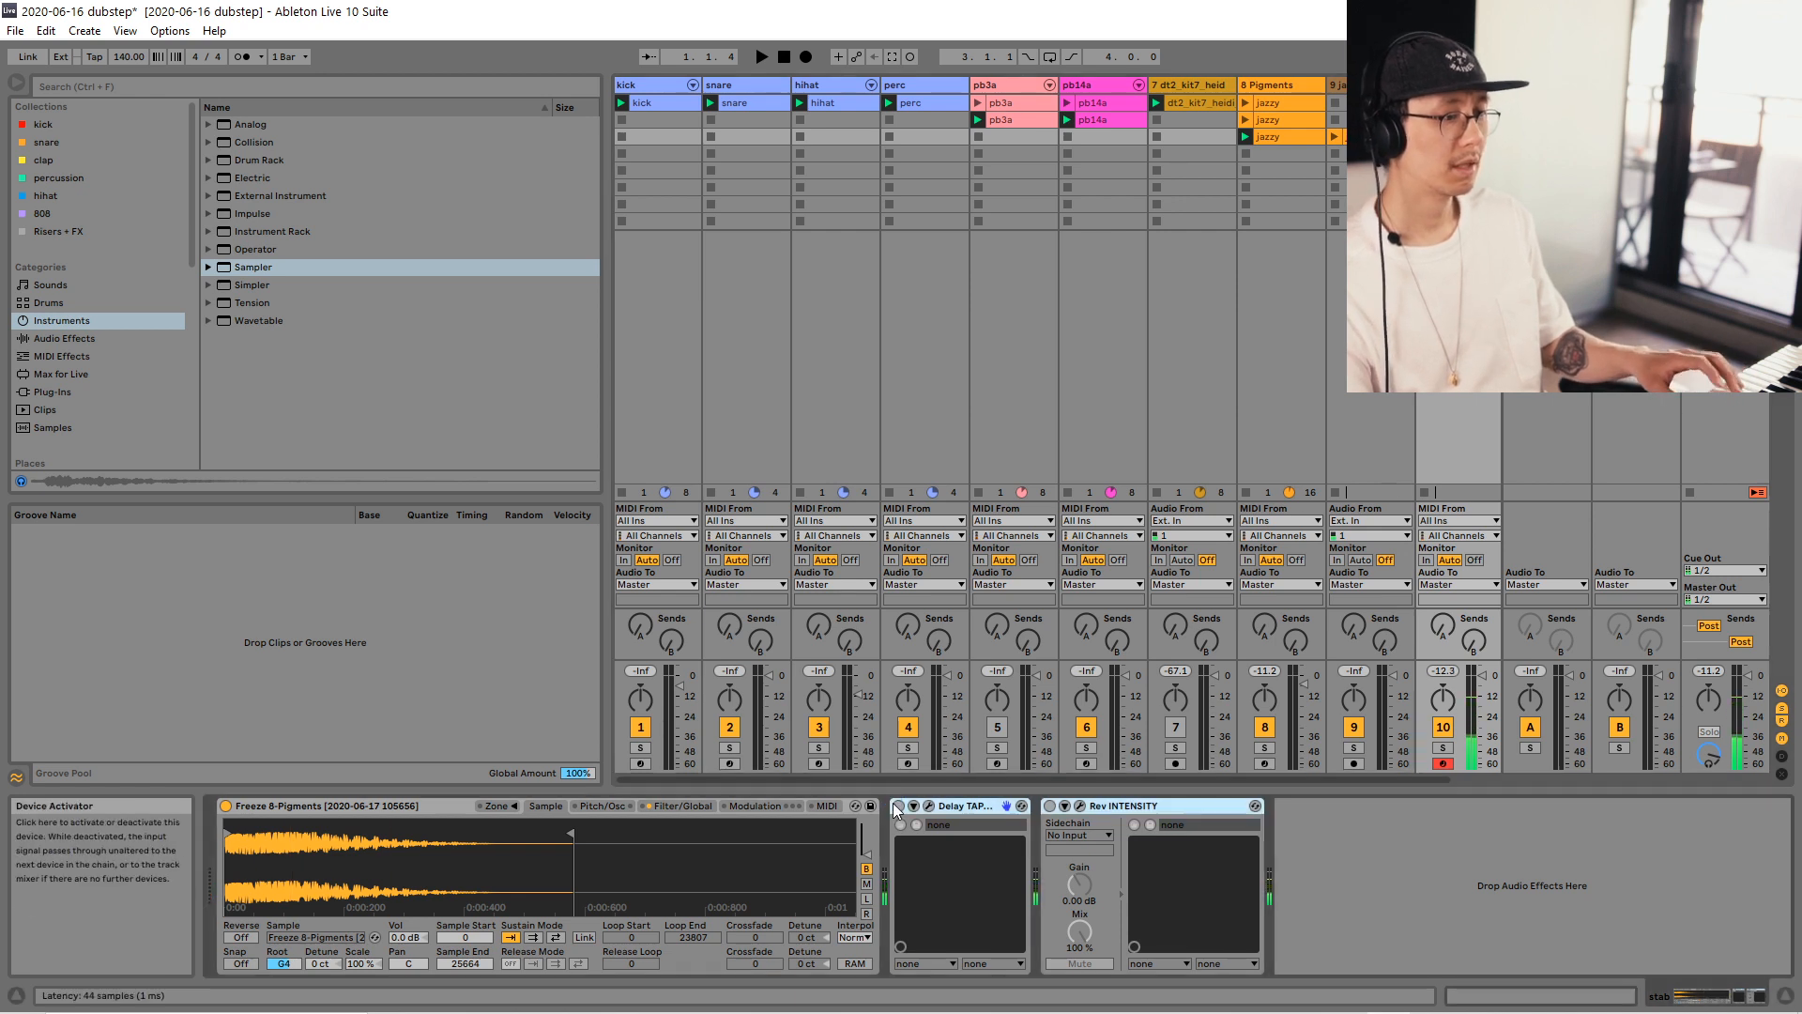
{"action": "left_click", "coordinate": [1050, 806]}
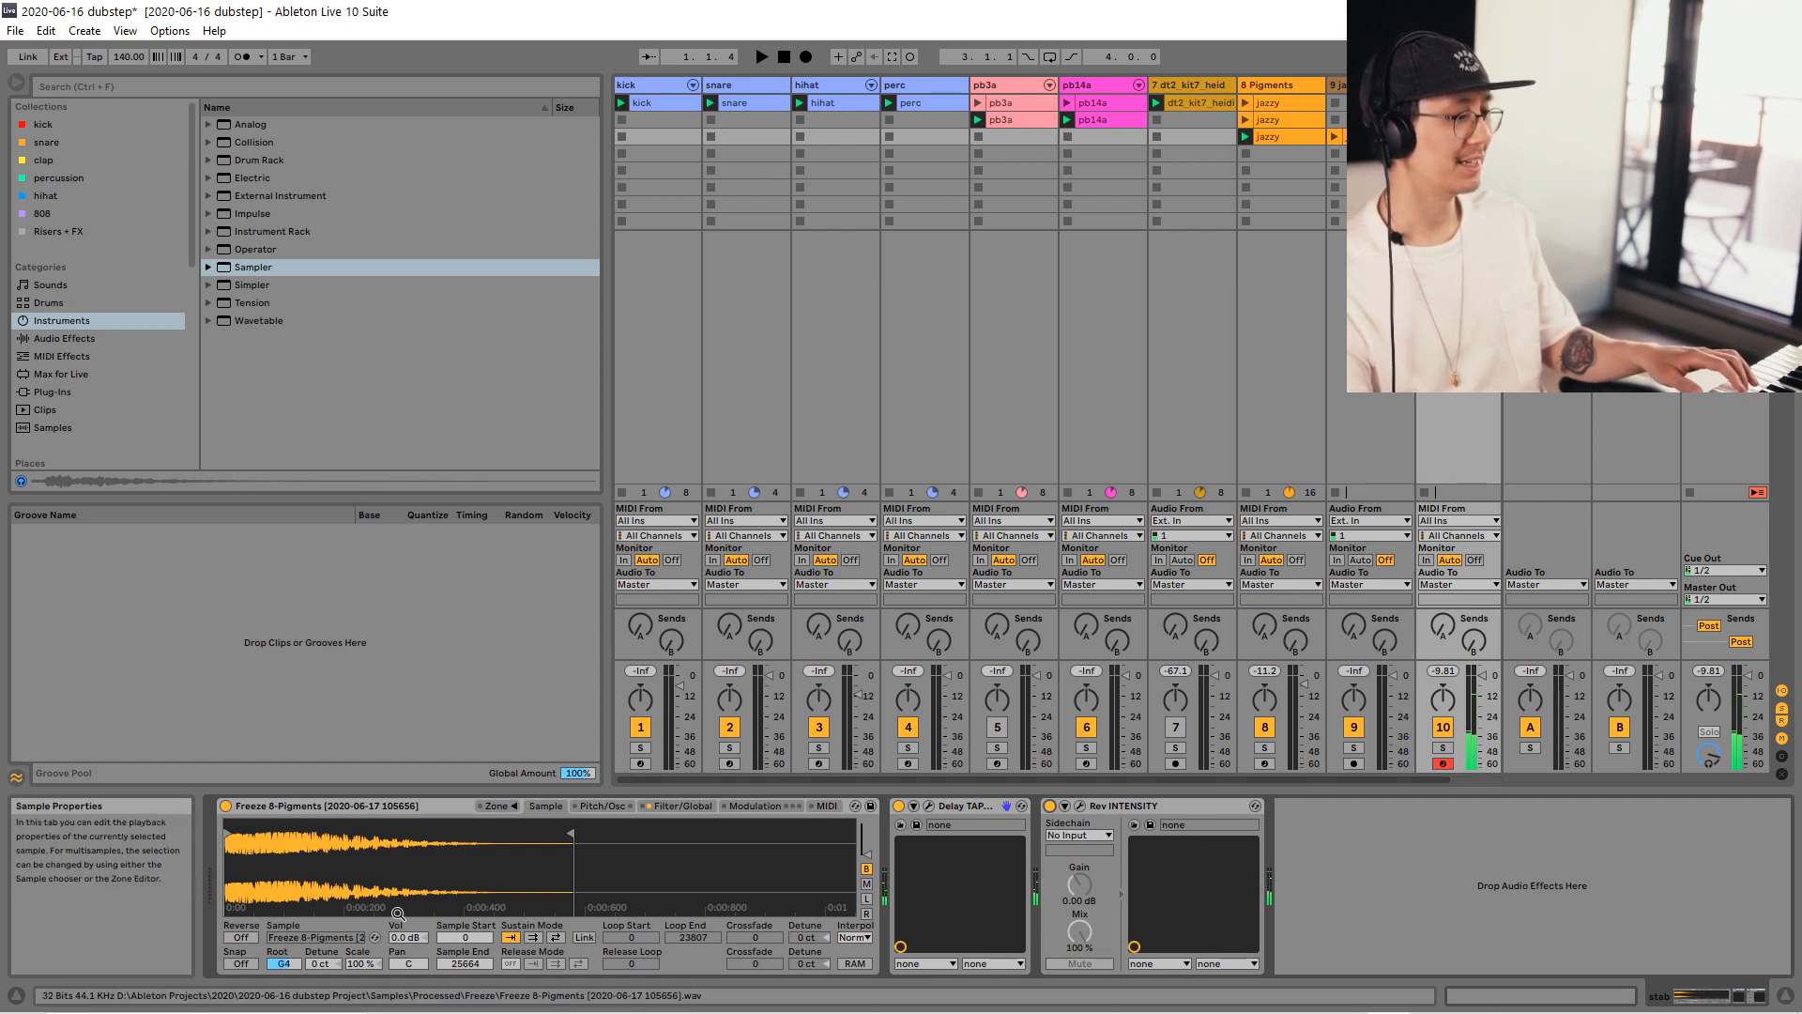
{"action": "left_click_drag", "start_coordinate": [407, 937], "coordinate": [406, 899]}
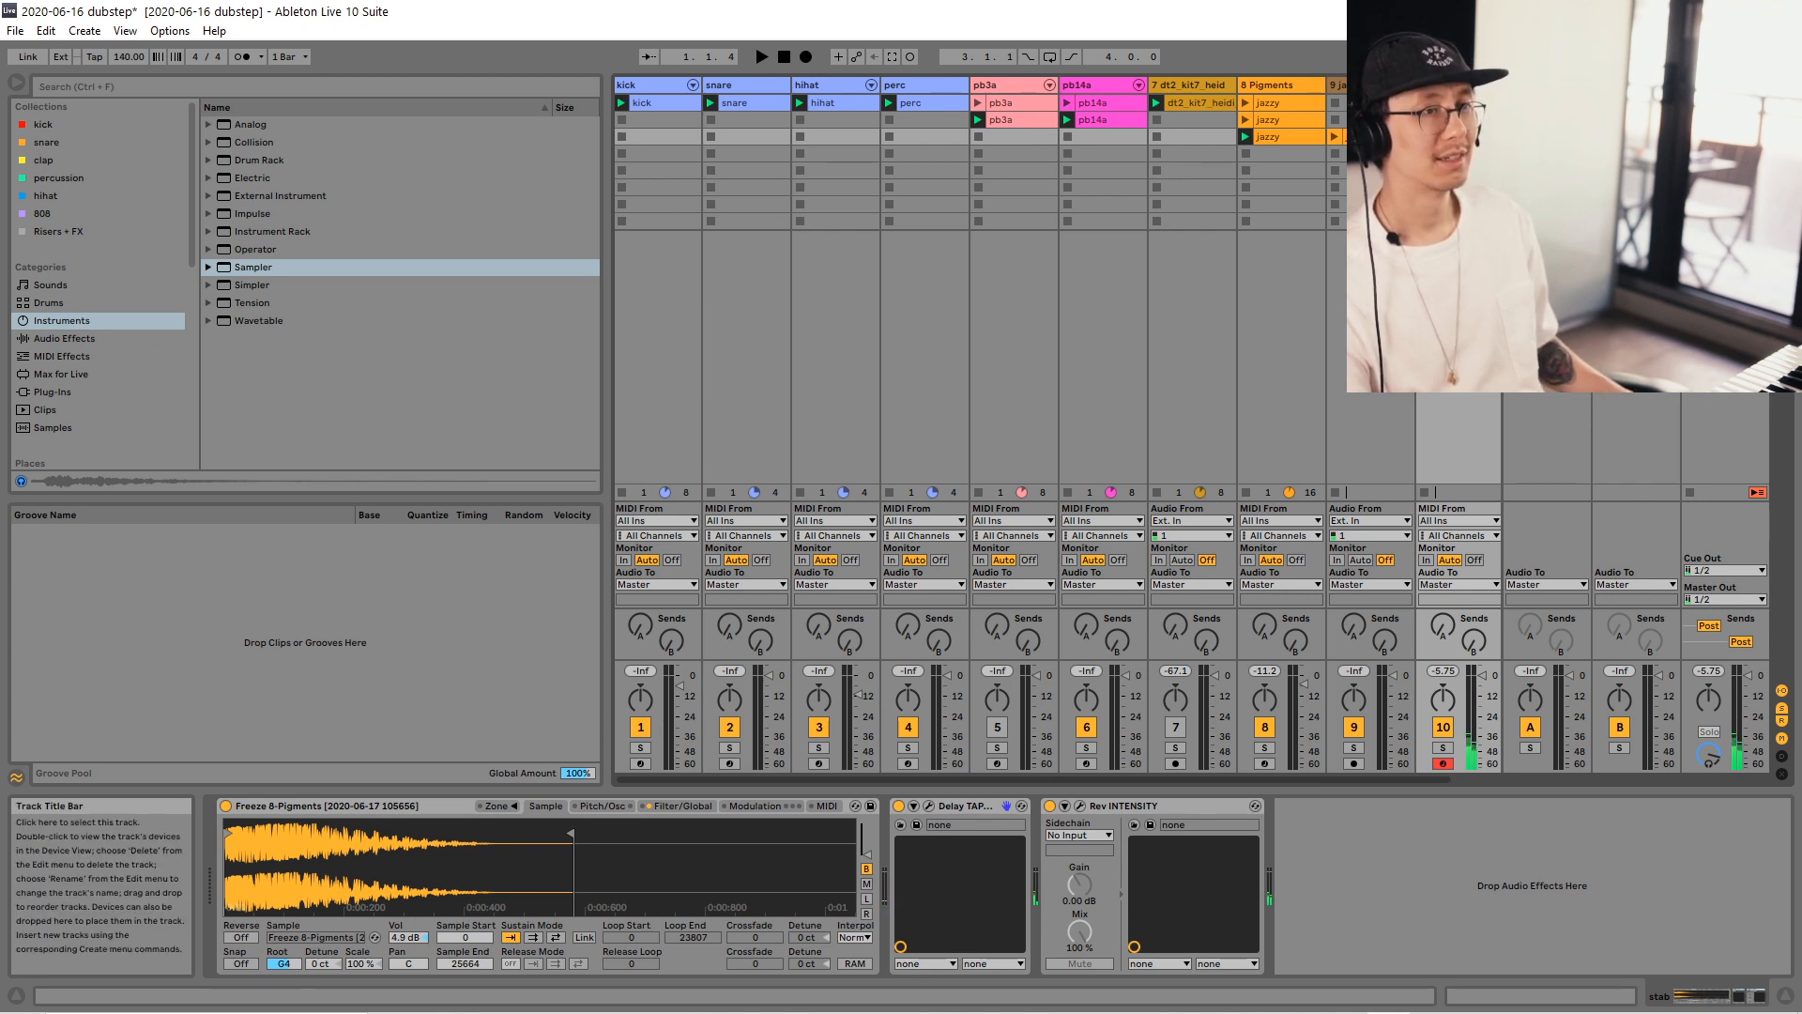
Duplicate the stab track and arm the copy for recording.
{"action": "key", "text": "ctrl+d"}
{"action": "left_click_drag", "start_coordinate": [1441, 780], "coordinate": [1552, 789]}
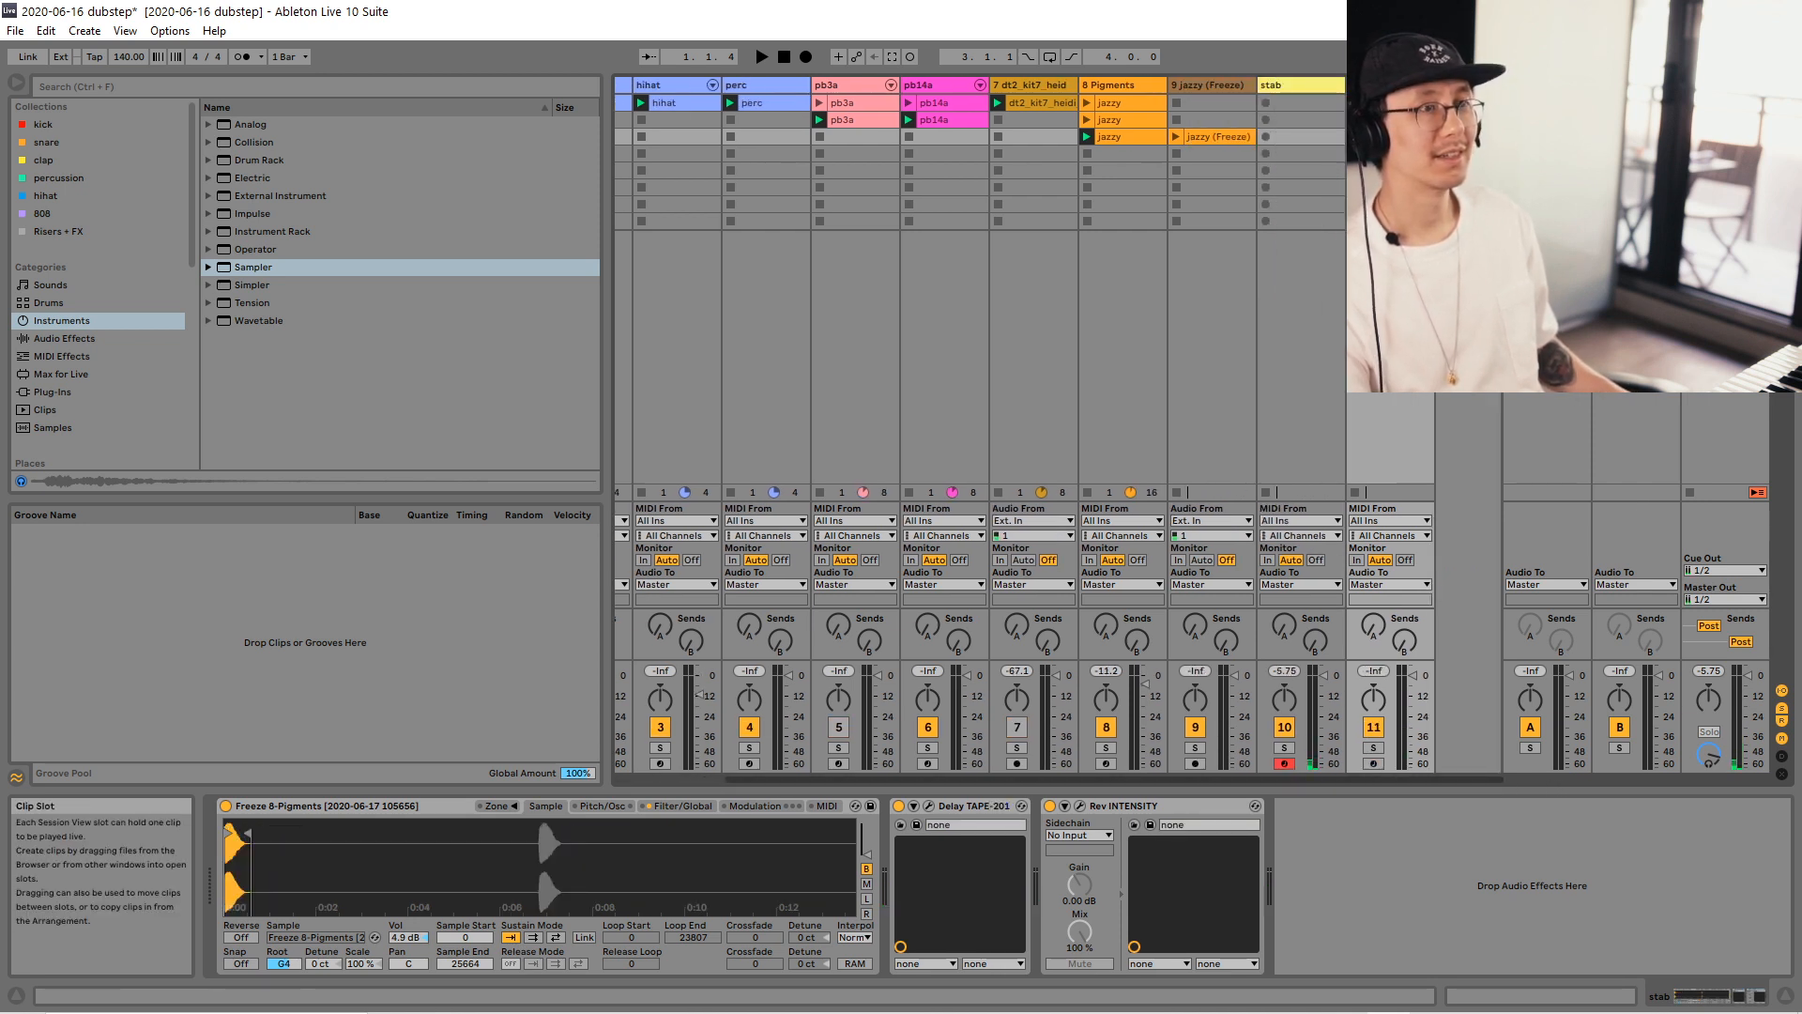
{"action": "left_click", "coordinate": [1373, 763]}
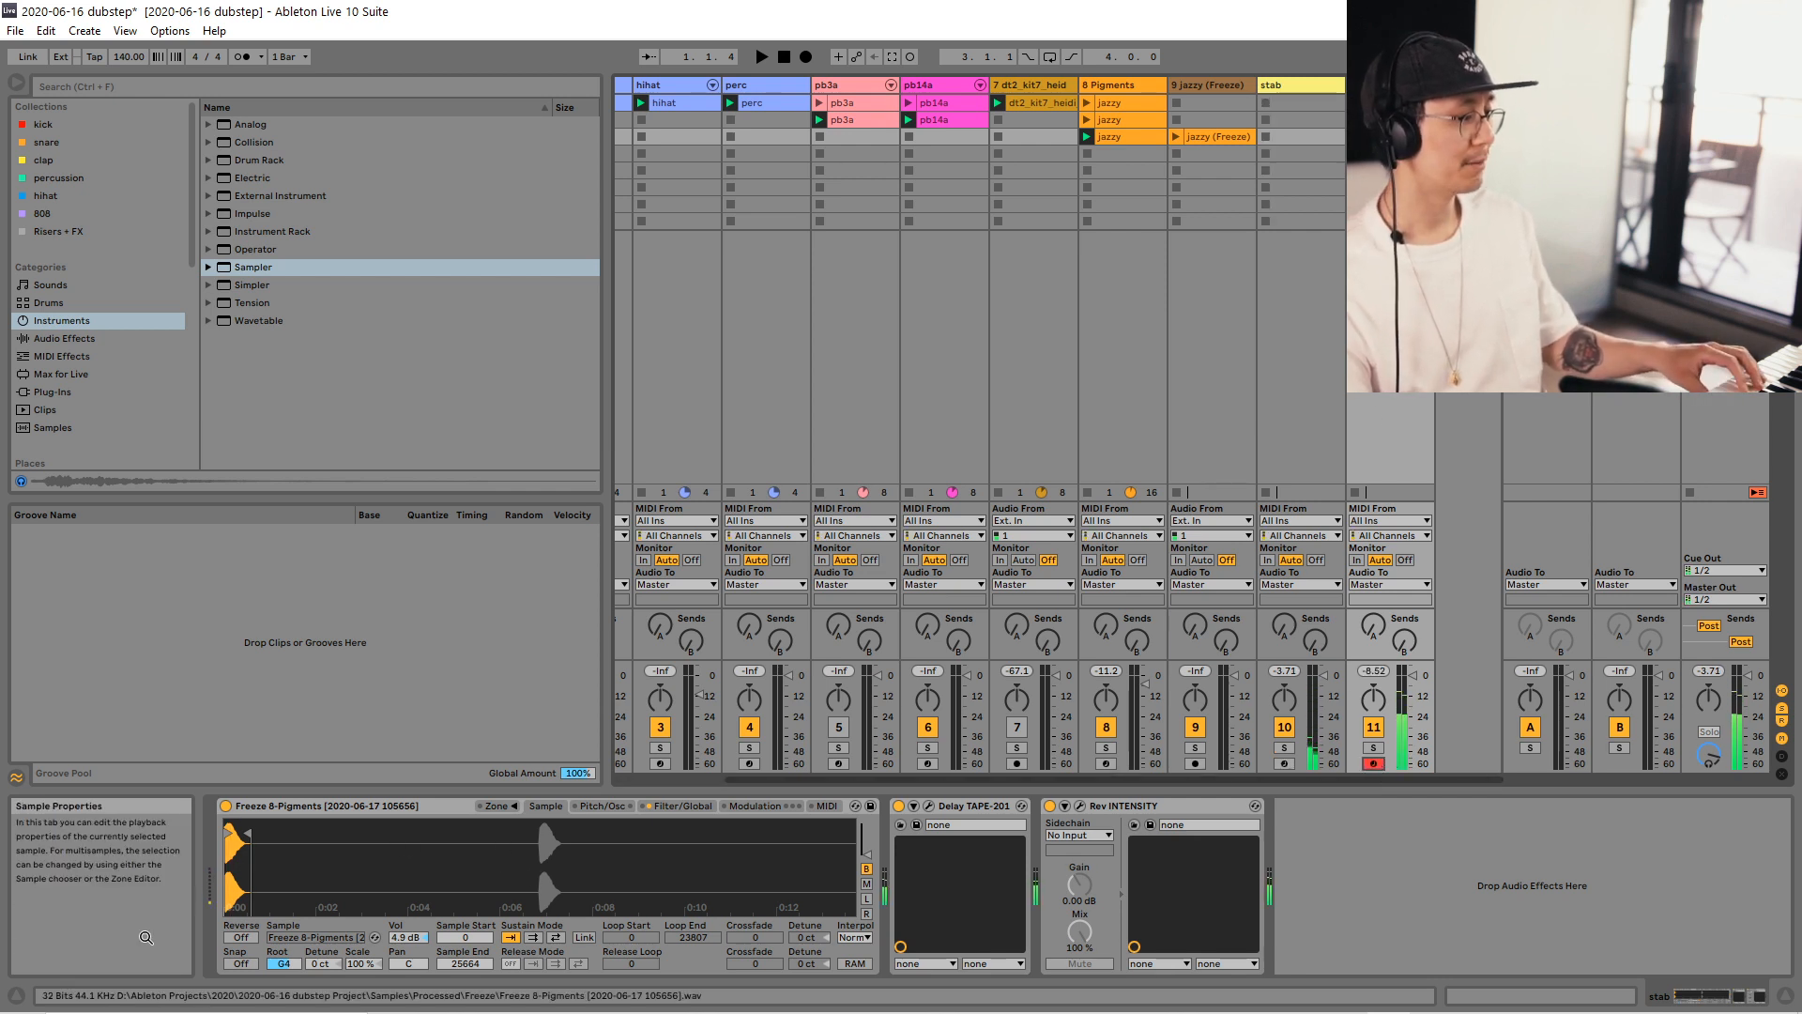
Reverse the sample in the duplicated stab track's Sampler and set its sample end to 23174.
{"action": "left_click", "coordinate": [242, 937]}
{"action": "left_click_drag", "start_coordinate": [273, 831], "coordinate": [273, 868]}
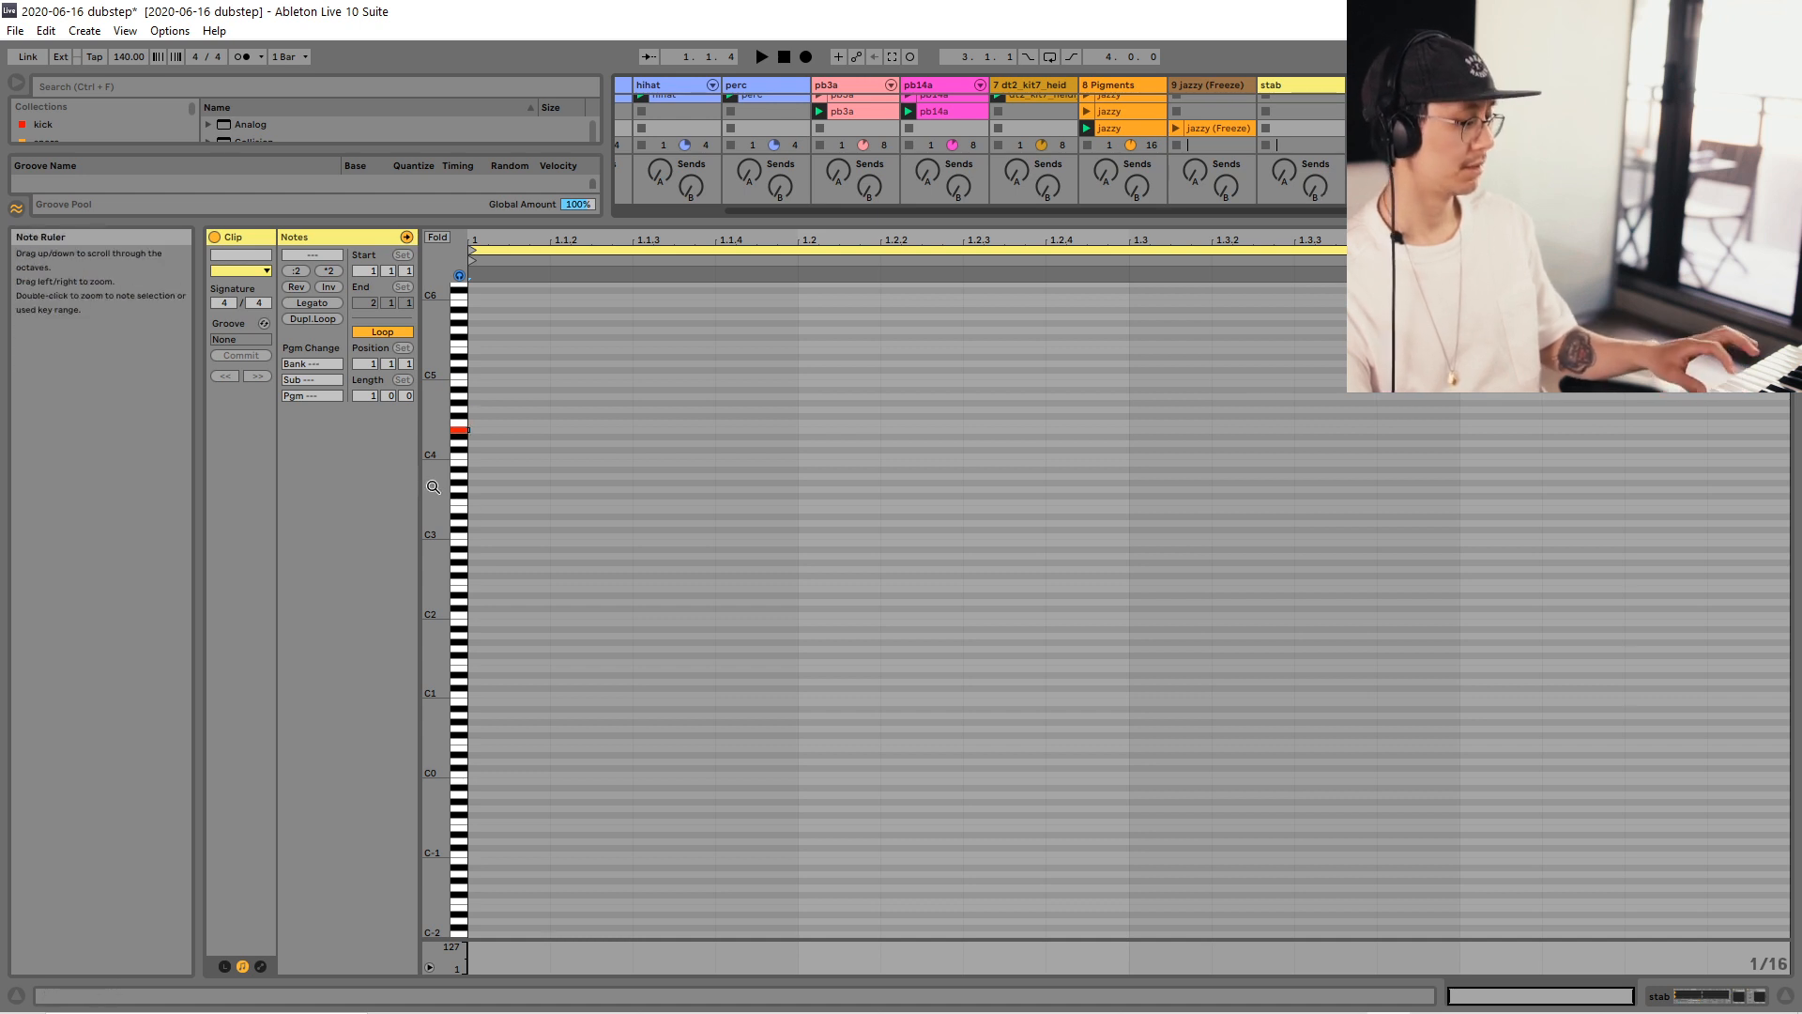
Draw an E4 note filling the first bar of the new clip and set the loop length to 4 bars.
{"action": "left_click_drag", "start_coordinate": [425, 495], "coordinate": [511, 475]}
{"action": "double_click", "coordinate": [520, 411]}
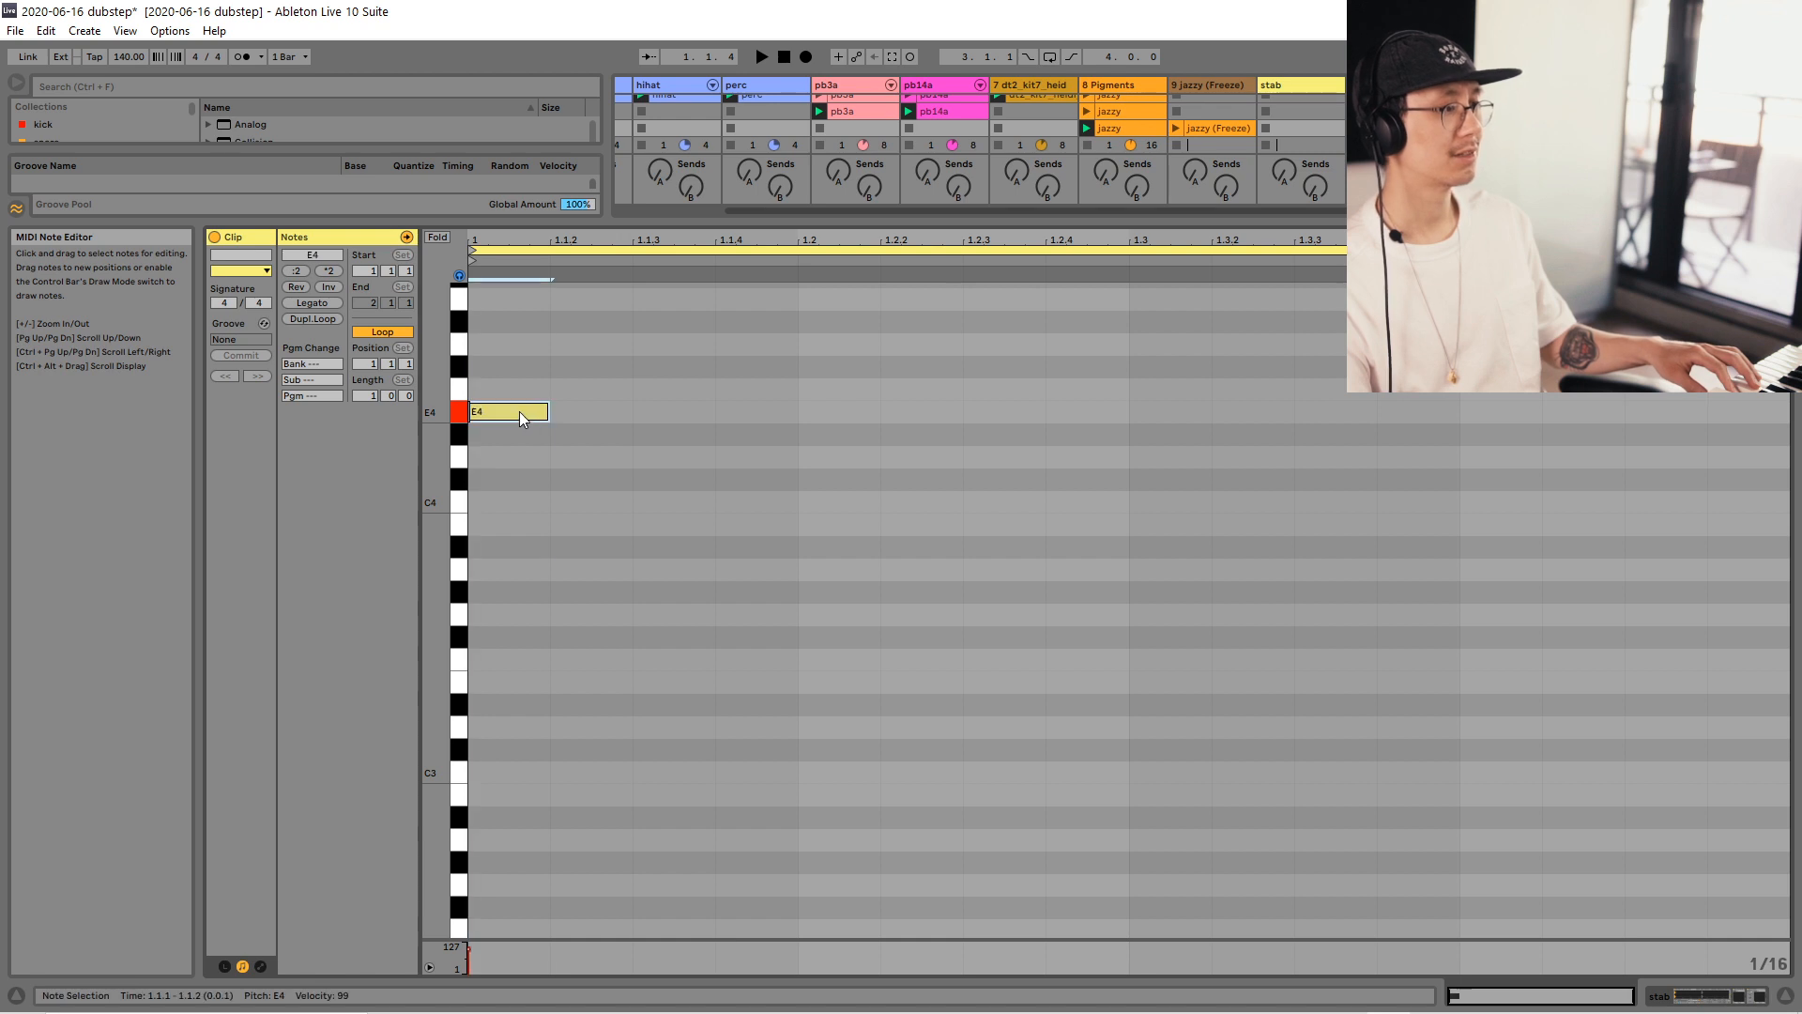
{"action": "left_click_drag", "start_coordinate": [551, 411], "coordinate": [1713, 407]}
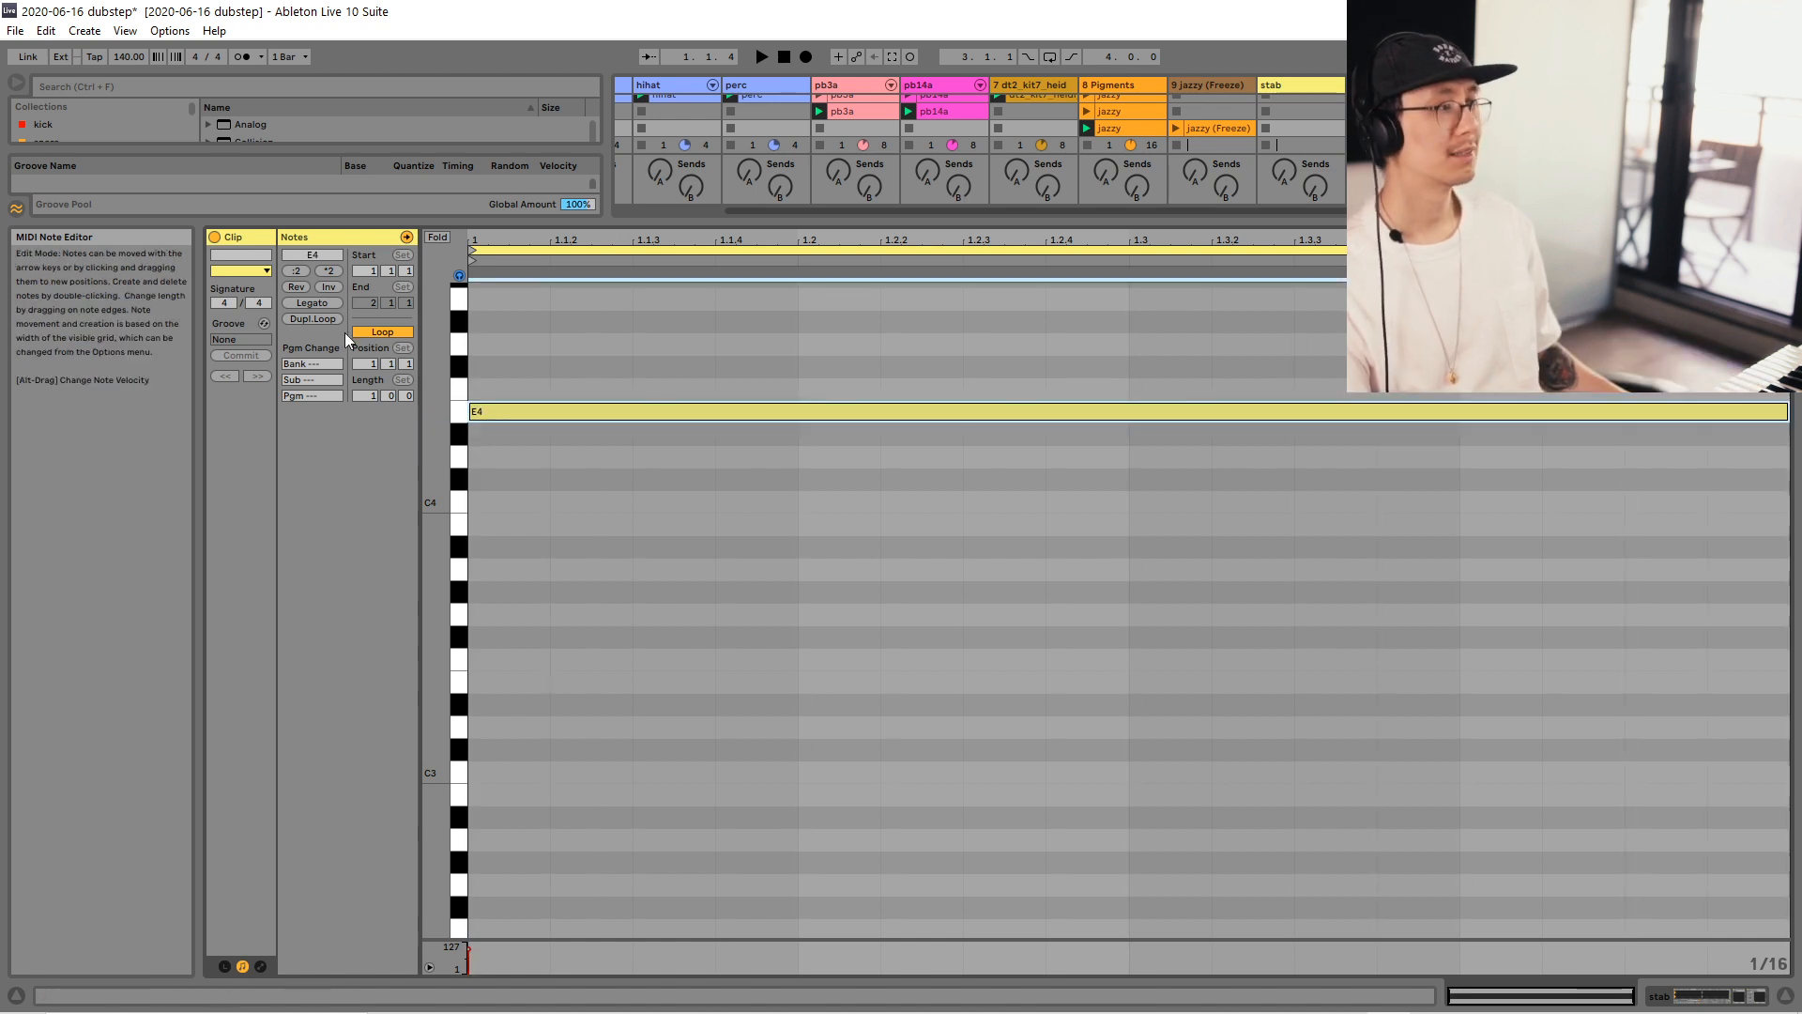
{"action": "left_click", "coordinate": [368, 397]}
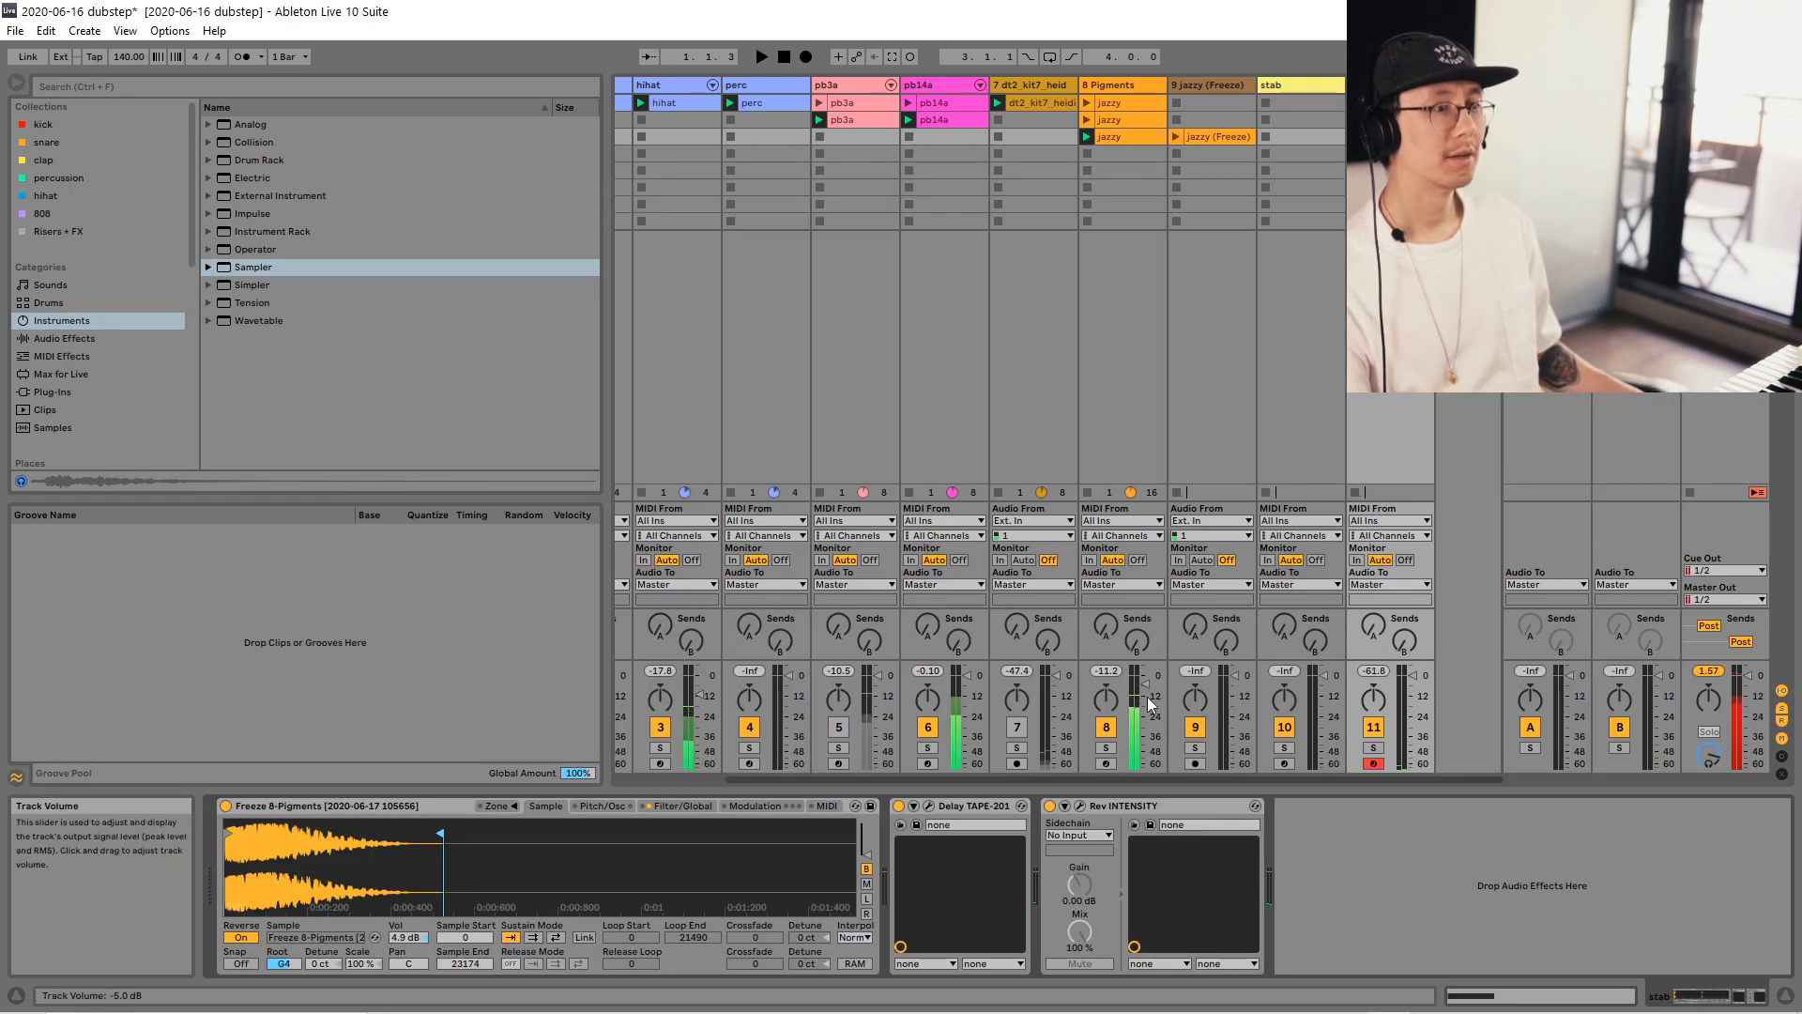
Mute the Pigments track and duplicate the E4 note into bar 2 of the reversed stab clip as F4.
{"action": "left_click", "coordinate": [1106, 728]}
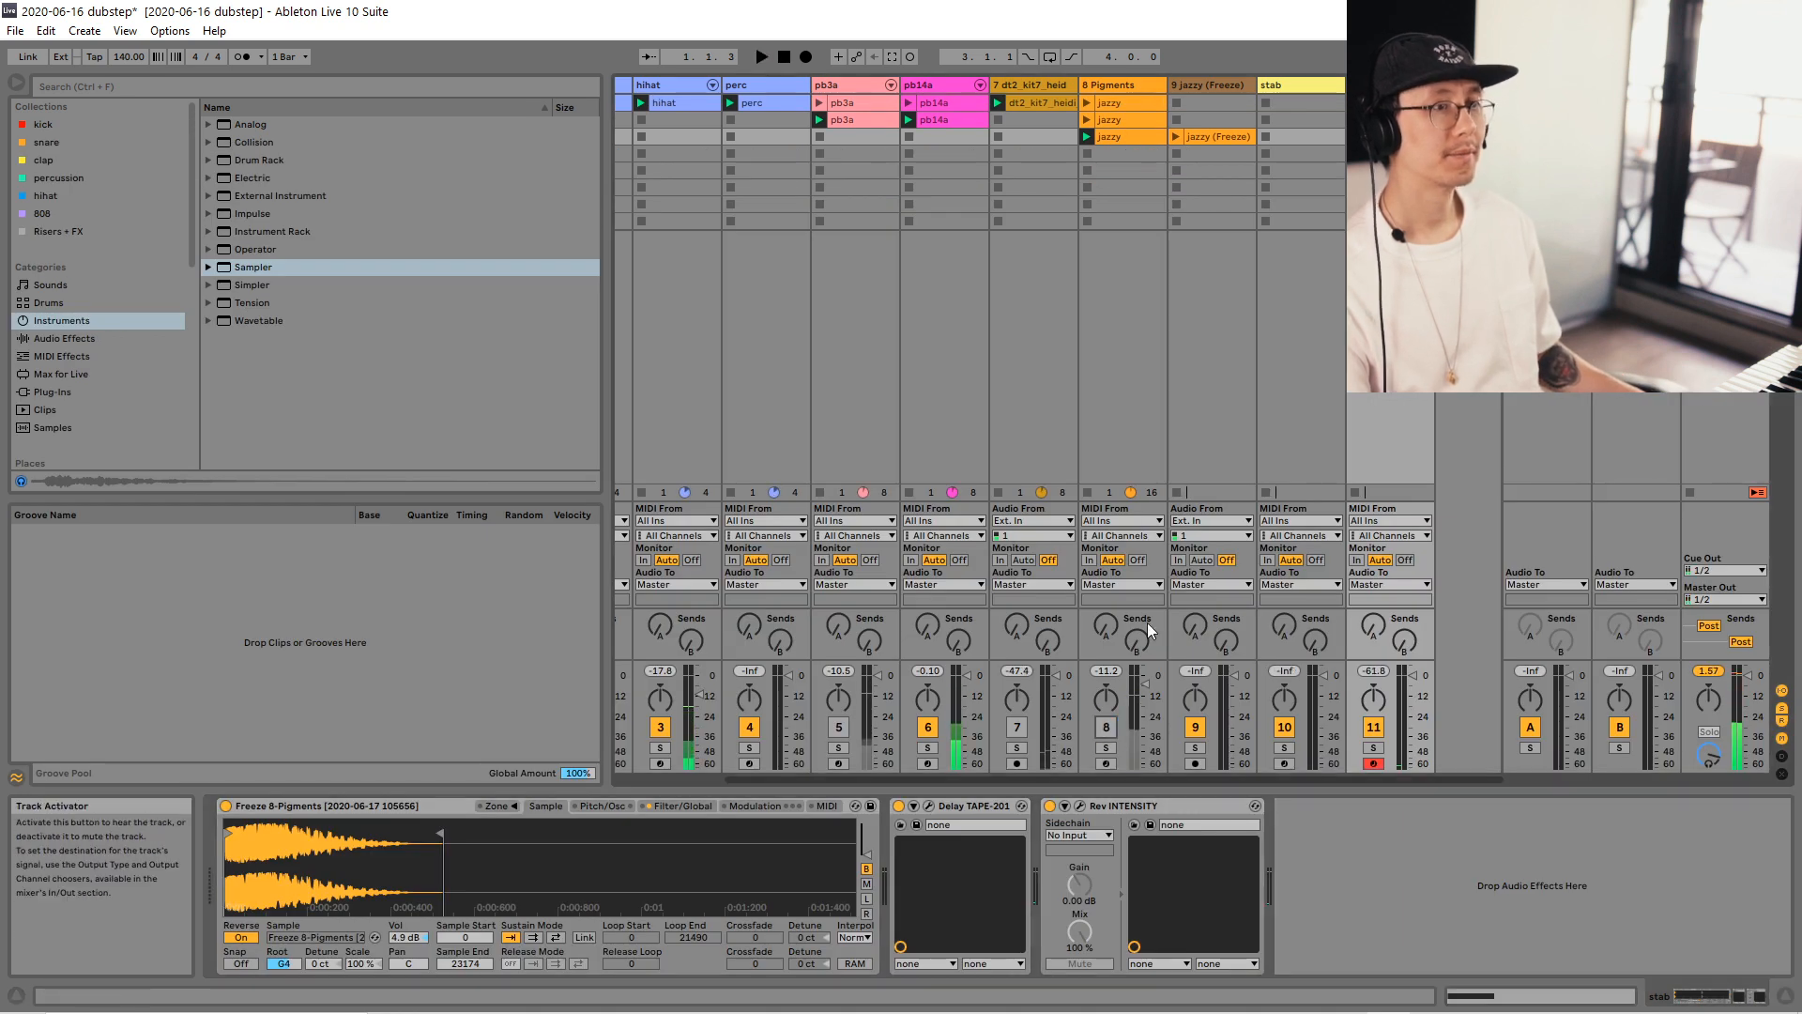
{"action": "left_click", "coordinate": [1355, 137]}
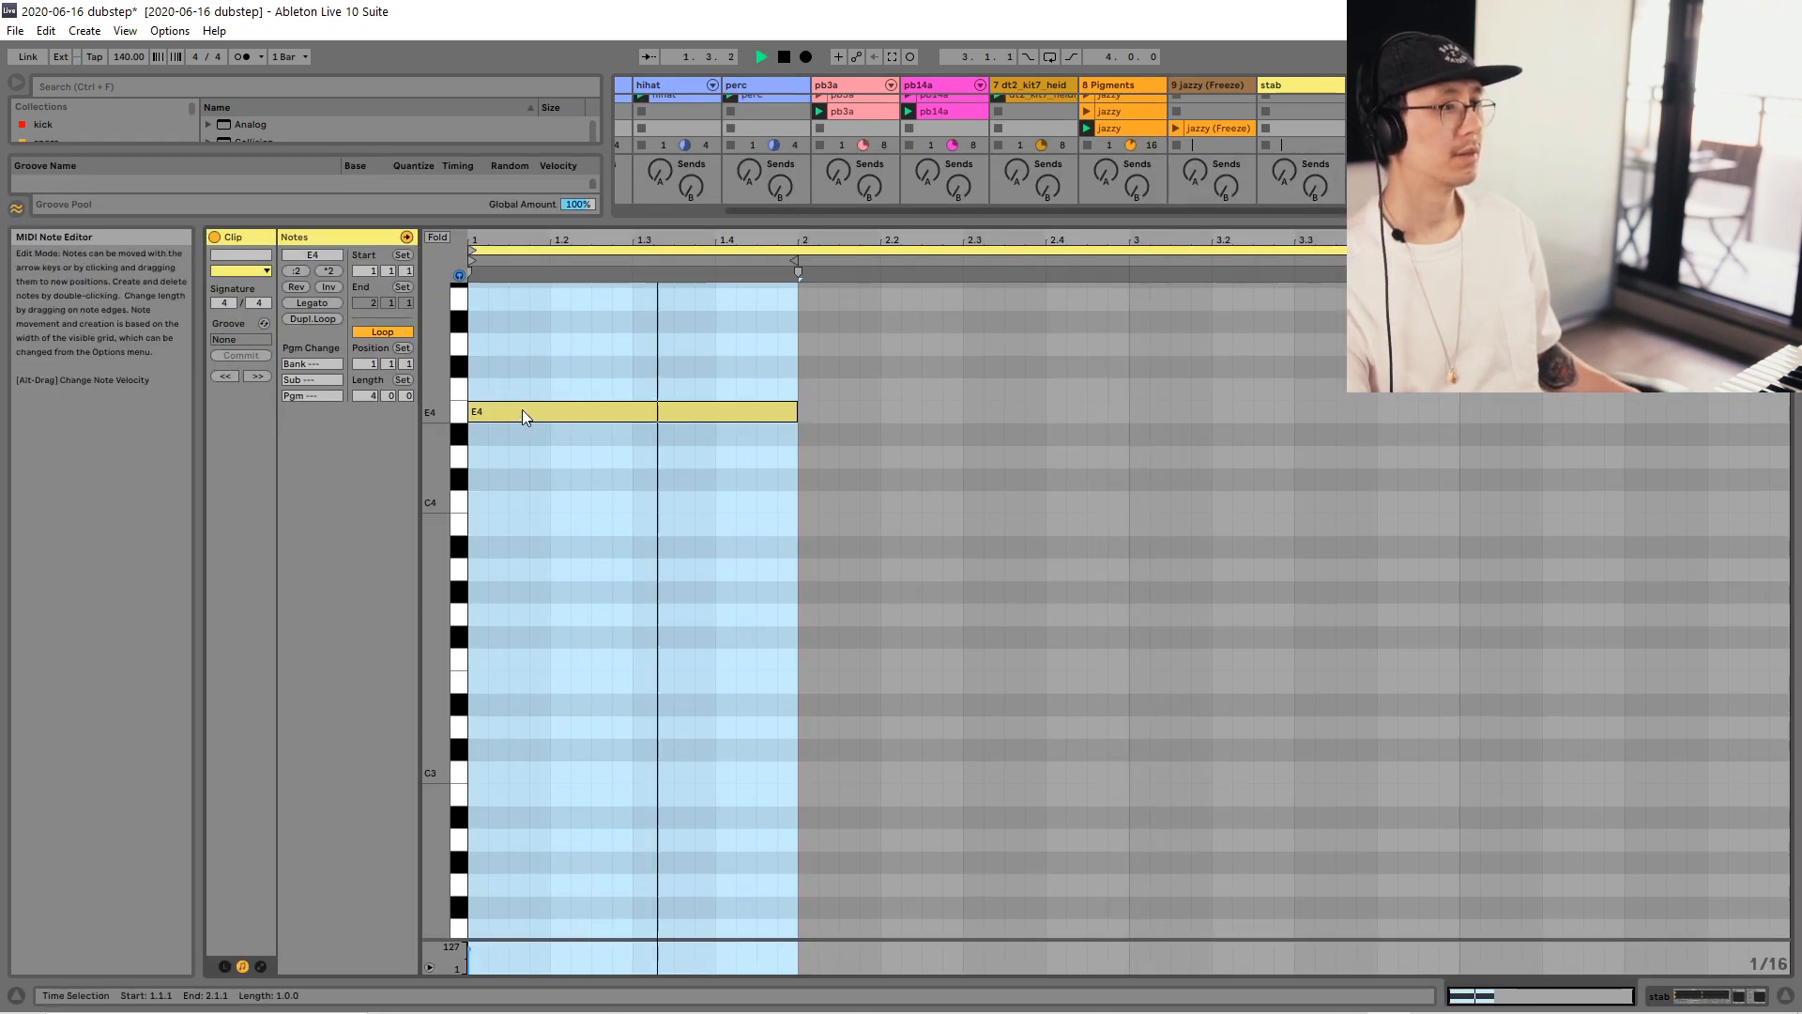
{"action": "left_click_drag", "start_coordinate": [516, 410], "coordinate": [837, 391]}
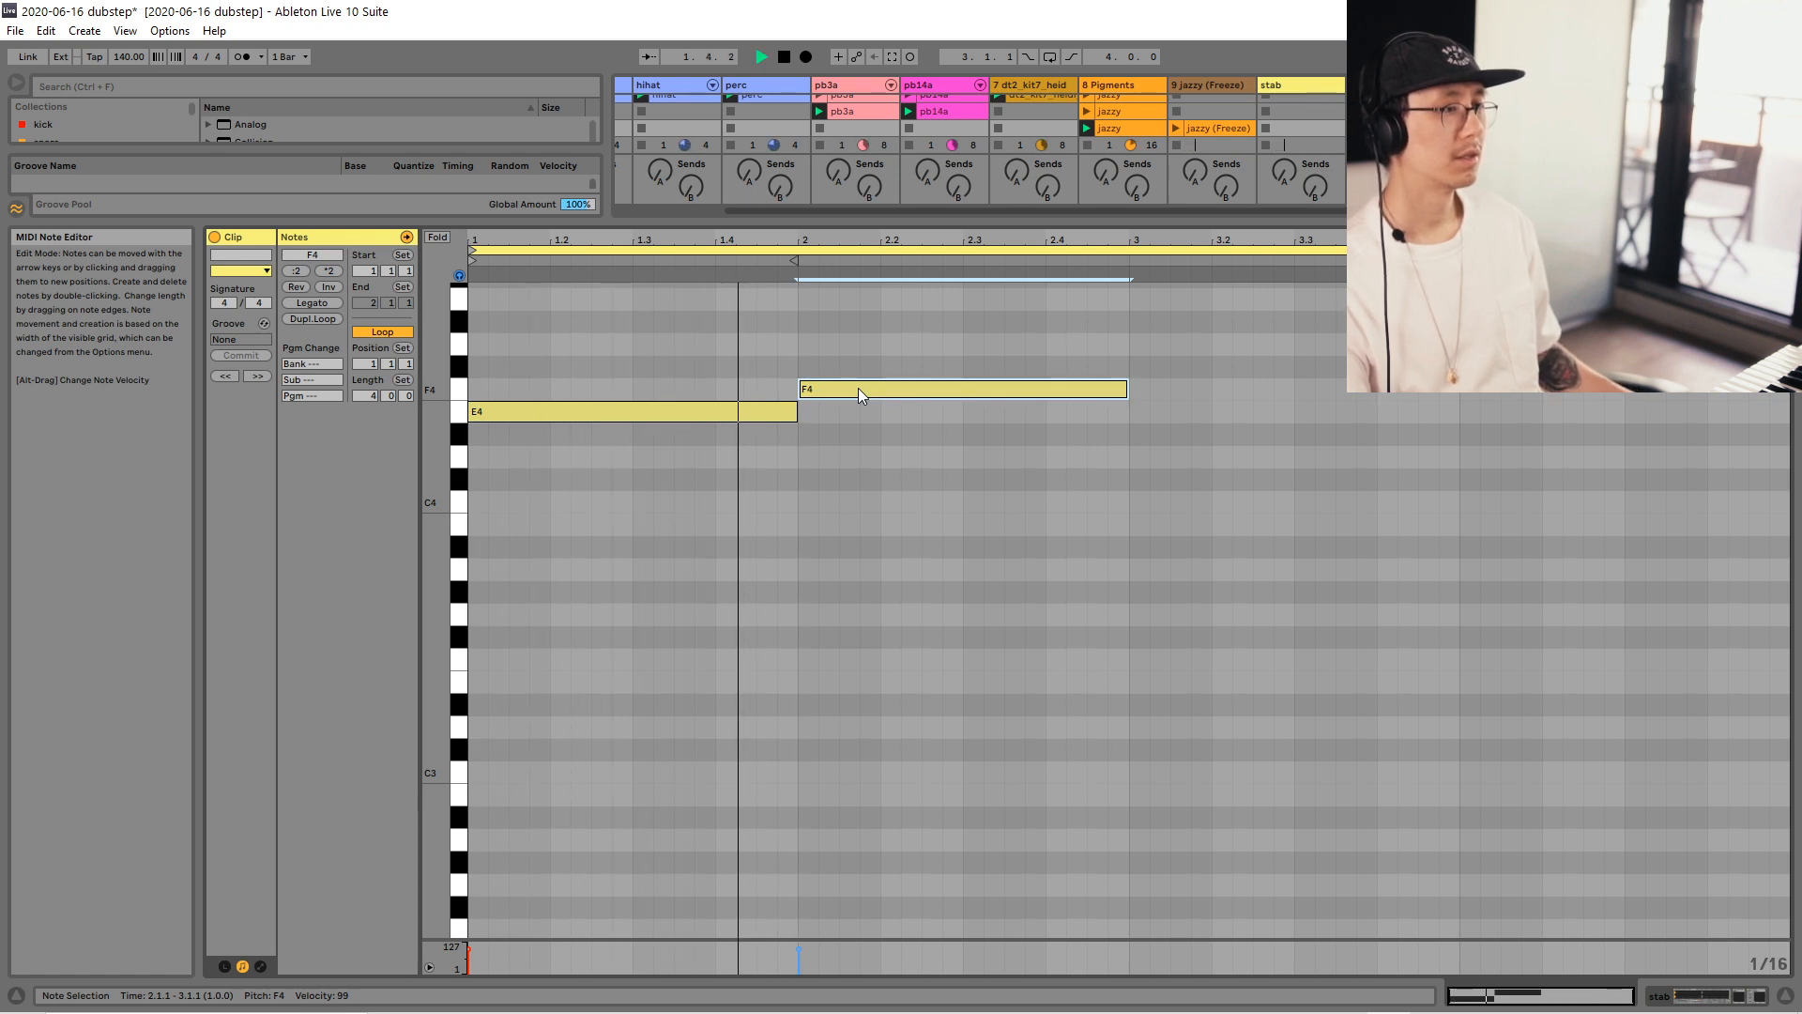
{"action": "key", "text": "space"}
Move the E4 and F4 notes one beat later to start at 1.2 and 2.2, and play the clip.
{"action": "left_click_drag", "start_coordinate": [883, 329], "coordinate": [620, 424]}
{"action": "left_click_drag", "start_coordinate": [697, 291], "coordinate": [933, 440]}
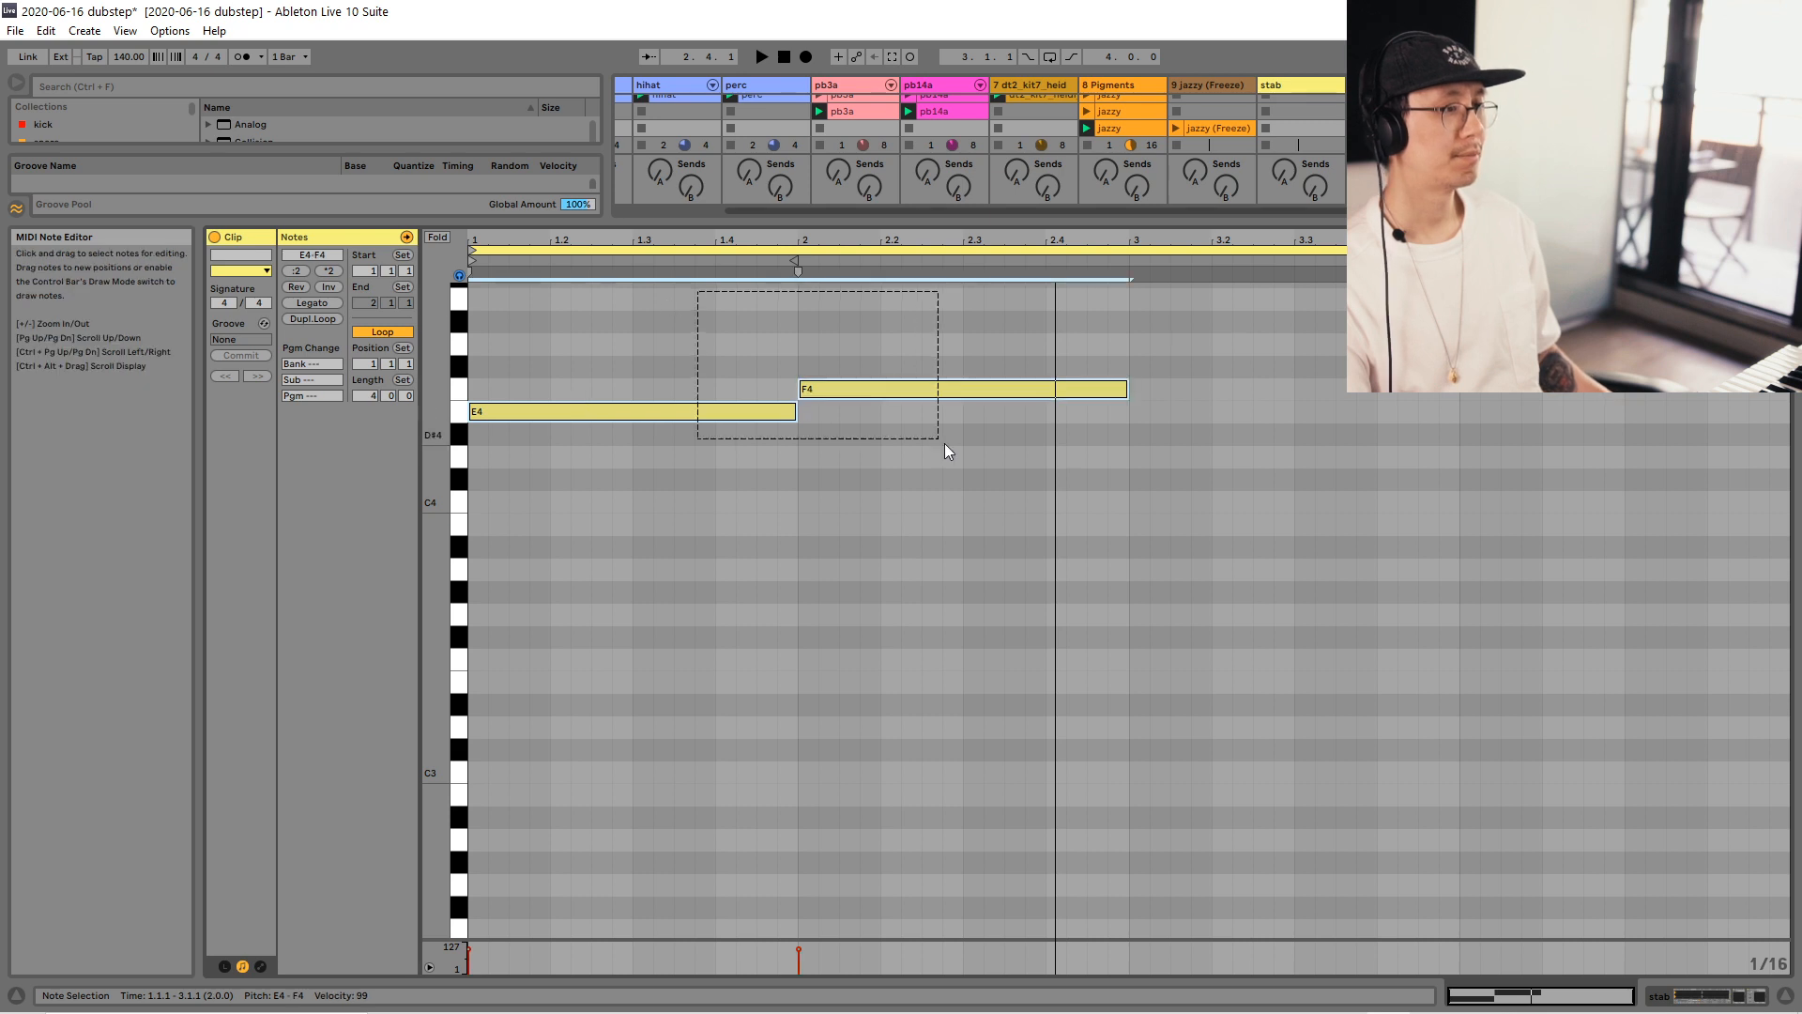
{"action": "left_click_drag", "start_coordinate": [501, 428], "coordinate": [583, 427]}
{"action": "left_click", "coordinate": [525, 344]}
{"action": "key", "text": "space"}
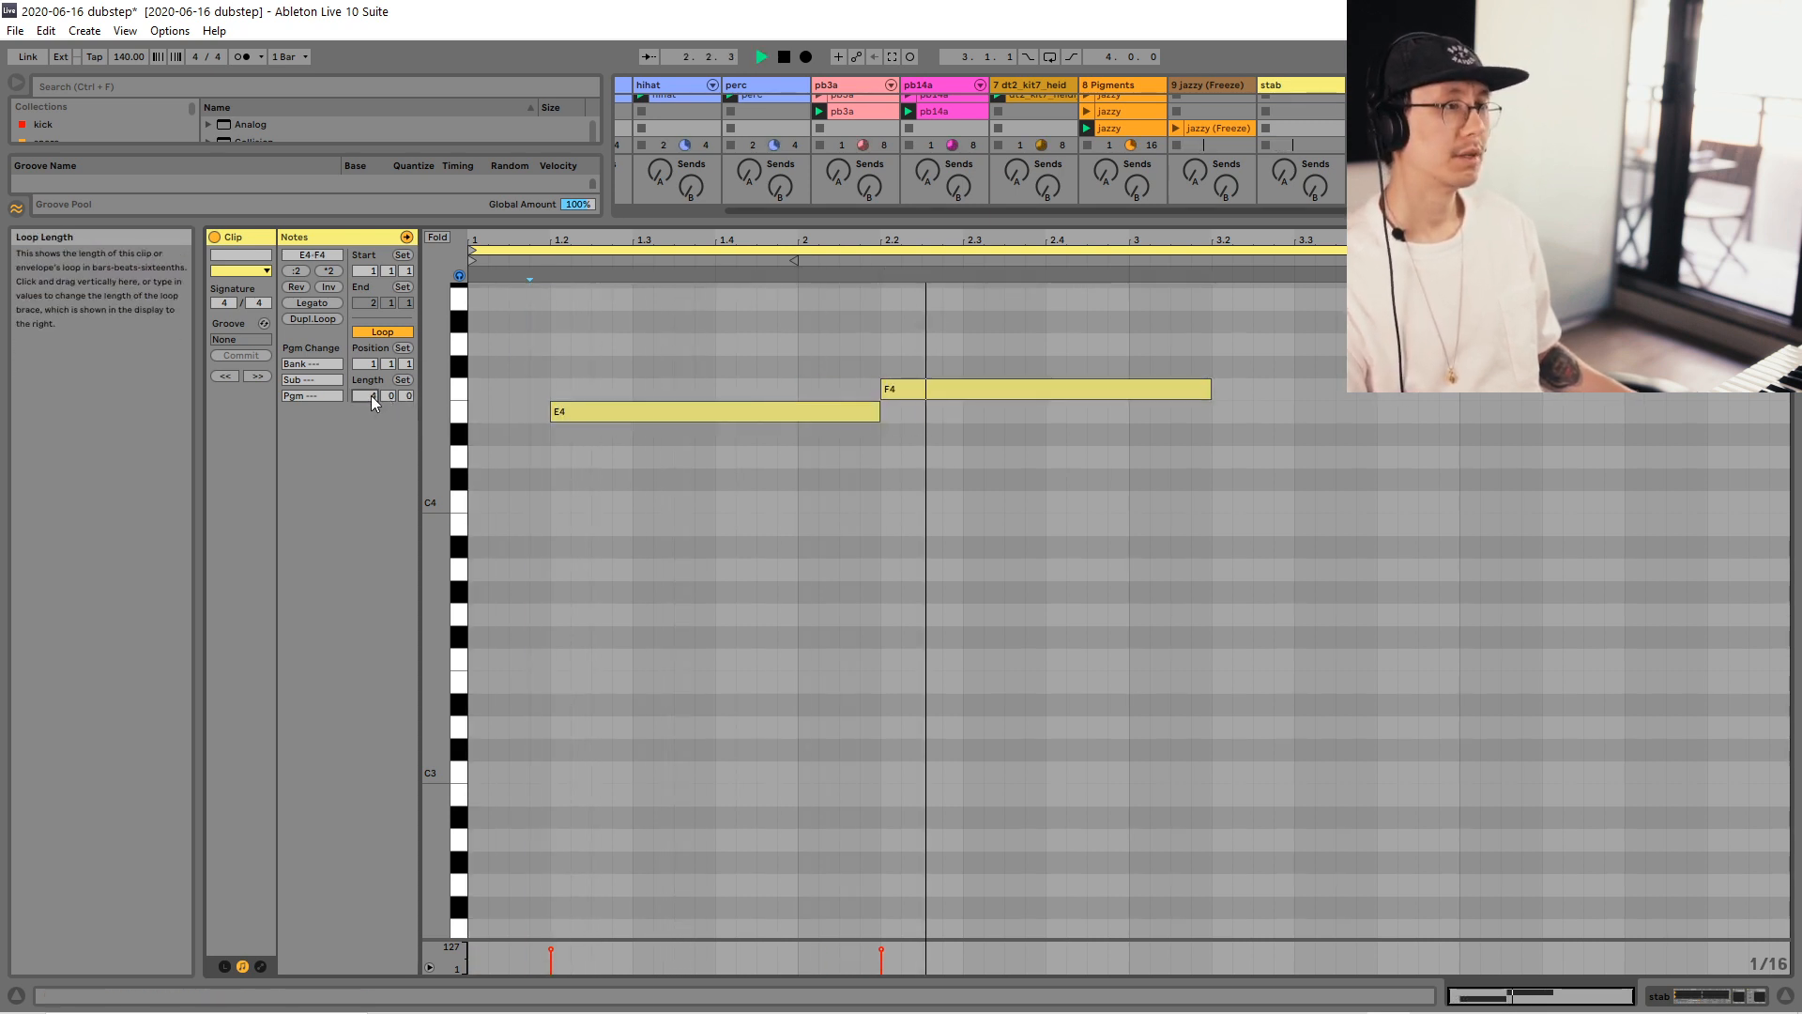
Set the reversed stab clip's loop length to 2 bars and move the F4 note to start at 2.3.
{"action": "key", "text": "space"}
{"action": "left_click", "coordinate": [668, 376]}
{"action": "left_click_drag", "start_coordinate": [909, 386], "coordinate": [1075, 389]}
{"action": "key", "text": "space"}
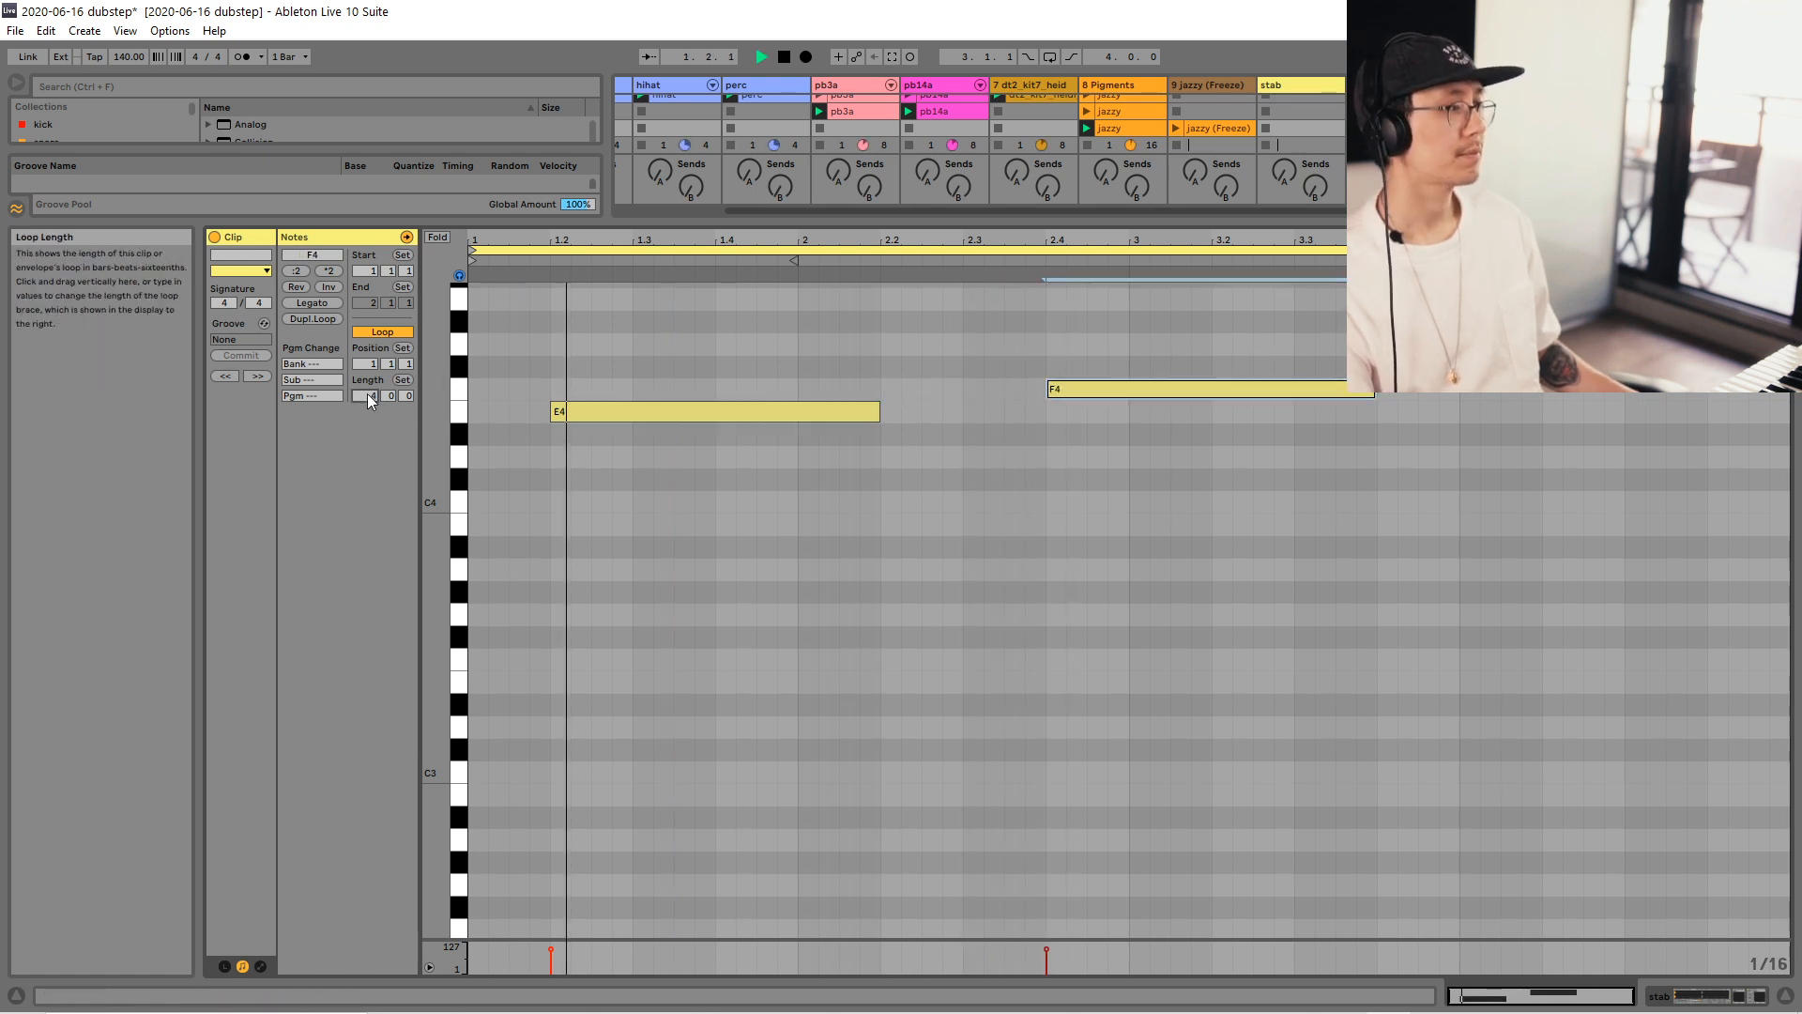
{"action": "left_click_drag", "start_coordinate": [366, 393], "coordinate": [366, 406]}
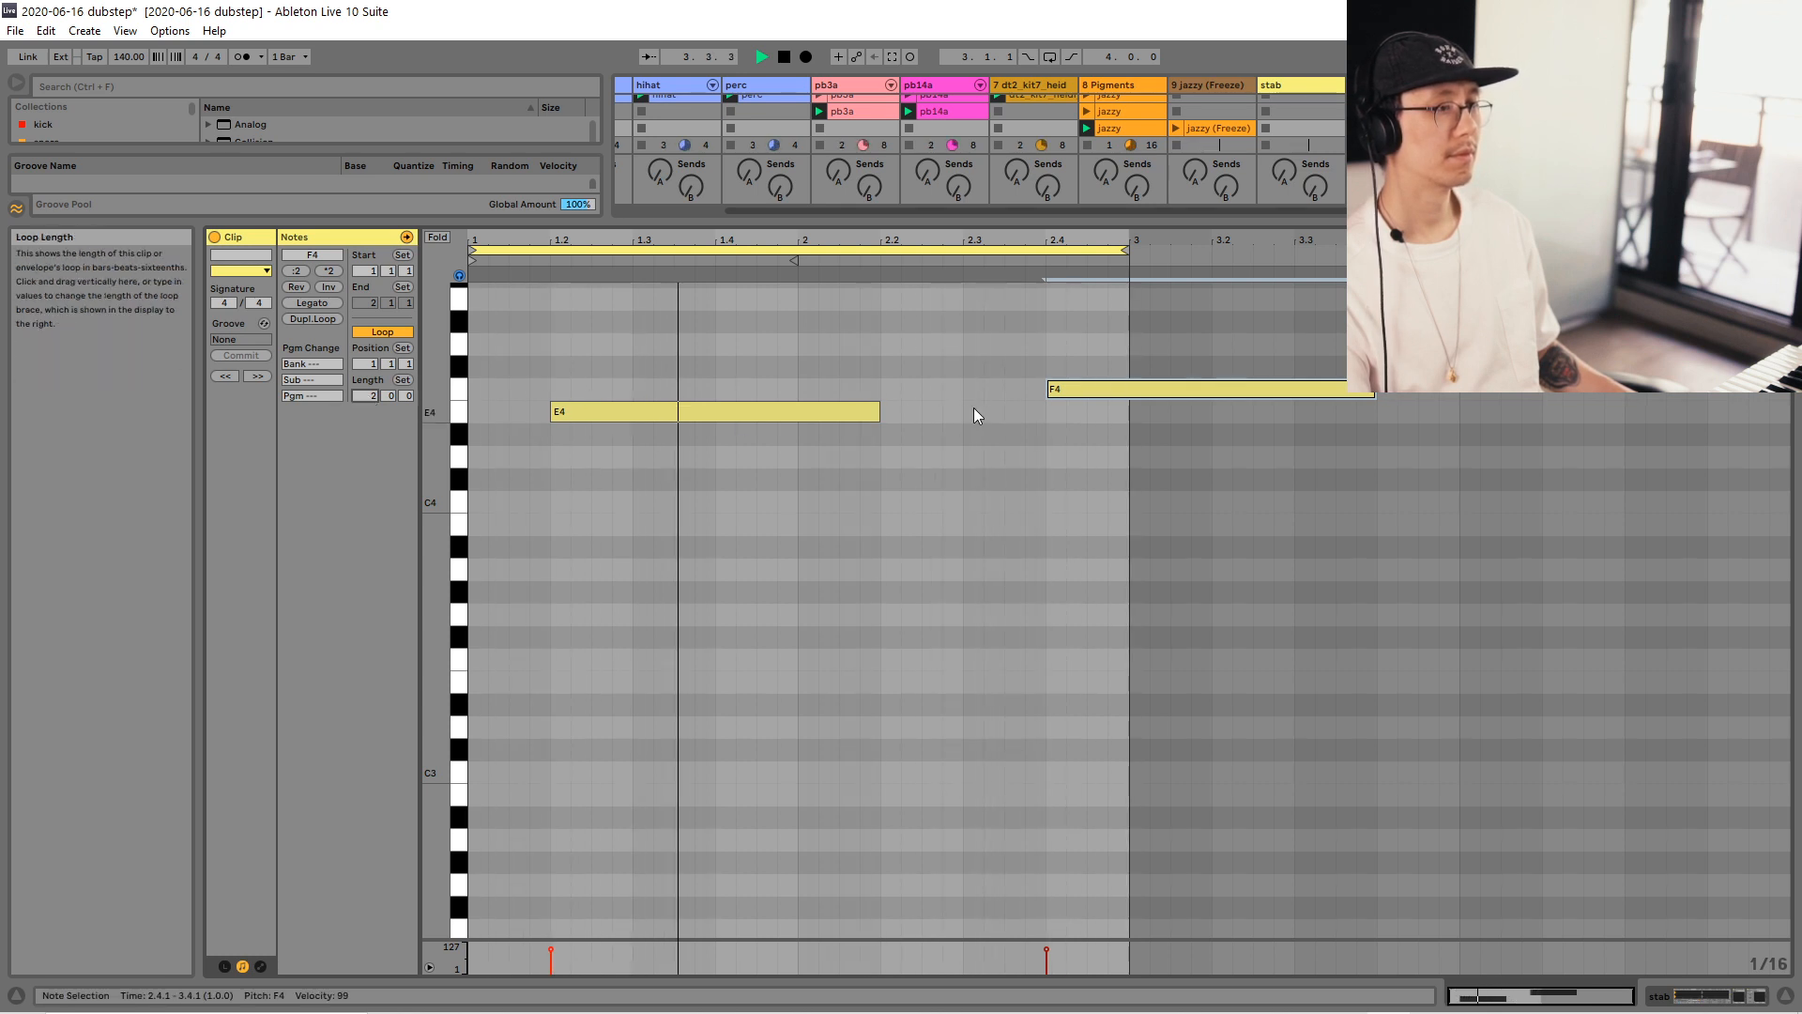
{"action": "left_click_drag", "start_coordinate": [1077, 391], "coordinate": [998, 392]}
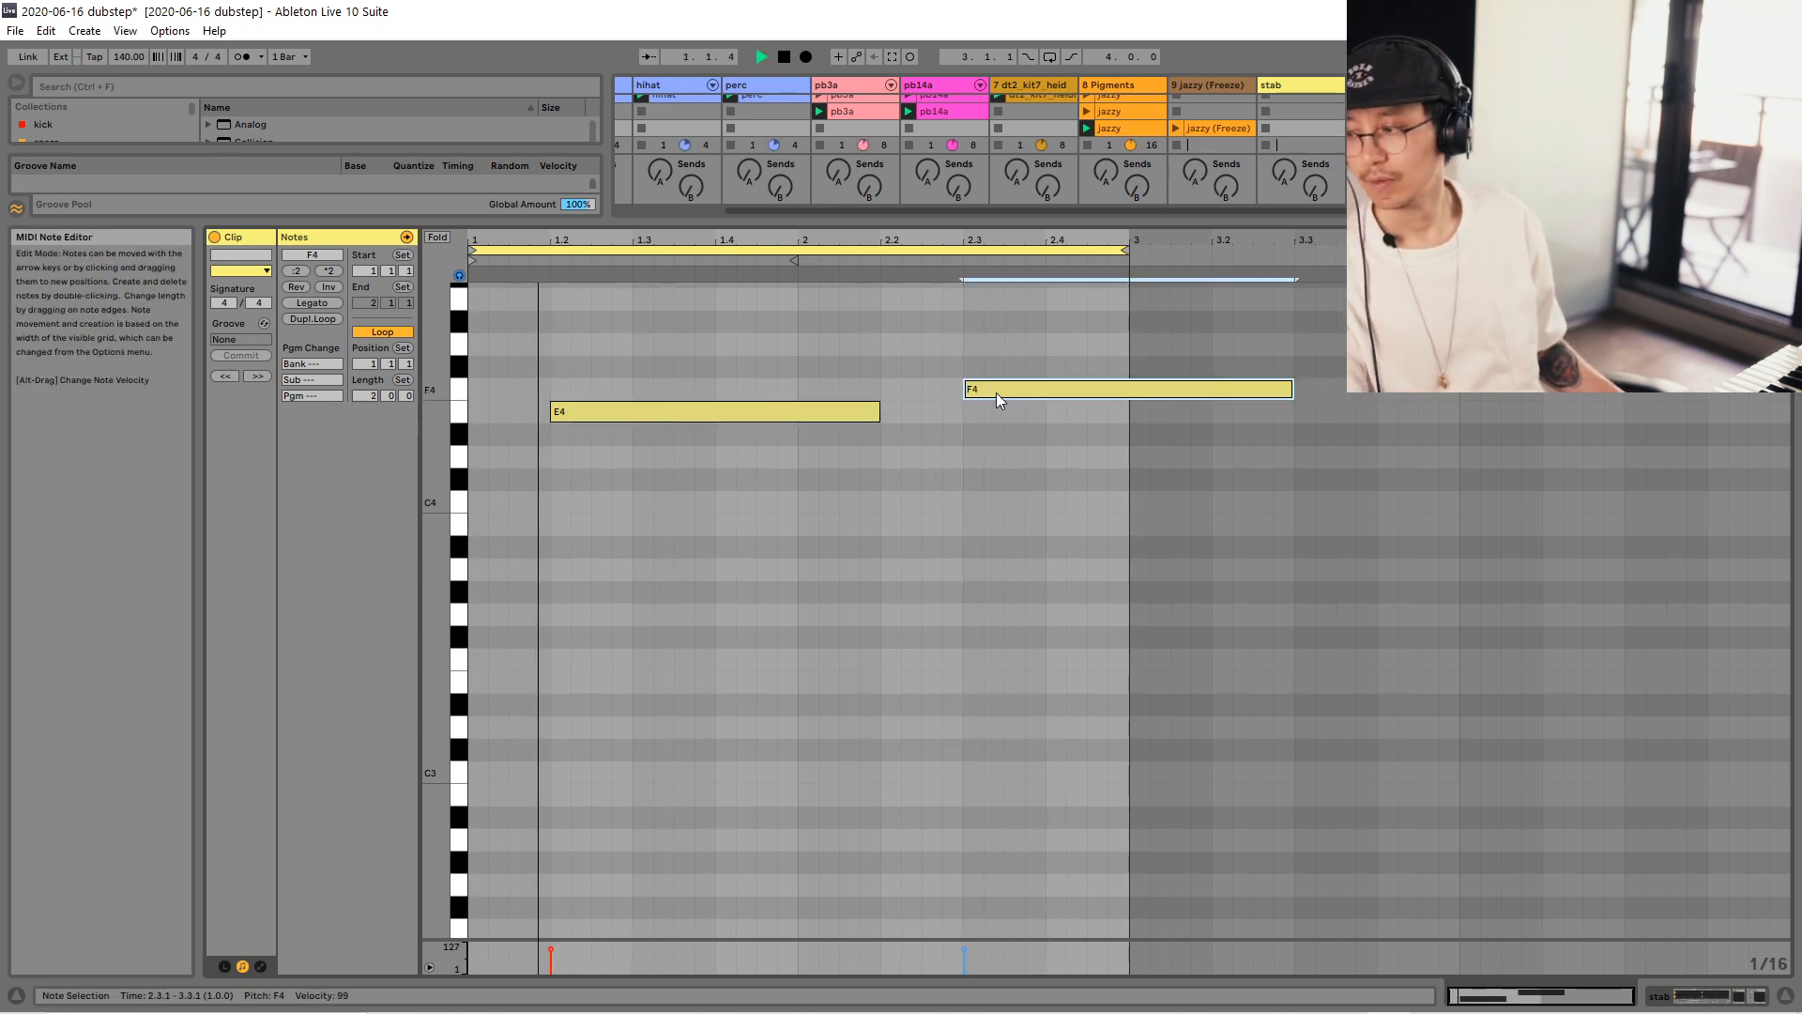
{"action": "left_click", "coordinate": [973, 410]}
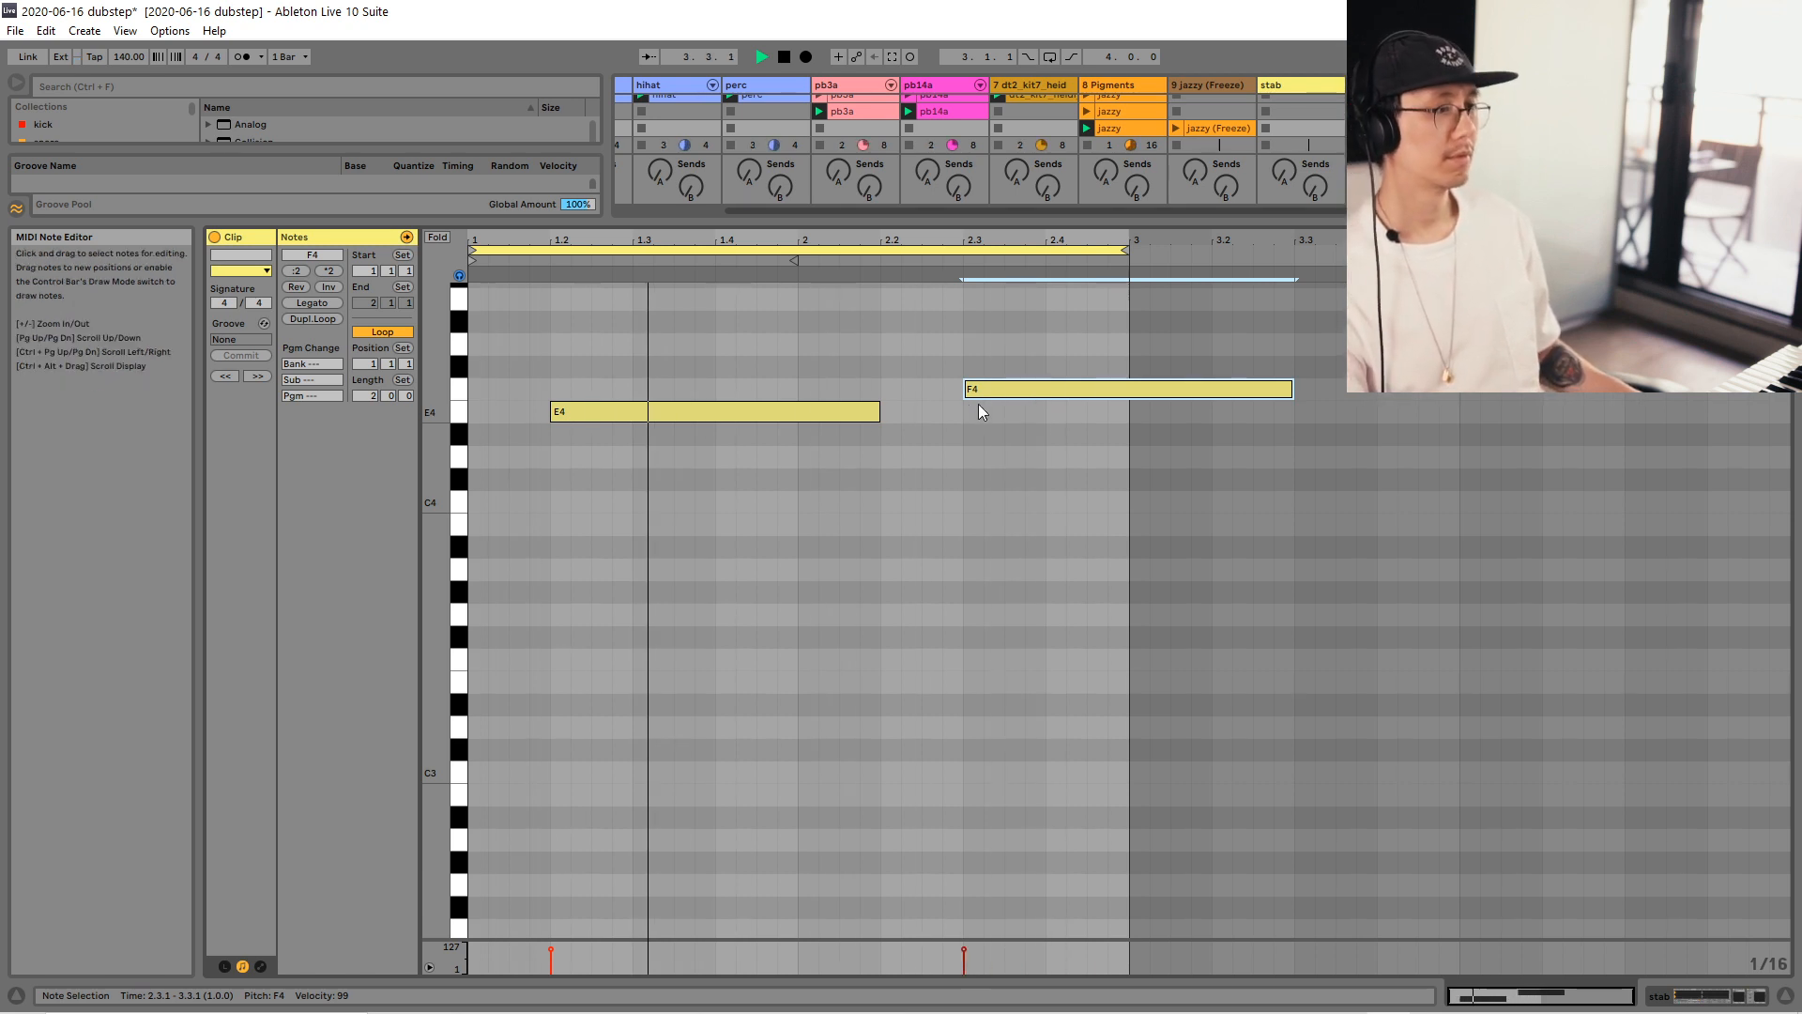
Return to the stab track's device view, save the set and stop playback.
{"action": "key", "text": "shift+Tab"}
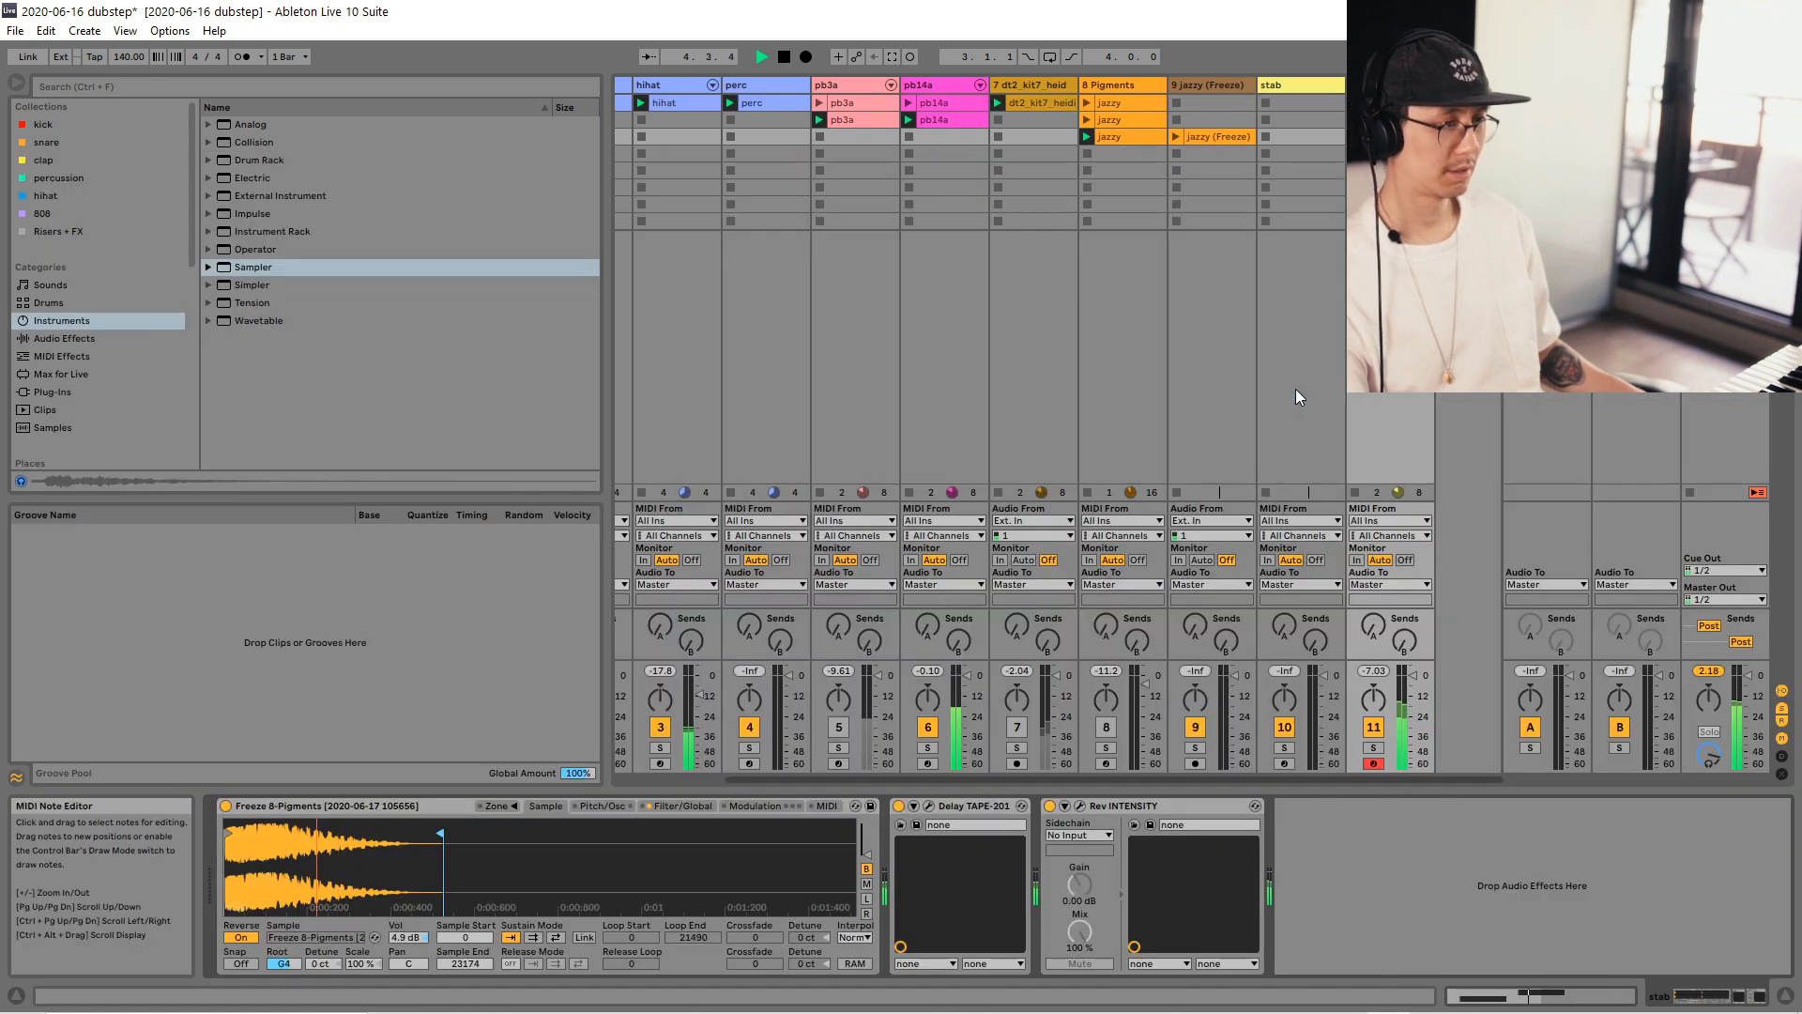
{"action": "key", "text": "ctrl+s"}
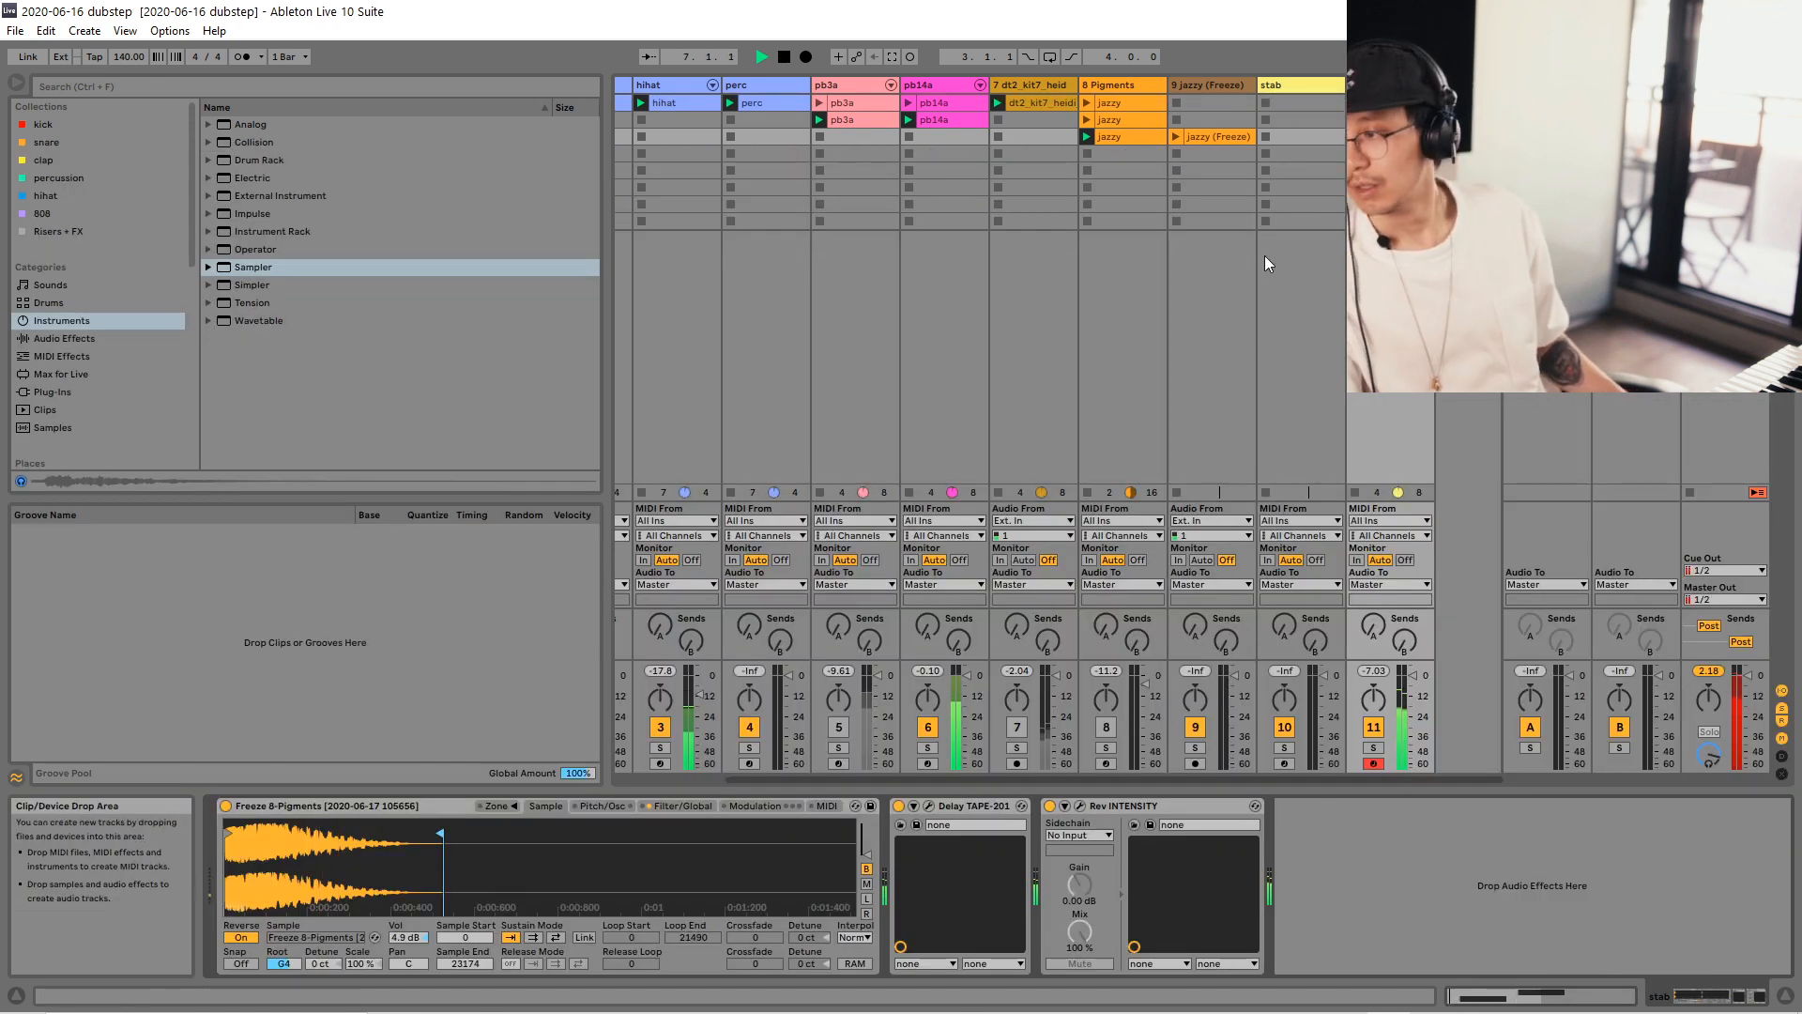
{"action": "key", "text": "space"}
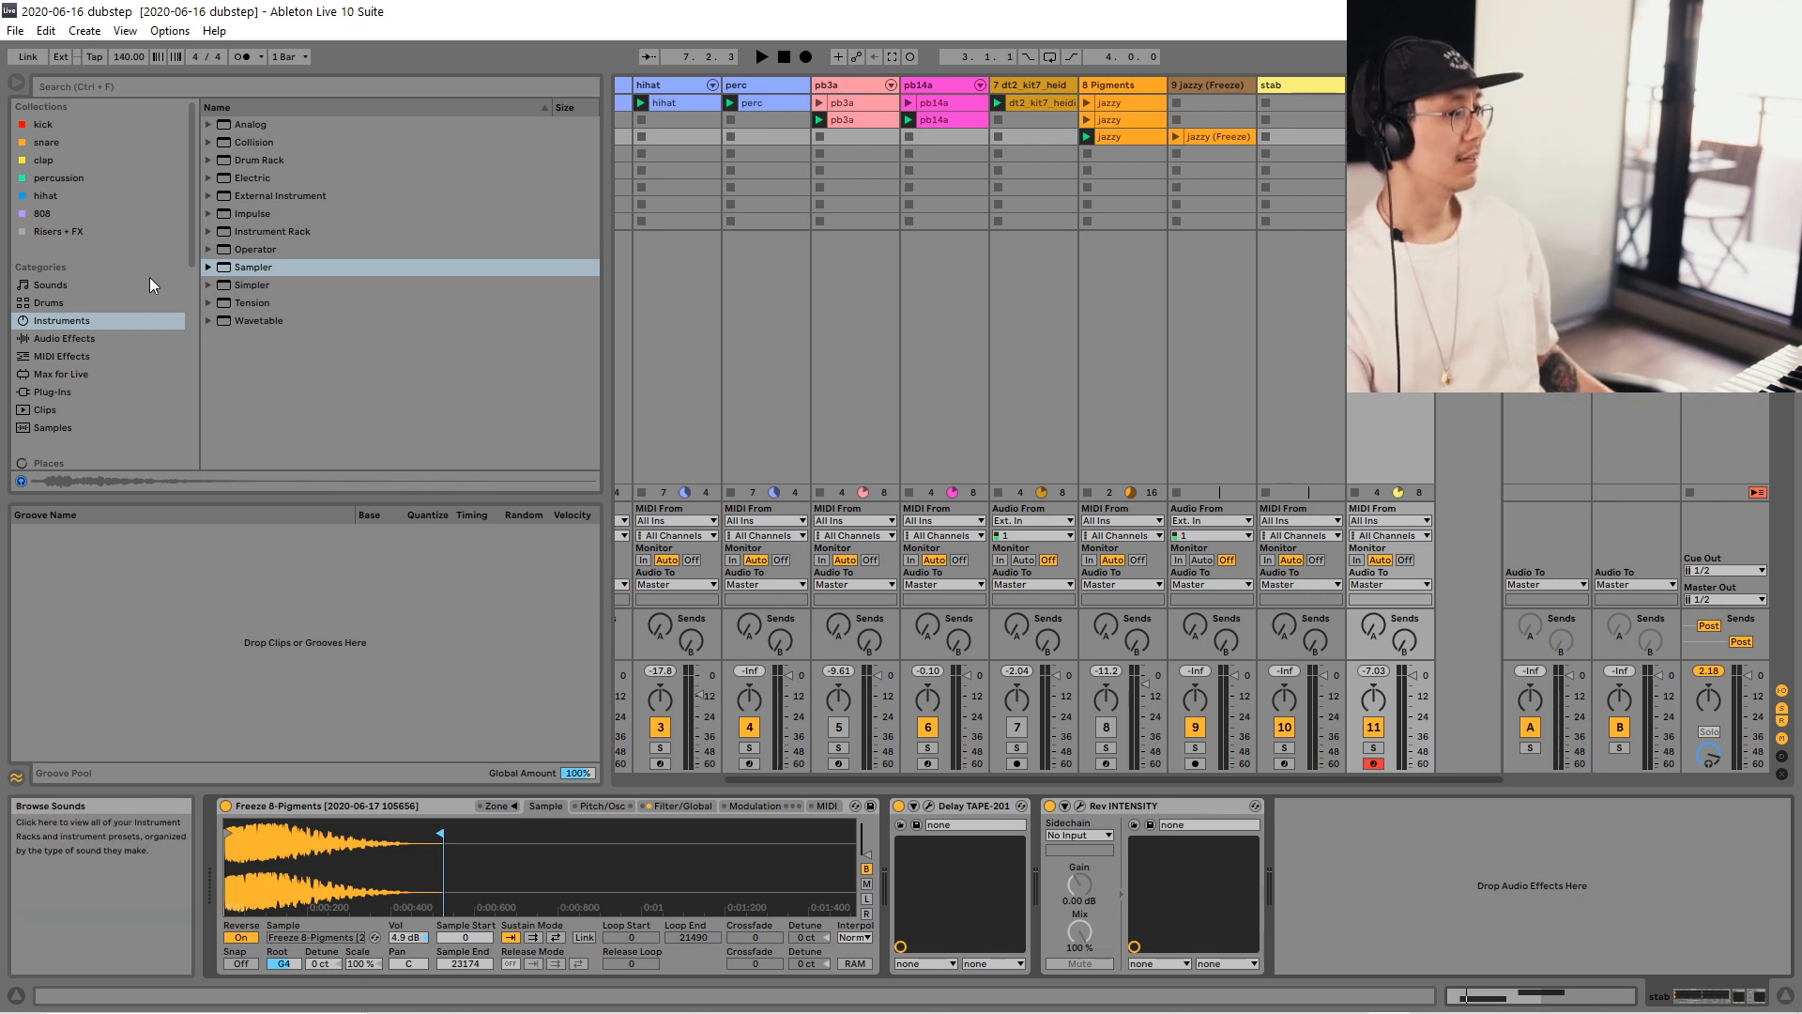
Load the Serum_x64 plug-in onto a new MIDI track after the stab tracks.
{"action": "left_click", "coordinate": [54, 391]}
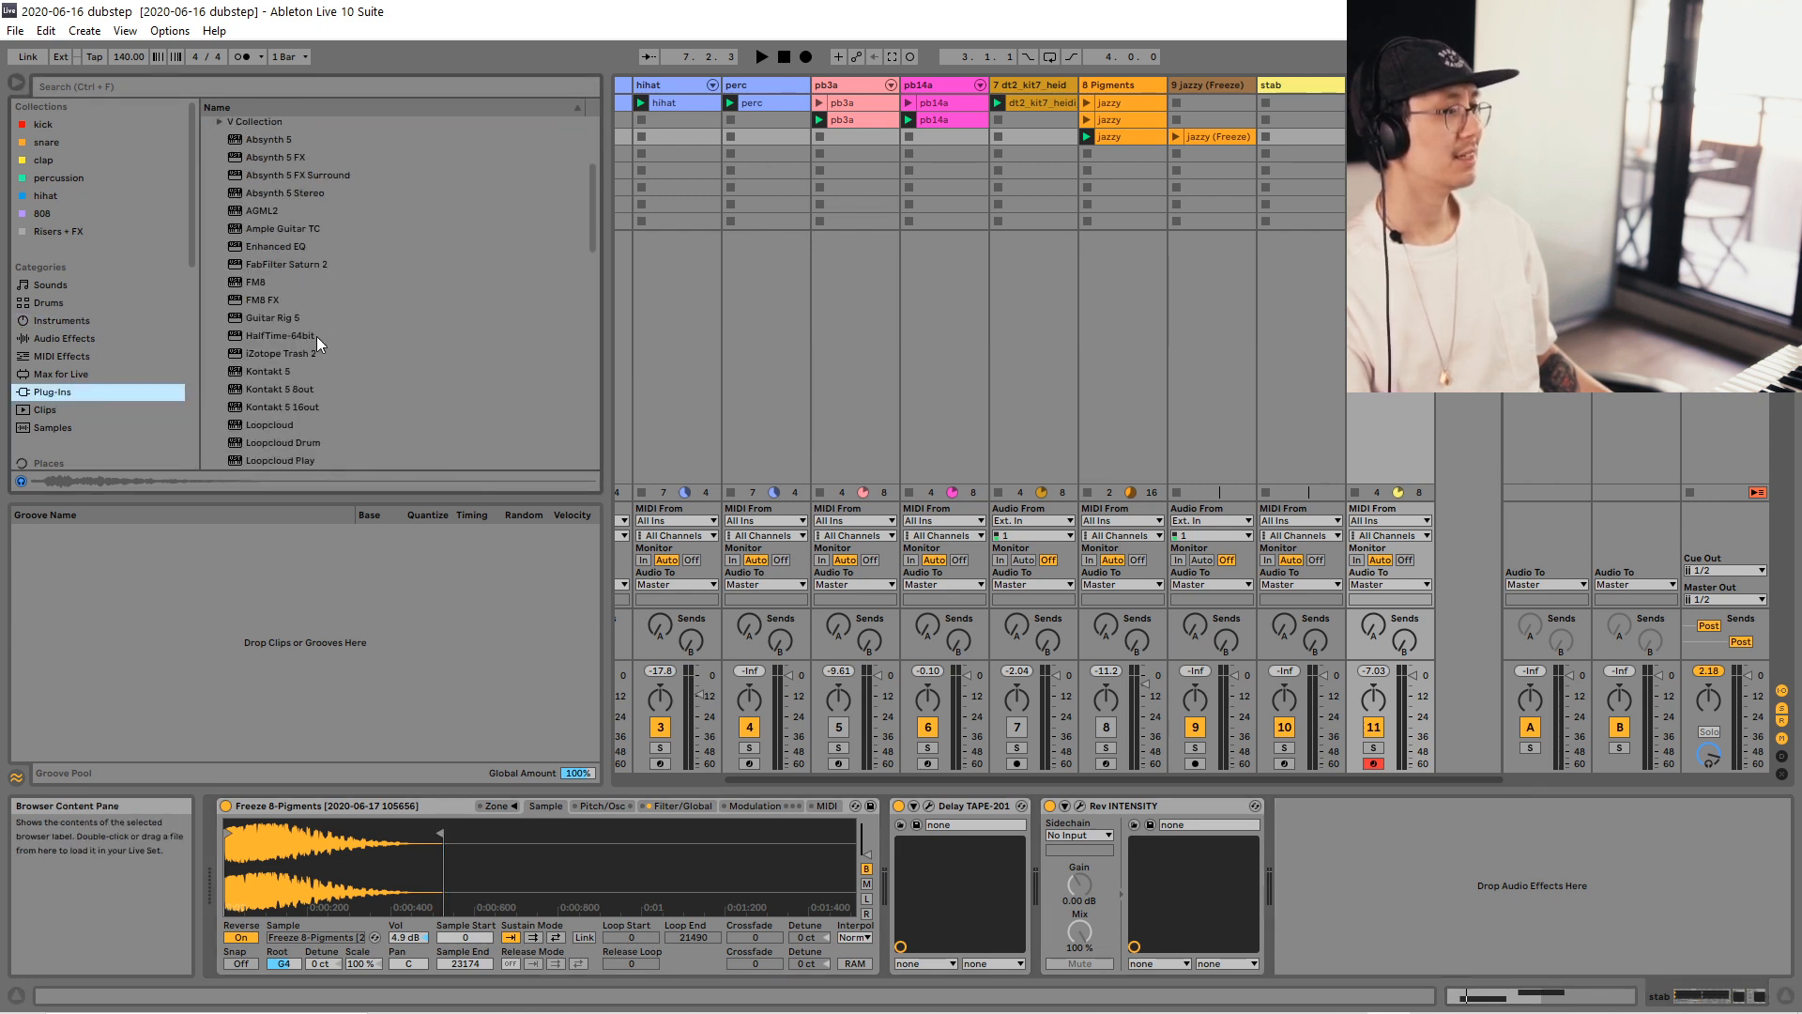
{"action": "scroll", "coordinate": [317, 336], "scroll_direction": "down", "scroll_amount": 15}
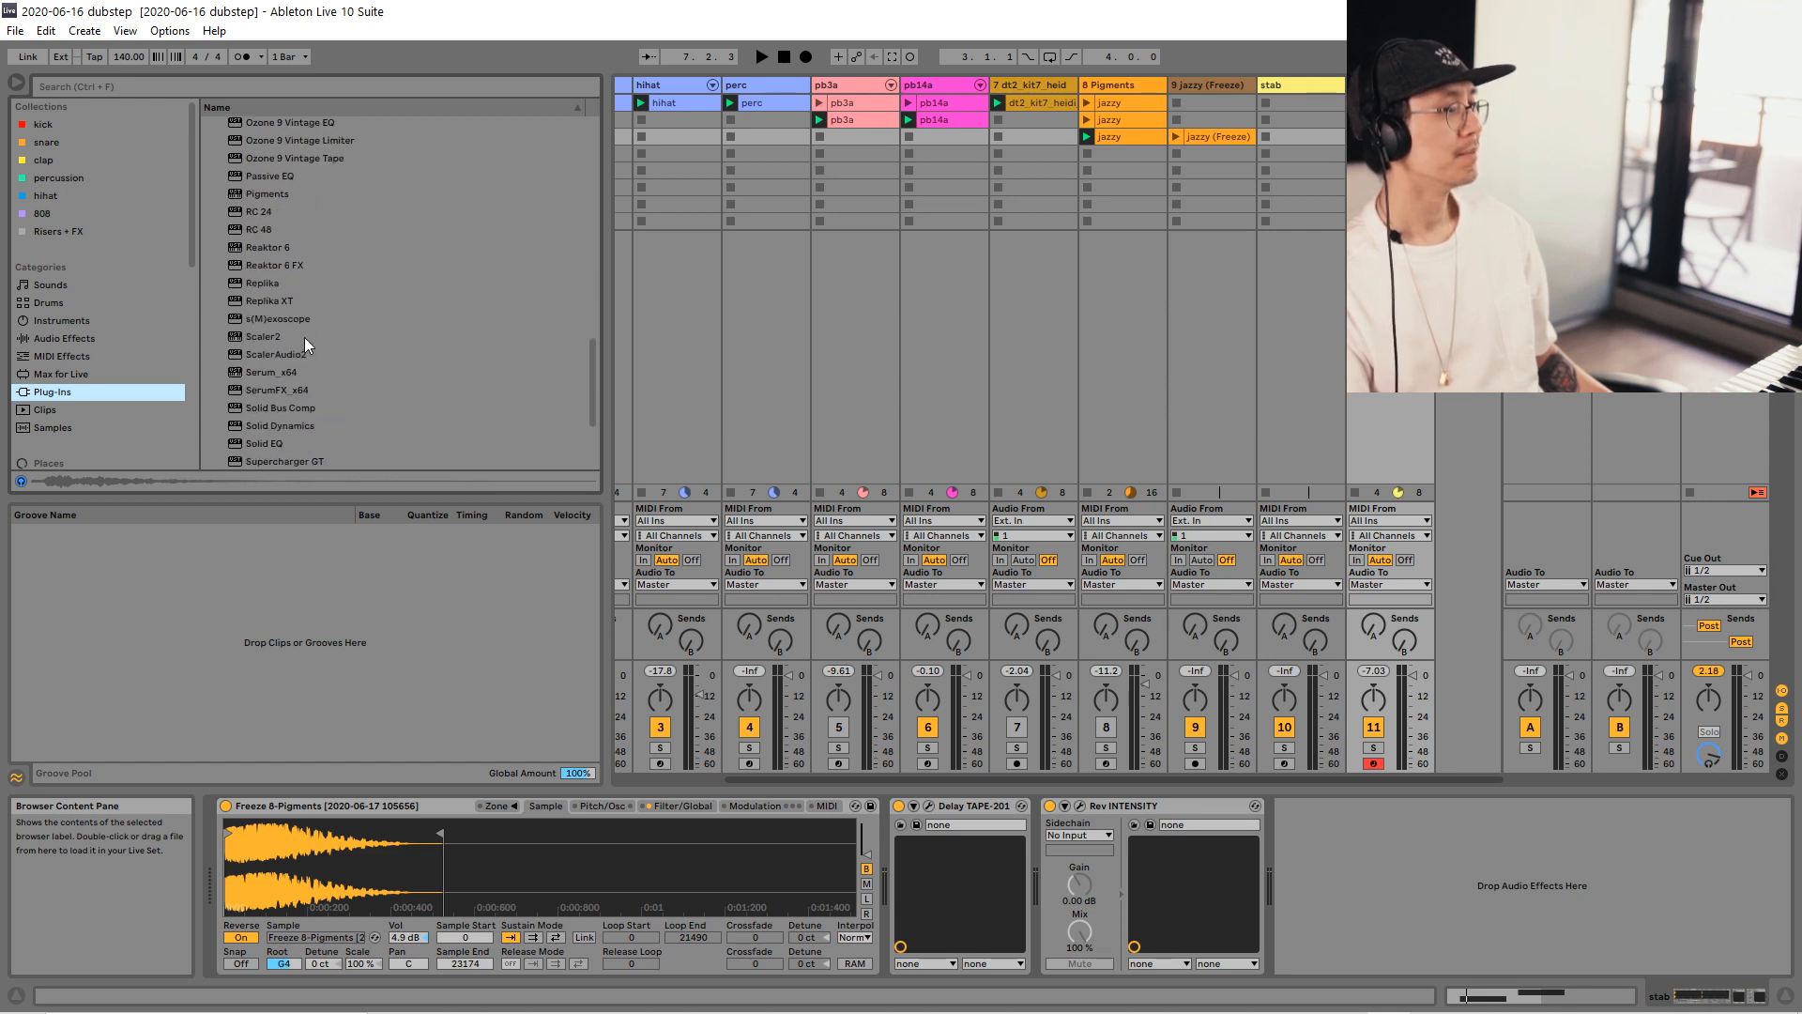
{"action": "left_click_drag", "start_coordinate": [272, 372], "coordinate": [1334, 156]}
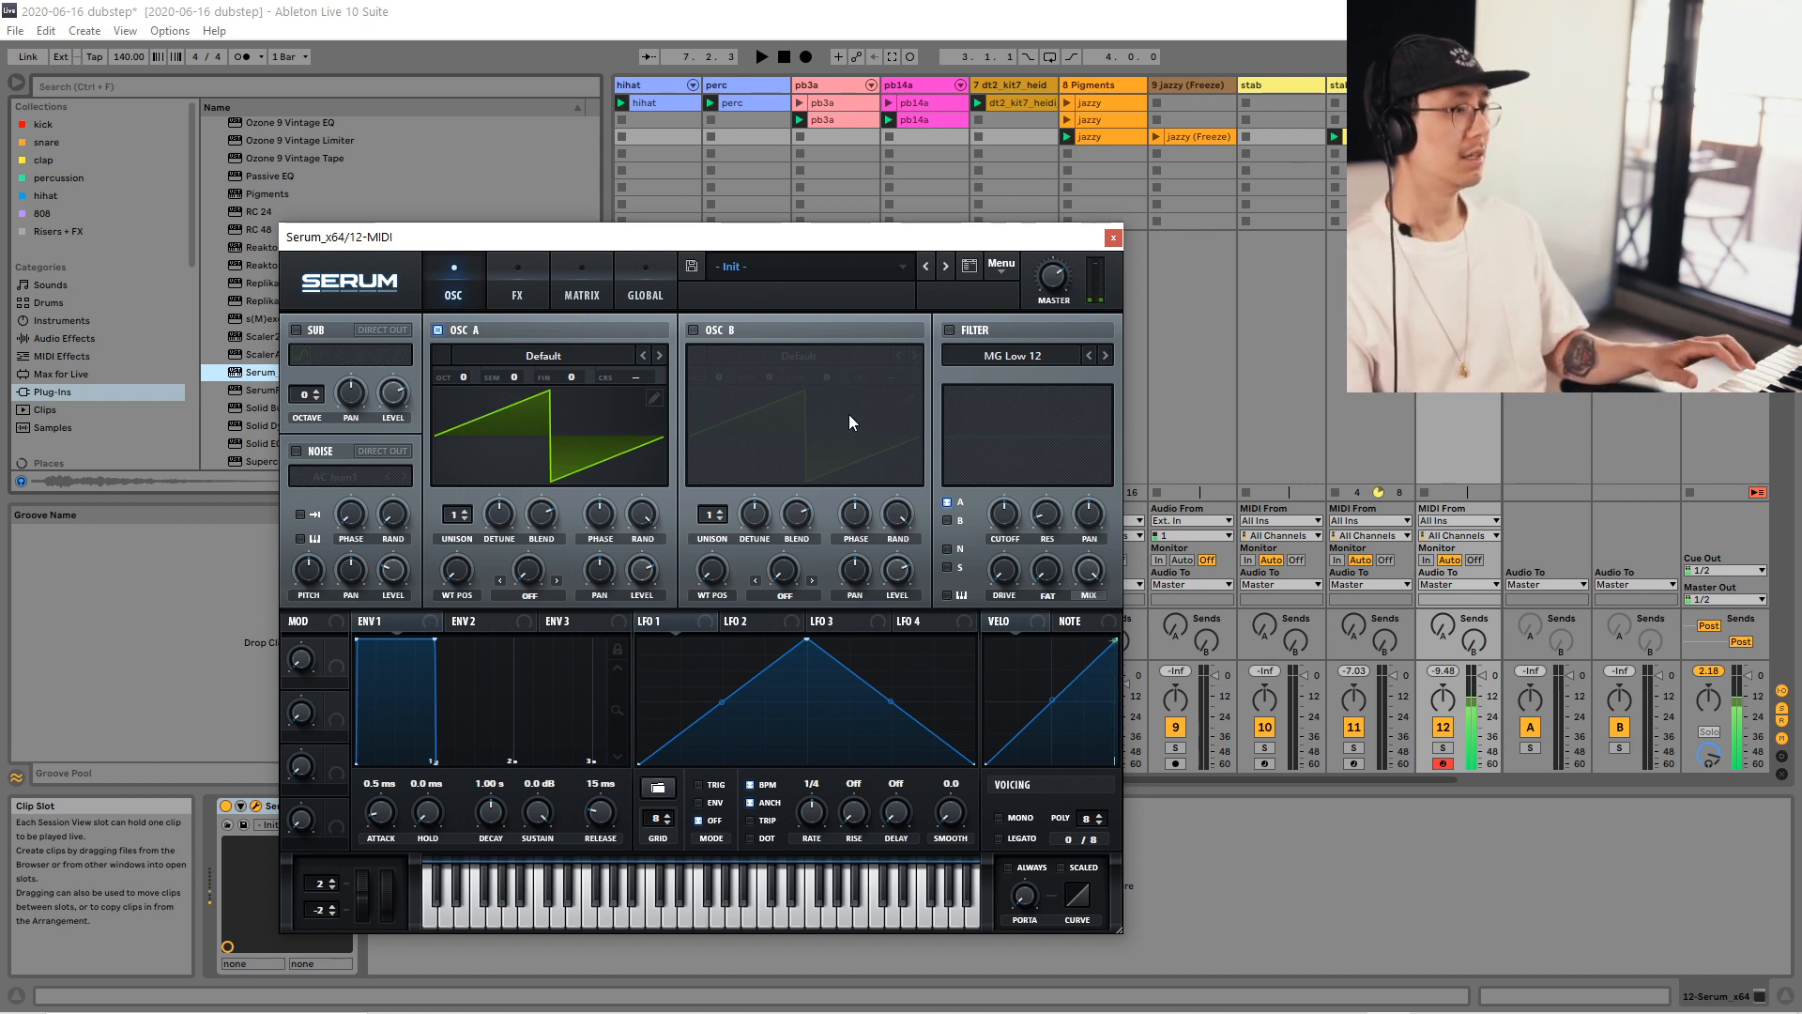
Load the analog BSOD_Square wavetable into Serum's oscillator A.
{"action": "left_click", "coordinate": [540, 361]}
{"action": "mouse_move", "coordinate": [562, 376]}
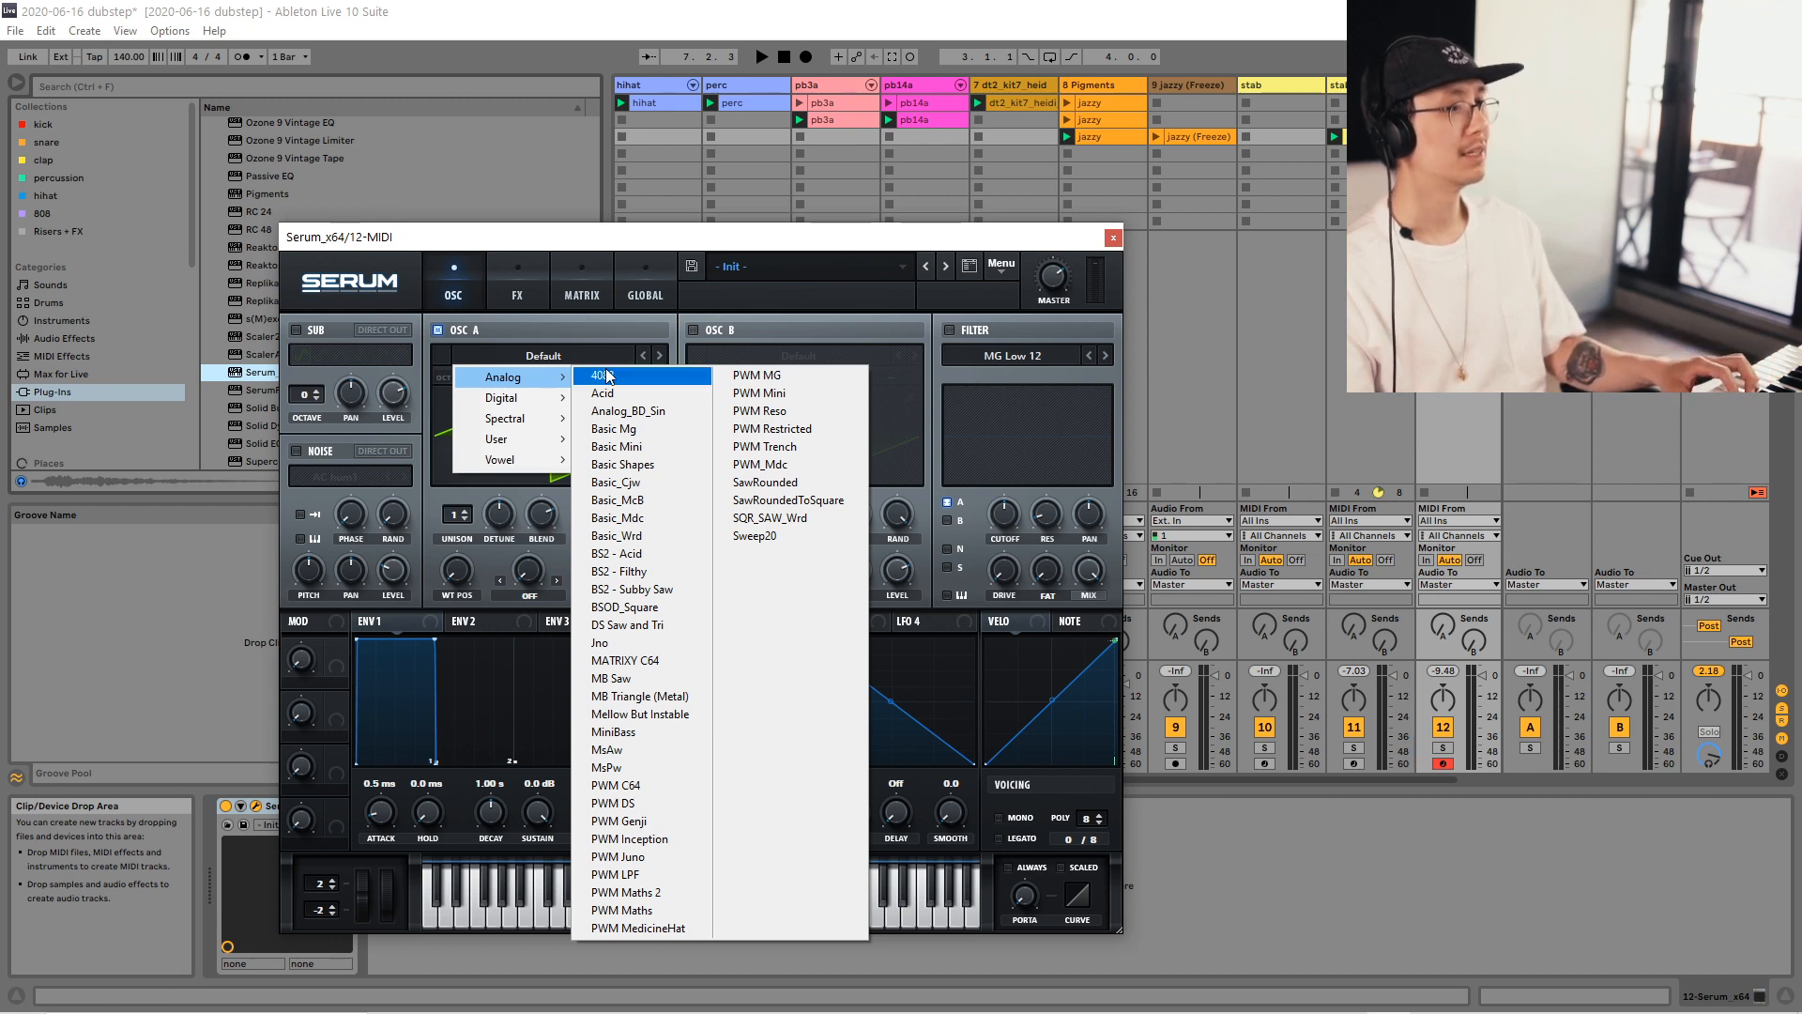
{"action": "left_click", "coordinate": [676, 607]}
{"action": "left_click_drag", "start_coordinate": [721, 243], "coordinate": [829, 236]}
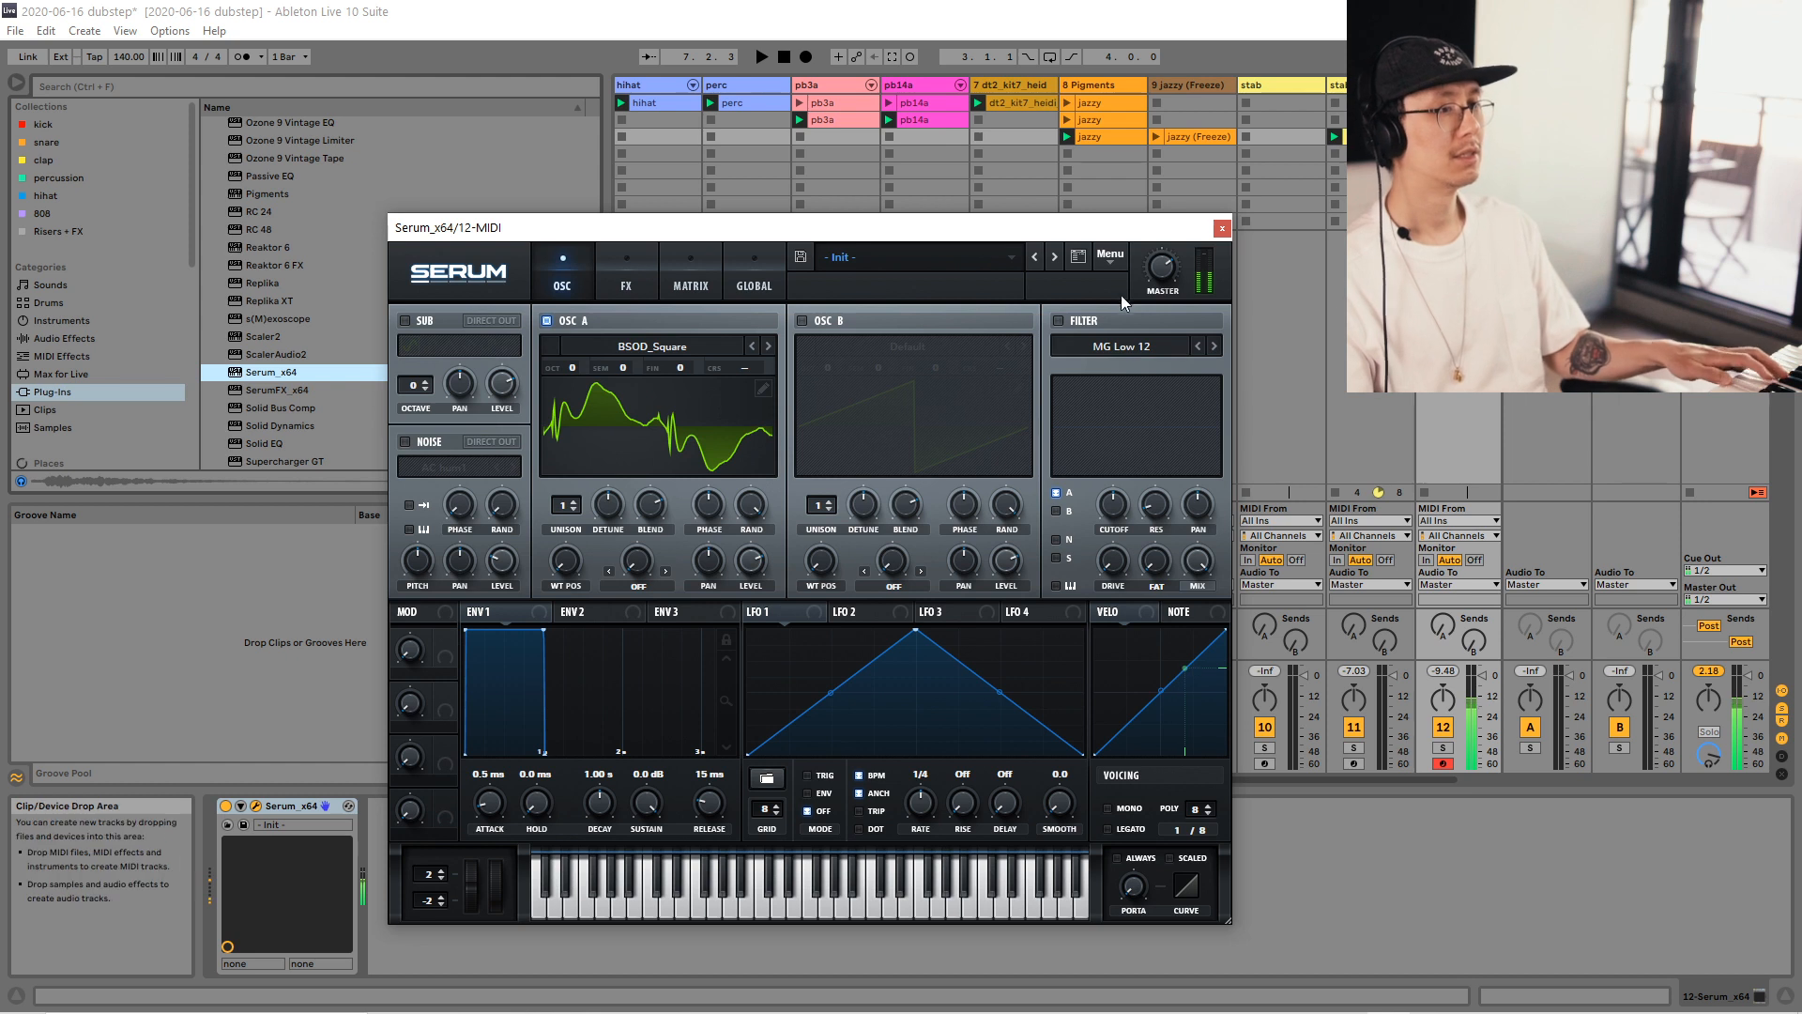
Enable Serum's filter as MG Low 24, lower its cutoff and set its drive to 45%.
{"action": "left_click", "coordinate": [1059, 320]}
{"action": "left_click", "coordinate": [1215, 347]}
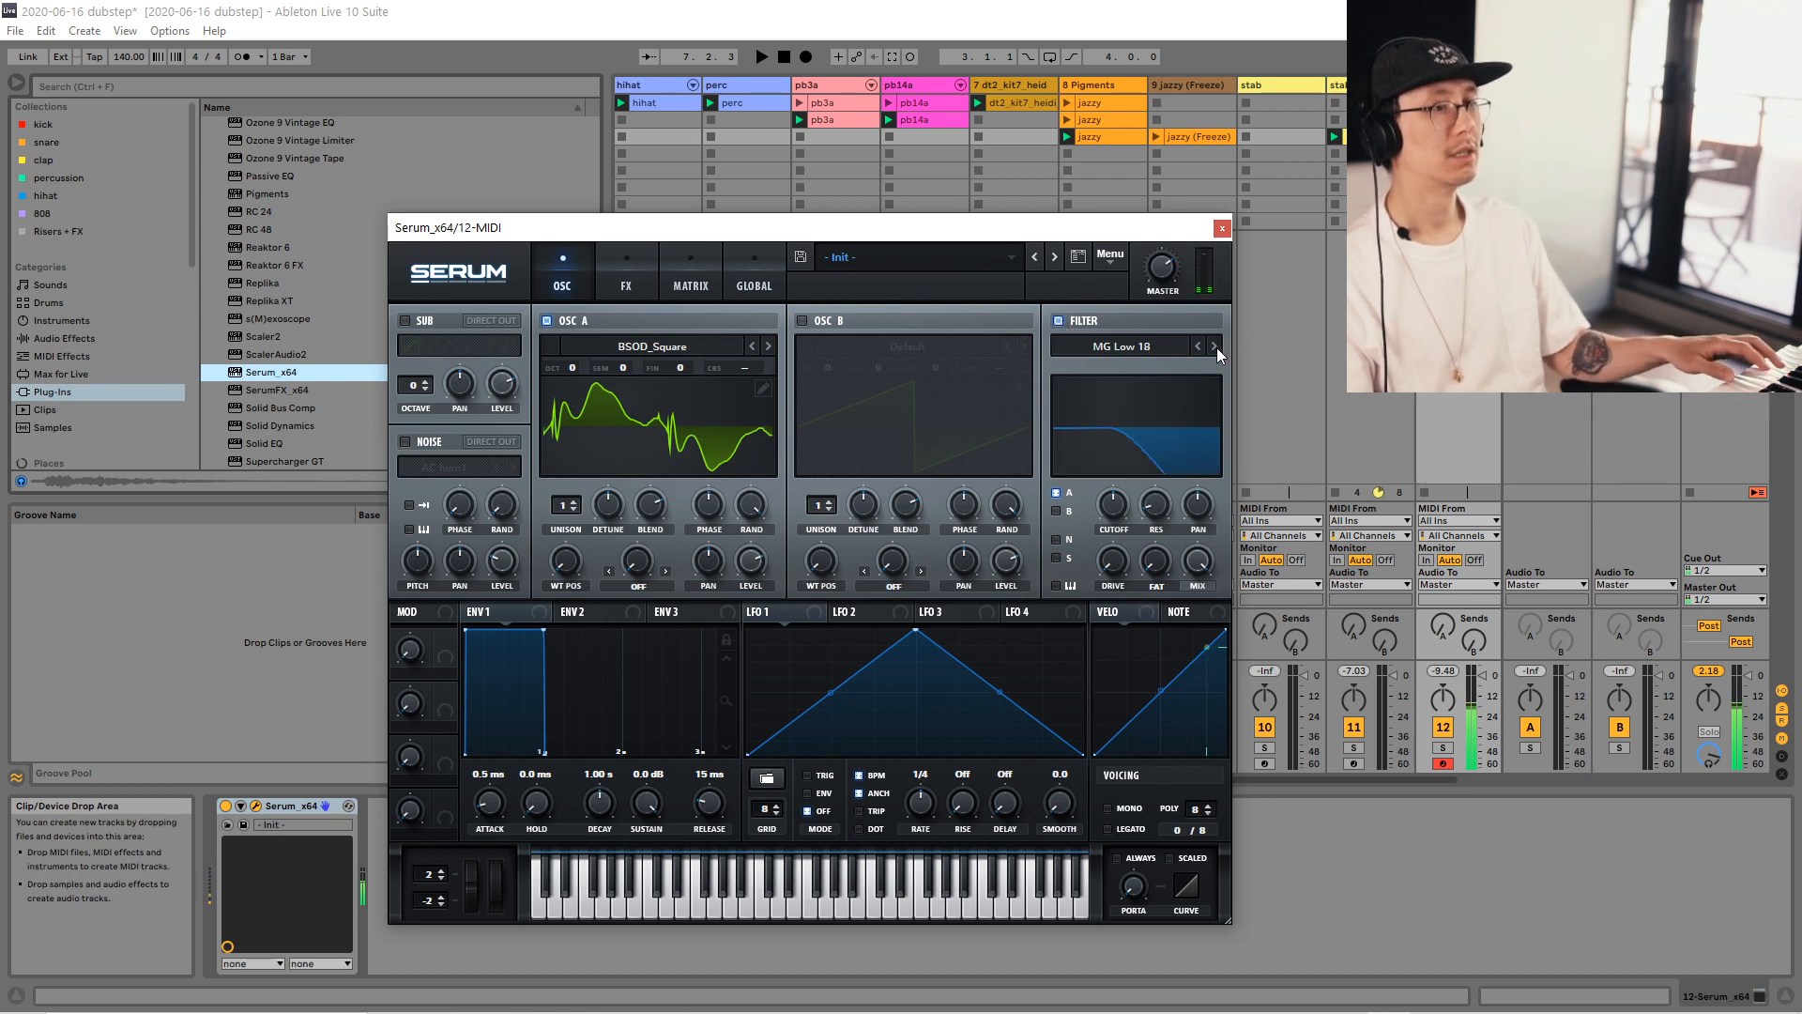
{"action": "left_click_drag", "start_coordinate": [1117, 515], "coordinate": [1121, 471]}
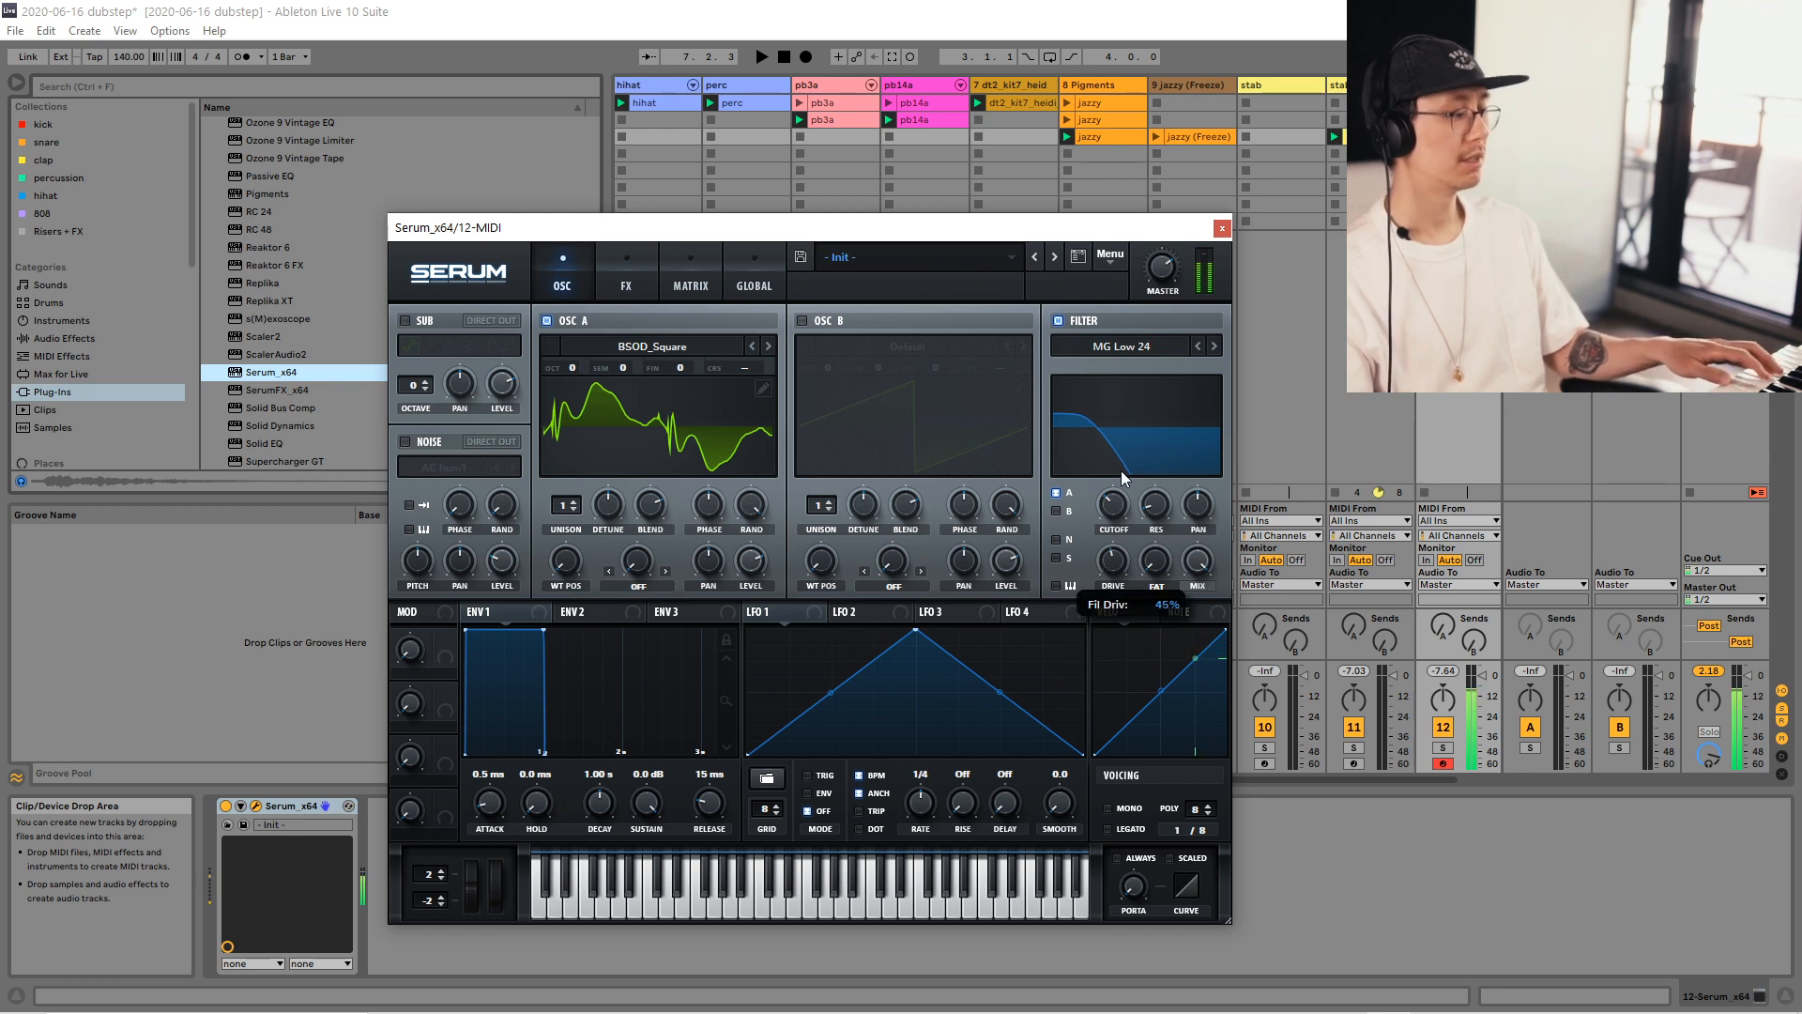
Set Serum's envelope 1 release to 193 ms and switch the voicing to mono.
{"action": "left_click_drag", "start_coordinate": [706, 797], "coordinate": [703, 775]}
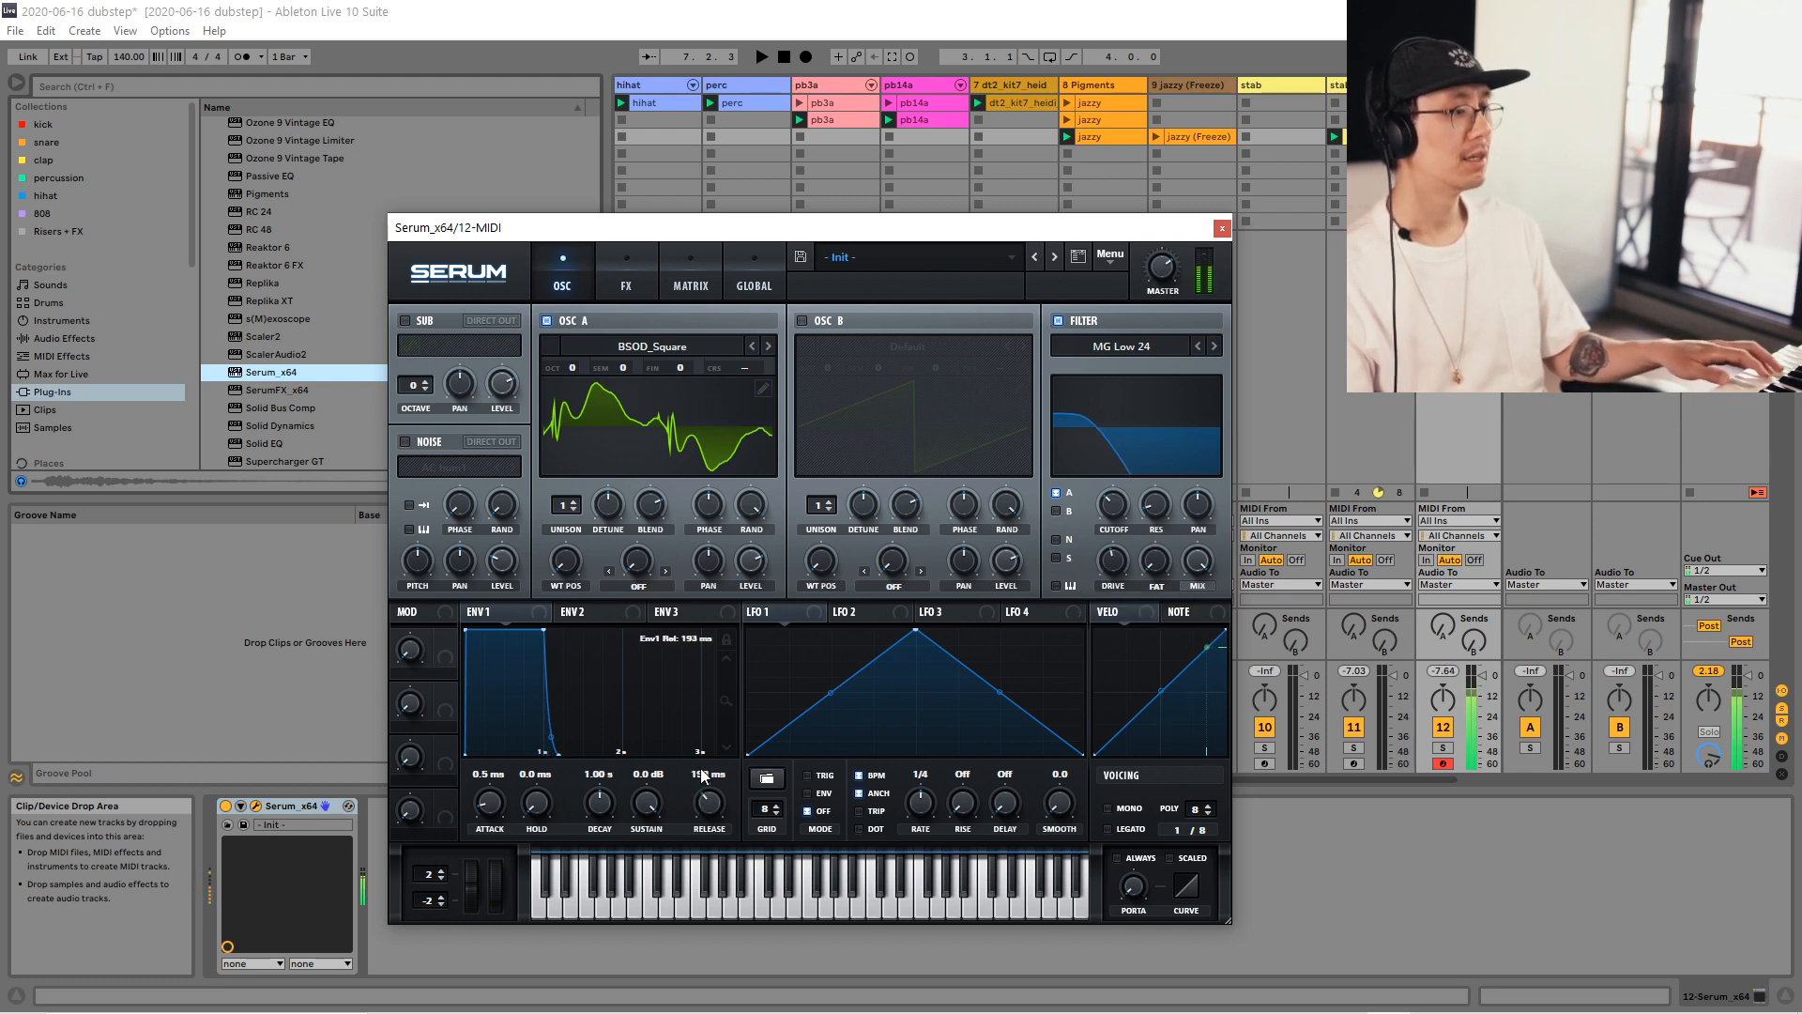
{"action": "left_click", "coordinate": [1107, 808]}
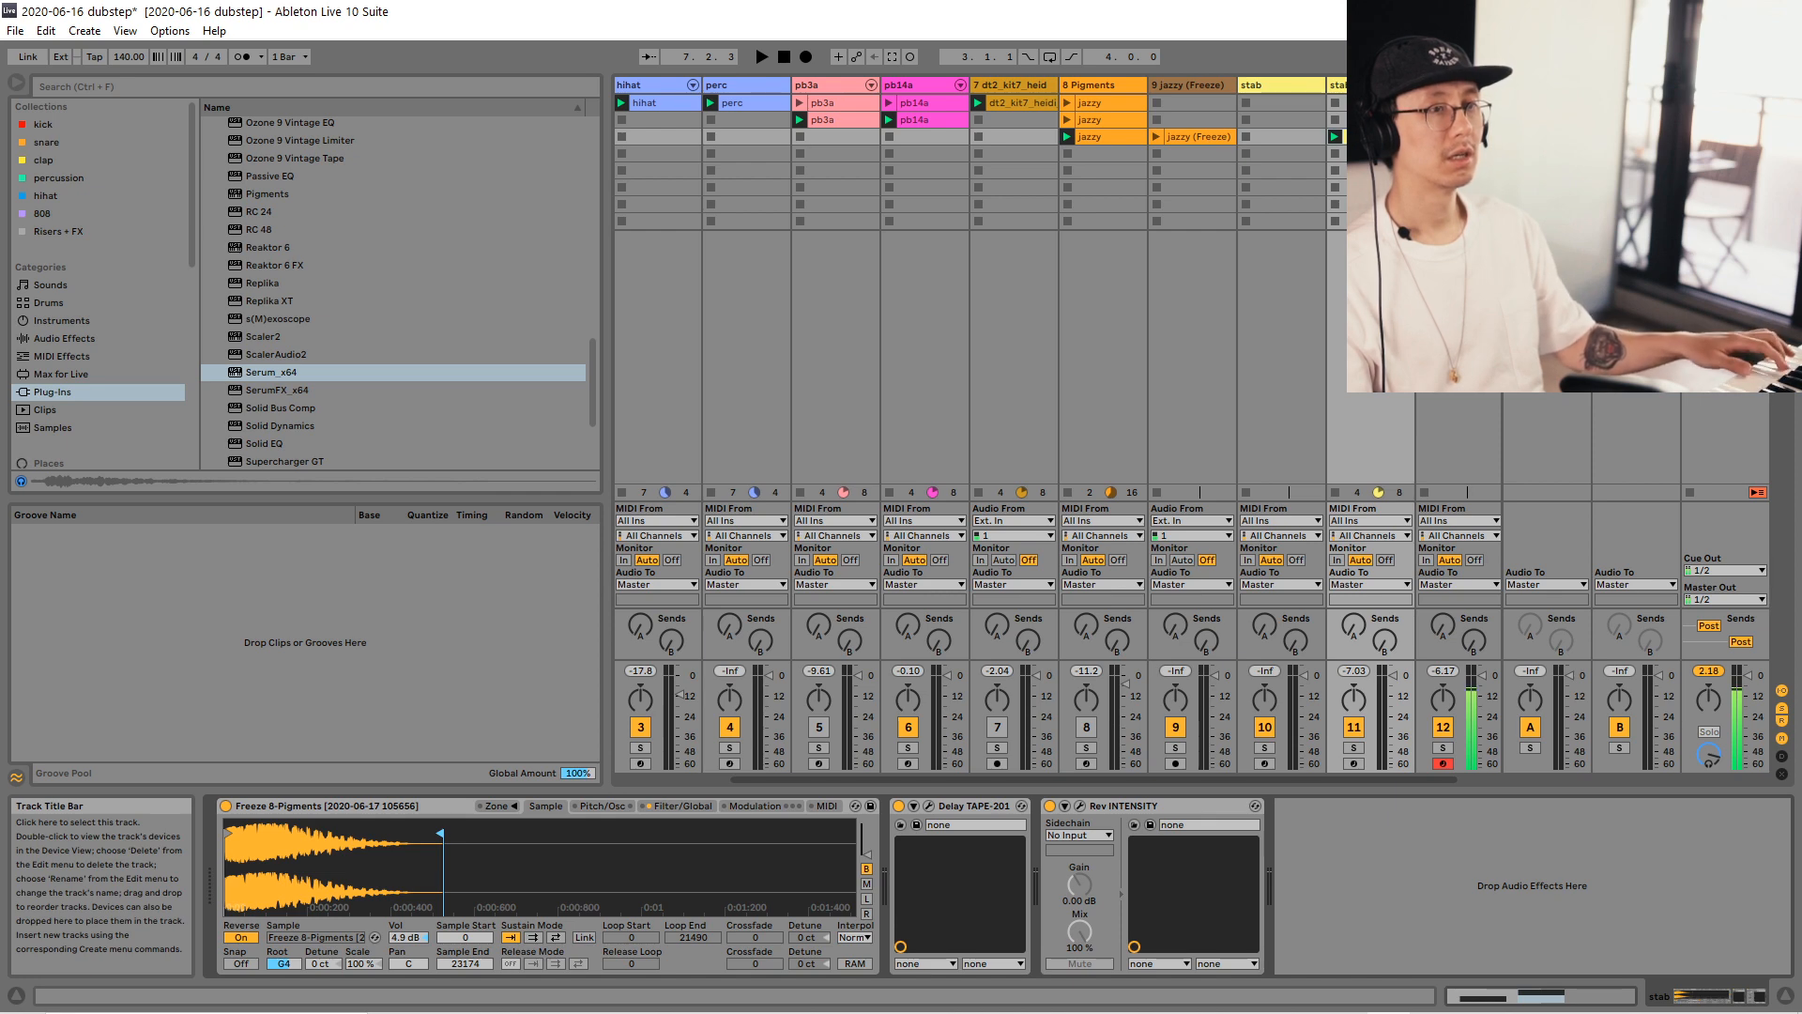
Reopen Serum, raise the filter cutoff slightly and close the plug-in window.
{"action": "key", "text": "Return"}
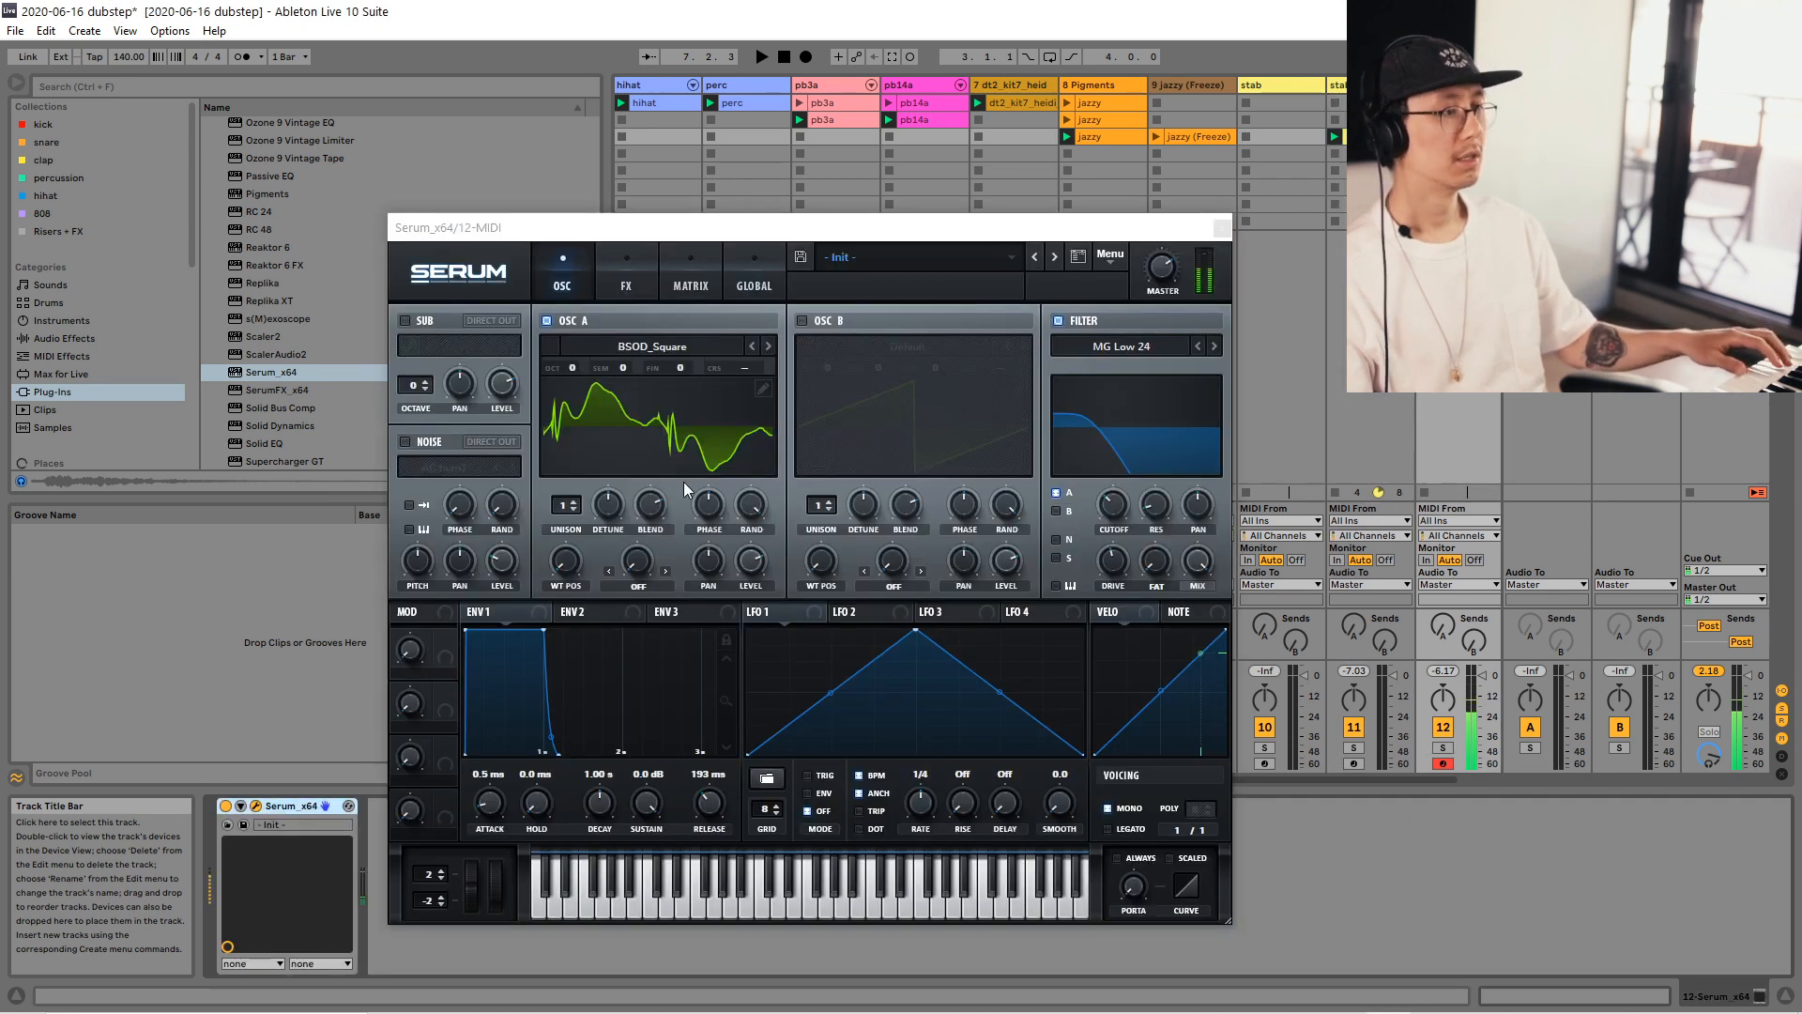
{"action": "mouse_move", "coordinate": [1117, 501]}
{"action": "left_mouse_down"}
{"action": "mouse_move", "coordinate": [1115, 467]}
{"action": "mouse_move", "coordinate": [1114, 487]}
{"action": "left_mouse_up"}
{"action": "left_click", "coordinate": [1213, 228]}
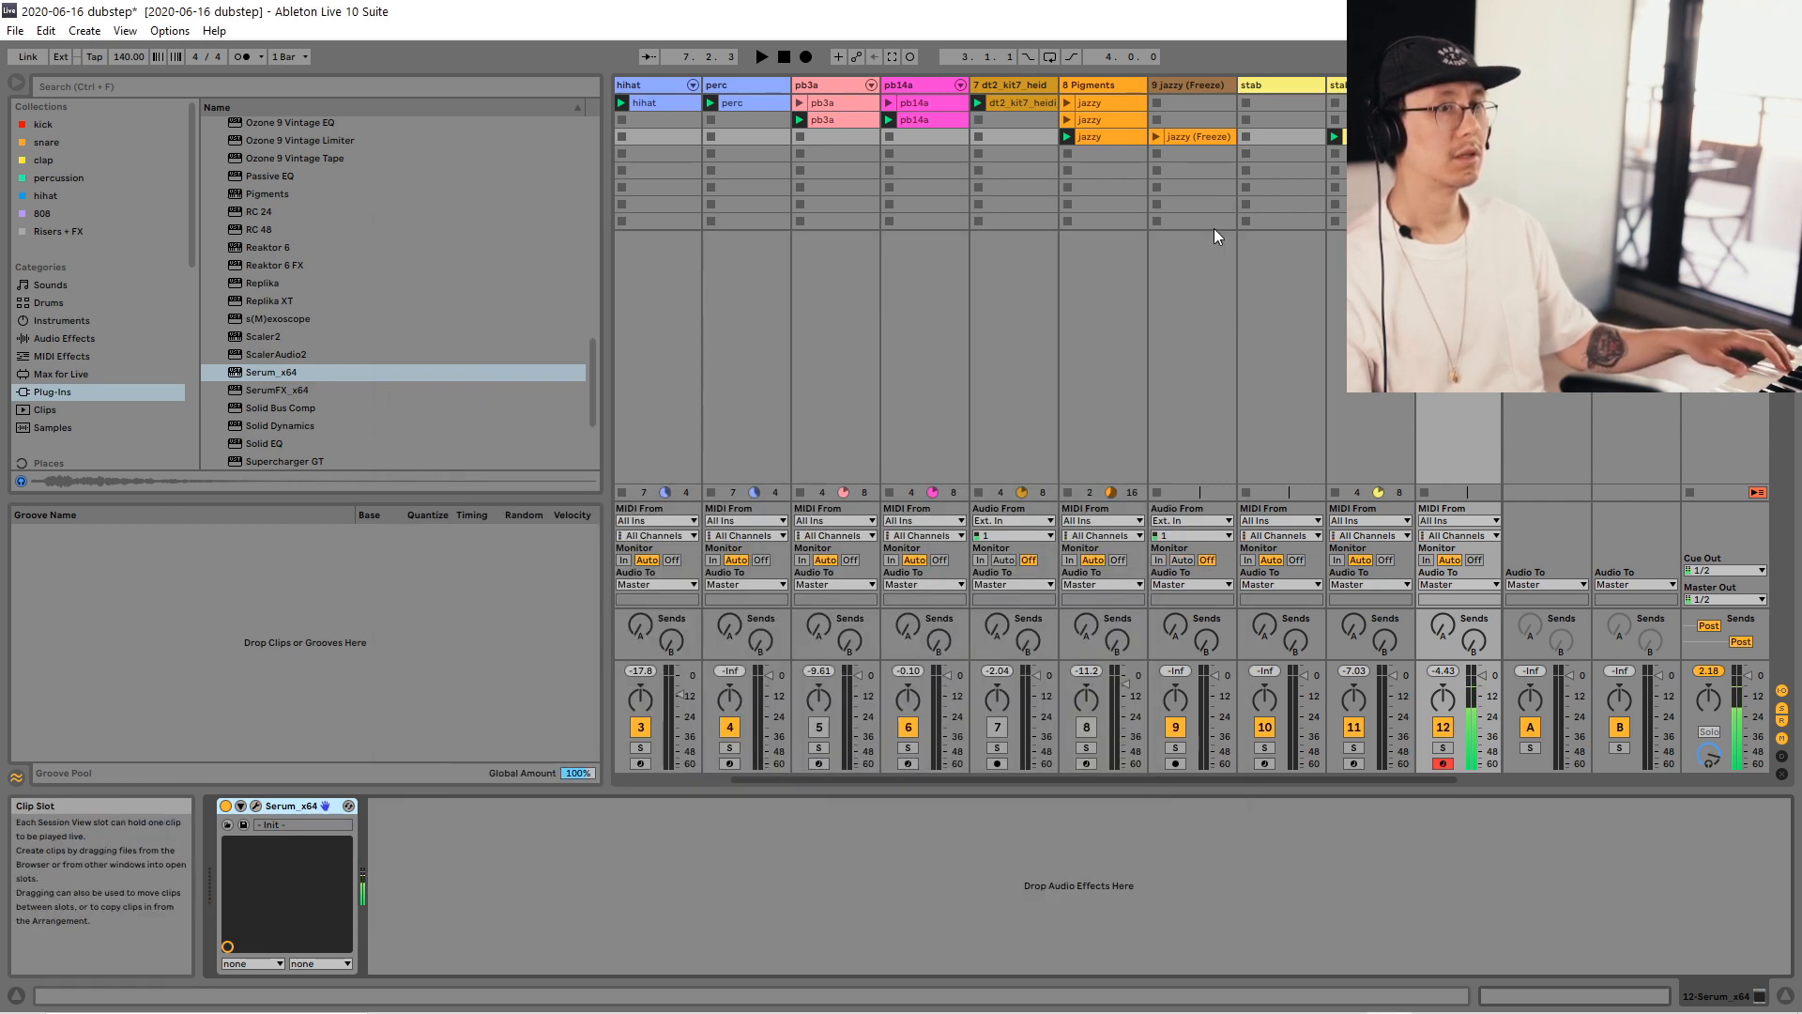
Play the set and create an empty MIDI clip in the Serum track's third slot.
{"action": "key", "text": "space"}
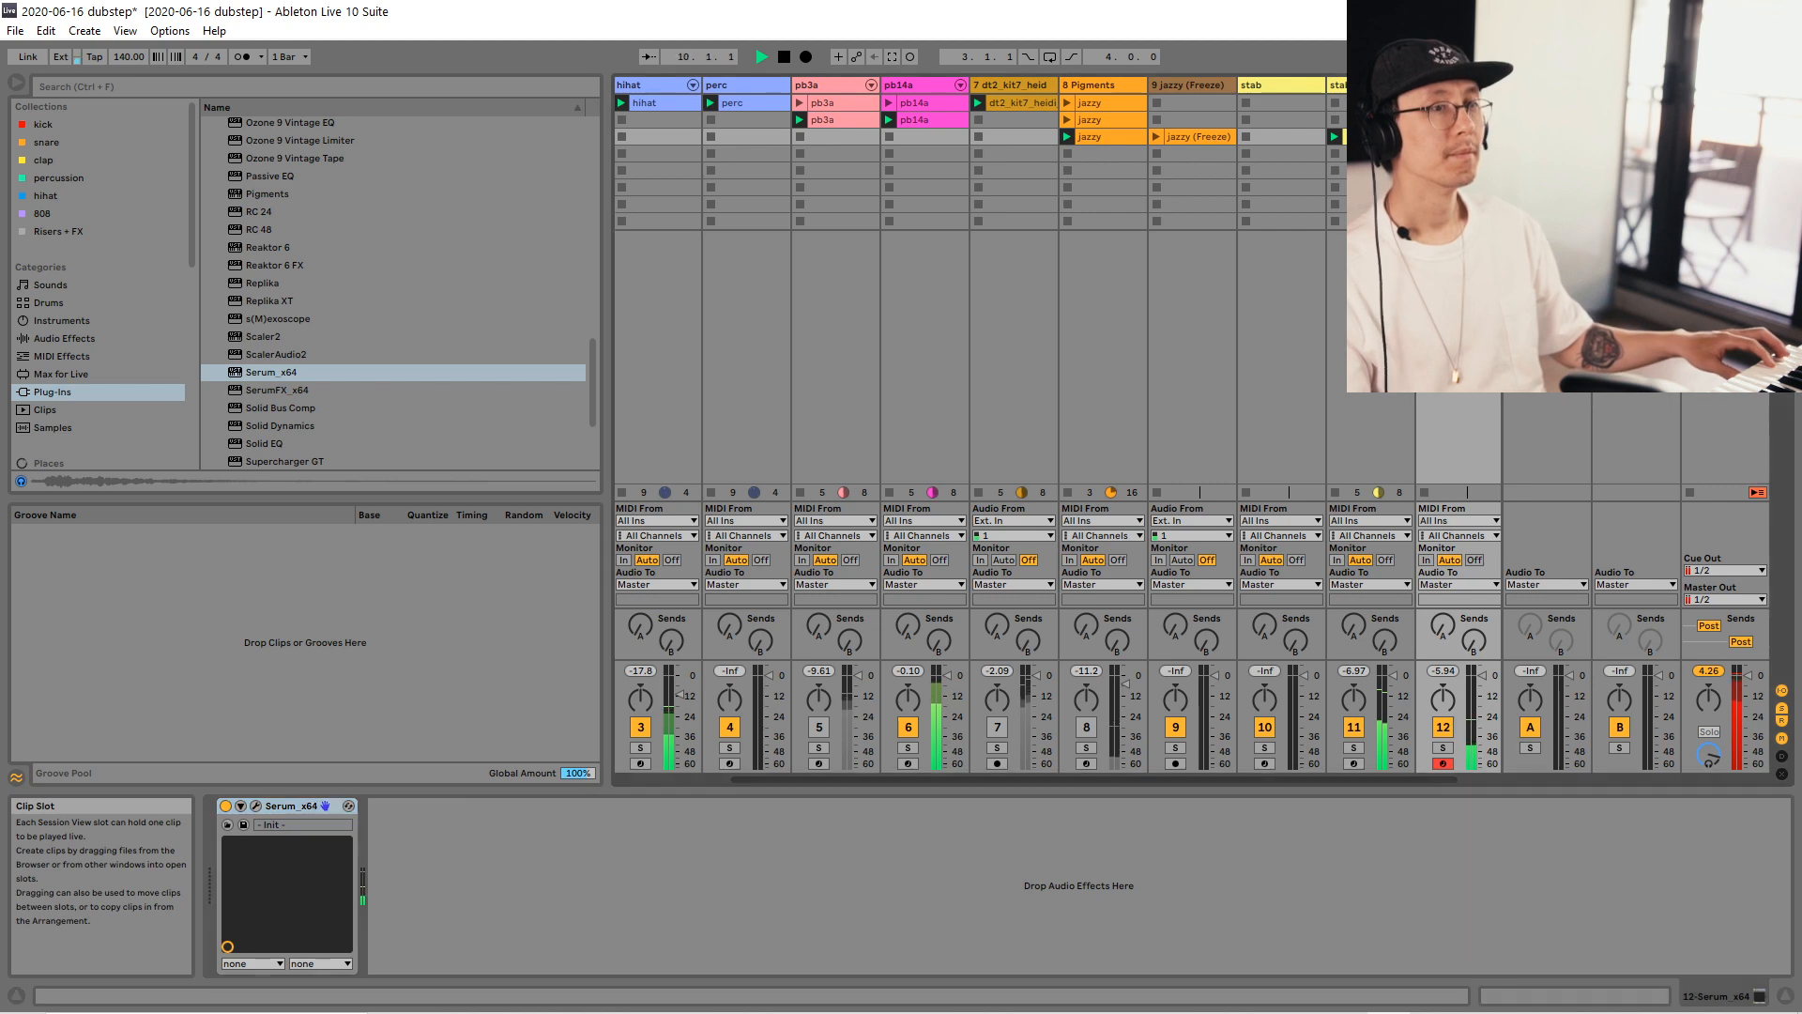
{"action": "double_click", "coordinate": [1457, 137]}
{"action": "scroll", "coordinate": [646, 627], "scroll_direction": "down", "scroll_amount": 8}
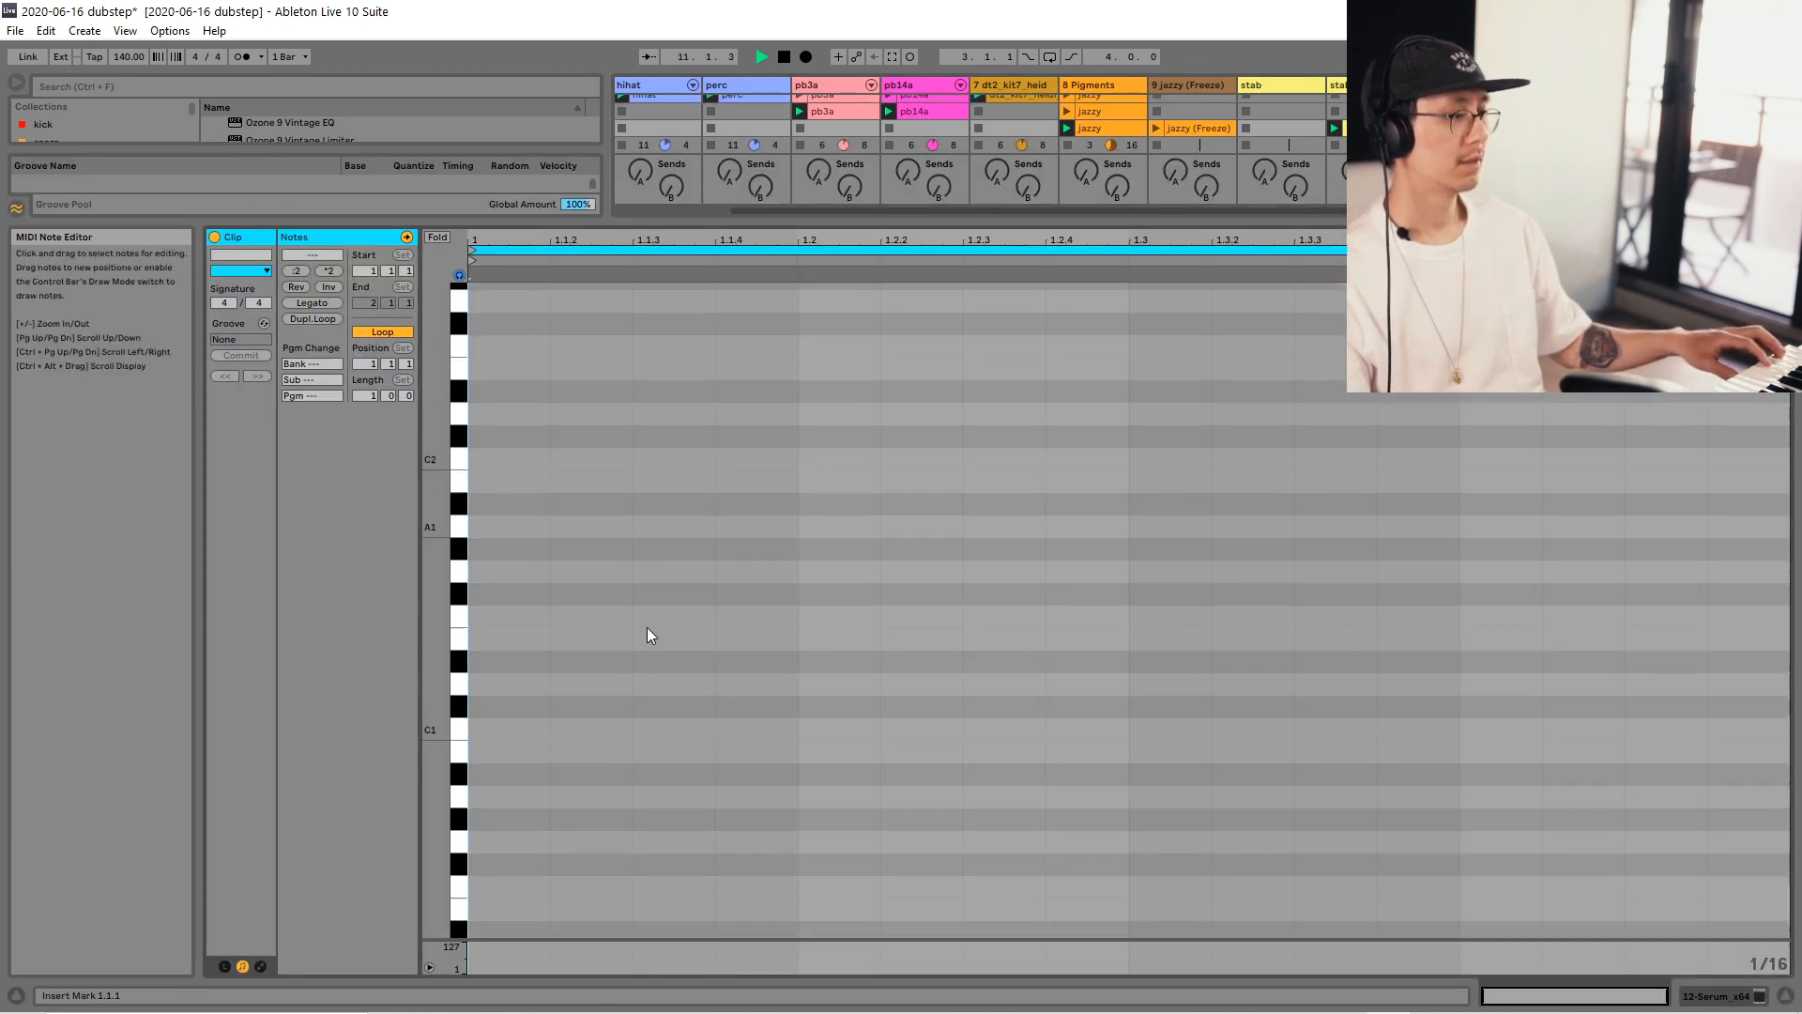
{"action": "scroll", "coordinate": [646, 627], "scroll_direction": "down", "scroll_amount": 1}
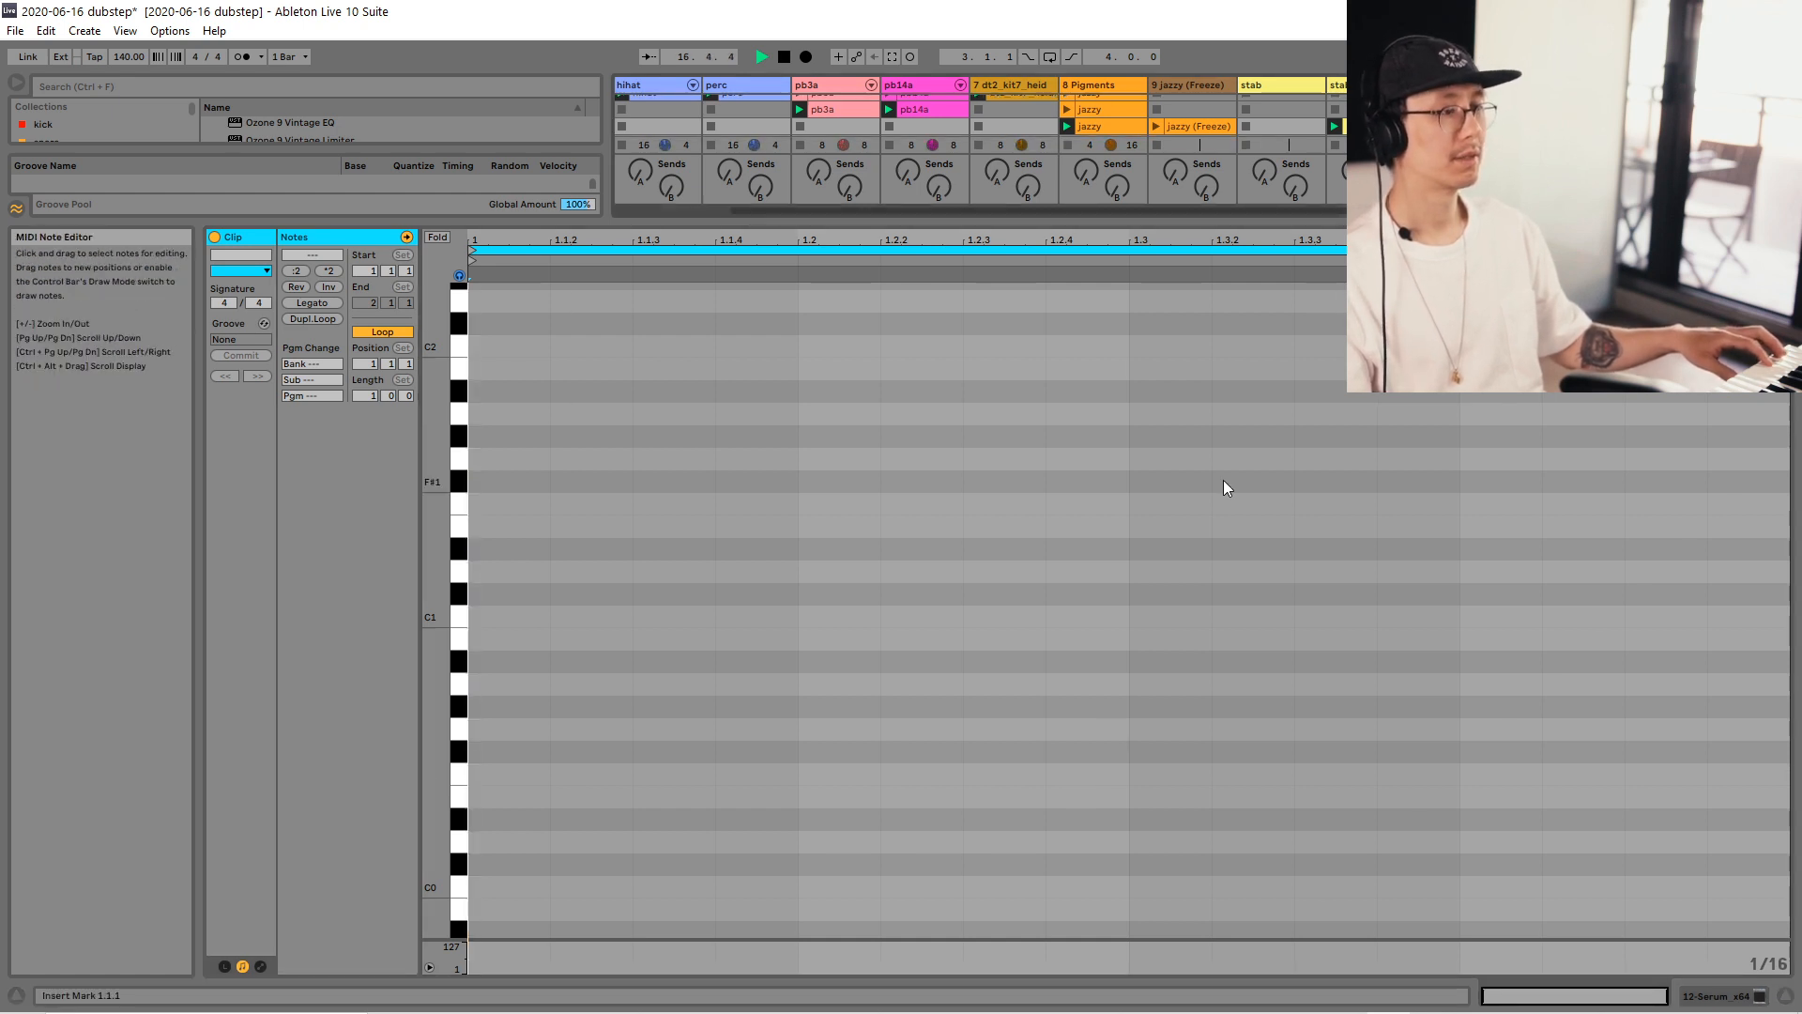
Set the note grid to 1/8 and draw three consecutive E0 notes in the Serum clip.
{"action": "right_click", "coordinate": [926, 673]}
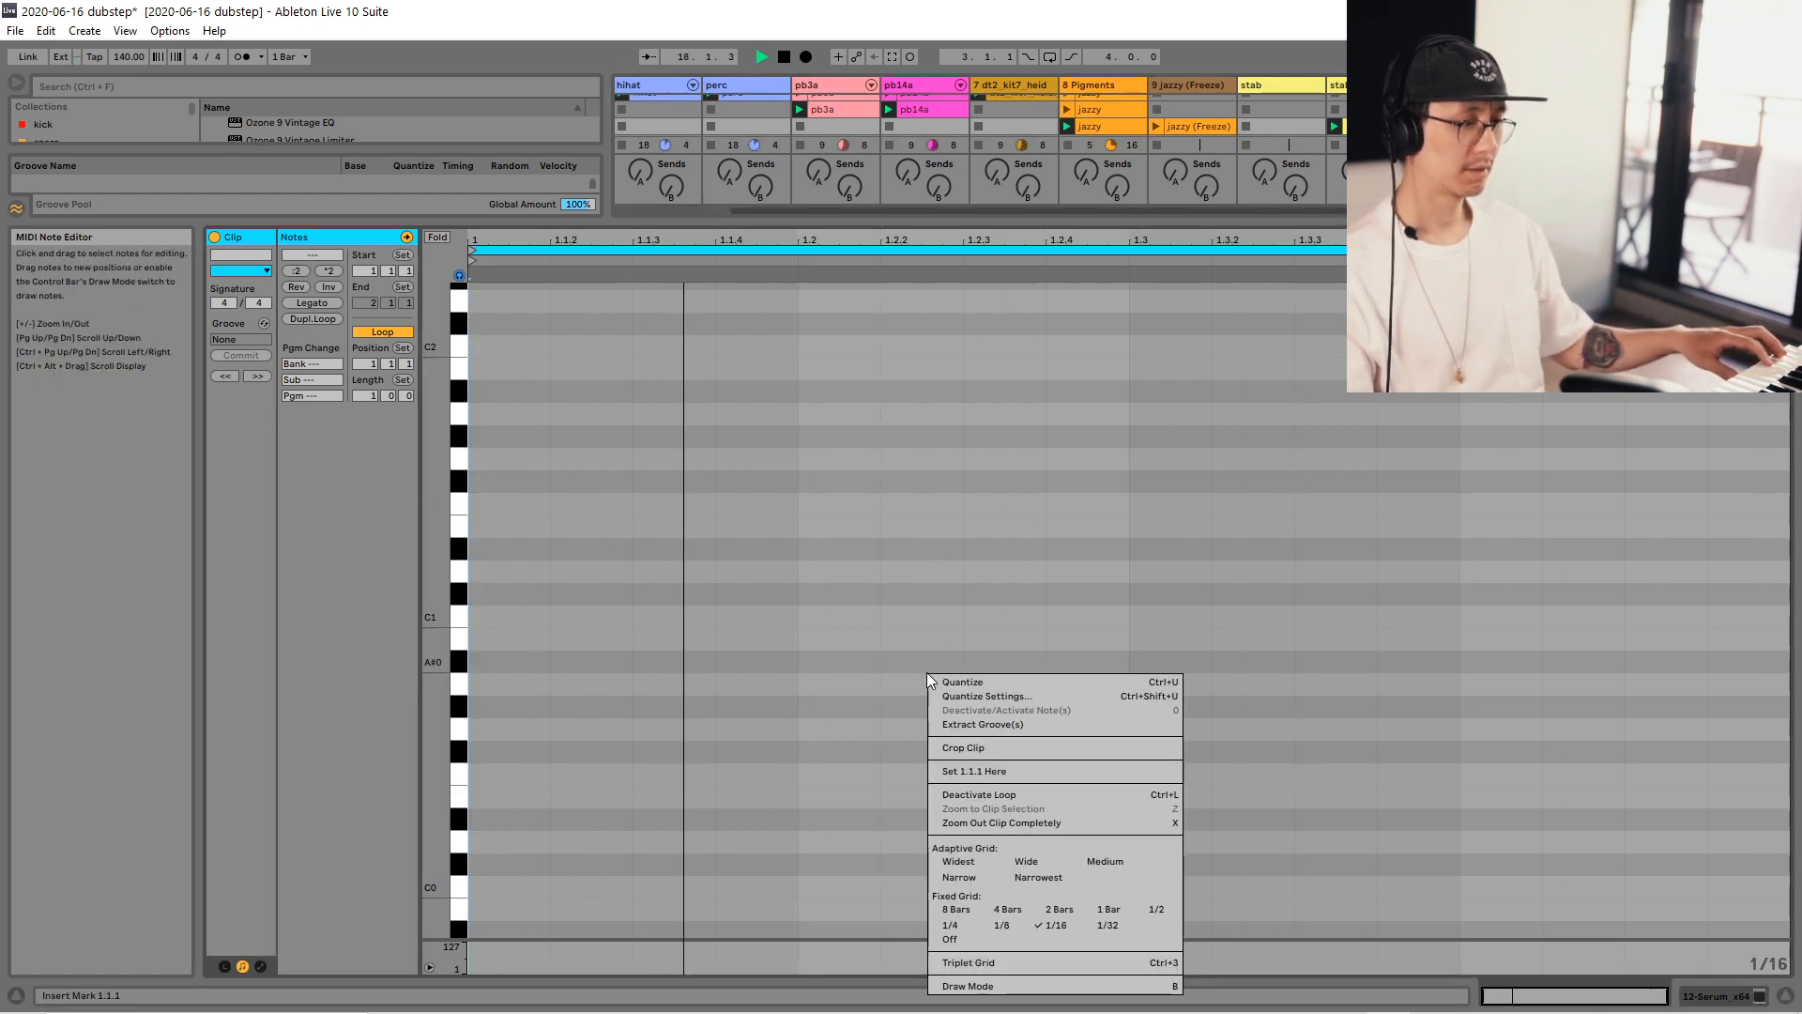
{"action": "left_click", "coordinate": [988, 943]}
{"action": "key", "text": "b"}
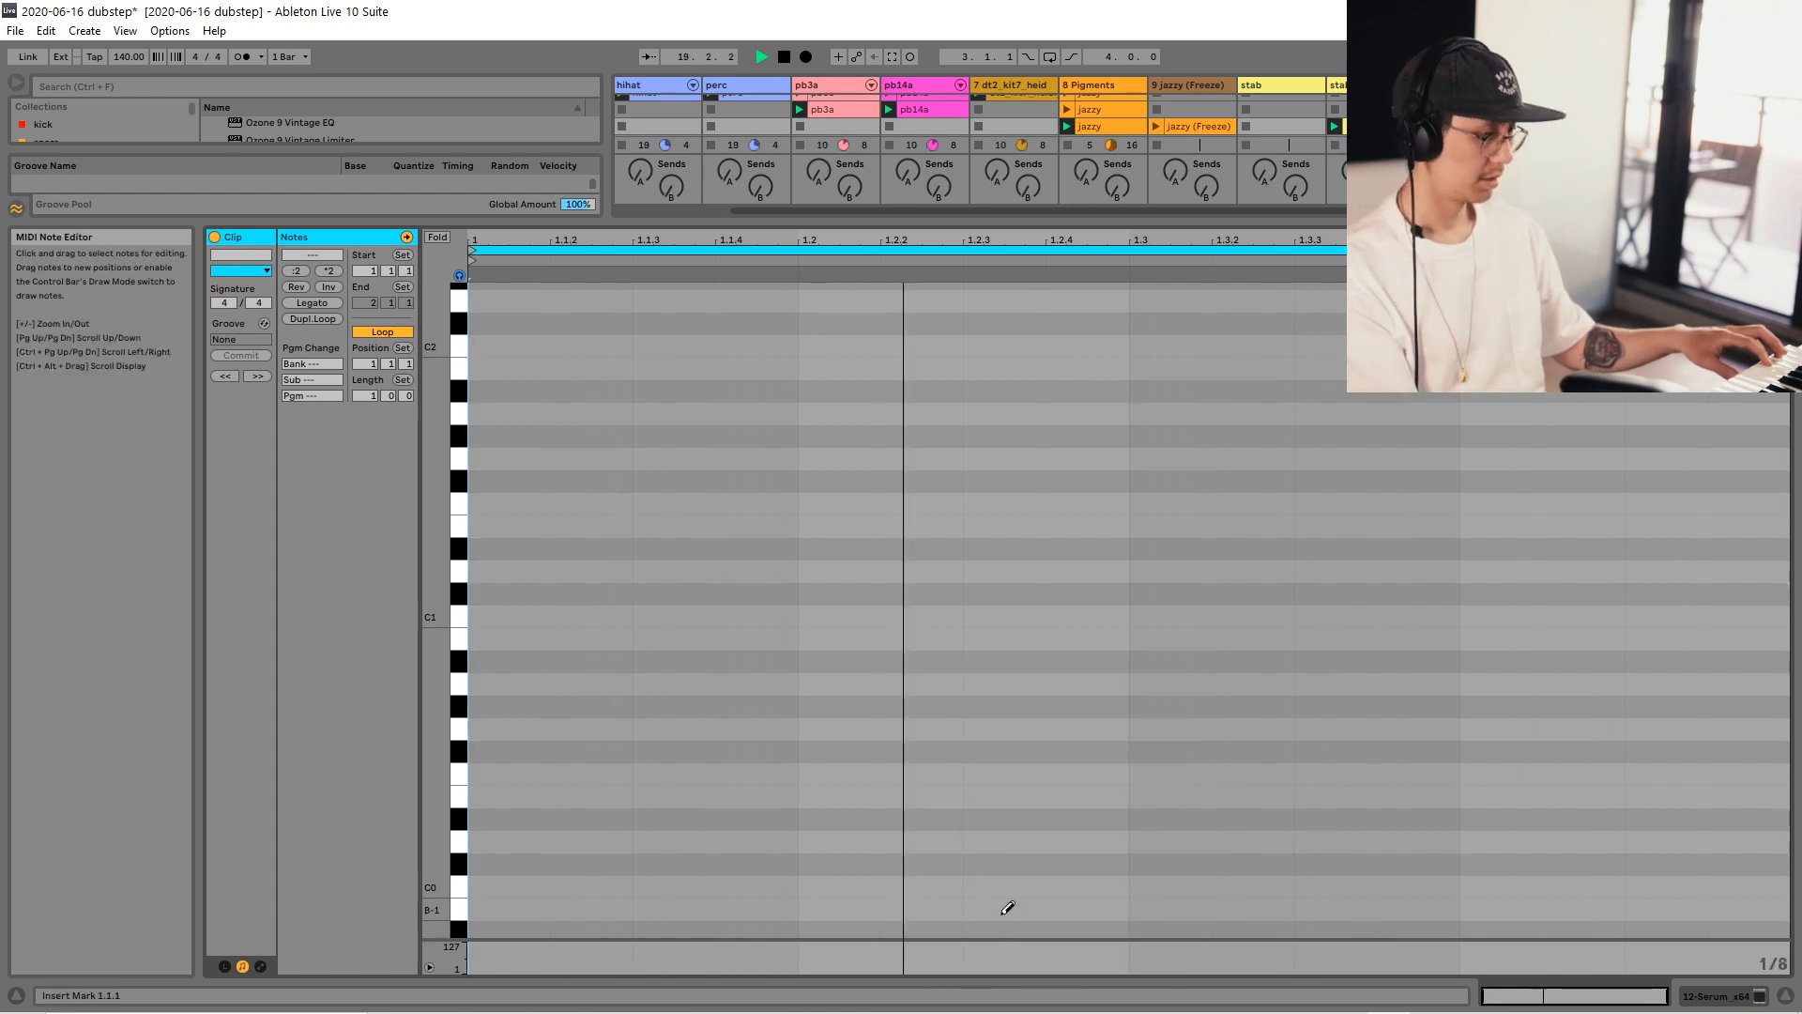
{"action": "key", "text": "space"}
{"action": "key", "text": "space"}
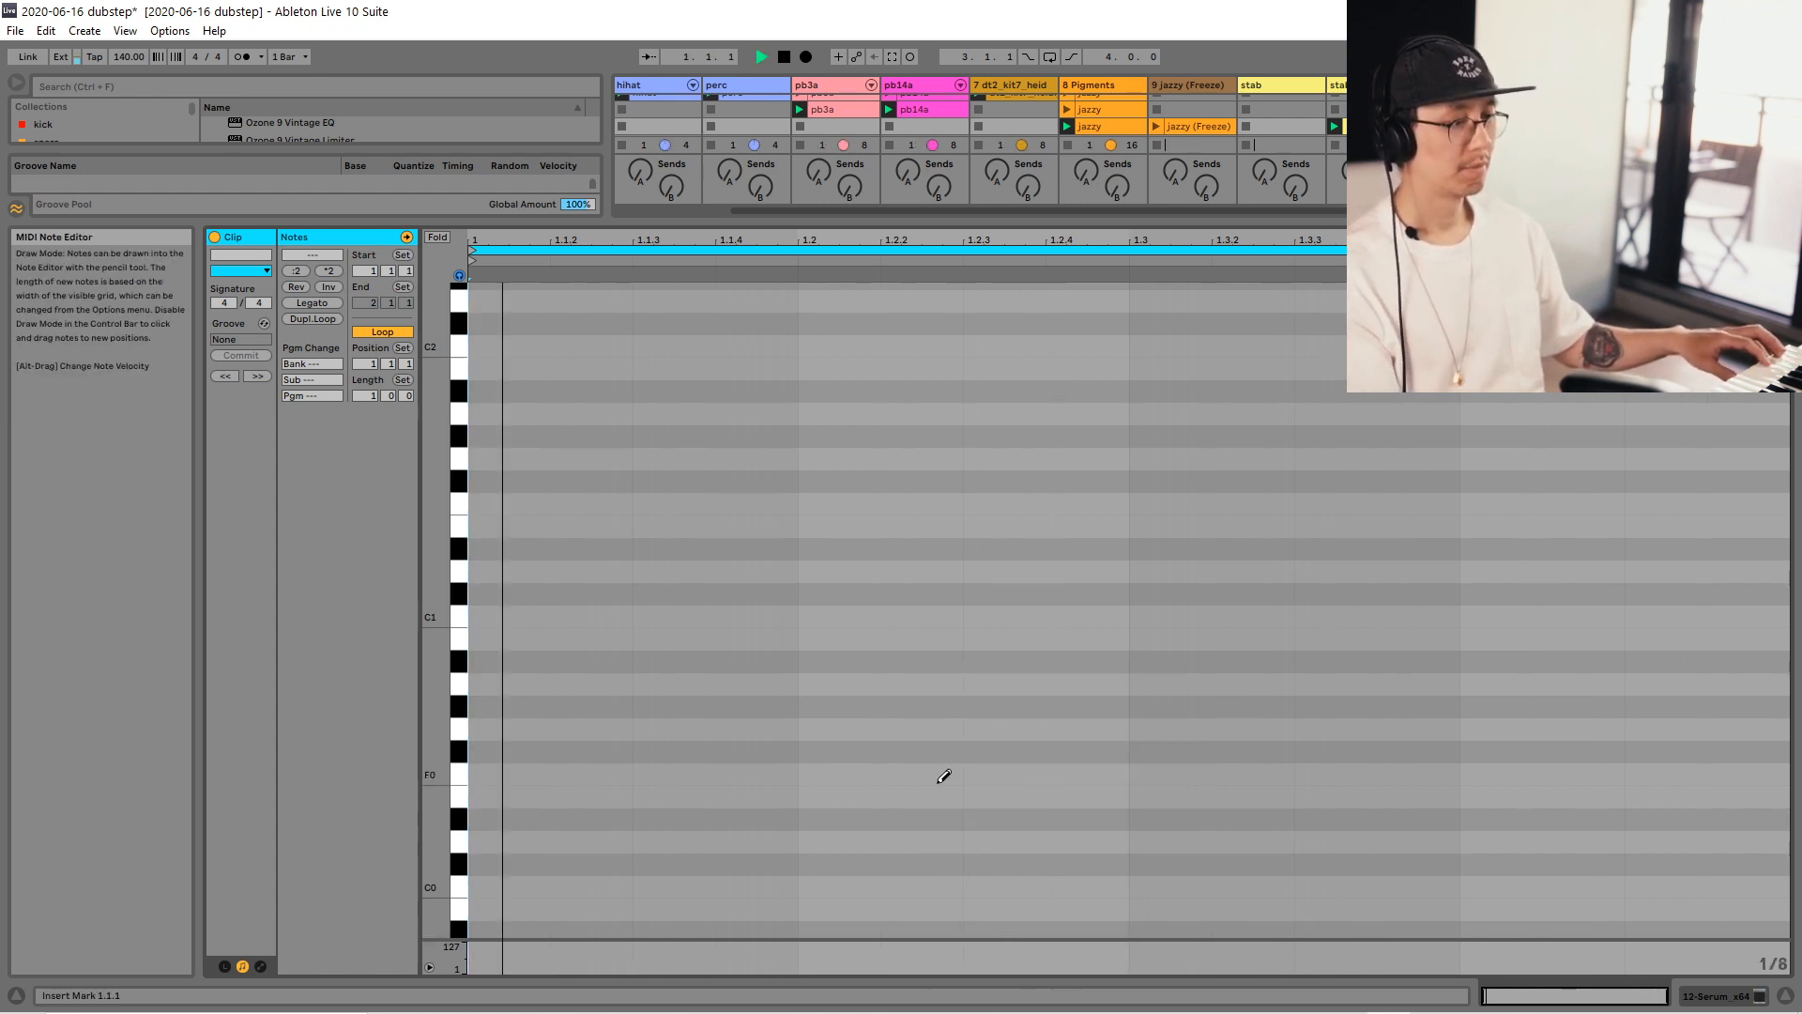
{"action": "left_click_drag", "start_coordinate": [976, 795], "coordinate": [1359, 789]}
{"action": "key", "text": "b"}
Move the three E0 notes earlier so the first starts at 1.2, and play the clip.
{"action": "left_click", "coordinate": [1108, 597]}
{"action": "left_click_drag", "start_coordinate": [1417, 723], "coordinate": [1352, 696]}
{"action": "left_click", "coordinate": [1191, 677]}
{"action": "key", "text": "space"}
{"action": "key", "text": "ctrl+a"}
{"action": "left_click_drag", "start_coordinate": [1225, 800], "coordinate": [934, 798]}
{"action": "left_click", "coordinate": [940, 661]}
{"action": "key", "text": "space"}
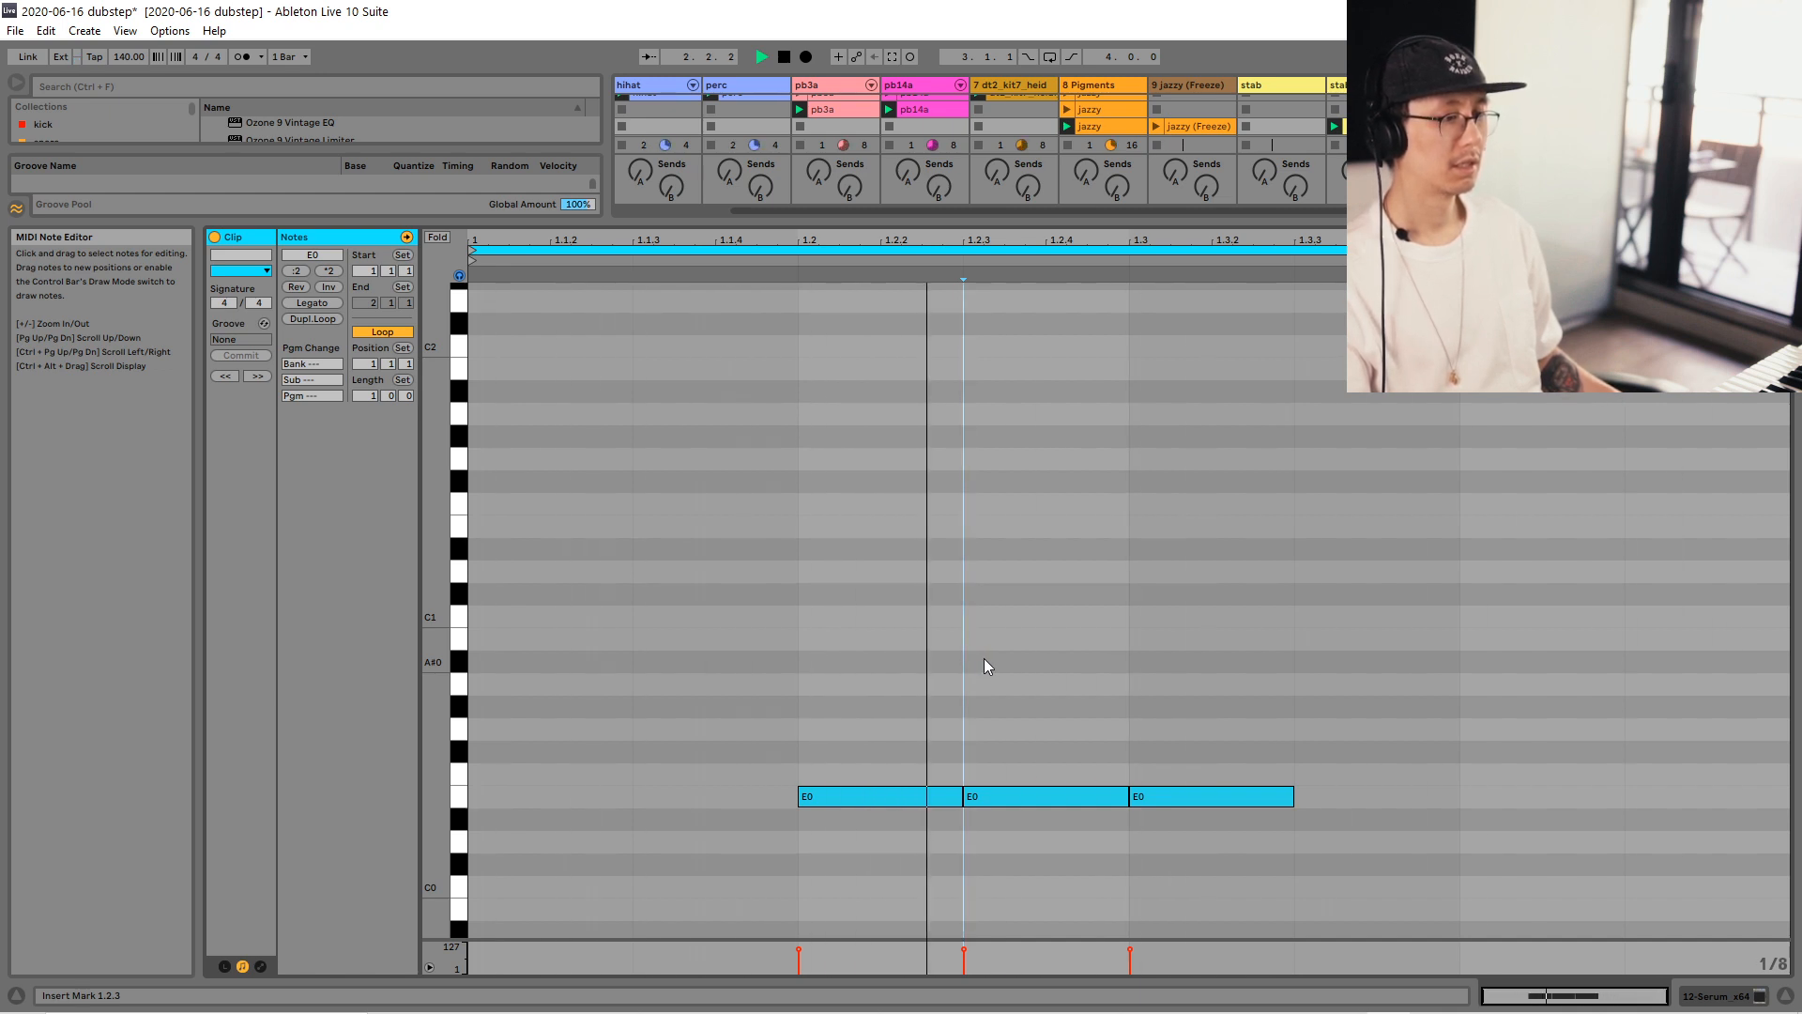
Set the Serum clip's loop length to 2 bars and shorten the three E0 notes to leave small gaps between them.
{"action": "left_click_drag", "start_coordinate": [371, 395], "coordinate": [371, 386]}
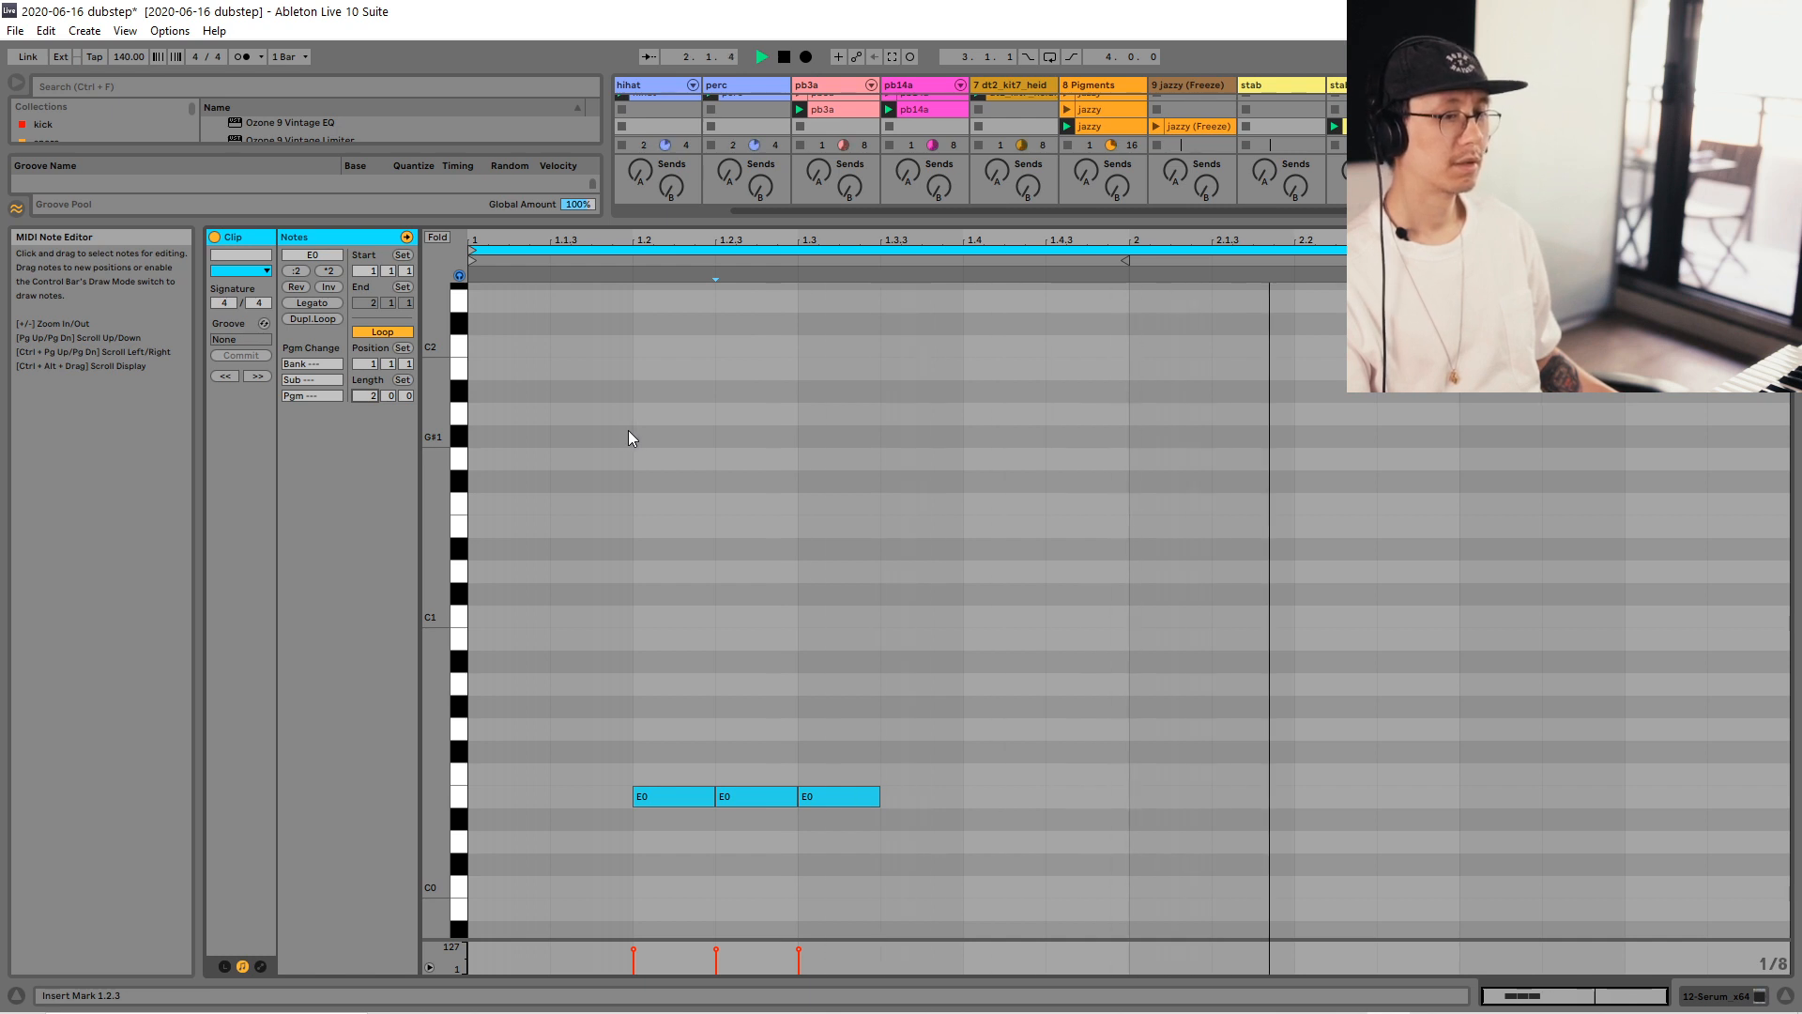
{"action": "key", "text": "space"}
{"action": "mouse_move", "coordinate": [676, 729]}
{"action": "left_mouse_down"}
{"action": "mouse_move", "coordinate": [859, 849]}
{"action": "mouse_move", "coordinate": [867, 799]}
{"action": "left_mouse_up"}
{"action": "left_click", "coordinate": [706, 638]}
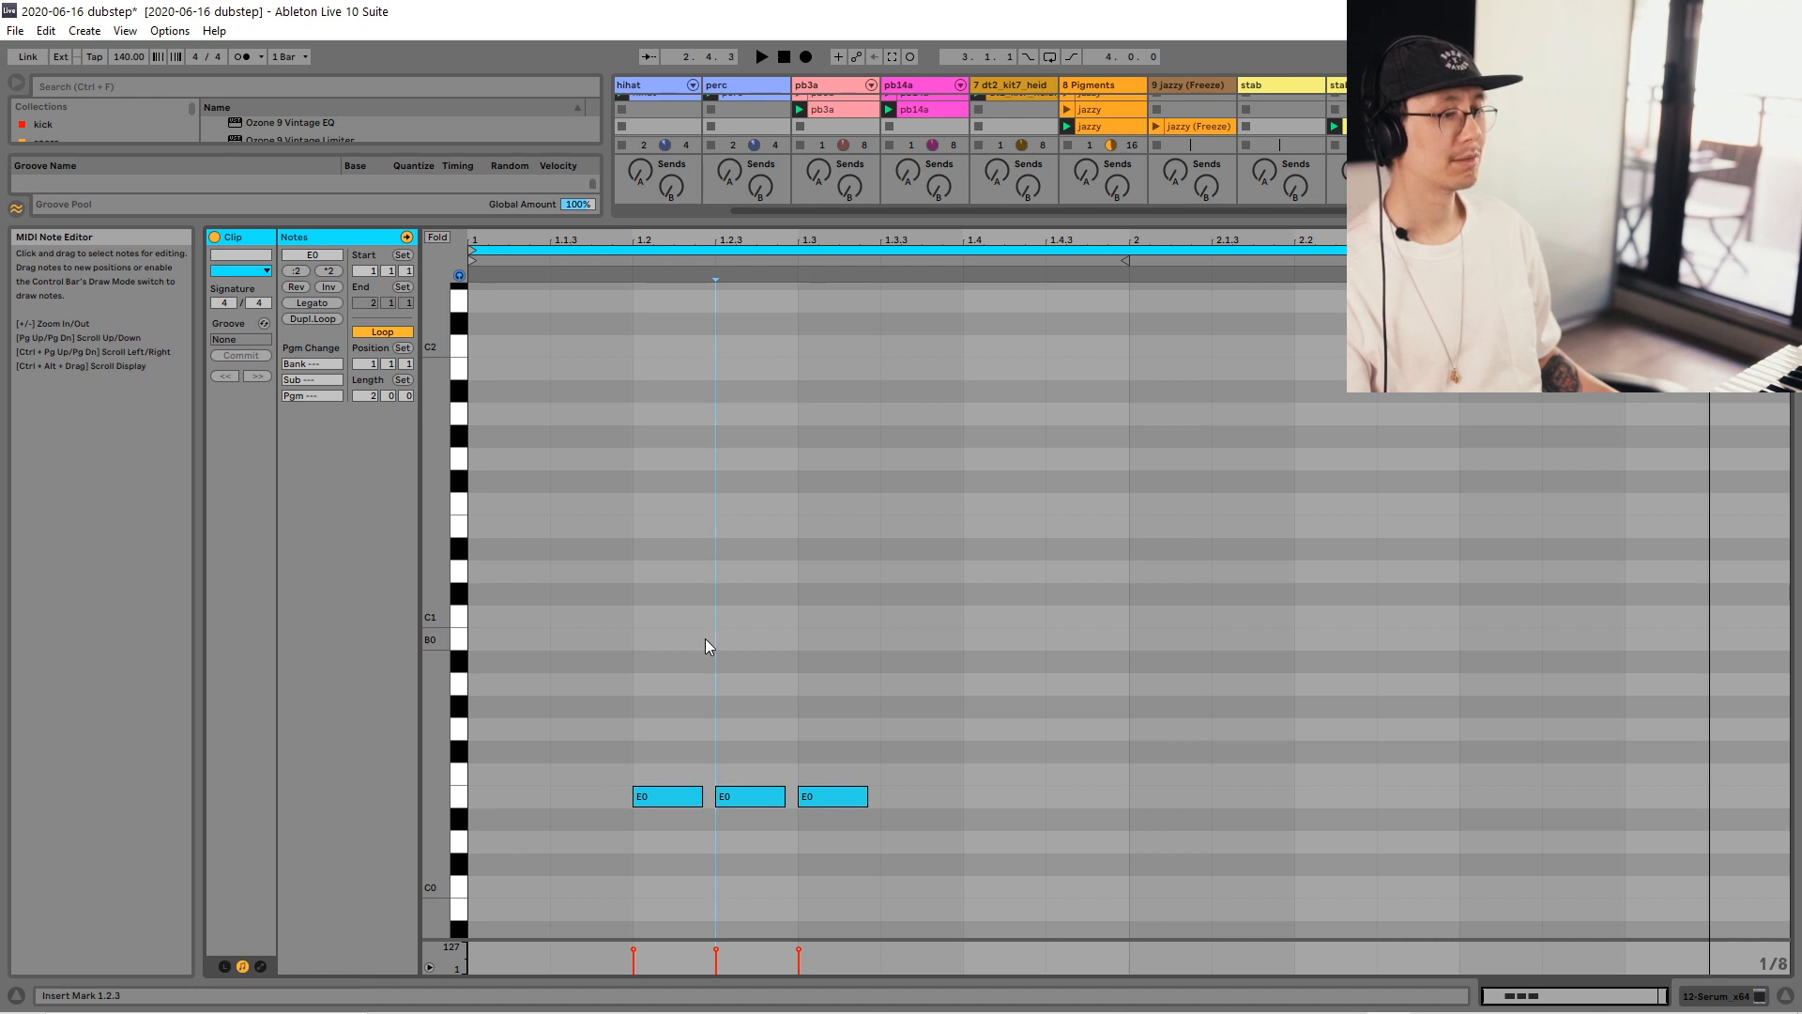
{"action": "key", "text": "space"}
{"action": "key", "text": "space"}
Lengthen the third E0 note to end just past 1.3.3 and play the clip.
{"action": "left_click", "coordinate": [880, 796]}
{"action": "mouse_move", "coordinate": [867, 796]}
{"action": "left_mouse_down"}
{"action": "mouse_move", "coordinate": [950, 796]}
{"action": "mouse_move", "coordinate": [898, 796]}
{"action": "left_mouse_up"}
{"action": "key", "text": "space"}
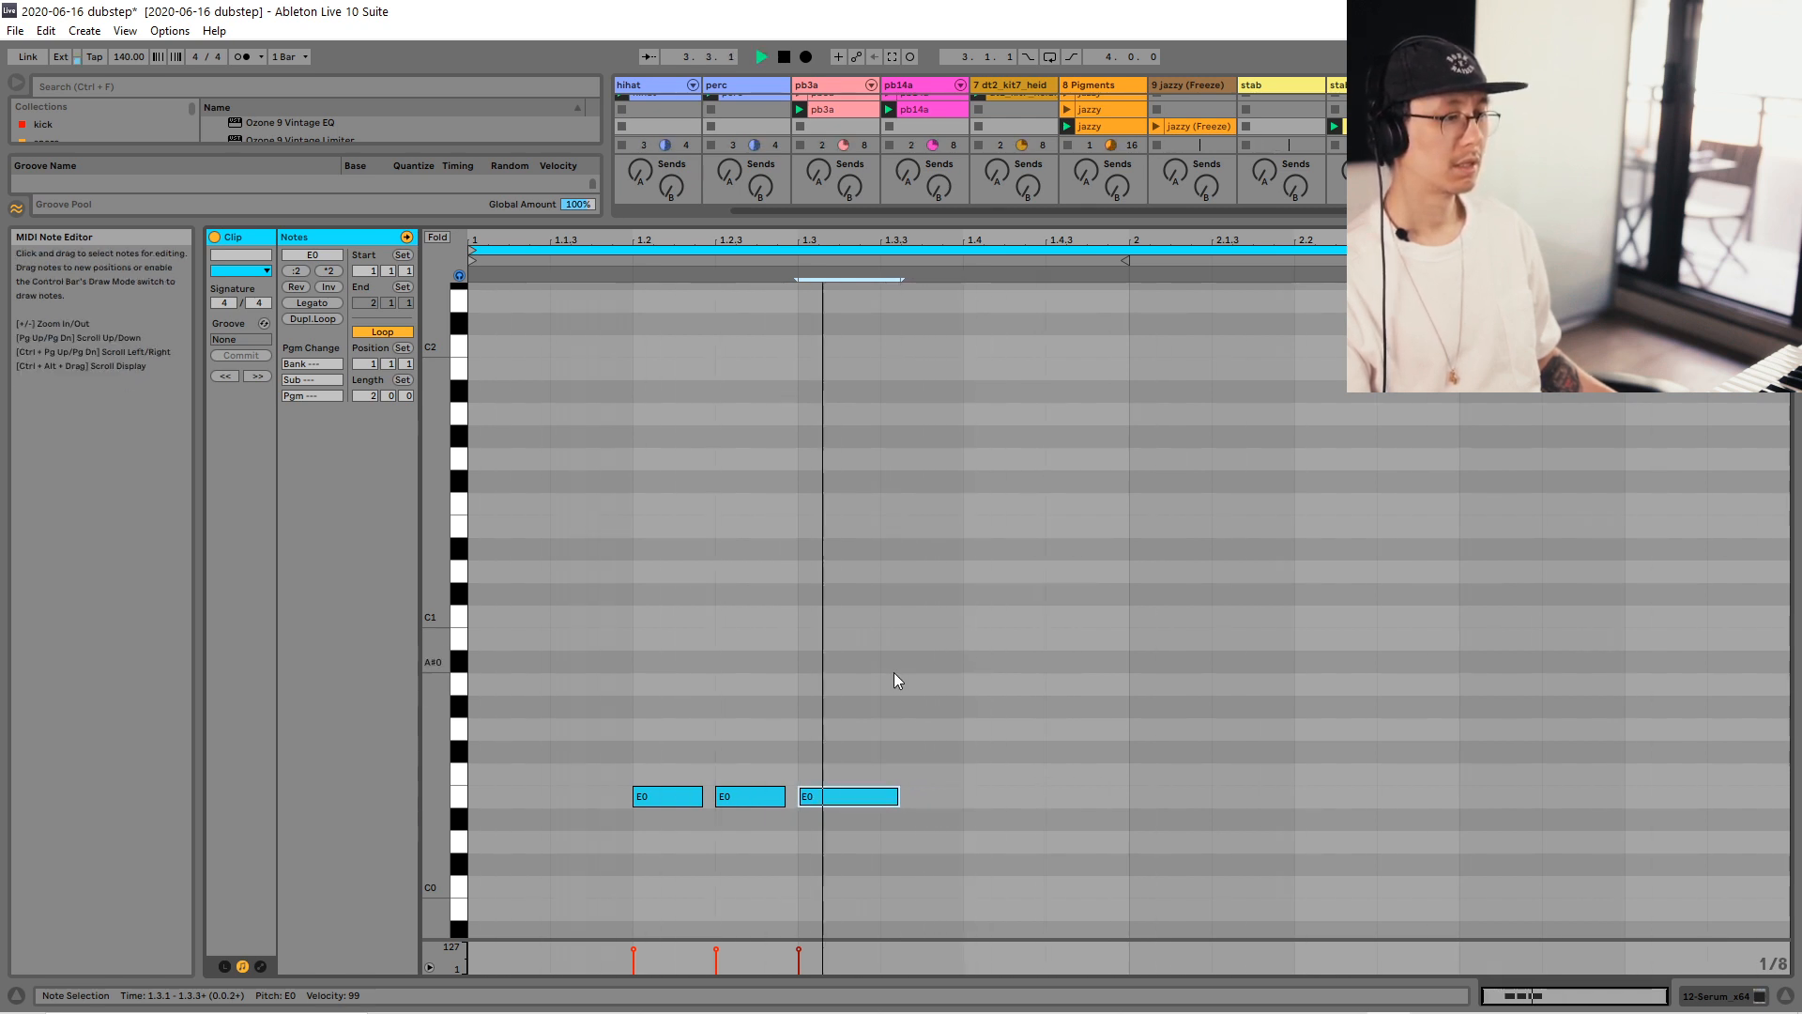
Duplicate the three E0 notes into bar 2 starting at 2.2, and play the clip.
{"action": "key", "text": "space"}
{"action": "left_click_drag", "start_coordinate": [895, 673], "coordinate": [1299, 796]}
{"action": "key", "text": "space"}
{"action": "left_click", "coordinate": [1233, 629]}
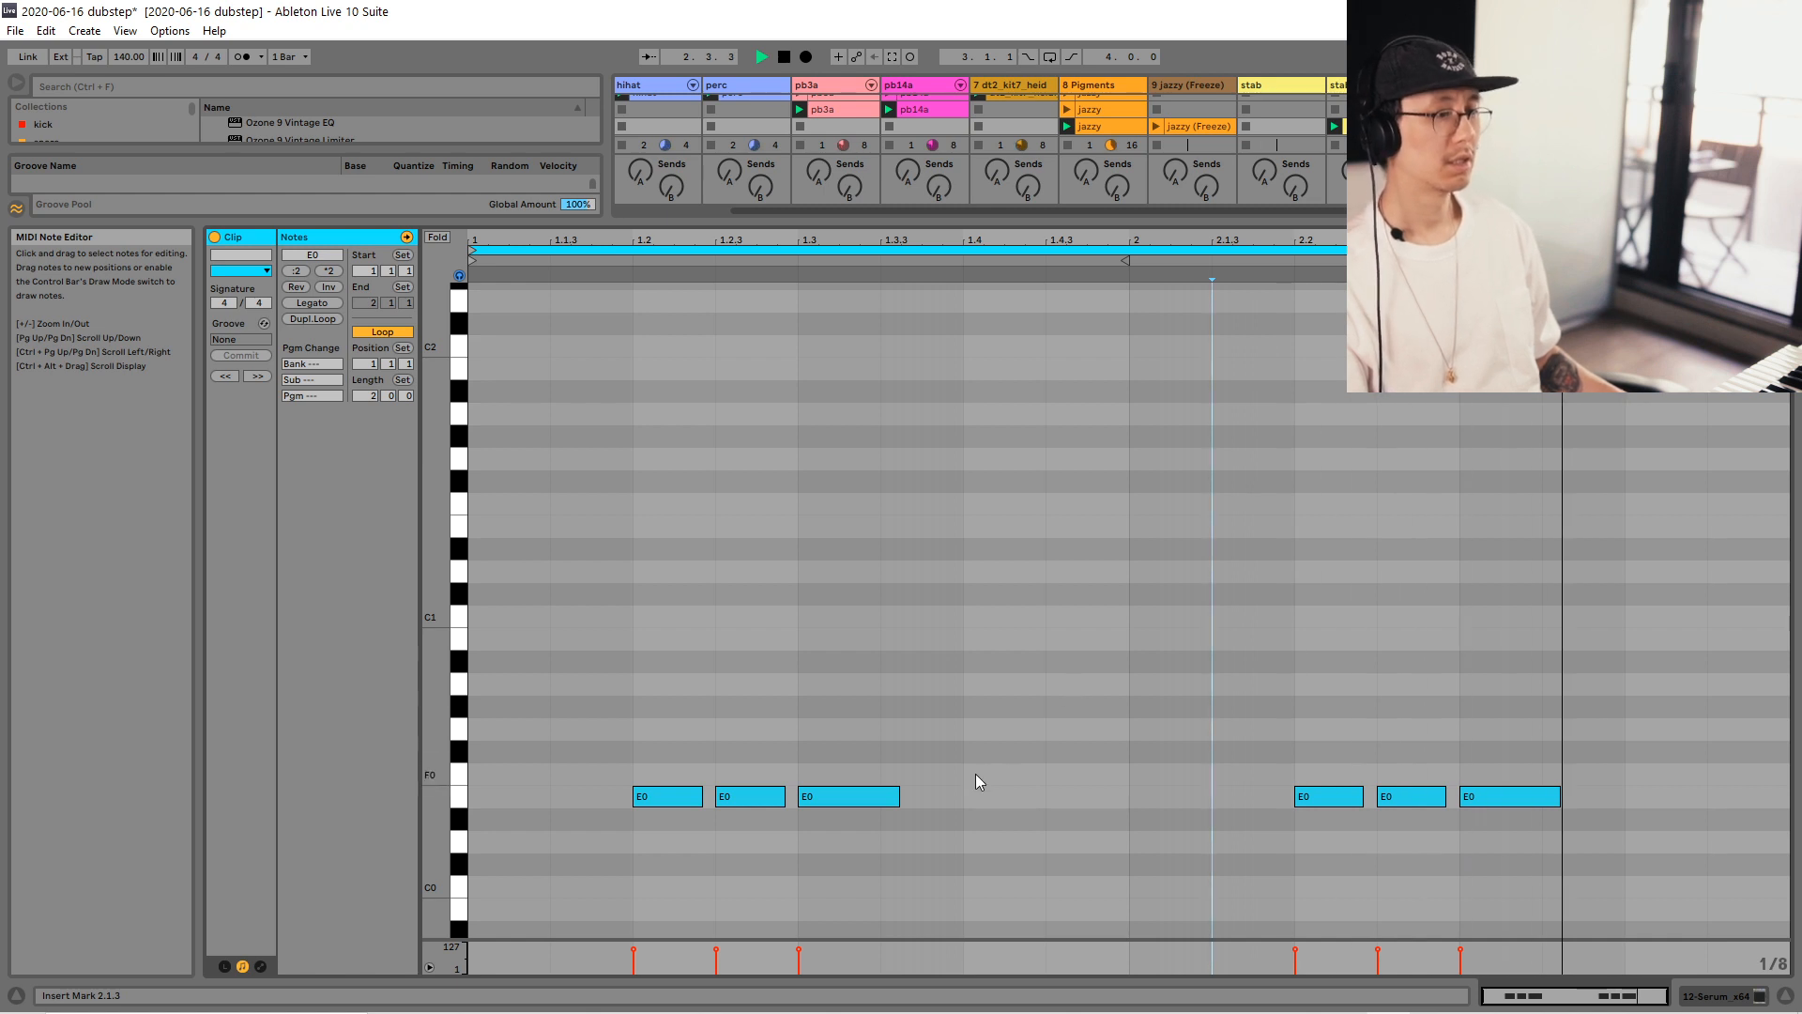
Add two half-beat notes to the bass clip: C1 at 1.4.3 and F#0 at 2.1.3.
{"action": "key", "text": "space"}
{"action": "double_click", "coordinate": [1161, 662]}
{"action": "left_click_drag", "start_coordinate": [1156, 657], "coordinate": [1187, 692]}
{"action": "key", "text": "space"}
{"action": "key", "text": "space"}
{"action": "key", "text": "space"}
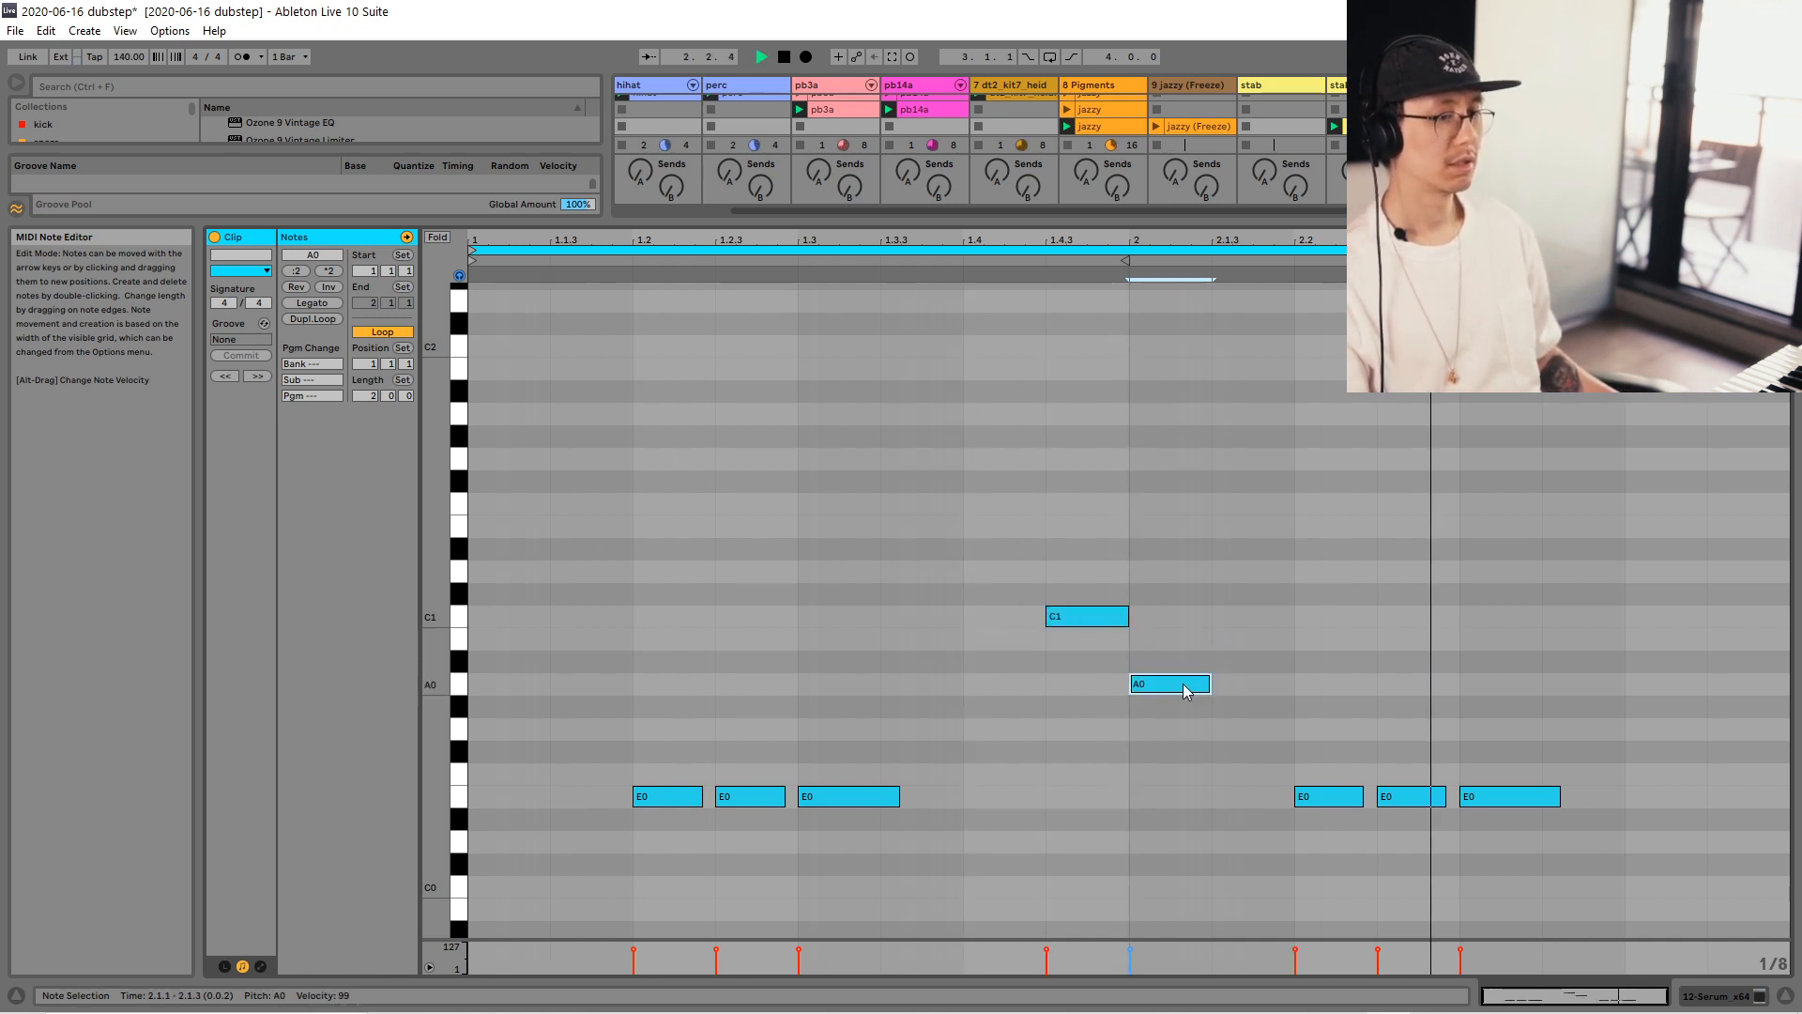
{"action": "left_click_drag", "start_coordinate": [1186, 692], "coordinate": [1257, 754]}
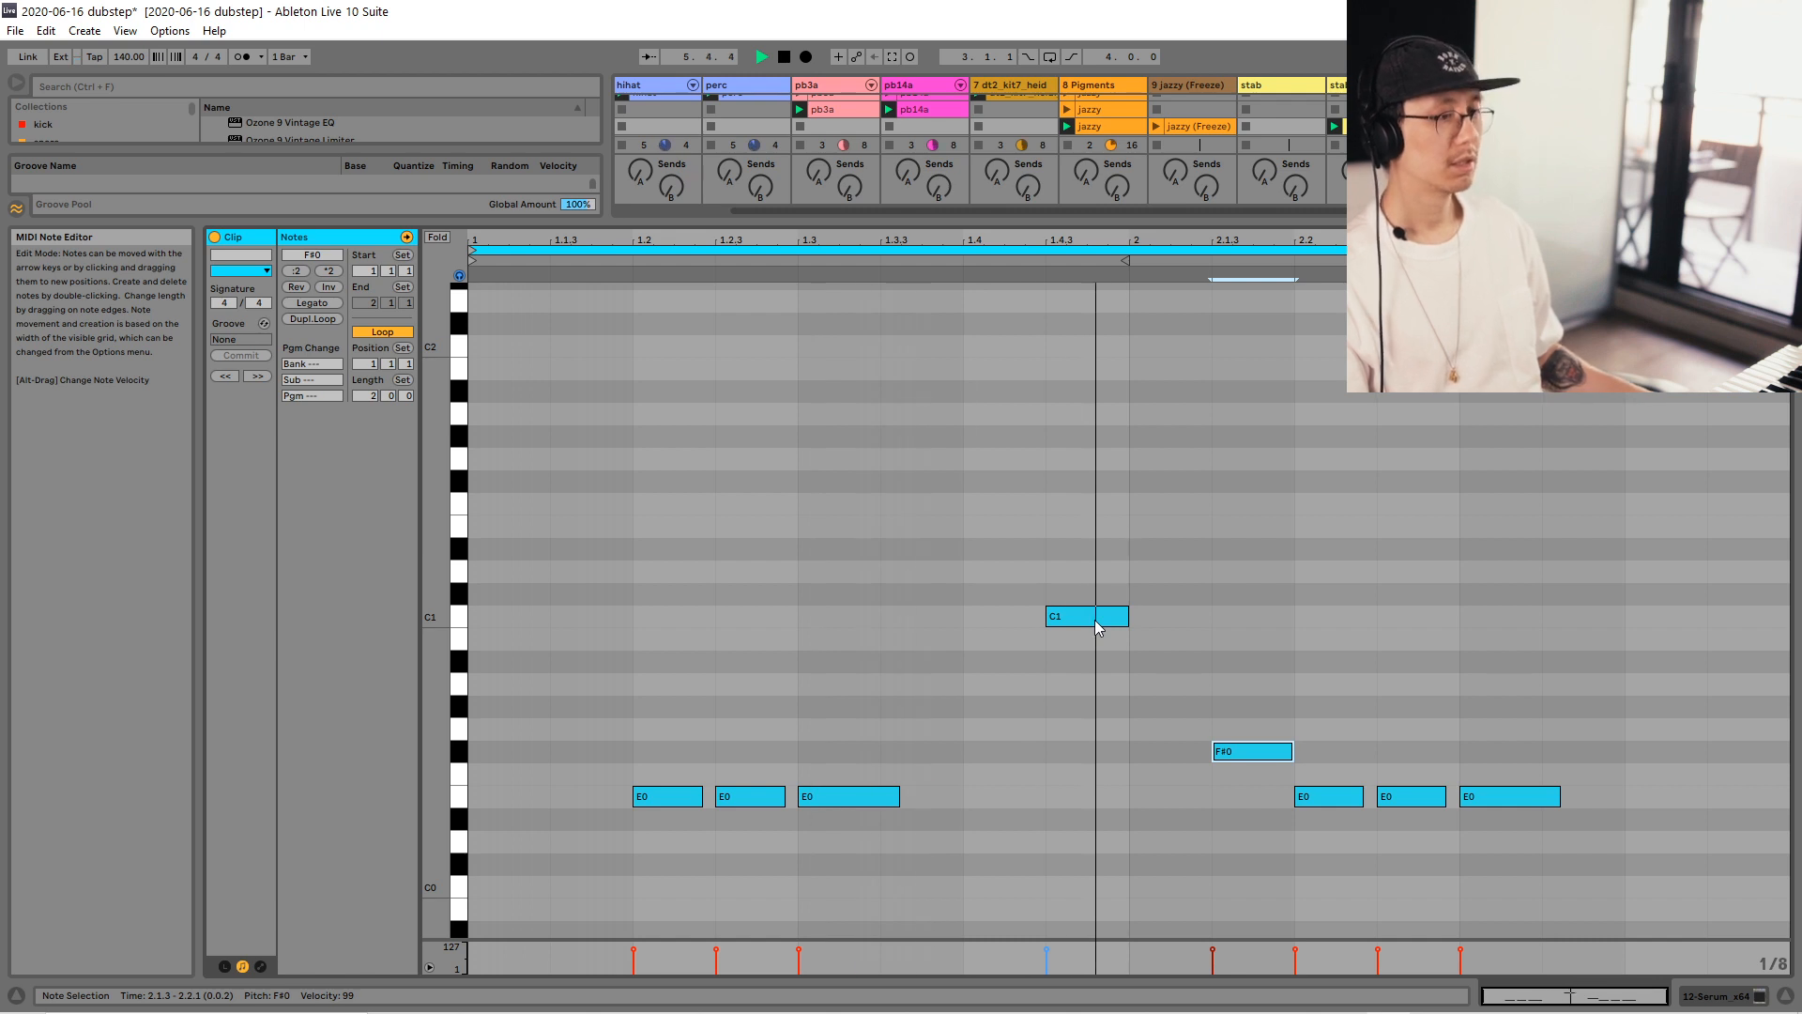
Stop playback, open the Serum window on the bass track and shorten Env 1's decay to 915 ms.
{"action": "key", "text": "shift+Tab"}
{"action": "key", "text": "space"}
{"action": "left_click", "coordinate": [257, 805]}
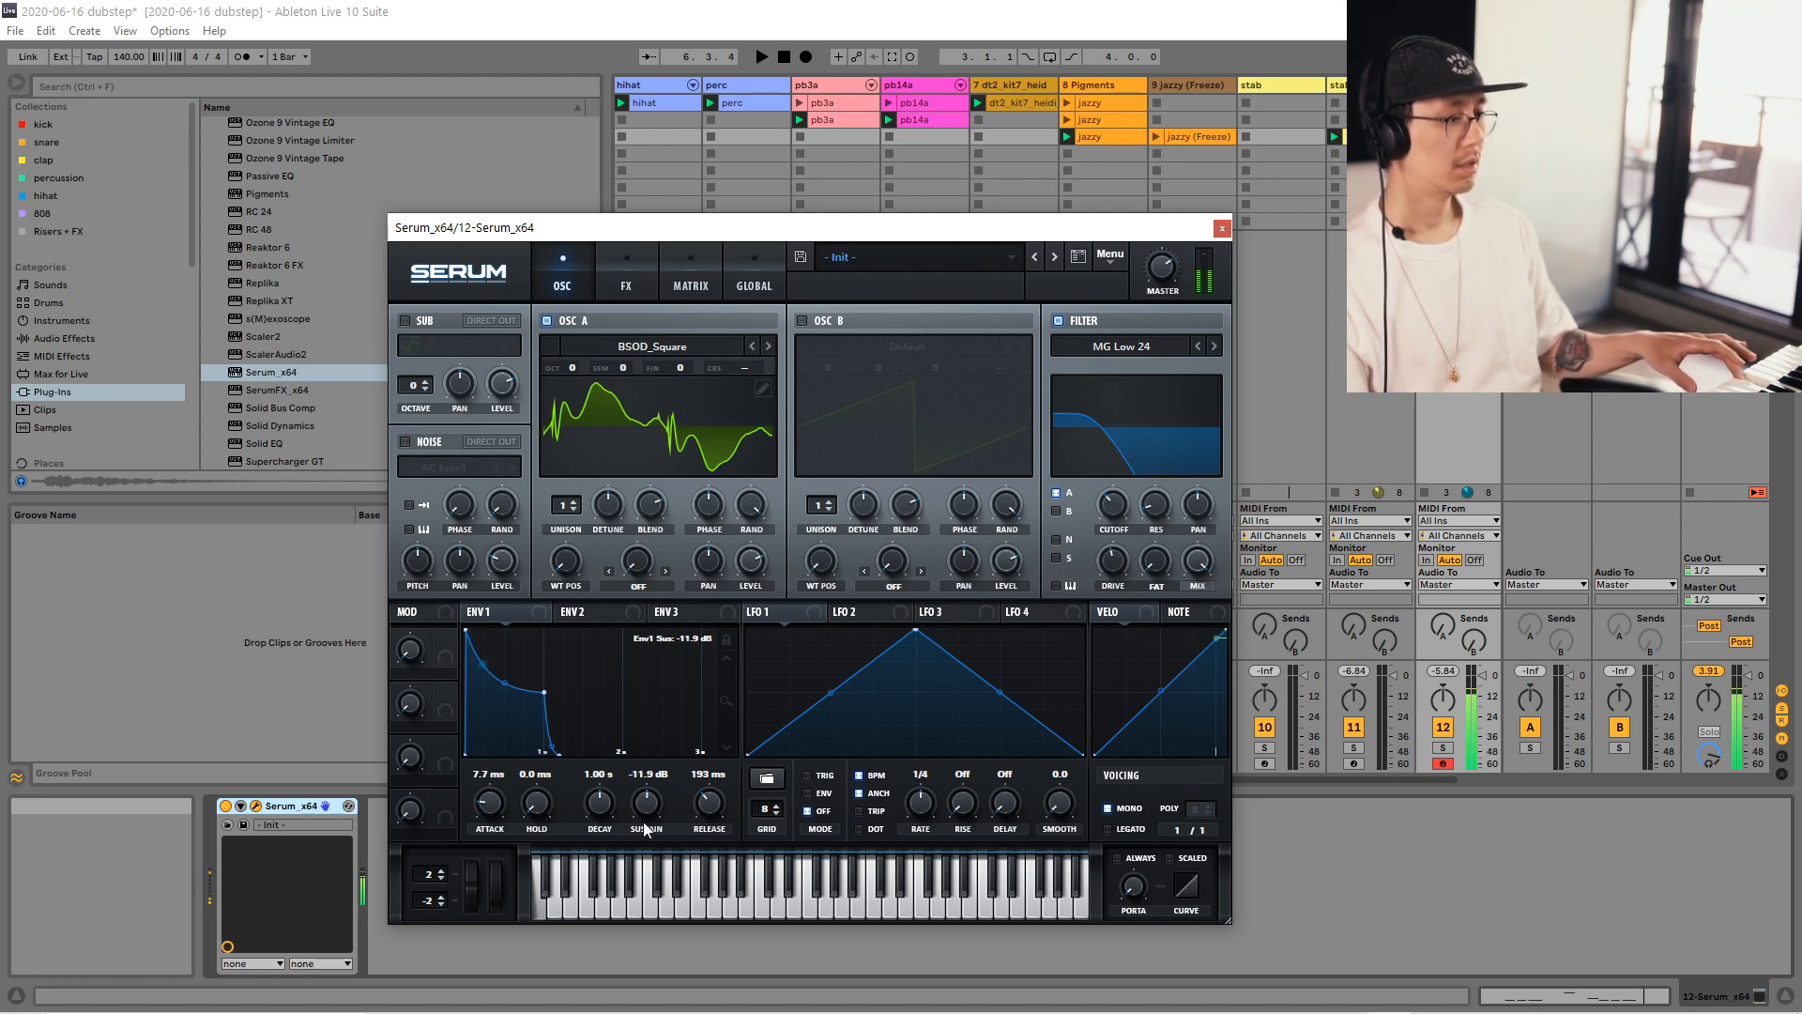
{"action": "left_click_drag", "start_coordinate": [603, 809], "coordinate": [591, 813]}
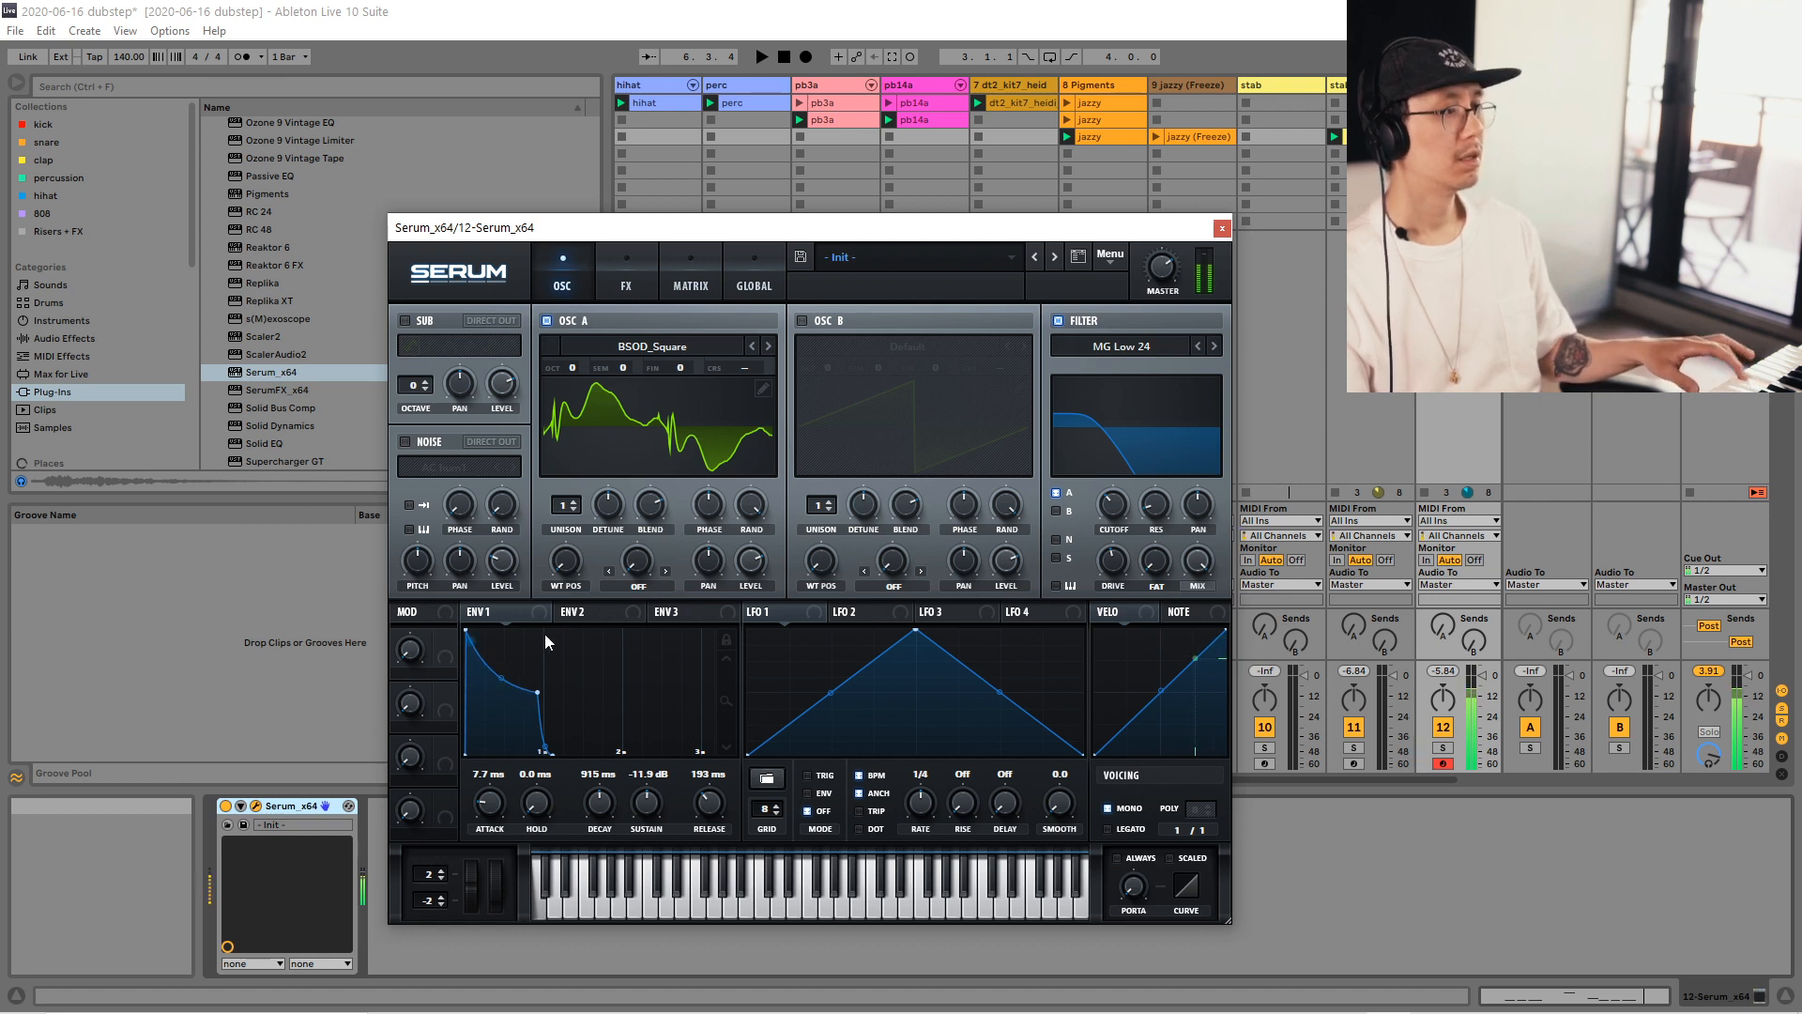
Route Env 2 to the global Mast.Tun destination in Serum's modulation matrix with an amount of about 11.
{"action": "left_click", "coordinate": [619, 286]}
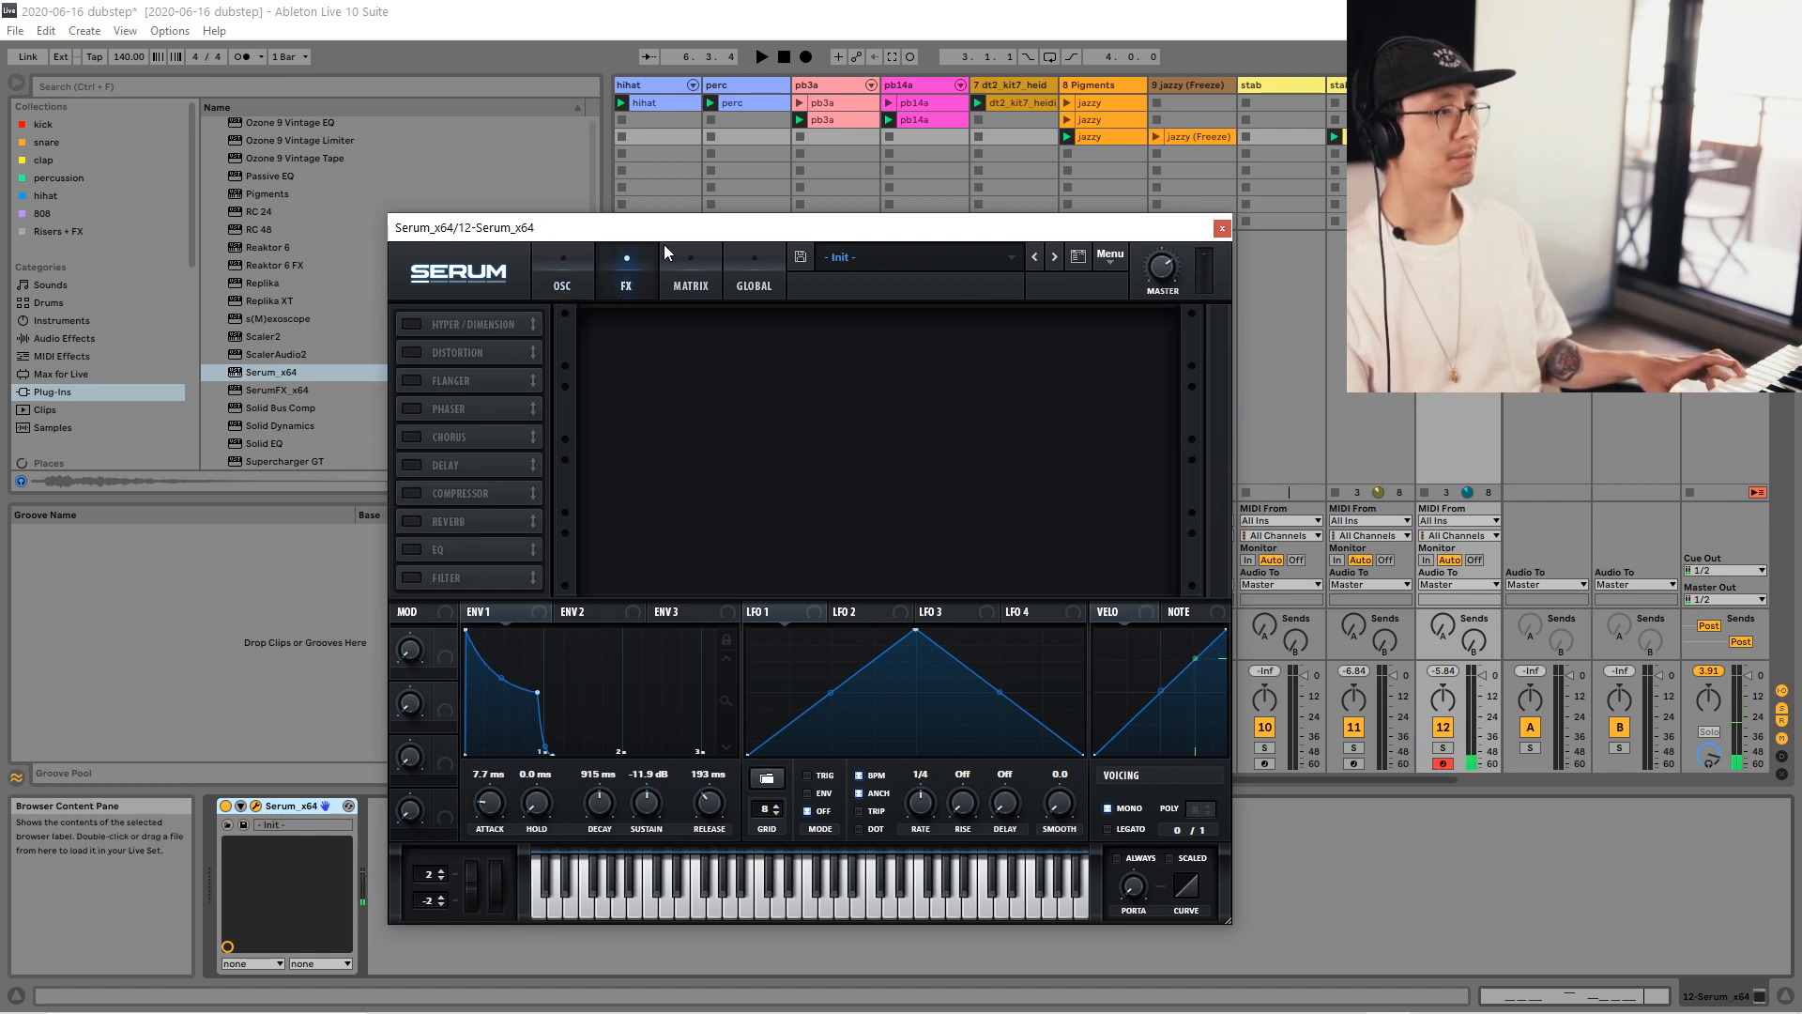
{"action": "left_click", "coordinate": [699, 263]}
{"action": "left_click", "coordinate": [434, 341]}
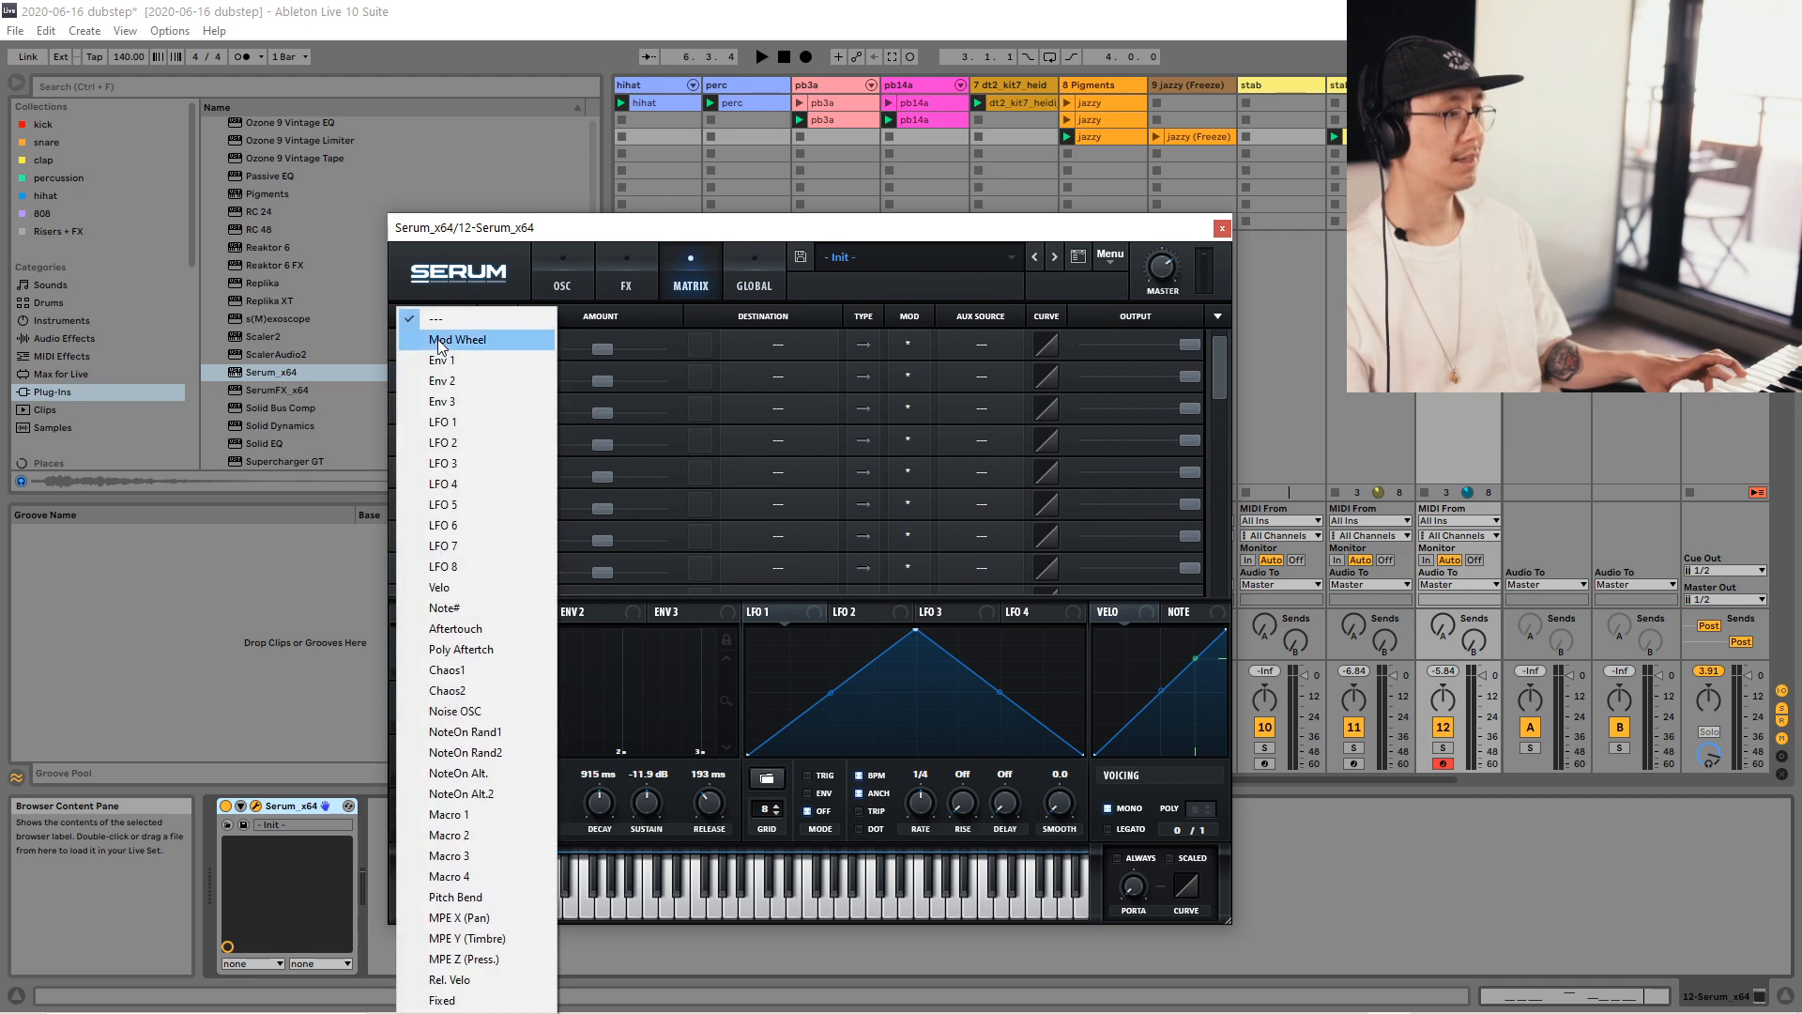
{"action": "left_click", "coordinate": [461, 385]}
{"action": "left_click", "coordinate": [826, 355]}
{"action": "mouse_move", "coordinate": [790, 519]}
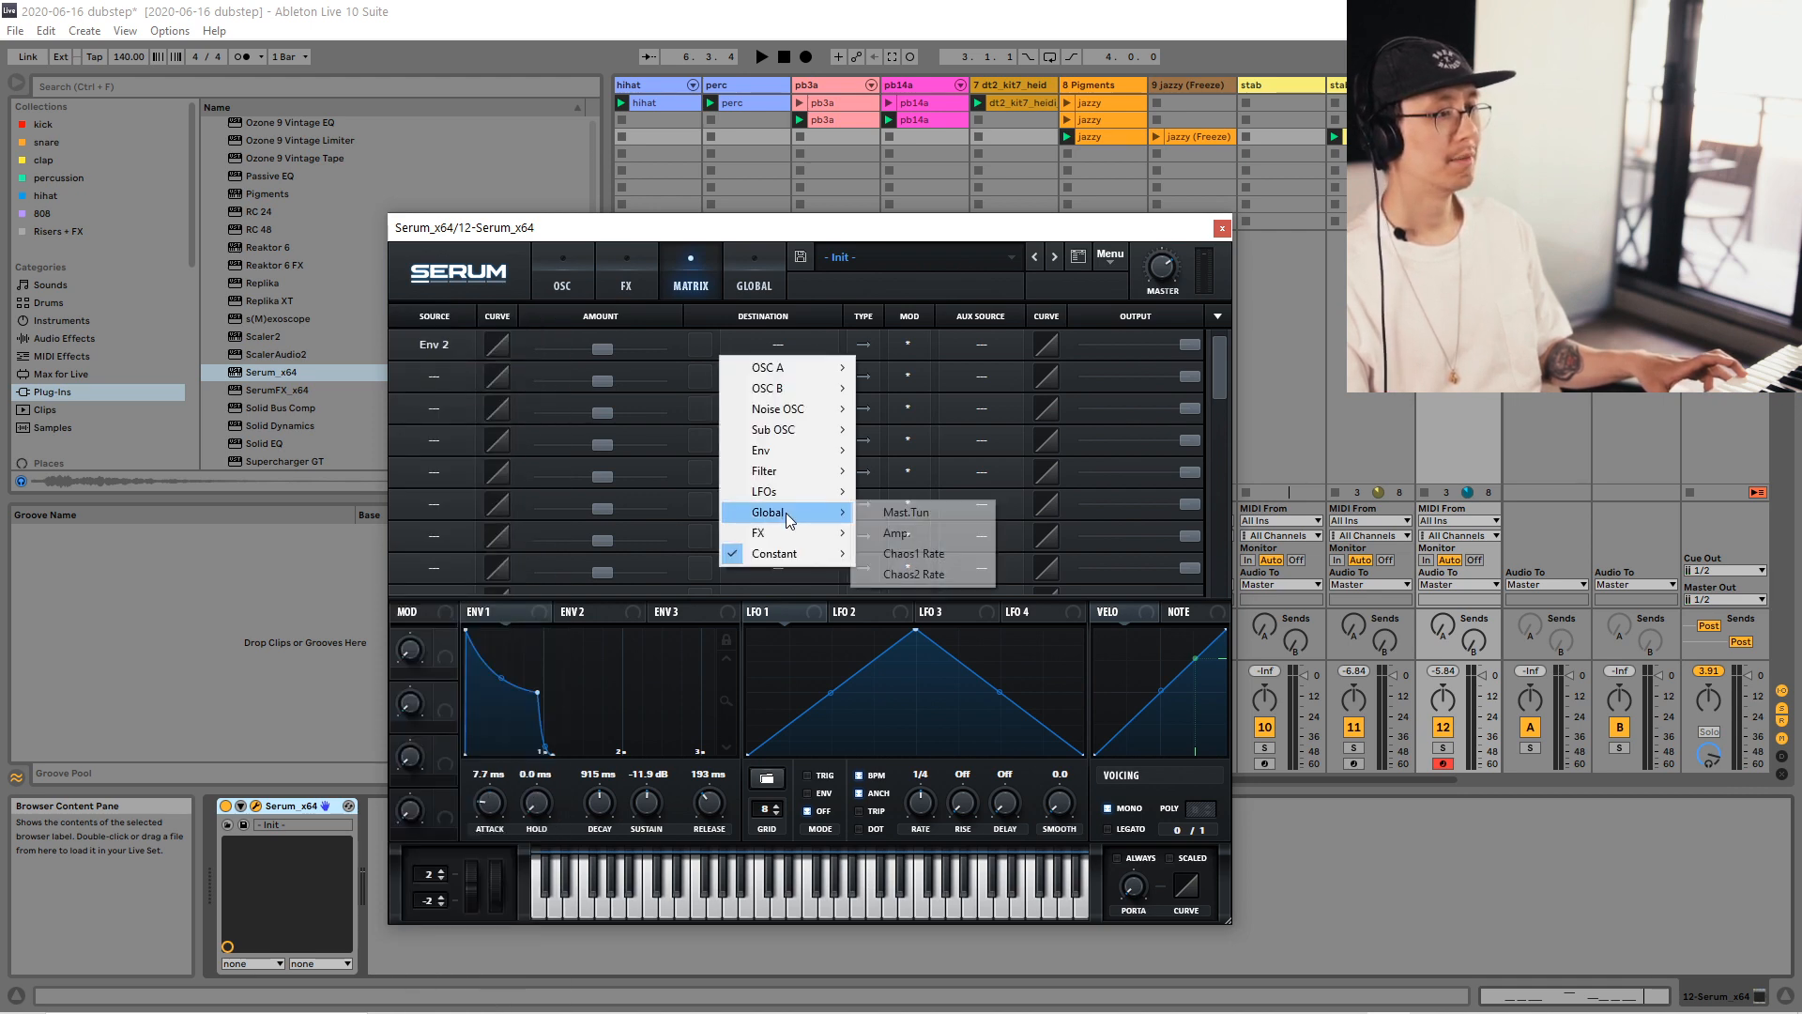
{"action": "left_click", "coordinate": [903, 513]}
{"action": "left_click_drag", "start_coordinate": [602, 345], "coordinate": [625, 350]}
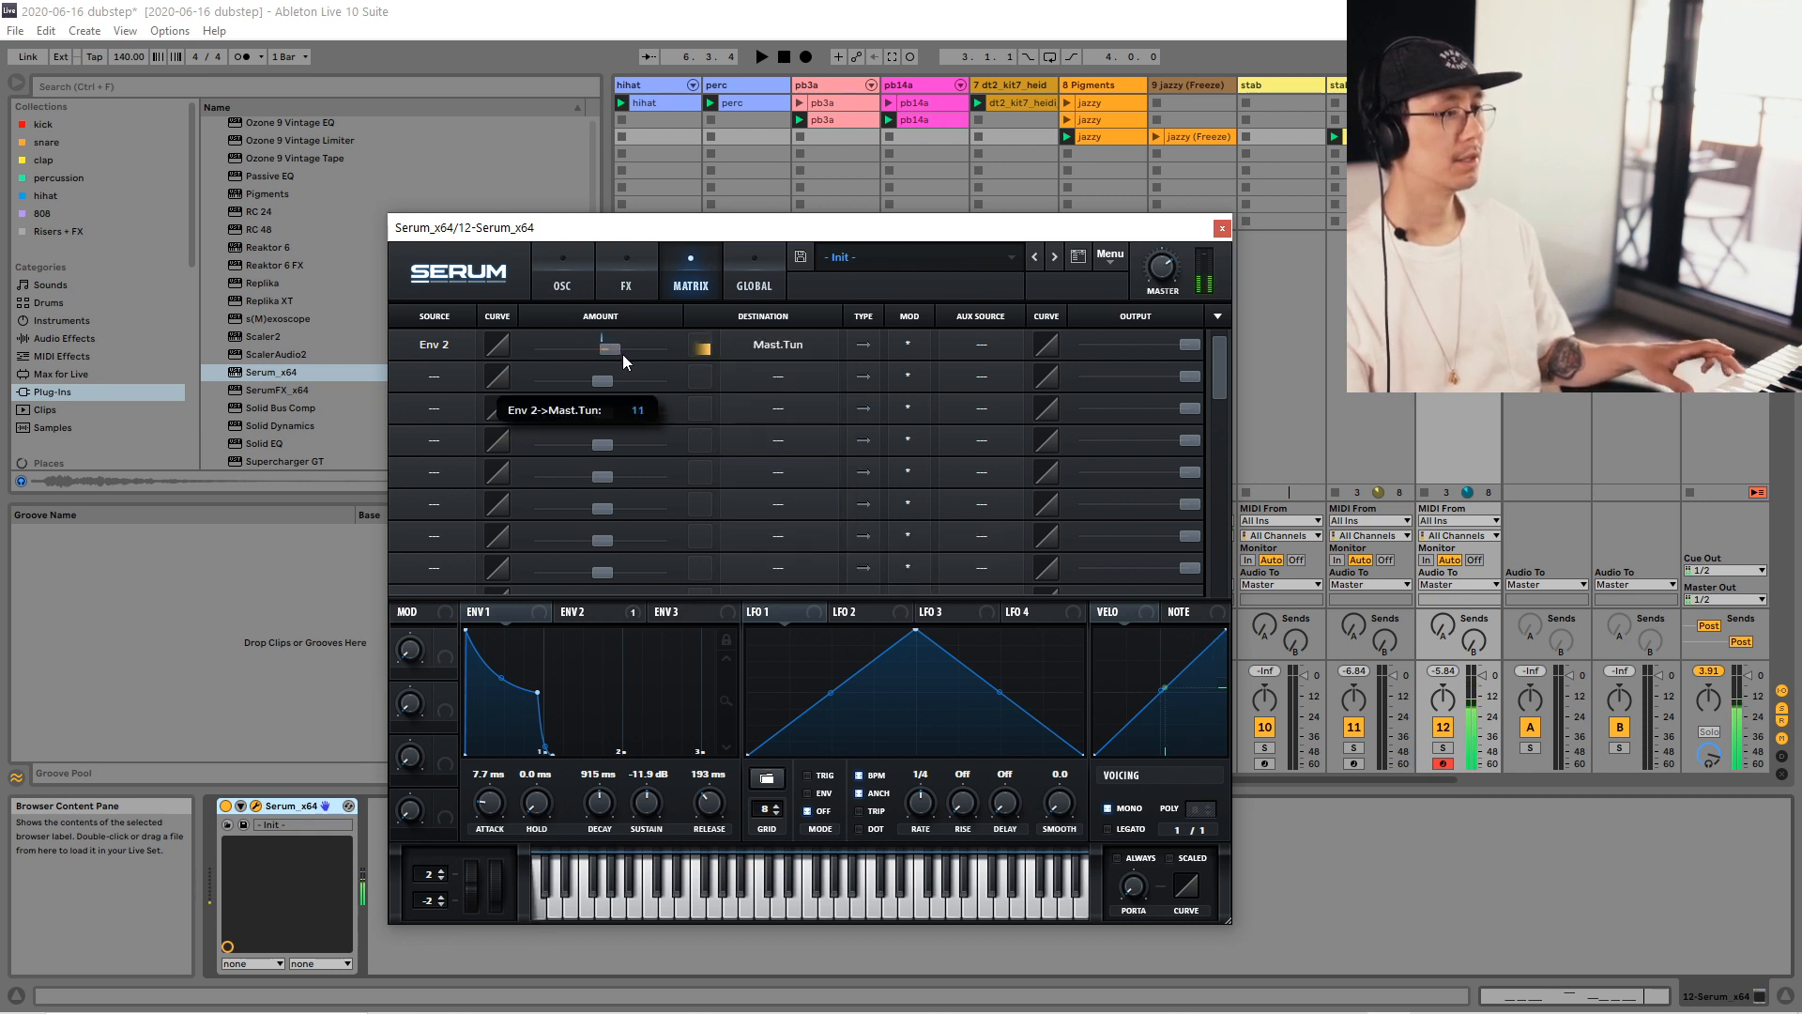
Set Env 2's sustain to 0% and its decay to 87 ms, and play the loop with the pitch envelope.
{"action": "left_click", "coordinate": [584, 611]}
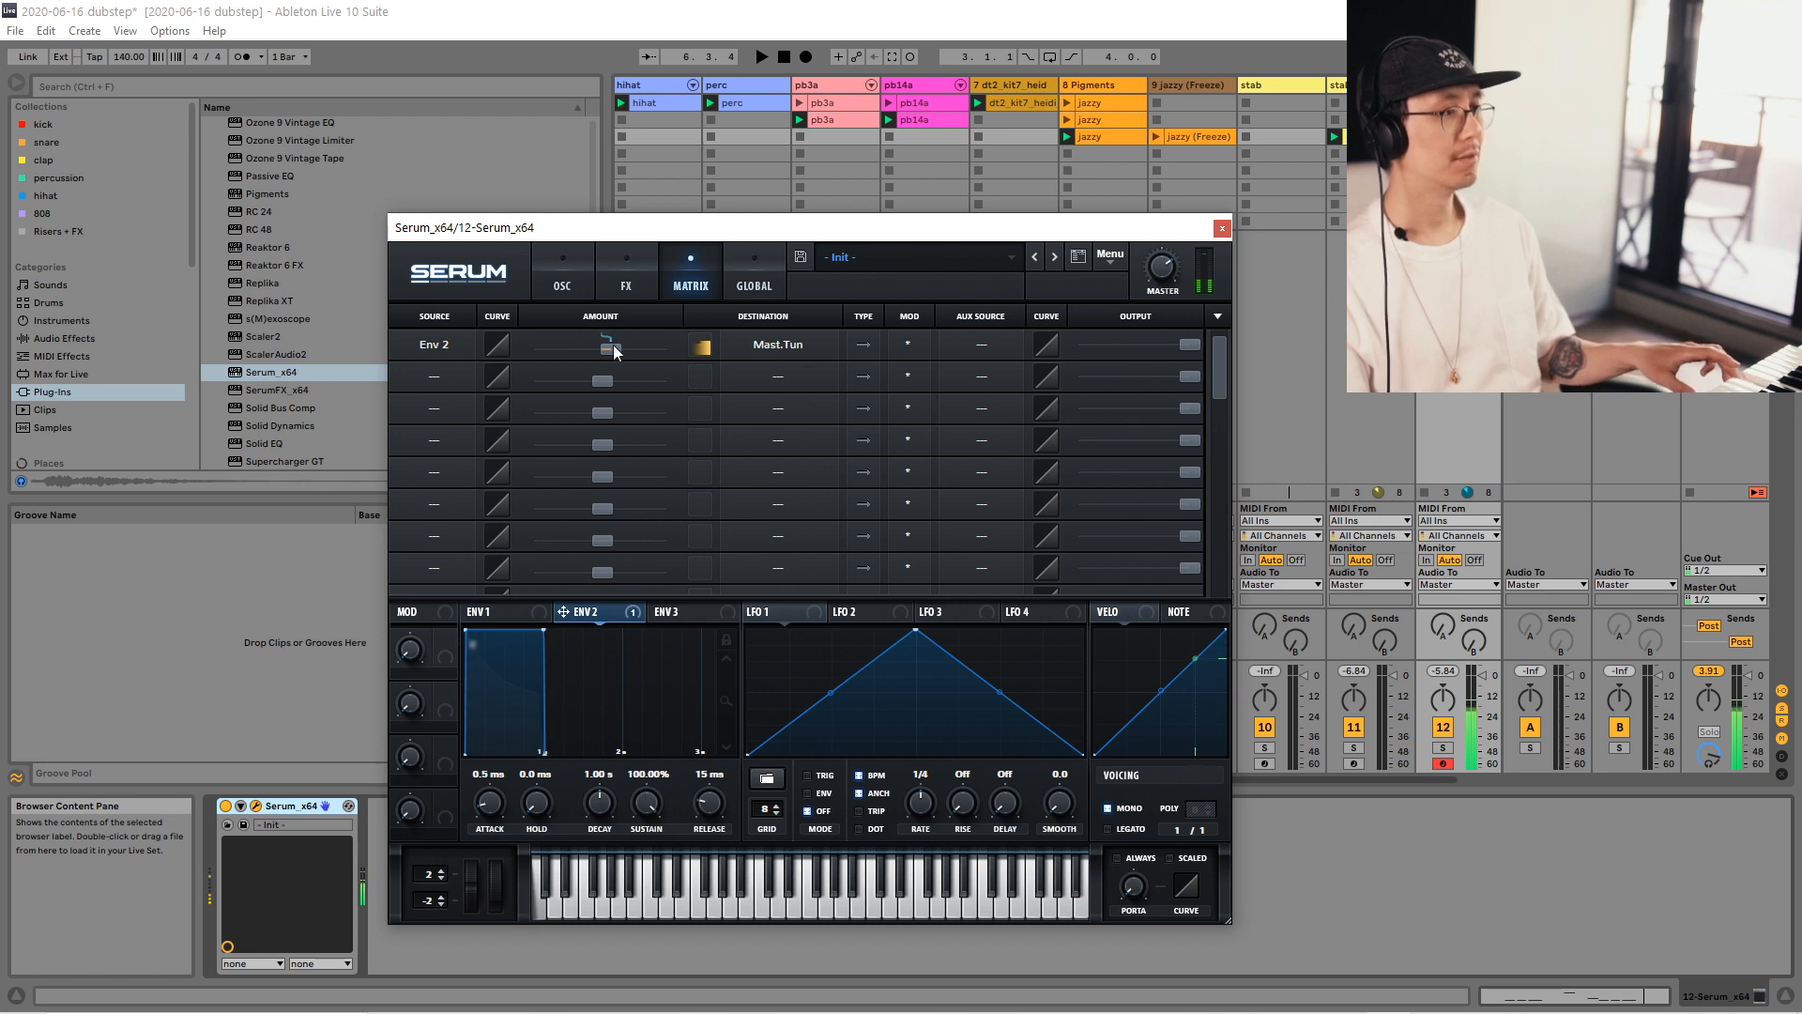
{"action": "mouse_move", "coordinate": [613, 345]}
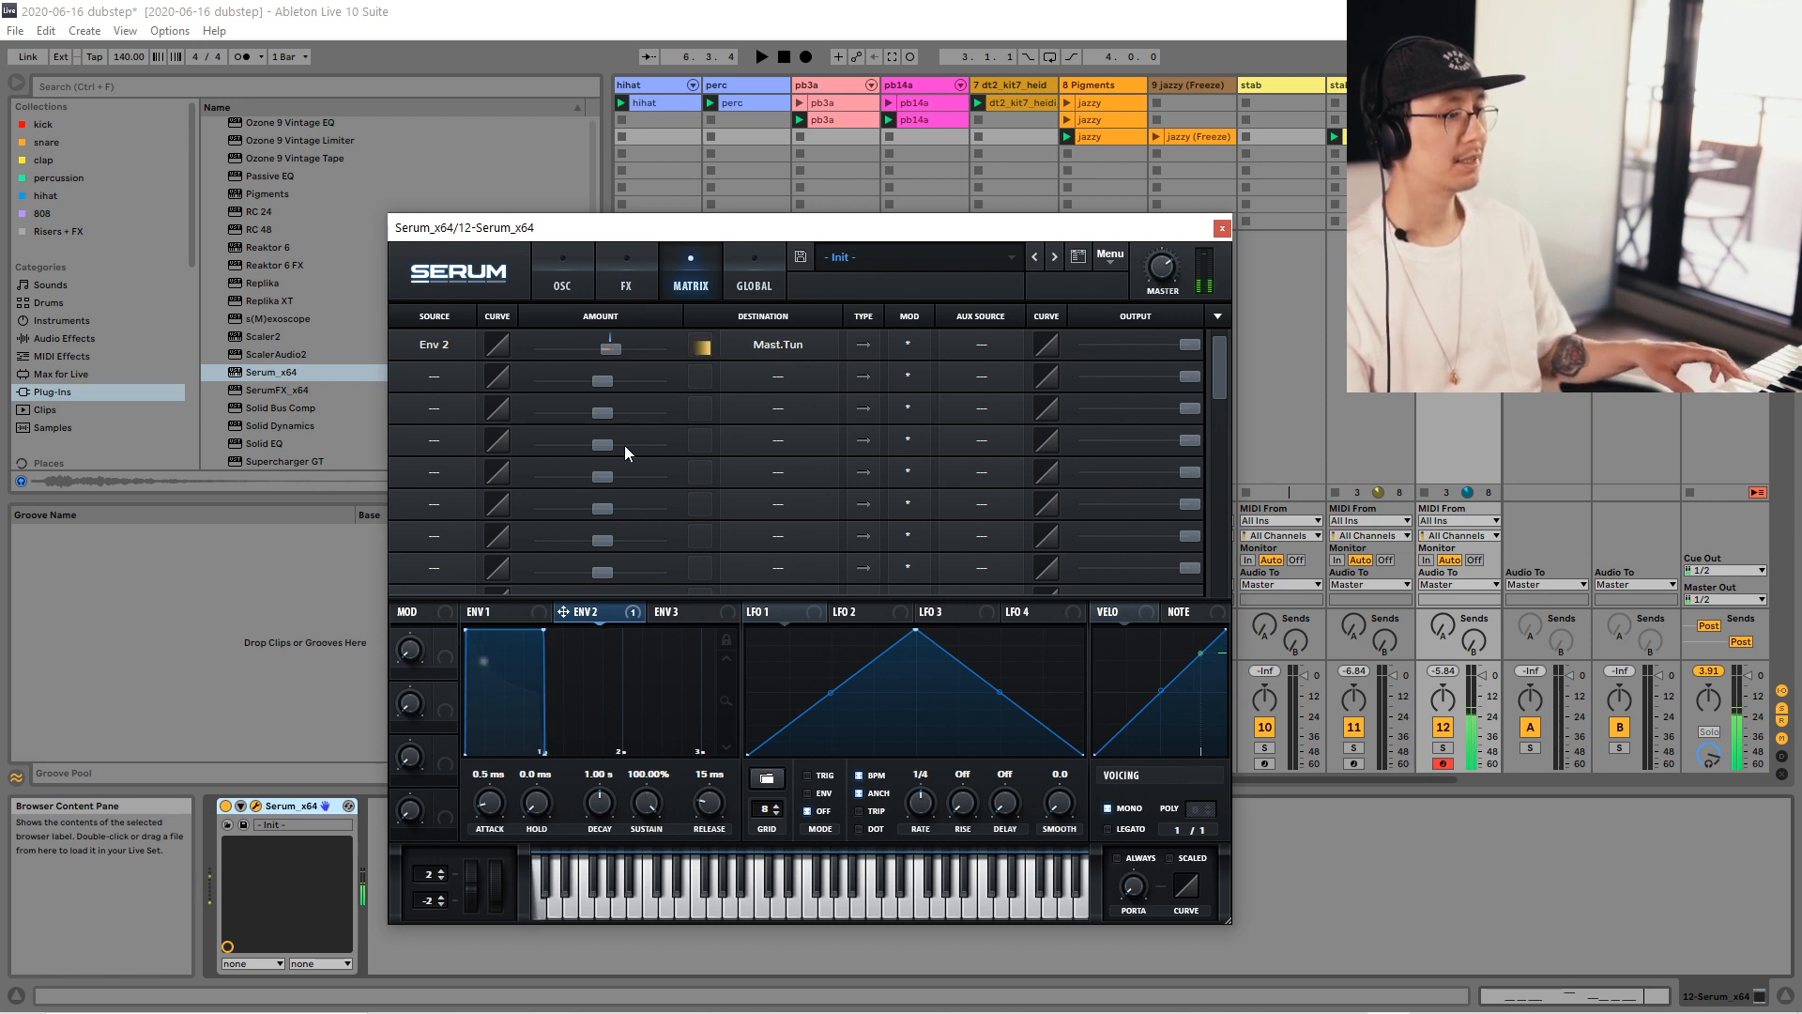
{"action": "left_click_drag", "start_coordinate": [647, 801], "coordinate": [641, 1006]}
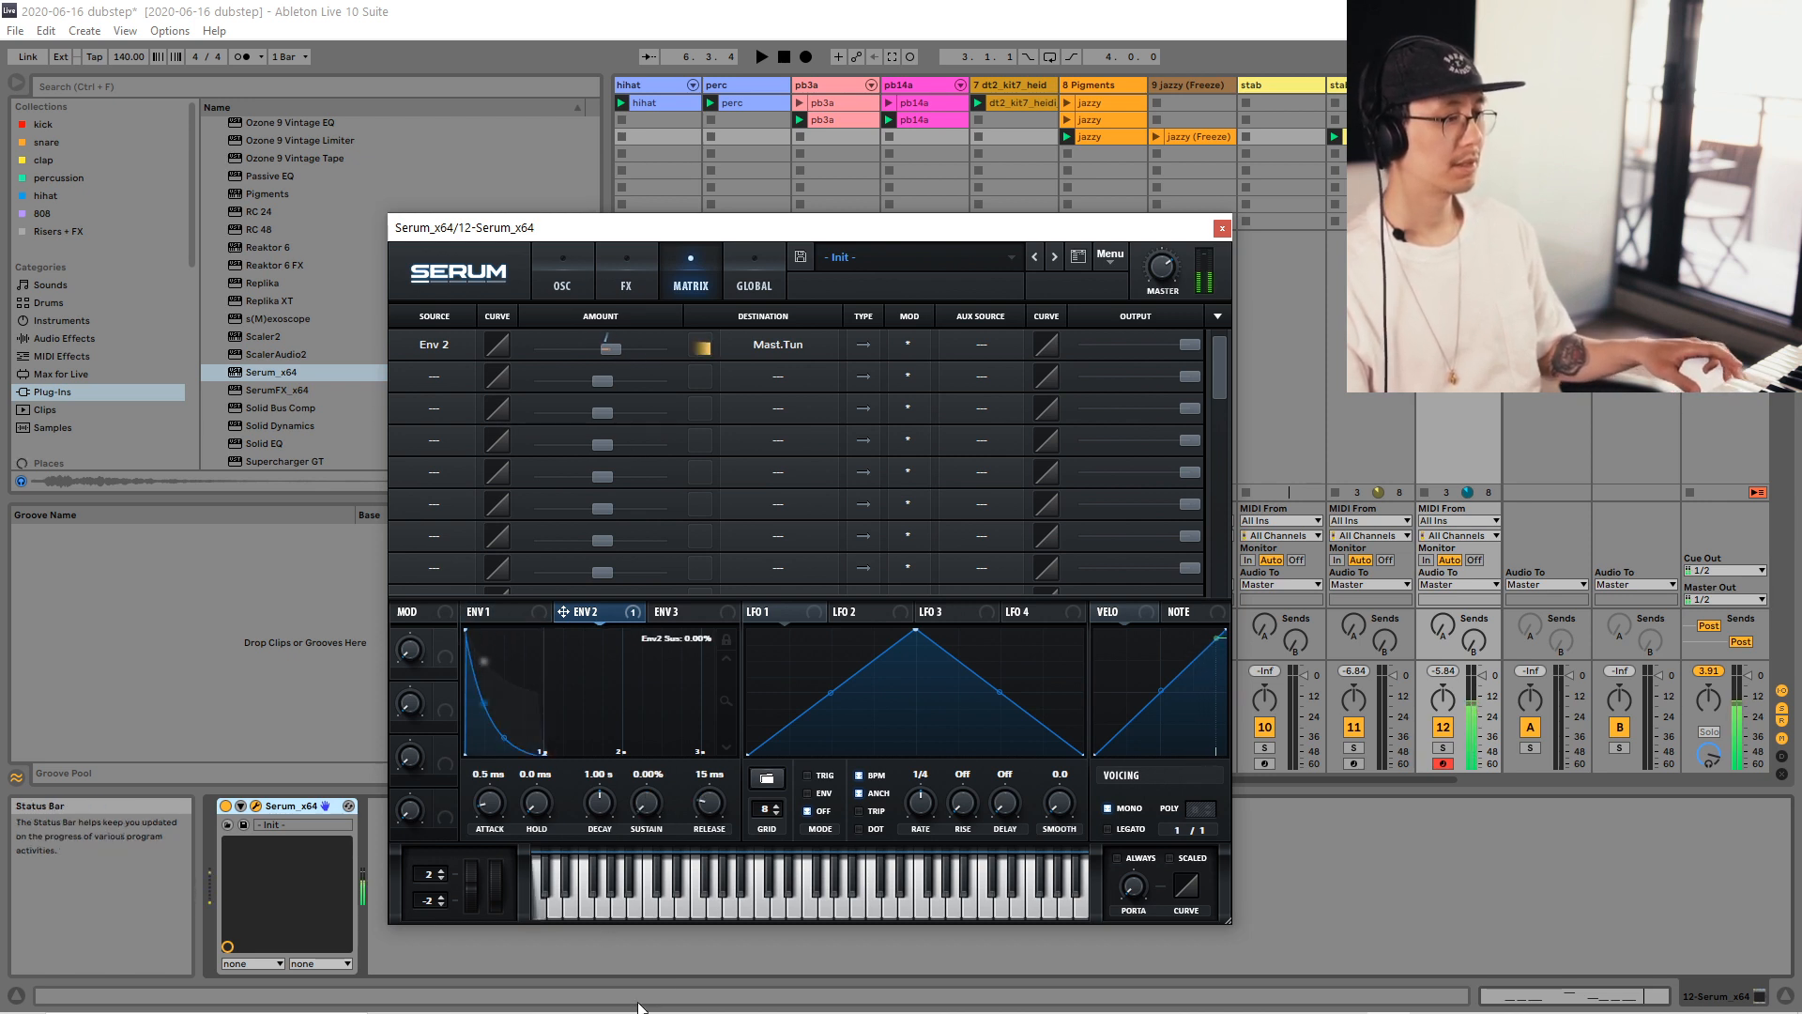
{"action": "left_click_drag", "start_coordinate": [611, 801], "coordinate": [610, 840]}
{"action": "key", "text": "space"}
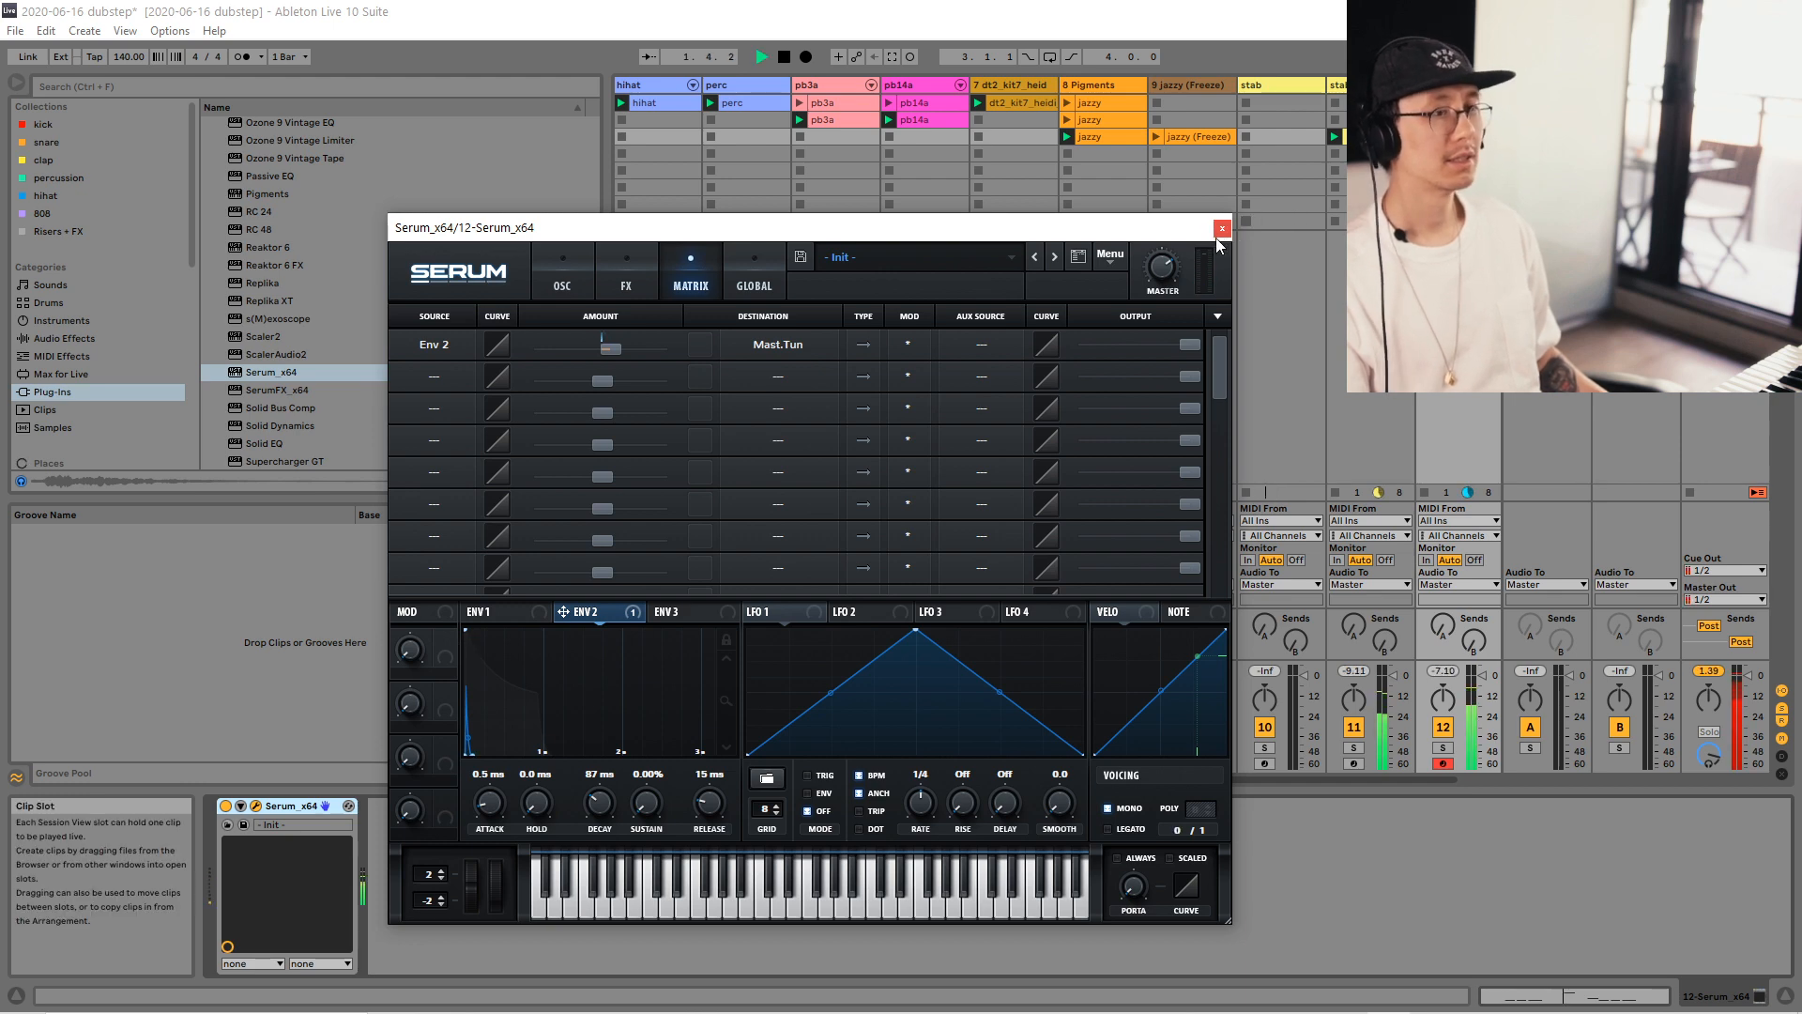
Close the Serum window and duplicate the bass clip's two-bar loop to four bars.
{"action": "left_click", "coordinate": [590, 284]}
{"action": "left_click", "coordinate": [1481, 676]}
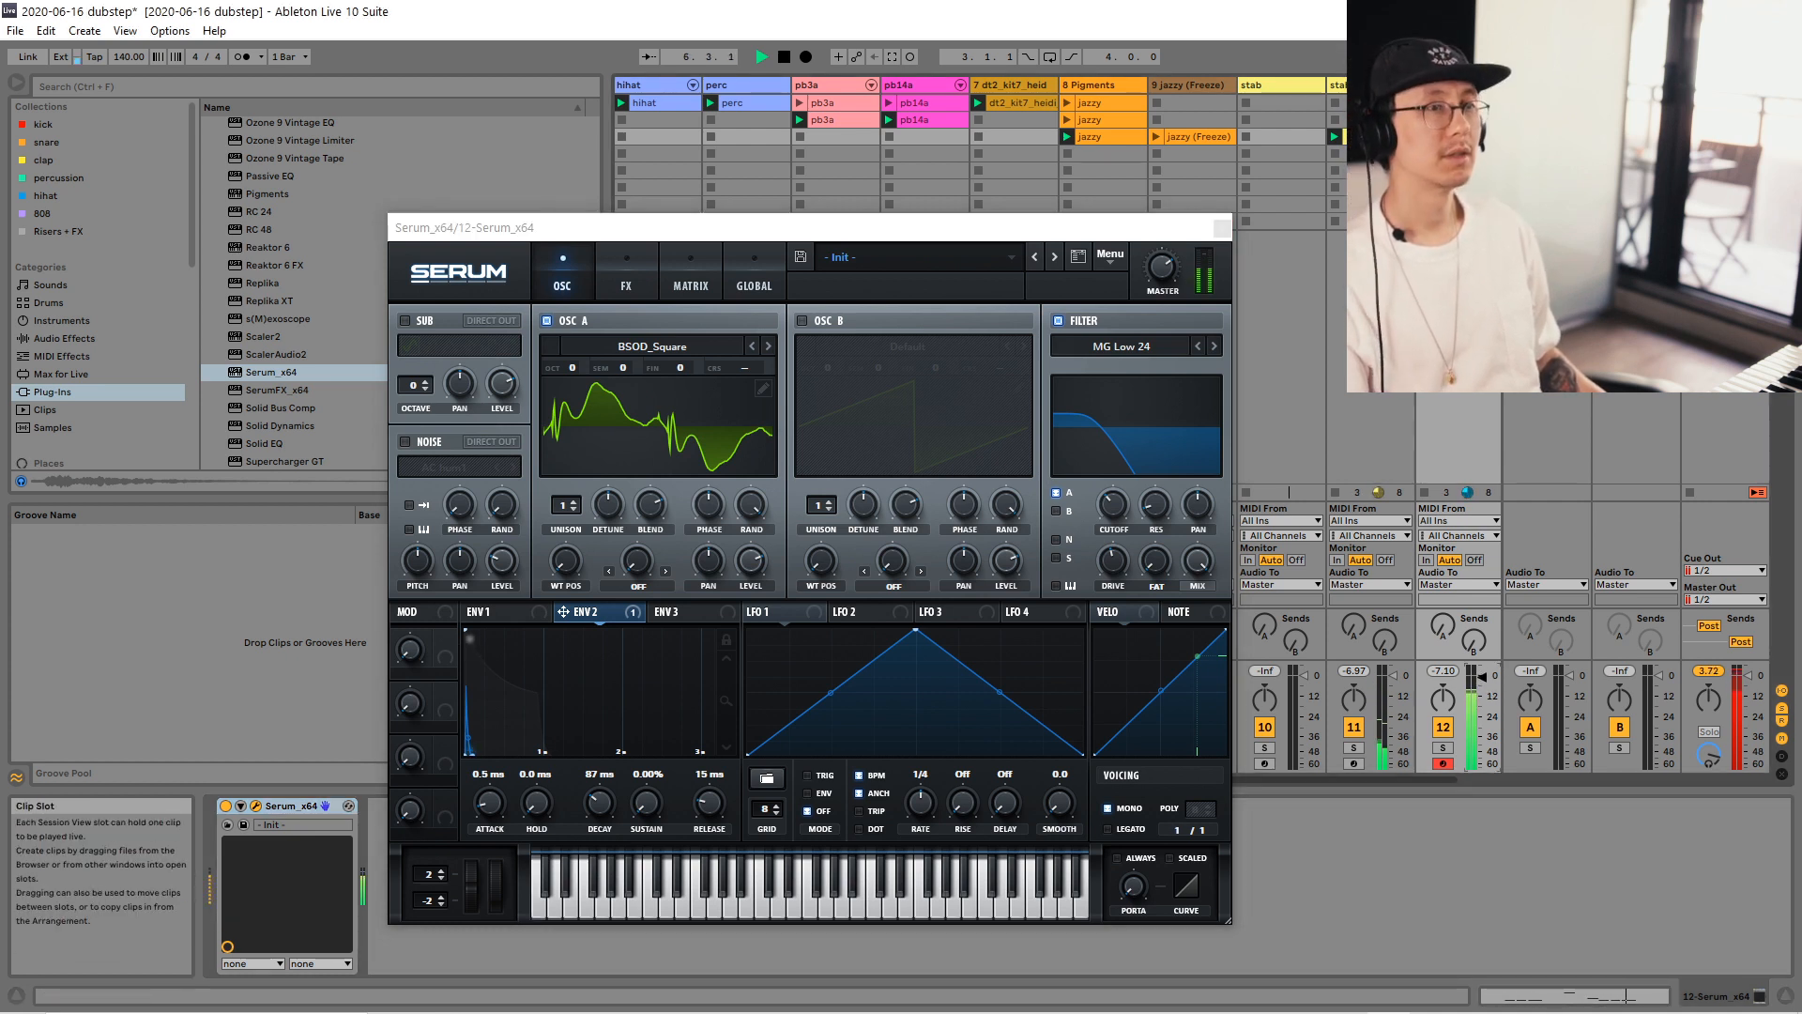
{"action": "key", "text": "shift+Tab"}
{"action": "left_click", "coordinate": [1222, 227]}
{"action": "left_click", "coordinate": [1218, 426]}
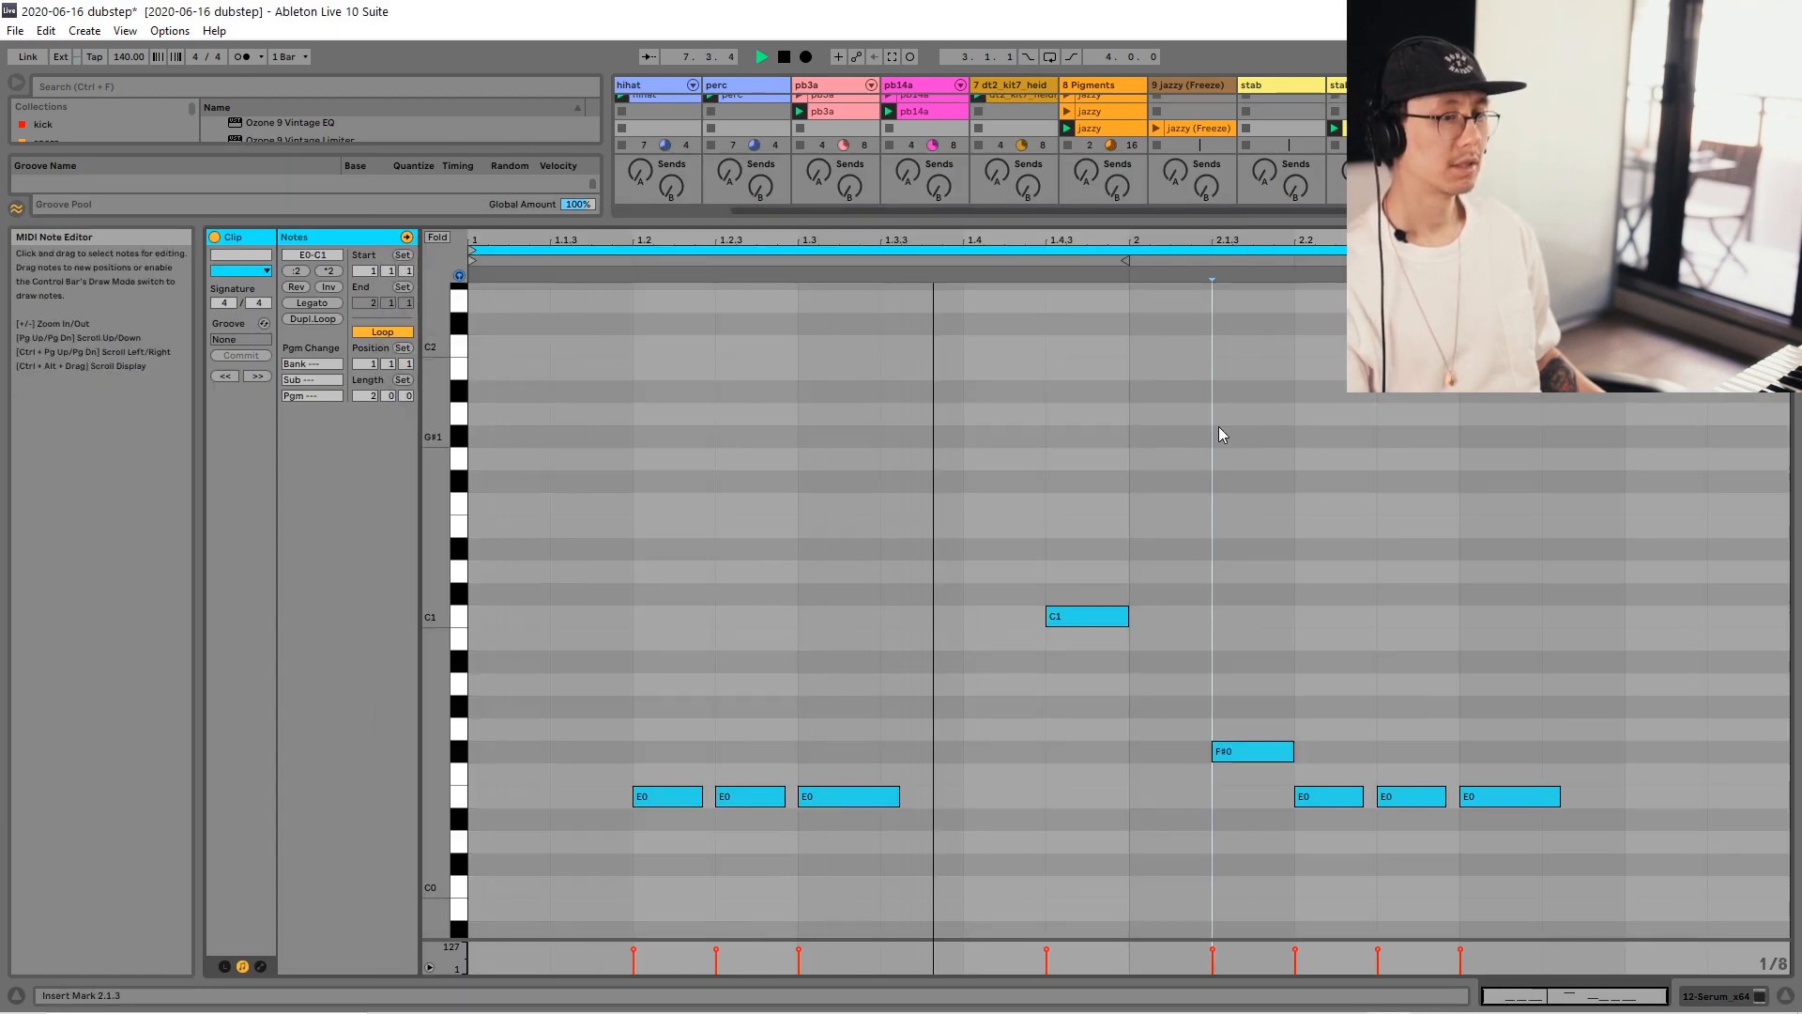
{"action": "left_click", "coordinate": [304, 321]}
{"action": "key", "text": "space"}
{"action": "left_click", "coordinate": [1320, 454]}
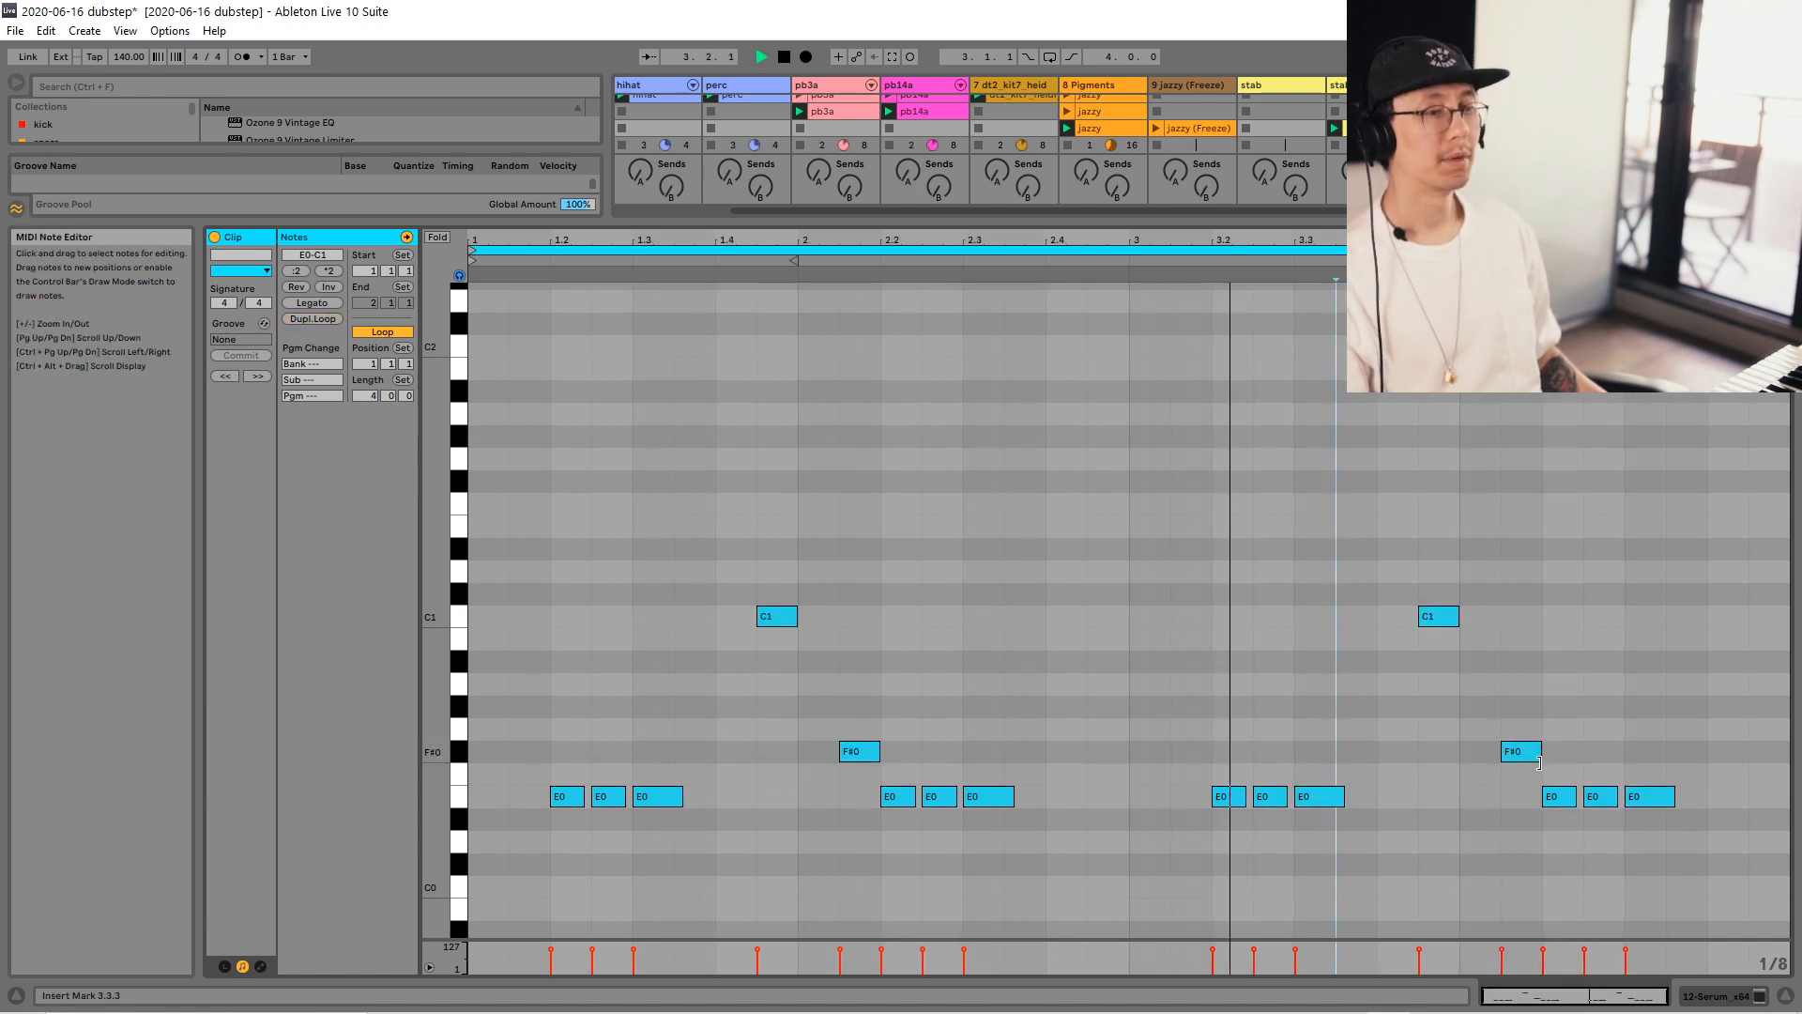
Replace the long E0 at 3.3.1 with short E0 notes at 3.3.1 and 3.3.3, and shorten and duplicate the C1 at 3.4.3.
{"action": "key", "text": "space"}
{"action": "left_click_drag", "start_coordinate": [1276, 765], "coordinate": [1208, 819]}
{"action": "key", "text": "ctrl+c"}
{"action": "key", "text": "ctrl+v"}
{"action": "key", "text": "Left"}
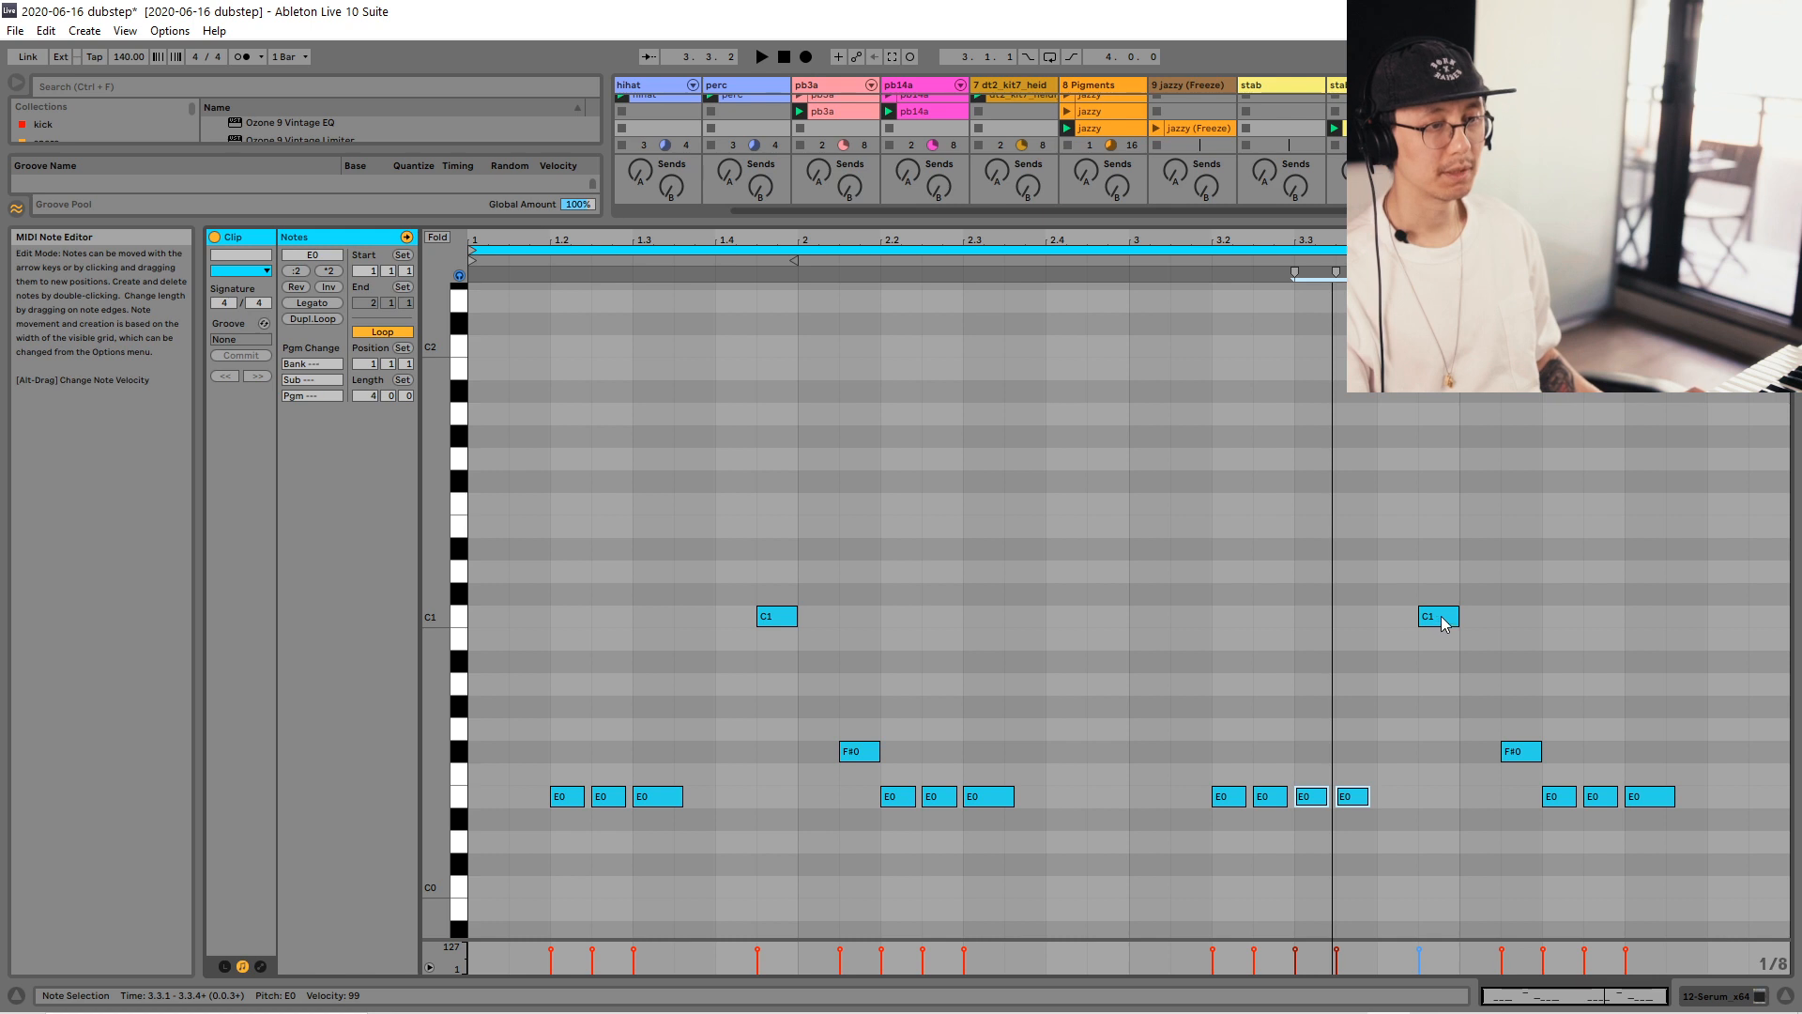
{"action": "left_click_drag", "start_coordinate": [1459, 620], "coordinate": [1449, 624]}
{"action": "key", "text": "ctrl+d"}
Shorten the F#0 note at 4.1.3 and raise the E0 notes at 4.2.1 and 4.2.3 to F#0.
{"action": "left_click", "coordinate": [1515, 752]}
{"action": "mouse_move", "coordinate": [1515, 752]}
{"action": "left_mouse_down"}
{"action": "mouse_move", "coordinate": [1521, 663]}
{"action": "mouse_move", "coordinate": [1522, 737]}
{"action": "left_mouse_up"}
{"action": "left_click_drag", "start_coordinate": [1560, 797], "coordinate": [1562, 751]}
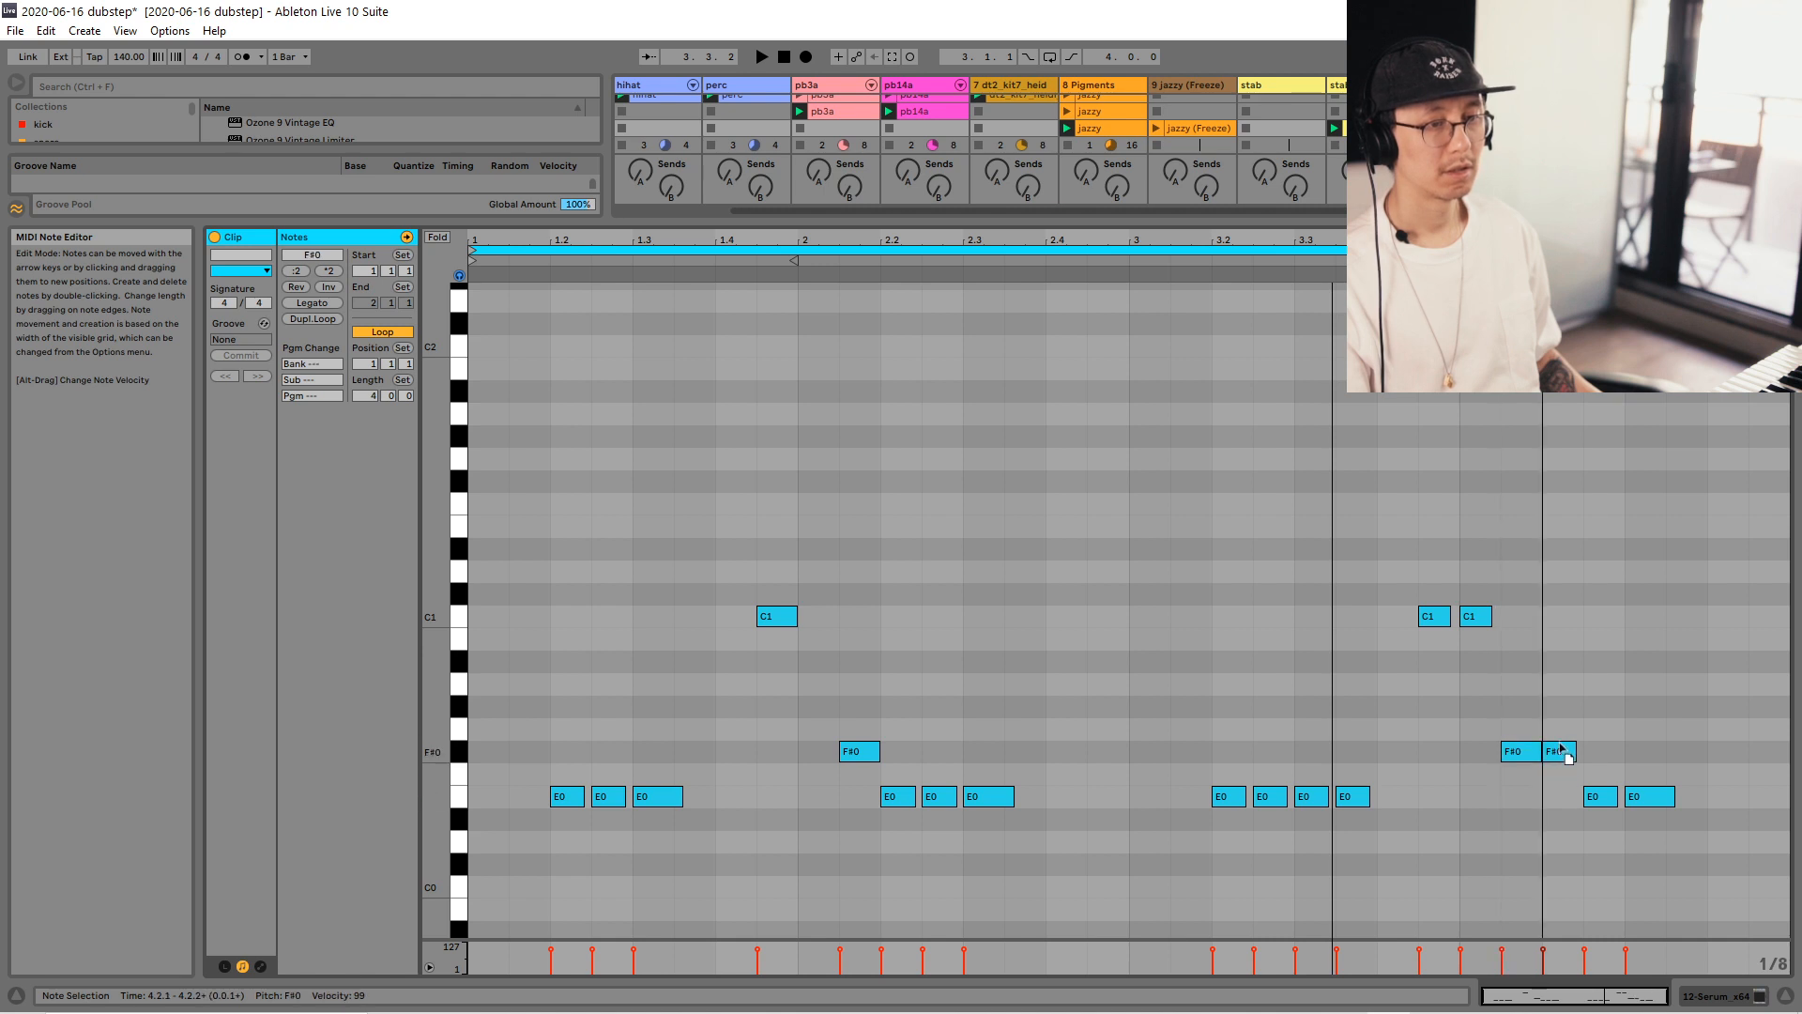
{"action": "left_click", "coordinate": [1536, 752]}
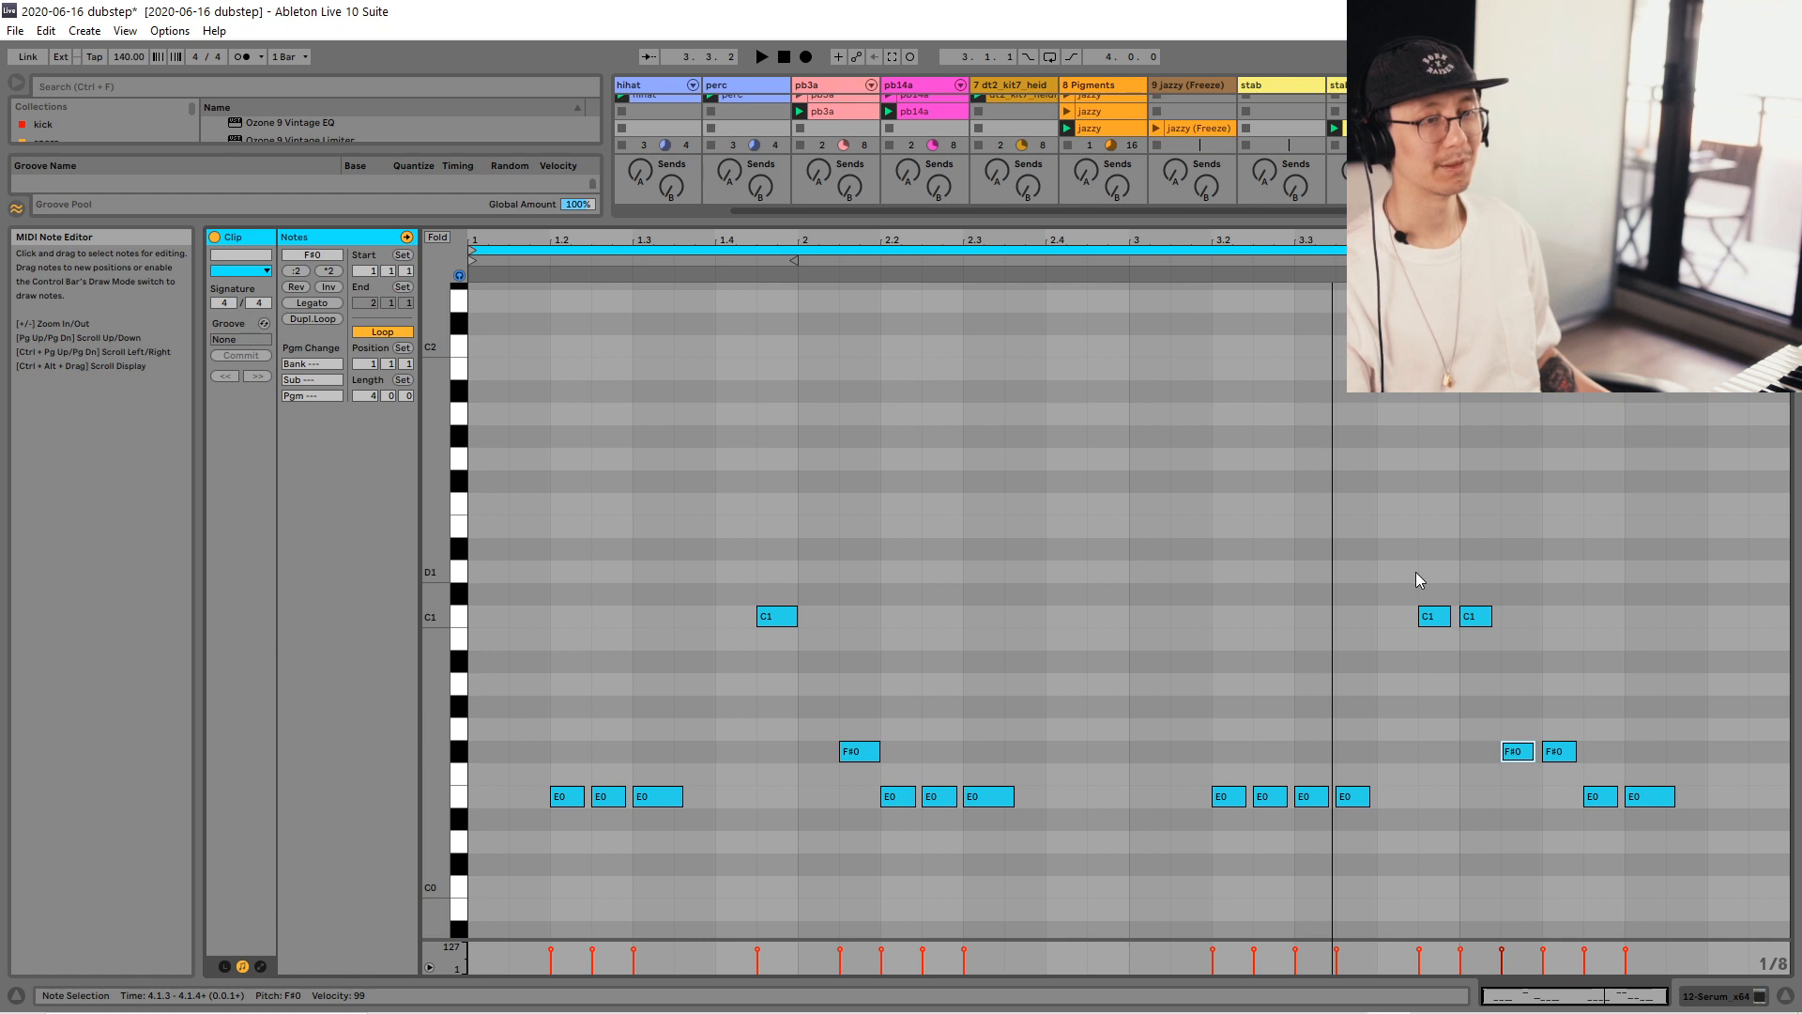
{"action": "left_click", "coordinate": [1105, 559]}
{"action": "key", "text": "space"}
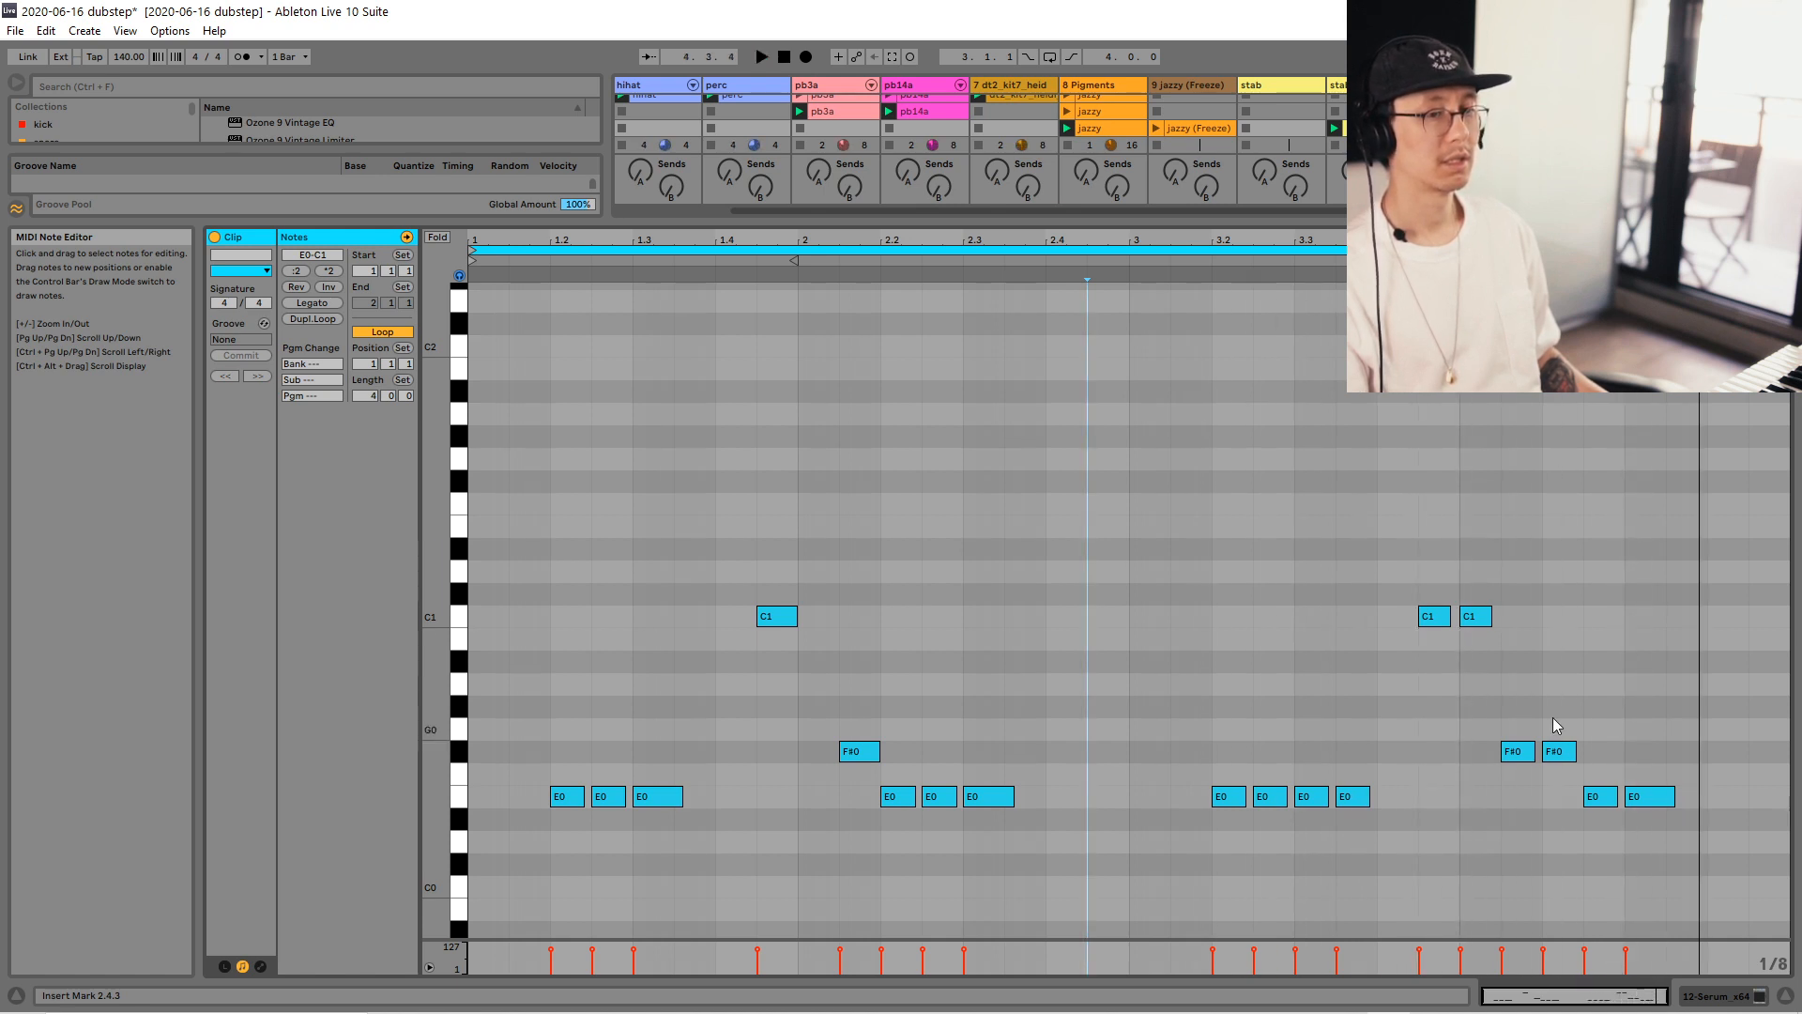
{"action": "left_click_drag", "start_coordinate": [1605, 802], "coordinate": [1606, 758]}
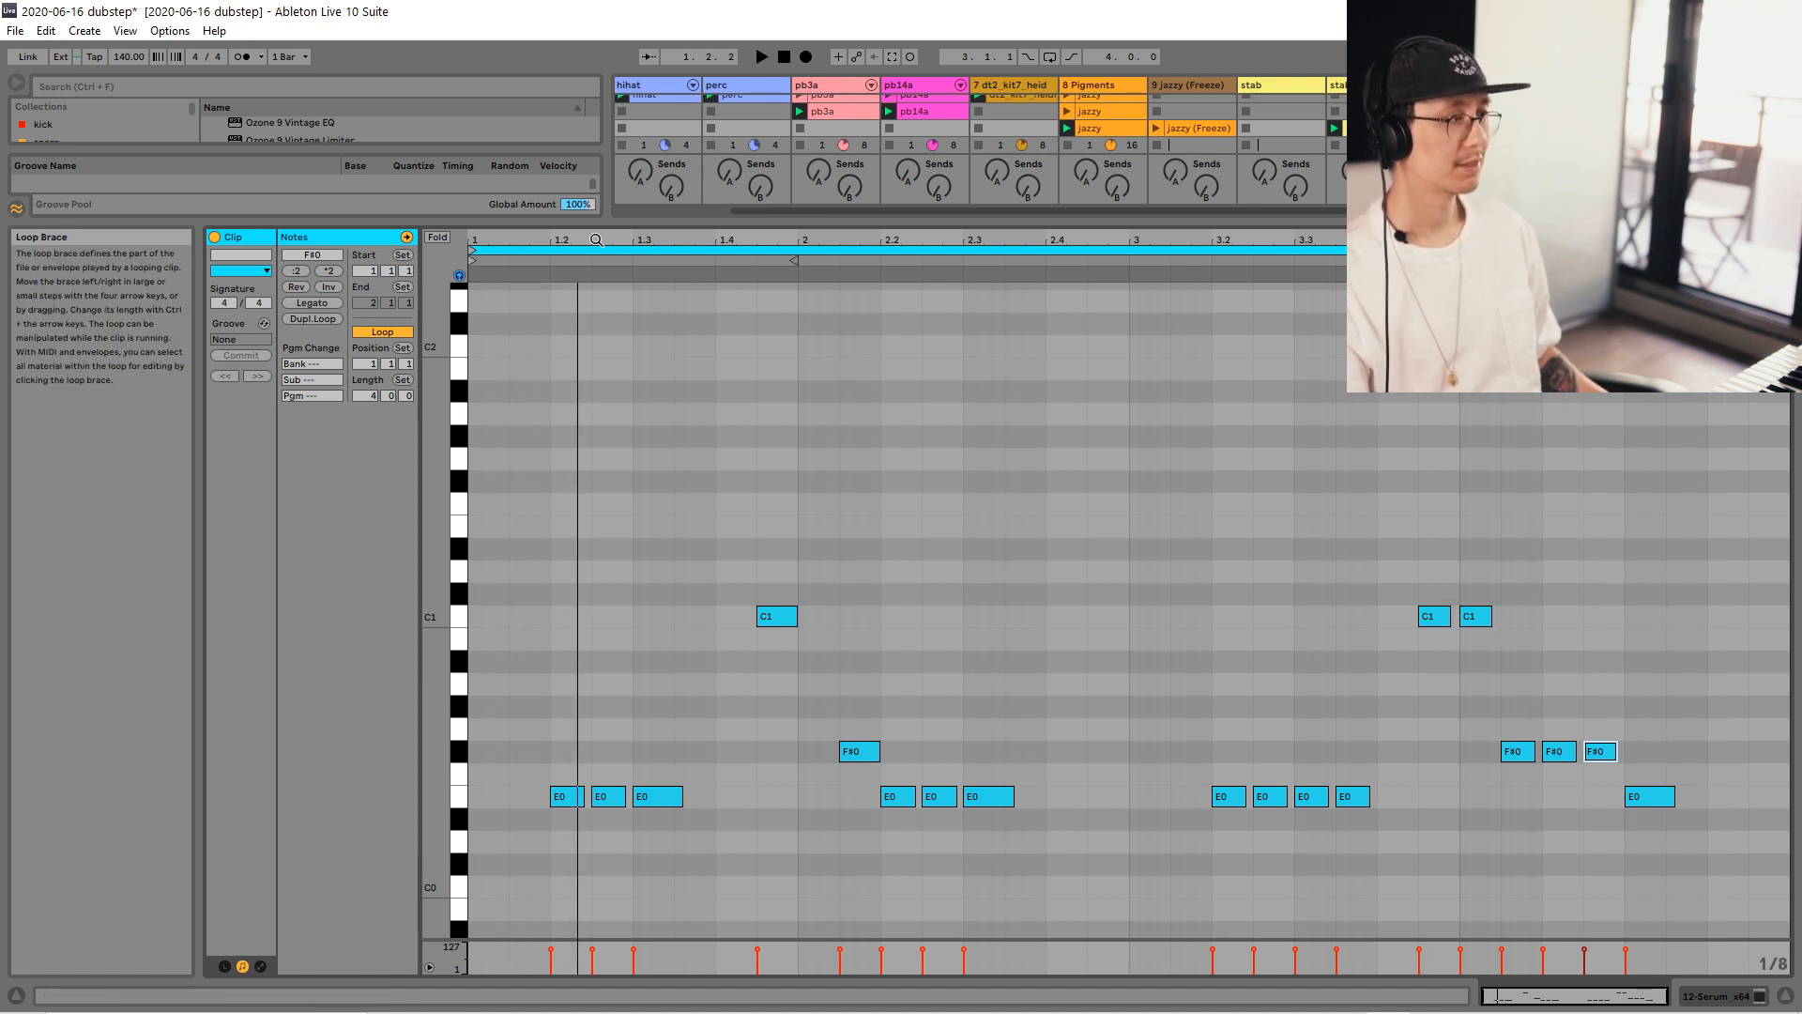
With only bars 3–4 looping, move the C1 at 4.1.1 to 4.1.3 in place of the F#0, and restore the four-bar loop.
{"action": "left_click_drag", "start_coordinate": [479, 246], "coordinate": [1130, 246]}
{"action": "key", "text": "space"}
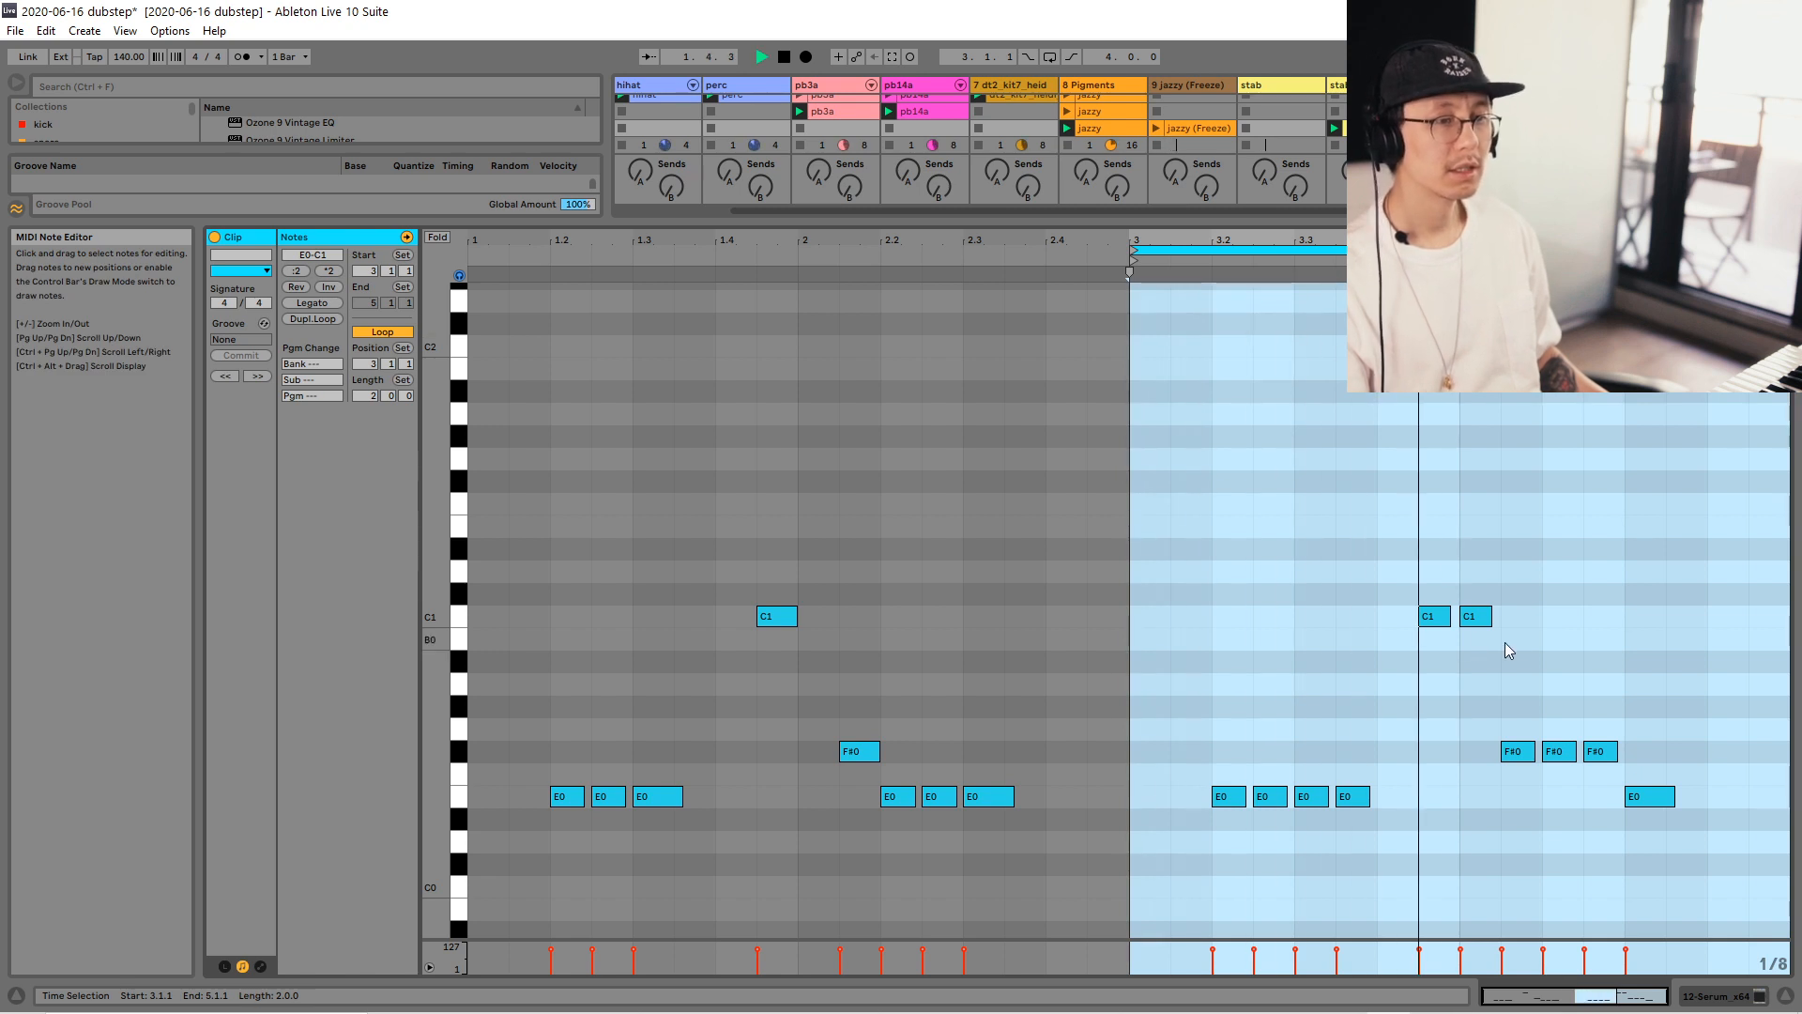
{"action": "key", "text": "space"}
{"action": "left_click_drag", "start_coordinate": [1480, 616], "coordinate": [1523, 619]}
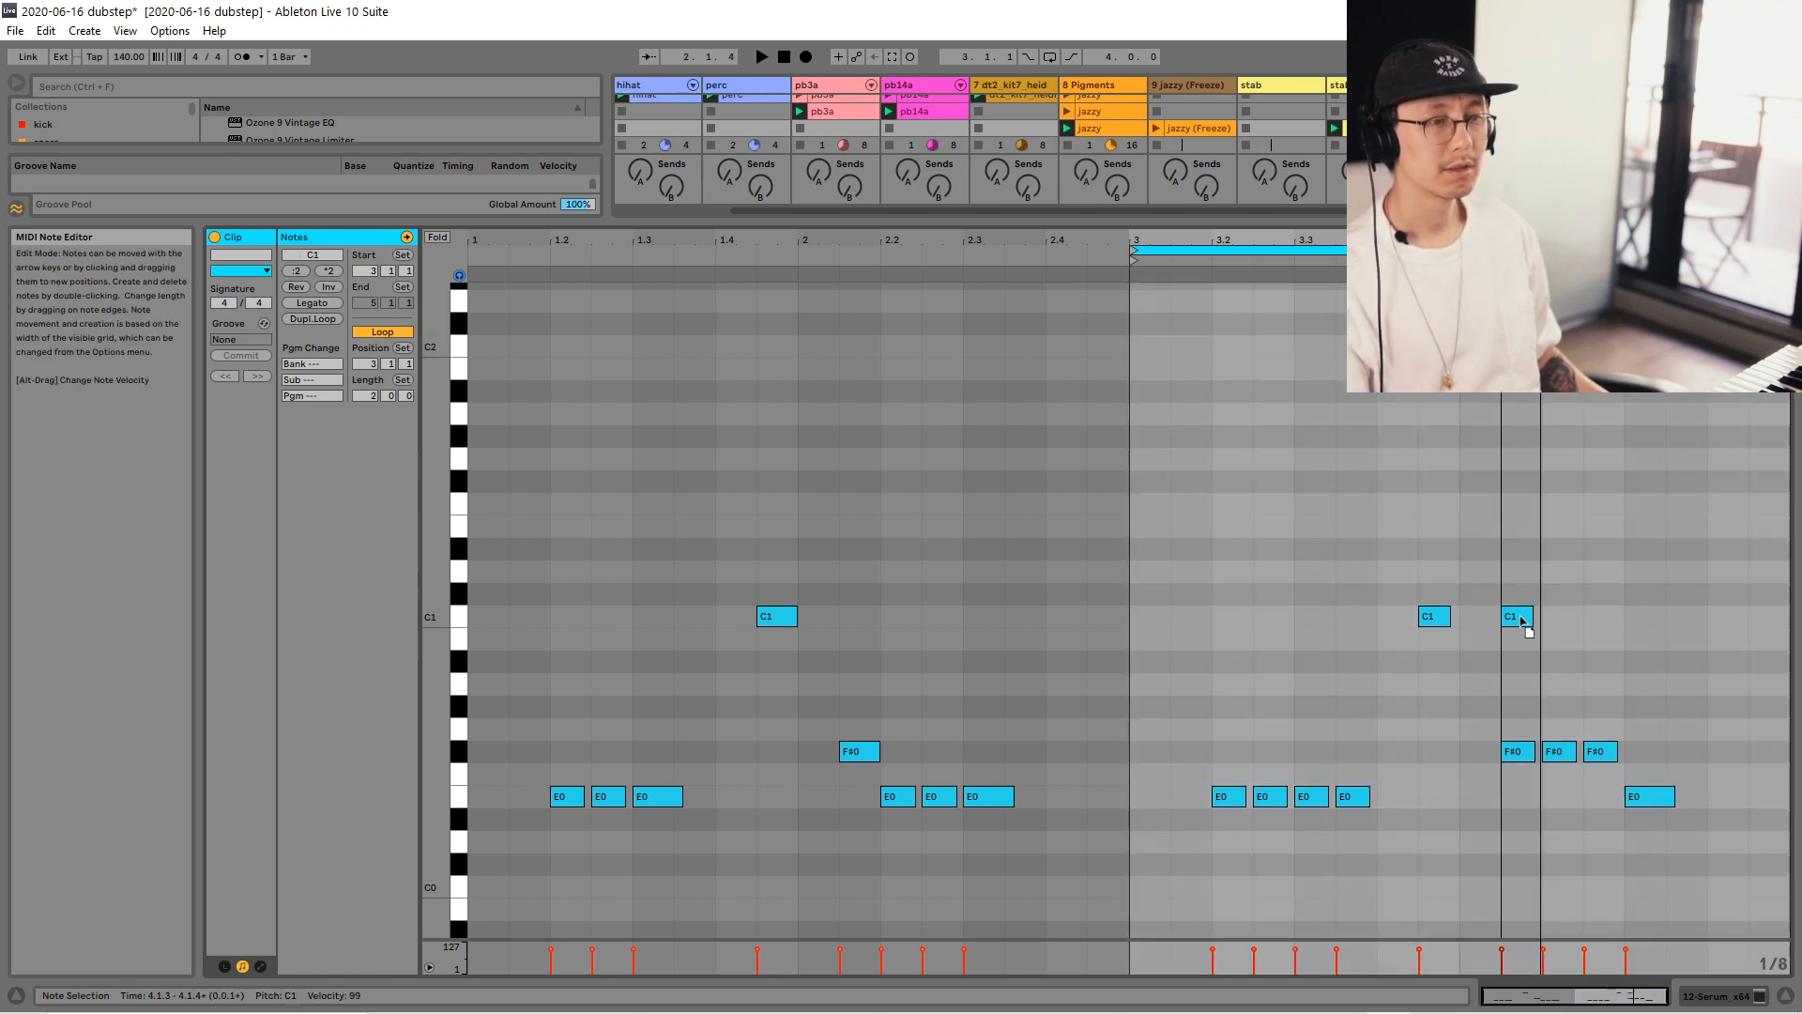
{"action": "double_click", "coordinate": [1509, 751]}
{"action": "key", "text": "space"}
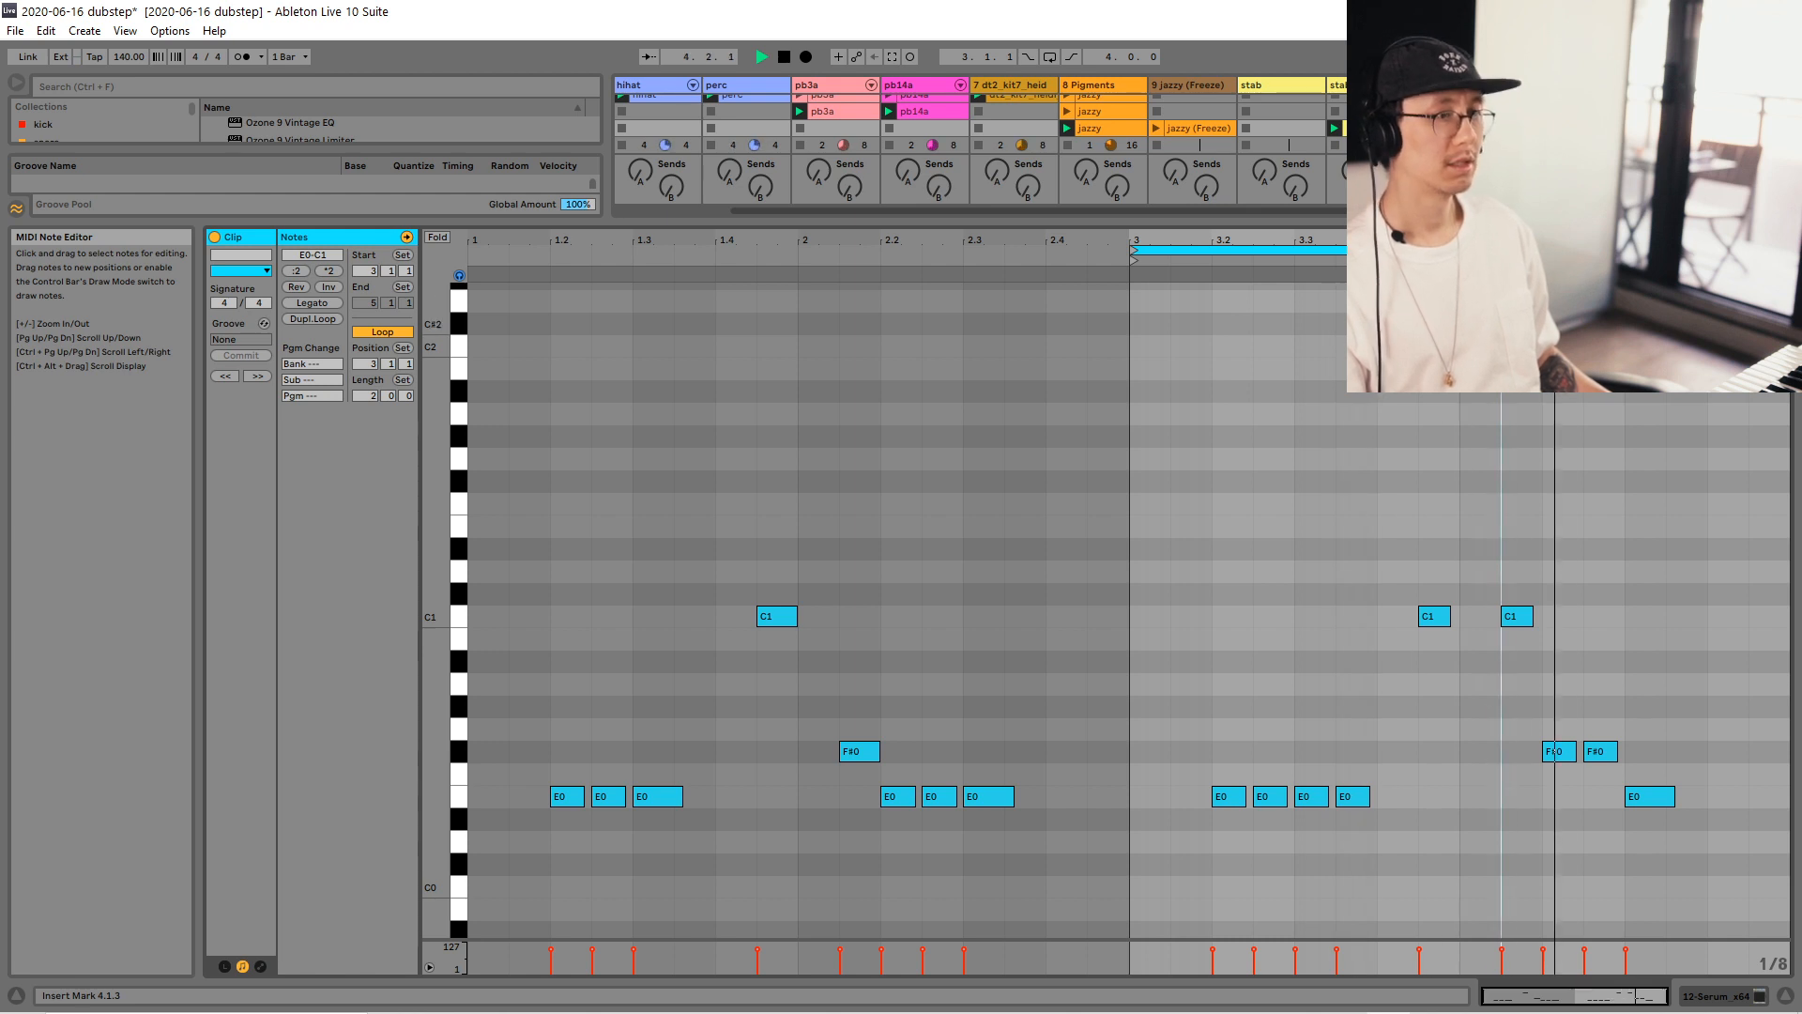
{"action": "left_click_drag", "start_coordinate": [1131, 249], "coordinate": [423, 255]}
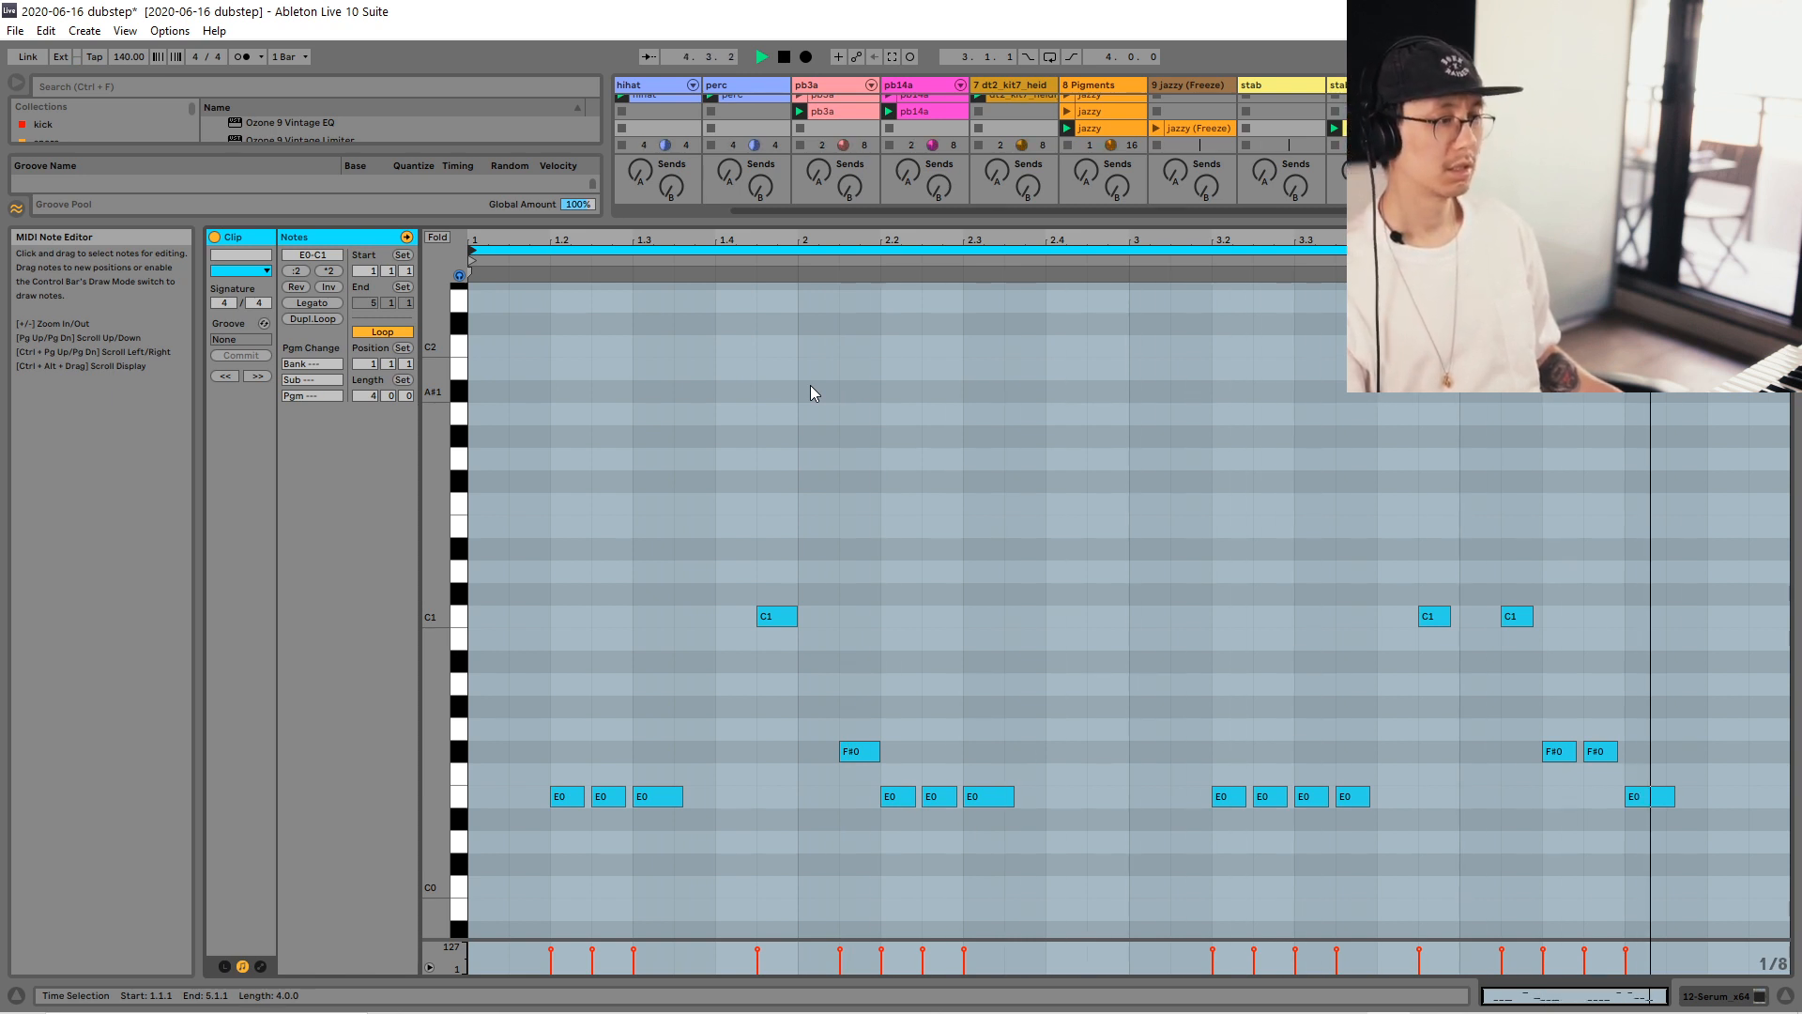
Reopen the bass track's Serum window, set Env 2's release to 34 ms and fine-tune the filter cutoff.
{"action": "key", "text": "shift+Tab"}
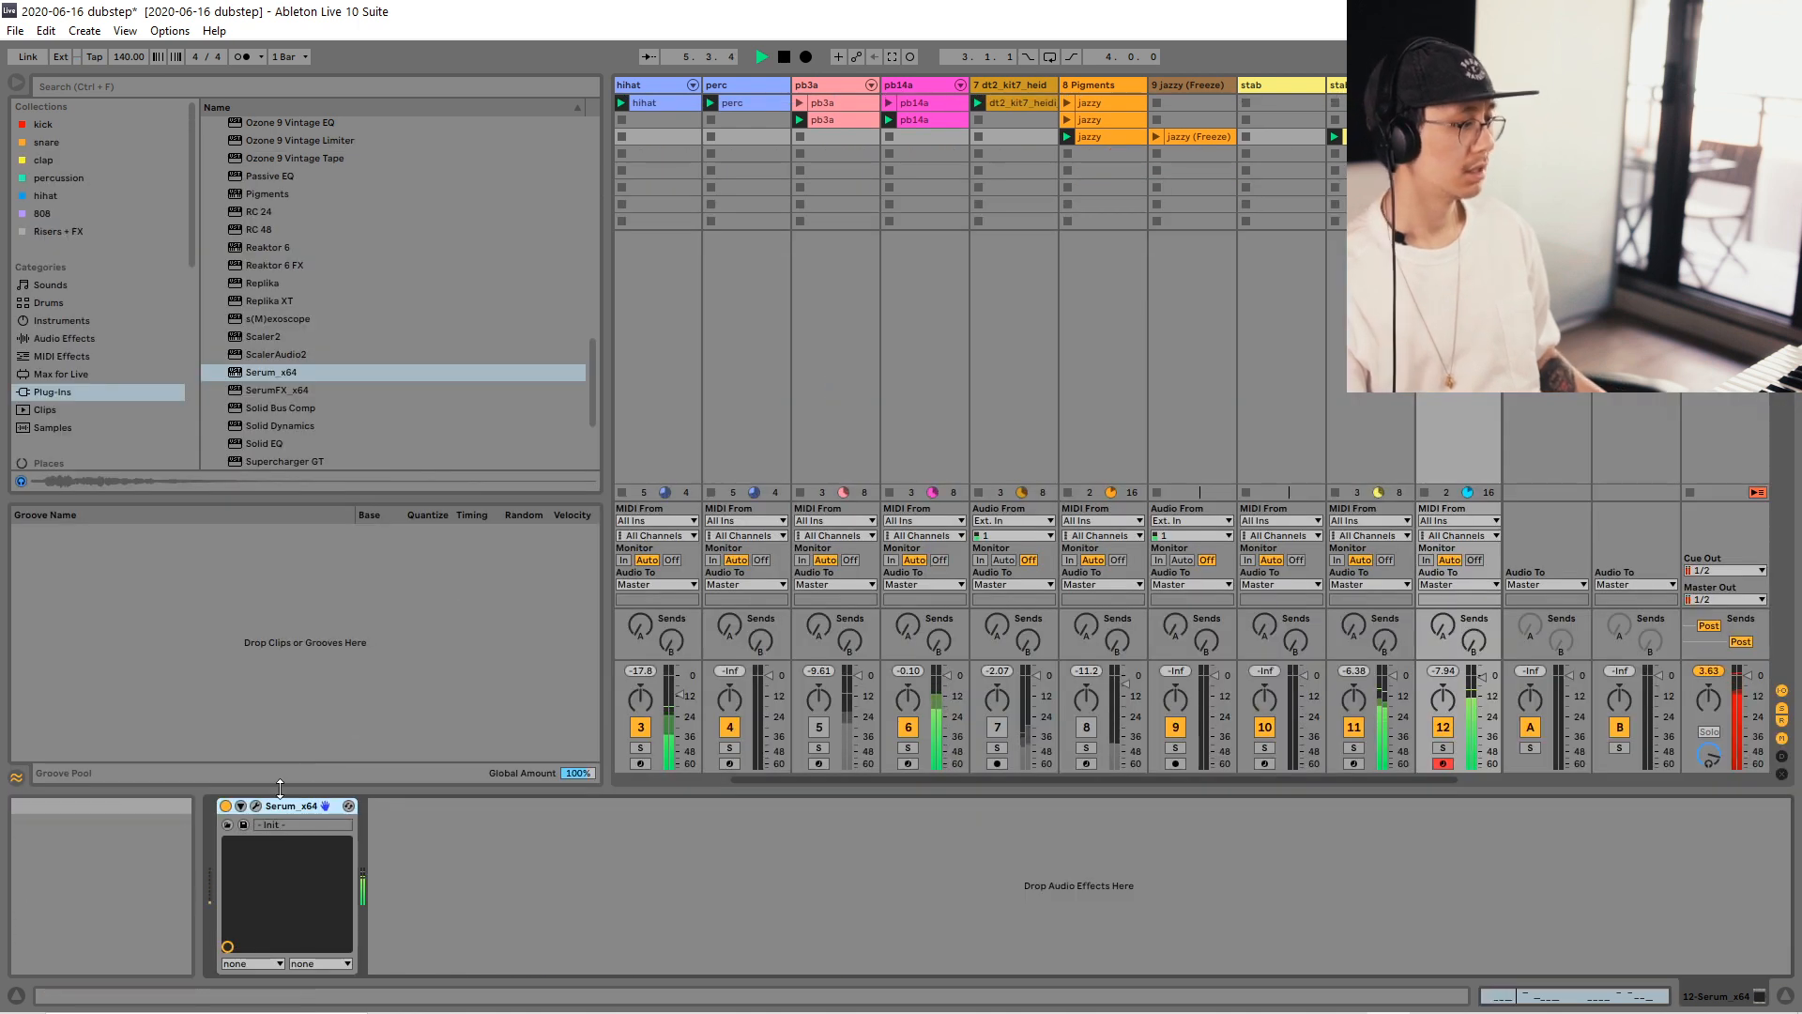
{"action": "left_click", "coordinate": [257, 806]}
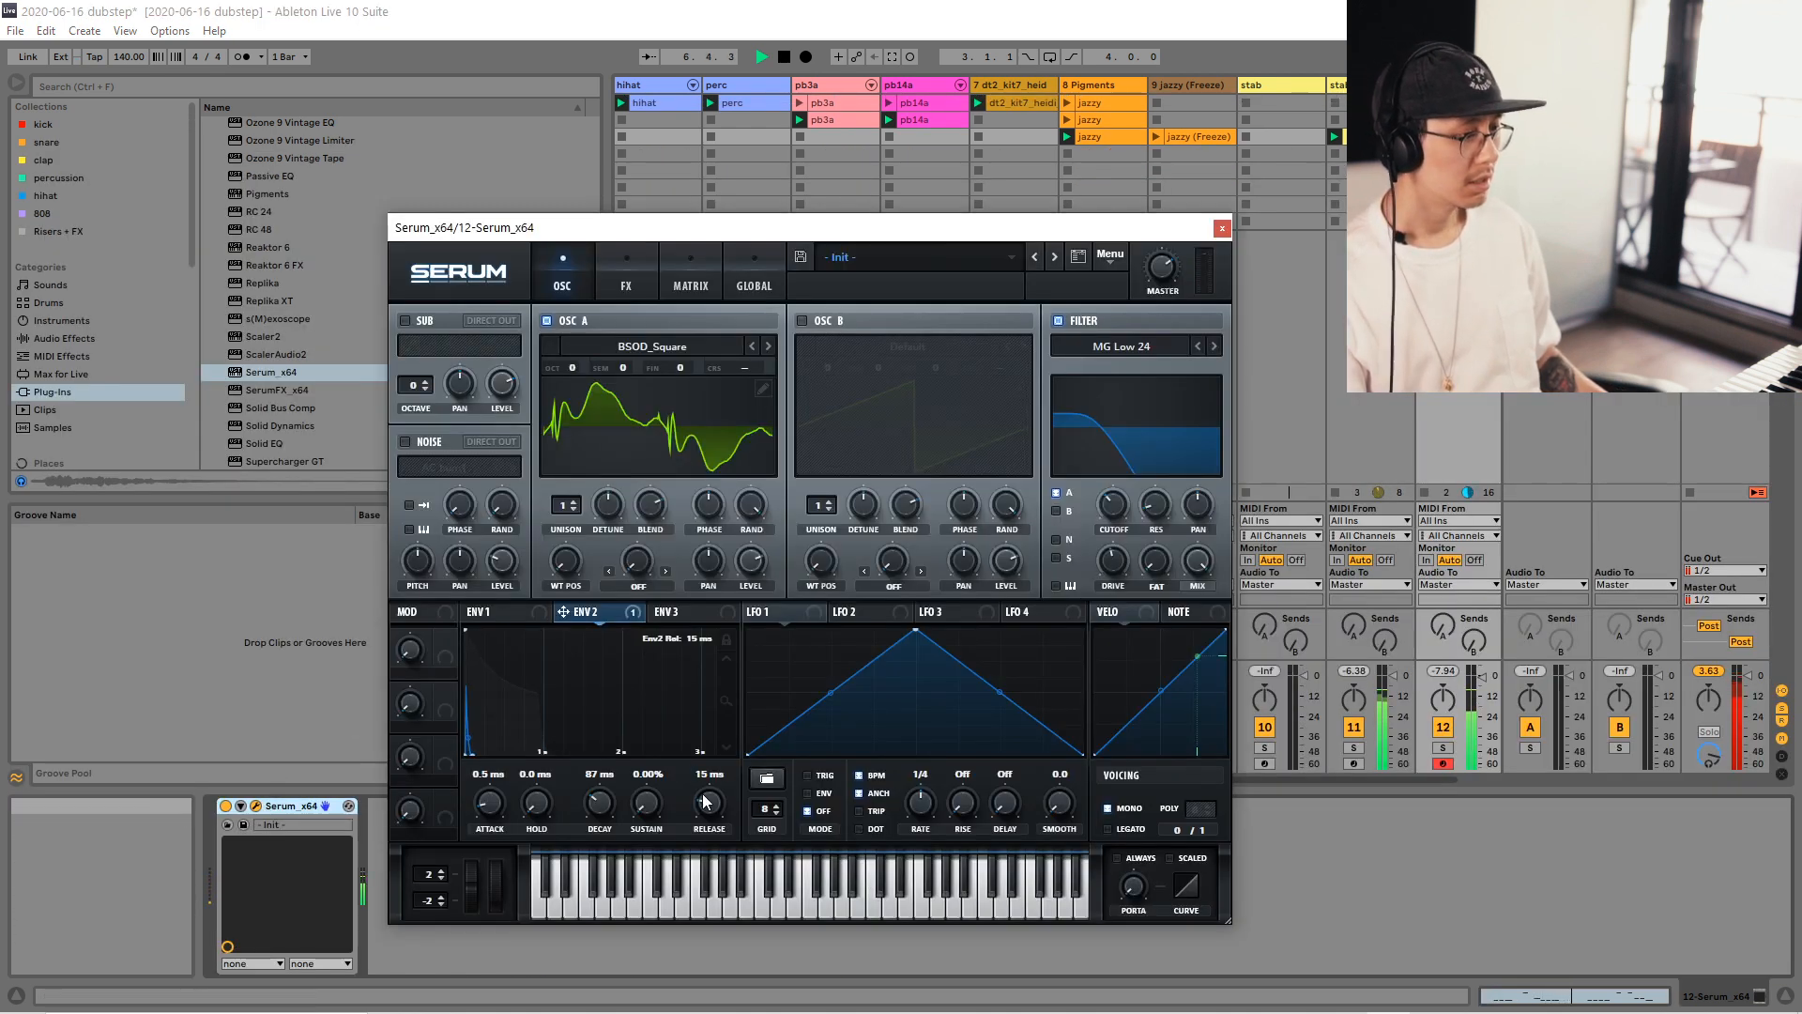
{"action": "mouse_move", "coordinate": [1111, 508]}
{"action": "left_mouse_down"}
{"action": "mouse_move", "coordinate": [1118, 442]}
{"action": "mouse_move", "coordinate": [1122, 502]}
{"action": "left_mouse_up"}
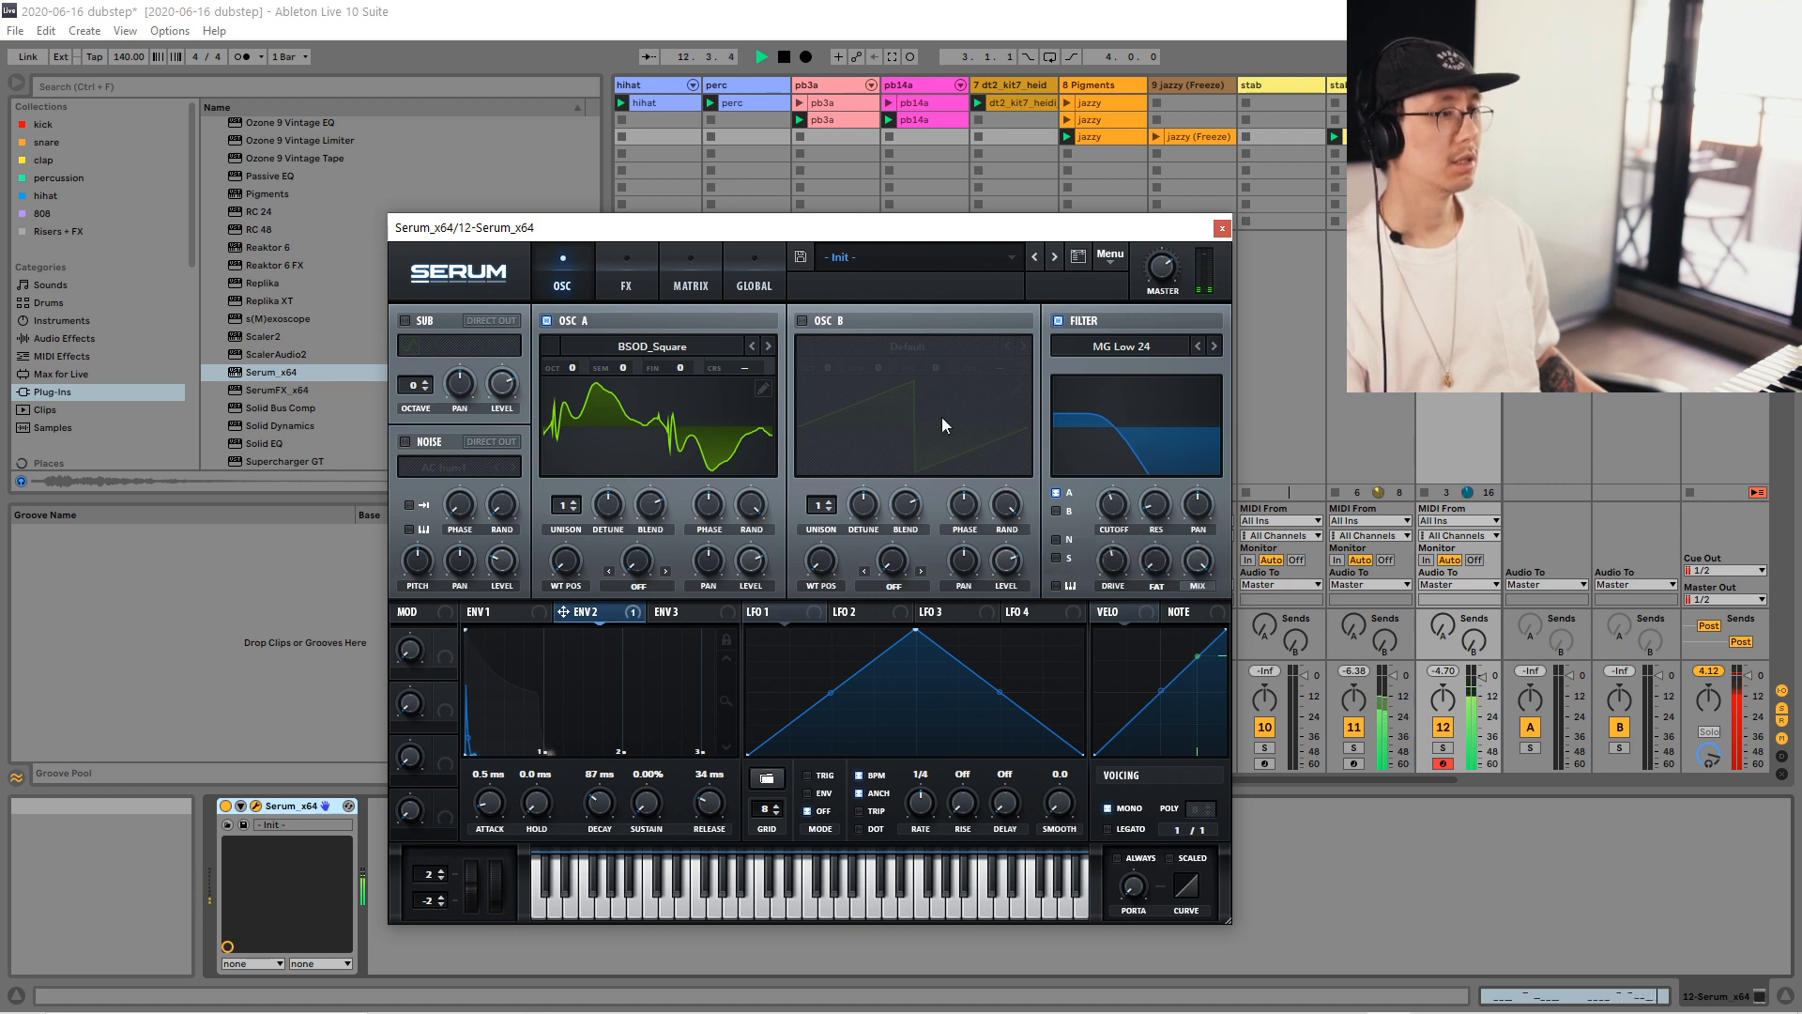
Enable oscillator B with the Analog_BD_Sin wavetable and raise its octave to +2.
{"action": "left_click", "coordinate": [803, 321]}
{"action": "left_click", "coordinate": [908, 346]}
{"action": "mouse_move", "coordinate": [873, 367]}
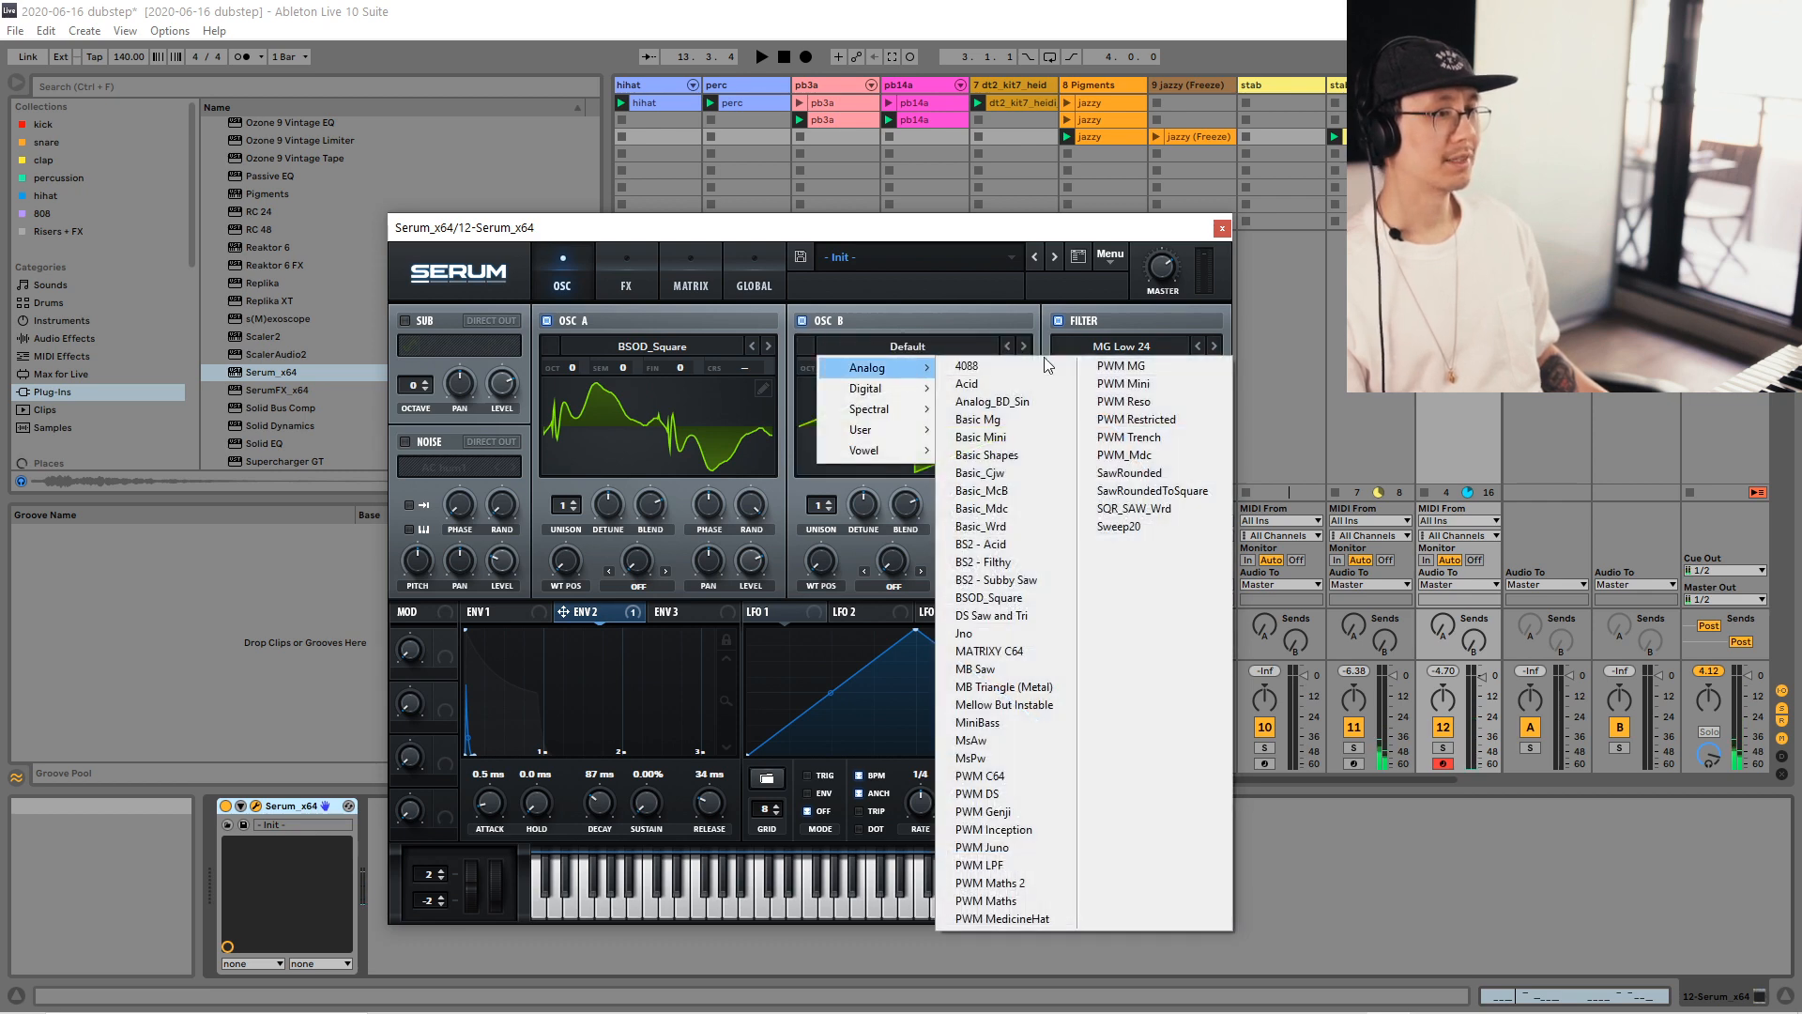
{"action": "left_click", "coordinate": [992, 401]}
{"action": "left_click_drag", "start_coordinate": [830, 346], "coordinate": [829, 319]}
{"action": "key", "text": "space"}
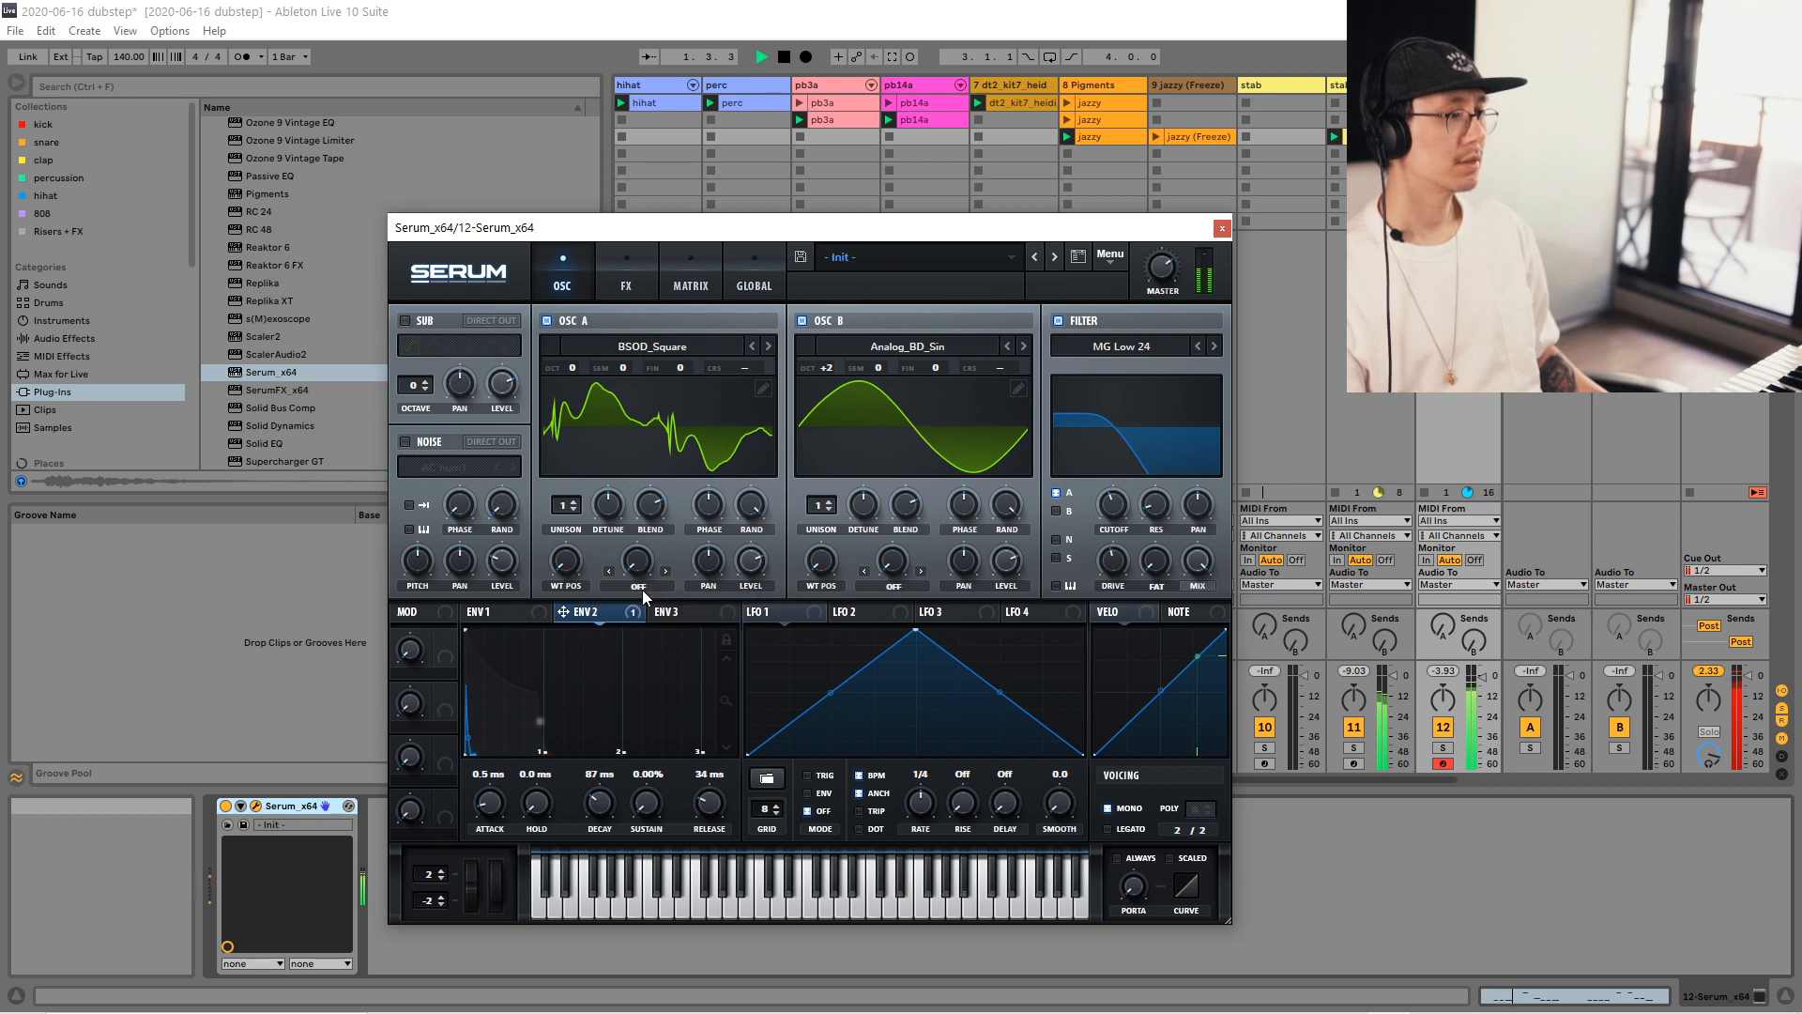
Lower oscillator B's level to about 77% and adjust the filter cutoff during playback.
{"action": "left_click", "coordinate": [640, 587]}
{"action": "left_click", "coordinate": [1009, 563]}
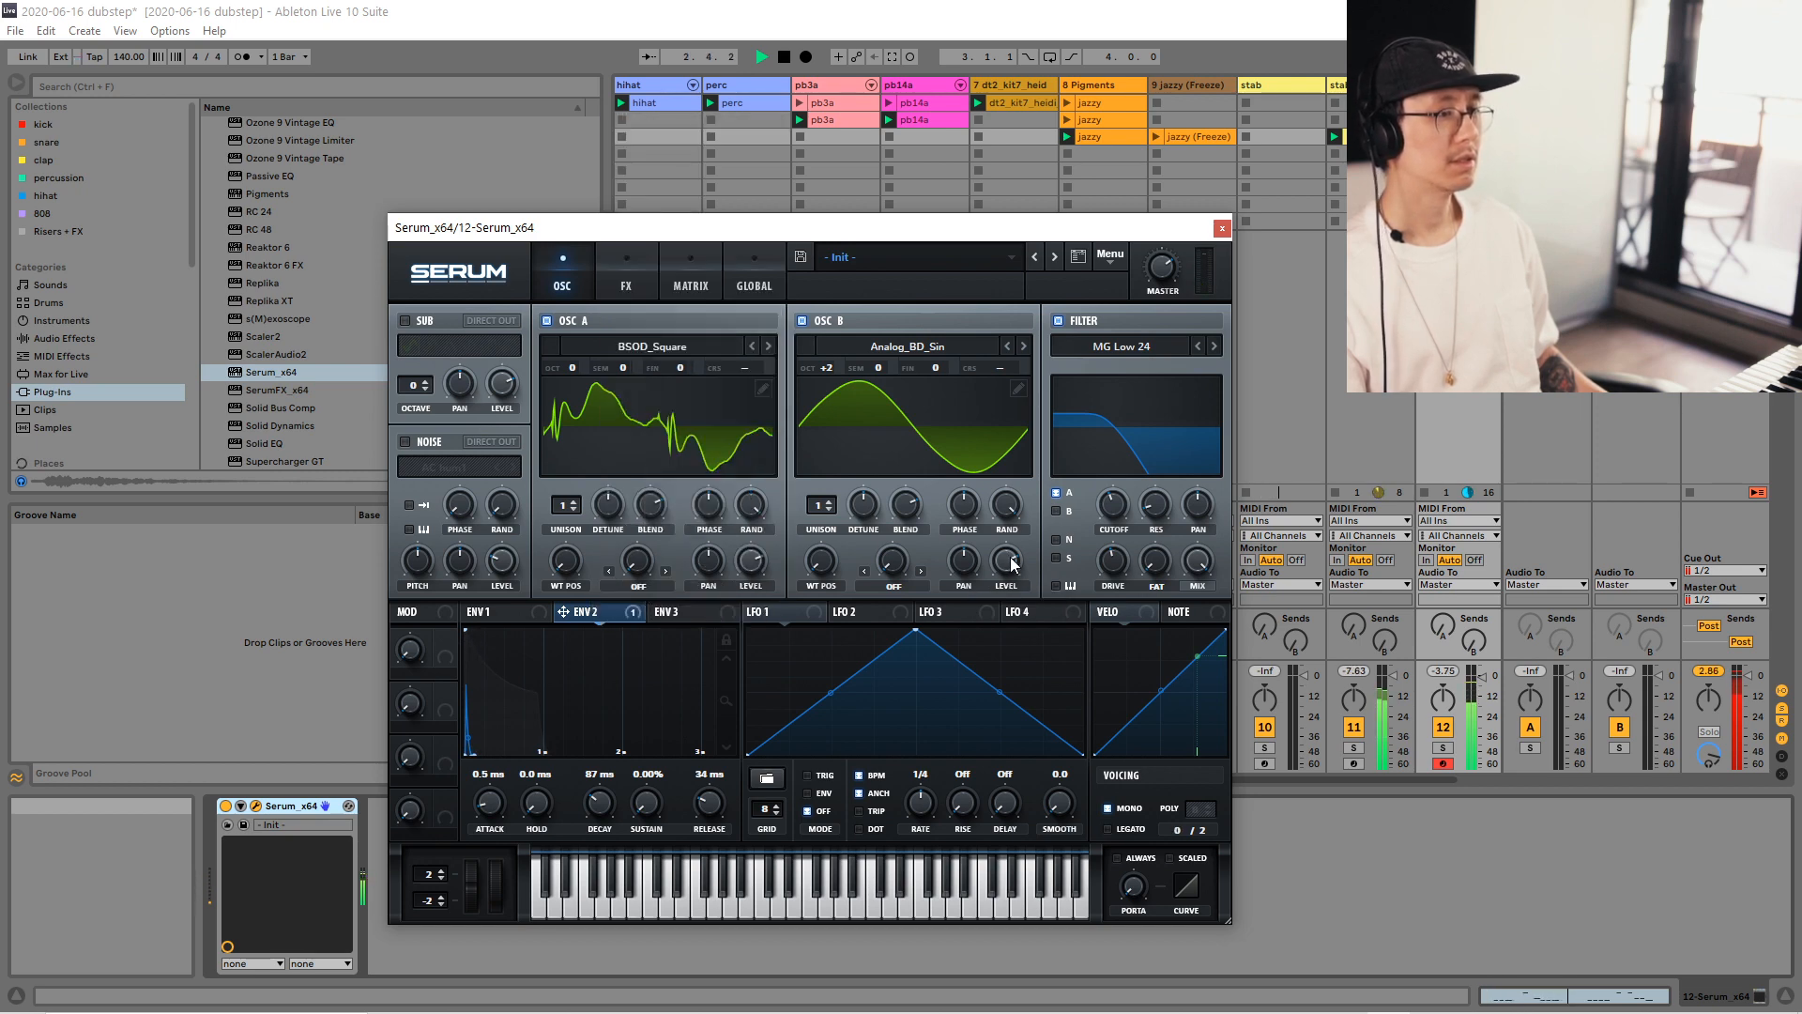
{"action": "left_click_drag", "start_coordinate": [1012, 564], "coordinate": [1023, 593]}
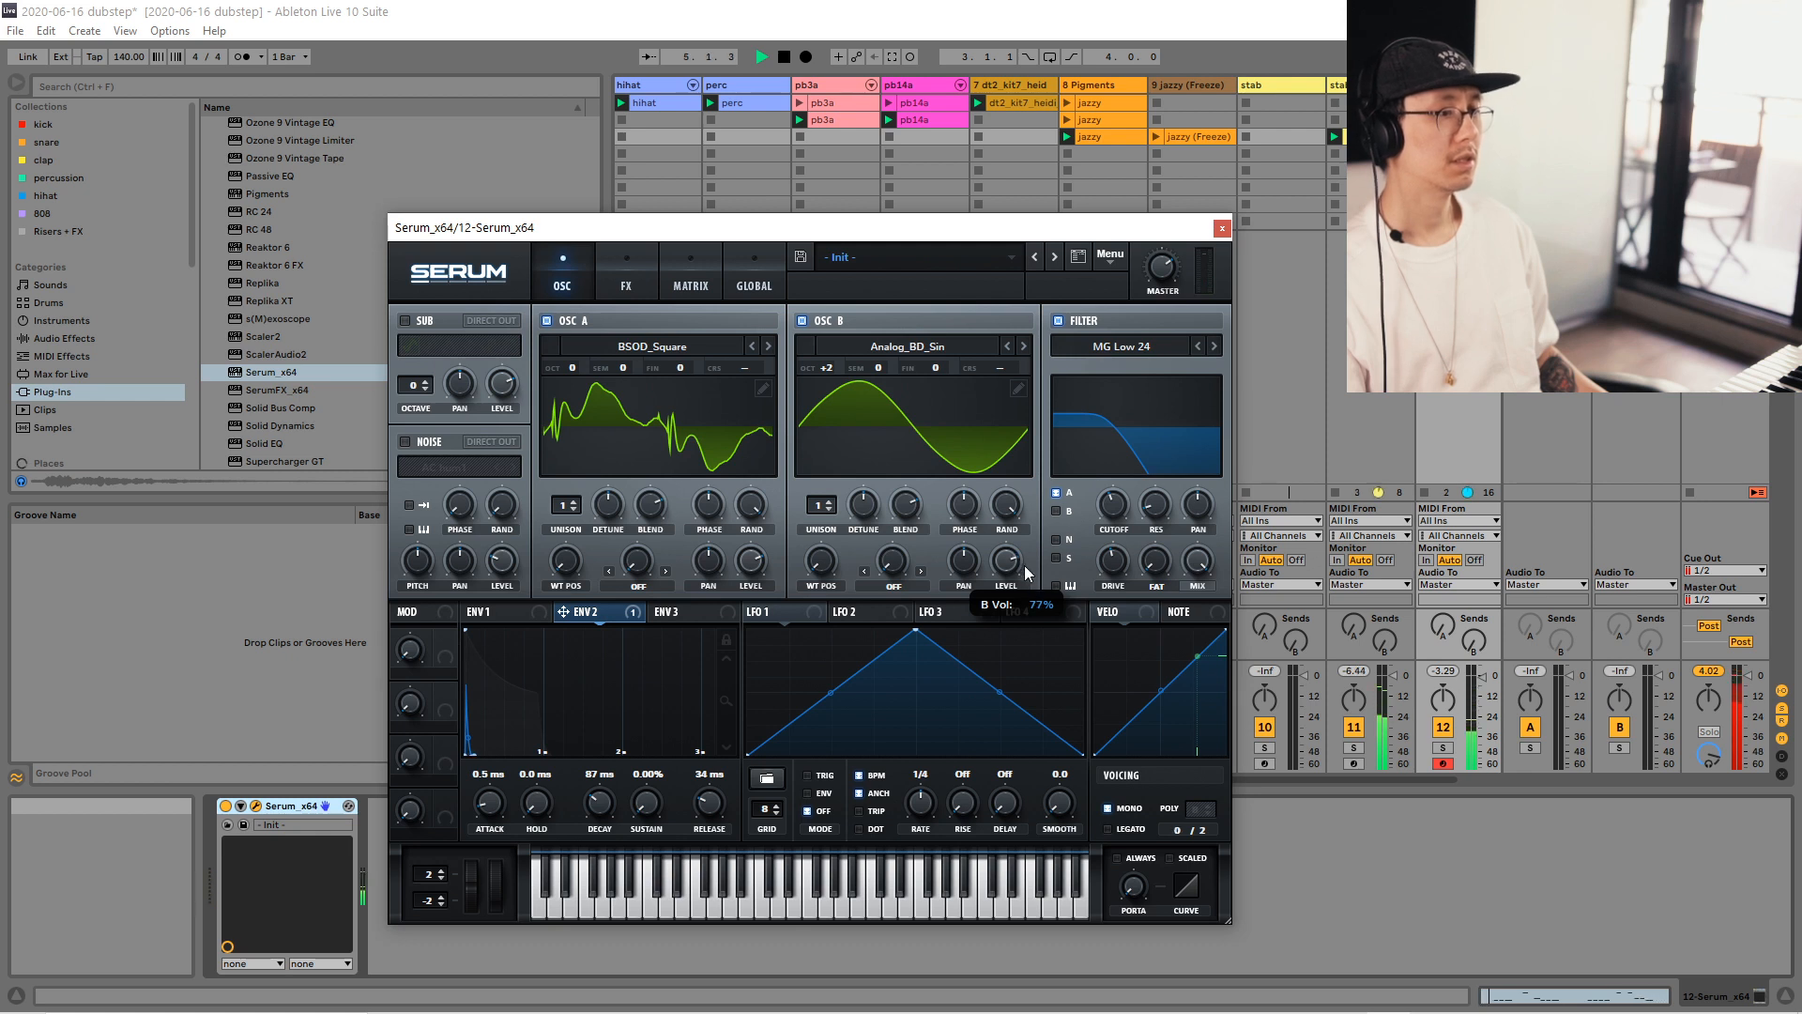
{"action": "mouse_move", "coordinate": [1113, 507]}
{"action": "left_mouse_down"}
{"action": "mouse_move", "coordinate": [1117, 472]}
{"action": "mouse_move", "coordinate": [1120, 510]}
{"action": "left_mouse_up"}
{"action": "key", "text": "space"}
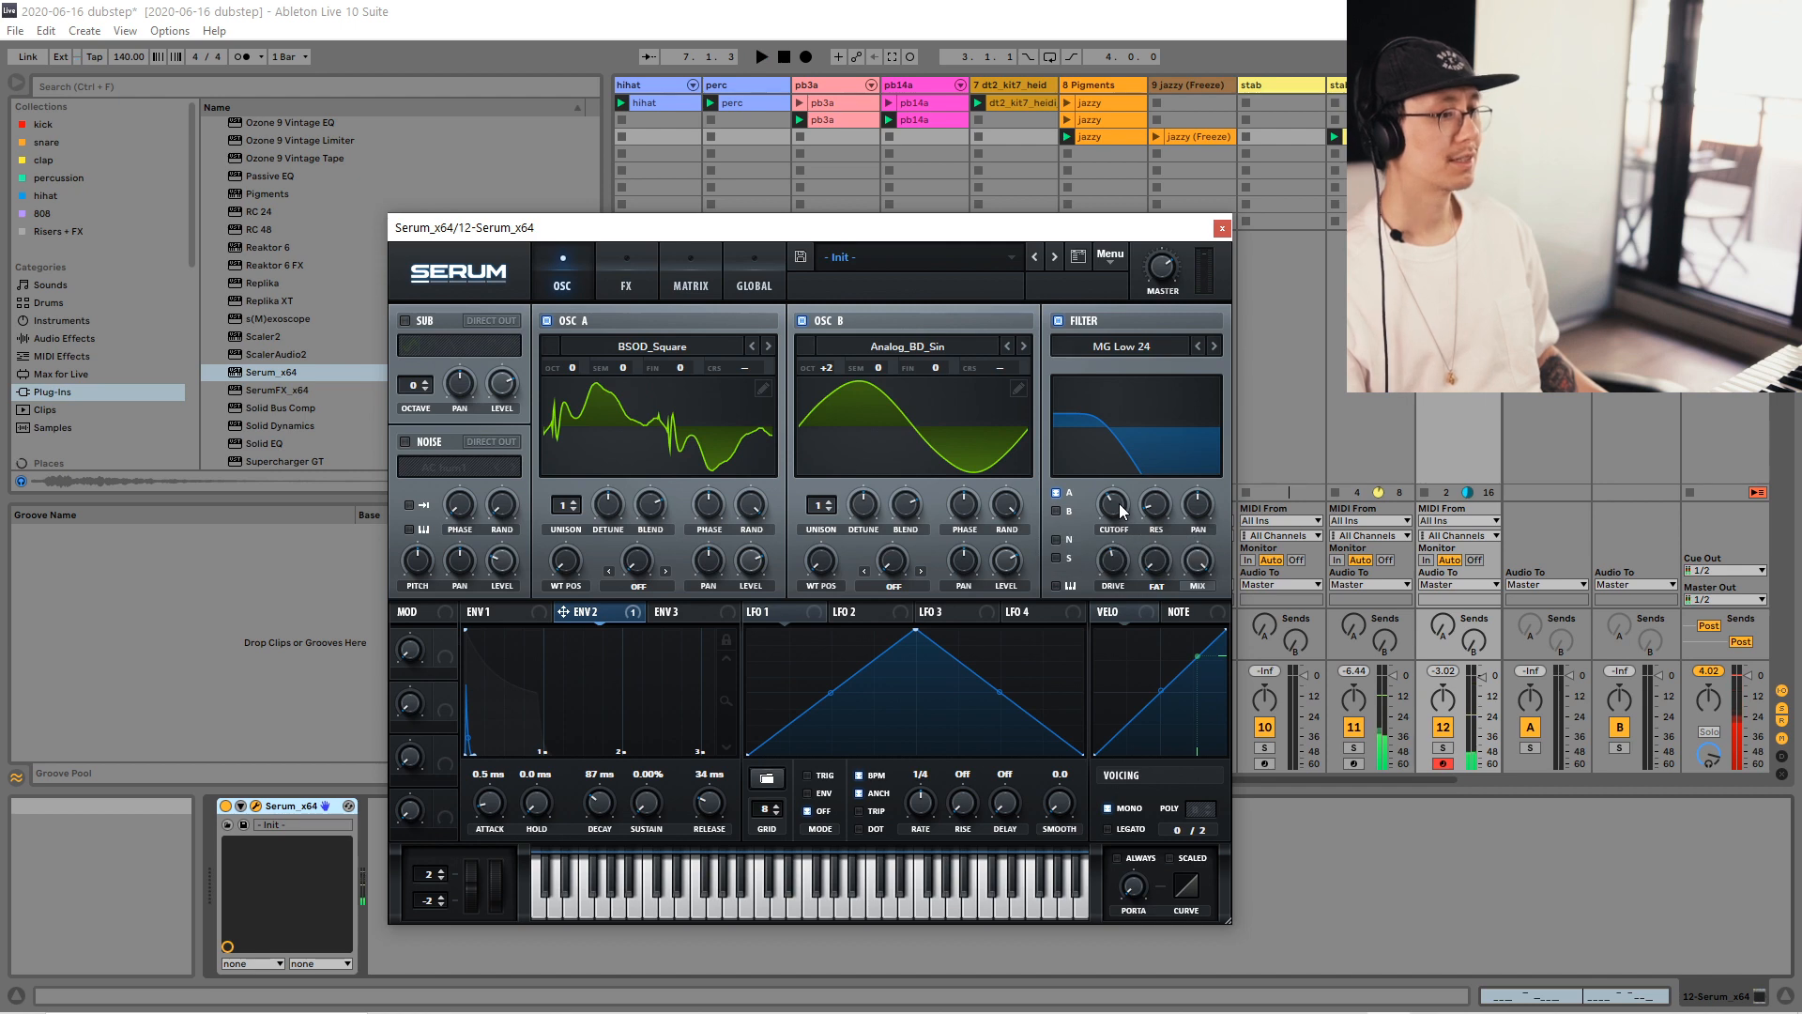
Try detuning oscillator B by -1 semitone.
{"action": "left_click", "coordinate": [658, 586]}
{"action": "left_click", "coordinate": [910, 255]}
{"action": "left_click", "coordinate": [972, 245]}
{"action": "mouse_move", "coordinate": [881, 370]}
{"action": "left_mouse_down"}
{"action": "mouse_move", "coordinate": [898, 289]}
{"action": "mouse_move", "coordinate": [878, 367]}
{"action": "left_mouse_up"}
{"action": "key", "text": "space"}
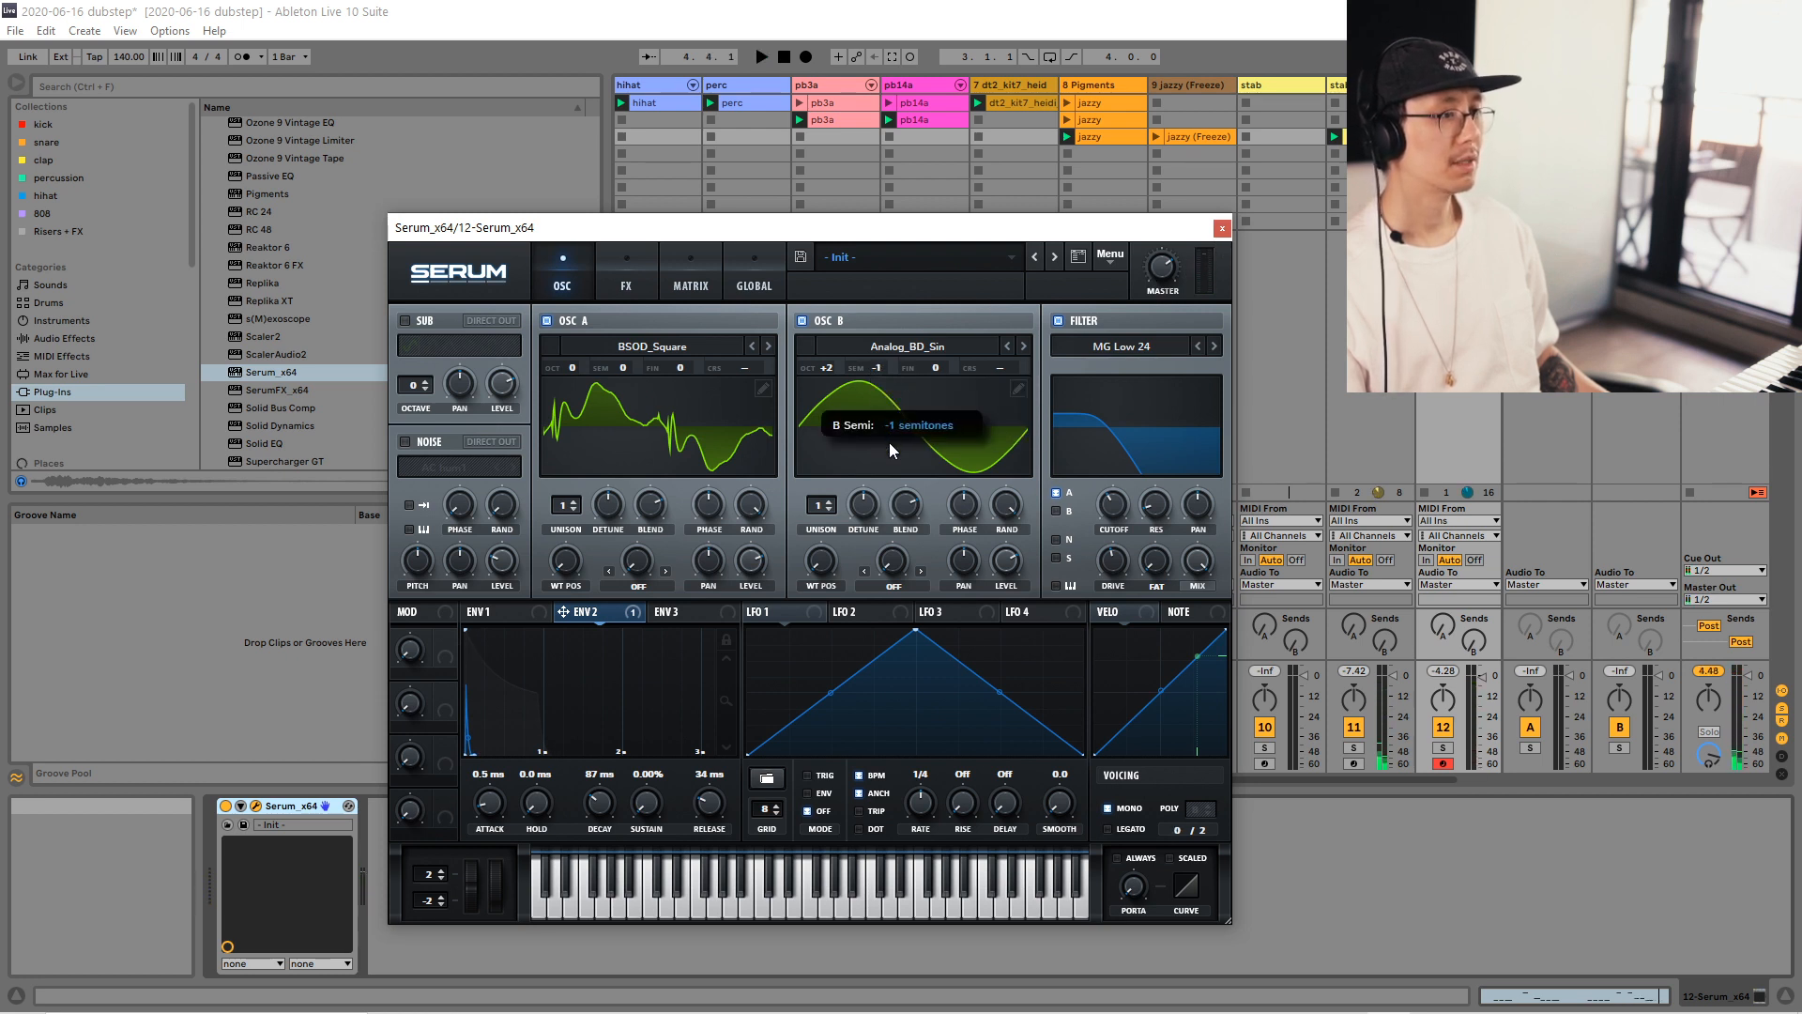
Open the filter cutoff to 22050 Hz during playback and return to the bass clip's note editor.
{"action": "key", "text": "space"}
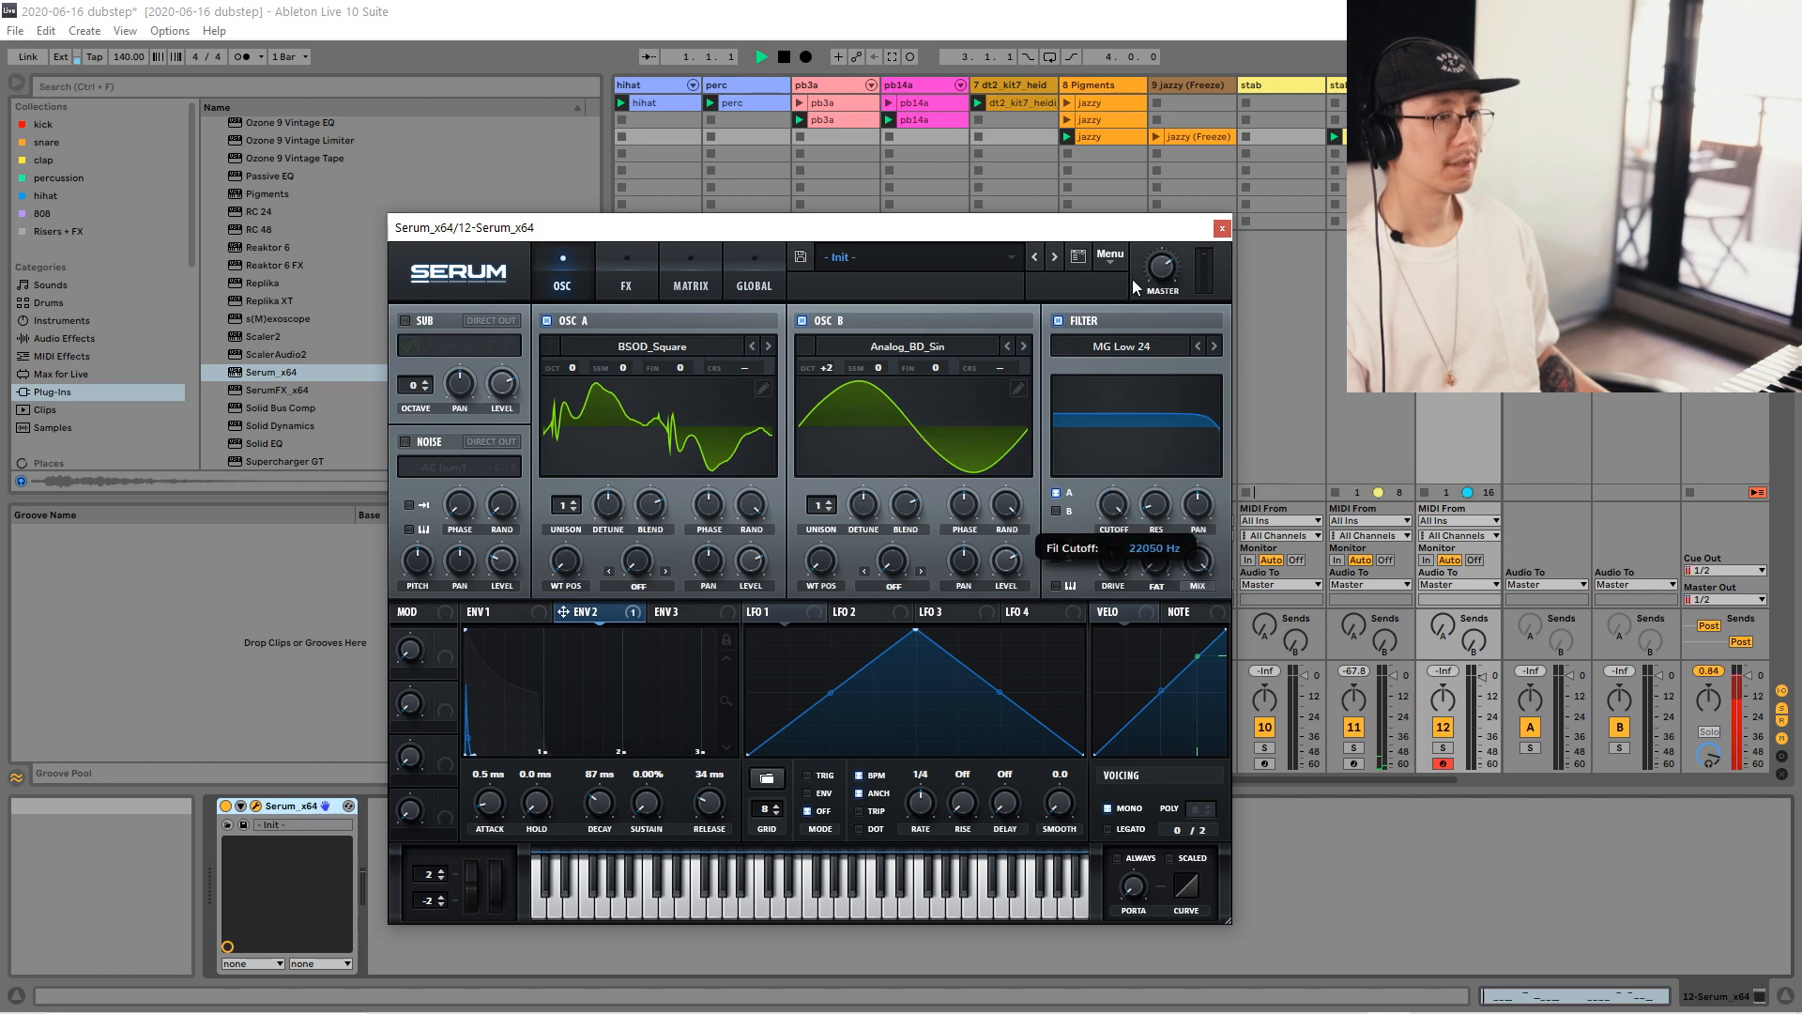
{"action": "key", "text": "shift+Tab"}
{"action": "left_click_drag", "start_coordinate": [1258, 791], "coordinate": [1259, 202]}
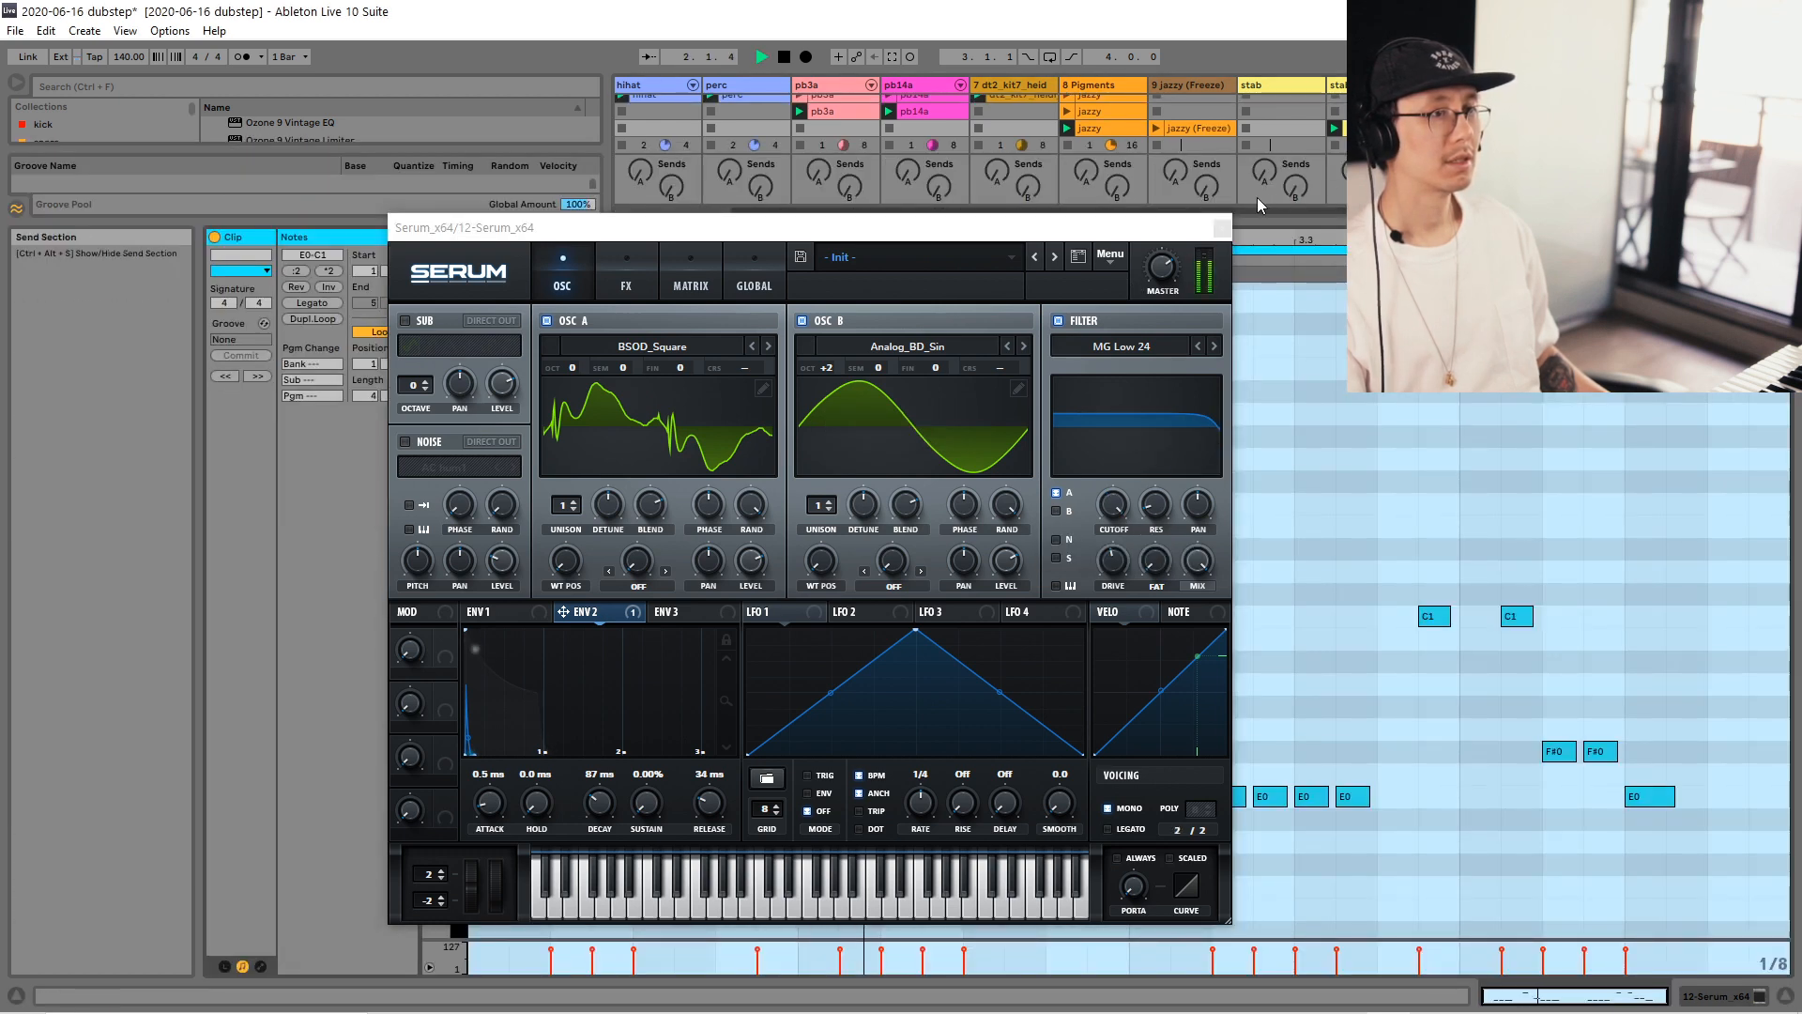
Close the Serum window, stop playback and transpose all notes in the bass clip up two octaves.
{"action": "left_click", "coordinate": [1220, 225]}
{"action": "key", "text": "space"}
{"action": "left_click", "coordinate": [1134, 468]}
{"action": "key", "text": "ctrl+a"}
{"action": "key", "text": "shift+Up"}
{"action": "key", "text": "shift+Up"}
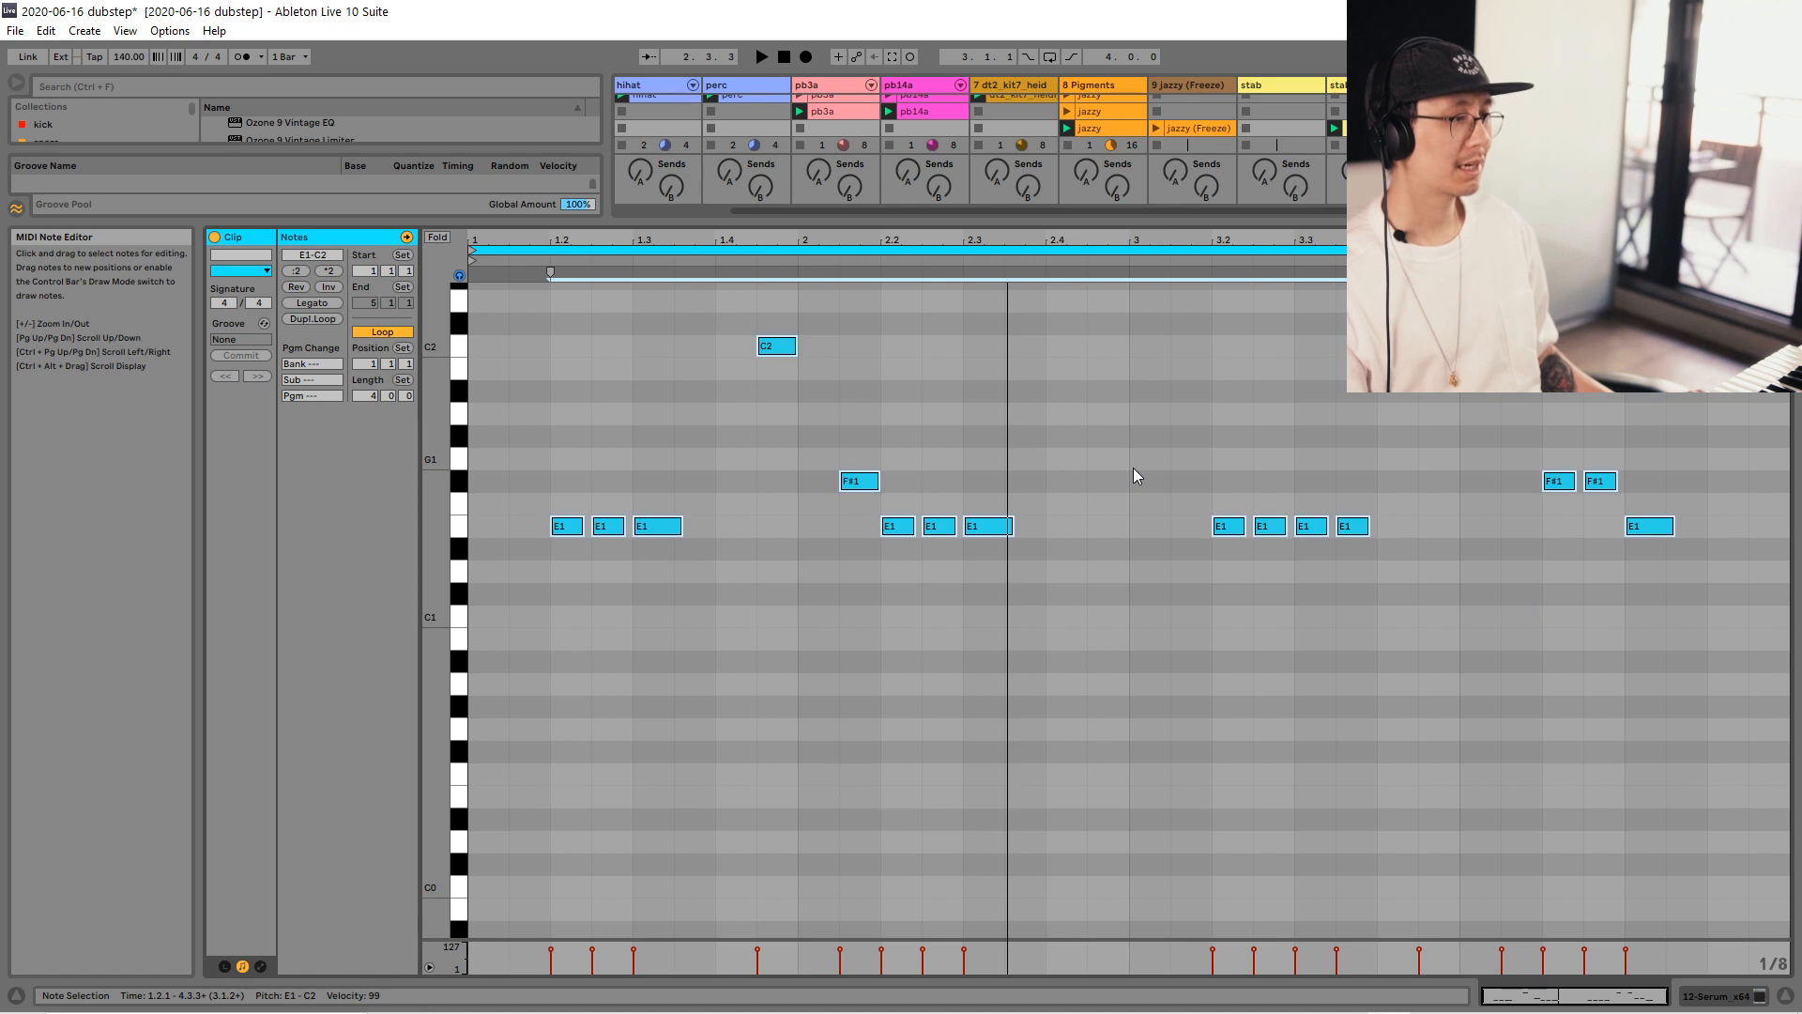
{"action": "left_click_drag", "start_coordinate": [1128, 470], "coordinate": [1062, 602], "text": "ctrl+alt"}
{"action": "left_click", "coordinate": [1010, 580]}
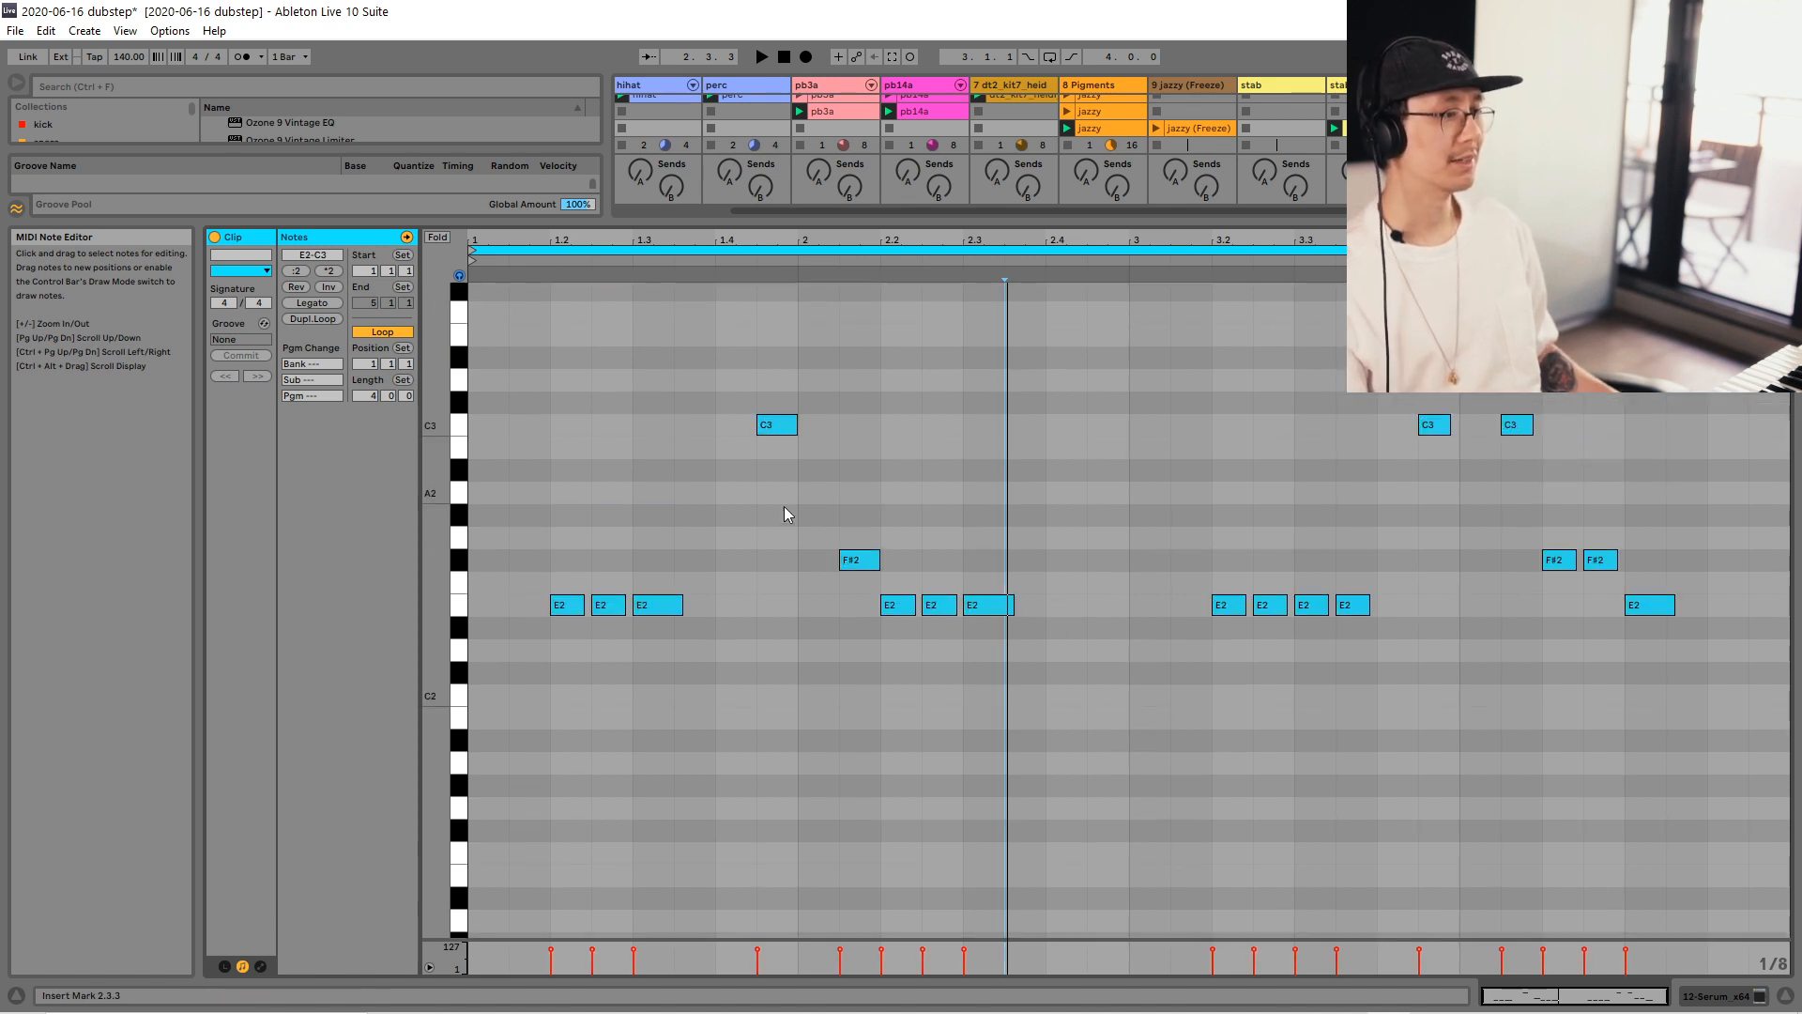
Raise the three F#2 notes in the bass clip to G2 and play back the pattern.
{"action": "left_click", "coordinate": [850, 561]}
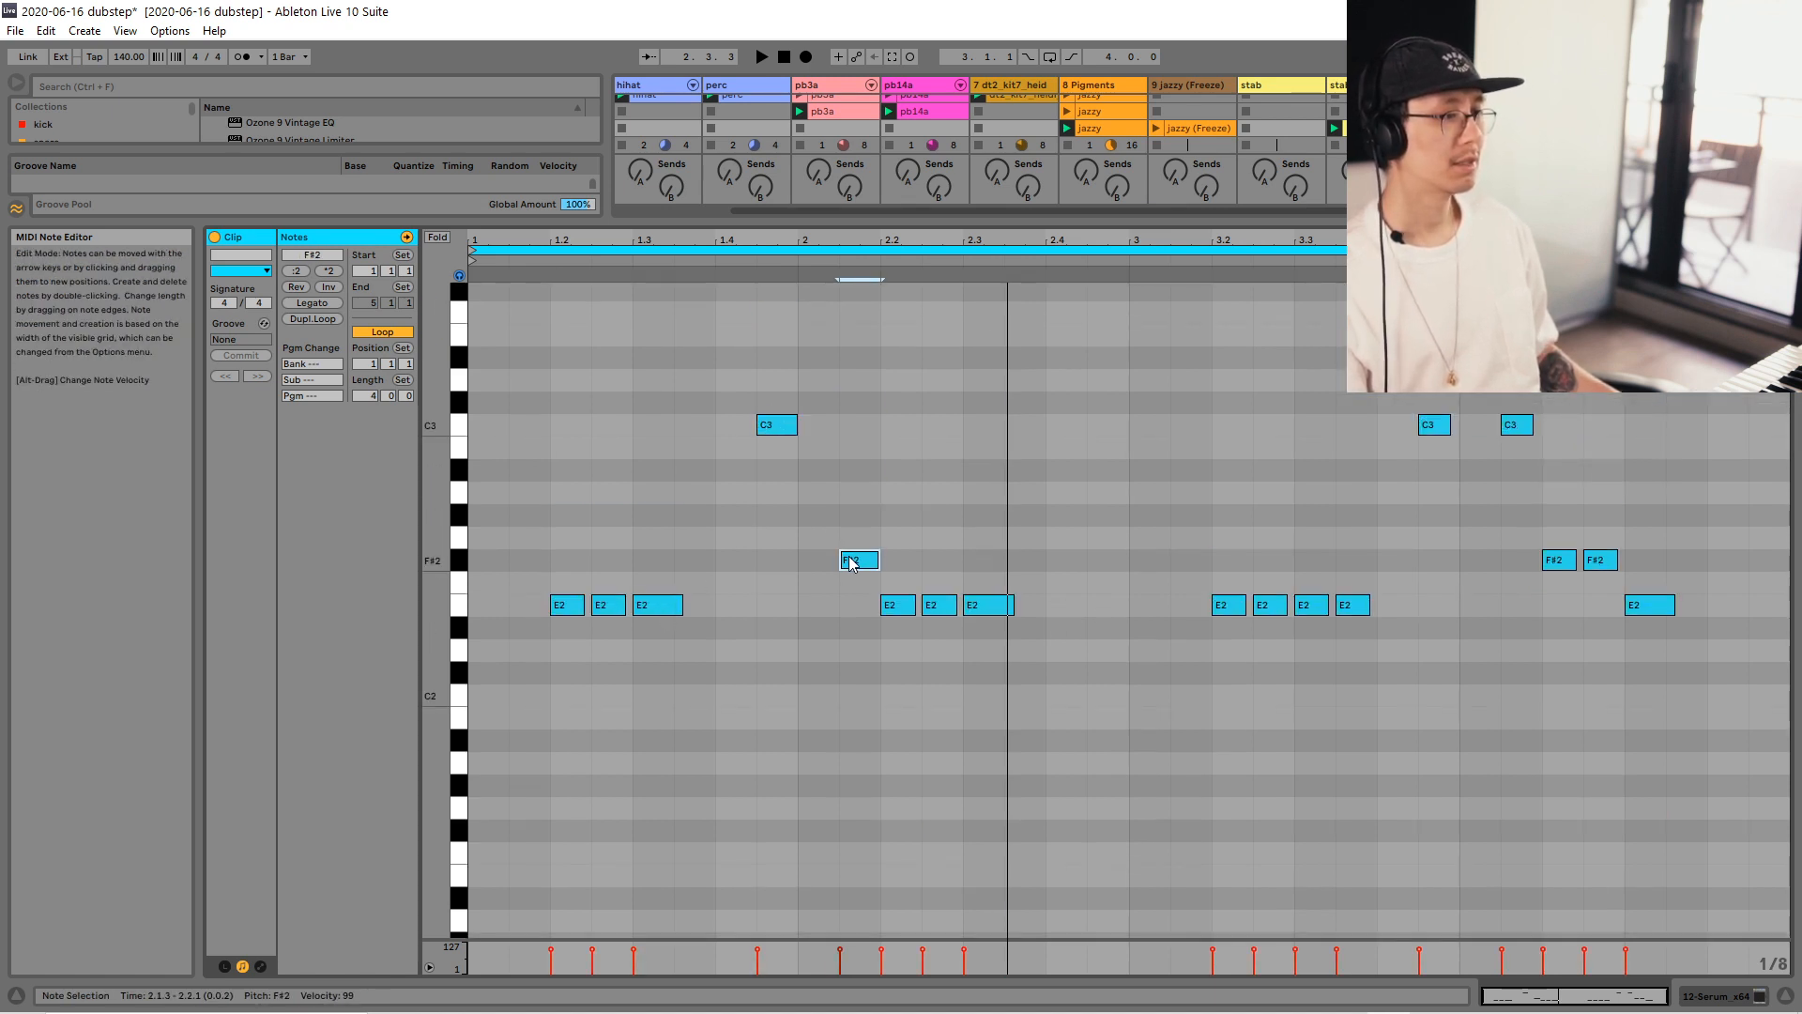
{"action": "left_click_drag", "start_coordinate": [857, 567], "coordinate": [856, 547]}
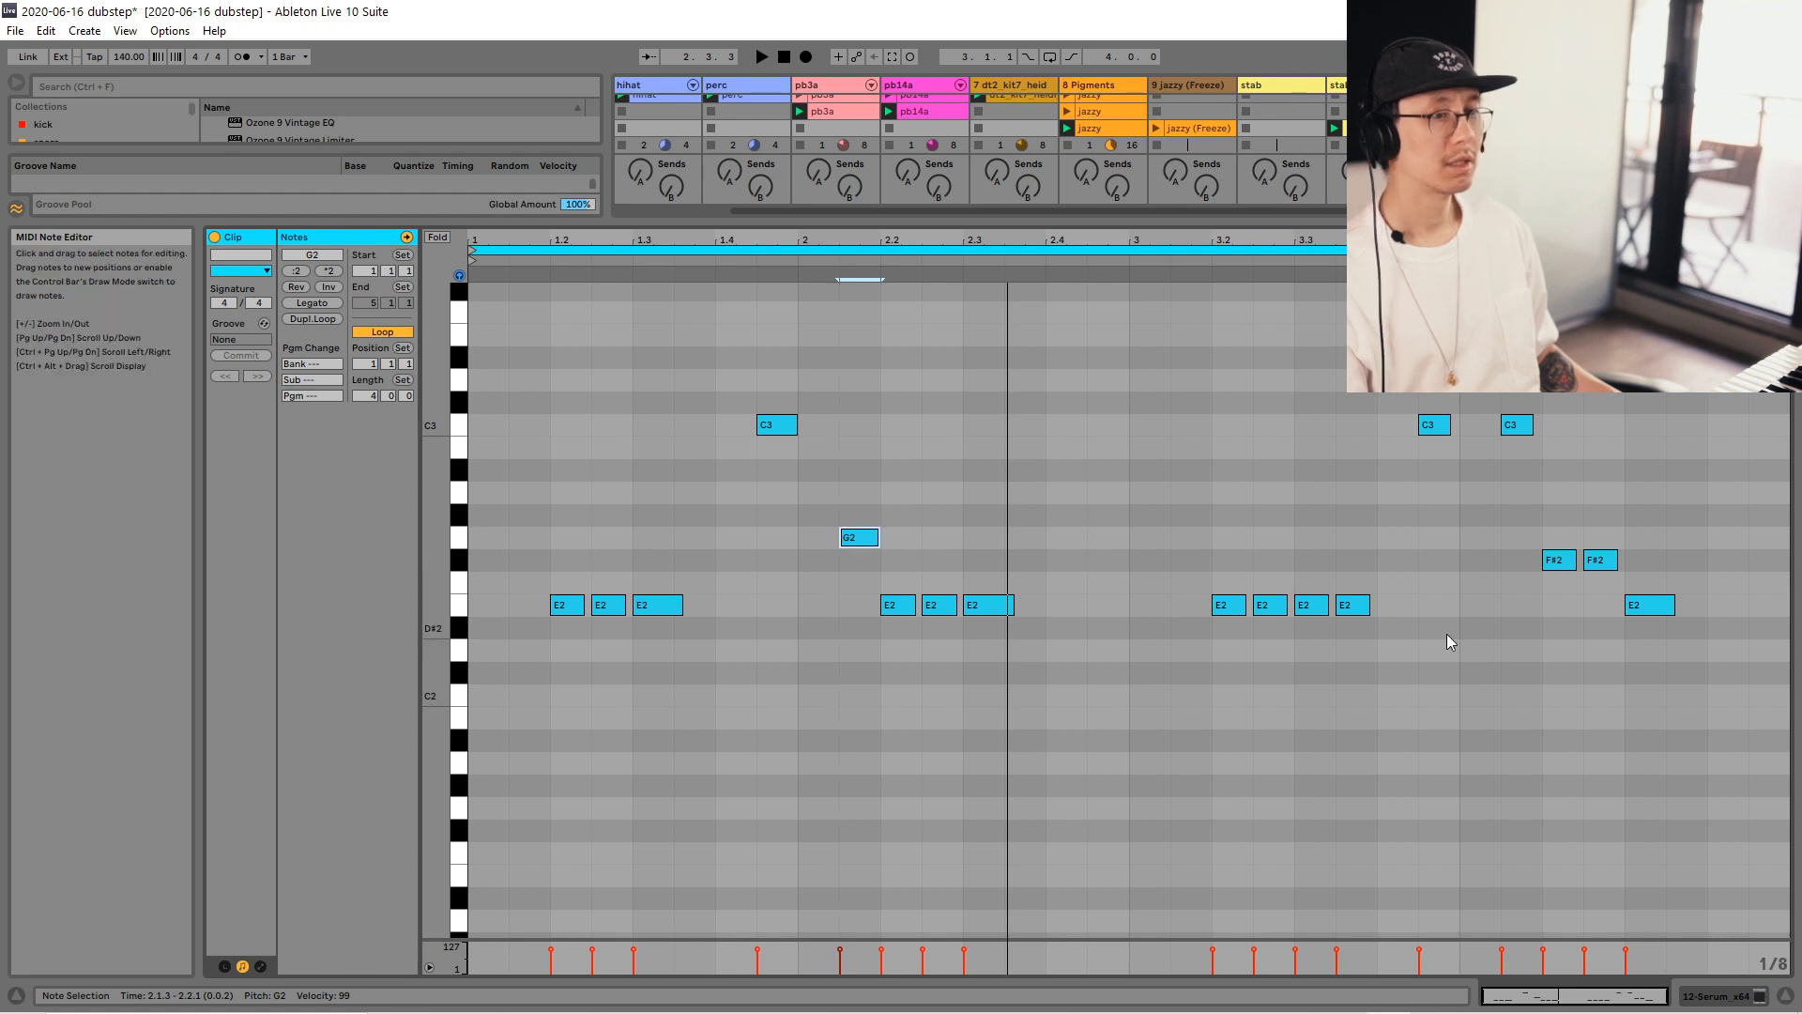
{"action": "left_click_drag", "start_coordinate": [1530, 514], "coordinate": [1673, 574]}
{"action": "key", "text": "Up"}
{"action": "key", "text": "space"}
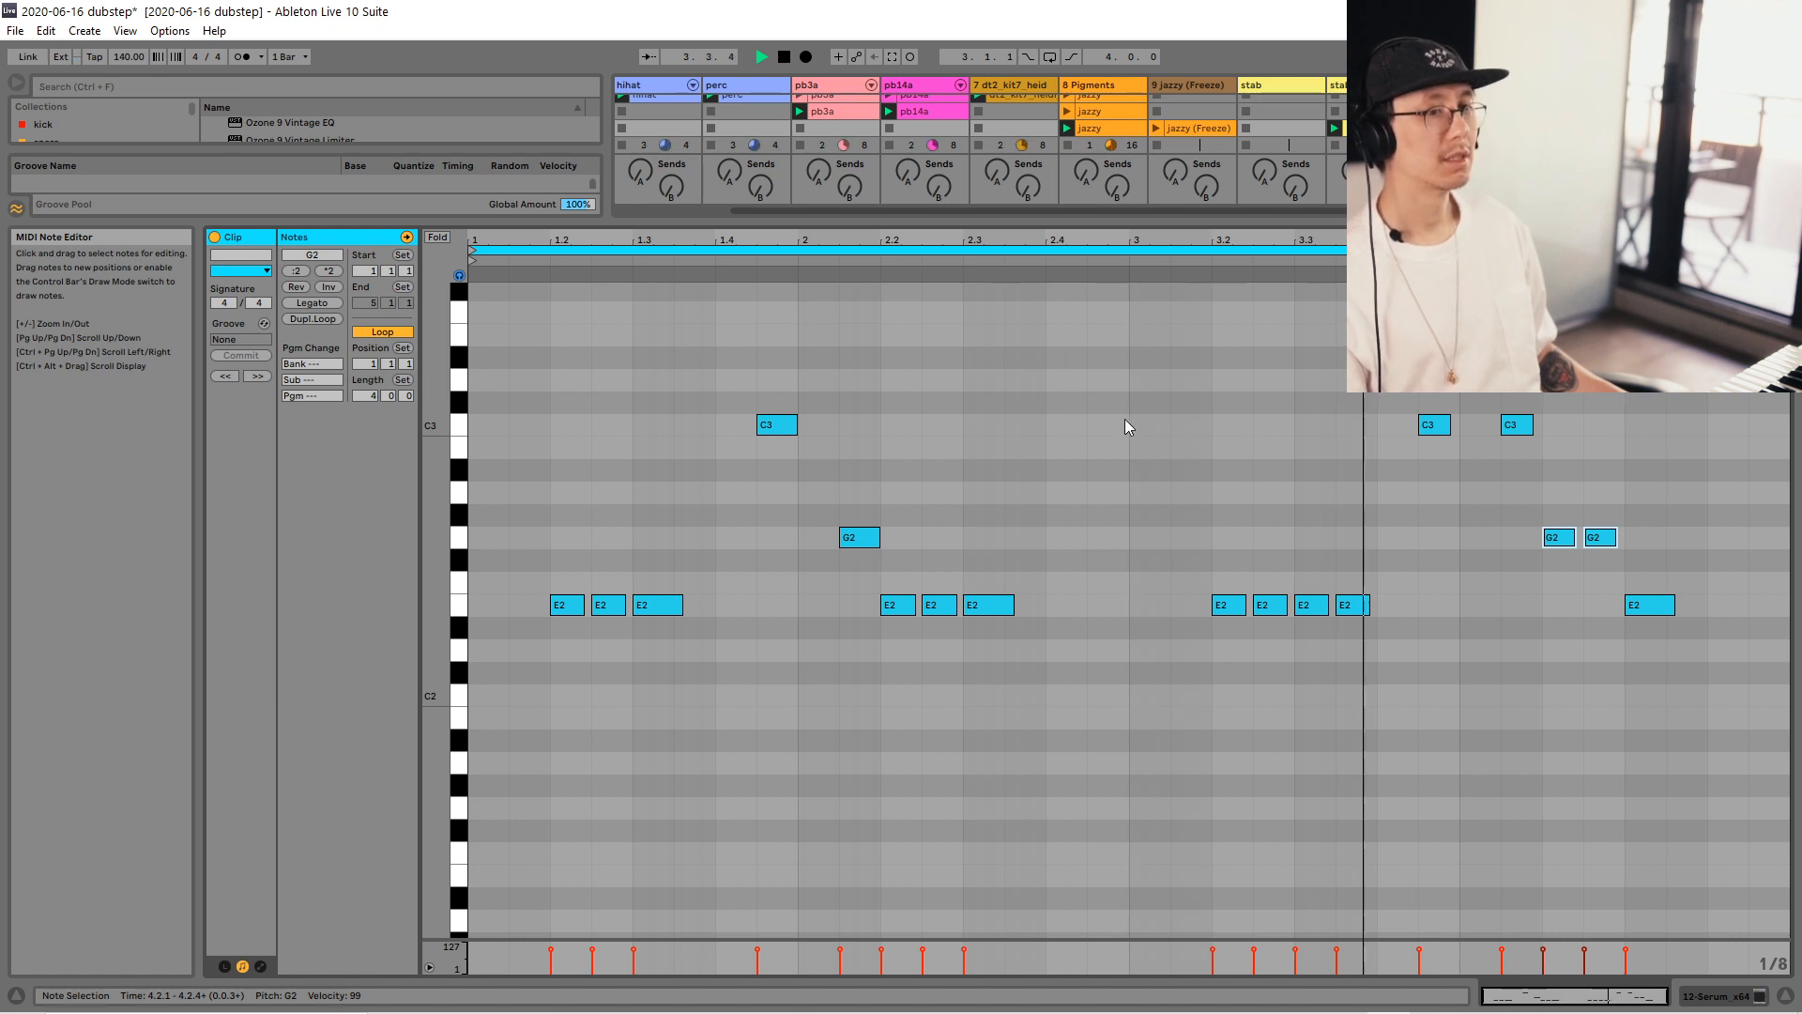
{"action": "left_click", "coordinate": [882, 456]}
{"action": "key", "text": "space"}
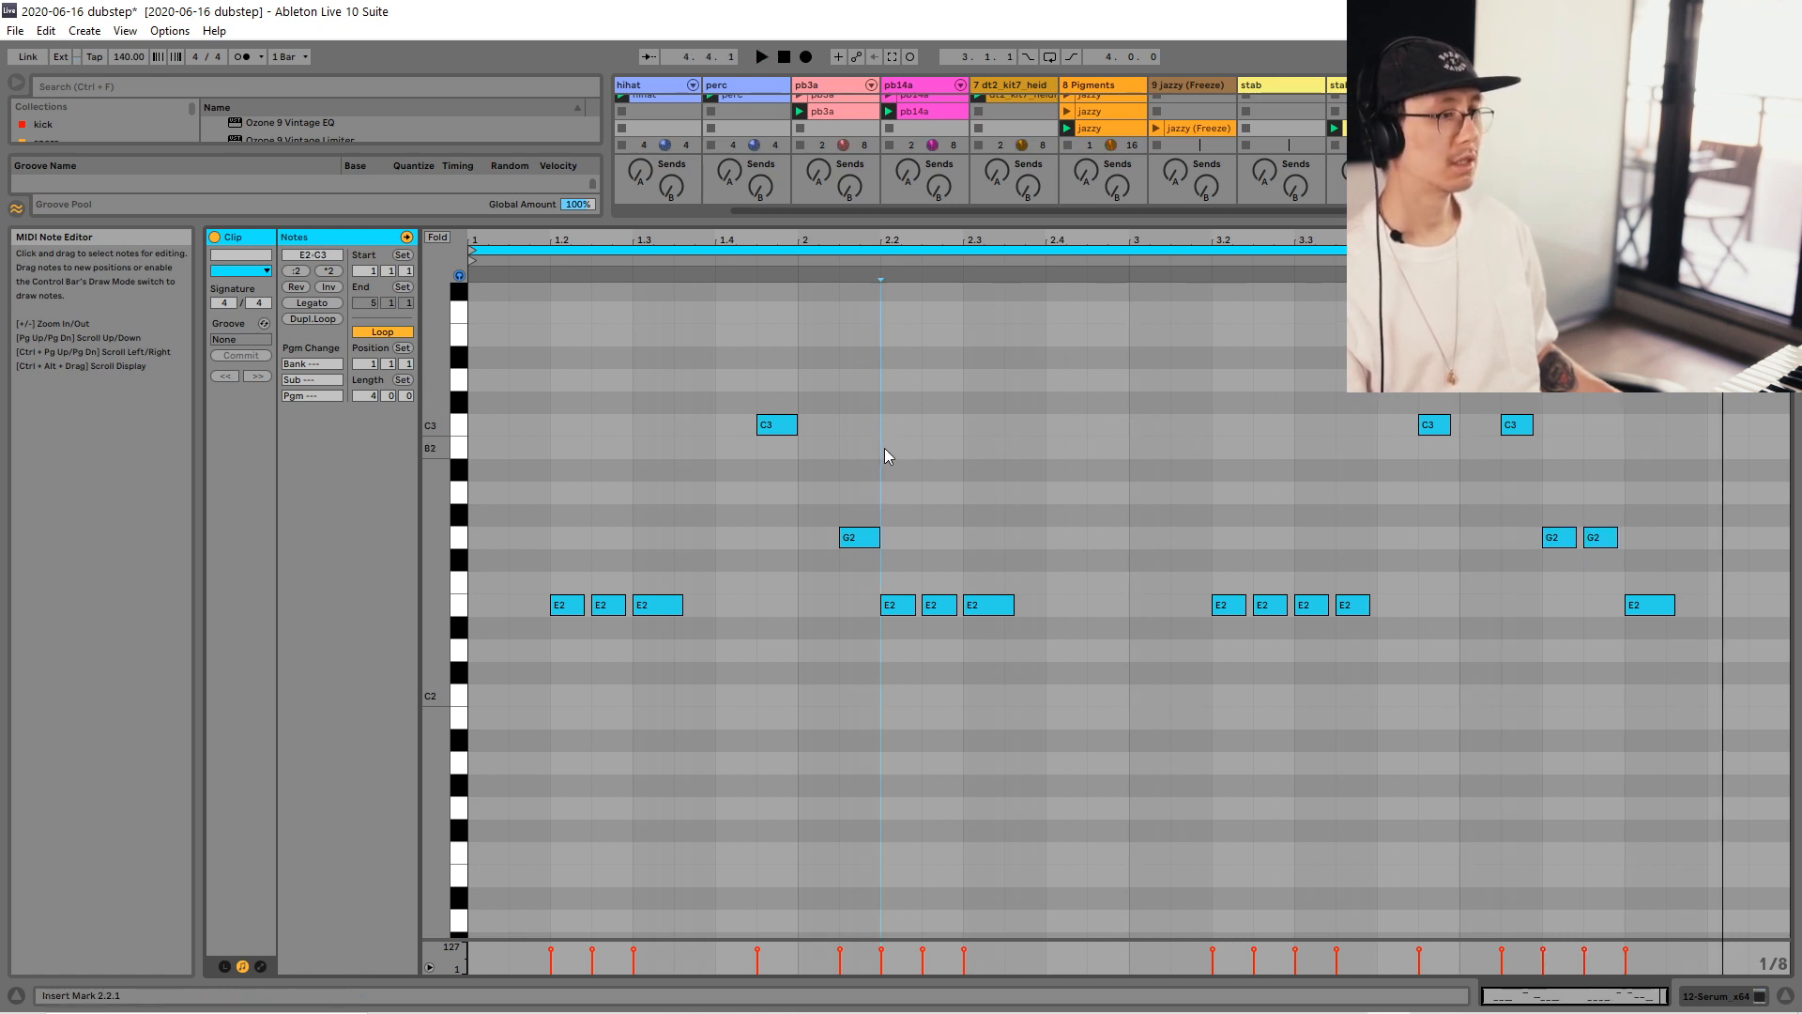
Transpose all notes in the bass clip down two octaves and play the pattern.
{"action": "key", "text": "ctrl+a"}
{"action": "key", "text": "shift+Down"}
{"action": "key", "text": "shift+Down"}
{"action": "key", "text": "space"}
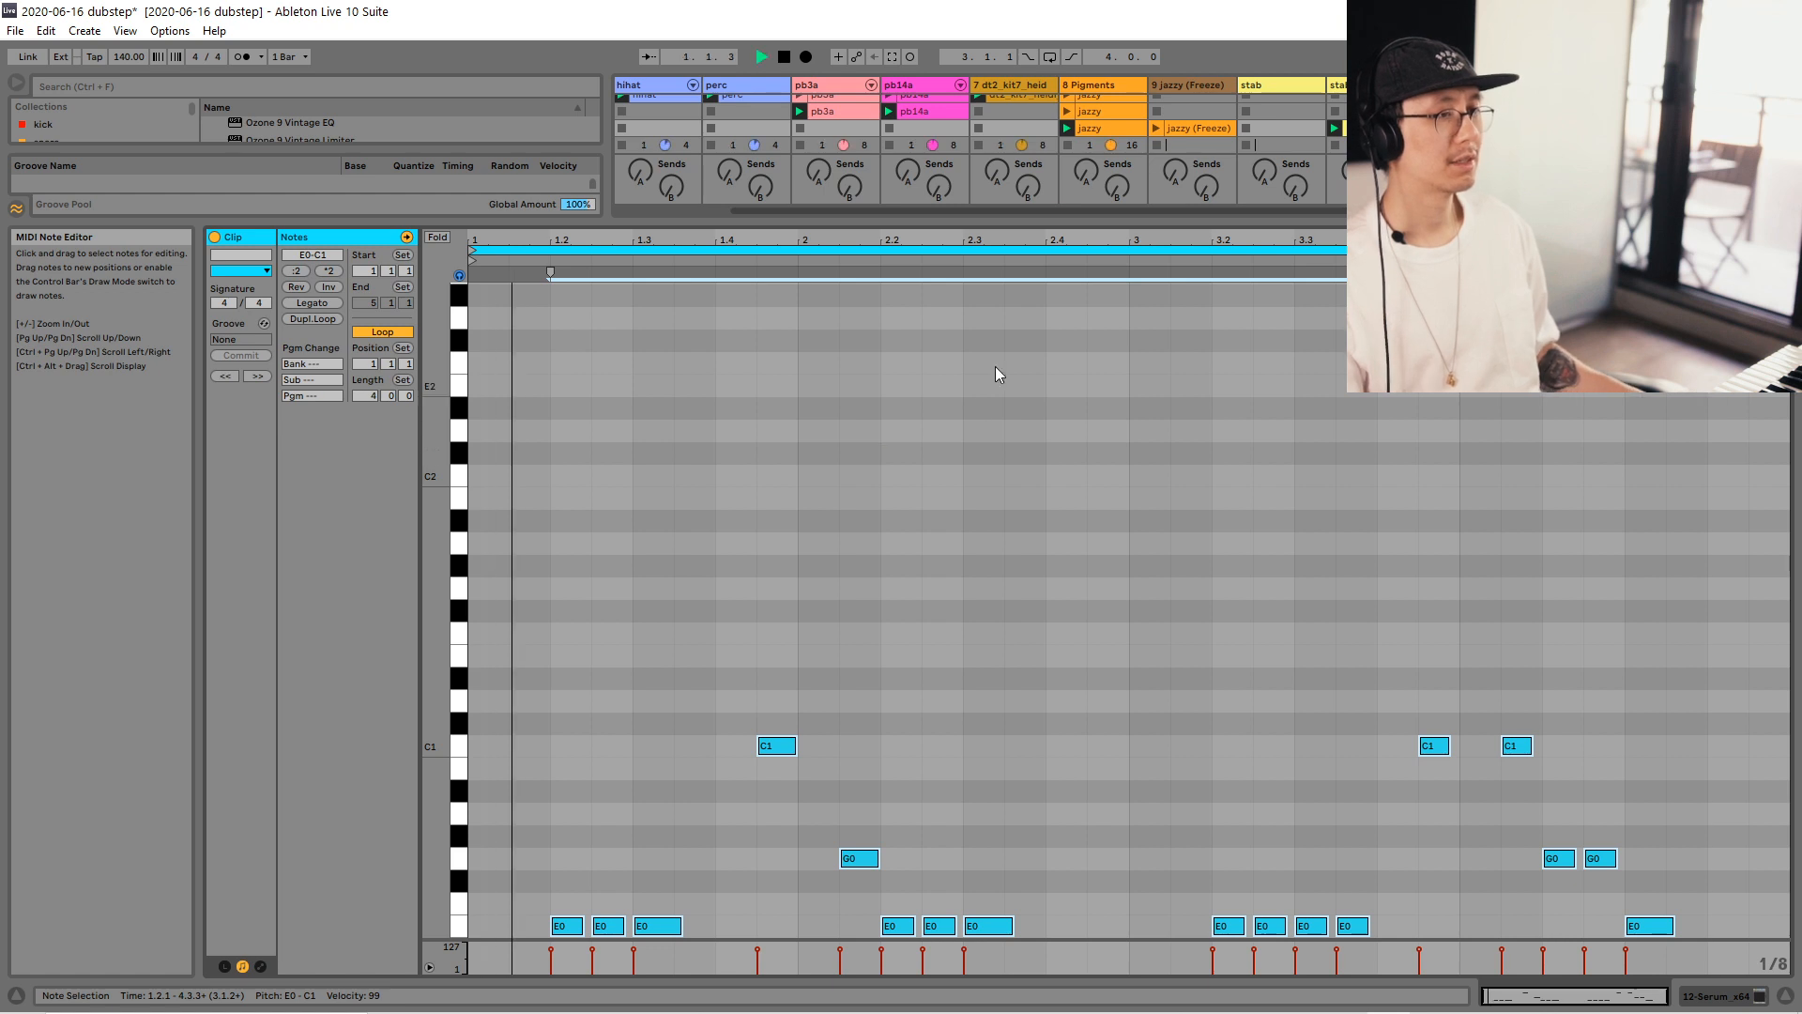
Reopen the Serum window, try oscillator A's unison setting and lower the MG Low 24 filter cutoff.
{"action": "key", "text": "shift+Tab"}
{"action": "left_click", "coordinate": [257, 805]}
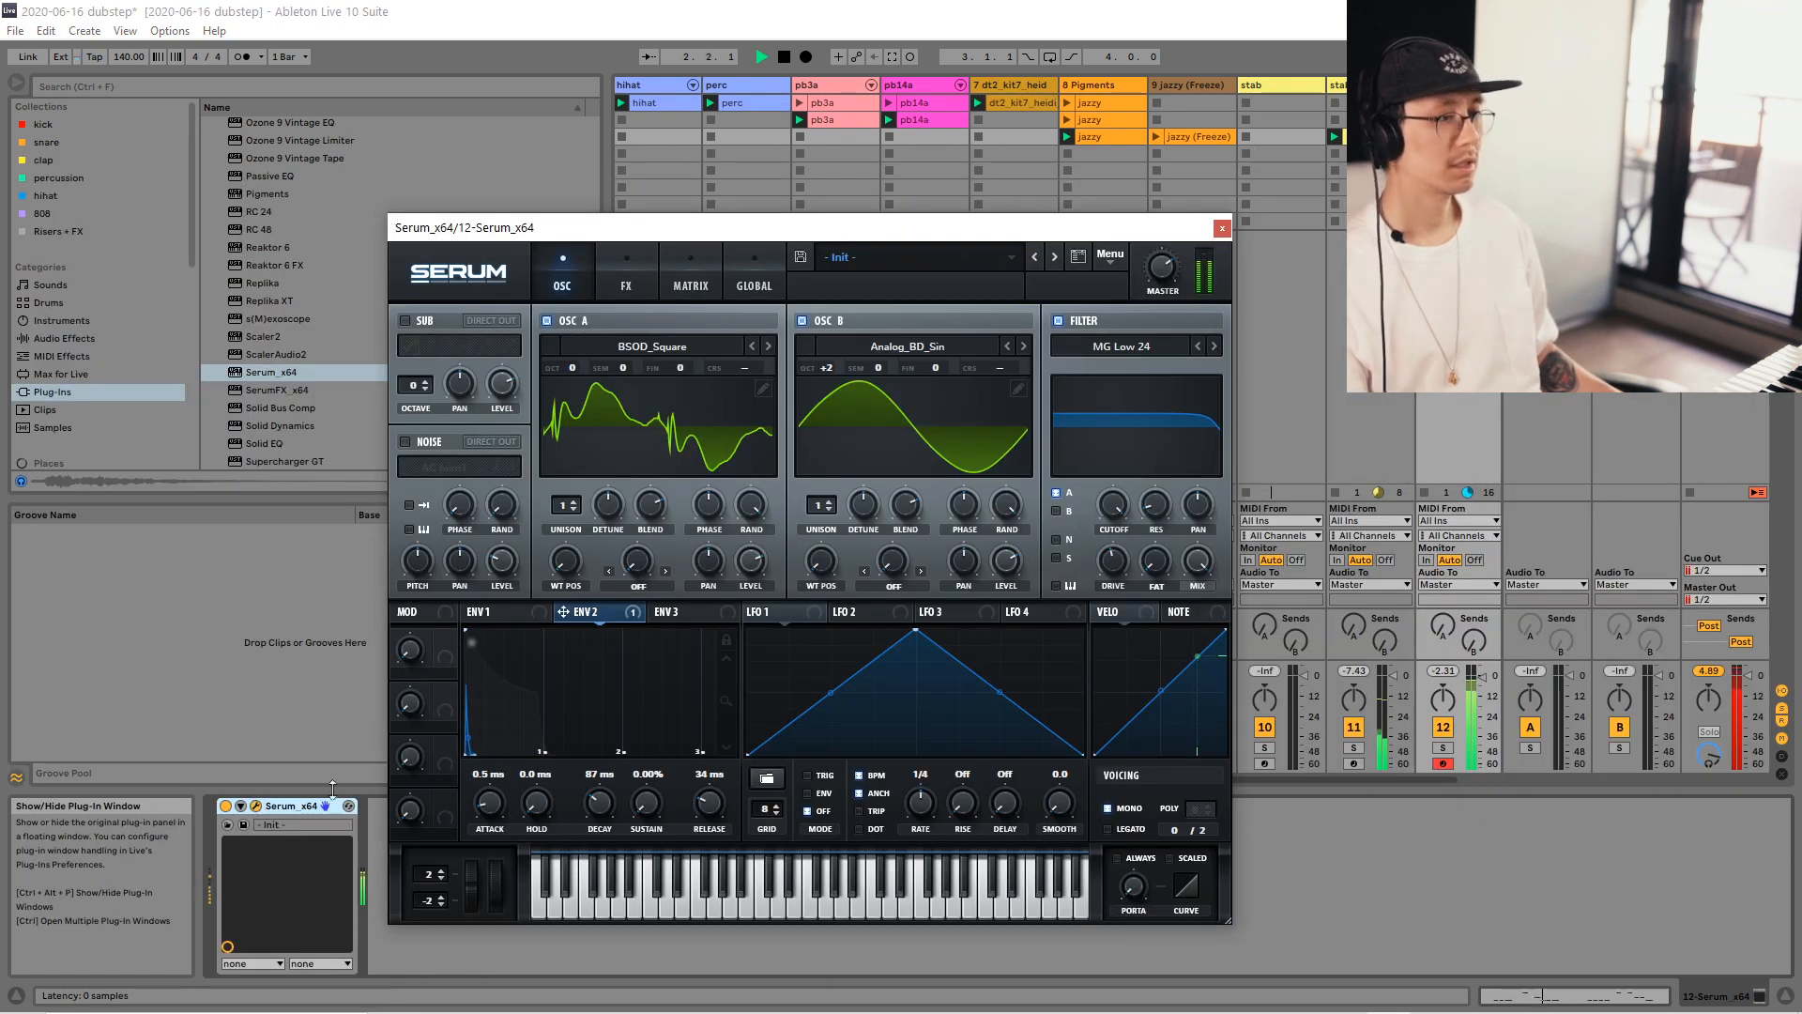
{"action": "mouse_move", "coordinate": [565, 507]}
{"action": "left_mouse_down"}
{"action": "mouse_move", "coordinate": [577, 438]}
{"action": "mouse_move", "coordinate": [619, 544]}
{"action": "mouse_move", "coordinate": [615, 521]}
{"action": "left_mouse_up"}
{"action": "key", "text": "space"}
{"action": "left_click_drag", "start_coordinate": [1125, 510], "coordinate": [1135, 582]}
{"action": "left_click_drag", "start_coordinate": [569, 514], "coordinate": [583, 963]}
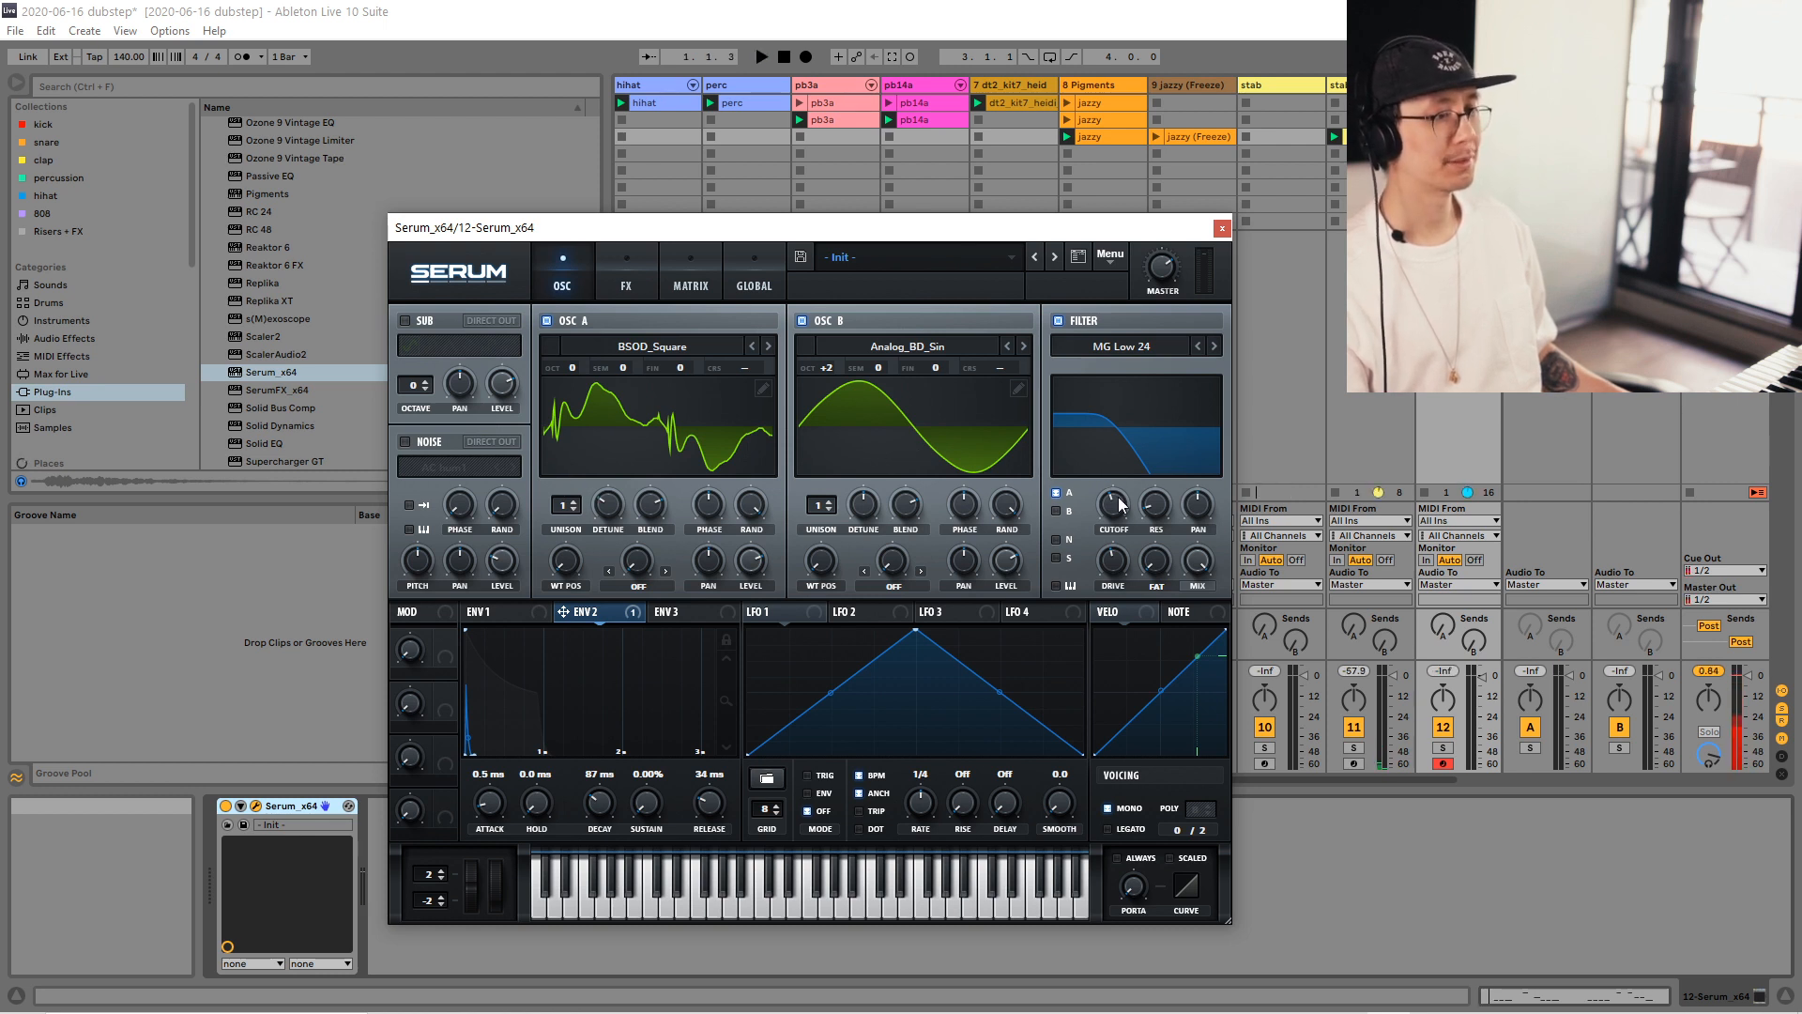
{"action": "left_click_drag", "start_coordinate": [1119, 504], "coordinate": [1119, 487]}
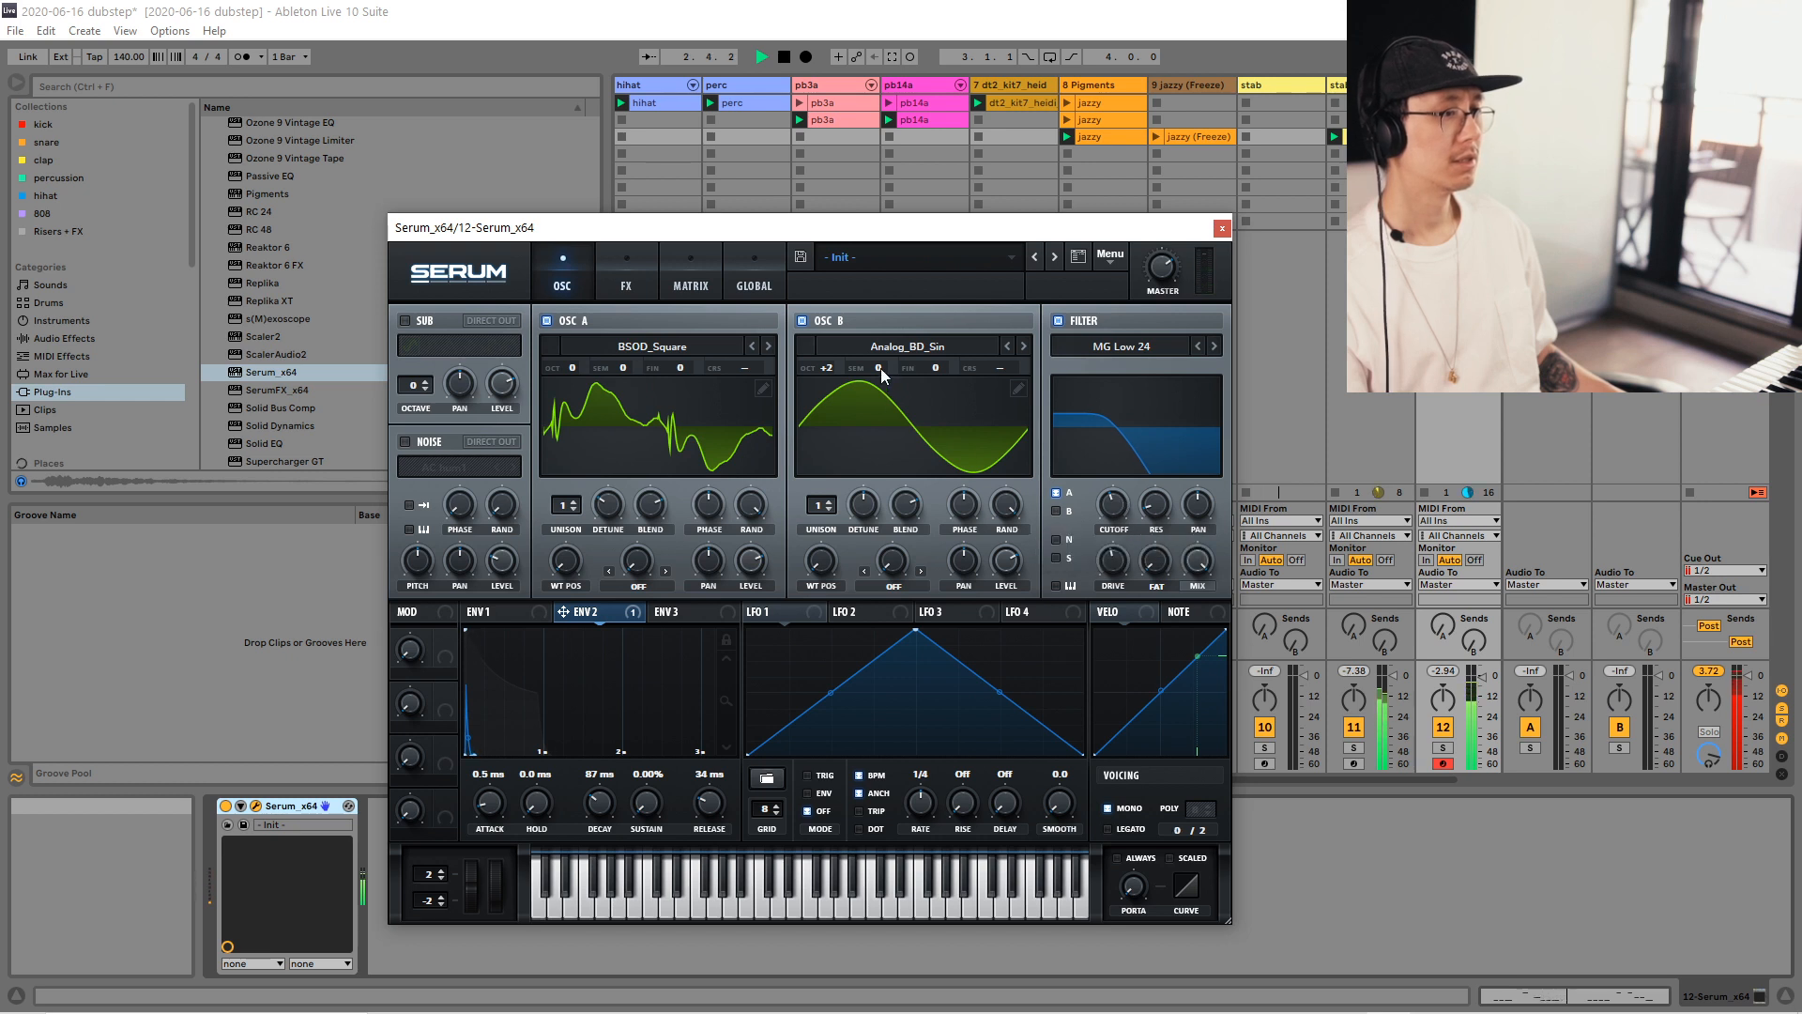
Try tuning oscillator B up by +7 semitones during playback.
{"action": "left_click_drag", "start_coordinate": [881, 368], "coordinate": [883, 301]}
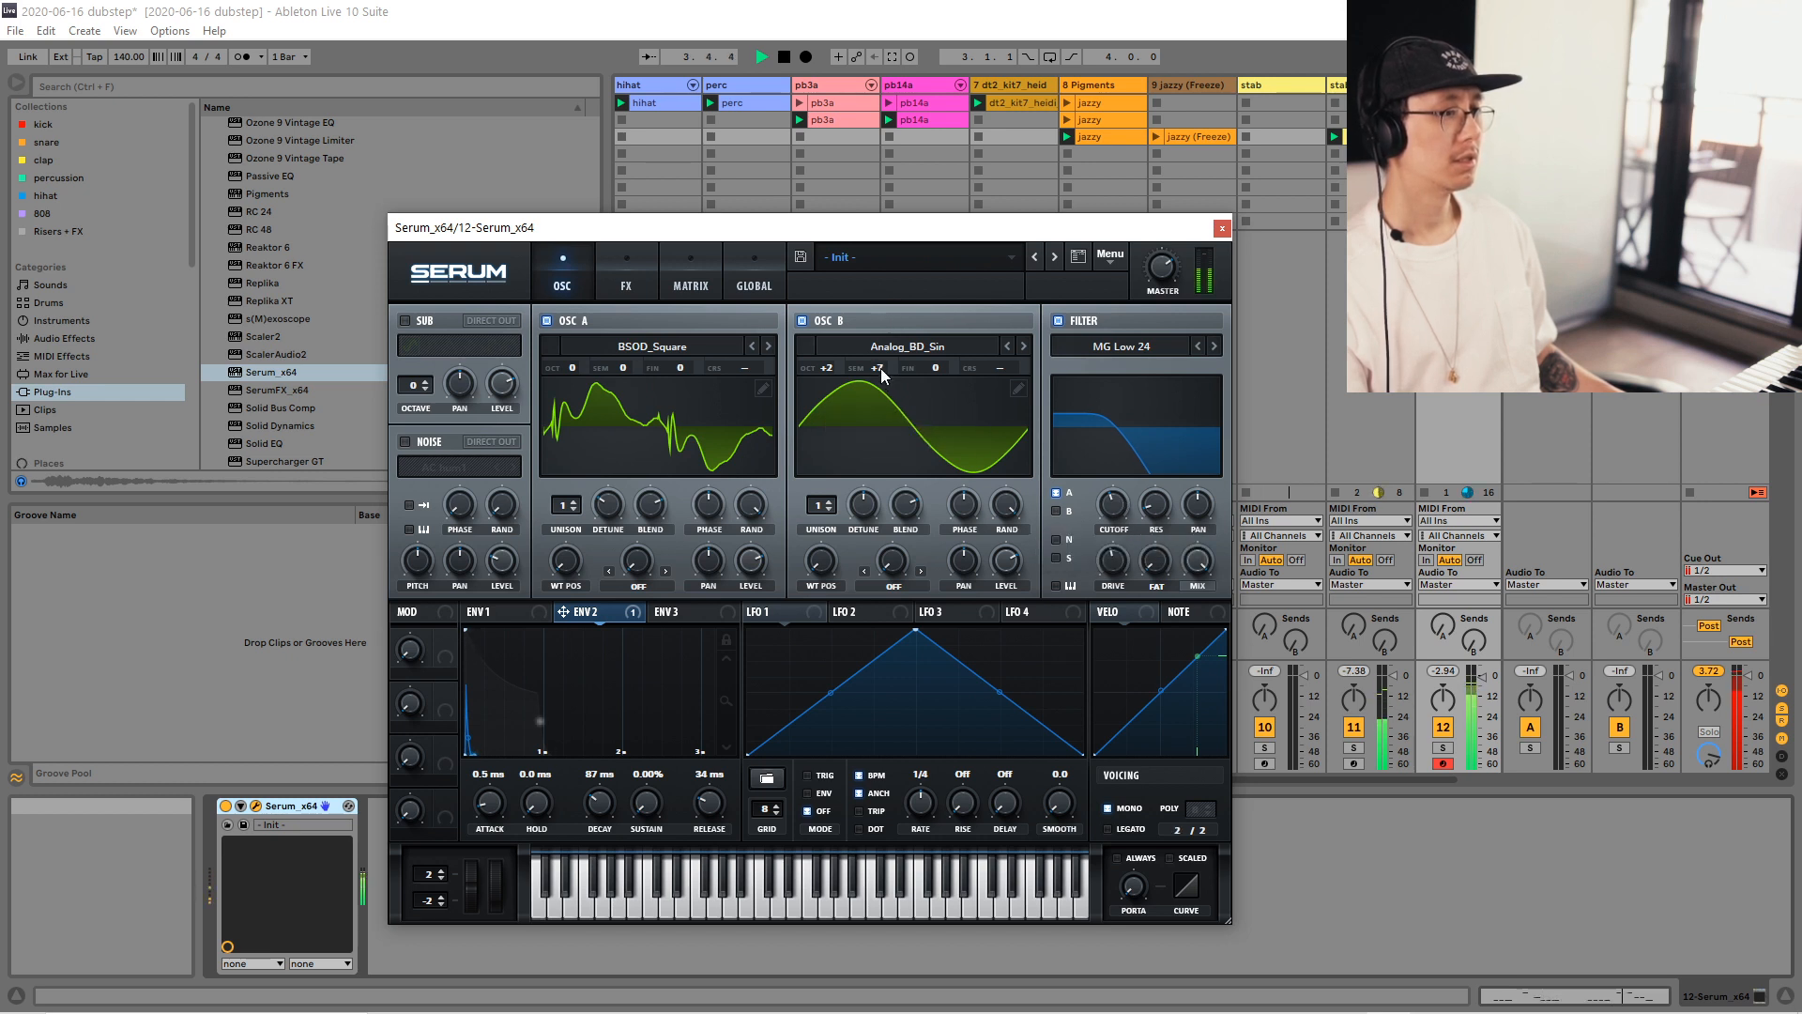
{"action": "left_click_drag", "start_coordinate": [880, 368], "coordinate": [882, 436]}
Set oscillator A's warp mode to FM (from B) with an amount of about 32% and audition the bass.
{"action": "left_click", "coordinate": [650, 586]}
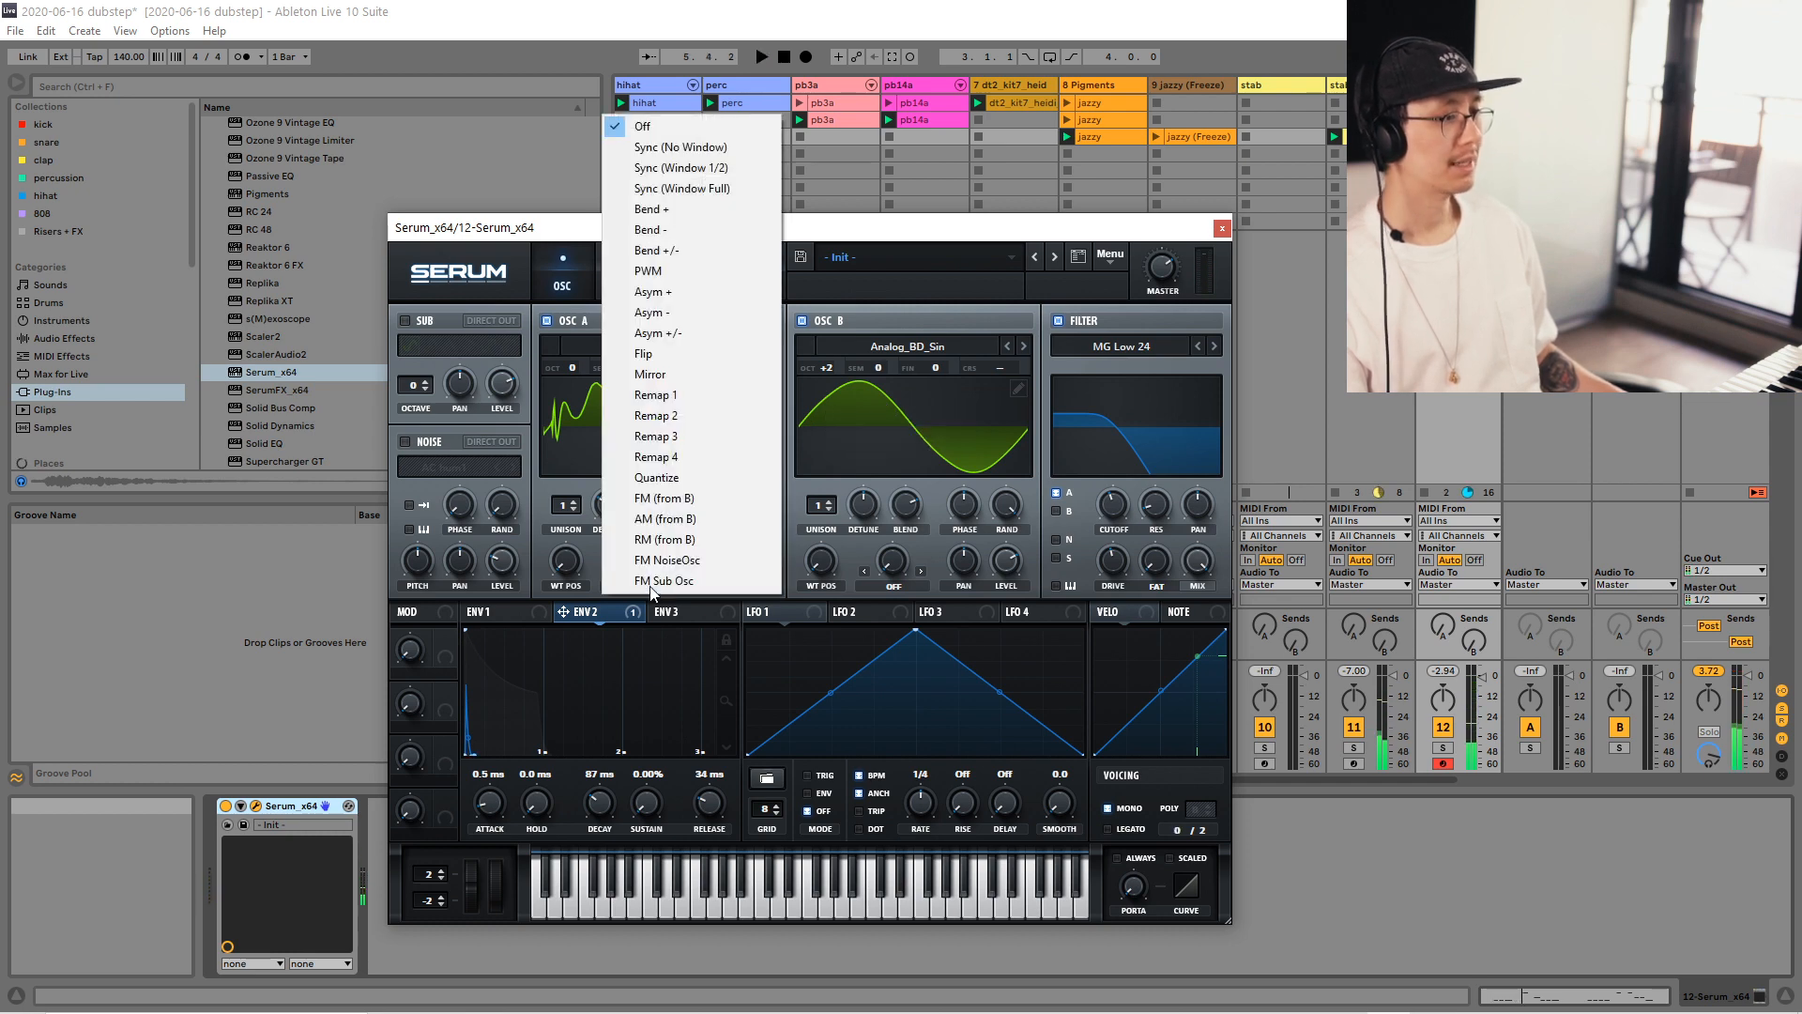
{"action": "left_click", "coordinate": [664, 497]}
{"action": "left_click_drag", "start_coordinate": [638, 561], "coordinate": [641, 510]}
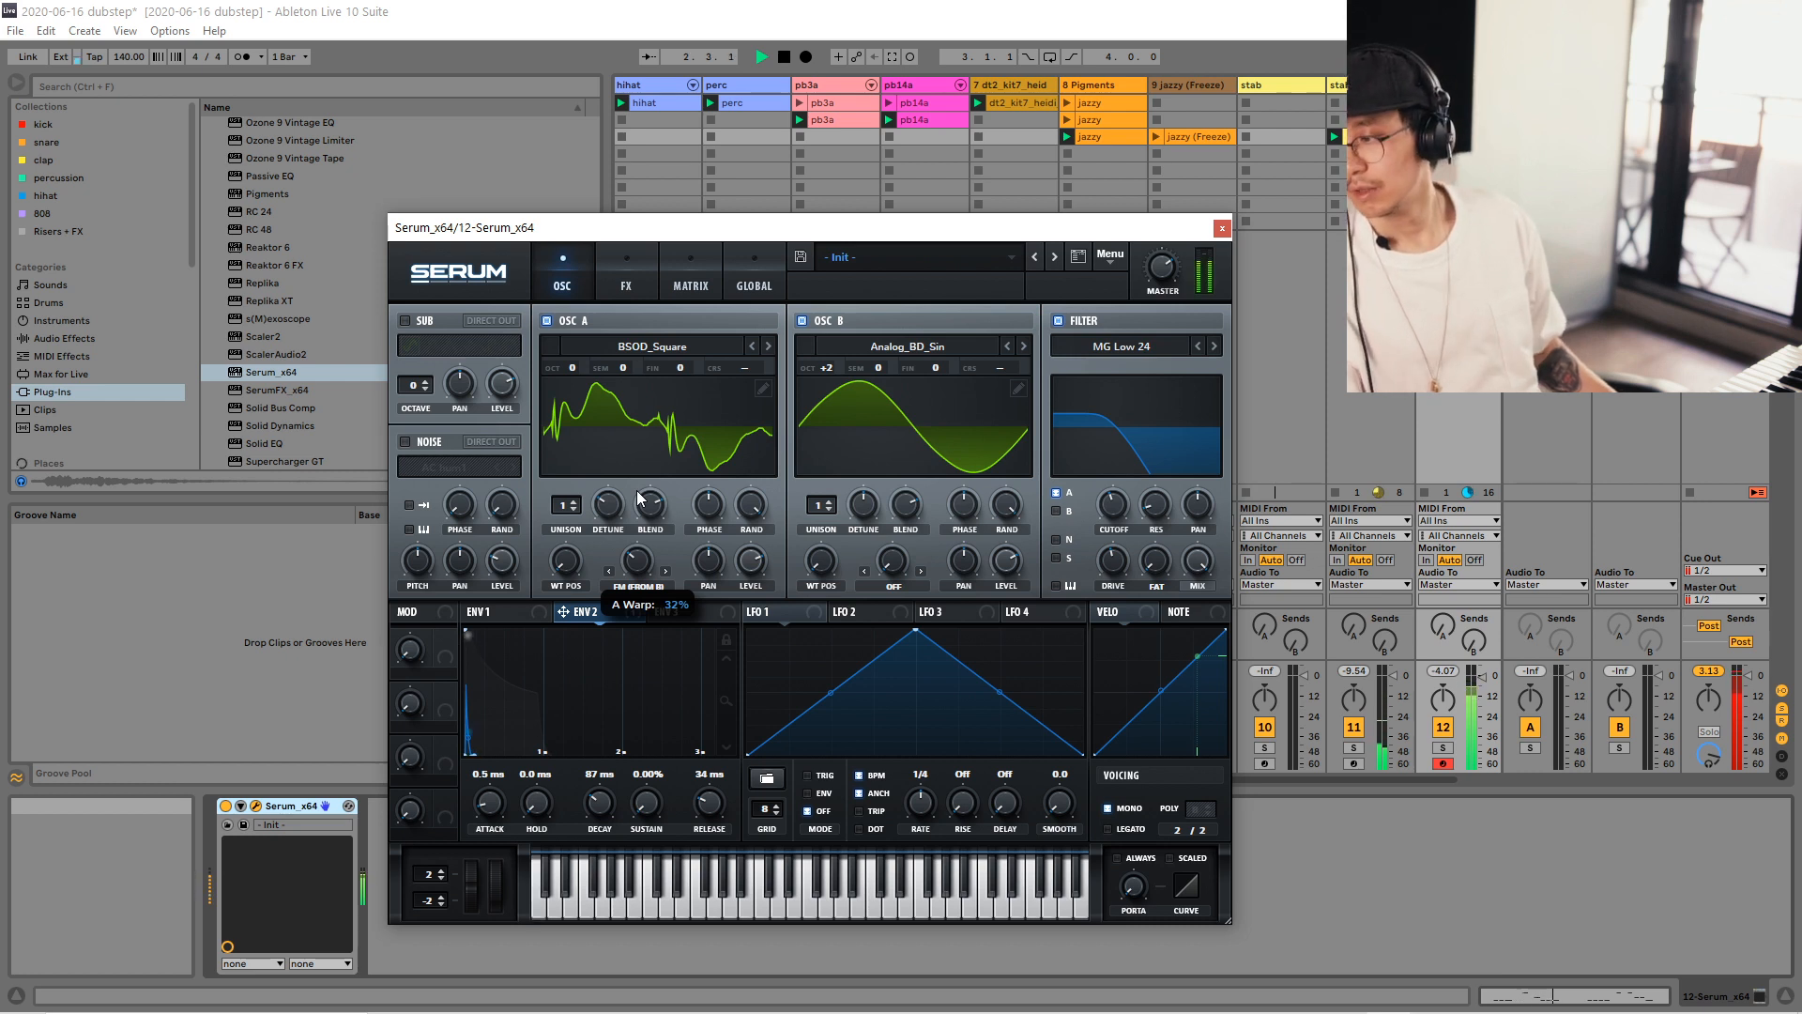
{"action": "key", "text": "space"}
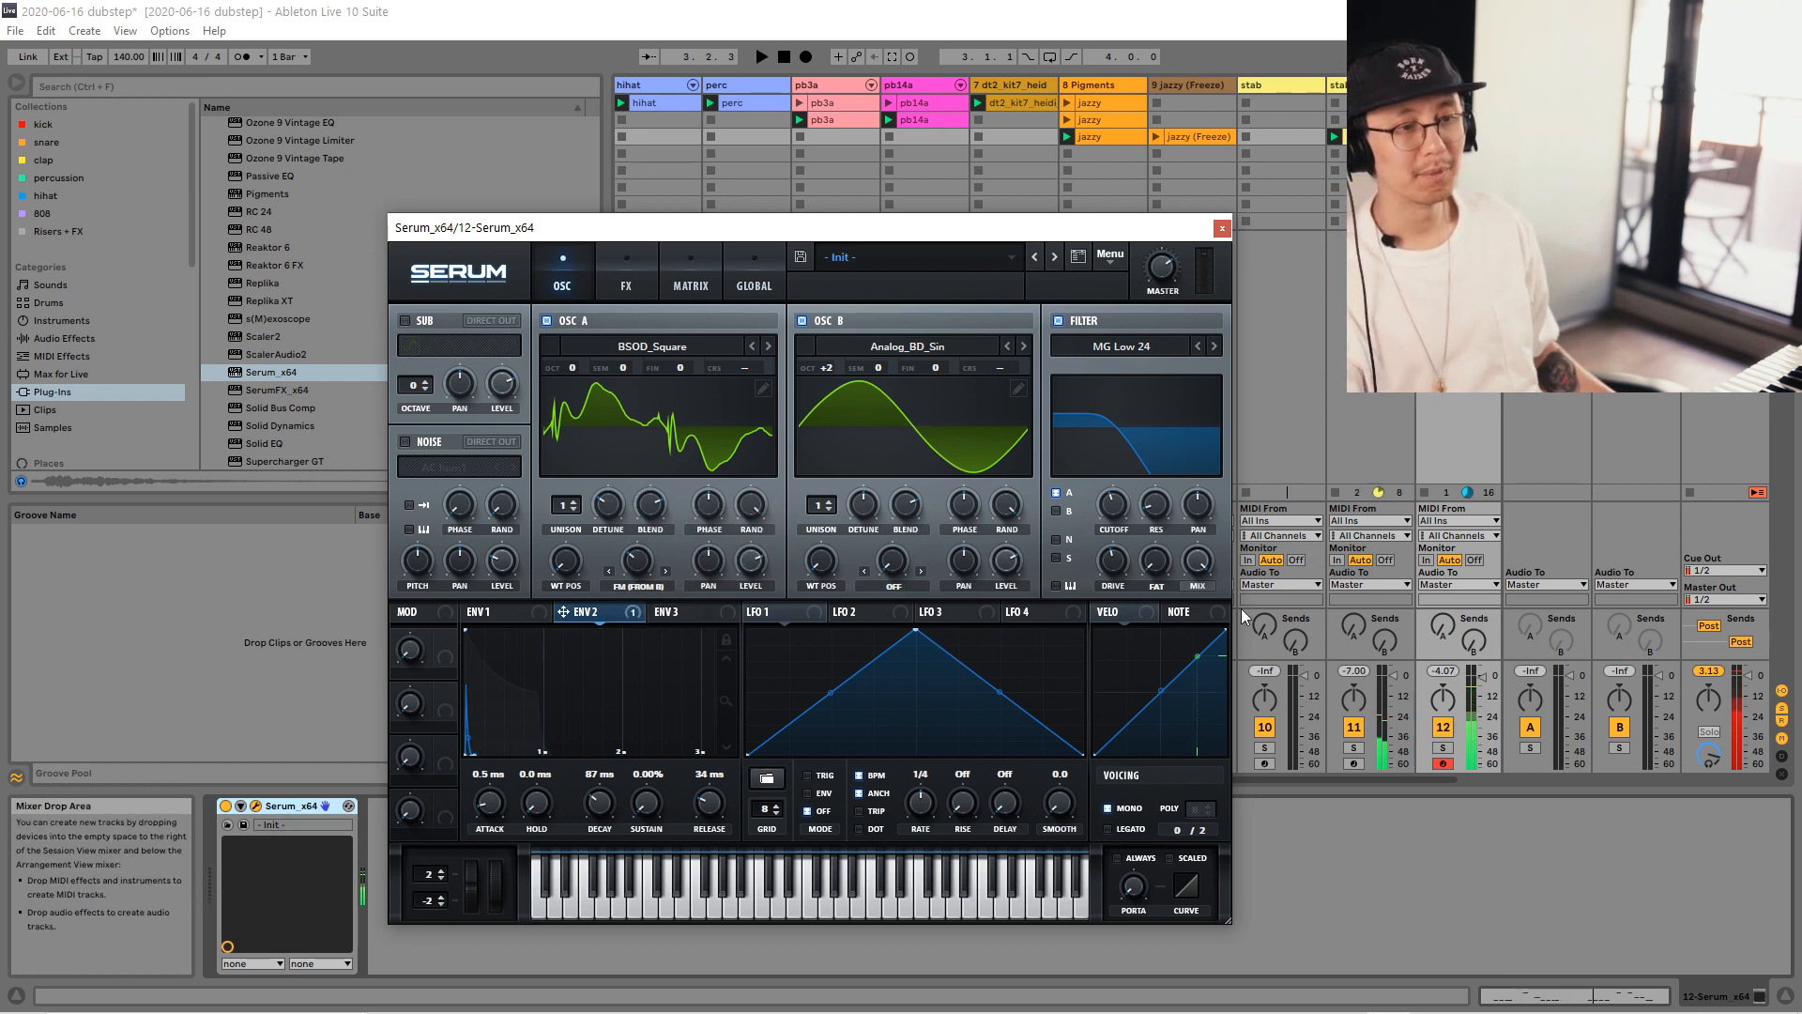
{"action": "key", "text": "space"}
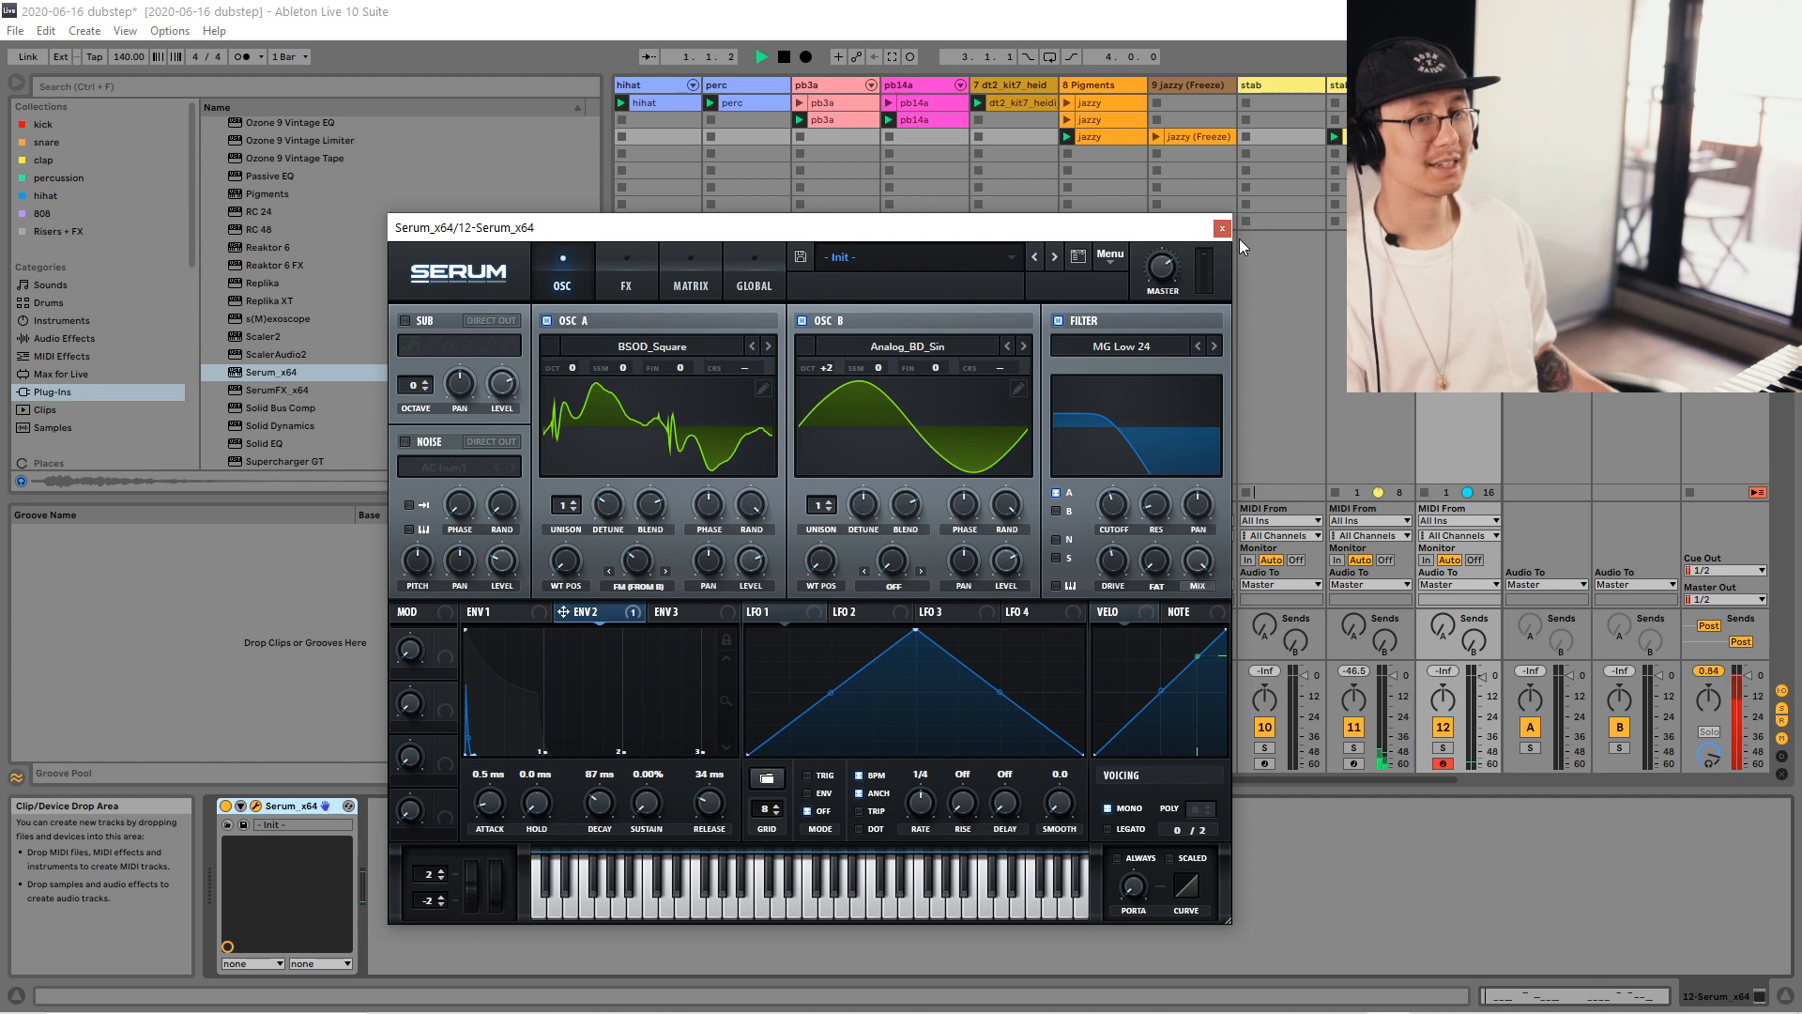
{"action": "key", "text": "space"}
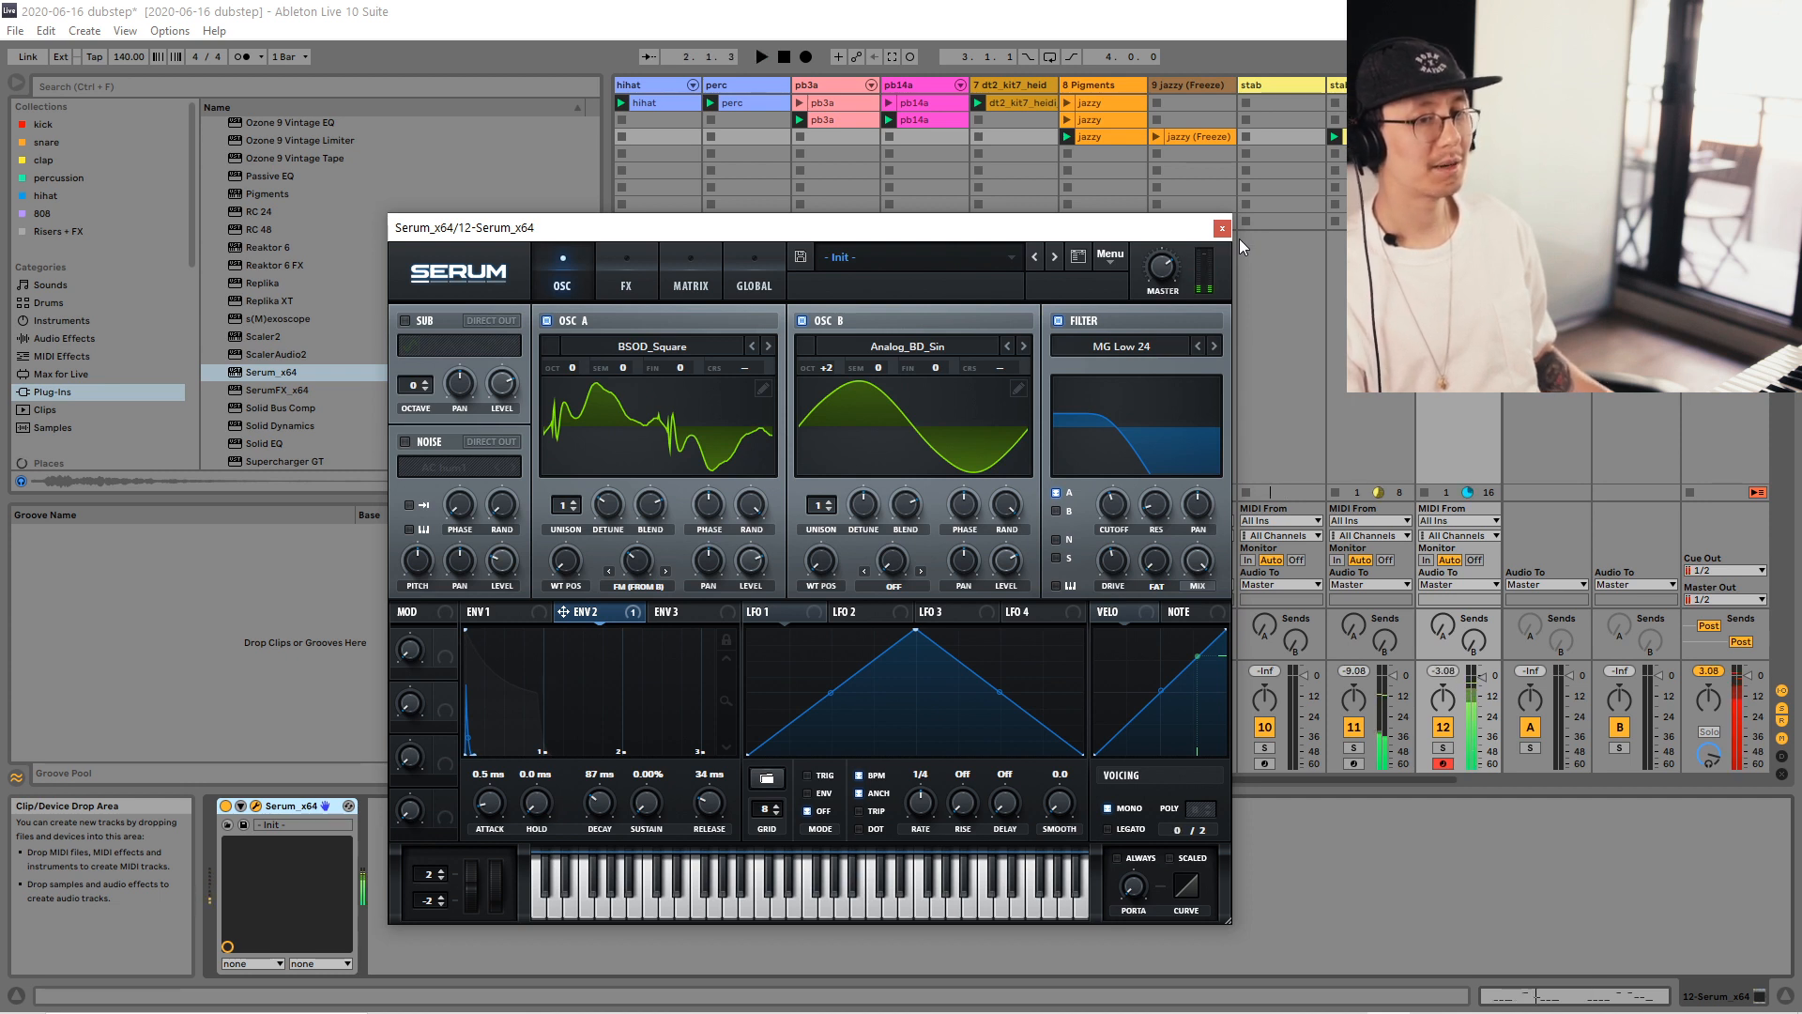
Save the project, close the Serum window and play the full mix.
{"action": "key", "text": "ctrl+s"}
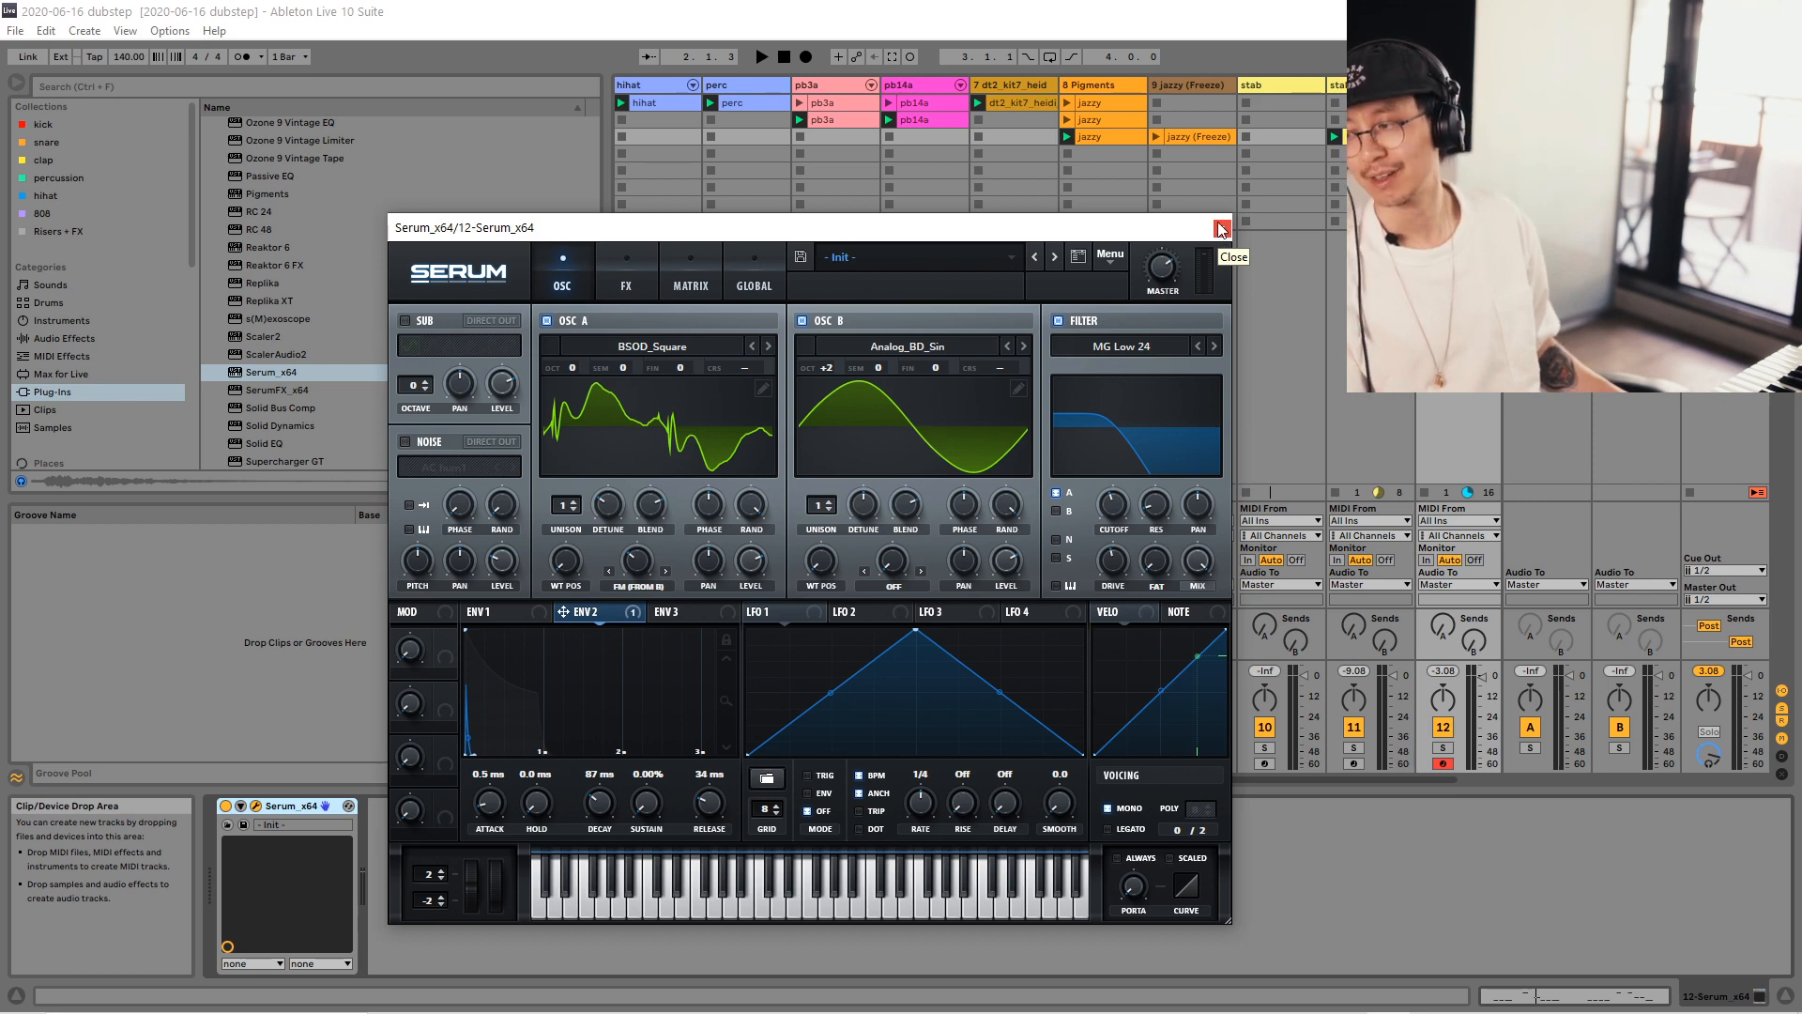
{"action": "left_click", "coordinate": [1221, 229]}
{"action": "key", "text": "space"}
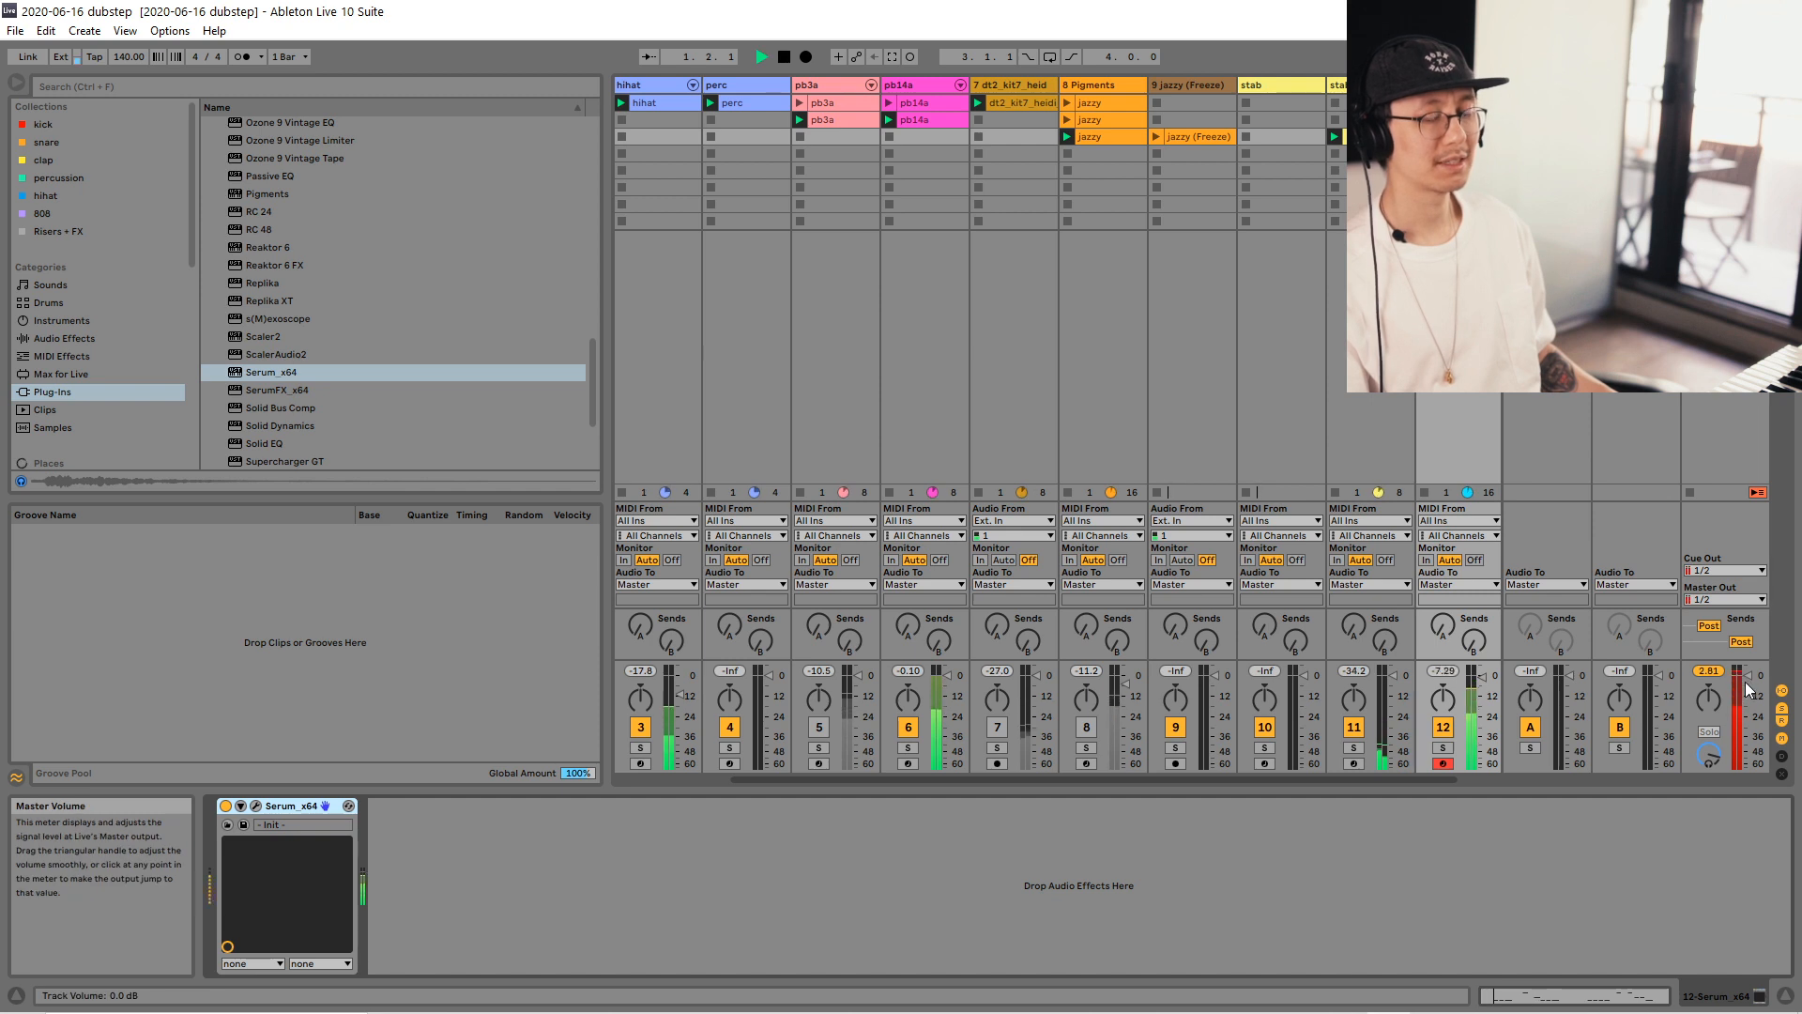
{"action": "key", "text": "space"}
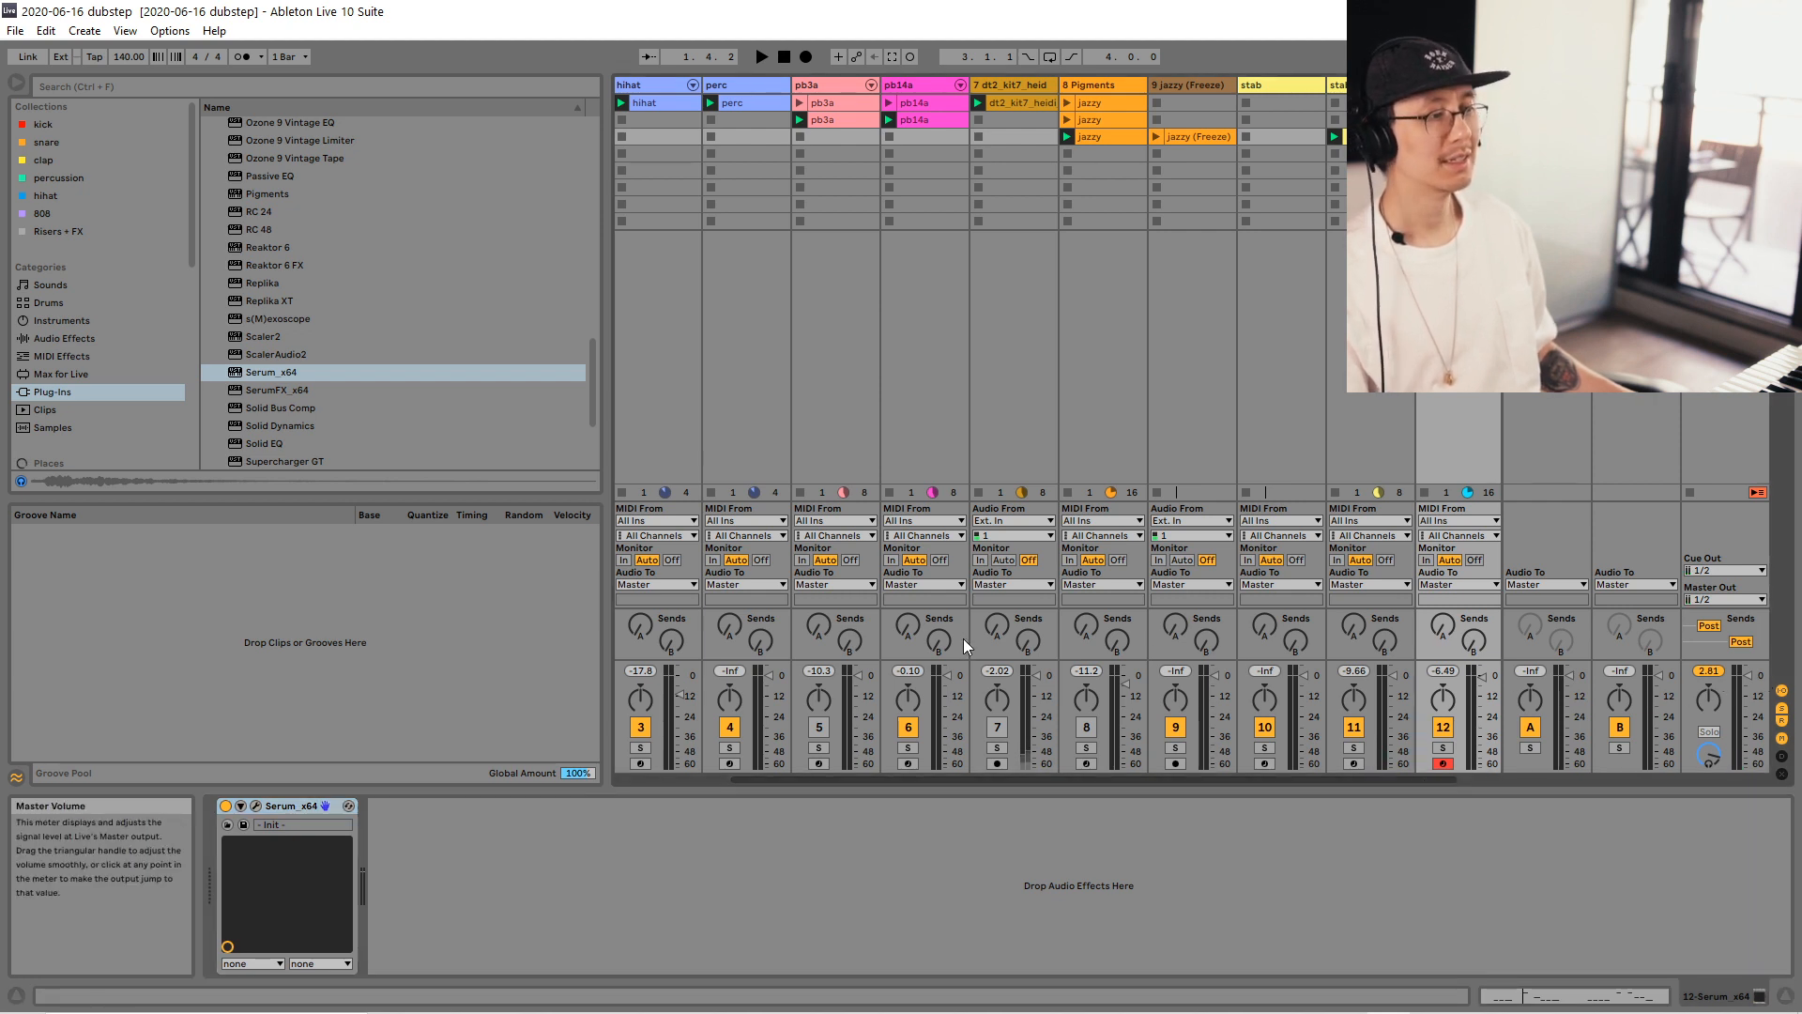
Select all tracks from the kick to the Serum bass and lower their volumes together, bringing the kick to about -8.6 dB.
{"action": "left_click", "coordinate": [647, 84]}
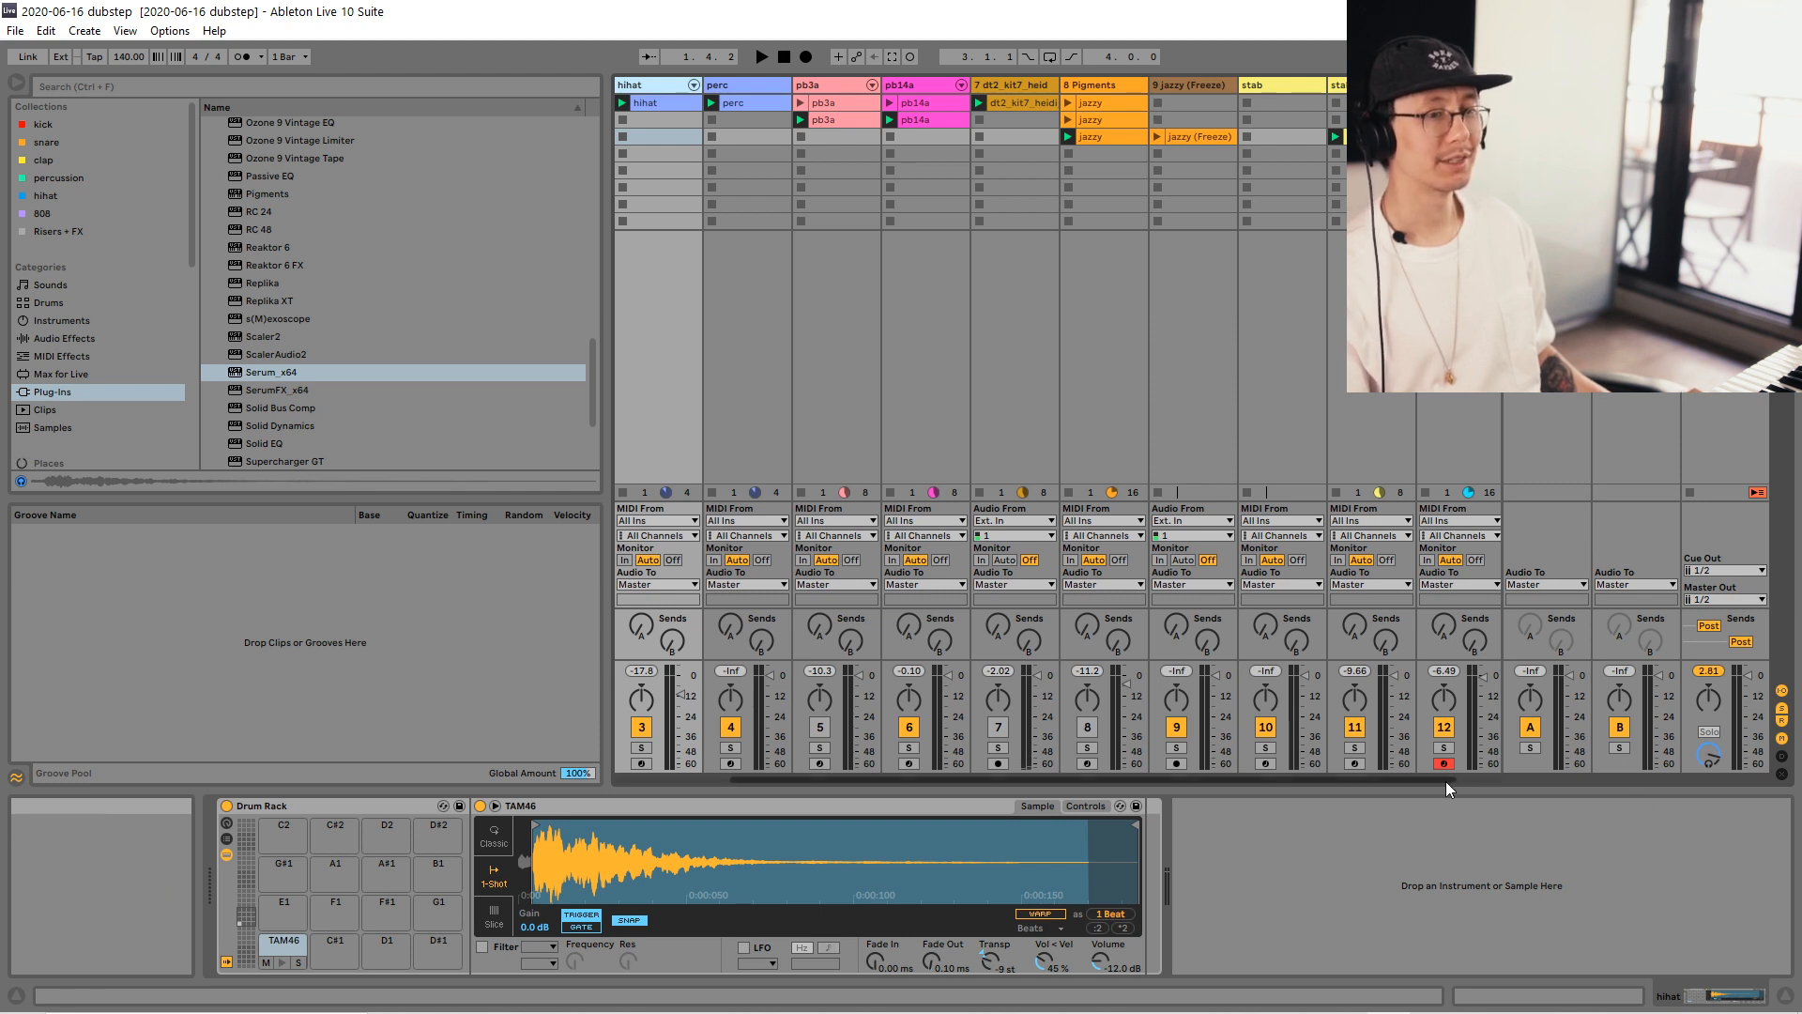
{"action": "left_click_drag", "start_coordinate": [1445, 781], "coordinate": [1599, 781]}
{"action": "left_click", "coordinate": [1390, 85]}
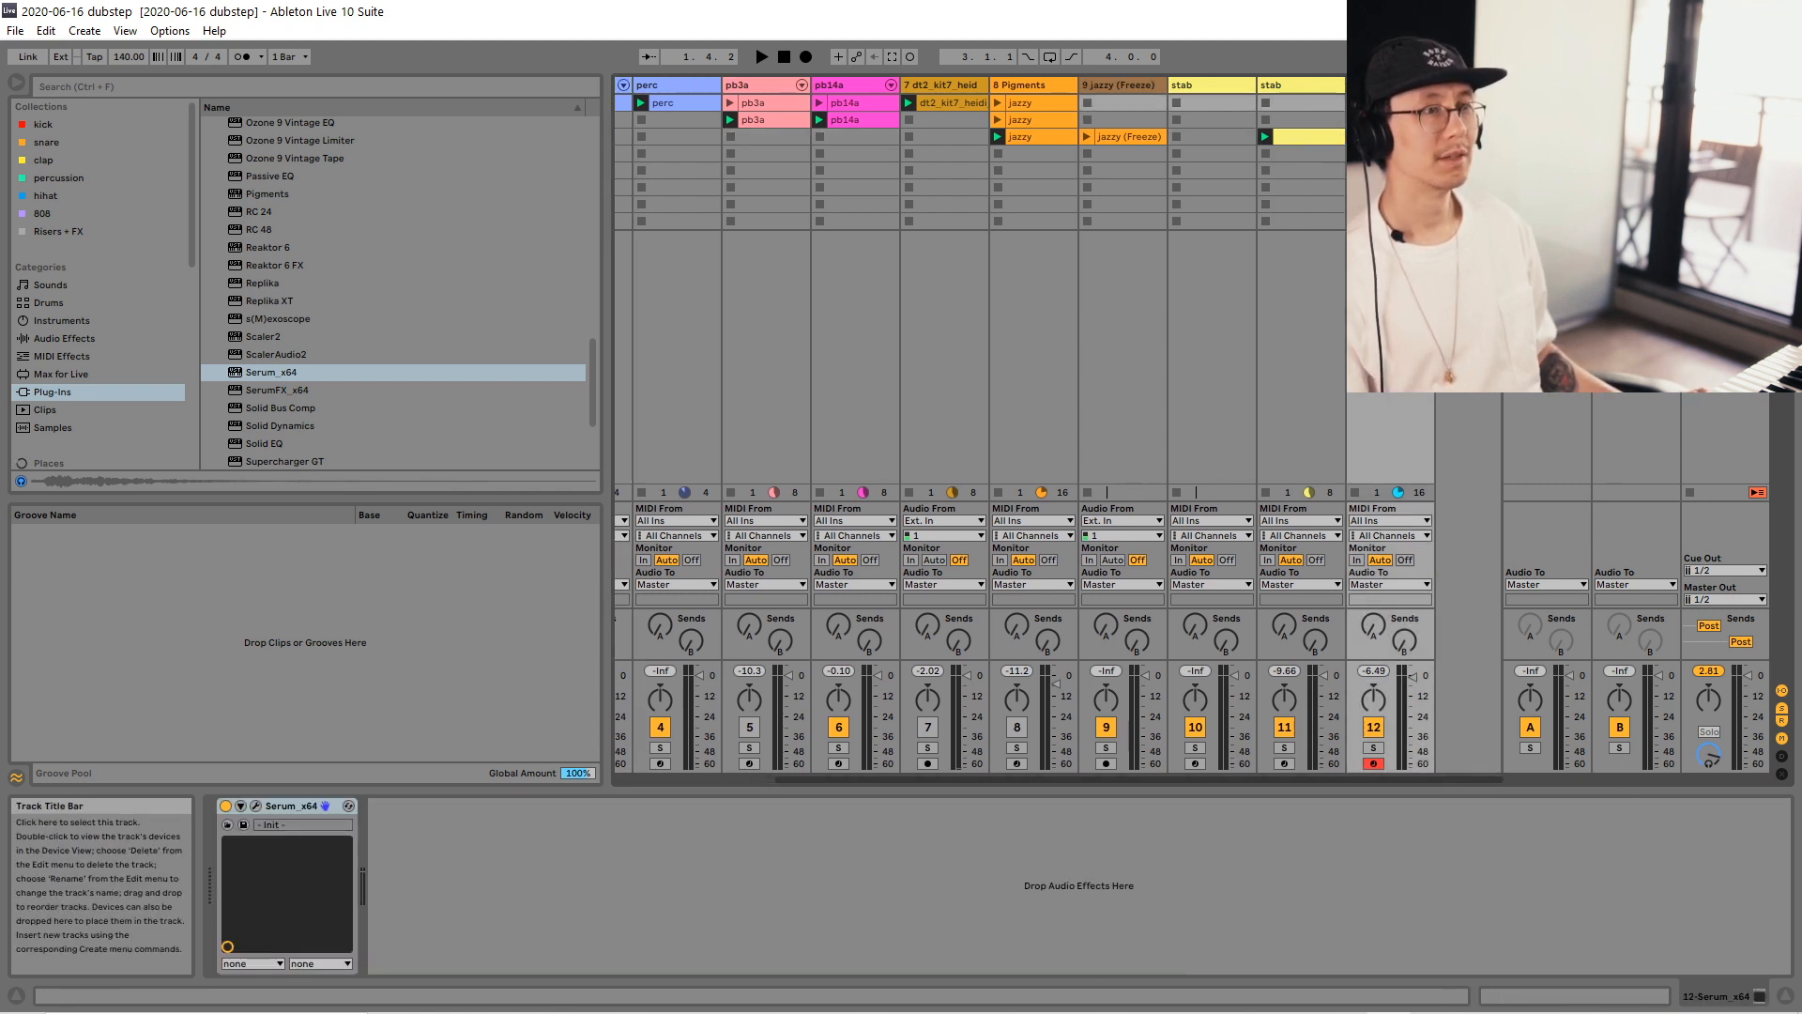
{"action": "left_click_drag", "start_coordinate": [1375, 781], "coordinate": [1040, 765]}
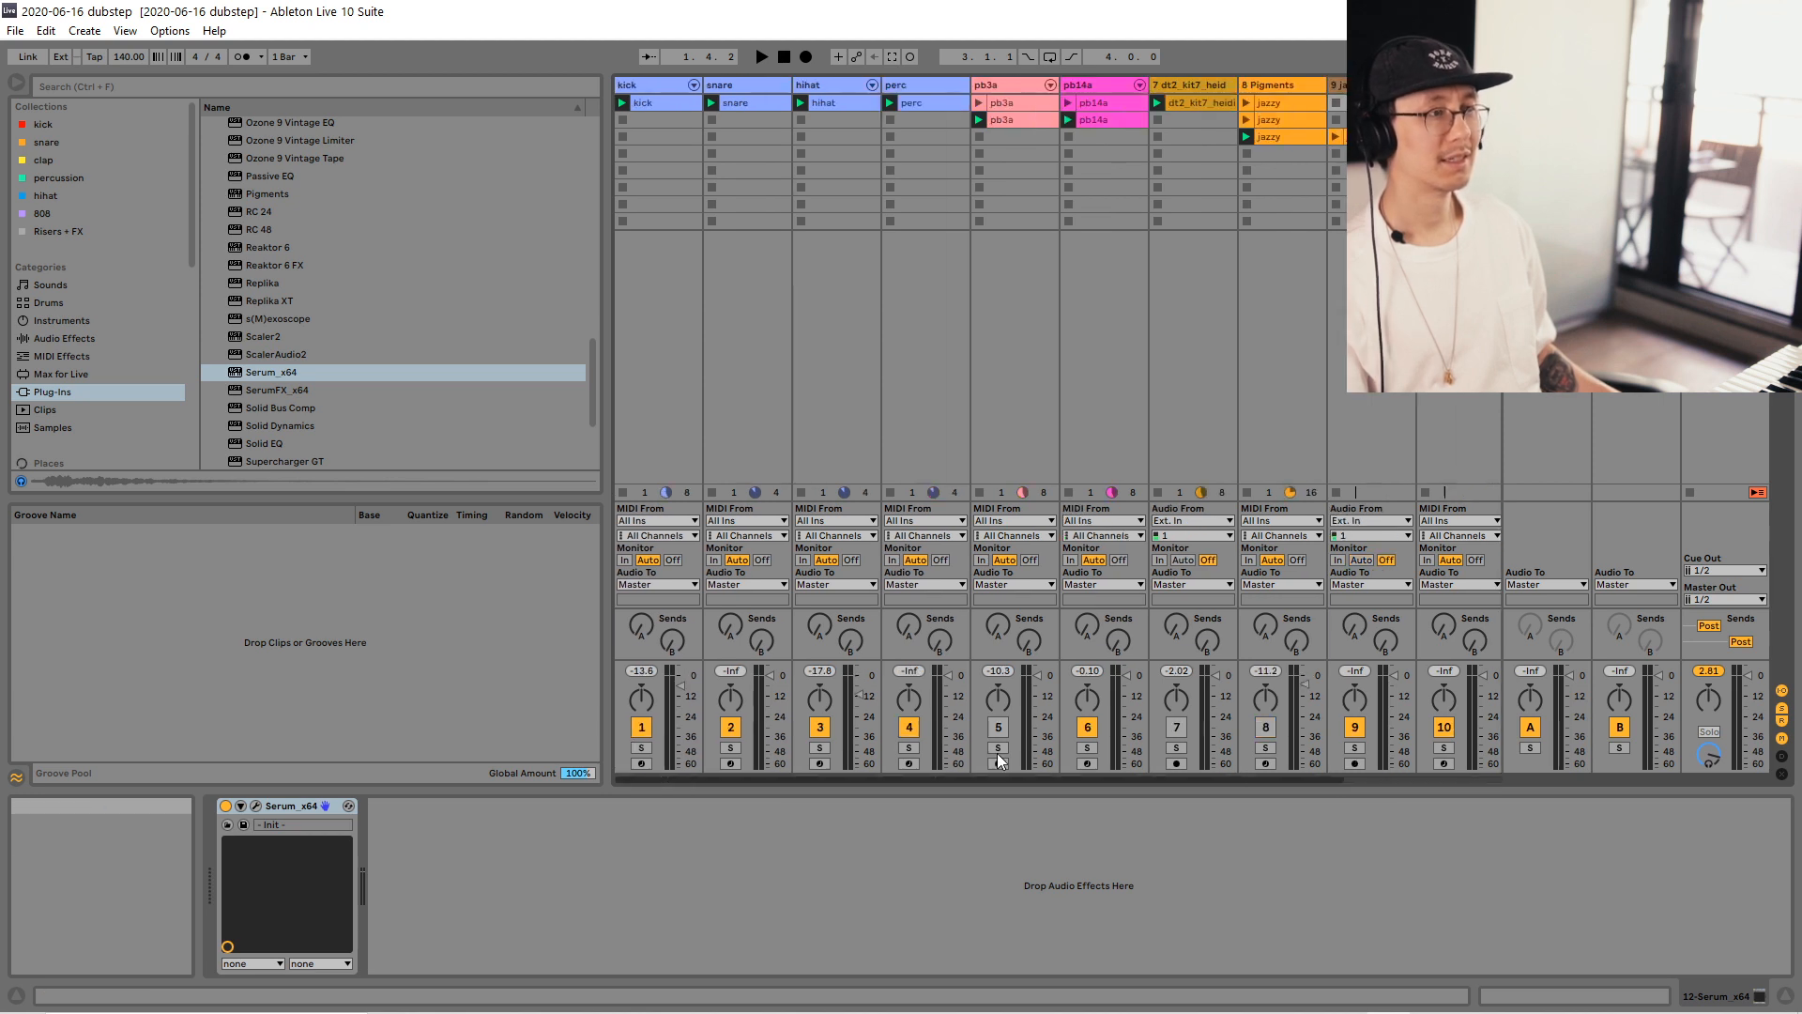
{"action": "left_click", "coordinate": [680, 87]}
{"action": "left_click_drag", "start_coordinate": [679, 686], "coordinate": [680, 699]}
{"action": "key", "text": "space"}
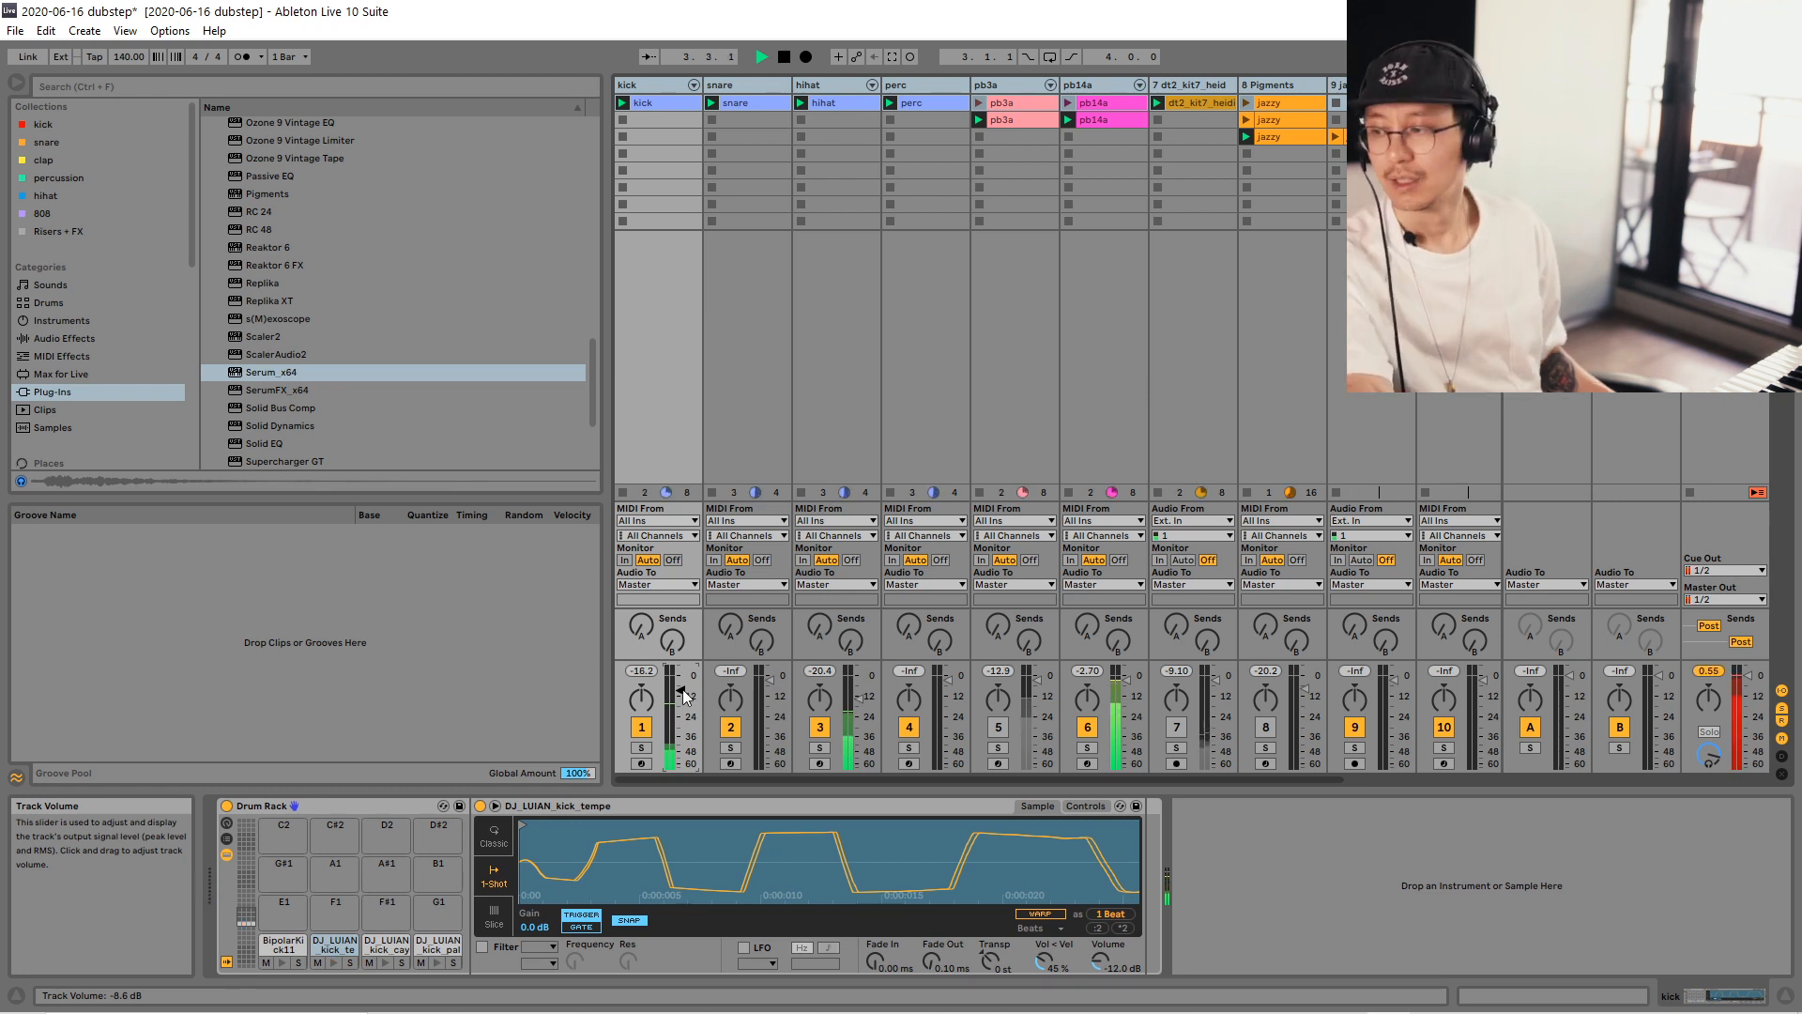
{"action": "key", "text": "space"}
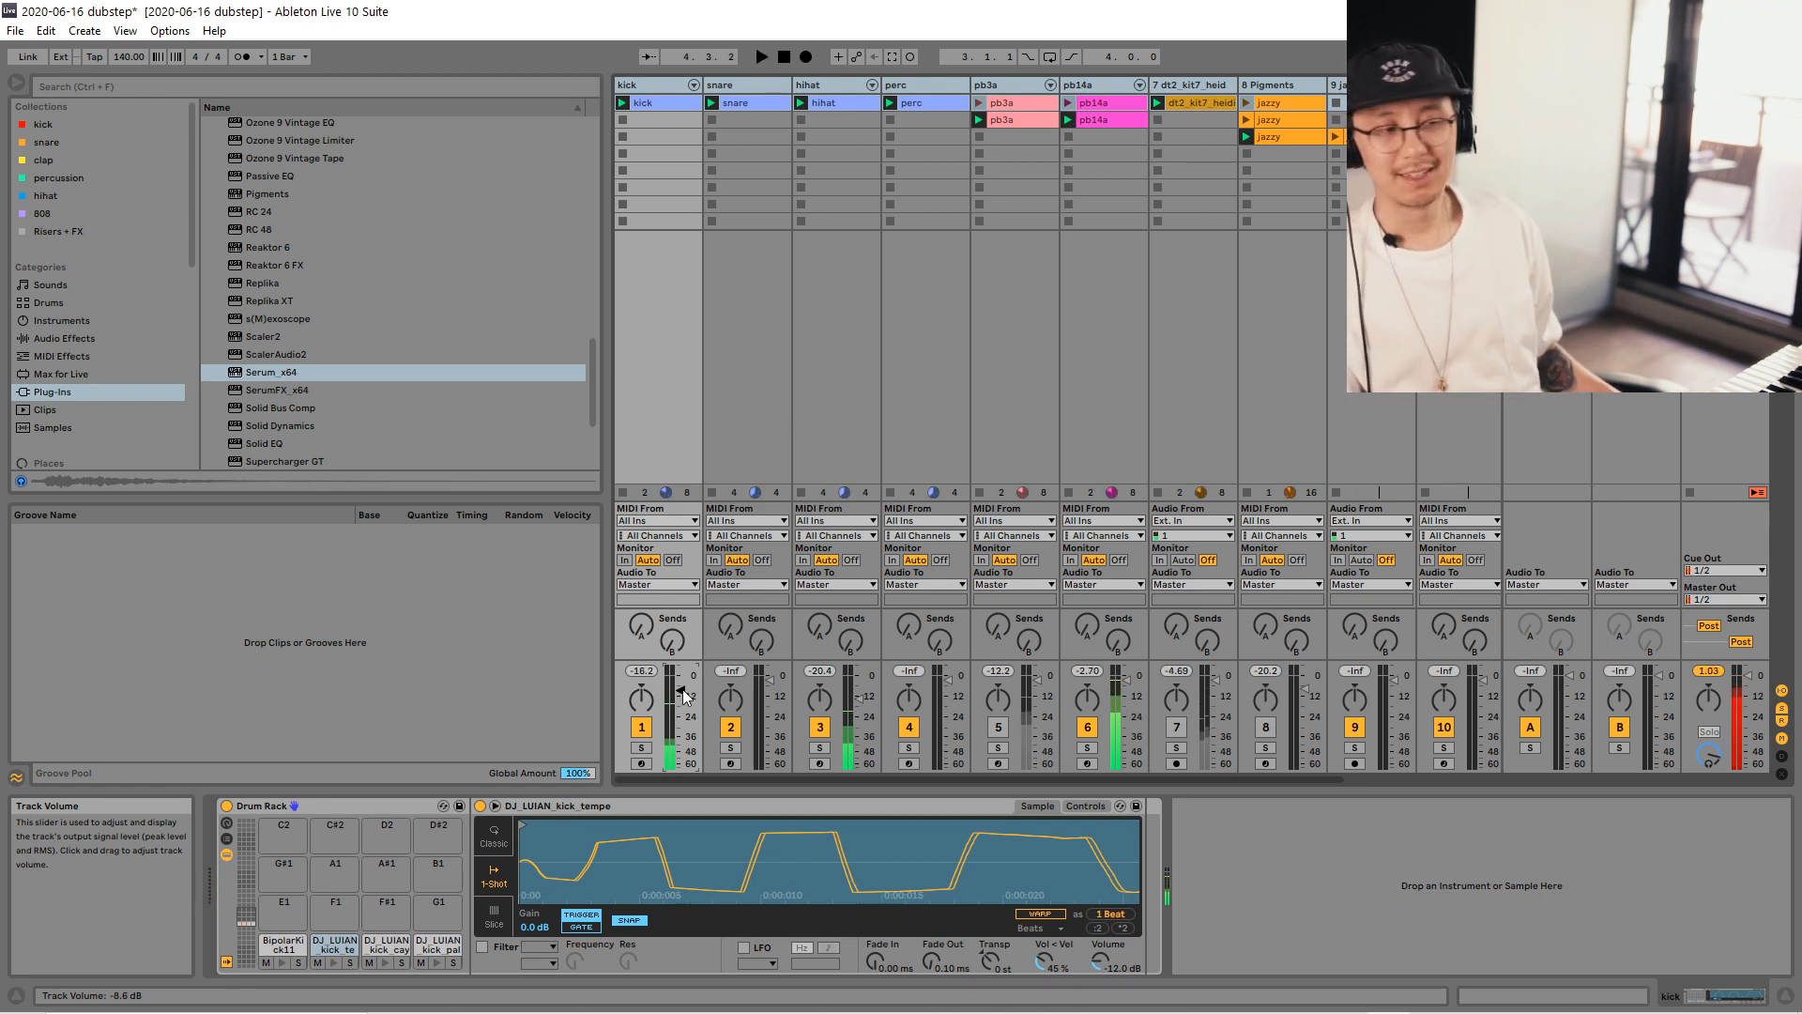
Select only the Serum bass track and toggle its solo during playback.
{"action": "left_click_drag", "start_coordinate": [1309, 779], "coordinate": [1597, 785]}
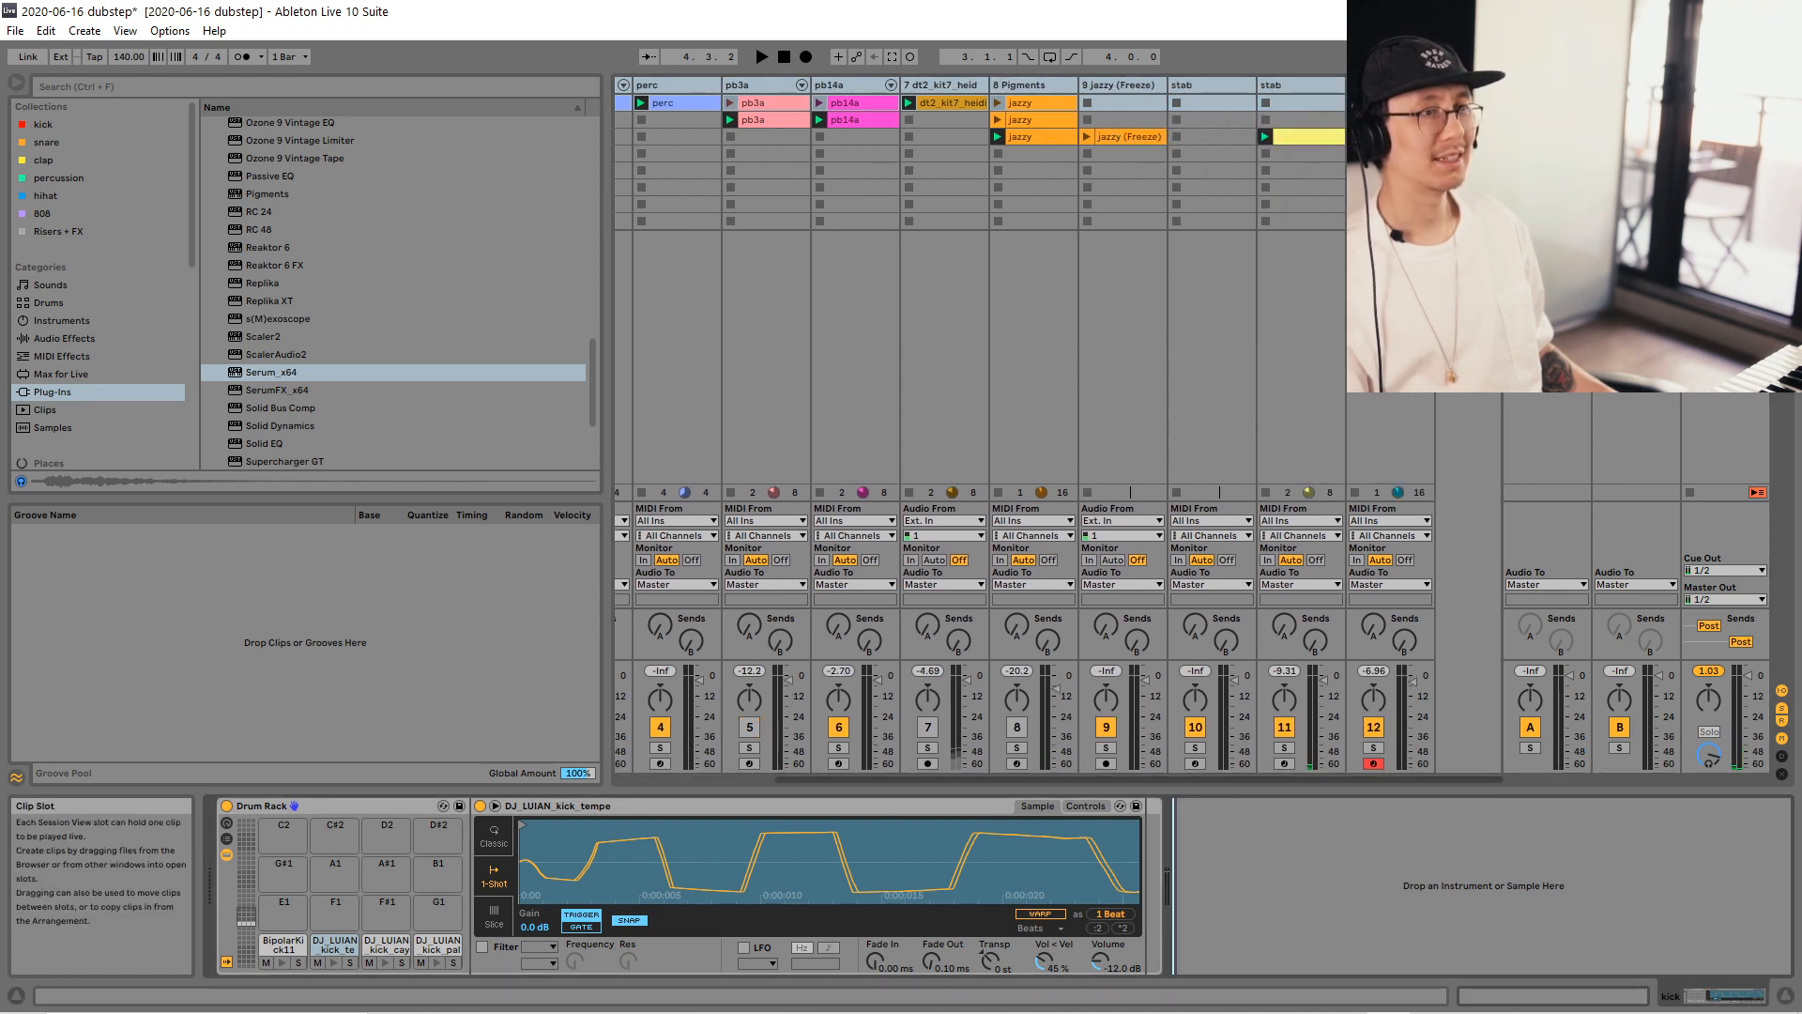
{"action": "left_click", "coordinate": [1265, 86]}
{"action": "left_click", "coordinate": [1187, 84]}
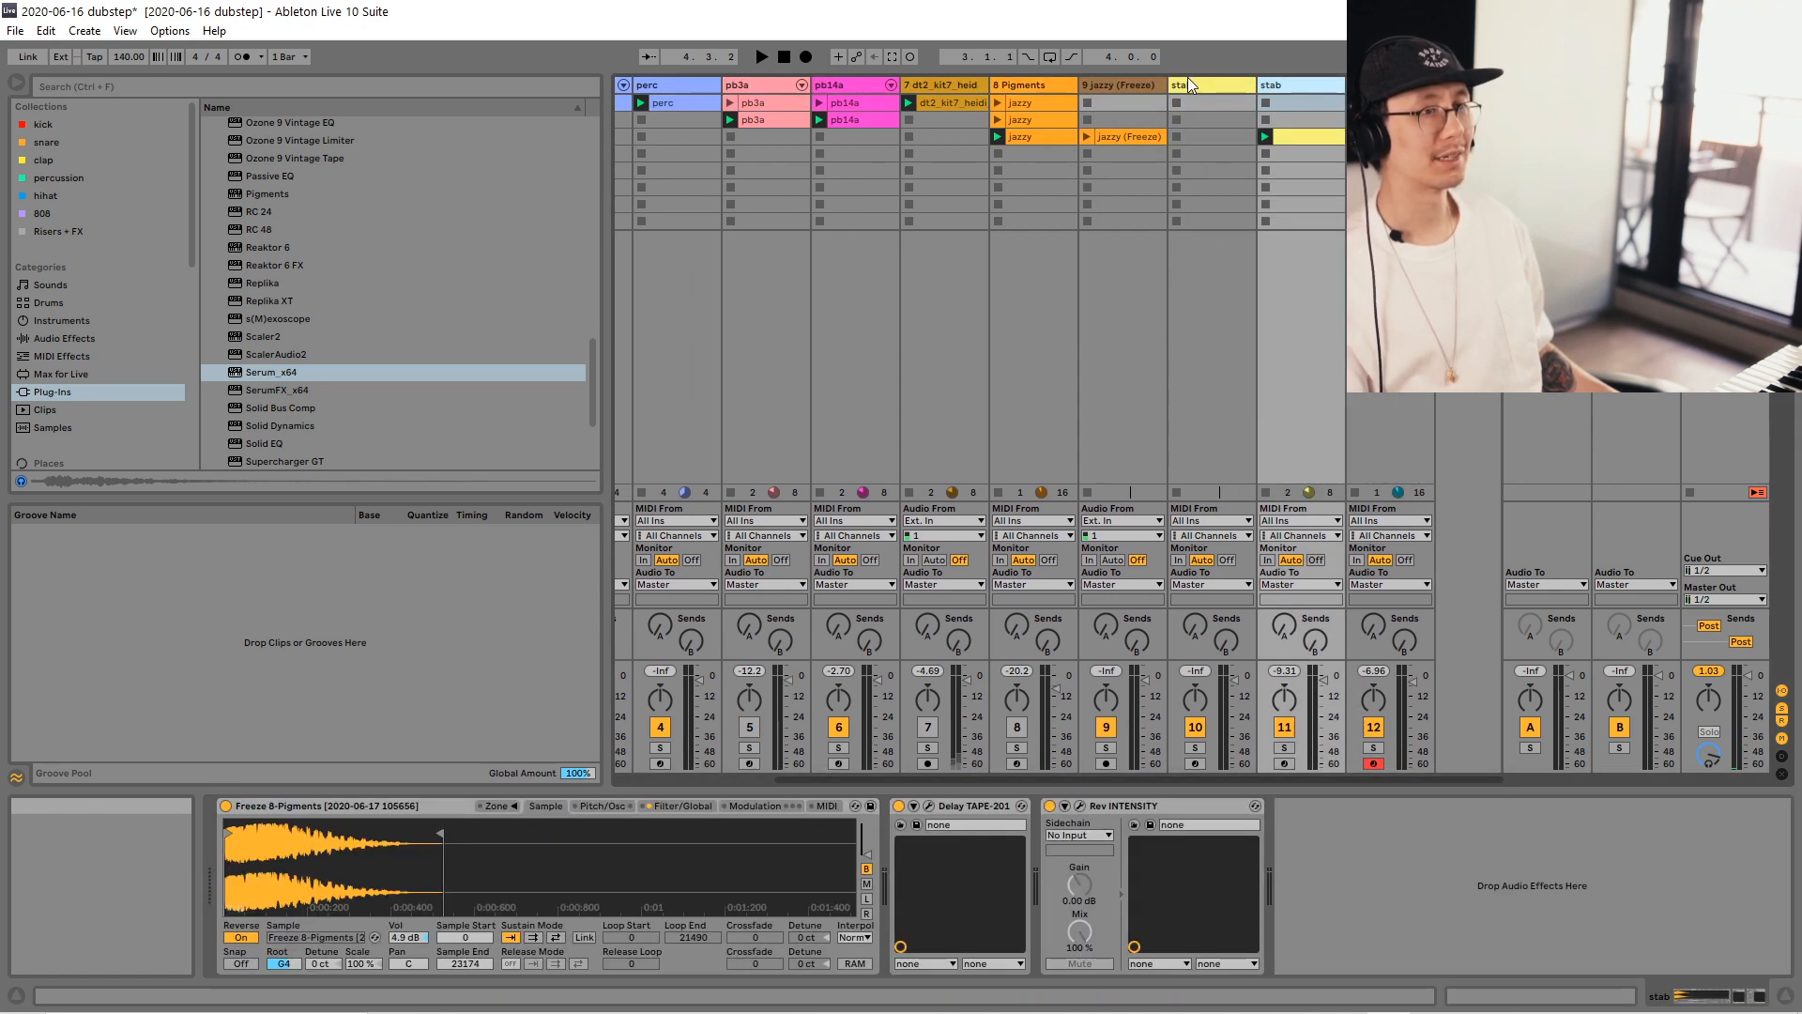
{"action": "left_click", "coordinate": [1329, 85]}
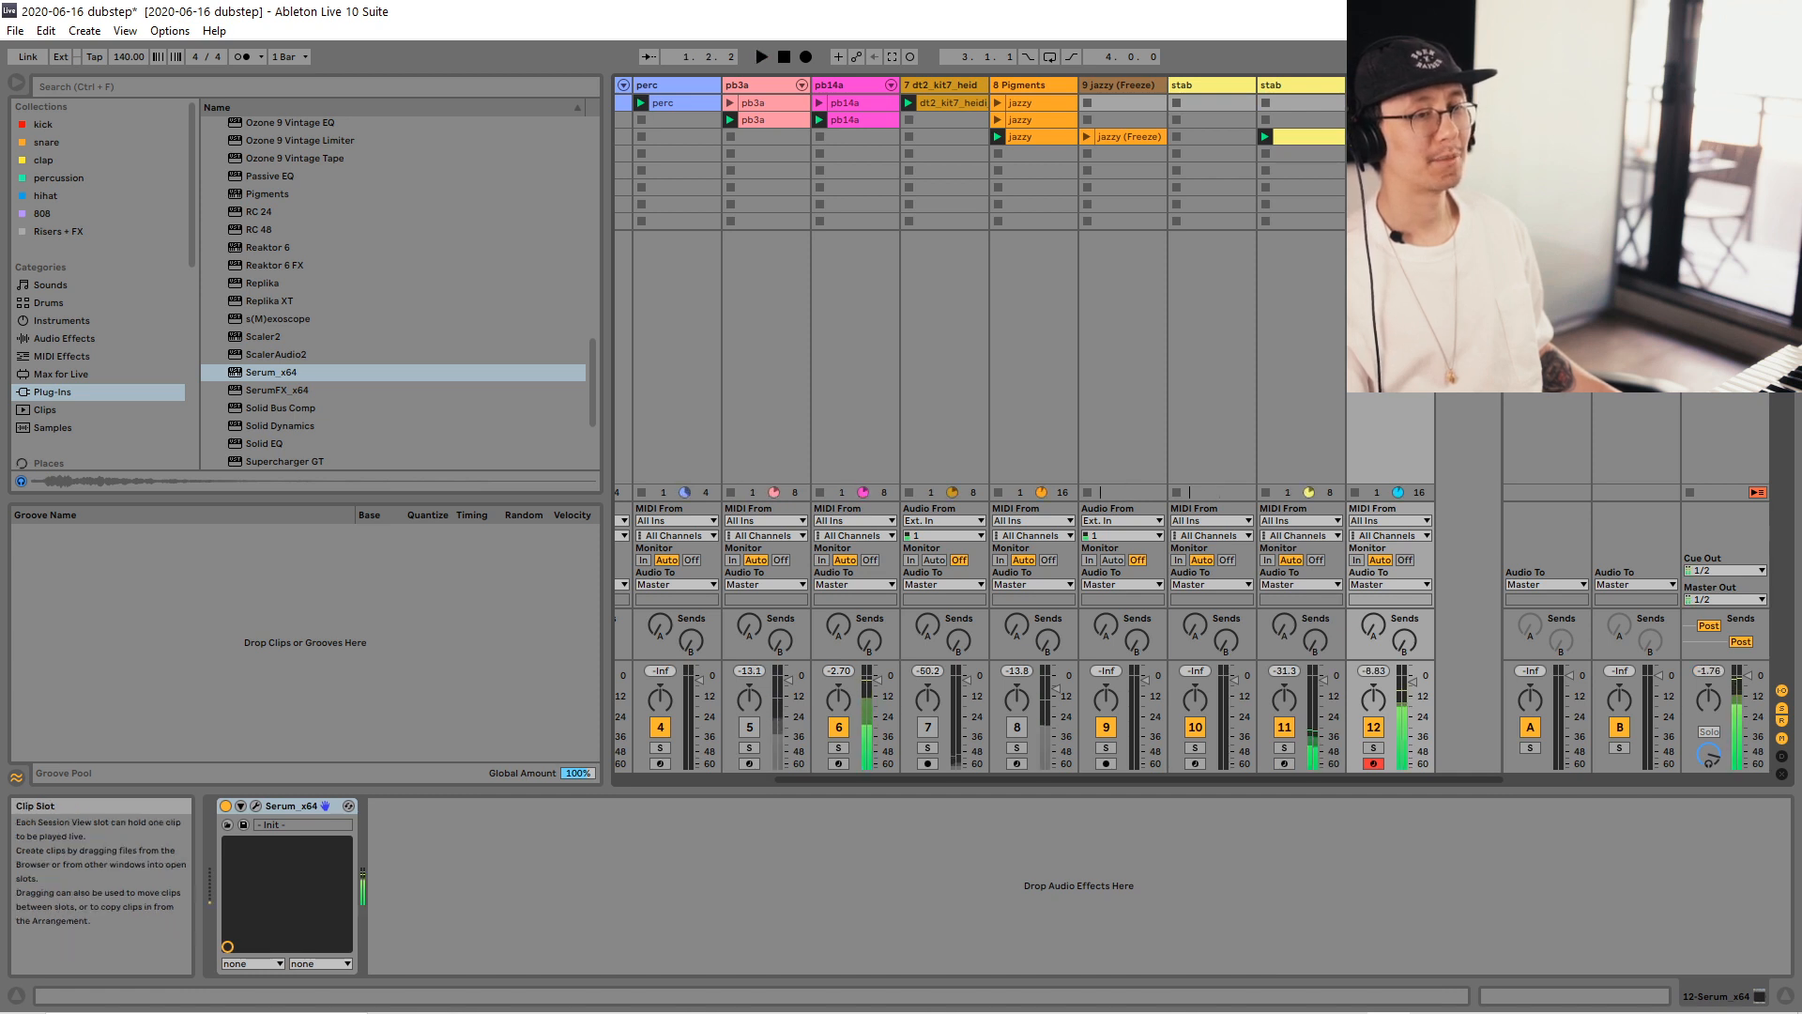
{"action": "left_click_drag", "start_coordinate": [1376, 779], "coordinate": [1531, 785]}
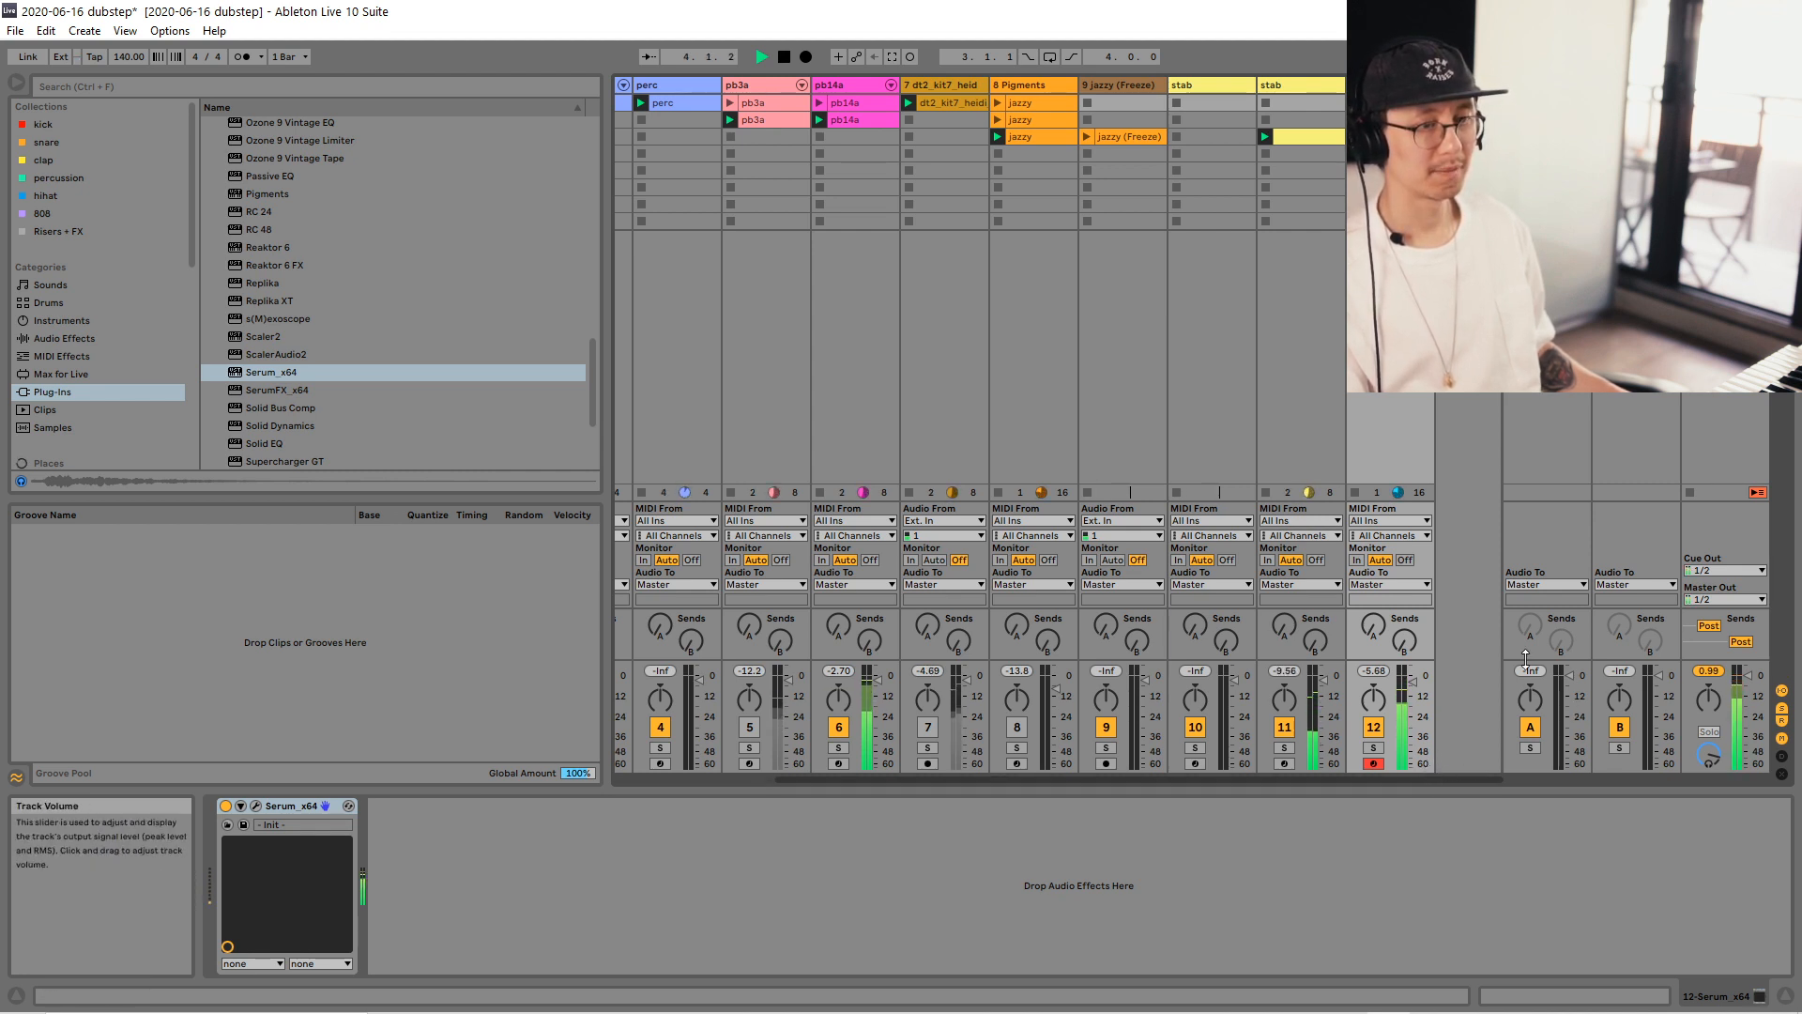
{"action": "left_click", "coordinate": [1373, 748]}
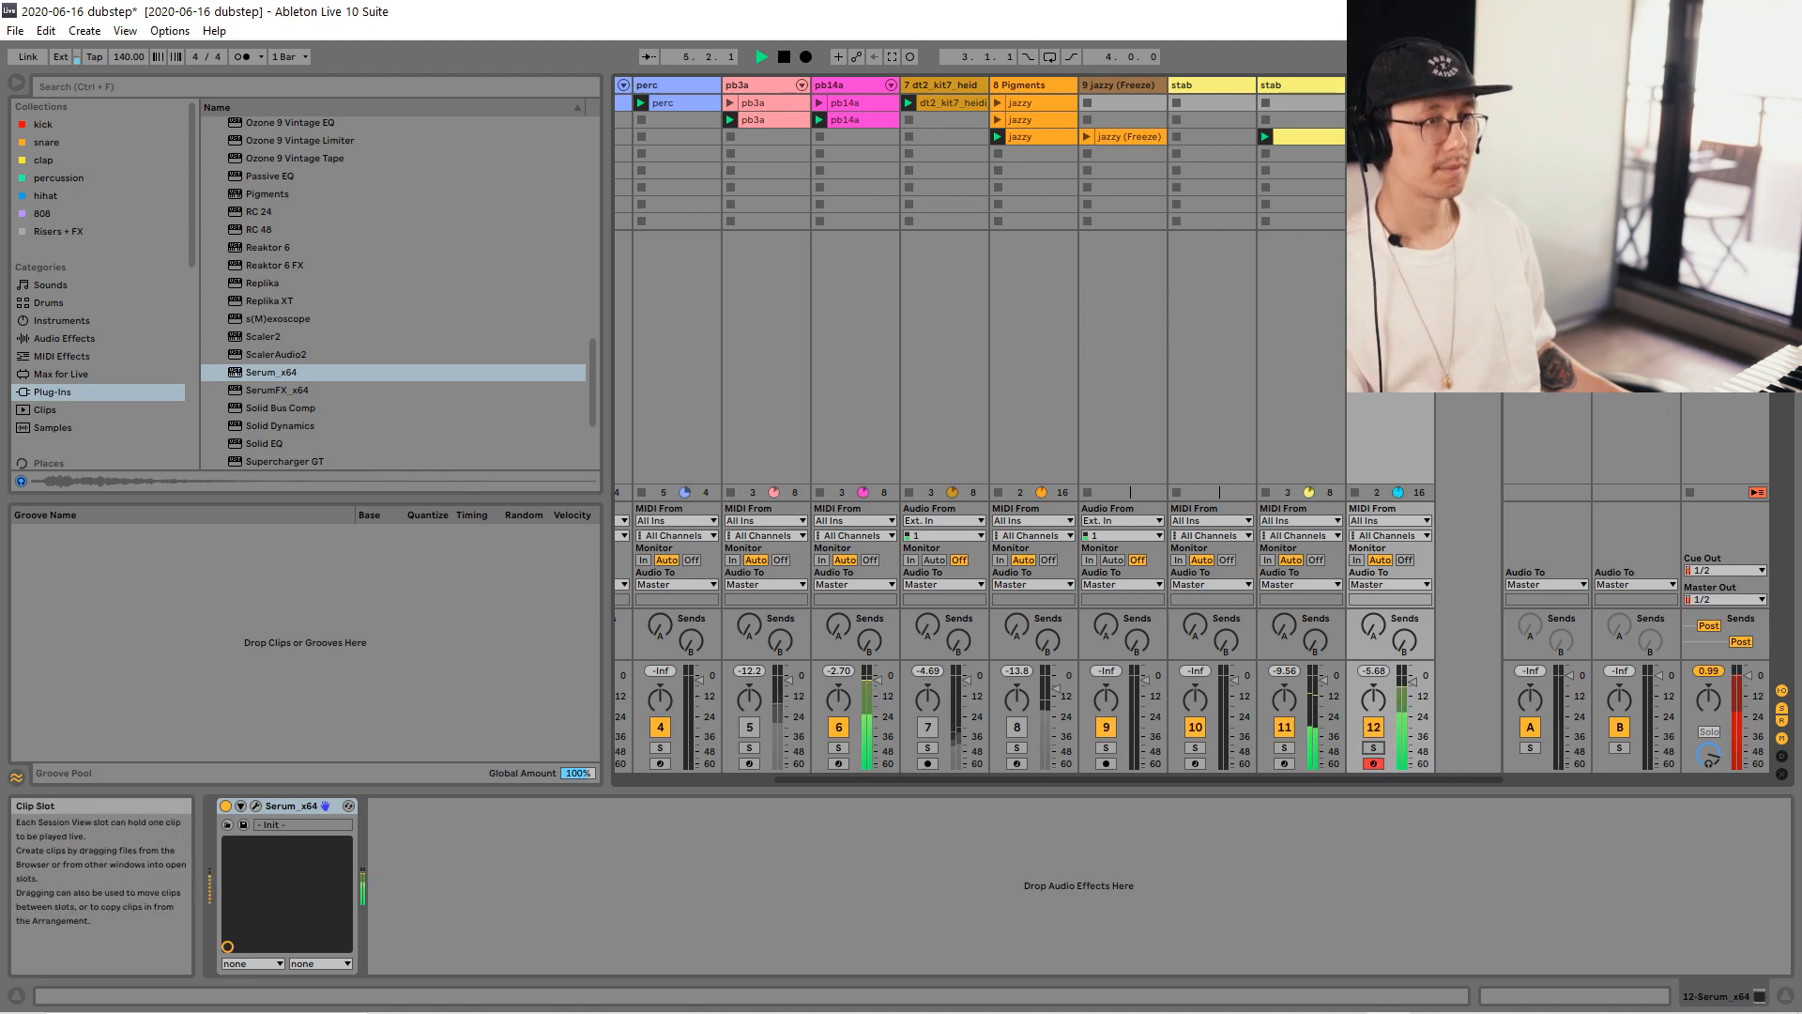
{"action": "left_click", "coordinate": [1373, 748]}
Reopen Serum, open the filter cutoff further and raise oscillator A's FM warp to about 41%.
{"action": "left_click", "coordinate": [255, 807]}
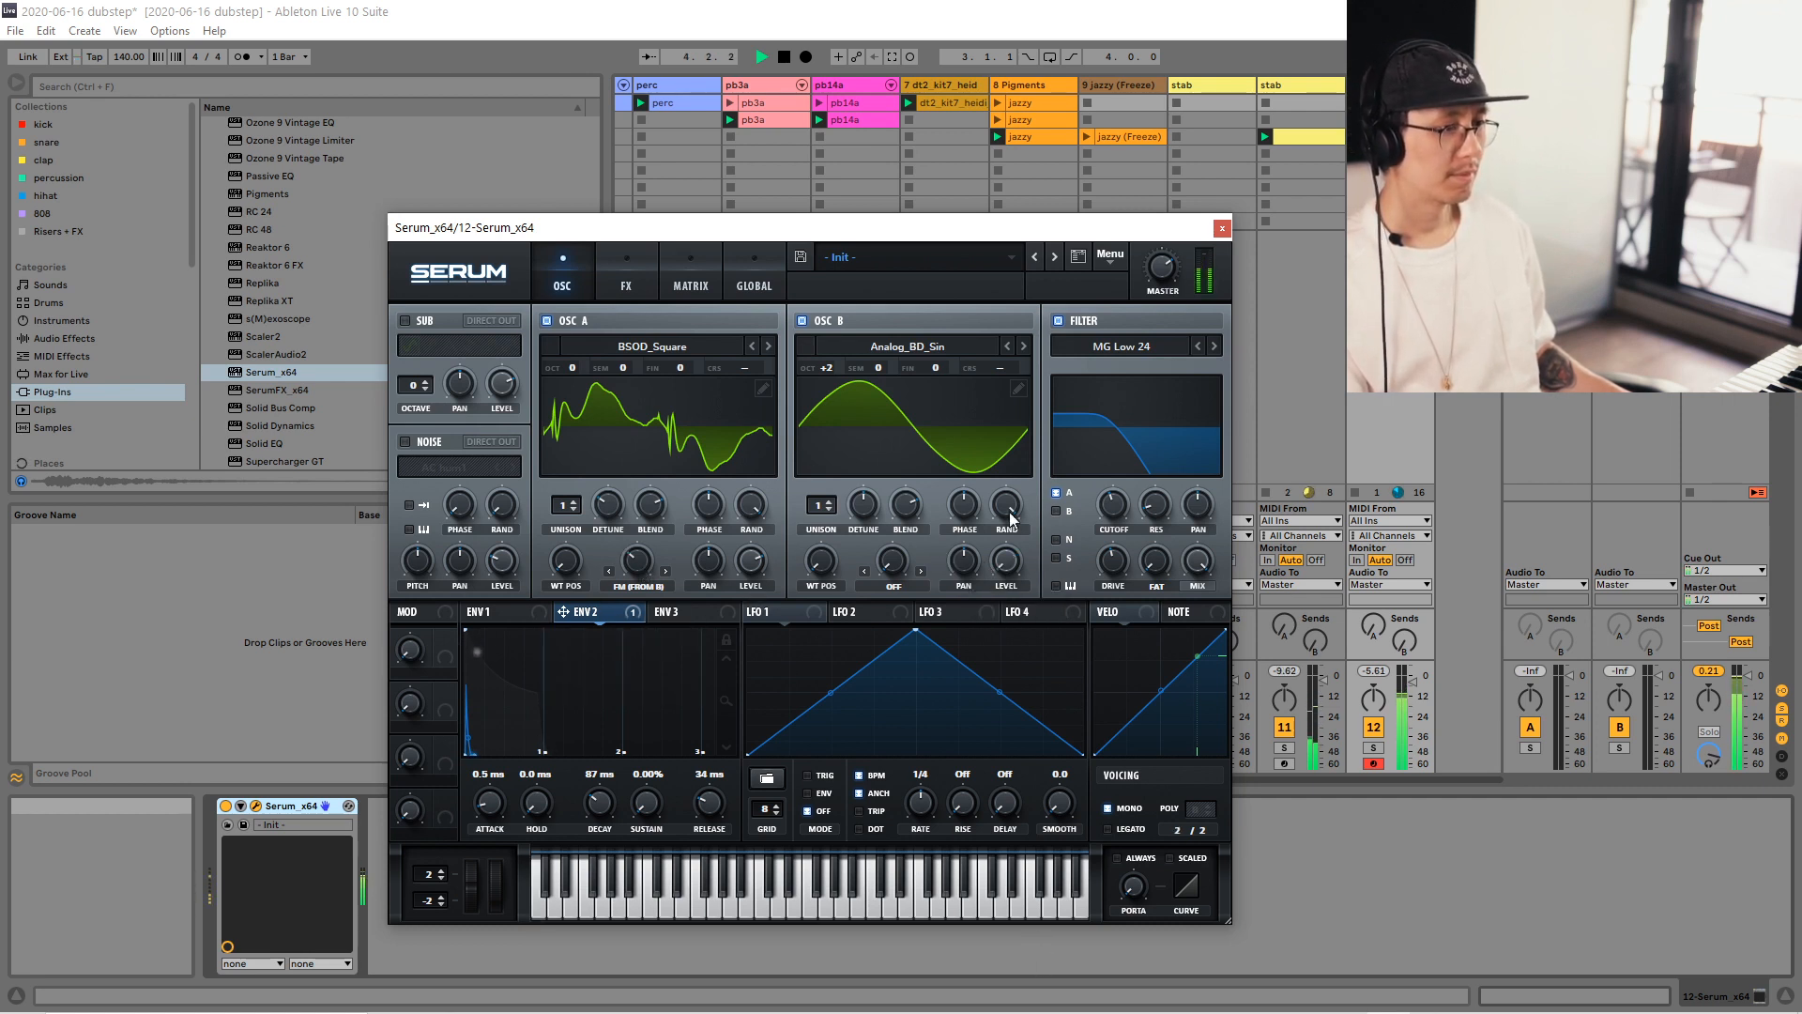
{"action": "left_click_drag", "start_coordinate": [1124, 503], "coordinate": [1124, 440]}
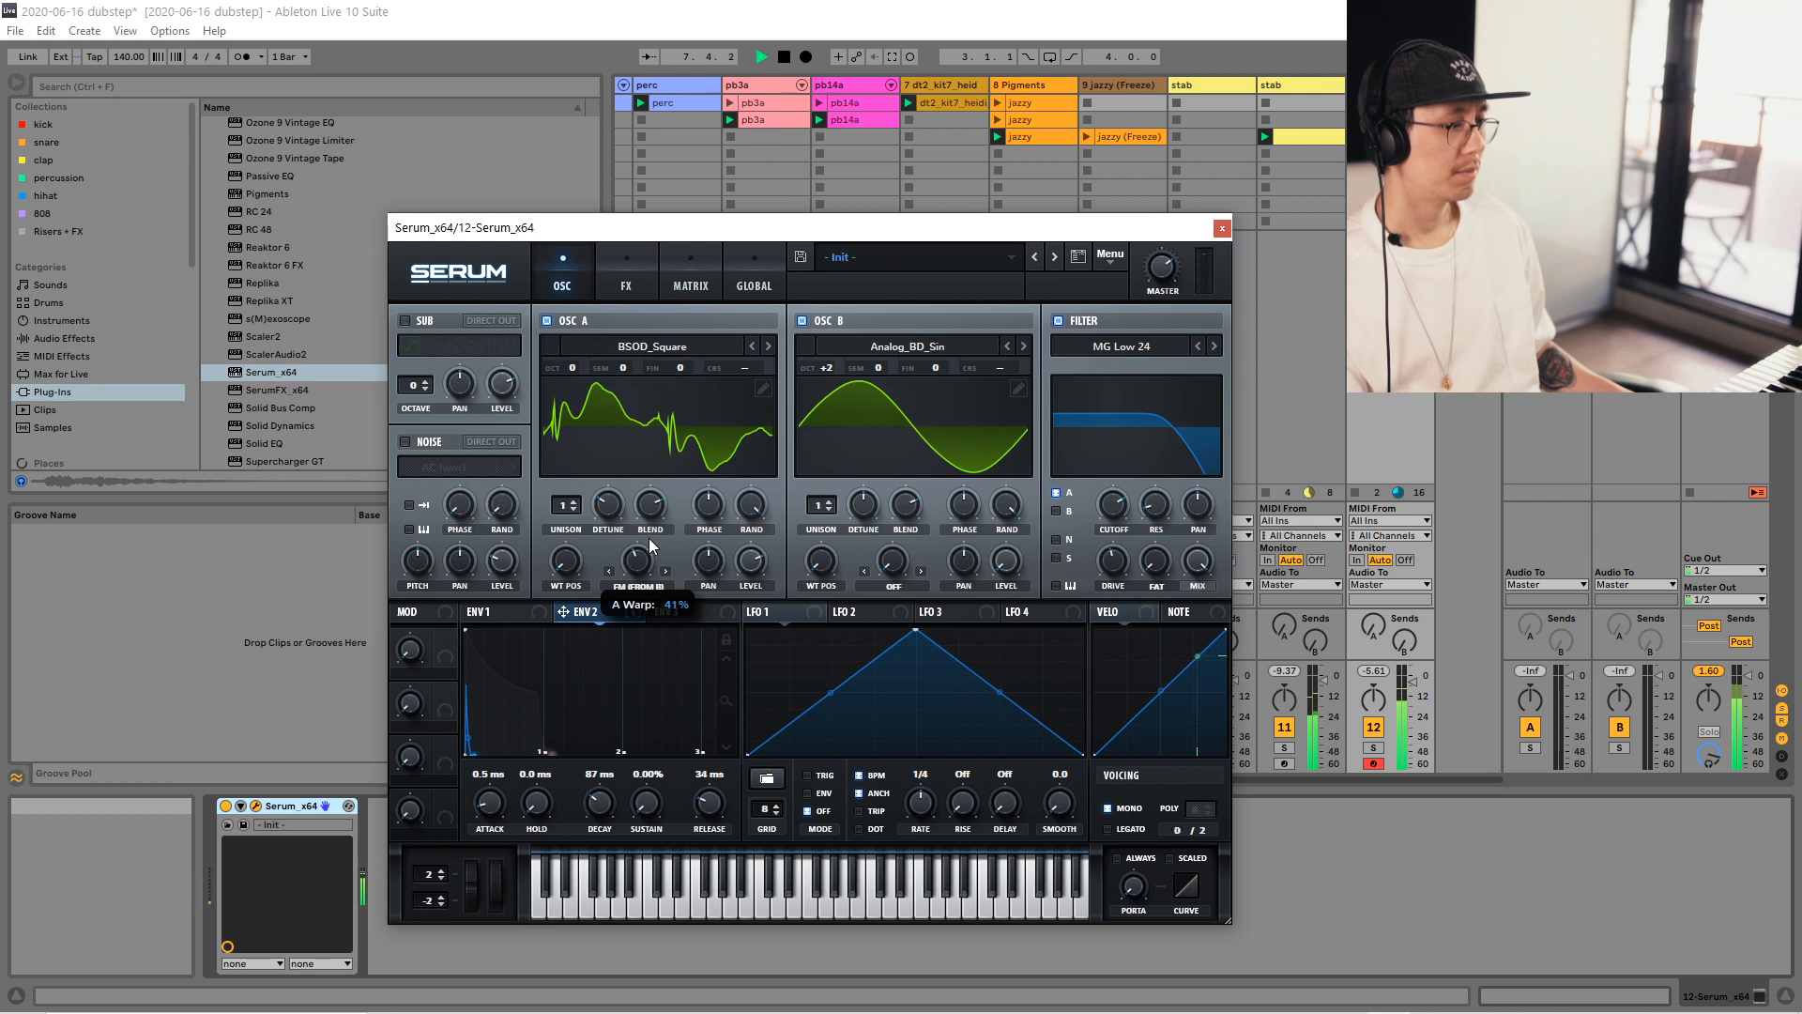
{"action": "mouse_move", "coordinate": [1120, 508]}
{"action": "left_mouse_down"}
{"action": "mouse_move", "coordinate": [1123, 549]}
{"action": "mouse_move", "coordinate": [1039, 515]}
{"action": "mouse_move", "coordinate": [1125, 531]}
{"action": "mouse_move", "coordinate": [1119, 479]}
{"action": "mouse_move", "coordinate": [1117, 507]}
{"action": "left_mouse_up"}
Enable Serum's sub oscillator and bypass the filter during playback.
{"action": "left_click", "coordinate": [405, 320]}
{"action": "left_click", "coordinate": [1057, 321]}
{"action": "key", "text": "space"}
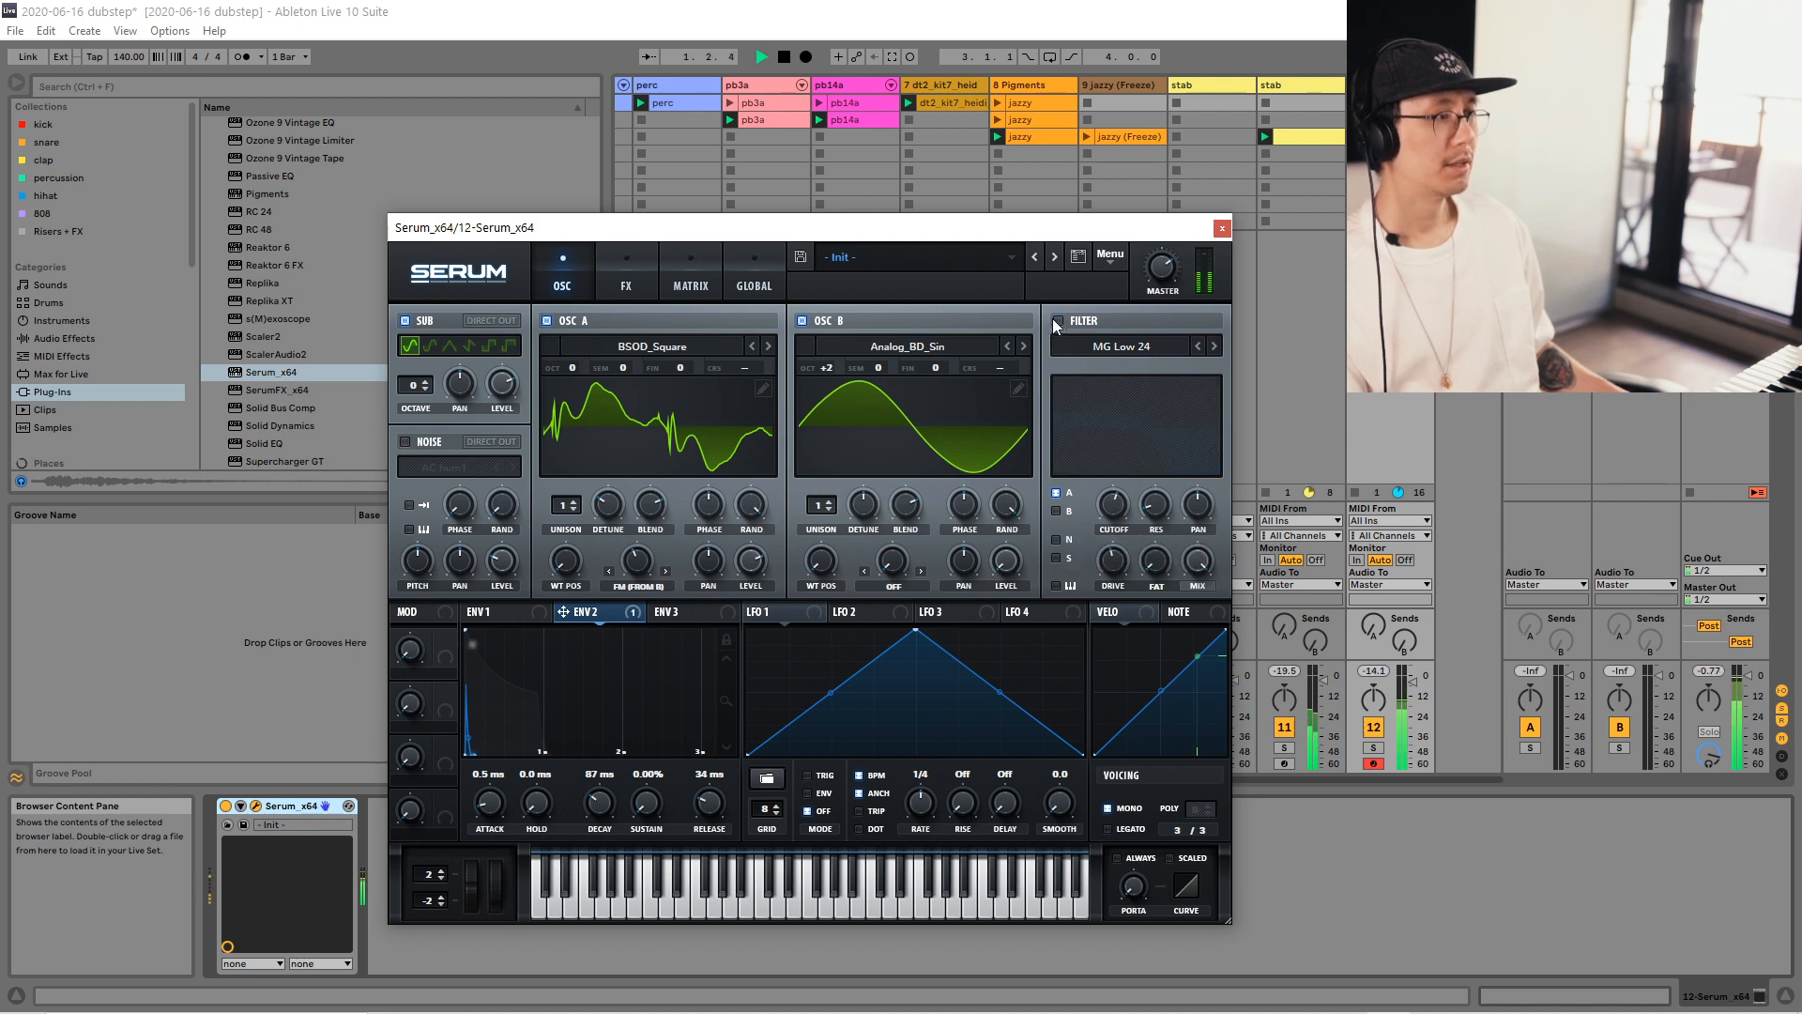
Switch oscillators B and A off to hear the sub alone and switch both back on.
{"action": "left_click", "coordinate": [819, 320]}
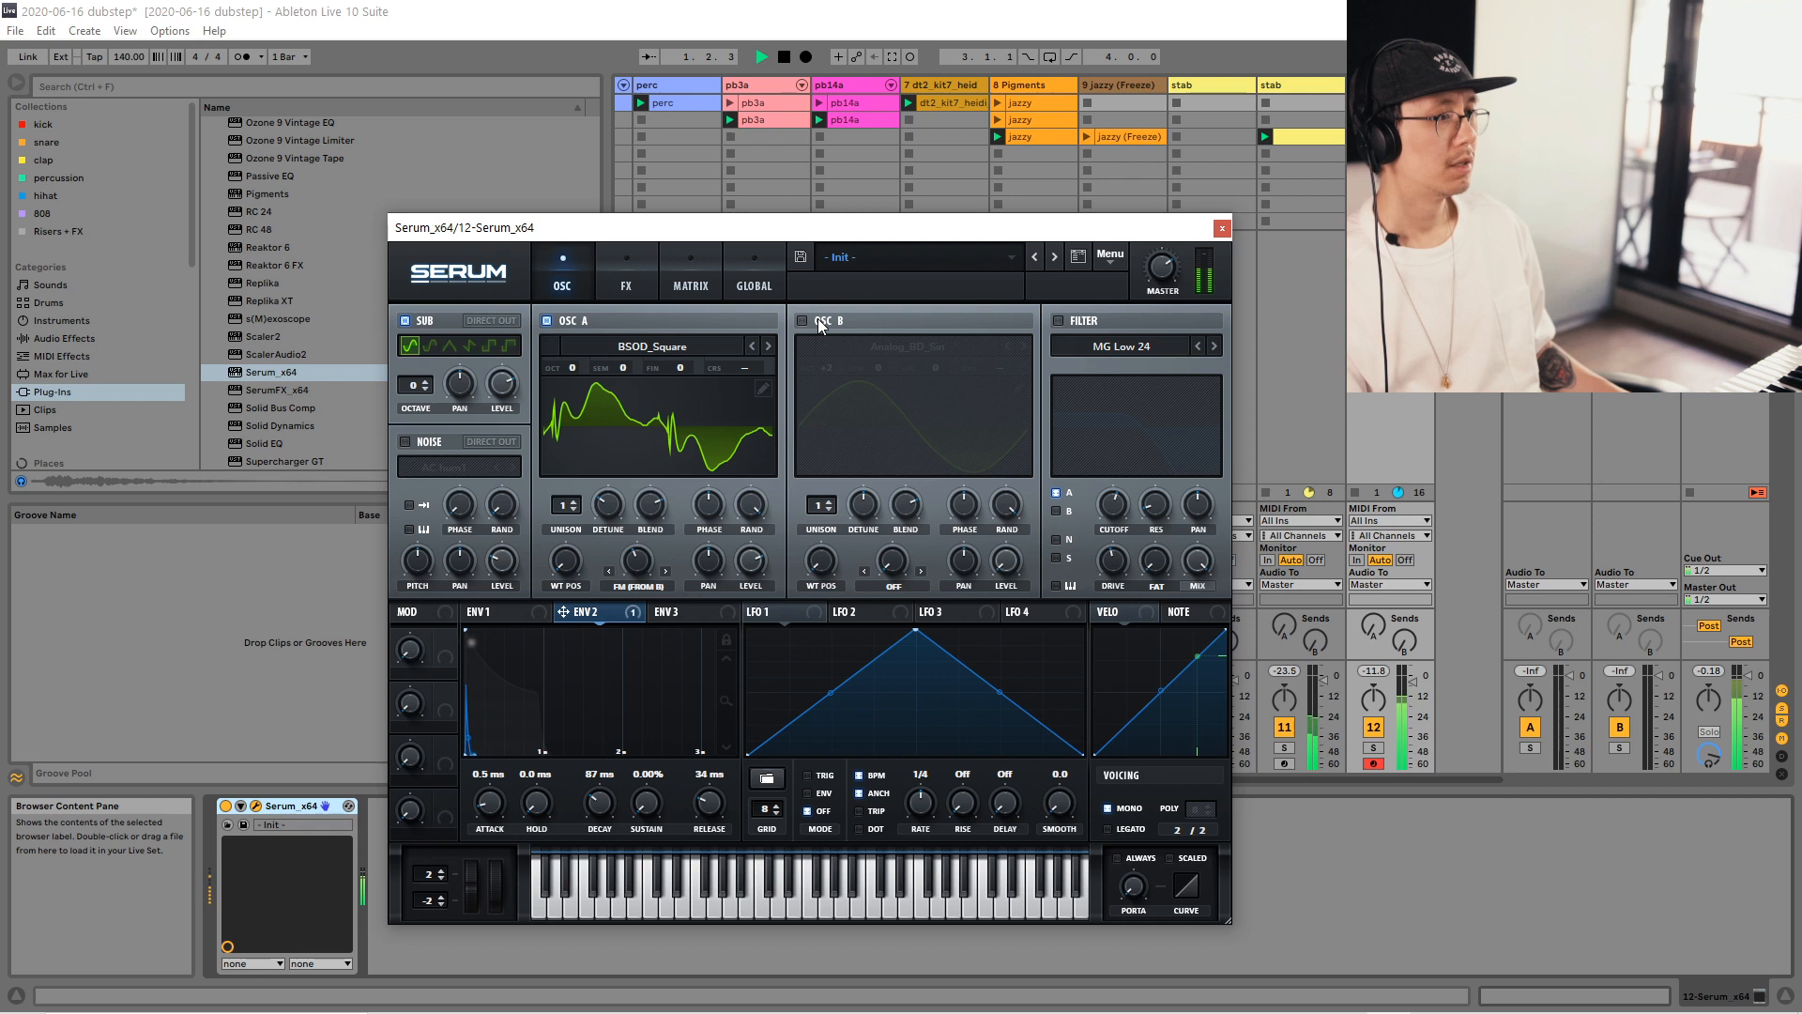
{"action": "left_click", "coordinate": [544, 321]}
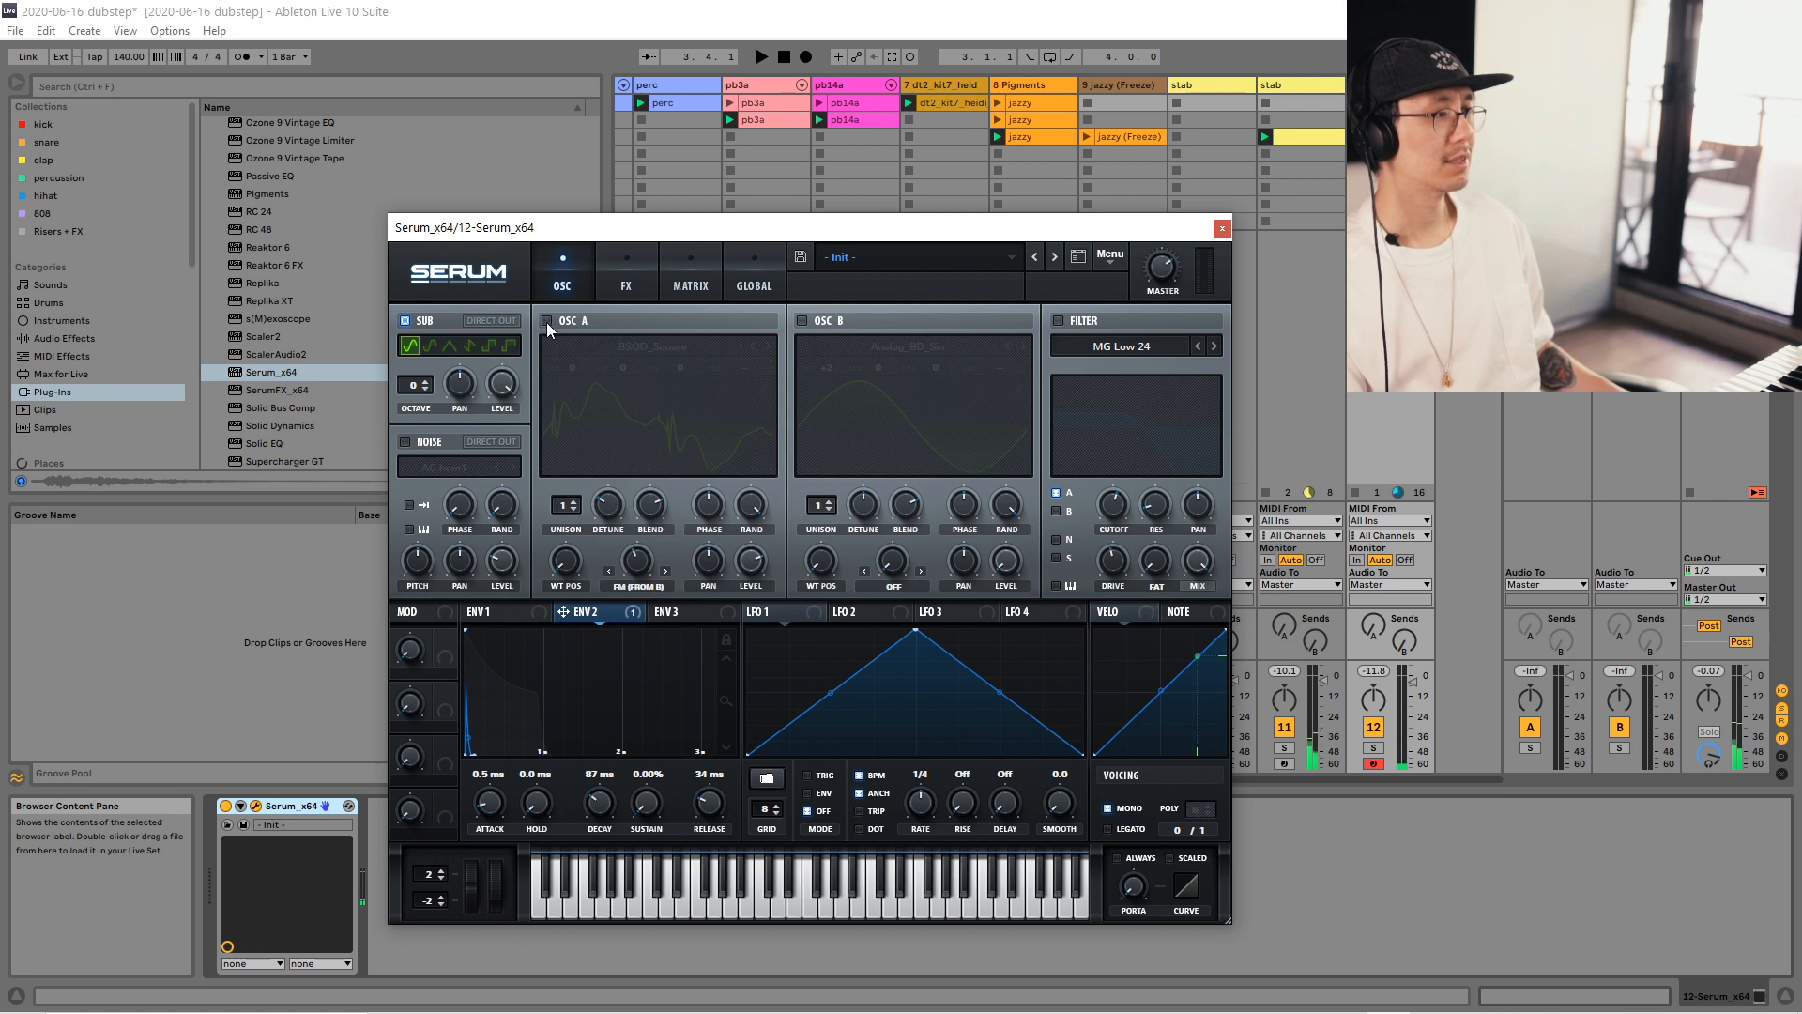
{"action": "left_click", "coordinate": [547, 322]}
{"action": "left_click", "coordinate": [803, 320]}
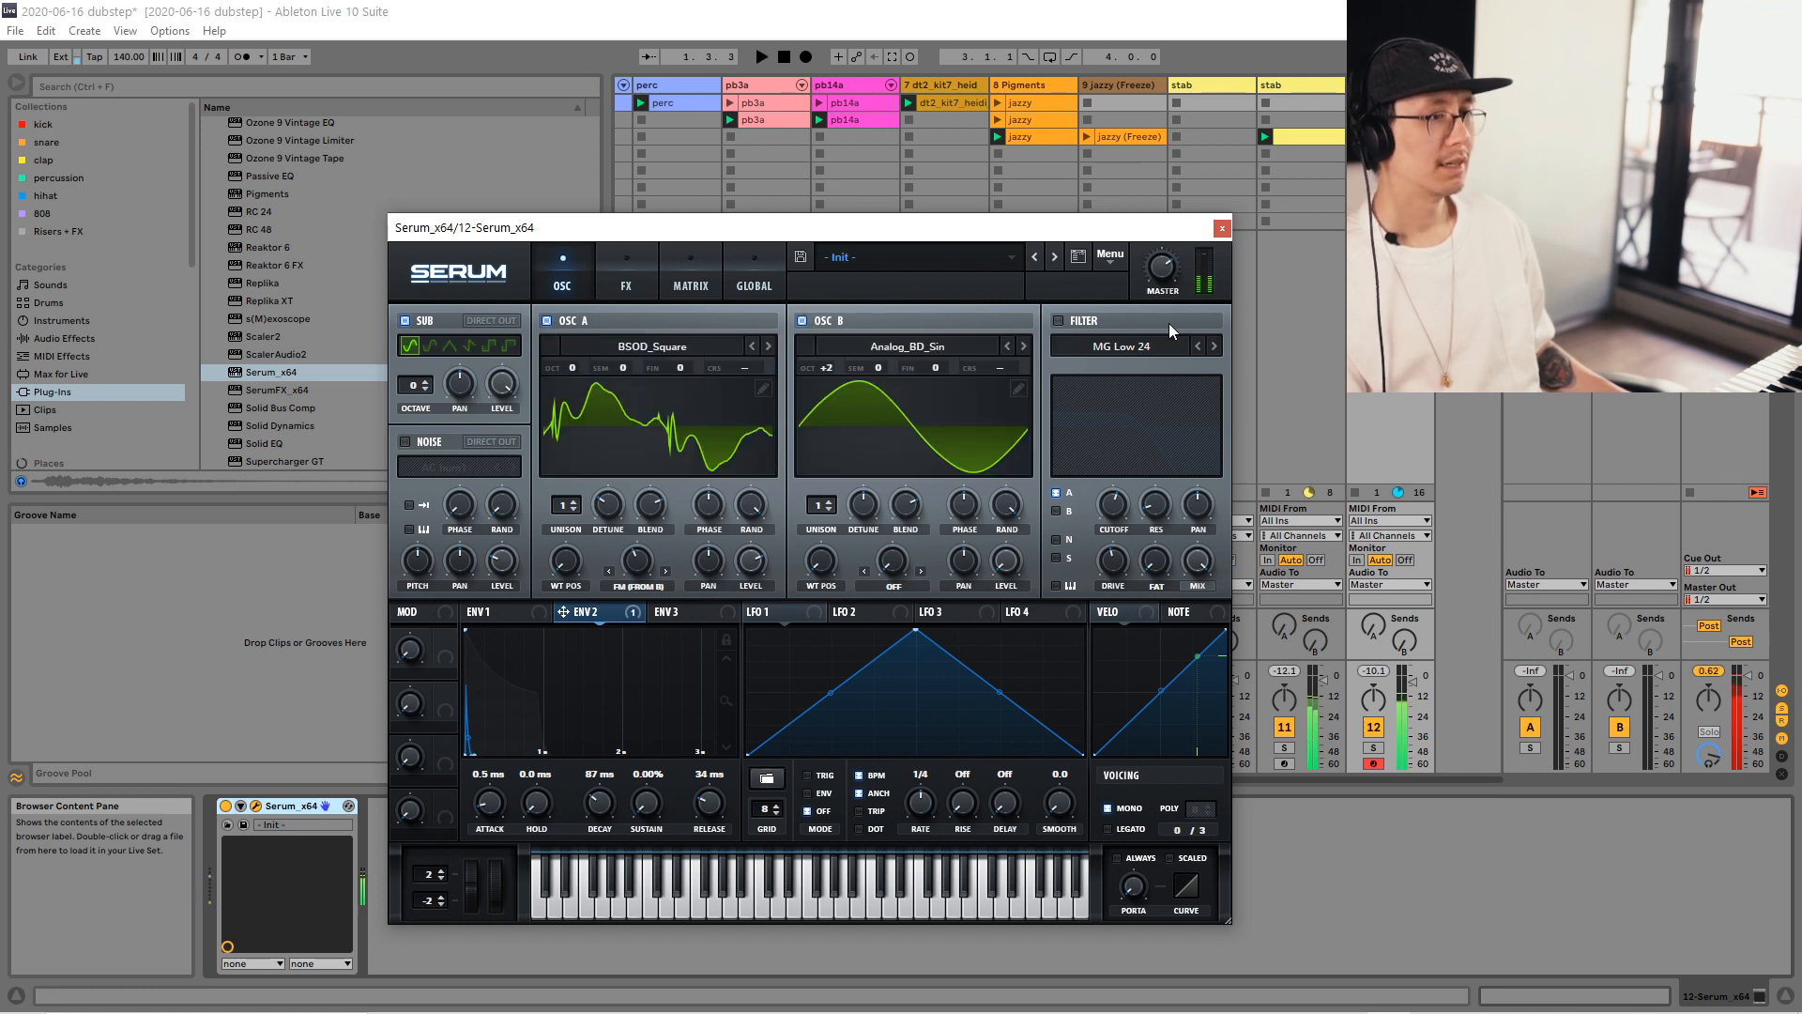
Re-enable Serum's filter with the cutoff near 1011 Hz and shape envelope 1 with a 519 ms decay and -14.1 dB sustain.
{"action": "left_click", "coordinate": [1059, 320]}
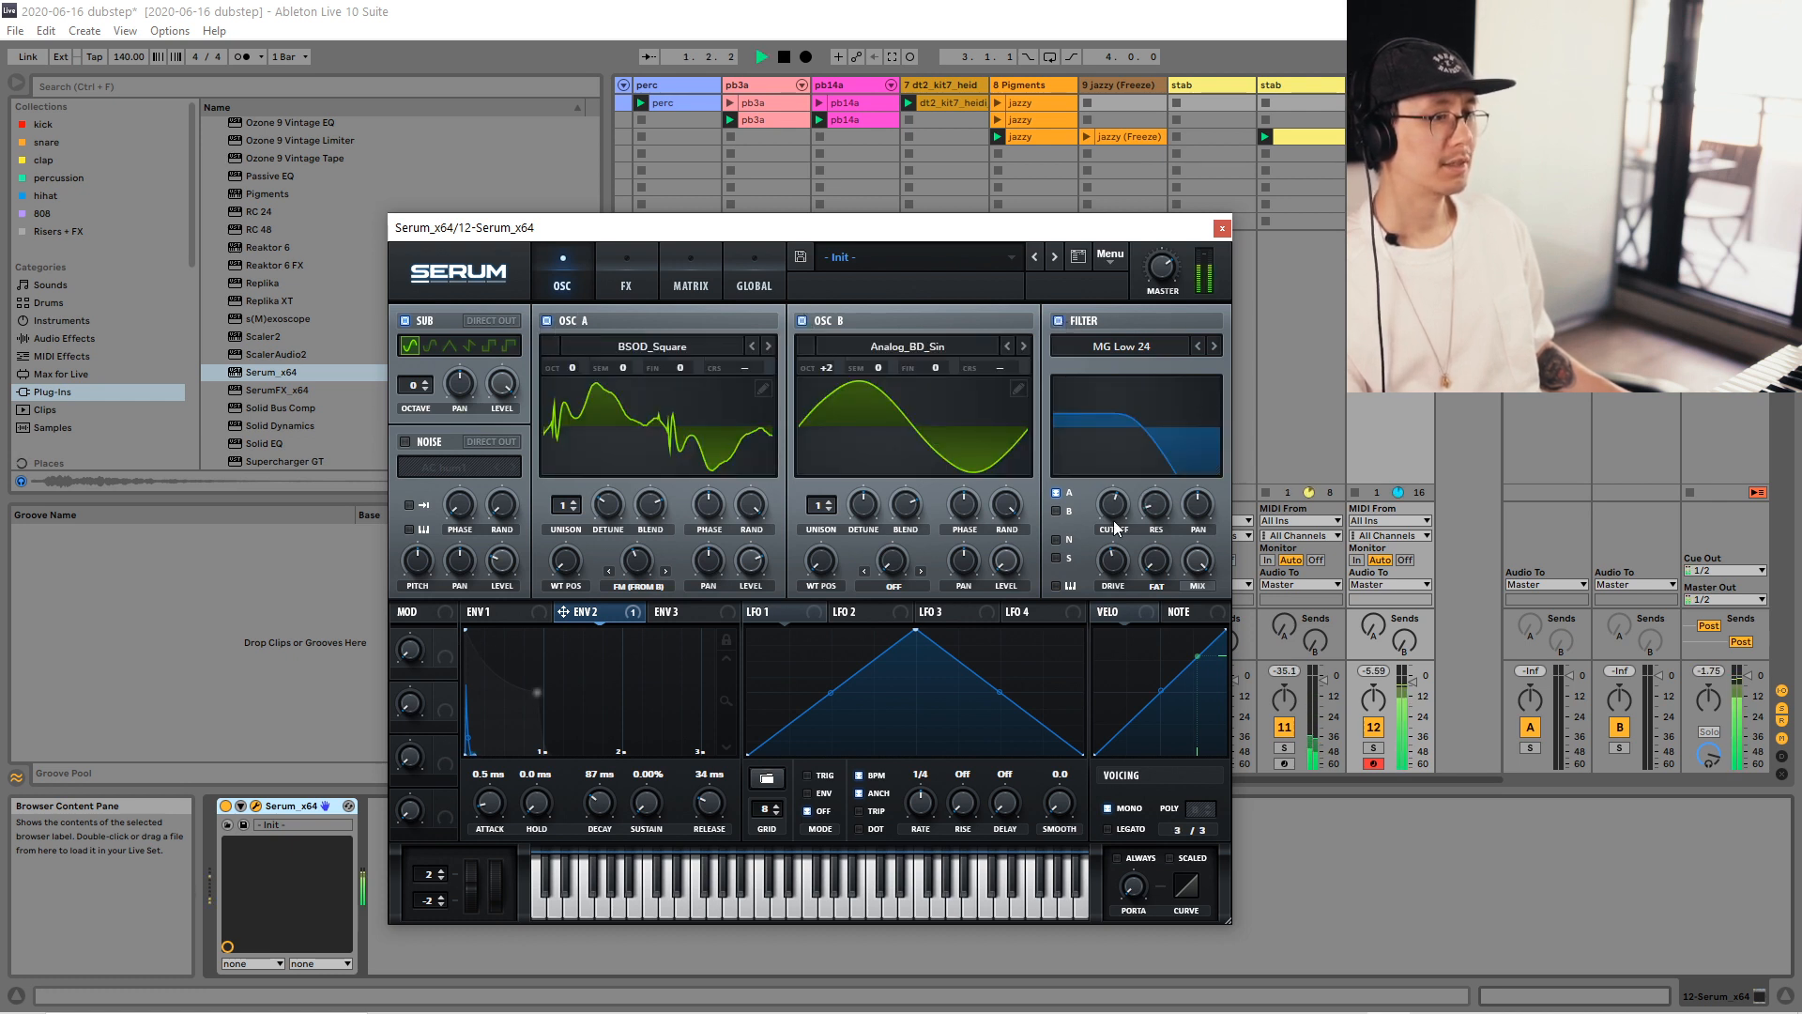
{"action": "left_click_drag", "start_coordinate": [1117, 517], "coordinate": [1120, 512]}
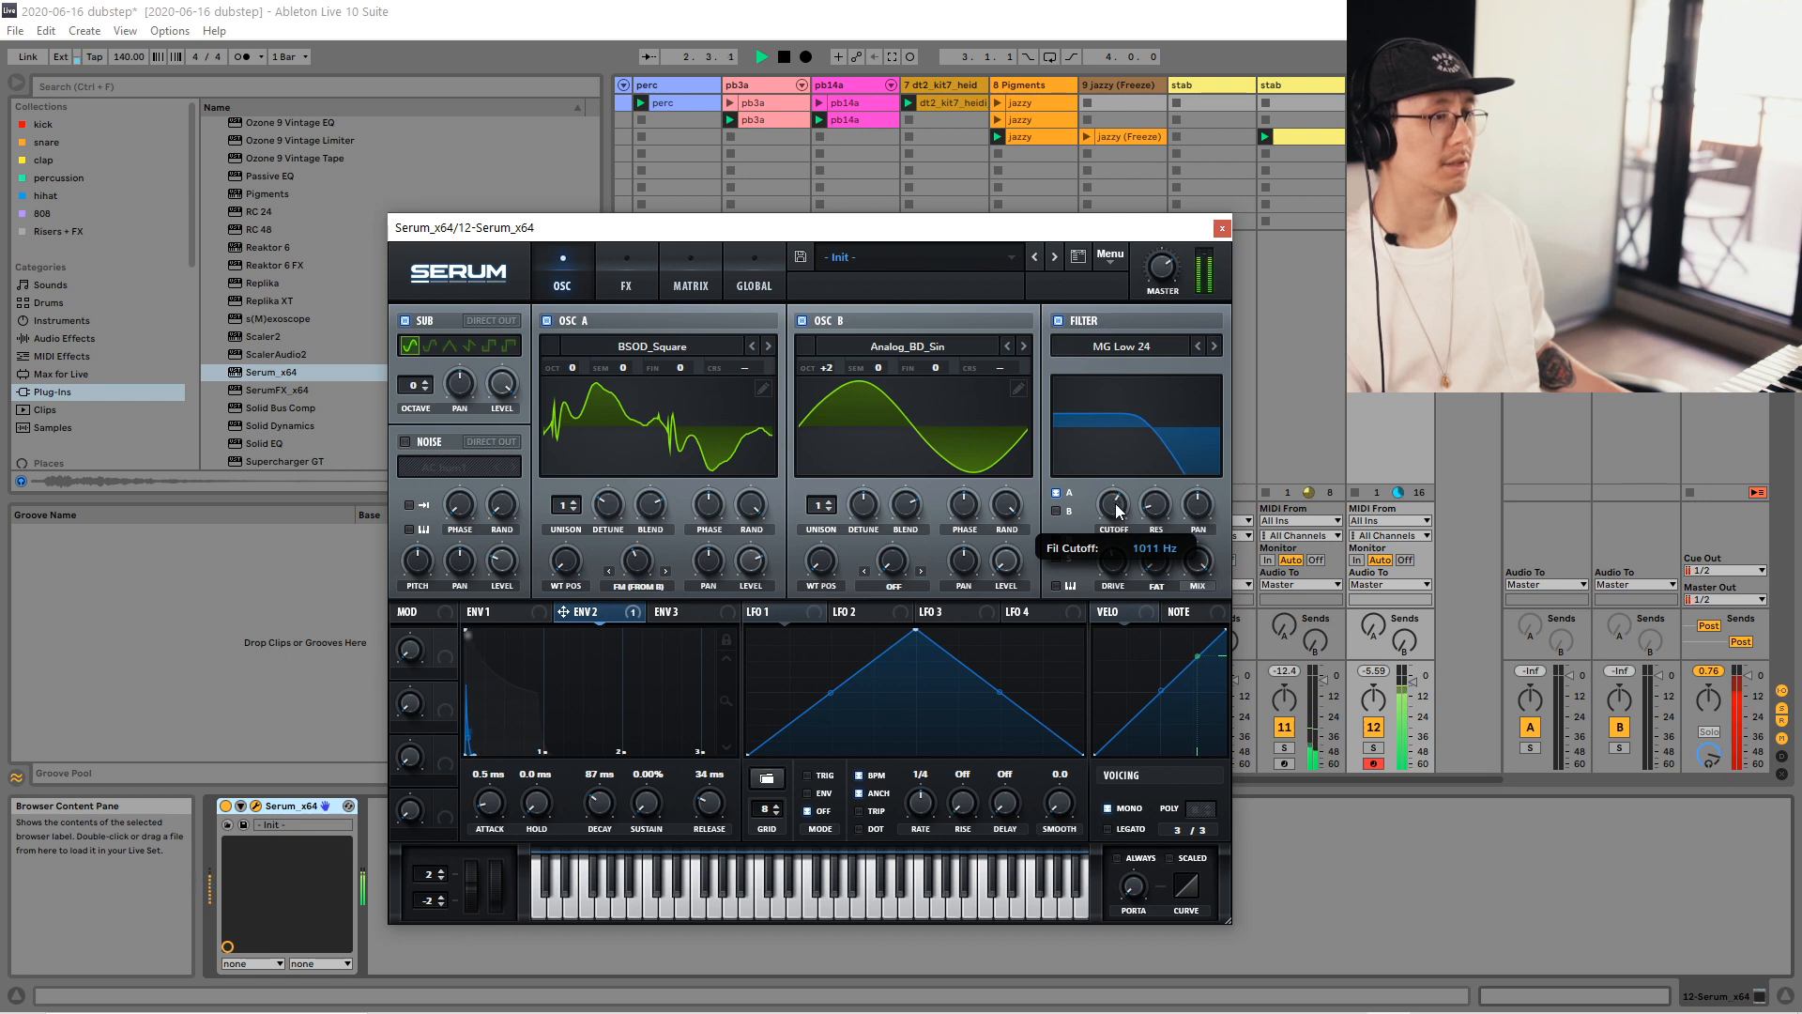
{"action": "left_click", "coordinate": [515, 612]}
{"action": "left_click_drag", "start_coordinate": [582, 808], "coordinate": [609, 822]}
{"action": "left_click_drag", "start_coordinate": [647, 806], "coordinate": [654, 819]}
{"action": "key", "text": "space"}
{"action": "key", "text": "space"}
Set an always-on legato portamento of about 86 ms, lower the filter cutoff and save the set.
{"action": "left_click_drag", "start_coordinate": [1129, 862], "coordinate": [1126, 801]}
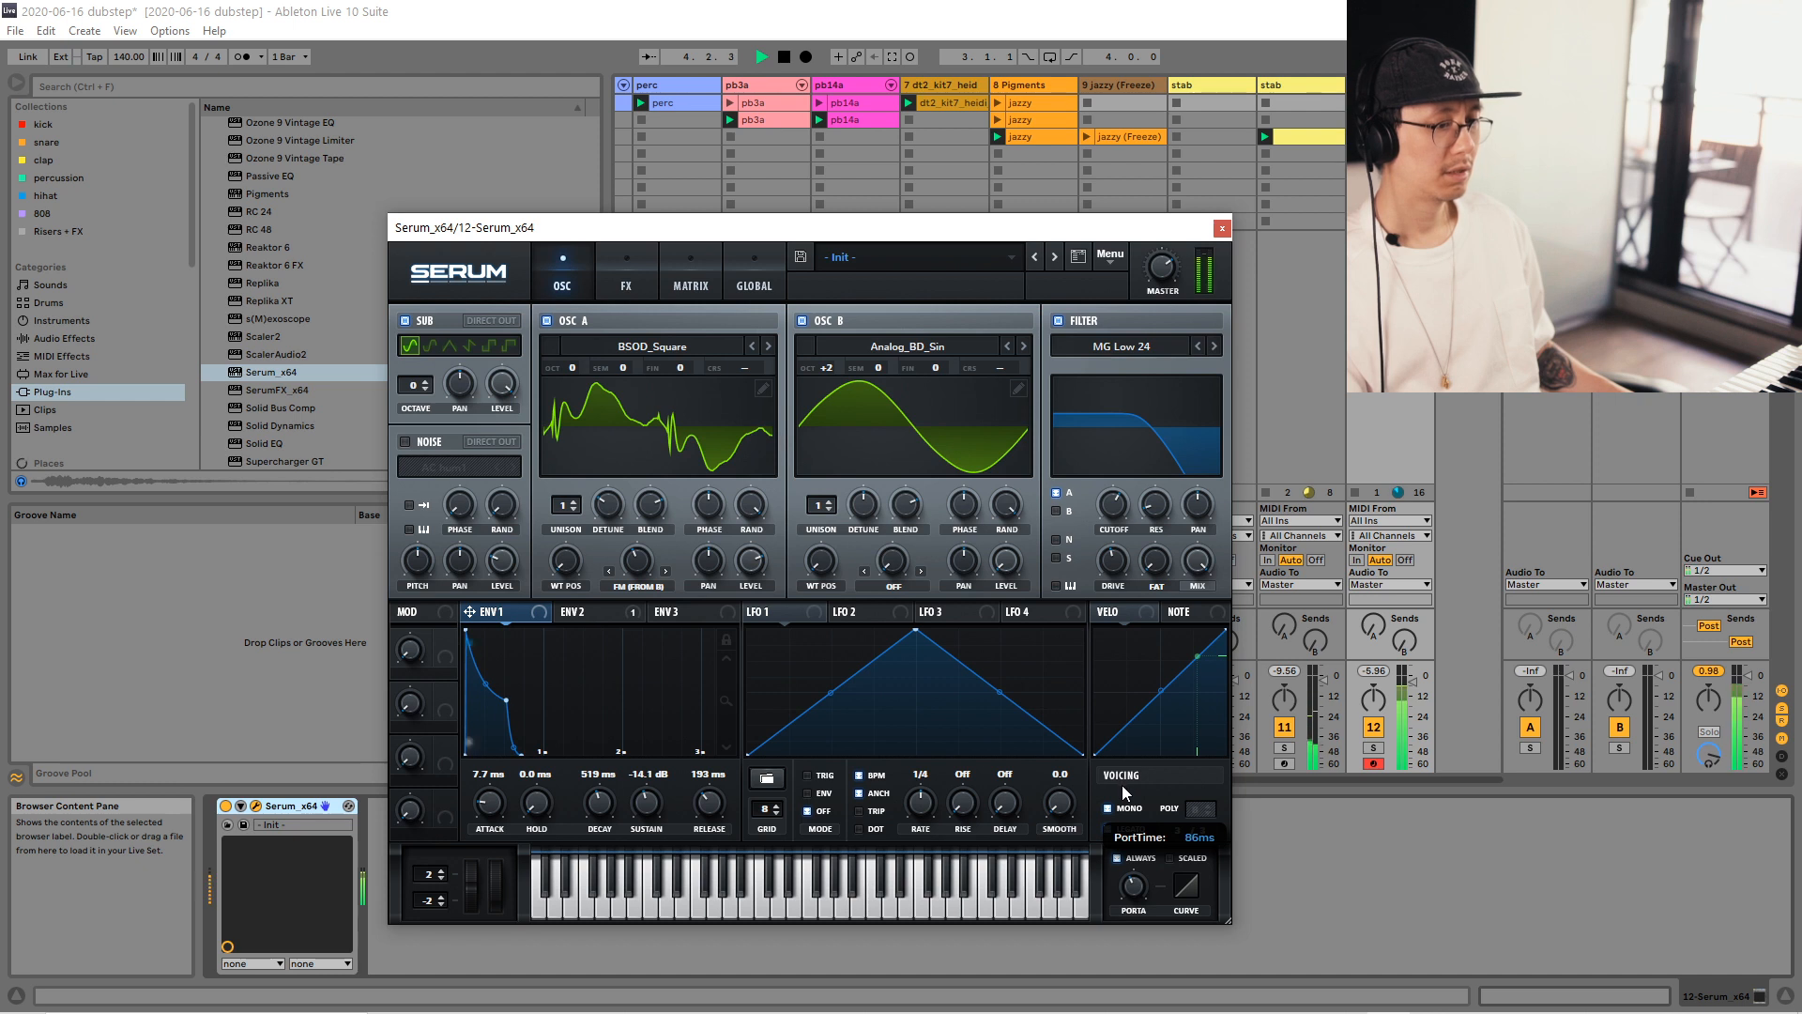
{"action": "left_click_drag", "start_coordinate": [1114, 537], "coordinate": [1111, 551]}
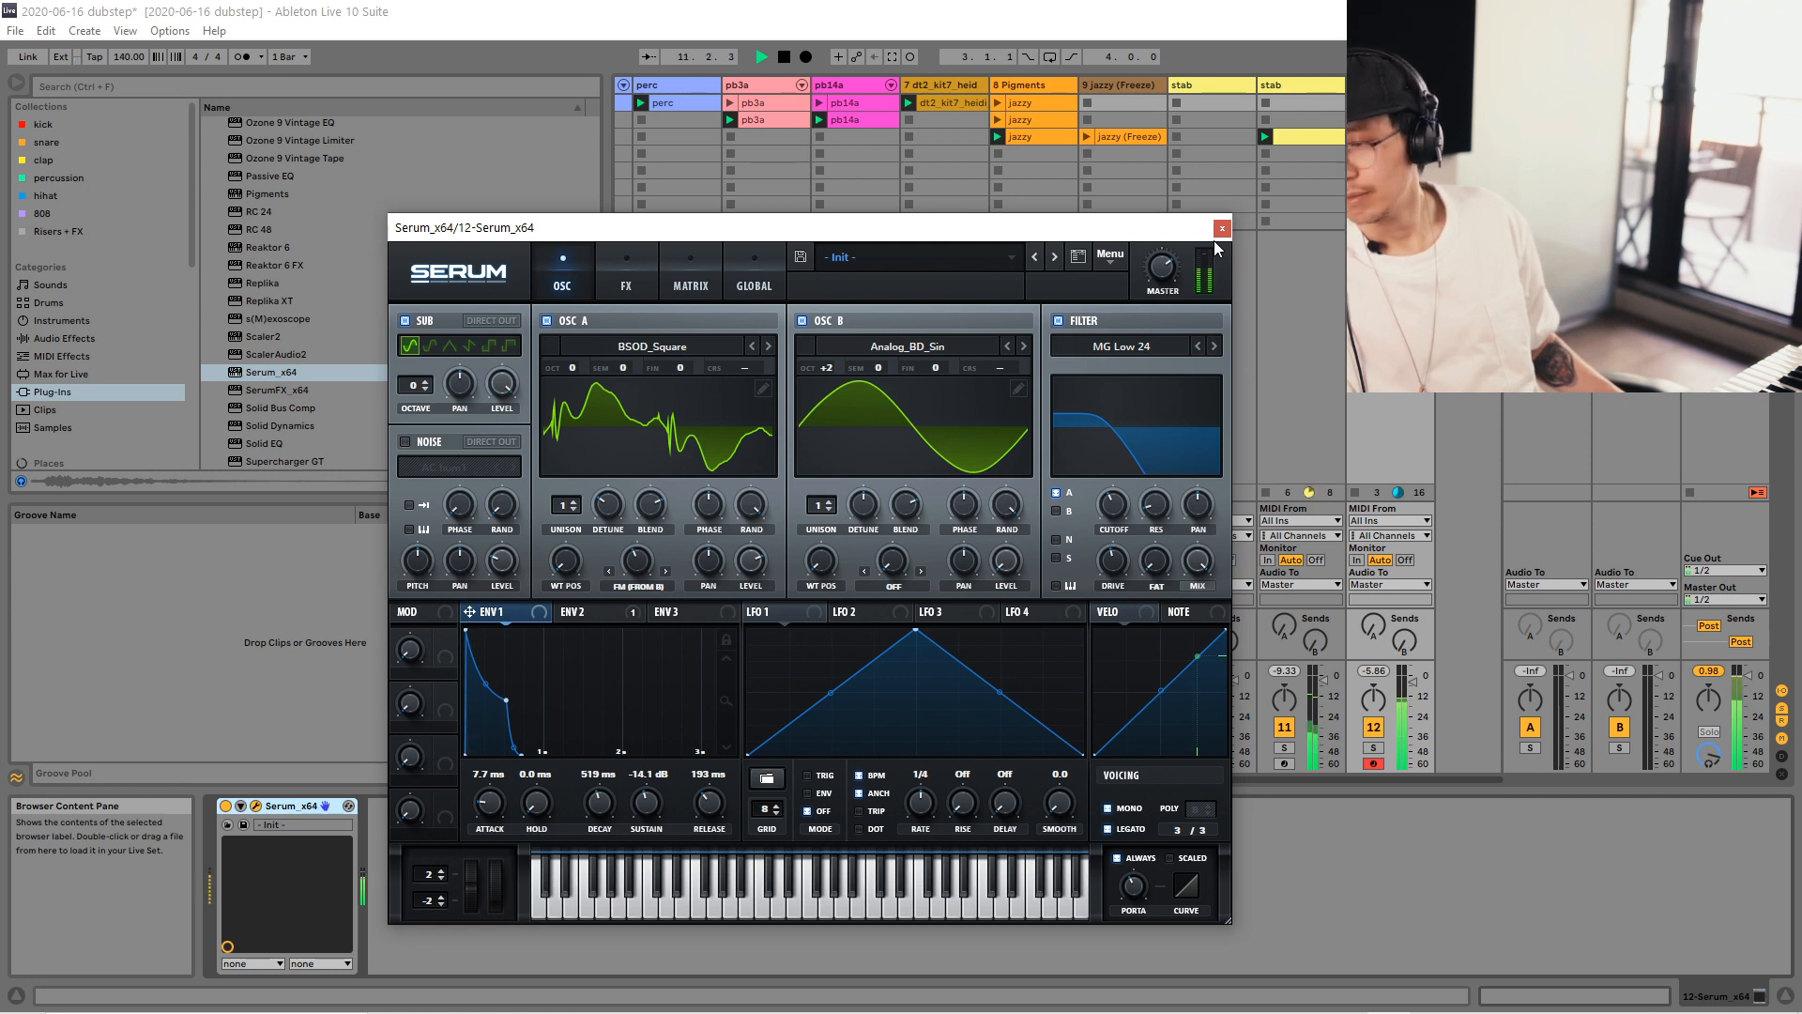
{"action": "key", "text": "space"}
{"action": "key", "text": "ctrl+s"}
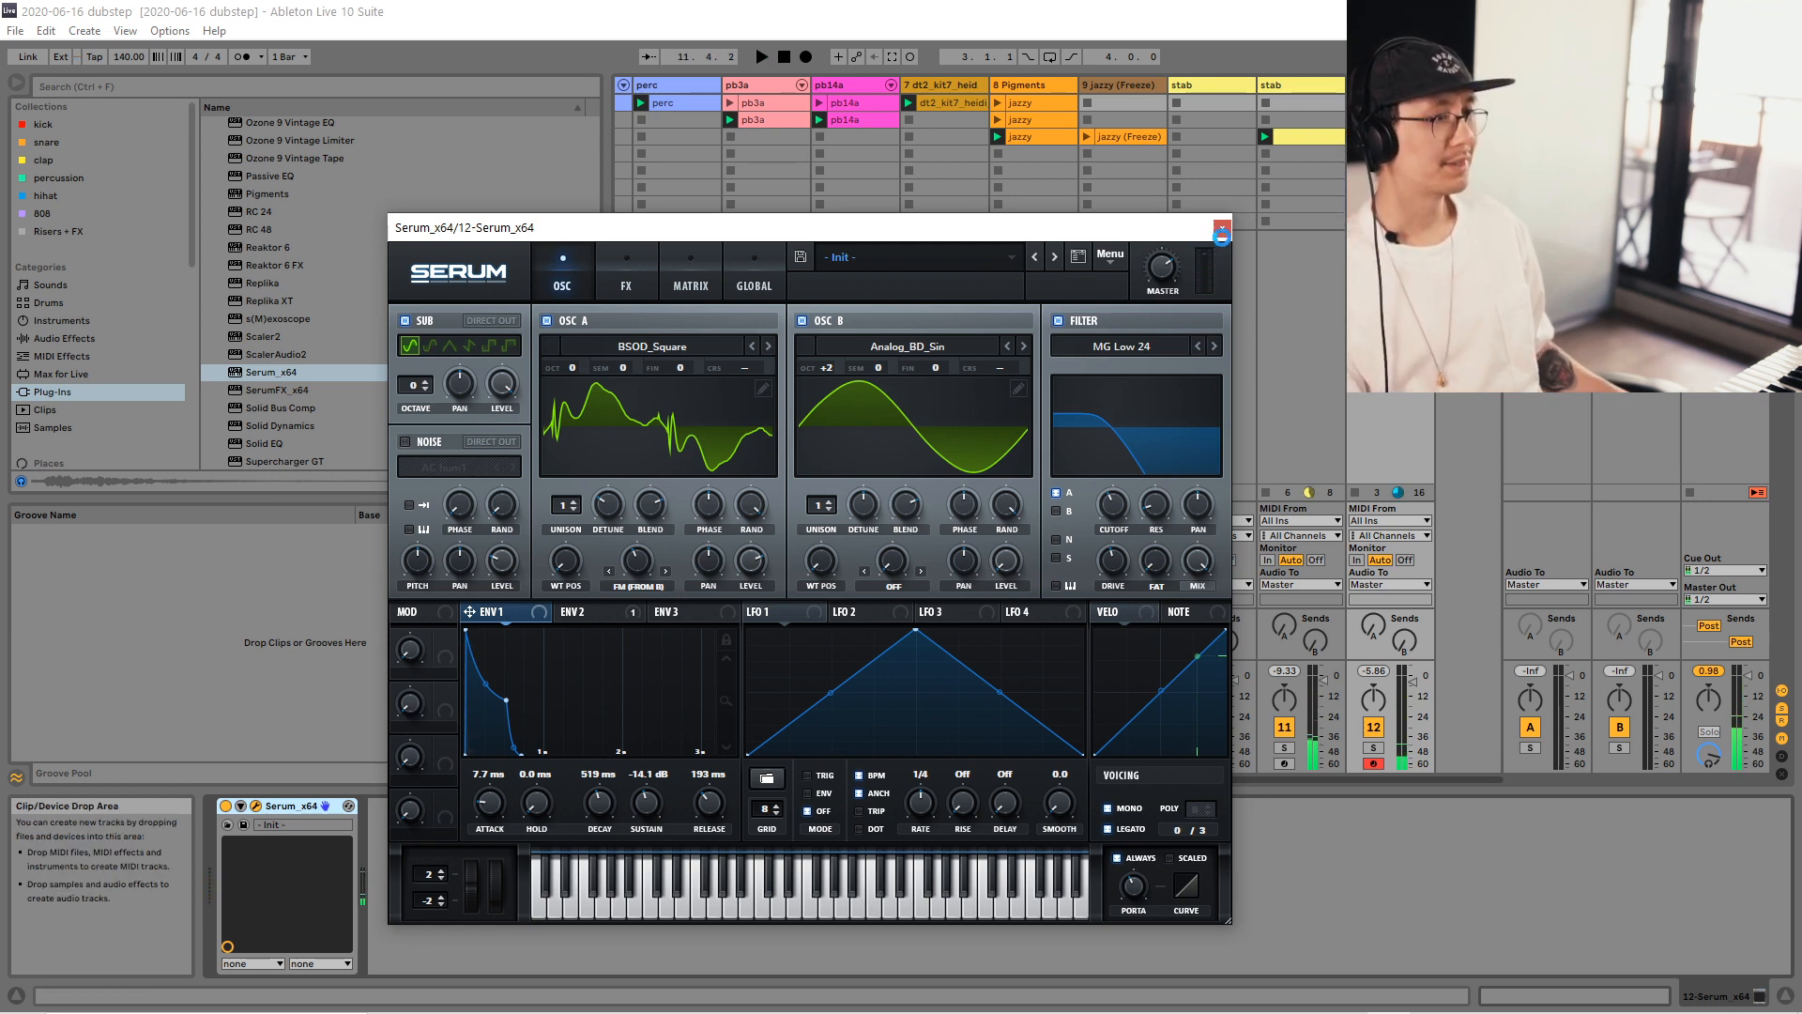
Add Serum's Tube distortion with the drive at about 80% and toggle its bypass during playback to compare.
{"action": "left_click", "coordinate": [633, 269]}
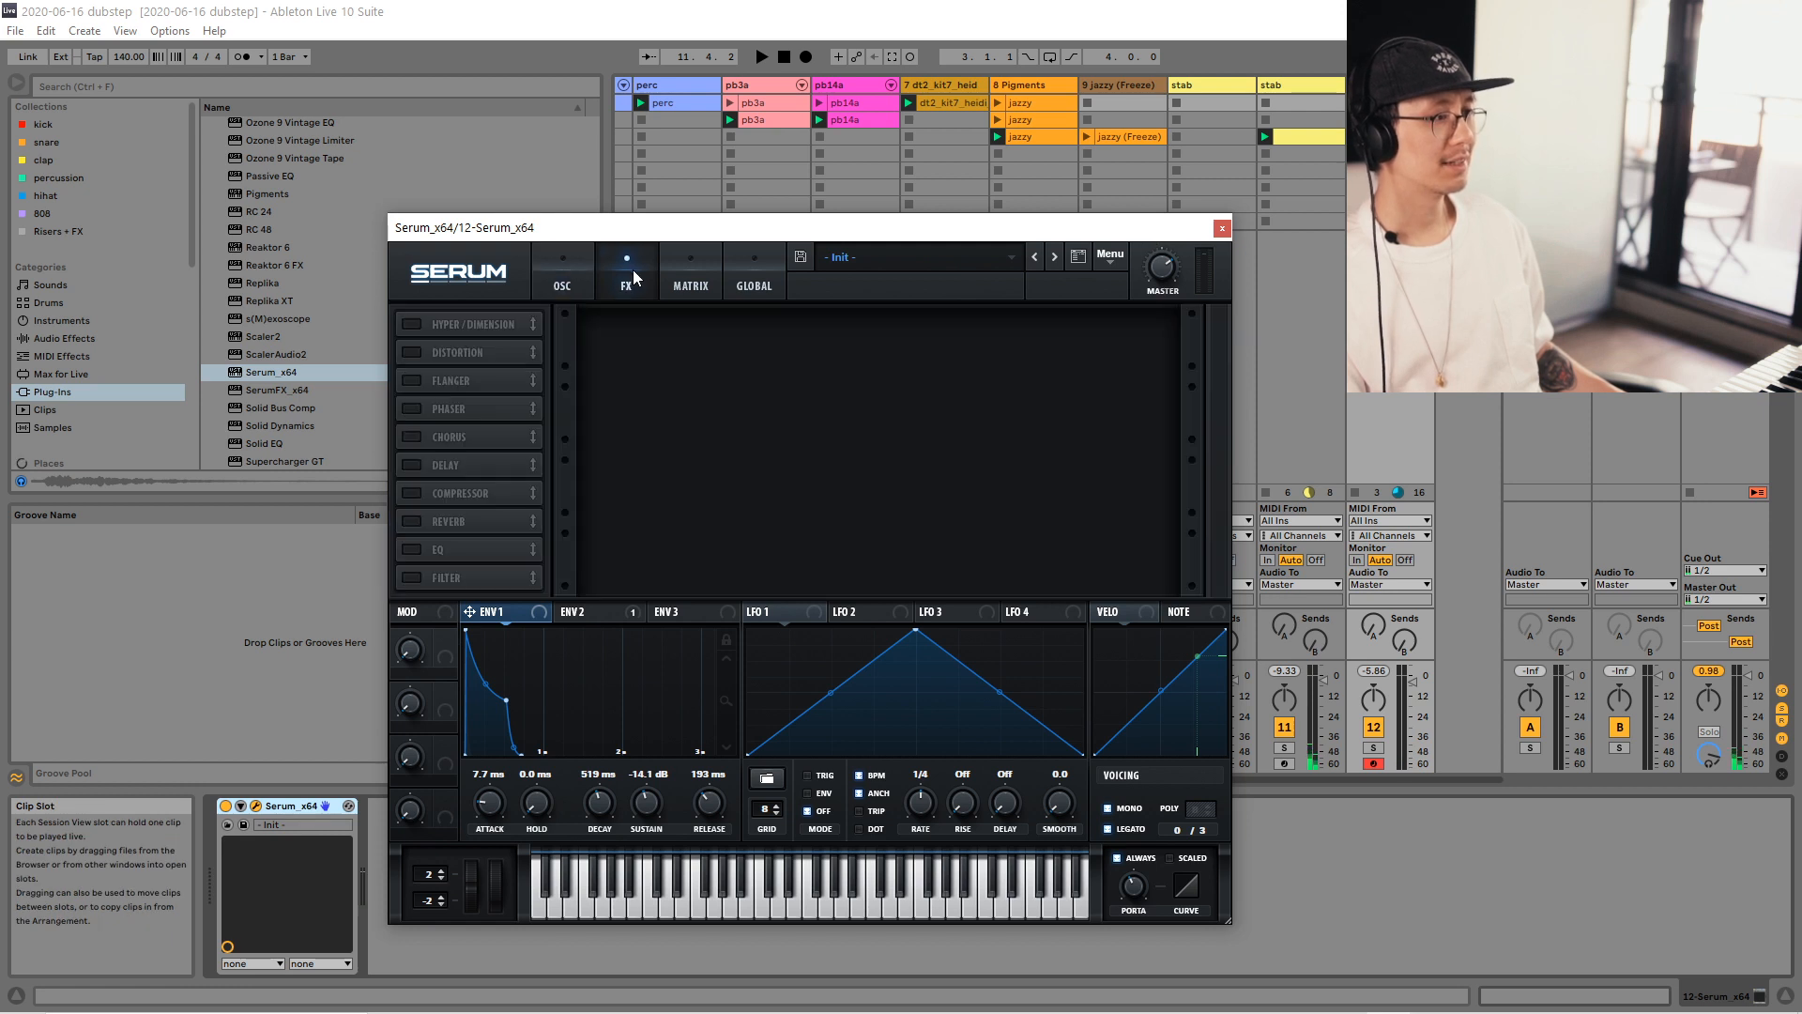
{"action": "left_click", "coordinate": [415, 351]}
{"action": "key", "text": "space"}
{"action": "left_click_drag", "start_coordinate": [1035, 338], "coordinate": [1033, 226]}
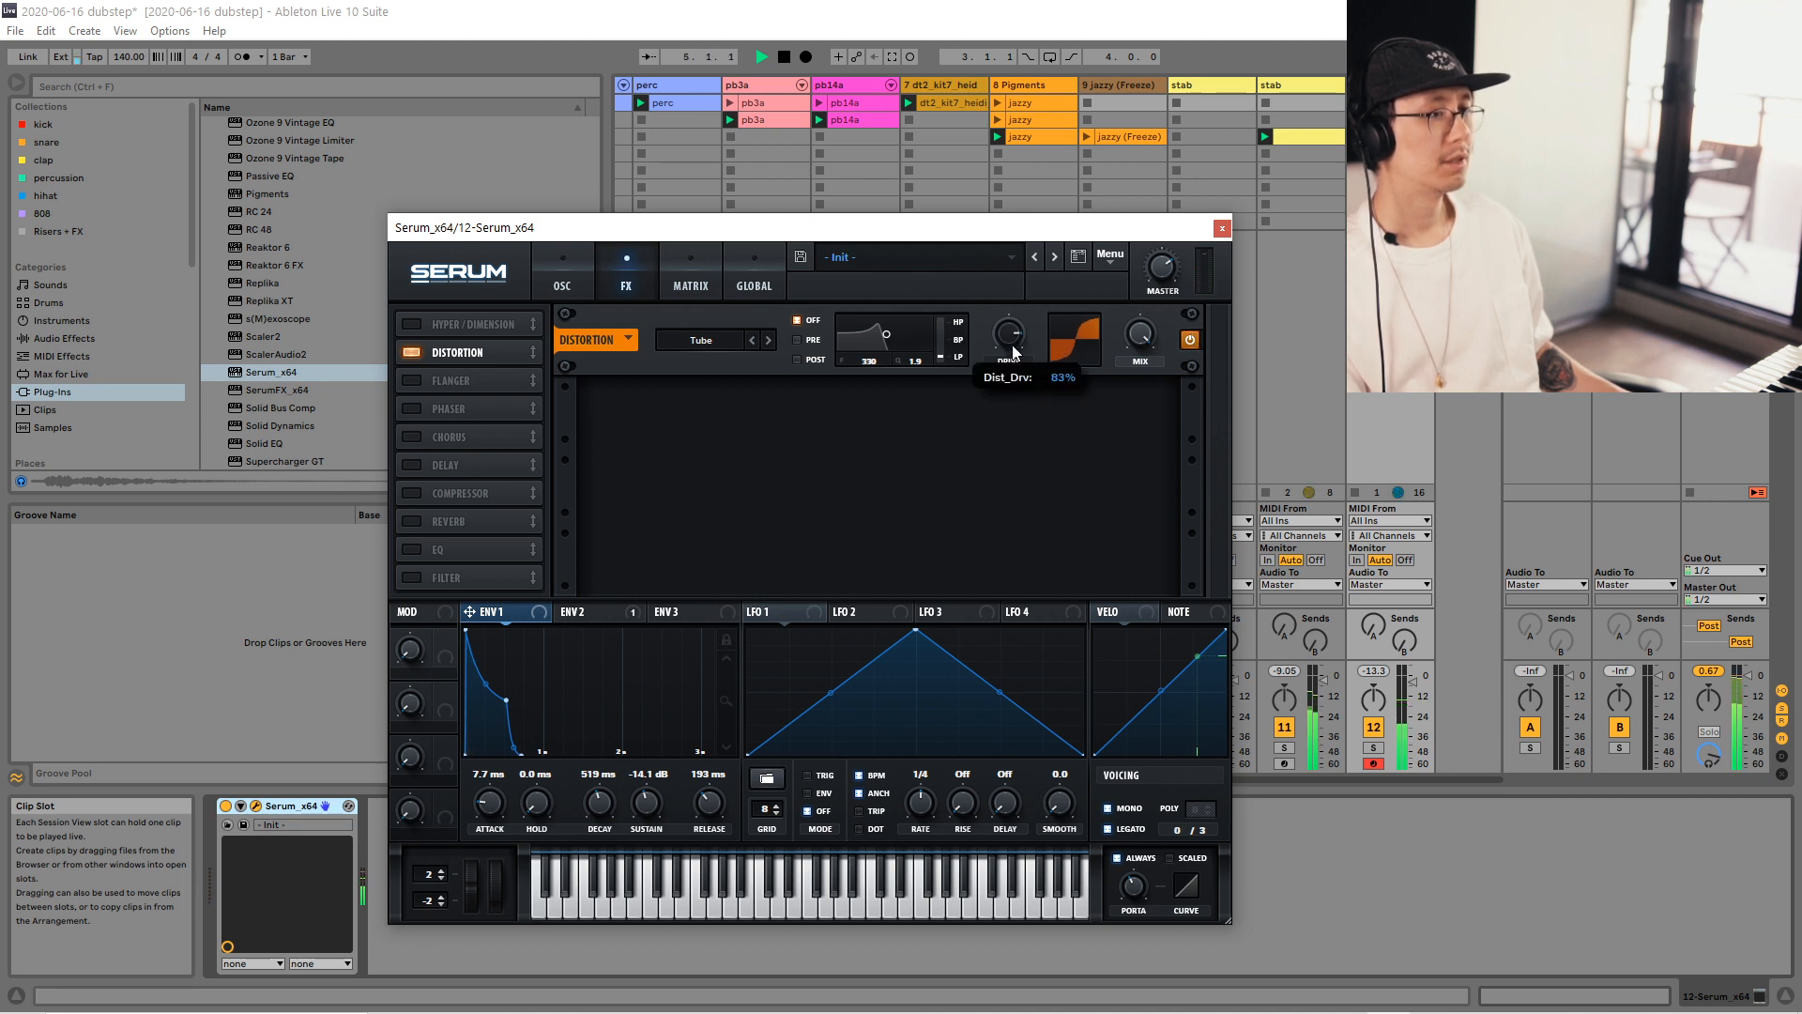
{"action": "left_click_drag", "start_coordinate": [1013, 344], "coordinate": [1014, 354]}
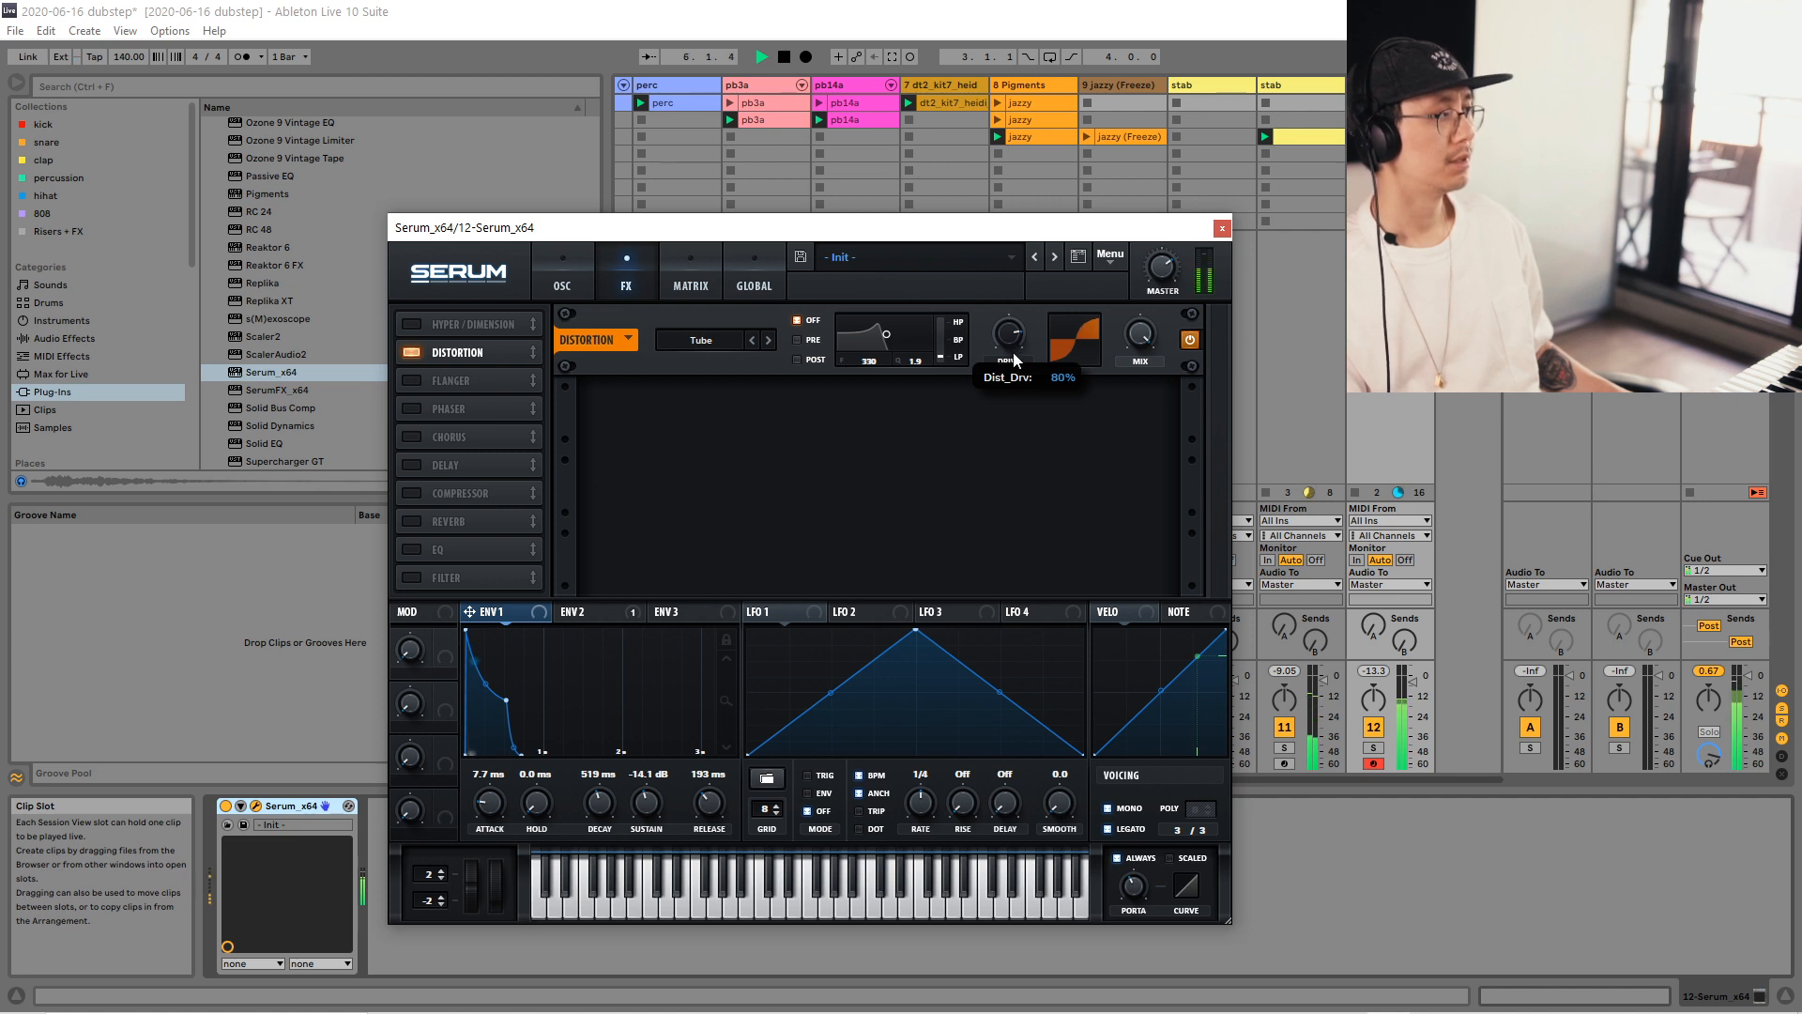
{"action": "left_click", "coordinate": [1191, 340]}
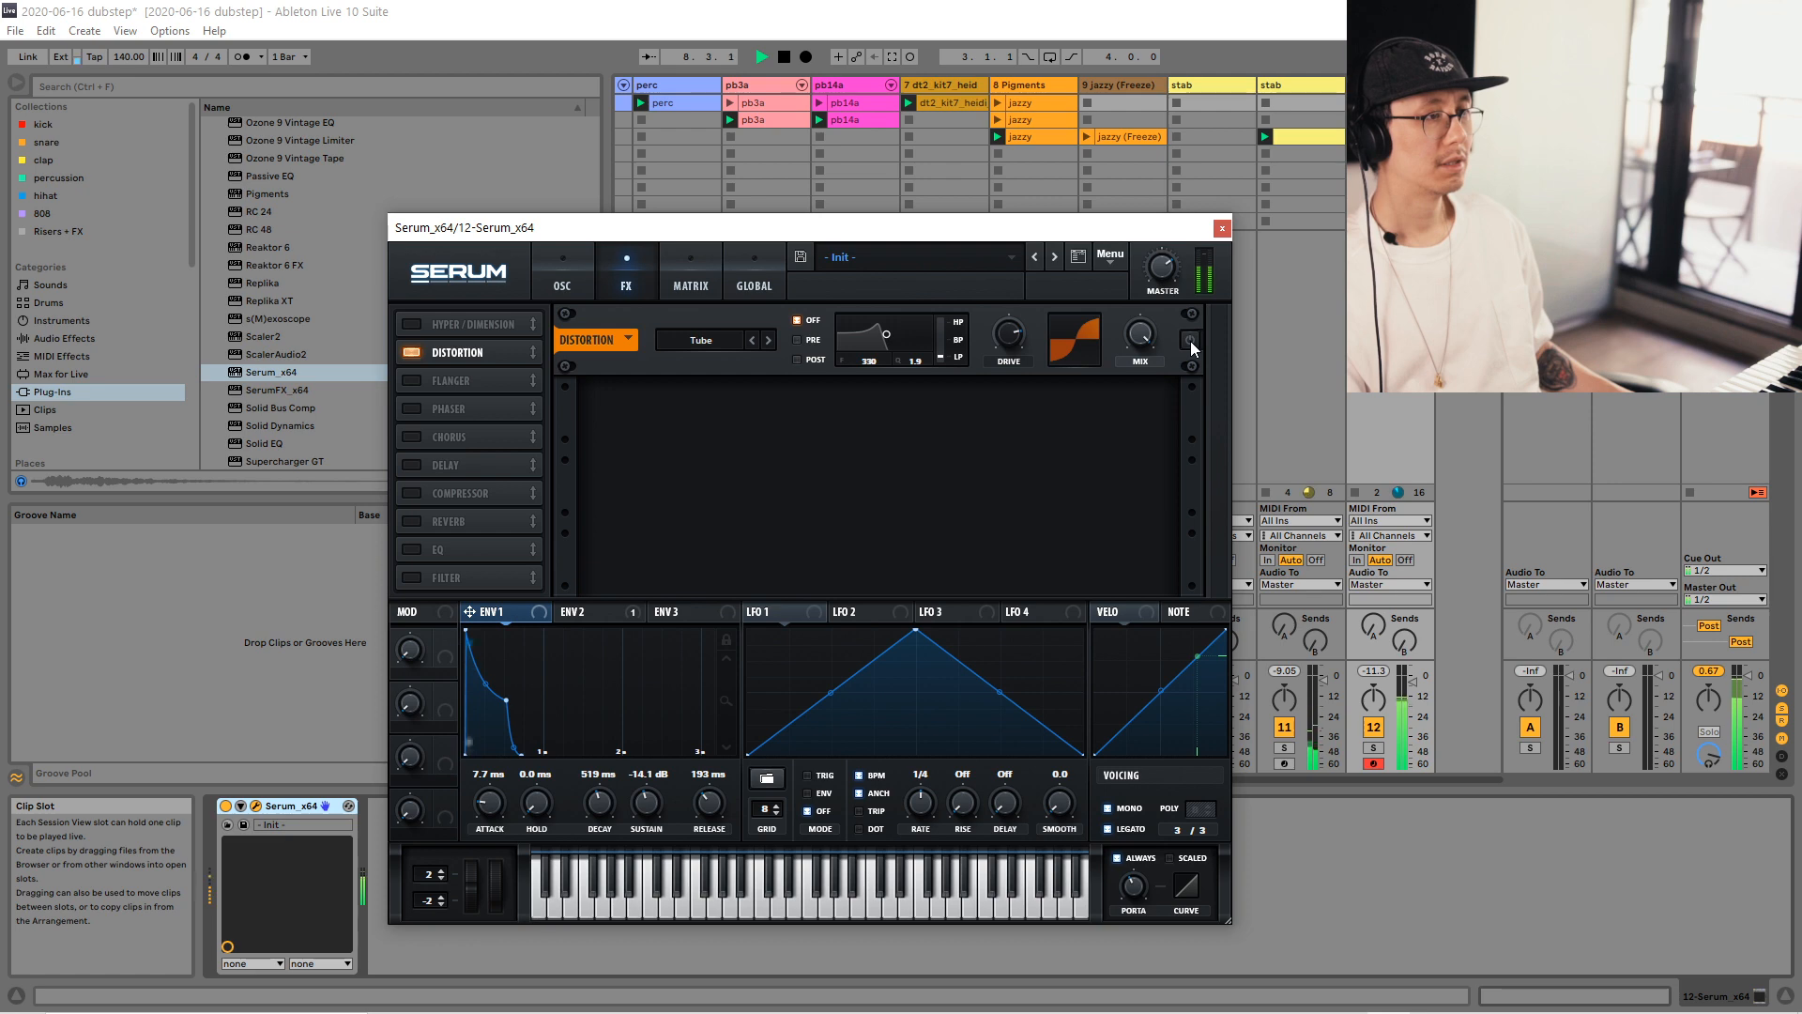
Try the Band 12 filter type on the bass and sweep its cutoff during playback.
{"action": "left_click", "coordinate": [582, 278]}
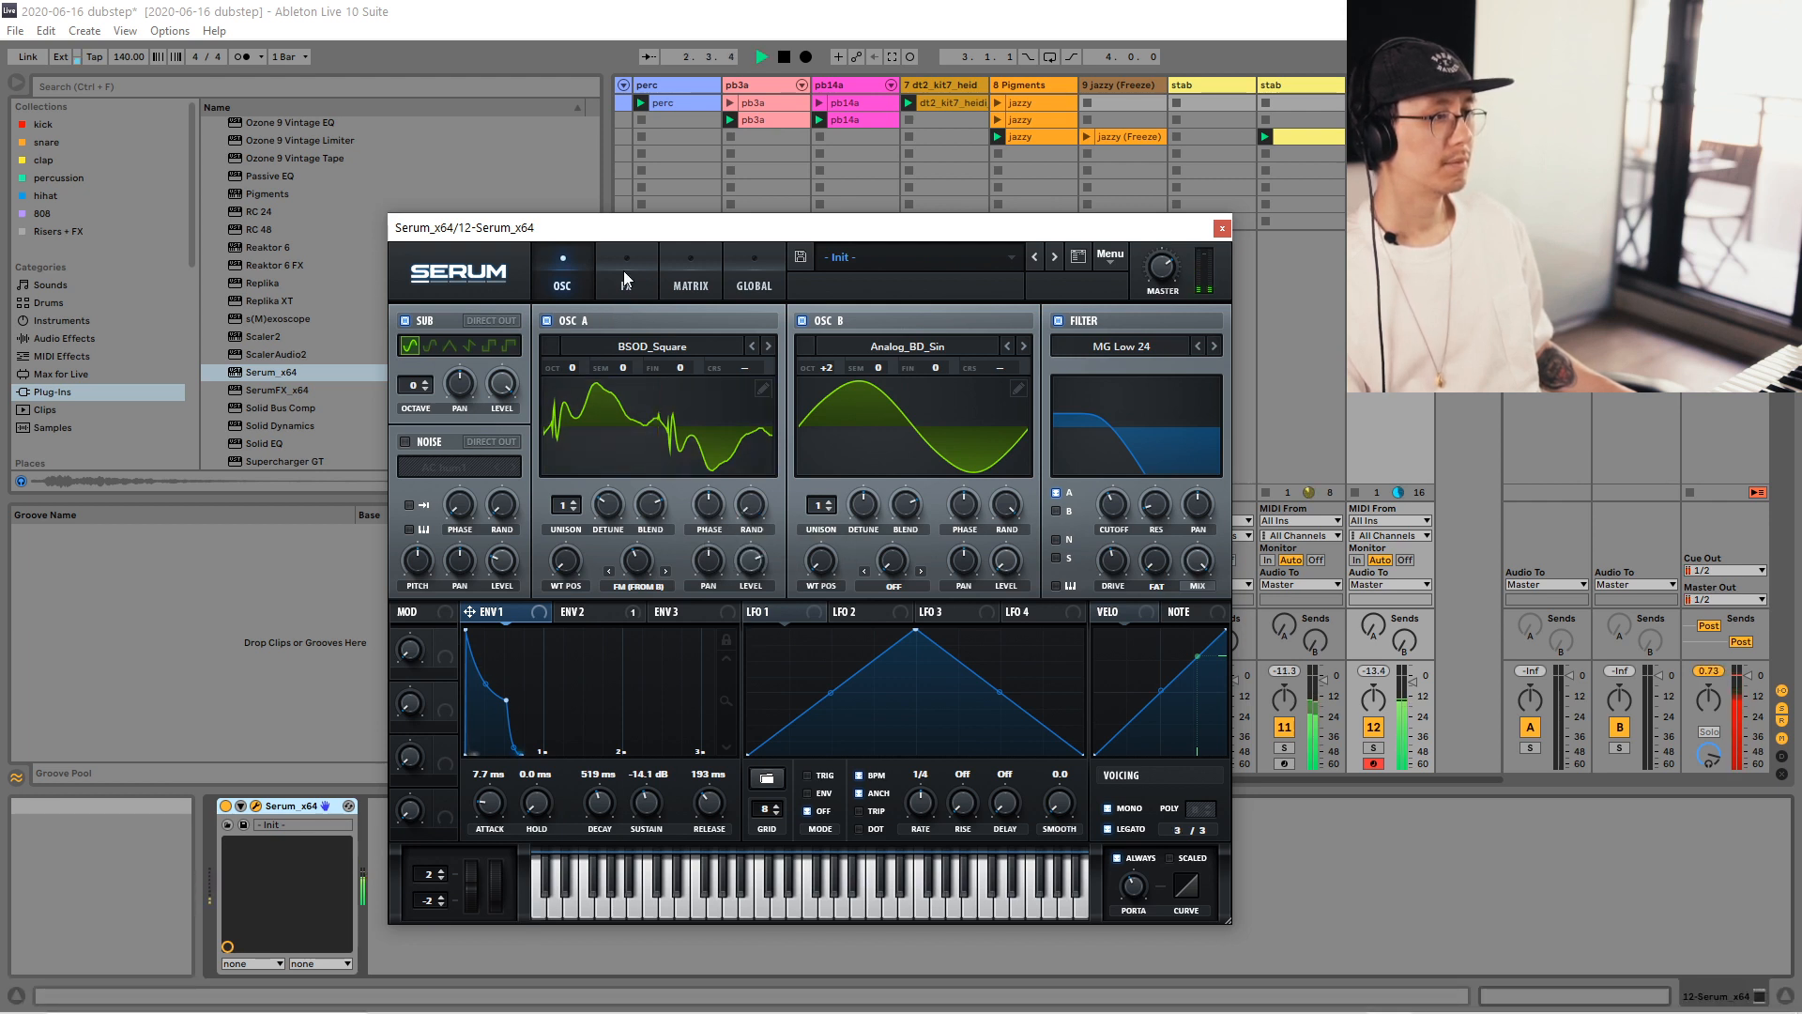
{"action": "left_click_drag", "start_coordinate": [1127, 512], "coordinate": [1126, 501]}
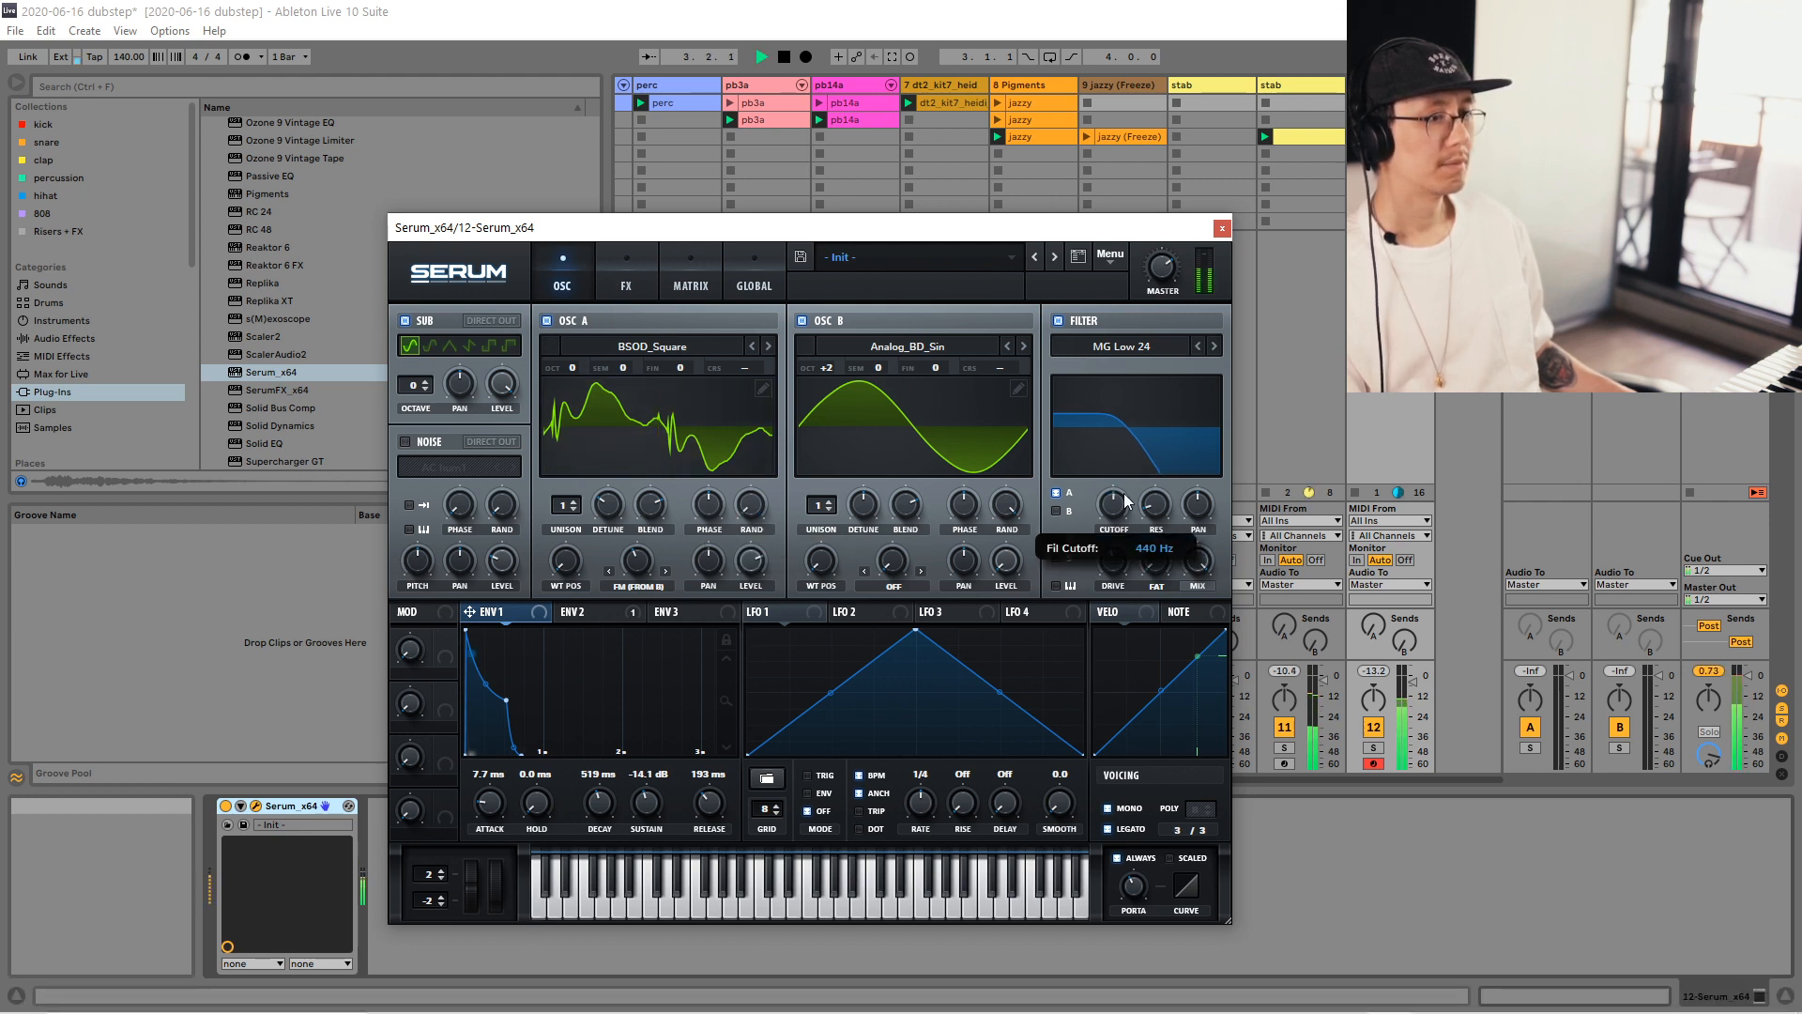
{"action": "left_click", "coordinate": [1134, 344]}
{"action": "mouse_move", "coordinate": [1123, 368]}
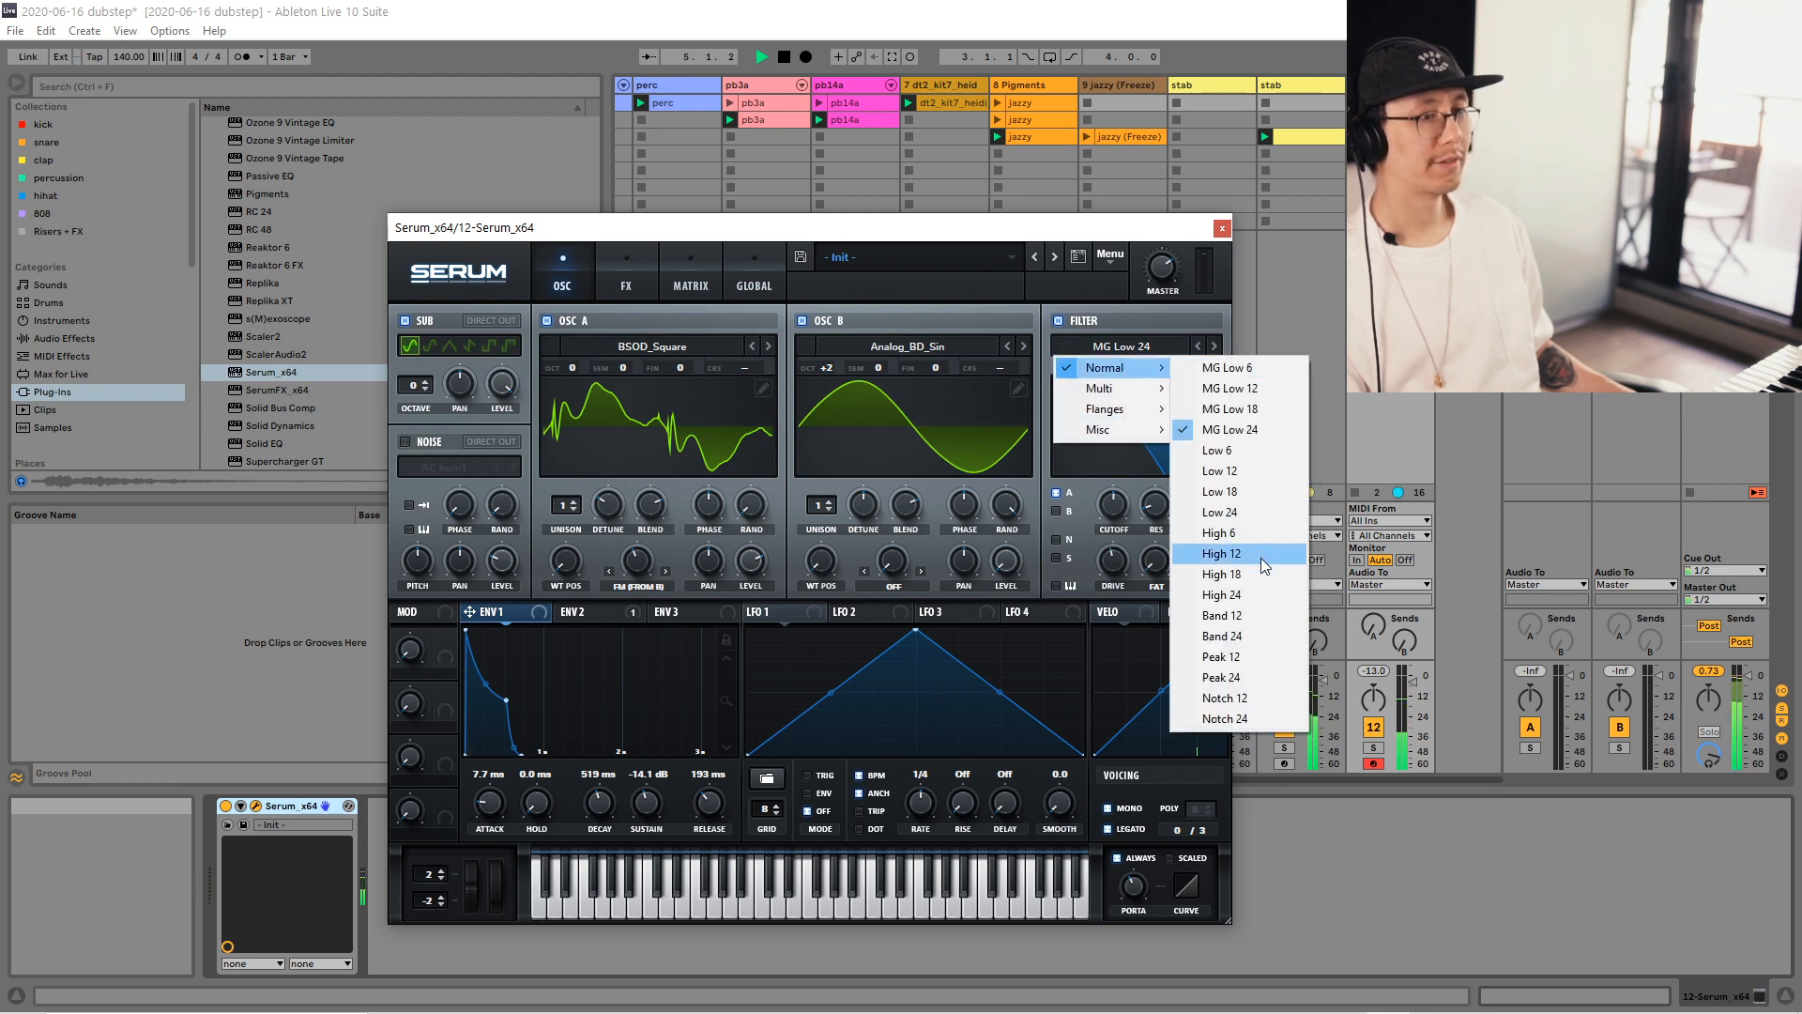
{"action": "left_click", "coordinate": [1265, 612]}
{"action": "left_click_drag", "start_coordinate": [1113, 539], "coordinate": [1118, 454]}
Change the filter type to Scream BP and adjust its cutoff during playback.
{"action": "left_click", "coordinate": [1147, 345]}
{"action": "mouse_move", "coordinate": [1143, 368]}
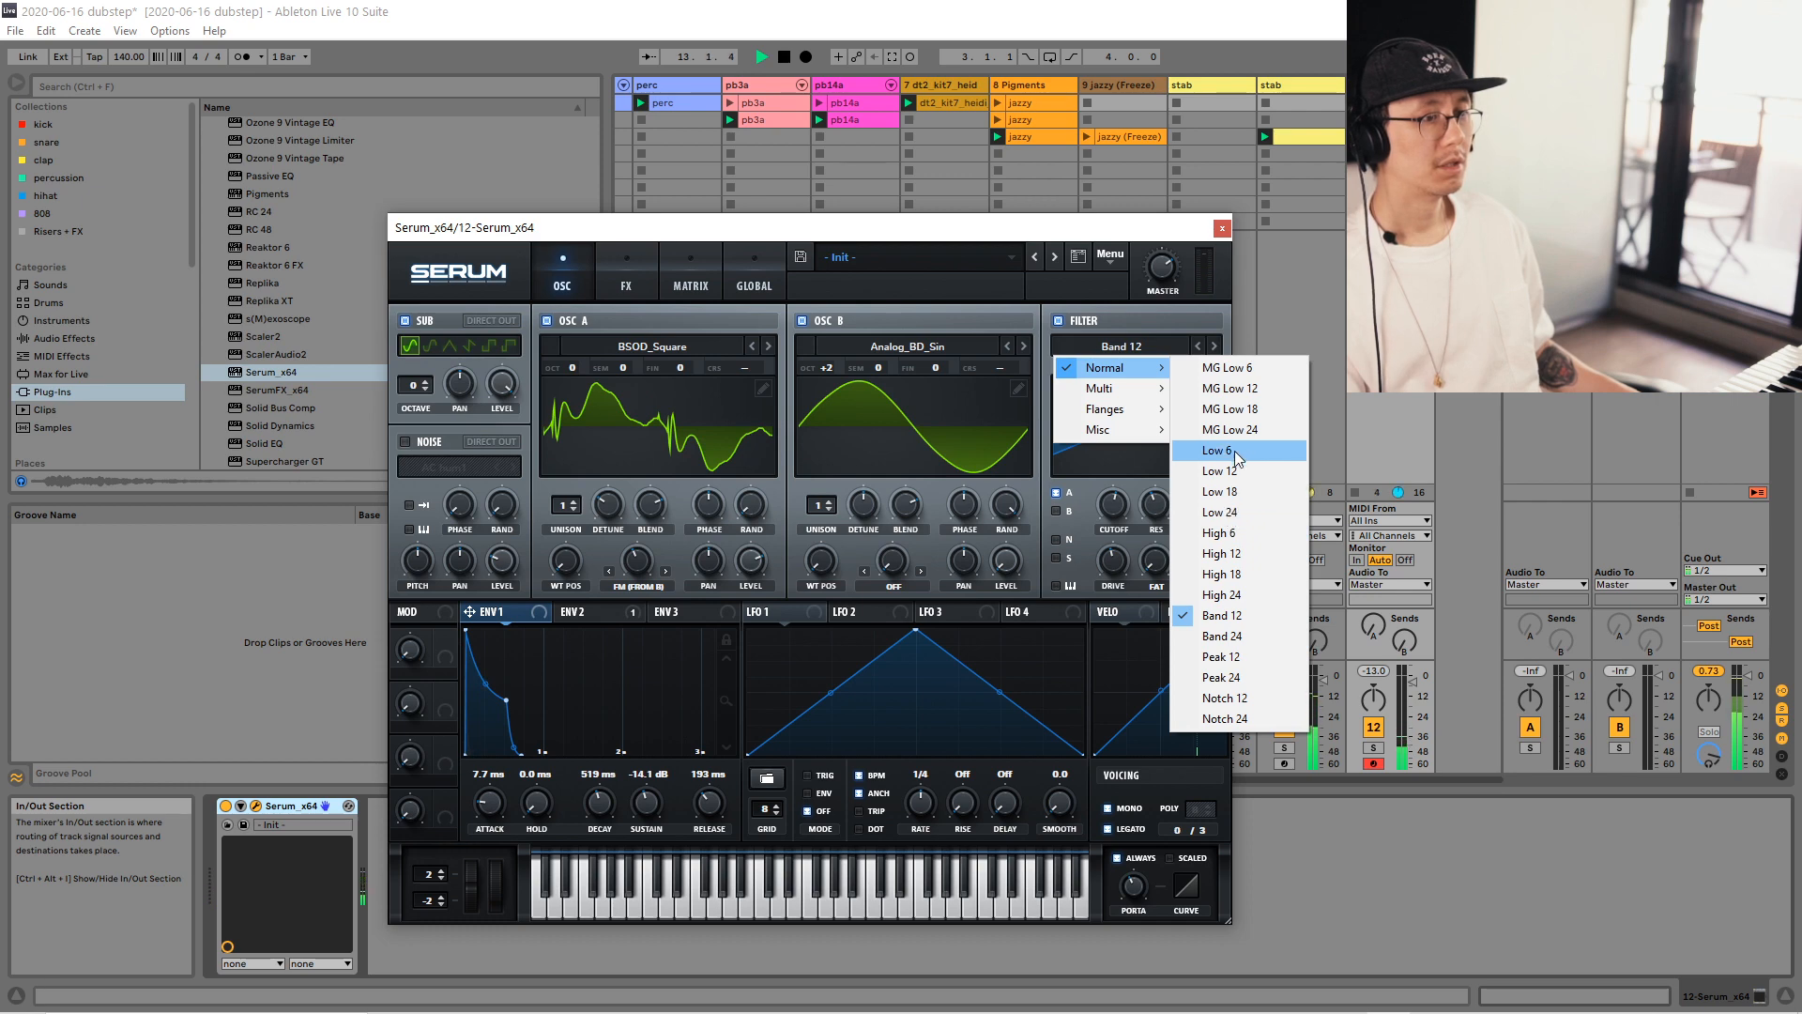
{"action": "mouse_move", "coordinate": [1111, 439]}
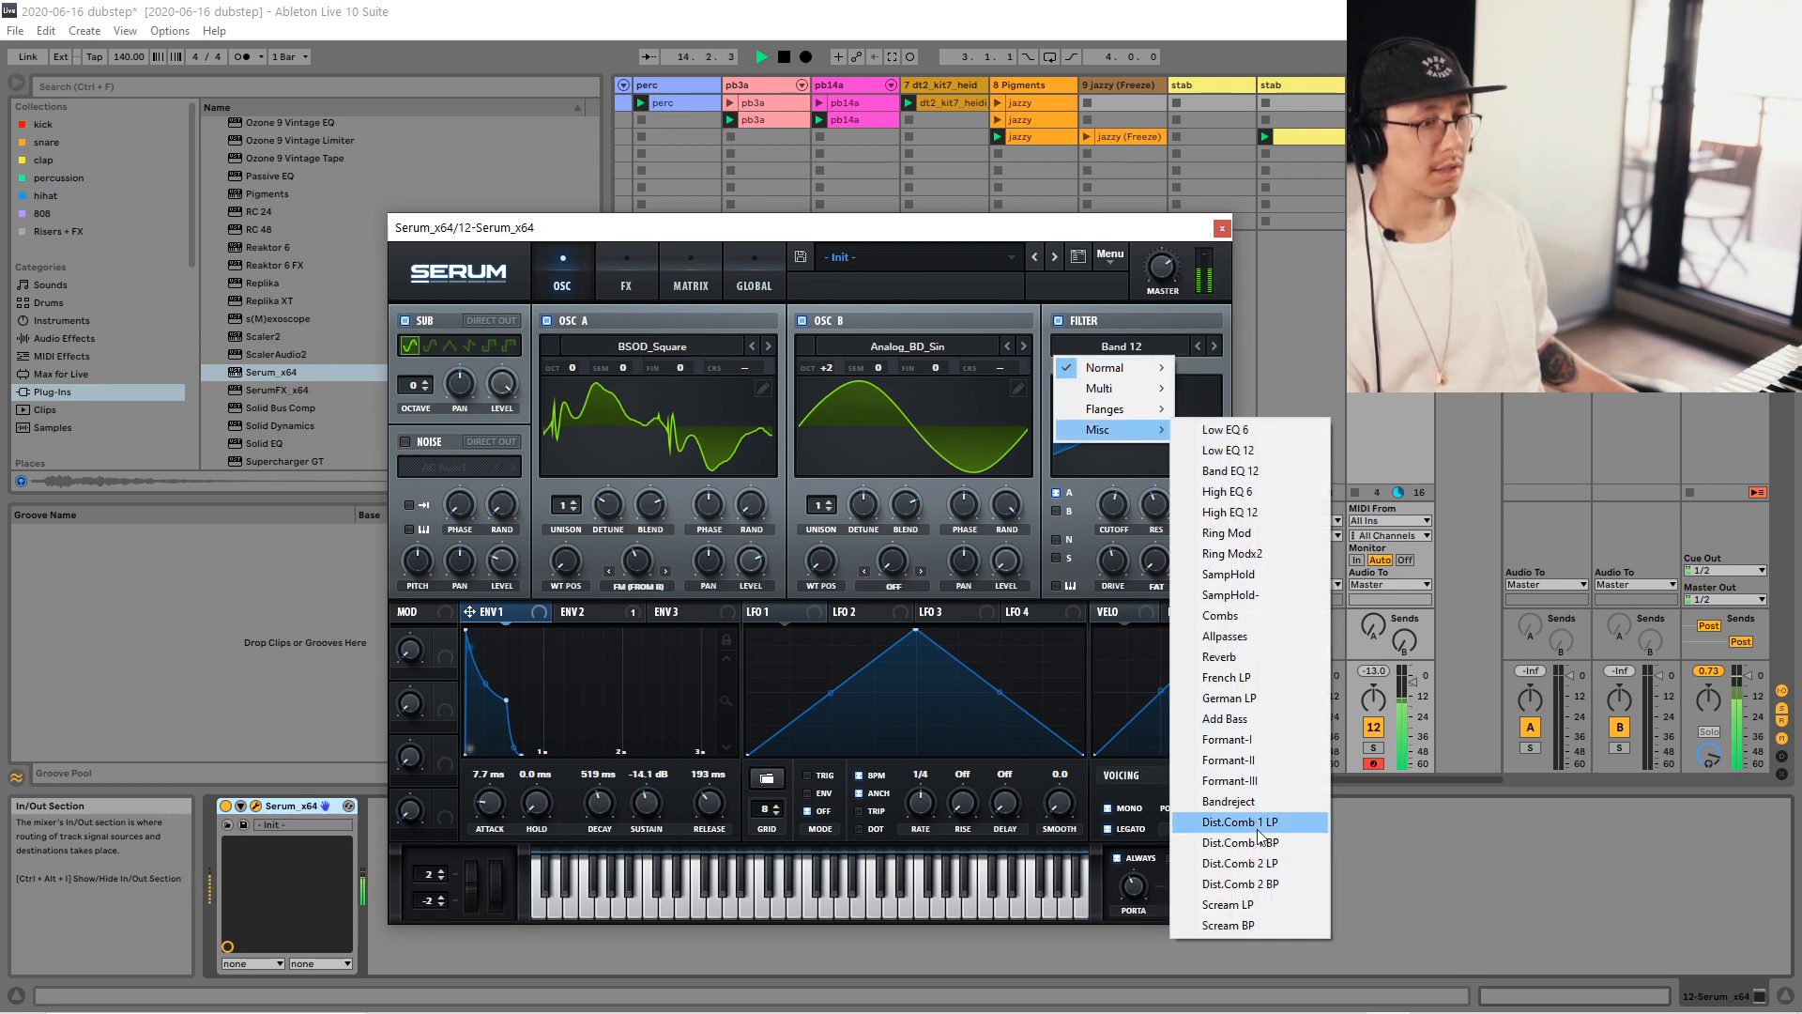
{"action": "left_click", "coordinate": [1229, 924]}
{"action": "key", "text": "space"}
{"action": "left_click_drag", "start_coordinate": [1116, 503], "coordinate": [1114, 469]}
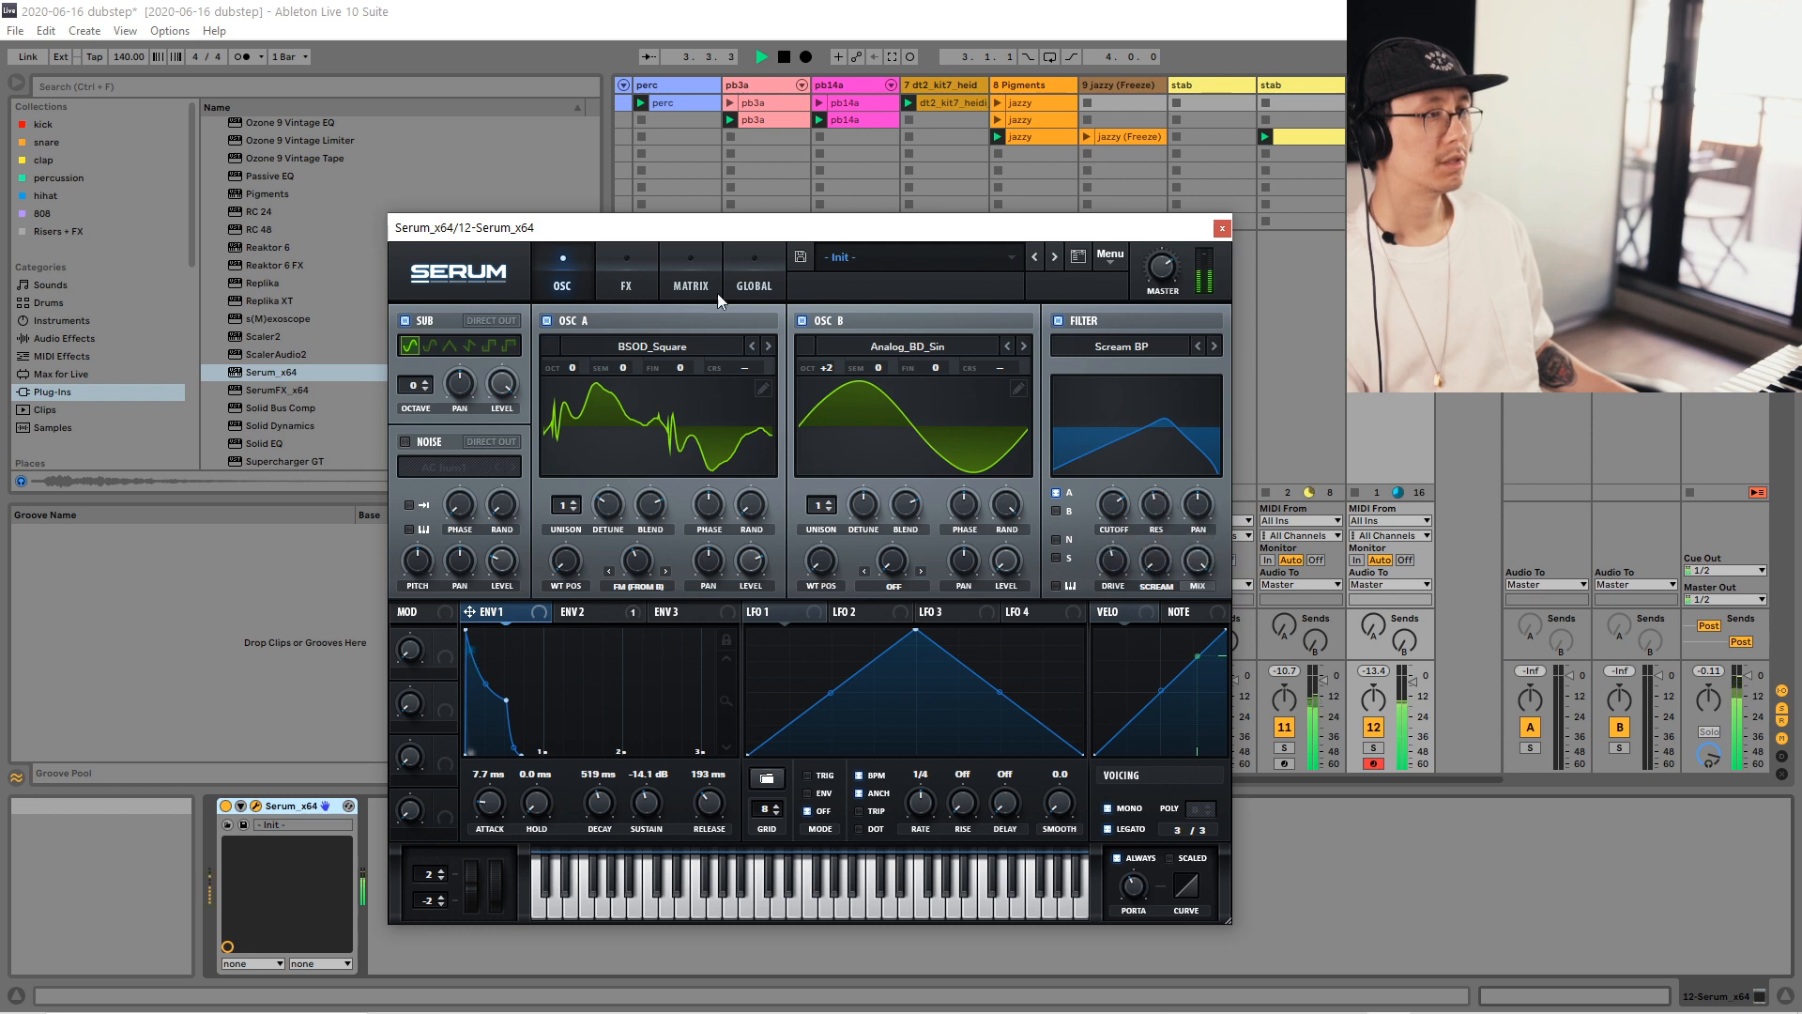
Try the Hyper/Dimension effect with the dimension mix at 10% and switch it off again.
{"action": "left_click", "coordinate": [626, 274]}
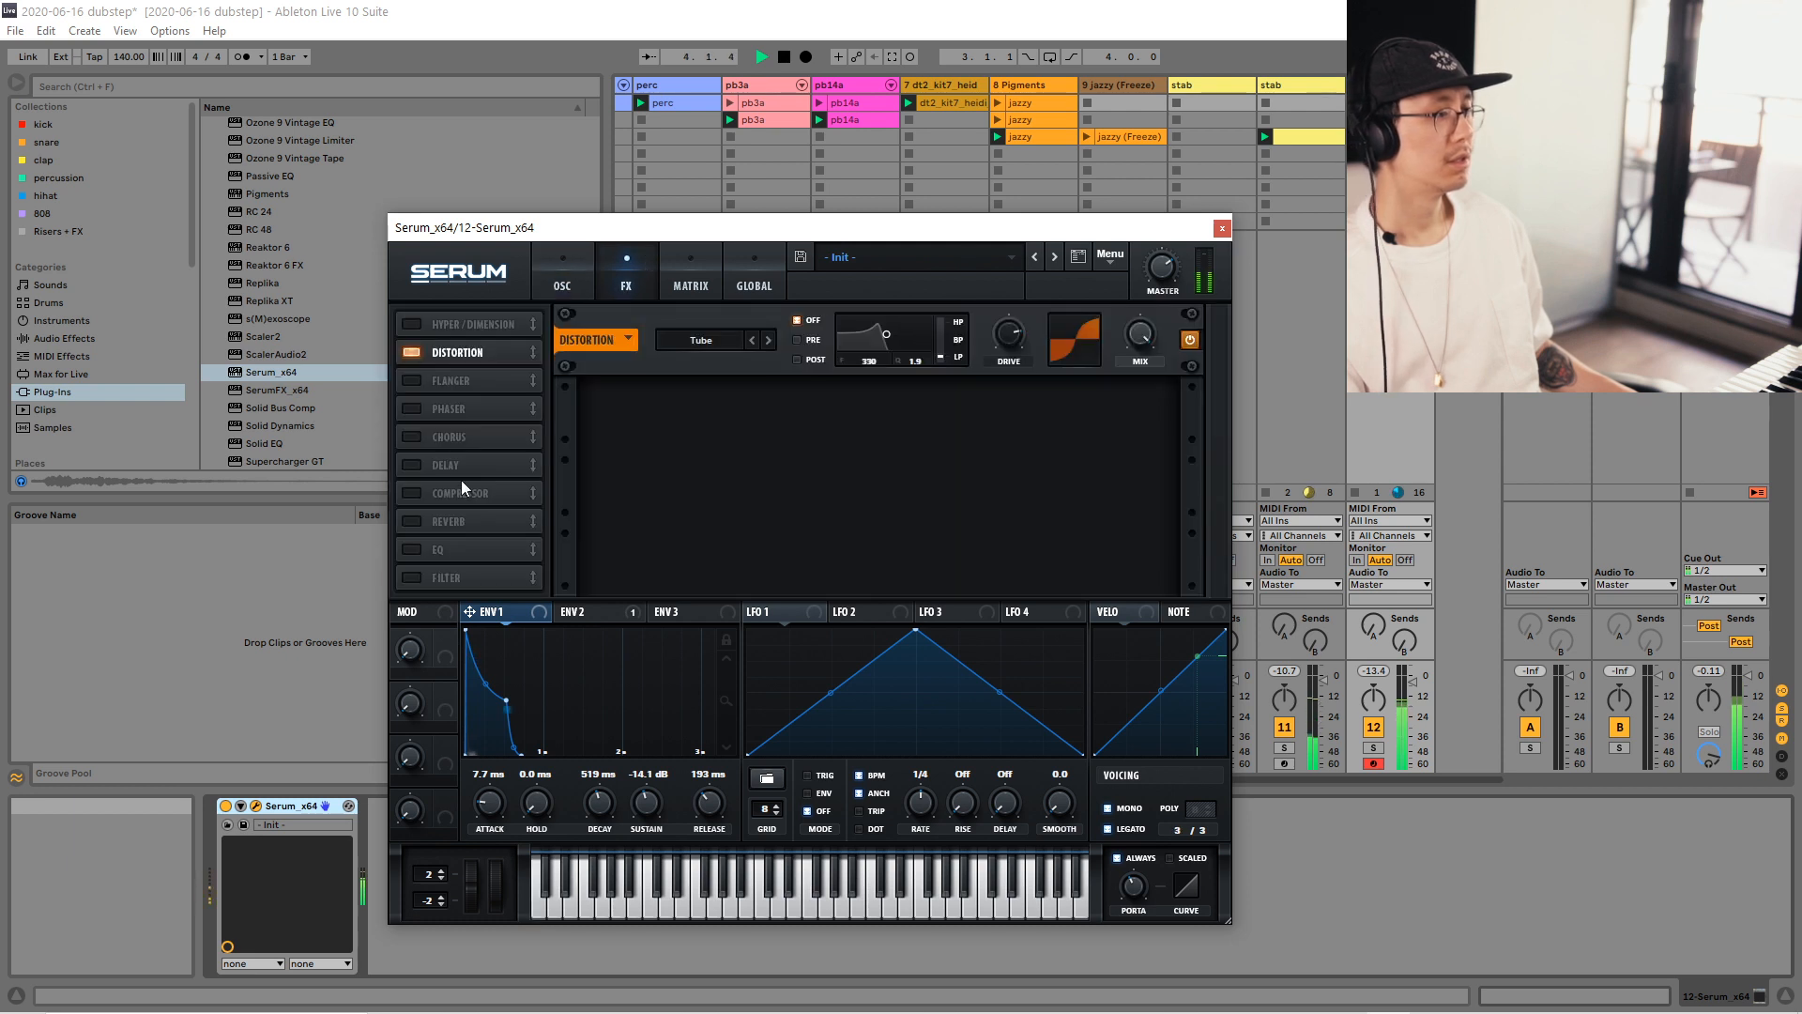
{"action": "left_click", "coordinate": [424, 329]}
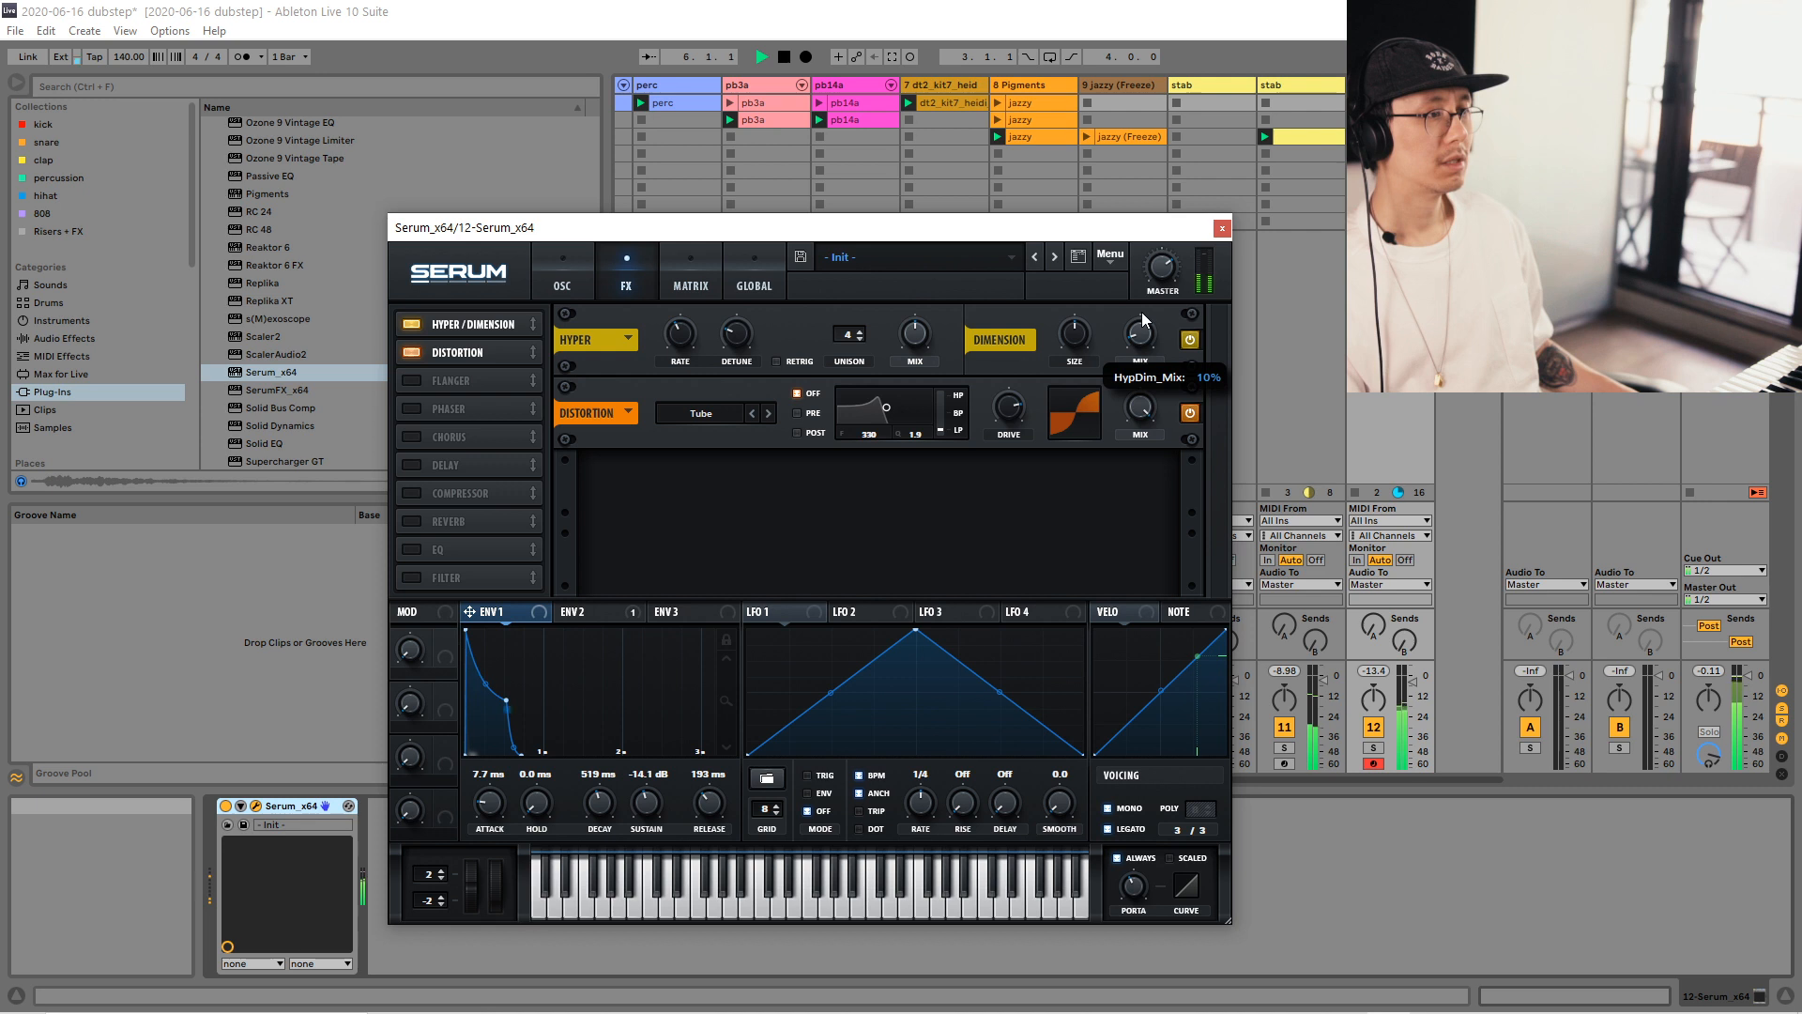
{"action": "left_click", "coordinate": [413, 324]}
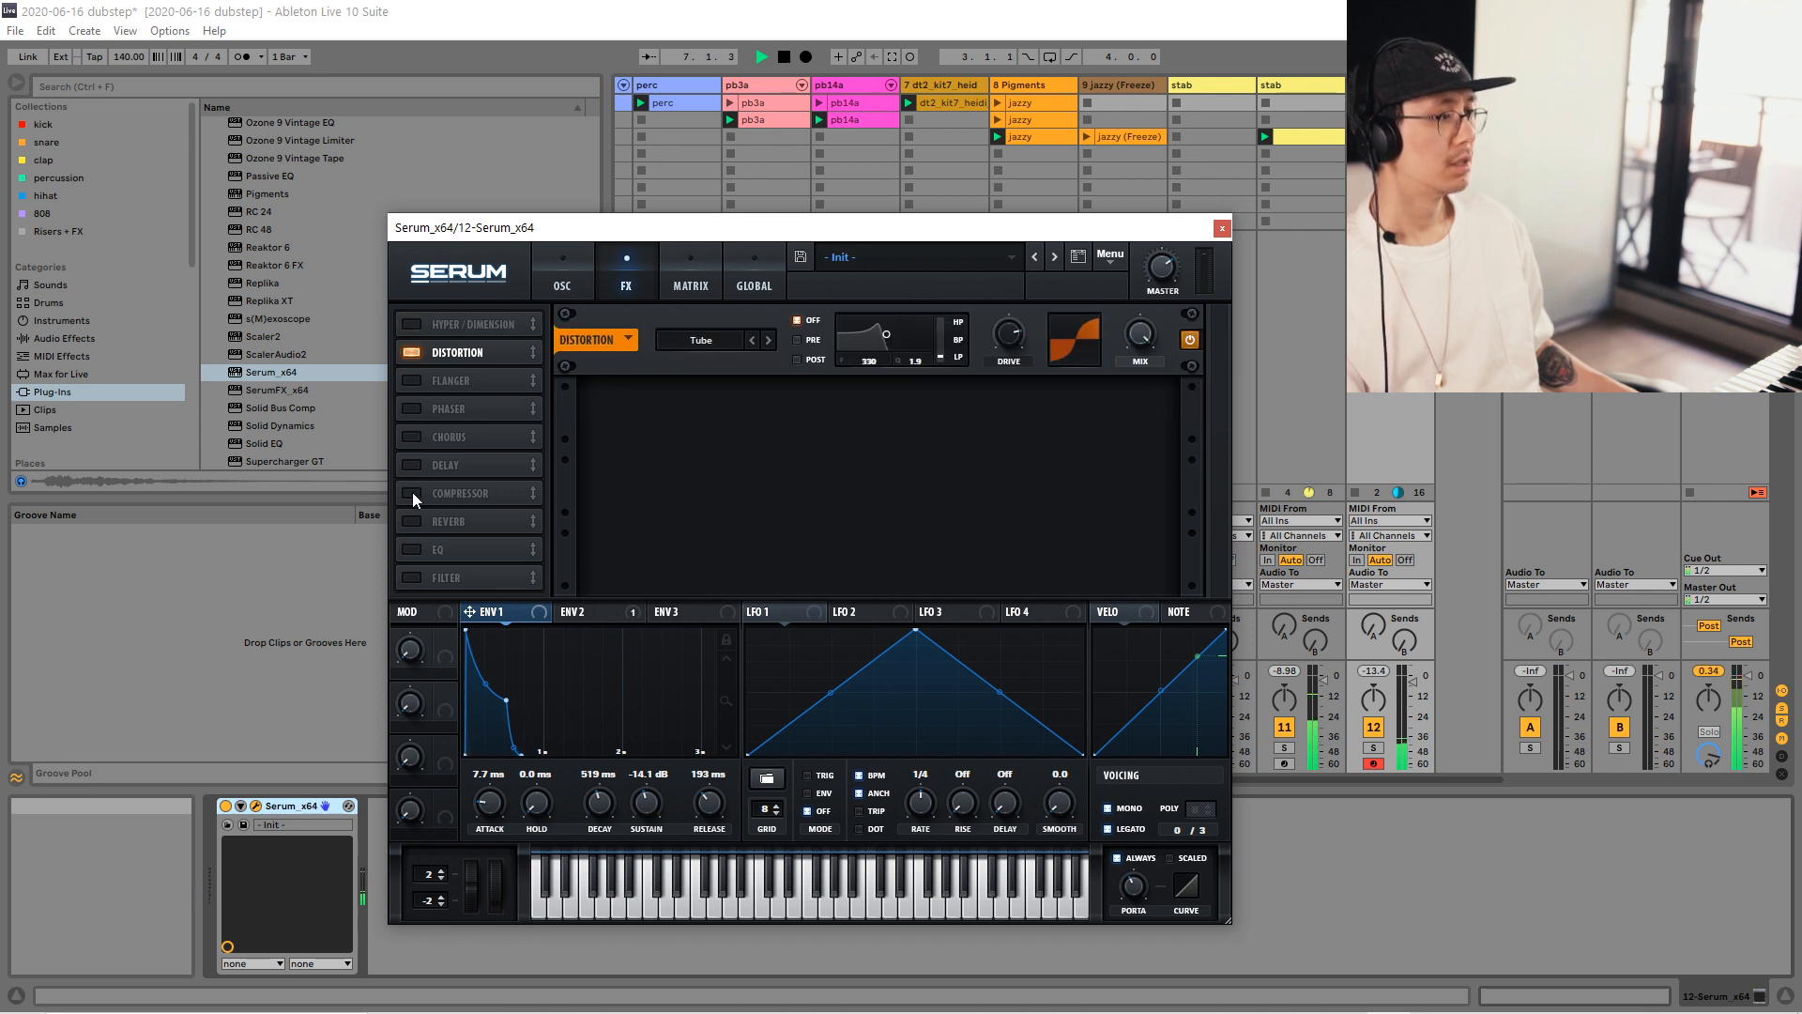
Enable Serum's Hall reverb and adjust its mix and low cut.
{"action": "left_click", "coordinate": [411, 521]}
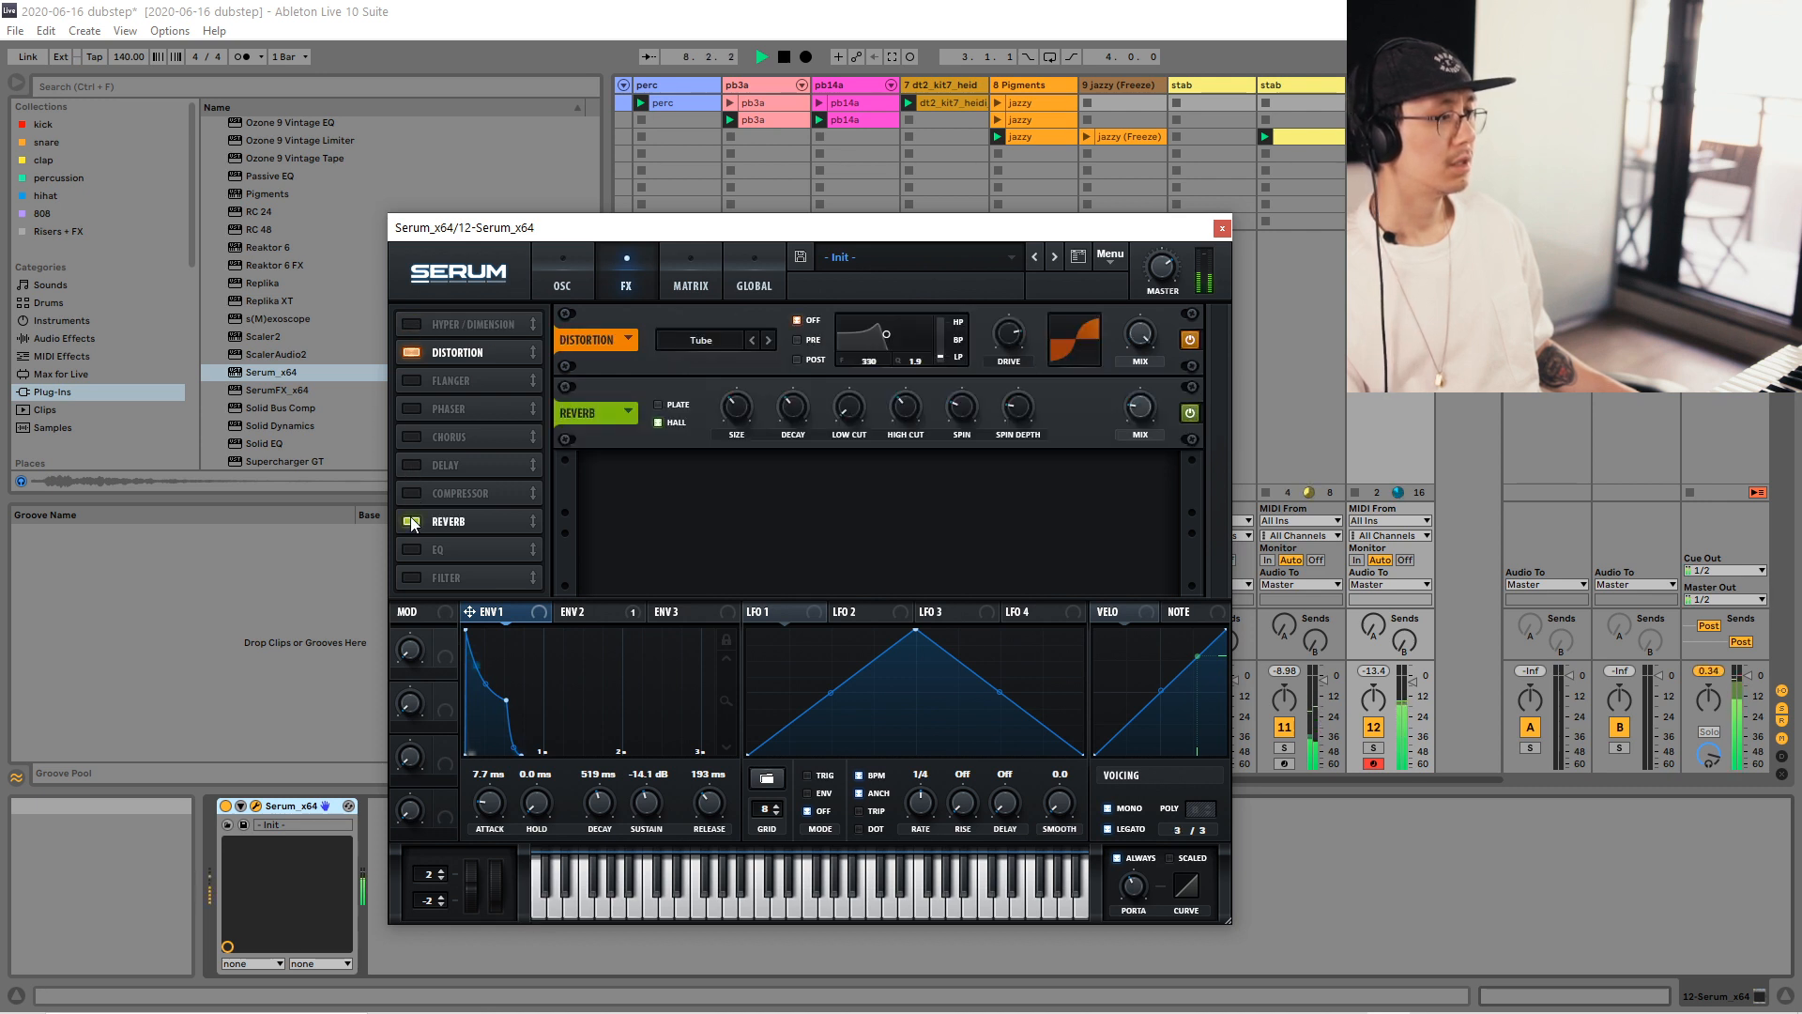
{"action": "left_click_drag", "start_coordinate": [1153, 411], "coordinate": [1152, 364]}
{"action": "left_click_drag", "start_coordinate": [852, 410], "coordinate": [853, 330]}
Set the filter drive to about 46%, switch the filter to Scream LP and retune its cutoff.
{"action": "left_click", "coordinate": [562, 282]}
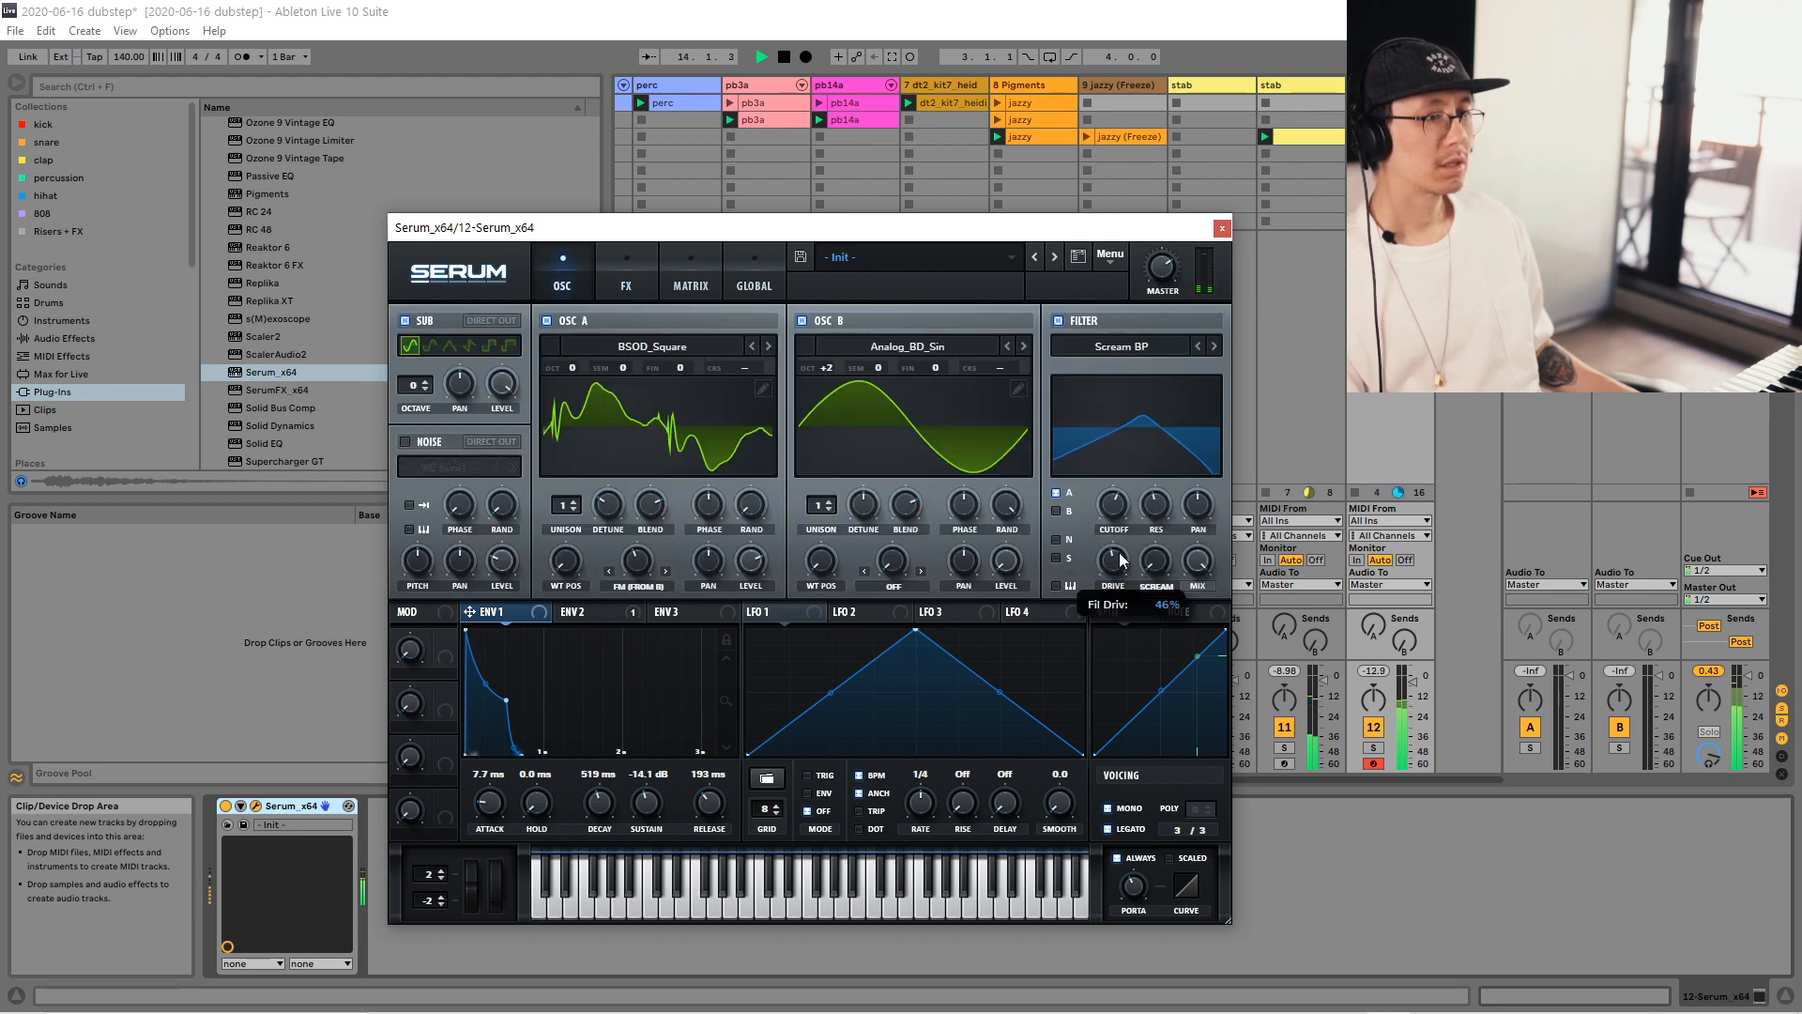
{"action": "scroll", "coordinate": [1161, 480], "scroll_direction": "up", "scroll_amount": 3}
{"action": "scroll", "coordinate": [1117, 528], "scroll_direction": "down", "scroll_amount": 4}
{"action": "scroll", "coordinate": [1117, 526], "scroll_direction": "up", "scroll_amount": 2}
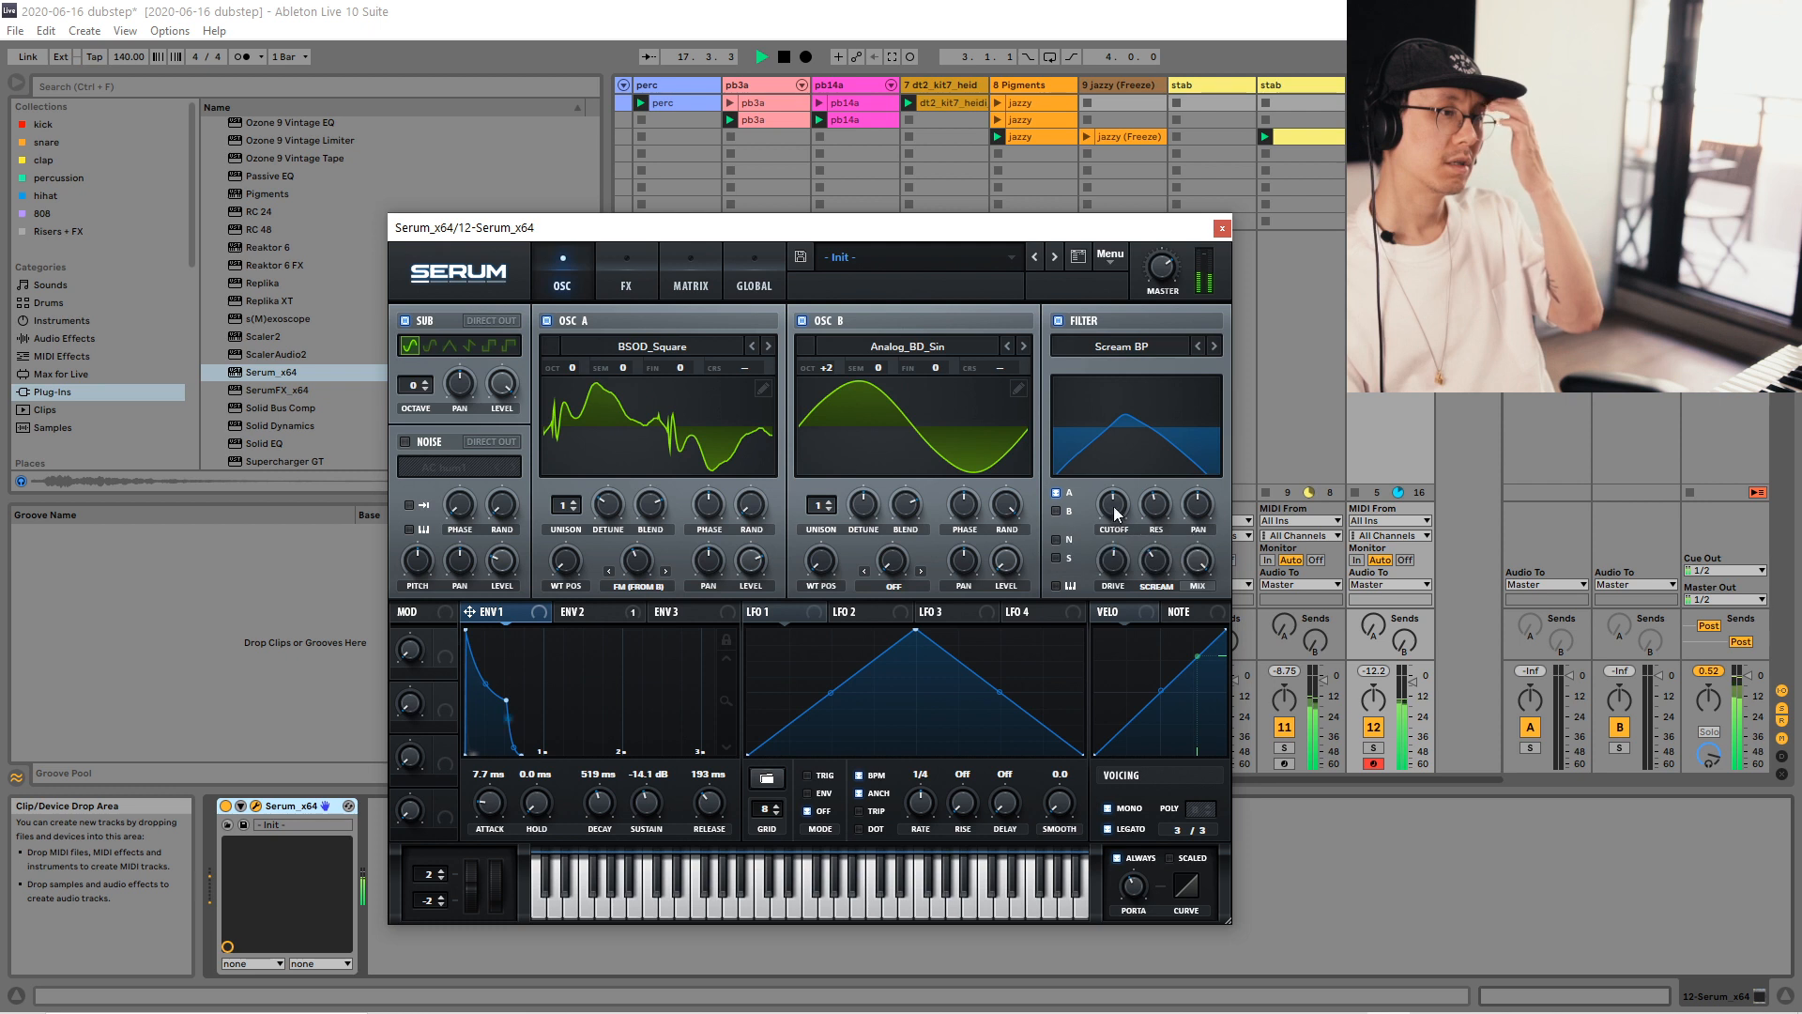
{"action": "left_click", "coordinate": [1201, 348]}
{"action": "left_click_drag", "start_coordinate": [1130, 493], "coordinate": [1152, 579]}
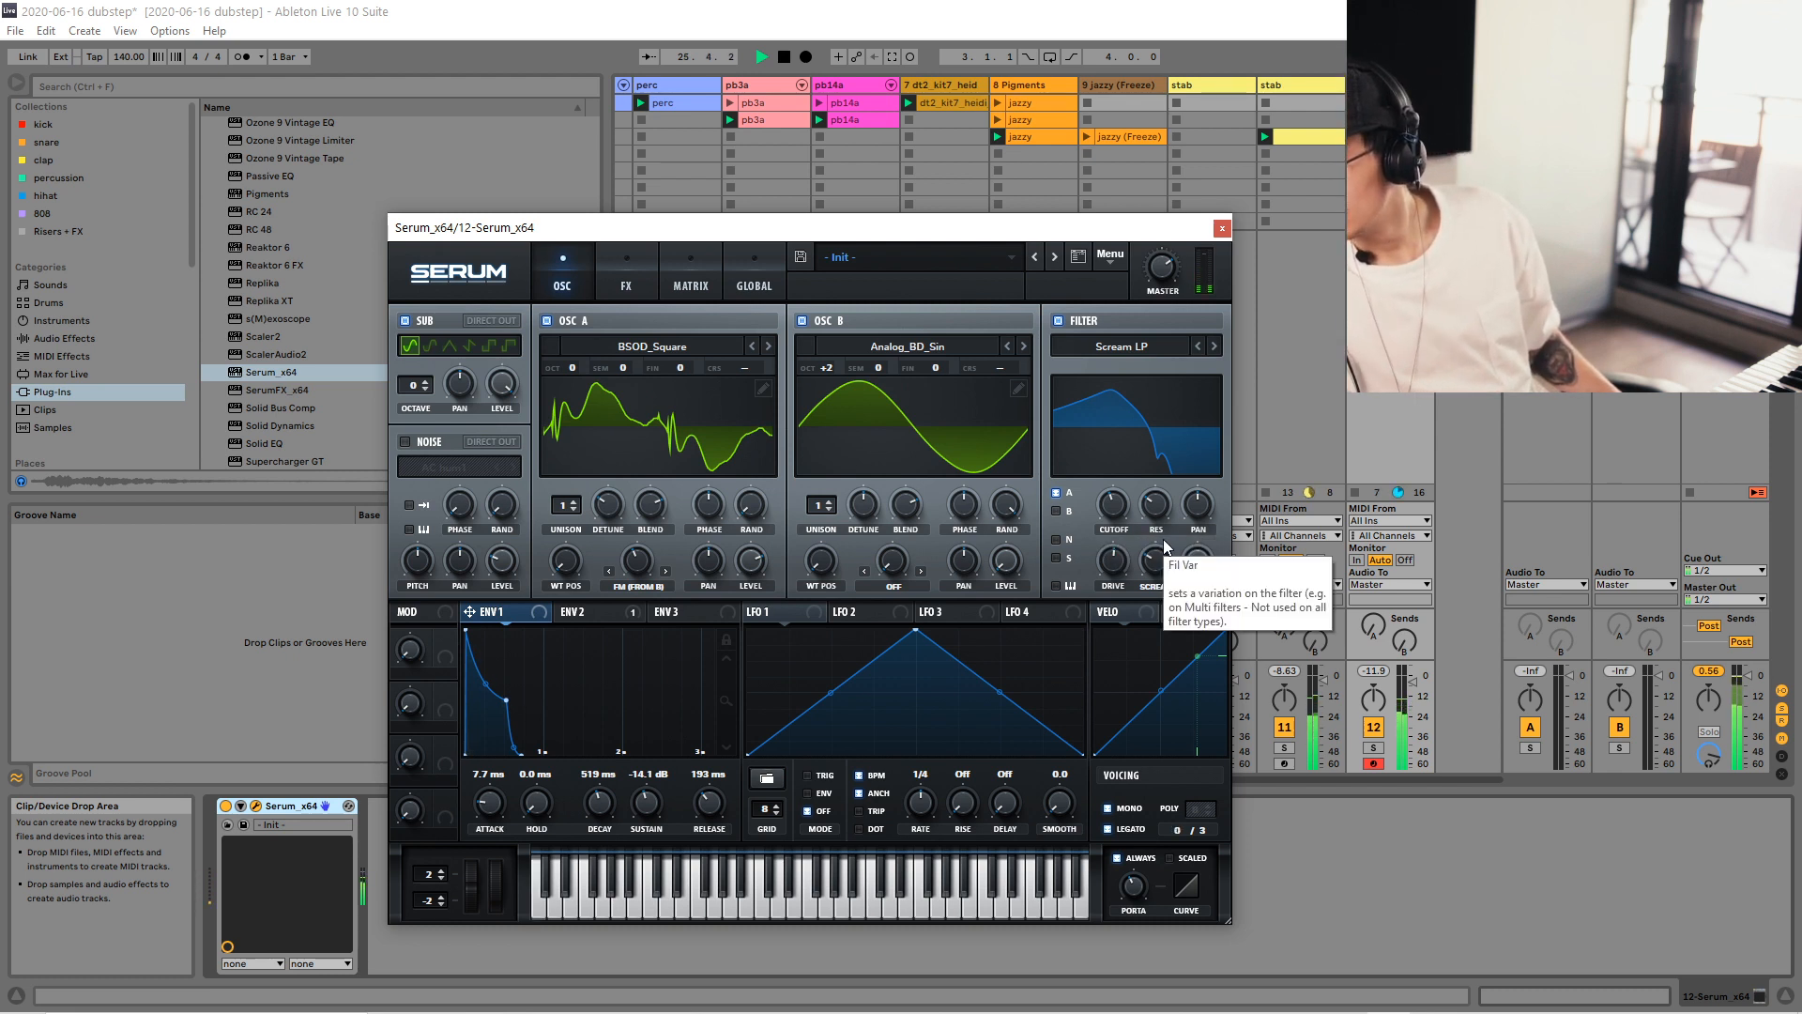
Compare filter types during playback by switching to MG Low 24 and back to Scream LP.
{"action": "left_click", "coordinate": [1094, 351]}
{"action": "mouse_move", "coordinate": [1118, 367]}
{"action": "left_click", "coordinate": [1236, 430]}
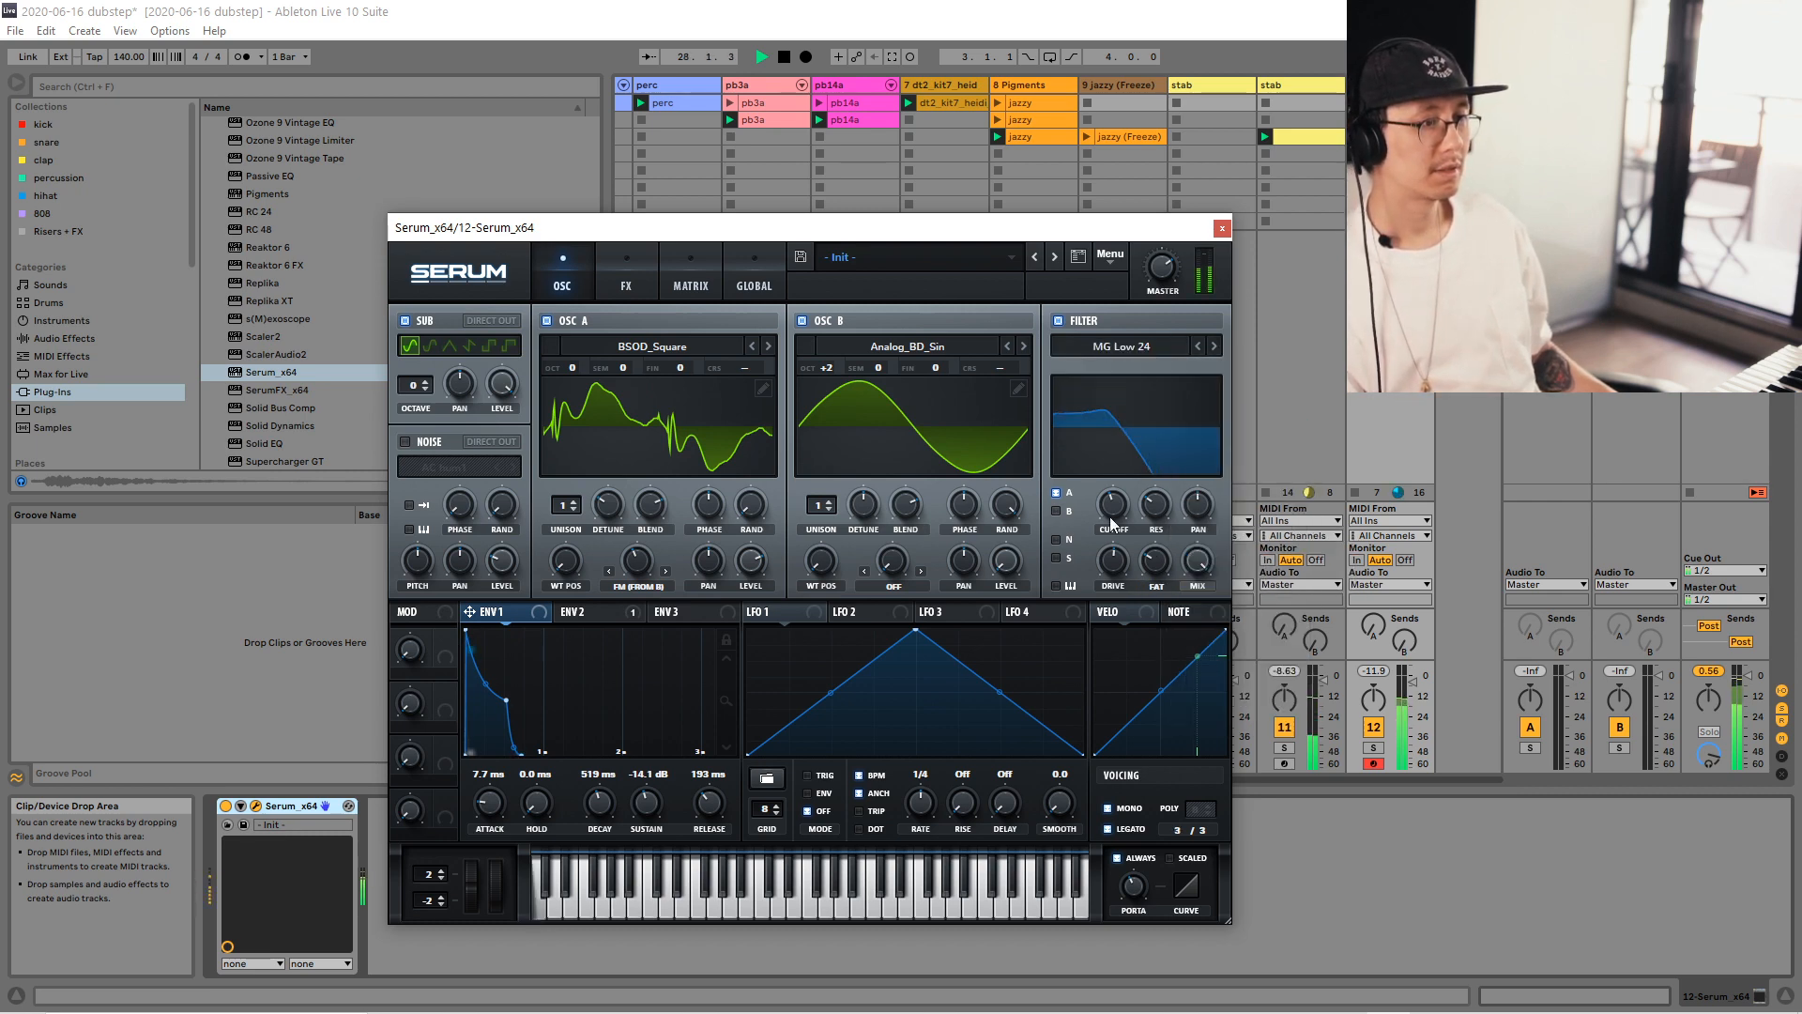
{"action": "left_click", "coordinate": [1135, 338]}
{"action": "mouse_move", "coordinate": [1119, 430]}
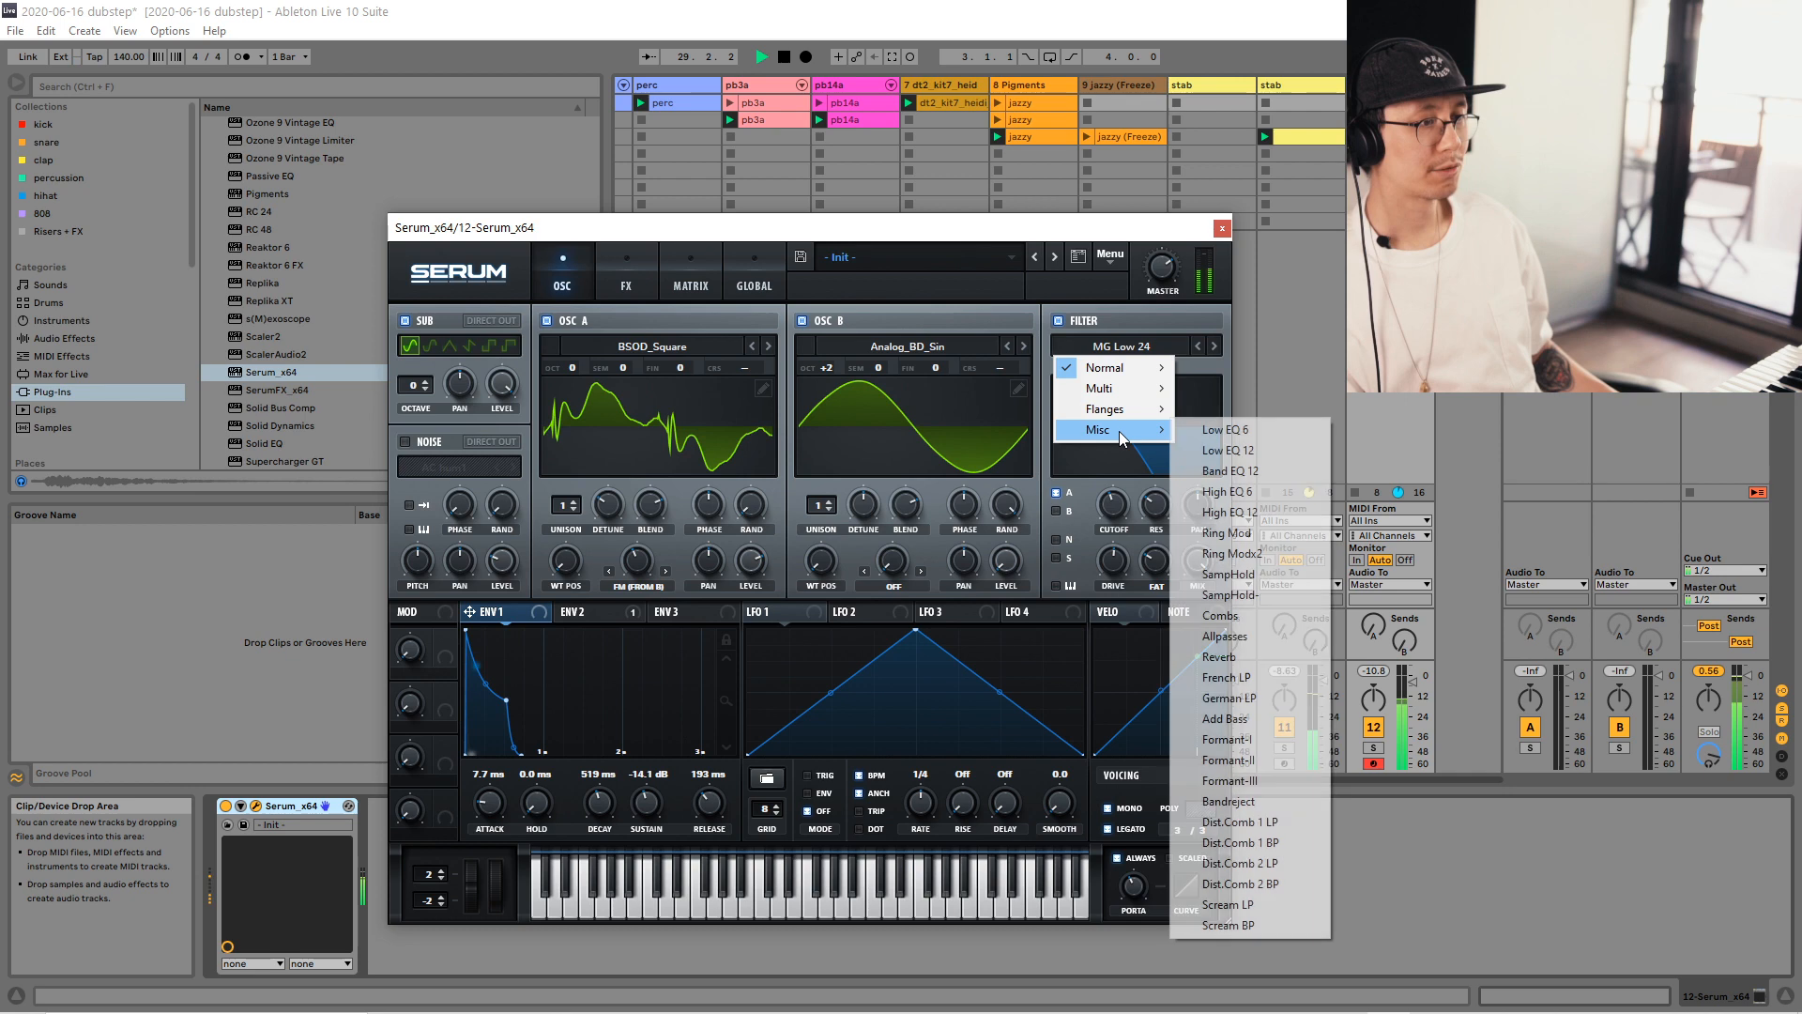
{"action": "left_click", "coordinate": [1260, 909]}
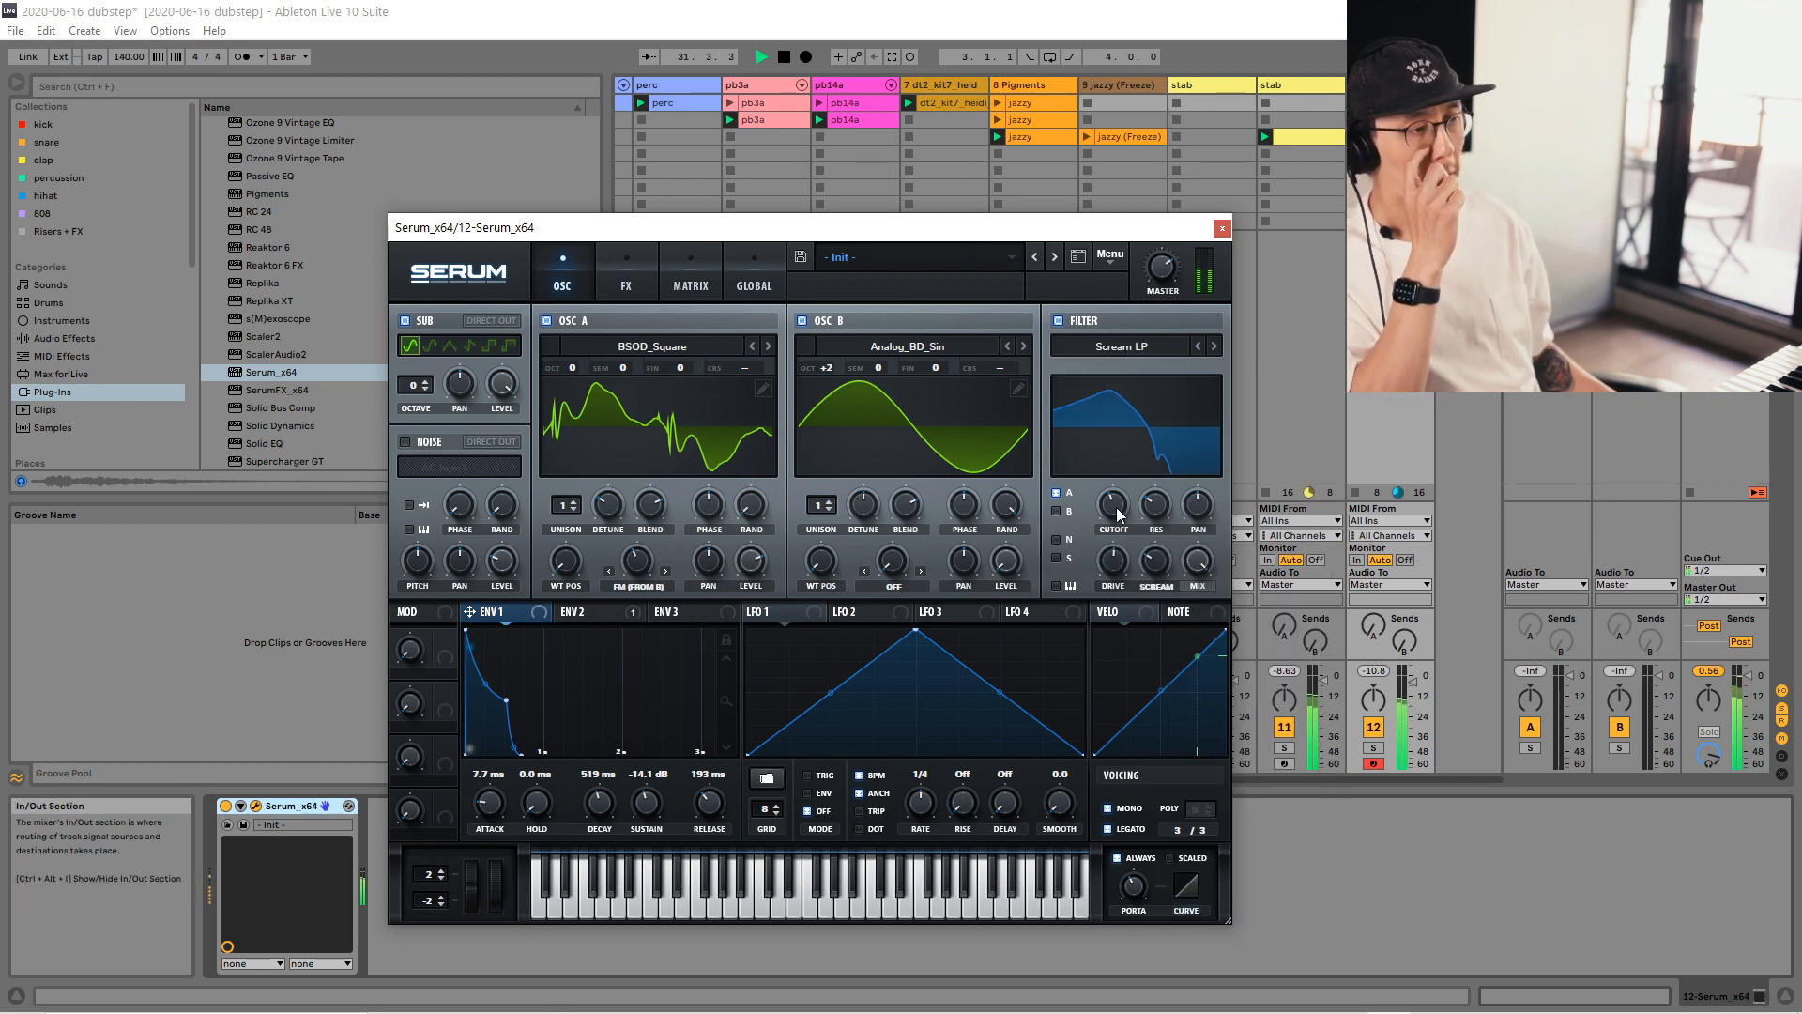
Save the set, move the Serum window and play the loop to check the bass before saving again.
{"action": "key", "text": "space"}
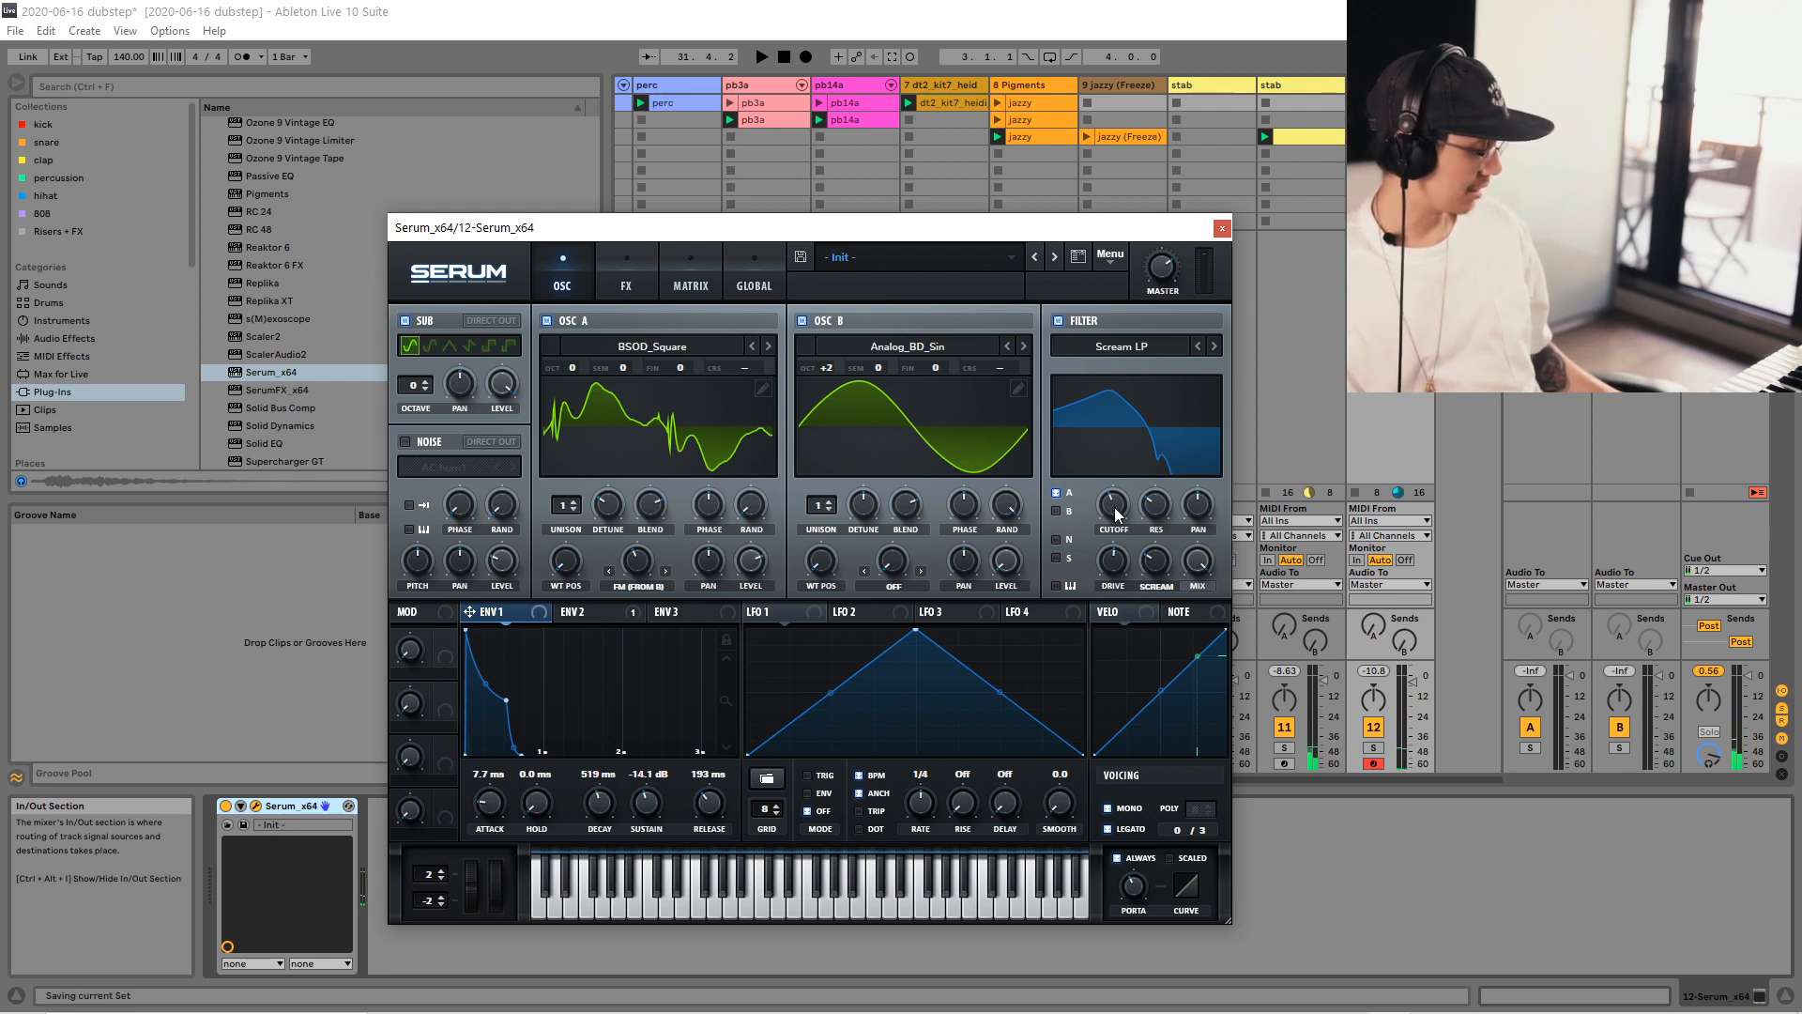
{"action": "key", "text": "ctrl+s"}
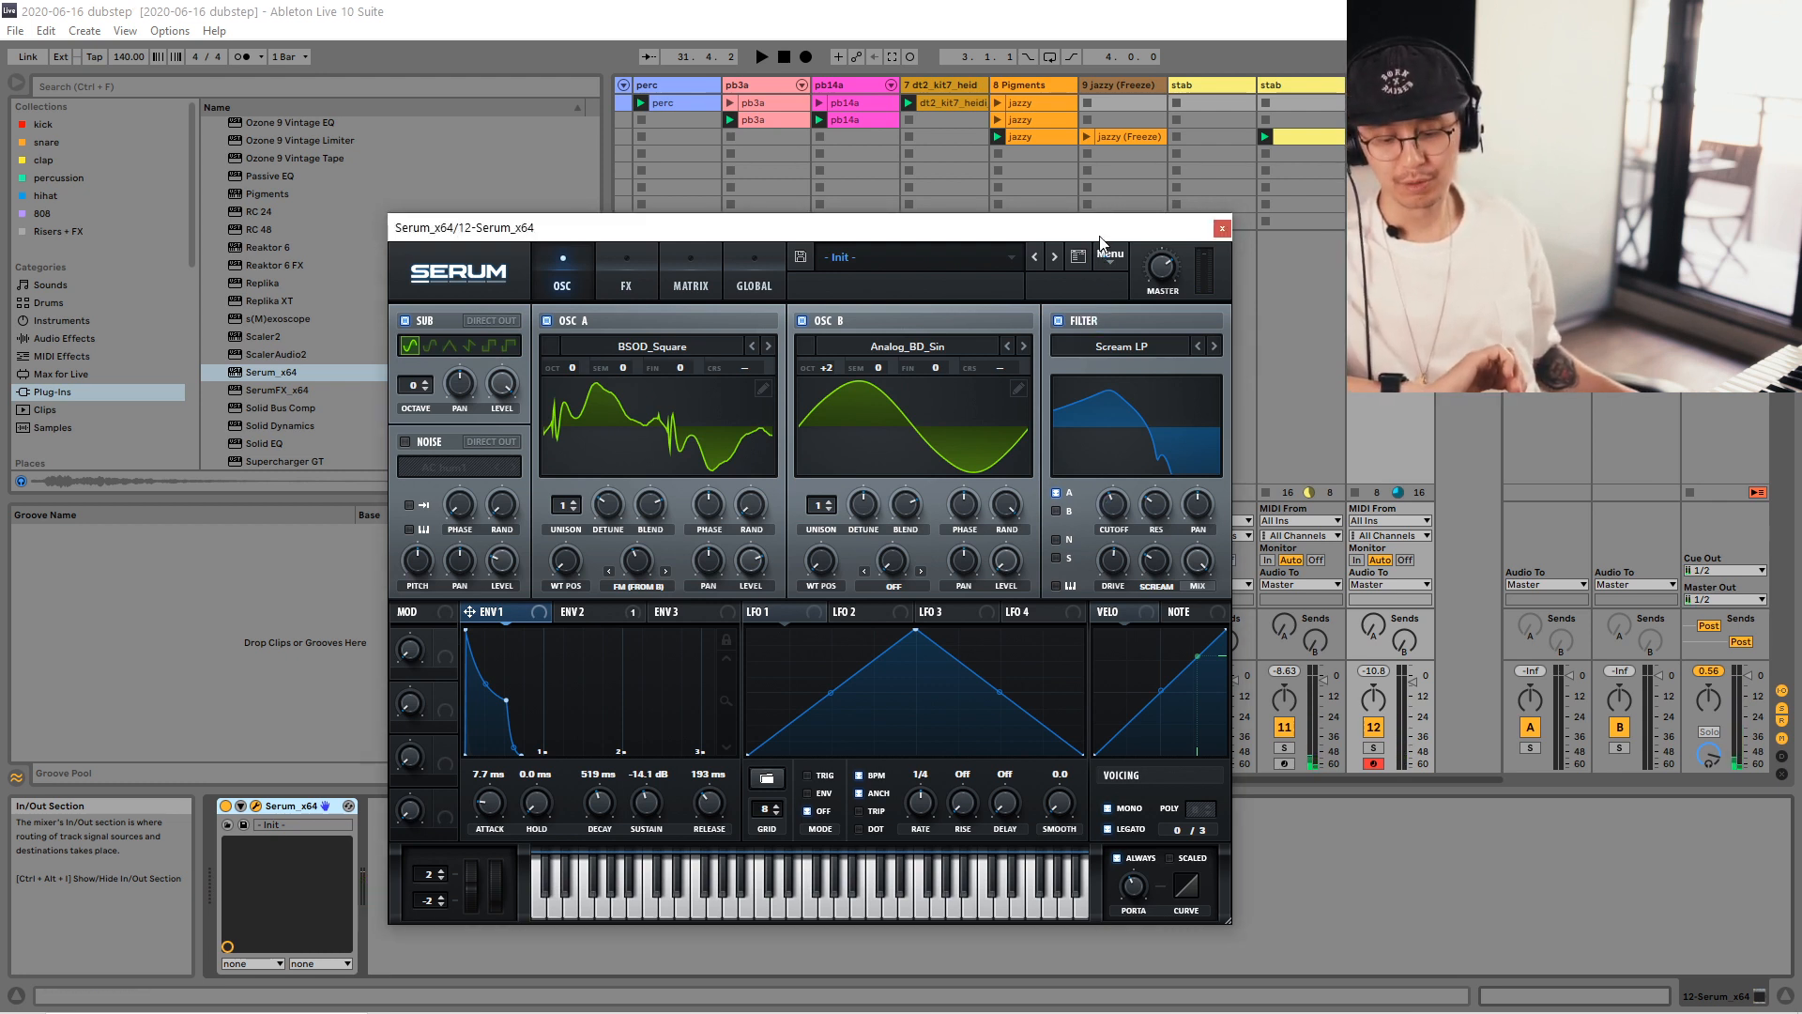
{"action": "left_click_drag", "start_coordinate": [1141, 235], "coordinate": [1110, 190]}
{"action": "key", "text": "space"}
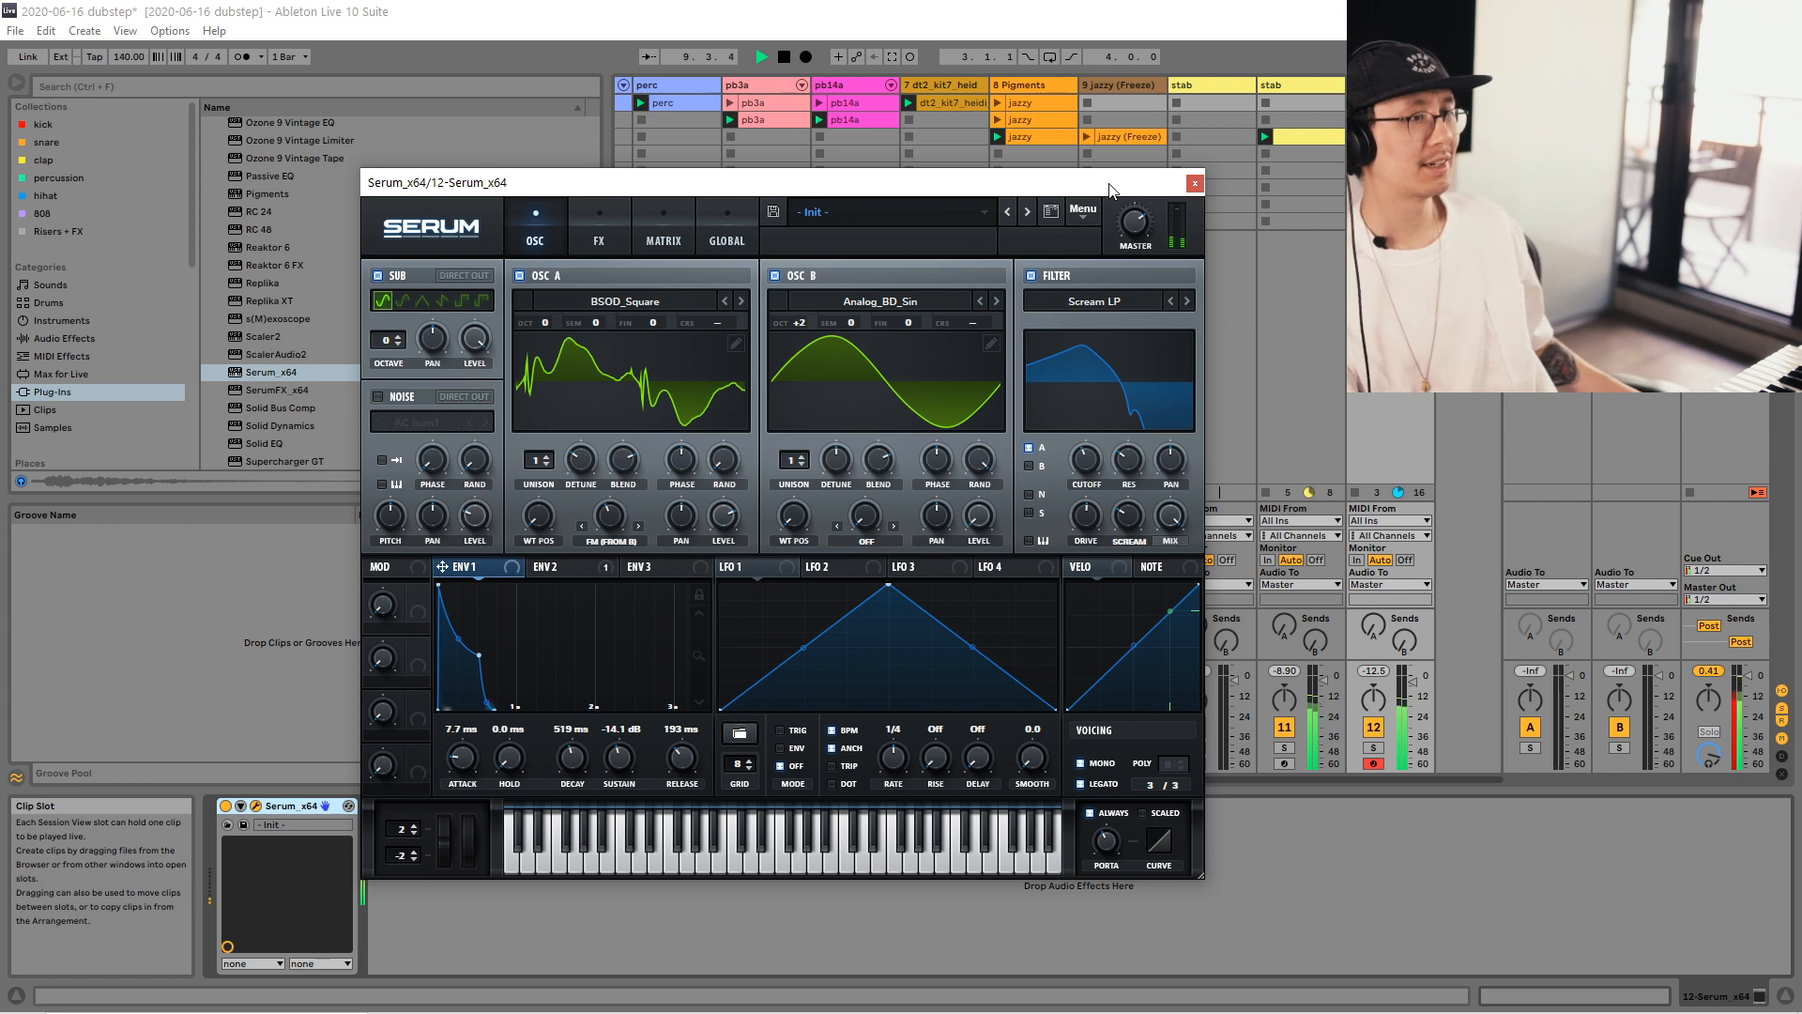
{"action": "left_click", "coordinate": [1110, 26]}
{"action": "key", "text": "space"}
{"action": "key", "text": "ctrl+s"}
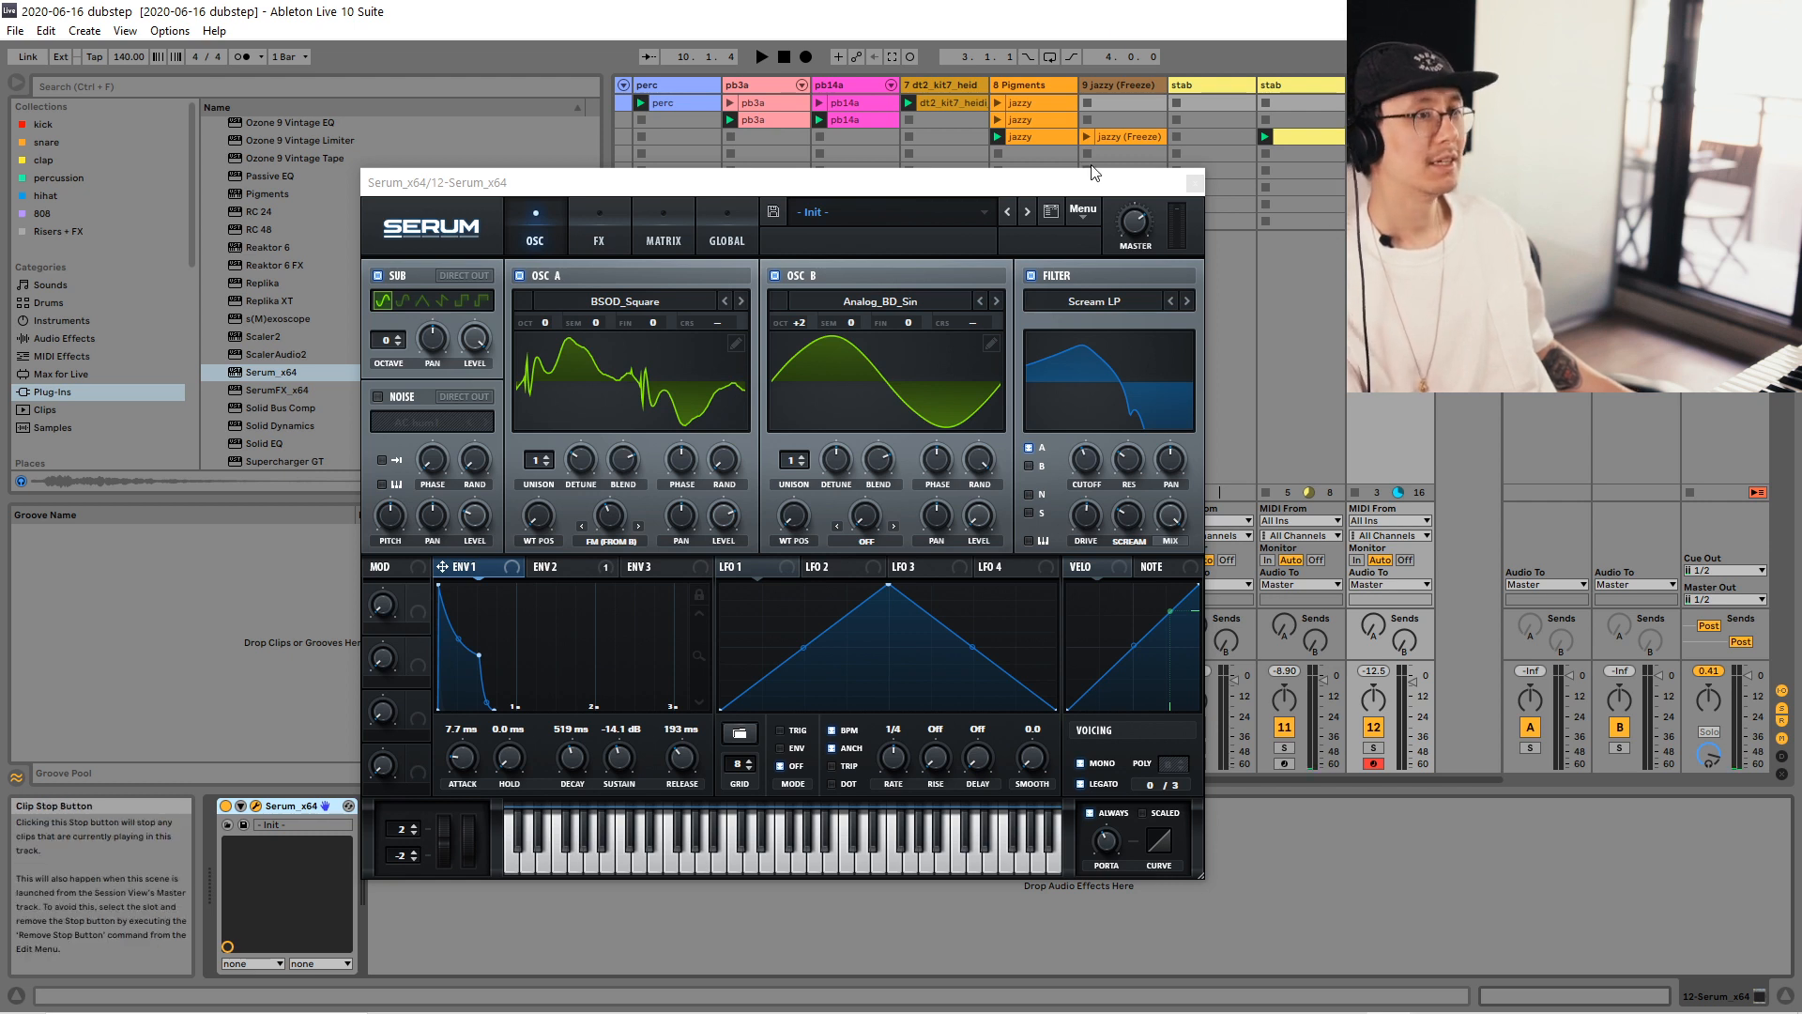
{"action": "mouse_move", "coordinate": [1108, 194]}
{"action": "left_mouse_down"}
{"action": "mouse_move", "coordinate": [1130, 189]}
{"action": "mouse_move", "coordinate": [1111, 188]}
{"action": "left_mouse_up"}
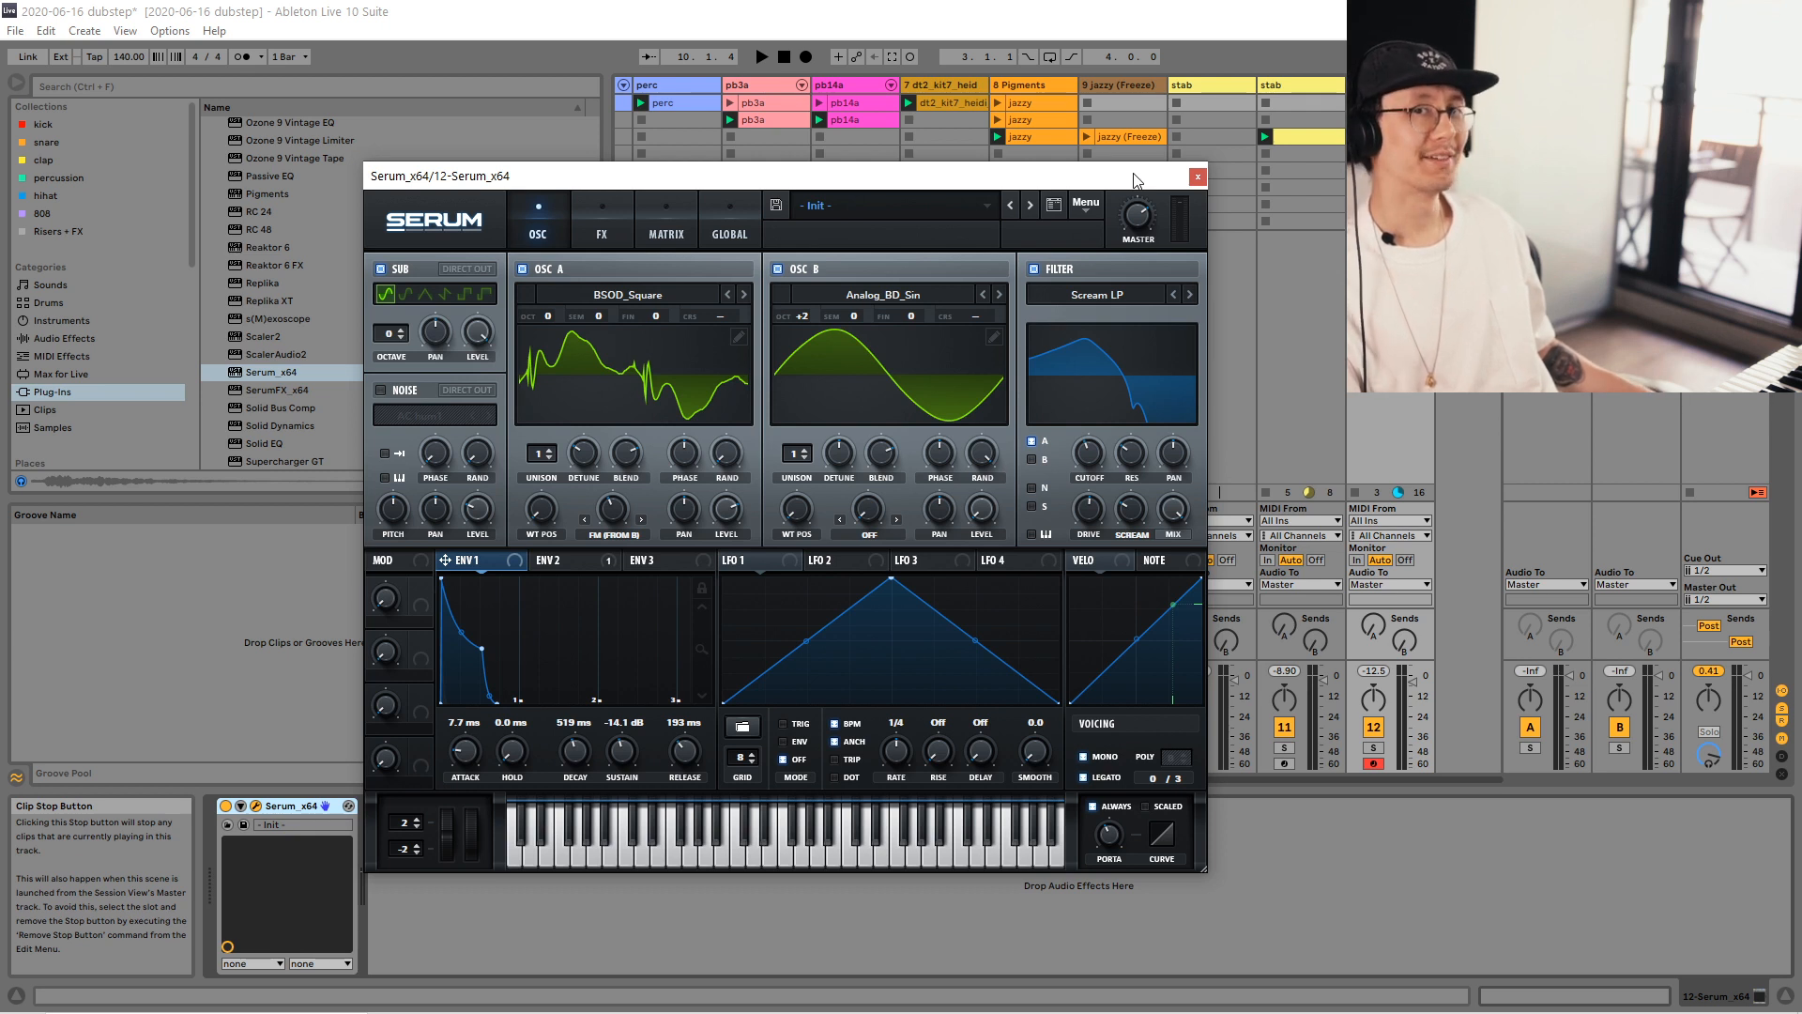
{"action": "left_click_drag", "start_coordinate": [1134, 179], "coordinate": [1137, 170]}
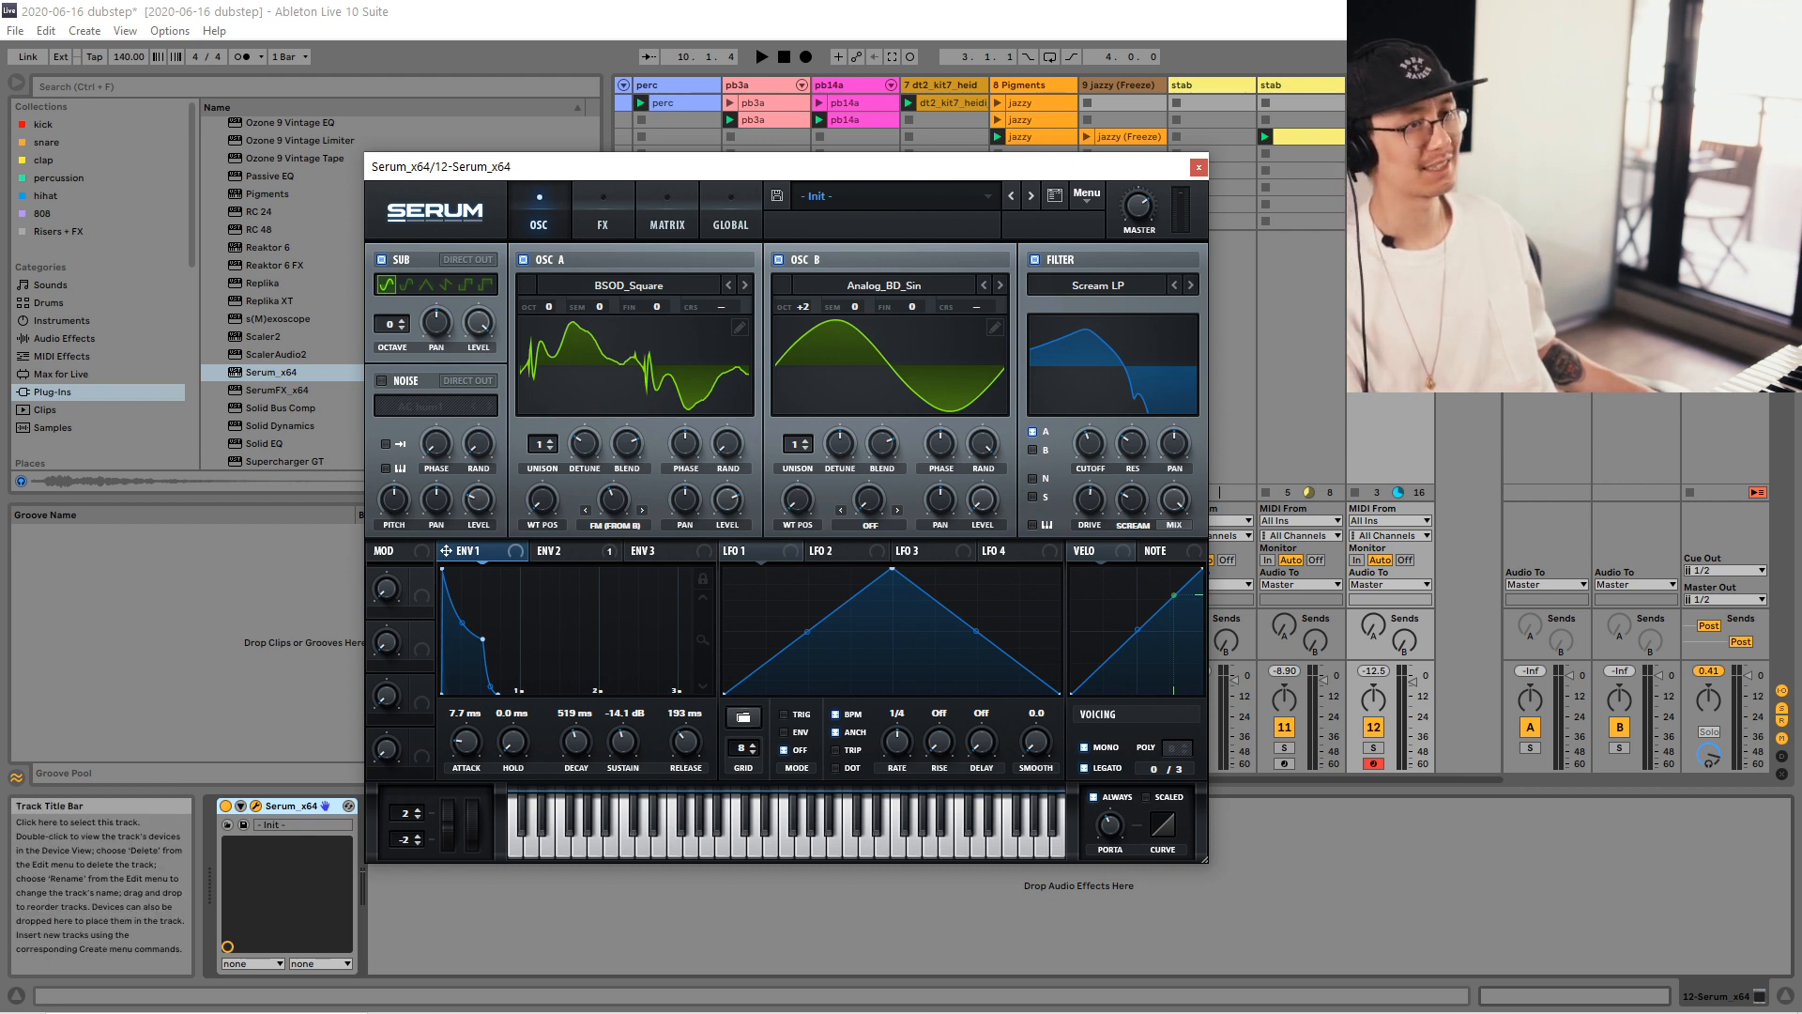
{"action": "left_click", "coordinate": [1391, 171]}
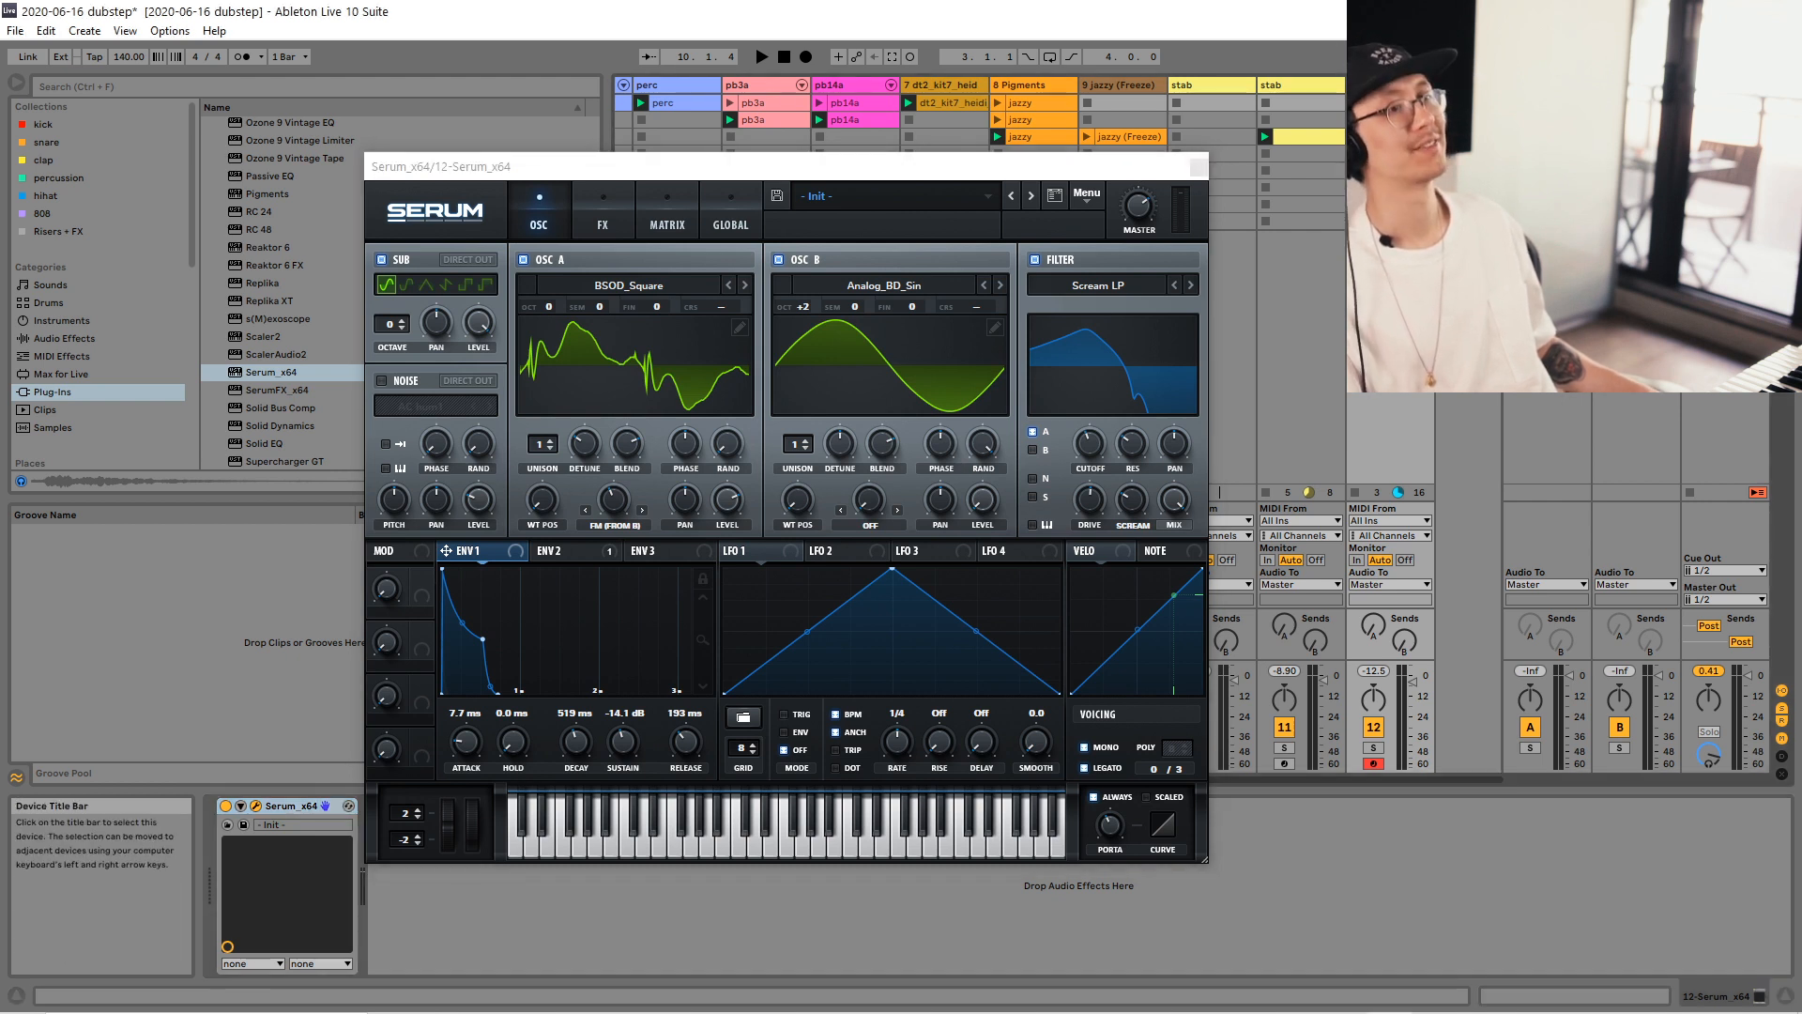
{"action": "left_click", "coordinate": [992, 177]}
{"action": "left_click_drag", "start_coordinate": [992, 176], "coordinate": [993, 163]}
Restart playback to hear the bassline with the other tracks and save the set.
{"action": "key", "text": "space"}
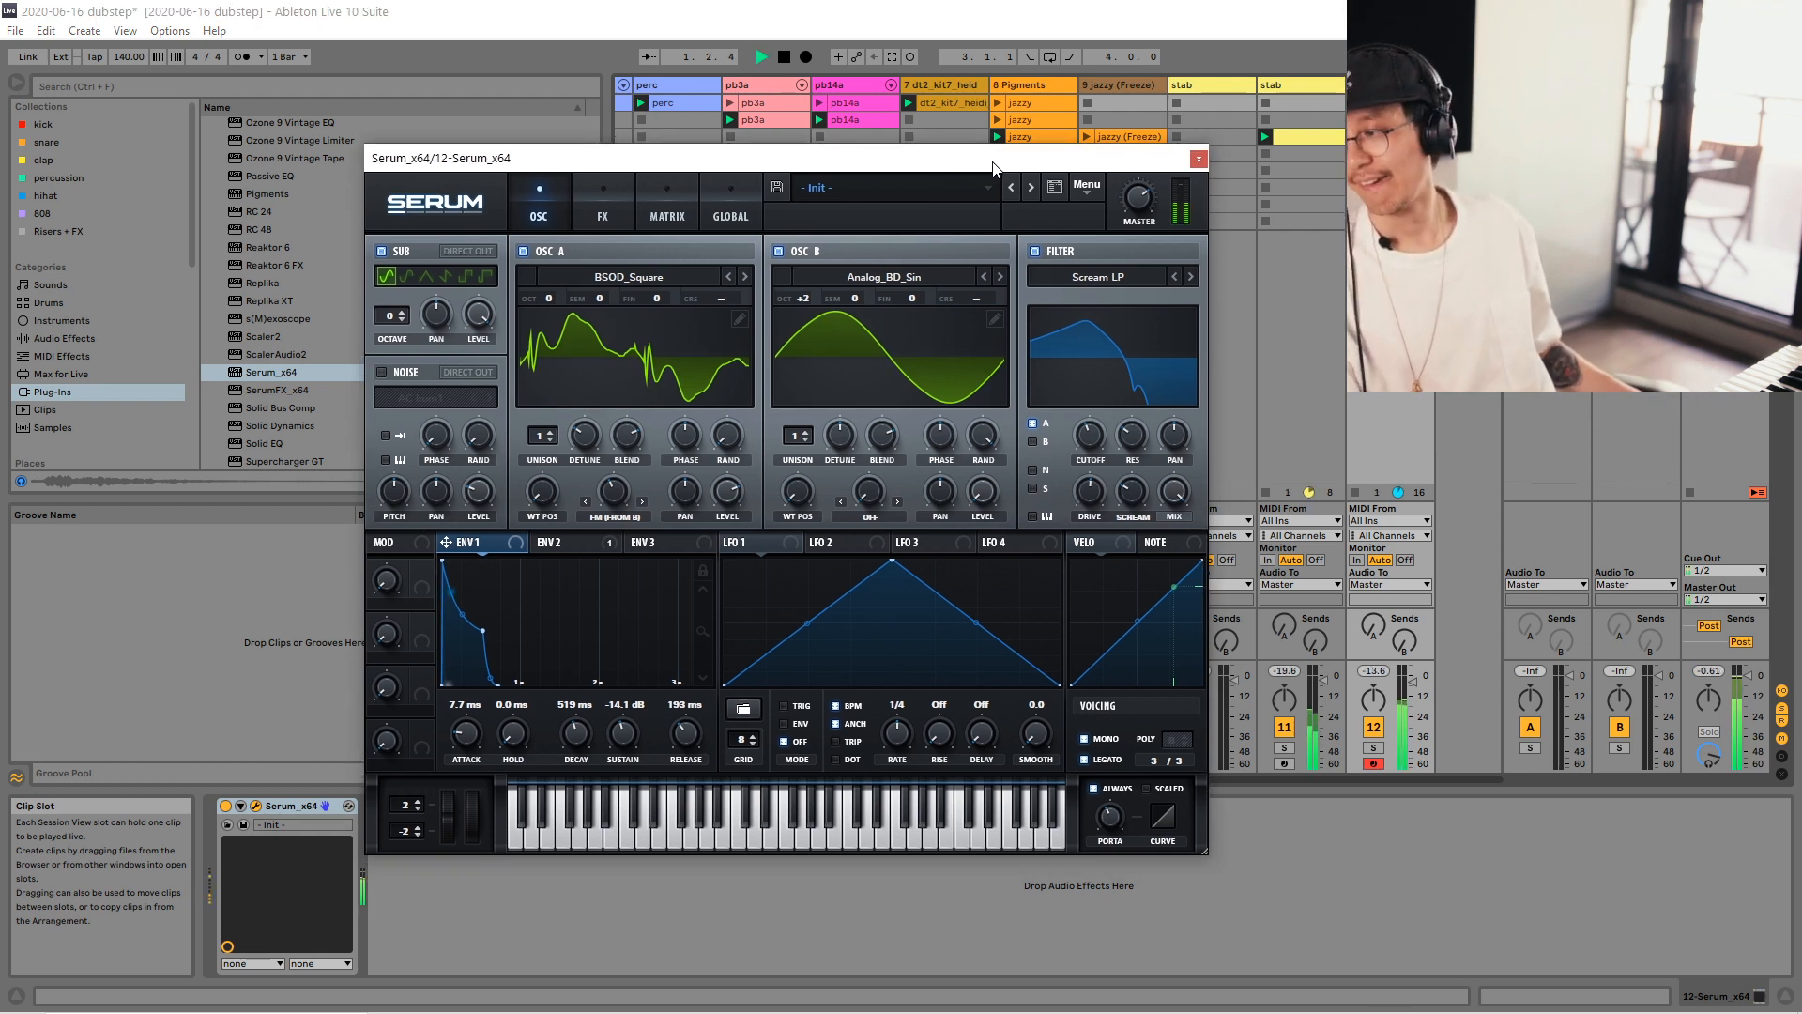
{"action": "key", "text": "space"}
{"action": "left_click_drag", "start_coordinate": [993, 172], "coordinate": [995, 173]}
{"action": "key", "text": "space"}
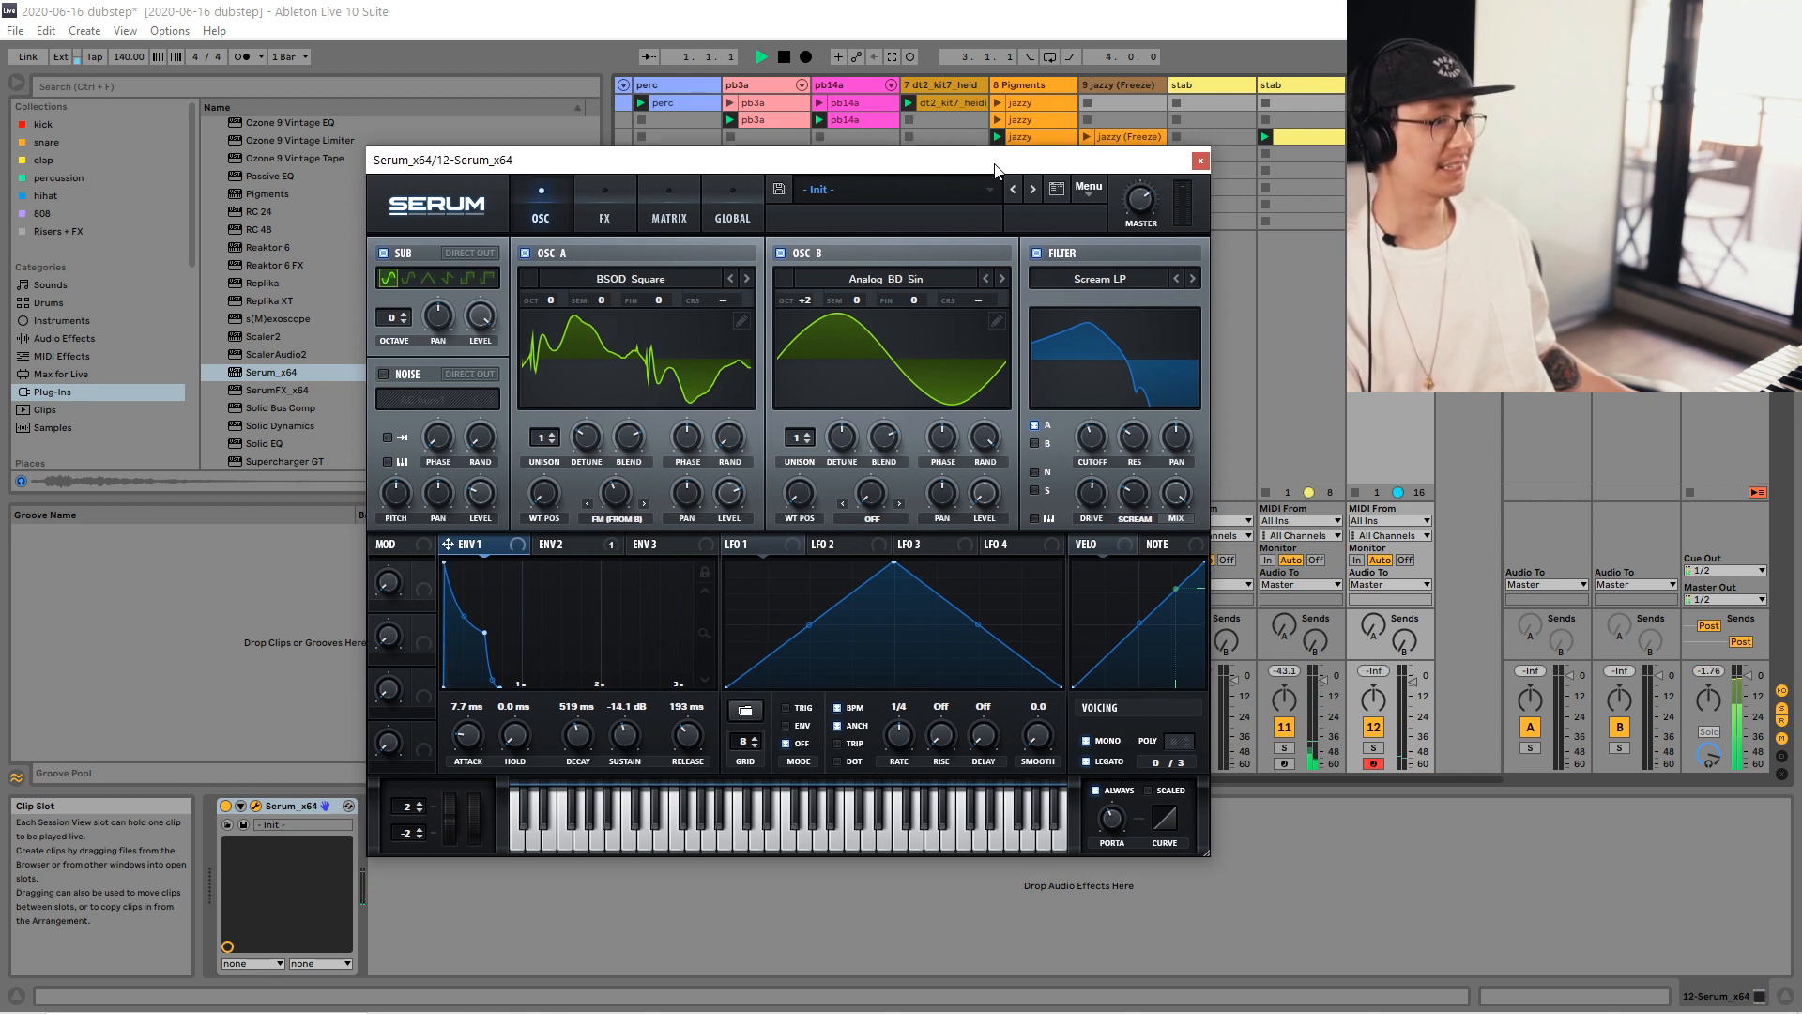
{"action": "key", "text": "ctrl+s"}
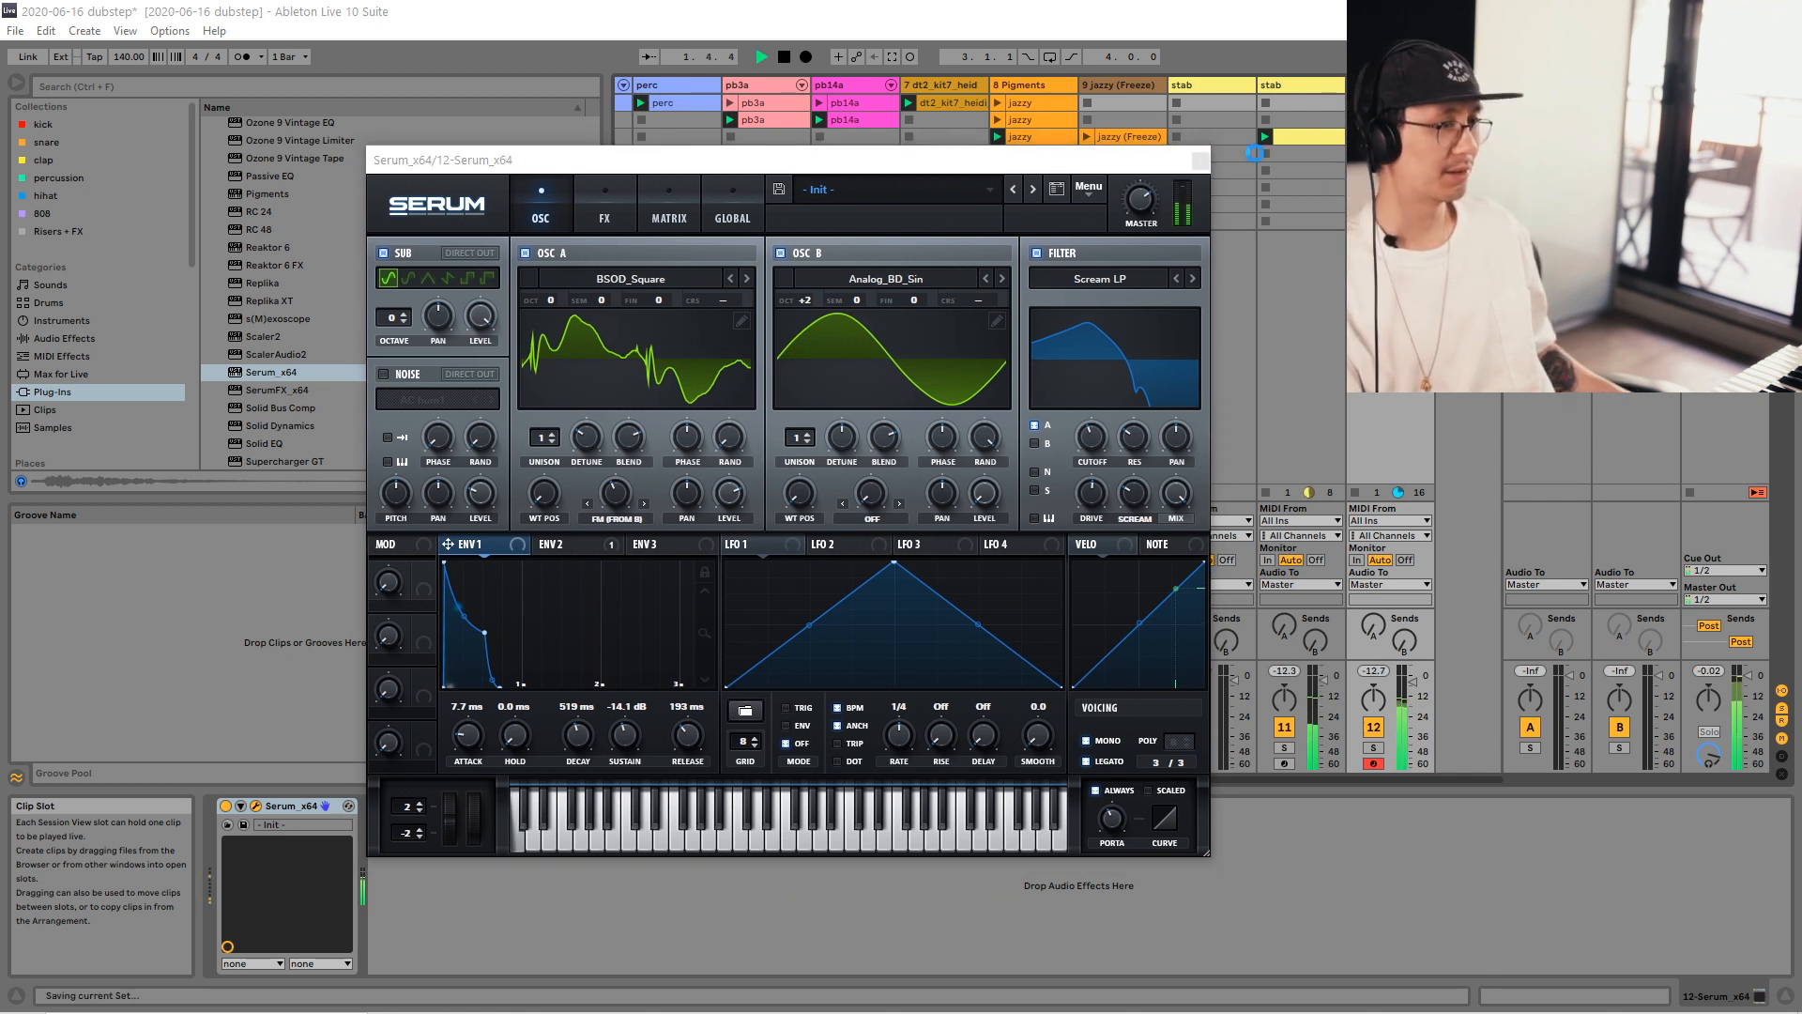
Load Pigments on a new MIDI track and look through its preset types.
{"action": "left_click", "coordinate": [1200, 161]}
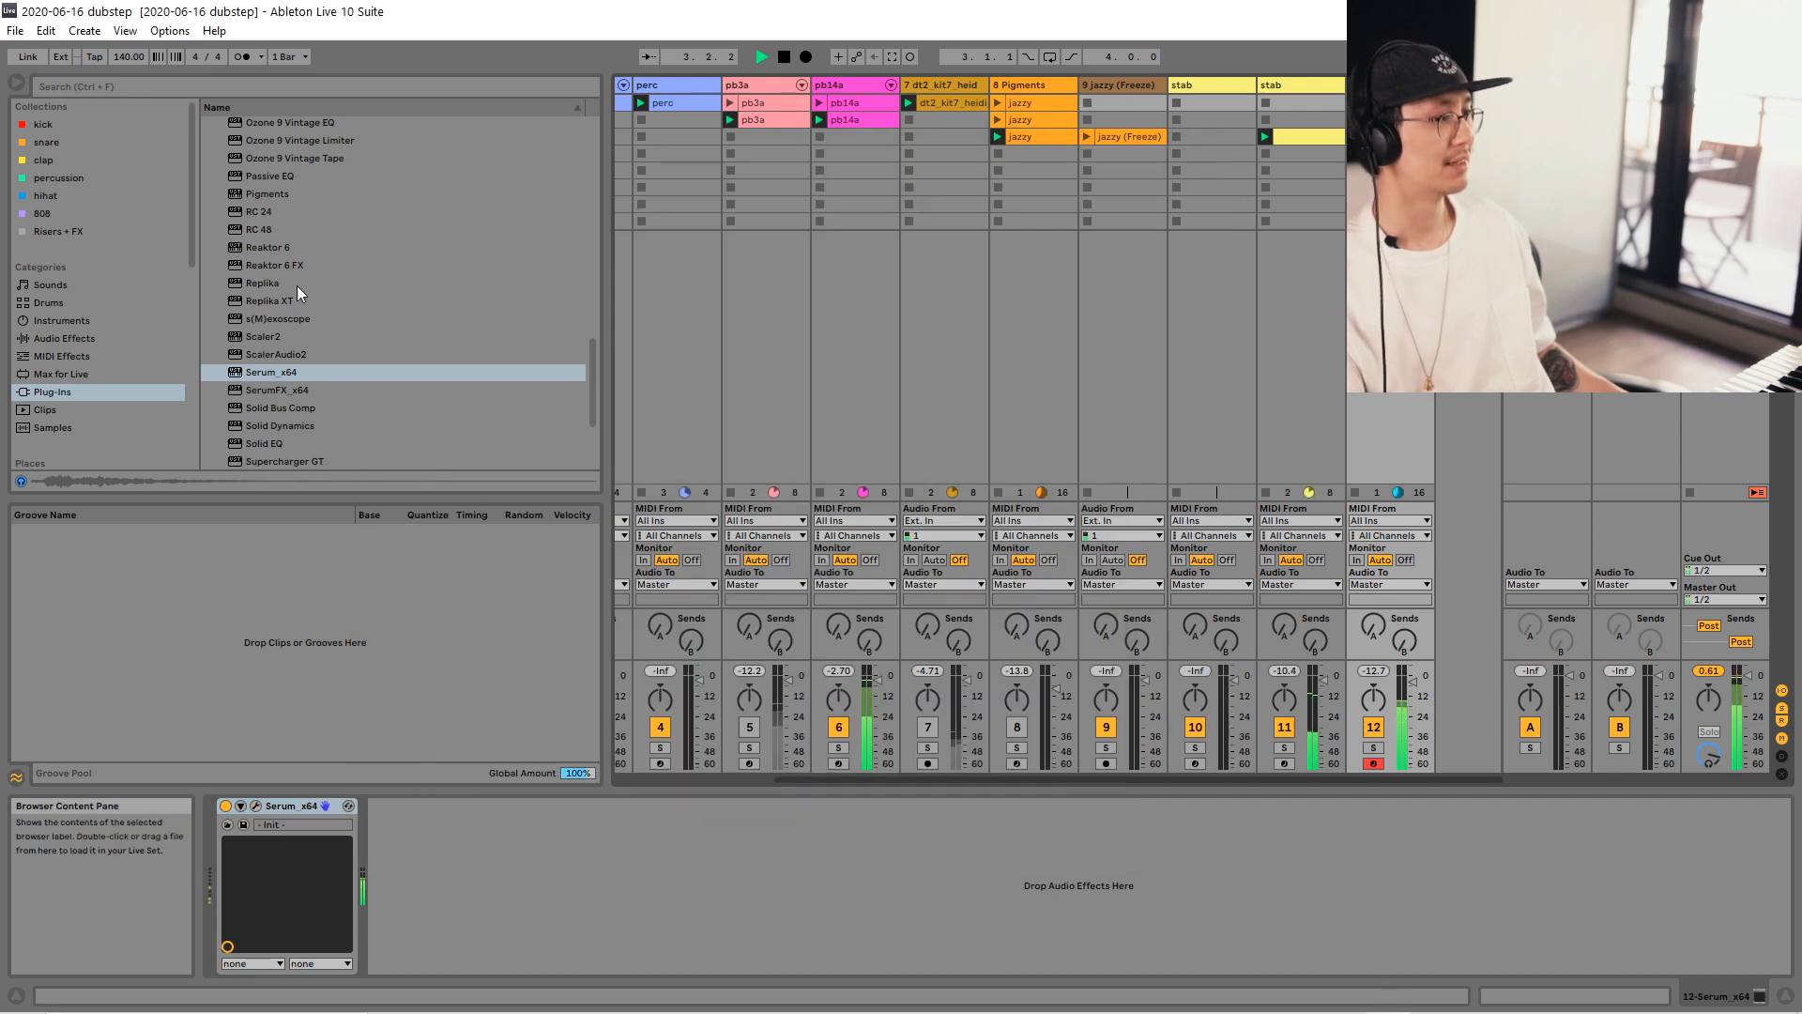
{"action": "scroll", "coordinate": [297, 286], "scroll_direction": "up", "scroll_amount": 3}
{"action": "left_click_drag", "start_coordinate": [246, 342], "coordinate": [1470, 282]}
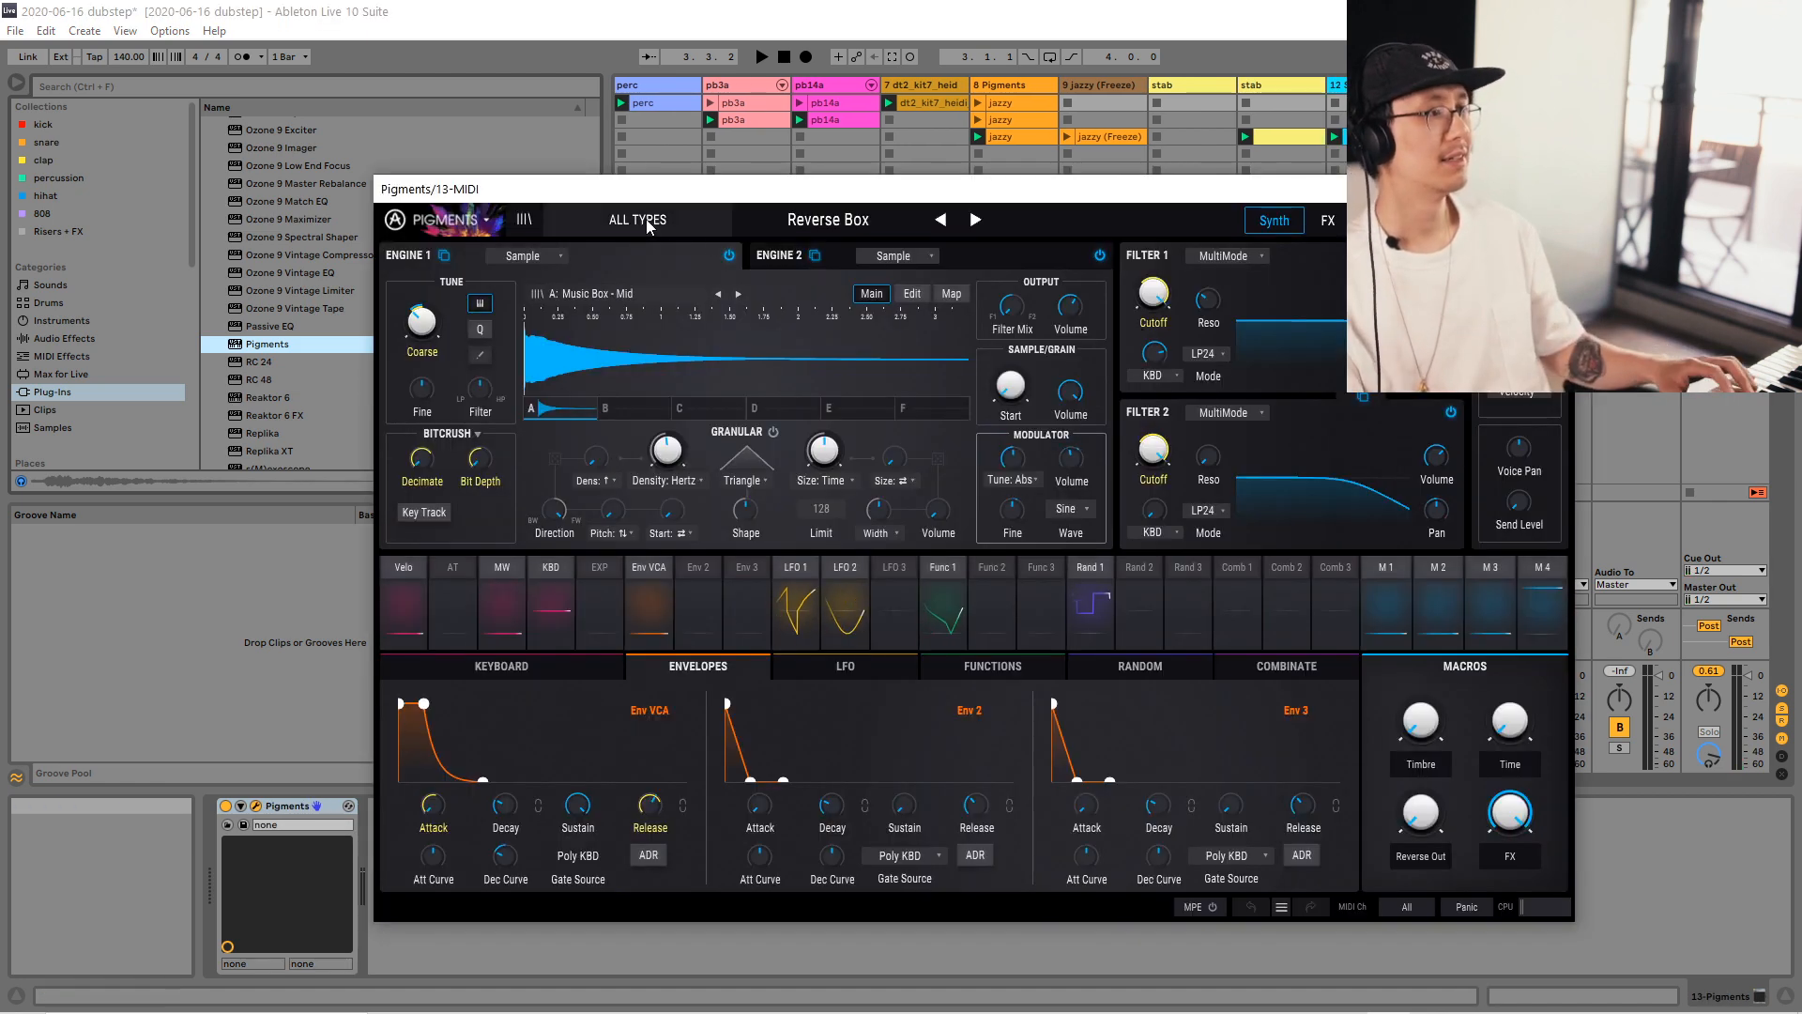
{"action": "left_click", "coordinate": [647, 221]}
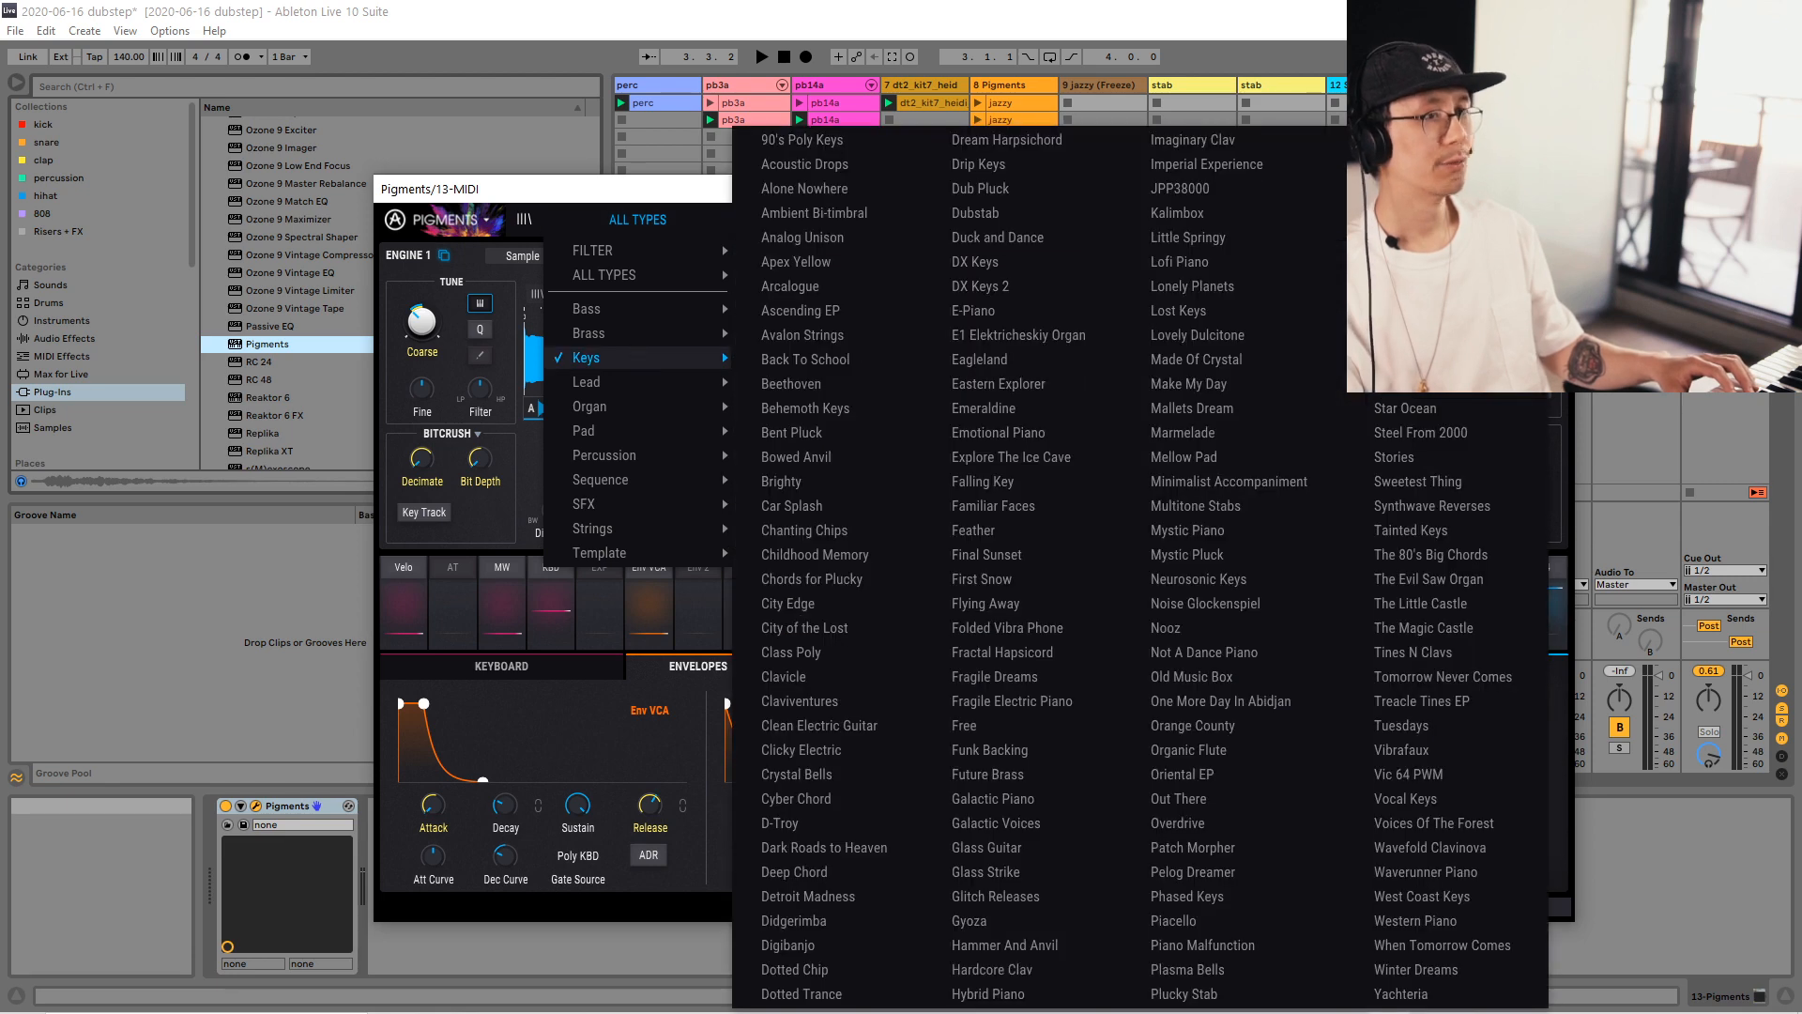
{"action": "left_click", "coordinate": [680, 218]}
{"action": "key", "text": "ctrl+alt+p"}
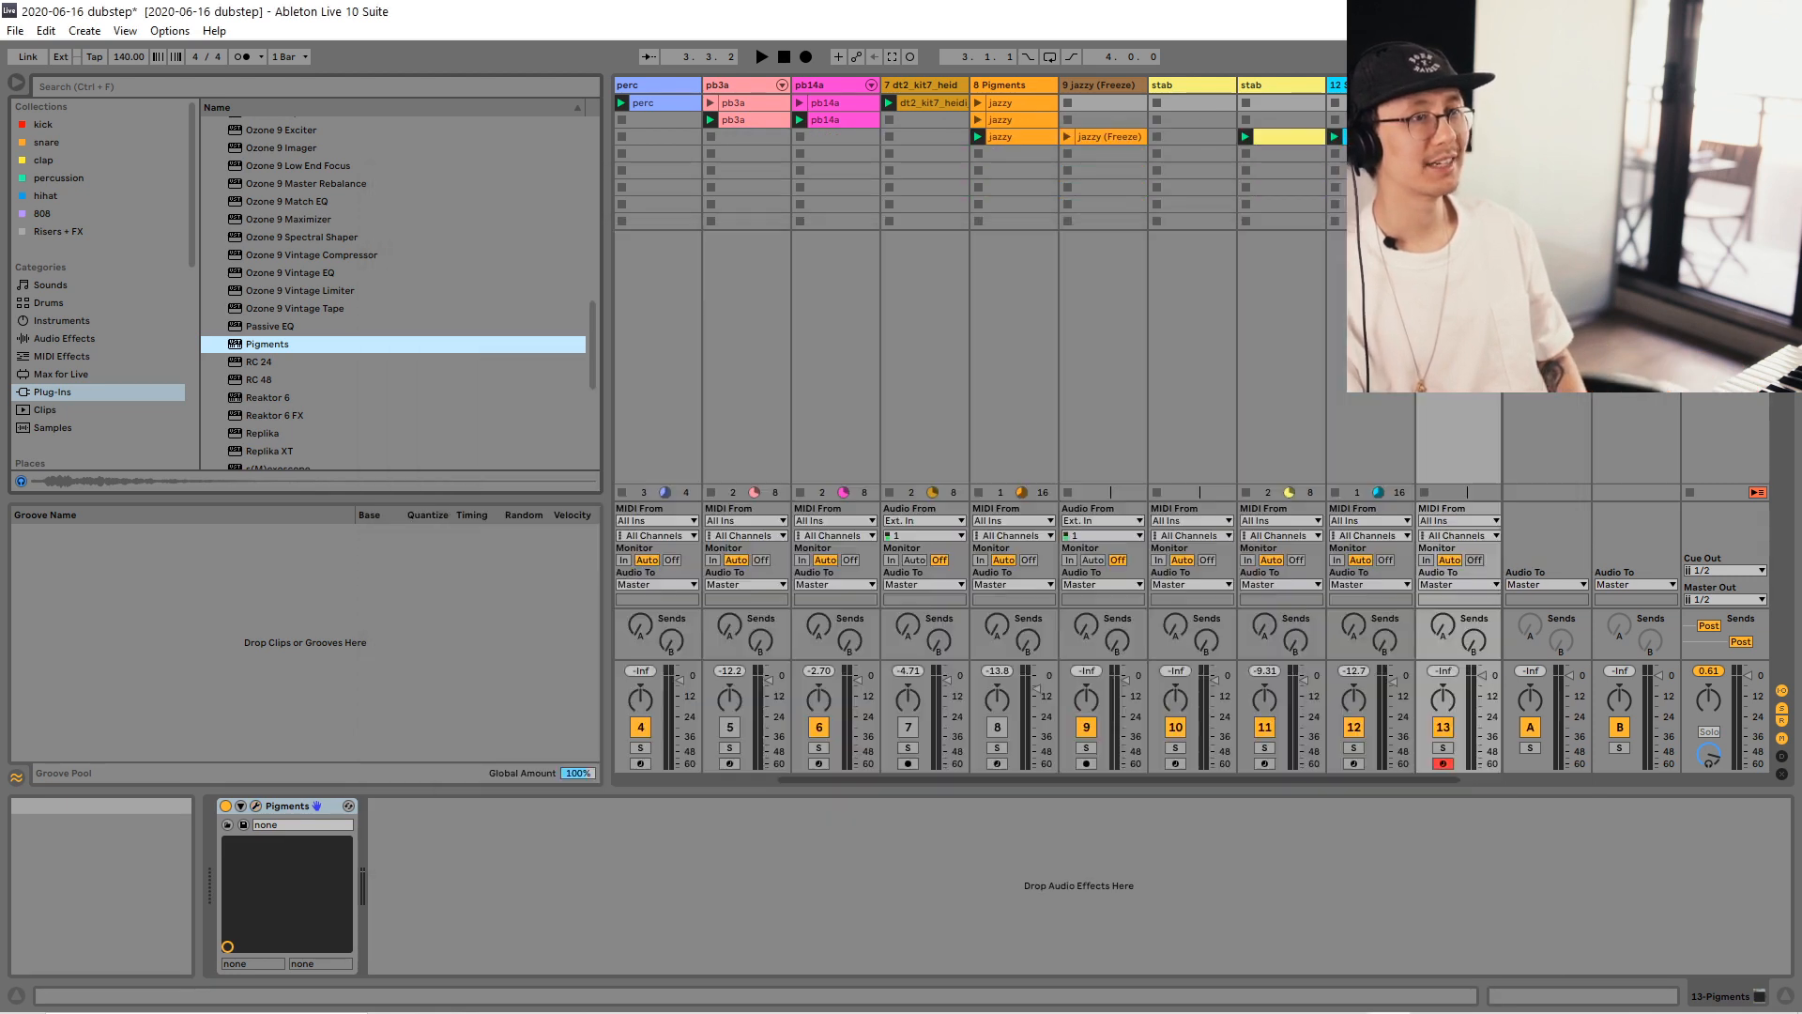
Load Massive X on a new MIDI track and start from its Quickstart preset Init - Massive X.
{"action": "scroll", "coordinate": [303, 341], "scroll_direction": "up", "scroll_amount": 8}
{"action": "left_click_drag", "start_coordinate": [293, 382], "coordinate": [1469, 301]}
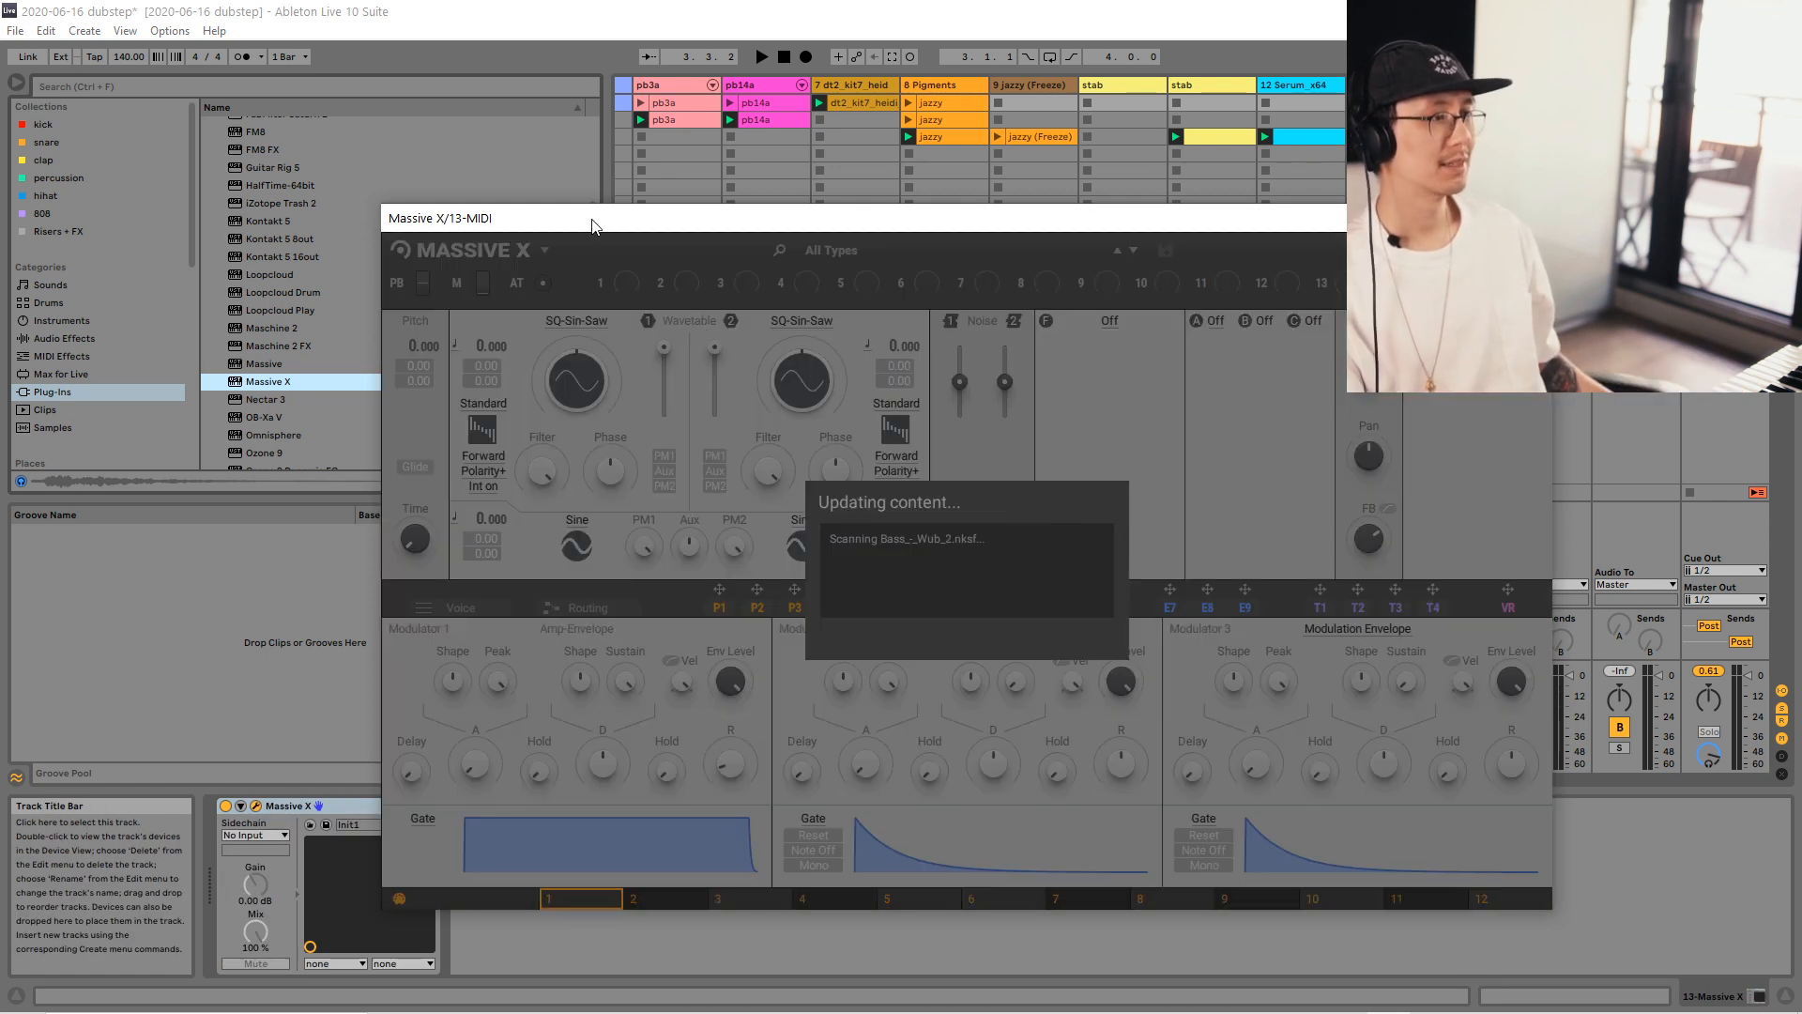
{"action": "left_click_drag", "start_coordinate": [593, 225], "coordinate": [552, 220]}
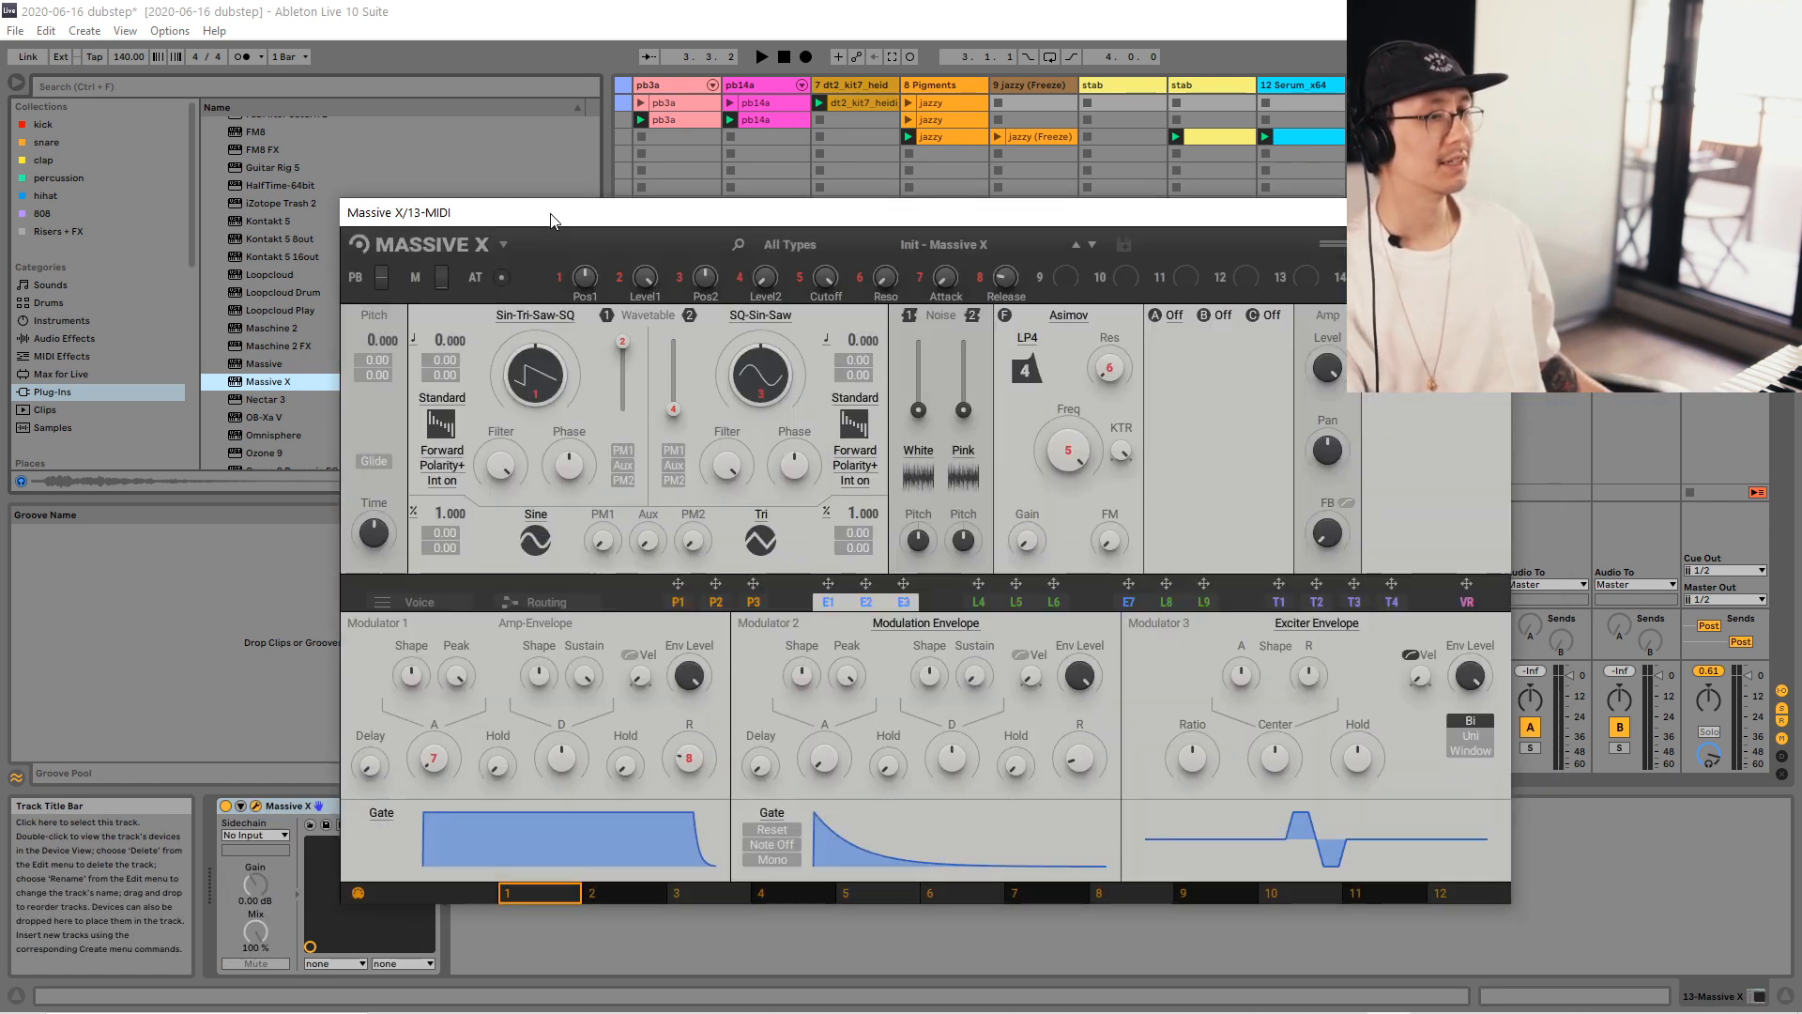
{"action": "left_click", "coordinate": [800, 248]}
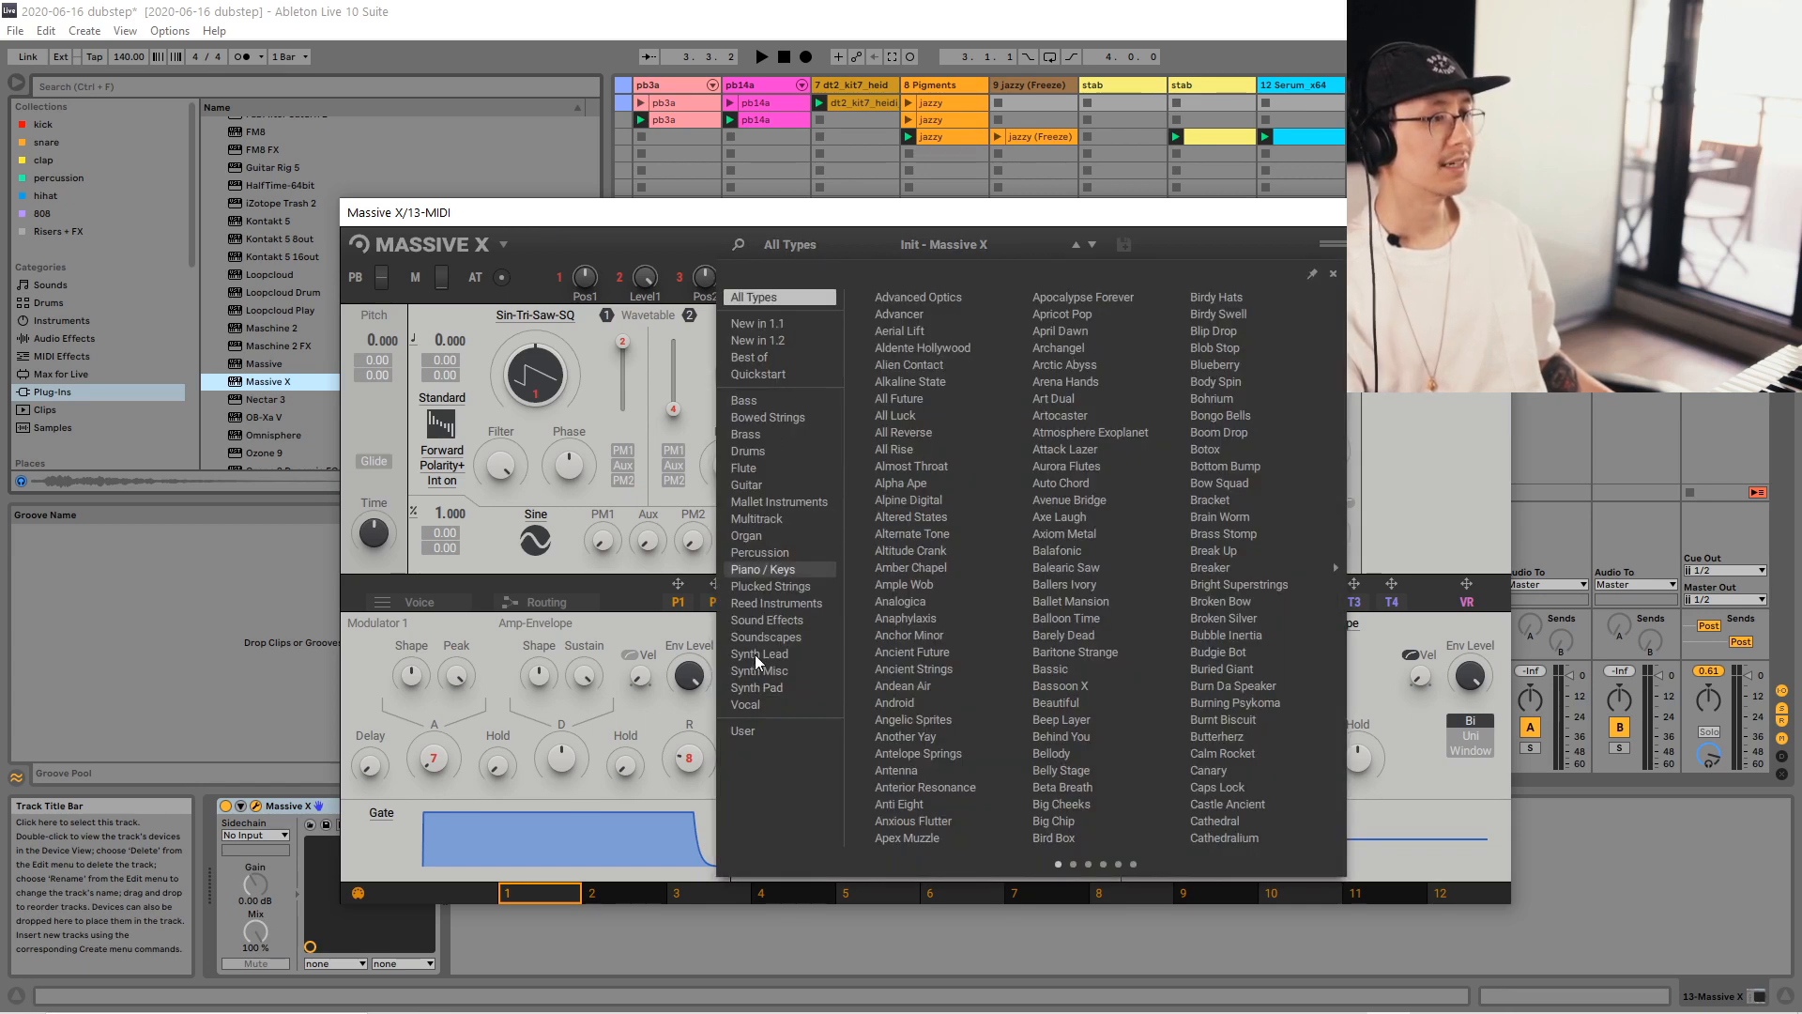
{"action": "left_click", "coordinate": [770, 731]}
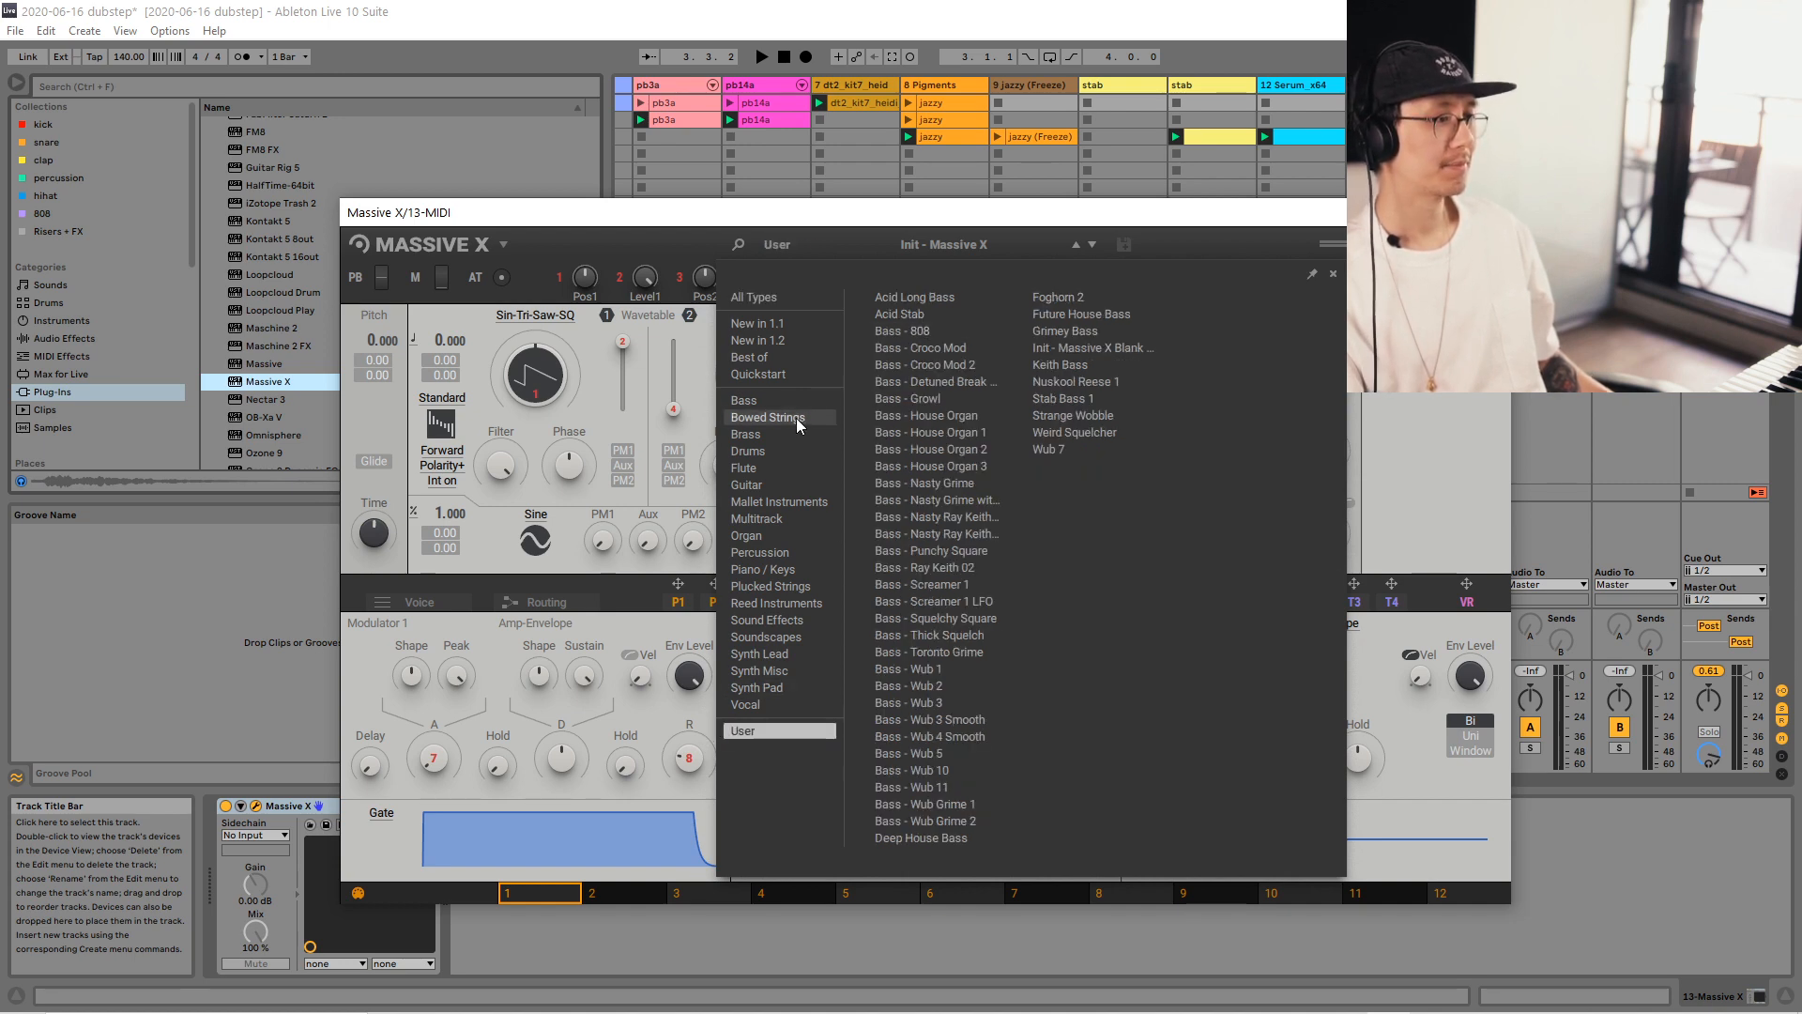
{"action": "left_click", "coordinate": [779, 375]}
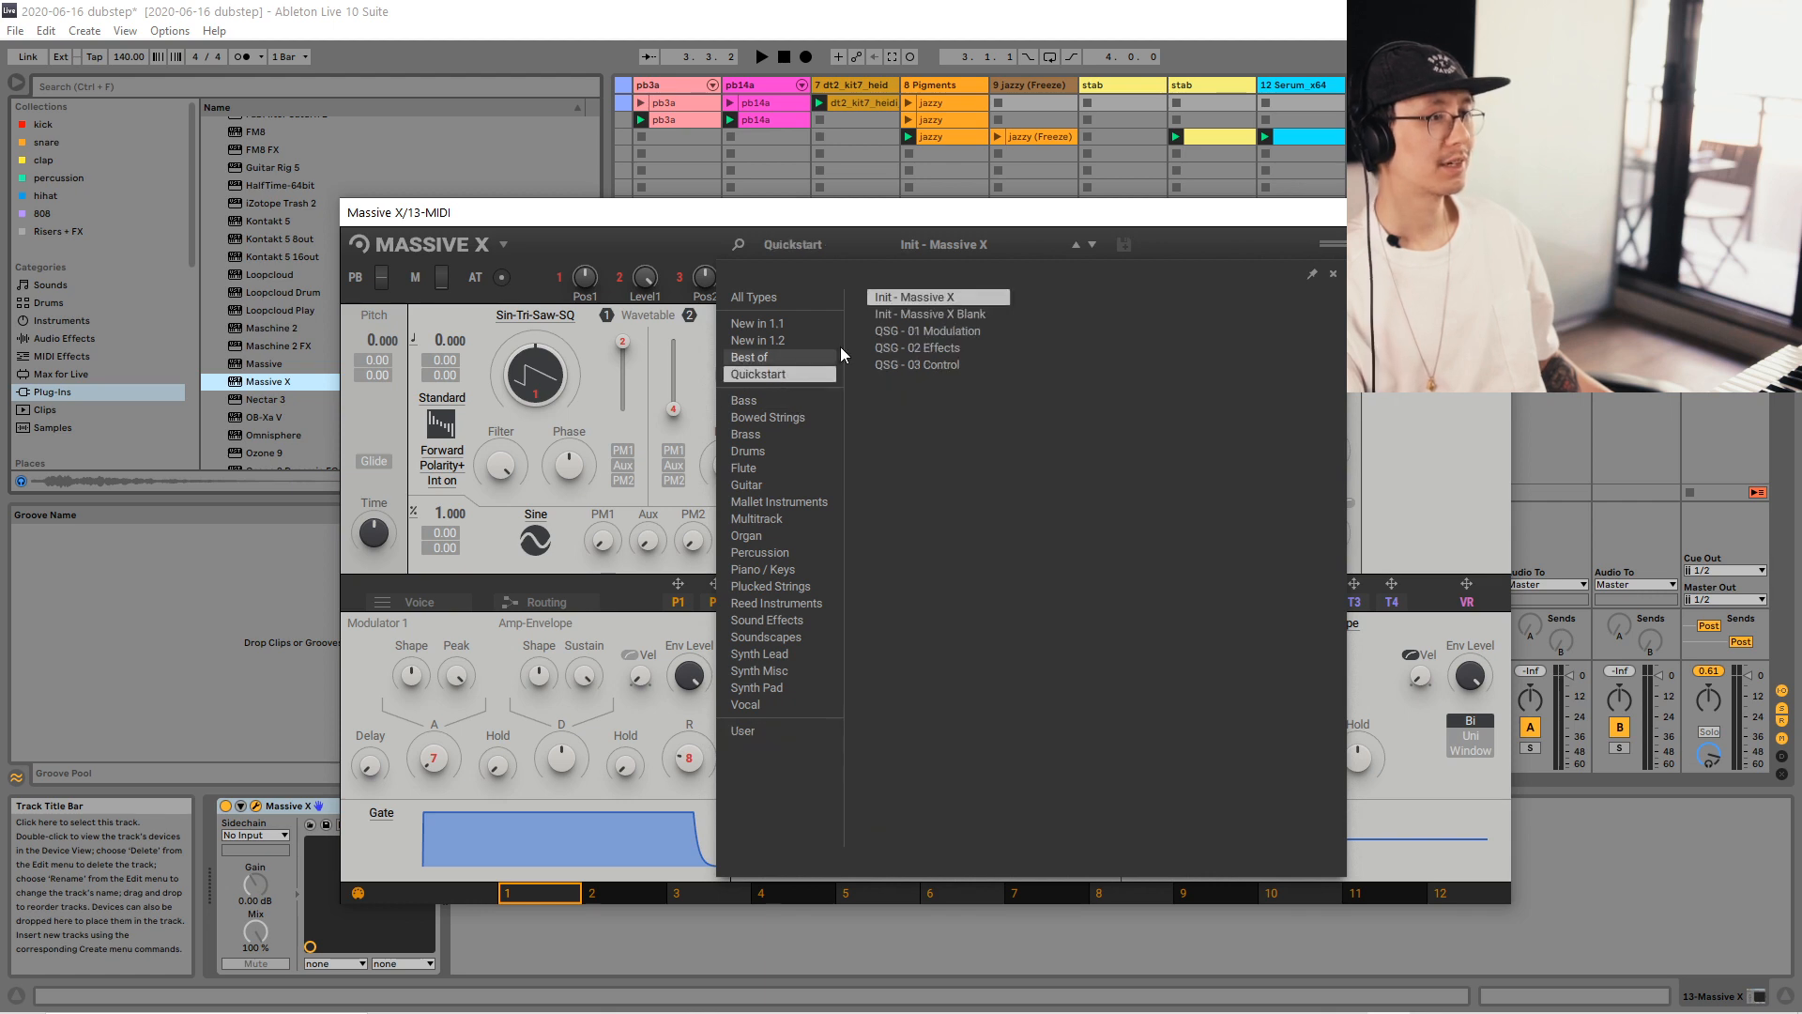
{"action": "double_click", "coordinate": [905, 296]}
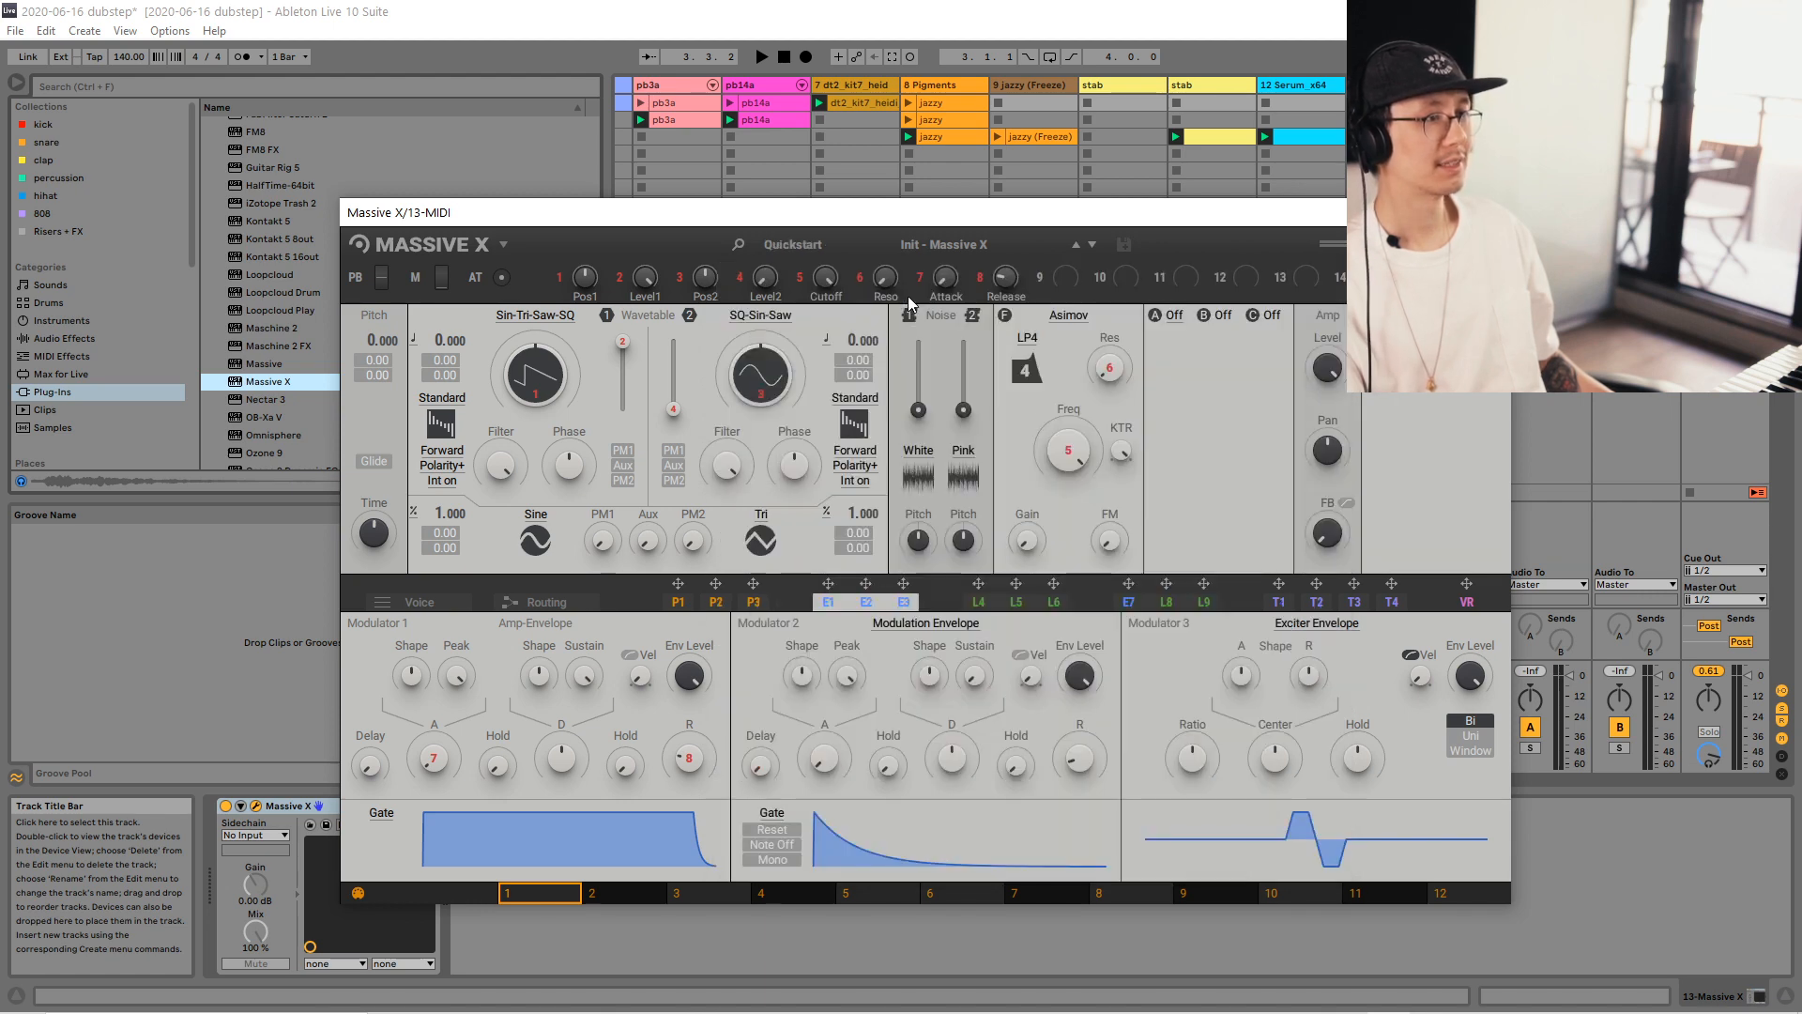
Try the Formant wavetables Eckrecht and Aggrogut in Wavetable 1, keep Aggrogut, and lengthen the amp envelope's attack.
{"action": "left_click", "coordinate": [548, 315]}
{"action": "left_click", "coordinate": [476, 481]}
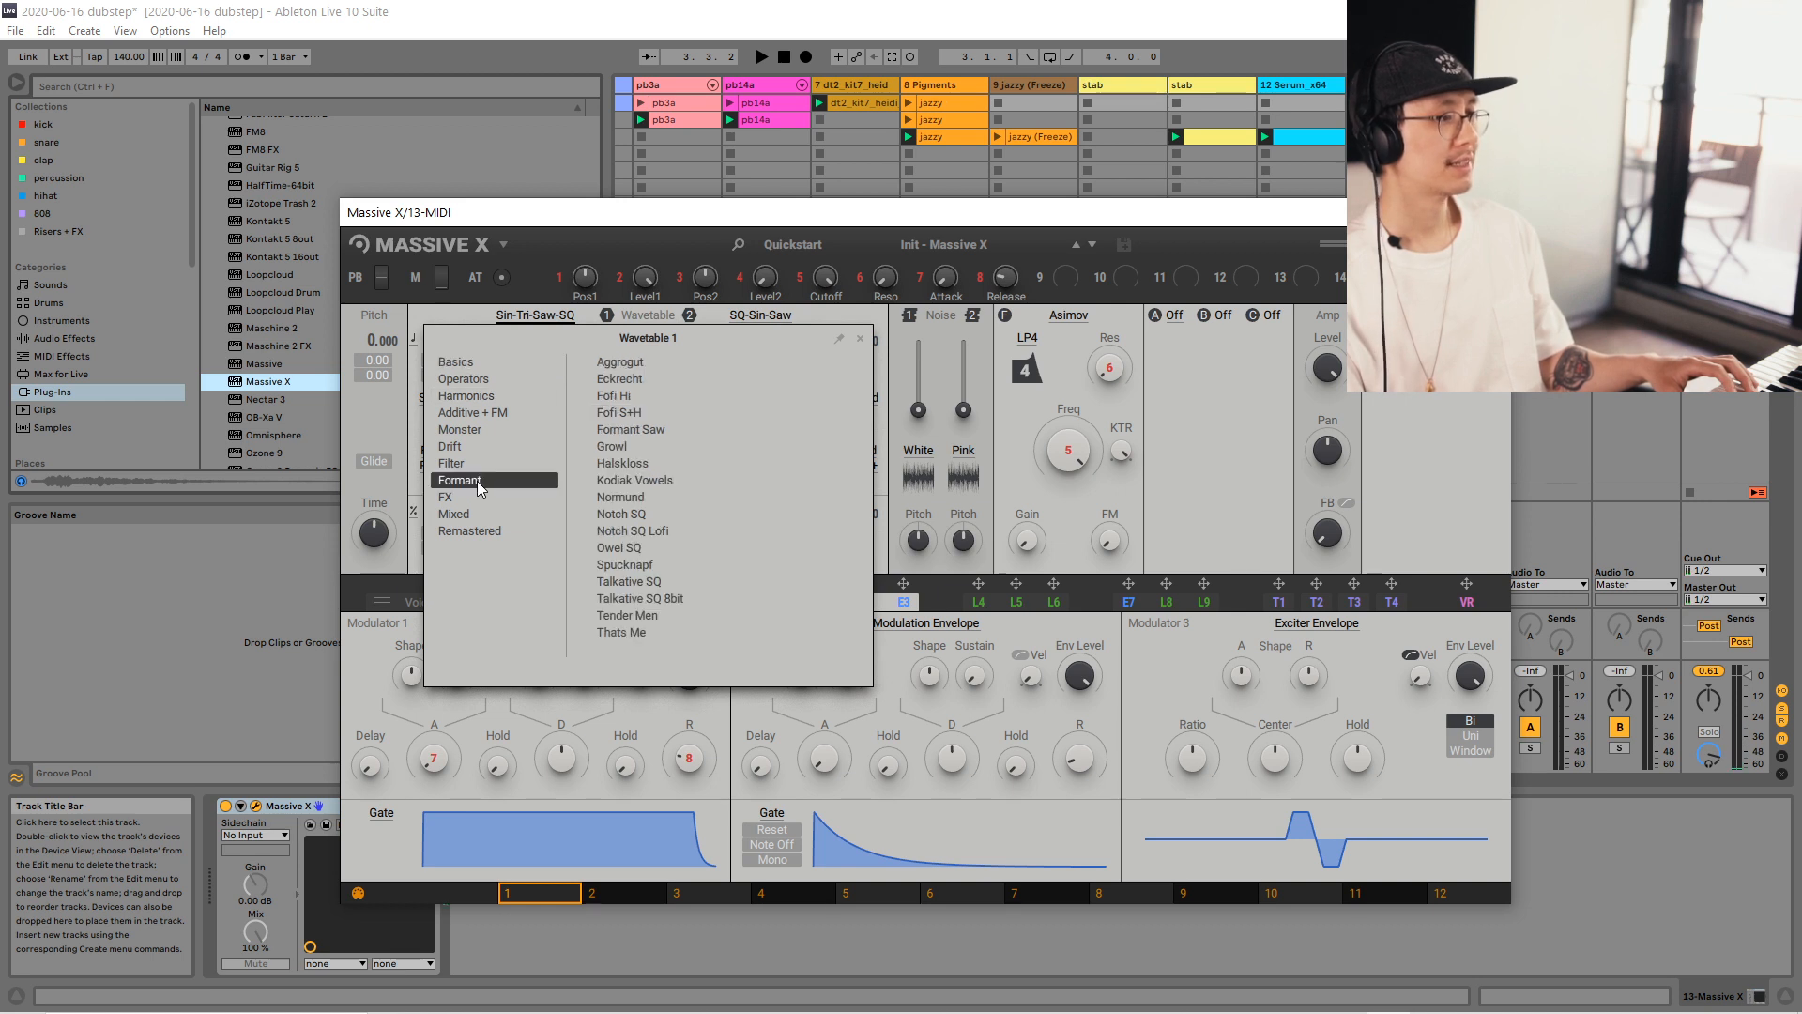
{"action": "left_click", "coordinate": [639, 373]}
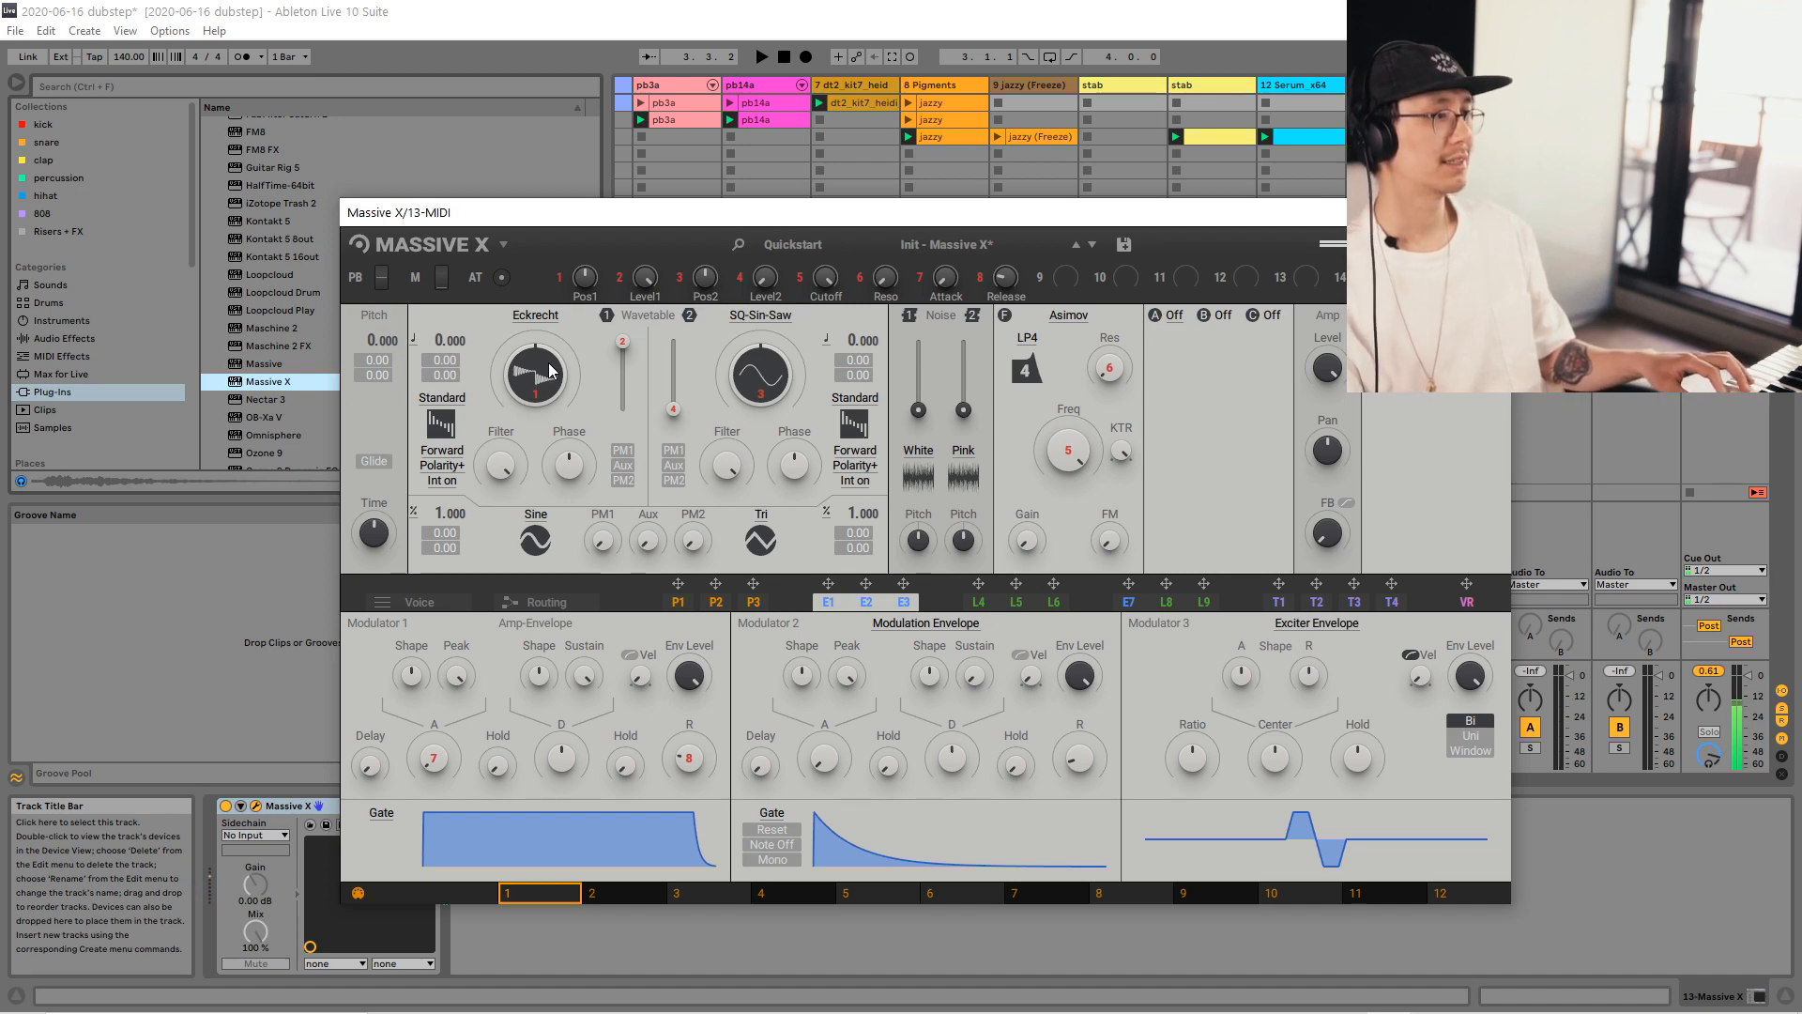
{"action": "left_click", "coordinate": [533, 317]}
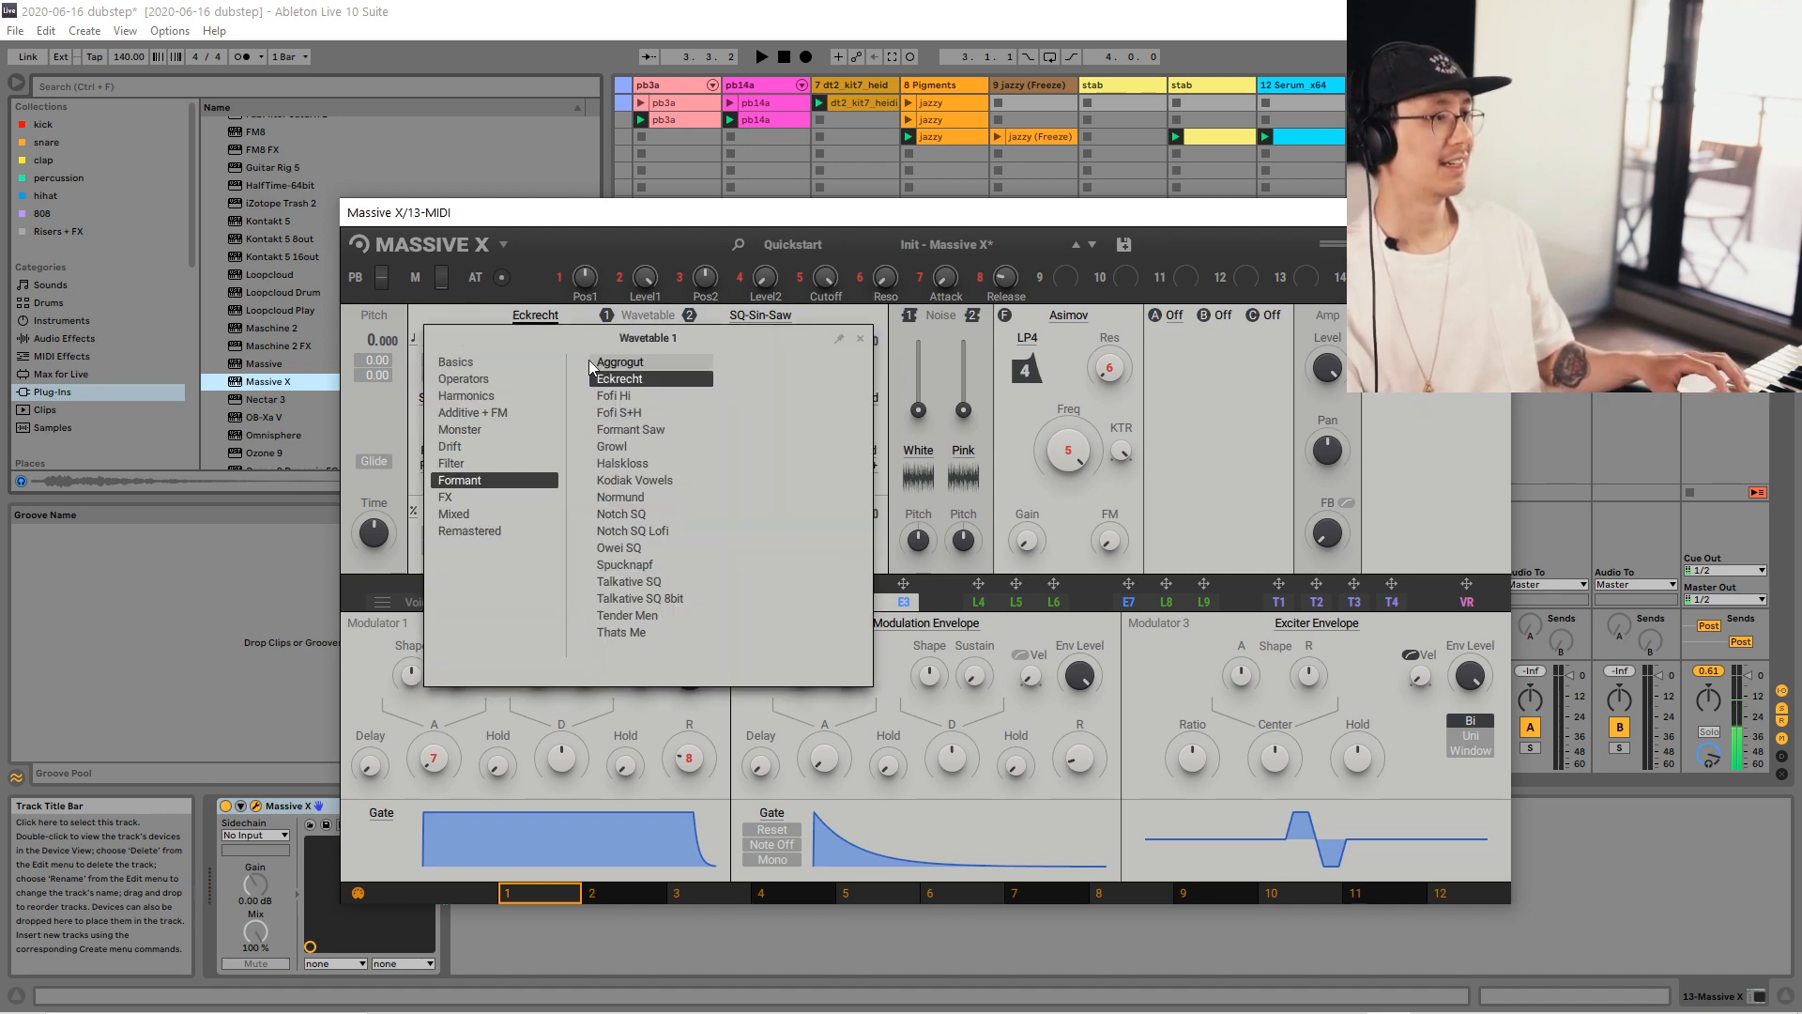
{"action": "left_click", "coordinate": [638, 362]}
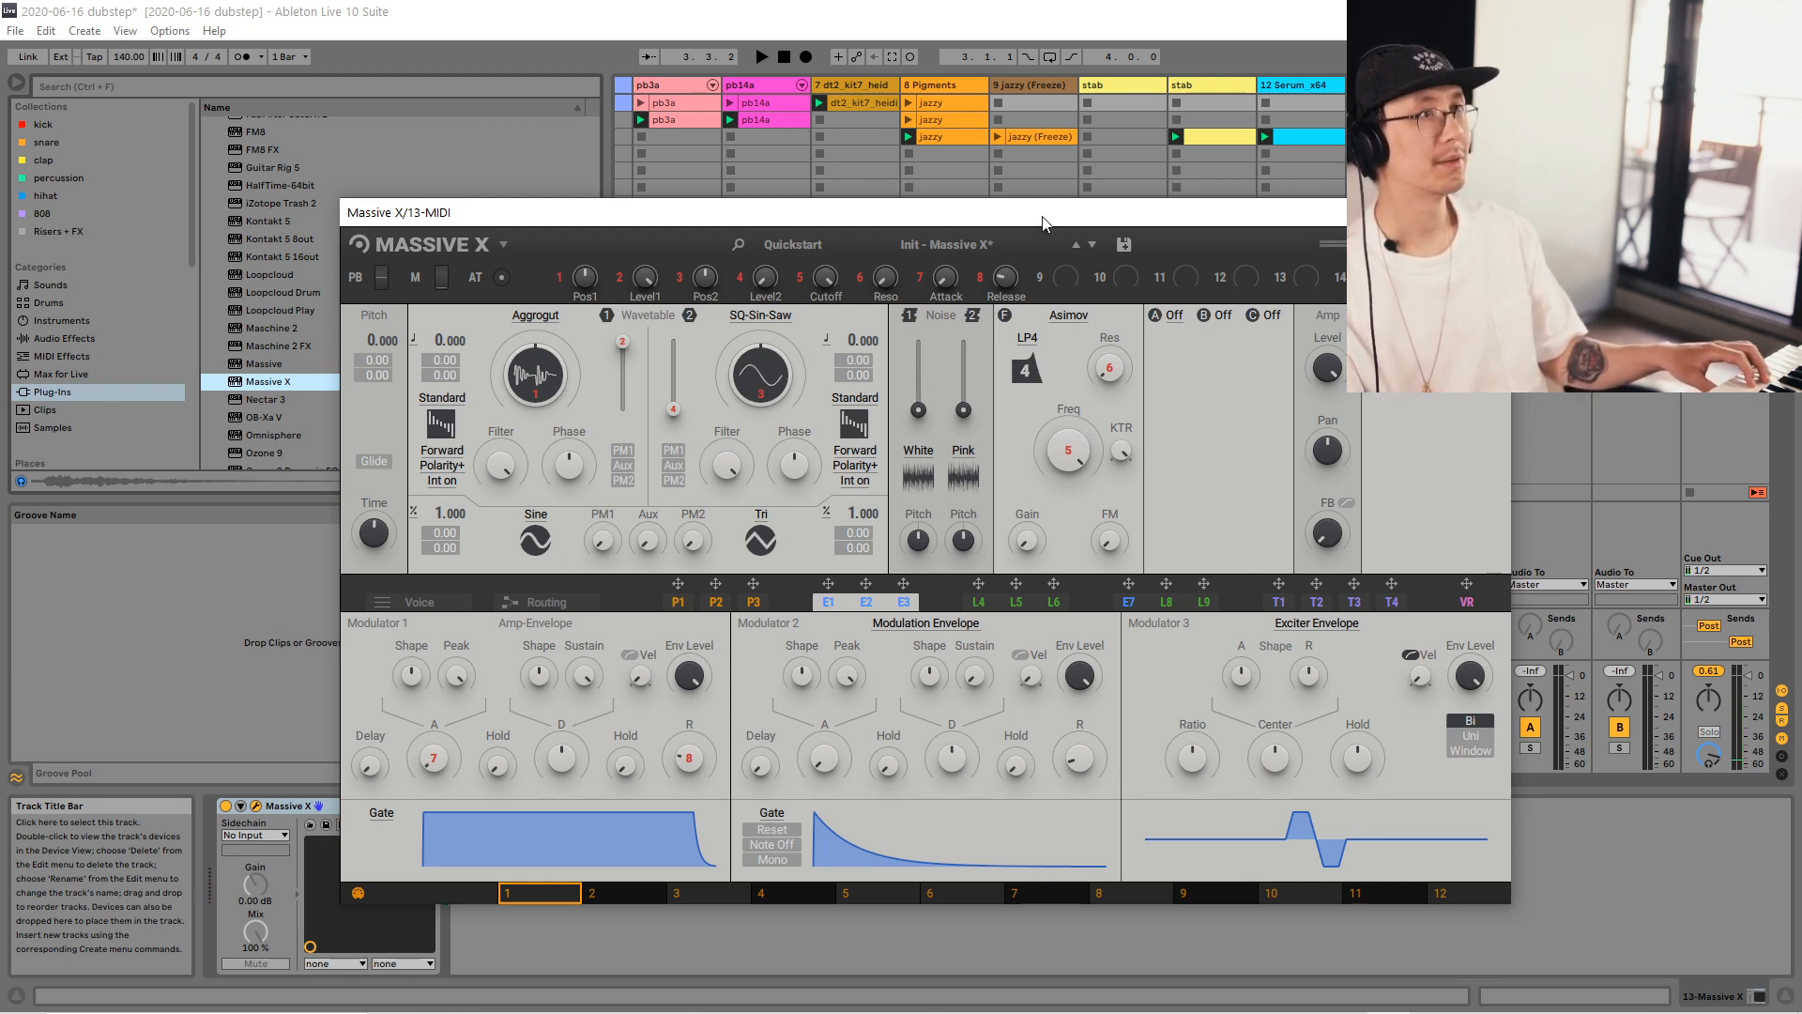
{"action": "left_click_drag", "start_coordinate": [1022, 213], "coordinate": [1023, 198]}
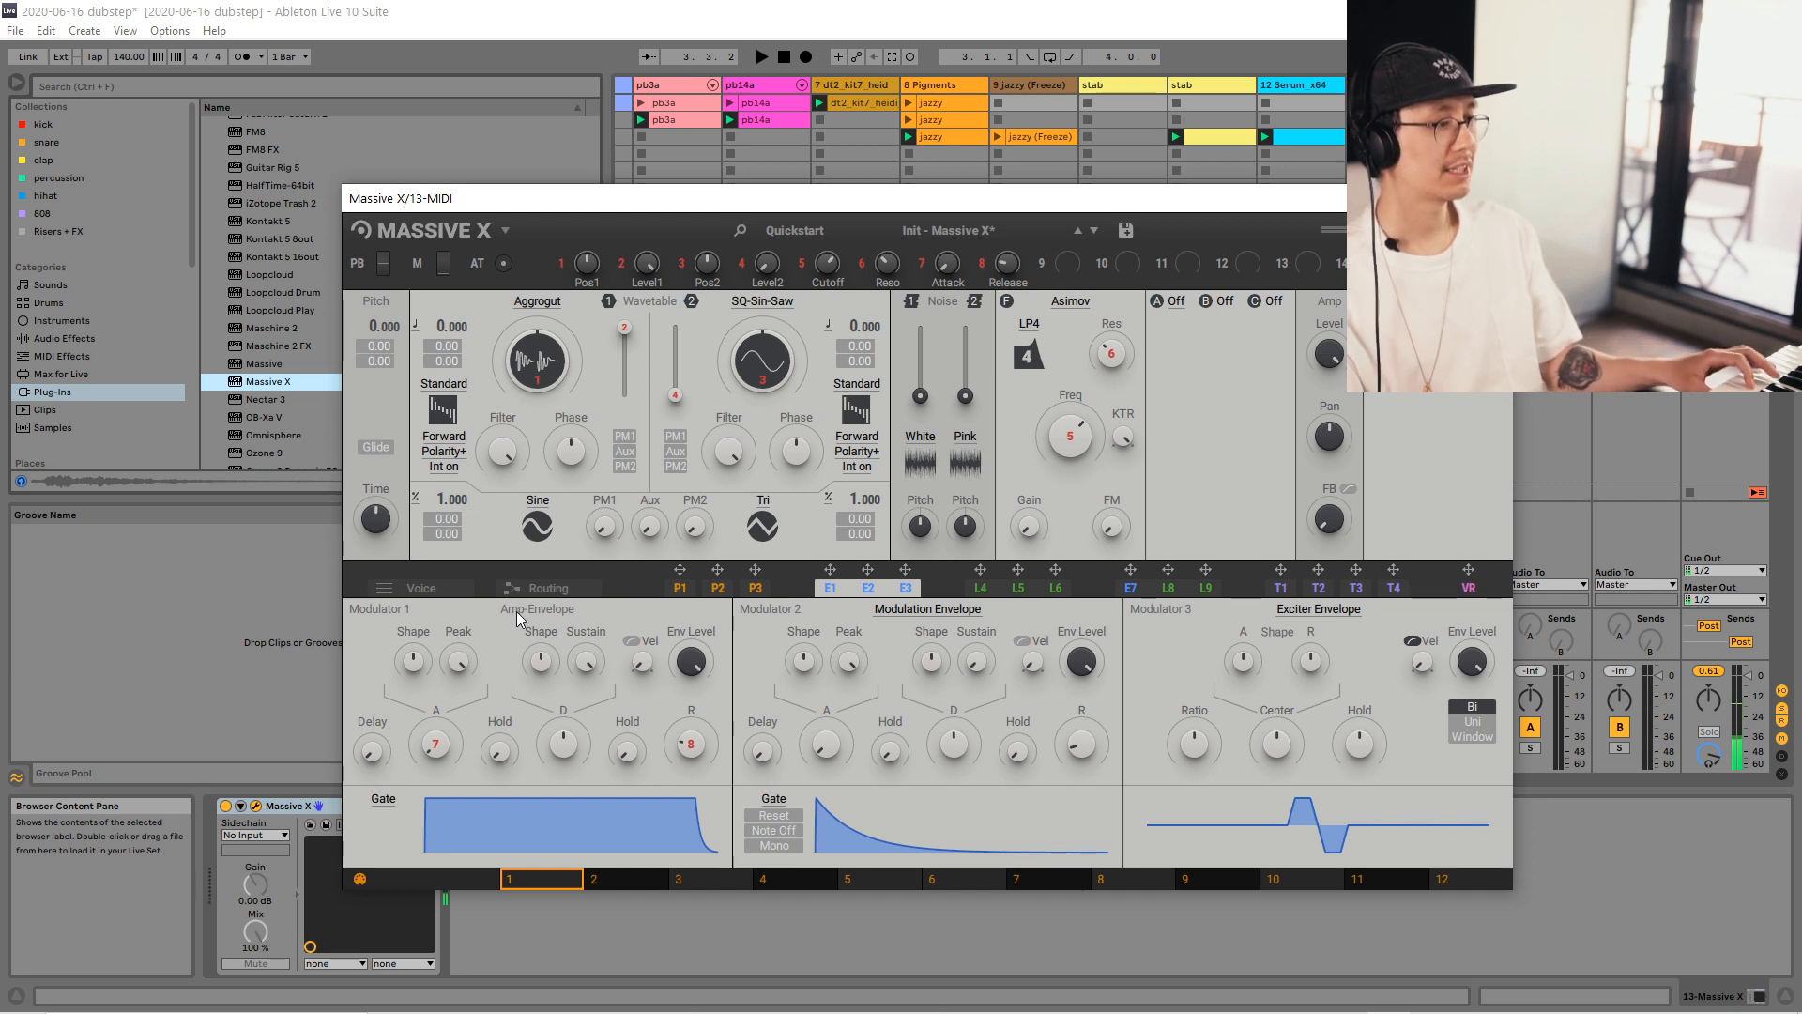
{"action": "mouse_move", "coordinate": [435, 745]}
{"action": "left_mouse_down"}
{"action": "mouse_move", "coordinate": [435, 722]}
{"action": "mouse_move", "coordinate": [436, 739]}
{"action": "left_mouse_up"}
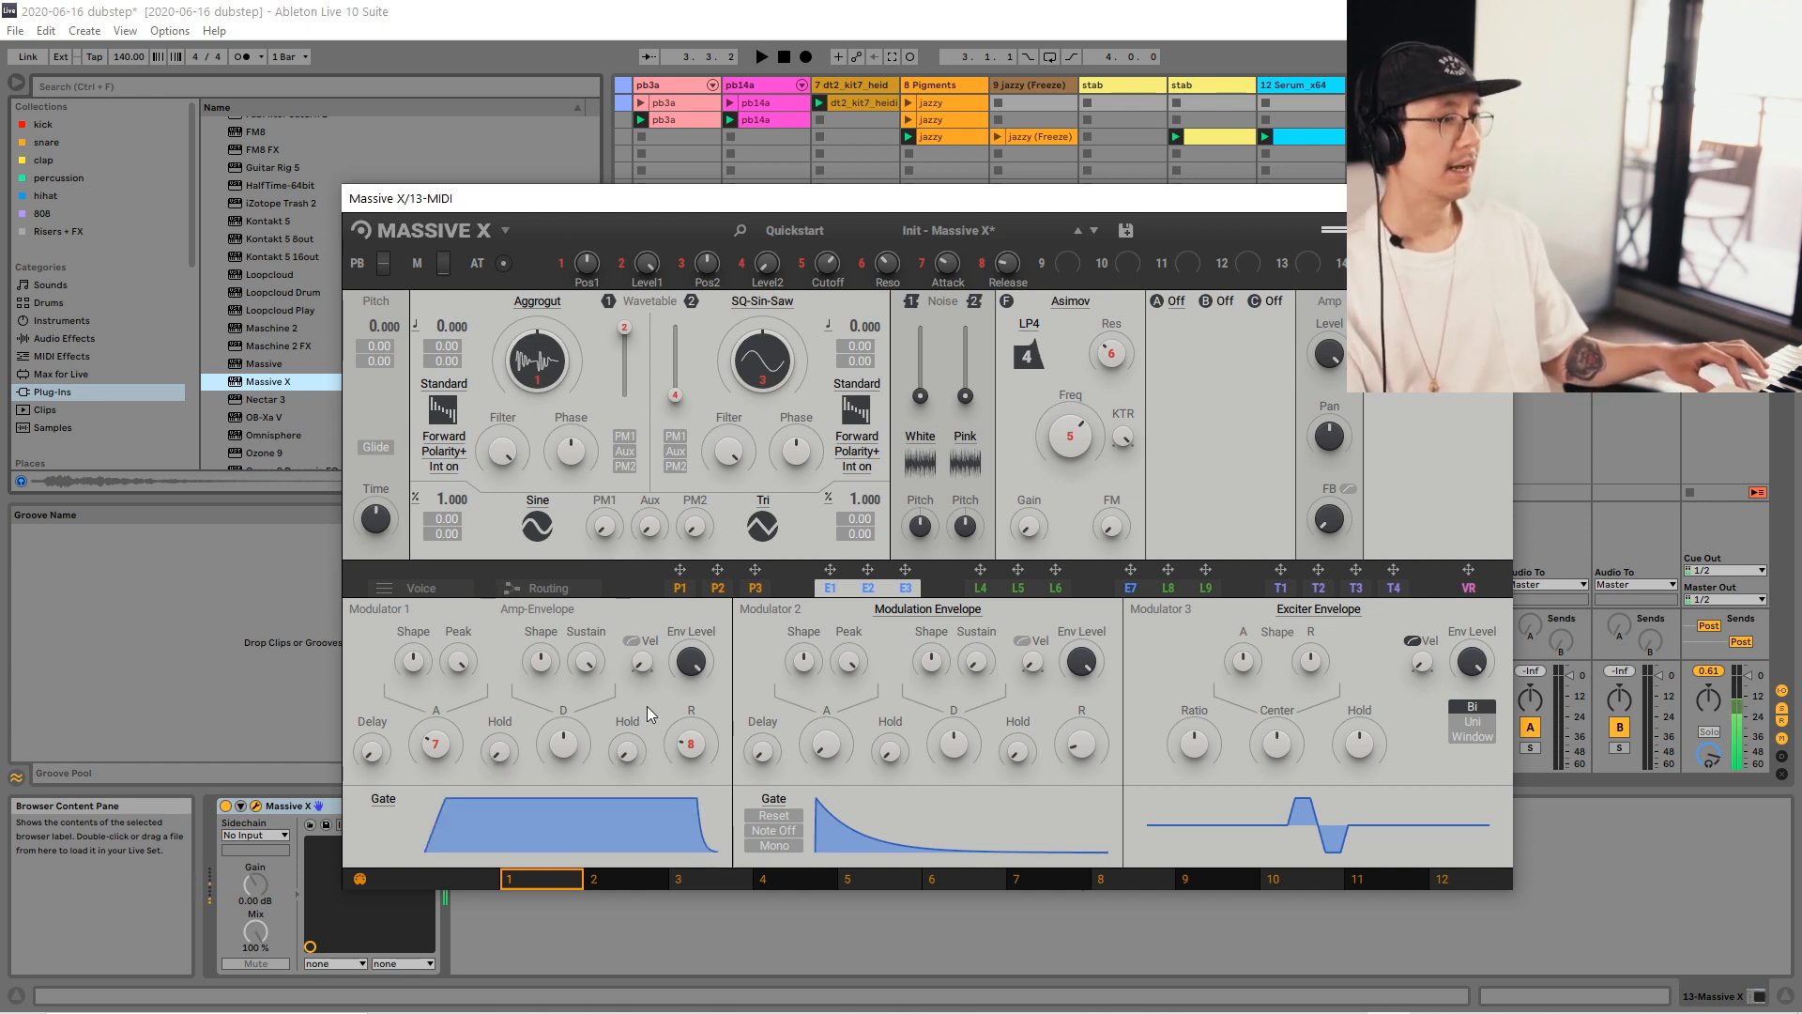
Raise Wavetable 2 to full level and set its pitch to -12.
{"action": "mouse_move", "coordinate": [927, 447]}
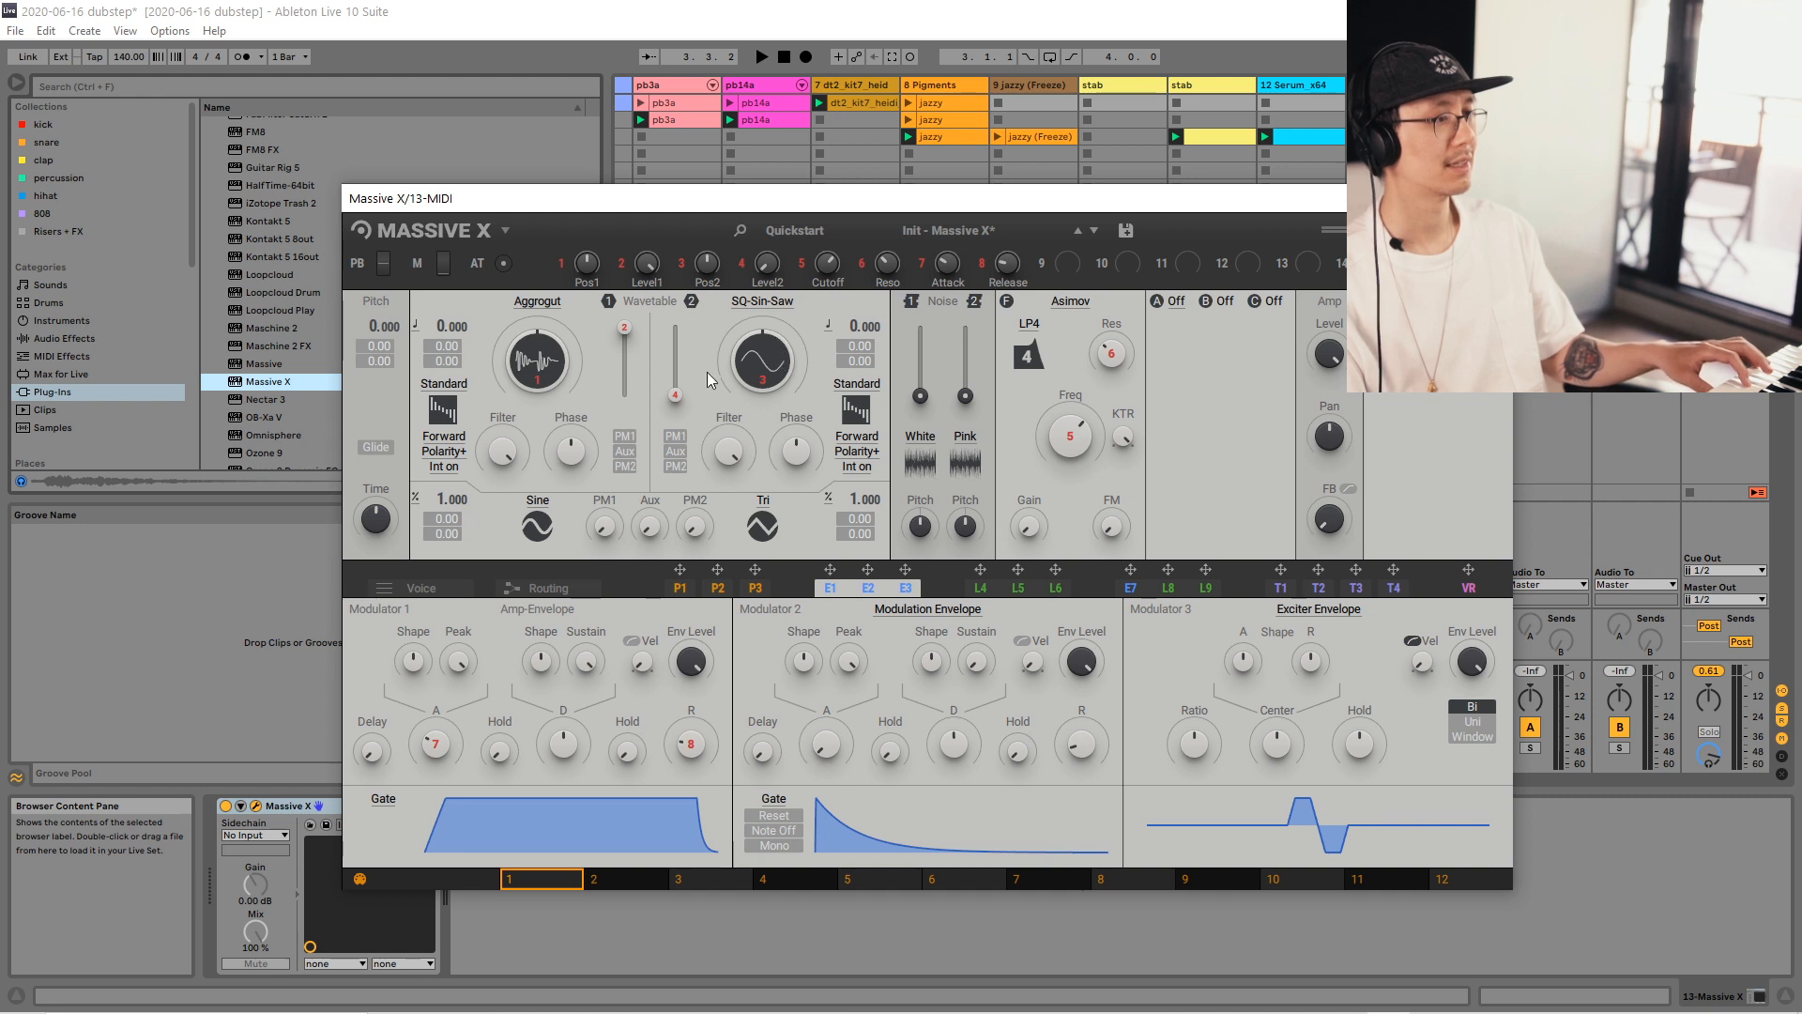
{"action": "left_click_drag", "start_coordinate": [674, 390], "coordinate": [674, 327]}
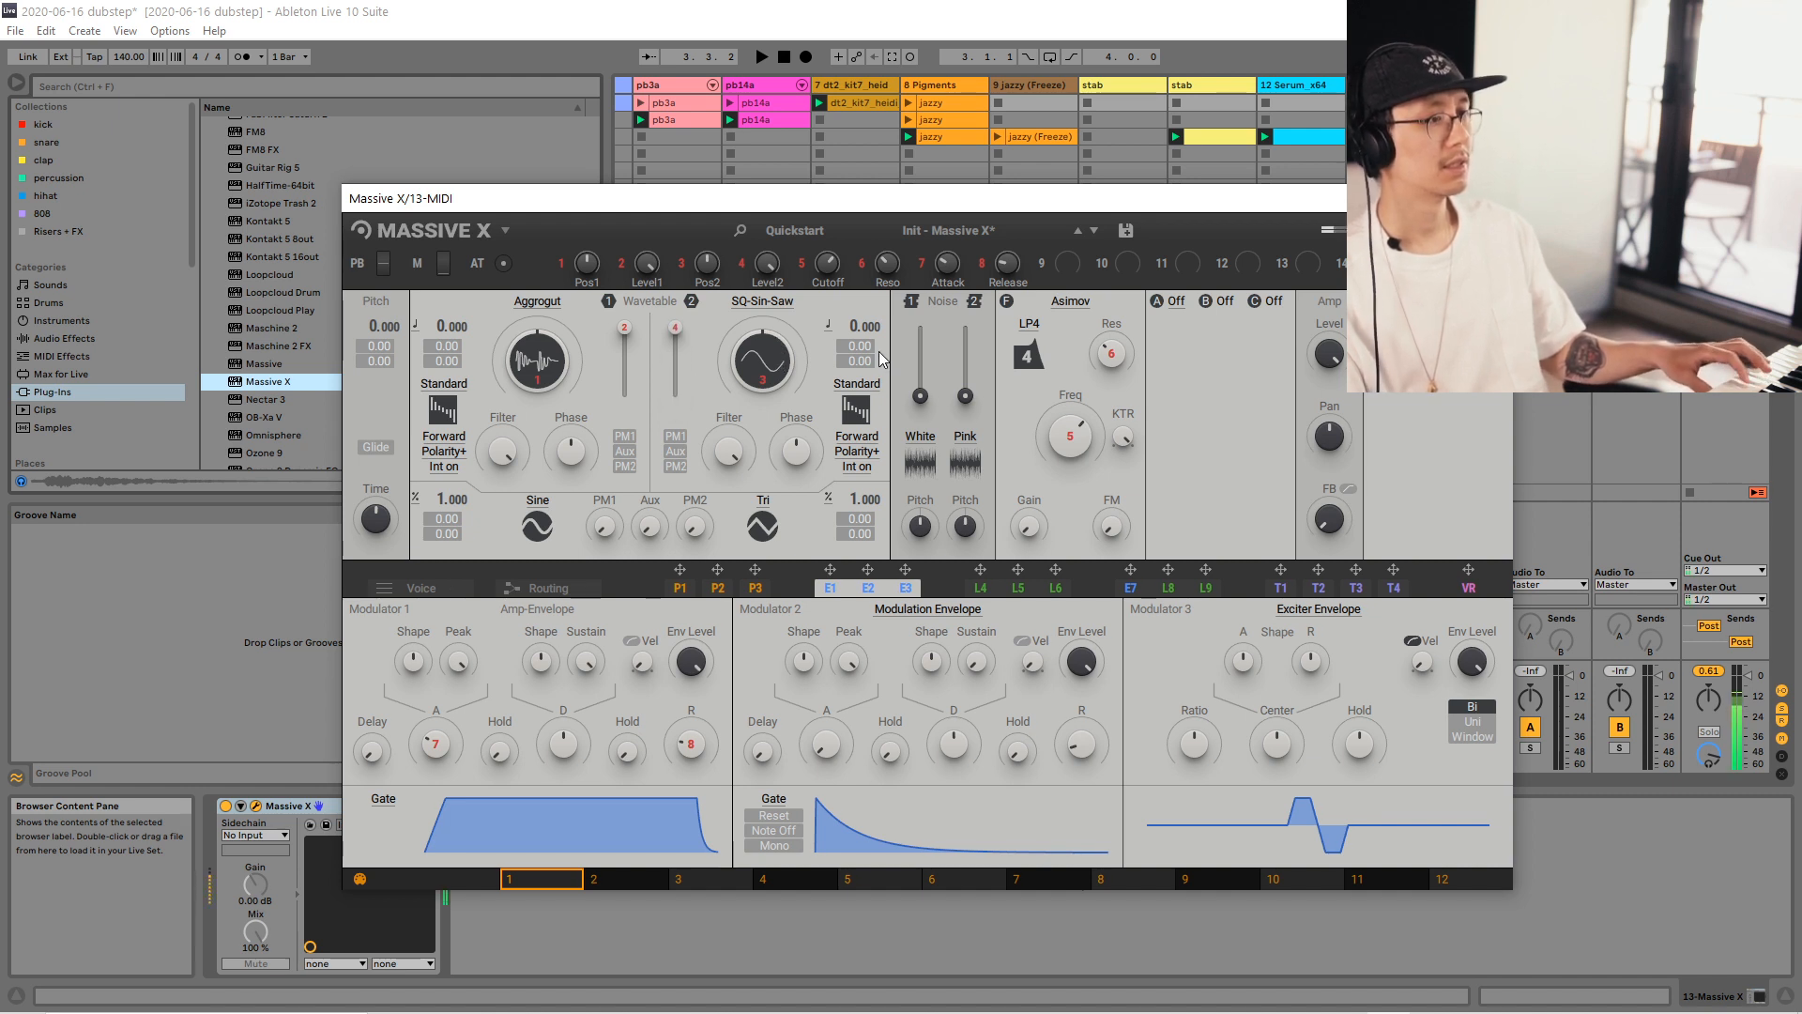
{"action": "mouse_move", "coordinate": [857, 328]}
{"action": "left_mouse_down"}
{"action": "mouse_move", "coordinate": [857, 366]}
{"action": "mouse_move", "coordinate": [852, 330]}
{"action": "left_mouse_up"}
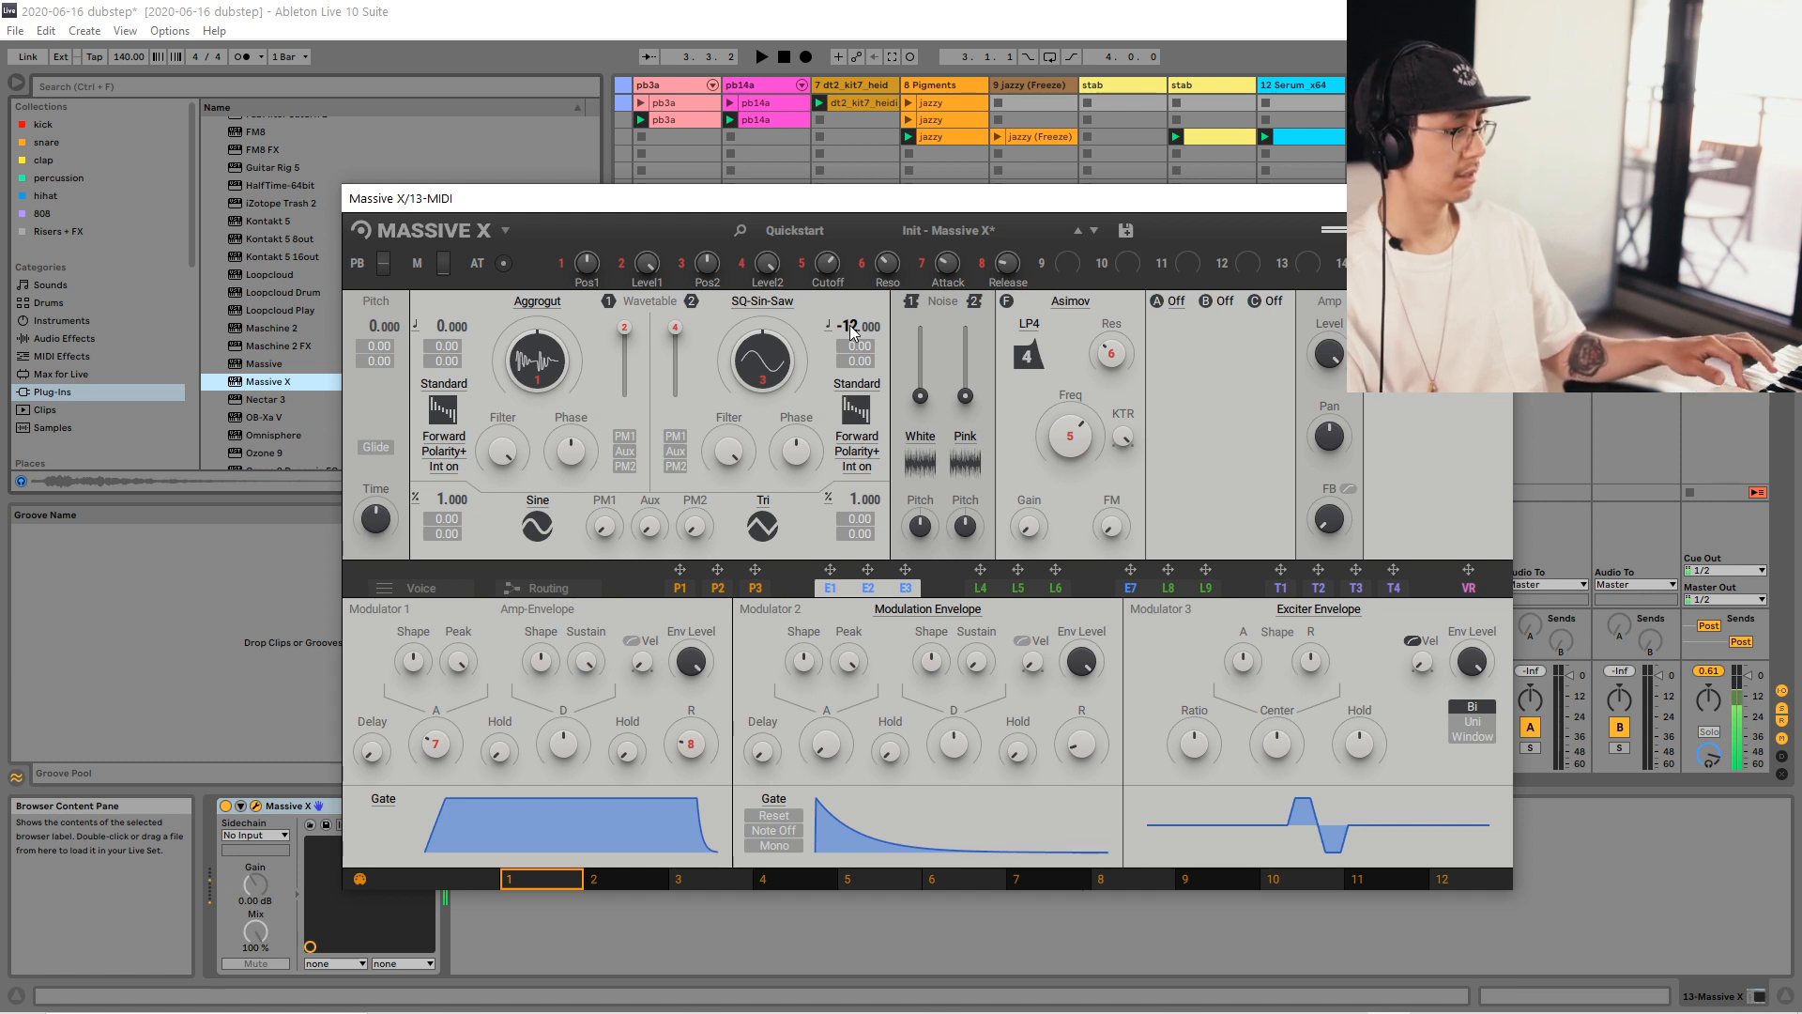
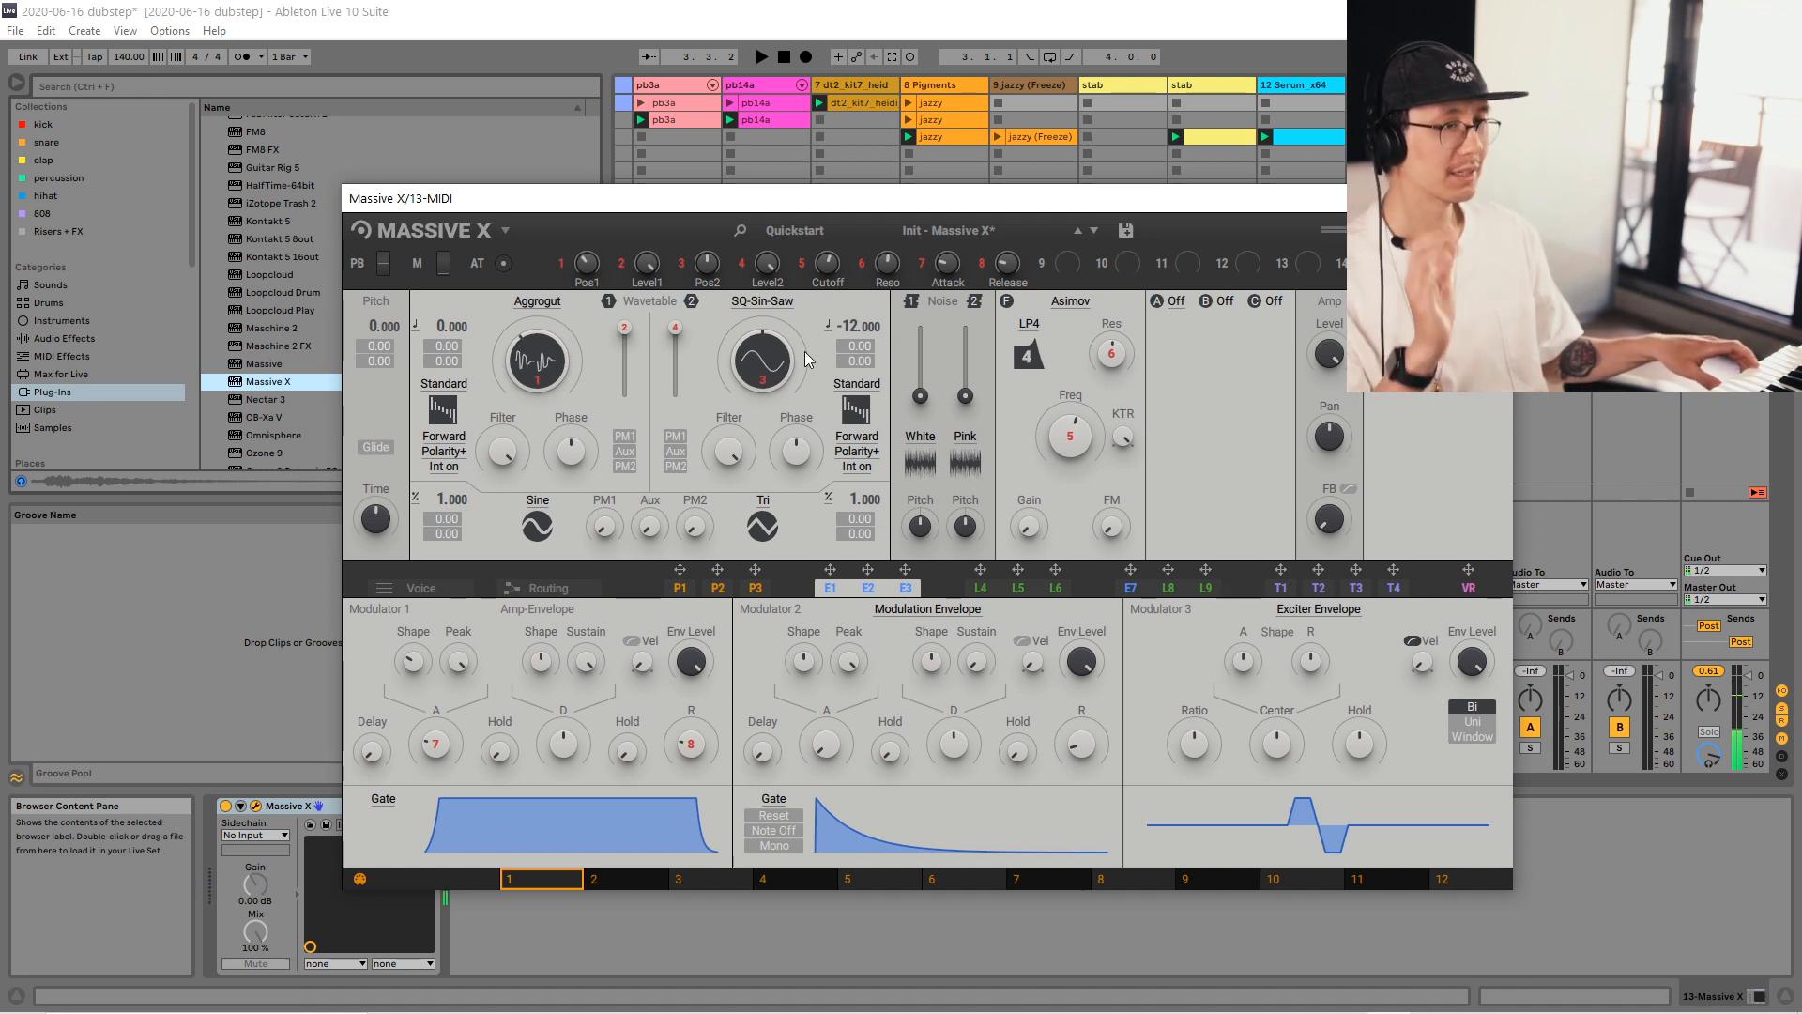
Add a Stereo Delay effect in Massive X, raise its color, and set the lowest left delay time ratio to 1/8.
{"action": "left_click", "coordinate": [1225, 301]}
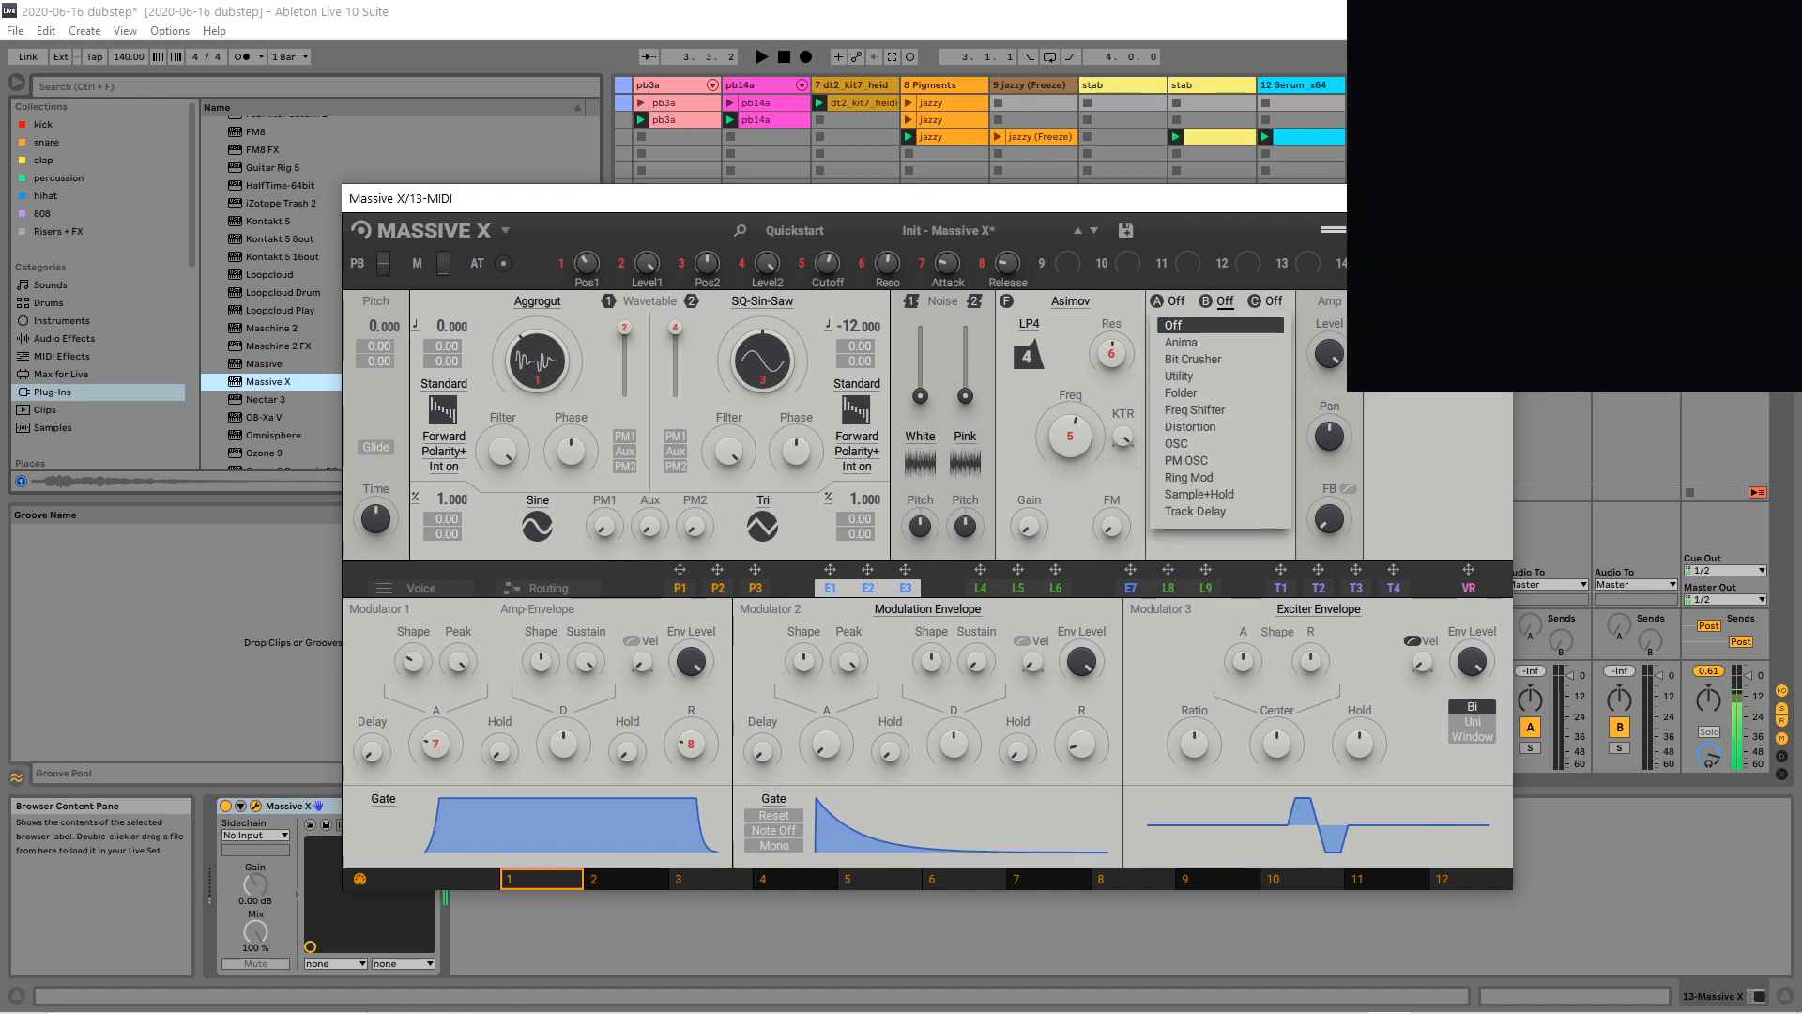
{"action": "key", "text": "Escape"}
{"action": "left_click", "coordinate": [1443, 302]}
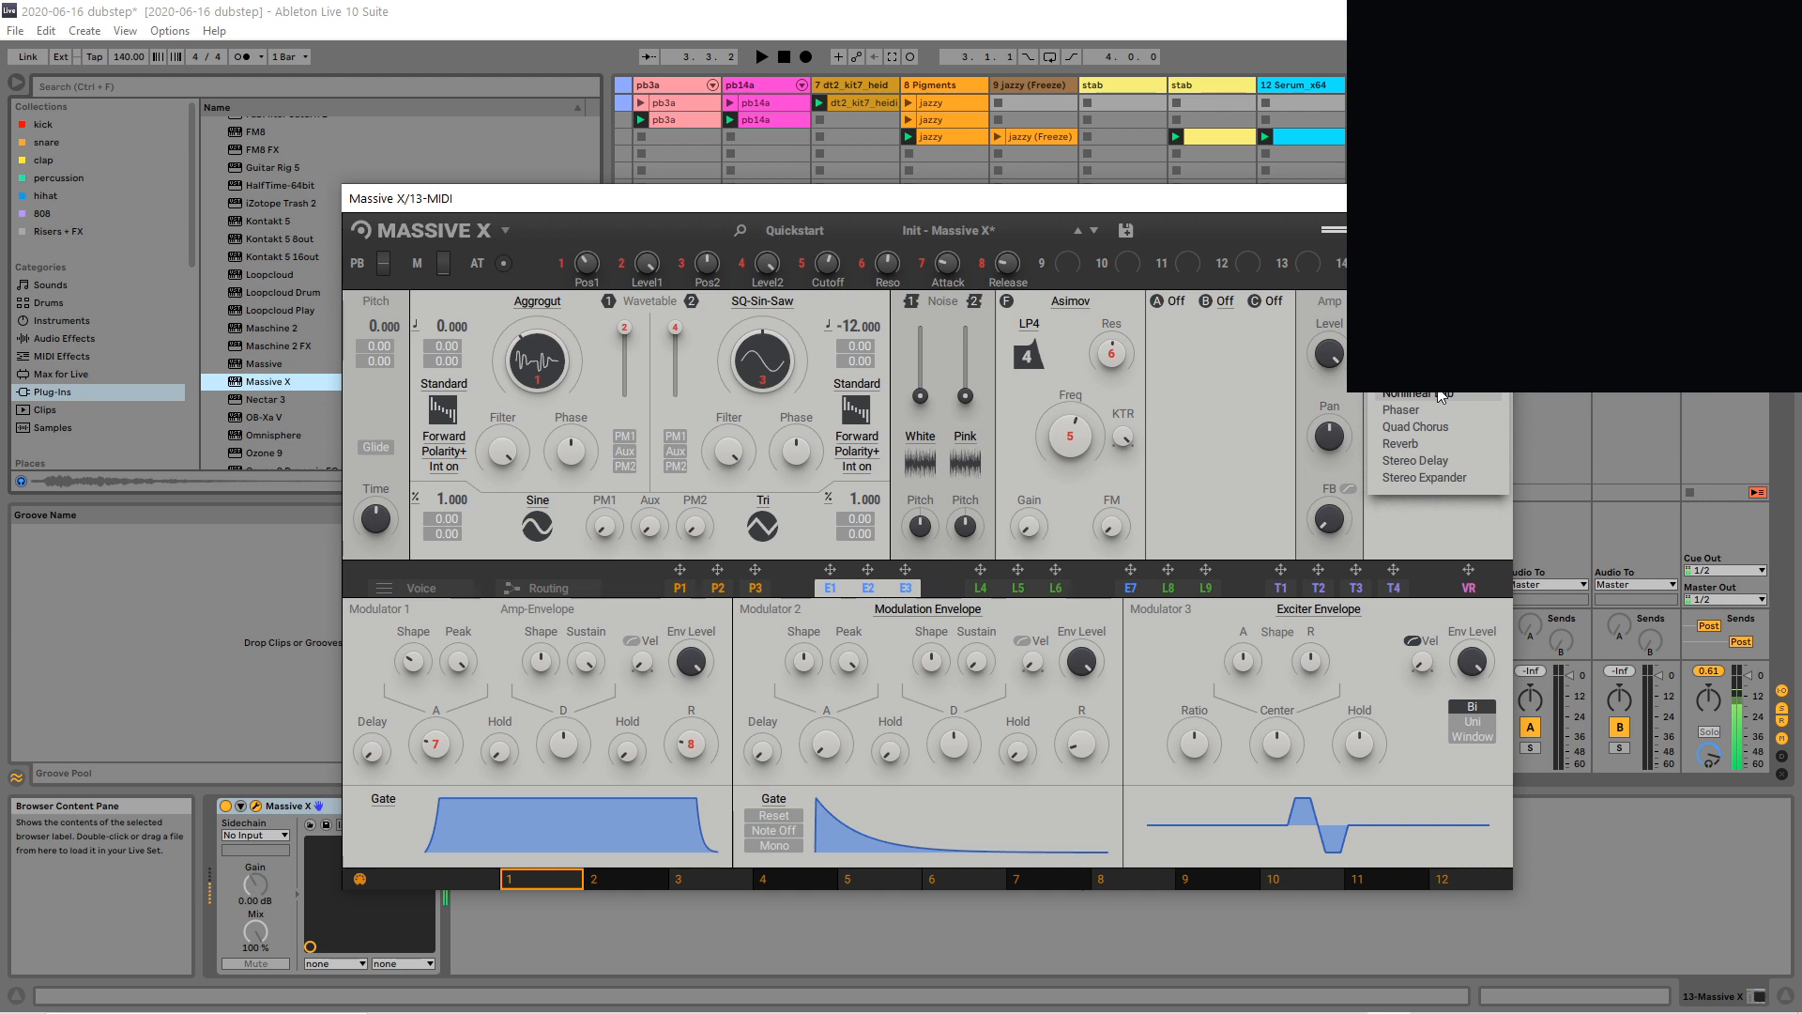
{"action": "left_click", "coordinate": [1434, 479]}
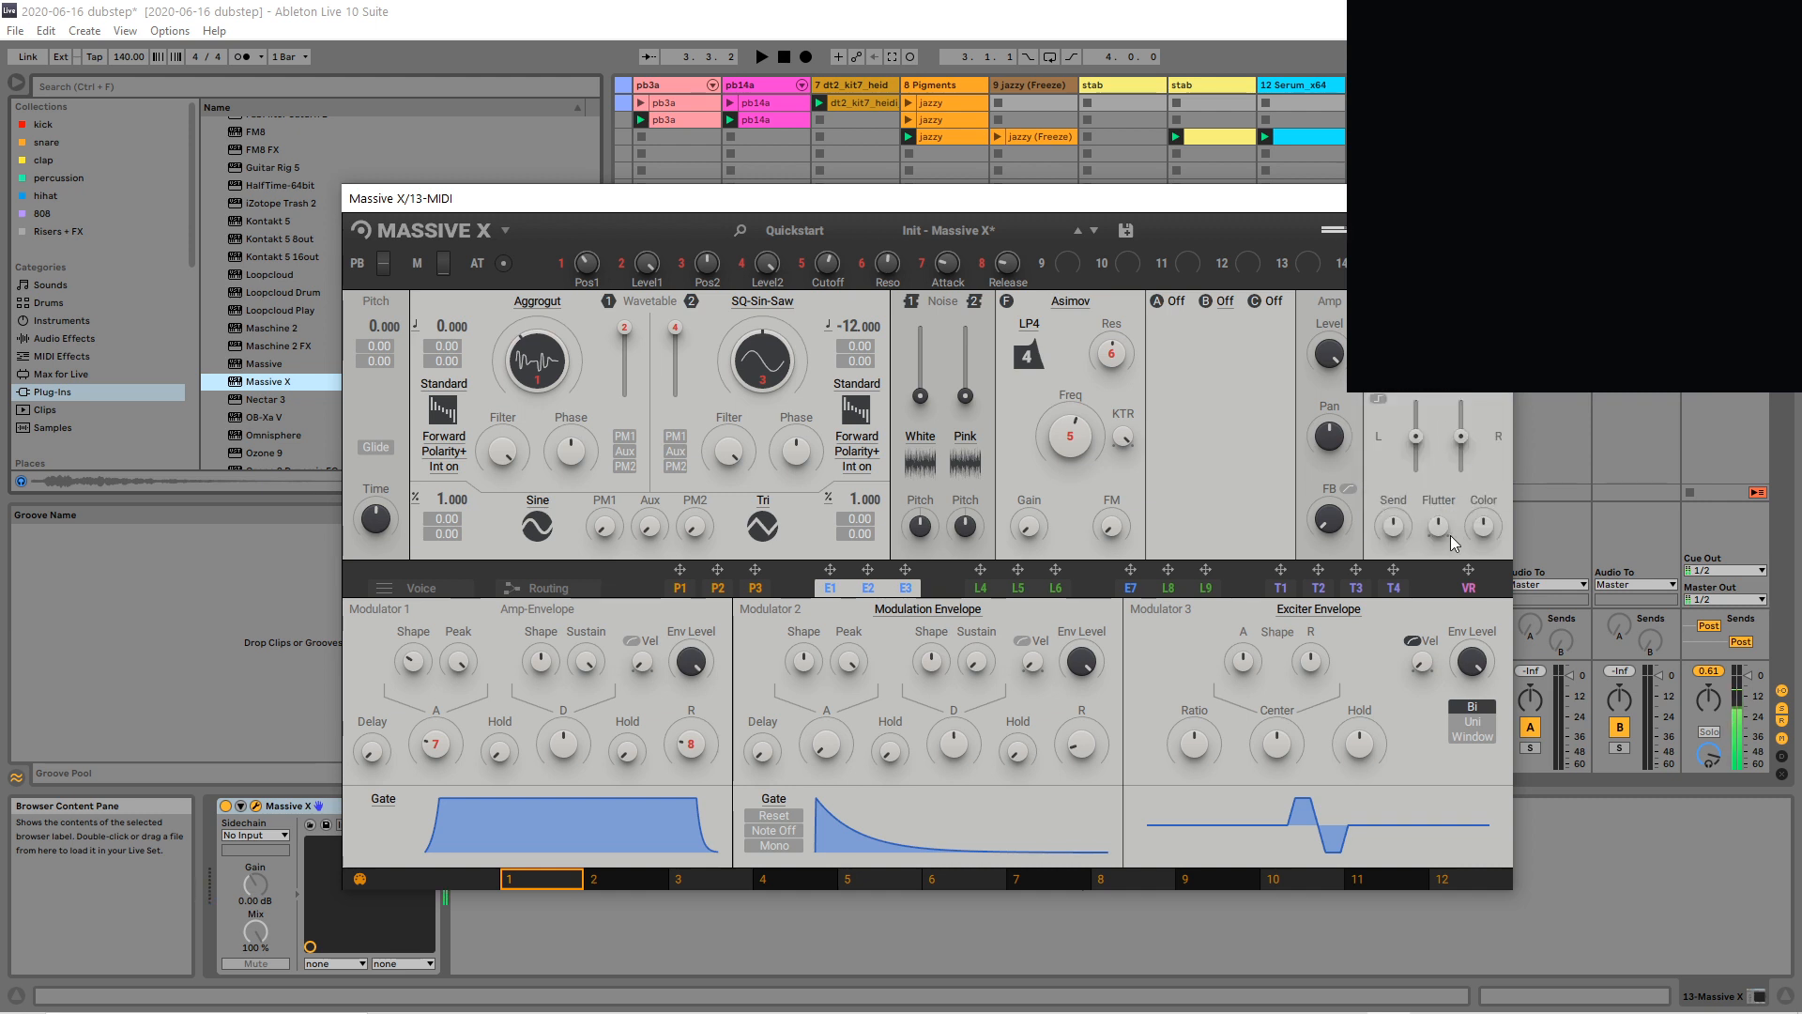
{"action": "left_click_drag", "start_coordinate": [1484, 527], "coordinate": [1481, 488]}
{"action": "left_click_drag", "start_coordinate": [1410, 479], "coordinate": [1410, 472]}
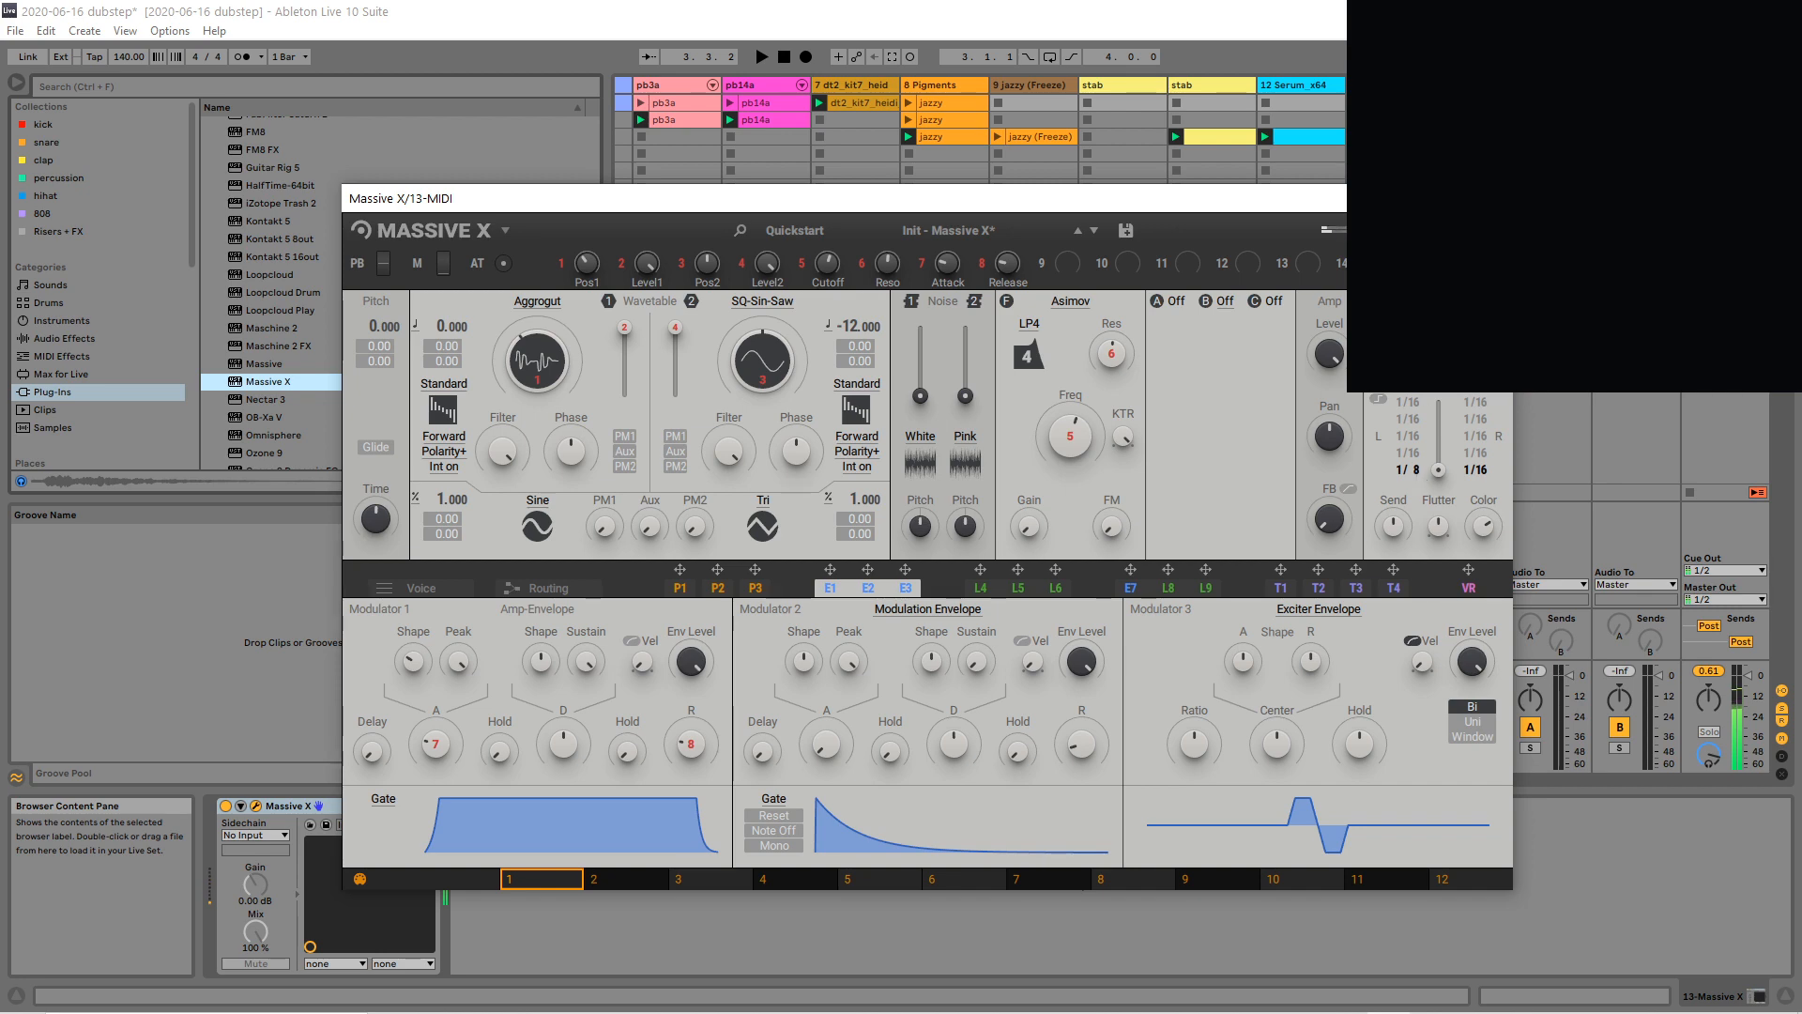
Play the loop to hear the Massive X bass in context and mute the Serum track.
{"action": "key", "text": "ctrl+alt+p"}
{"action": "key", "text": "space"}
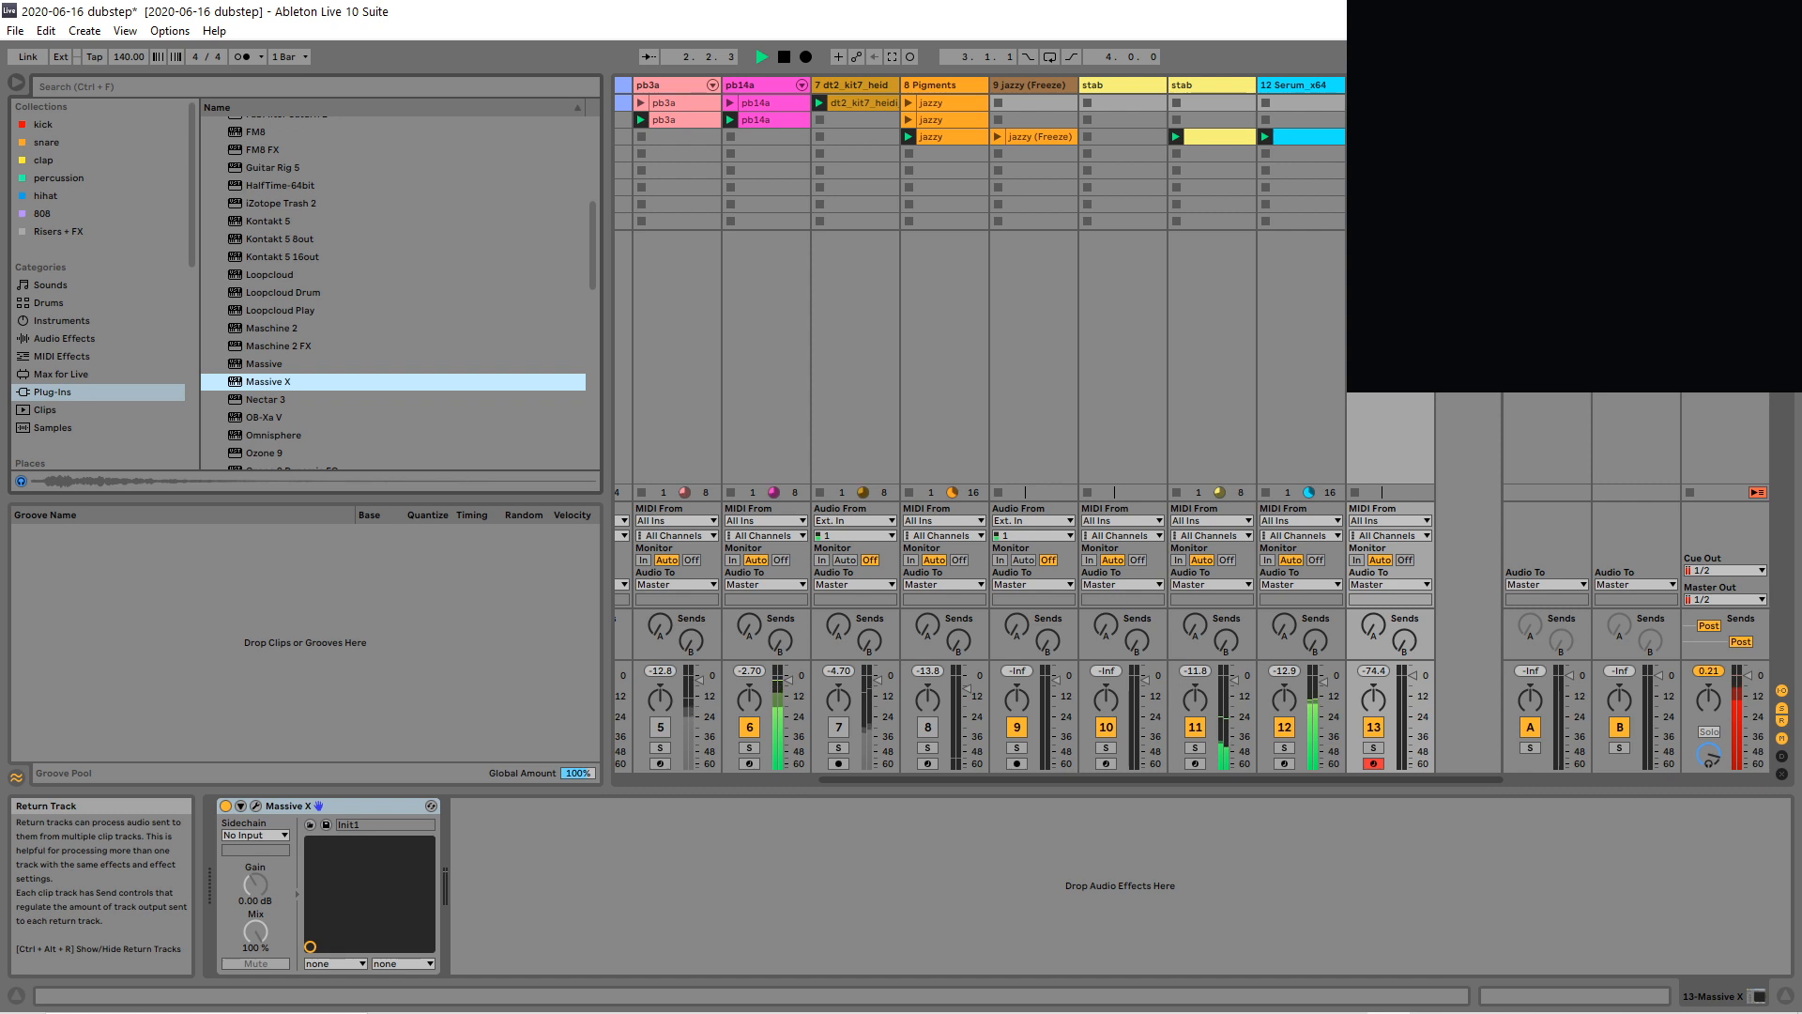
{"action": "key", "text": "space"}
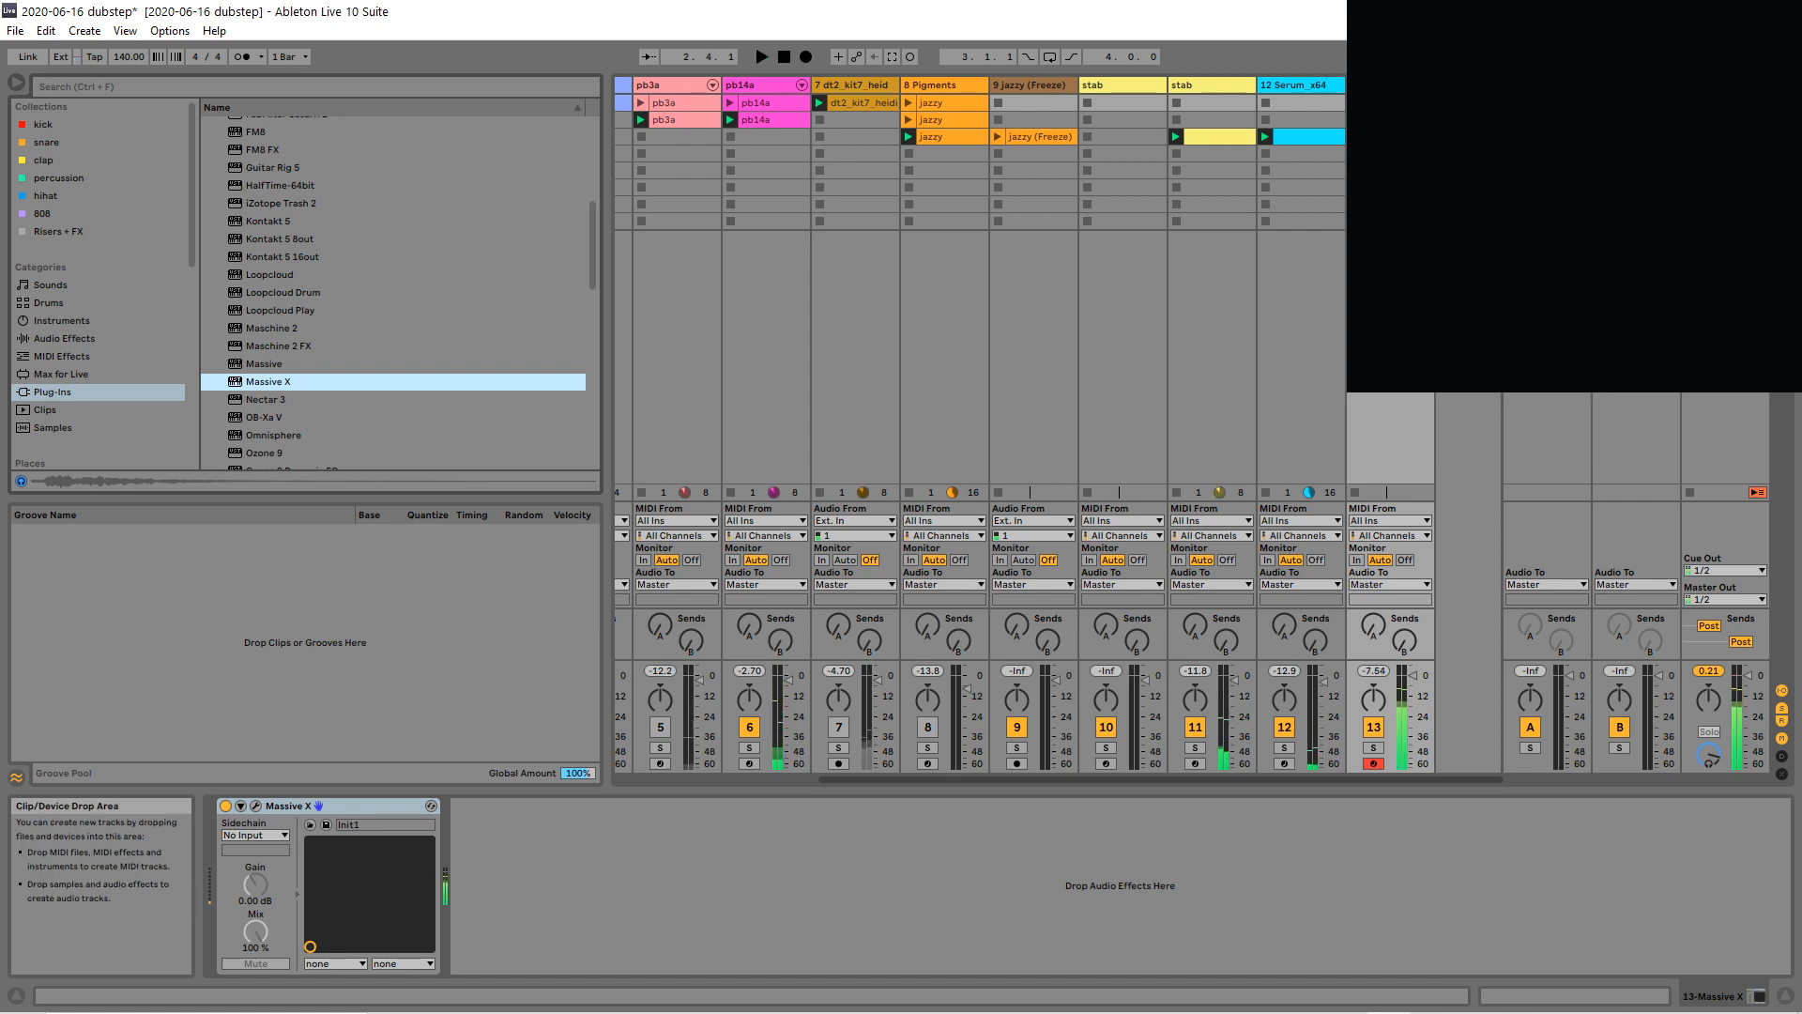
{"action": "key", "text": "space"}
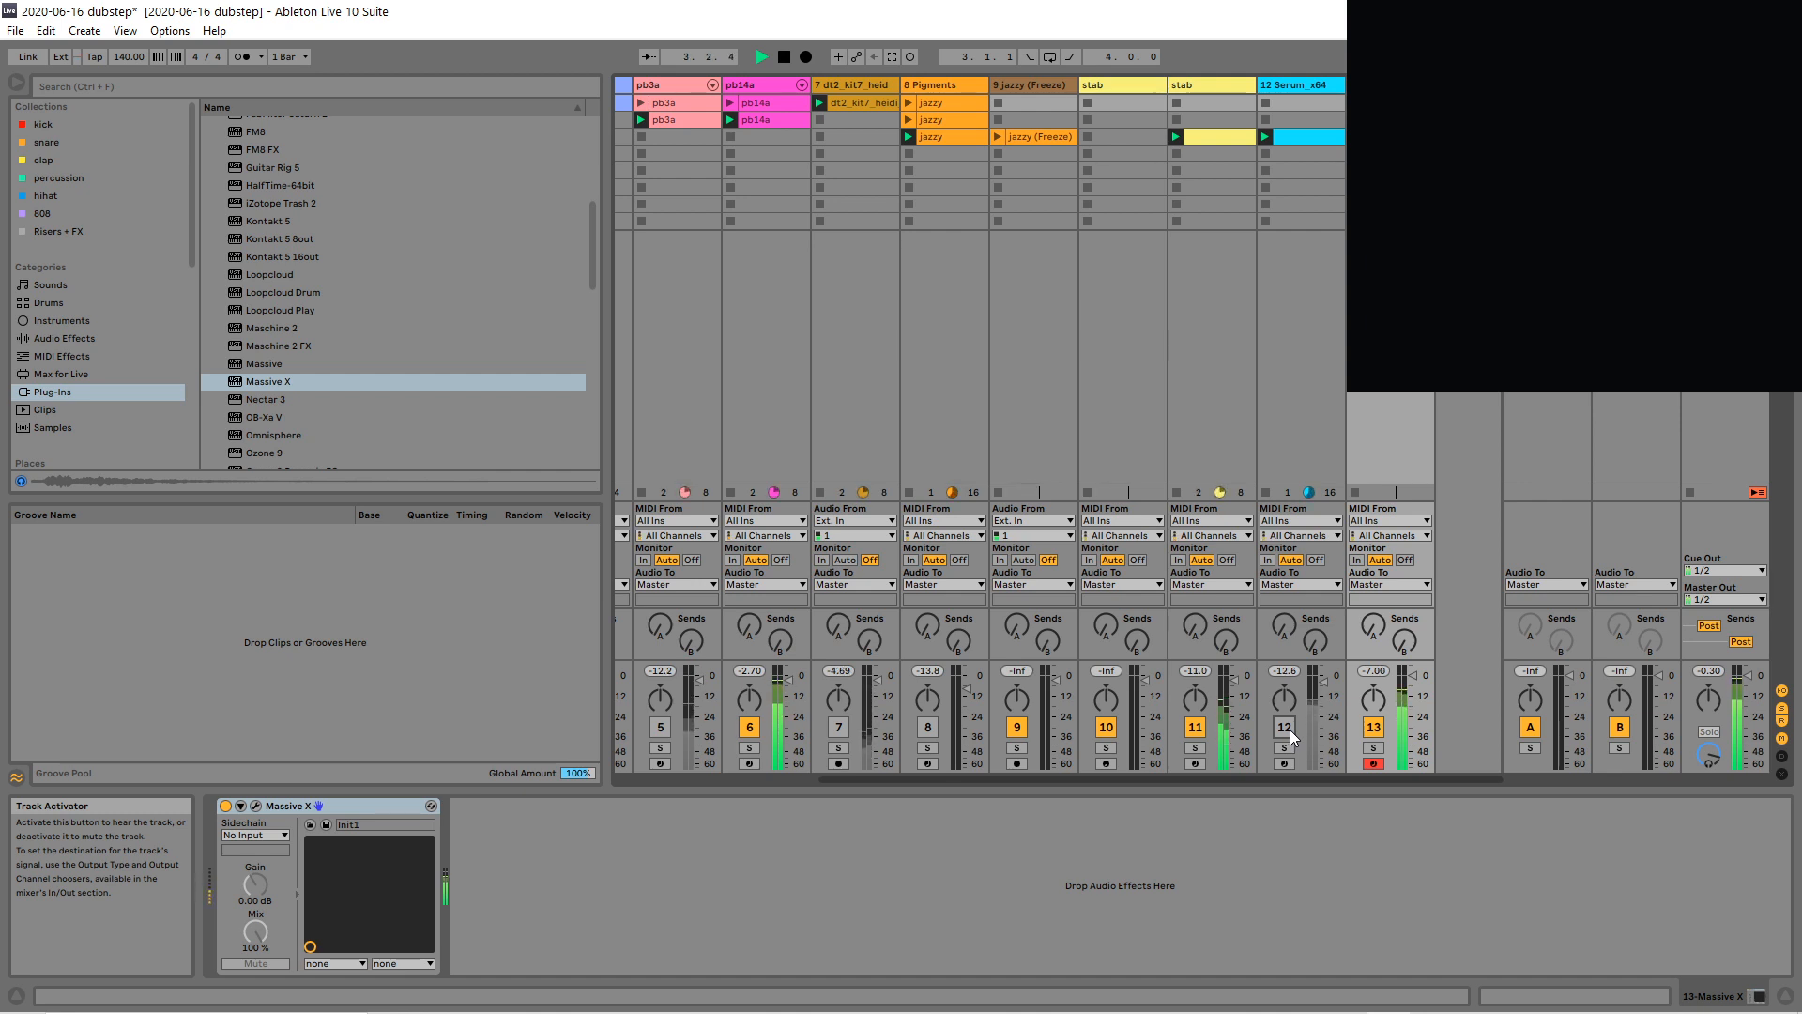
{"action": "key", "text": "space"}
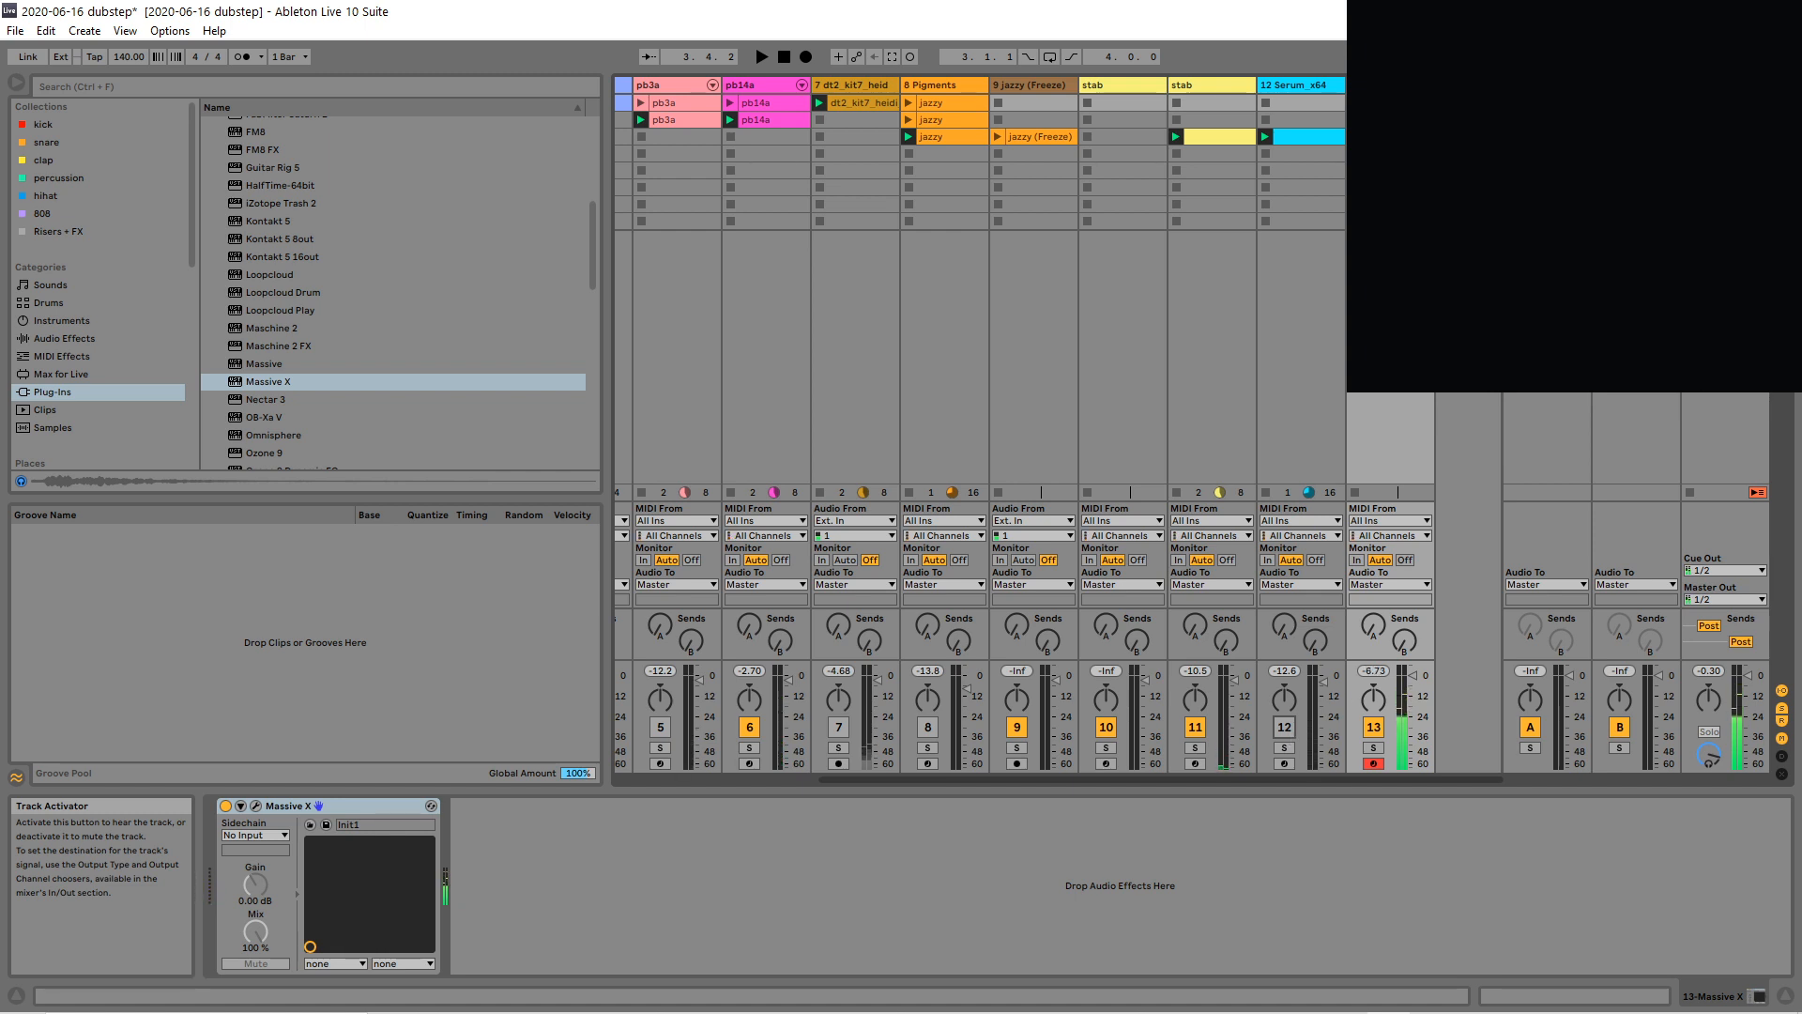
Create a MIDI clip in the Massive X track's third slot with a 1/8 grid and a 2-bar loop length.
{"action": "double_click", "coordinate": [1391, 137]}
{"action": "left_click_drag", "start_coordinate": [425, 724], "coordinate": [643, 663]}
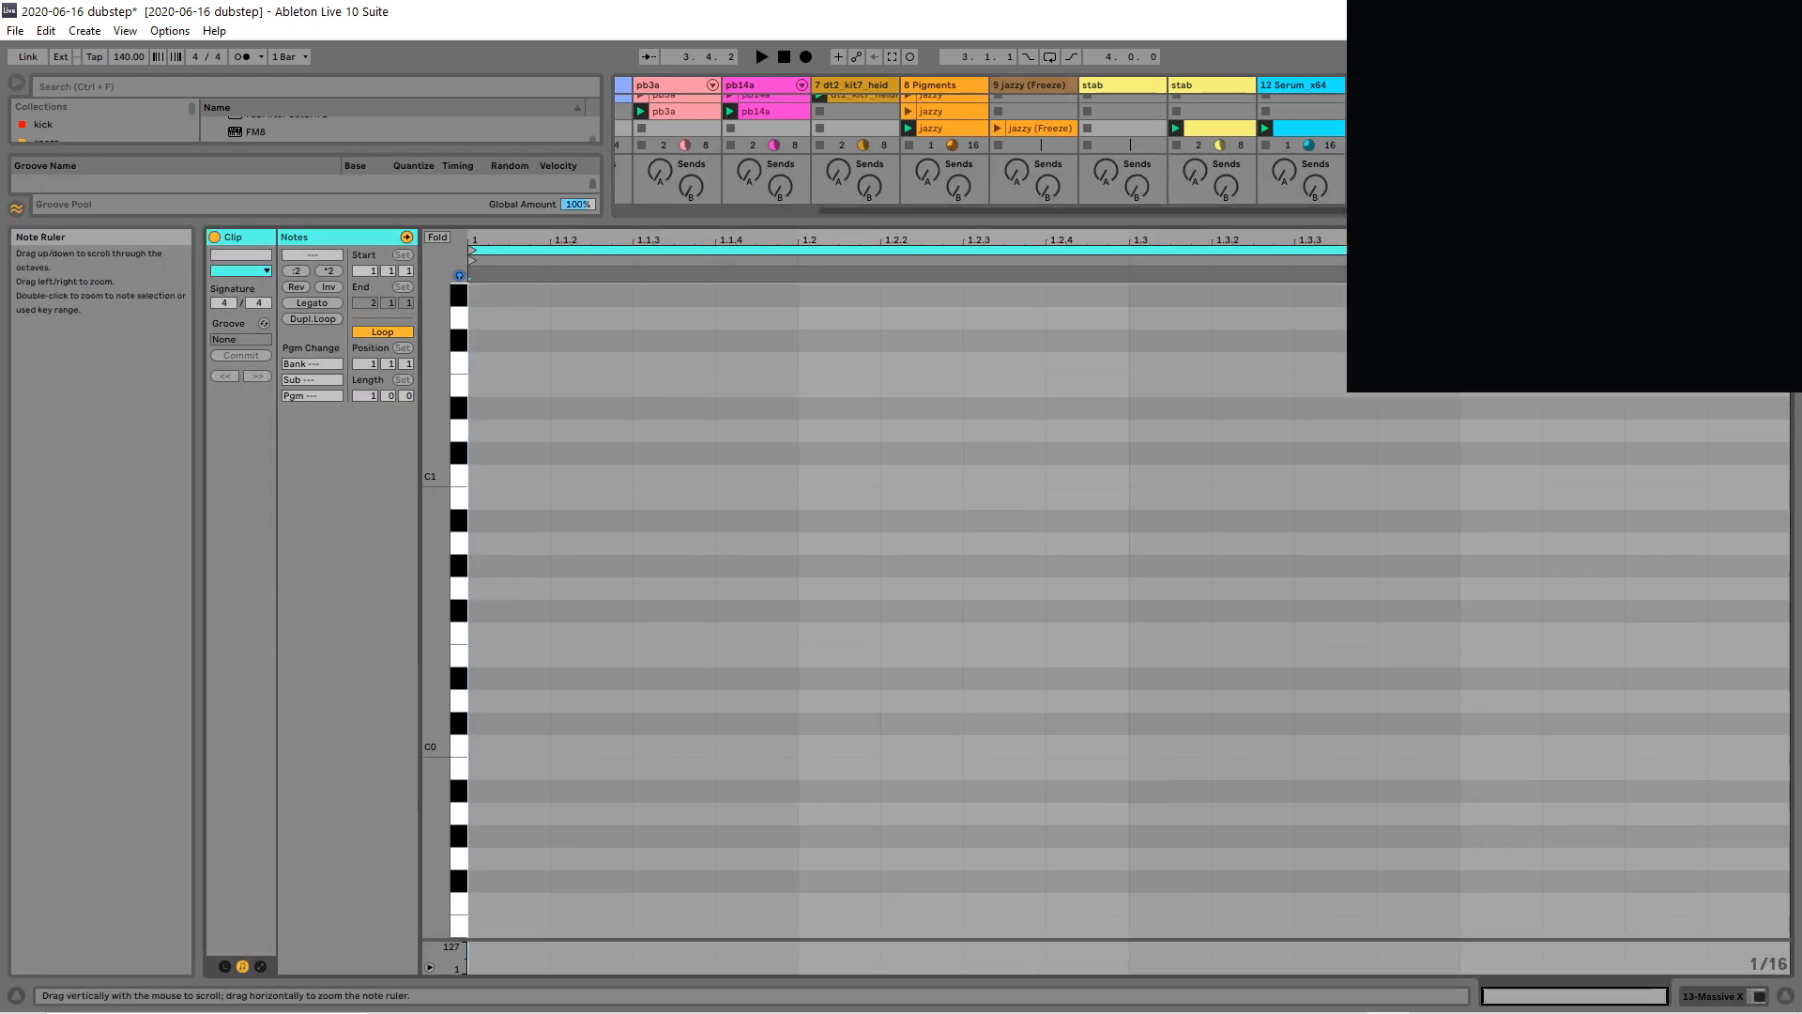
{"action": "right_click", "coordinate": [662, 537]}
{"action": "left_click", "coordinate": [749, 786]}
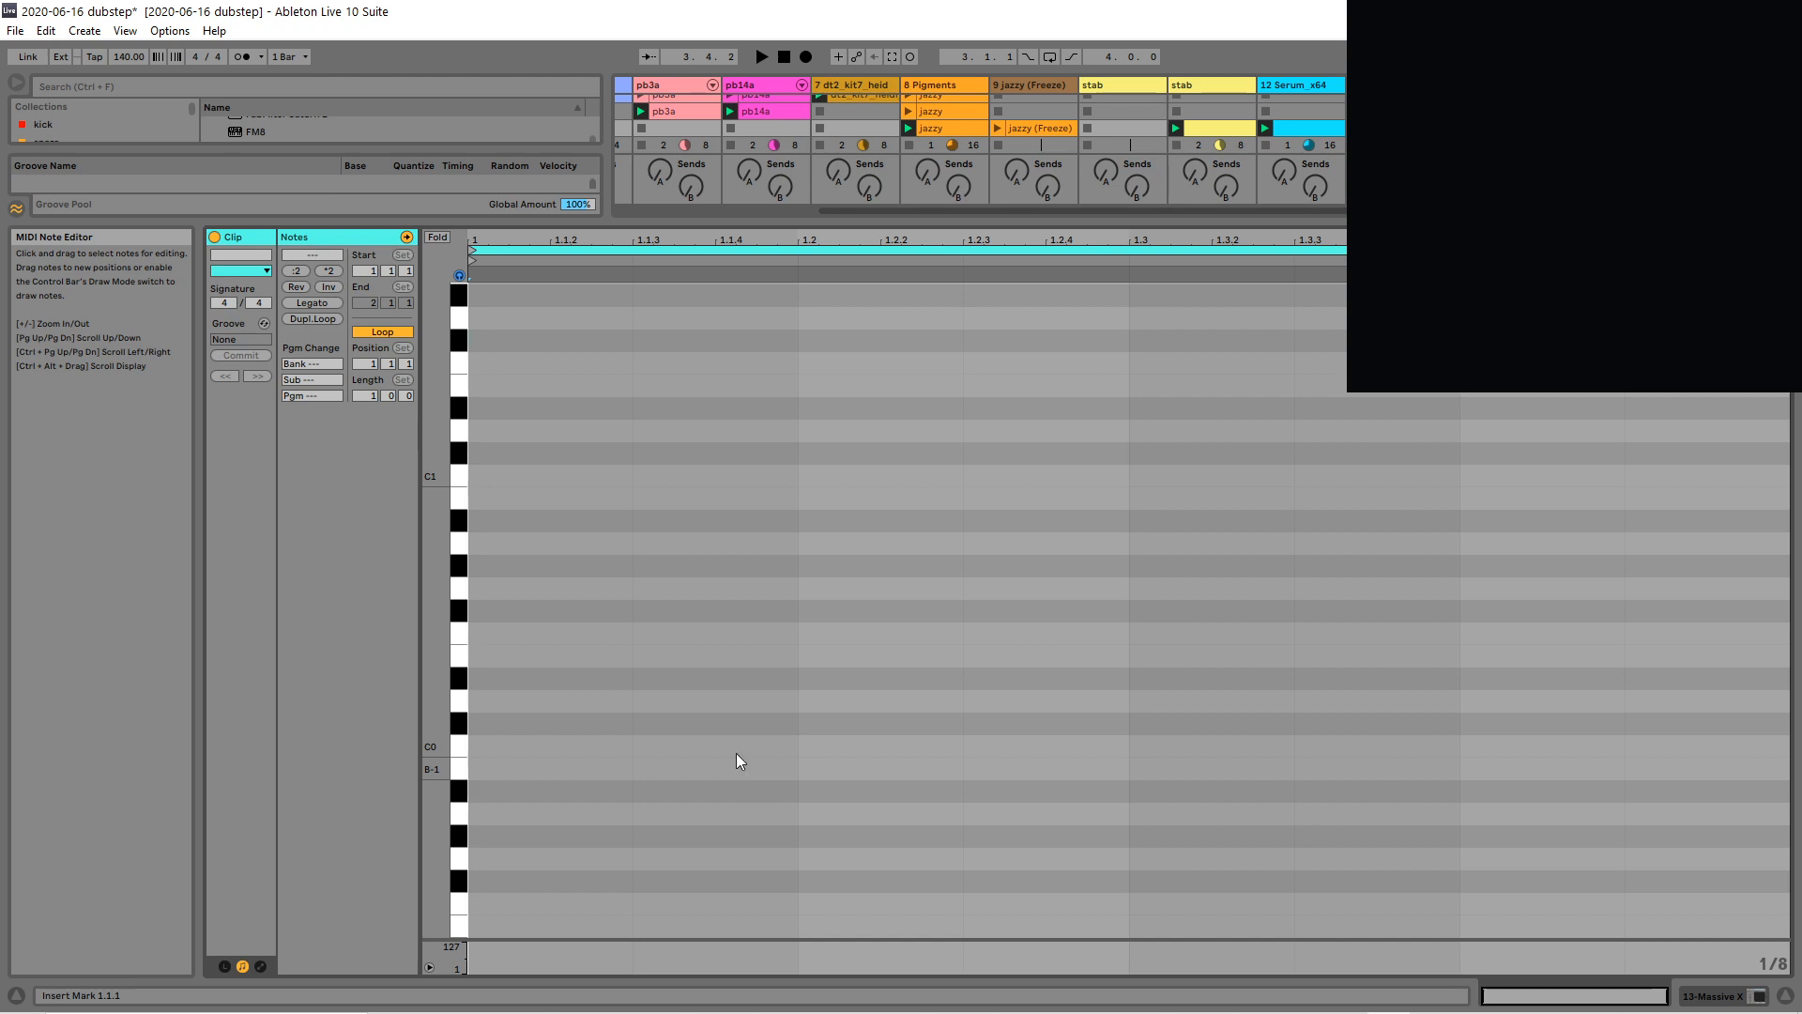
{"action": "key", "text": "b"}
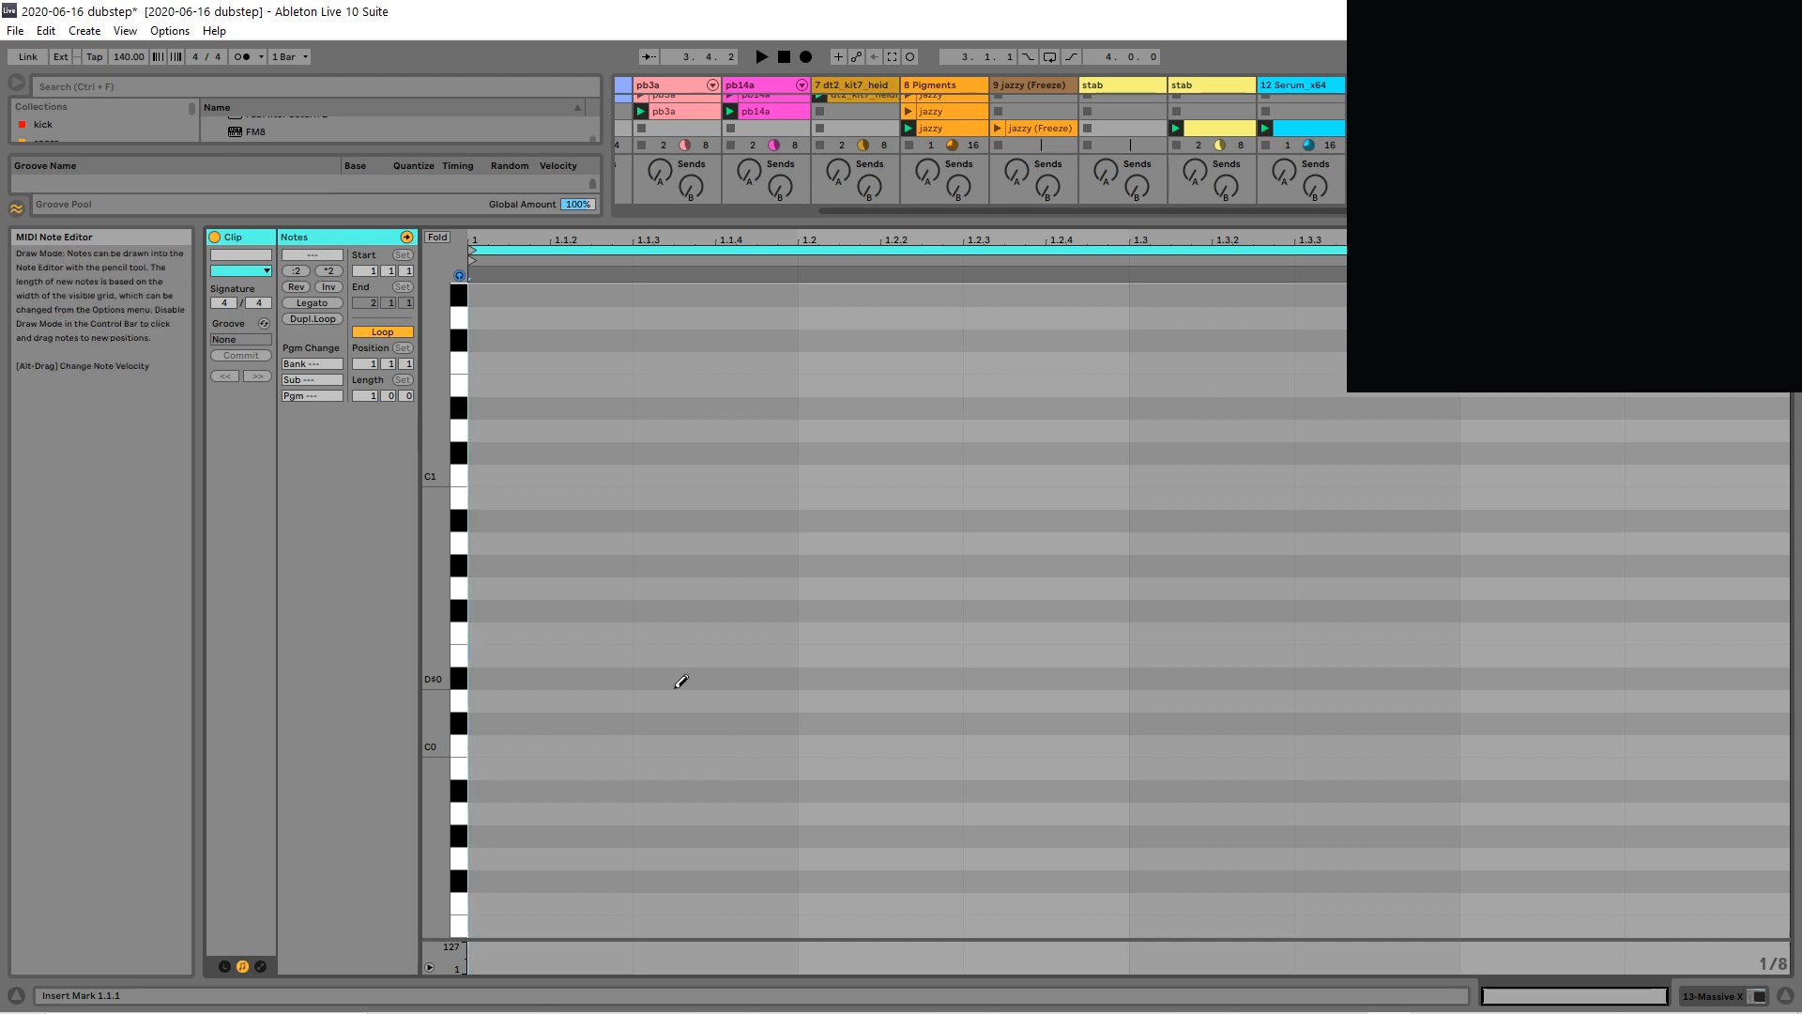
{"action": "left_click", "coordinate": [365, 398]}
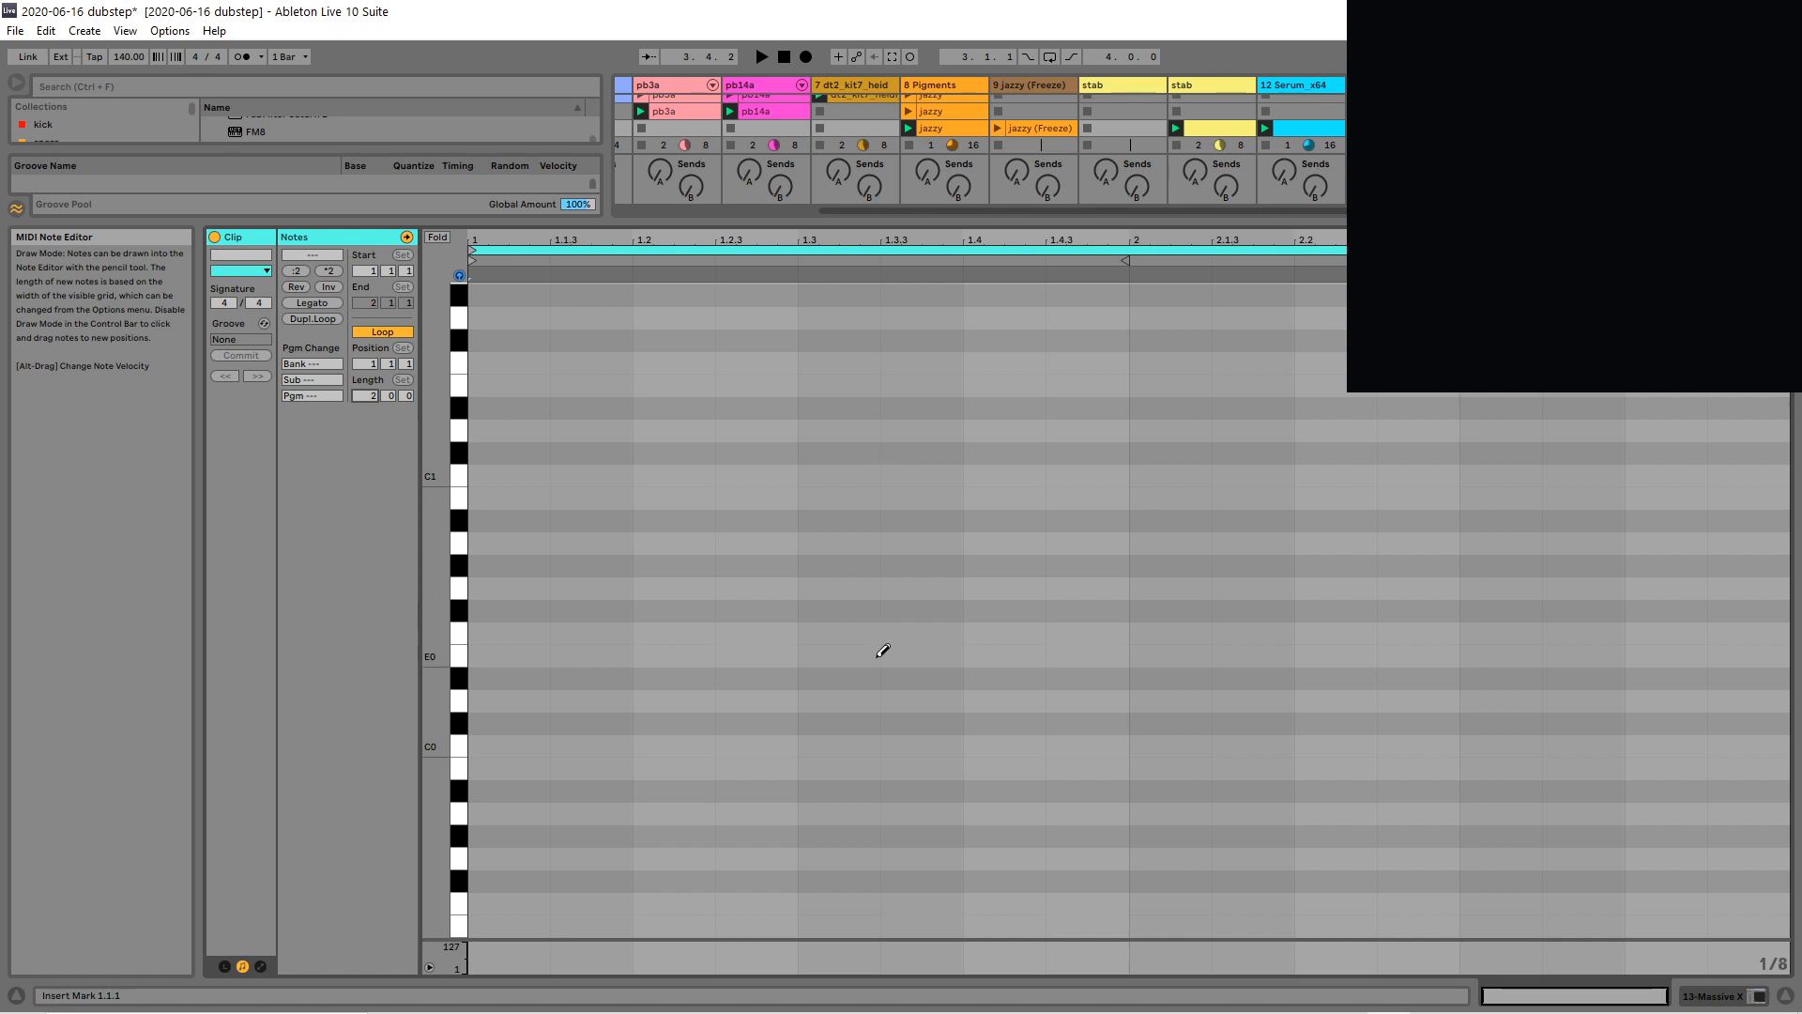
Draw three eighth notes on E0 in the Massive X clip at 1.2, 1.2.3 and 1.3.
{"action": "scroll", "coordinate": [883, 652], "scroll_direction": "down", "scroll_amount": 1}
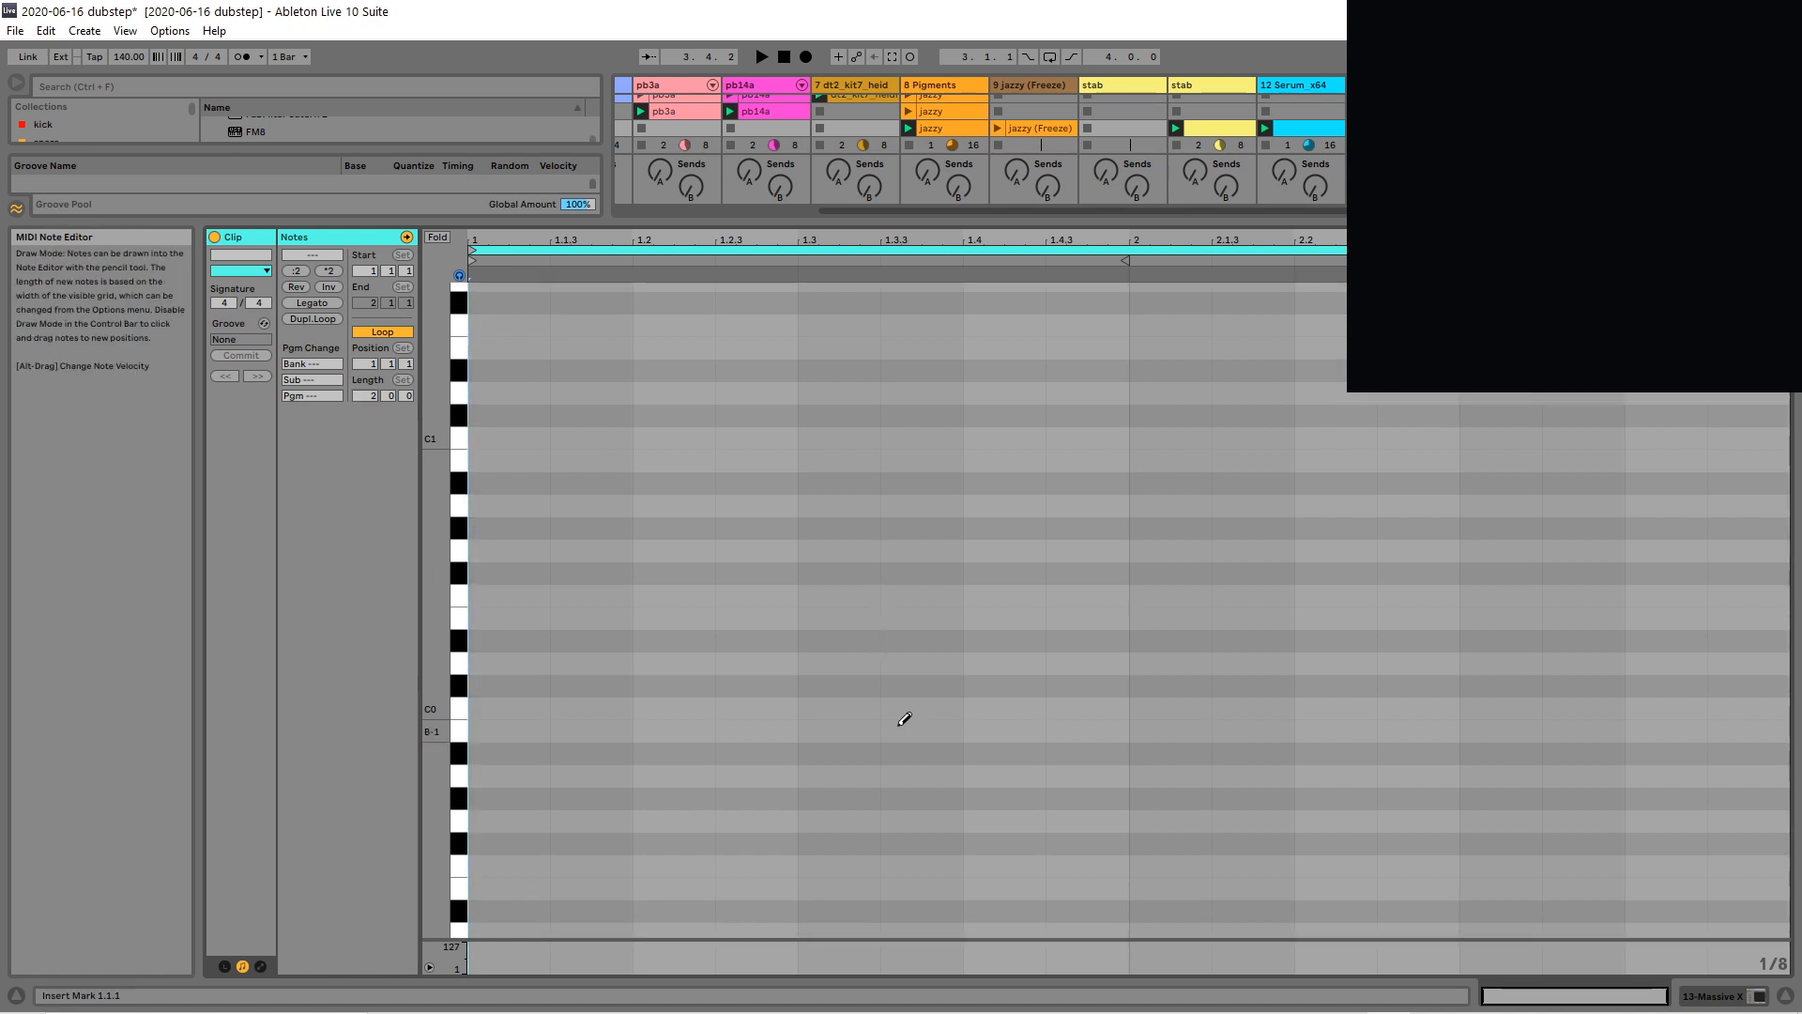
{"action": "key", "text": "space"}
{"action": "key", "text": "space"}
{"action": "key", "text": "space"}
{"action": "left_click", "coordinate": [657, 611]}
{"action": "left_click", "coordinate": [742, 599]}
{"action": "left_click", "coordinate": [770, 593]}
{"action": "left_click", "coordinate": [767, 622]}
{"action": "left_click", "coordinate": [826, 618]}
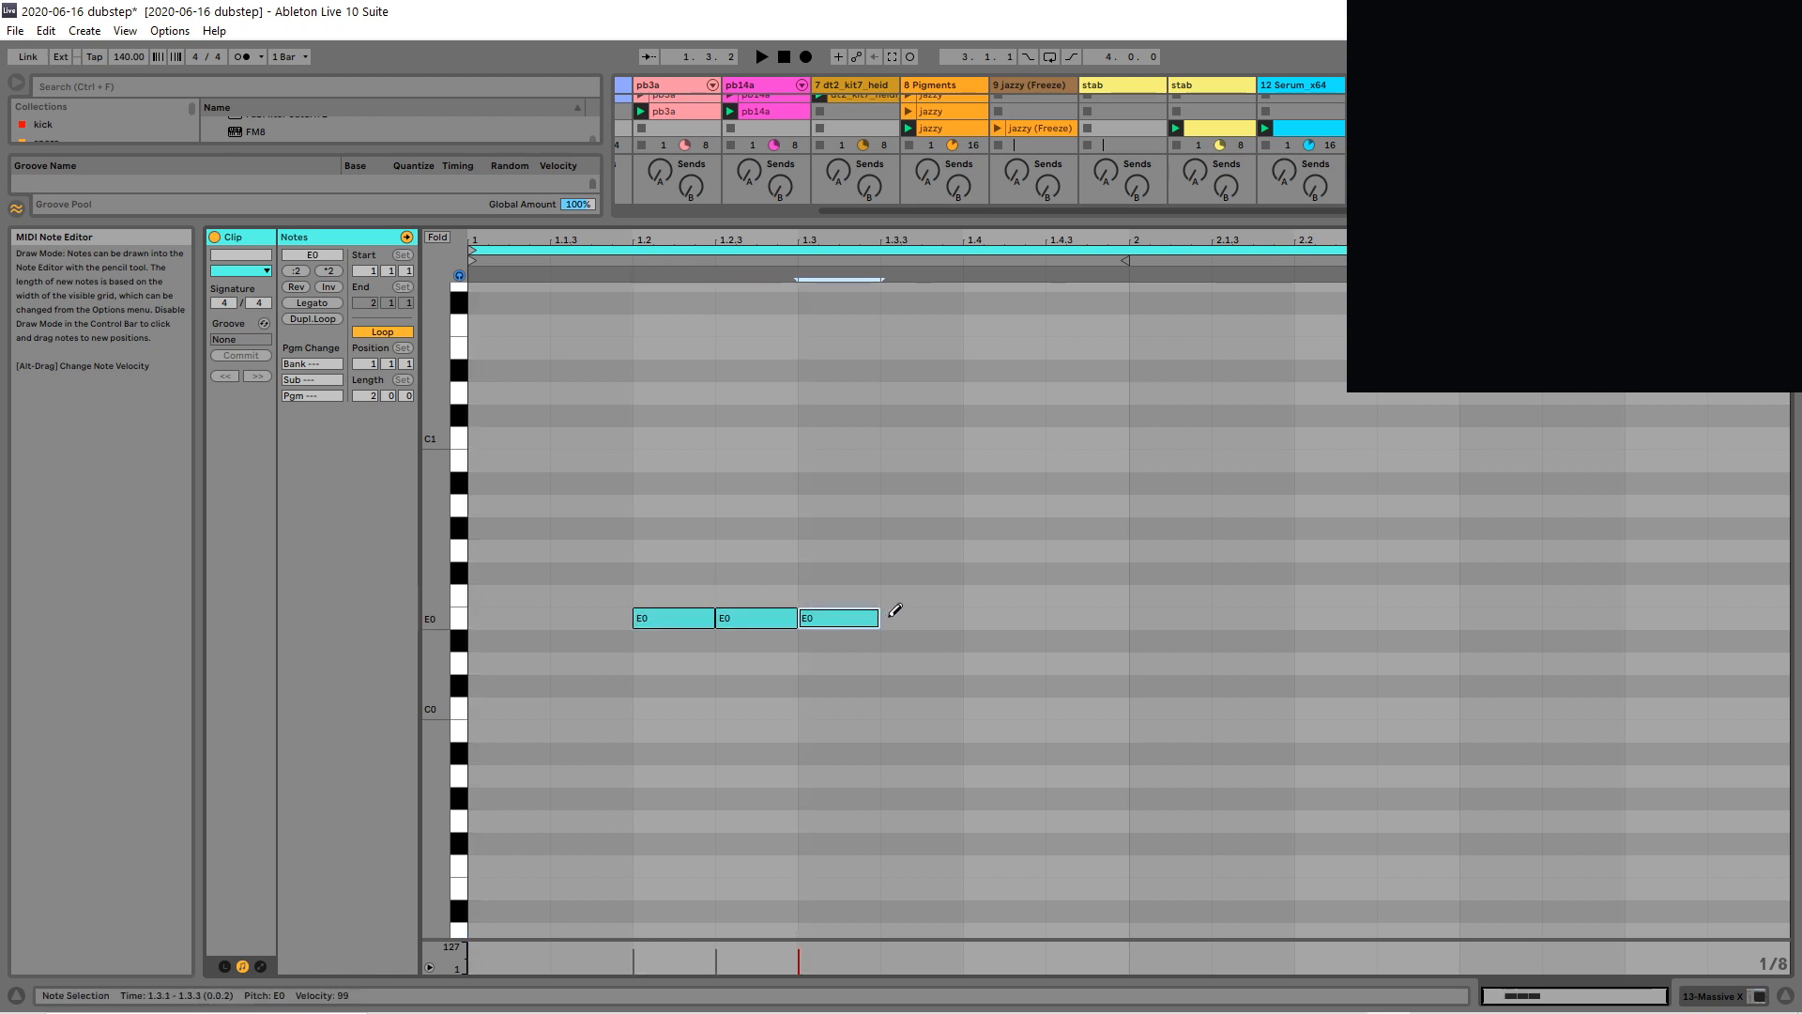
Replace the E0 note at 1.2.3 with F0, and add F0 at 1.3.3 and E0 at 1.4.
{"action": "left_click", "coordinate": [752, 616]}
{"action": "left_click", "coordinate": [751, 596]}
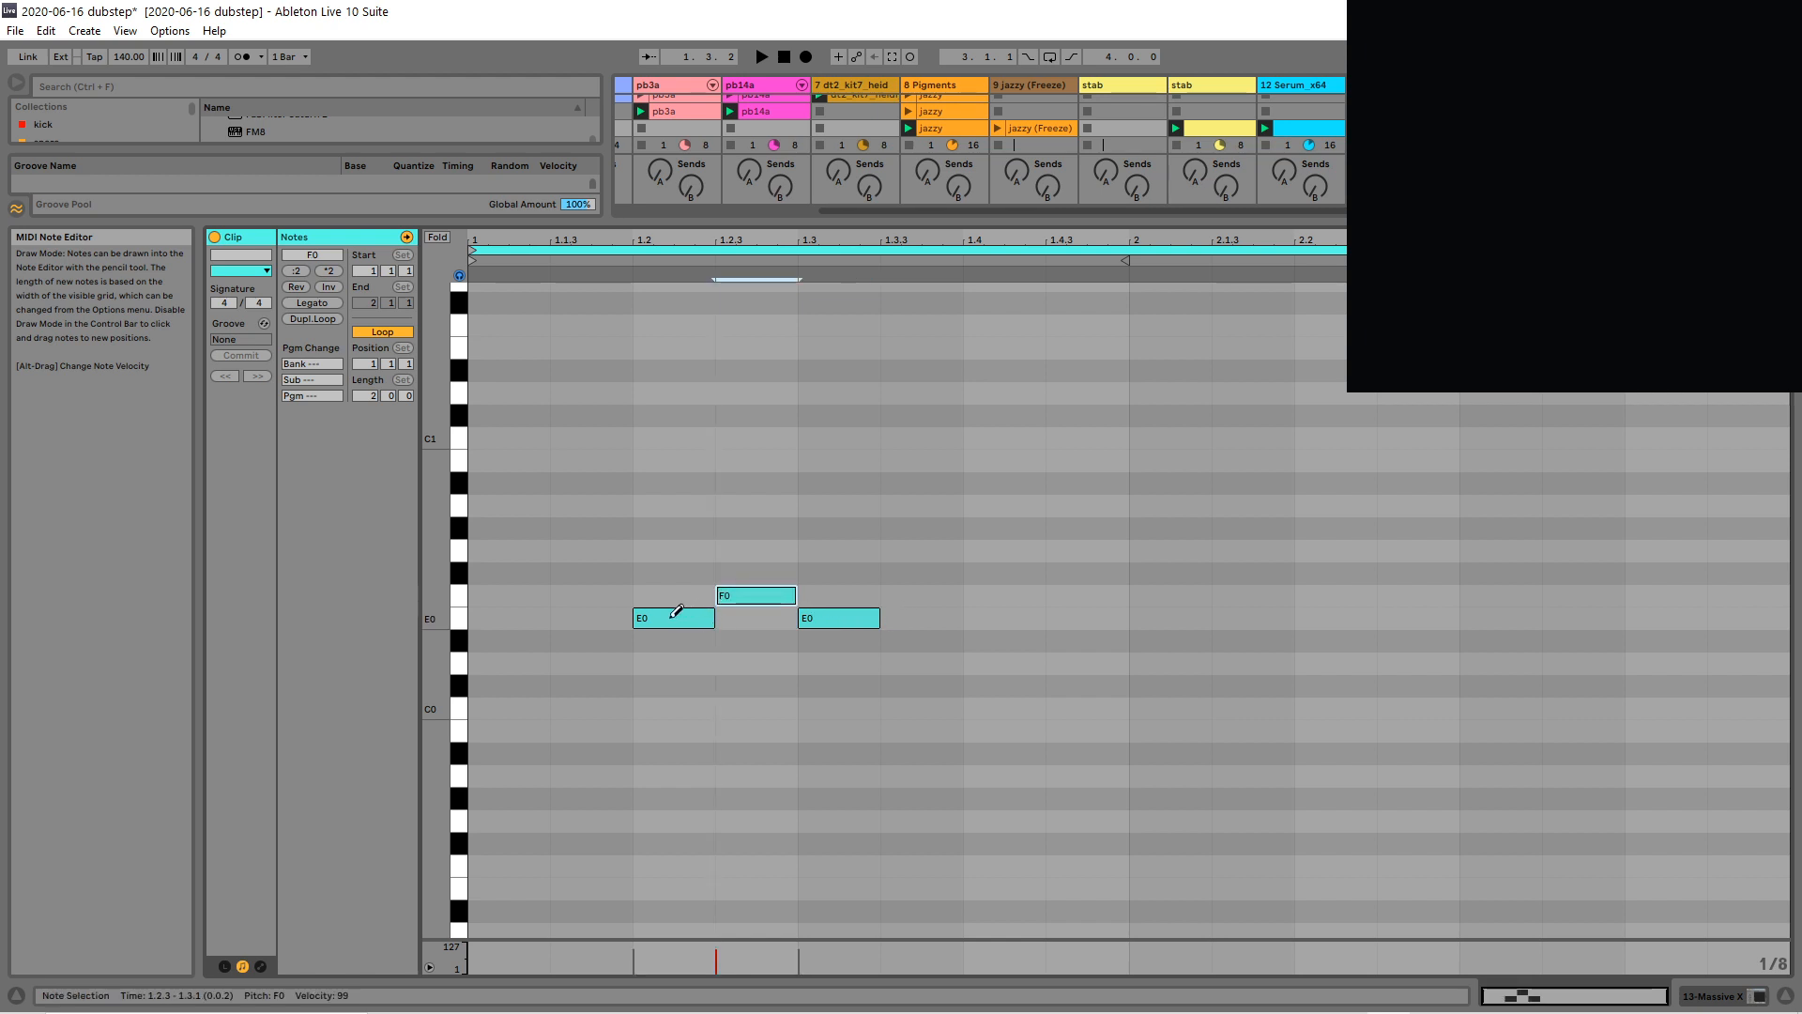
{"action": "left_click", "coordinate": [957, 599]}
{"action": "left_click", "coordinate": [1025, 617]}
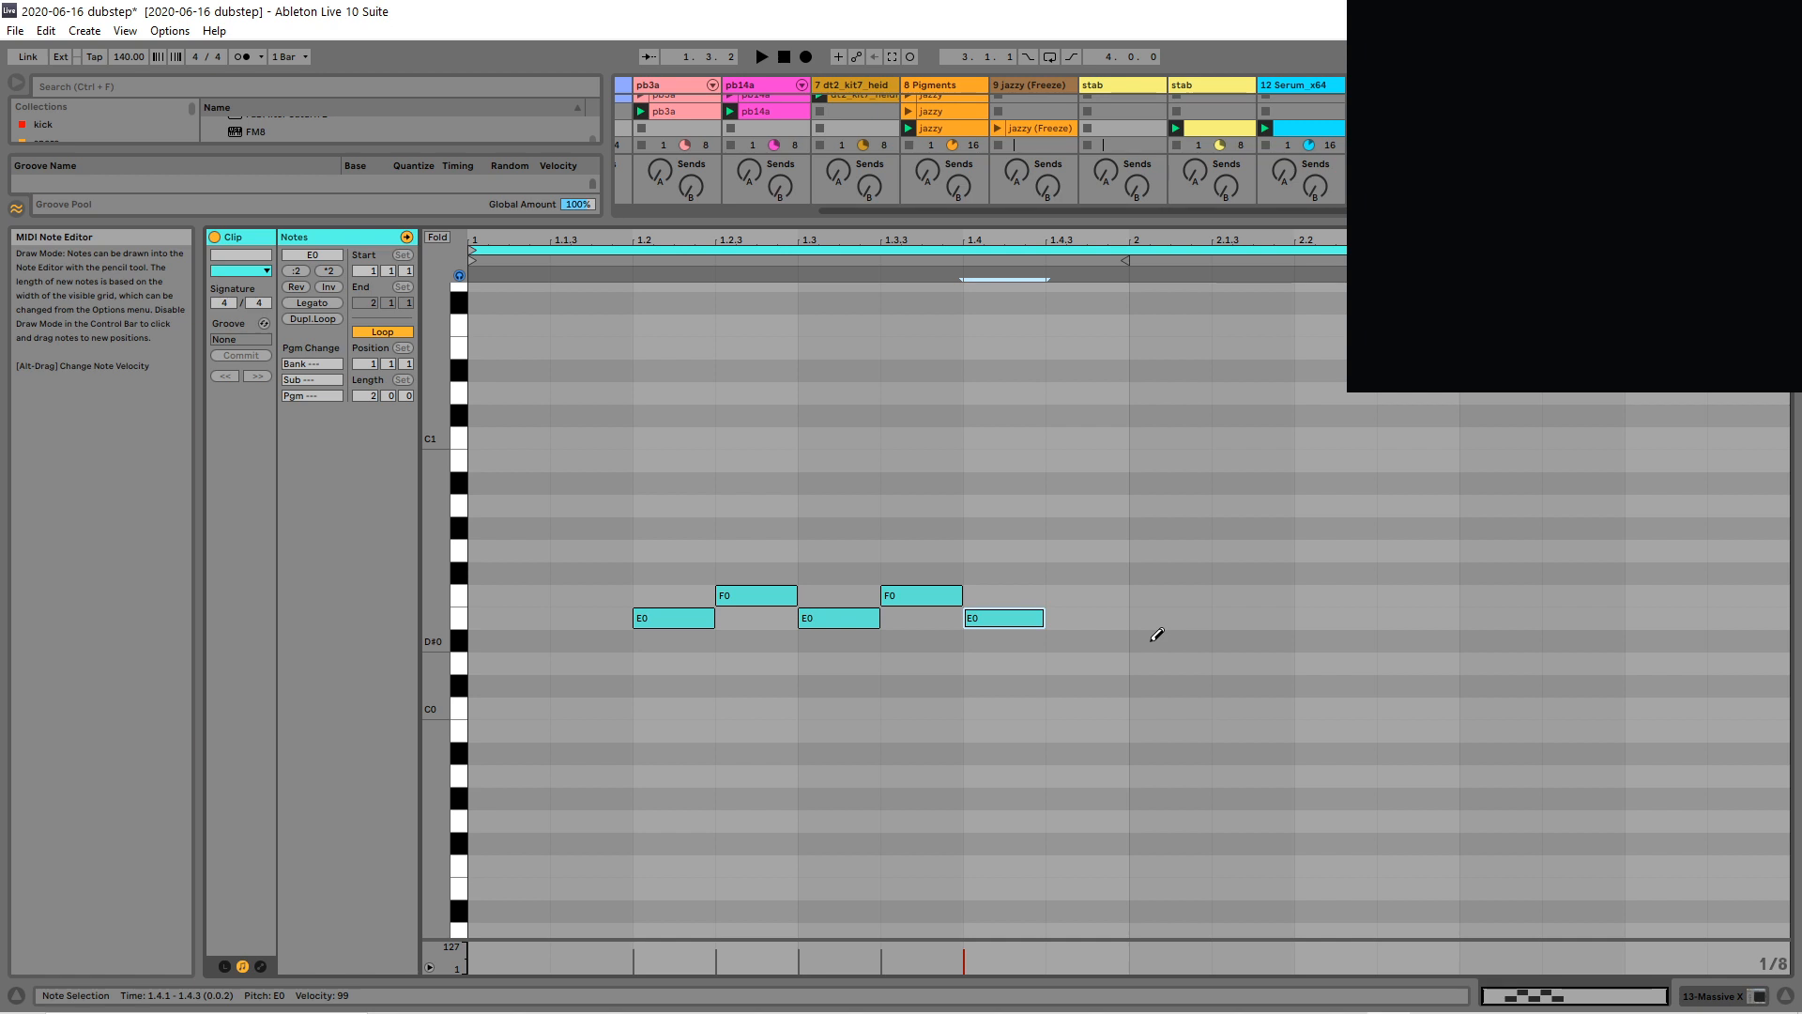
Fill the clip's second bar with eight D#0 eighth notes and play the pattern.
{"action": "left_click_drag", "start_coordinate": [1153, 640], "coordinate": [1774, 640]}
{"action": "key", "text": "space"}
{"action": "key", "text": "space"}
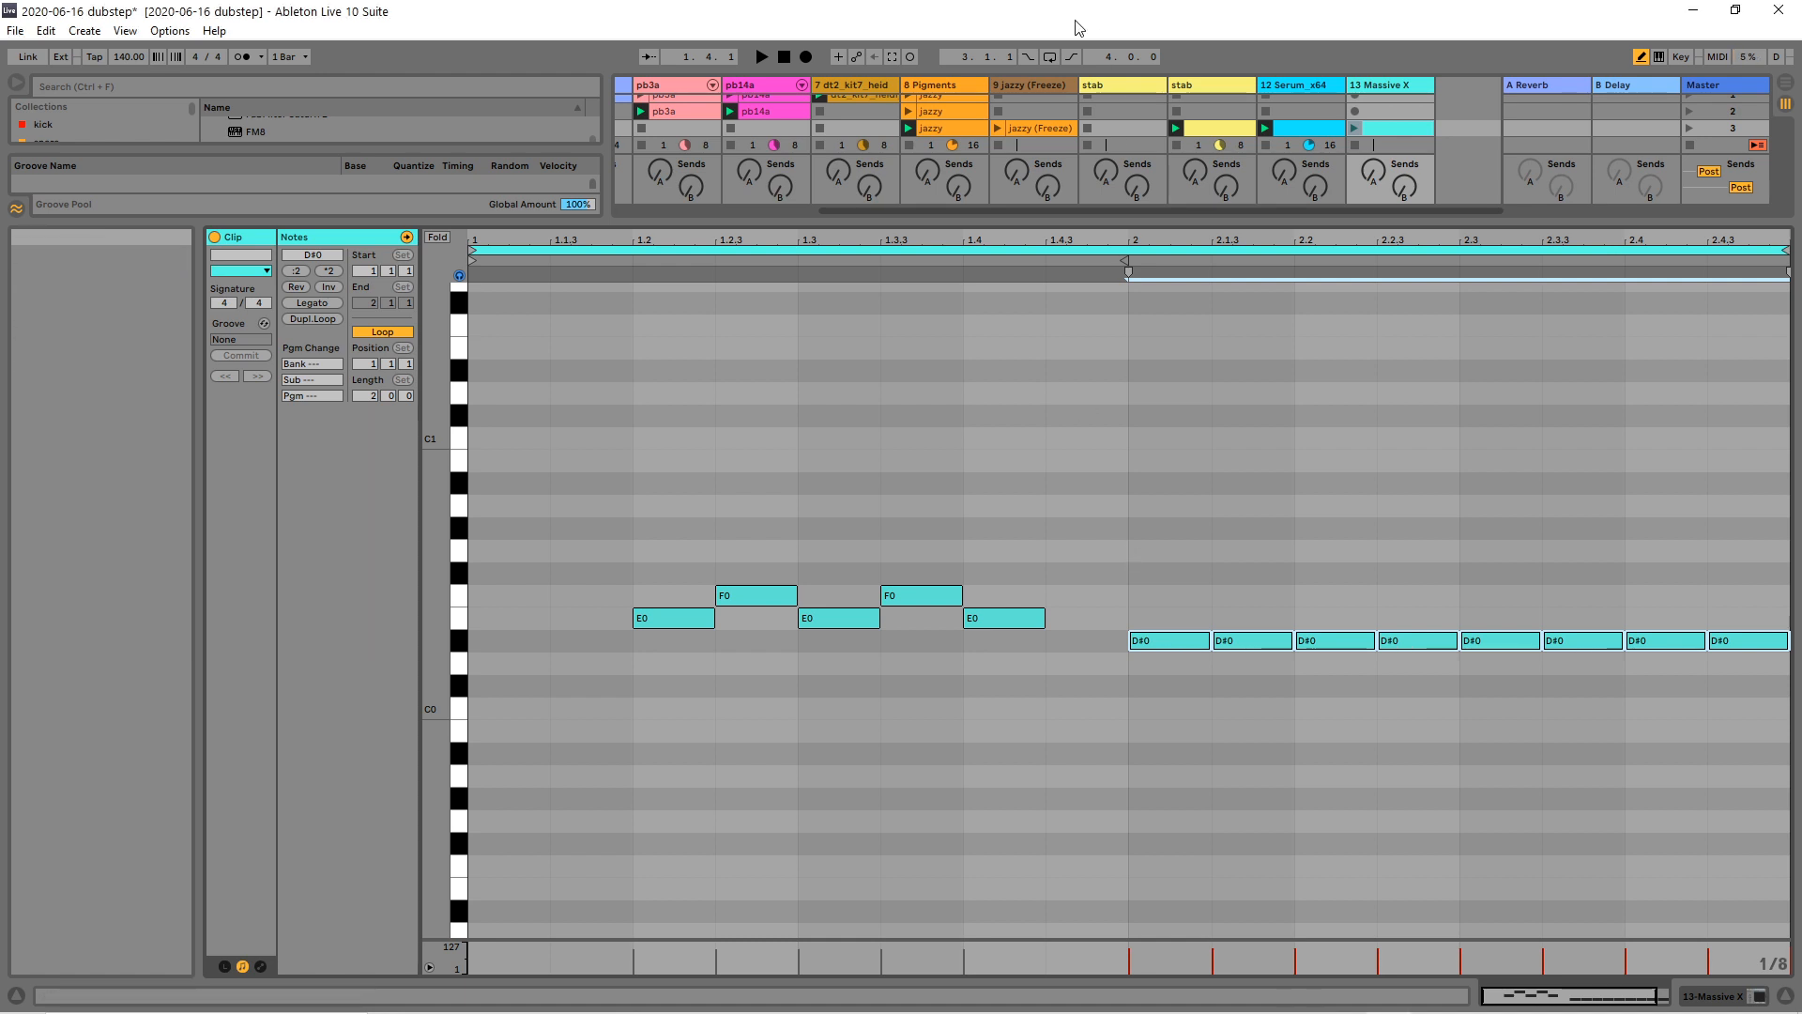
{"action": "key", "text": "space"}
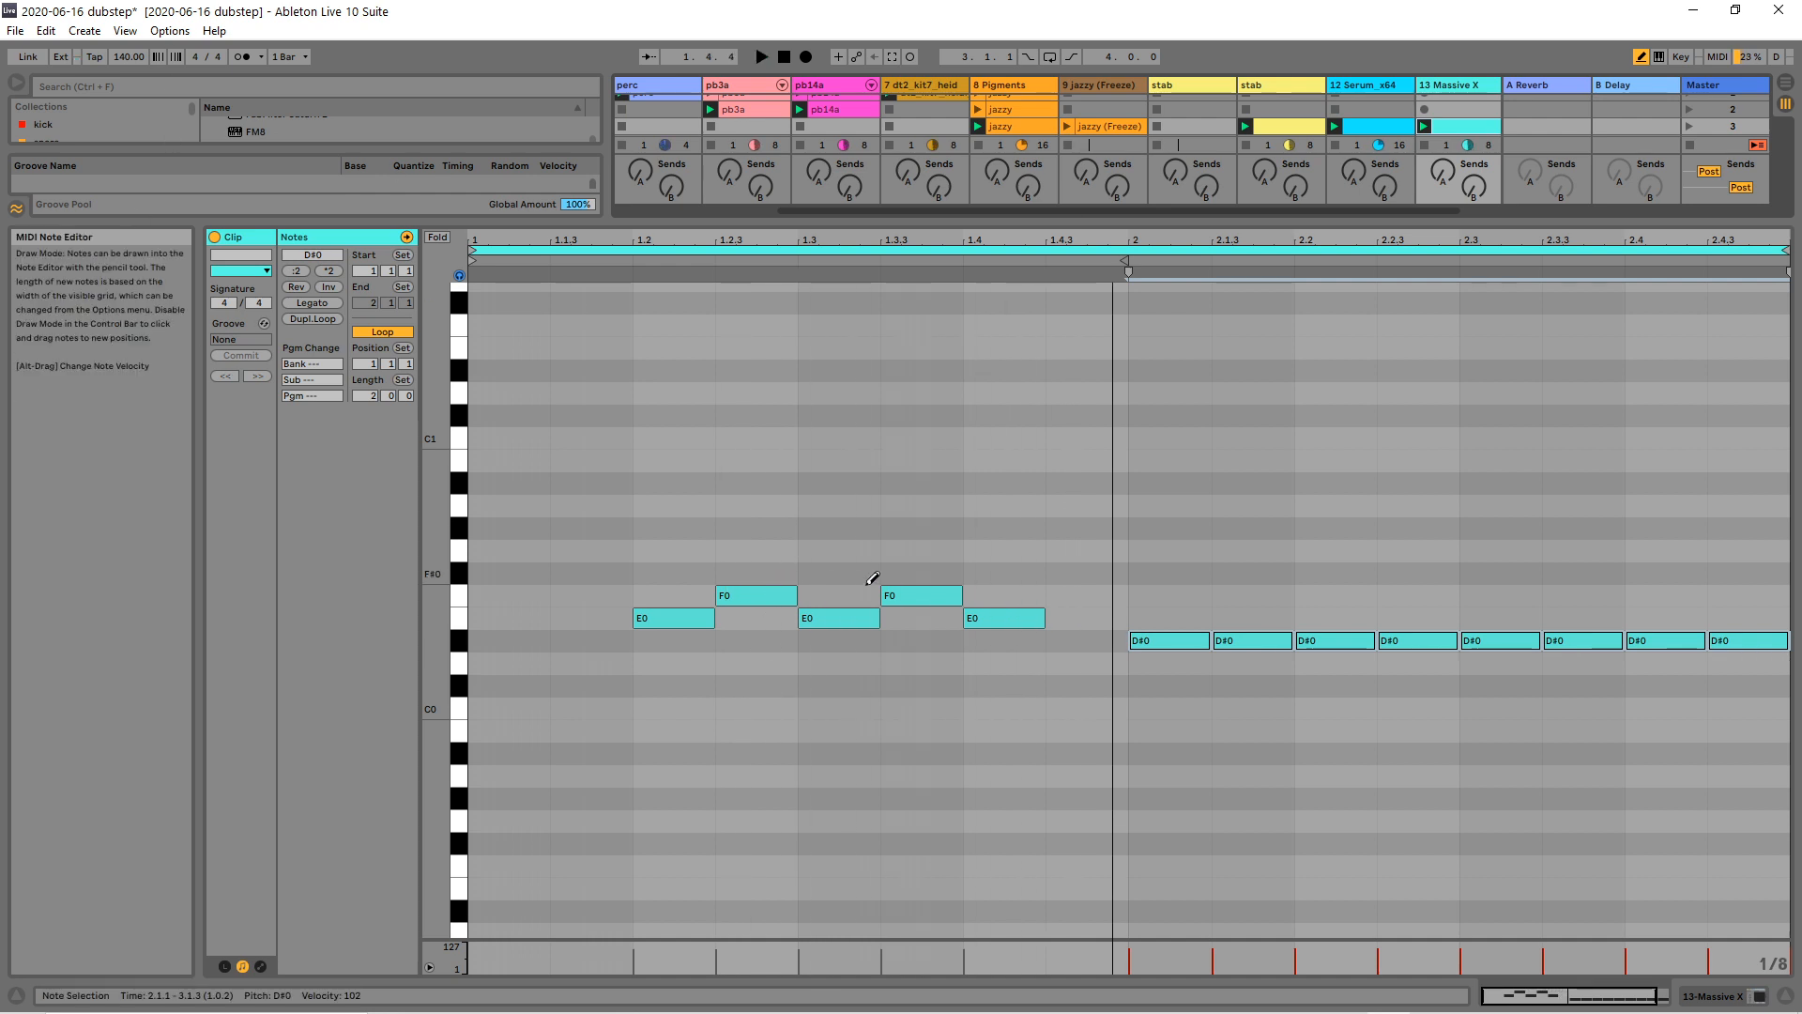
Turn off draw mode, lower the F0 note at 1.3.3 to E0, and play the clip.
{"action": "key", "text": "b"}
{"action": "left_click", "coordinate": [915, 596]}
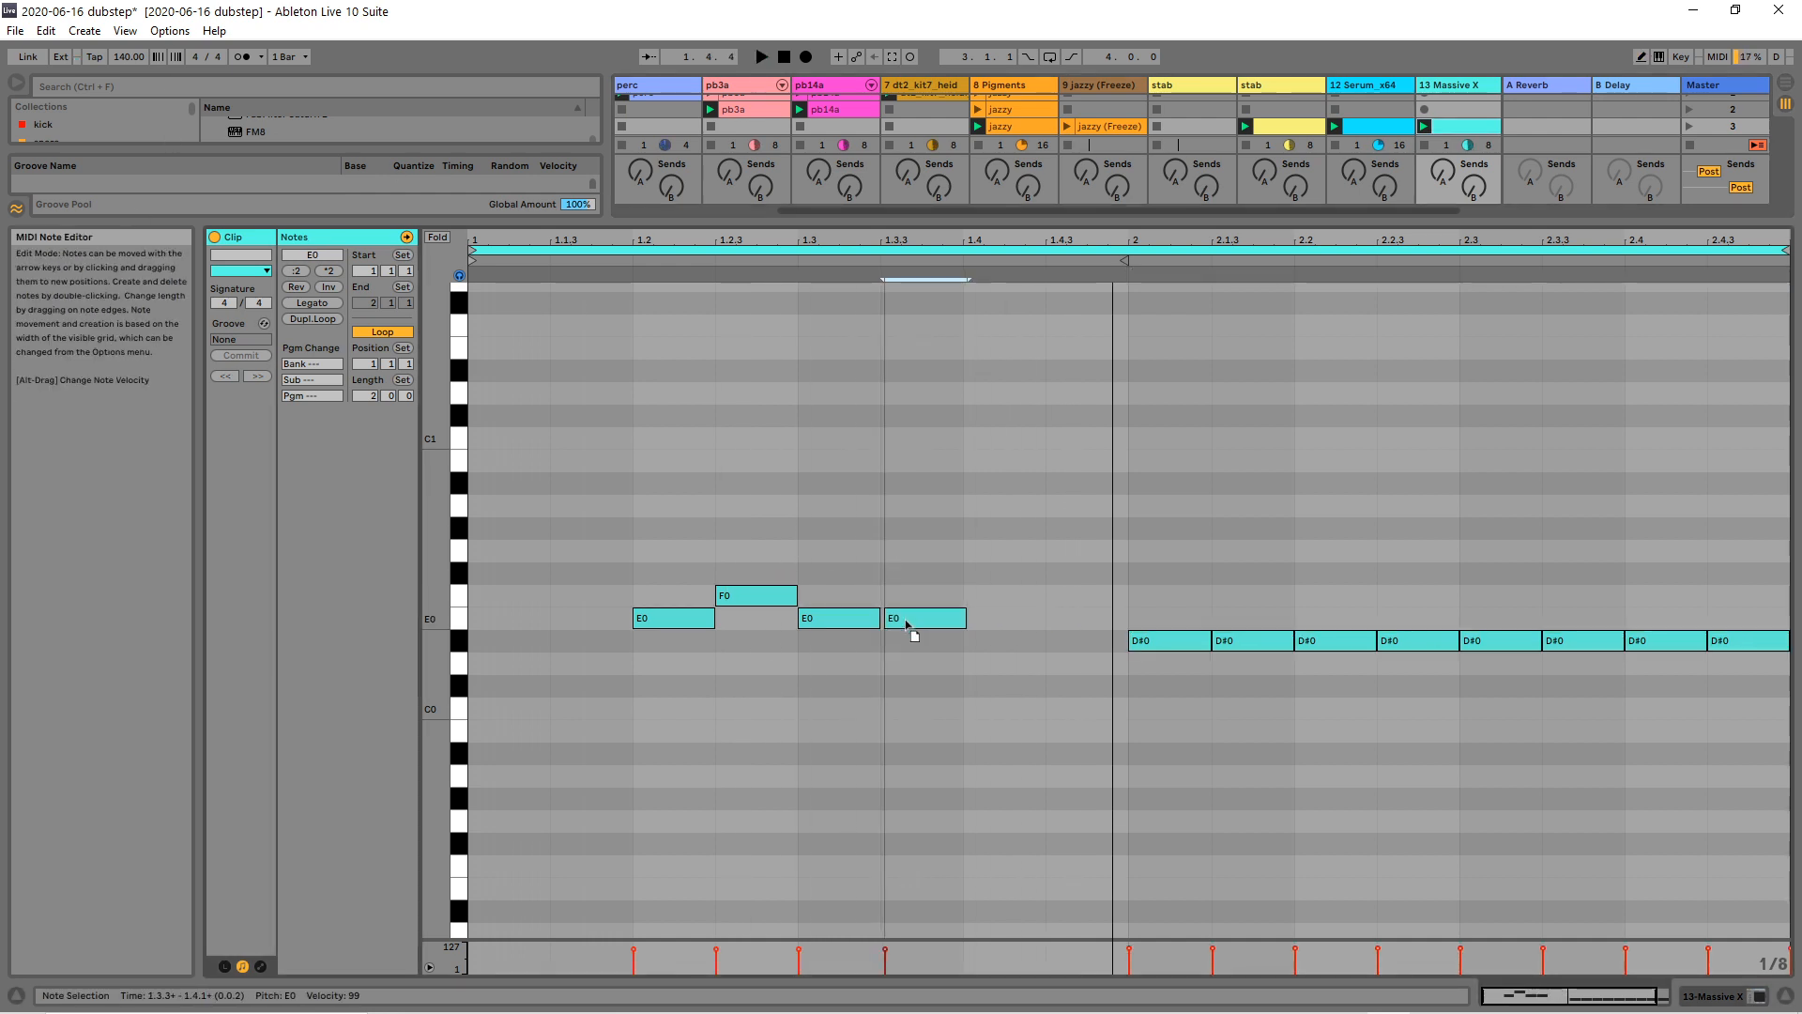
{"action": "key", "text": "Down"}
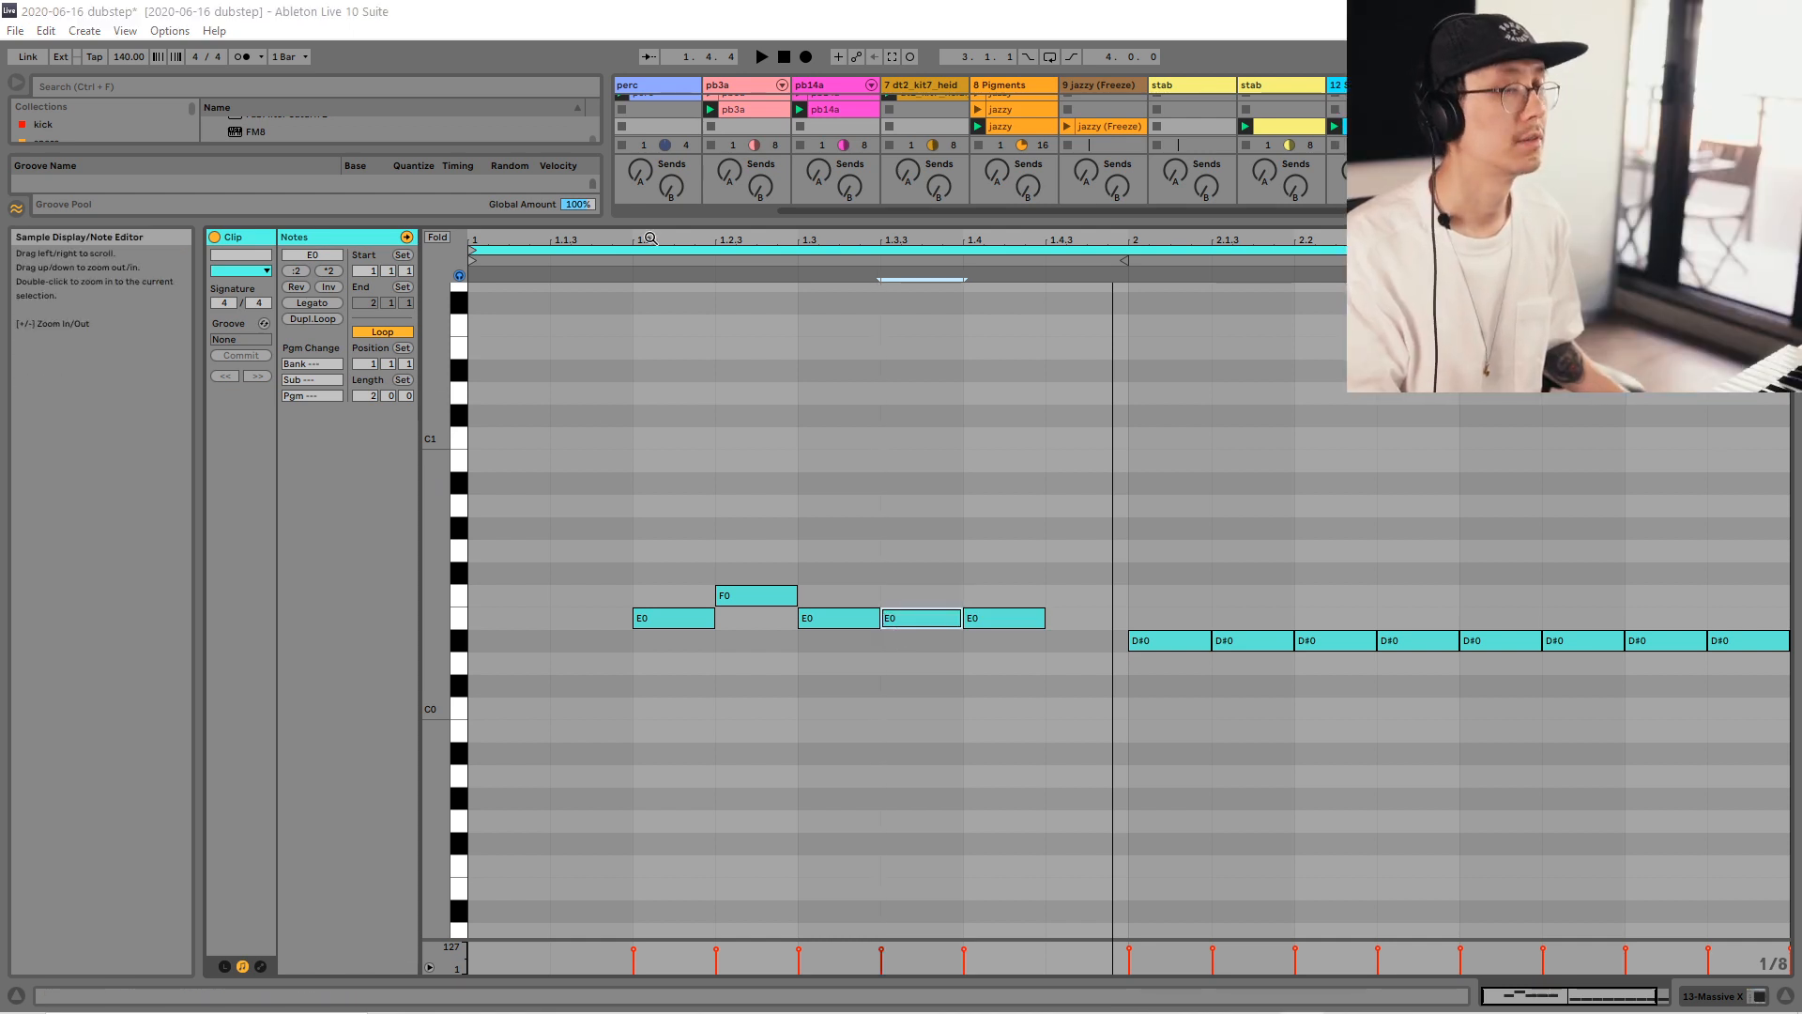
{"action": "left_click", "coordinate": [616, 368]}
{"action": "key", "text": "space"}
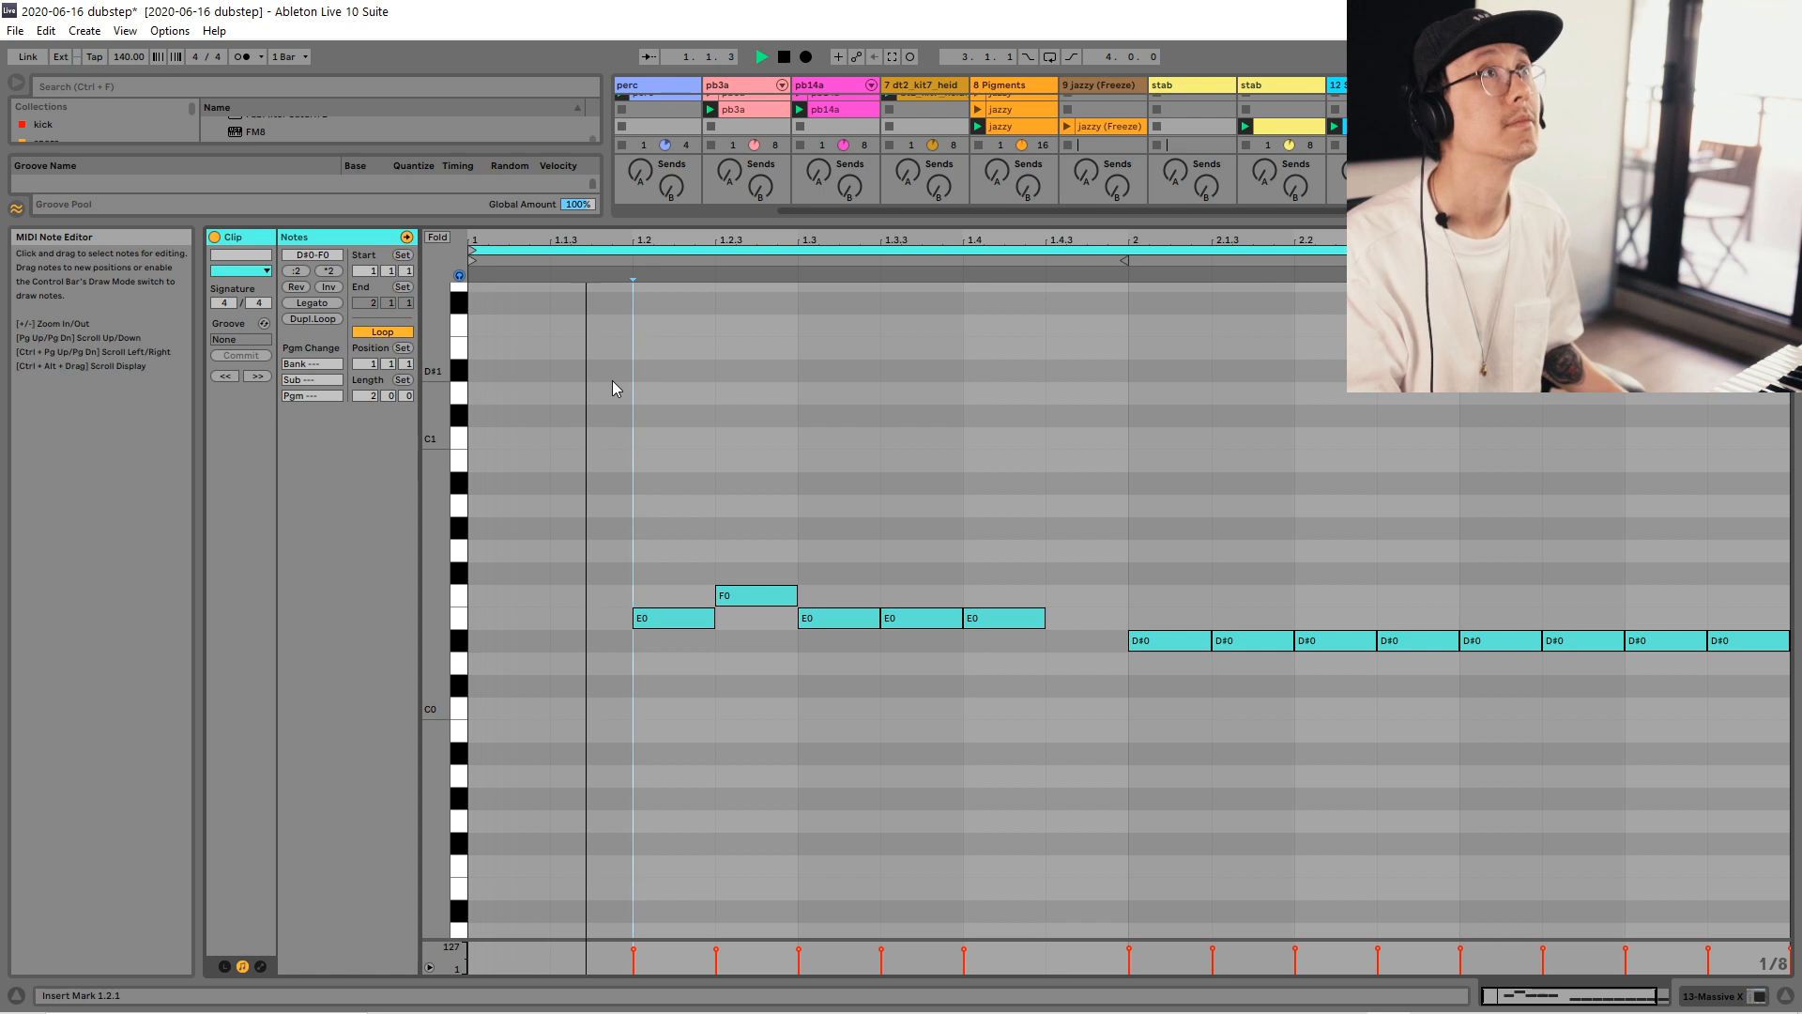
{"action": "key", "text": "space"}
Lower the F0 note at 1.2.3 to E0 and play the clip.
{"action": "left_click", "coordinate": [765, 598]}
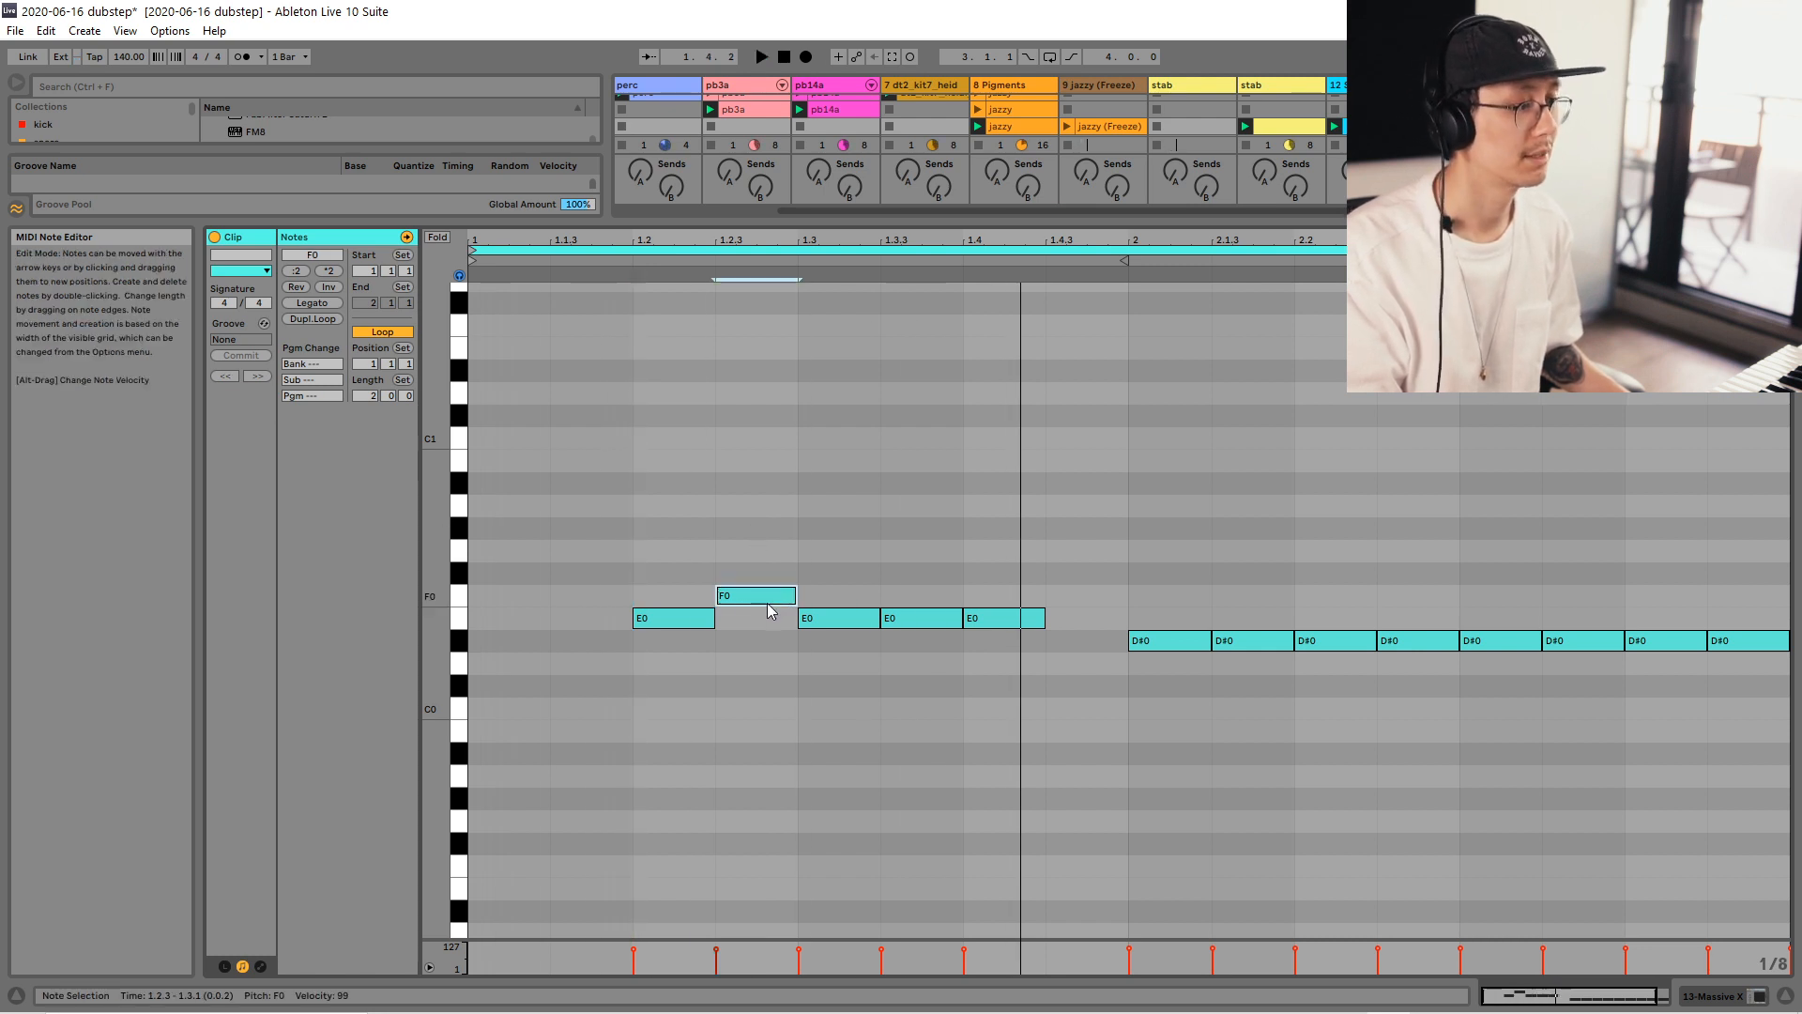
{"action": "left_click_drag", "start_coordinate": [768, 610], "coordinate": [768, 630]}
{"action": "key", "text": "space"}
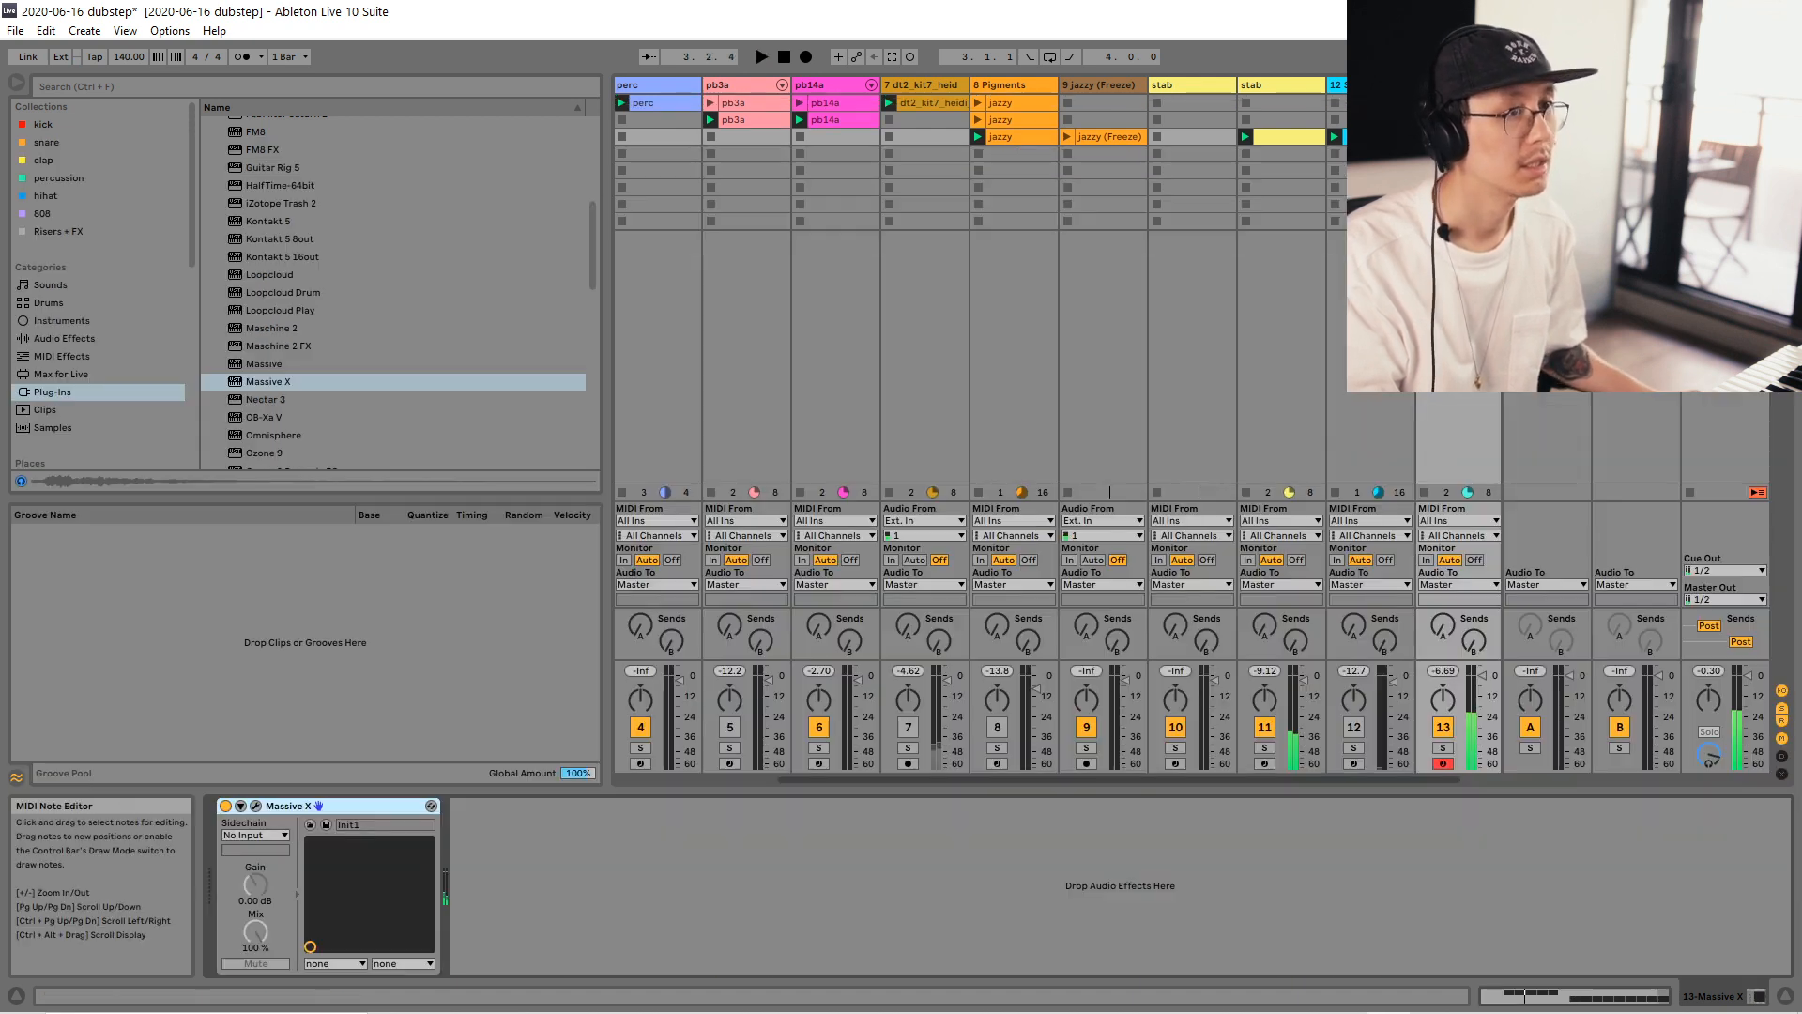
Solo the Massive X track, play it, and reopen its MIDI clip.
{"action": "left_click", "coordinate": [1442, 747]}
{"action": "key", "text": "space"}
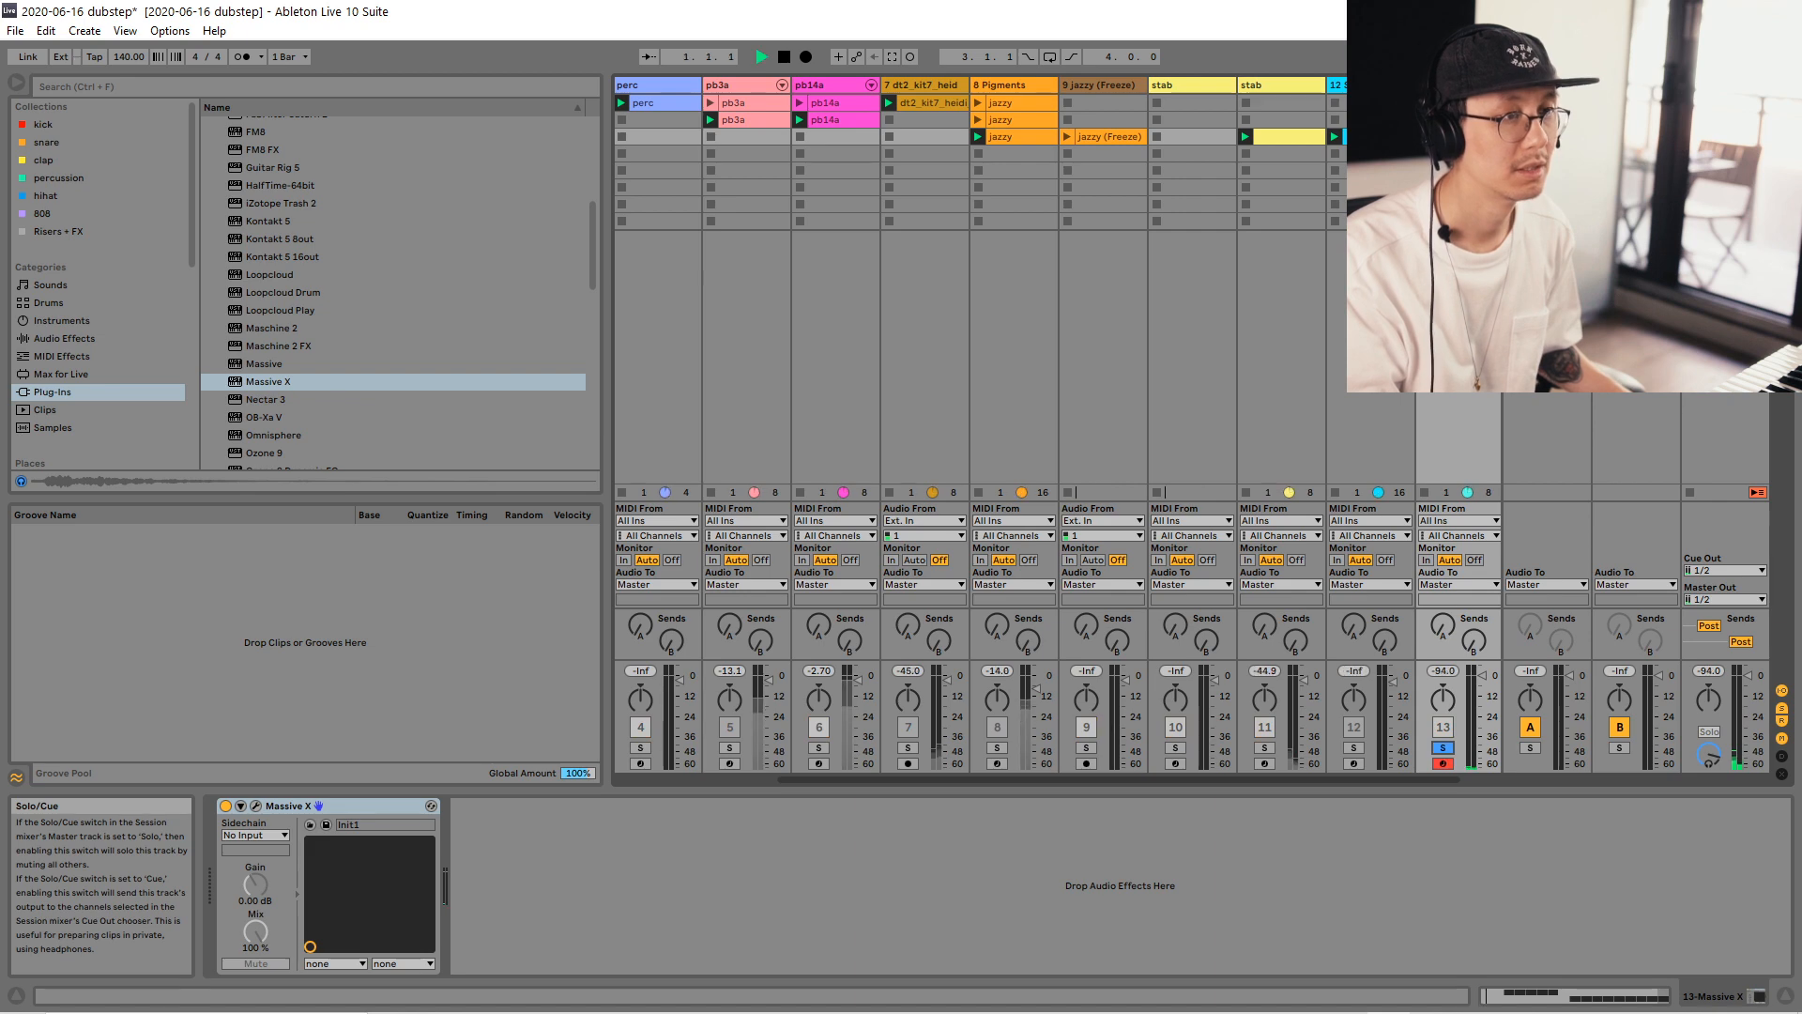
{"action": "double_click", "coordinate": [1461, 137]}
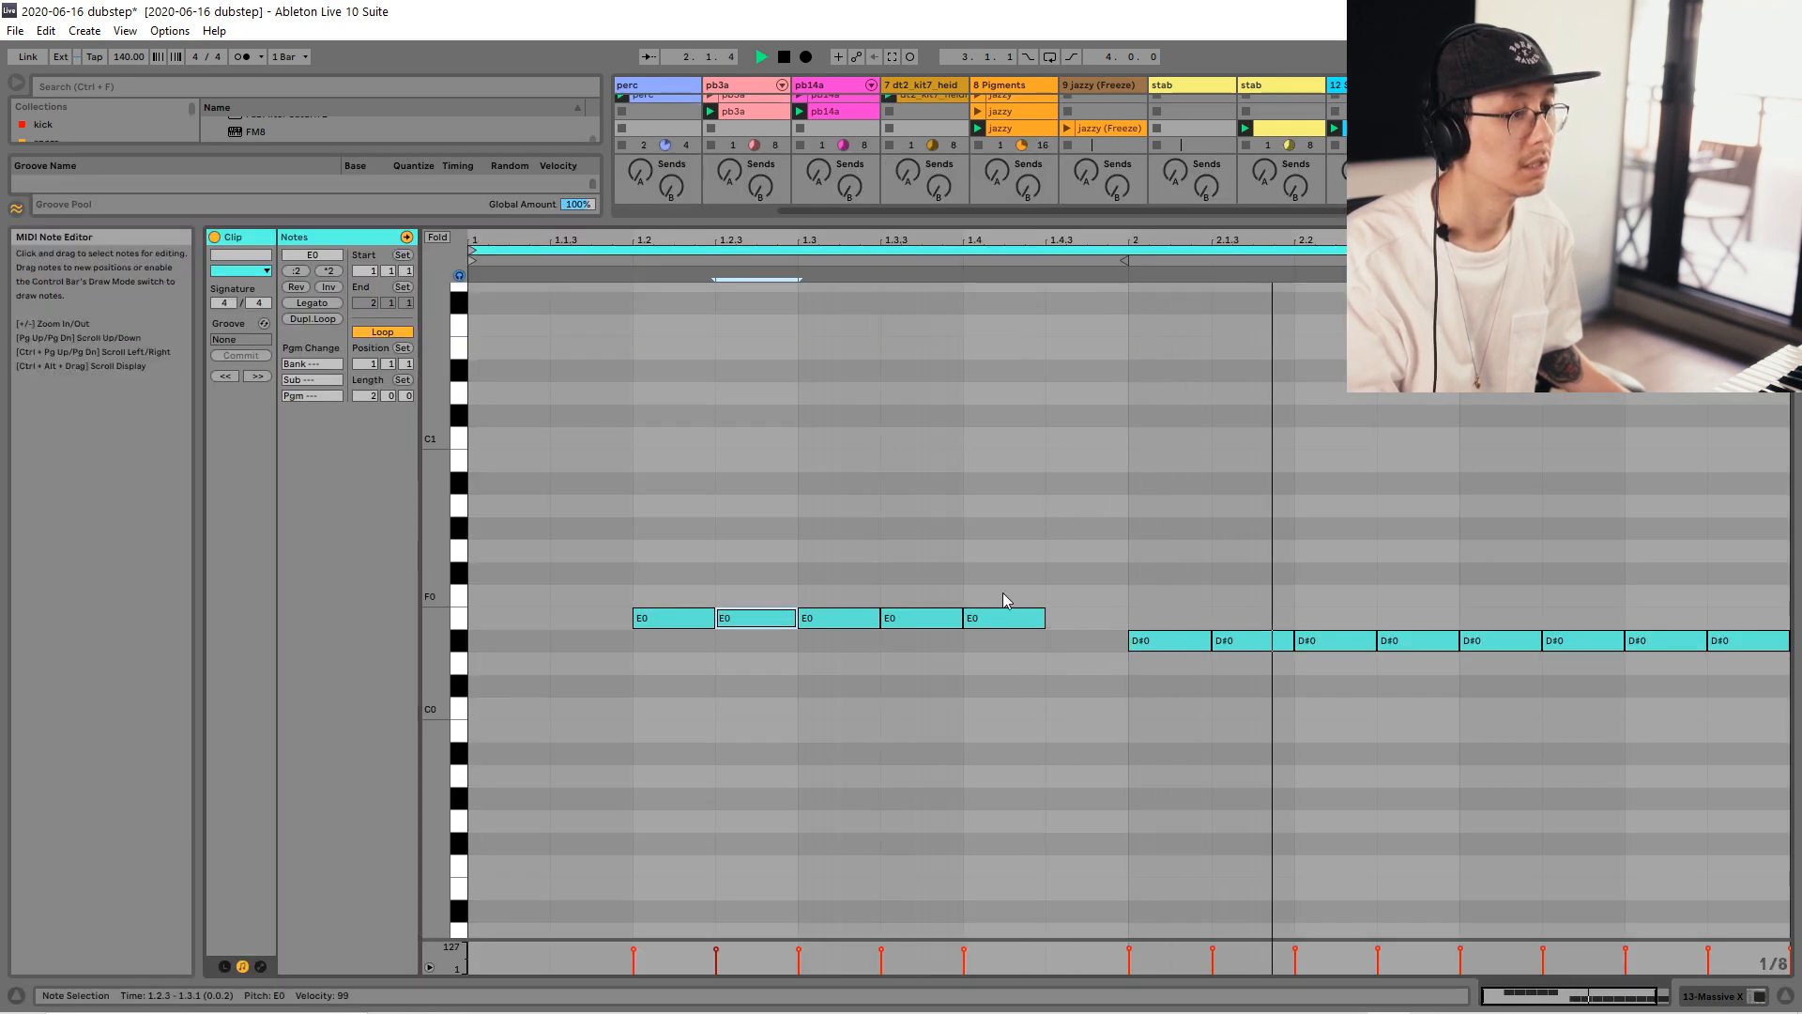
Delete the last D#0 note at 2.4.3 and shorten all remaining notes to about two thirds of an eighth note.
{"action": "key", "text": "ctrl+a"}
{"action": "key", "text": "space"}
{"action": "left_click", "coordinate": [1748, 640]}
{"action": "key", "text": "Delete"}
{"action": "key", "text": "ctrl+a"}
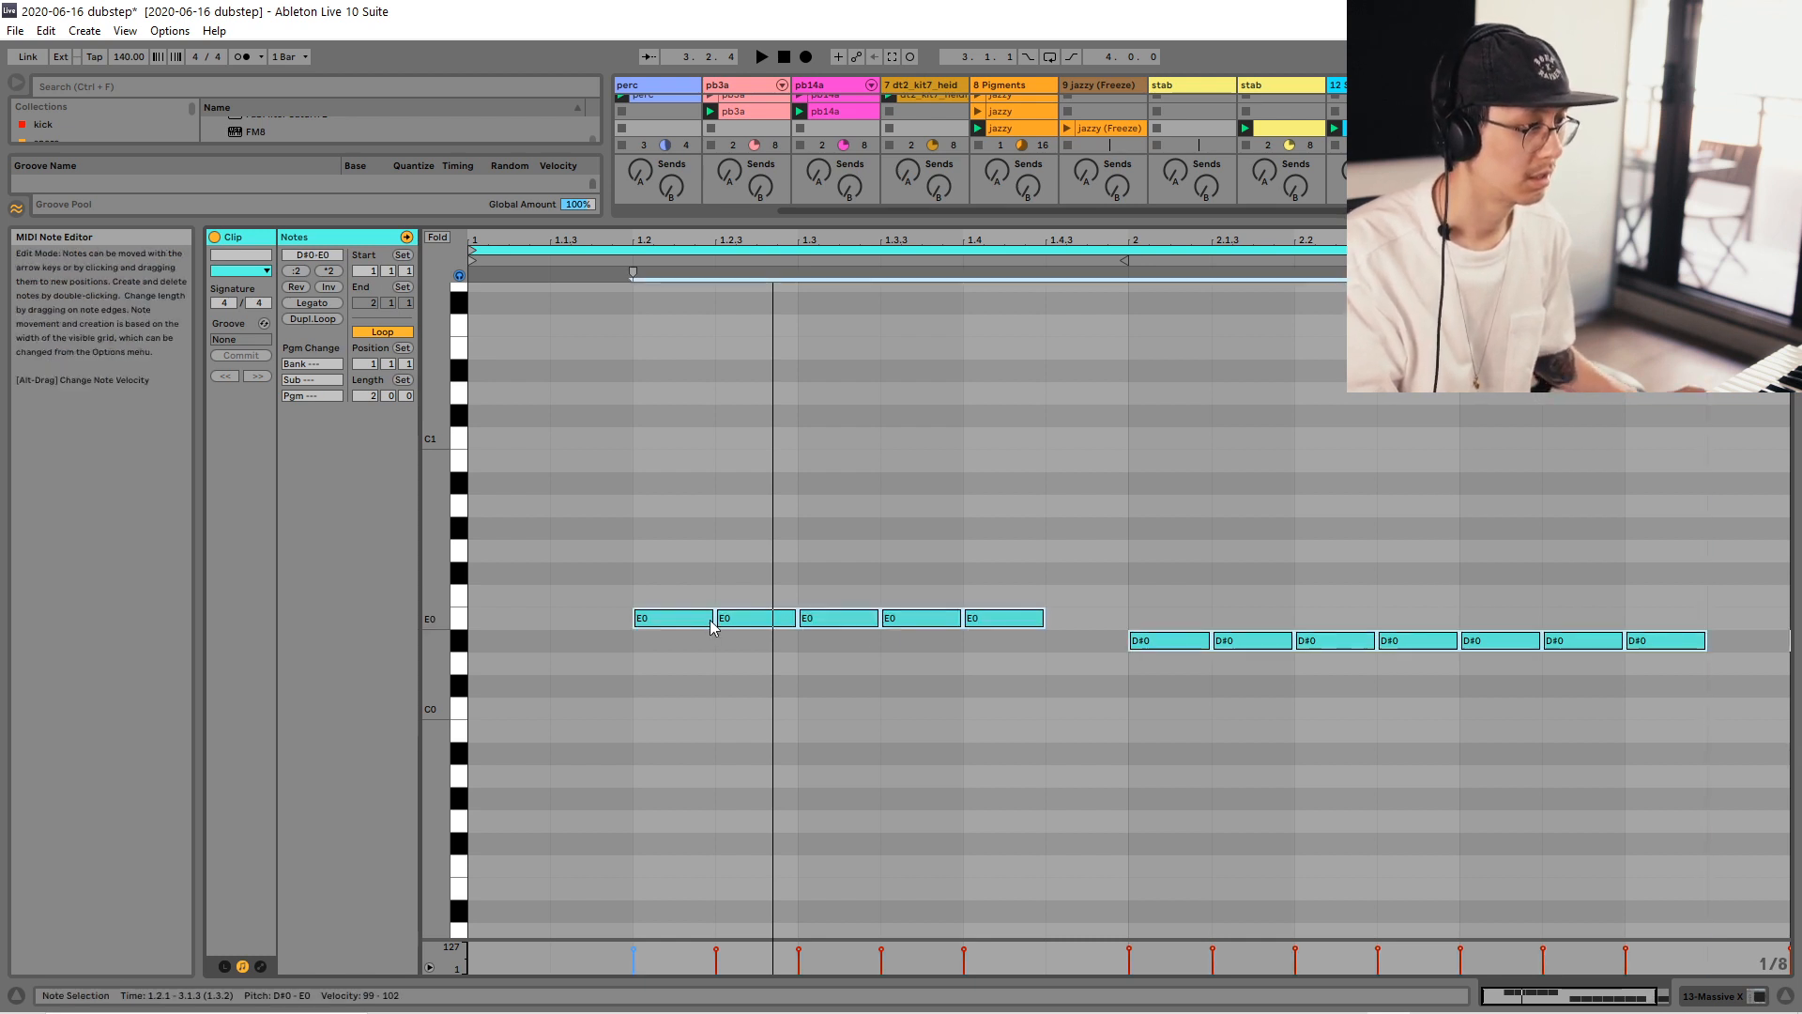
{"action": "key", "text": "space"}
{"action": "left_click_drag", "start_coordinate": [711, 627], "coordinate": [690, 620]}
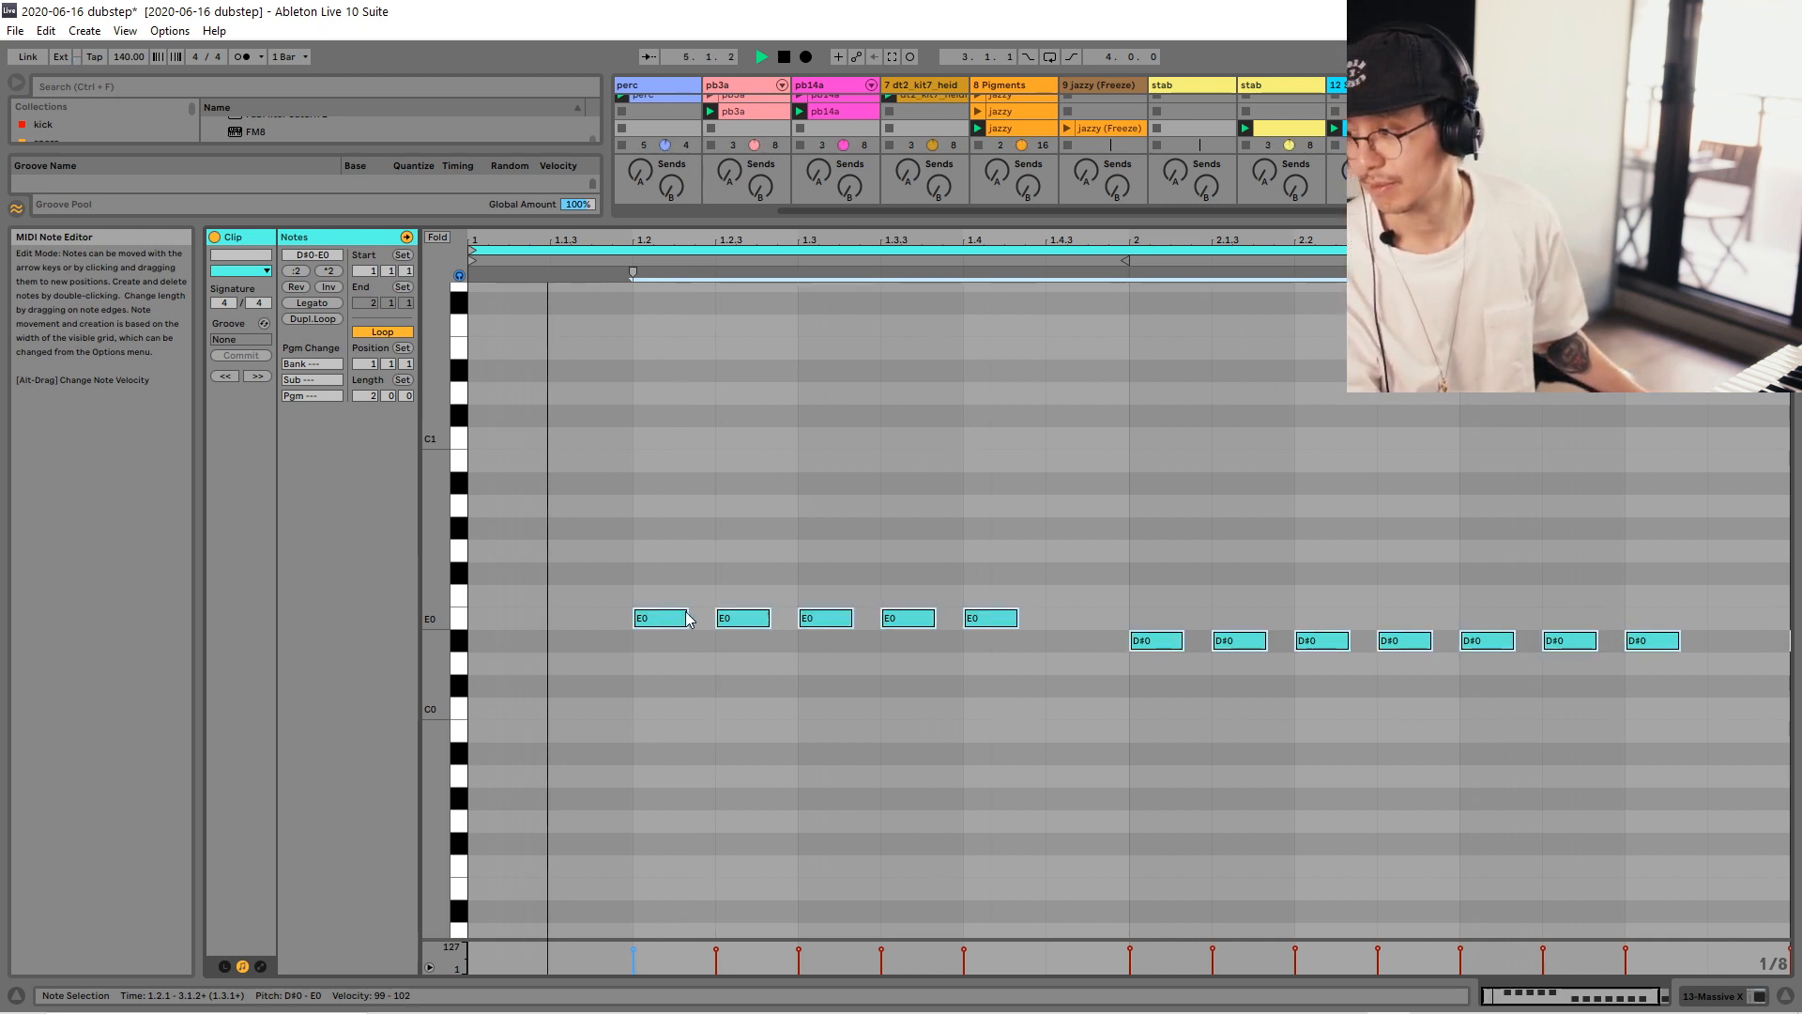
Try Massive X with Wavetable 1's level at zero and restore it to full.
{"action": "key", "text": "shift+Tab"}
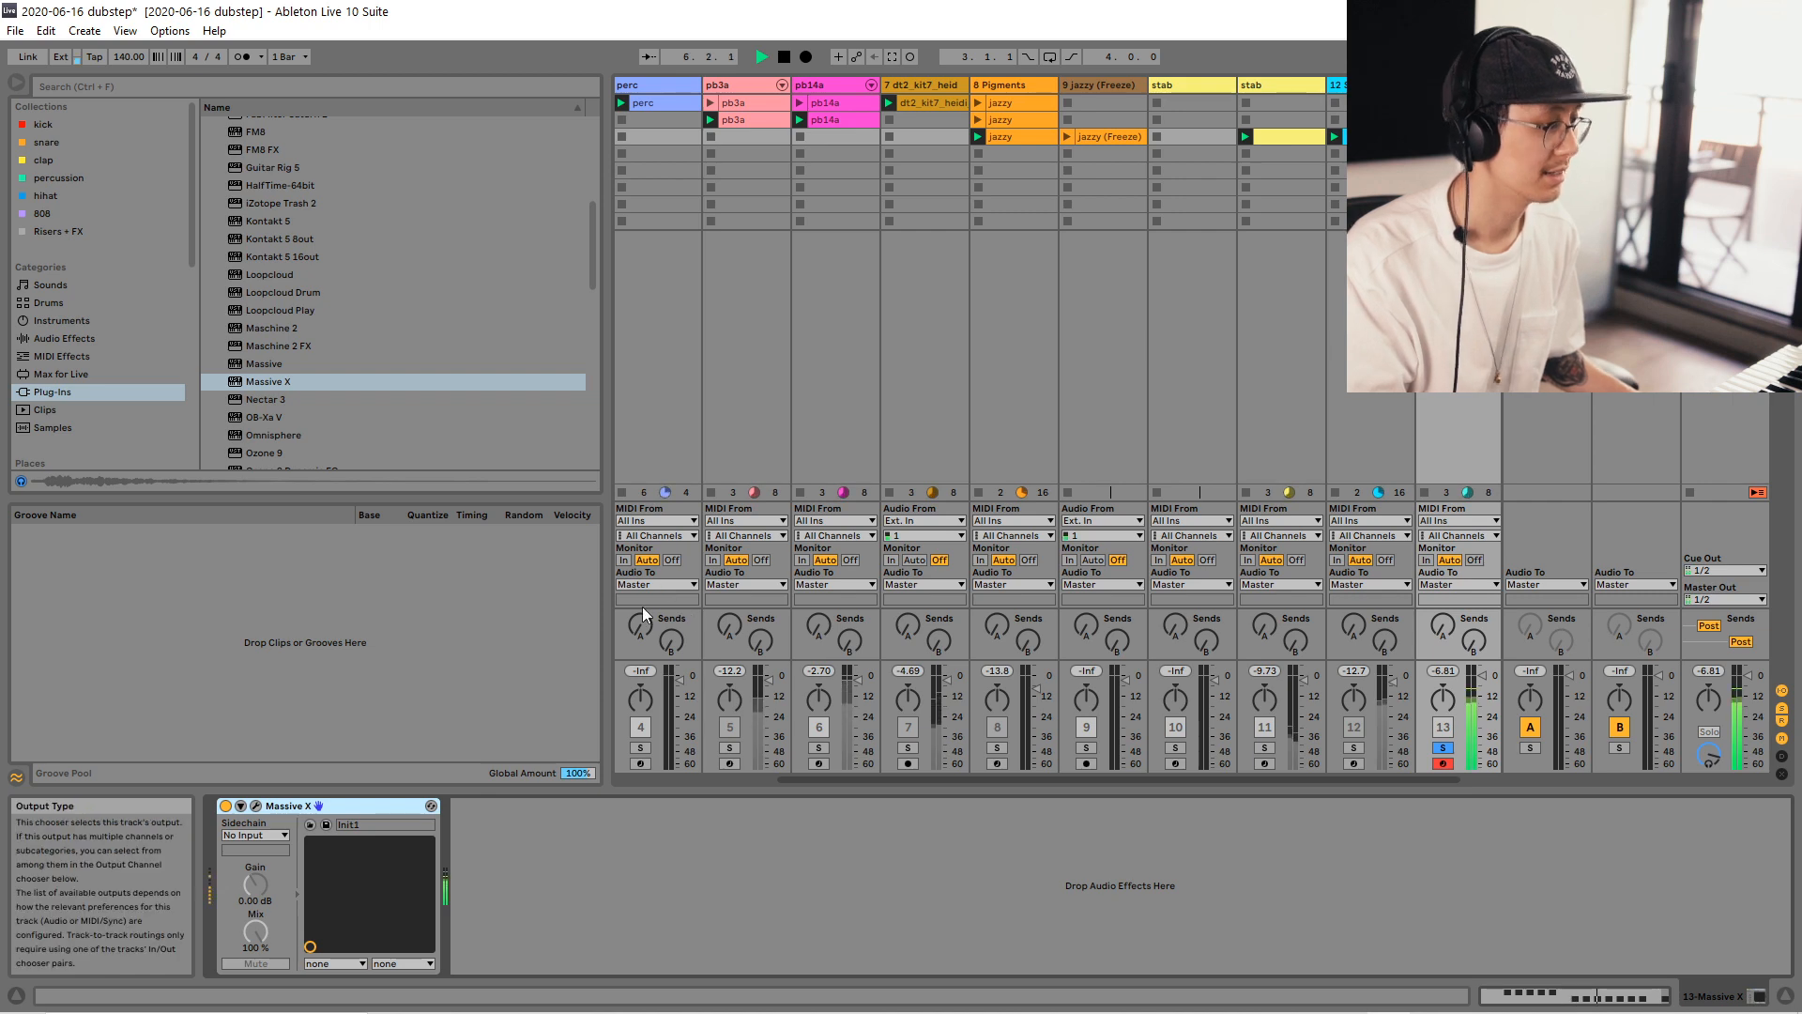
{"action": "left_click", "coordinate": [257, 810]}
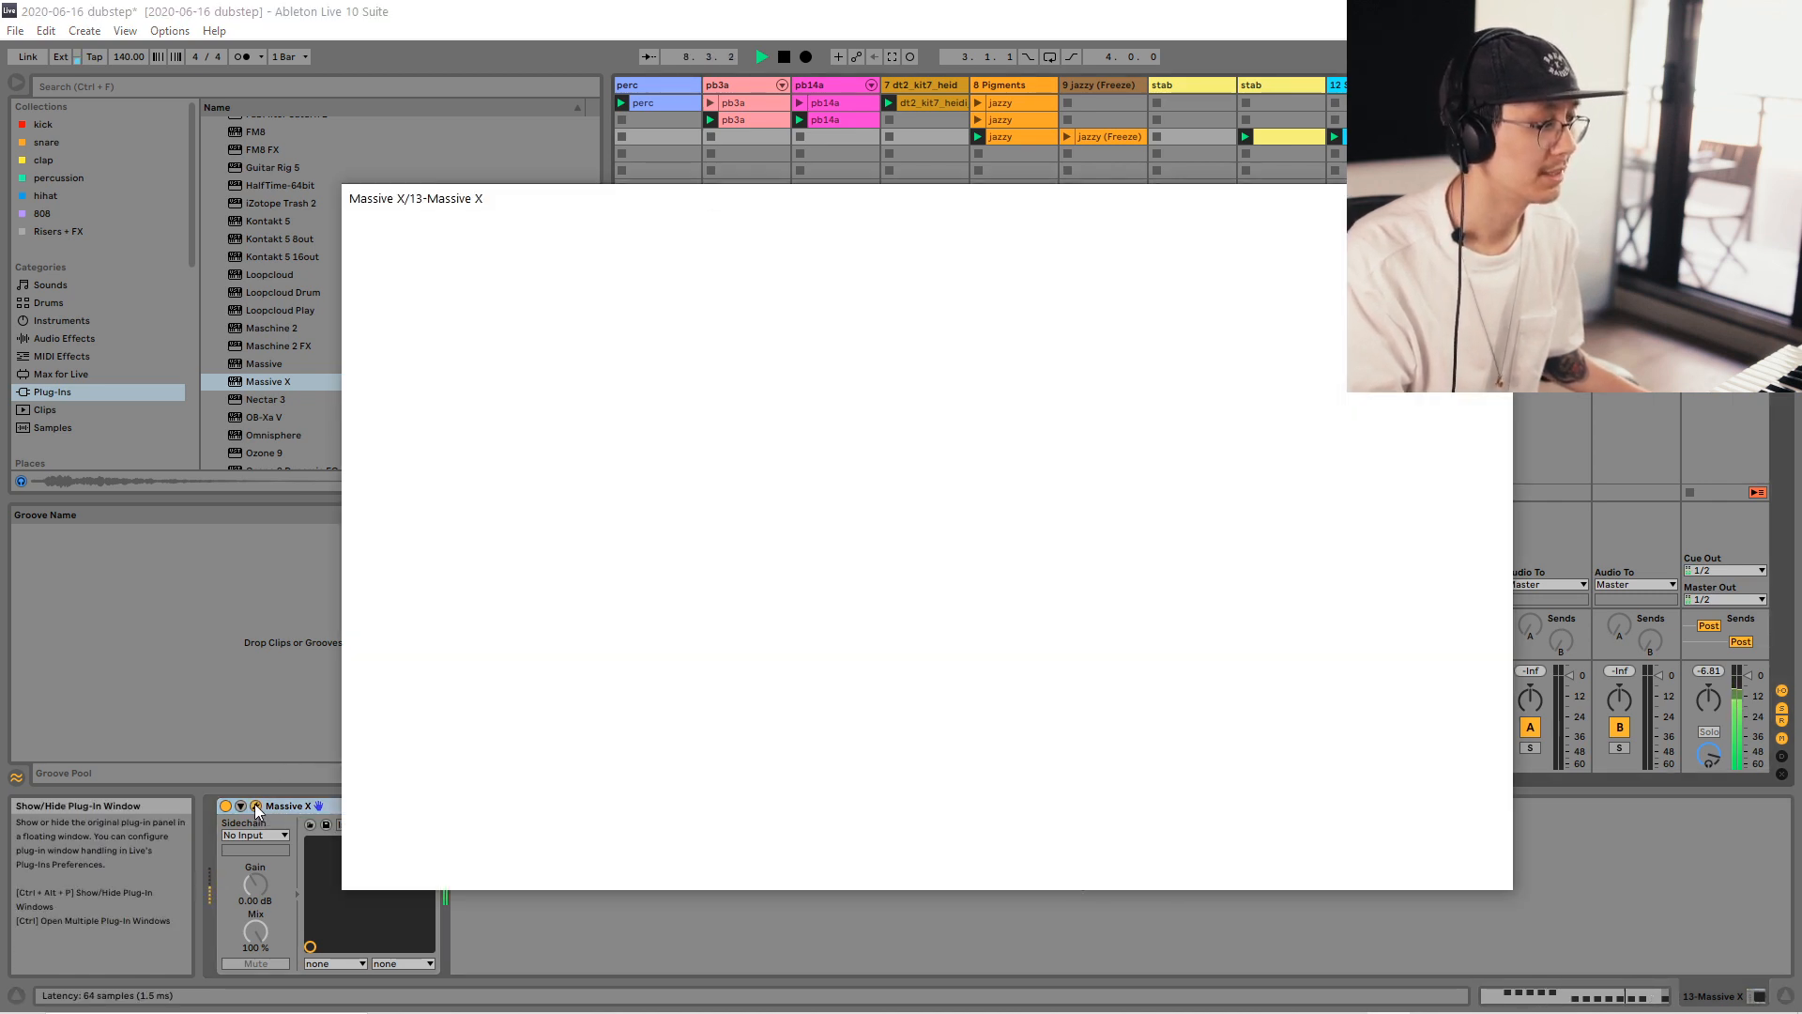
{"action": "left_click", "coordinate": [254, 807]}
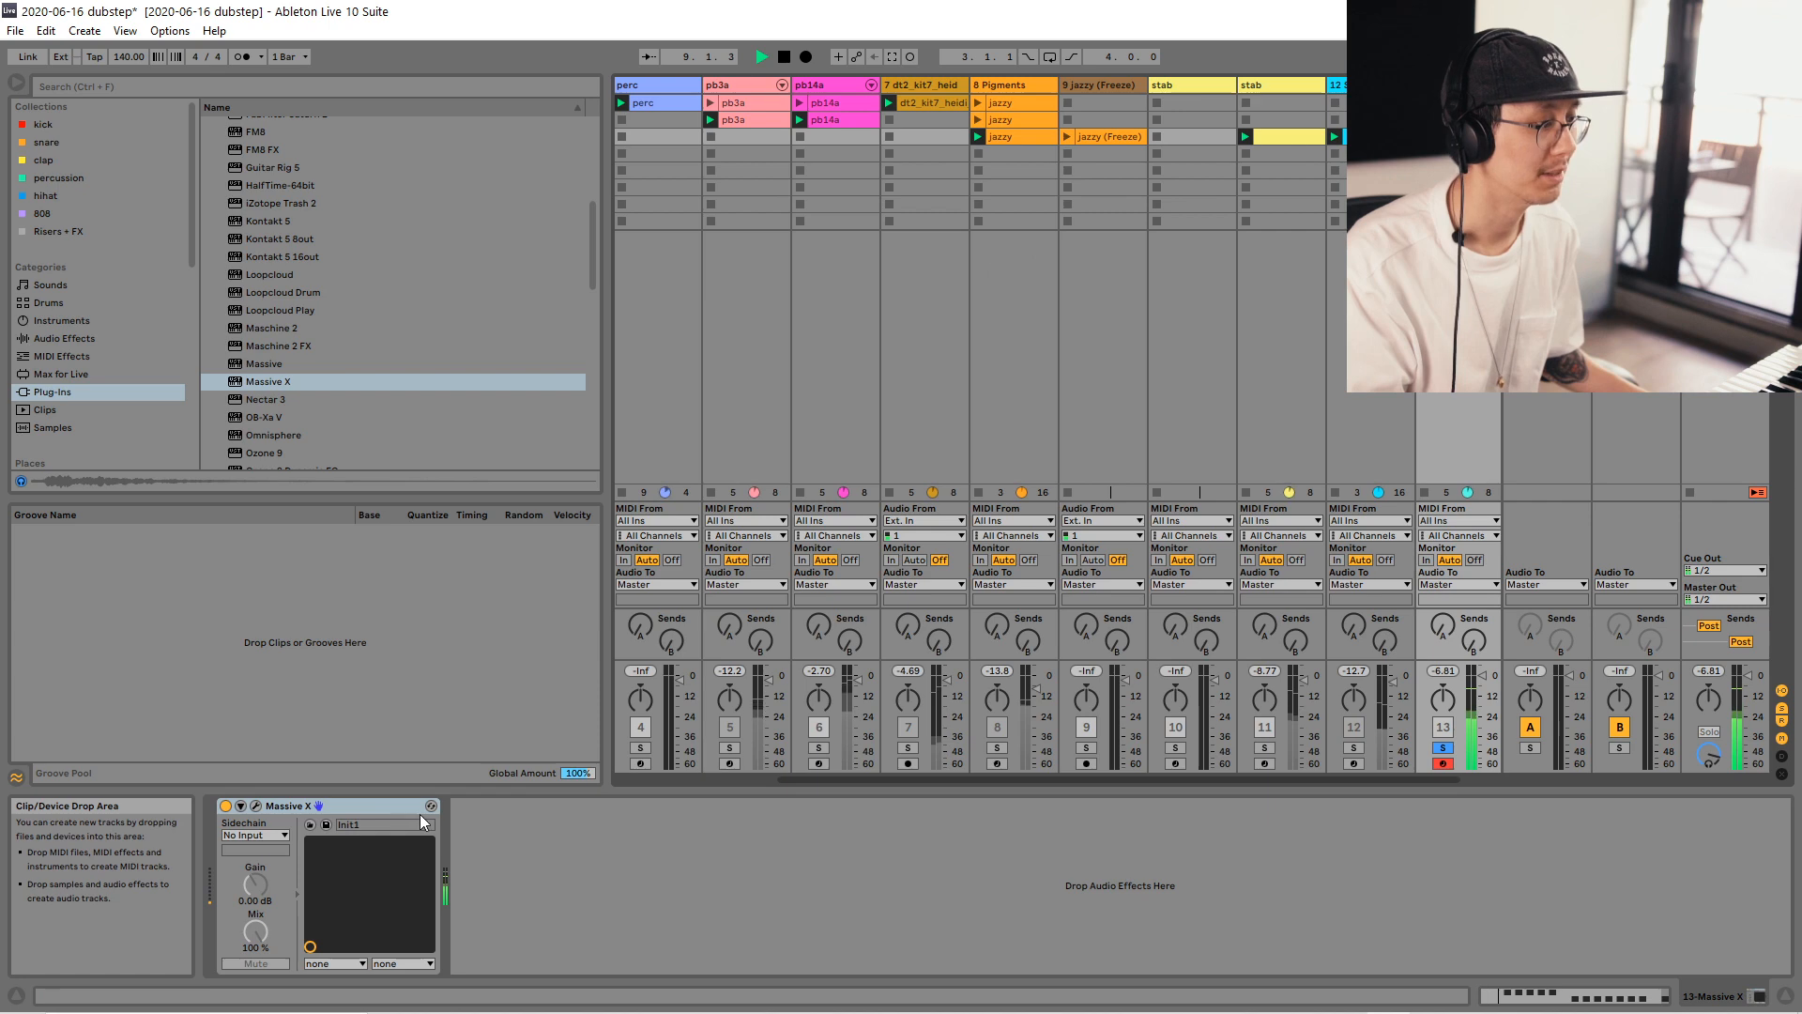
{"action": "left_click", "coordinate": [262, 807]}
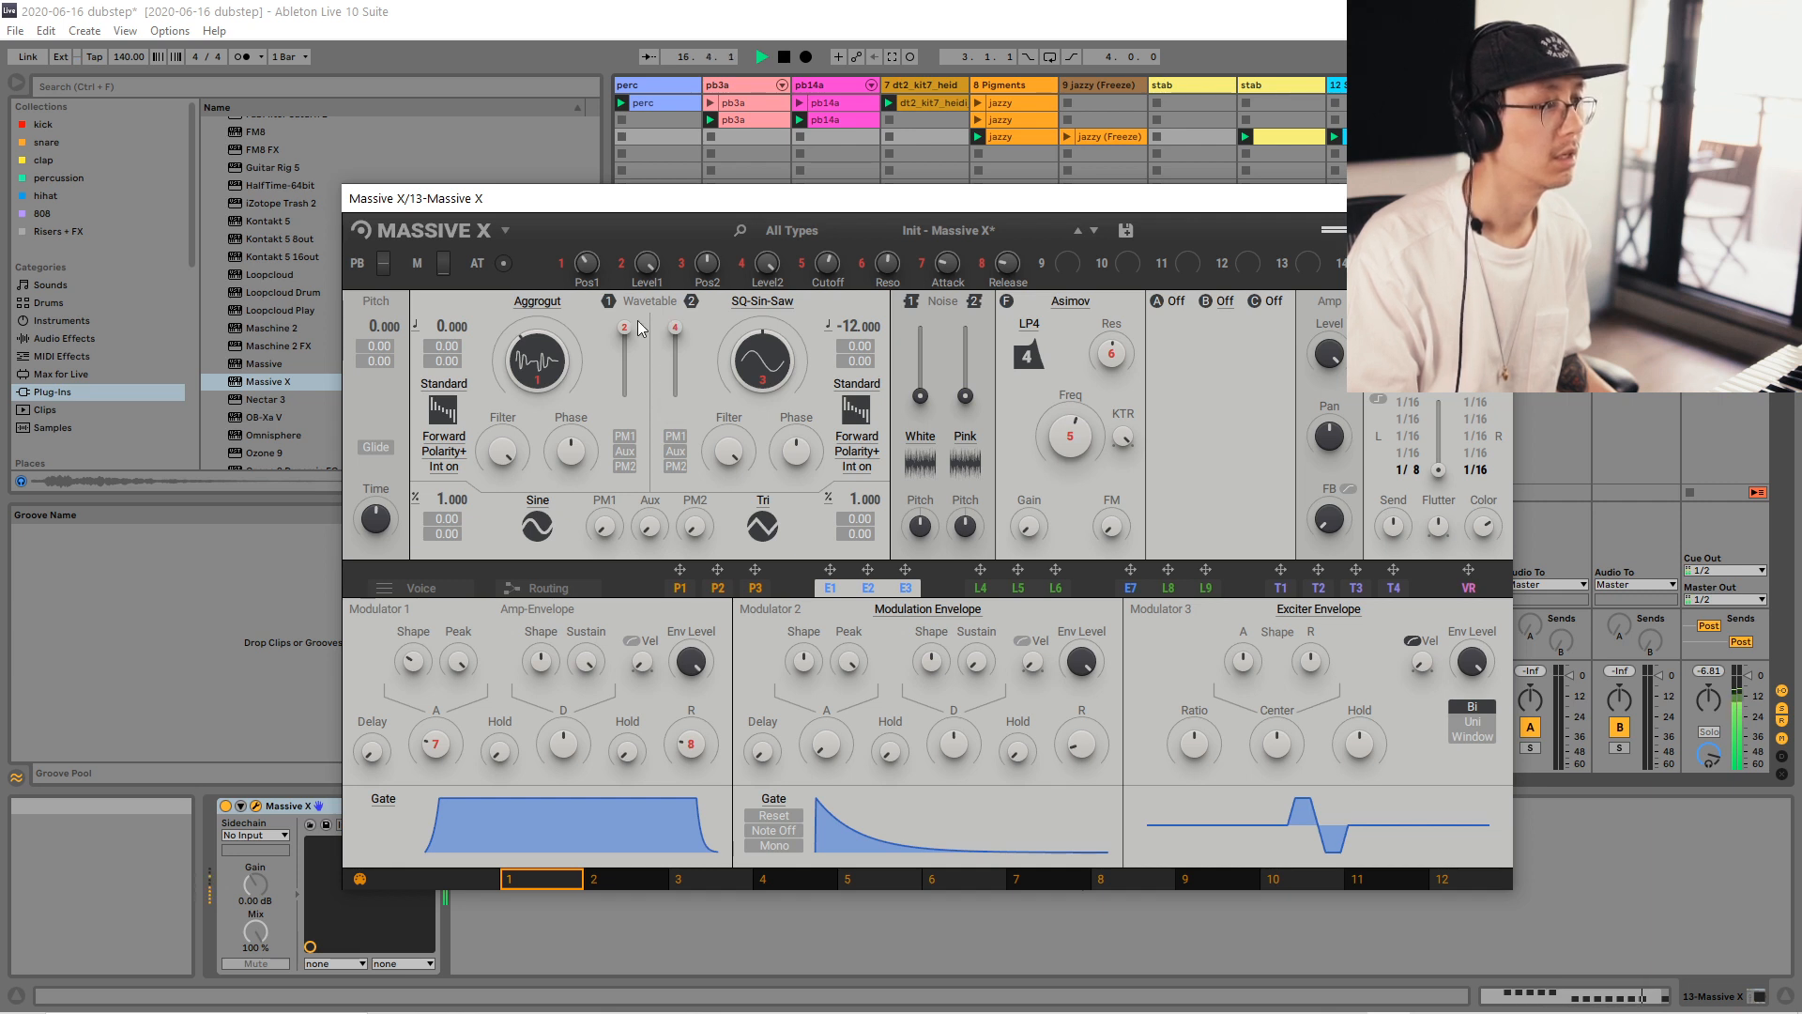
{"action": "left_click_drag", "start_coordinate": [624, 328], "coordinate": [624, 394]}
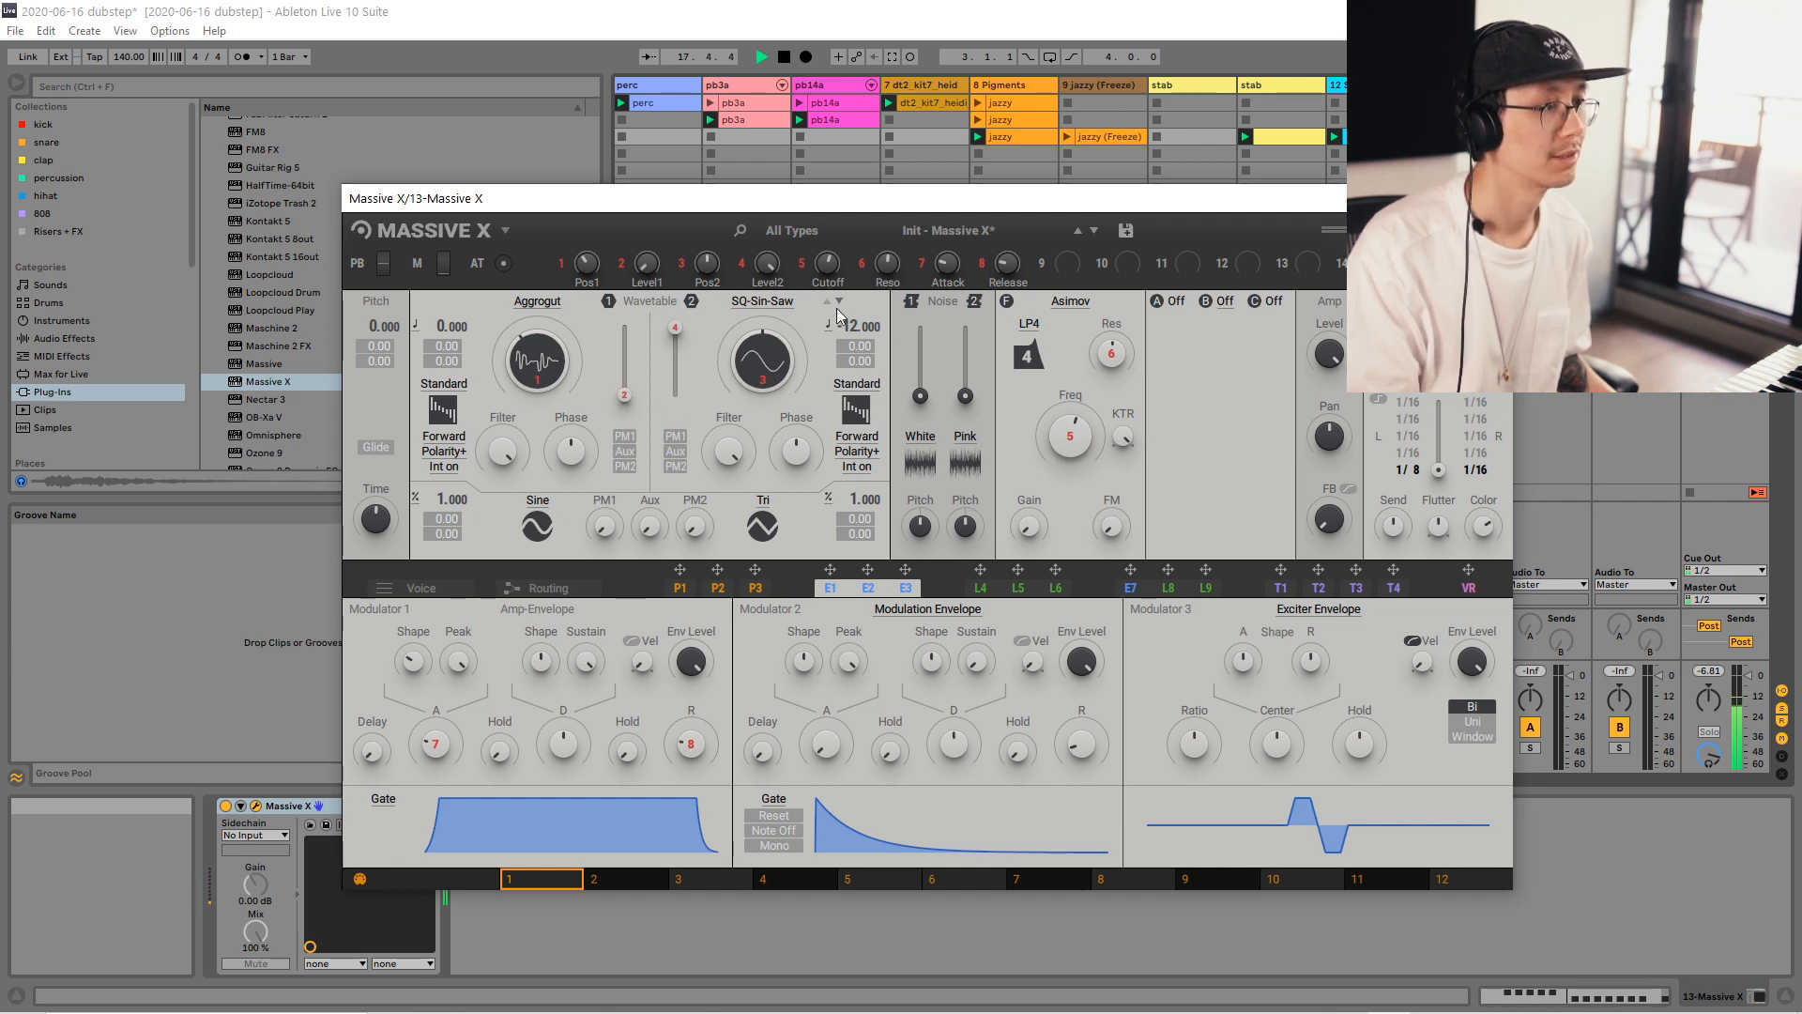
{"action": "left_click_drag", "start_coordinate": [627, 399], "coordinate": [624, 327]}
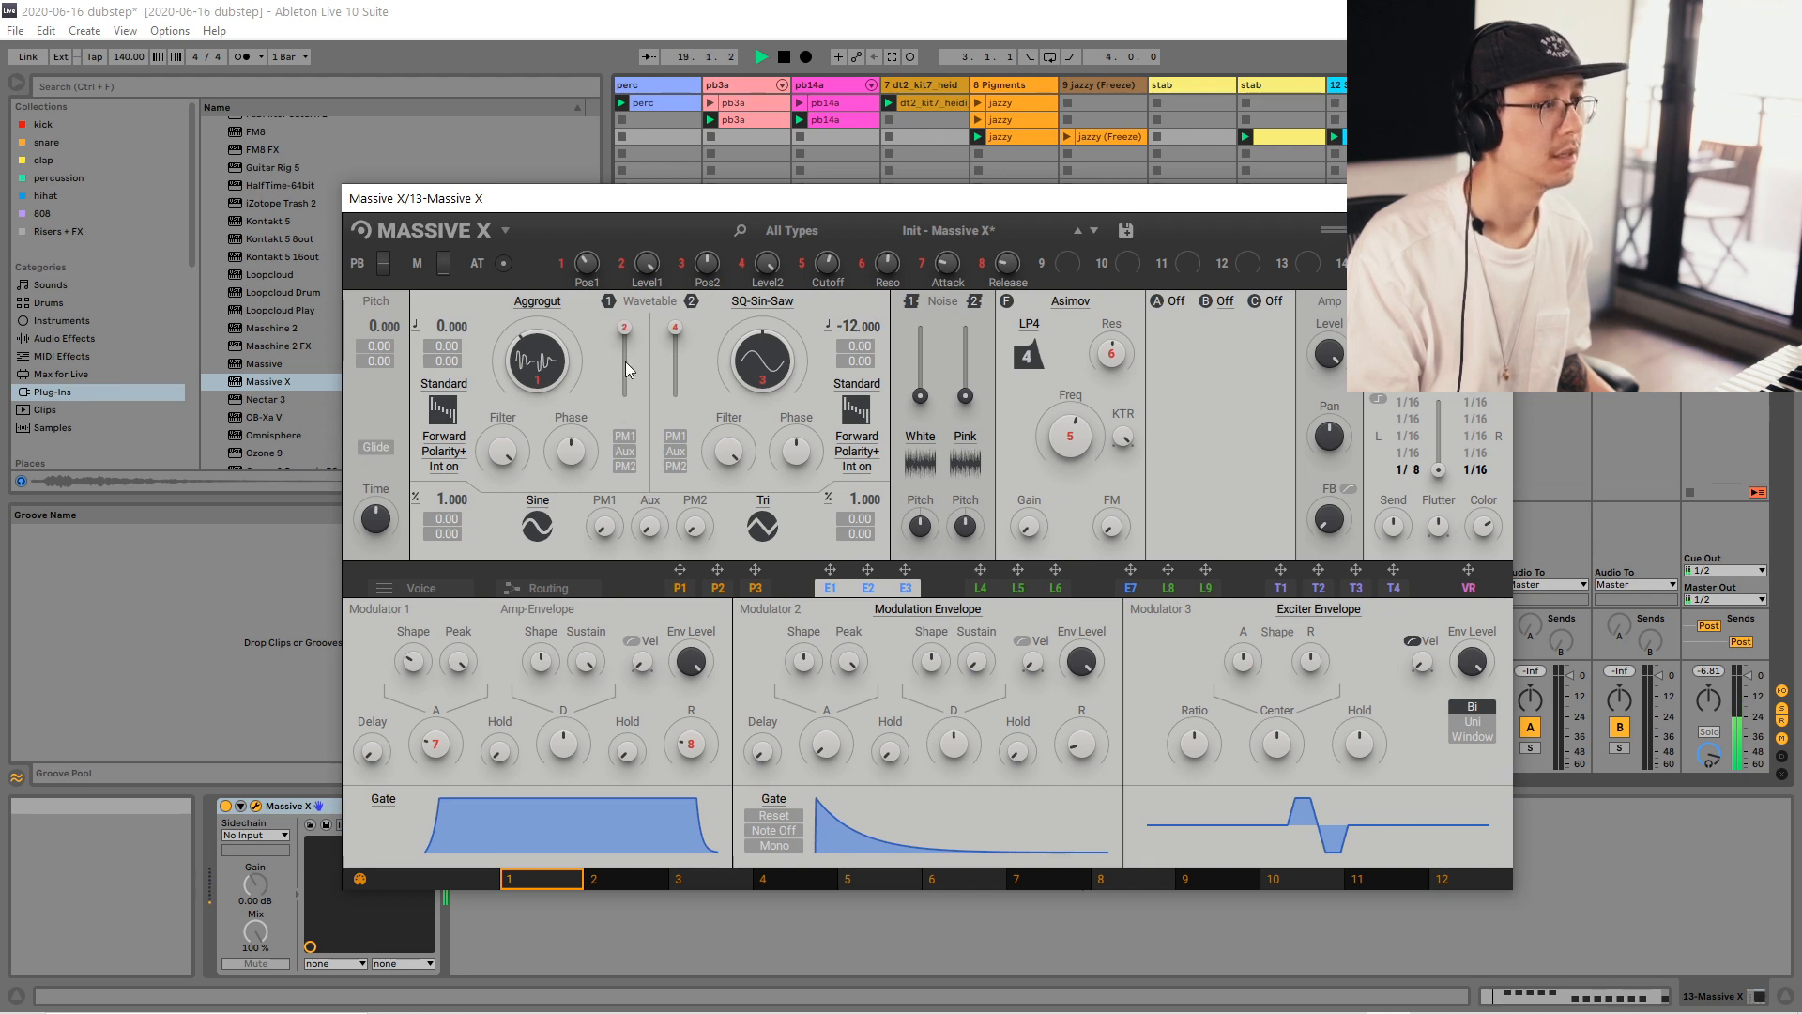
{"action": "key", "text": "ctrl+alt+p"}
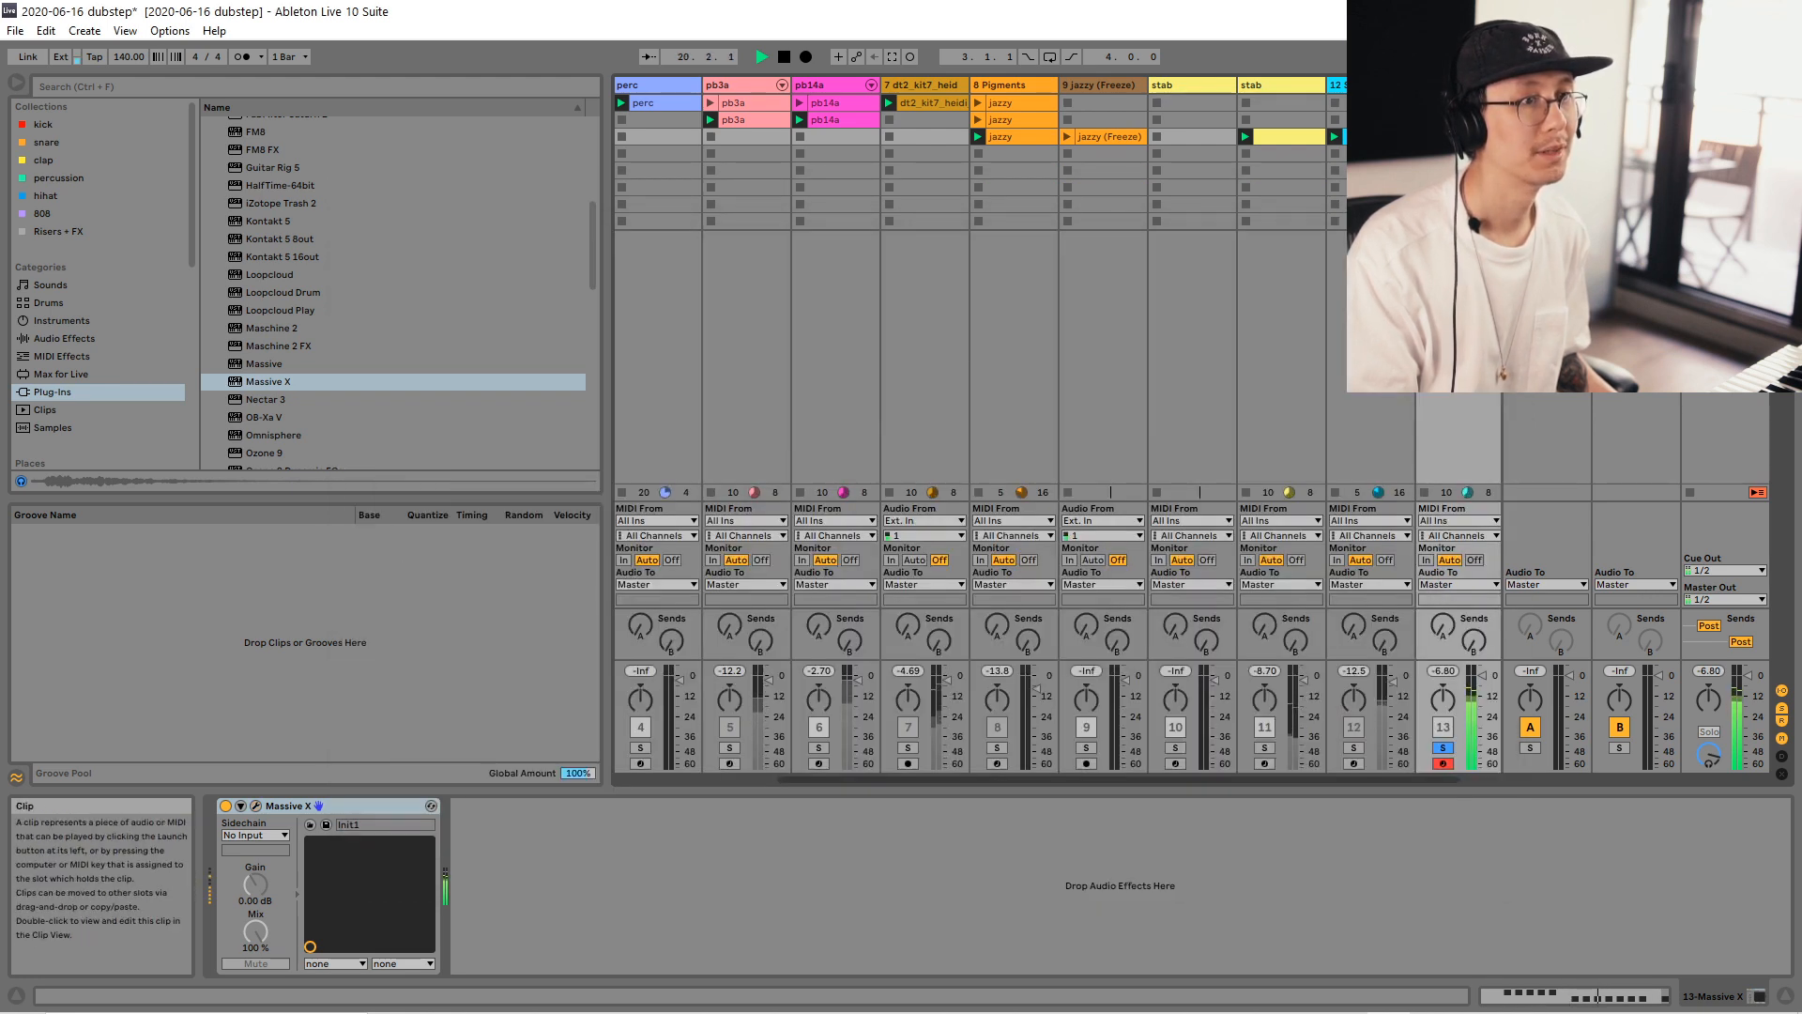
Transpose all the clip's notes up one octave to E1 and D#1 and play the clip.
{"action": "key", "text": "shift+Tab"}
{"action": "key", "text": "shift+Up"}
{"action": "key", "text": "space"}
{"action": "key", "text": "space"}
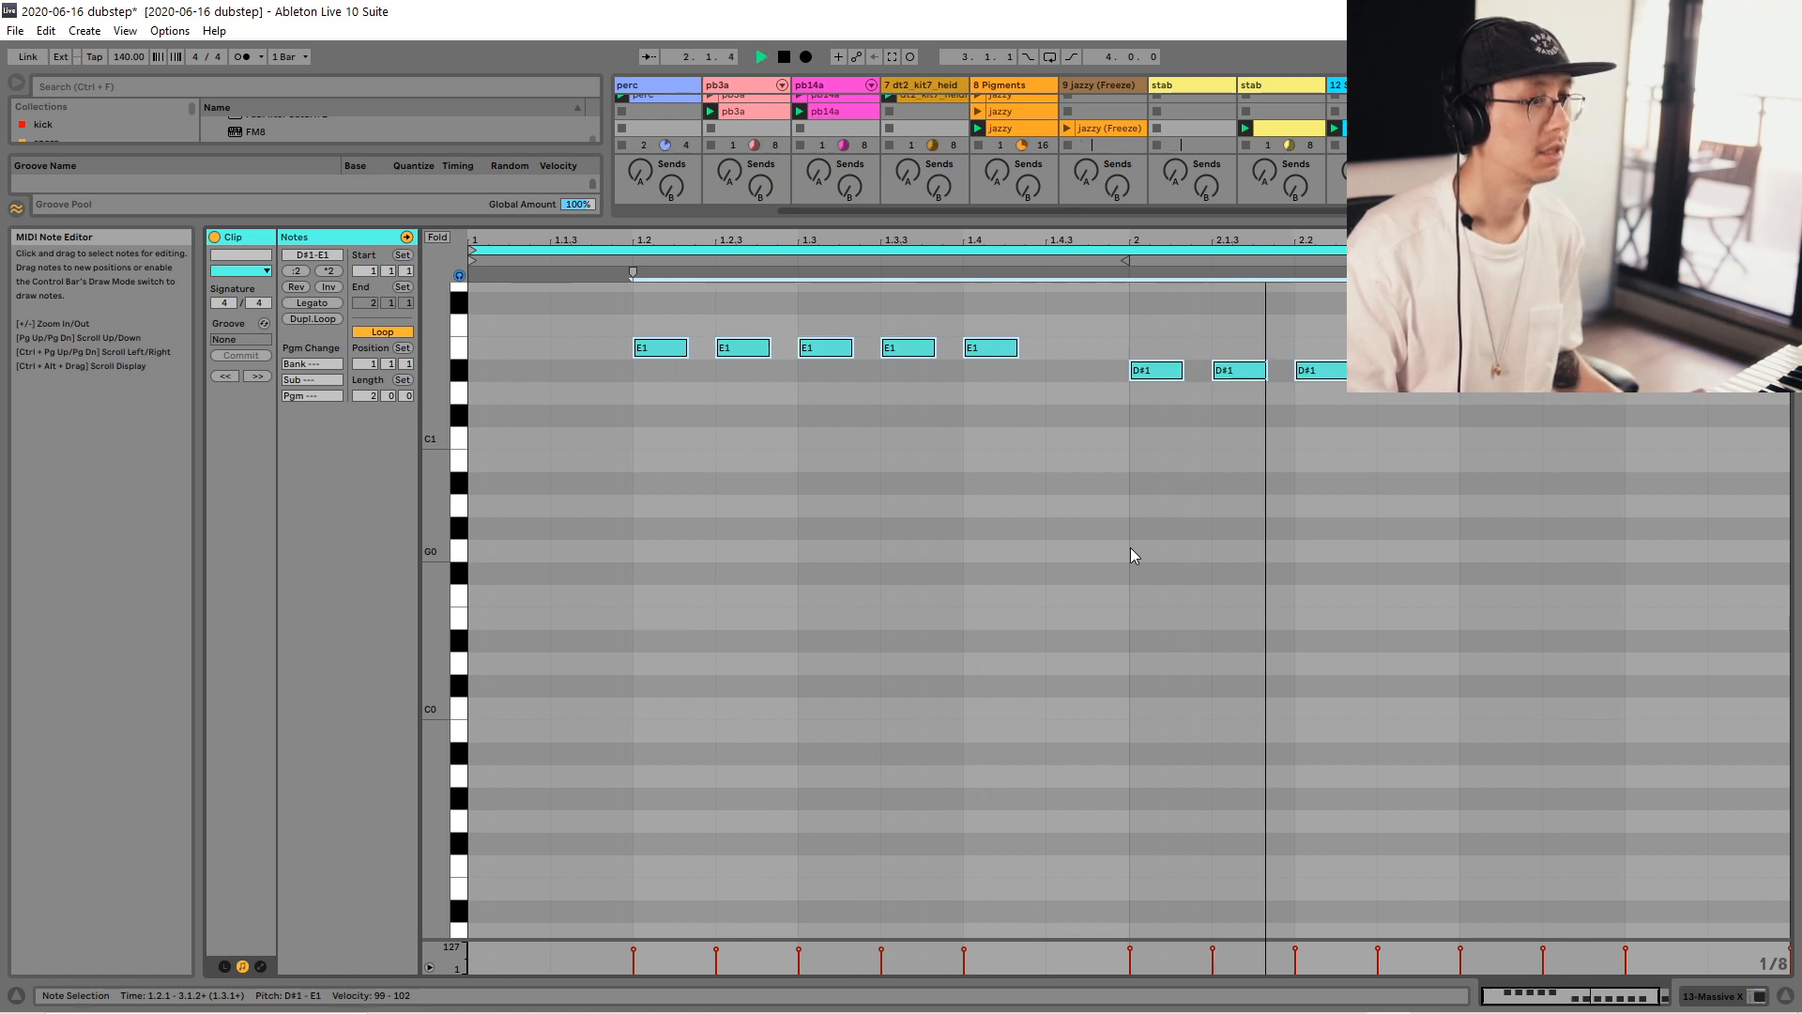
Try lower pitches for Wavetable 1 in Massive X, including -11 and -3, while the loop plays.
{"action": "key", "text": "shift+Tab"}
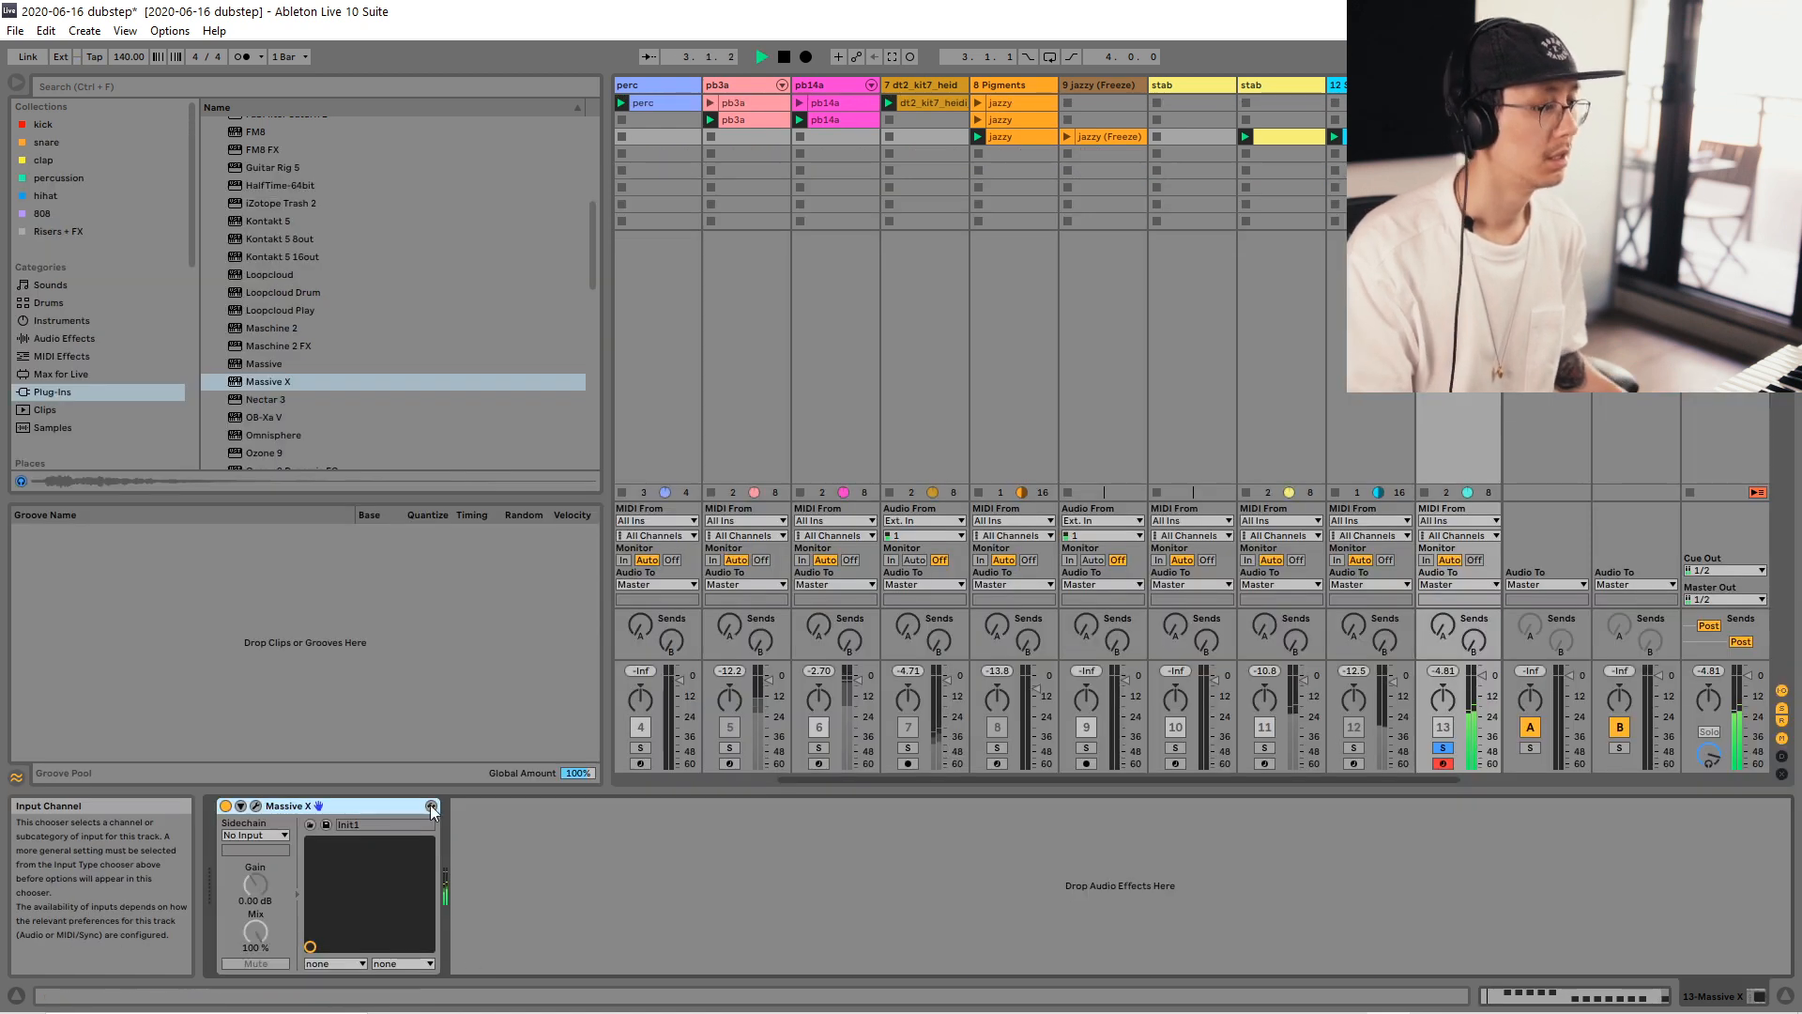
{"action": "left_click", "coordinate": [256, 807]}
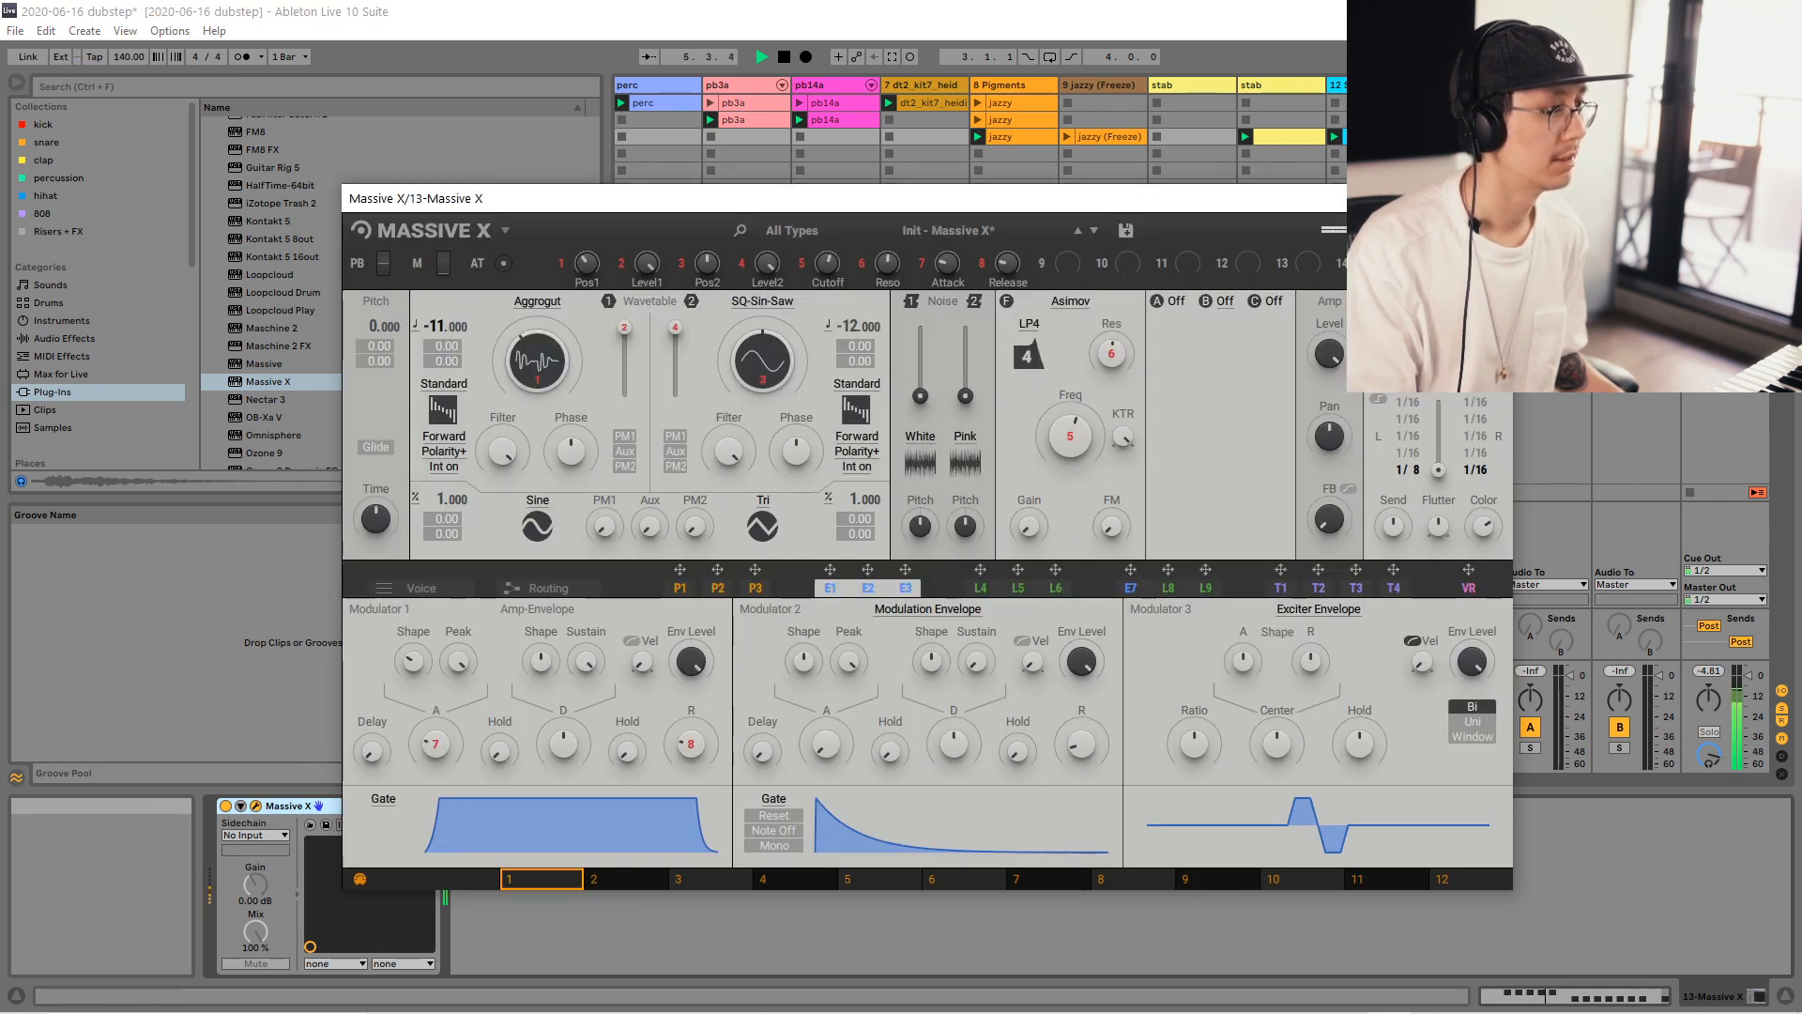
{"action": "left_click_drag", "start_coordinate": [445, 326], "coordinate": [445, 321]}
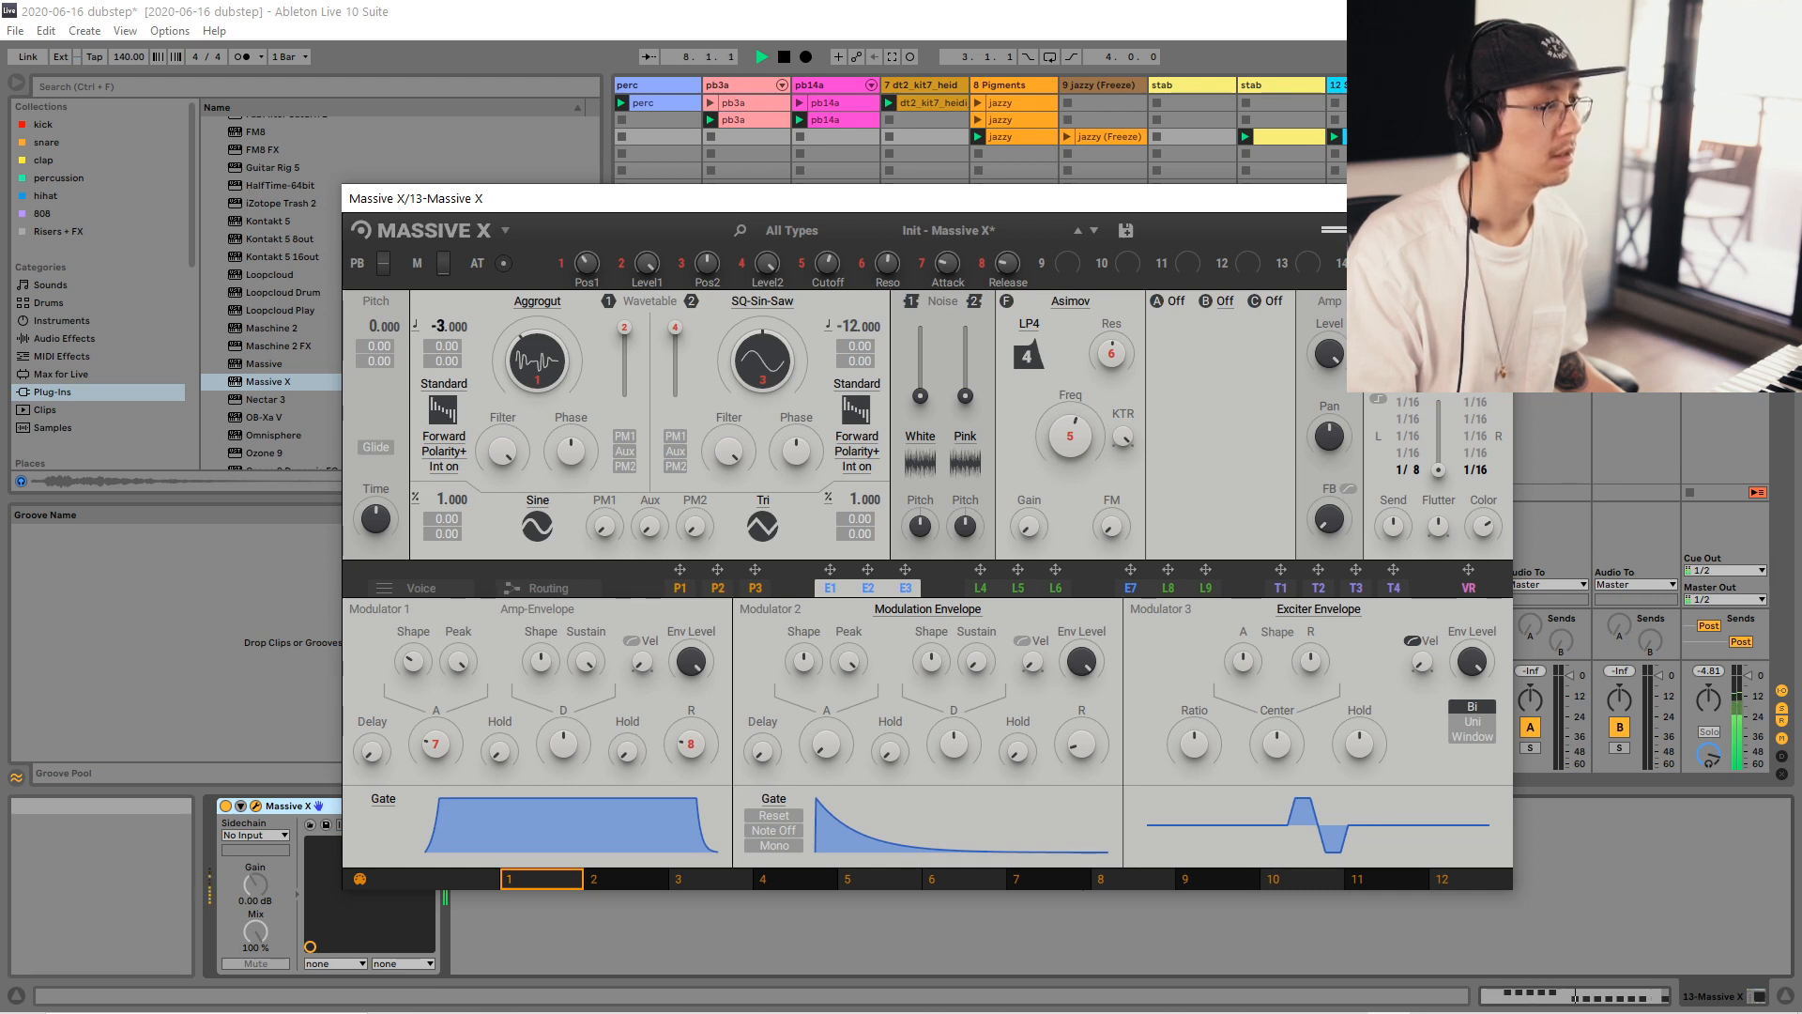
{"action": "left_click", "coordinate": [1491, 198]}
Transpose all the clip's notes down one octave and set the pitch of Wavetables 1 and 2 to 0.
{"action": "left_click", "coordinate": [1463, 137]}
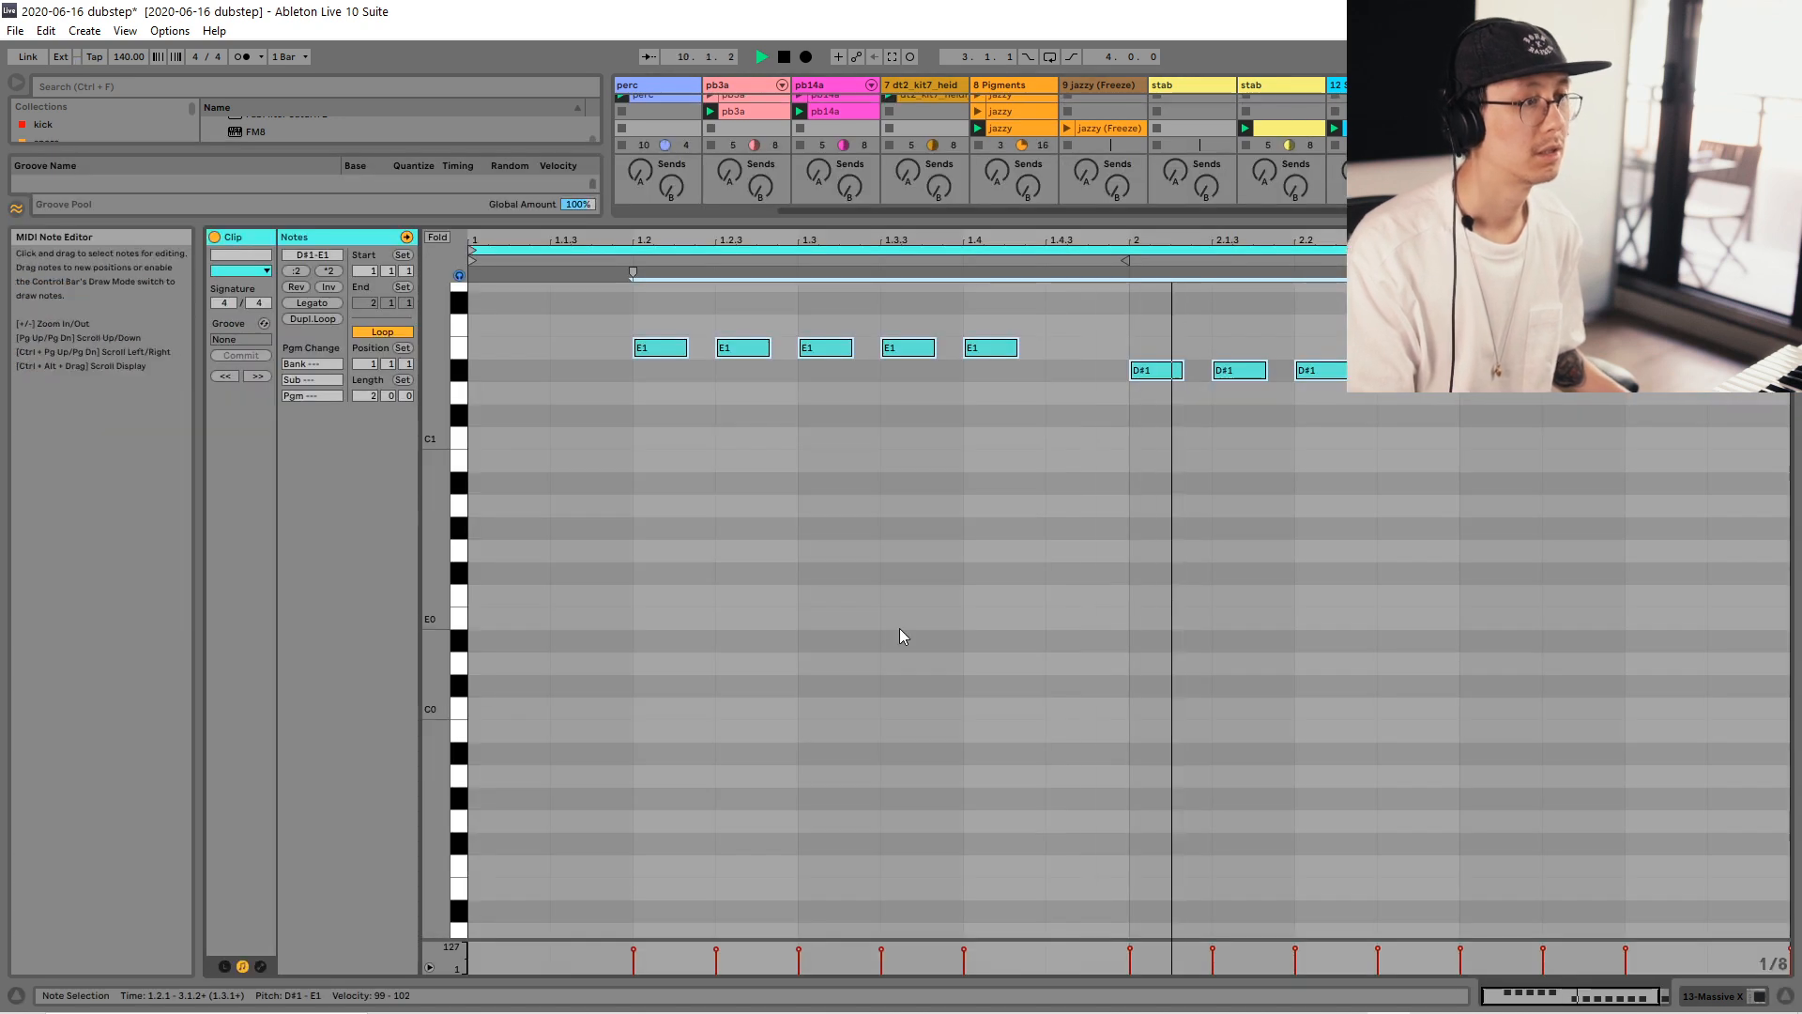
{"action": "key", "text": "ctrl+a"}
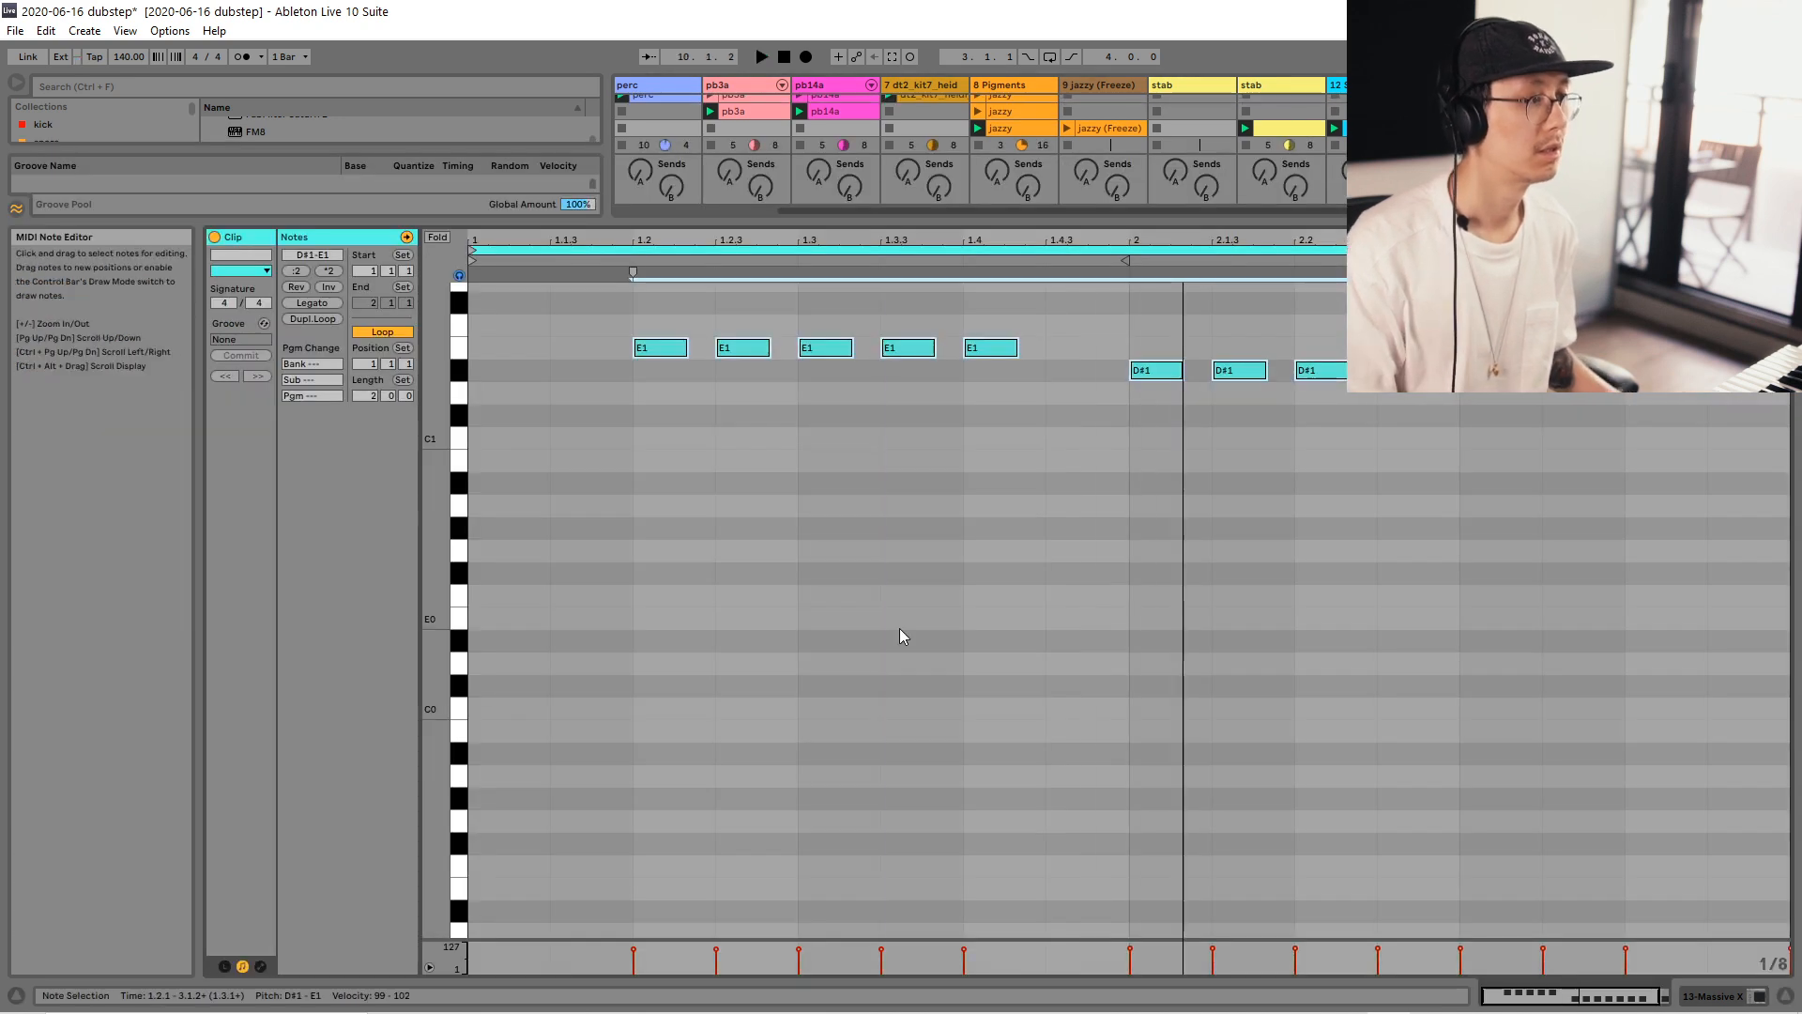
{"action": "key", "text": "shift+Down"}
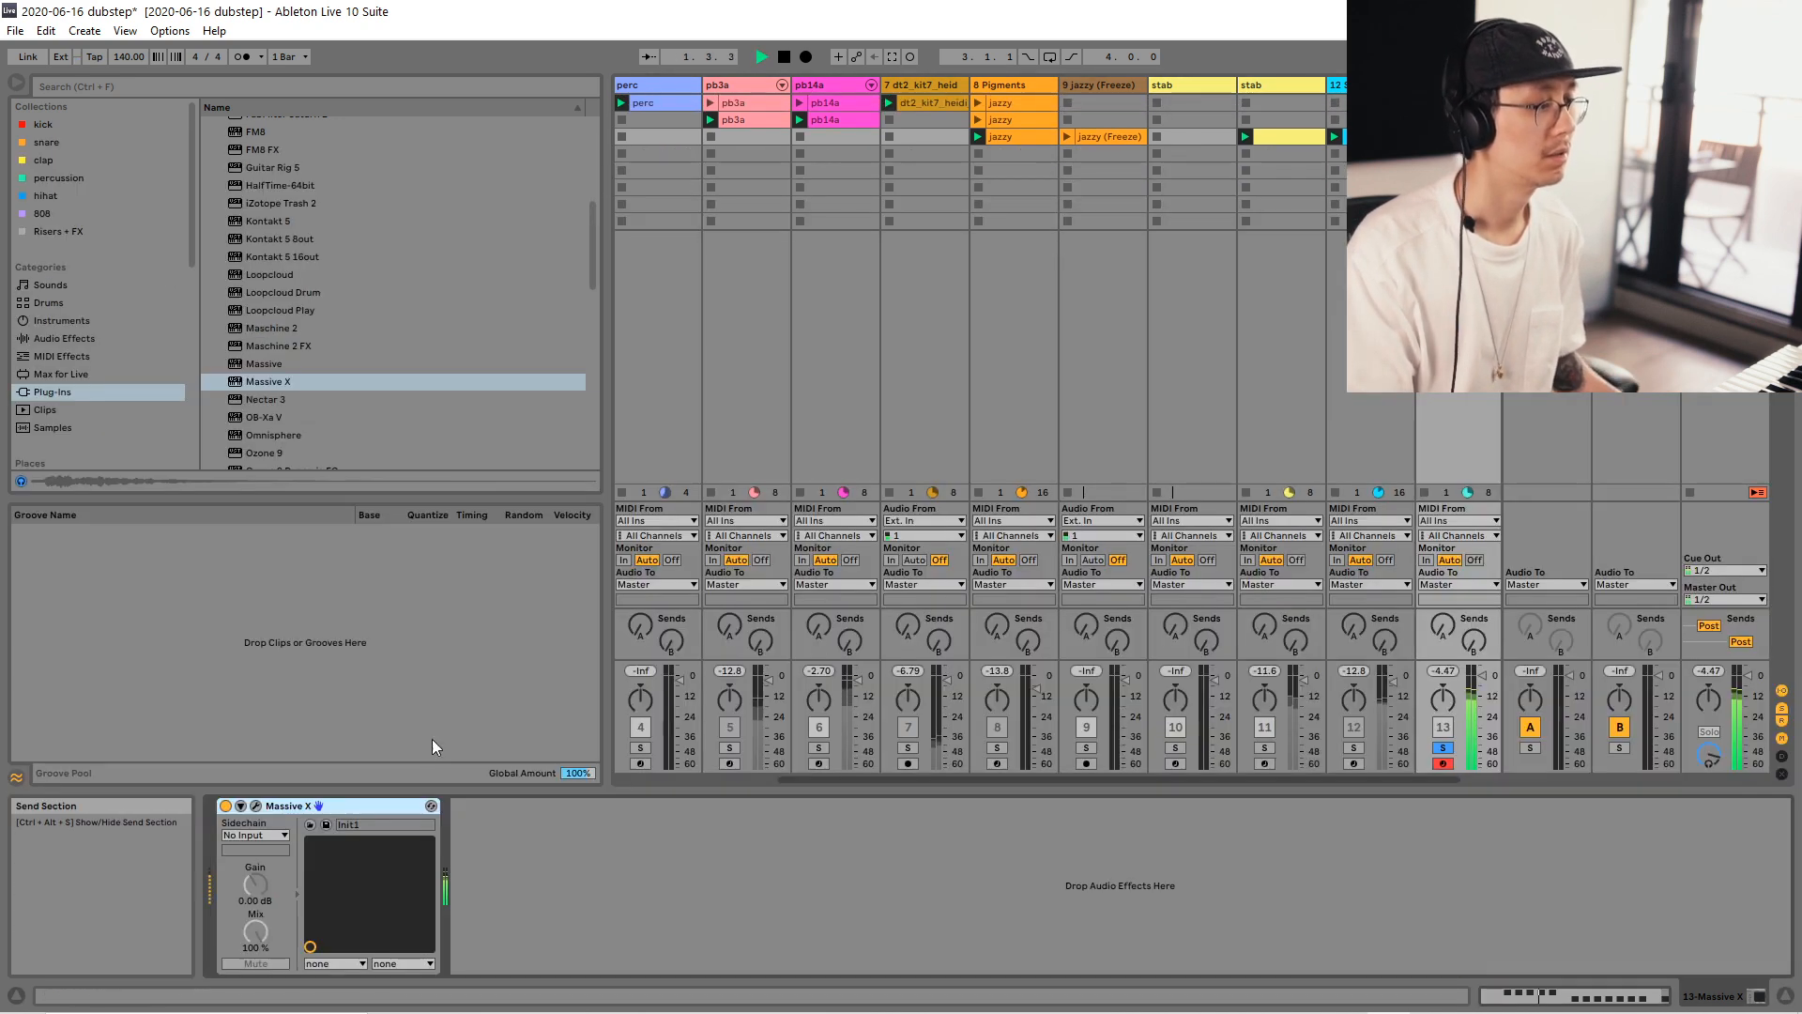
{"action": "left_click", "coordinate": [253, 806]}
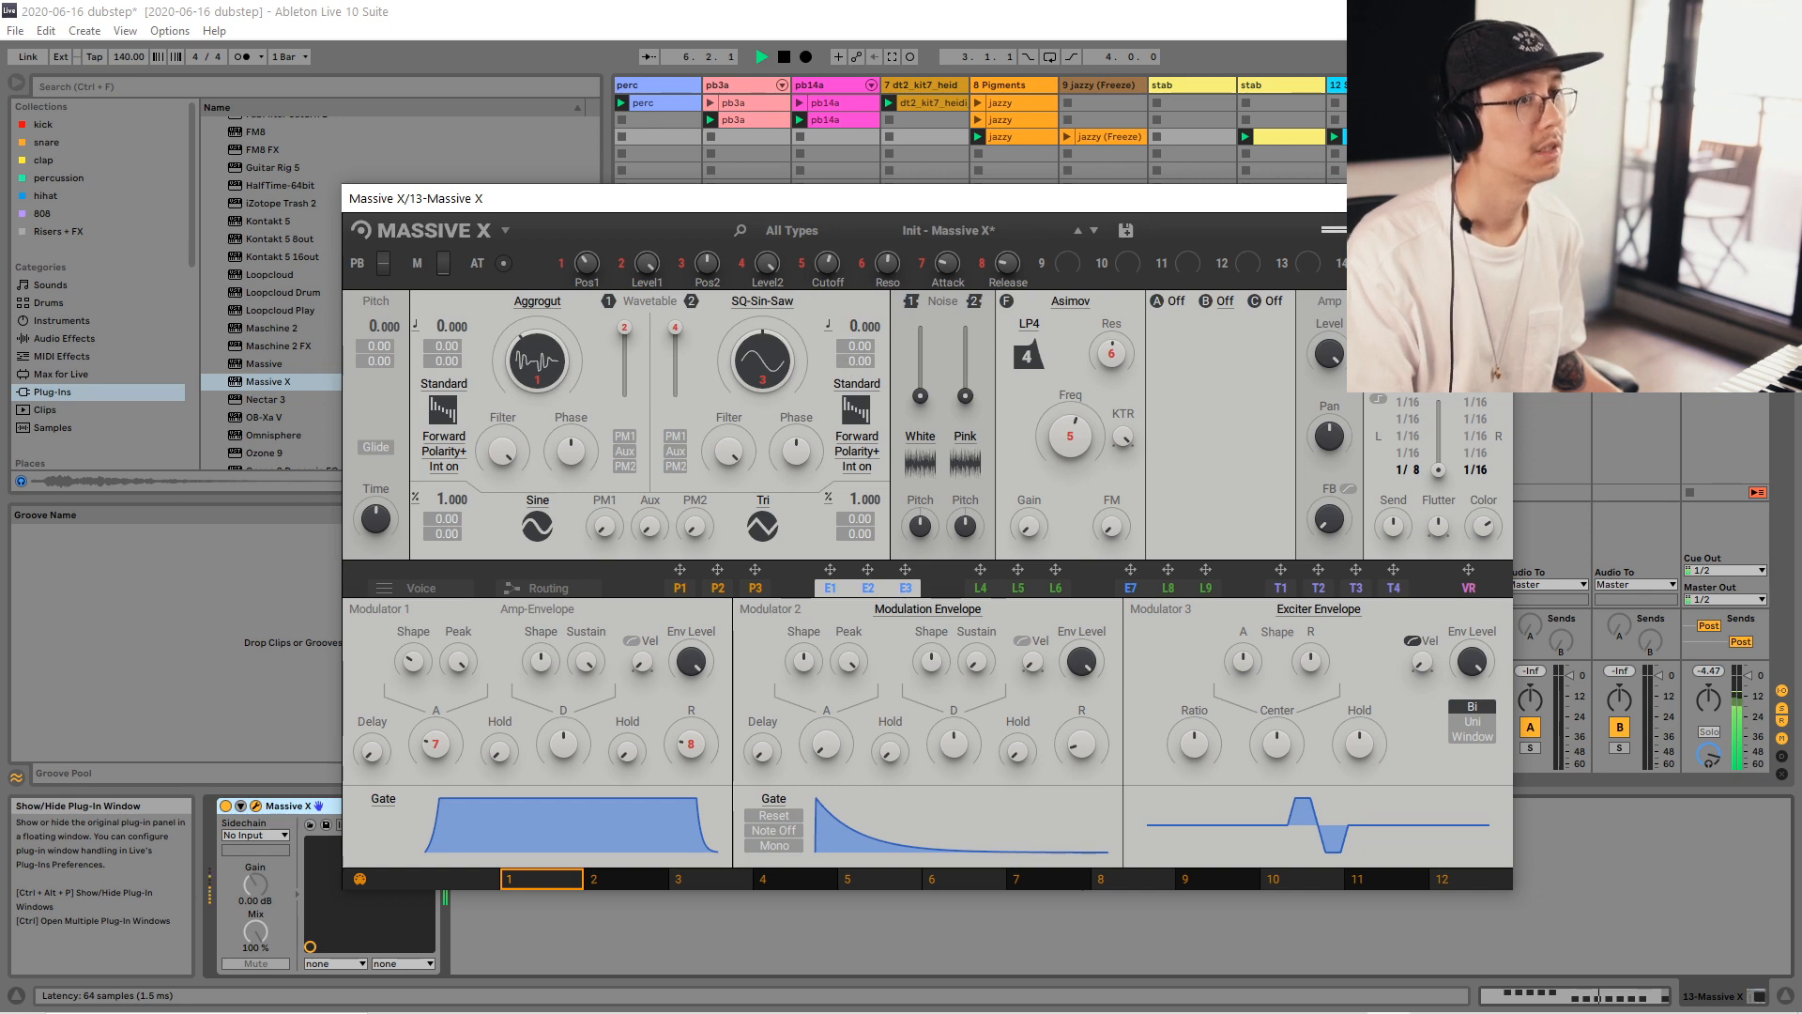
{"action": "left_click", "coordinate": [1493, 198]}
Play the mix with the Massive X track unsoloed and stab track 11 muted, and save the set.
{"action": "key", "text": "space"}
{"action": "key", "text": "space"}
{"action": "key", "text": "space"}
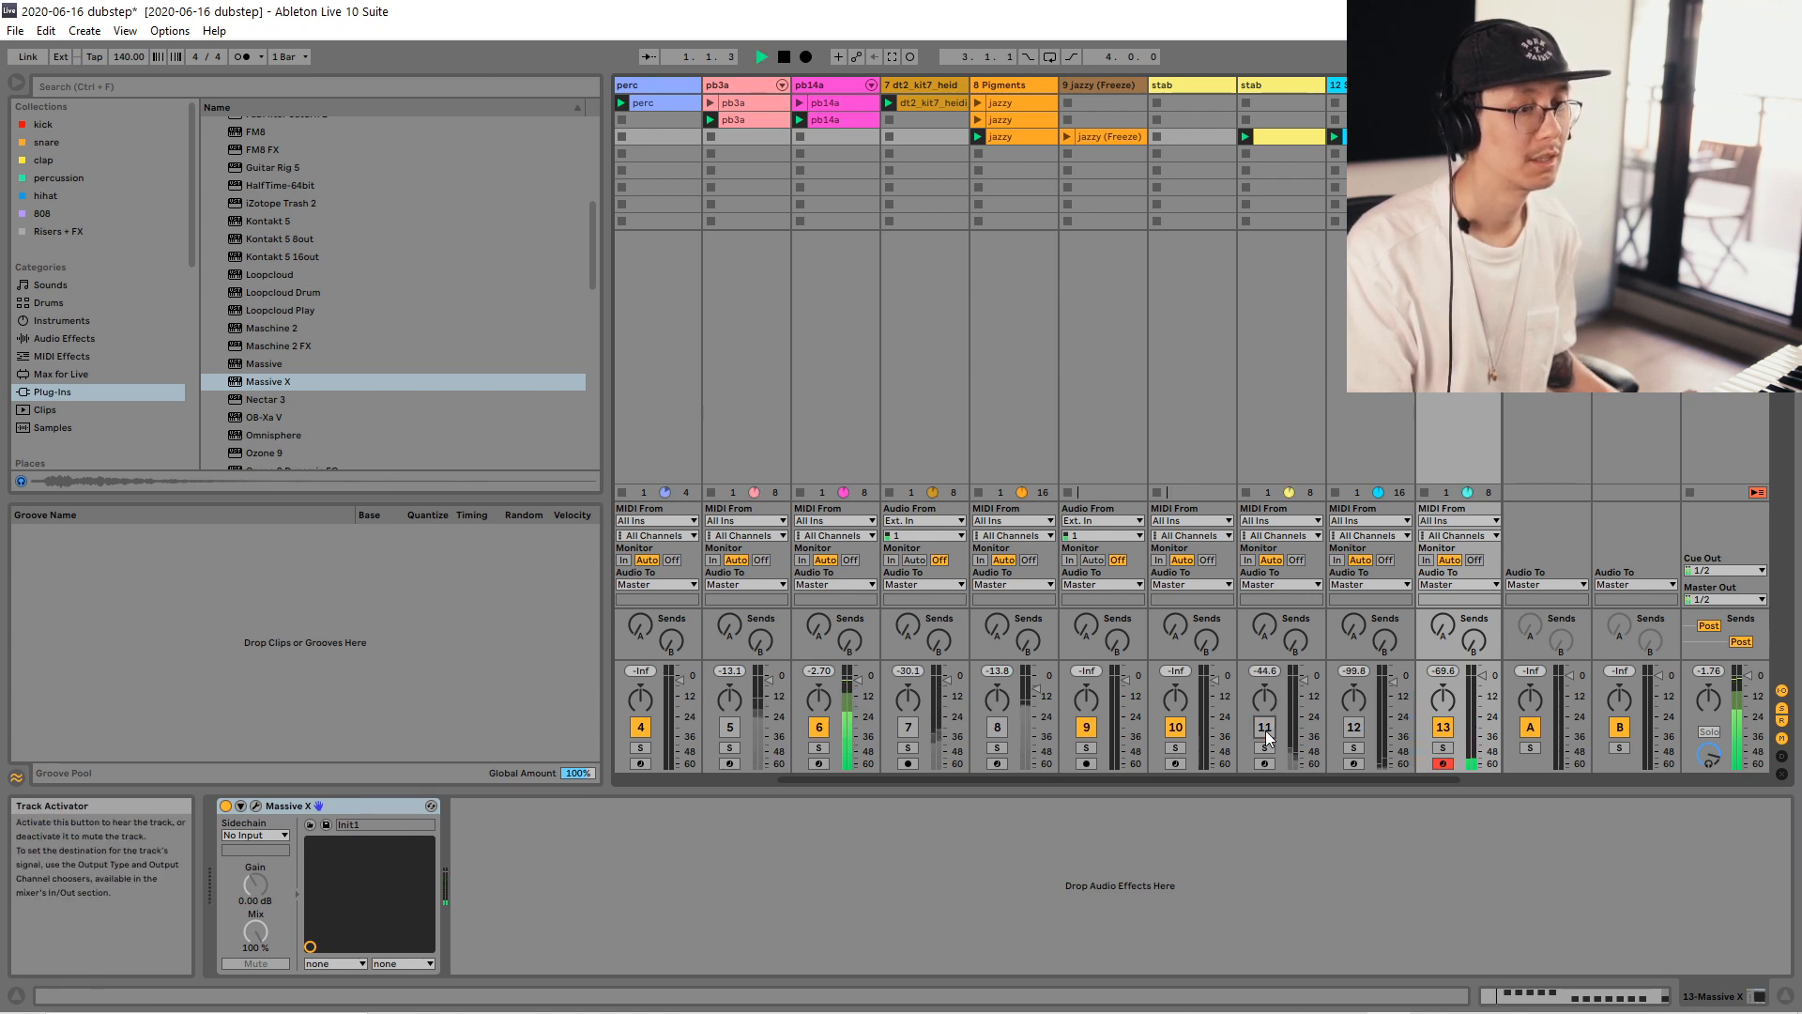
{"action": "key", "text": "ctrl+s"}
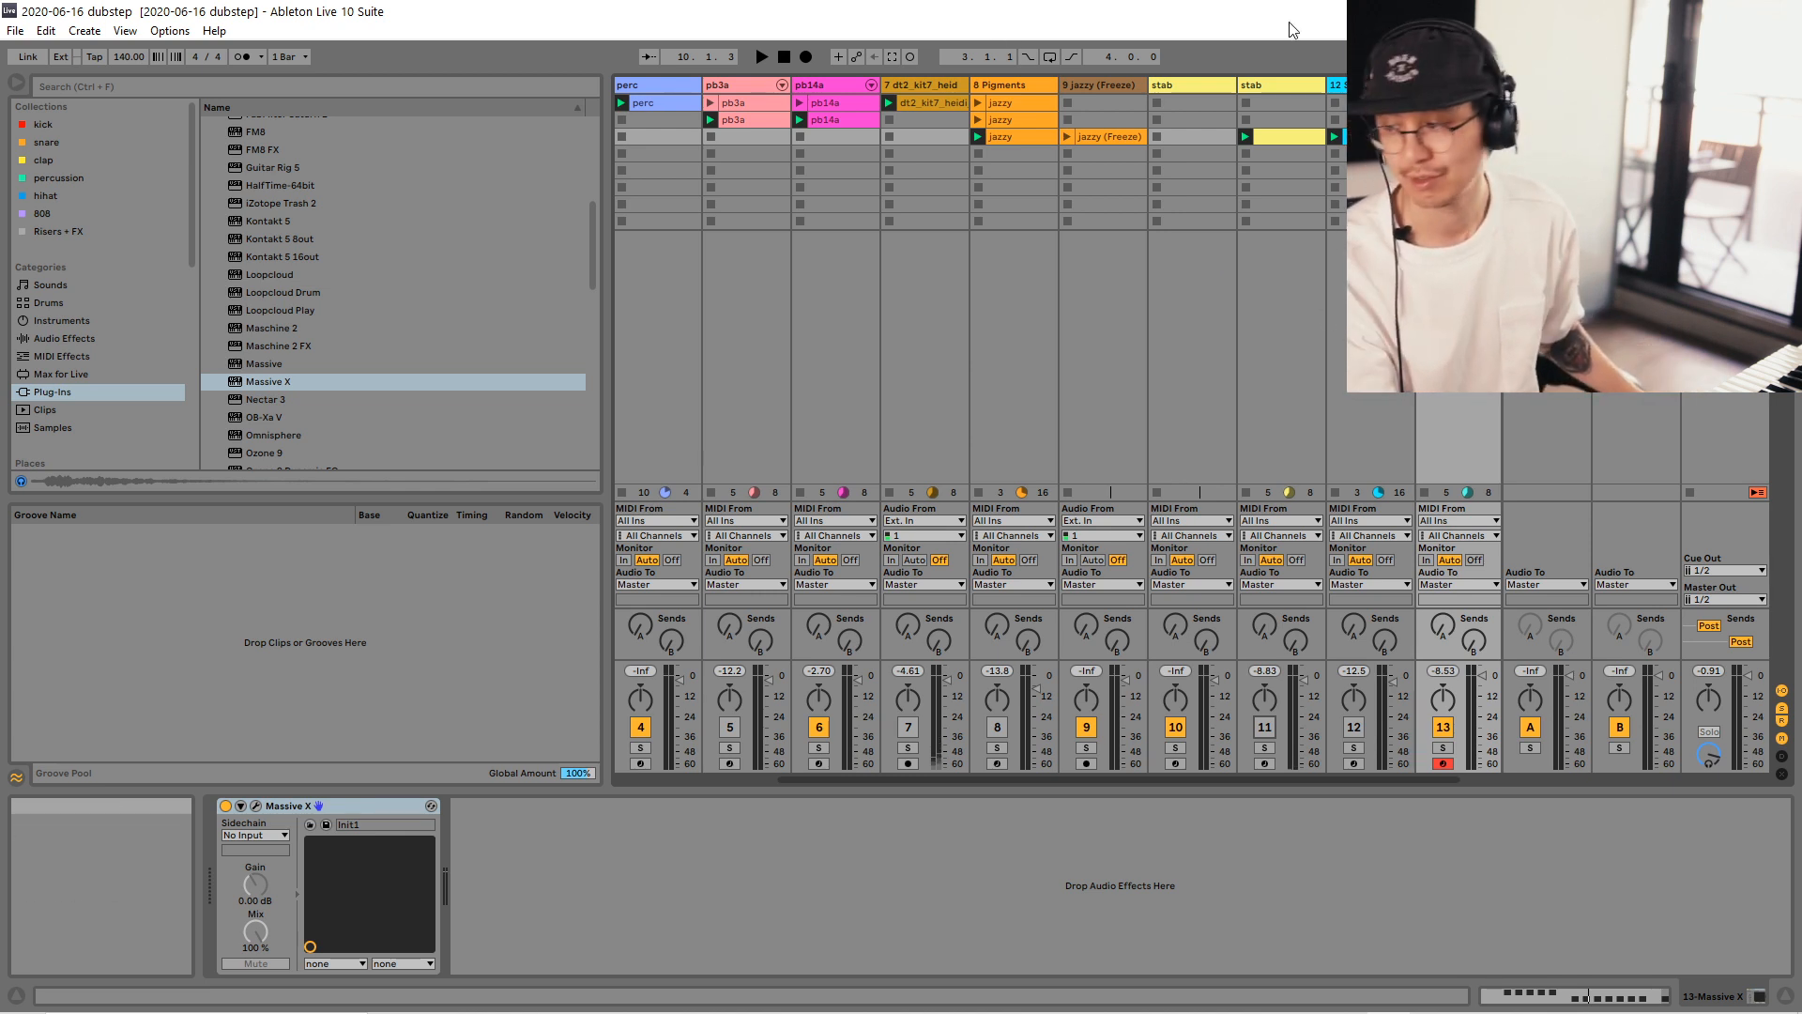
Play the loop and lower the Serum track's volume.
{"action": "key", "text": "space"}
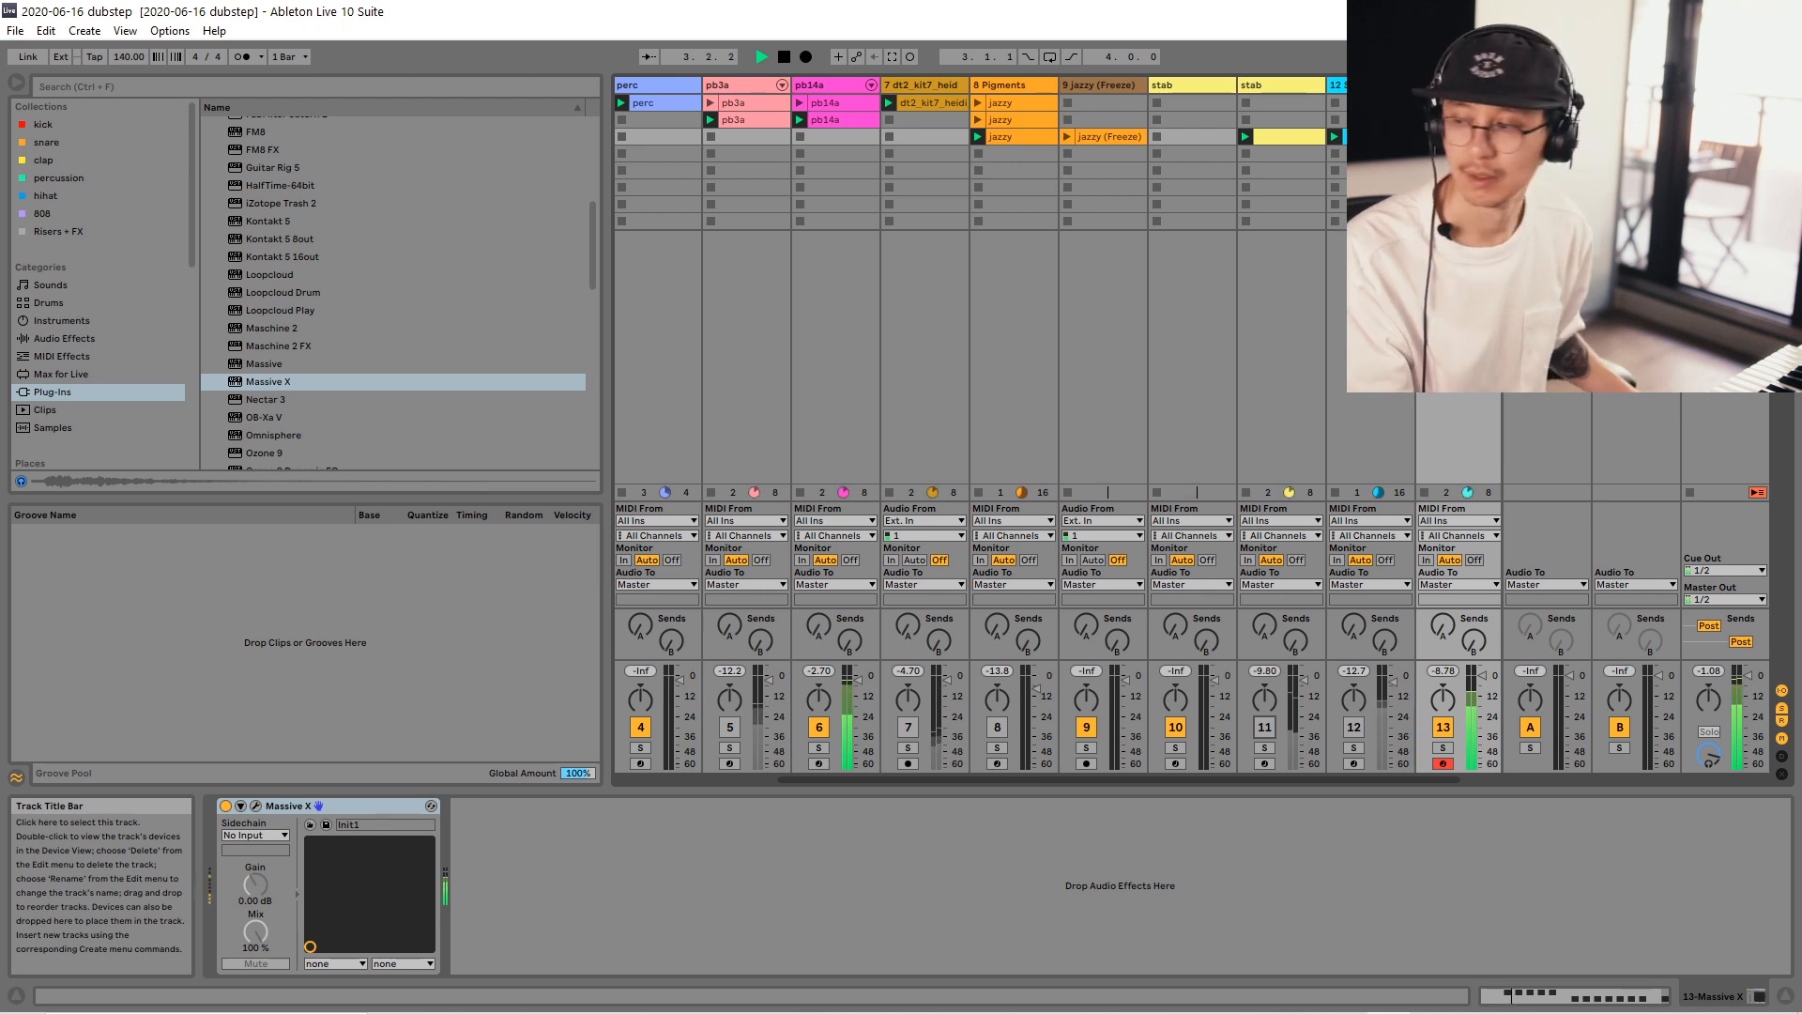
{"action": "key", "text": "space"}
{"action": "key", "text": "space"}
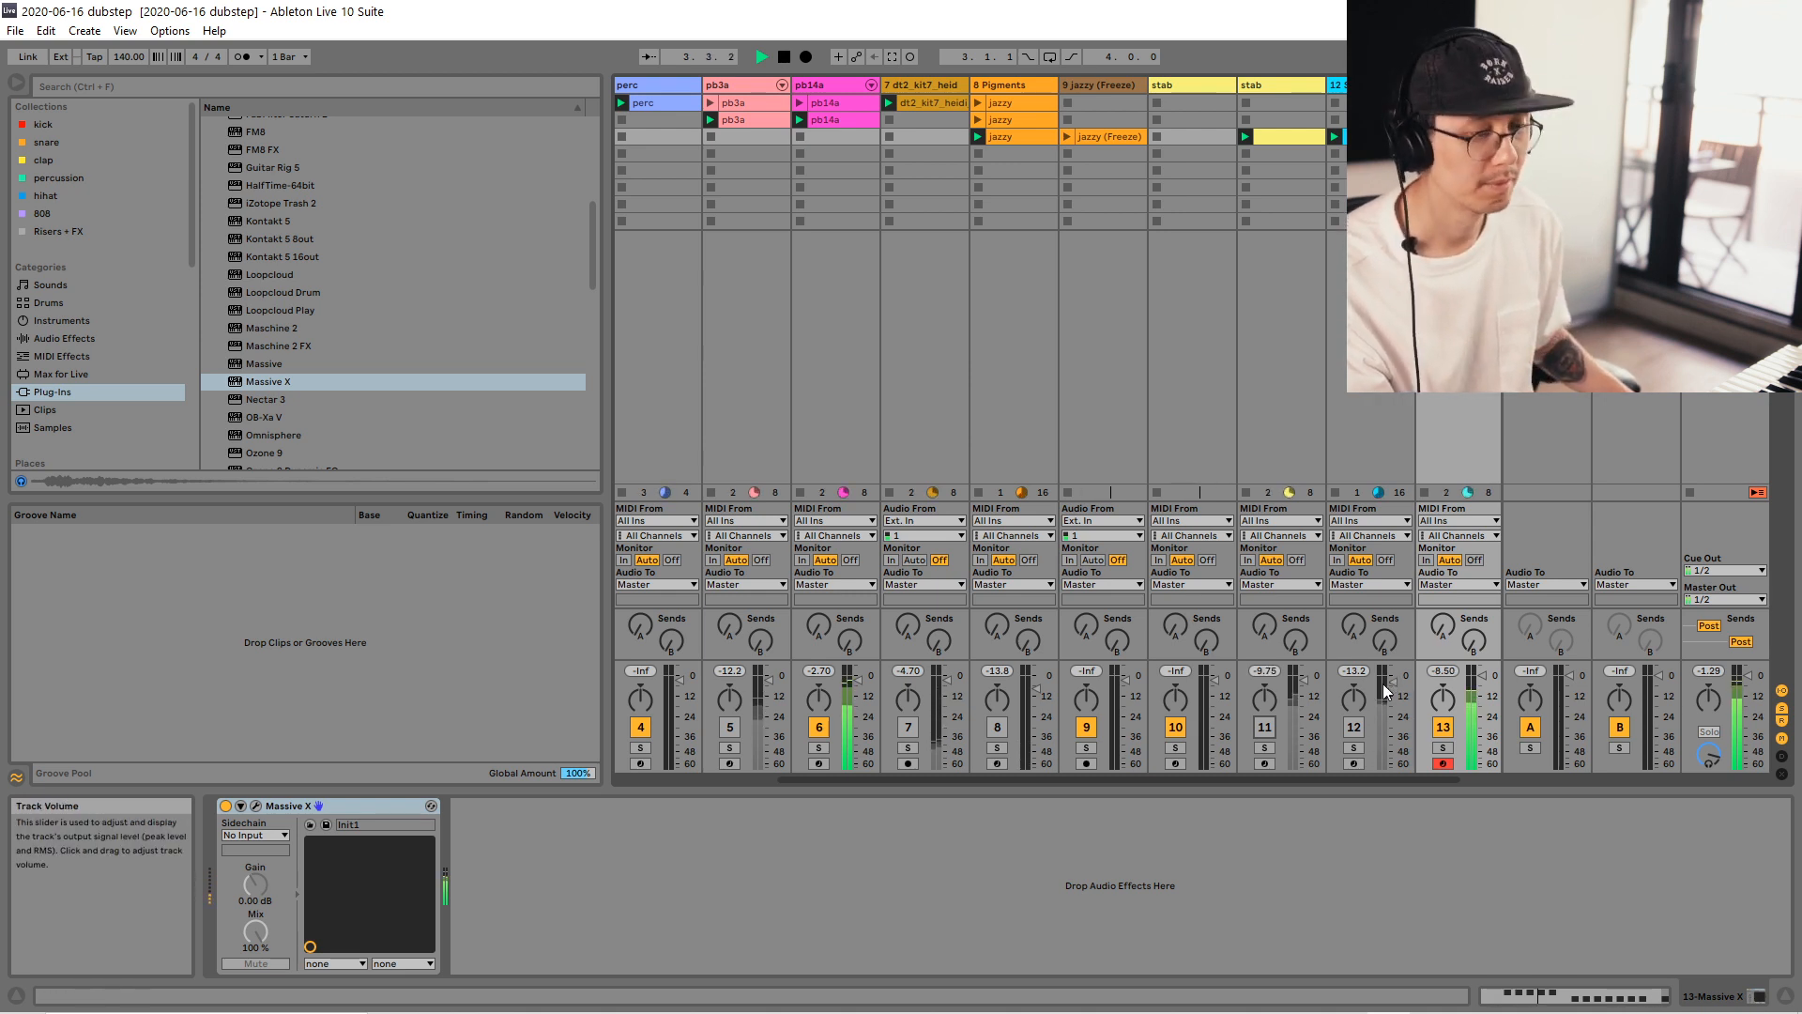
{"action": "left_click_drag", "start_coordinate": [1381, 686], "coordinate": [1365, 746]}
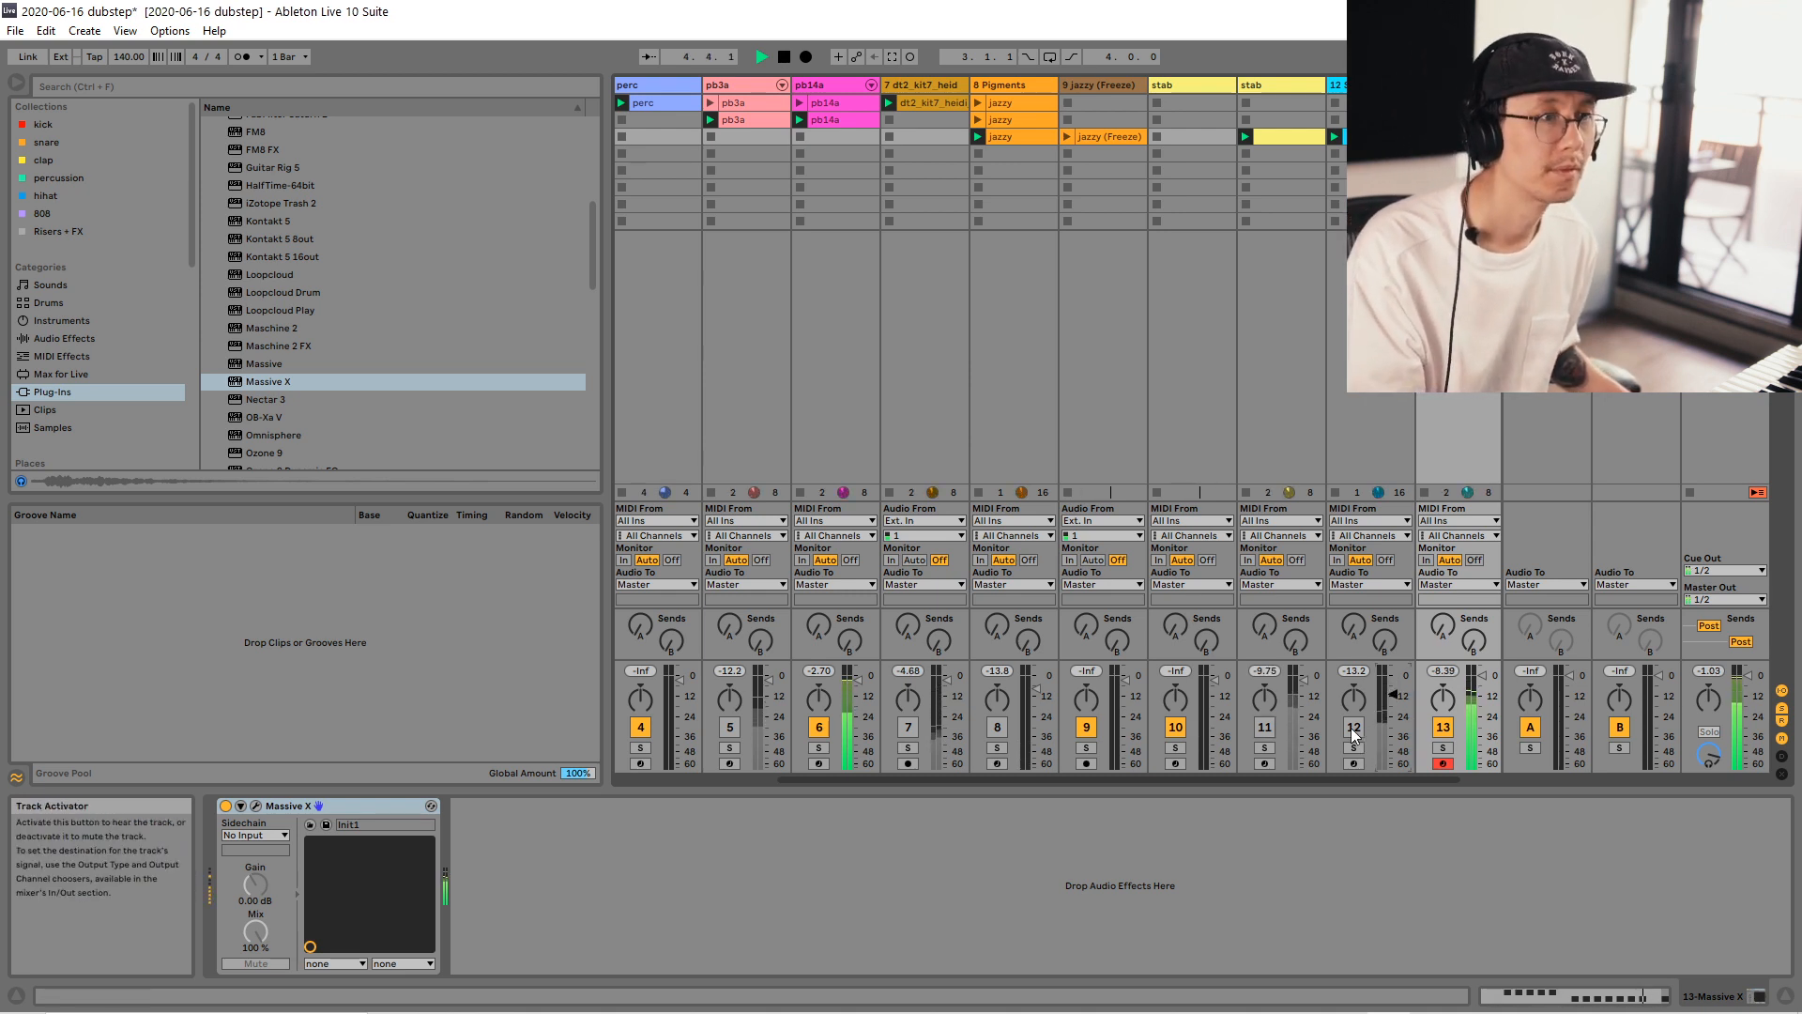
Set the Serum track's volume to -2.6 dB, and unmute stab track 11 and open its clip.
{"action": "left_click", "coordinate": [1395, 696]}
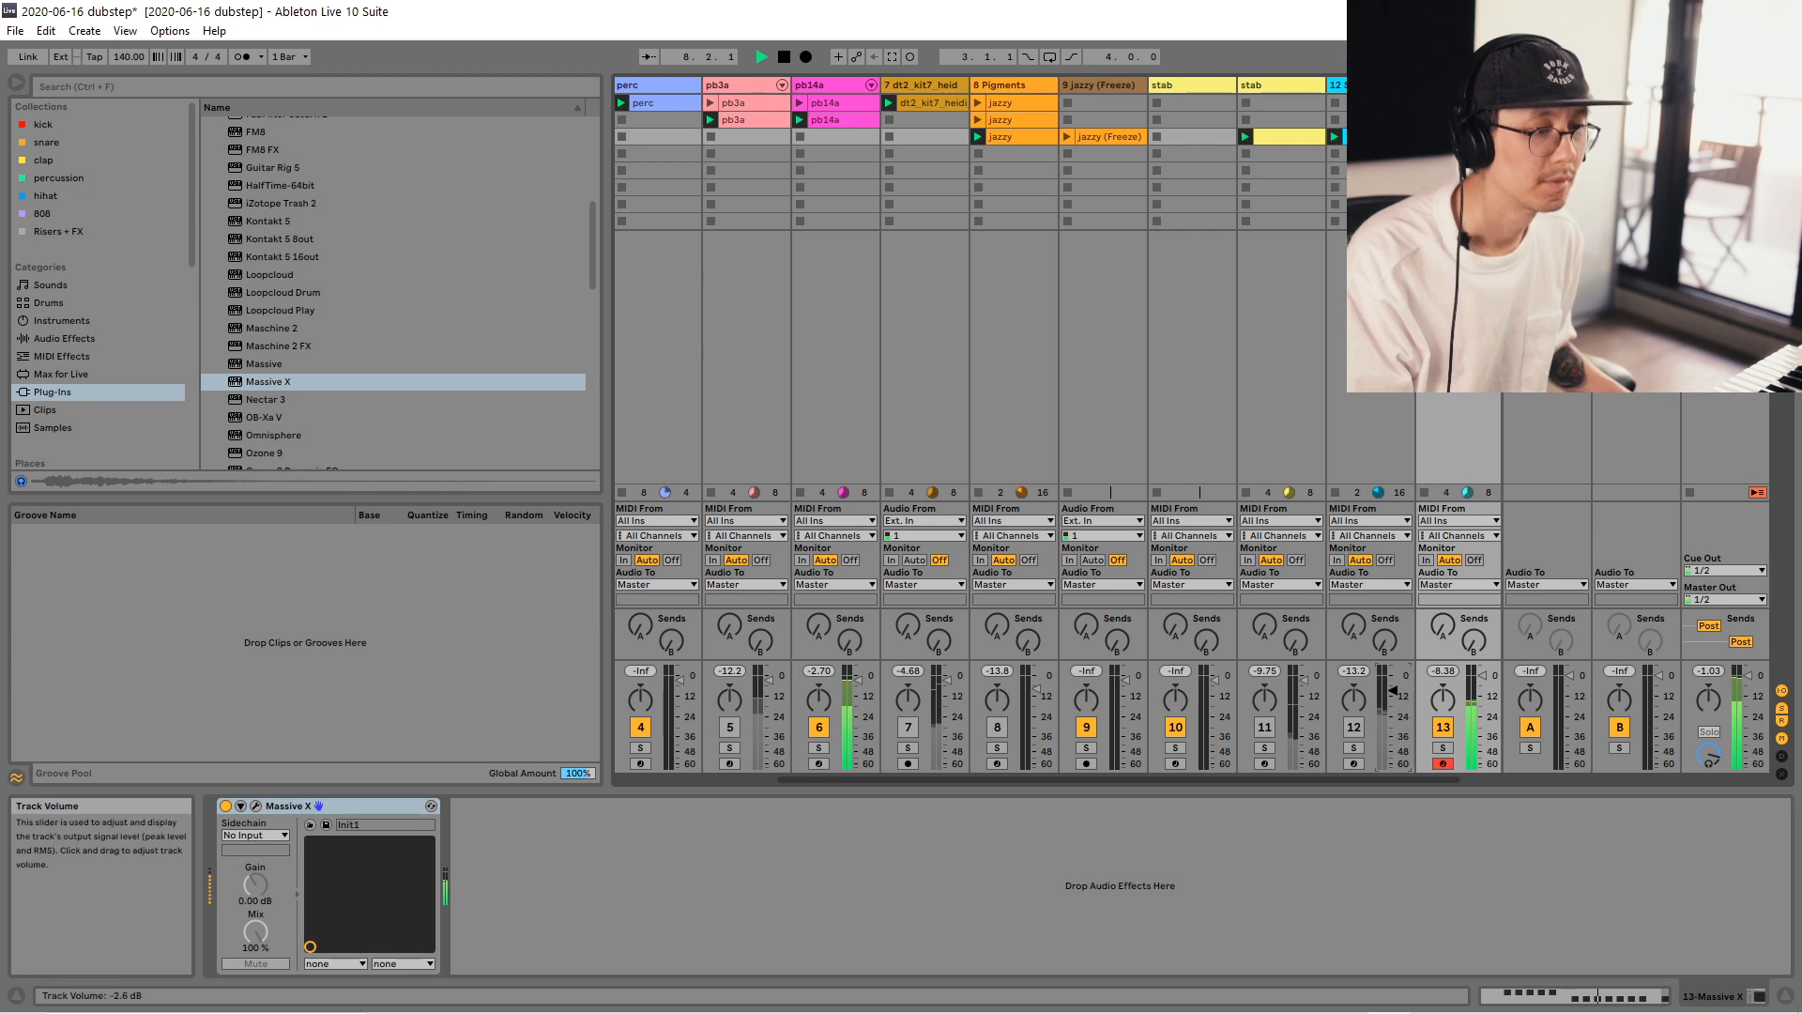
{"action": "left_click", "coordinate": [1265, 726]}
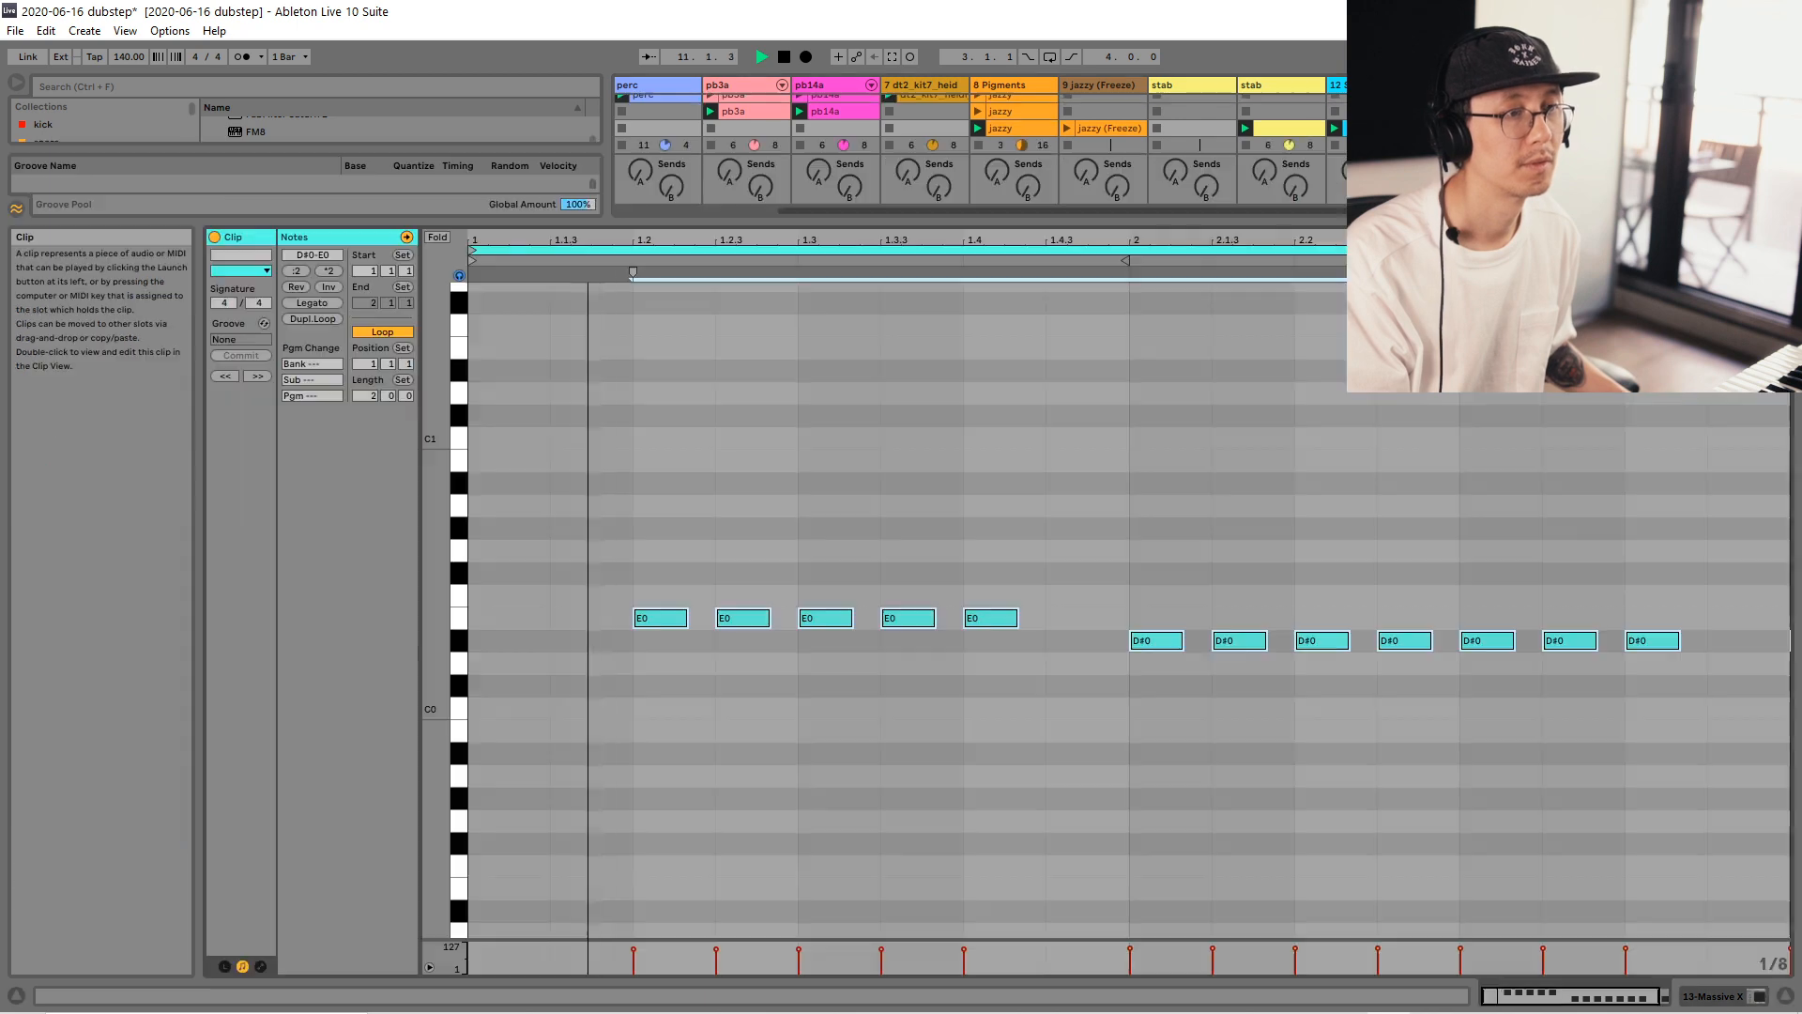
{"action": "double_click", "coordinate": [1337, 136]}
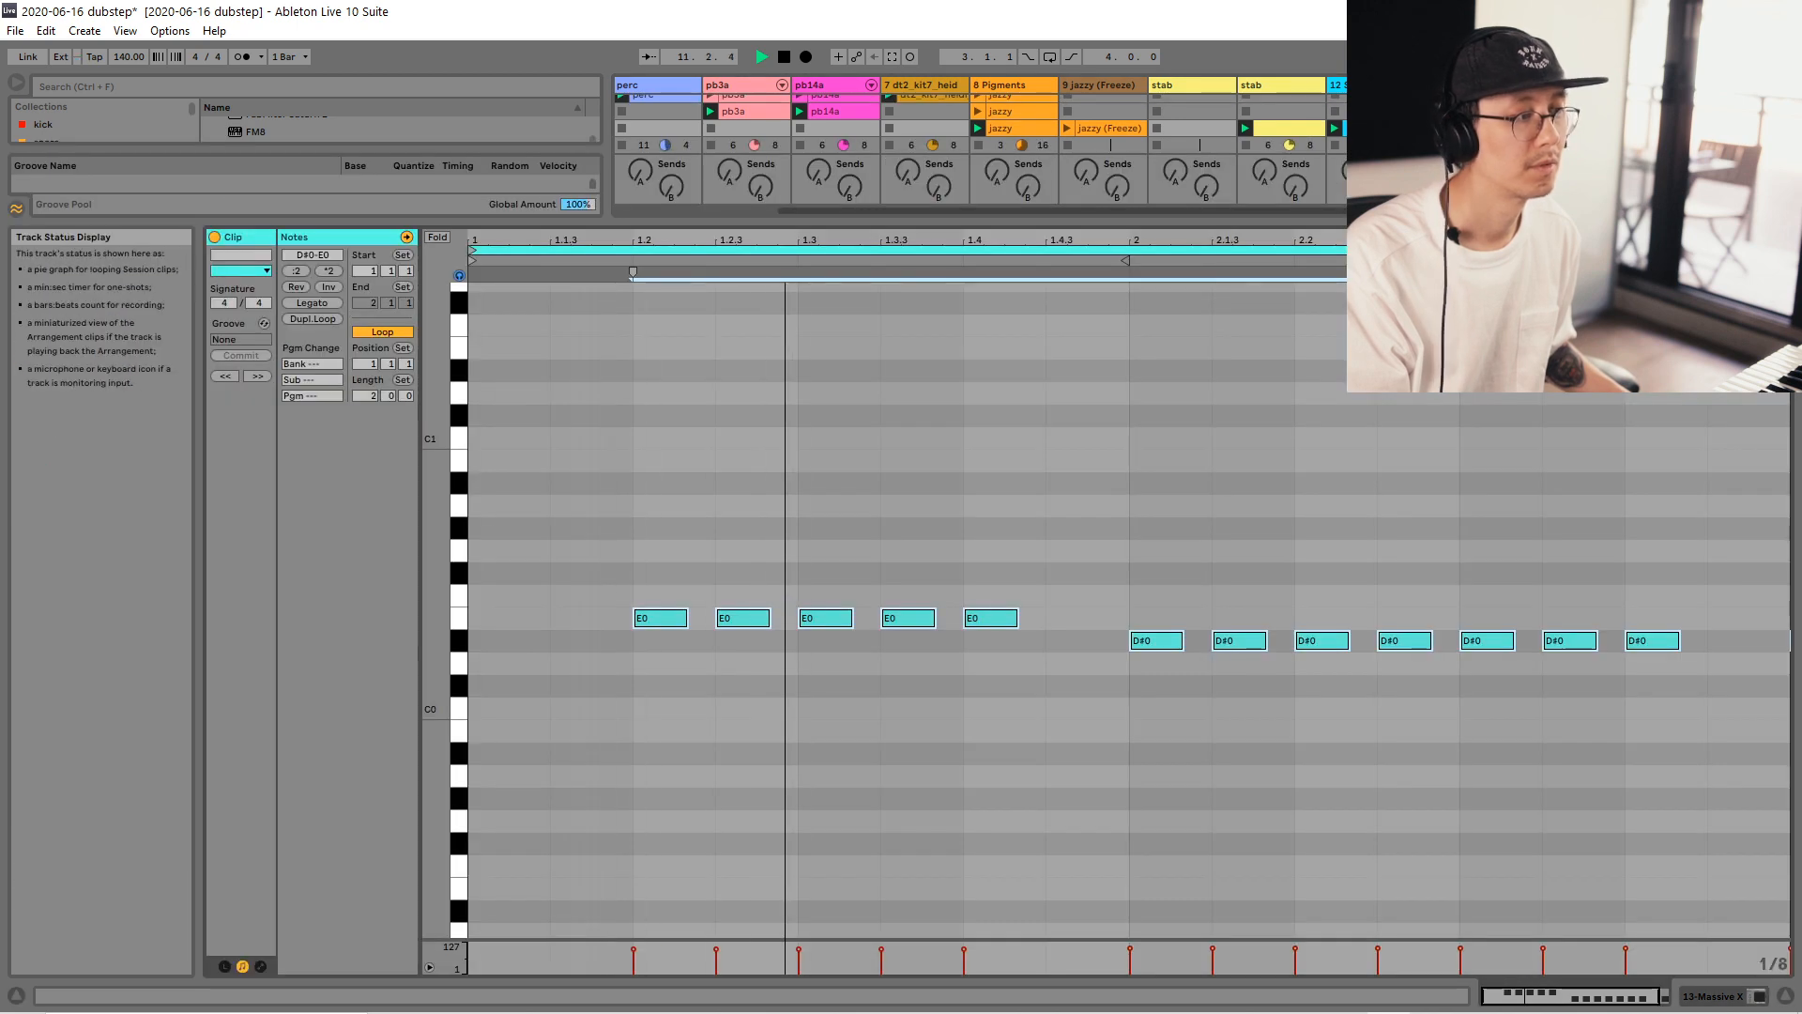
{"action": "left_click", "coordinate": [1299, 126]}
Try both notes of the stab clip one semitone lower with the loop playing.
{"action": "left_click_drag", "start_coordinate": [1024, 324], "coordinate": [638, 470]}
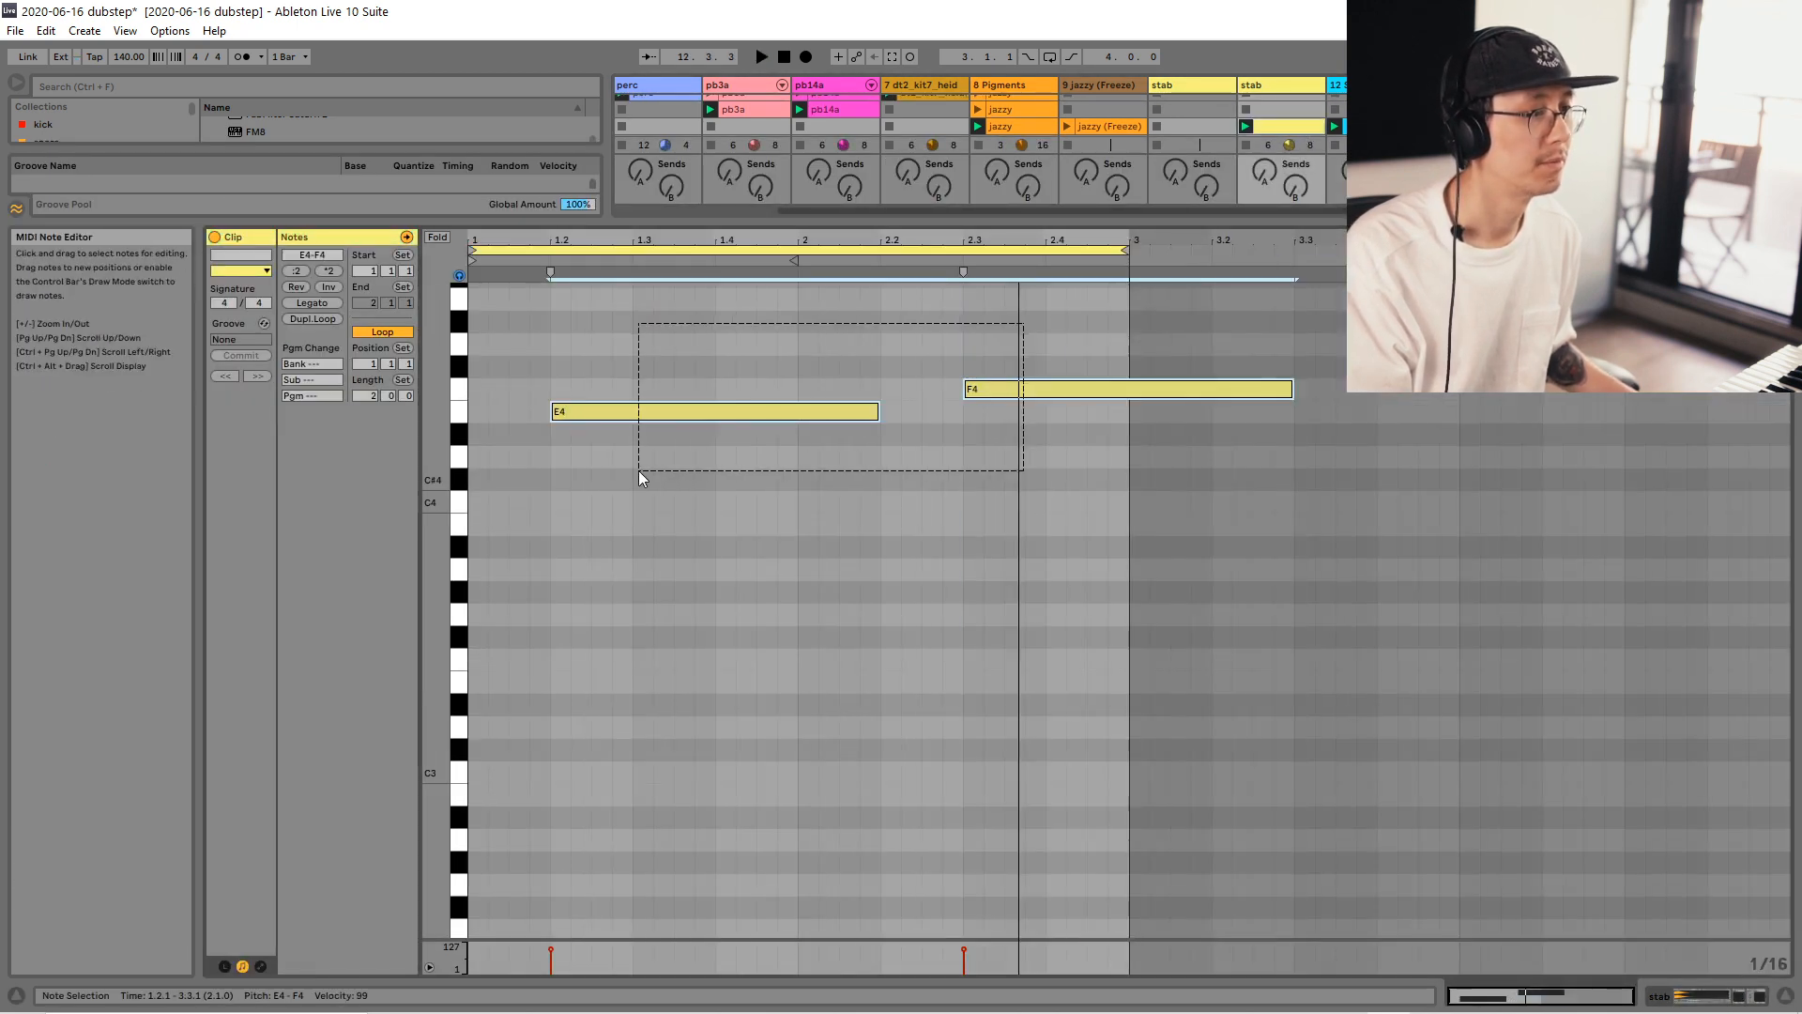
{"action": "key", "text": "Down"}
{"action": "key", "text": "space"}
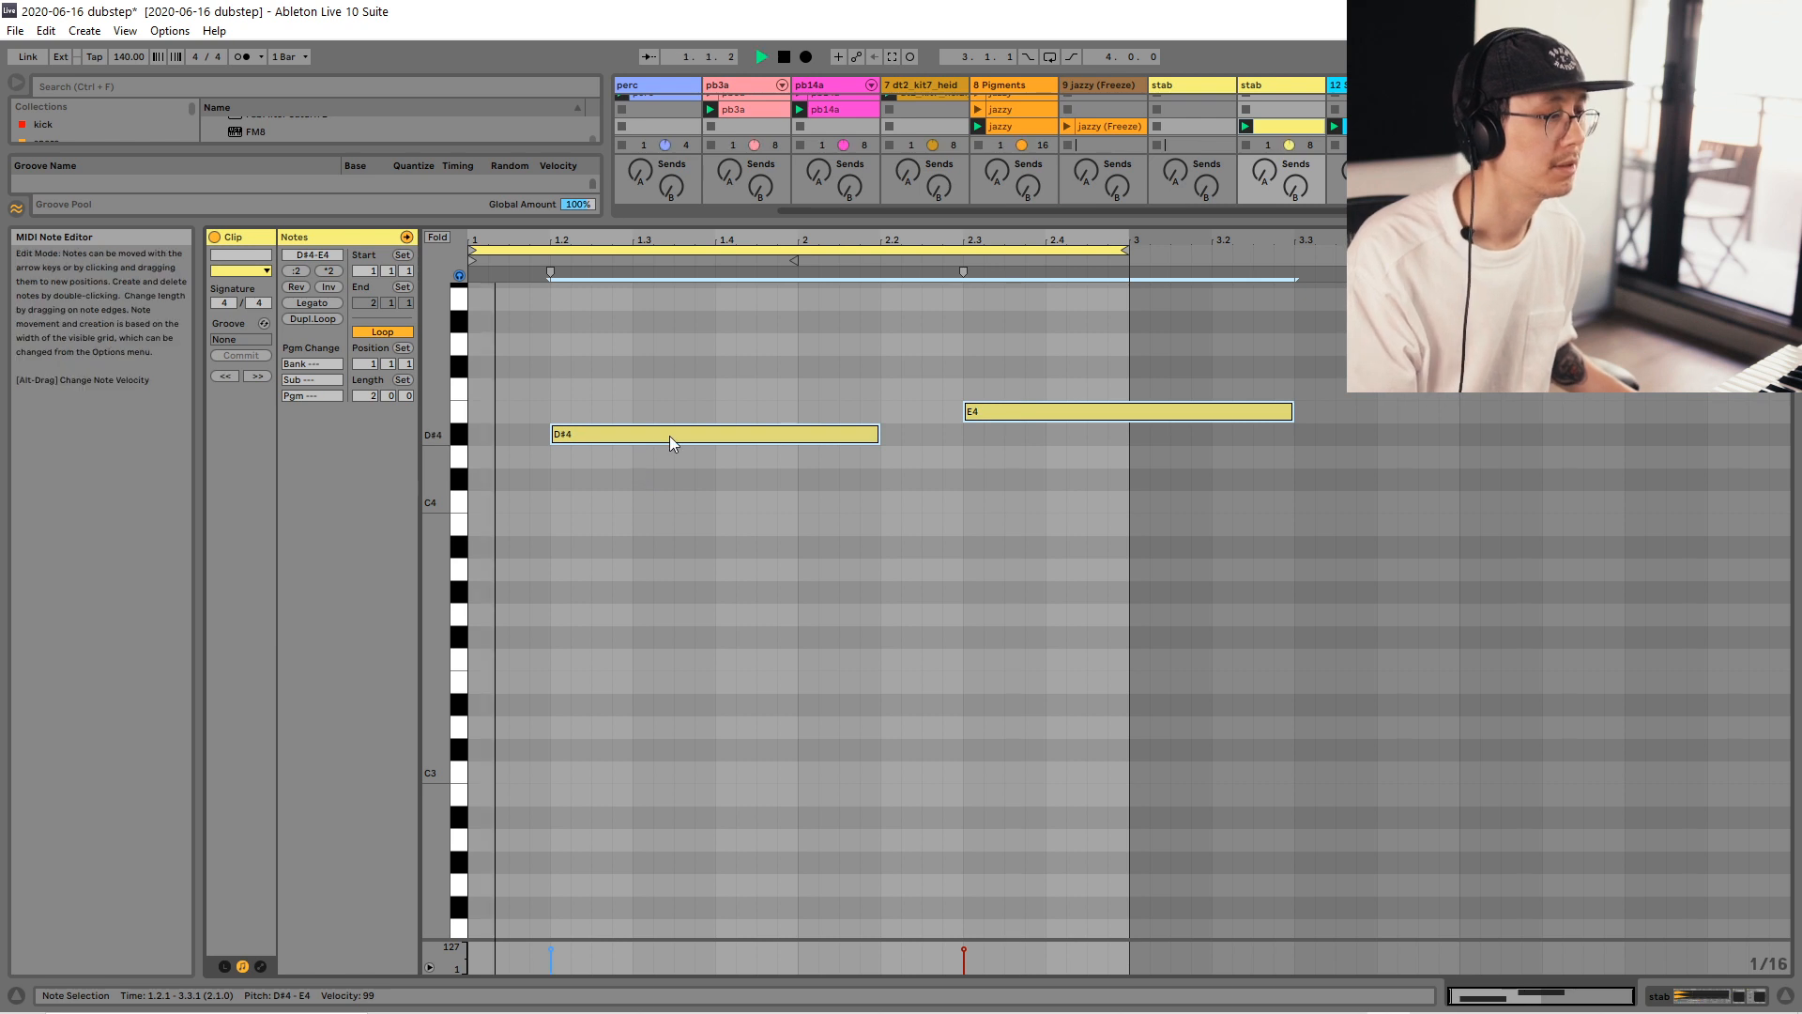
{"action": "key", "text": "space"}
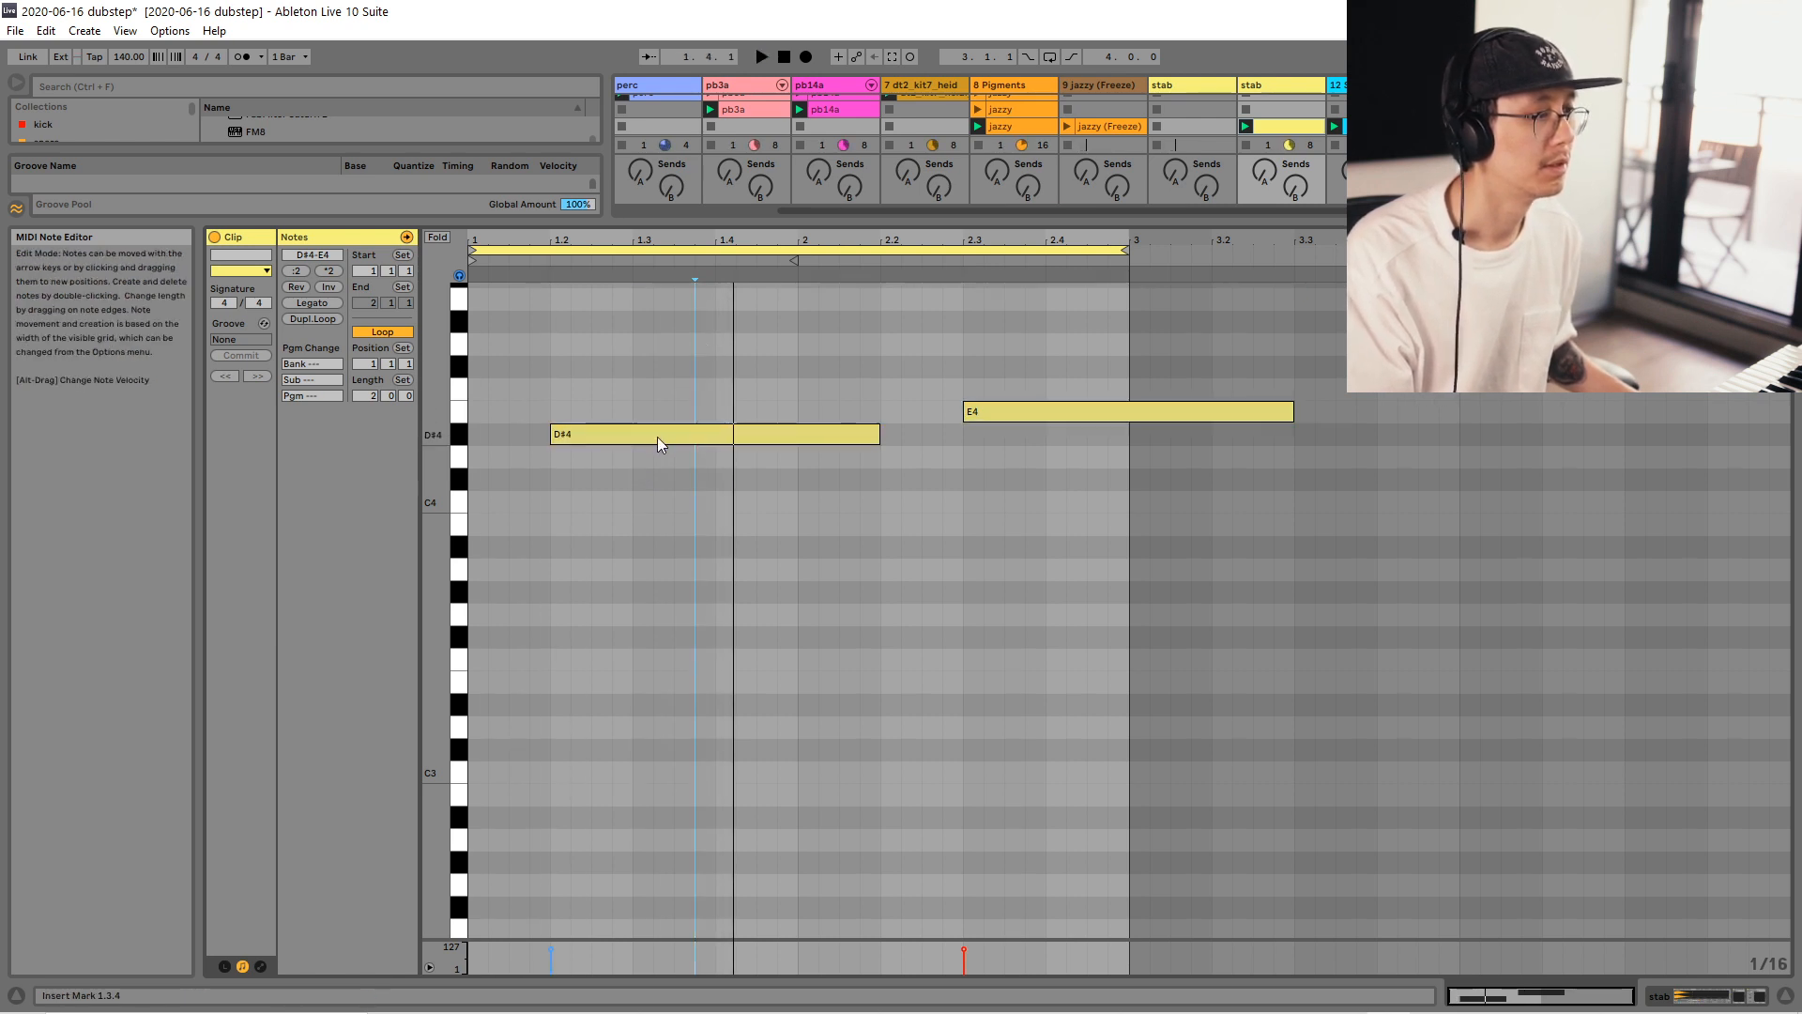
{"action": "key", "text": "Up"}
Lower the stab clip's second note two semitones to D#4 and play the loop.
{"action": "left_click", "coordinate": [734, 340]}
{"action": "left_click", "coordinate": [1011, 388]}
{"action": "key", "text": "Down"}
{"action": "key", "text": "Down"}
{"action": "key", "text": "space"}
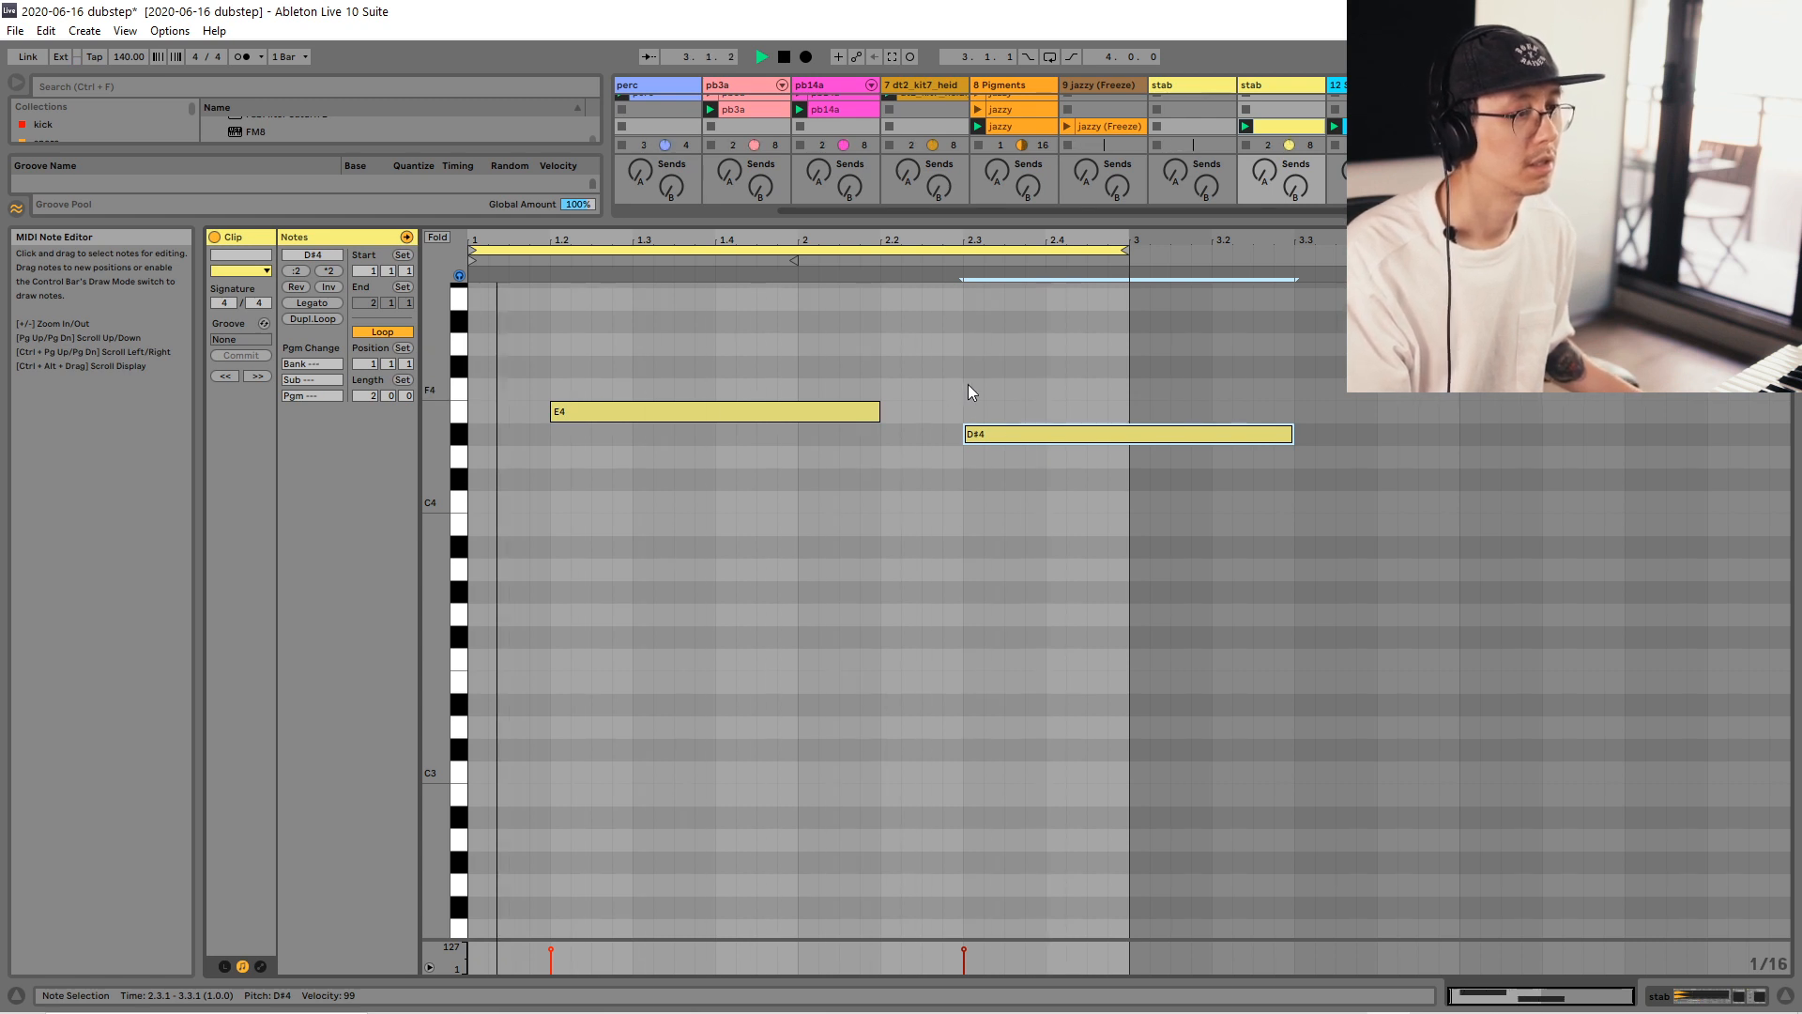
{"action": "key", "text": "space"}
Move the stab clip's E4 note so it starts at 1.1.3, and save the set.
{"action": "left_click_drag", "start_coordinate": [793, 404], "coordinate": [706, 400]}
{"action": "key", "text": "space"}
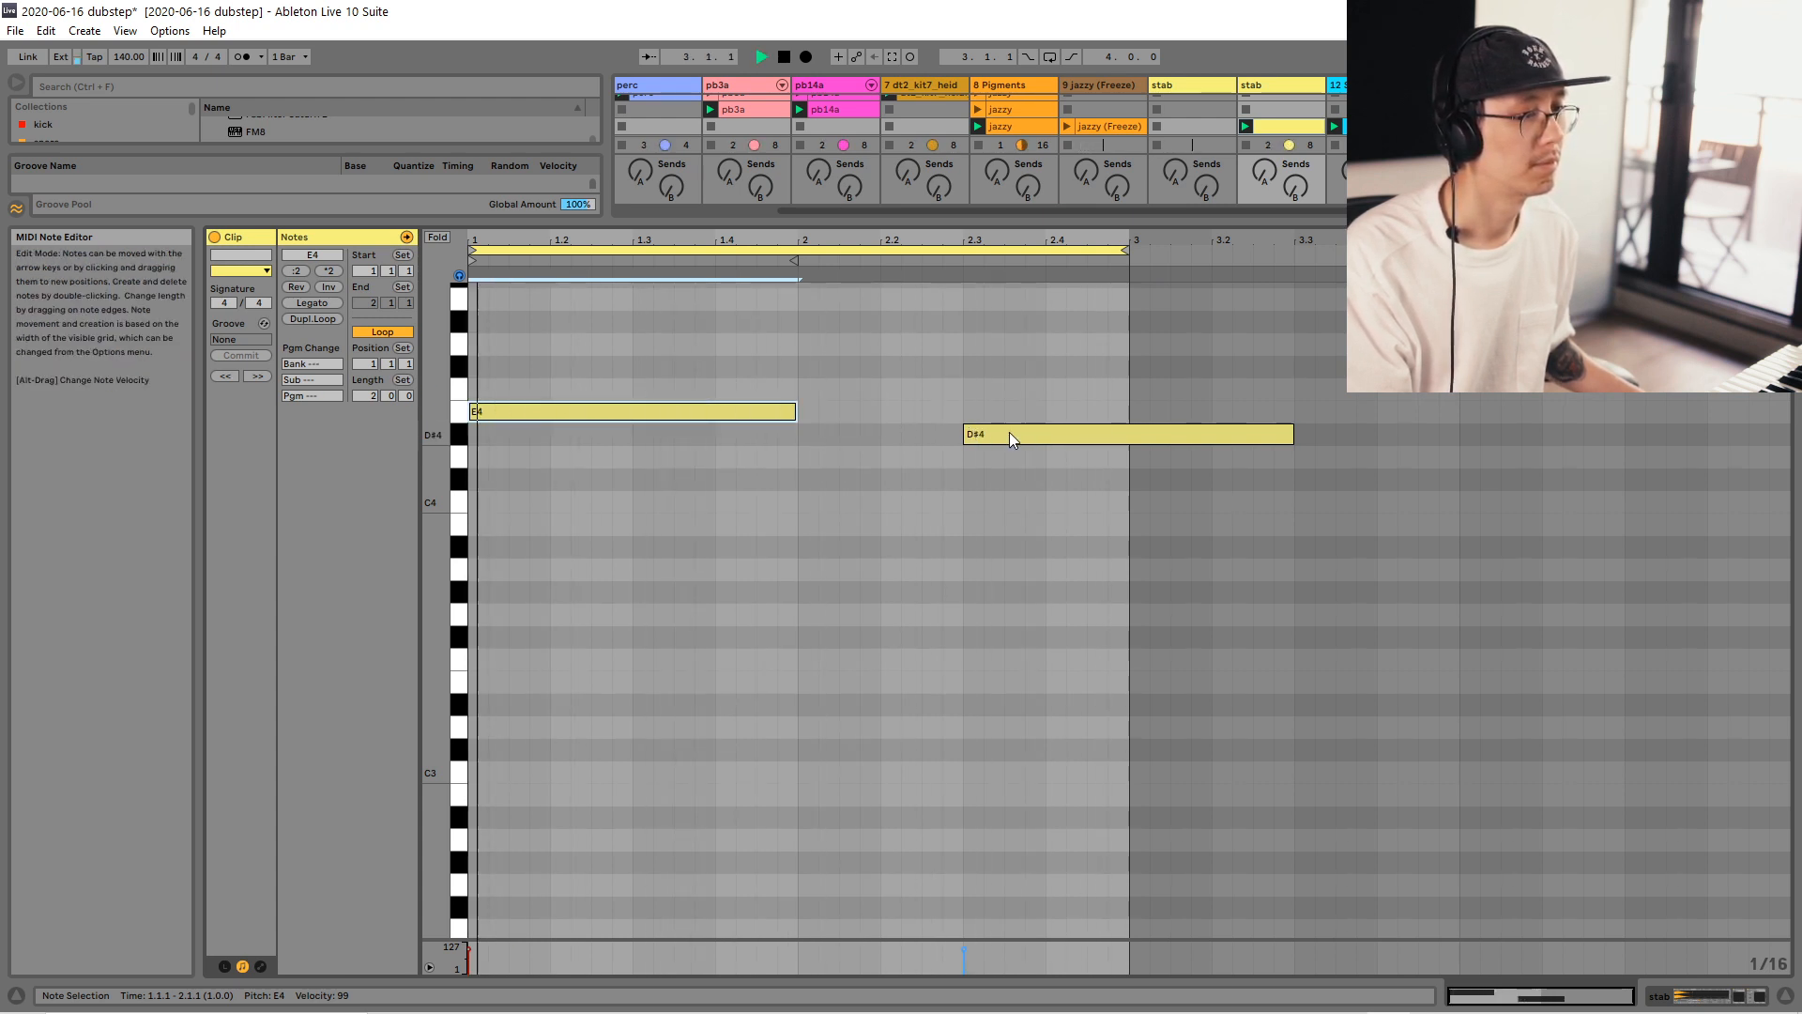
{"action": "key", "text": "space"}
{"action": "left_click_drag", "start_coordinate": [706, 416], "coordinate": [748, 414]}
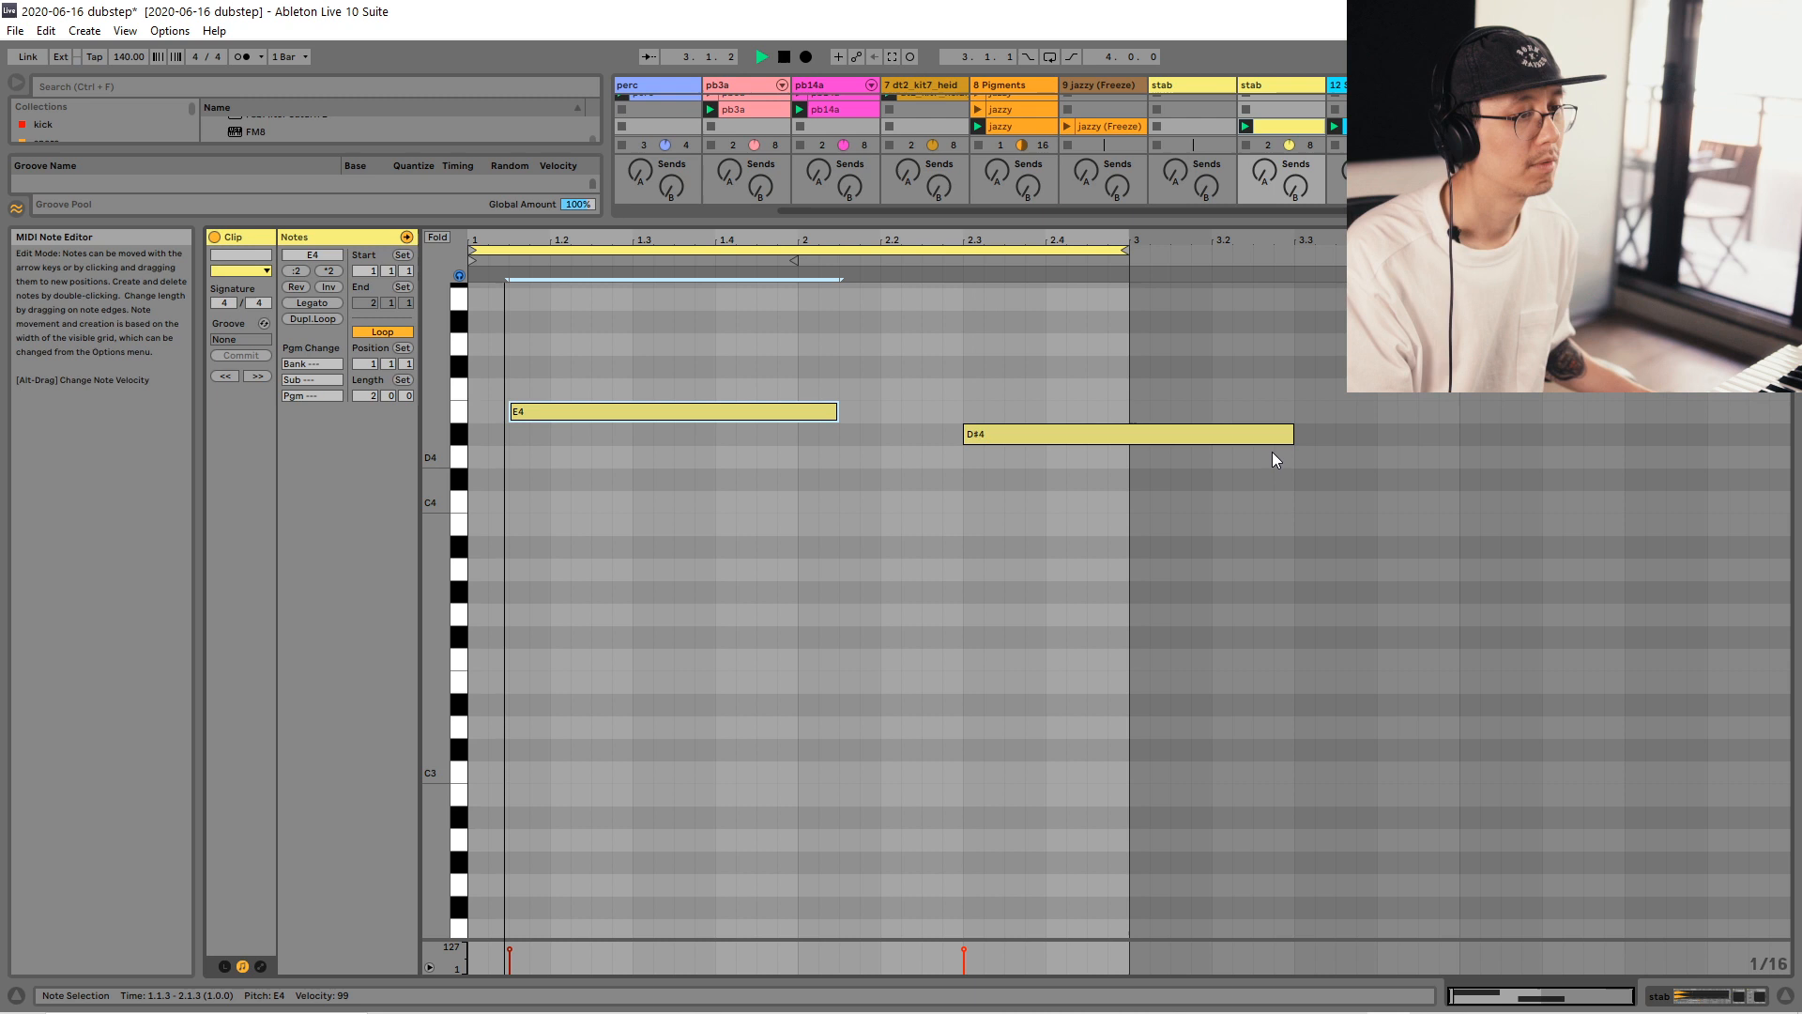
{"action": "key", "text": "shift+Tab"}
{"action": "key", "text": "ctrl+s"}
{"action": "key", "text": "space"}
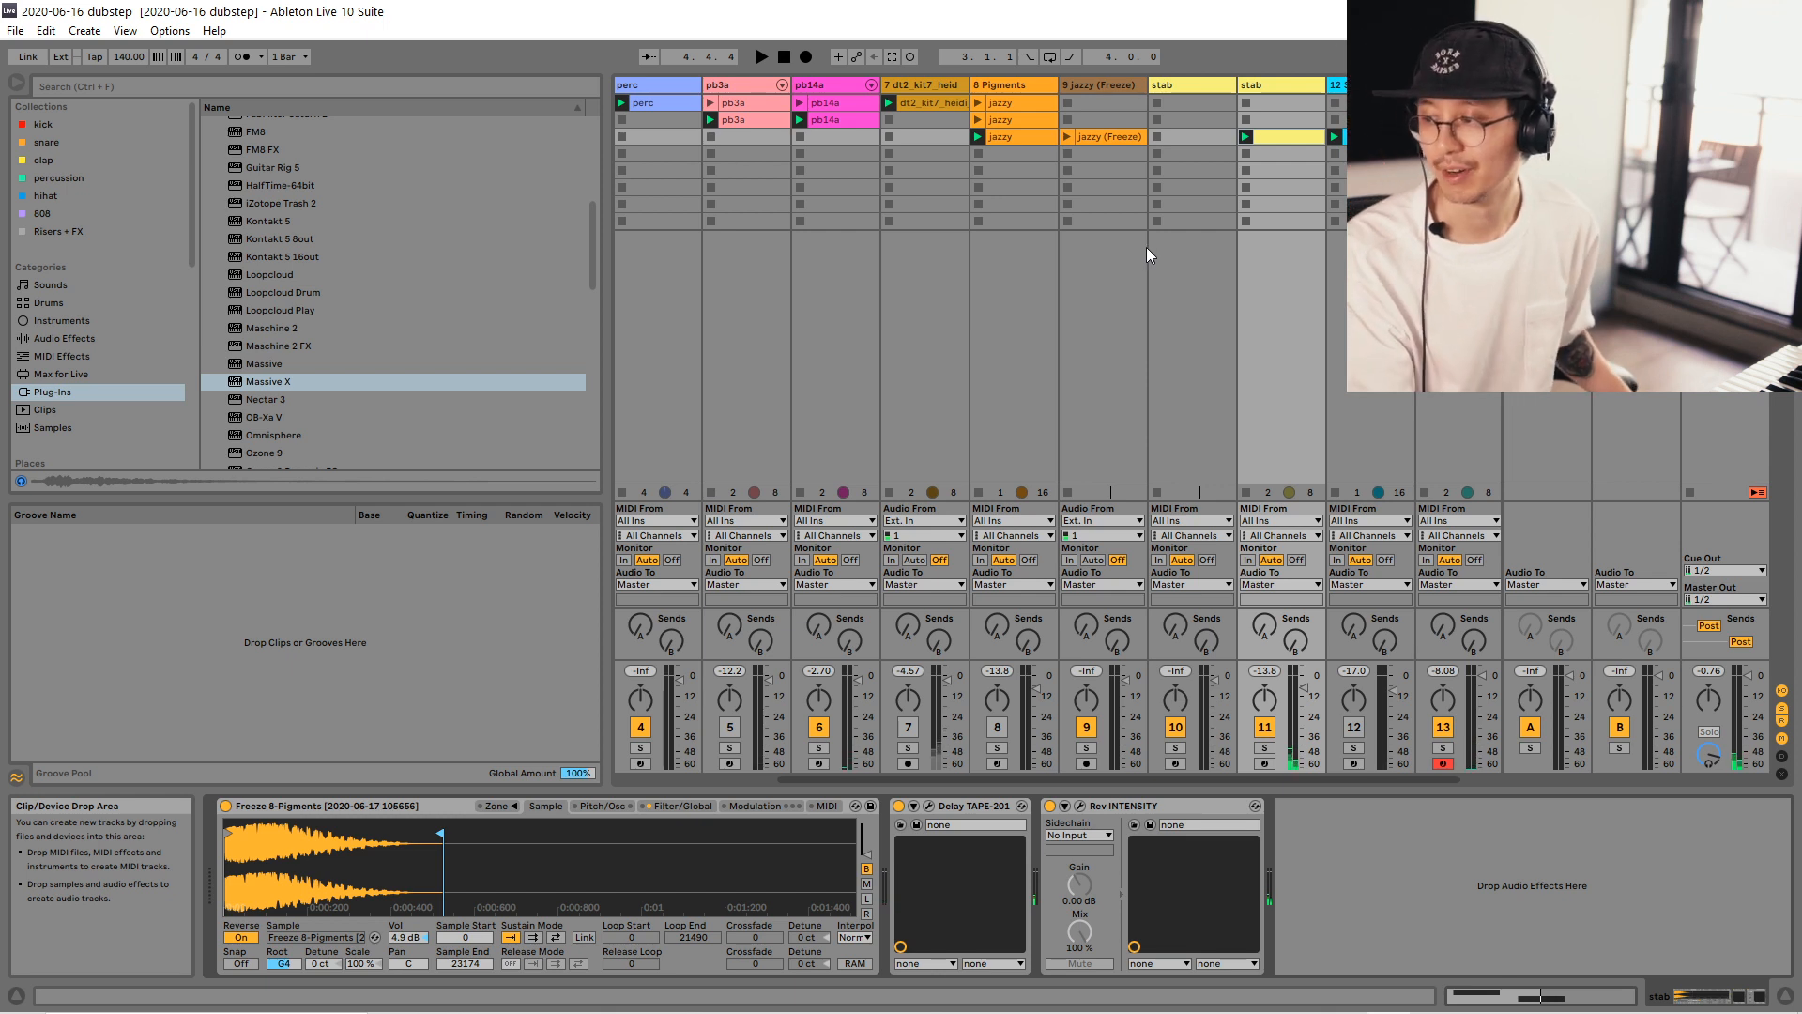
Extend the Massive X clip to a four-bar loop and review the Serum clip's notes.
{"action": "key", "text": "space"}
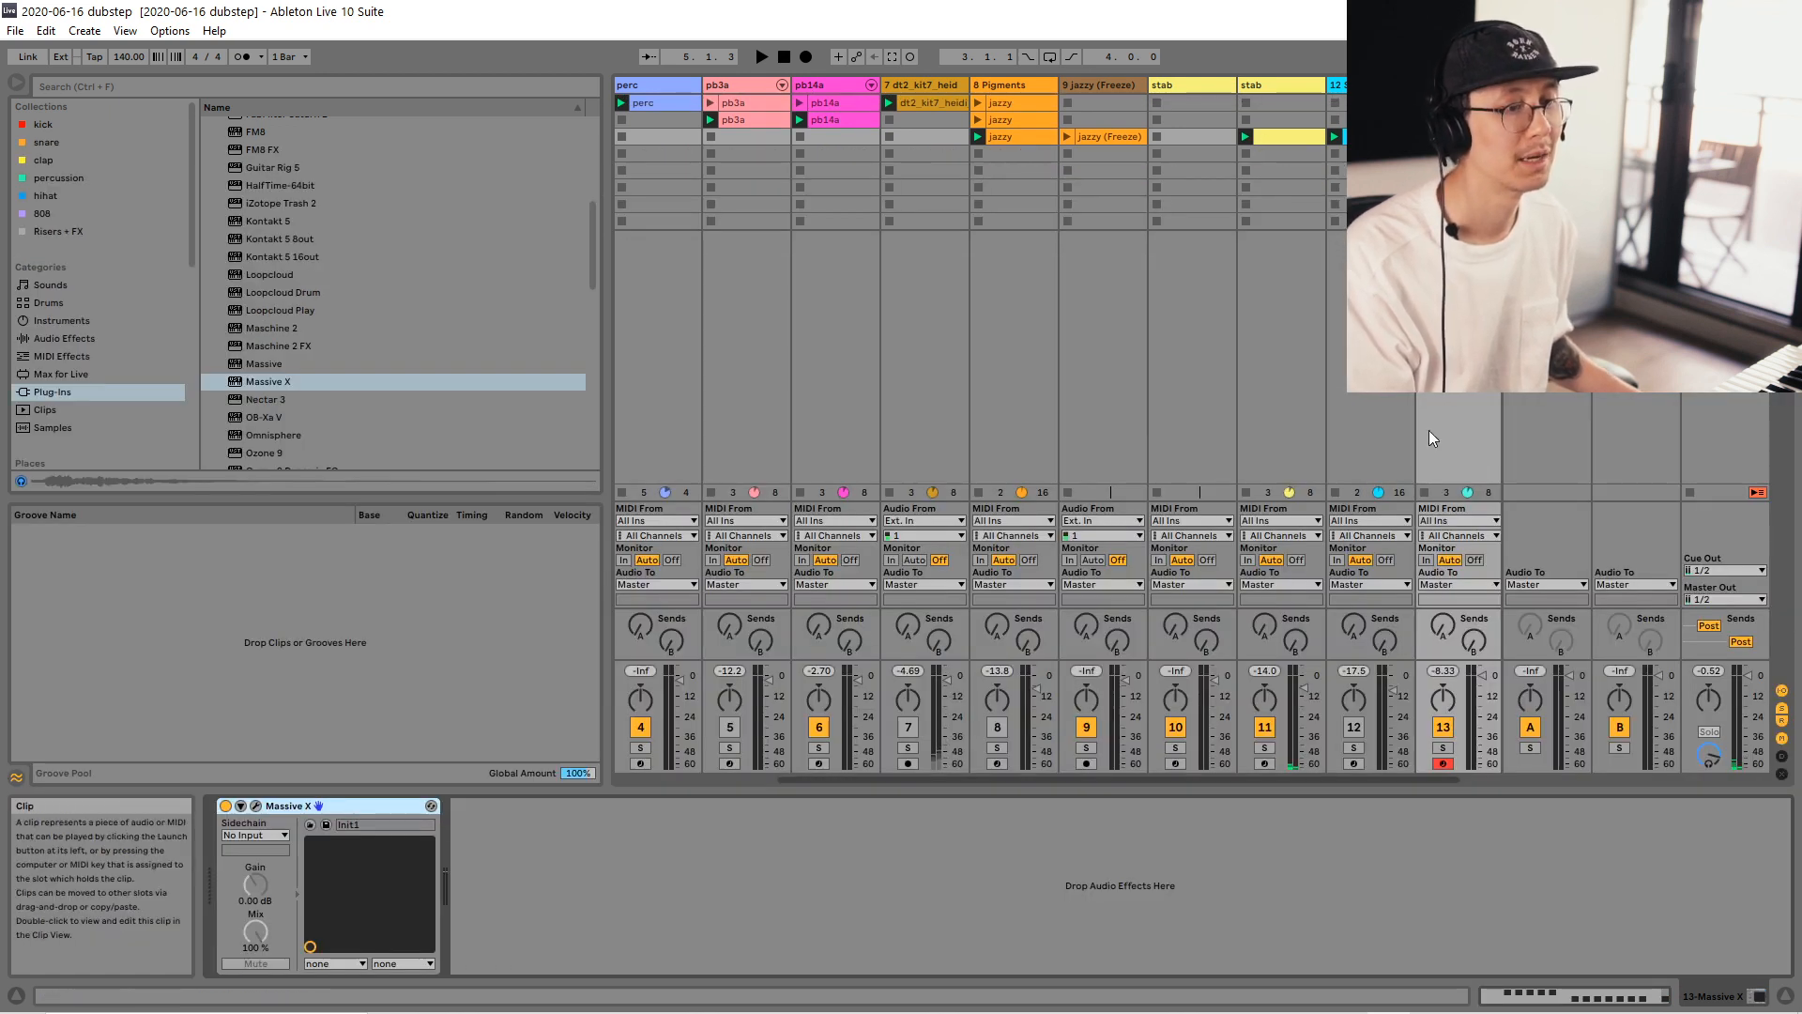
{"action": "left_click_drag", "start_coordinate": [1417, 779], "coordinate": [1460, 779]}
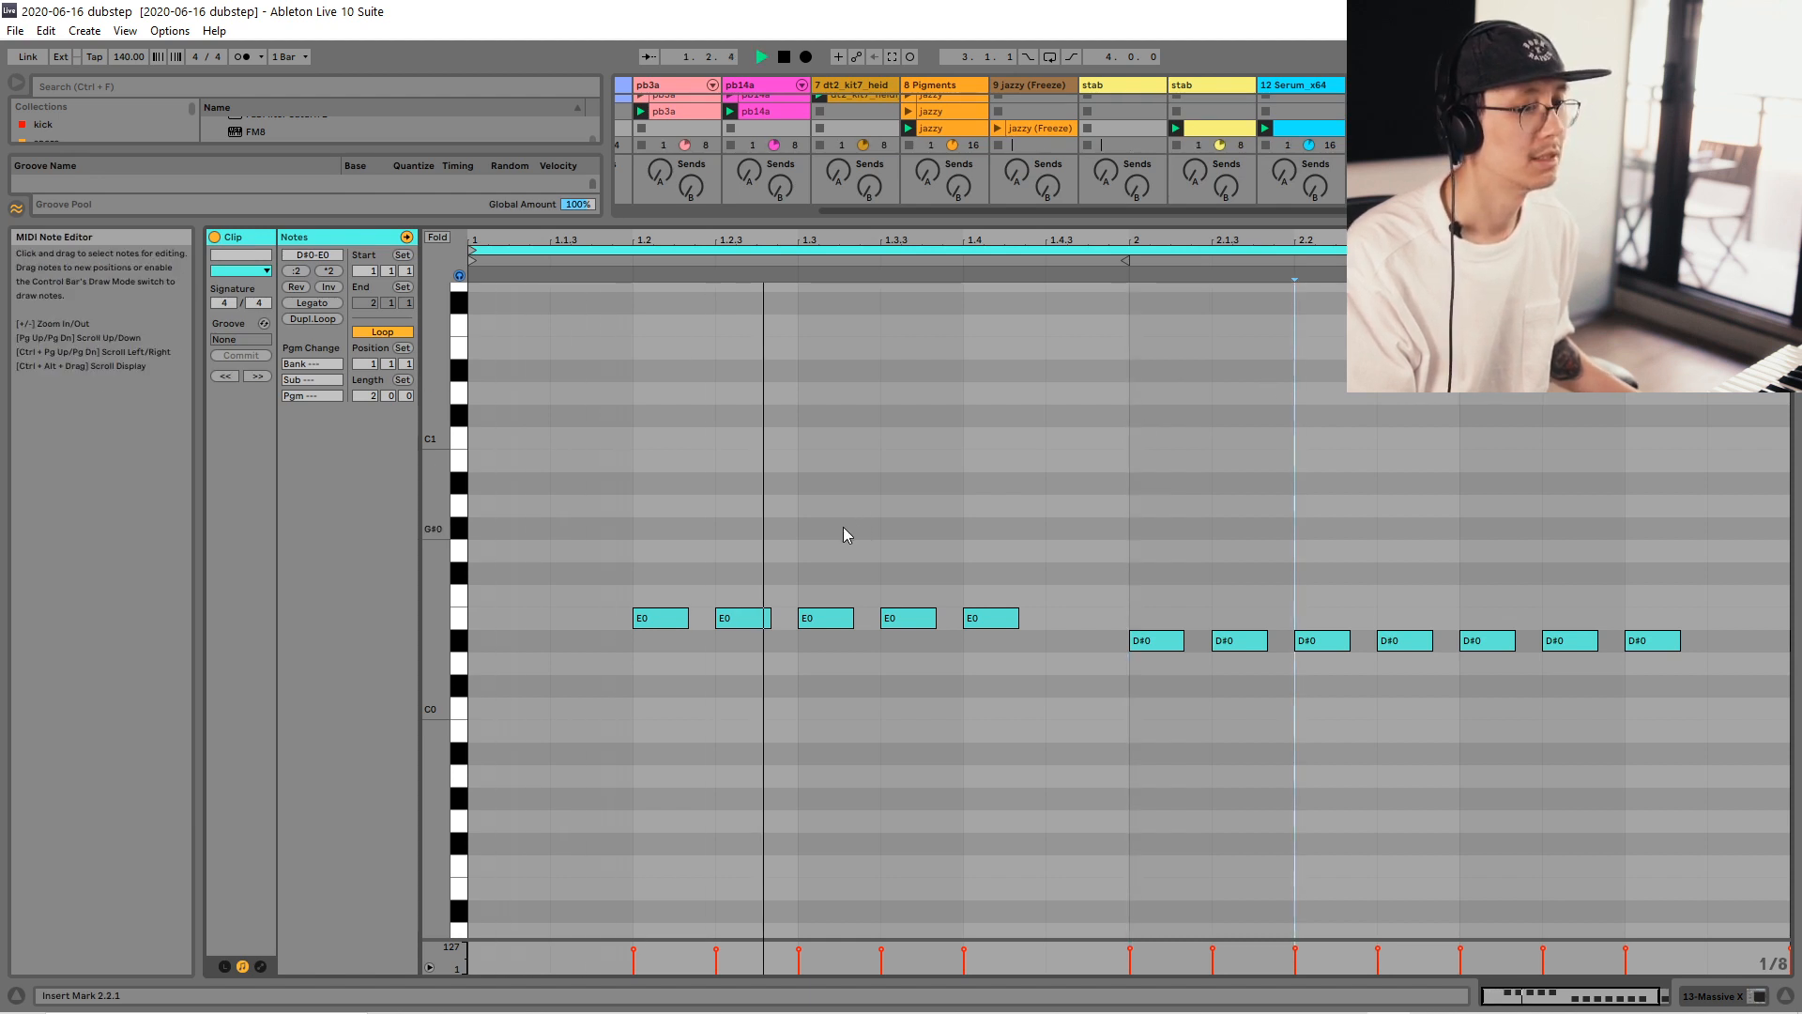
{"action": "key", "text": "space"}
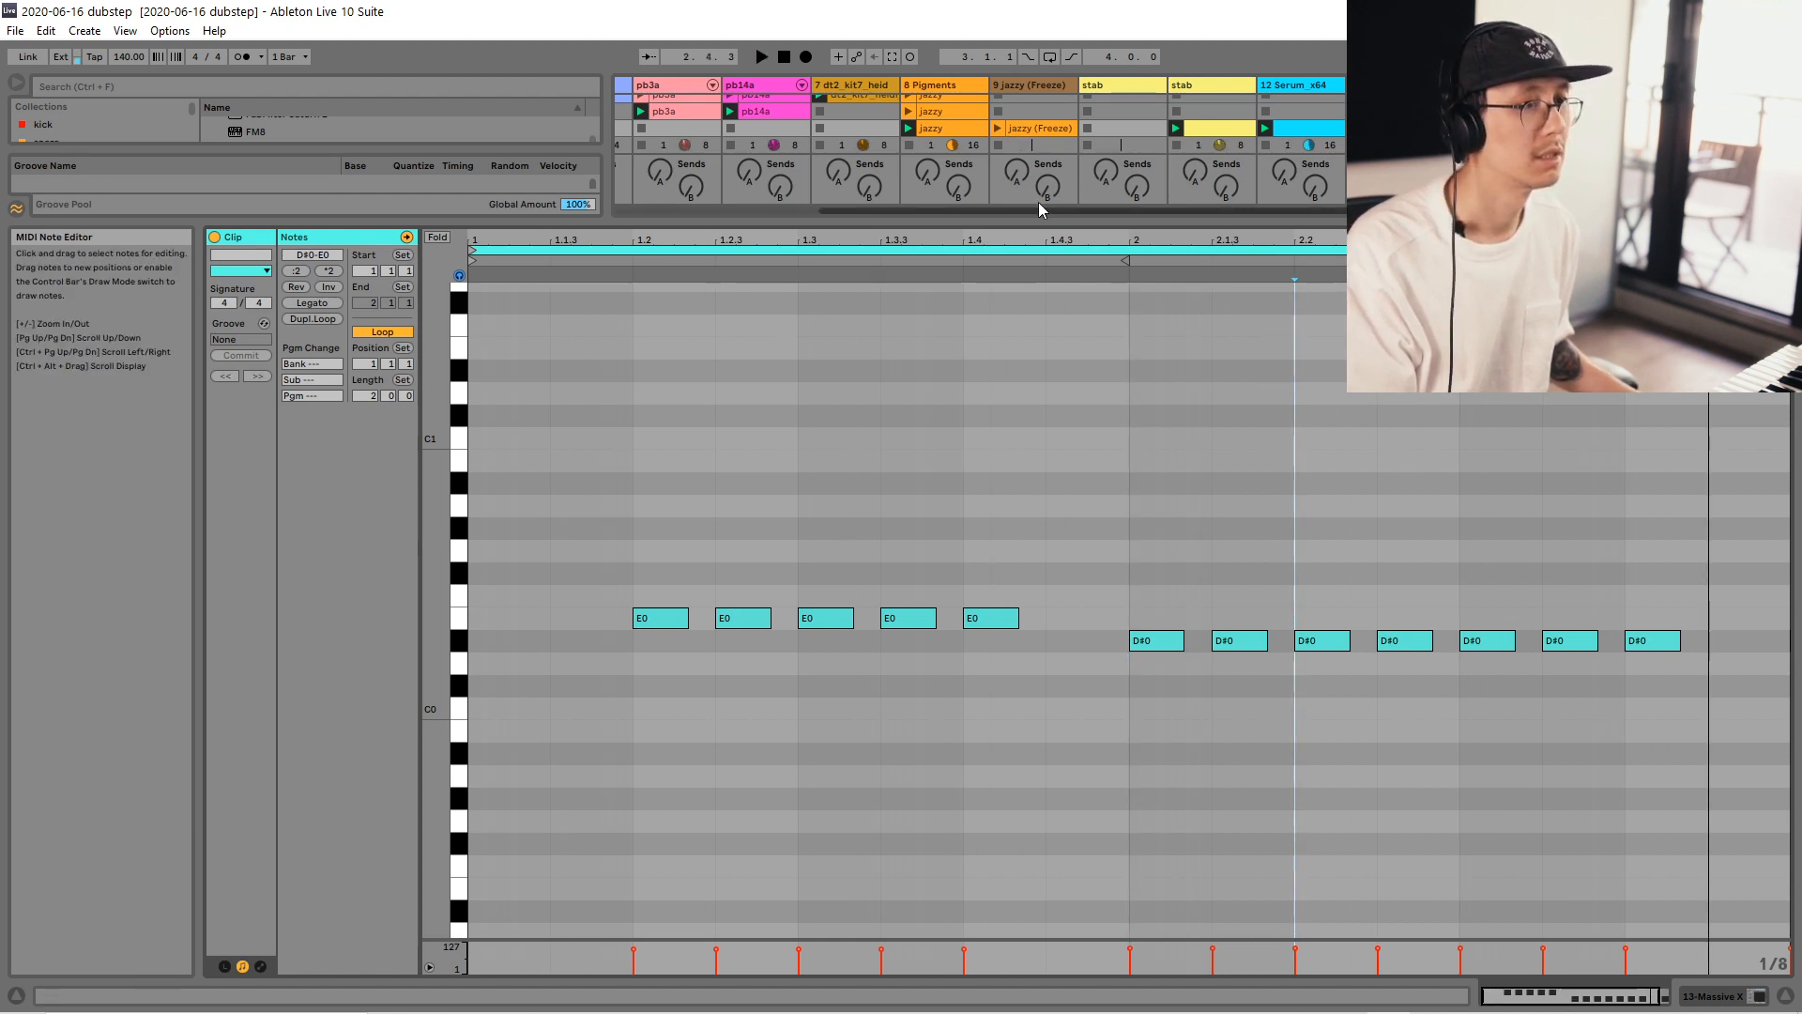
{"action": "left_click", "coordinate": [1205, 411]}
{"action": "key", "text": "space"}
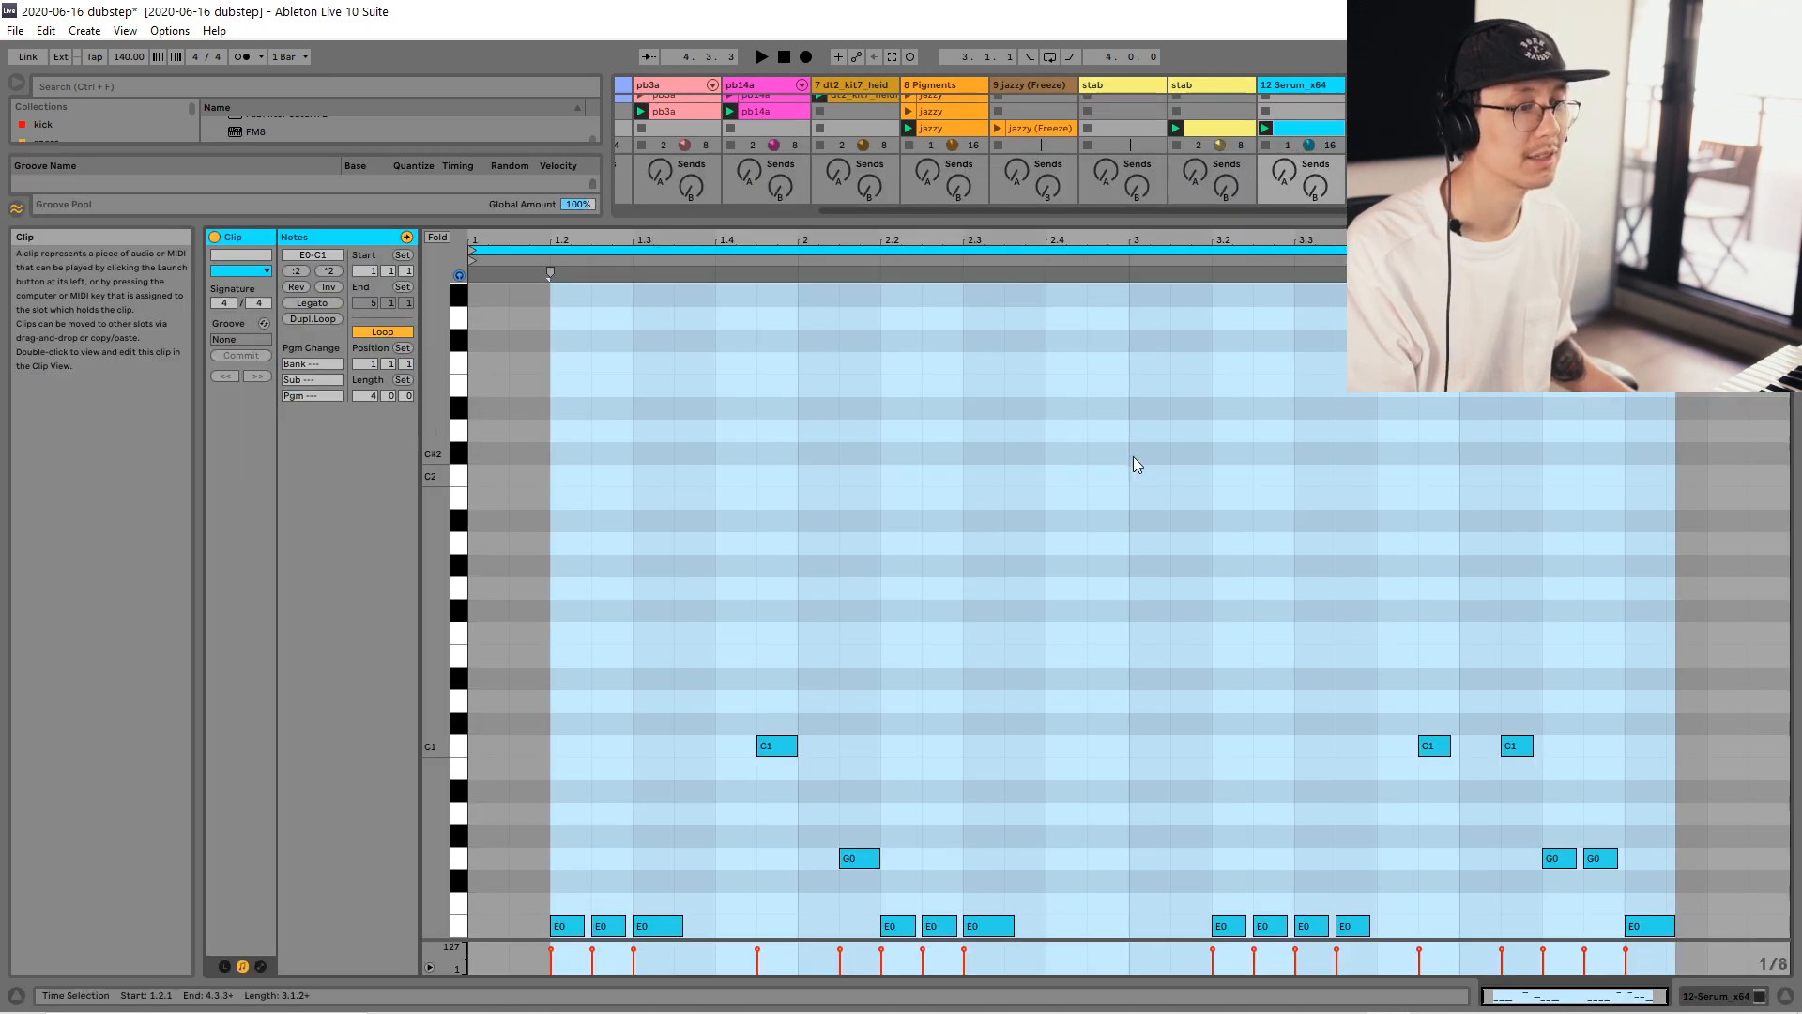
{"action": "left_click", "coordinate": [1000, 589]}
{"action": "scroll", "coordinate": [999, 588], "scroll_direction": "down", "scroll_amount": 3}
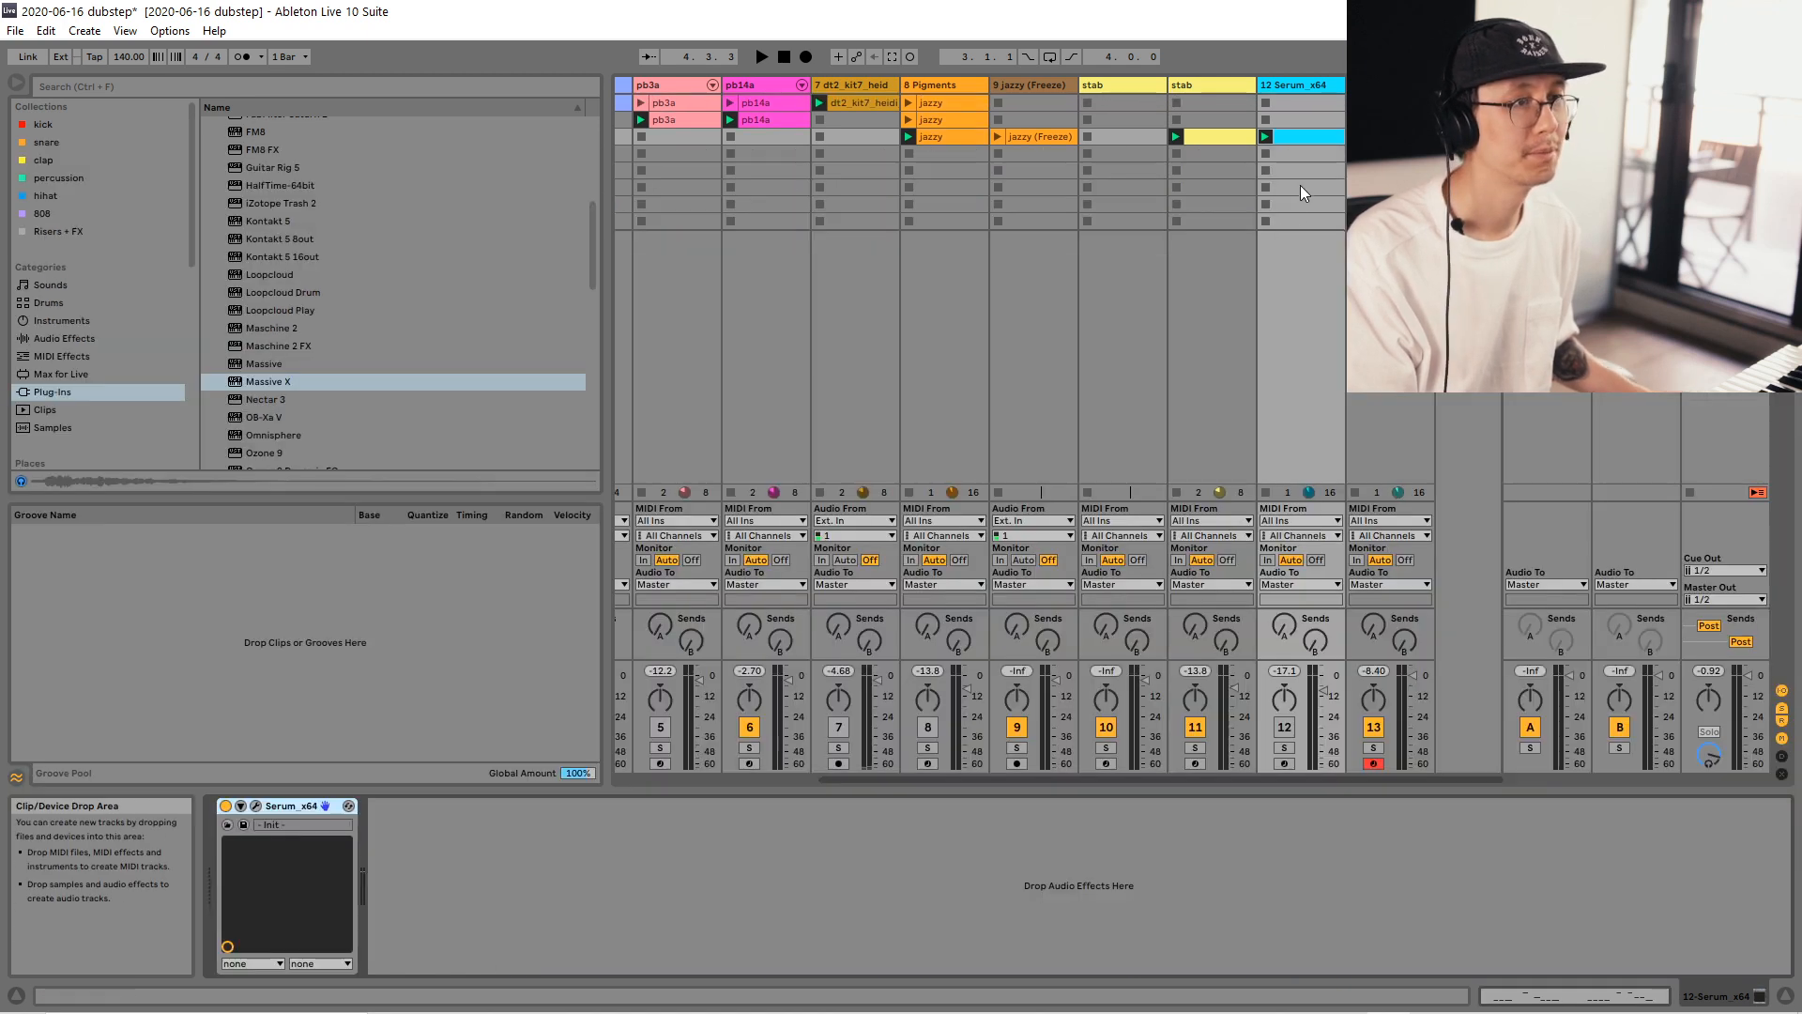
Create a new four-bar clip below the existing Serum clip and add an E4 note at 4.1.1.
{"action": "double_click", "coordinate": [1304, 152]}
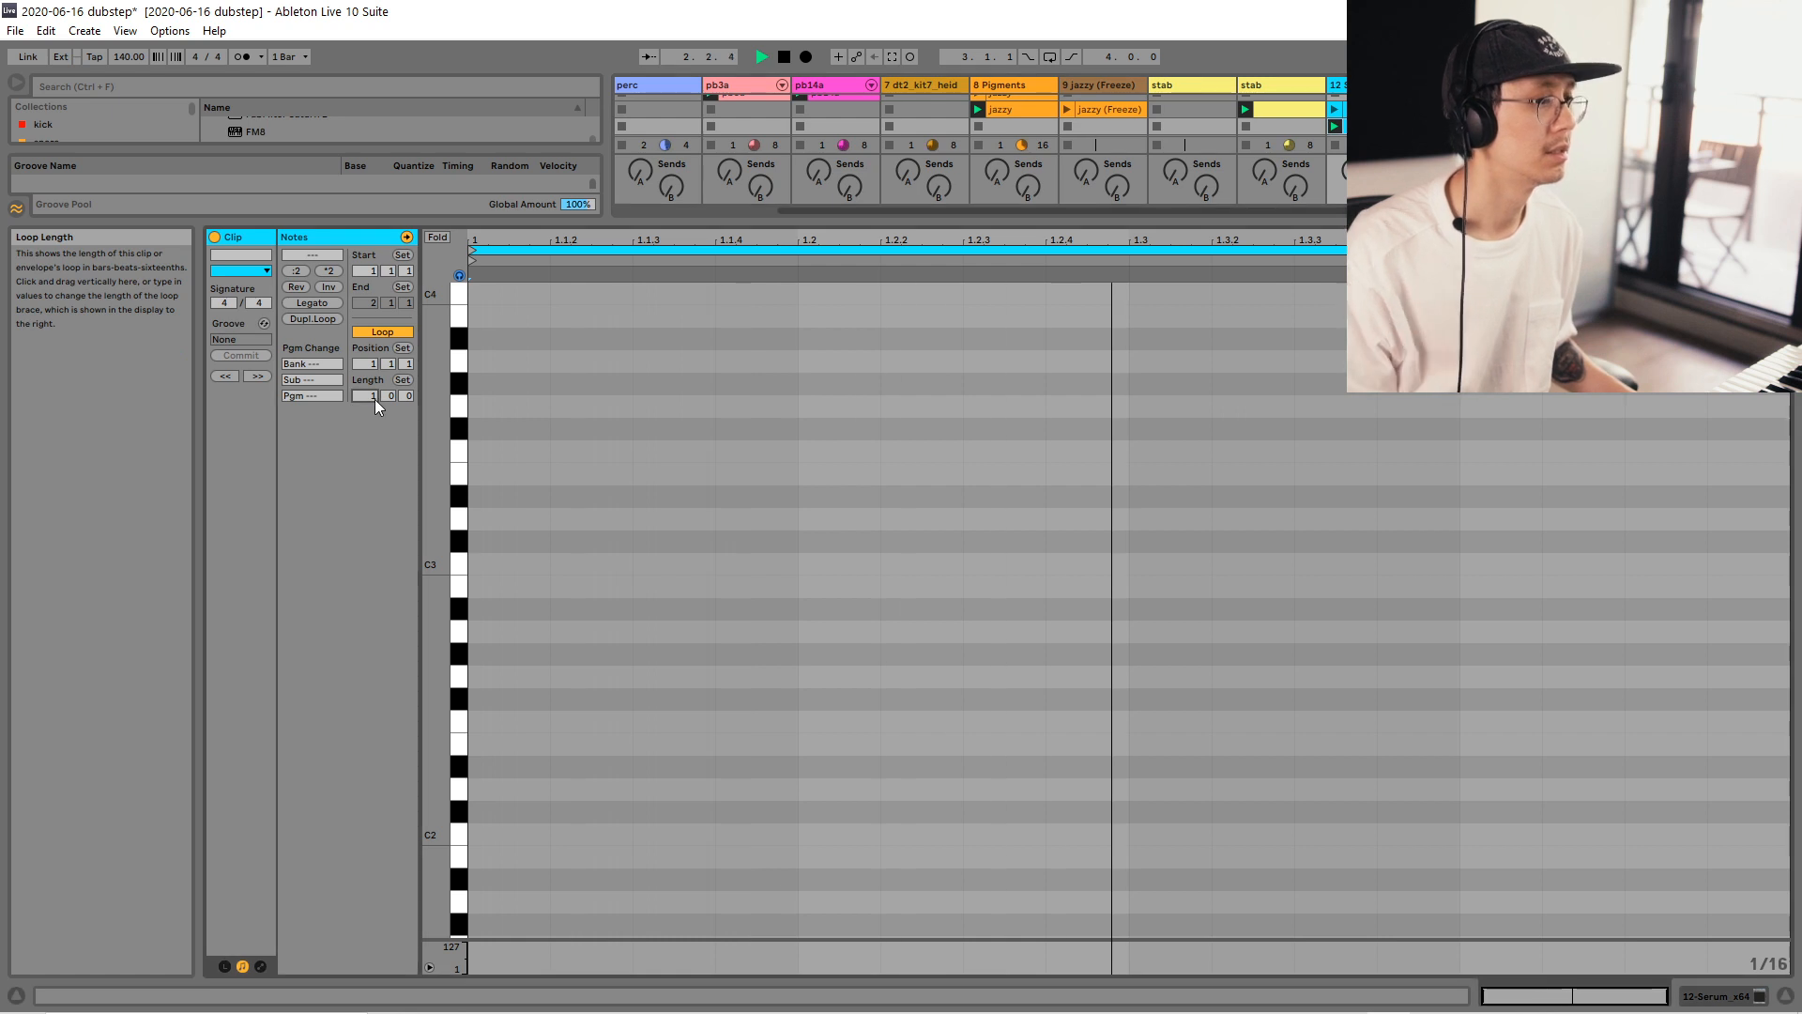
{"action": "left_click_drag", "start_coordinate": [374, 398], "coordinate": [375, 379]}
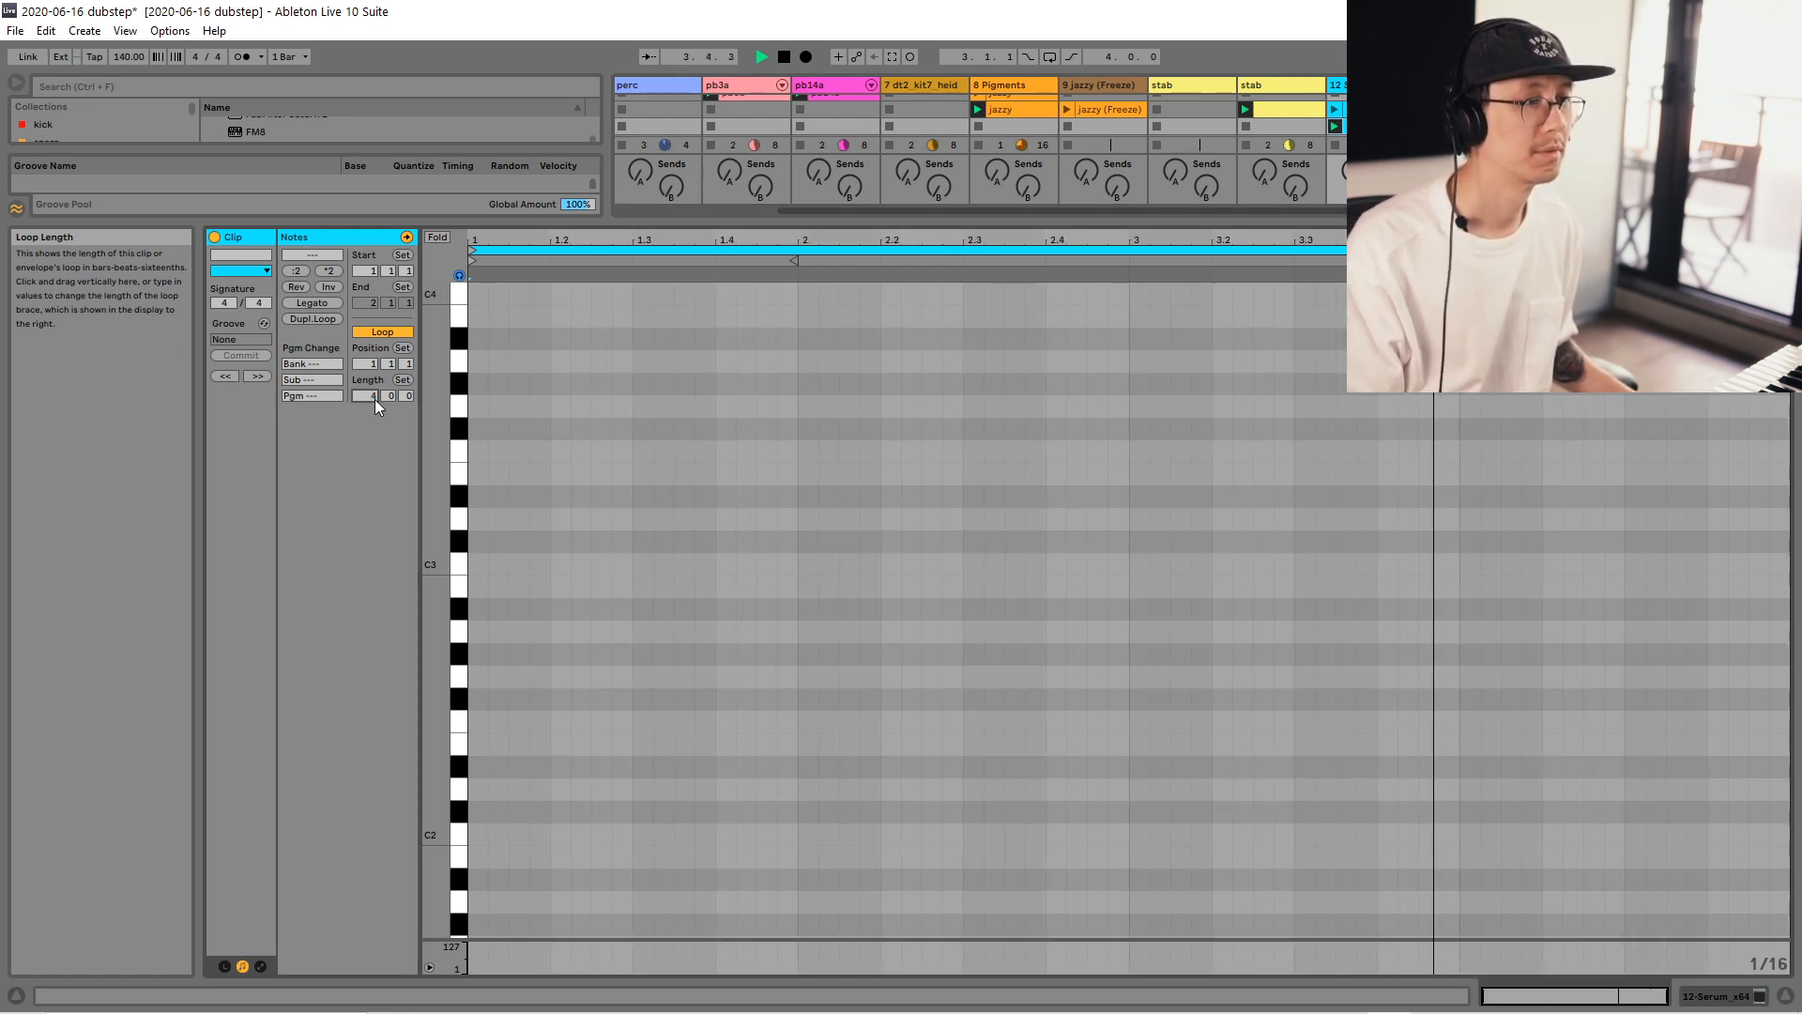
{"action": "double_click", "coordinate": [1470, 477]}
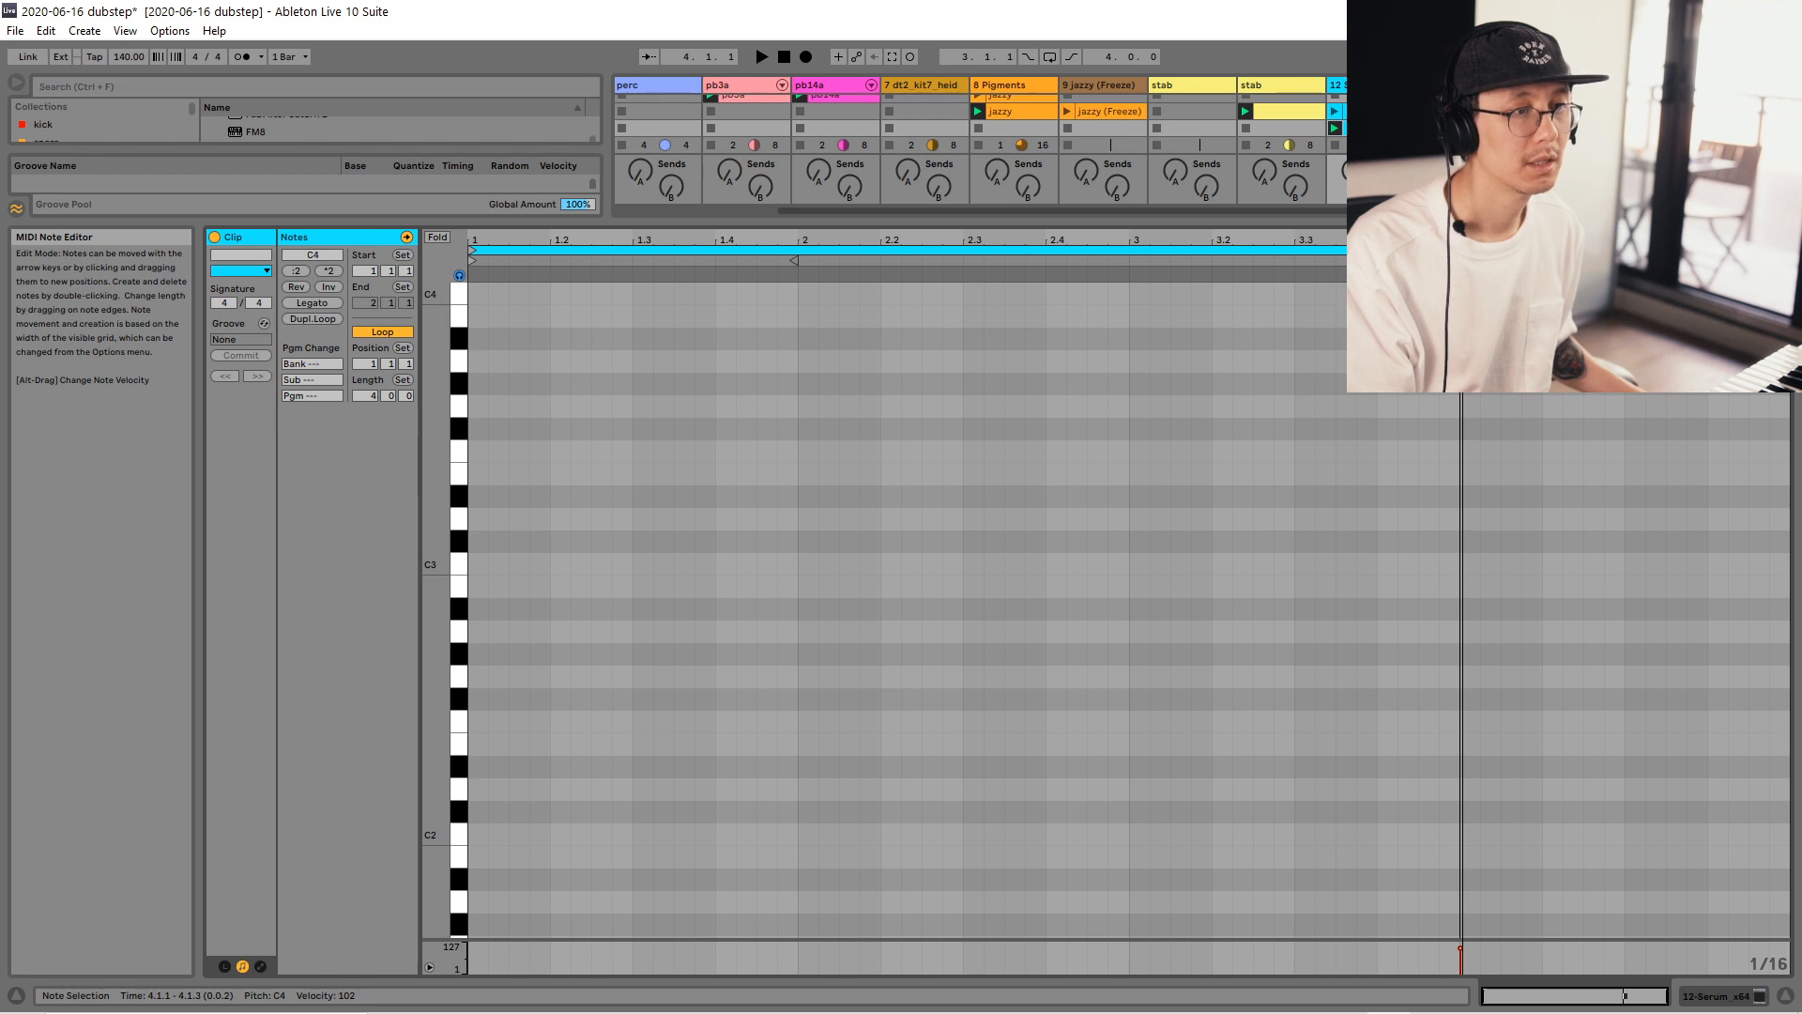
{"action": "scroll", "coordinate": [1477, 405], "scroll_direction": "up", "scroll_amount": 3}
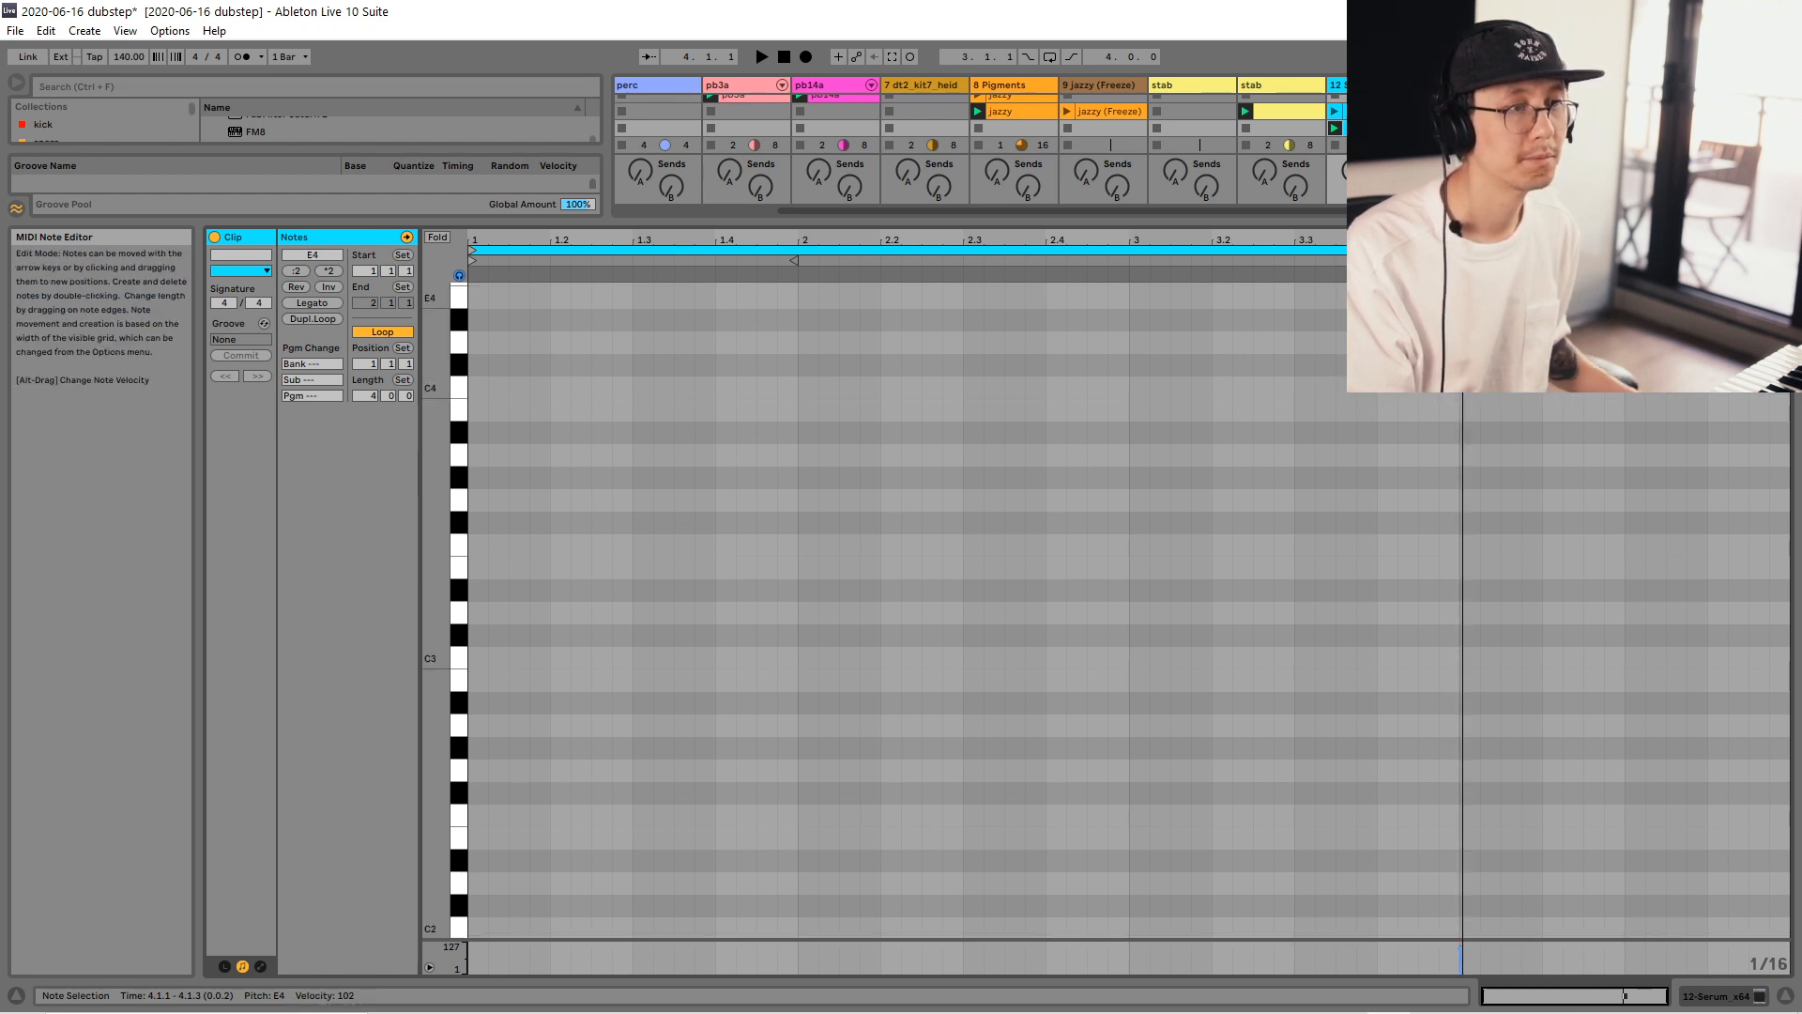
Loop only bar 4 of the clip, copy the note to G3 at 4.2.1, and play the result.
{"action": "key", "text": "ctrl+l"}
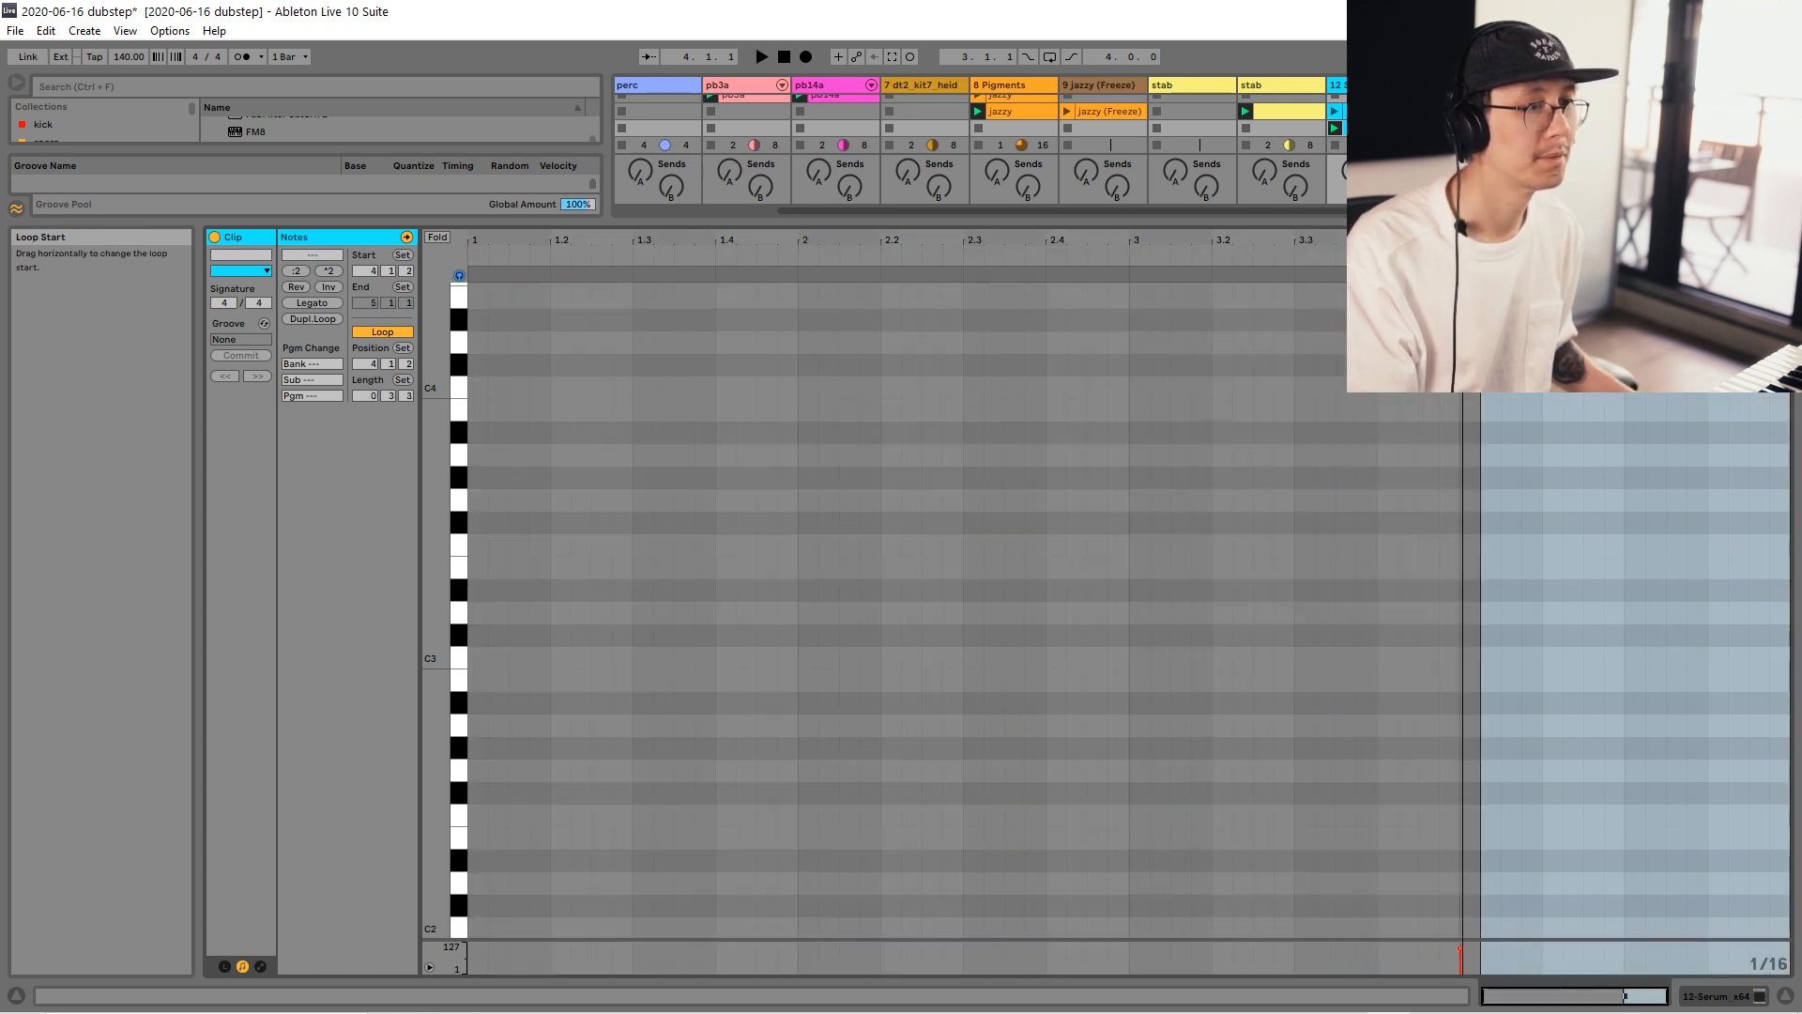
{"action": "key", "text": "ctrl+d"}
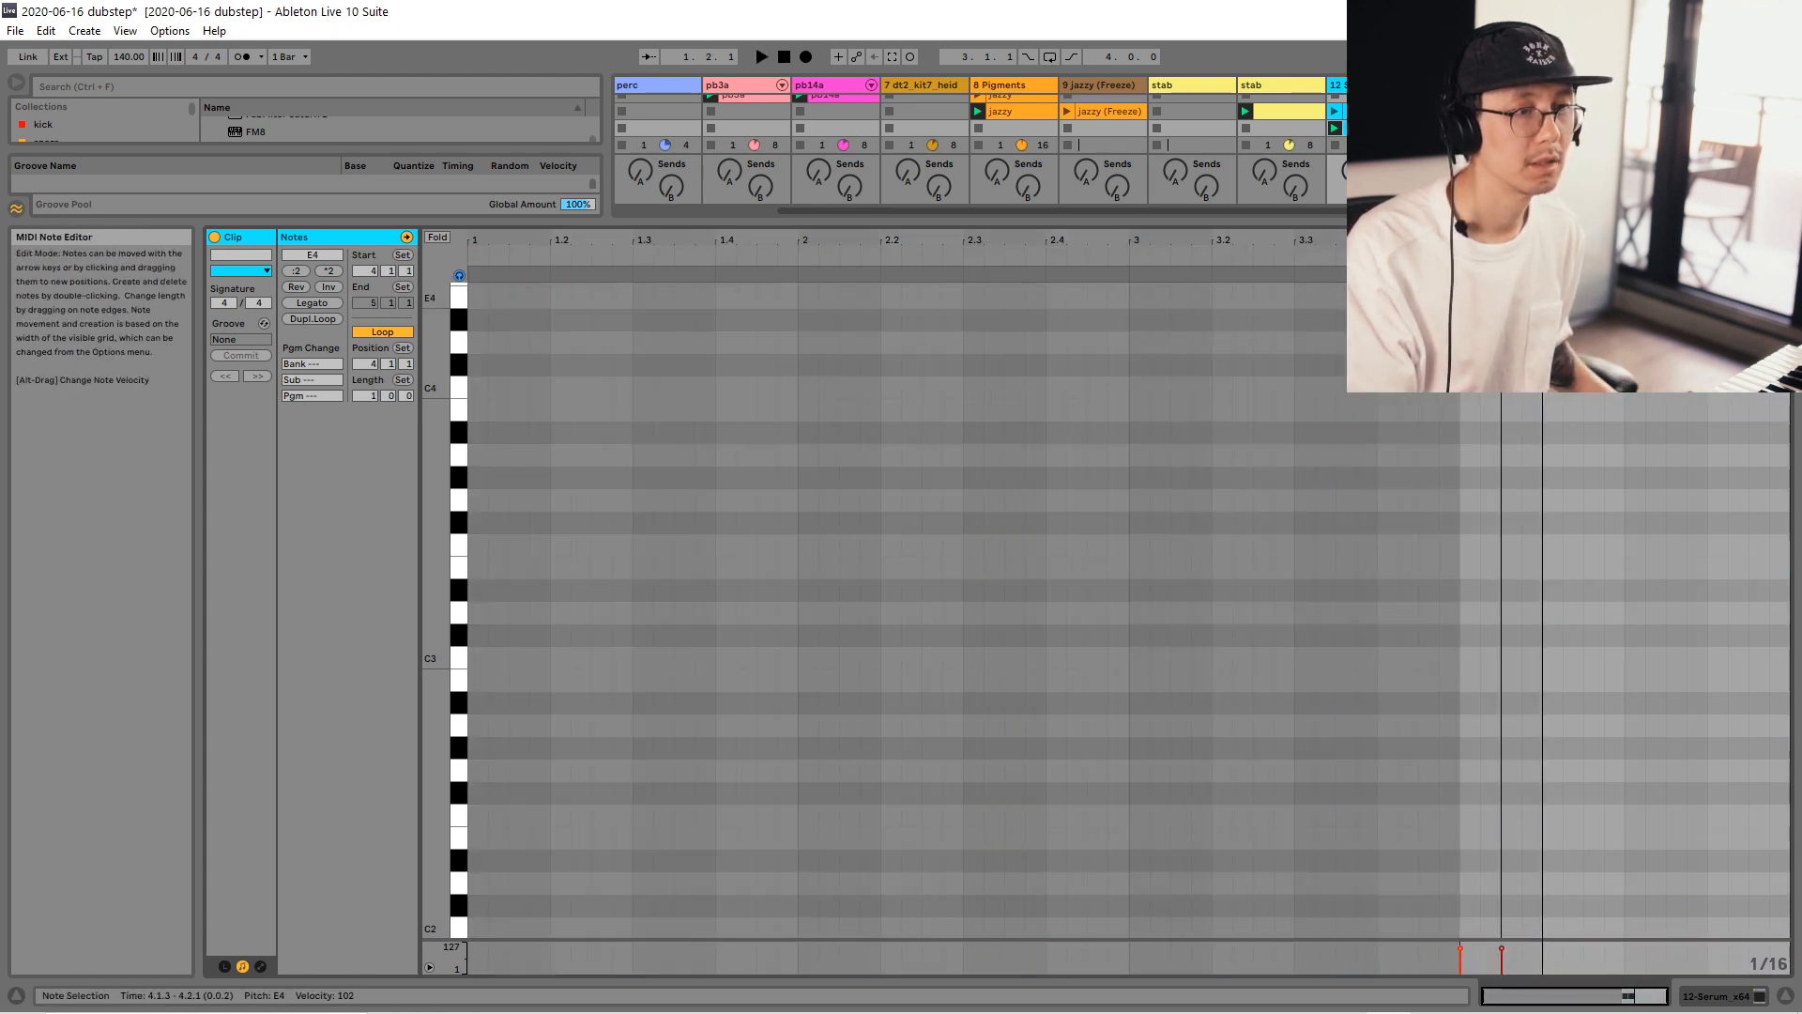
{"action": "left_click_drag", "start_coordinate": [1518, 370], "coordinate": [1518, 439]}
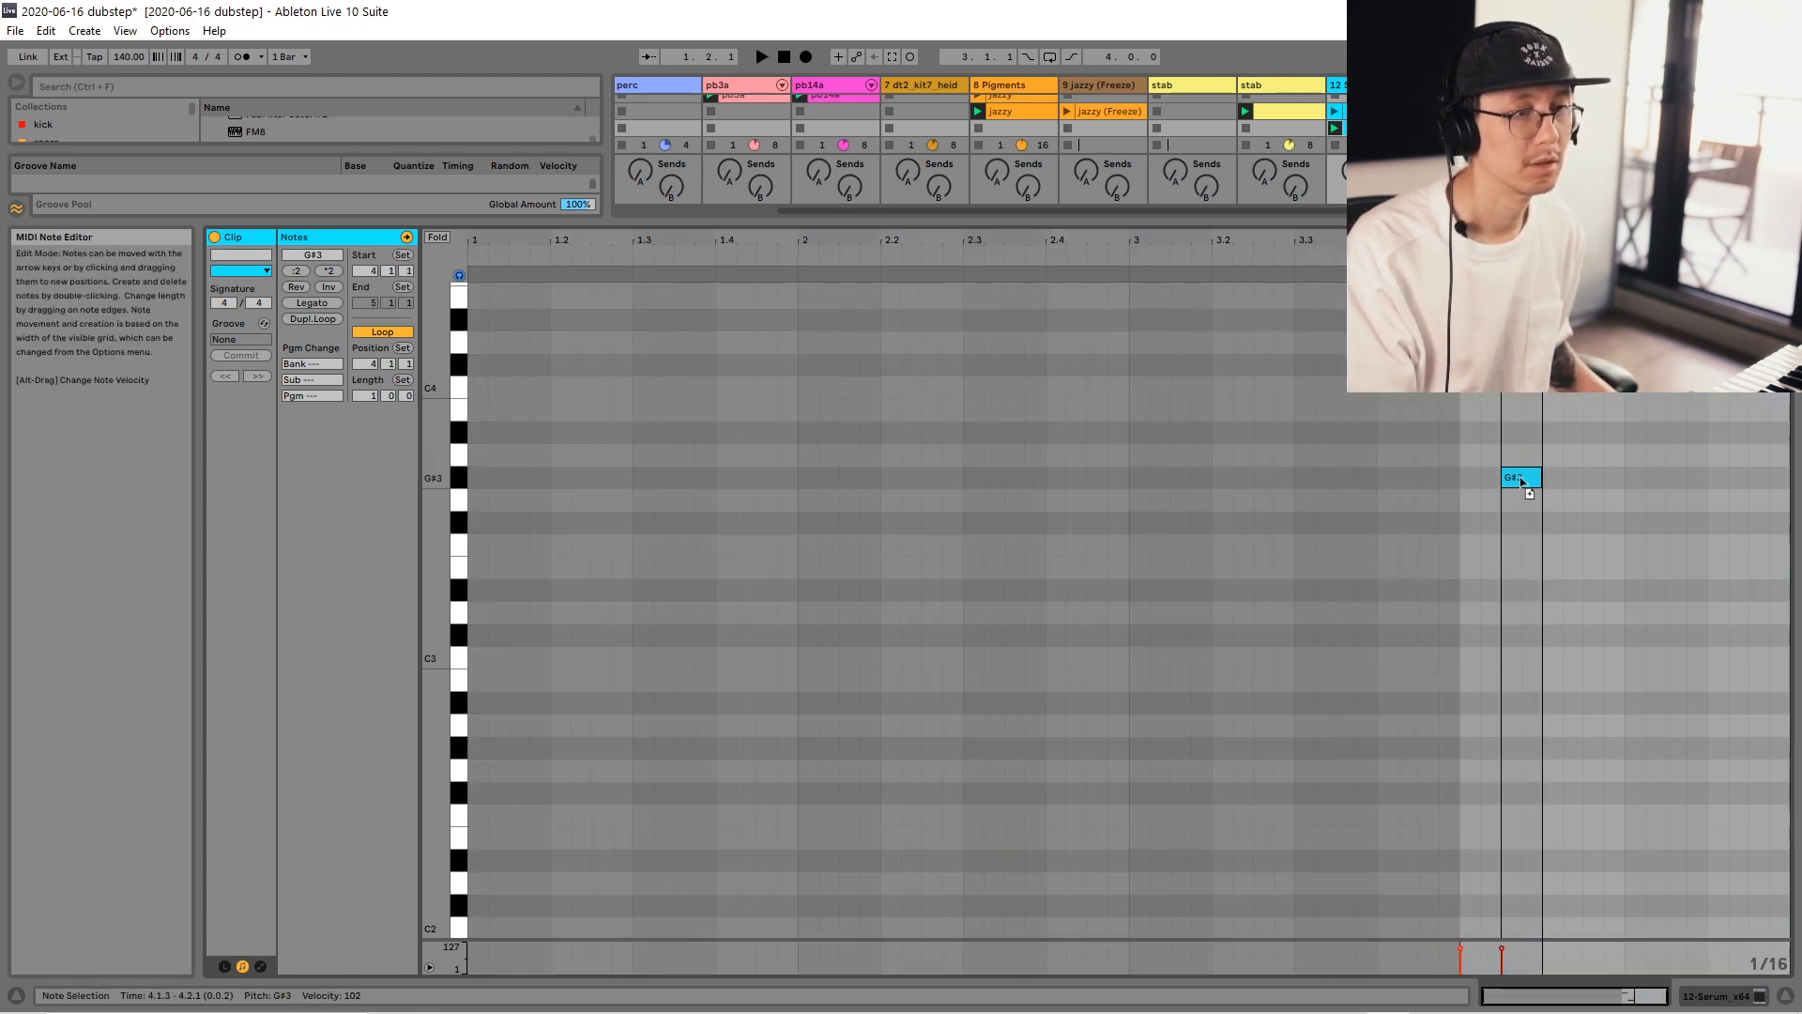
{"action": "left_click_drag", "start_coordinate": [1522, 505], "coordinate": [1566, 503]}
{"action": "key", "text": "space"}
{"action": "key", "text": "space"}
{"action": "key", "text": "space"}
{"action": "key", "text": "space"}
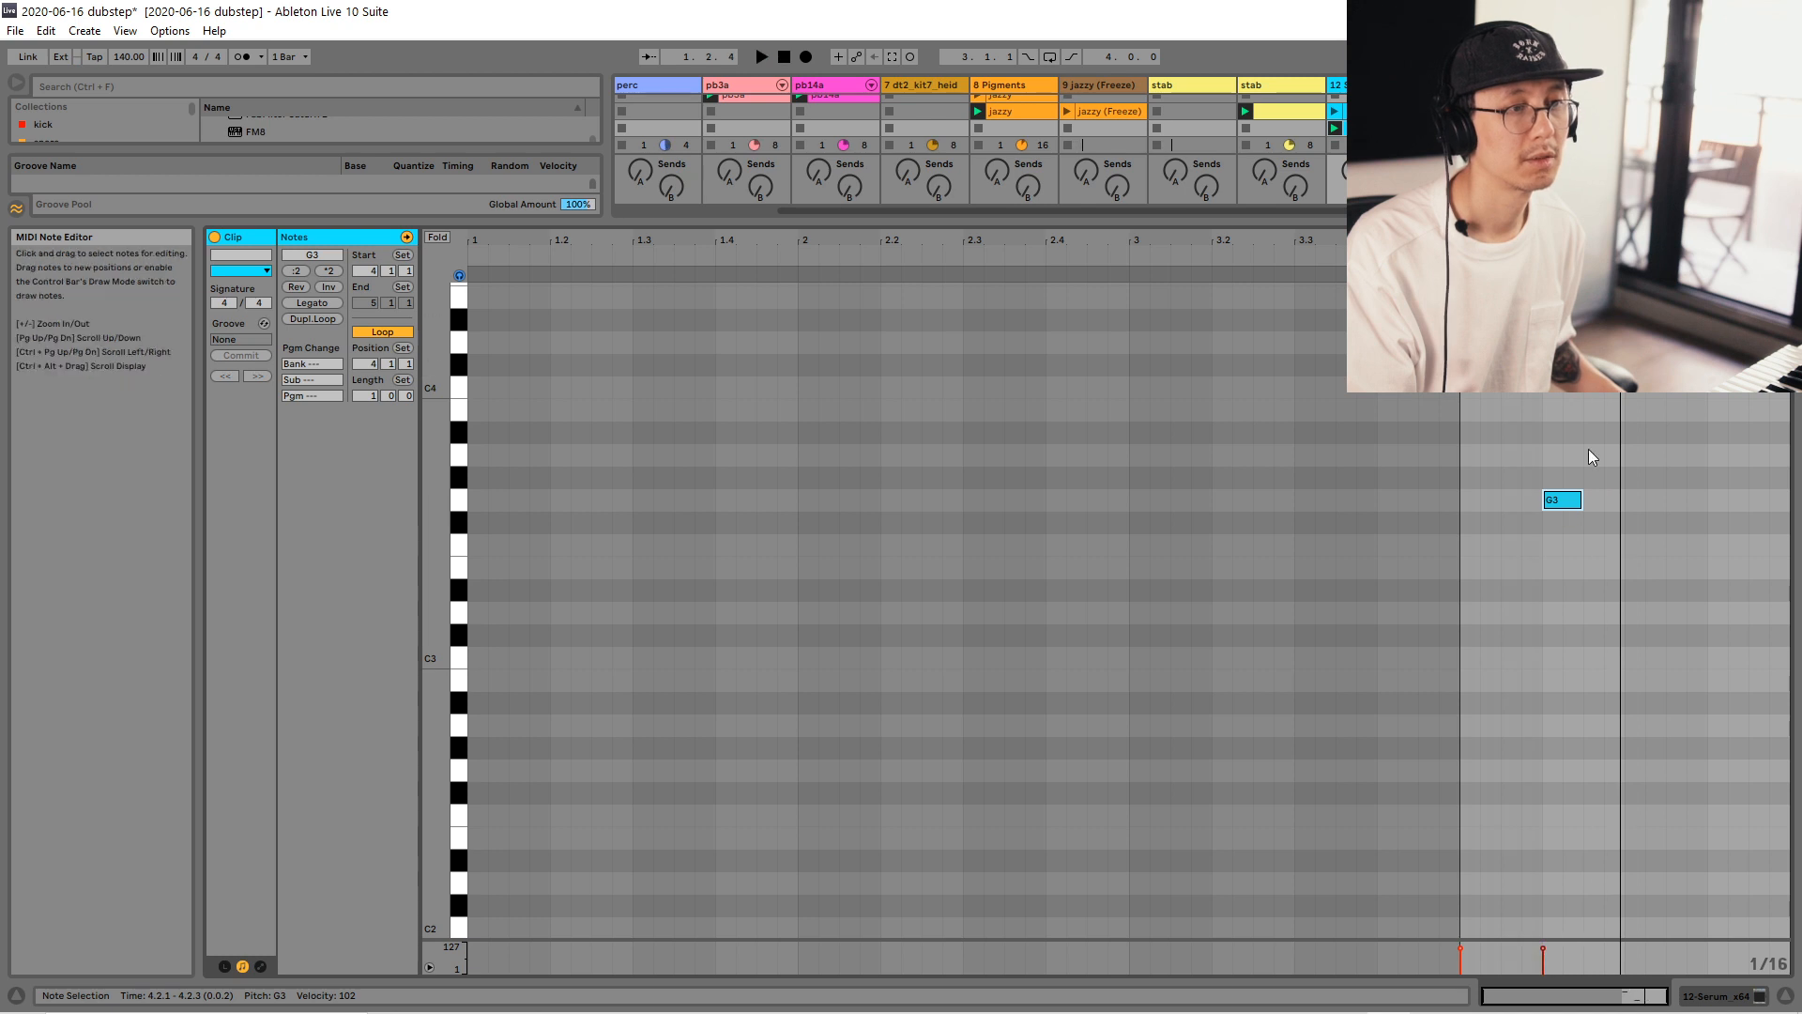
Extend the loop to two bars from 3.1.1 and shift the notes to start at 3.4.3 and 4.1.3.
{"action": "left_click_drag", "start_coordinate": [1460, 276], "coordinate": [1419, 275]}
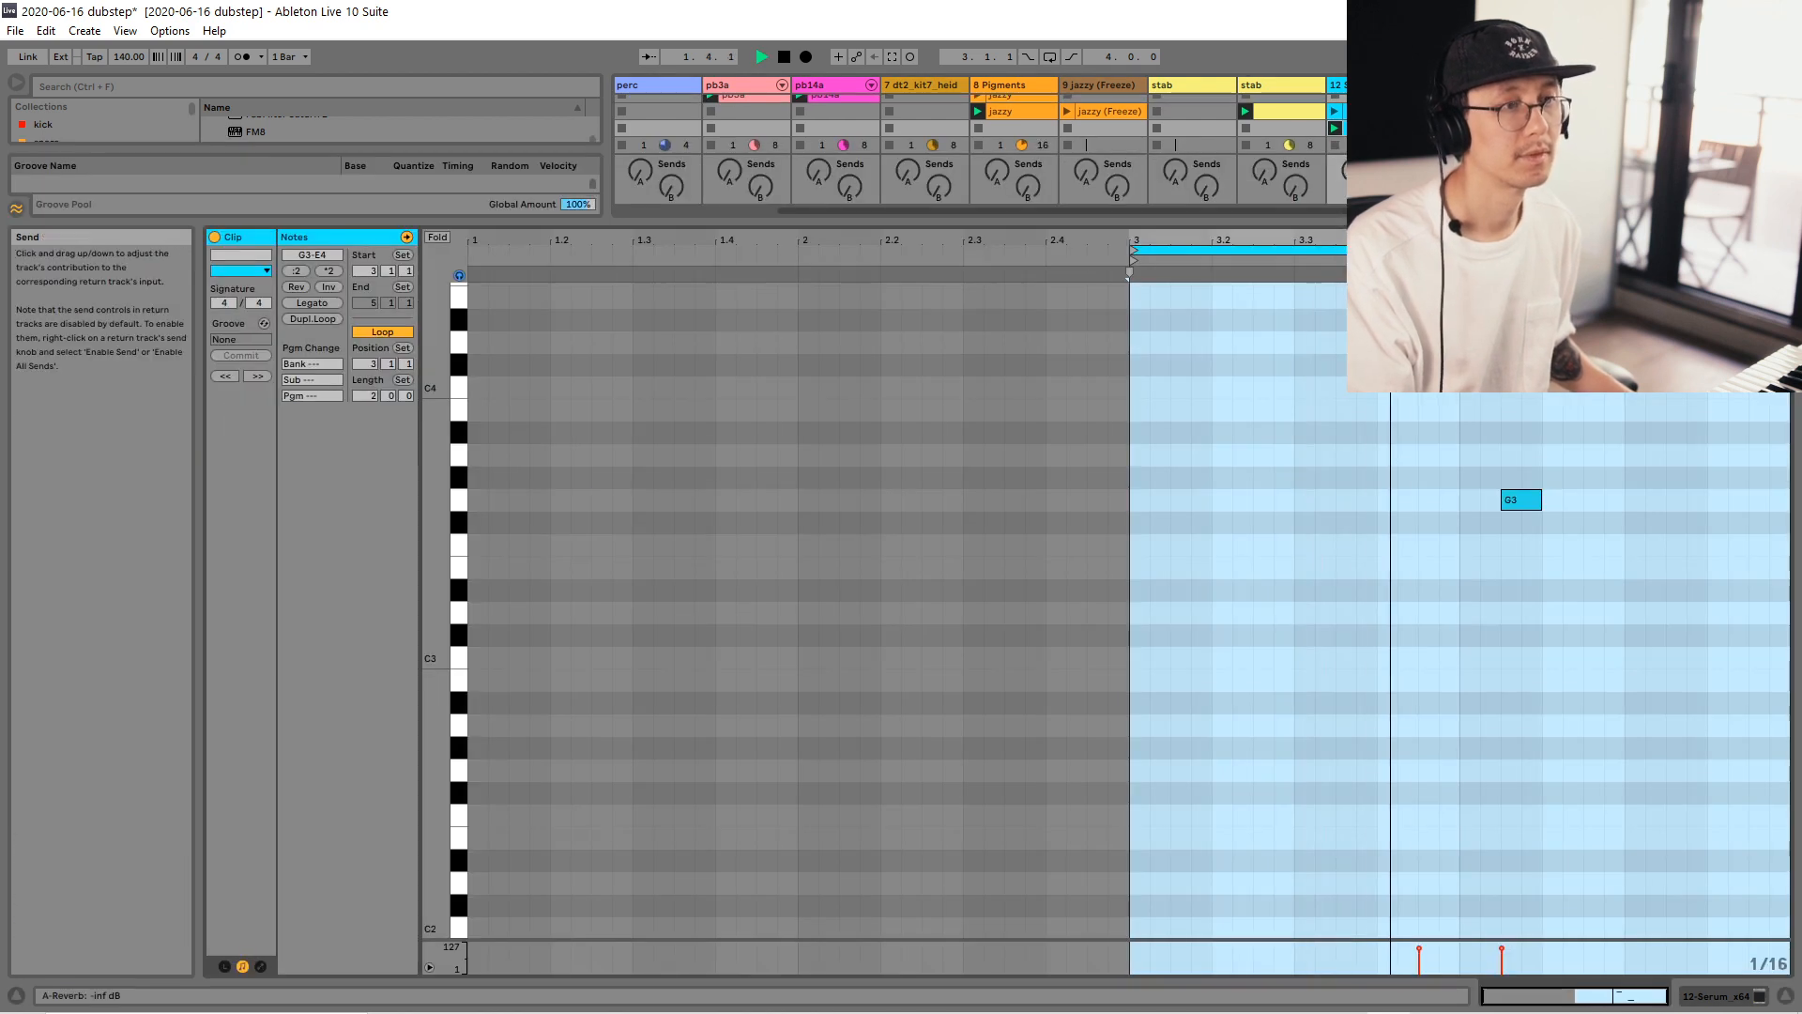
{"action": "key", "text": "space"}
{"action": "left_click", "coordinate": [1525, 500]}
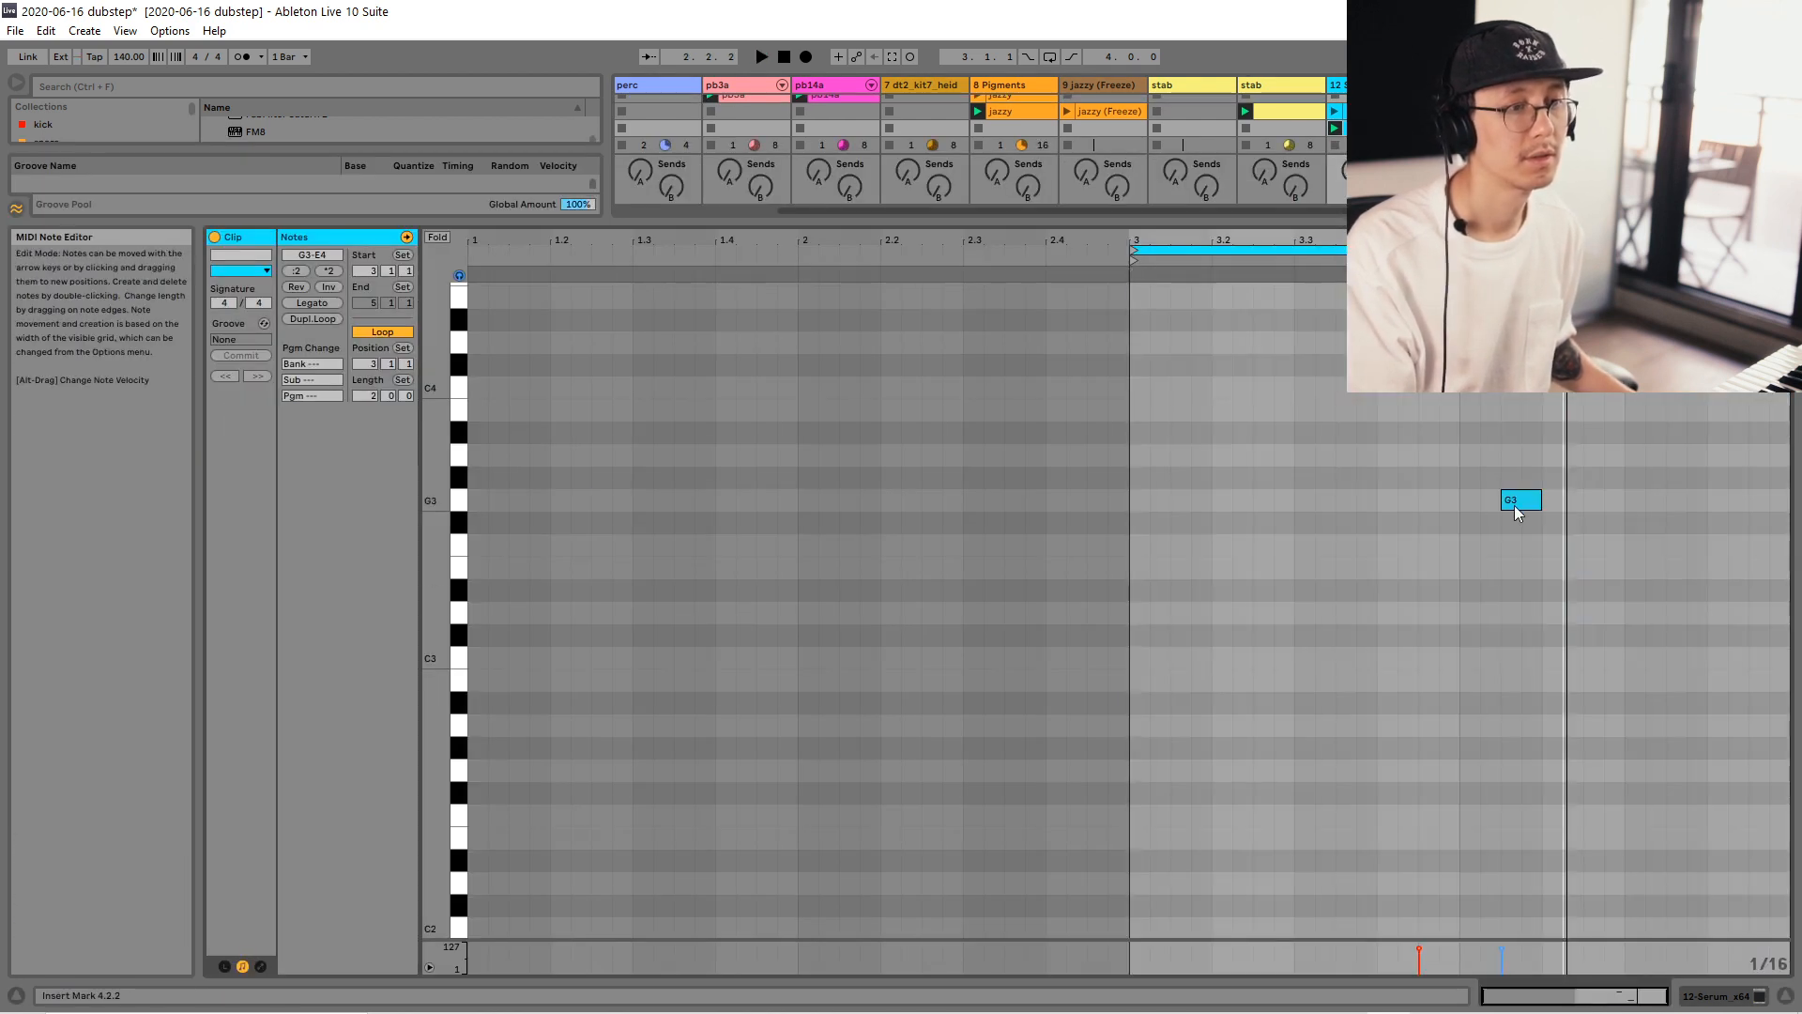
Add four consecutive E3 notes starting at 4.2.1 in the new Serum clip and play it.
{"action": "left_click_drag", "start_coordinate": [1523, 508], "coordinate": [1565, 580]}
{"action": "key", "text": "ctrl+d"}
{"action": "key", "text": "ctrl+d"}
{"action": "key", "text": "ctrl+d"}
{"action": "key", "text": "space"}
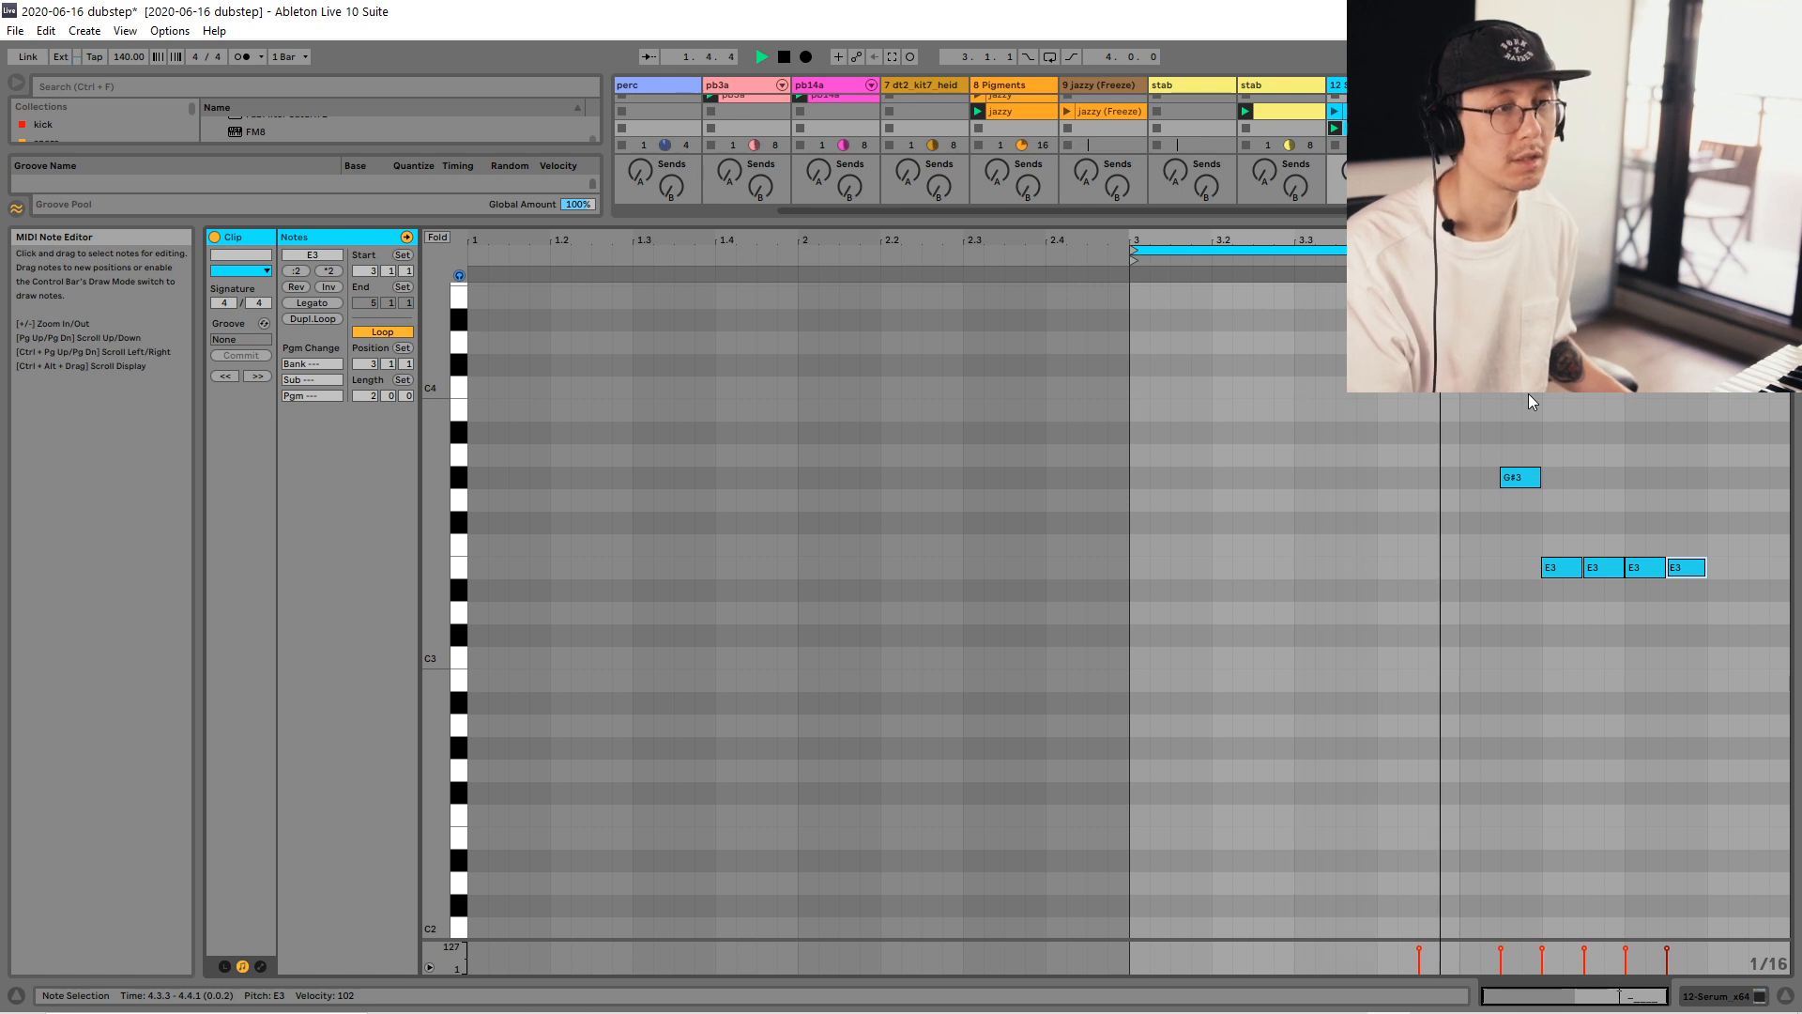
Lower the G#3 note to G3 and play the clip.
{"action": "key", "text": "space"}
{"action": "left_click", "coordinate": [1536, 479]}
{"action": "left_click_drag", "start_coordinate": [1537, 489], "coordinate": [1536, 510]}
{"action": "key", "text": "space"}
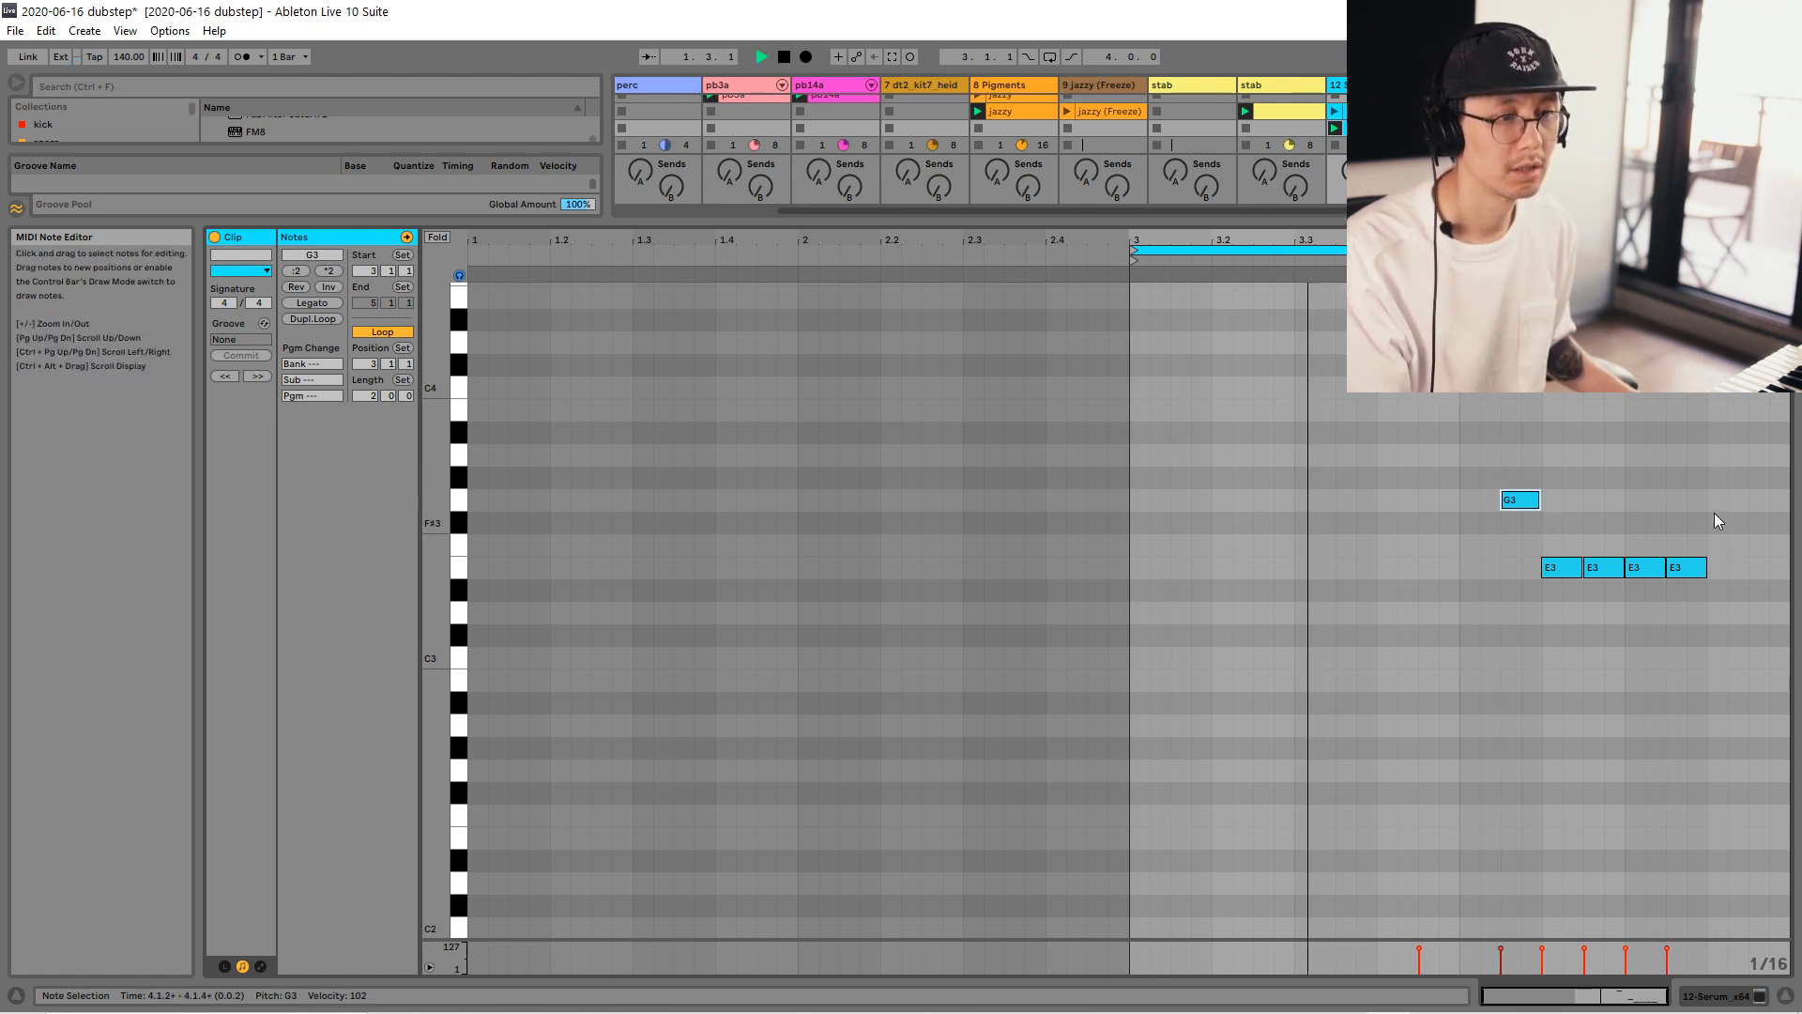
Delete the last E3 note of the new Serum clip and play the shortened phrase.
{"action": "left_click", "coordinate": [1714, 522]}
{"action": "key", "text": "space"}
{"action": "left_click", "coordinate": [1695, 567]}
{"action": "key", "text": "Delete"}
{"action": "key", "text": "space"}
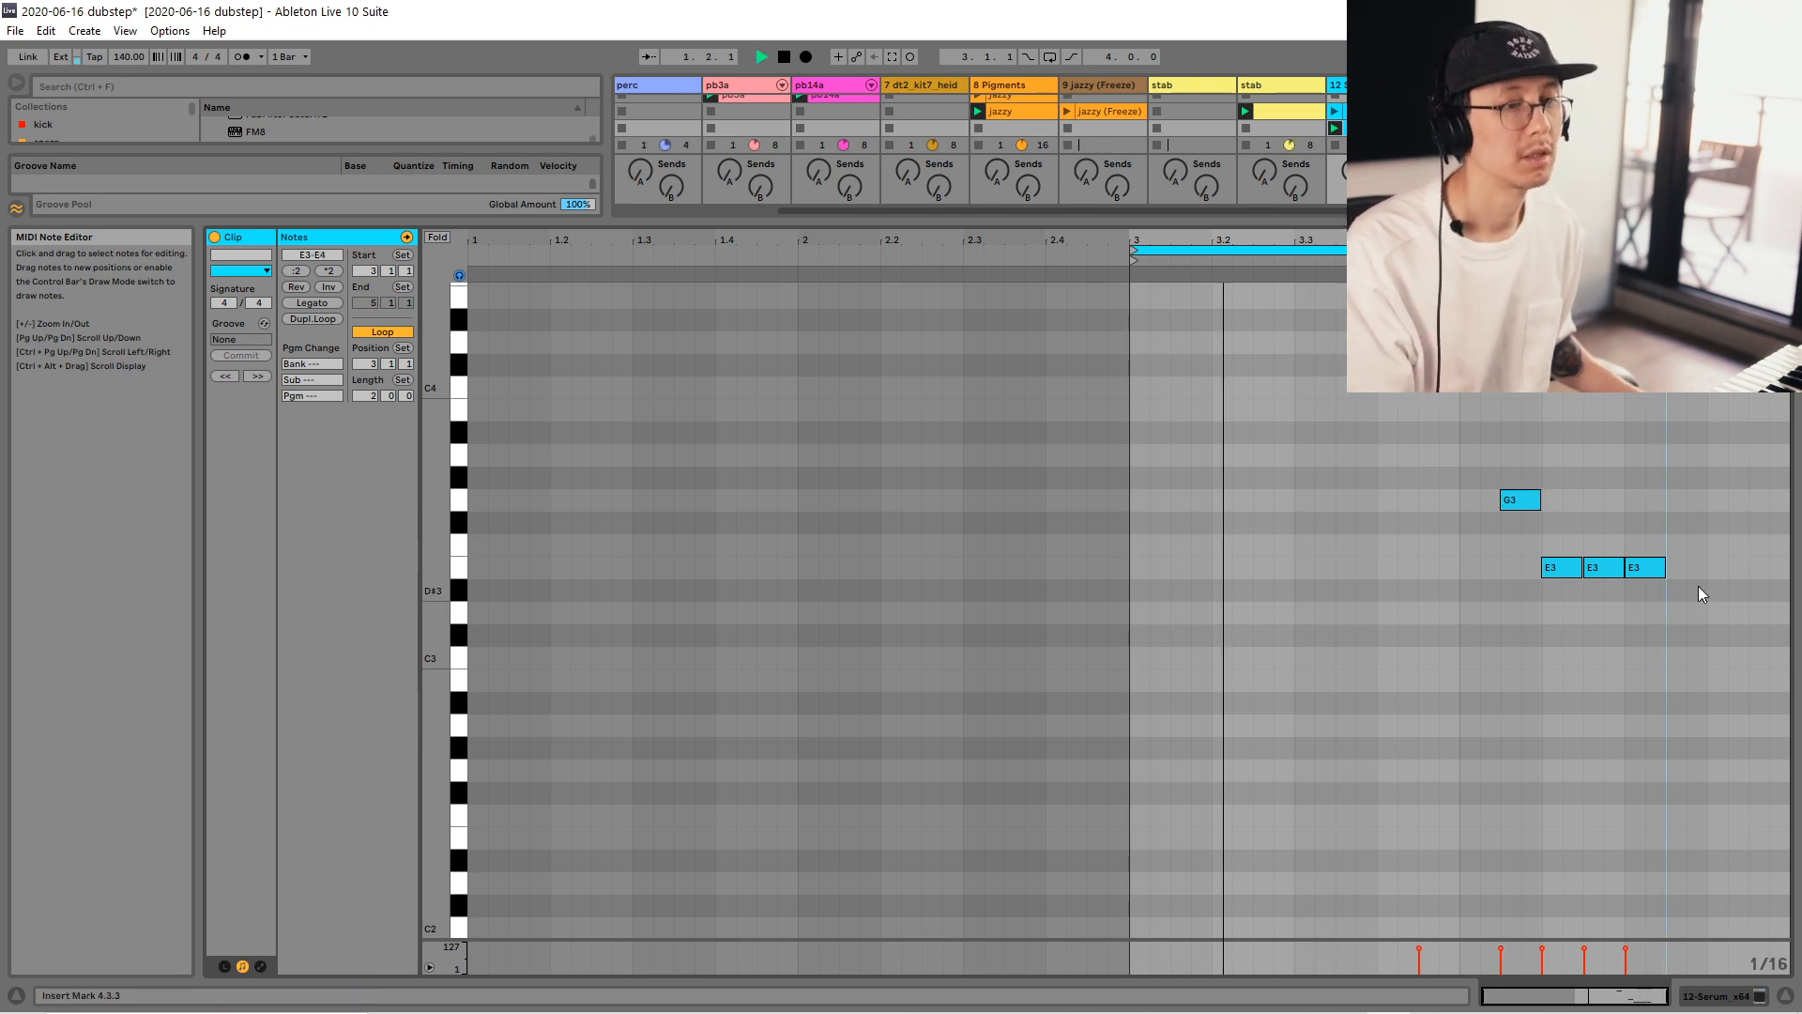
{"action": "key", "text": "space"}
Check the Massive X clip's notes and transpose all notes of the new Serum clip down three octaves during playback.
{"action": "left_click", "coordinate": [1457, 128]}
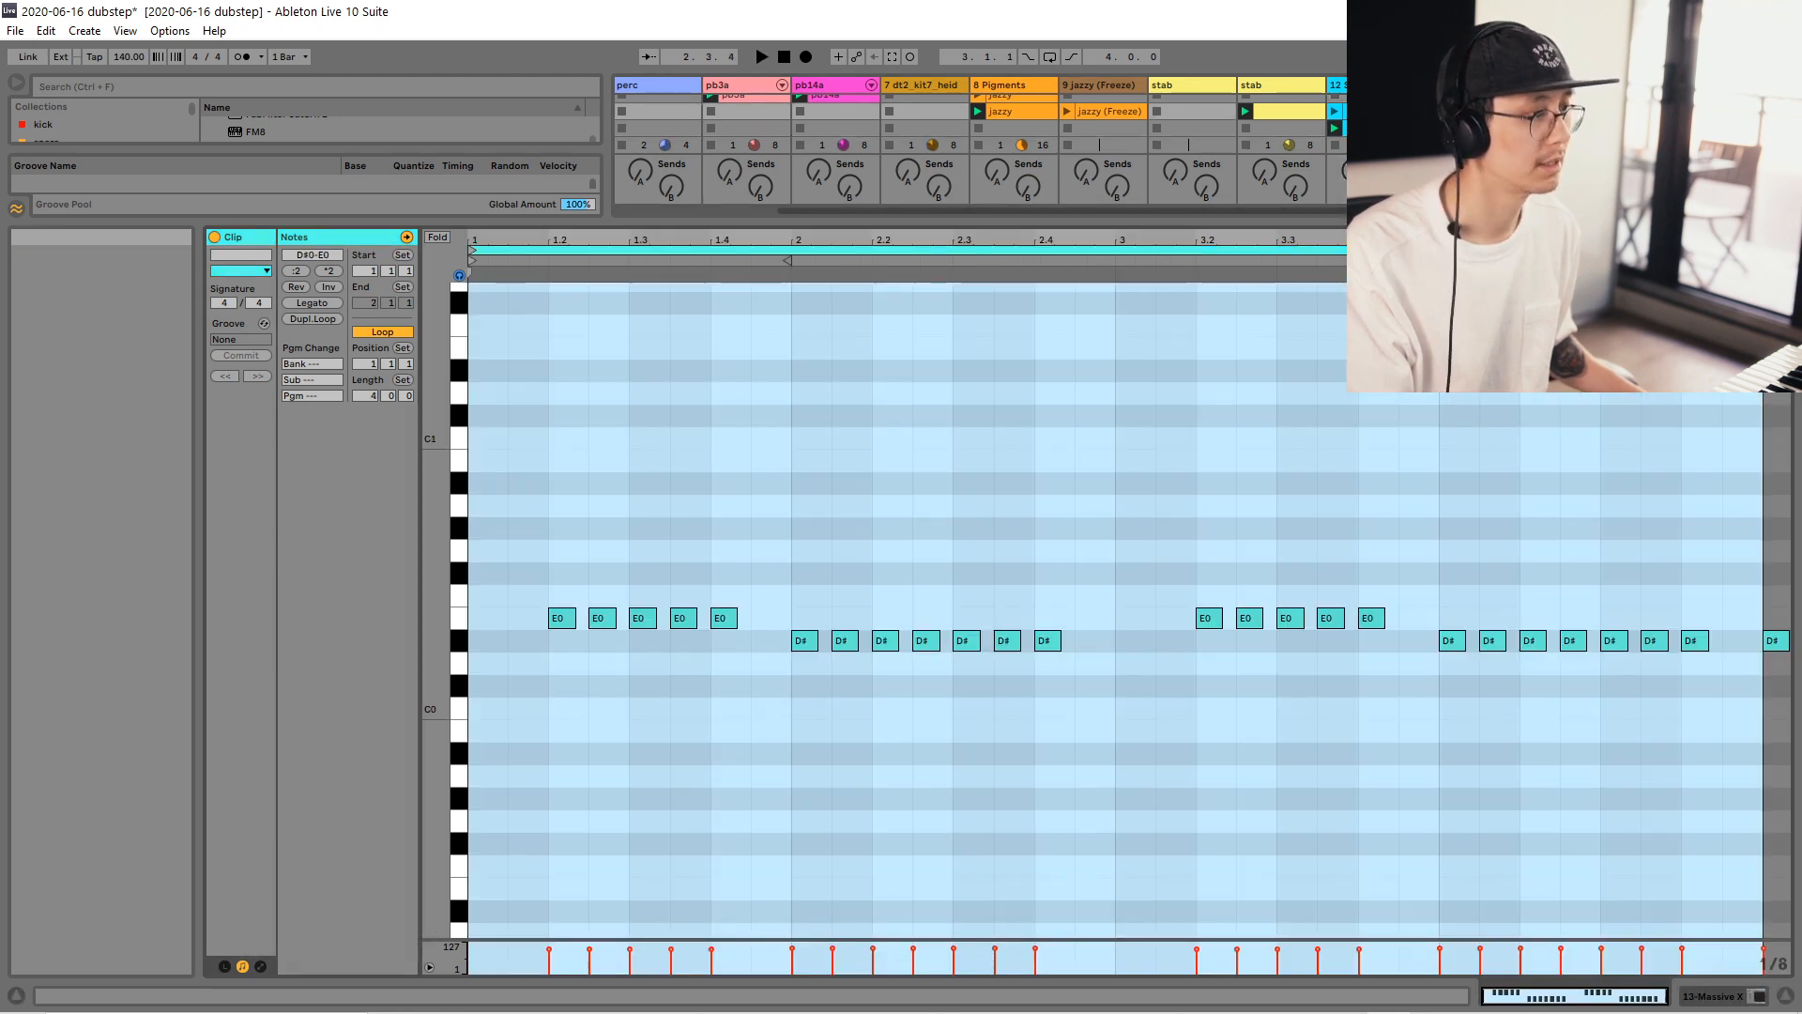
{"action": "left_click", "coordinate": [1370, 128]}
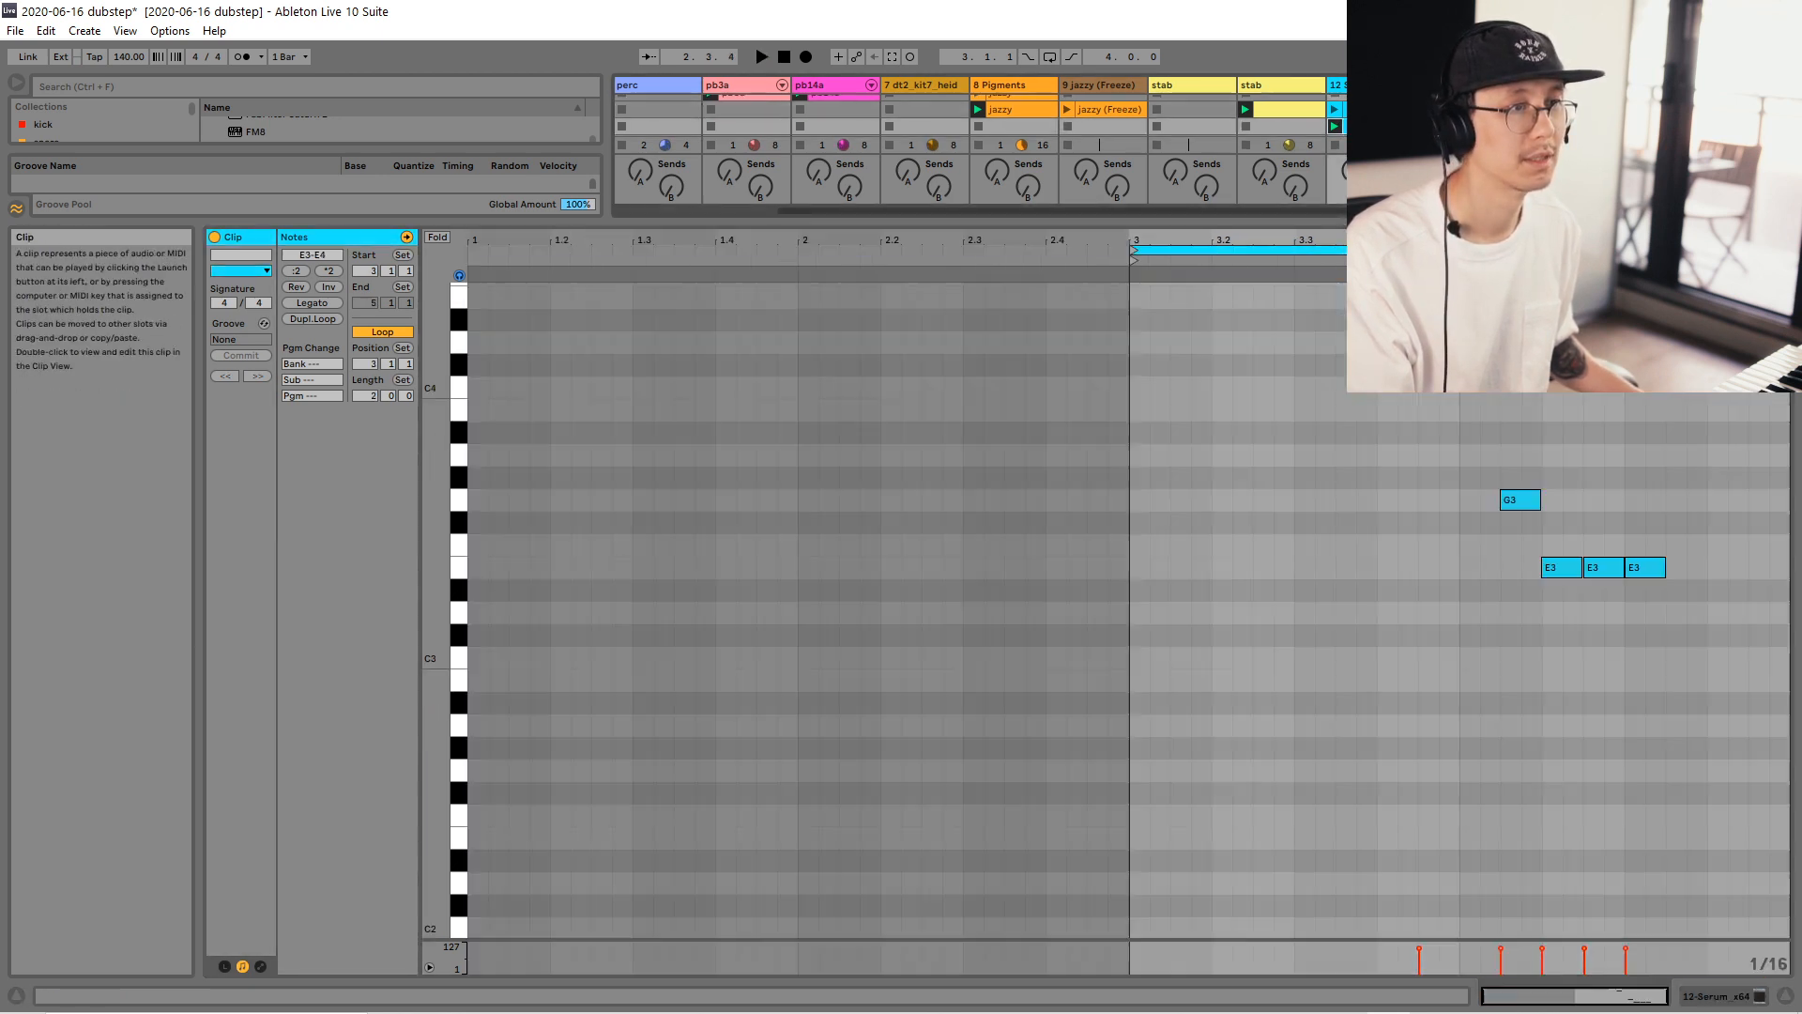
{"action": "key", "text": "space"}
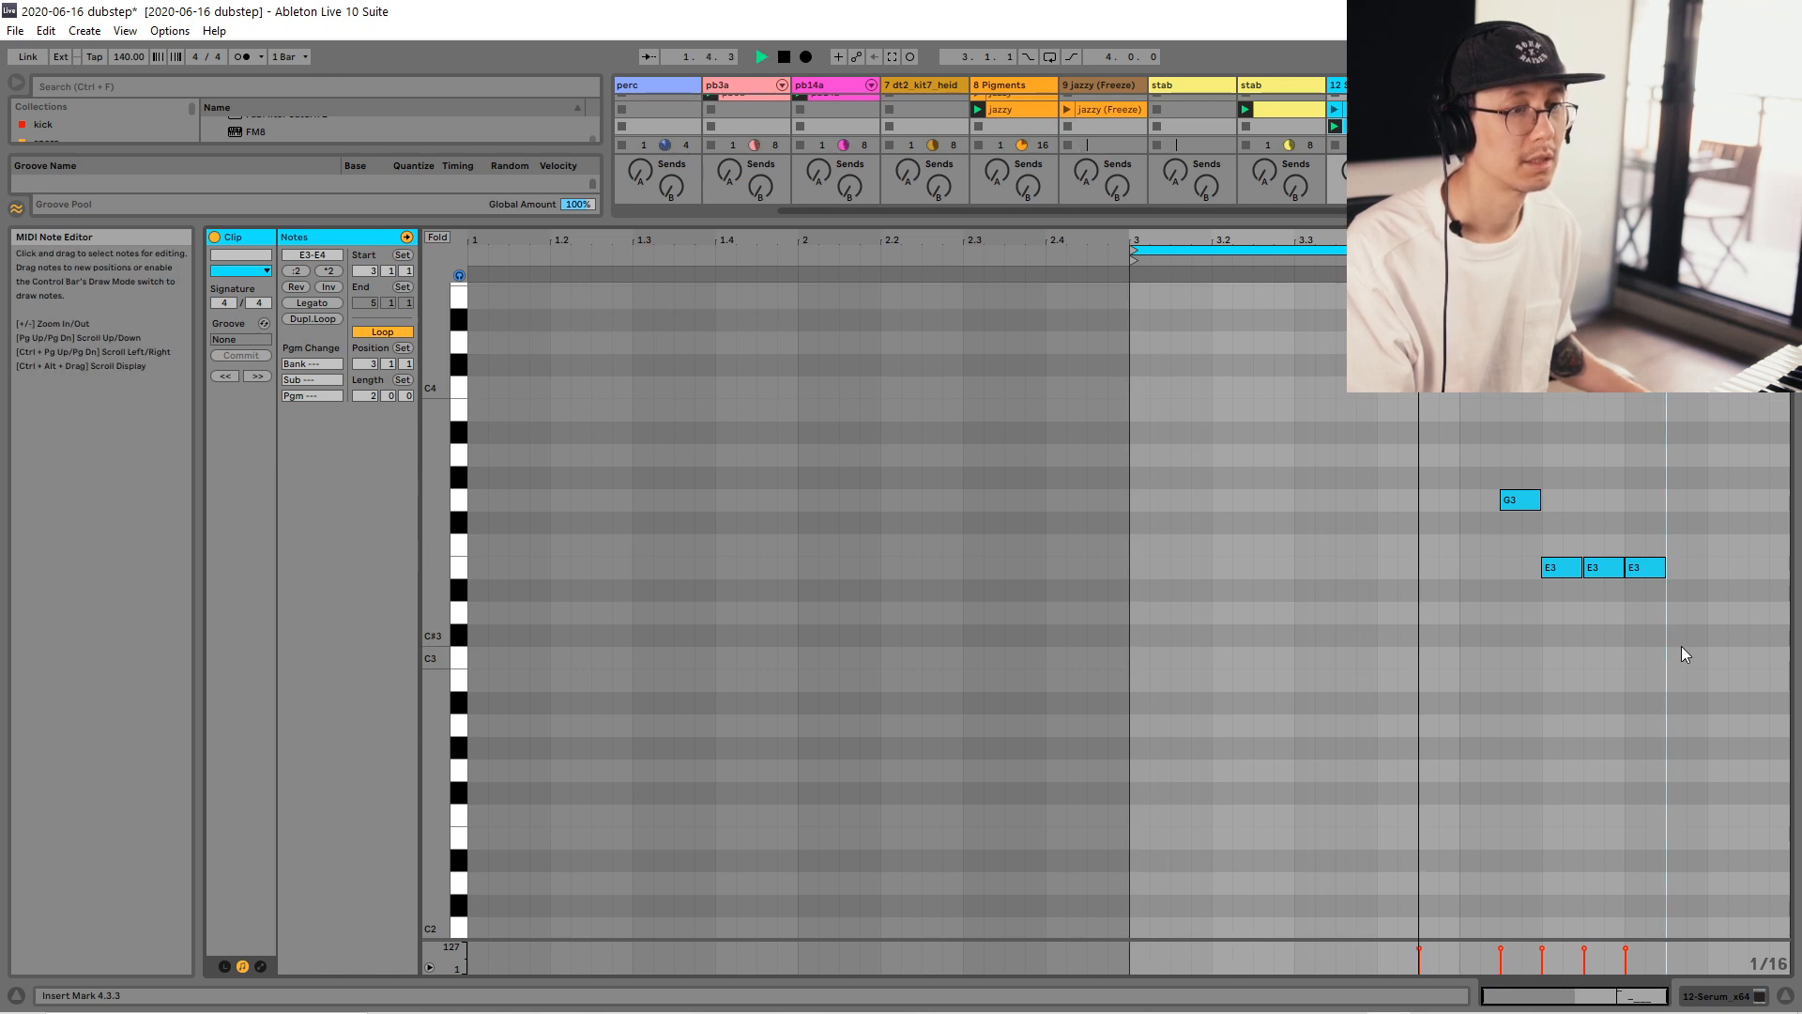
{"action": "key", "text": "shift+Down"}
{"action": "key", "text": "shift+Down"}
{"action": "key", "text": "shift+Down"}
{"action": "left_click", "coordinate": [1337, 243]}
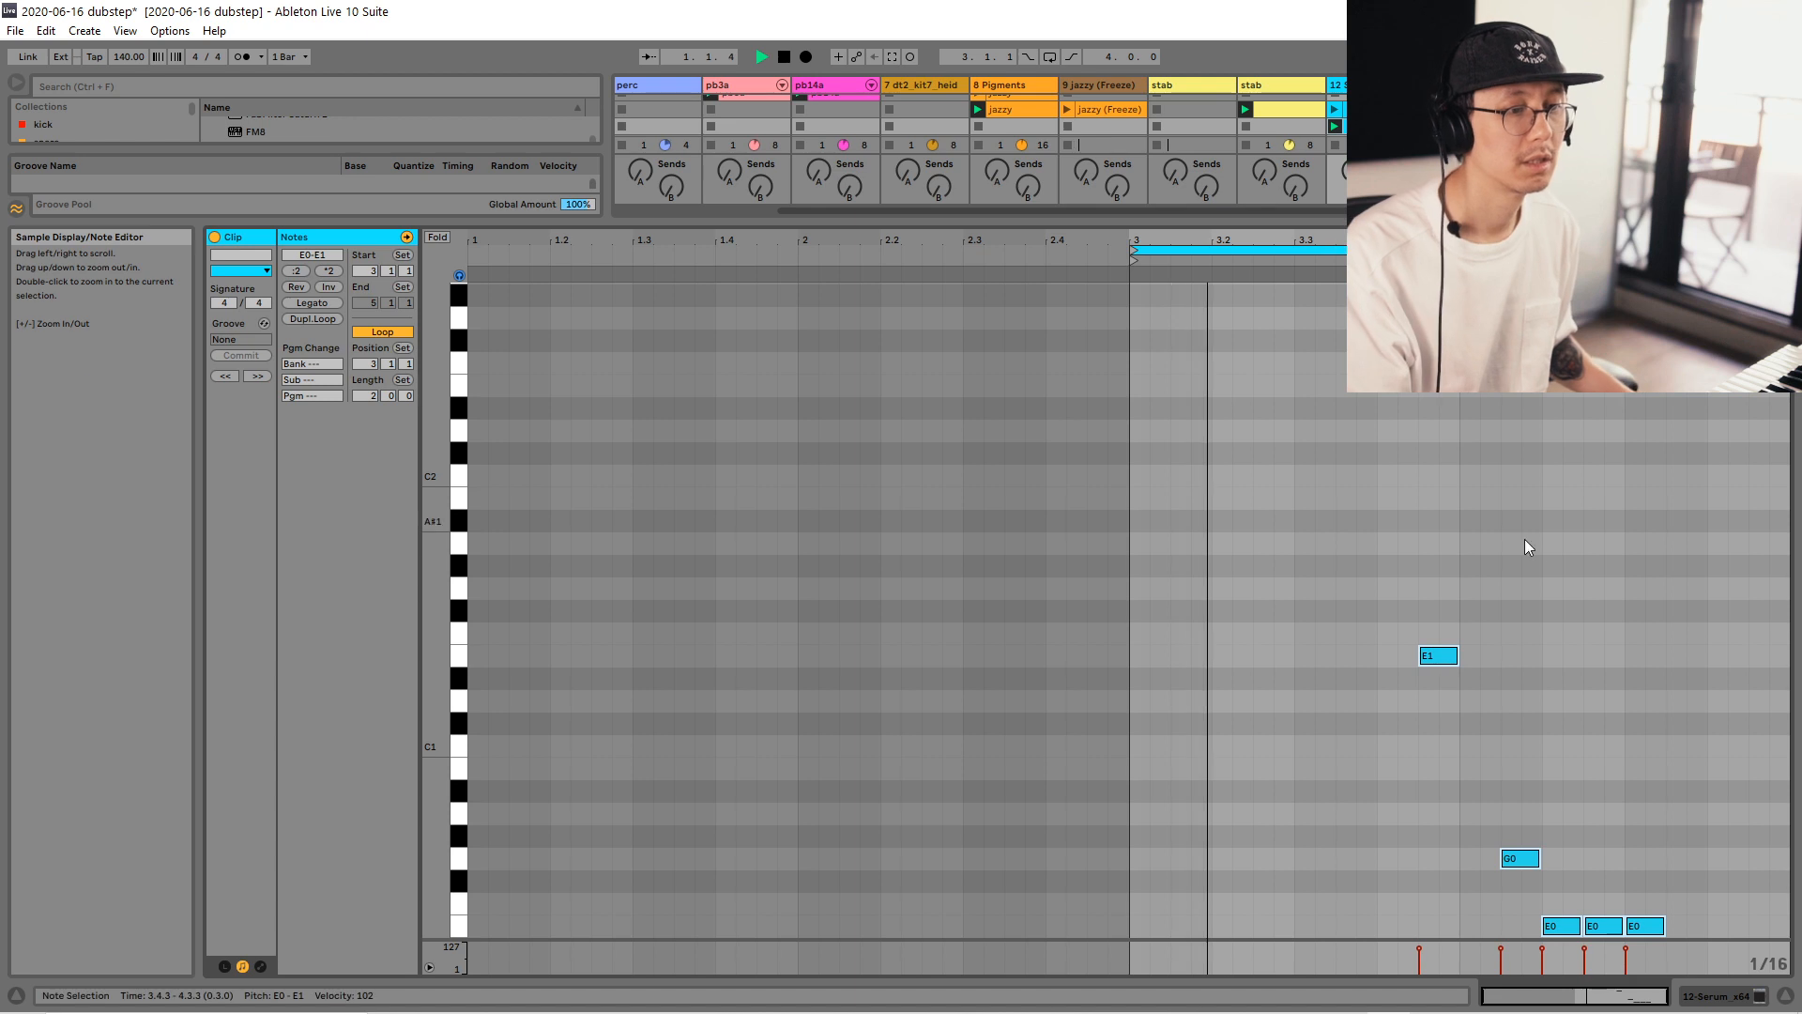
{"action": "scroll", "coordinate": [1565, 544], "scroll_direction": "down", "scroll_amount": 2}
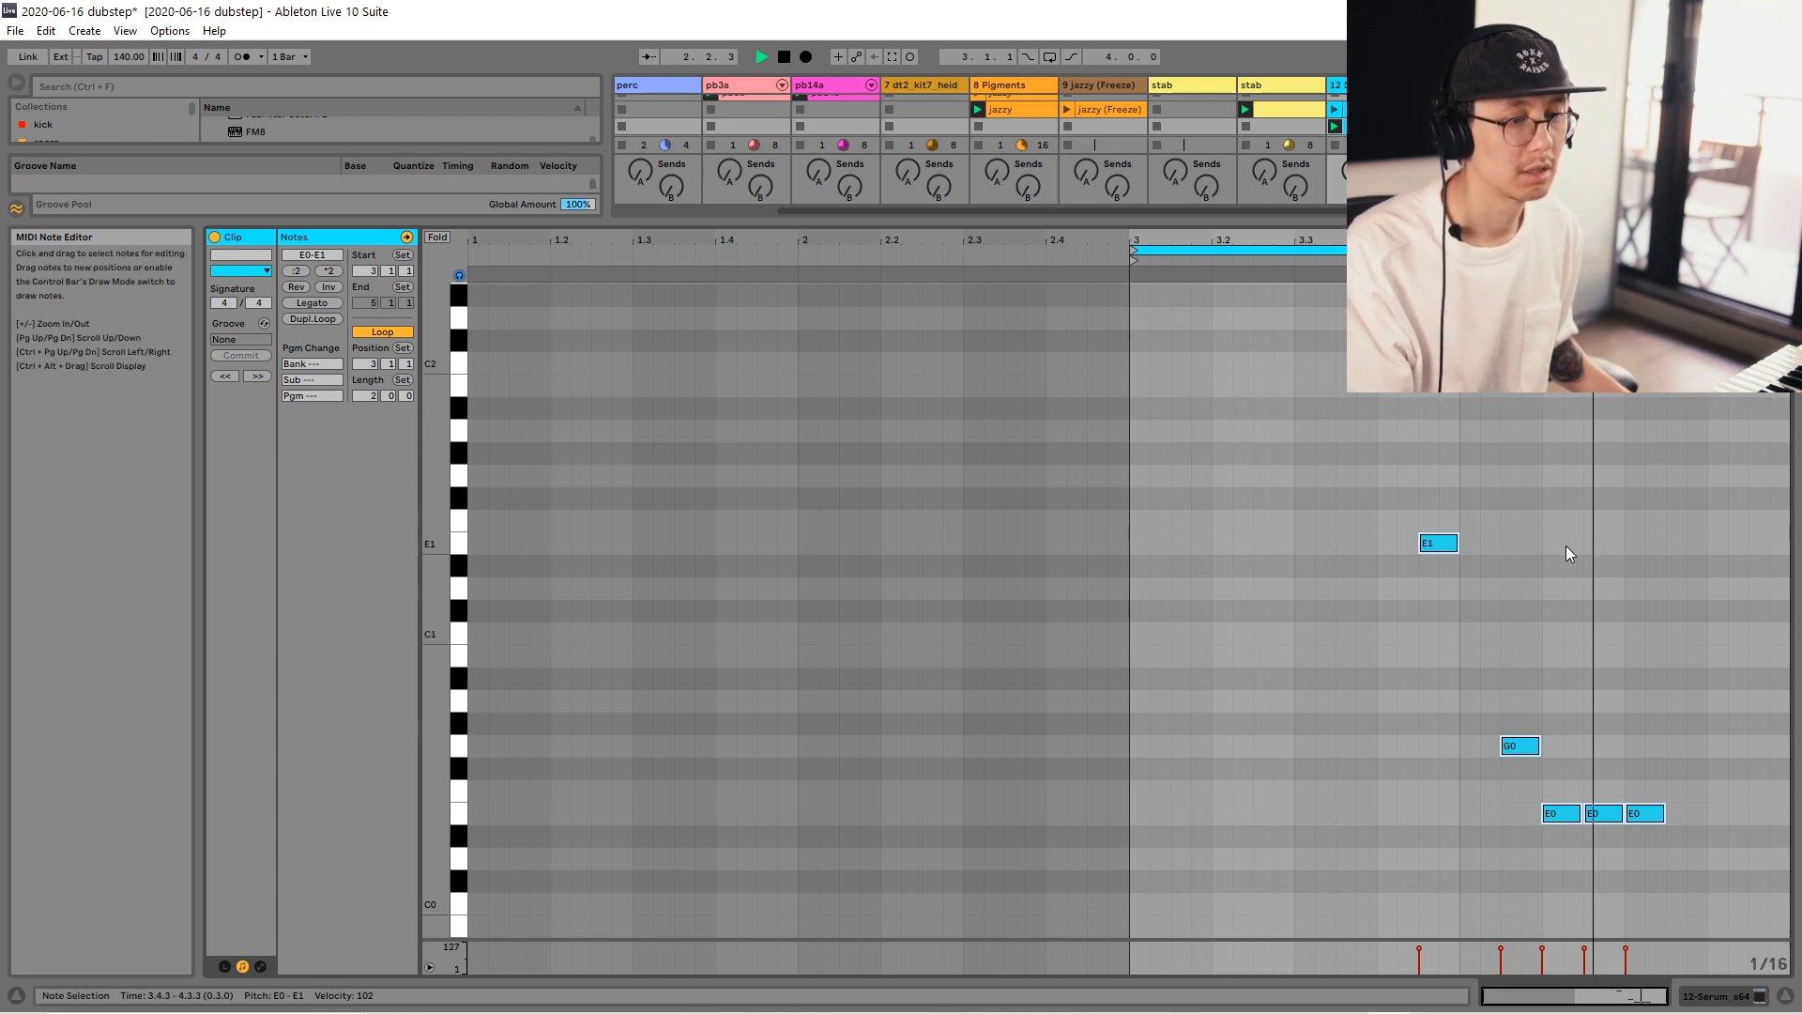
Stop playback and open the Massive X clip's notes.
{"action": "key", "text": "shift+Tab"}
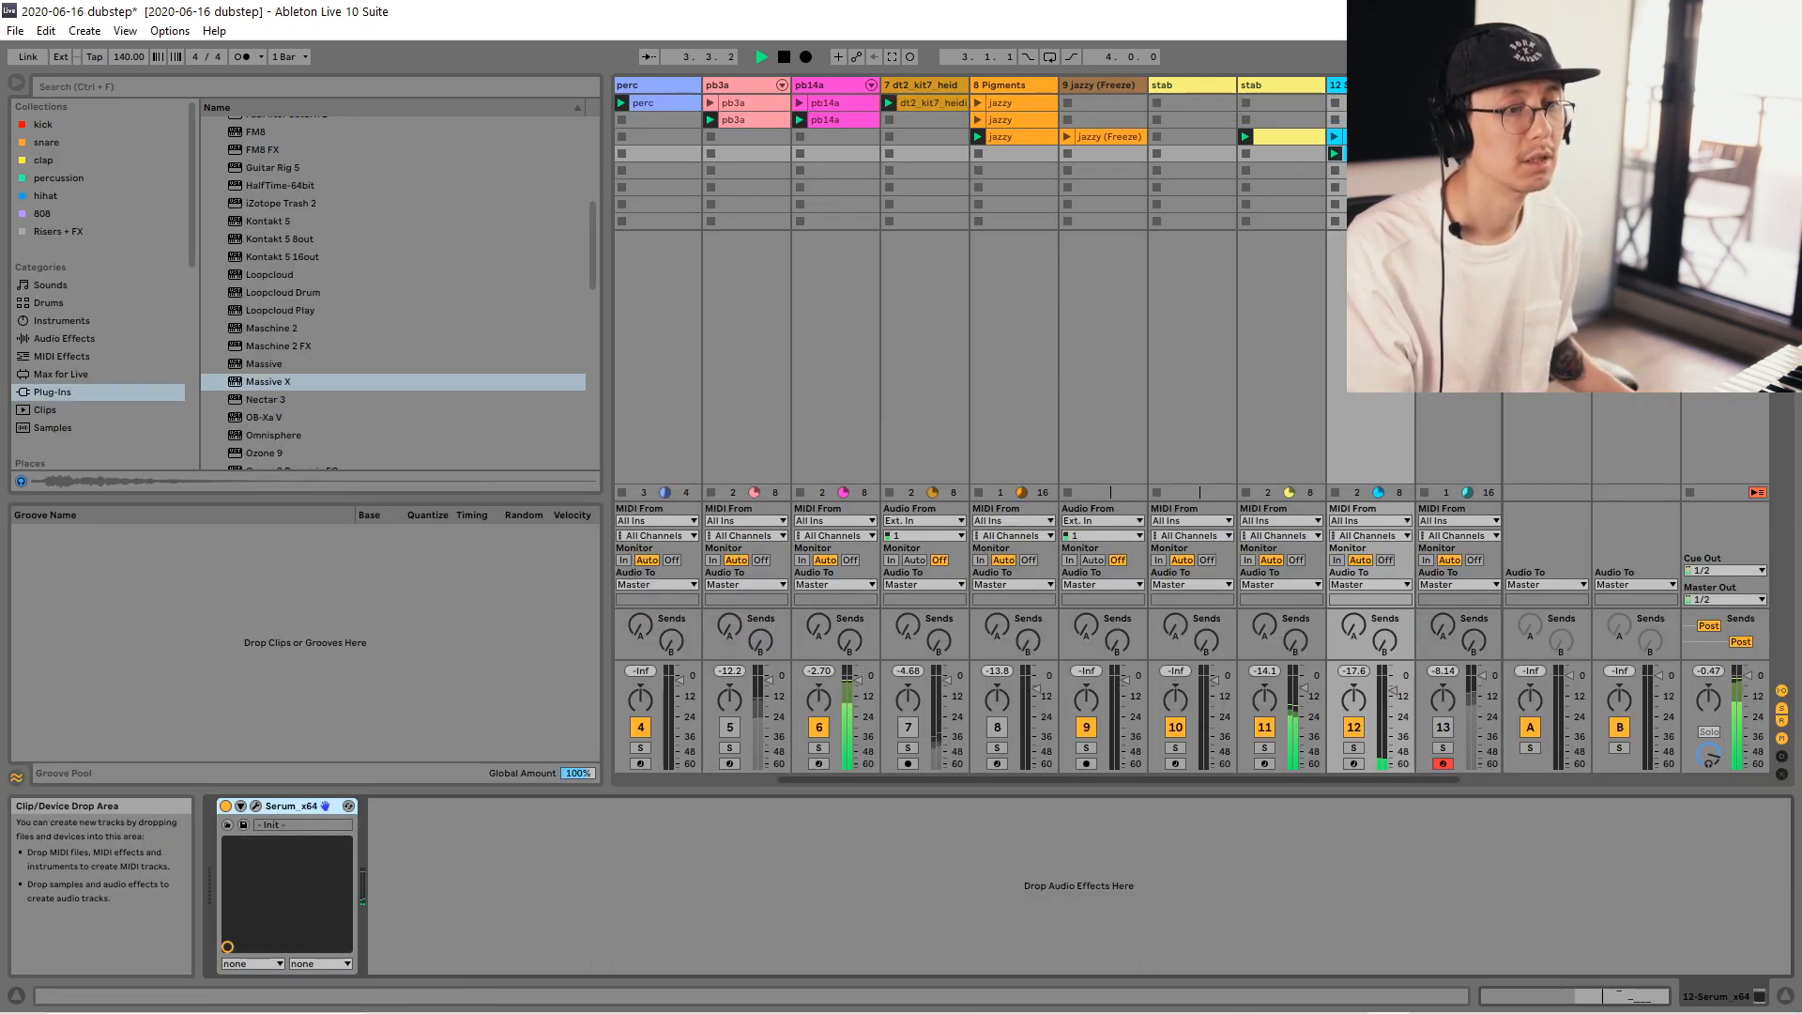
{"action": "key", "text": "space"}
{"action": "key", "text": "shift+Tab"}
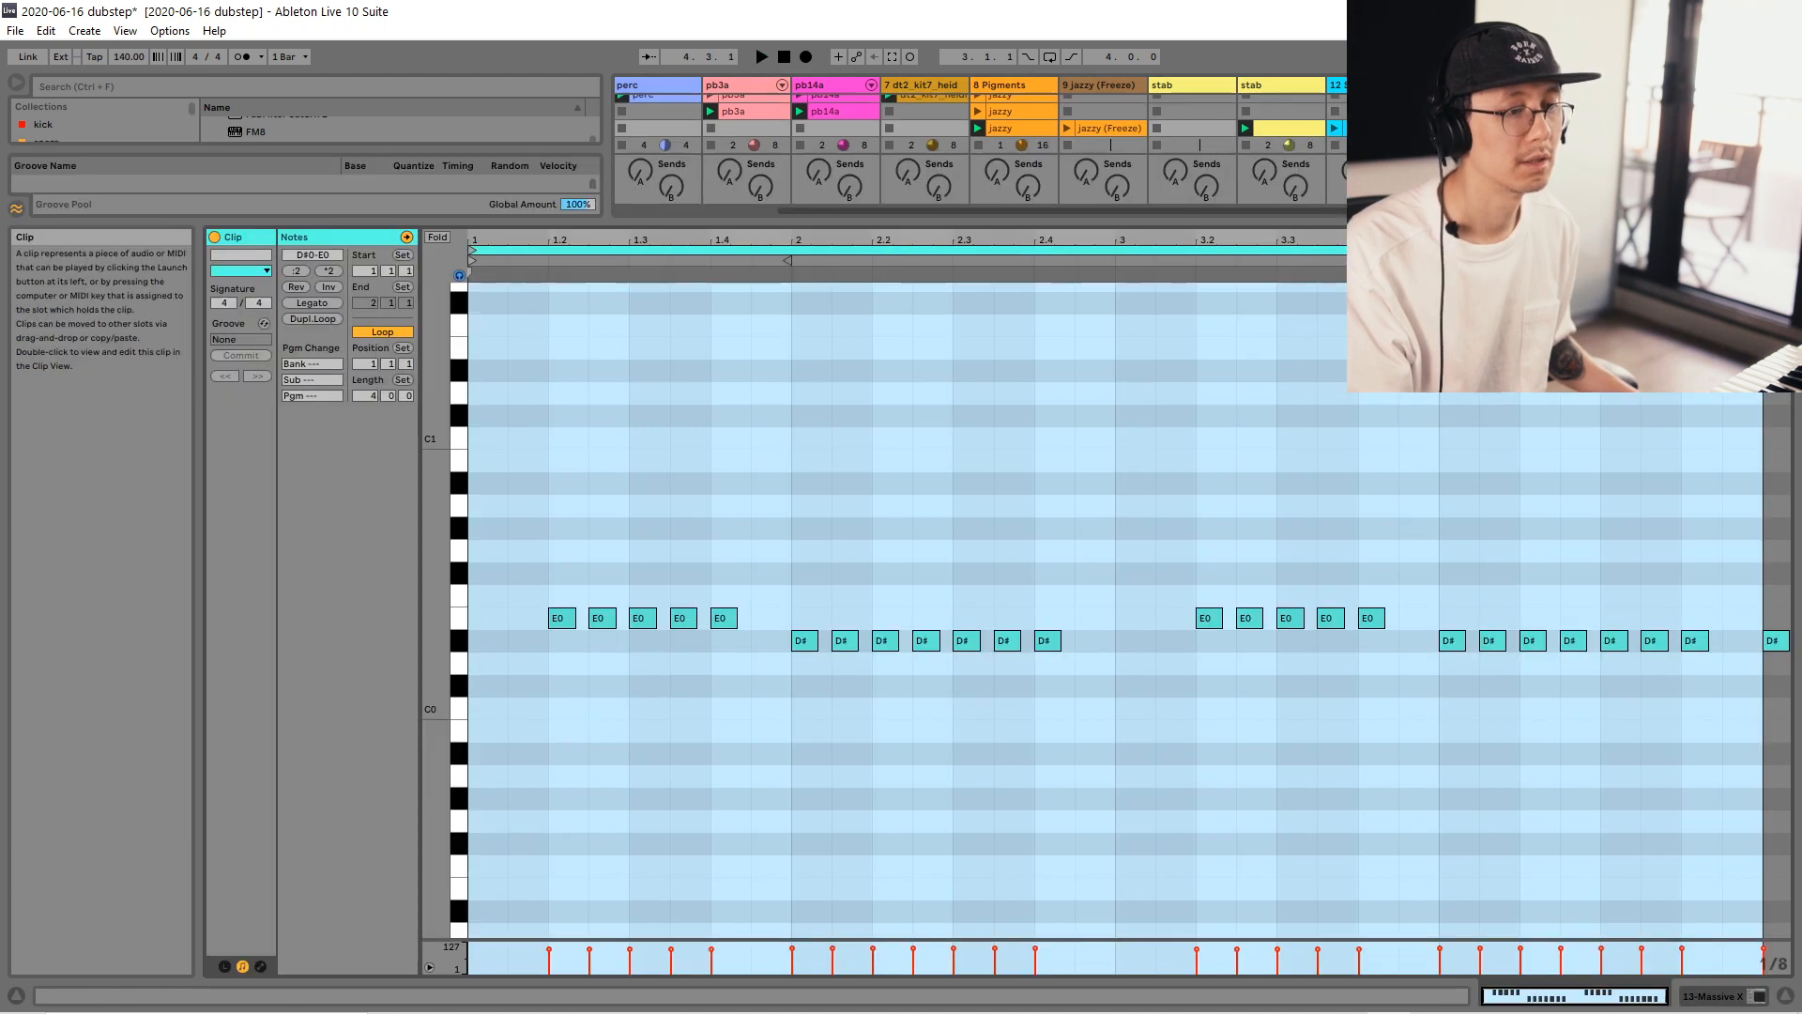
Deactivate the D#0 notes in bar 4 of the Massive X clip and launch the Serum clip.
{"action": "left_click", "coordinate": [1157, 469]}
{"action": "left_click_drag", "start_coordinate": [1456, 543], "coordinate": [1739, 791]}
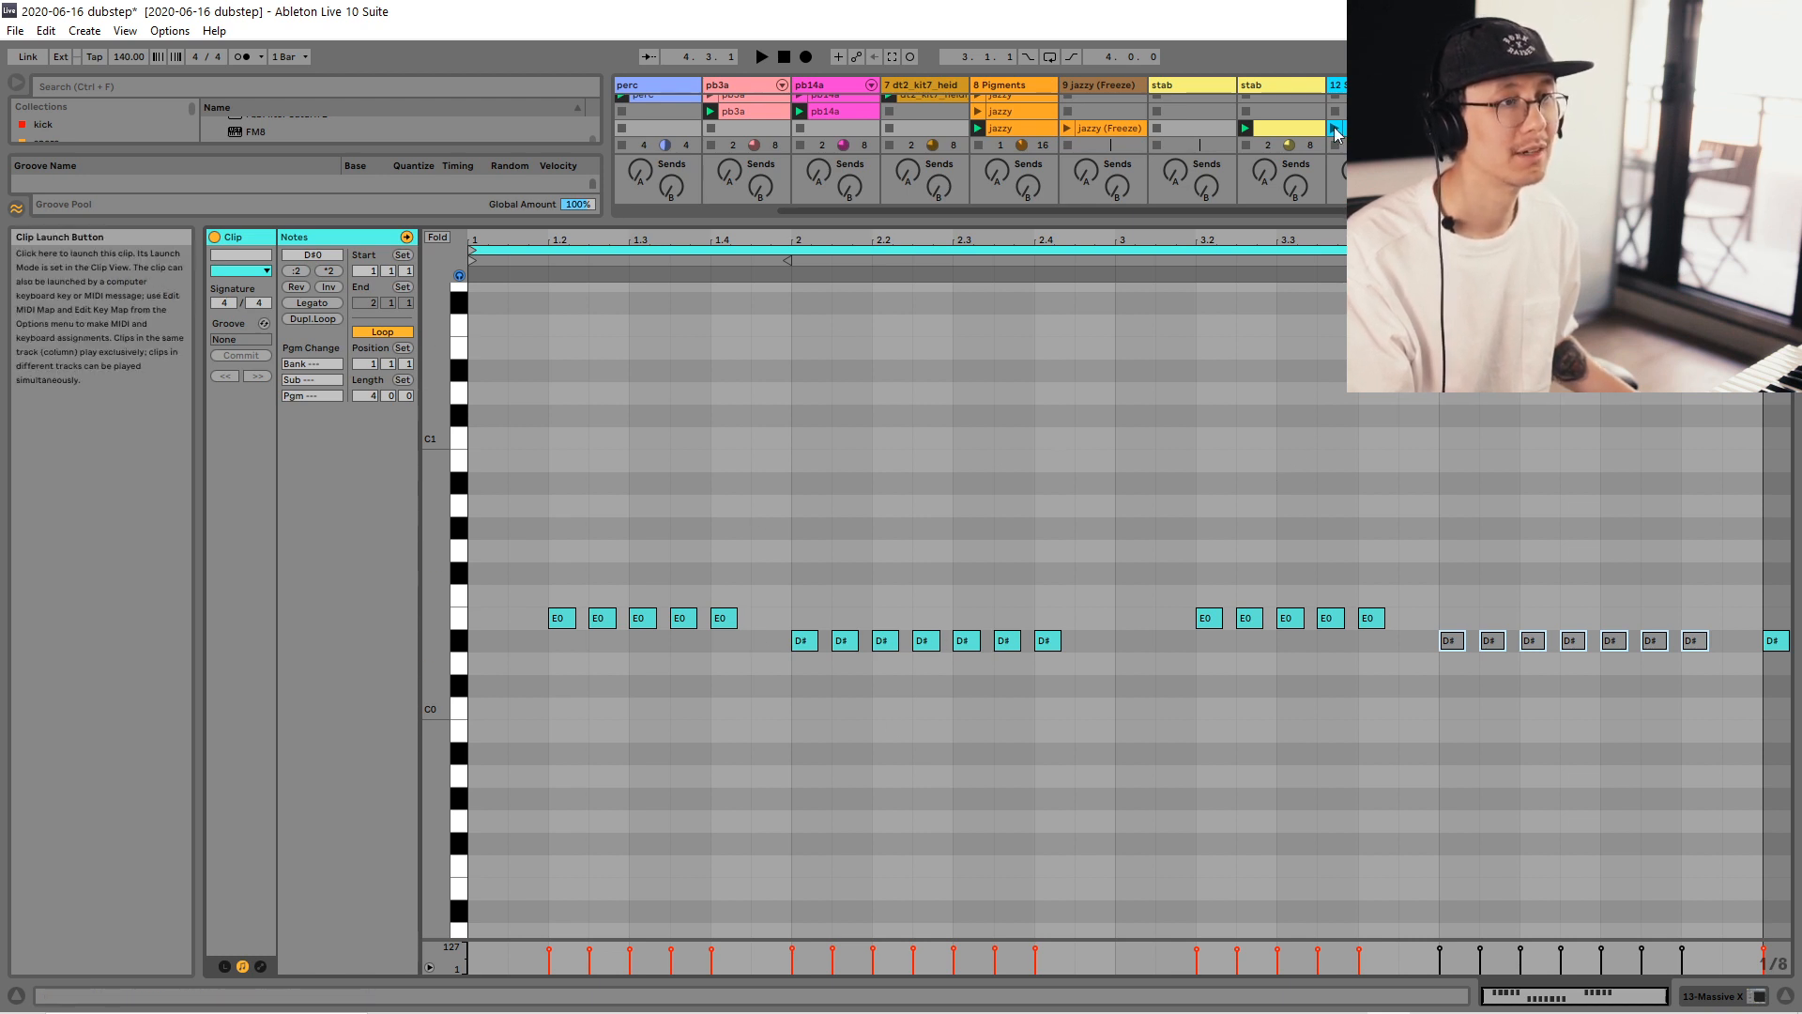
{"action": "left_click", "coordinate": [1297, 131]}
{"action": "left_click", "coordinate": [1334, 126]}
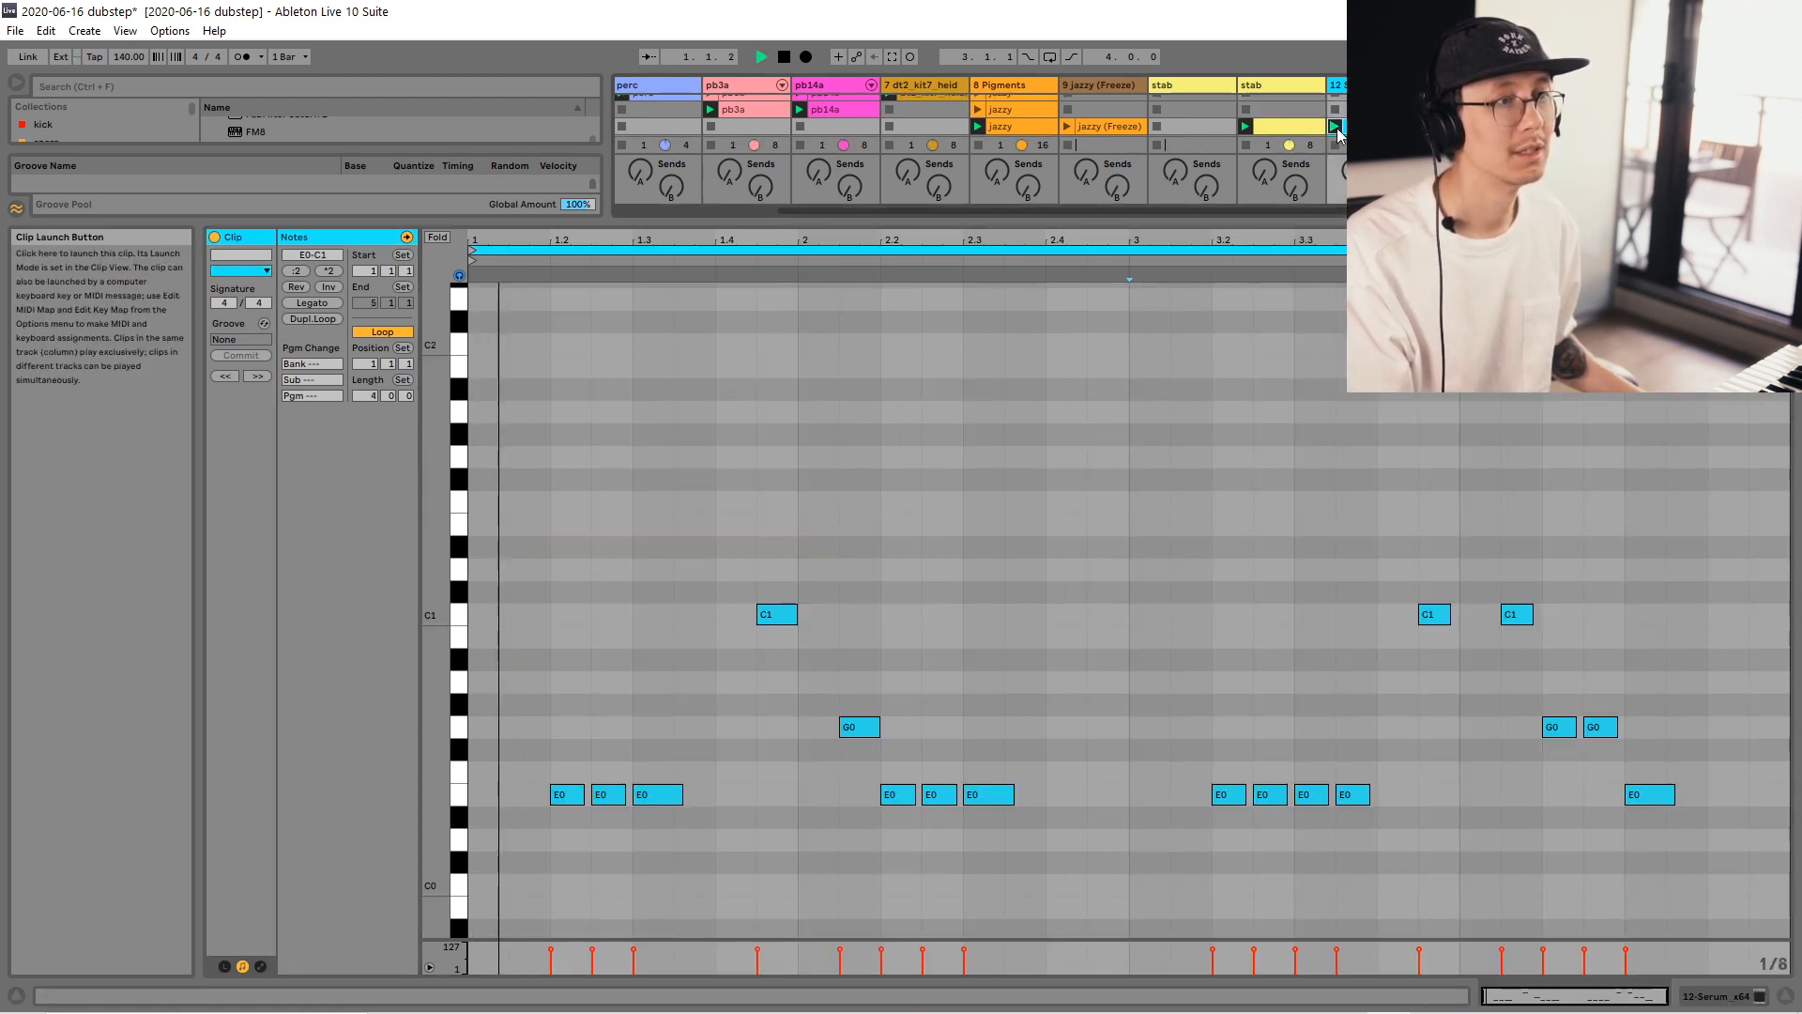
Open the Serum fill clip, extend its loop back to bar 1 for a four-bar length, and play it.
{"action": "scroll", "coordinate": [1336, 122], "scroll_direction": "down", "scroll_amount": 1}
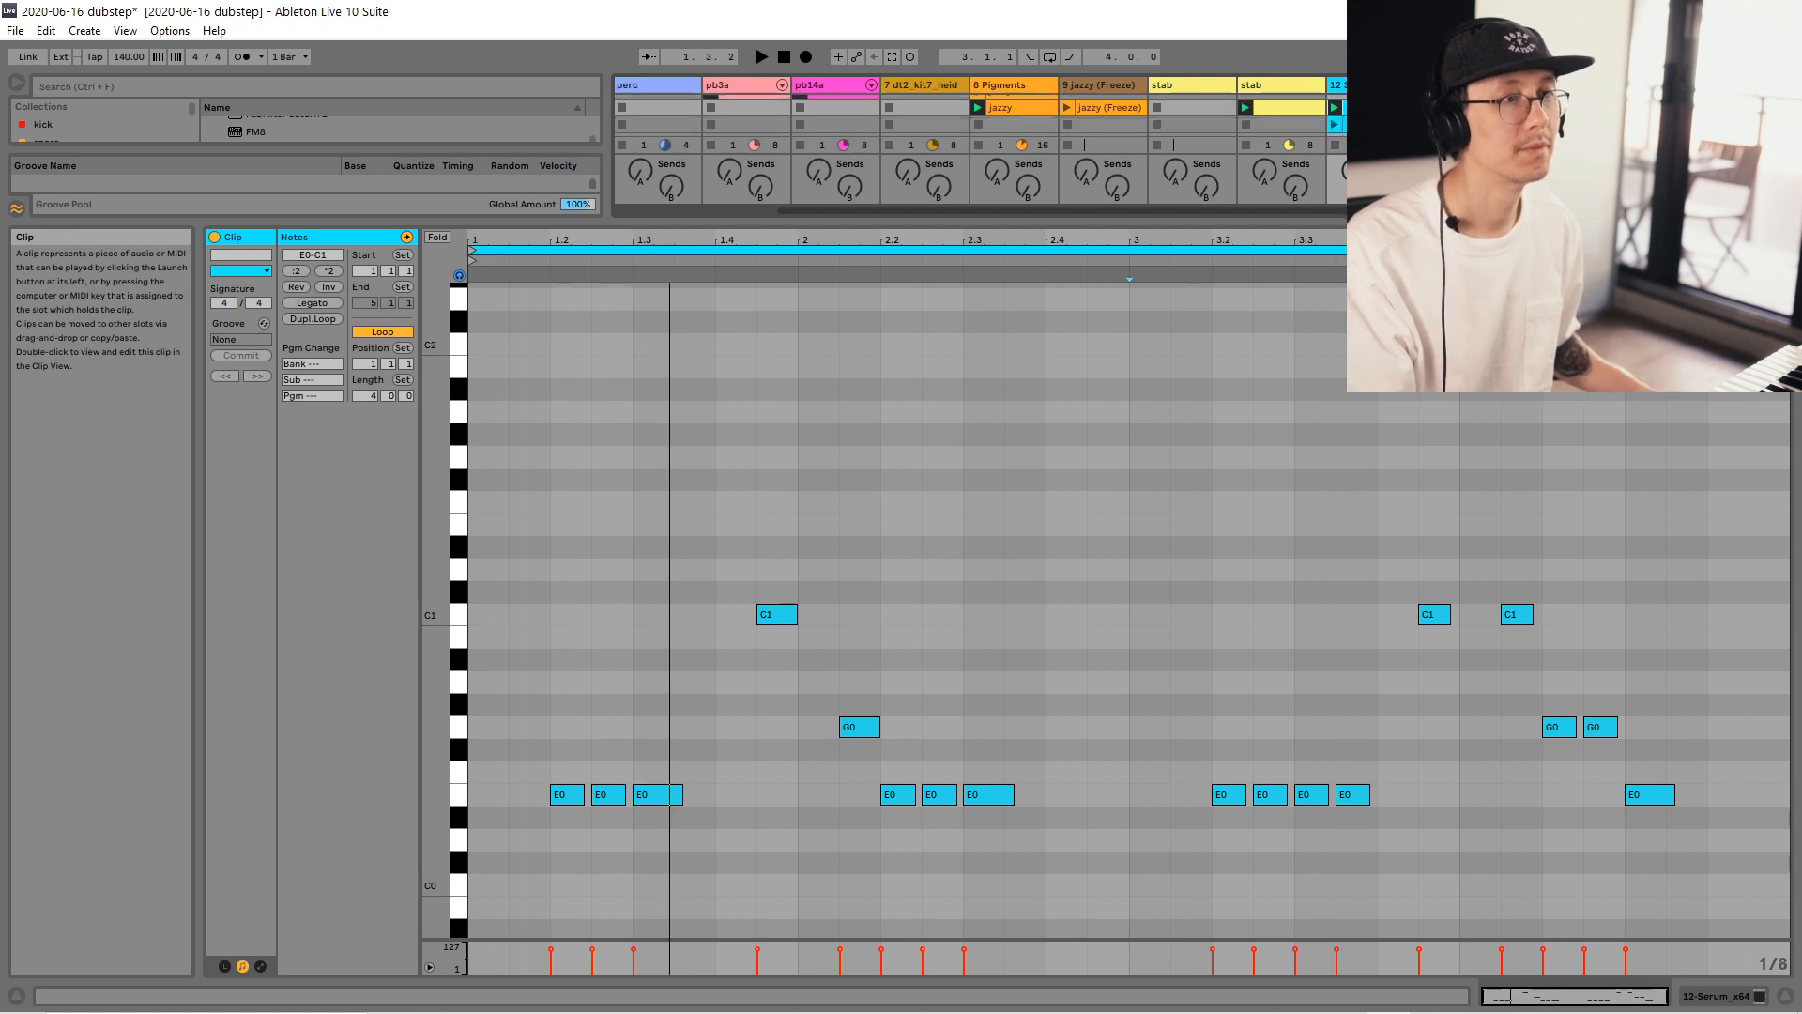
{"action": "left_click", "coordinate": [1335, 106]}
{"action": "left_click", "coordinate": [1353, 443]}
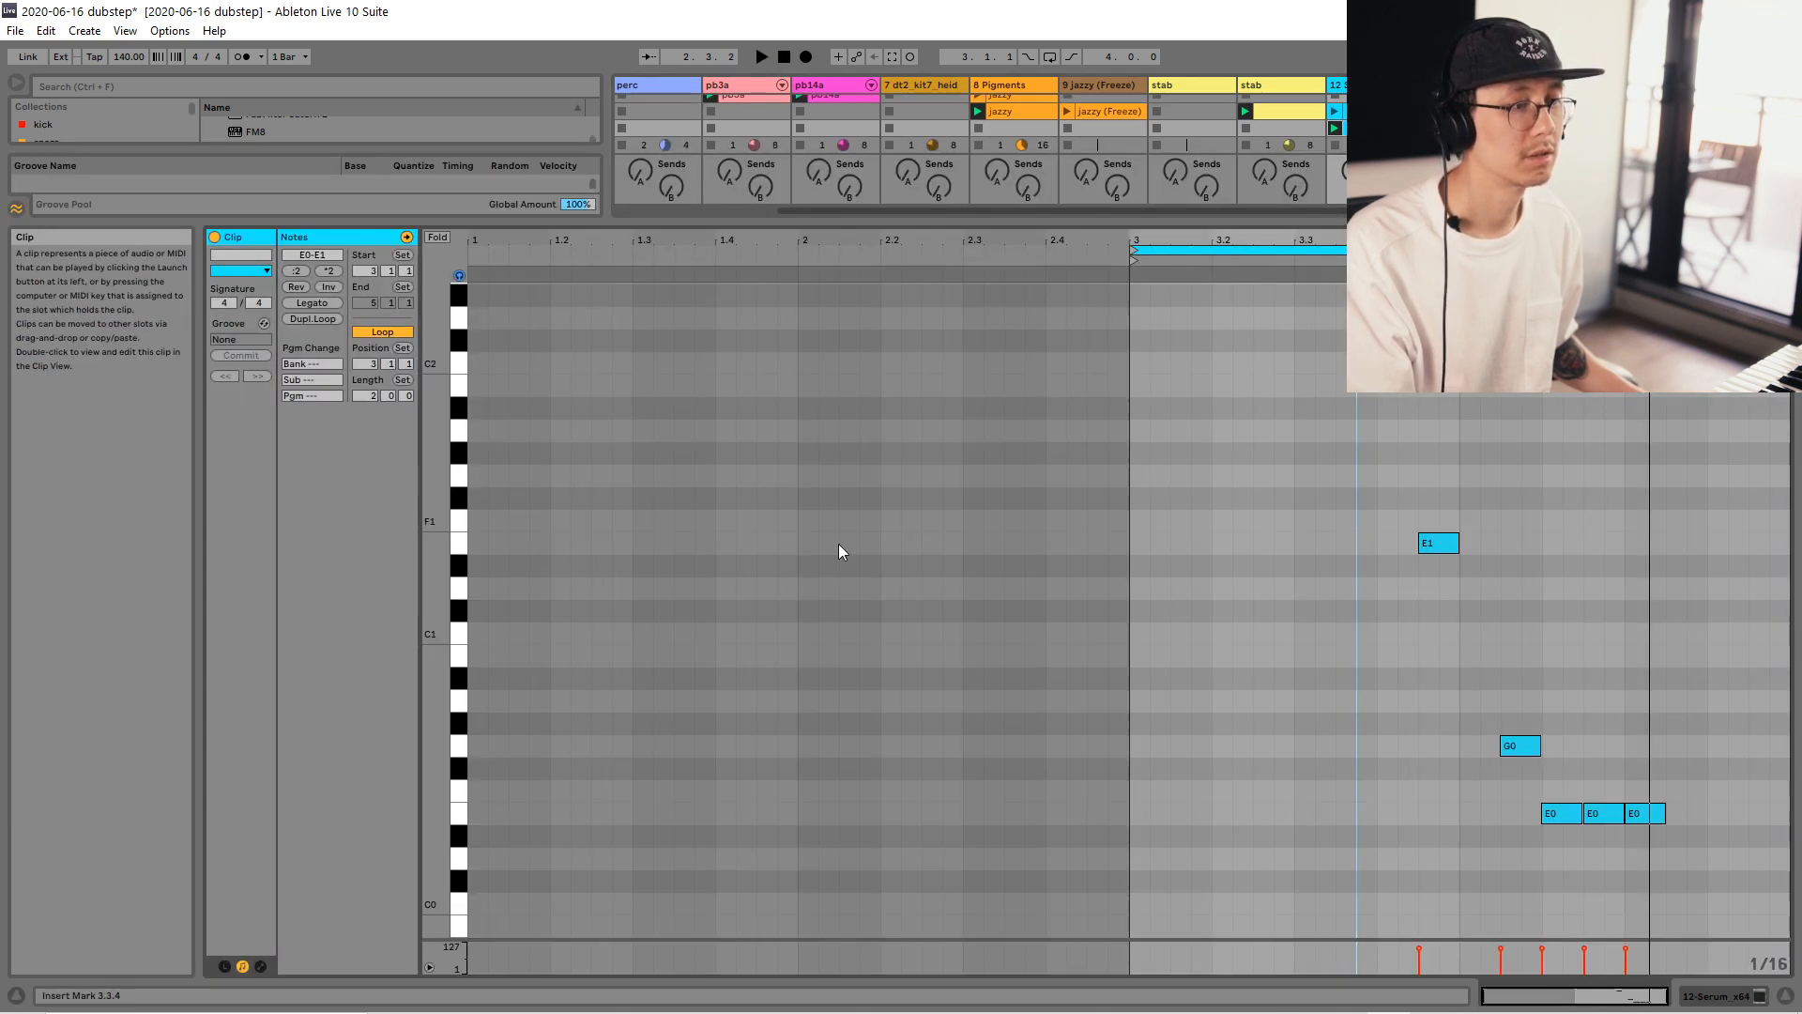
{"action": "left_click", "coordinate": [837, 543]}
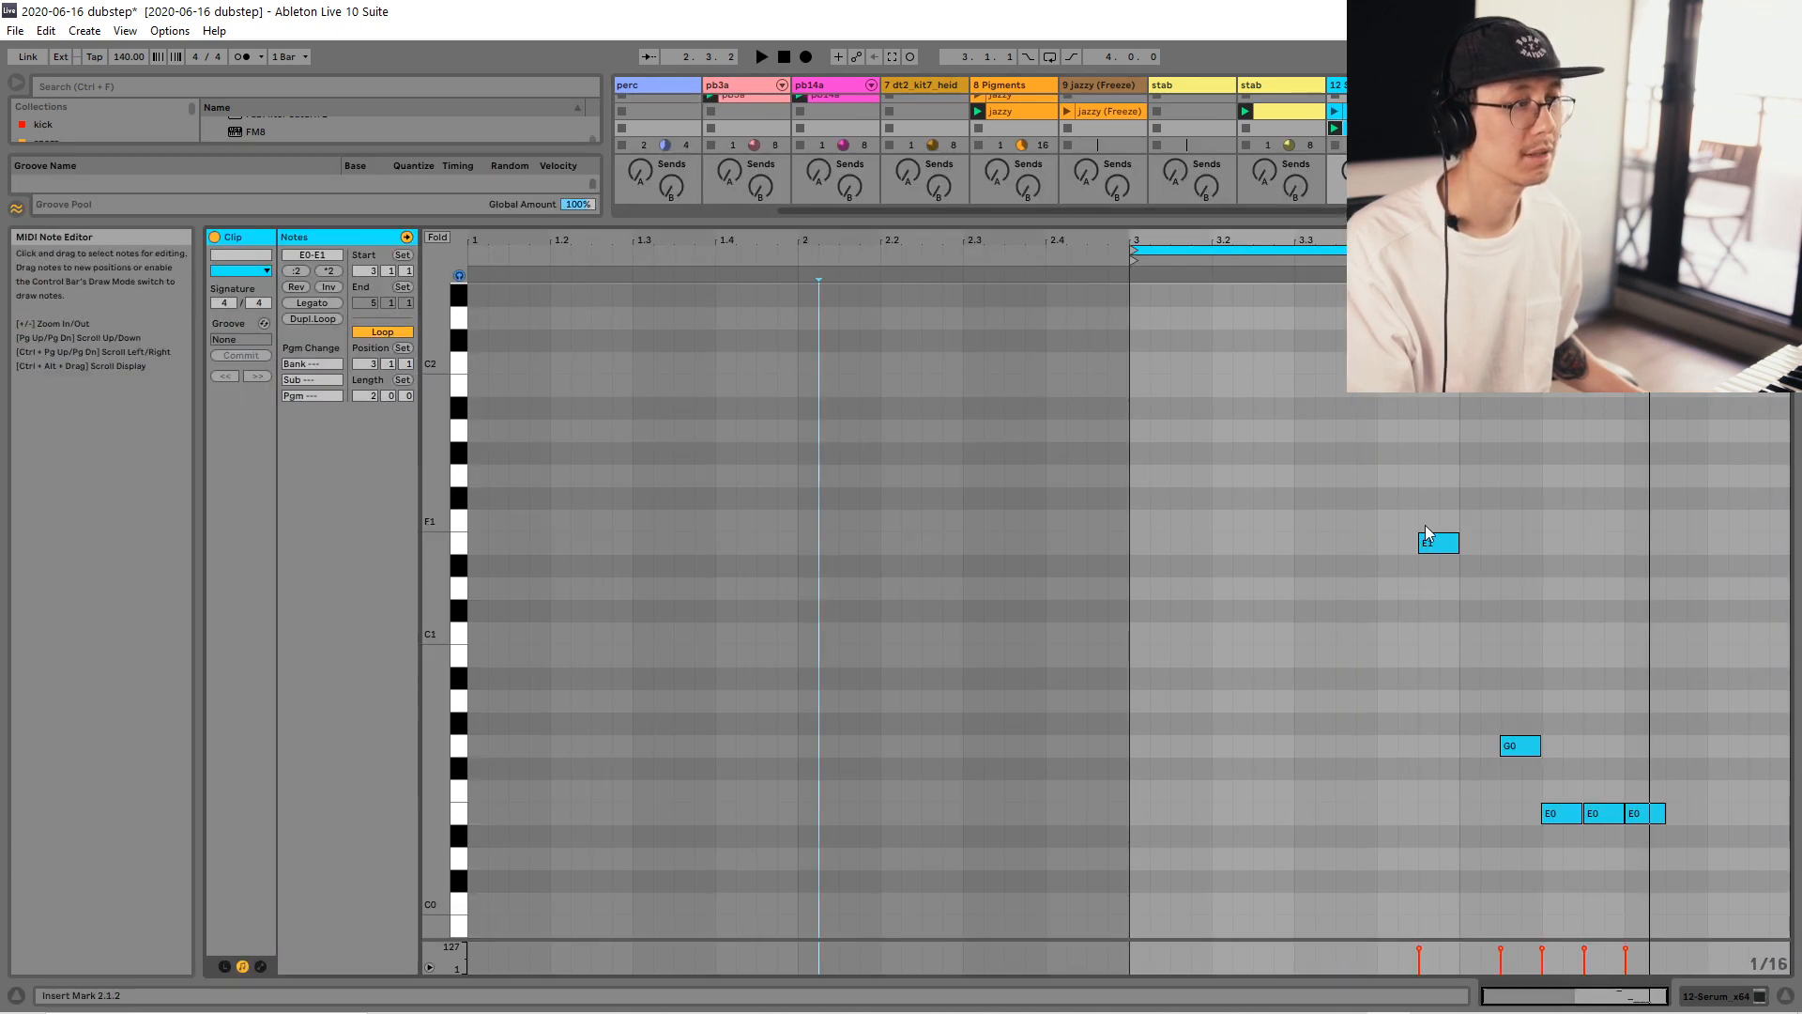
{"action": "left_click_drag", "start_coordinate": [1134, 251], "coordinate": [383, 296]}
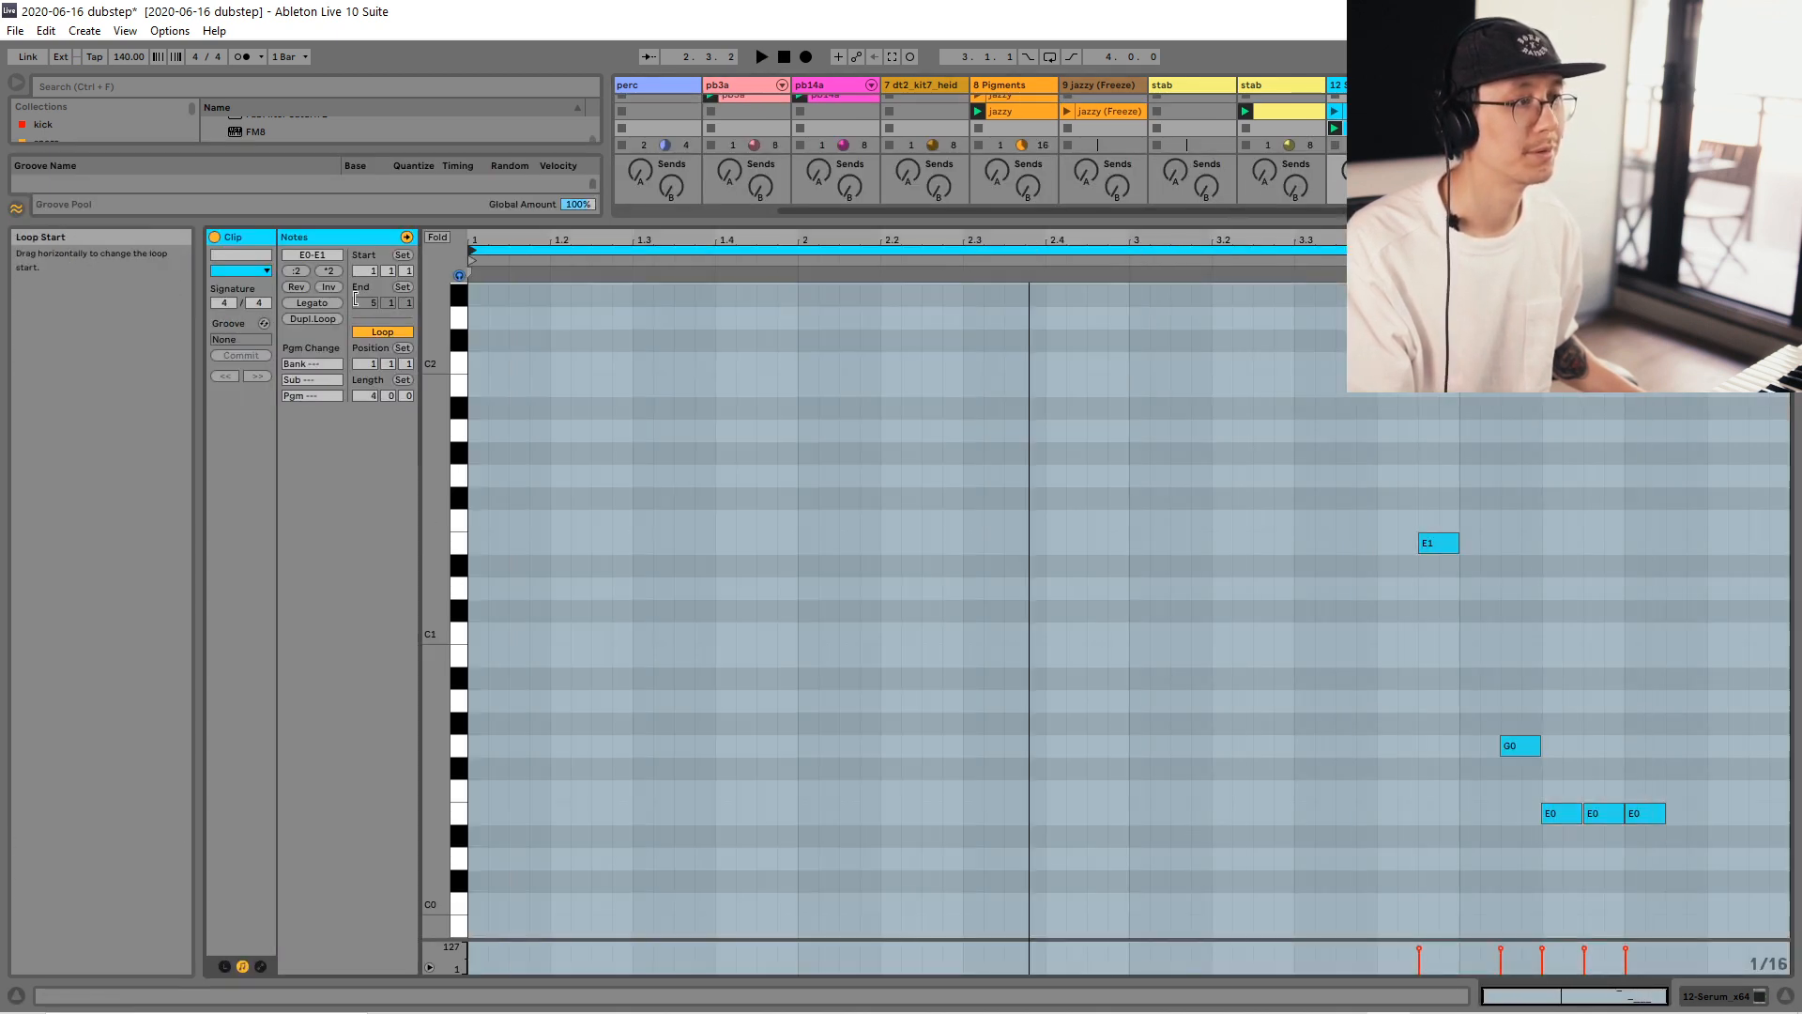
{"action": "left_click", "coordinate": [1371, 443]}
{"action": "key", "text": "space"}
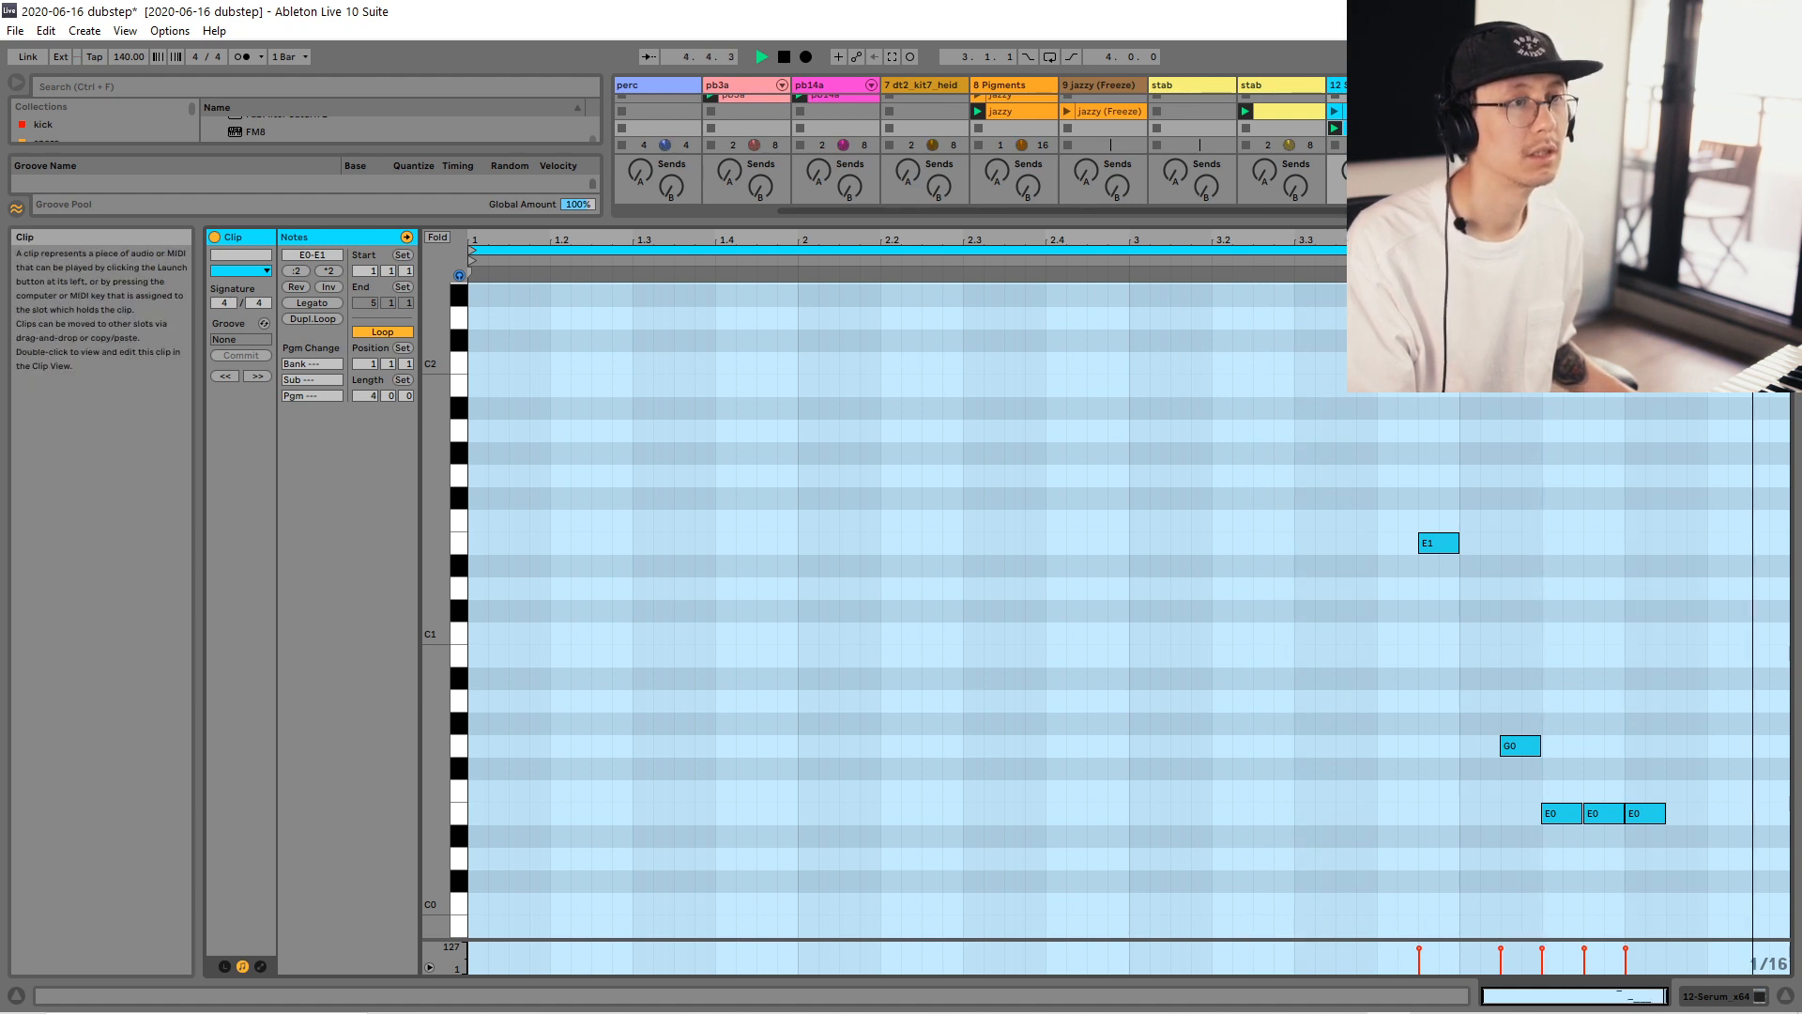
Duplicate the Serum fill clip's loop to eight bars and deactivate the notes of the first fill.
{"action": "key", "text": "shift+Tab"}
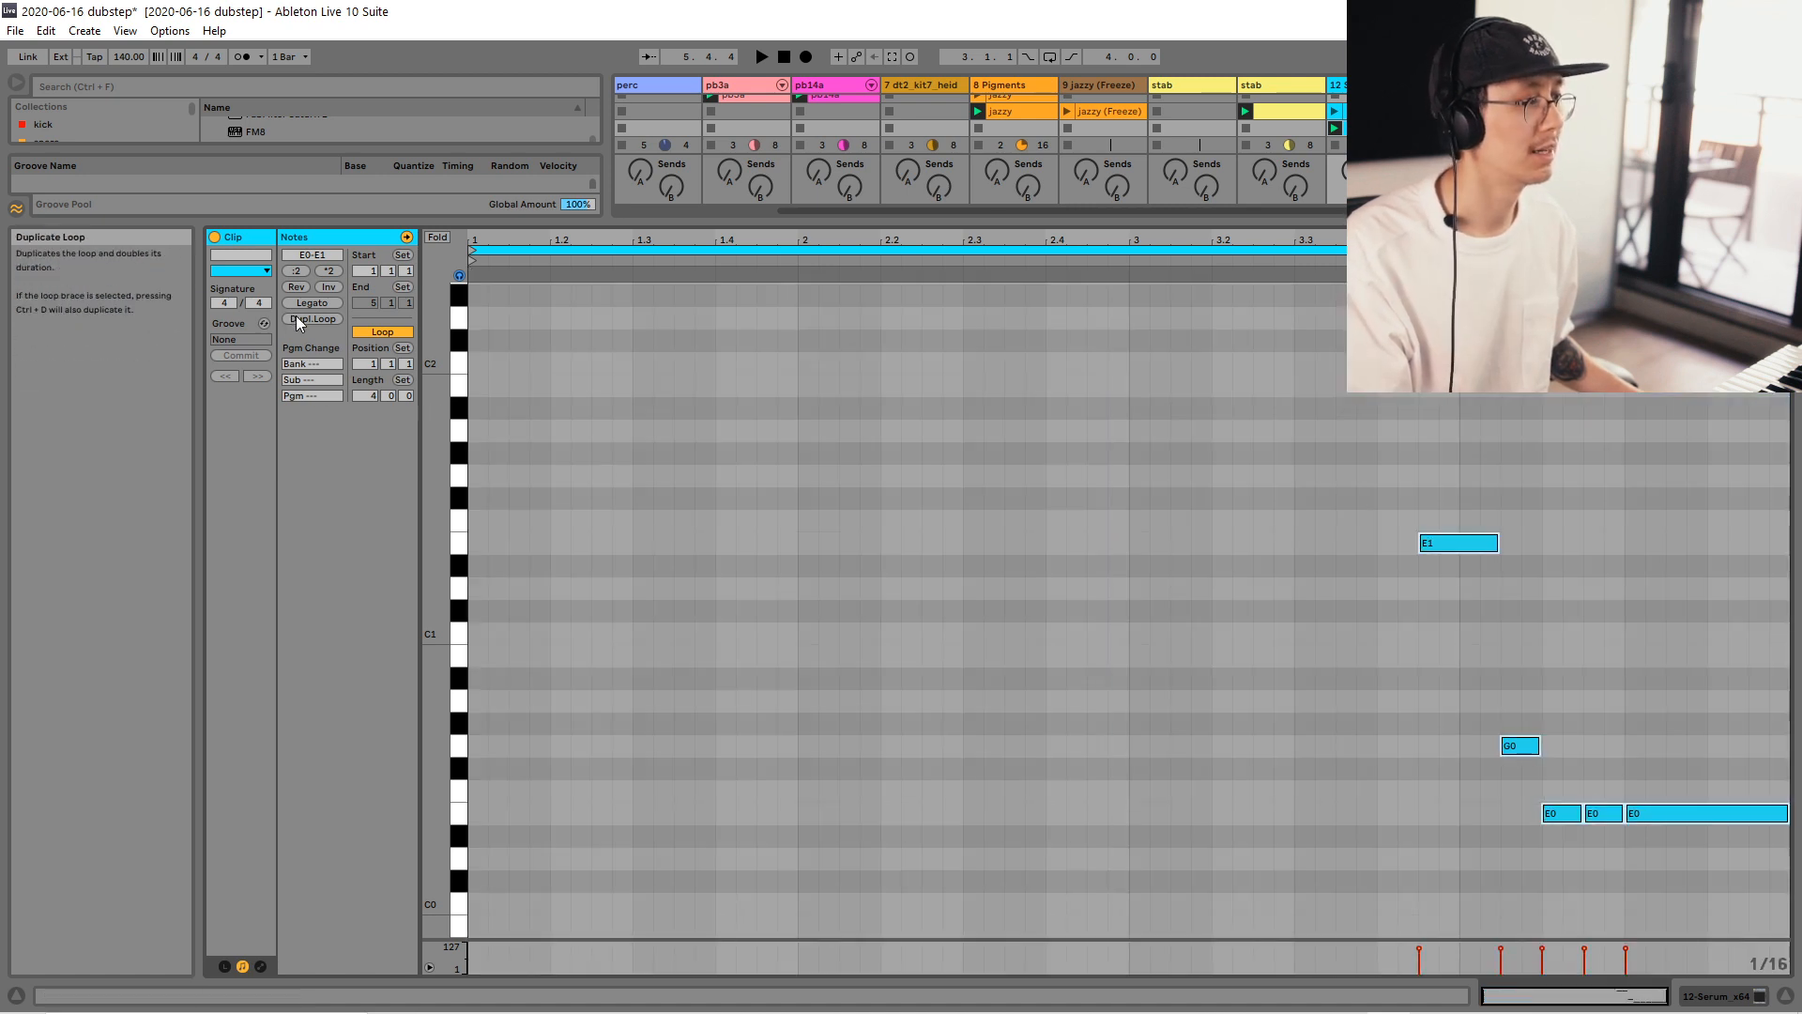
{"action": "left_click", "coordinate": [297, 318]}
{"action": "left_click_drag", "start_coordinate": [752, 414], "coordinate": [1259, 922]}
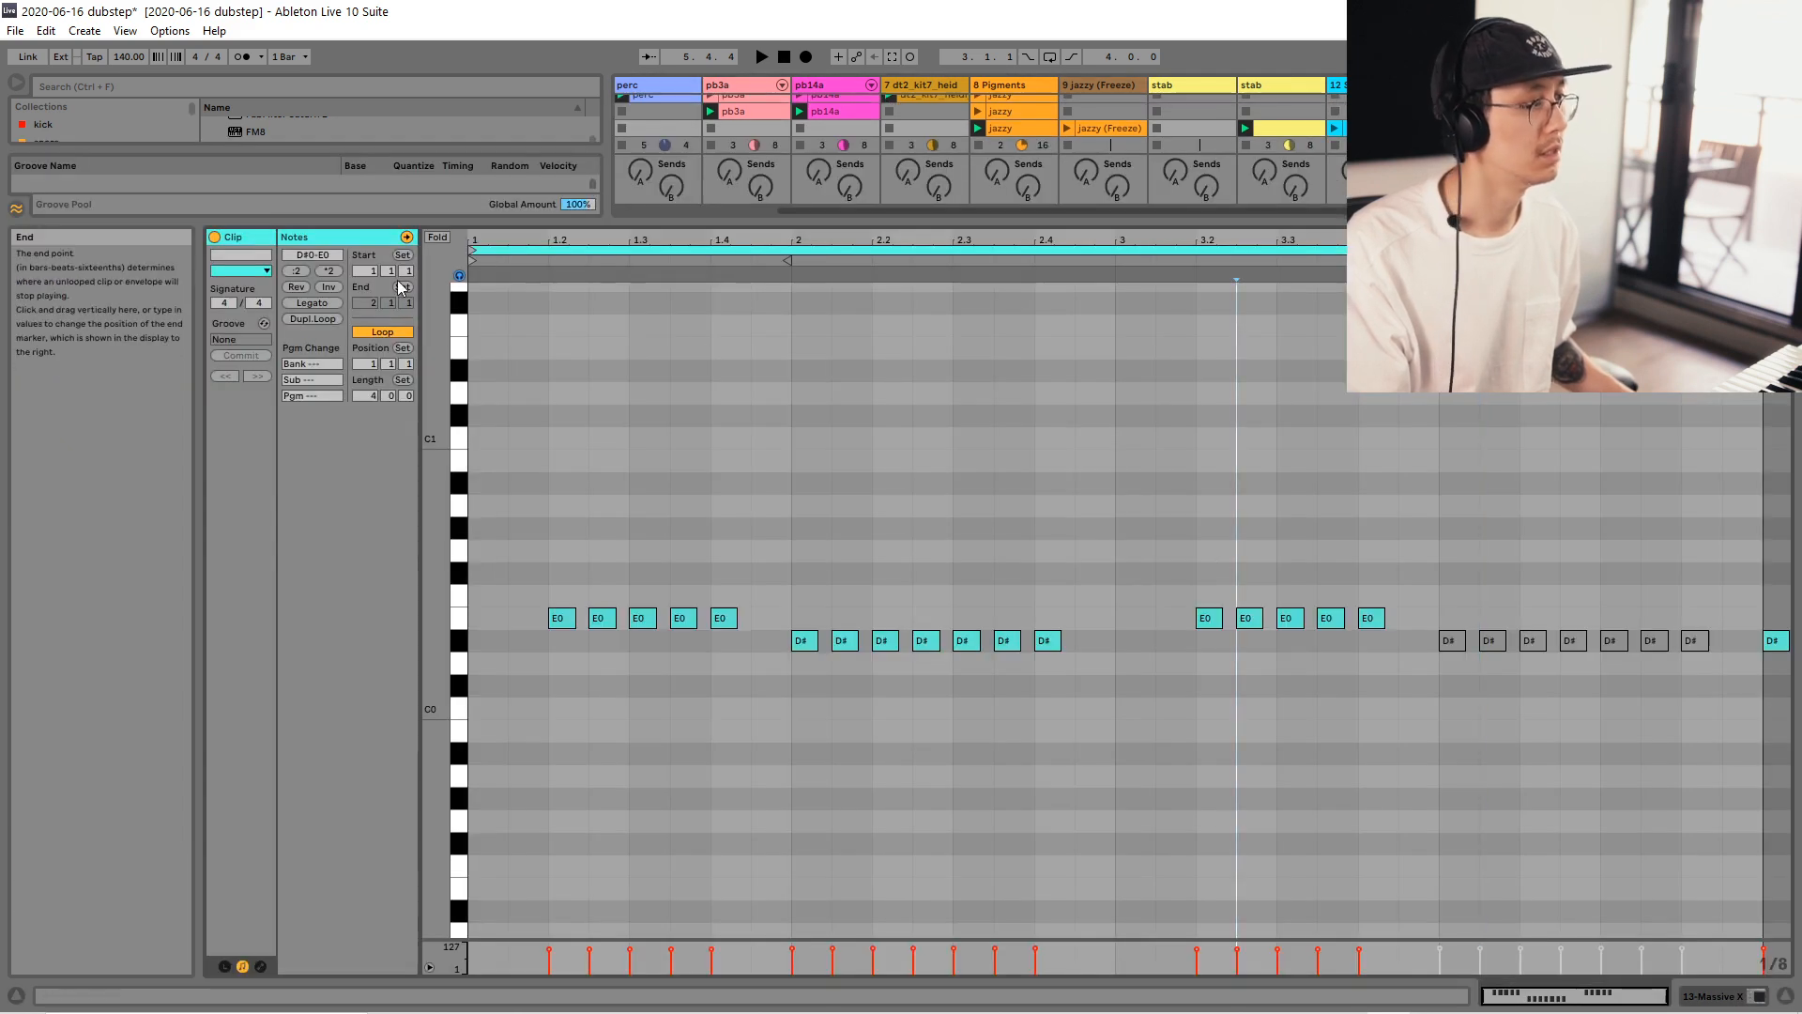
Duplicate the Massive X clip's loop to eight bars and reactivate the muted D#0 notes in bar 4.
{"action": "left_click", "coordinate": [327, 317]}
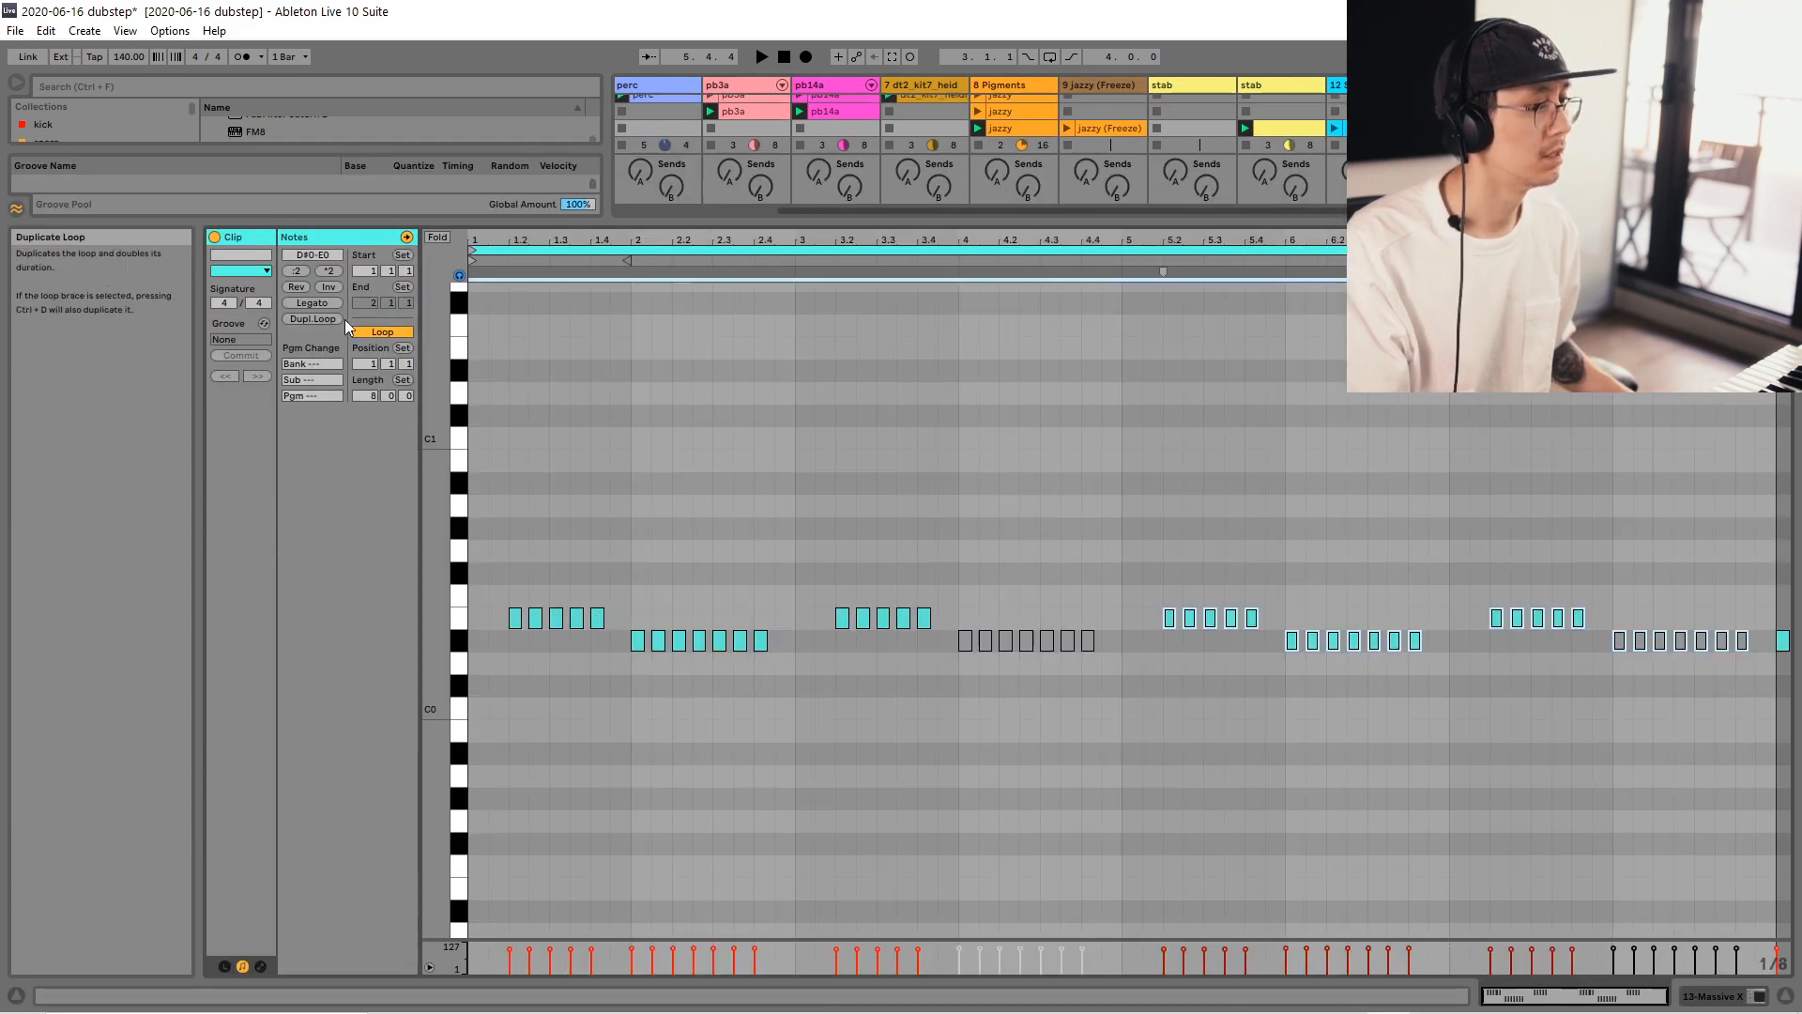
{"action": "left_click_drag", "start_coordinate": [939, 612], "coordinate": [1104, 702]}
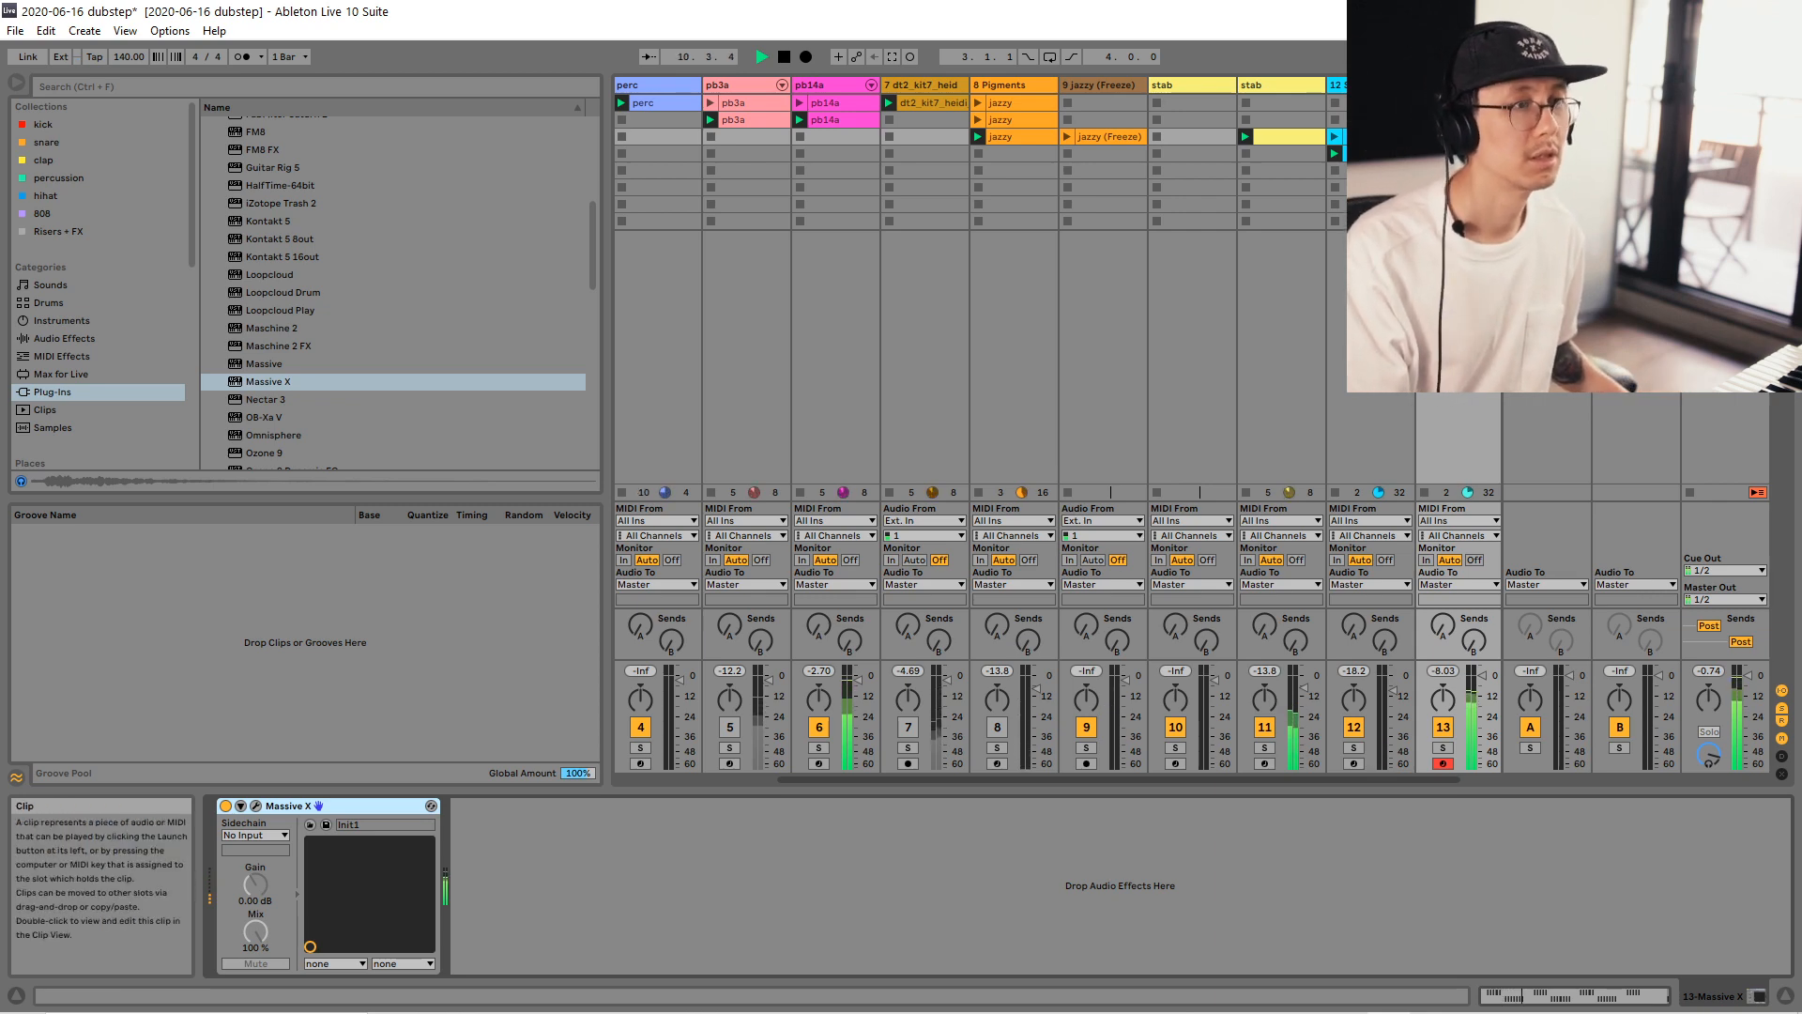
Check the Serum fill clip's notes, then open its Serum instrument and adjust the filter cutoff during playback.
{"action": "double_click", "coordinate": [1375, 154]}
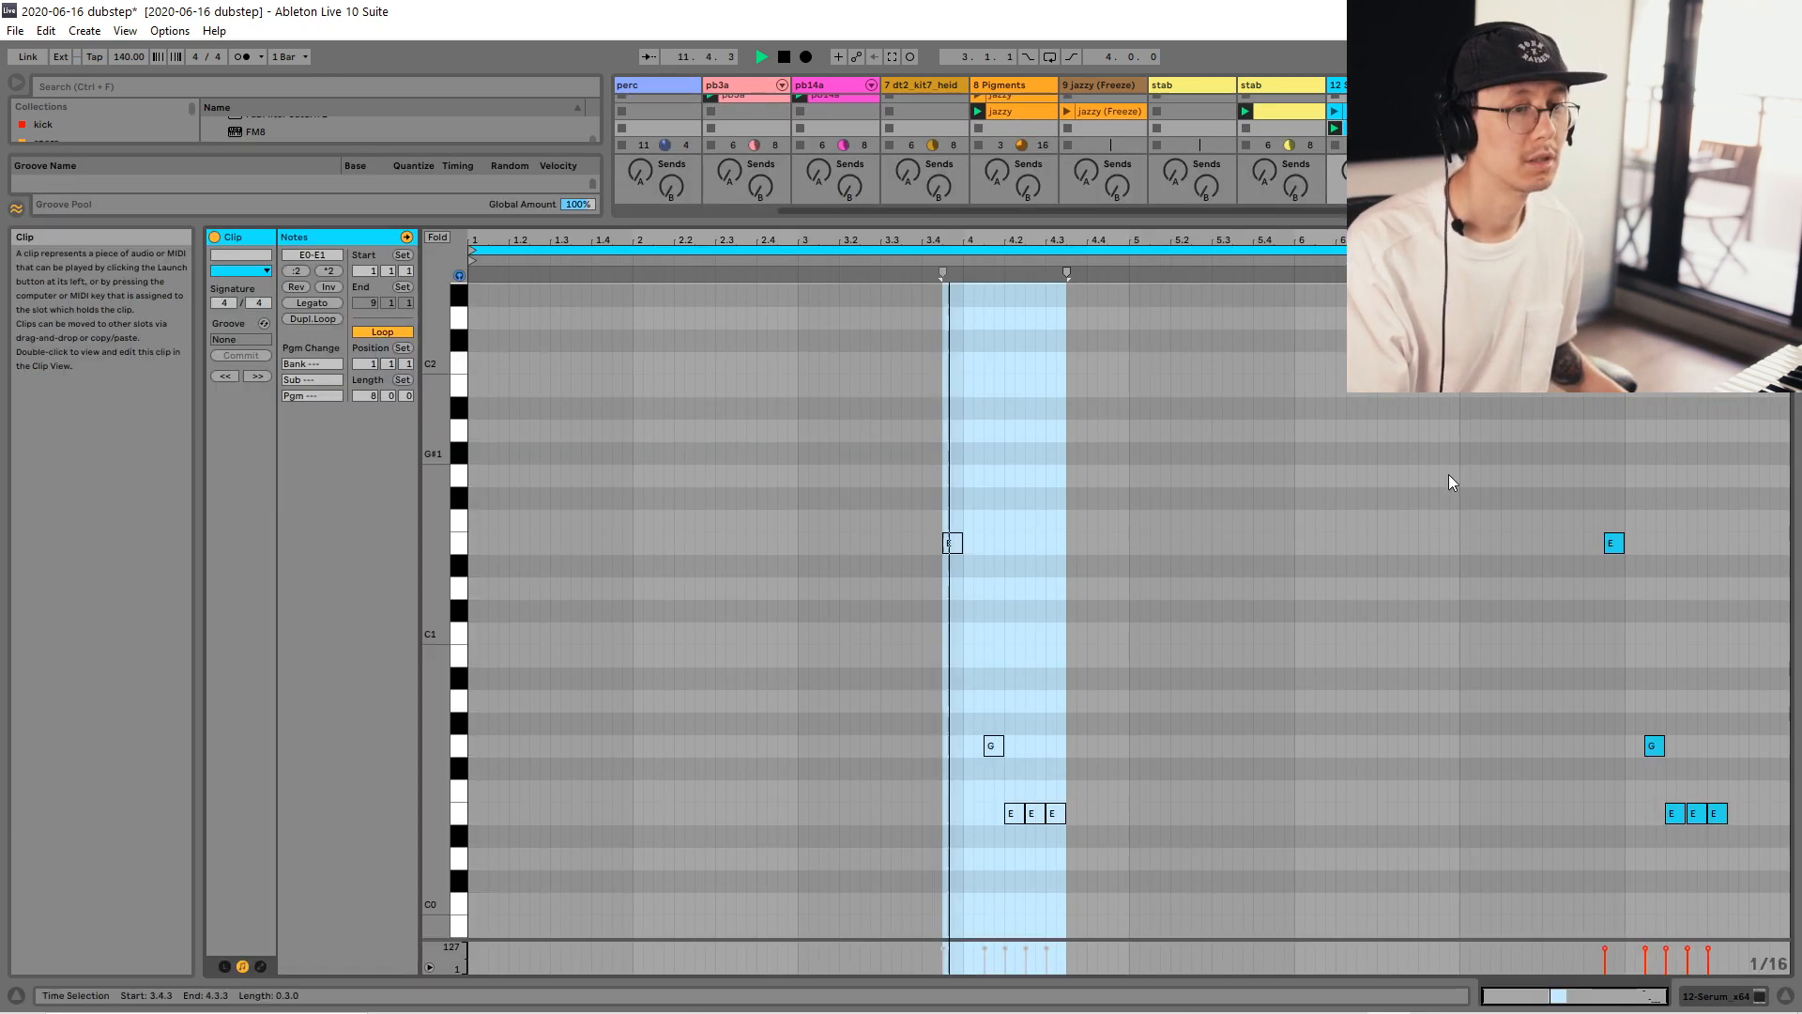
{"action": "key", "text": "shift+Tab"}
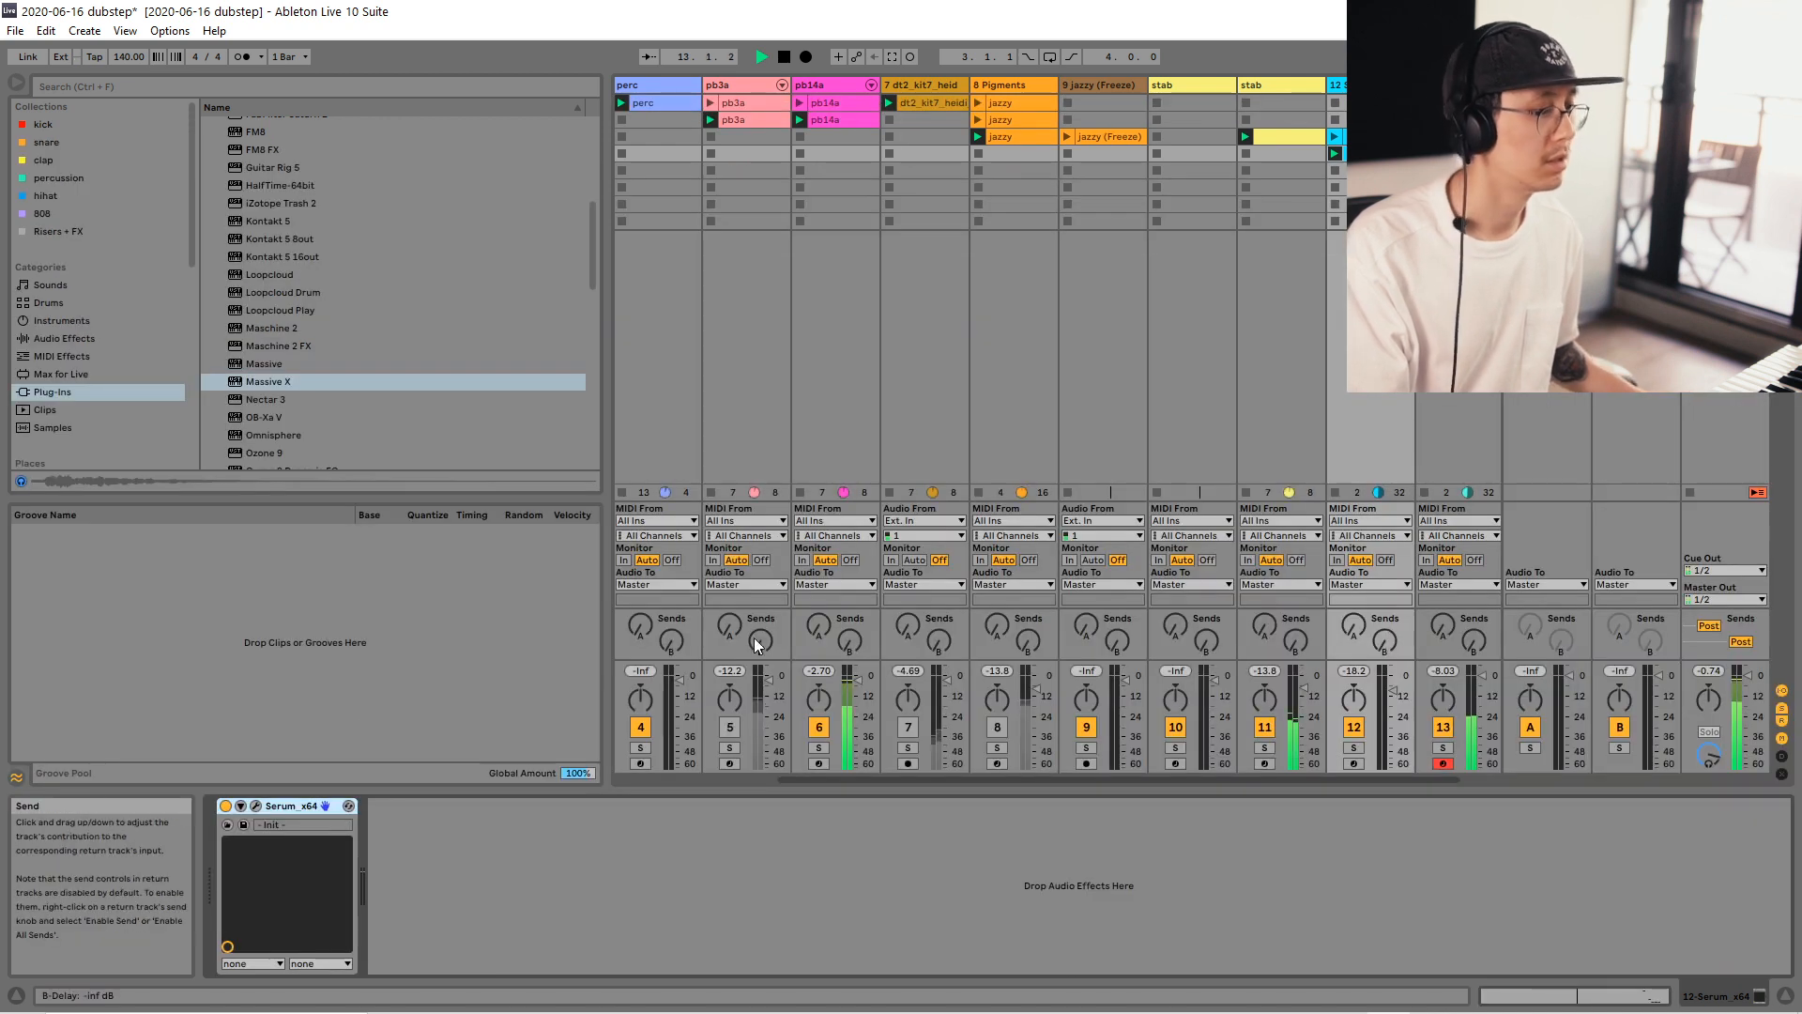
{"action": "left_click", "coordinate": [254, 805]}
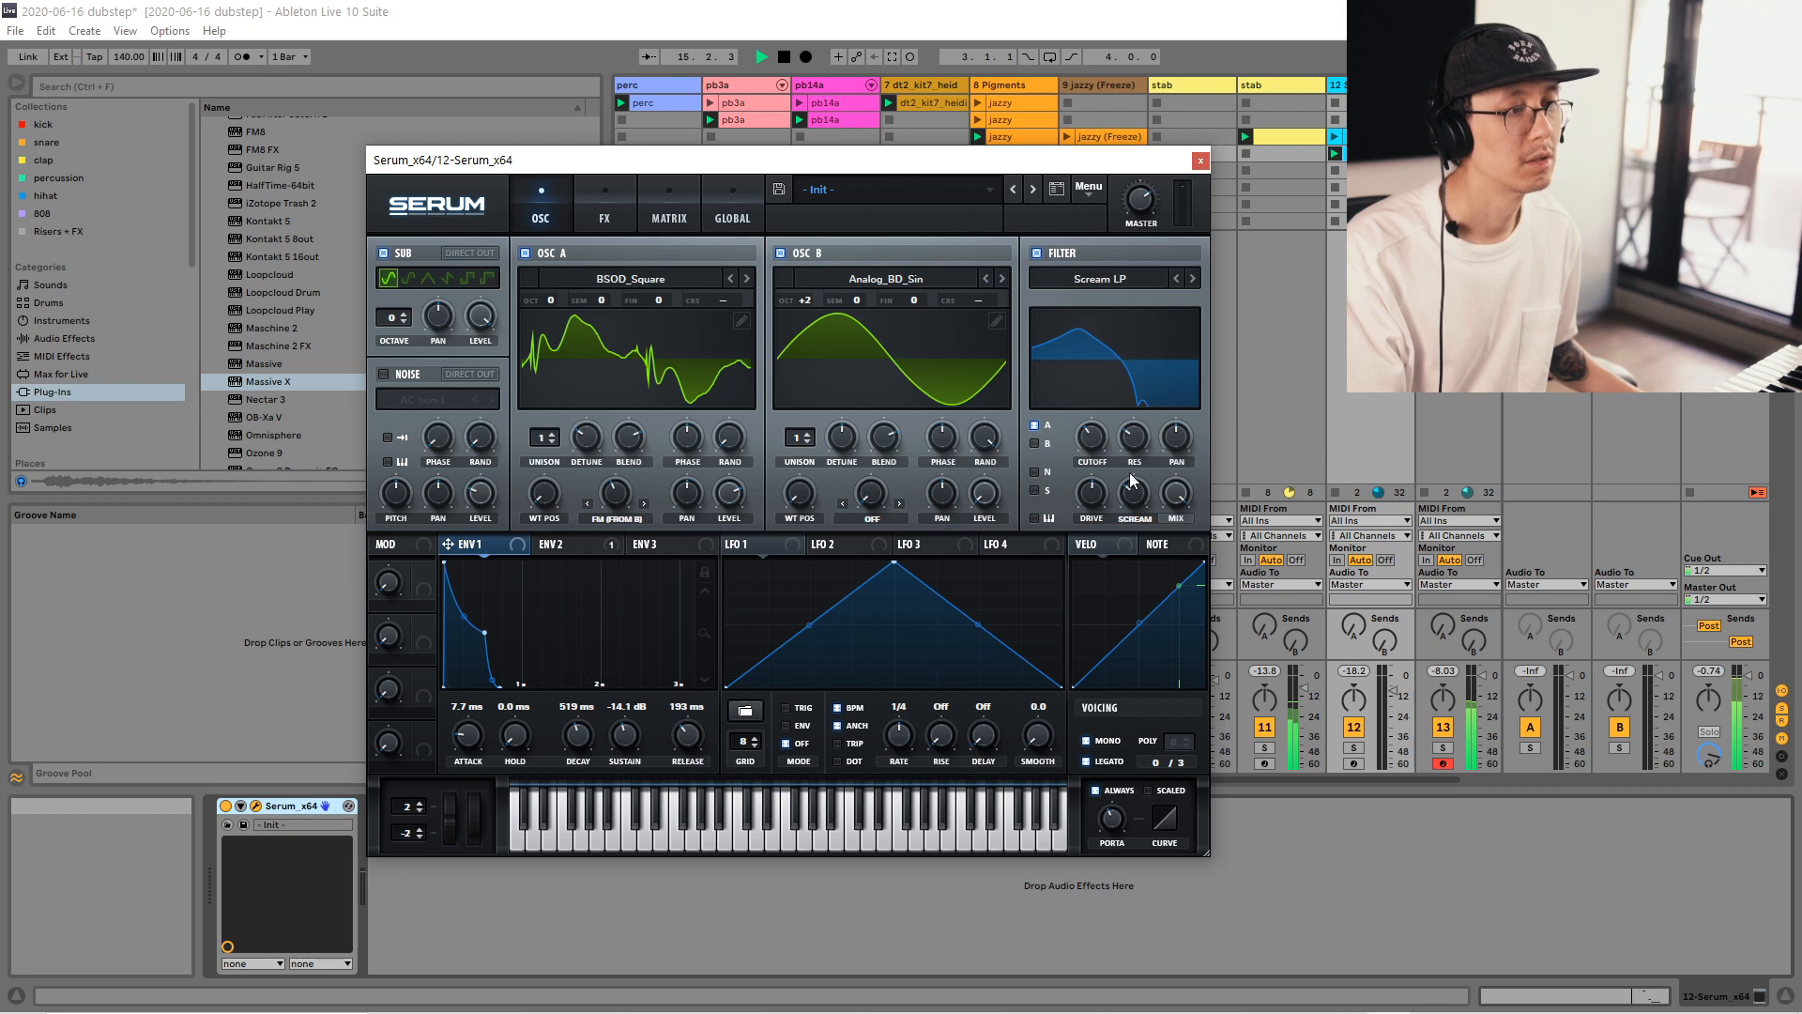
{"action": "left_click_drag", "start_coordinate": [1101, 440], "coordinate": [1098, 434]}
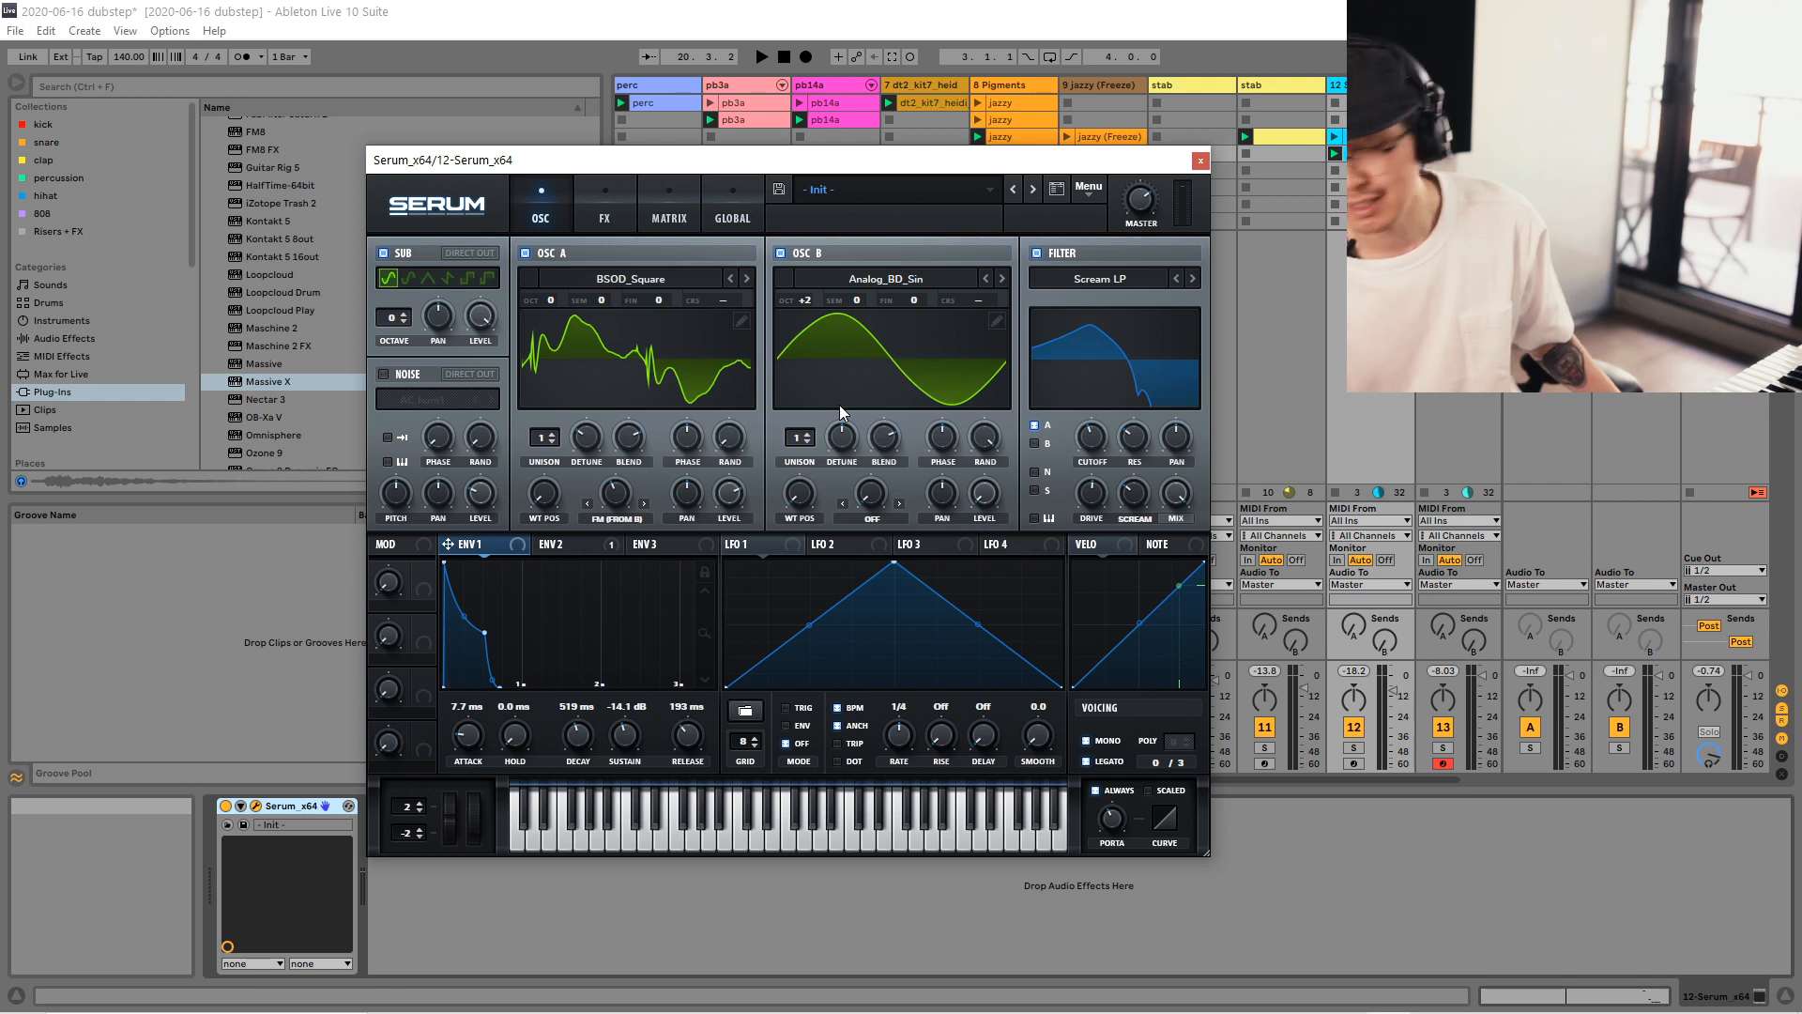
Lower the master volume slightly while the loop plays and save the Live set.
{"action": "key", "text": "space"}
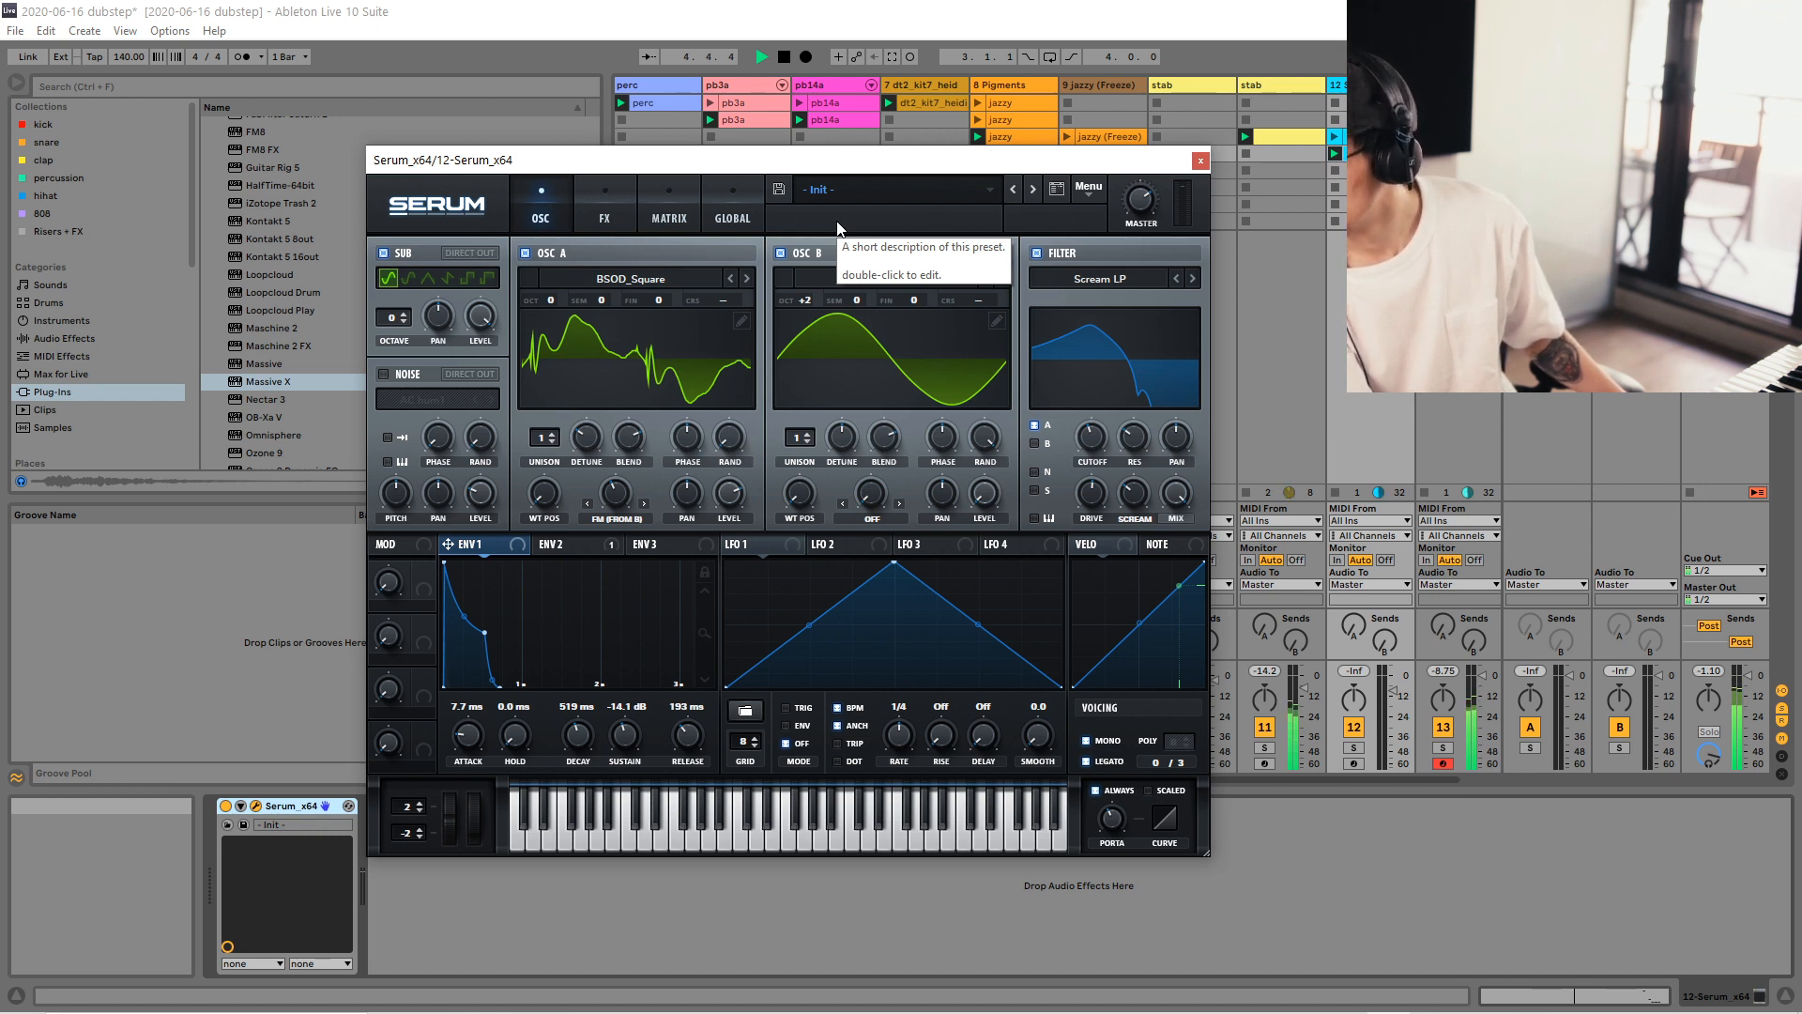
{"action": "key", "text": "space"}
{"action": "left_click_drag", "start_coordinate": [1747, 676], "coordinate": [1747, 685]}
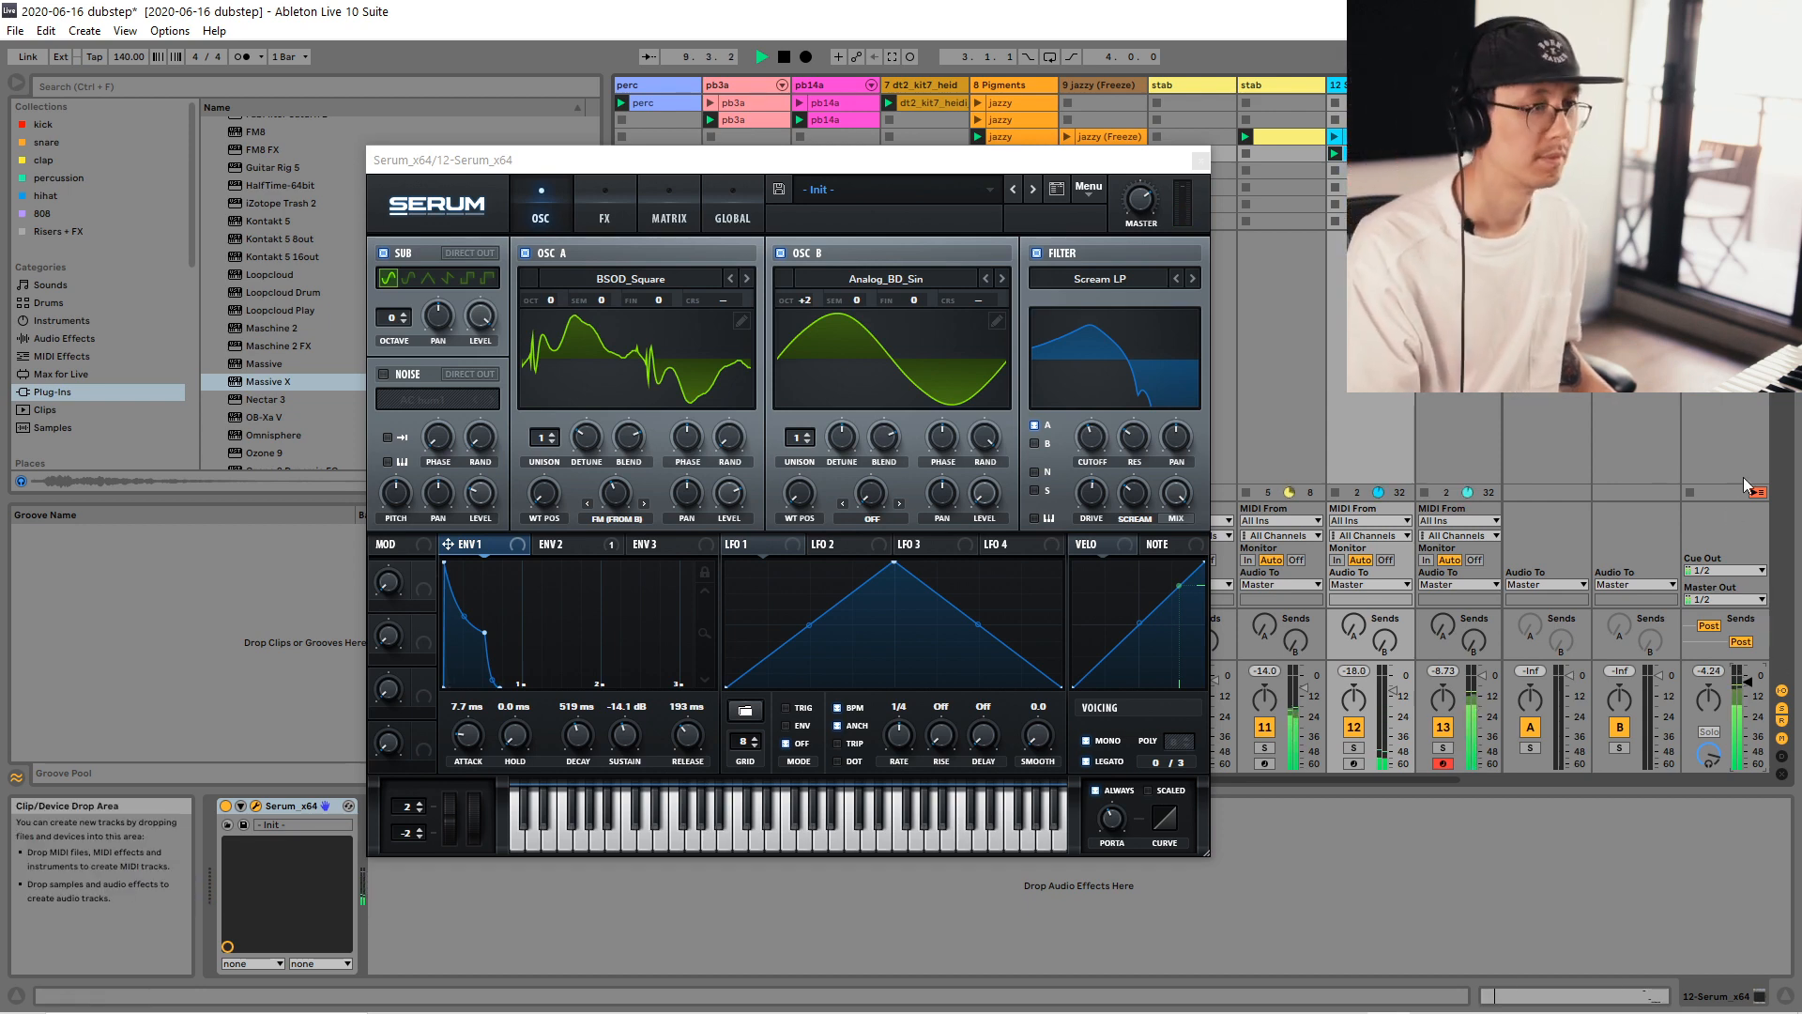
{"action": "key", "text": "ctrl+s"}
{"action": "left_click", "coordinate": [1201, 161]}
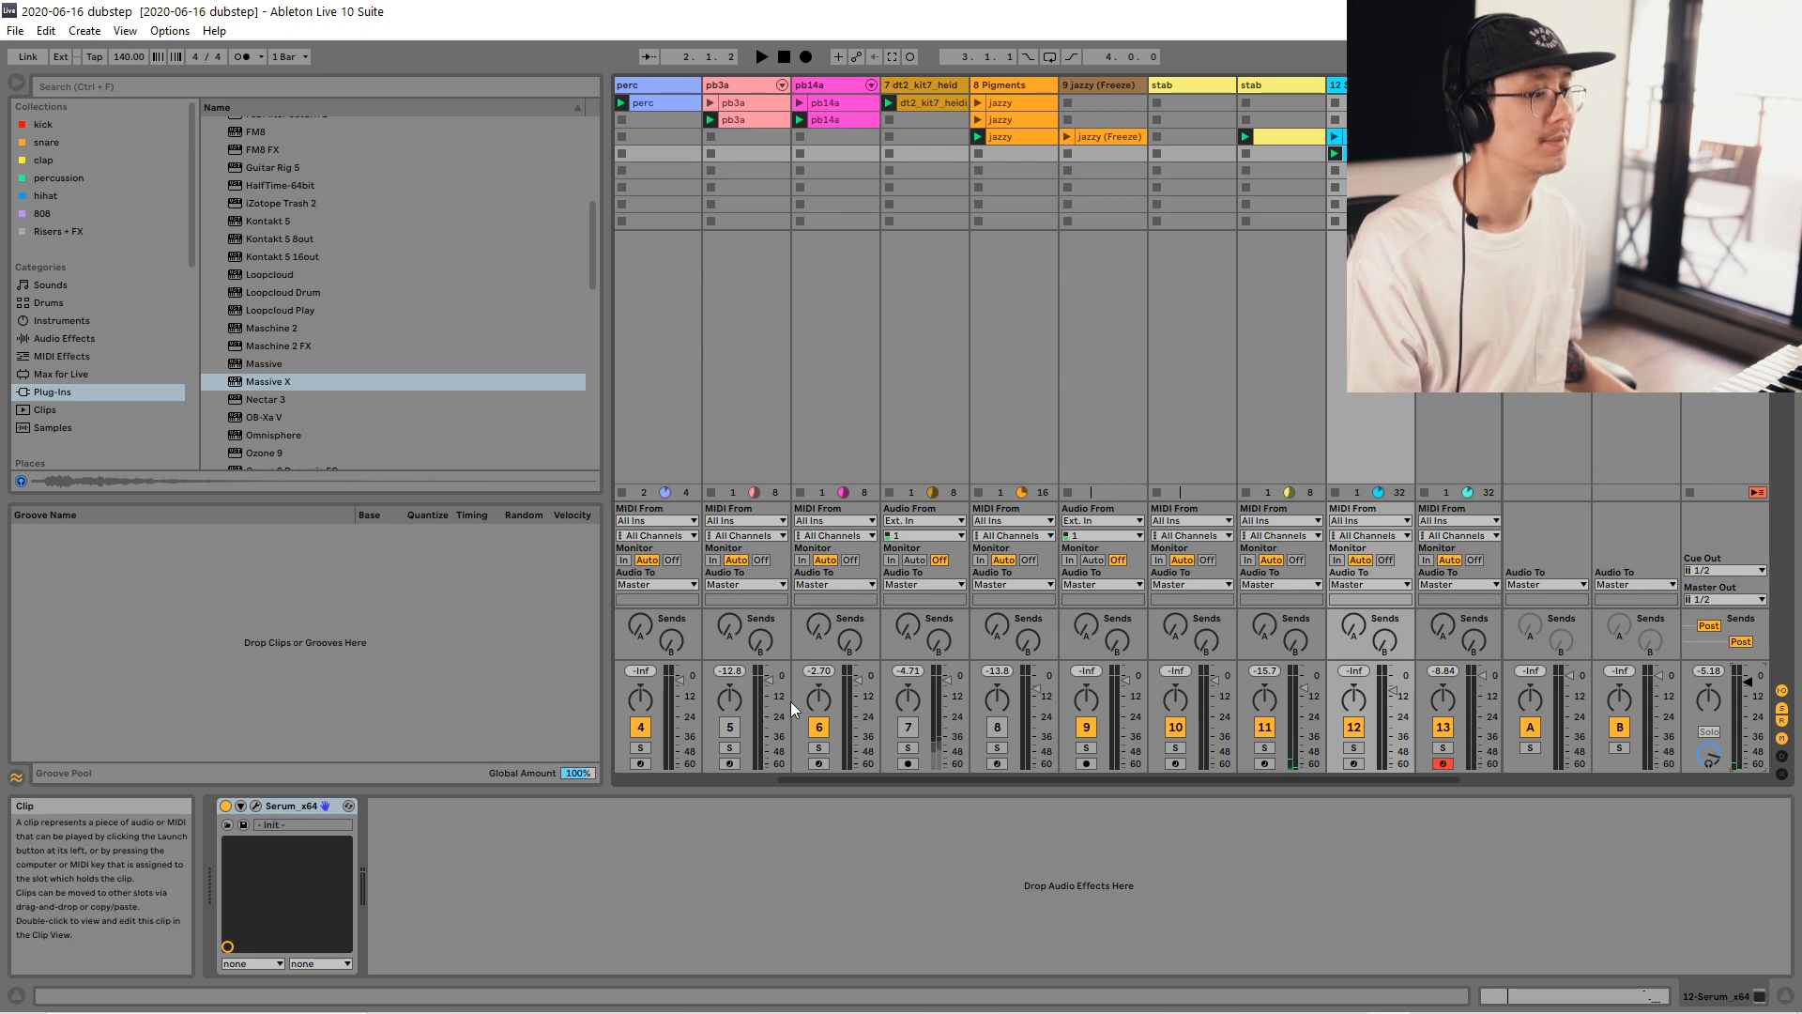
Select the perc track and open the BONGO-CONGAS folder within the Drumz library's Percussion samples.
{"action": "left_click", "coordinate": [669, 82]}
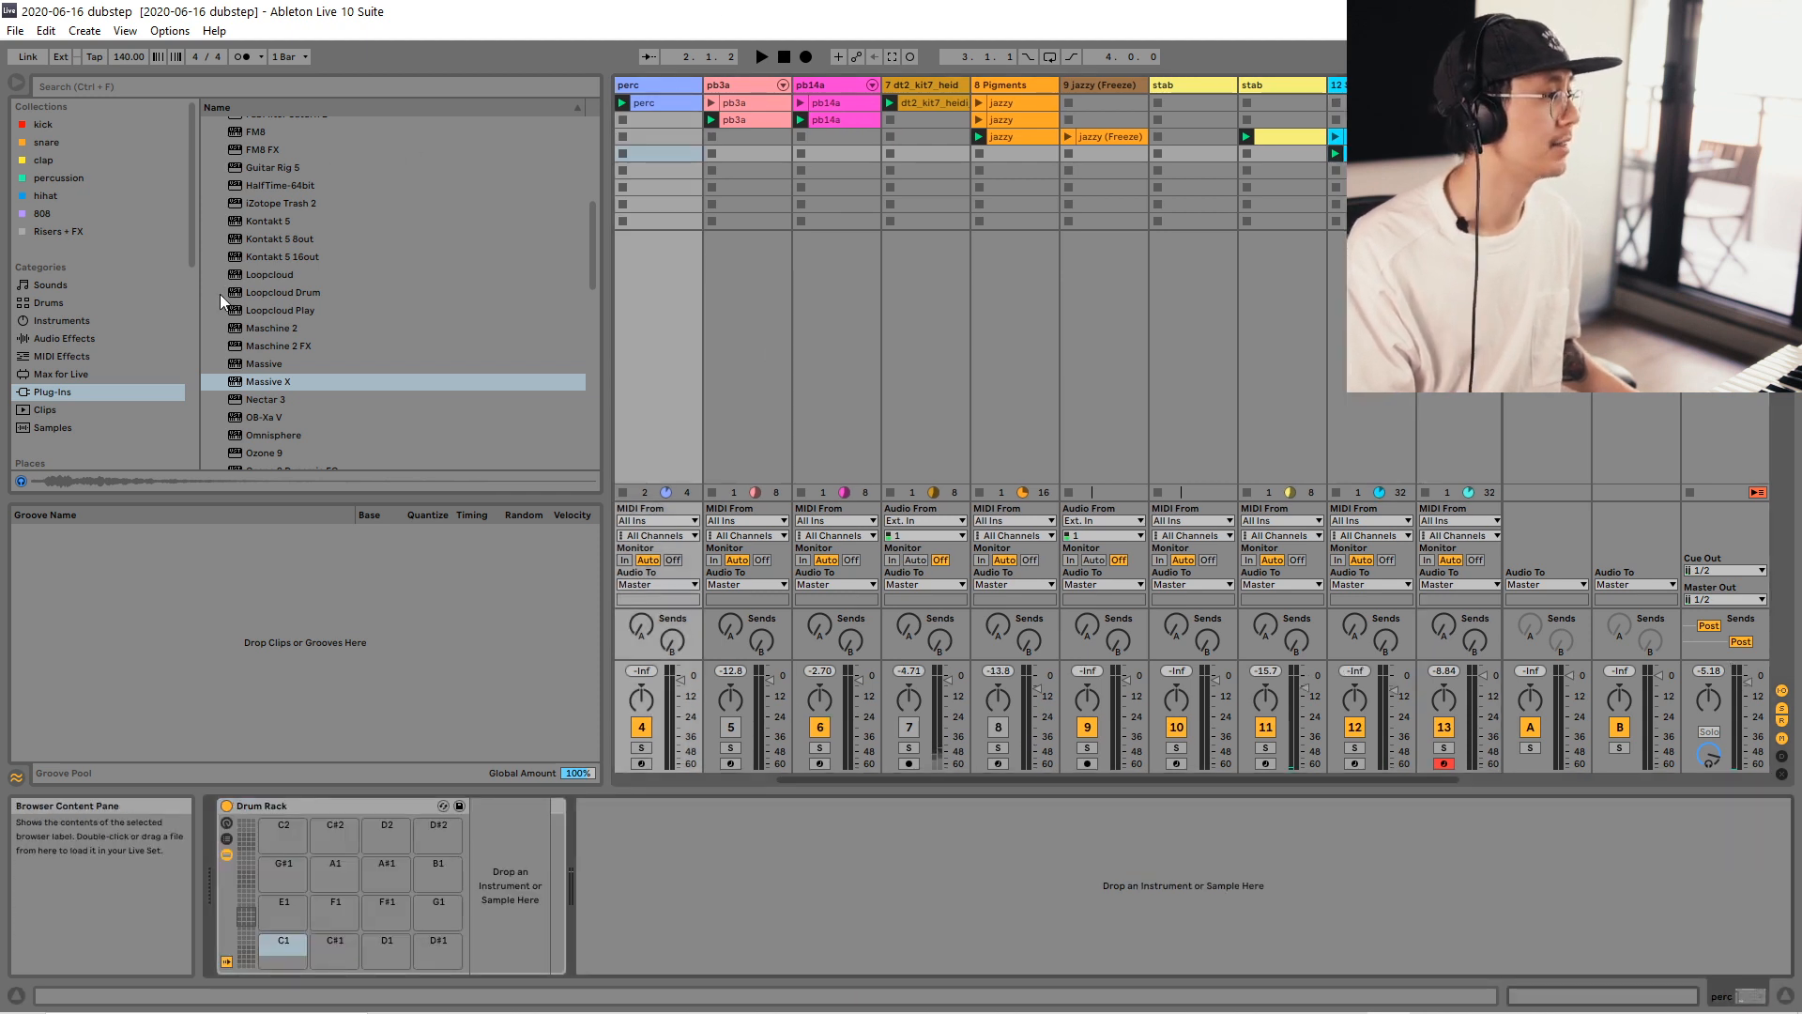
{"action": "scroll", "coordinate": [221, 295], "scroll_direction": "down", "scroll_amount": 2}
{"action": "scroll", "coordinate": [107, 313], "scroll_direction": "down", "scroll_amount": 5}
{"action": "left_click", "coordinate": [54, 271]}
{"action": "scroll", "coordinate": [301, 274], "scroll_direction": "down", "scroll_amount": 3}
{"action": "left_click", "coordinate": [221, 184]}
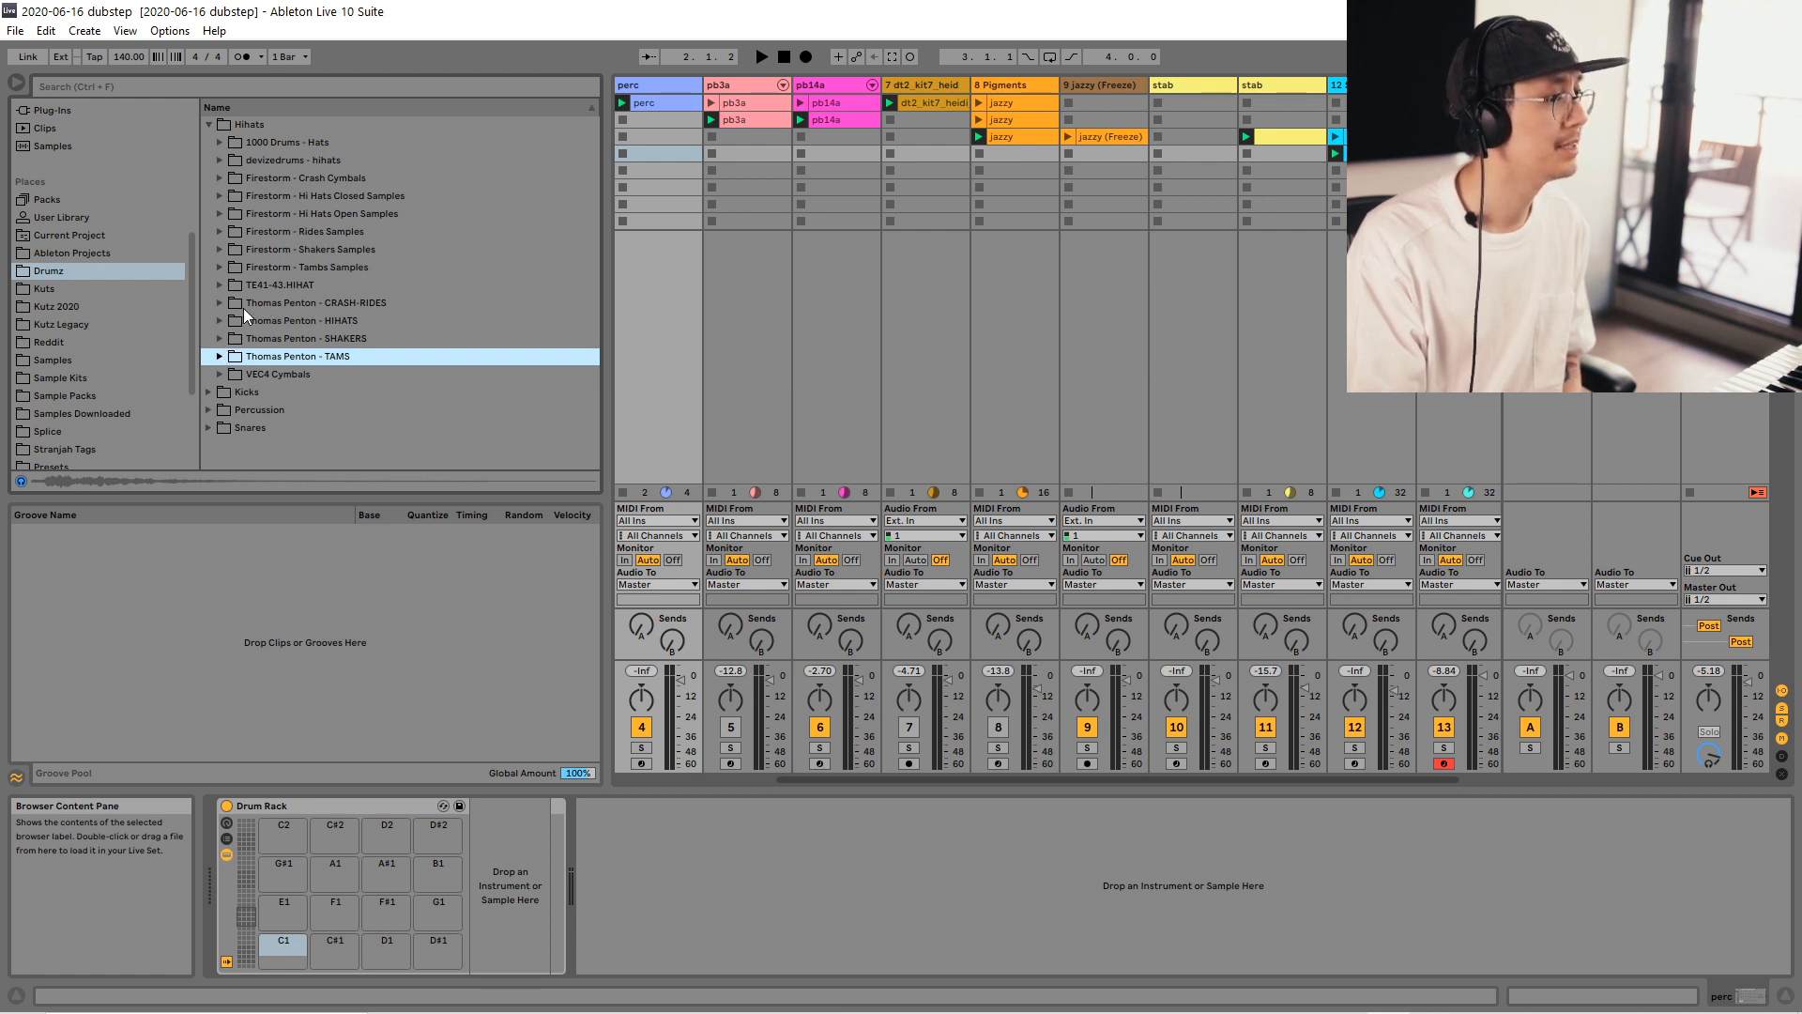
{"action": "left_click", "coordinate": [216, 409]}
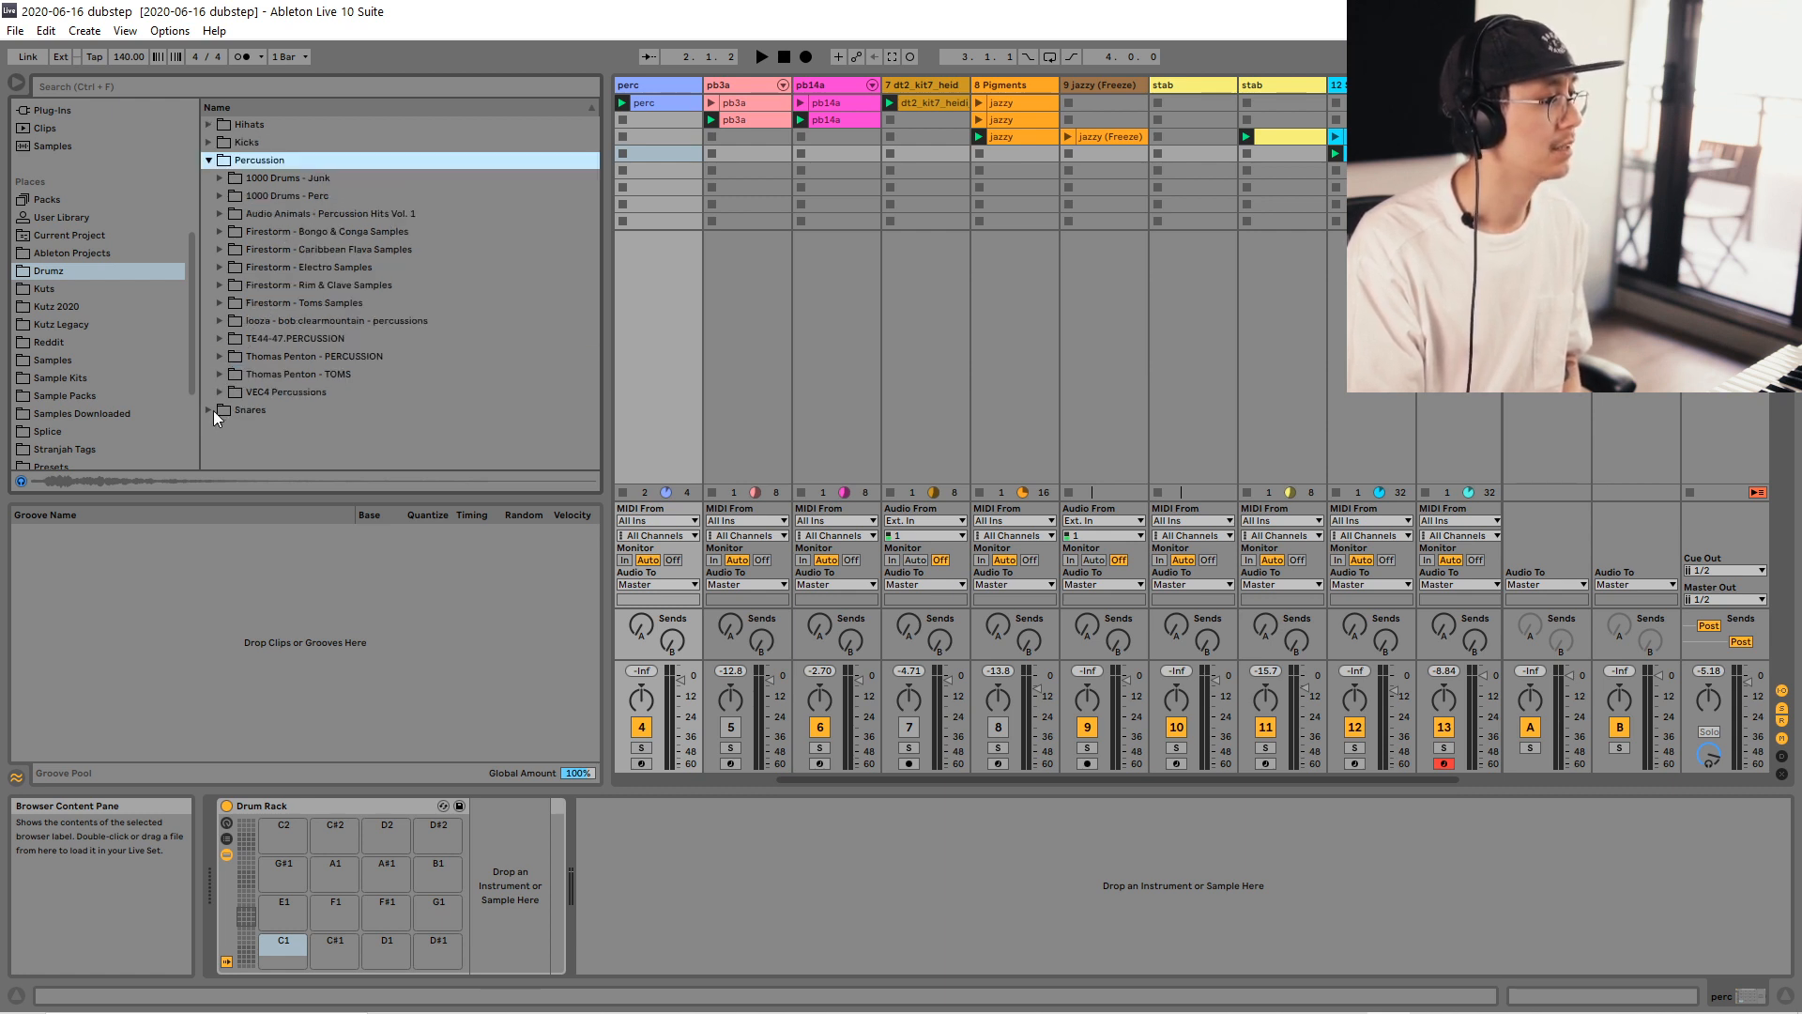
{"action": "left_click", "coordinate": [218, 338]}
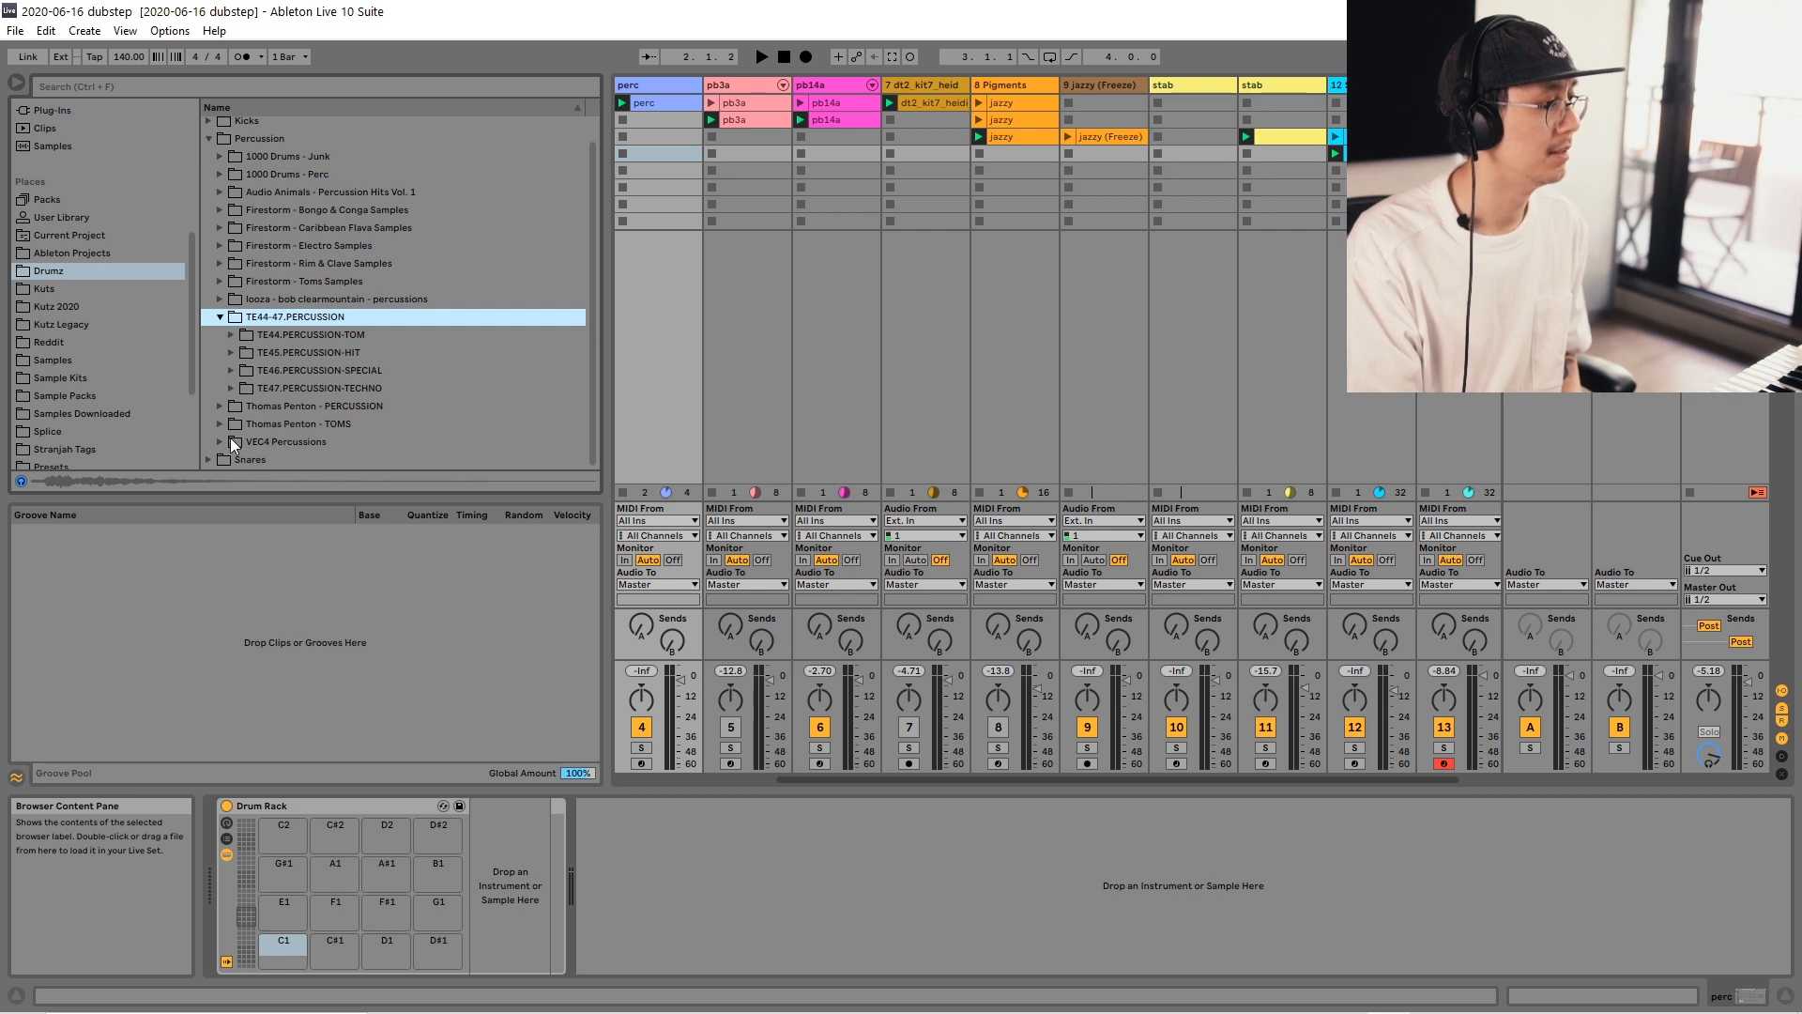
{"action": "left_click", "coordinate": [219, 317]}
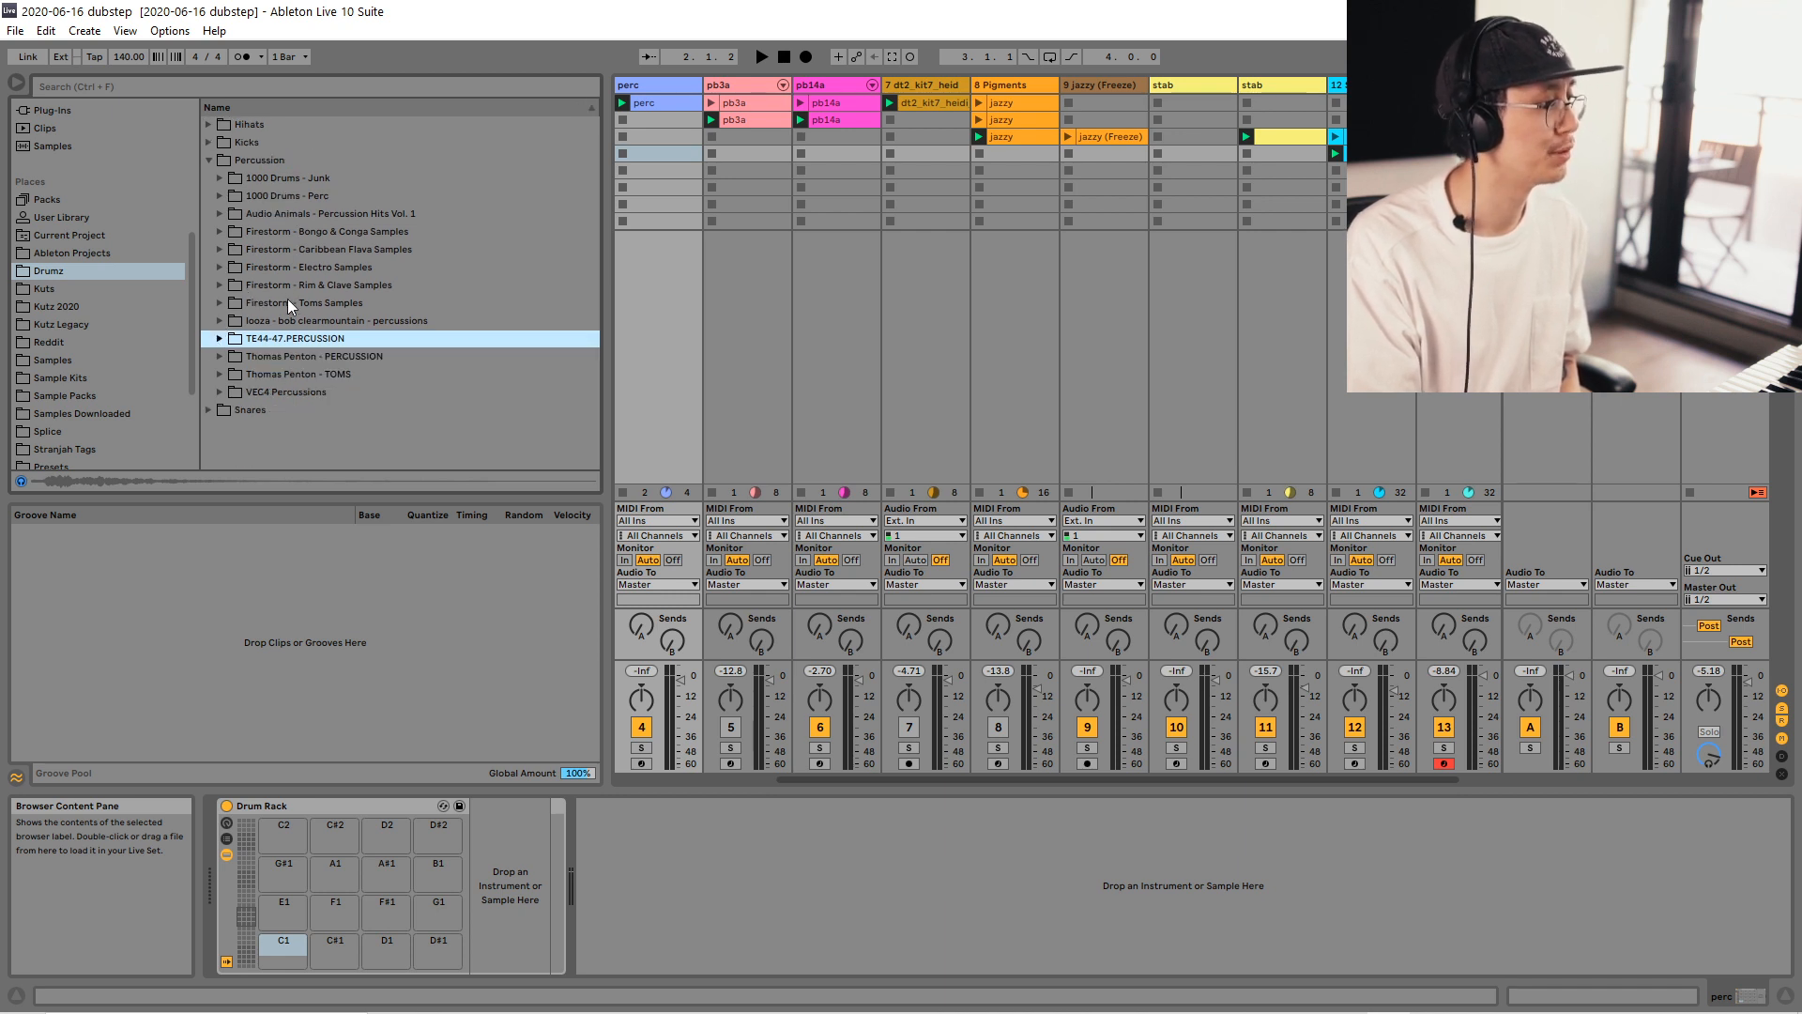
{"action": "left_click", "coordinate": [218, 356]}
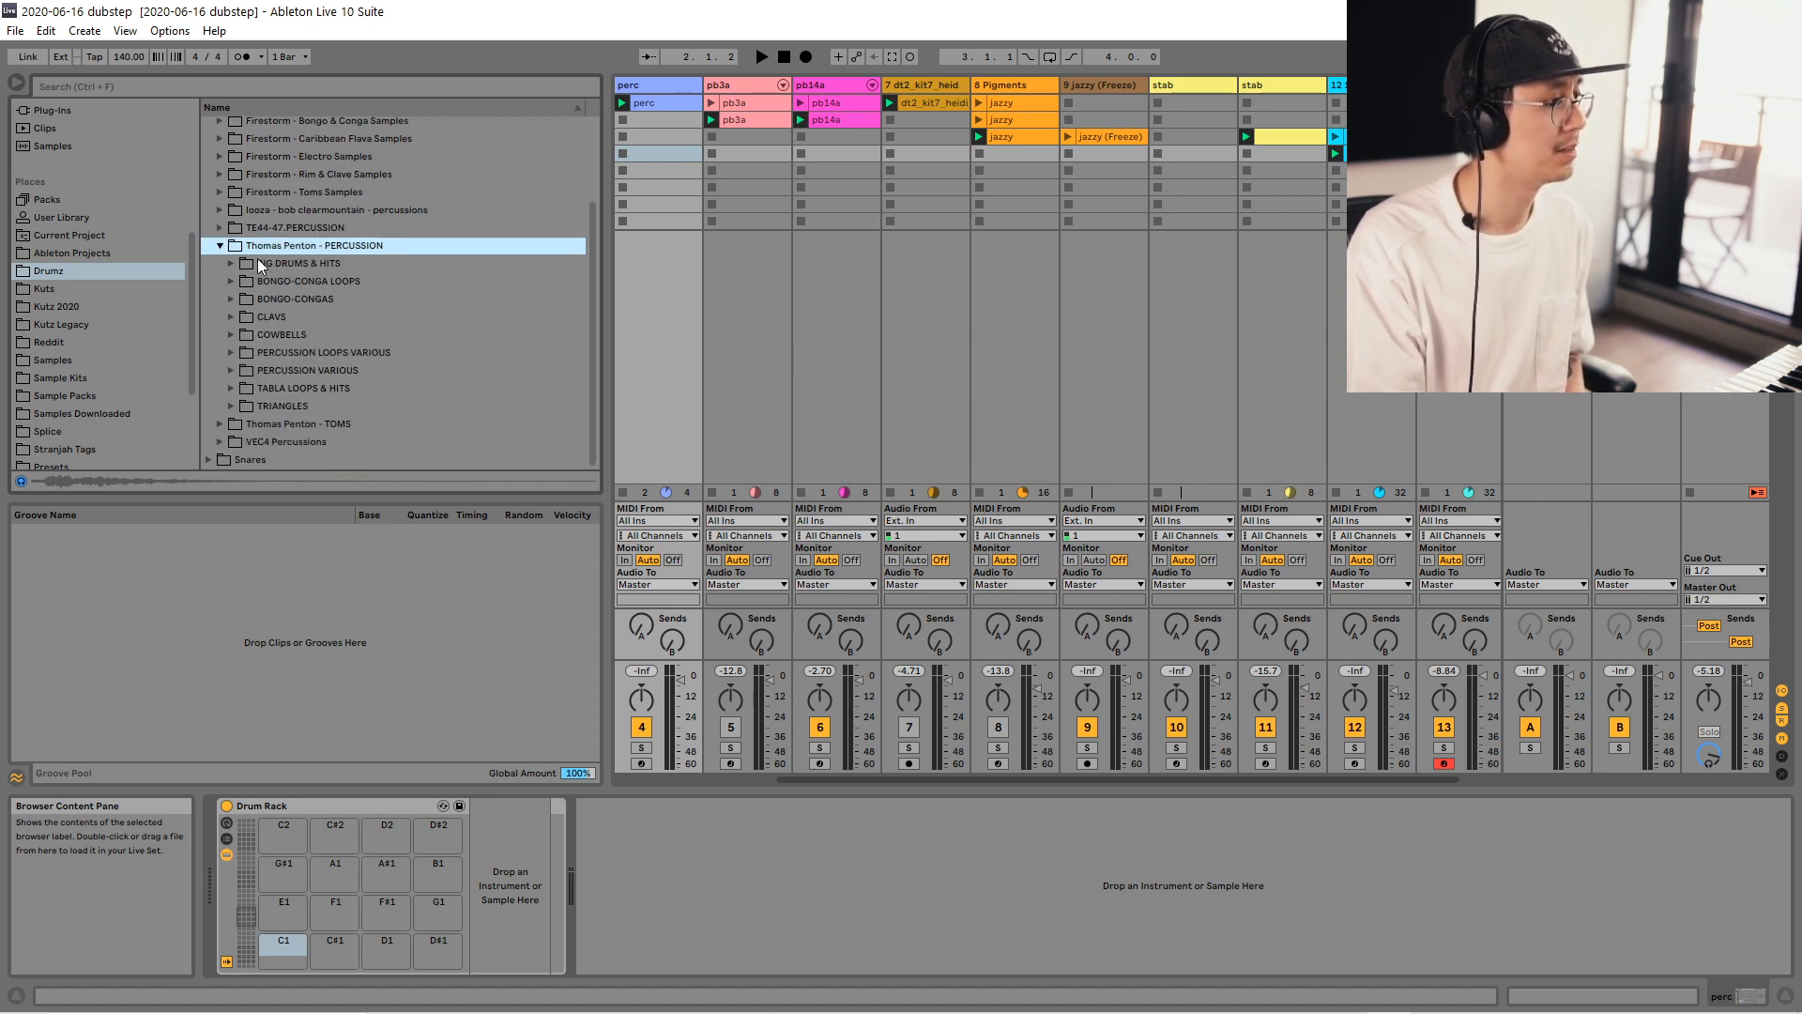
{"action": "left_click", "coordinate": [232, 299]}
Audition the first BONGO-CONGA samples to choose hits for the perc track's Drum Rack.
{"action": "left_click", "coordinate": [319, 370]}
{"action": "key", "text": "Down"}
{"action": "key", "text": "Down"}
{"action": "key", "text": "Down"}
{"action": "scroll", "coordinate": [323, 369], "scroll_direction": "down", "scroll_amount": 2}
{"action": "key", "text": "Down"}
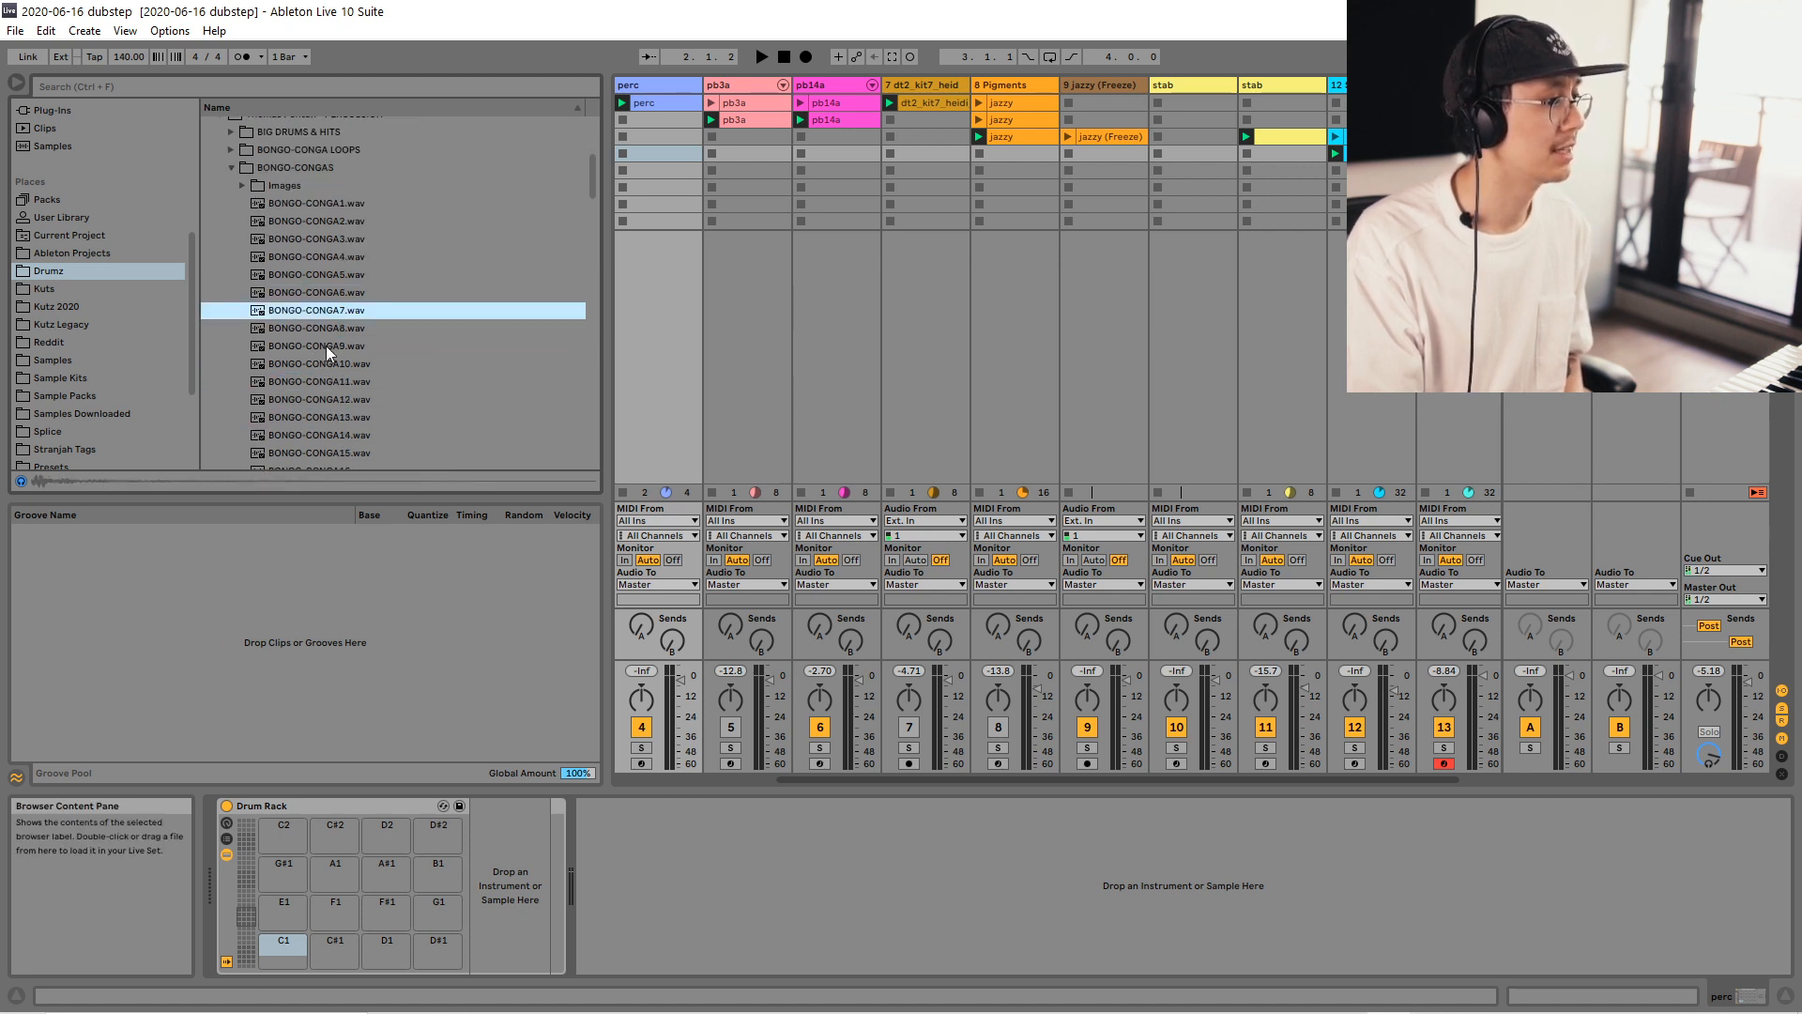
{"action": "key", "text": "Down"}
{"action": "key", "text": "Down"}
{"action": "key", "text": "Down"}
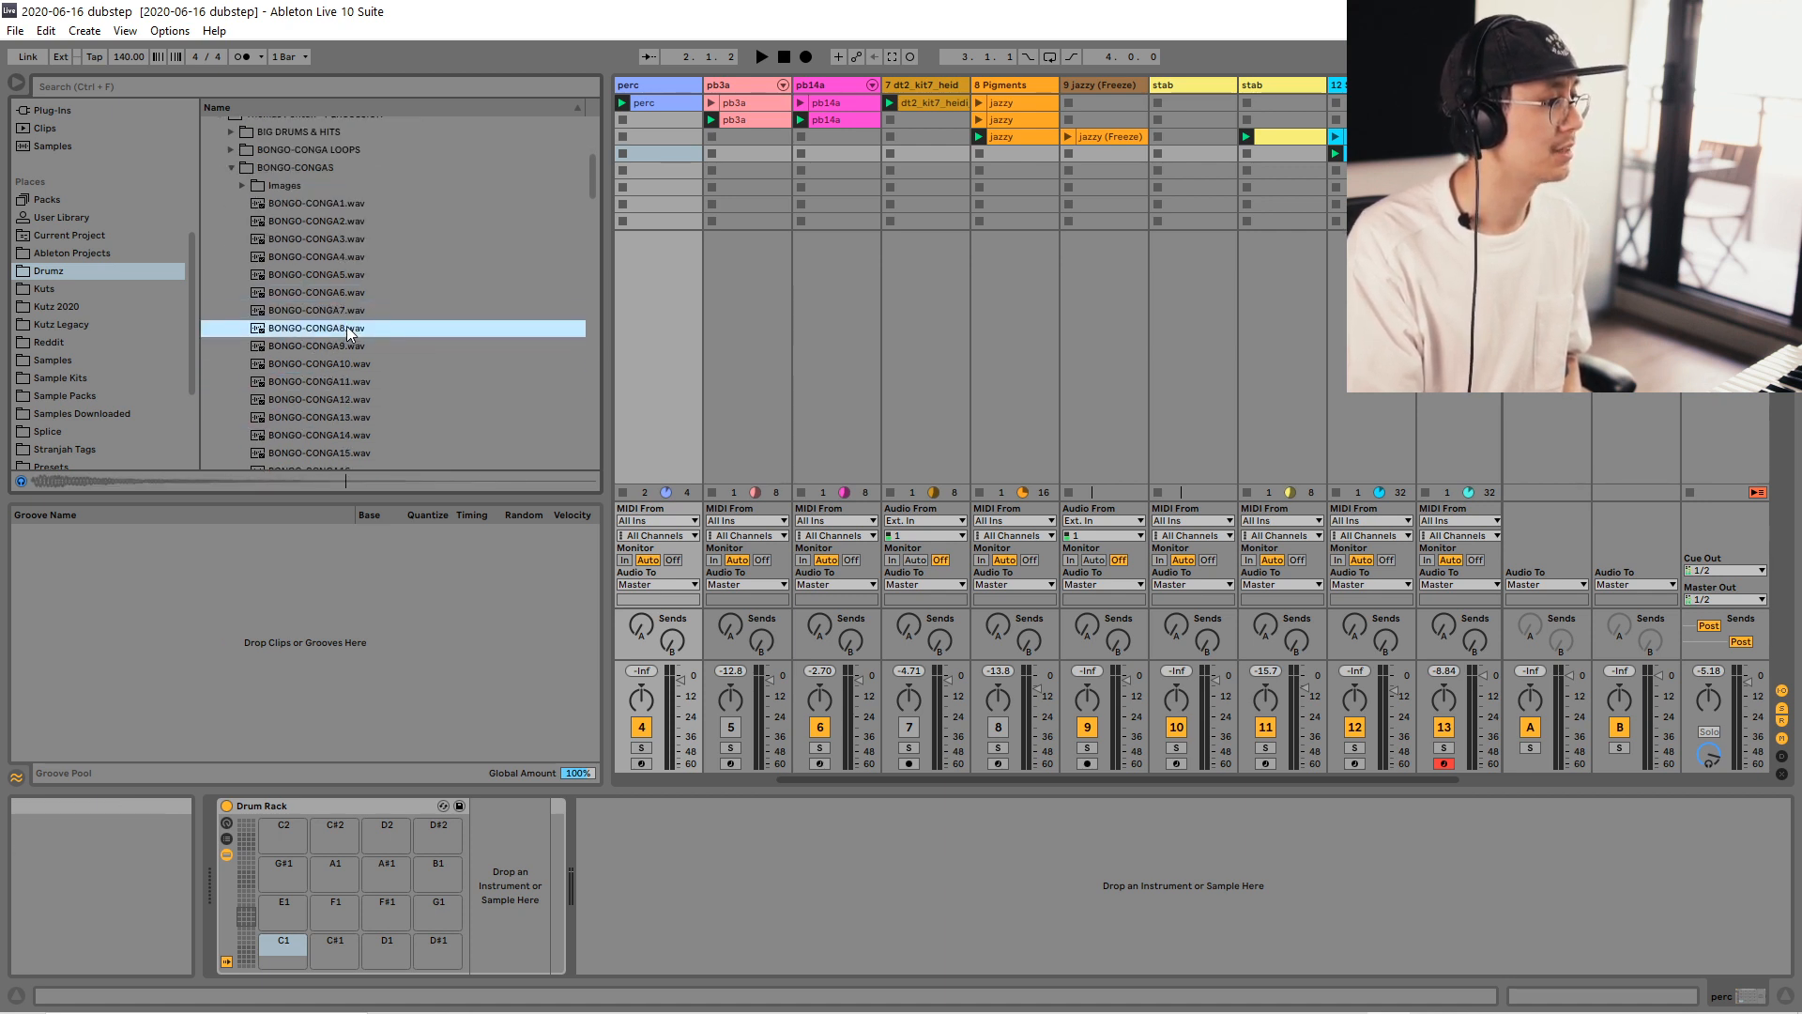
{"action": "key", "text": "Up"}
{"action": "key", "text": "Up"}
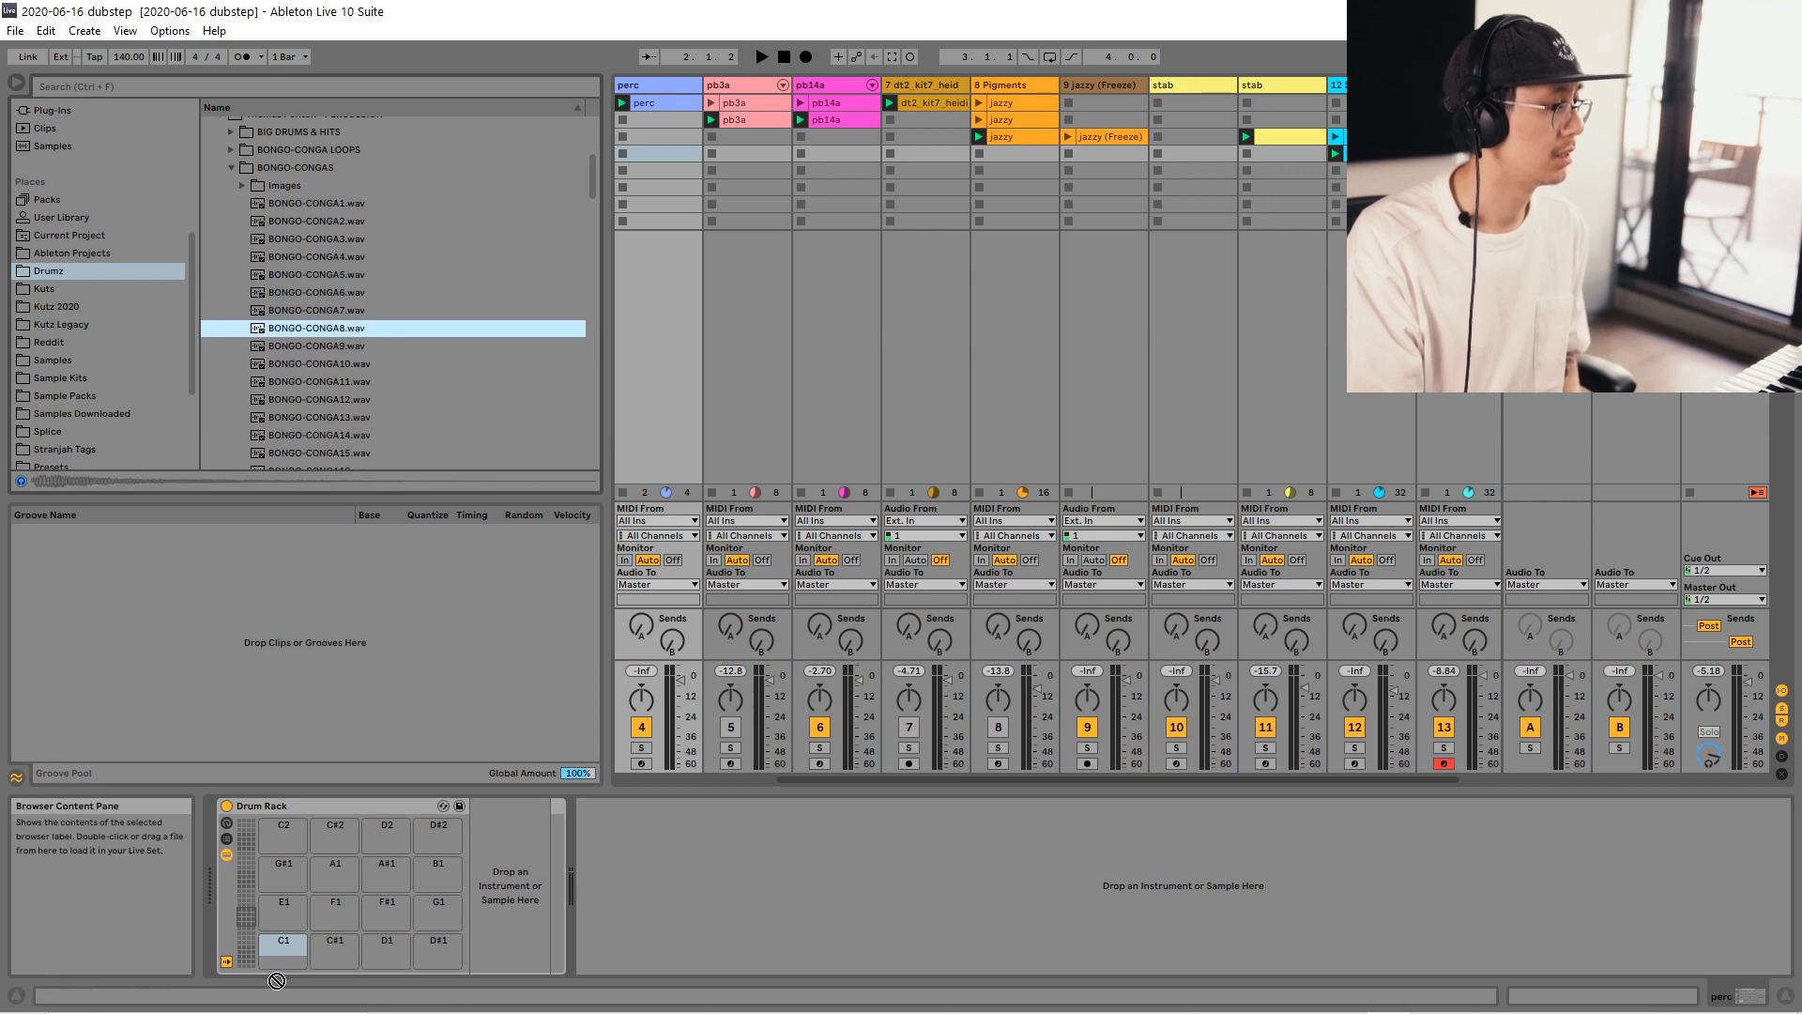
Load BONGO-CONGA8, BONGO-CONGA9 and BONGO-CONGA10 onto the Drum Rack's C1, C#1 and D1 pads.
{"action": "key", "text": "Return"}
{"action": "key", "text": "Down"}
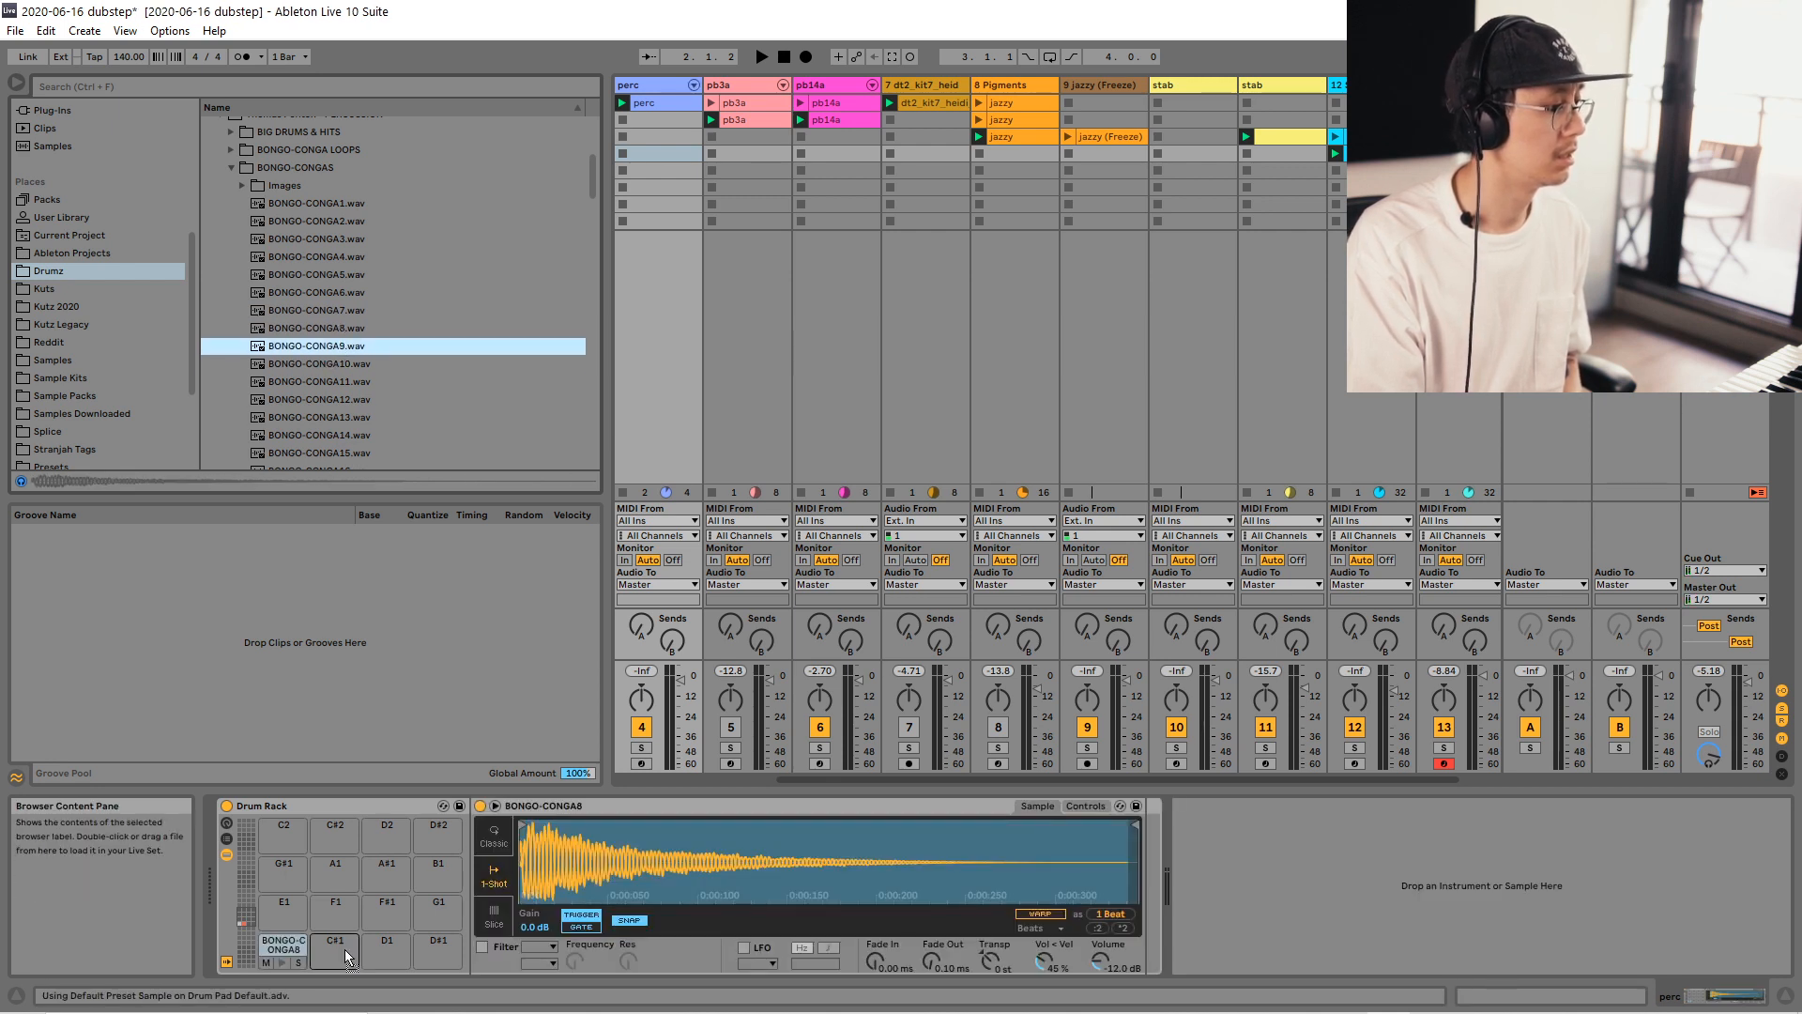
{"action": "key", "text": "Return"}
{"action": "key", "text": "Down"}
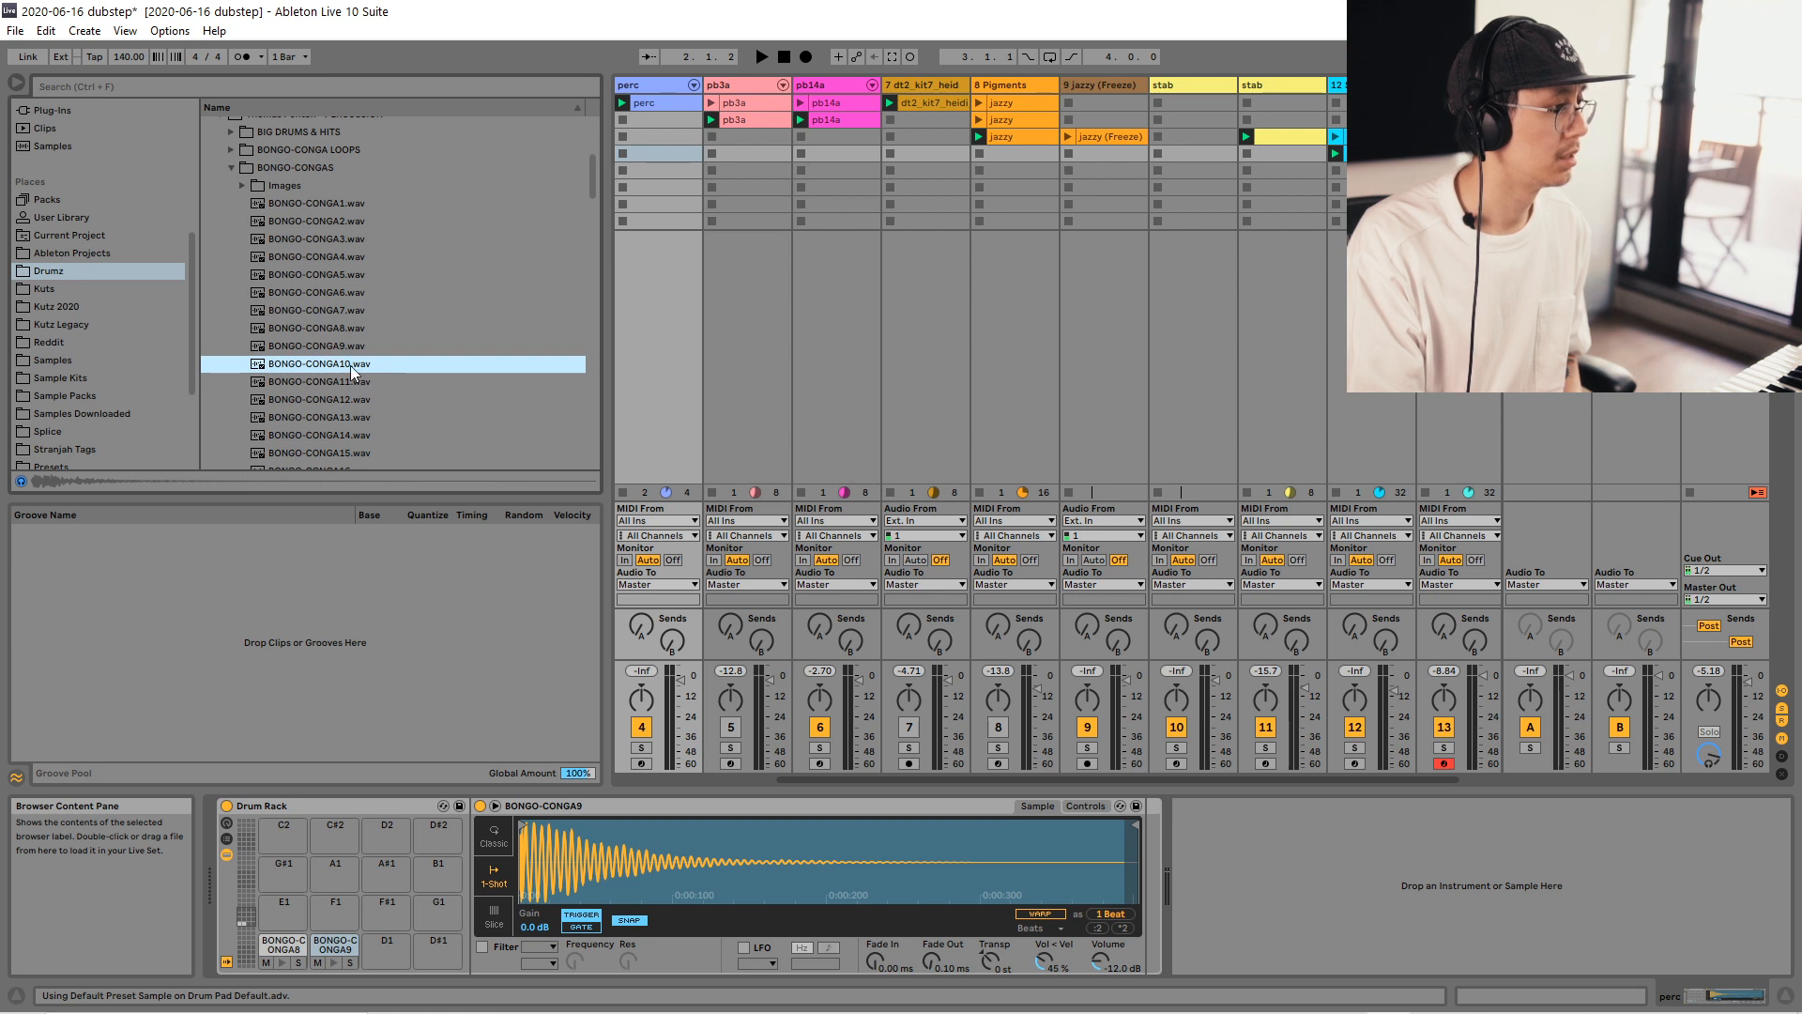
{"action": "key", "text": "Return"}
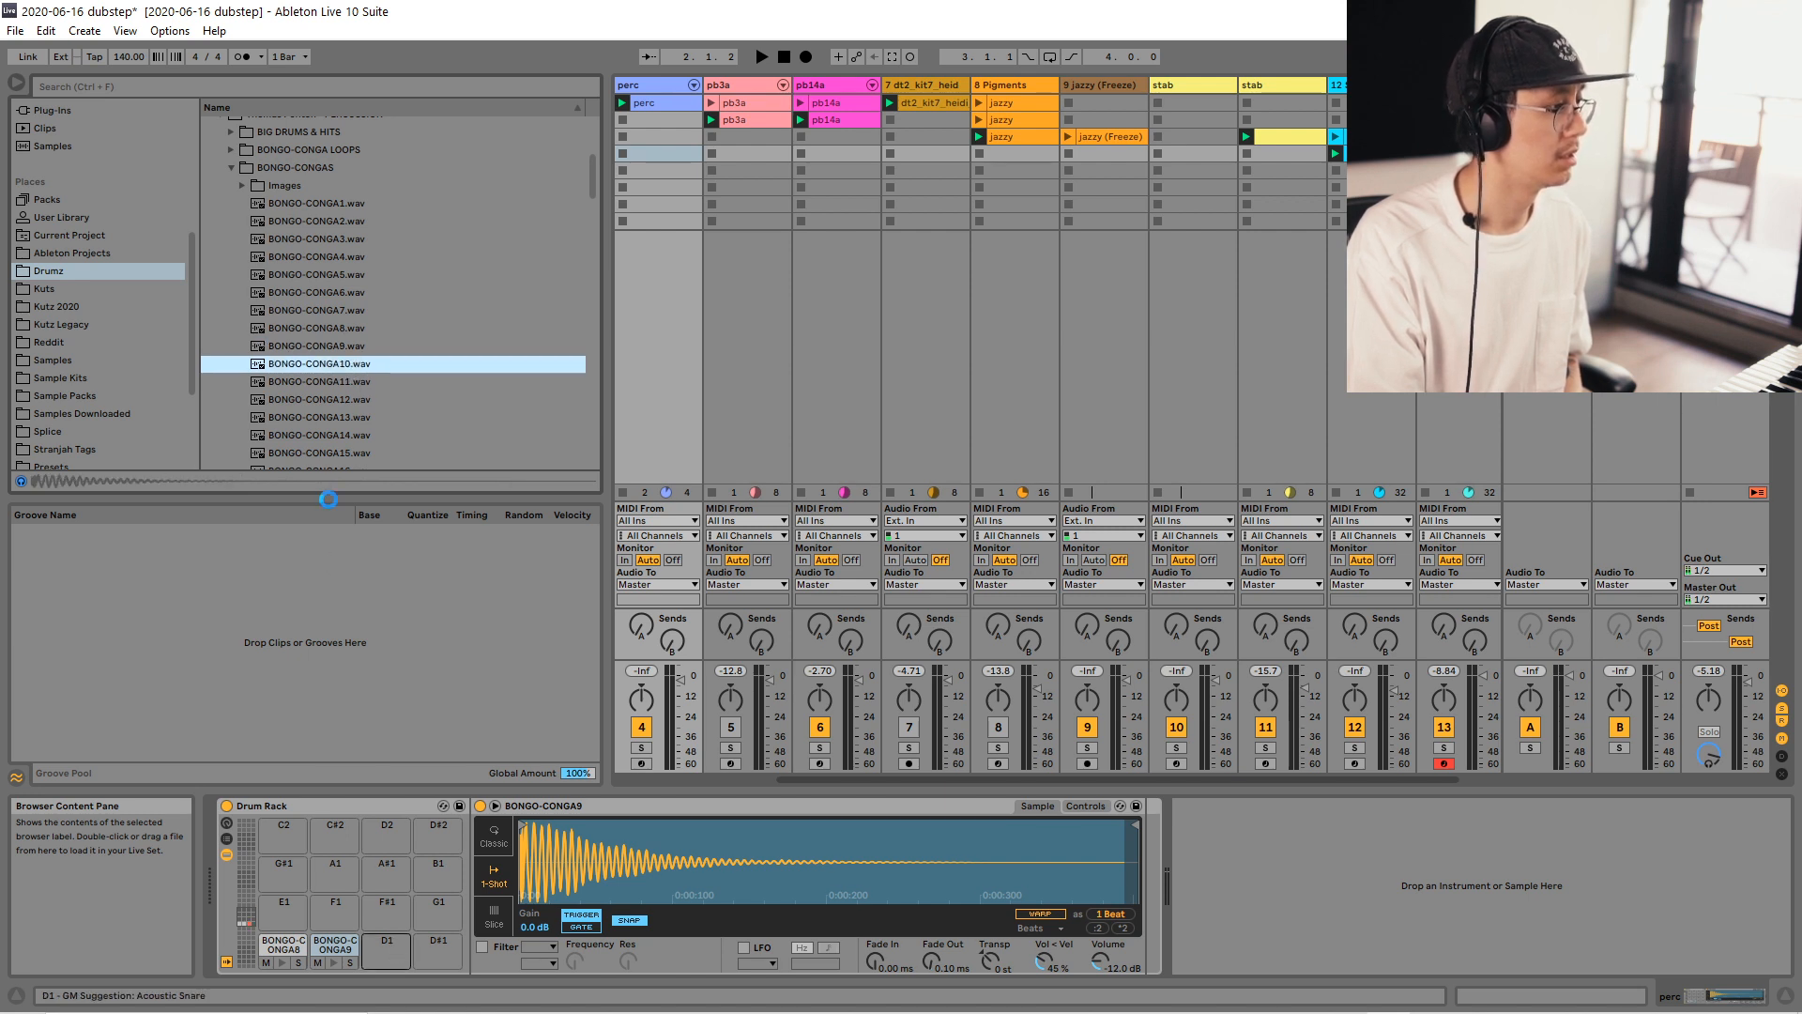
Audition BONGO-CONGA11 and BONGO-CONGA12 and start playback of the running clips.
{"action": "left_click", "coordinate": [329, 381]}
{"action": "left_click", "coordinate": [344, 402]}
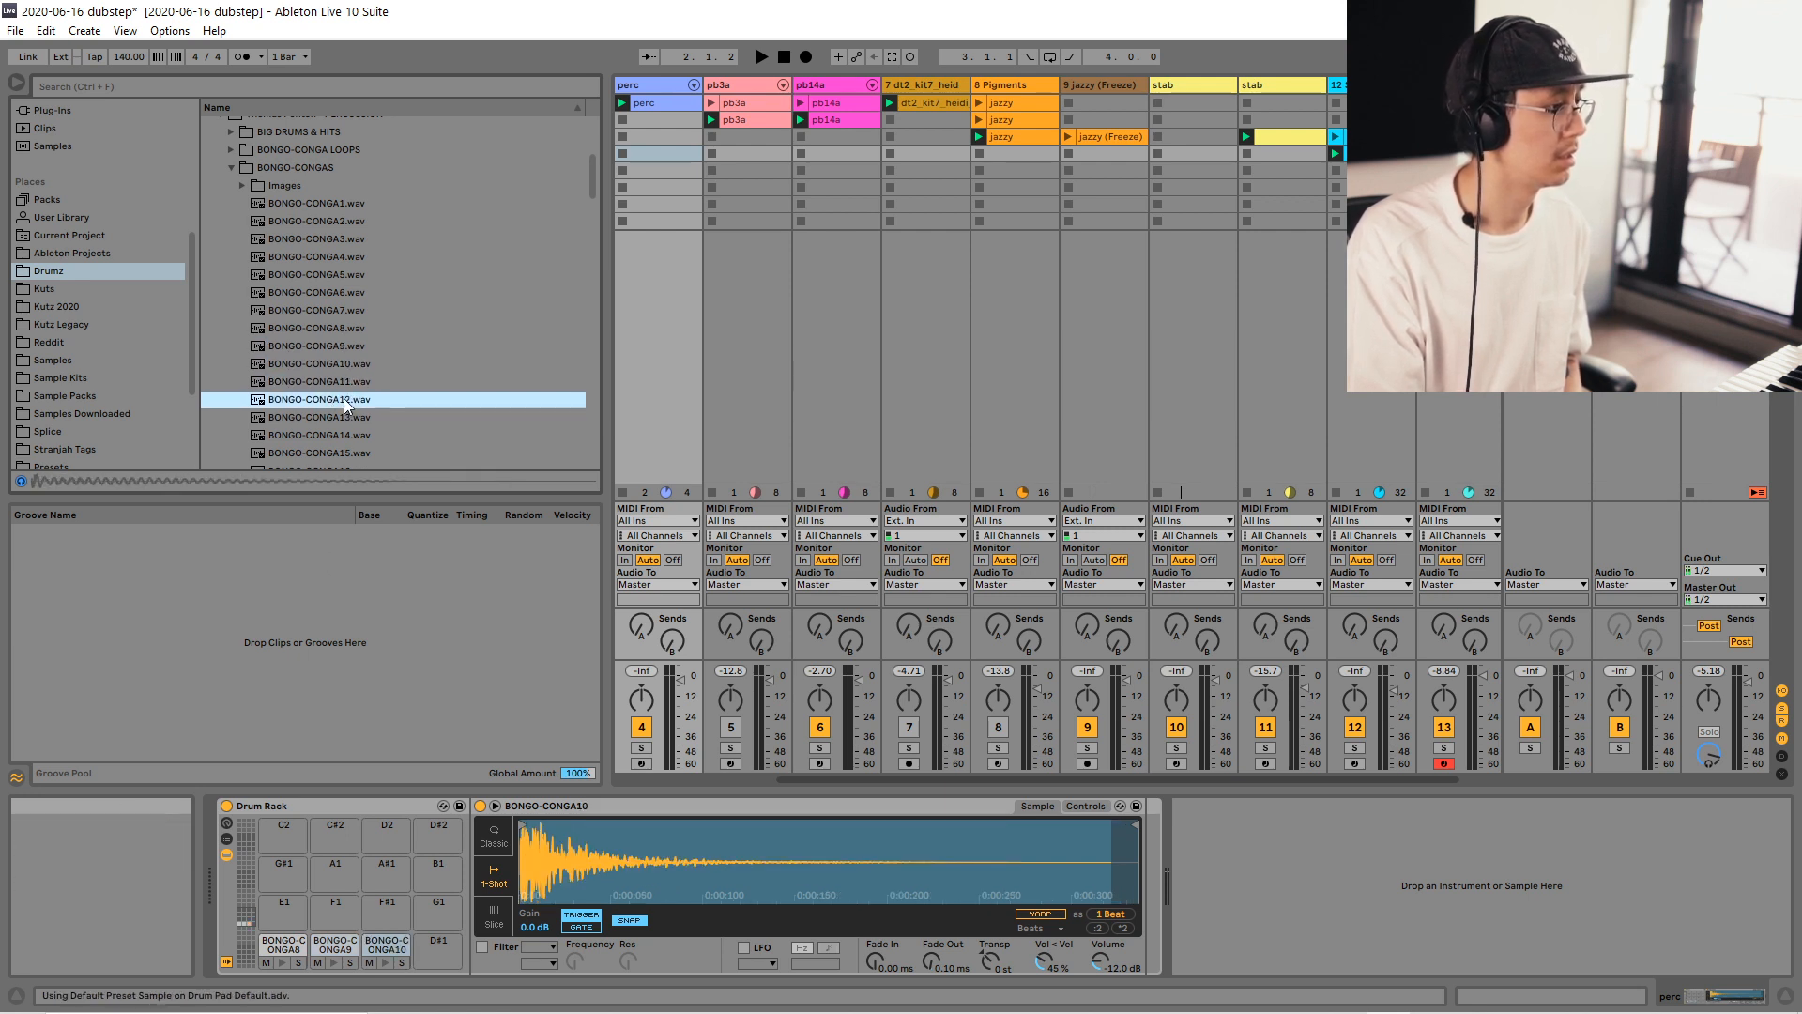
{"action": "key", "text": "space"}
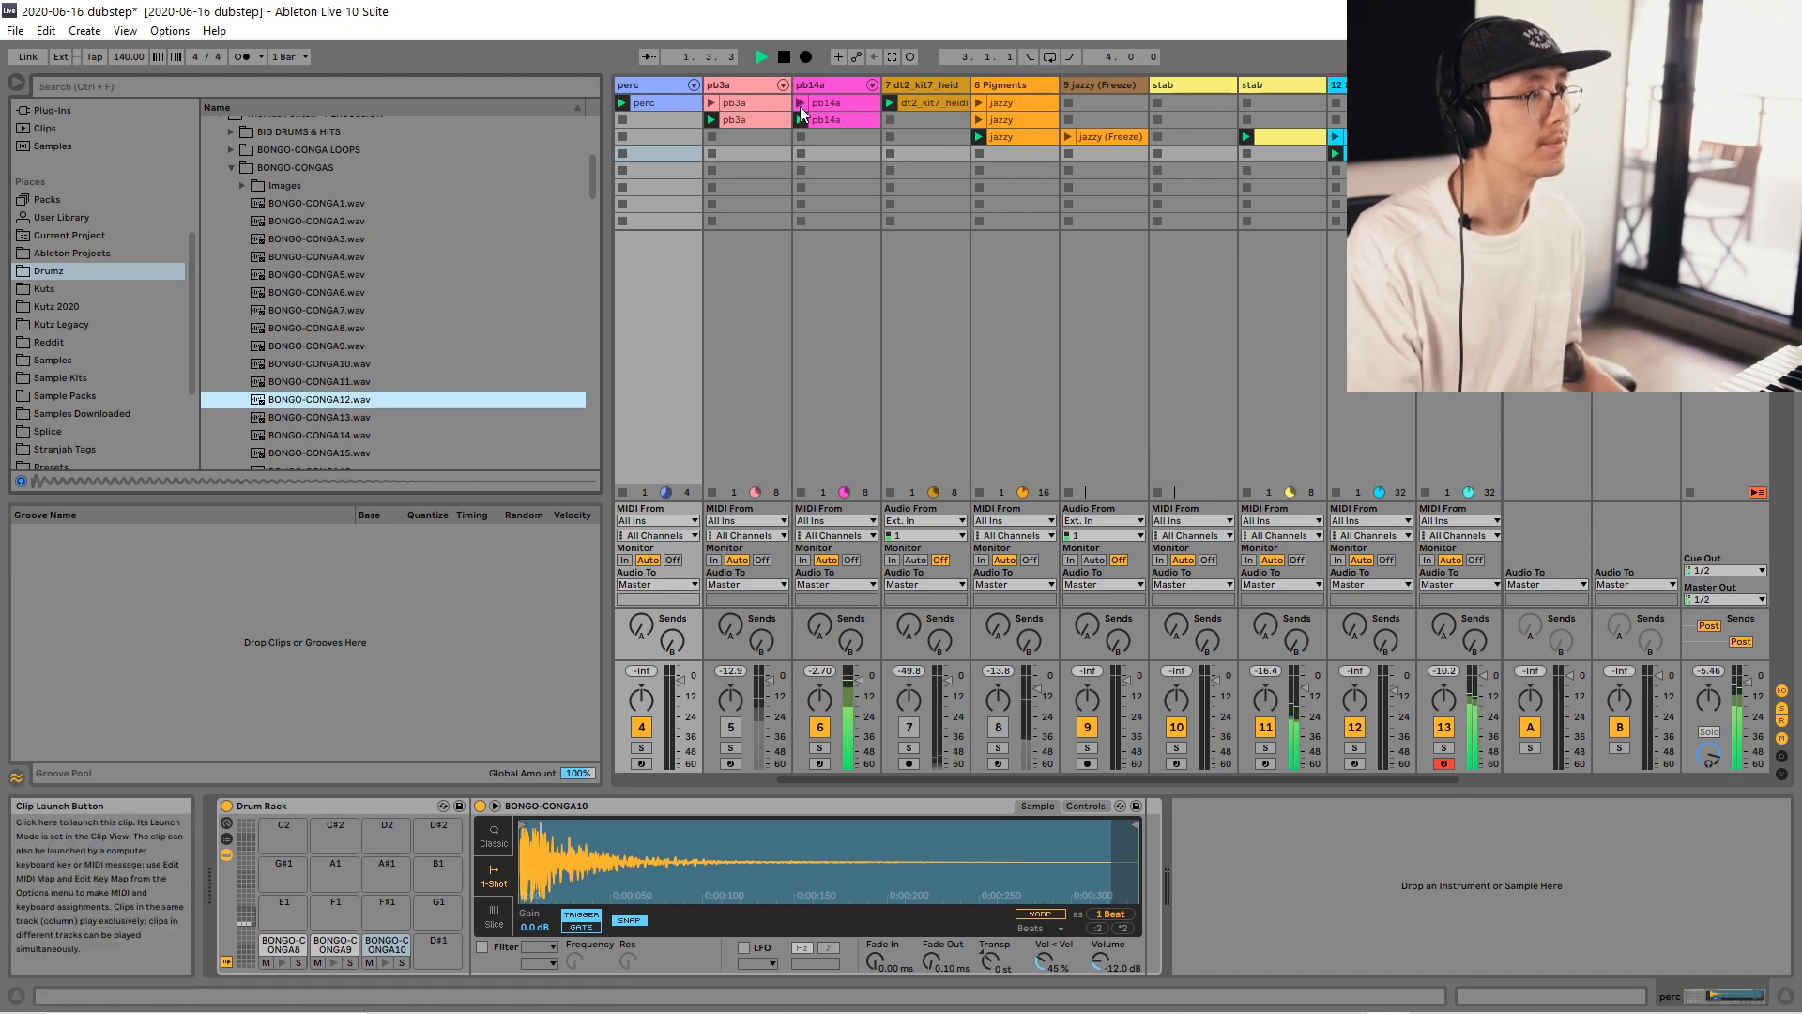
In the perc clip, draw 1/16 notes: BONGO-CONGA8 at 1.2 and 1.2.3, BONGO-CONGA9 at 1.2.4, BONGO-CONGA10 at 1.3, and play them.
{"action": "double_click", "coordinate": [672, 103]}
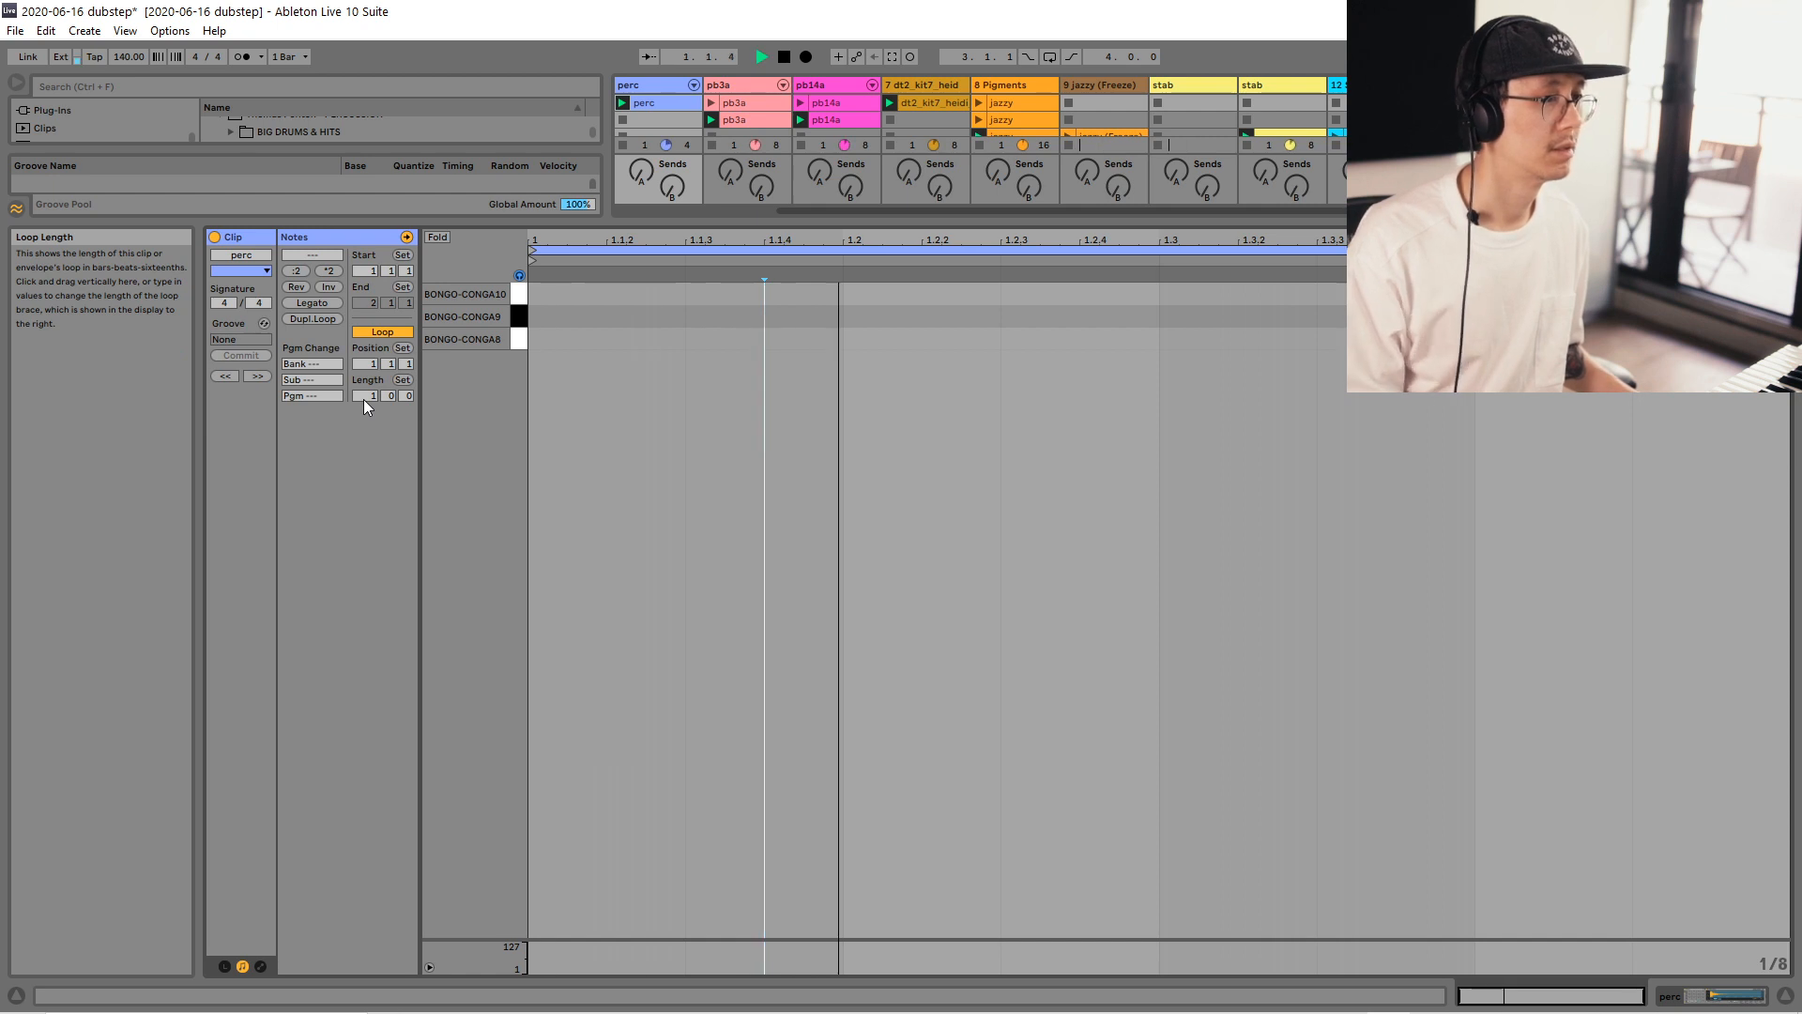
{"action": "key", "text": "ctrl+1"}
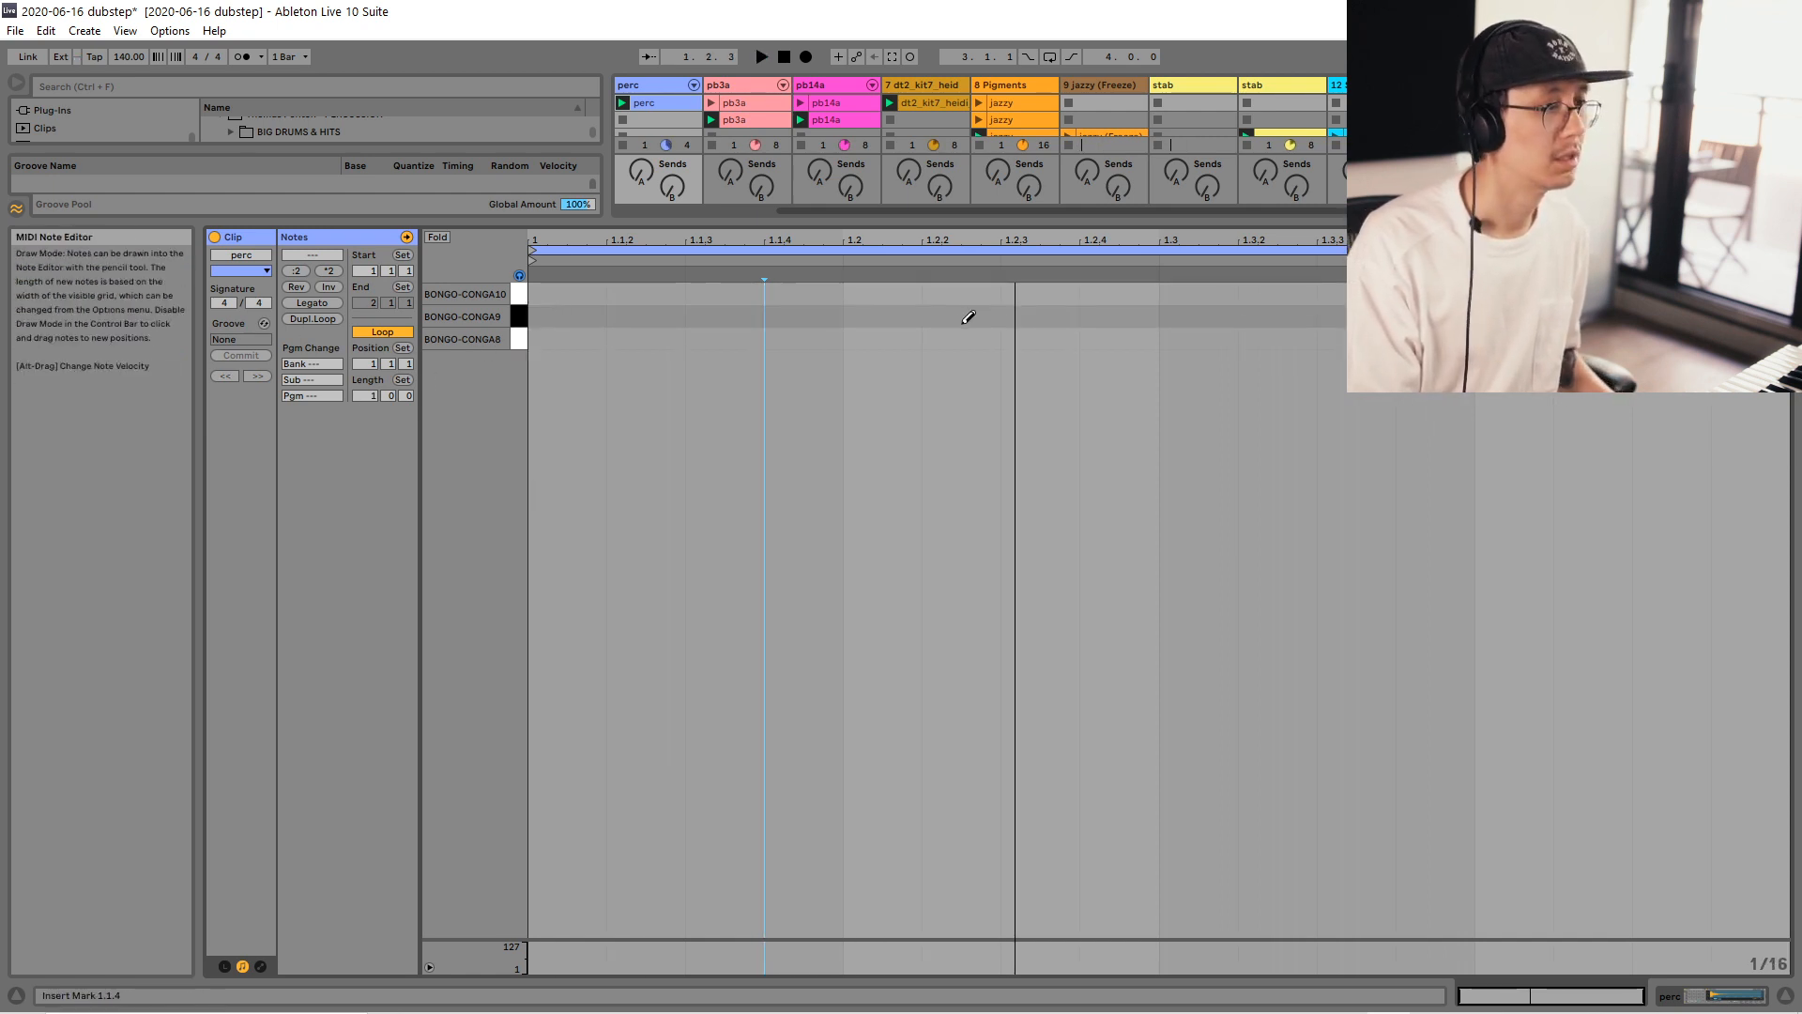
{"action": "left_click", "coordinate": [892, 339]}
{"action": "left_click", "coordinate": [1042, 336]}
{"action": "left_click", "coordinate": [1117, 316]}
{"action": "left_click", "coordinate": [1195, 292]}
{"action": "key", "text": "space"}
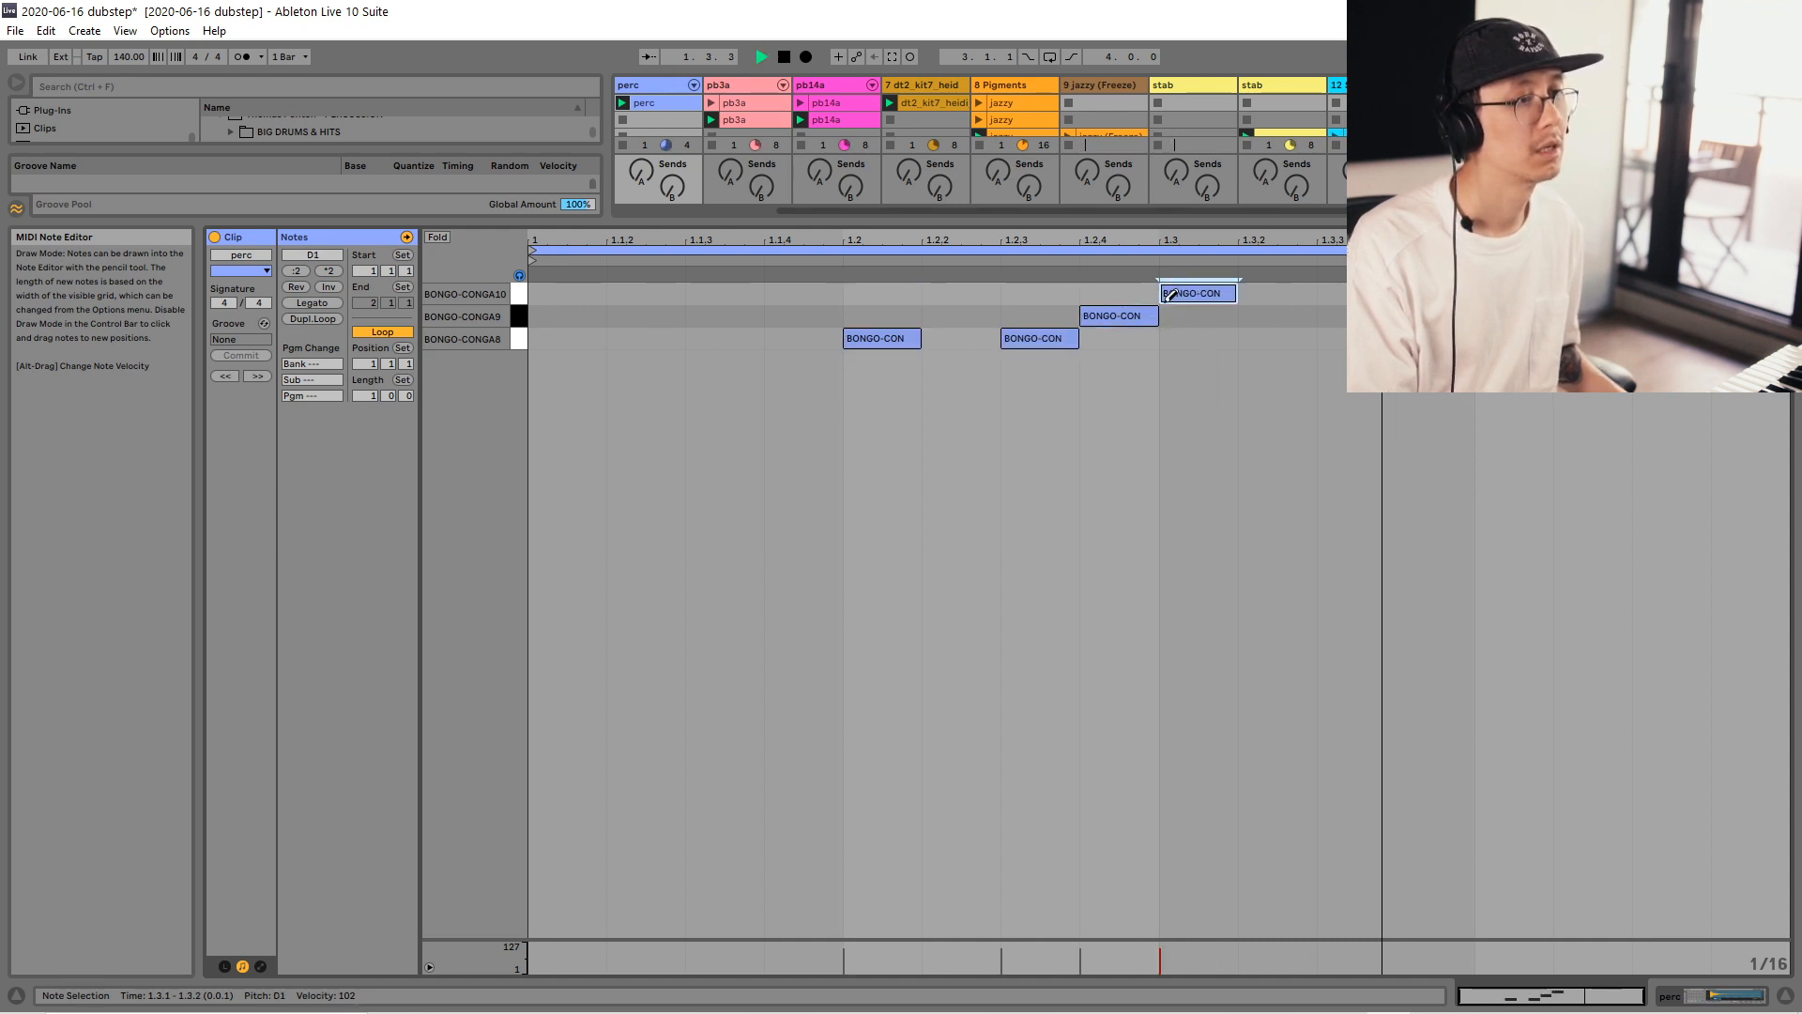
In the perc clip, arrange BONGO-CONGA8, 9 and 10 as consecutive 1/16 hits at 1.2, 1.2.2 and 1.2.3, and extend the loop to two bars.
{"action": "key", "text": "b"}
{"action": "key", "text": "space"}
{"action": "mouse_move", "coordinate": [1234, 402]}
{"action": "left_mouse_down"}
{"action": "mouse_move", "coordinate": [890, 297]}
{"action": "mouse_move", "coordinate": [707, 340]}
{"action": "left_mouse_up"}
{"action": "key", "text": "space"}
{"action": "double_click", "coordinate": [727, 342]}
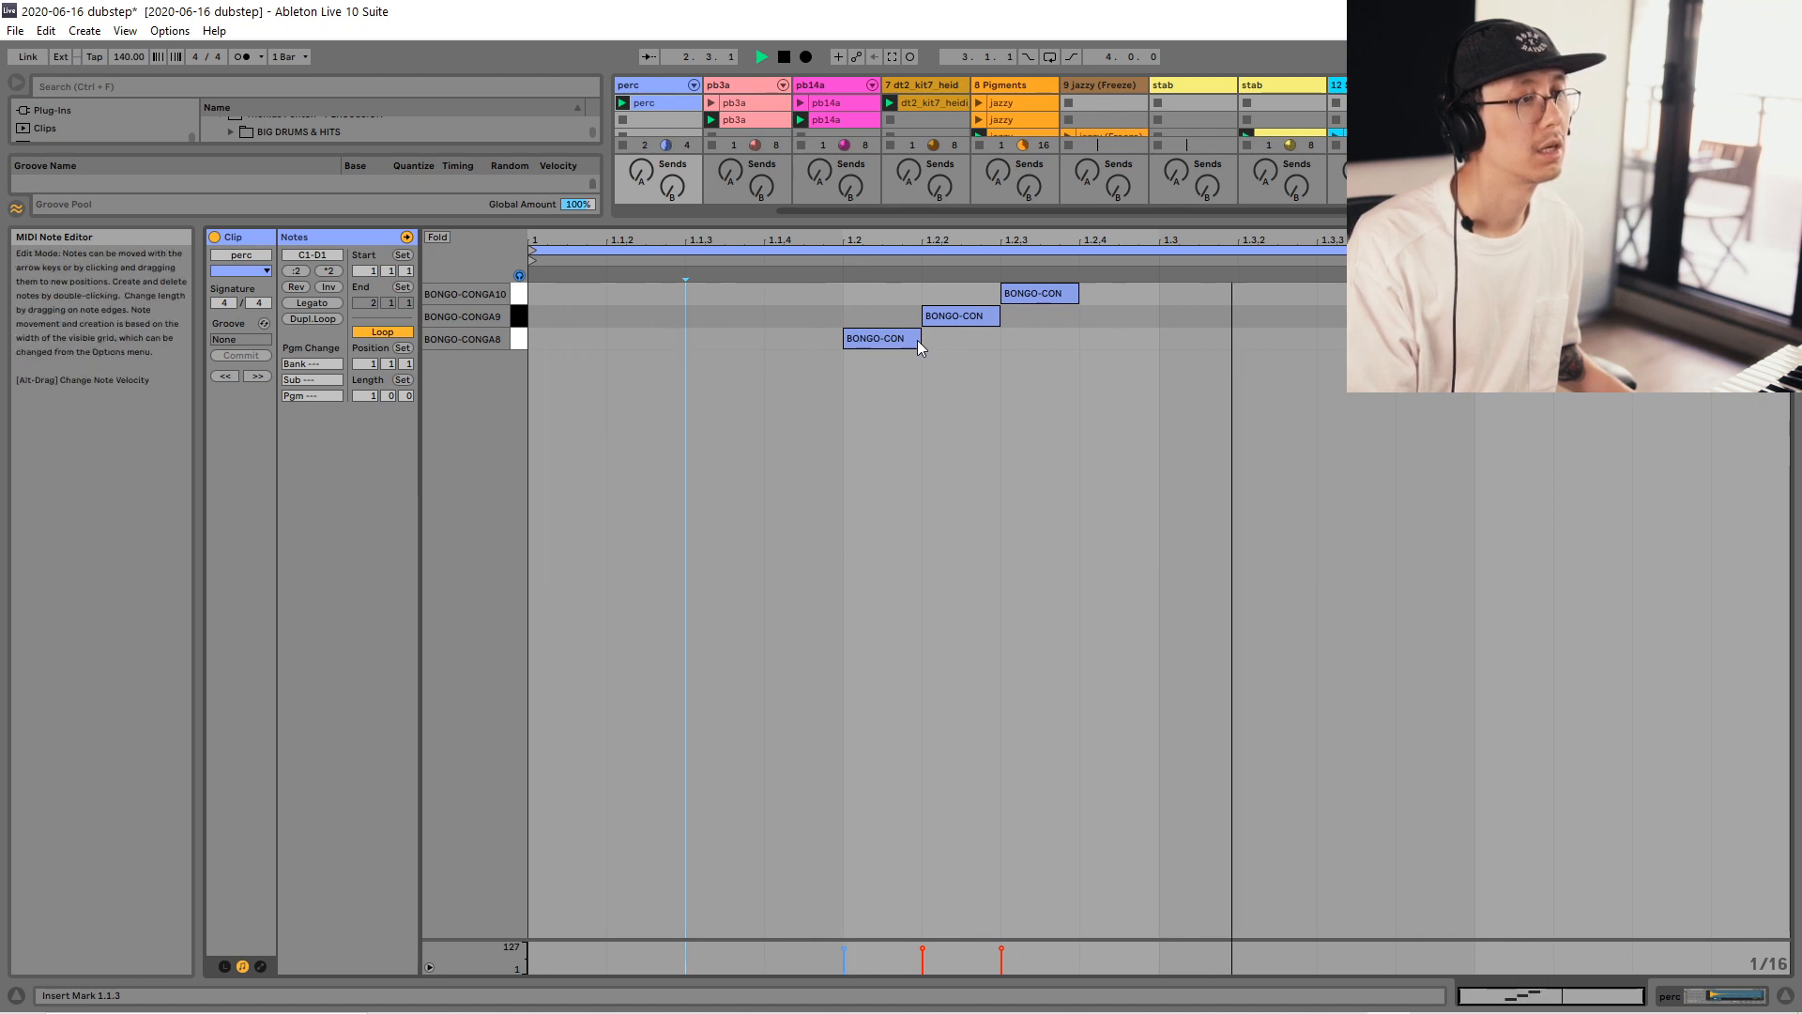
{"action": "left_click_drag", "start_coordinate": [369, 394], "coordinate": [368, 387]}
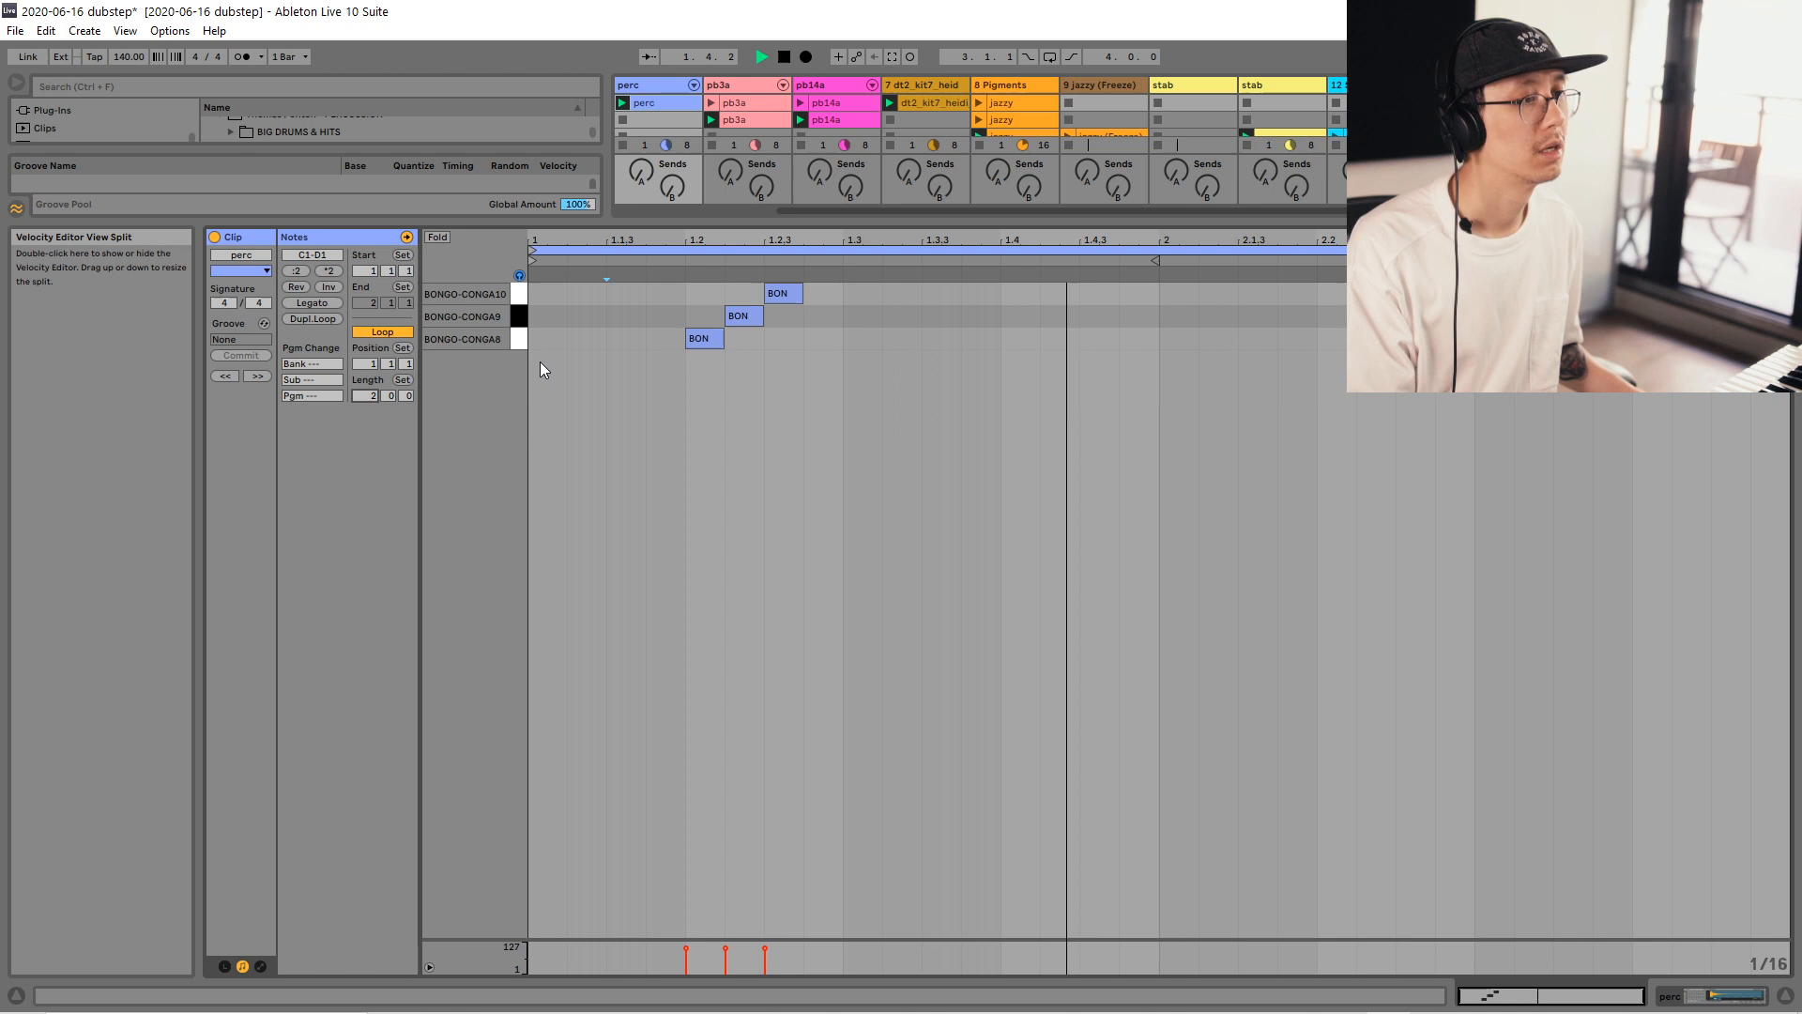
Save the Live Set, load Arturia's Rev INTENSITY reverb onto the perc track after the Drum Rack, and audition it.
{"action": "key", "text": "shift+Tab"}
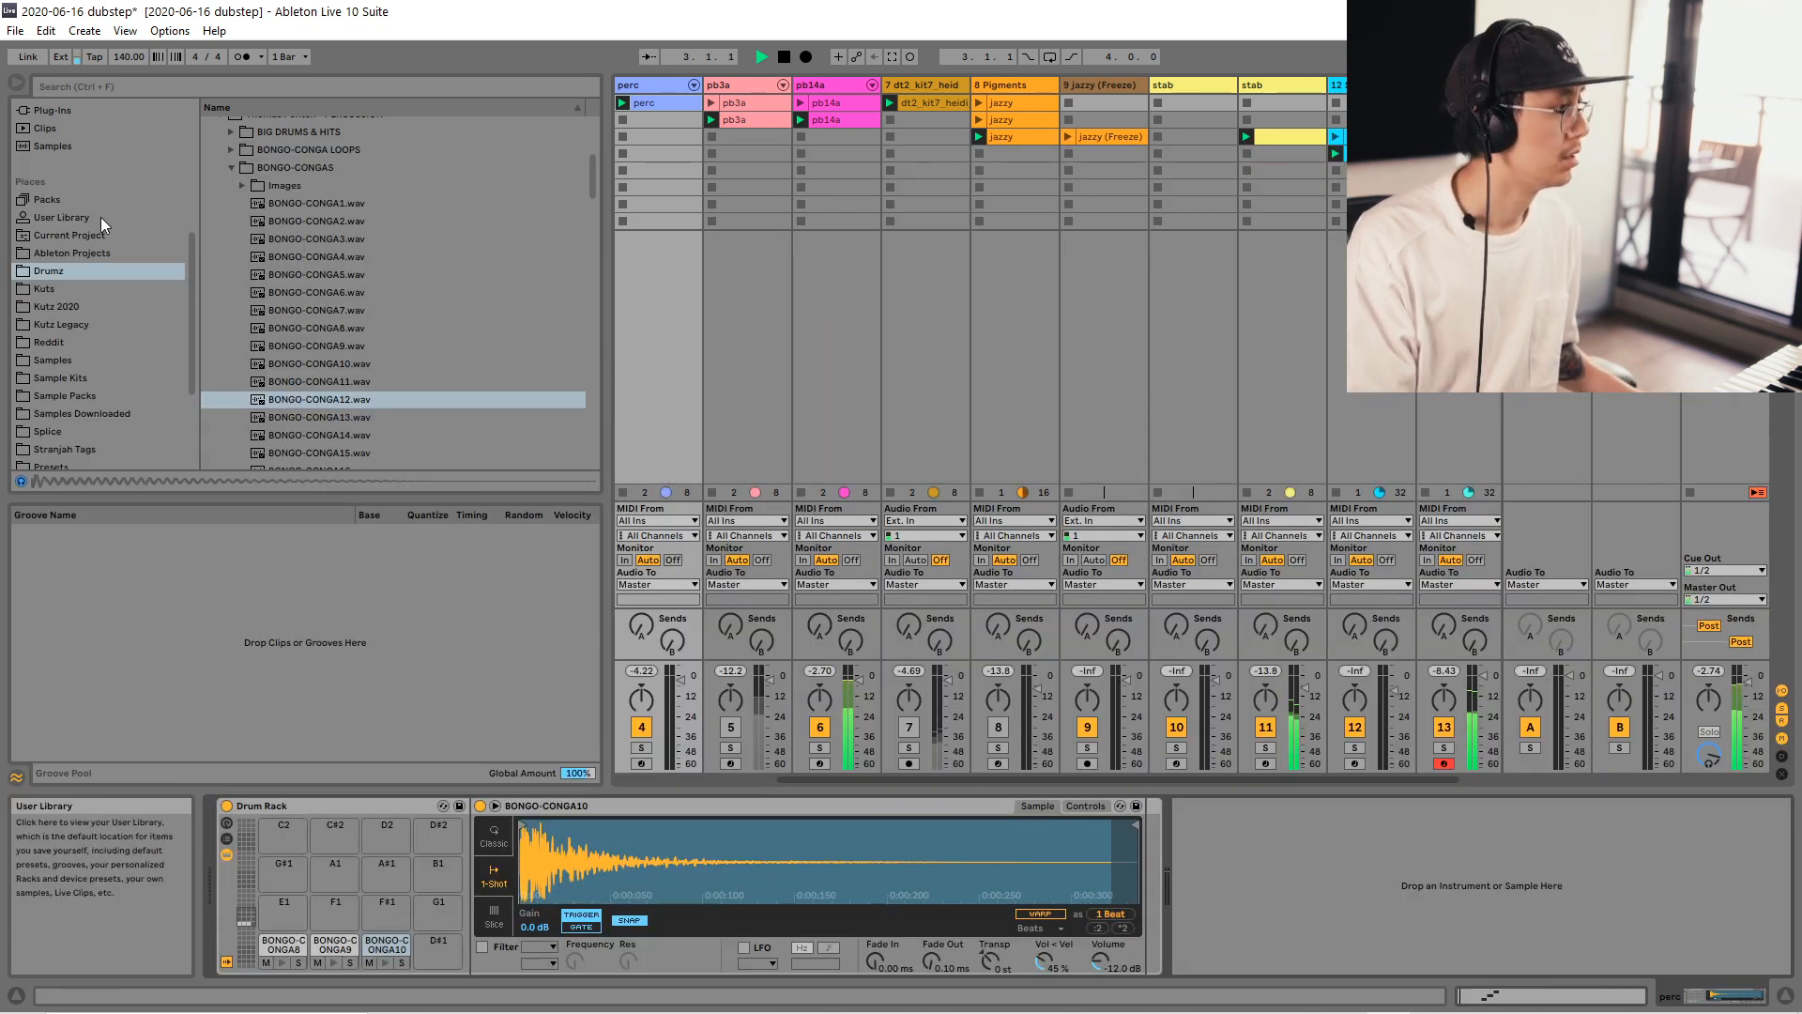
{"action": "scroll", "coordinate": [93, 340], "scroll_direction": "up", "scroll_amount": 3}
{"action": "left_click", "coordinate": [52, 242]}
{"action": "key", "text": "space"}
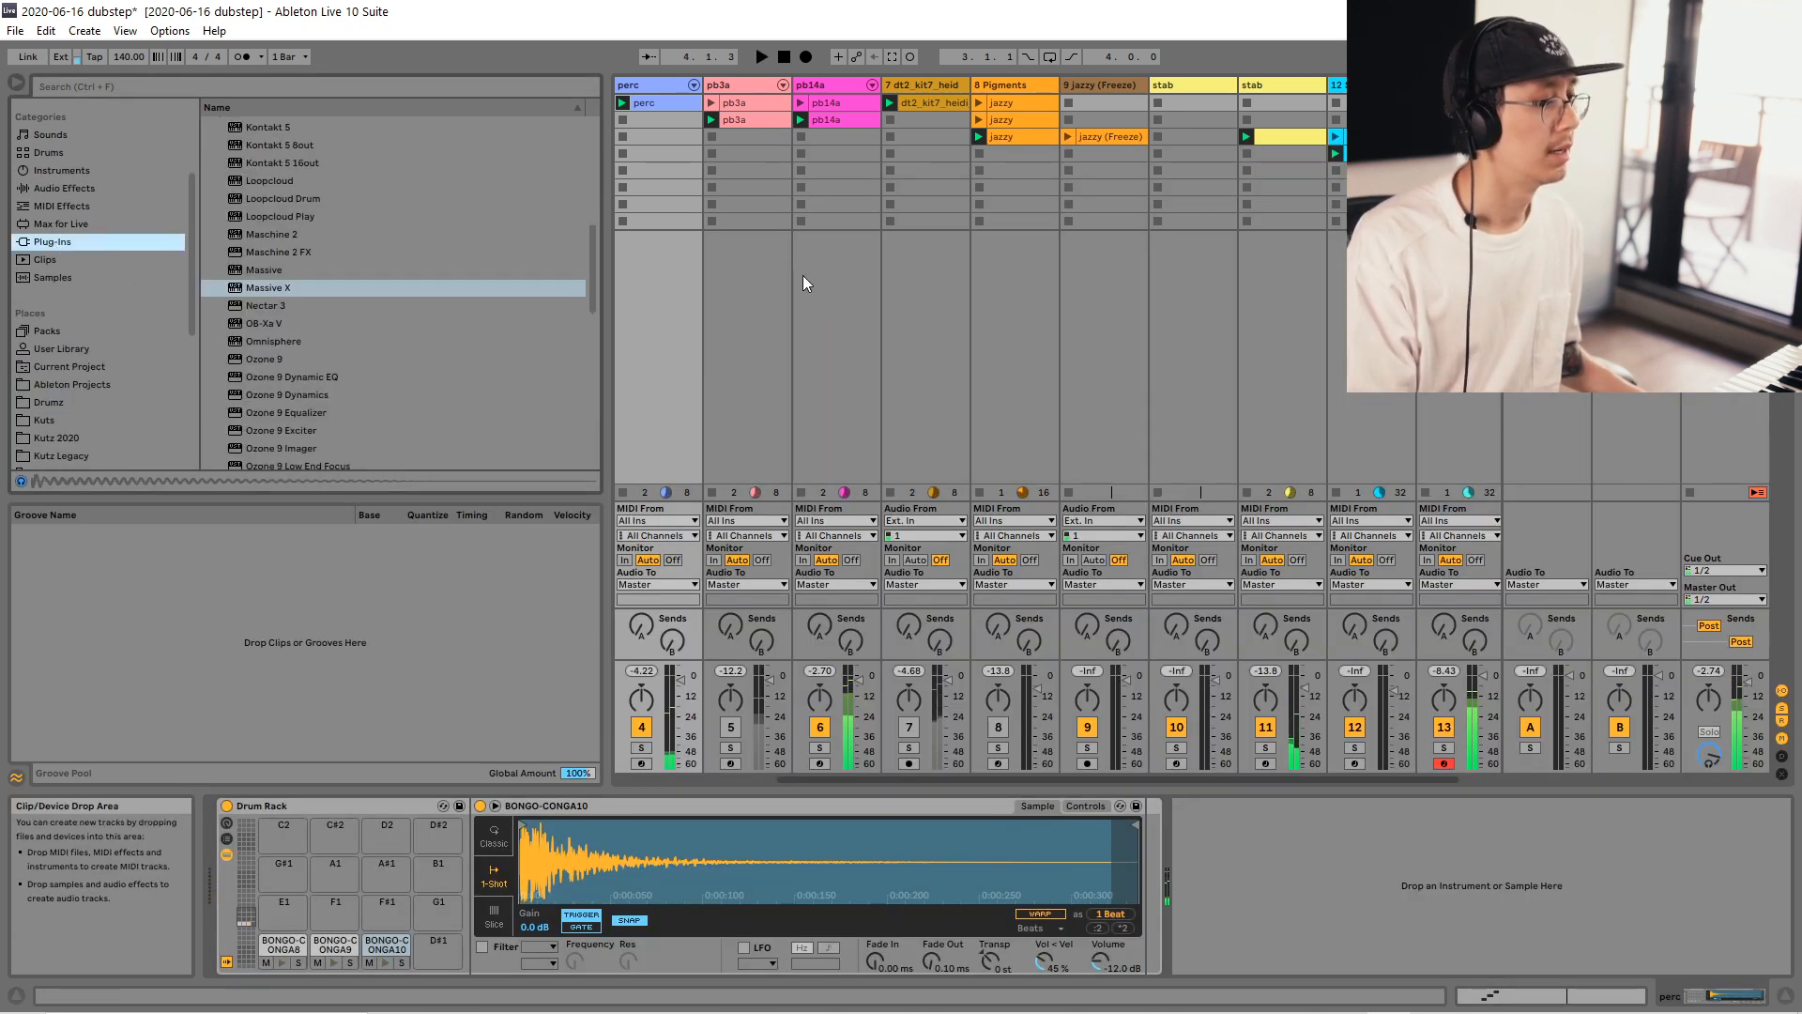
{"action": "key", "text": "ctrl+s"}
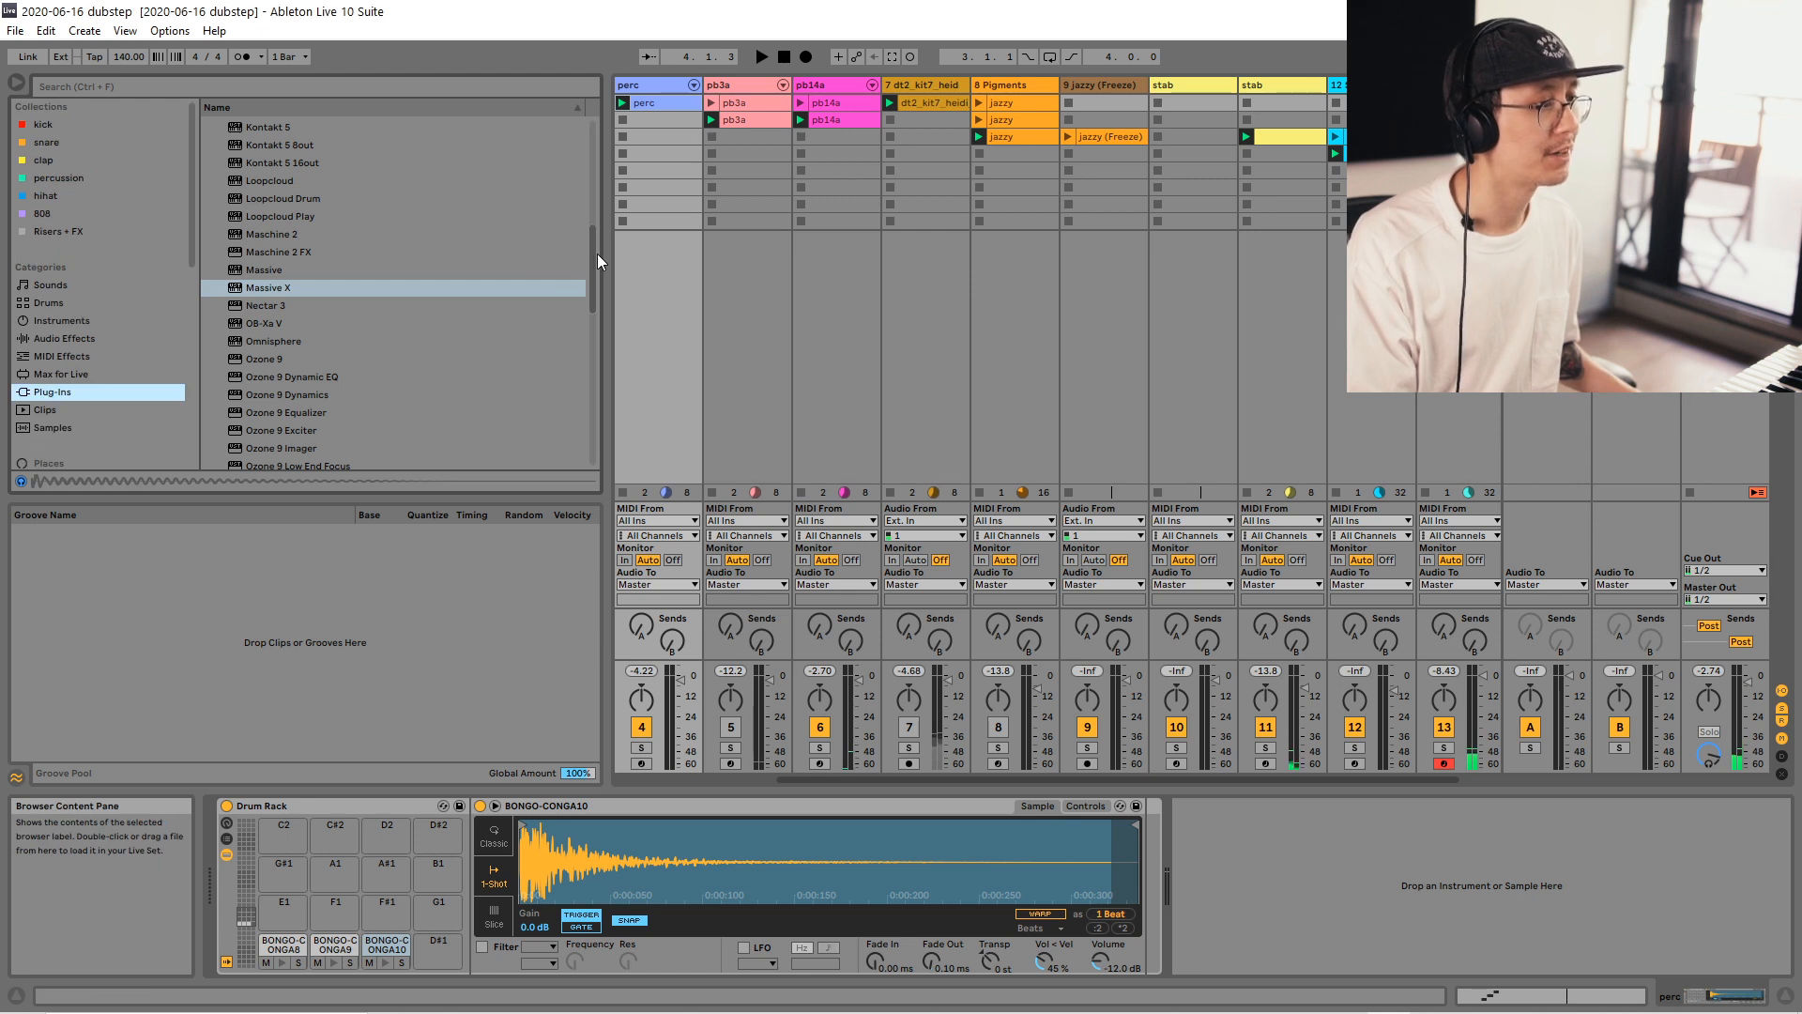
{"action": "scroll", "coordinate": [253, 173], "scroll_direction": "up", "scroll_amount": 10}
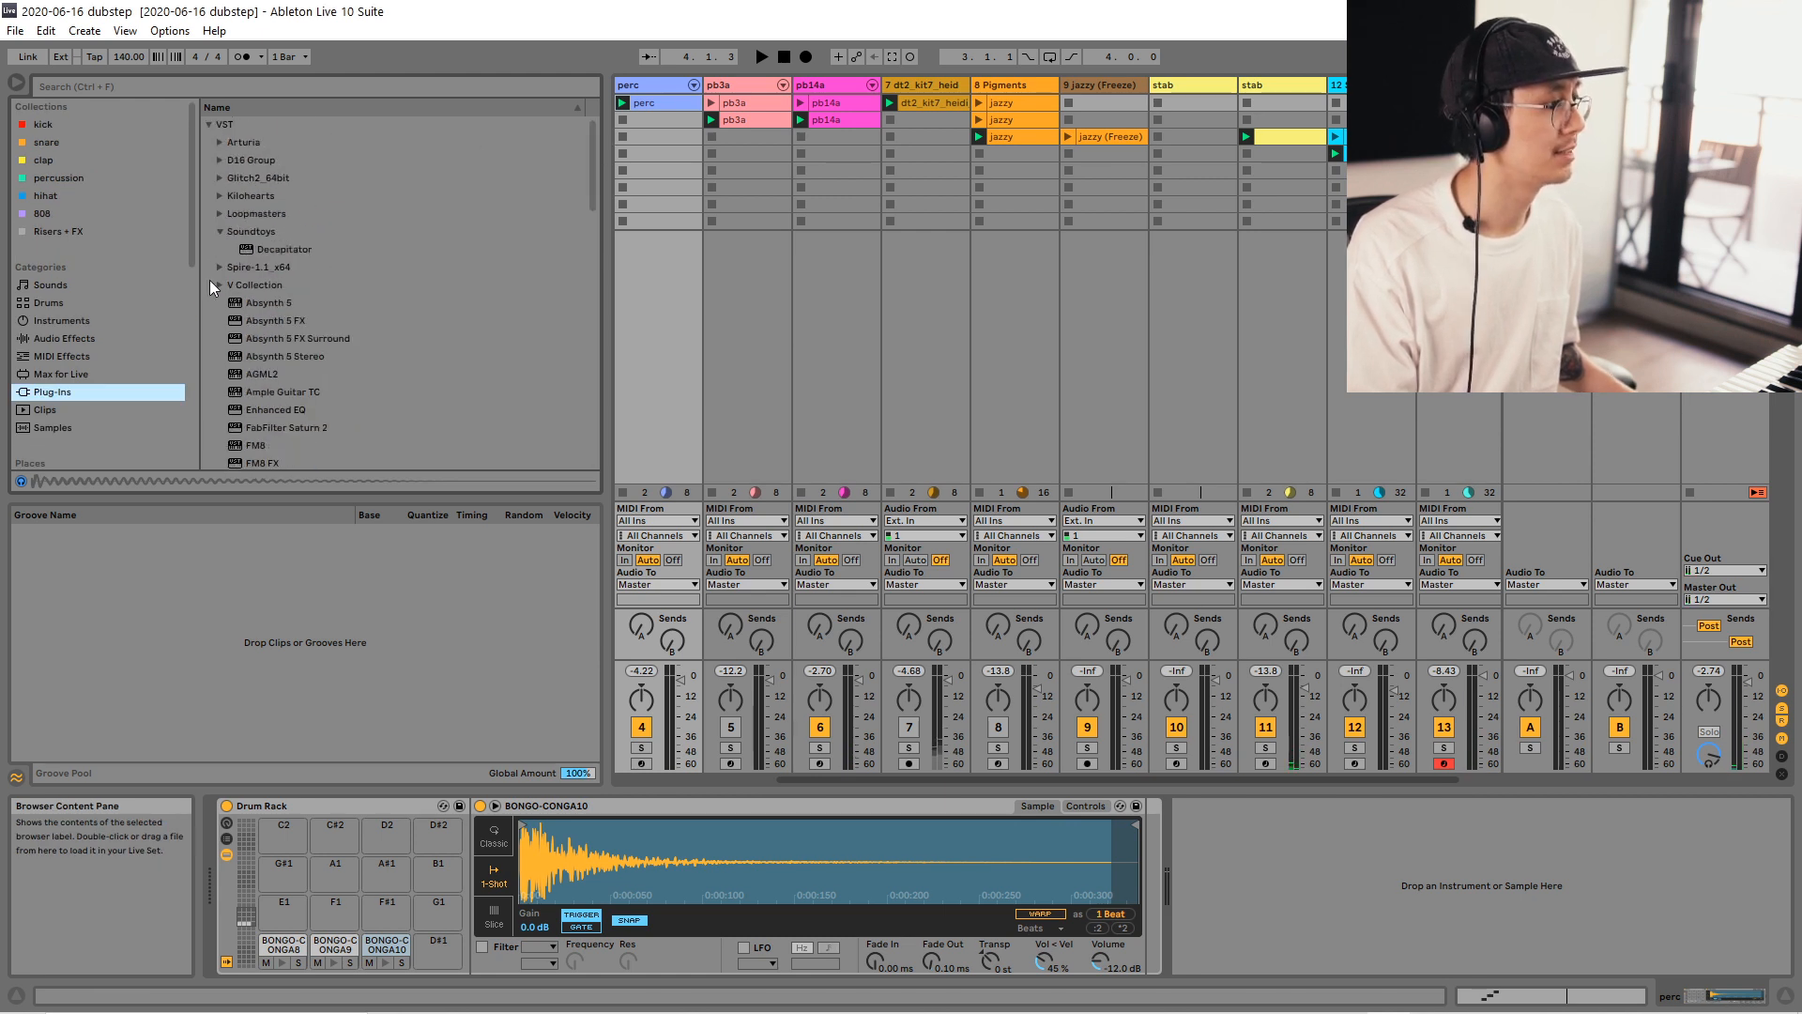
{"action": "left_click", "coordinate": [220, 143]}
{"action": "left_click", "coordinate": [293, 375]}
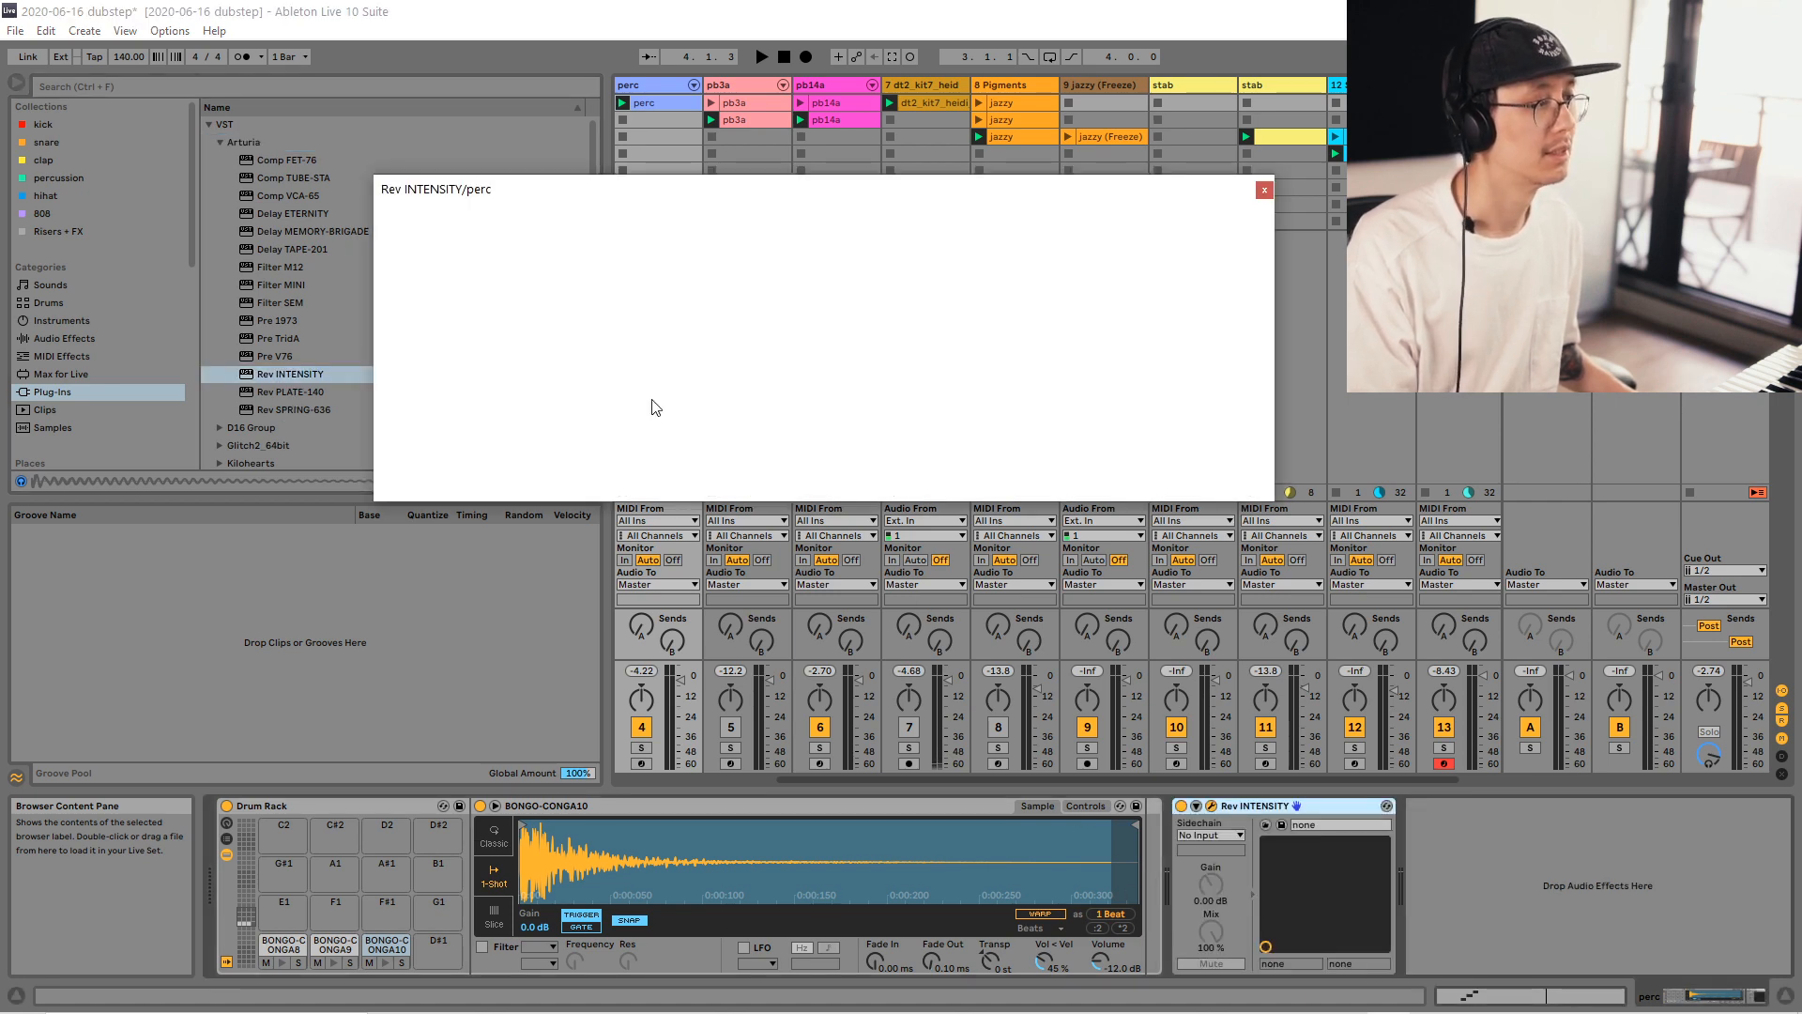
{"action": "key", "text": "space"}
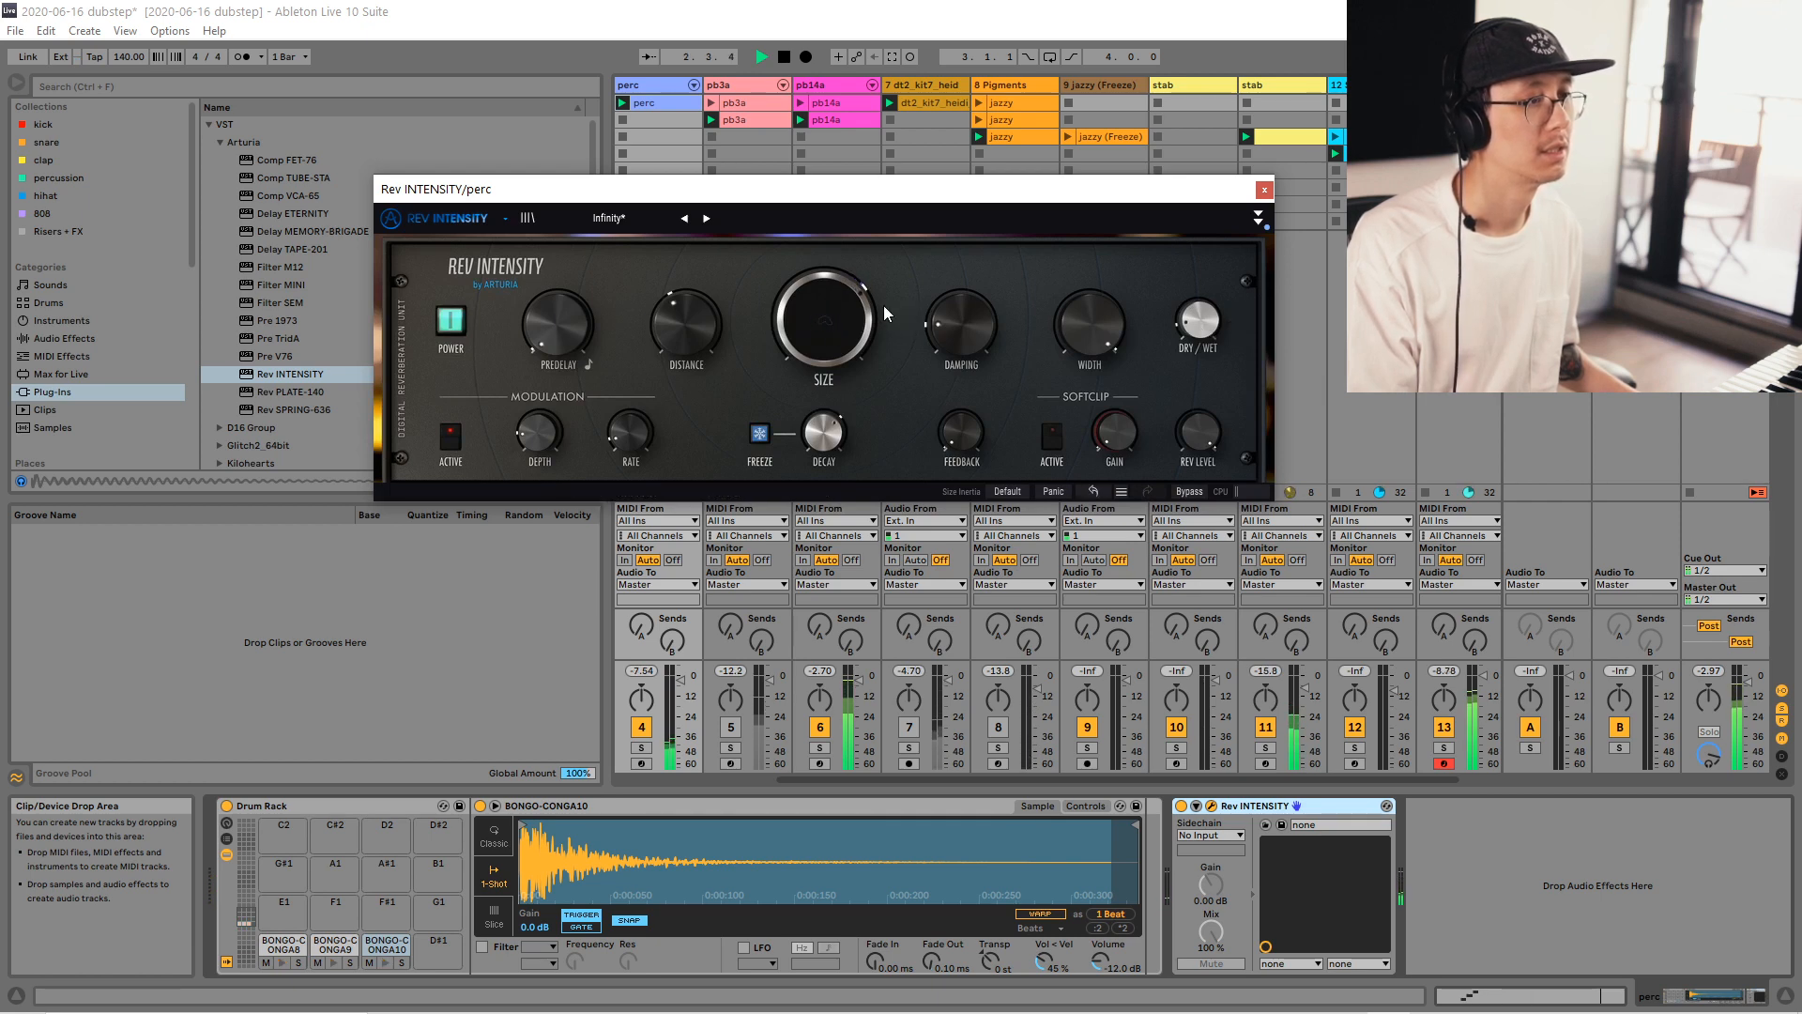
{"action": "left_click", "coordinate": [1265, 189]}
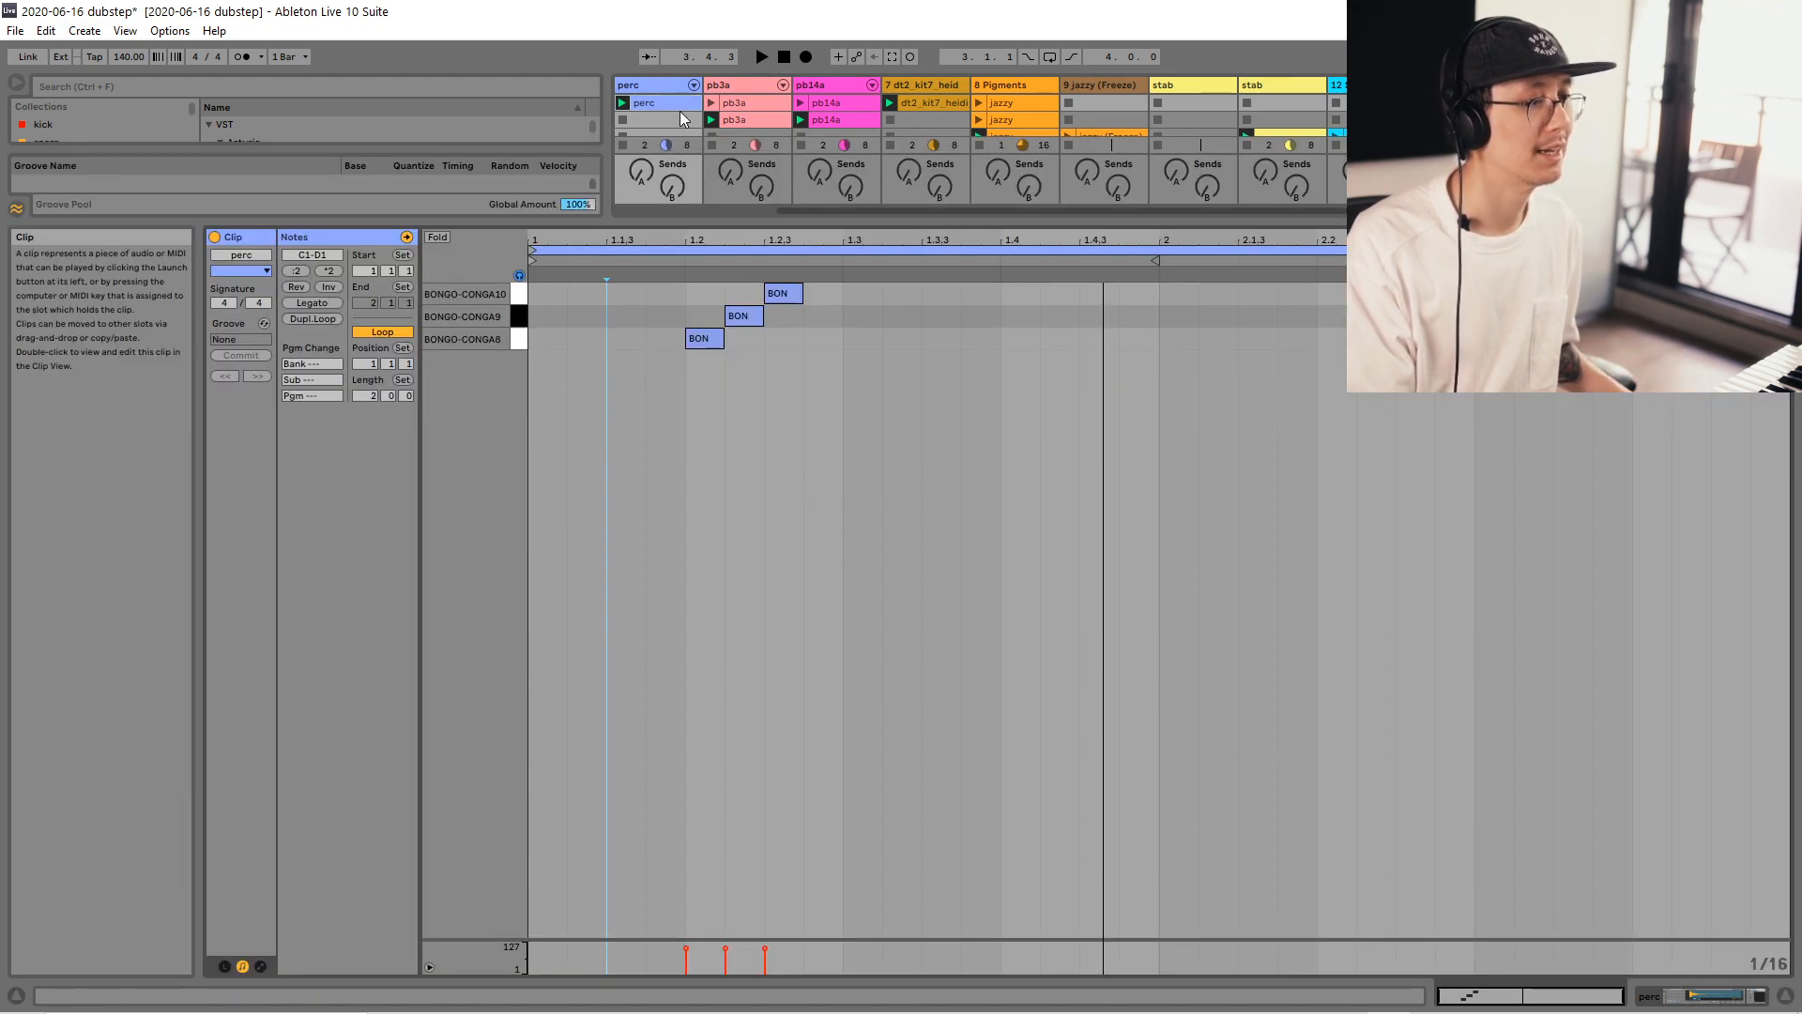
In the perc clip, copy the BONGO-CONGA10 note to 1.3.3 and 1.4.3 as echo hits.
{"action": "double_click", "coordinate": [646, 105]}
{"action": "left_click", "coordinate": [777, 296]}
{"action": "left_click_drag", "start_coordinate": [804, 297], "coordinate": [941, 299], "text": "ctrl"}
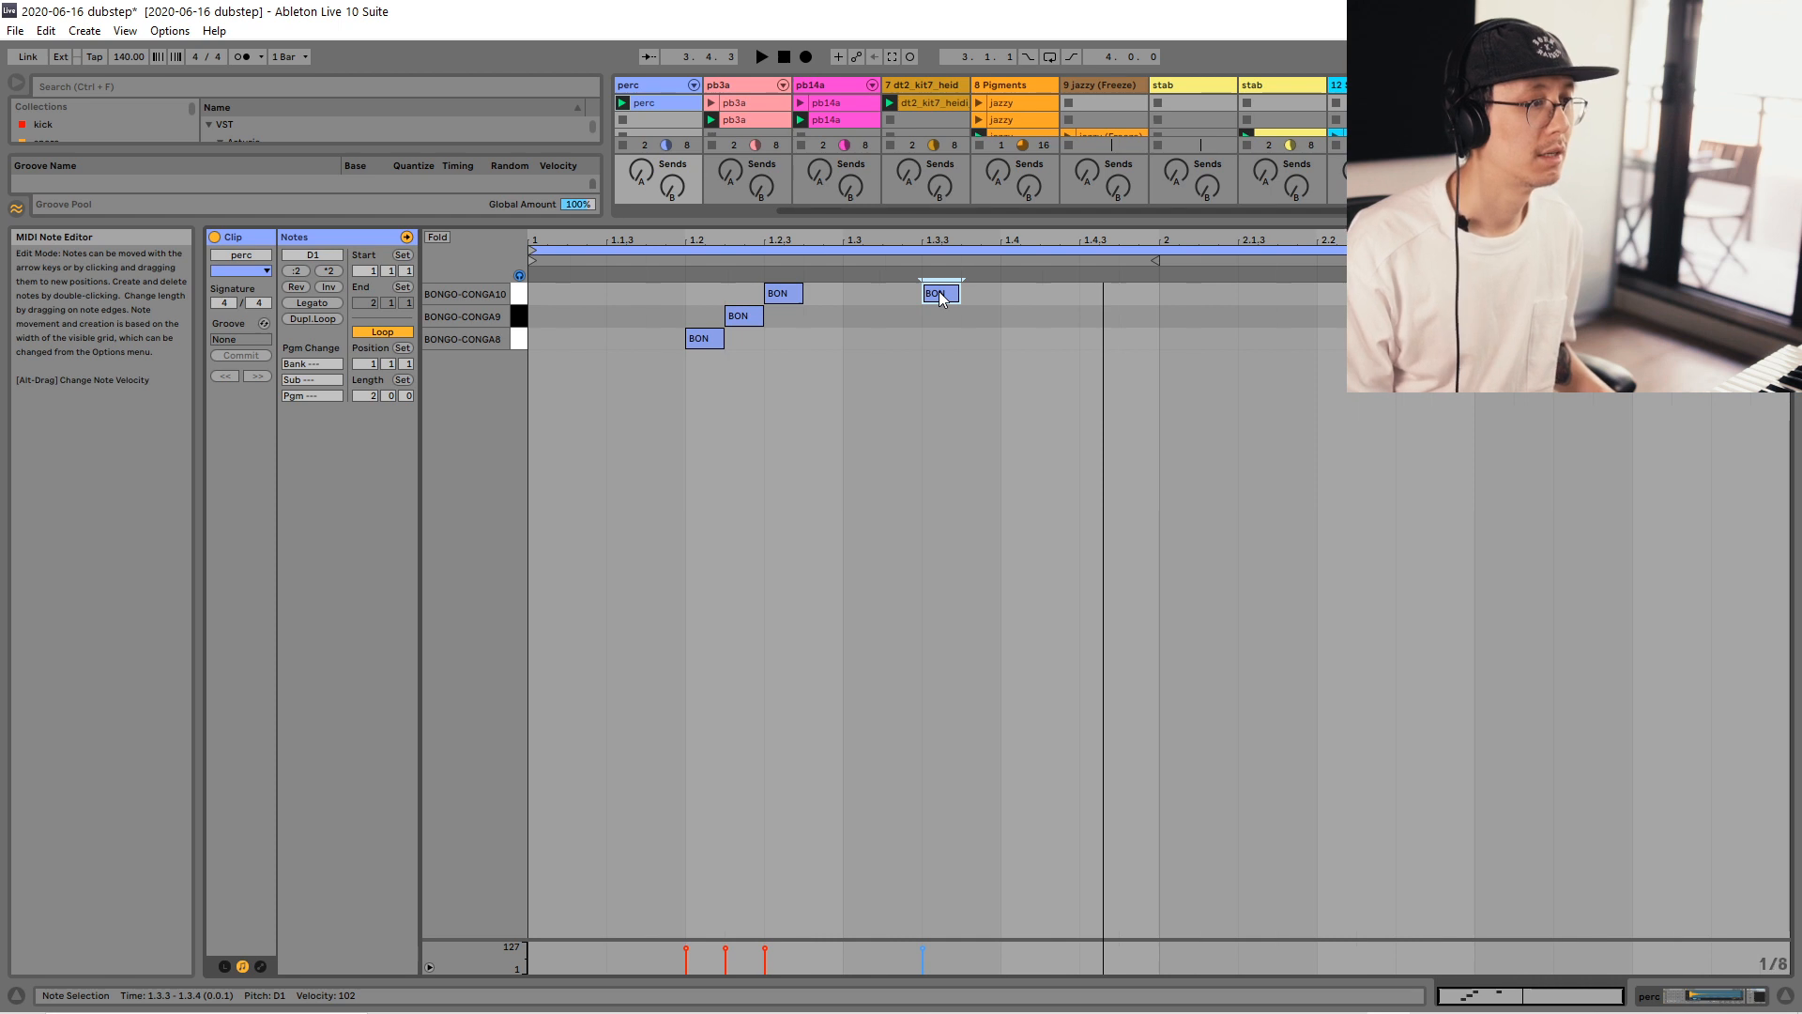
{"action": "left_click_drag", "start_coordinate": [941, 299], "coordinate": [1086, 299], "text": "ctrl"}
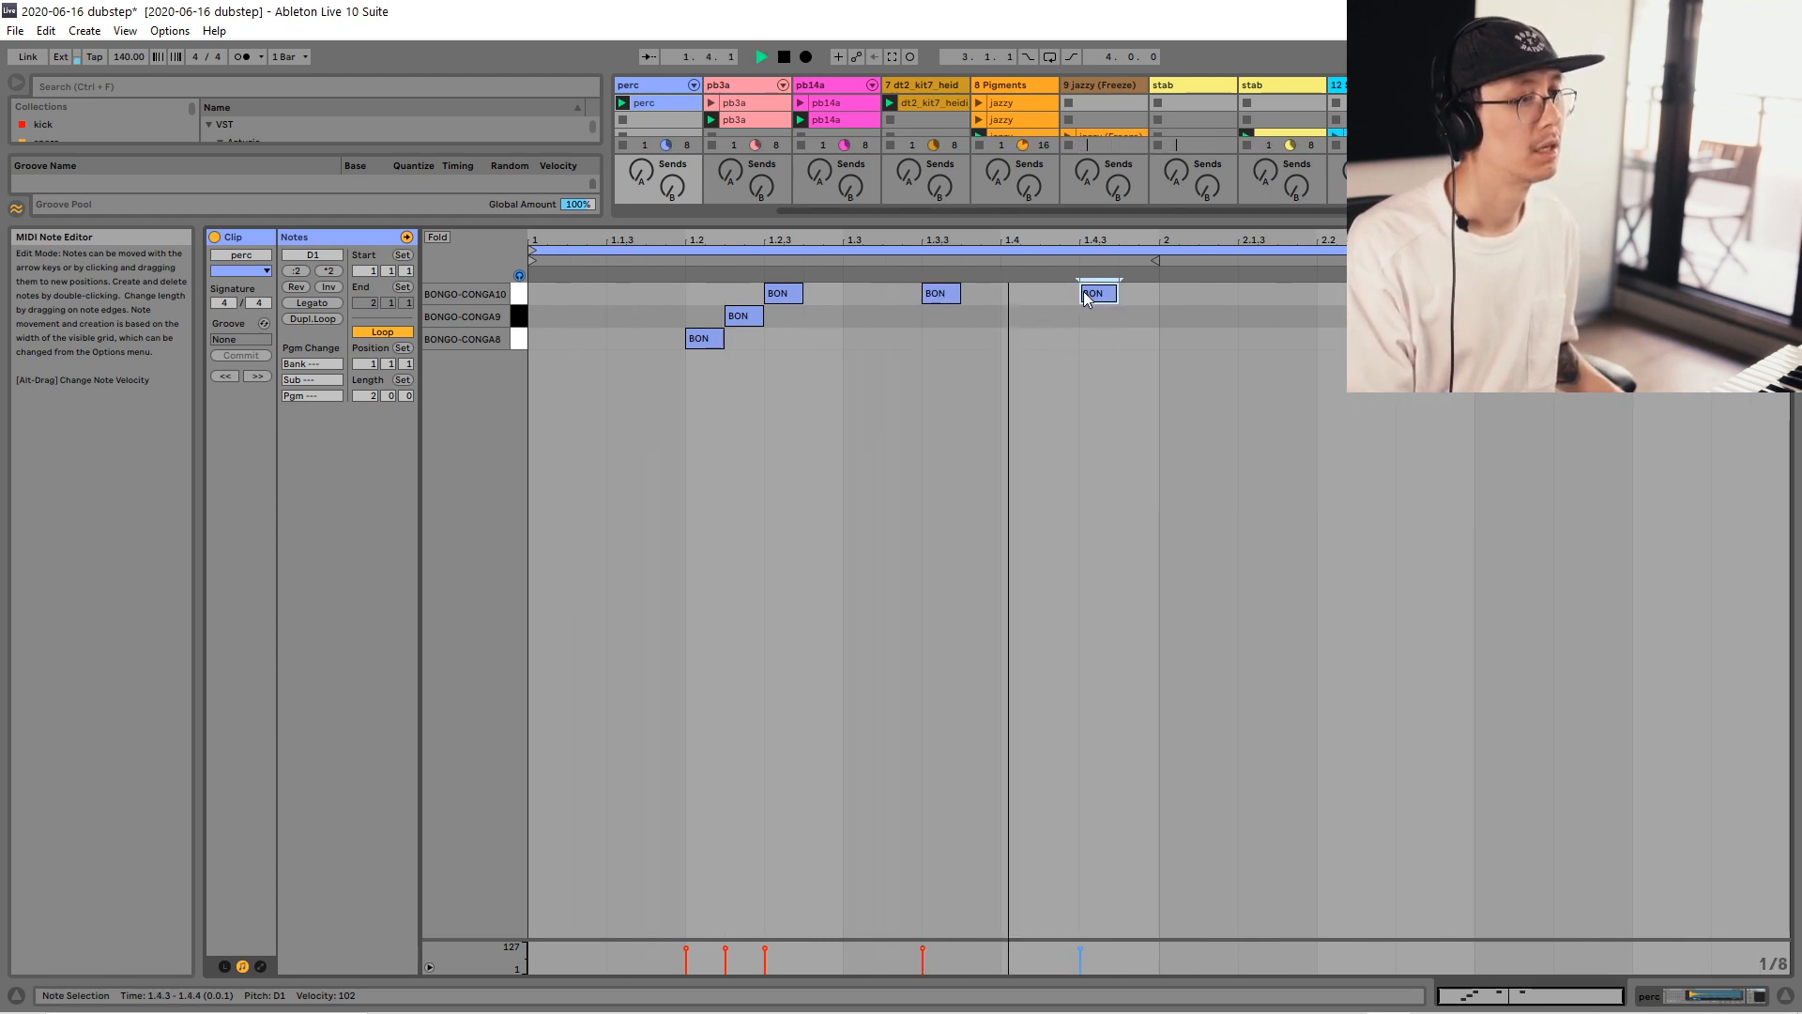
{"action": "left_click", "coordinate": [1033, 375]}
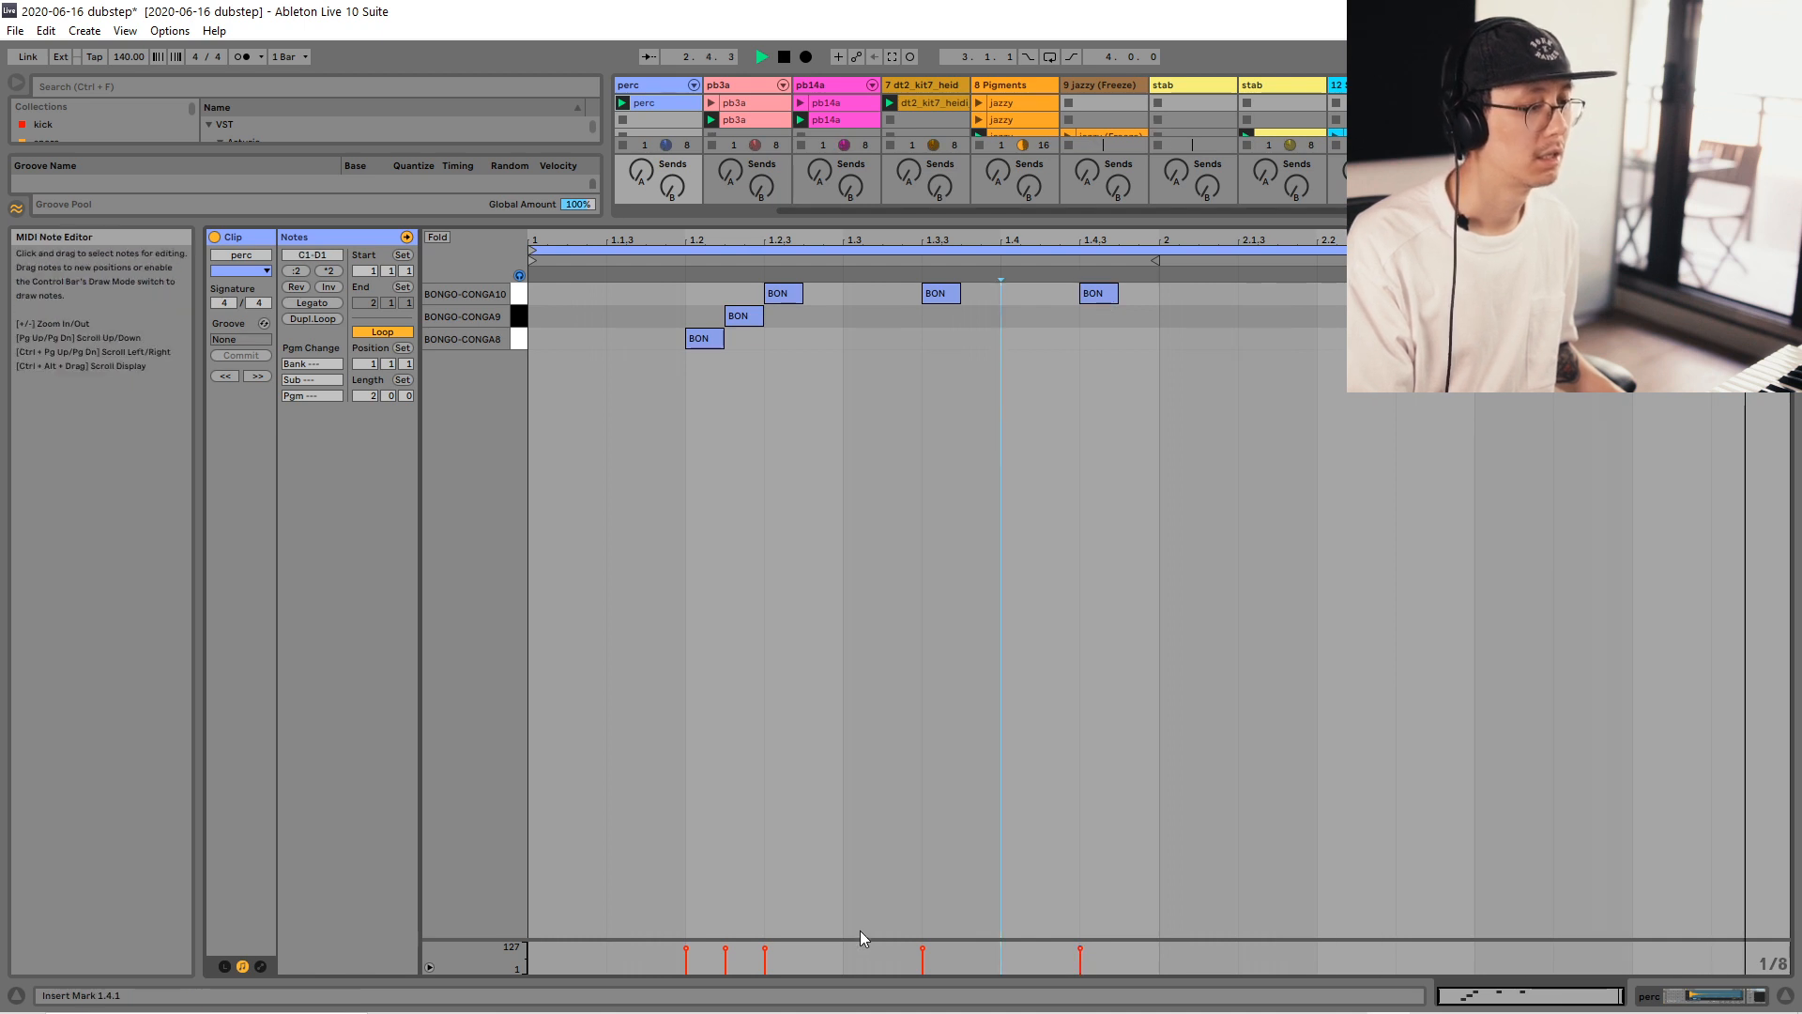
Enlarge the velocity editor and set the BONGO-CONGA10 notes at 1.3.3 and 1.4.3 to velocities 63 and 33.
{"action": "left_click_drag", "start_coordinate": [860, 932], "coordinate": [905, 592]}
{"action": "left_click_drag", "start_coordinate": [921, 697], "coordinate": [922, 769]}
{"action": "left_click_drag", "start_coordinate": [1085, 700], "coordinate": [1080, 860]}
{"action": "left_click", "coordinate": [921, 769]}
{"action": "left_click_drag", "start_coordinate": [925, 770], "coordinate": [923, 802]}
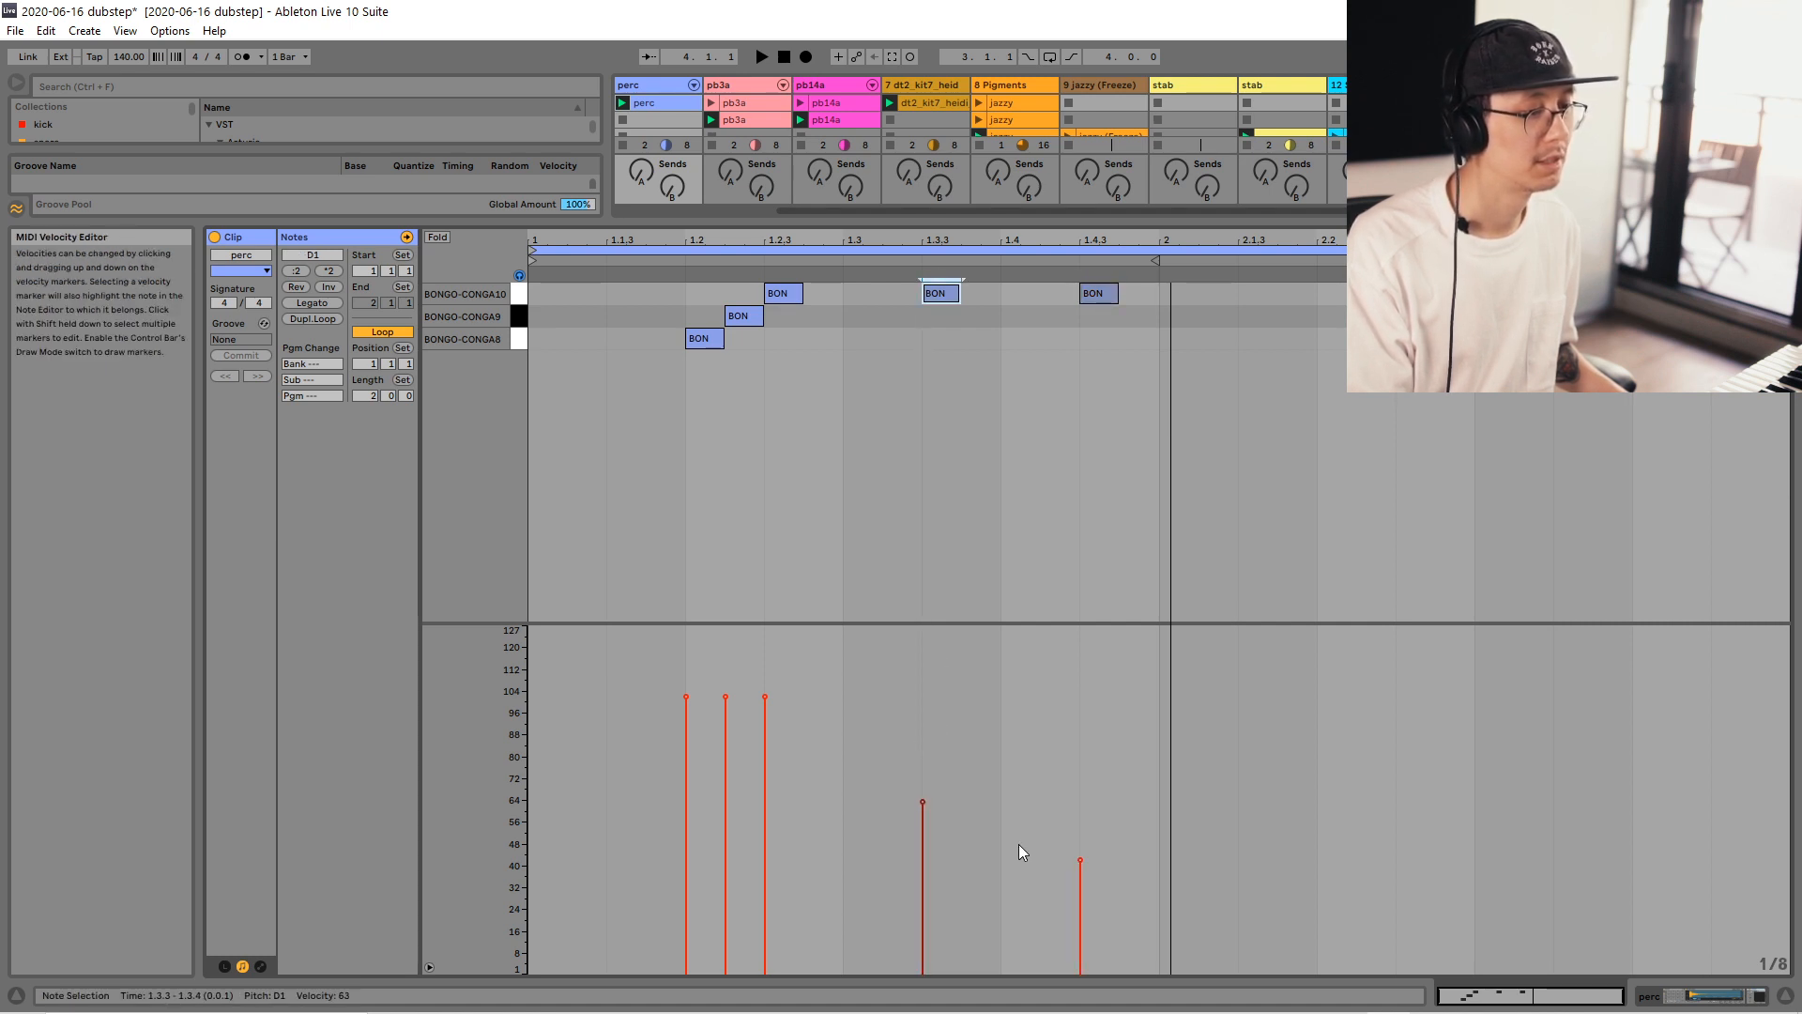
{"action": "left_click_drag", "start_coordinate": [1080, 871], "coordinate": [1080, 883]}
{"action": "key", "text": "space"}
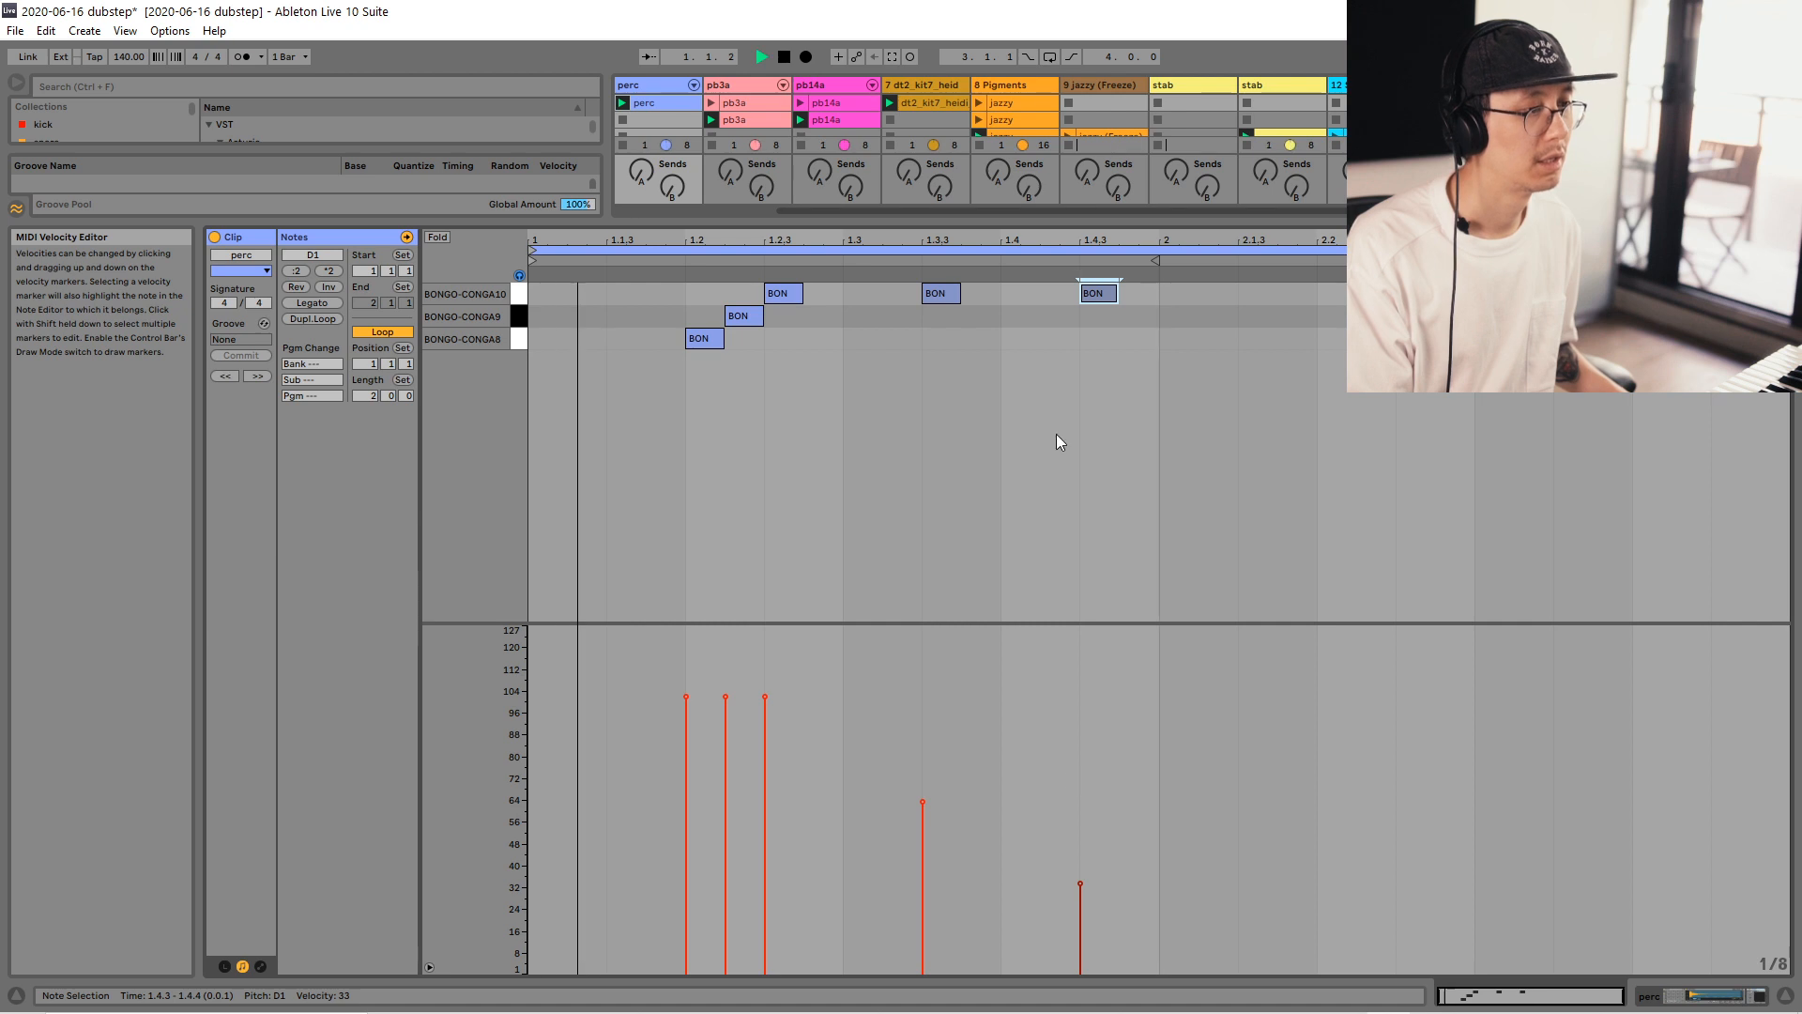
Move the two quieter BONGO-CONGA10 echo notes to 1.3.2 and 1.4.1 and audition the pattern.
{"action": "left_click", "coordinate": [1027, 369]}
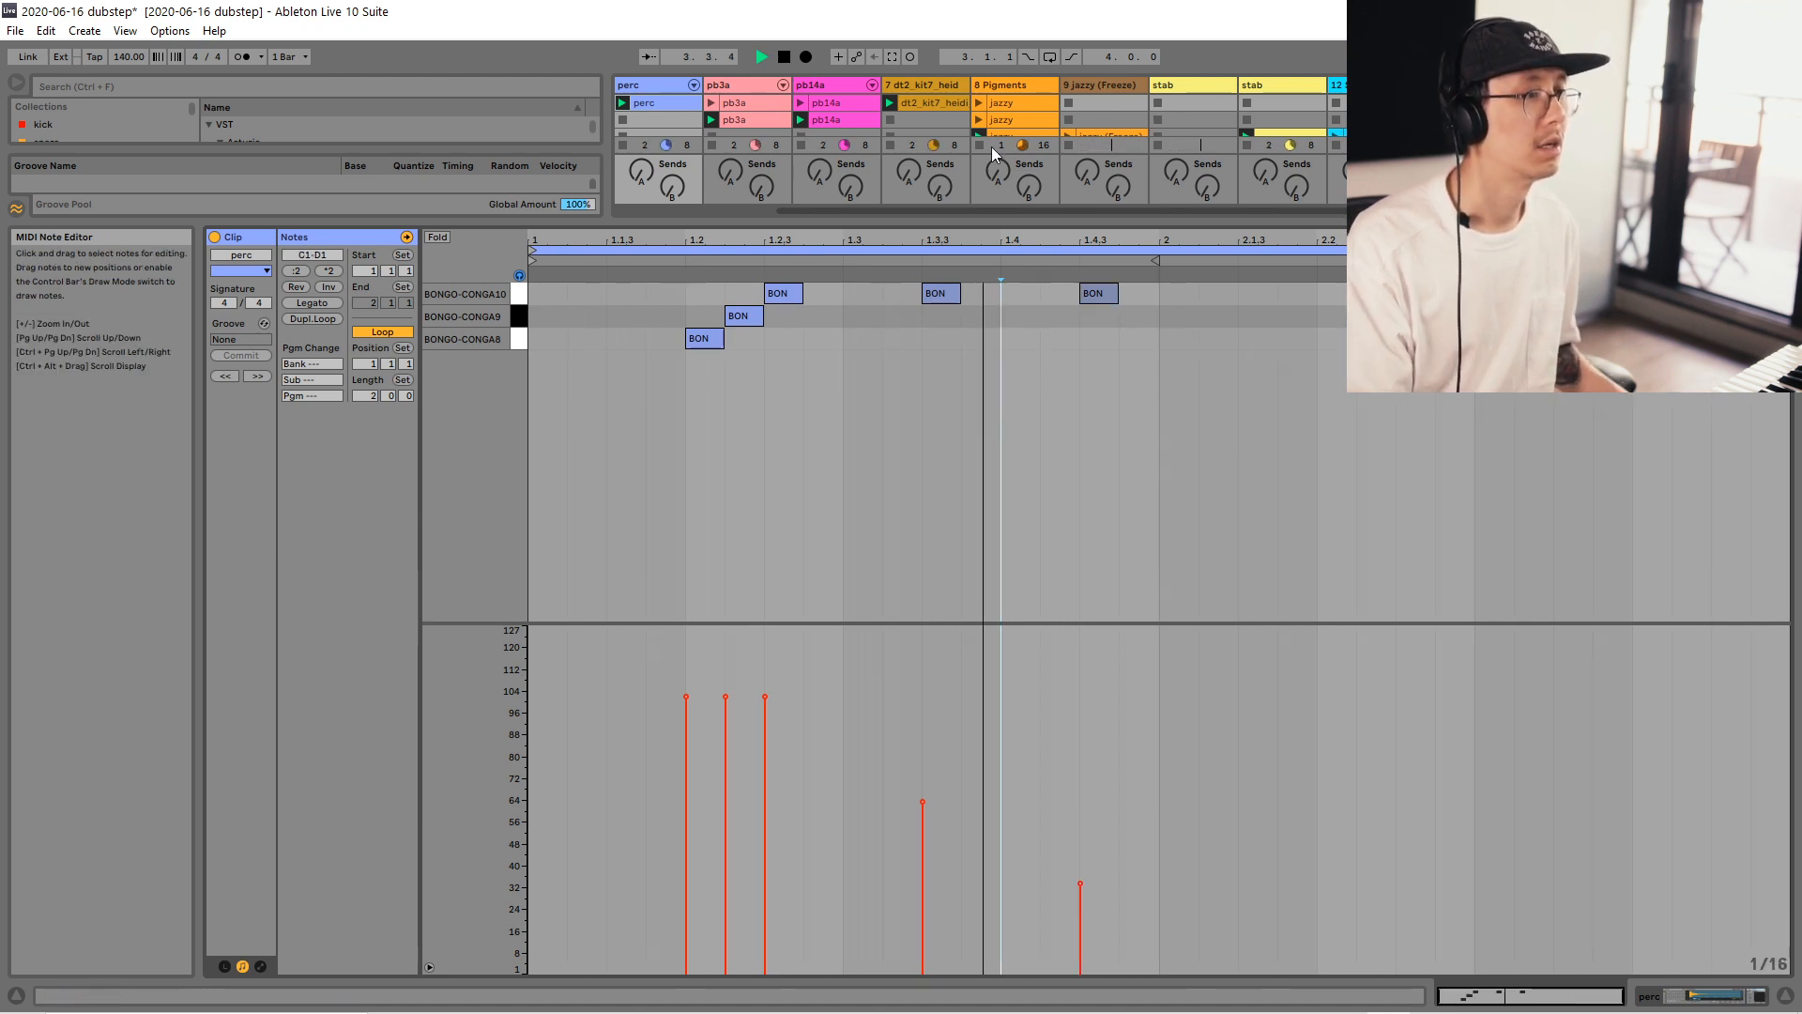
{"action": "left_click_drag", "start_coordinate": [932, 291], "coordinate": [891, 291]}
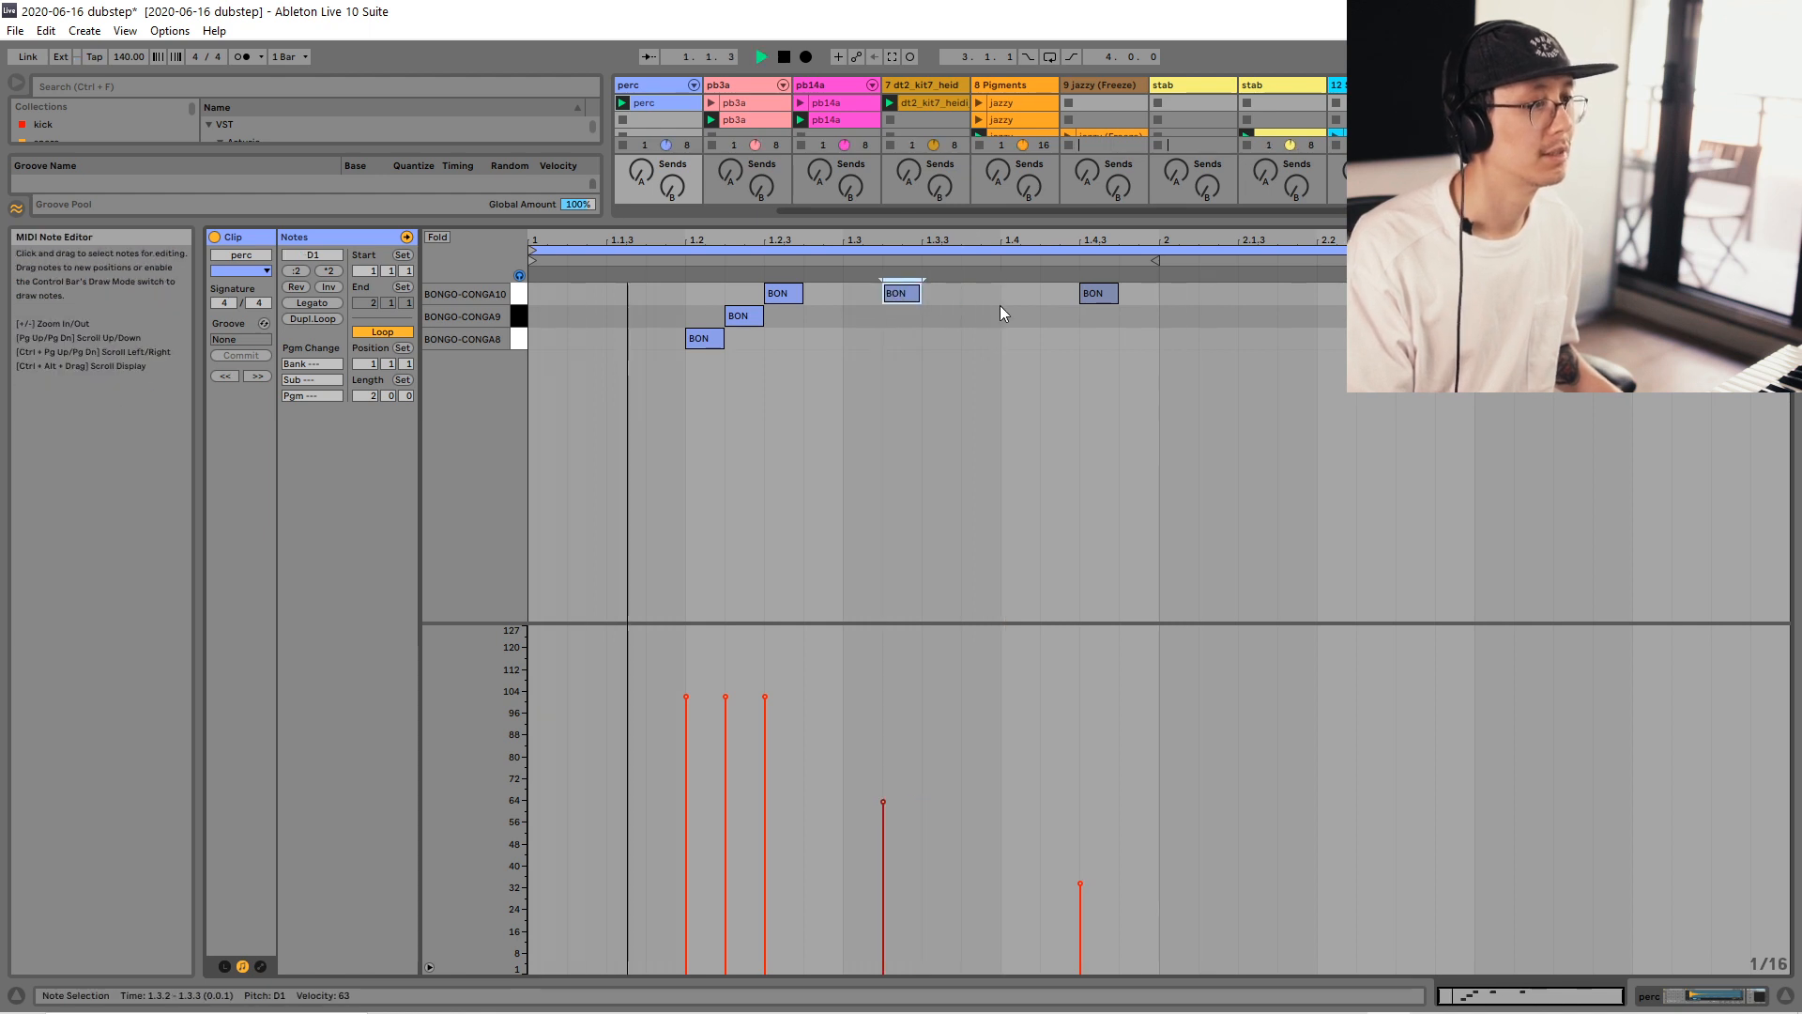
{"action": "left_click_drag", "start_coordinate": [1093, 295], "coordinate": [1023, 302]}
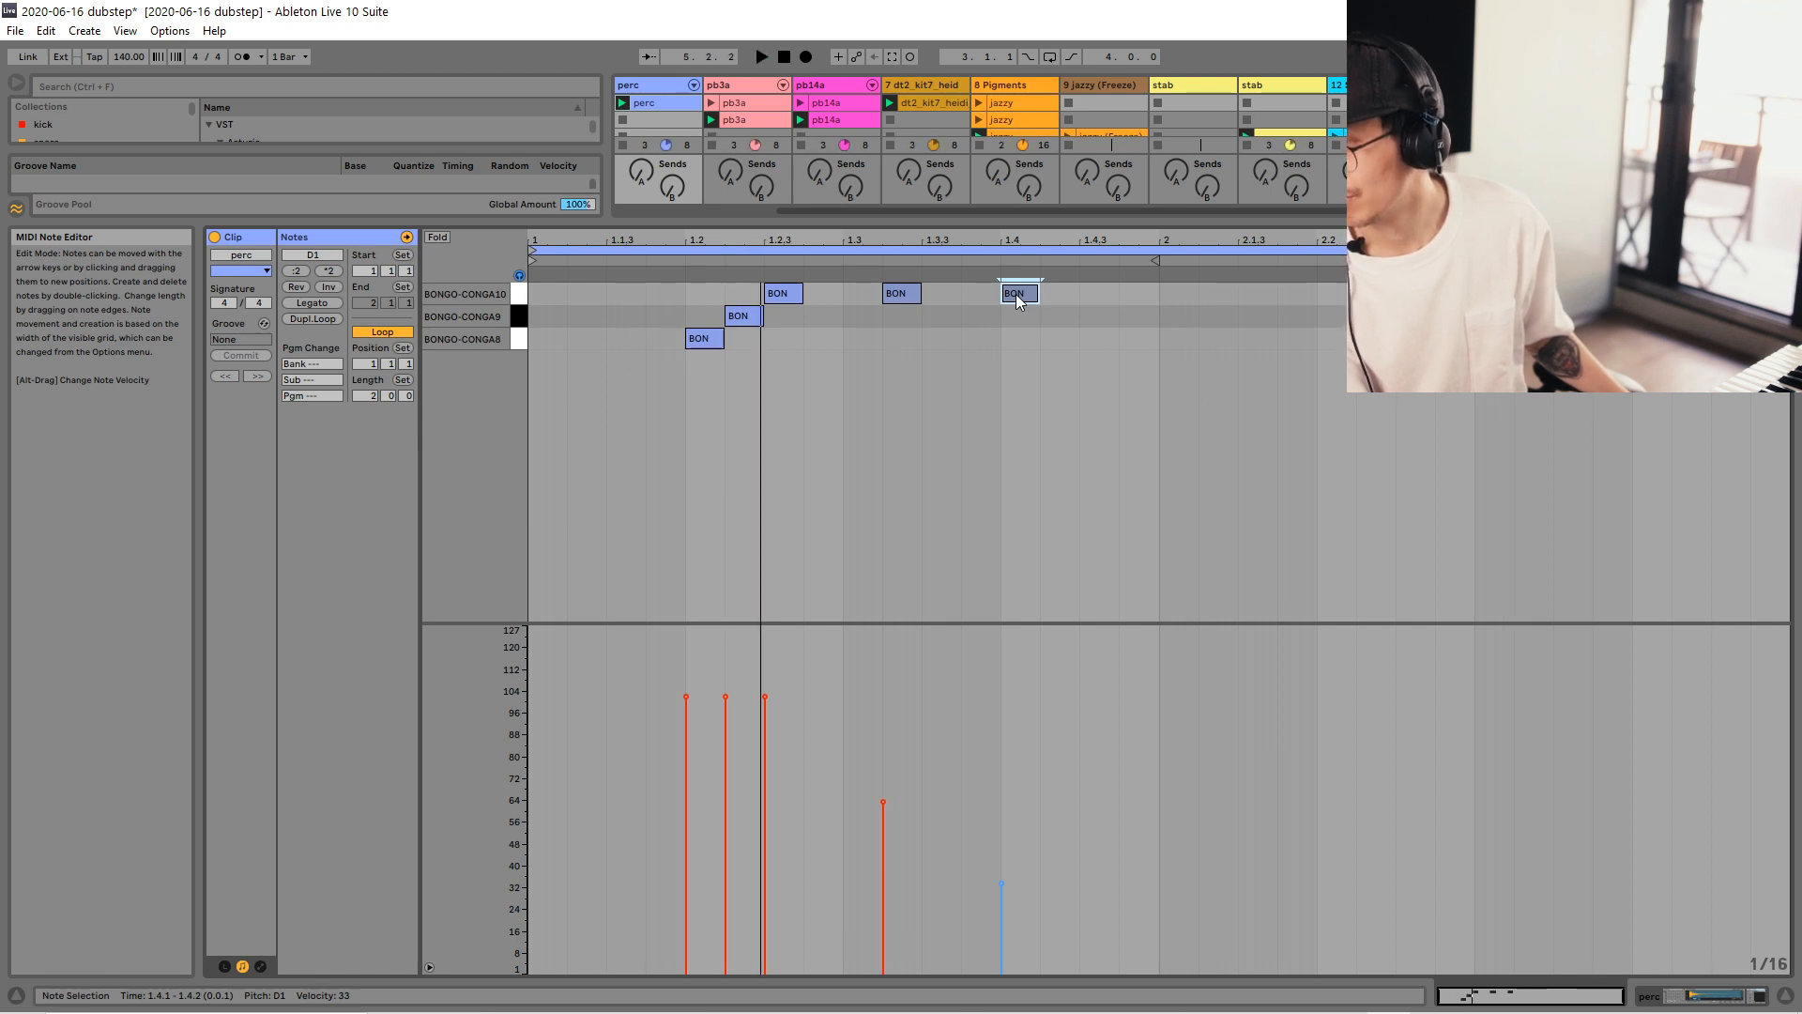
{"action": "key", "text": "space"}
{"action": "key", "text": "space"}
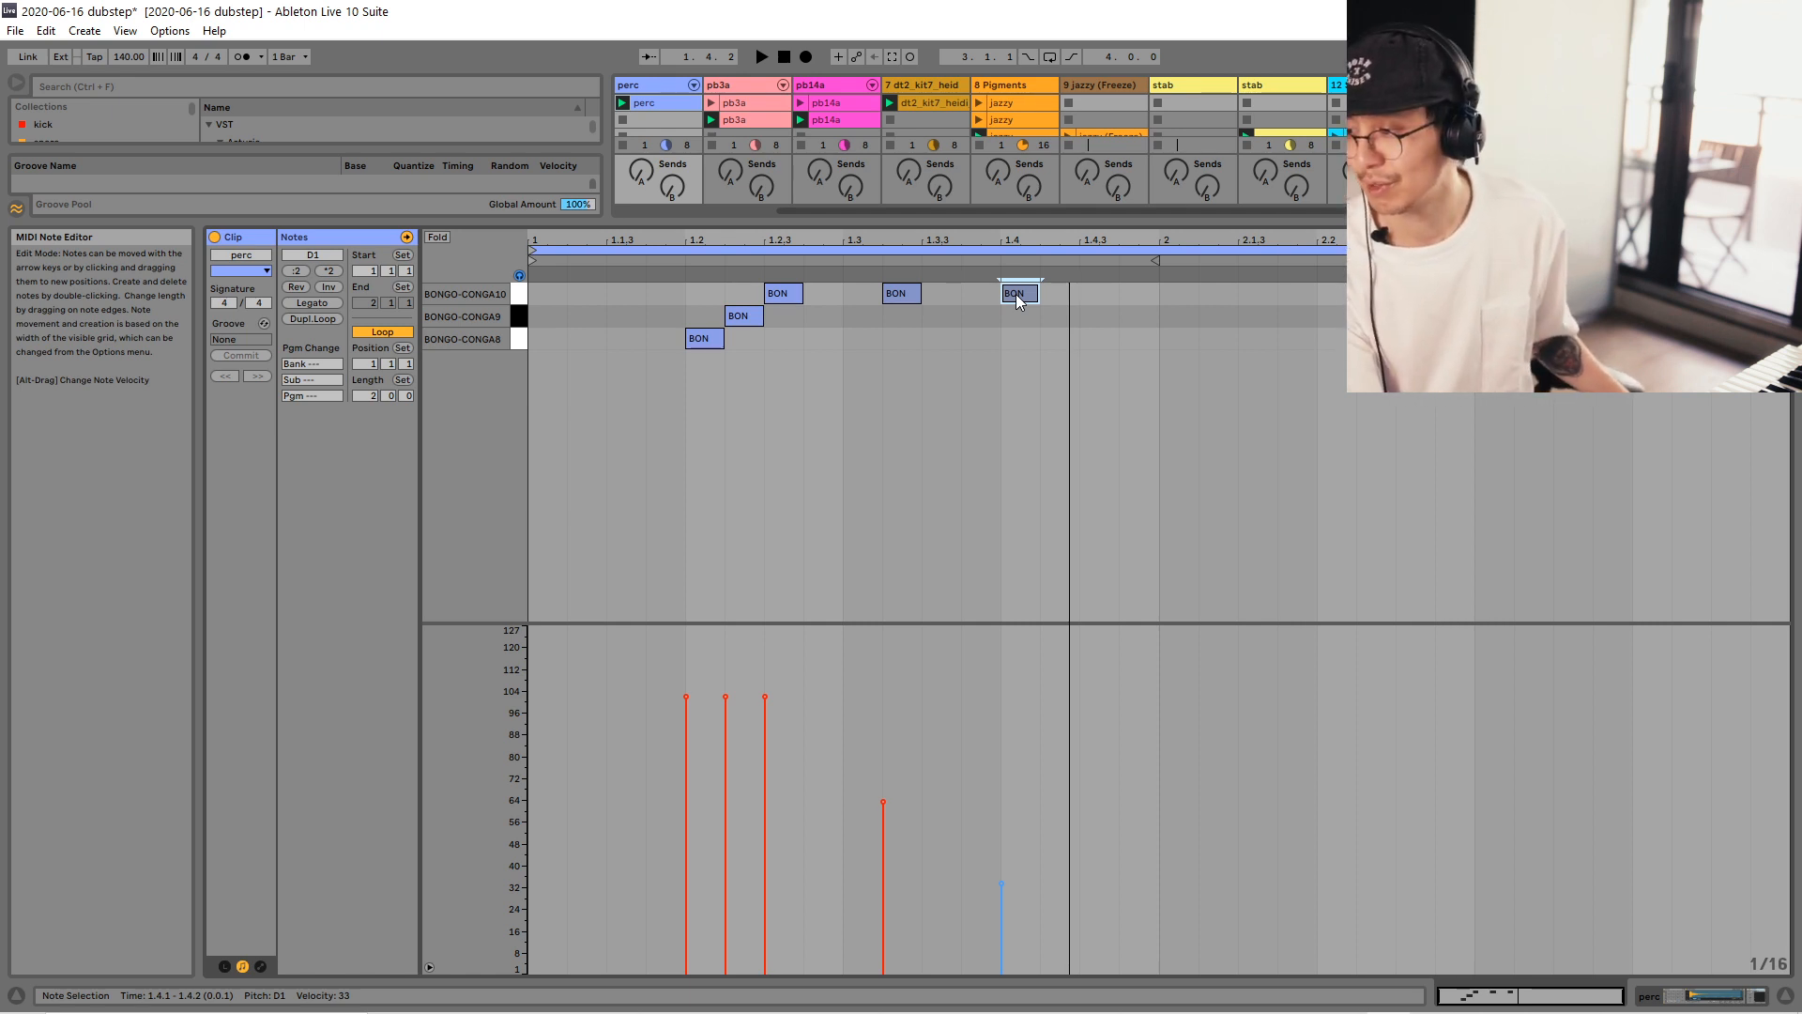
{"action": "key", "text": "space"}
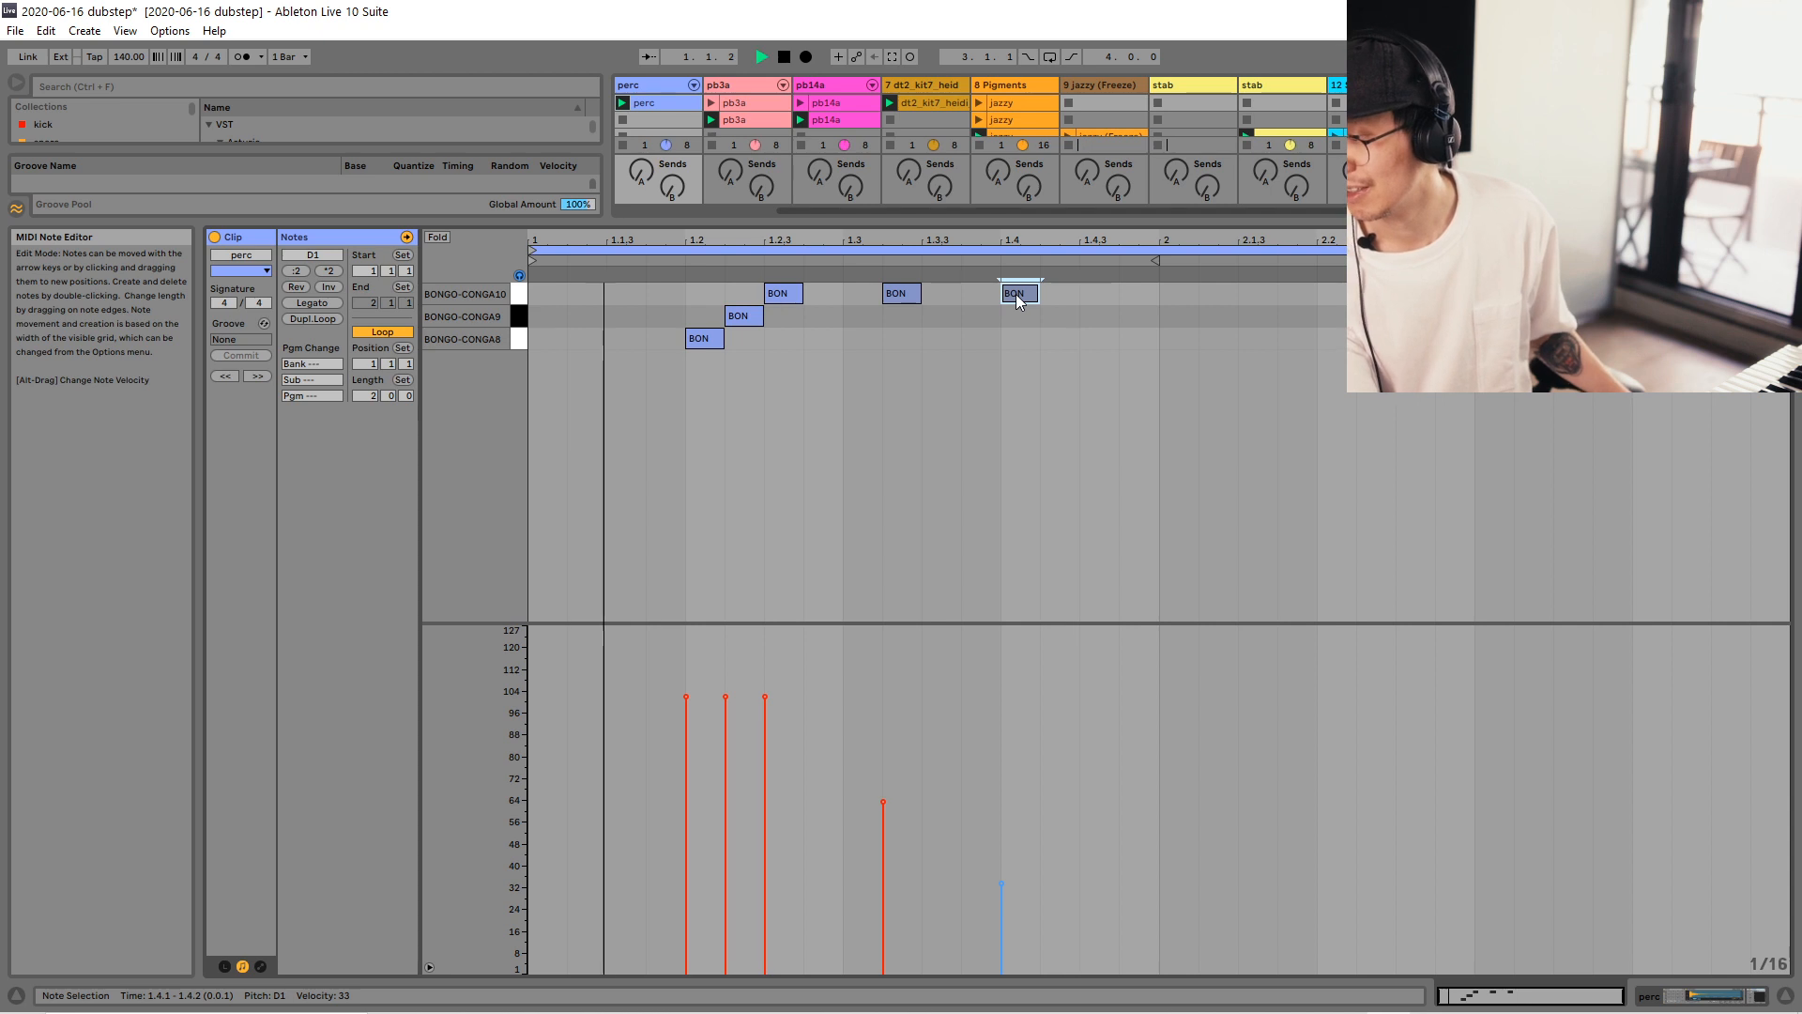
Try tighter timing for the two quieter BONGO-CONGA10 echoes, moving them earlier on a 1/32 grid with the last one at 1.3.2.
{"action": "key", "text": "space"}
{"action": "left_click", "coordinate": [891, 293]}
{"action": "key", "text": "Left"}
{"action": "left_click_drag", "start_coordinate": [1009, 294], "coordinate": [931, 294]}
{"action": "key", "text": "space"}
{"action": "key", "text": "space"}
{"action": "left_click", "coordinate": [854, 293]}
{"action": "key", "text": "ctrl+1"}
{"action": "key", "text": "Left"}
{"action": "left_click", "coordinate": [931, 296]}
{"action": "key", "text": "space"}
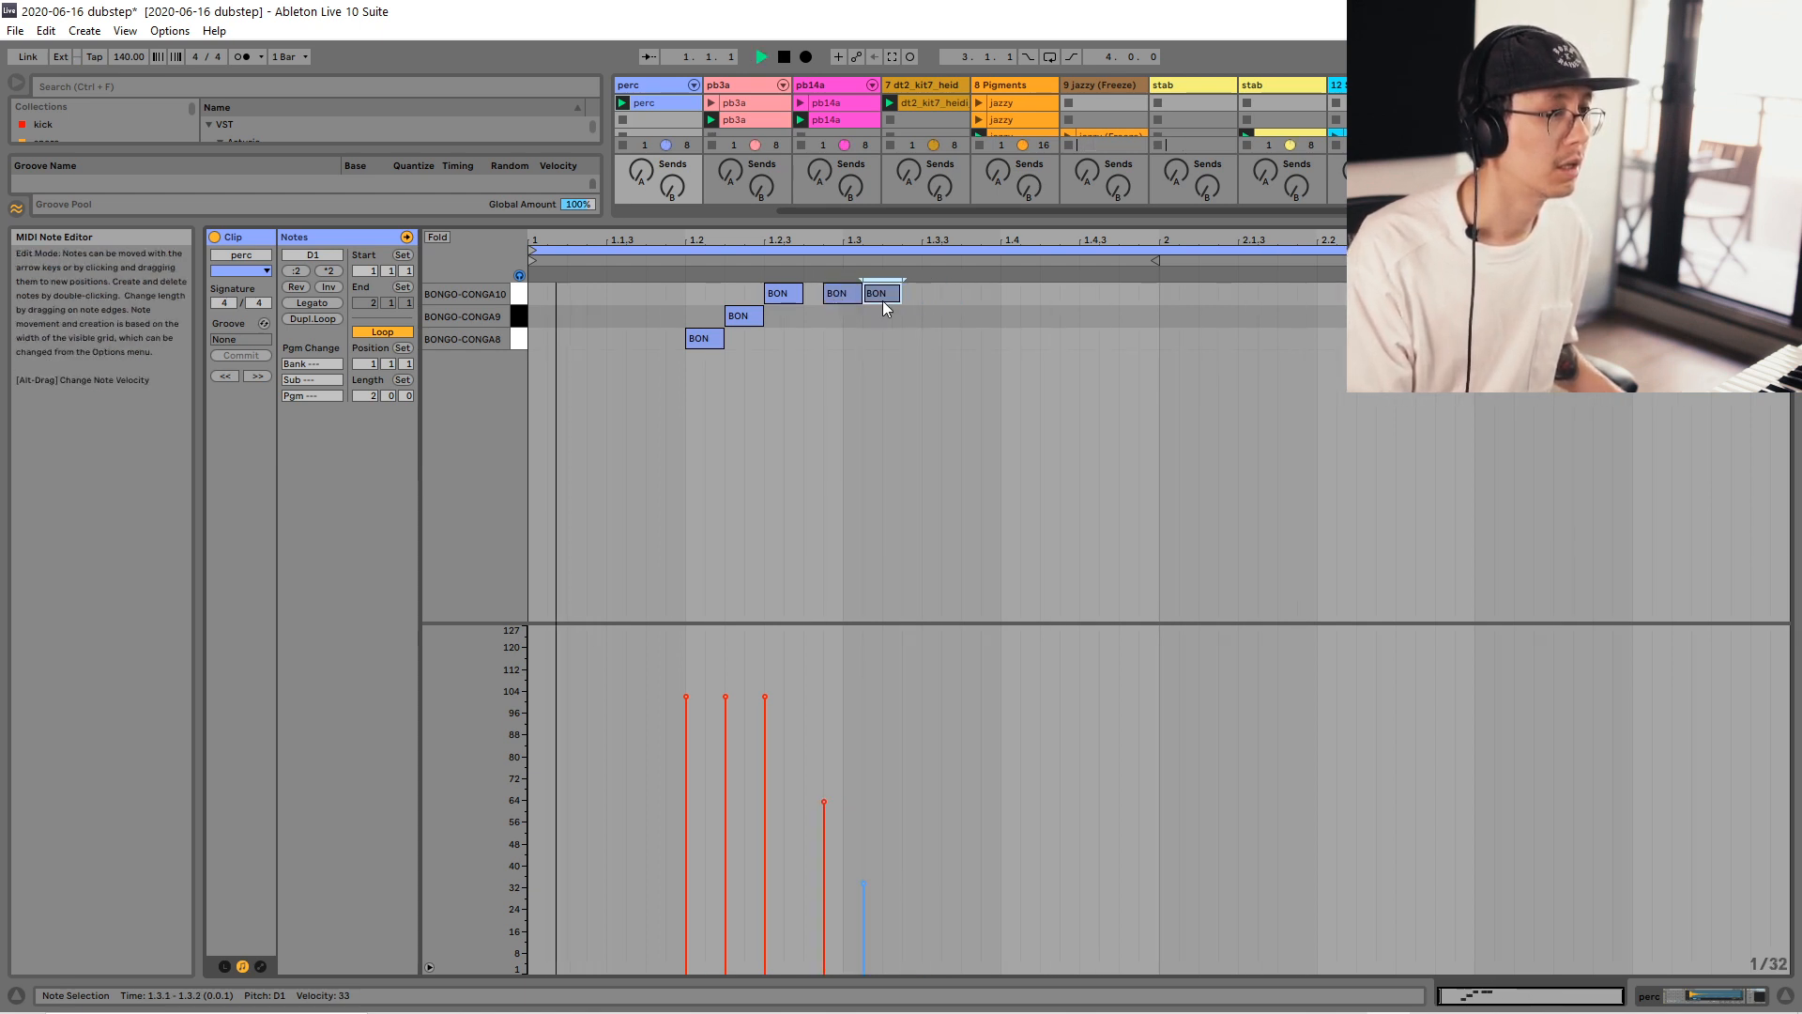
{"action": "left_click_drag", "start_coordinate": [931, 296], "coordinate": [908, 306]}
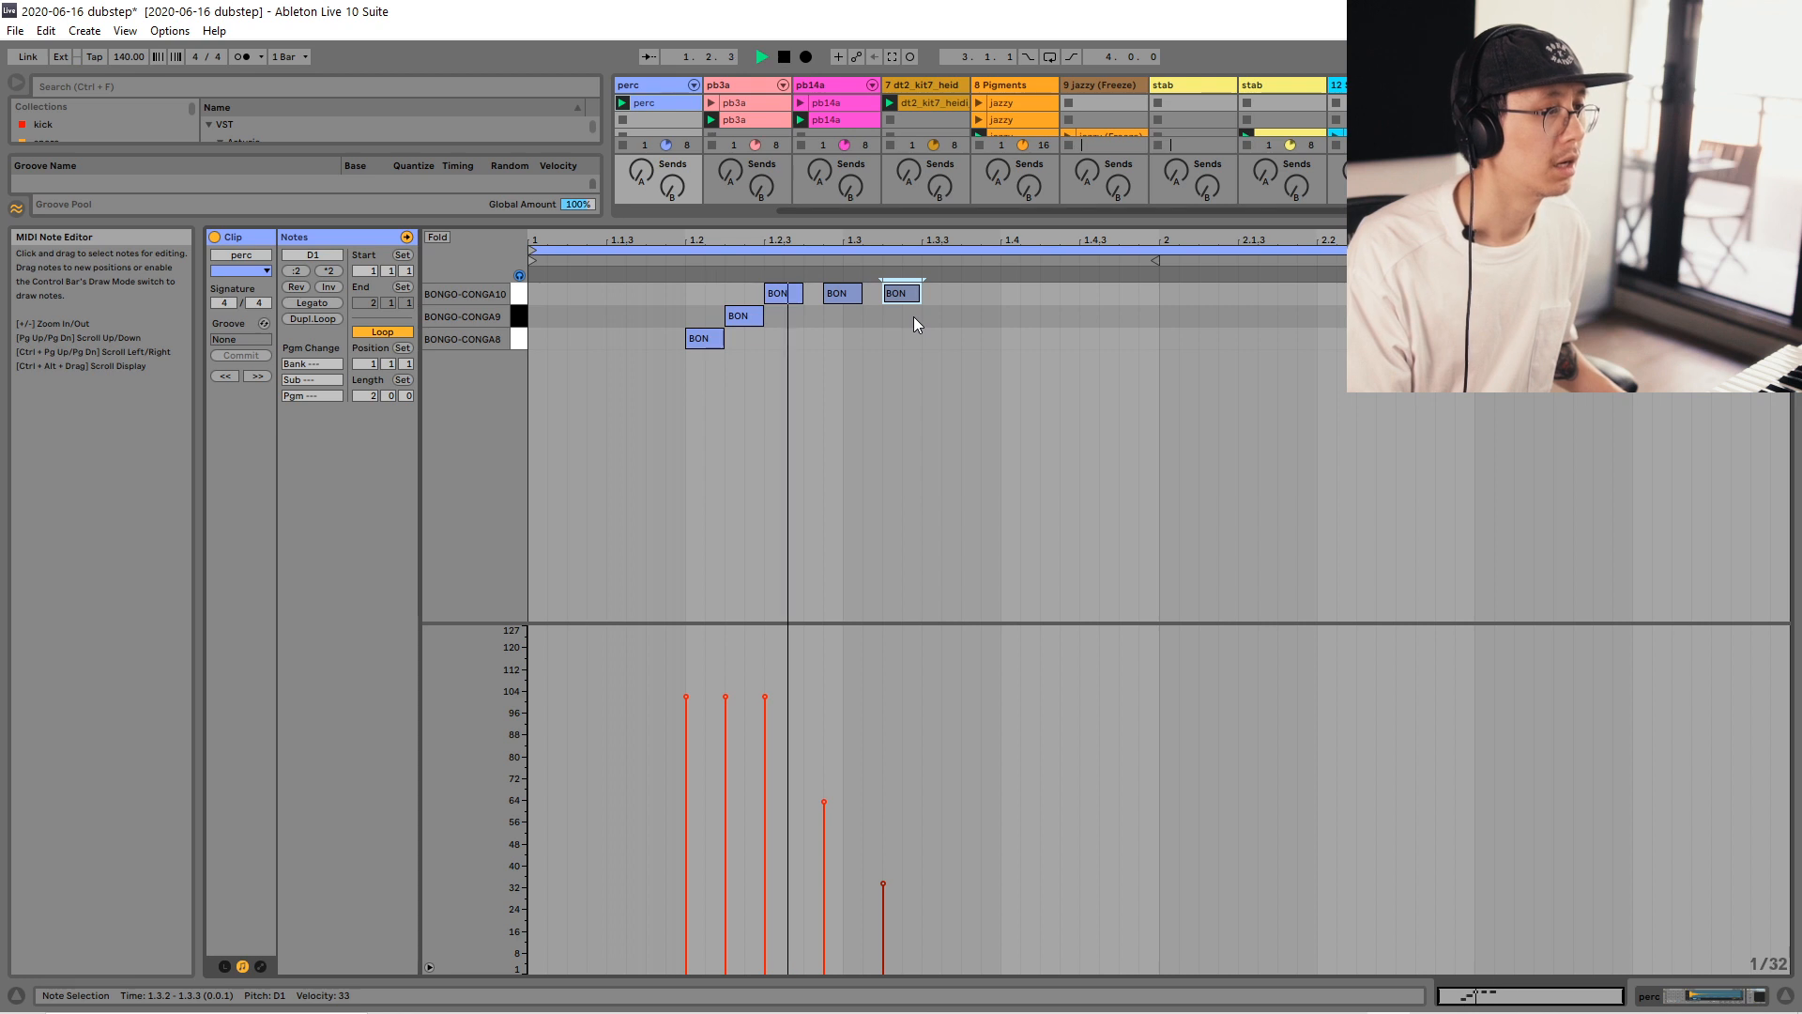
Undo the last moves of the two quieter BONGO-CONGA10 echo notes.
{"action": "key", "text": "ctrl+z"}
{"action": "key", "text": "ctrl+z"}
{"action": "key", "text": "ctrl+z"}
{"action": "key", "text": "ctrl+z"}
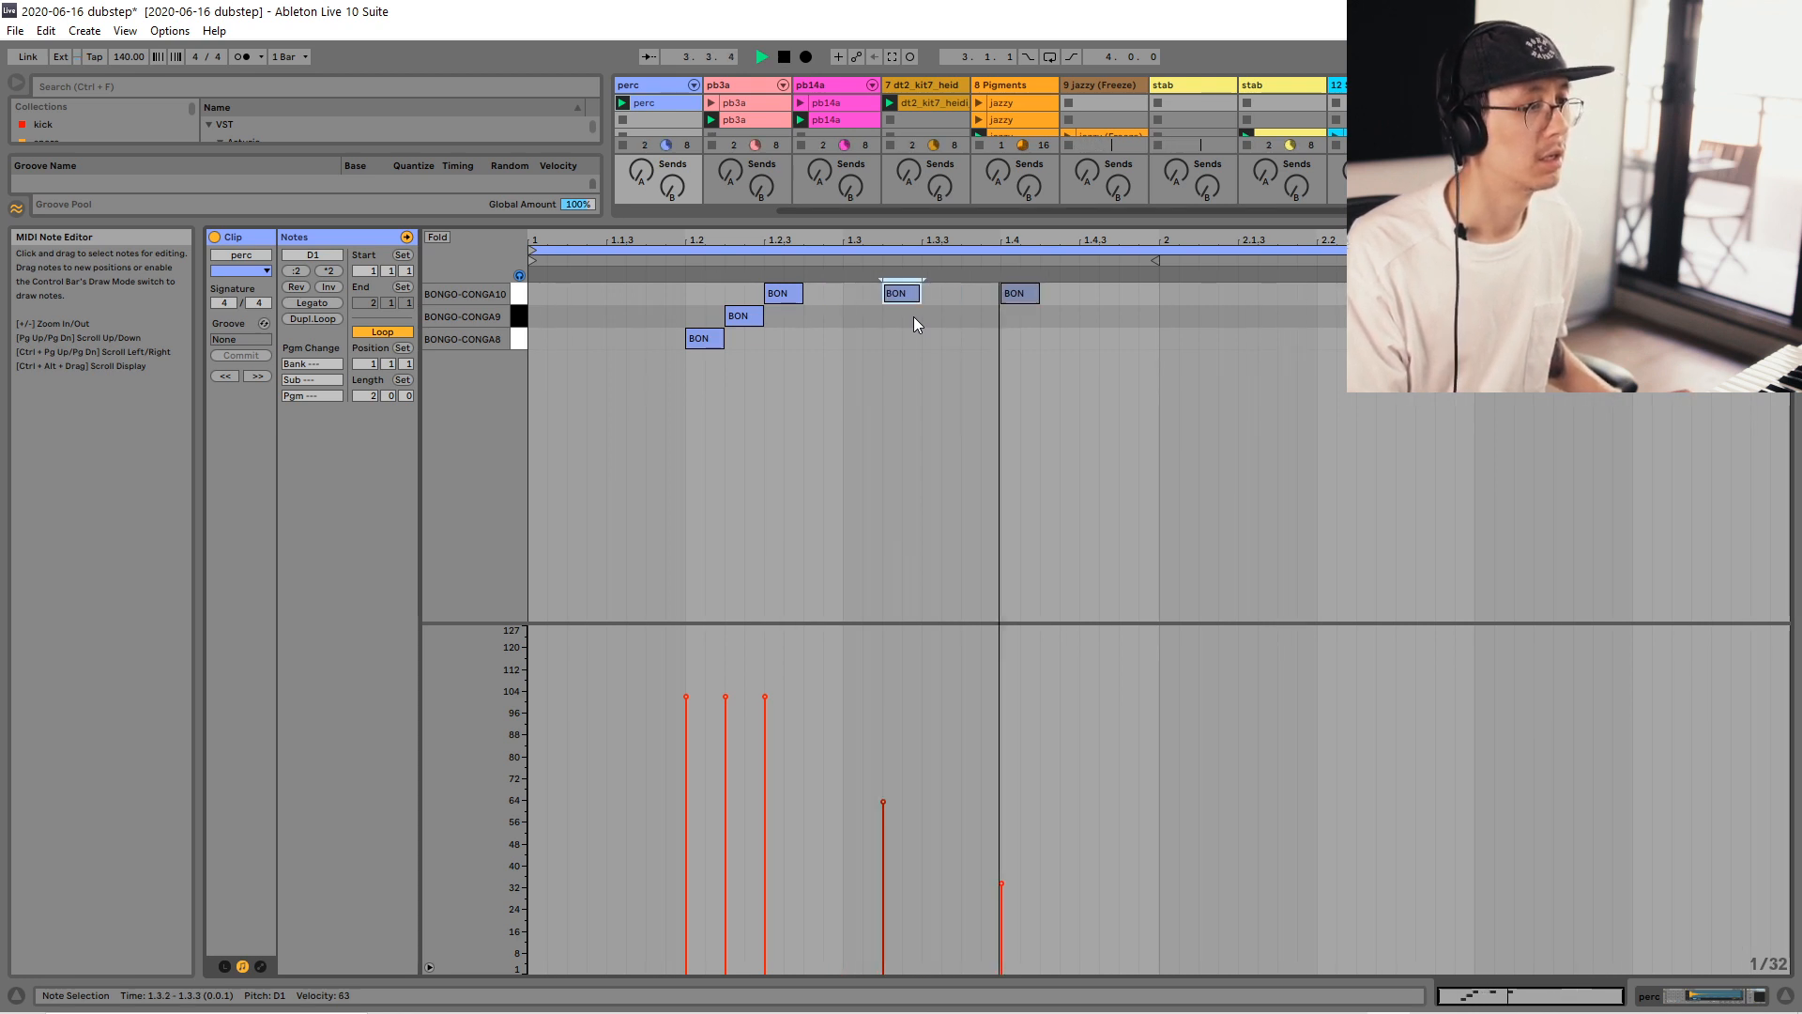
Save the Live Set and audition all running clips together in the Session View.
{"action": "key", "text": "shift+Tab"}
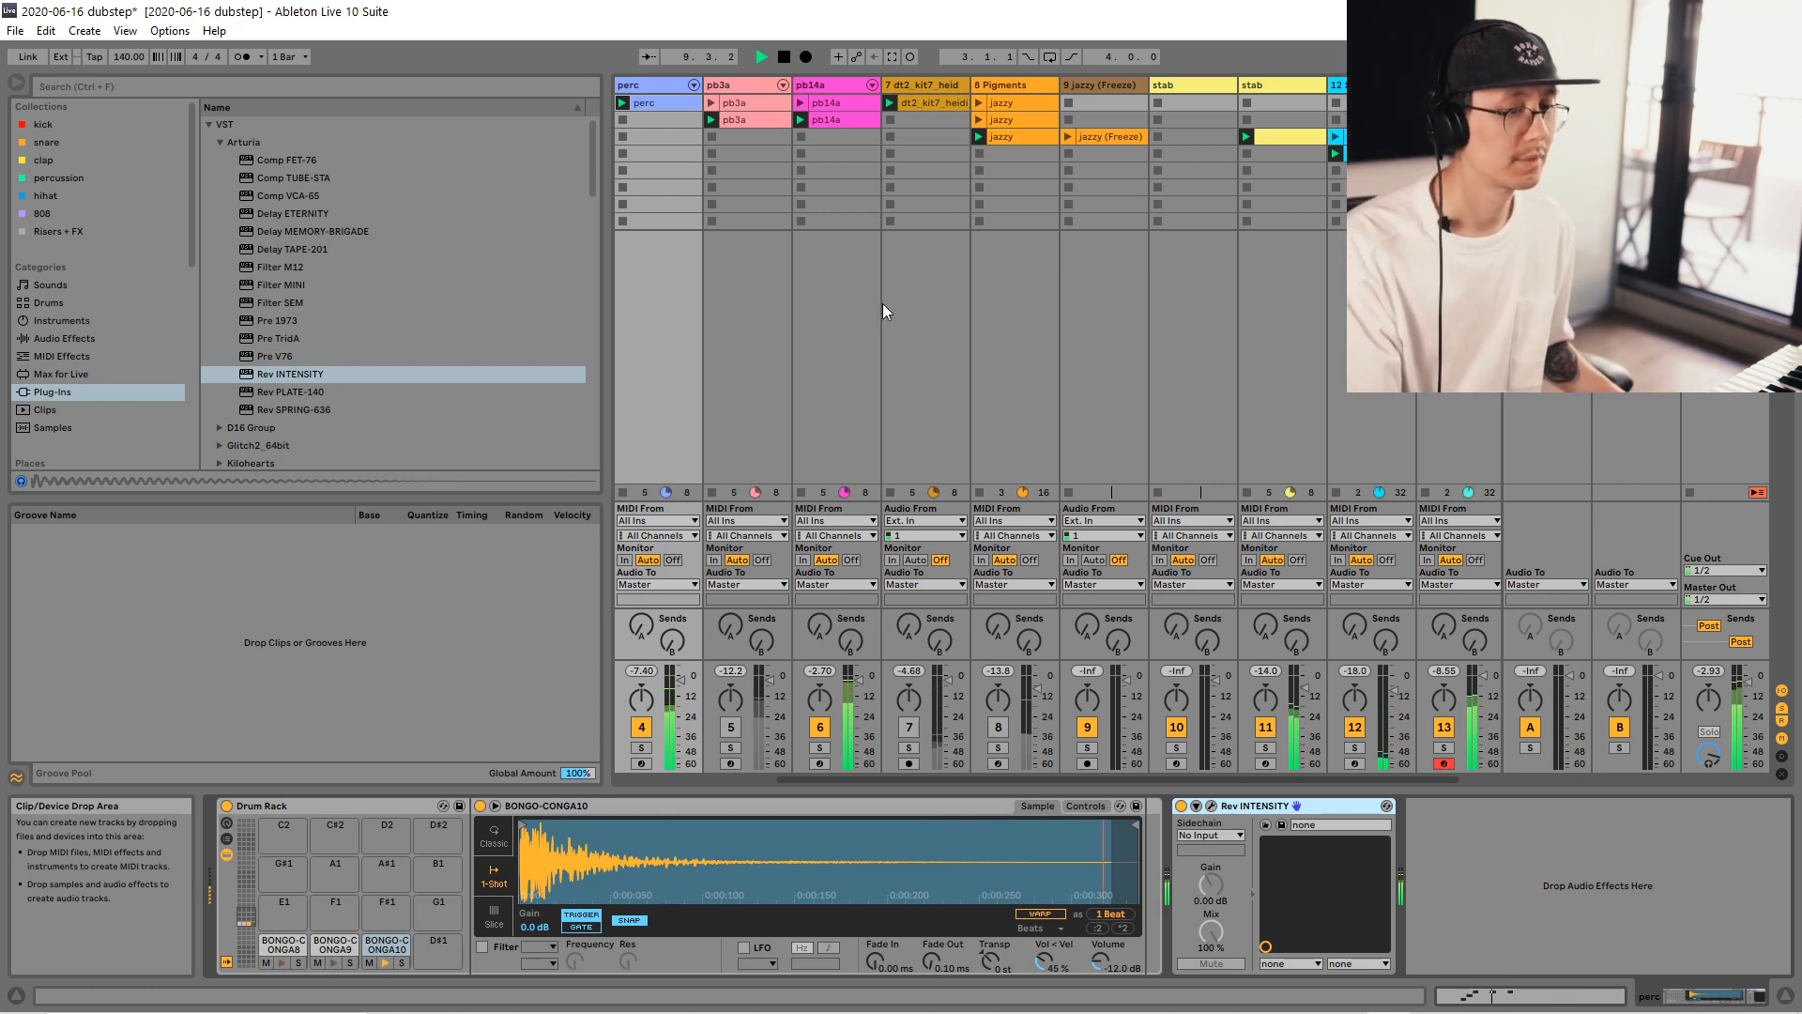
{"action": "key", "text": "ctrl+s"}
{"action": "left_click_drag", "start_coordinate": [1307, 782], "coordinate": [1369, 781]}
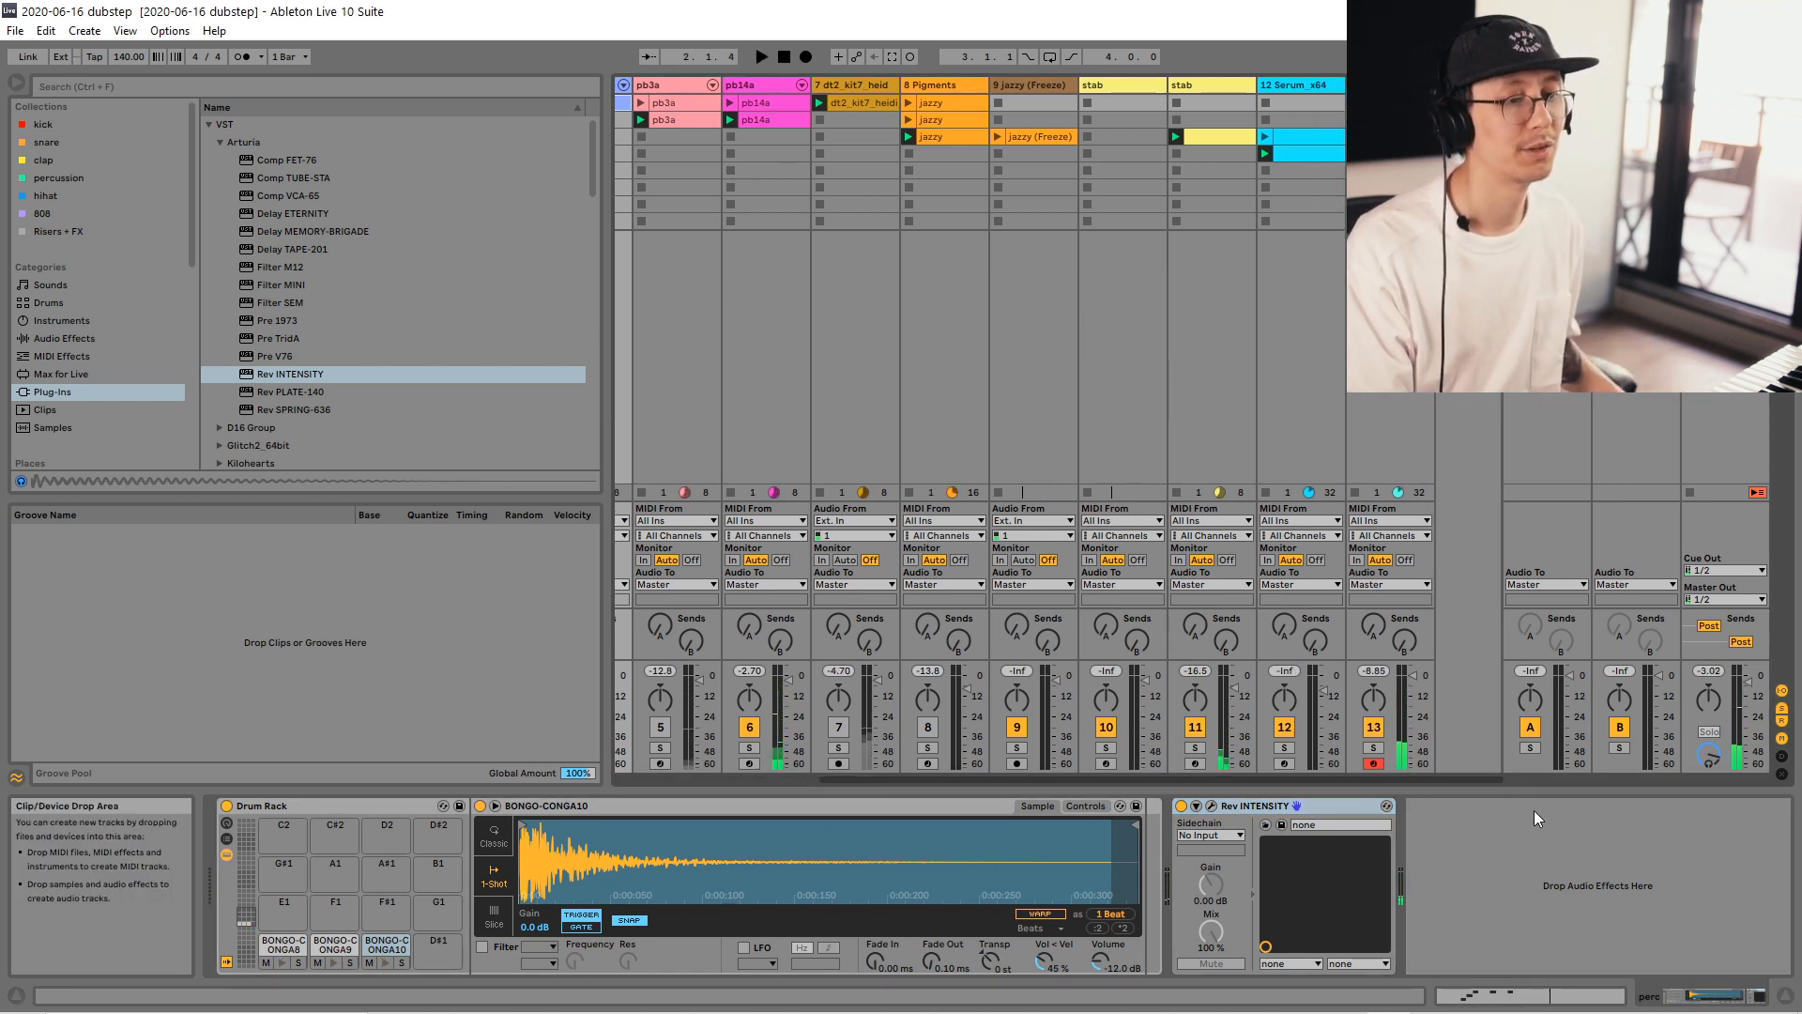
{"action": "mouse_move", "coordinate": [1485, 777]}
{"action": "left_mouse_down"}
{"action": "mouse_move", "coordinate": [920, 775]}
{"action": "mouse_move", "coordinate": [1466, 777]}
{"action": "left_mouse_up"}
{"action": "key", "text": "space"}
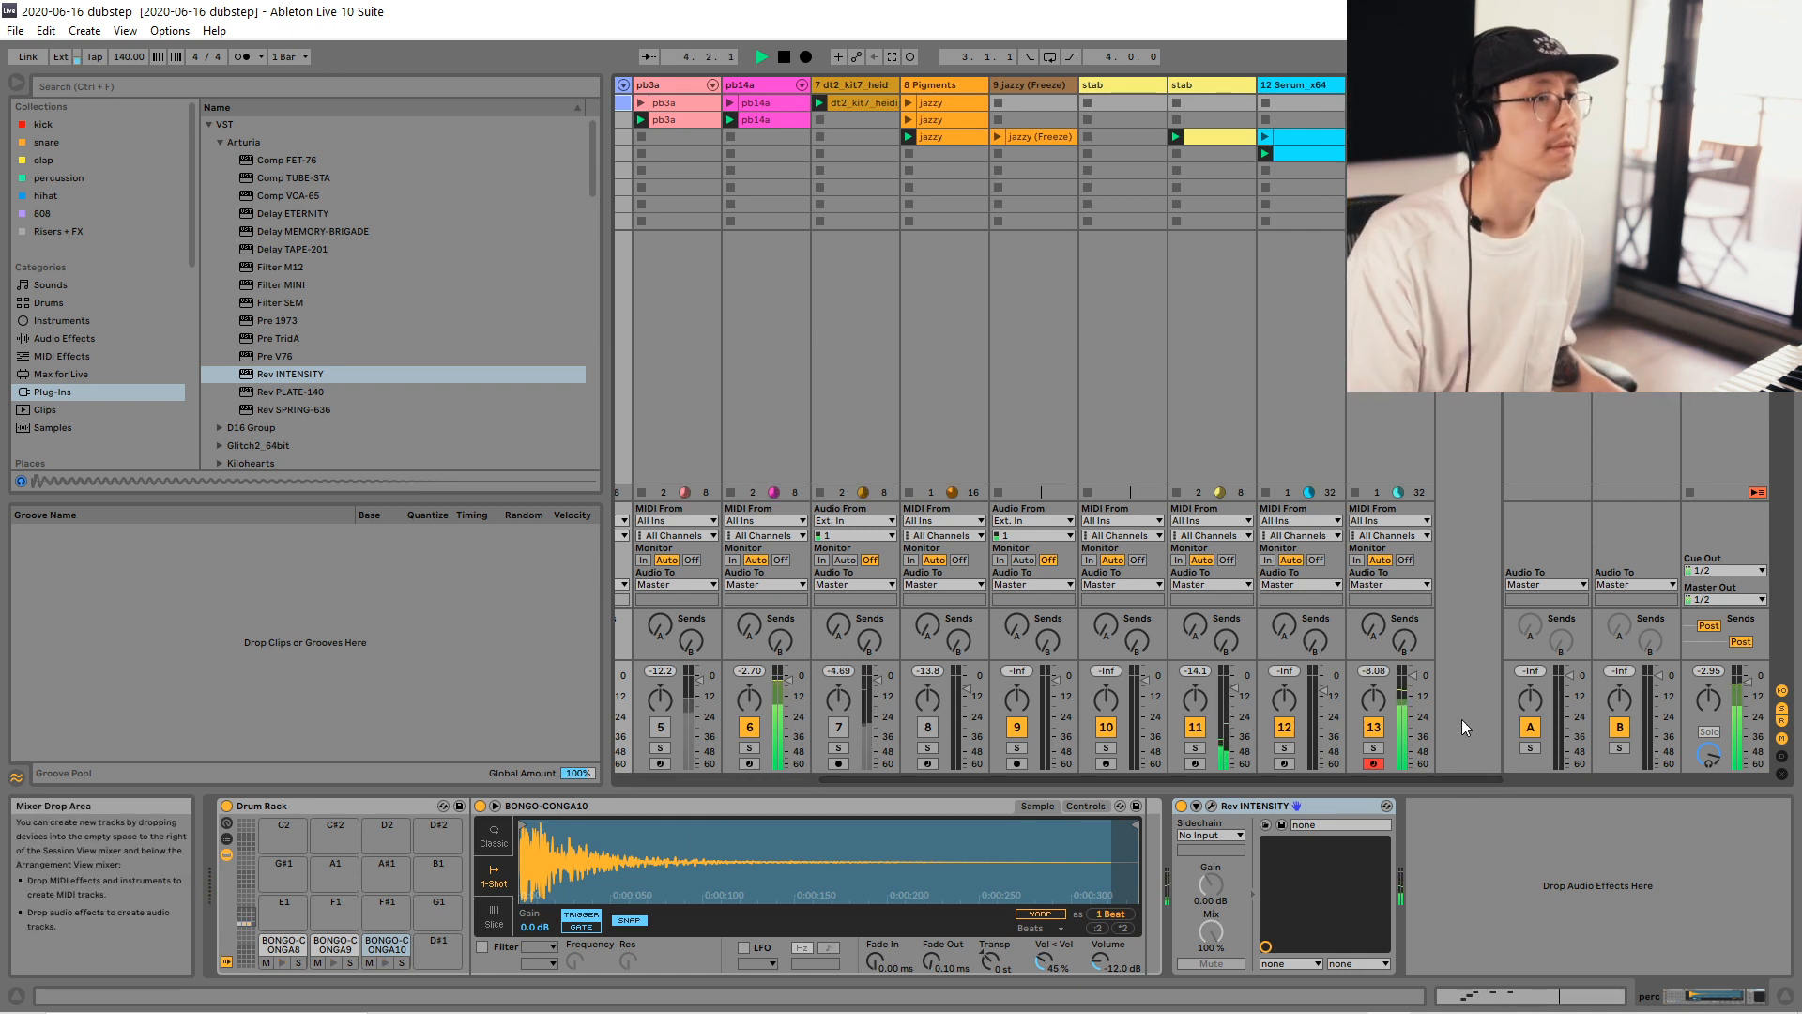
{"action": "key", "text": "space"}
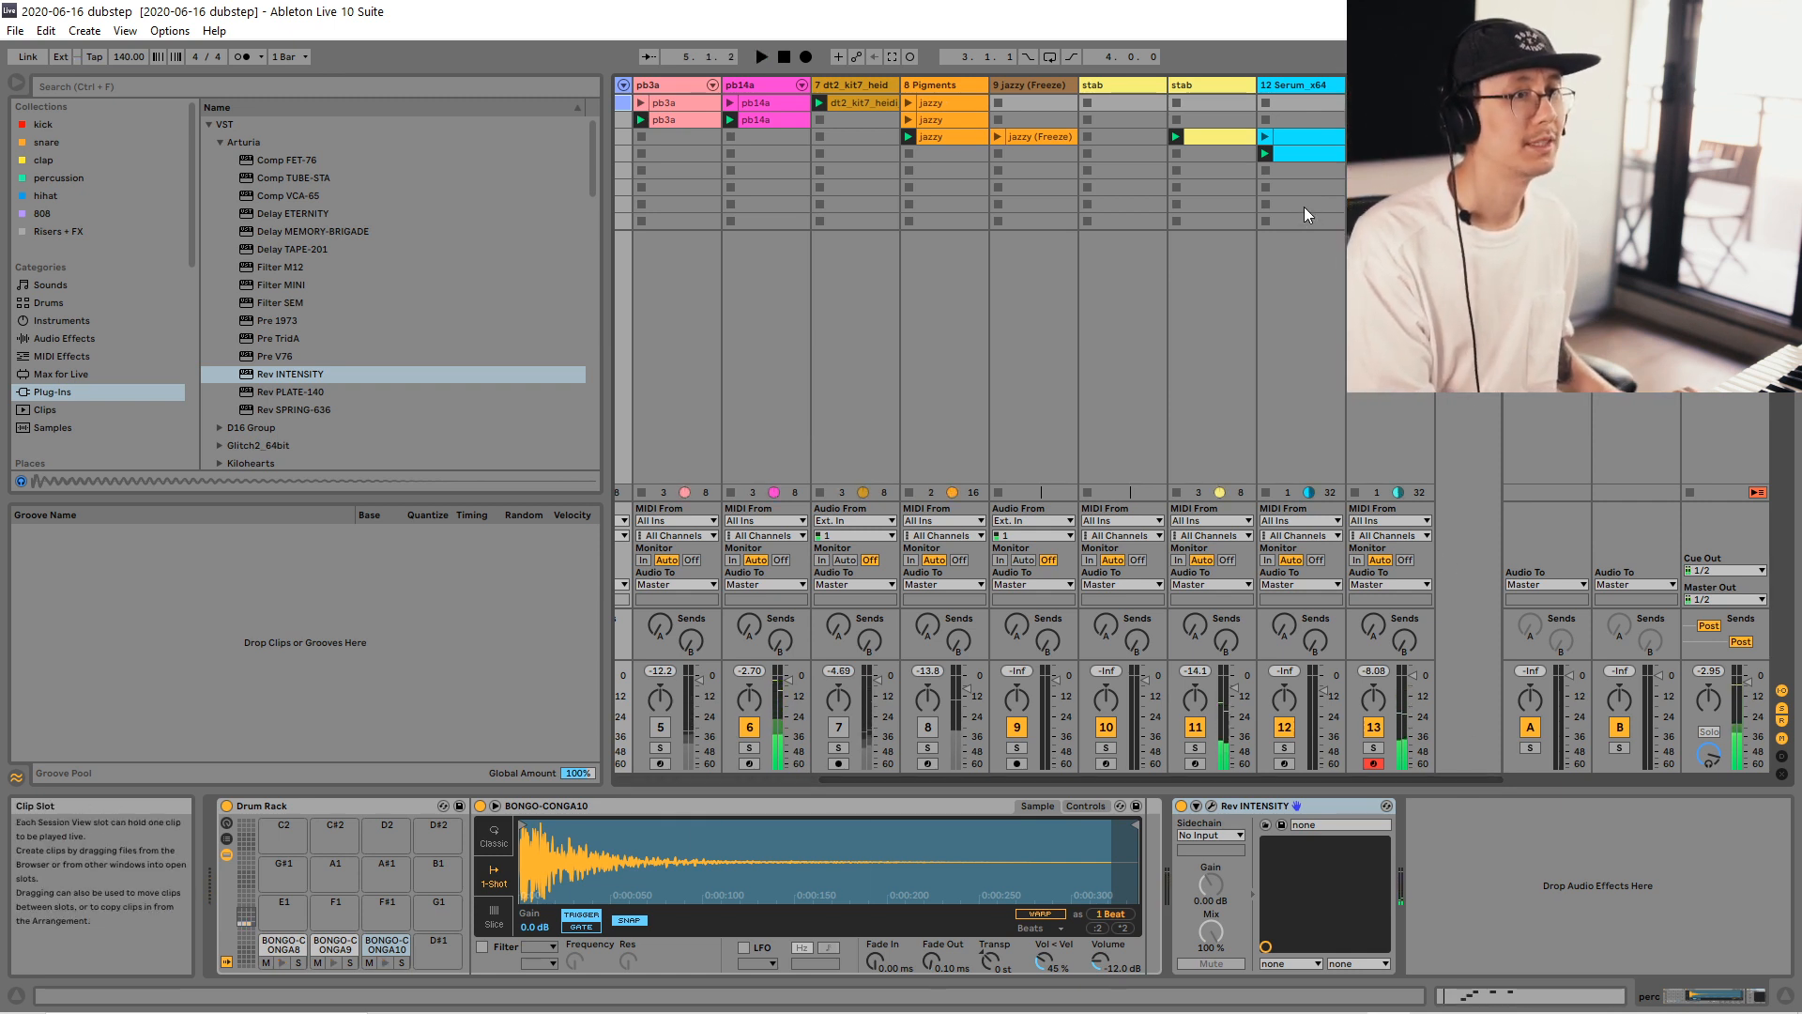
Capture the playing clips into a new scene and place its clips in the Arrangement starting at bar 33.
{"action": "key", "text": "ctrl+shift+i"}
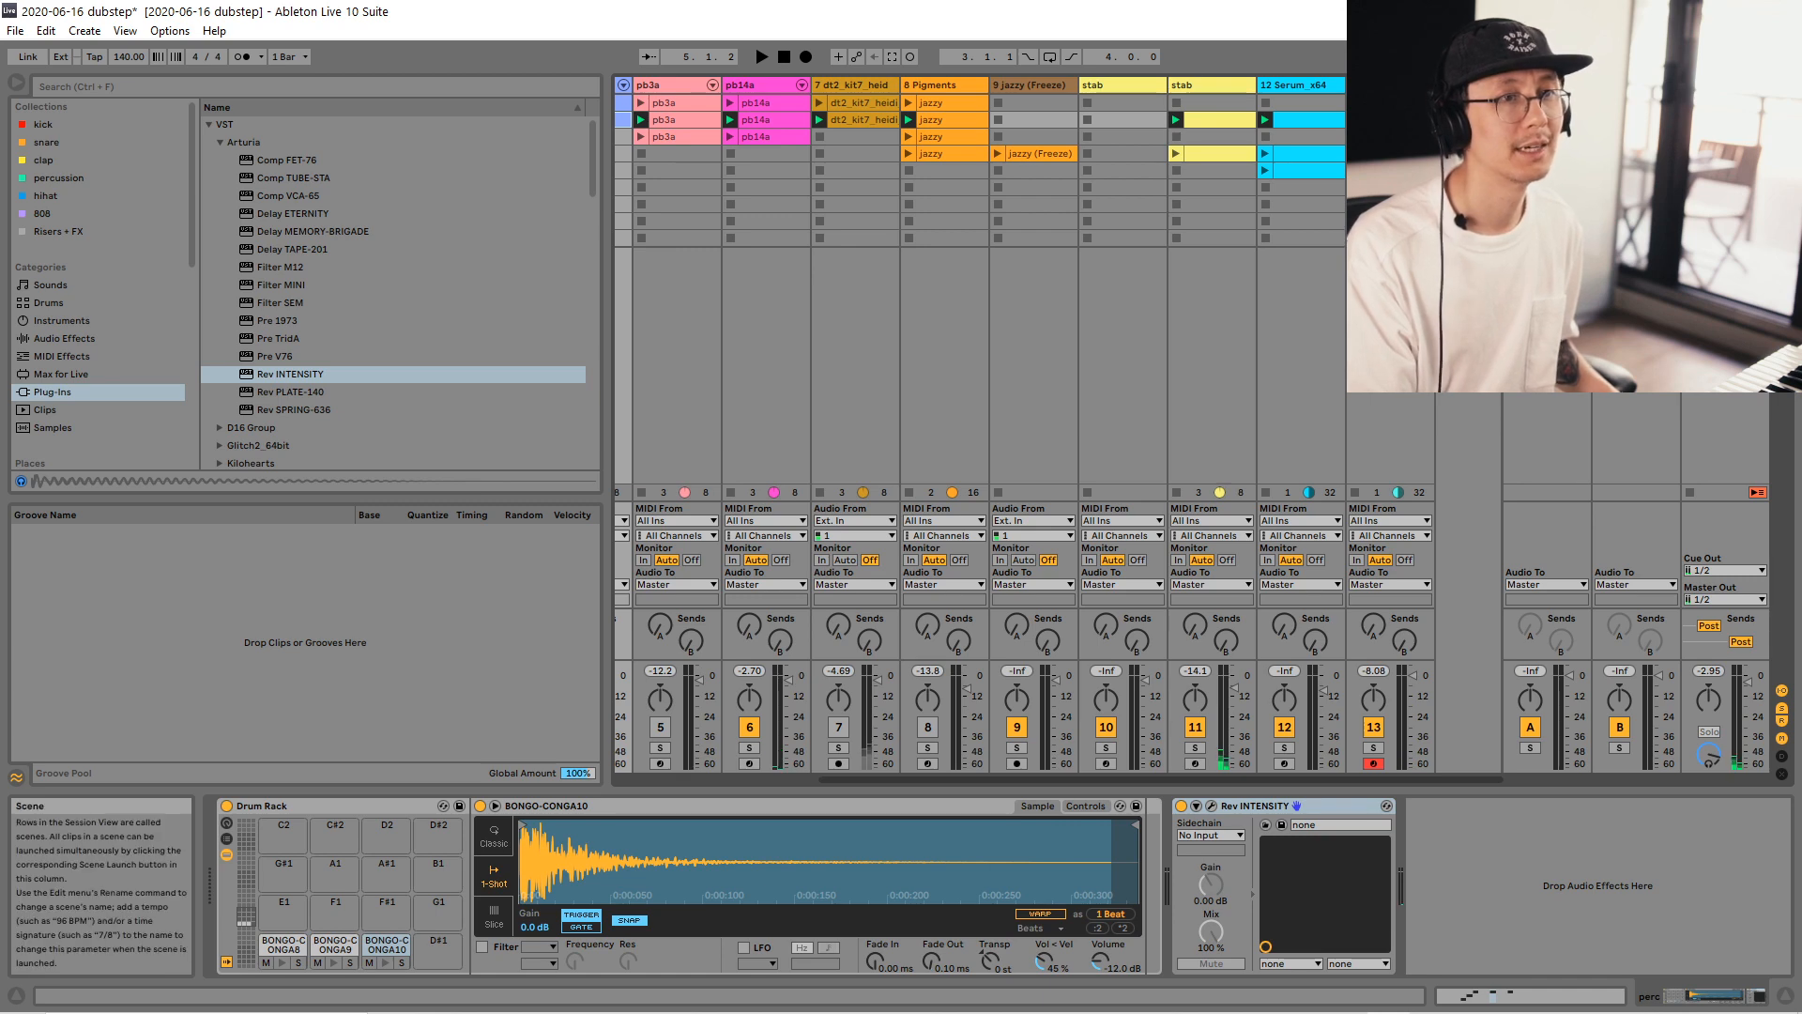
{"action": "key", "text": "Tab"}
{"action": "left_click", "coordinate": [920, 154]}
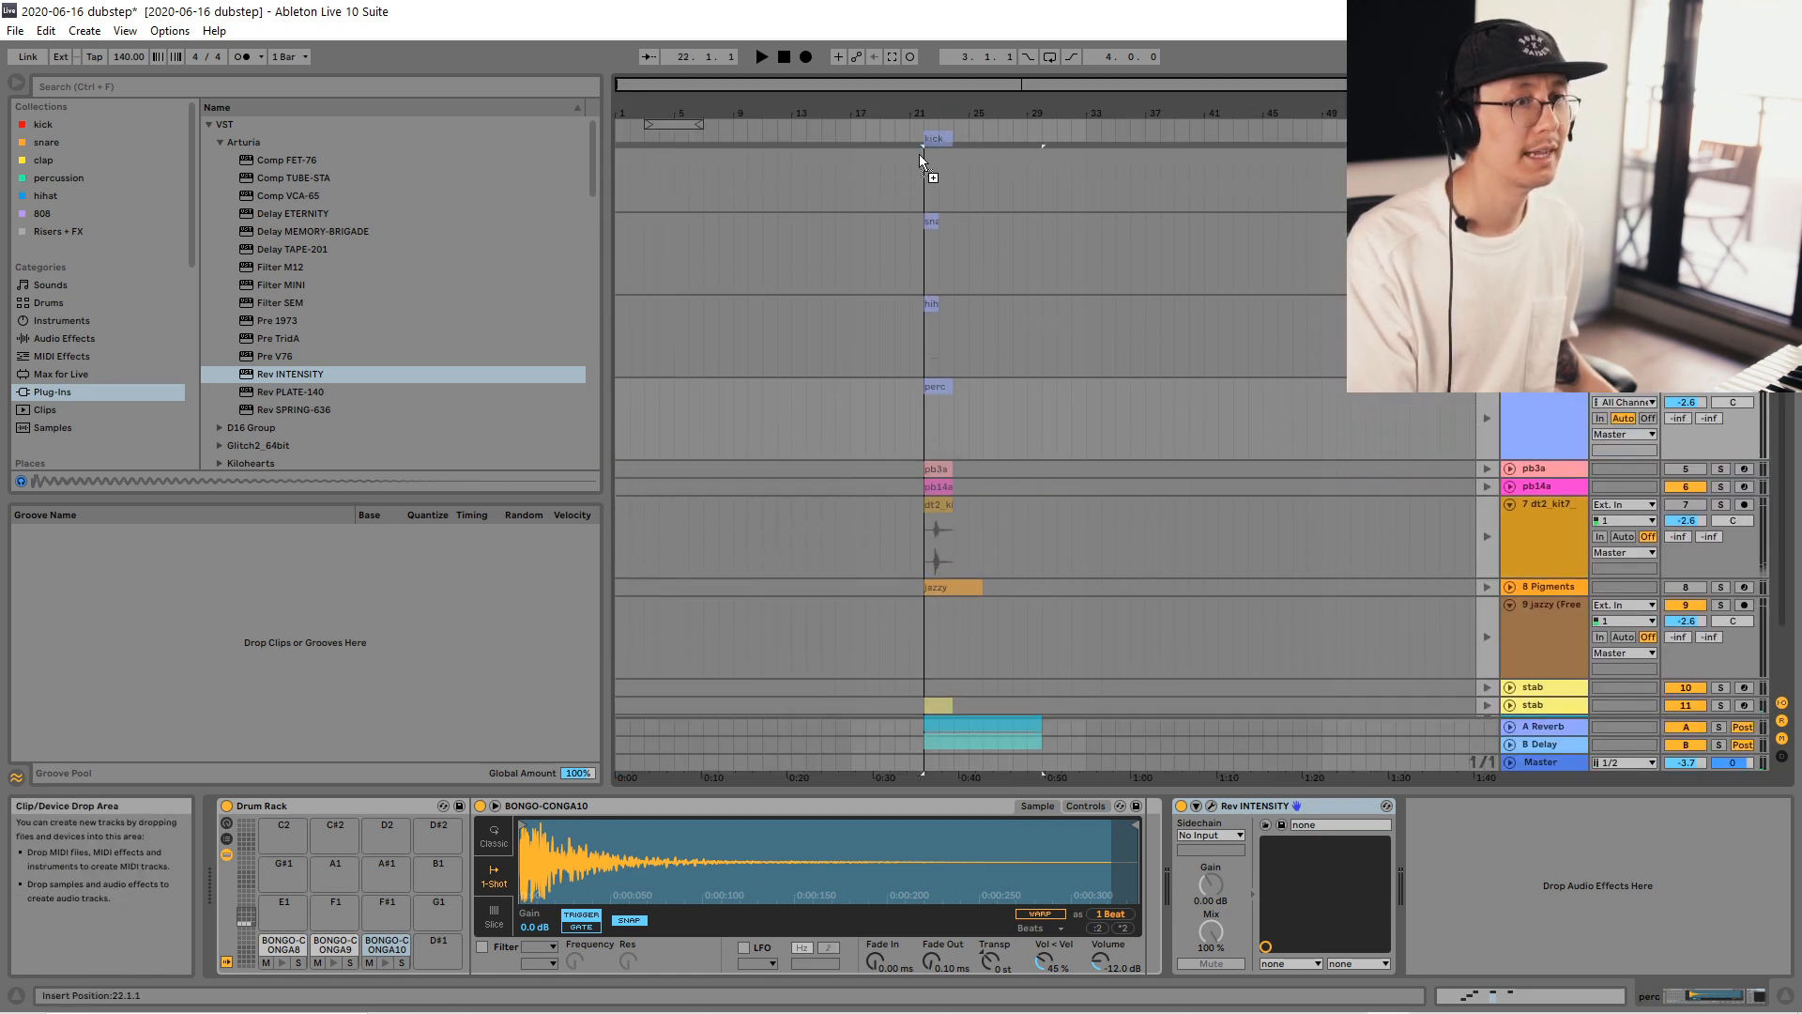
{"action": "left_click_drag", "start_coordinate": [920, 154], "coordinate": [1090, 163]}
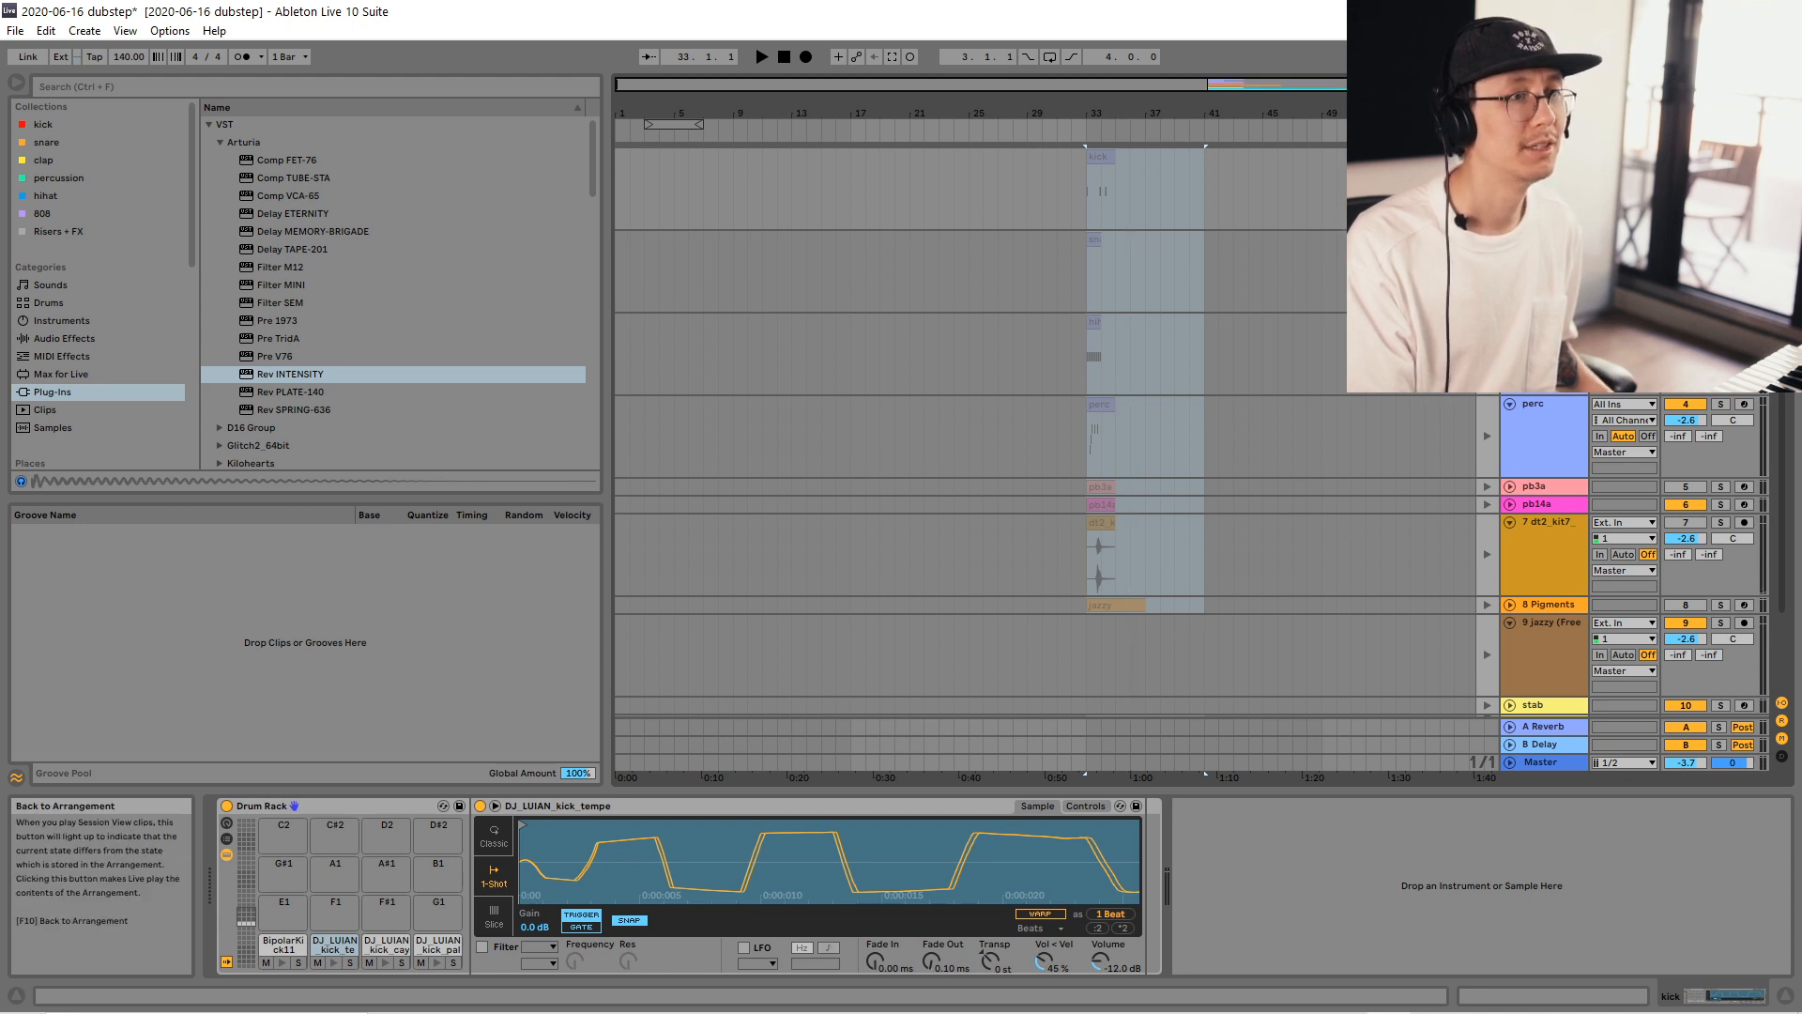
Extend all the arrangement clips, from kick through Serum and Massive X, so they run from bar 33 to bar 49.
{"action": "left_click", "coordinate": [1112, 158]}
{"action": "mouse_move", "coordinate": [1112, 159]}
{"action": "left_mouse_down"}
{"action": "mouse_move", "coordinate": [1322, 158]}
{"action": "mouse_move", "coordinate": [1288, 125]}
{"action": "mouse_move", "coordinate": [1115, 141]}
{"action": "mouse_move", "coordinate": [1133, 138]}
{"action": "left_mouse_up"}
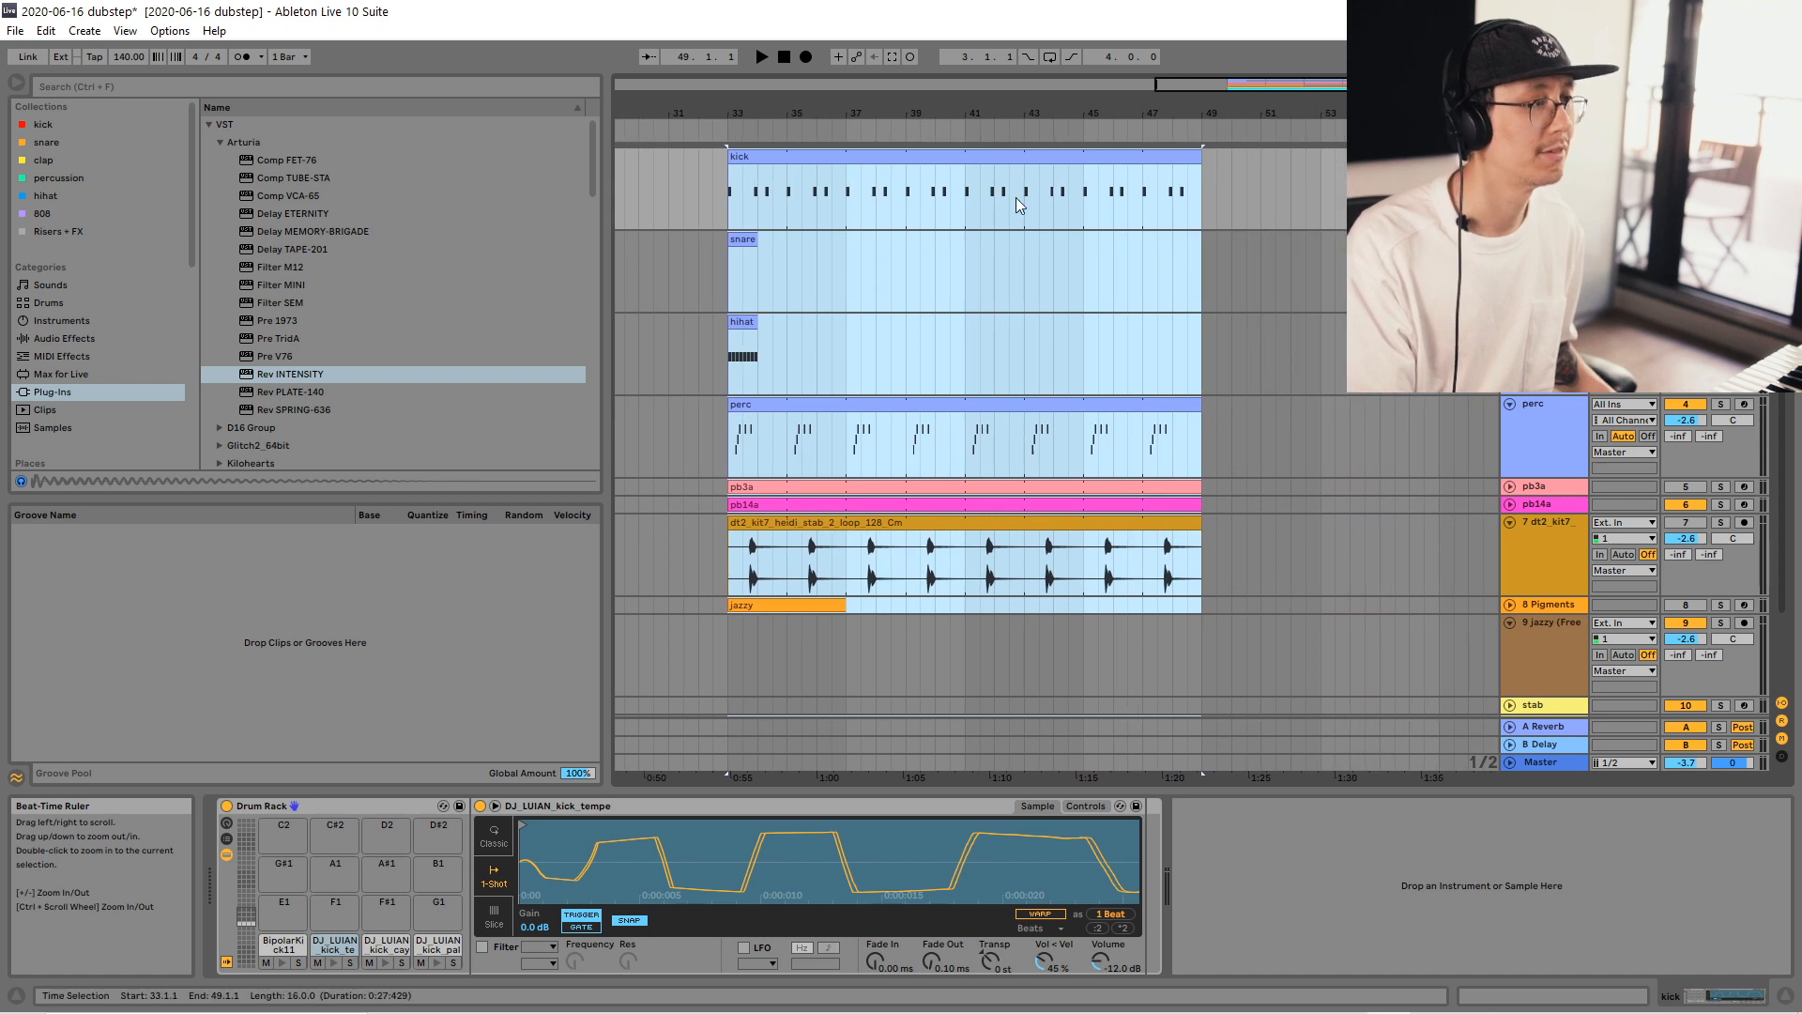
{"action": "left_click_drag", "start_coordinate": [757, 240], "coordinate": [1202, 257]}
{"action": "left_click_drag", "start_coordinate": [845, 605], "coordinate": [1201, 602]}
{"action": "scroll", "coordinate": [949, 453], "scroll_direction": "down", "scroll_amount": 3}
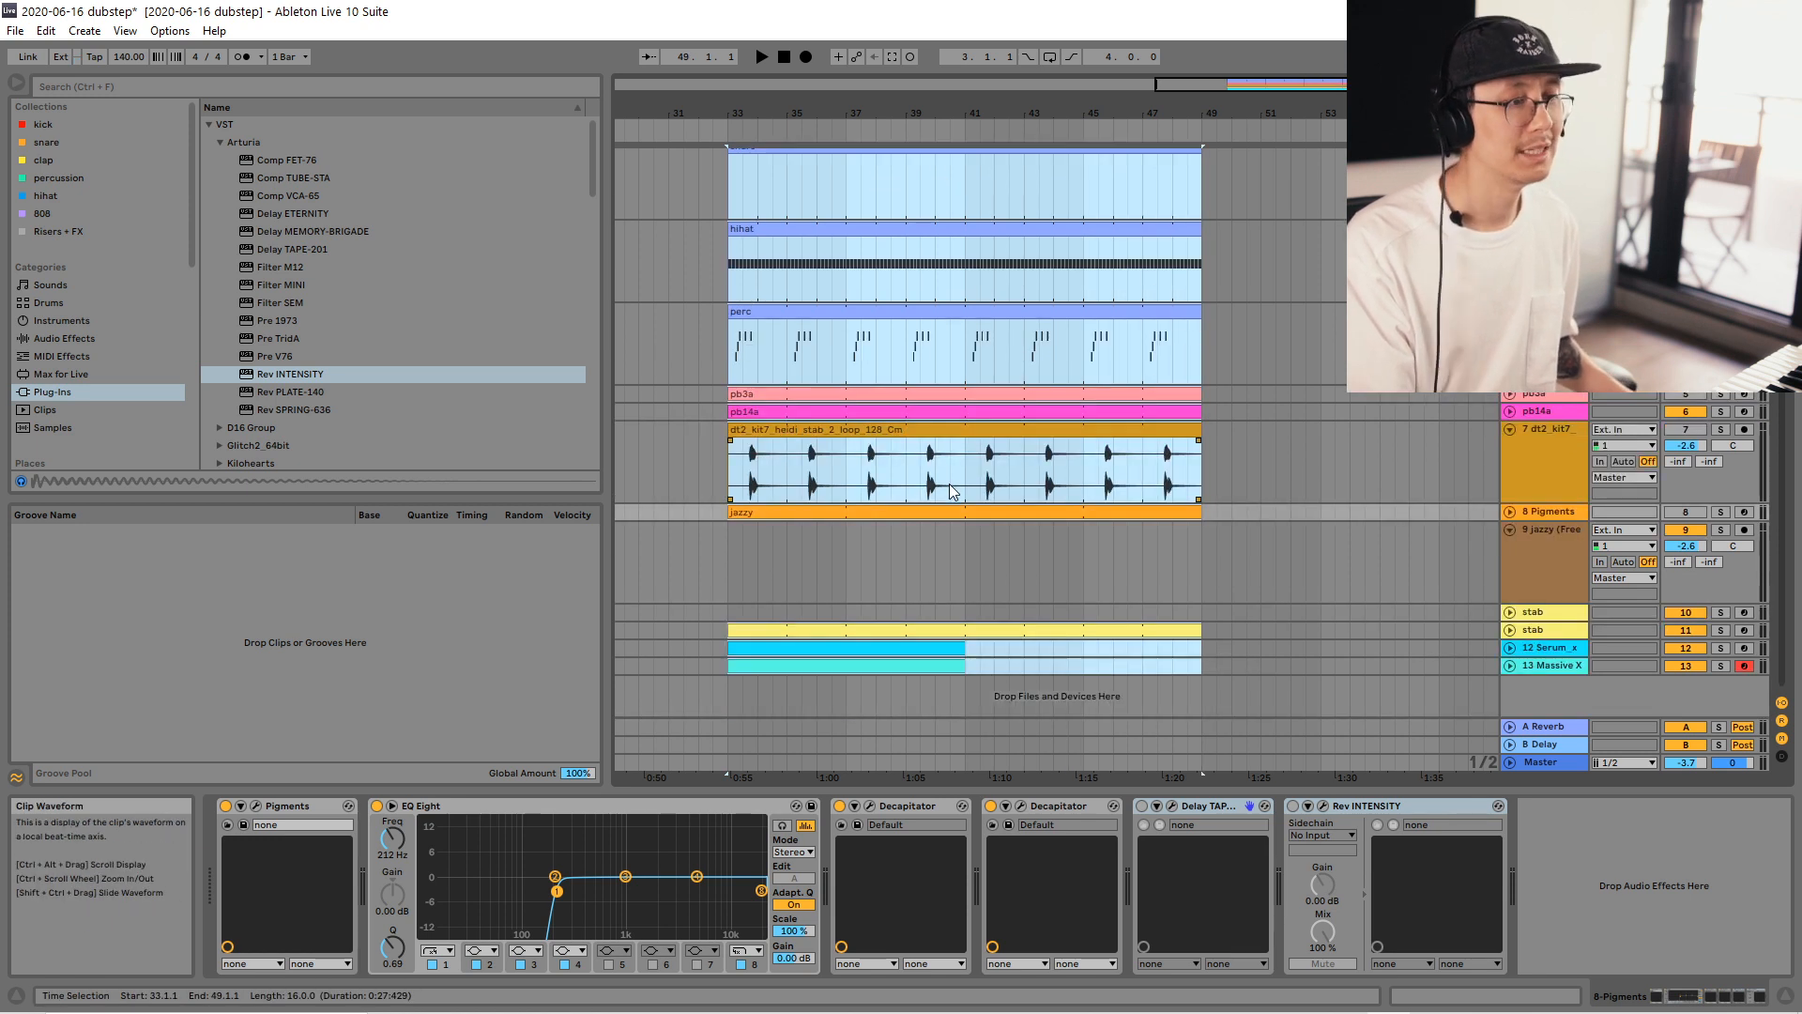
{"action": "left_click_drag", "start_coordinate": [960, 648], "coordinate": [1202, 654]}
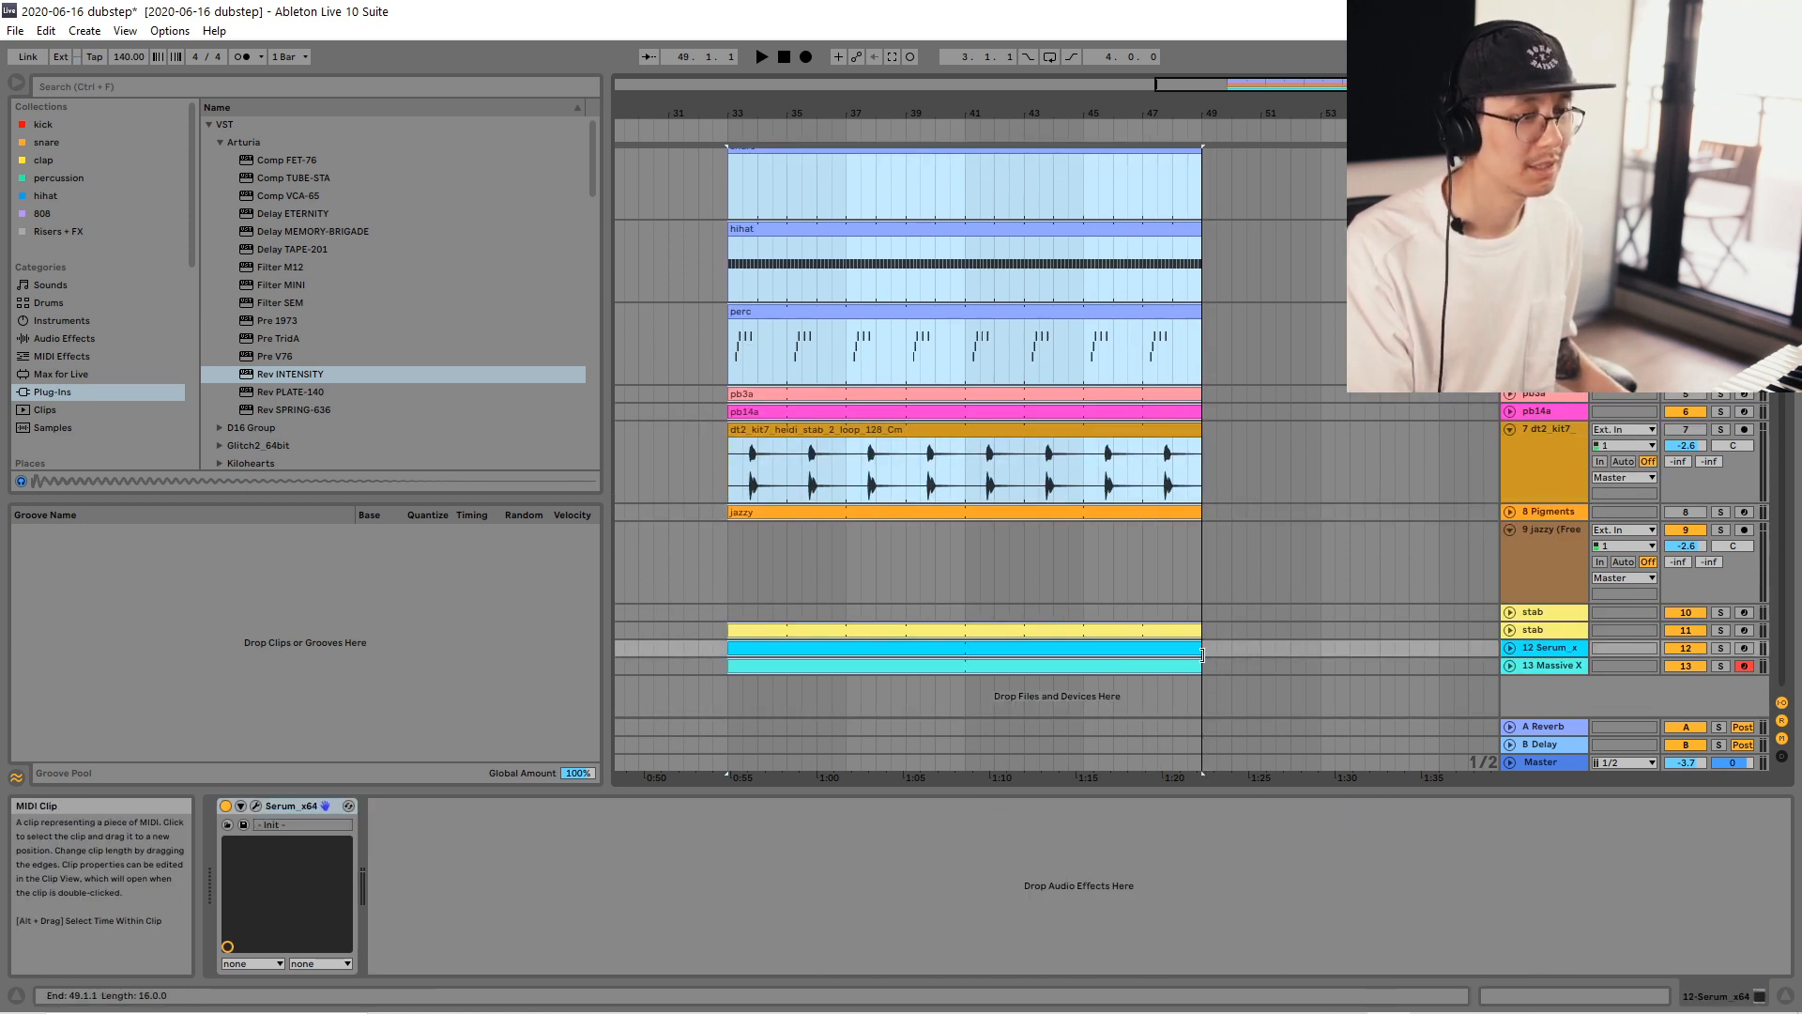
{"action": "scroll", "coordinate": [1016, 368], "scroll_direction": "up", "scroll_amount": 3}
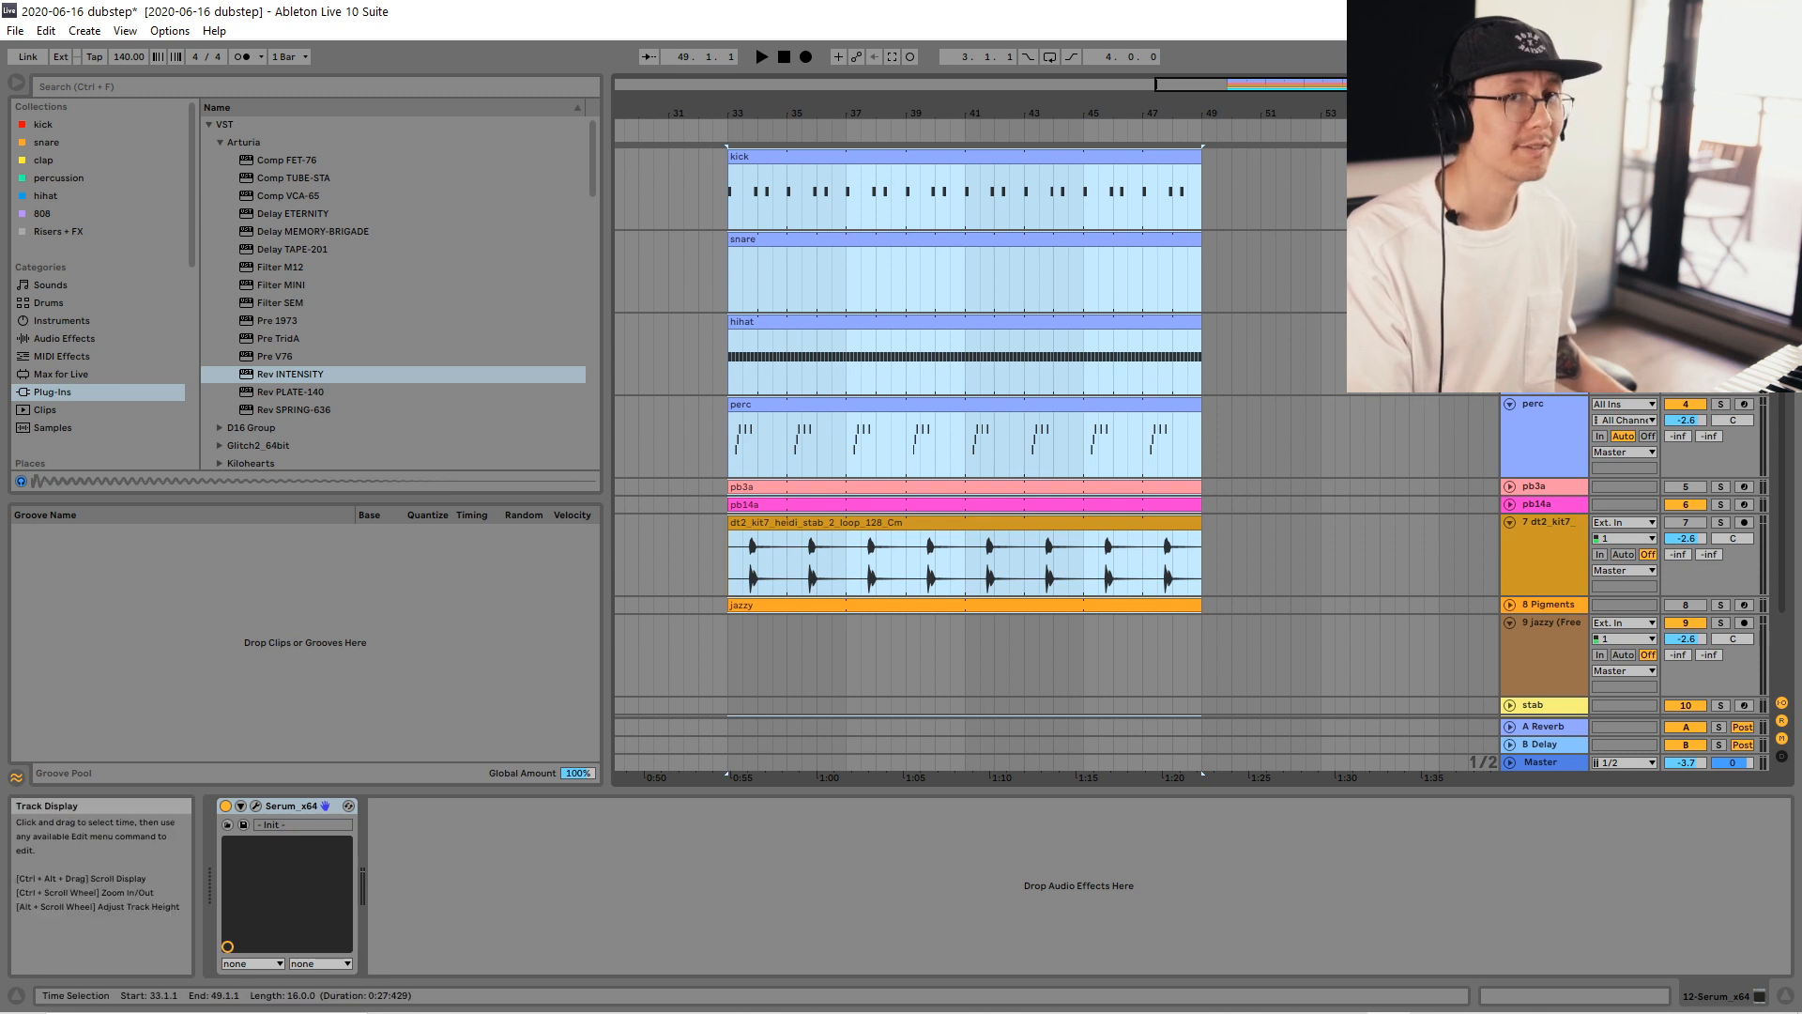
Fold all arrangement tracks and show the timeline from bar 1 for an overview.
{"action": "key", "text": "alt+u"}
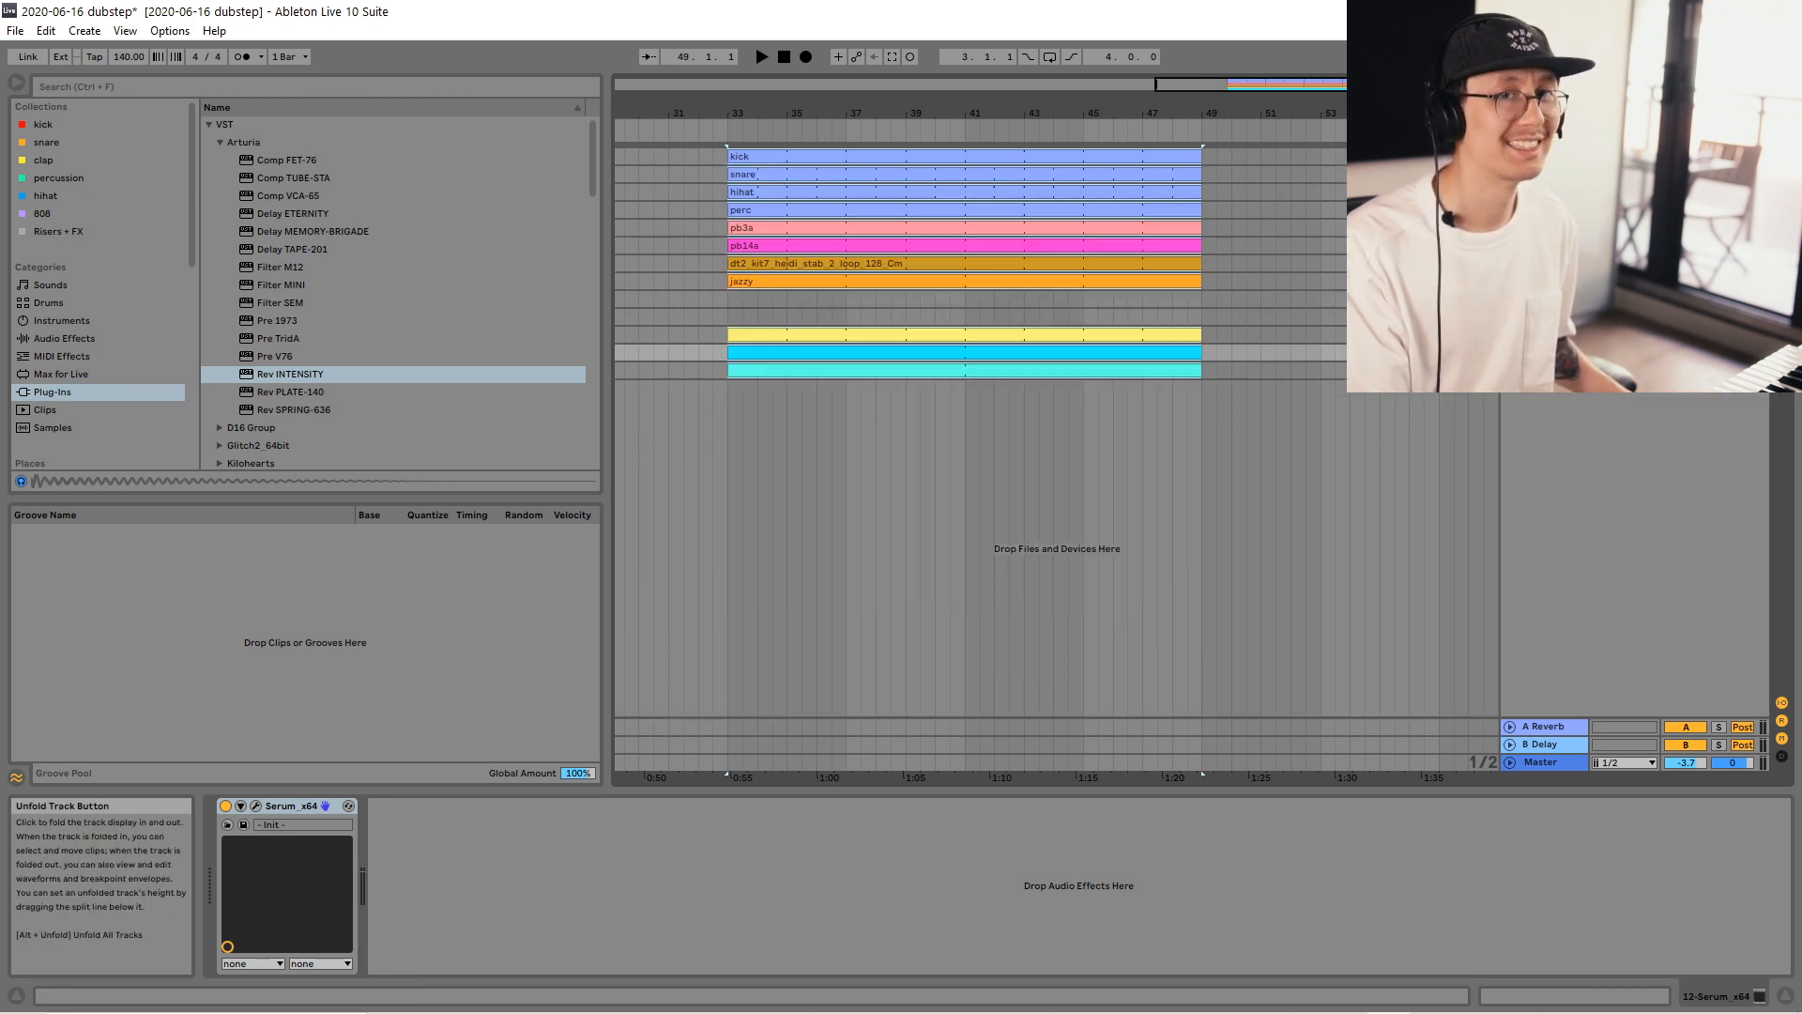
{"action": "left_click_drag", "start_coordinate": [746, 122], "coordinate": [1199, 98]}
{"action": "mouse_move", "coordinate": [1205, 111]}
{"action": "left_mouse_down"}
{"action": "mouse_move", "coordinate": [1217, 164]}
{"action": "mouse_move", "coordinate": [1222, 113]}
{"action": "left_mouse_up"}
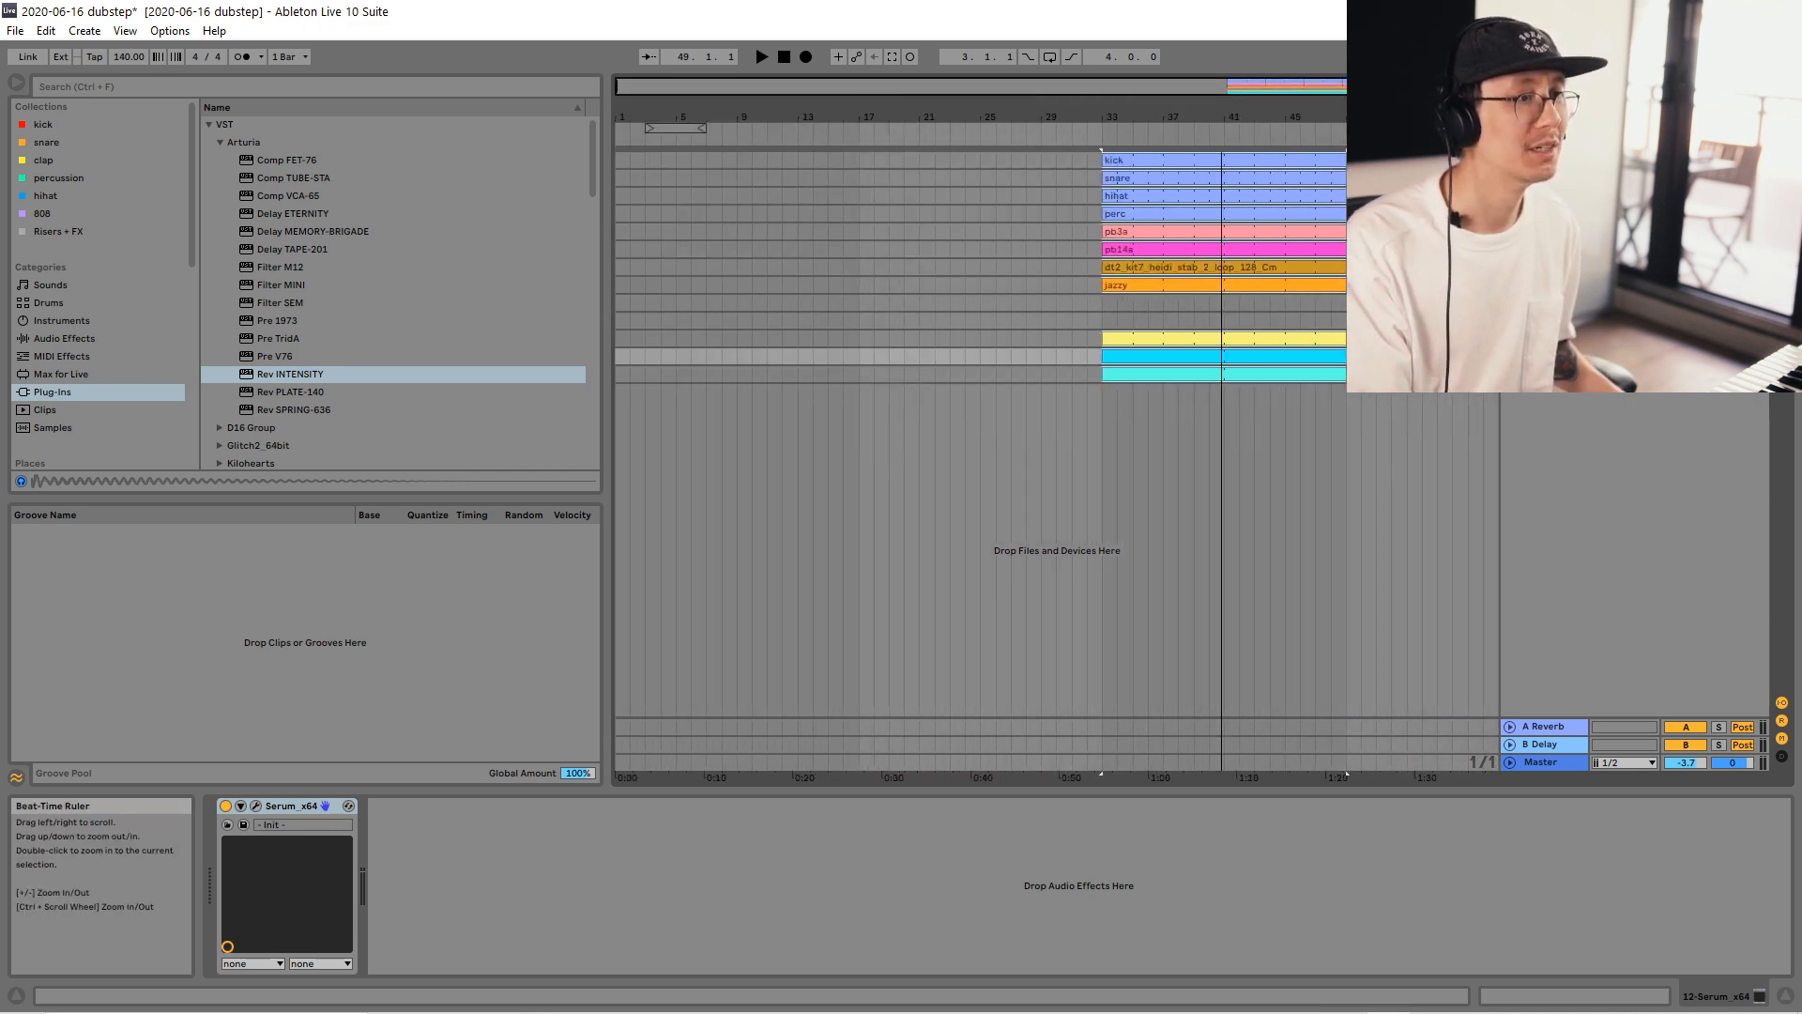
Duplicate the whole 16-bar section starting at bar 33 so the copy begins at bar 49, and save the Live Set.
{"action": "double_click", "coordinate": [1205, 132]}
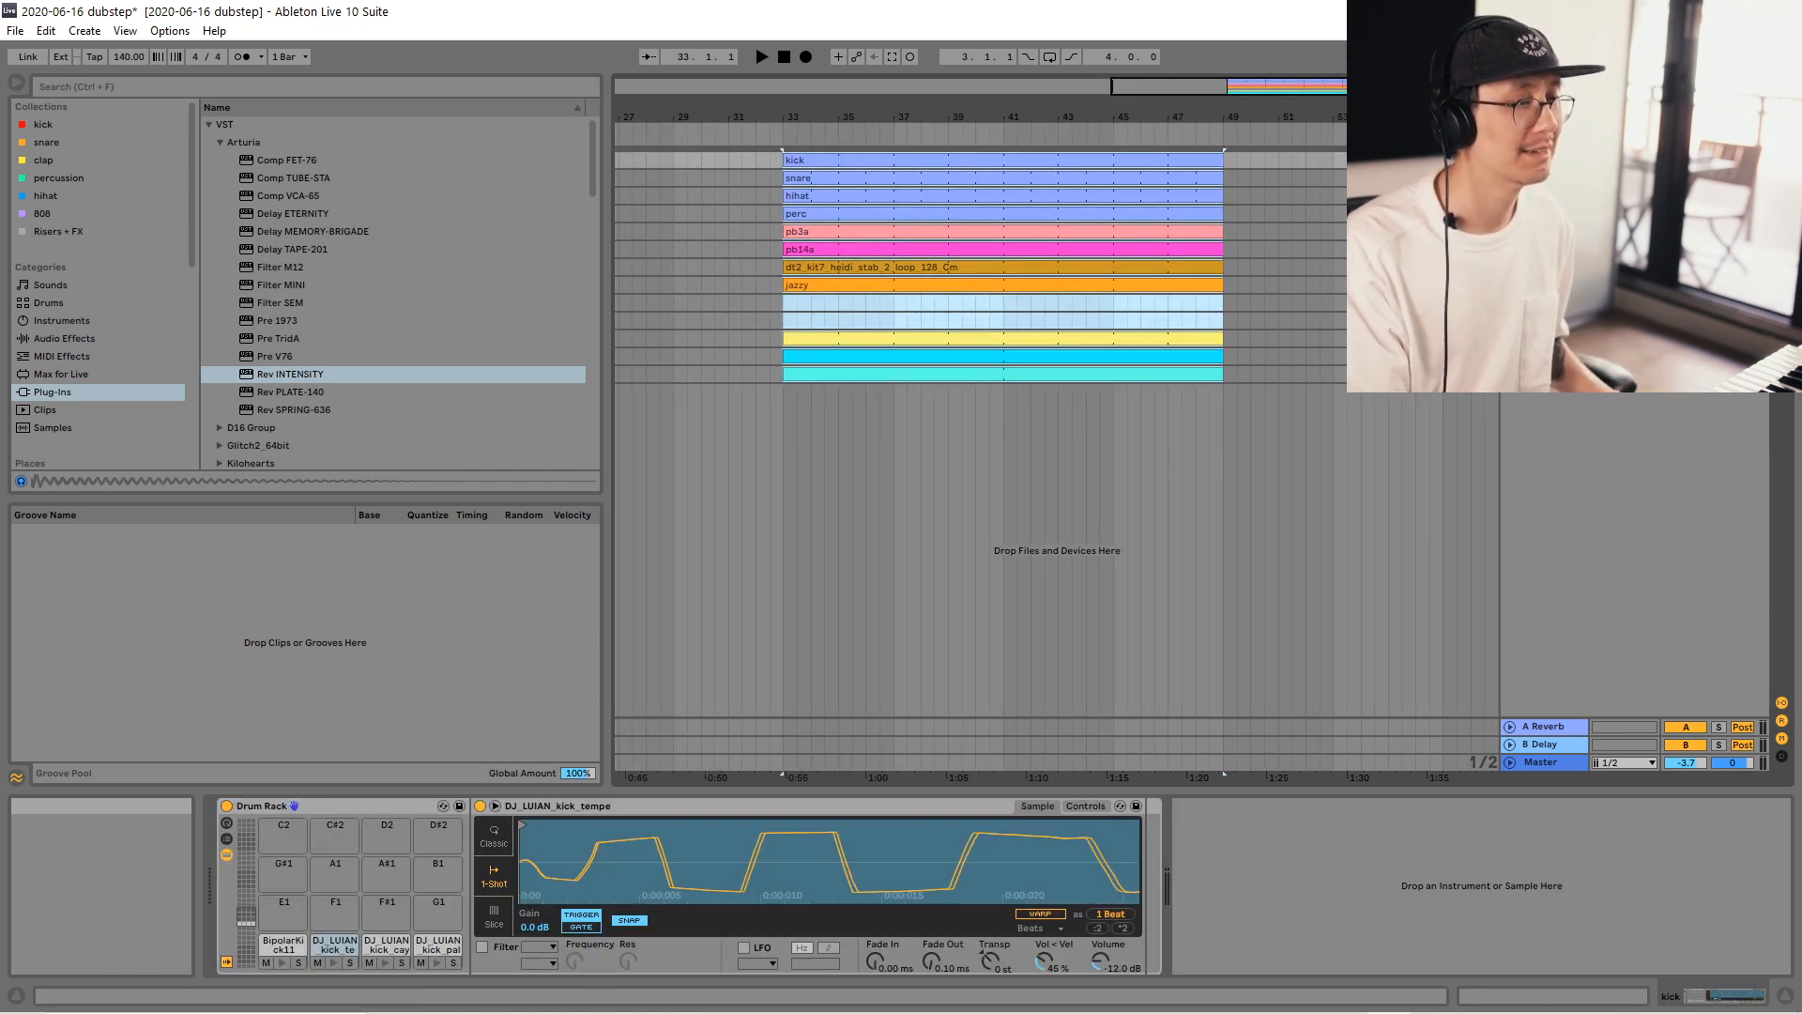
{"action": "key", "text": "ctrl+d"}
{"action": "mouse_move", "coordinate": [1166, 123]}
{"action": "left_mouse_down"}
{"action": "mouse_move", "coordinate": [1165, 94]}
{"action": "mouse_move", "coordinate": [1166, 115]}
{"action": "left_mouse_up"}
{"action": "key", "text": "ctrl+s"}
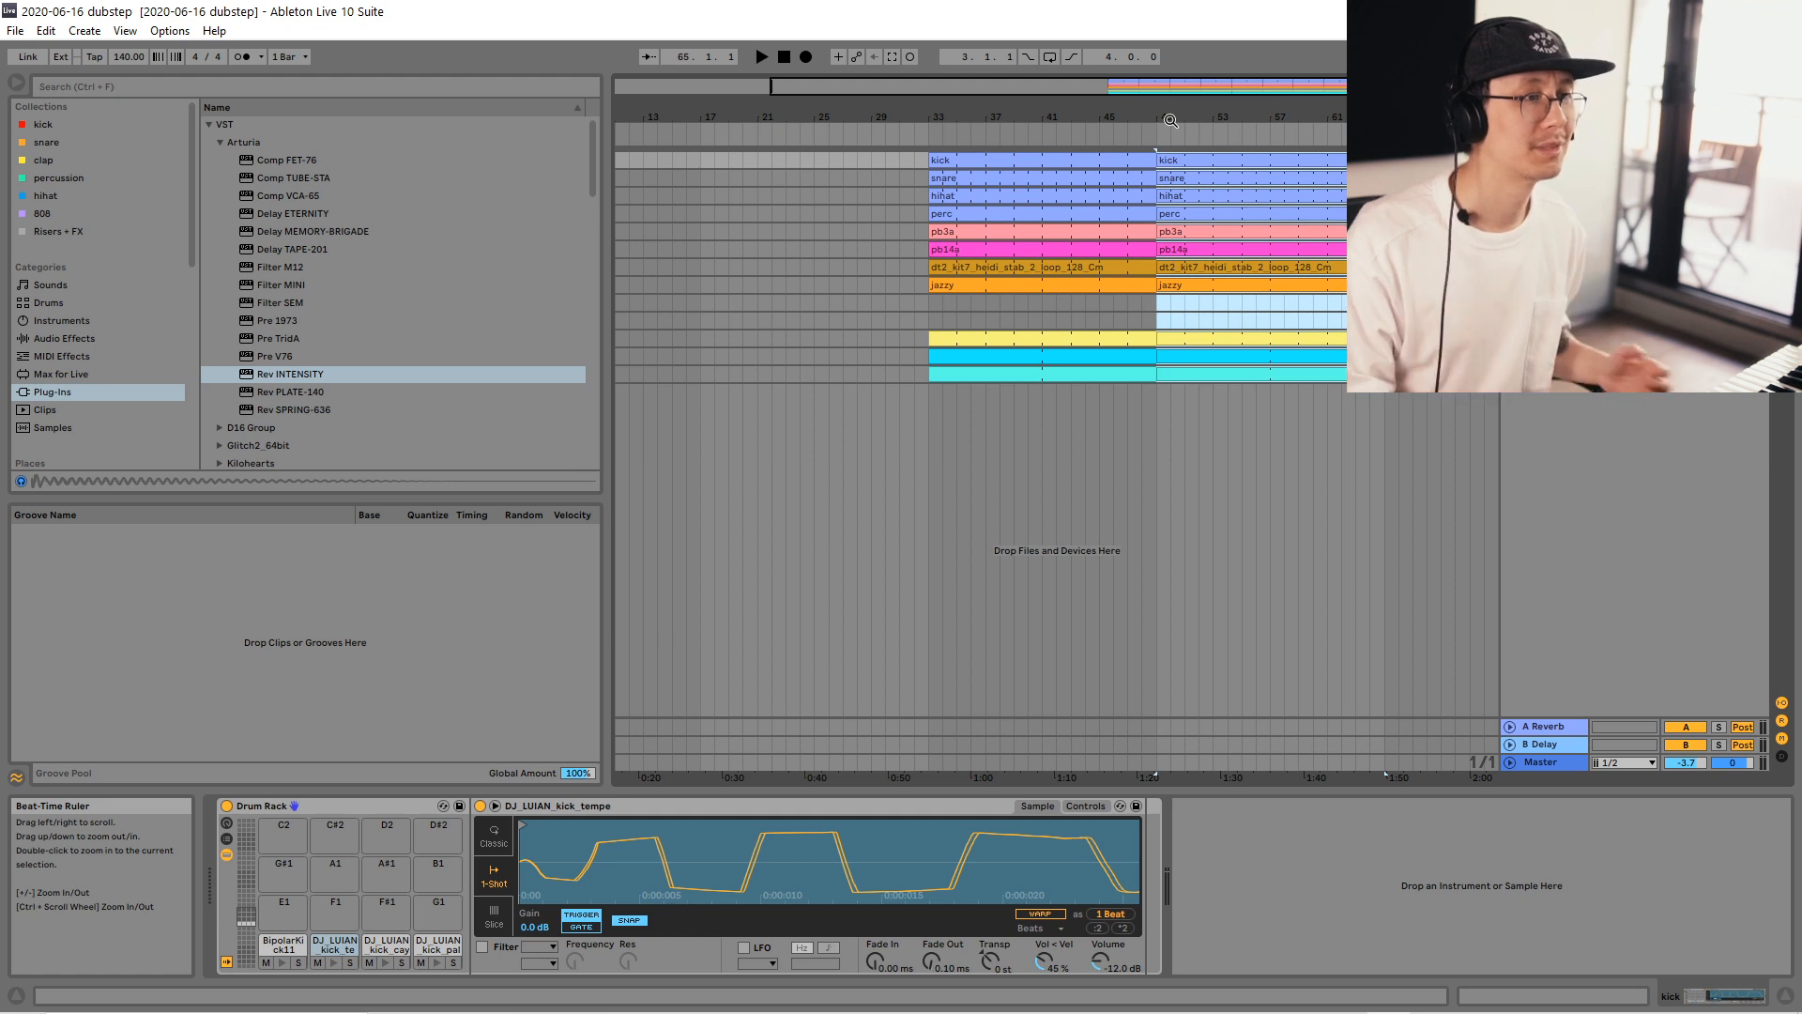
Audition the arrangement from bar 33 and look over the two consecutive 16-bar sections.
{"action": "left_click", "coordinate": [927, 302]}
{"action": "key", "text": "space"}
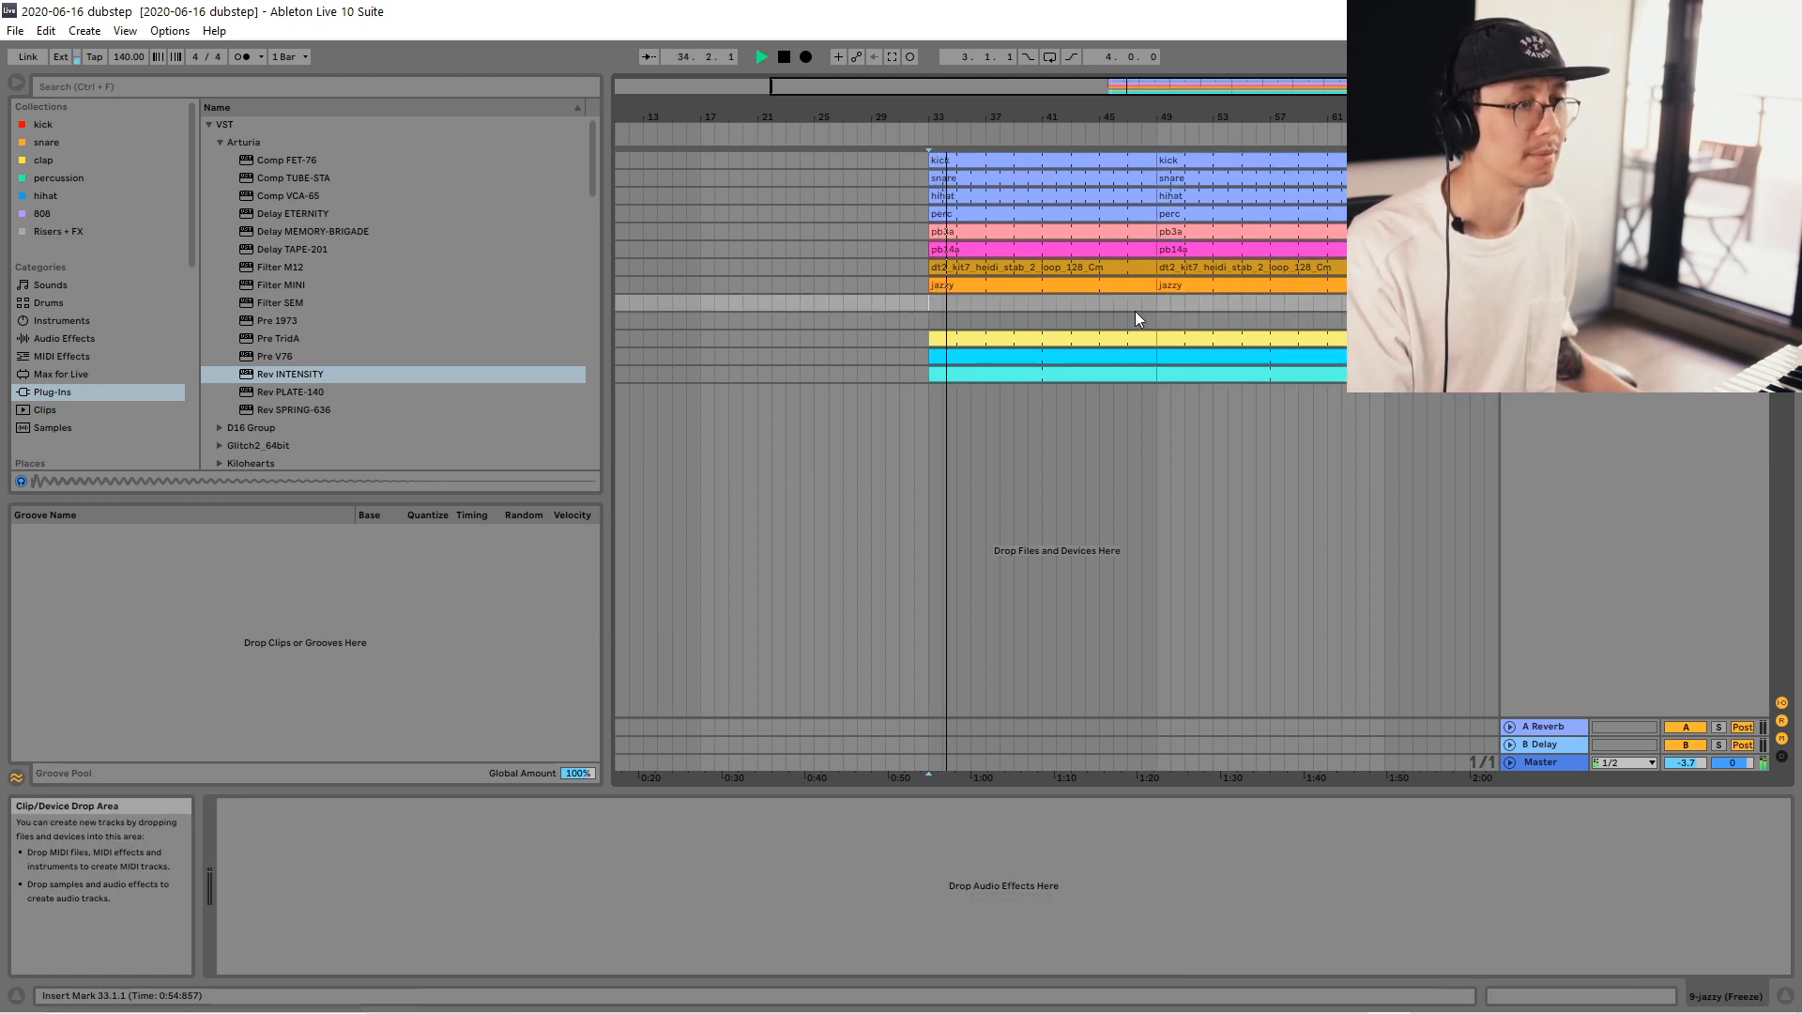
{"action": "left_click", "coordinate": [1172, 315]}
{"action": "key", "text": "space"}
{"action": "left_click", "coordinate": [1399, 310]}
{"action": "left_click", "coordinate": [927, 300]}
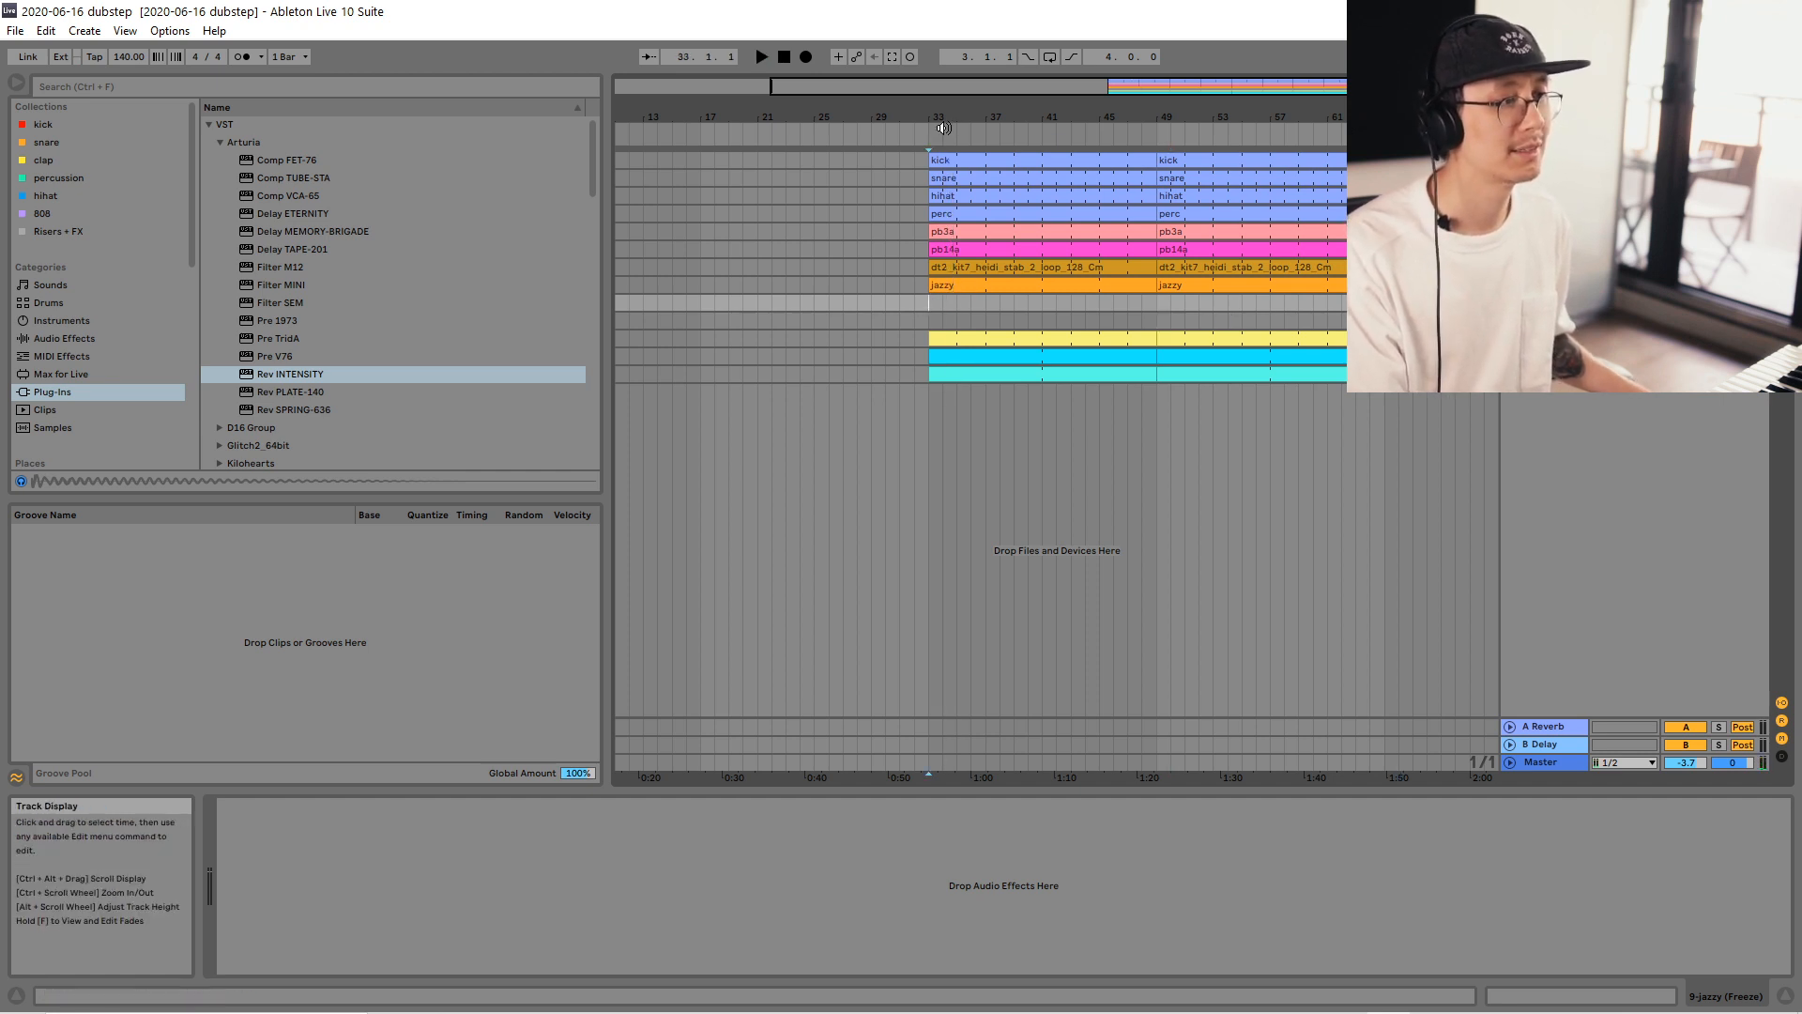
{"action": "left_click_drag", "start_coordinate": [1306, 90], "coordinate": [1272, 116]}
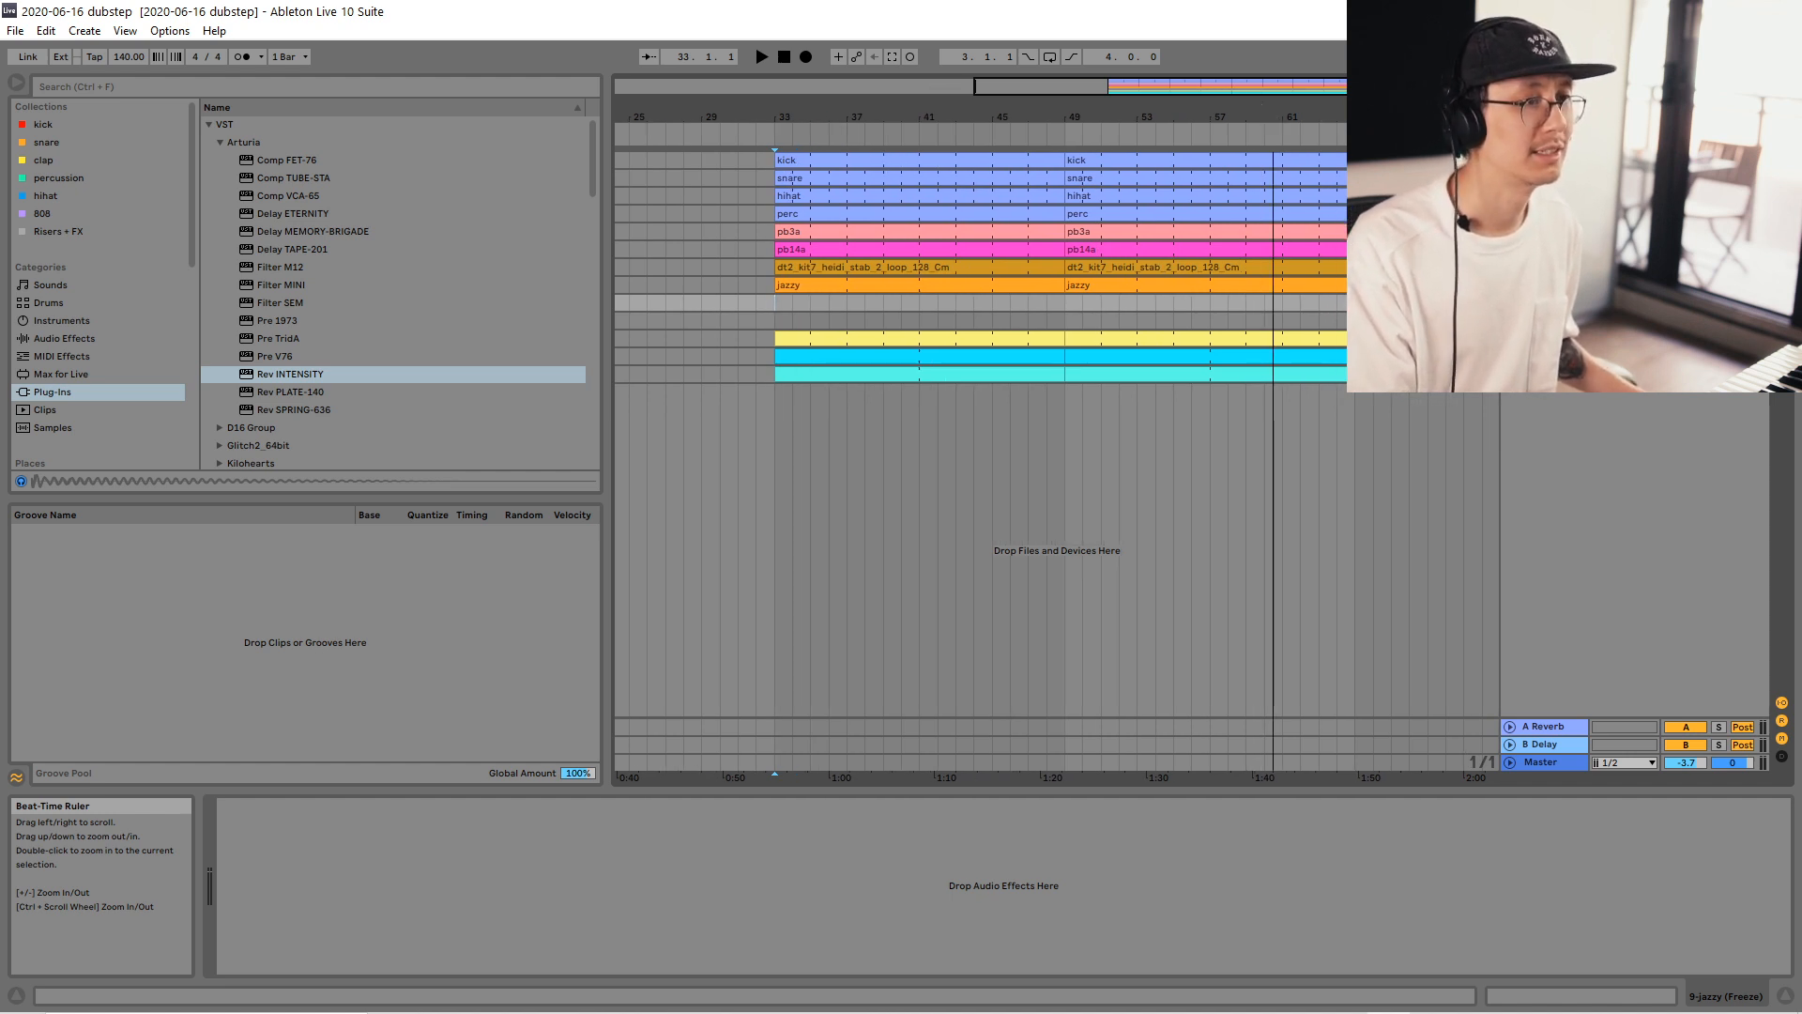
{"action": "left_click_drag", "start_coordinate": [1272, 117], "coordinate": [1284, 112]}
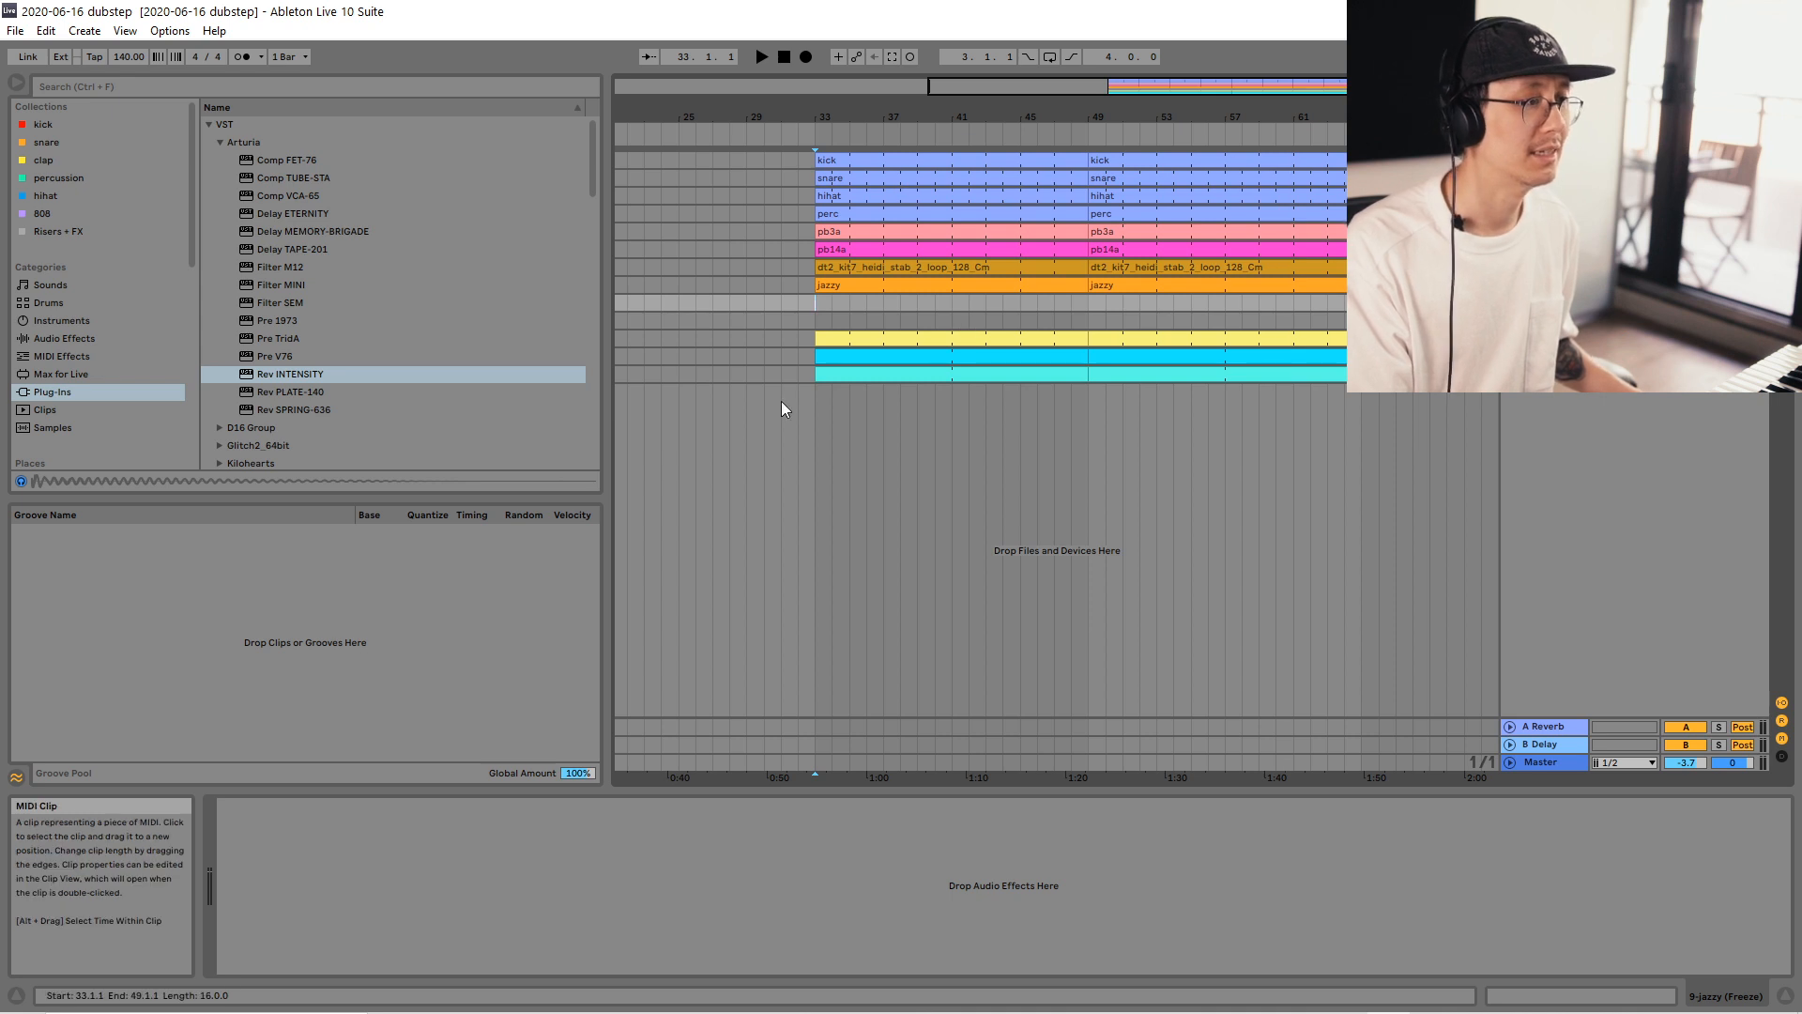
{"action": "left_click", "coordinate": [813, 374]}
{"action": "left_click", "coordinate": [1091, 404]}
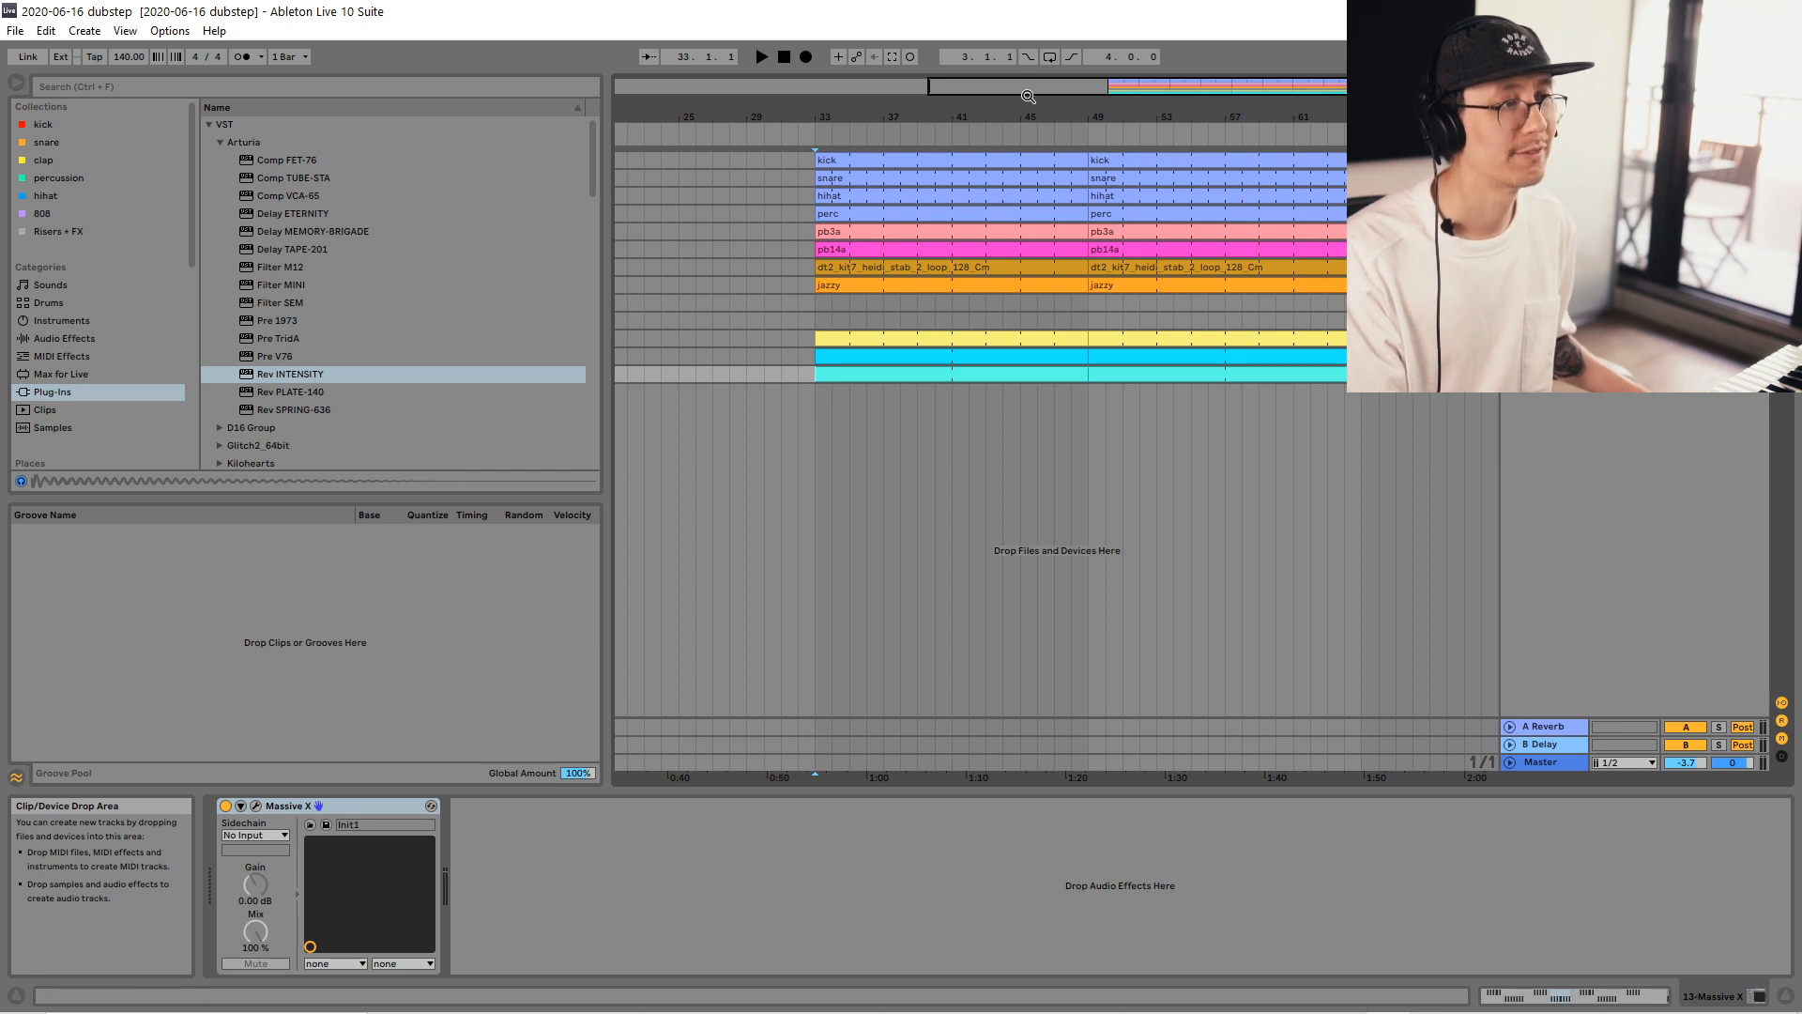
{"action": "mouse_move", "coordinate": [1088, 116]}
{"action": "left_mouse_down"}
{"action": "mouse_move", "coordinate": [1203, 141]}
{"action": "mouse_move", "coordinate": [1130, 165]}
{"action": "mouse_move", "coordinate": [1188, 118]}
{"action": "mouse_move", "coordinate": [1117, 132]}
{"action": "left_mouse_up"}
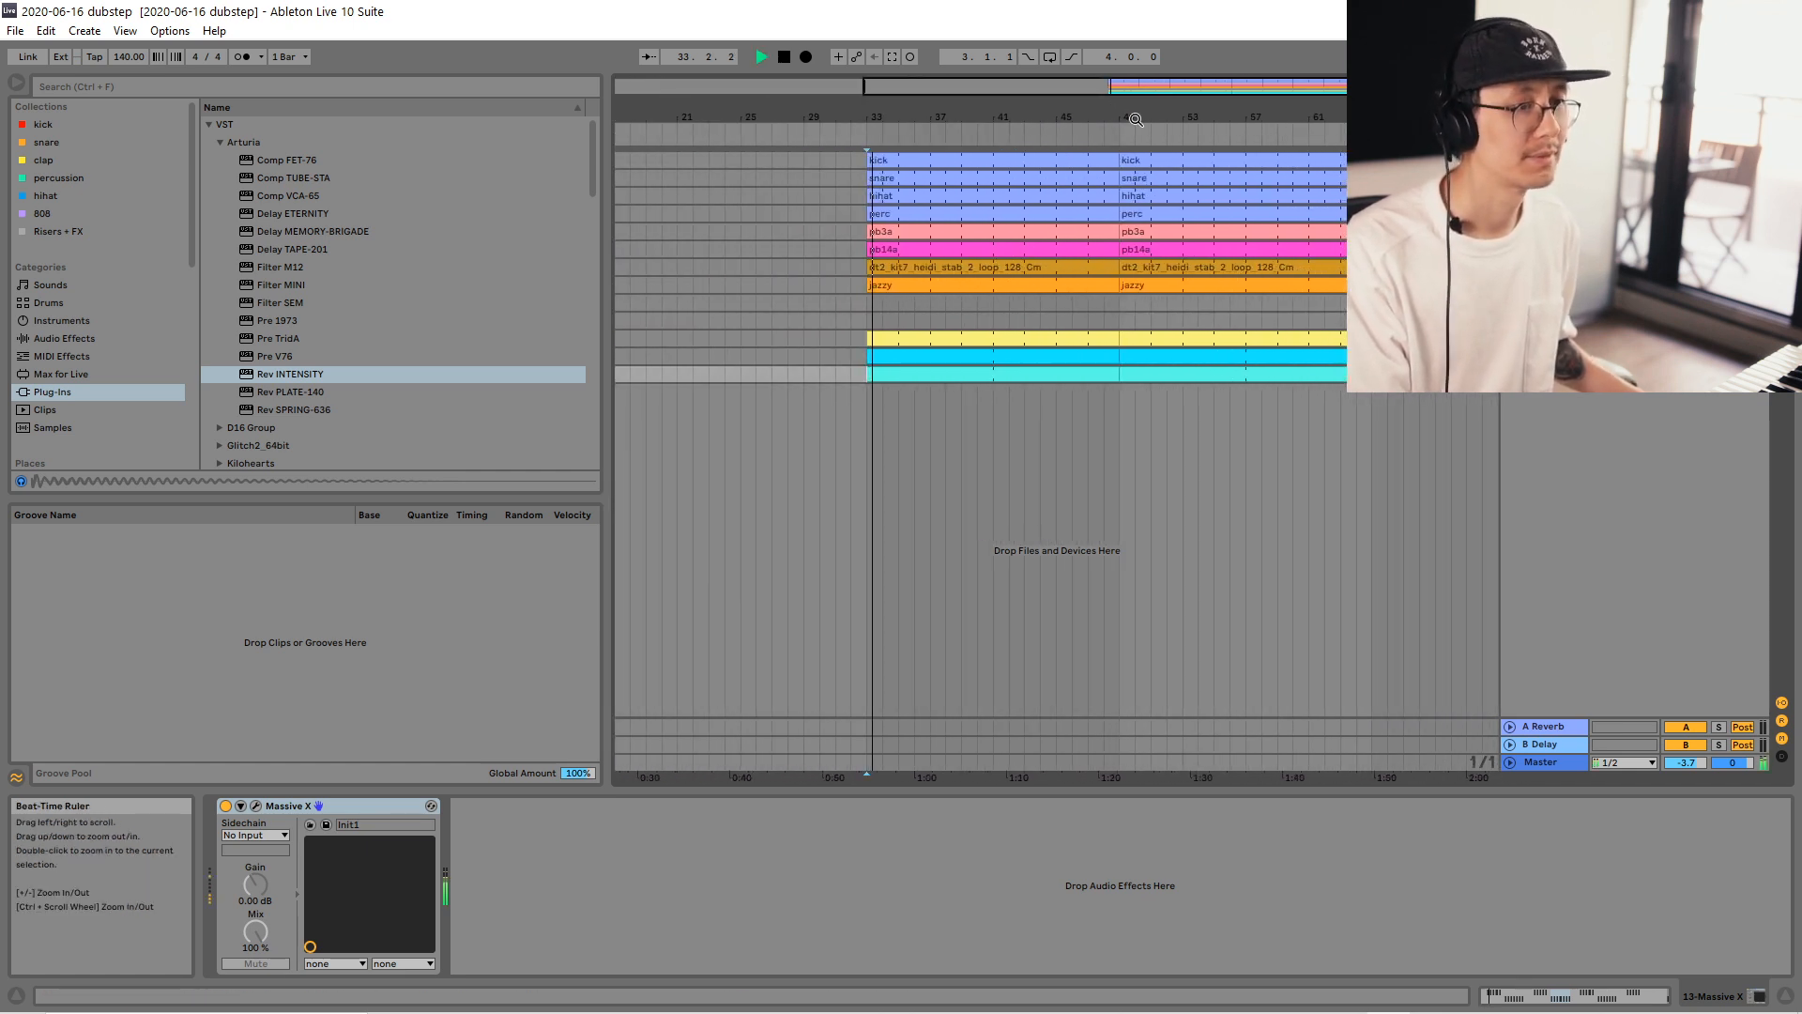
{"action": "key", "text": "space"}
Deactivate the Serum and Massive X clips between bars 33 and 49 and audition the section from bar 33.
{"action": "left_click", "coordinate": [991, 336]}
{"action": "left_click", "coordinate": [992, 358]}
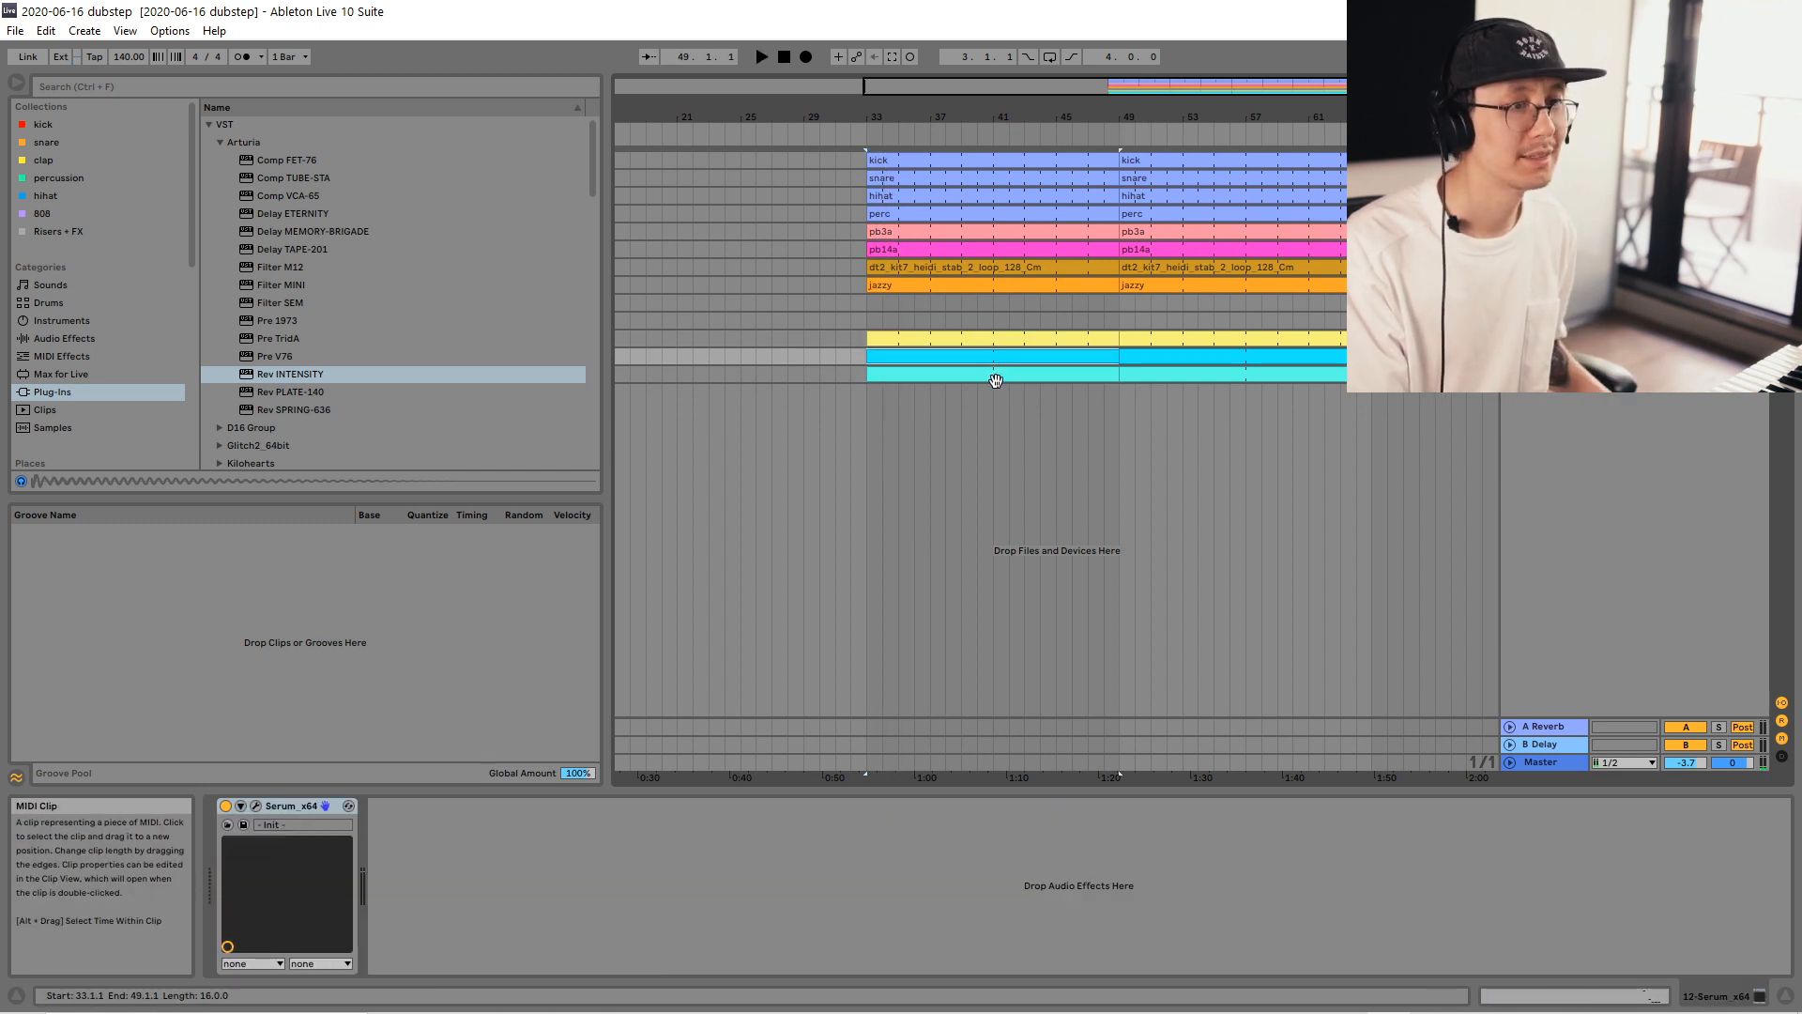
{"action": "left_click", "coordinate": [996, 375], "text": "shift"}
{"action": "key", "text": "space"}
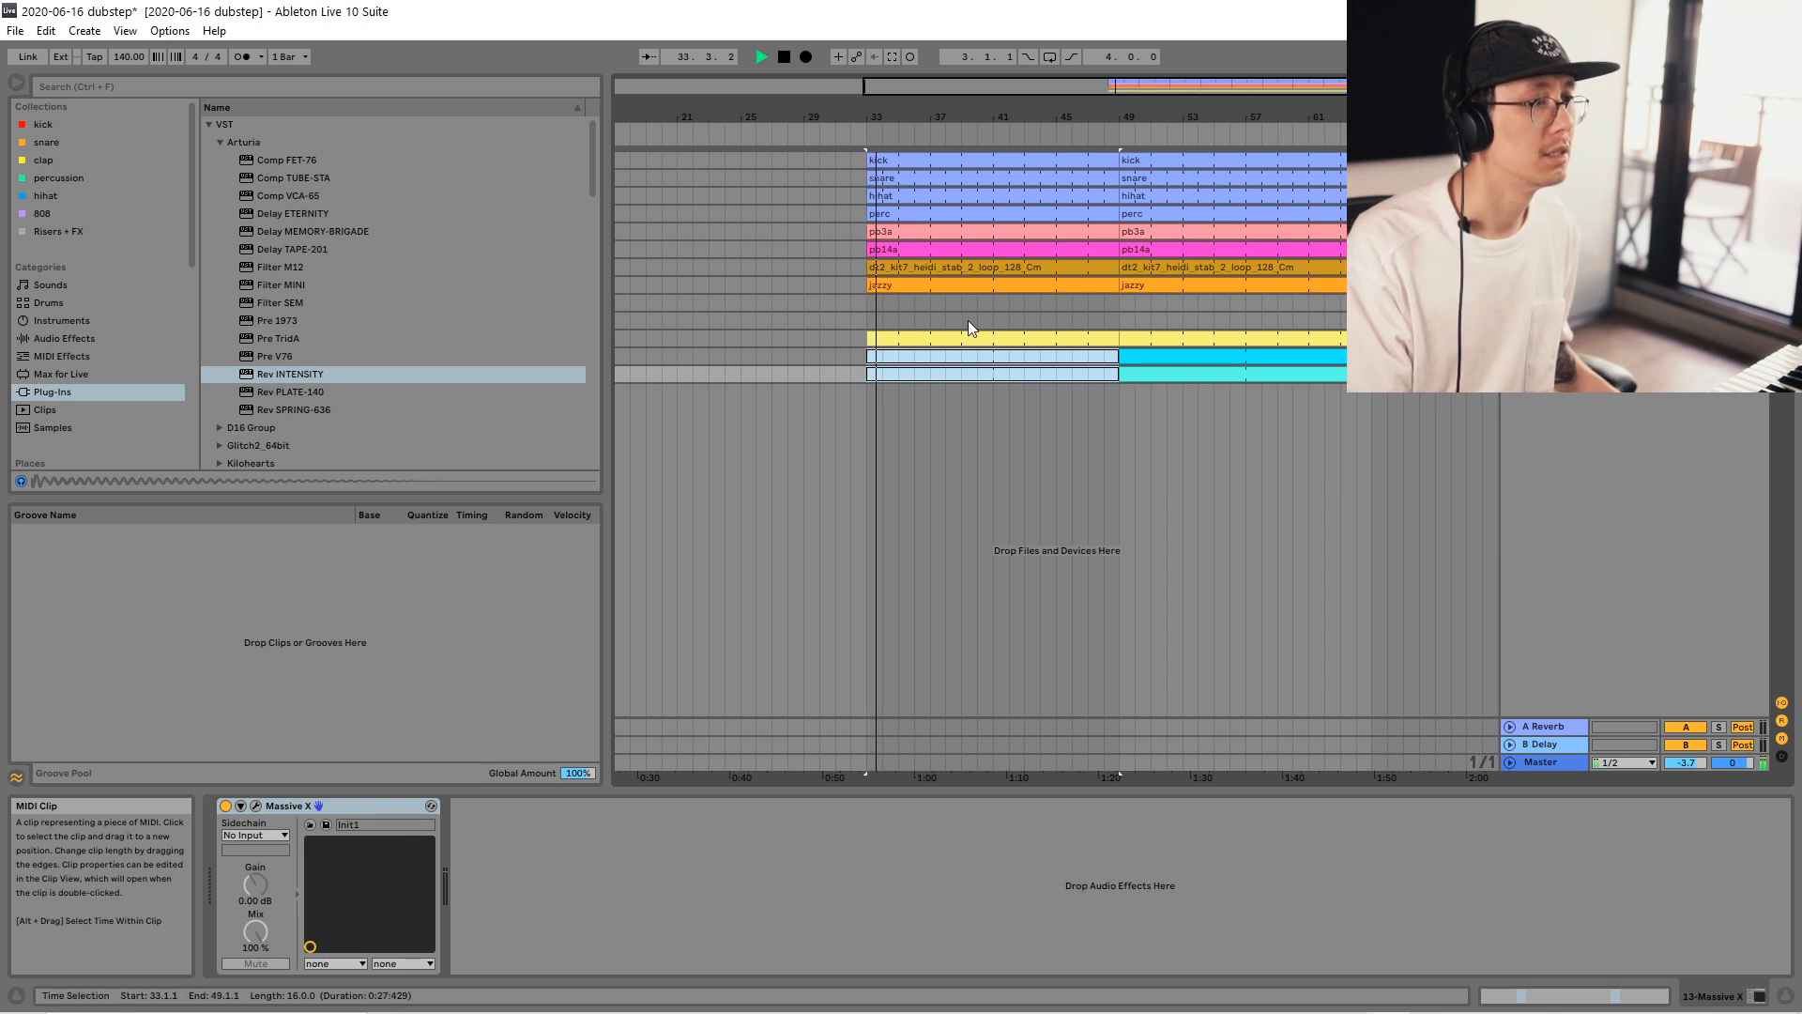
{"action": "key", "text": "space"}
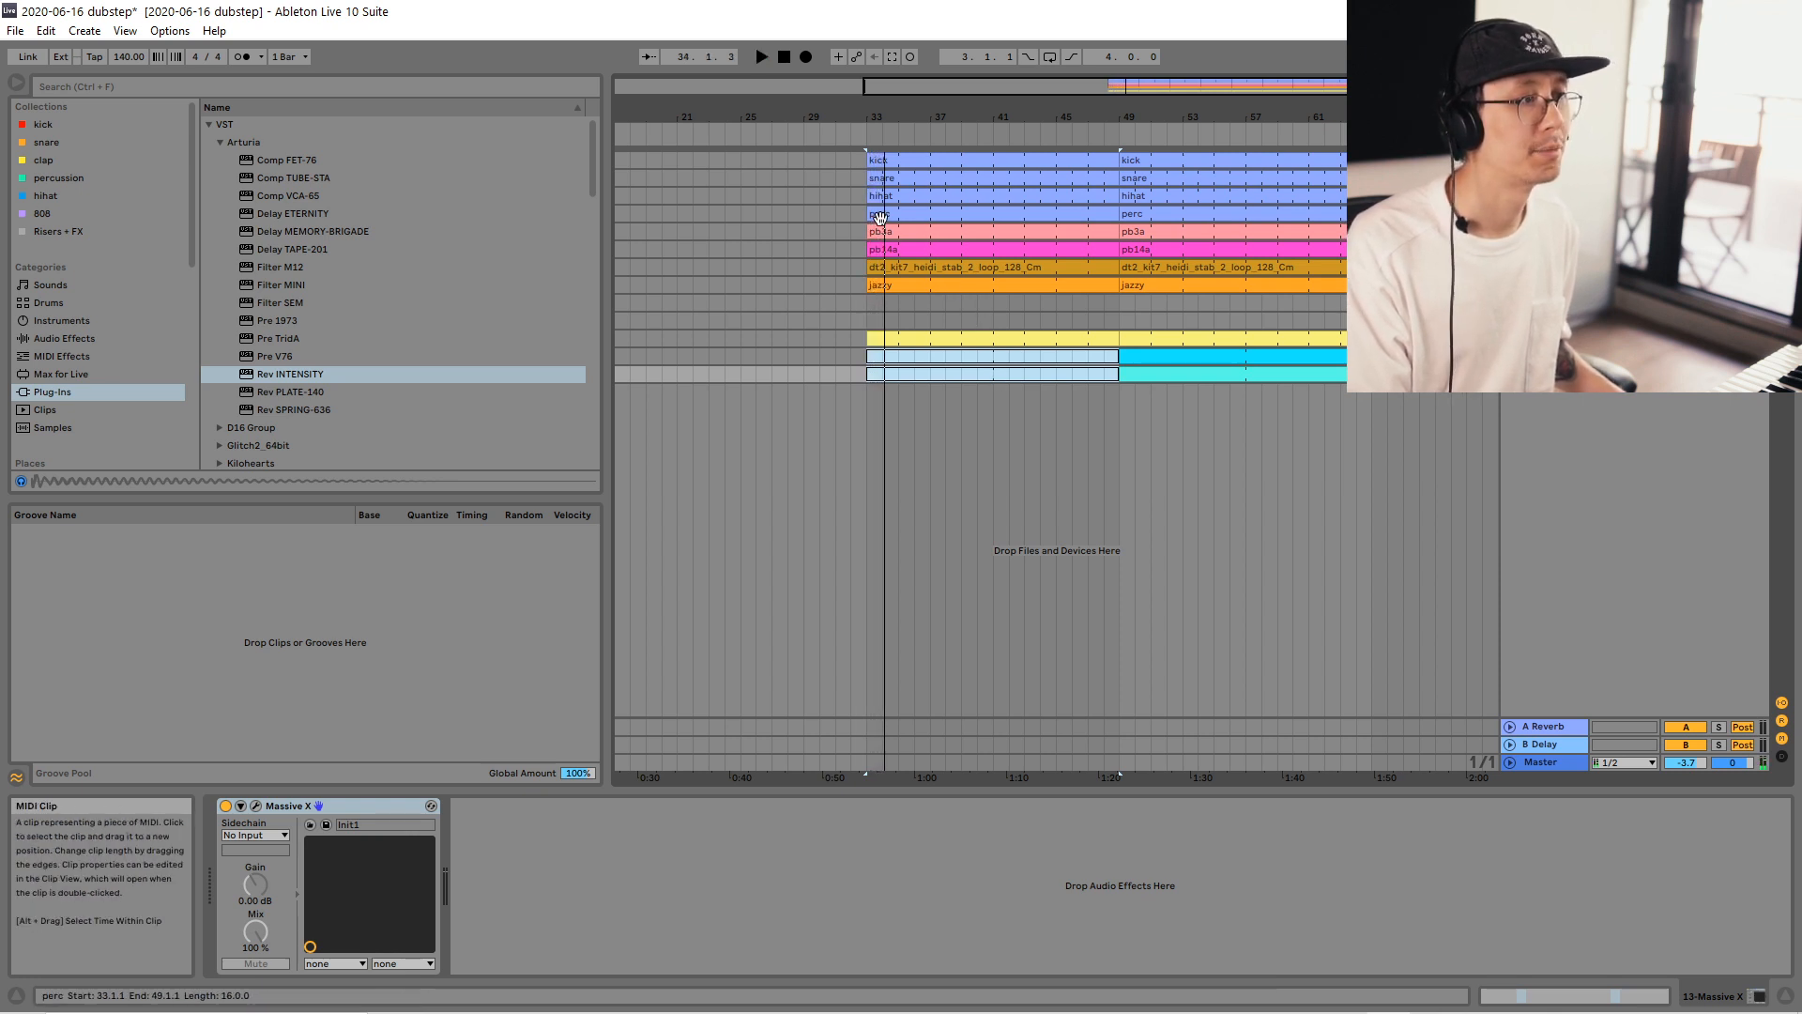
Trim the first section's perc clip to start at bar 41 and its hihat clip to start at bar 37, checking by playback.
{"action": "left_click_drag", "start_coordinate": [876, 213], "coordinate": [994, 213]}
{"action": "key", "text": "space"}
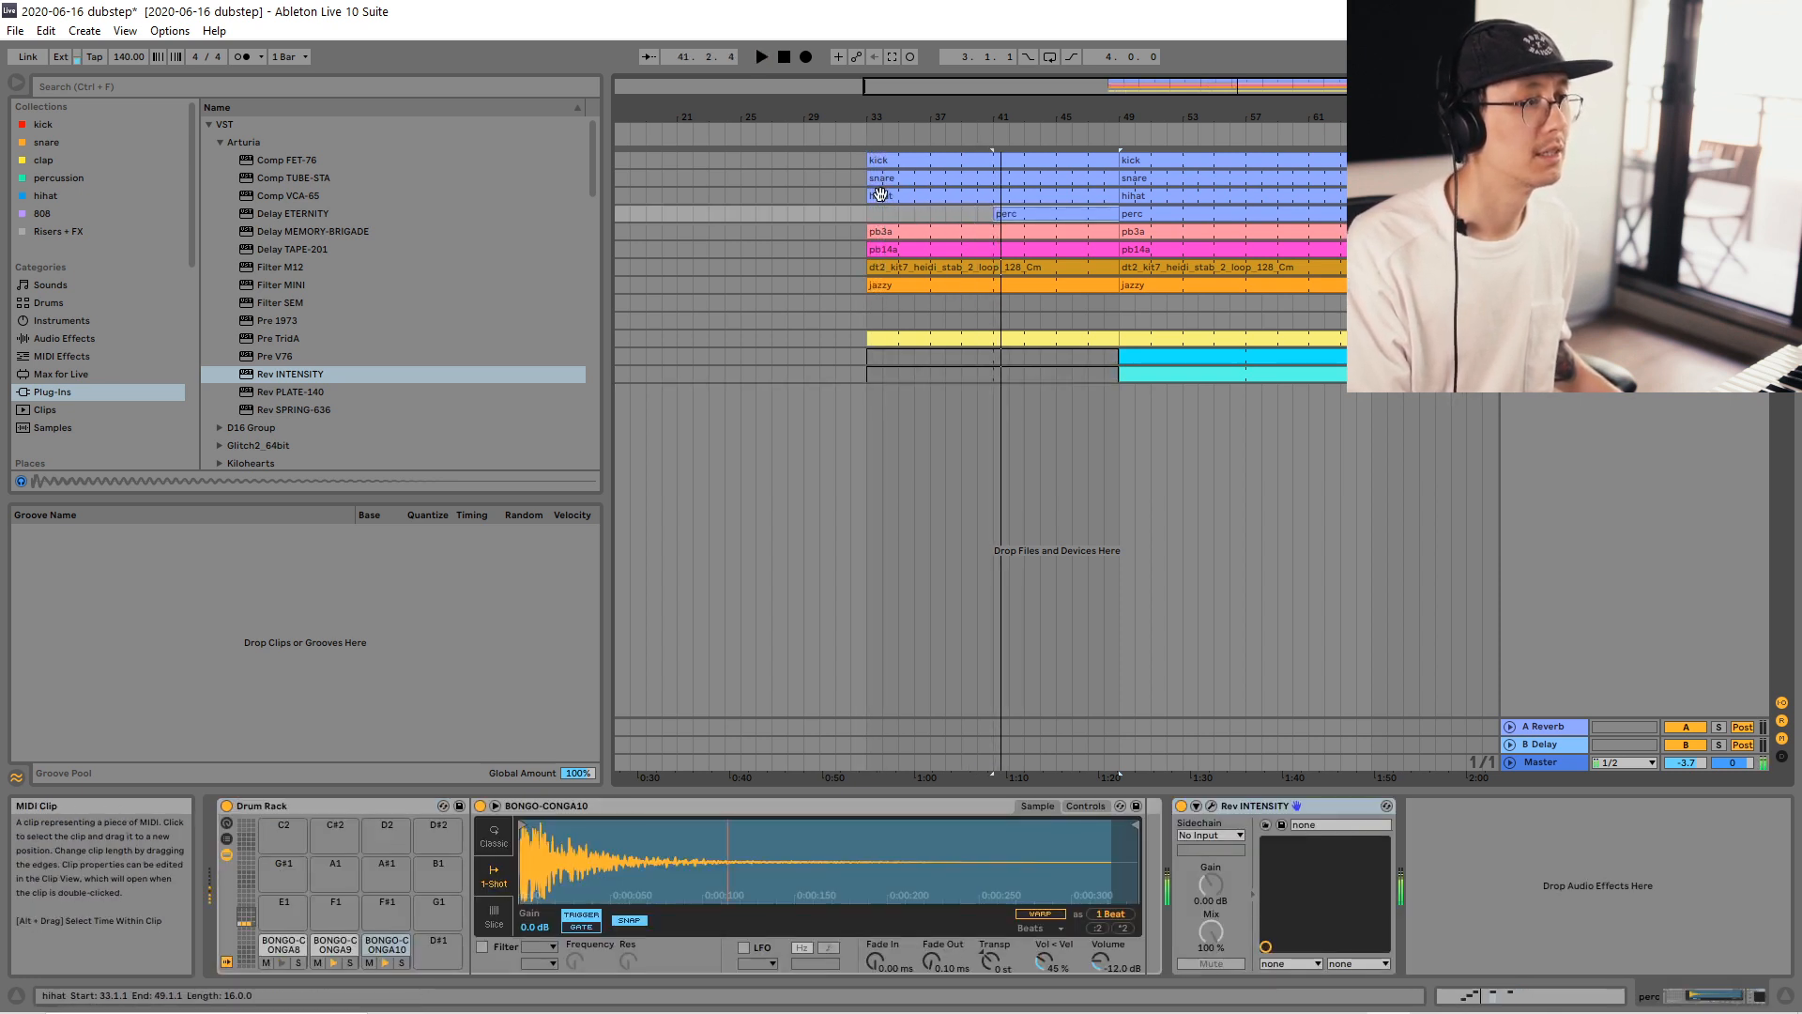
{"action": "left_click_drag", "start_coordinate": [876, 195], "coordinate": [932, 196]}
{"action": "left_click", "coordinate": [869, 199]}
{"action": "key", "text": "space"}
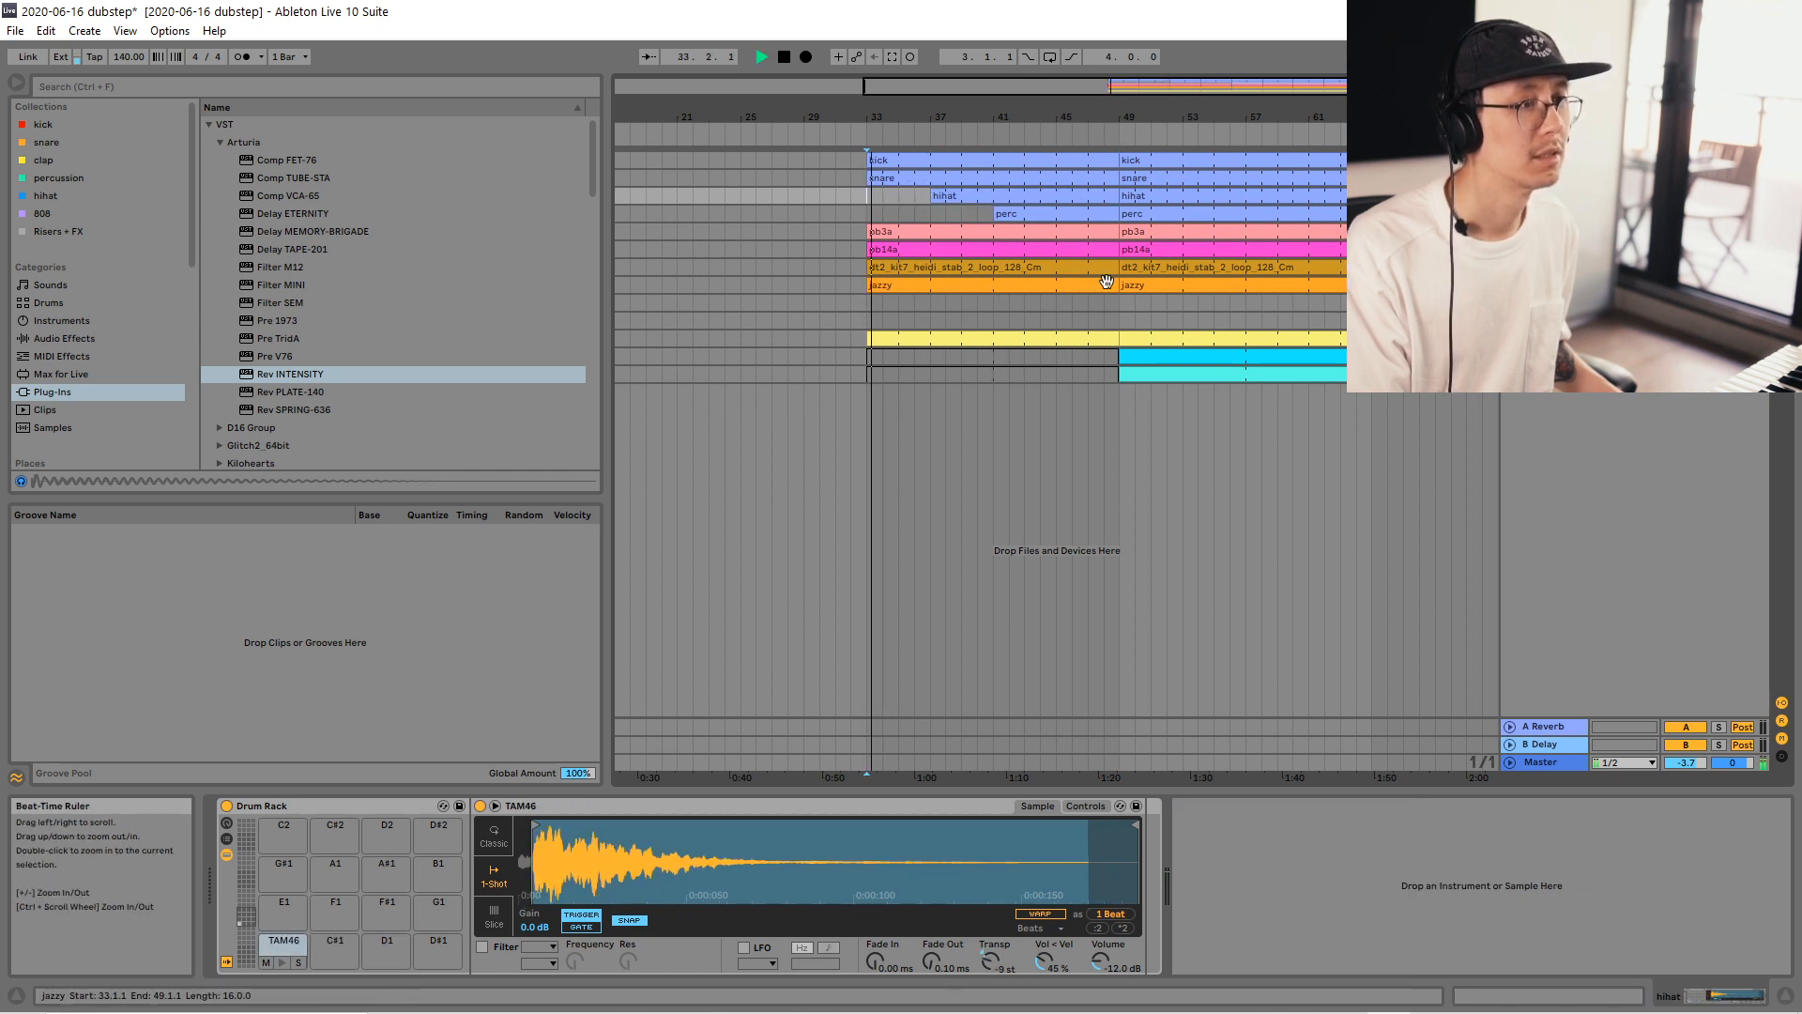
{"action": "key", "text": "space"}
Clear bar 48 on the tracks from kick through jazzy and audition the gap from bar 47.
{"action": "left_click", "coordinate": [1112, 109]}
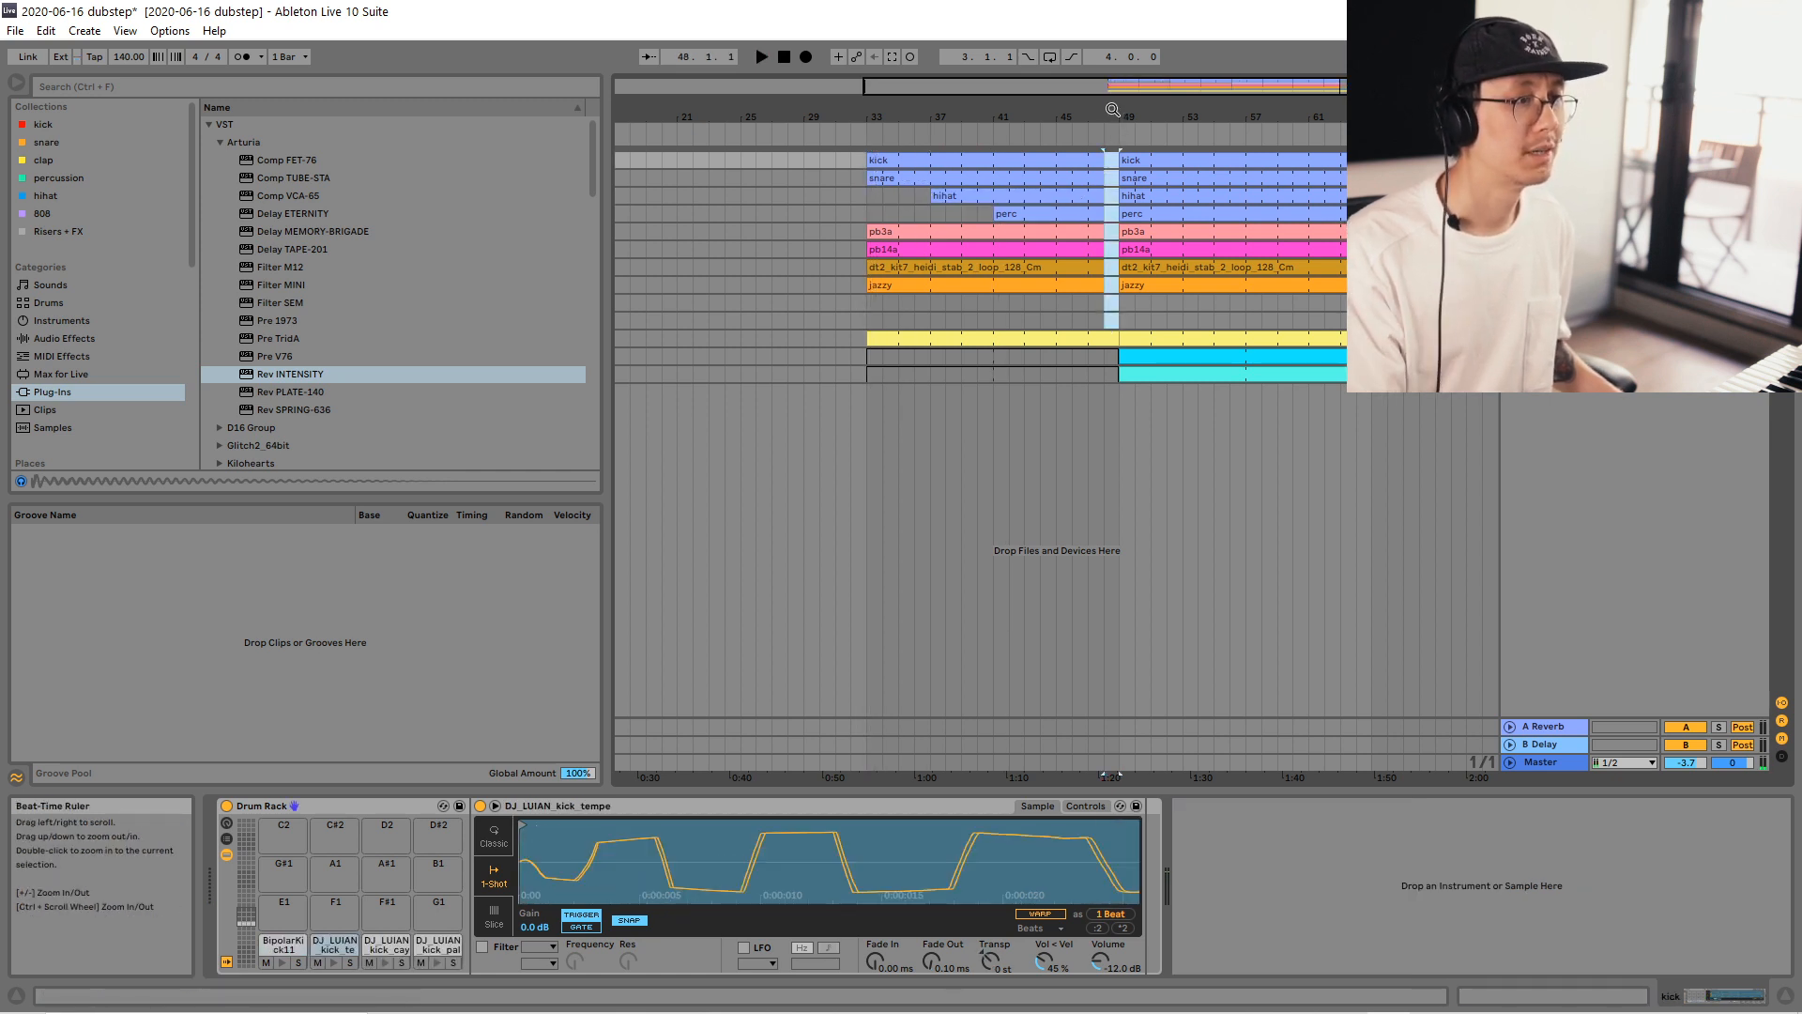
{"action": "left_click", "coordinate": [1091, 375]}
{"action": "key", "text": "space"}
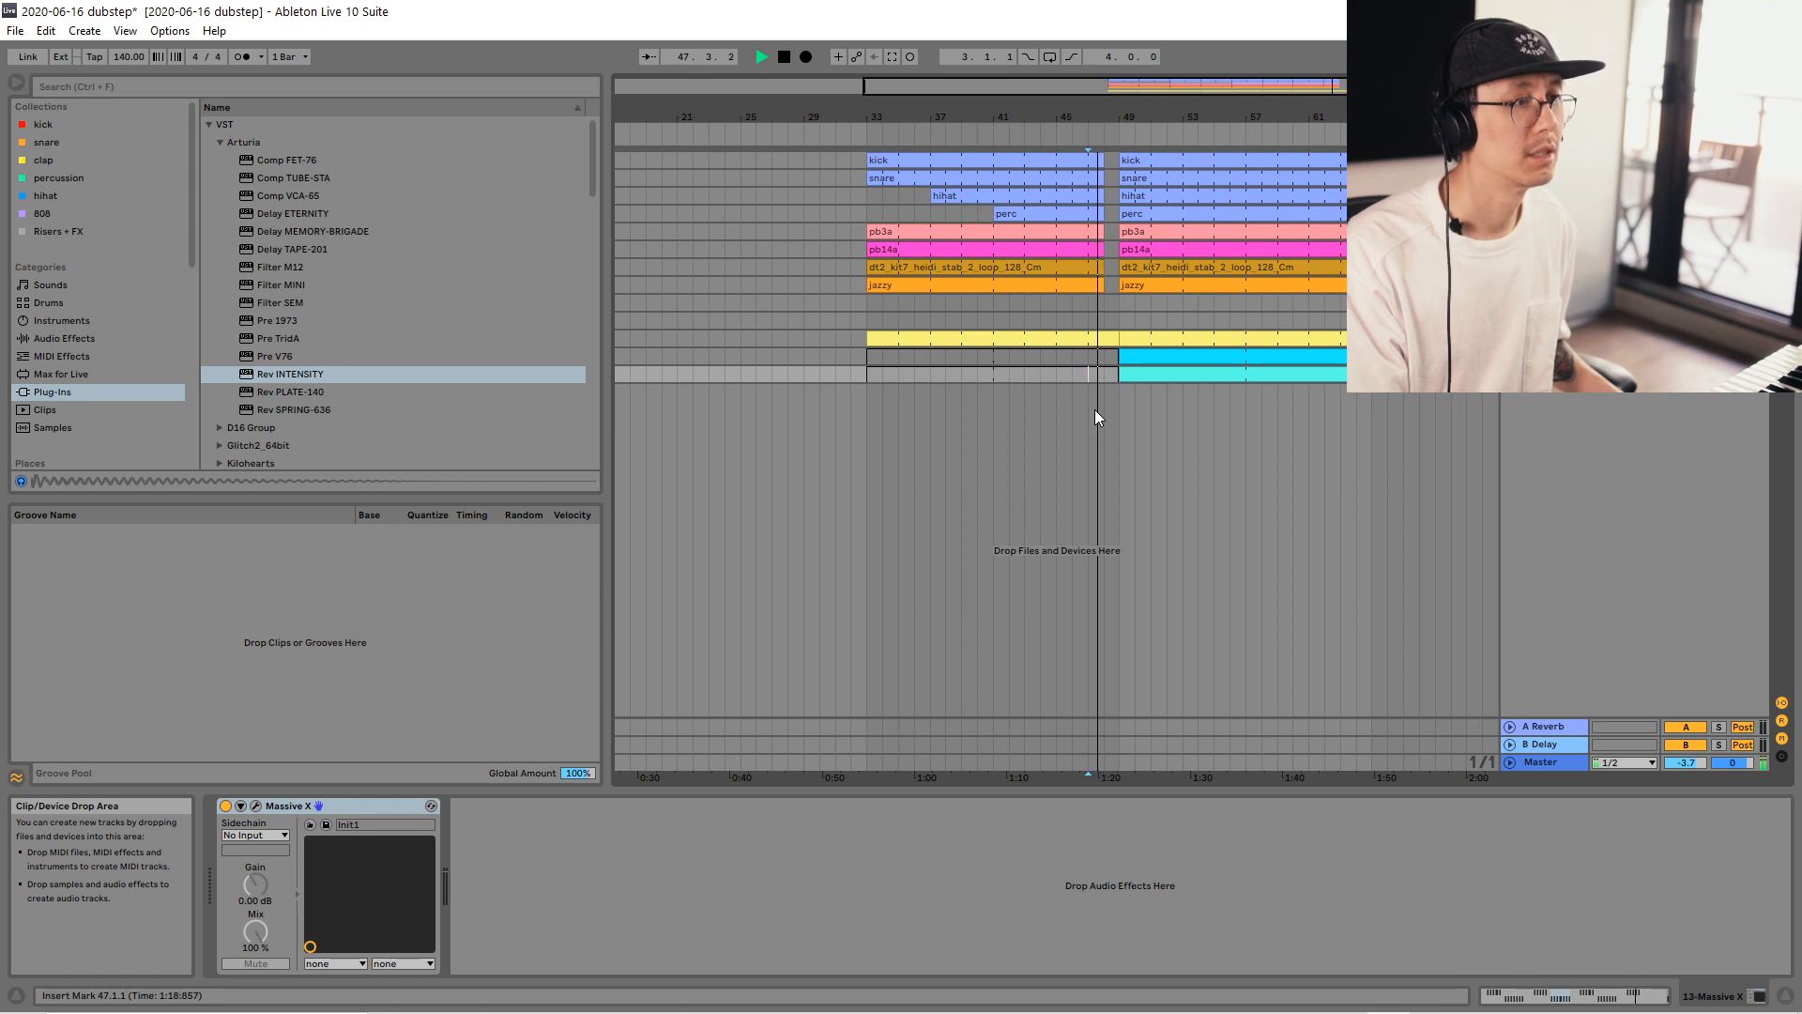
{"action": "key", "text": "space"}
{"action": "left_click", "coordinate": [1100, 297]}
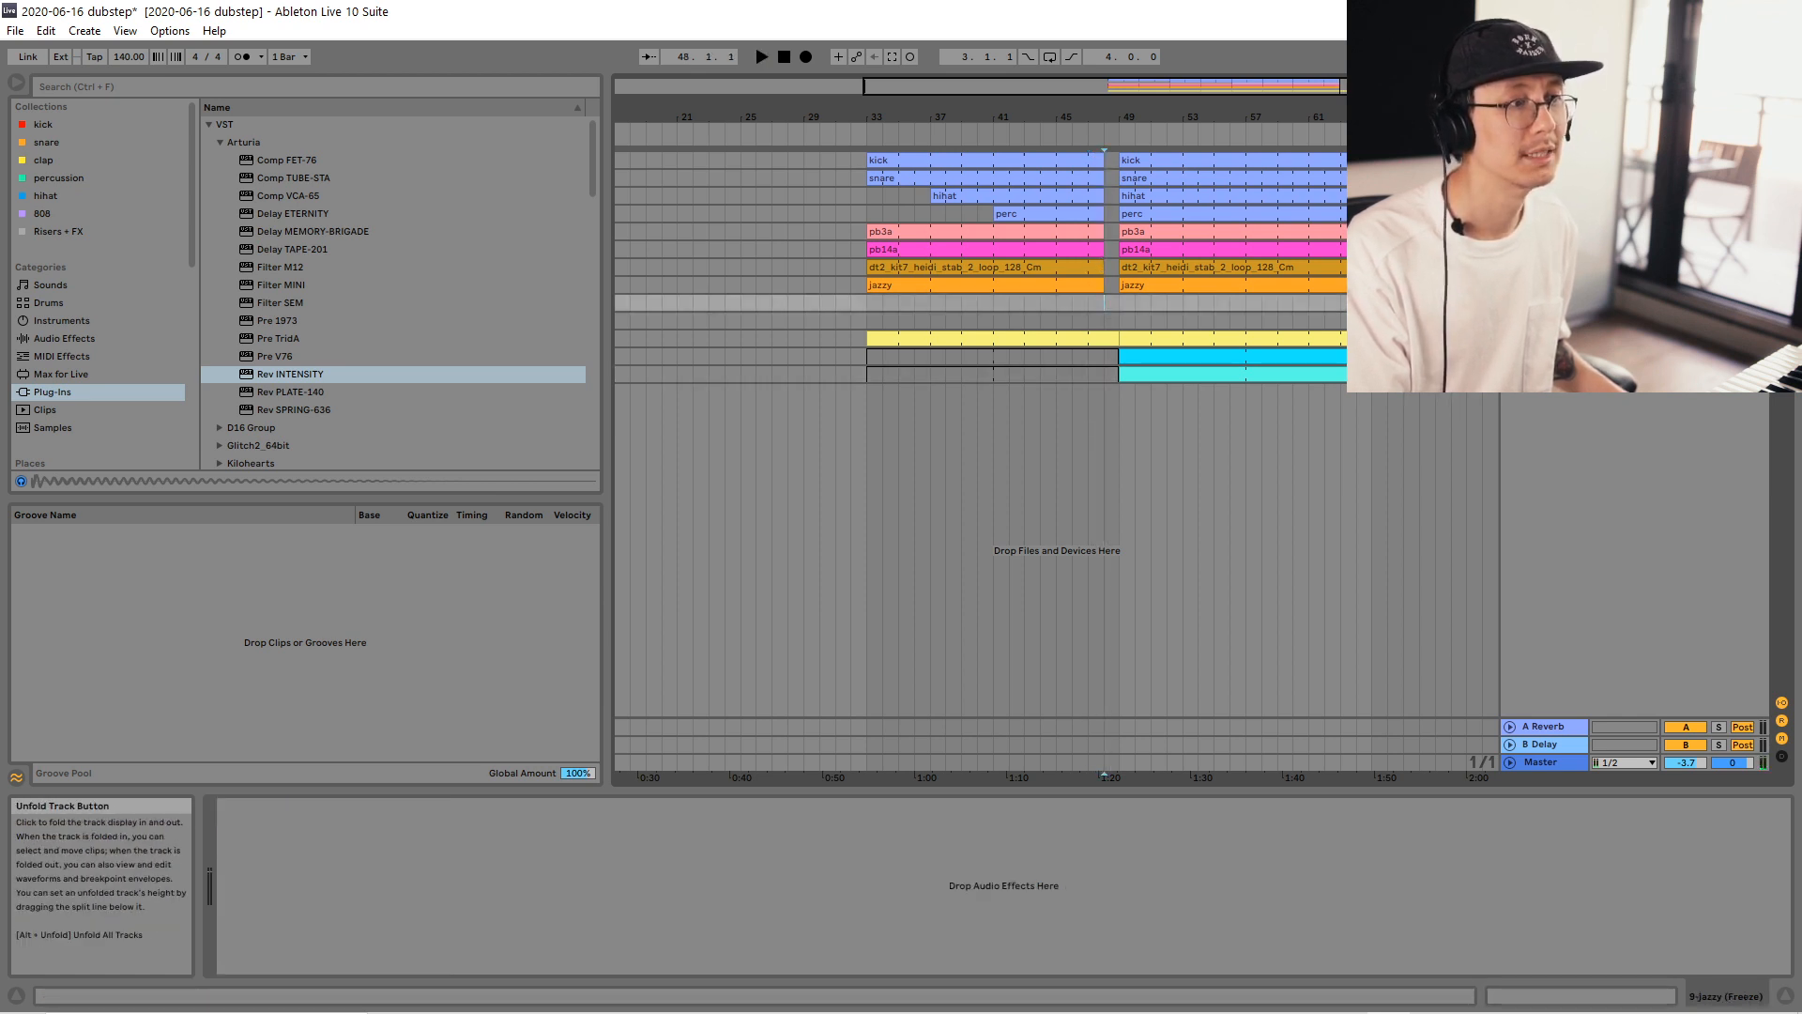
Unfold the yellow stab track and set its volume to about -4.1 dB while playing from bar 33.
{"action": "left_click", "coordinate": [1509, 338]}
{"action": "left_click", "coordinate": [1091, 436]}
{"action": "key", "text": "space"}
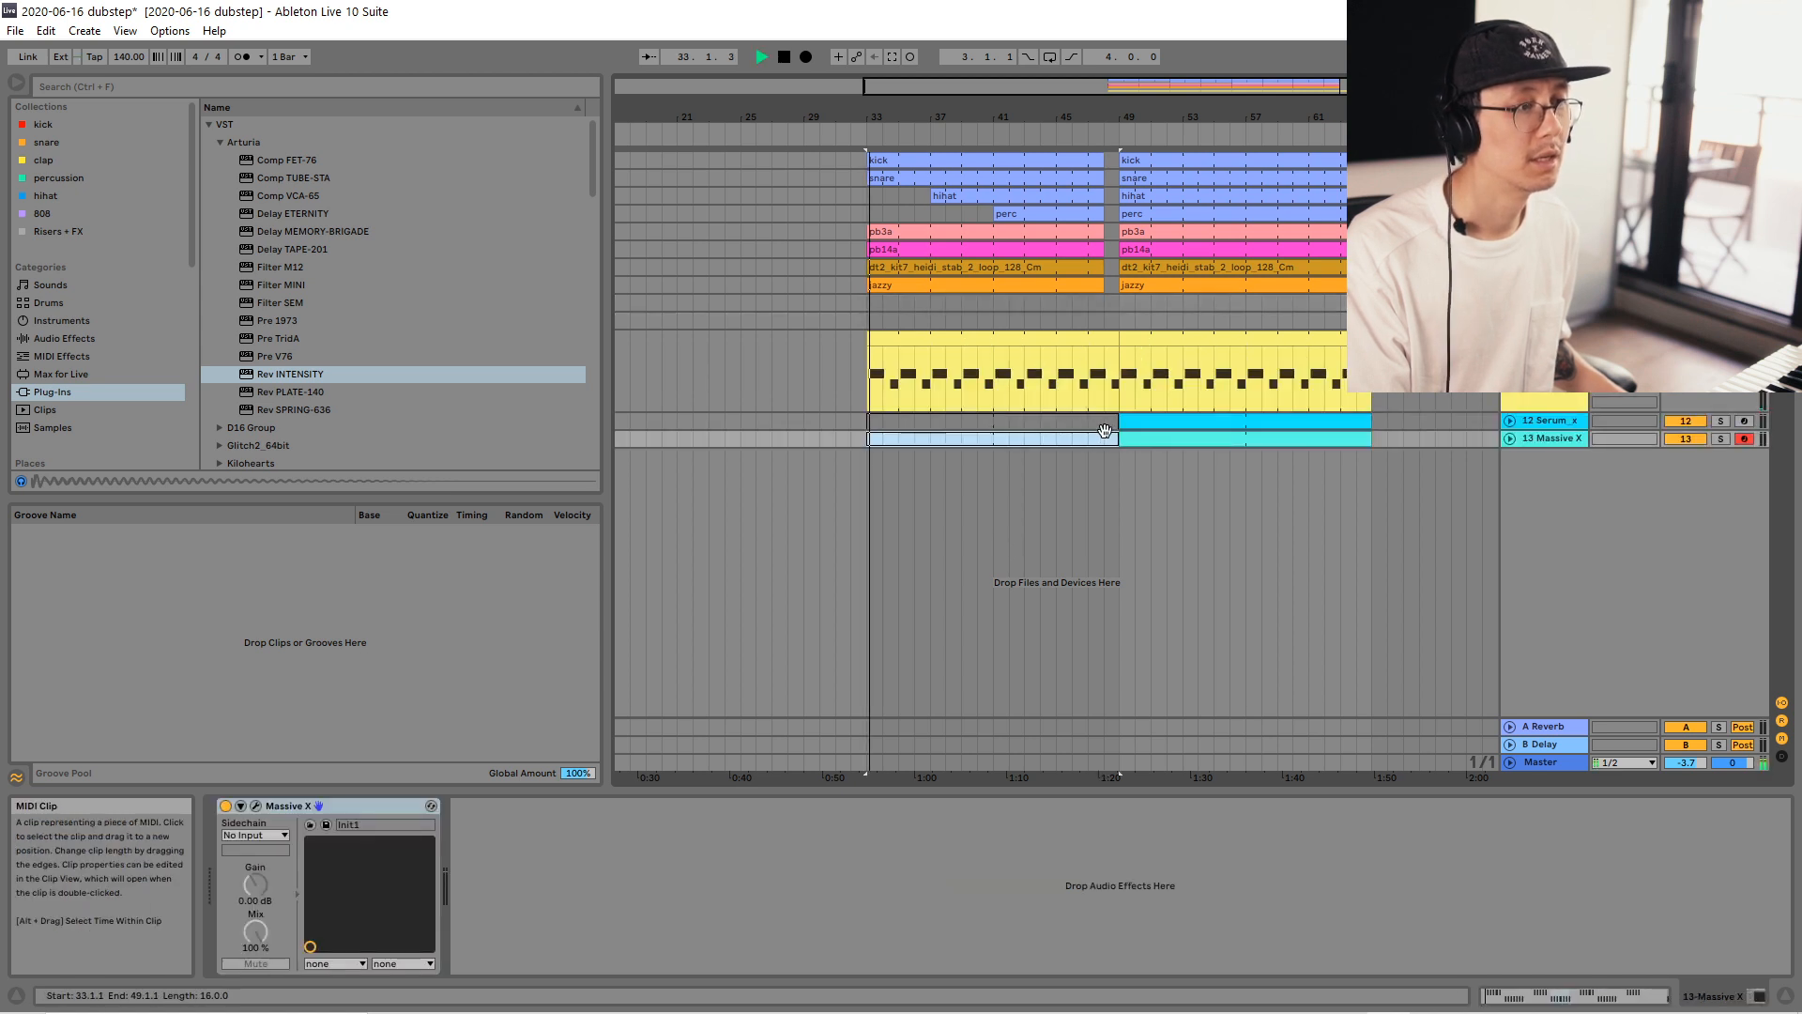
{"action": "left_click_drag", "start_coordinate": [1686, 356], "coordinate": [1686, 344]}
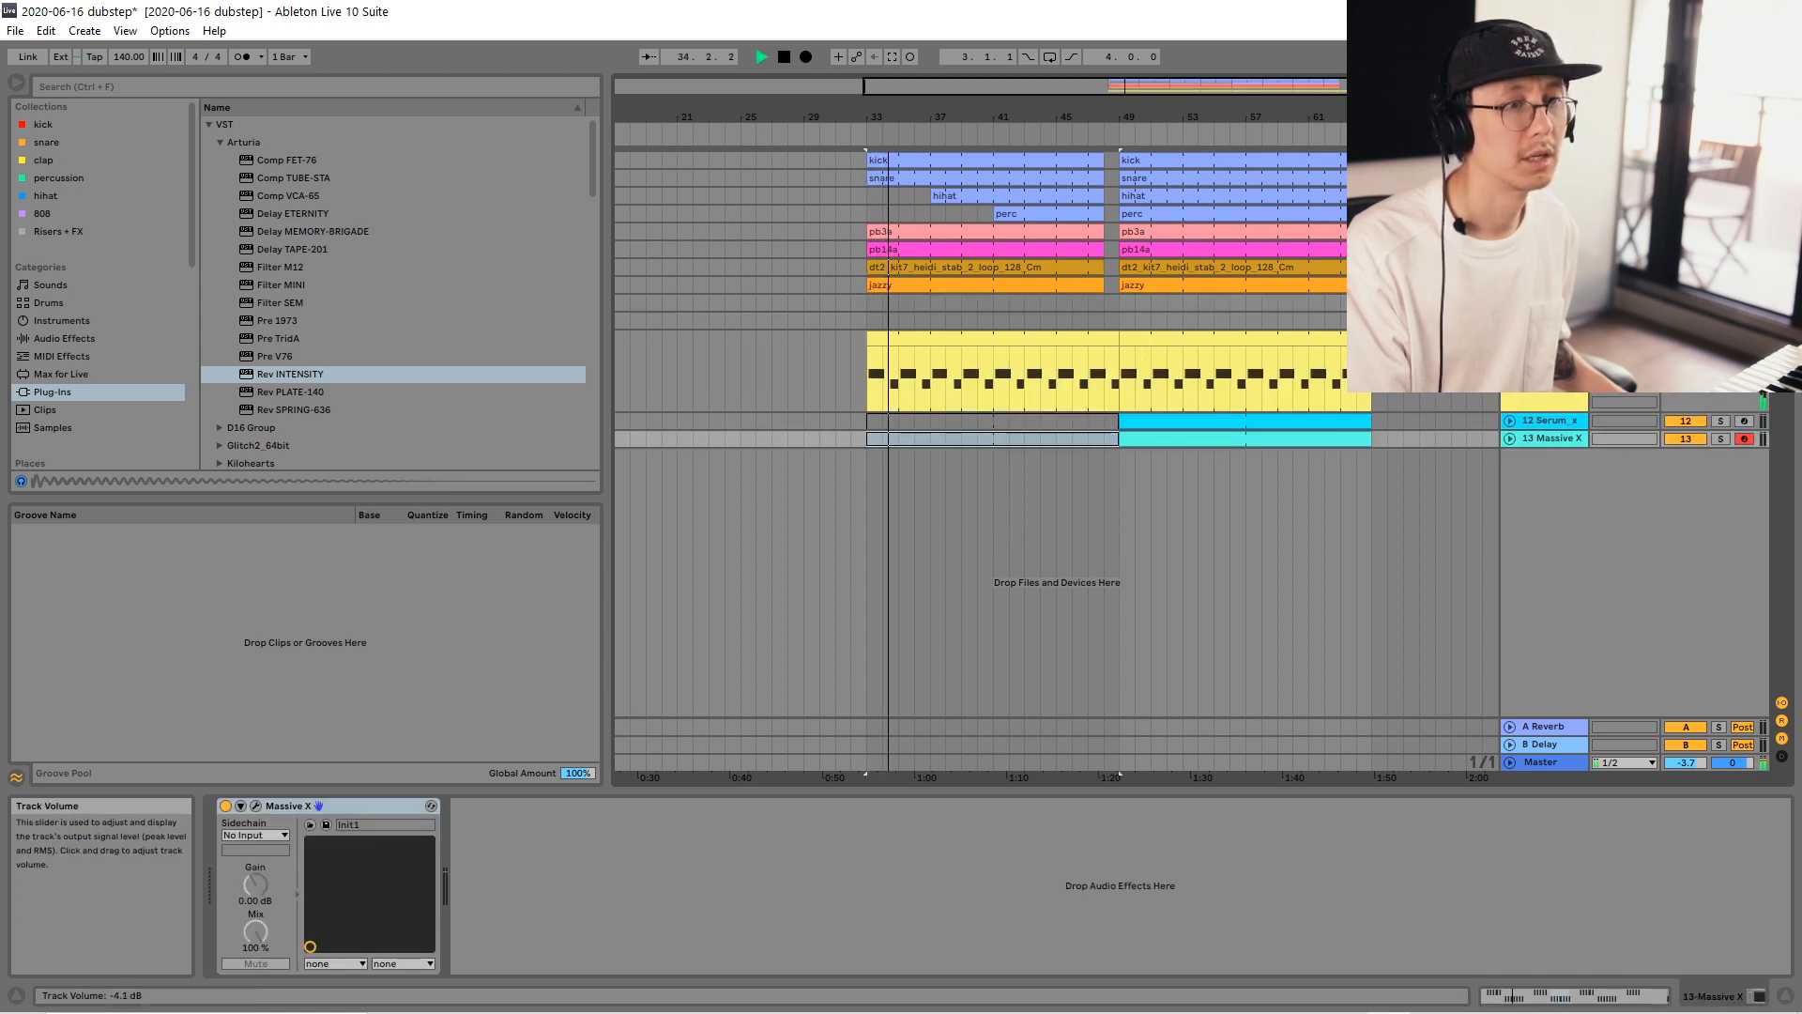
Set the bass of the stab track's Delay TAPE-201 to about -0.504 and save the Live Set.
{"action": "left_click", "coordinate": [1549, 342]}
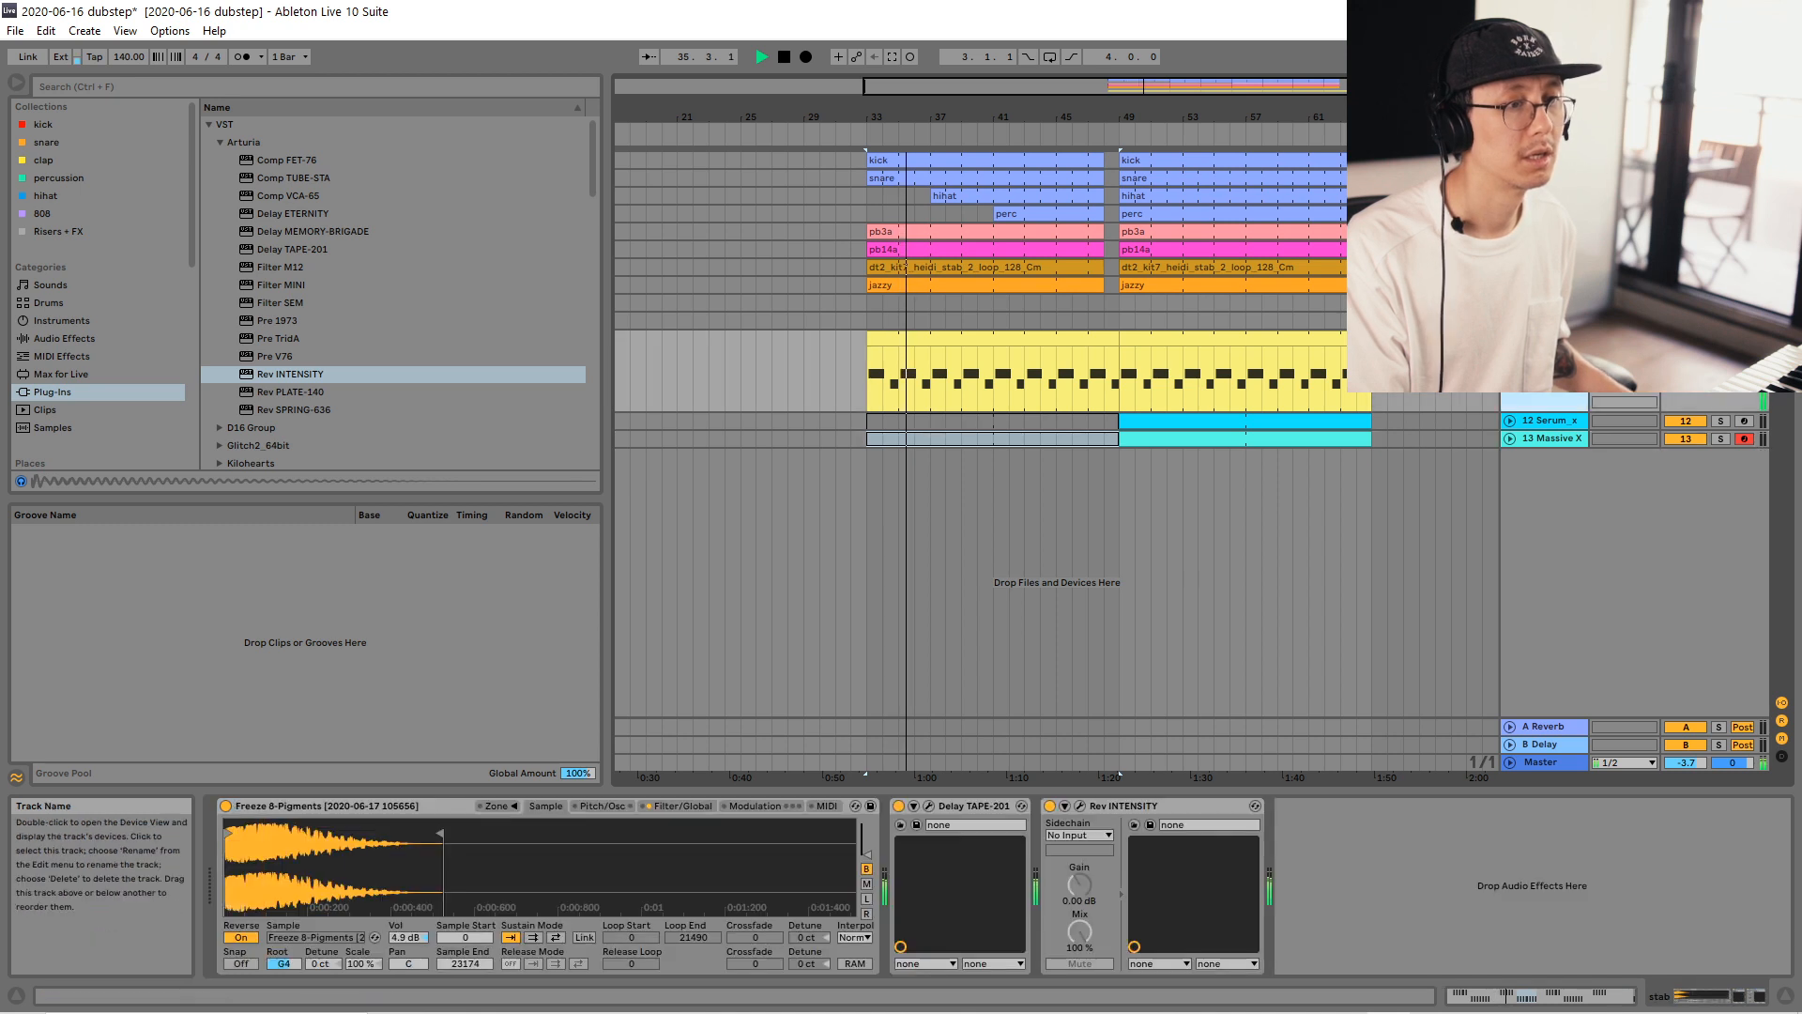
{"action": "left_click", "coordinate": [930, 806]}
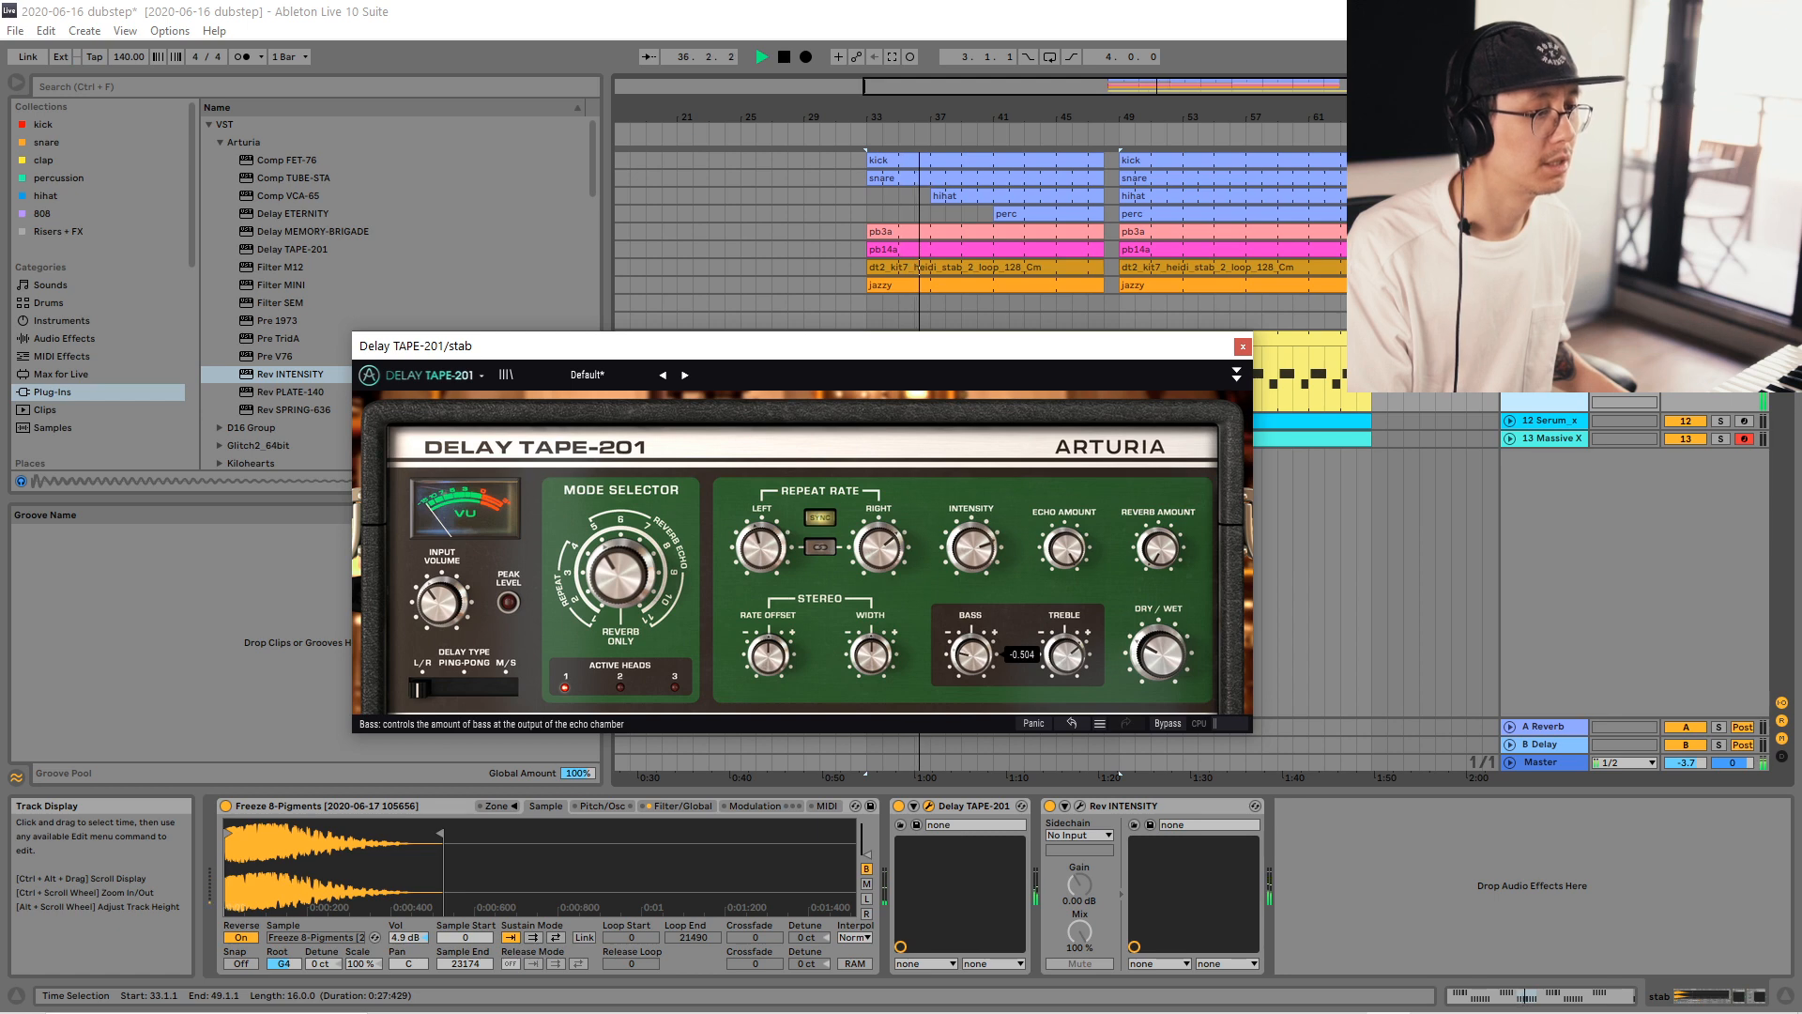
{"action": "left_click", "coordinate": [1243, 347]}
{"action": "key", "text": "ctrl+s"}
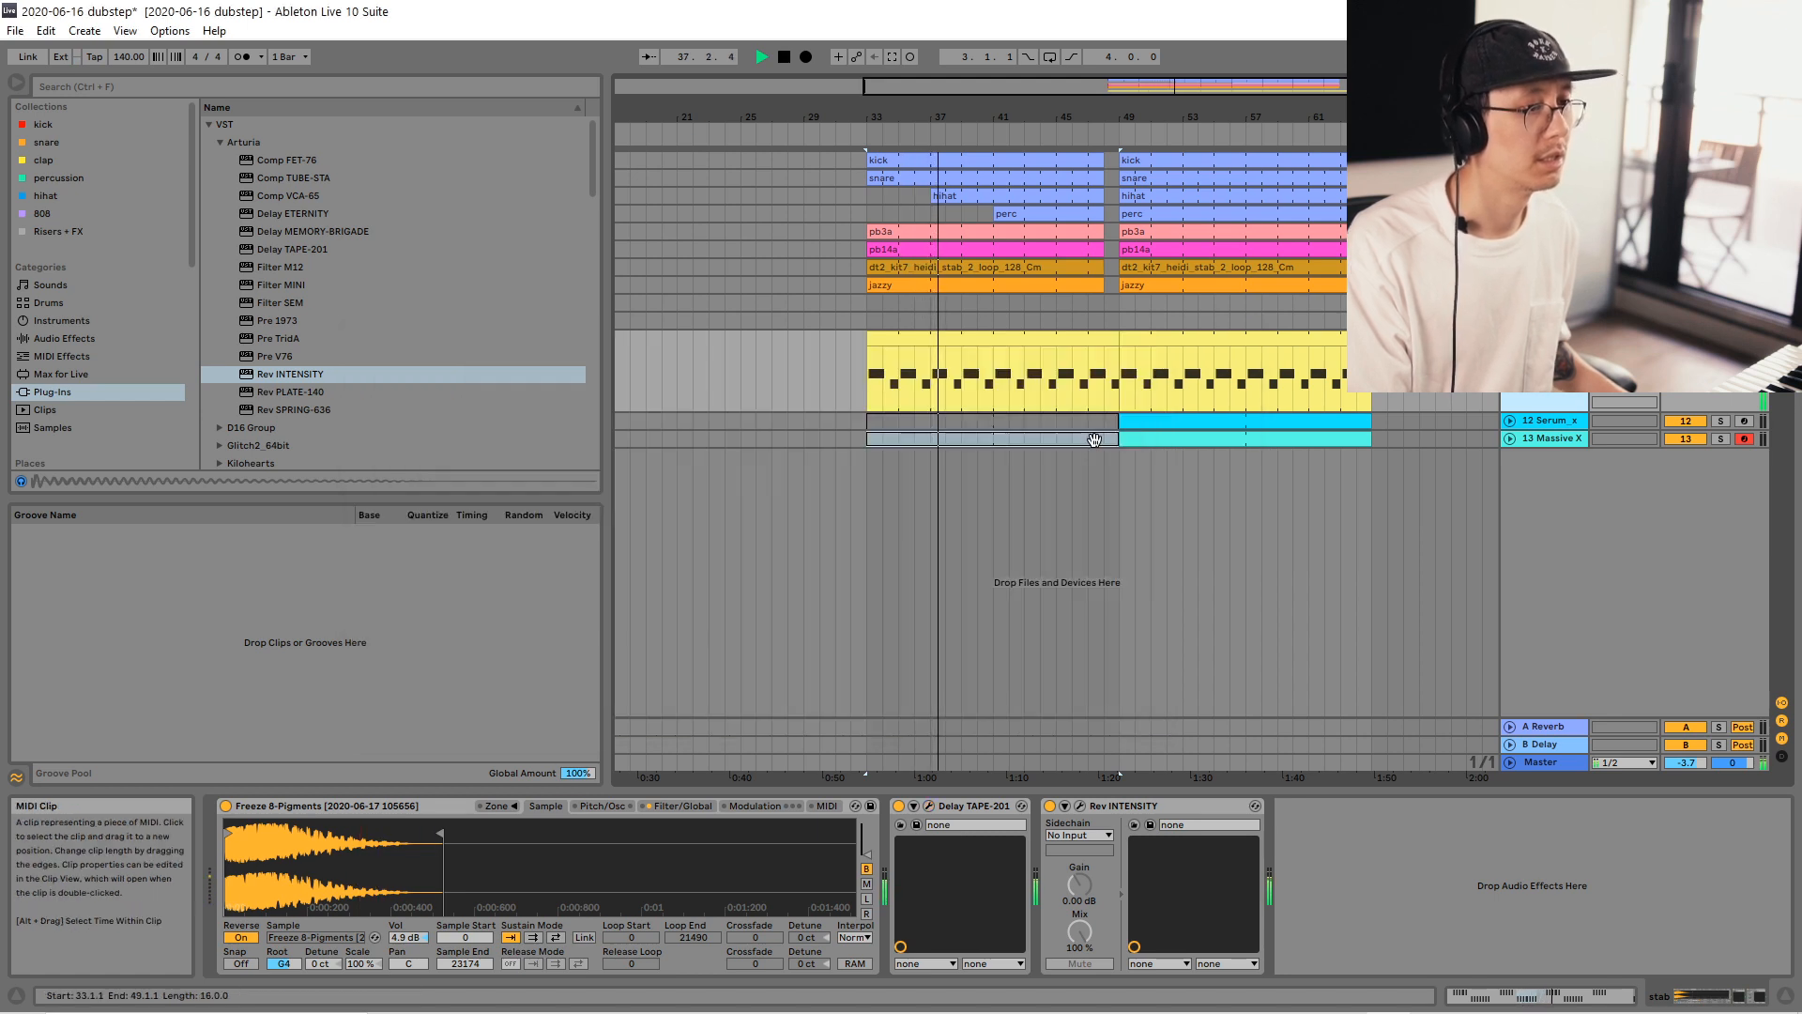
Search the Splice folder for "riser" and expand the Chilled Trap Step pack down to its CTS_FX folder.
{"action": "scroll", "coordinate": [139, 336], "scroll_direction": "down", "scroll_amount": 1}
{"action": "scroll", "coordinate": [139, 335], "scroll_direction": "down", "scroll_amount": 6}
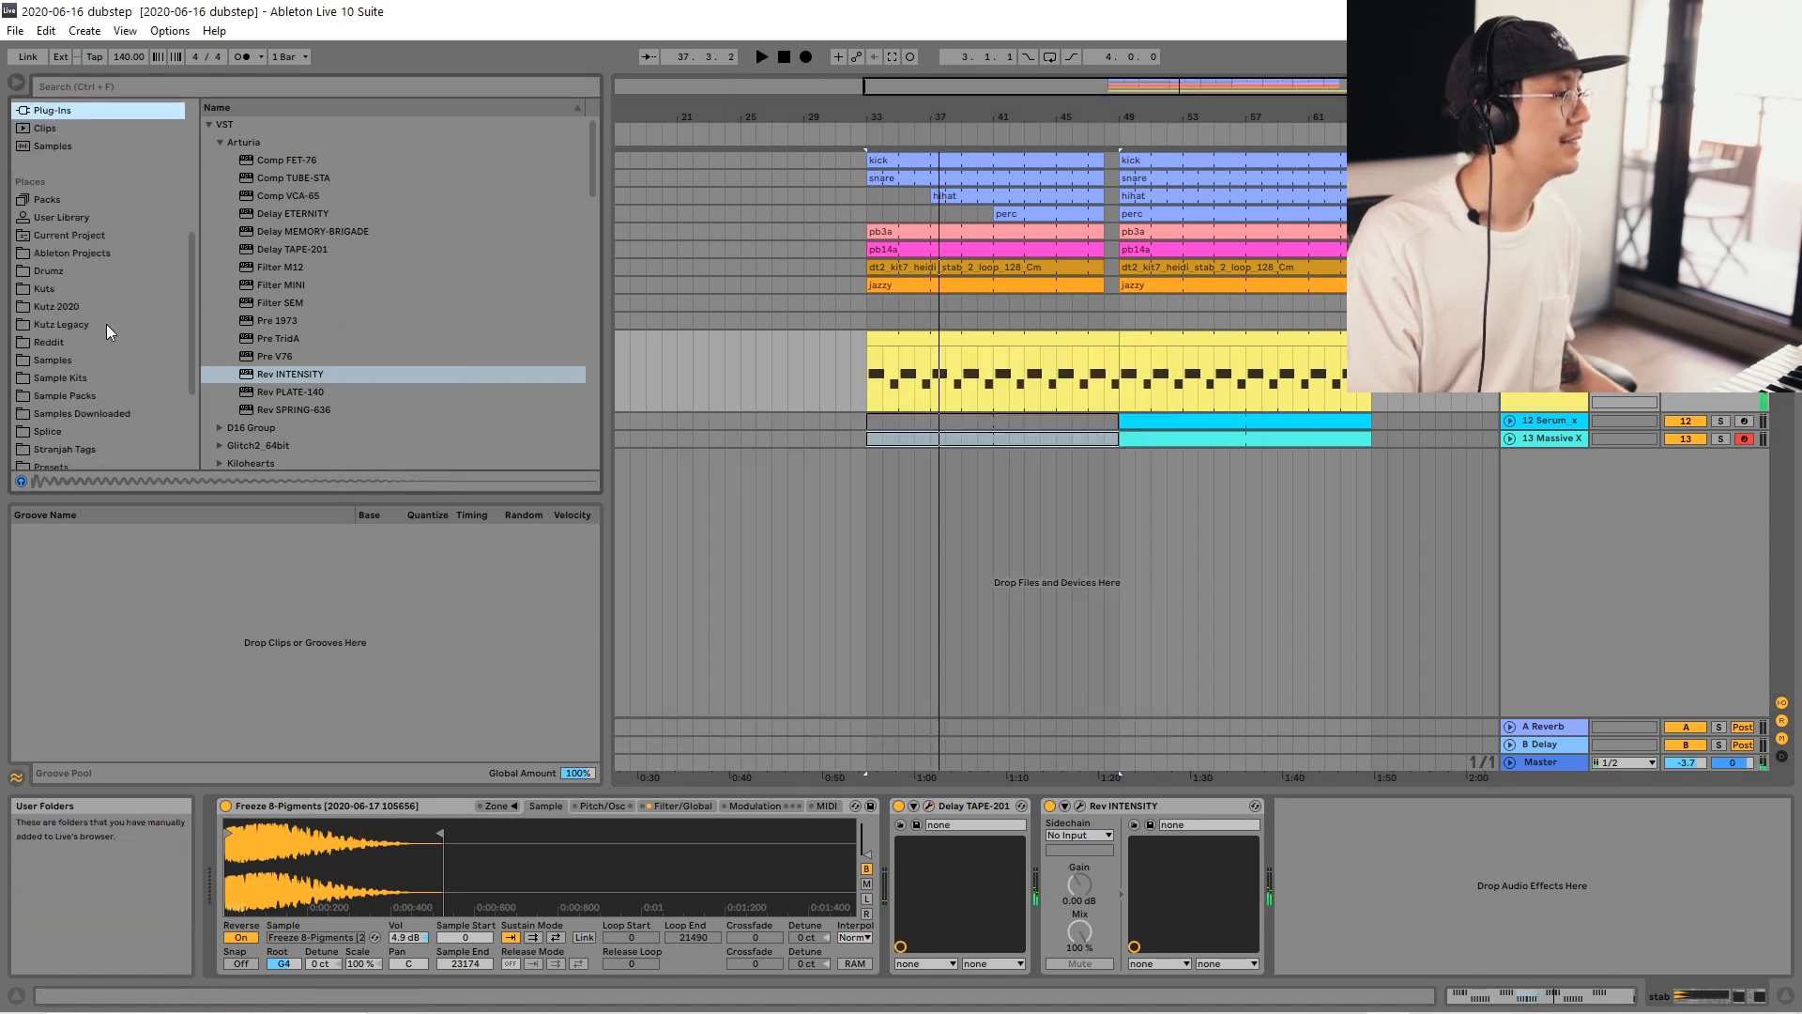
{"action": "left_click", "coordinate": [55, 276]}
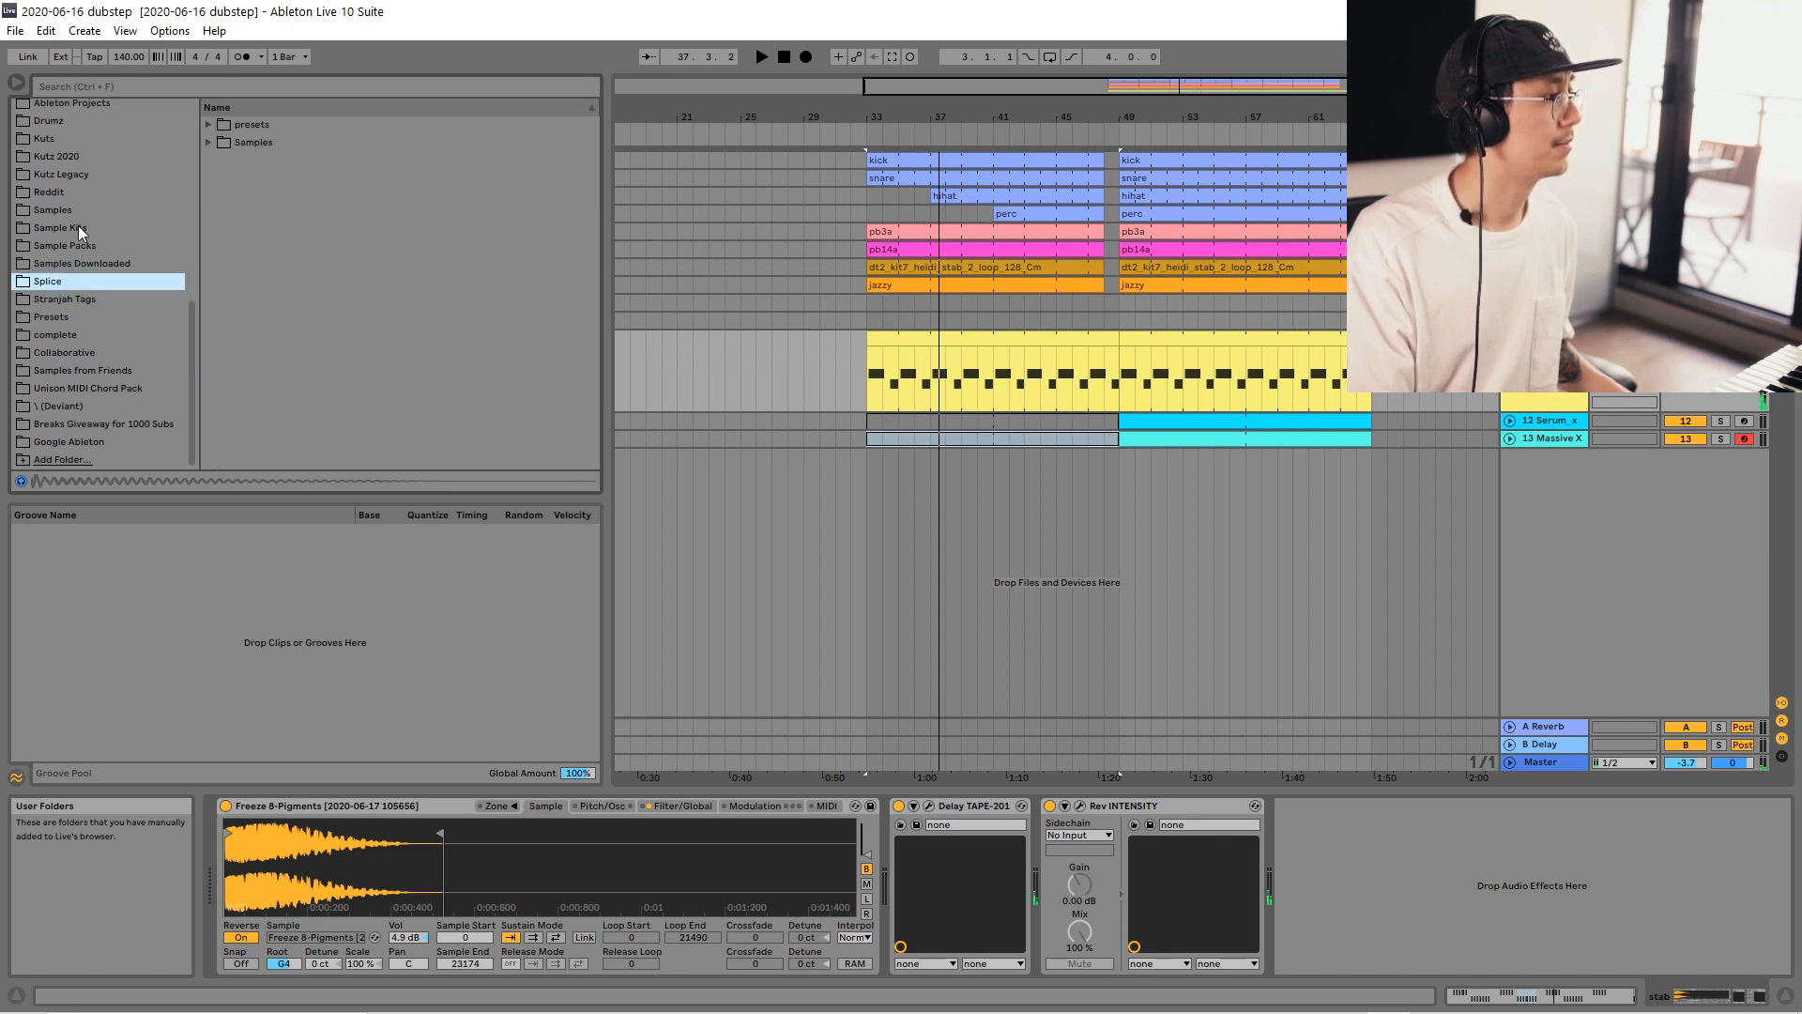
{"action": "left_click", "coordinate": [128, 85]}
{"action": "type", "text": "riser"}
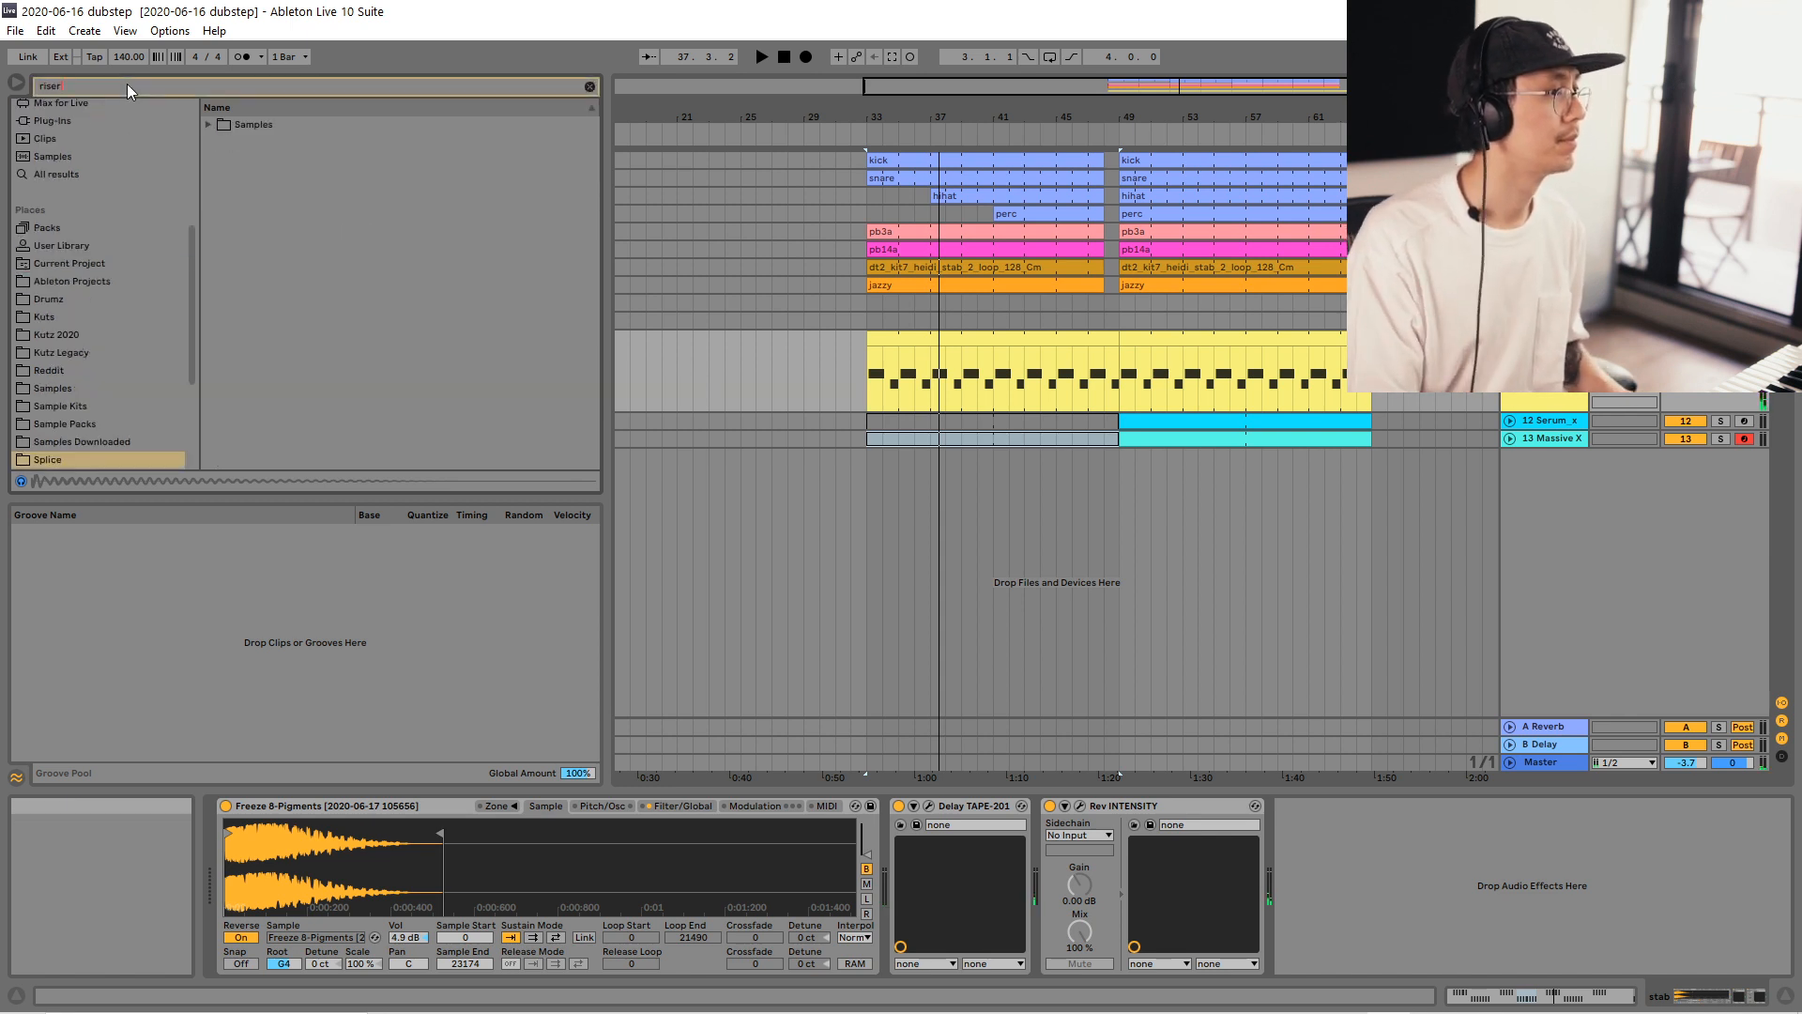
{"action": "left_click", "coordinate": [206, 124]}
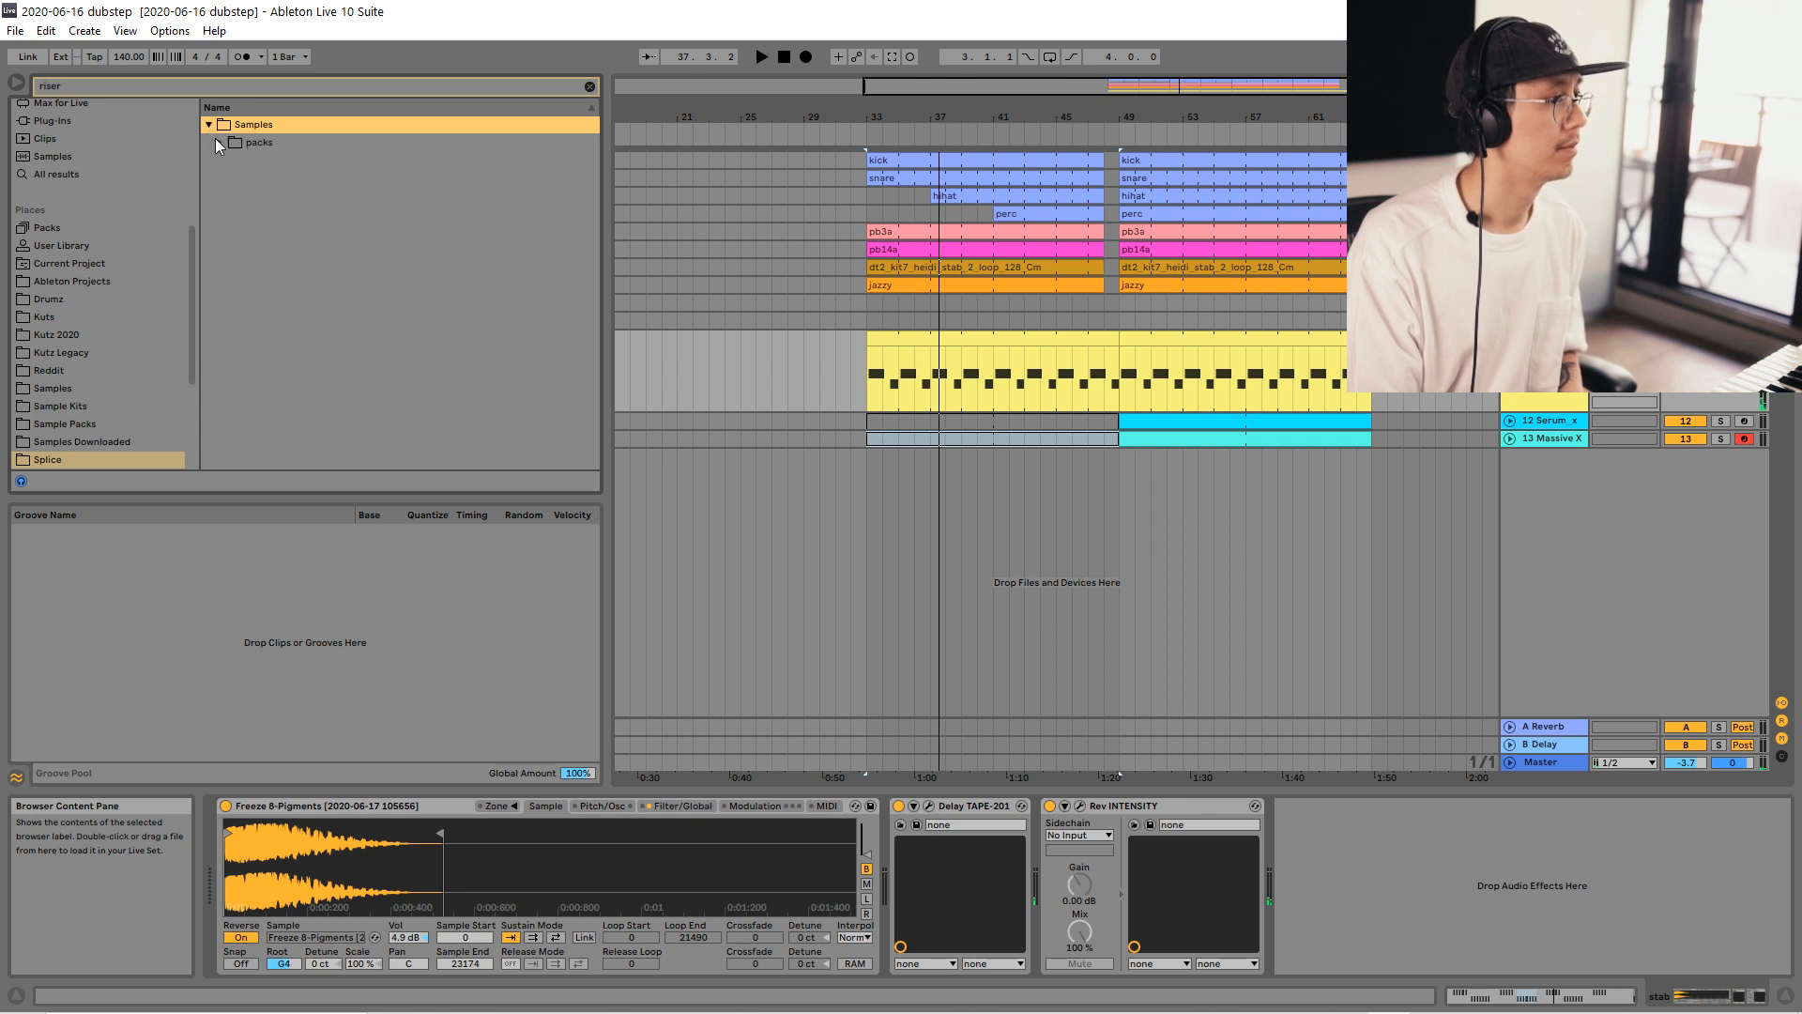
{"action": "left_click", "coordinate": [220, 142]}
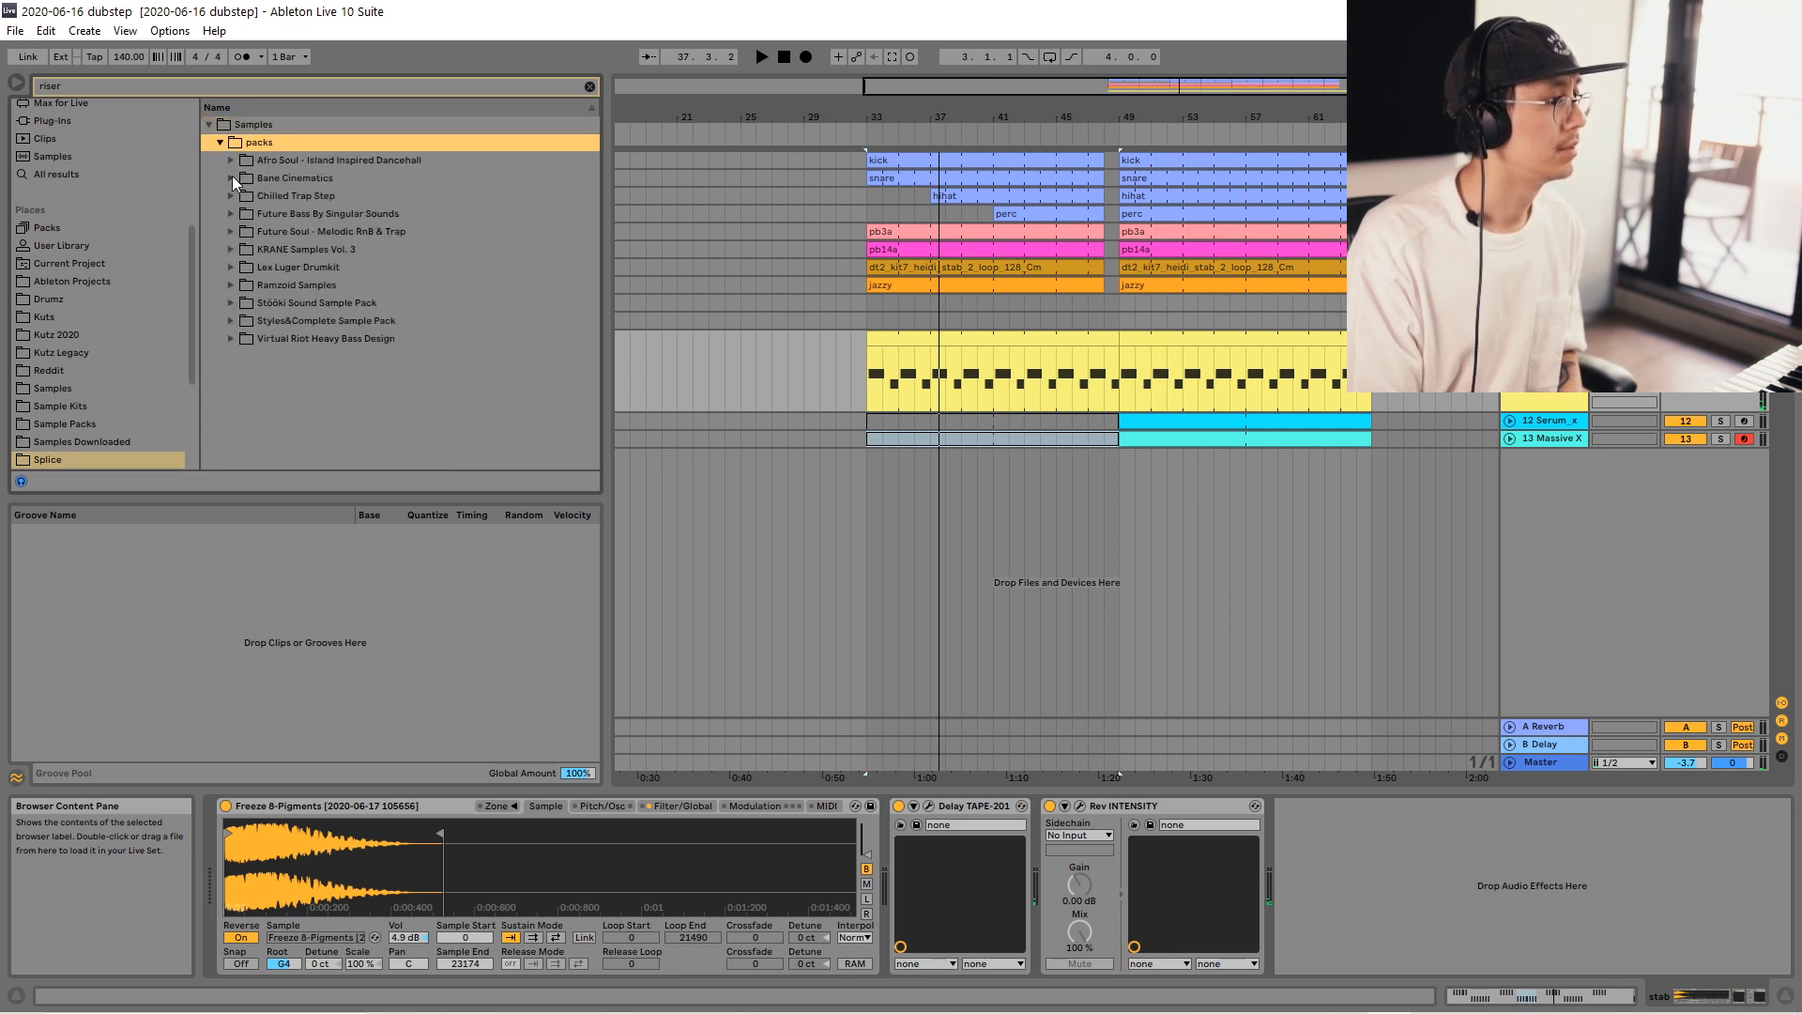
{"action": "left_click", "coordinate": [229, 192]}
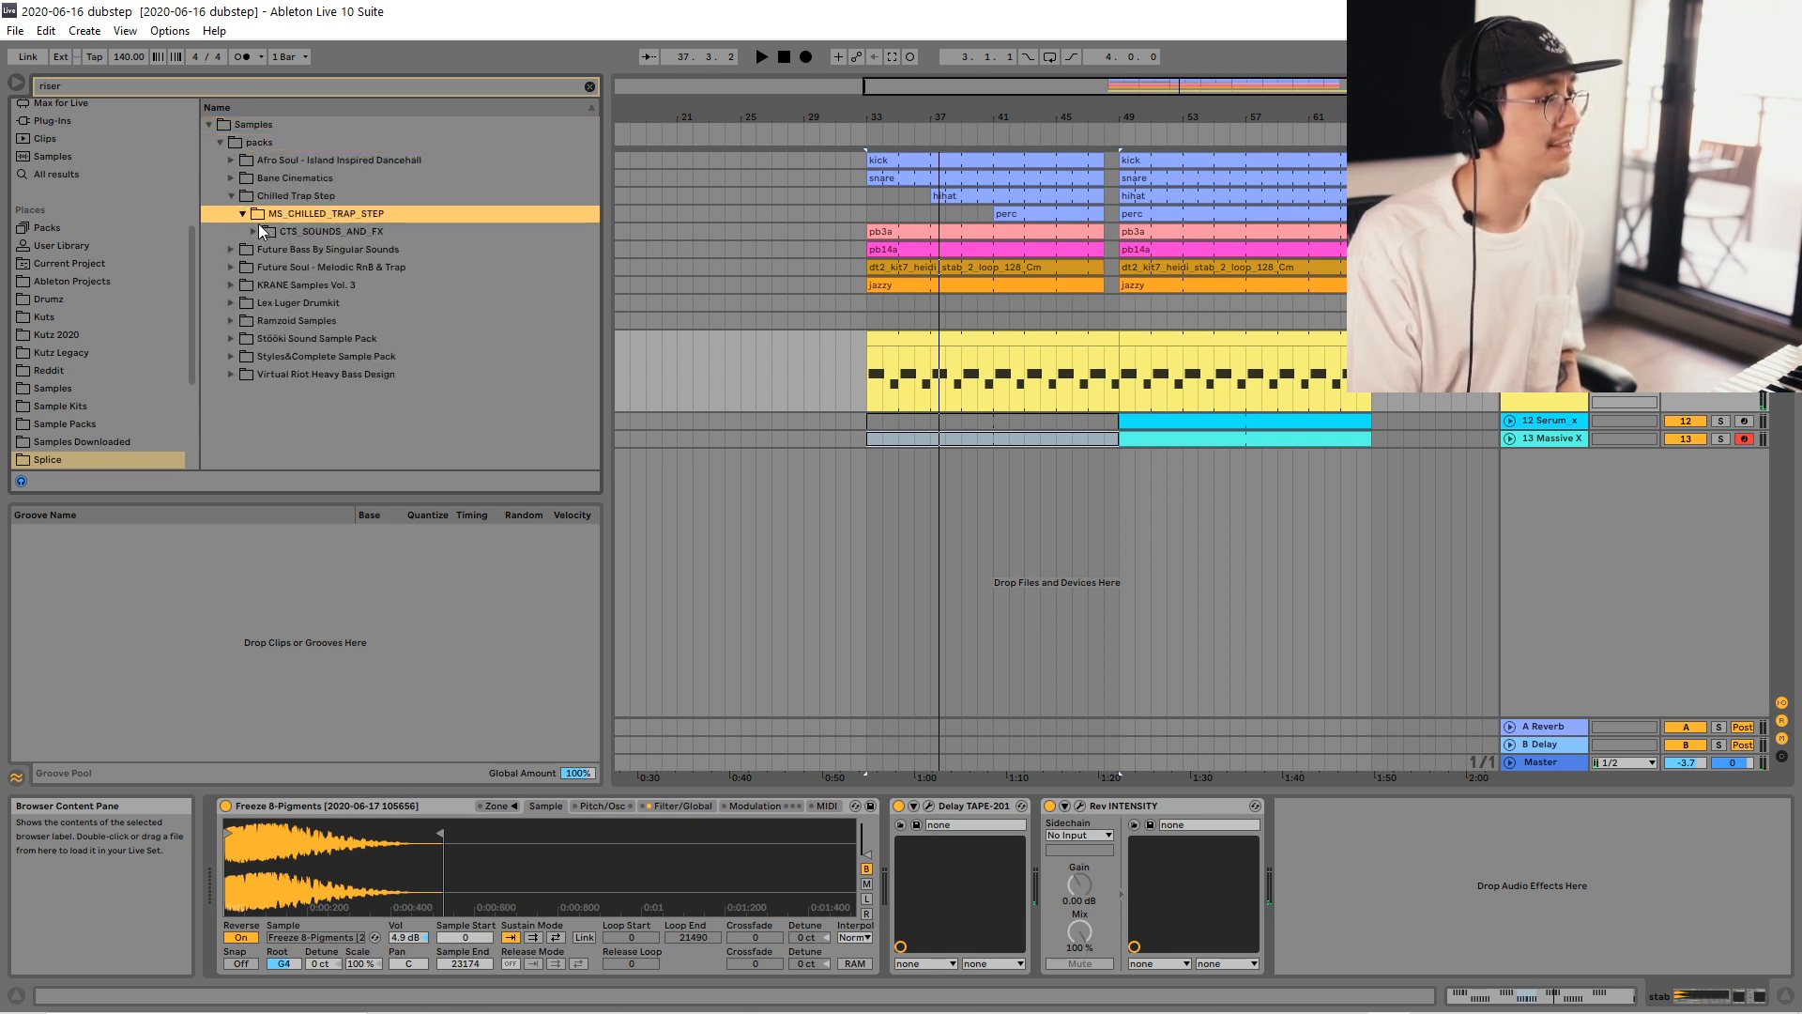
{"action": "left_click", "coordinate": [251, 231]}
{"action": "left_click", "coordinate": [263, 248]}
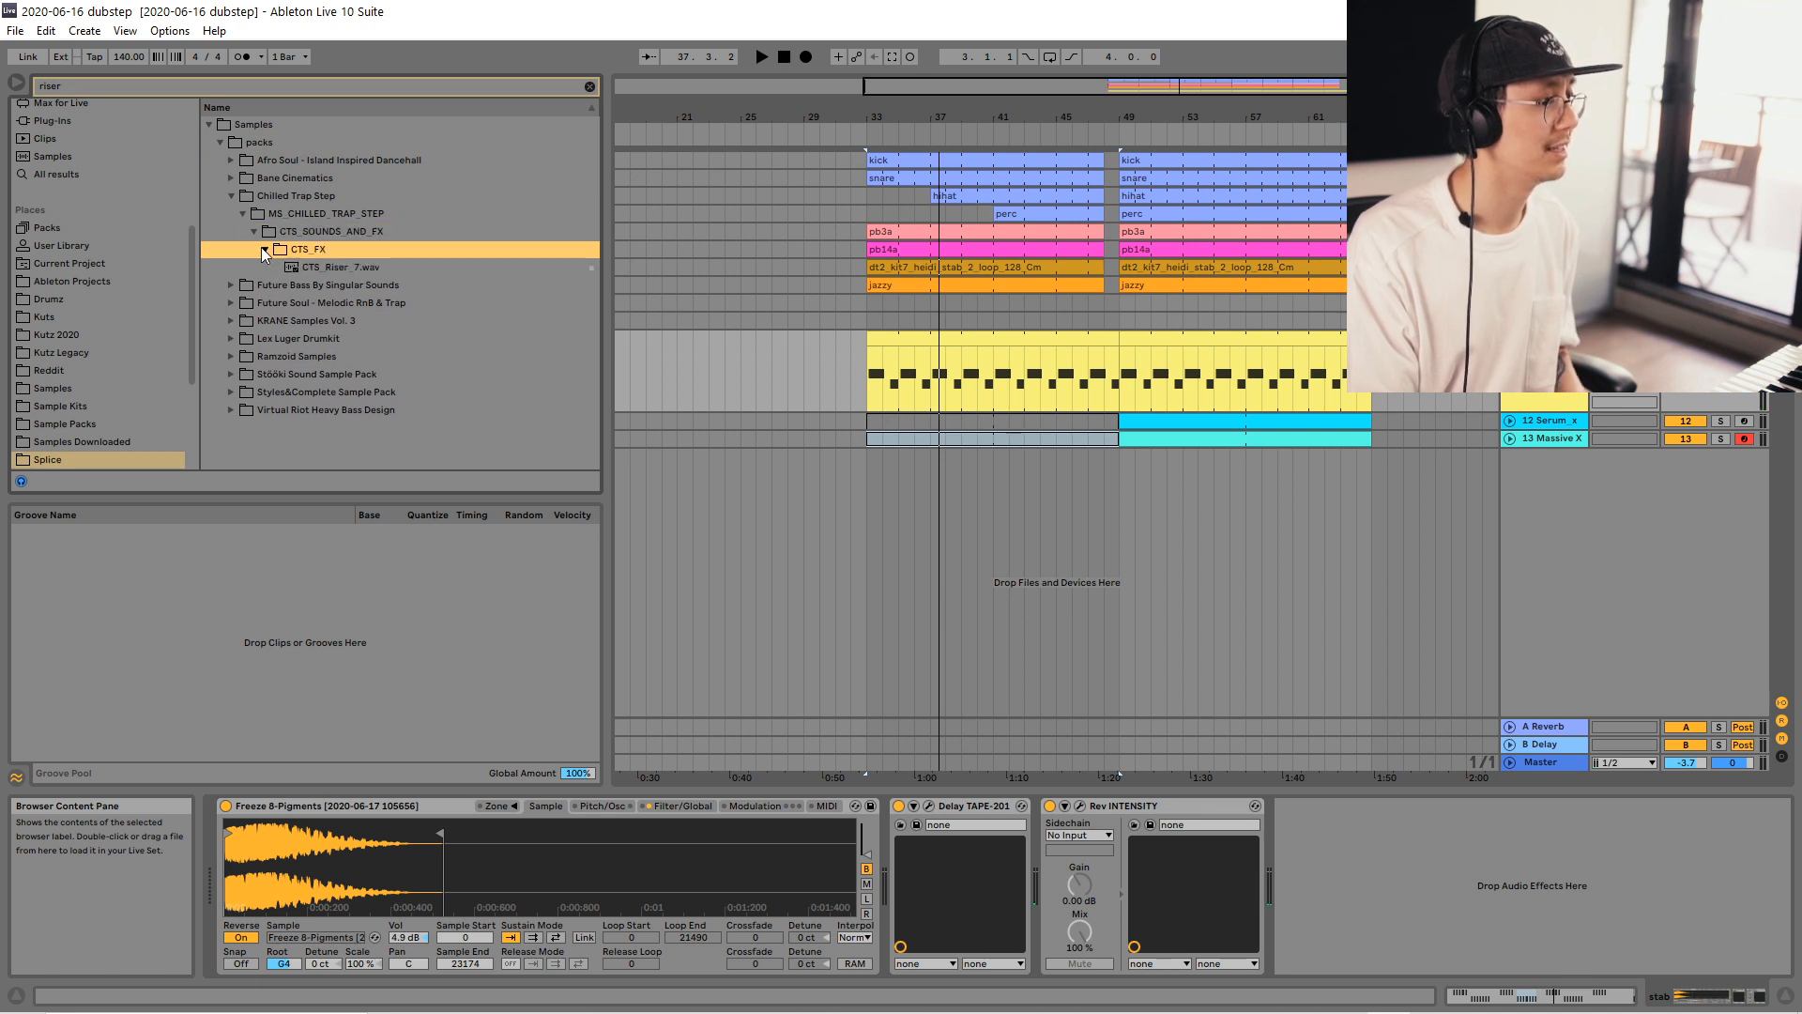
Place CTS_Riser_7.wav on a new audio track at bar 47 and play it.
{"action": "left_click", "coordinate": [360, 267]}
{"action": "left_click_drag", "start_coordinate": [713, 355], "coordinate": [1094, 460]}
{"action": "key", "text": "space"}
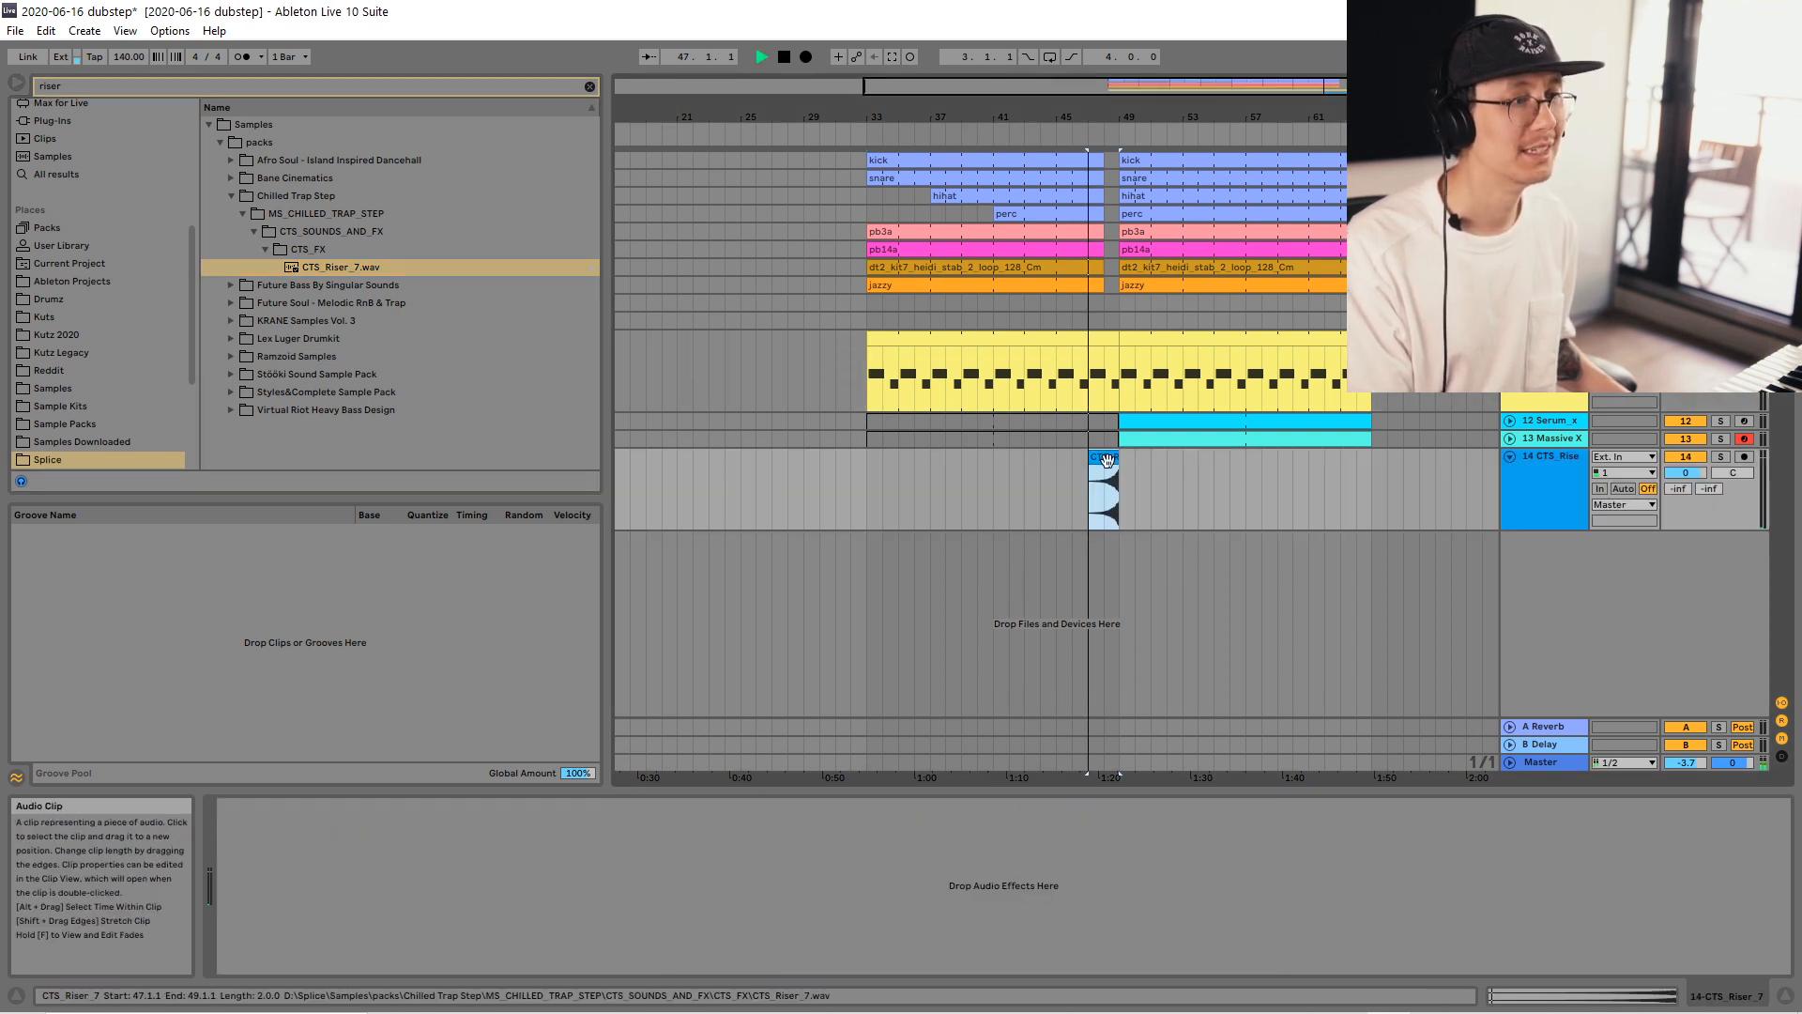
Lower the riser track's volume to -10.1 dB and turn off warping for the riser clip.
{"action": "left_click_drag", "start_coordinate": [1686, 472], "coordinate": [1686, 488]}
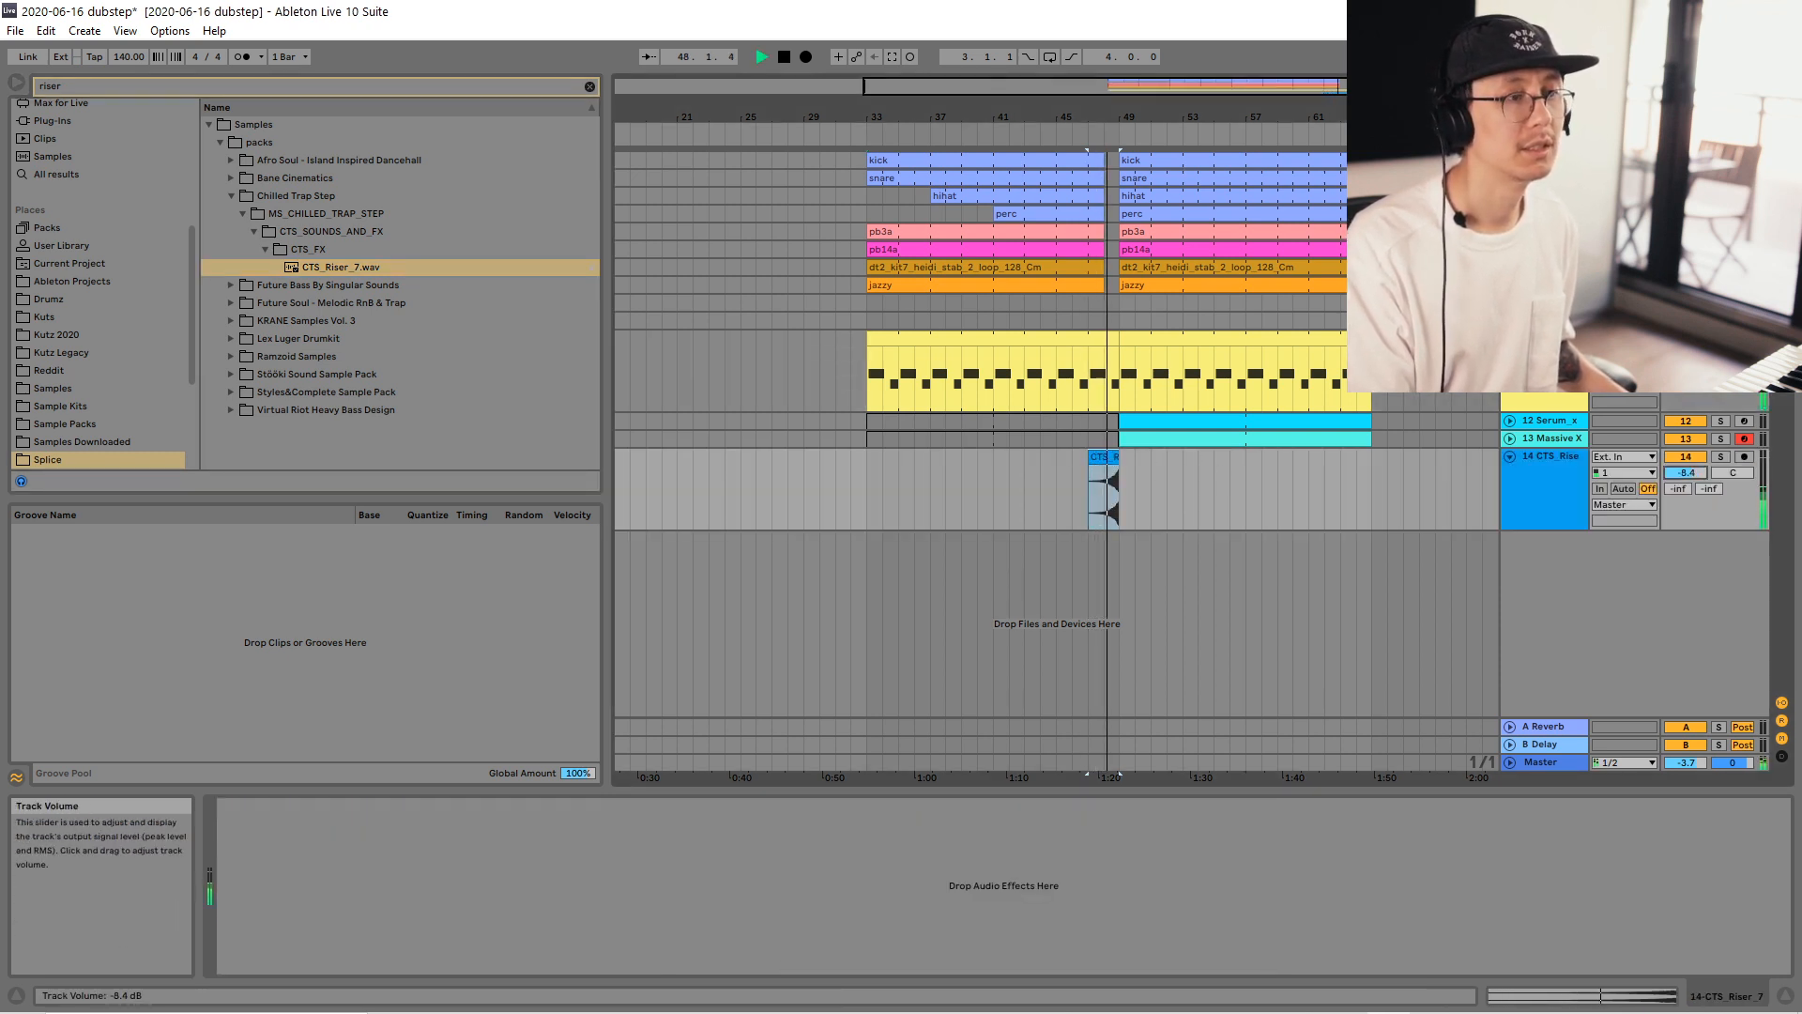
{"action": "key", "text": "space"}
{"action": "double_click", "coordinate": [1100, 457]}
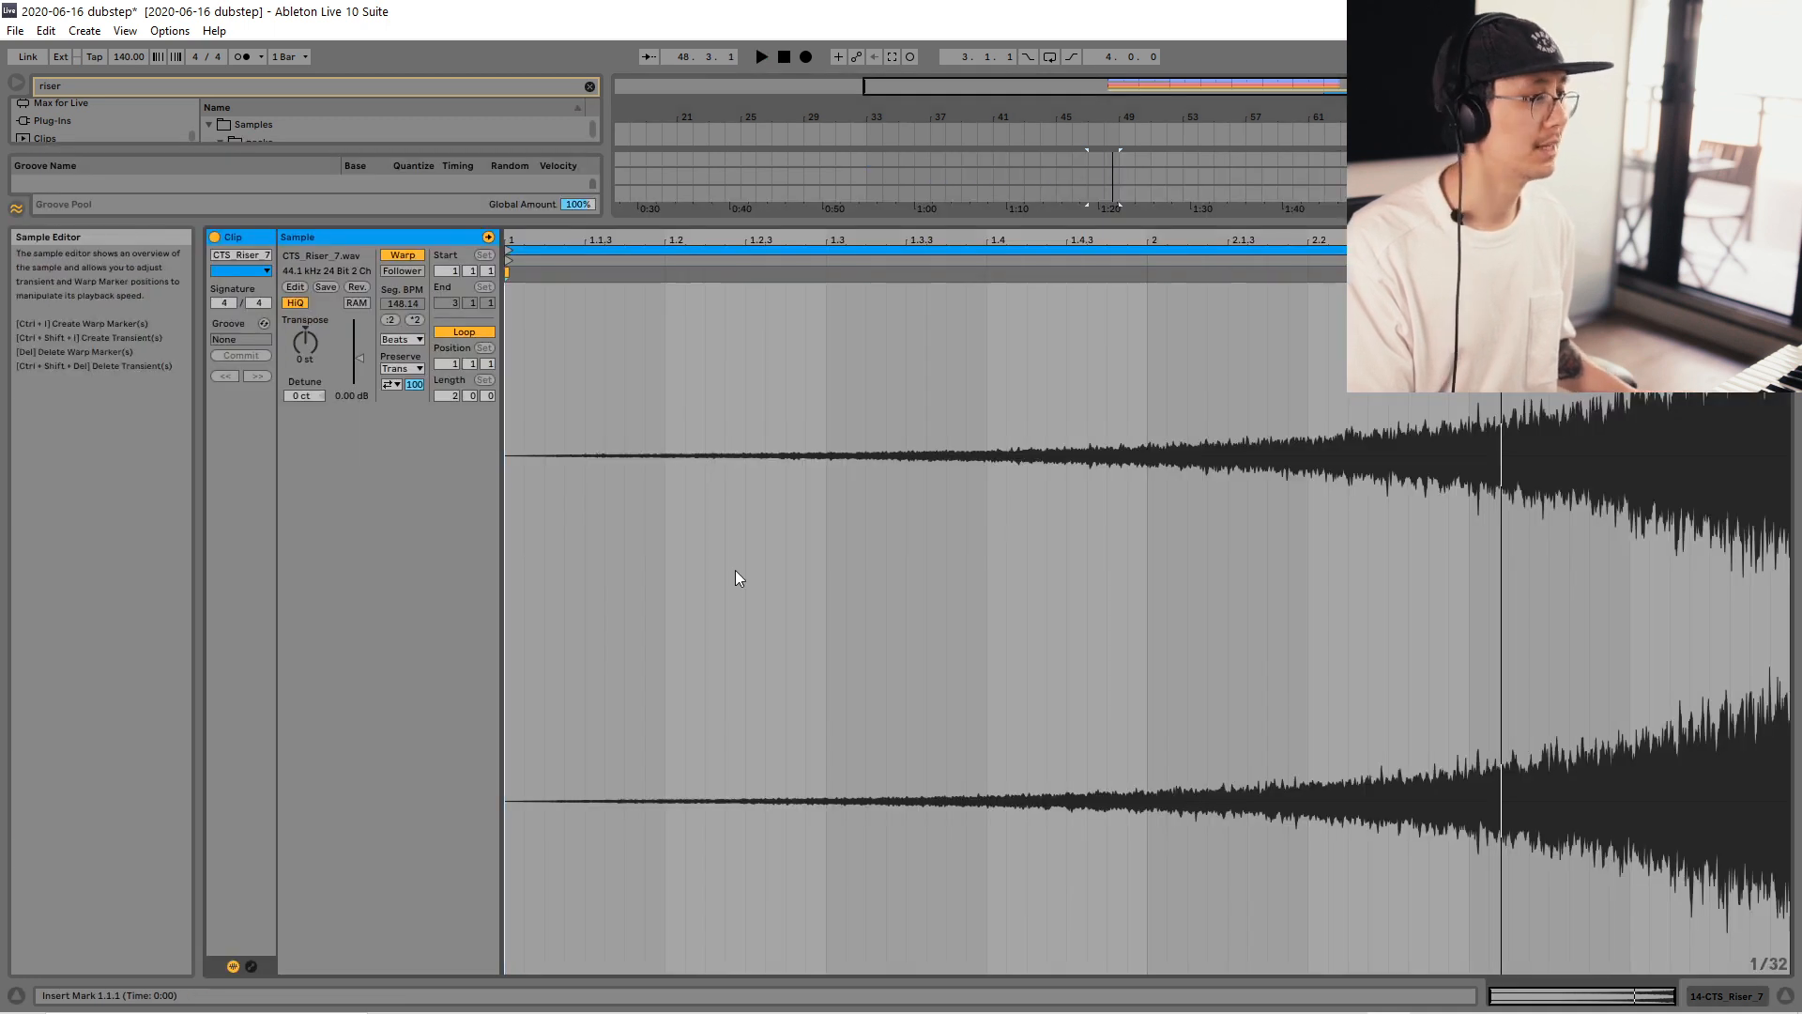
{"action": "left_click", "coordinate": [403, 255]}
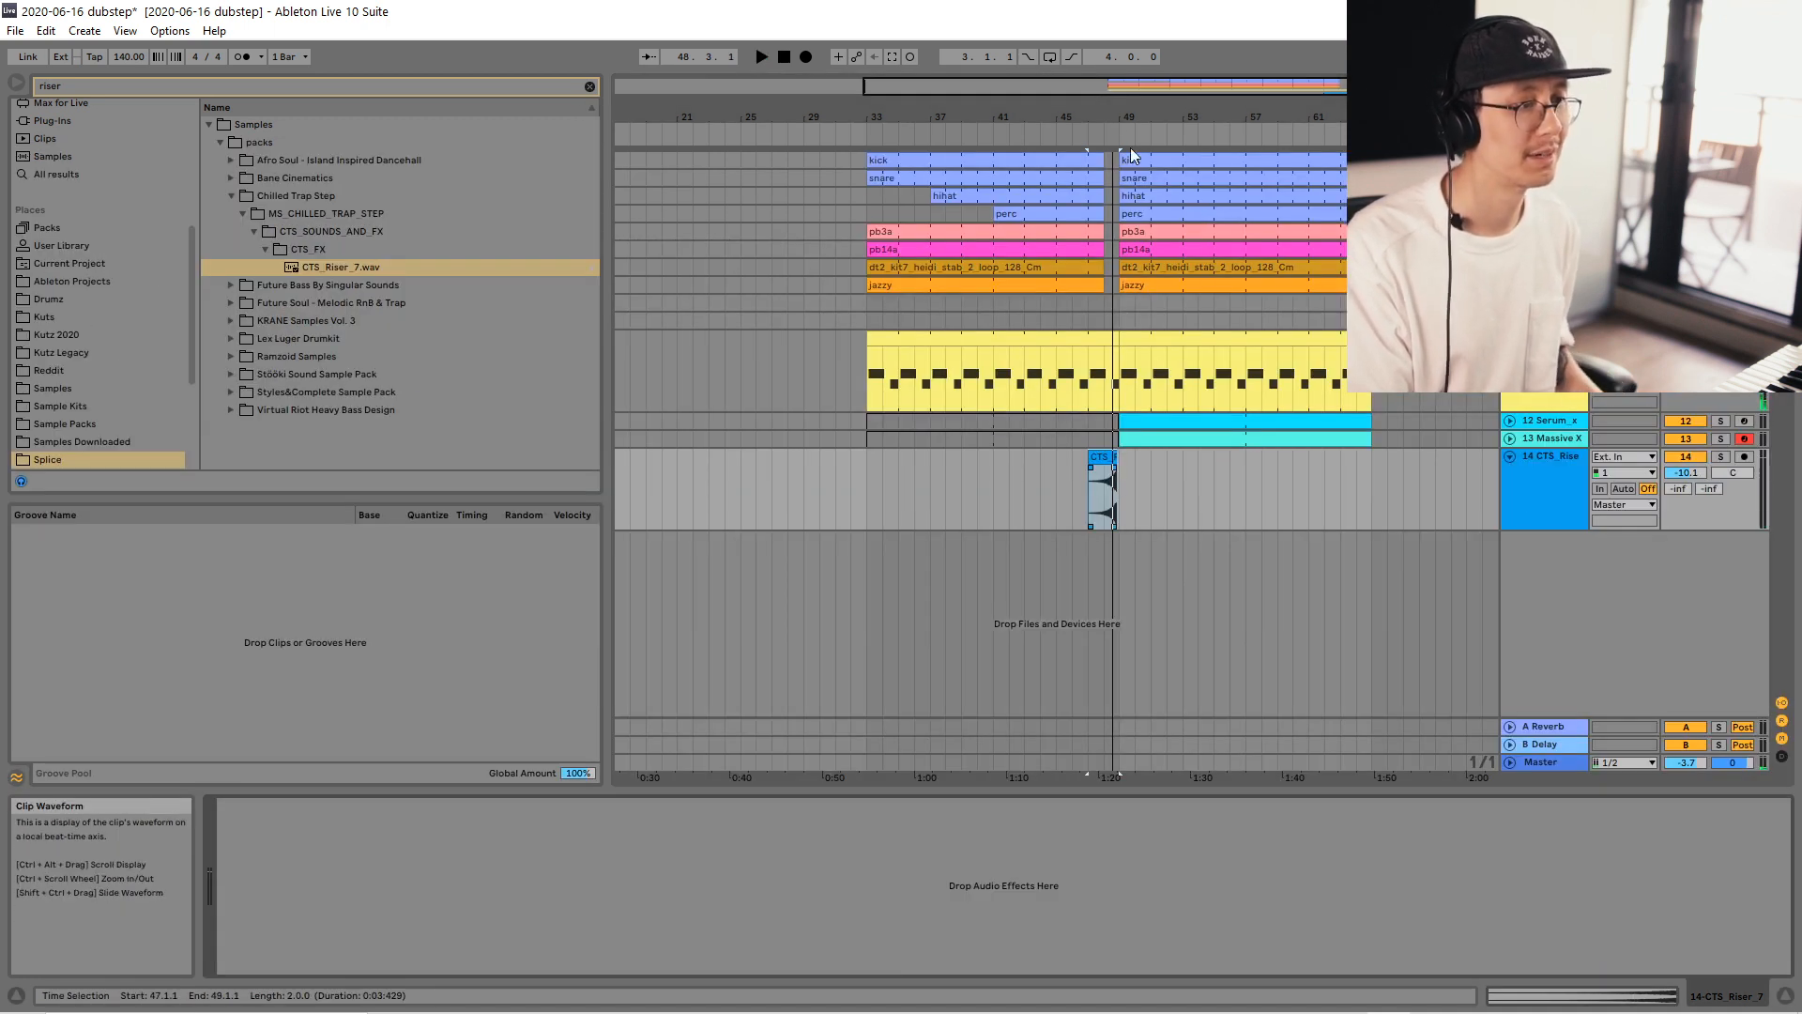
Shift the riser clip slightly later, trim it to span only bar 48 up to bar 49, and play from bar 47.
{"action": "key", "text": "plus"}
{"action": "left_click_drag", "start_coordinate": [1087, 123], "coordinate": [1083, 220]}
{"action": "left_click_drag", "start_coordinate": [1242, 457], "coordinate": [1273, 458]}
{"action": "left_click_drag", "start_coordinate": [1436, 472], "coordinate": [1308, 473]}
{"action": "key", "text": "Delete"}
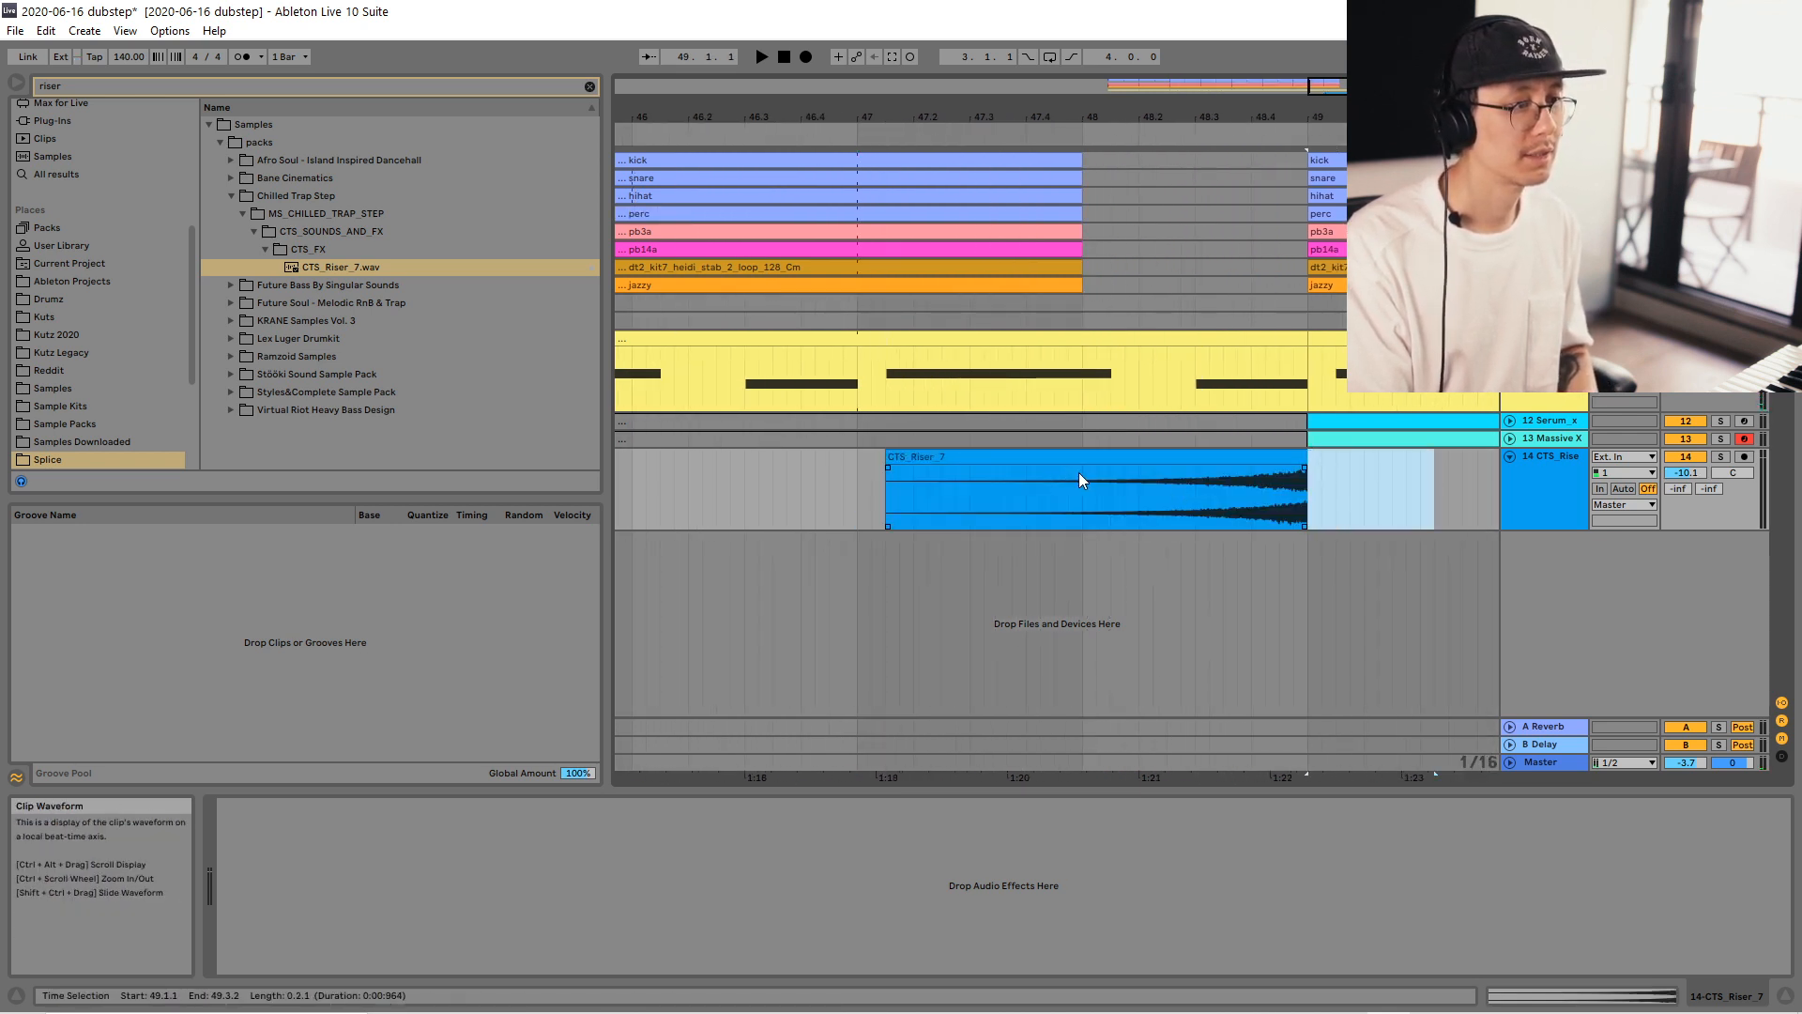
{"action": "left_click_drag", "start_coordinate": [1081, 474], "coordinate": [914, 482]}
{"action": "key", "text": "Delete"}
{"action": "key", "text": "space"}
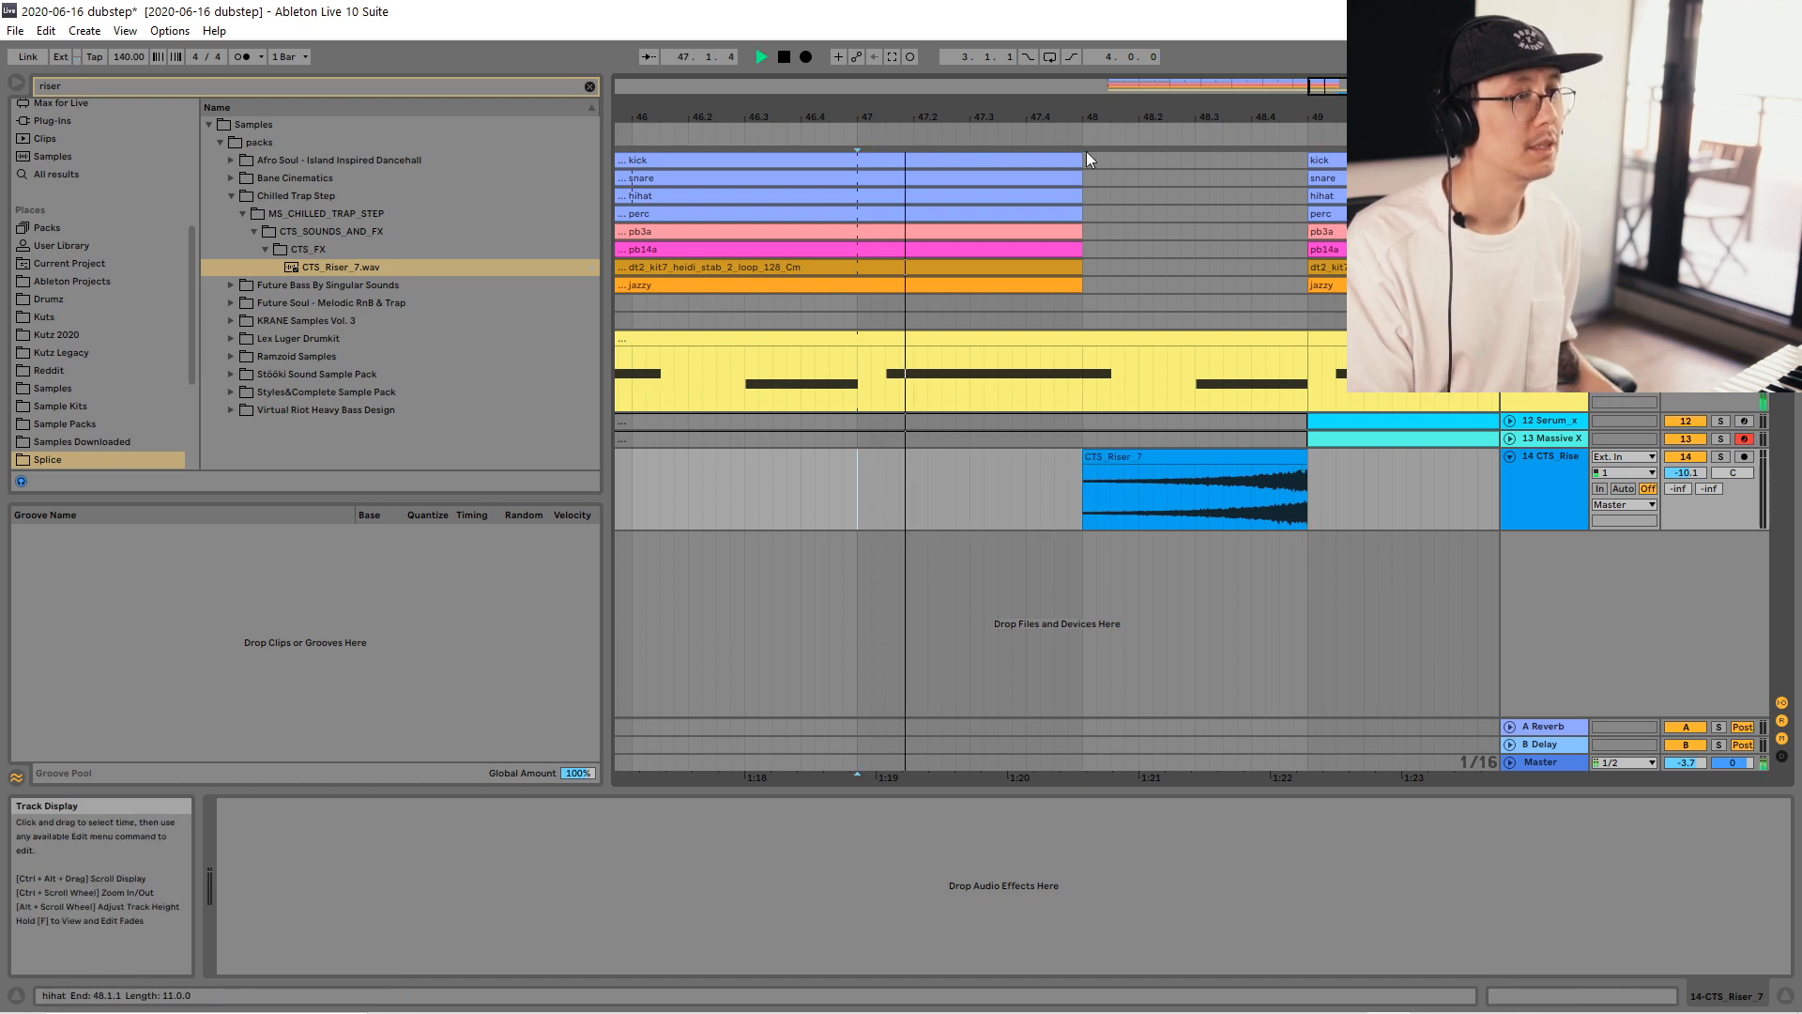
Add a fade-in over roughly the first third of the trimmed riser clip and audition it from bar 47.
{"action": "left_click_drag", "start_coordinate": [1087, 120], "coordinate": [1087, 84]}
{"action": "key", "text": "space"}
{"action": "left_click_drag", "start_coordinate": [1037, 481], "coordinate": [1068, 467]}
{"action": "key", "text": "space"}
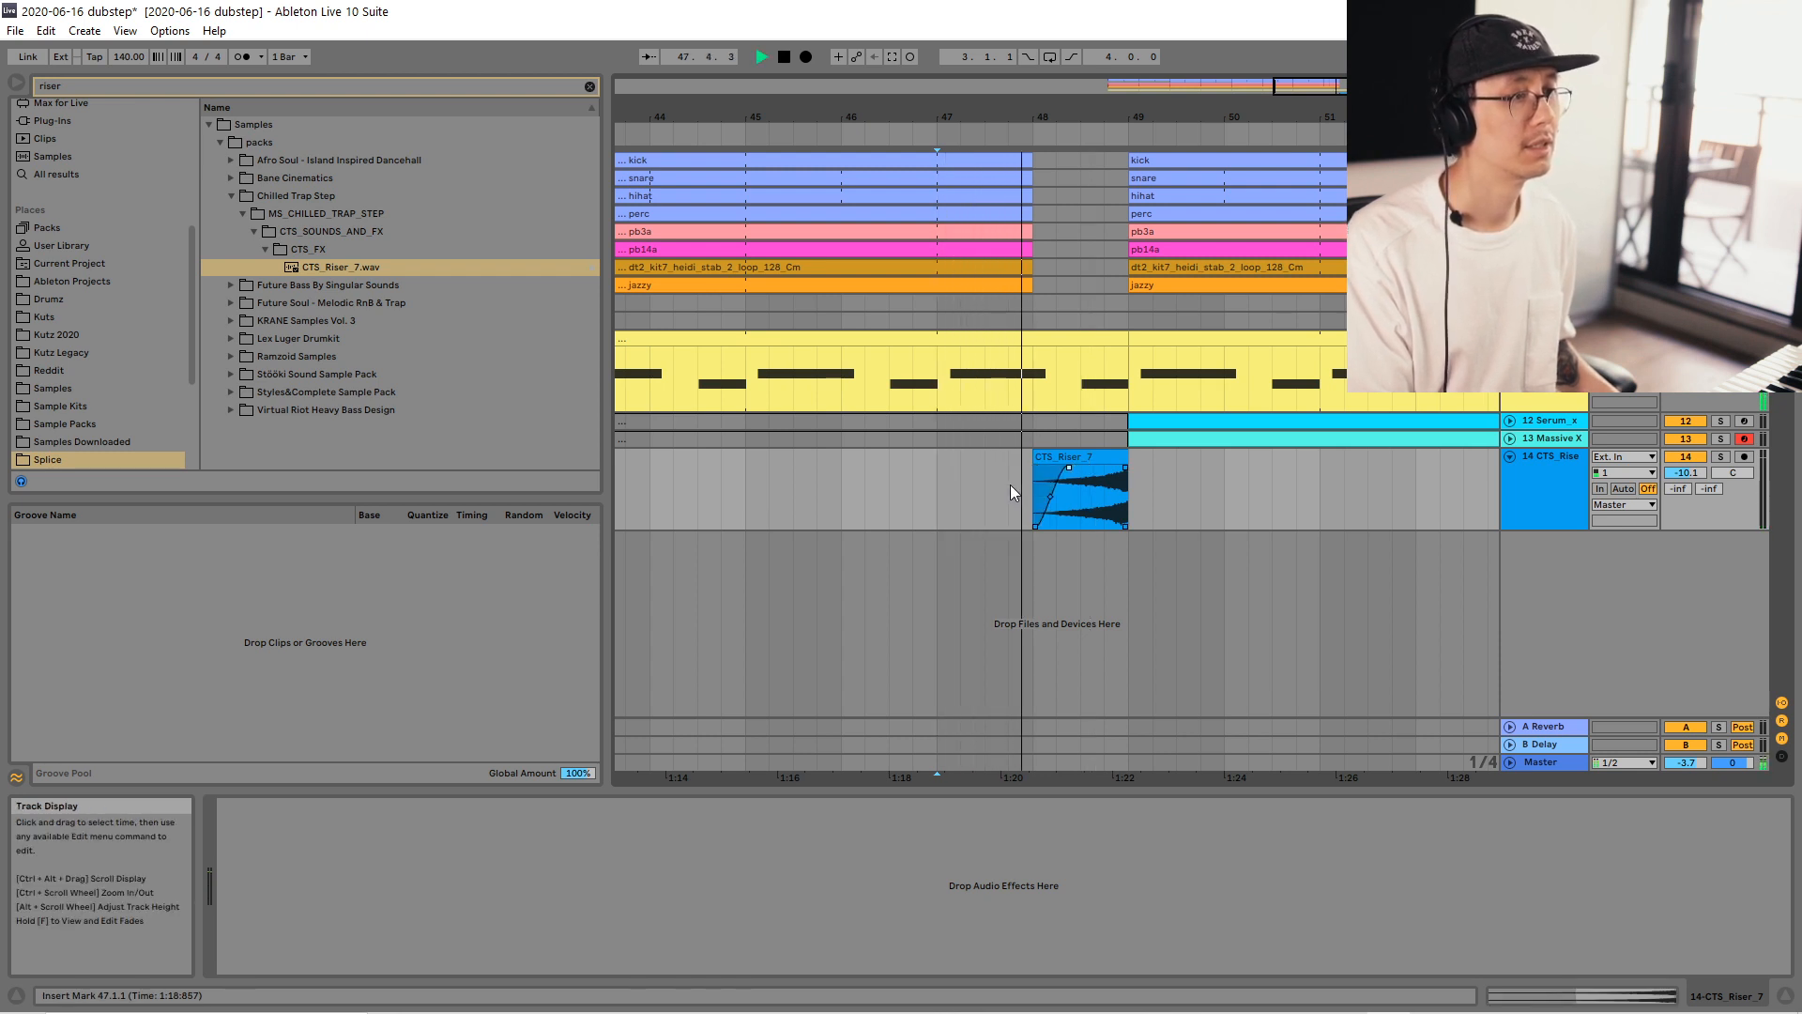
Lower the riser track's volume to -16.2 dB and extend the riser clip's start back to 47.3, playing from bar 47.
{"action": "key", "text": "space"}
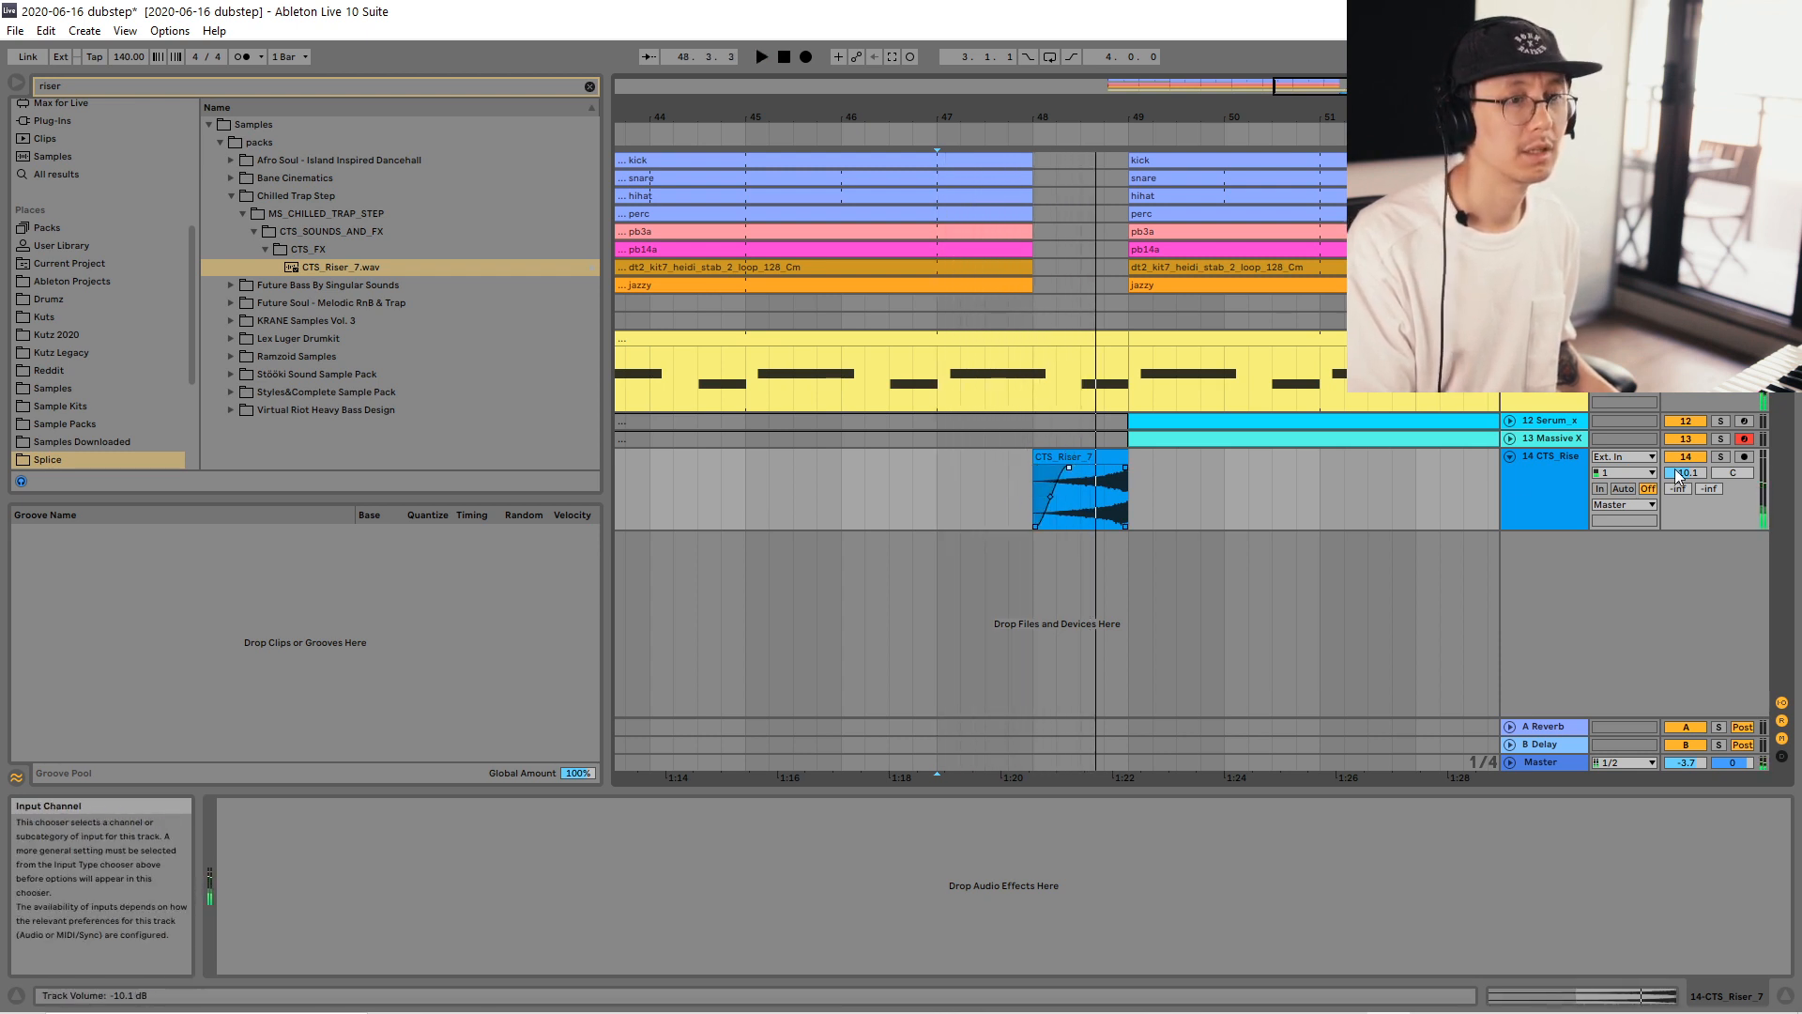
{"action": "key", "text": "space"}
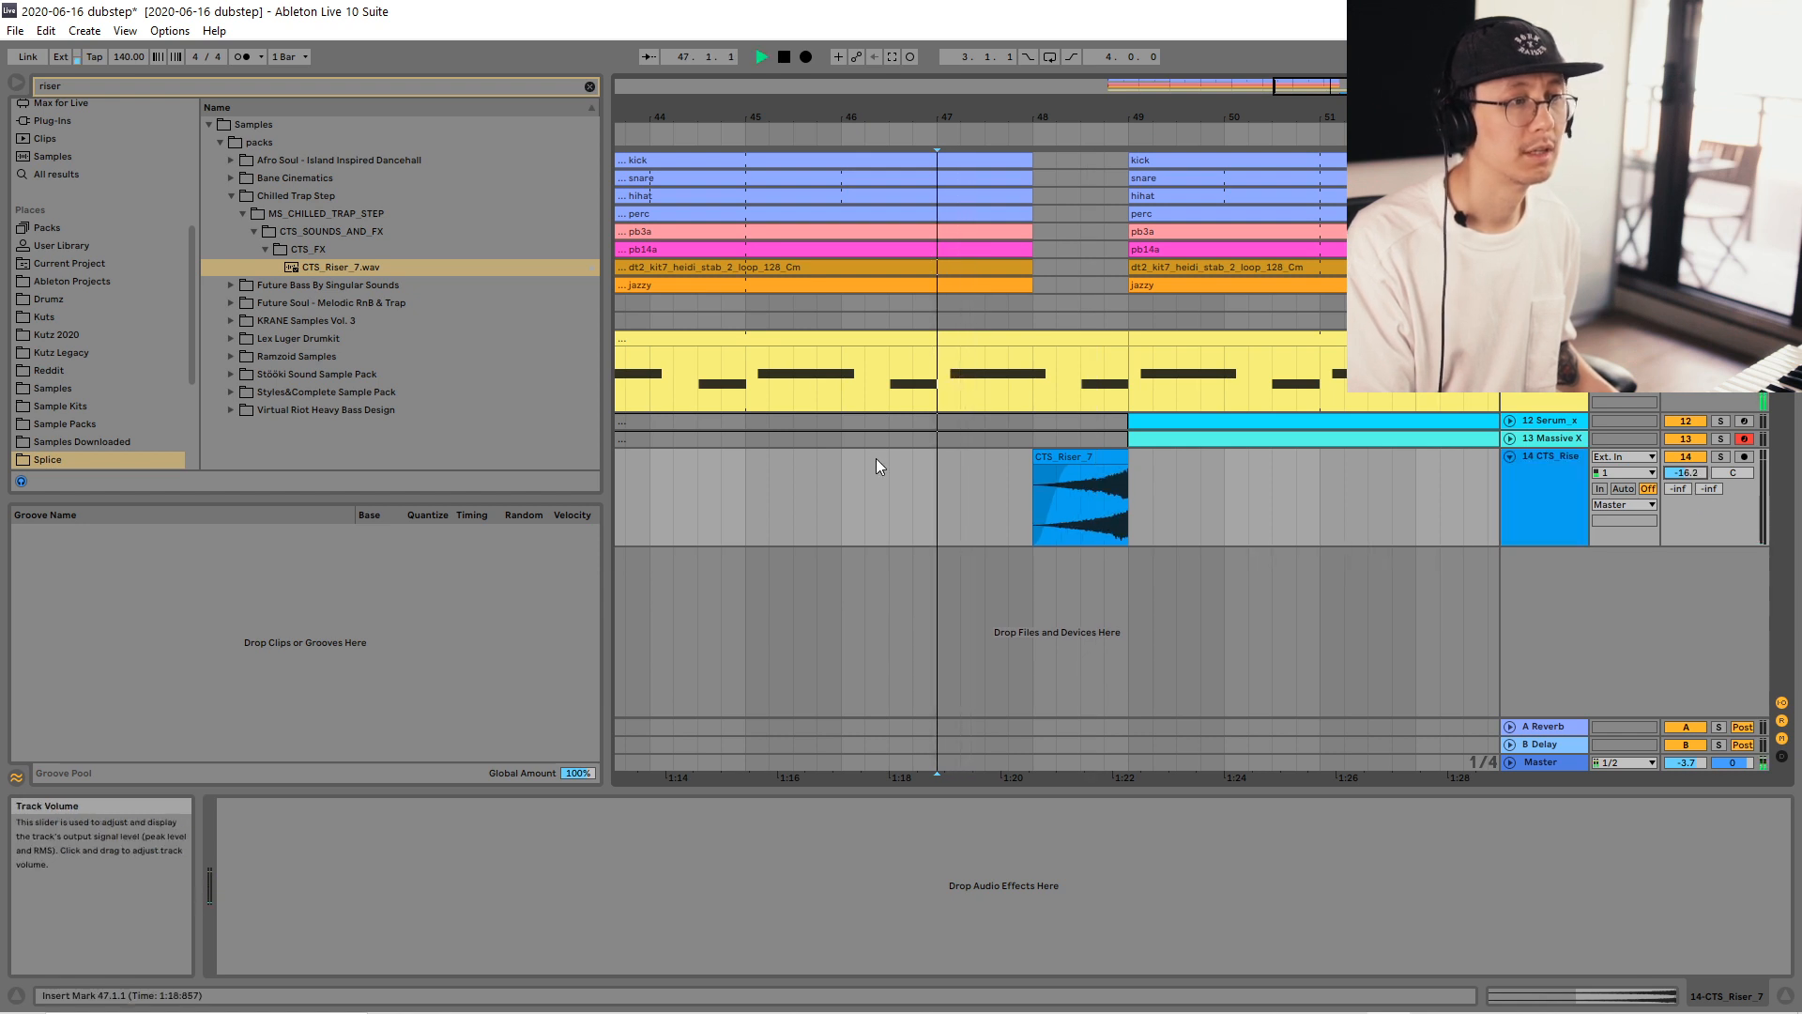
{"action": "left_click_drag", "start_coordinate": [1032, 465], "coordinate": [981, 463]}
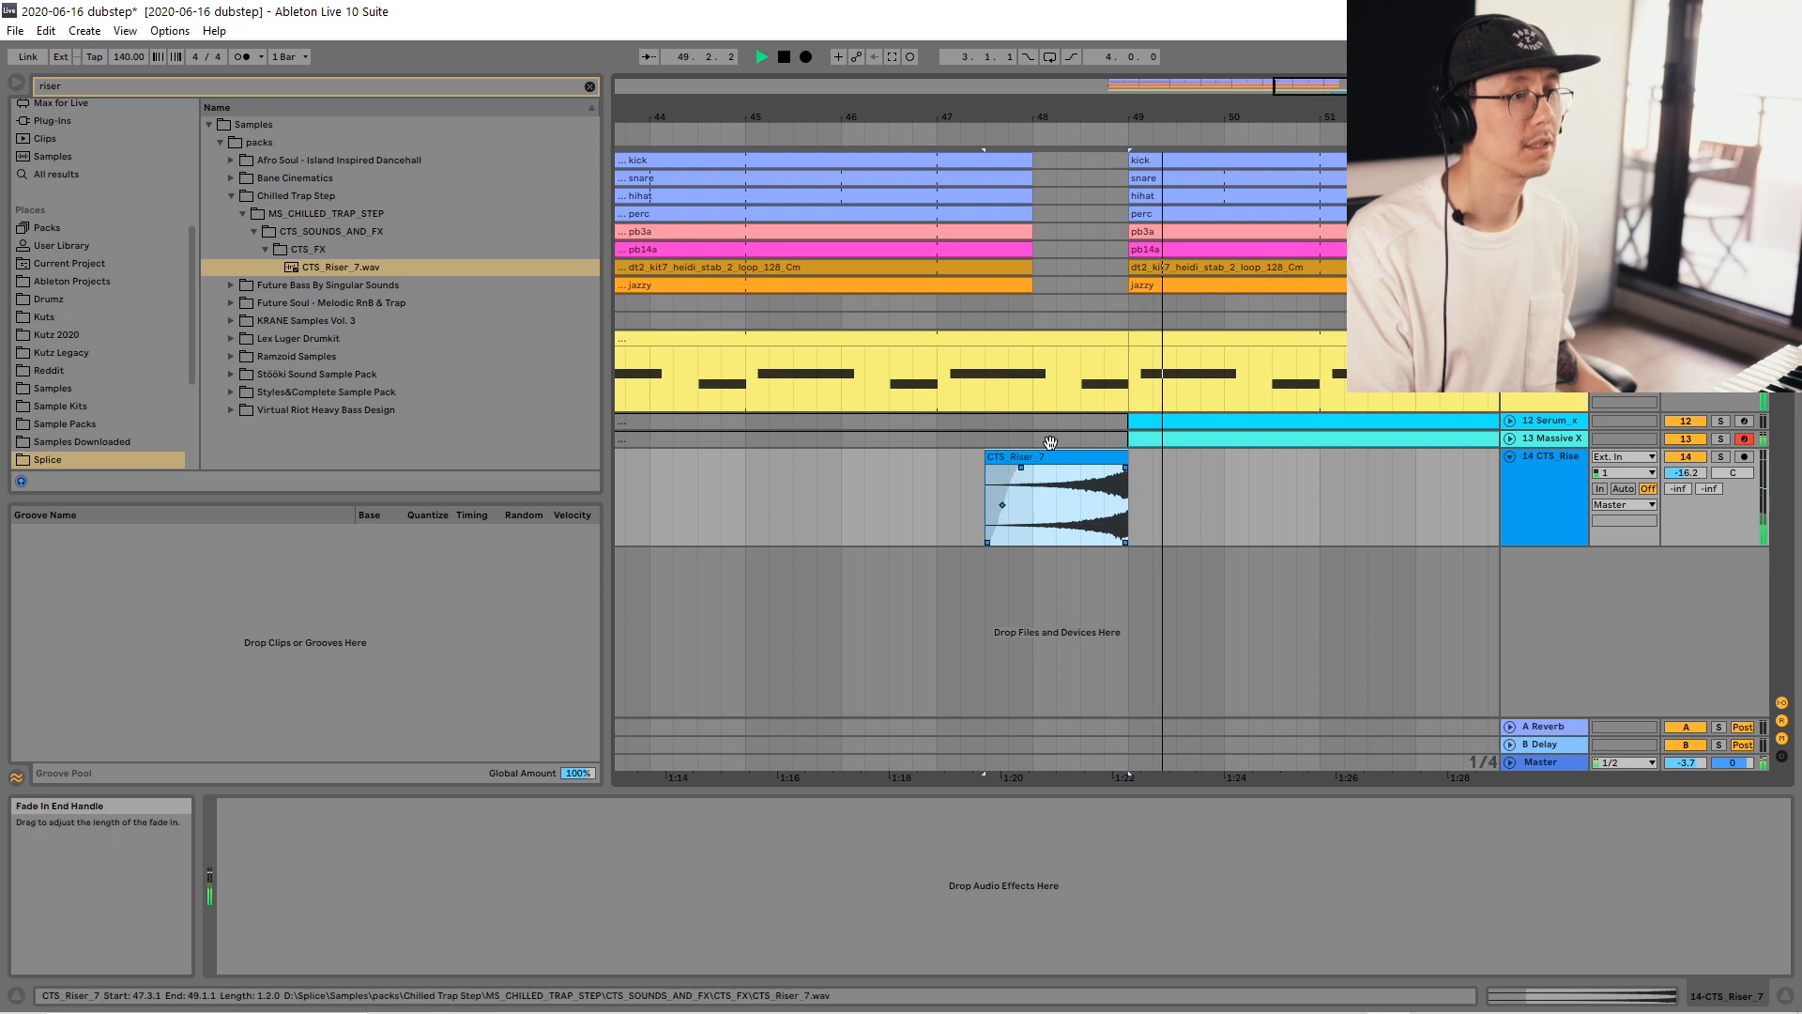
Move the riser clip earlier so it runs from 46.3 to bar 48, auditioning it at bar 47 on the way.
{"action": "key", "text": "space"}
{"action": "left_click_drag", "start_coordinate": [1043, 449], "coordinate": [1014, 452]}
{"action": "key", "text": "space"}
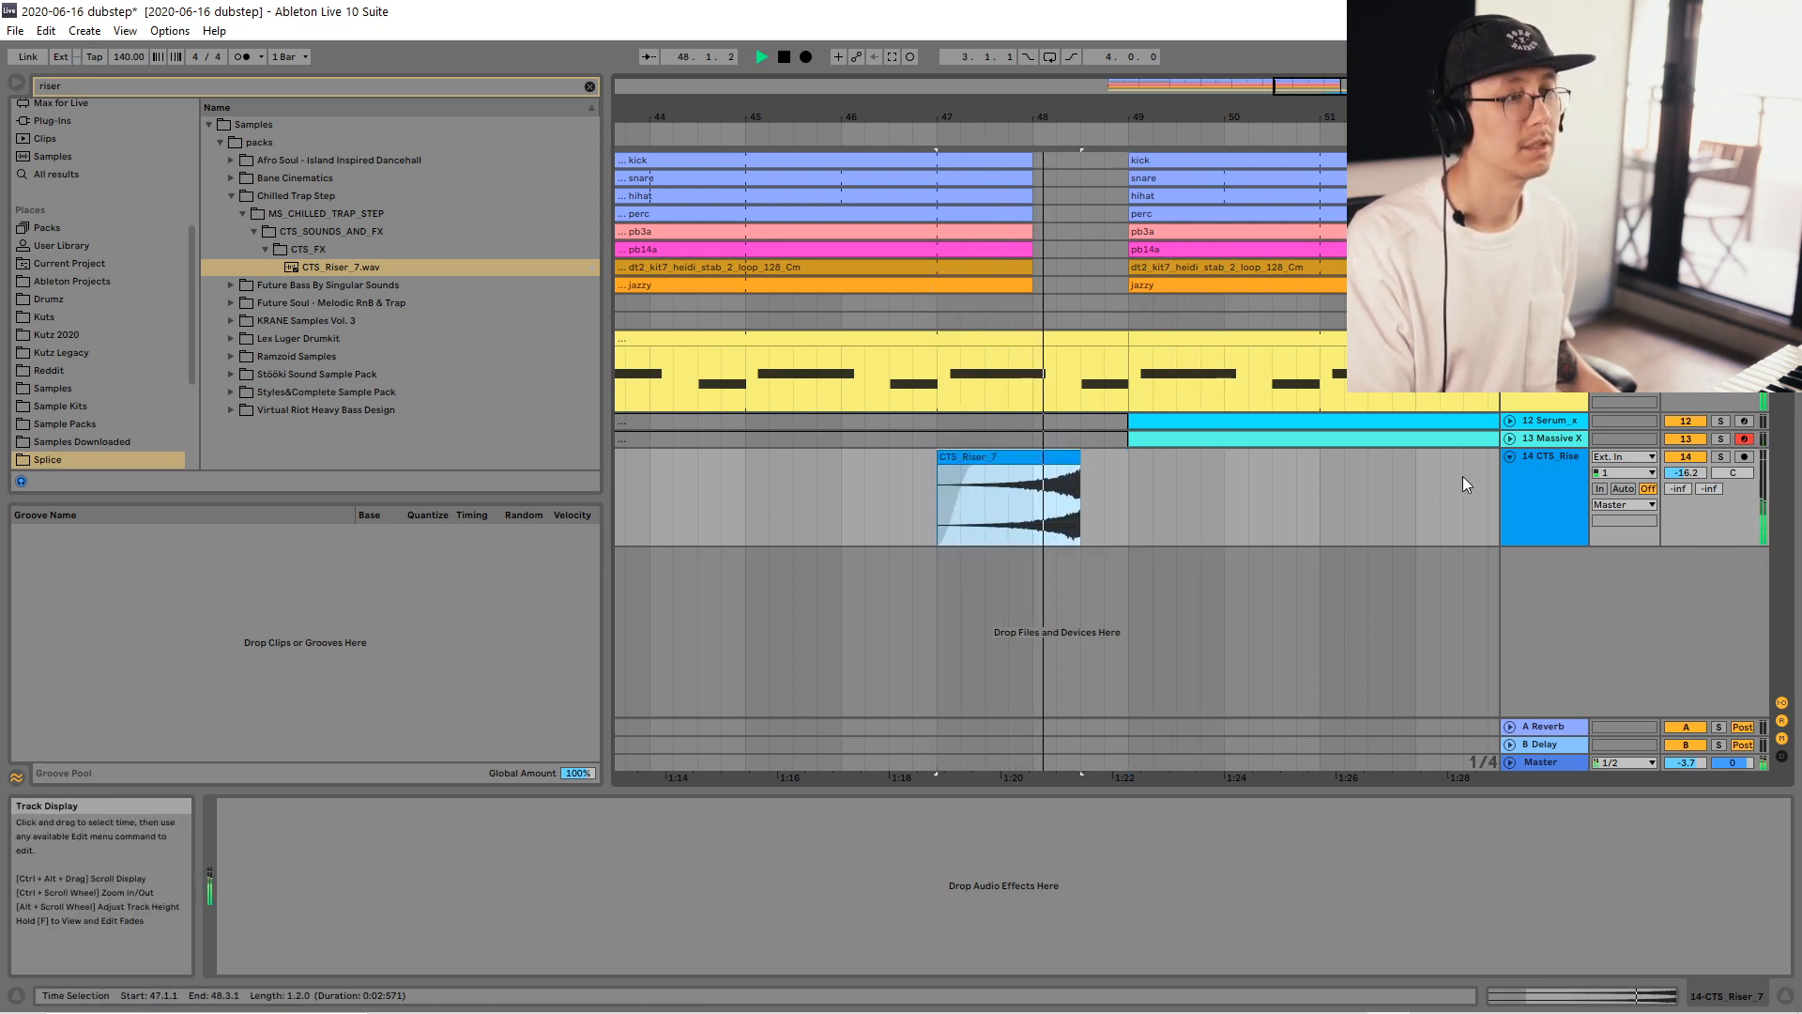
{"action": "key", "text": "space"}
{"action": "left_click_drag", "start_coordinate": [1029, 454], "coordinate": [981, 454]}
Clear the browser search, add the Rev INTENSITY plug-in to the riser track and set its dry/wet to about 0.132.
{"action": "left_click", "coordinate": [600, 91]}
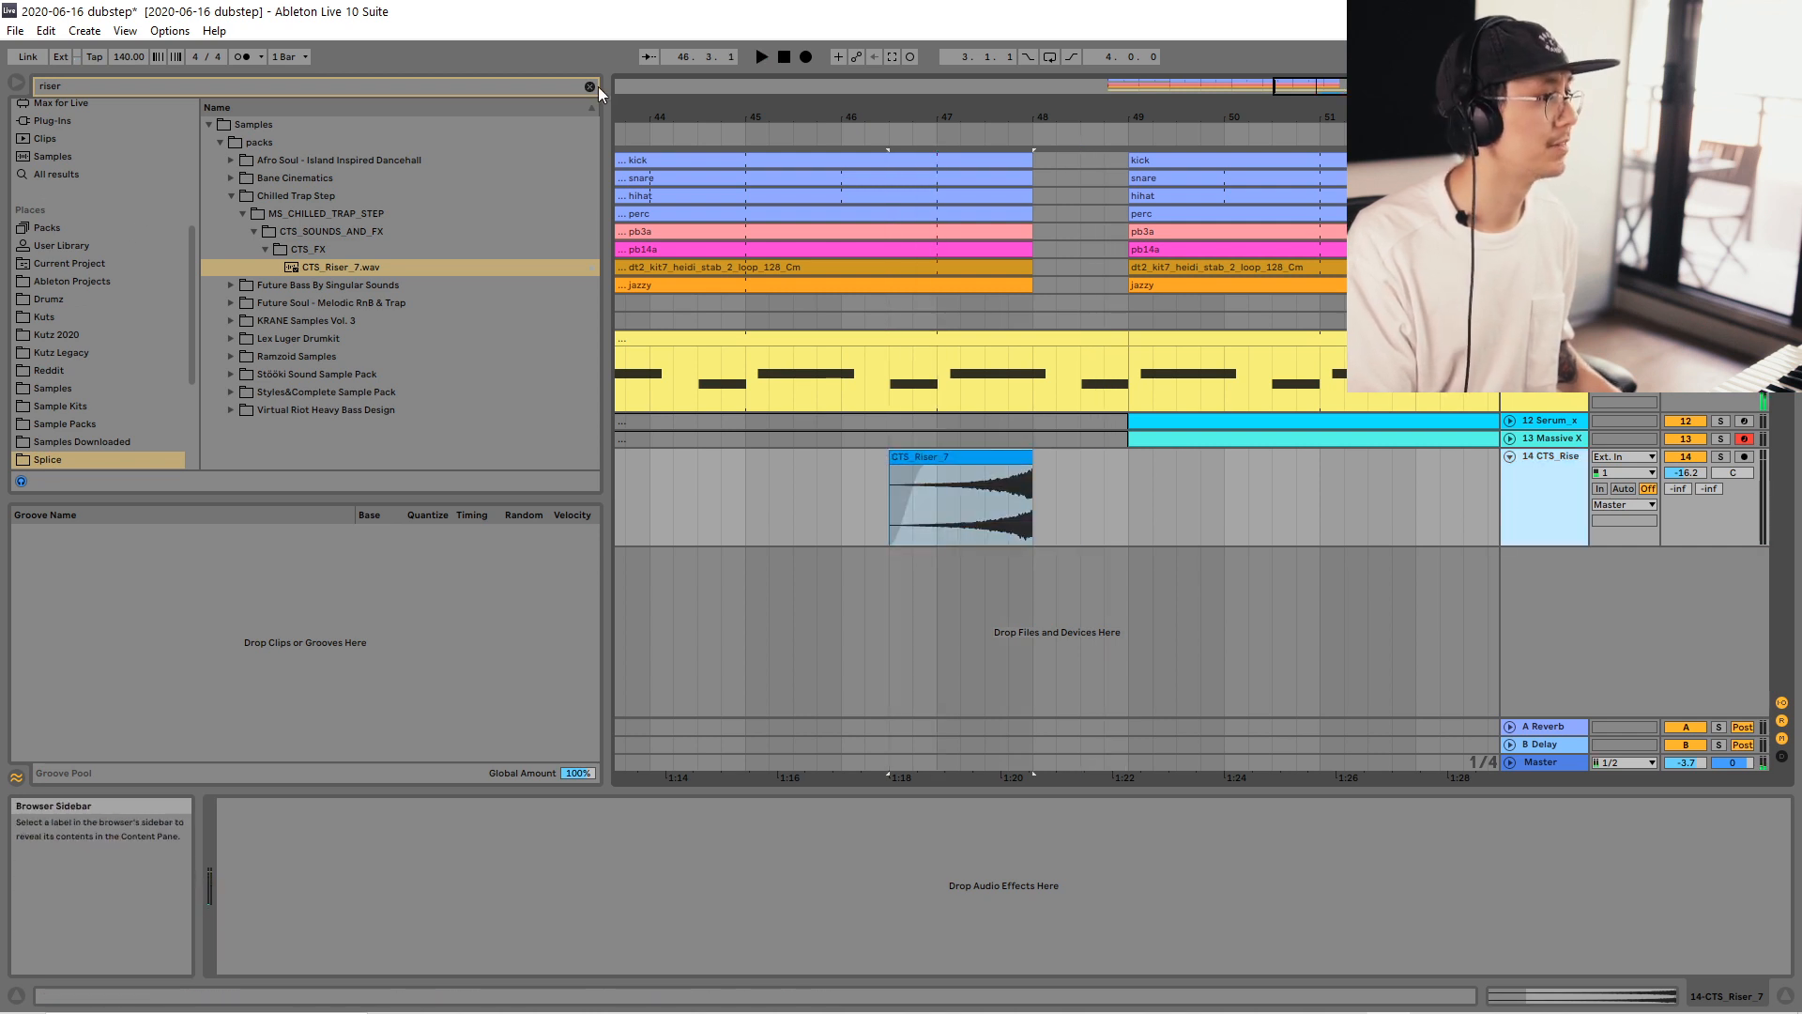
{"action": "left_click", "coordinate": [590, 86]}
{"action": "scroll", "coordinate": [69, 240], "scroll_direction": "up", "scroll_amount": 3}
{"action": "scroll", "coordinate": [74, 282], "scroll_direction": "up", "scroll_amount": 2}
{"action": "left_click", "coordinate": [66, 345]}
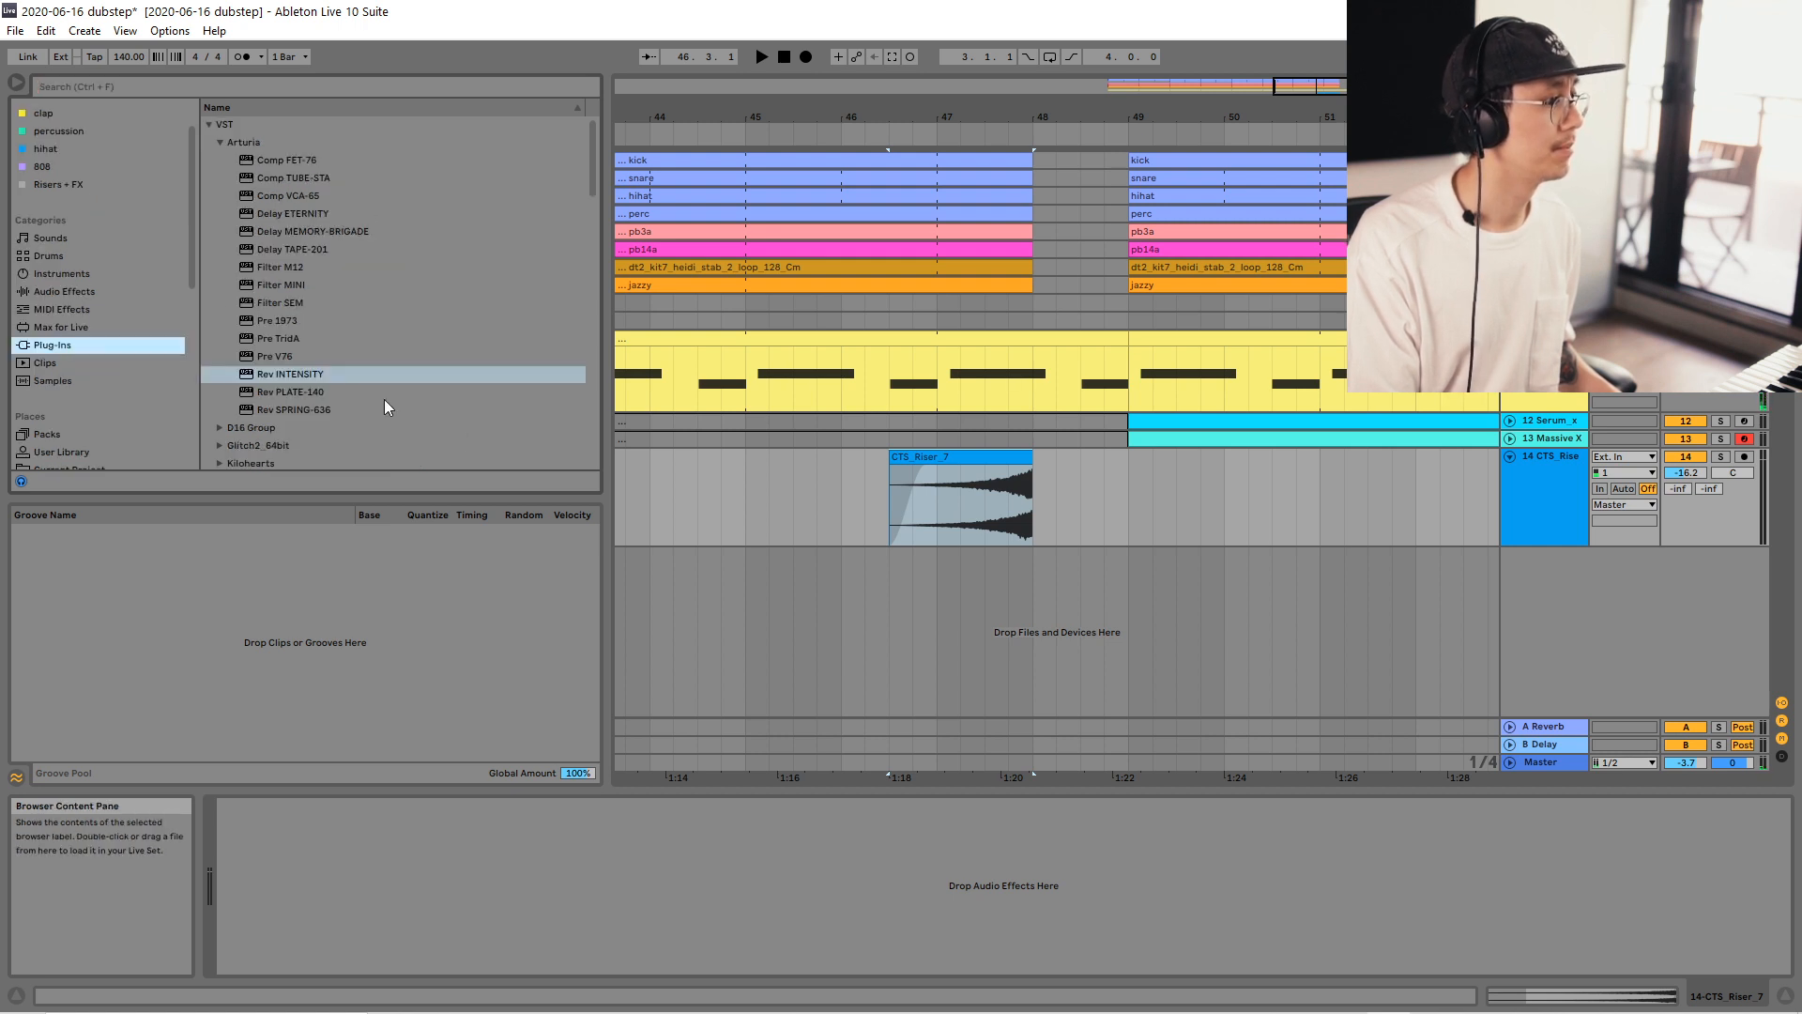
{"action": "double_click", "coordinate": [290, 374]}
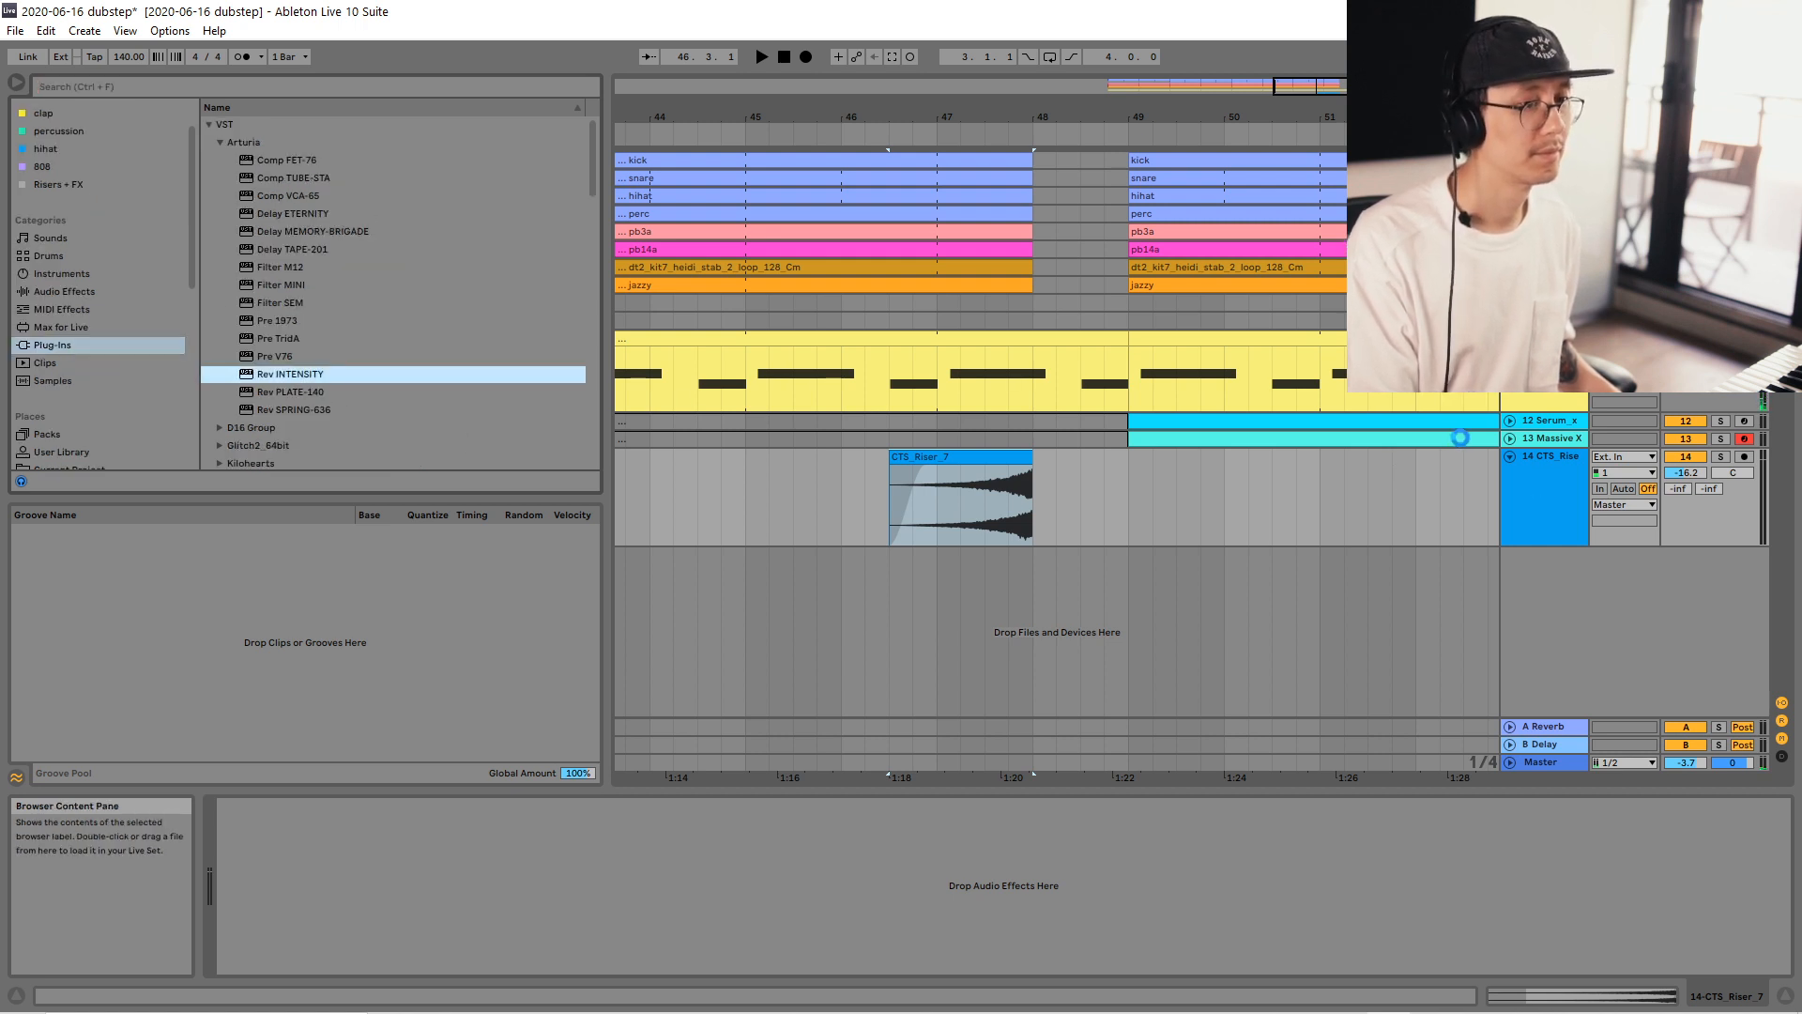
{"action": "key", "text": "space"}
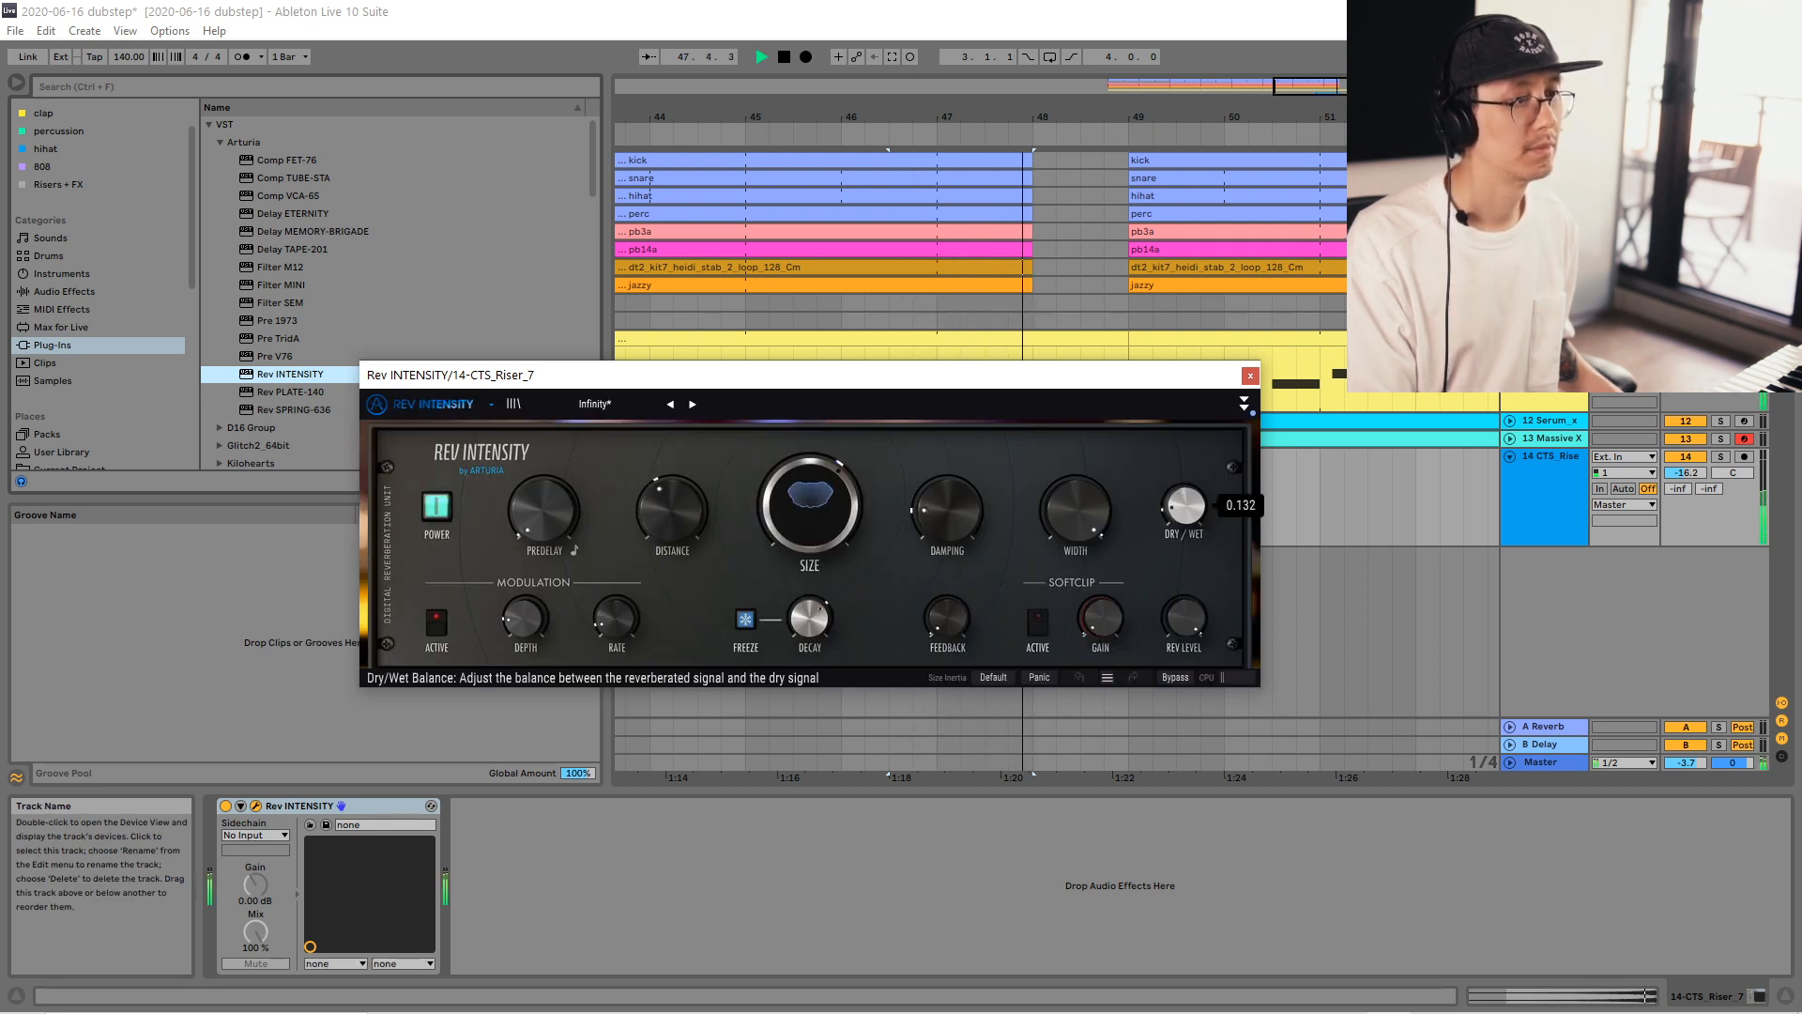
{"action": "left_click", "coordinate": [1250, 375]}
Duplicate the 16-bar section from bar 49 to bar 65 across all tracks.
{"action": "key", "text": "minus"}
{"action": "key", "text": "minus"}
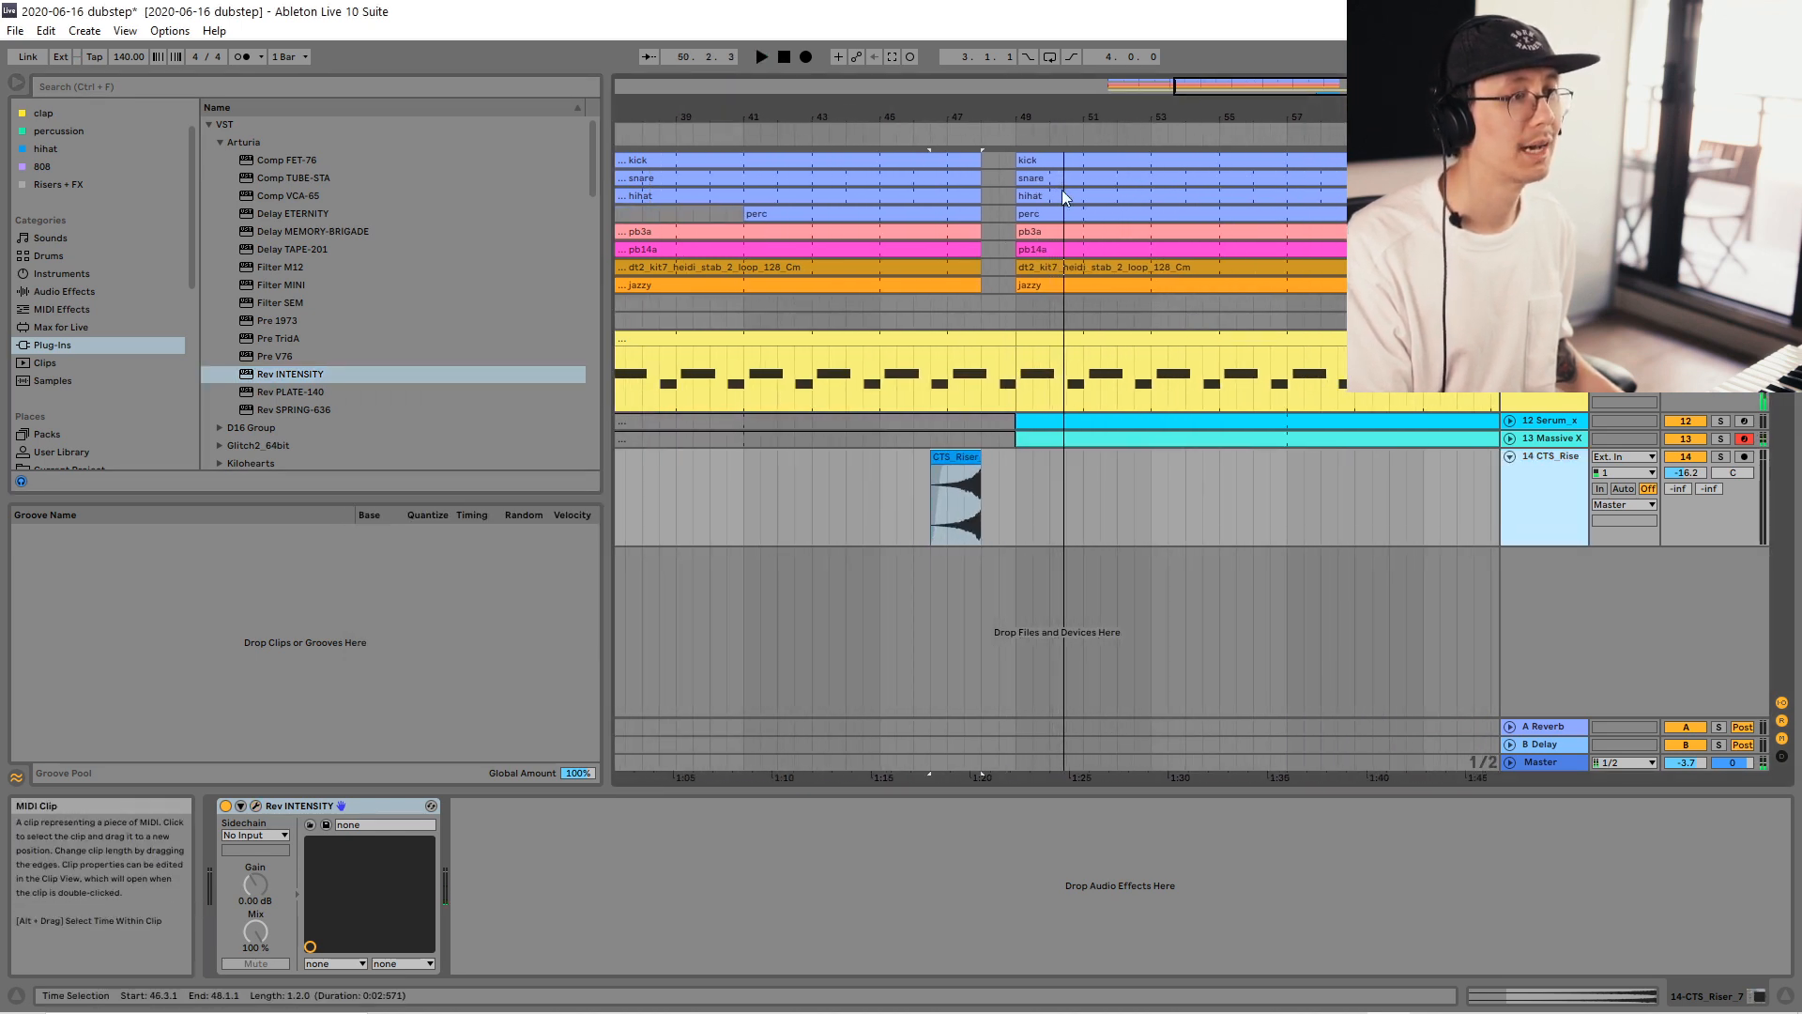
{"action": "left_click", "coordinate": [1056, 340]}
{"action": "left_click_drag", "start_coordinate": [1065, 118], "coordinate": [1220, 56]}
{"action": "left_click_drag", "start_coordinate": [1397, 463], "coordinate": [1201, 45]}
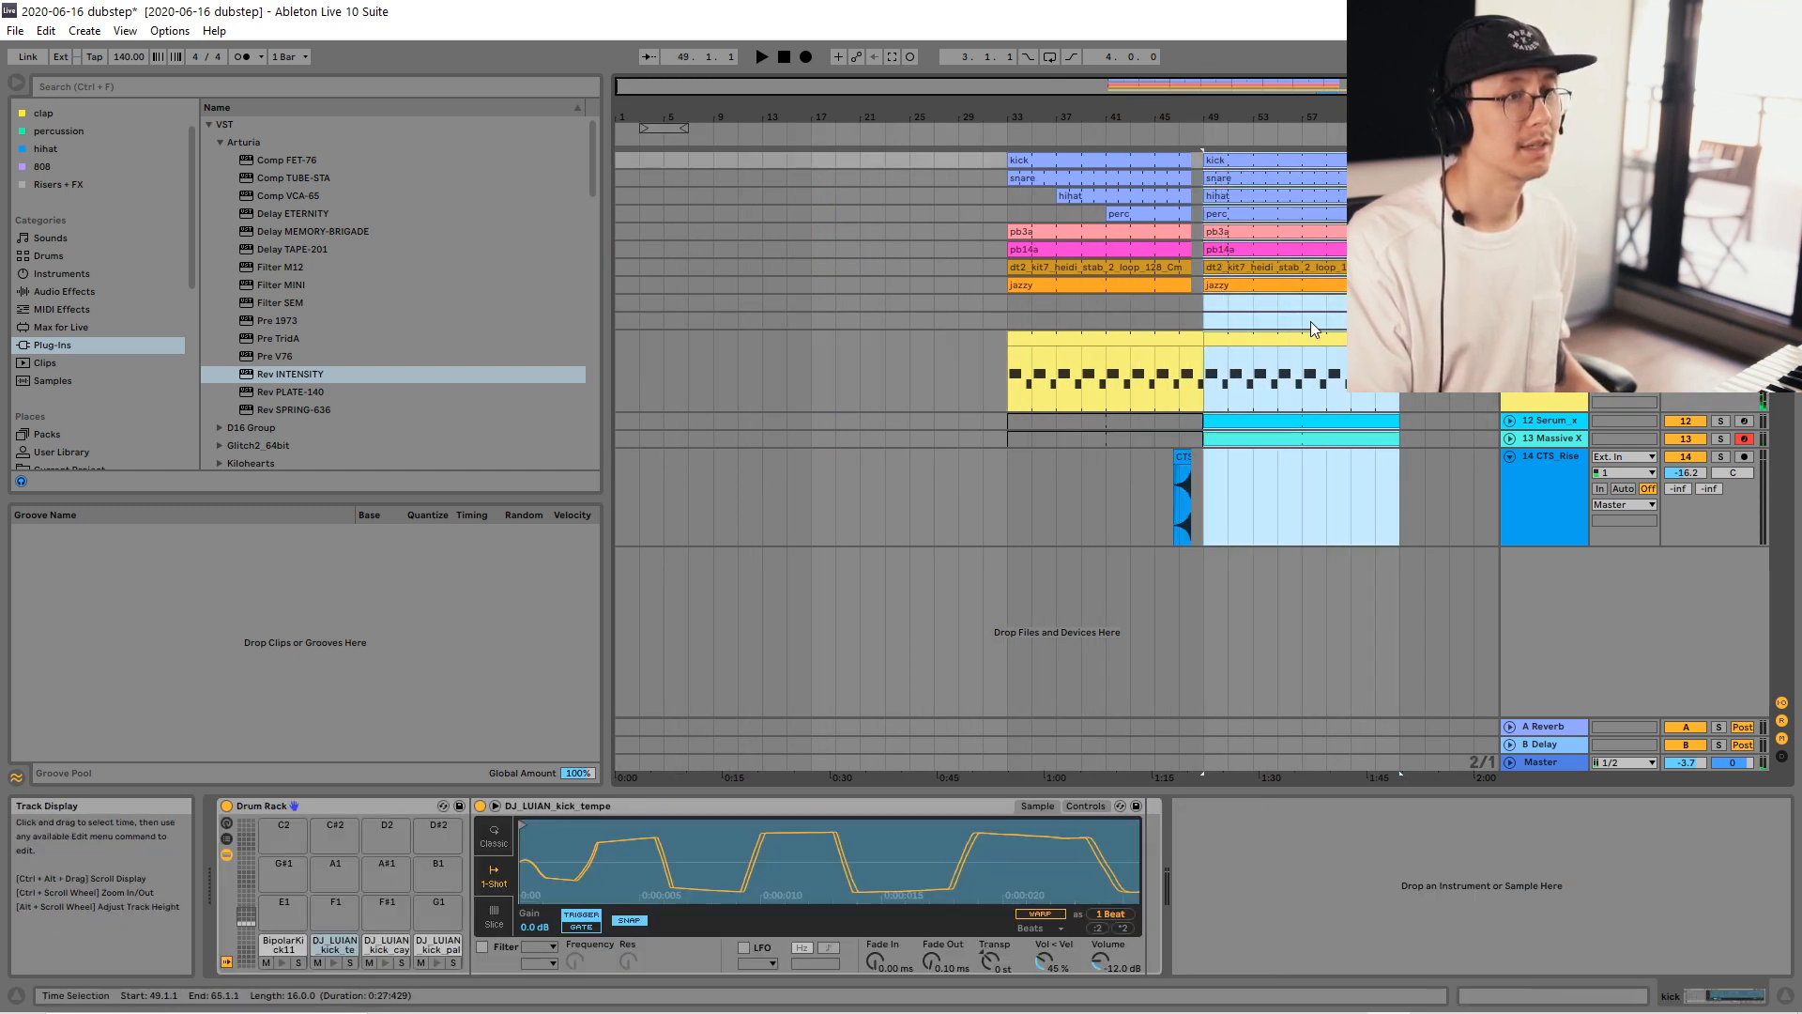
{"action": "key", "text": "ctrl+d"}
Delete the stab clip between bars 49 and 65 and trim that section's perc clip to start at bar 57.
{"action": "left_click", "coordinate": [1139, 336]}
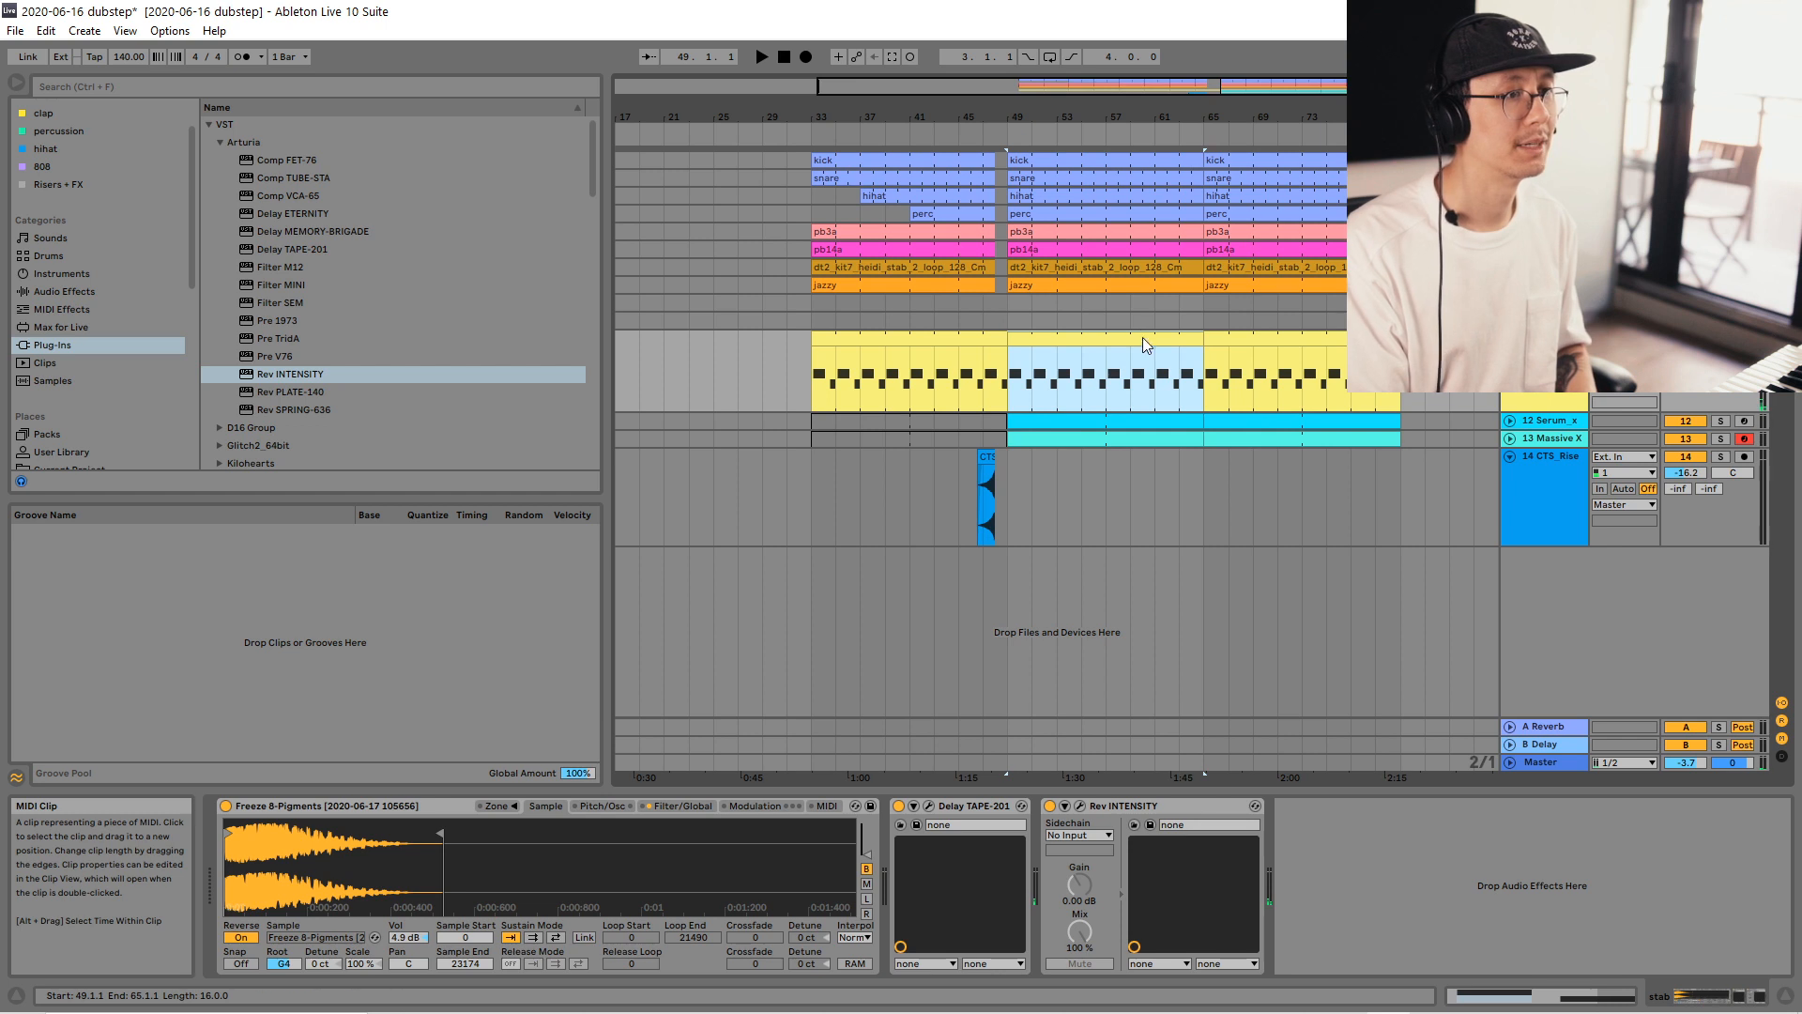
{"action": "left_click", "coordinate": [1066, 215]}
{"action": "left_click_drag", "start_coordinate": [1073, 223], "coordinate": [1106, 222]}
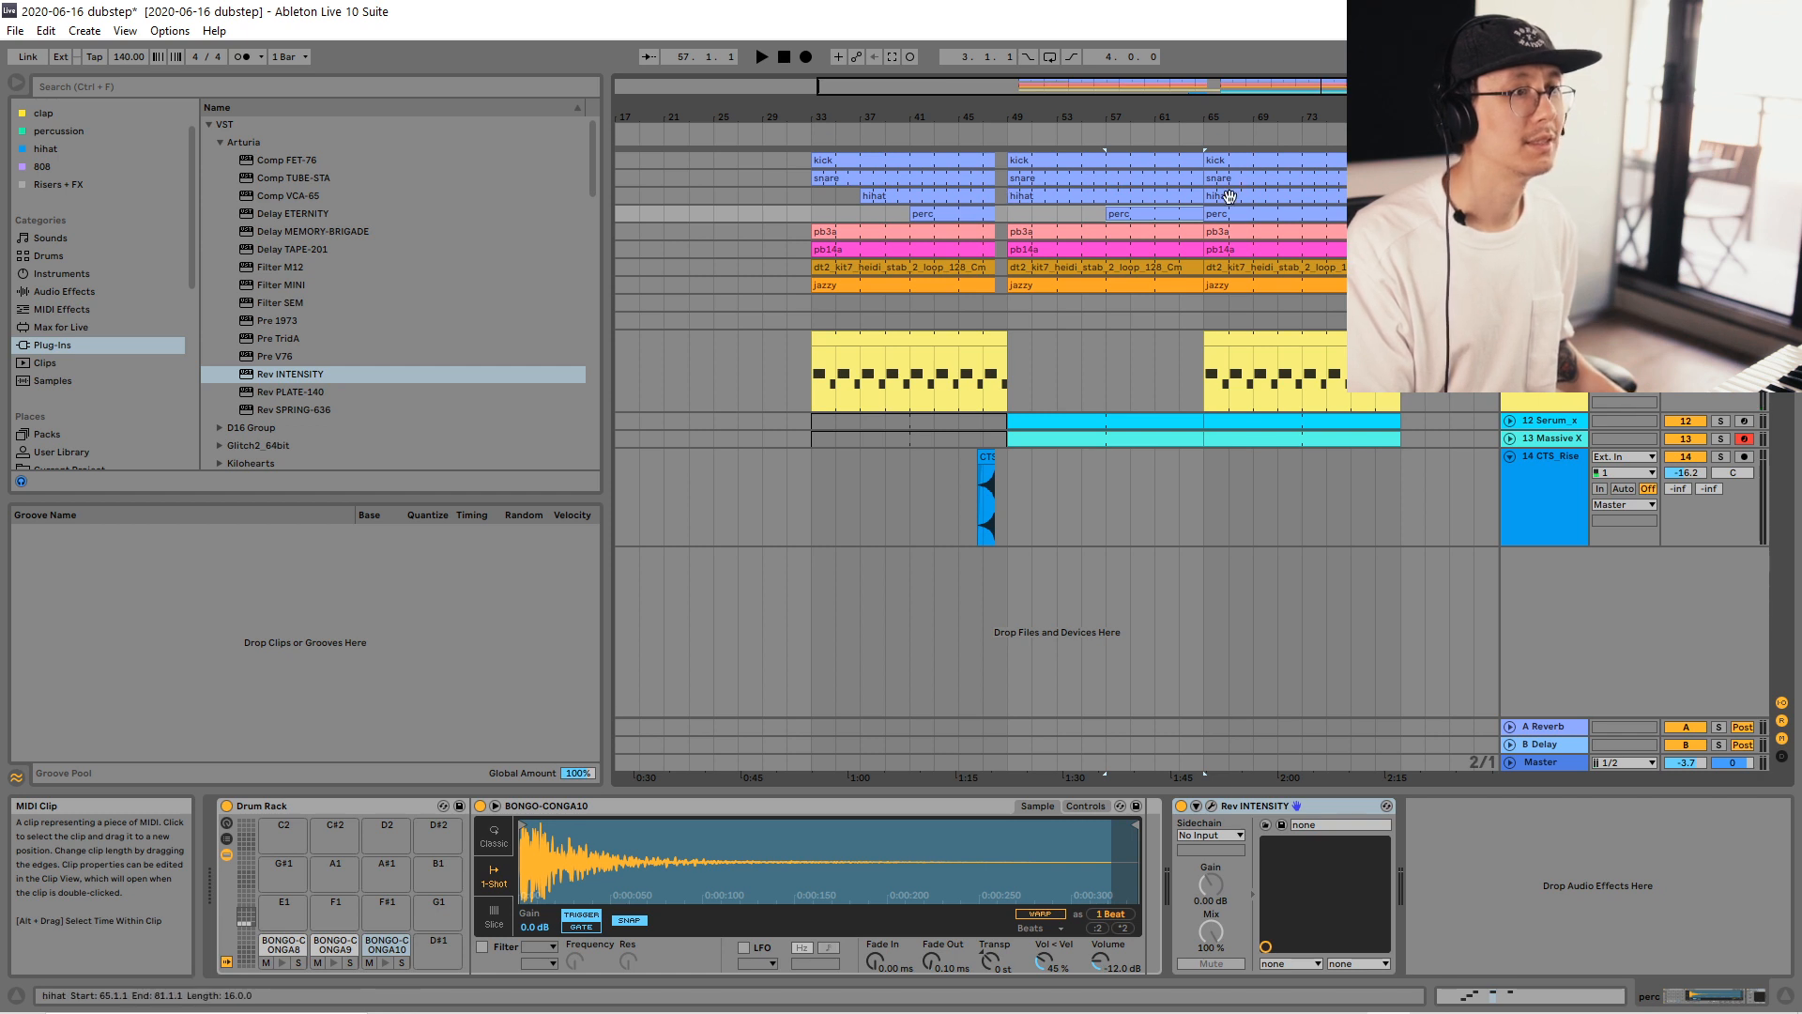
Delete the hihat clip between bars 49 and 65 and clear bar 64 on the drum and sample tracks for a break.
{"action": "left_click", "coordinate": [1228, 196]}
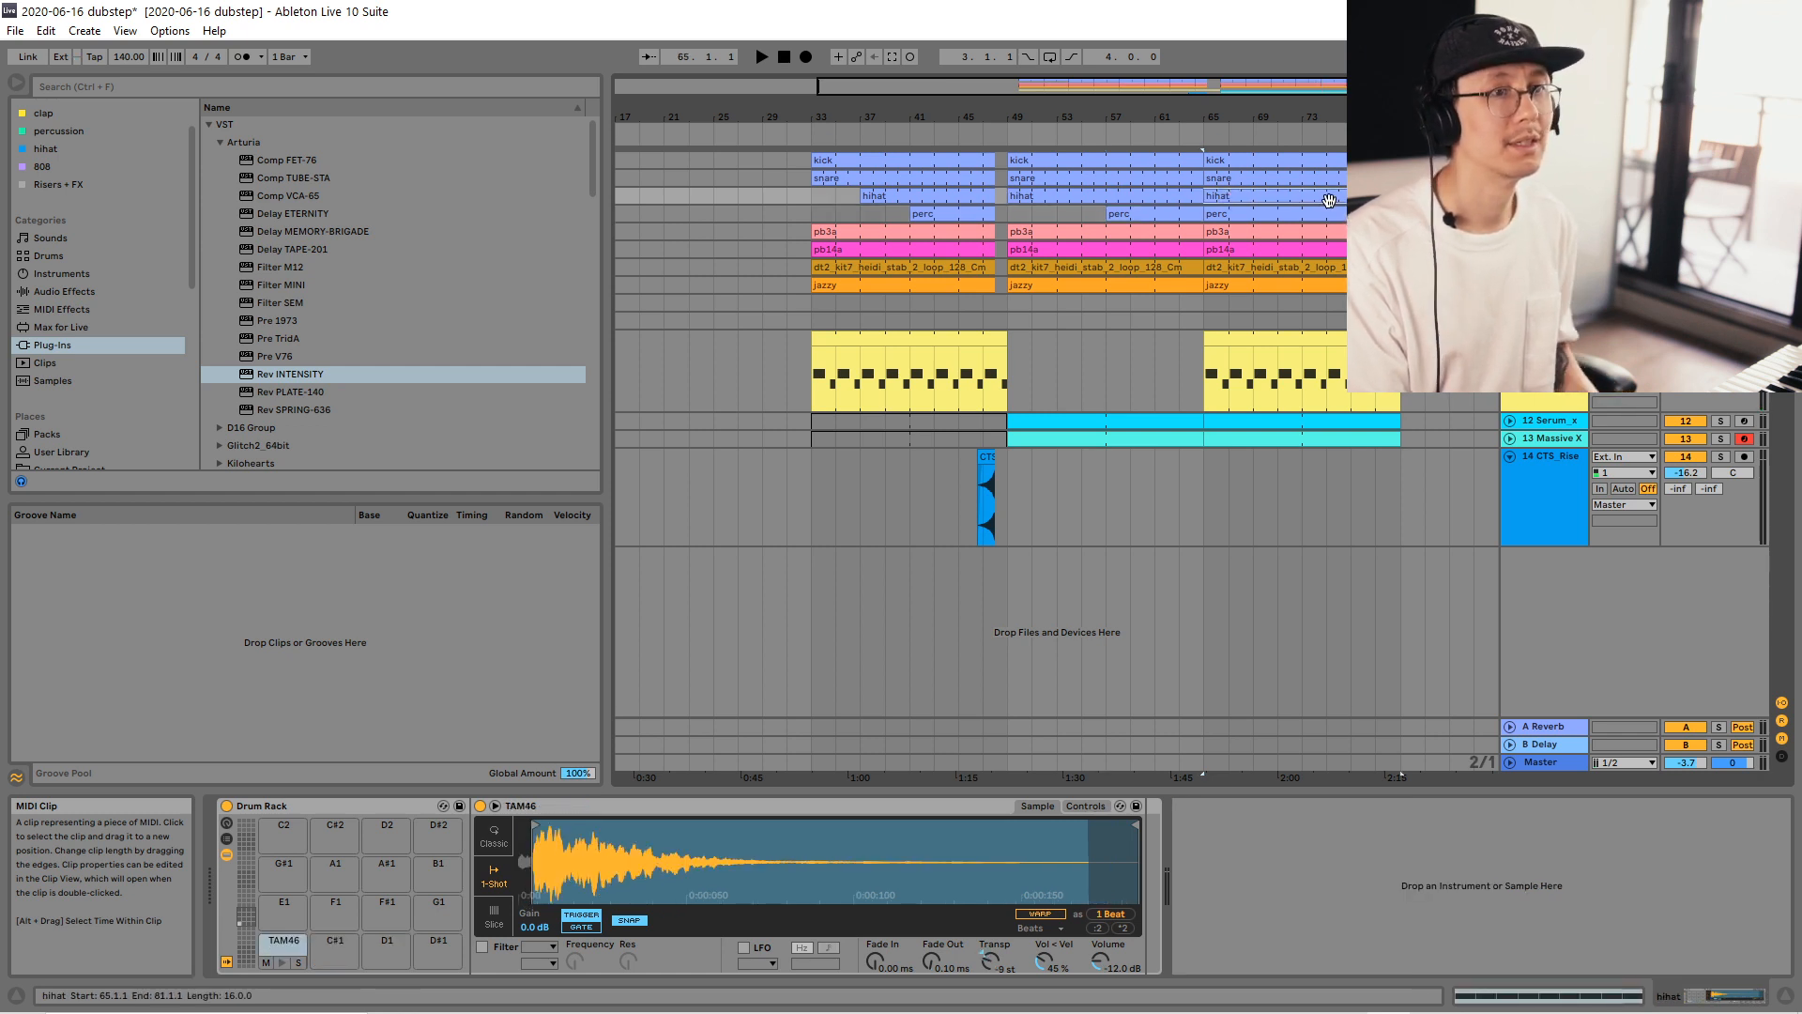
{"action": "key", "text": "space"}
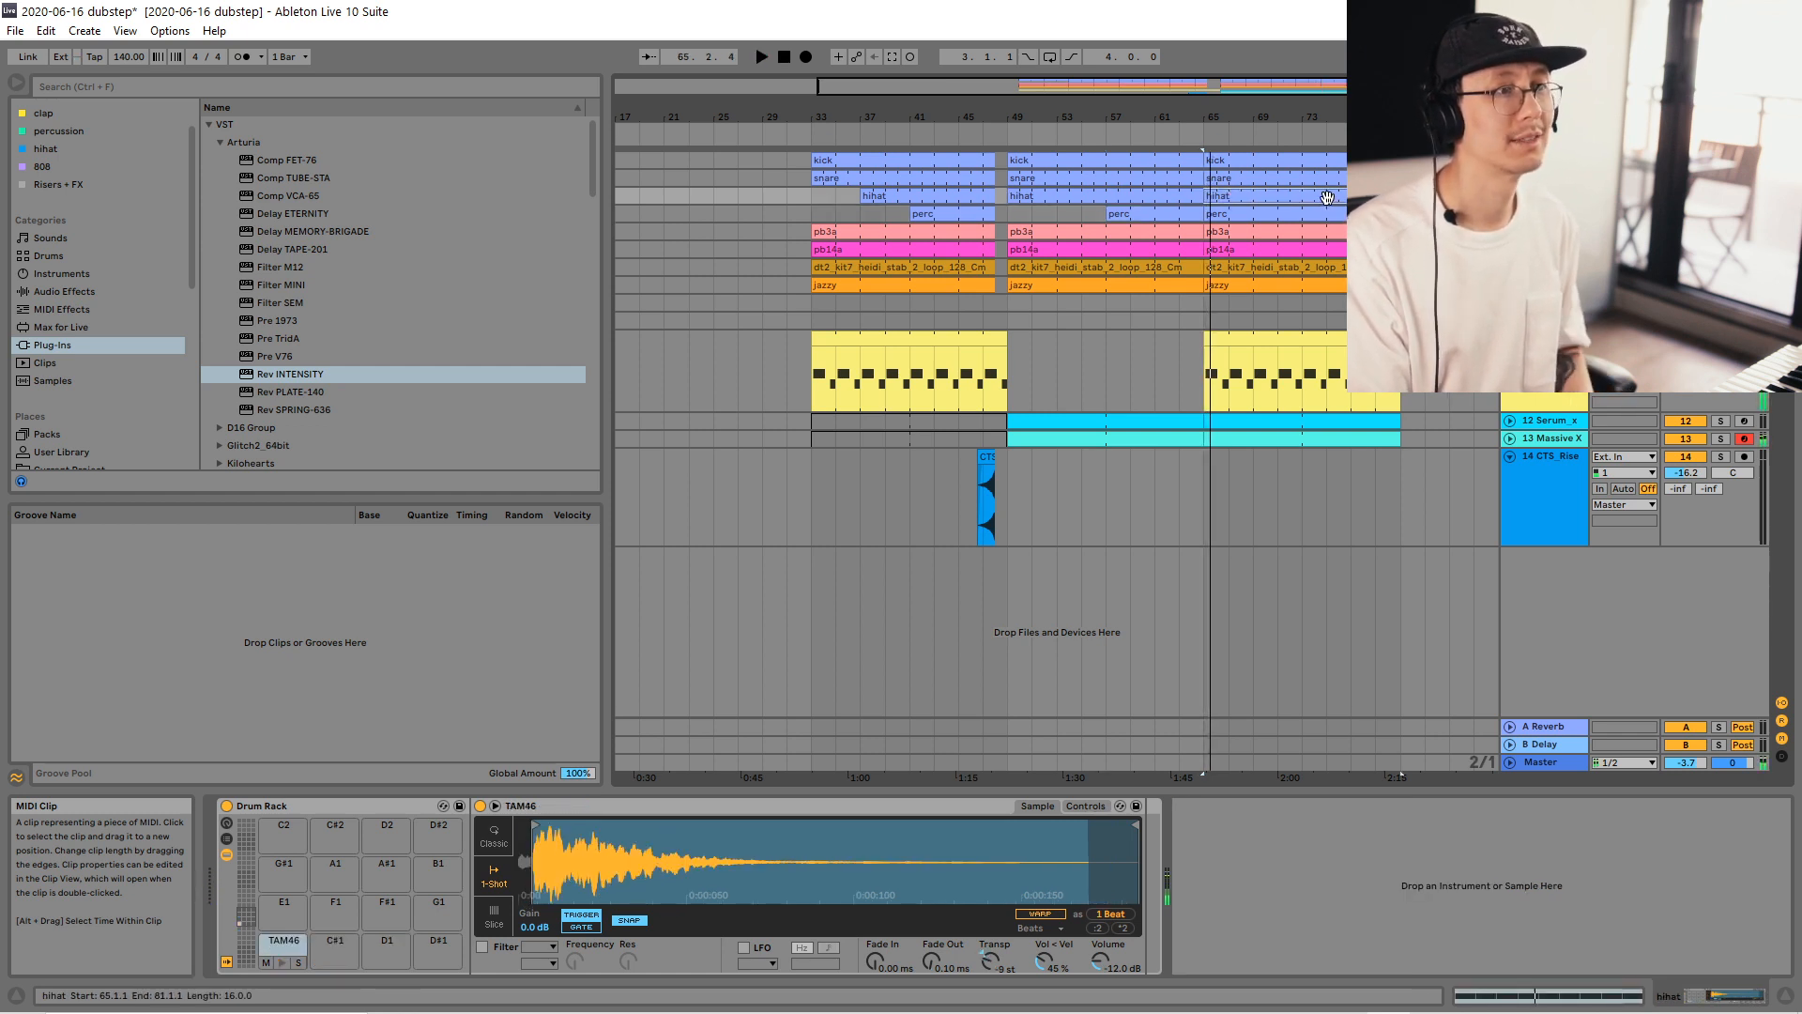
{"action": "left_click", "coordinate": [1176, 195]}
{"action": "key", "text": "space"}
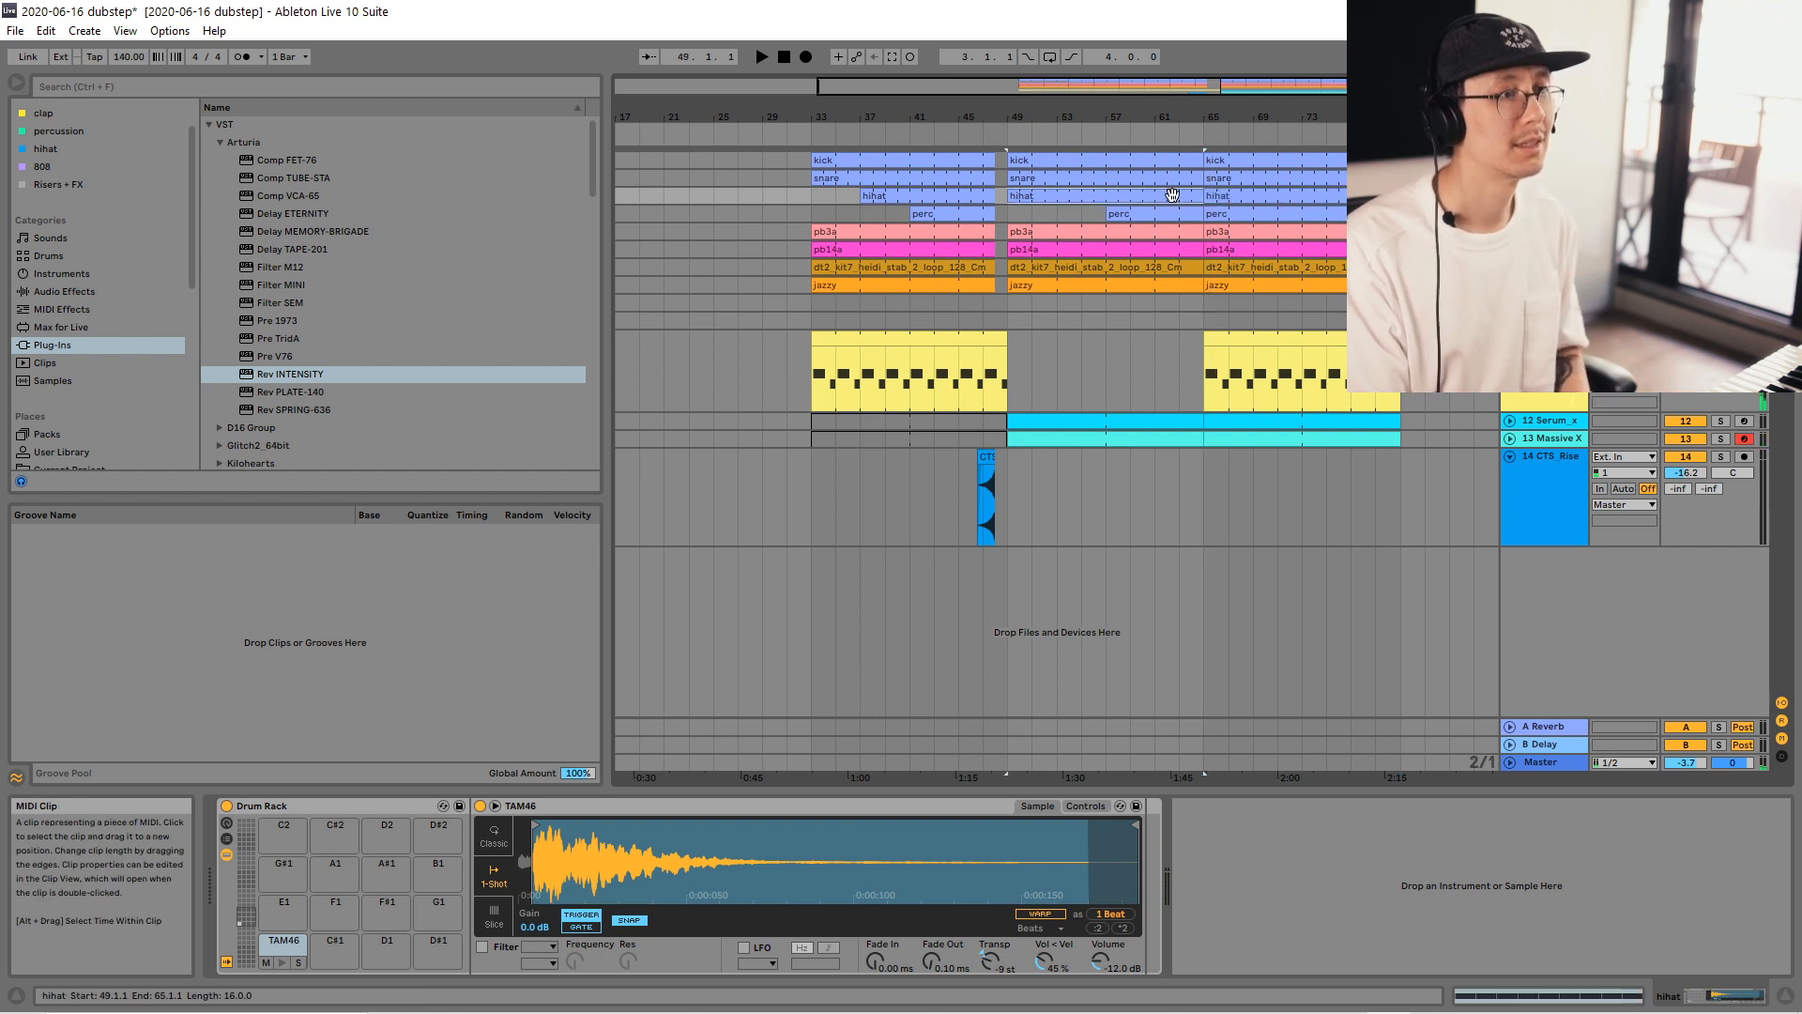
{"action": "key", "text": "Delete"}
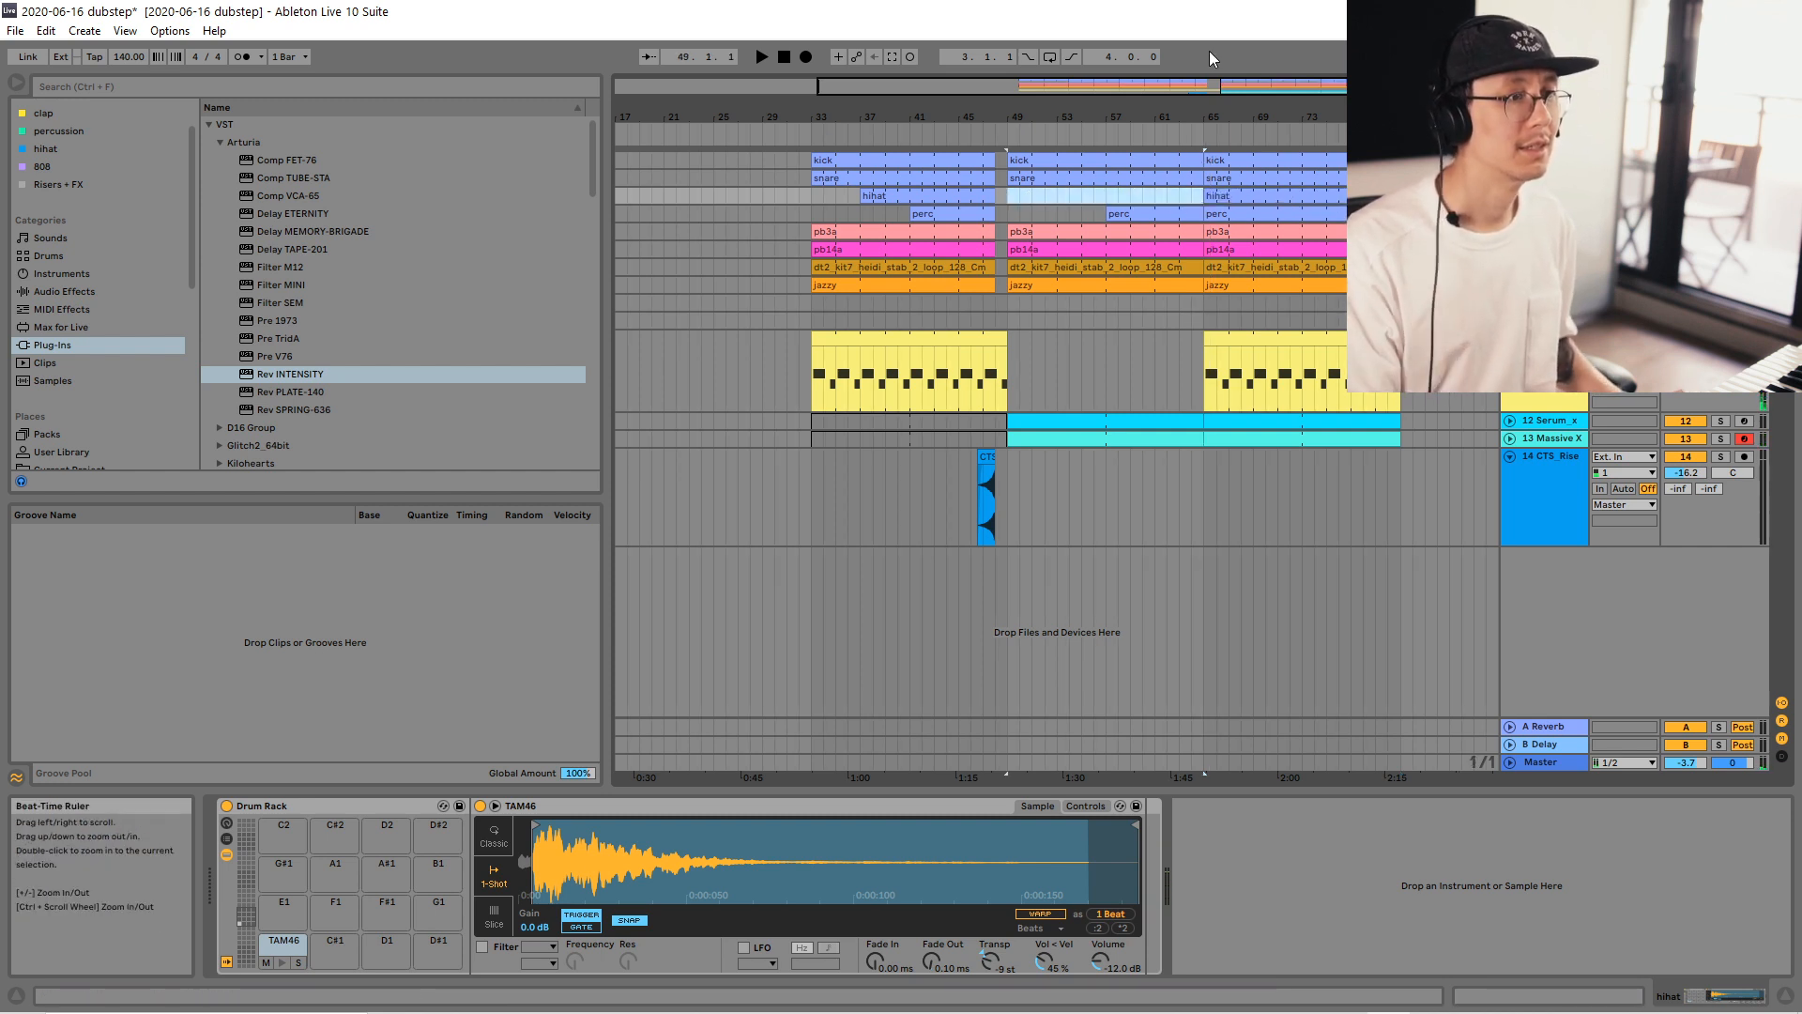
{"action": "left_click_drag", "start_coordinate": [1197, 313], "coordinate": [1198, 114]}
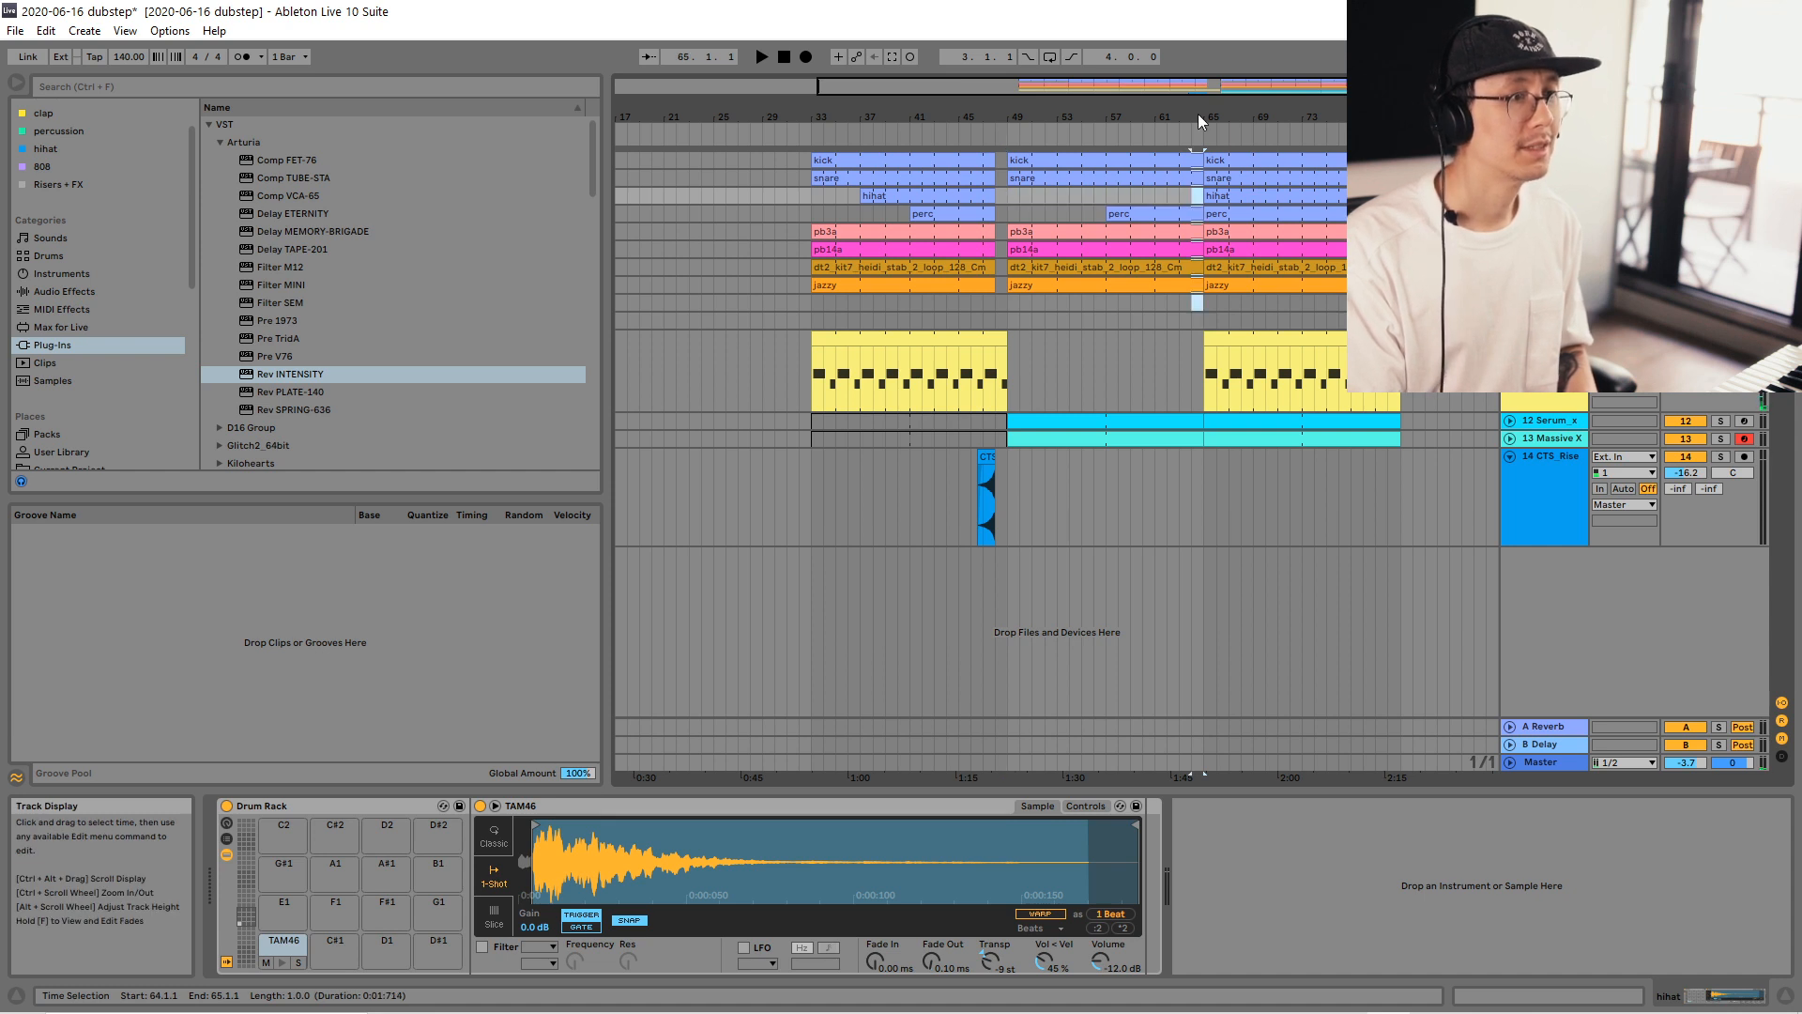
Copy bars 43 to 49 of the riser track and paste them at bar 59 so the riser ends at bar 64.
{"action": "left_click_drag", "start_coordinate": [935, 481], "coordinate": [1007, 484]}
{"action": "left_click", "coordinate": [1160, 465]}
{"action": "key", "text": "ctrl+v"}
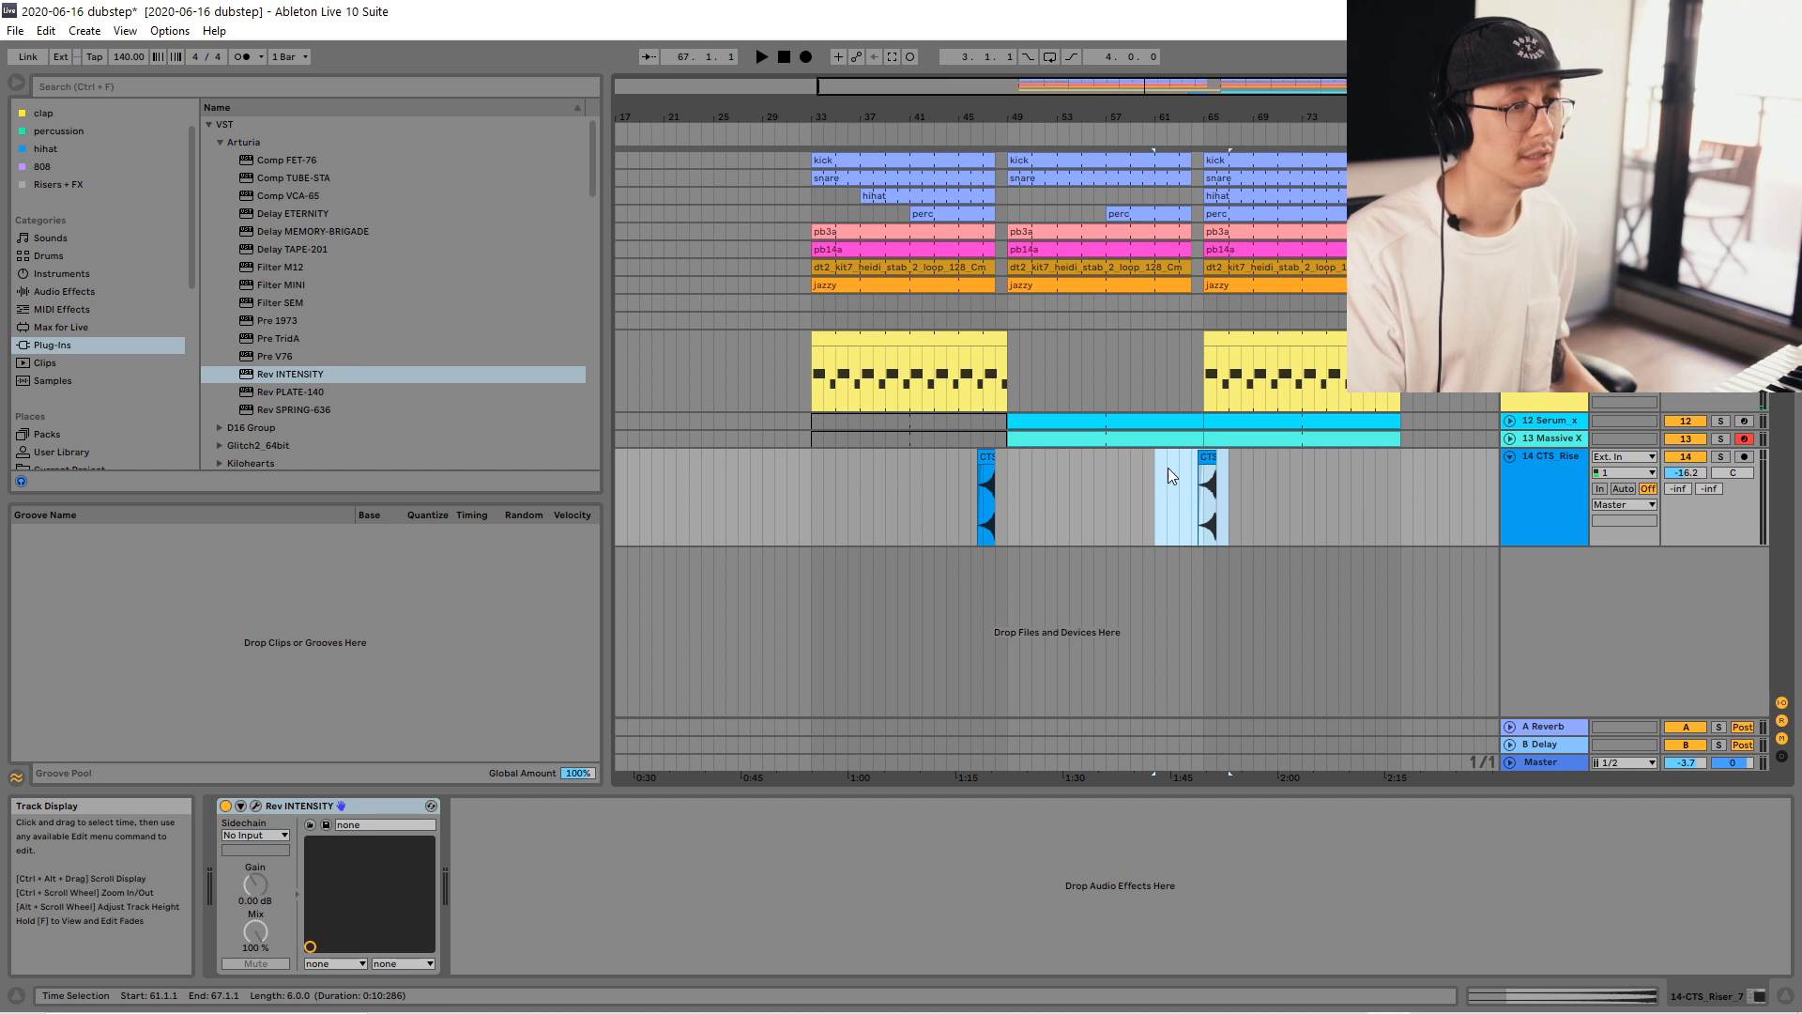
{"action": "key", "text": "ctrl+z"}
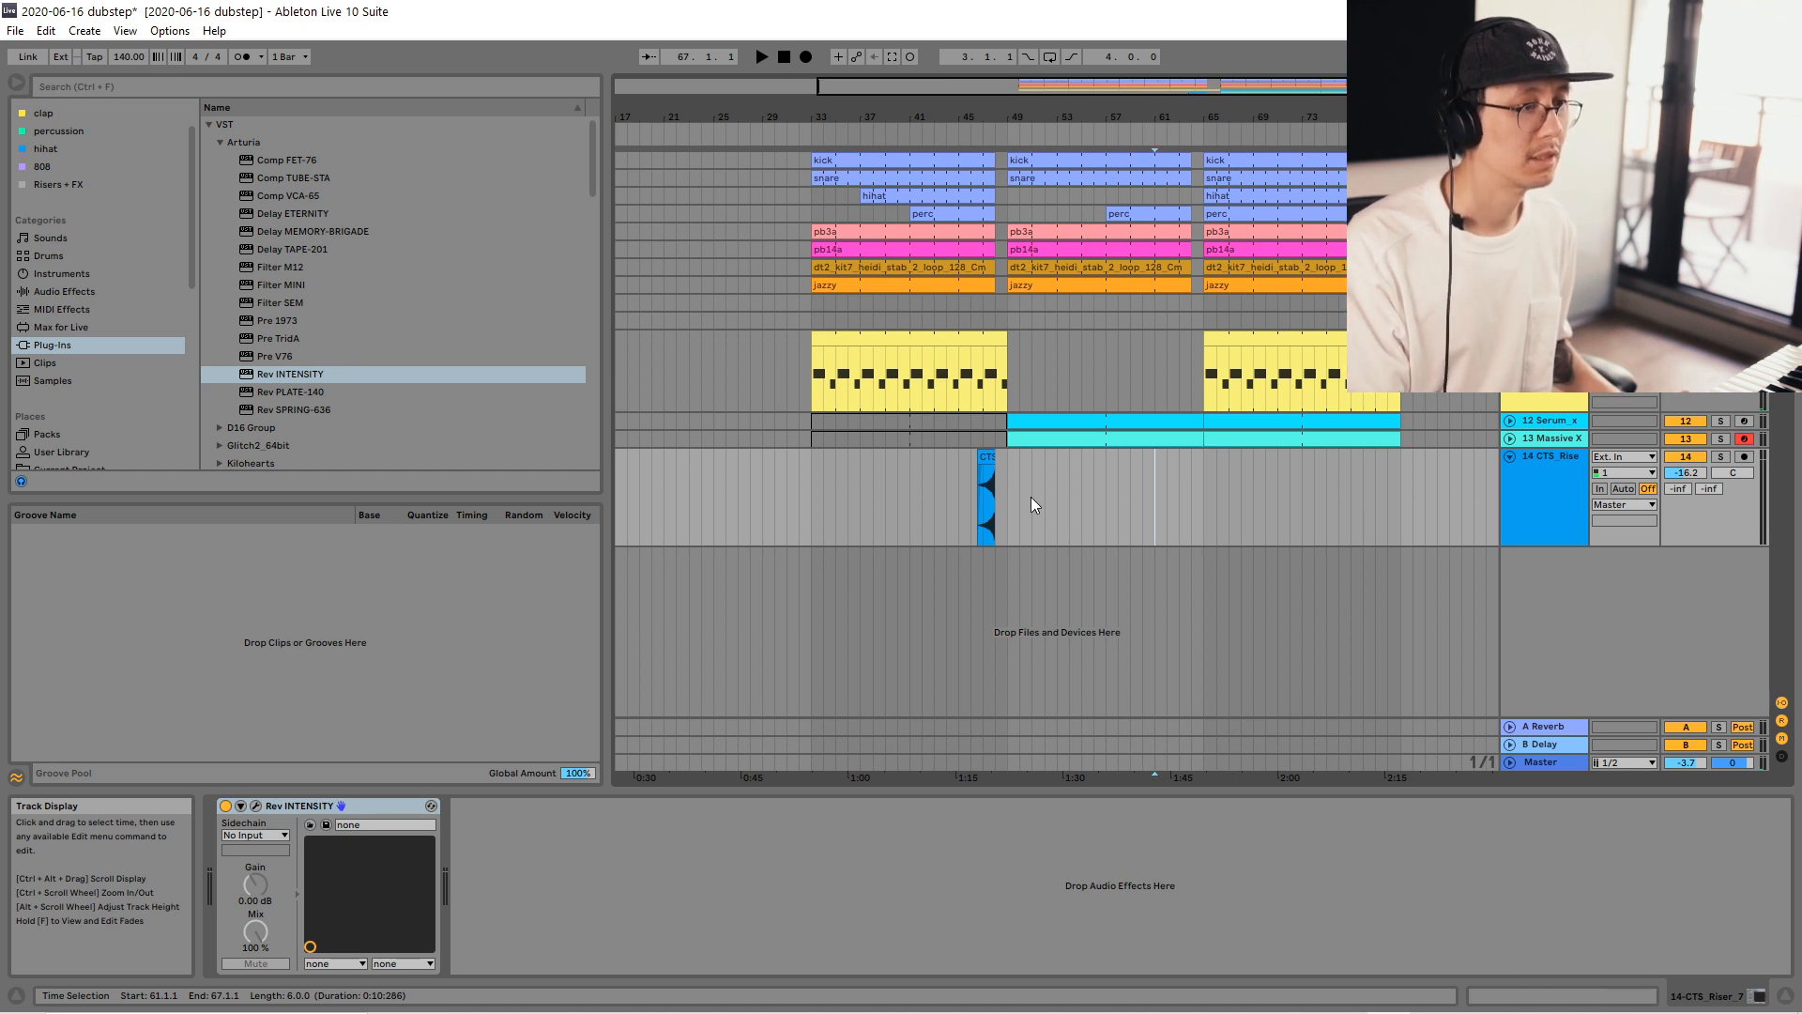
{"action": "left_click", "coordinate": [1140, 486]}
{"action": "key", "text": "ctrl+v"}
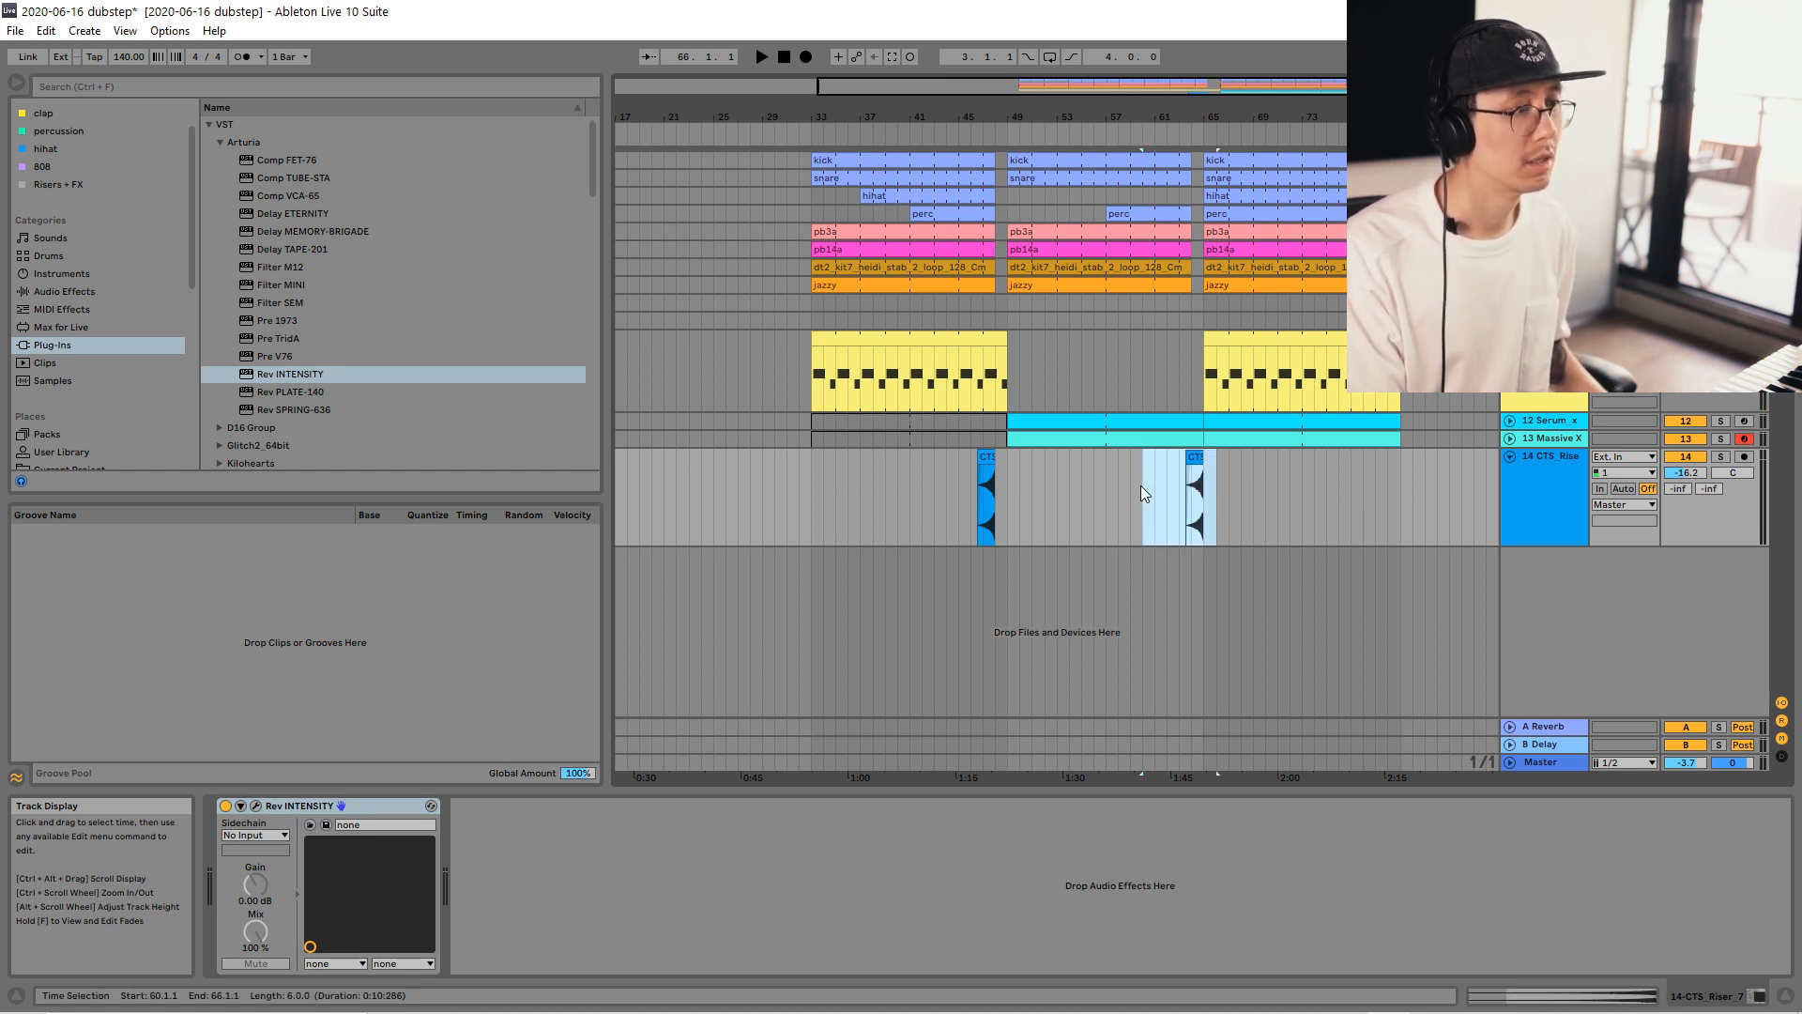
{"action": "key", "text": "ctrl+z"}
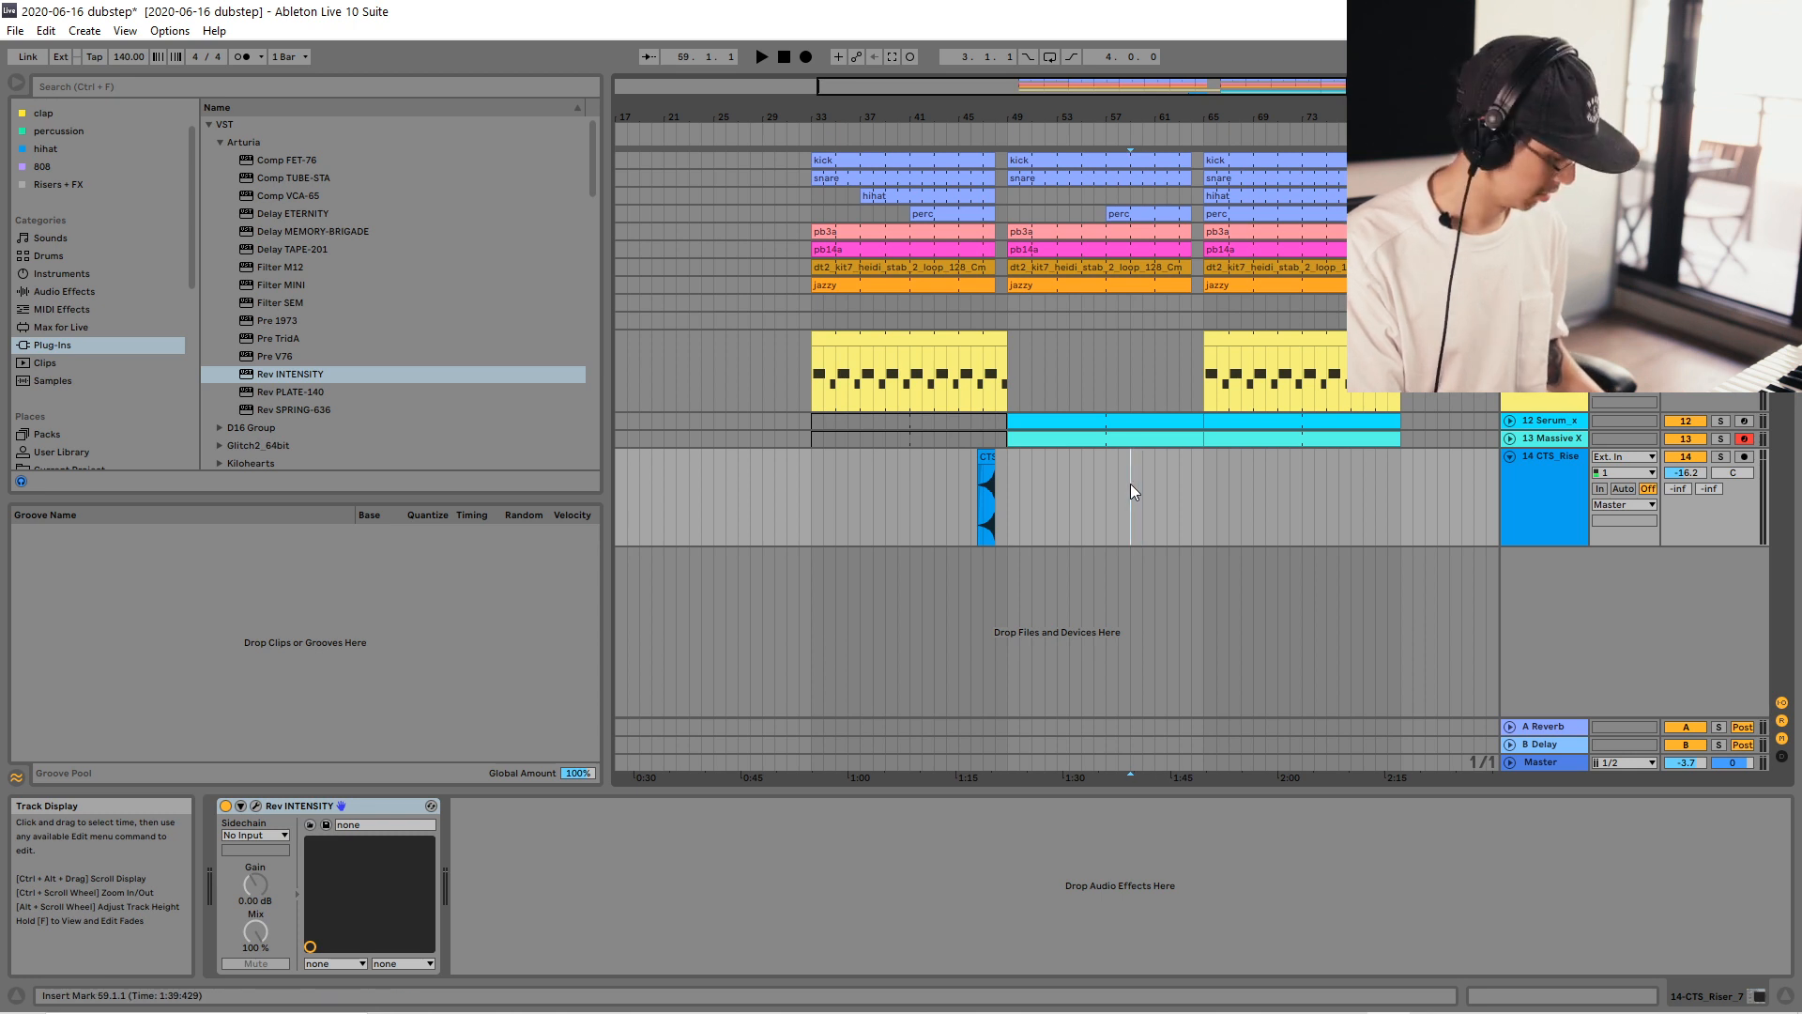
{"action": "key", "text": "ctrl+v"}
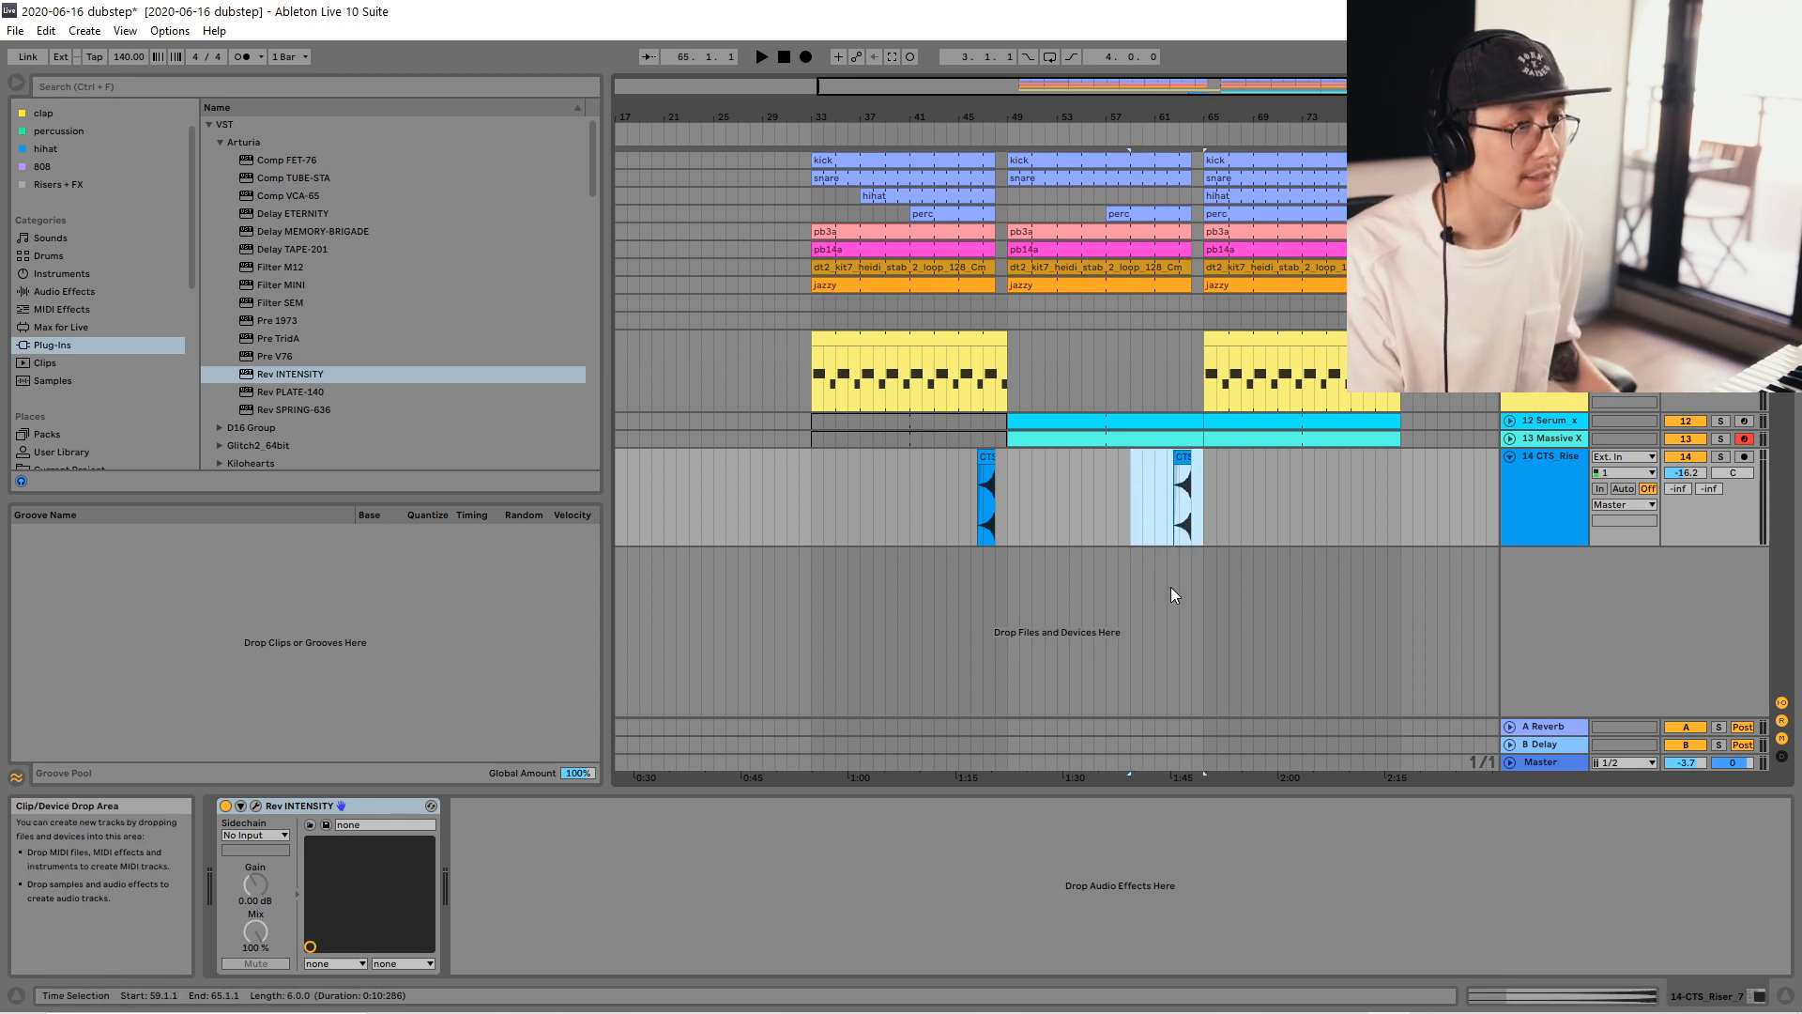
{"action": "key", "text": "ctrl+z"}
Save the set and play the arrangement from bar 33 through the end of the last section.
{"action": "left_click", "coordinate": [813, 517]}
{"action": "key", "text": "ctrl+s"}
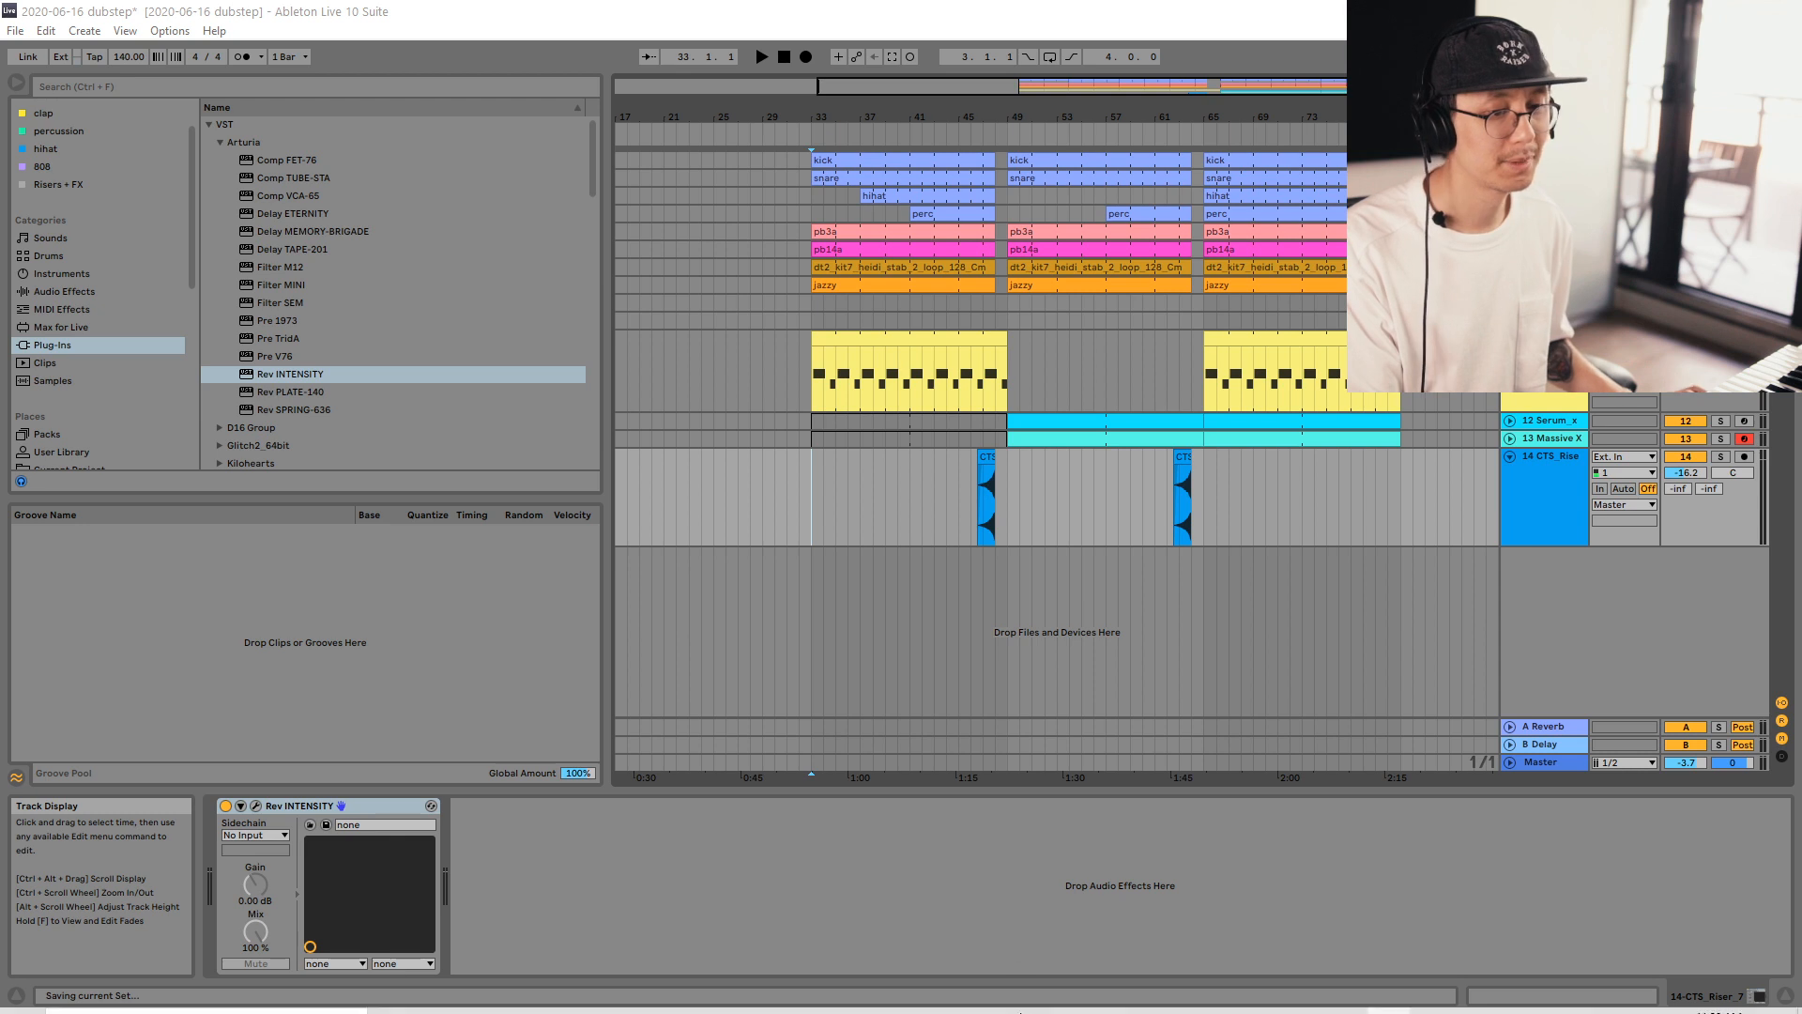
{"action": "key", "text": "space"}
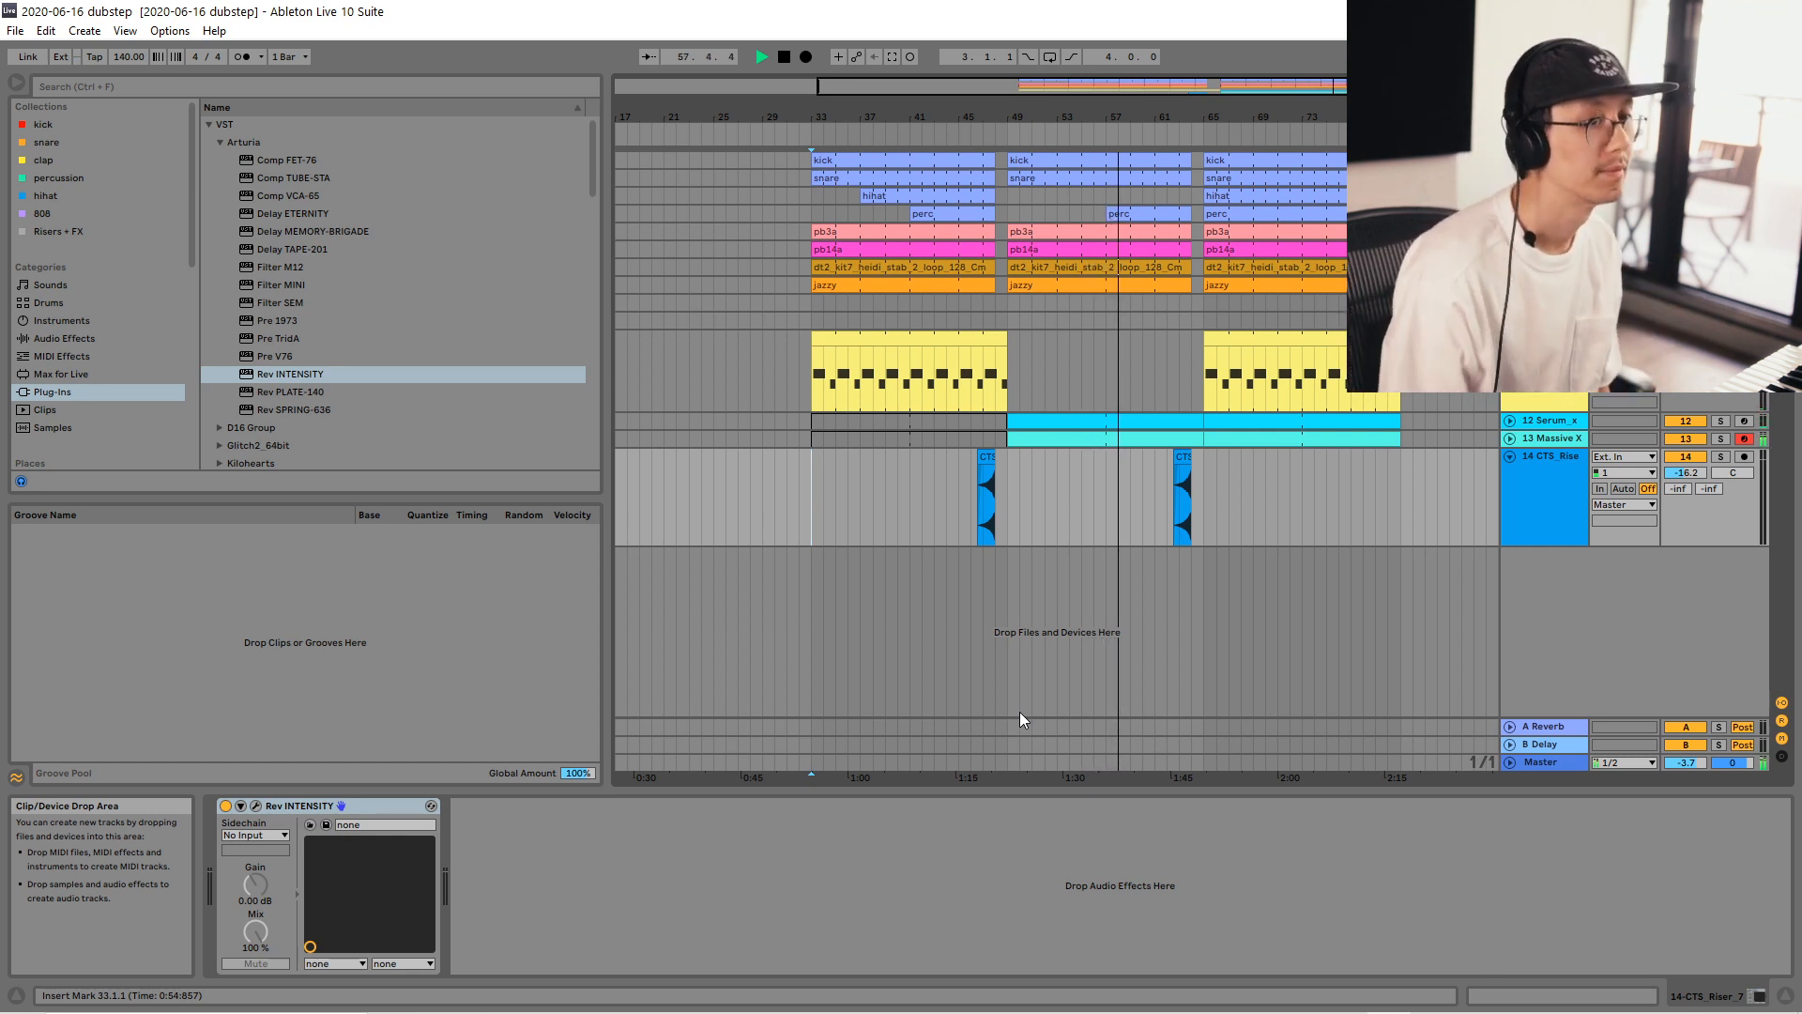
{"action": "left_click", "coordinate": [1510, 214]}
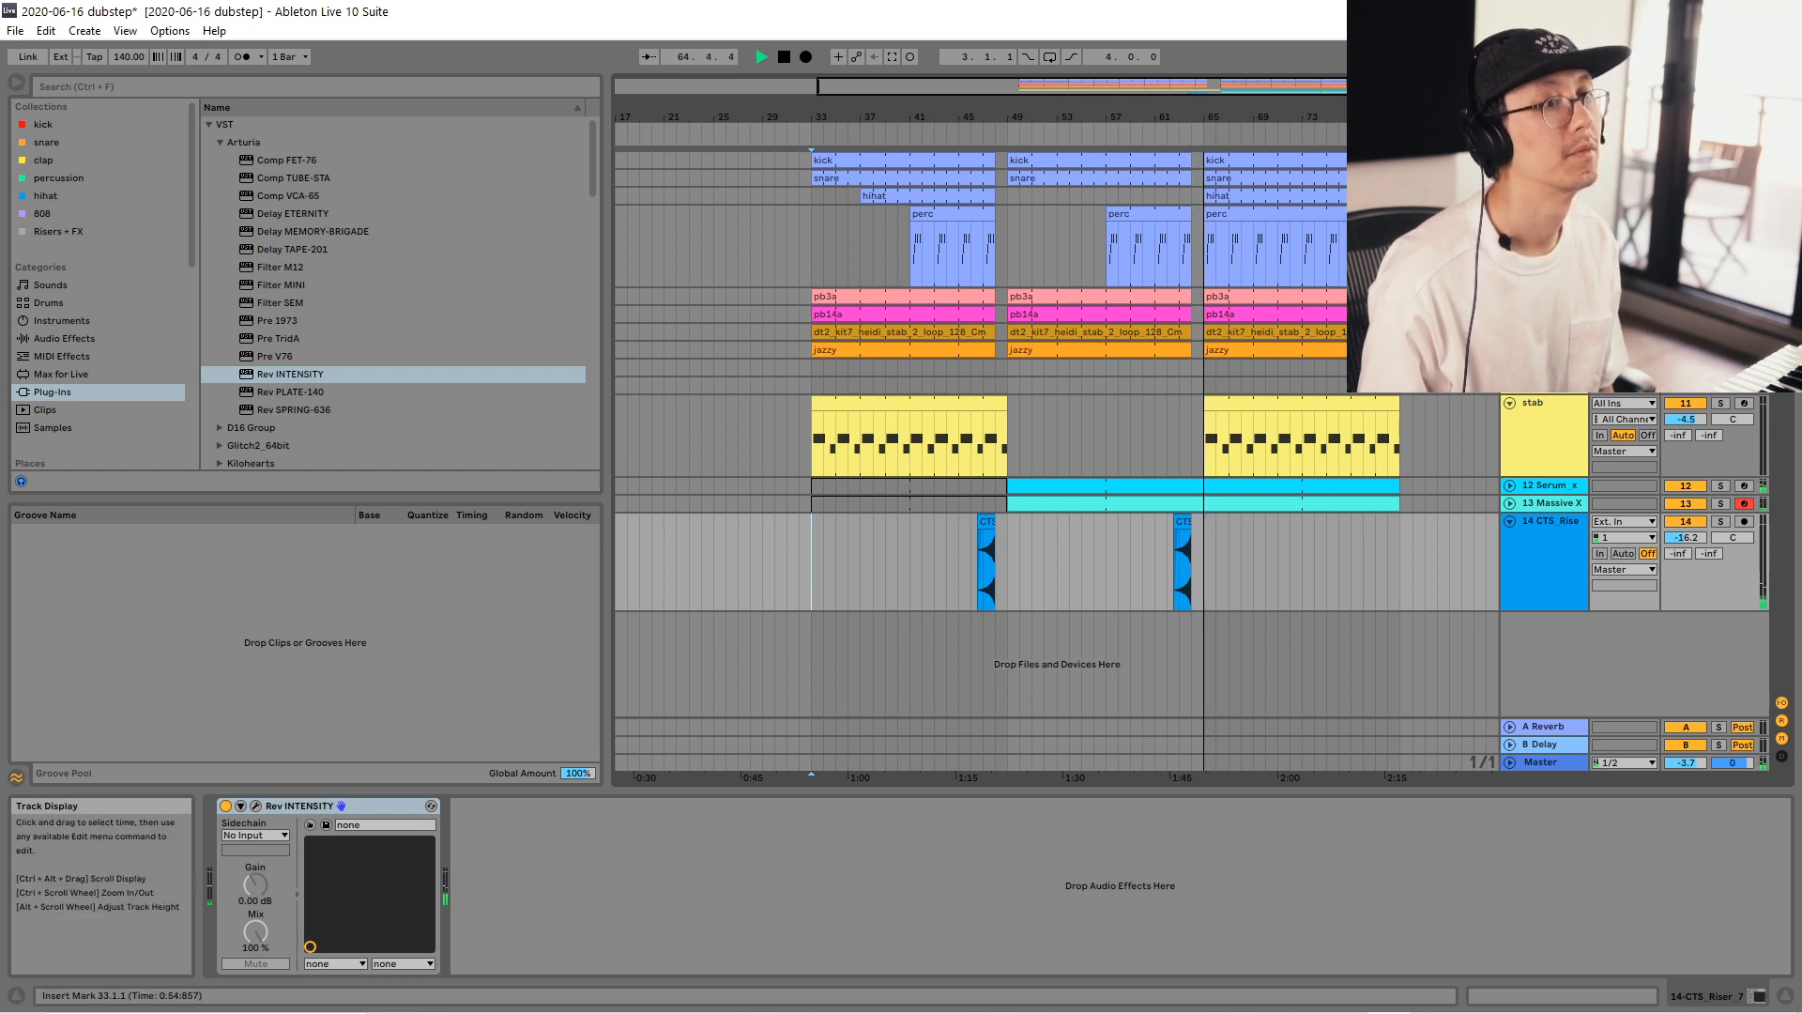
{"action": "left_click", "coordinate": [1509, 214]}
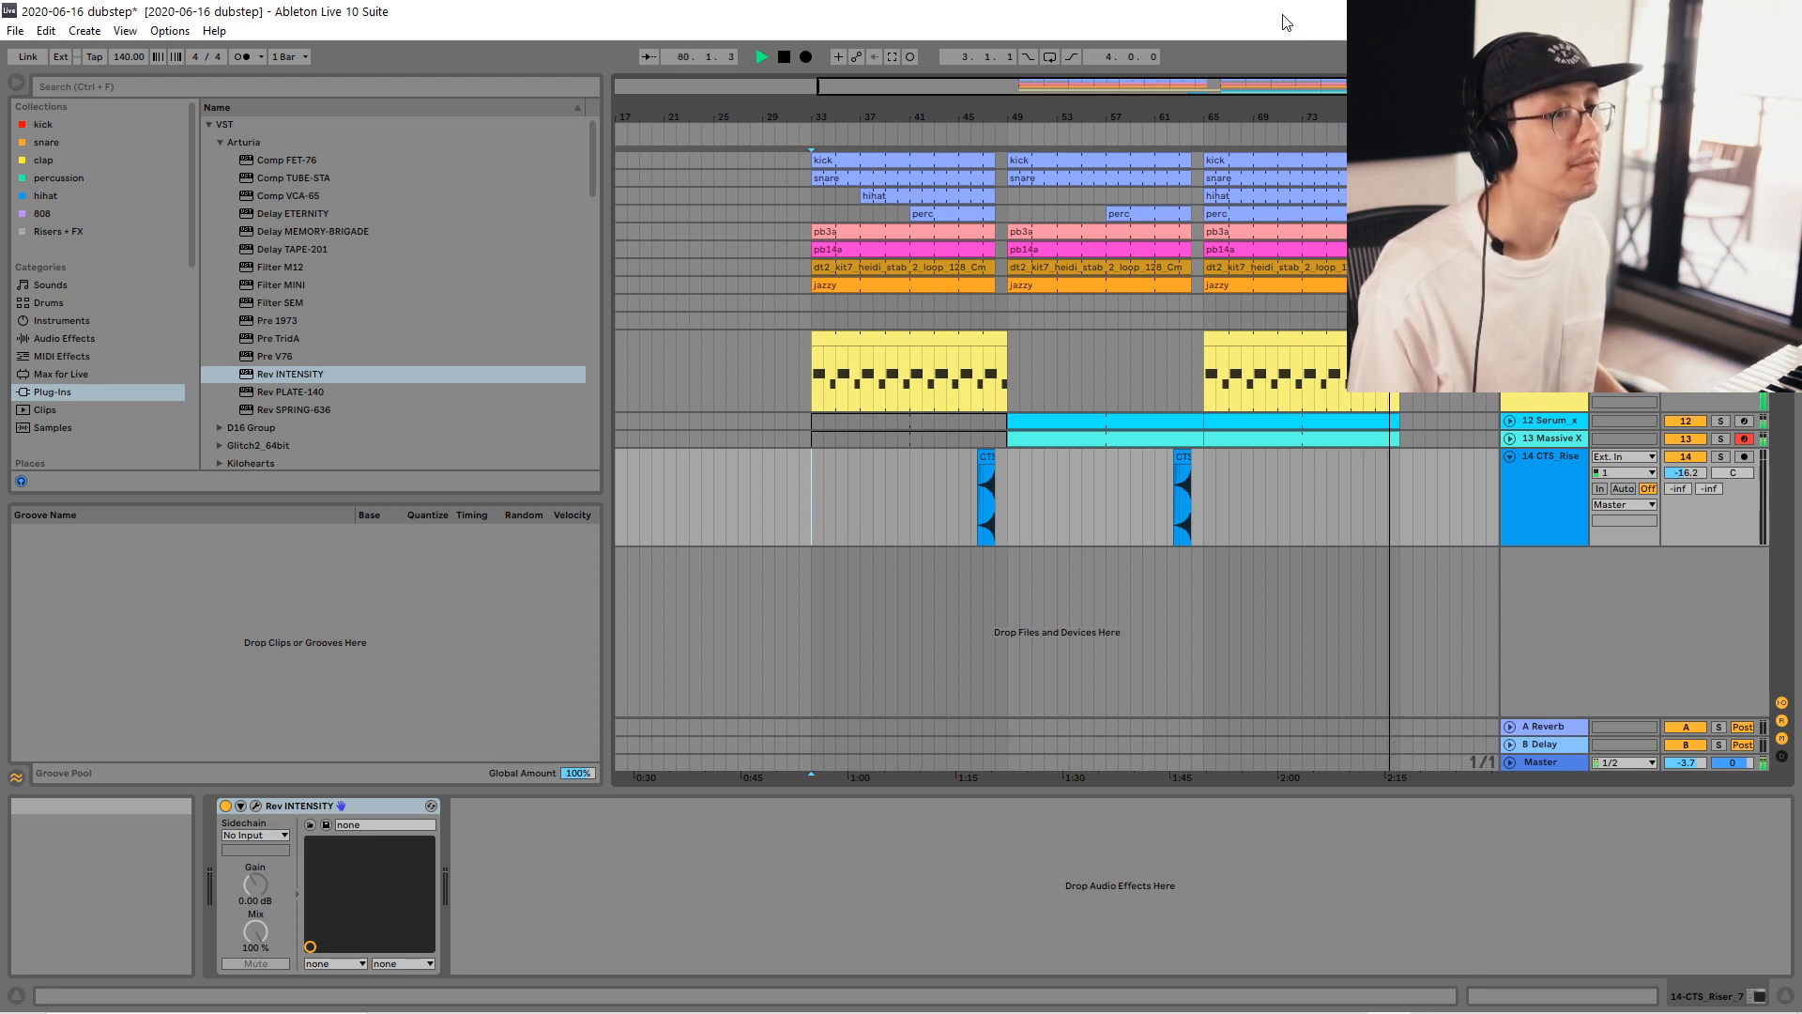
{"action": "key", "text": "space"}
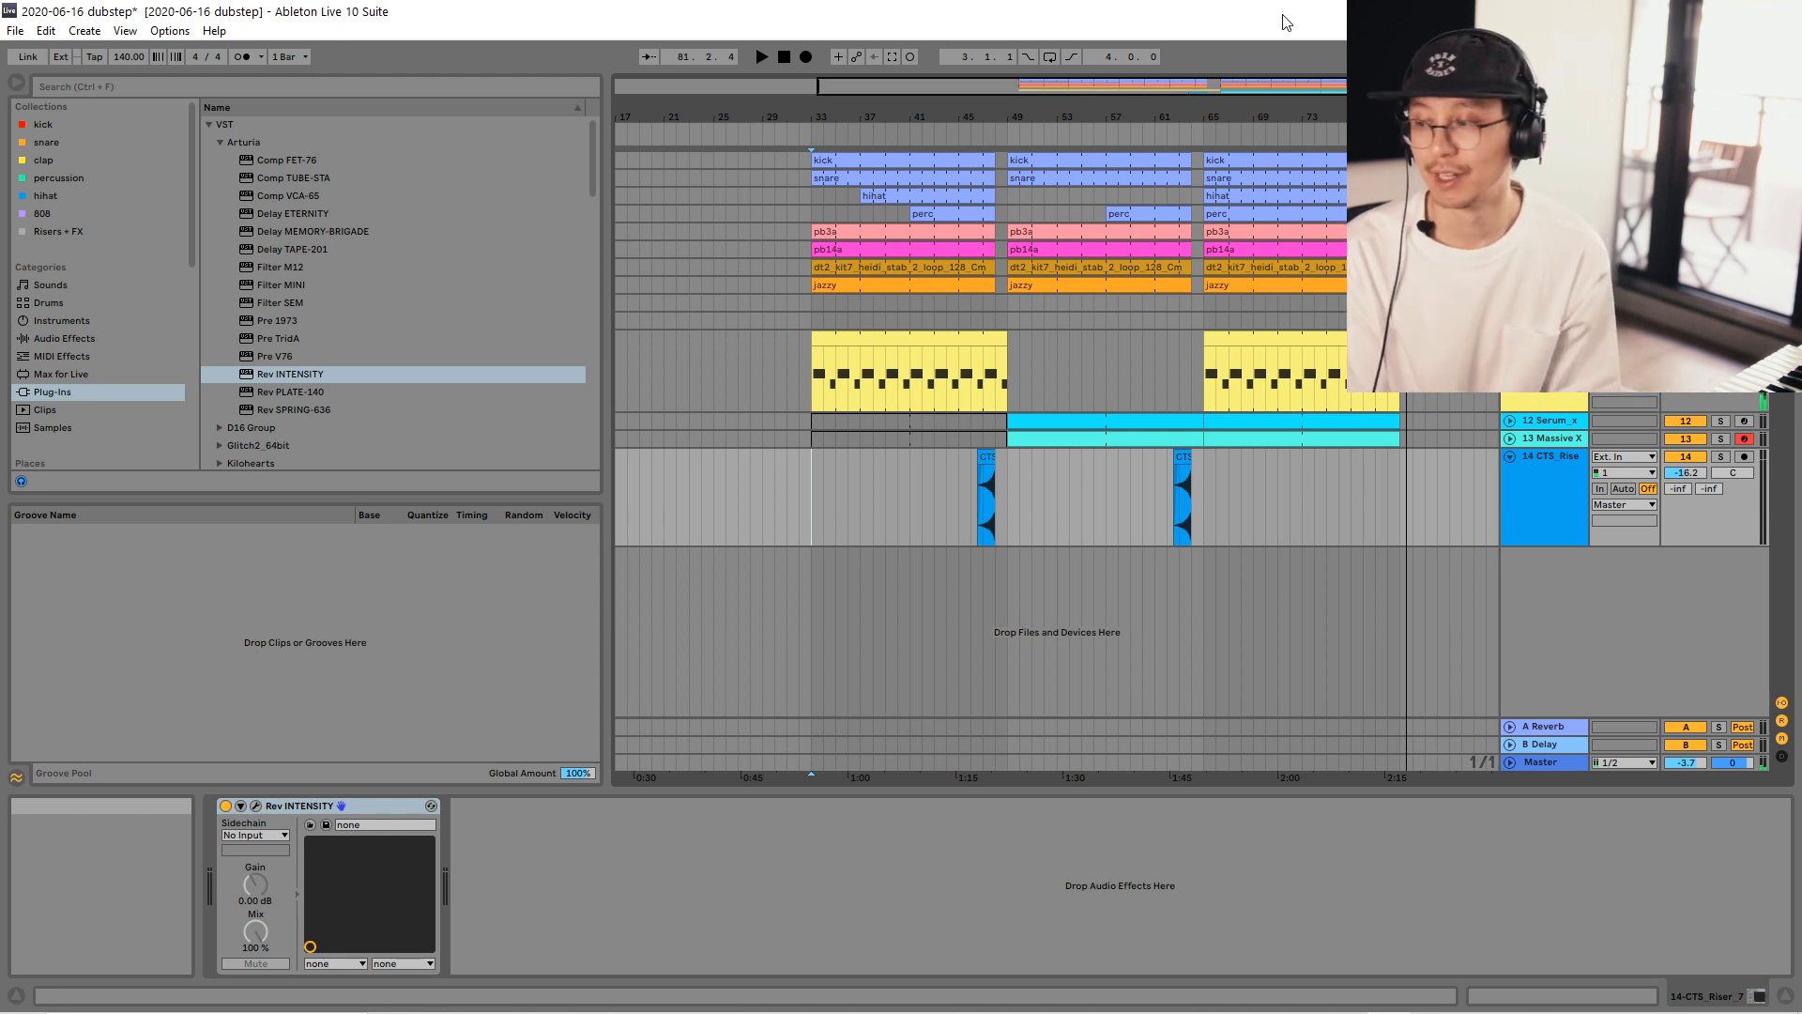